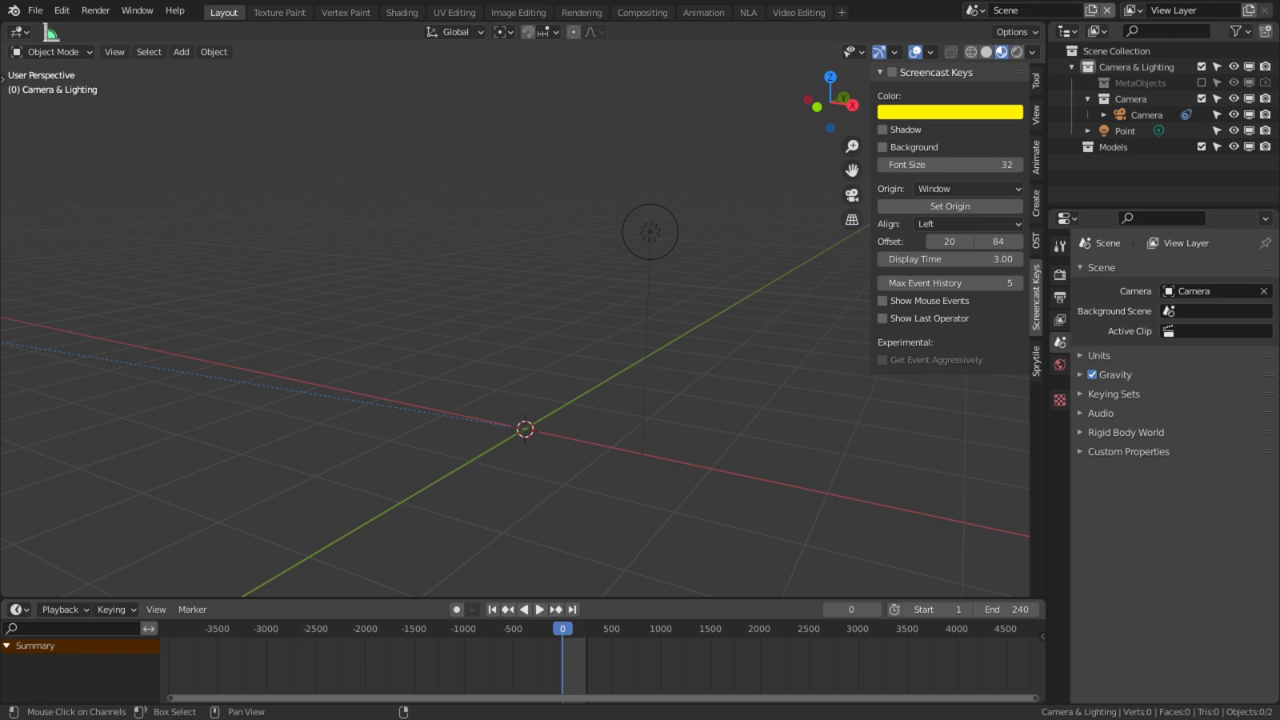
middle_click_drag(697, 440, 560, 367)
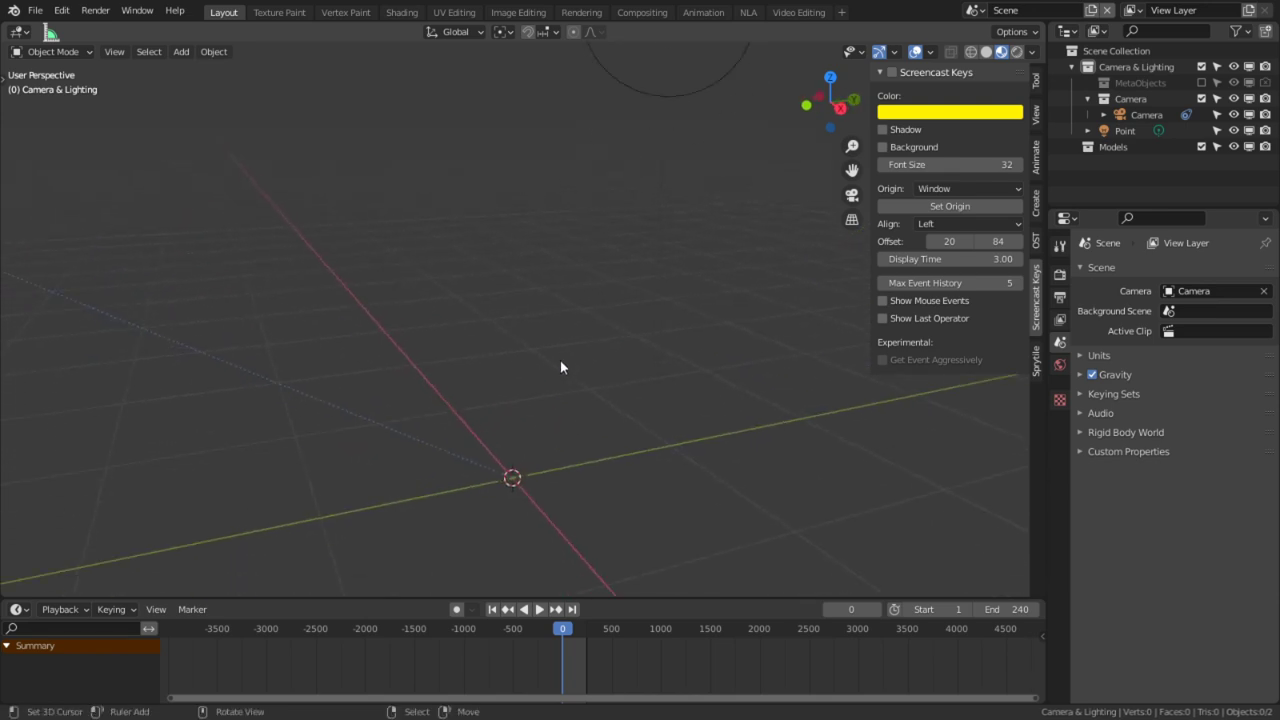
key("shift+a")
key("Escape")
Step: Switch to File Explorer, open the folder containing Reference 4.jpg, and move its window clear of the 3D viewport
key("super+e")
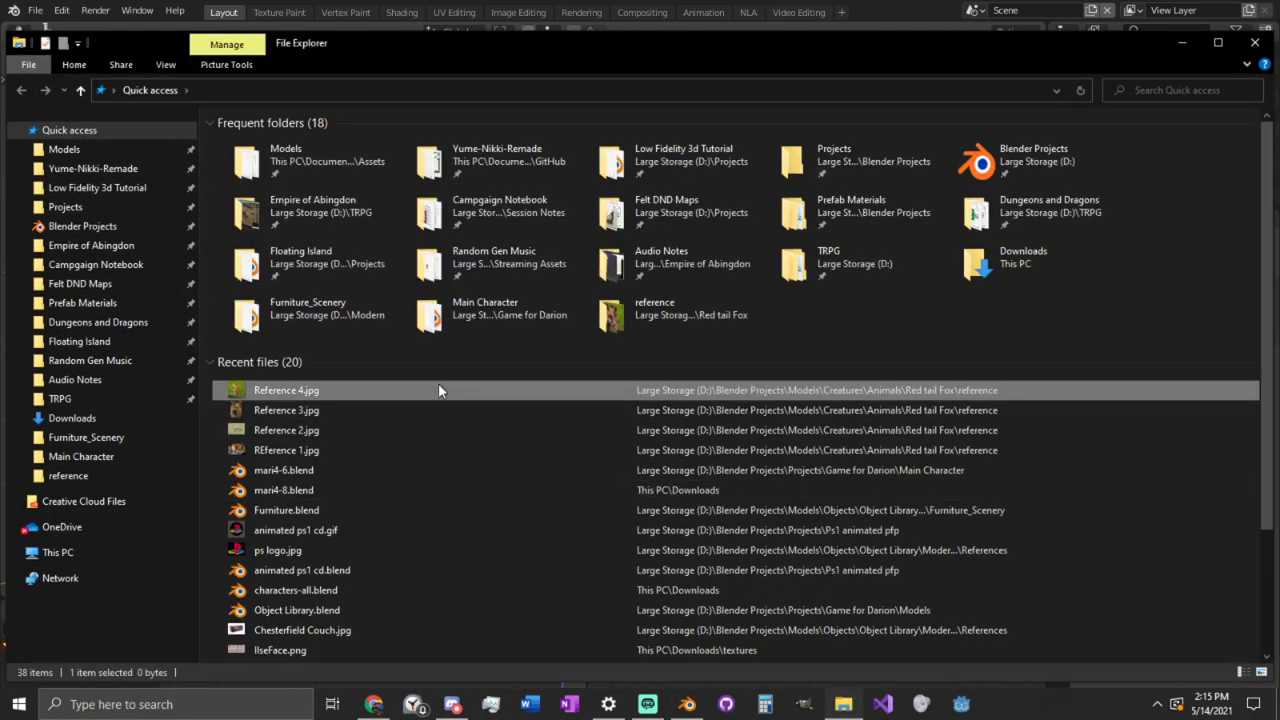
right_click(438, 385)
left_click(330, 651)
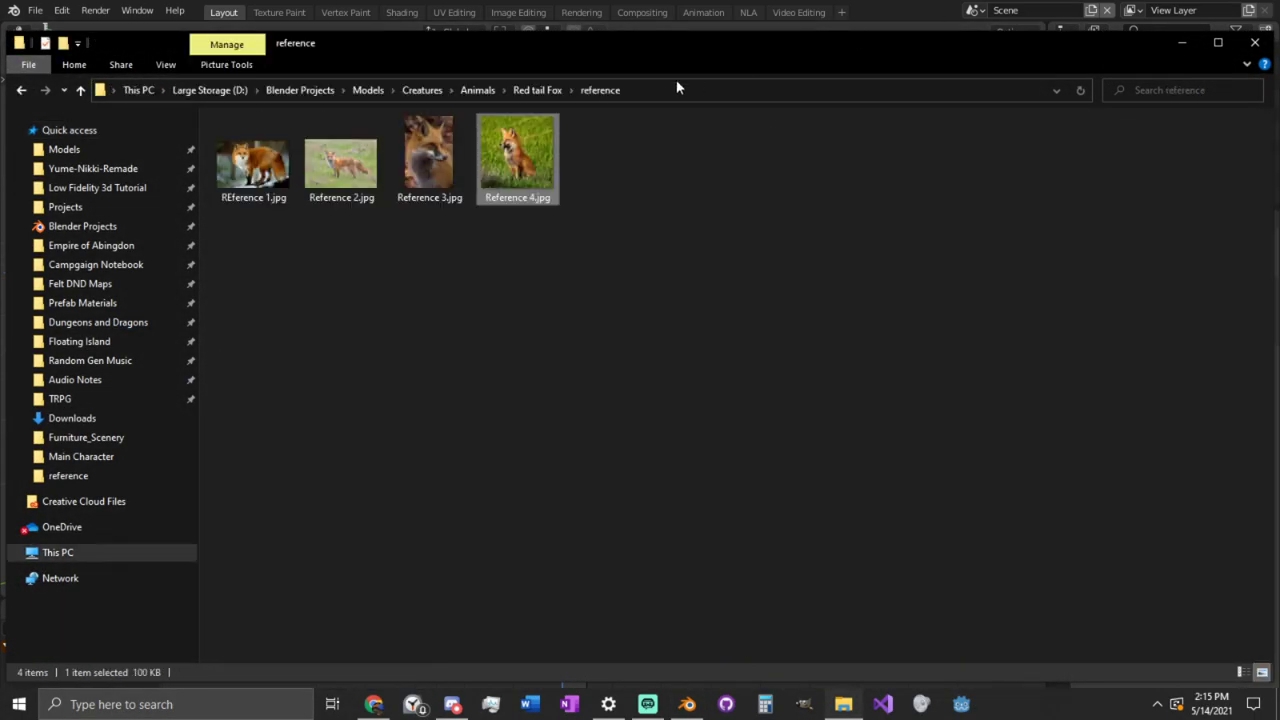
left_click_drag(645, 48, 0, 200)
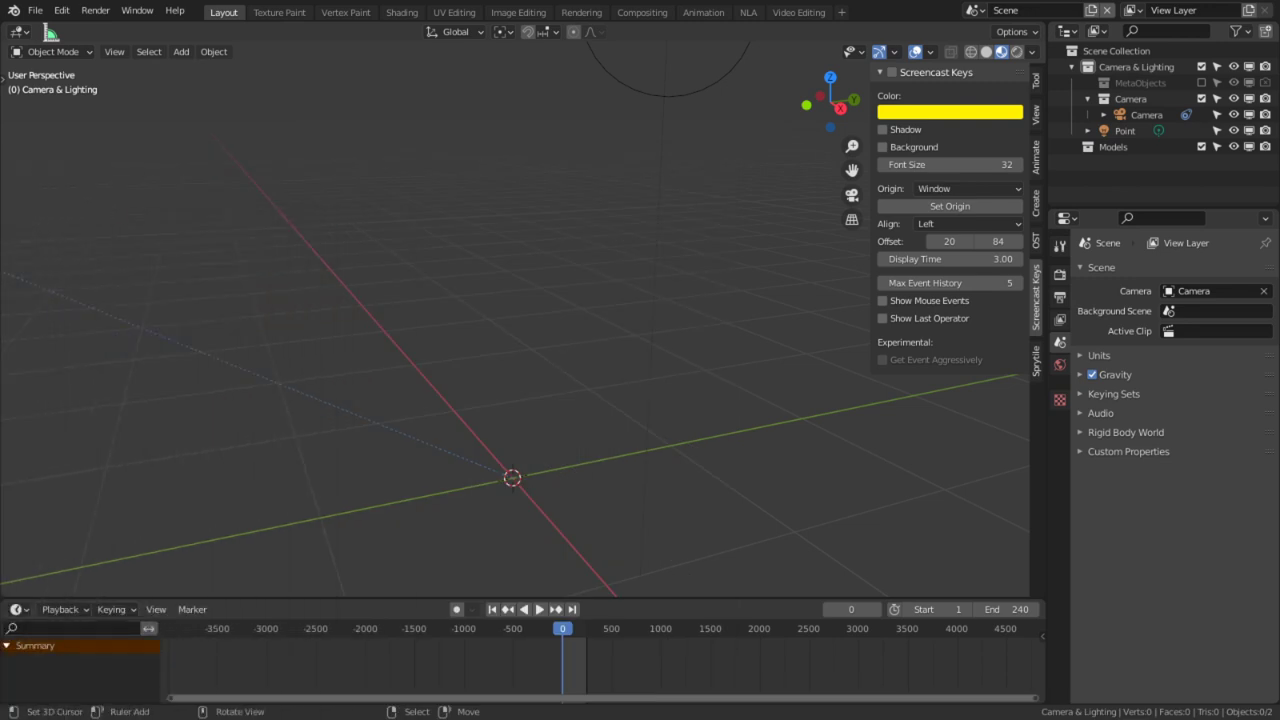
Step: Add REference 1.jpg from the reference folder to the scene as a reference image
middle_click_drag(490, 275, 515, 222)
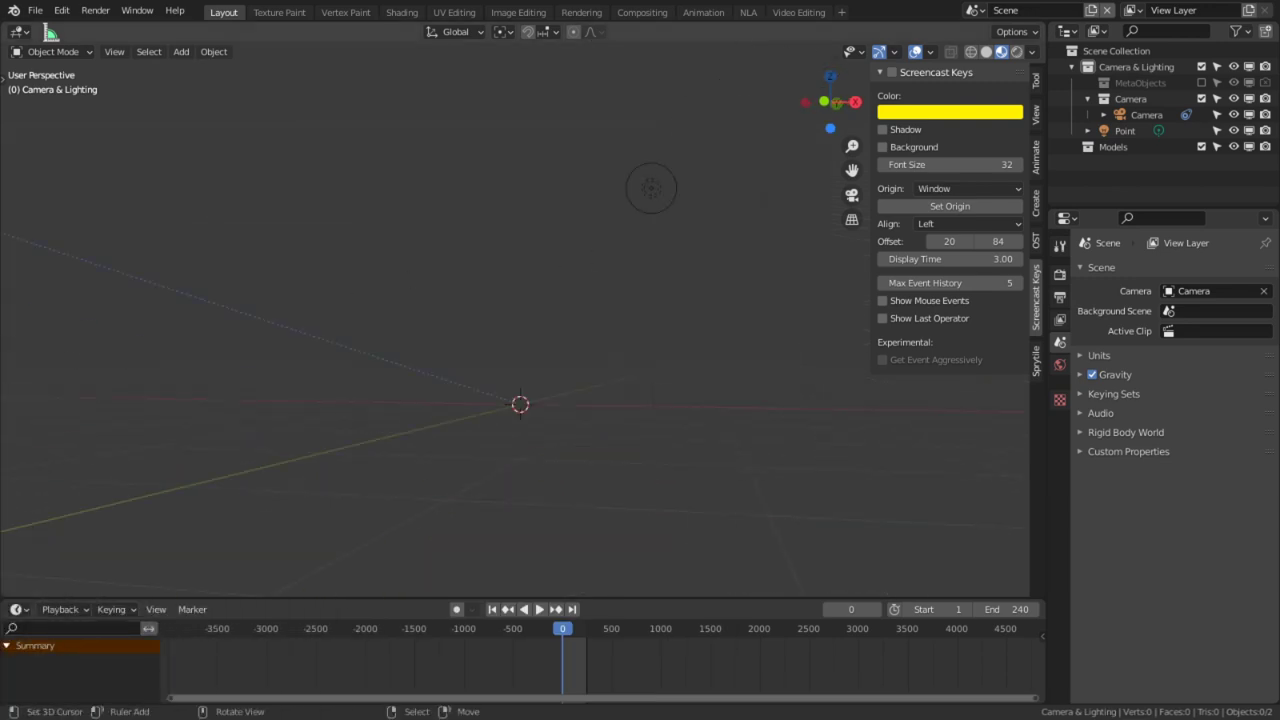
left_click_drag(357, 244, 360, 245)
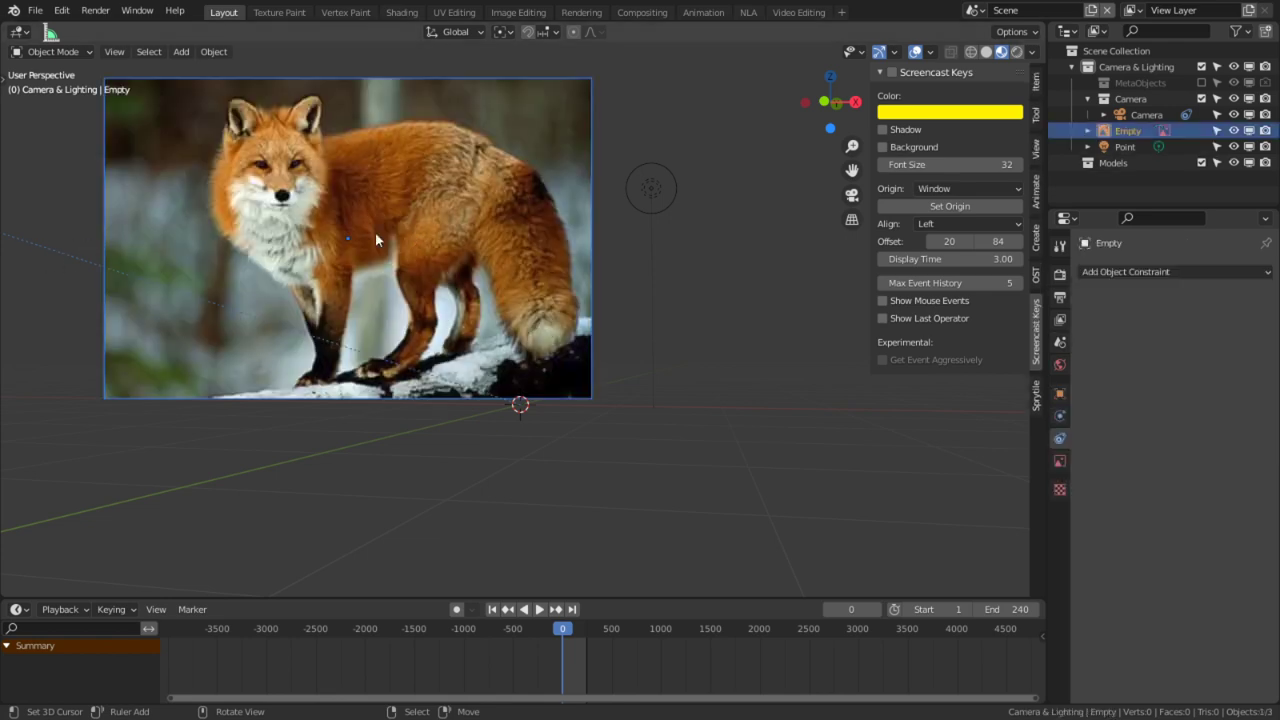
middle_click_drag(406, 249, 336, 302)
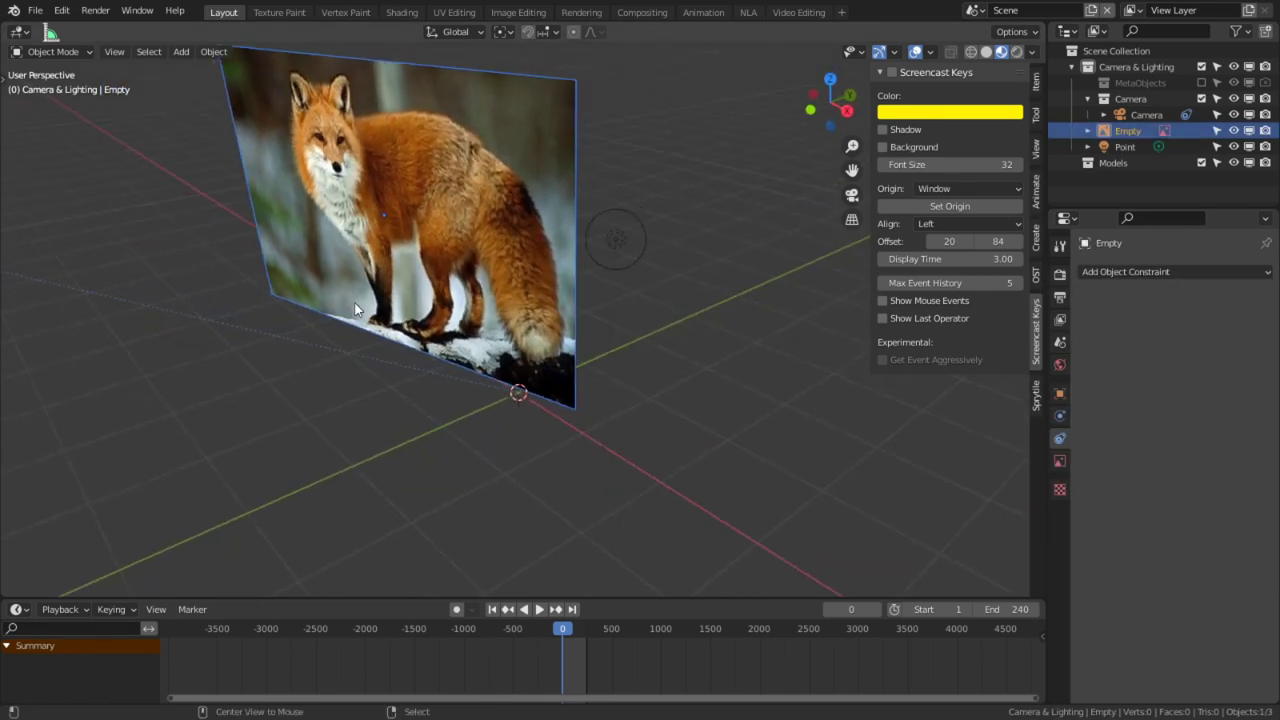
Step: Clear the REference 1 image's rotation and stand it upright by rotating it 90° around the global X axis
key("alt+r")
key("r")
key("z")
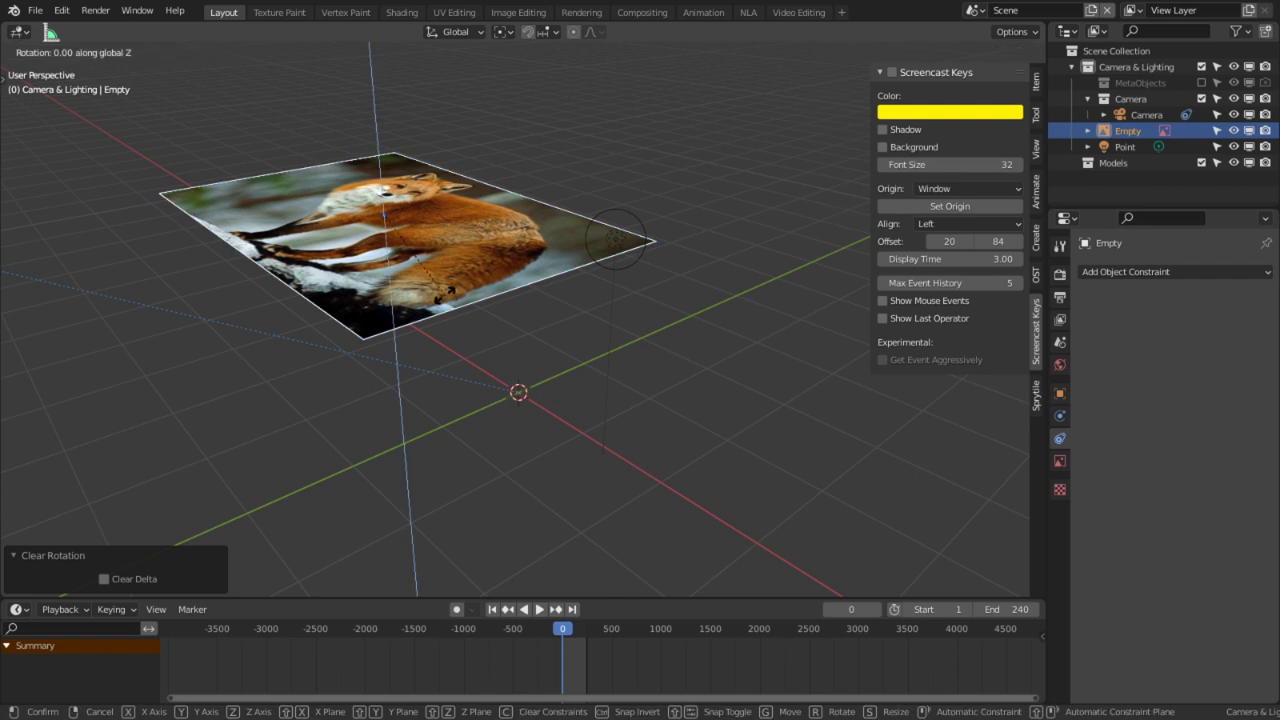
type("x")
type("90")
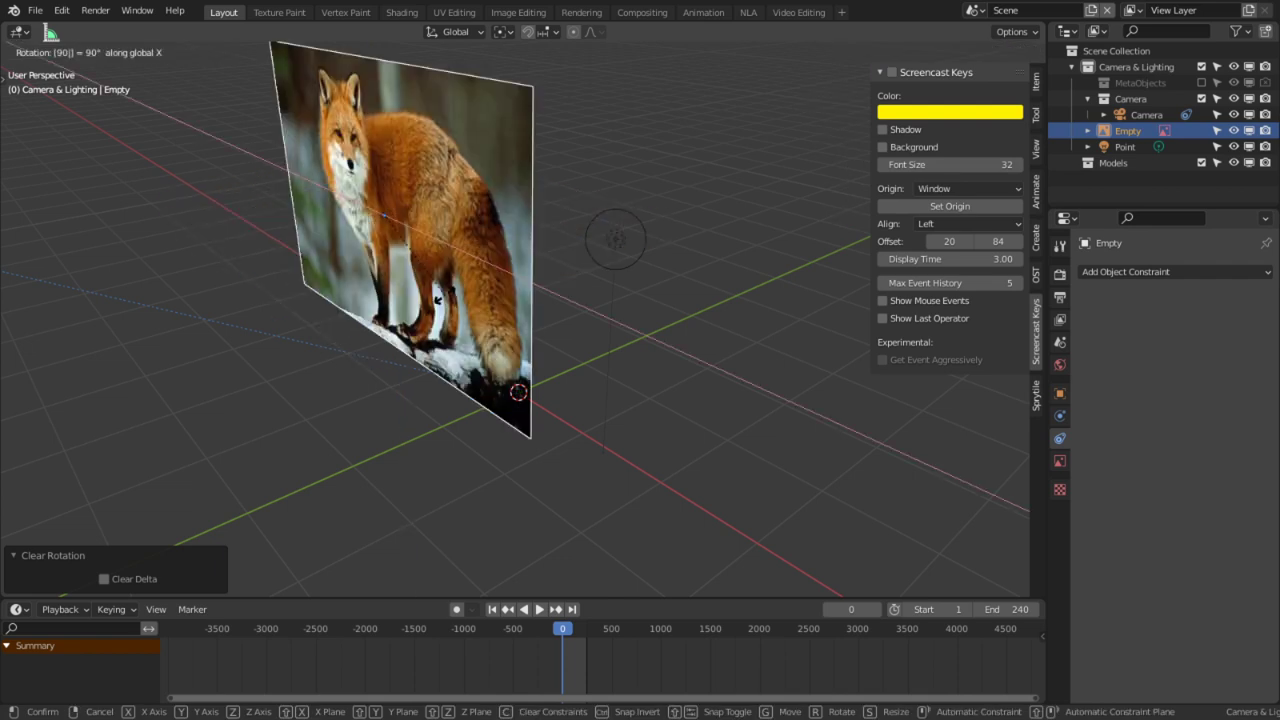
key("Return")
Step: Rotate the REference 1 image about 90° around the global Z axis
key("r")
key("z")
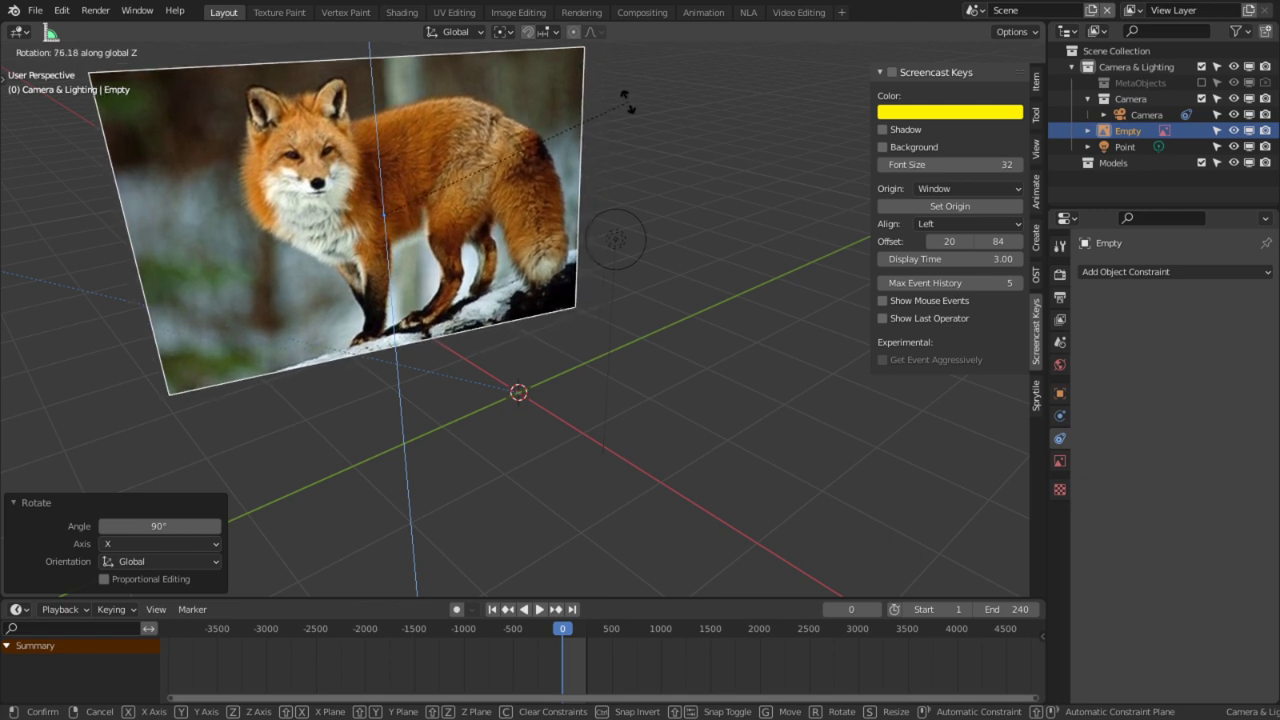
left_click(582, 64)
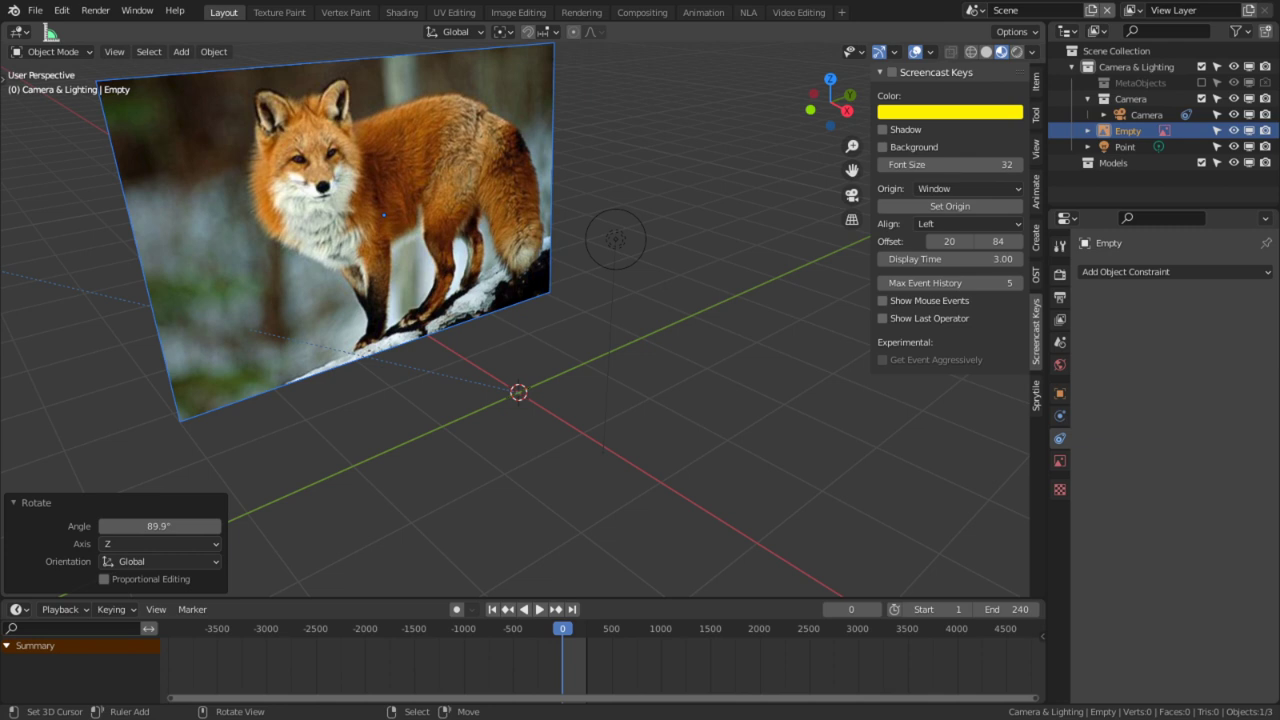
Step: Add Reference 3.jpg to the scene as a second reference image from the front orthographic view
middle_click_drag(555, 515, 597, 438)
key("KP_1")
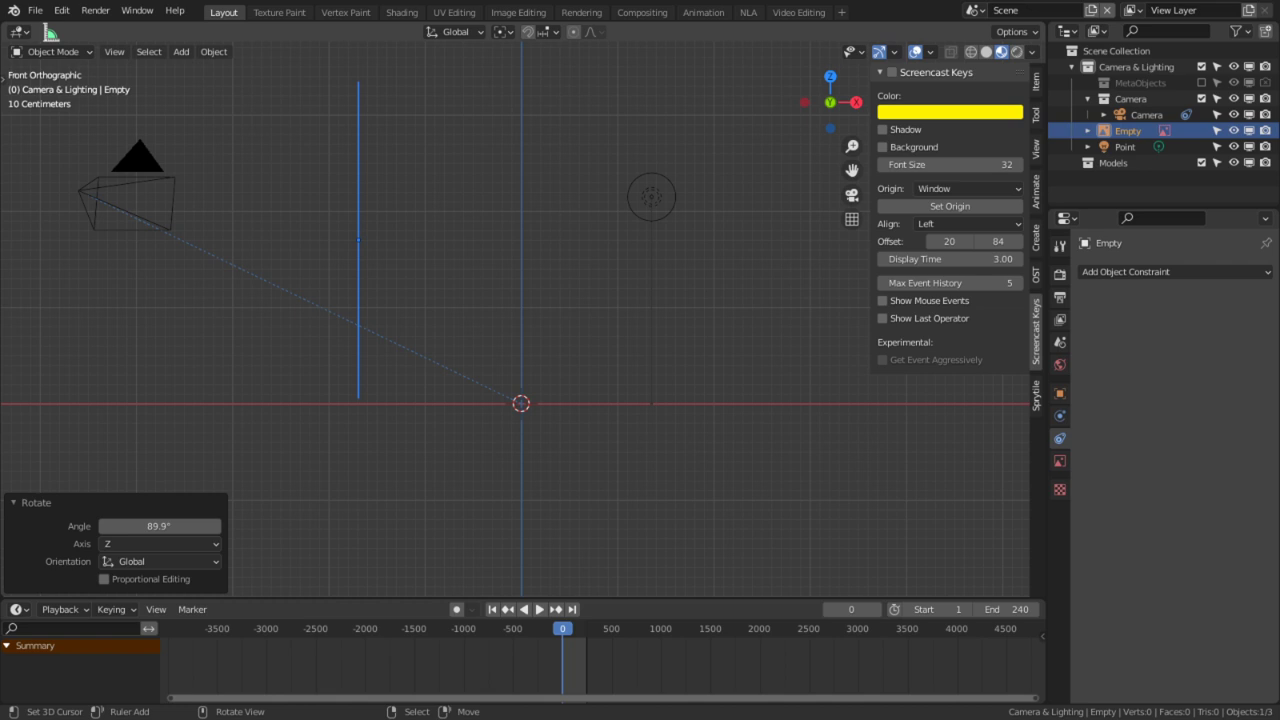
left_click_drag(646, 254, 624, 256)
middle_click_drag(698, 304, 399, 331)
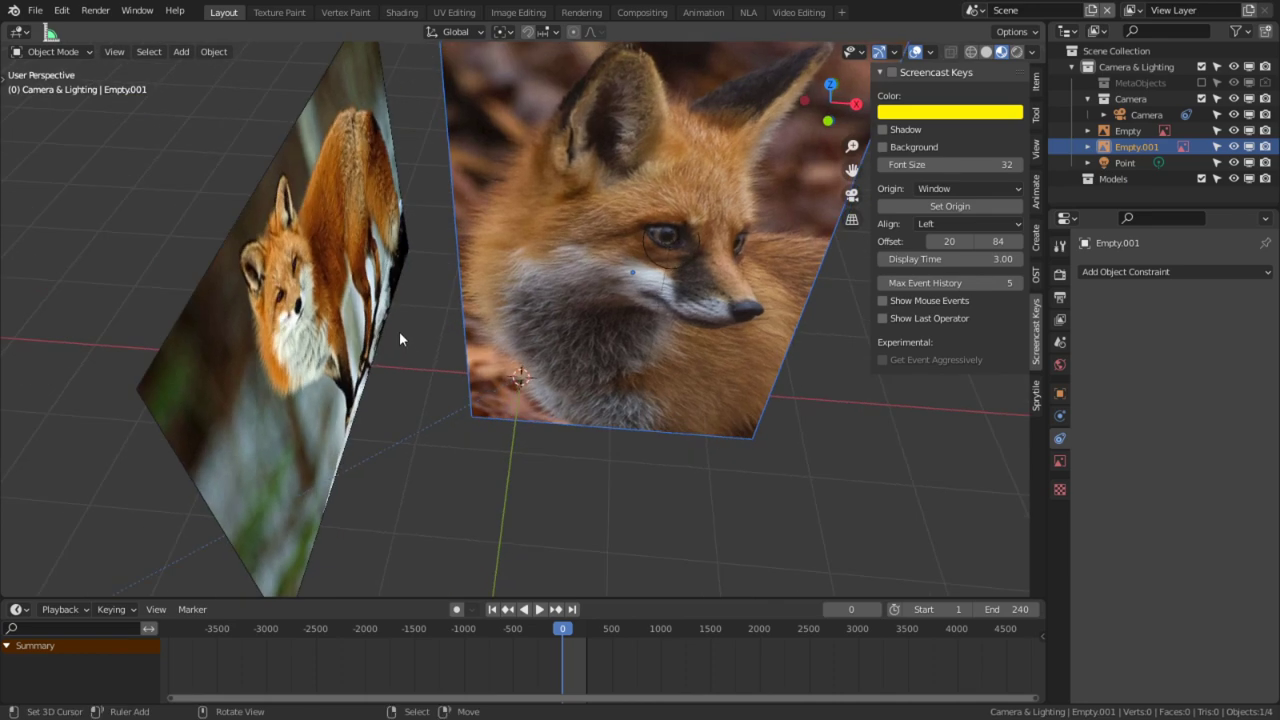
Step: Set the Side display option to Front for both the Reference 3 and REference 1 images
middle_click_drag(660, 386, 209, 517)
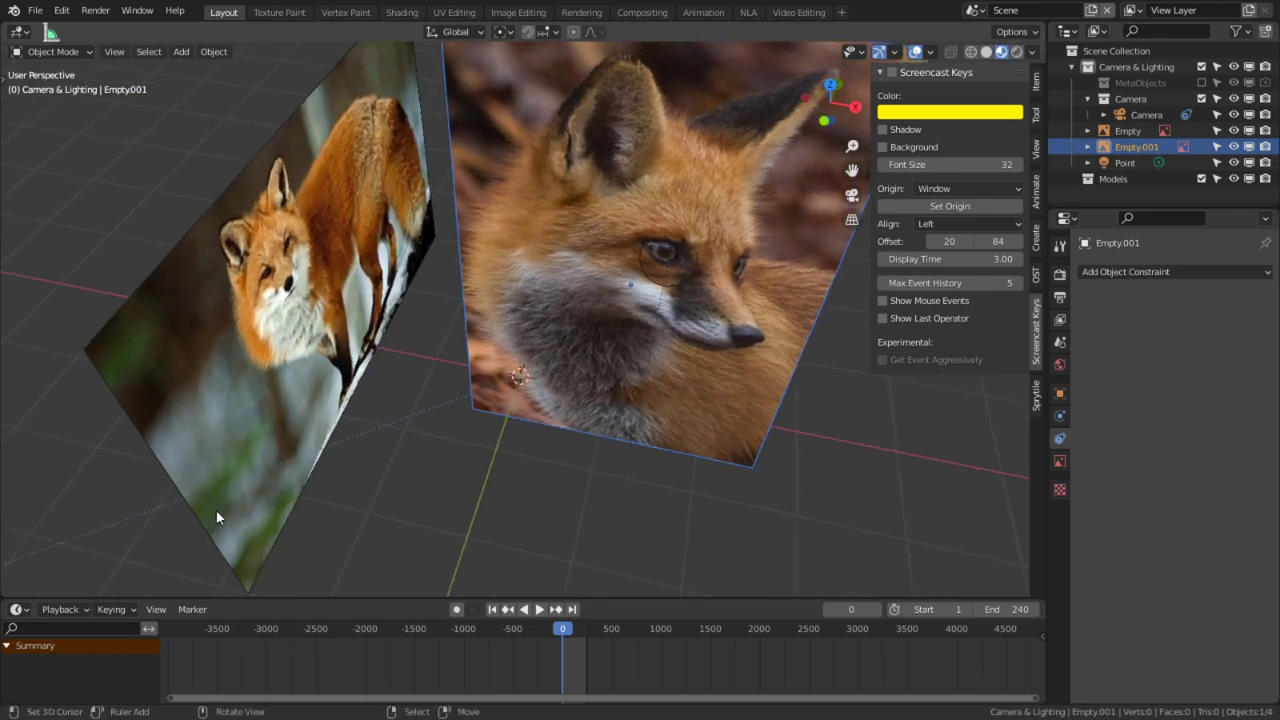
middle_click_drag(810, 409, 718, 347)
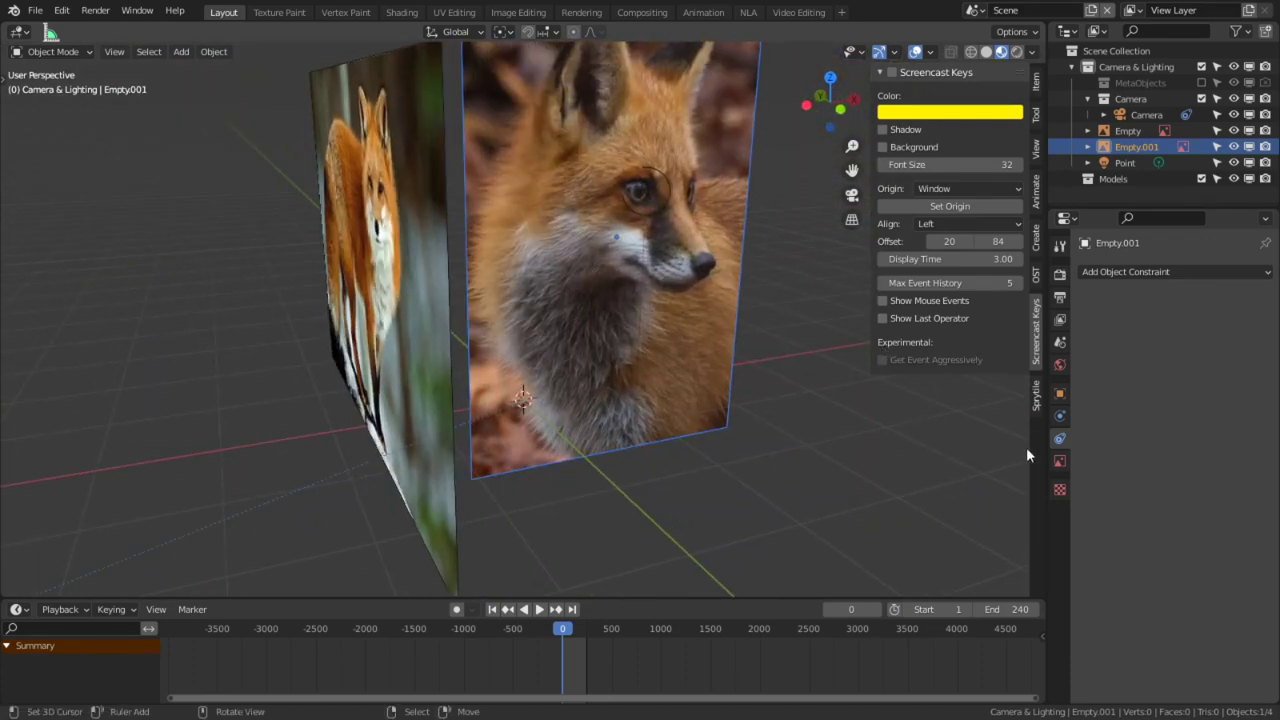
left_click(1059, 460)
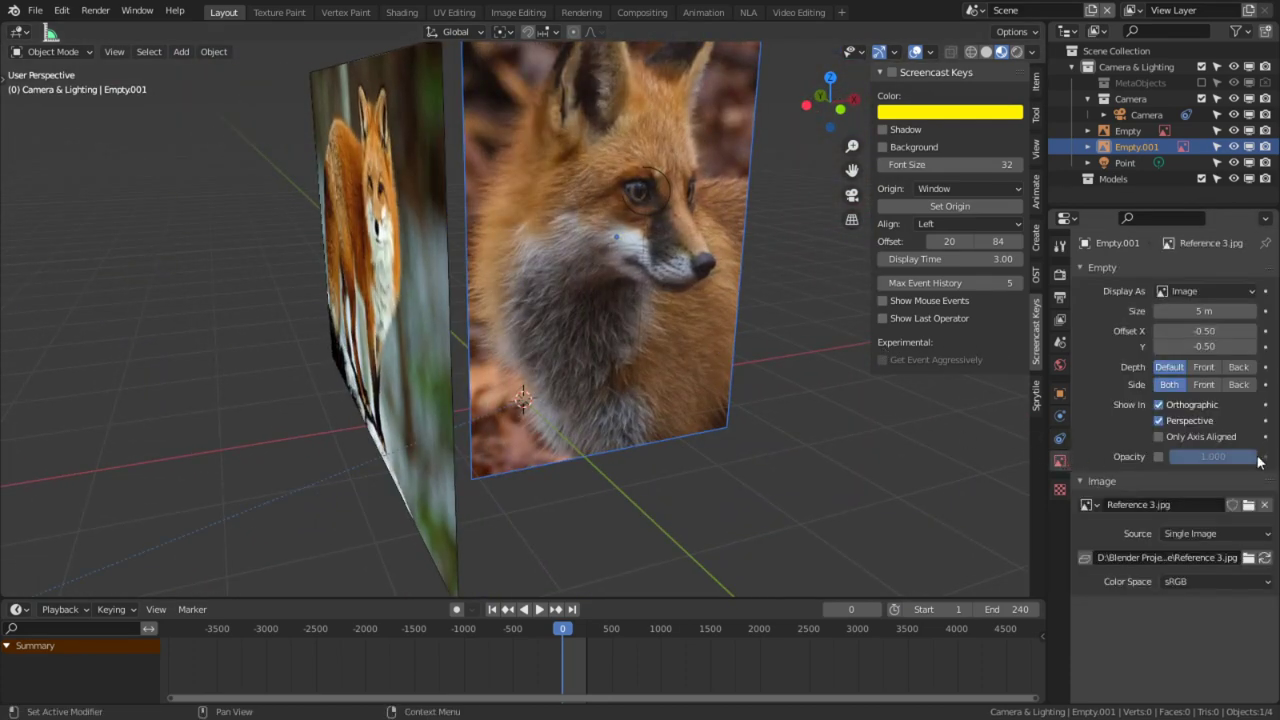
left_click(1206, 385)
left_click(437, 306)
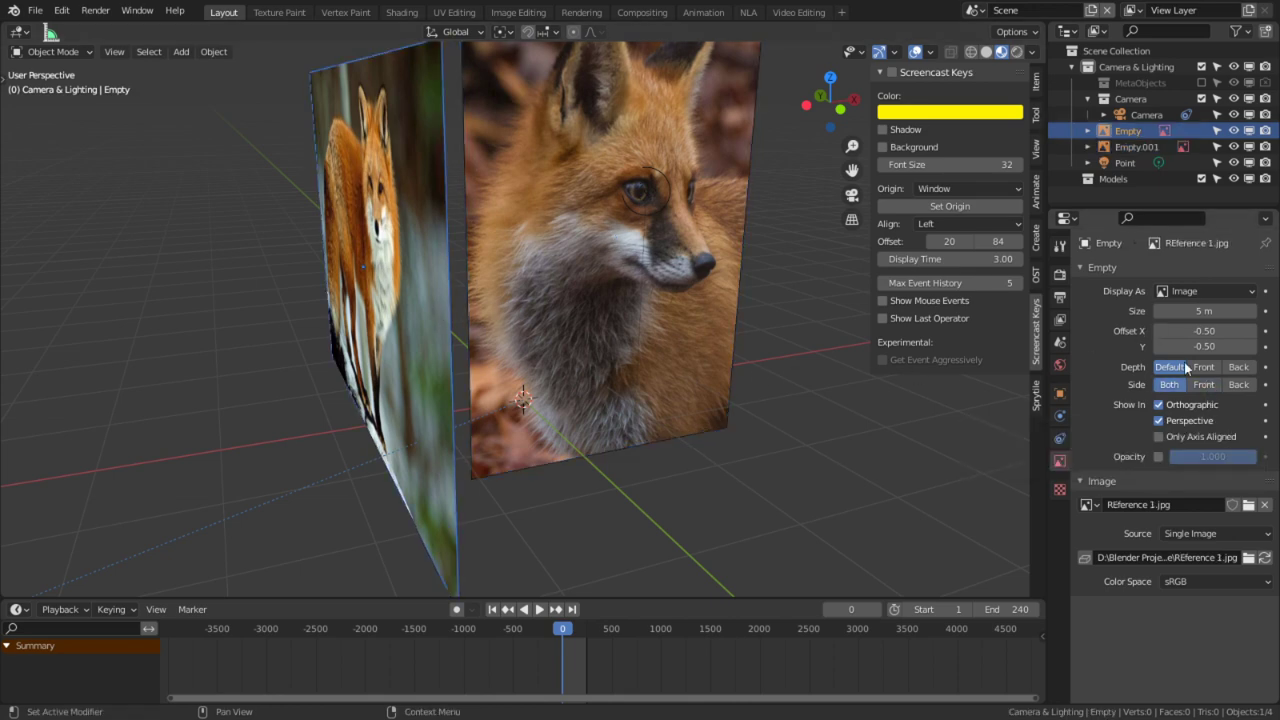
left_click(1208, 388)
Step: Add Reference 2.jpg and Reference 4.jpg from the reference folder to the scene as reference images
middle_click_drag(722, 328, 656, 202)
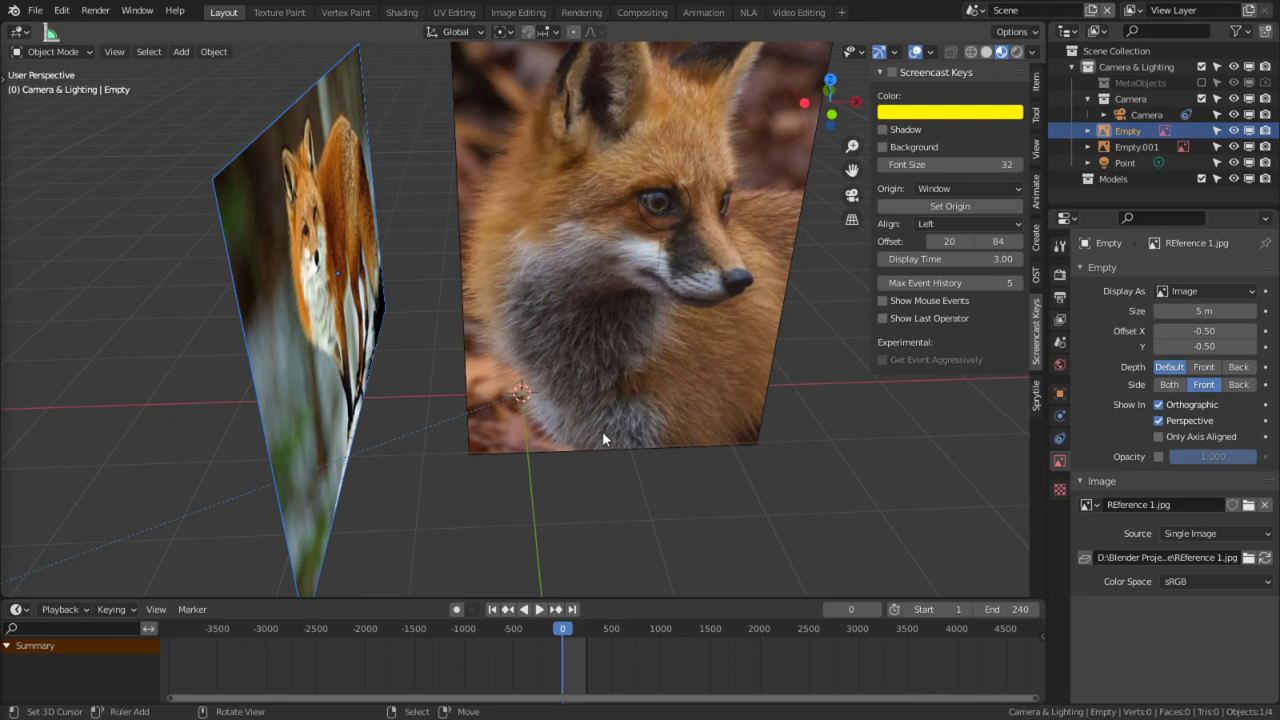
left_click(555, 332)
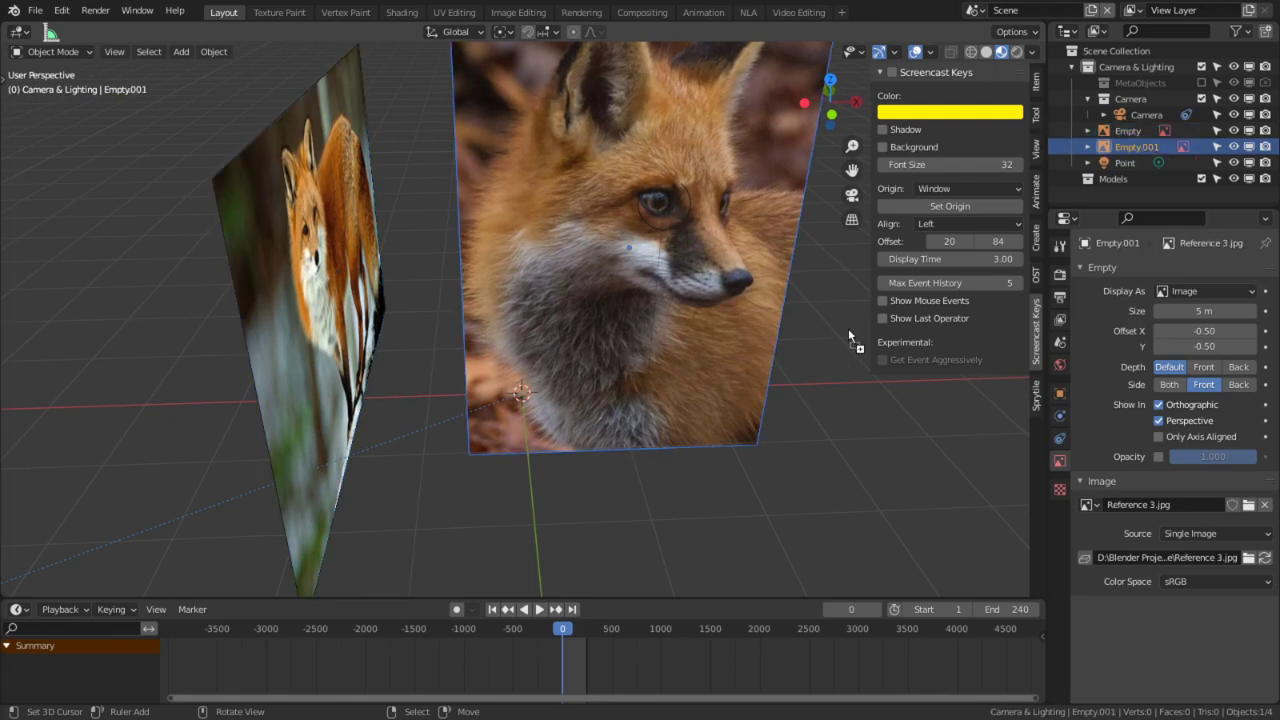
left_click_drag(855, 330, 745, 365)
middle_click_drag(745, 365, 767, 405)
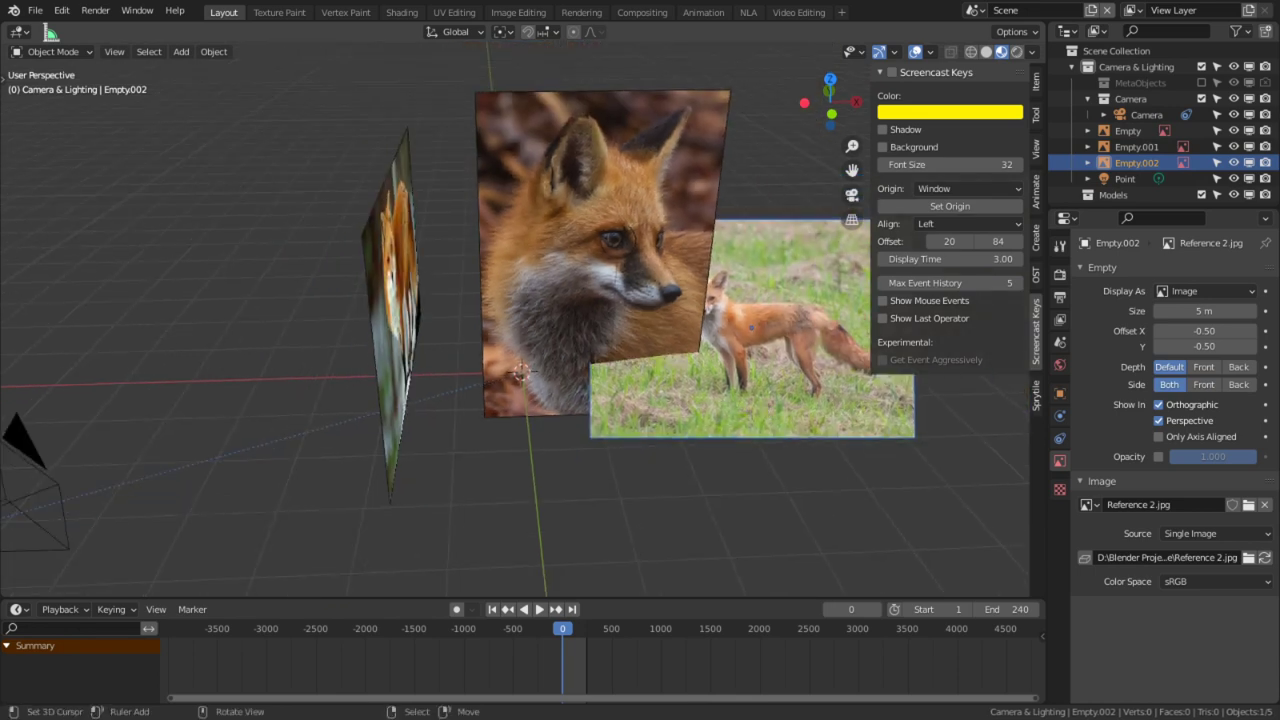
left_click_drag(108, 301, 543, 543)
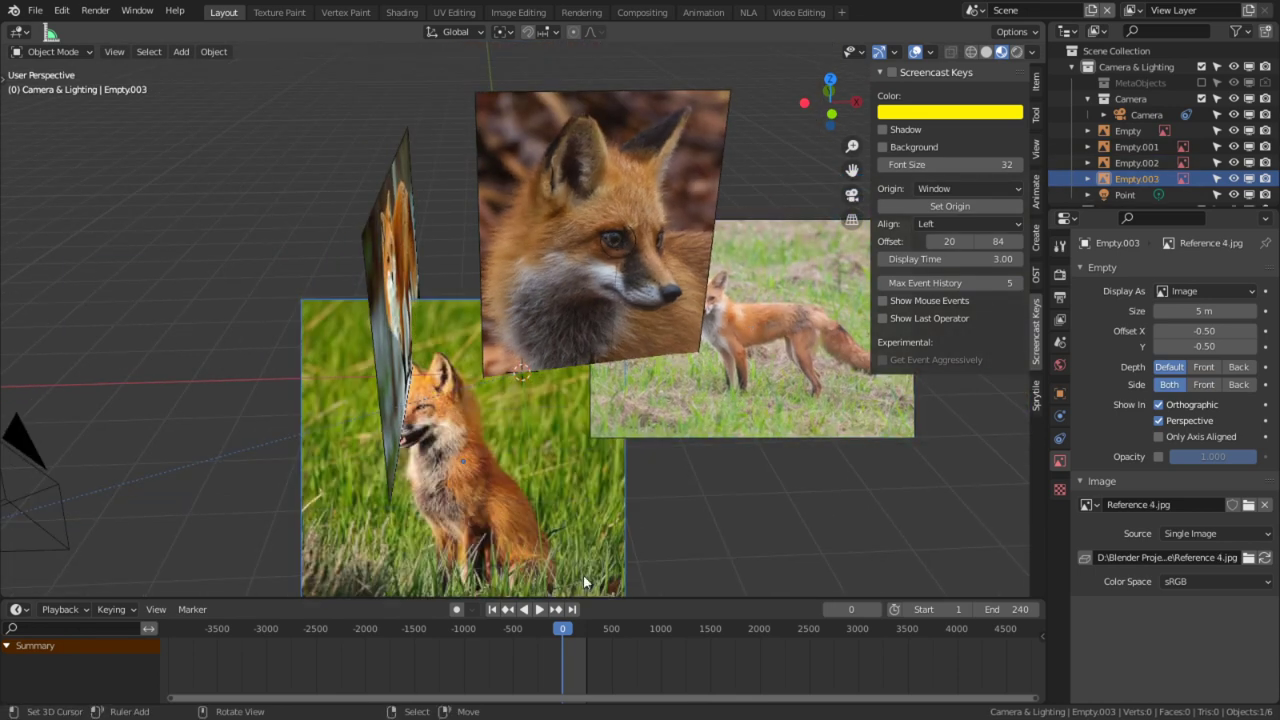
Step: Clear the rotation of the Reference 4 and Reference 2 images
middle_click_drag(559, 477, 517, 475)
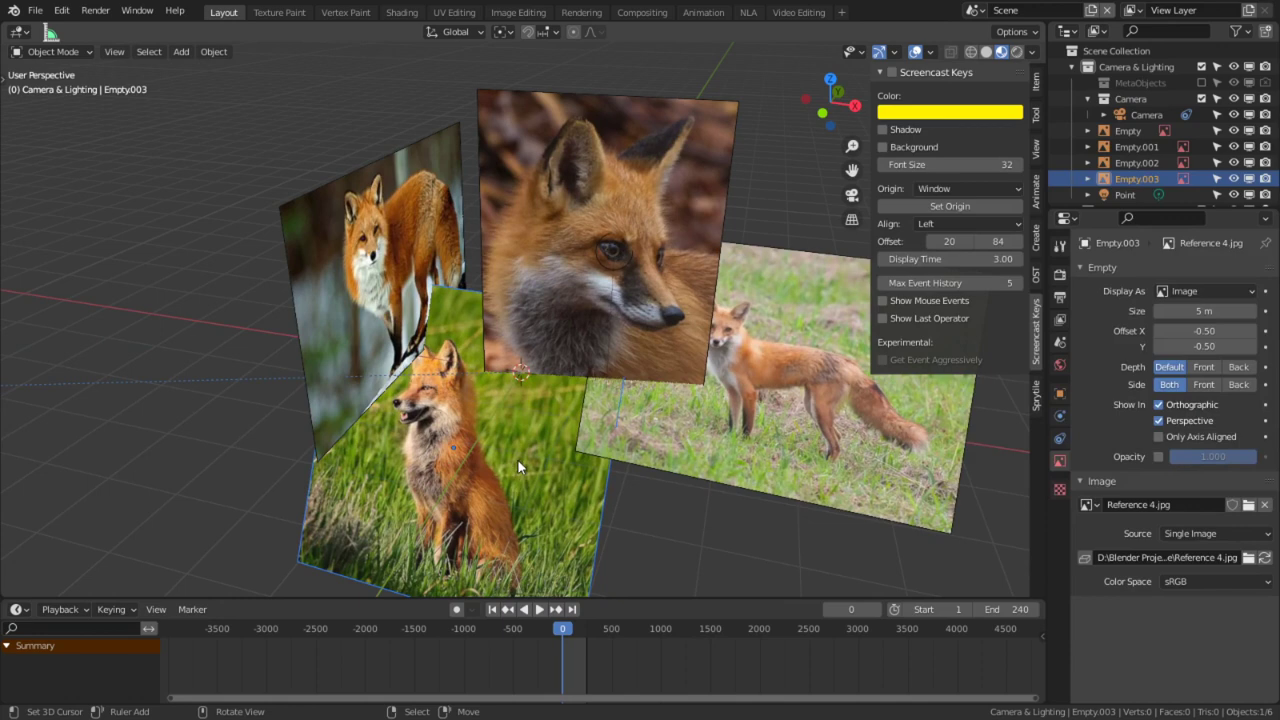
key("alt+r")
right_click(686, 461)
key("alt+r")
Step: Set the pivot to individual origins and rotate the Reference 4 and Reference 2 images 90° around the global X axis
right_click(555, 453)
right_click(769, 436, "shift")
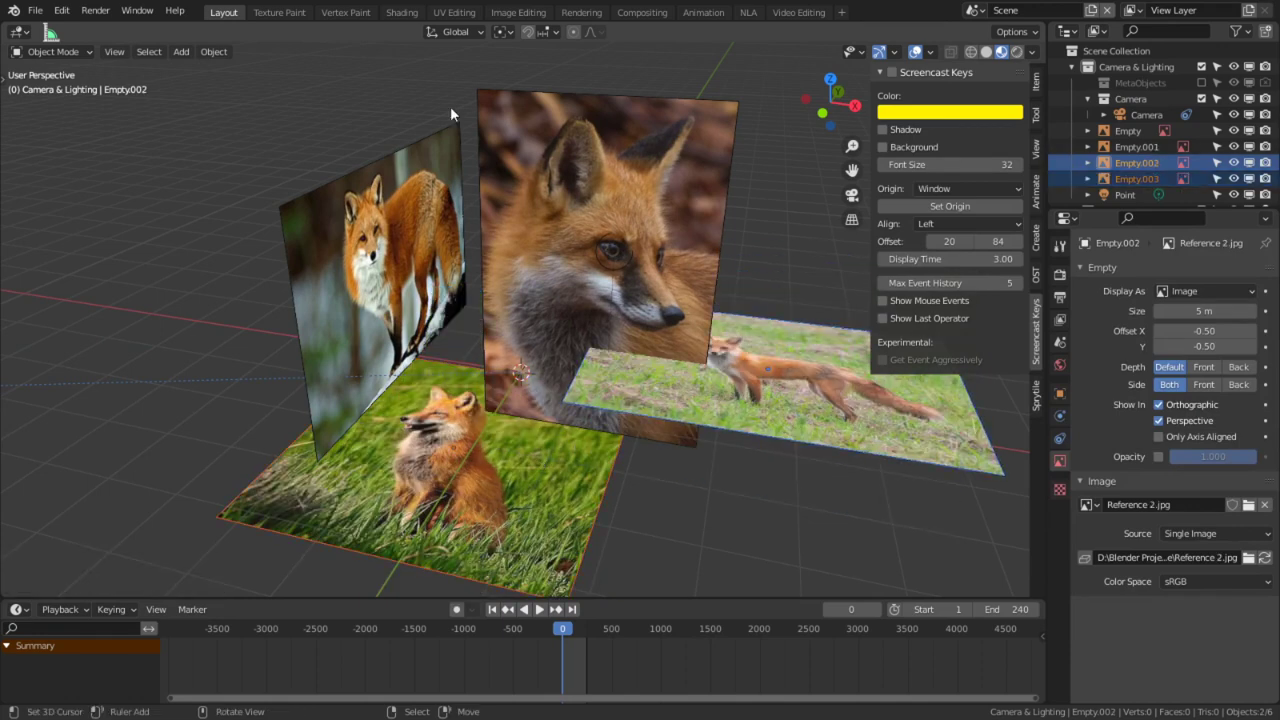
left_click(505, 32)
left_click(518, 72)
key("r")
type("x")
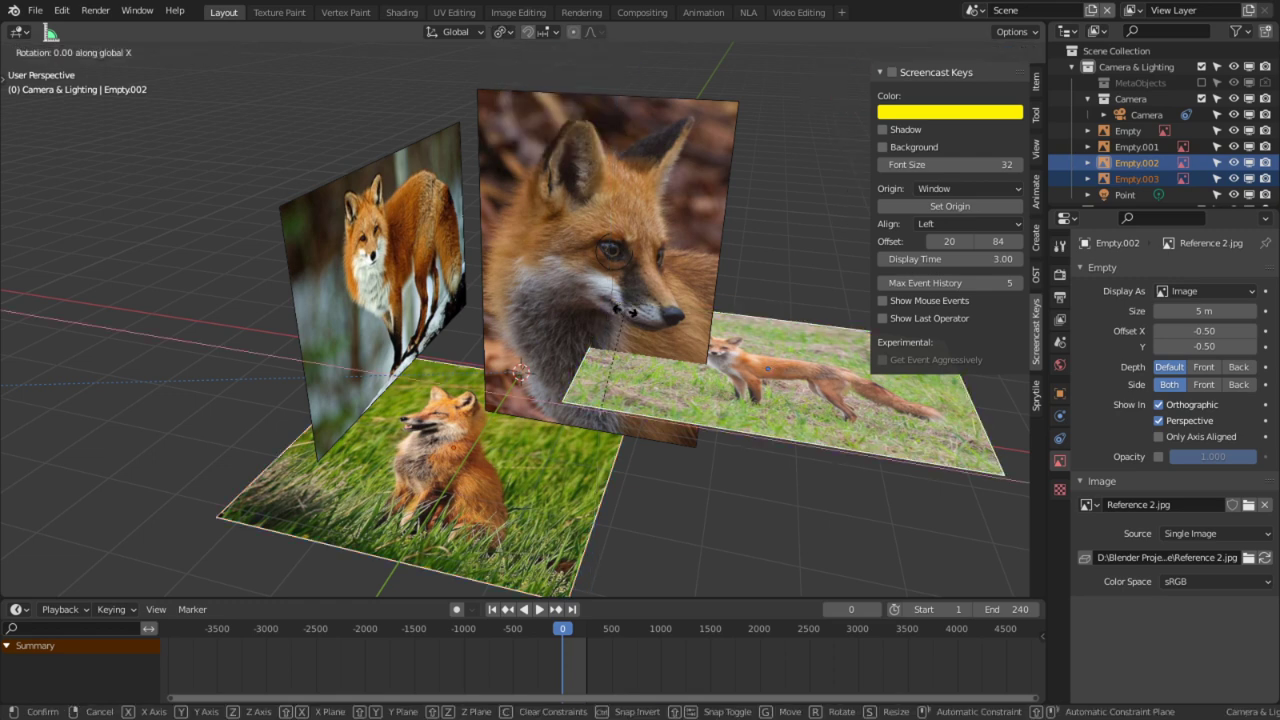
type("90")
key("Return")
Step: Move the REference 1 image along the X axis in the negative direction, away from the other references
middle_click_drag(615, 313, 478, 337)
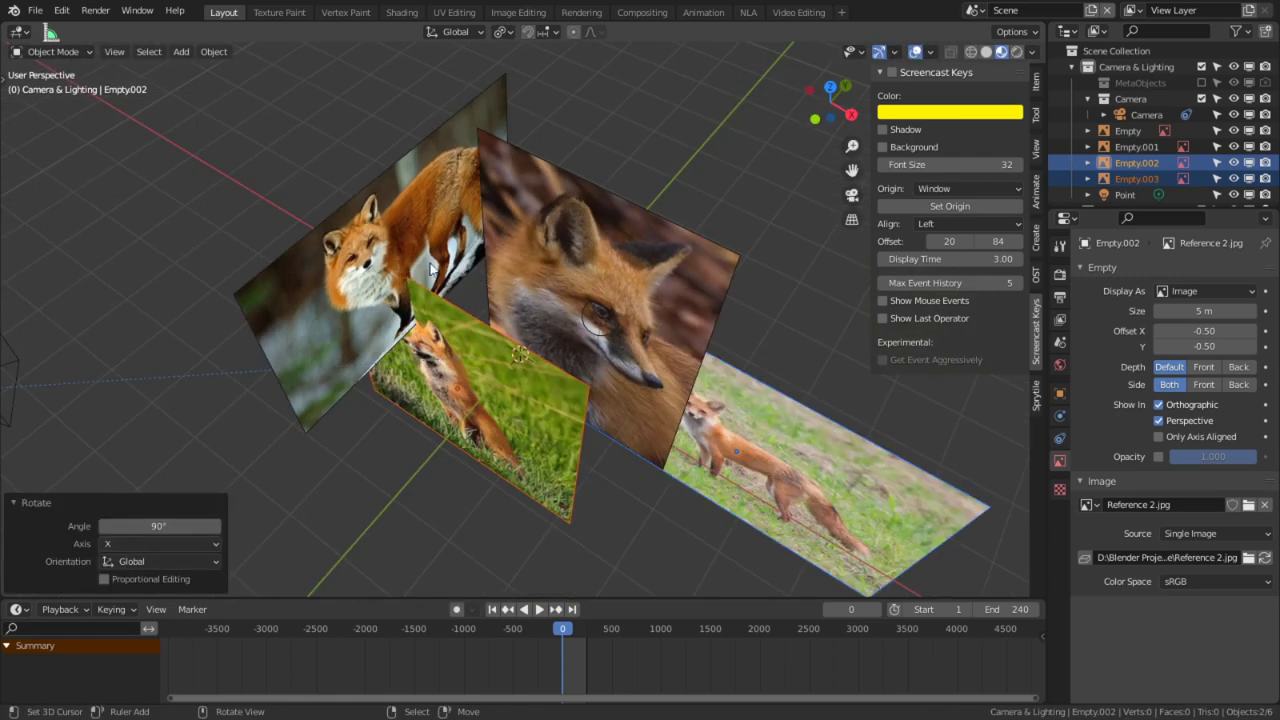
left_click(473, 265)
key("g")
key("y")
key("x")
left_click(314, 217)
Step: Move the Reference 3 image back along the Y axis, behind the world origin
right_click(603, 348)
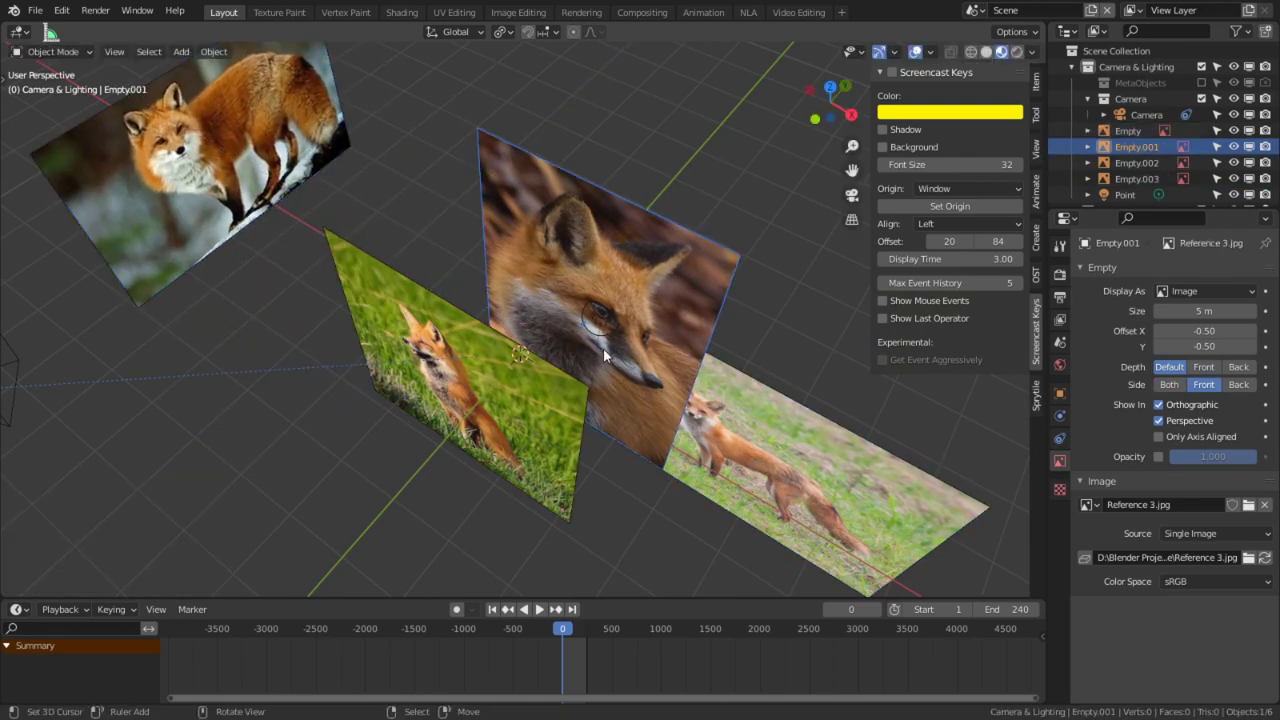
key("g")
key("y")
left_click(680, 238)
Step: Rotate the Reference 4 image 45° around the global Z axis
right_click_drag(506, 407, 507, 400)
middle_click_drag(510, 398, 600, 372)
type("rz")
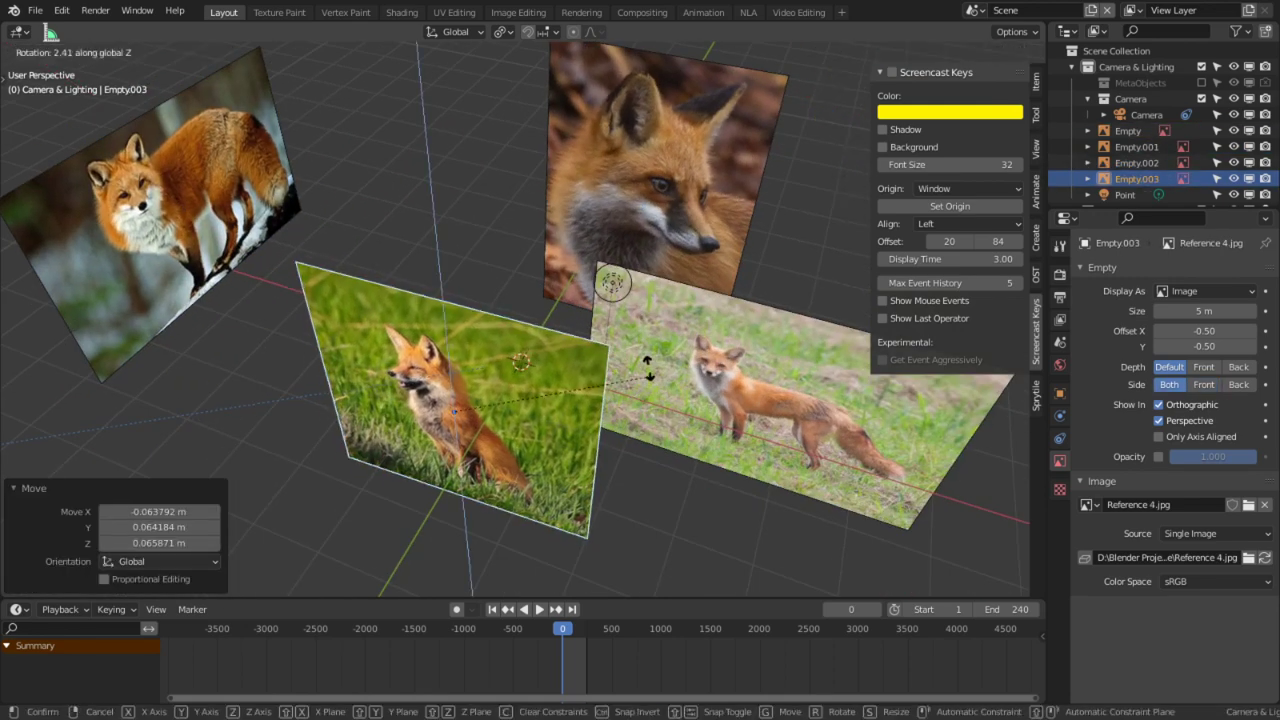
type("45")
key("Return")
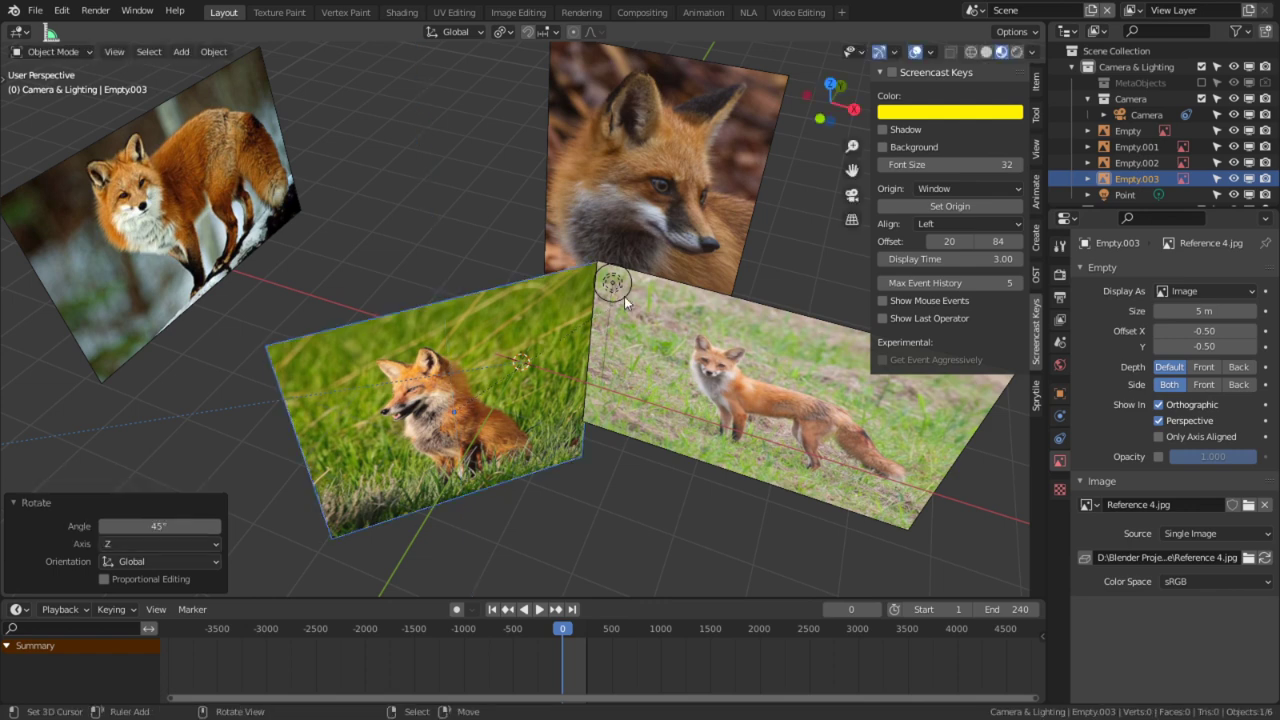
Step: Move the Reference 4 image within the horizontal plane by about -3.1 m in X and 3.9 m in Y
middle_click_drag(609, 286, 571, 428)
key("g")
key("shift+z")
left_click(530, 225)
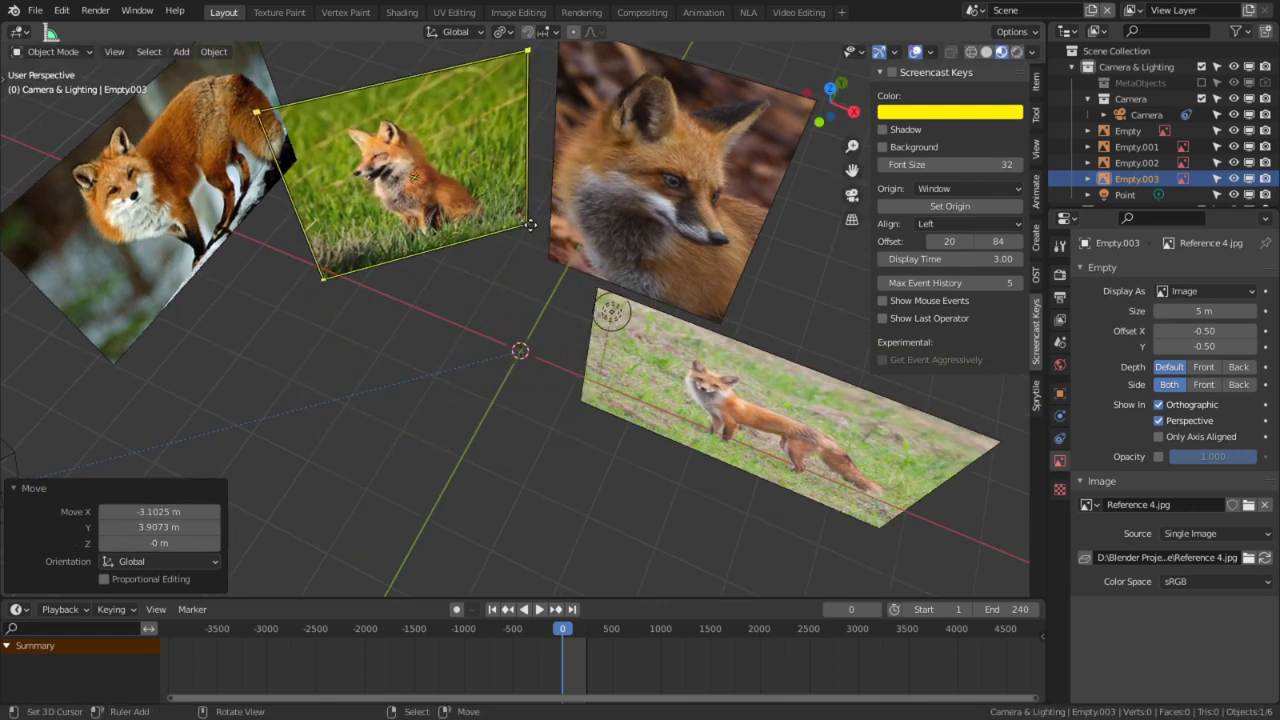
Step: Move the Reference 2 image back along the Y axis and about 2.2 m along the X axis
right_click(784, 438)
middle_click_drag(784, 438, 632, 460)
key("g")
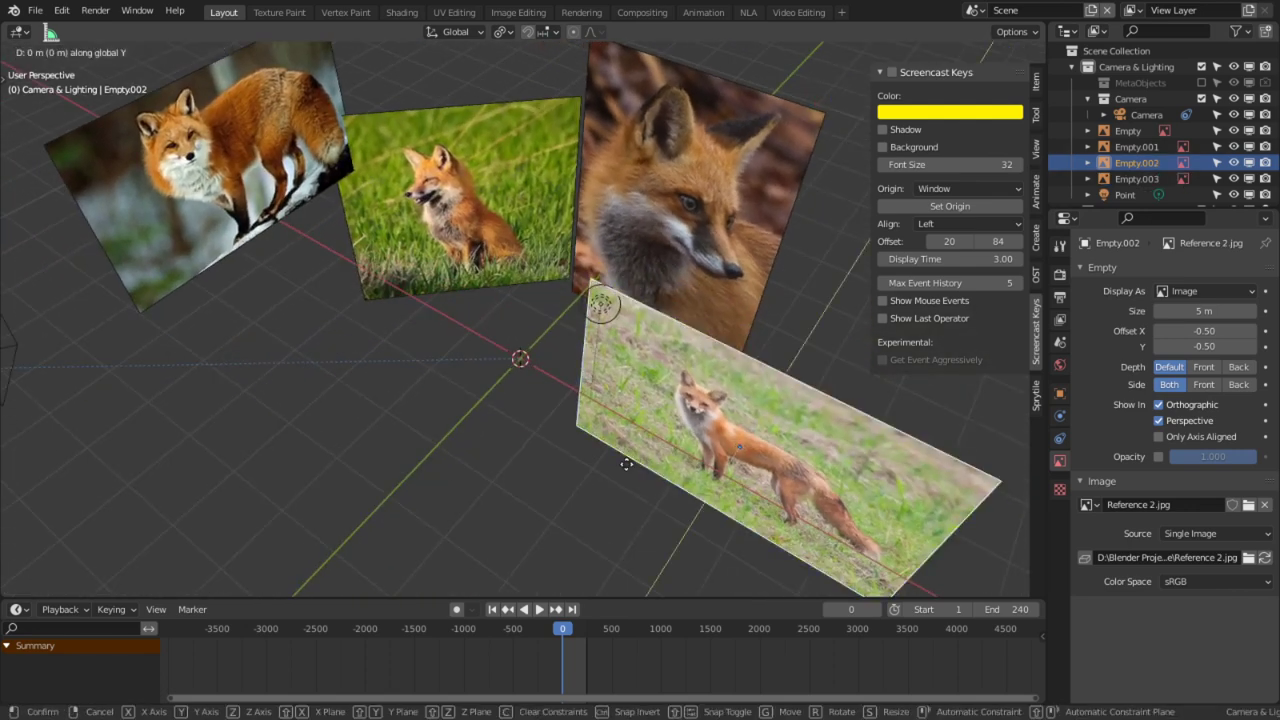
key("y")
left_click(750, 374)
key("x")
left_click(573, 532)
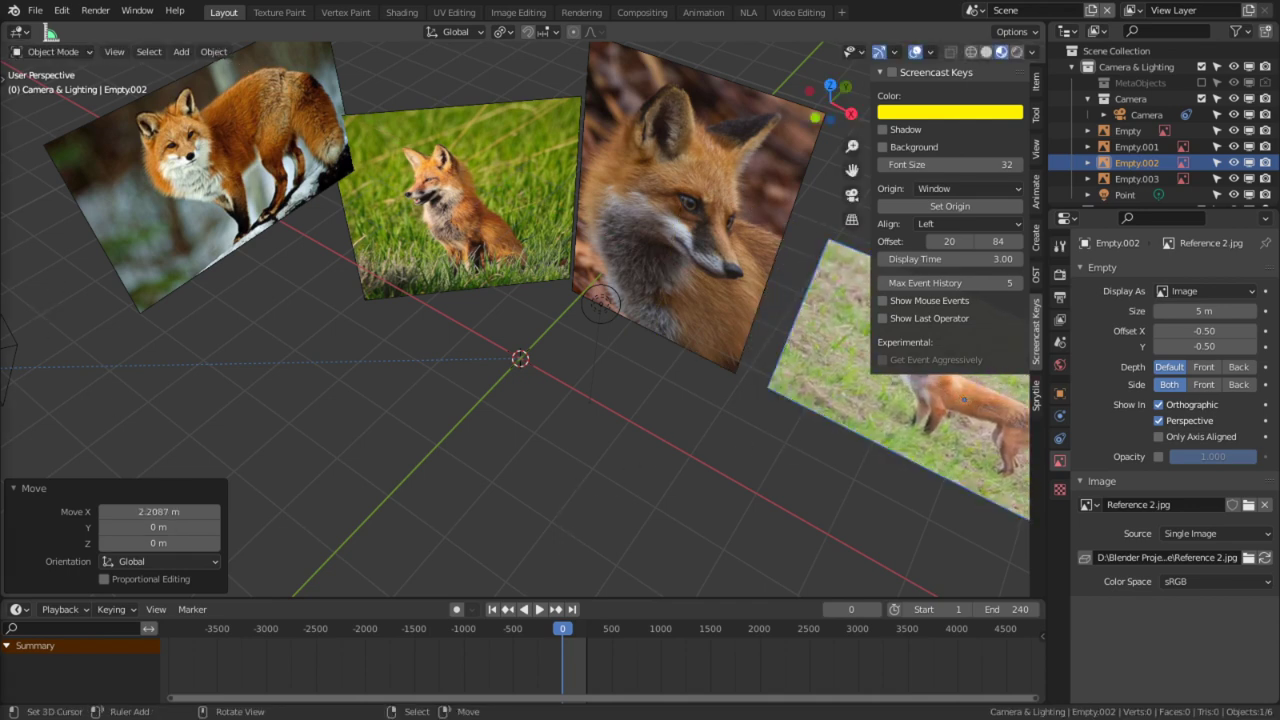
Step: Set both the Depth and Side display options of the Reference 4 image to Front
middle_click_drag(651, 409, 826, 359)
scroll(815, 360, "down", 6)
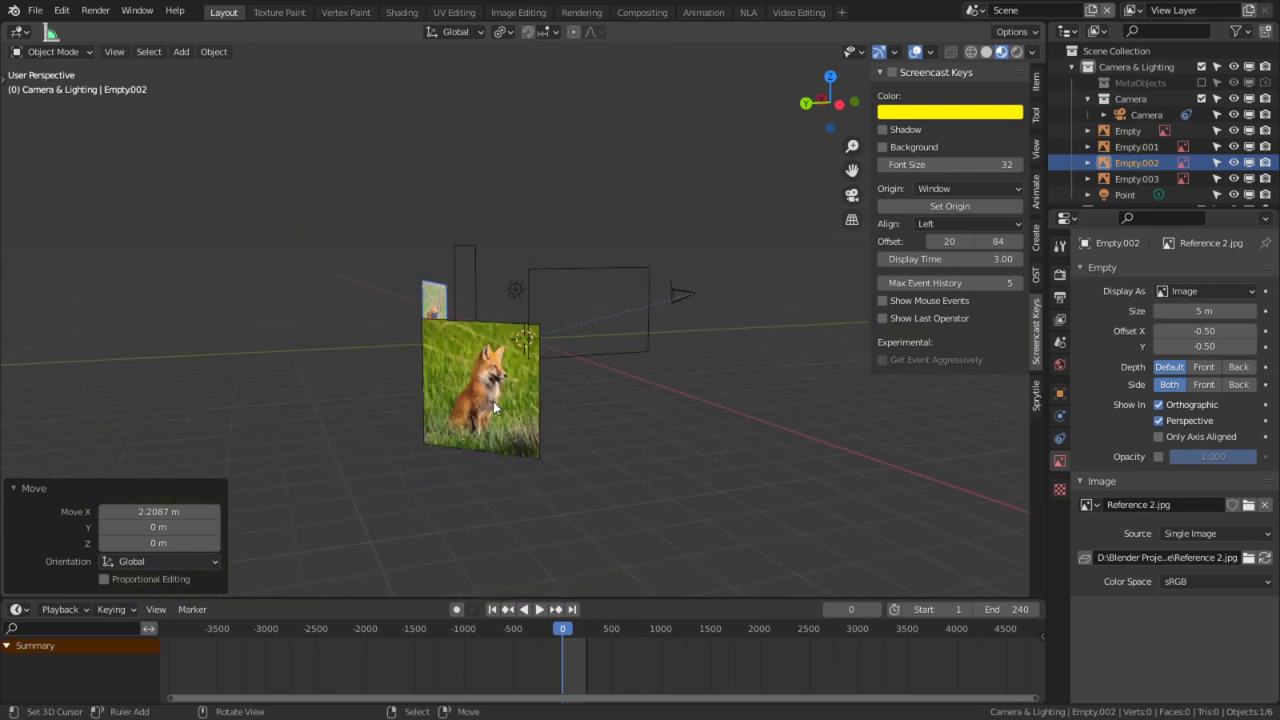
right_click(494, 403)
left_click(1204, 367)
left_click(1204, 384)
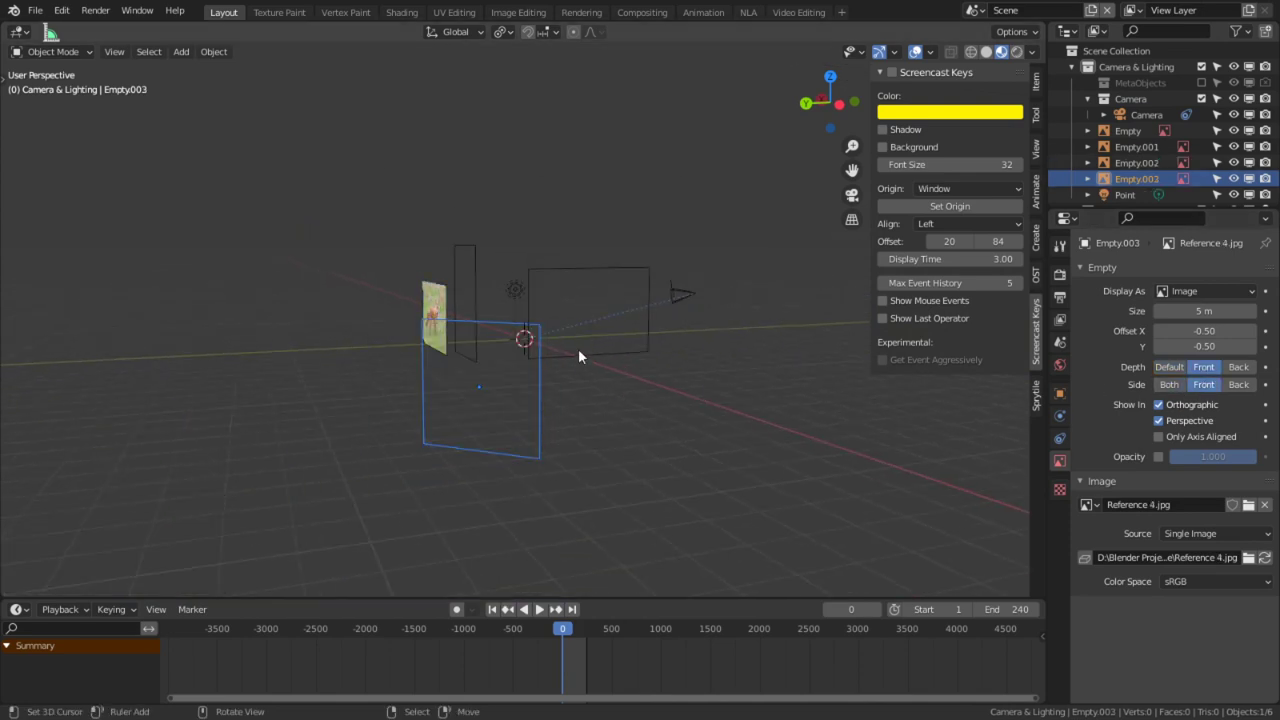
Step: Set the Side display option of the Reference 2 image to Front
middle_click_drag(575, 352, 383, 312)
right_click(383, 312)
left_click(1204, 384)
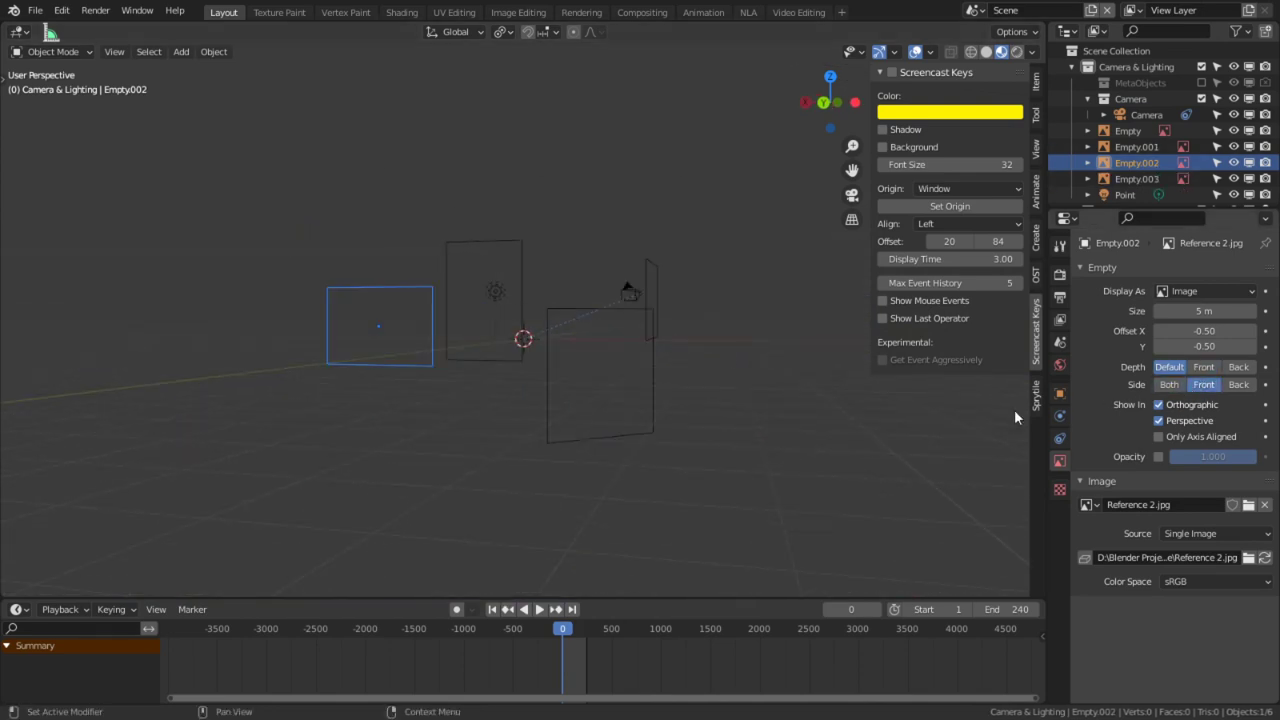
Step: View the arranged reference images in the right orthographic view
middle_click_drag(795, 409, 641, 411)
scroll(641, 411, "up", 5)
middle_click_drag(560, 410, 424, 318)
key("KP_3")
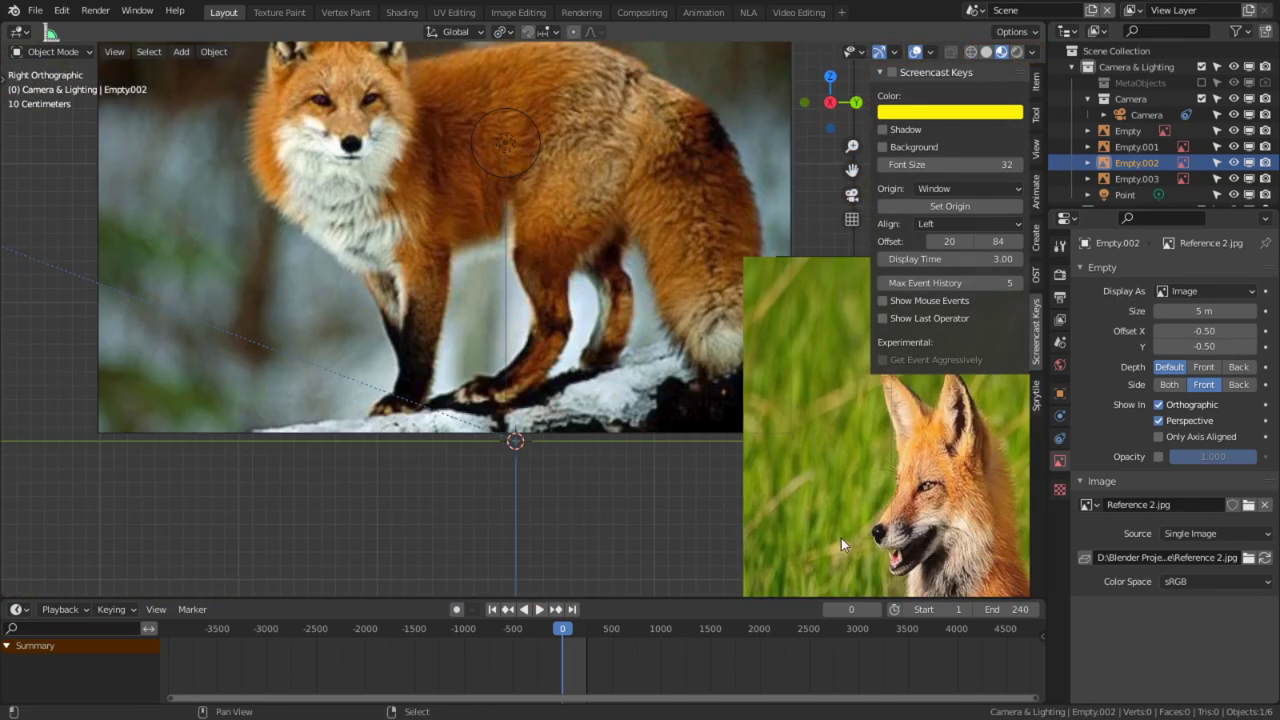
Step: Add a 2 m cube mesh at the world origin among the reference images, then clear the selection
middle_click_drag(675, 468, 699, 512, "shift")
key("shift+a")
mouse_move(584, 393)
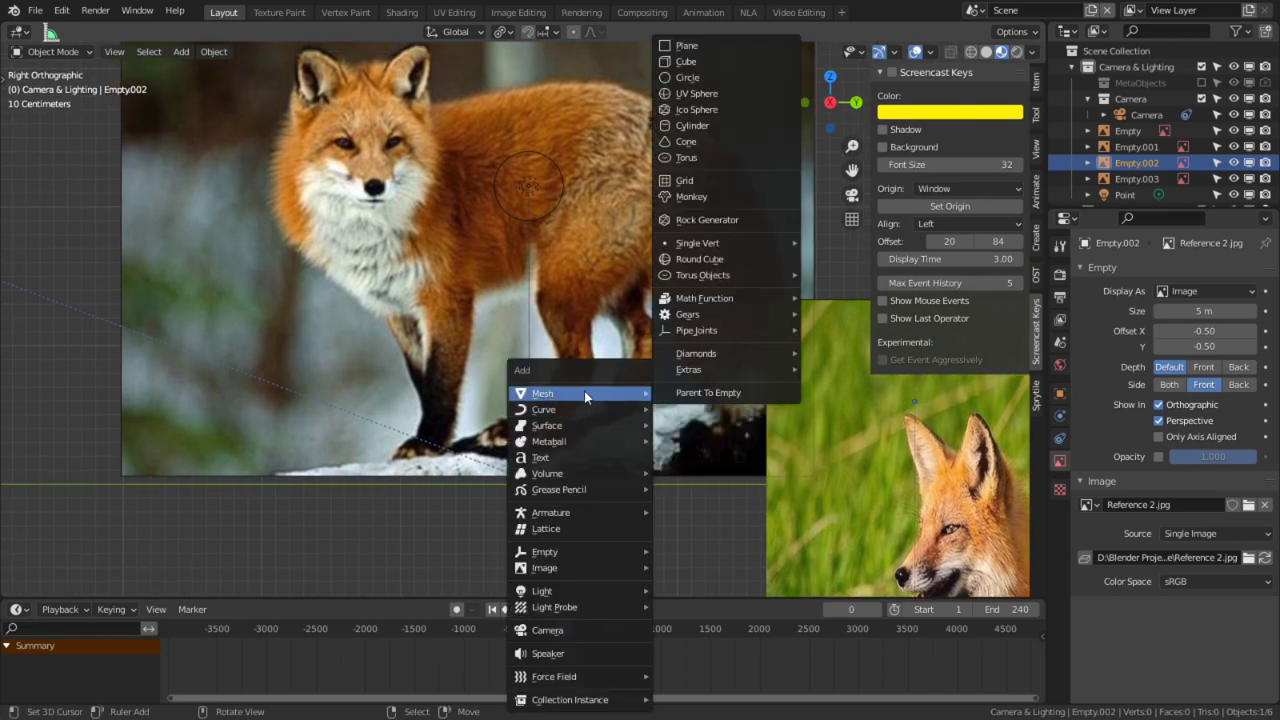
left_click(726, 62)
middle_click_drag(640, 357, 777, 496)
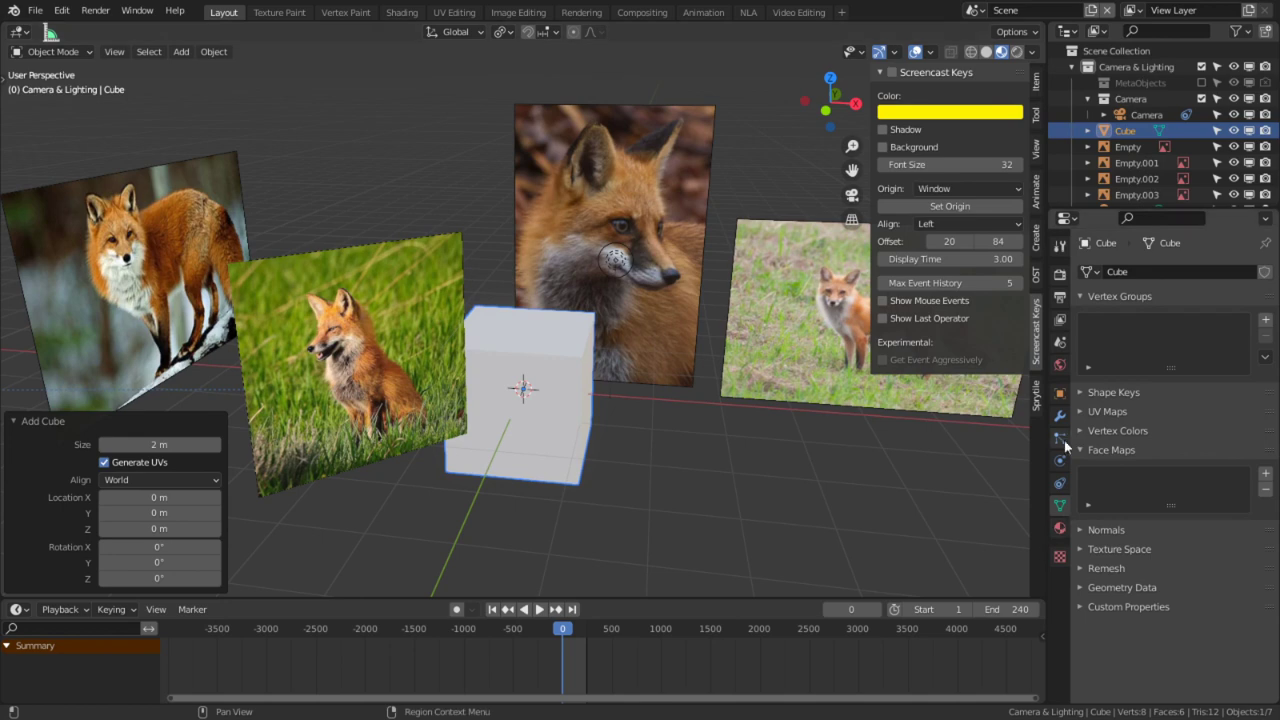
middle_click_drag(715, 392, 462, 309)
key("alt+a")
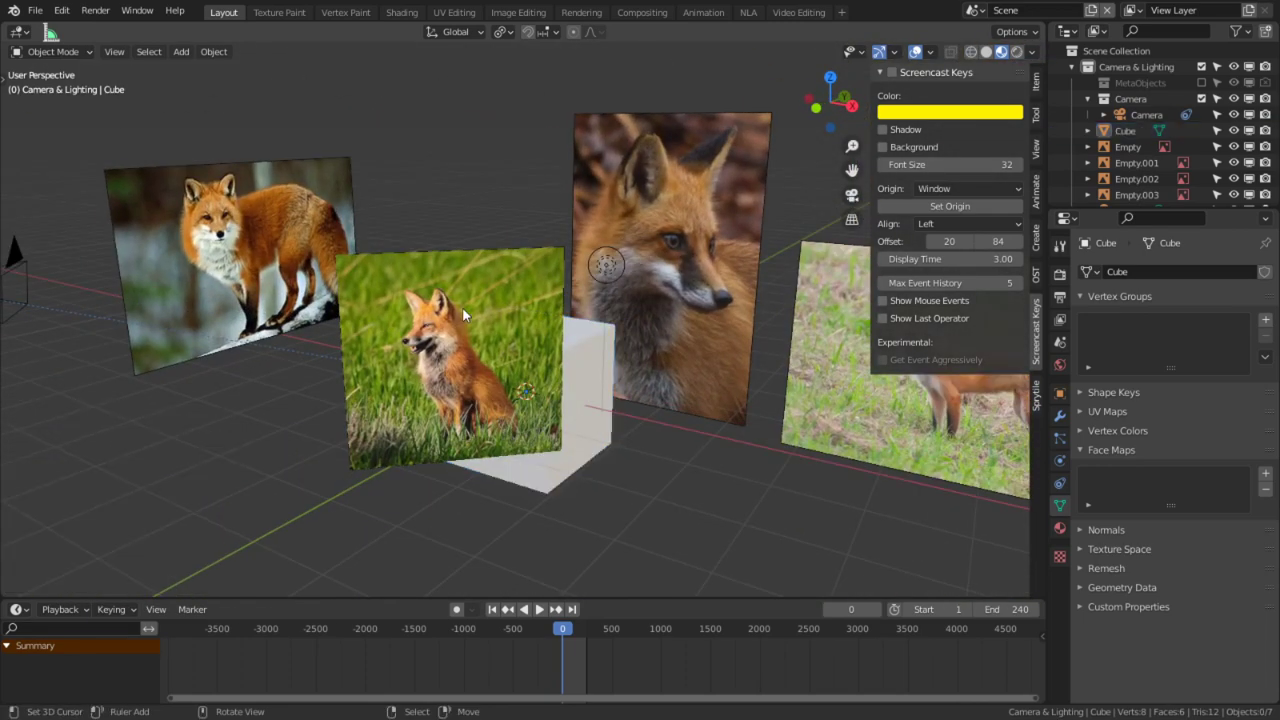
Step: Set the Depth display option of the Reference 4 image to Back
left_click(427, 250)
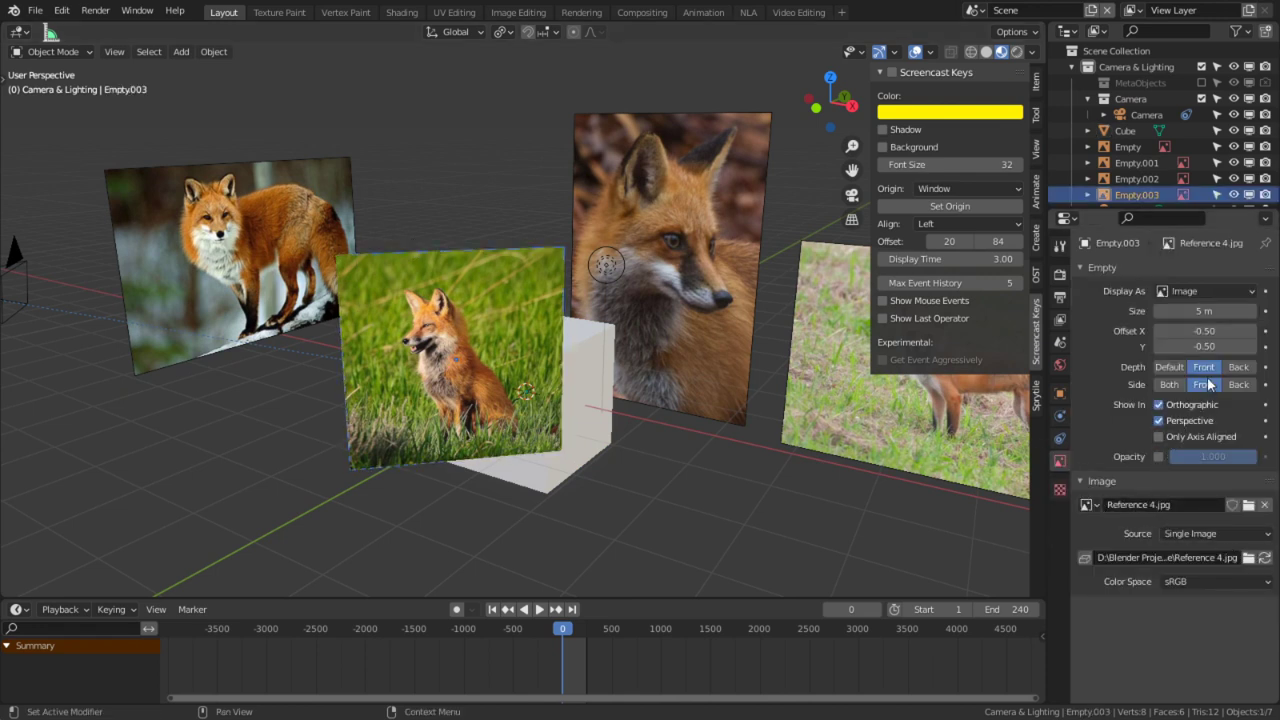
left_click(1167, 368)
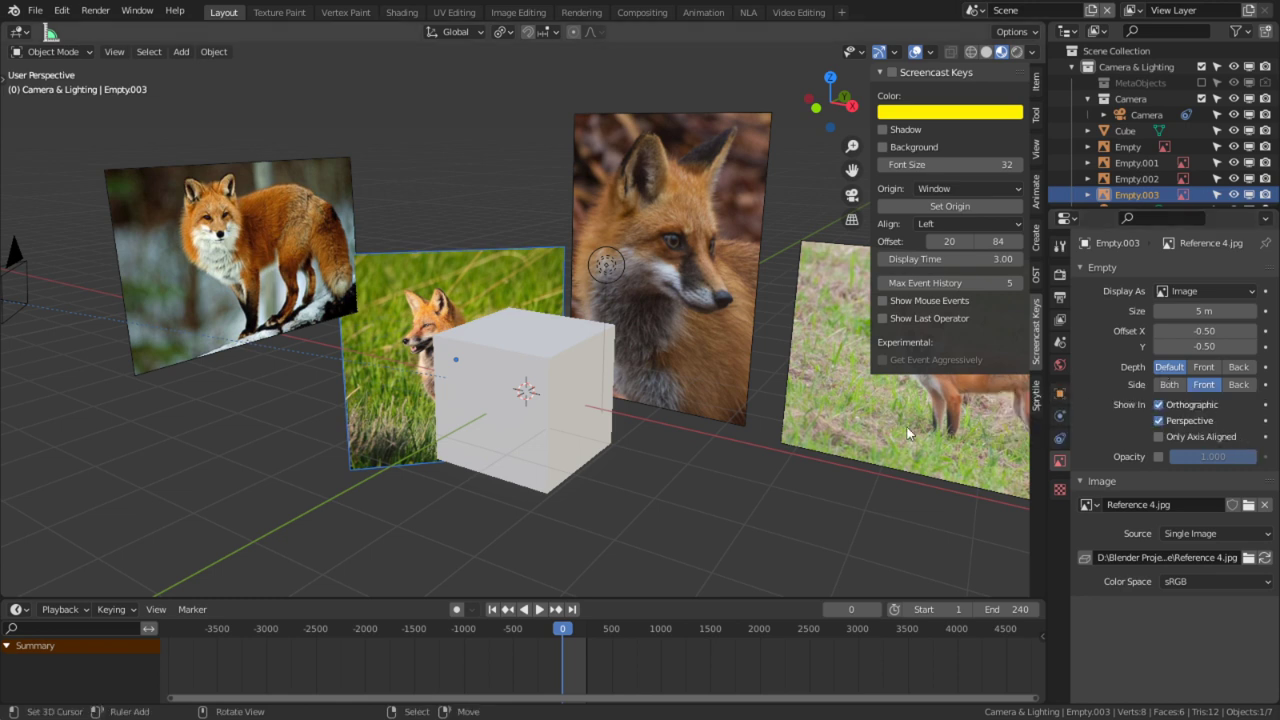
left_click(1238, 367)
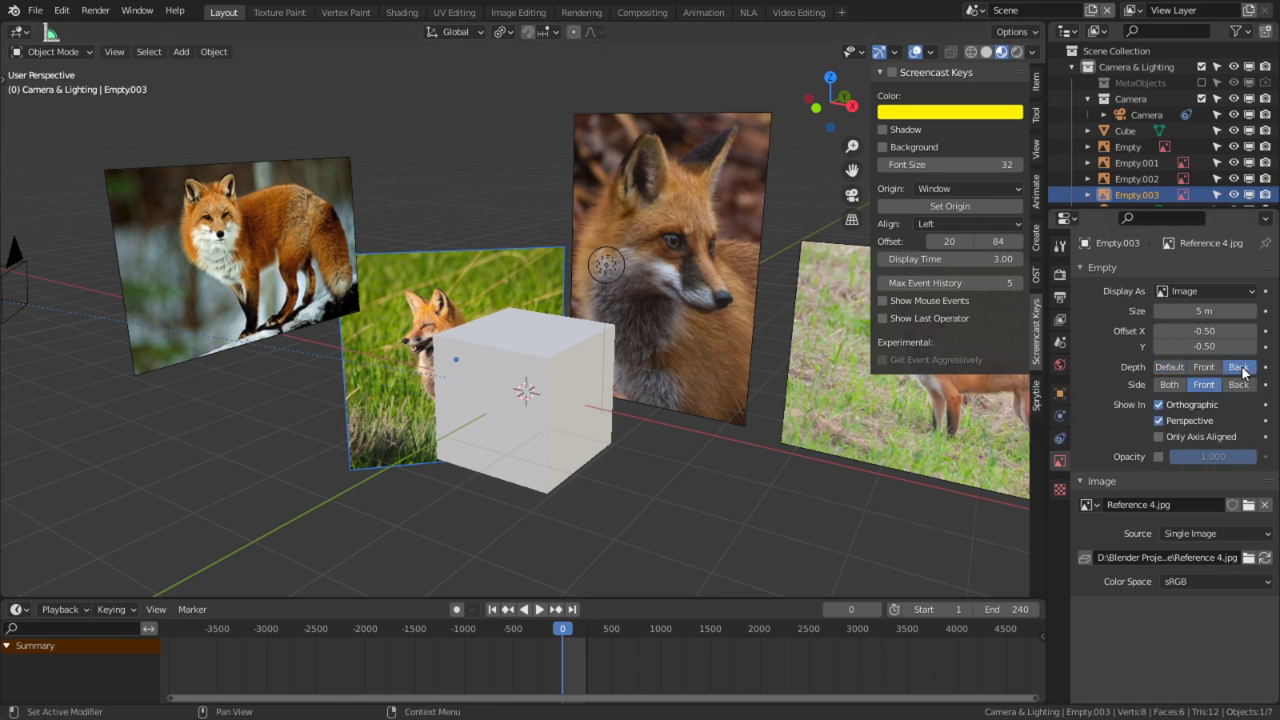
Step: Set Depth to Back for the Reference 1, 3 and 2 images, keeping Reference 2's Side option at Front
right_click(318, 258)
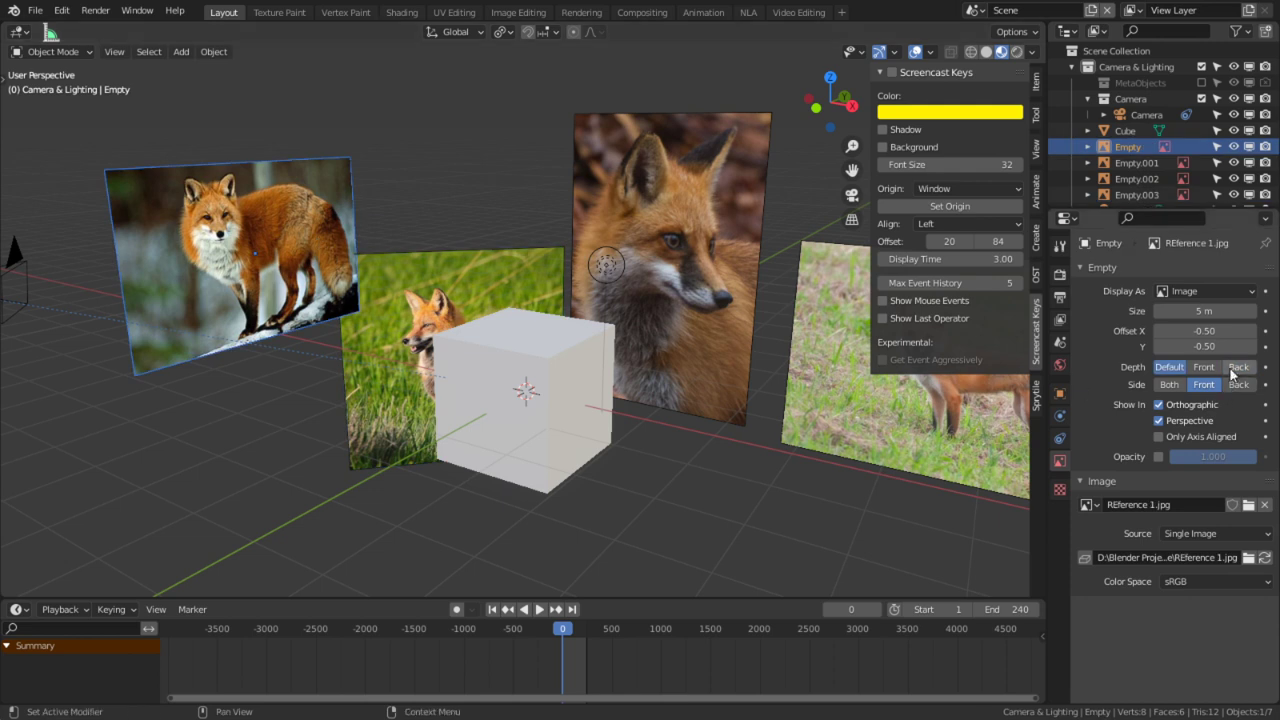
right_click(764, 270)
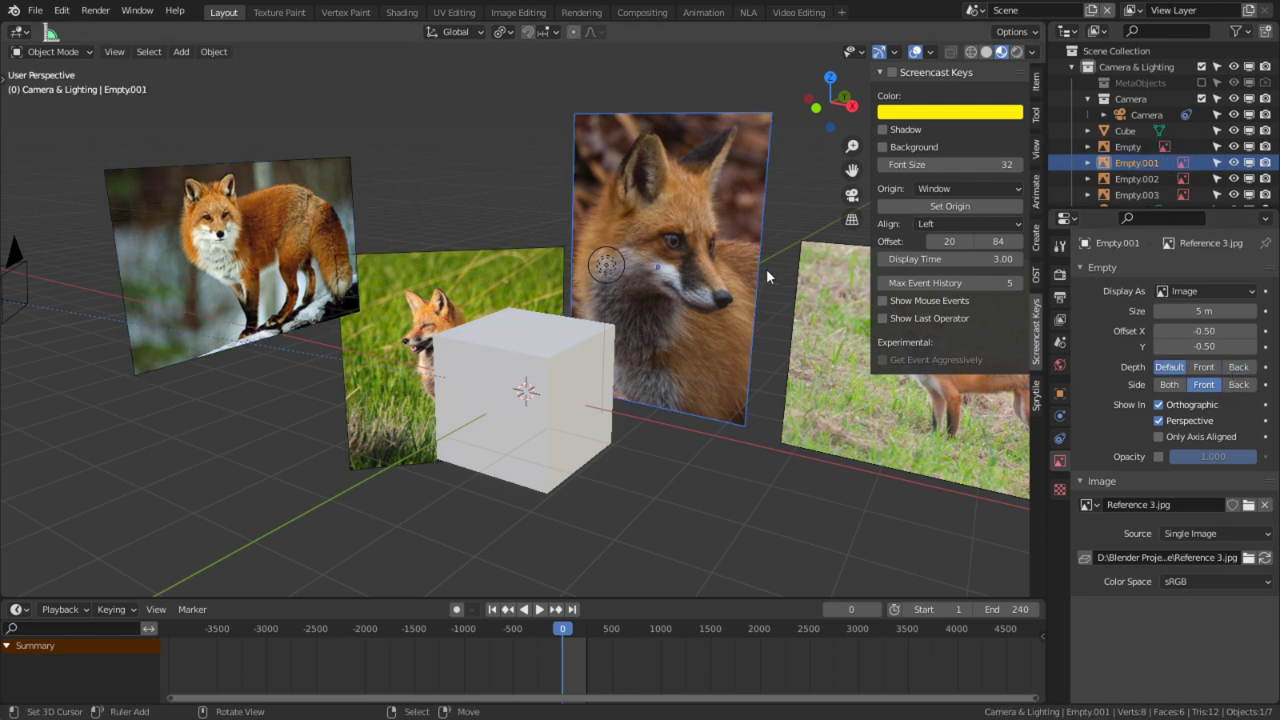
left_click(1239, 370)
right_click(863, 352)
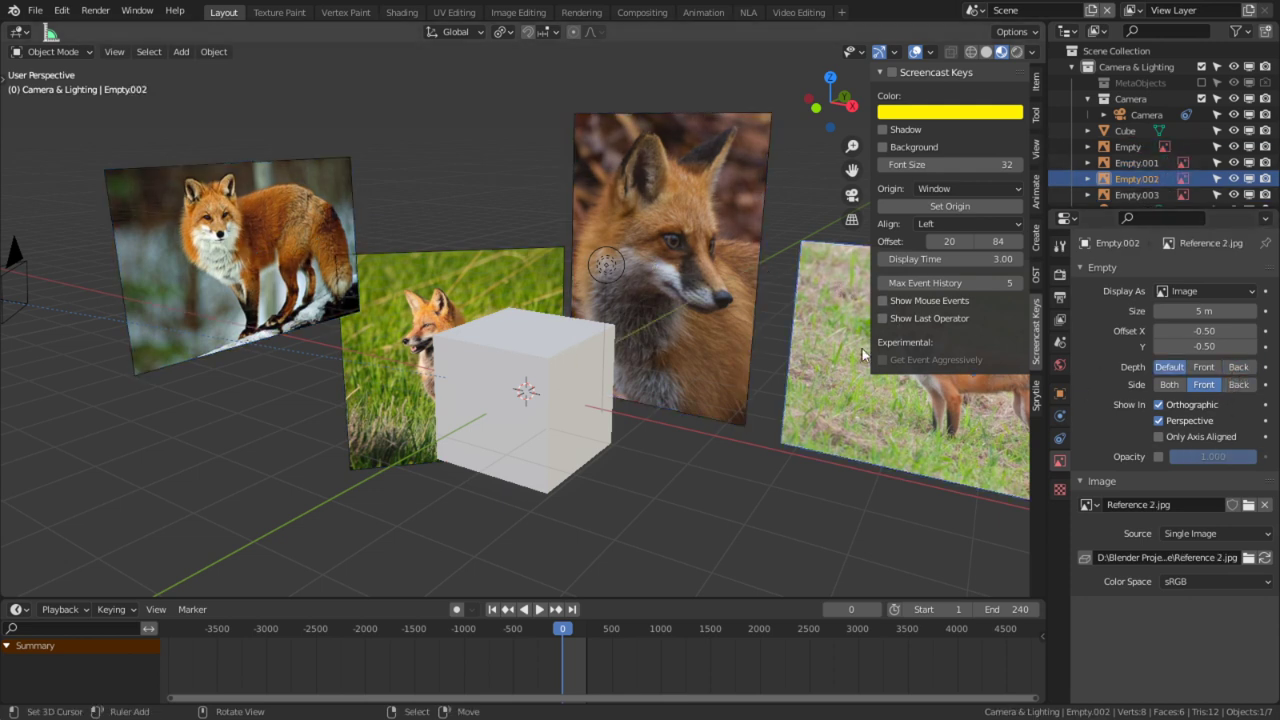
left_click(1239, 384)
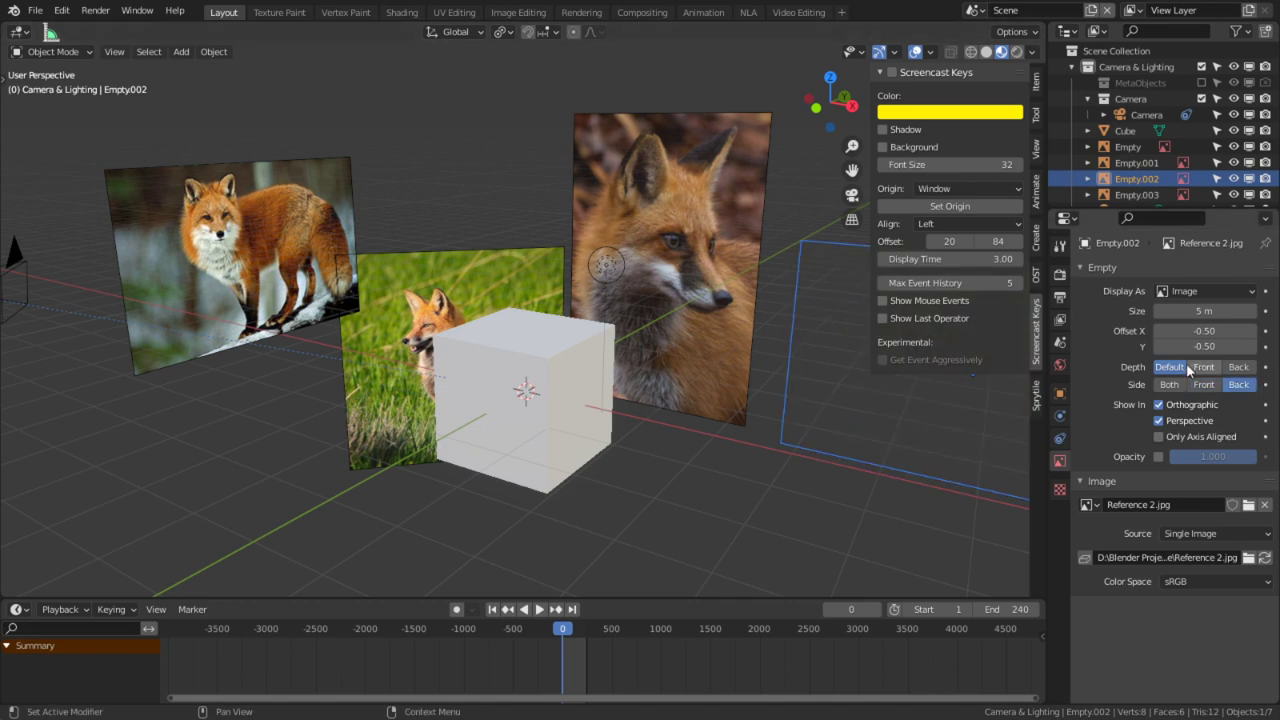
left_click(1204, 384)
left_click(1239, 367)
key("alt+a")
Step: Reposition the Reference 3 image along the global Y axis behind the cube
middle_click_drag(585, 300, 588, 244)
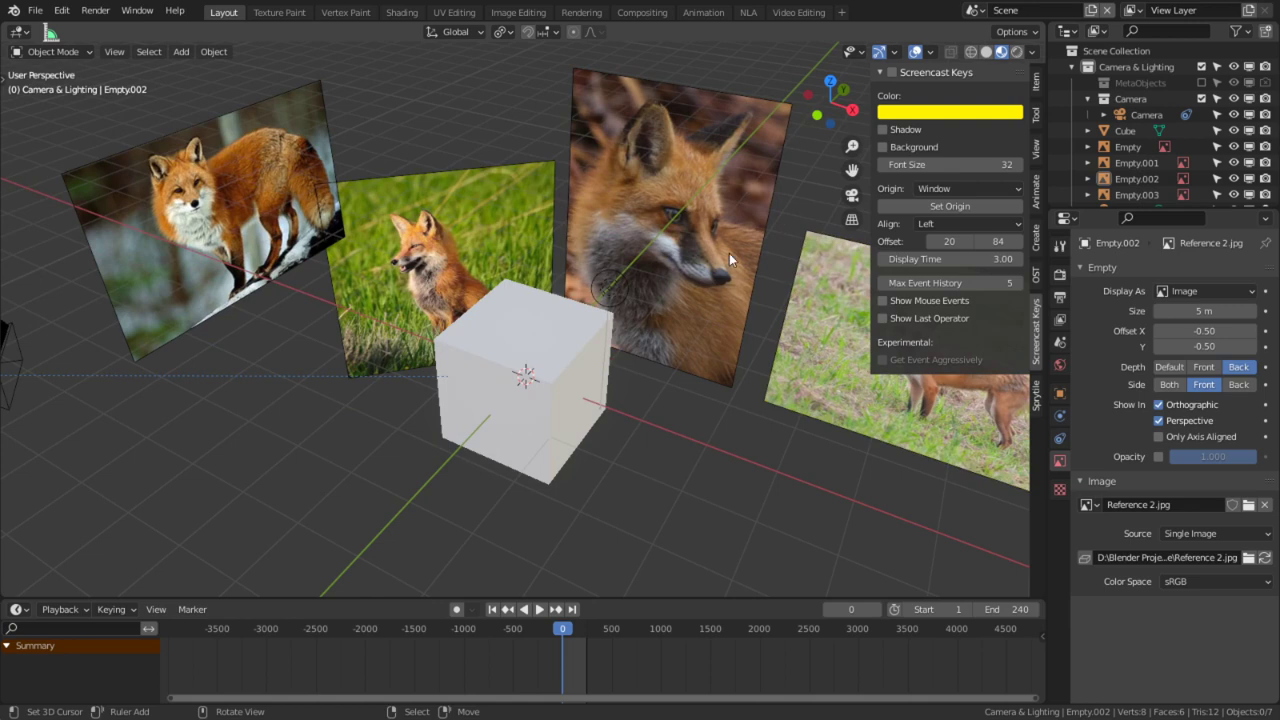
middle_click_drag(569, 179, 460, 262)
left_click(693, 296)
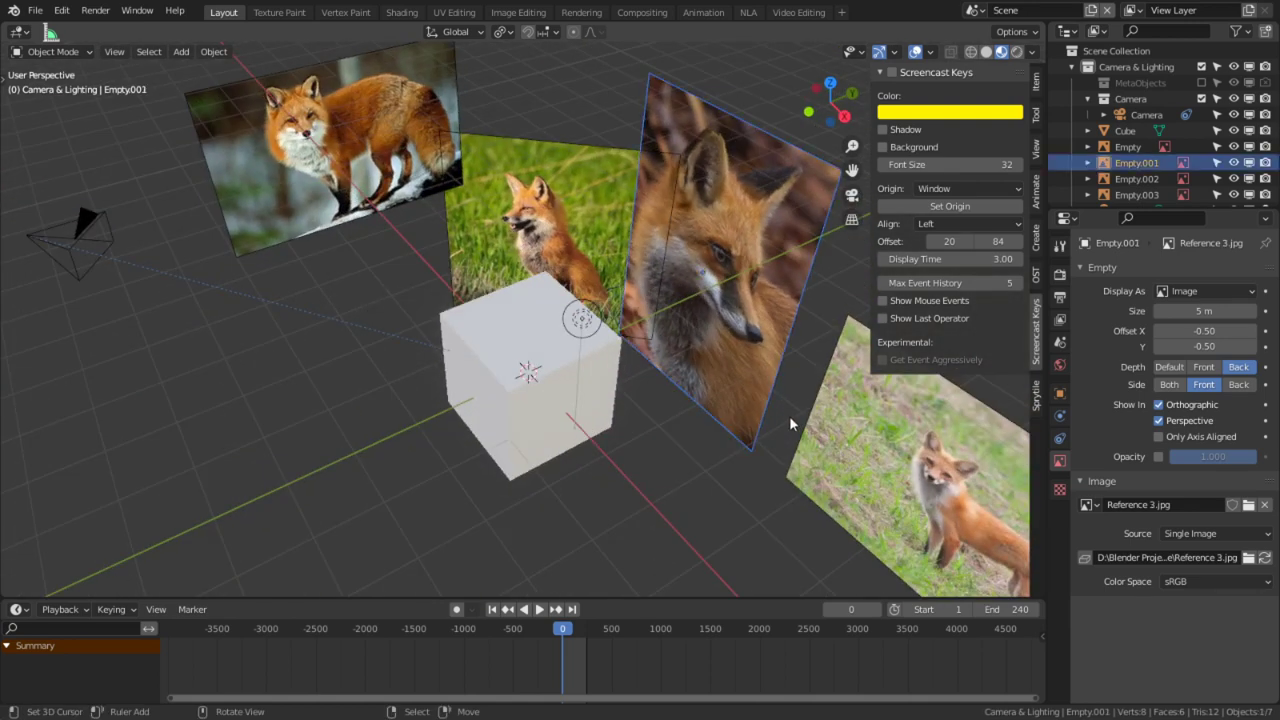
middle_click_drag(777, 193, 700, 250)
key("g")
key("y")
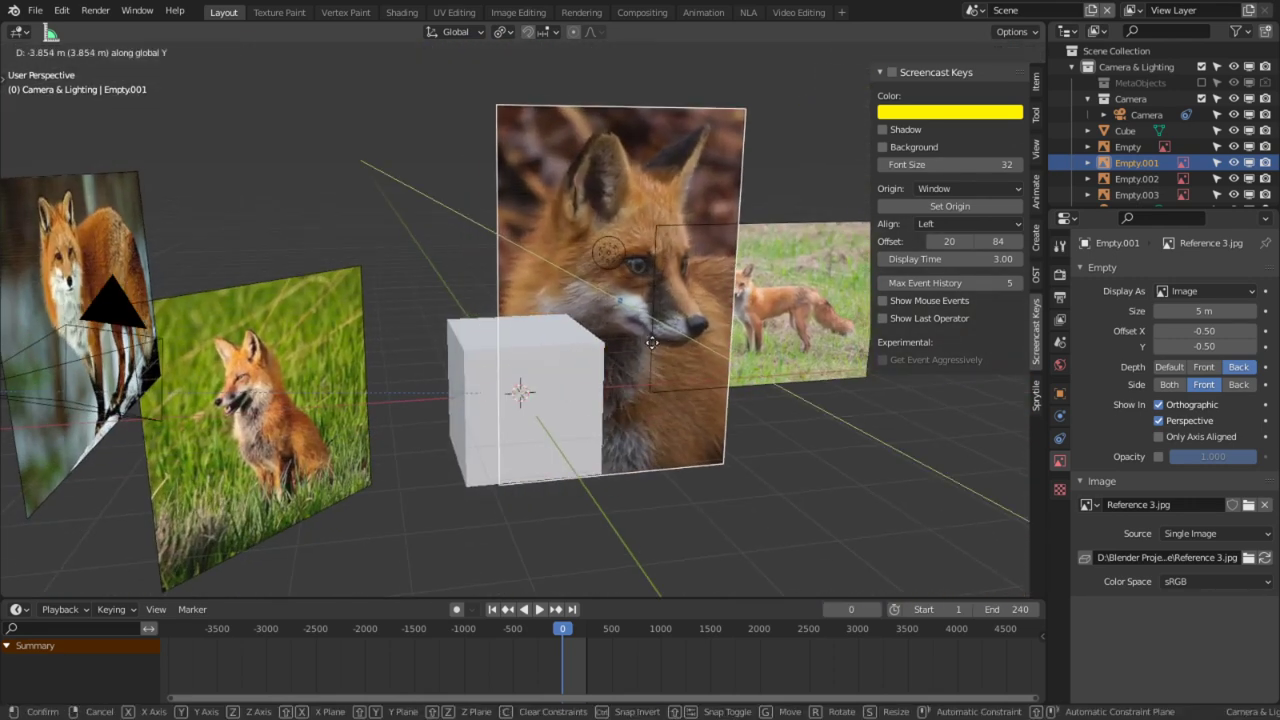
left_click(570, 359)
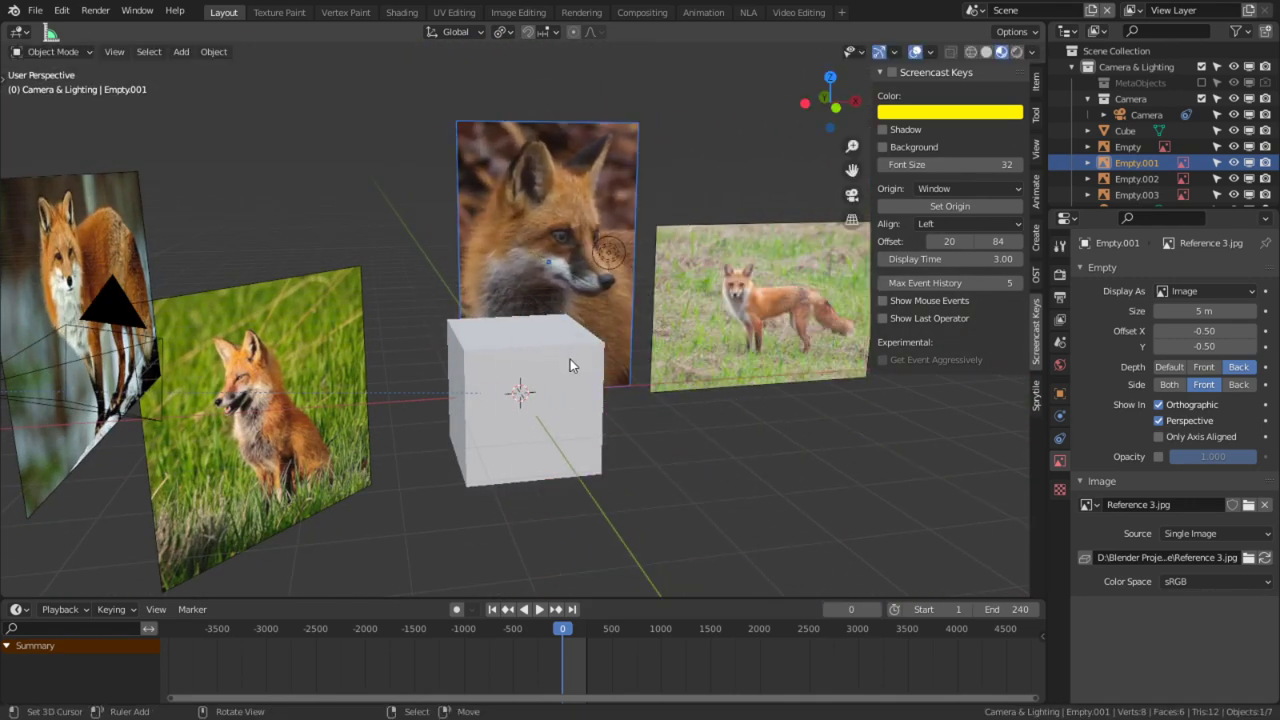
Step: Enter Edit Mode on the cube and add a centred vertical loop cut dividing it into two halves along X
middle_click_drag(568, 434, 420, 355)
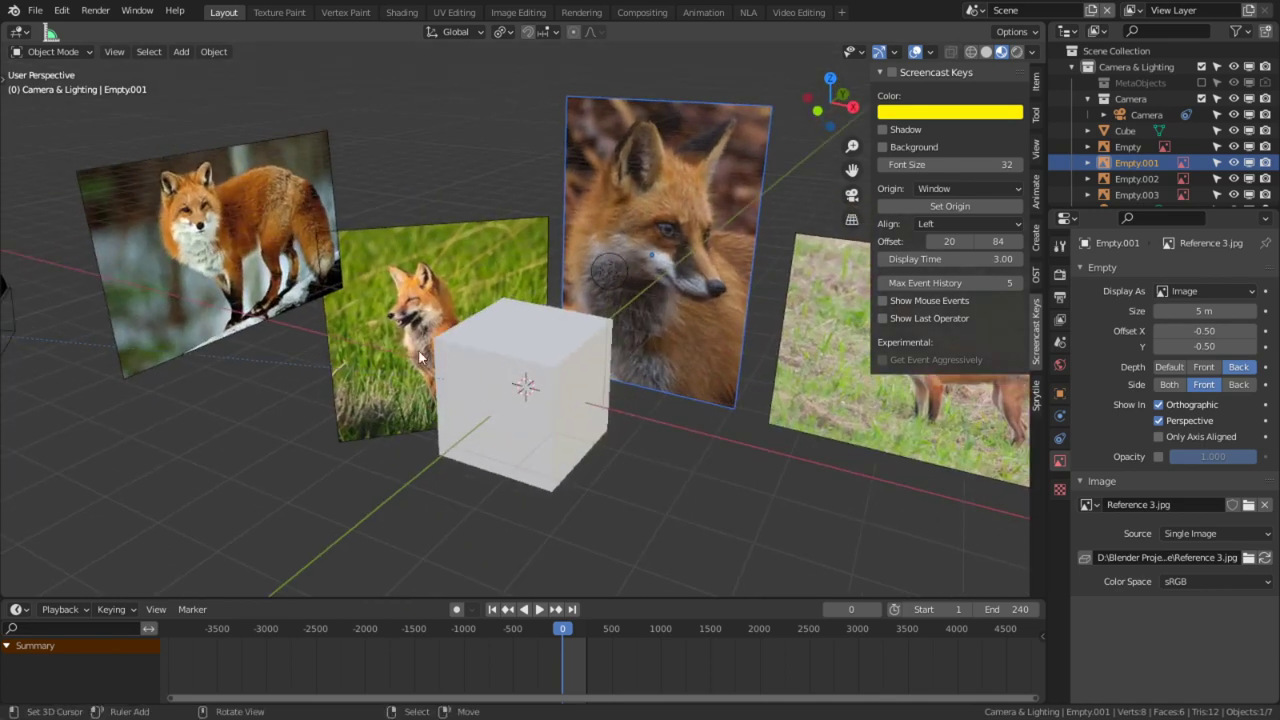
scroll(650, 440, "up", 4)
left_click(558, 373)
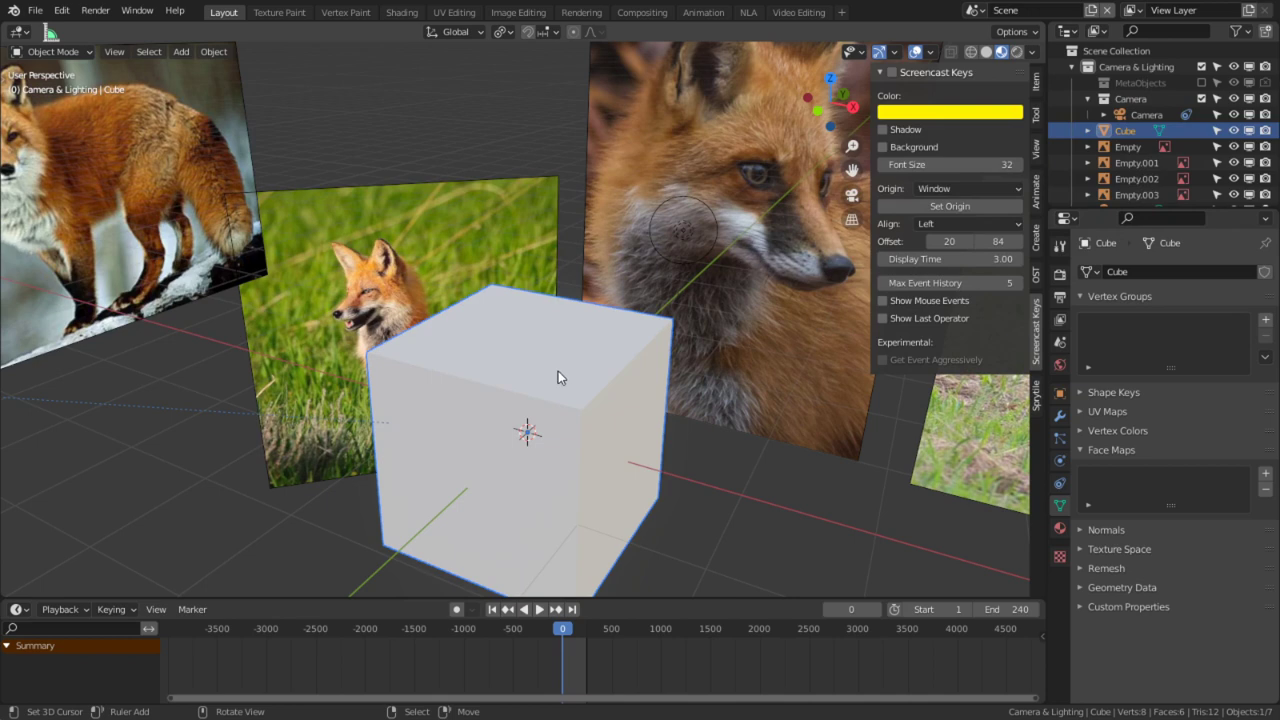
key("Tab")
key("ctrl+r")
left_click(488, 379)
right_click(488, 380)
Step: Delete the faces of the cube's half on the negative X side of the centre cut
middle_click_drag(550, 408, 651, 374)
key("3")
middle_click_drag(491, 389, 525, 394)
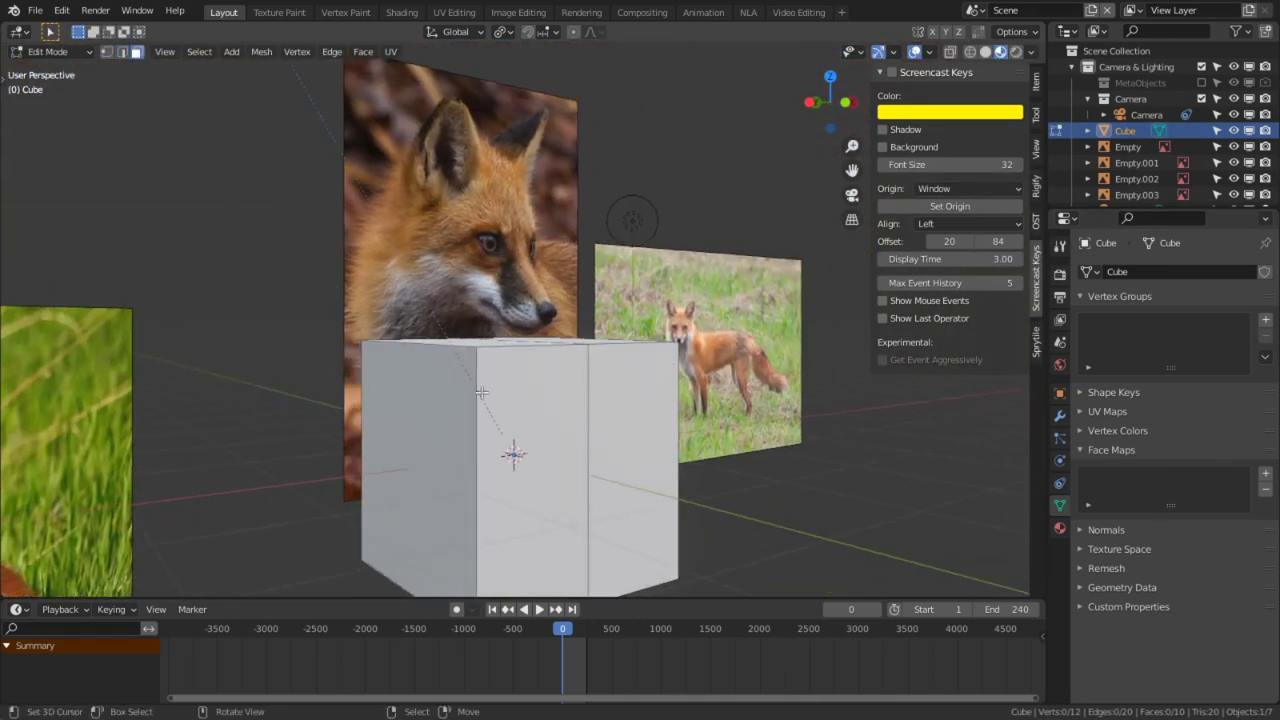
left_click(429, 396)
key("x")
left_click(429, 393)
Step: Select the whole remaining half of the cube and add a Mirror modifier
middle_click_drag(429, 393, 594, 308)
key("a")
key("q")
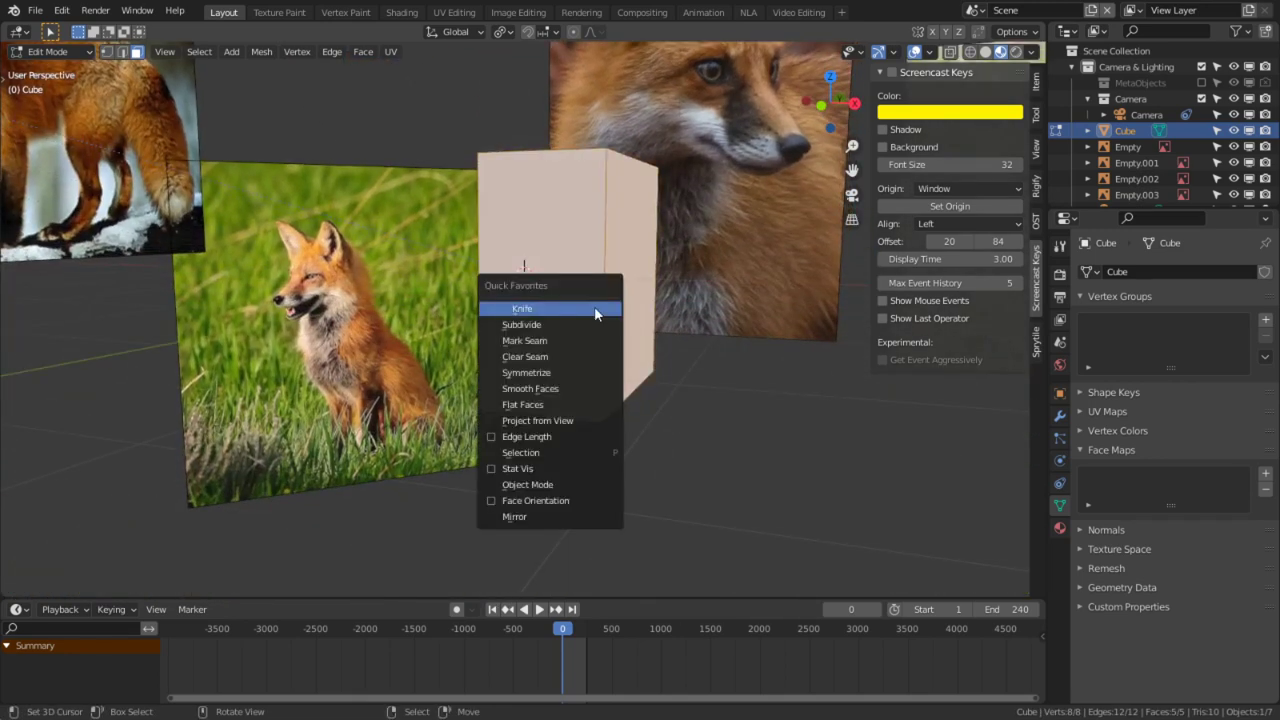
left_click(525, 517)
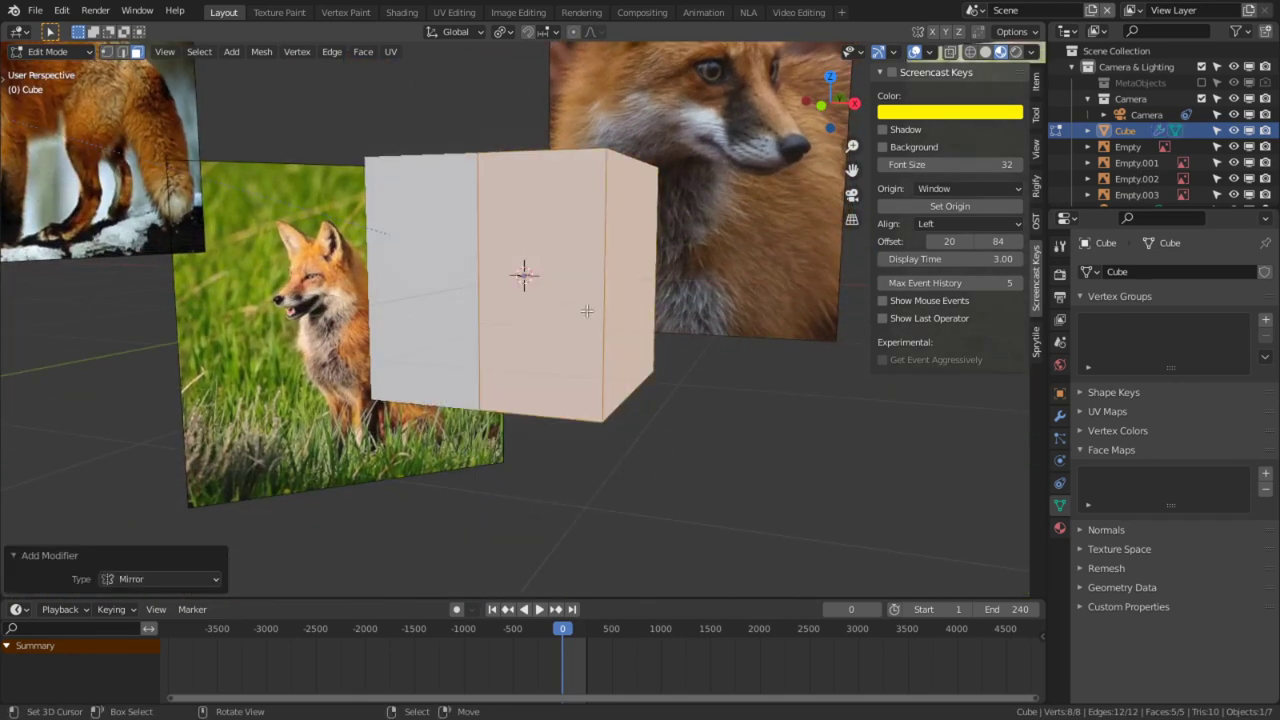
Step: Add one centred horizontal loop cut around the cube at mid-height in the right orthographic view
key("KP_3")
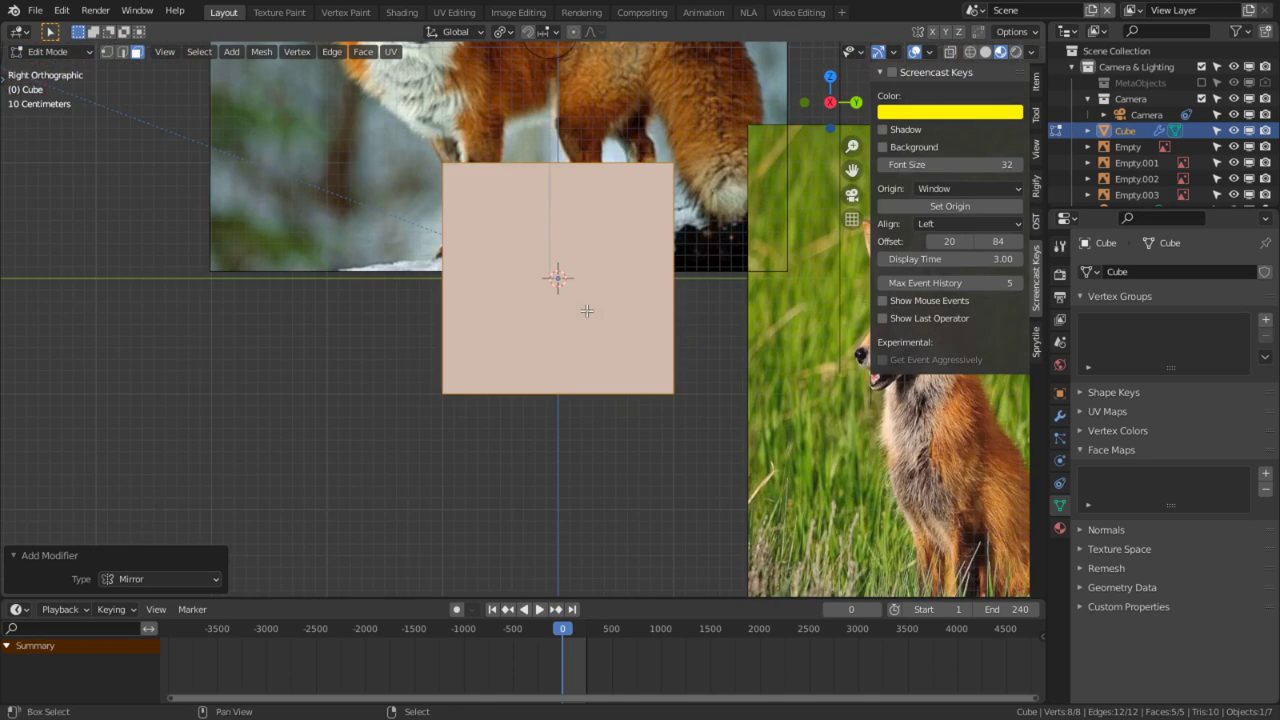
scroll(641, 462, "up", 3)
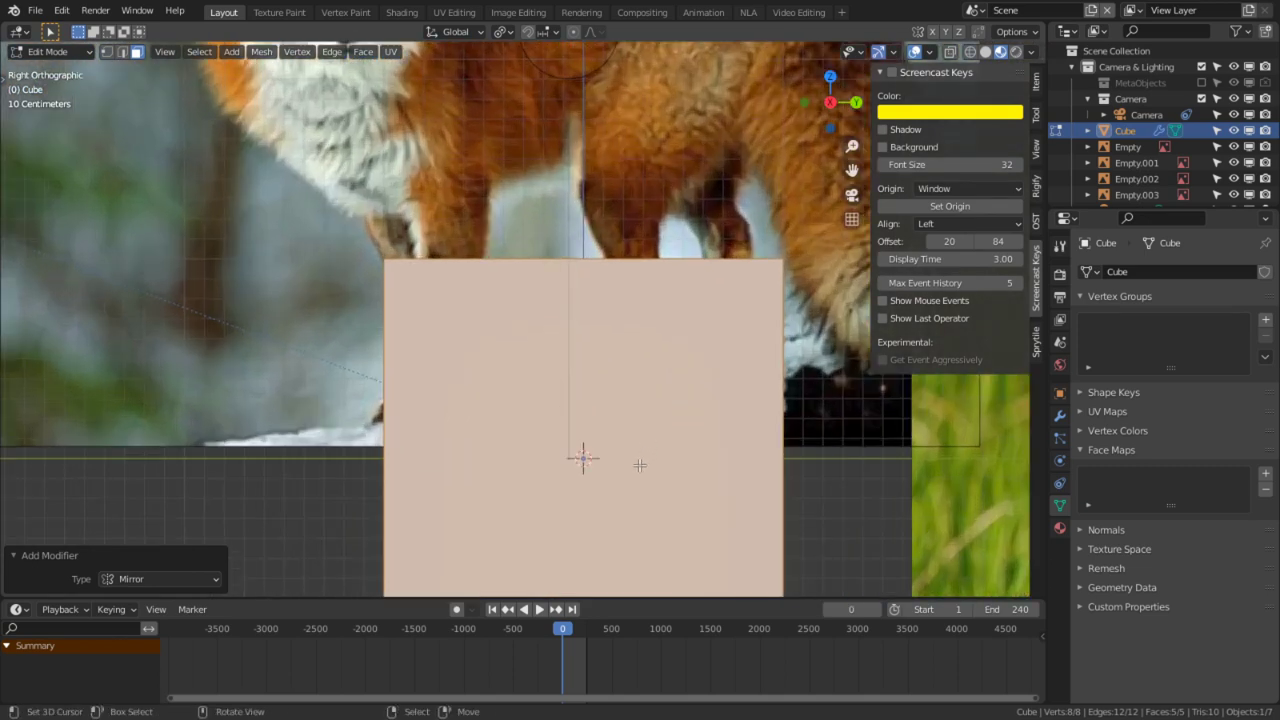
middle_click_drag(641, 462, 628, 296, "shift")
key("ctrl+r")
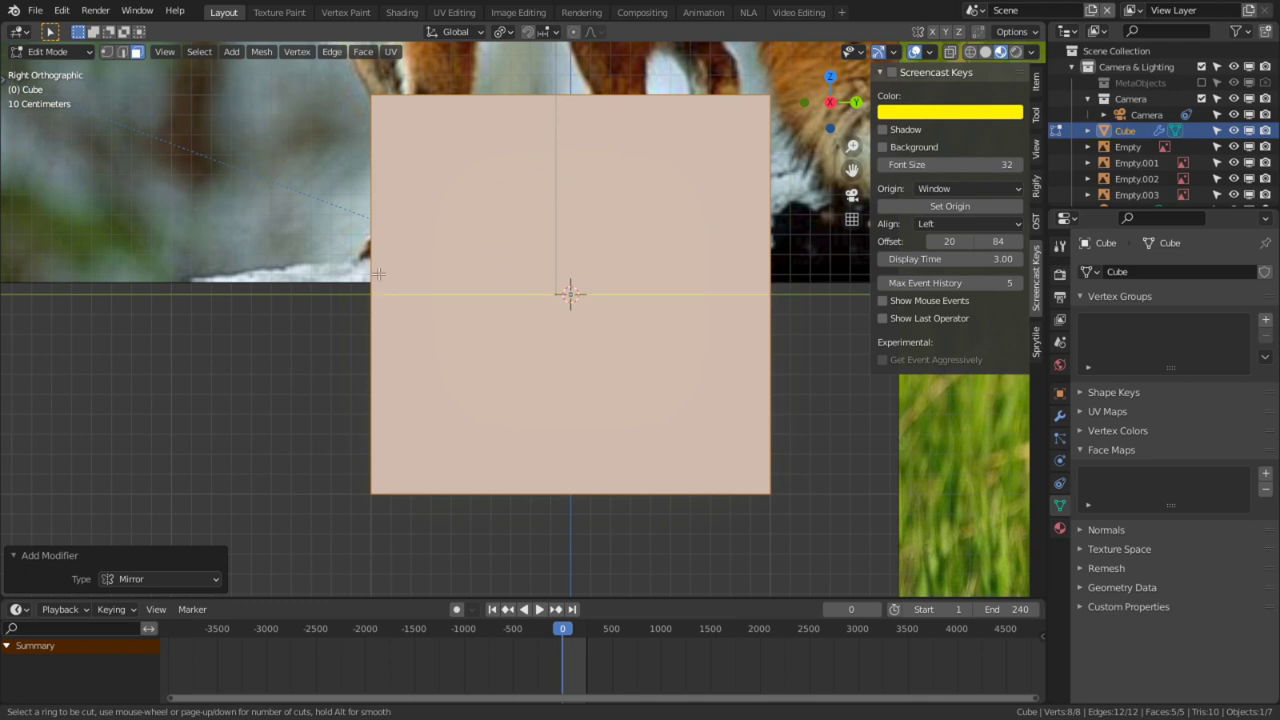
left_click(374, 271)
right_click(410, 264)
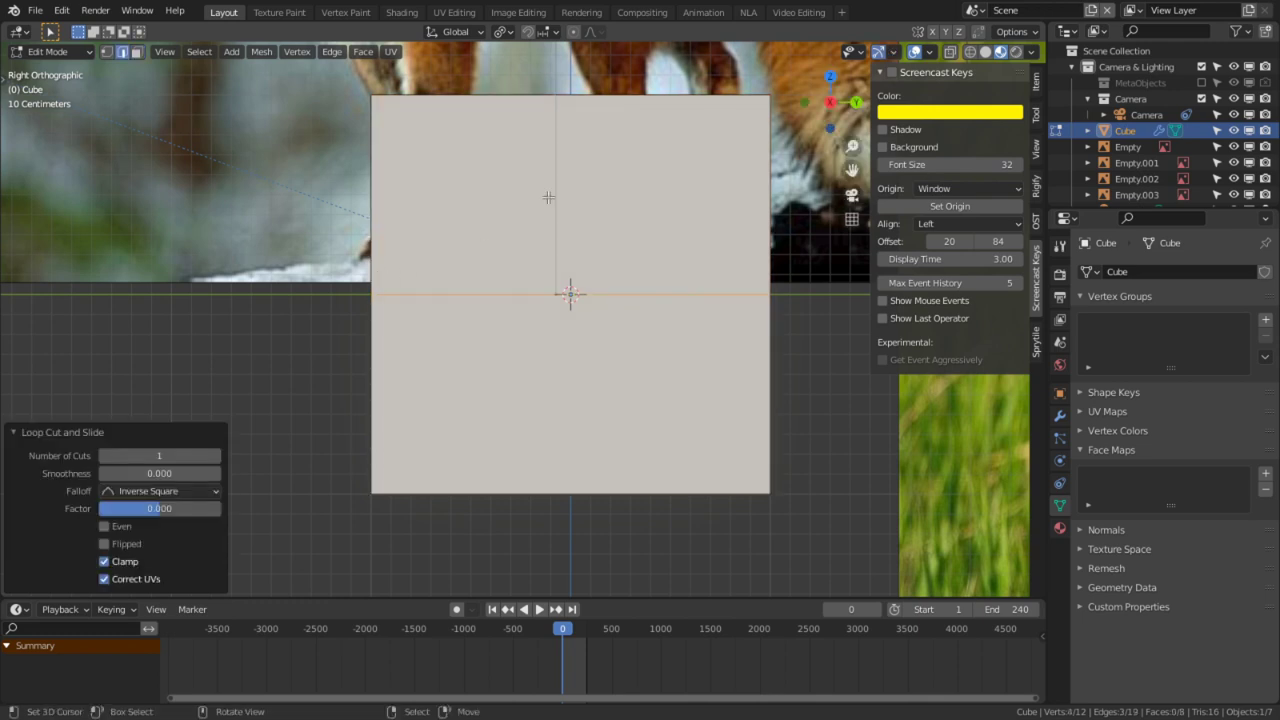
Step: Add one centred vertical loop cut dividing the cube's front from its rear along Y
left_click(577, 71)
right_click(577, 71)
middle_click_drag(477, 261, 563, 410, "shift")
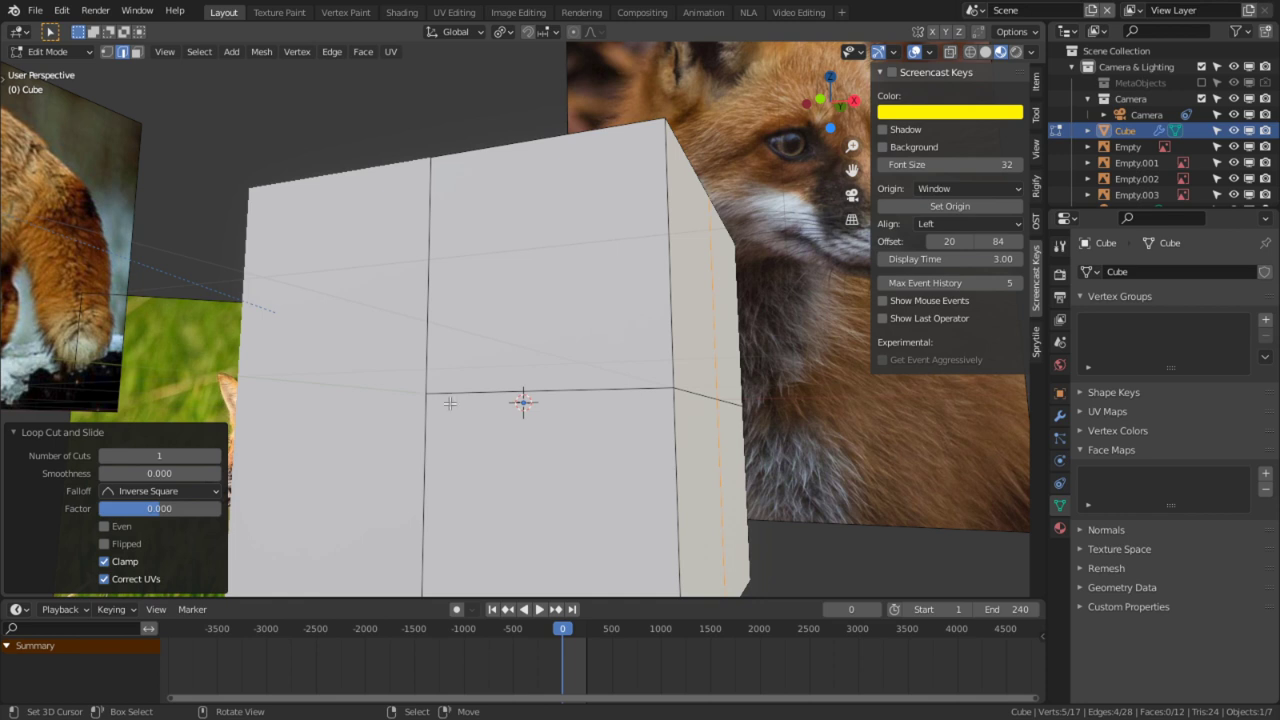
middle_click_drag(572, 342, 490, 367)
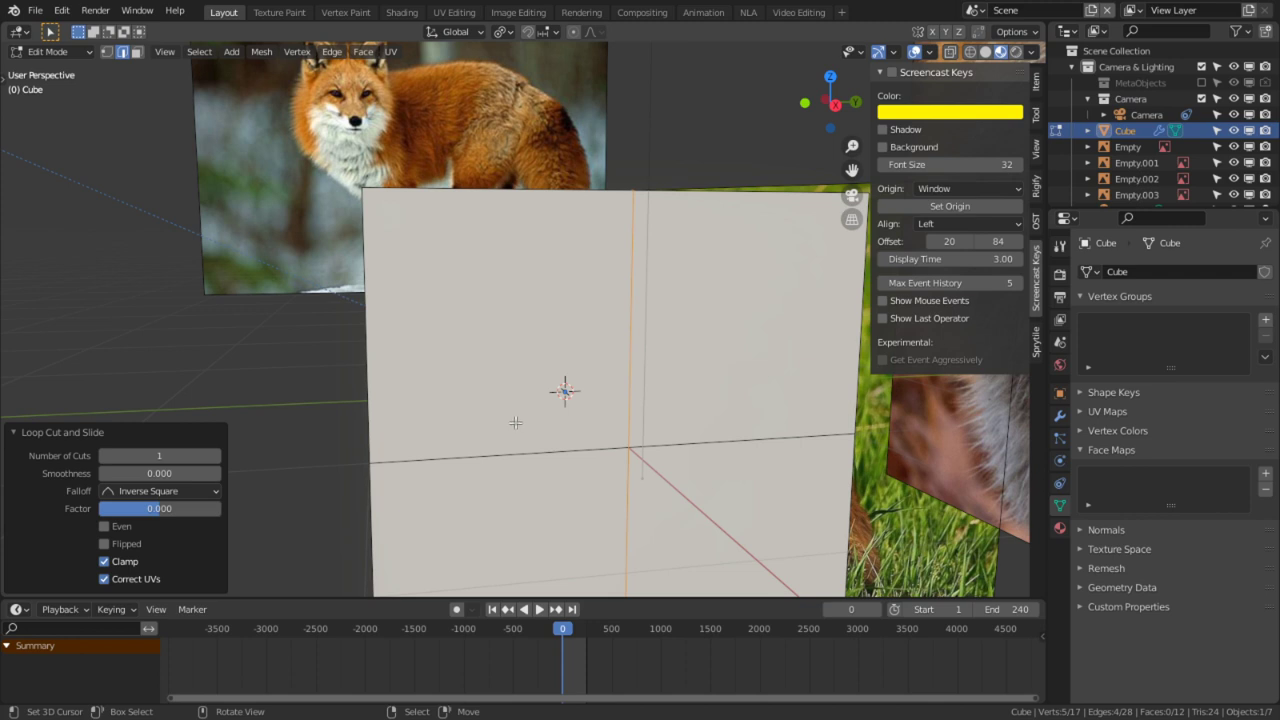
middle_click_drag(541, 416, 528, 414)
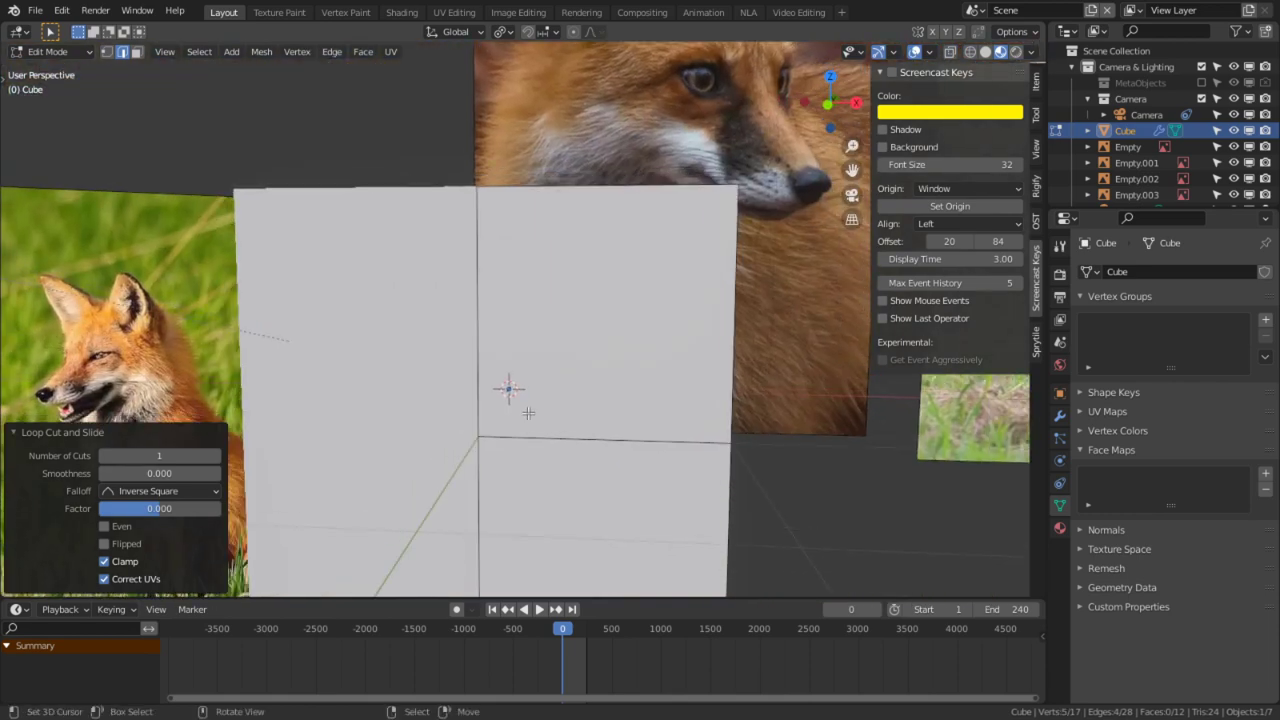
Step: Try an extra vertical loop cut through the middle of the mirrored half, and dissolve it
middle_click_drag(555, 294, 626, 214)
left_click(584, 129)
right_click(588, 162)
key("KP_5")
key("KP_1")
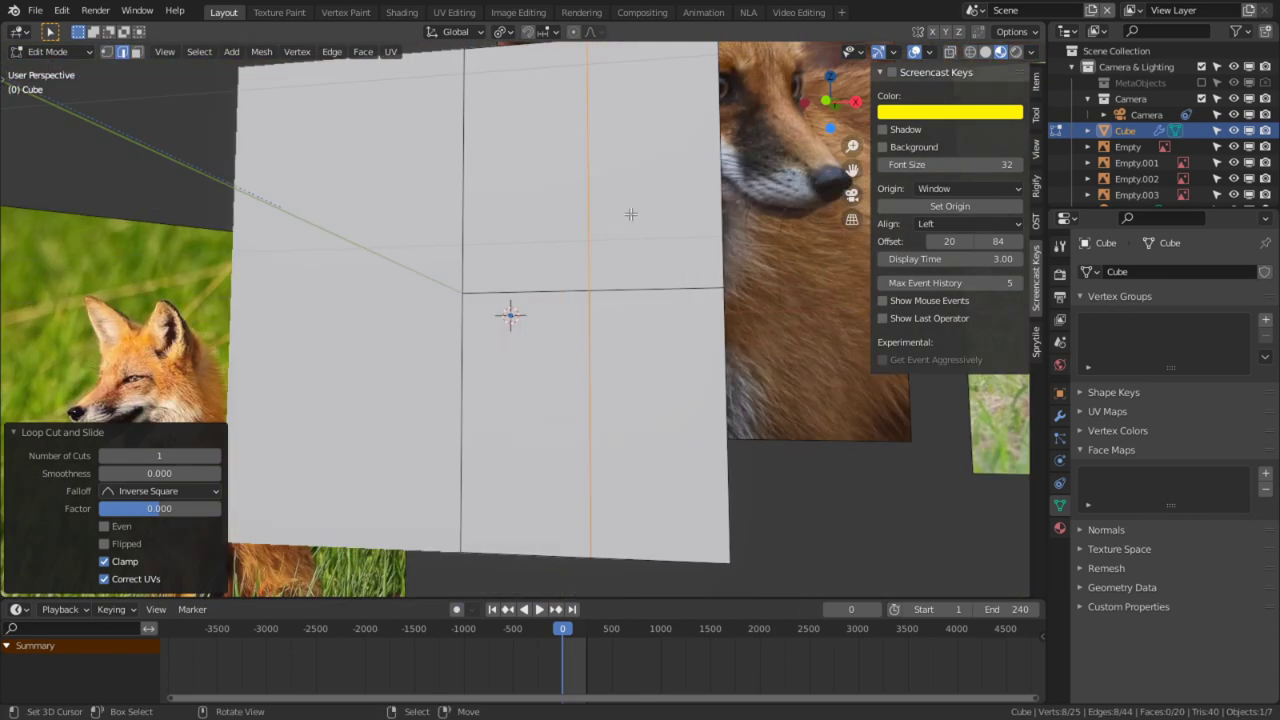
key("ctrl+x")
key("1")
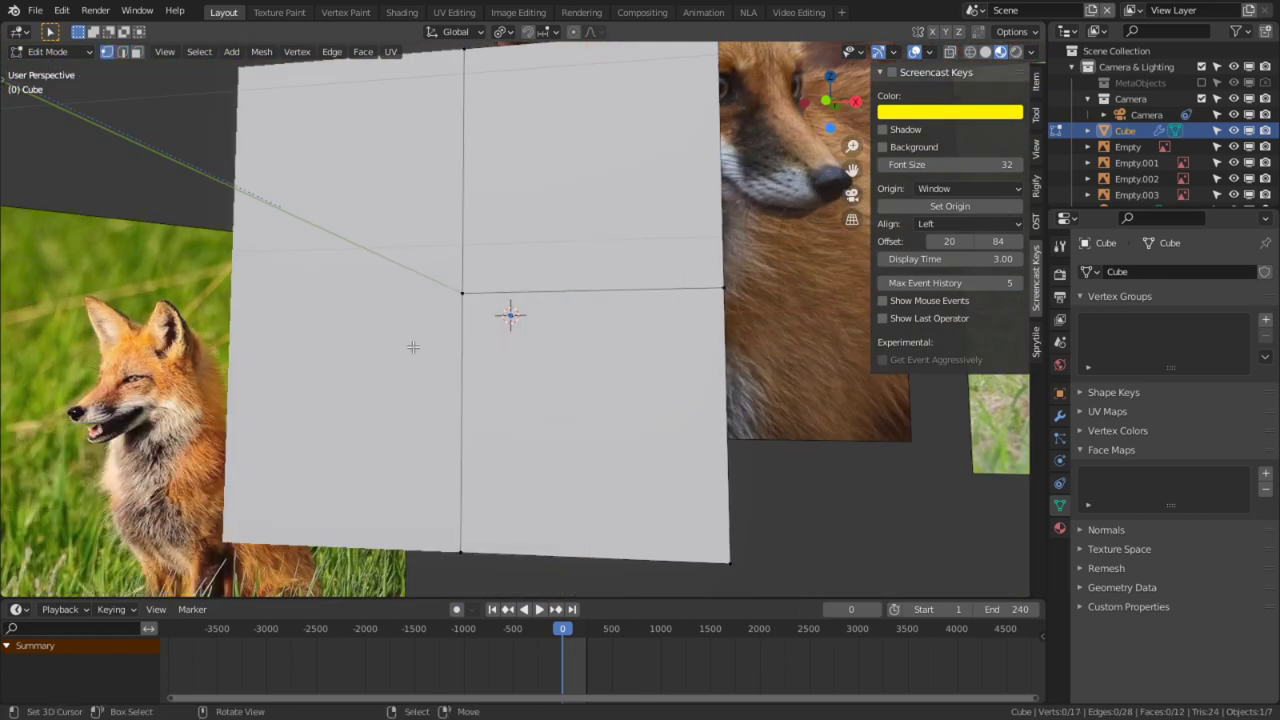
Step: Move the cube's upper front edge inward and down in the YZ plane, with the X axis locked
key("KP_3")
middle_click_drag(451, 338, 568, 352)
scroll(600, 353, "down", 3)
scroll(490, 280, "up", 4)
middle_click_drag(418, 294, 364, 298)
key("2")
right_click(420, 305)
key("g")
key("shift+z")
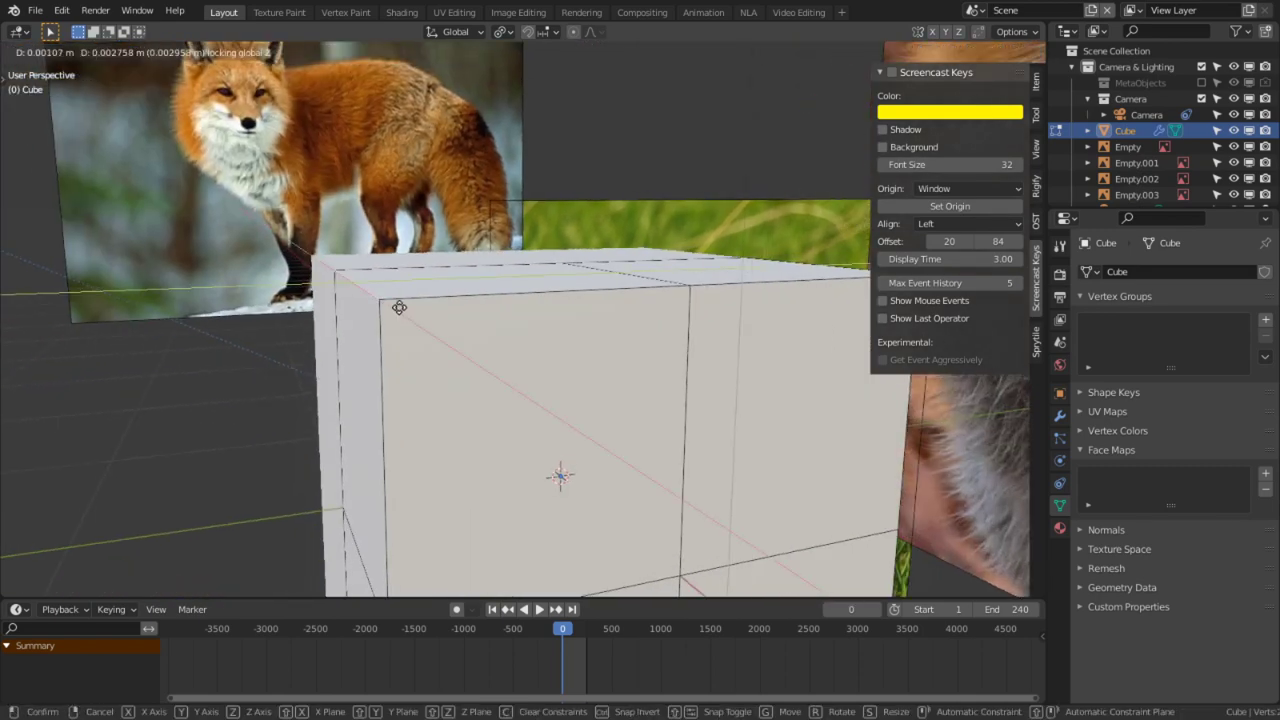
key("shift+y")
key("shift+x")
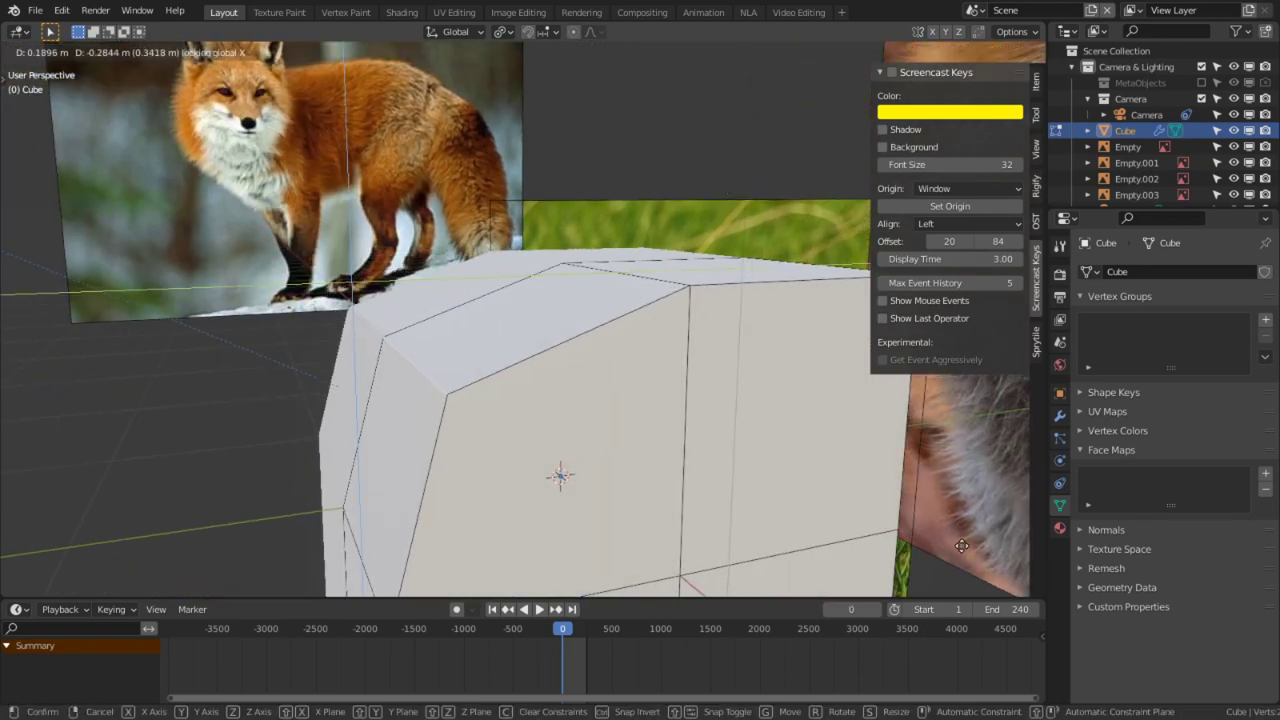
left_click(780, 484)
Step: Move the cube's upper rear edge about -0.16 m in Y and -0.22 m in Z in the right orthographic view
middle_click_drag(655, 241, 689, 197)
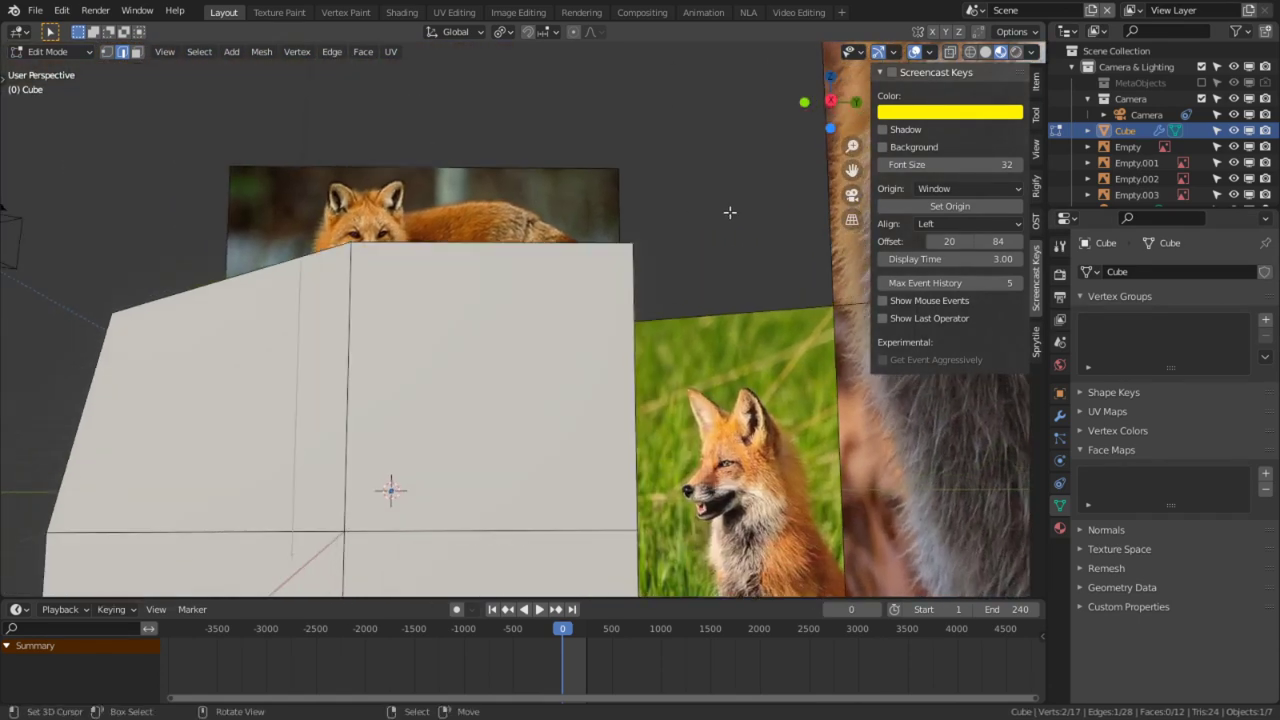
key("KP_3")
key("g")
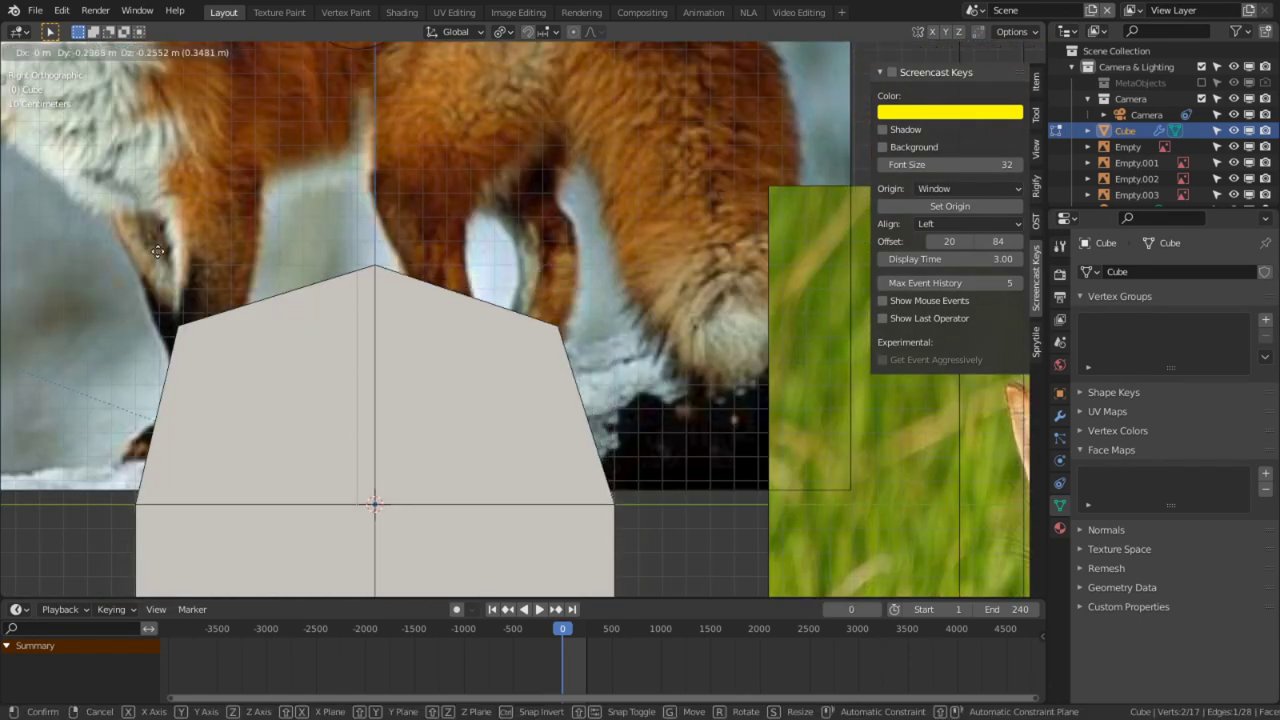
left_click(331, 174)
middle_click_drag(243, 217, 681, 286)
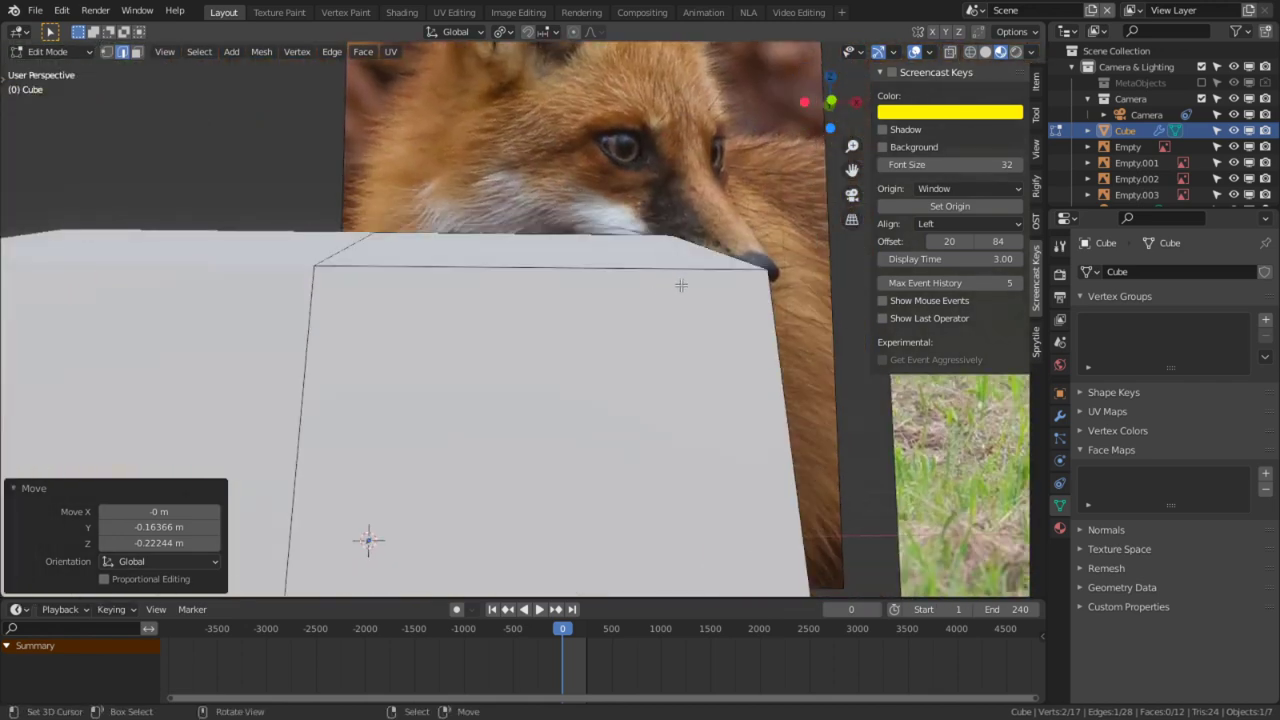
Step: Move the outer middle vertex of the cube's top face inward along the X axis
middle_click_drag(715, 233, 671, 306)
key("g")
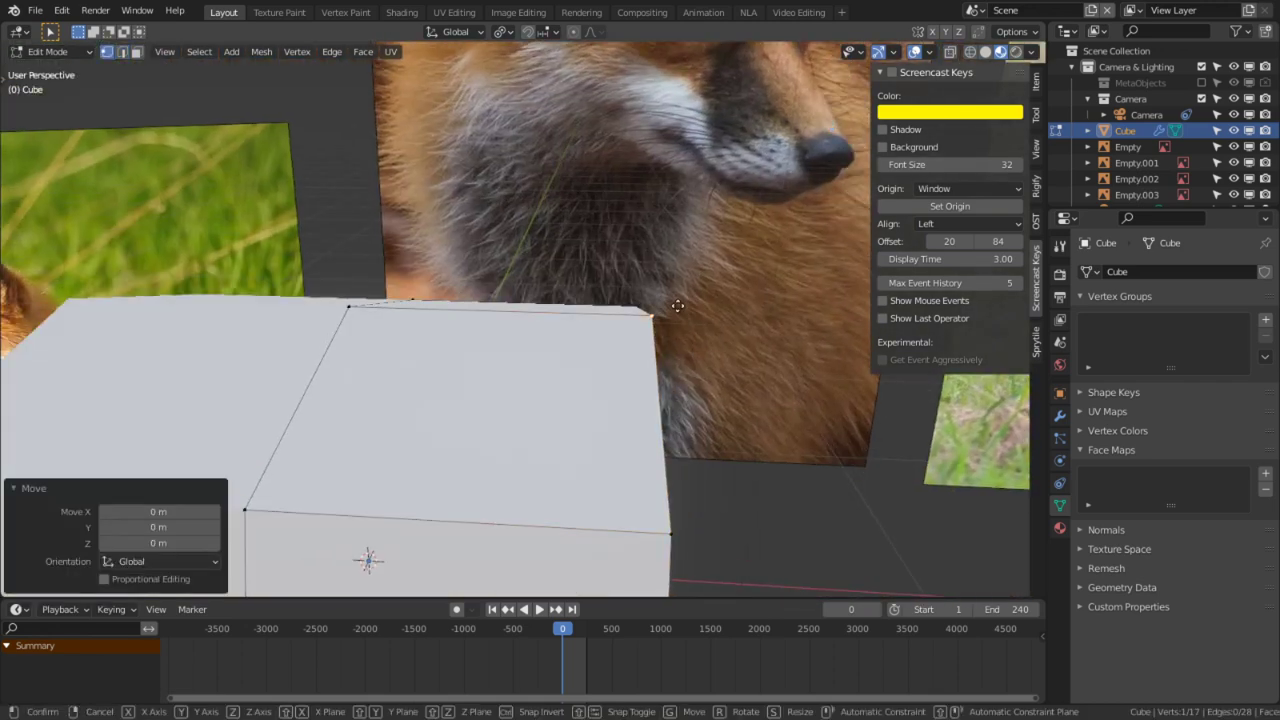
key("y")
key("x")
left_click(347, 333)
Step: Move the rear outer corner vertex of the cube's top face about -0.31 m along the X axis
middle_click_drag(811, 263, 728, 366)
left_click(660, 306)
key("g")
key("x")
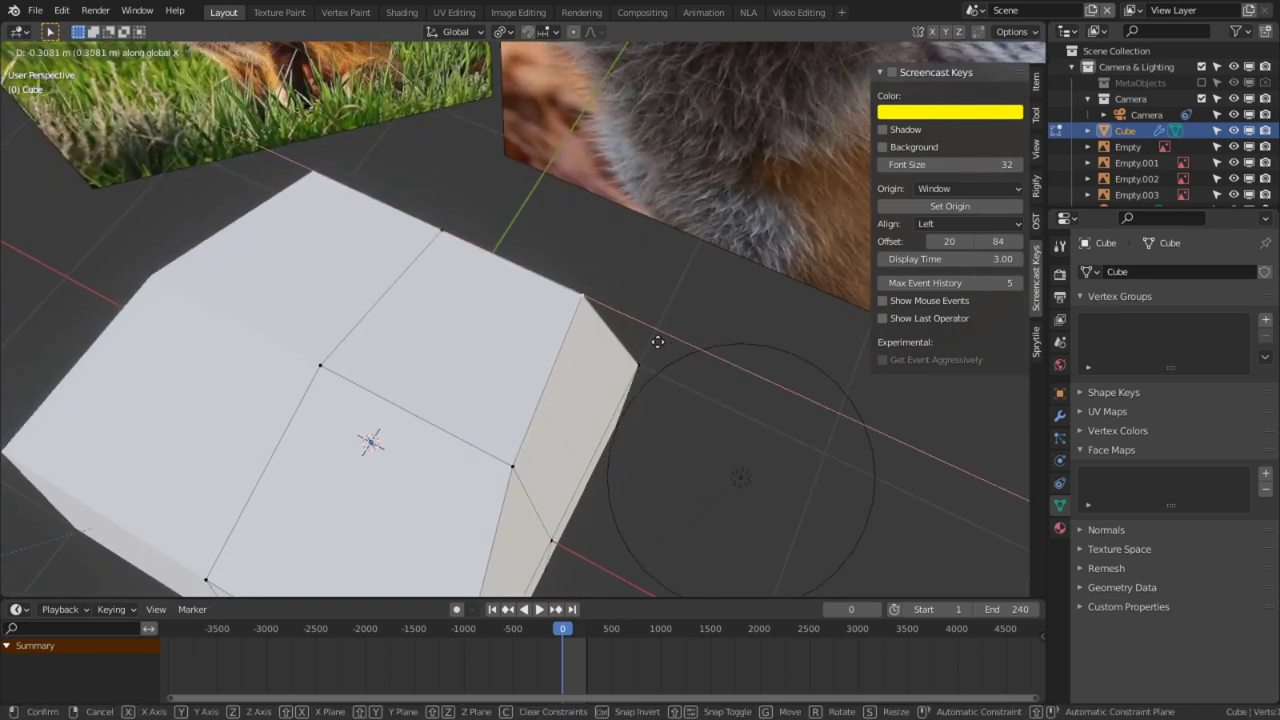
left_click(654, 334)
Step: Move the front outer corner vertex of the cube's top face inward along the X axis
middle_click_drag(654, 334, 610, 210)
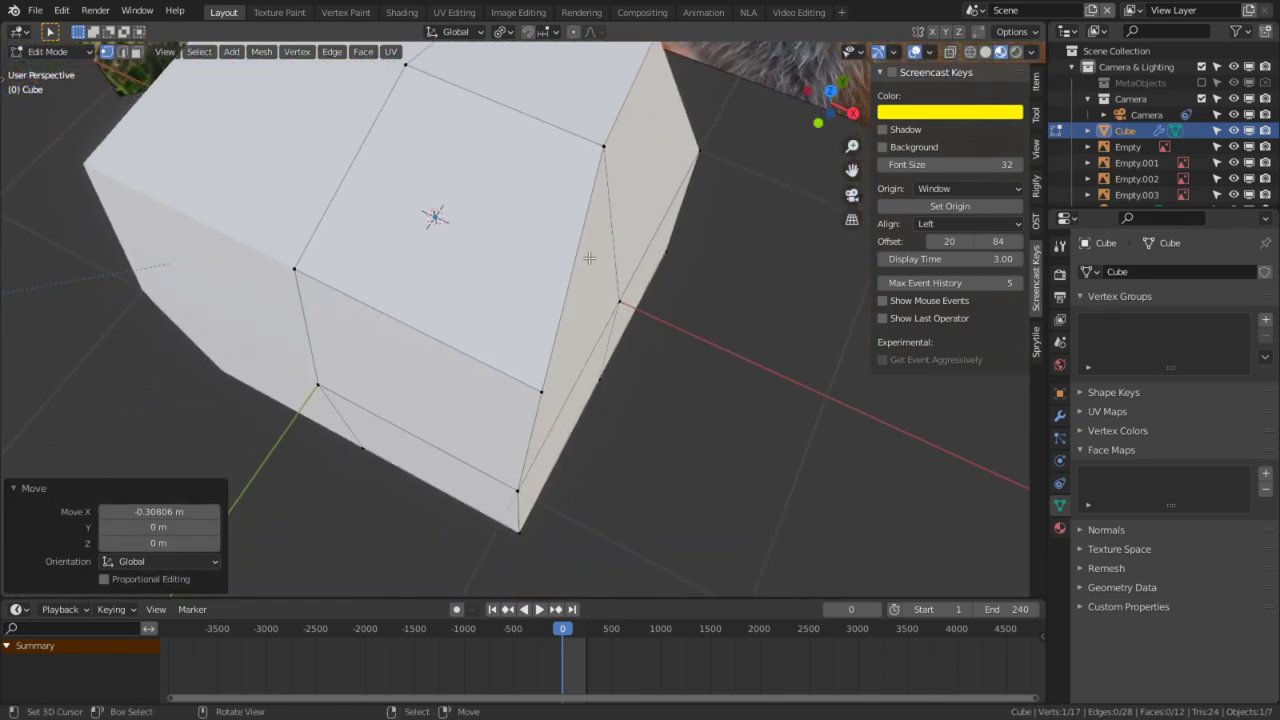
left_click(547, 352)
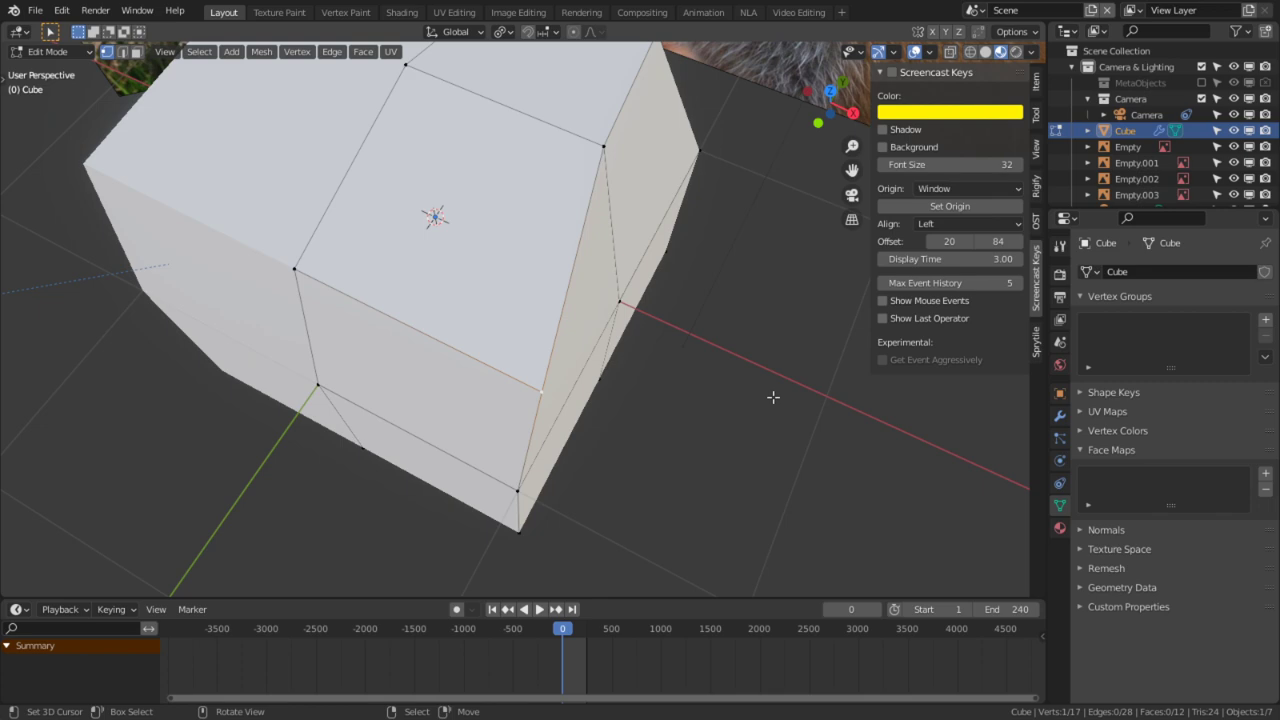
key("g")
key("x")
left_click(641, 353)
Step: Move the cube's lower rear edge inward and up in the YZ plane, with the X axis locked
middle_click_drag(637, 411, 567, 301)
left_click(633, 331)
middle_click_drag(633, 331, 478, 414)
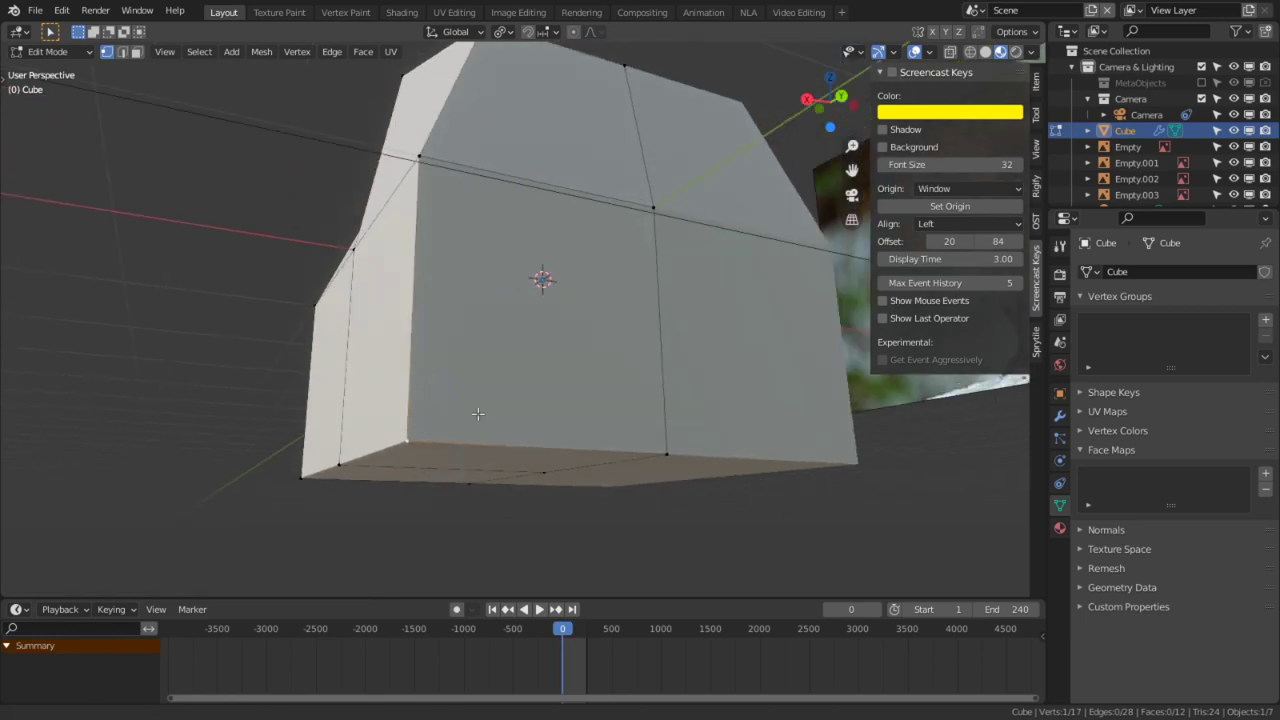
middle_click_drag(629, 427, 681, 459)
key("2")
right_click(610, 451)
key("g")
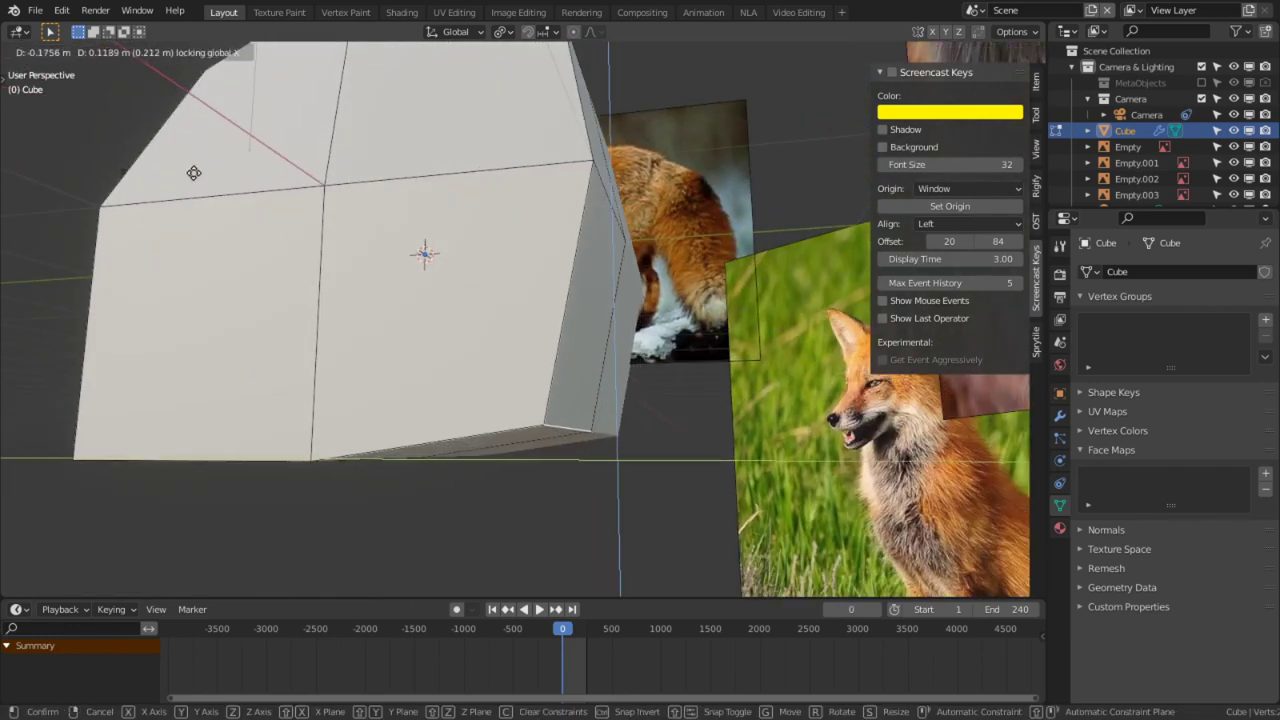
left_click(276, 173)
Step: Move the outer vertex of the cube's lower rear edge about -0.40 m along the X axis
middle_click_drag(565, 208, 449, 243)
middle_click_drag(402, 334, 432, 335)
key("1")
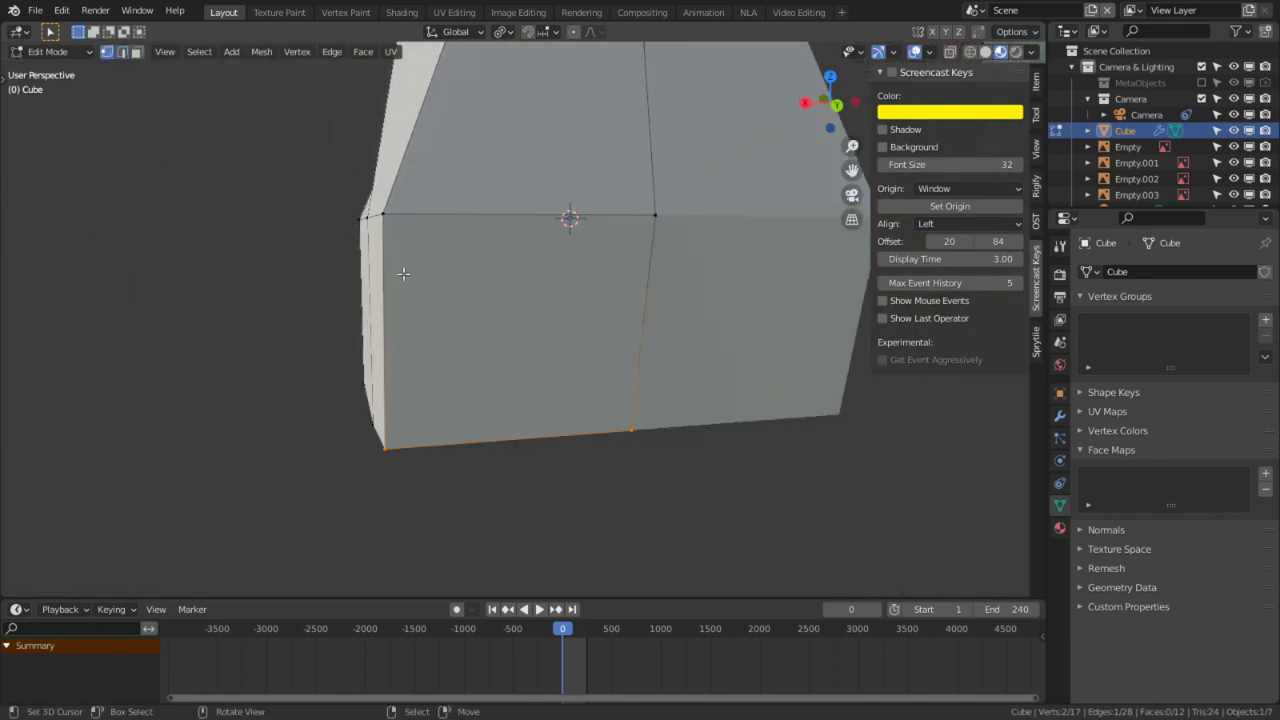
key("g")
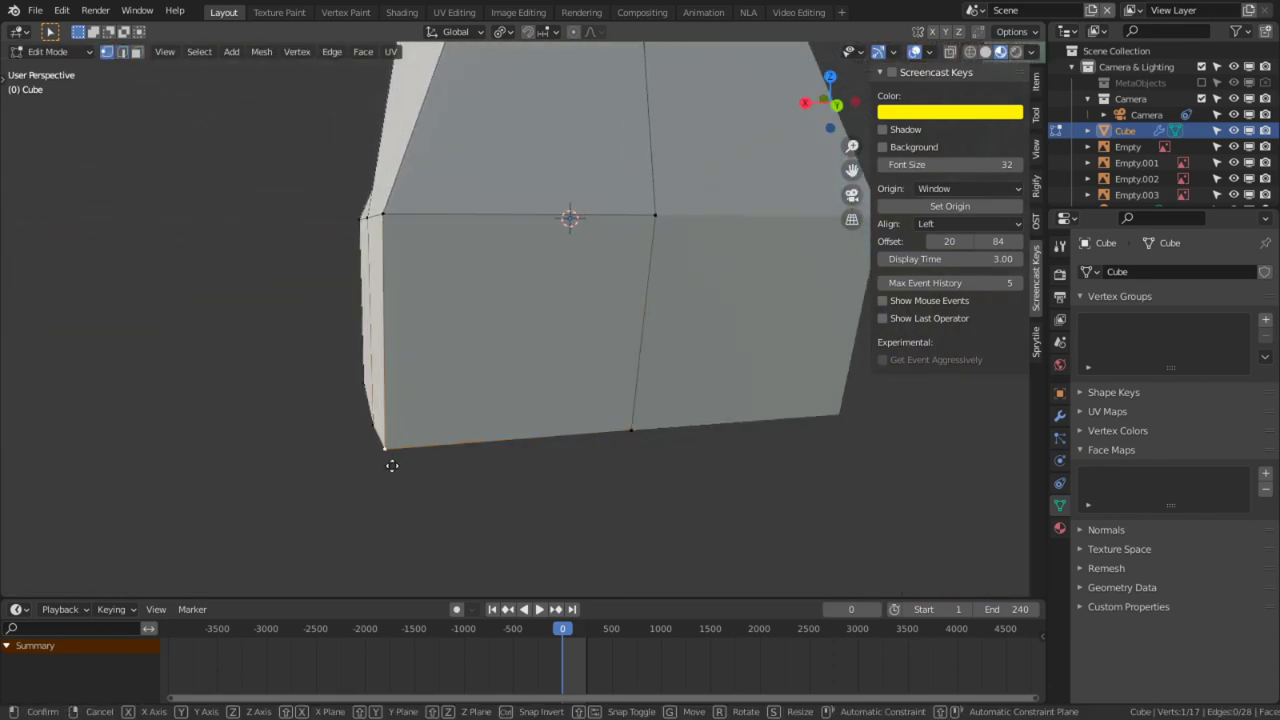
key("x")
left_click(490, 455)
Step: Move the upper vertical edge at the rear outer corner about -0.07 m in X and -0.13 m in Y, with Z locked
middle_click_drag(467, 340, 549, 500)
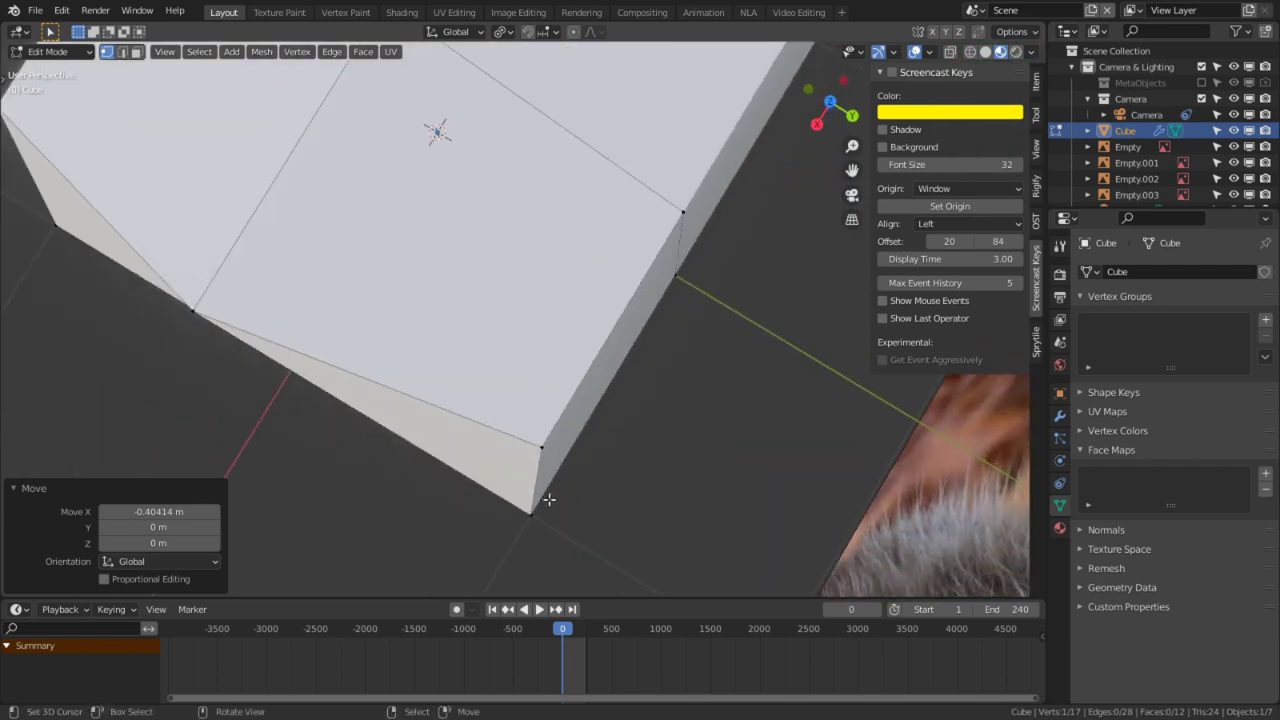
key("2")
left_click(532, 468)
key("g")
key("shift+z")
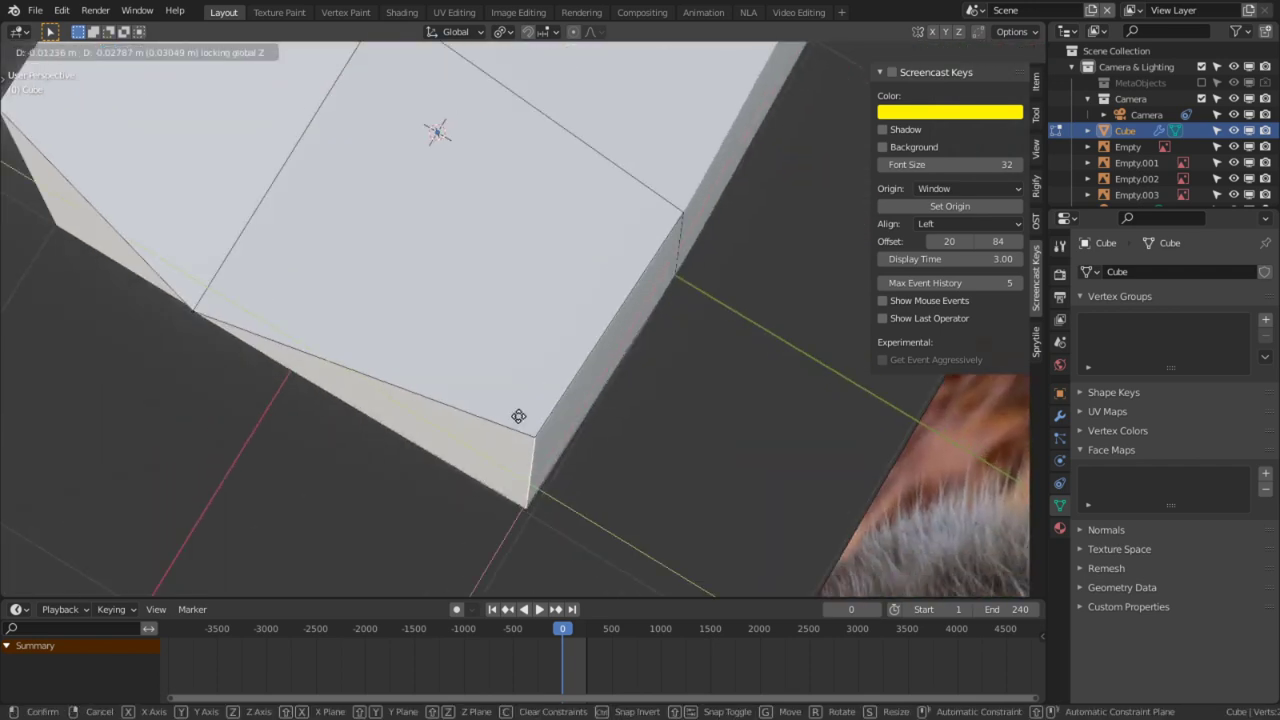
left_click(347, 85)
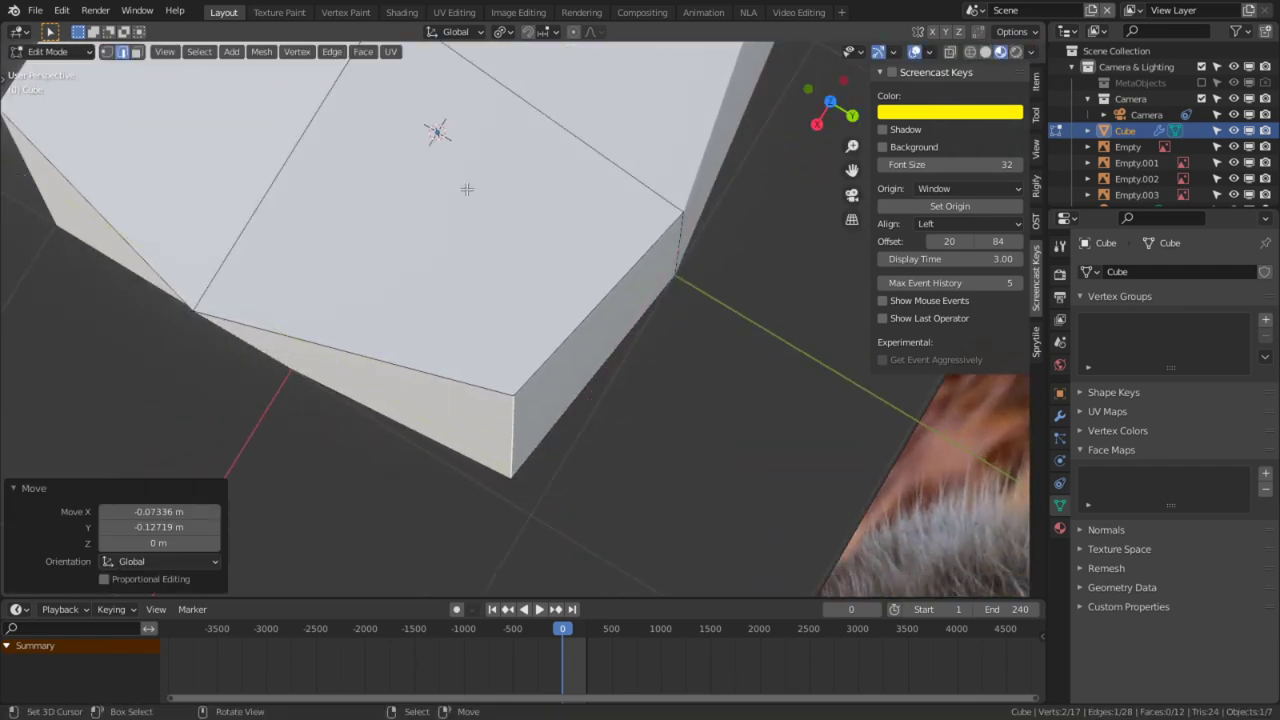
Step: Move the mid-height rear corner vertex about -0.07 m in X and -0.06 m in Y, with Z locked
middle_click_drag(606, 371, 465, 451)
left_click(465, 451)
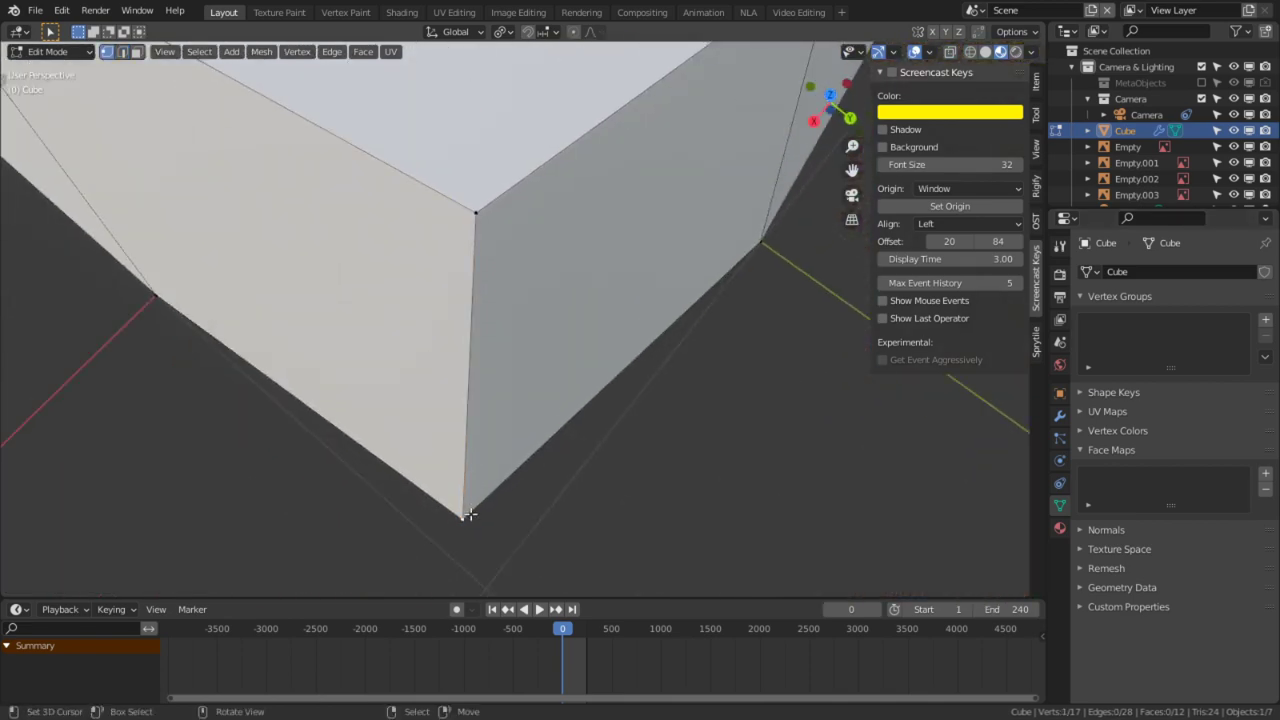
key("g")
key("shift+z")
left_click(528, 82)
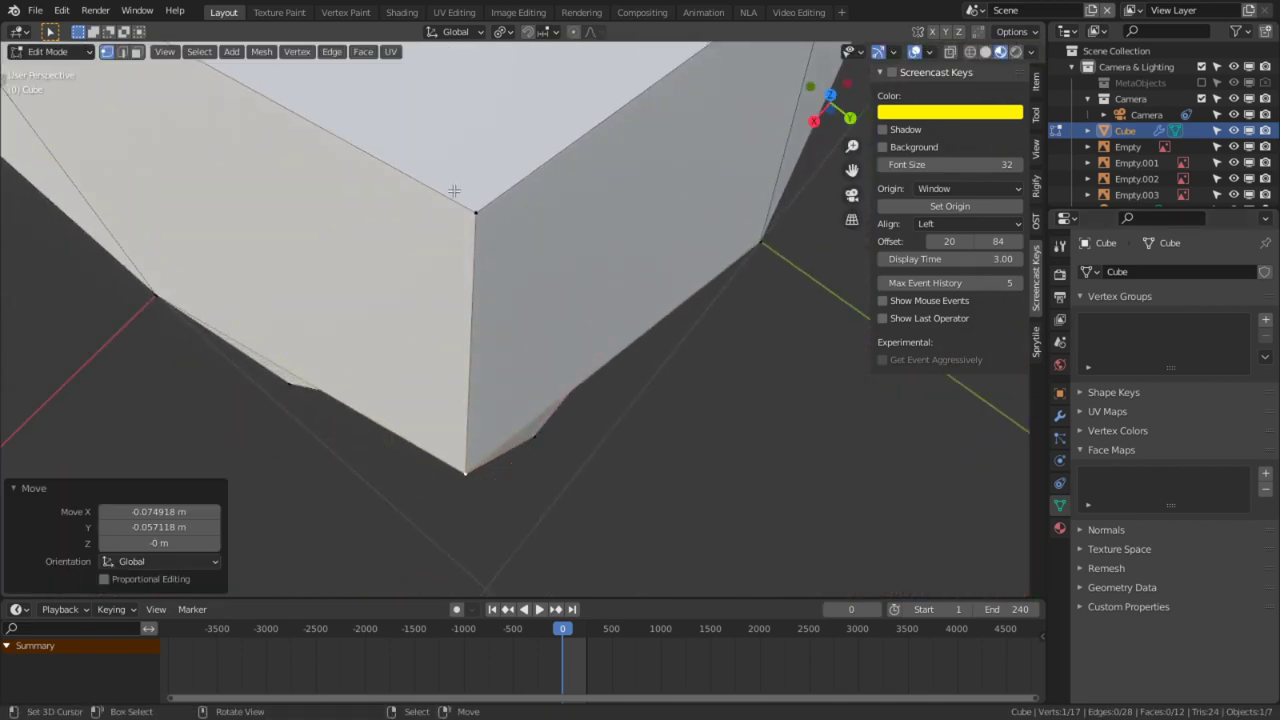
Step: Move the upper rear outer corner vertex in the XY plane, with the Z axis locked
left_click(480, 209)
middle_click_drag(484, 207, 622, 289)
key("g")
key("shift+z")
left_click(335, 158)
Step: Adjust the lower rear outer corner vertex in the XY plane, with the Z axis locked
middle_click_drag(615, 395, 610, 215)
scroll(610, 215, "down", 4)
middle_click_drag(600, 330, 642, 288)
left_click(563, 331)
key("g")
key("shift+z")
left_click(500, 230)
Step: Triangulate two uneven faces near the cube's rear outer corner
key("3")
middle_click_drag(497, 229, 566, 410)
left_click(572, 329)
key("ctrl+t")
left_click(563, 221)
key("ctrl+t")
Step: Apply smooth shading to all faces of the mesh
key("Tab")
middle_click_drag(534, 298, 614, 280)
key("Tab")
key("q")
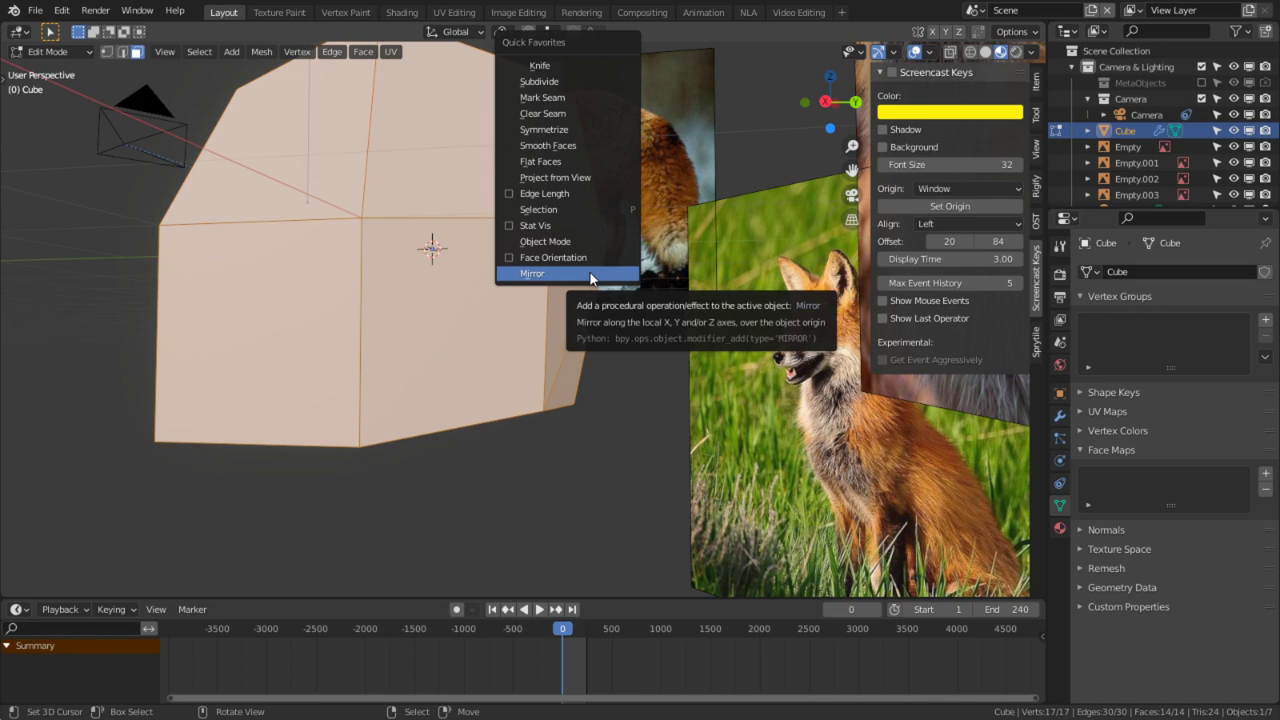
left_click(560, 150)
Step: In the front orthographic view, move the lower front outer corner vertex about -0.34 m in X and 0.07 m in Z
middle_click_drag(255, 385, 352, 420)
scroll(352, 420, "down", 2)
left_click(398, 400)
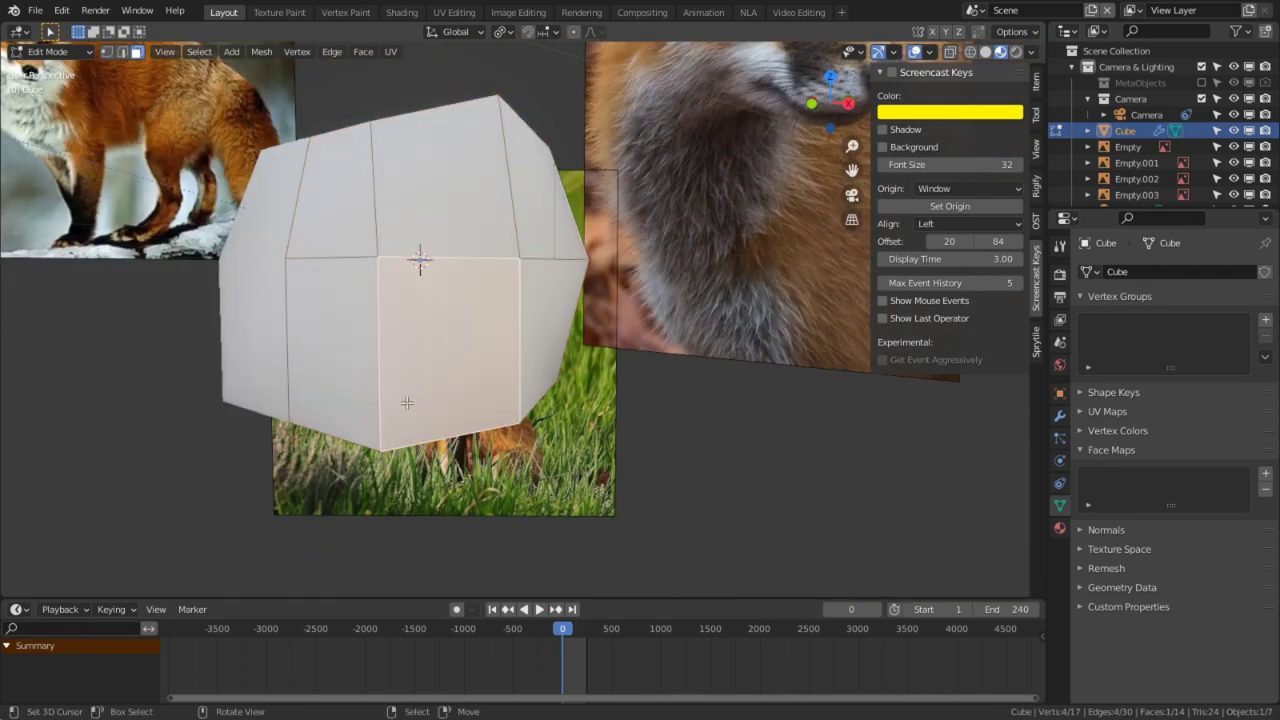
key("KP_1")
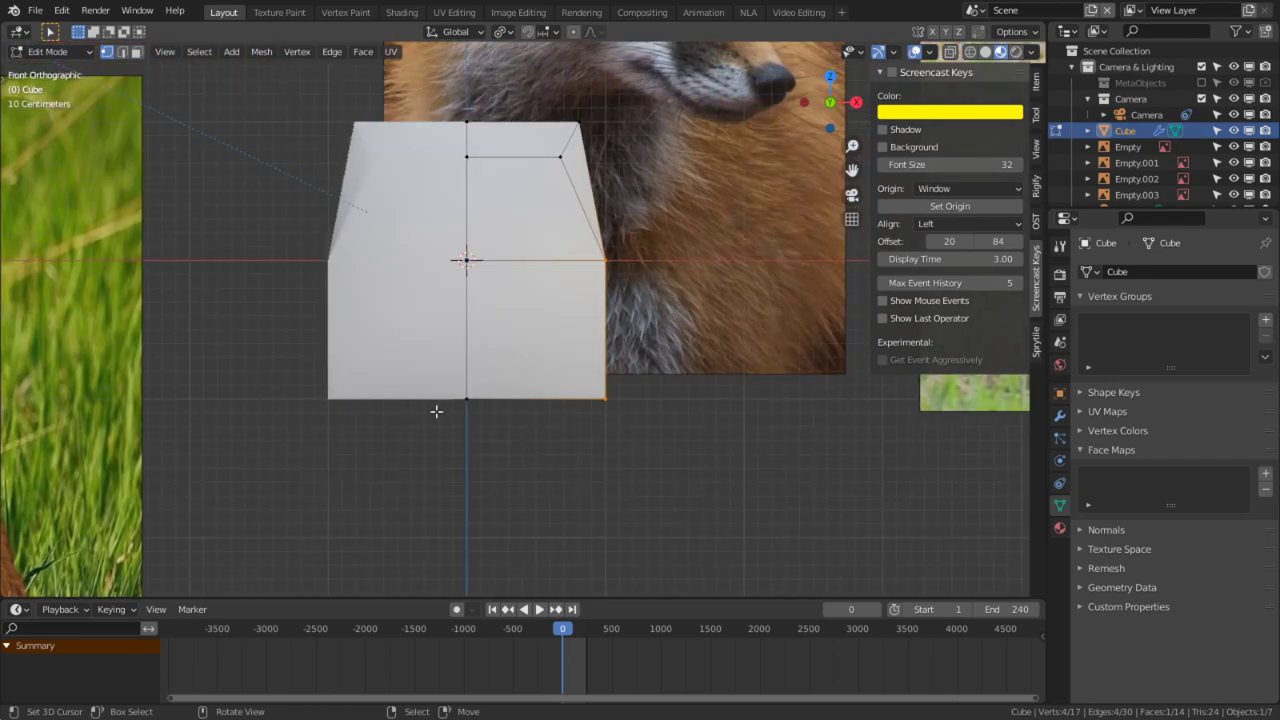
scroll(657, 424, "up", 2)
left_click(654, 431)
key("g")
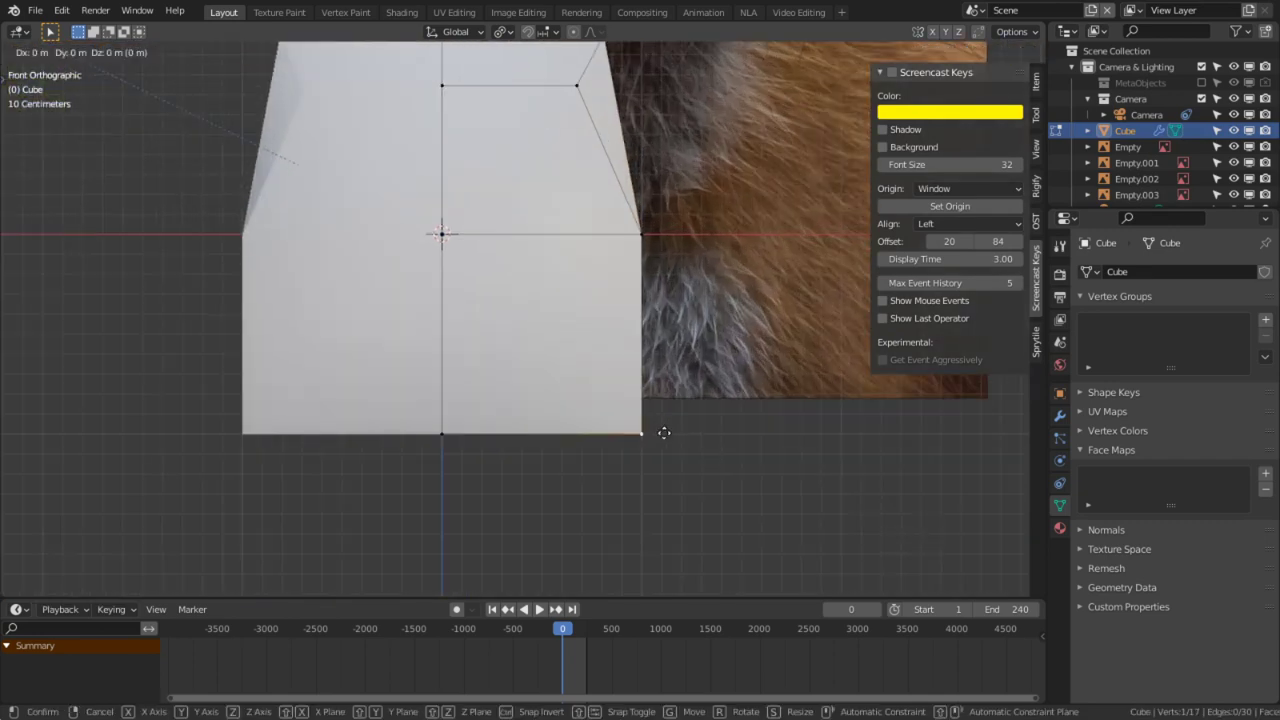
key("shift+z")
right_click(227, 166)
key("g")
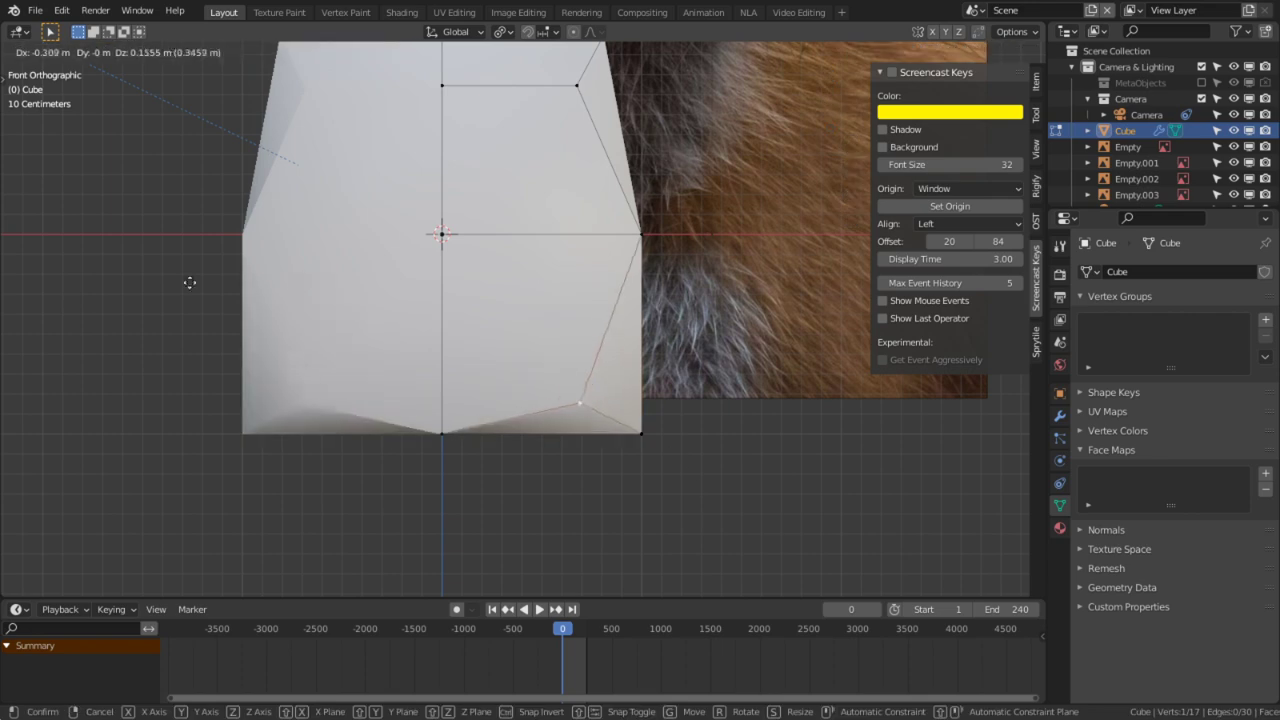
left_click(205, 447)
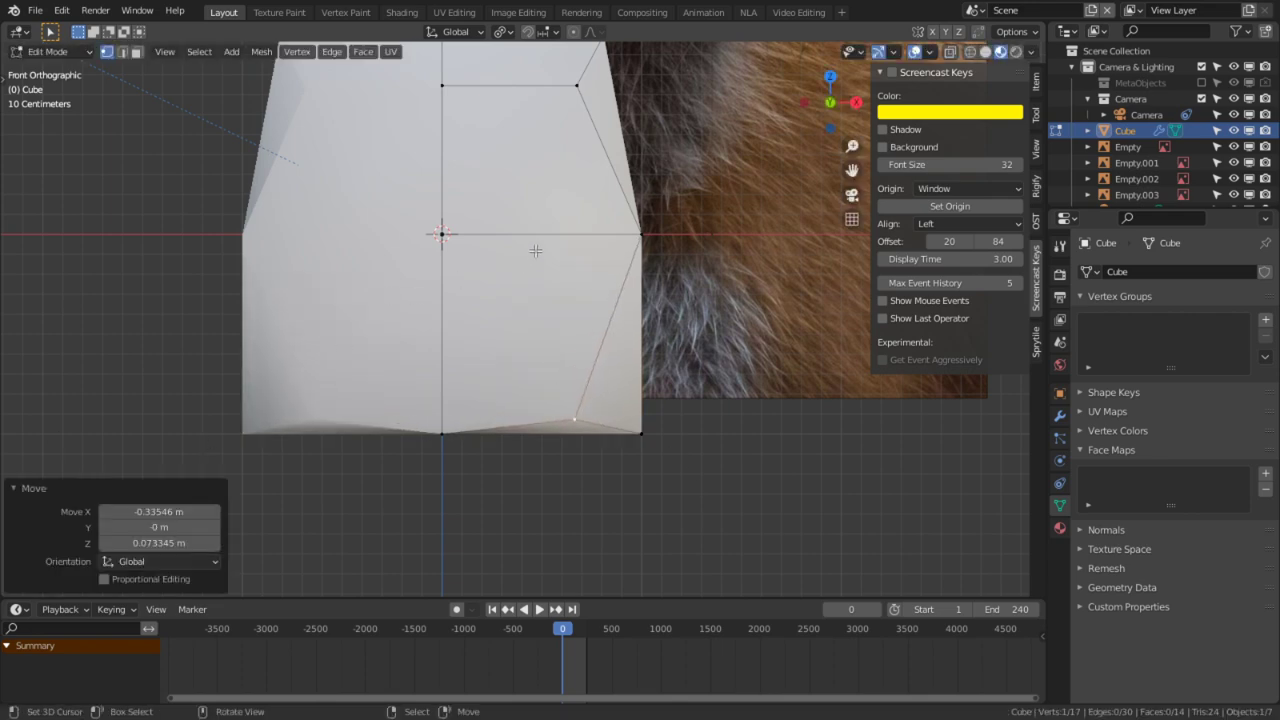
Step: Extrude the two front faces about 1.19 m along their normals and lower the new faces about 0.36 m
middle_click_drag(667, 251, 162, 245)
key("3")
right_click(191, 383, "shift")
scroll(480, 311, "down", 4)
middle_click_drag(483, 311, 575, 305, "shift")
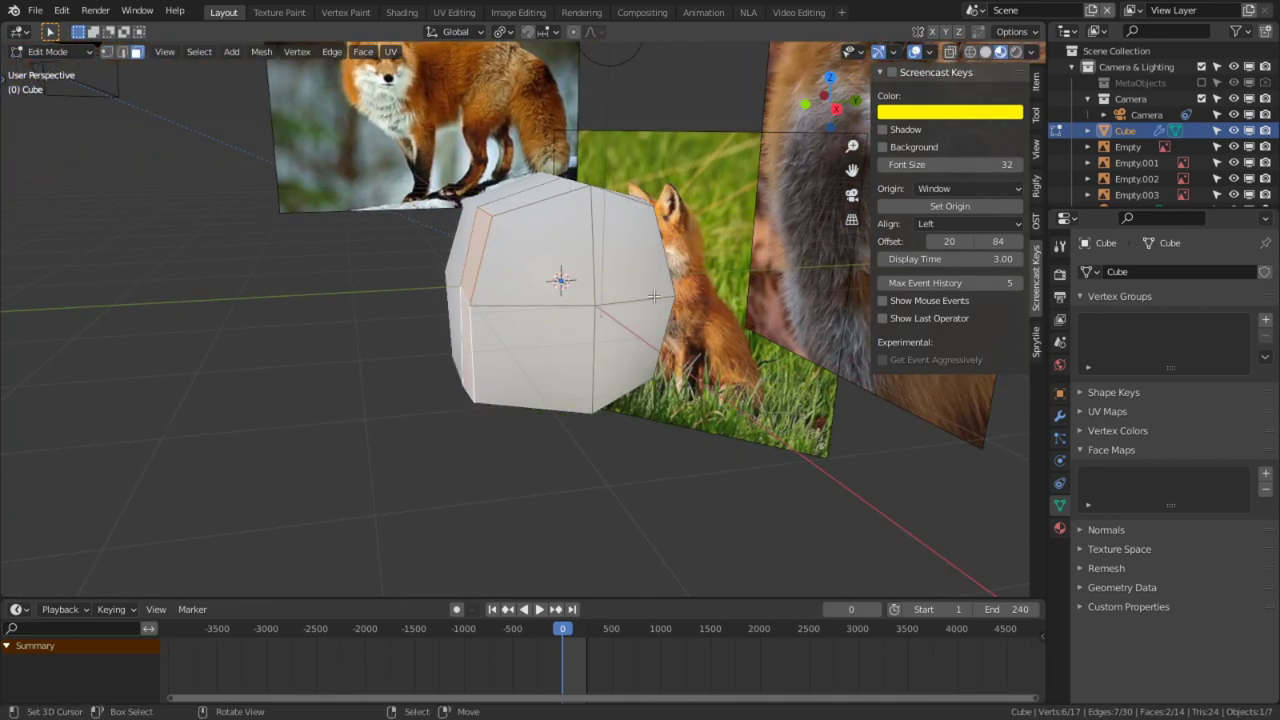
key("e")
left_click(489, 306)
key("g")
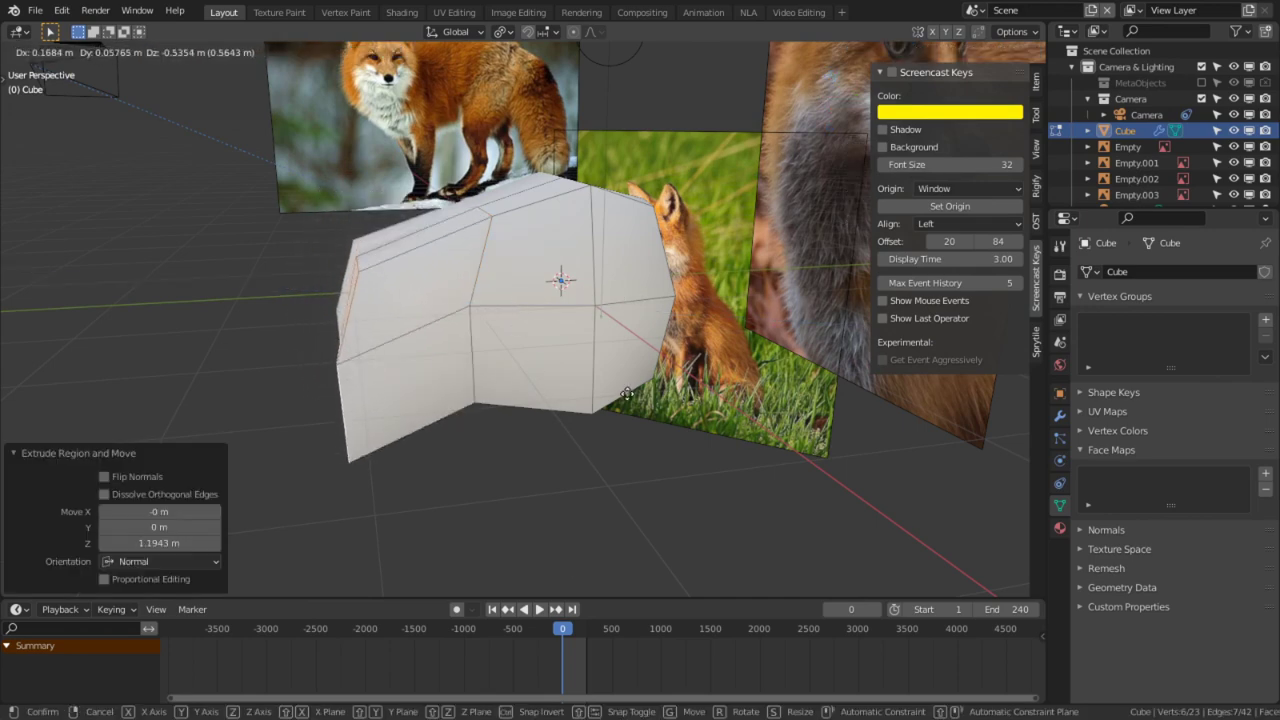
left_click(621, 368)
Step: Enable Clipping on the Mirror modifier
middle_click_drag(502, 318, 633, 302)
scroll(635, 300, "up", 3)
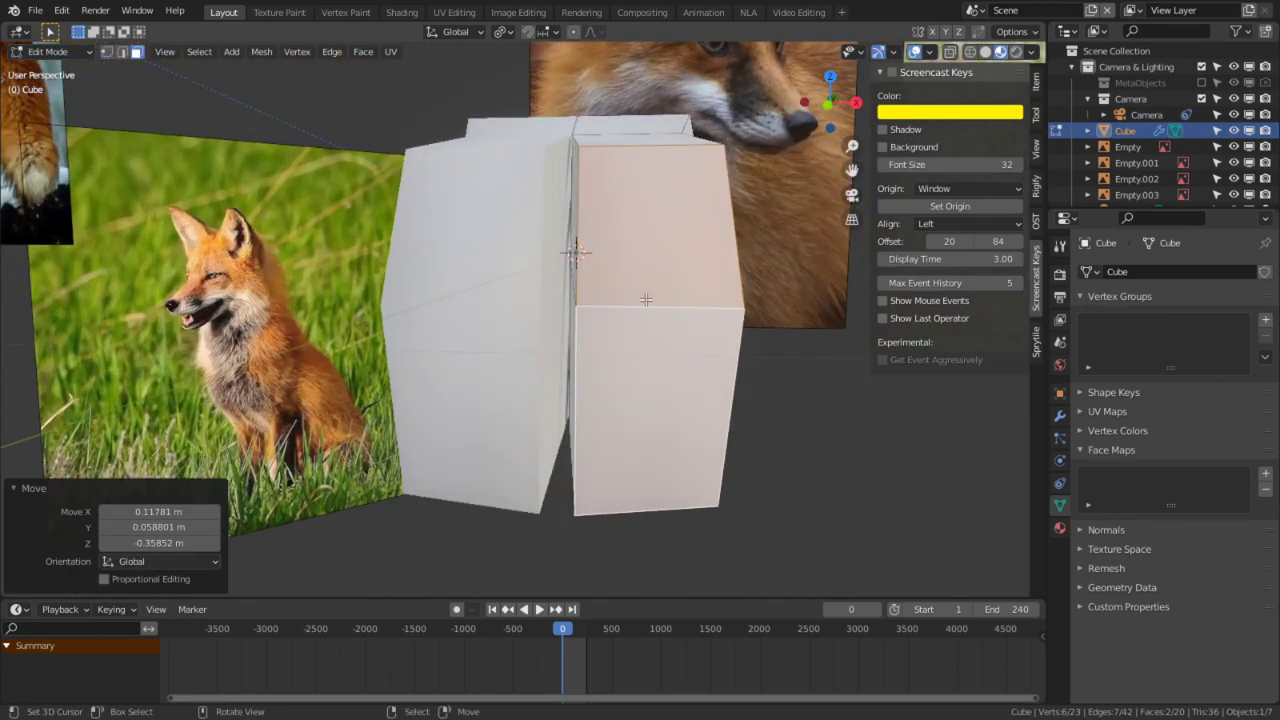
left_click(1060, 419)
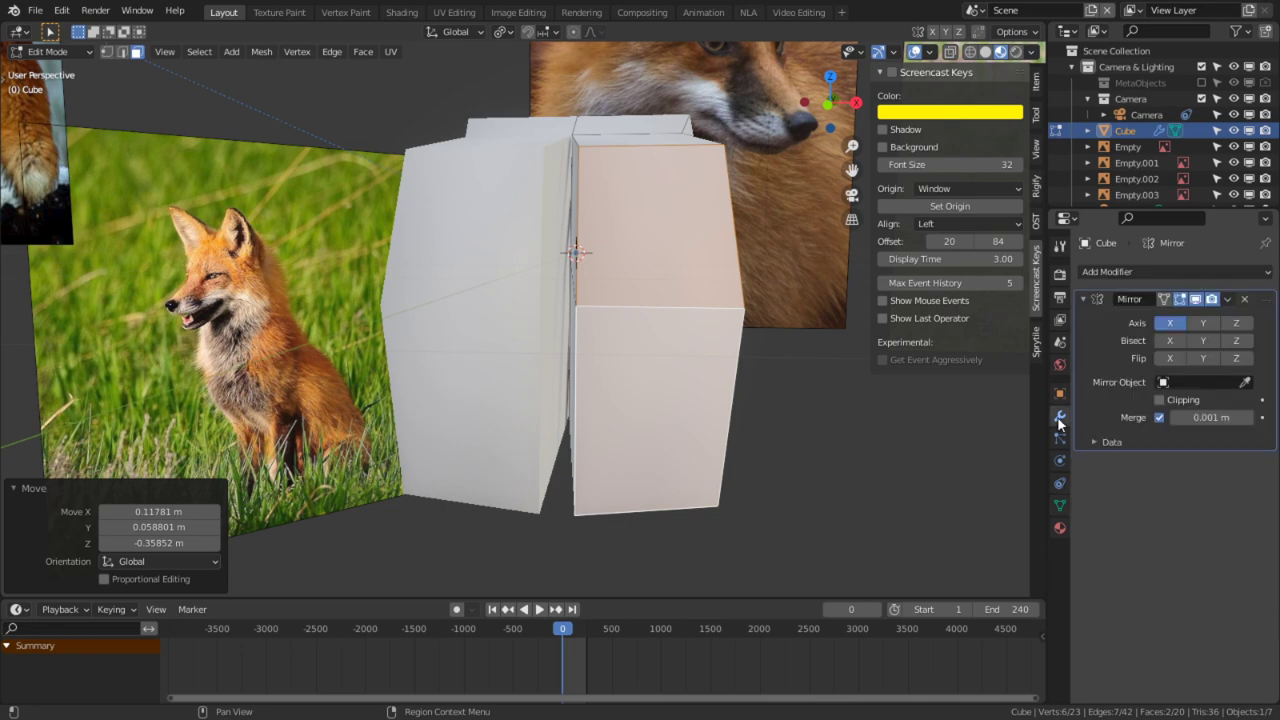
left_click(1159, 399)
Step: Delete the two inner side faces of the extrusion along the mirror seam
middle_click_drag(680, 374, 591, 294)
right_click(591, 294)
right_click(591, 342, "shift")
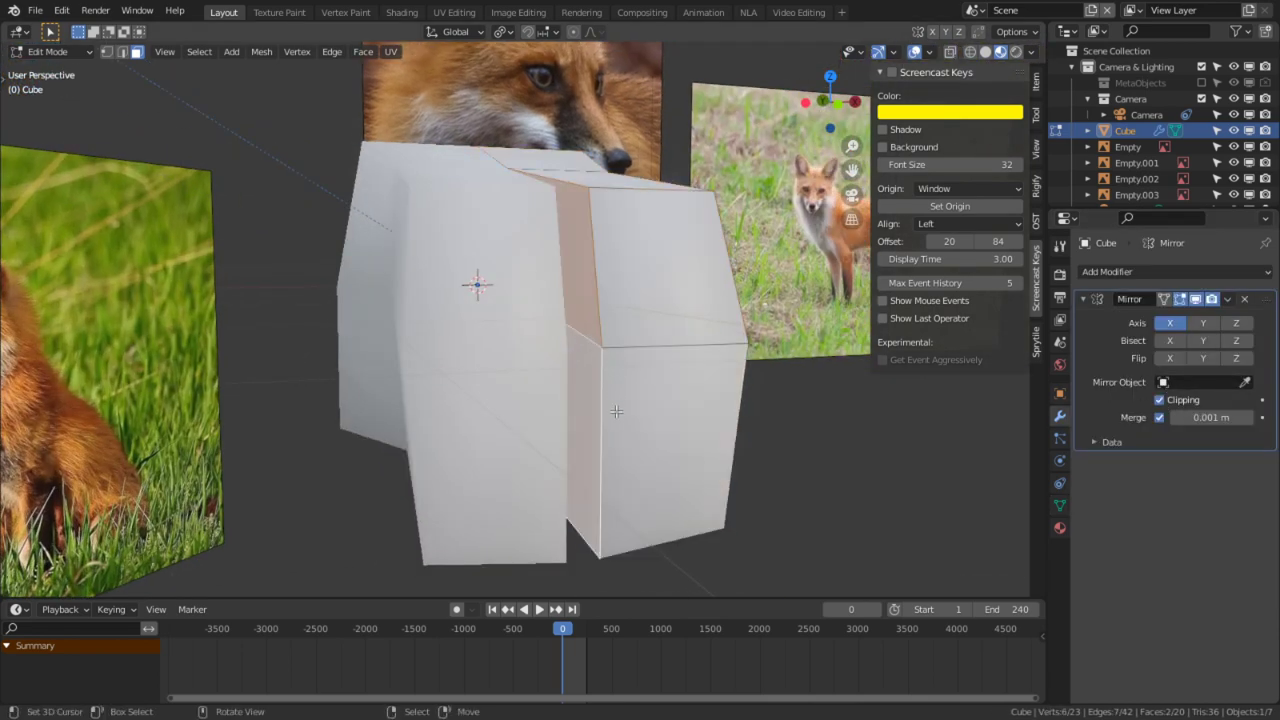
key("x")
left_click(604, 448)
Step: Move the extrusion's two front faces about -0.12 m in X to close the gap at the mirror plane
right_click(653, 281)
right_click(699, 425, "shift")
middle_click_drag(740, 362, 589, 334)
key("g")
left_click(600, 380)
Step: Move the extrusion's upper front edge back about 0.59 m in Y in the right orthographic view
key("KP_3")
middle_click_drag(647, 371, 410, 318, "shift")
middle_click_drag(368, 232, 700, 318, "shift")
middle_click_drag(469, 257, 371, 279)
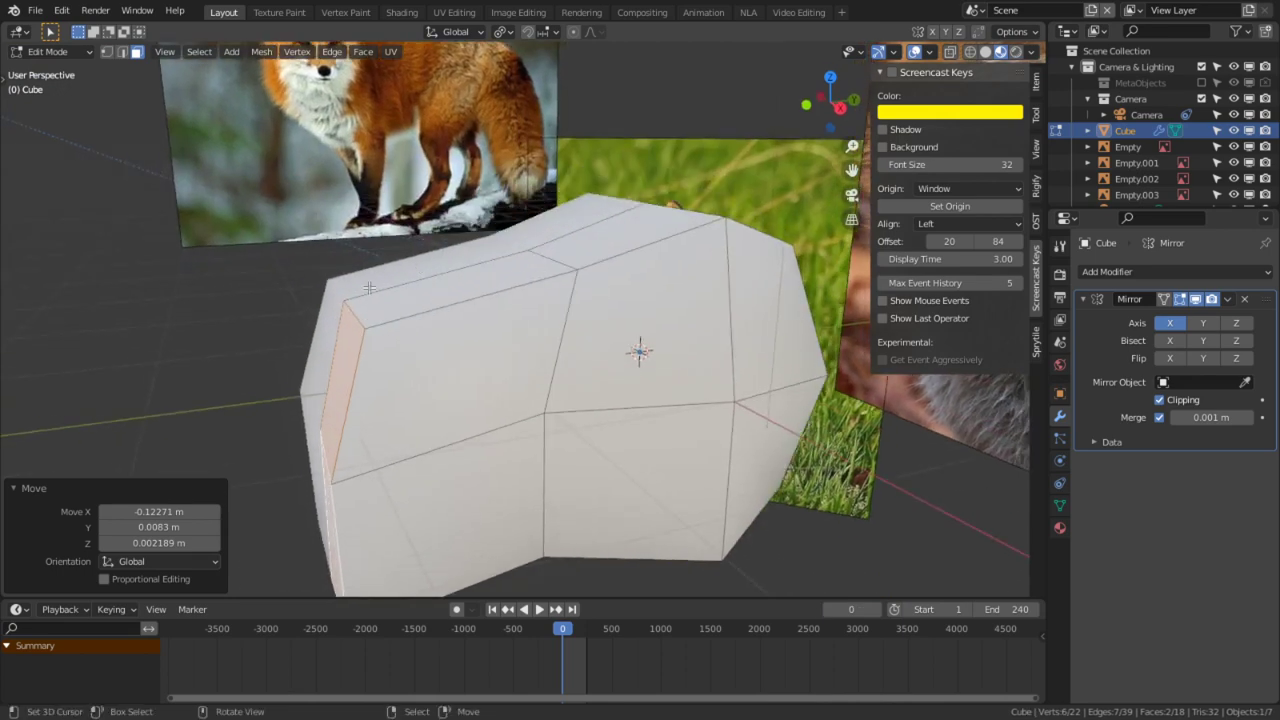
key("2")
left_click(335, 317)
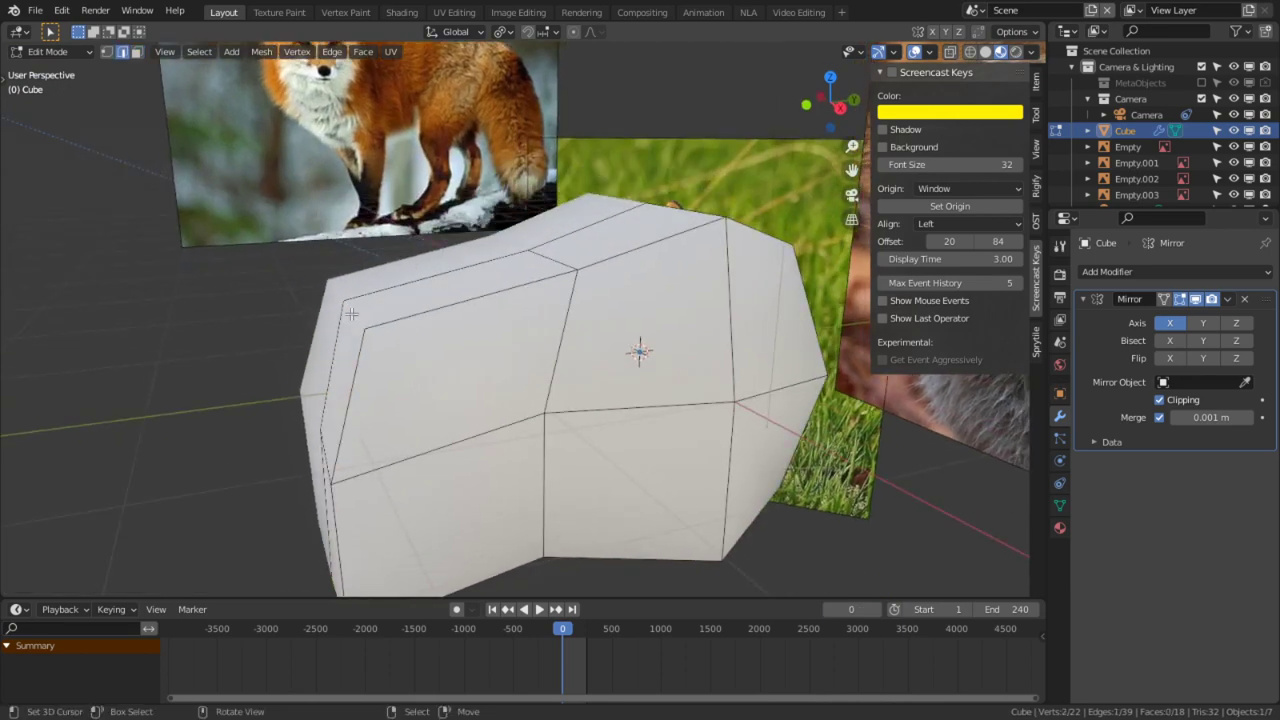
key("KP_3")
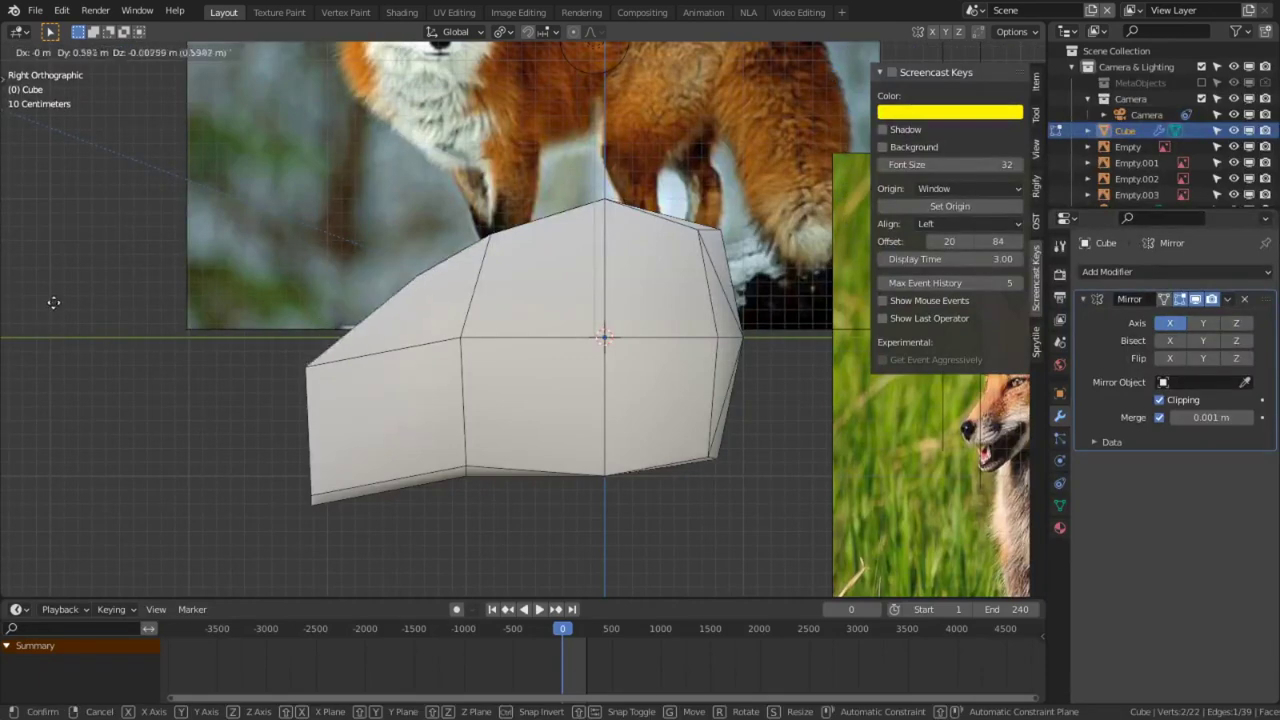
Step: Move the extrusion's lower front edge about 0.14 m in Y and 0.41 m in Z in the right orthographic view
key("3")
middle_click_drag(250, 400, 483, 390)
left_click(432, 425)
key("KP_3")
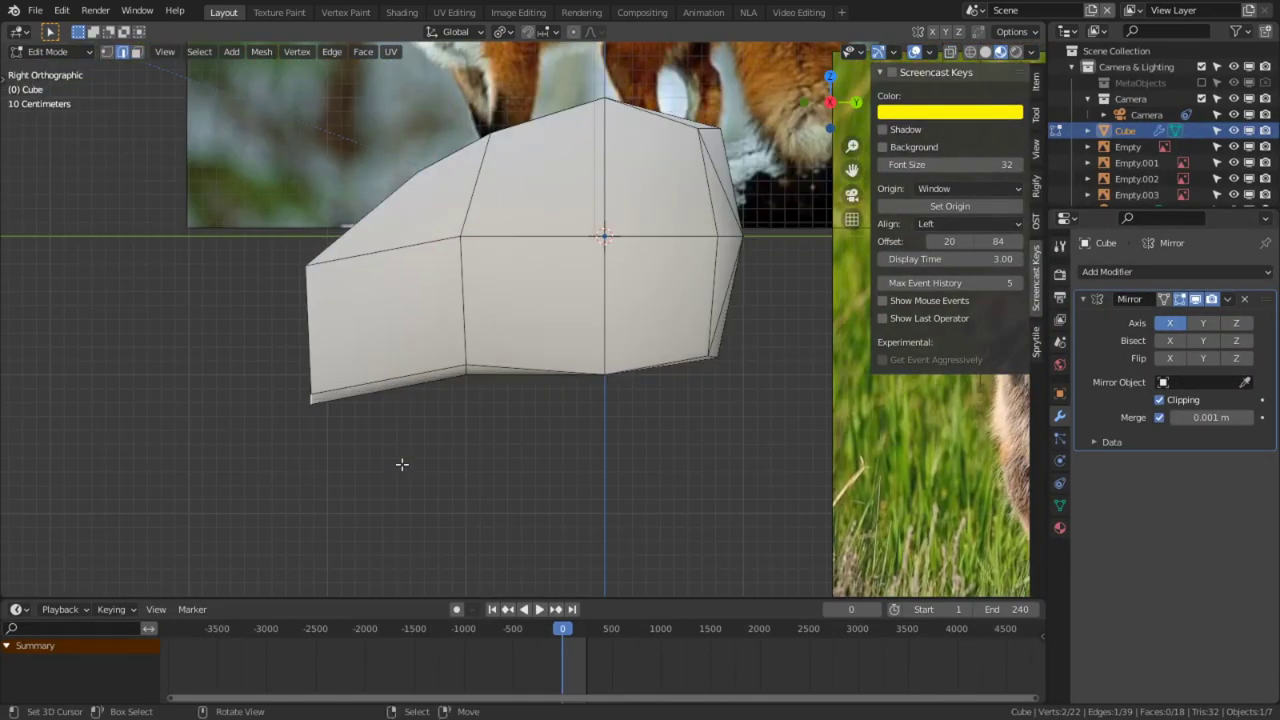
key("g")
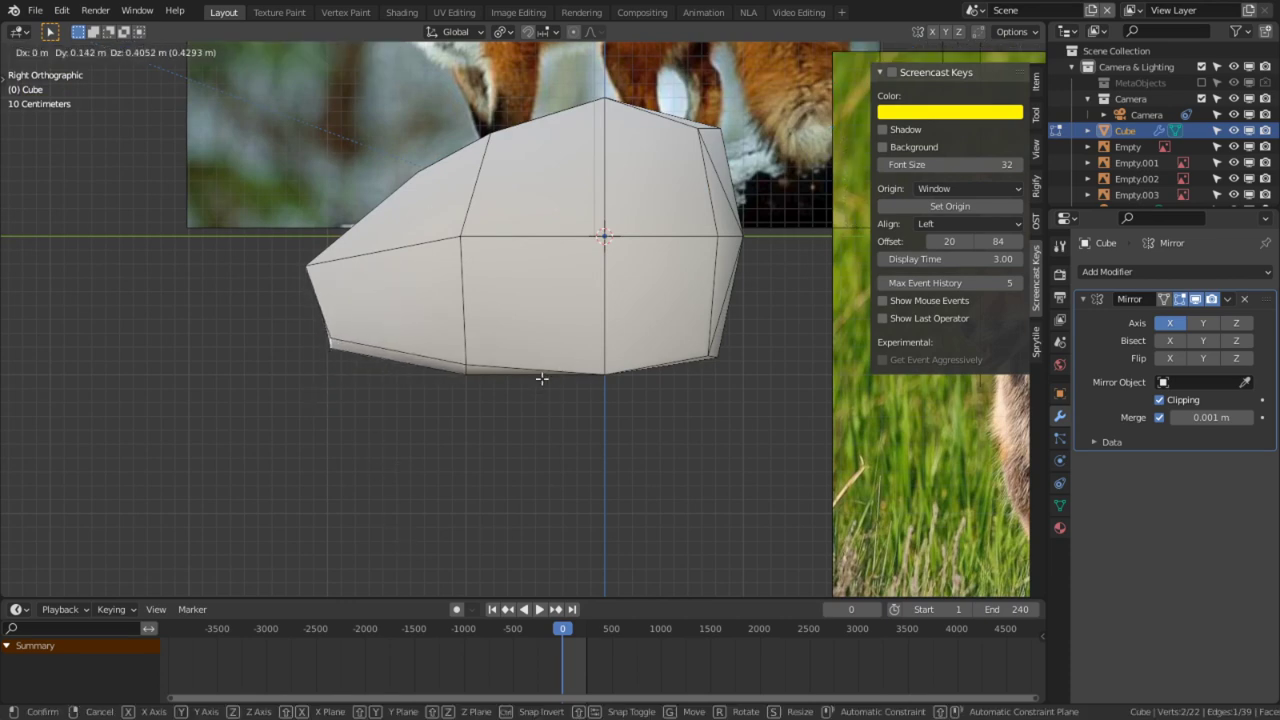
left_click(541, 379)
Step: Move the cross edge on top of the snout about 0.07 m in X, 0.10 m in Y and -0.14 m in Z
middle_click_drag(419, 368, 331, 386)
key("alt+a")
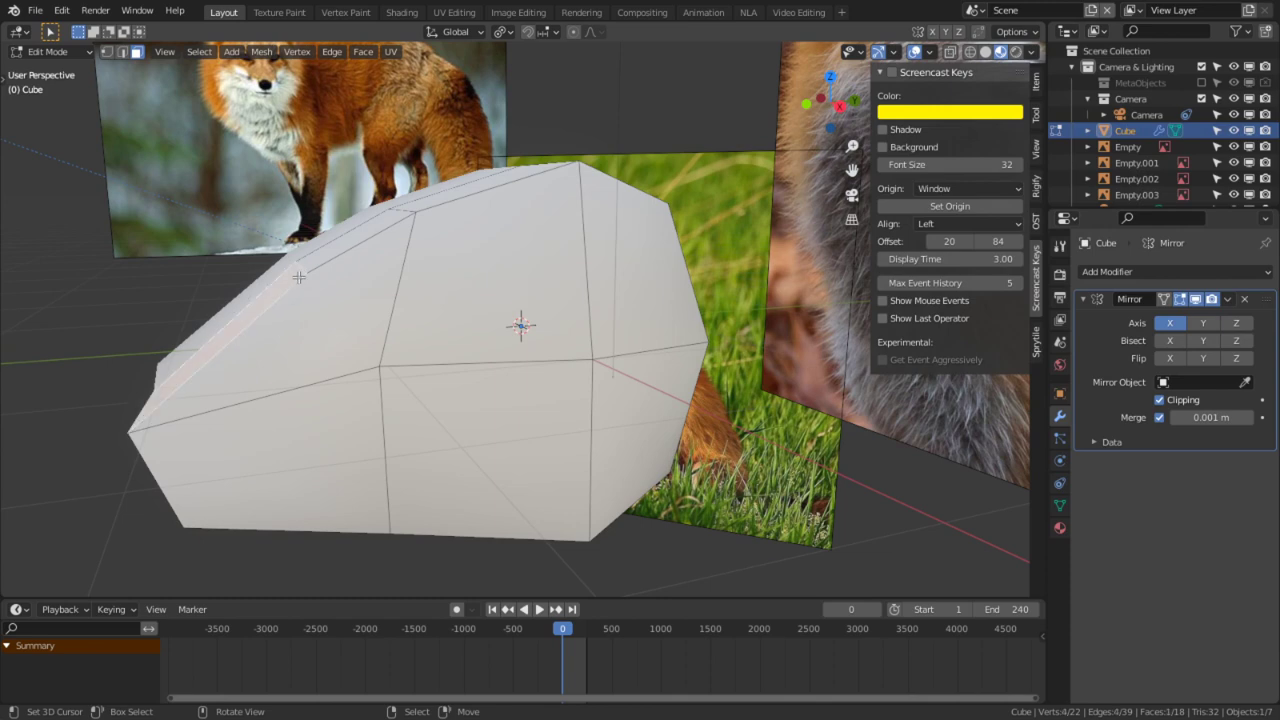
key("2")
right_click(306, 267)
key("g")
left_click(404, 396)
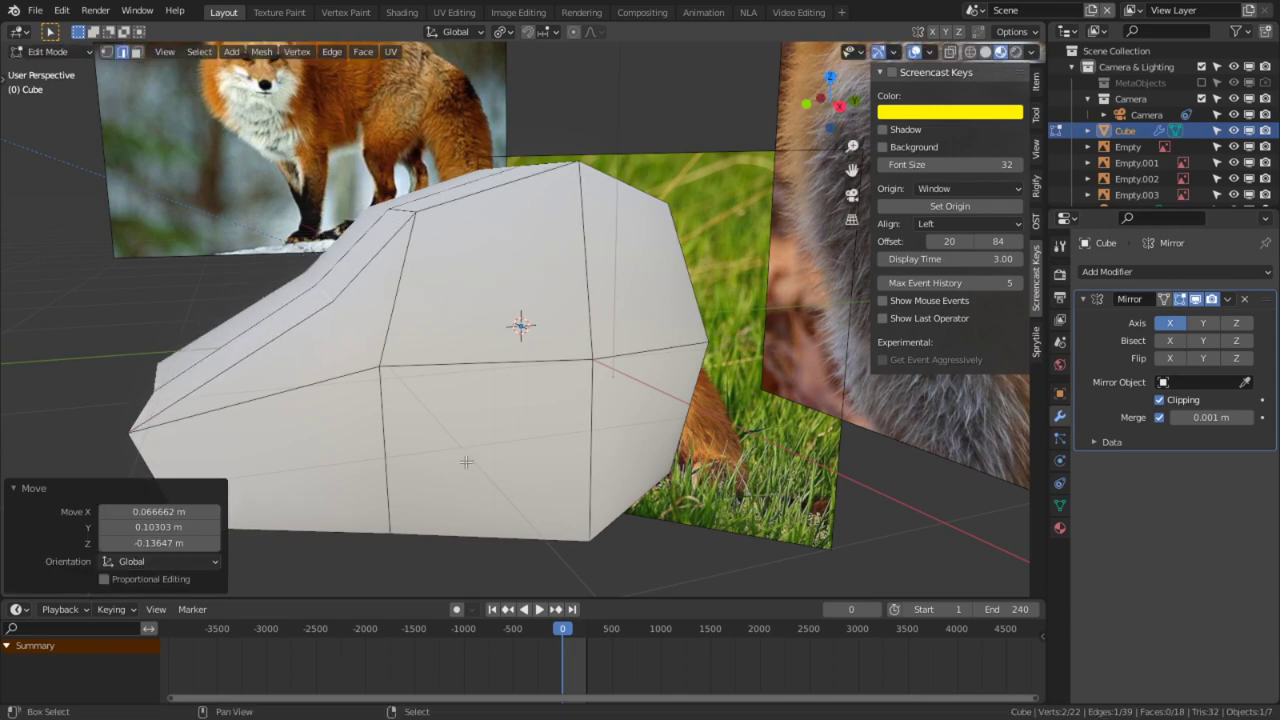
Step: Triangulate the upper side face between the snout and the head
middle_click_drag(432, 444, 537, 566, "shift")
key("3")
right_click(430, 470)
key("ctrl+g")
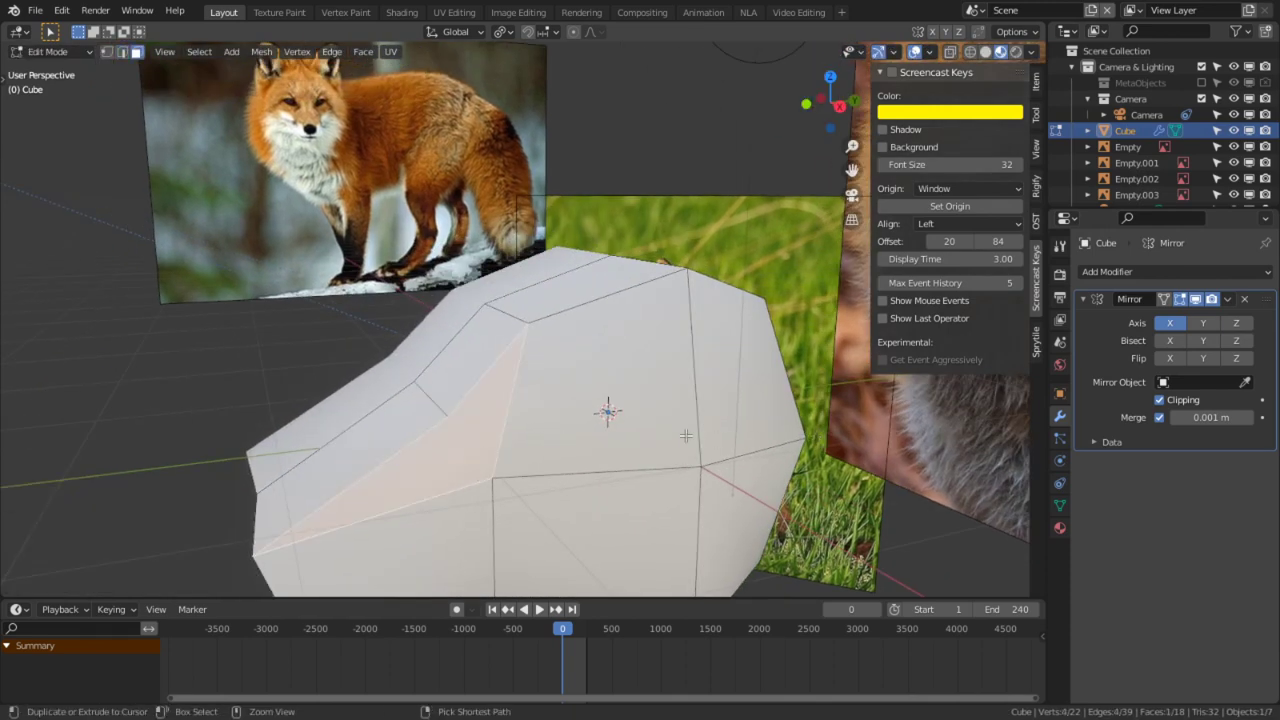
key("ctrl+t")
Step: Move the outer lengthwise edge on top of the snout inward along the X axis
middle_click_drag(587, 493, 614, 420)
key("1")
middle_click_drag(697, 443, 576, 350)
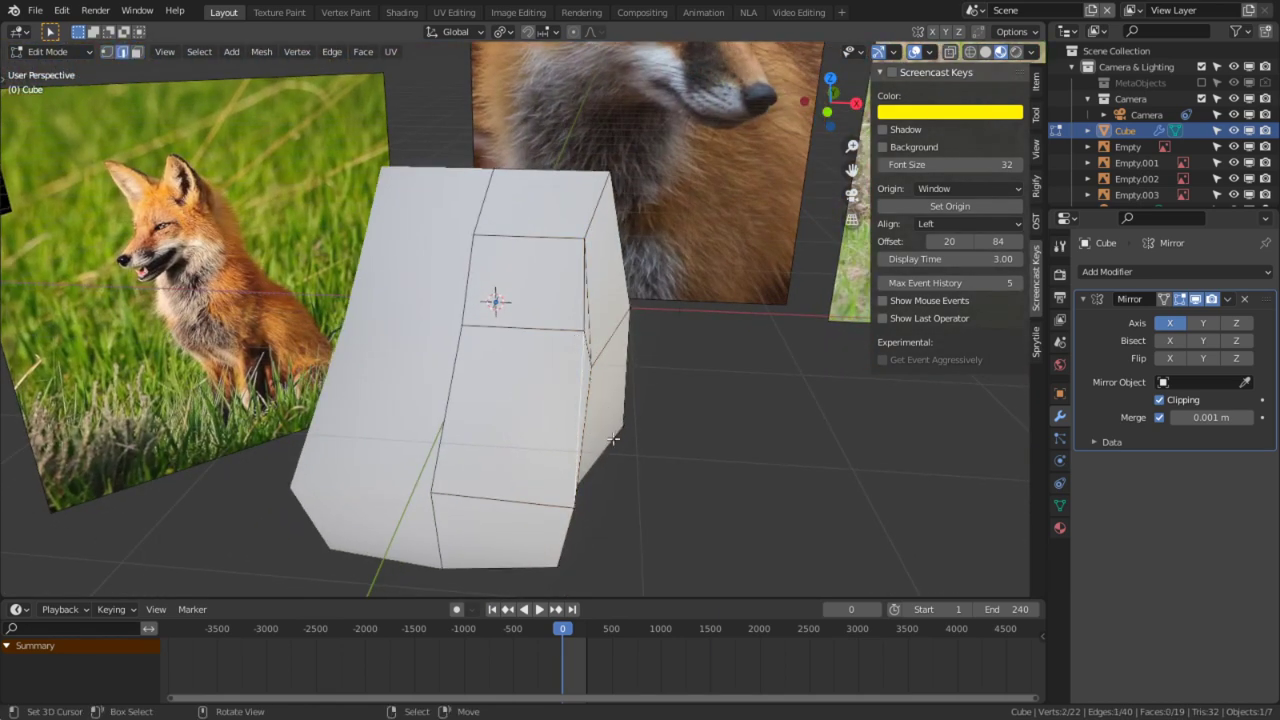
key("g")
key("x")
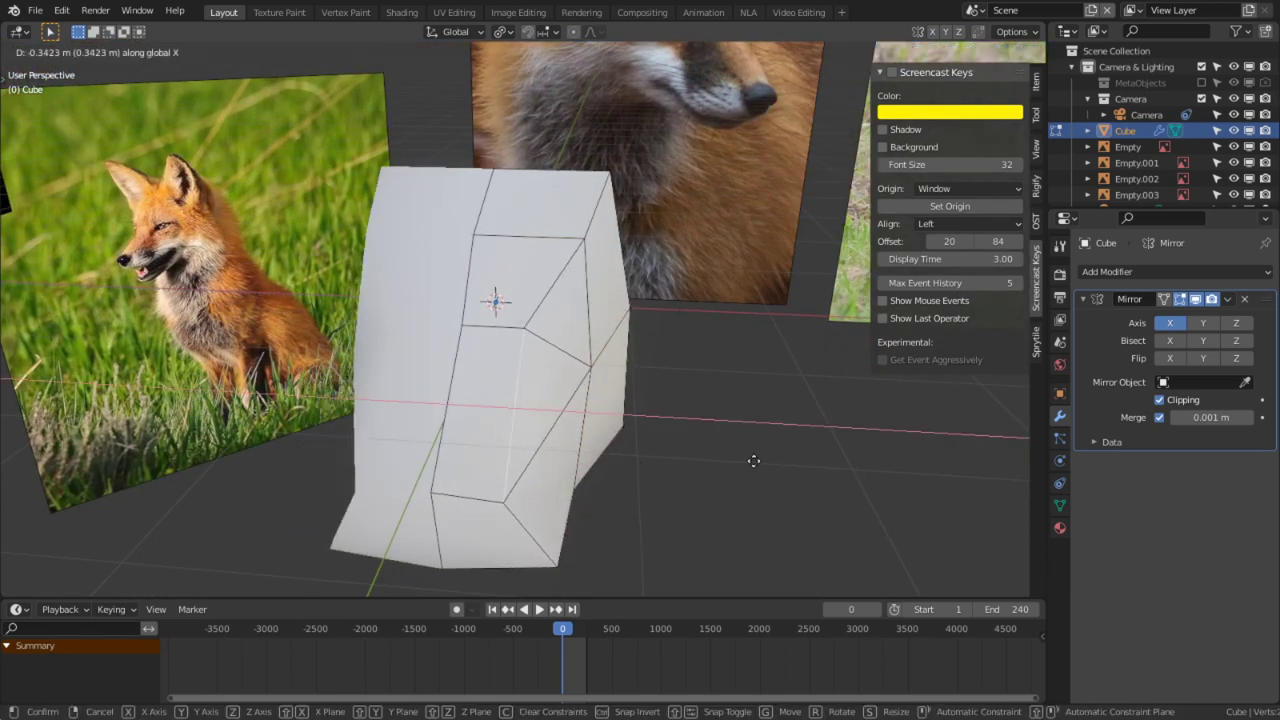
left_click(708, 455)
Step: Move the outer vertex where the snout meets the forehead about 0.08 m in X, 0.17 m in Y and 0.02 m in Z
middle_click_drag(704, 450, 434, 371)
key("1")
right_click(325, 328)
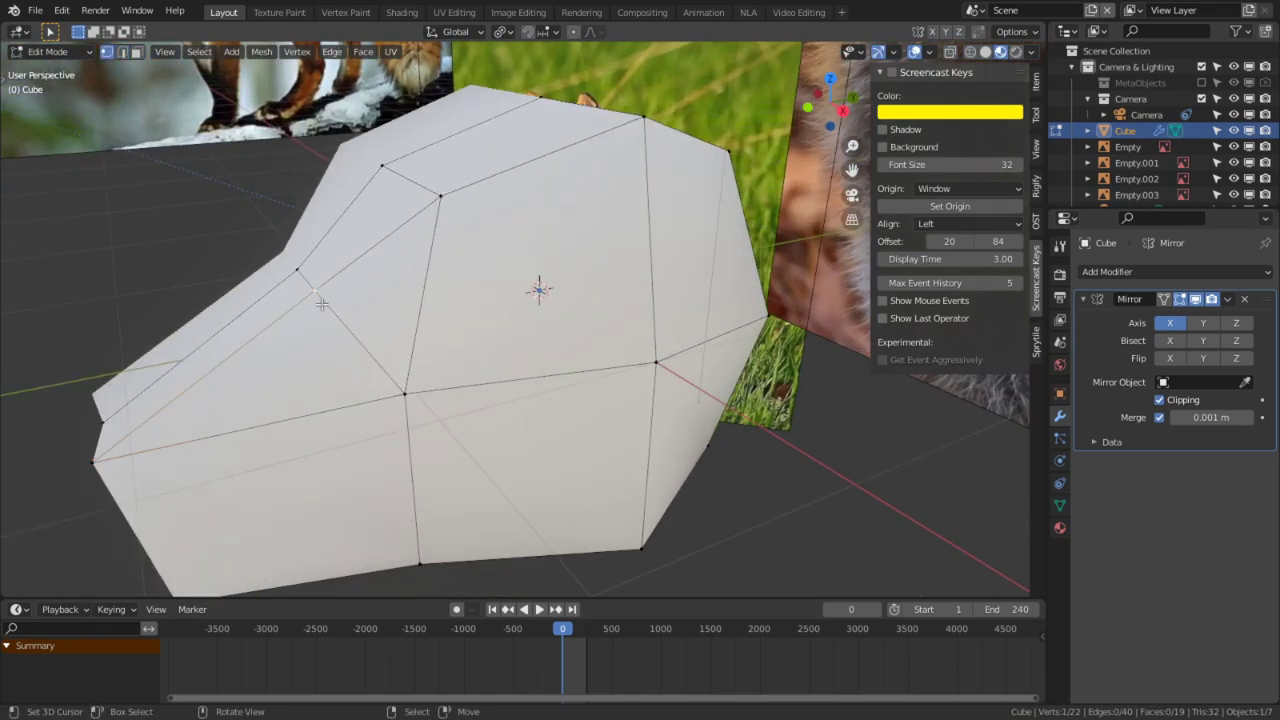
key("g")
left_click(645, 257)
middle_click_drag(495, 280, 637, 283)
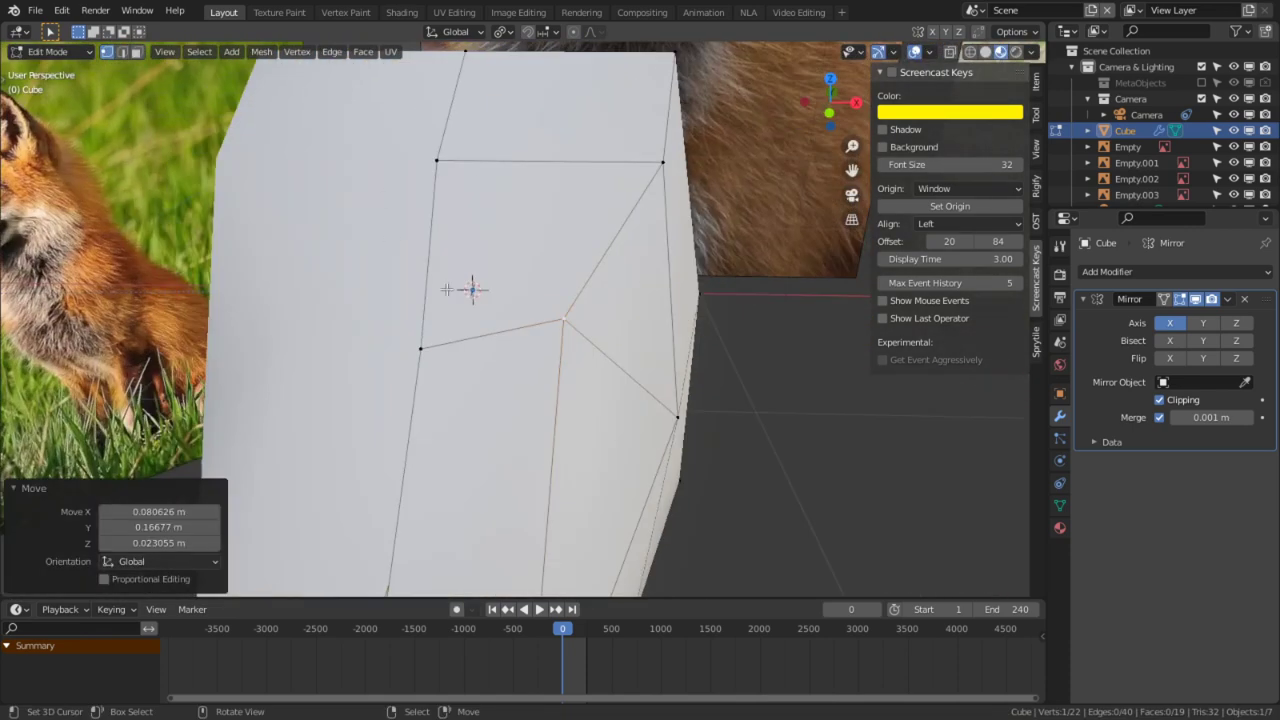
Step: Move the outer vertex where the snout meets the forehead about -0.10 m in X, -0.02 m in Y and -0.03 m in Z
key("g")
left_click(486, 374)
middle_click_drag(486, 374, 491, 339)
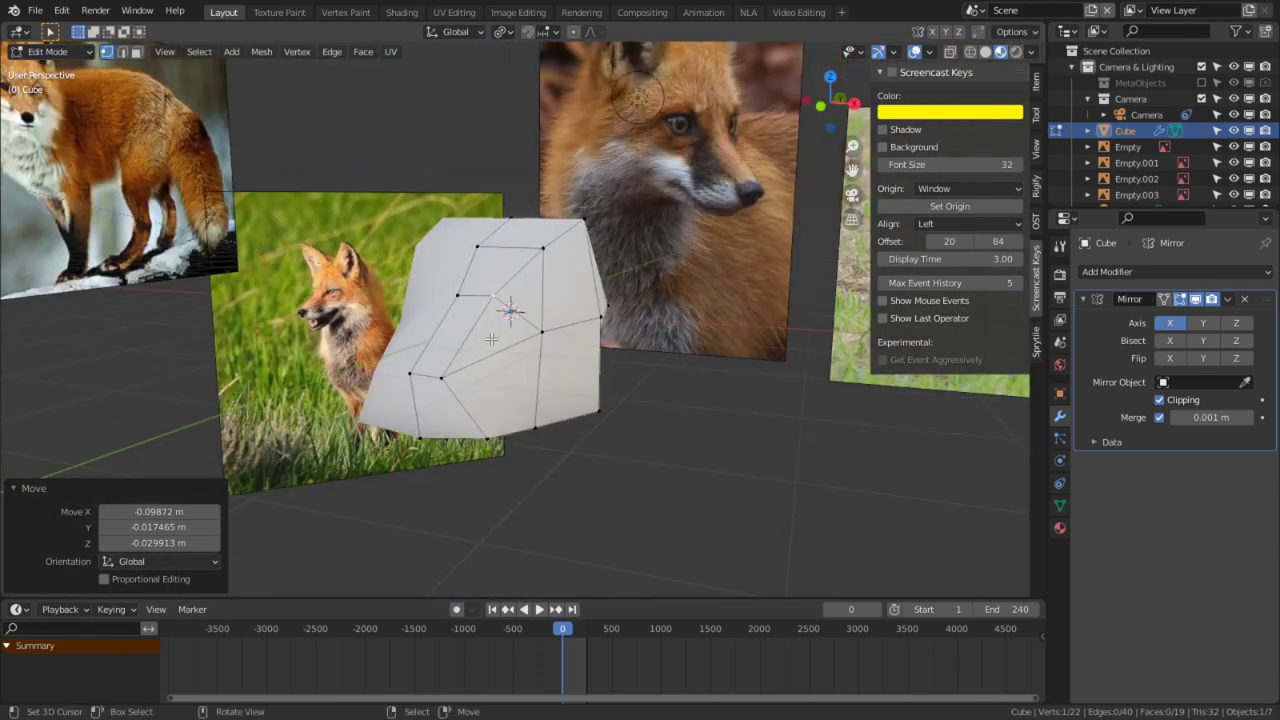
Step: Raise the outer vertex where the snout meets the forehead about 0.09 m in Z and shift it about 0.05 m in Y
middle_click(449, 399, "alt")
scroll(451, 411, "up", 3)
right_click(513, 272)
middle_click_drag(513, 272, 575, 303)
key("g")
left_click(560, 282)
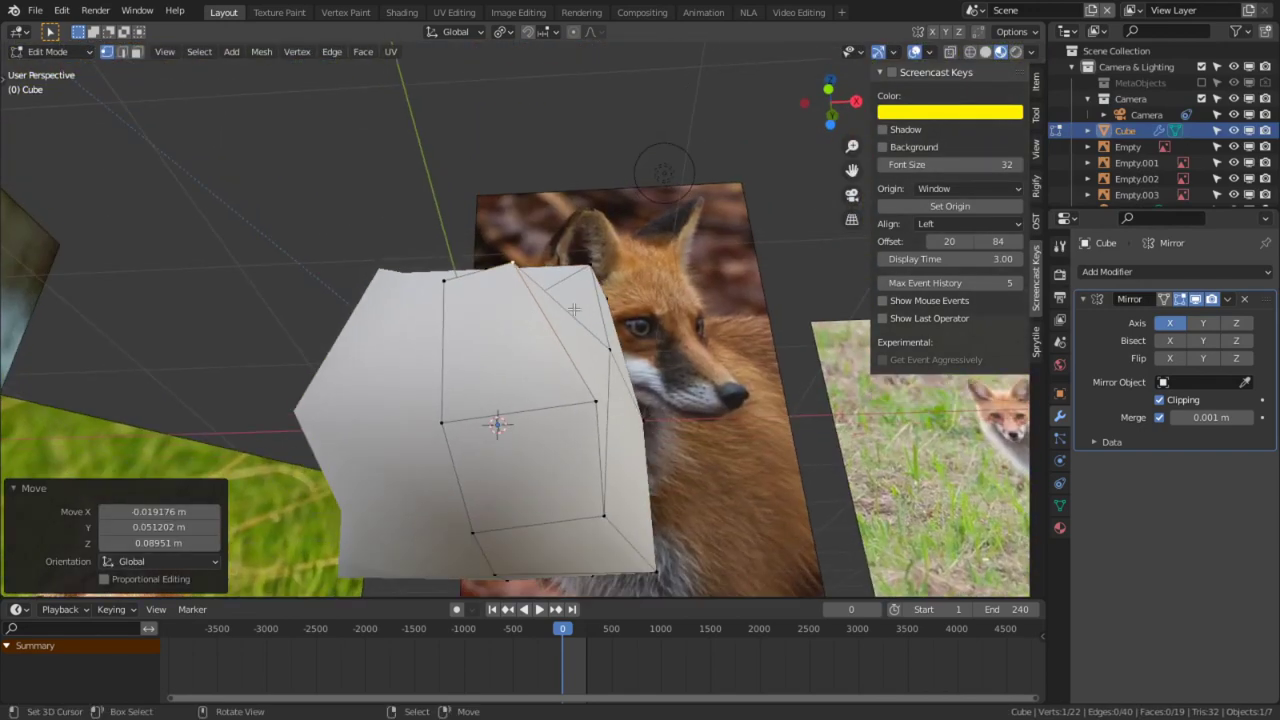
Step: Refine the position of the outer vertex between the snout and the forehead from several viewing angles
key("g")
left_click(920, 511)
middle_click_drag(855, 524, 660, 457)
middle_click_drag(521, 304, 490, 385)
key("g")
left_click(474, 392)
Step: Reposition the outer brow vertex above the junction of the snout and the forehead
right_click(630, 232)
key("g")
left_click(520, 192)
Step: Slide the cross edge where the snout meets the forehead along its neighbouring edges
key("2")
right_click(501, 333)
key("g")
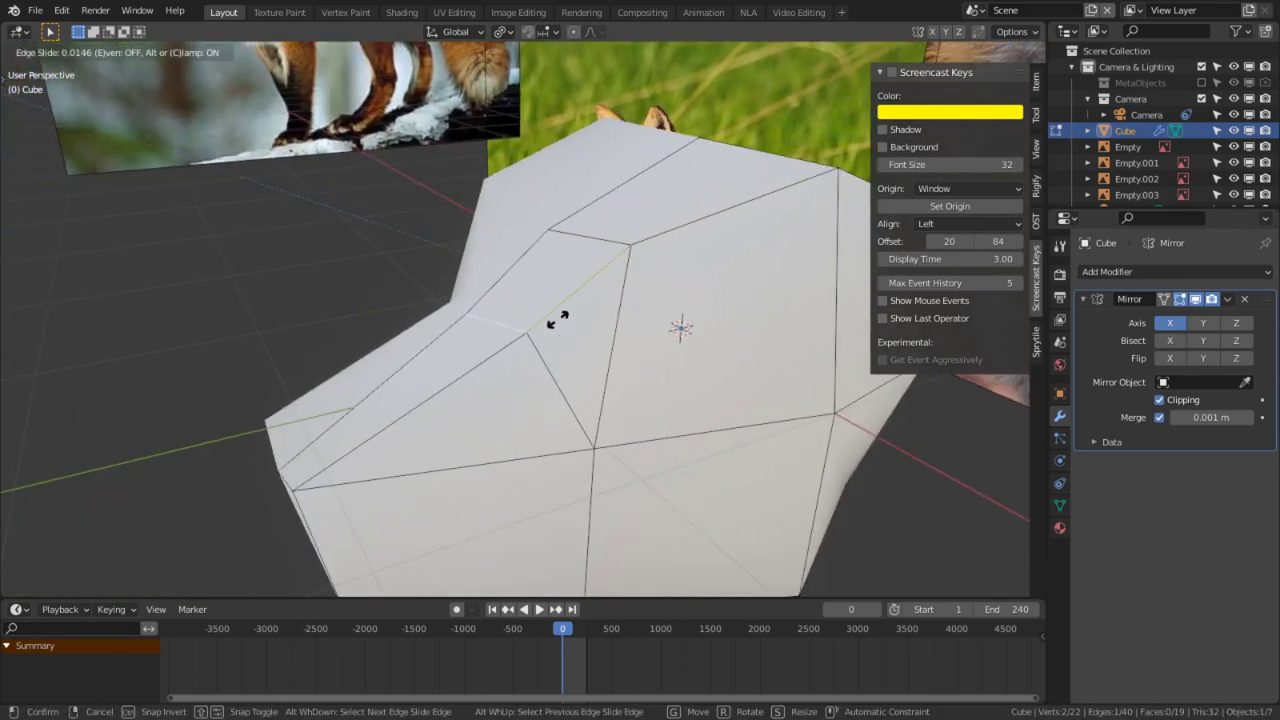
left_click(919, 232)
Step: Move the outer vertex of the snout-forehead edge about -0.03 m in Y and -0.01 m in Z, and readjust it freehand
middle_click_drag(745, 275, 662, 244)
key("1")
right_click(555, 325)
key("g")
left_click(552, 327)
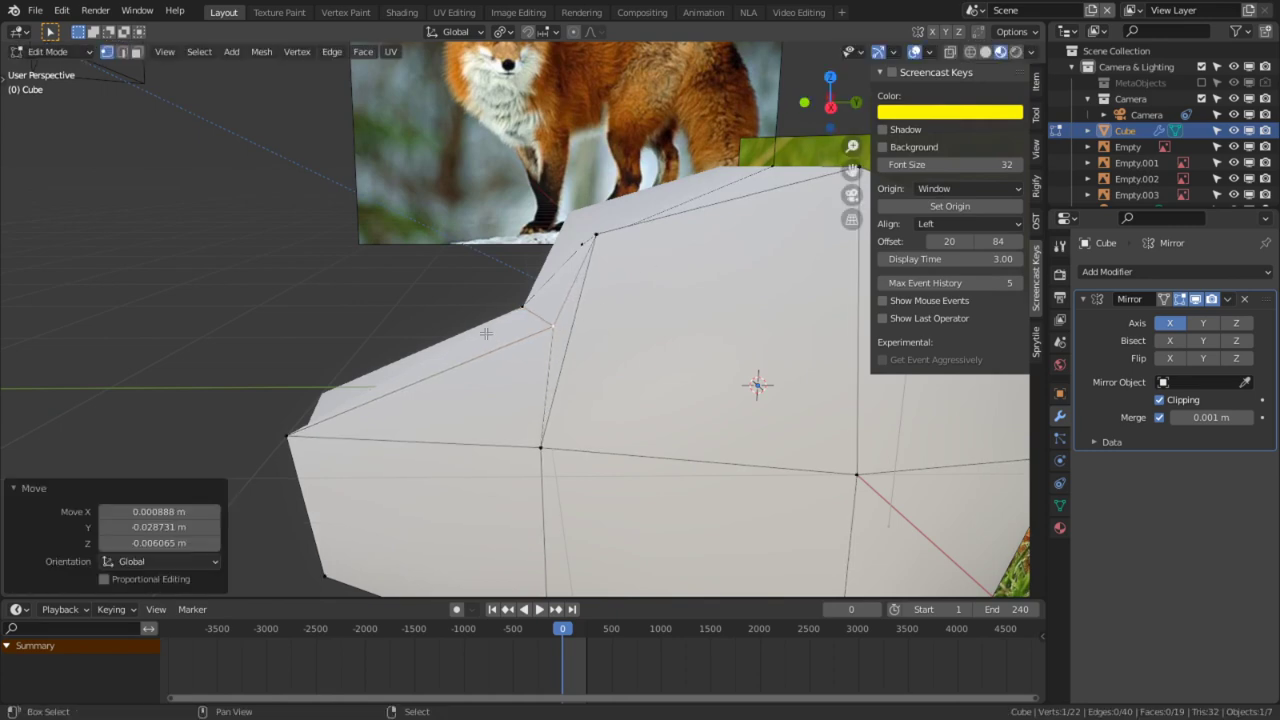
key("g")
left_click(1000, 449)
Step: Raise the inner brow vertex about 0.02 m in Z
middle_click_drag(1000, 449, 645, 300)
left_click(469, 264)
key("g")
left_click(469, 216)
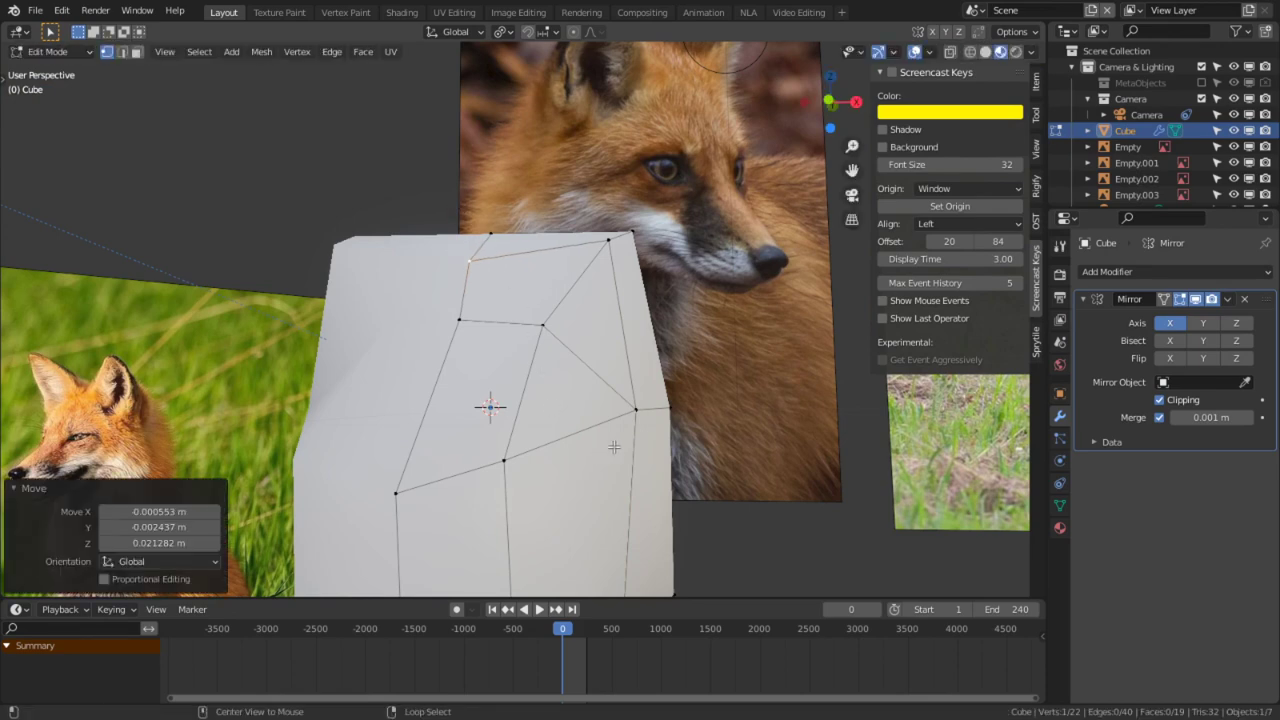
Step: Subdivide the lower vertical side edge between the snout and the cheek with one cut
middle_click_drag(614, 447, 815, 453)
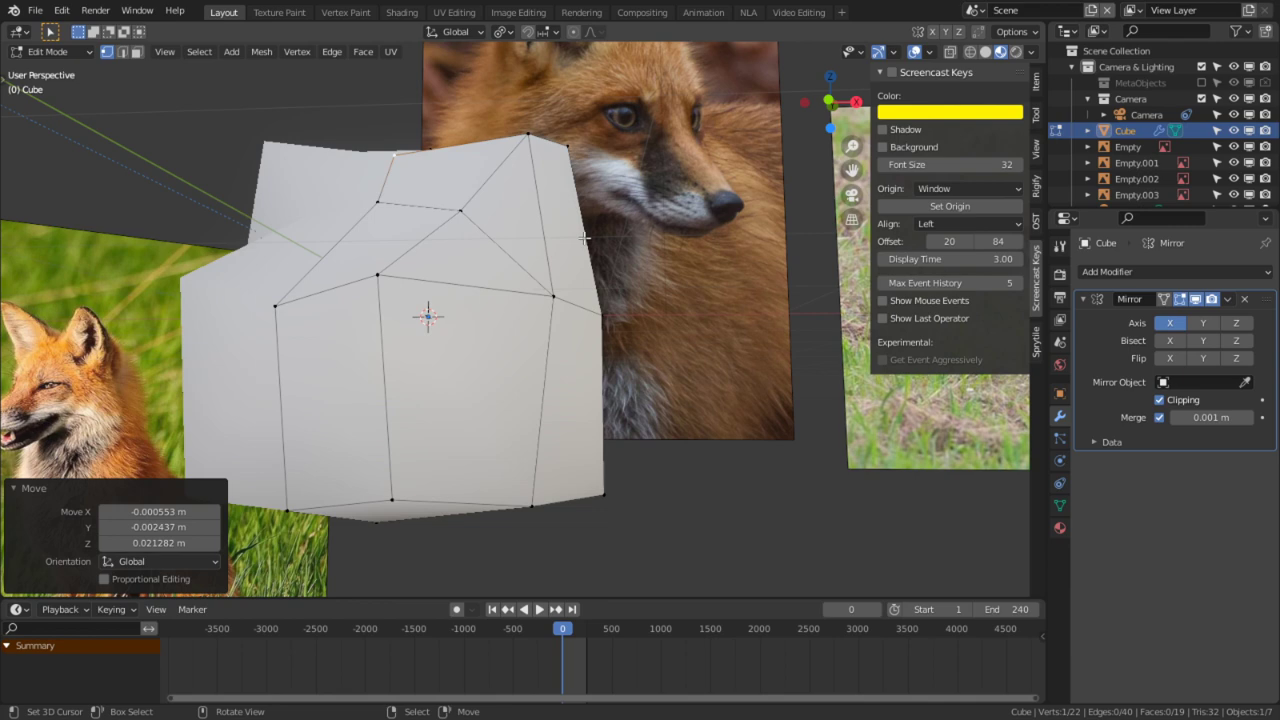
middle_click_drag(557, 363, 454, 383)
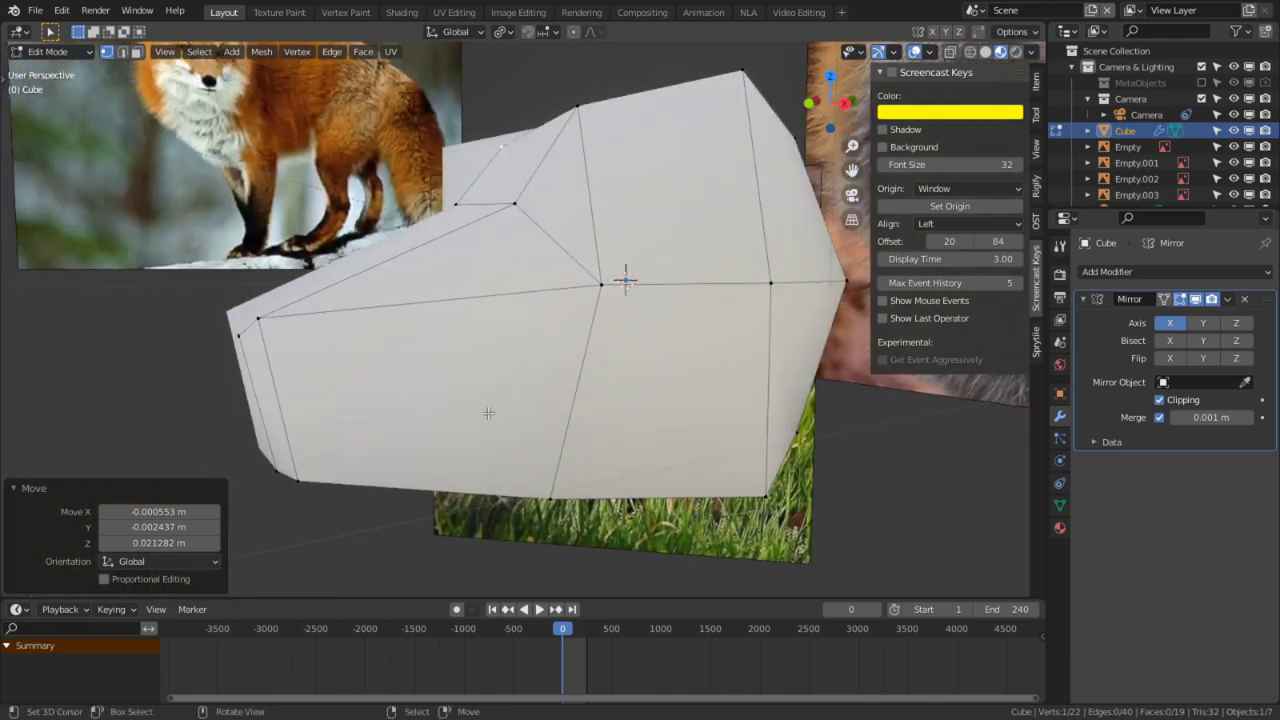
key("2")
left_click(584, 420)
right_click(565, 405)
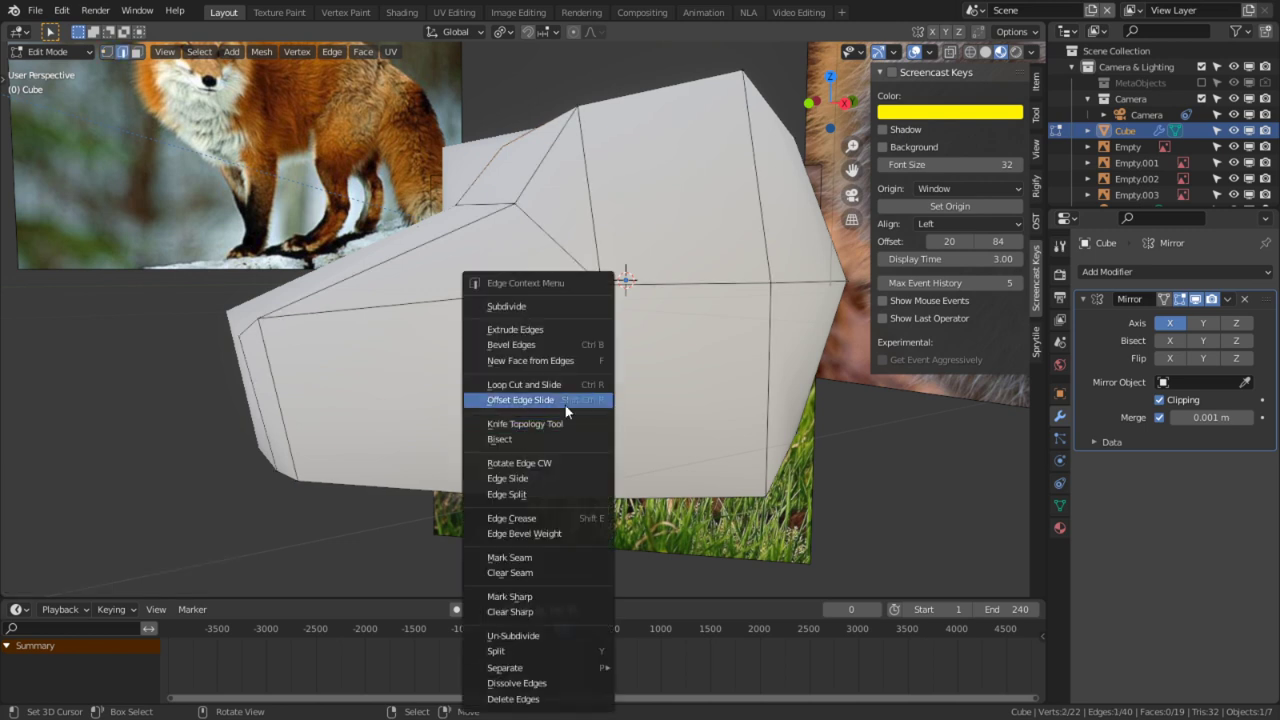
left_click(534, 304)
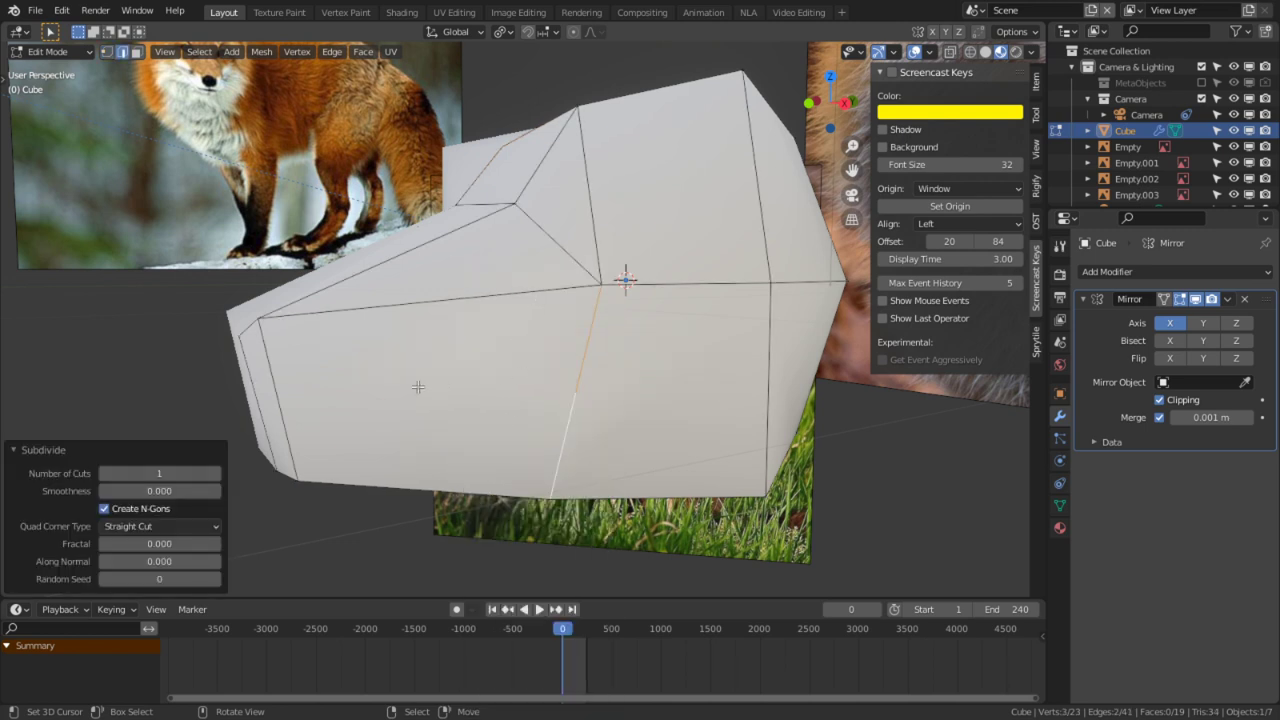
Step: Knife-cut a mouth line from the new midpoint vertex forward across the snout's side to its front edge
middle_click_drag(437, 398, 663, 577)
key("alt+a")
key("k")
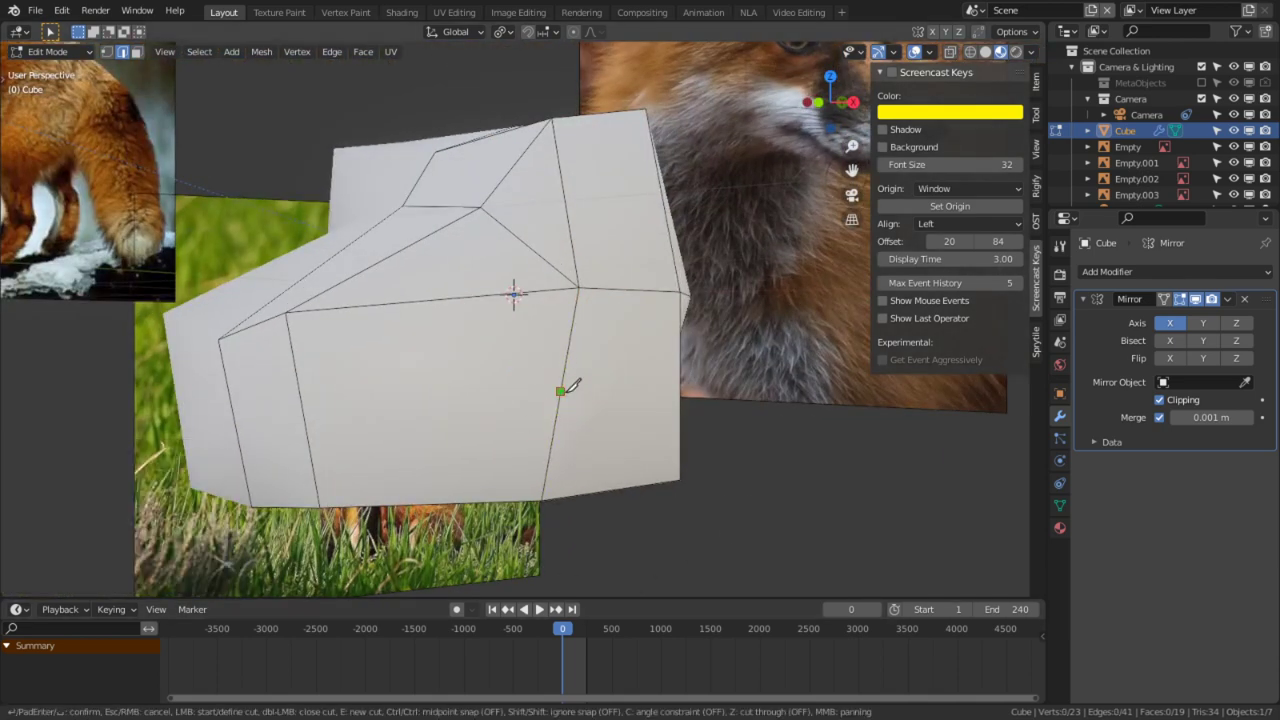
left_click(248, 421)
key("Return")
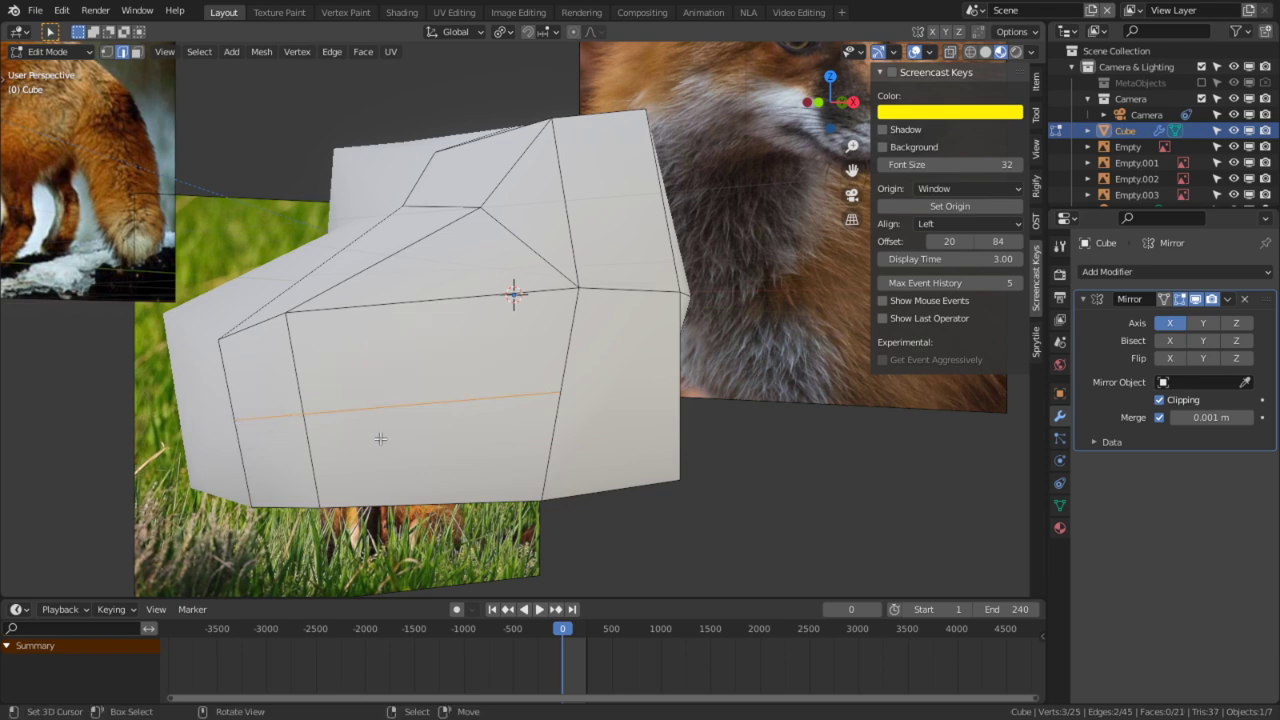
Step: Move the upper front edge of the snout about -0.04 m in Y and -0.07 m in Z in the right view
middle_click_drag(705, 398, 519, 364)
right_click_drag(261, 301, 262, 330)
key("2")
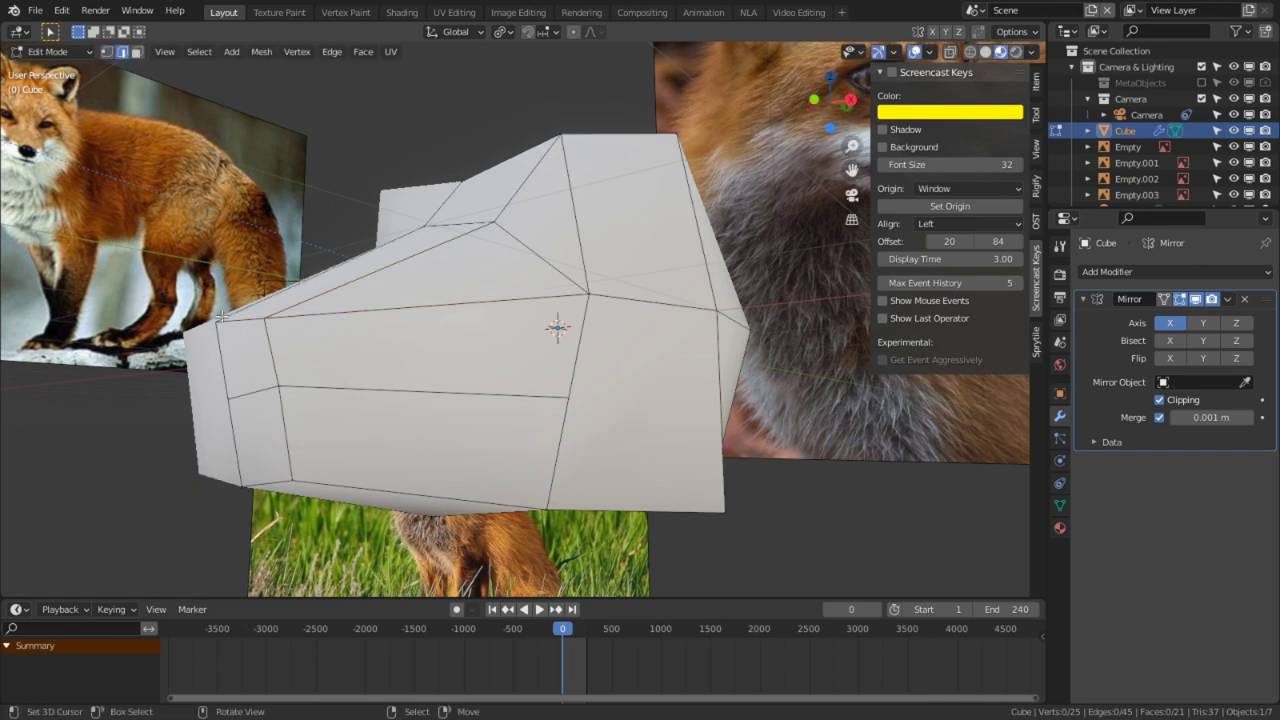
key("KP_3")
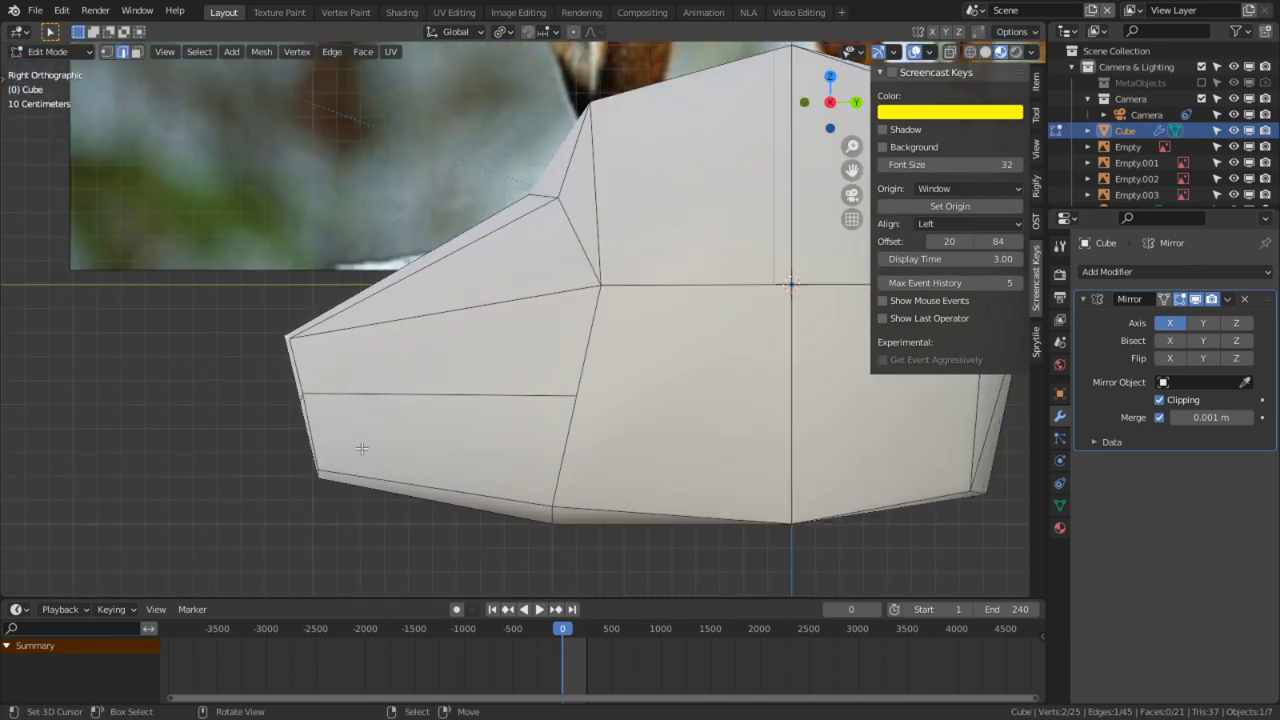
key("g")
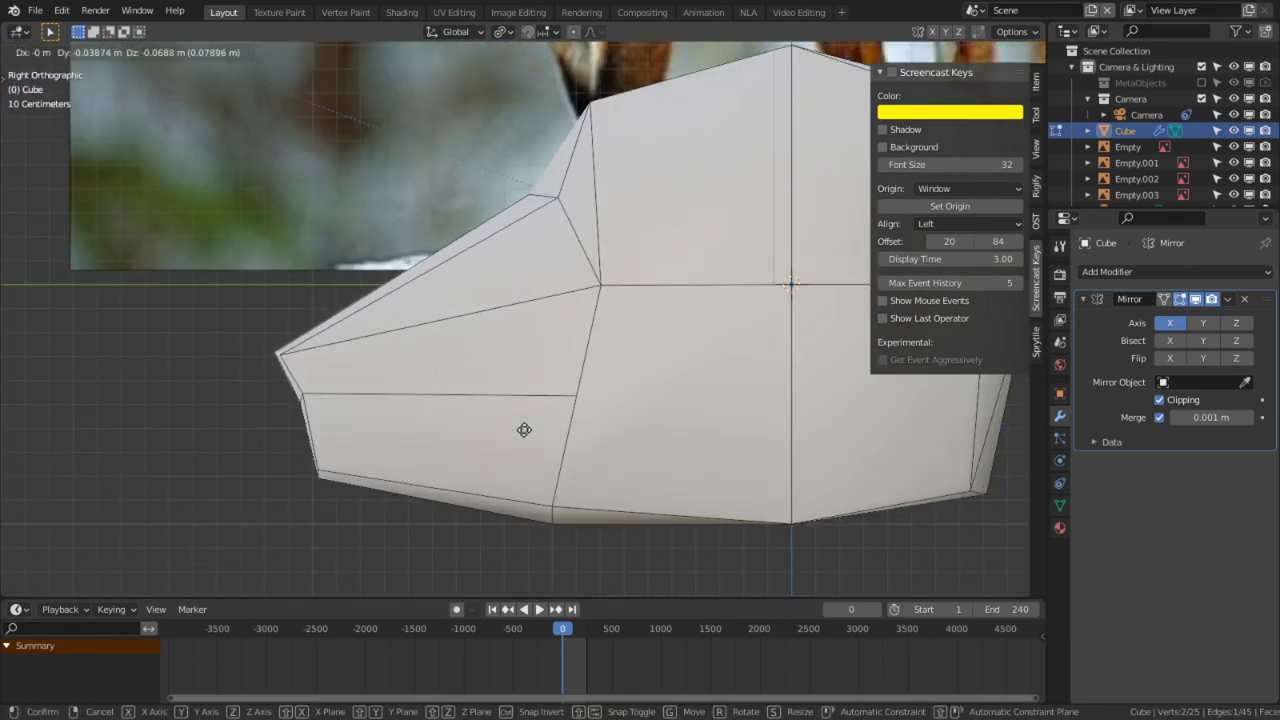
left_click(534, 432, "shift")
right_click(323, 475)
key("g")
right_click(328, 464)
right_click(318, 480)
key("g")
left_click(339, 463)
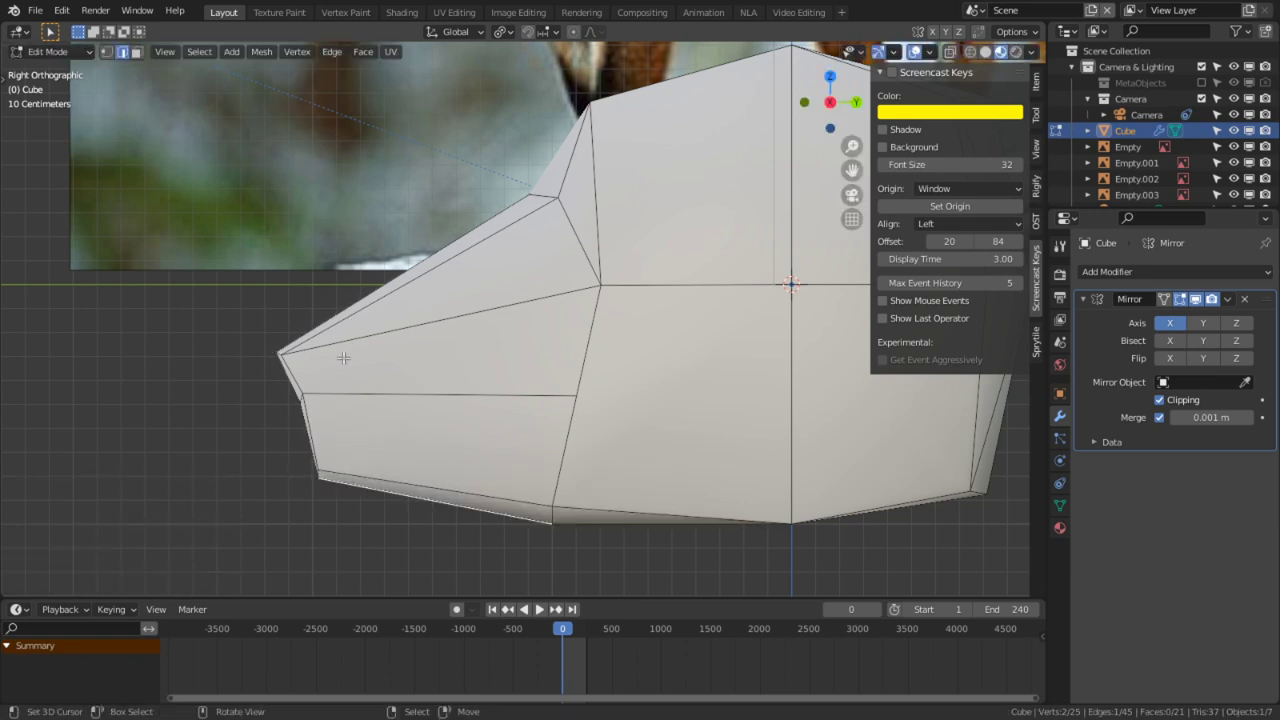
Step: Move the lower front edge of the snout about 0.01 m in Y and 0.13 m in Z in the right view
middle_click_drag(343, 360, 361, 437)
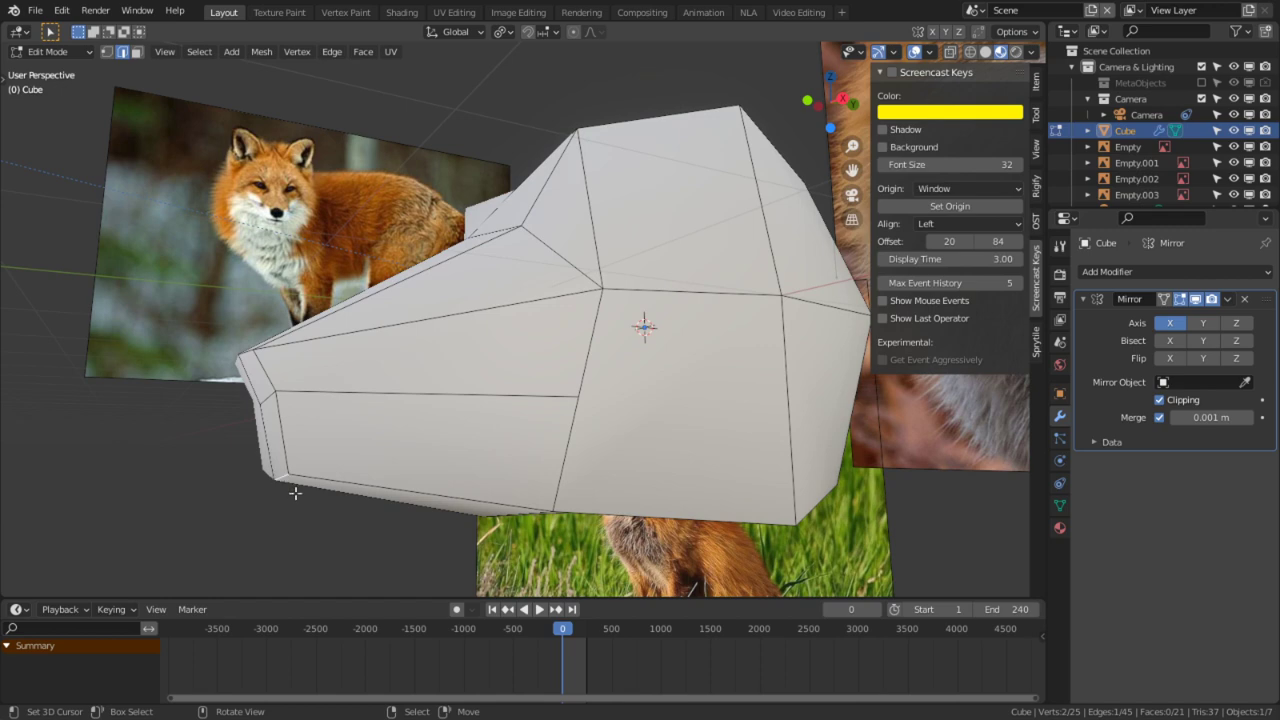
key("KP_3")
key("g")
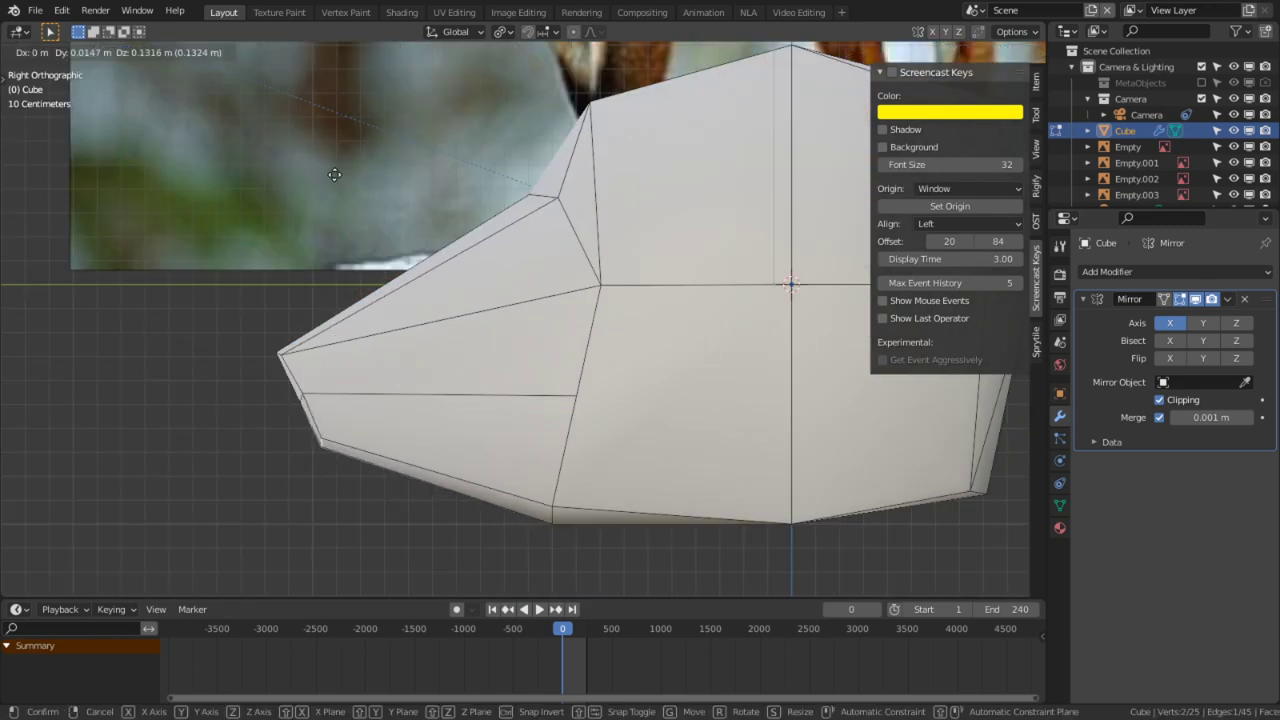
left_click(334, 174)
Step: Move the underside cross edge at the base of the snout about 0.09 m in Y and 0.13 m in Z
left_click(575, 514)
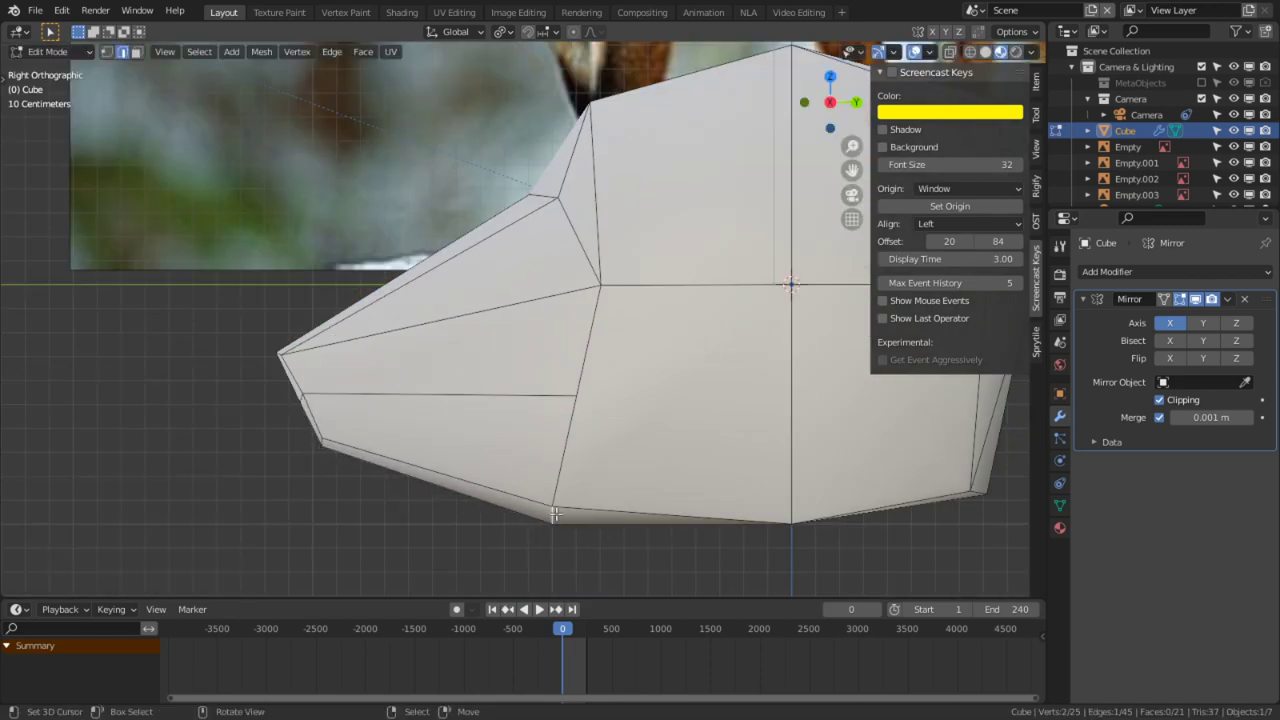
key("g")
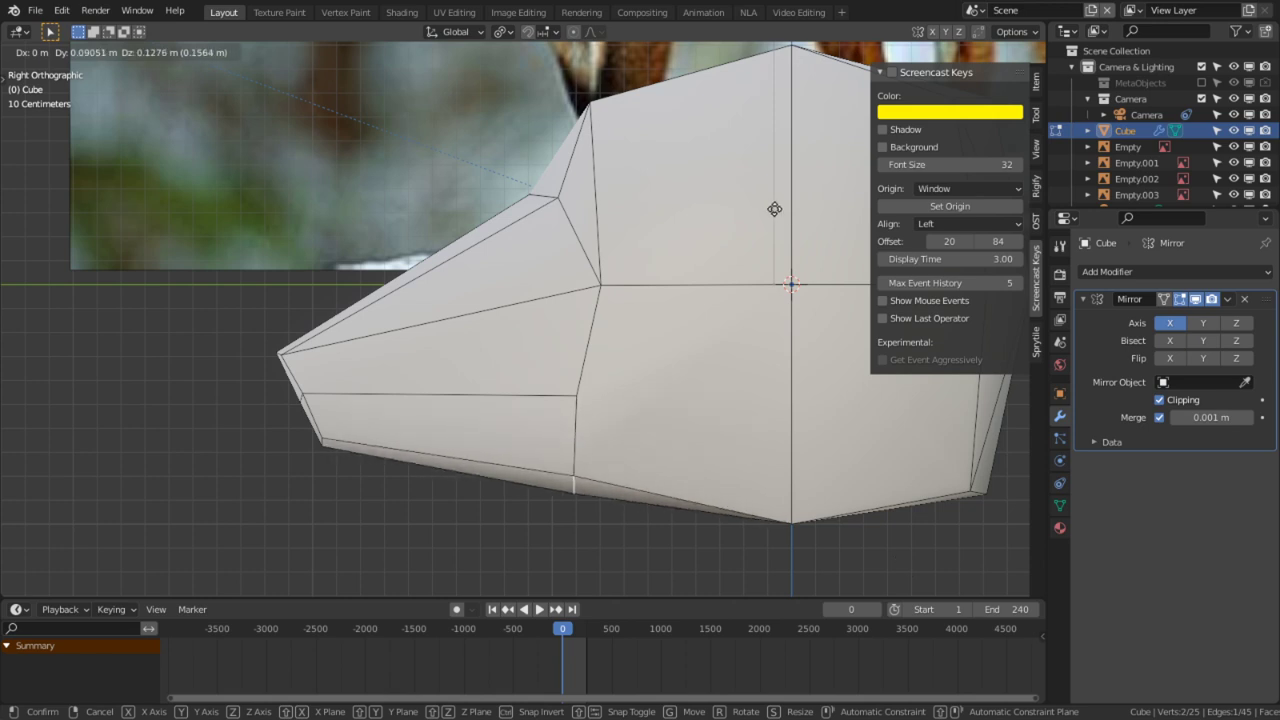
left_click(771, 208)
Step: Move the outer lower vertex at the middle of the head about 0.03 m in Y and 0.14 m in Z
middle_click_drag(790, 596, 691, 509, "shift")
key("1")
left_click(690, 428)
key("g")
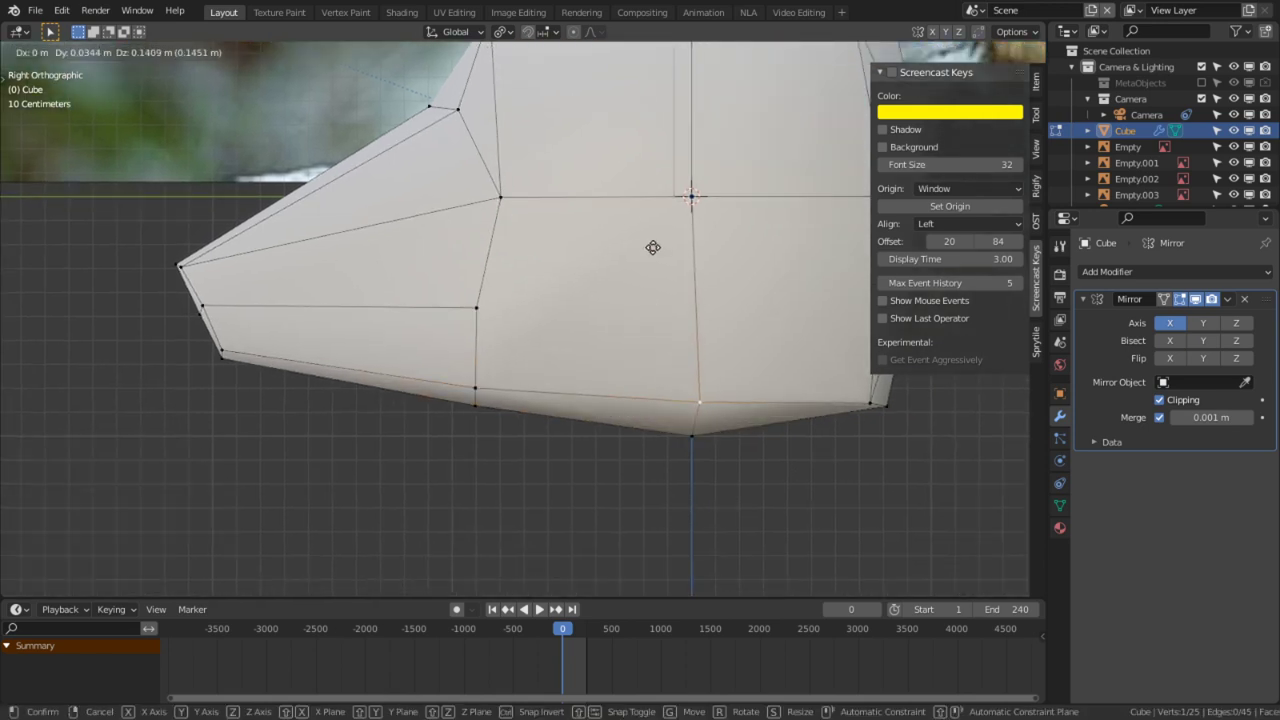
left_click(657, 249)
Step: Move the outer lower vertex at the back of the head about -0.02 m in Y and 0.20 m in Z
middle_click_drag(680, 308, 580, 329, "shift")
right_click(767, 408)
key("g")
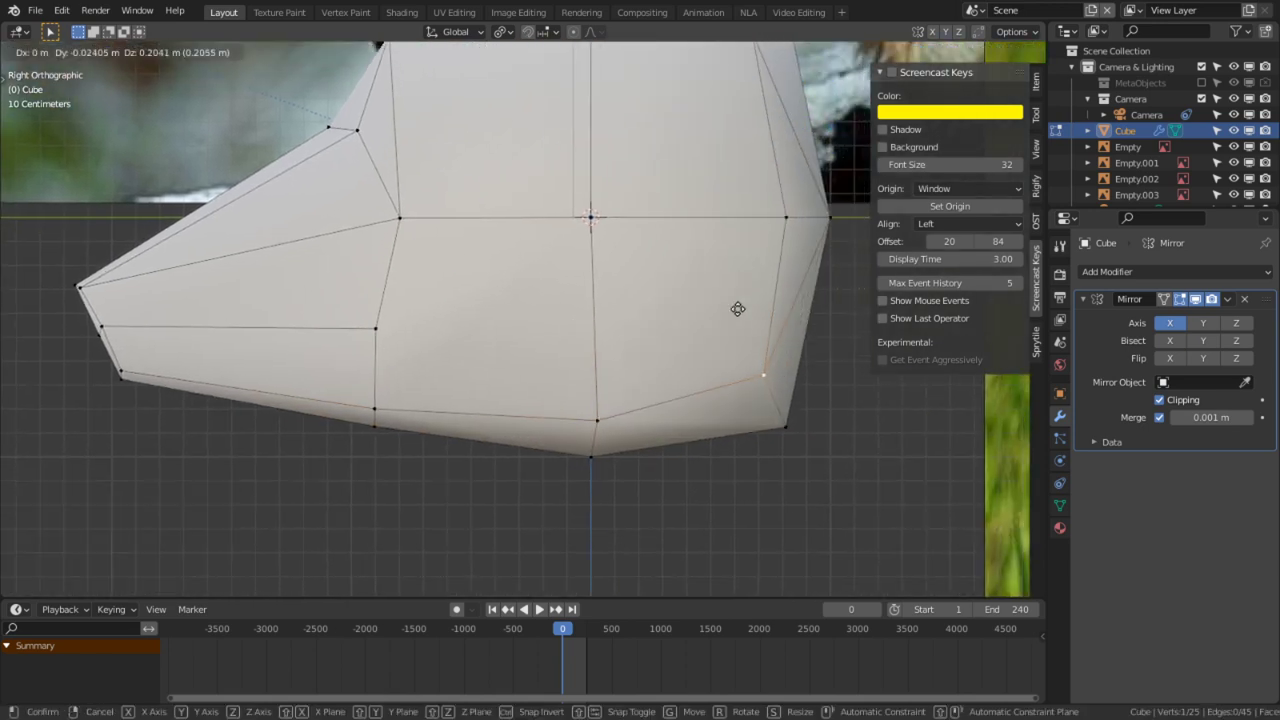
left_click(740, 300)
middle_click_drag(663, 380, 758, 373, "shift")
middle_click_drag(611, 314, 523, 334, "shift")
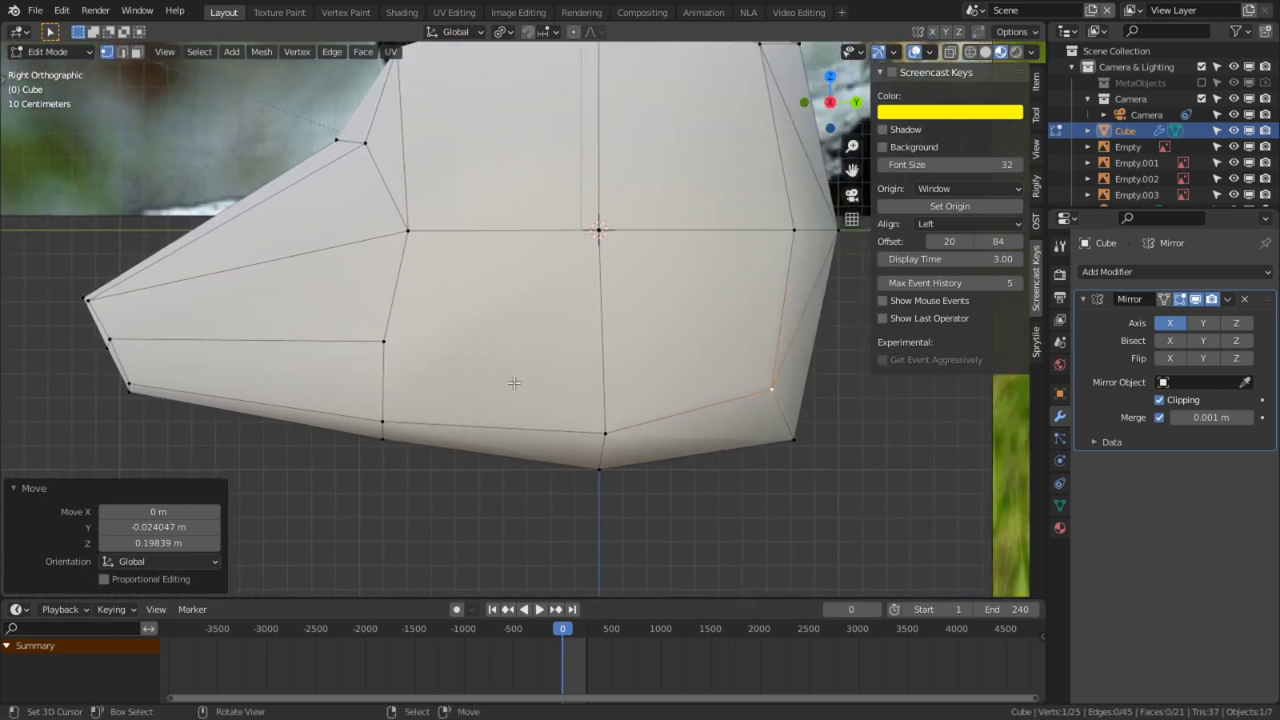
Step: Triangulate the lower cheek face directly behind the snout
key("3")
right_click(514, 391)
key("ctrl+t")
Step: Rip the mesh along the mouth-line edges of the snout, leaving the separated edges in place
key("2")
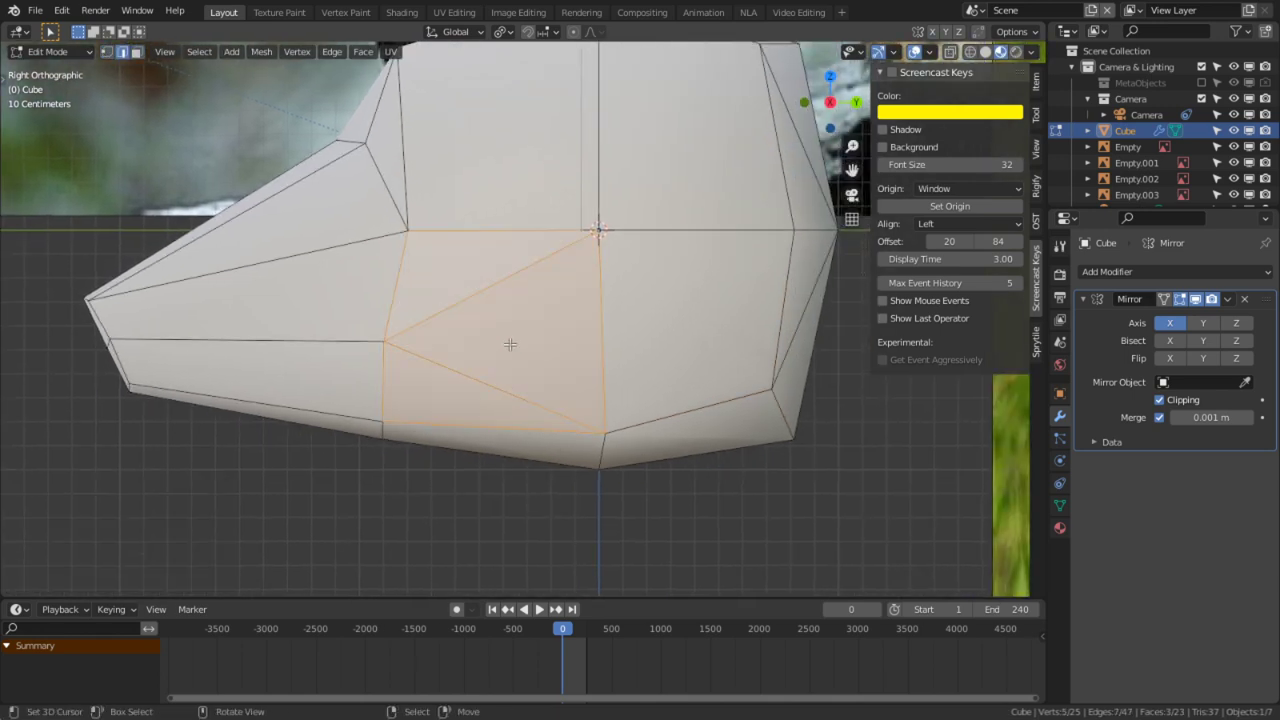
middle_click_drag(426, 285, 204, 304)
right_click(169, 305)
right_click(300, 300, "alt")
middle_click_drag(360, 292, 343, 292)
key("g")
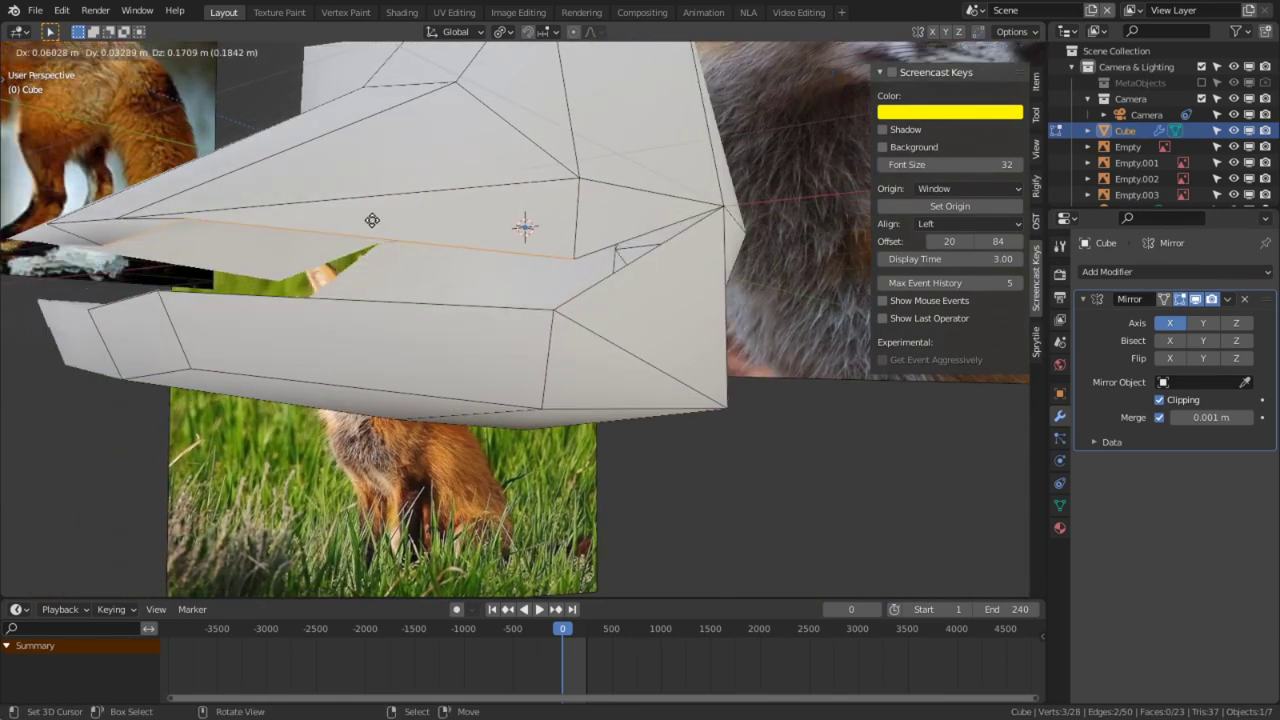
right_click(358, 236)
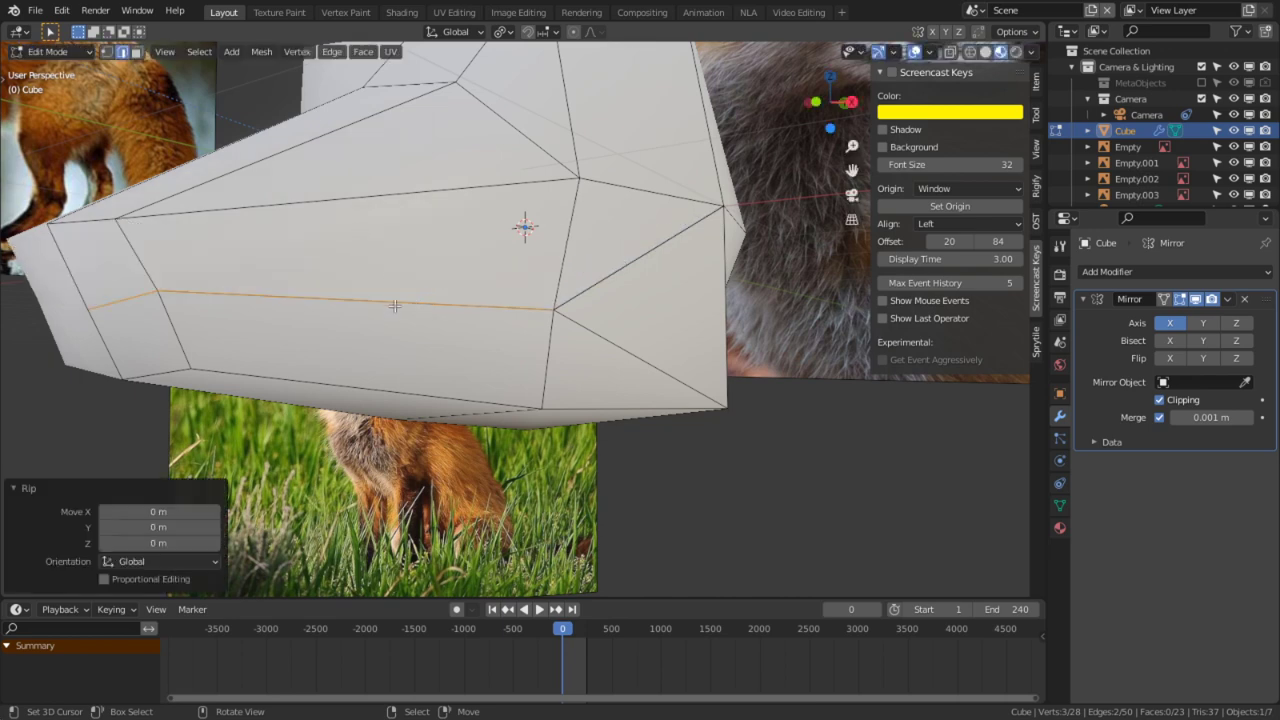
Step: Examine the ripped mouth-line edges in wireframe and set the viewport to solid shading
key("alt+a")
middle_click_drag(745, 476, 717, 480)
key("z")
mouse_move(590, 430)
middle_mouse_down()
mouse_move(549, 466)
mouse_move(494, 440)
mouse_move(505, 406)
middle_mouse_up()
scroll(494, 440, "up", 3)
key("1")
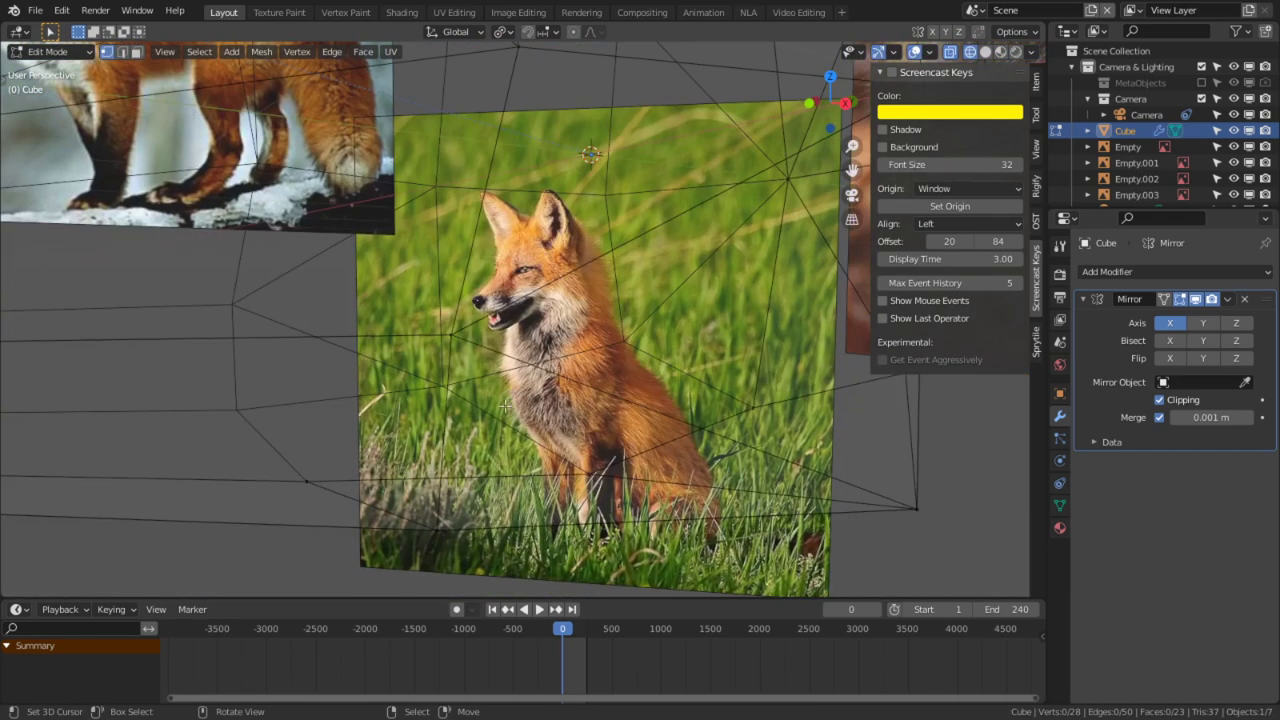
left_click(986, 53)
Step: Try lowering the three lower jaw faces along the Z axis to open the mouth
middle_click_drag(450, 290, 643, 283, "shift")
key("3")
right_click(440, 400)
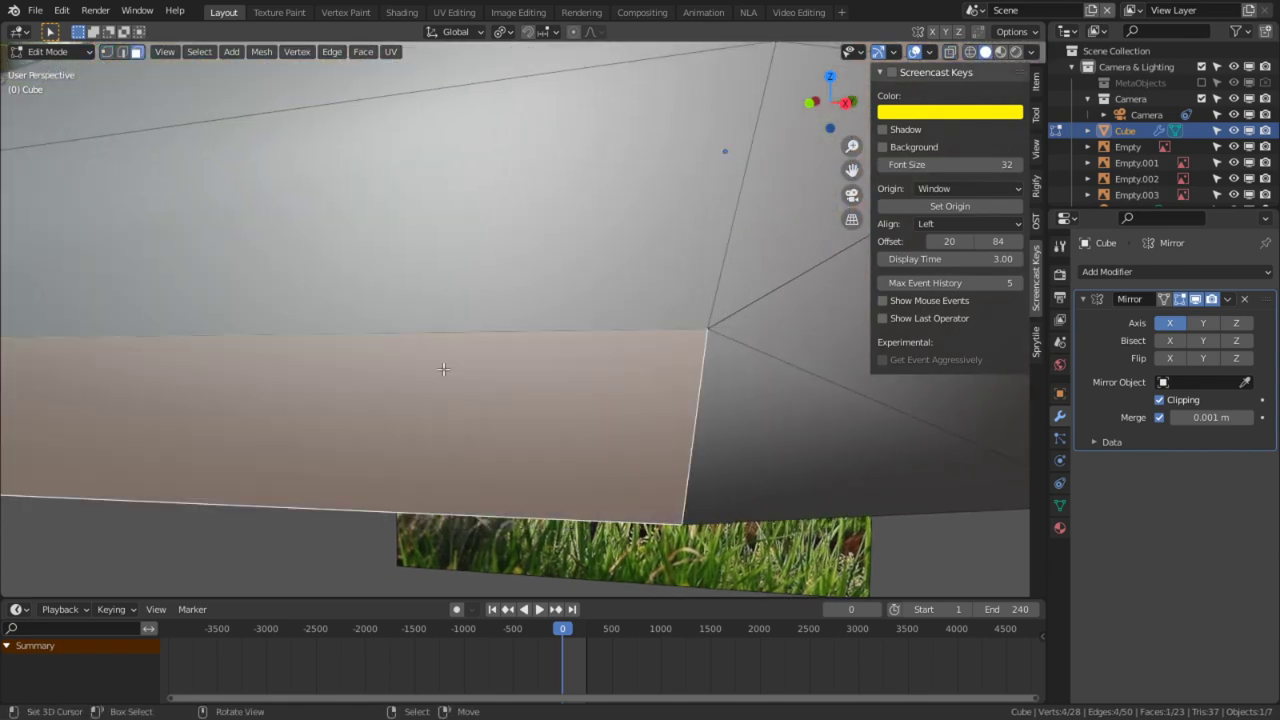
scroll(412, 393, "down", 4)
middle_click_drag(410, 398, 367, 365)
right_click(357, 357, "shift")
right_click(254, 279, "shift")
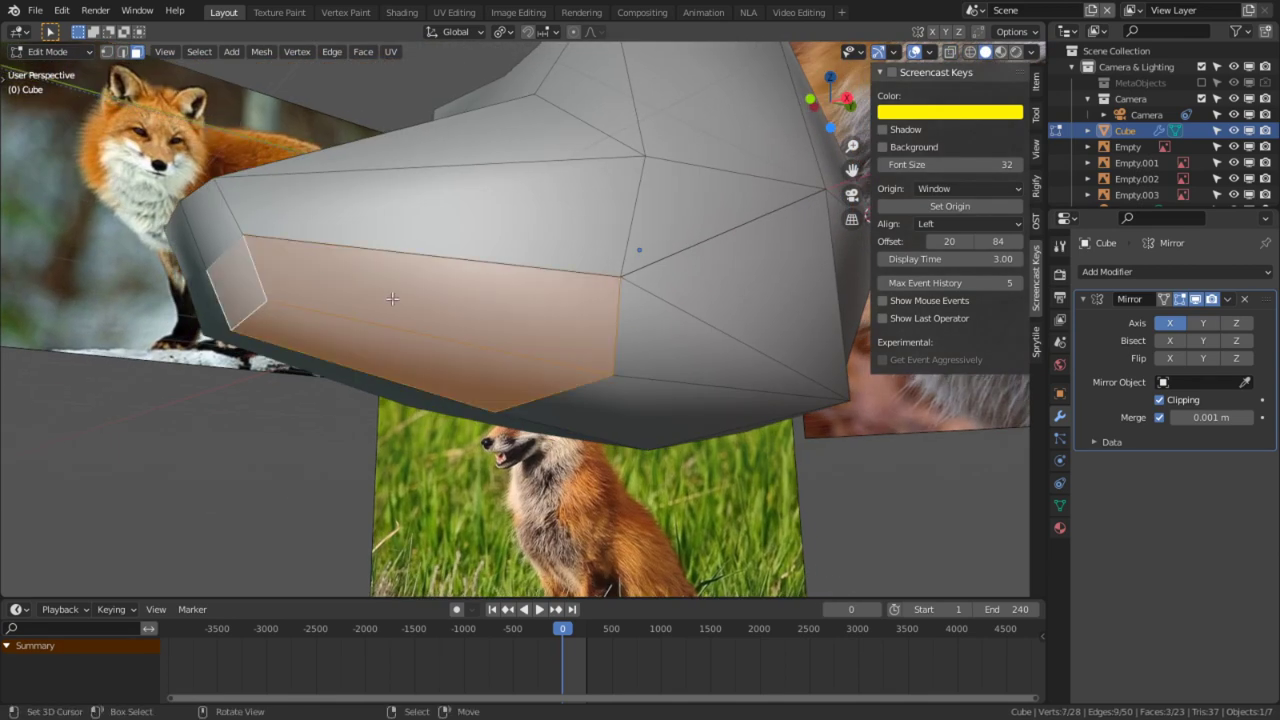
middle_click_drag(290, 315, 351, 376)
key("g")
key("z")
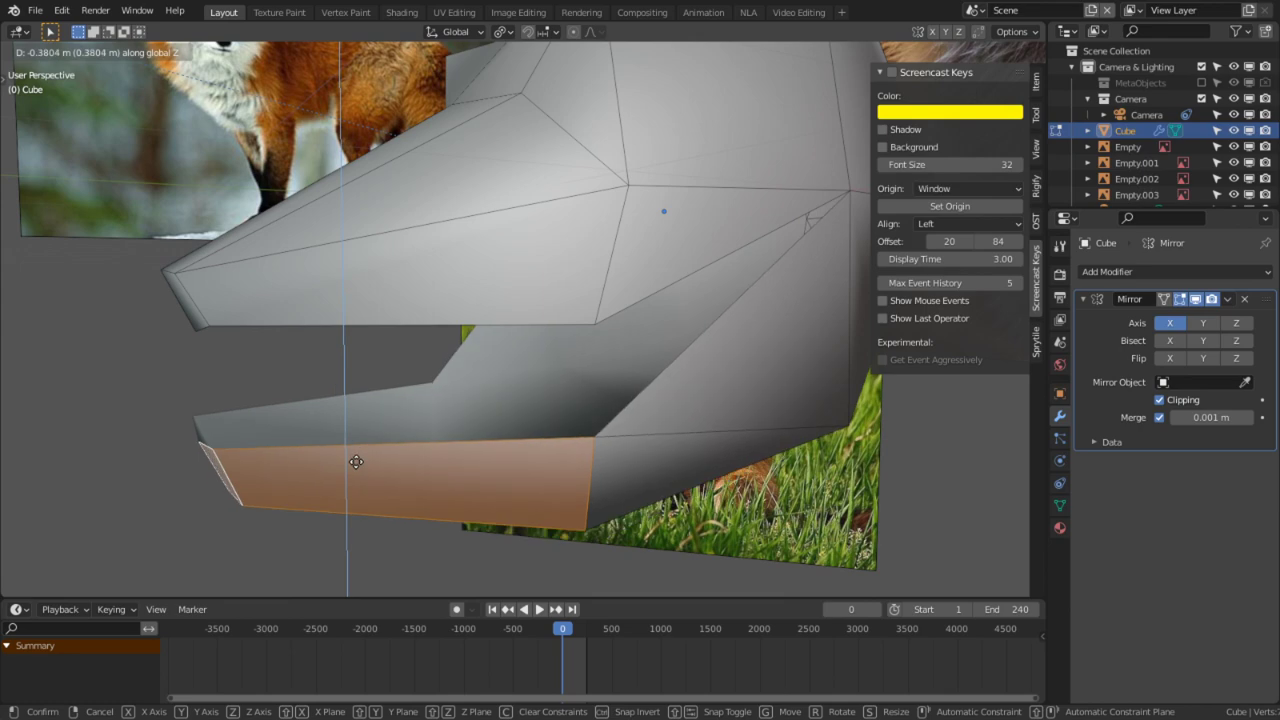
right_click(356, 462)
Step: Merge the two overlapping vertices at the mouth corner by distance, selecting them in wireframe shading
key("1")
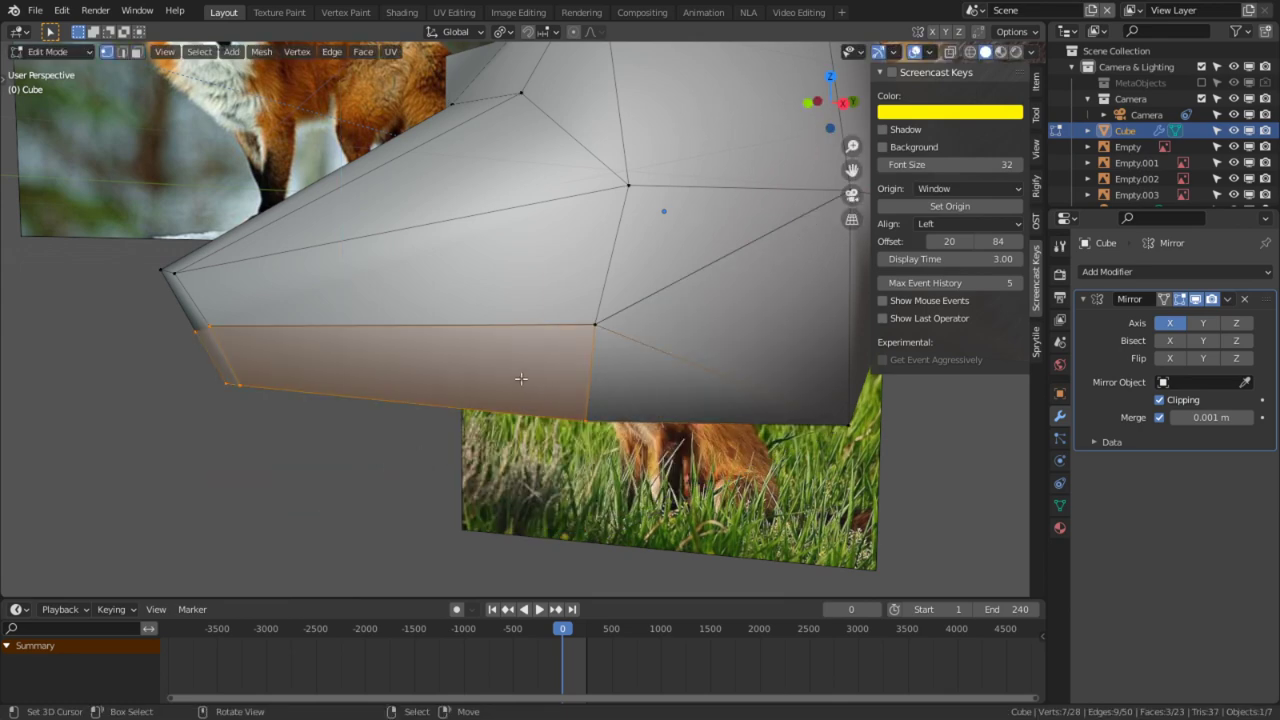
middle_click_drag(530, 382, 438, 377)
key("alt+a")
middle_click_drag(392, 480, 461, 474)
right_click(541, 298, "shift")
mouse_move(575, 343)
middle_mouse_down()
mouse_move(548, 347)
mouse_move(562, 349)
middle_mouse_up()
key("z")
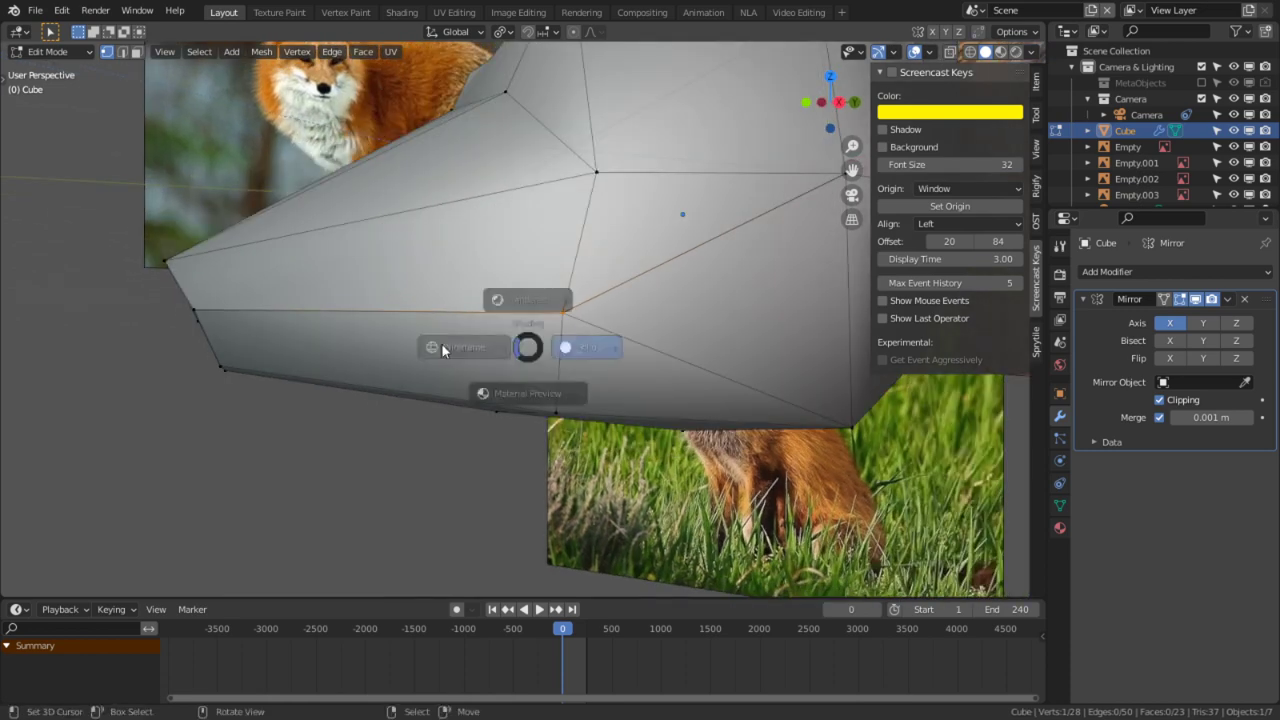
left_click(468, 348)
key("c")
left_click(555, 302)
right_click(551, 298)
key("m")
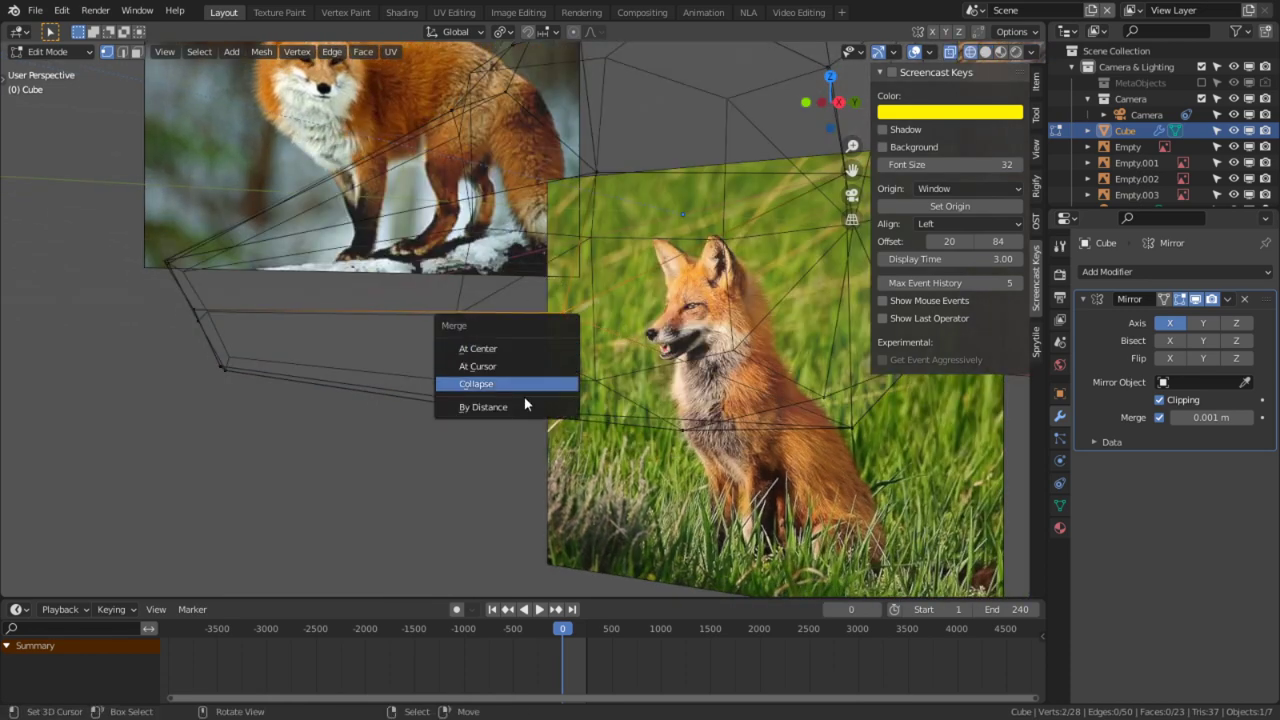
left_click(488, 407)
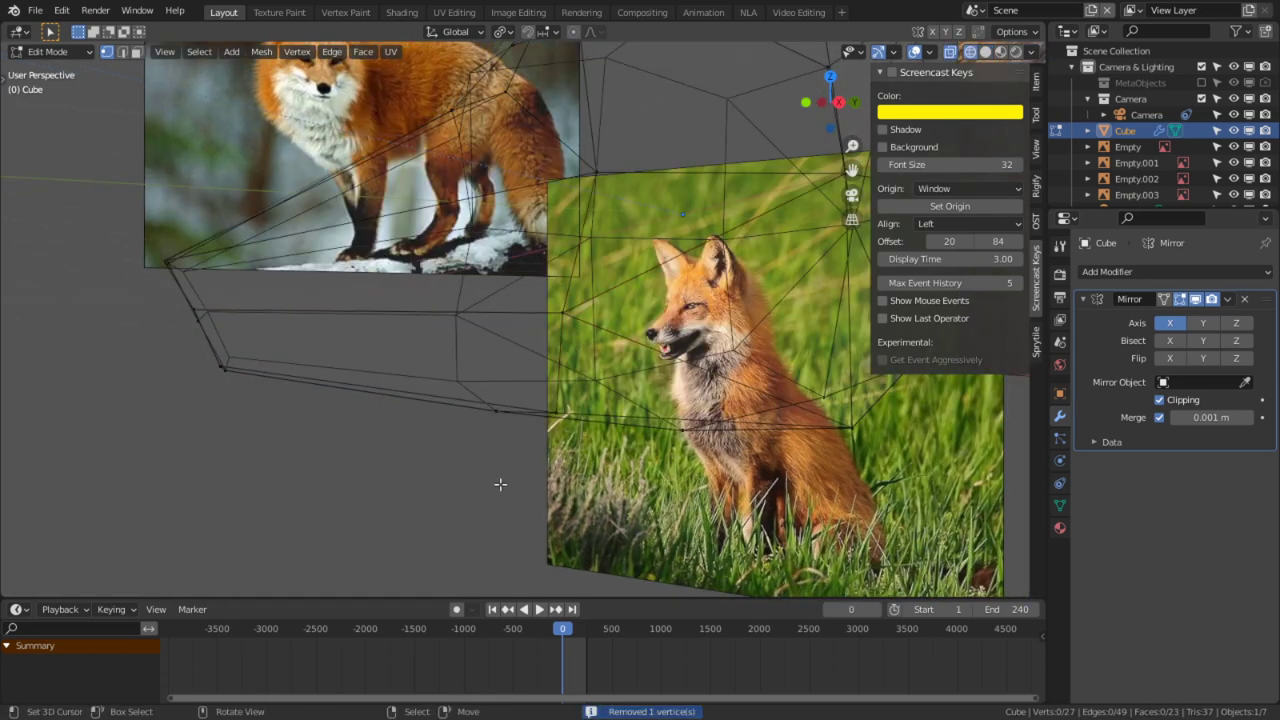
key("alt+h")
key("comma")
key("Escape")
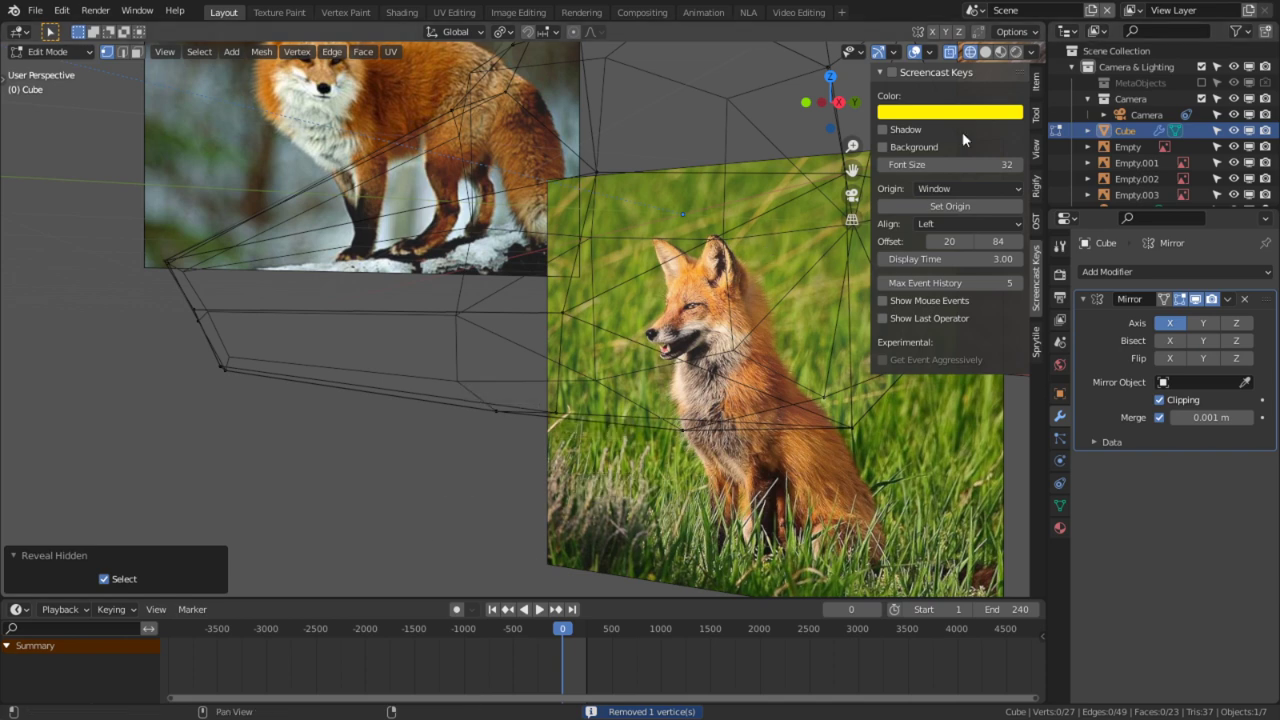
Step: Set the viewport to solid shading and circle-select the three lower jaw faces under the mouth line
key("z")
left_click(646, 301)
key("3")
key("c")
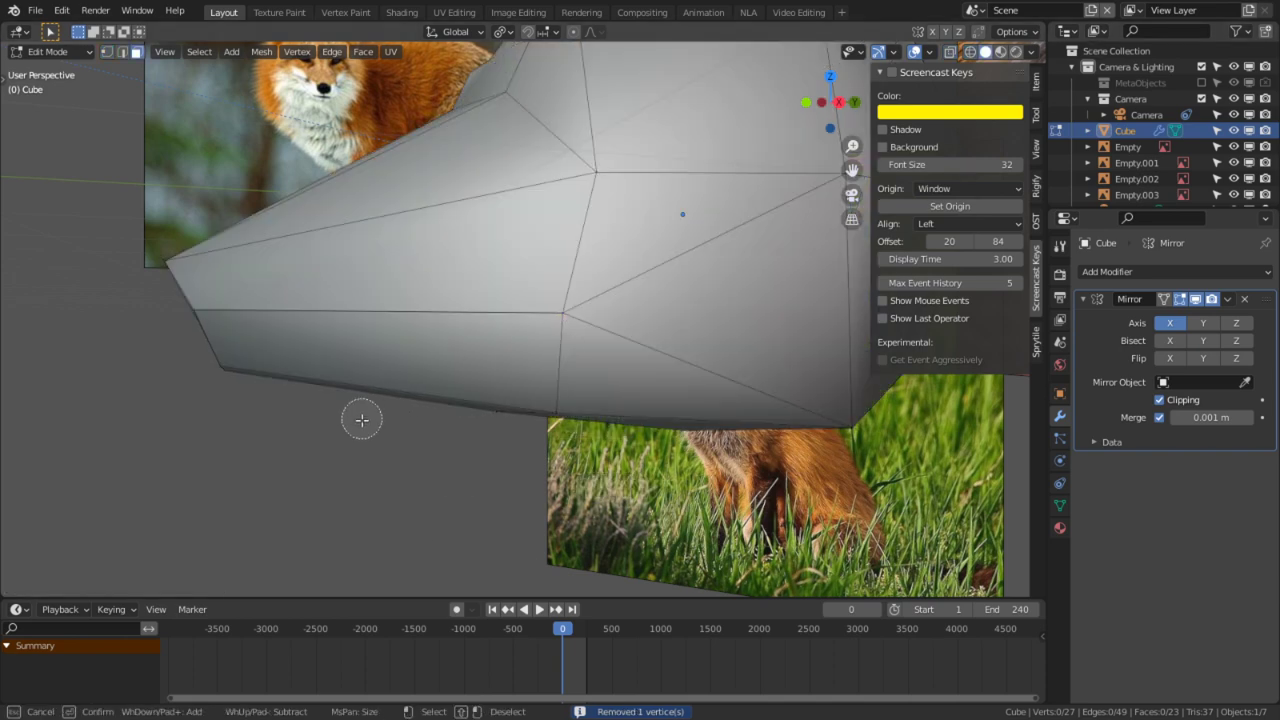
left_click(371, 386)
right_click(380, 385)
mouse_move(389, 385)
middle_mouse_down()
mouse_move(450, 308)
mouse_move(395, 362)
middle_mouse_up()
key("c")
left_click(298, 240)
right_click(298, 240)
middle_click_drag(556, 400, 454, 339)
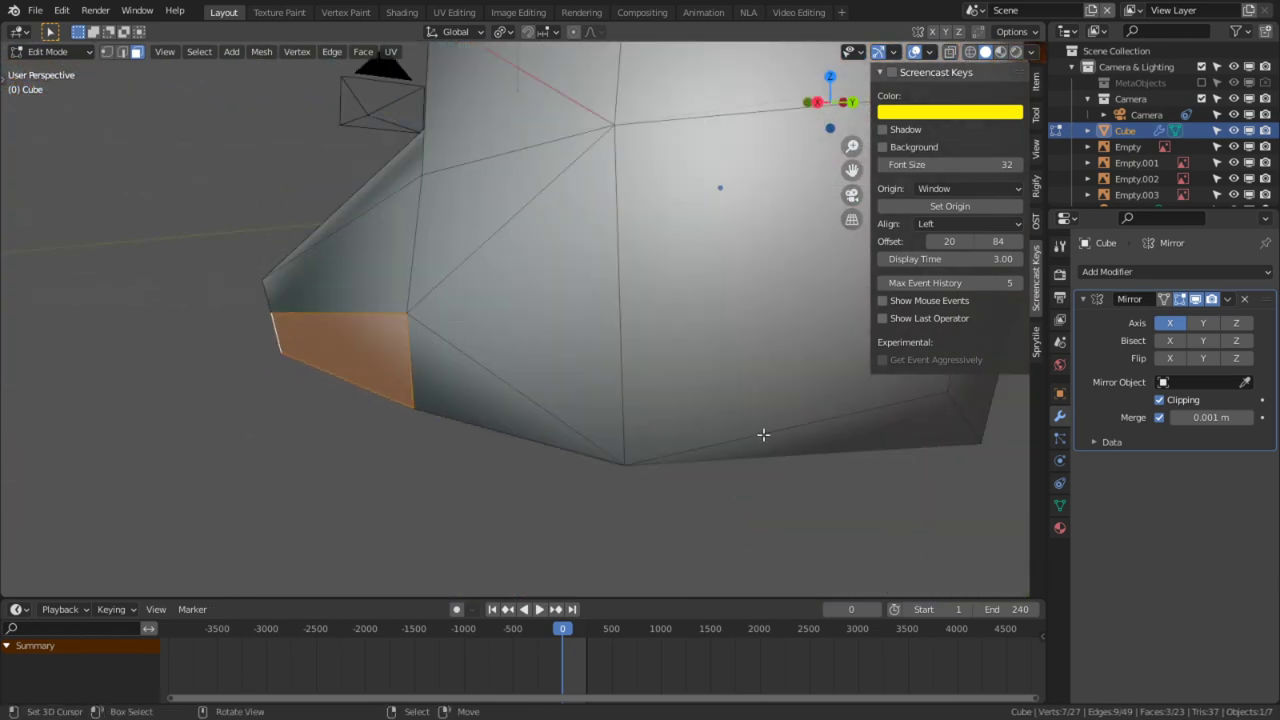
Step: Set the pivot point to 3D Cursor and try rotating the selected lower jaw faces open in the right side view
key("KP_3")
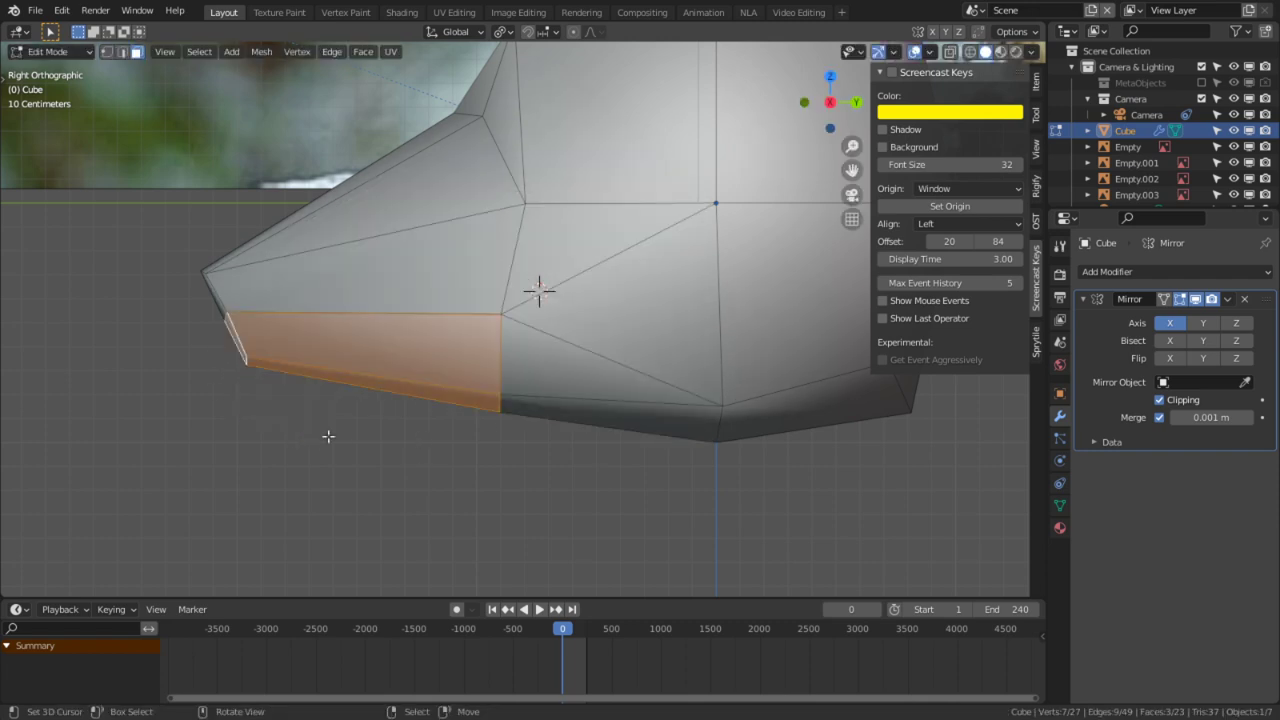
left_click(502, 31)
left_click(550, 69)
key("r")
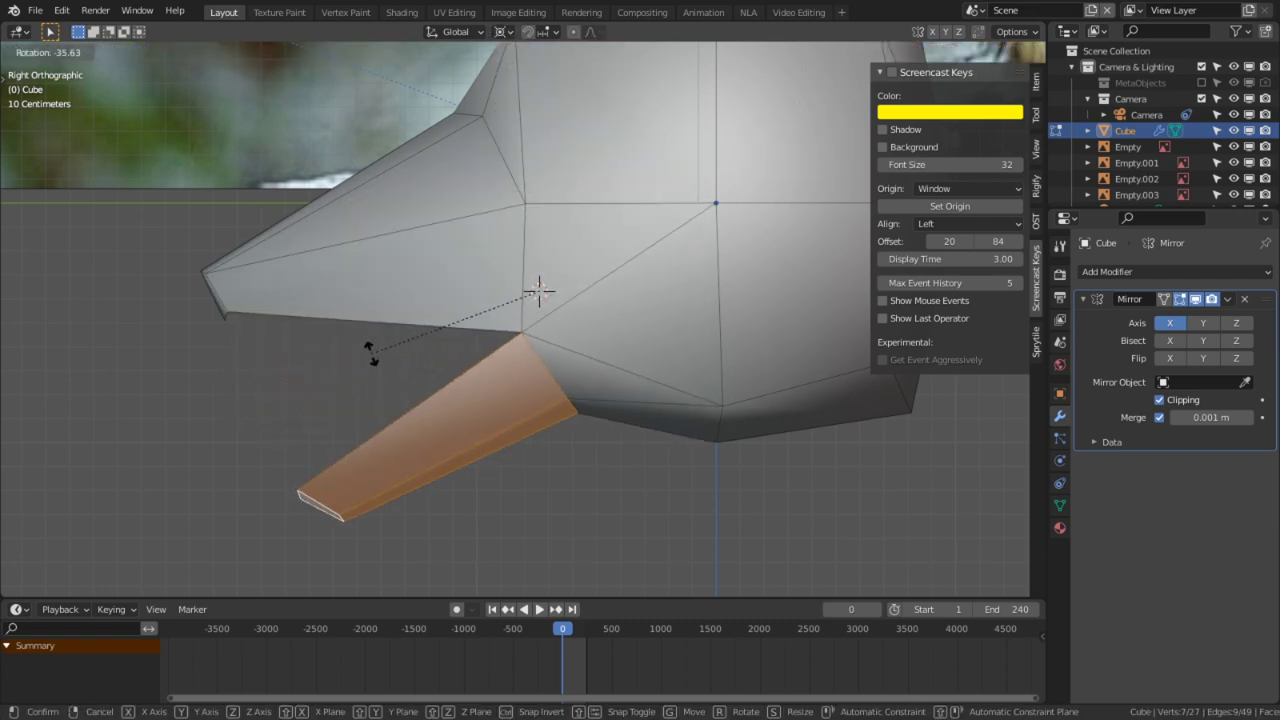
left_click(343, 282)
Step: Shift the vertices at the mouth corner and the lower jaw below it along the X axis
middle_click_drag(343, 282, 675, 316)
scroll(582, 301, "down", 4)
scroll(612, 296, "up", 3)
left_click(640, 321)
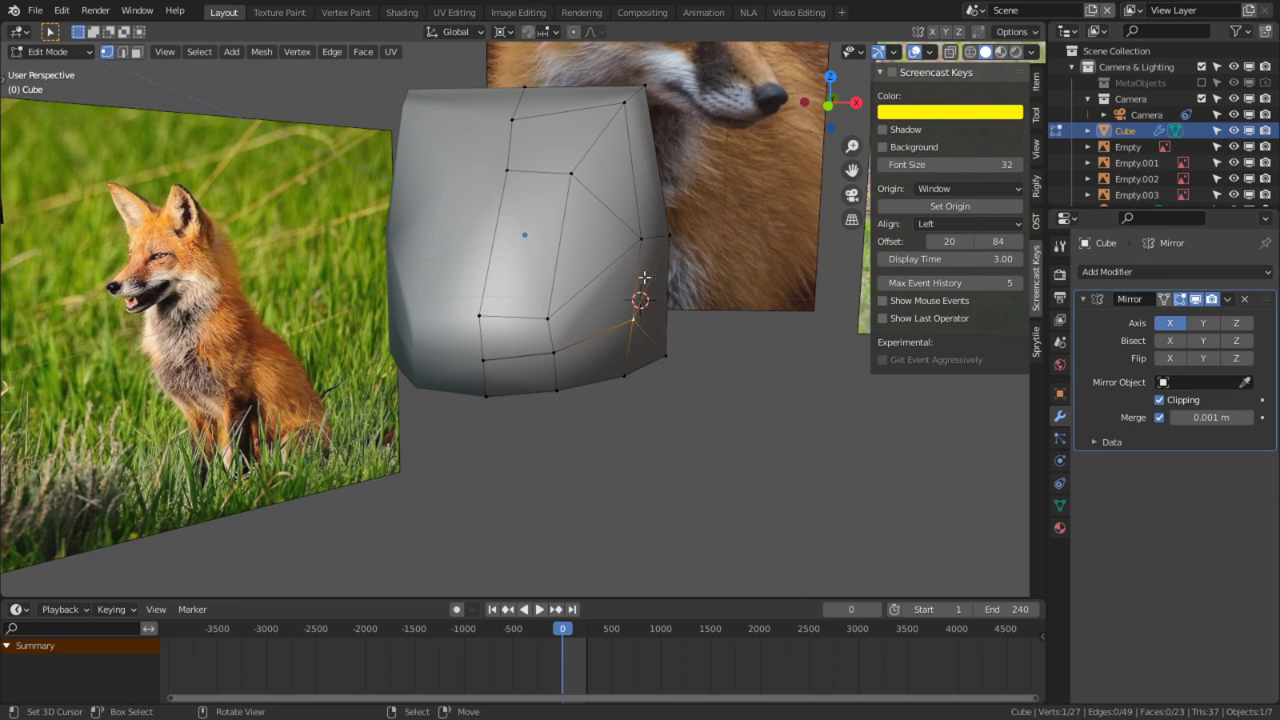
key("g")
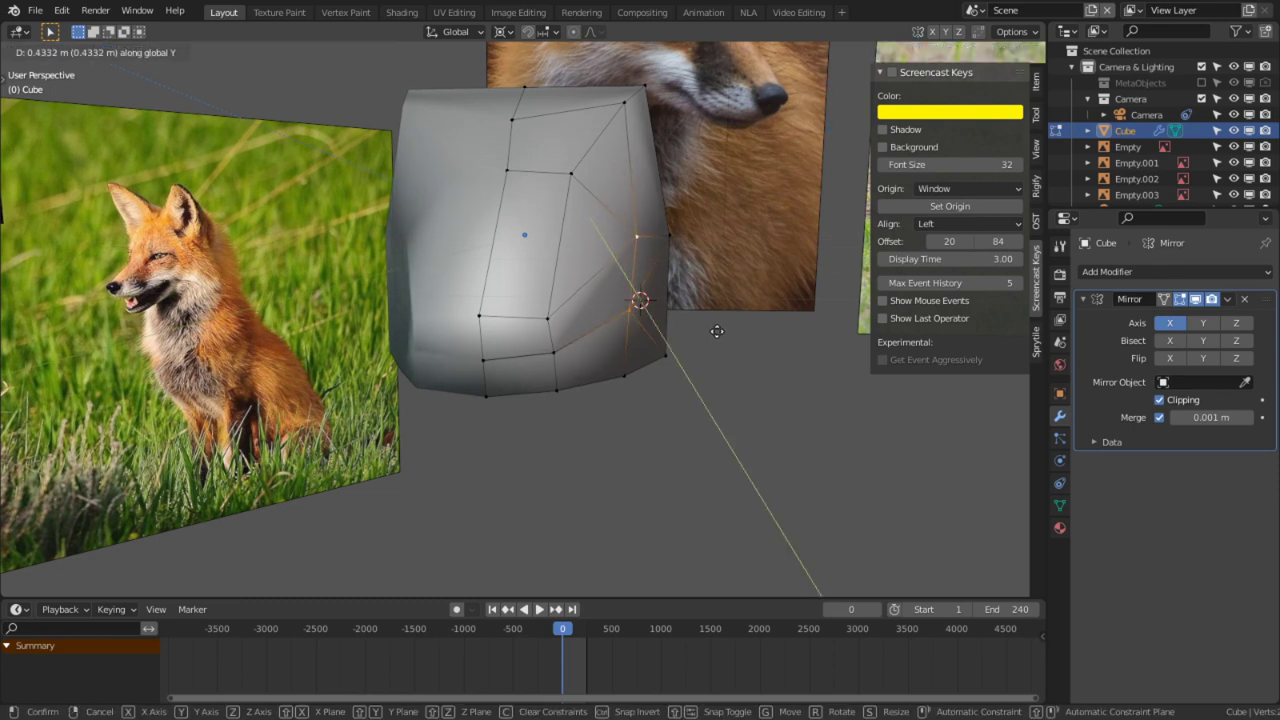
key("x")
right_click(675, 333)
left_click(625, 376, "shift")
key("g")
key("x")
left_click(776, 353)
Step: Nudge the lower jaw vertex beneath the mouth corner inward by about 0.027 m and upward by about 0.011 m
middle_click_drag(776, 353, 588, 414)
key("g")
left_click(623, 349)
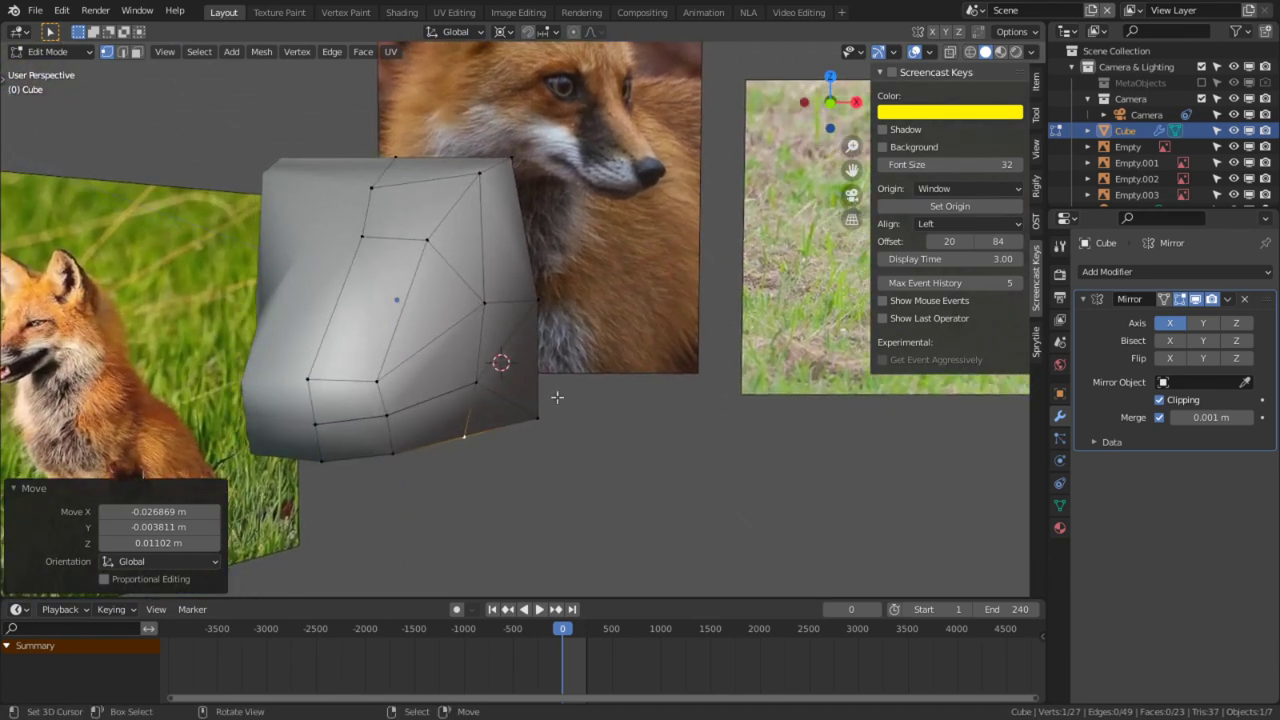
Step: Widen the cheek by moving its two connected edges above and below the mouth corner outward along the X axis
key("2")
left_click(482, 351)
left_click(471, 398, "shift")
key("g")
key("x")
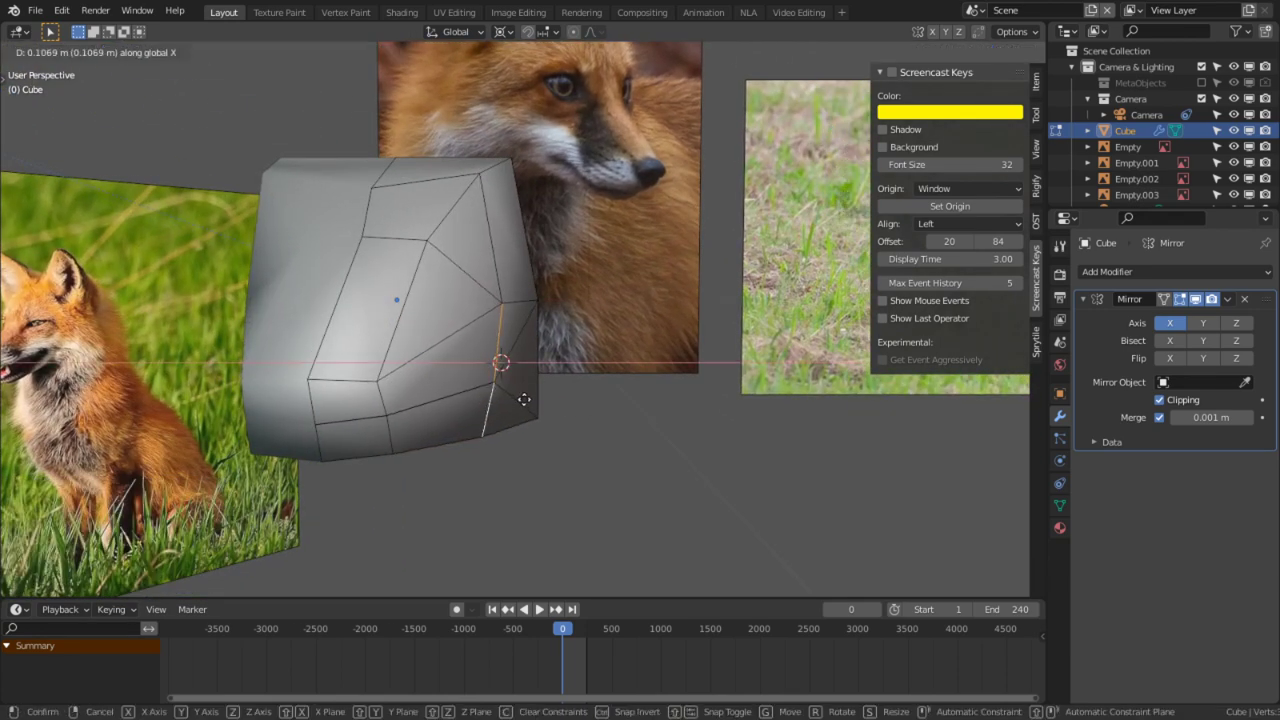
left_click(528, 401)
Step: Reposition the underside jaw vertex below the mouth corner by about 0.026 m in X, -0.074 m in Y and 0.053 m in Z
right_click(516, 422)
middle_click_drag(516, 422, 487, 327)
key("1")
right_click(463, 359)
key("g")
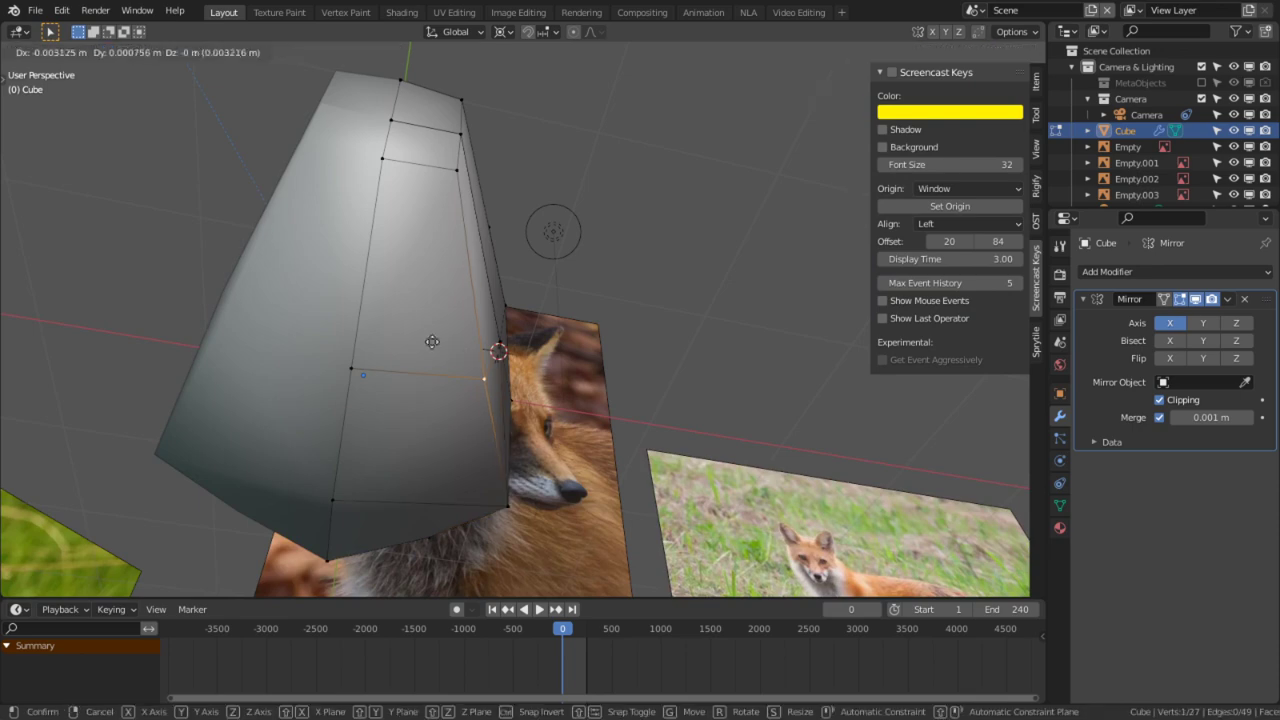
left_click(545, 272)
Step: Check the reference images in the other window, and refine the curve of the jaw and cheek by moving their points
middle_click_drag(545, 272, 391, 387)
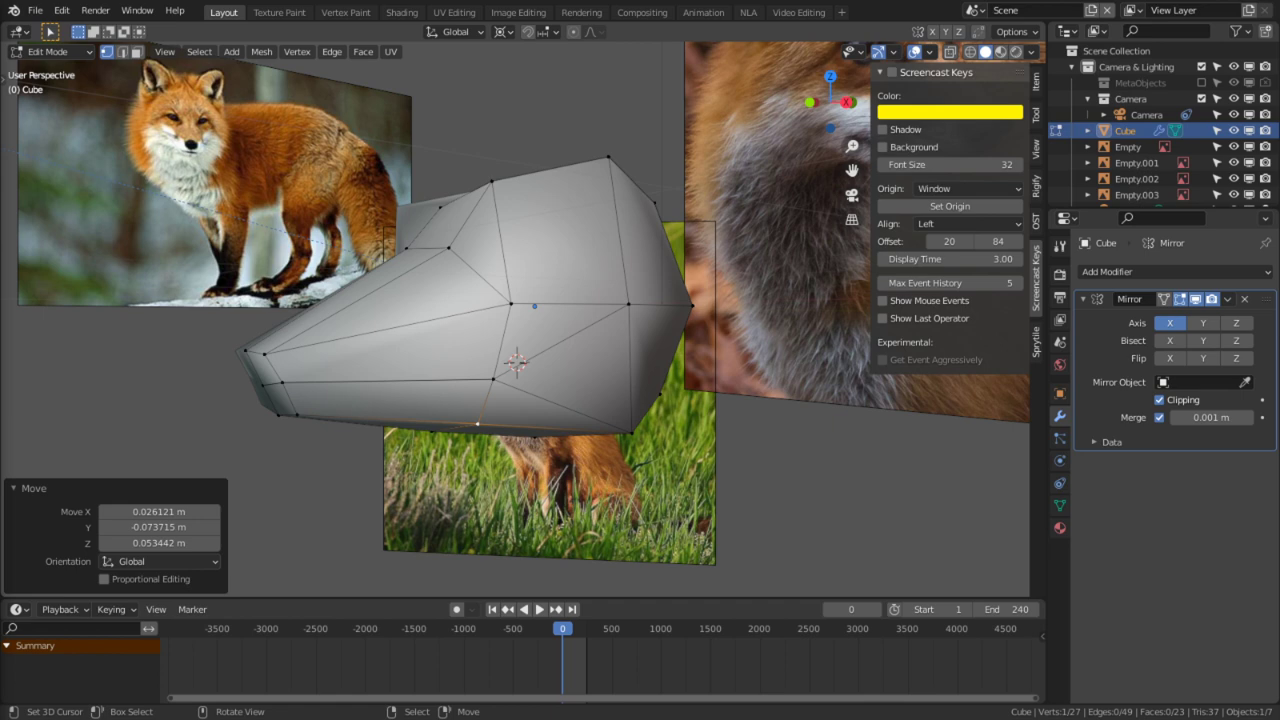
key("alt+Tab")
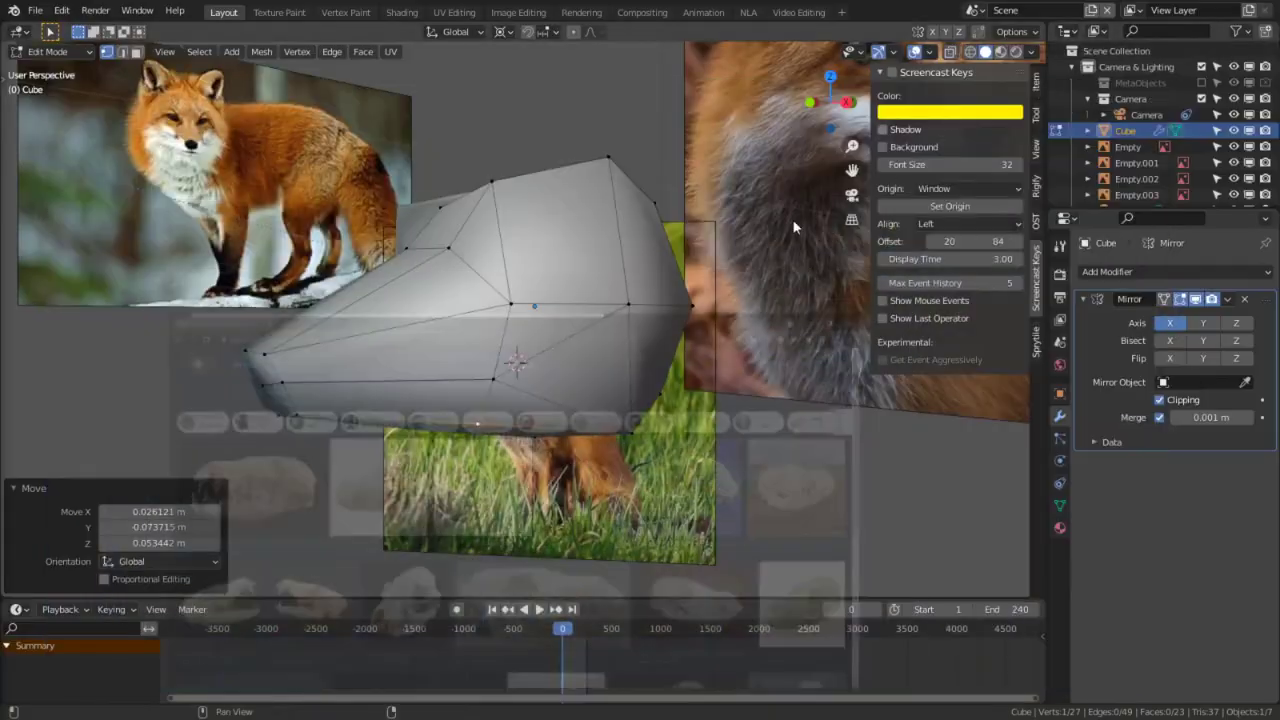
middle_click_drag(638, 335, 714, 346)
right_click(543, 449)
middle_click_drag(545, 447, 801, 387)
key("g")
left_click(537, 391)
key("1")
right_click(582, 402)
key("g")
left_click(726, 231)
Step: Check the head's silhouette in Object Mode and raise the vertex on its upper back edge along the Z axis in Edit Mode
key("Tab")
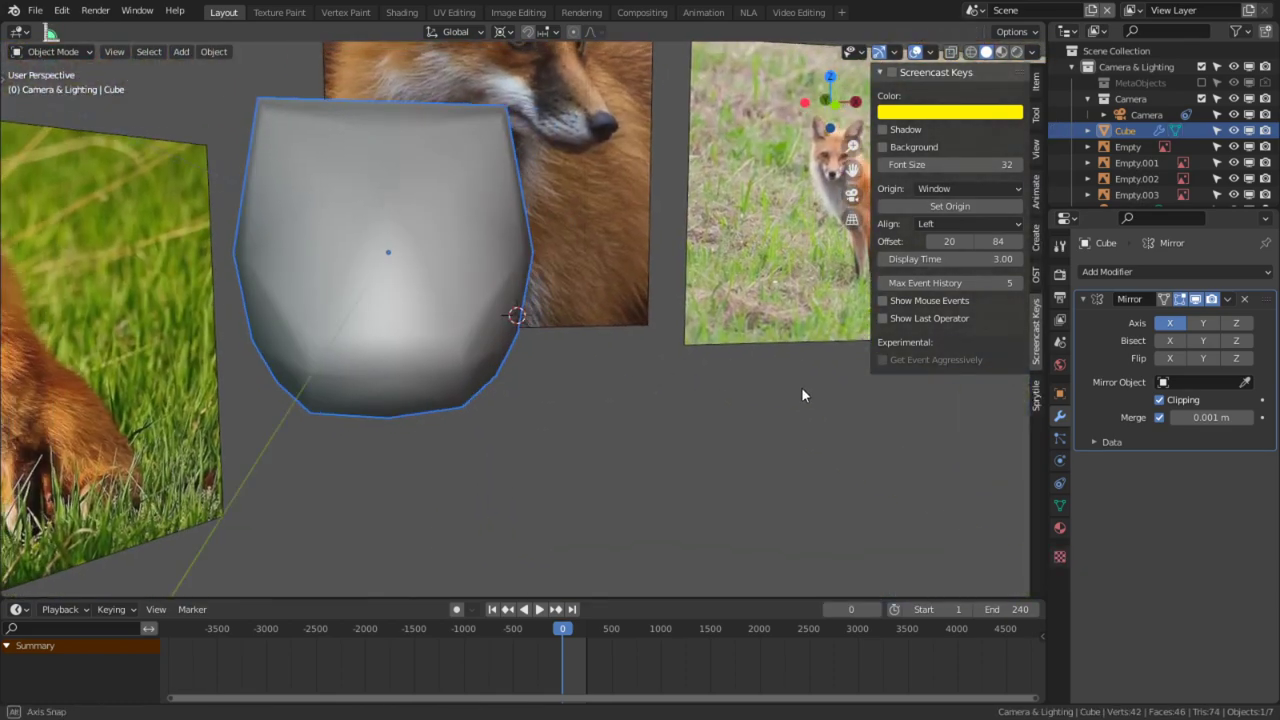
middle_click_drag(501, 188, 480, 271, "shift")
middle_click_drag(455, 225, 493, 272, "shift")
scroll(493, 272, "up", 4)
key("Tab")
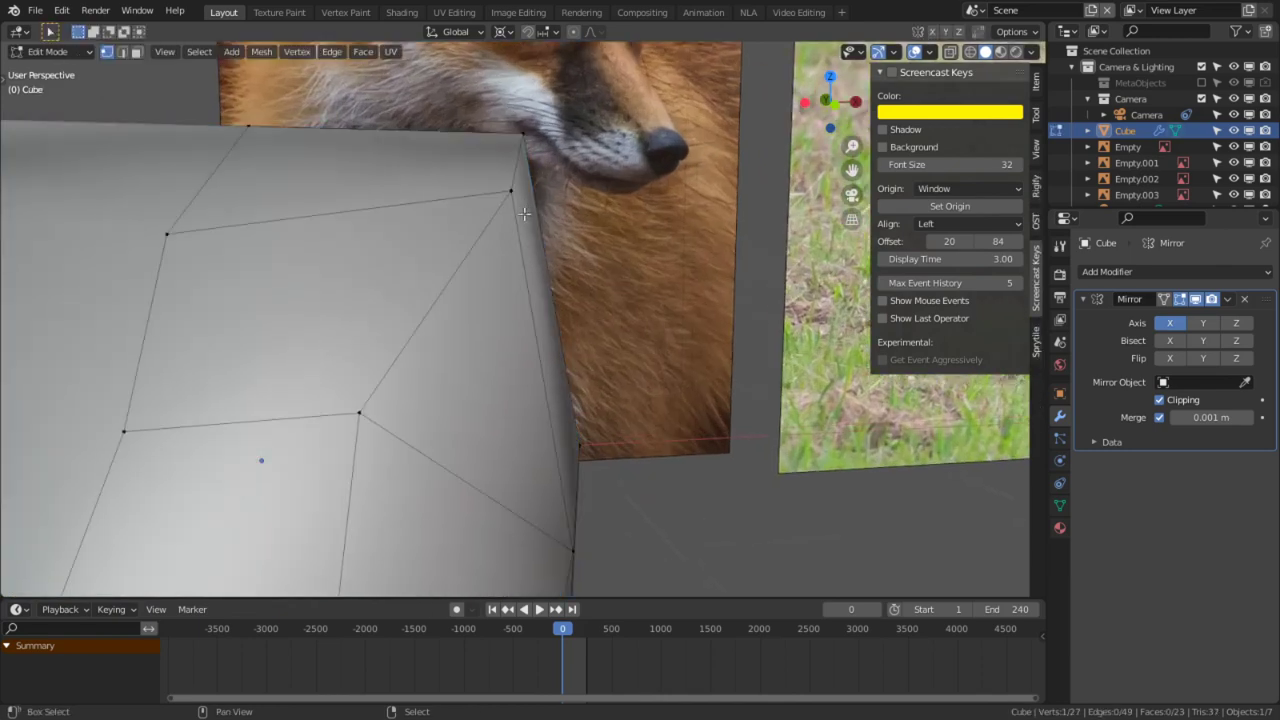
middle_click_drag(357, 150, 371, 295, "shift")
key("g")
key("z")
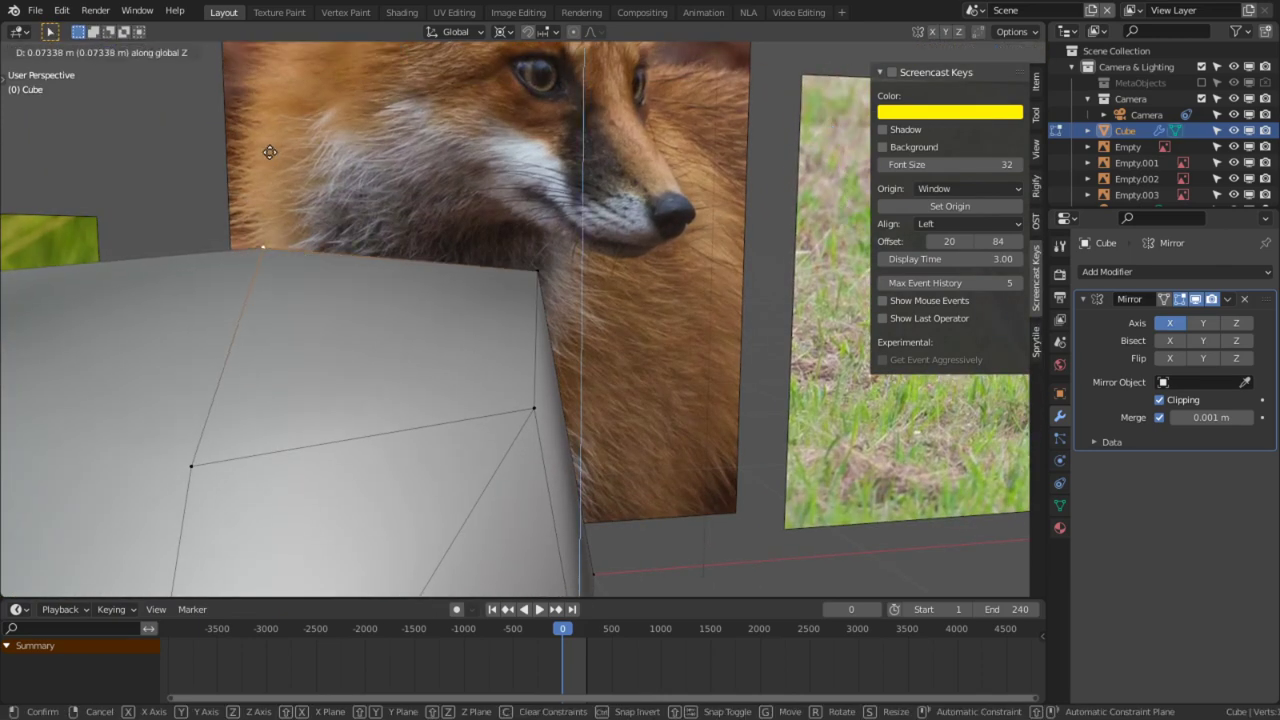
left_click(269, 162)
Step: Try triangulating the quad face on top of the head
middle_click_drag(486, 249, 616, 313)
scroll(605, 372, "up", 3)
key("3")
left_click(247, 275)
key("ctrl+t")
middle_click_drag(250, 278, 430, 330)
scroll(450, 340, "down", 2)
key("ctrl+z")
Step: Start saving the file under a new name and browse to the folder Models\Creatures\Animals\Red tail Fox
key("ctrl+s")
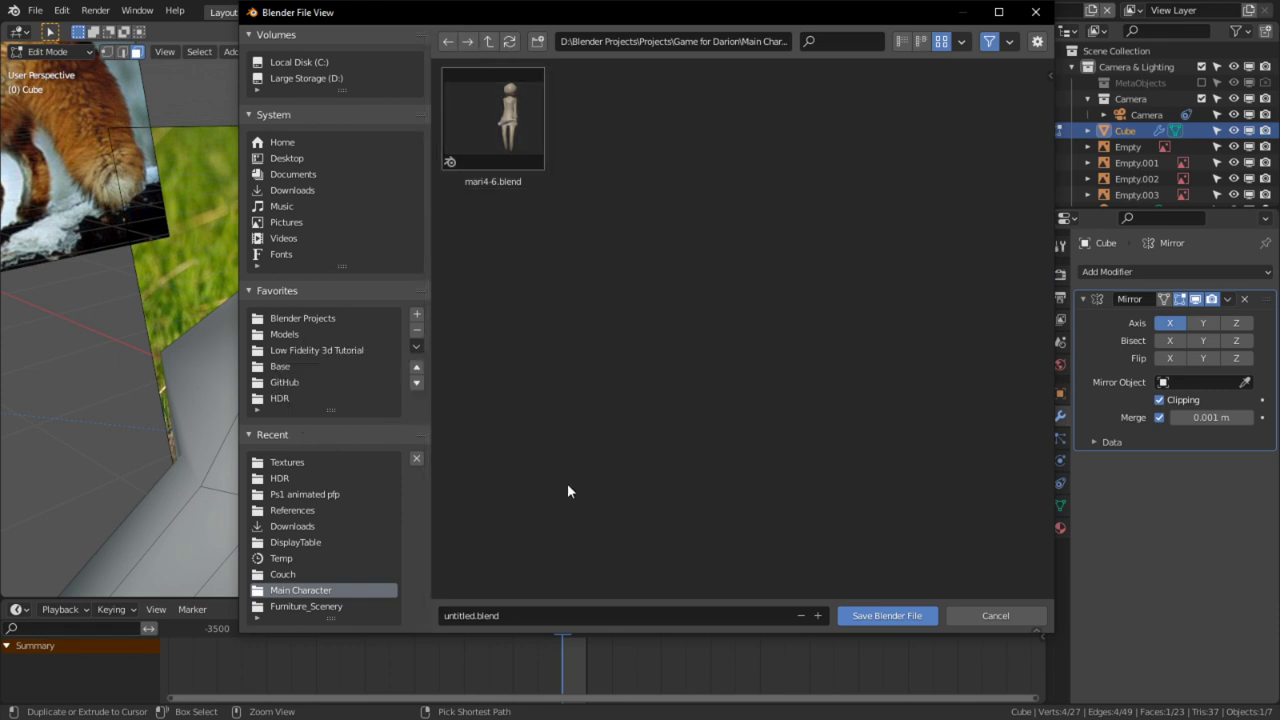
key("Escape")
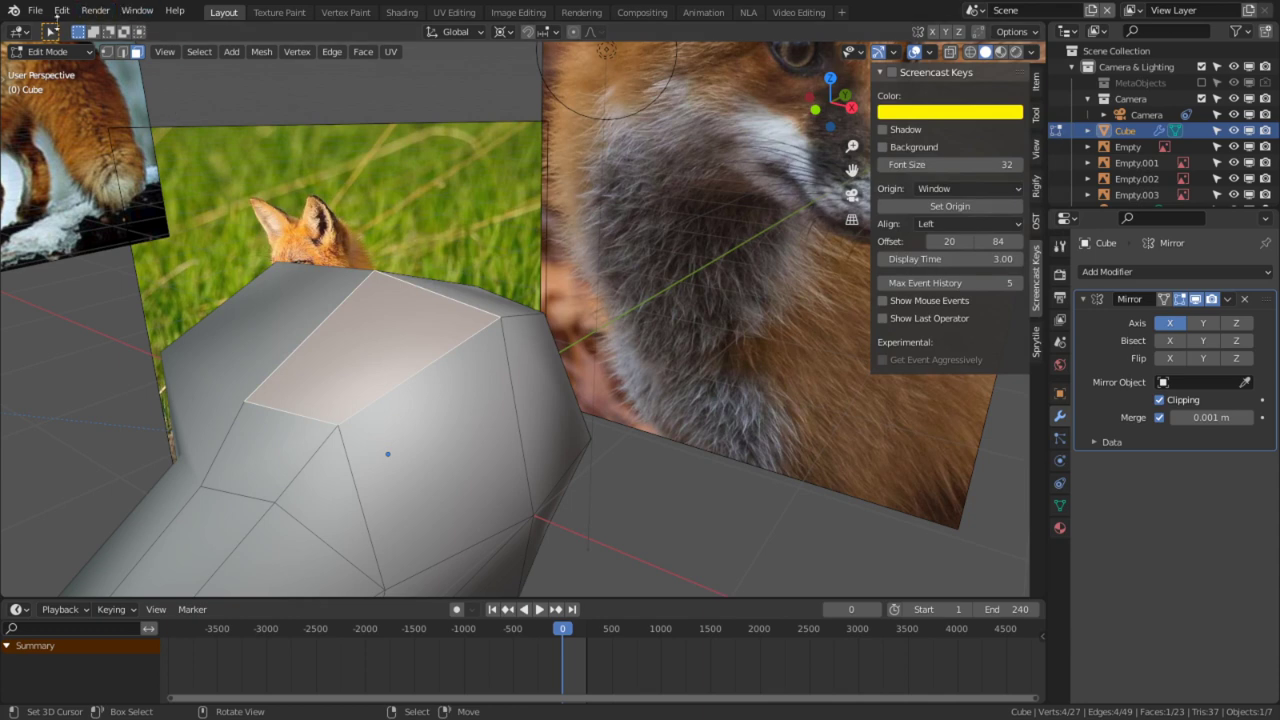
left_click(35, 10)
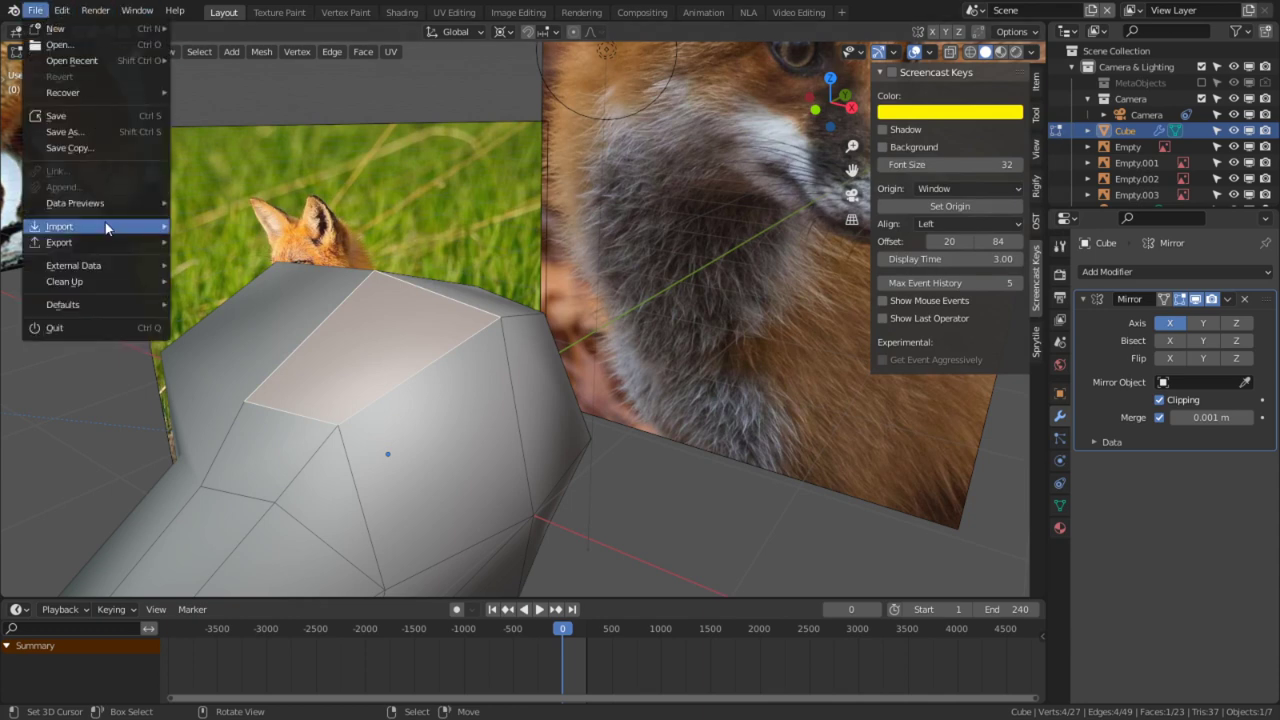
left_click(75, 132)
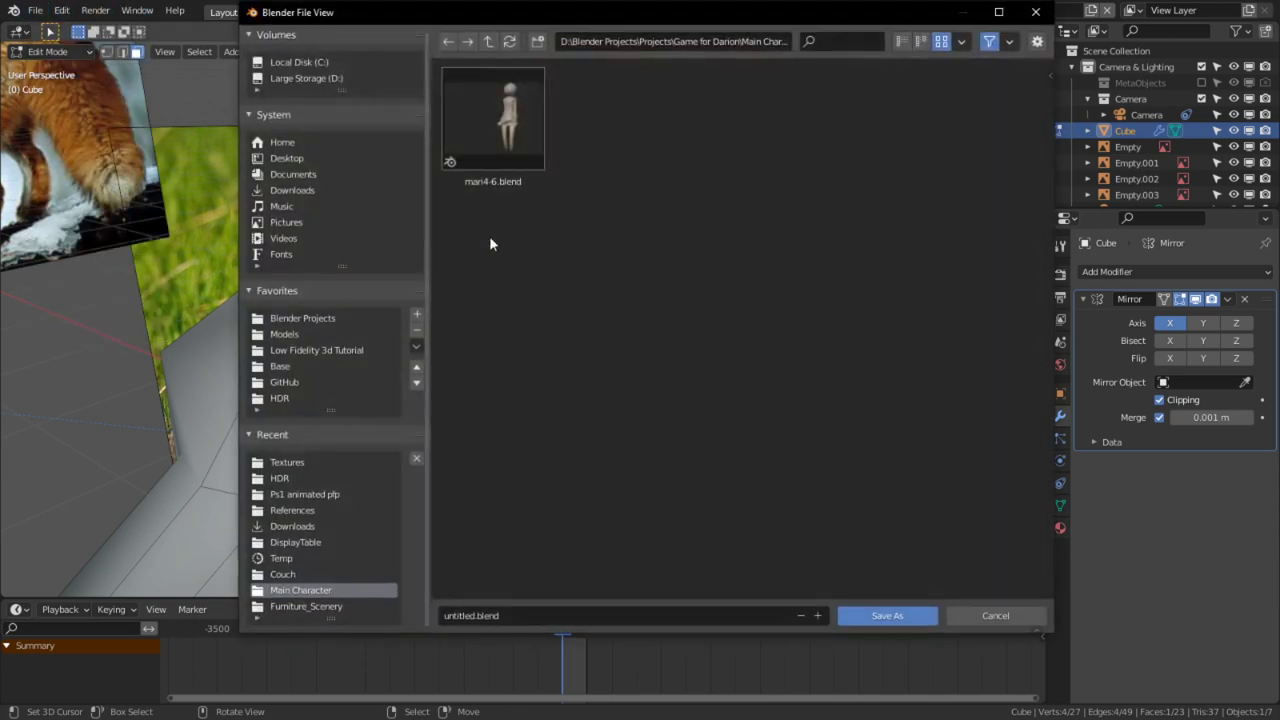
left_click(285, 336)
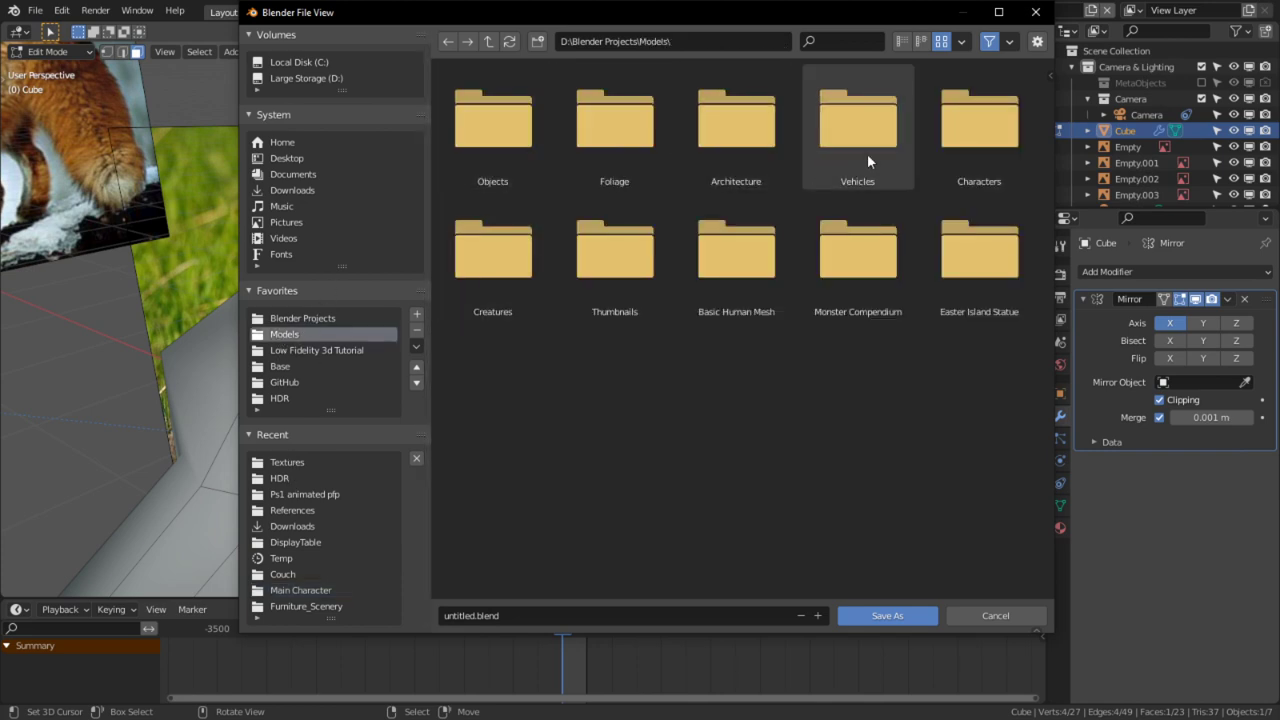
left_click(562, 270)
double_click(520, 272)
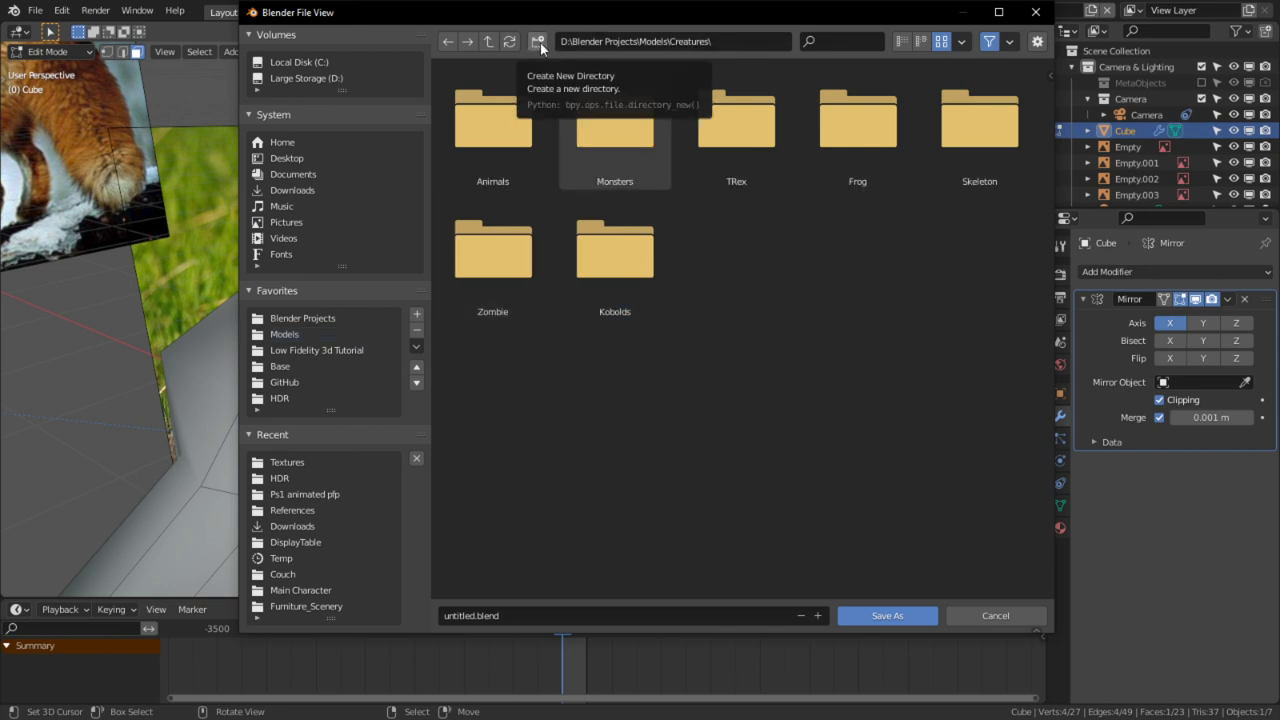
double_click(514, 90)
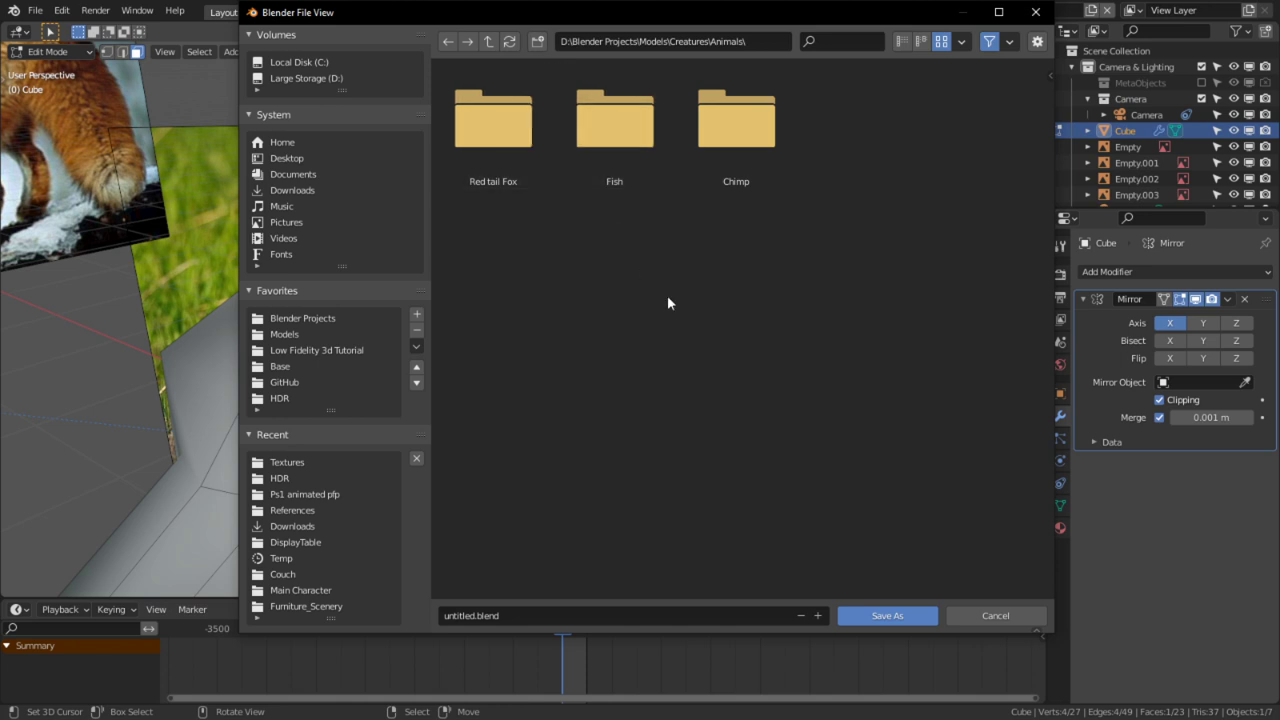
double_click(515, 160)
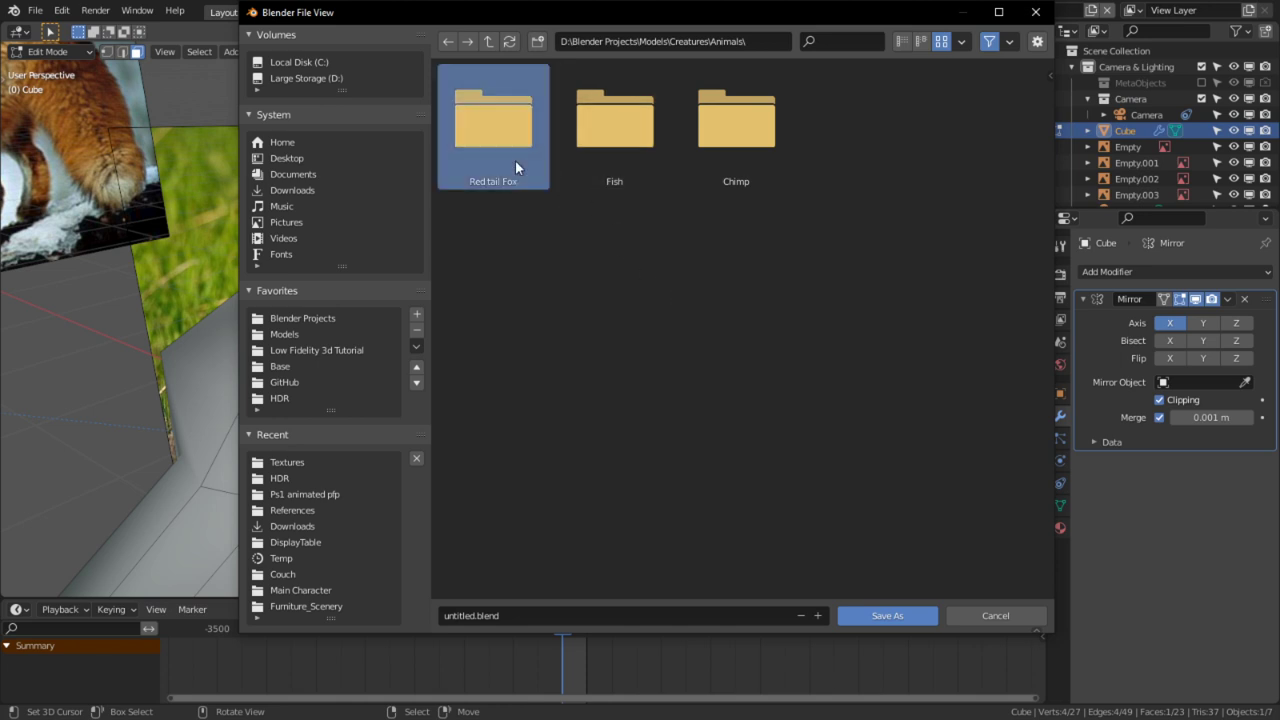
Step: Save the fox model as BLD_Redtailfox.blend
left_click(556, 613)
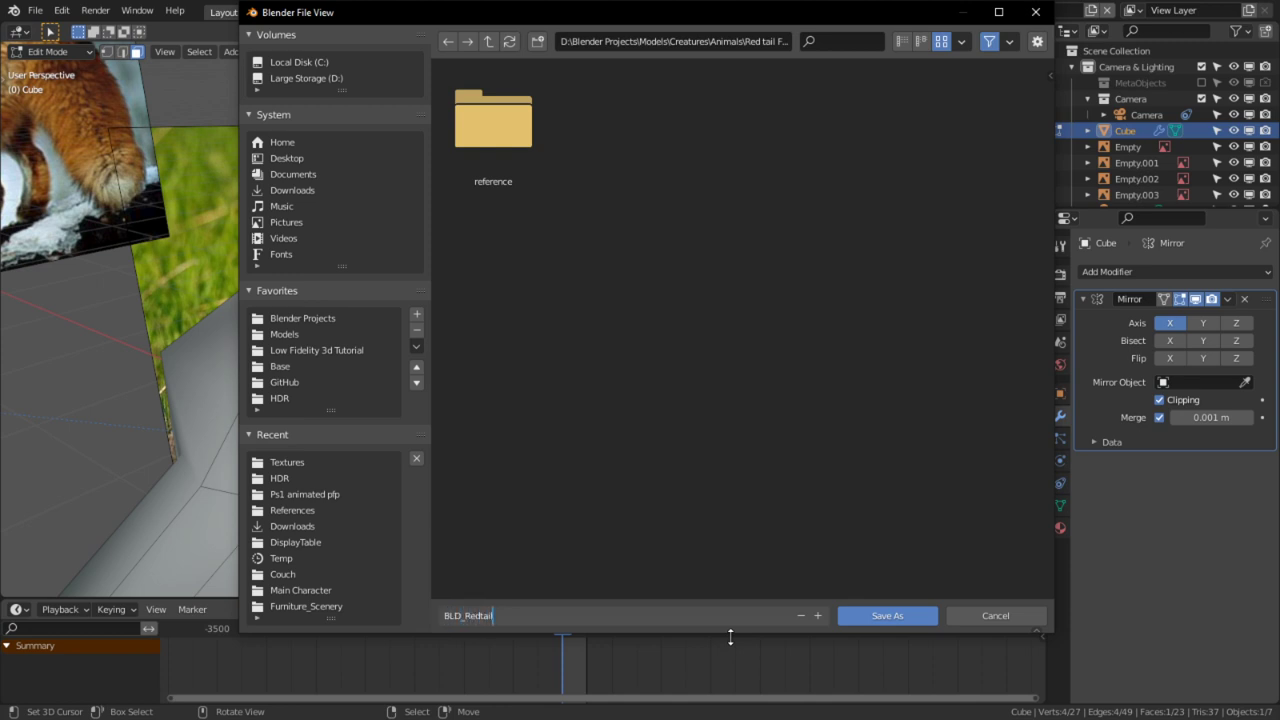
key("Return")
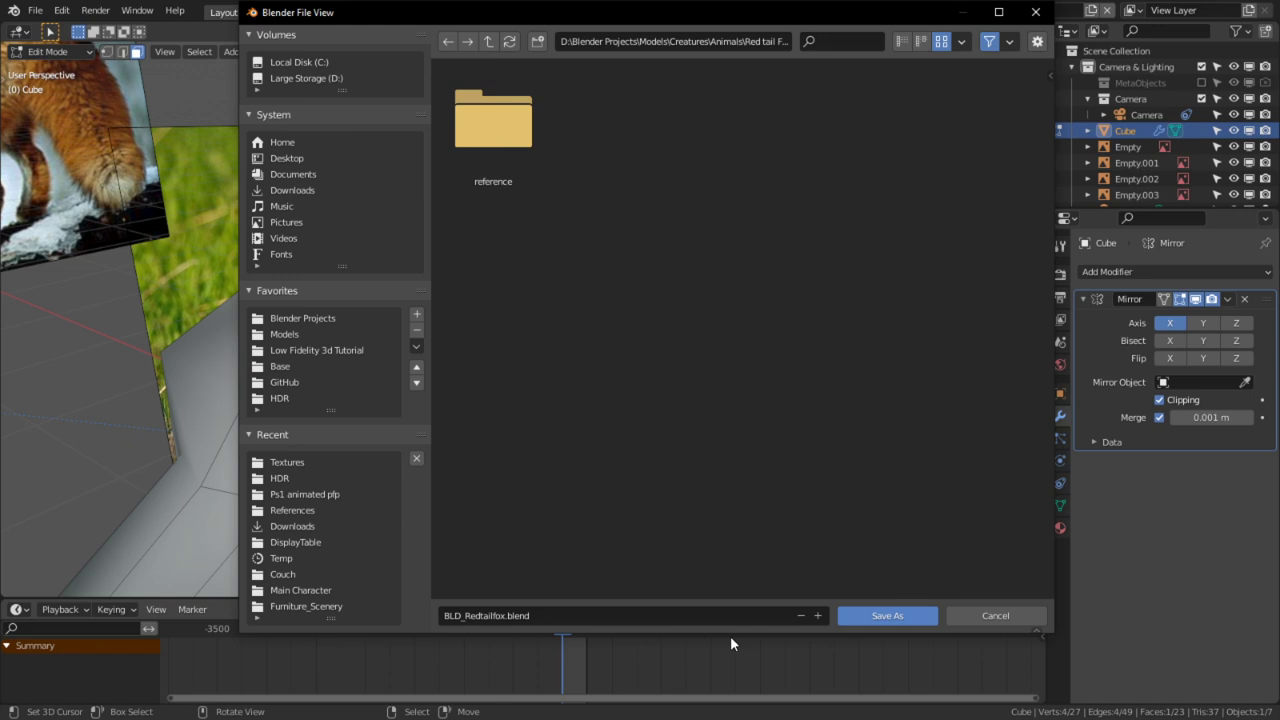
left_click(911, 617)
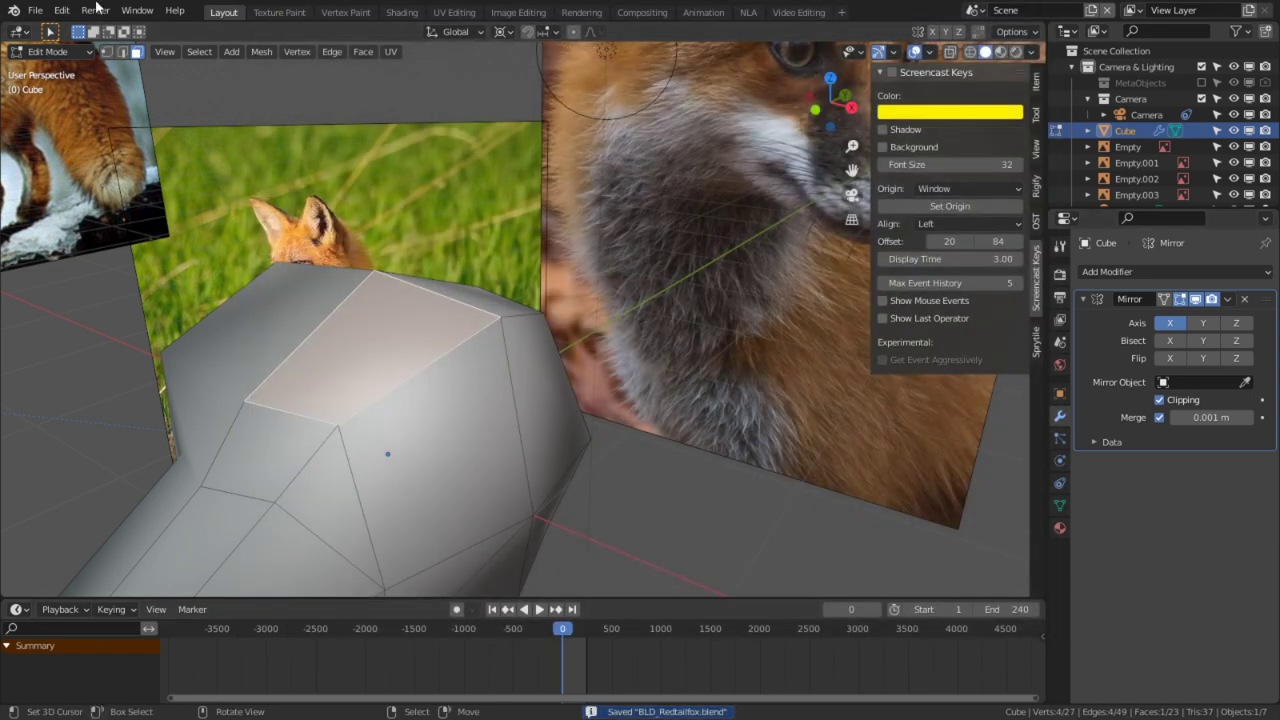
Step: Try to open Furniture.blend from the recent files
left_click(36, 10)
mouse_move(64, 61)
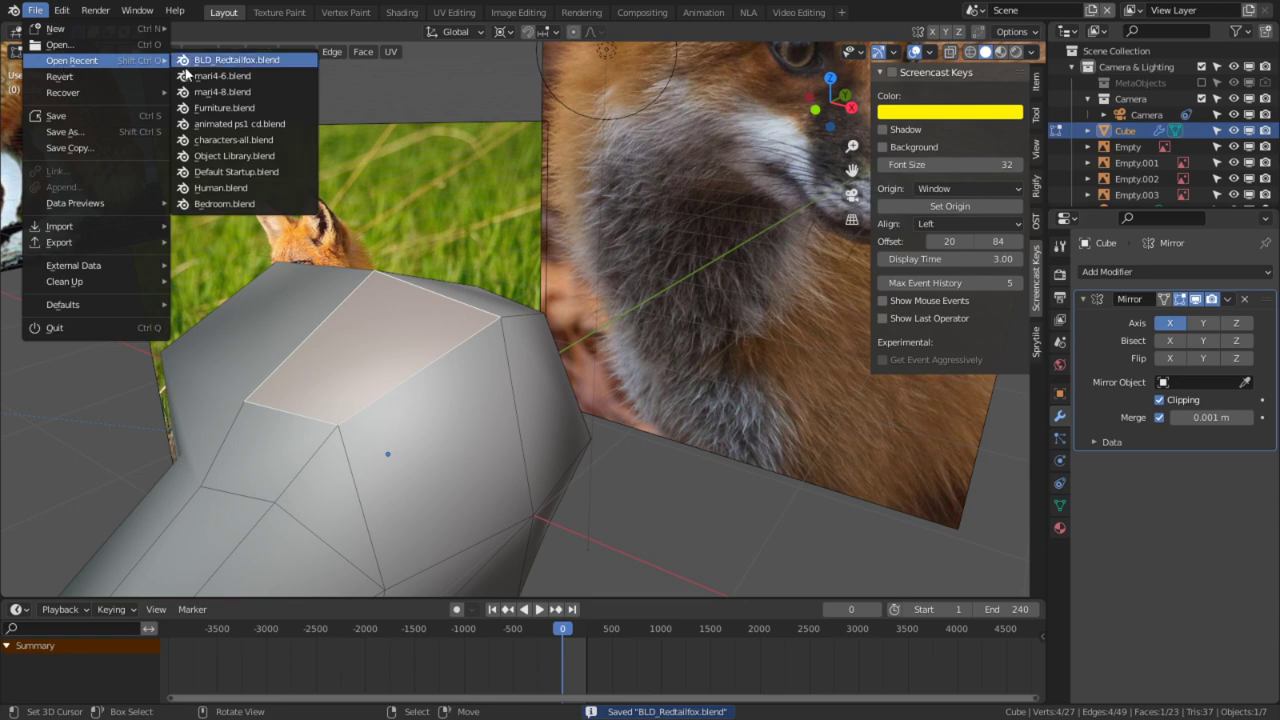
left_click(225, 107)
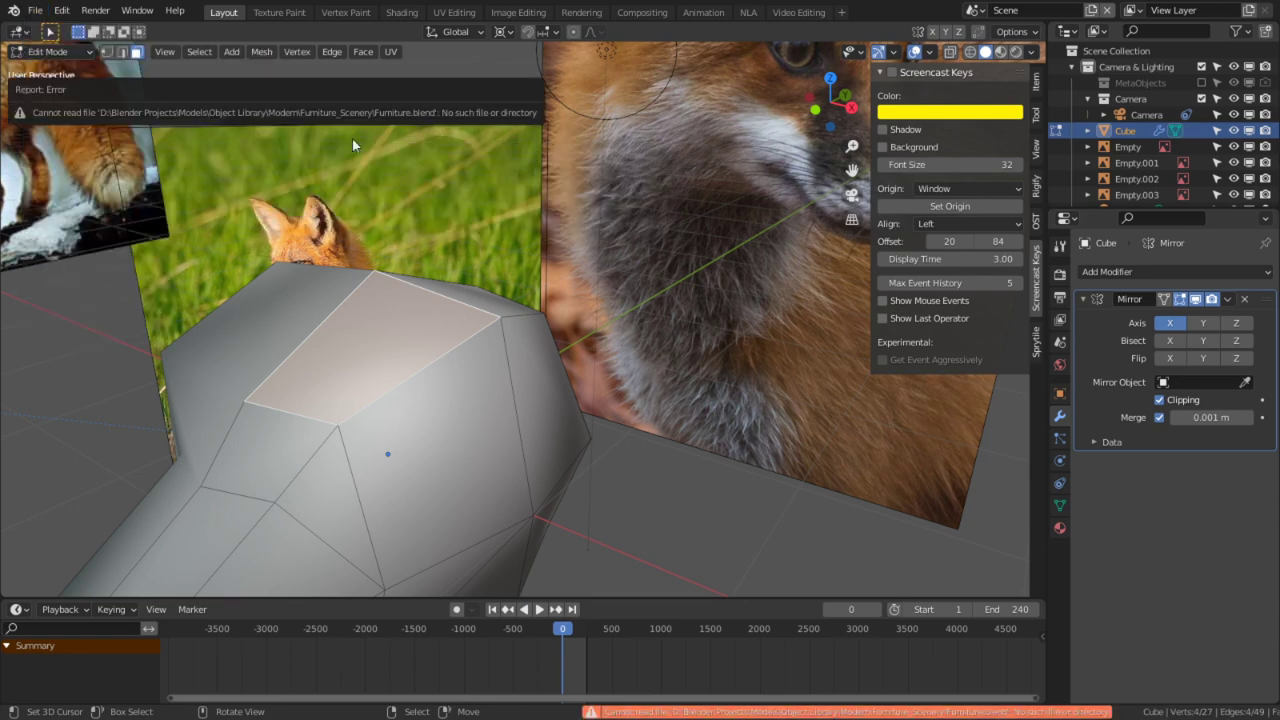
Step: Open Furniture.blend from the Furniture_Scenery folder, found under Models\Objects\Object Library\Modern
left_click(36, 11)
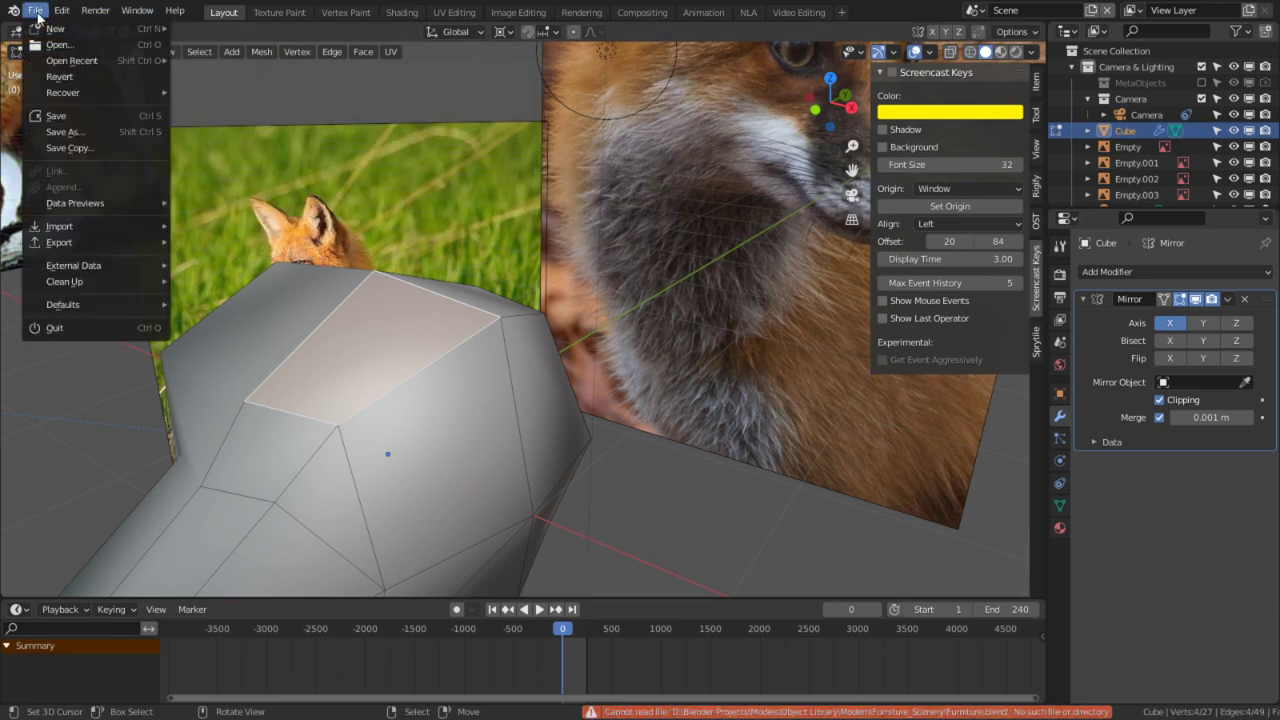
left_click(131, 47)
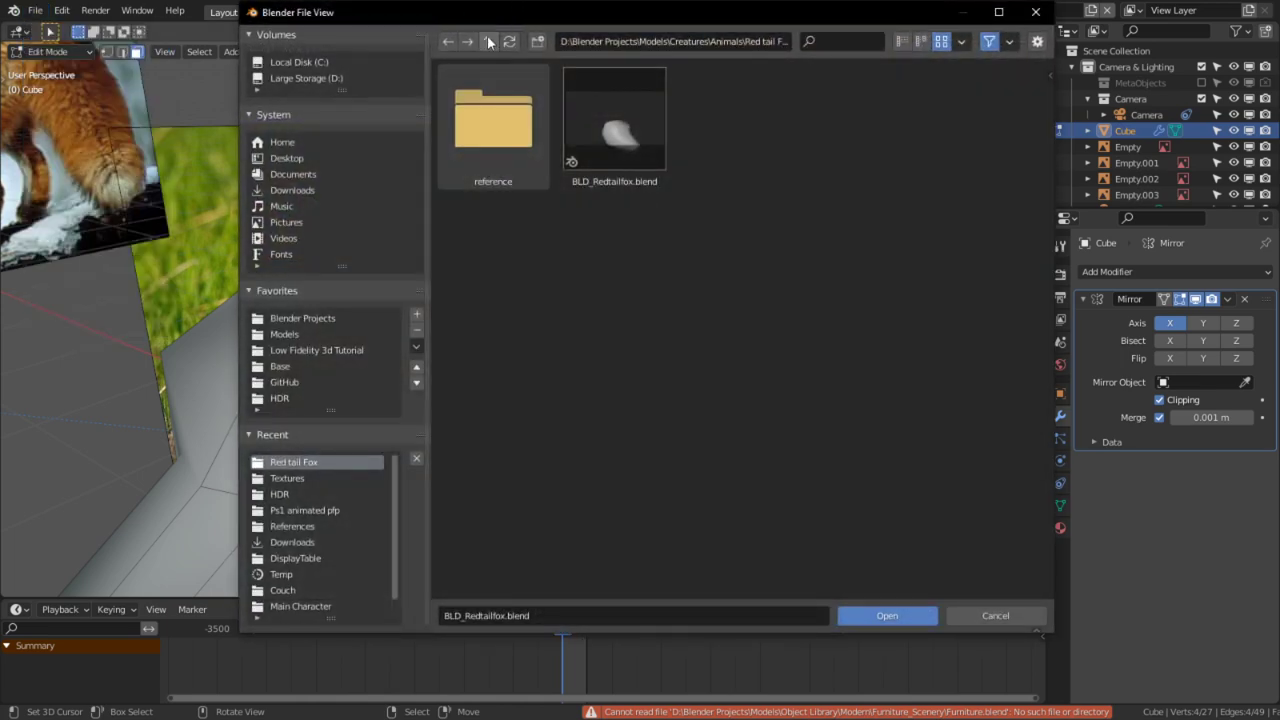
left_click(489, 41)
left_click(489, 41)
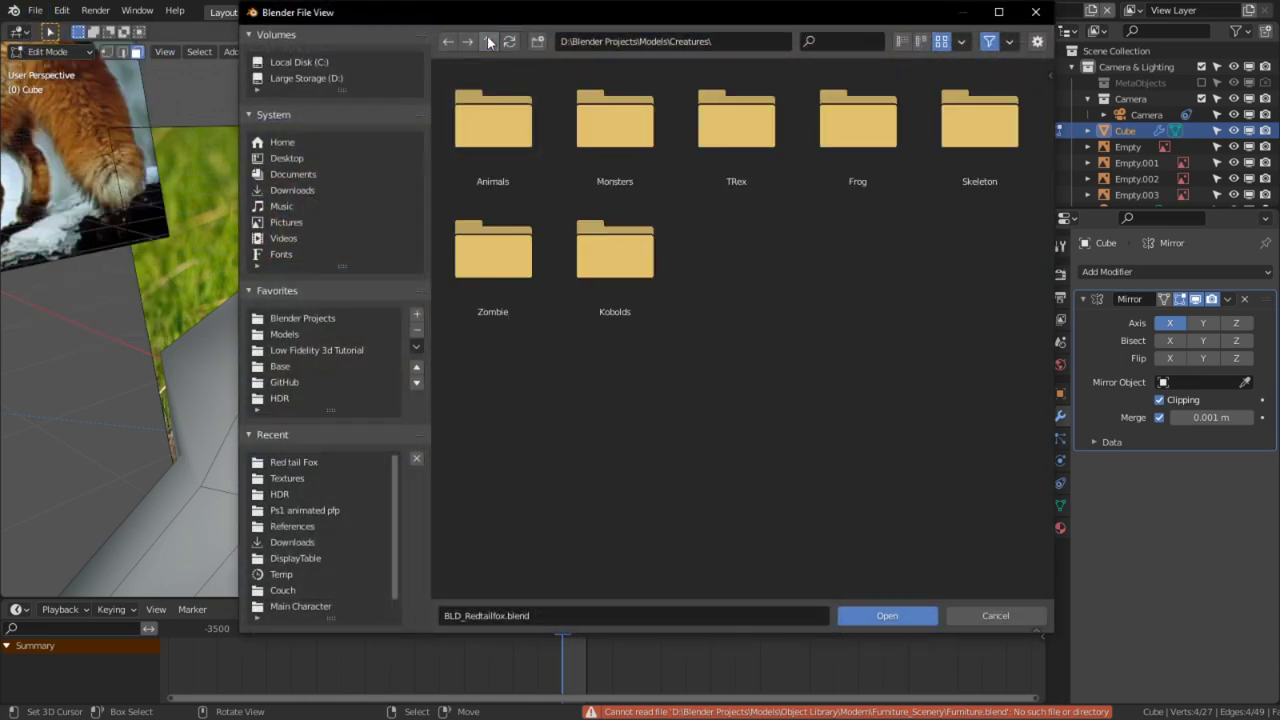
left_click(489, 41)
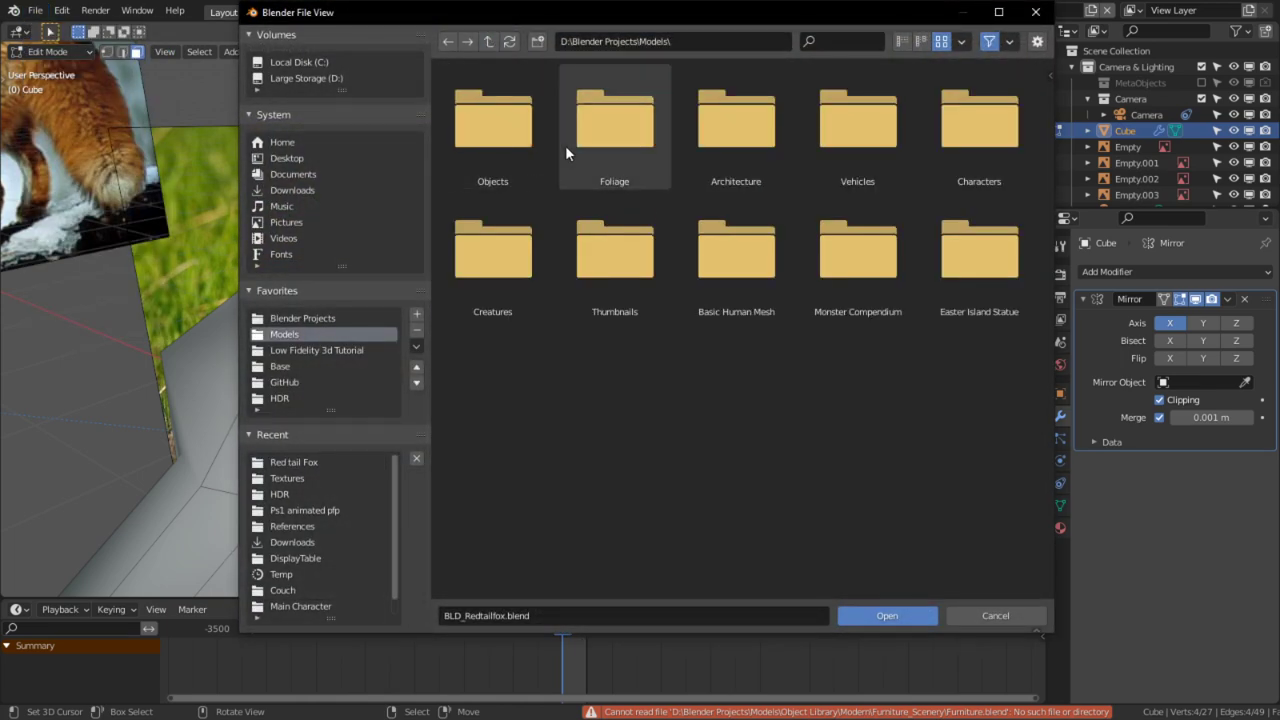
double_click(496, 125)
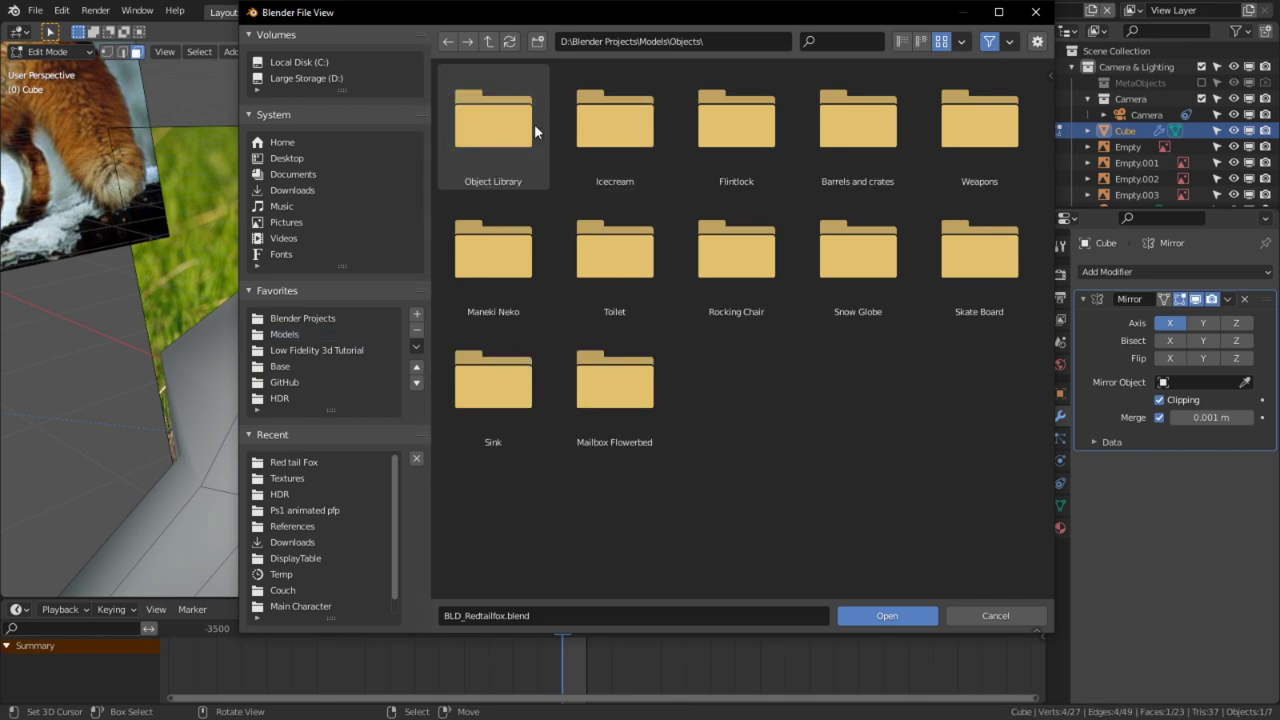
double_click(500, 124)
double_click(514, 125)
double_click(530, 125)
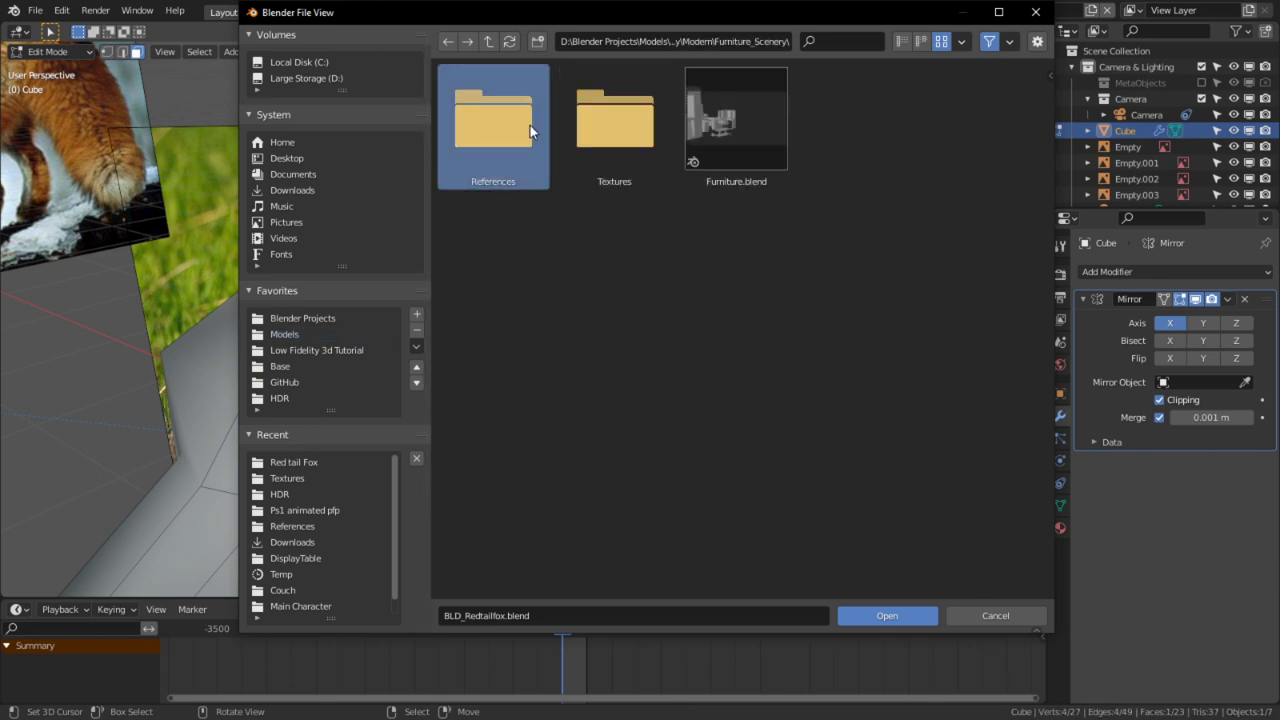
double_click(769, 126)
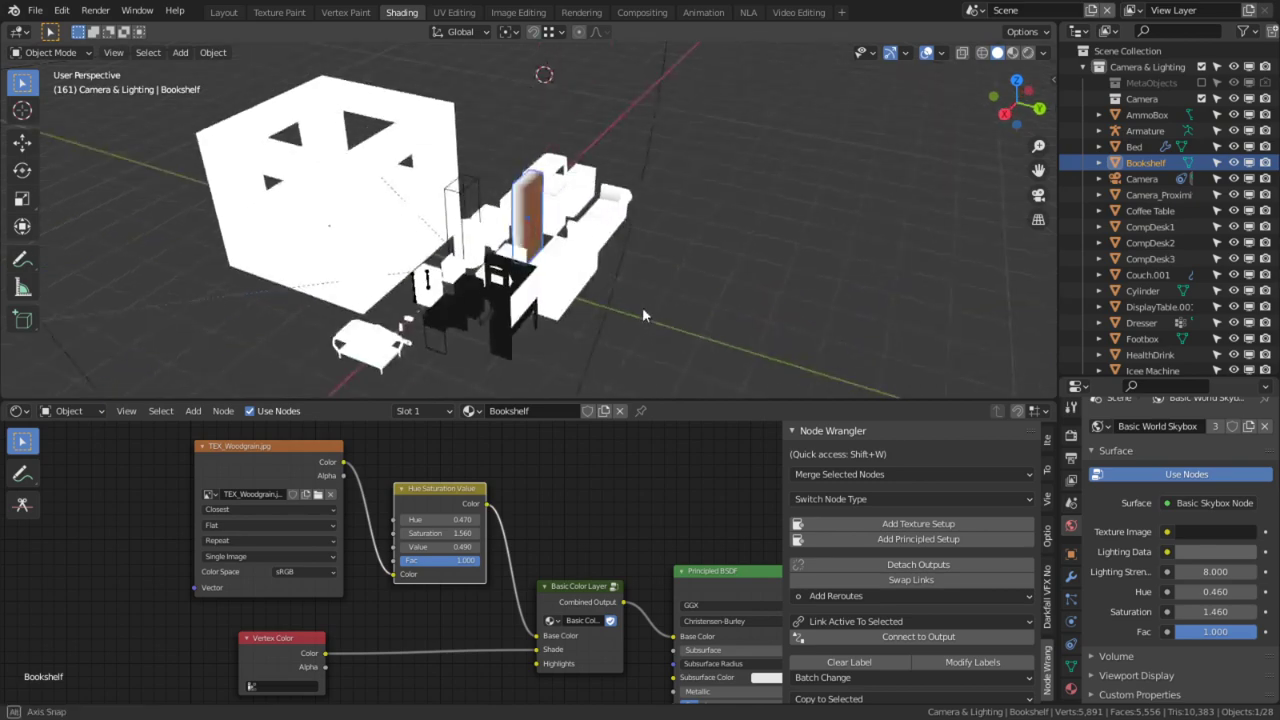
Step: Display the furniture scene in material preview shading
left_click_drag(643, 316, 742, 299)
left_click(1012, 52)
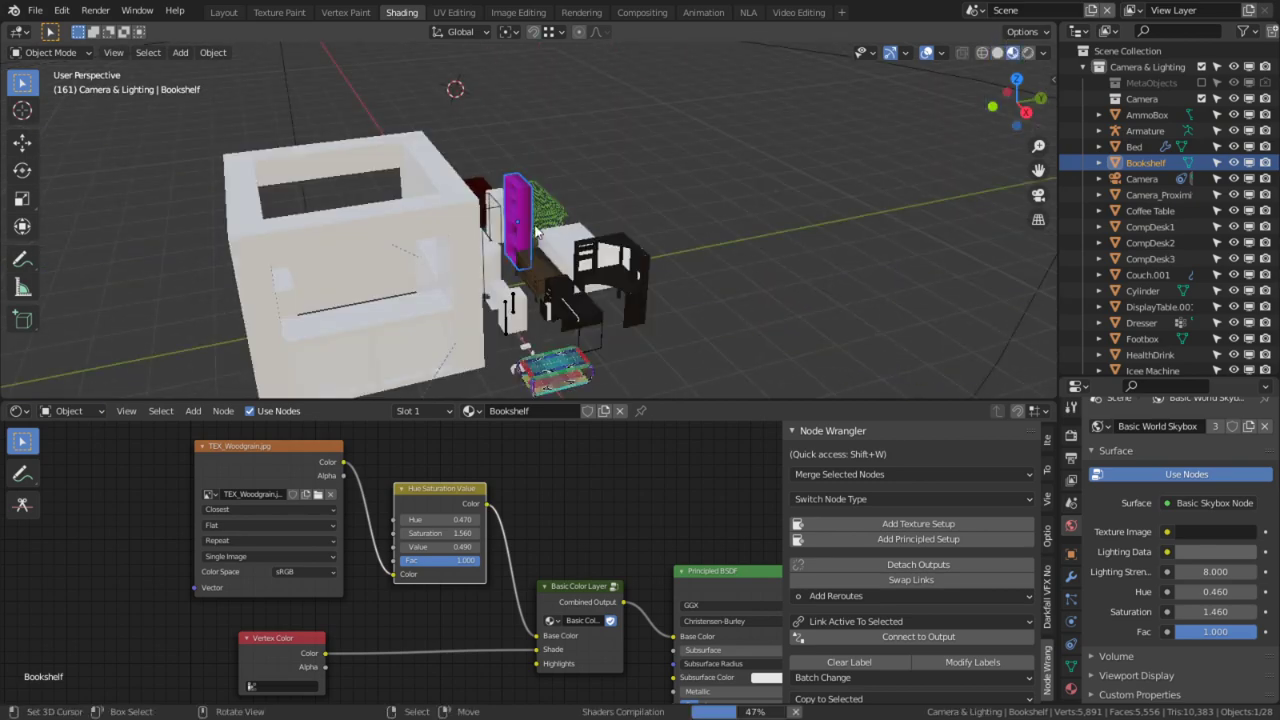
Step: Look over the furniture scene and reopen the fox head file BLD_Redtailfox.blend
scroll(555, 203, "up", 5)
middle_click_drag(555, 203, 560, 314)
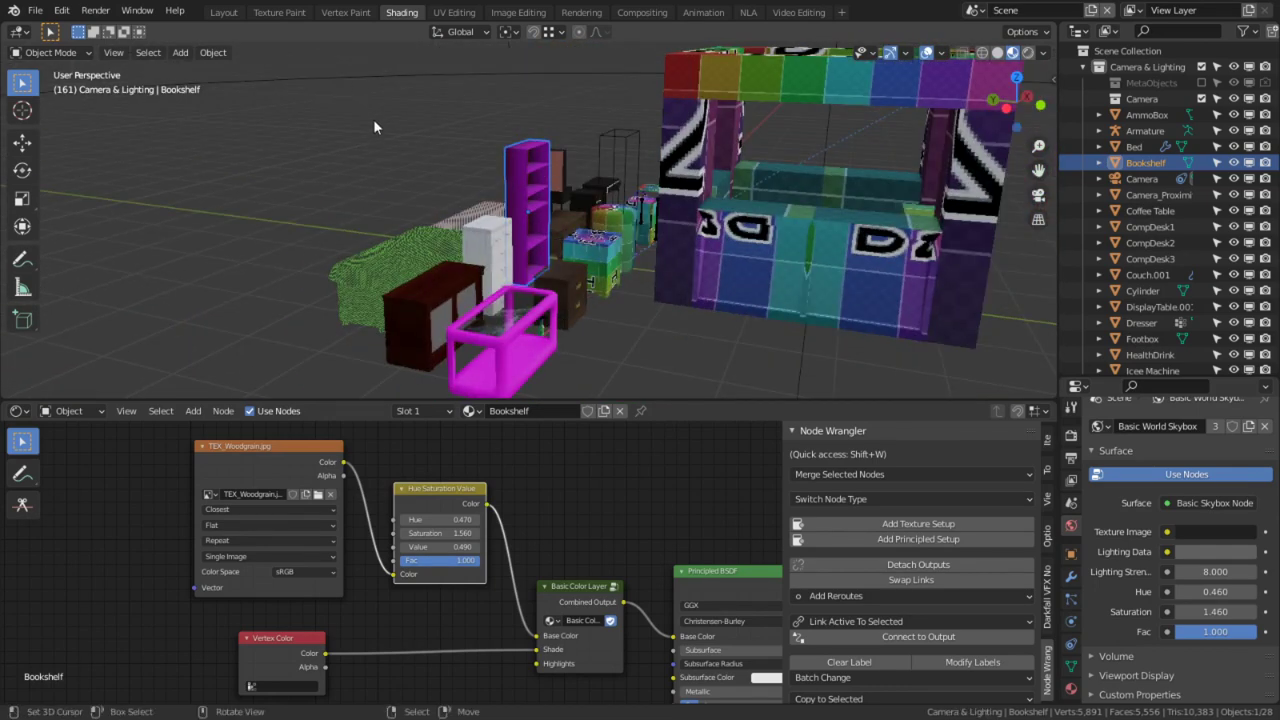
left_click(35, 10)
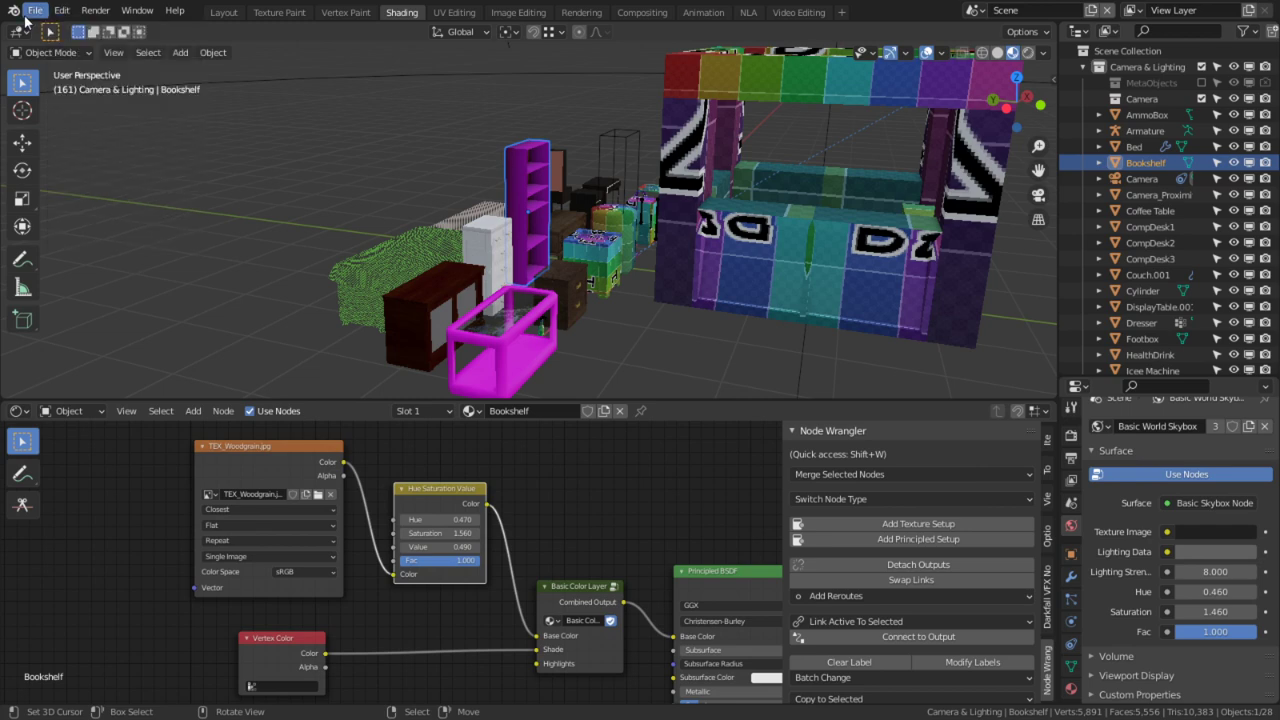
left_click(29, 13)
mouse_move(72, 63)
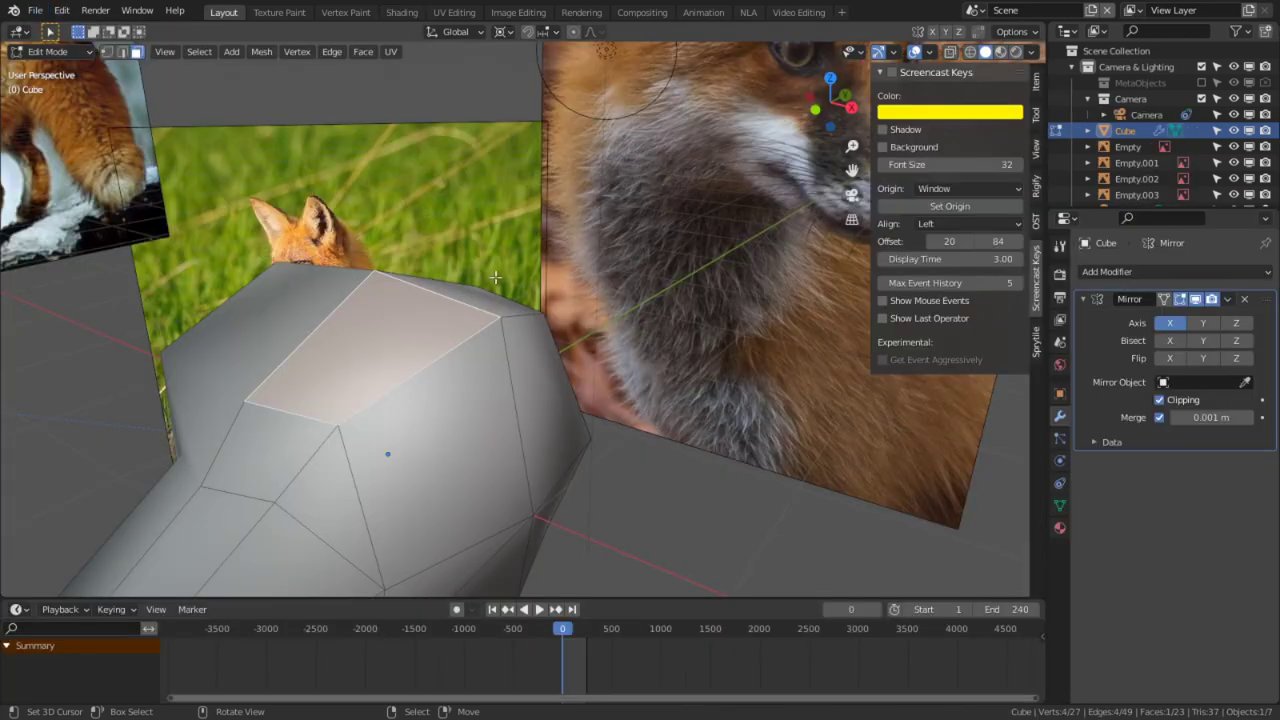
Step: Add a cube about 0.614 m in size at the 3D cursor on the upper corner of the fox head
middle_click_drag(576, 300, 525, 314)
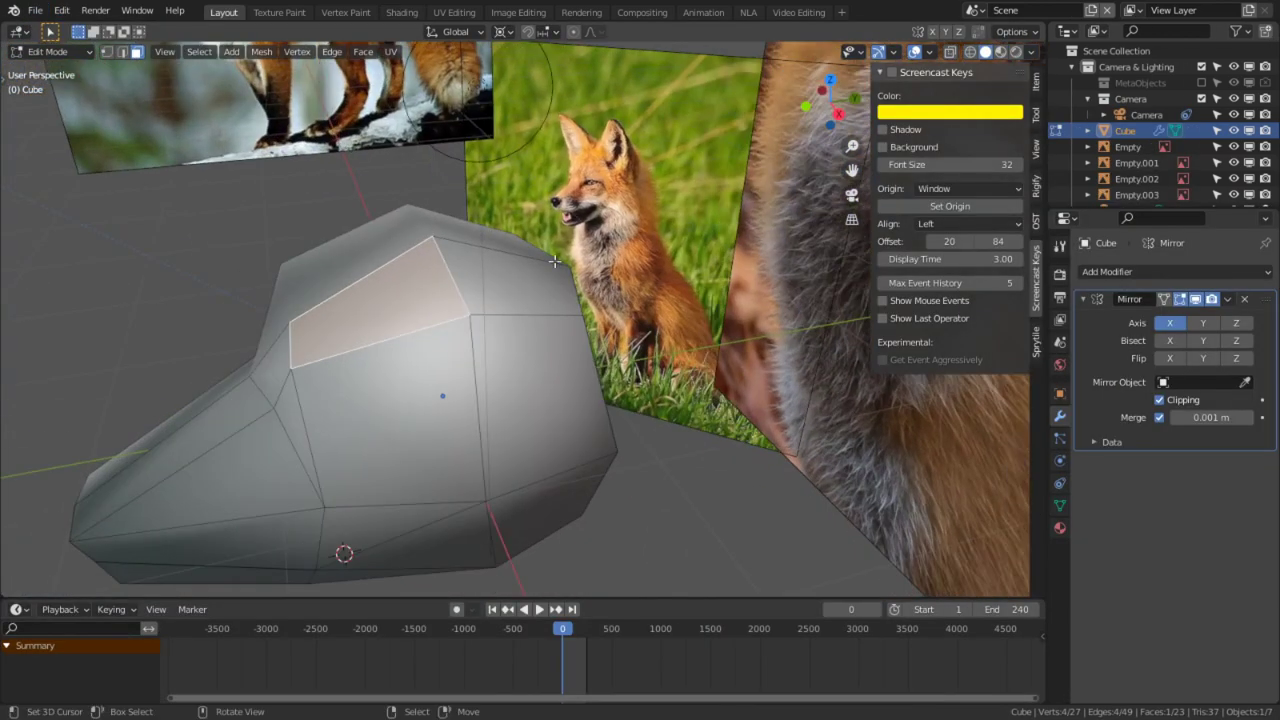
key("KP_1")
middle_click_drag(554, 261, 534, 298)
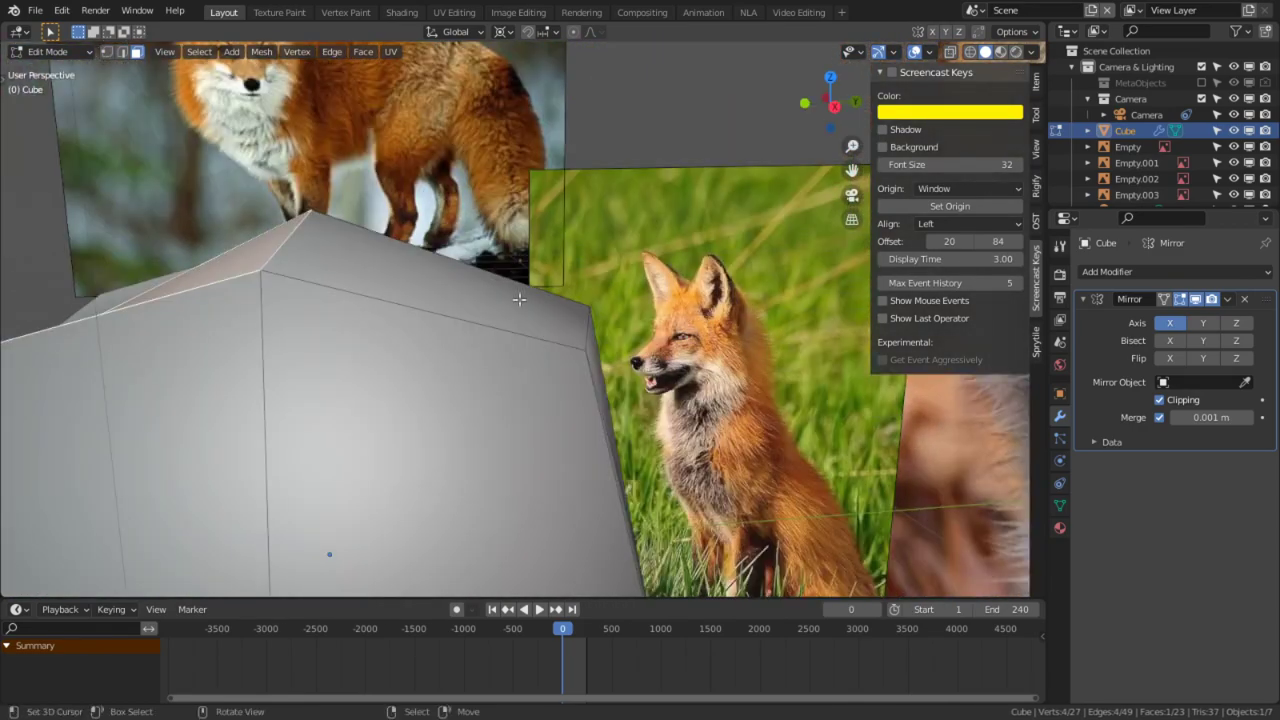
key("shift+a")
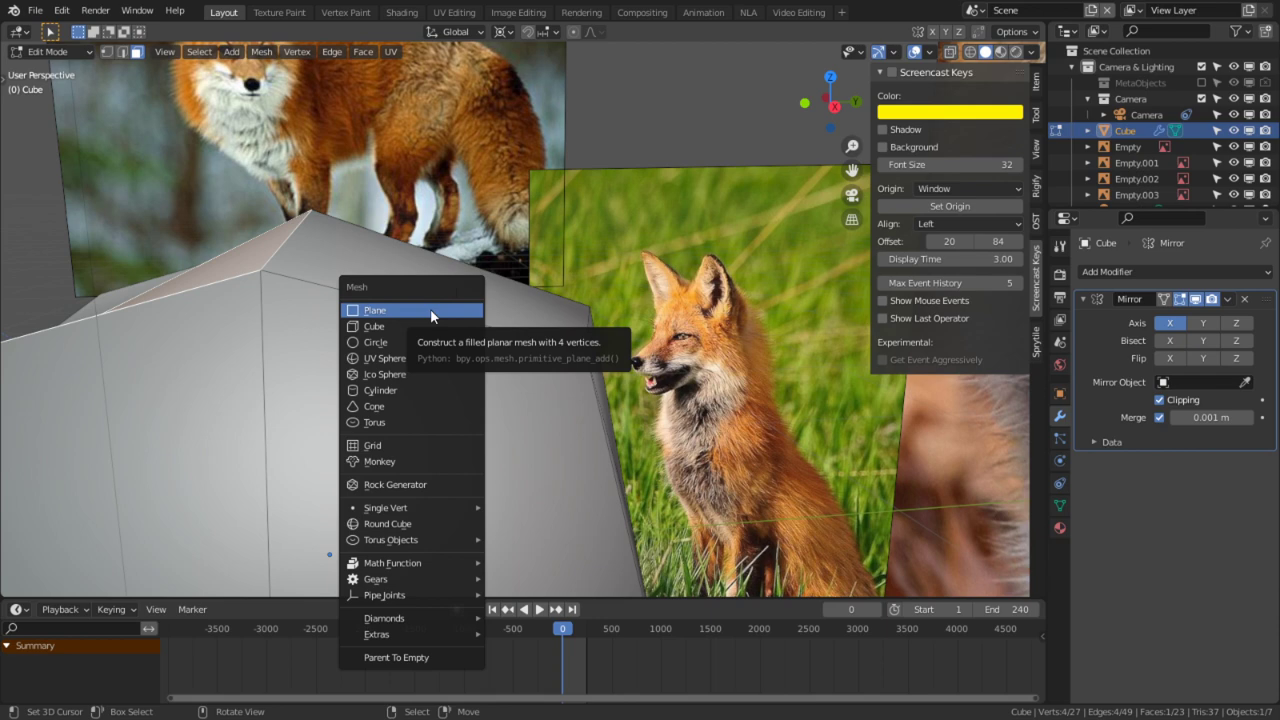
left_click(426, 322)
middle_click_drag(426, 322, 694, 279)
left_click_drag(197, 443, 50, 443)
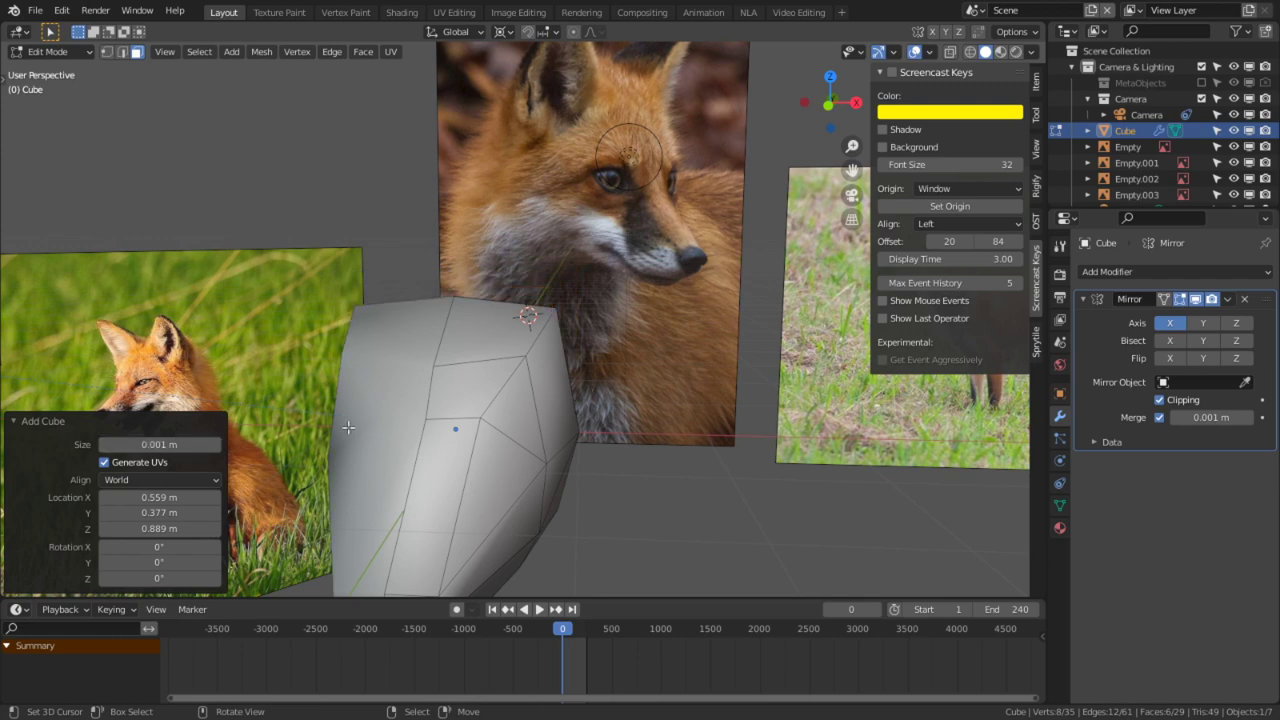
scroll(301, 437, "up", 3)
left_click_drag(185, 450, 240, 450)
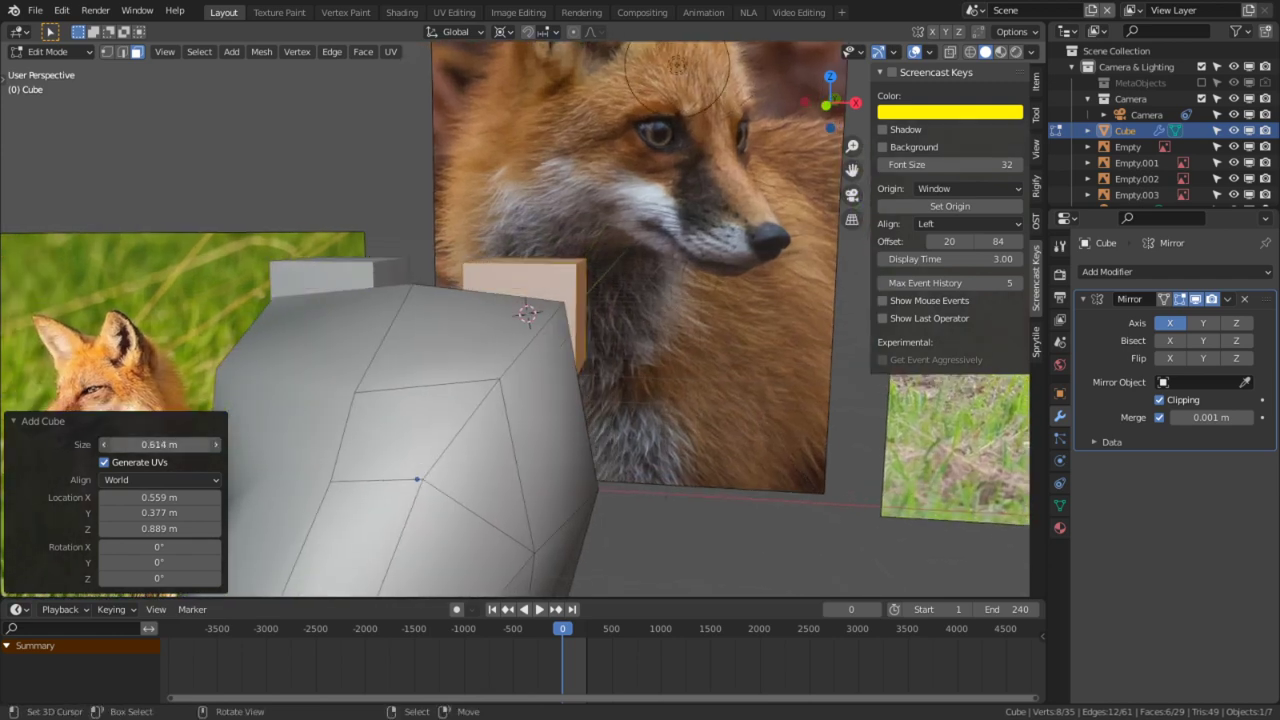
Step: Rotate the cube about -43 degrees around Y and move it about 0.22 m in X and 0.50 m in Z above the head
middle_click_drag(576, 331, 680, 295)
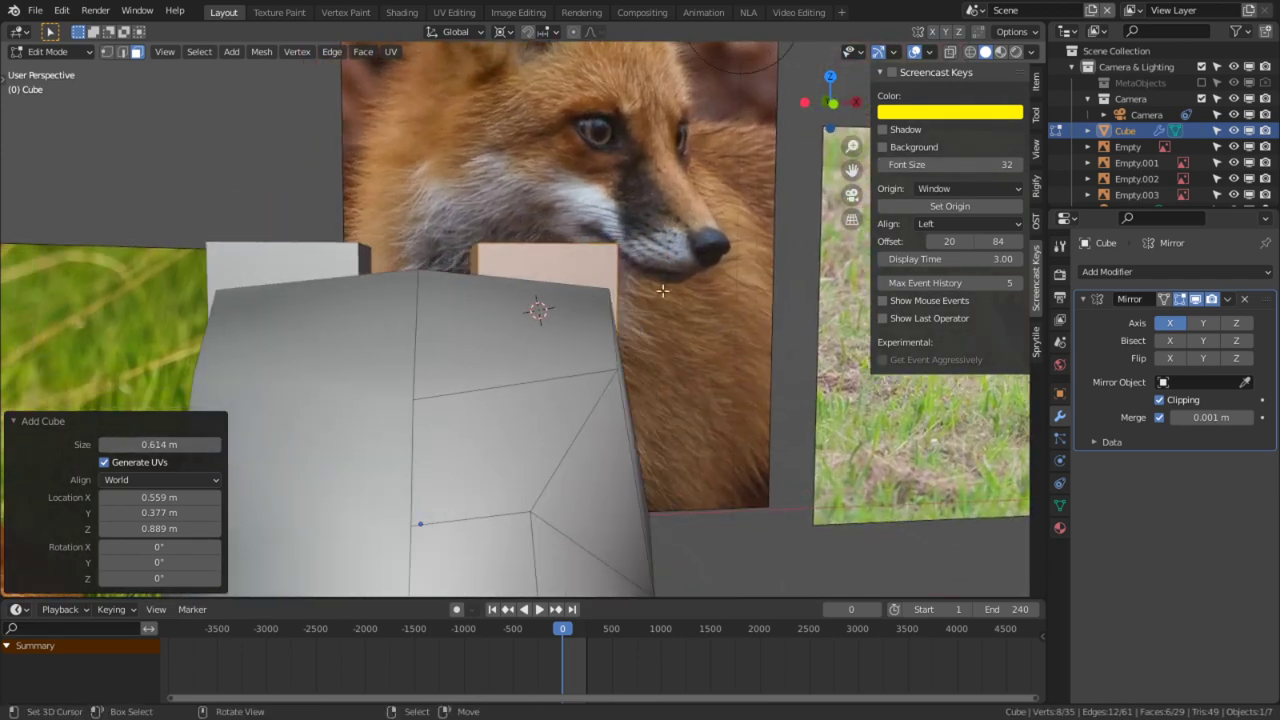
key("r")
key("x")
key("y")
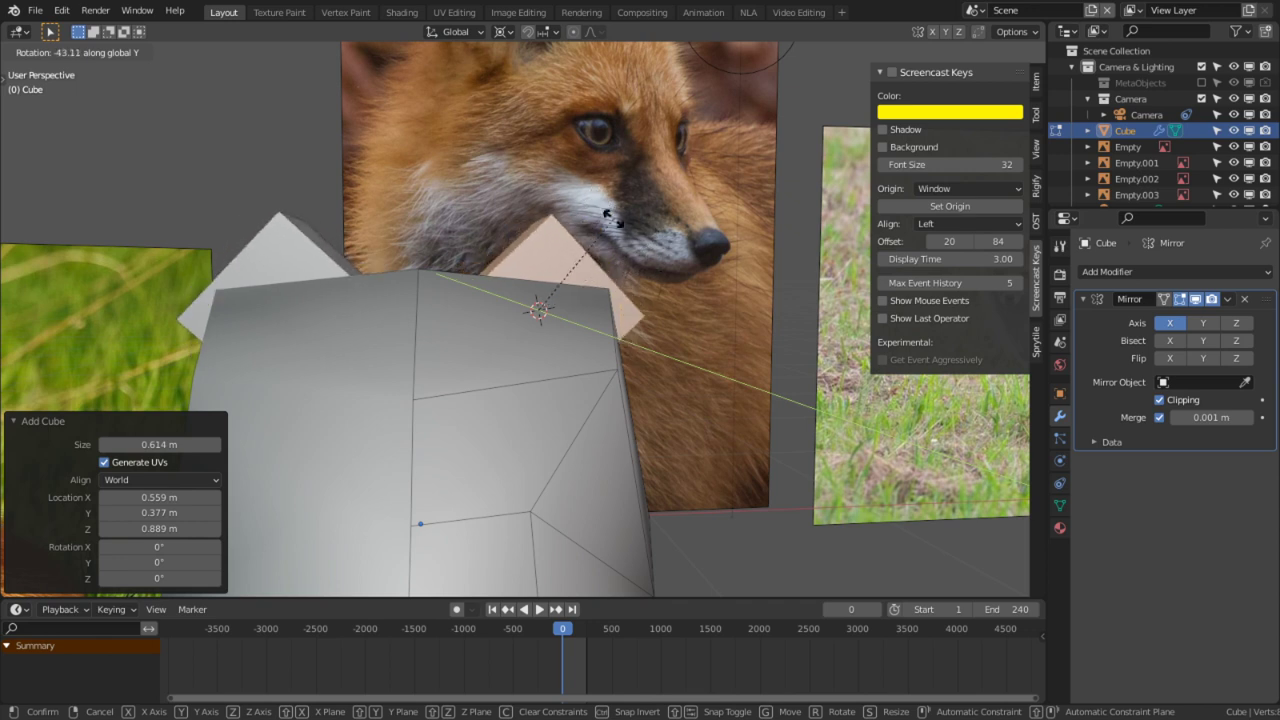
left_click(622, 226)
key("r")
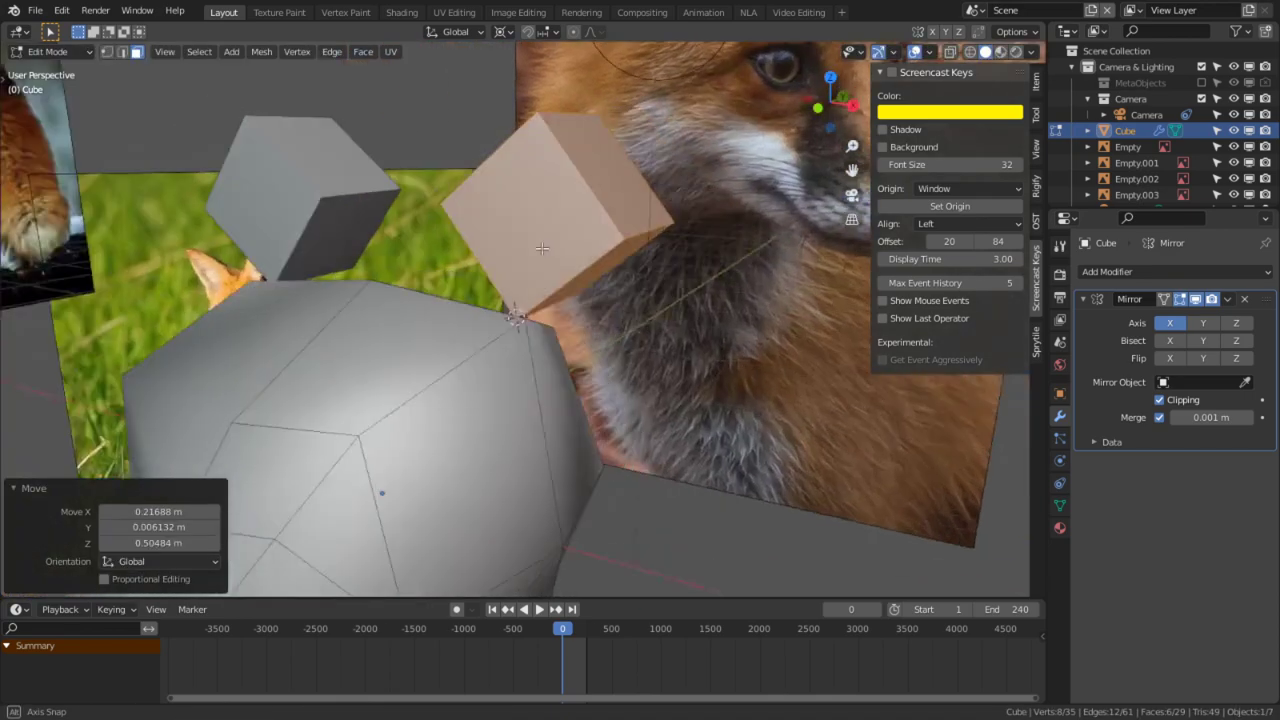
Step: Triangulate the front face of the cube above the head and select the cube's bottom edge
middle_click_drag(542, 248, 690, 213)
key("ctrl+t")
key("2")
left_click(526, 222)
key("ctrl+x")
key("3")
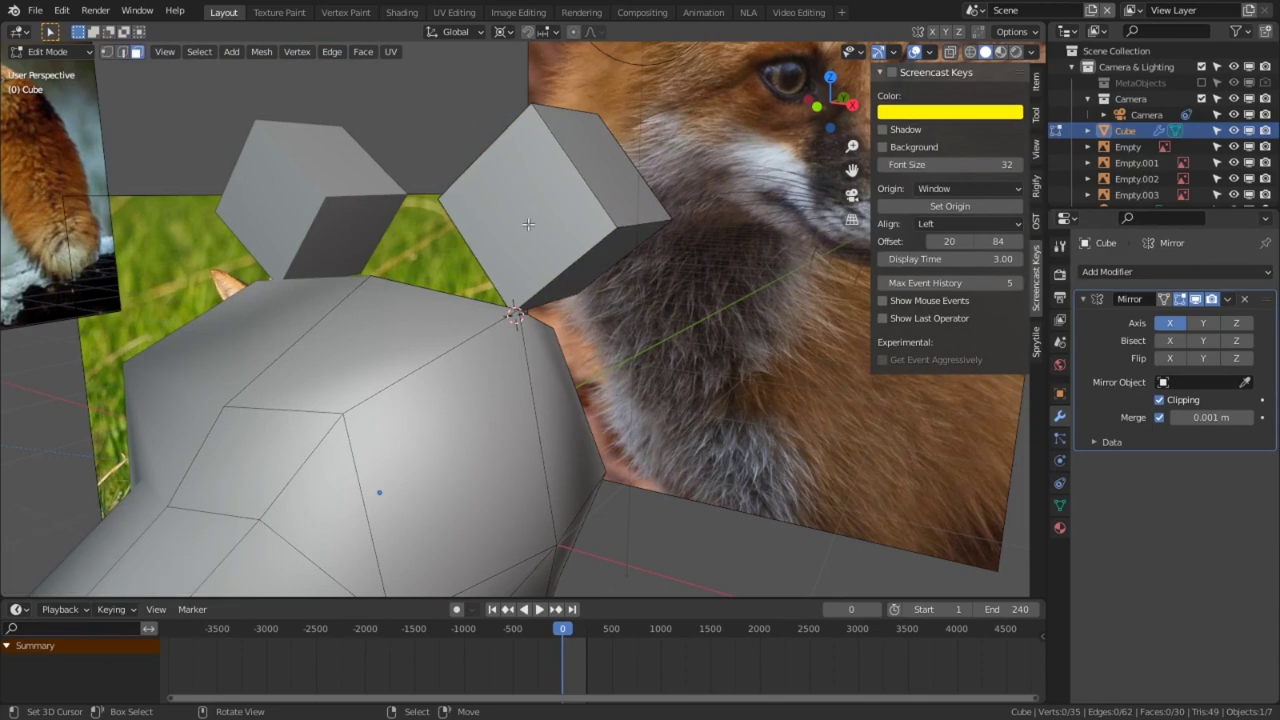
left_click(528, 224)
key("ctrl+t")
middle_click_drag(528, 224, 569, 174)
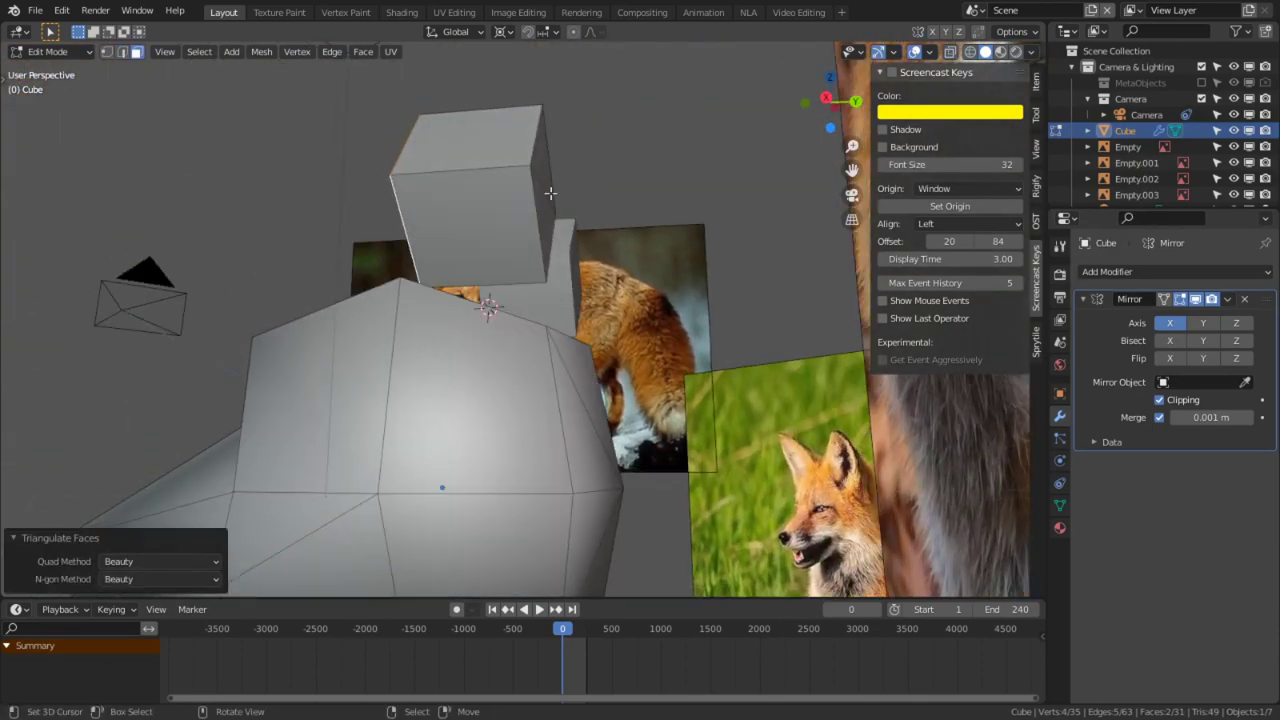
key("2")
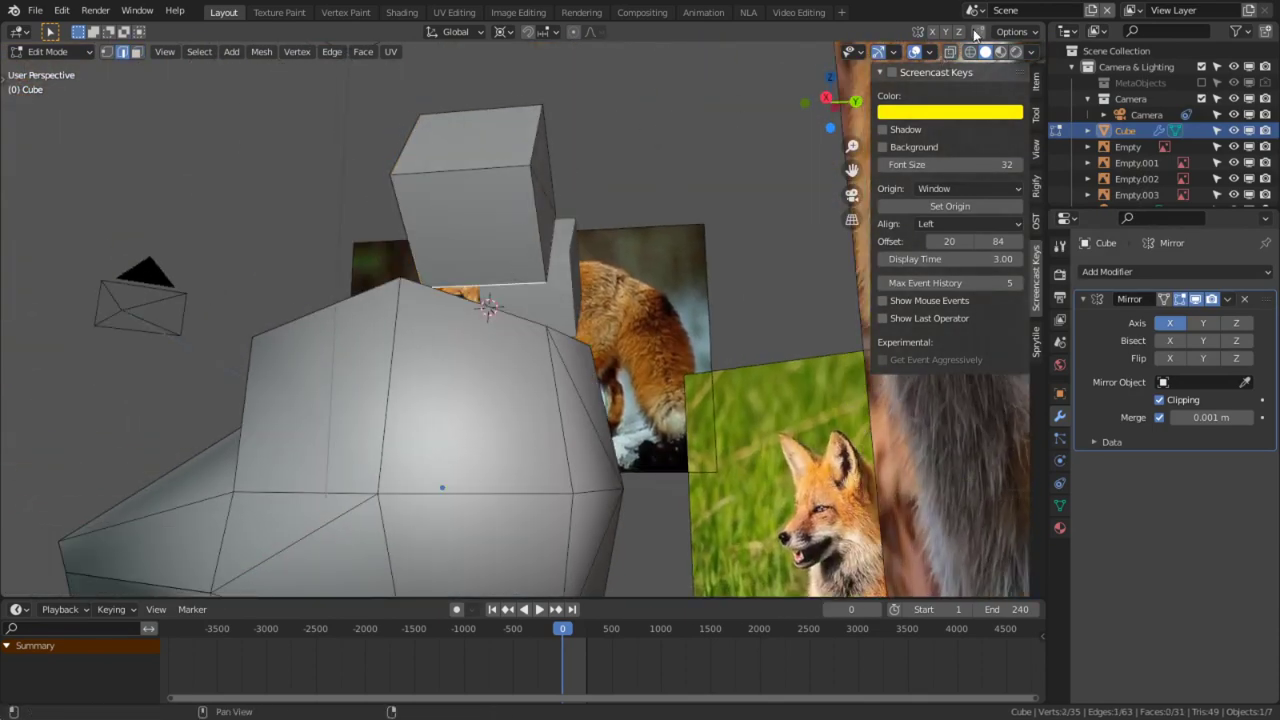
key("s")
key("x")
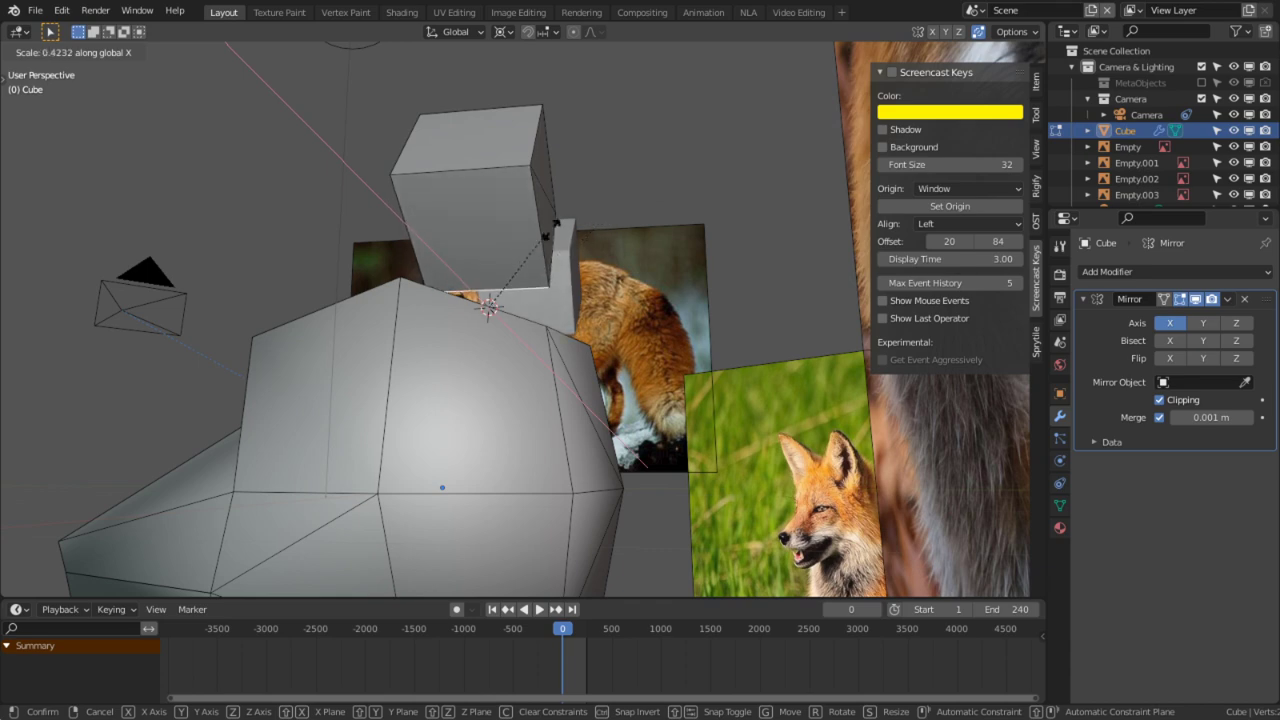
right_click(568, 88)
Step: Change the transform pivot point from the 3D cursor and collapse the cube's bottom edge to a point with a scale of 0
left_click(514, 31)
left_click(518, 69)
left_click(502, 31)
left_click(521, 57)
middle_click_drag(521, 57, 580, 240)
key("s")
key("0")
key("Return")
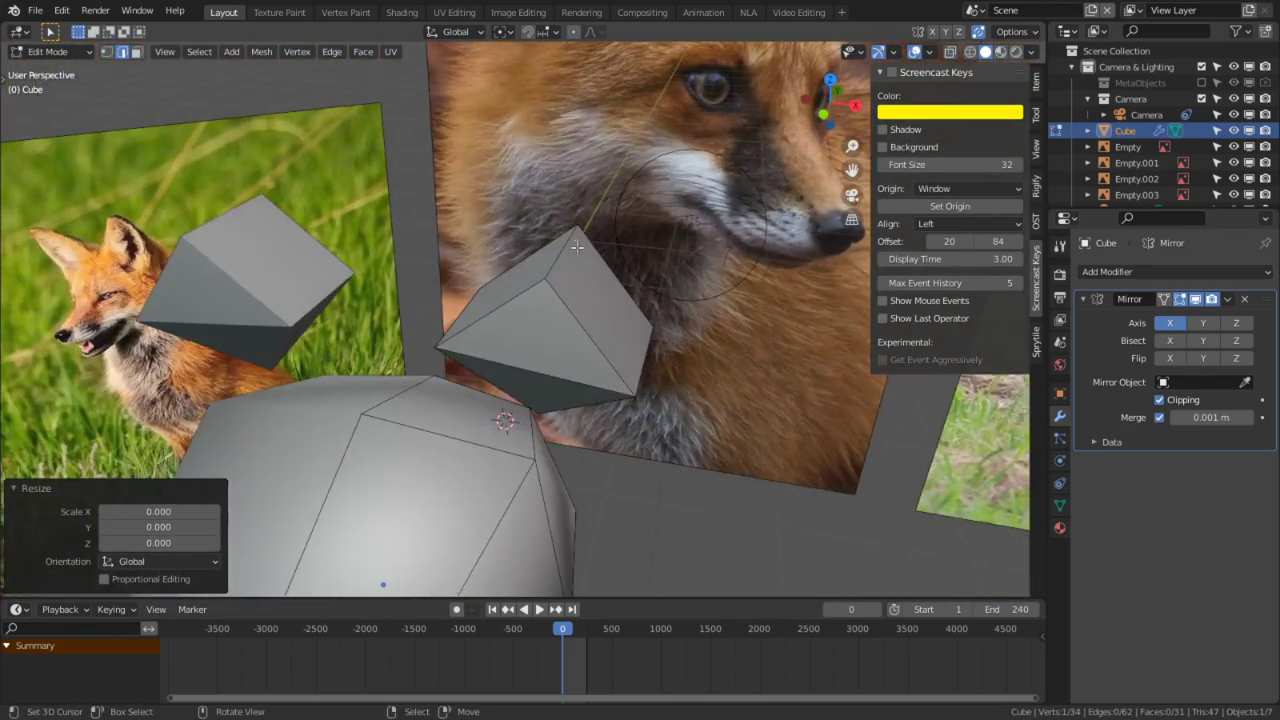
Step: Delete the top edge of the ear block to open up its upper side
key("3")
left_click(510, 321)
right_click(563, 258)
key("2")
right_click(562, 256)
key("x")
left_click(515, 224)
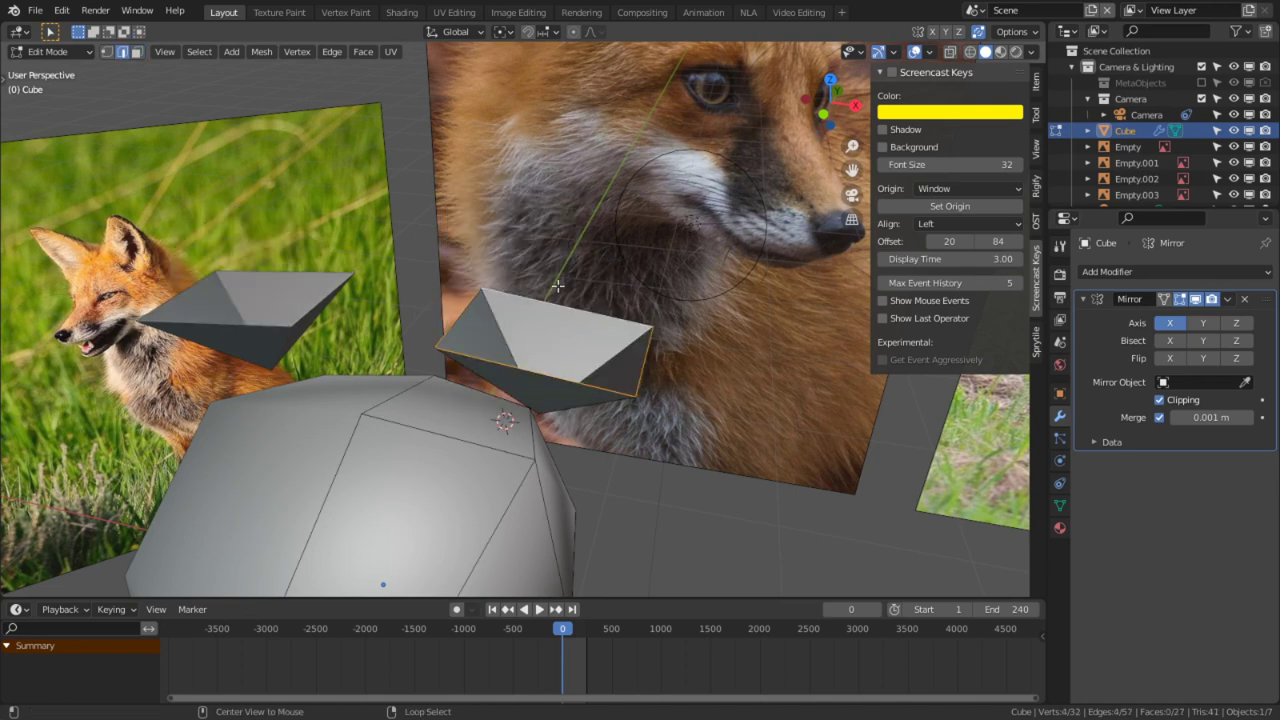
Step: Extrude the open rim of the ear block upward twice and collapse the last extrusion to a tip with a scale of 0
key("e")
left_click(571, 222)
key("e")
left_click(610, 165)
key("s")
key("0")
key("Return")
Step: Select the ear's upper edge loop together with its tip and scale them down to about 0.28
middle_click_drag(608, 163, 658, 243)
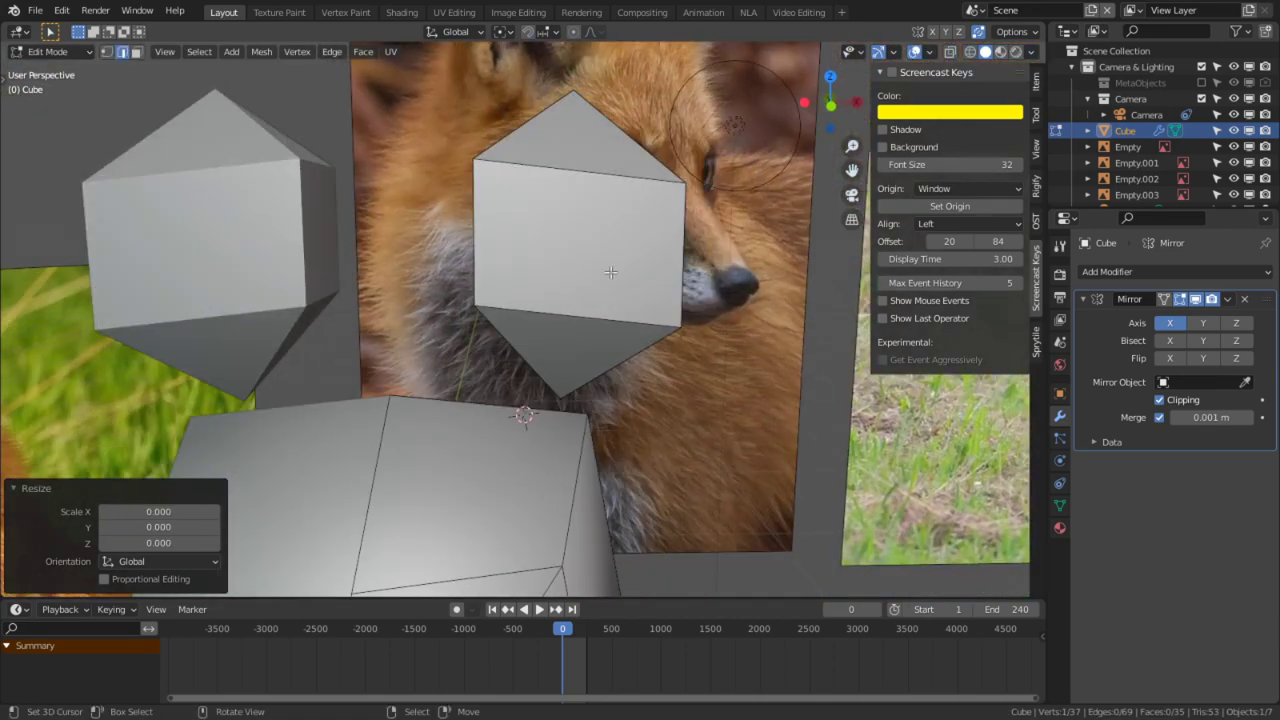
middle_click_drag(591, 181, 536, 280)
left_click(543, 323, "alt")
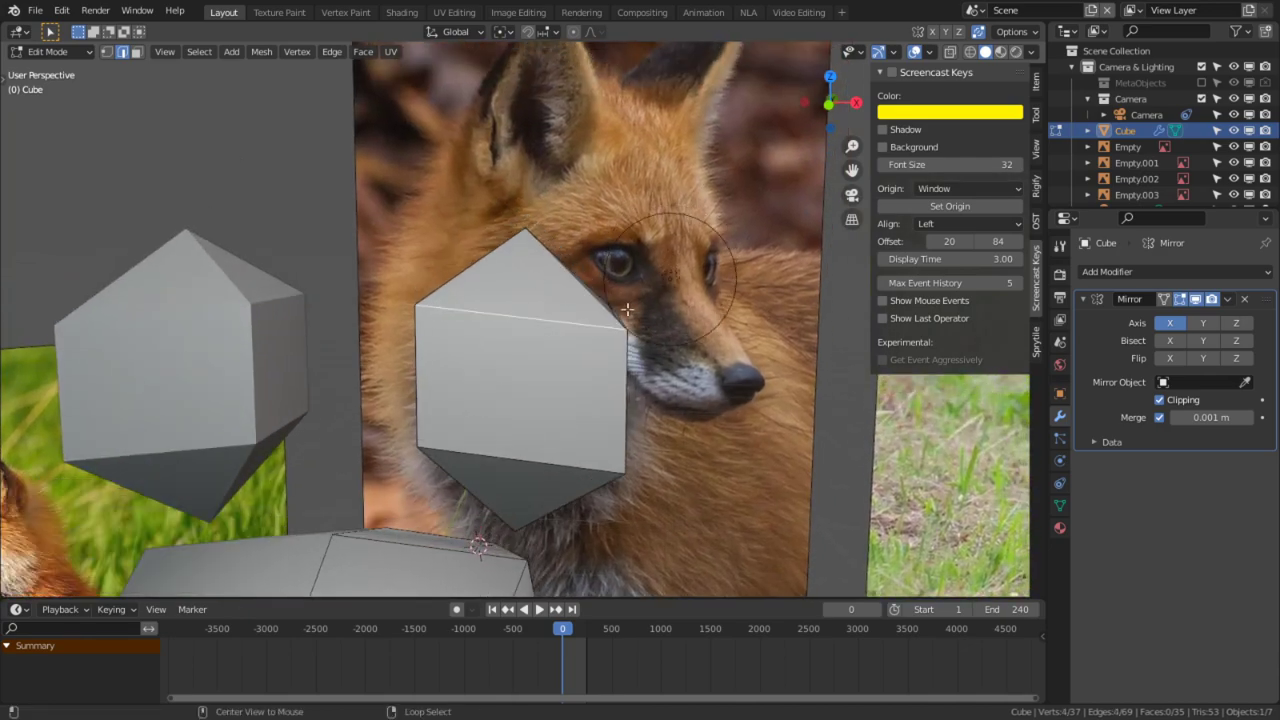
middle_click_drag(543, 325, 479, 329)
scroll(324, 169, "up", 4)
middle_click_drag(590, 250, 727, 226)
scroll(727, 226, "down", 2)
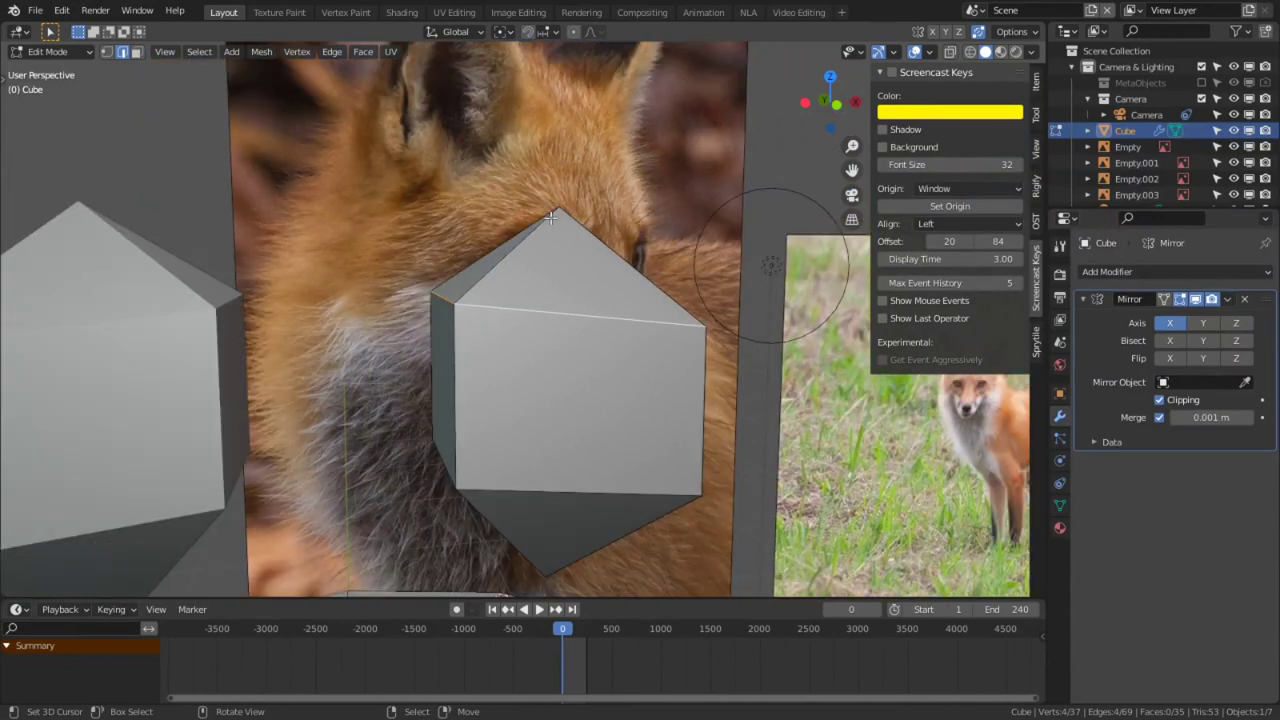
key("s")
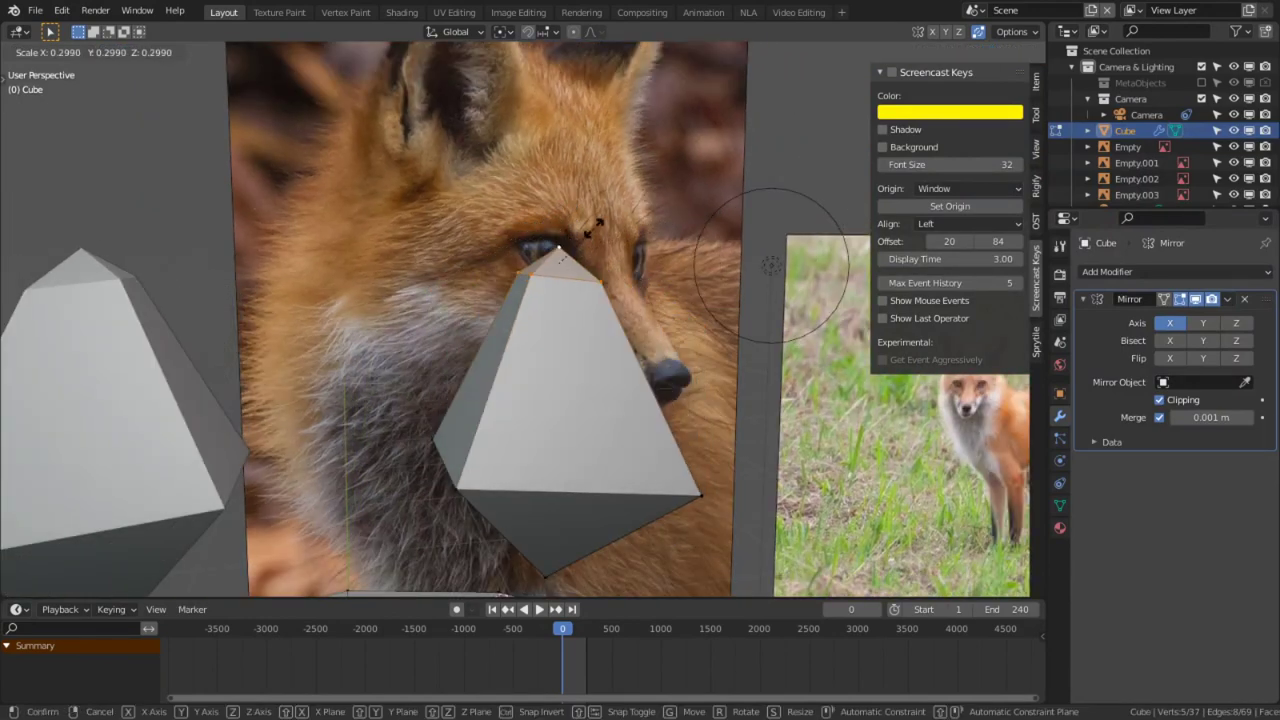
left_click(591, 230)
Step: Raise the narrowed ear tip along Z to lengthen the ear, and adjust its position
key("g")
key("z")
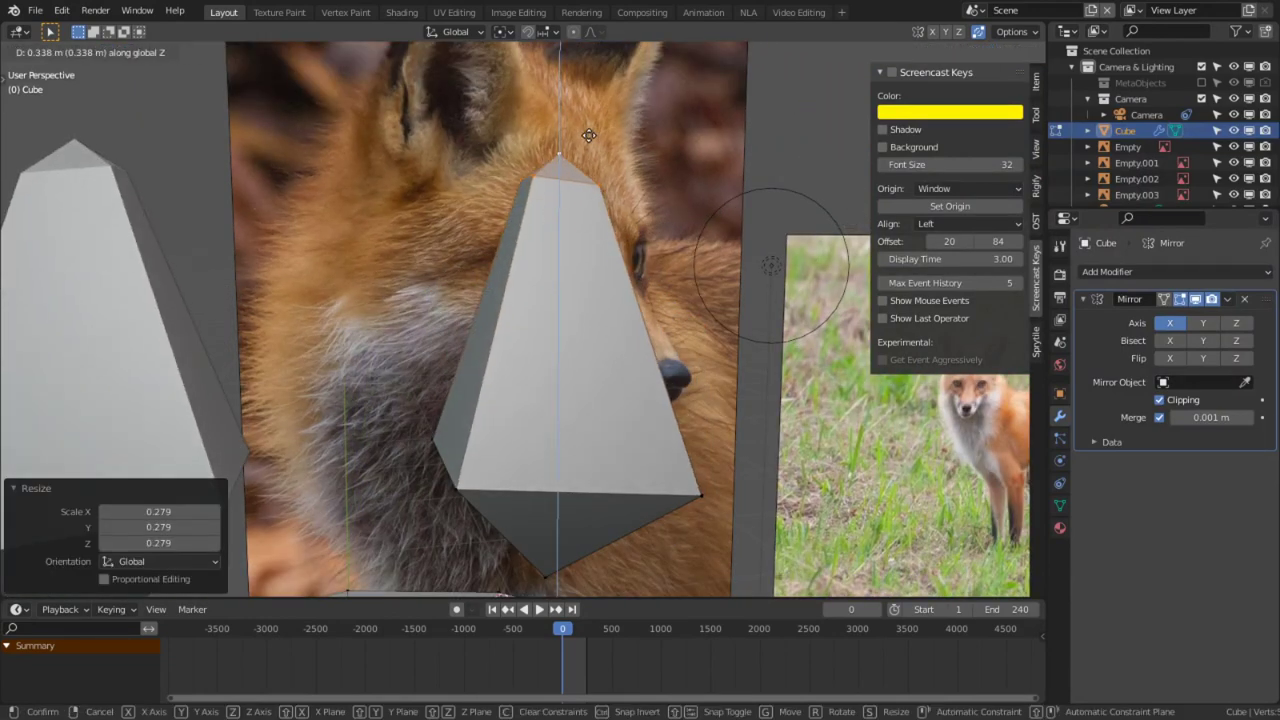
left_click(587, 143)
key("g")
left_click(728, 143)
Step: Select the entire ear as linked geometry and flatten it along the Y axis
middle_click_drag(722, 160, 543, 239)
middle_click_drag(497, 411, 633, 461)
left_click(633, 461)
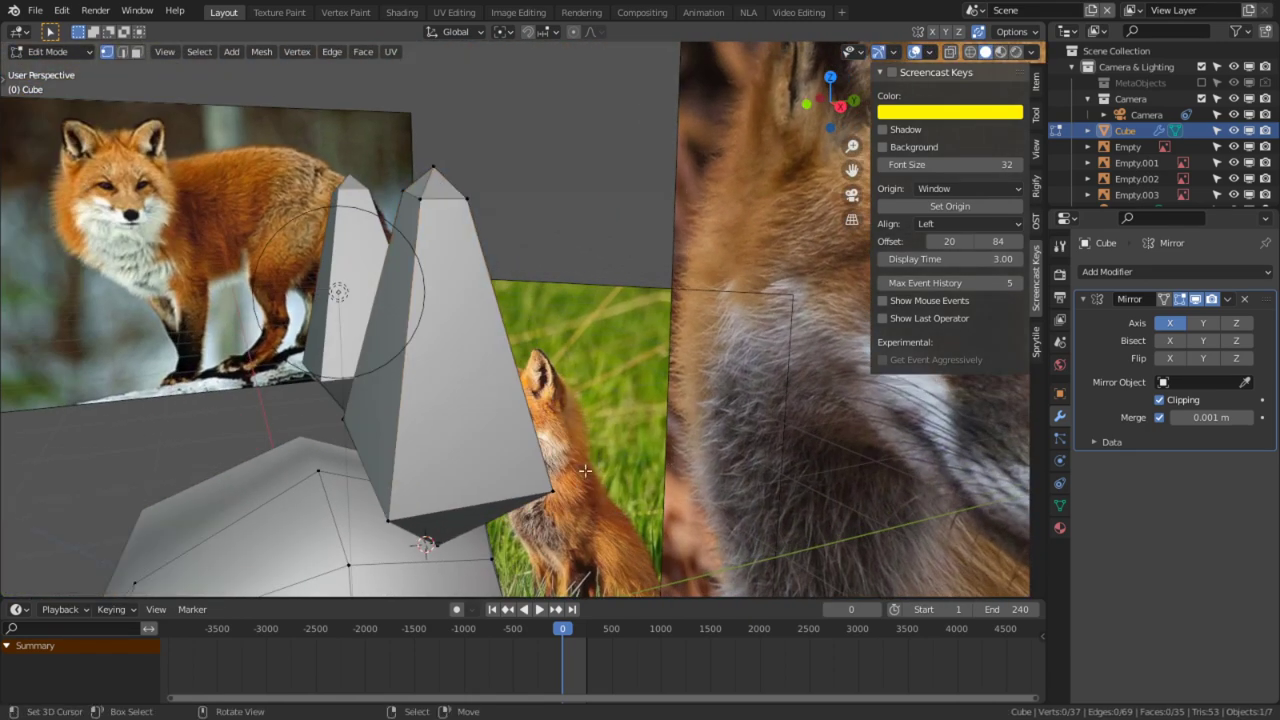
key("l")
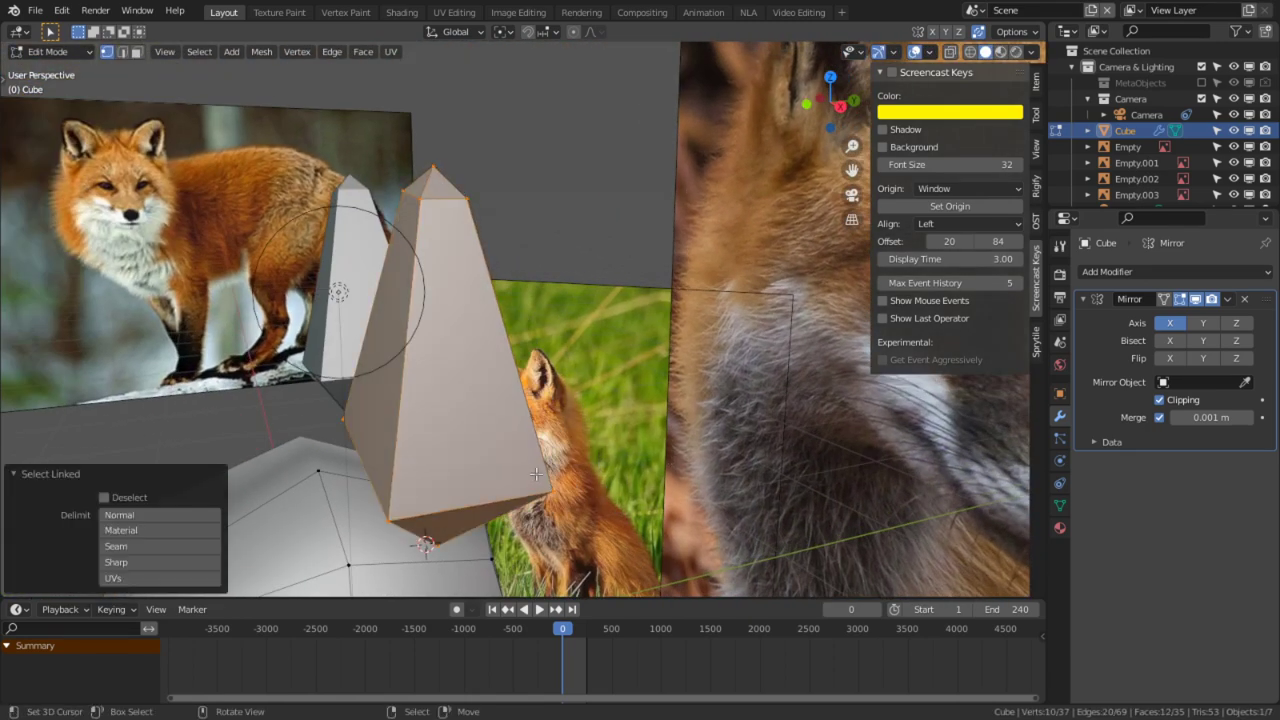
key("s")
key("y")
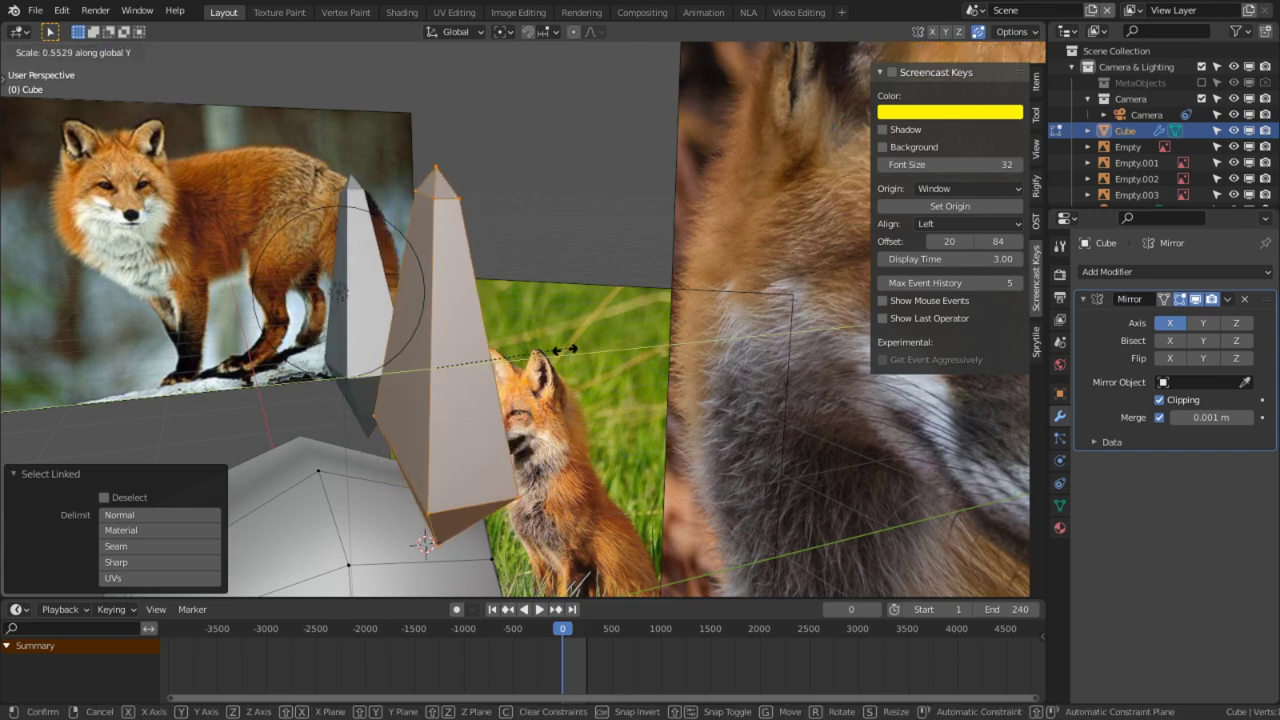
left_click(521, 361)
Step: Move a triangular face at the rear of the ear's base about 0.23 m along Y
middle_click_drag(521, 361, 751, 386)
left_click(520, 337)
key("g")
key("y")
left_click(588, 334)
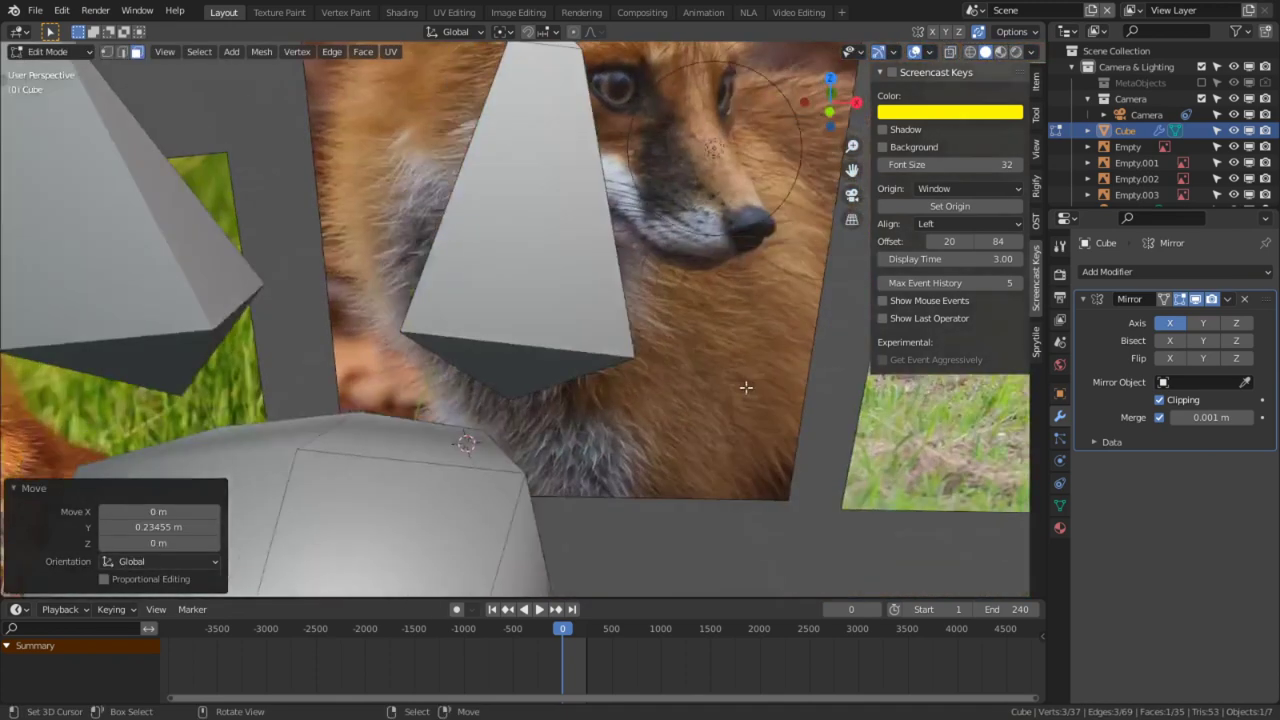
Step: Select the whole linked ear and apply smooth shading to it
scroll(740, 380, "down", 4)
mouse_move(640, 235)
middle_mouse_down()
mouse_move(590, 259)
mouse_move(525, 326)
mouse_move(656, 363)
mouse_move(486, 394)
middle_mouse_up()
key("l")
key("q")
left_click(548, 299)
key("Tab")
key("Tab")
Step: Tilt the ear in the right side view and move it against the top of the head
scroll(630, 300, "up", 4)
middle_click_drag(640, 296, 615, 296)
key("KP_3")
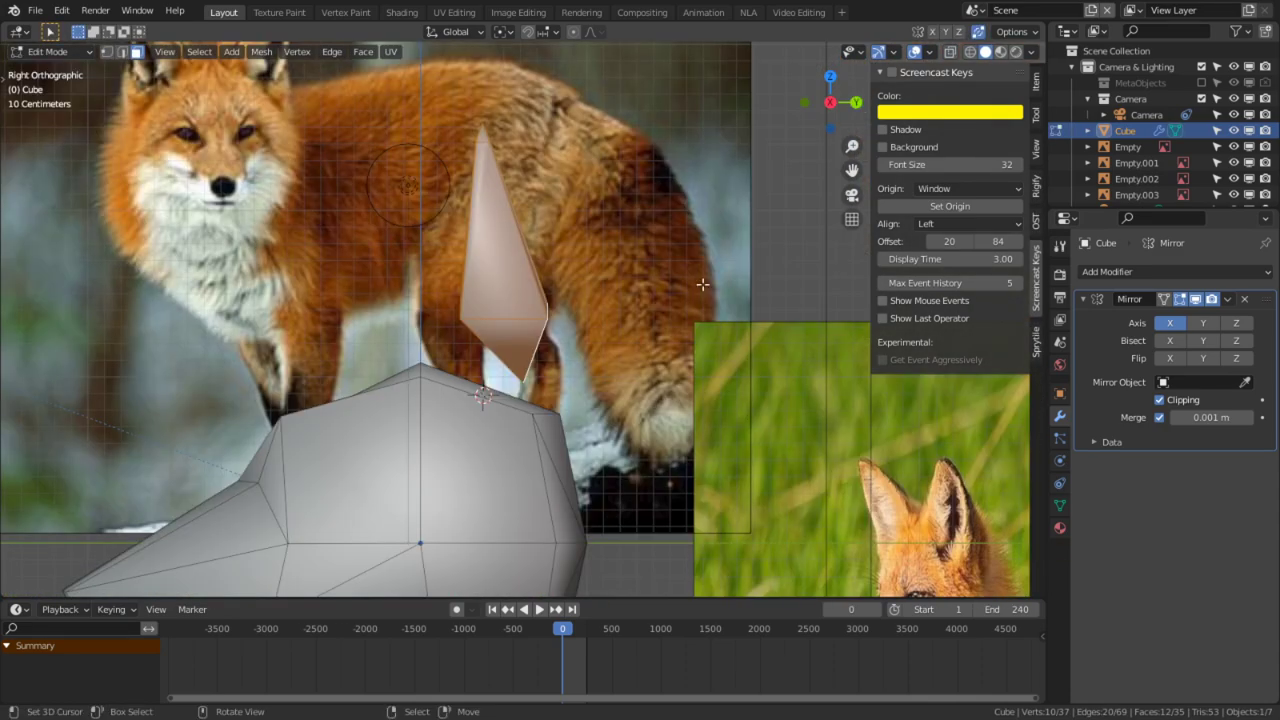
key("r")
left_click(824, 460)
key("g")
left_click(966, 262)
middle_click_drag(580, 237, 625, 372)
key("Tab")
key("Tab")
Step: Scale the ear down in front view and move it about -0.15 m in X and -0.12 m in Z
middle_click_drag(568, 231, 605, 303, "shift")
scroll(633, 319, "up", 2)
key("KP_1")
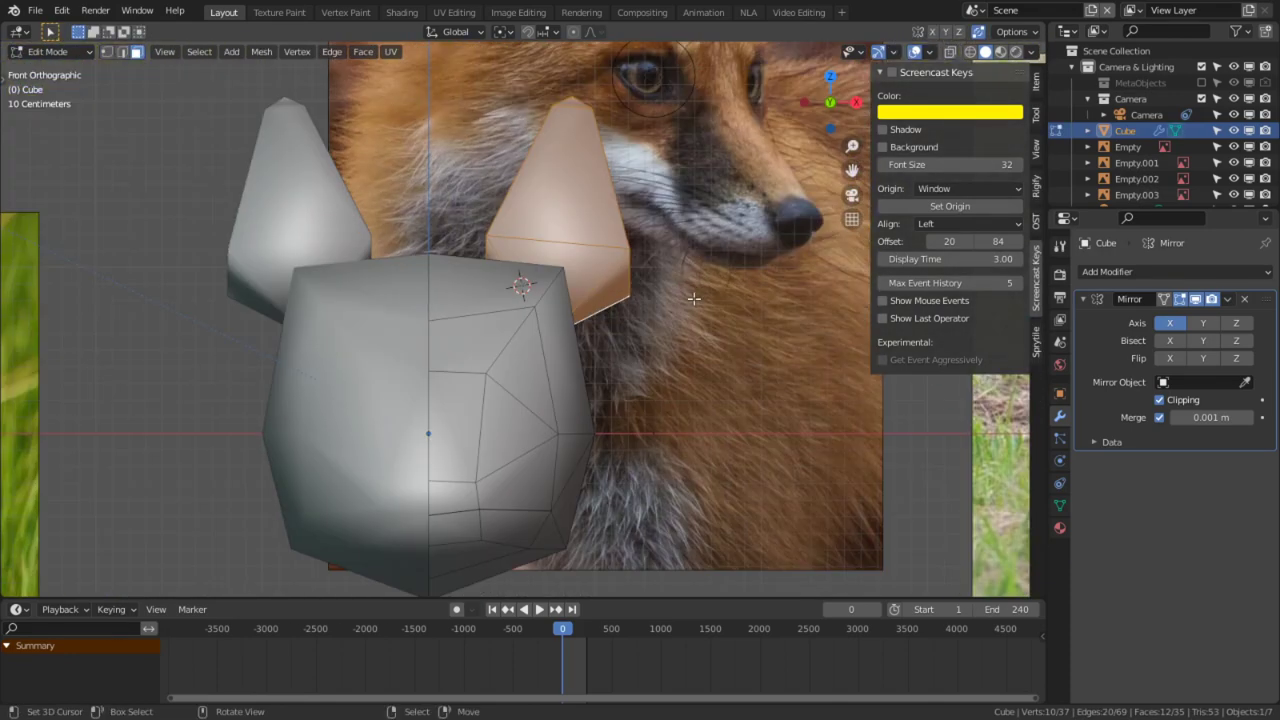
key("s")
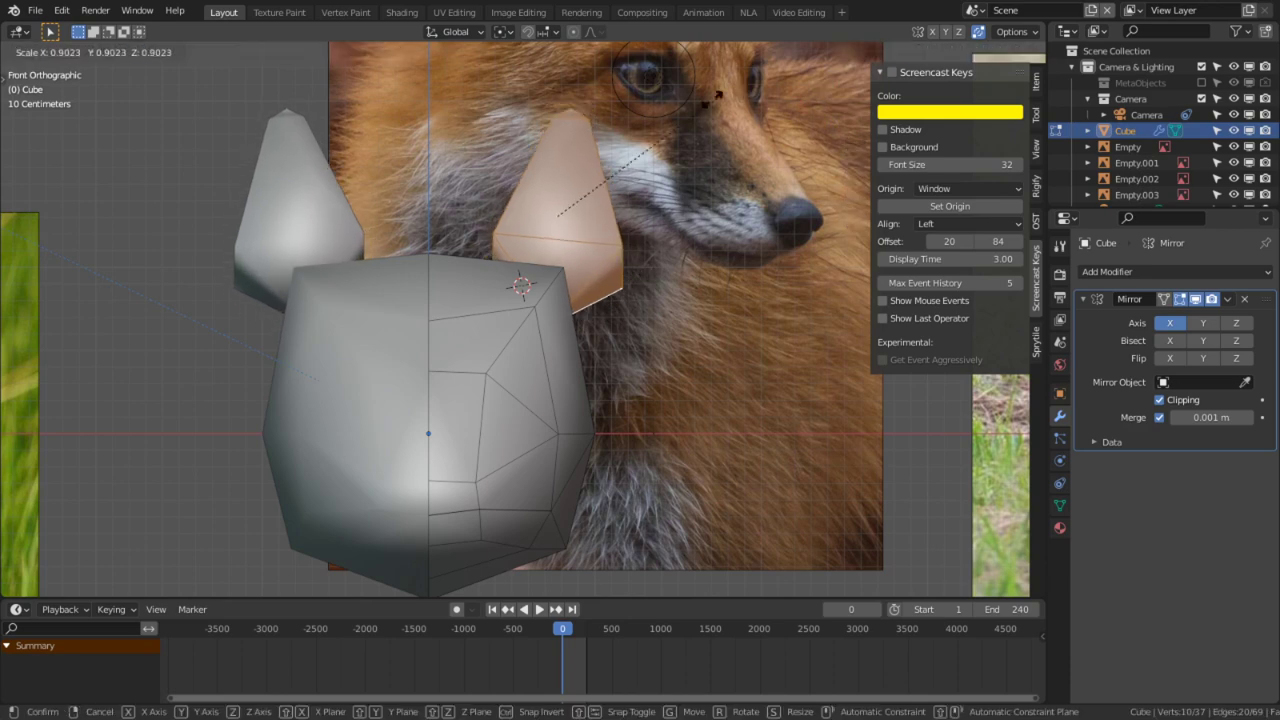
left_click(687, 110)
key("g")
left_click(440, 313)
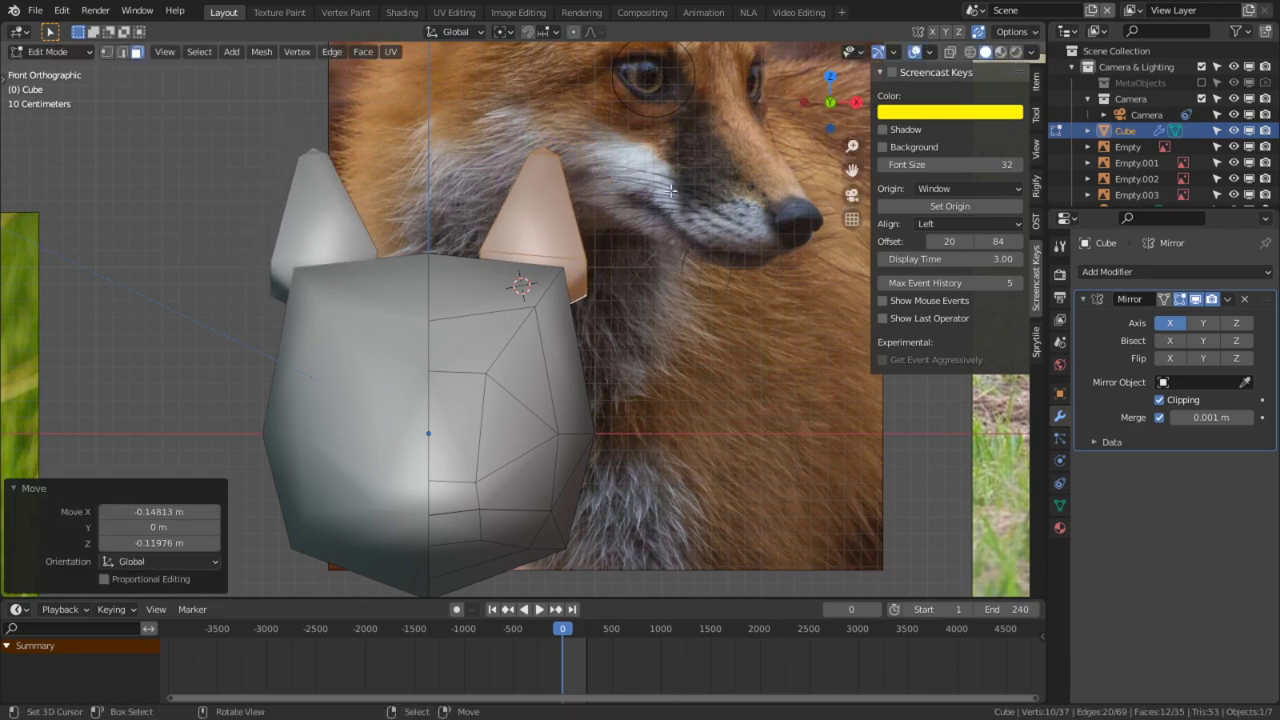
Step: Shift the ear about -0.16 m along X toward the middle of the head
middle_click_drag(510, 283, 588, 283, "shift")
key("g")
key("x")
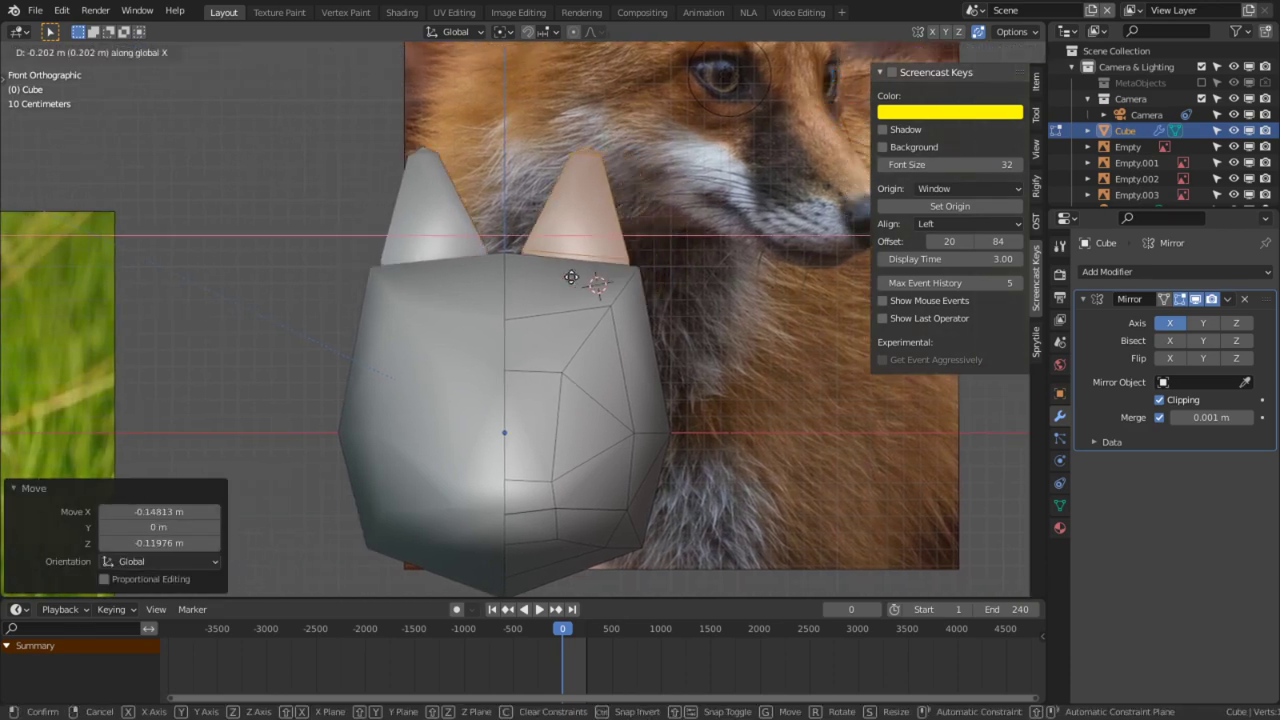
left_click(638, 276)
Step: Rotate the ear about 12 degrees outward in front view and move it about 0.17 m in X and -0.06 m in Z
key("r")
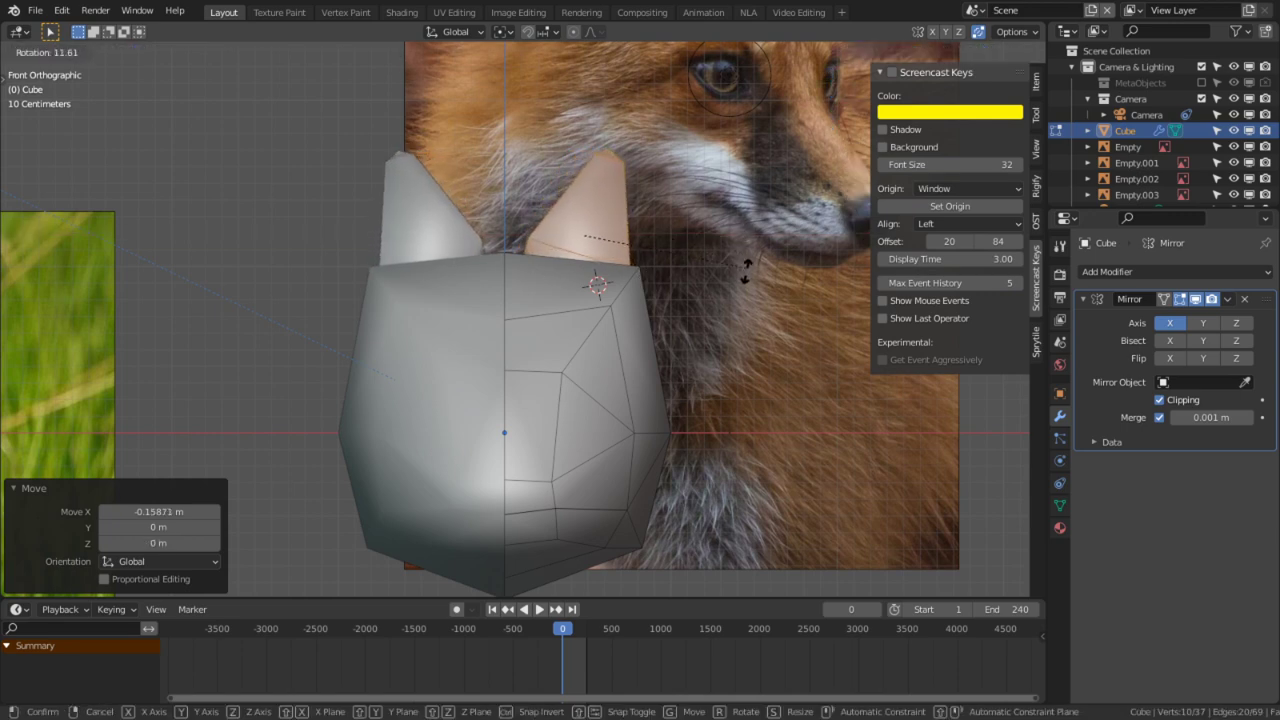
left_click(752, 275)
key("g")
left_click(1030, 383)
Step: Enlarge the ear slightly and fine-tune its position on the head
key("s")
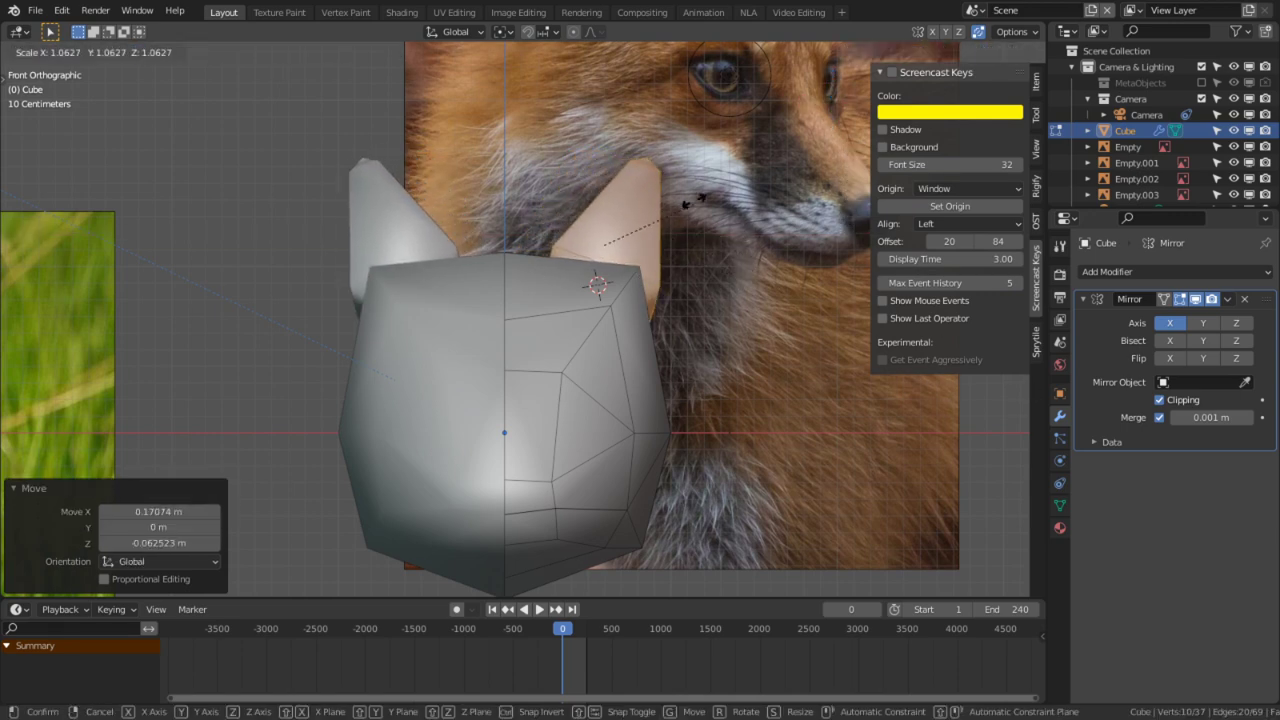
left_click(689, 147)
key("g")
left_click(689, 150)
Step: Examine how the ear sits on the head in Object Mode from perspective angles
middle_click_drag(689, 150, 686, 374)
scroll(668, 313, "down", 3)
key("Tab")
scroll(615, 340, "down", 4)
scroll(604, 328, "up", 3)
scroll(715, 280, "up", 2)
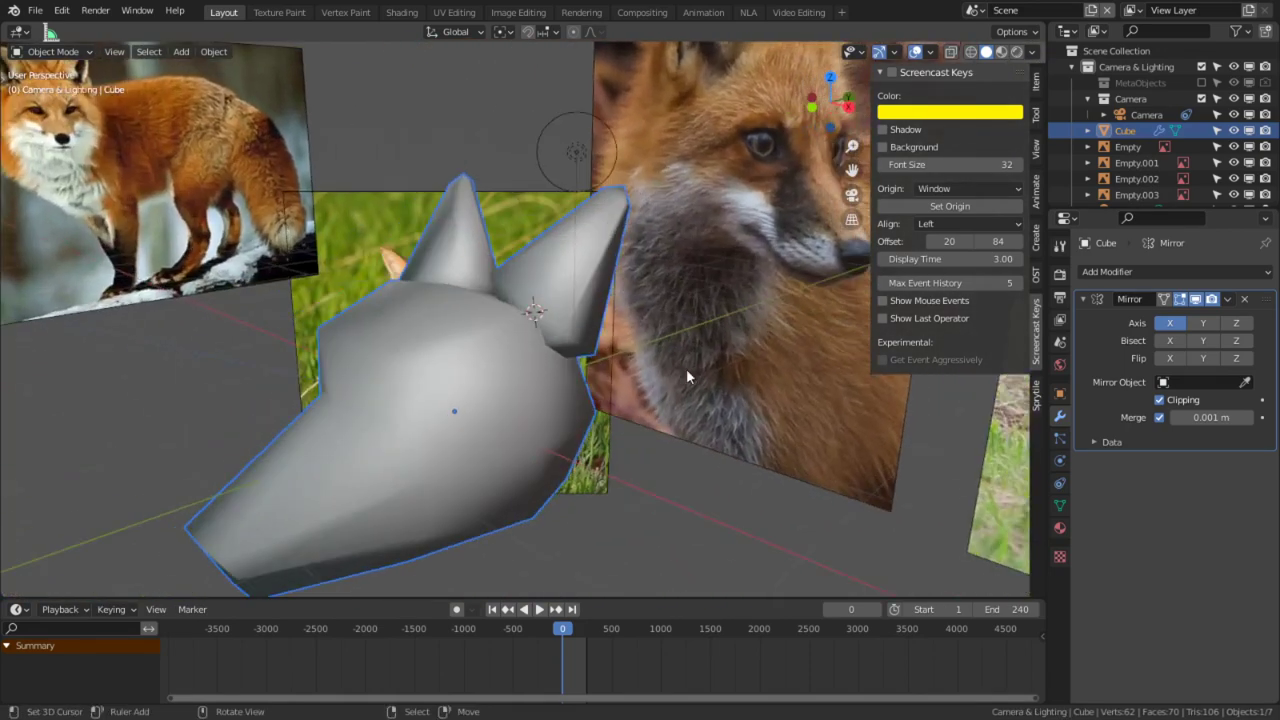
scroll(640, 348, "up", 3)
middle_click_drag(624, 341, 588, 280)
Step: Try to trackball-rotate the ear and reposition it against the side of the head, and undo the changes
key("r")
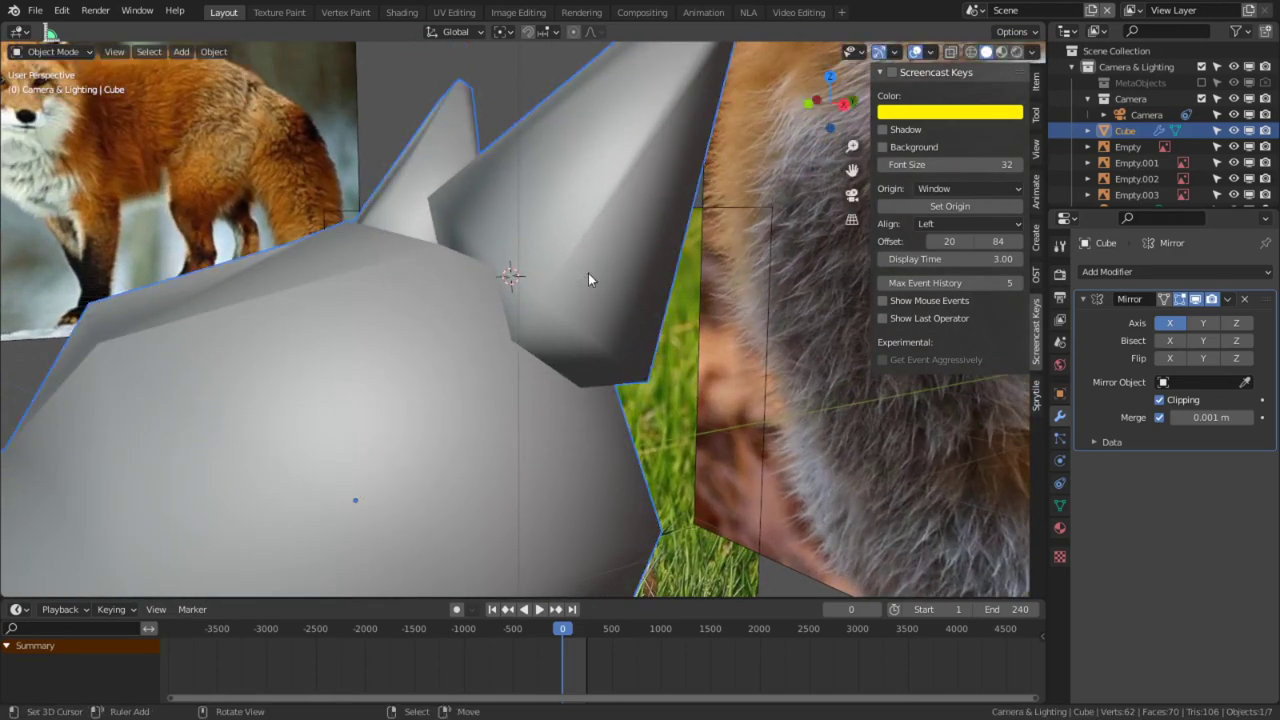
right_click(588, 274)
key("Tab")
key("r")
key("r")
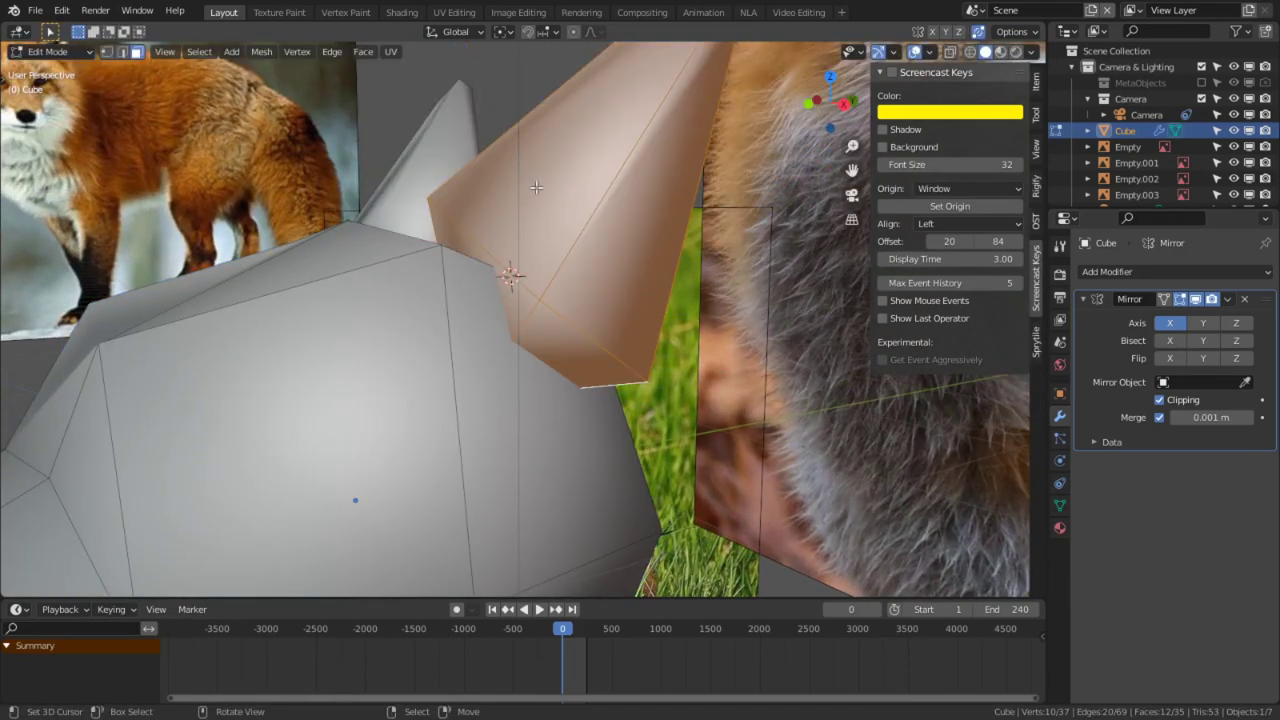
left_click(580, 343)
key("g")
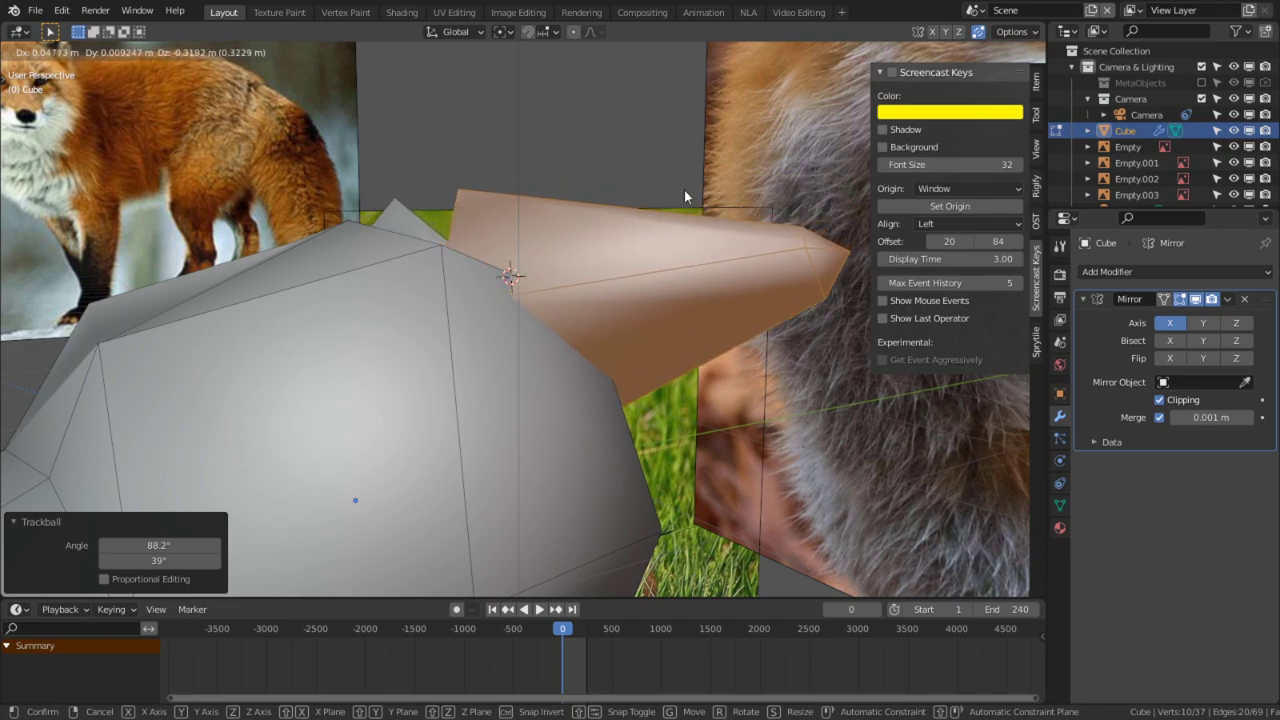
left_click(683, 377)
scroll(683, 377, "down", 4)
middle_click_drag(625, 285, 484, 236)
key("g")
left_click(948, 353)
key("ctrl+z")
key("ctrl+z")
key("ctrl+z")
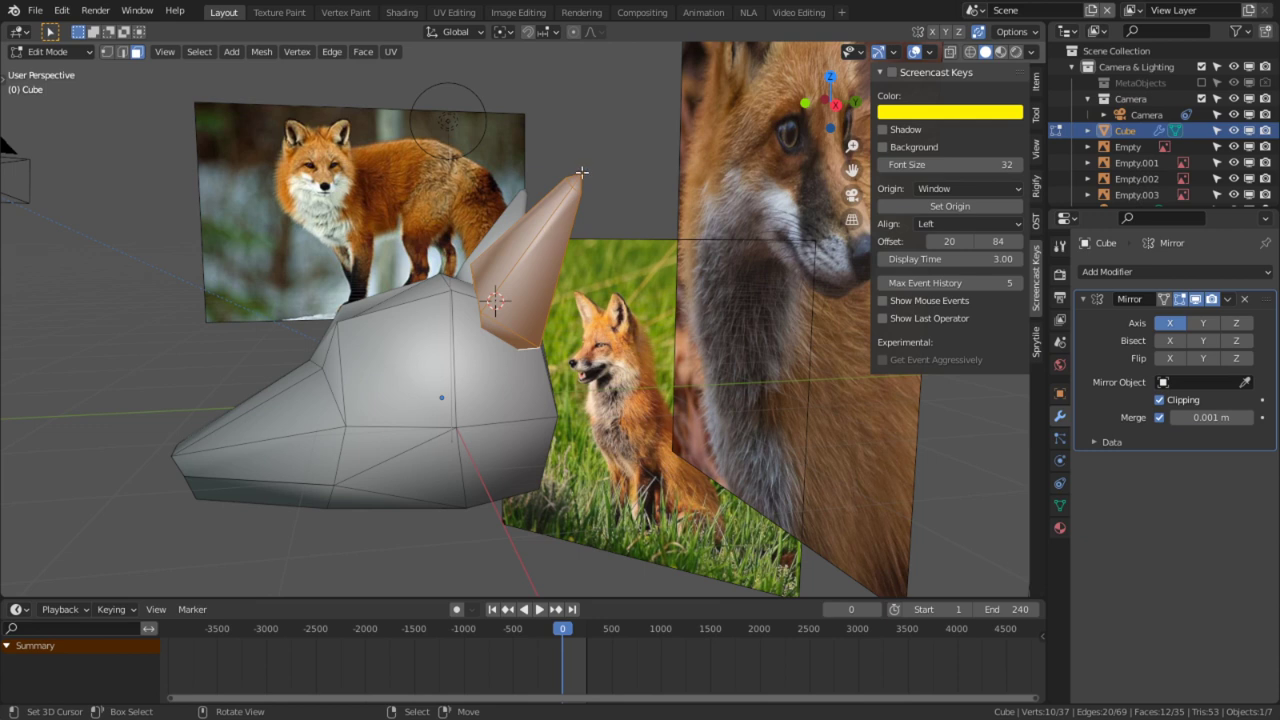
key("Tab")
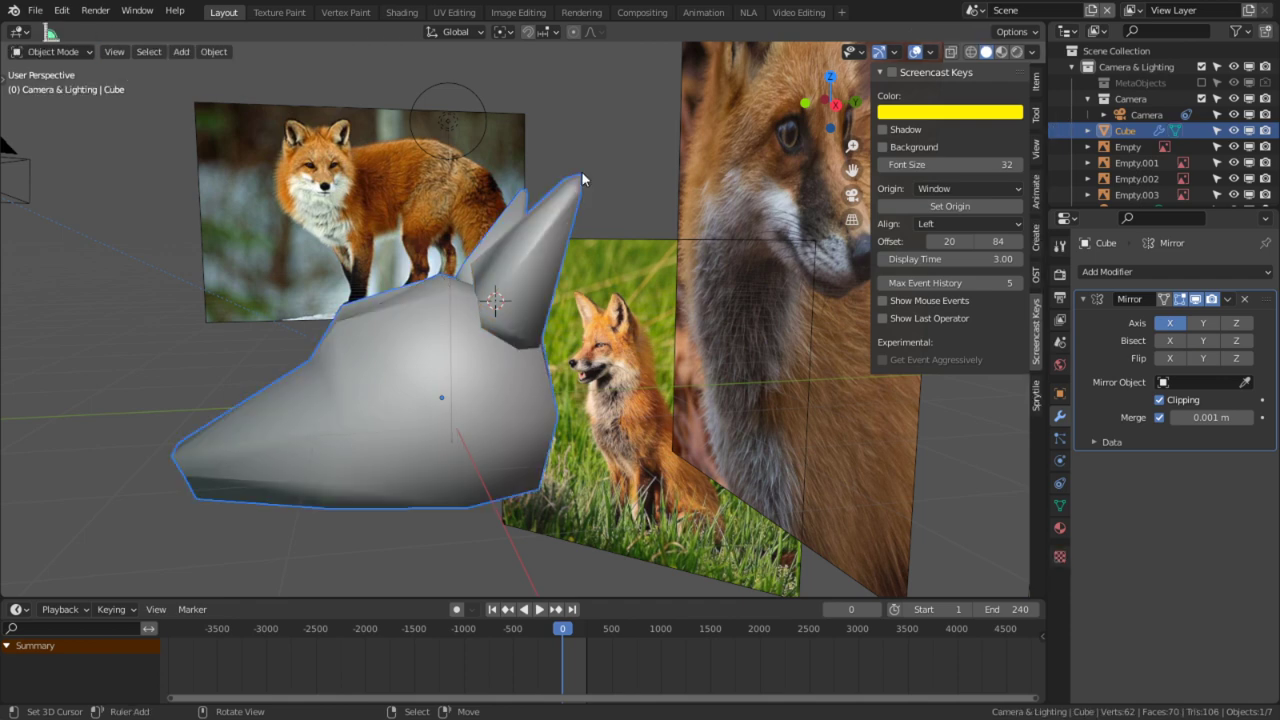
Step: Select the three lower-jaw faces on the side, underside and front of the muzzle, and hide all unselected geometry
key("Tab")
middle_click(286, 504, "alt")
scroll(317, 494, "up", 5)
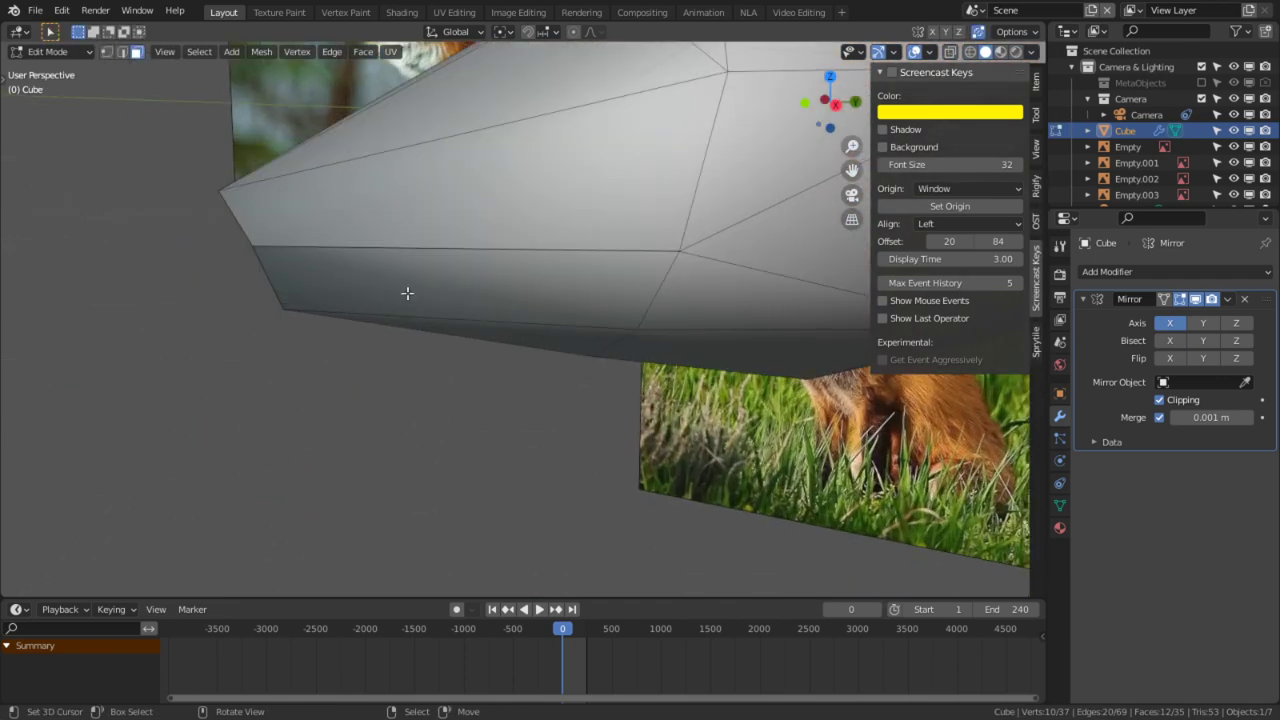
right_click(407, 296, "alt")
middle_click_drag(407, 296, 548, 247)
right_click(266, 303, "shift")
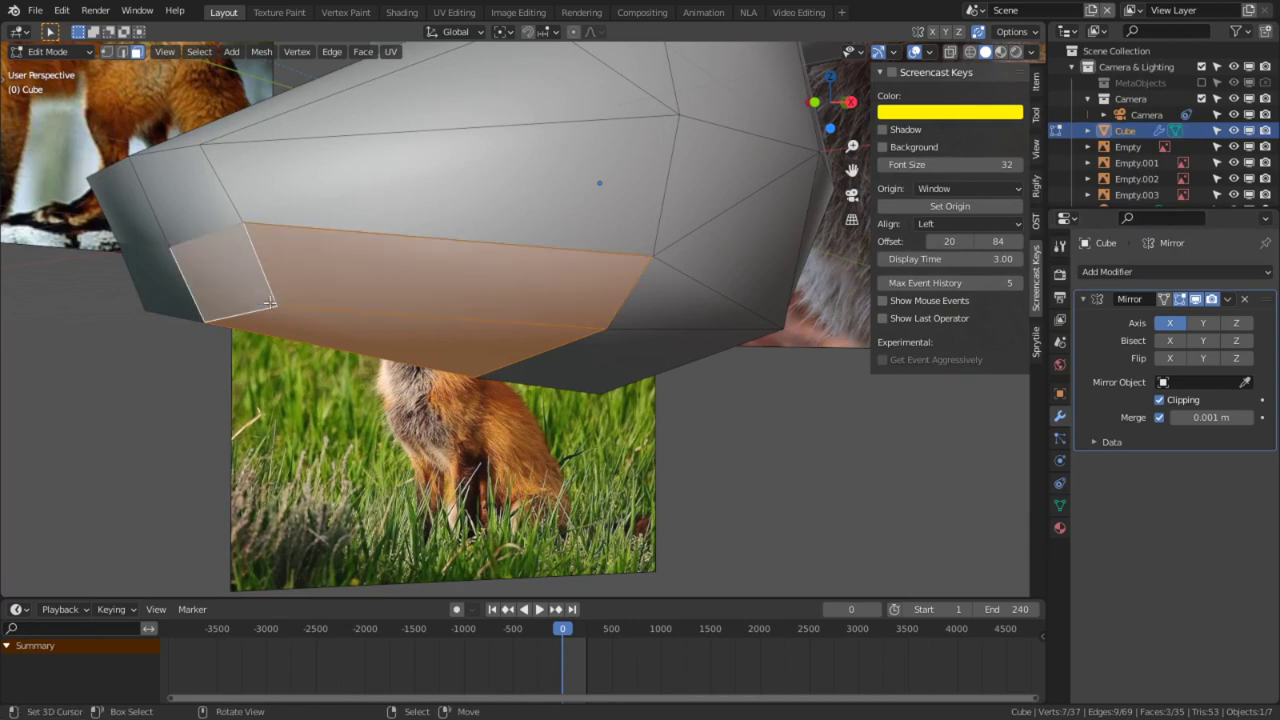
key("h")
middle_click_drag(272, 303, 496, 382)
key("ctrl+z")
key("shift+h")
Step: Extrude the jaw's upper rear vertex along X to the mirror centre line and fill the jaw's open top with a face
key("2")
key("alt+a")
key("1")
right_click(630, 225)
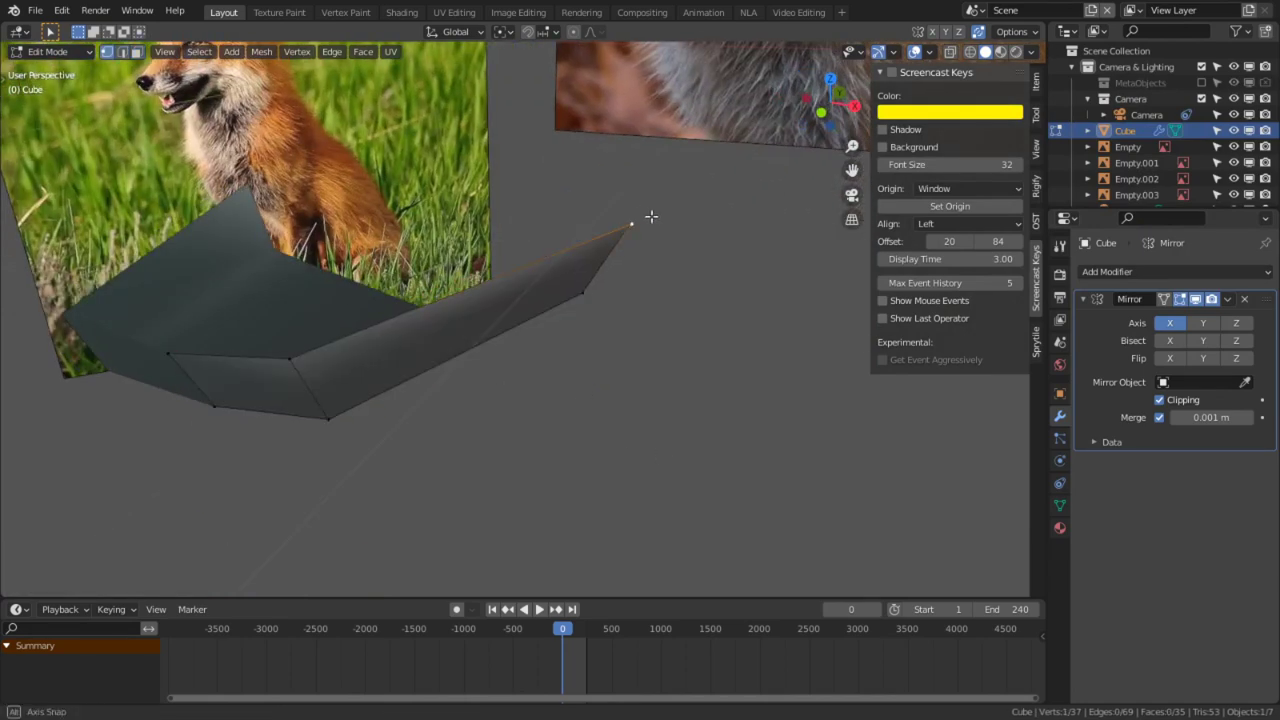
key("g")
key("x")
left_click(221, 209)
right_click(500, 215, "shift")
right_click(374, 318, "shift")
right_click(247, 353, "shift")
key("f")
middle_click_drag(583, 390, 465, 354)
key("Tab")
middle_click_drag(541, 395, 588, 401)
Step: Set the pivot point to the 3D cursor and rotate the four lower-jaw faces downward in right view
key("Tab")
key("KP_3")
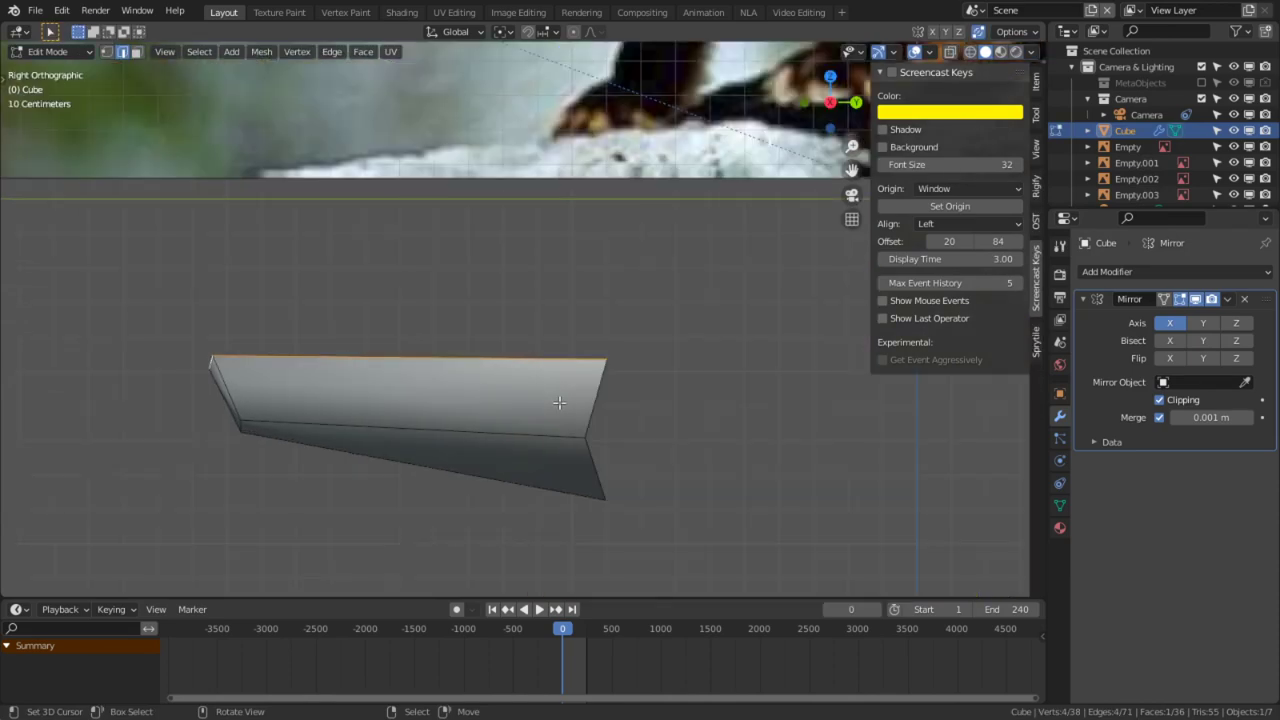
key("3")
right_click(454, 443, "alt")
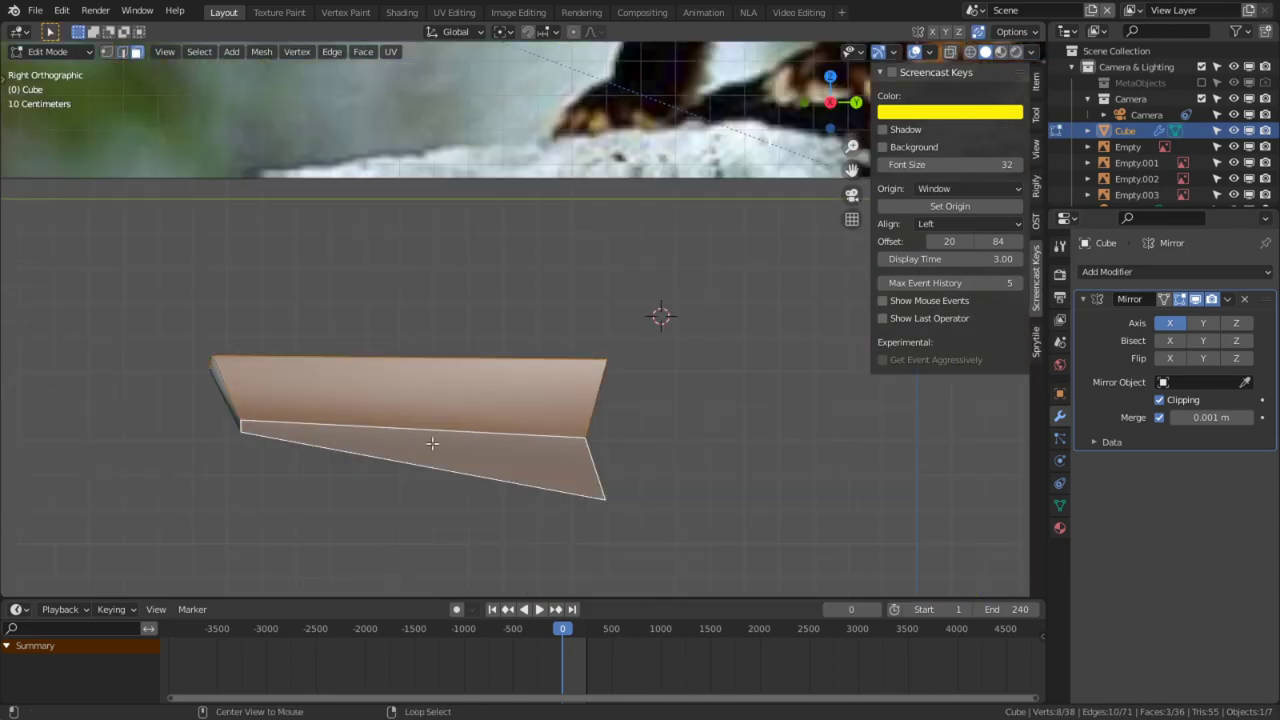
right_click(237, 411, "shift")
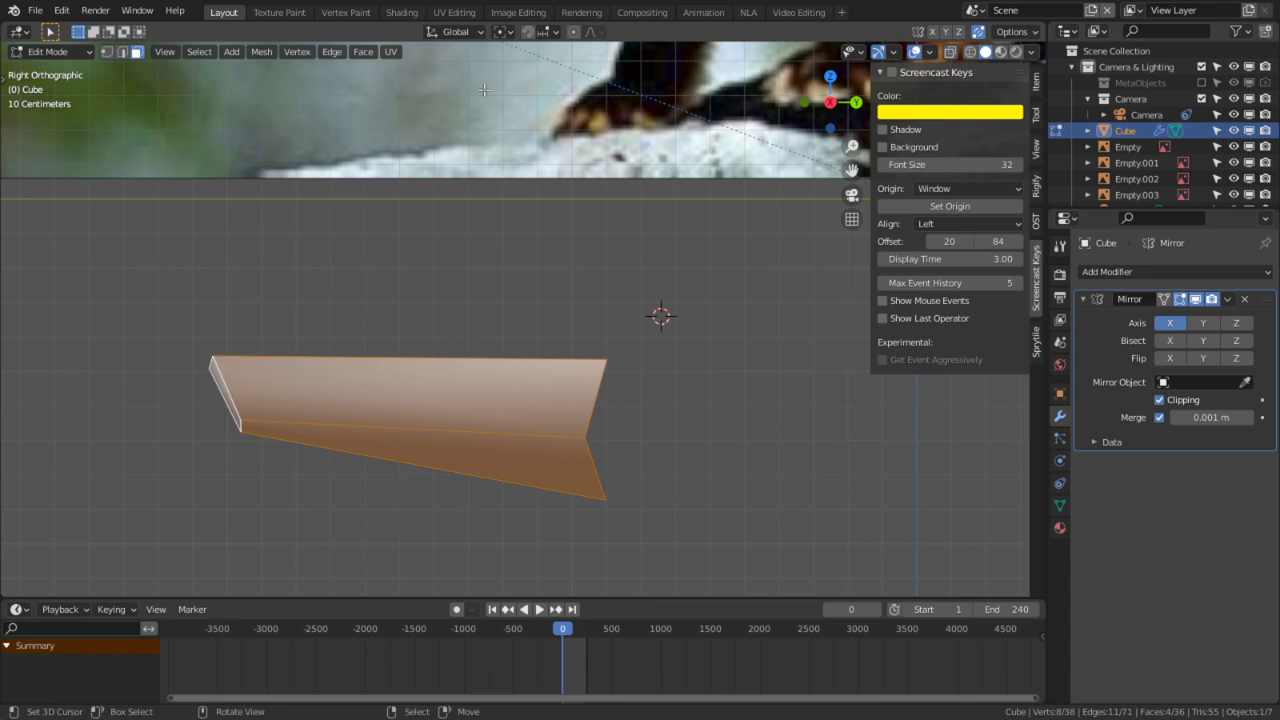
left_click(504, 31)
left_click(545, 68)
key("r")
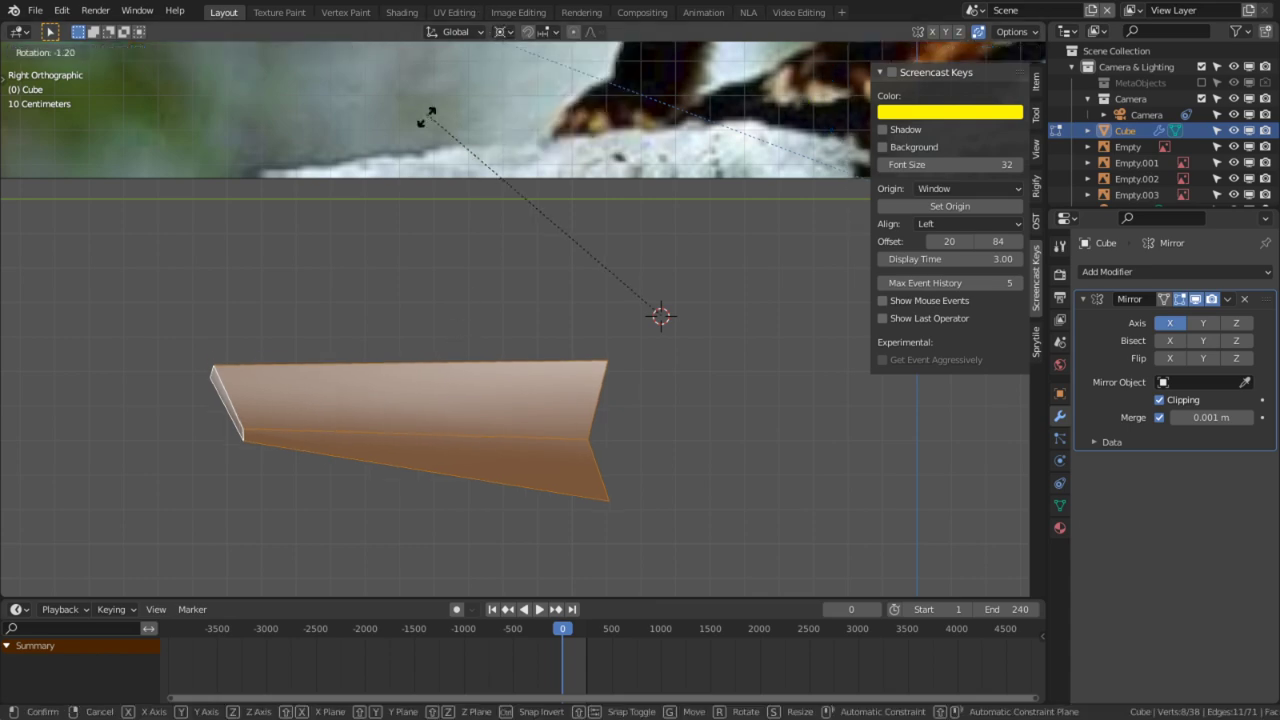
left_click(434, 163)
Step: Reveal the hidden head geometry and select the cheek face above the mouth opening
key("alt+h")
middle_click_drag(471, 249, 477, 327)
scroll(613, 277, "down", 5)
left_click(473, 320)
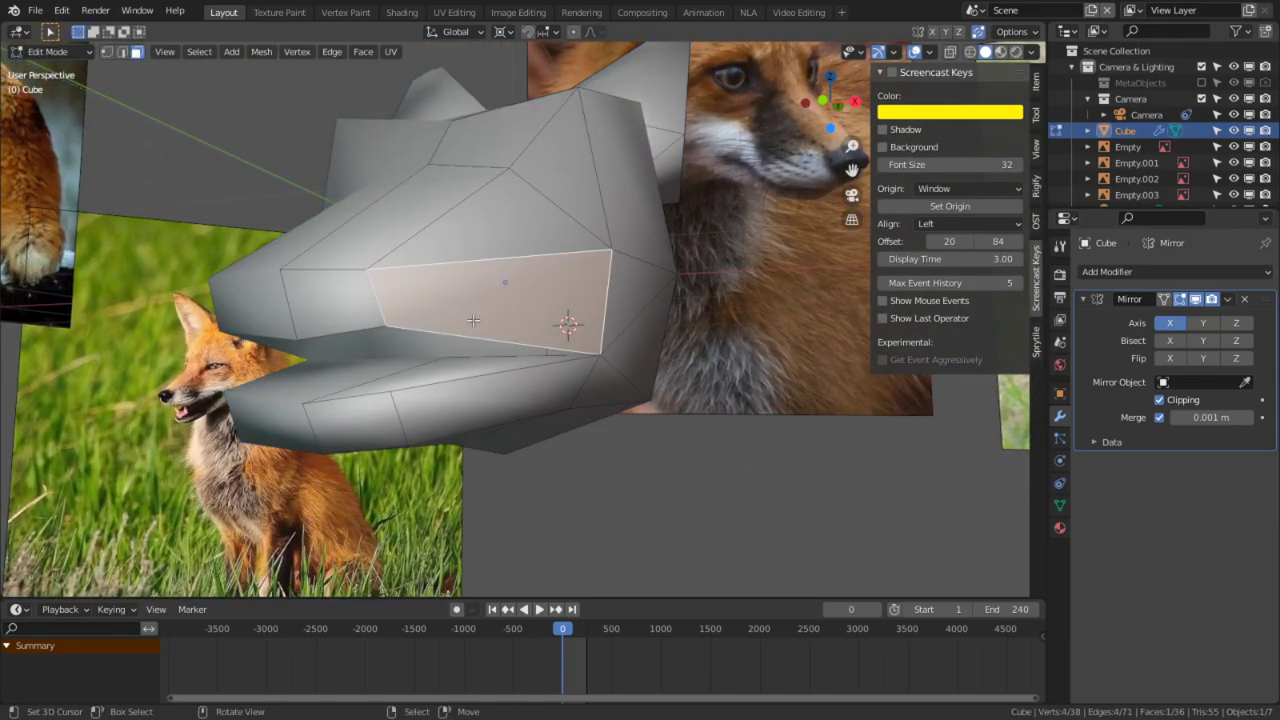
middle_click_drag(473, 320, 600, 376)
Step: Add a Plain Axes empty at the 3D cursor in Object Mode
key("Tab")
key("shift+a")
key("Escape")
key("shift+a")
mouse_move(598, 582)
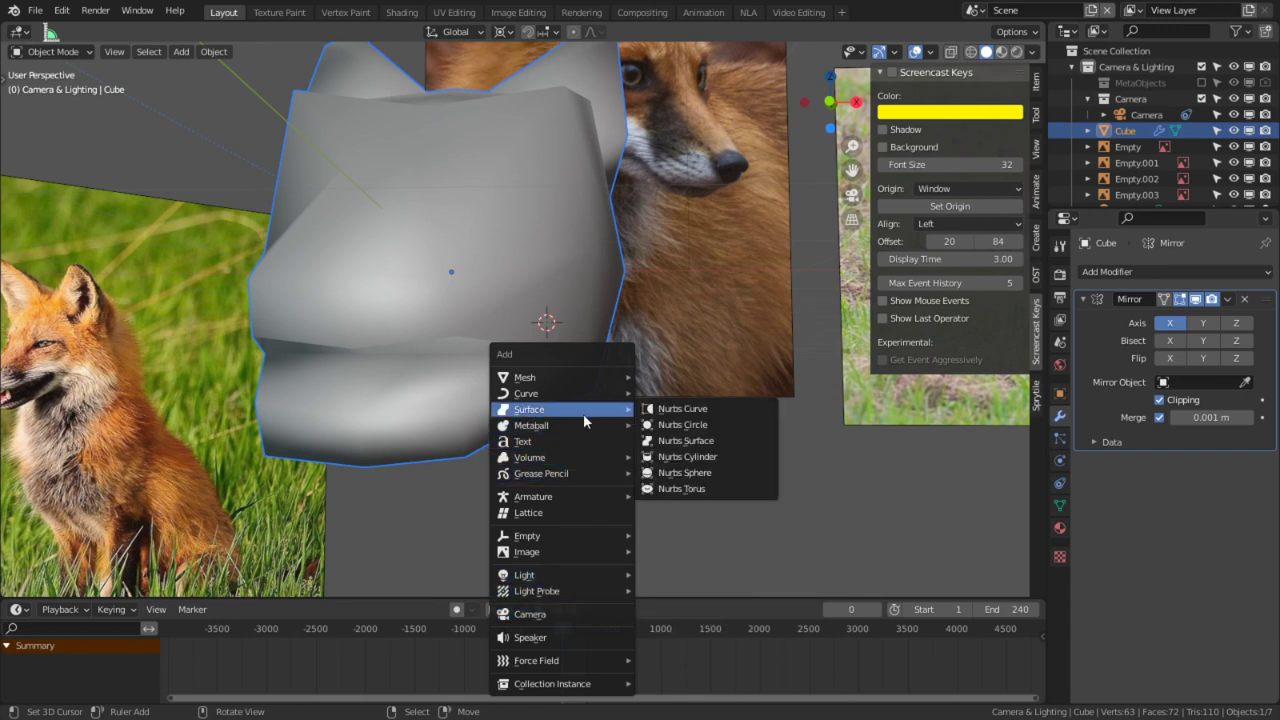
mouse_move(587, 541)
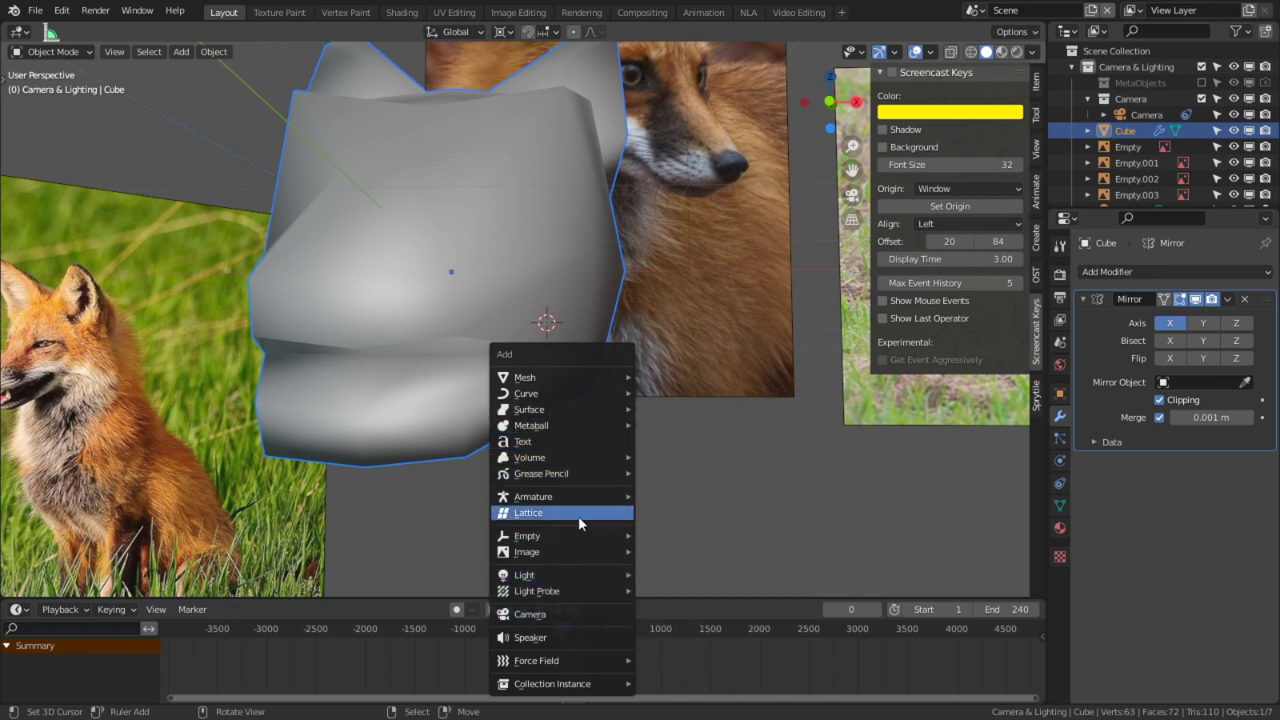
left_click(683, 540)
middle_click_drag(742, 340, 680, 285)
Step: Set the new empty's X location to 0 m
left_click(1036, 84)
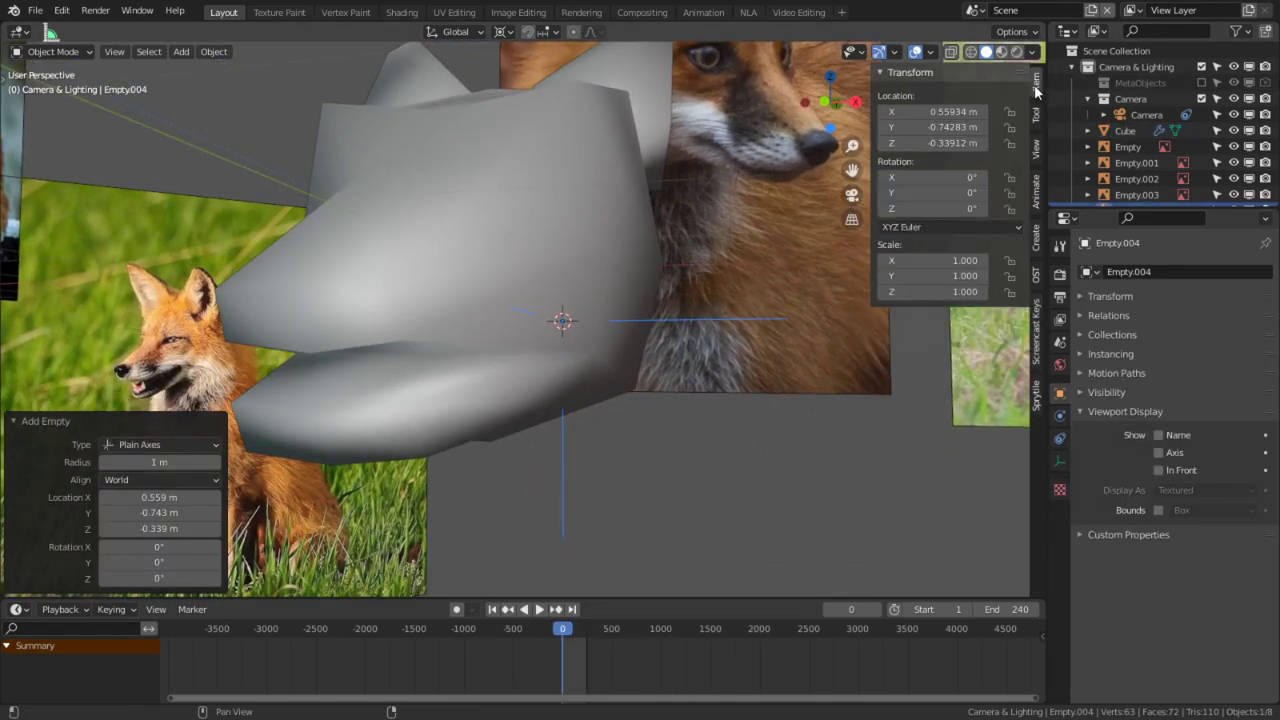
left_click(958, 113)
type("0")
key("Return")
Step: Rename the new empty as Jaw_PivotPoint
scroll(1100, 163, "down", 3)
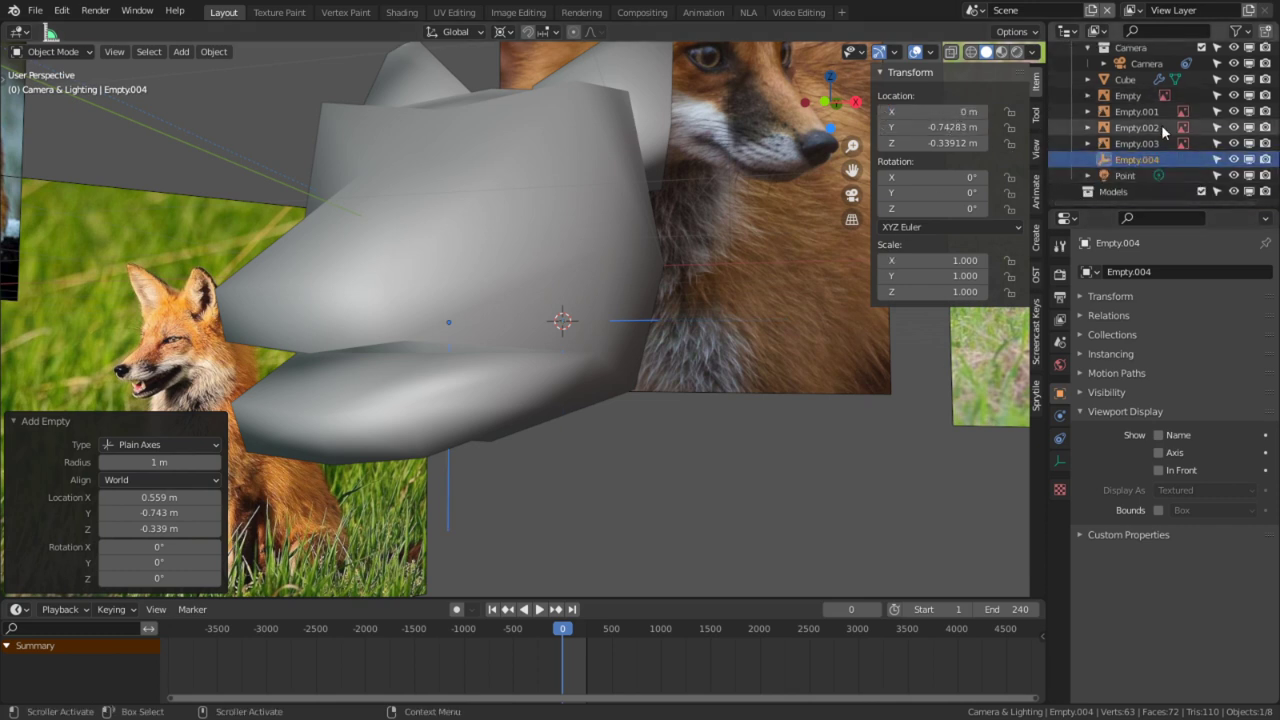
double_click(1138, 163)
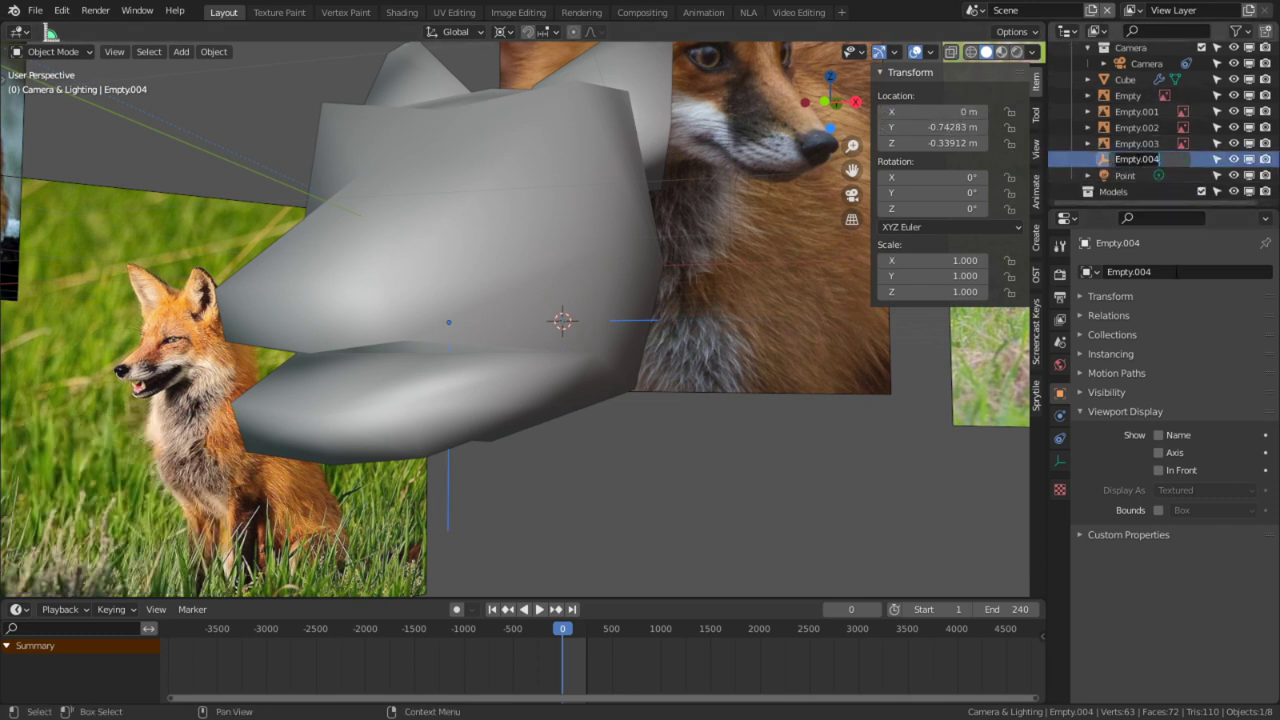
type("JAw_Pivot Point")
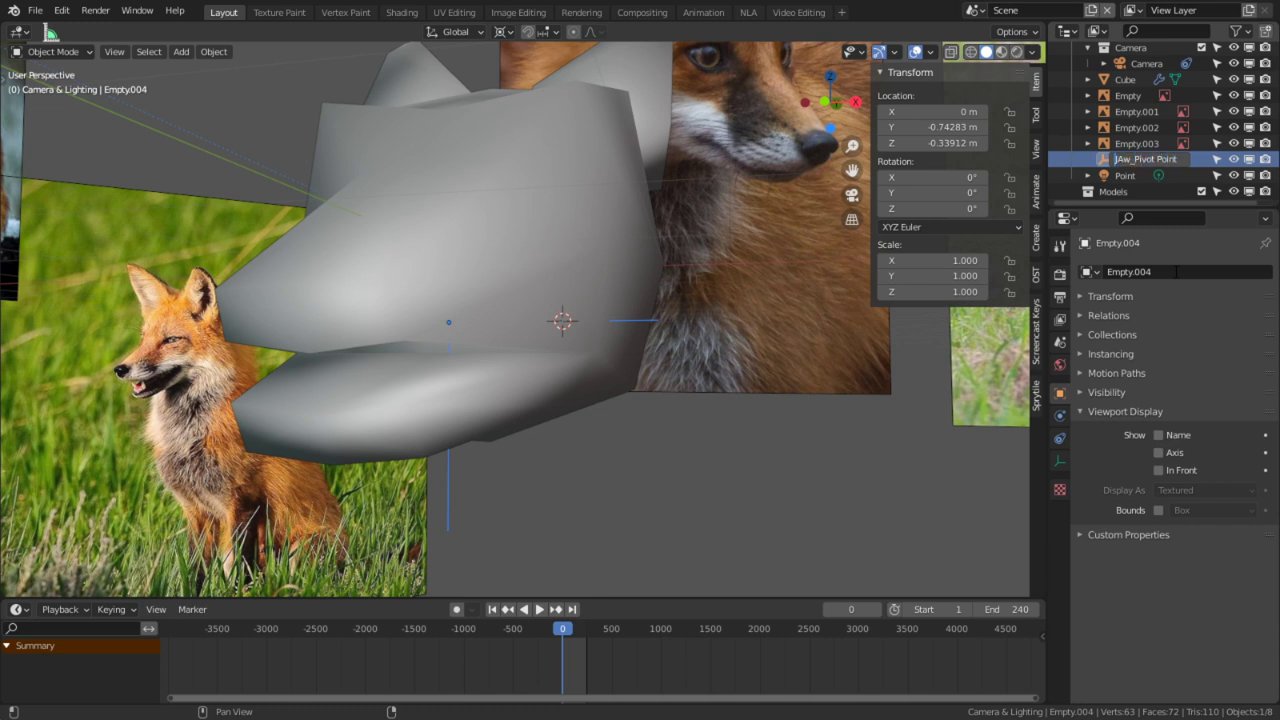
key("Right")
key("Delete")
type("a")
key("Return")
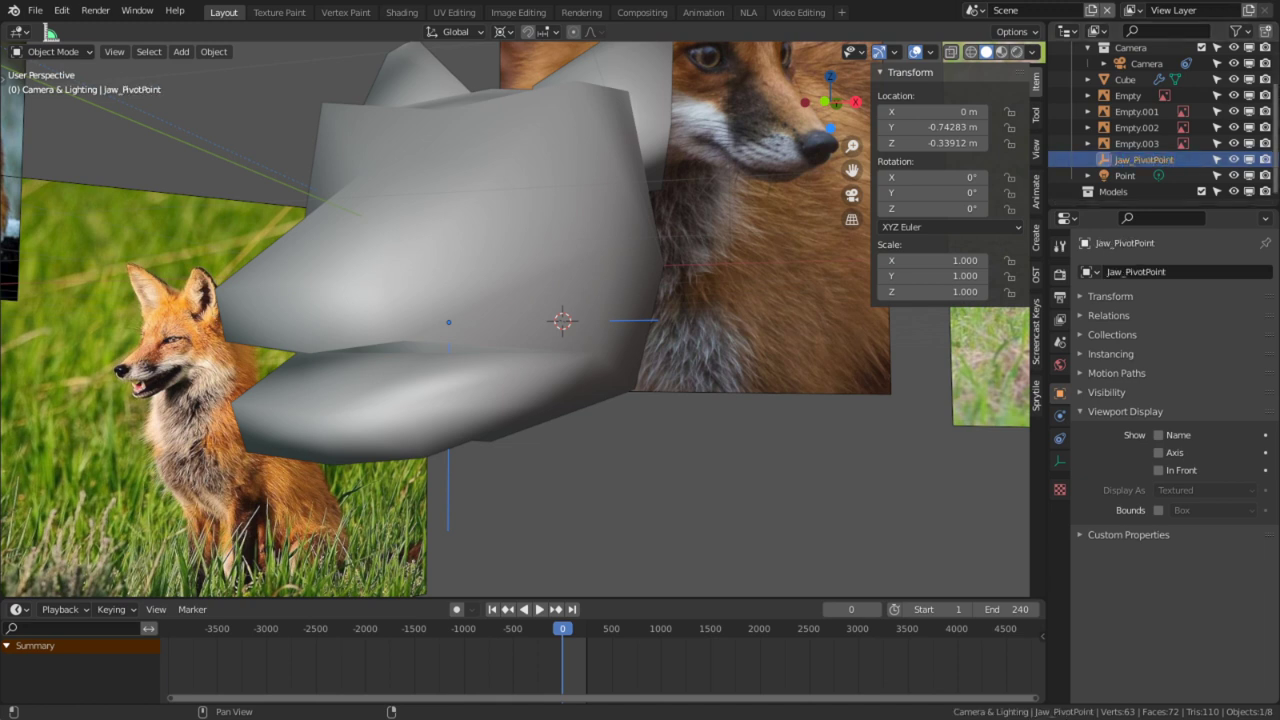
Step: Select the whole fox head mesh in Edit Mode and enable Auto Smooth with an angle of 180°
middle_click_drag(562, 396, 556, 397)
right_click(454, 397)
key("Tab")
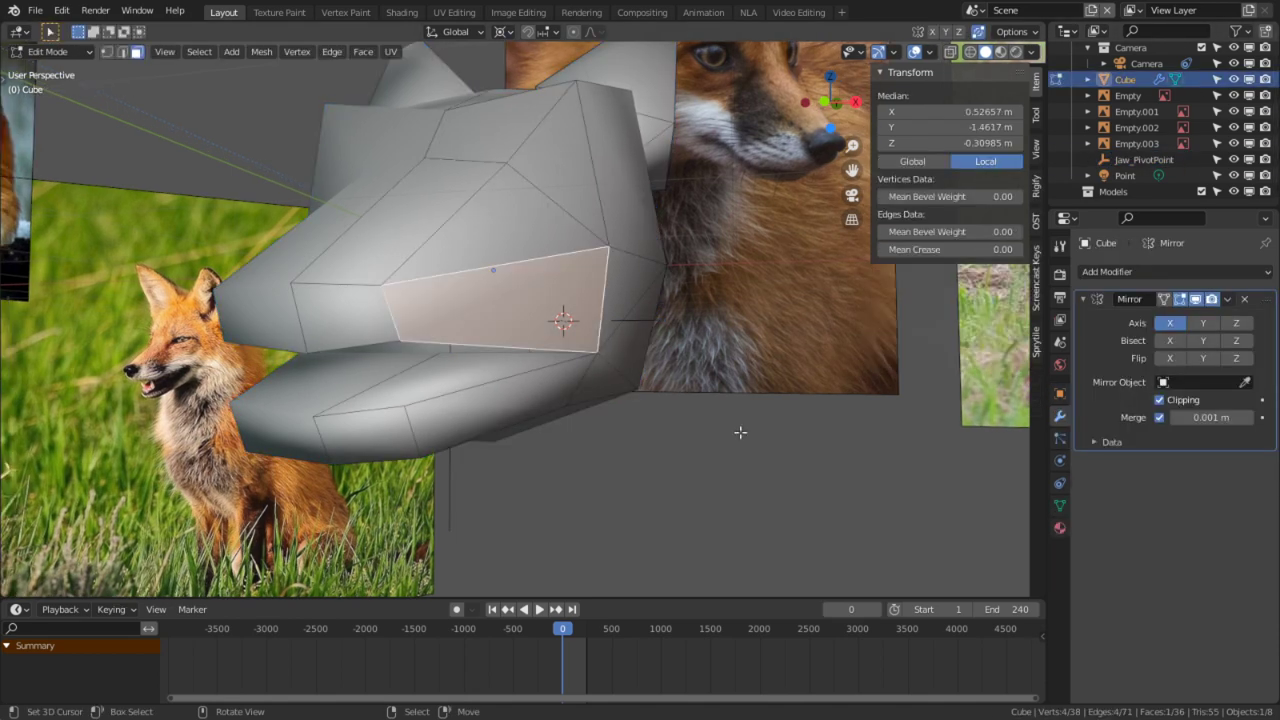
key("a")
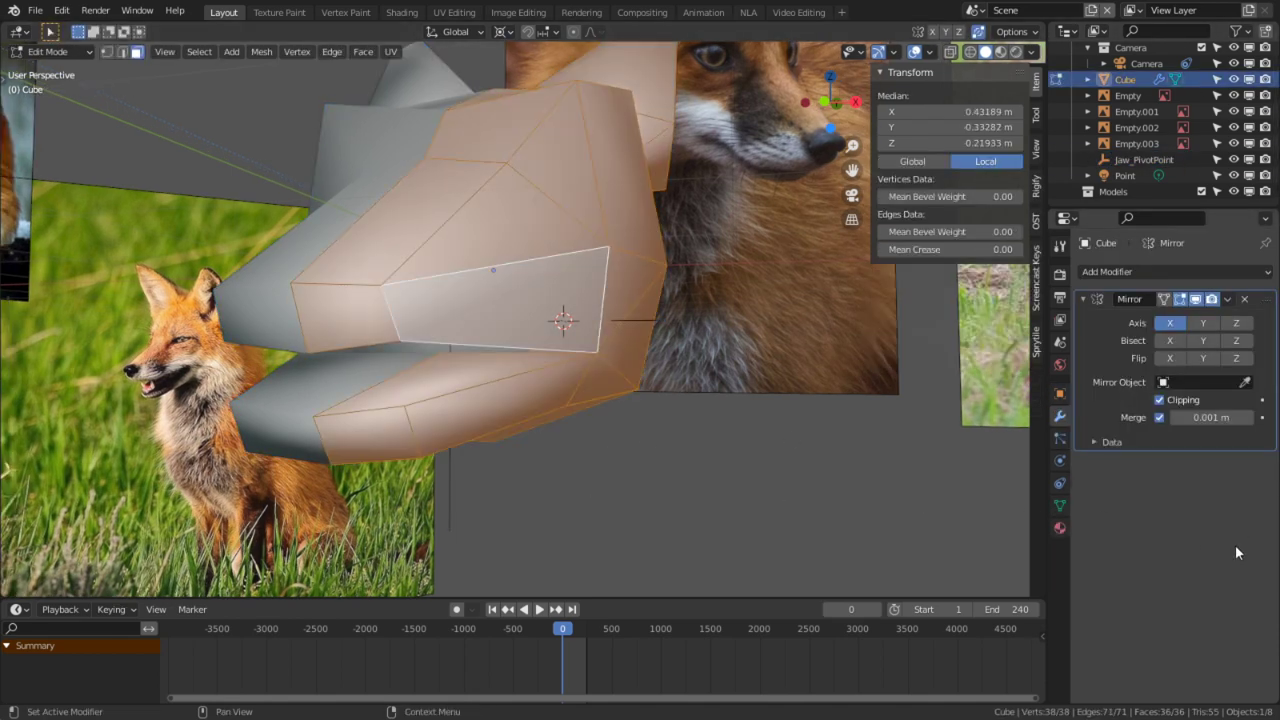
left_click(1059, 507)
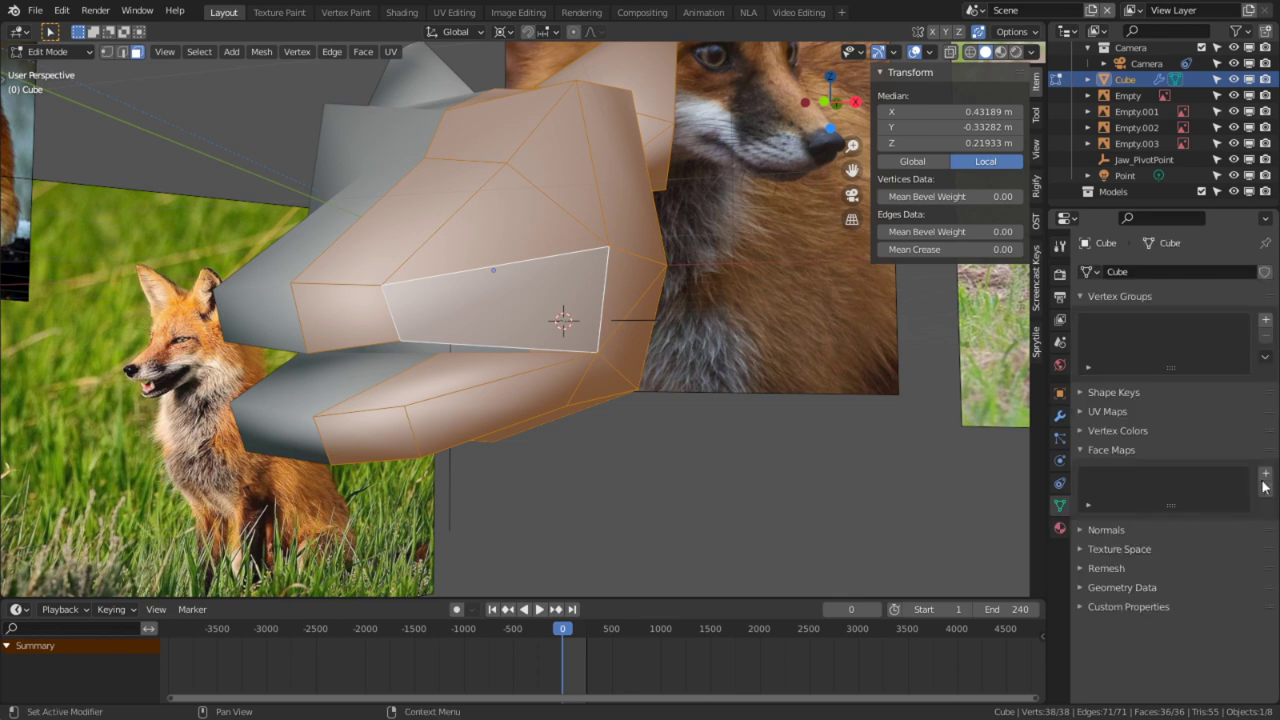
left_click(1136, 531)
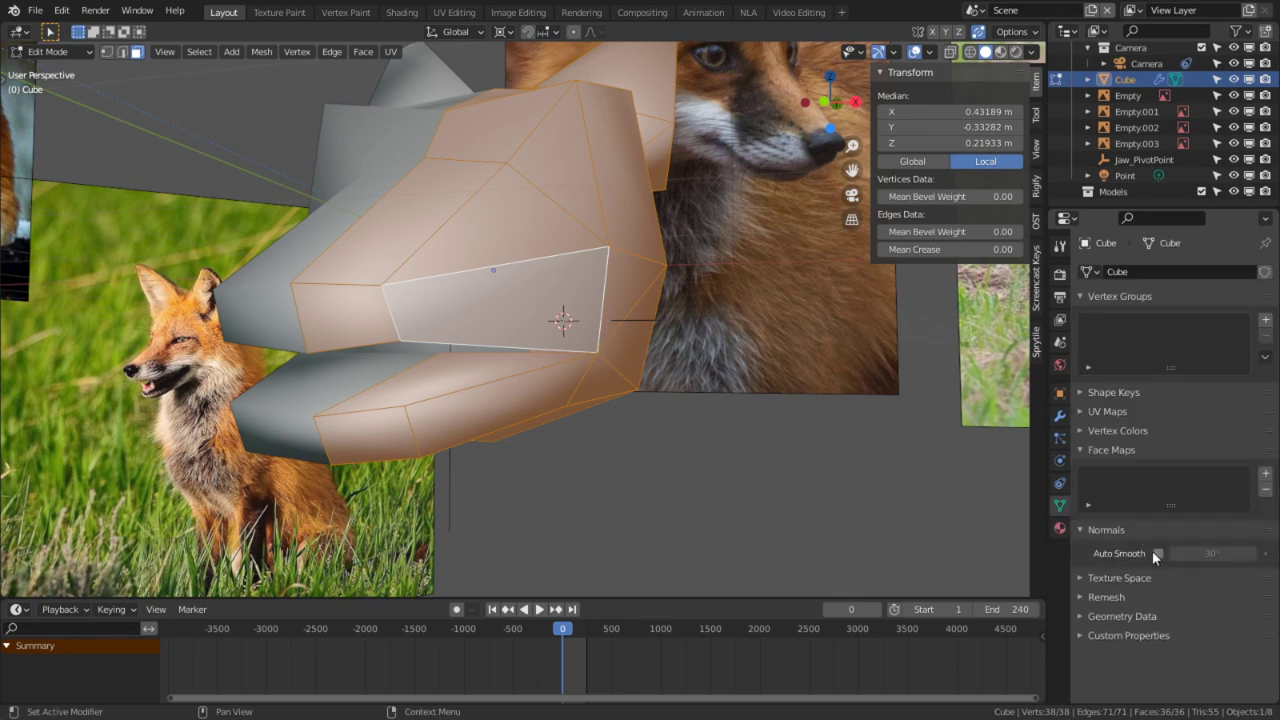
left_click(1158, 553)
left_click_drag(1185, 553, 1250, 553)
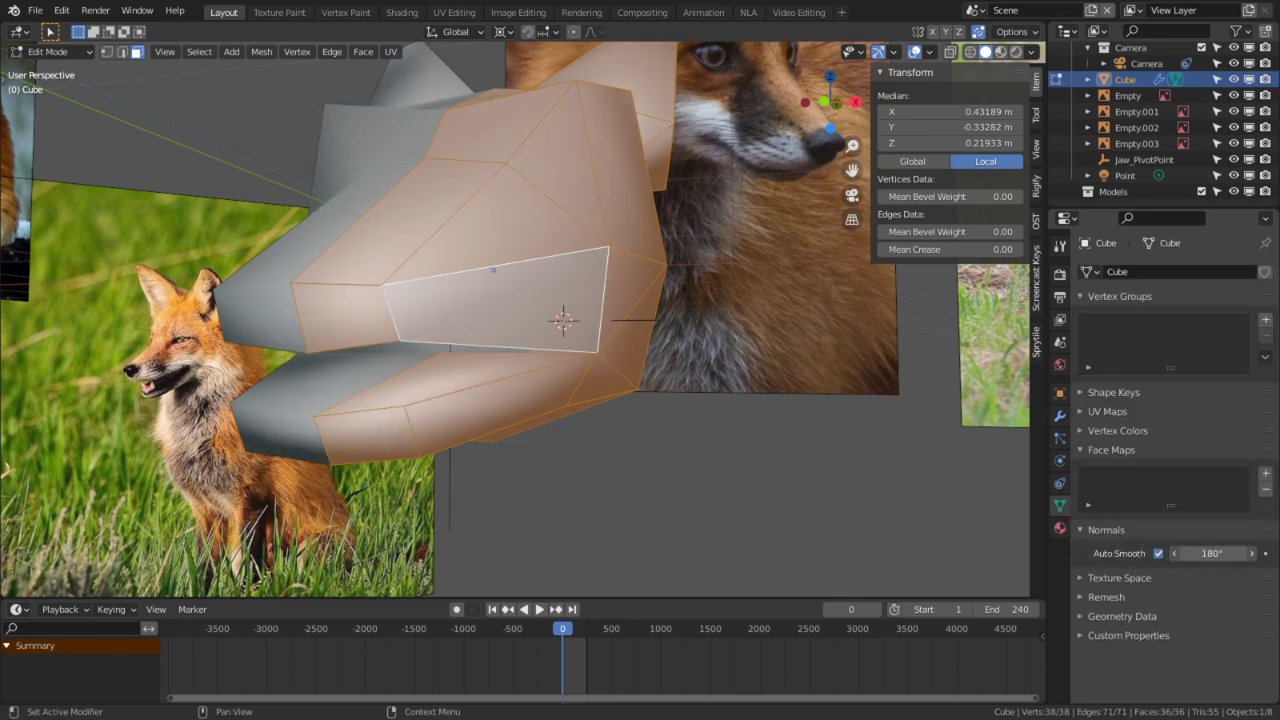
Step: Make the Camera & Lighting collection visible again and put the head mesh in edge selection mode
key("Tab")
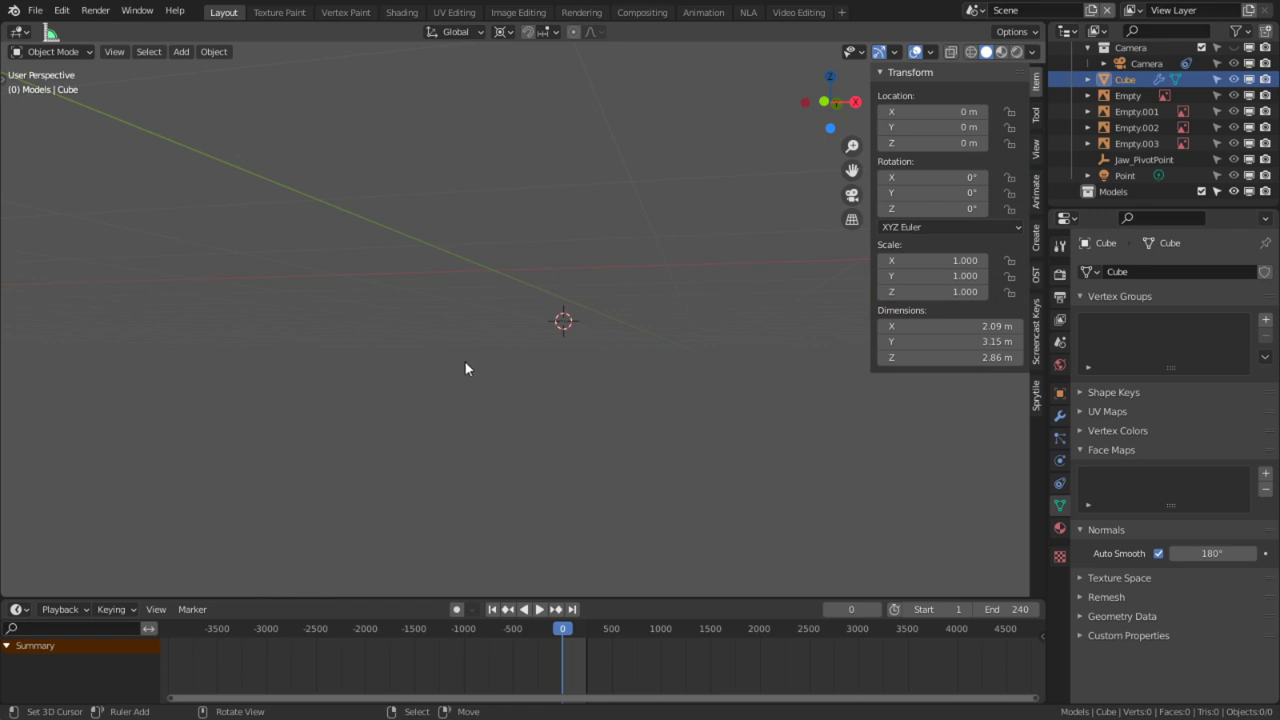
key("Tab")
key("1")
key("2")
scroll(1240, 66, "up", 3)
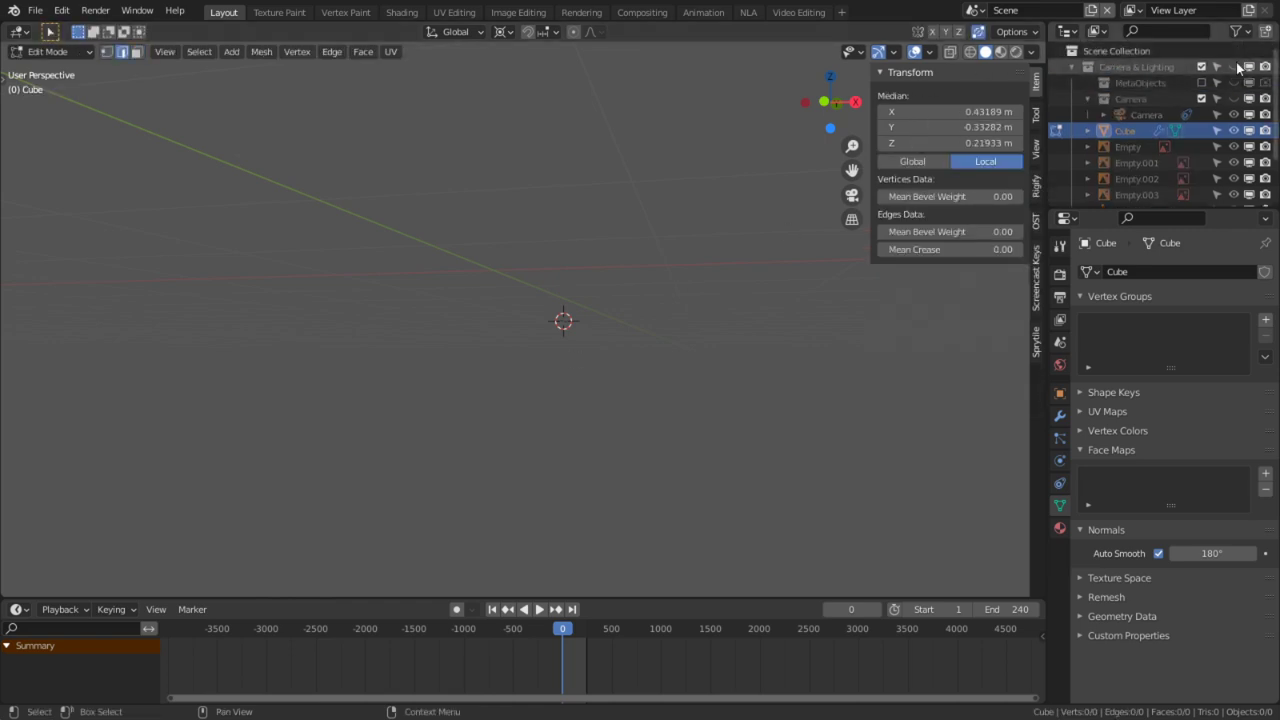
left_click(1235, 66)
key("Tab")
key("Tab")
Step: Mark the two upper outer edges of the lower jaw as sharp
left_click(362, 399)
left_click(430, 401, "shift")
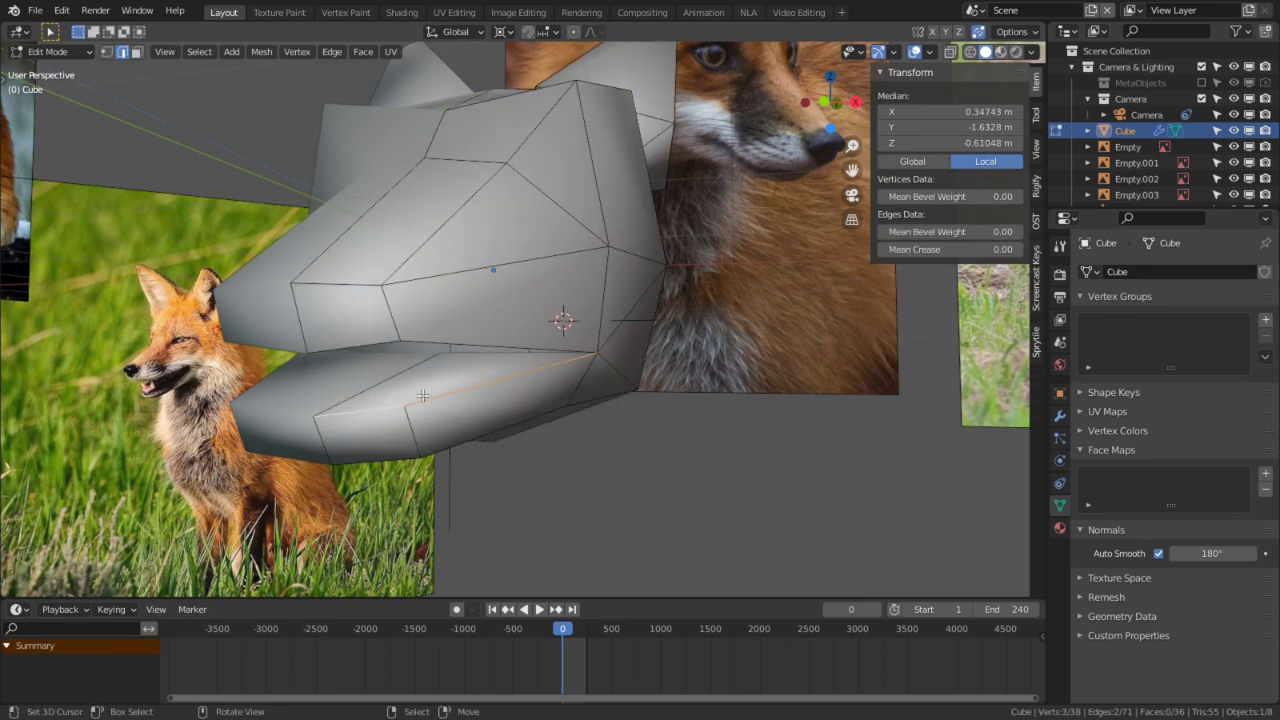
key("ctrl+e")
left_click(384, 610)
key("Tab")
Step: Switch the viewport to Material Preview shading and inspect the sharp edges along the lower jaw
middle_click_drag(385, 614, 492, 440)
middle_click_drag(502, 367, 590, 370)
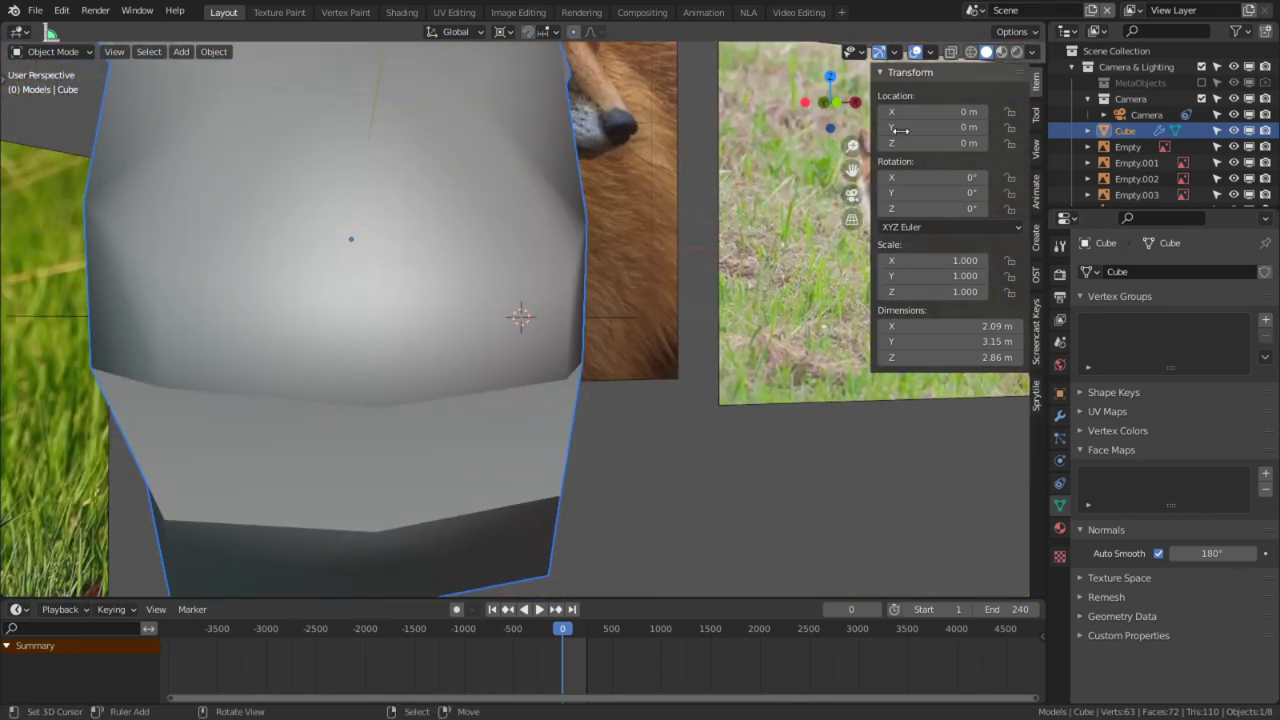
left_click(1001, 52)
mouse_move(735, 335)
middle_mouse_down()
mouse_move(597, 360)
mouse_move(600, 342)
mouse_move(708, 328)
mouse_move(708, 348)
mouse_move(612, 260)
mouse_move(543, 283)
mouse_move(443, 359)
mouse_move(559, 217)
mouse_move(451, 179)
middle_mouse_up()
key("Tab")
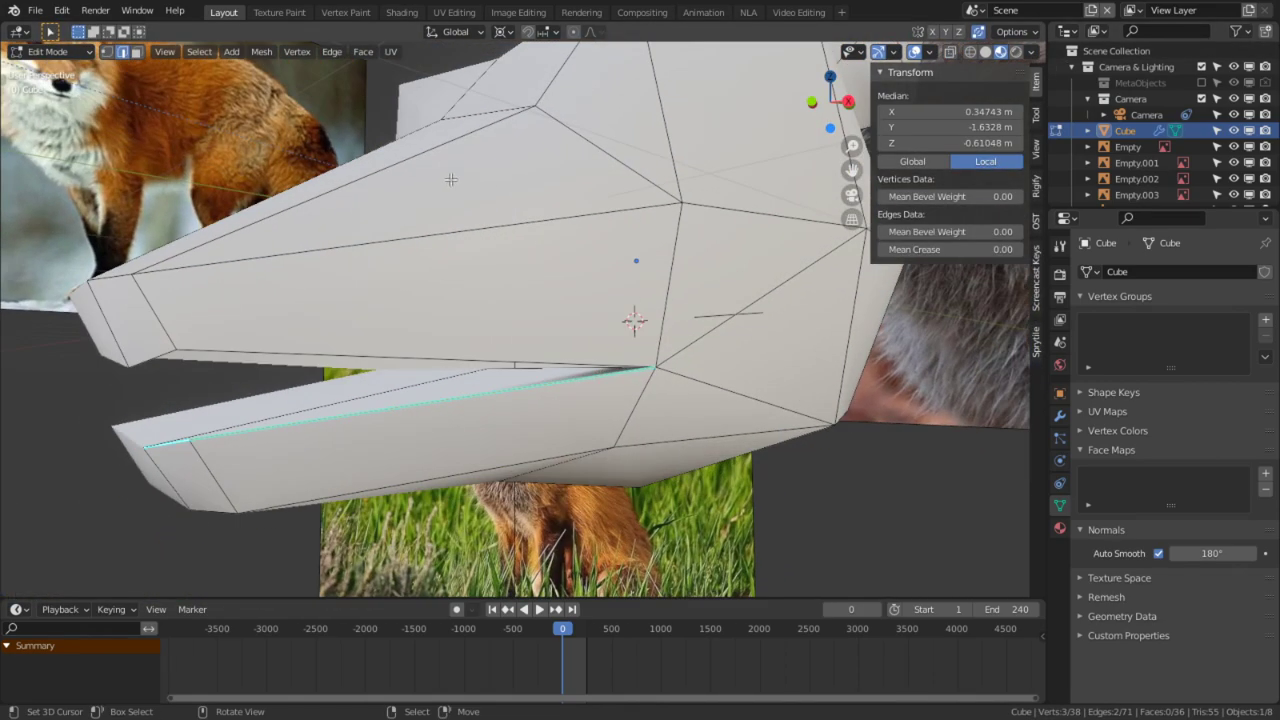
middle_click_drag(569, 417, 460, 440)
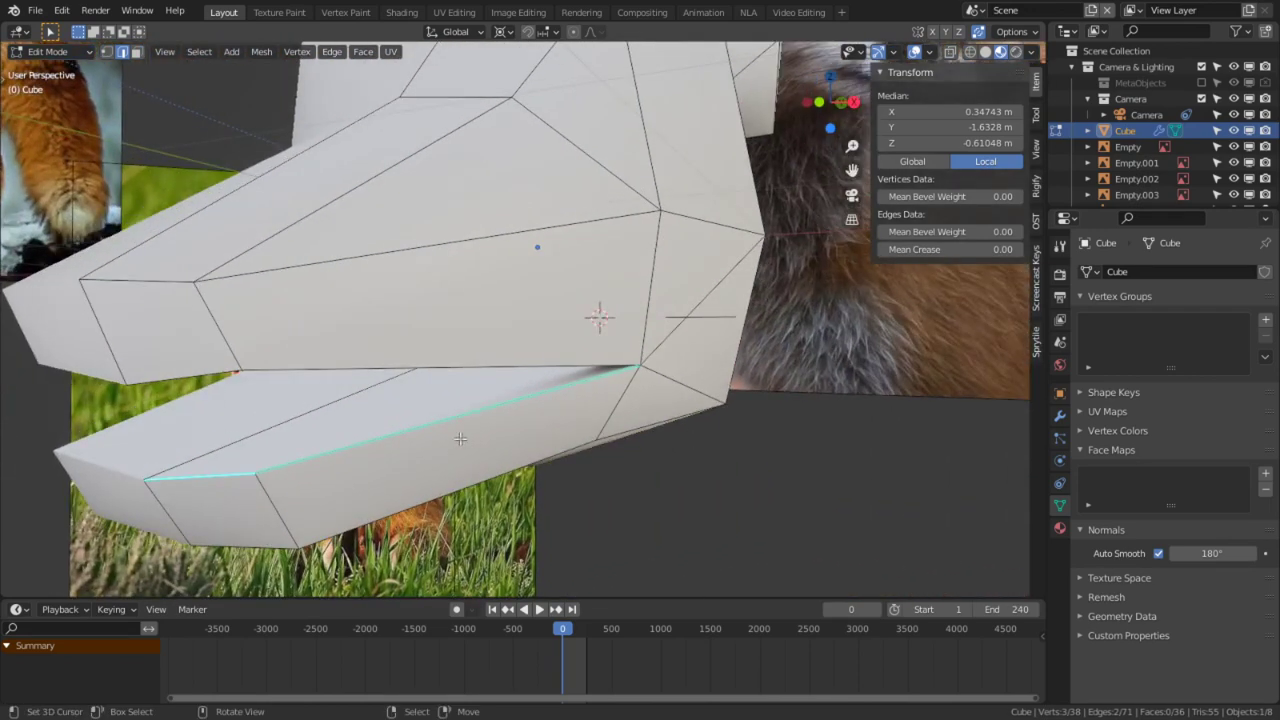
Step: Select the four faces that form the lower jaw, including its top and front faces
key("3")
left_click(480, 319)
left_click(287, 199, "shift")
left_click(175, 304, "shift")
left_click(320, 268, "shift")
left_click(400, 201, "shift")
left_click(445, 288, "shift")
middle_click_drag(778, 328, 459, 451)
scroll(698, 272, "down", 3)
right_click(407, 394, "alt")
right_click(305, 419, "shift")
middle_click_drag(400, 402, 547, 429)
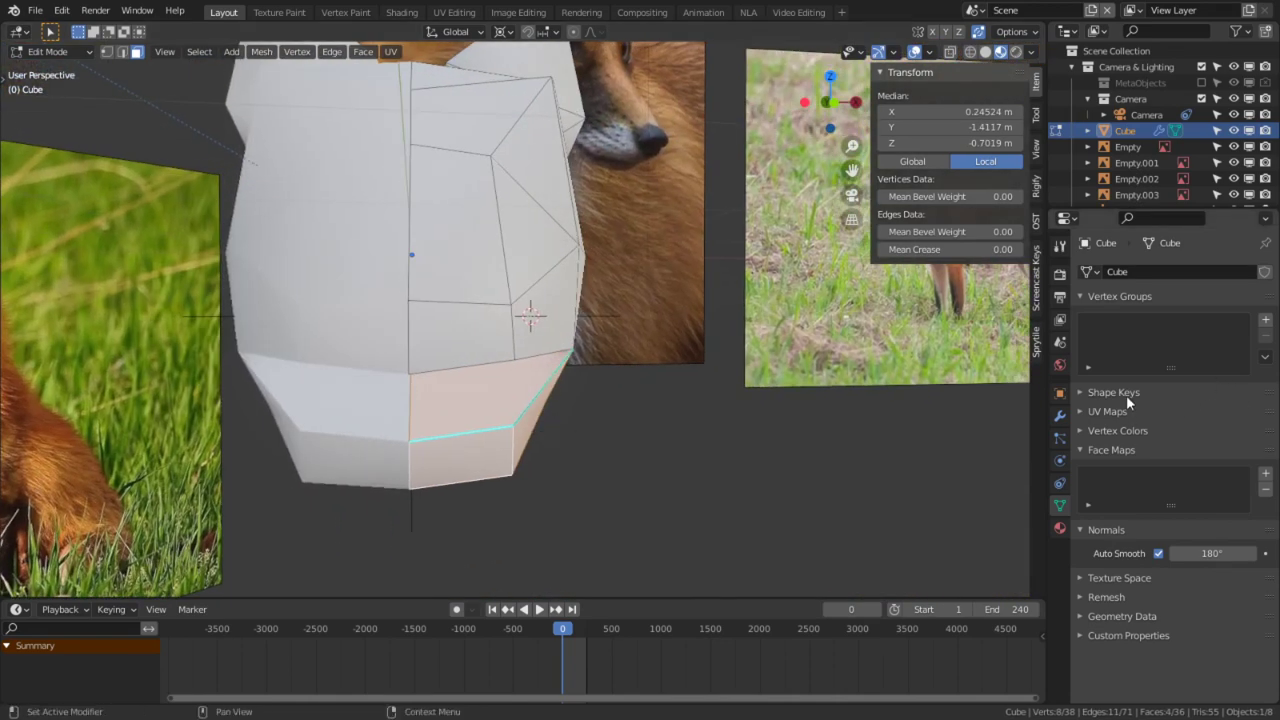
Step: Create a vertex group named MESH_LowerJaw from the selected lower jaw faces
left_click(1265, 320)
double_click(1140, 325)
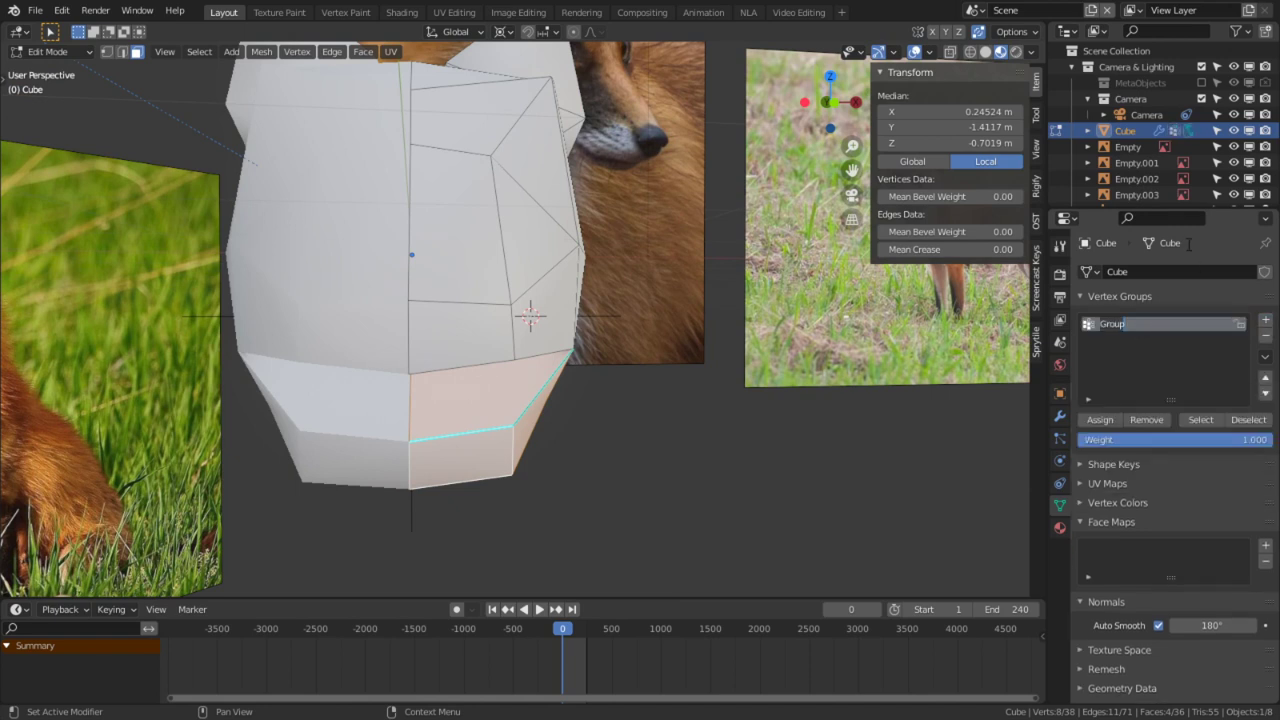
type("MESH")
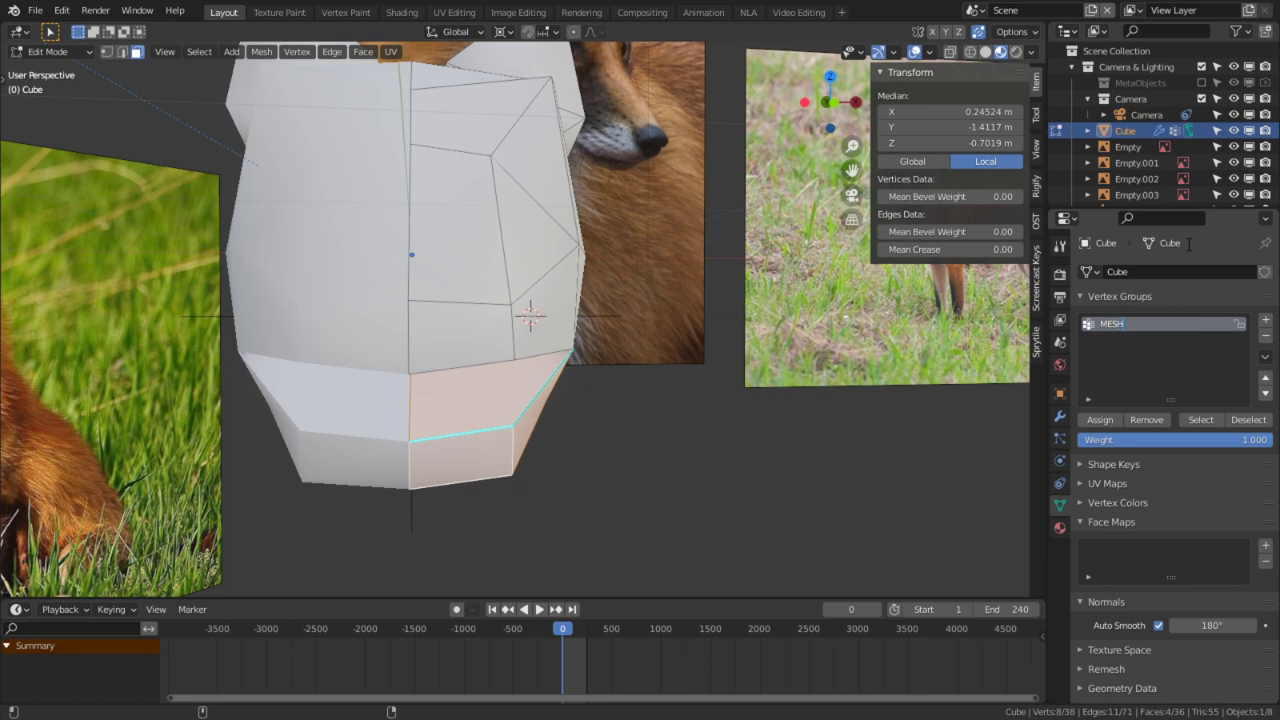
type("_LowerJaw")
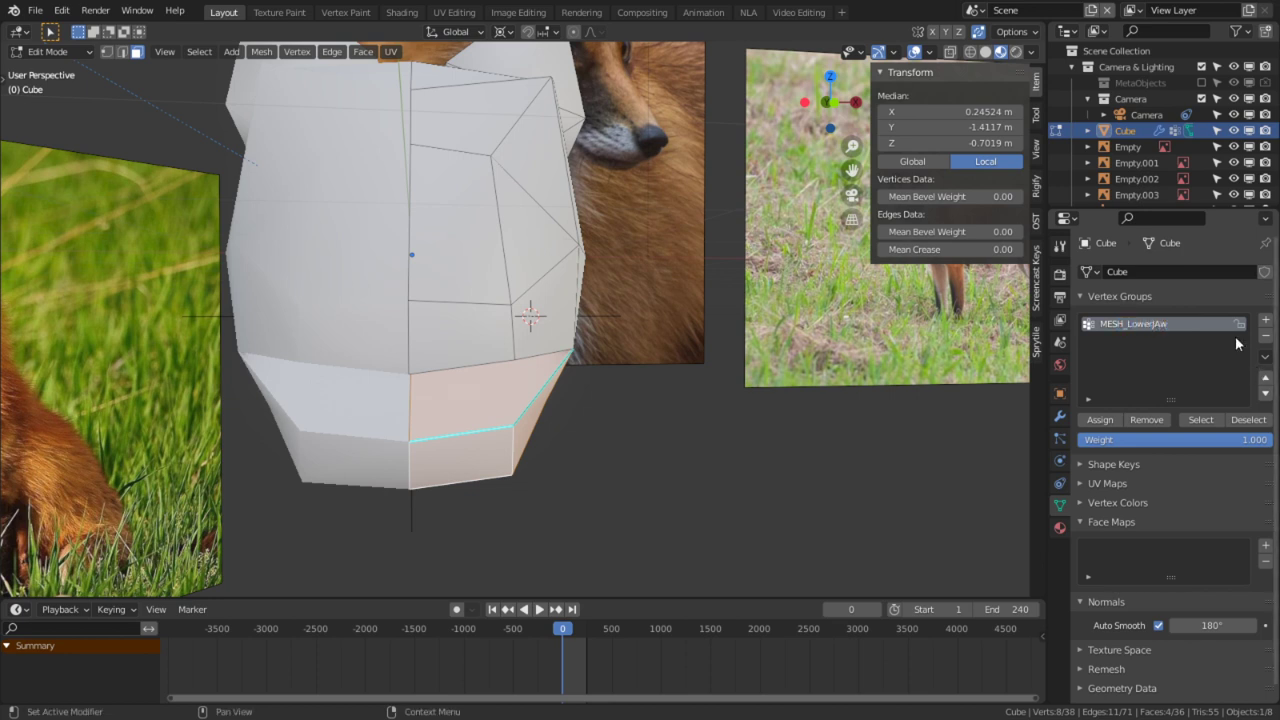
double_click(1181, 325)
key("Return")
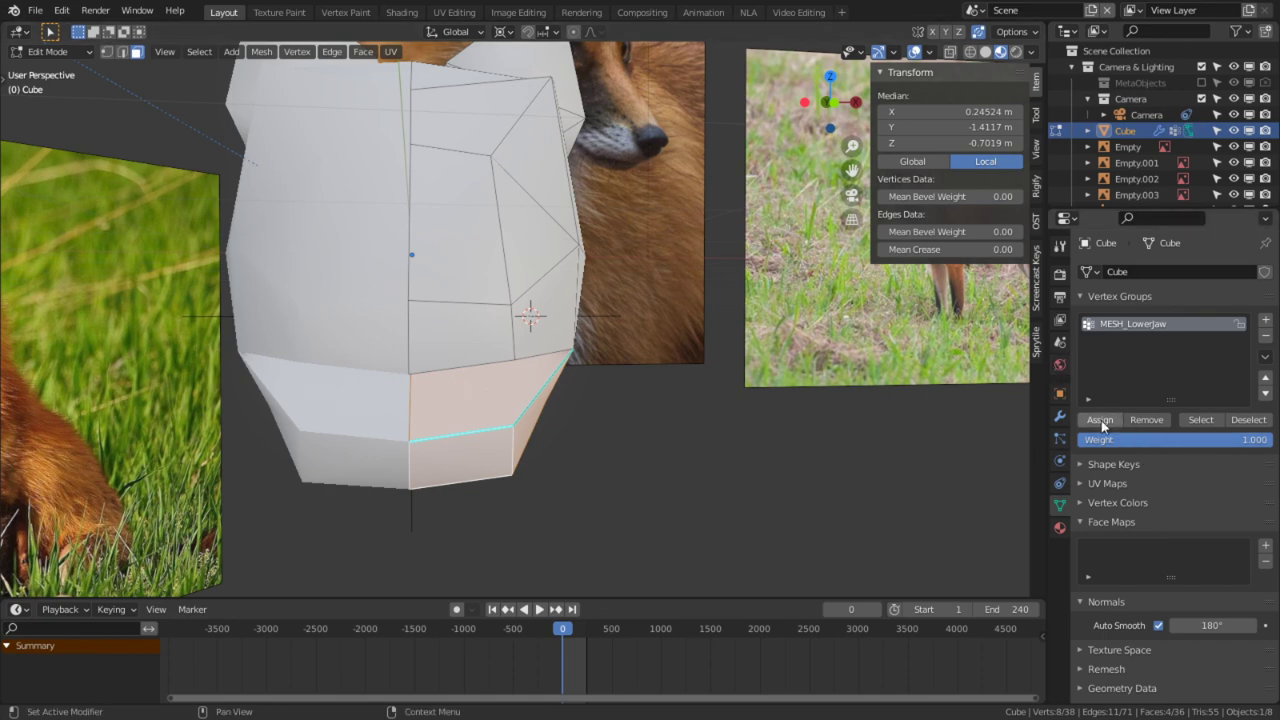
Step: Clear the selection and reselect the lower jaw faces through the MESH_LowerJaw vertex group
middle_click_drag(563, 420, 480, 405)
key("ctrl+KP_3")
middle_click_drag(654, 341, 431, 230)
key("2")
left_click(567, 283)
key("alt+a")
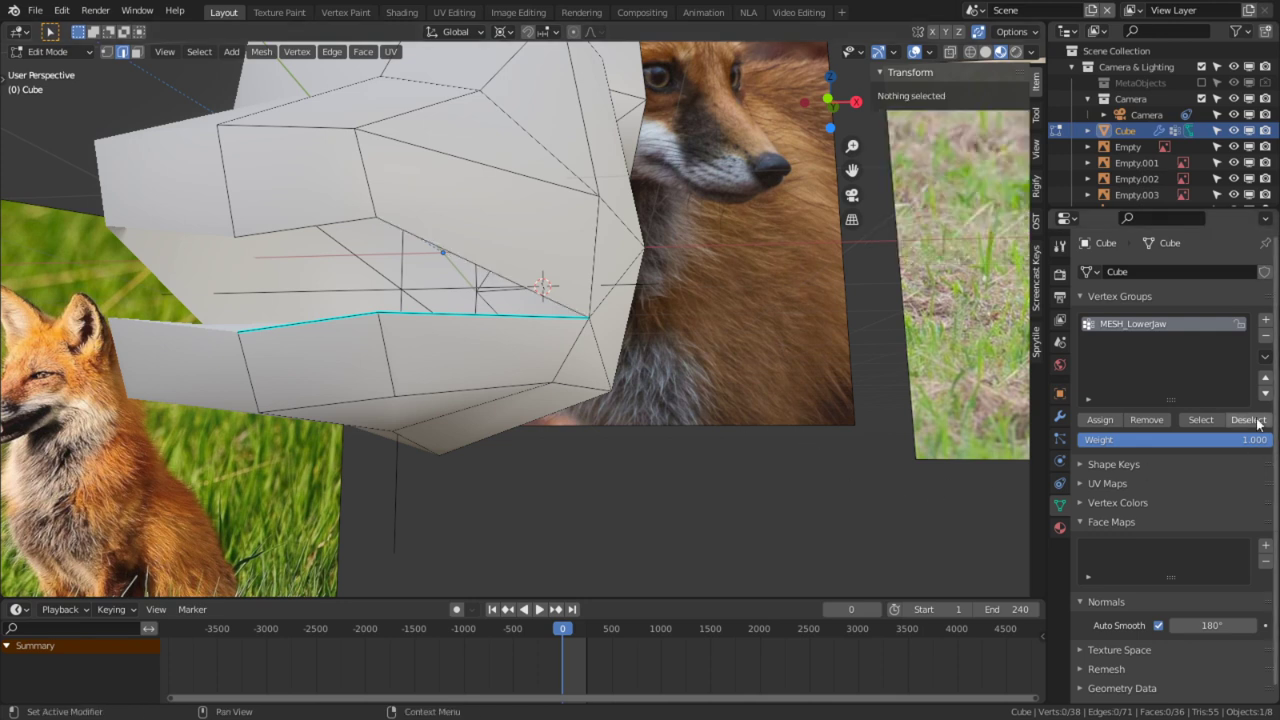
left_click(1201, 419)
key("3")
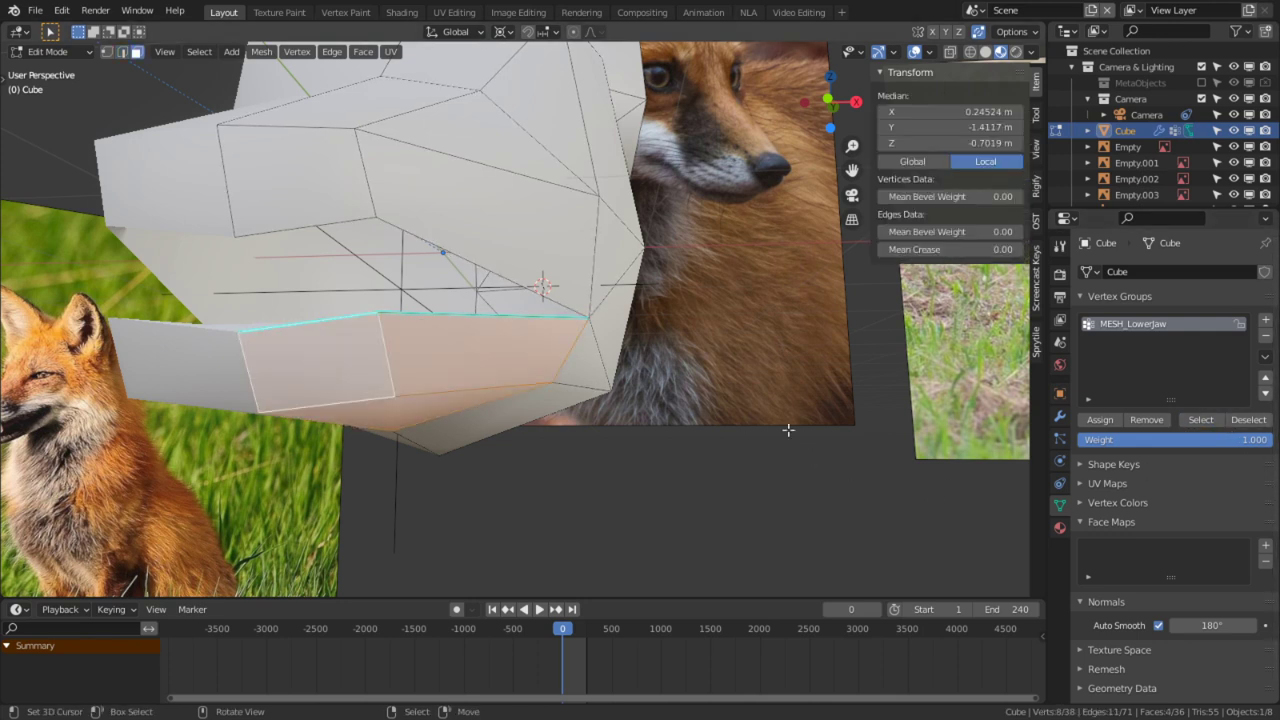
Step: Hide the lower jaw faces and isolate the head mesh in local view
key("alt+a")
key("2")
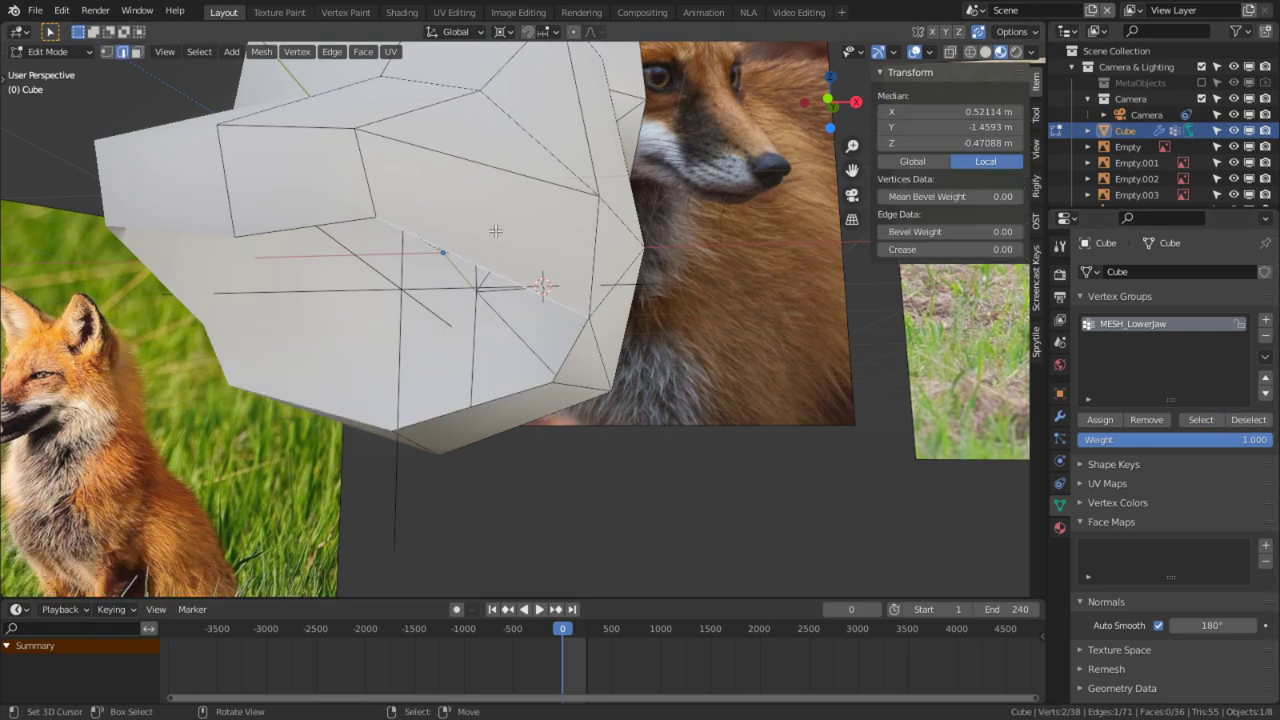
left_click(495, 231)
key("l")
key("slash")
middle_click_drag(495, 231, 565, 375)
mouse_move(565, 375)
middle_mouse_down()
mouse_move(615, 346)
mouse_move(590, 380)
middle_mouse_up()
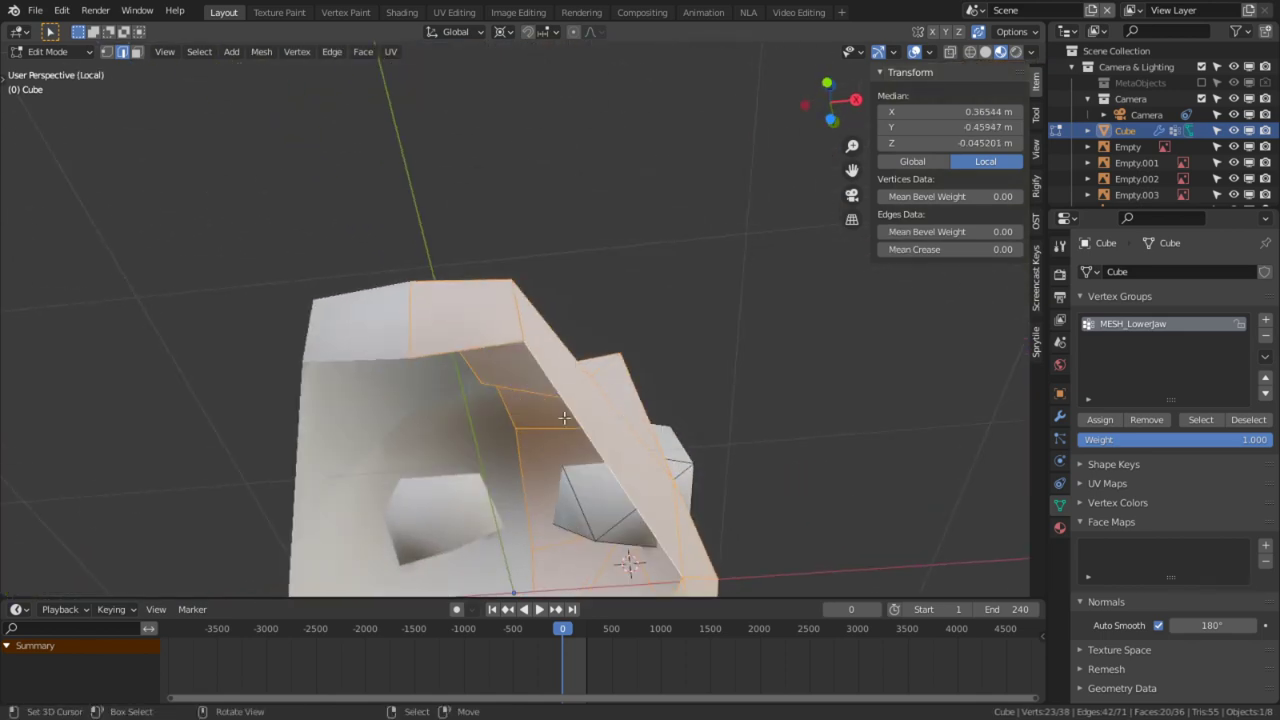
Step: Extrude the mouth corner vertex inward to the head's centre line
middle_click_drag(663, 524, 651, 473, "shift")
key("1")
key("alt+a")
right_click(698, 532)
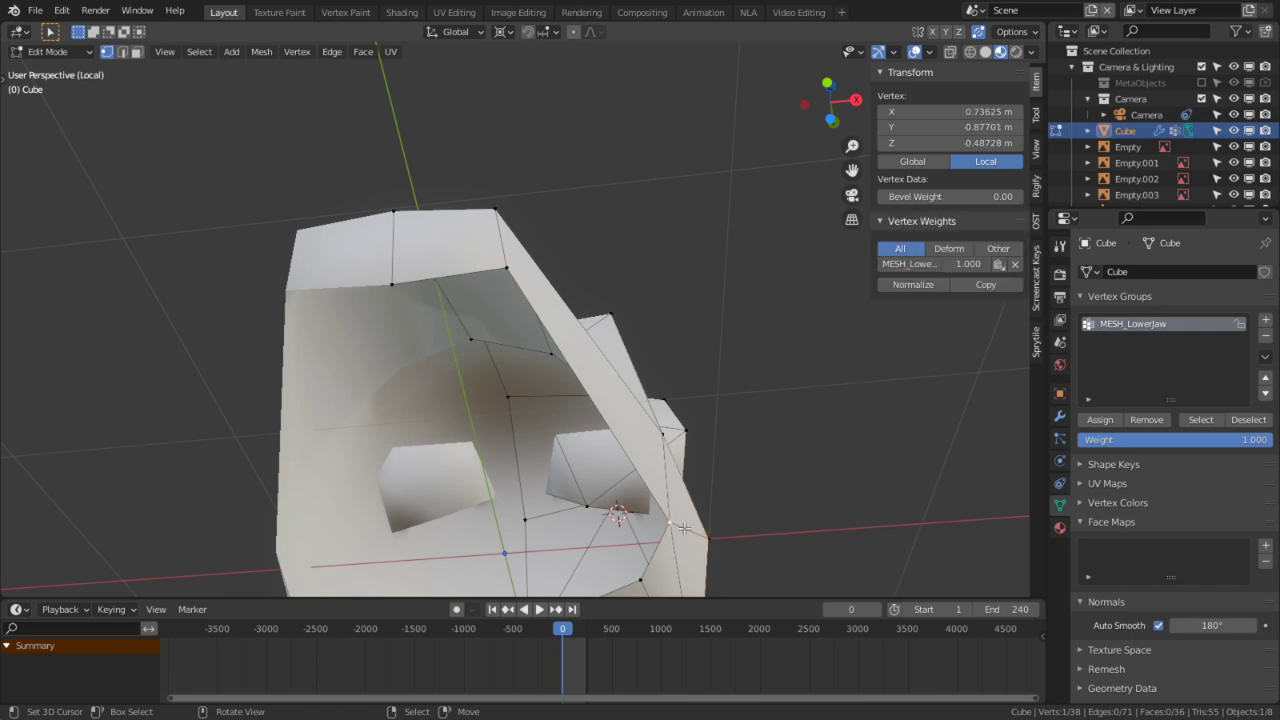
key("e")
left_click(445, 536)
key("2")
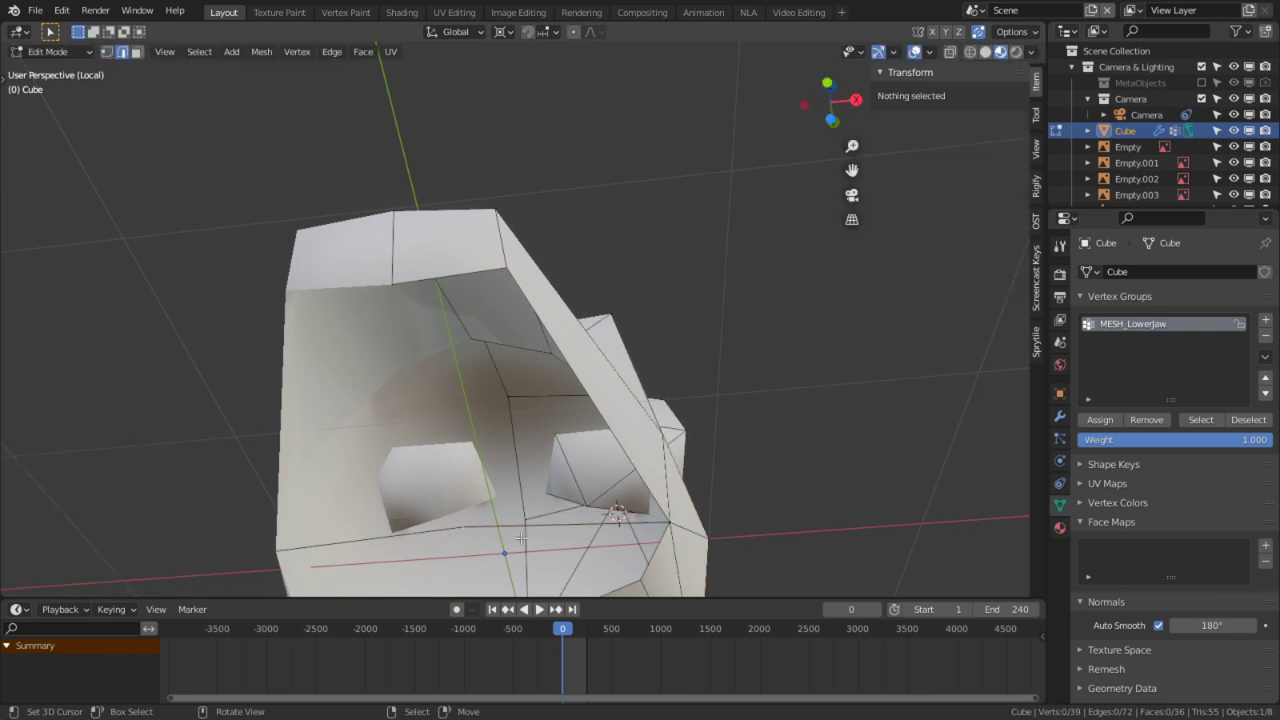
Step: Fill the mouth roof with a face between the new back edge and the upper jaw's front lip edge
right_click(522, 536)
middle_click_drag(524, 522, 581, 546)
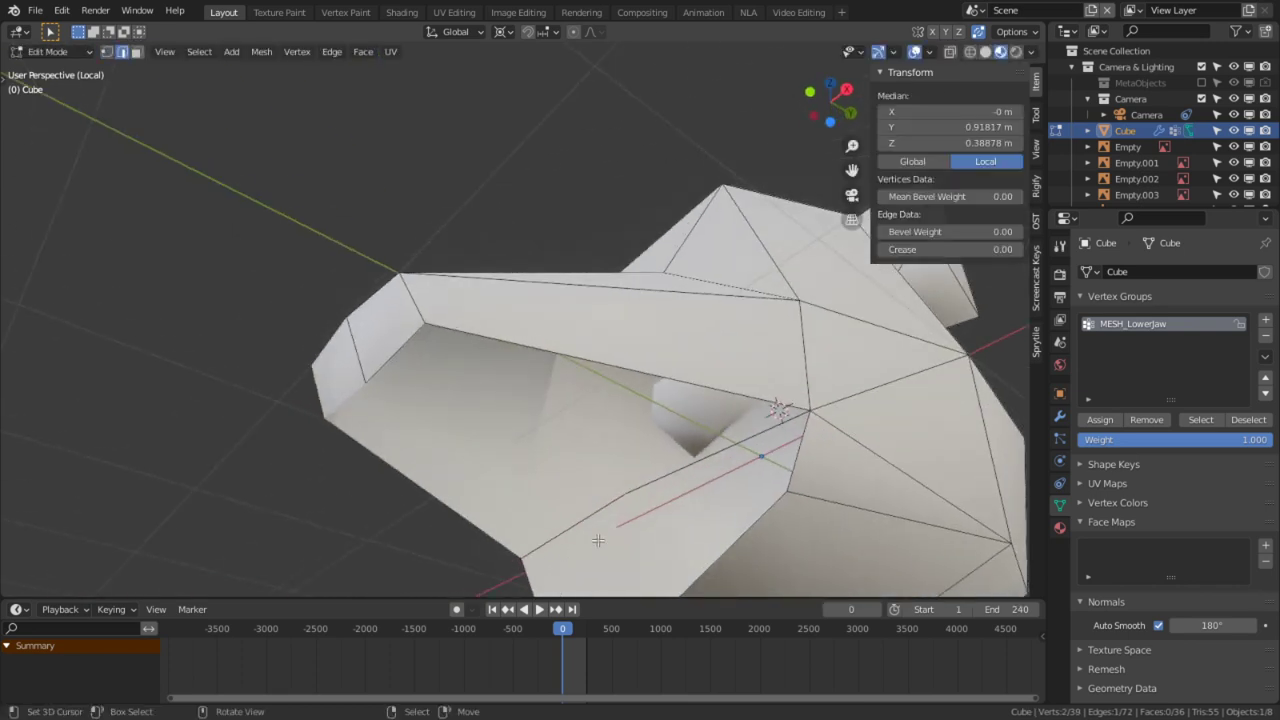
right_click(754, 497)
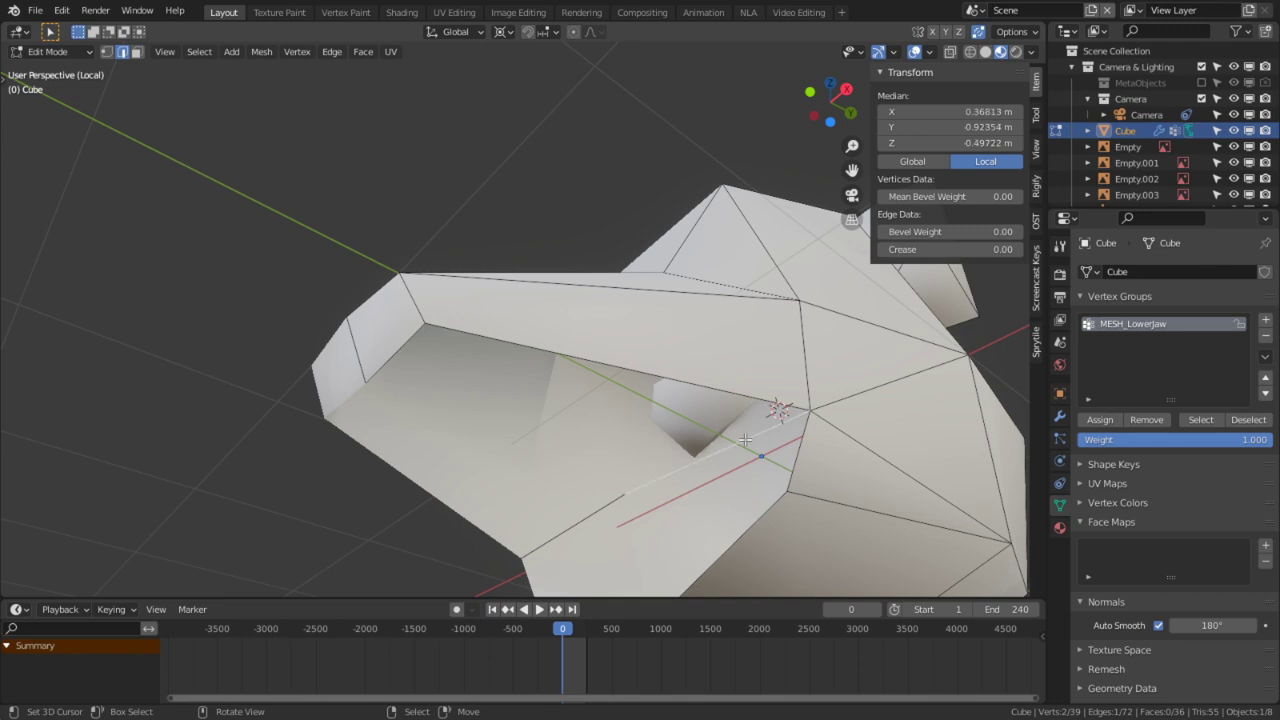
right_click(414, 339, "shift")
key("f")
middle_click_drag(630, 442, 634, 486)
Step: Reveal the hidden lower jaw faces and put the mesh in vertex selection mode
key("alt+h")
middle_click_drag(668, 432, 469, 446)
scroll(590, 442, "up", 3)
middle_click_drag(632, 476, 471, 423, "shift")
key("1")
left_click(657, 396)
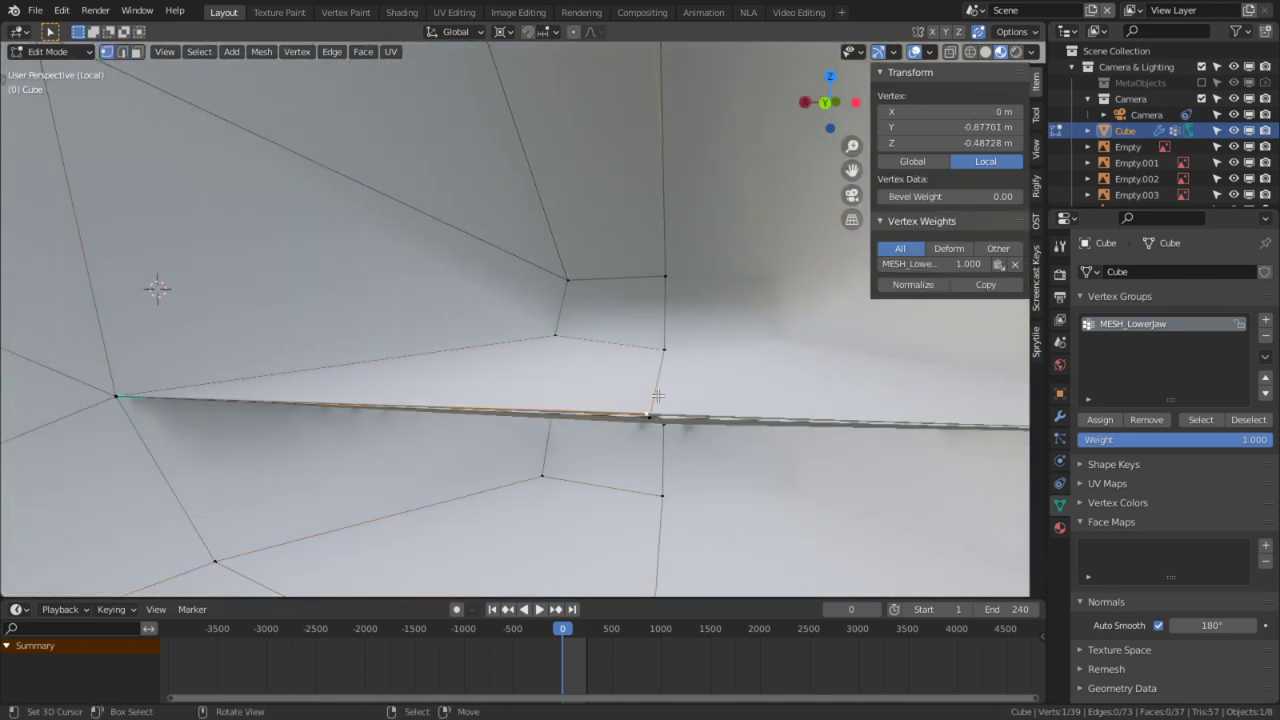
key("g")
key("z")
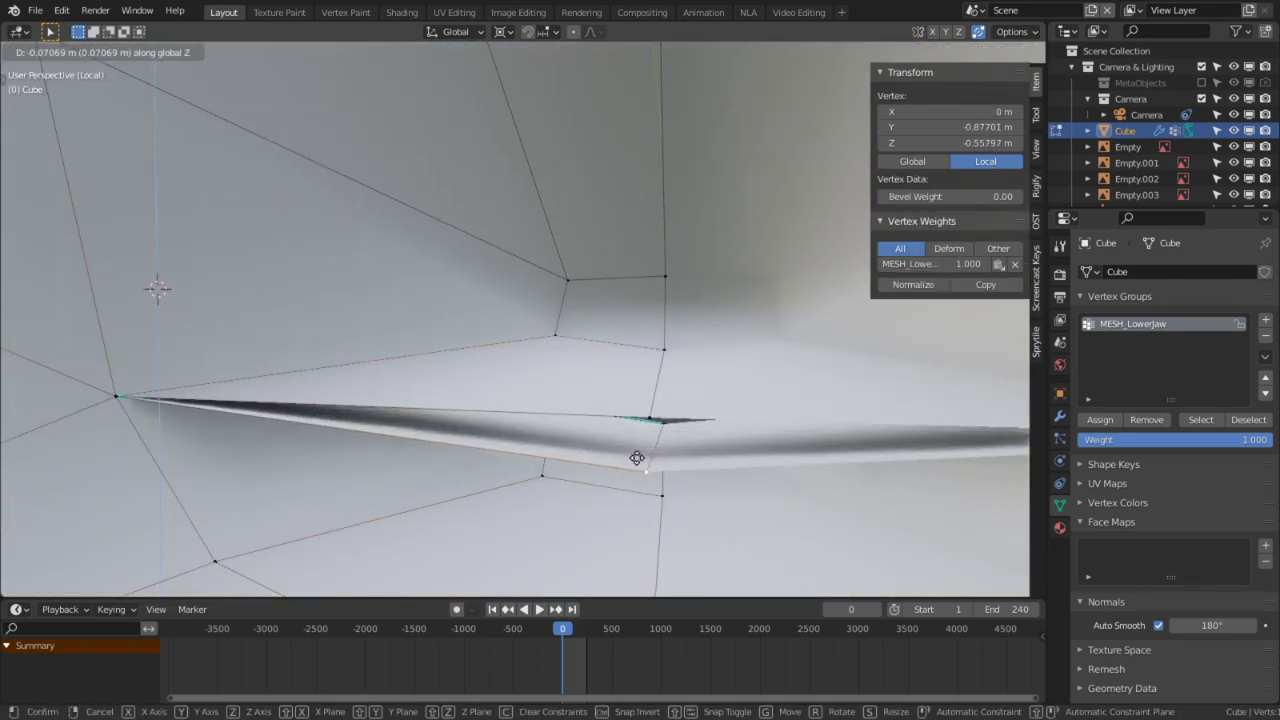
right_click(637, 458)
Step: Raise the mouth roof's back centre vertex about 0.17 m along Z
left_click(647, 413)
key("g")
key("z")
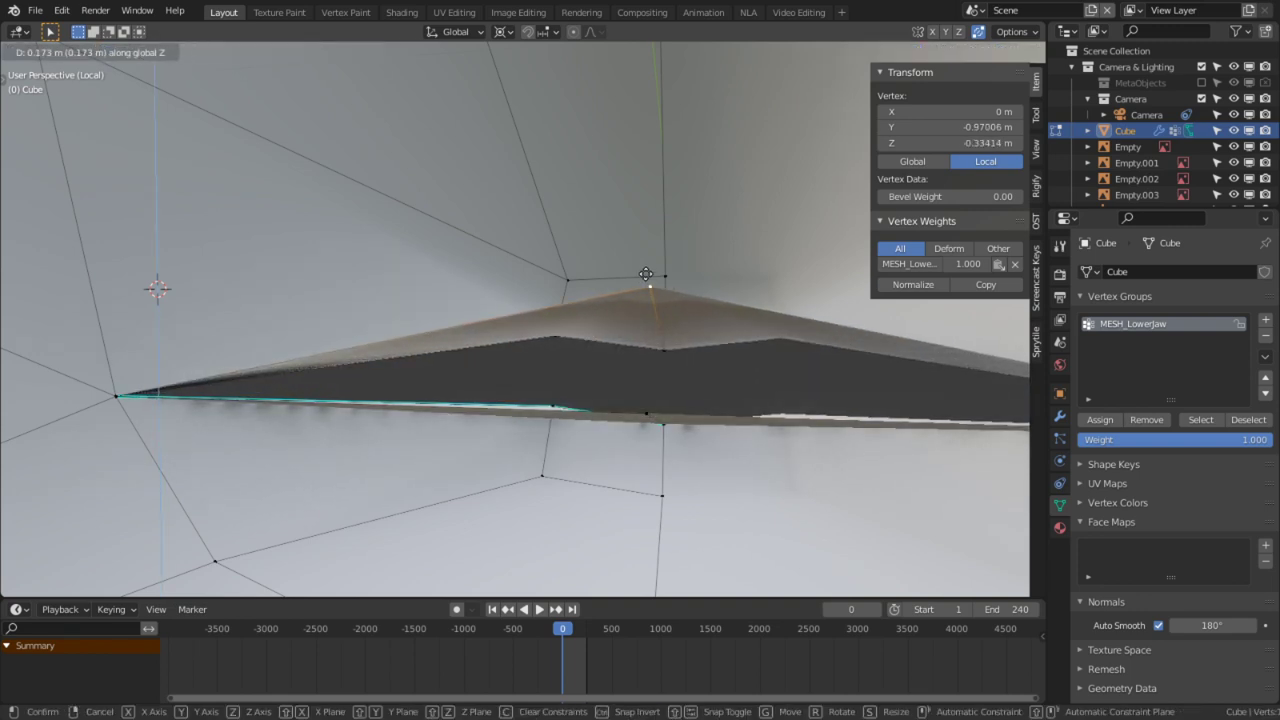
left_click(646, 276)
Step: Extrude the back centre vertices of the mouth roof and lower jaw toward the throat and collapse the new ends to one point
middle_click_drag(646, 276, 623, 371)
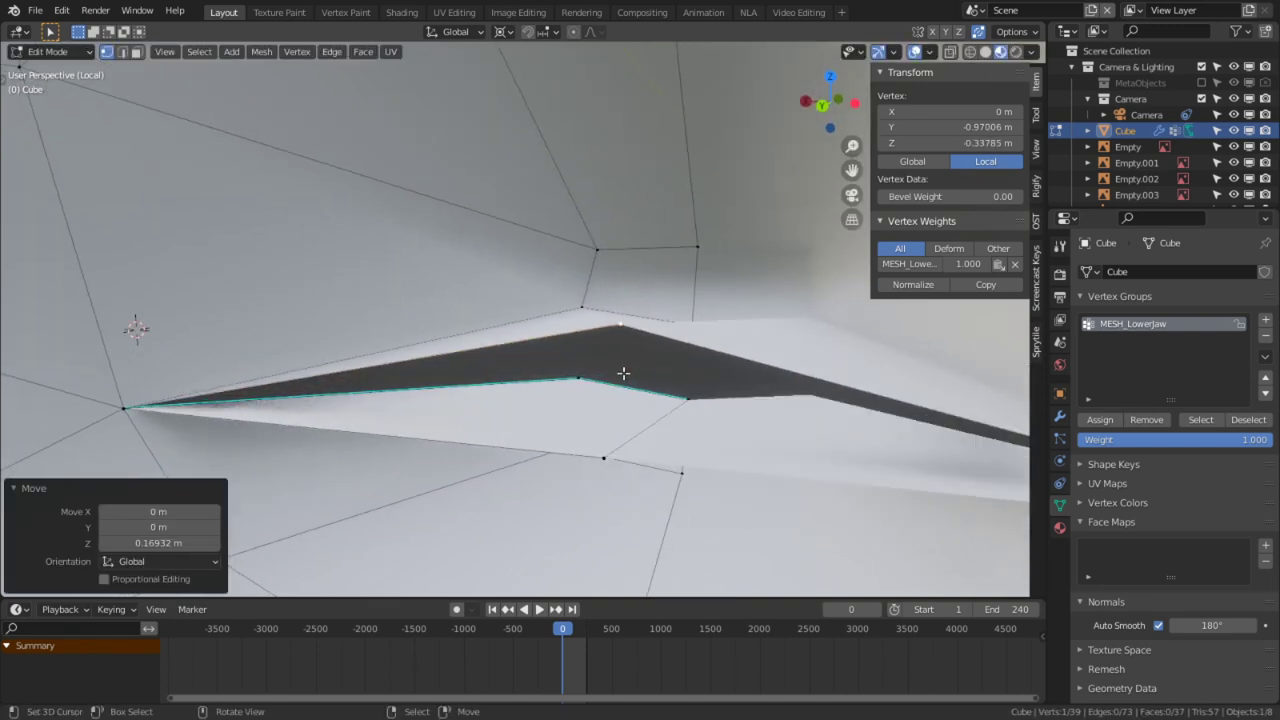
left_click(604, 454, "shift")
middle_click_drag(604, 454, 531, 354)
key("e")
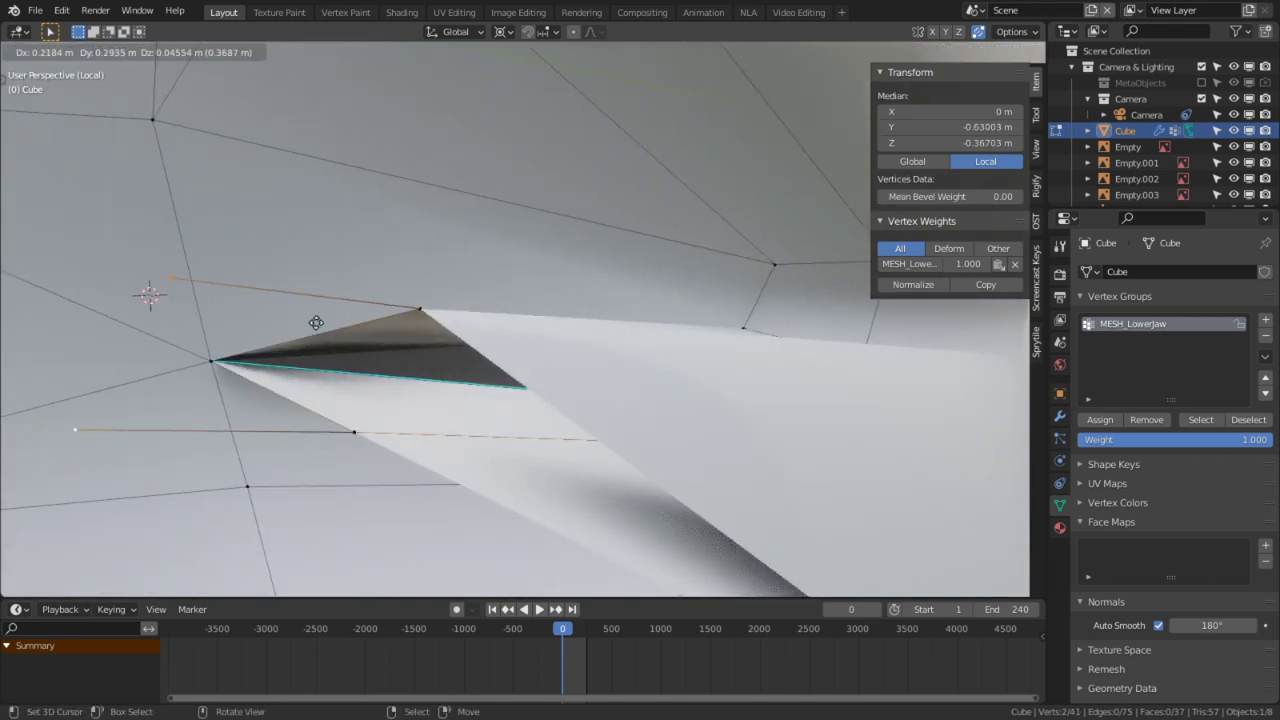
left_click(350, 307)
key("s")
key("0")
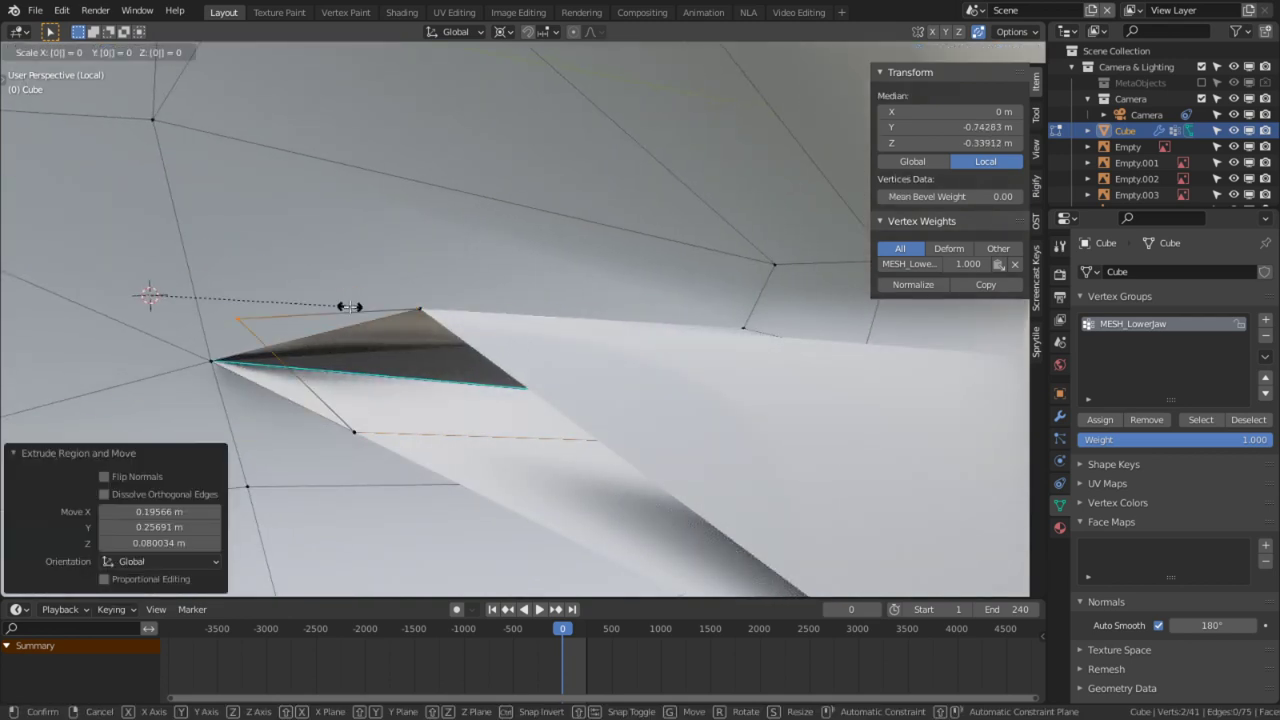
left_click(350, 307)
Step: Try to fill a face between the back edges of the lower jaw and the mouth roof
middle_click_drag(350, 307, 426, 325)
key("2")
left_click(395, 440)
left_click(423, 365, "shift")
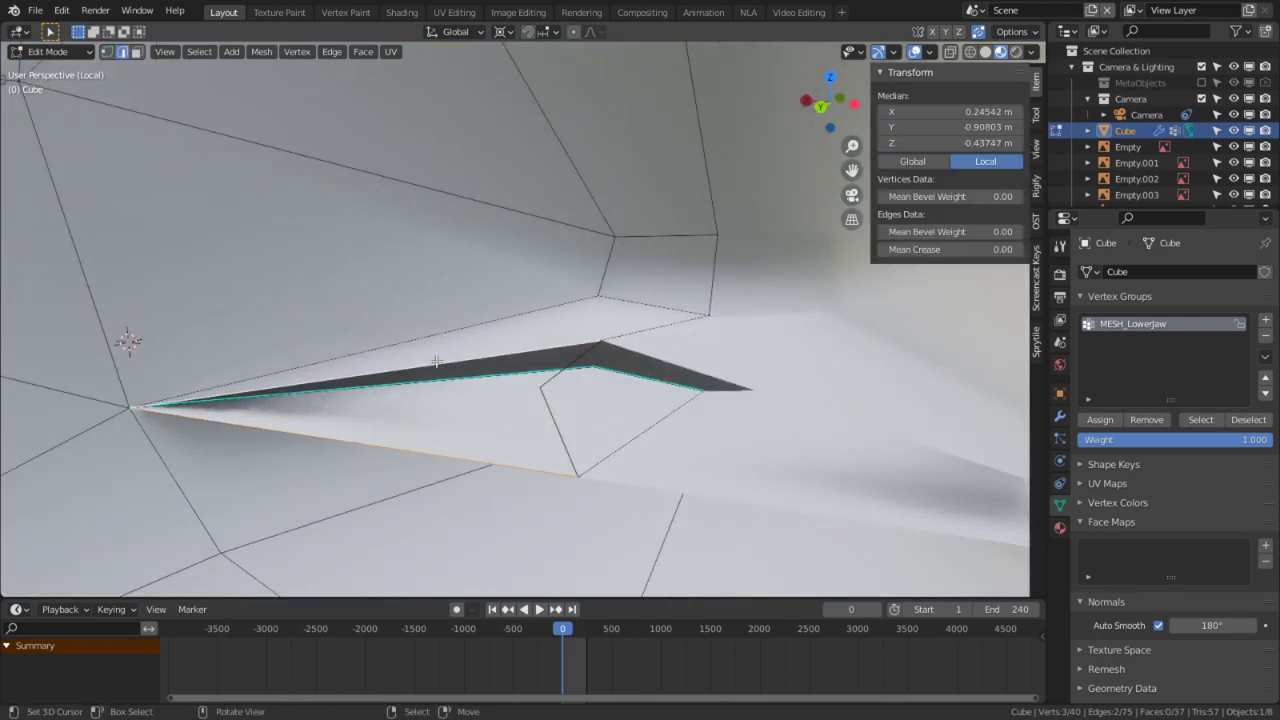
key("f")
middle_click_drag(559, 391, 447, 342)
key("ctrl+z")
Step: Fill two triangular faces joining the throat point to the back edges of the mouth roof and lower jaw
right_click(407, 277, "shift")
right_click(411, 288)
right_click(410, 301, "shift")
key("f")
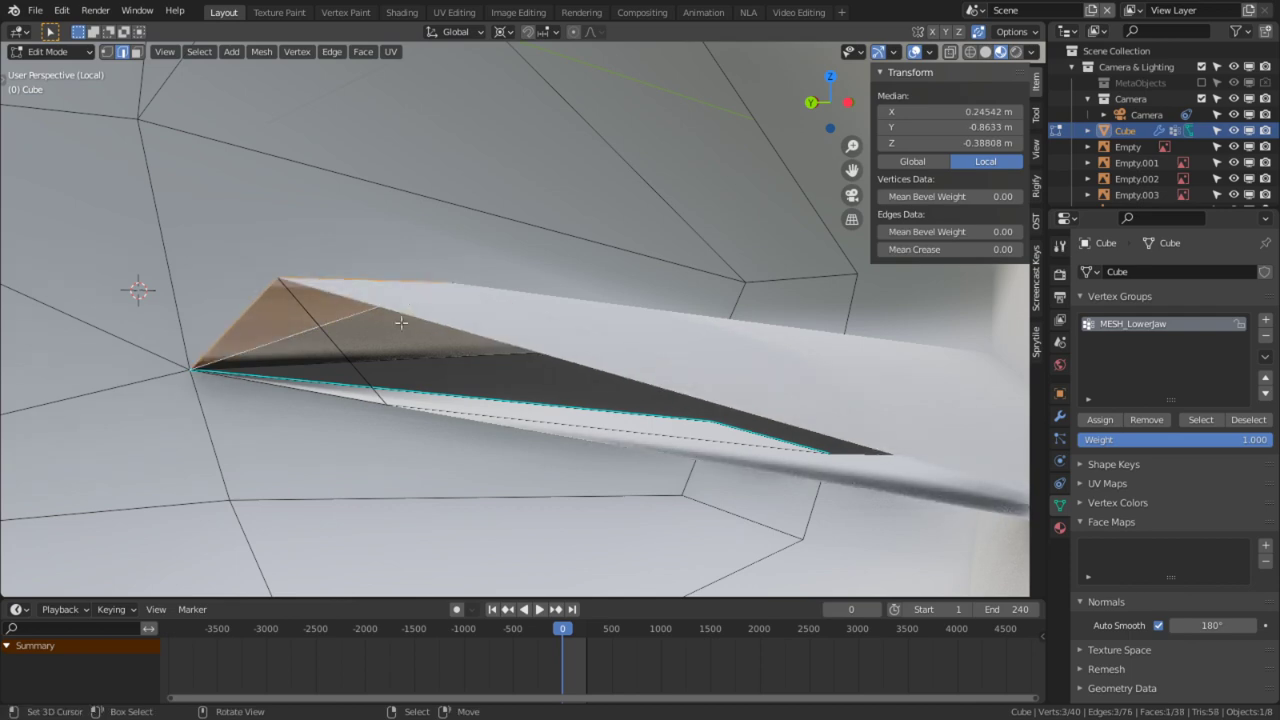
right_click(342, 338)
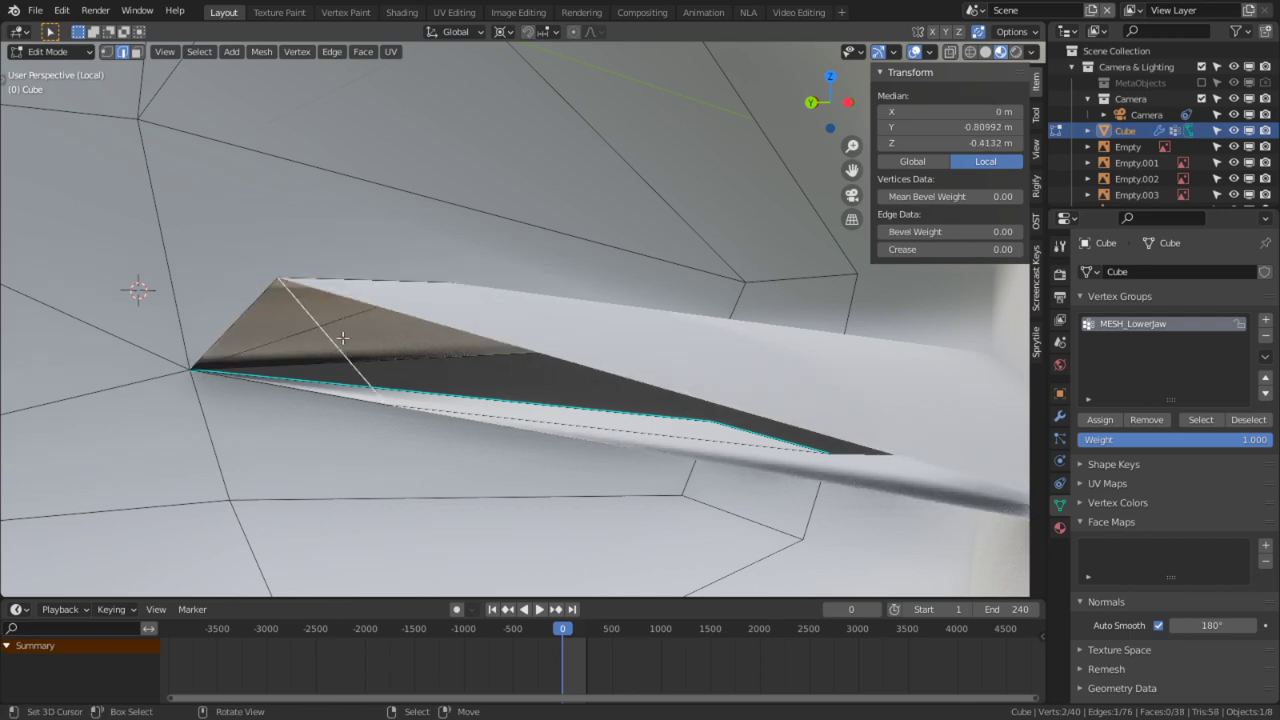
right_click(340, 391, "shift")
key("f")
Step: Reposition the throat vertex along Z
key("1")
right_click(288, 288)
middle_click_drag(288, 288, 420, 340)
key("g")
key("z")
left_click(598, 548)
Step: Move the front lip corner vertices of both jaws about 0.026 m back and 0.035 m down in the side view
middle_click_drag(580, 499, 842, 482)
middle_click_drag(950, 452, 956, 464)
key("2")
middle_click_drag(545, 368, 520, 402)
scroll(510, 395, "down", 3)
middle_click_drag(354, 297, 420, 330)
key("1")
middle_click_drag(547, 369, 502, 342)
middle_click_drag(546, 275, 454, 284)
right_click(448, 284)
right_click(435, 398, "shift")
middle_click_drag(435, 398, 472, 326)
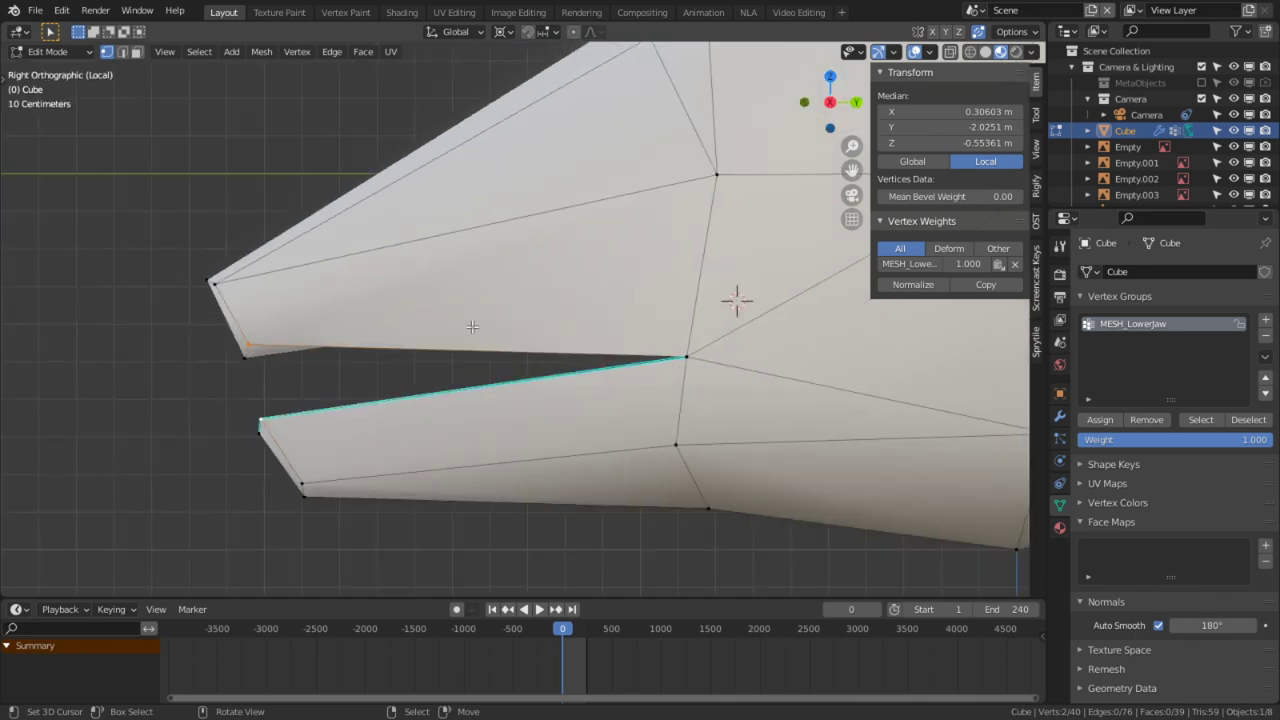
key("g")
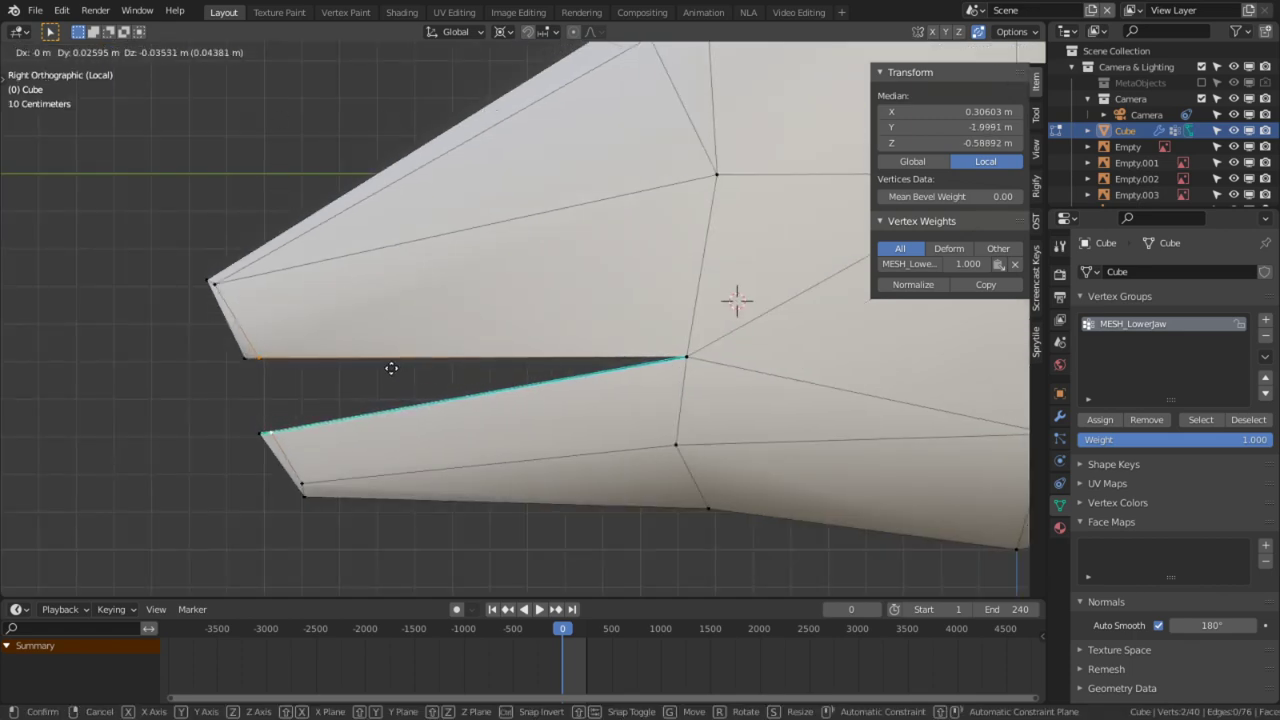
left_click(391, 368)
Step: Move the front corner edges of both jaws about 0.03 m inward and 0.046 m back in the top view
middle_click_drag(414, 371, 571, 529)
key("2")
right_click(512, 449, "shift")
middle_click_drag(514, 452, 548, 506)
key("KP_7")
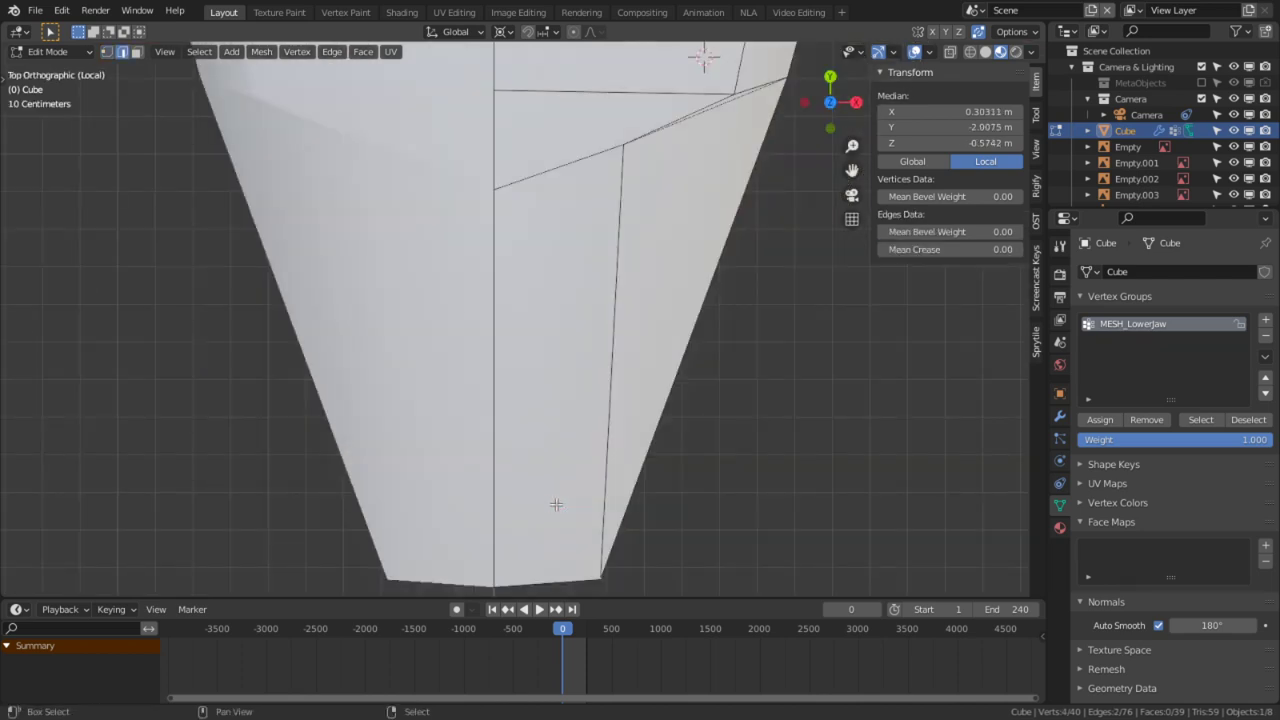
key("g")
left_click(737, 519)
middle_click_drag(737, 519, 671, 313)
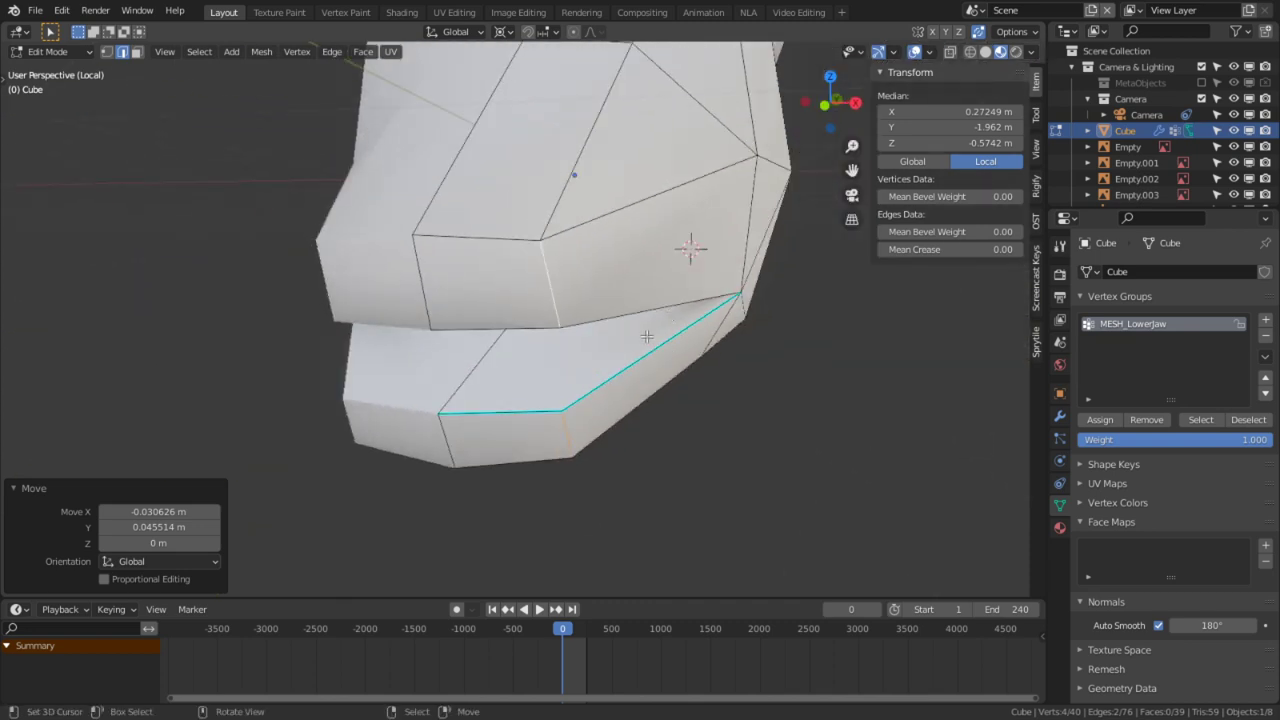
Step: Mark the upper jaw's lip edges as sharp
key("Tab")
middle_click_drag(620, 269, 616, 222)
key("Tab")
right_click(609, 296, "alt")
middle_click_drag(609, 296, 670, 338)
right_click(553, 271, "shift")
key("ctrl+e")
left_click(536, 344)
Step: Clear the sharp marking from the upper jaw's lip edges and the lower jaw's side lip edge
key("Tab")
middle_click_drag(536, 344, 620, 410)
key("Tab")
scroll(586, 381, "up", 2)
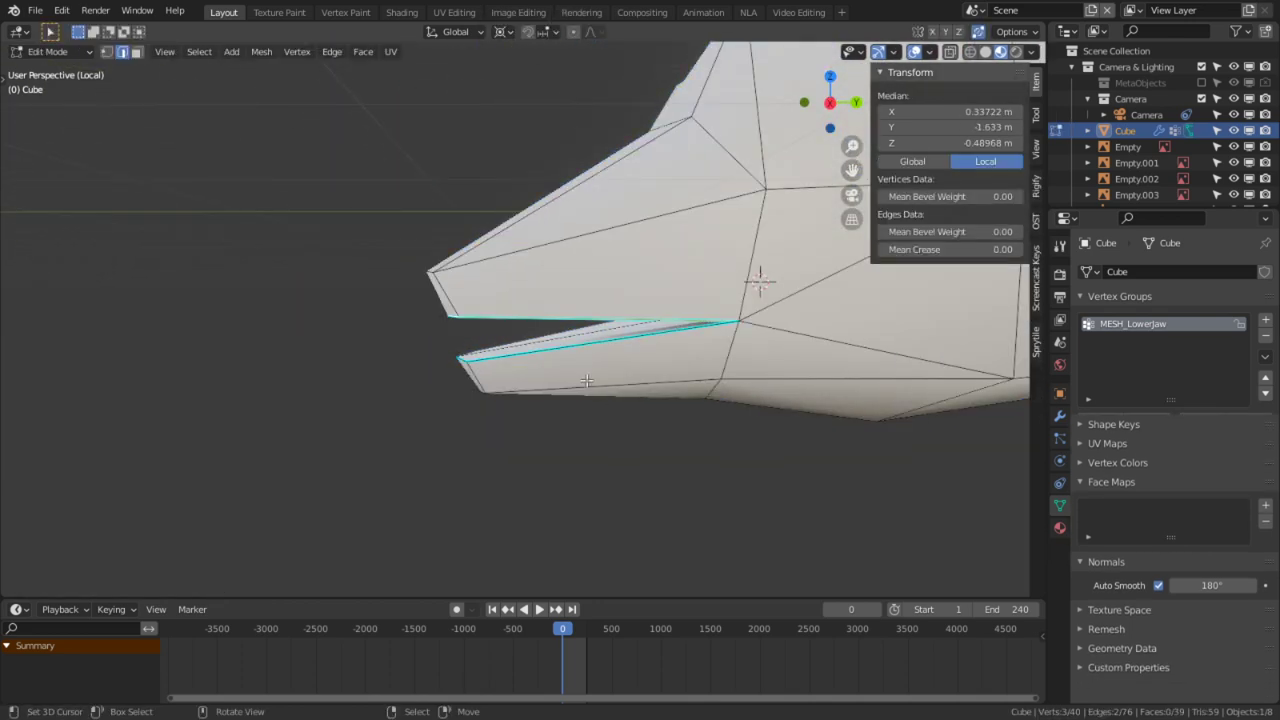
scroll(590, 400, "up", 2)
right_click(575, 372, "shift")
key("ctrl+e")
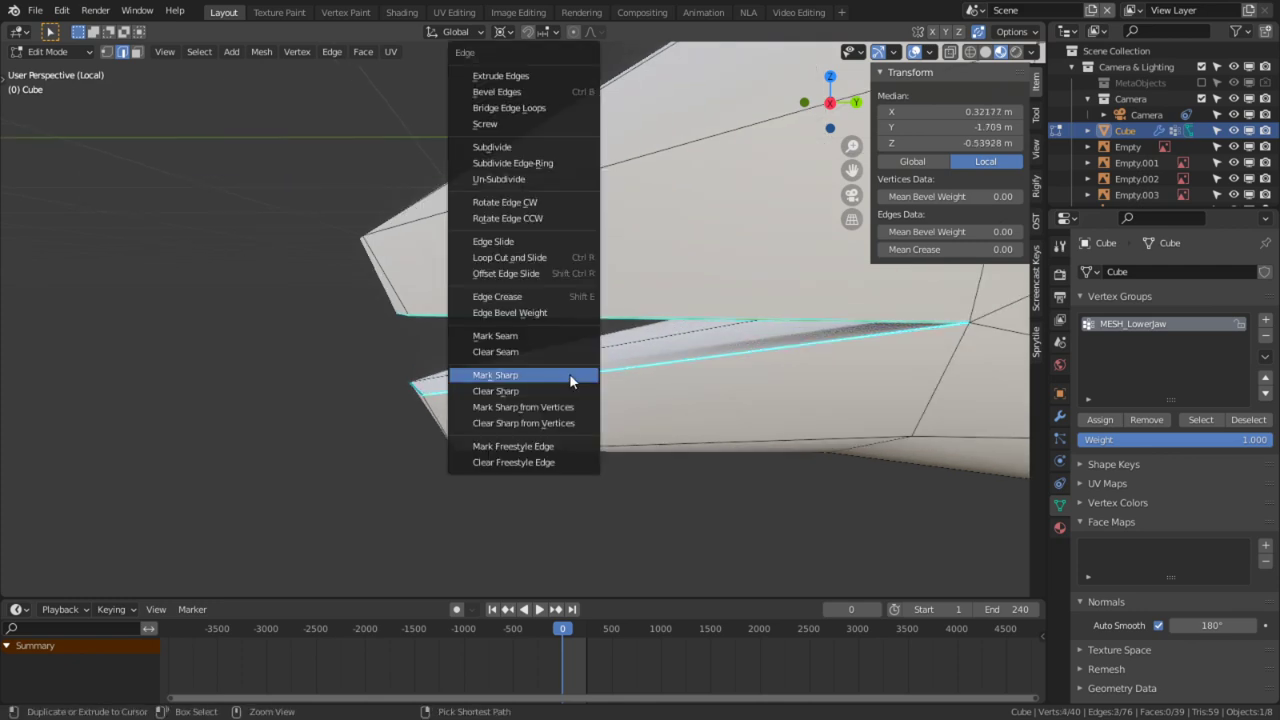
left_click(569, 391)
Step: Mark the selected upper and lower lip edges as seams, including the lower jaw's front lip edge
key("Tab")
middle_click_drag(437, 416, 557, 406)
key("Tab")
key("ctrl+e")
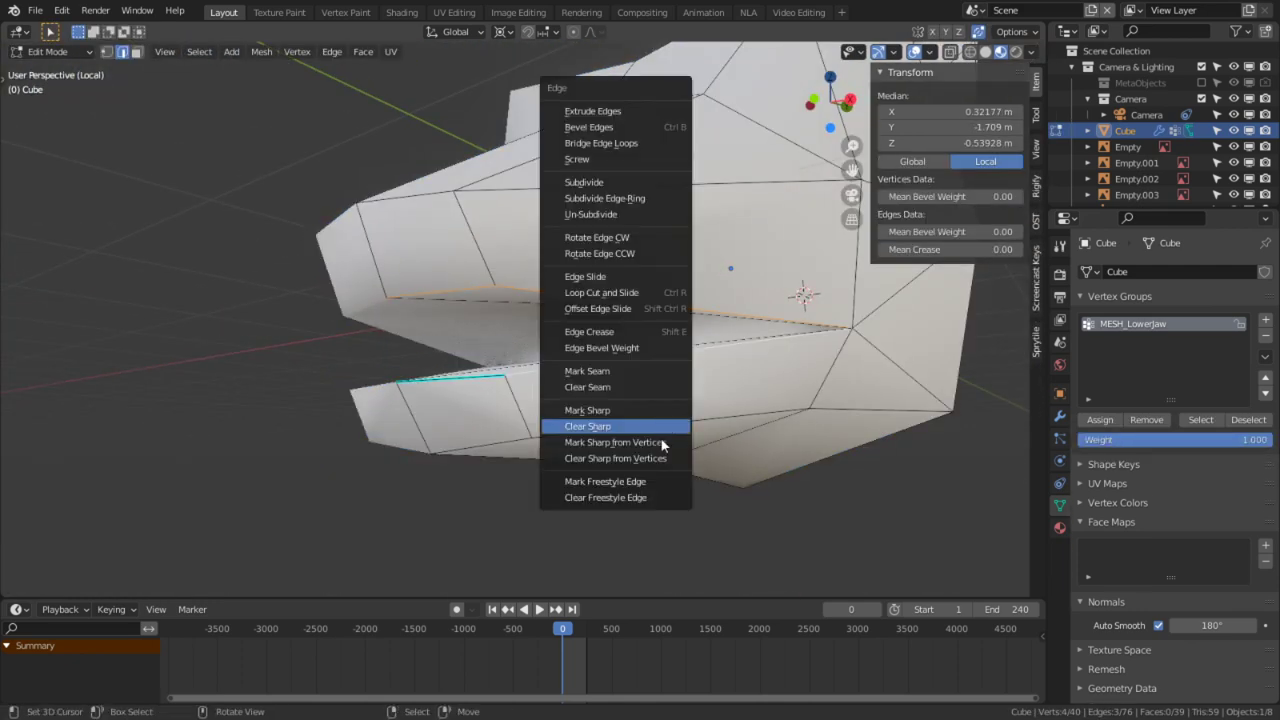
left_click(605, 370)
middle_click_drag(525, 367, 457, 371)
left_click(493, 393)
key("ctrl+e")
left_click(493, 393)
Step: Select the whole ear and rotate it about 12.1° forward in the side view
scroll(600, 367, "down", 5)
middle_click_drag(780, 204, 405, 368, "shift")
key("Tab")
scroll(523, 355, "up", 5)
key("Tab")
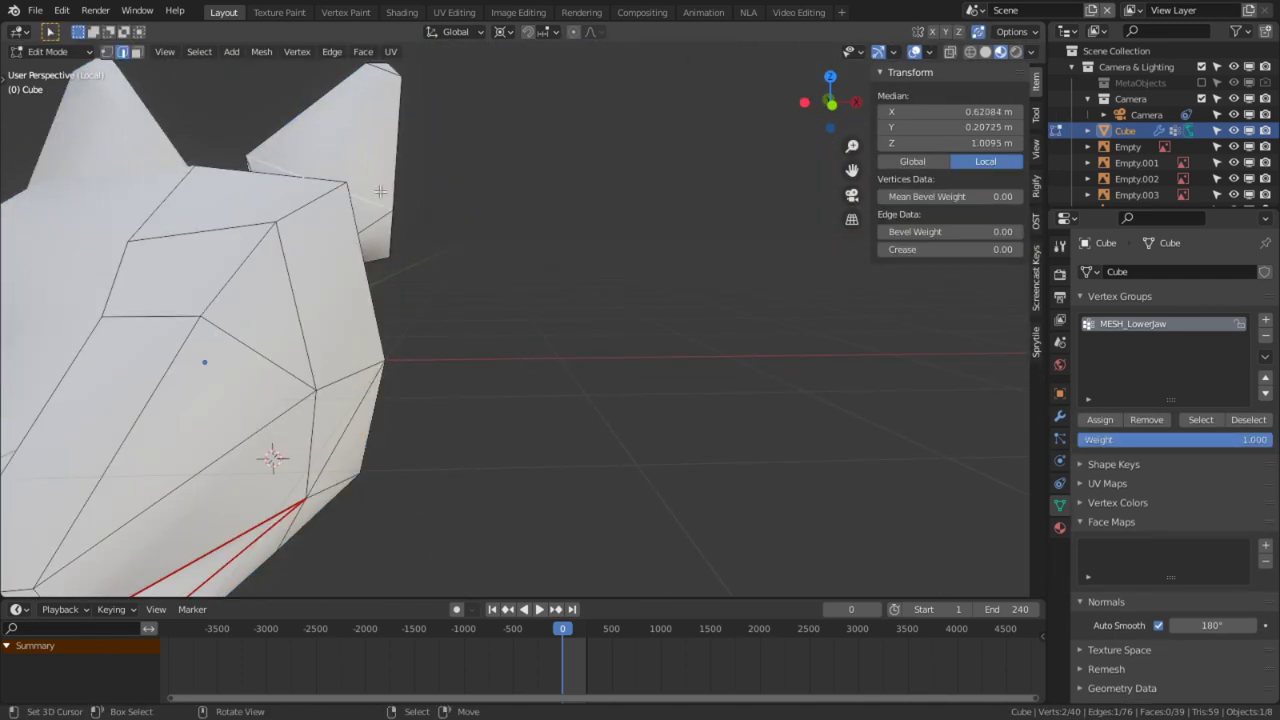
key("l")
key("KP_3")
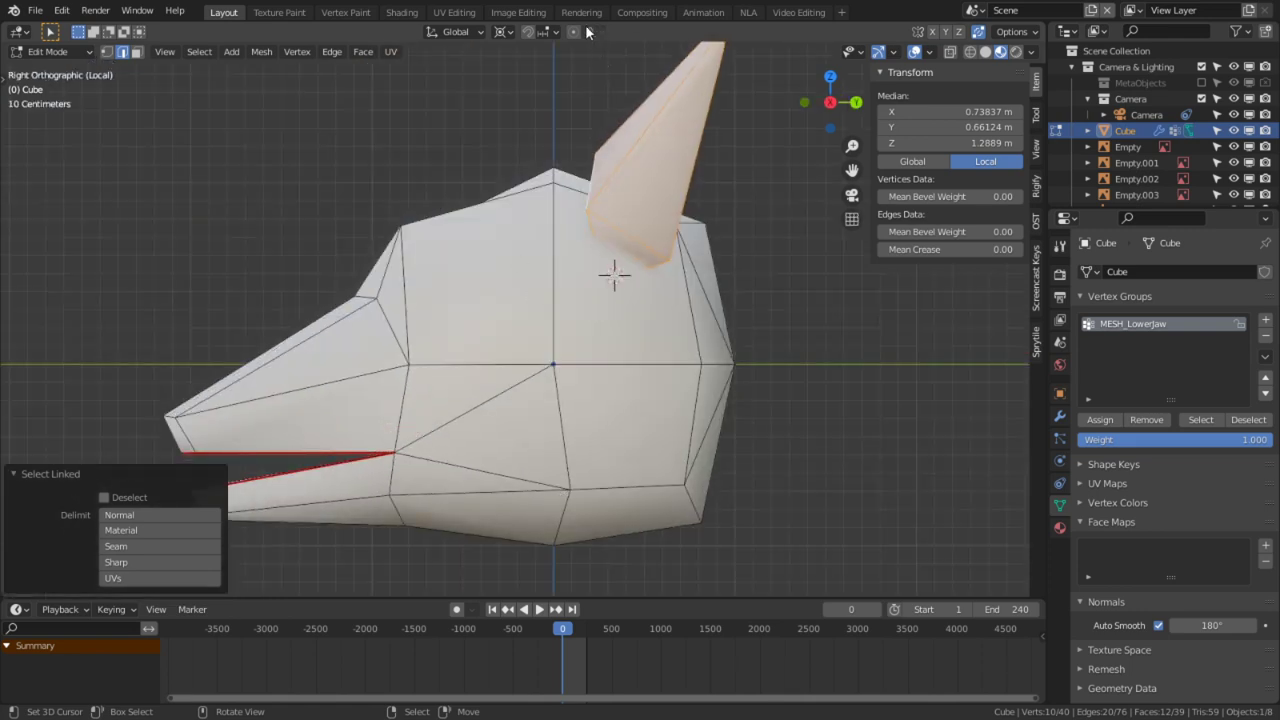
key("r")
left_click(557, 137)
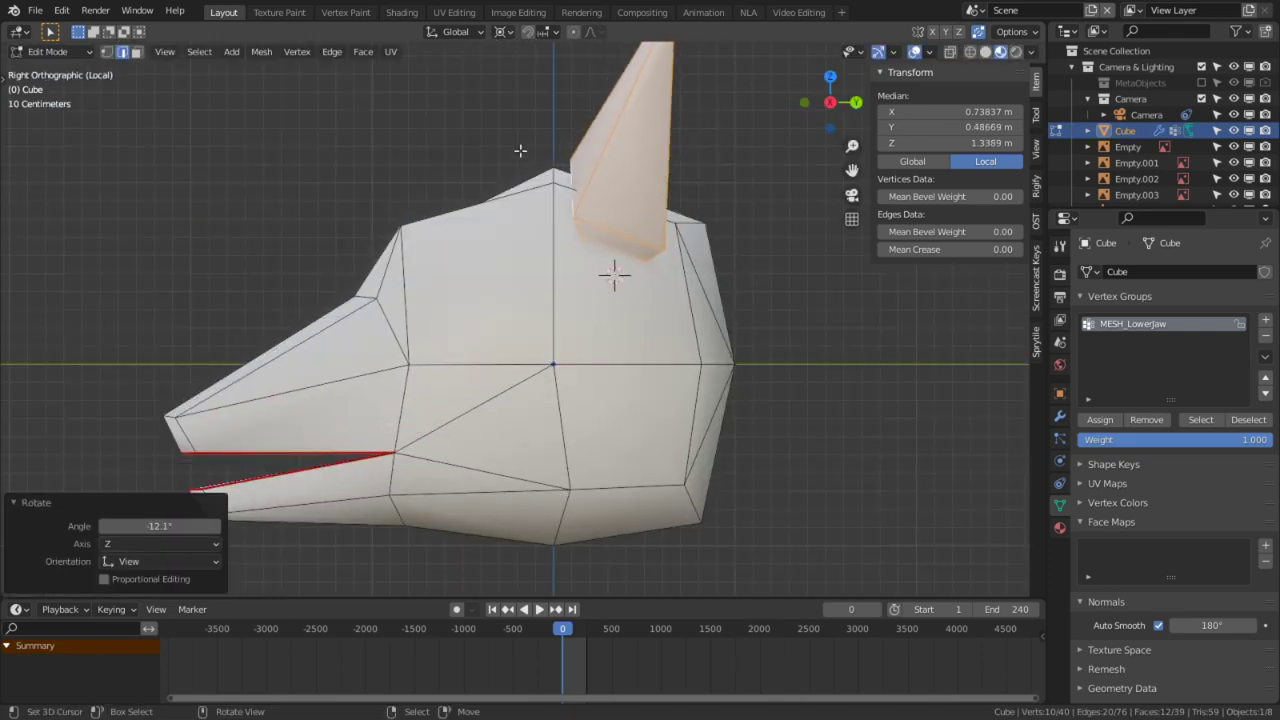
Step: Reposition the centre vertices of the brow and the crown in the side view to refine the head's profile
middle_click_drag(474, 171, 400, 240)
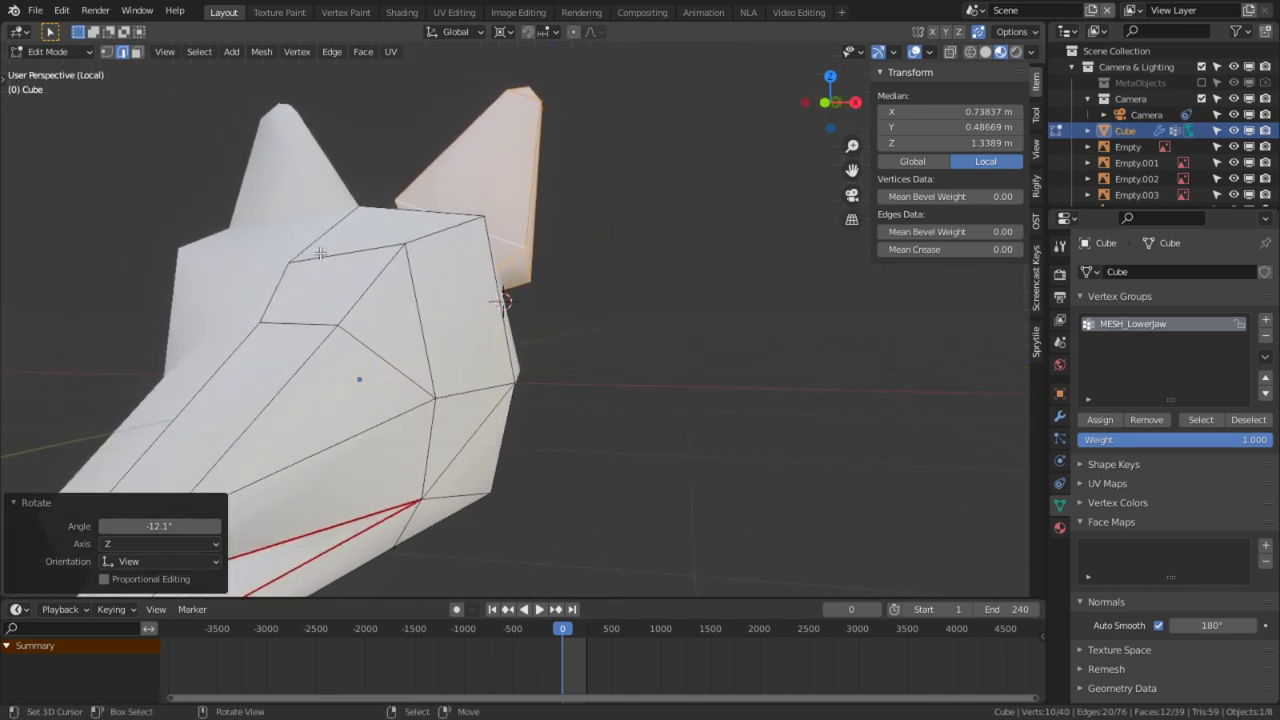
left_click(357, 244)
key("KP_3")
key("g")
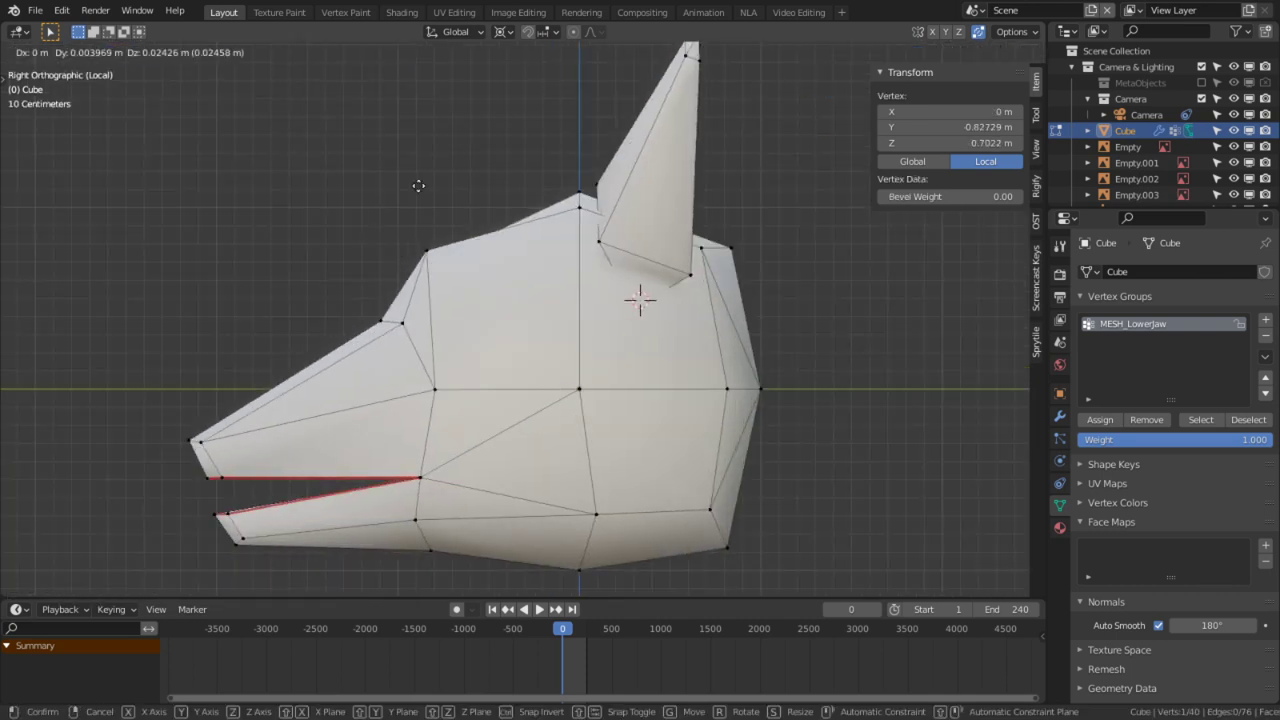
left_click(400, 89)
left_click(572, 190)
key("g")
left_click(567, 285)
Step: Move the upper side edge of the forehead about 0.027 m inward and 0.032 m down
middle_click_drag(567, 285, 529, 263)
left_click(485, 267, "shift")
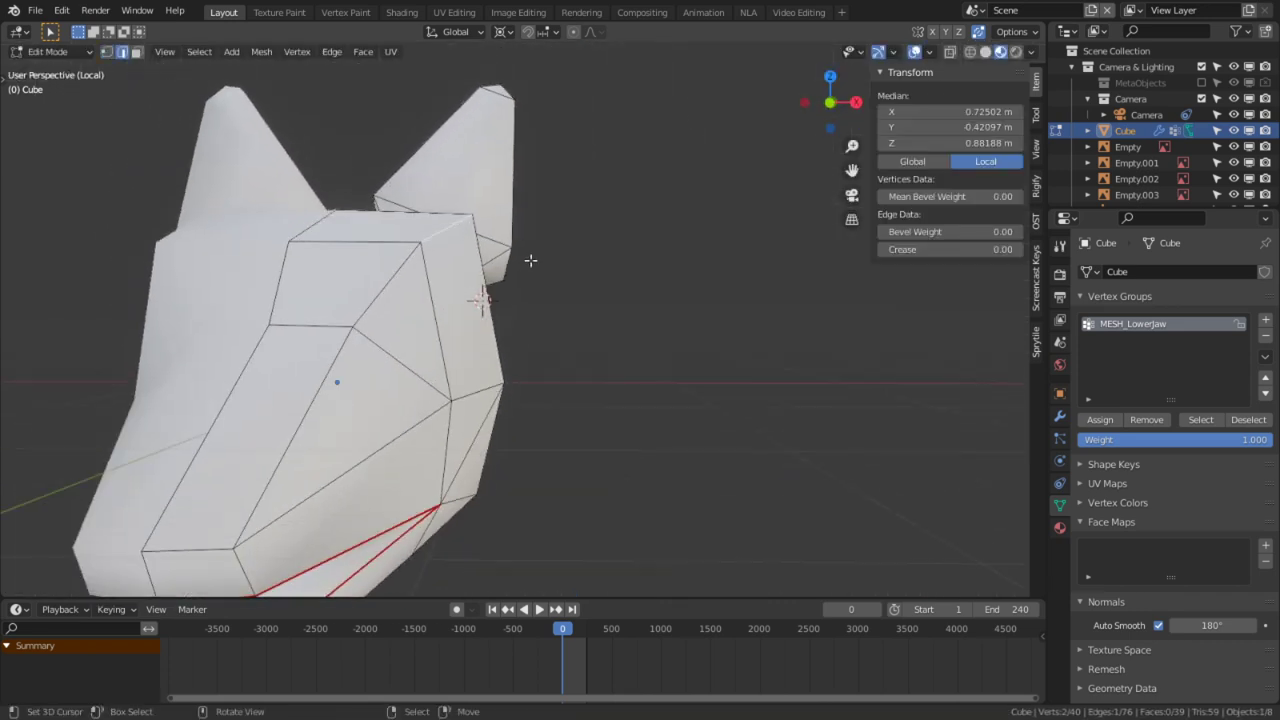
key("g")
left_click(497, 310)
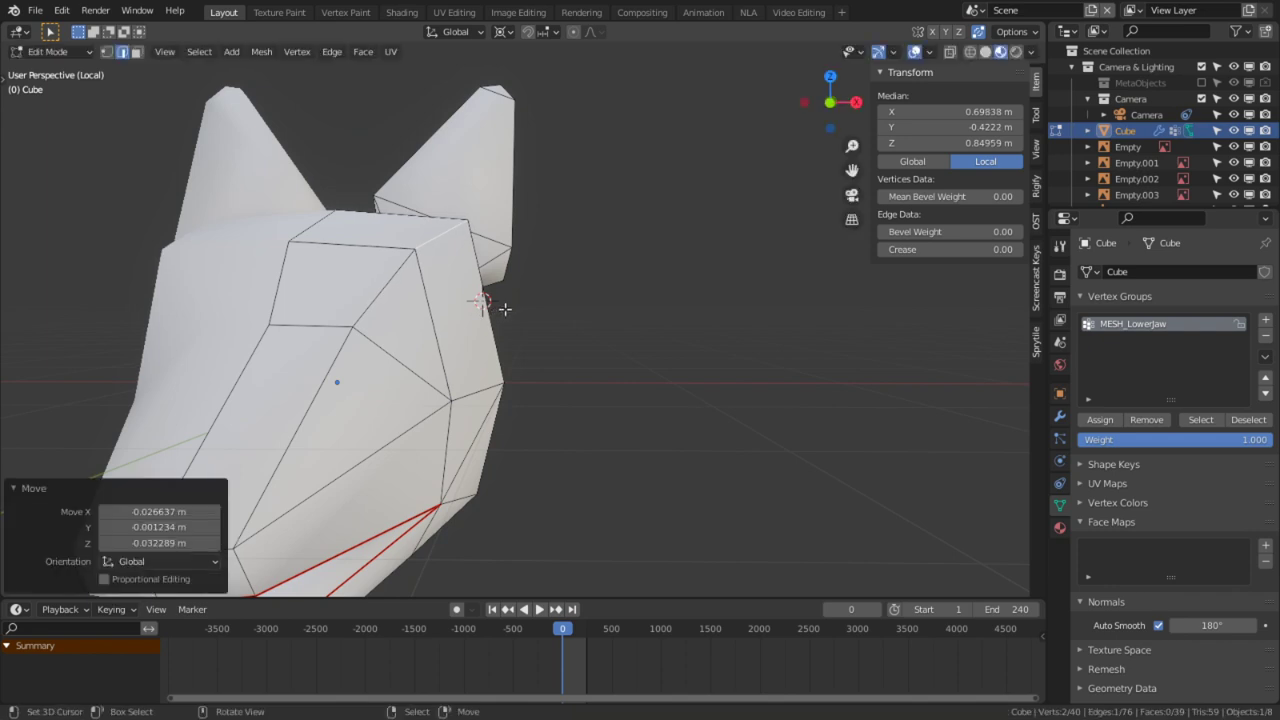
Step: Move the centre brow edge and the adjoining muzzle bridge edge slightly back and down in the side view
key("Tab")
middle_click_drag(500, 371, 596, 370)
key("KP_3")
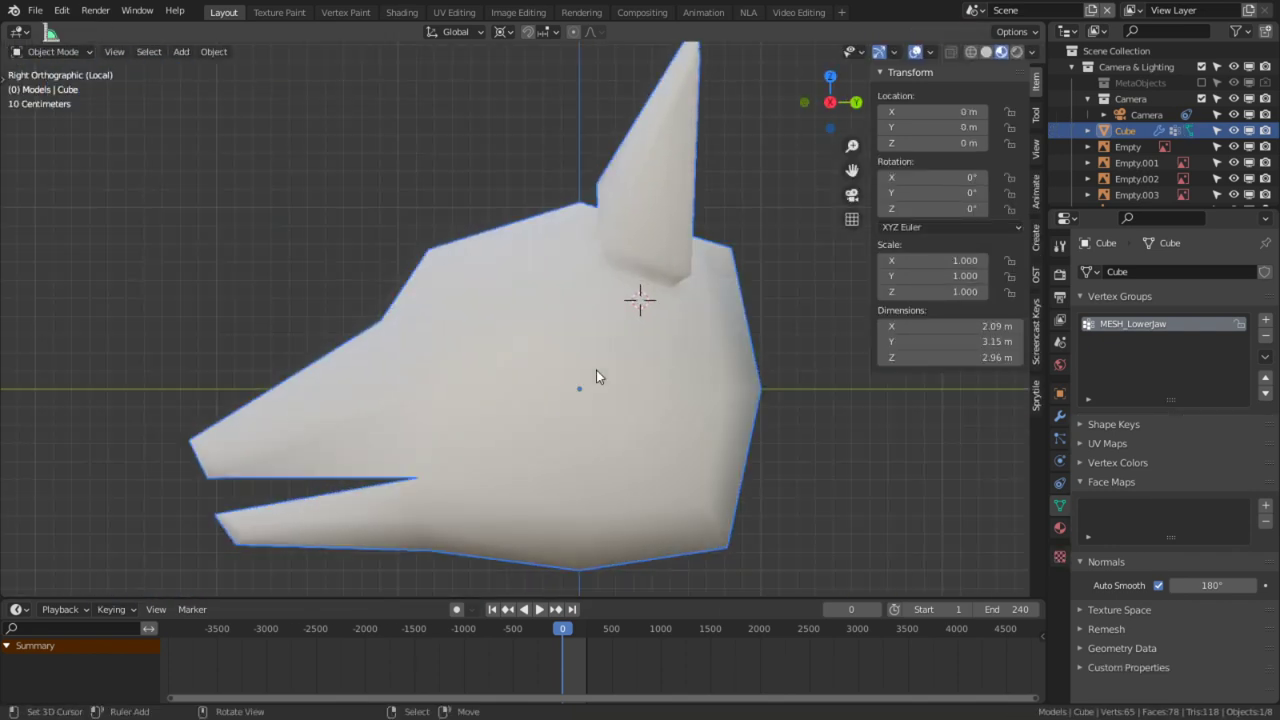
key("Tab")
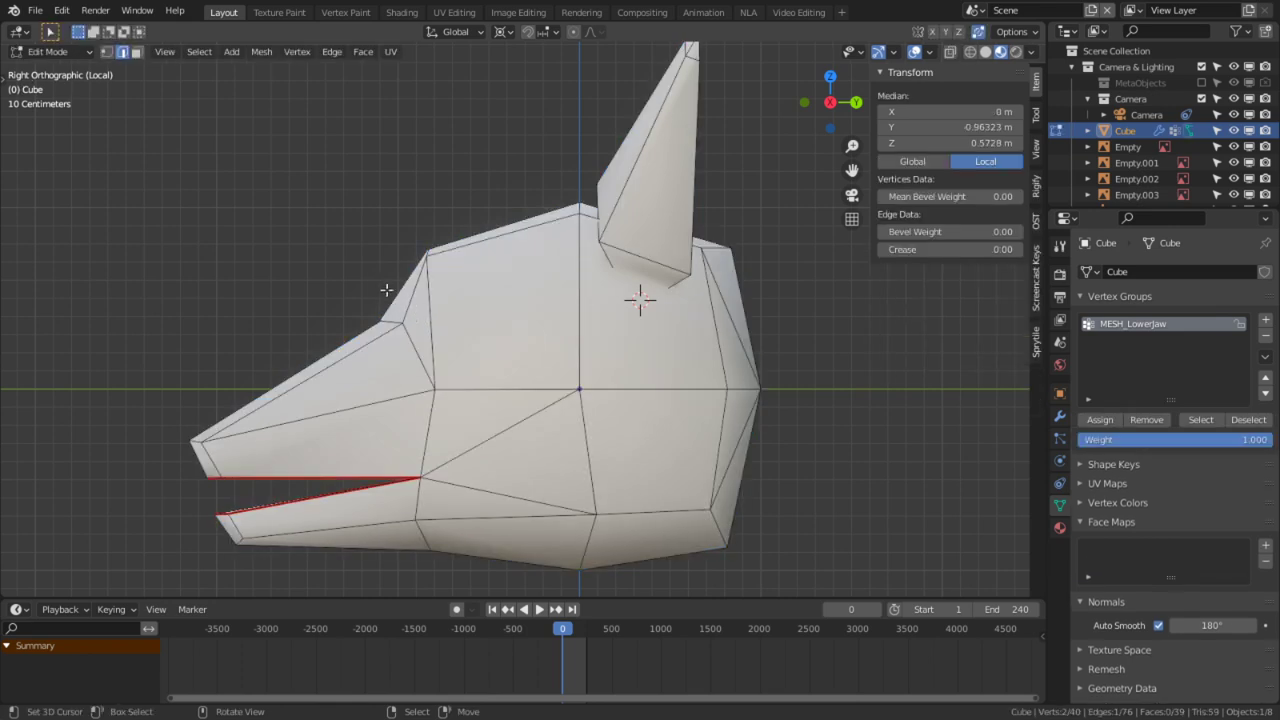
left_click(394, 319, "shift")
key("g")
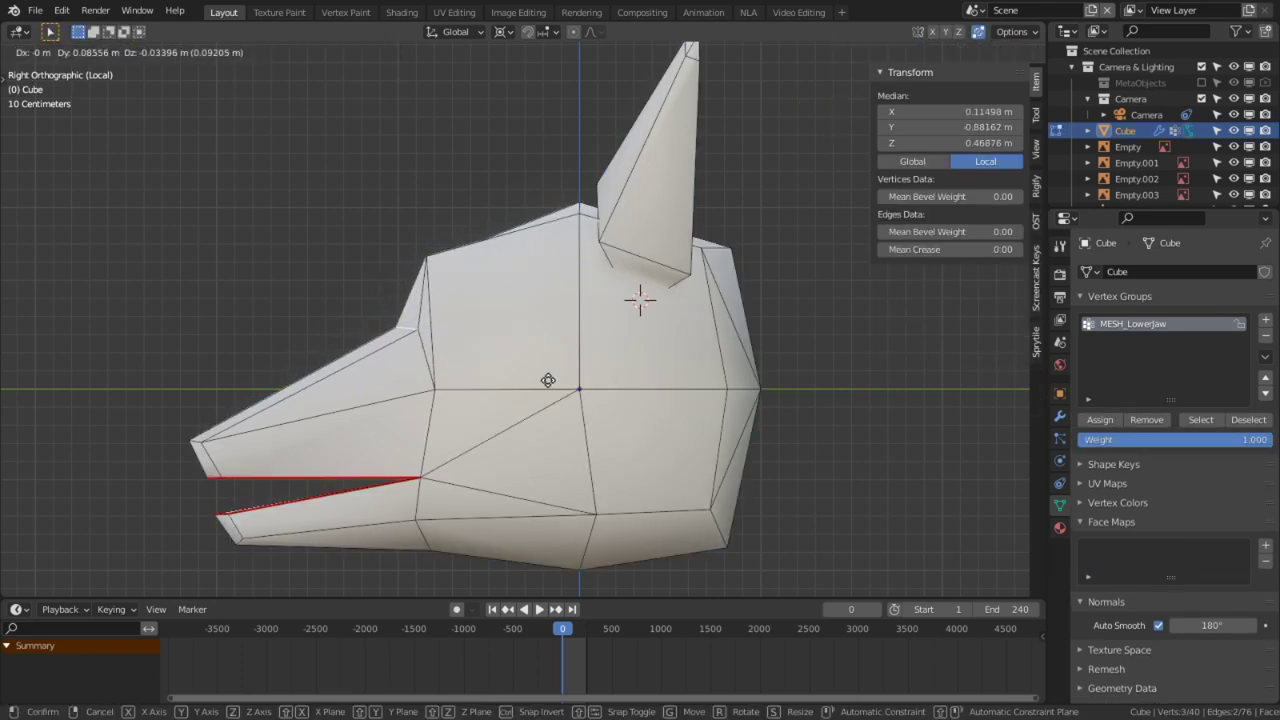
left_click(546, 355)
middle_click_drag(546, 355, 506, 335)
key("Tab")
key("KP_3")
Step: Extrude the four faces at the back of the head about 0.87 m outward and shift them downward to start the neck
key("Tab")
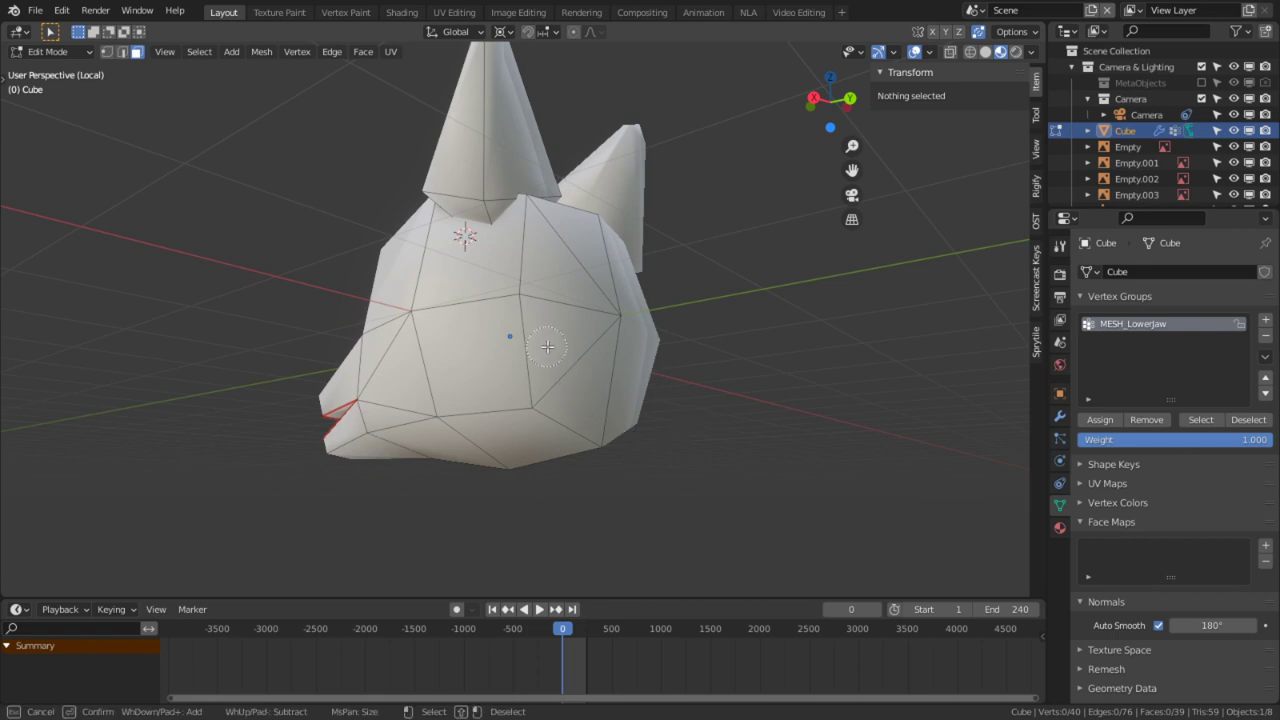
left_click(580, 358)
key("KP_3")
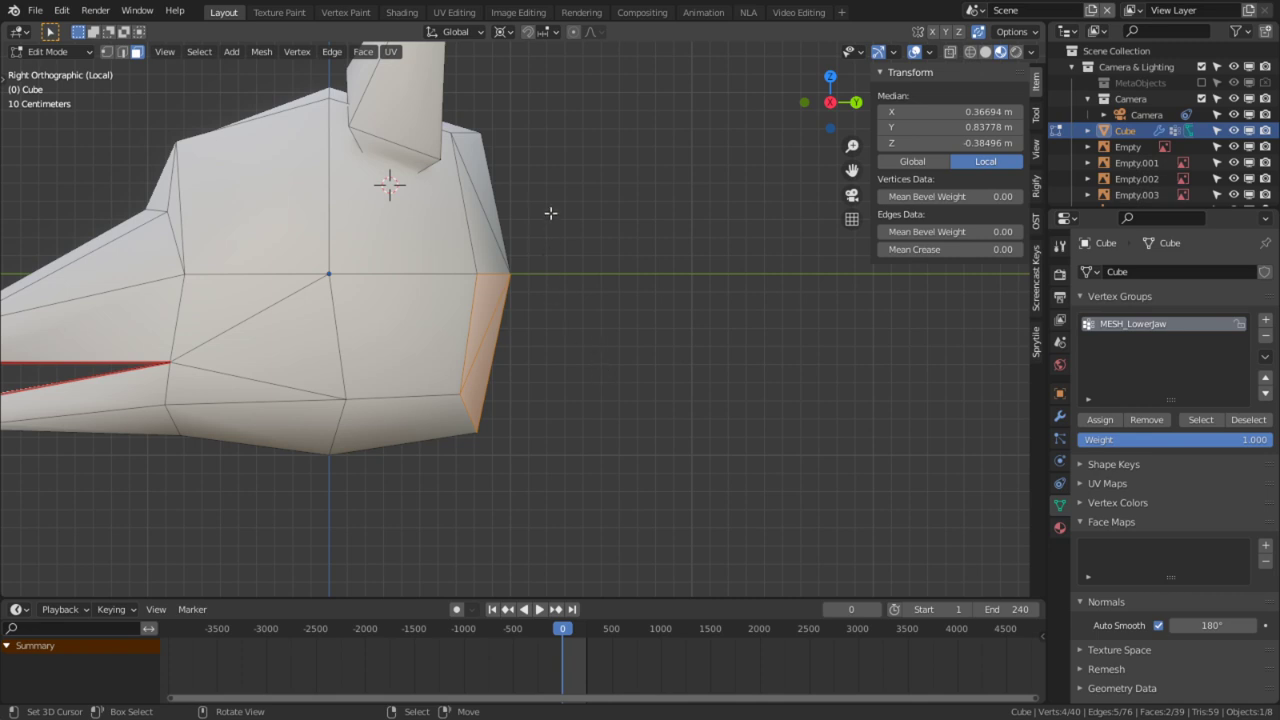
left_click(515, 224, "shift")
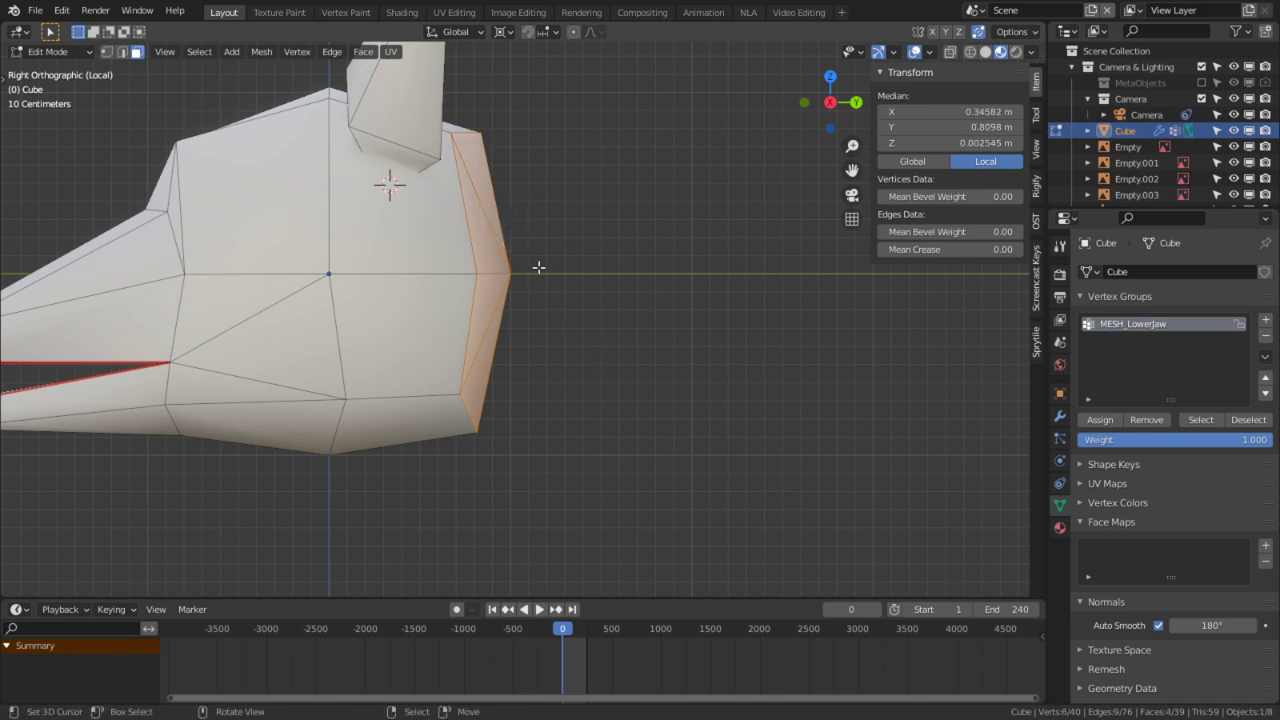
key("e")
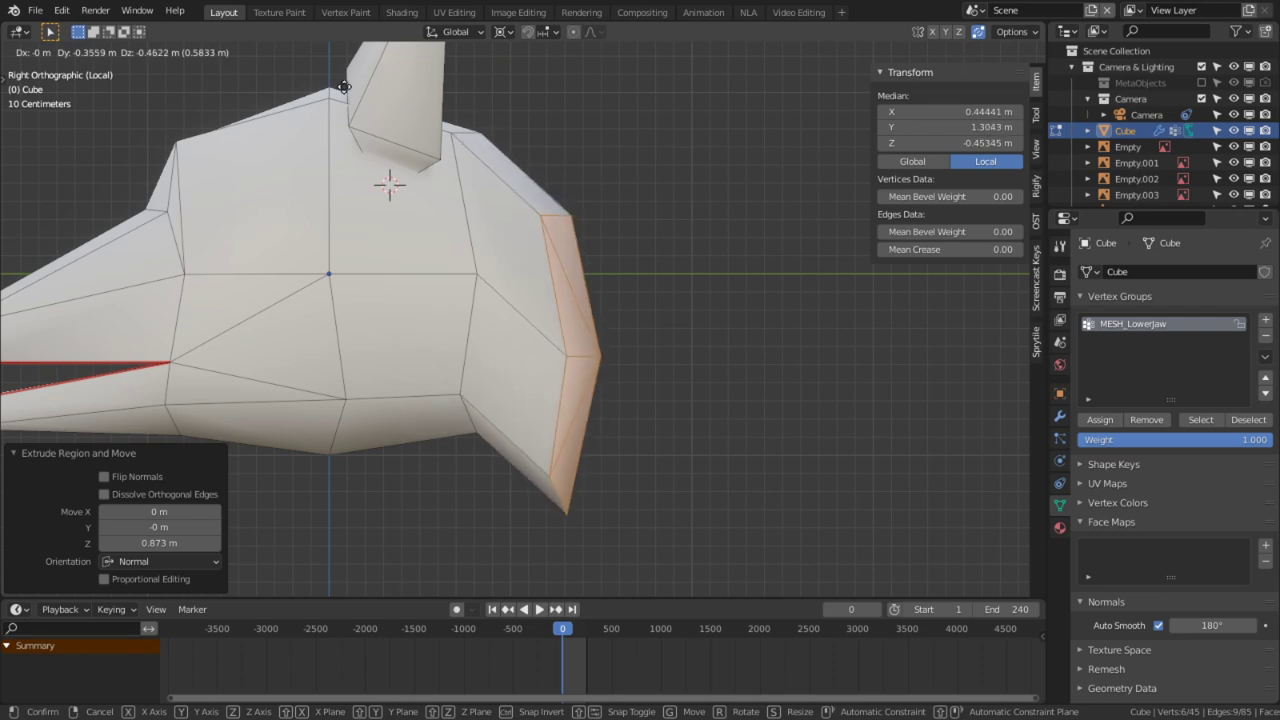
left_click(312, 67)
Step: Reveal hidden geometry, leave the isolated view and examine the fox reference images around the head
key("alt+h")
key("KP_Divide")
scroll(535, 163, "down", 4)
middle_click_drag(535, 163, 164, 269)
middle_click_drag(352, 282, 431, 289)
middle_click_drag(511, 263, 333, 261)
middle_click_drag(403, 279, 633, 602)
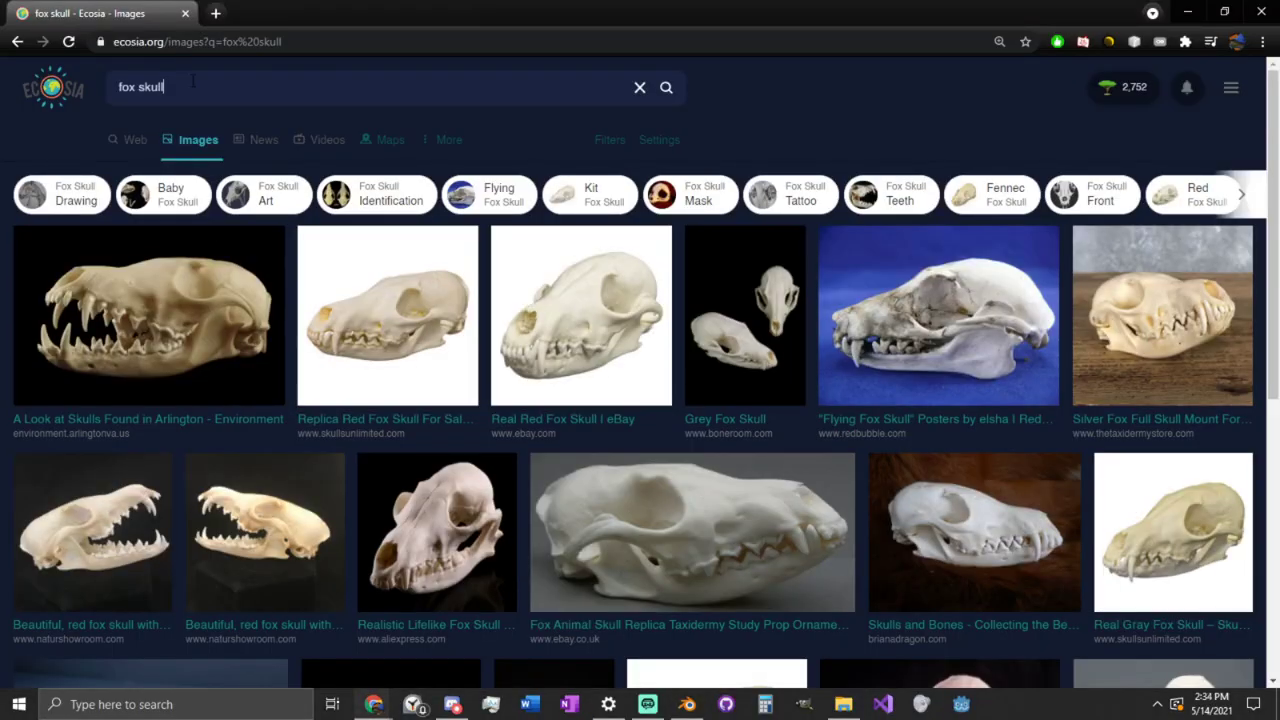
Step: Switch to the browser and search Ecosia Images for "fox red tail"
key("BackSpace")
key("BackSpace")
key("BackSpace")
key("BackSpace")
key("BackSpace")
key("BackSpace")
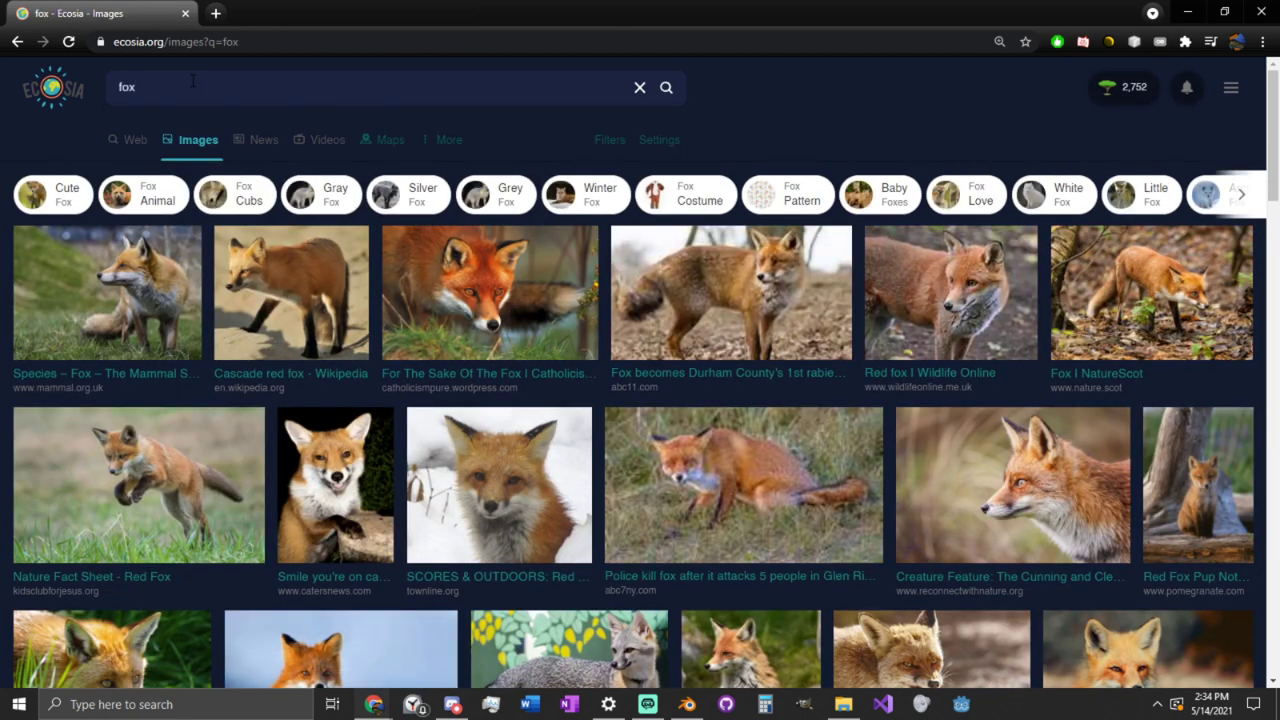
type("red tail")
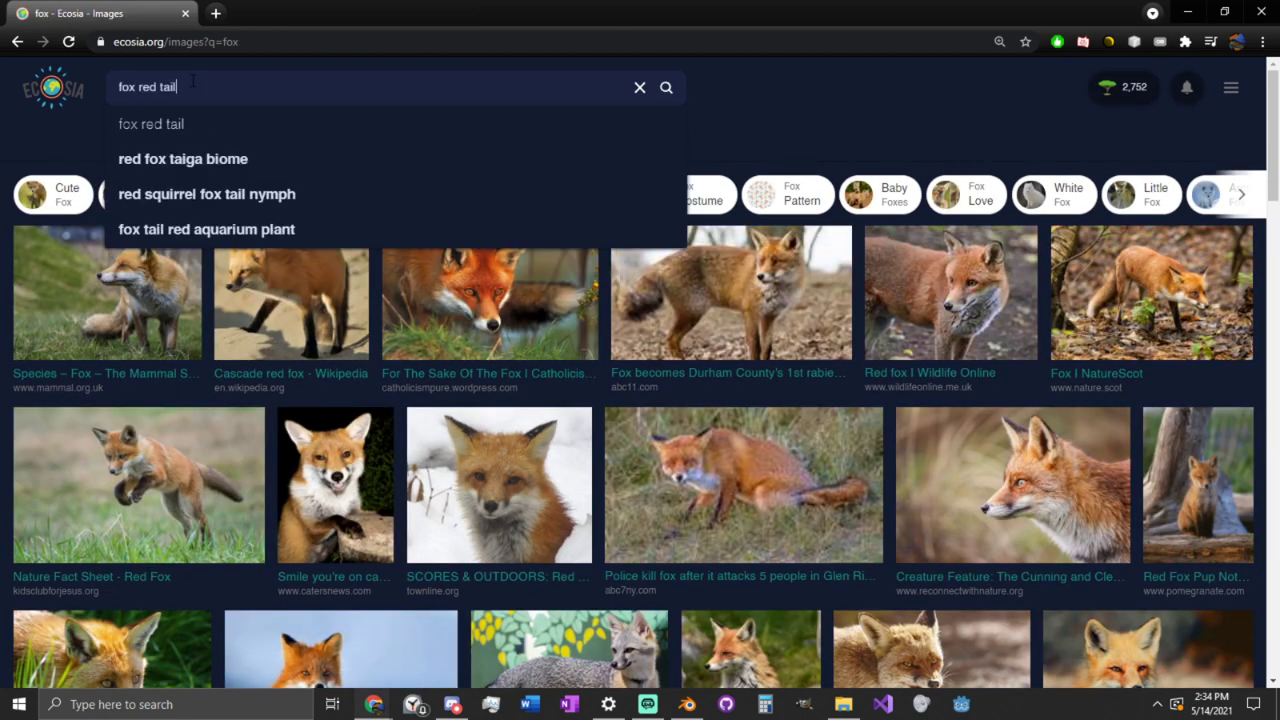
key("Return")
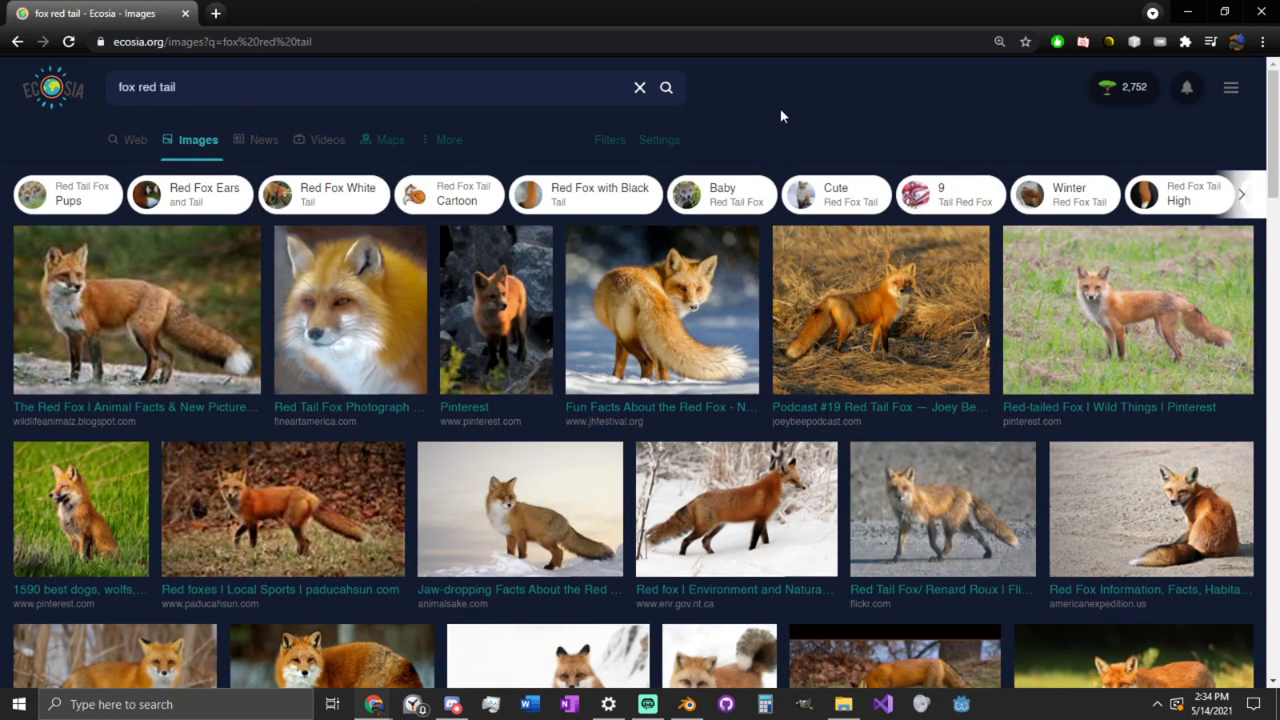
Step: Open the photo of the red fox walking in snow and save it as "Reference 5.jpg" in the reference folder
left_click(745, 490)
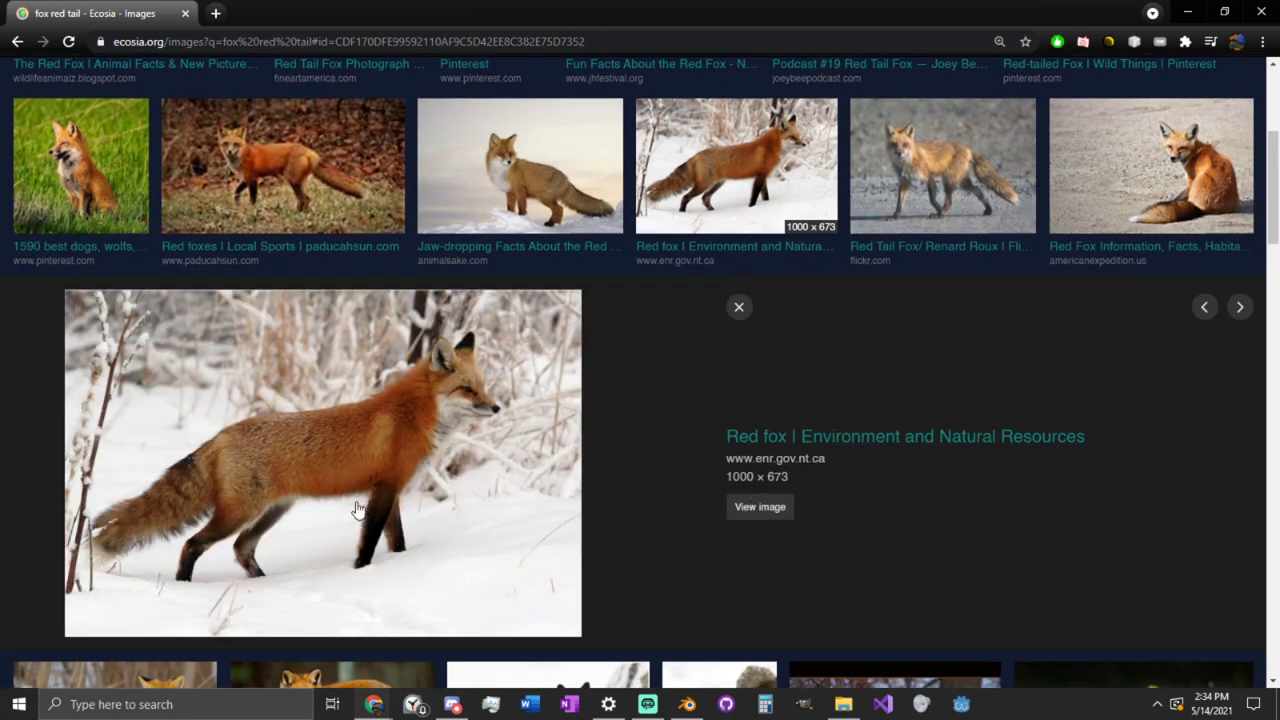
right_click(481, 473)
left_click(550, 362)
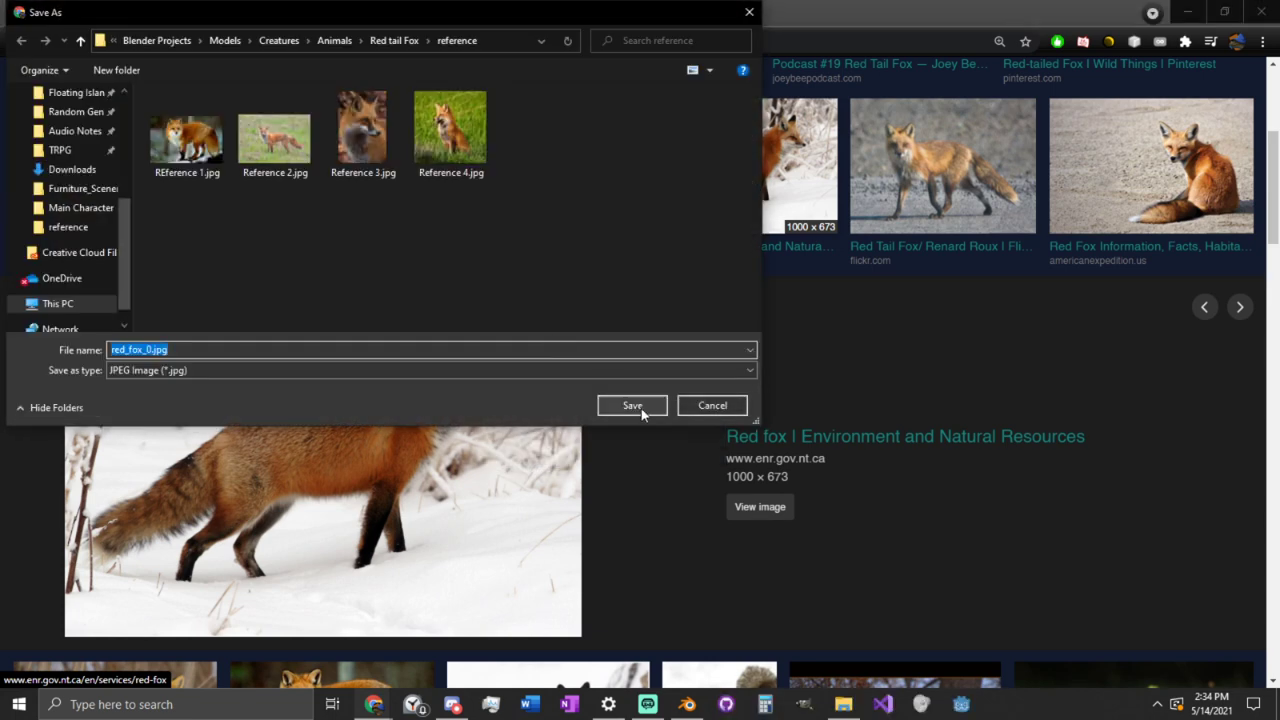
left_click(486, 175)
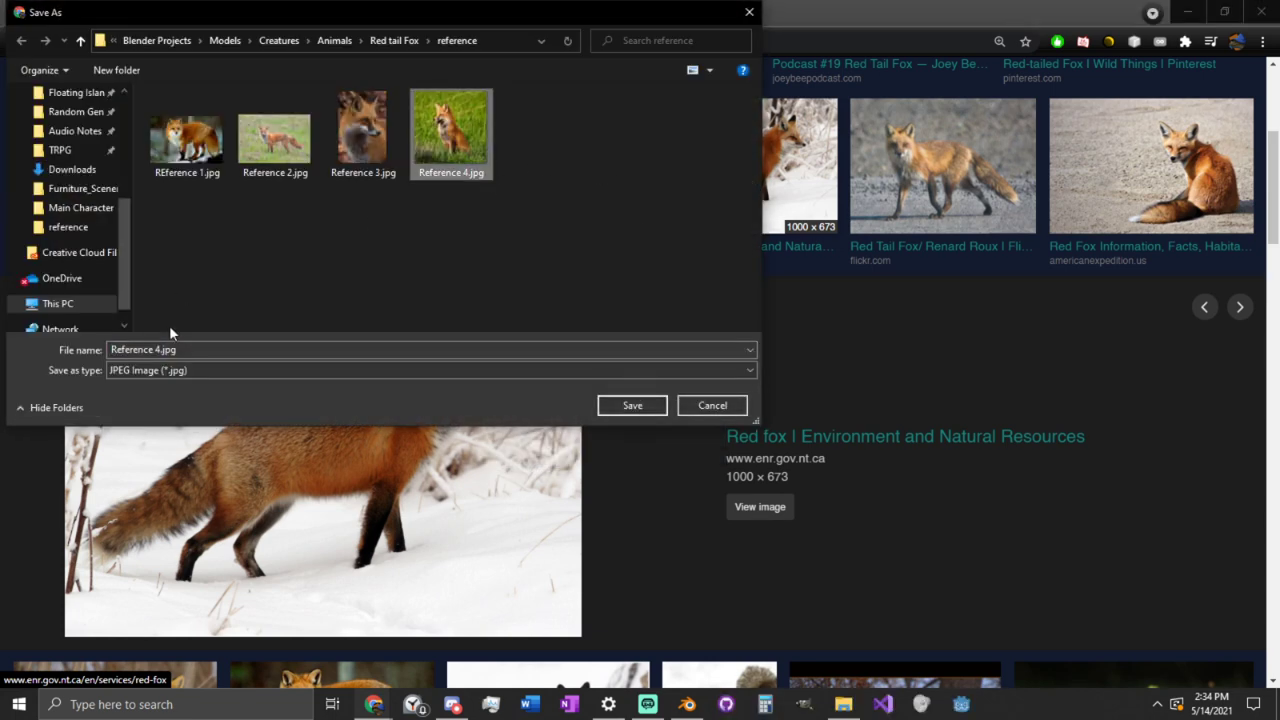
left_click(192, 350)
key("Right")
key("Left")
key("Left")
key("Left")
key("Left")
key("BackSpace")
type("5")
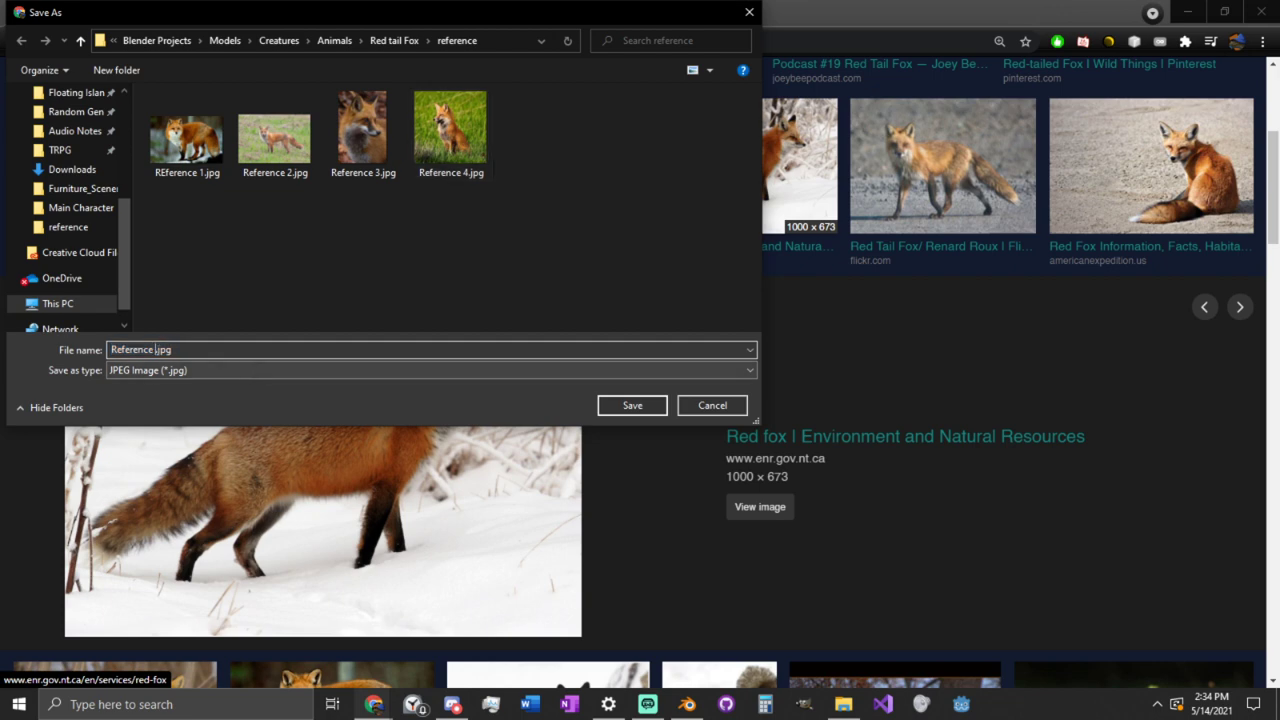
key("Return")
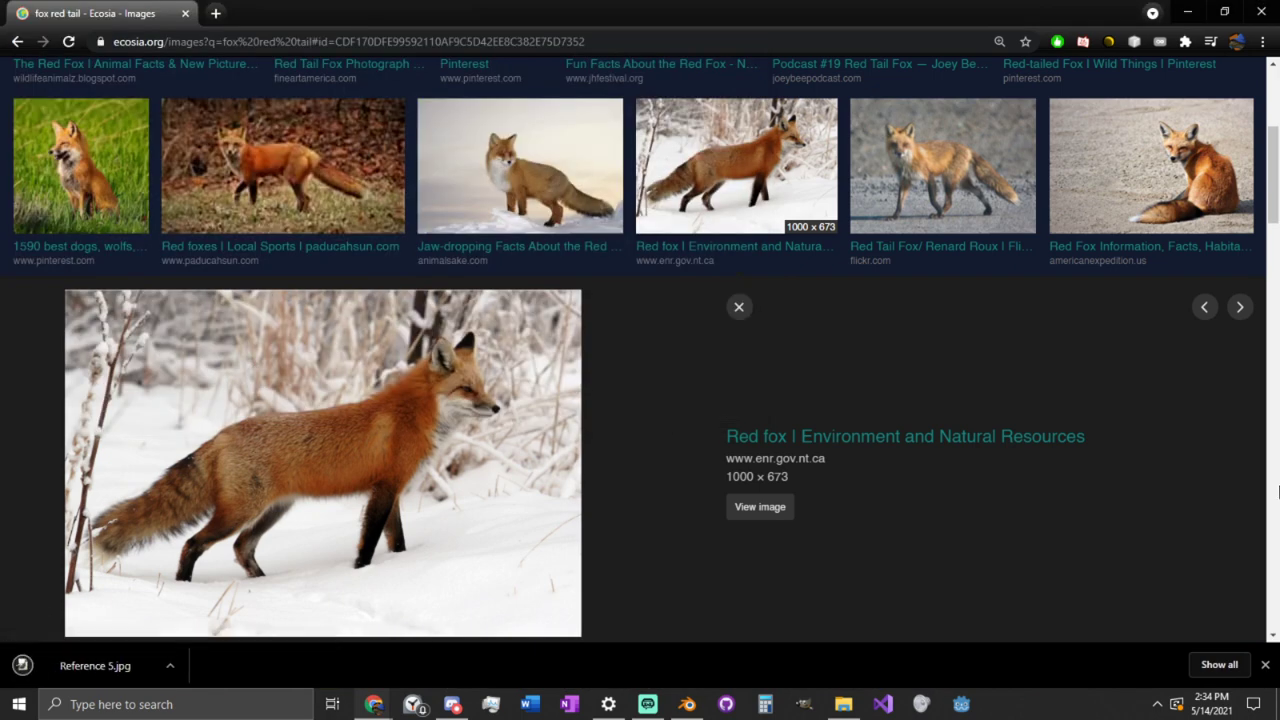
Step: Switch back to Blender, leave mesh editing and deselect the fox head
left_click(1188, 12)
middle_click_drag(463, 381, 295, 362)
key("Tab")
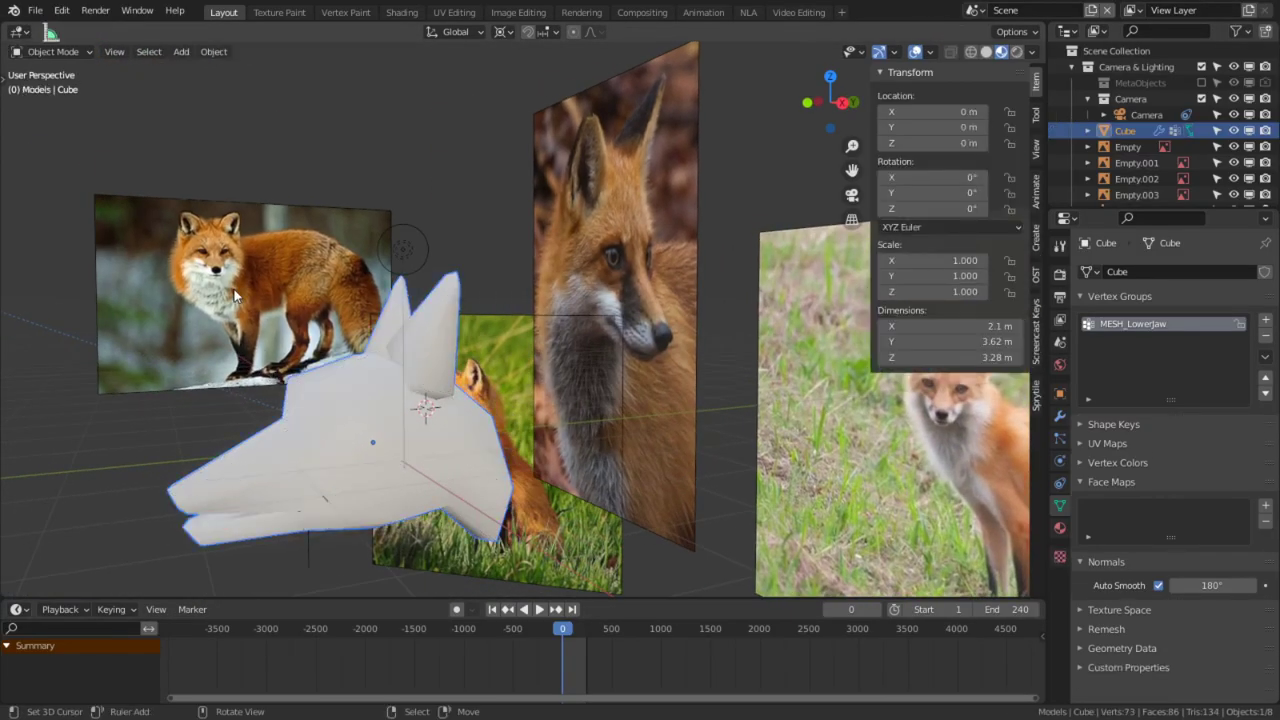
key("alt+a")
middle_click_drag(276, 318, 512, 326)
middle_click_drag(262, 281, 505, 312)
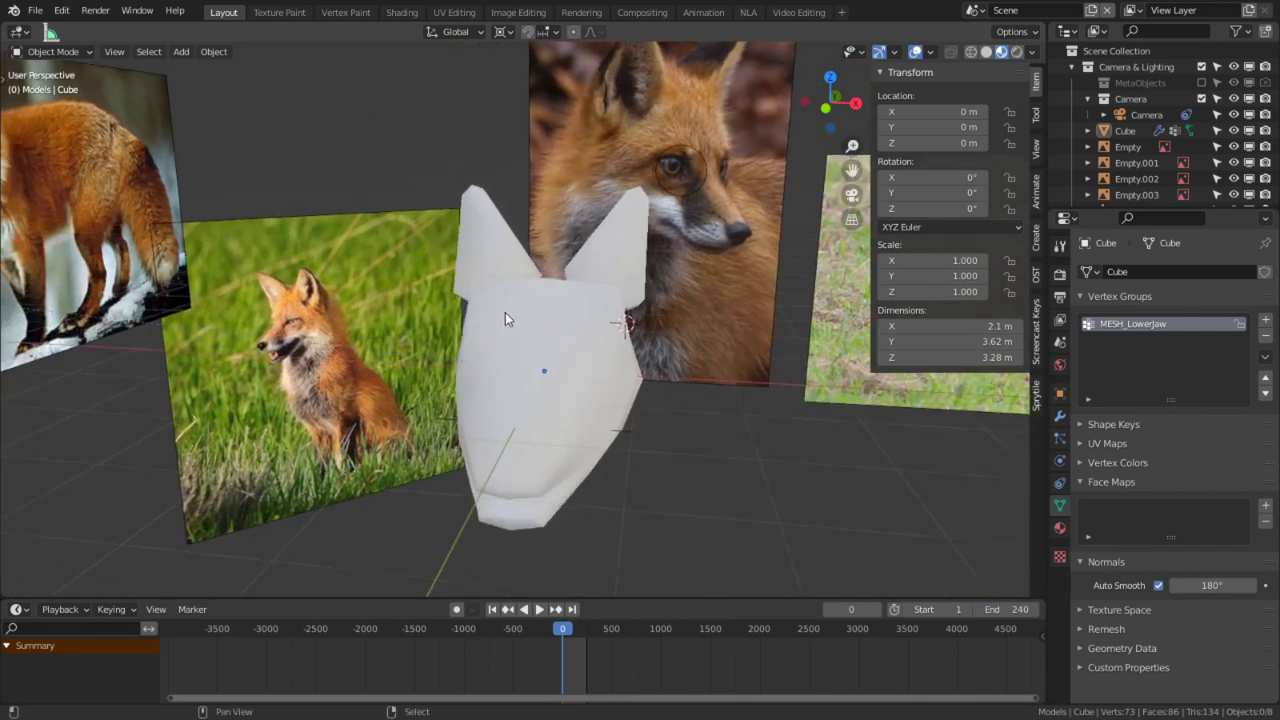
Step: Replace the sitting fox image of Empty.003 with Reference 5.jpg from the Red tail Fox reference folder
left_click(298, 210)
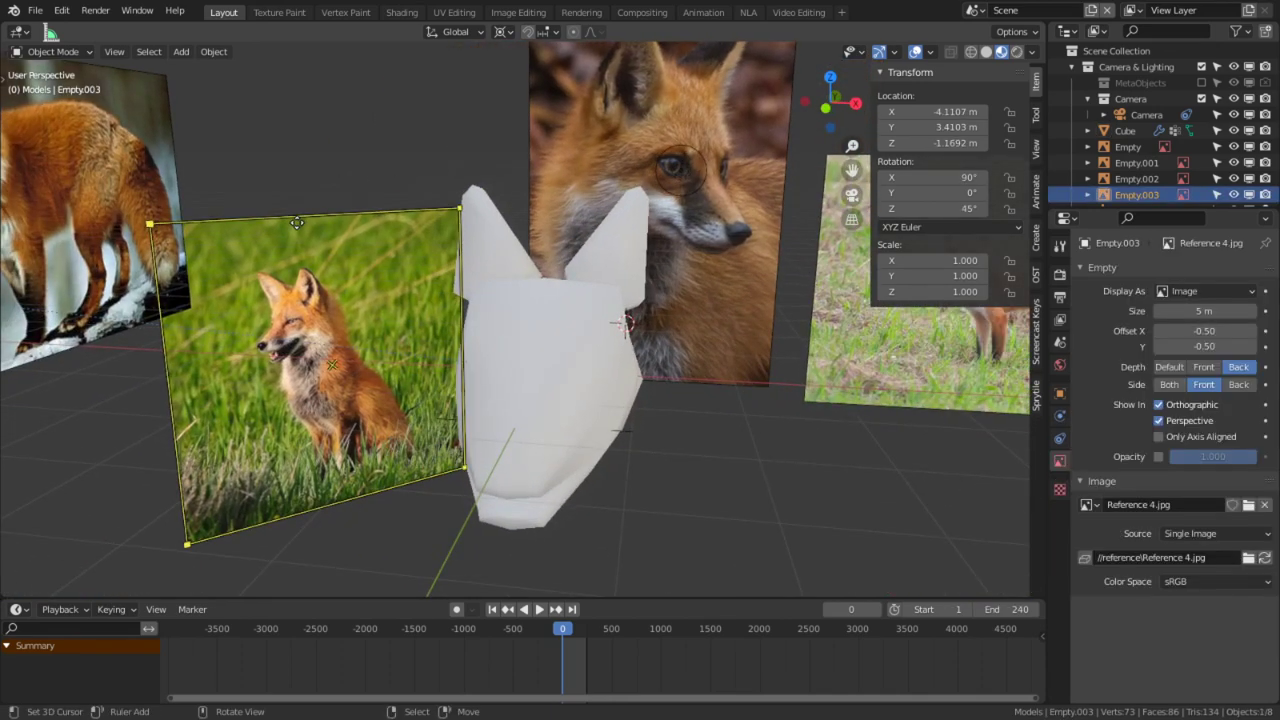
left_click(1248, 506)
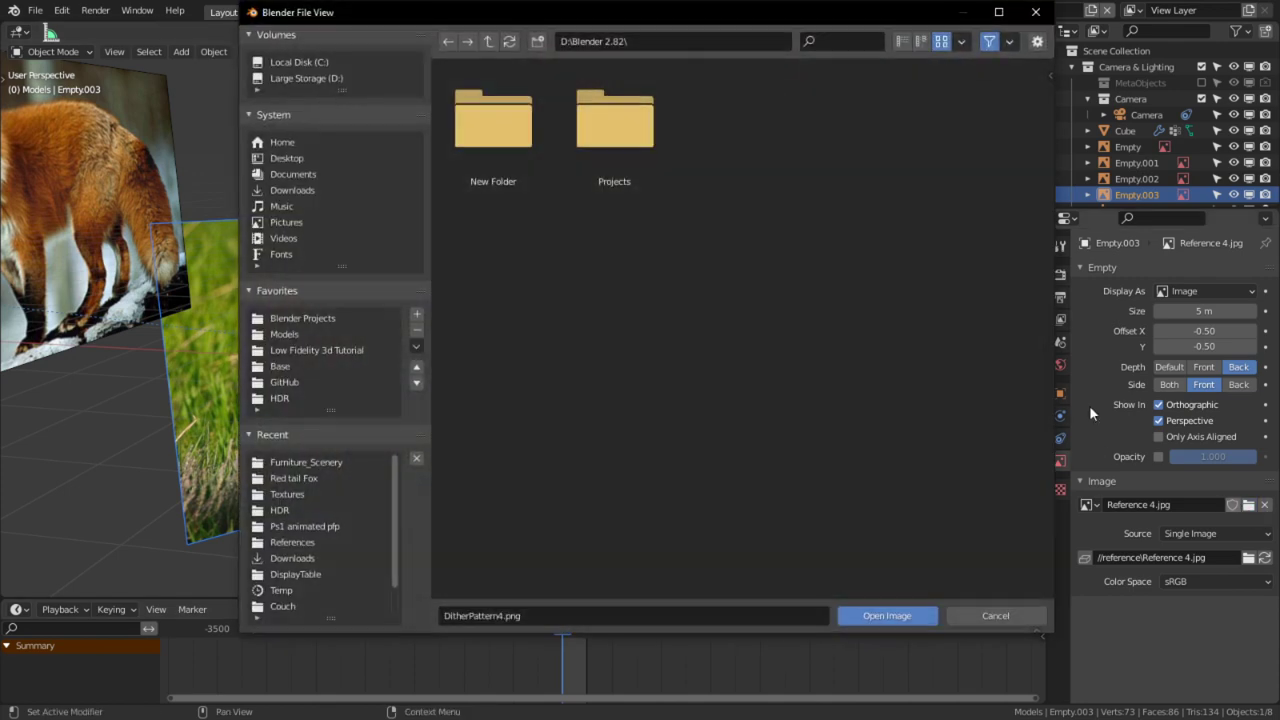
left_click(318, 478)
left_click(460, 174)
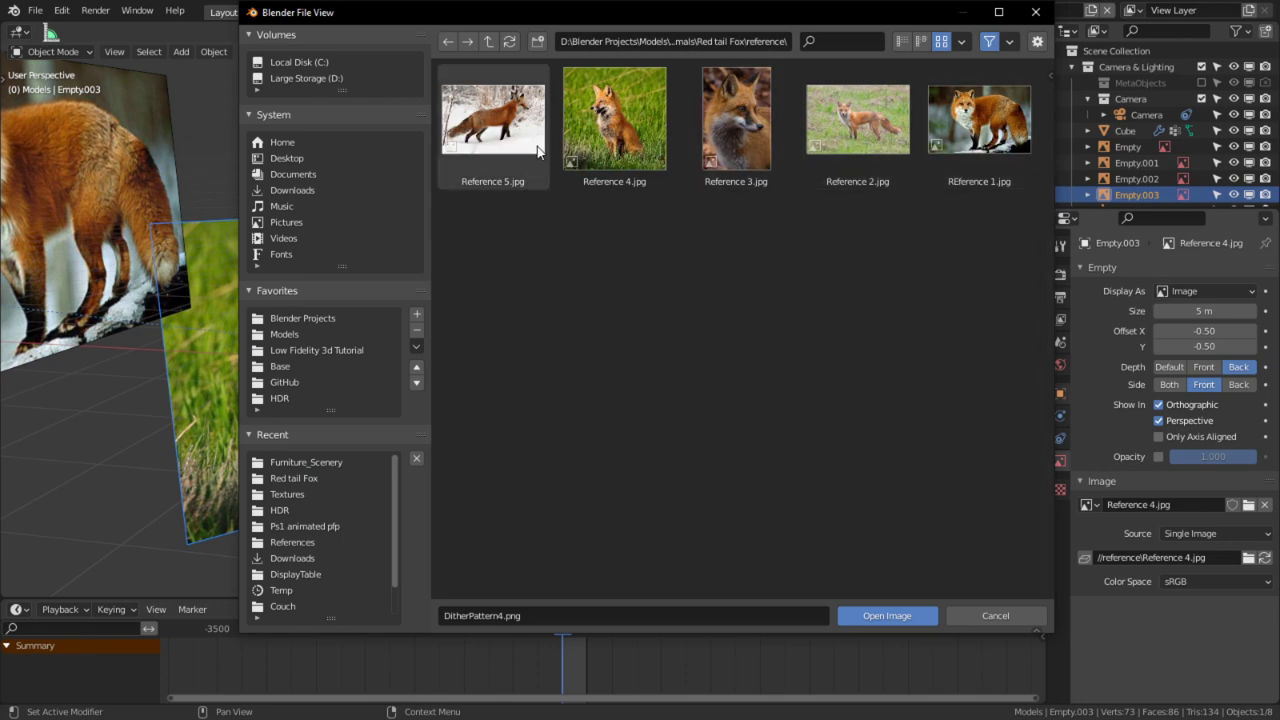
double_click(535, 145)
left_click(440, 186)
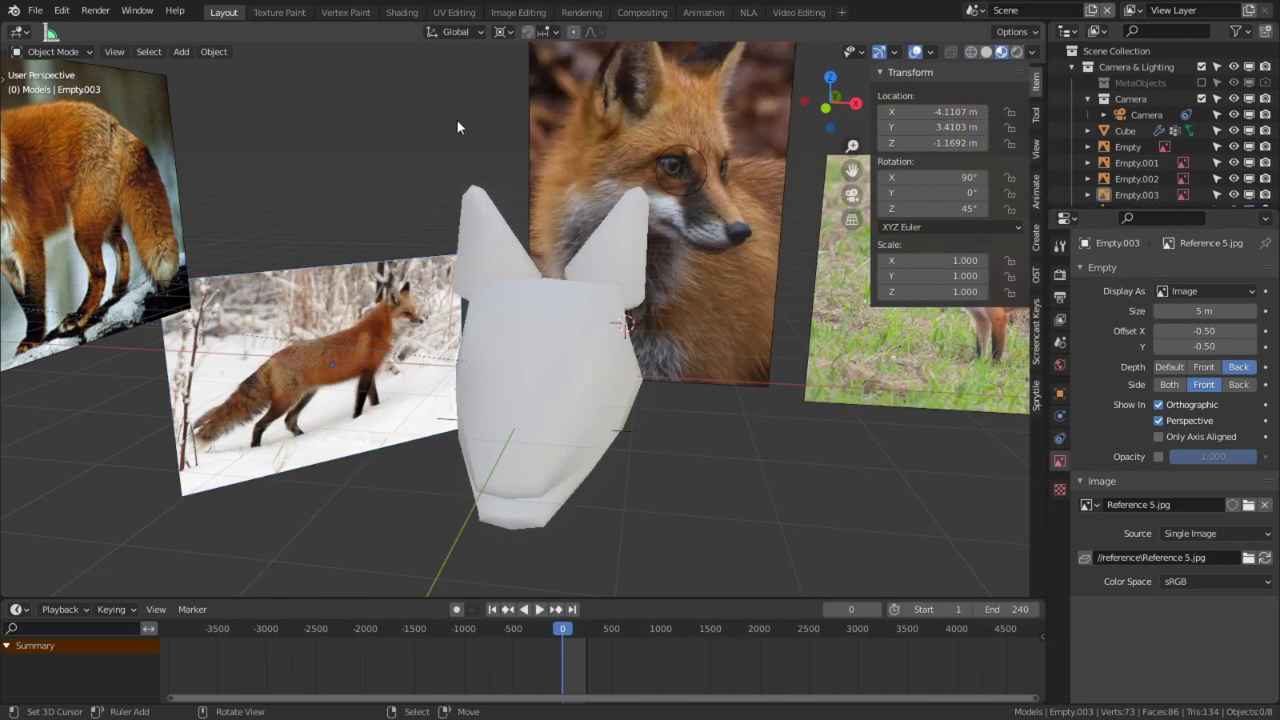
Step: Change the transform pivot point and display the scene in wireframe
left_click(508, 33)
left_click(530, 69)
key("shift+z")
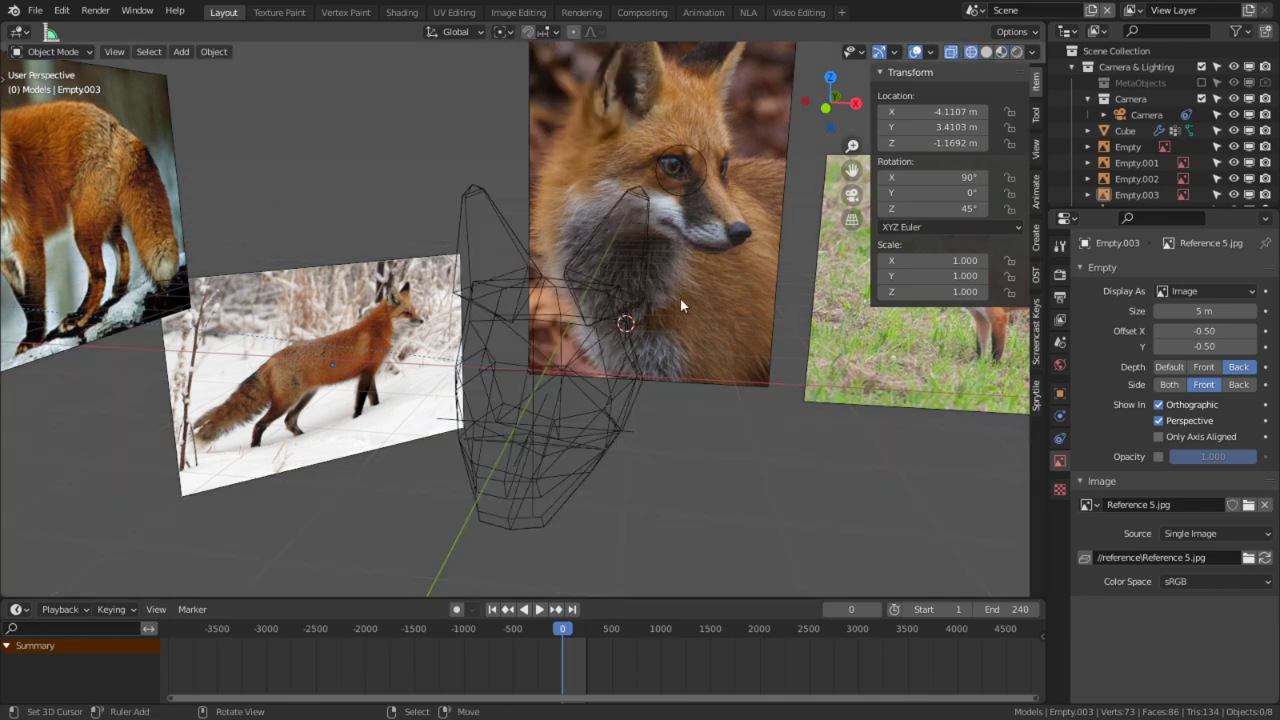
Step: Mirror the snow fox reference by scaling it by -1 overall and -1 along Z, and show its image on the Back side
left_click(362, 262)
type("s")
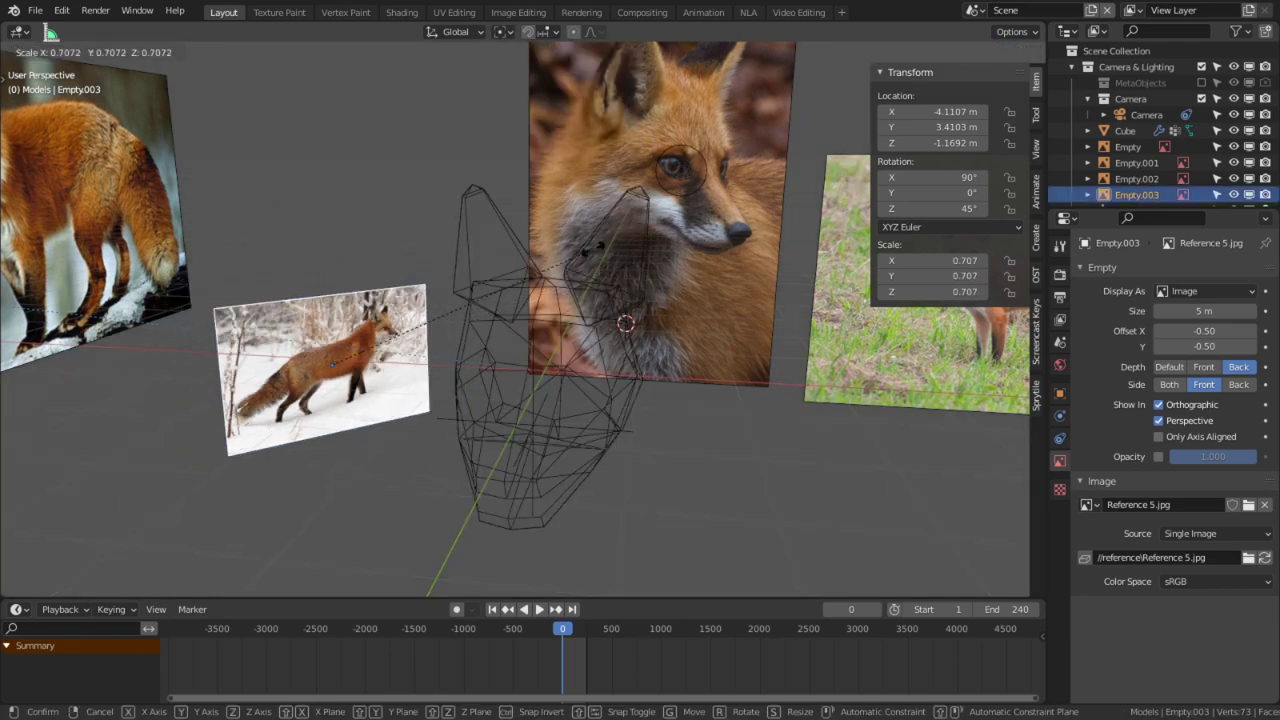
type("-1")
key("Return")
key("s")
key("z")
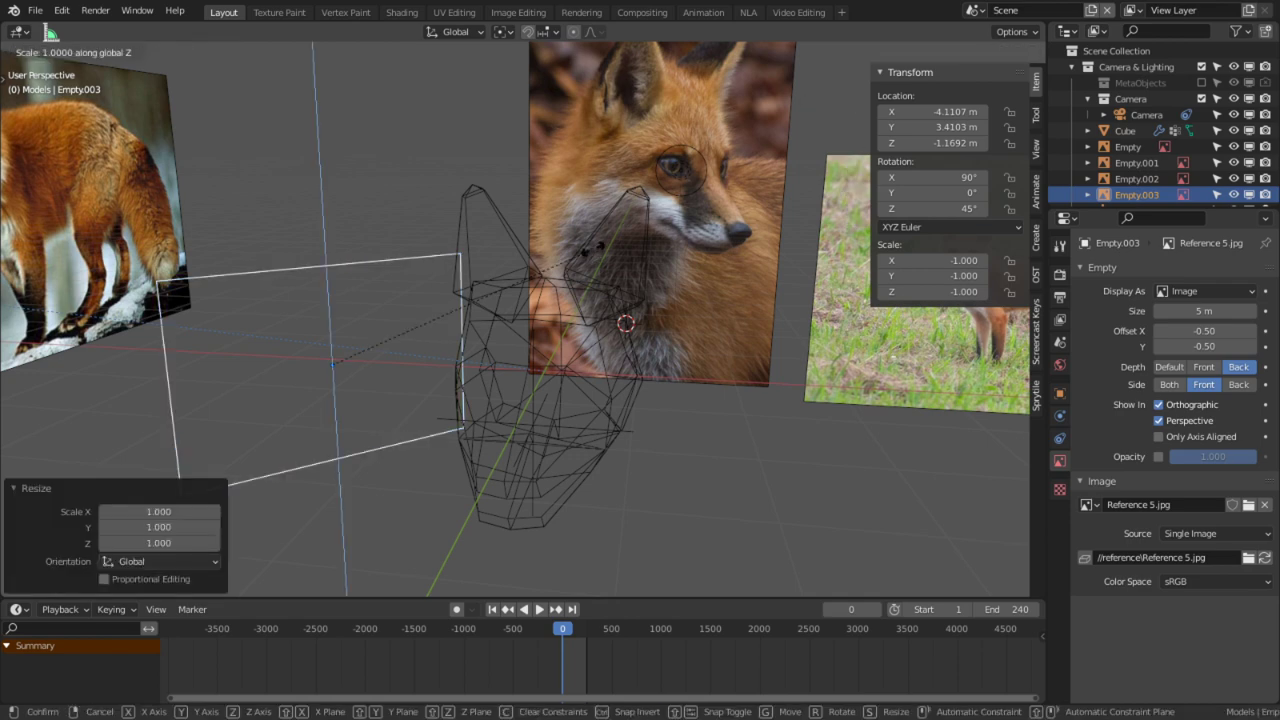
key("Return")
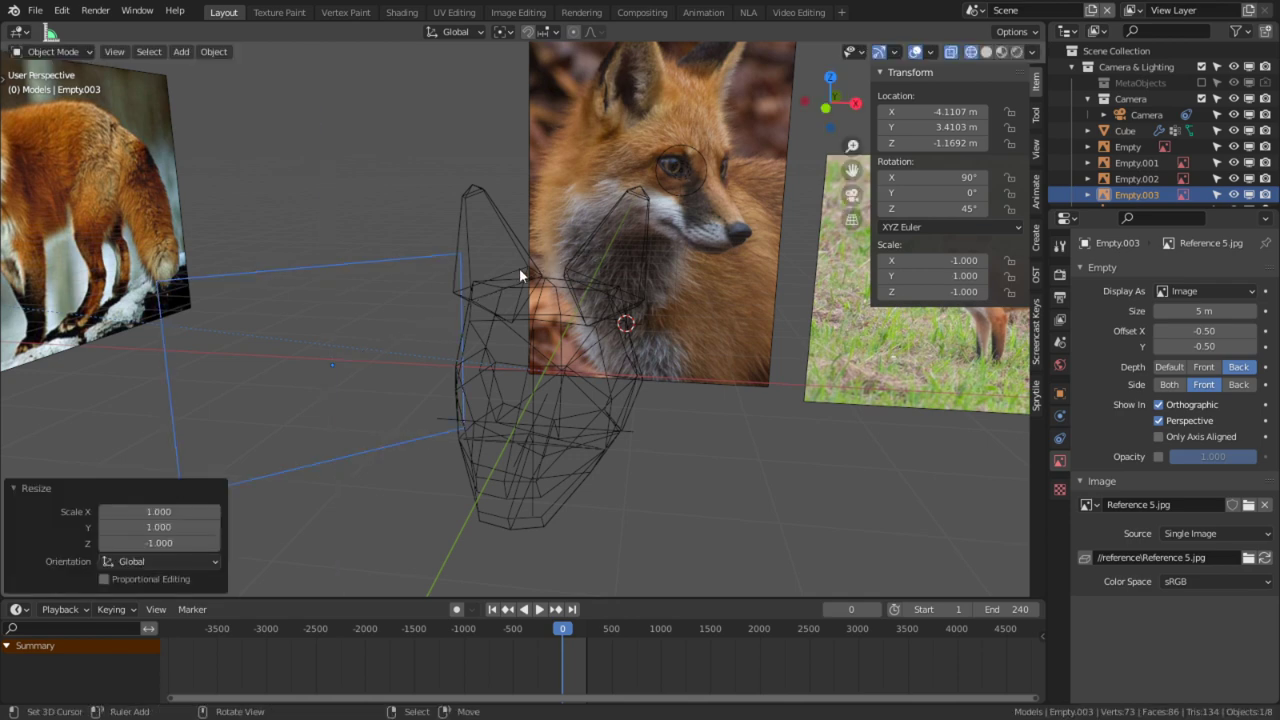
middle_click_drag(519, 268, 490, 270)
left_click(1237, 385)
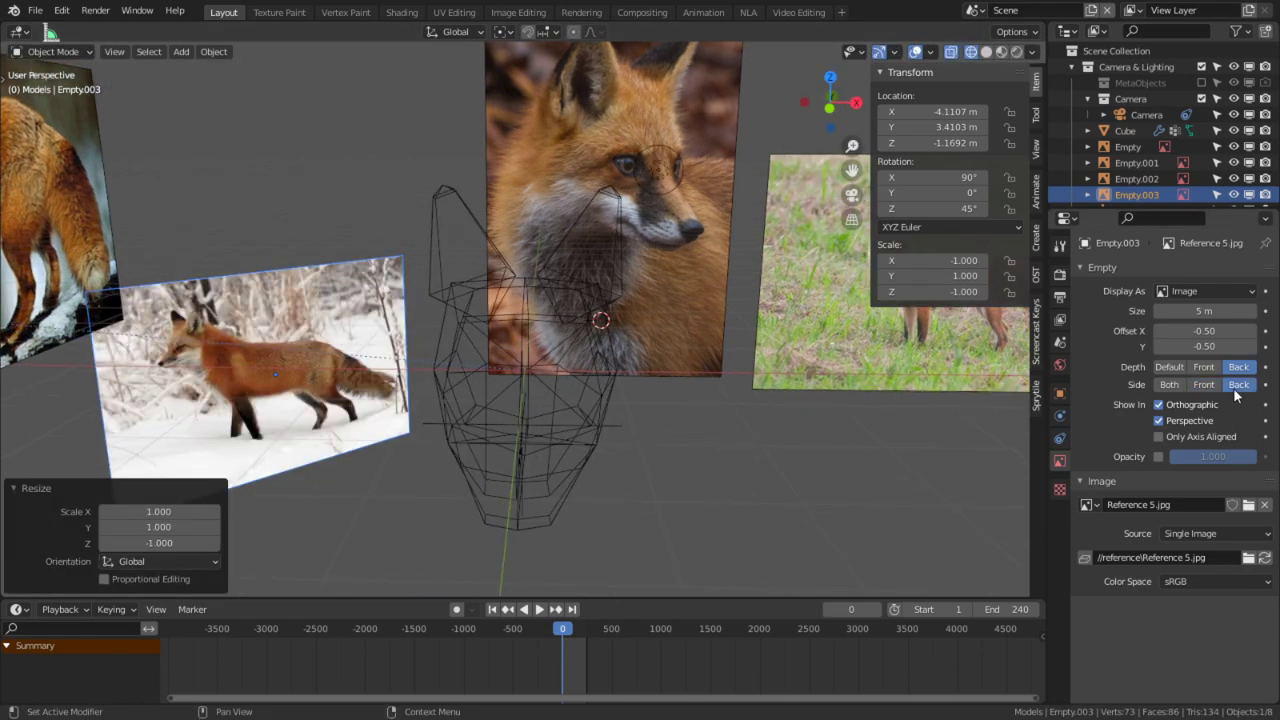
middle_click_drag(560, 440, 691, 443)
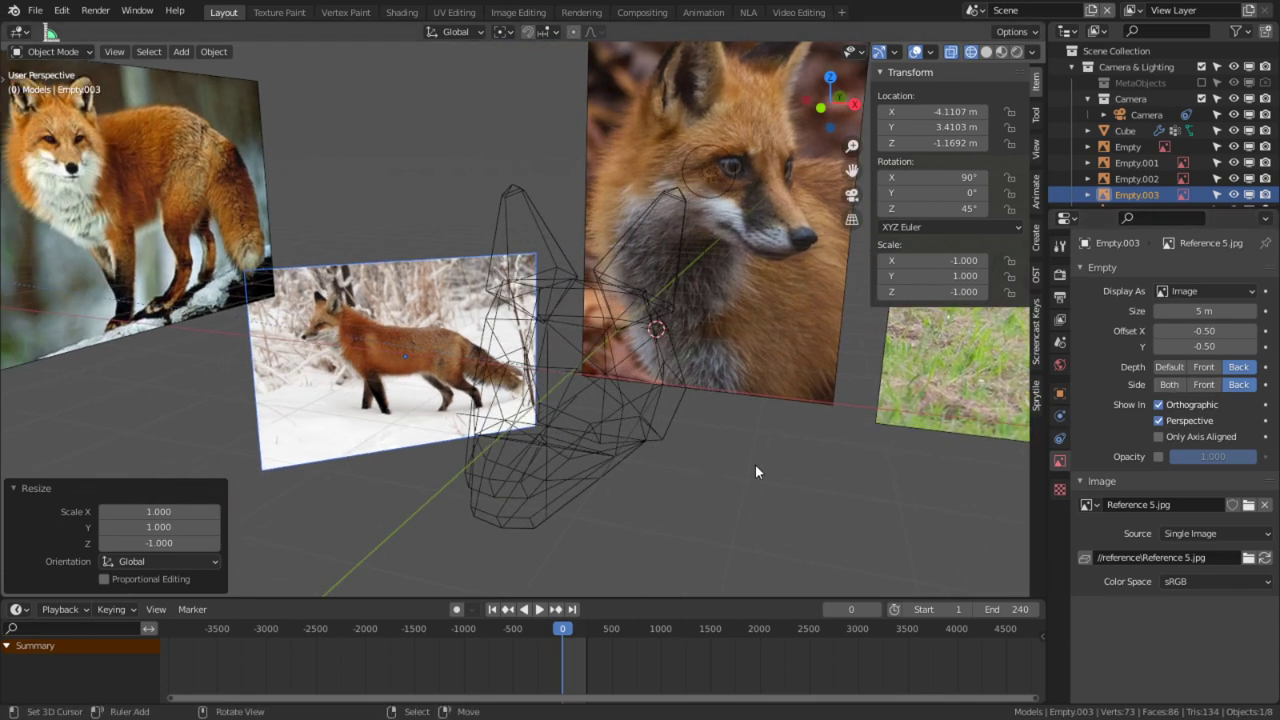
Step: Scale the extruded neck end faces to about 0.41 along Y in the side view to flatten them
scroll(755, 464, "up", 3)
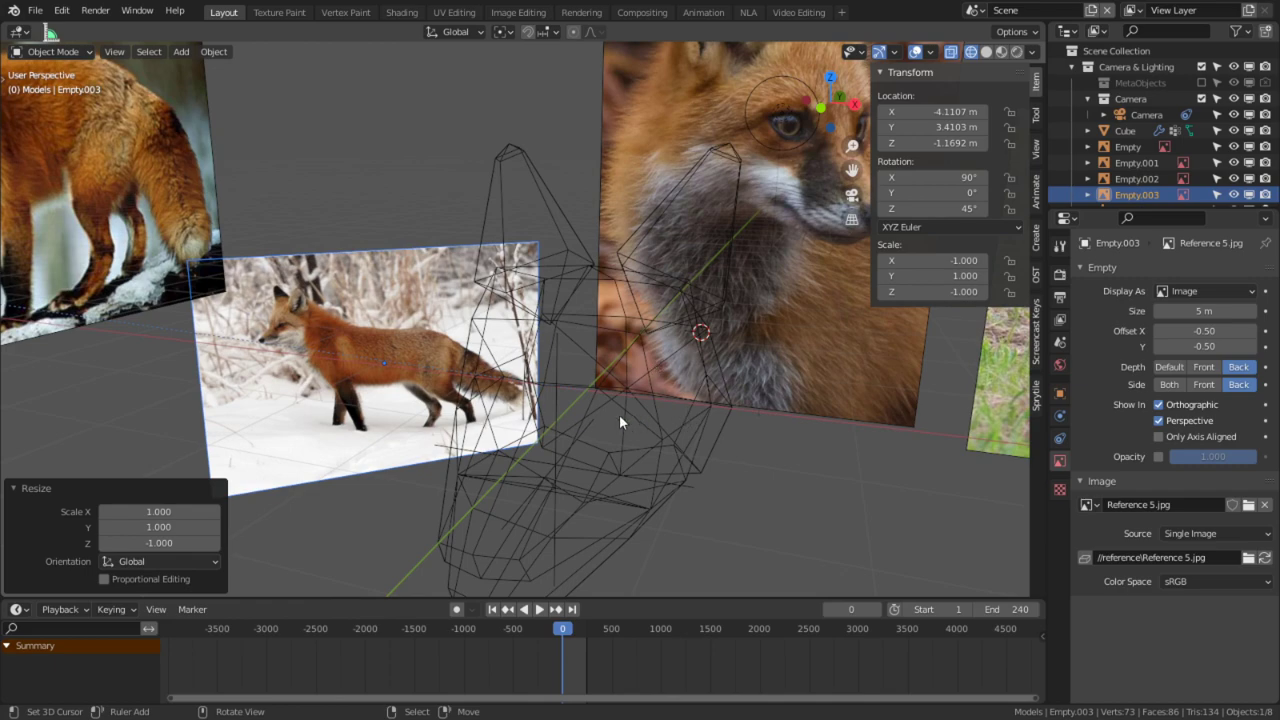
middle_click_drag(631, 414, 589, 399)
right_click(735, 430)
key("Tab")
middle_click_drag(735, 430, 415, 305)
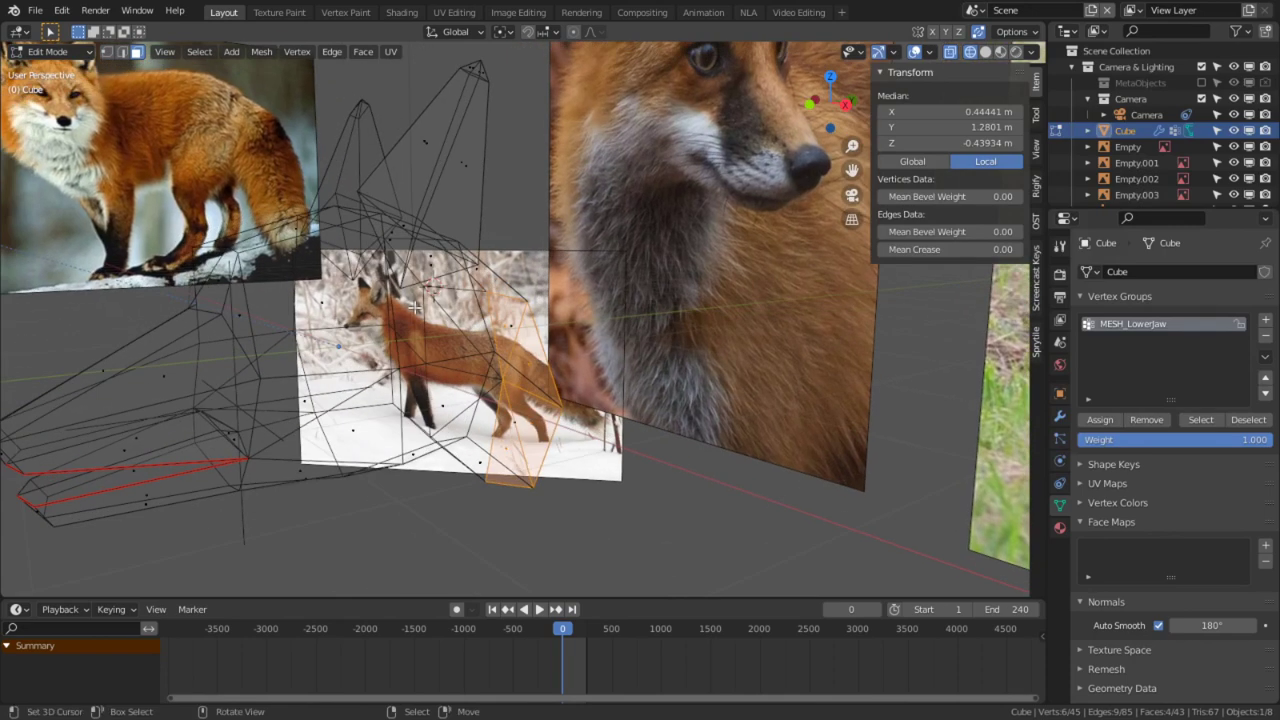
key("KP_3")
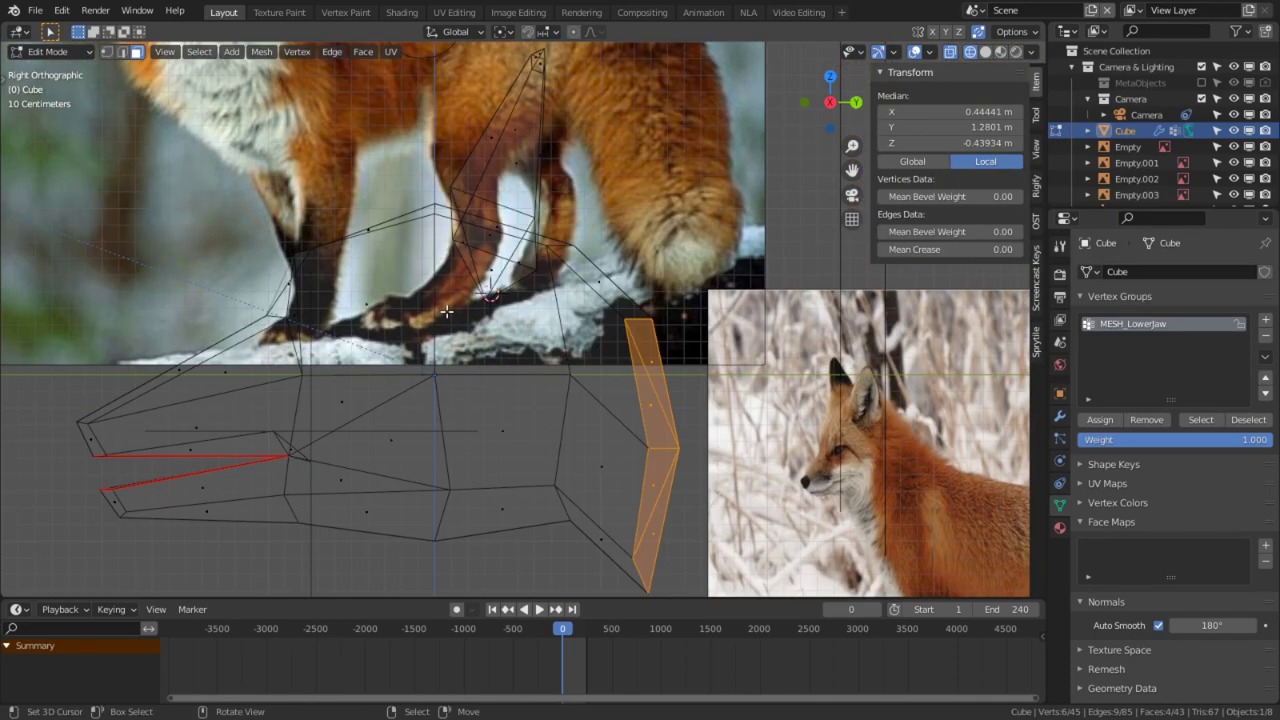
scroll(659, 399, "up", 3)
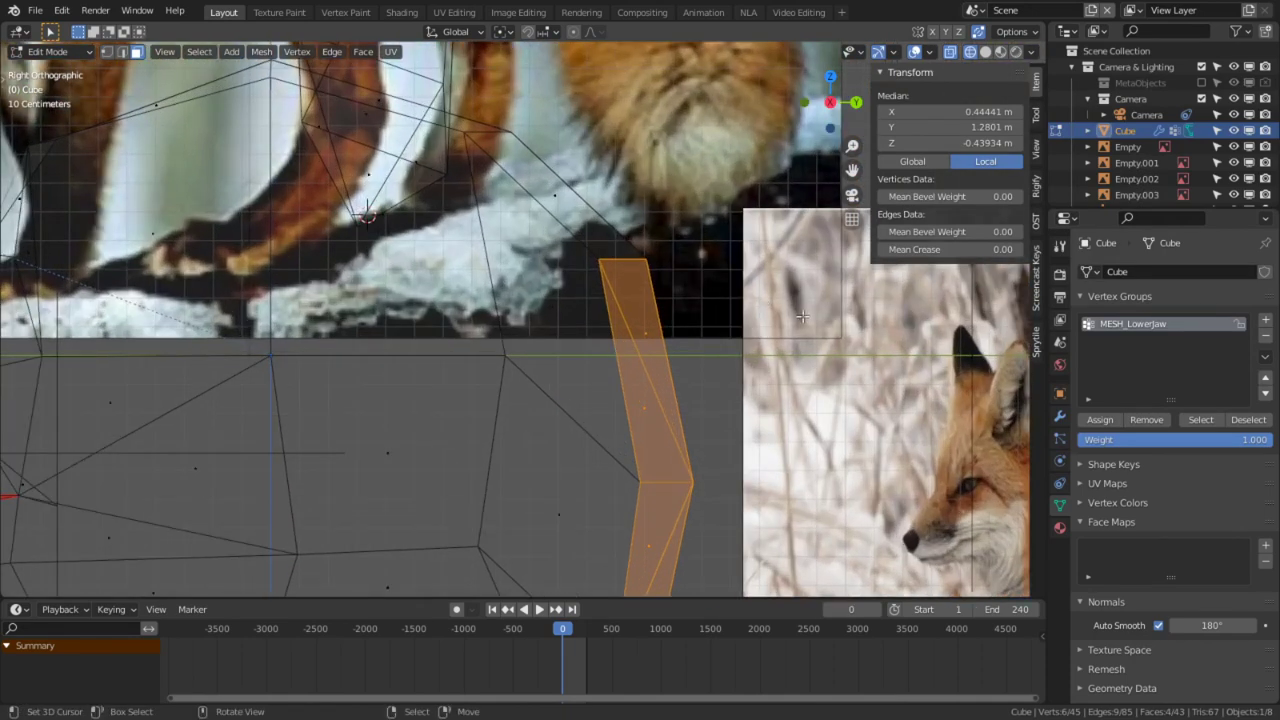
key("s")
key("y")
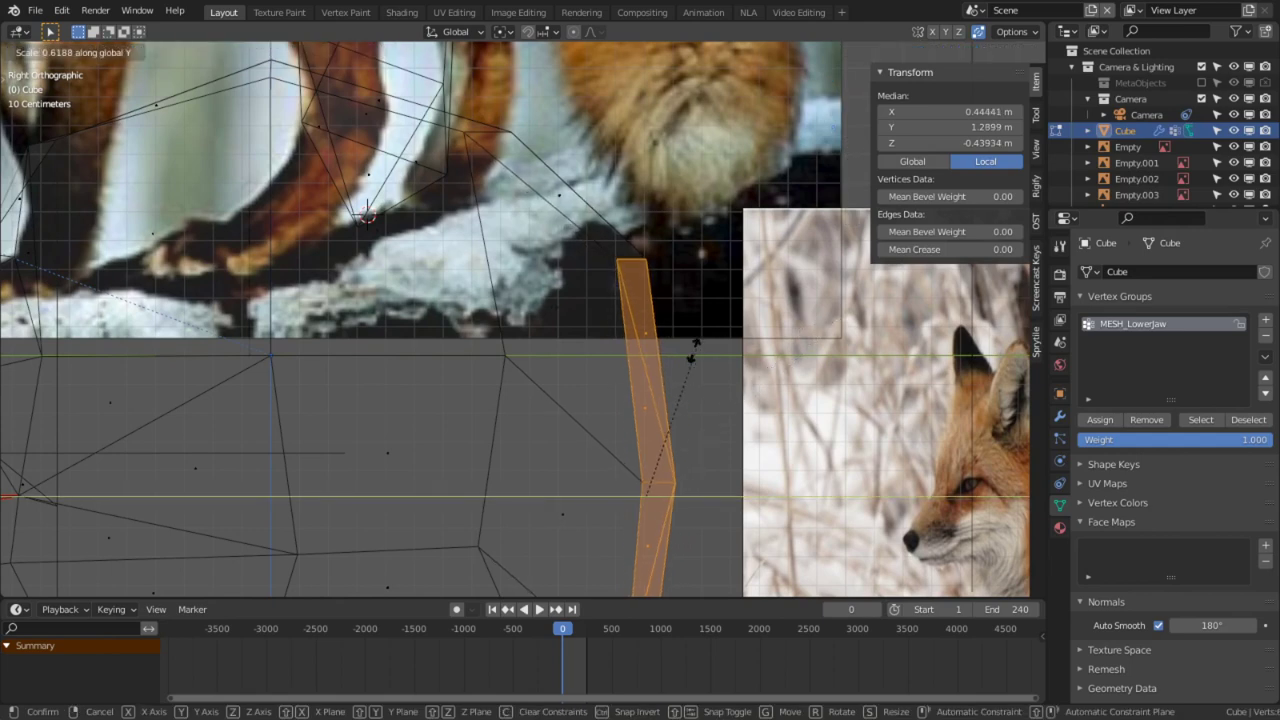
left_click(657, 361)
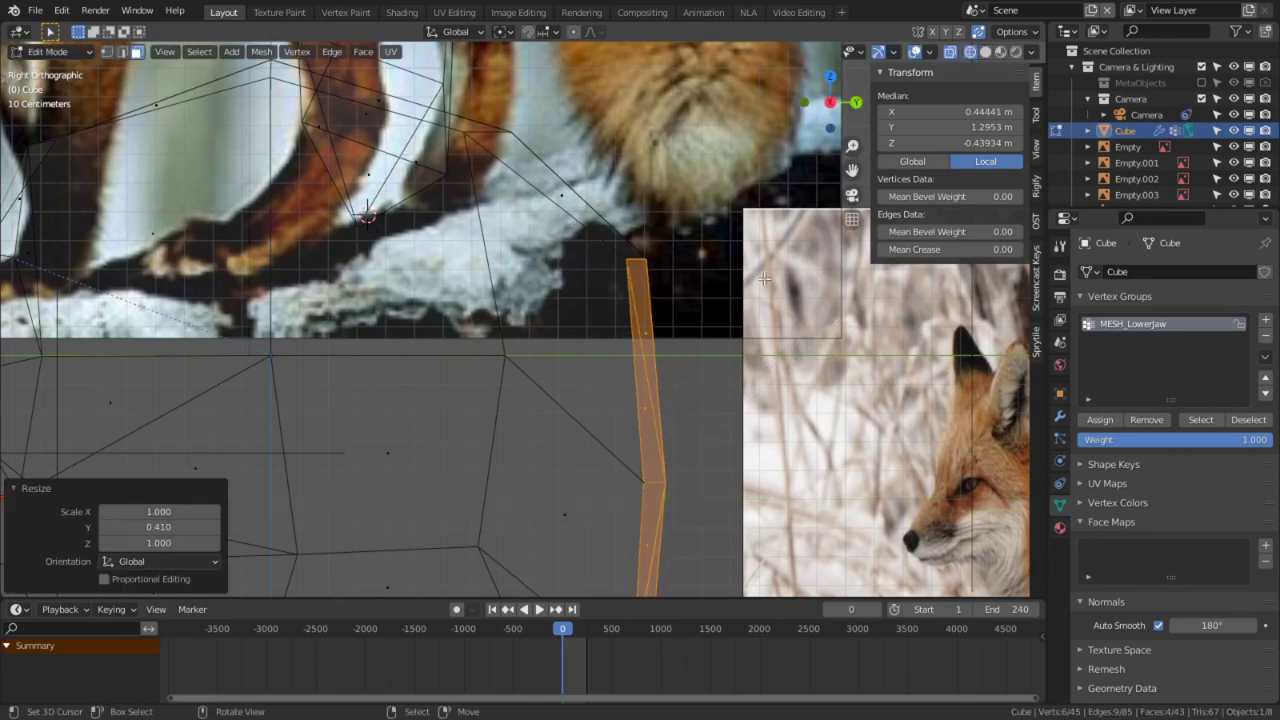
Step: Isolate the fox head in local view and move the upper outer vertex of the neck end to reshape its outline
key("KP_Divide")
middle_click_drag(757, 309, 642, 336)
middle_click_drag(622, 342, 568, 318)
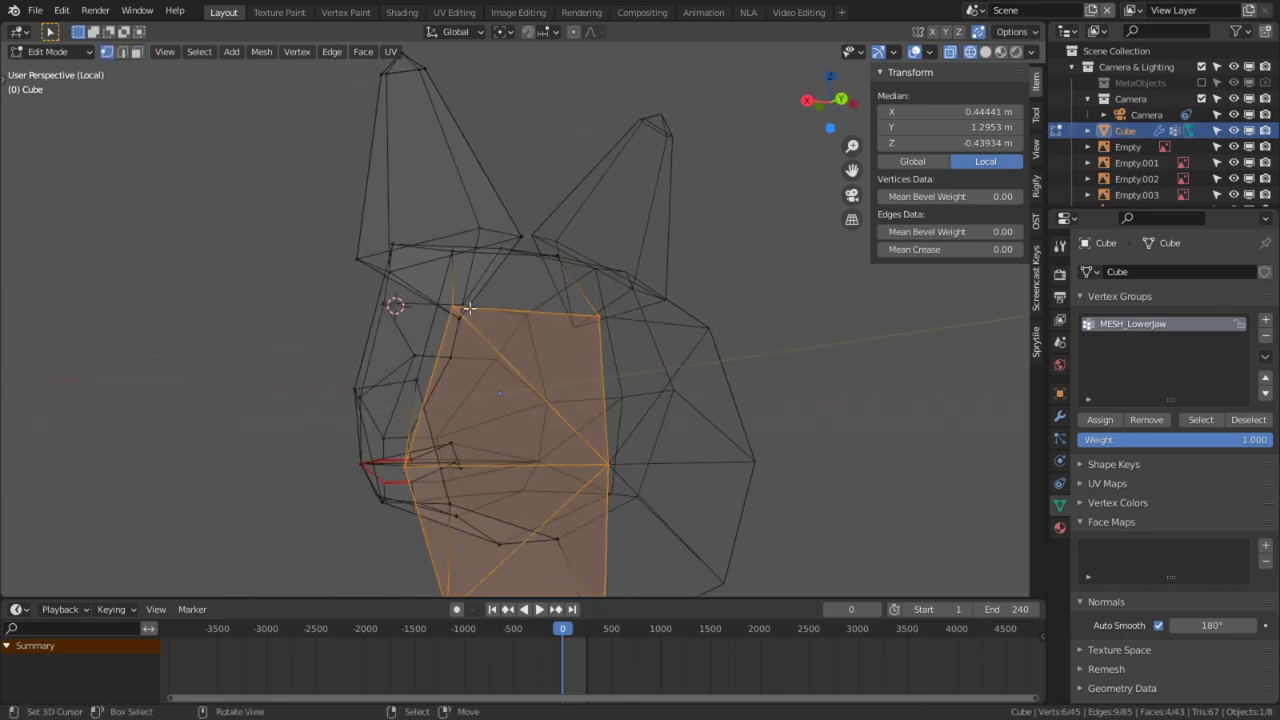
key("1")
right_click(465, 306)
key("g")
right_click(502, 339)
key("g")
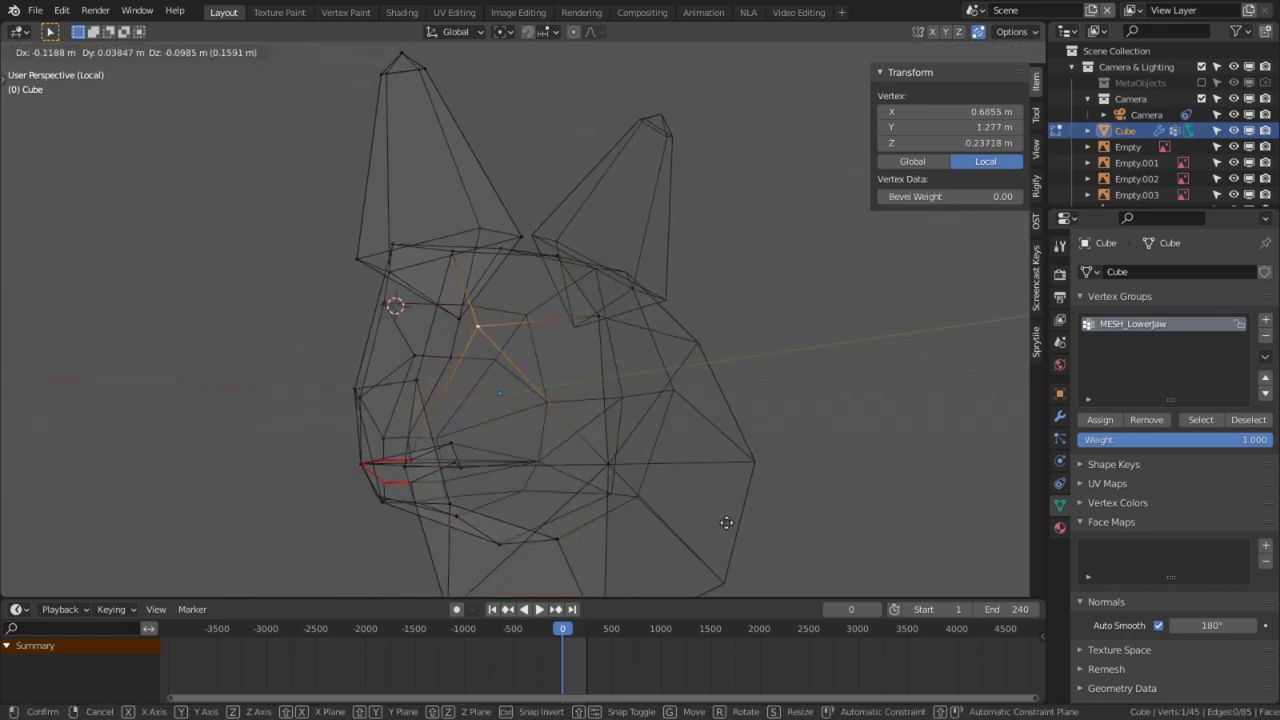
left_click(708, 510)
Step: Display the head shaded and move the vertex on the underside of the neck outward by about 0.13 m along X
left_click(1000, 52)
mouse_move(640, 300)
middle_mouse_down("shift")
mouse_move(674, 198)
mouse_move(788, 208)
mouse_move(778, 234)
middle_mouse_up("shift")
middle_click_drag(696, 293, 620, 380)
left_click(578, 449)
key("alt+a")
middle_click_drag(578, 449, 535, 337)
right_click(505, 353)
scroll(560, 322, "up", 1)
key("g")
left_click(862, 330)
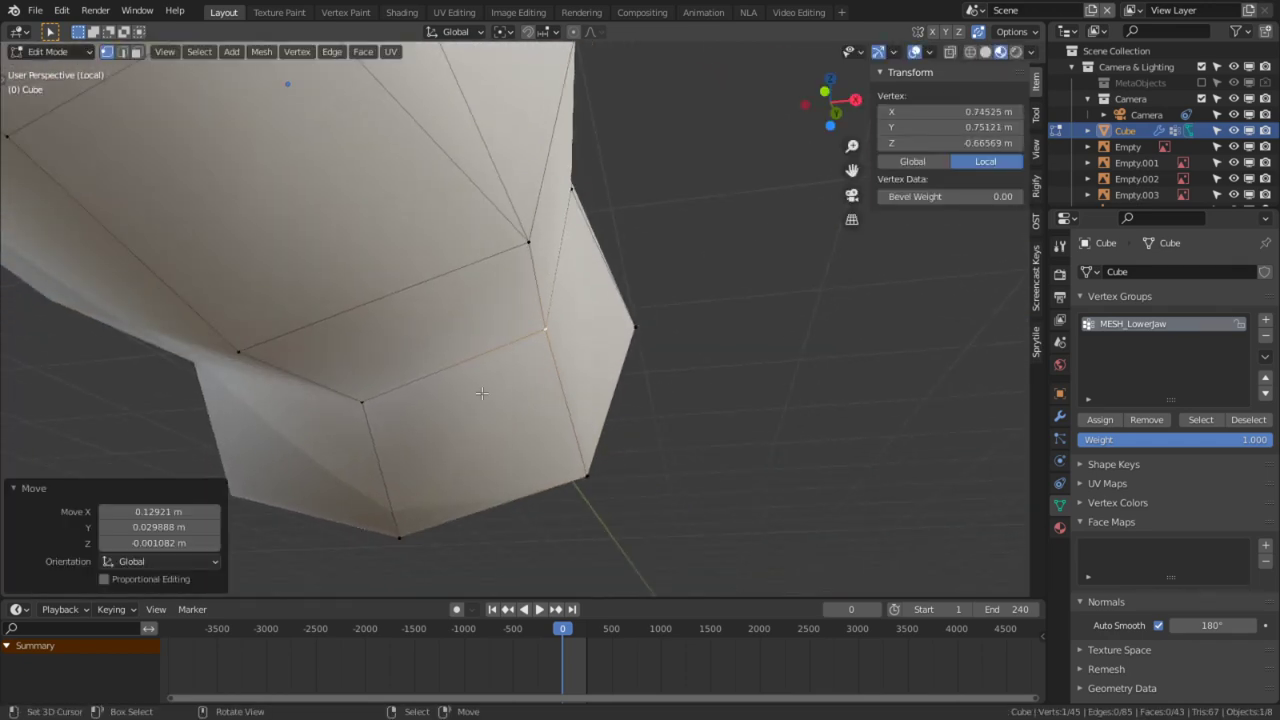
Step: Reposition the lower side edges of the neck, shifting the rear one outward by about 0.04 m along X
key("2")
right_click(595, 476)
middle_click_drag(595, 476, 672, 413)
right_click(565, 484)
key("g")
left_click(486, 477)
key("2")
right_click(578, 379)
key("g")
left_click(654, 375)
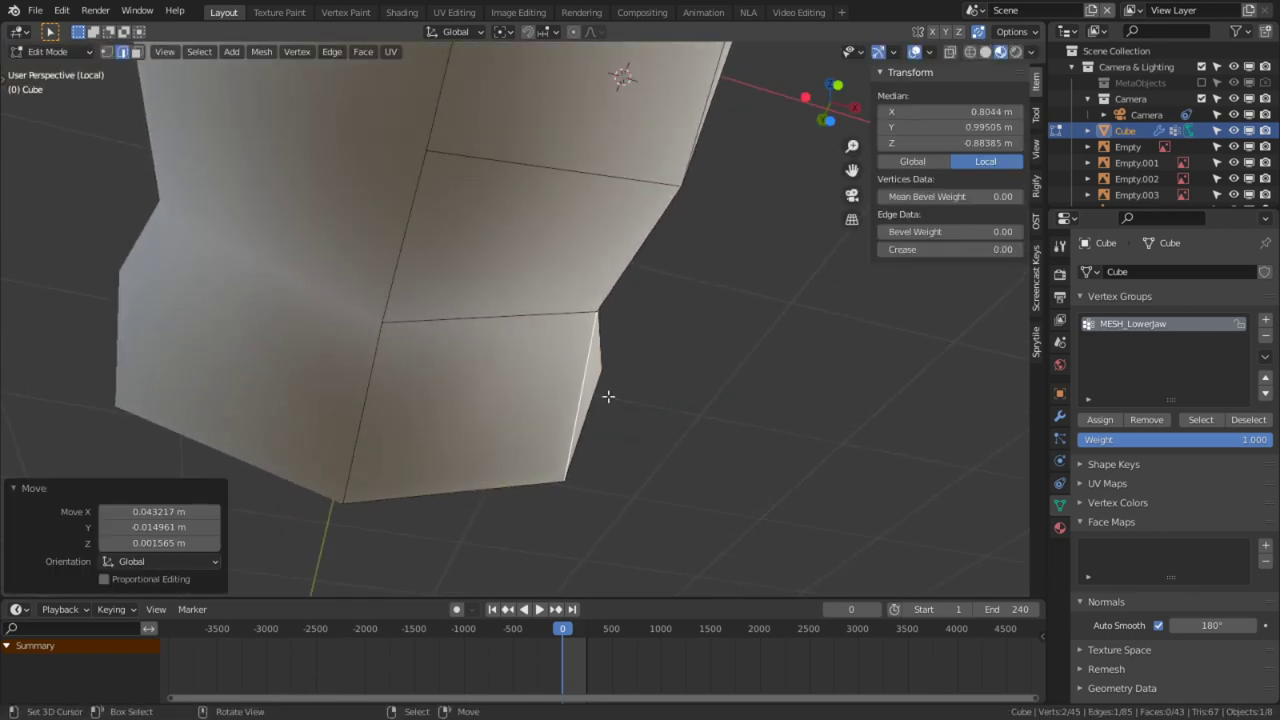
Step: Extrude the four neck end faces about 0.62 m backward in the side view and lower them so the neck slopes down
scroll(540, 445, "down", 3)
middle_click_drag(420, 517, 495, 369)
key("3")
right_click(567, 297)
right_click(578, 254, "shift")
right_click(551, 345, "shift")
right_click(574, 385, "shift")
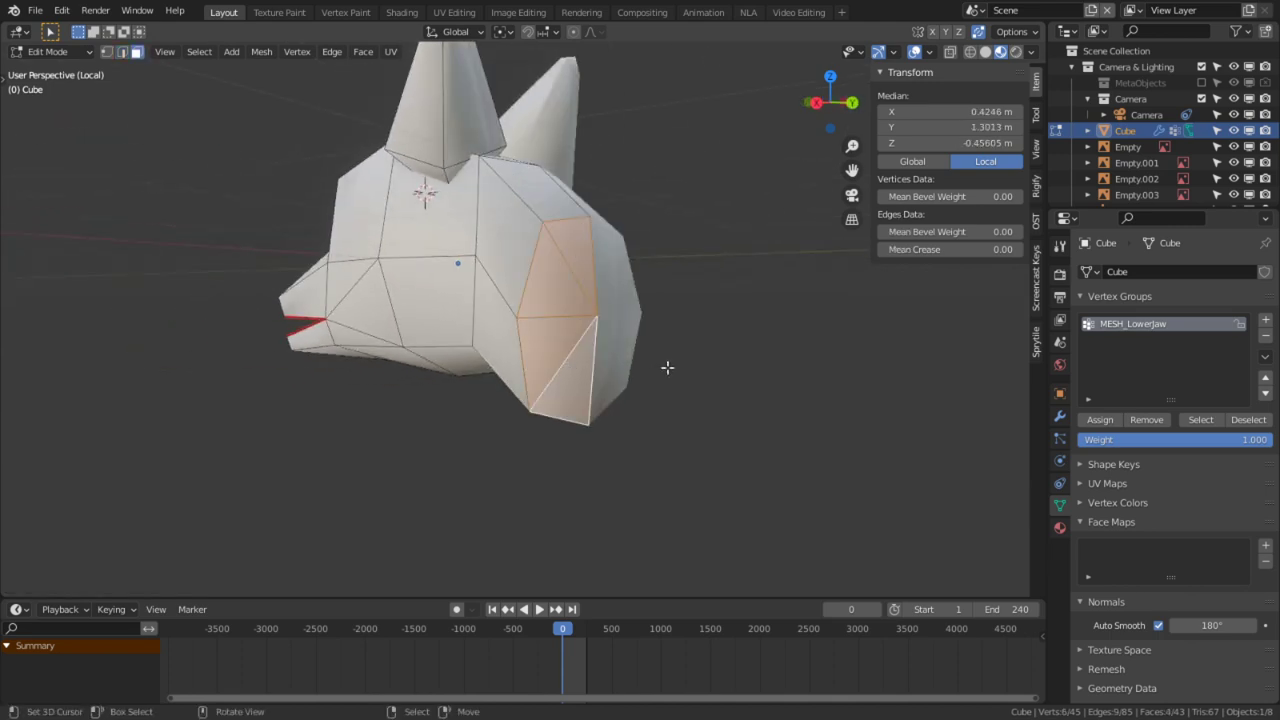
key("KP_3")
key("e")
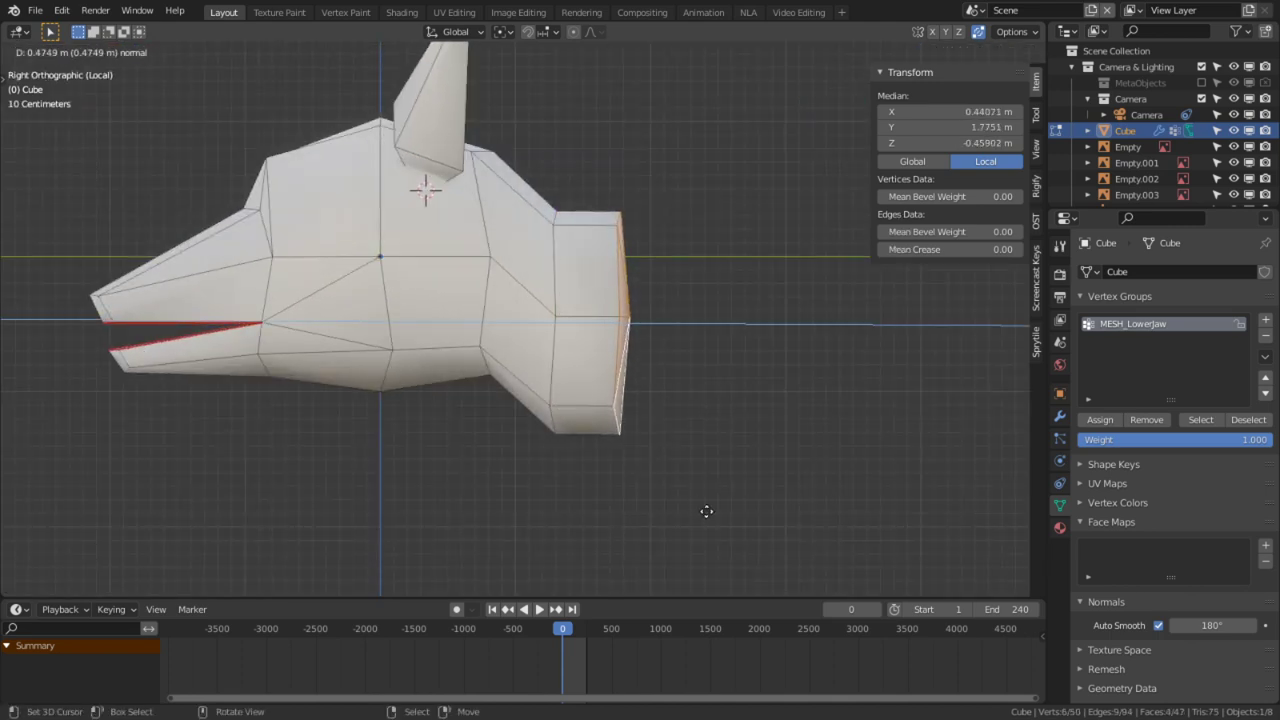
left_click(723, 517)
key("g")
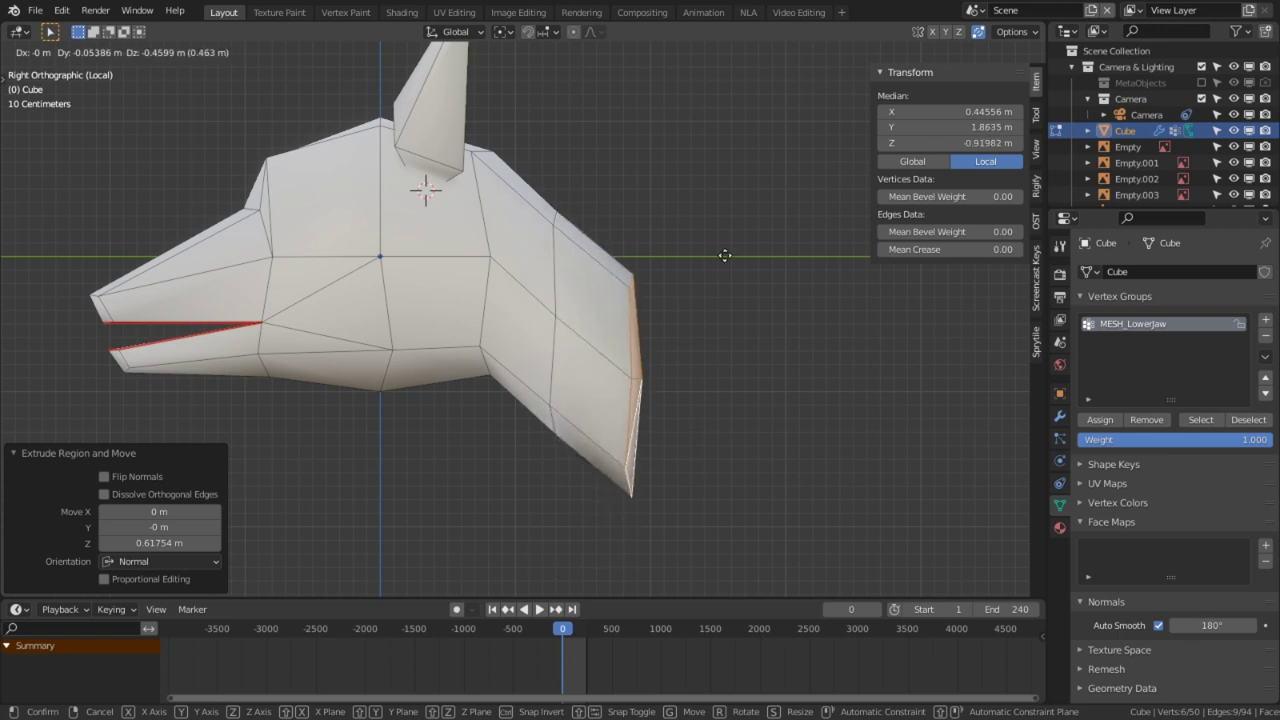
left_click(706, 107)
Step: Raise the top centre vertex of the new neck end to flatten the upper neckline
key("2")
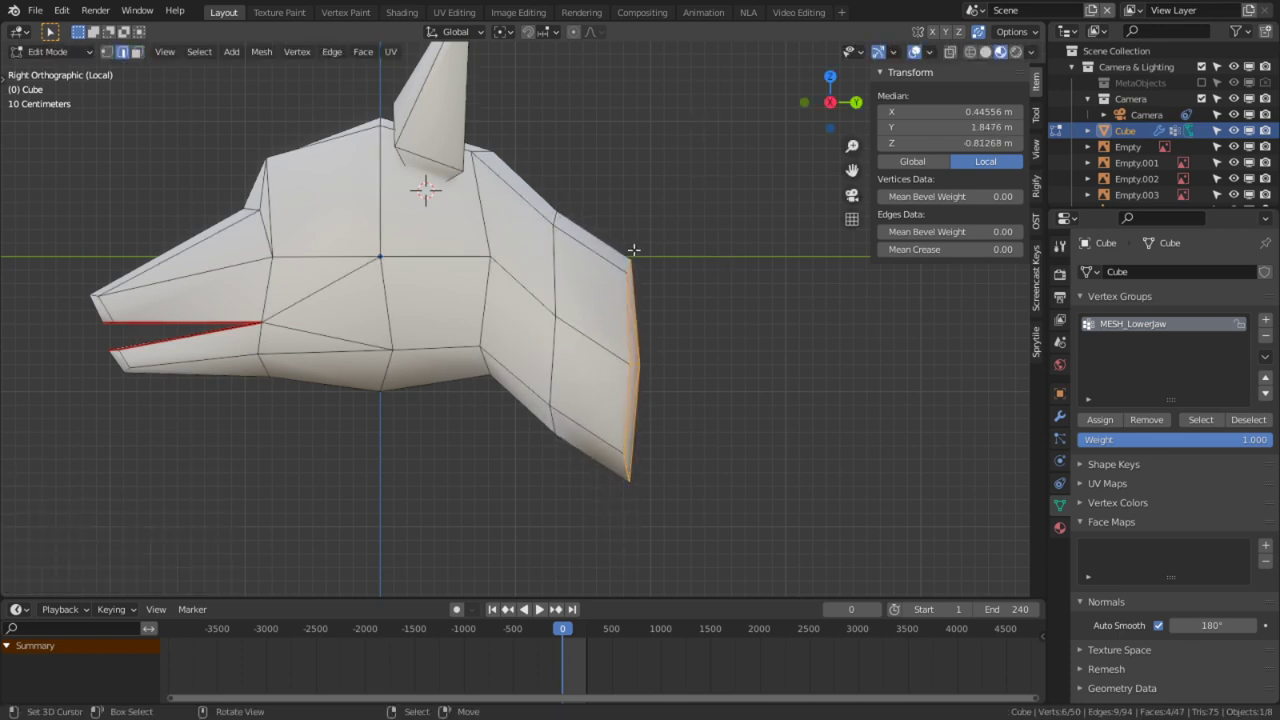
left_click(633, 248)
key("g")
right_click(636, 226)
key("1")
right_click(635, 236)
key("g")
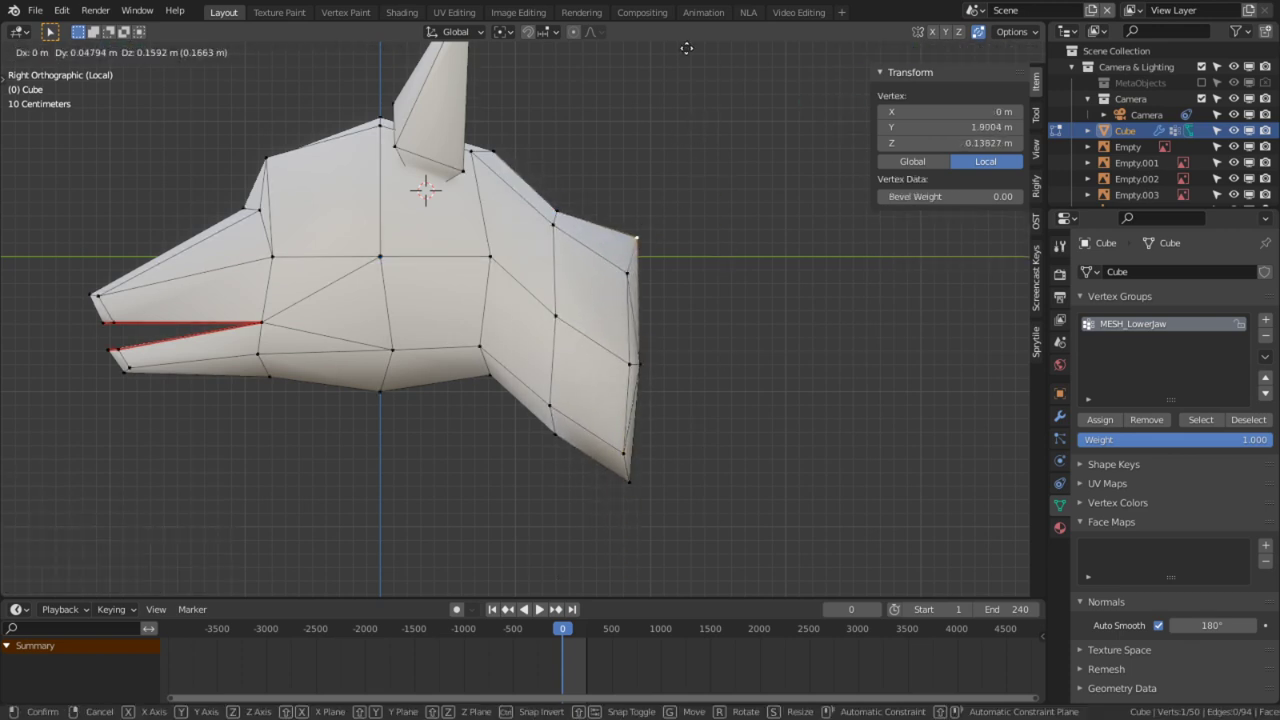
left_click(643, 229)
Step: Move the upper outer vertex of the neck end outward and upward to about X 1.007 m, Z 0.134 m
right_click(627, 271)
middle_click_drag(627, 271, 452, 277)
key("g")
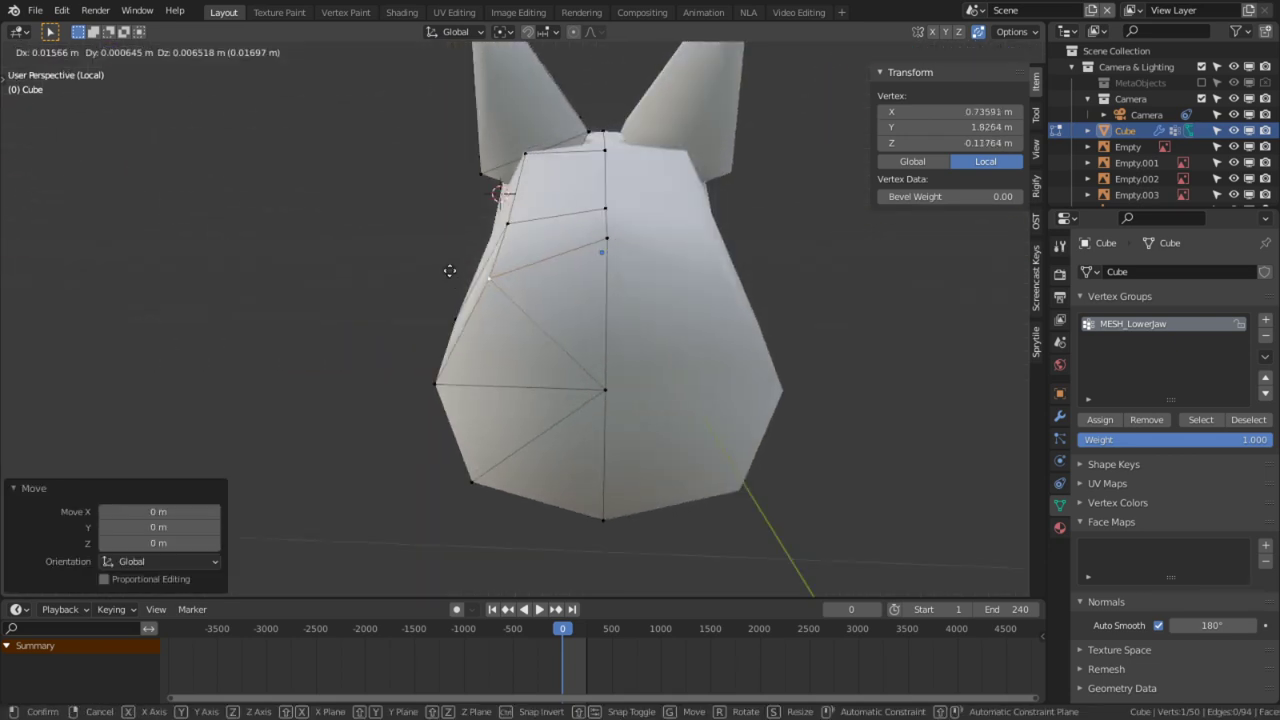
left_click(363, 524)
key("alt+a")
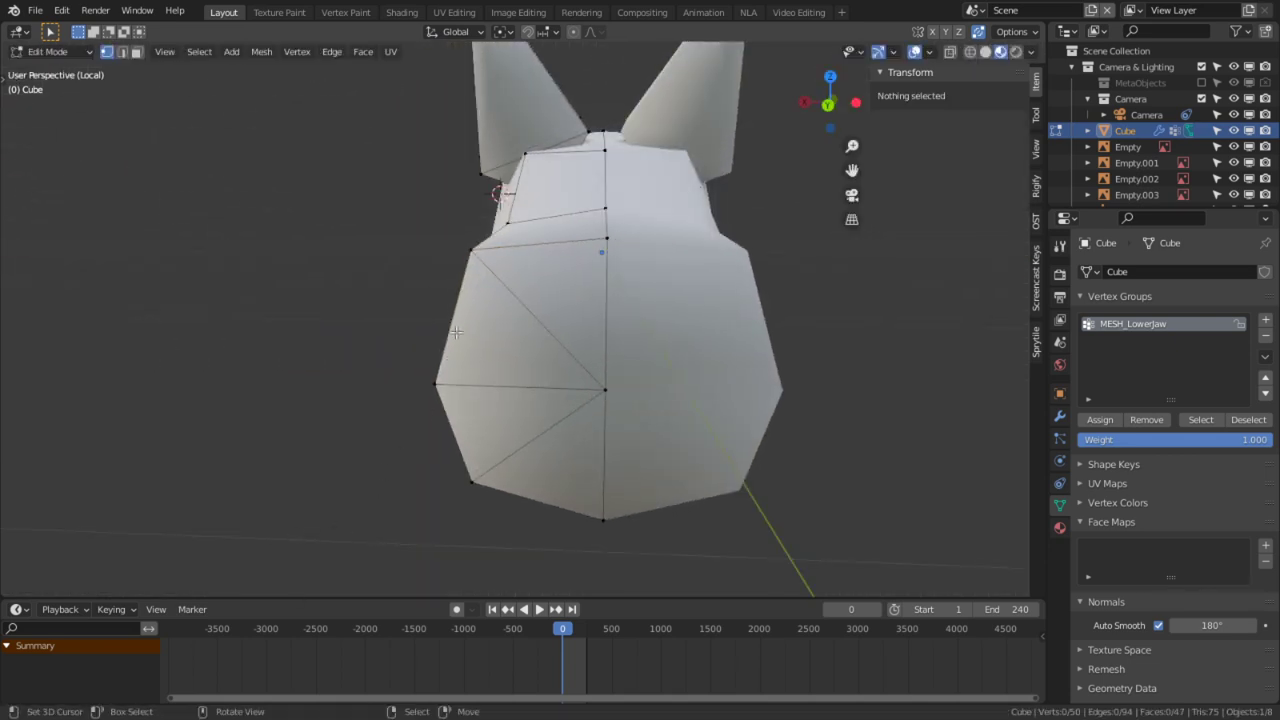
right_click(481, 268)
key("g")
left_click(345, 222)
middle_click_drag(345, 222, 706, 286)
scroll(706, 286, "down", 4)
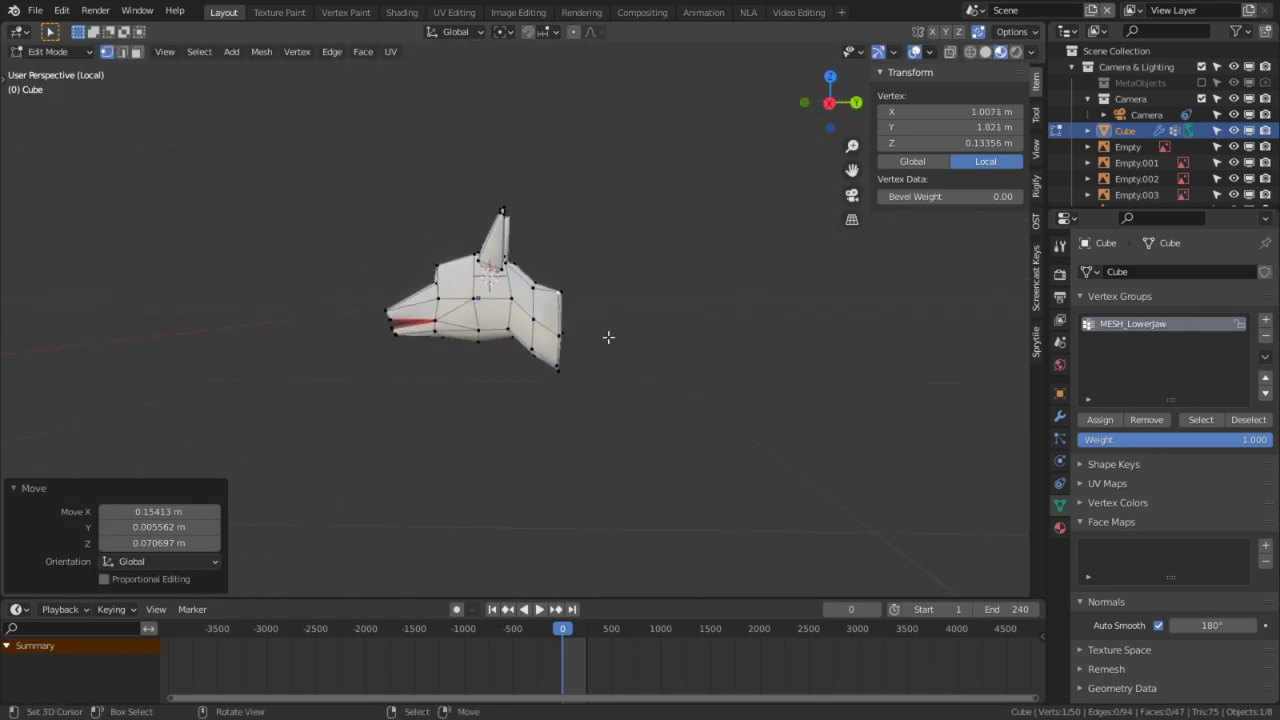
Step: Leave local view, return to Object Mode and hide the close-up fox reference Empty.001
key("KP_Divide")
middle_click_drag(525, 240, 570, 251)
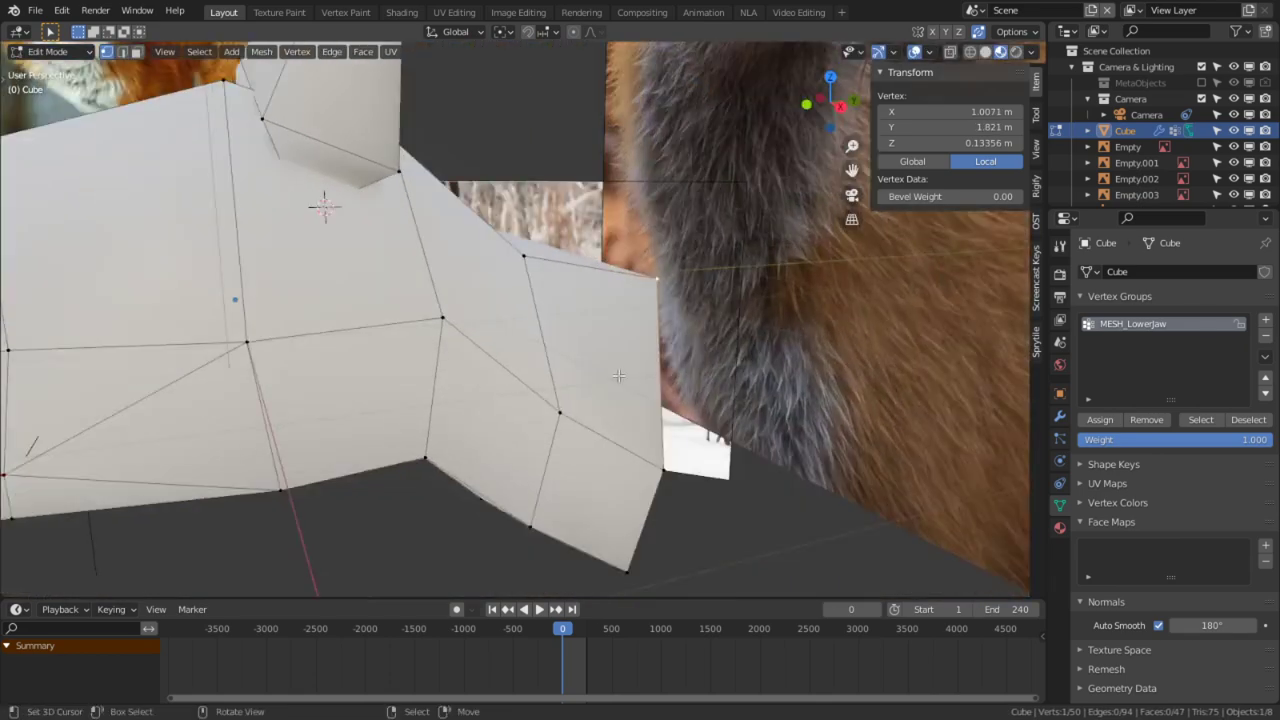
scroll(570, 251, "down", 3)
key("Tab")
right_click(743, 225)
key("h")
middle_click_drag(743, 225, 600, 172)
middle_click_drag(641, 218, 585, 175)
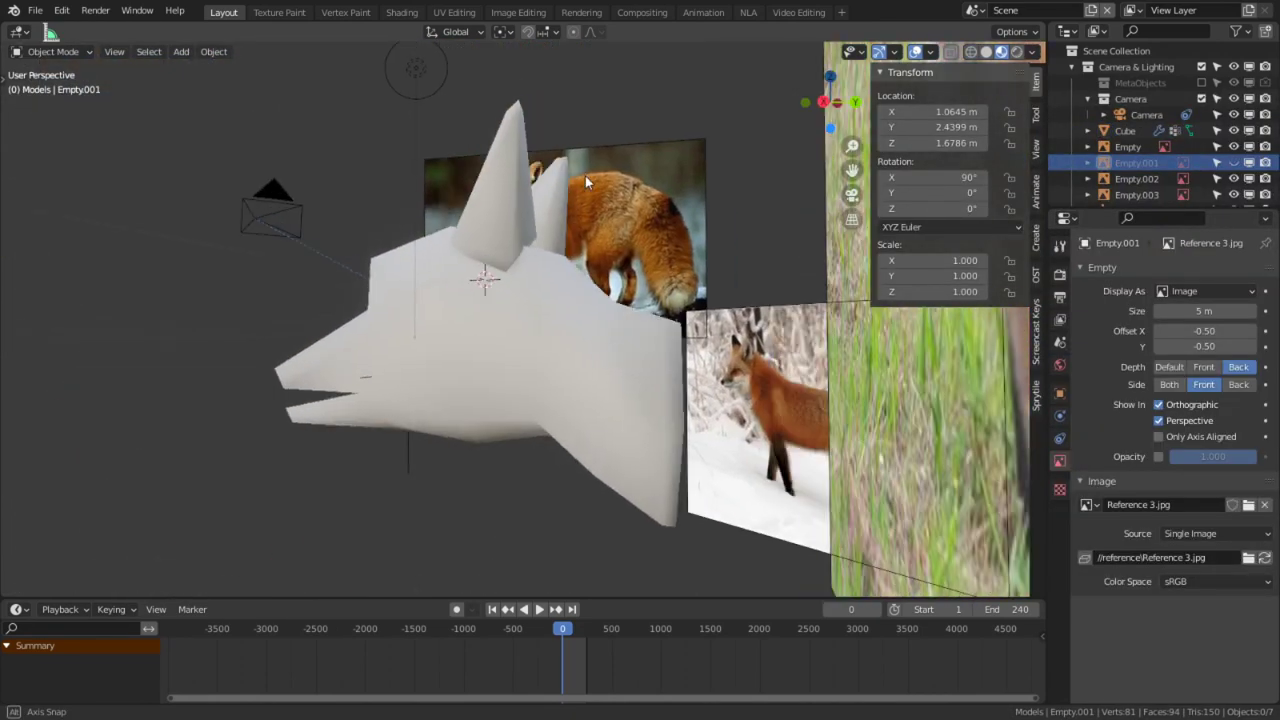
Step: Examine the body, neck and leg proportions in the snow fox reference and compare them with the head model
middle_click(758, 381, "alt")
scroll(546, 391, "up", 8)
middle_click_drag(546, 391, 661, 382)
scroll(661, 383, "down", 4)
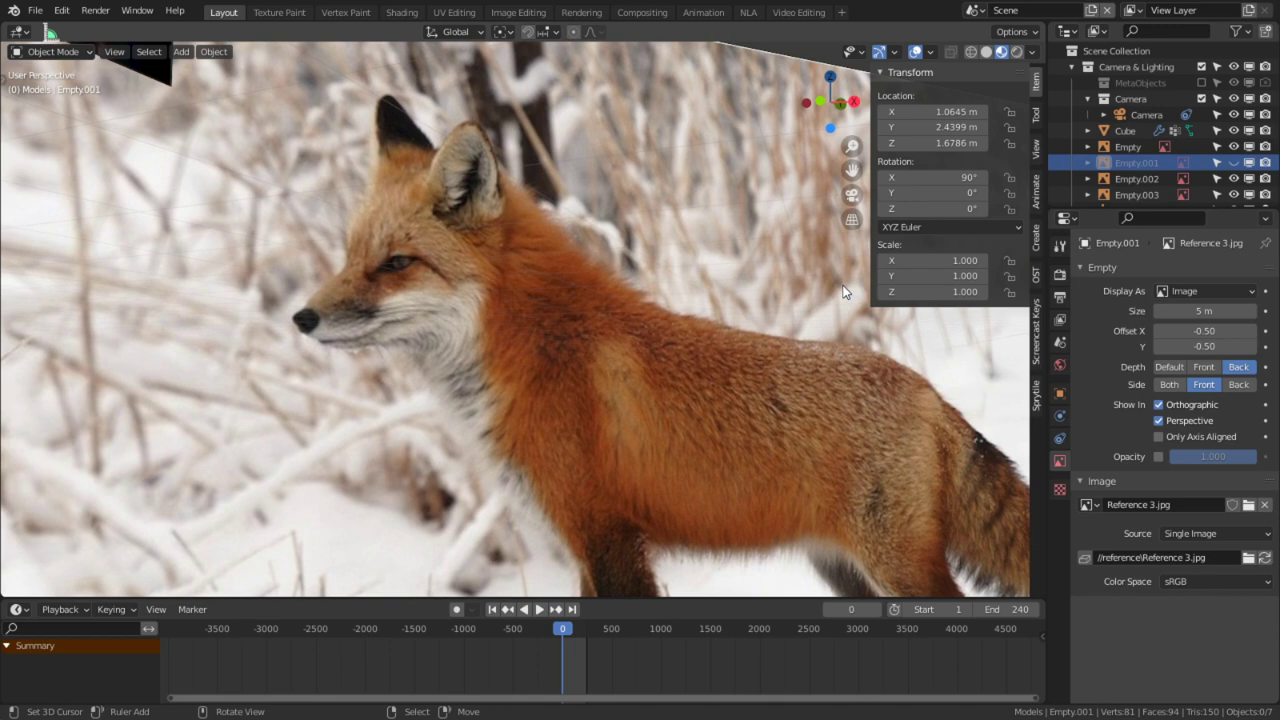
scroll(790, 295, "down", 2)
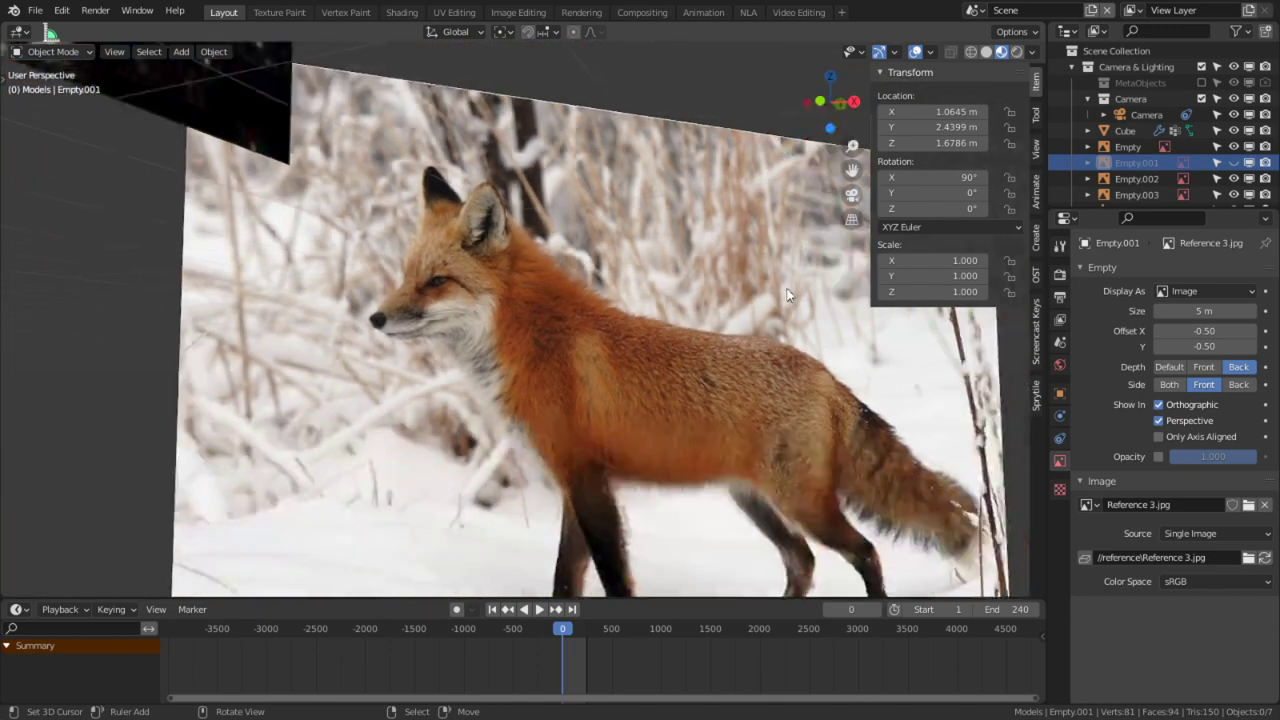
middle_click_drag(790, 295, 712, 356)
scroll(712, 356, "up", 3)
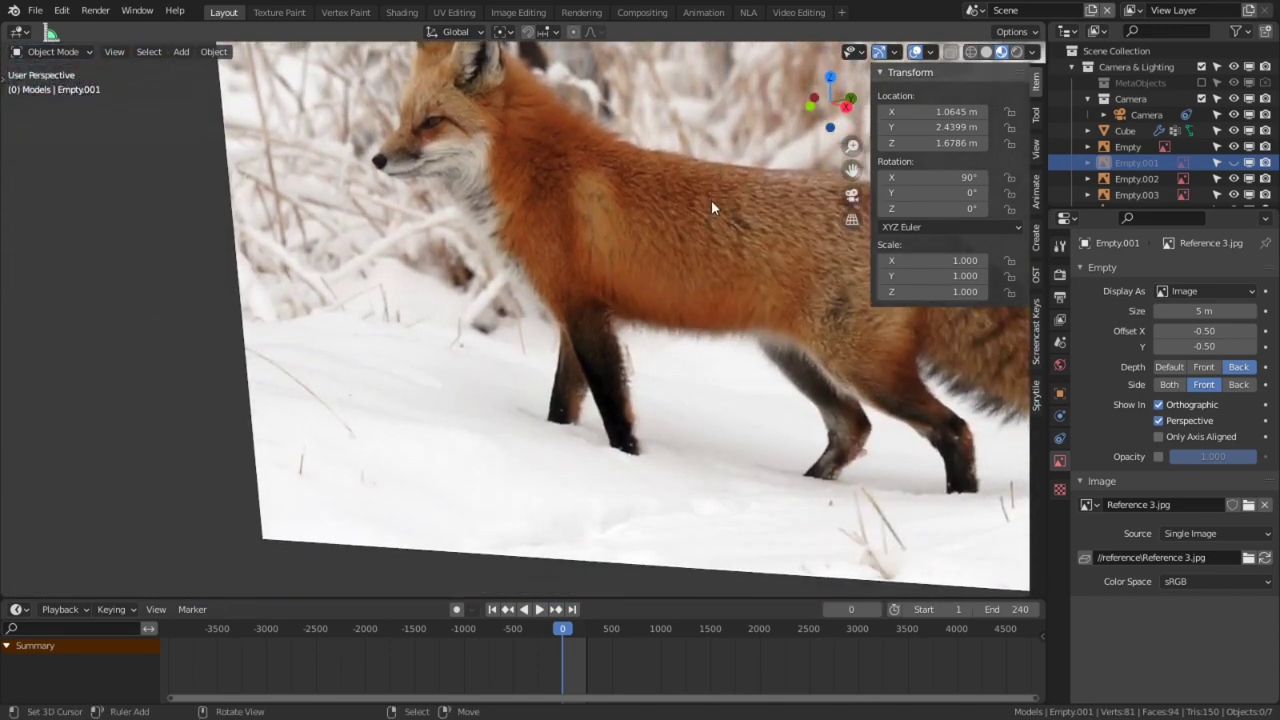
scroll(570, 231, "down", 4)
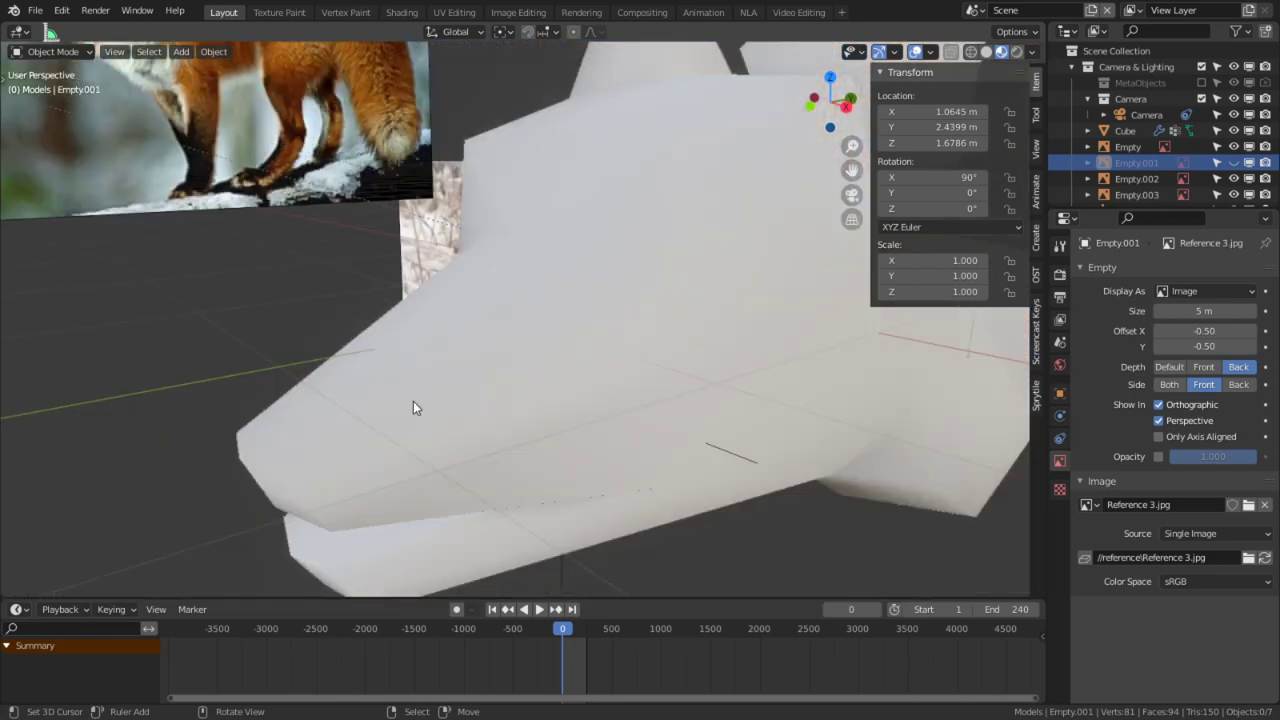
scroll(704, 386, "down", 4)
middle_click_drag(738, 338, 624, 343)
scroll(612, 341, "up", 3)
scroll(600, 329, "down", 3)
middle_click_drag(712, 330, 882, 388)
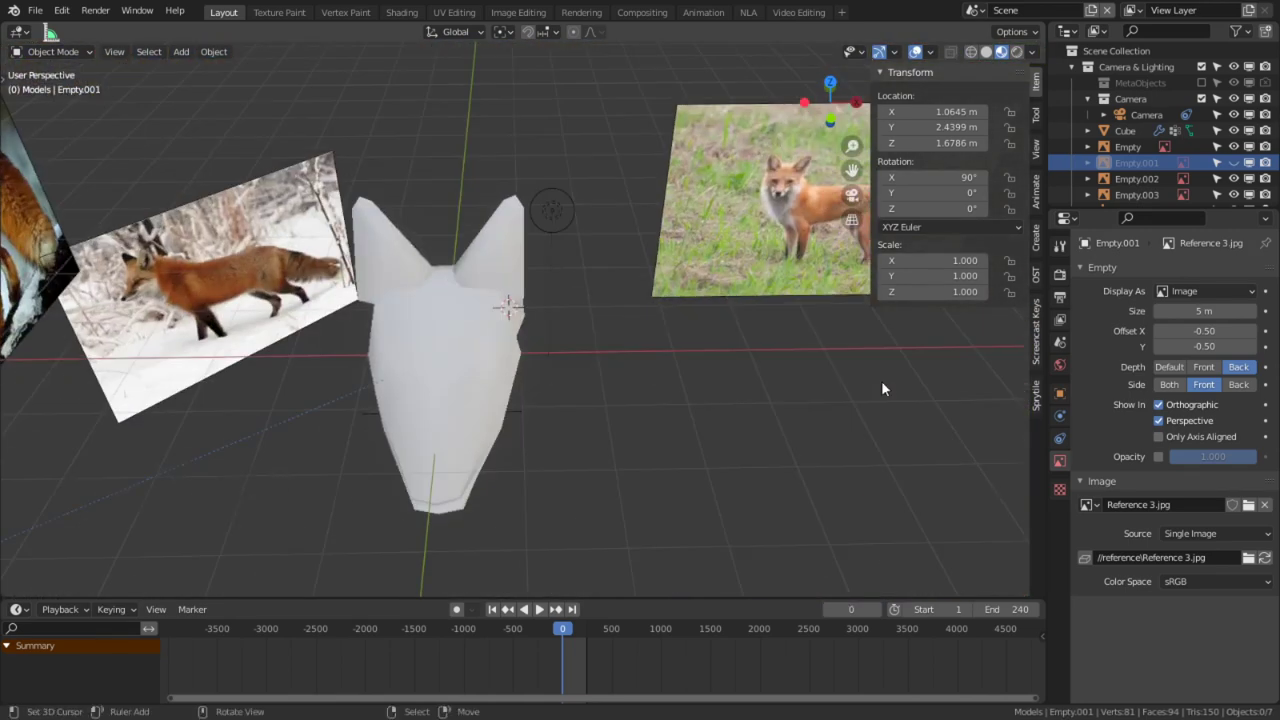
middle_click_drag(705, 272, 440, 289)
Step: Unhide the close-up fox reference Empty.001 and move it back along Y to about 9.84 m
key("alt+h")
scroll(519, 234, "down", 4)
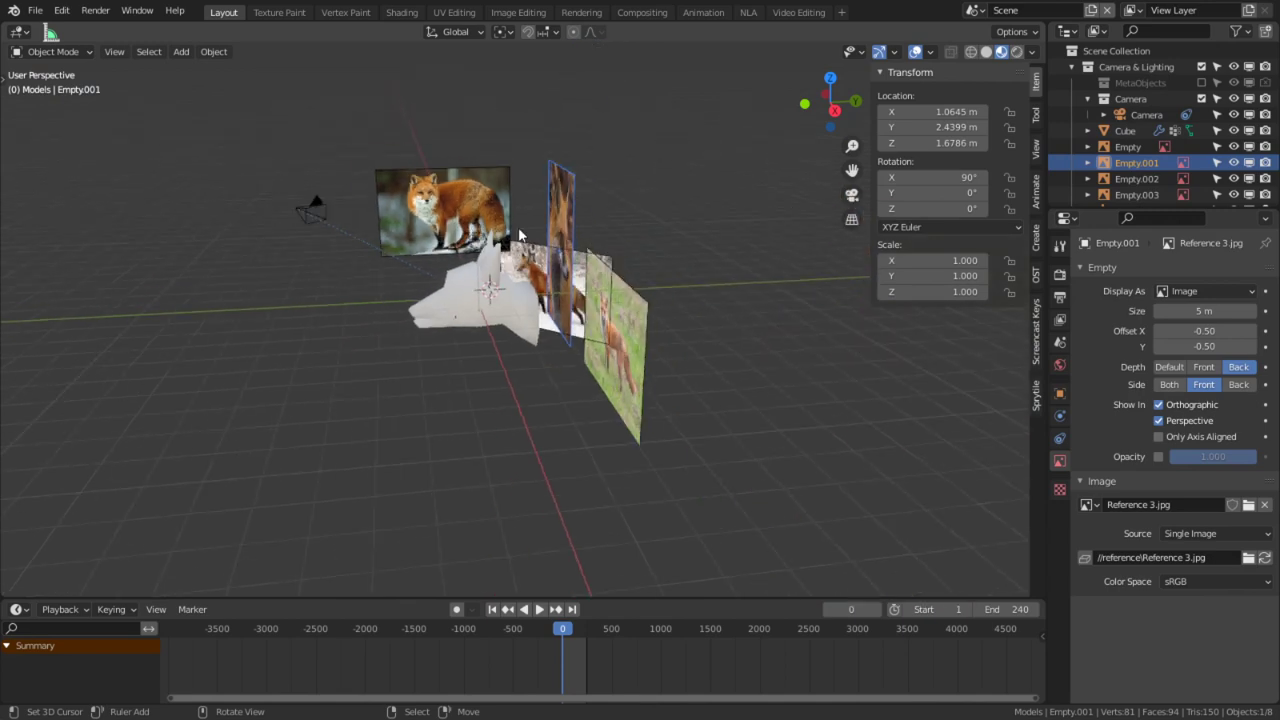
key("g")
key("y")
left_click(768, 238)
key("alt+a")
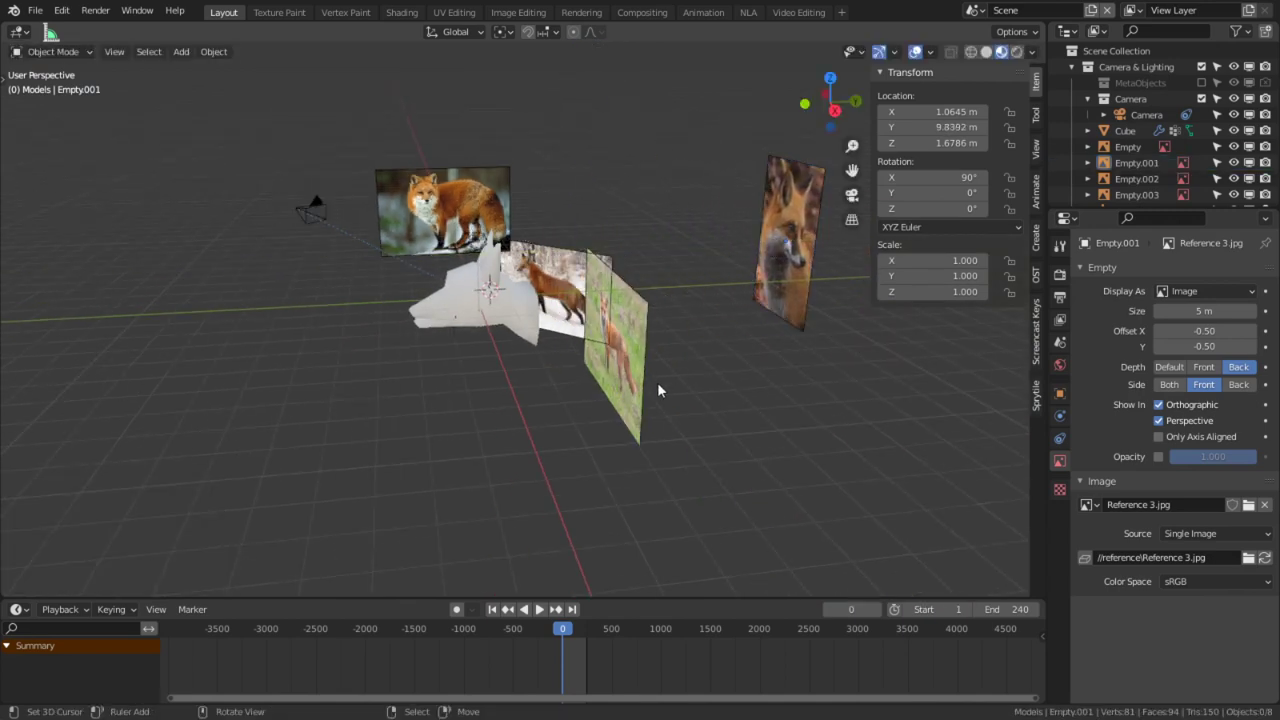
Step: Move the grass fox reference Empty.002 farther from the head within the horizontal plane, keeping its height
middle_click_drag(627, 390, 716, 316)
left_click(716, 316)
key("g")
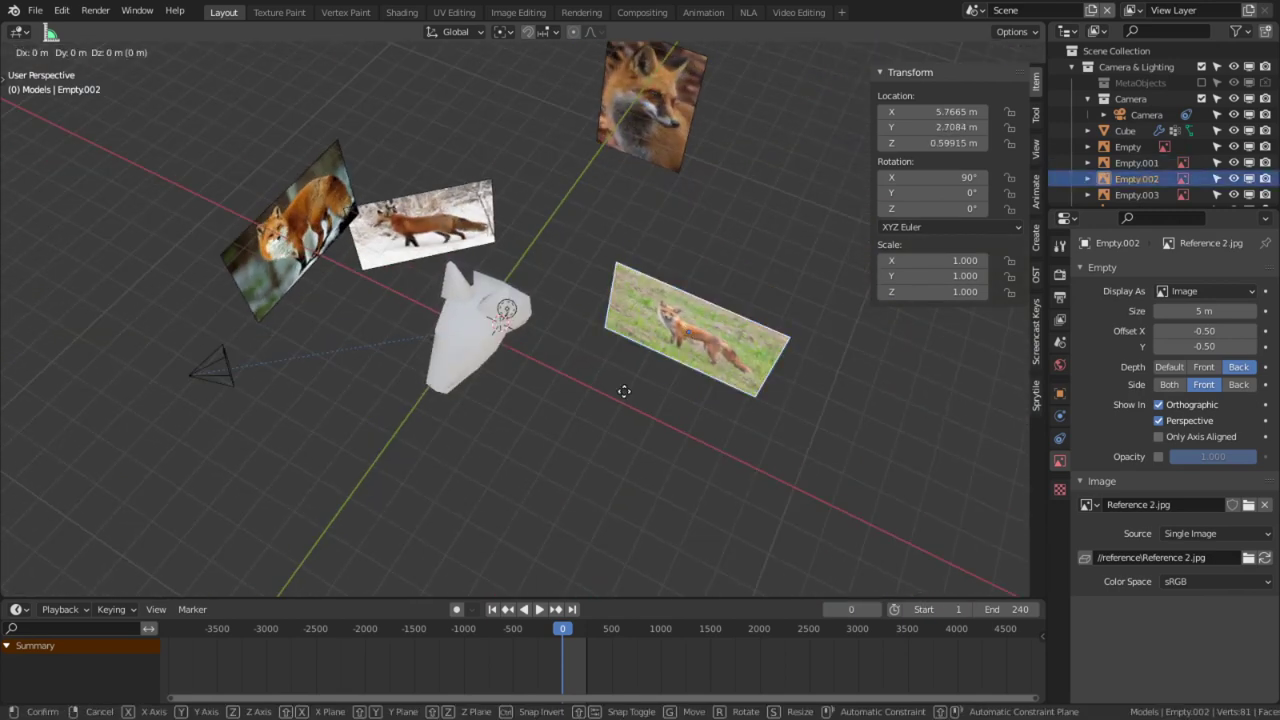
key("shift+z")
left_click(923, 189)
Step: Move the snow fox reference Empty.003 horizontally by about -2.93 m in X and 6.05 m in Y
right_click(456, 196)
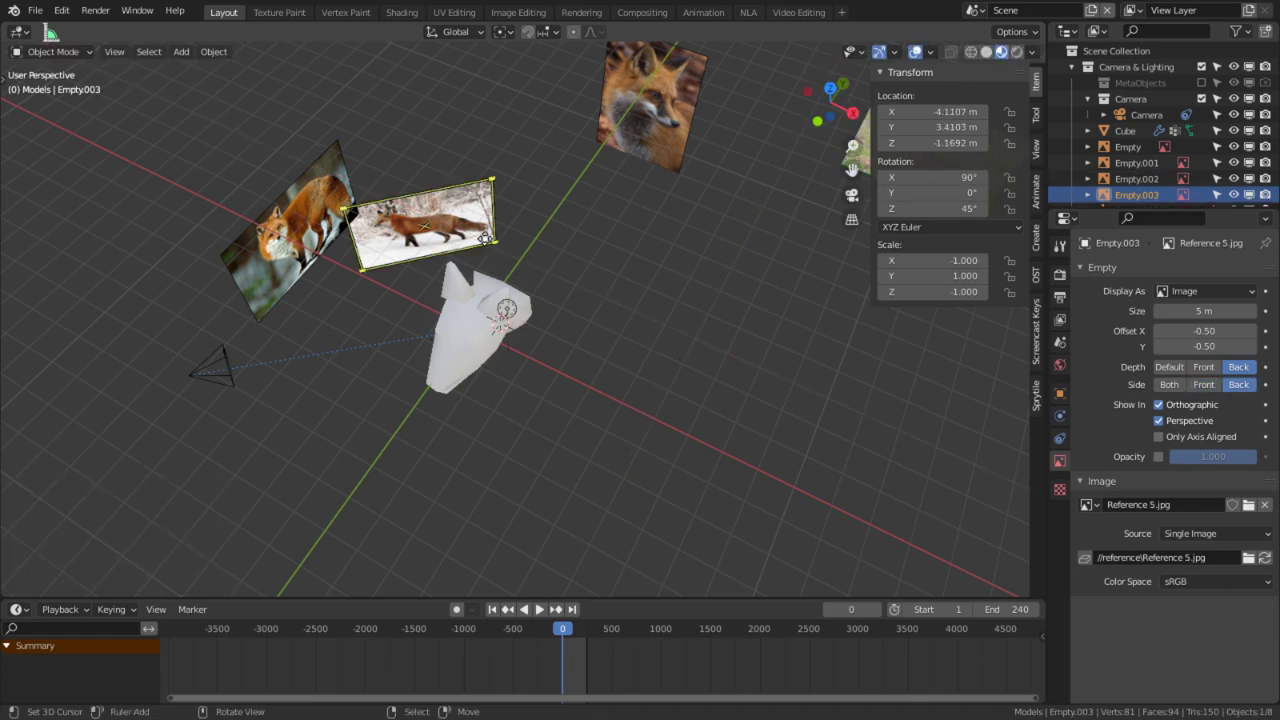
key("g")
key("shift+z")
left_click(510, 45)
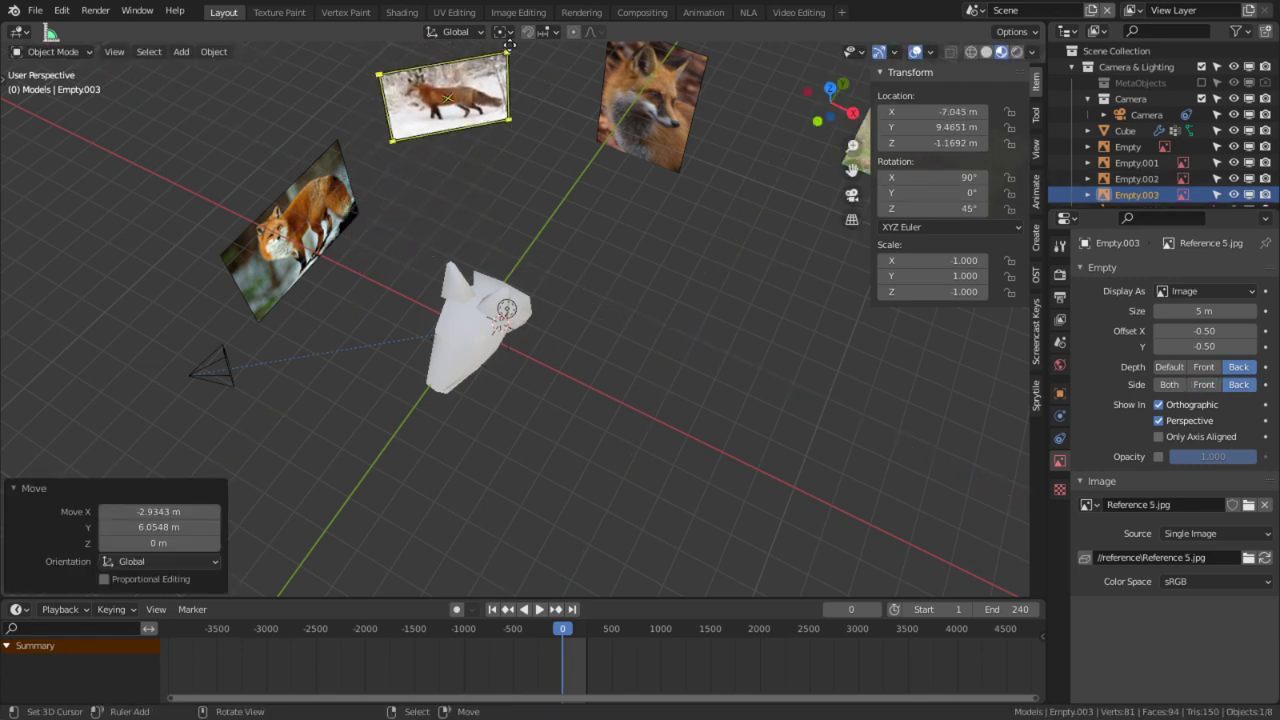
key("alt+a")
Step: Frame the fox head mesh among the spread-out references and reopen it in Edit Mode
middle_click_drag(299, 203, 333, 106)
left_click(324, 155)
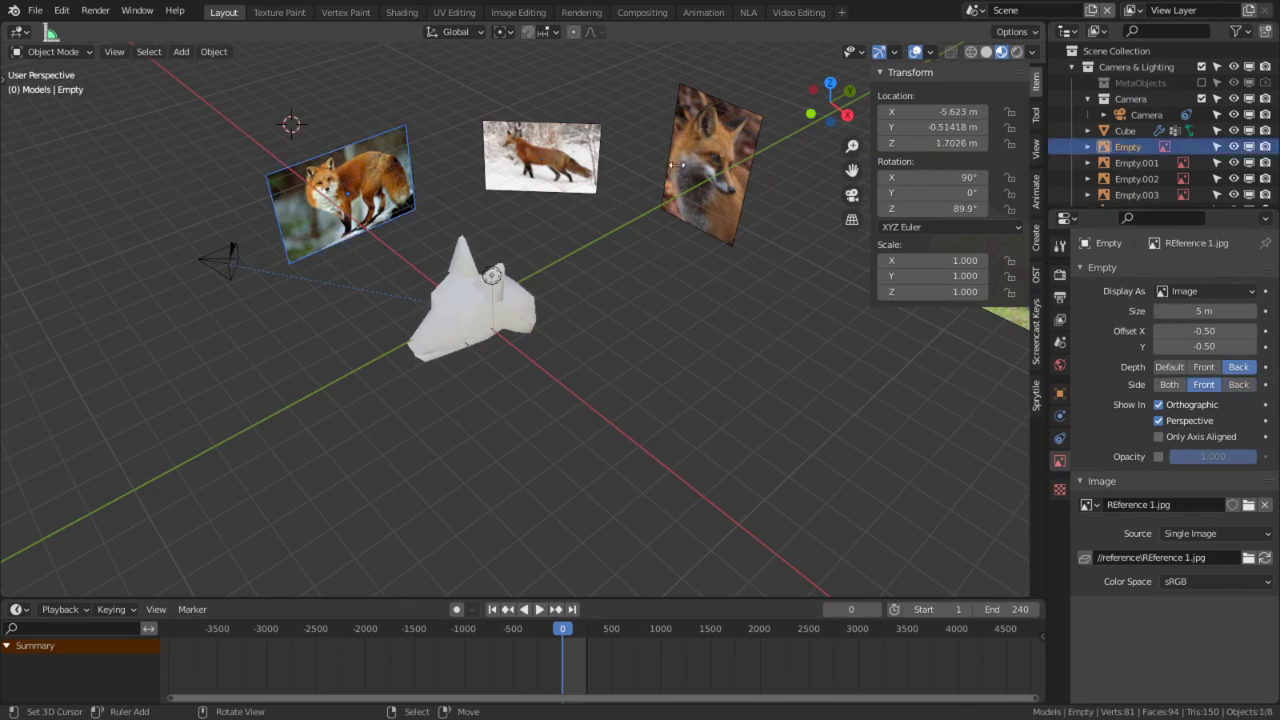
middle_click_drag(443, 197, 555, 253, "ctrl")
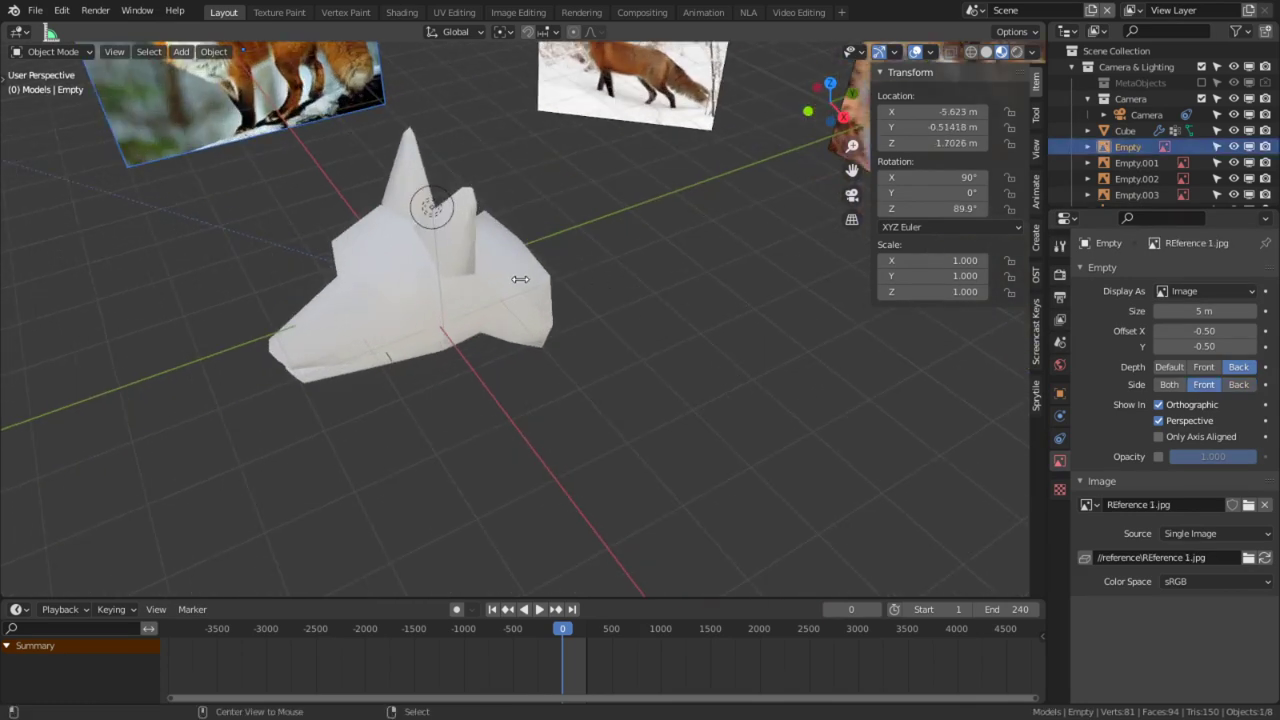
scroll(532, 291, "up", 5)
middle_click_drag(540, 301, 554, 380)
left_click(554, 380)
key("Tab")
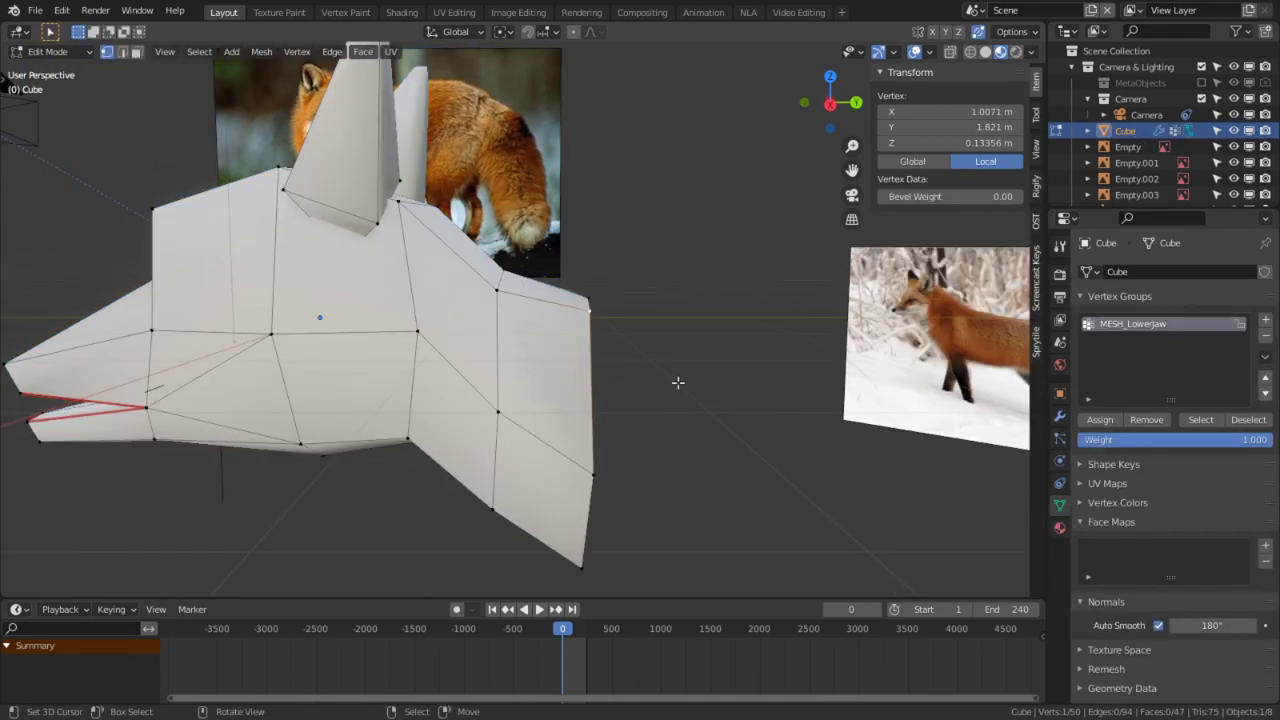
Step: Select the four end faces of the neck and extrude them about 0.64 m backward in the side view
middle_click_drag(675, 382, 554, 332, "shift")
key("3")
middle_click_drag(527, 402, 477, 364)
right_click(477, 363, "shift")
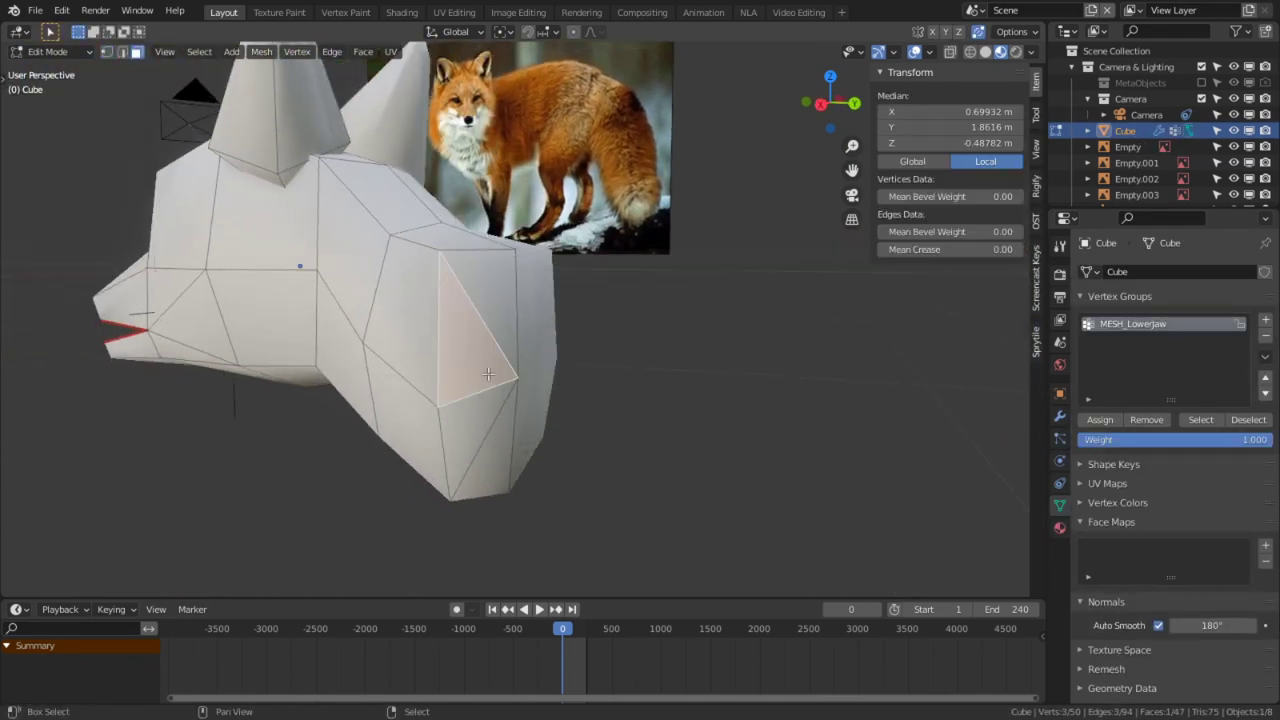
right_click(481, 350, "shift")
right_click(491, 300, "shift")
right_click(472, 350, "shift")
right_click(470, 420, "shift")
right_click(493, 455, "shift")
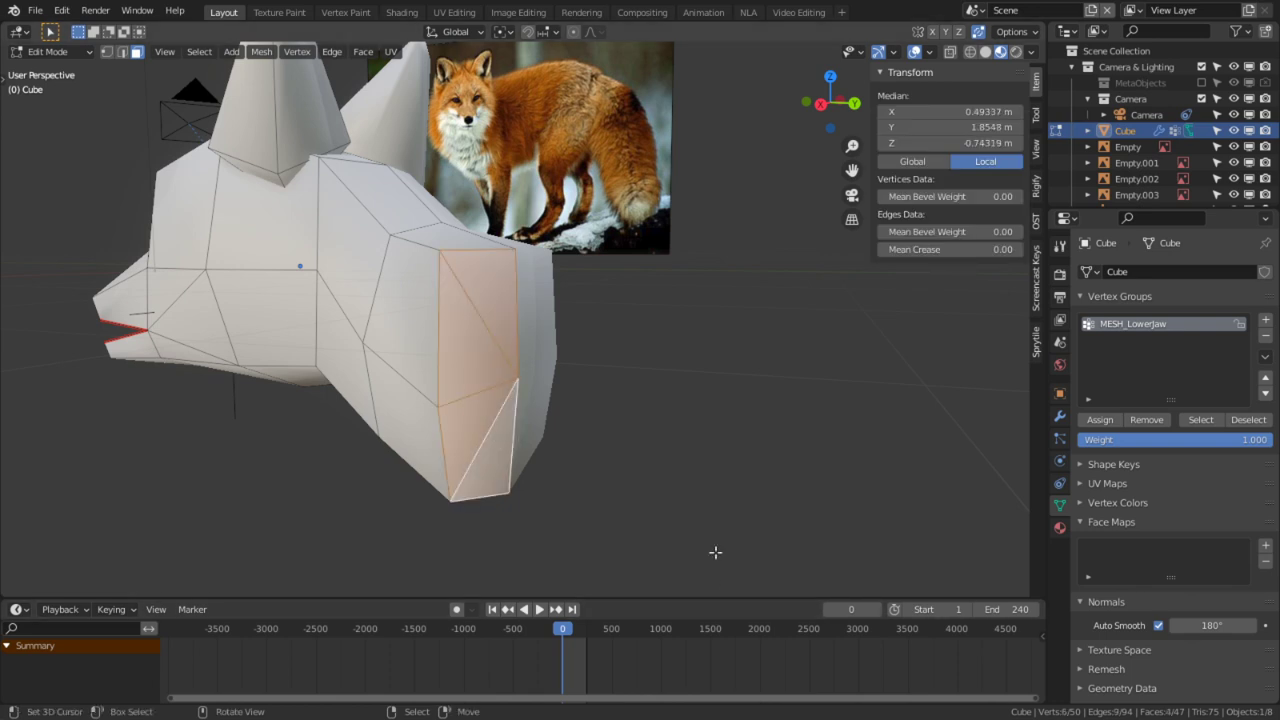
key("KP_3")
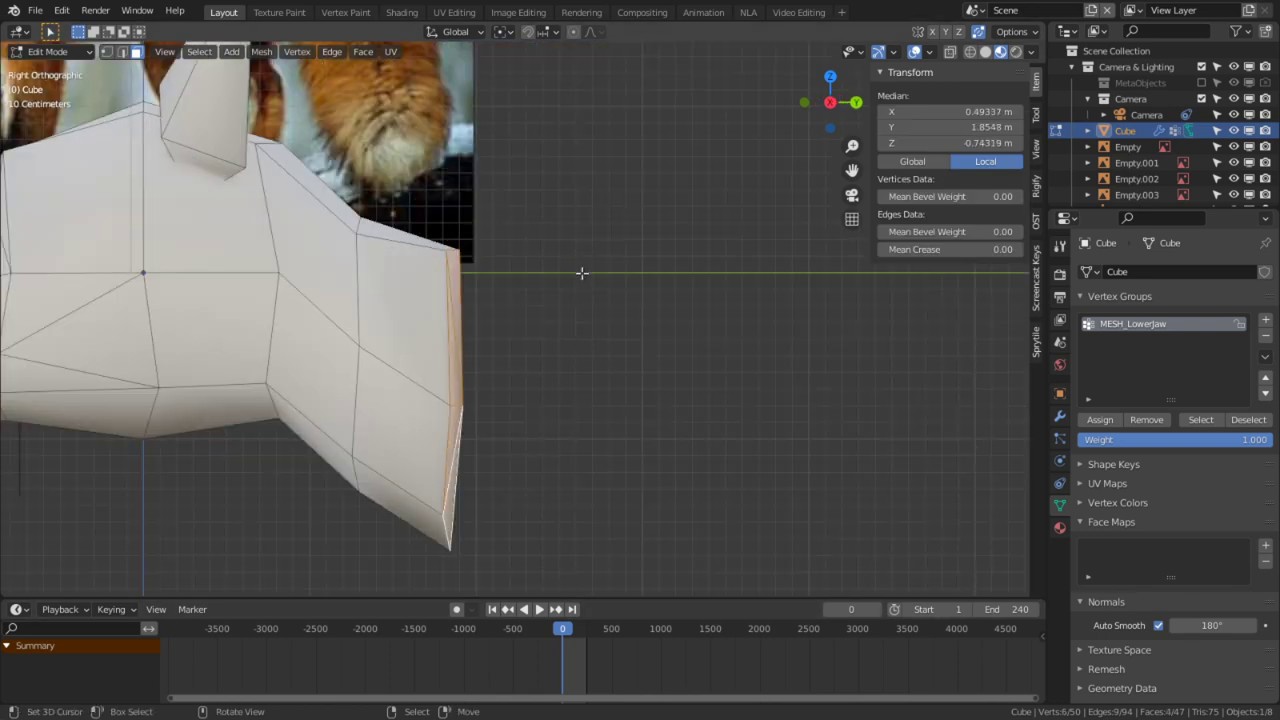
scroll(570, 275, "down", 2)
scroll(551, 306, "up", 1)
key("e")
left_click(615, 317)
Step: Extrude the end faces a second time by about 0.69 m to continue the body backward
key("e")
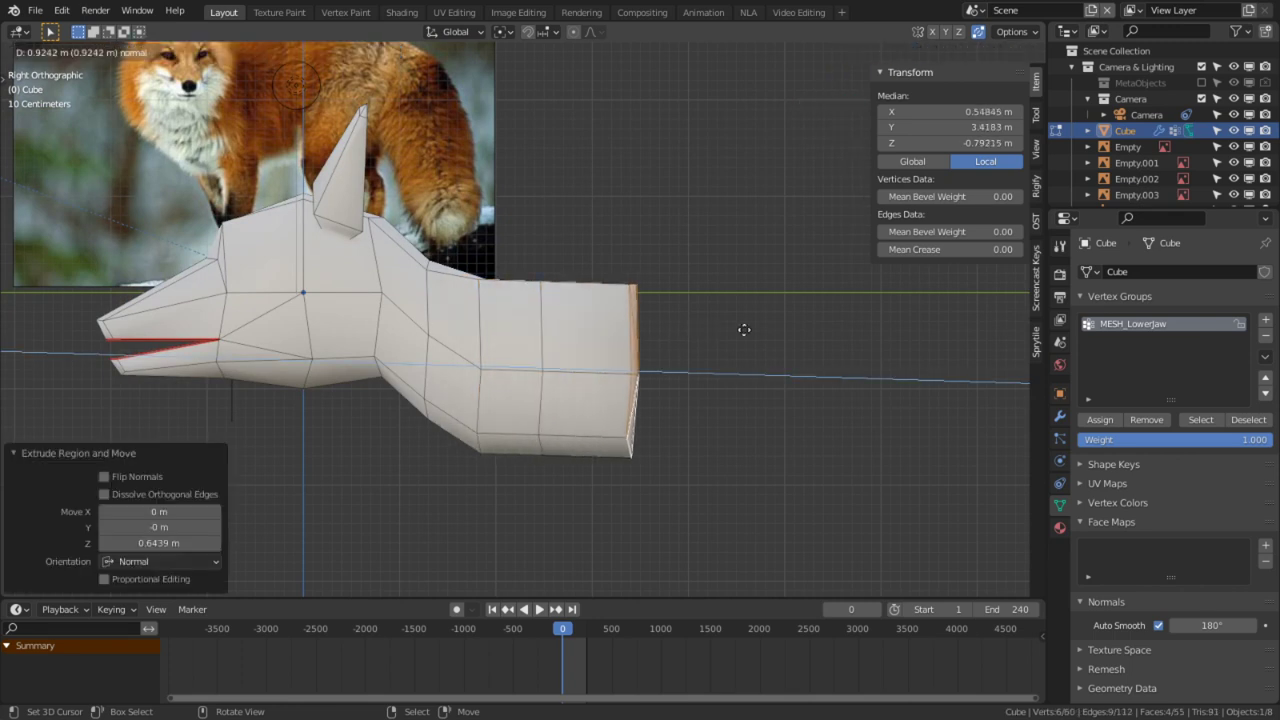
left_click(718, 328)
middle_click_drag(788, 352, 536, 339, "shift")
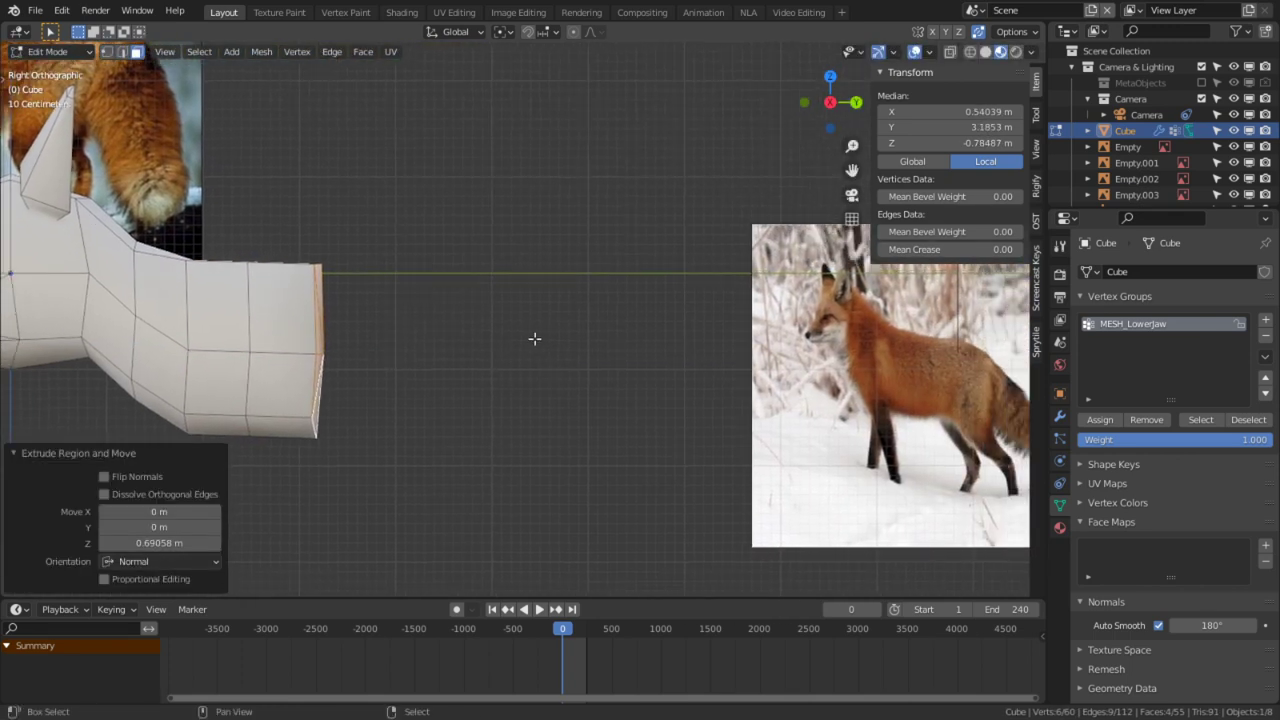
Step: Return to Object Mode and rotate the snow fox reference Empty.003 by 45° about the global Z axis
key("Tab")
left_click(840, 365)
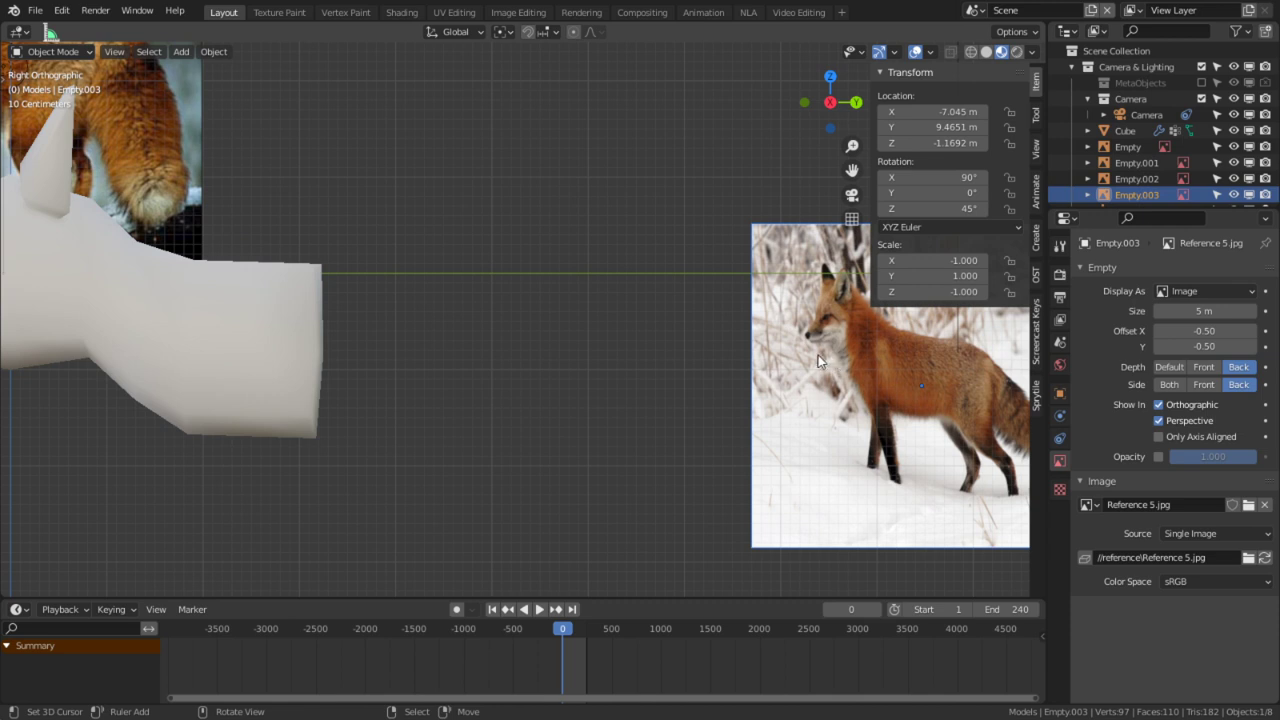
type("rz")
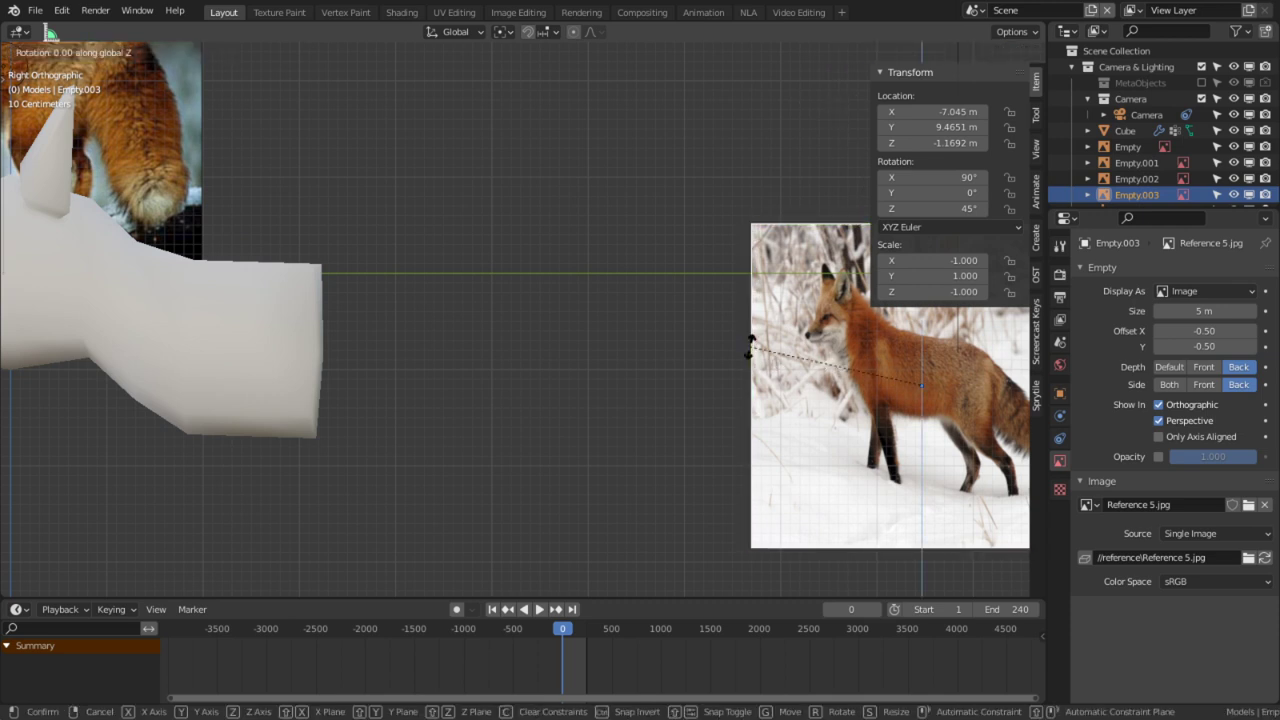
type("45")
key("Return")
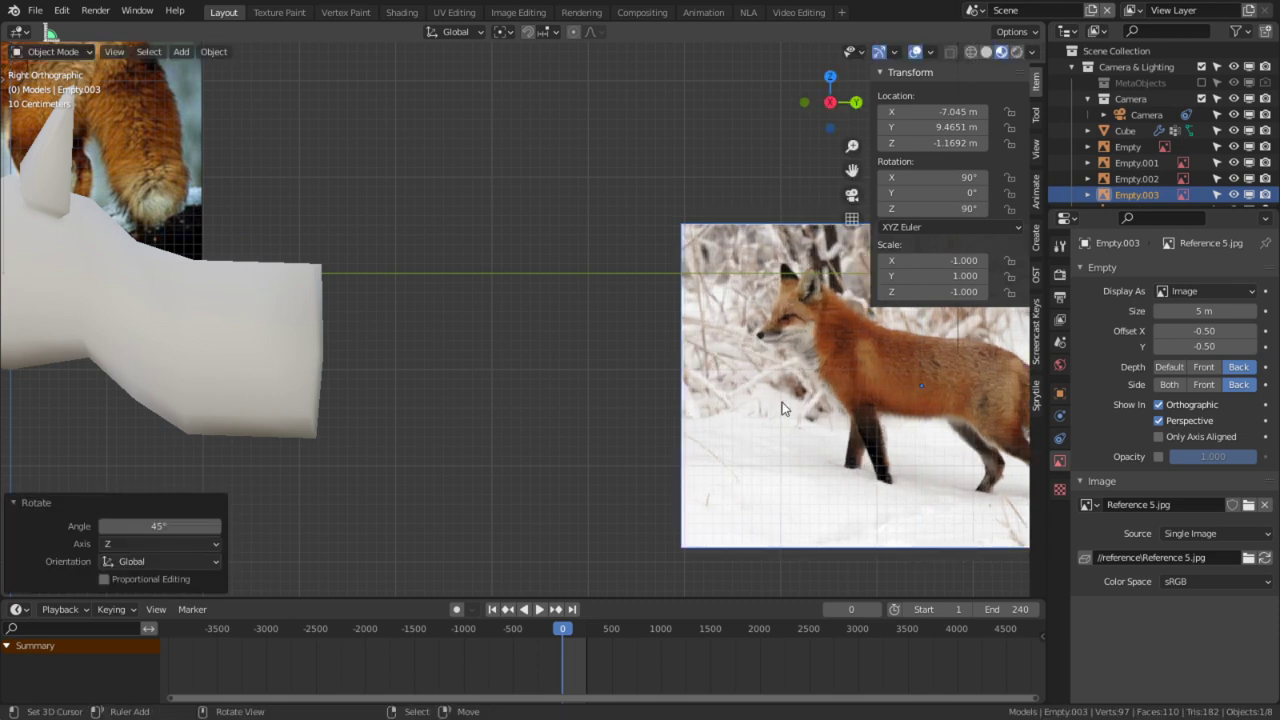
Step: Move the snow fox reference behind the model in the side view, enlarge it by a factor of 2.621 and align it with the head
key("g")
left_click(214, 386)
key("s")
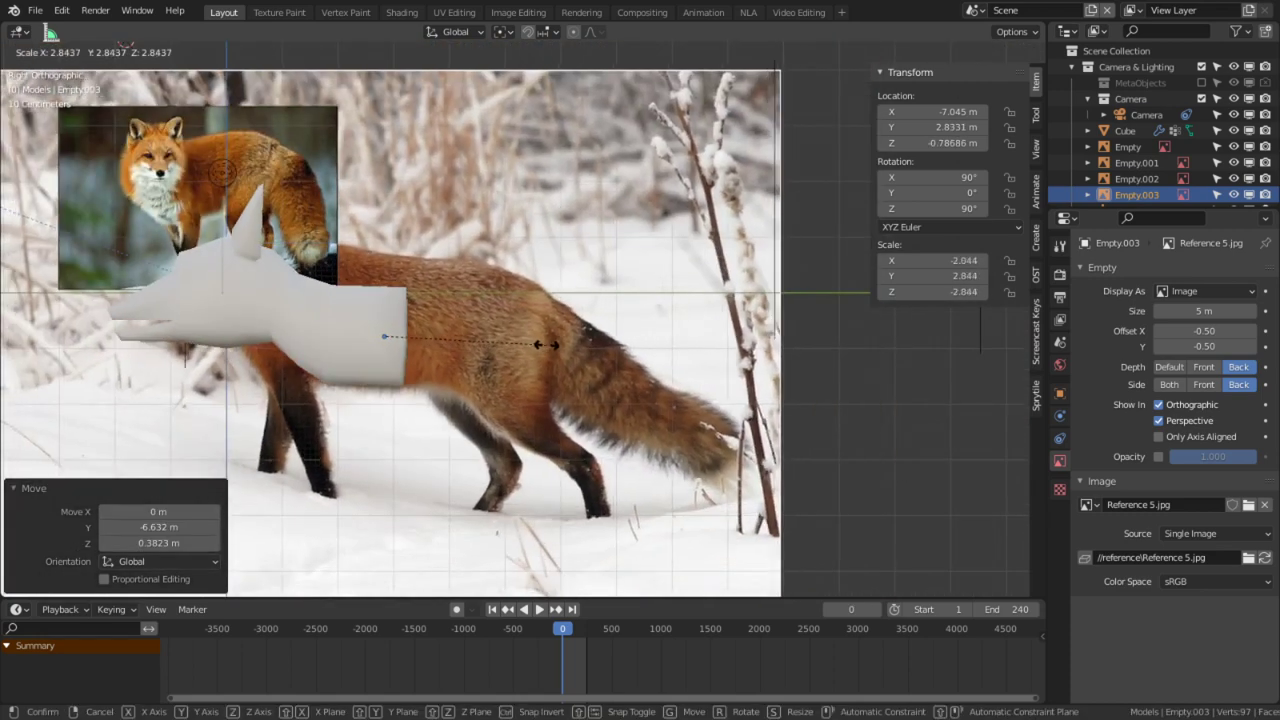
left_click(533, 344)
key("g")
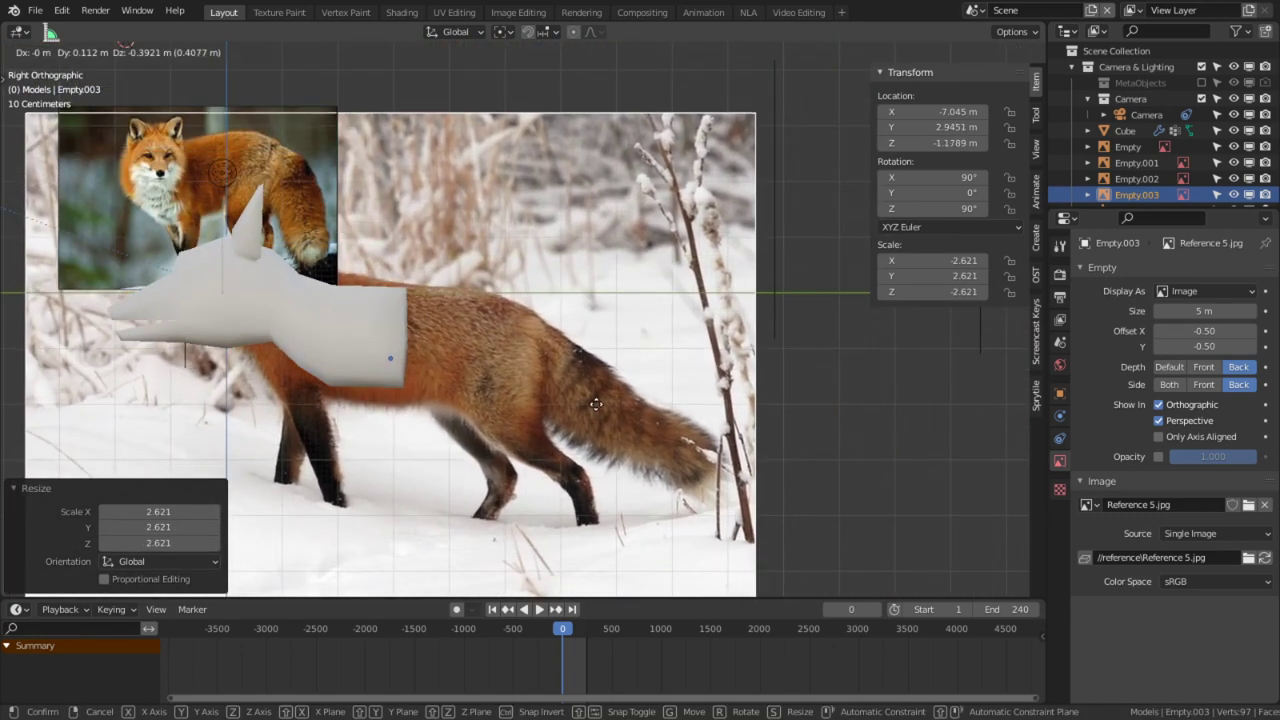
left_click(786, 429)
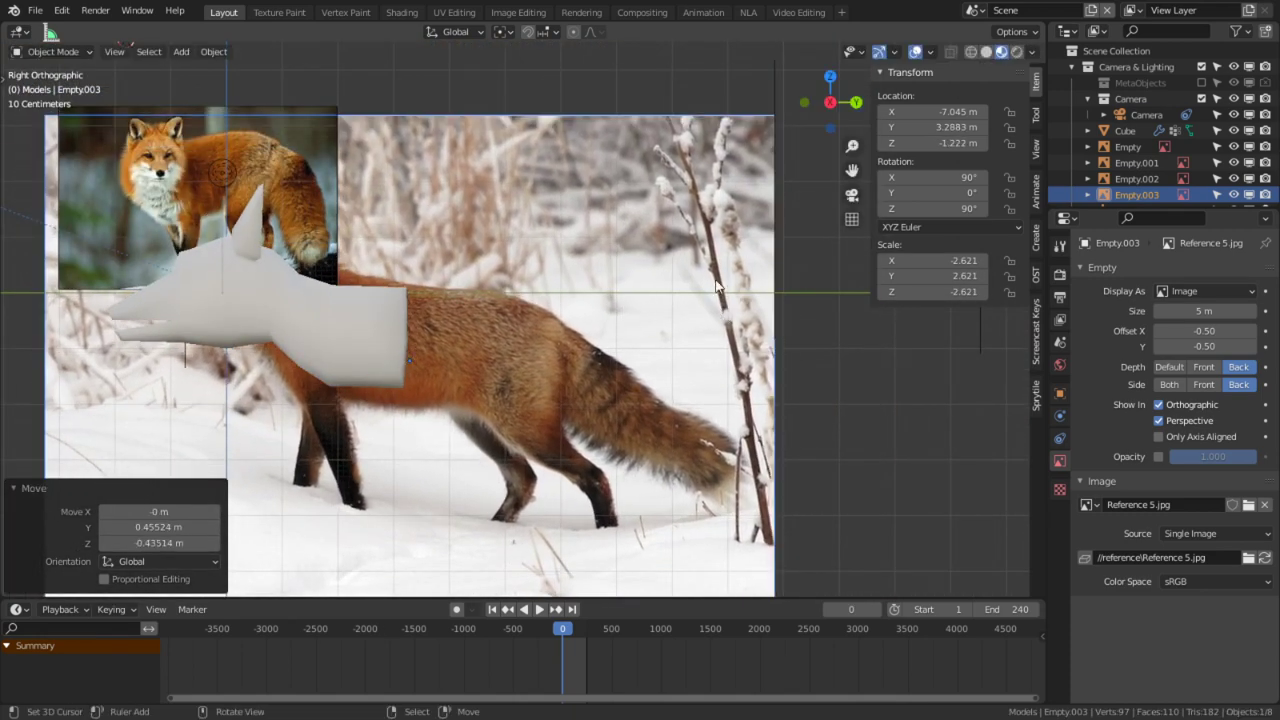
Step: Scale the snow fox reference by 0.804 and shift it up and forward to match the model's body
key("s")
left_click(640, 188)
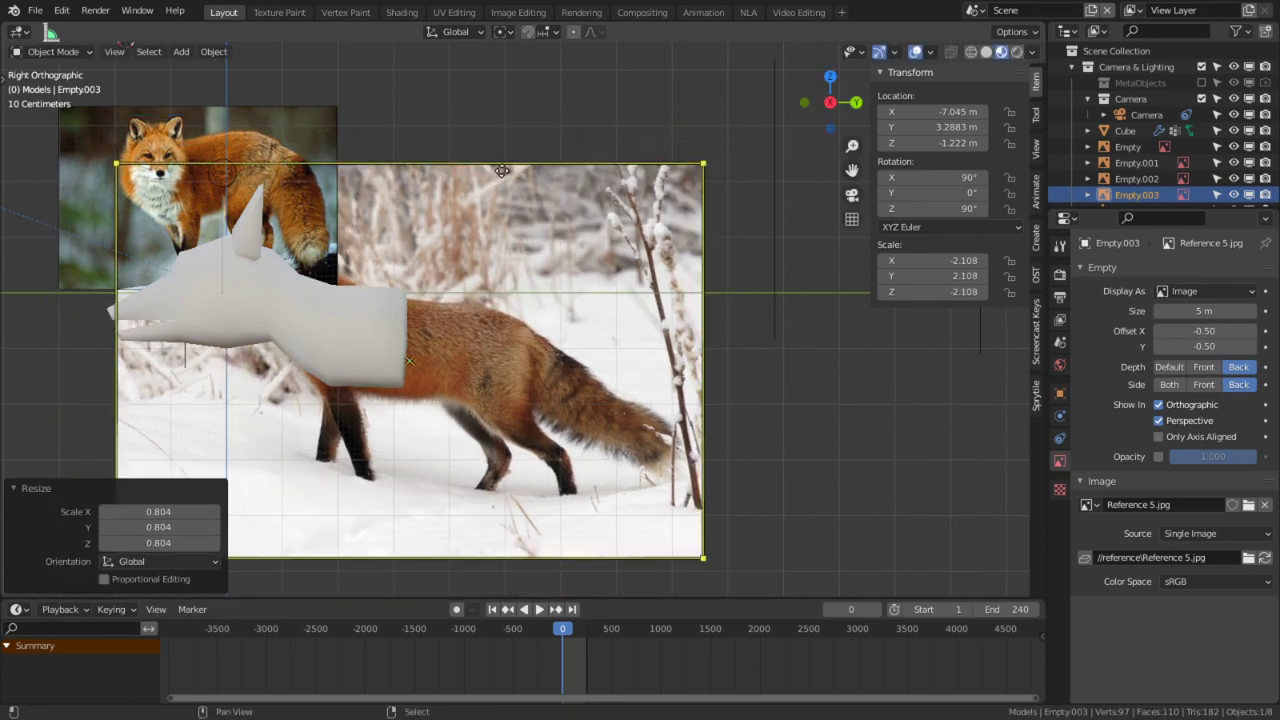
key("g")
left_click(497, 157)
Step: Hide the overlapping Reference 1 image and lower the snow fox reference by about 0.12 m
right_click(312, 215)
key("h")
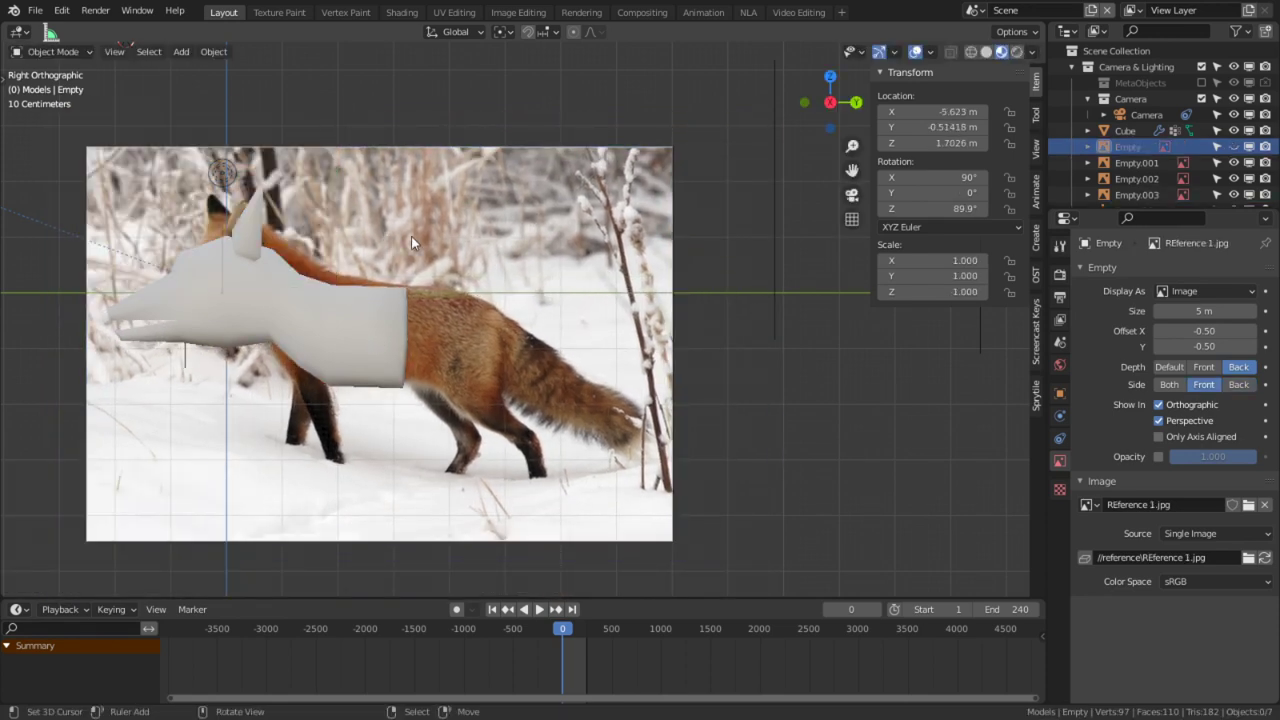
left_click(411, 236)
key("g")
left_click(360, 392)
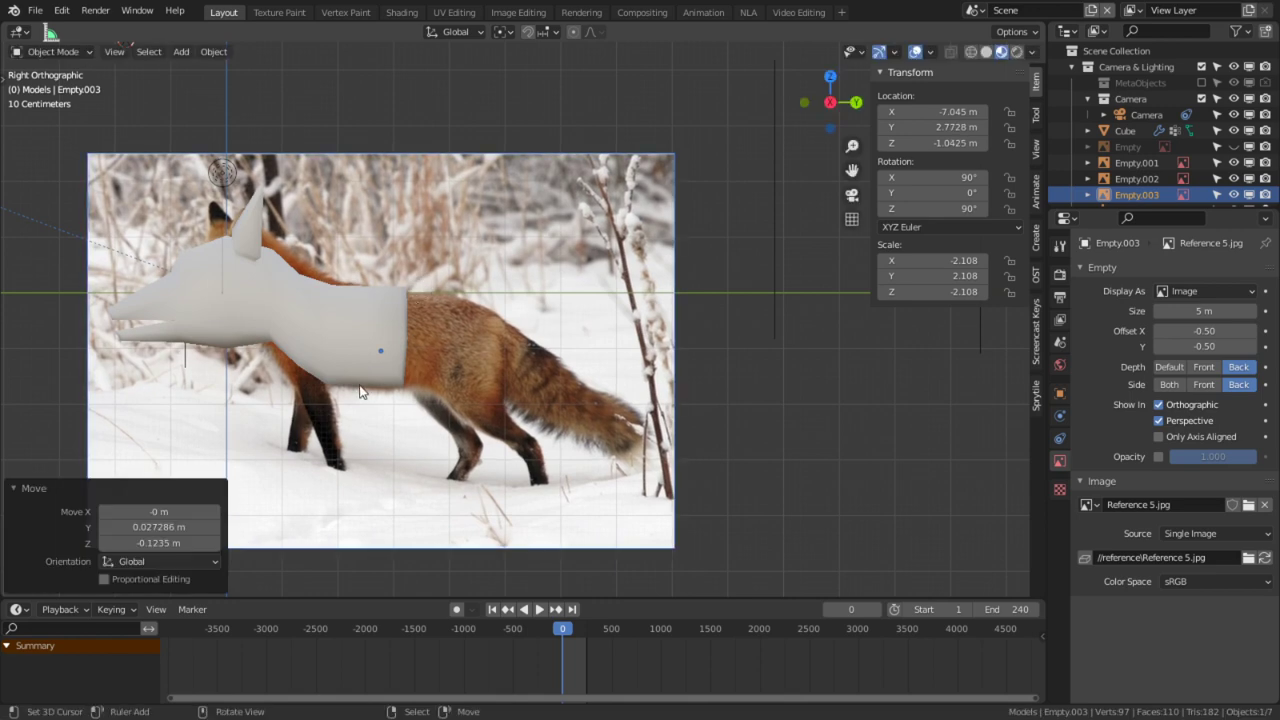
Step: Scale the snow fox reference by 1.158, then move it about 0.5 m backward and 0.09 m down
scroll(256, 334, "up", 3)
left_click(220, 337)
middle_click_drag(220, 337, 340, 365)
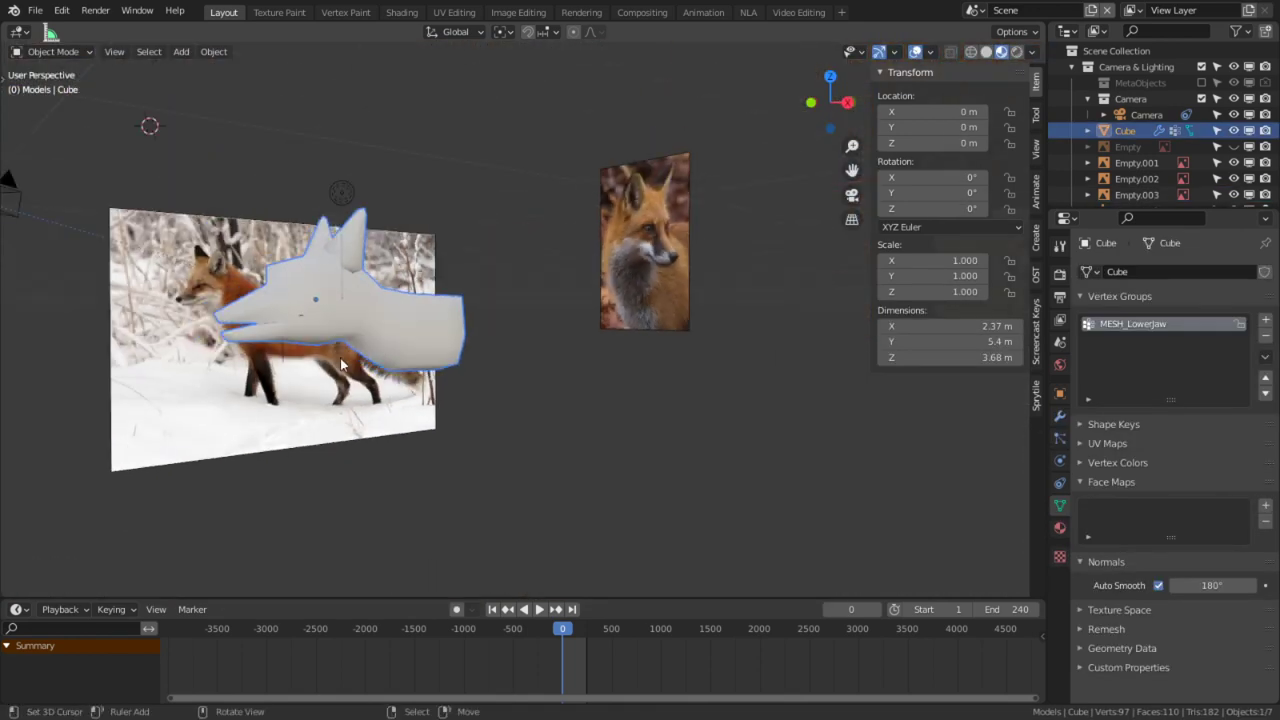
key("KP_3")
left_click(581, 365)
key("s")
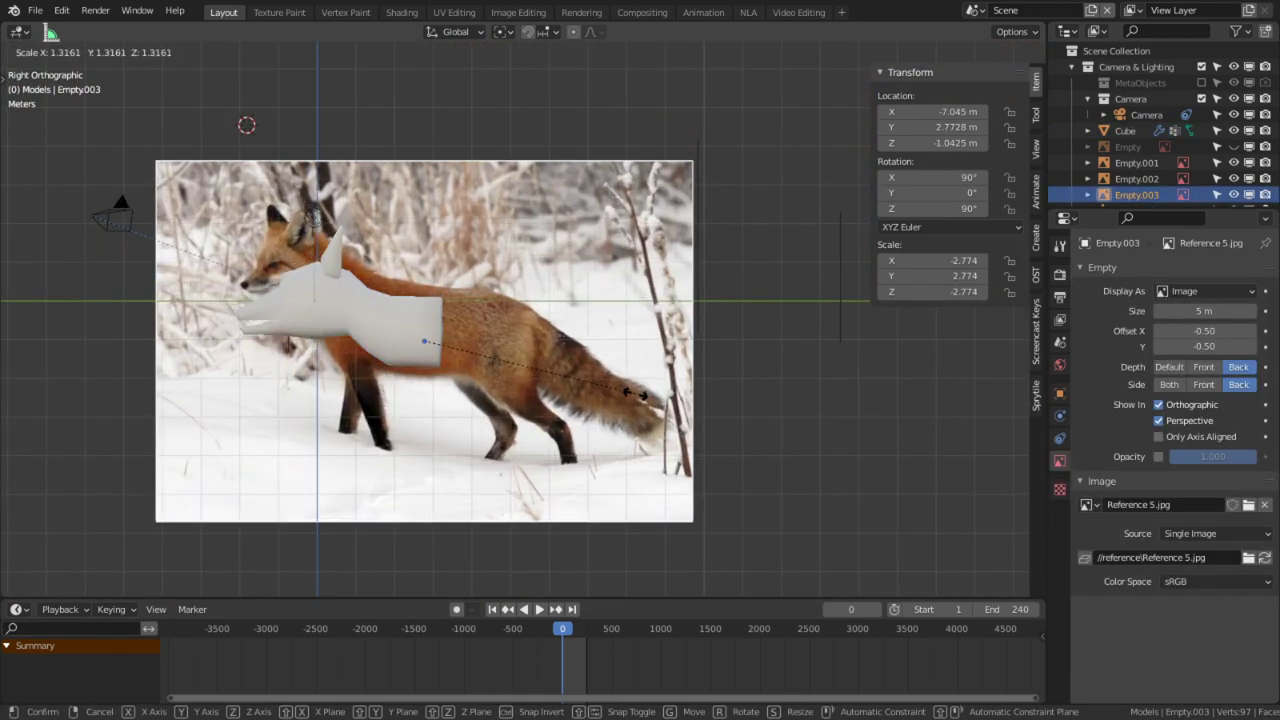
left_click(625, 548)
key("g")
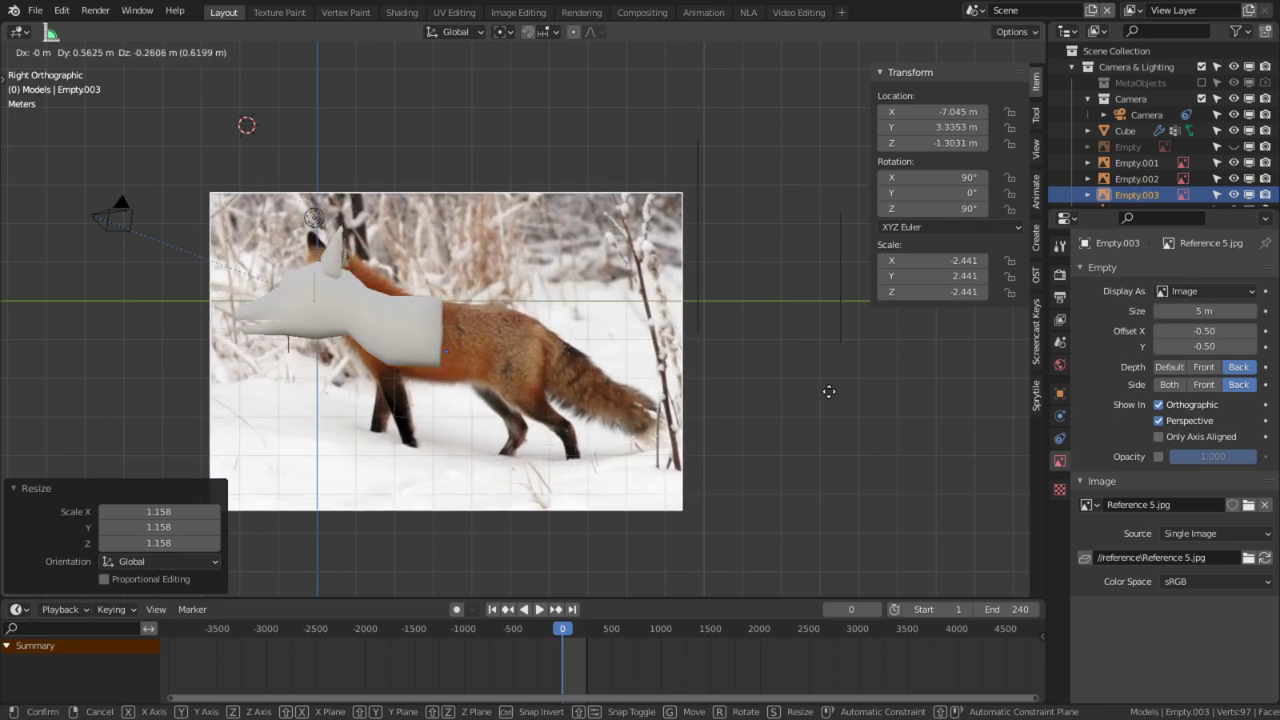
left_click(864, 354)
Step: Reopen the fox mesh in Edit Mode and extend the body's end faces about 1.14 m backward along the Y axis
scroll(584, 358, "up", 8)
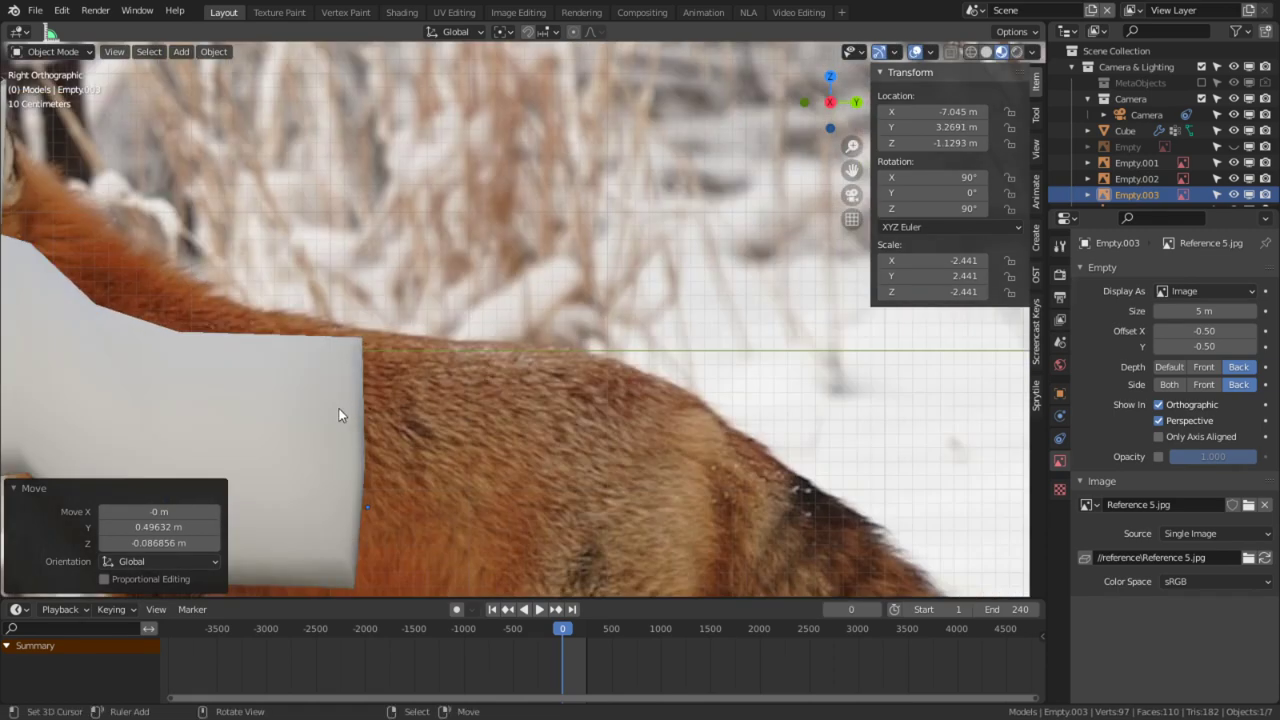
left_click(340, 415)
key("Tab")
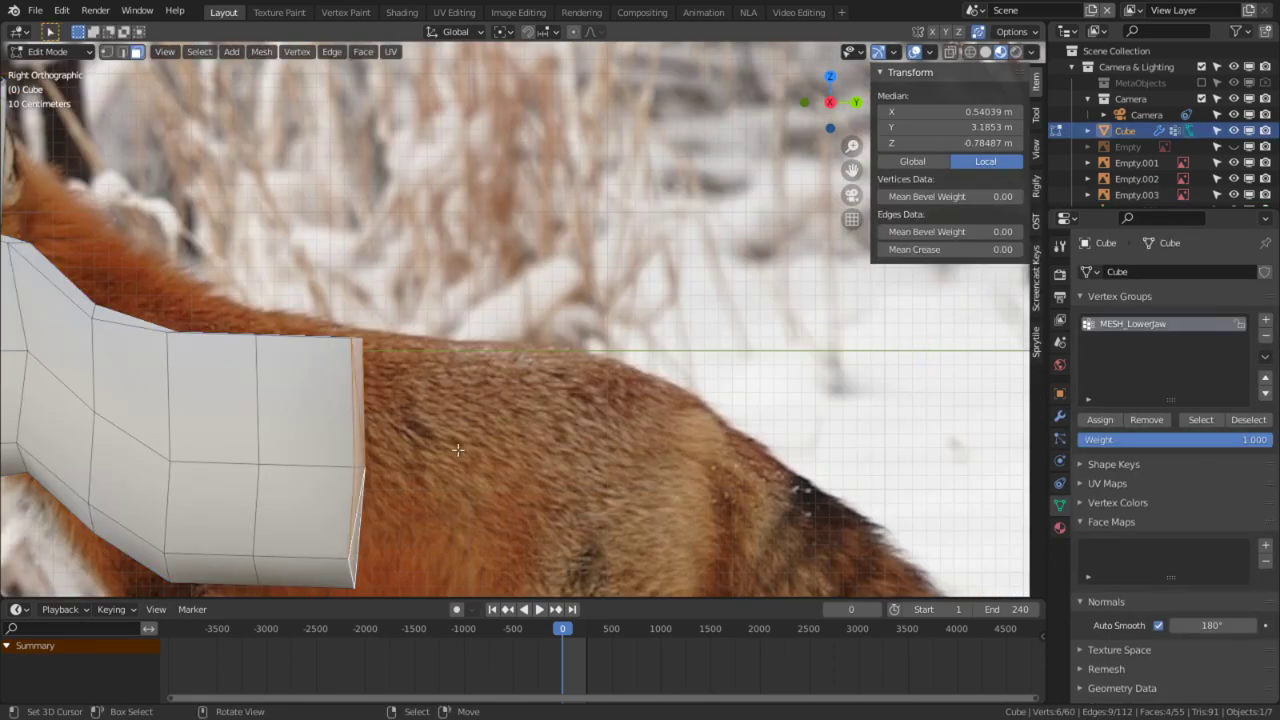
middle_click_drag(457, 450, 462, 345, "shift")
scroll(465, 348, "down", 1)
key("g")
key("y")
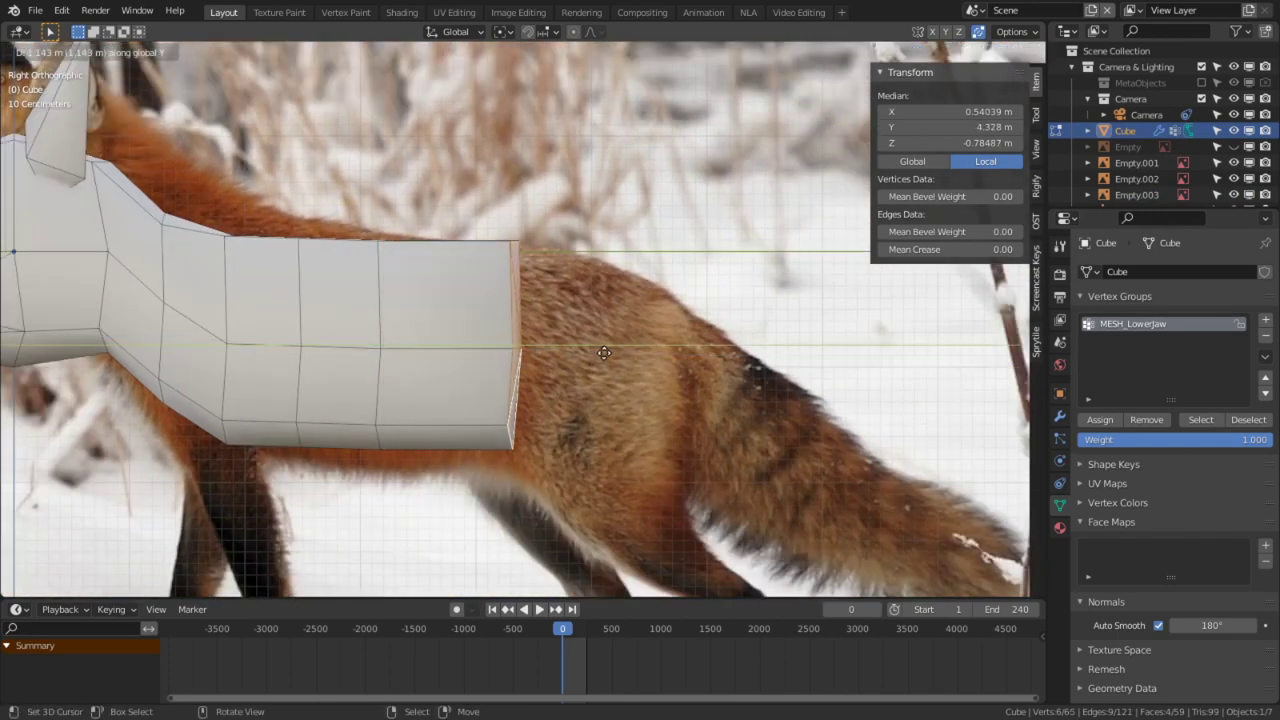
left_click(579, 354)
Step: Extrude the body's end faces twice more backward, by about 0.55 m and 0.83 m, to reach the rump
key("e")
left_click(664, 362)
key("e")
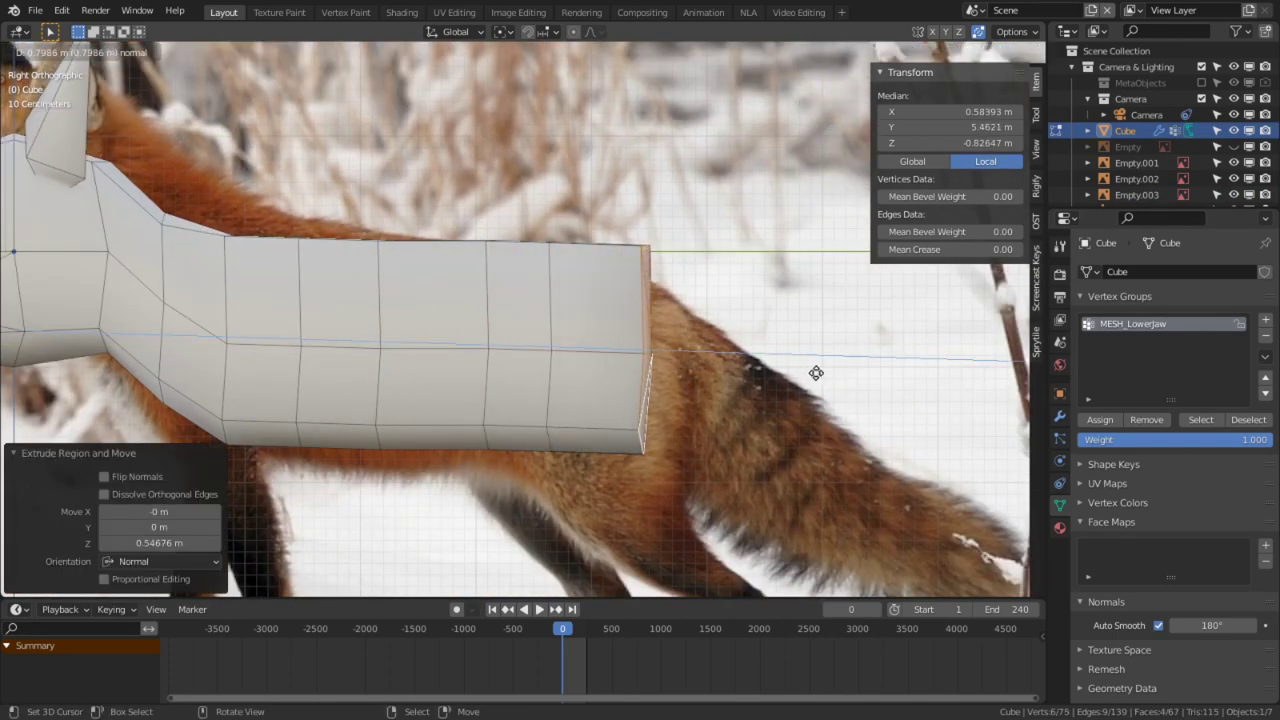
left_click(812, 371)
scroll(523, 407, "down", 4)
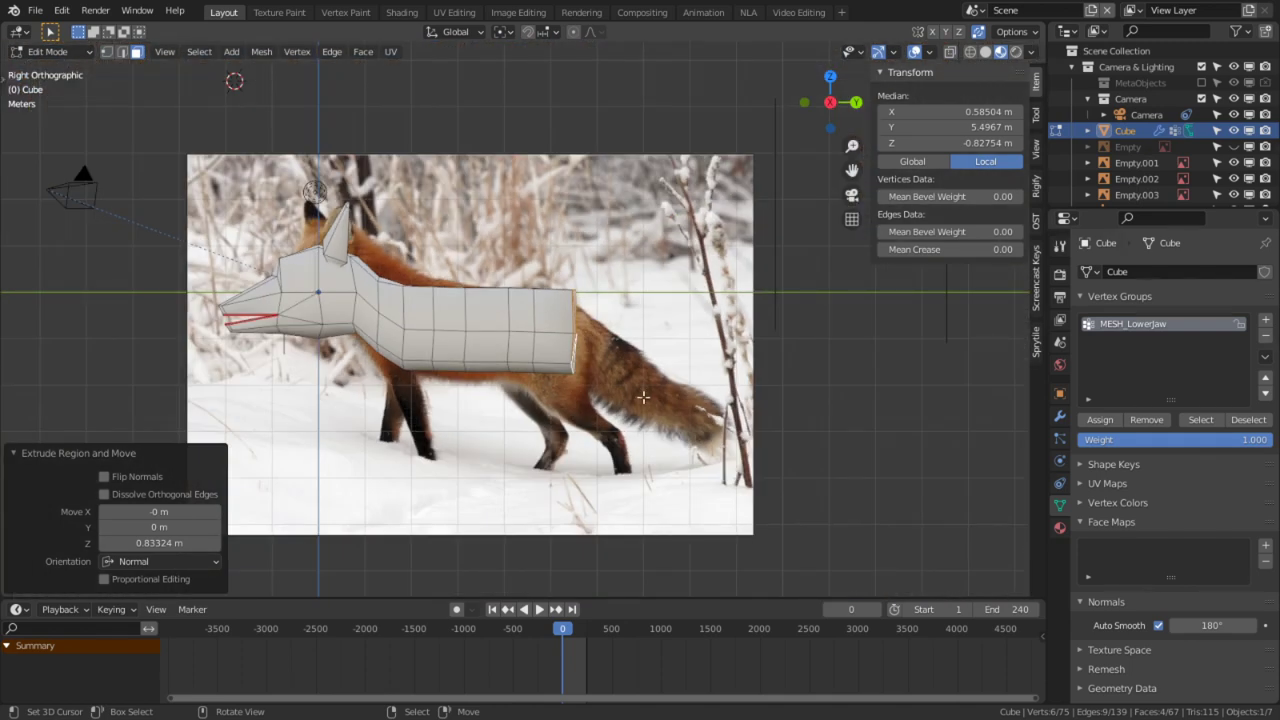
scroll(533, 391, "up", 4)
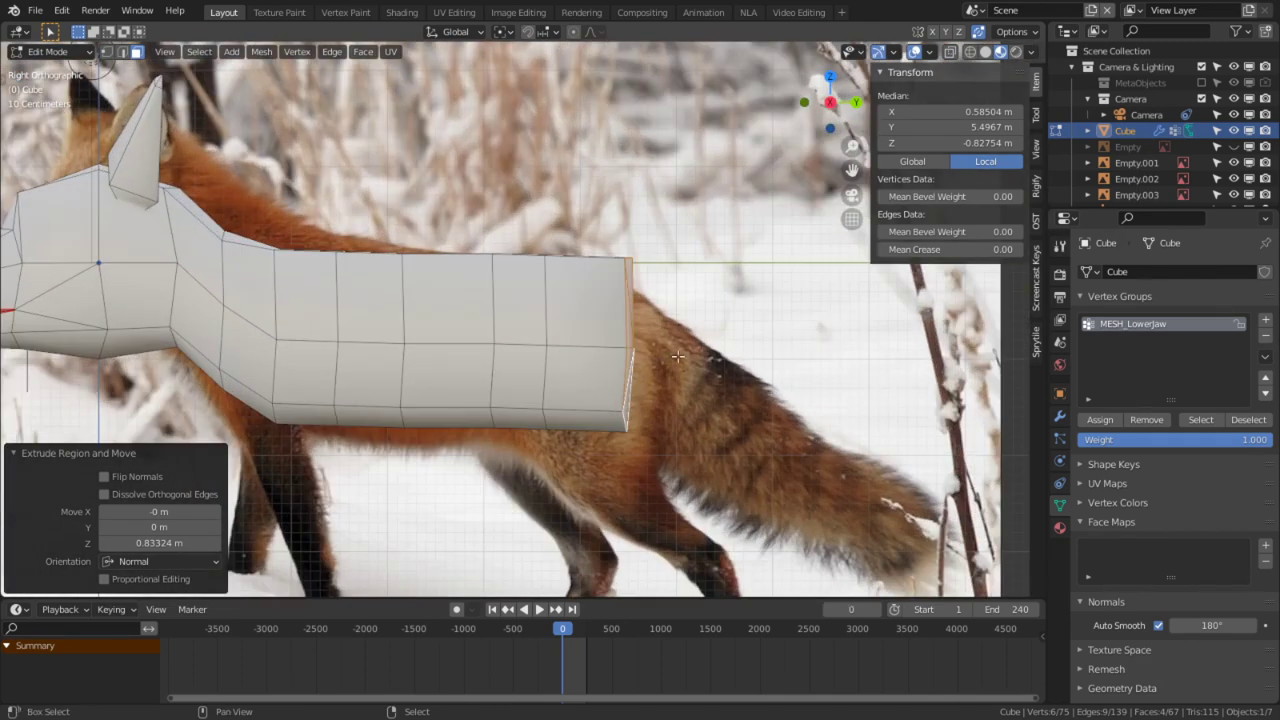
Step: Duplicate the body's end faces and place the copy behind the rump as the start of the tail
middle_click_drag(660, 350, 455, 268, "shift")
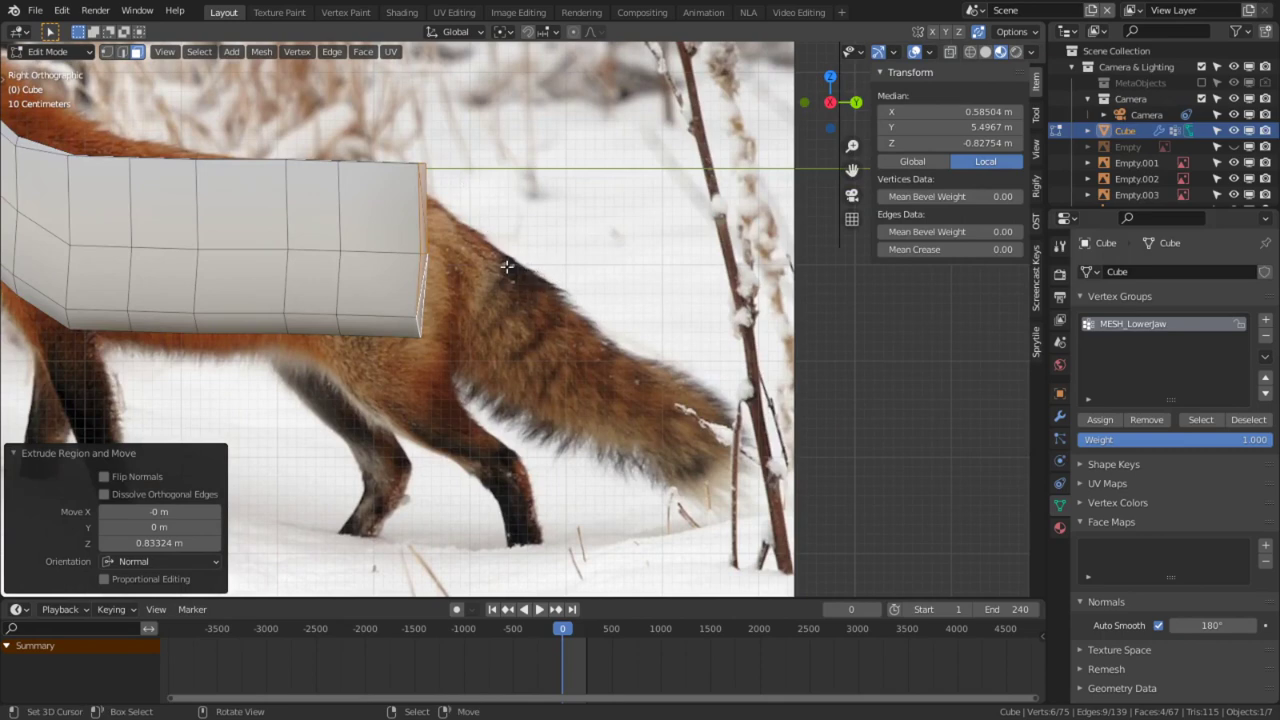
middle_click_drag(390, 256, 516, 346, "shift")
scroll(520, 356, "up", 3)
key("shift+d")
left_click(712, 338)
Step: Pull the duplicated faces' centre vertex about 0.29 m toward the body and 0.05 m up
middle_click_drag(731, 352, 594, 374, "shift")
key("1")
right_click(609, 333)
key("g")
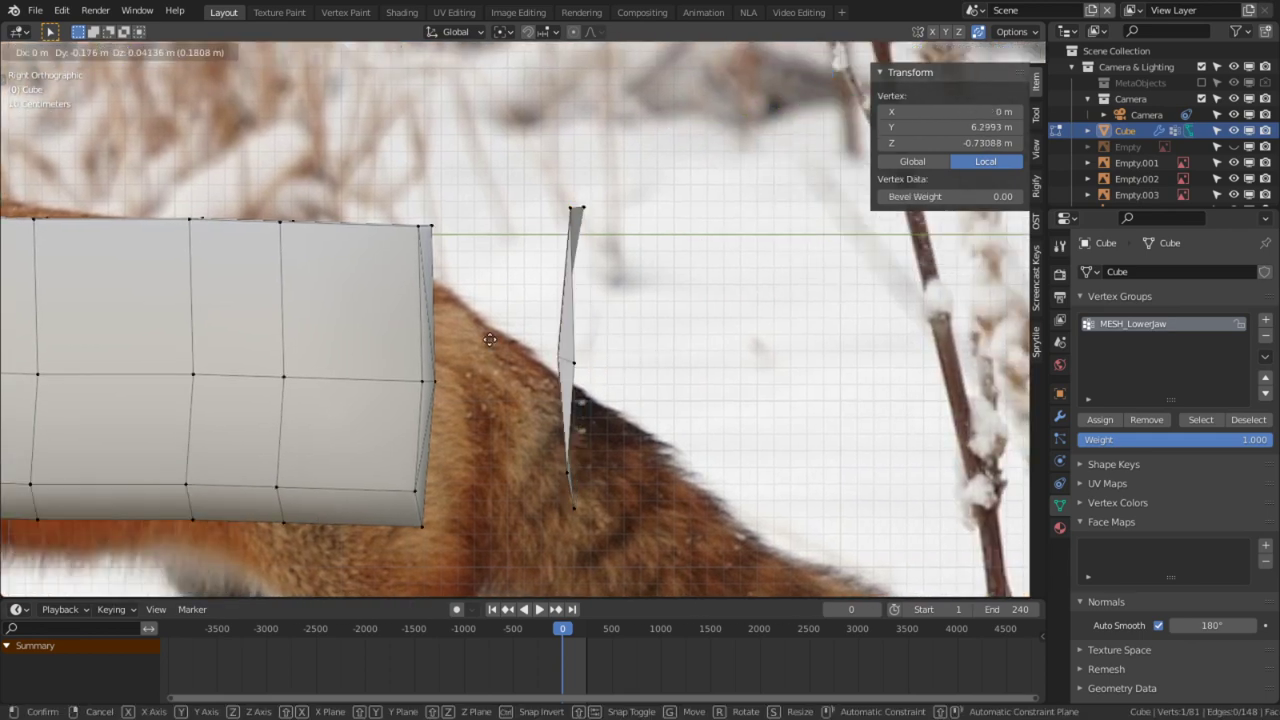
left_click(338, 335)
Step: Reposition the outer vertices of the duplicated tail faces to refine their outline from behind
mouse_move(338, 335)
middle_mouse_down()
mouse_move(300, 330)
mouse_move(357, 323)
middle_mouse_up()
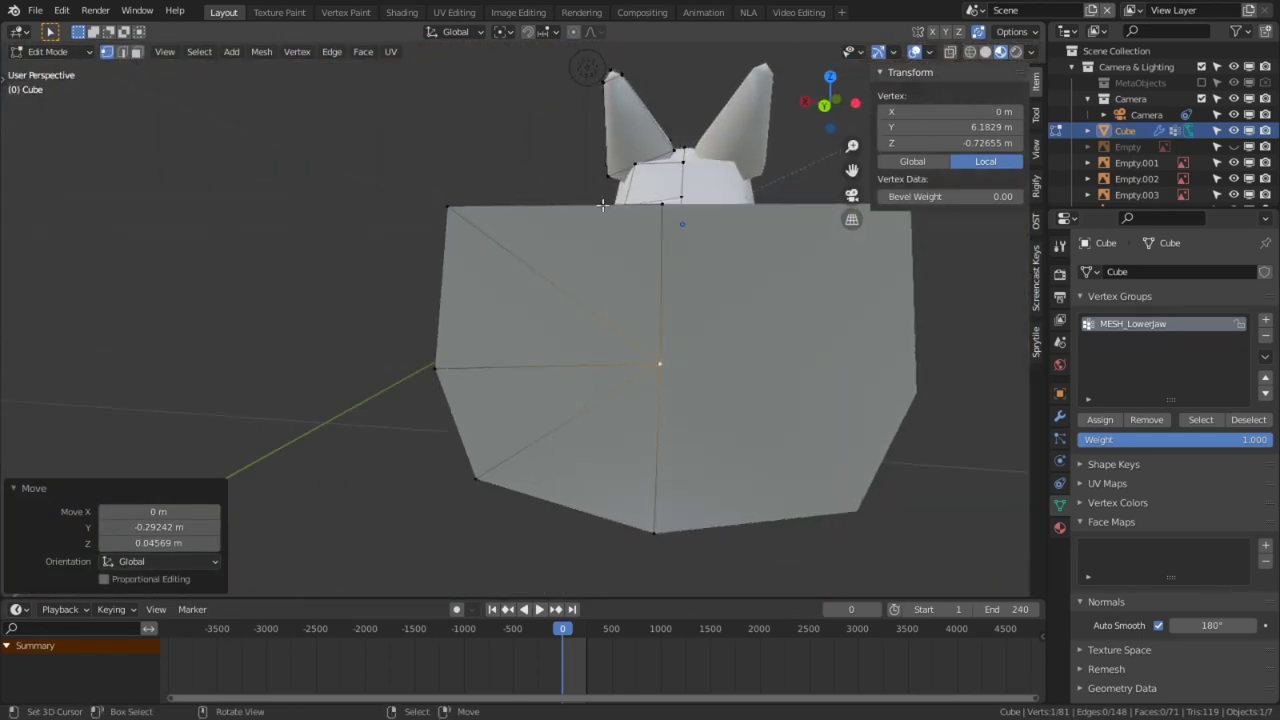
right_click(473, 213)
key("g")
left_click(110, 461)
right_click(442, 489)
key("g")
left_click(927, 593)
key("g")
left_click(451, 369)
Step: Flatten the tail piece's outer edge loop to 0 along Y and move it about 1.1 m backward to form a cone
middle_click_drag(451, 370, 672, 380)
key("2")
right_click(571, 307, "alt")
key("s")
key("y")
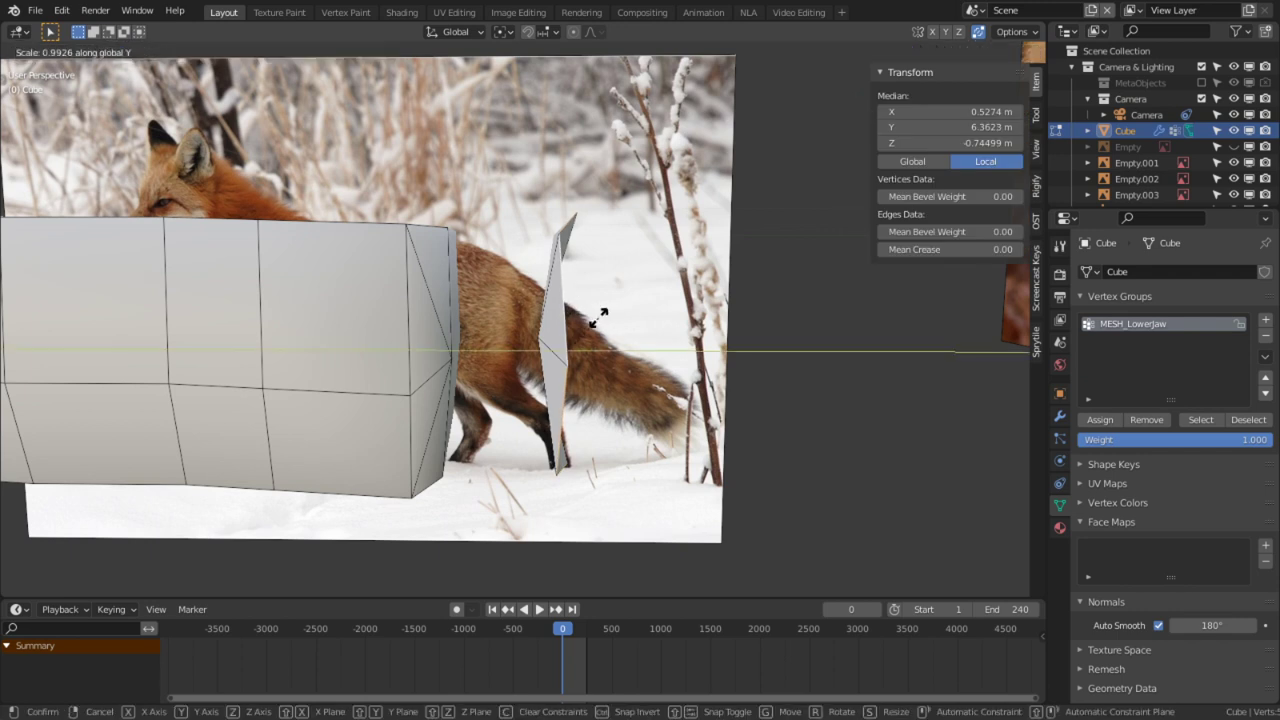
key("Escape")
key("s")
key("y")
key("0")
key("Return")
key("g")
key("y")
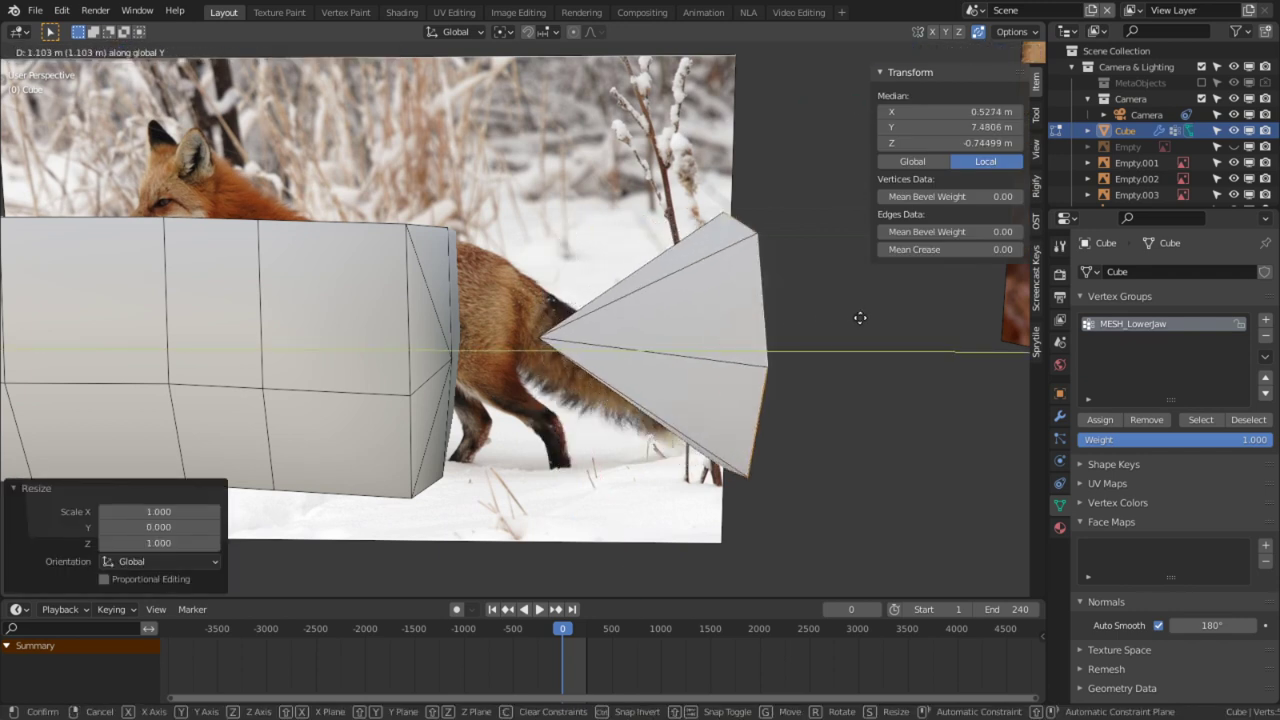
left_click(860, 317)
Step: Extrude the tail cone's outer edge loop backward along the Y axis into a long tube
middle_click_drag(860, 317, 655, 316)
key("g")
key("x")
key("y")
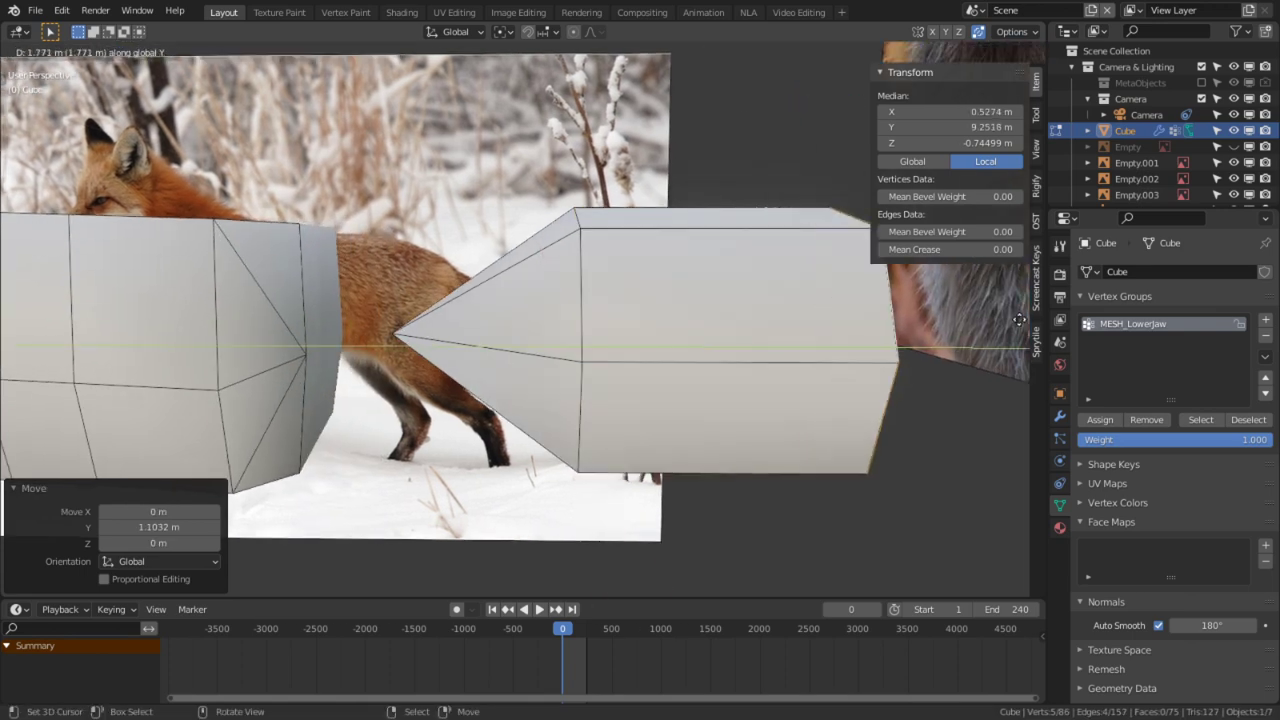
left_click(550, 323)
Step: Close the tail's rear end by extruding its rim along Y, collapsing it to a point at scale 0 and sliding the tip vertex
scroll(527, 358, "down", 4)
middle_click_drag(939, 323, 822, 414)
key("e")
key("y")
left_click(779, 334)
key("s")
key("0")
key("Return")
left_click(704, 424)
key("shift+v")
left_click(770, 414)
Step: Raise the spine vertex above the shoulders about 0.36 m along Z using smooth proportional editing with size 1.843
middle_click_drag(770, 414, 756, 412)
middle_click_drag(549, 367, 539, 317)
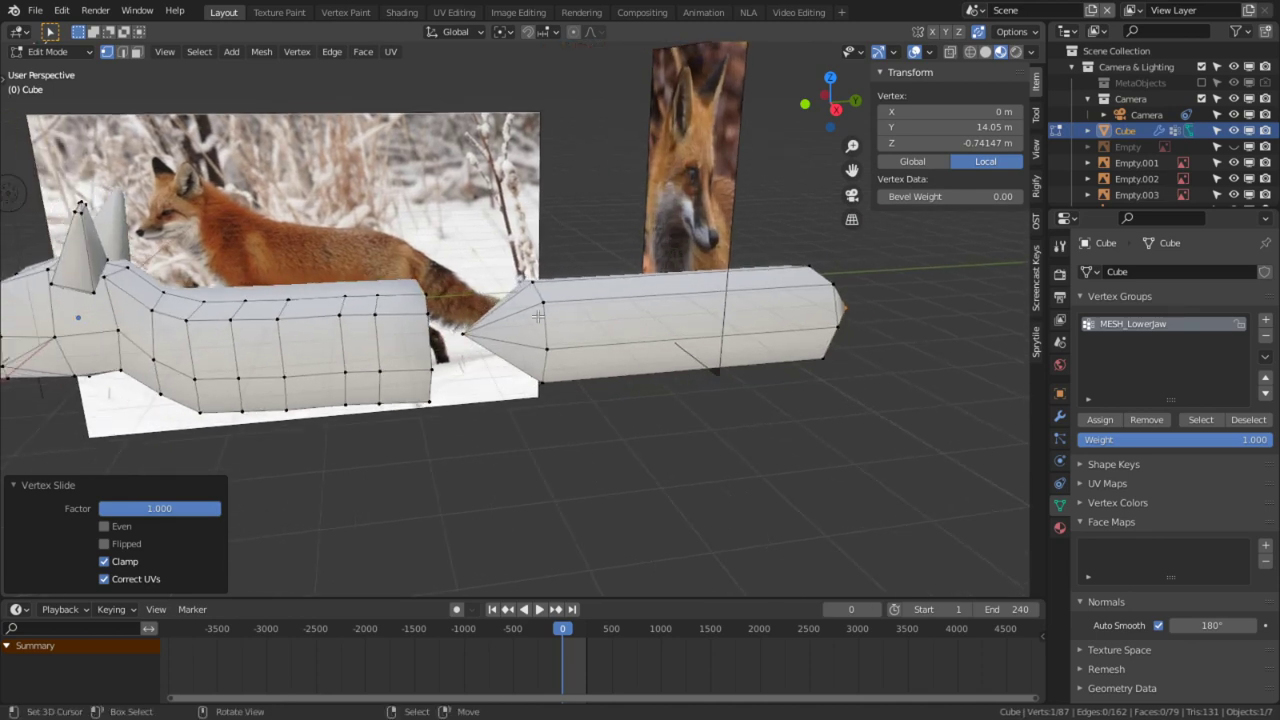
left_click(537, 315)
middle_click(415, 309, "alt")
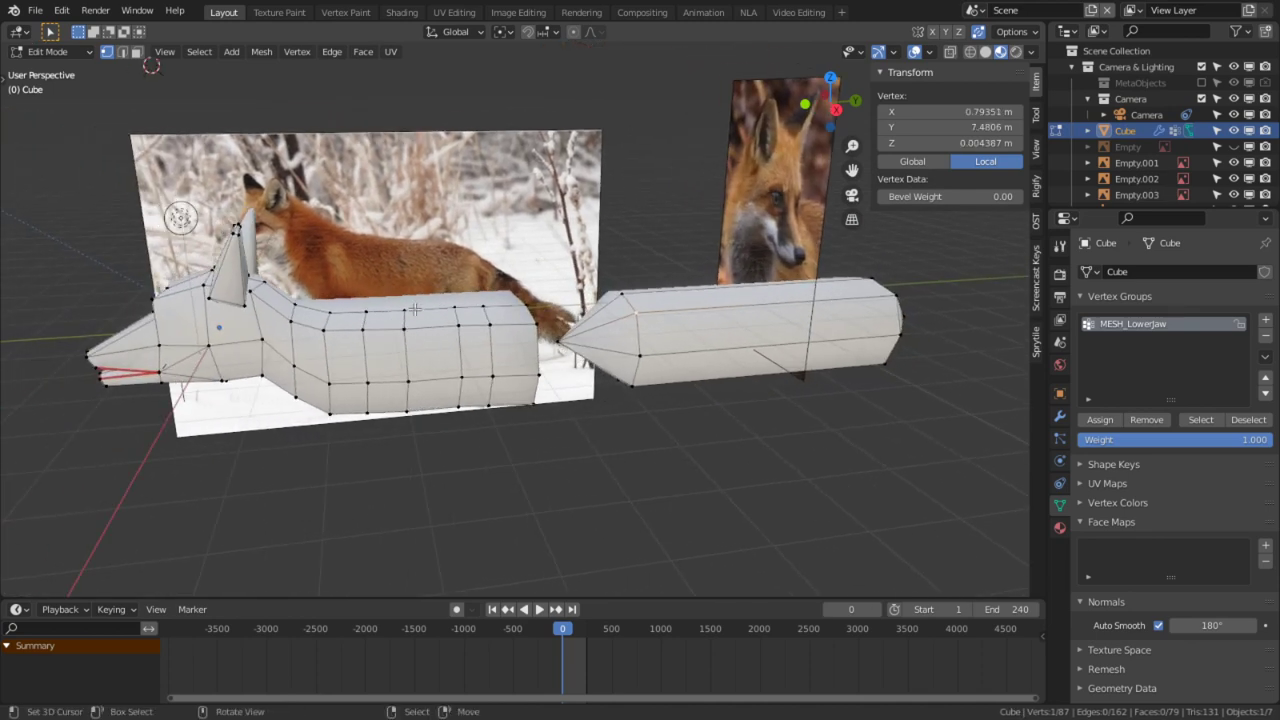
key("KP_3")
scroll(415, 309, "up", 5)
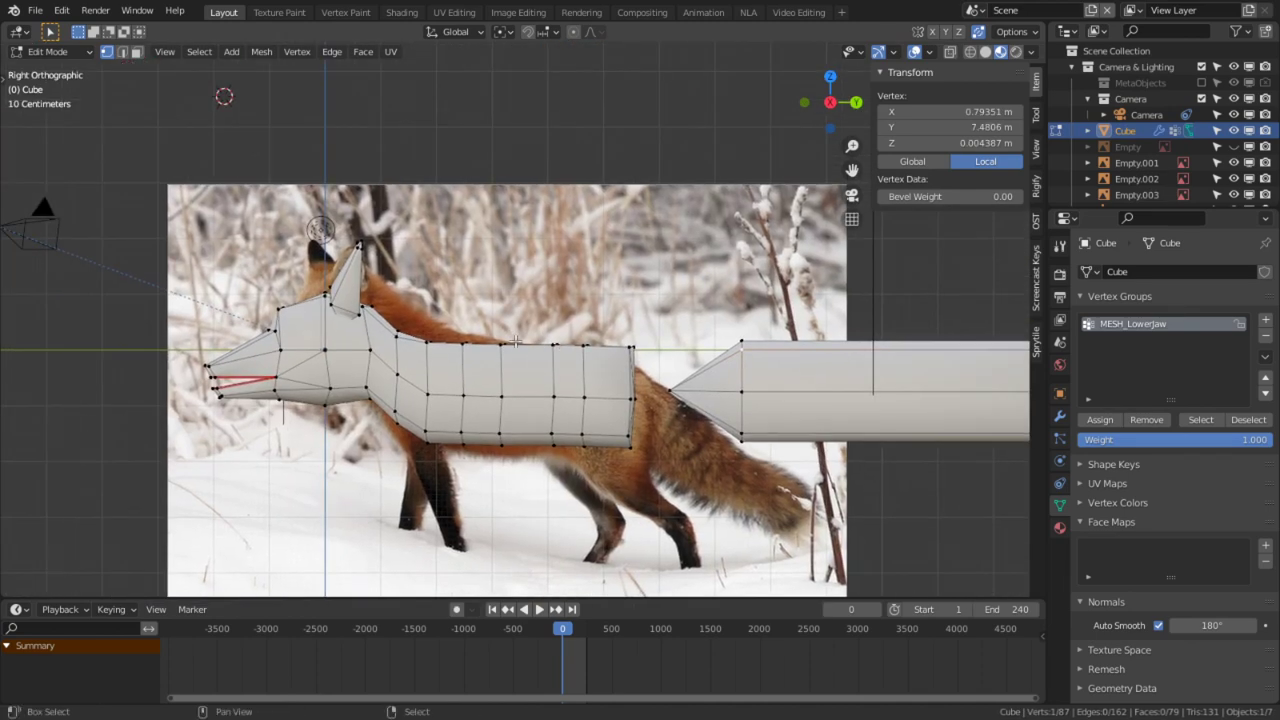
middle_click_drag(372, 357, 380, 372)
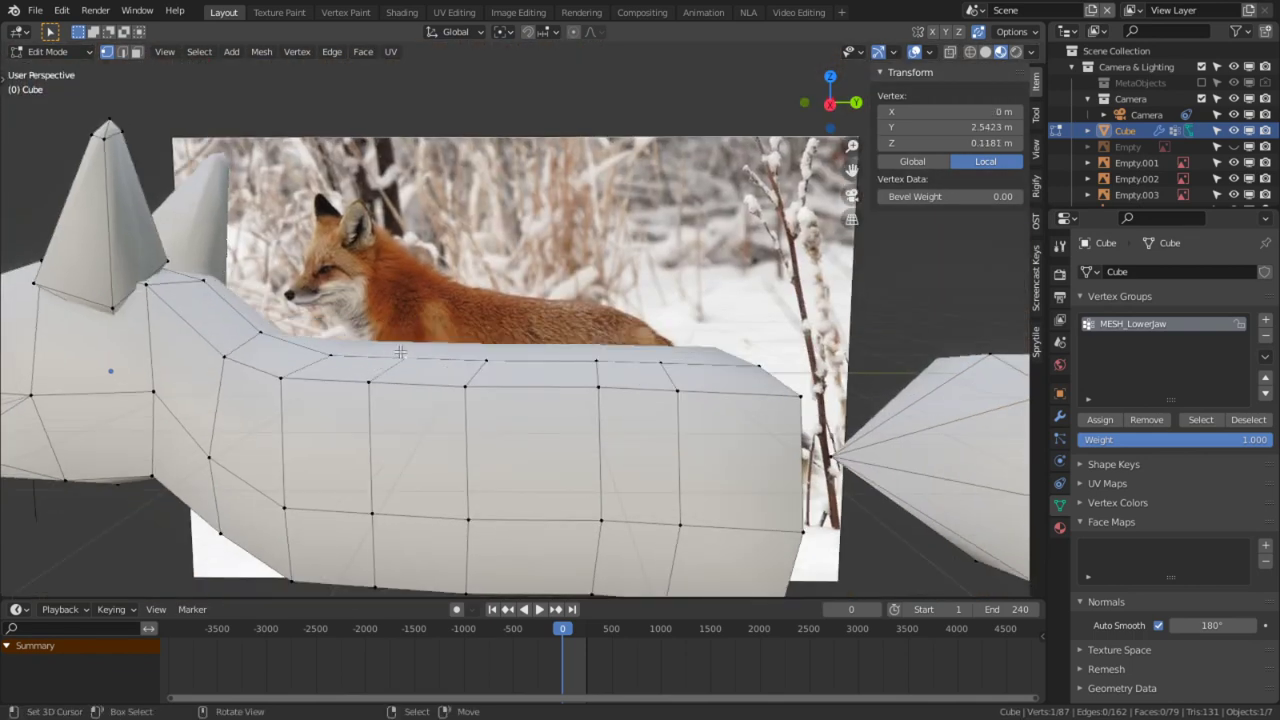
key("g")
key("z")
scroll(400, 345, "down", 6)
left_click(413, 140)
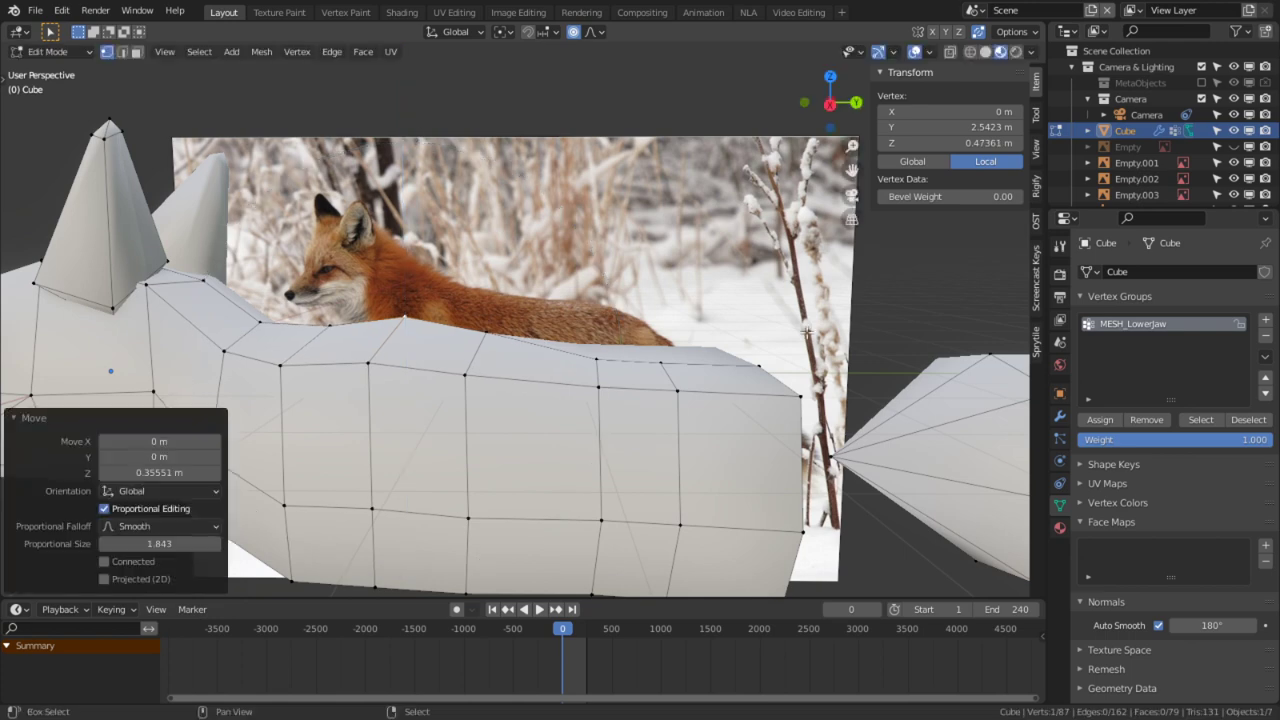
Step: Try to lower the spine vertex at the rump by about 0.08 m with proportional editing, then undo it
middle_click_drag(413, 140, 594, 312)
key("g")
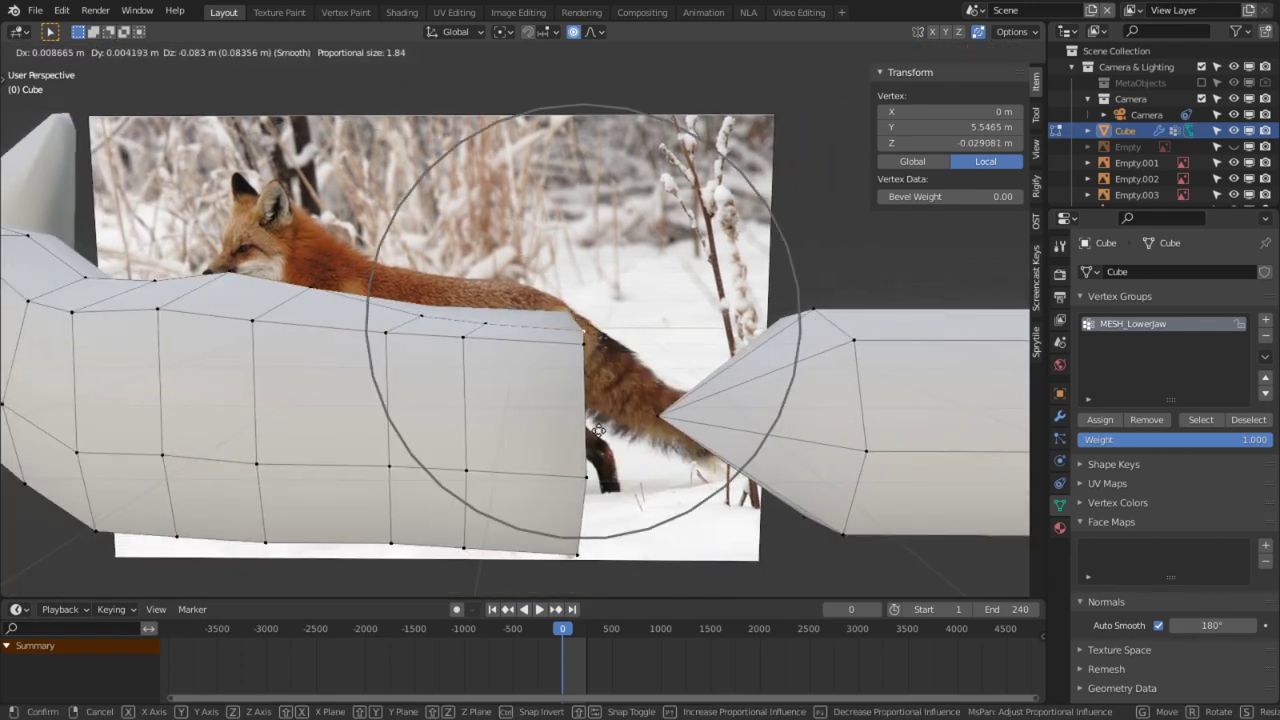
left_click(596, 427)
middle_click_drag(596, 427, 581, 345)
key("ctrl+z")
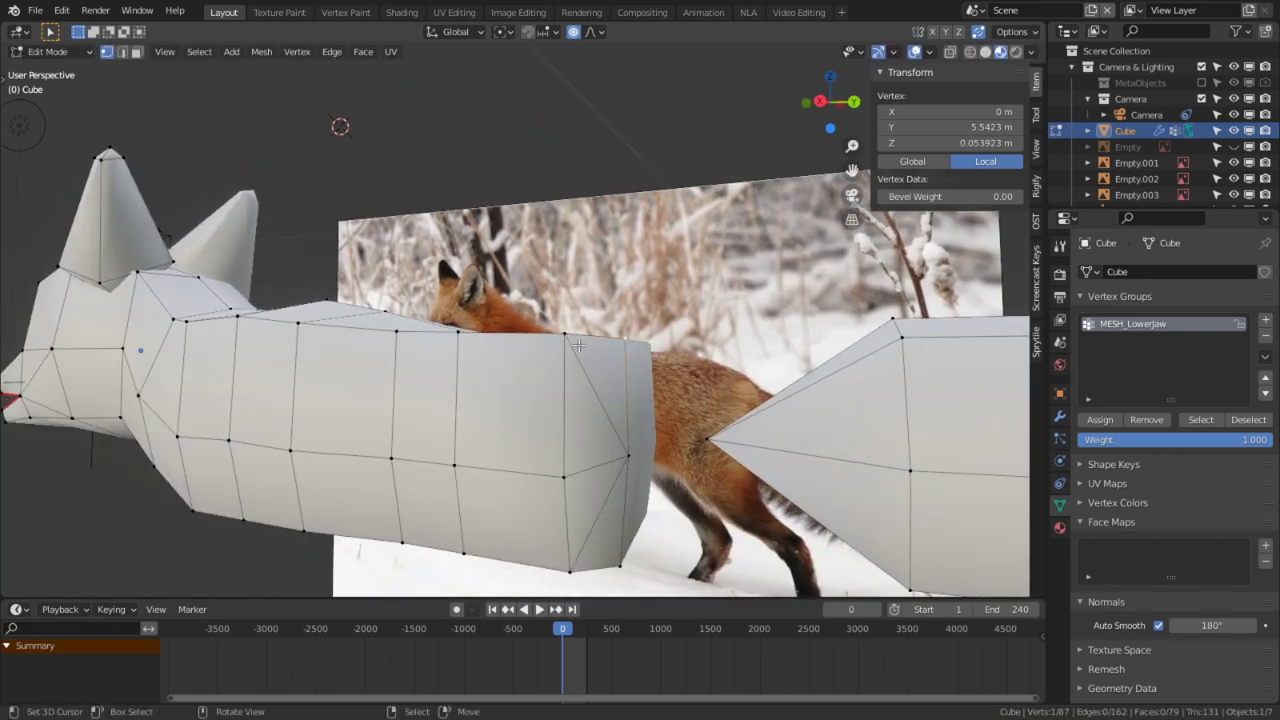
Step: Select the linked tail geometry and separate it into its own object
key("alt+a")
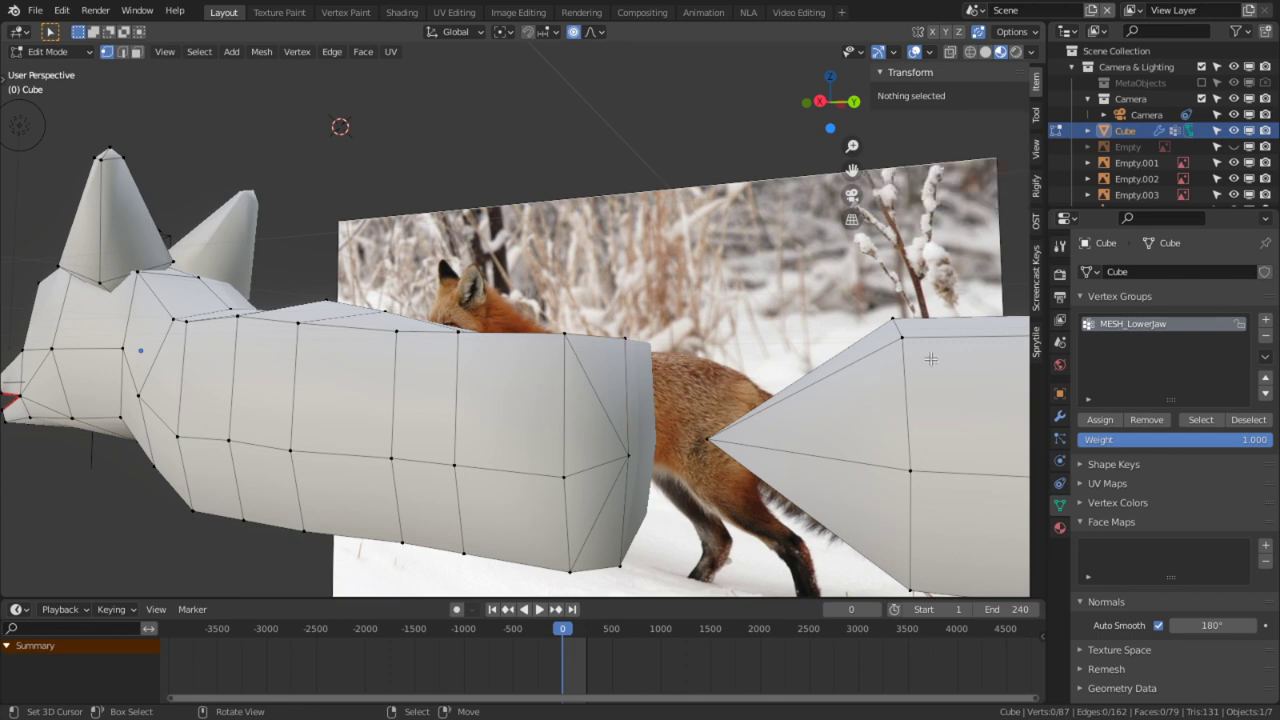
key("l")
key("p")
left_click(893, 338)
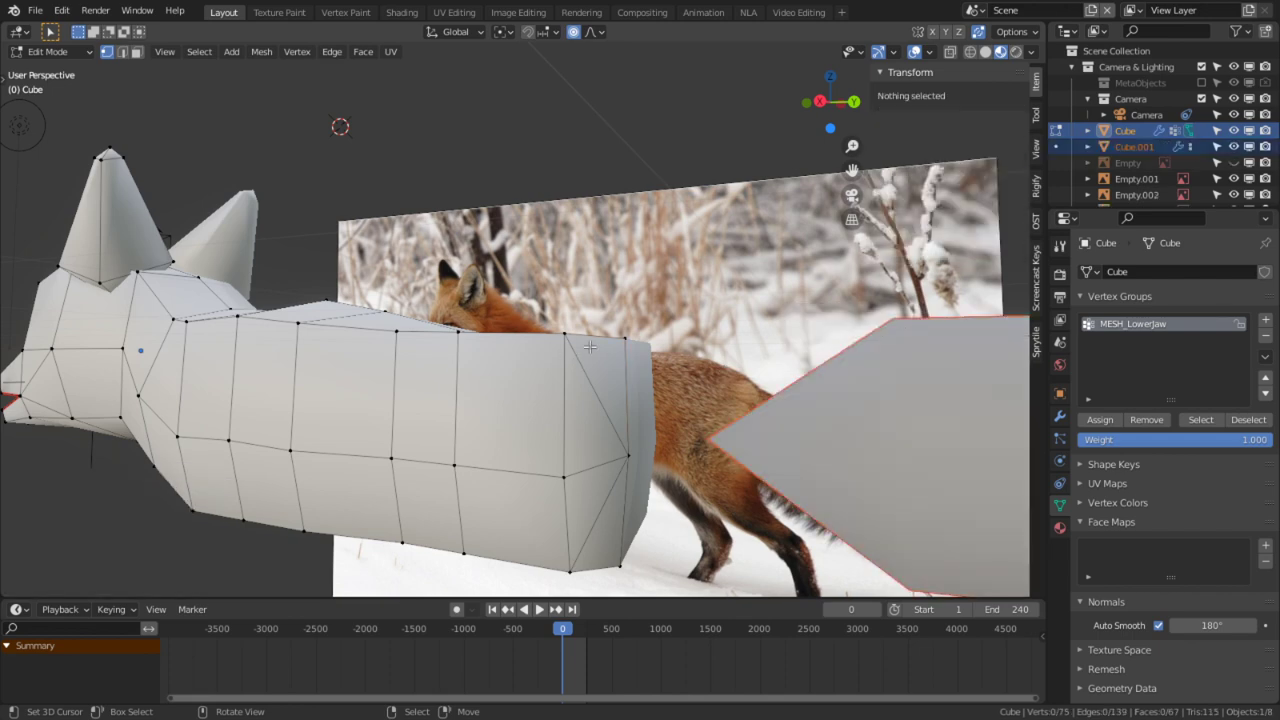
Step: Raise the spine edge in the middle of the back about 0.11 m along Z with proportional editing
middle_click_drag(881, 366, 677, 335)
left_click(673, 347)
middle_click_drag(571, 349, 541, 303)
left_click(576, 287, "alt")
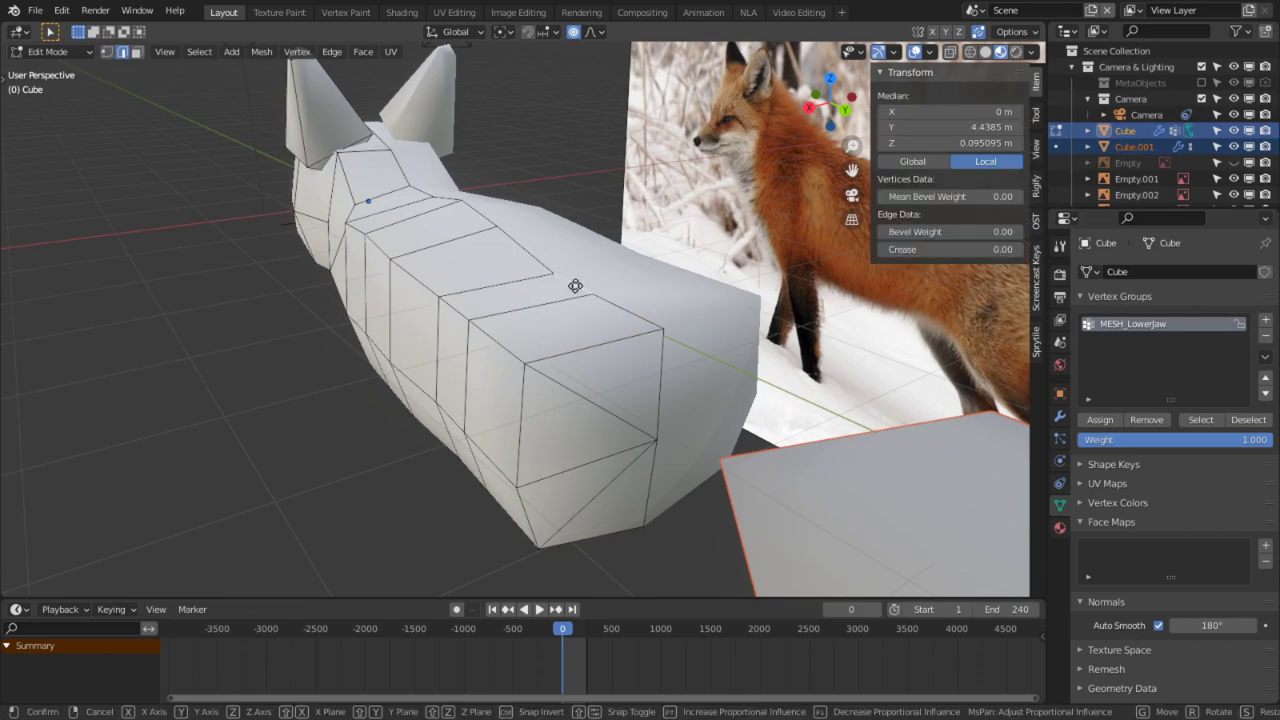
key("g")
key("z")
left_click(572, 160)
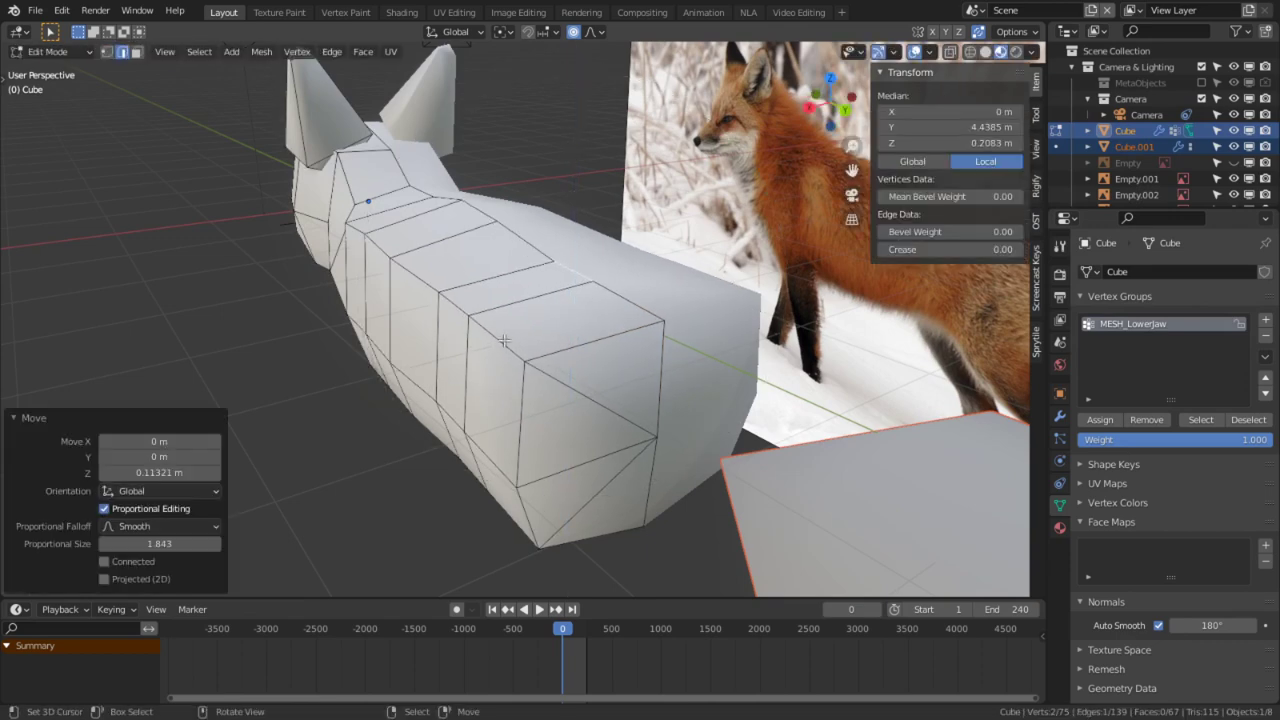
Step: Move the upper side edge near the rump about 0.17 m inward and 0.17 m down with proportional editing
right_click(504, 341)
key("g")
middle_click_drag(476, 327, 448, 241)
left_click(429, 358)
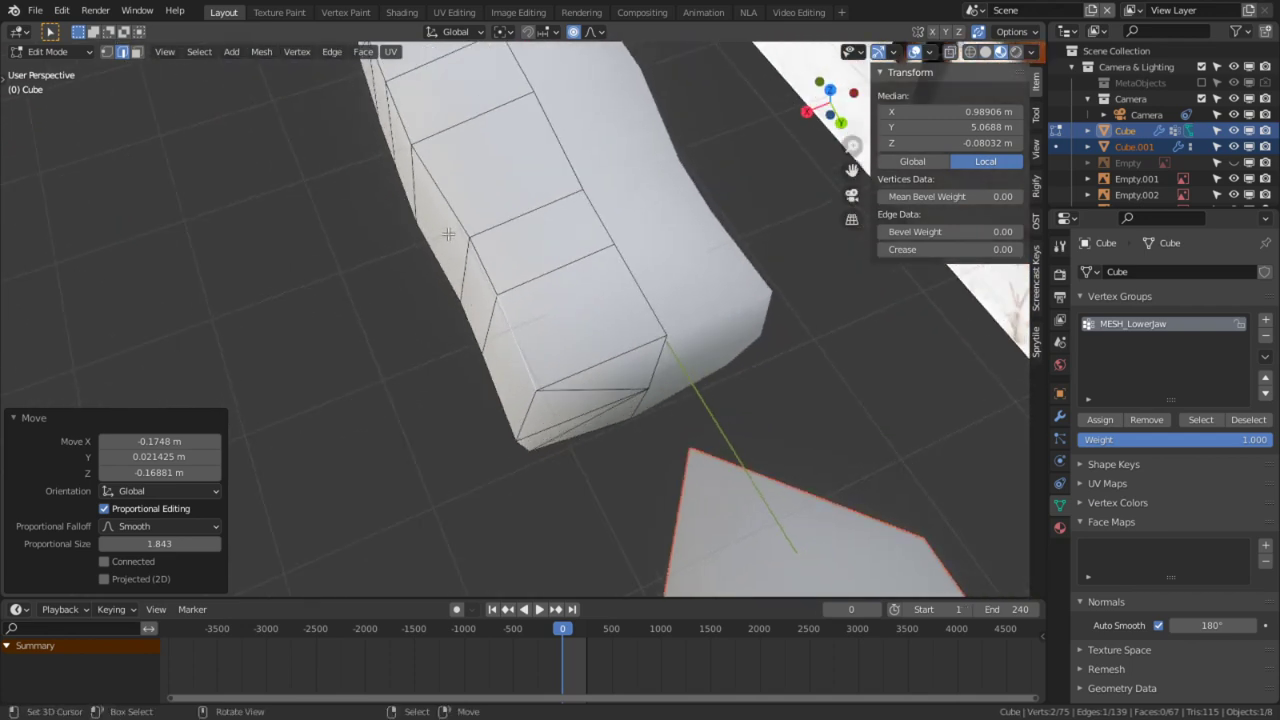
Step: Move the side face in the middle of the torso about 0.09 m inward along X with a proportional size of 1.07
left_click(502, 335)
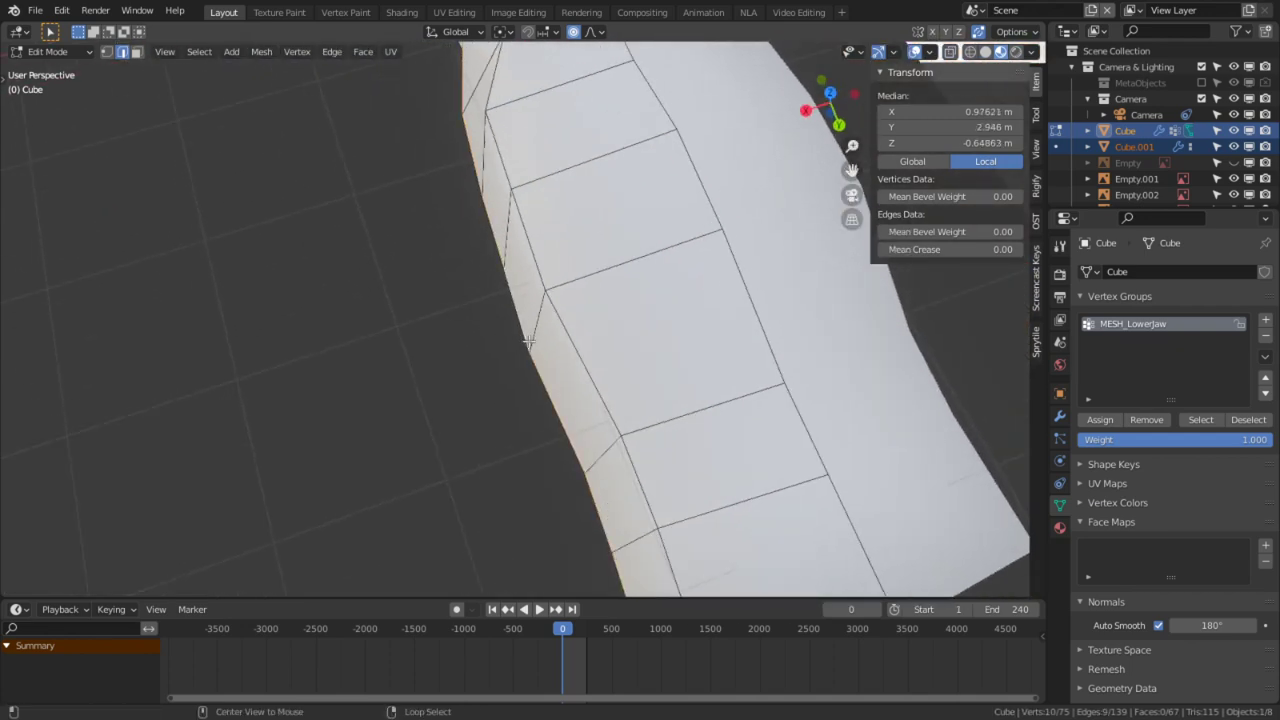
key("3")
right_click(564, 415)
middle_click_drag(566, 414, 501, 433, "shift")
key("g")
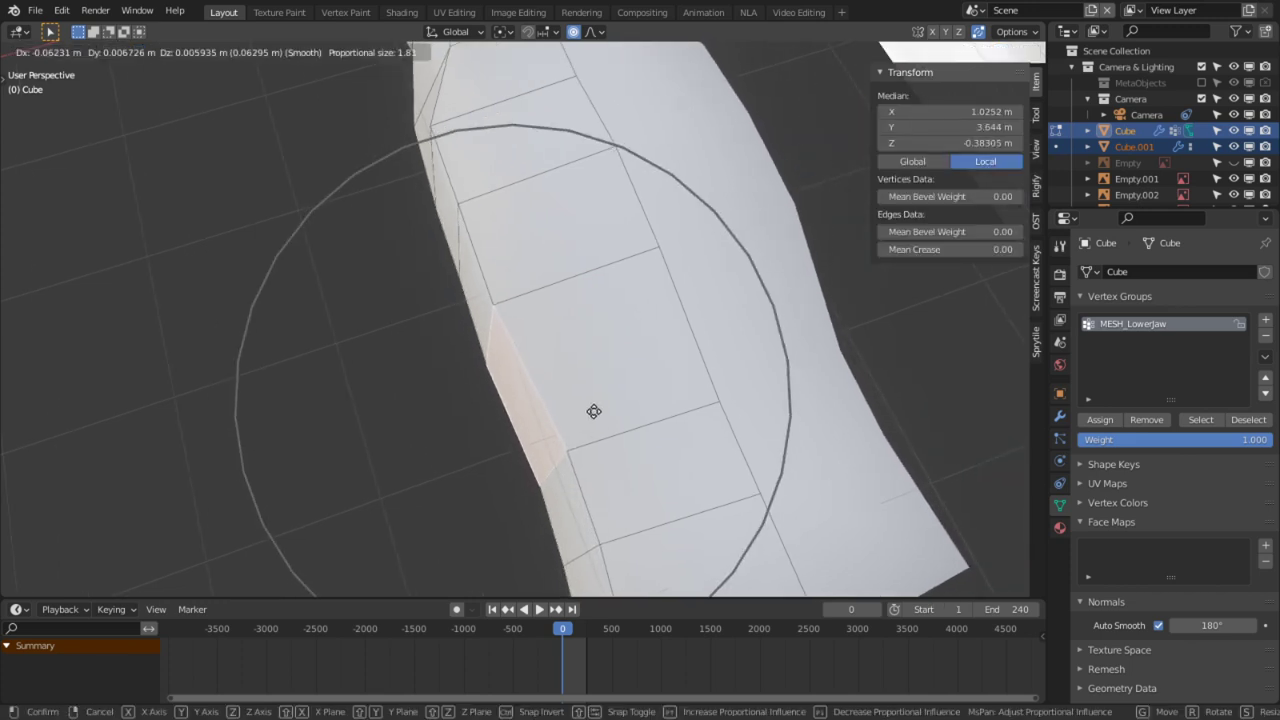
key("y")
scroll(586, 392, "up", 6)
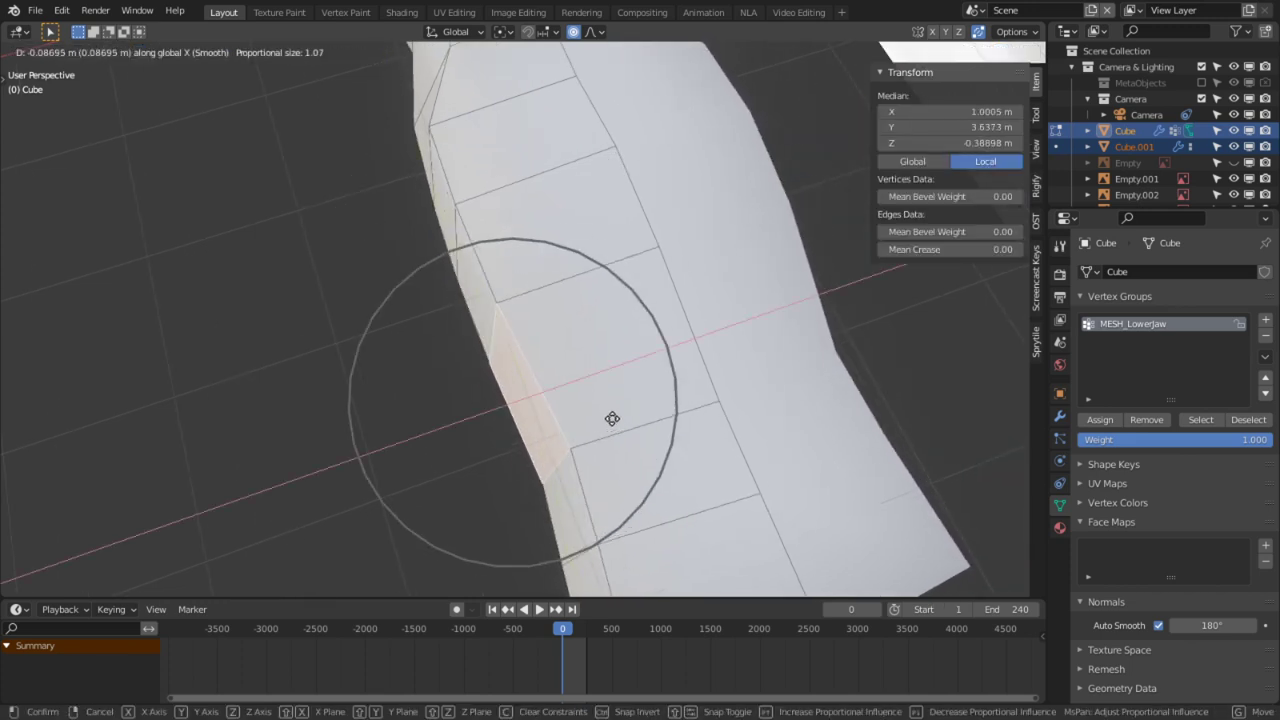
left_click(608, 420)
Step: Move the side face farther forward on the torso inward along X with proportional editing
left_click(441, 237)
left_click(447, 208)
key("g")
key("x")
left_click(543, 232)
Step: Lower the underside edge just behind the chest toward the reference belly line with enlarged proportional editing
middle_click_drag(543, 232, 685, 165)
middle_click_drag(685, 300, 554, 199, "shift")
key("2")
middle_click_drag(285, 325, 313, 292)
left_click(233, 302)
key("KP_3")
middle_click_drag(238, 304, 345, 357, "shift")
key("g")
scroll(381, 468, "down", 8)
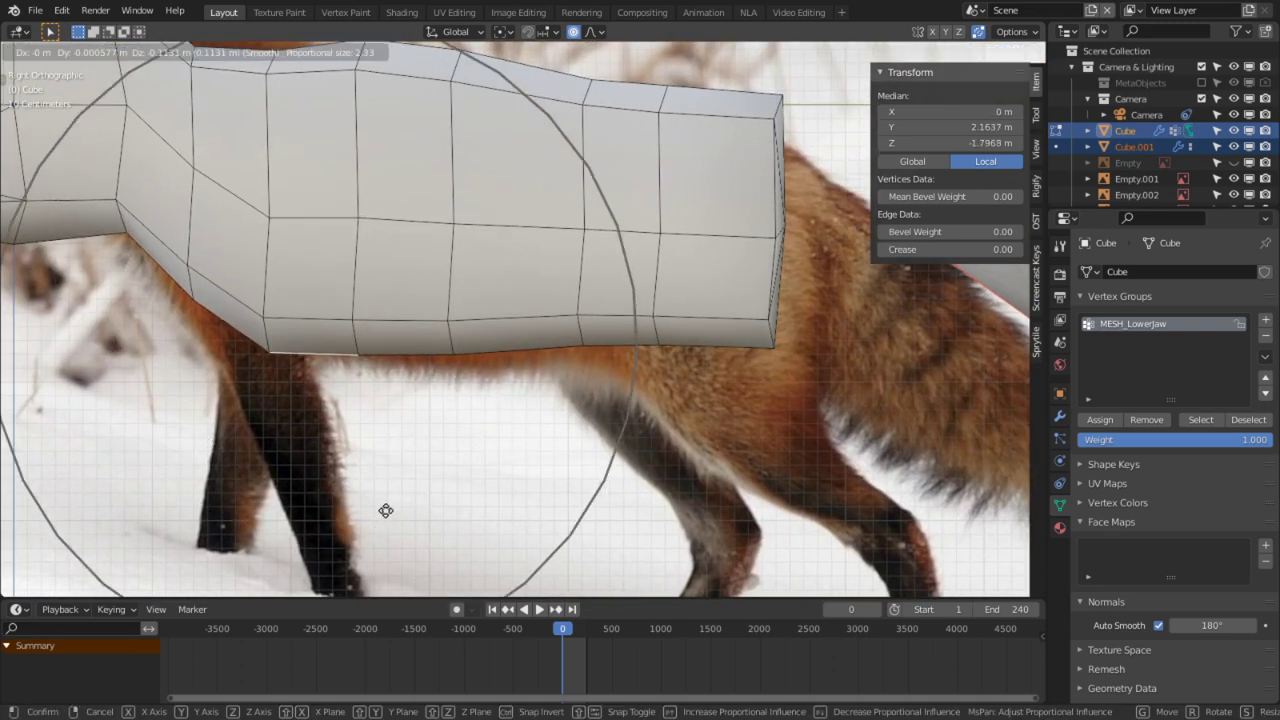
left_click(391, 465)
Step: Raise the lower side edge behind the chest, and raise the next vertex behind it about 0.14 m without proportional editing
key("g")
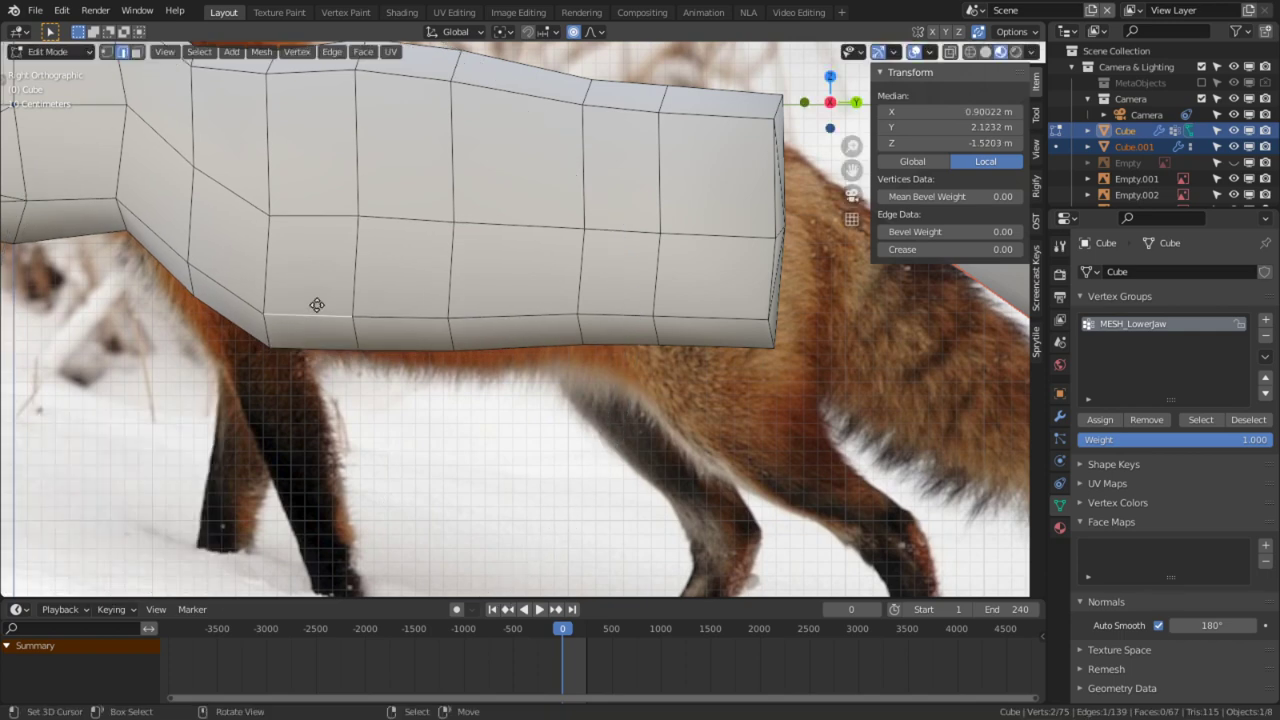
left_click(354, 273)
key("g")
left_click(369, 115)
key("1")
left_click(437, 307)
key("g")
left_click(493, 289)
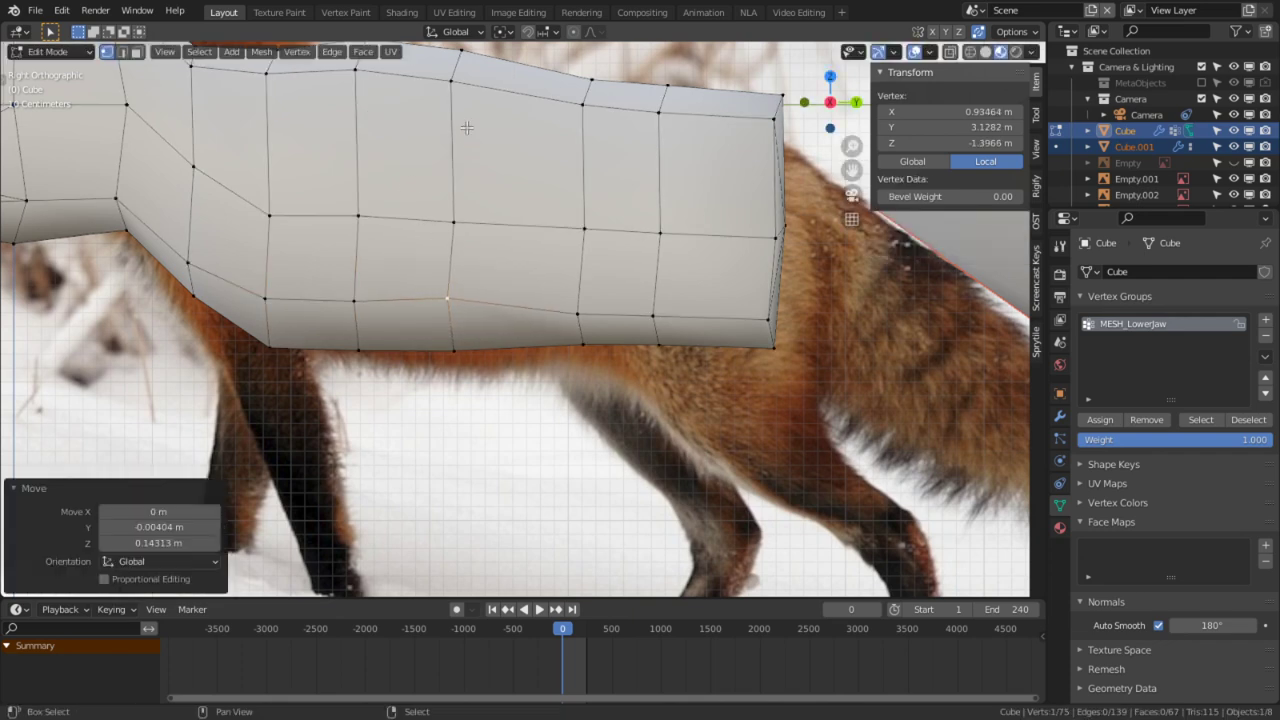
Step: Raise the mid-belly underside vertex, and raise the underside edge behind it about 0.07 m to follow the reference belly
left_click(483, 347)
key("g")
left_click(493, 199)
key("2")
left_click(590, 335)
key("g")
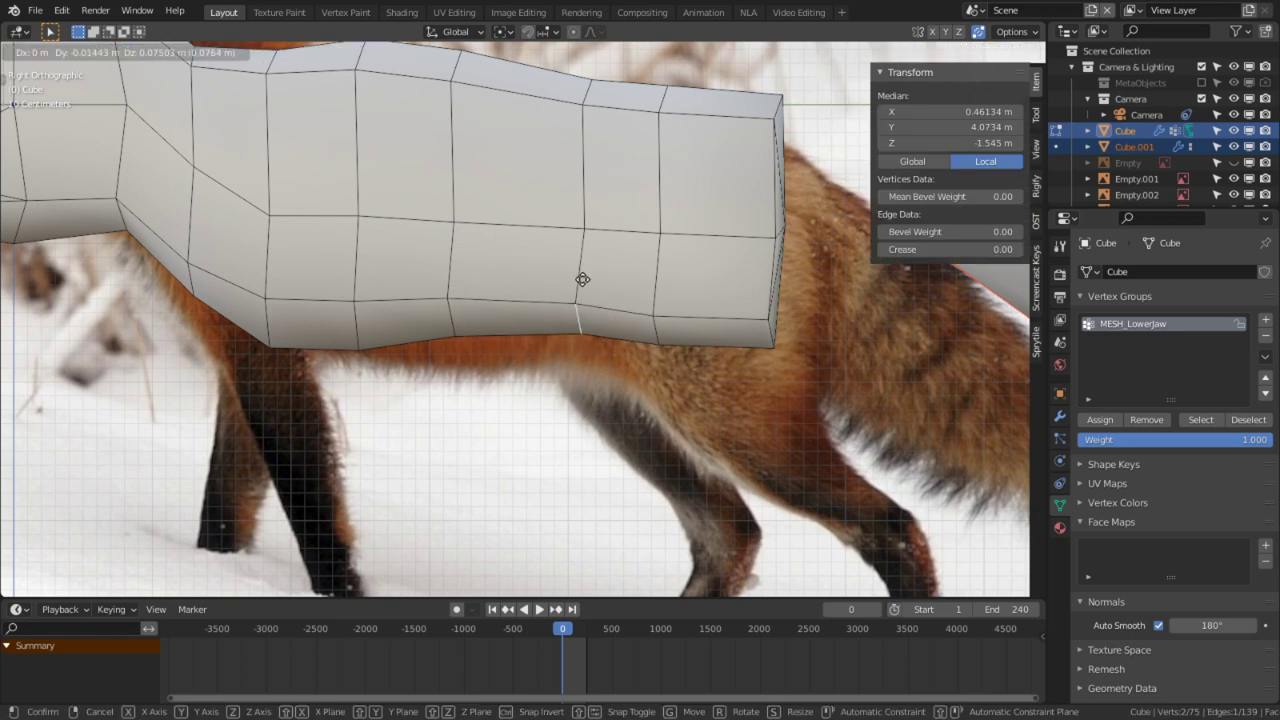
left_click(582, 280)
Step: Move the centre vertex of the rump backward so the flat rear end bulges toward the tail
middle_click_drag(680, 292, 874, 472, "shift")
middle_click_drag(528, 291, 182, 177, "shift")
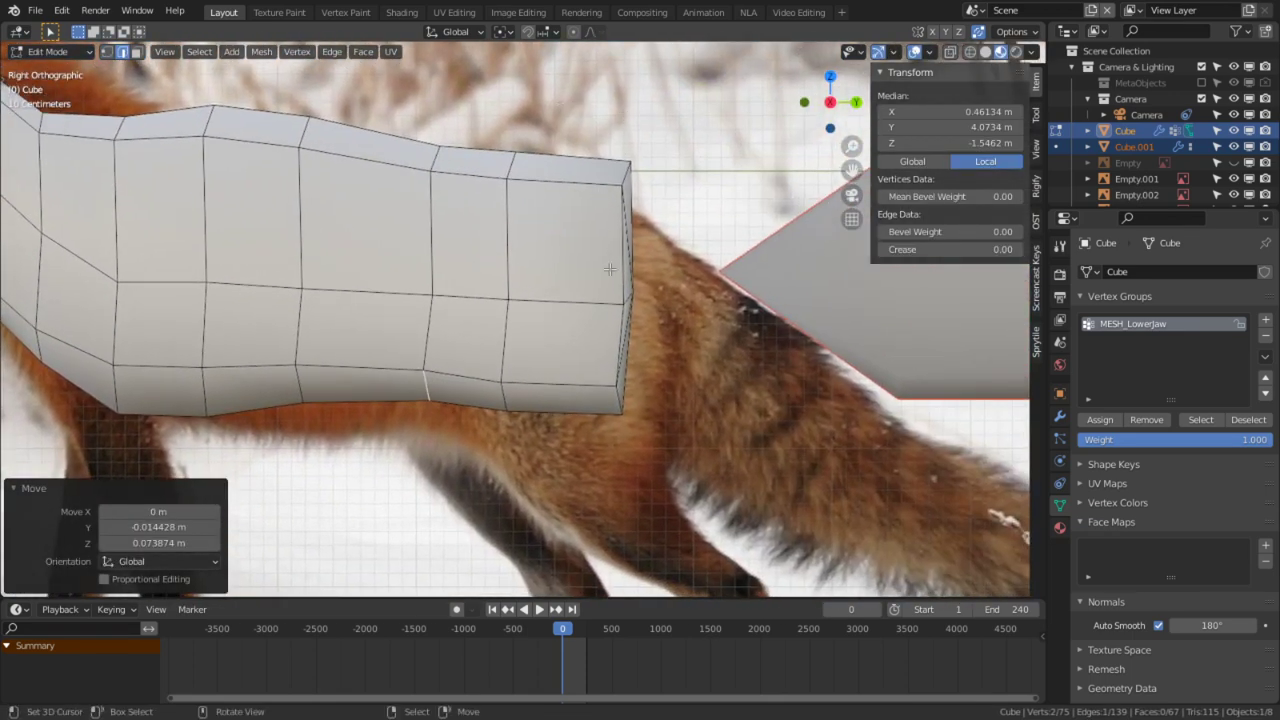
key("1")
left_click(660, 287)
key("g")
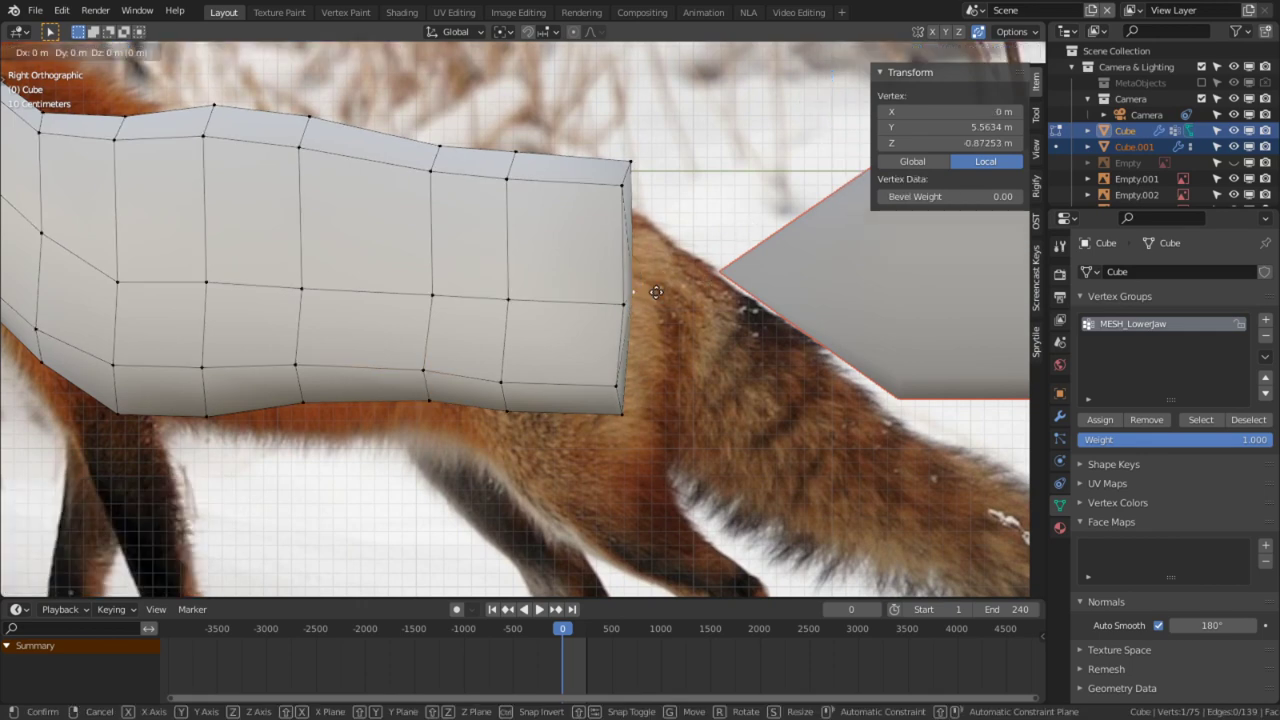
left_click(992, 298)
Step: Move the mid-height side vertex at the rump slightly backward
middle_click_drag(717, 256, 525, 205, "shift")
left_click(430, 252)
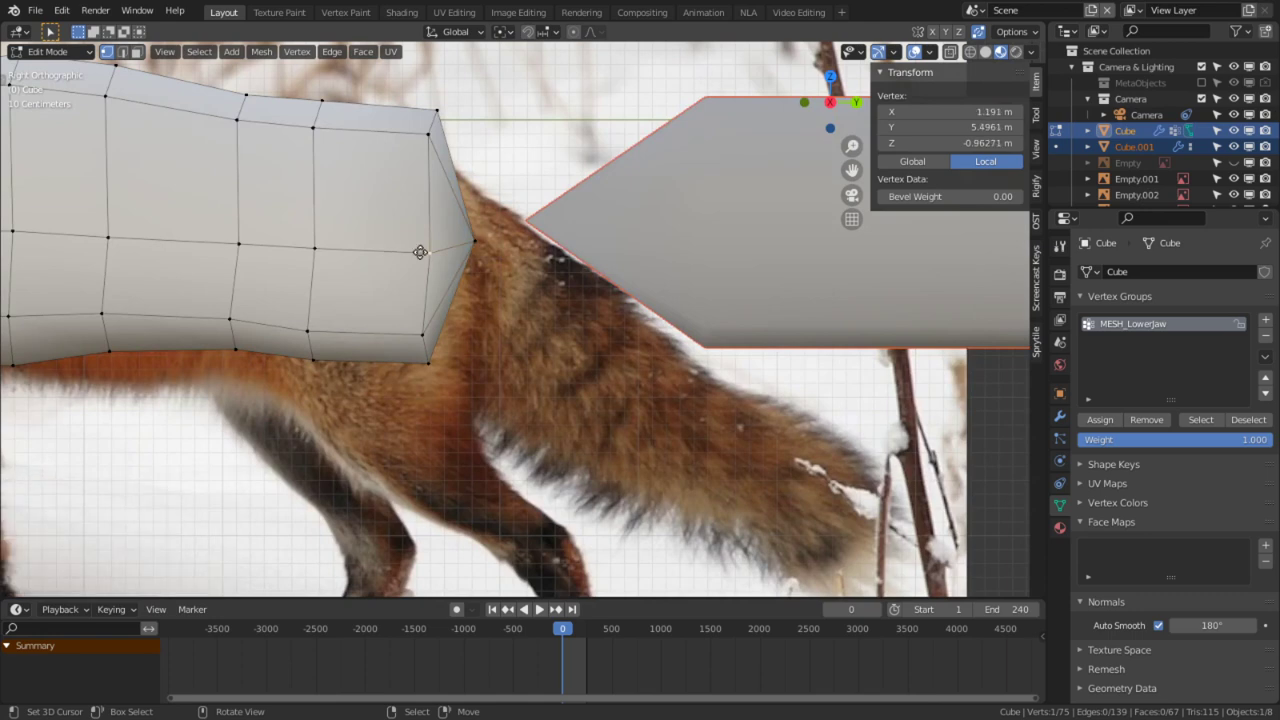
key("g")
left_click(505, 228)
Step: Slide the vertical edge loop just ahead of the rump toward the tail by a factor of 0.208
key("ctrl+r")
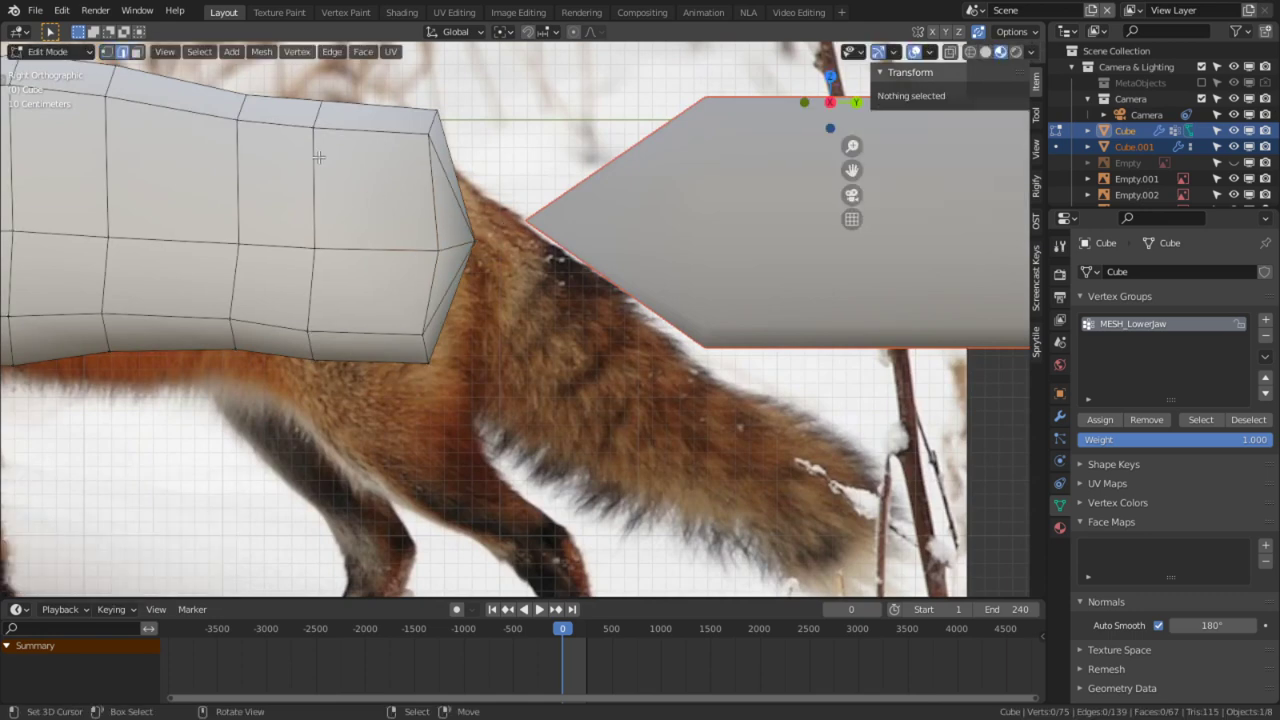
left_click(318, 172)
left_click(514, 171)
scroll(520, 240, "up", 3)
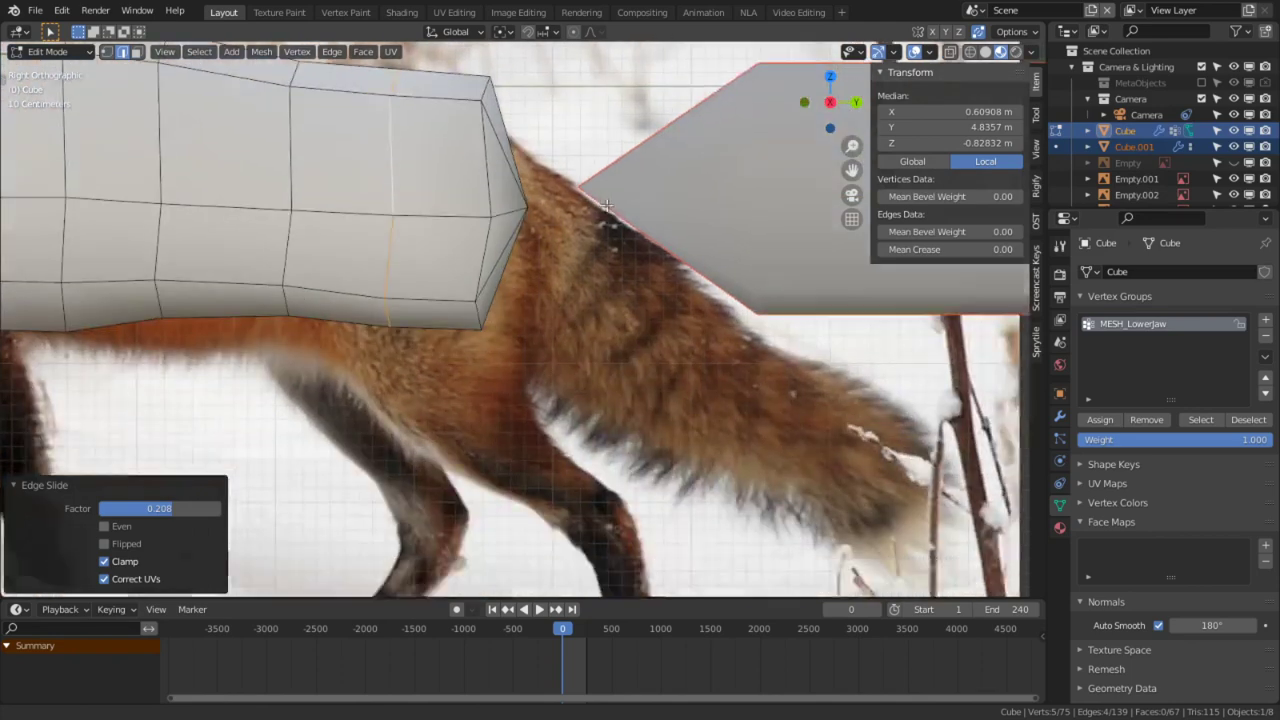
middle_click_drag(607, 206, 696, 258, "shift")
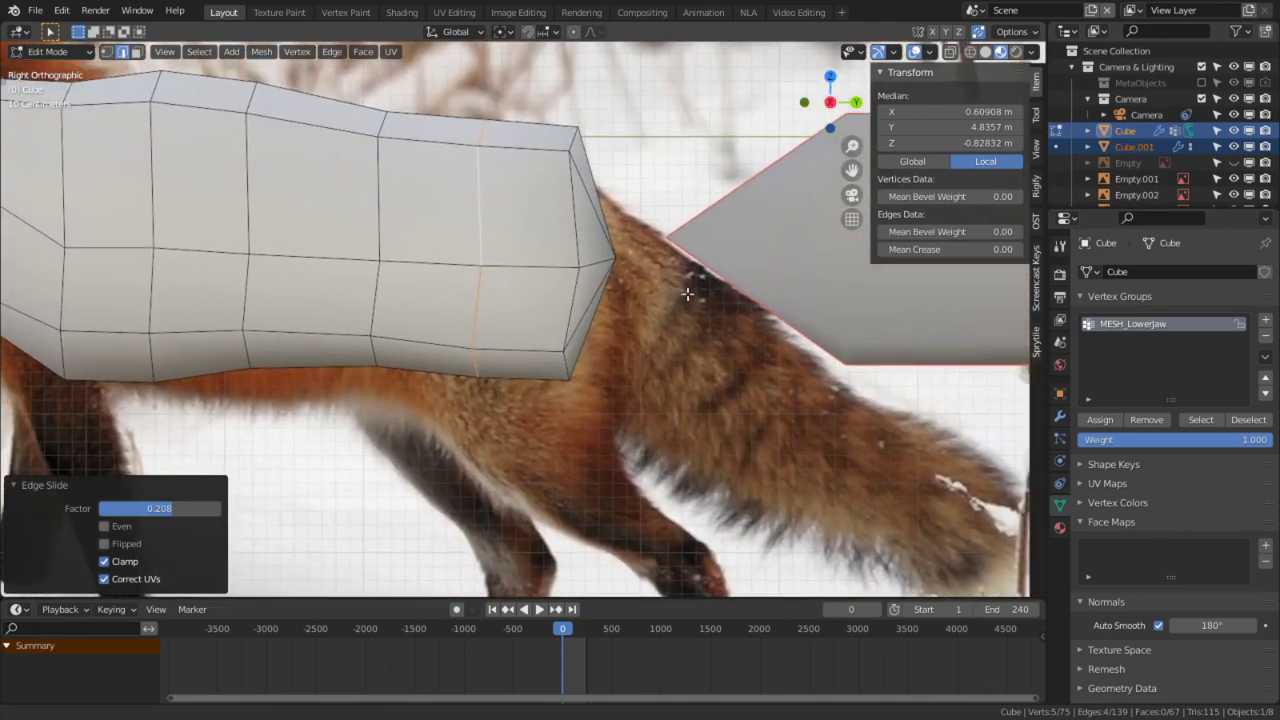
Step: Raise the bottom vertex and the lower side vertex at the rear end to round off the underside of the rump
key("1")
left_click(573, 382)
key("g")
left_click(550, 237)
right_click(567, 352)
key("g")
left_click(521, 265)
Step: Move the mid-height side vertex at the rump about 0.07 m inward and 0.02 m backward
middle_click_drag(665, 303, 540, 190, "shift")
key("g")
left_click(489, 180)
right_click(489, 180)
key("g")
left_click(594, 180)
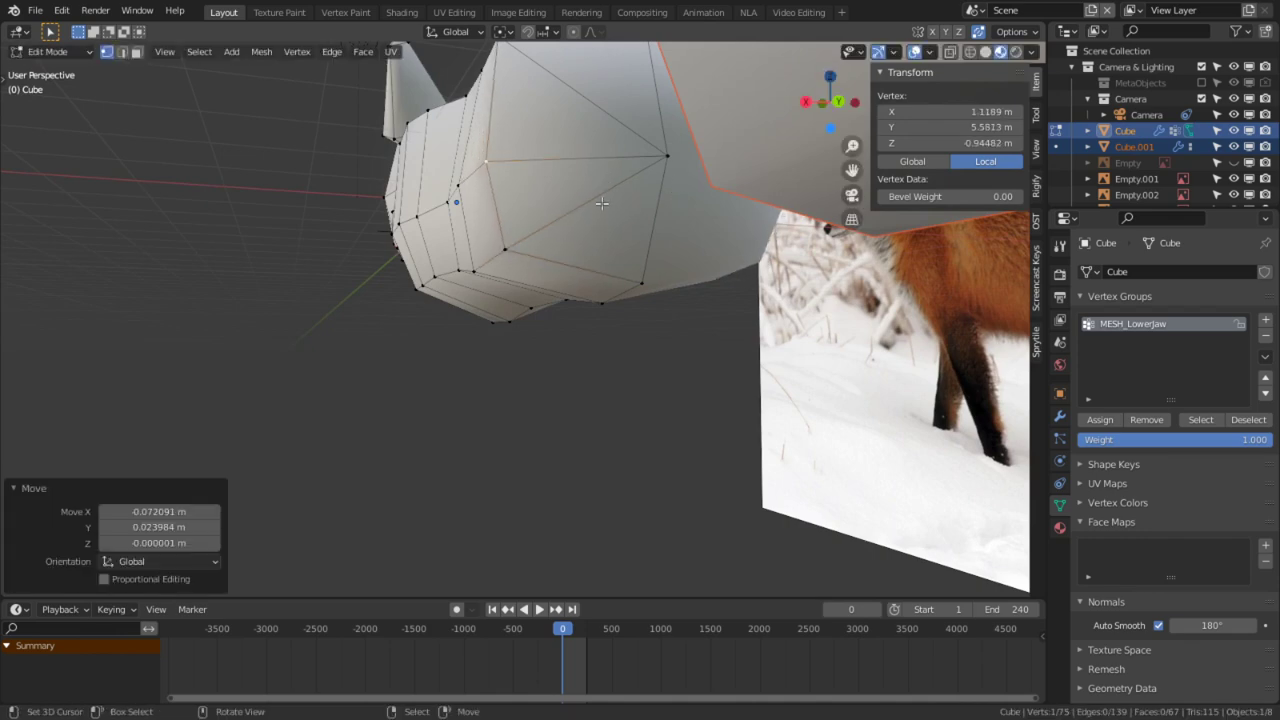
Step: Move the side vertex at the shoulder about 0.09 m inward, 0.06 m forward and 0.04 m up
scroll(445, 233, "down", 5)
middle_click_drag(445, 233, 658, 275)
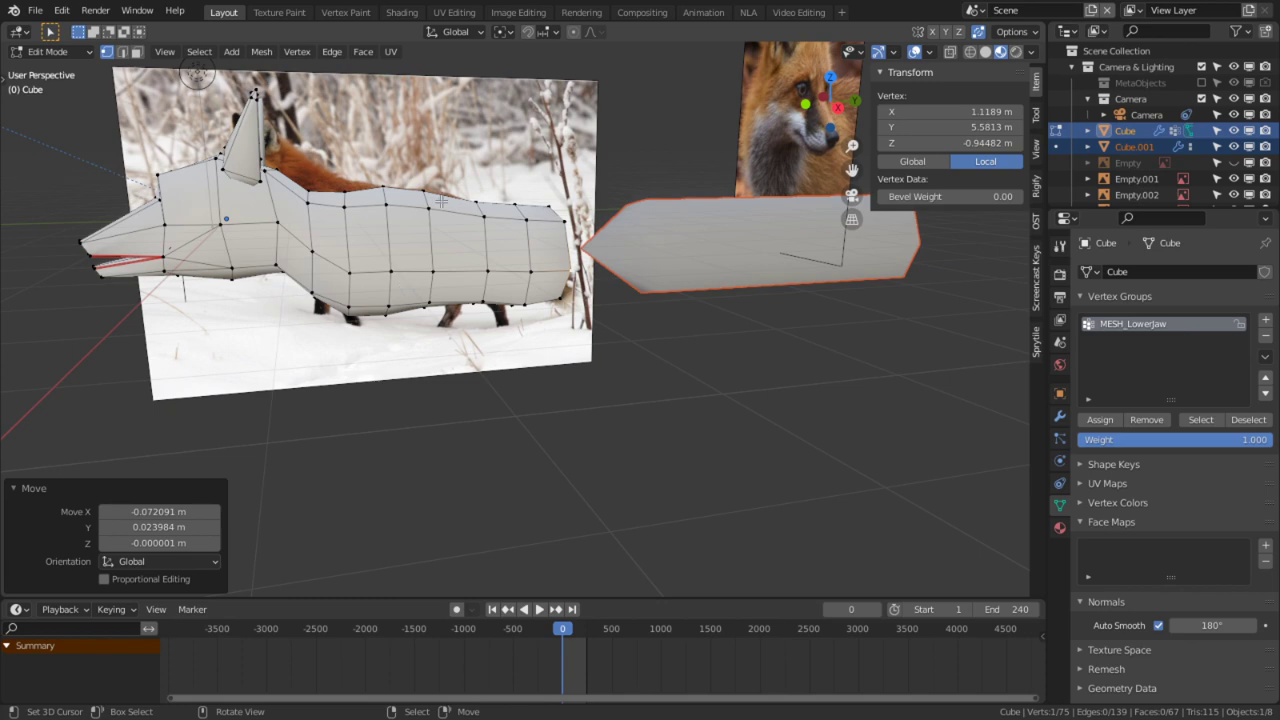
middle_click_drag(426, 265, 479, 206)
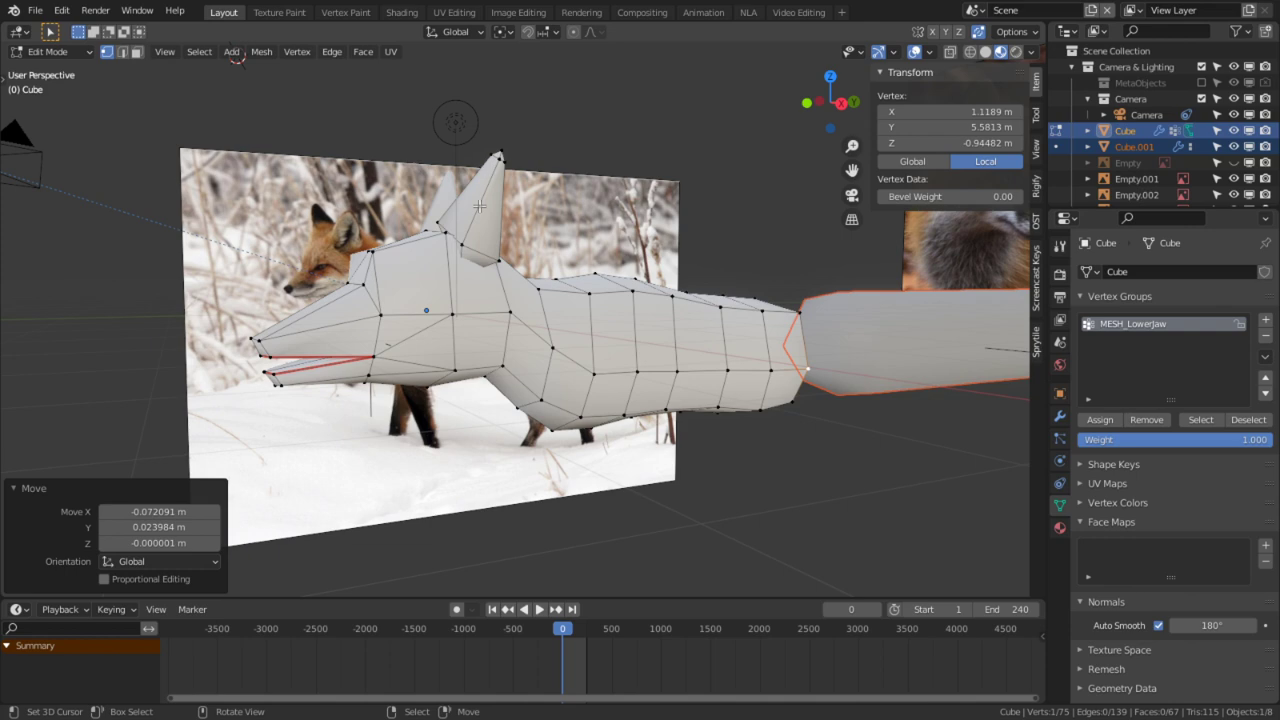
middle_click_drag(480, 206, 589, 397)
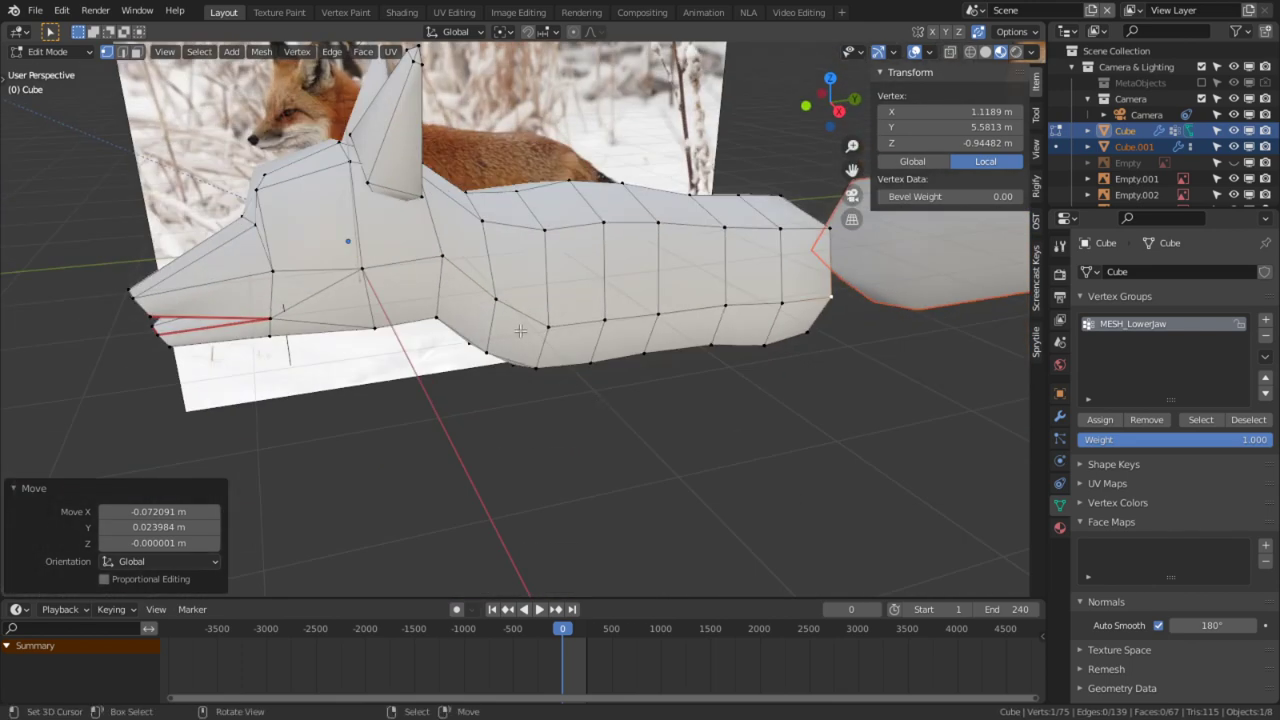
right_click(505, 320)
scroll(505, 320, "up", 2)
middle_click_drag(505, 320, 523, 420)
key("g")
left_click(435, 376)
middle_click_drag(435, 376, 619, 251)
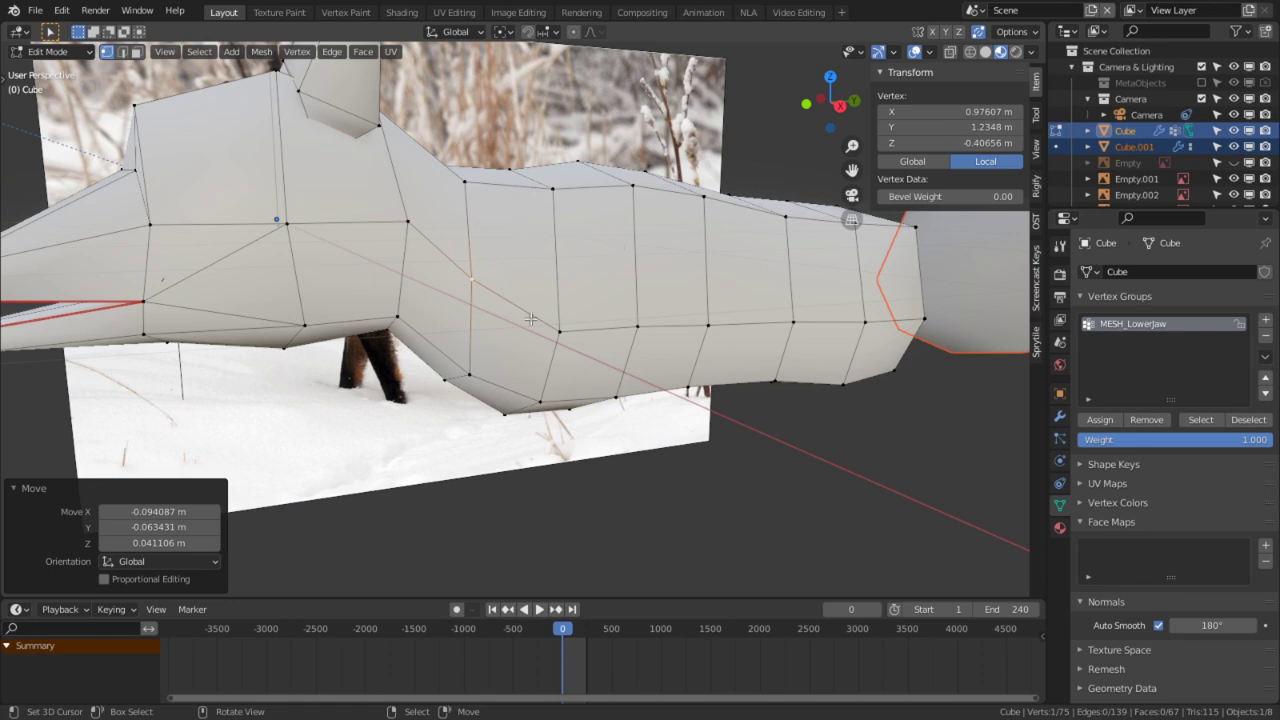
Step: Select the four shoulder faces on the body's side and extrude them outward about 0.34 m
key("3")
middle_click_drag(566, 327, 513, 315)
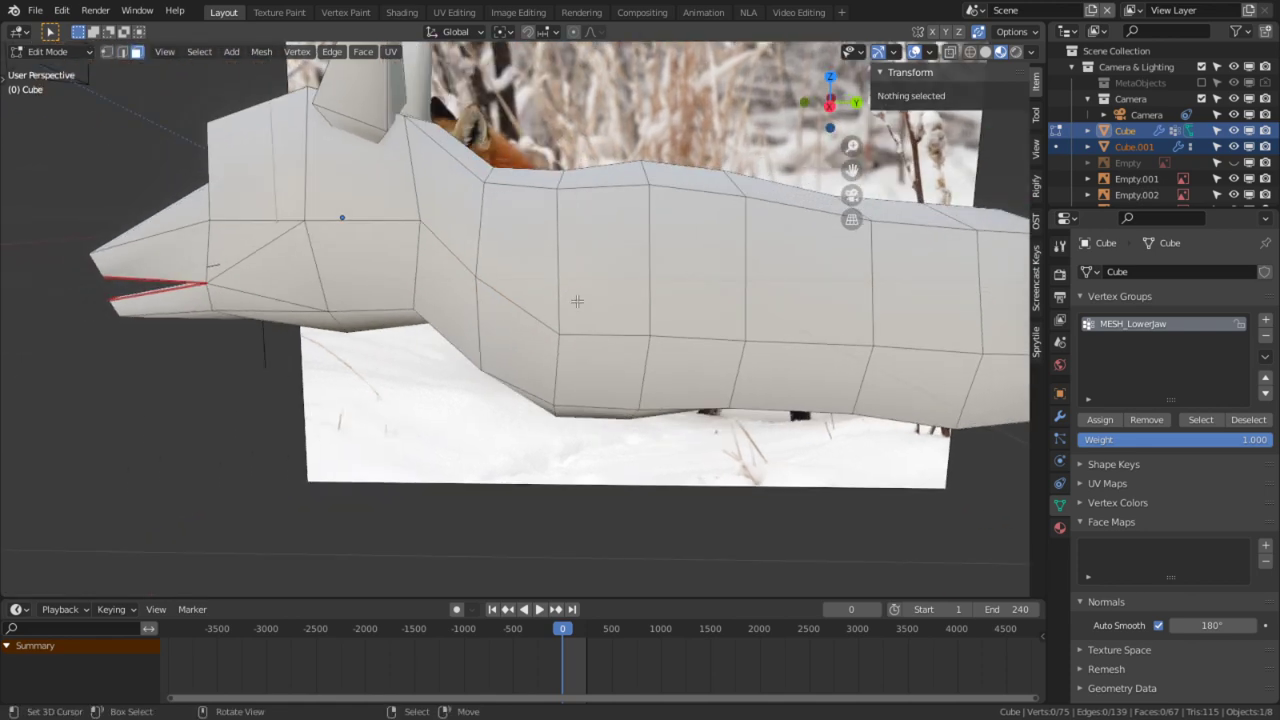
key("KP_3")
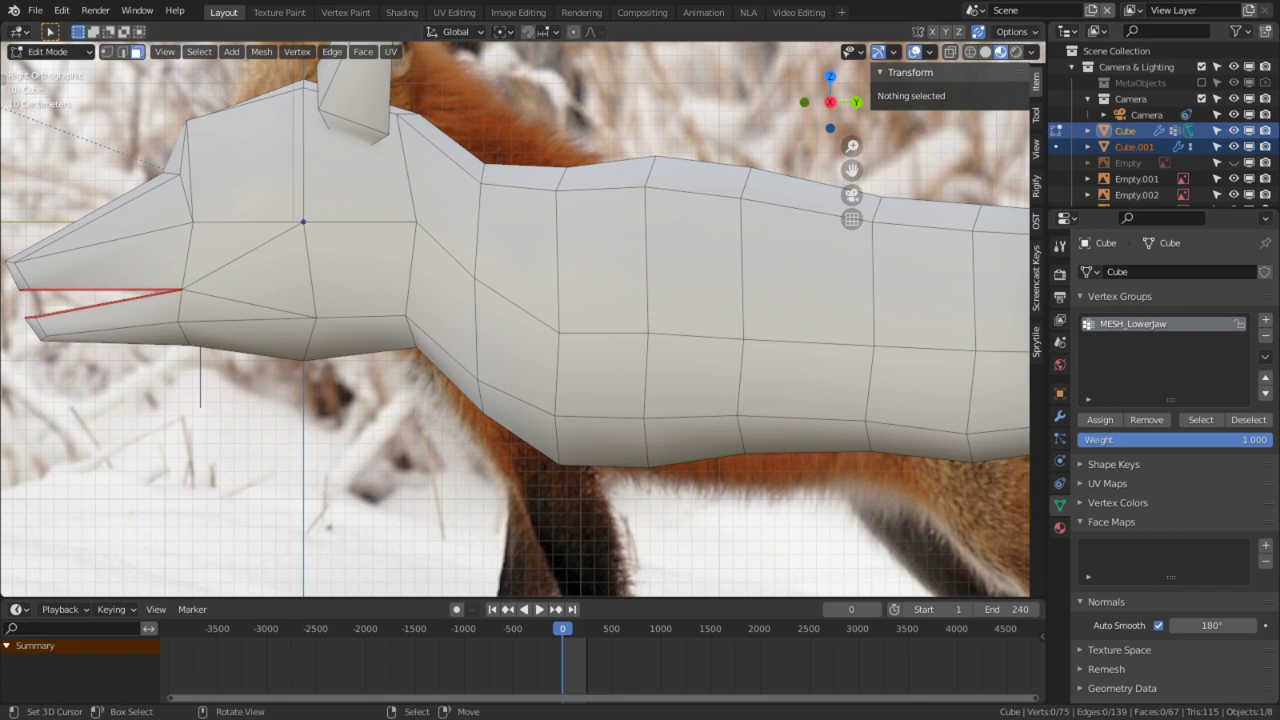
left_click_drag(513, 287, 564, 320)
middle_click_drag(564, 320, 723, 343)
key("e")
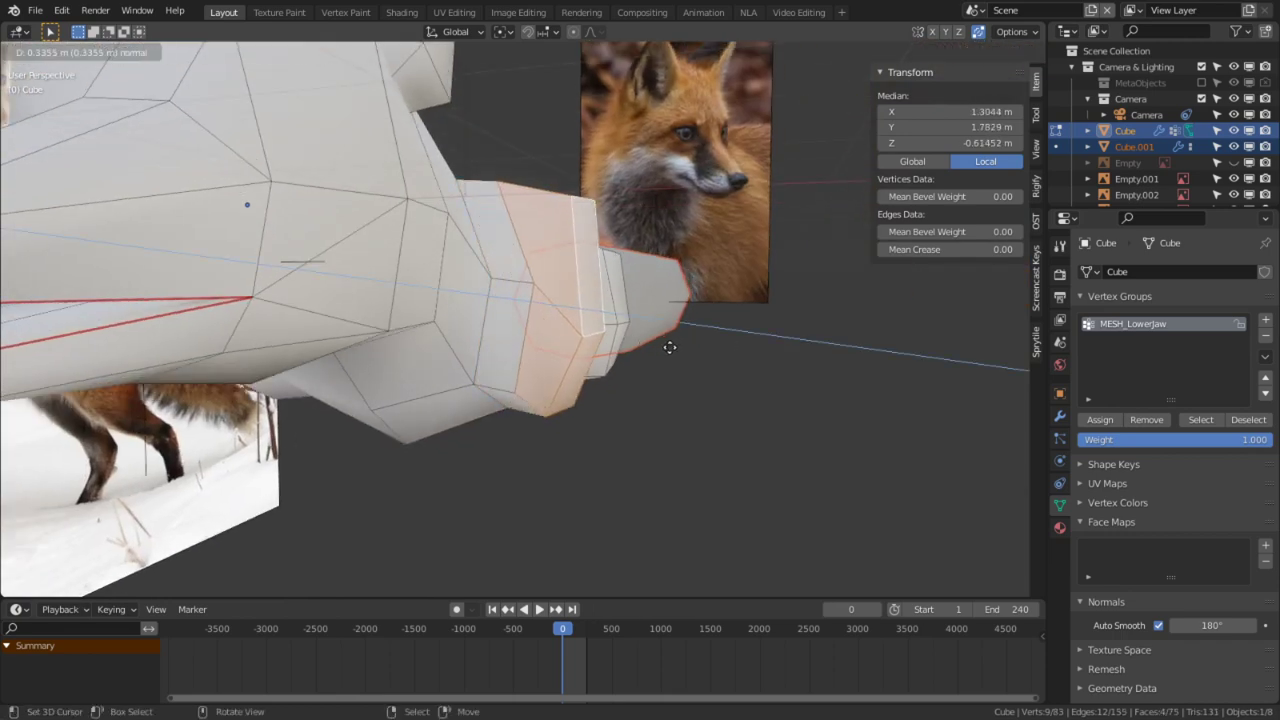
left_click(675, 348)
Step: Move the vertex above the extruded shoulder's middle by about -0.13 m in X, -0.07 m in Y and 0.16 m in Z
middle_click_drag(675, 348, 428, 290)
key("1")
left_click(543, 257)
key("g")
left_click(706, 563)
middle_click_drag(485, 243, 657, 226)
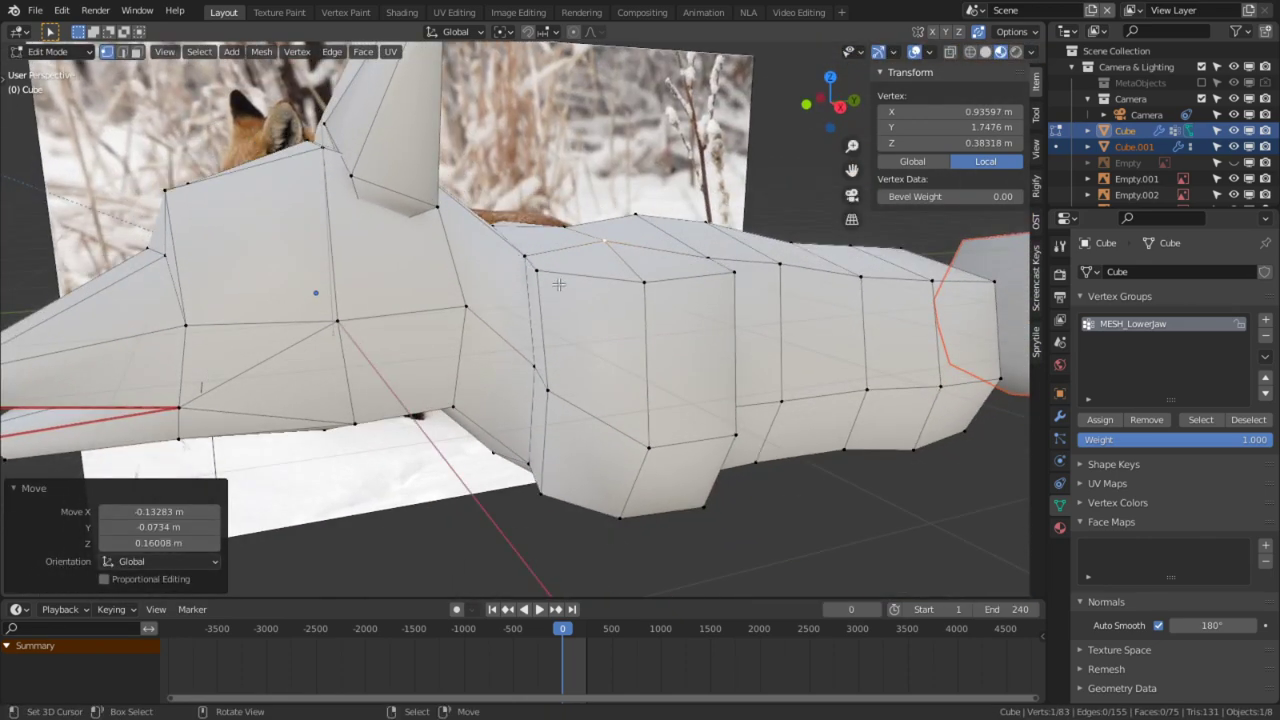
Step: Move the extruded shoulder's upper front and upper rear corner vertices down and toward its middle to round the outline
right_click(550, 283)
middle_click_drag(552, 285, 600, 310)
key("g")
left_click(748, 388)
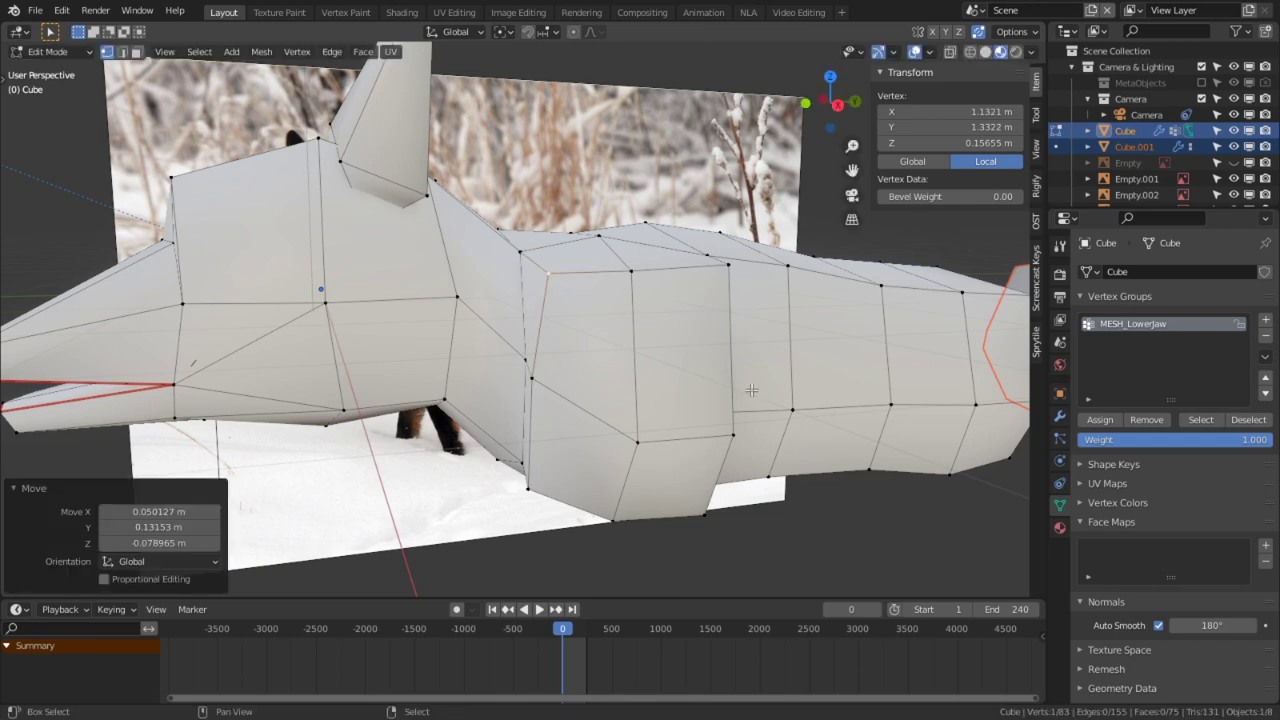
middle_click_drag(754, 391, 587, 310)
right_click(603, 260)
key("g")
left_click(488, 328)
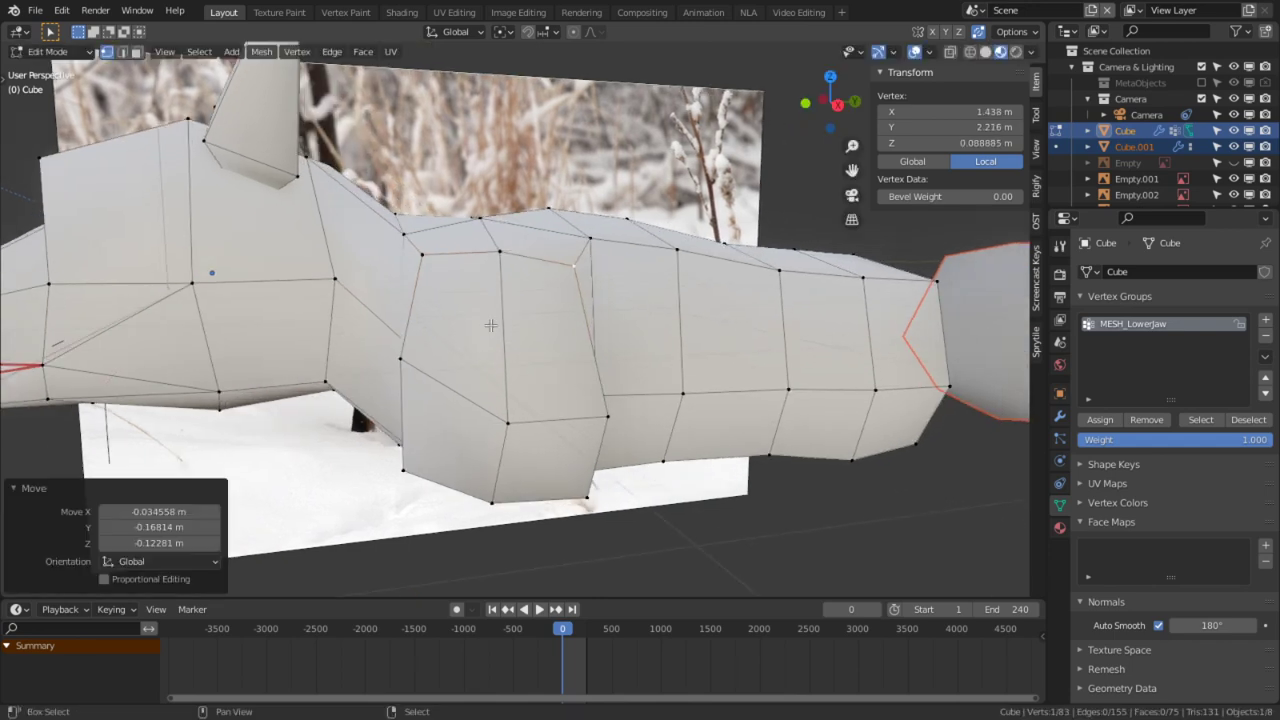
Step: Reposition the vertex halfway down the front edge of the extruded shoulder
middle_click(457, 450, "alt")
middle_click_drag(457, 450, 536, 392)
scroll(536, 392, "up", 8)
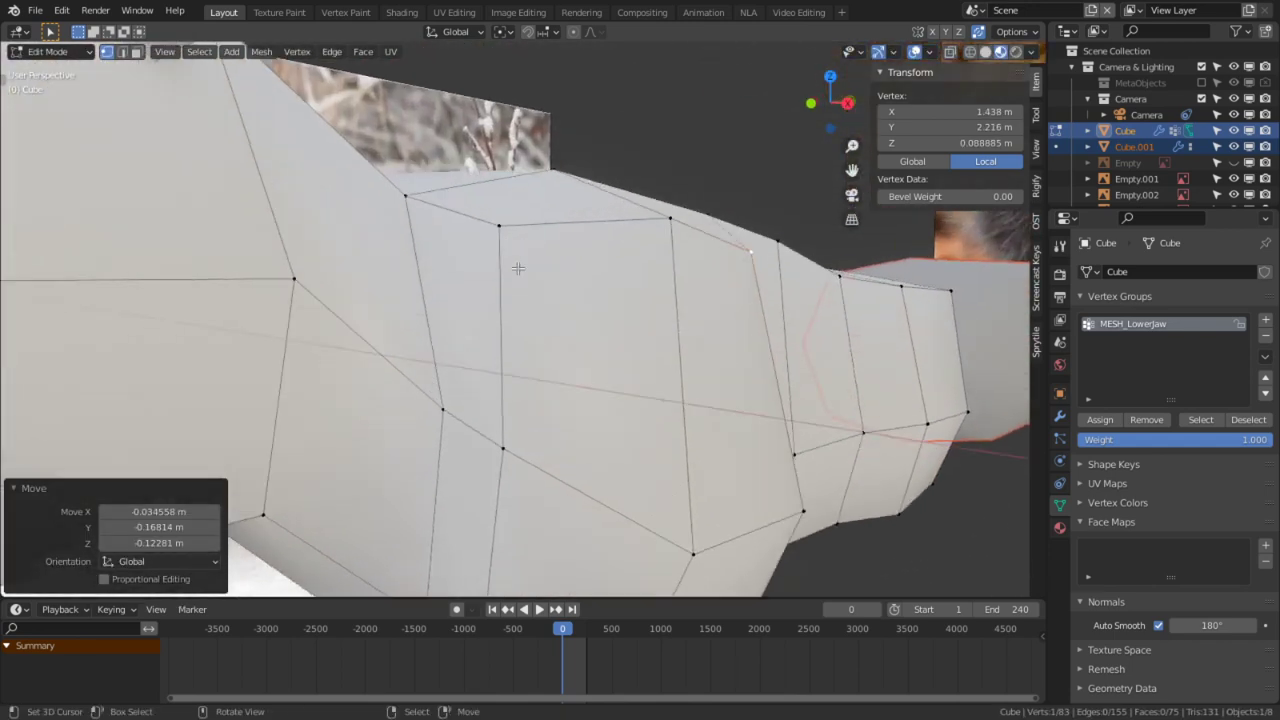
middle_click_drag(389, 243, 378, 226, "shift")
right_click(403, 295)
key("g")
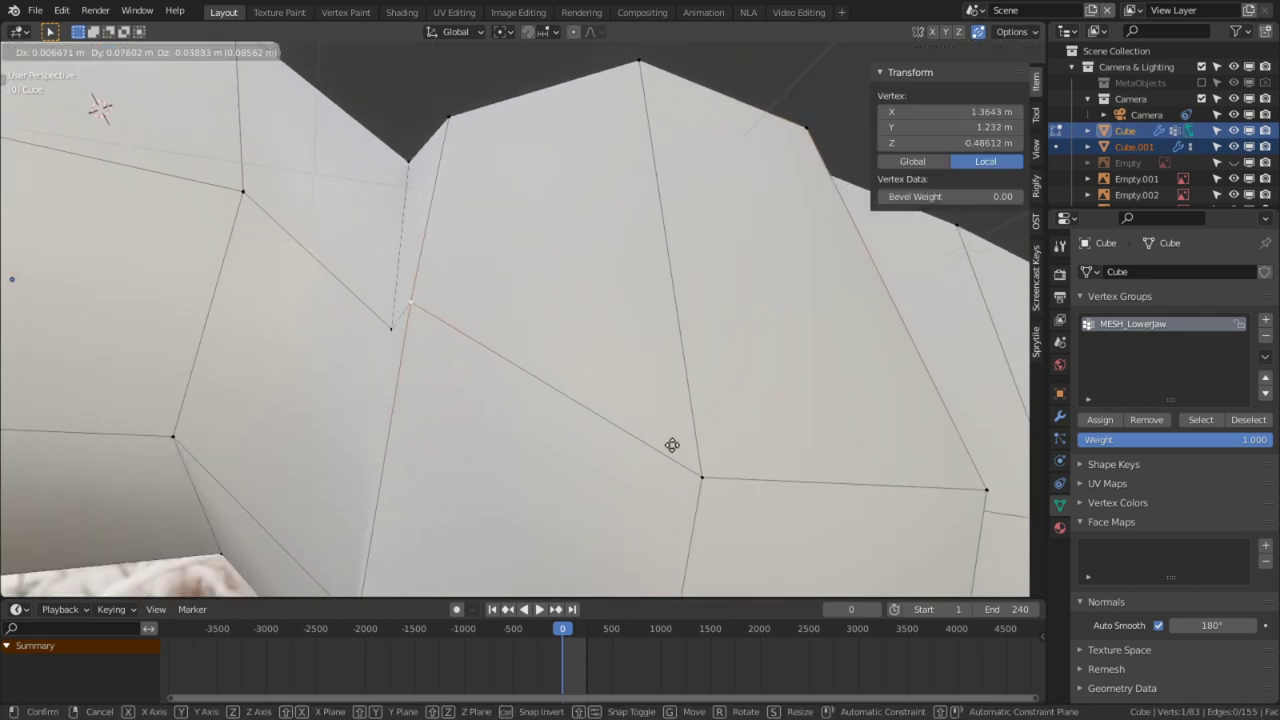
left_click(648, 437)
scroll(535, 462, "down", 5)
Step: Switch the fox mesh to Sculpt Mode and enable the wireframe overlay
key("Tab")
left_click(50, 51)
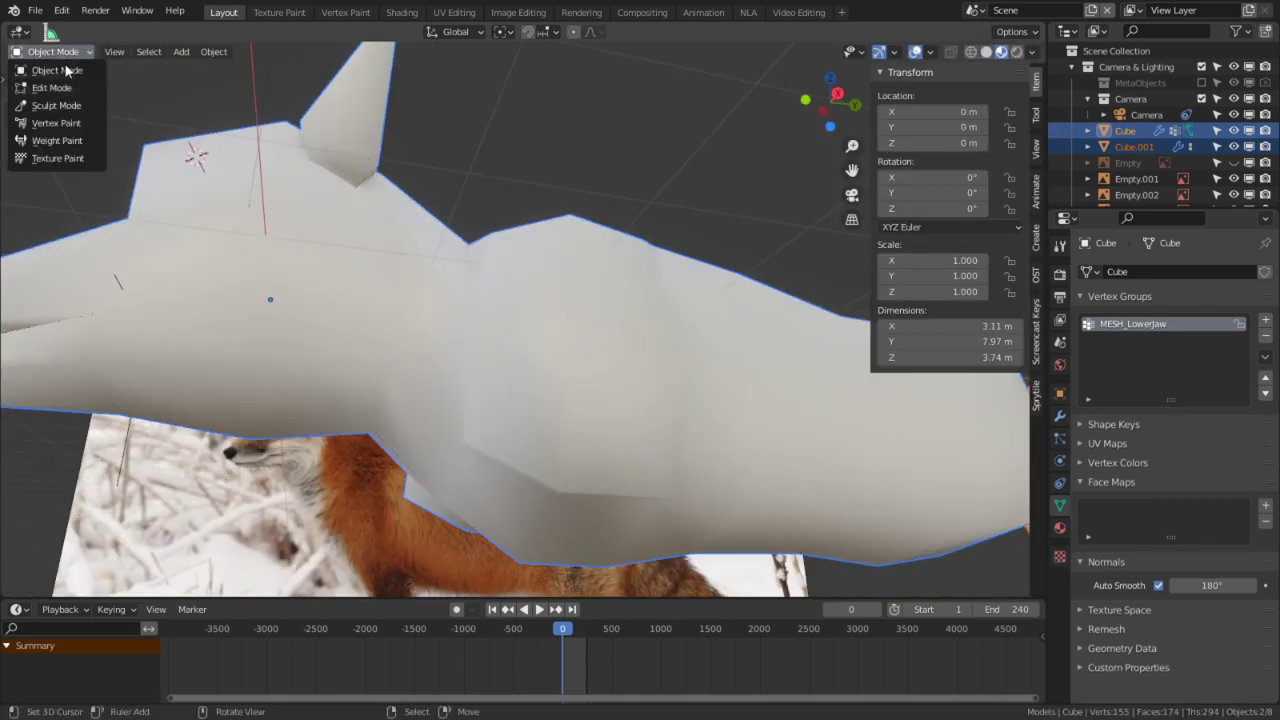
left_click(54, 106)
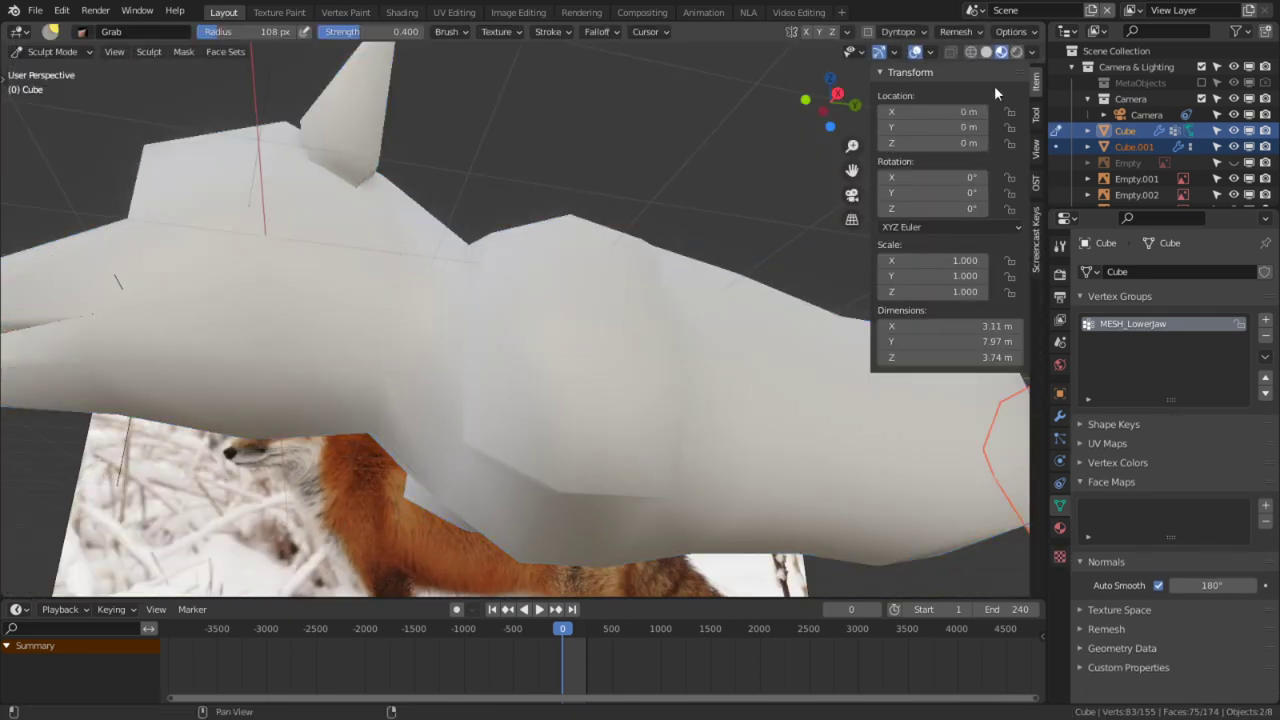
left_click(930, 52)
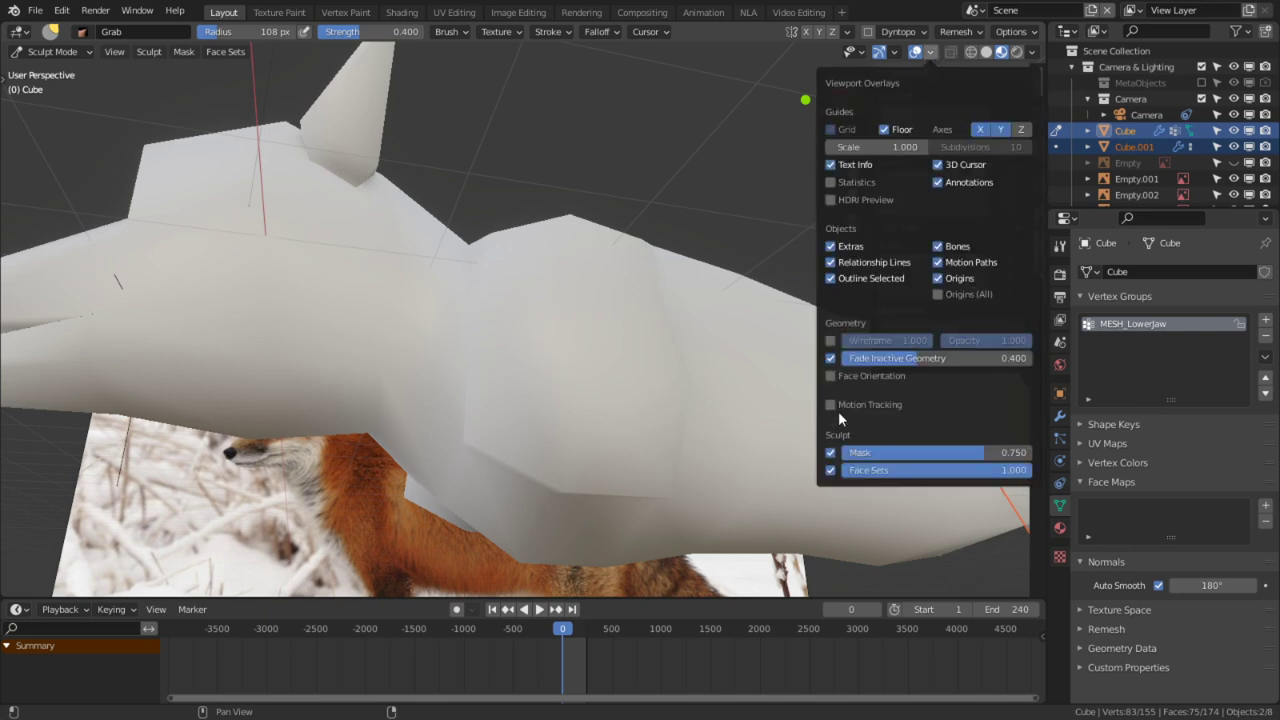
left_click(830, 340)
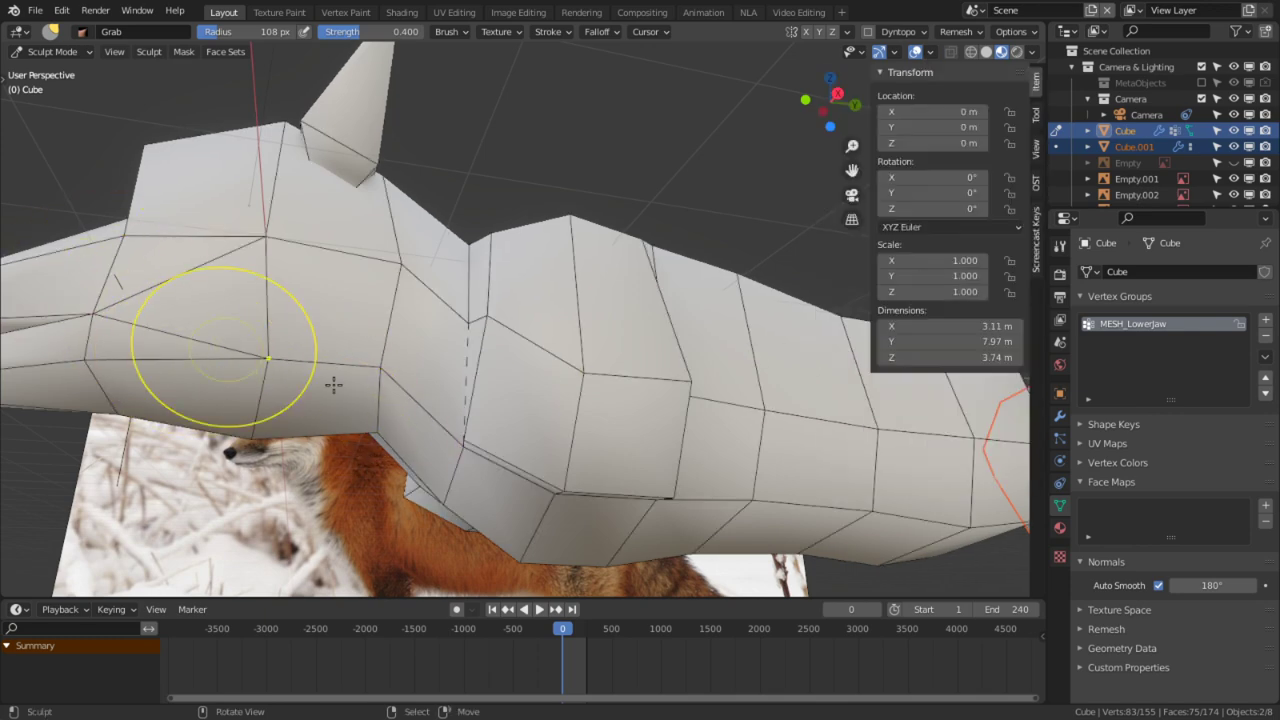
Step: Smooth the shoulder area from the side, below and above with the Smooth brush, and return to Edit Mode
key("s")
mouse_move(537, 394)
middle_mouse_down()
mouse_move(563, 391)
mouse_move(567, 367)
mouse_move(606, 394)
mouse_move(493, 419)
mouse_move(523, 405)
middle_mouse_up()
mouse_move(514, 418)
left_mouse_down()
mouse_move(520, 469)
mouse_move(397, 483)
mouse_move(437, 390)
mouse_move(494, 443)
mouse_move(584, 428)
left_mouse_up()
mouse_move(580, 430)
middle_mouse_down()
mouse_move(409, 449)
mouse_move(388, 438)
middle_mouse_up()
mouse_move(622, 431)
left_mouse_down()
mouse_move(703, 429)
mouse_move(604, 409)
left_mouse_up()
mouse_move(604, 409)
middle_mouse_down()
mouse_move(431, 471)
mouse_move(677, 471)
mouse_move(797, 393)
mouse_move(650, 45)
mouse_move(550, 105)
middle_mouse_up()
mouse_move(464, 175)
left_mouse_down()
mouse_move(434, 154)
mouse_move(411, 177)
mouse_move(486, 205)
left_mouse_up()
mouse_move(486, 205)
middle_mouse_down()
mouse_move(336, 259)
mouse_move(466, 414)
mouse_move(534, 406)
mouse_move(520, 417)
mouse_move(524, 522)
middle_mouse_up()
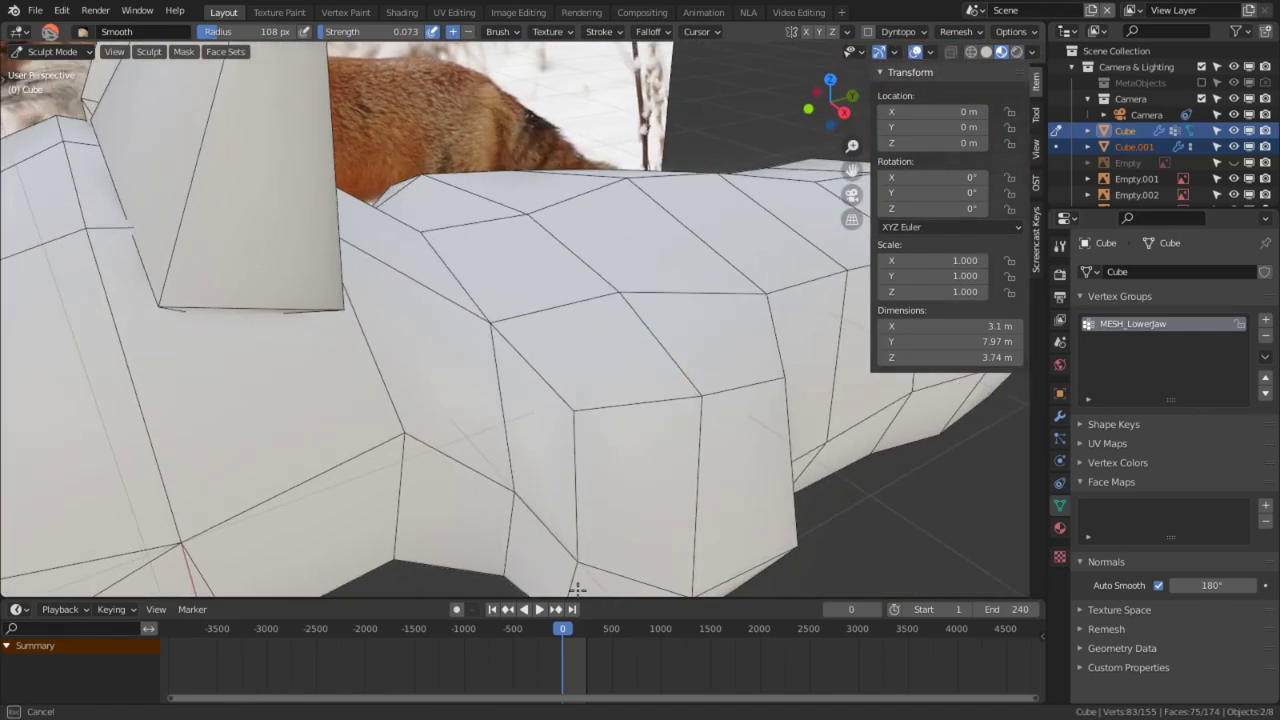
mouse_move(511, 526)
middle_mouse_down()
mouse_move(474, 514)
mouse_move(429, 354)
mouse_move(441, 280)
mouse_move(503, 380)
mouse_move(473, 453)
middle_mouse_up()
key("Tab")
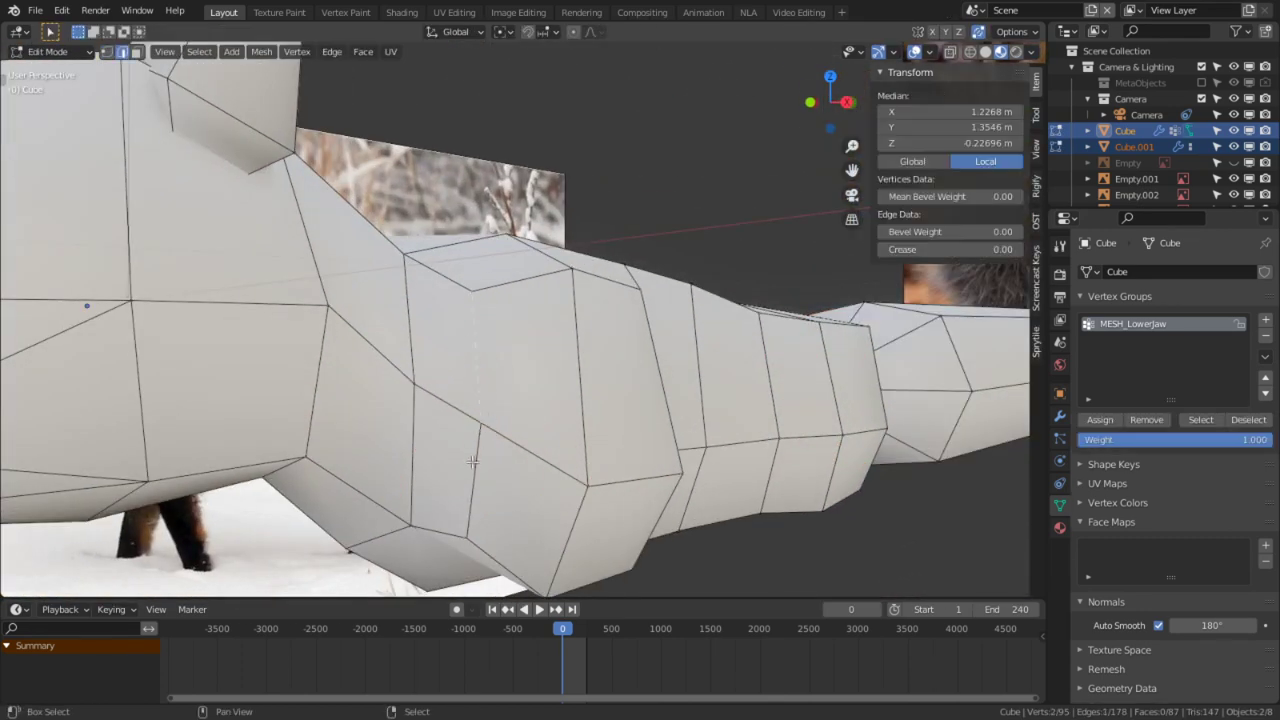
Step: Try to edge-slide the shoulder's two front vertical edges and another pair of shoulder edges
right_click(474, 453, "shift")
key("g")
key("g")
left_click(390, 419)
middle_click_drag(669, 409, 541, 378)
right_click(549, 323)
right_click(601, 481, "shift")
key("g")
key("g")
left_click(720, 460)
Step: Undo the shoulder edge slides and the edge selection made between them
middle_click_drag(721, 456, 496, 281)
key("ctrl+z")
key("ctrl+z")
key("ctrl+z")
key("ctrl+z")
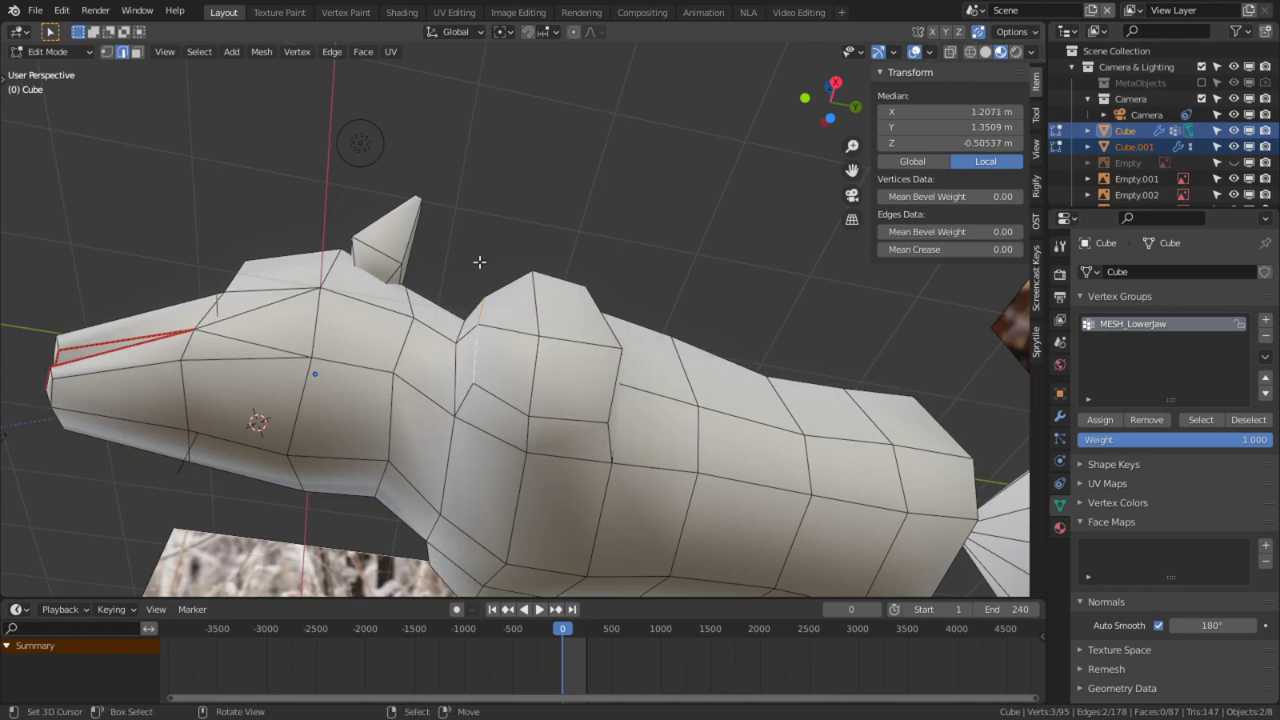
Step: Select the two underside faces of the shoulder and show the model in wireframe over the front-leg reference in right view
key("3")
right_click(511, 424)
right_click(538, 434, "shift")
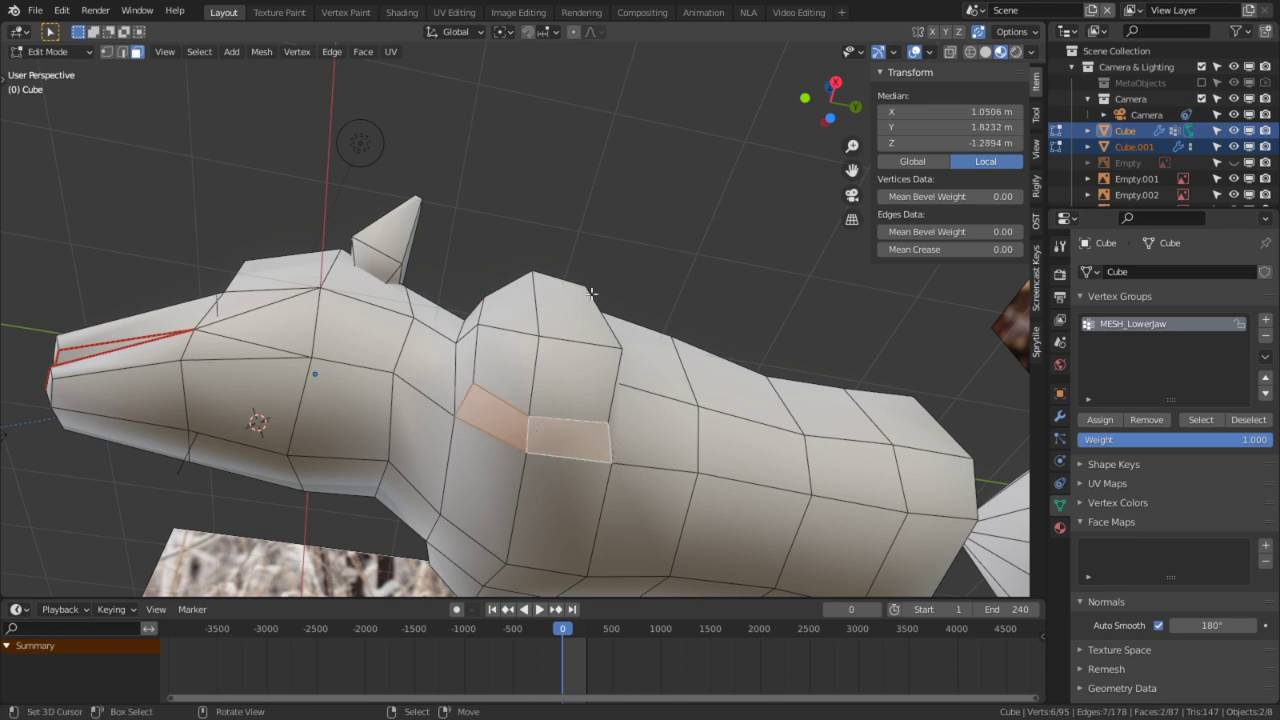
key("KP_3")
scroll(591, 293, "up", 3)
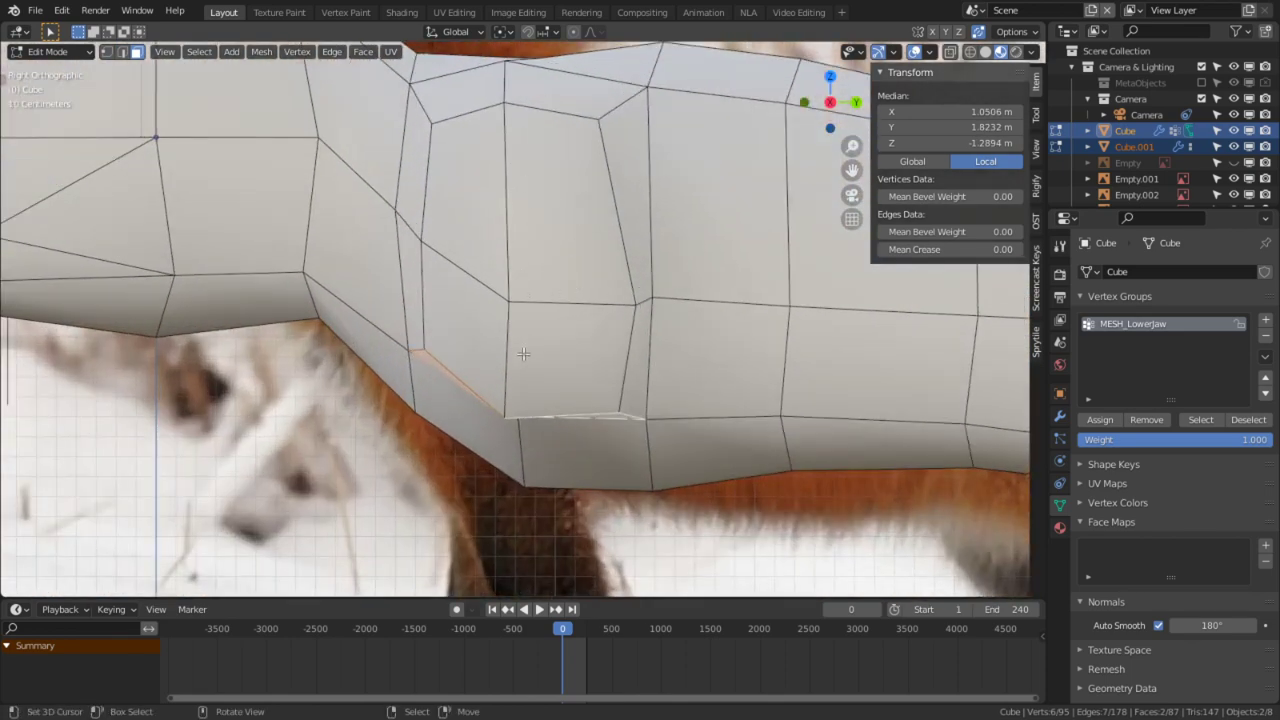
middle_click_drag(523, 351, 478, 259, "shift")
key("shift+z")
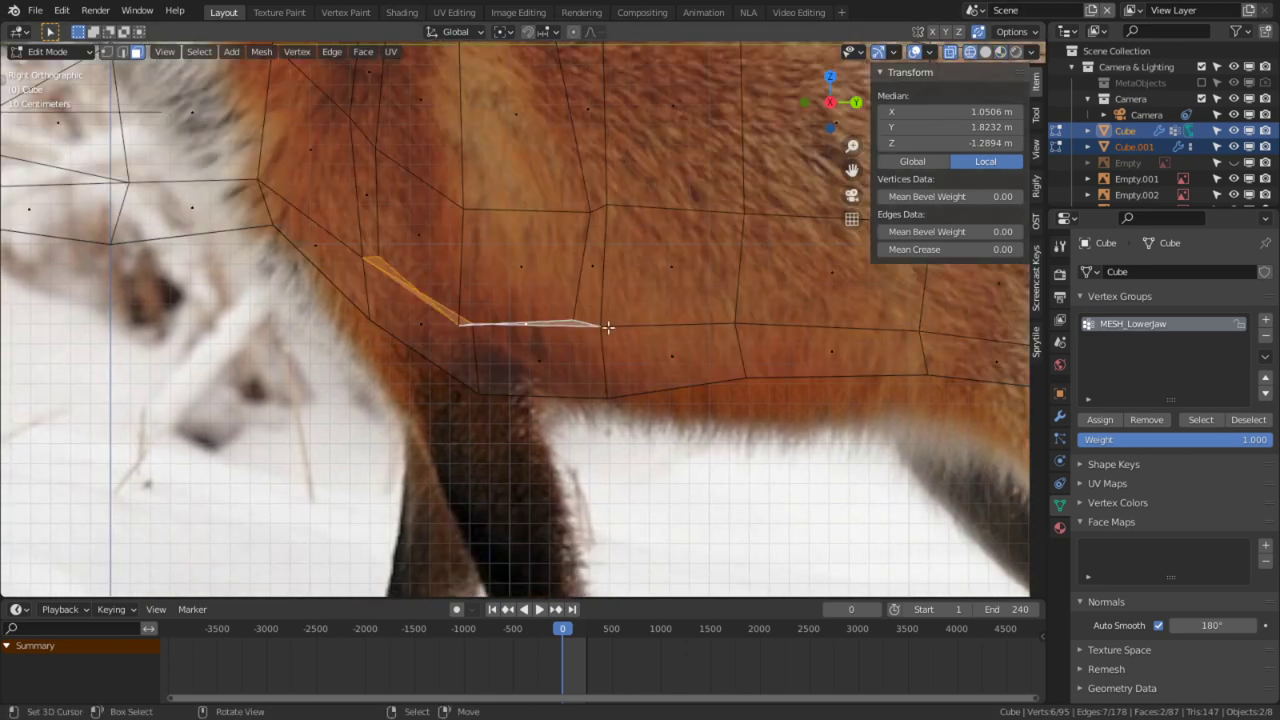
middle_click_drag(608, 327, 608, 101, "shift")
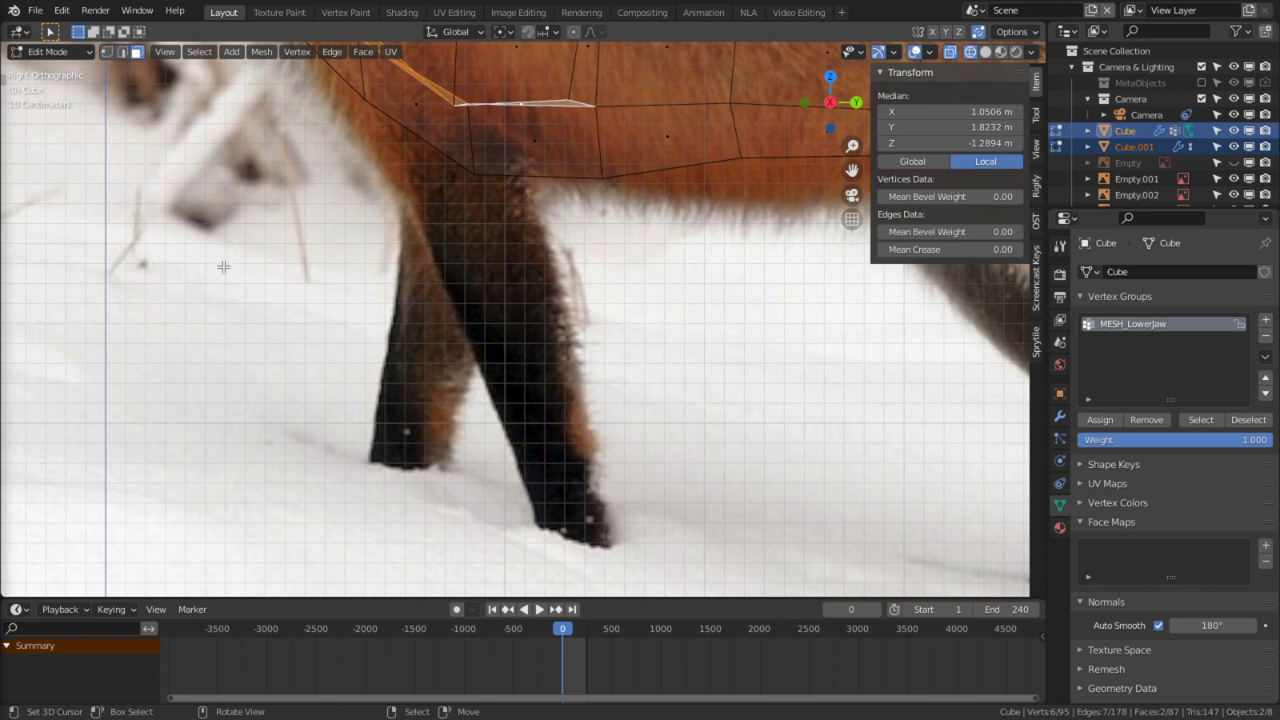
Step: Switch to Object Mode and activate the Annotate tool
left_click(49, 54)
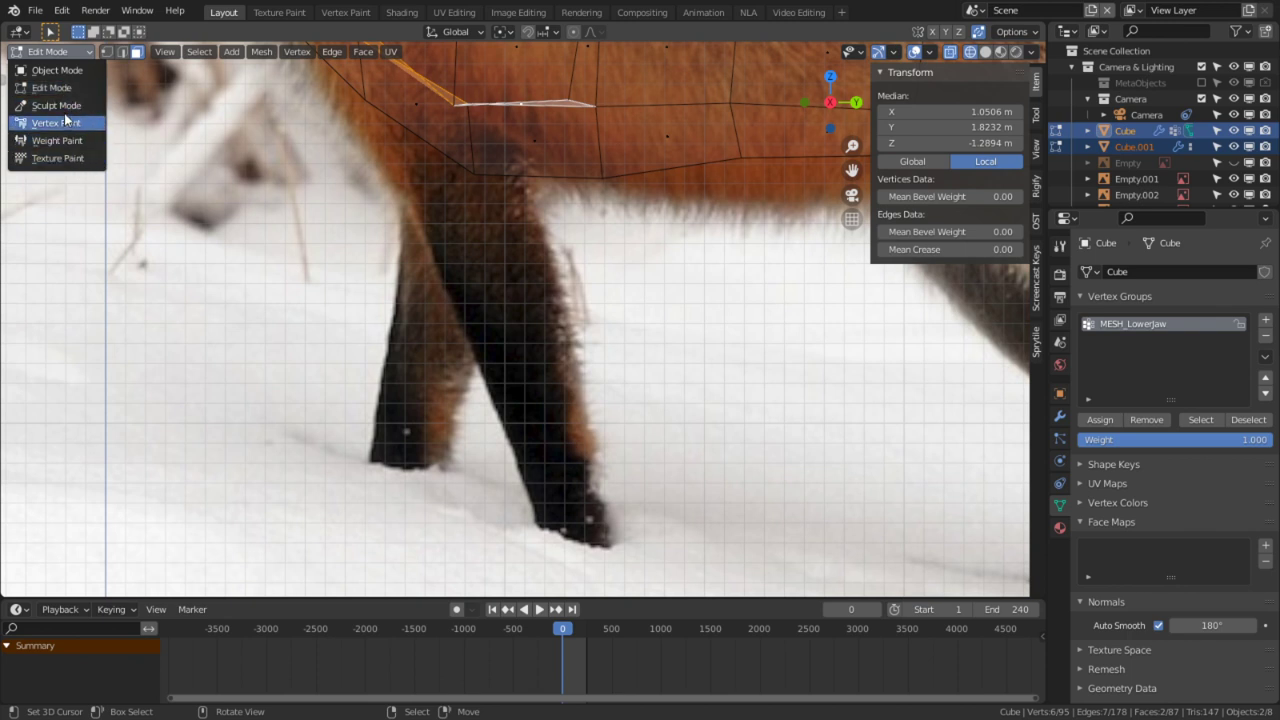
left_click(37, 51)
left_click(55, 71)
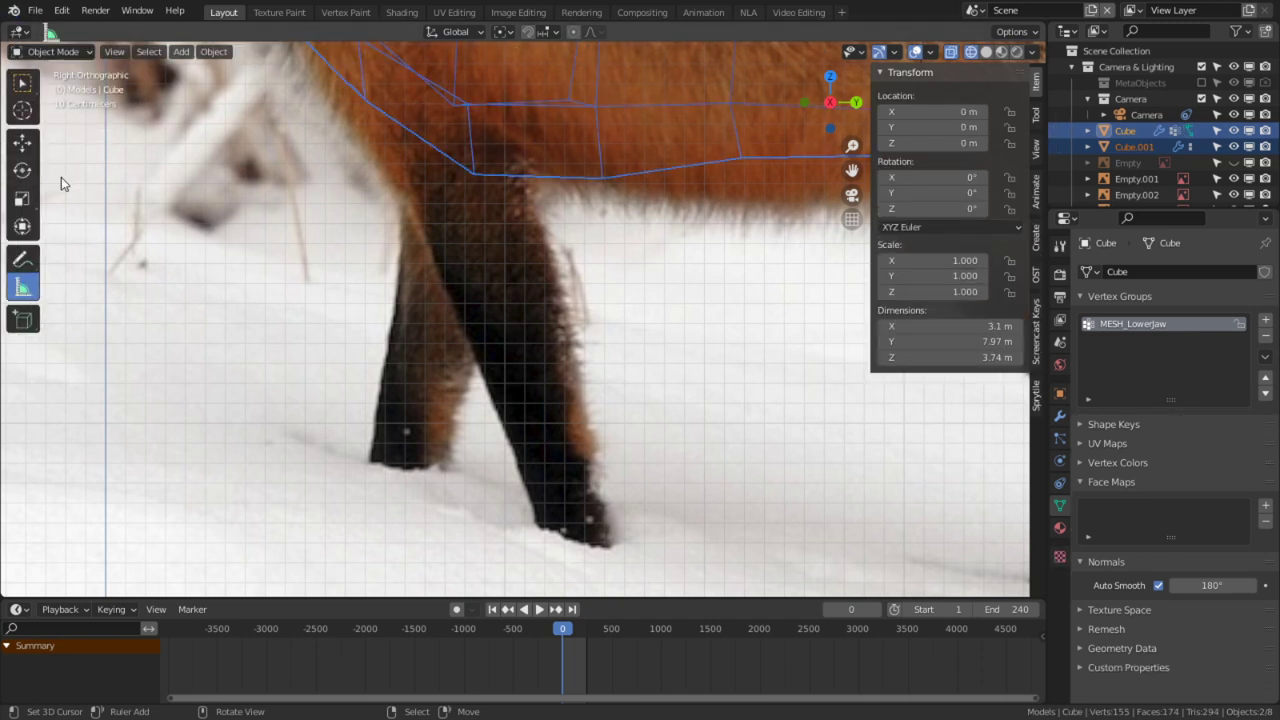
left_click(26, 266)
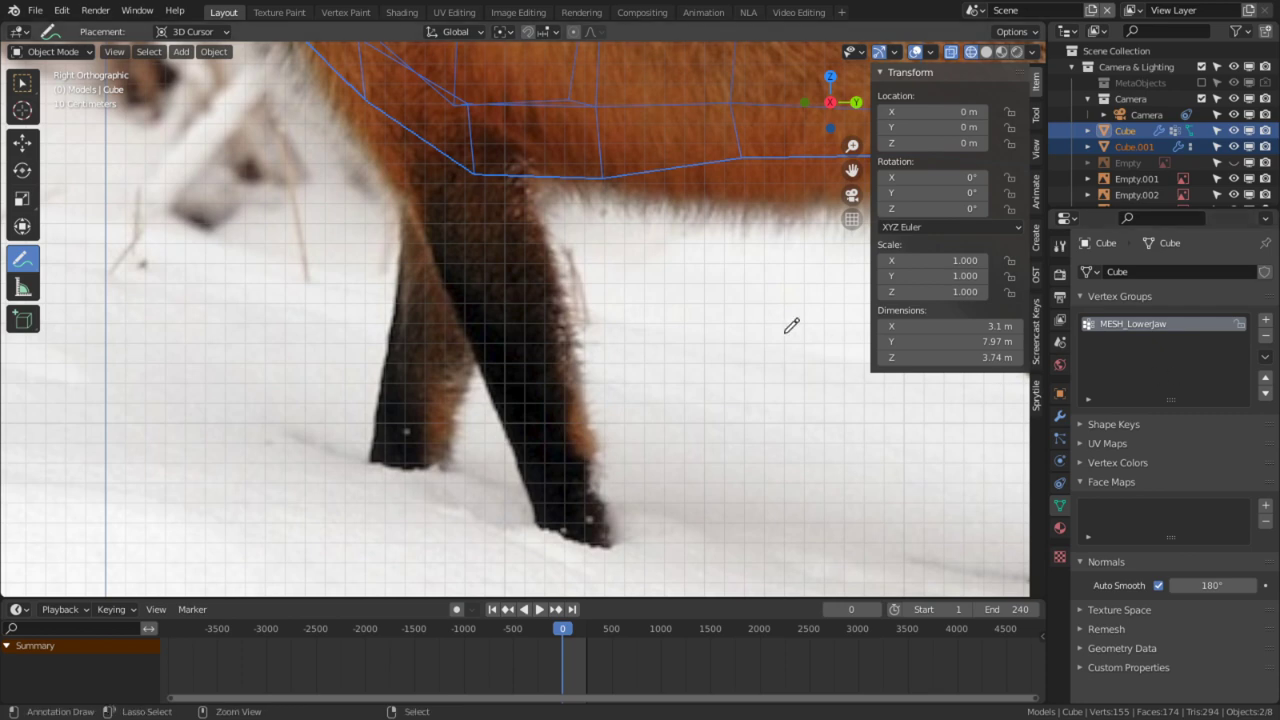
Step: Activate the Cursor tool in right view and select the side reference image of the fox, Reference 5.jpg
scroll(636, 260, "down", 5)
middle_click_drag(638, 252, 820, 240)
middle_click_drag(500, 296, 477, 299)
key("KP_3")
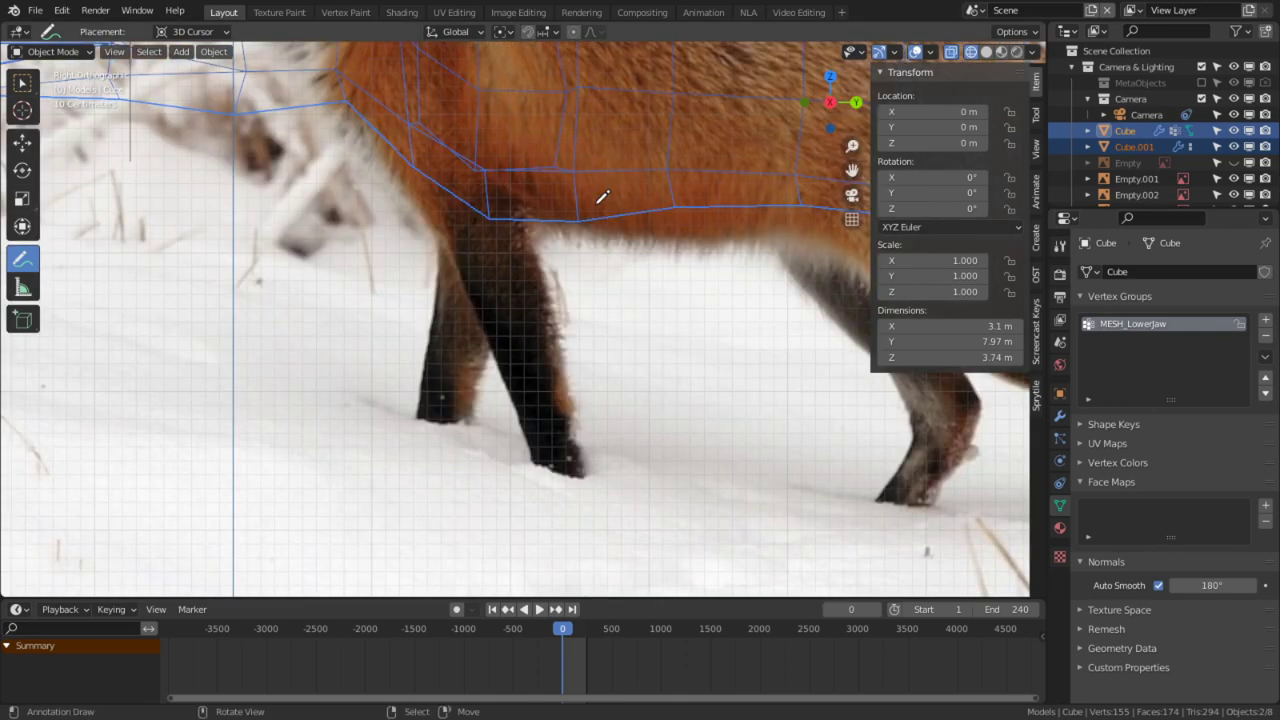
left_click(22, 110)
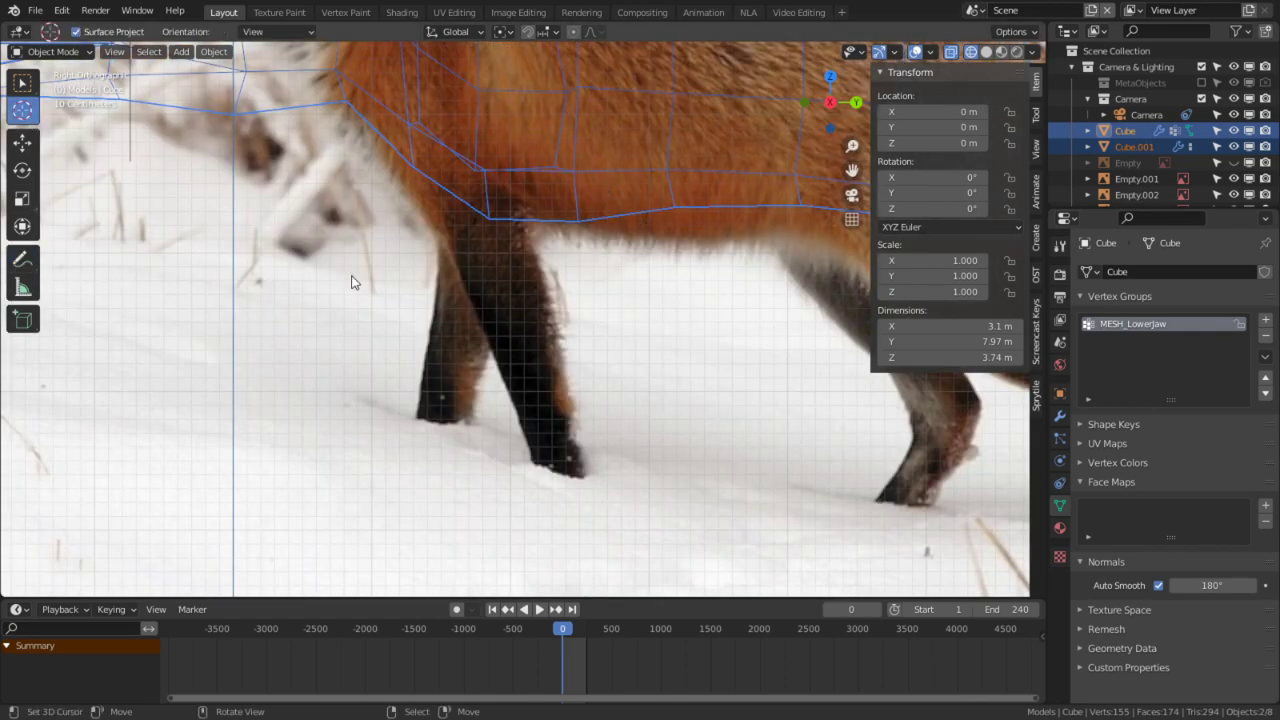
right_click(376, 295)
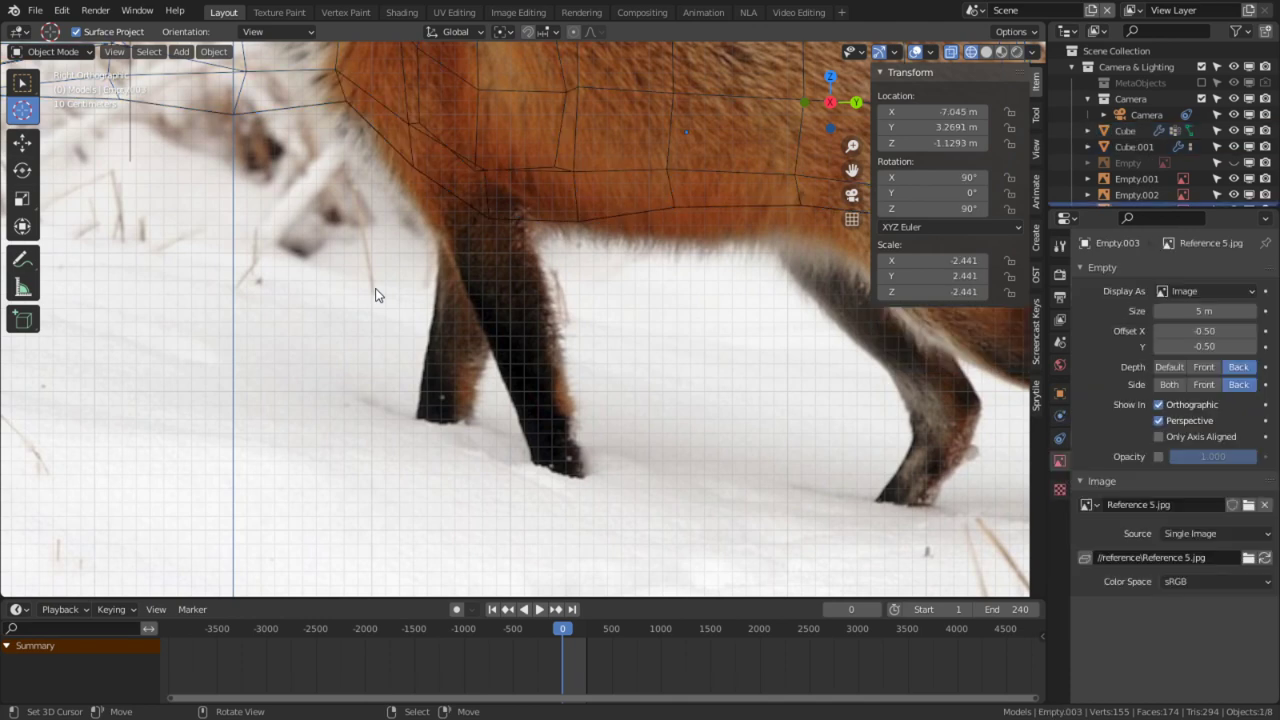
Step: Set the Annotate tool's stroke placement to 3D Cursor
left_click(475, 31)
left_click(298, 32)
left_click(22, 259)
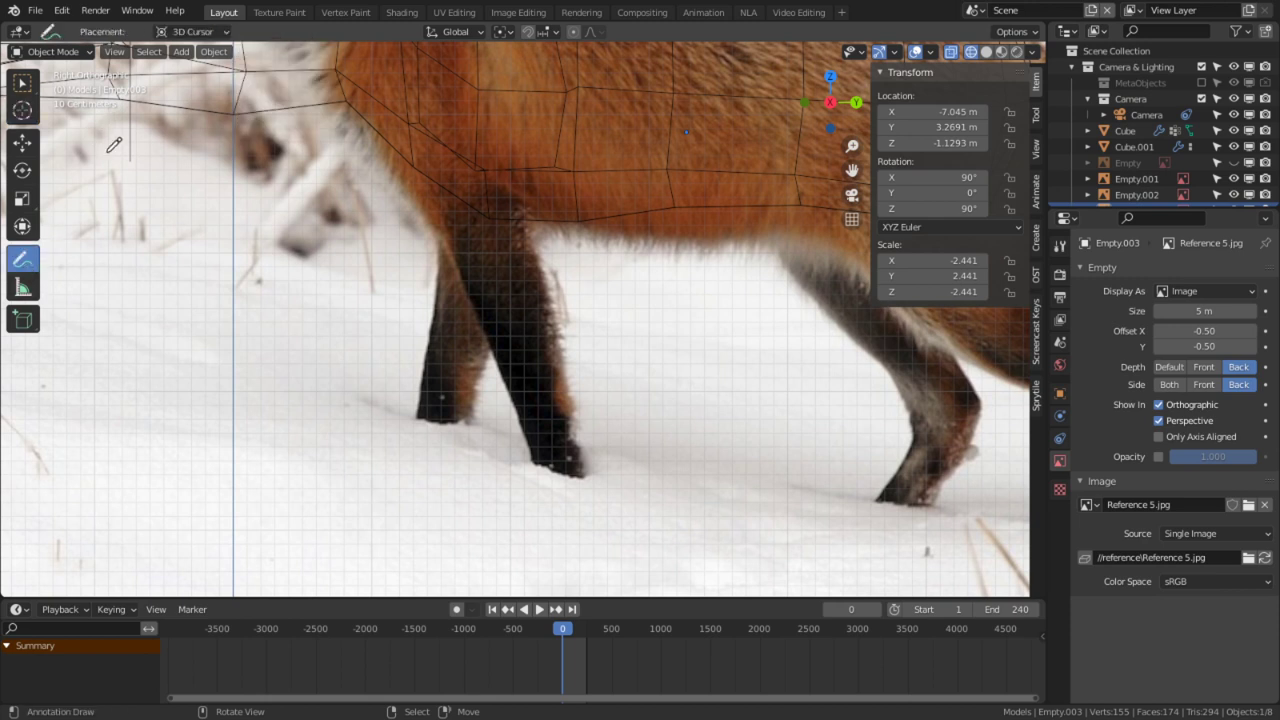
left_click(190, 31)
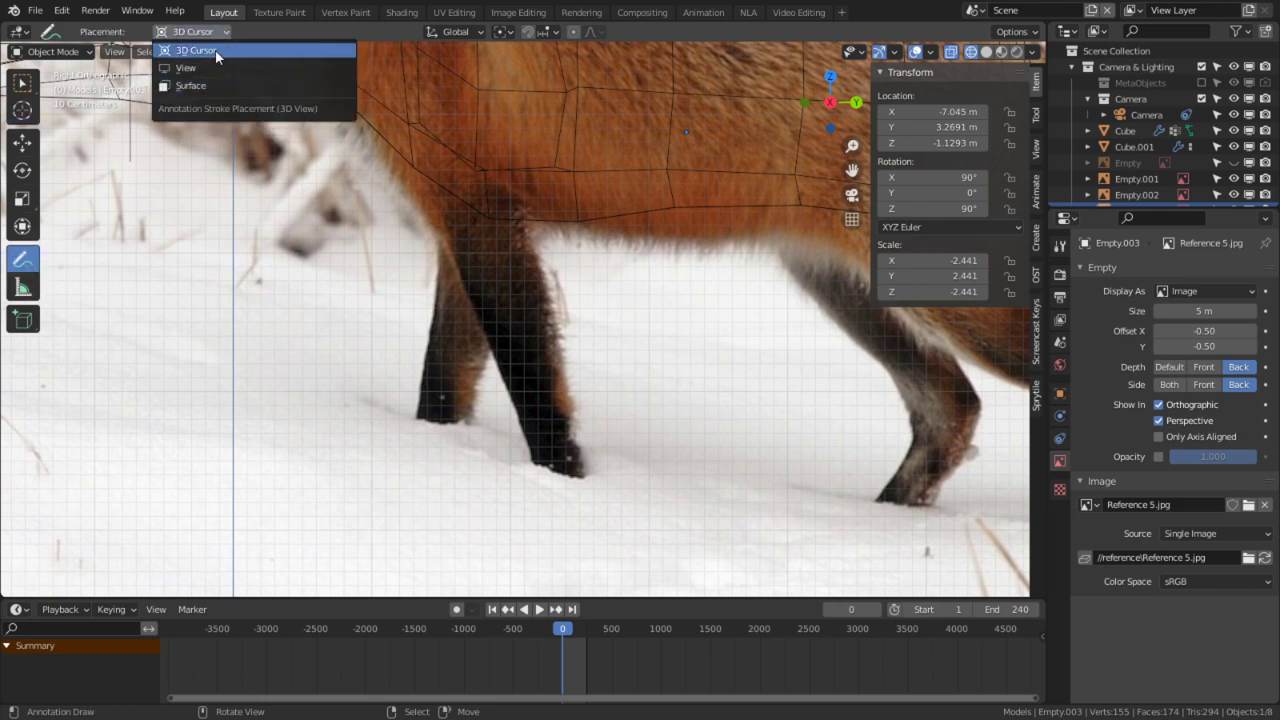
left_click(215, 49)
Step: Place the 3D cursor on the fox reference image, in the snow ahead of the front legs, and frame the image in right view
left_click(22, 110)
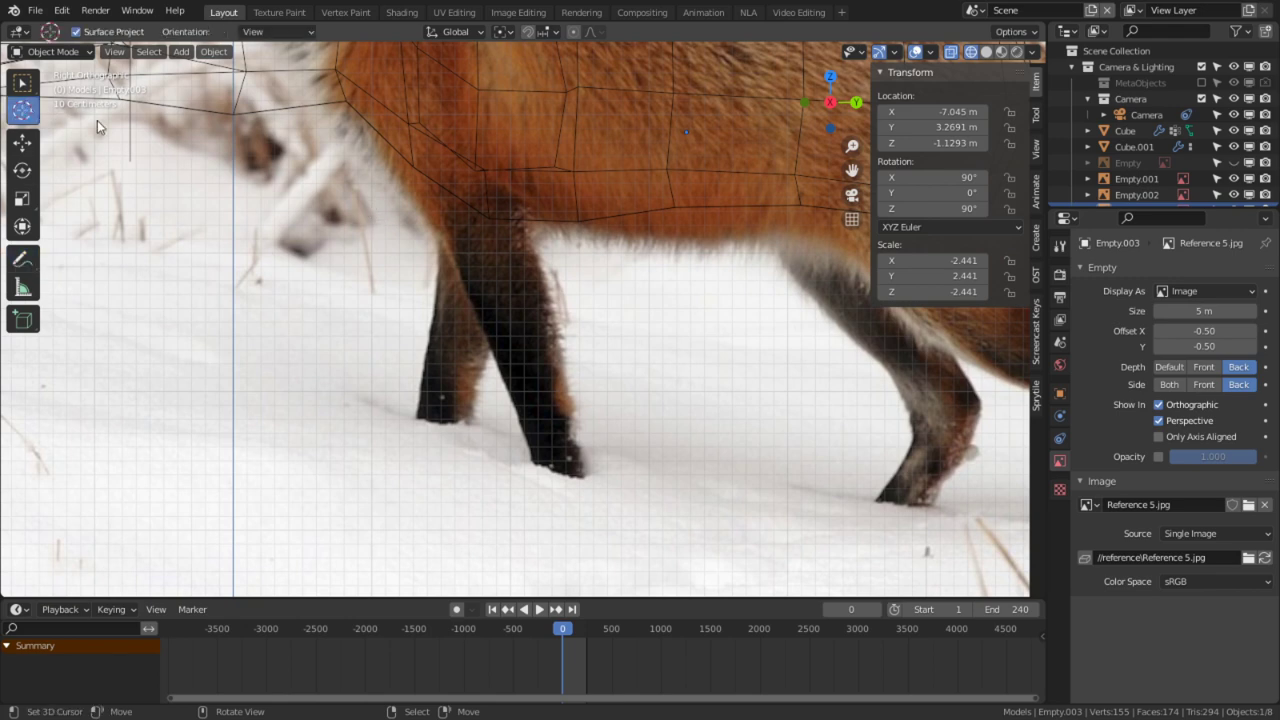
middle_click_drag(380, 289, 530, 294)
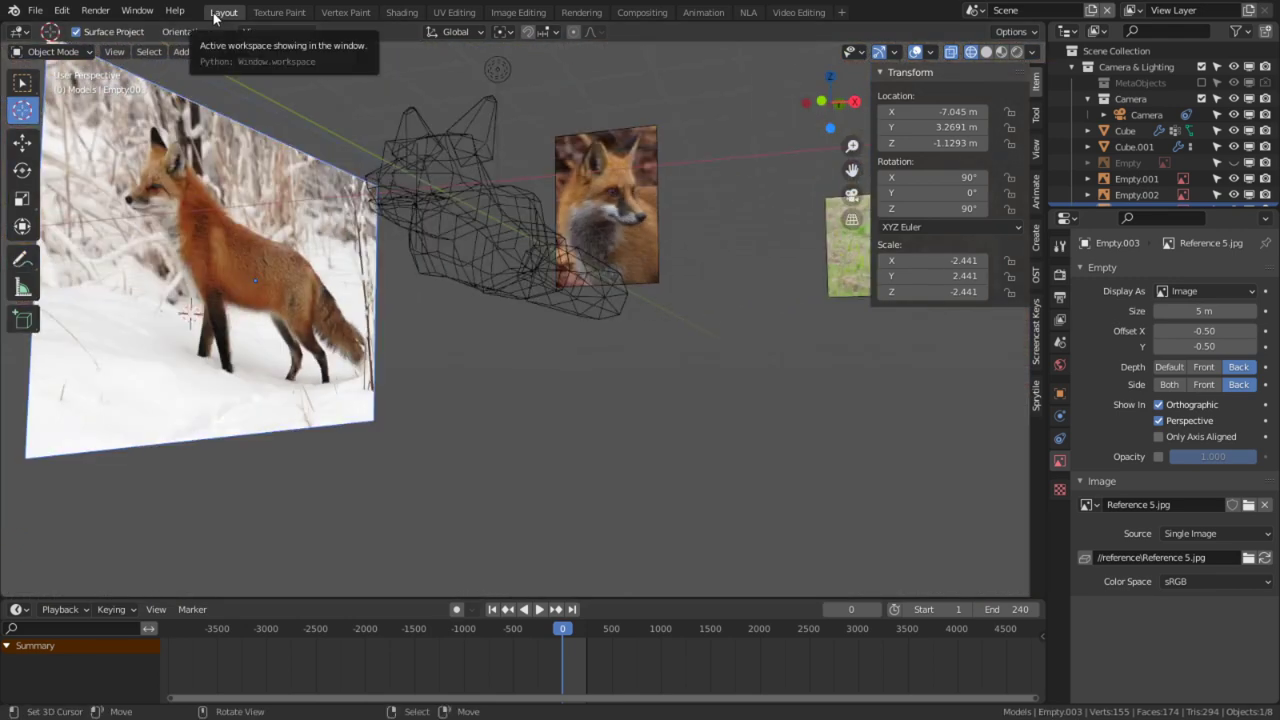
key("KP_3")
key("KP_Decimal")
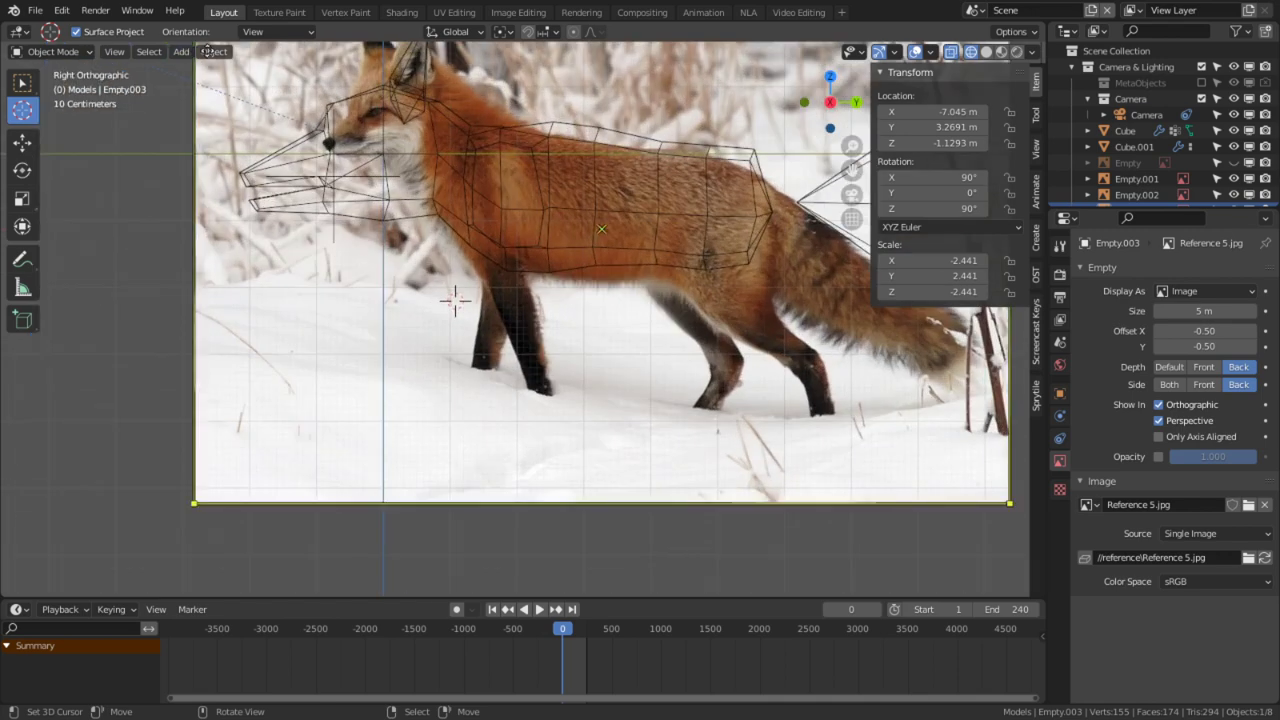
left_click(264, 34)
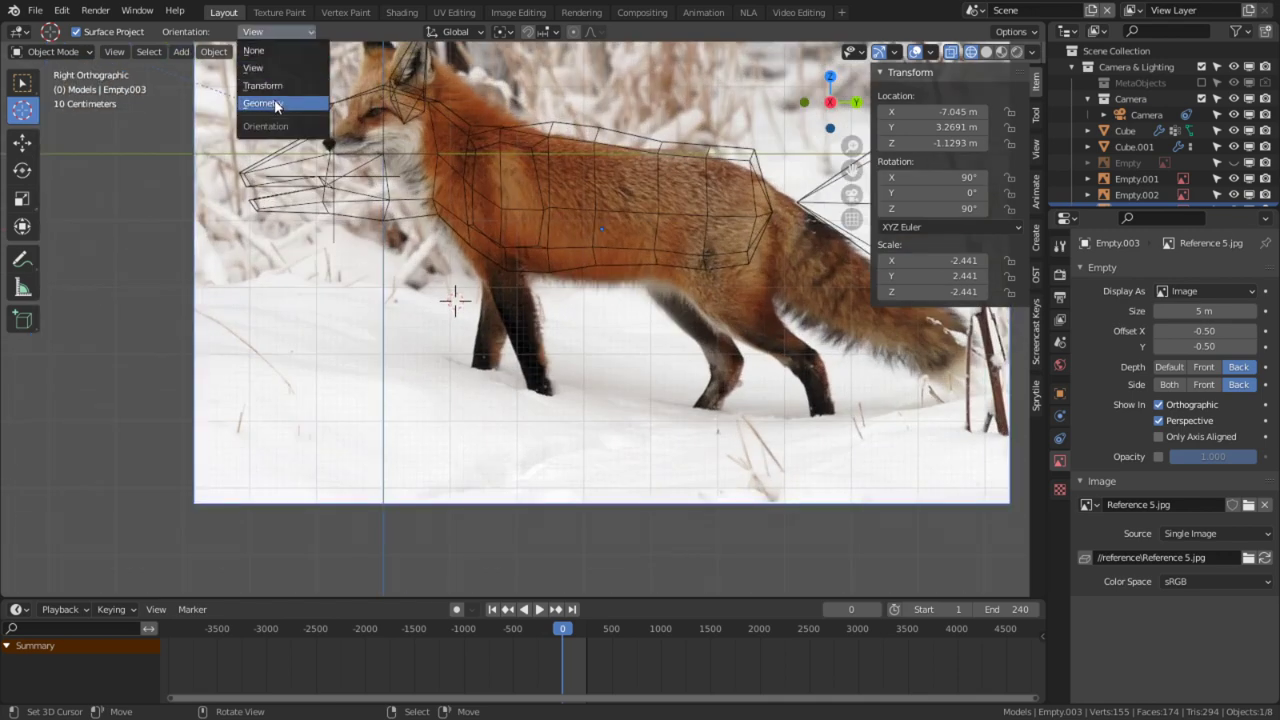
Step: Annotate the fox's head shape and its spine line from the skull along the back to the tail base
left_click(22, 259)
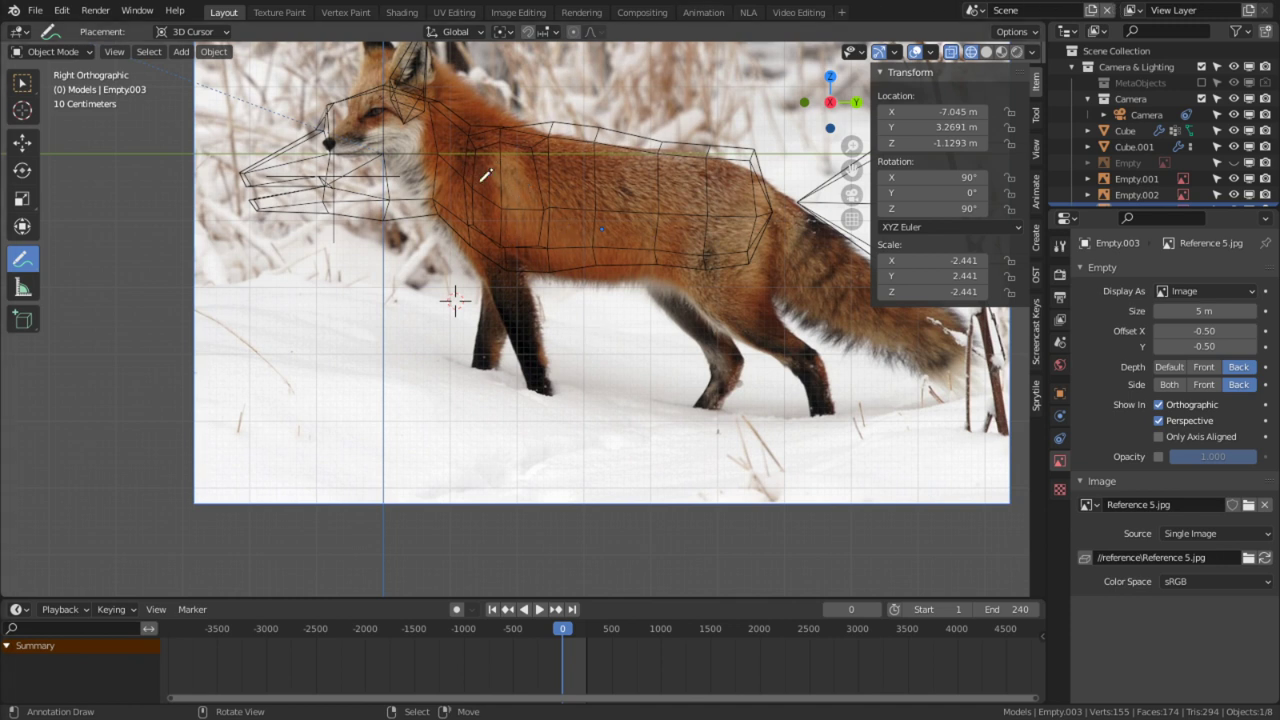
mouse_move(424, 64)
left_mouse_down()
mouse_move(380, 100)
mouse_move(385, 118)
mouse_move(350, 127)
left_mouse_up()
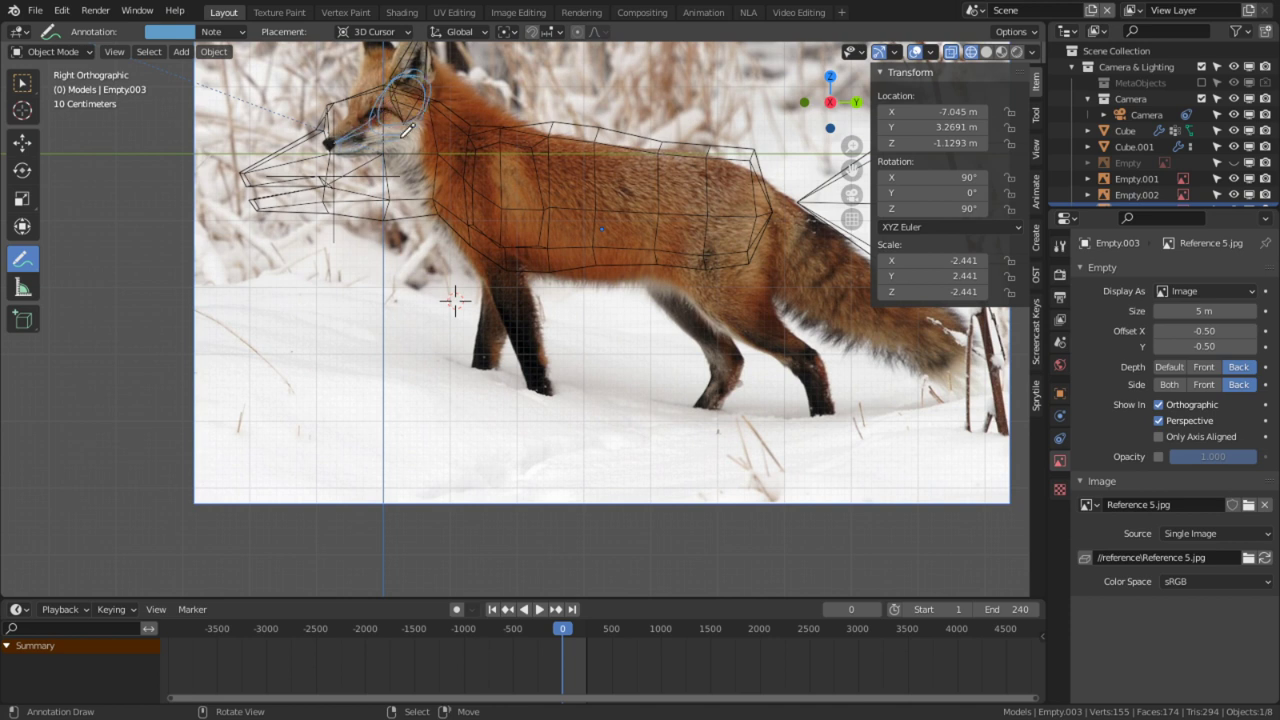
mouse_move(430, 82)
left_mouse_down()
mouse_move(446, 105)
mouse_move(517, 139)
mouse_move(648, 140)
mouse_move(768, 190)
mouse_move(815, 243)
left_mouse_up()
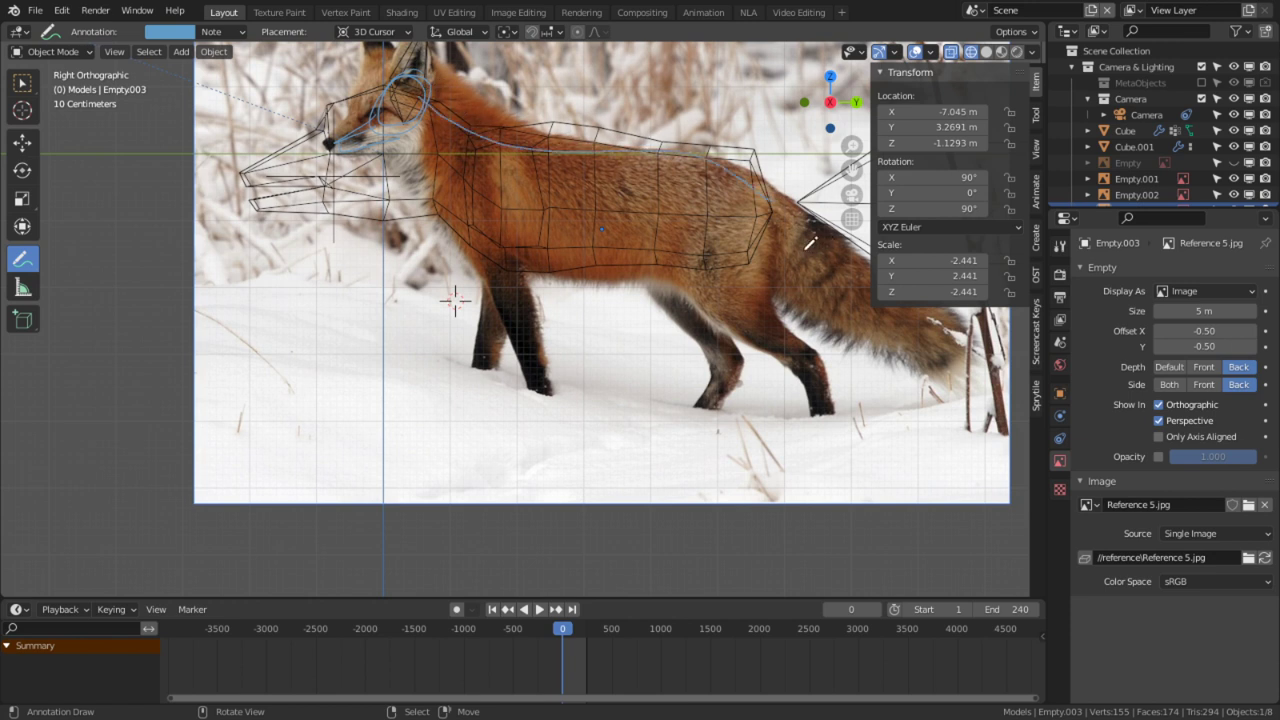
Step: Annotate the shoulder mass and the near front leg, marking its joint, lower leg and paw on the reference
mouse_move(504, 144)
left_mouse_down()
mouse_move(468, 140)
mouse_move(500, 208)
mouse_move(518, 142)
mouse_move(458, 174)
mouse_move(492, 212)
mouse_move(486, 200)
mouse_move(522, 302)
left_mouse_up()
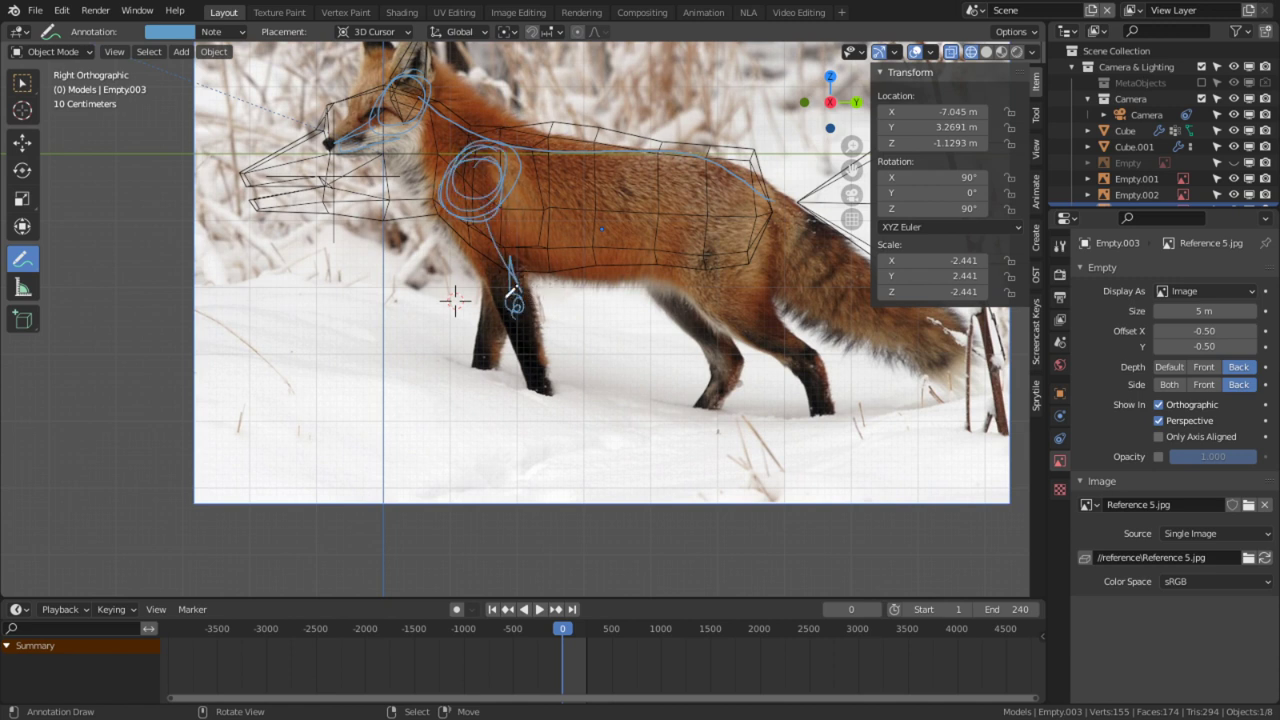
mouse_move(503, 262)
left_mouse_down()
mouse_move(486, 305)
mouse_move(490, 272)
mouse_move(501, 306)
mouse_move(479, 304)
left_mouse_up()
left_click_drag(519, 312, 519, 378)
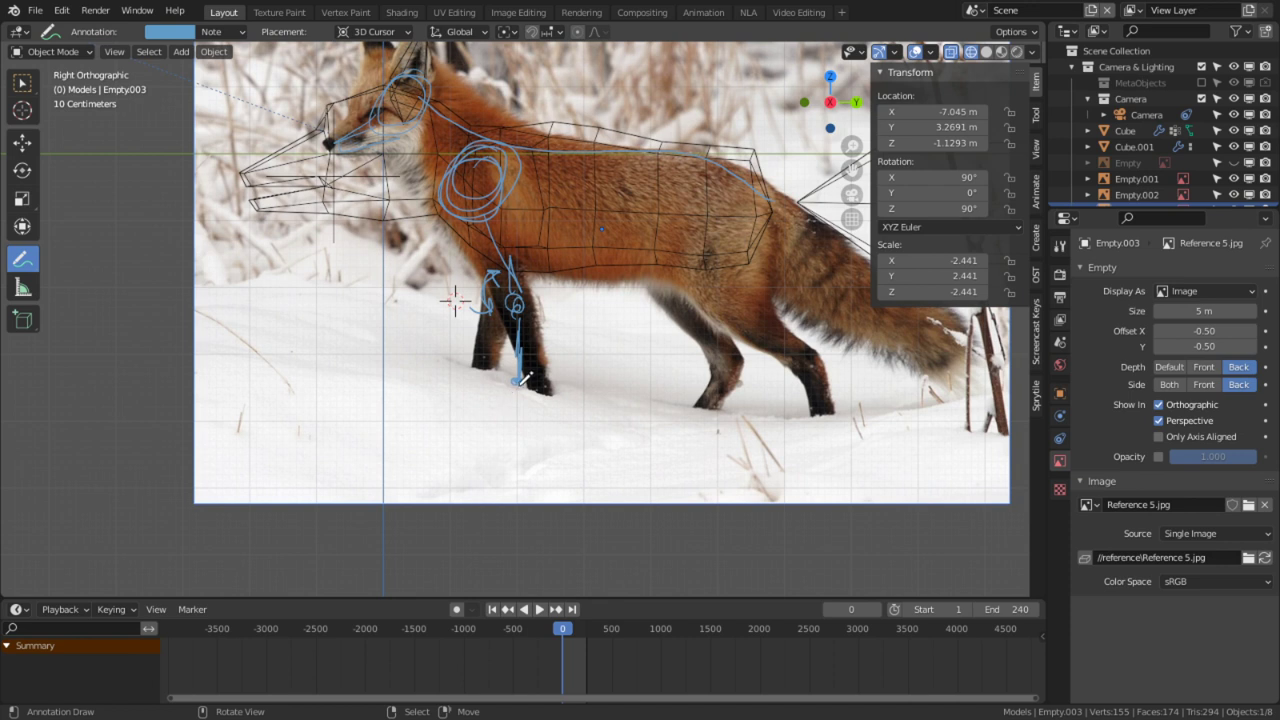
mouse_move(517, 384)
left_mouse_down()
mouse_move(496, 399)
mouse_move(521, 391)
mouse_move(500, 398)
mouse_move(510, 404)
left_mouse_up()
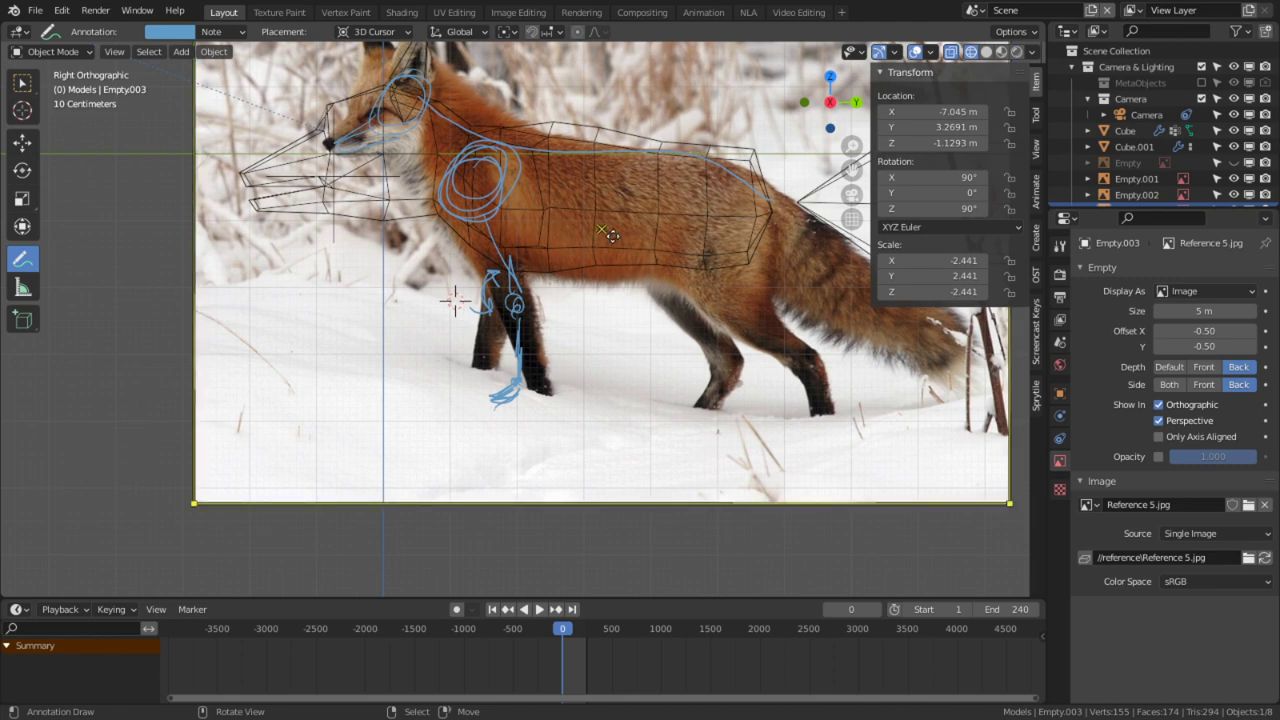
Step: Sketch the hip and upper thigh curves over the fox's hindquarters with annotation strokes
mouse_move(729, 290)
middle_mouse_down("shift")
mouse_move(581, 282)
mouse_move(499, 320)
middle_mouse_up("shift")
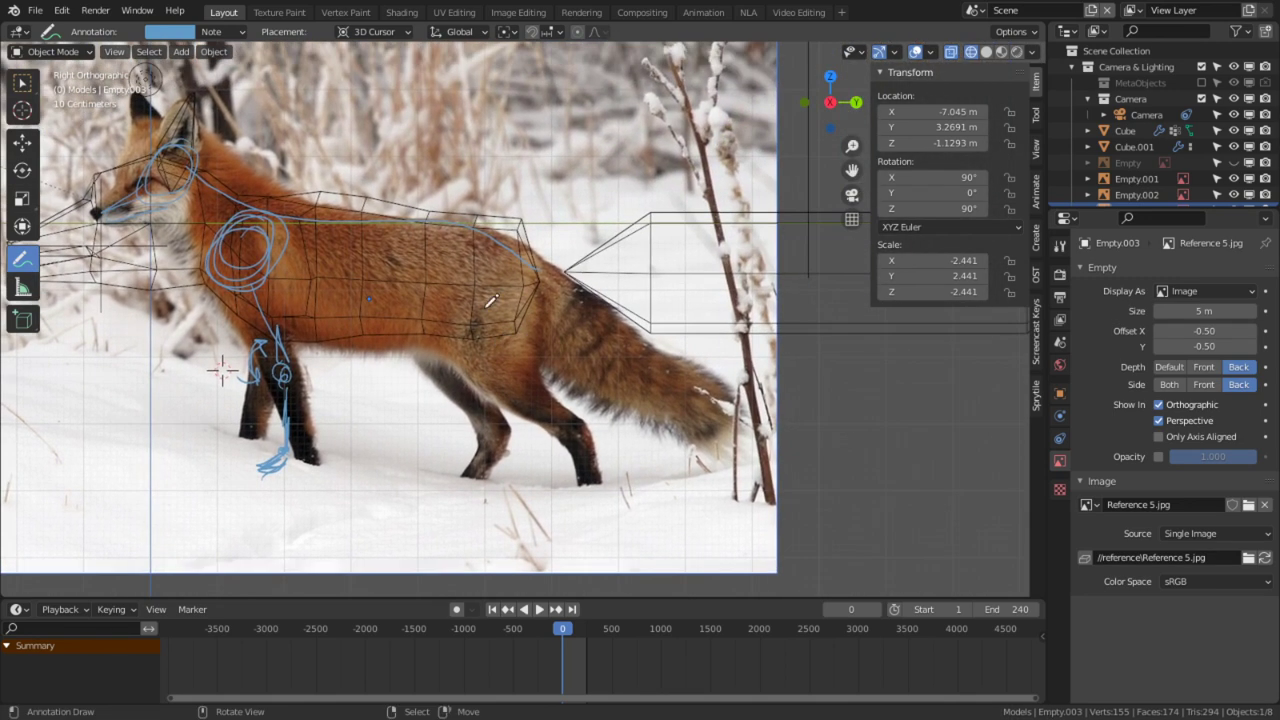
left_click_drag(503, 242, 470, 322)
mouse_move(497, 262)
left_mouse_down()
mouse_move(472, 330)
mouse_move(476, 306)
left_mouse_up()
mouse_move(462, 358)
left_mouse_down()
mouse_move(497, 266)
mouse_move(538, 344)
left_mouse_up()
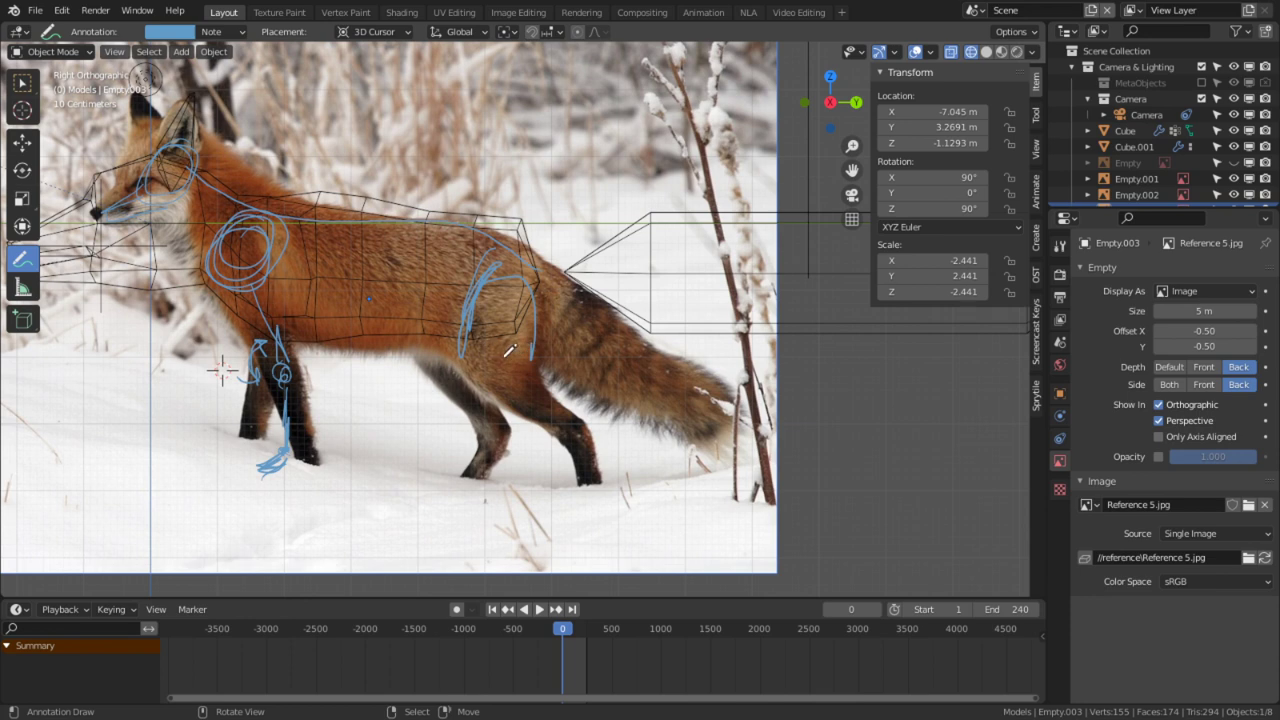
left_click_drag(508, 288, 506, 382)
Step: Annotate the near hind leg with a circled hock joint, the foot, and strokes linking the thigh to the hock
mouse_move(577, 421)
left_mouse_down()
mouse_move(563, 434)
mouse_move(582, 424)
left_mouse_up()
middle_click_drag(588, 411, 557, 287, "shift")
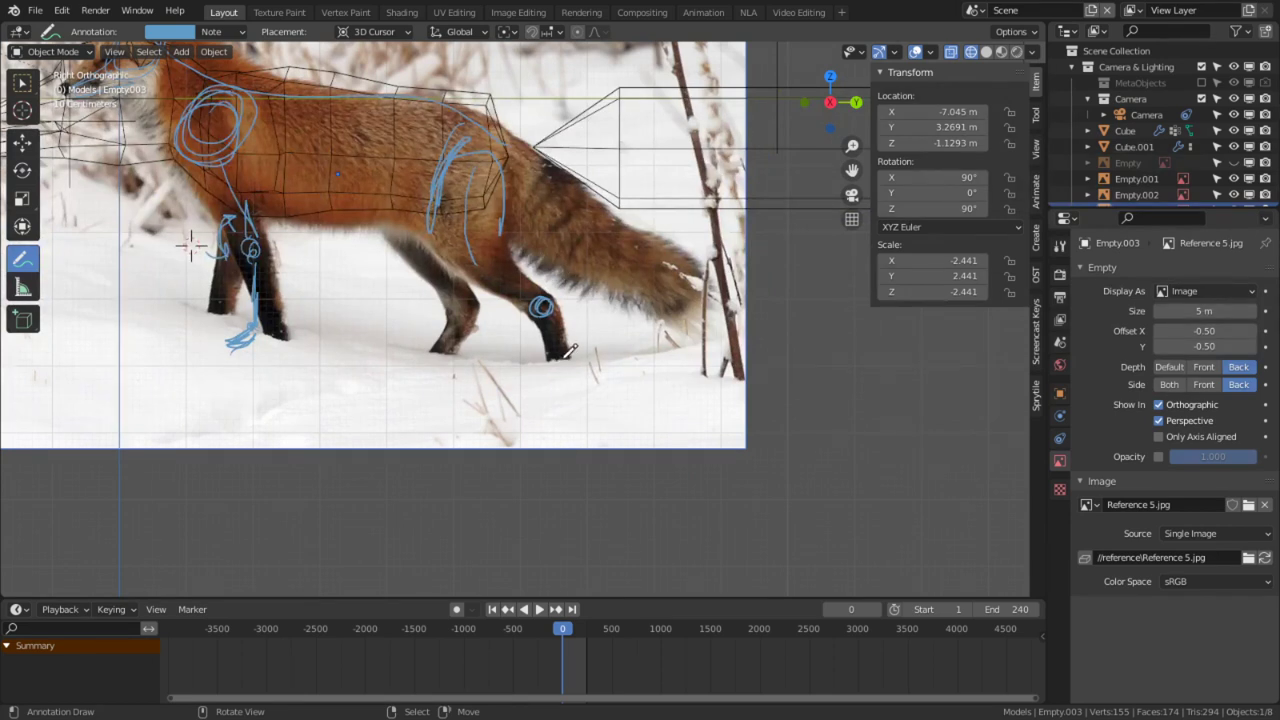
mouse_move(543, 371)
left_mouse_down()
mouse_move(566, 358)
mouse_move(528, 372)
left_mouse_up()
mouse_move(460, 151)
left_mouse_down()
mouse_move(450, 270)
mouse_move(447, 192)
mouse_move(501, 280)
left_mouse_up()
mouse_move(462, 193)
left_mouse_down()
mouse_move(508, 291)
mouse_move(527, 286)
left_mouse_up()
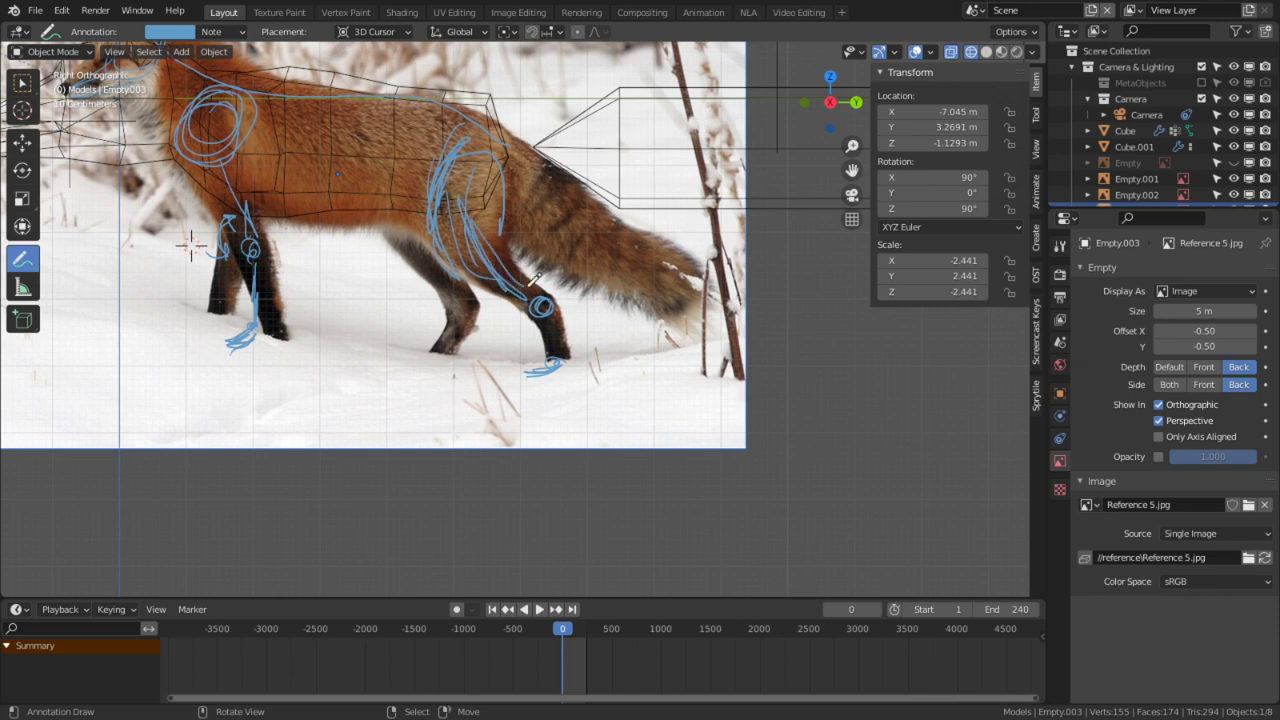
mouse_move(483, 188)
left_mouse_down()
mouse_move(450, 210)
mouse_move(530, 288)
mouse_move(502, 262)
left_mouse_up()
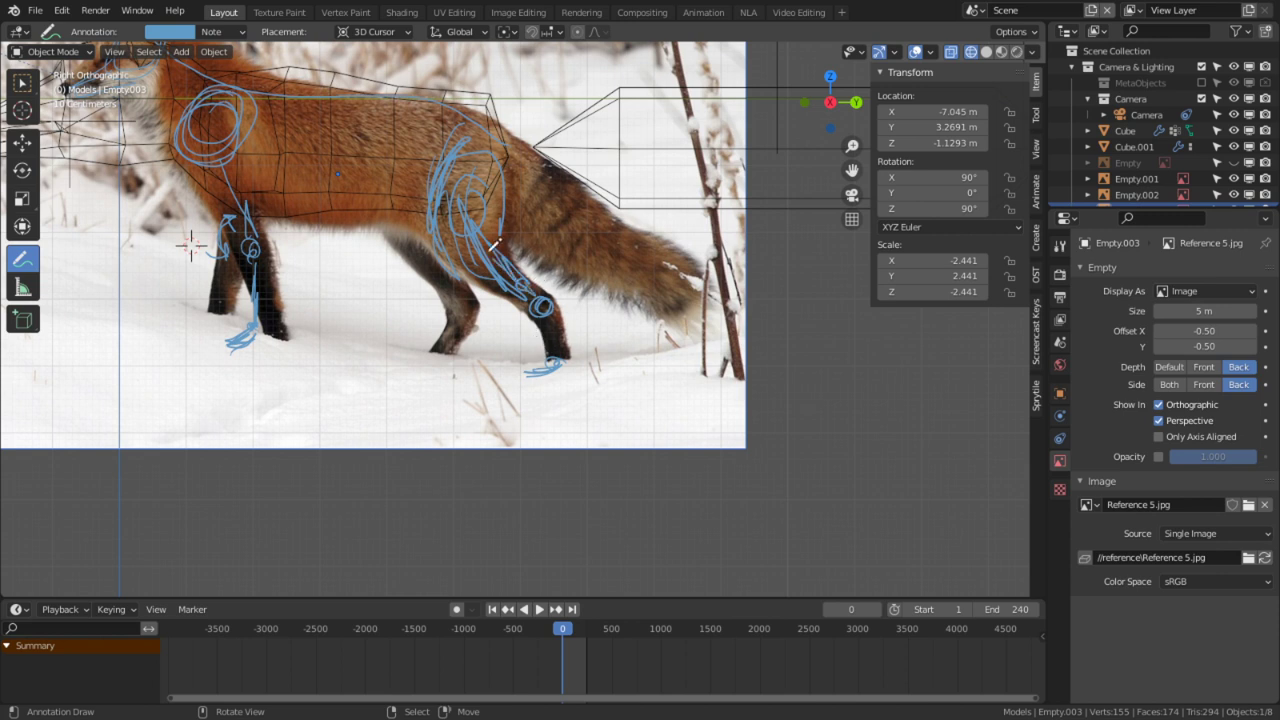
mouse_move(554, 312)
left_mouse_down()
mouse_move(549, 360)
mouse_move(553, 297)
left_mouse_up()
Step: Annotate the far hind leg from the thigh through the hock to the paw
mouse_move(475, 308)
left_mouse_down()
mouse_move(429, 364)
mouse_move(406, 356)
mouse_move(445, 354)
mouse_move(404, 354)
mouse_move(439, 357)
left_mouse_up()
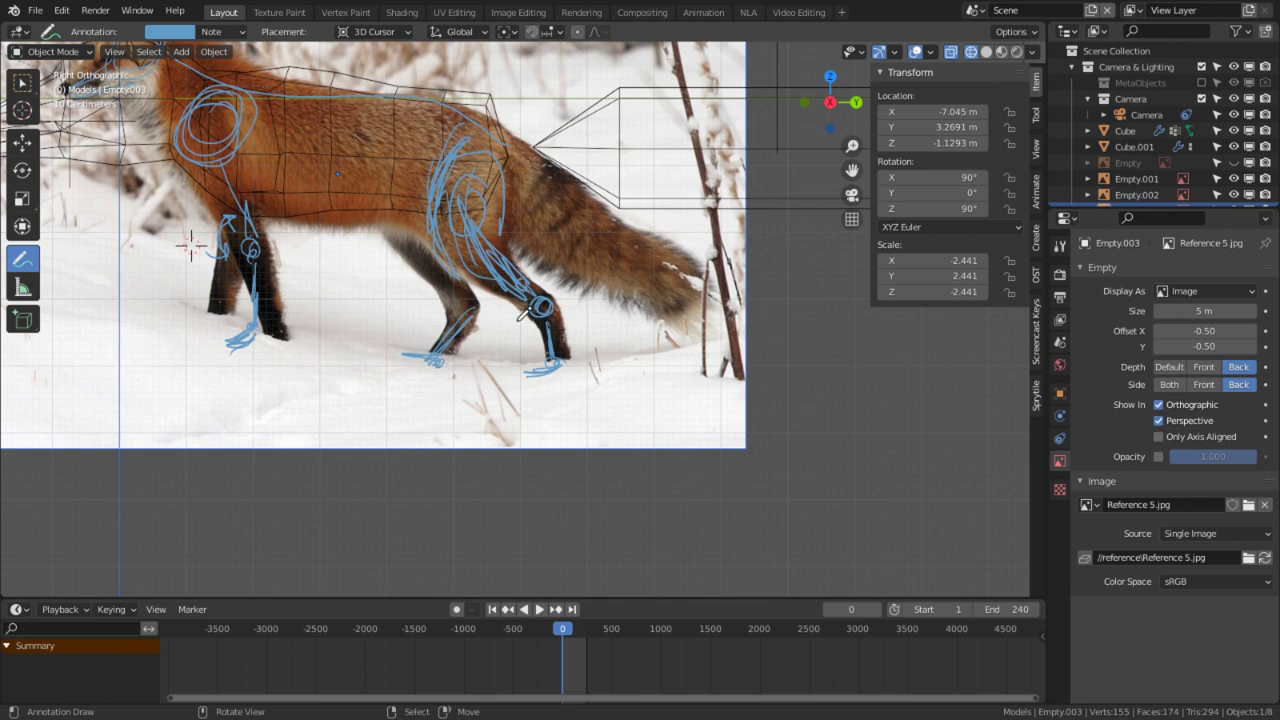
mouse_move(412, 238)
left_mouse_down()
mouse_move(430, 292)
mouse_move(462, 312)
left_mouse_up()
left_click_drag(433, 260, 418, 243)
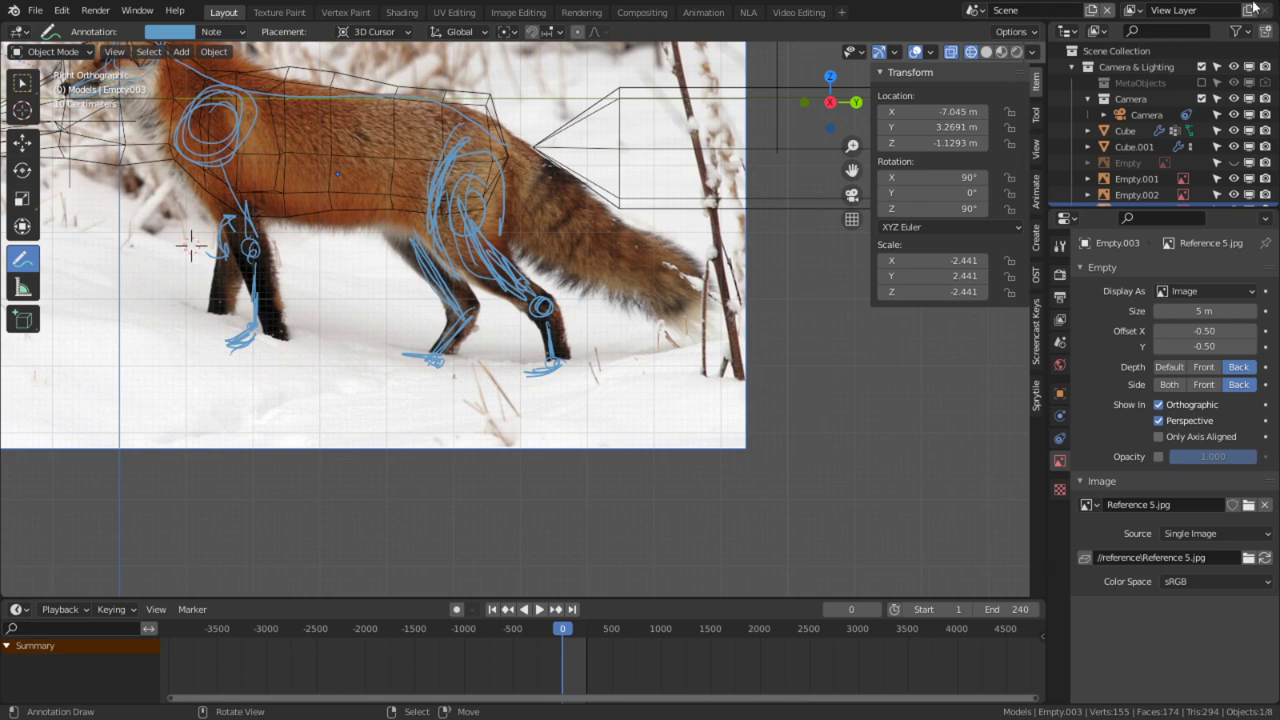
middle_click_drag(323, 380, 498, 468, "shift")
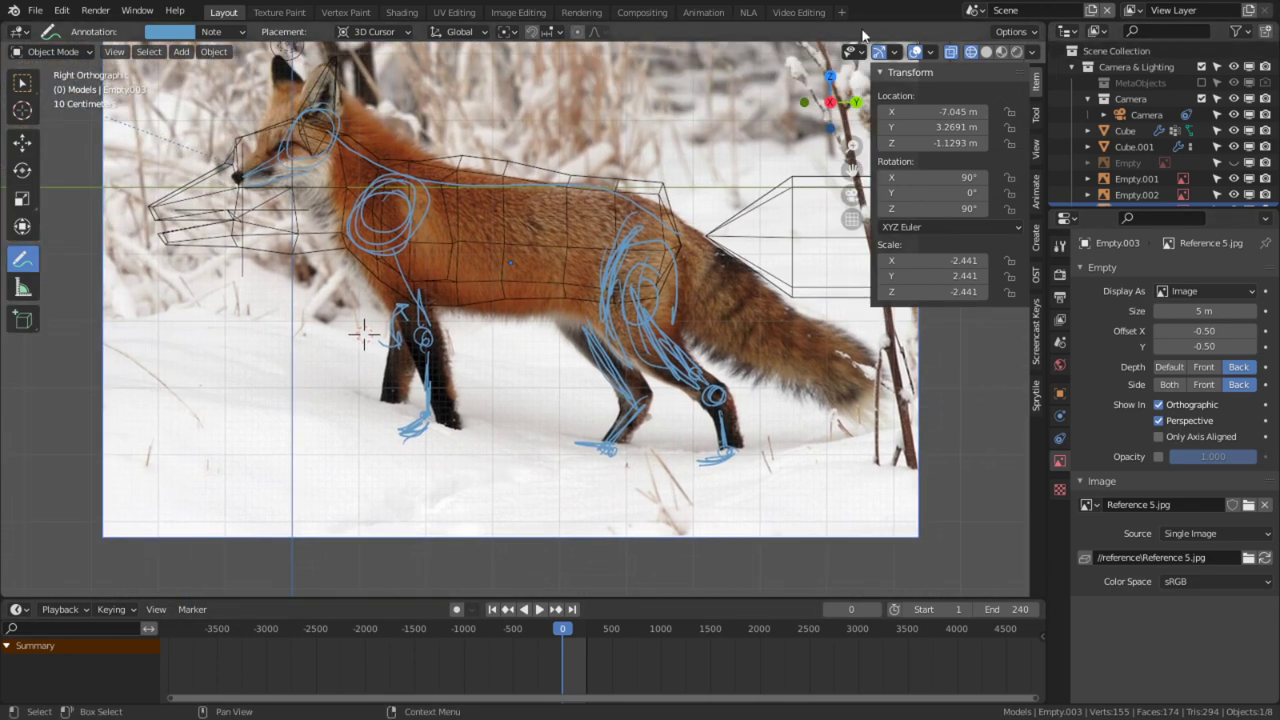
Step: Change the annotation colour to a dark red
left_click(184, 38)
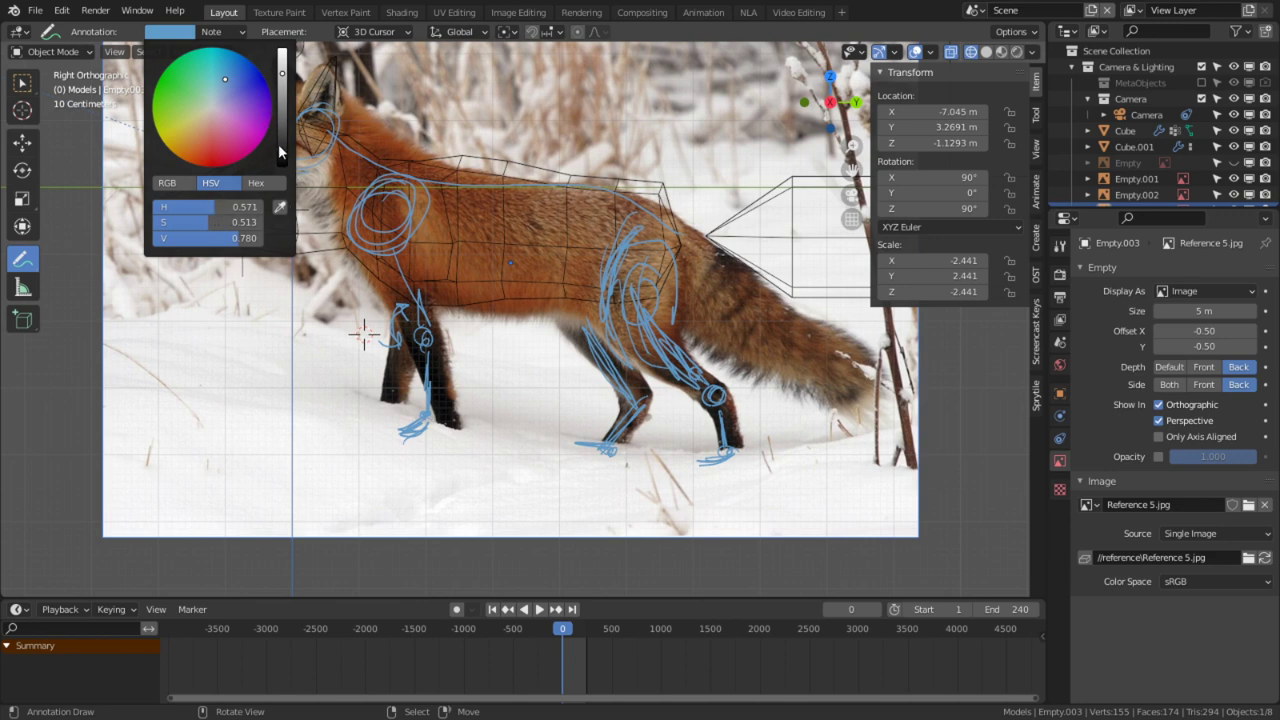
left_click(280, 141)
mouse_move(281, 141)
left_mouse_down()
mouse_move(281, 127)
mouse_move(215, 166)
left_mouse_up()
middle_click_drag(601, 310, 664, 337, "shift")
Step: Activate the box selection tool, select the fox body mesh, and enter Edit Mode
left_click(22, 83)
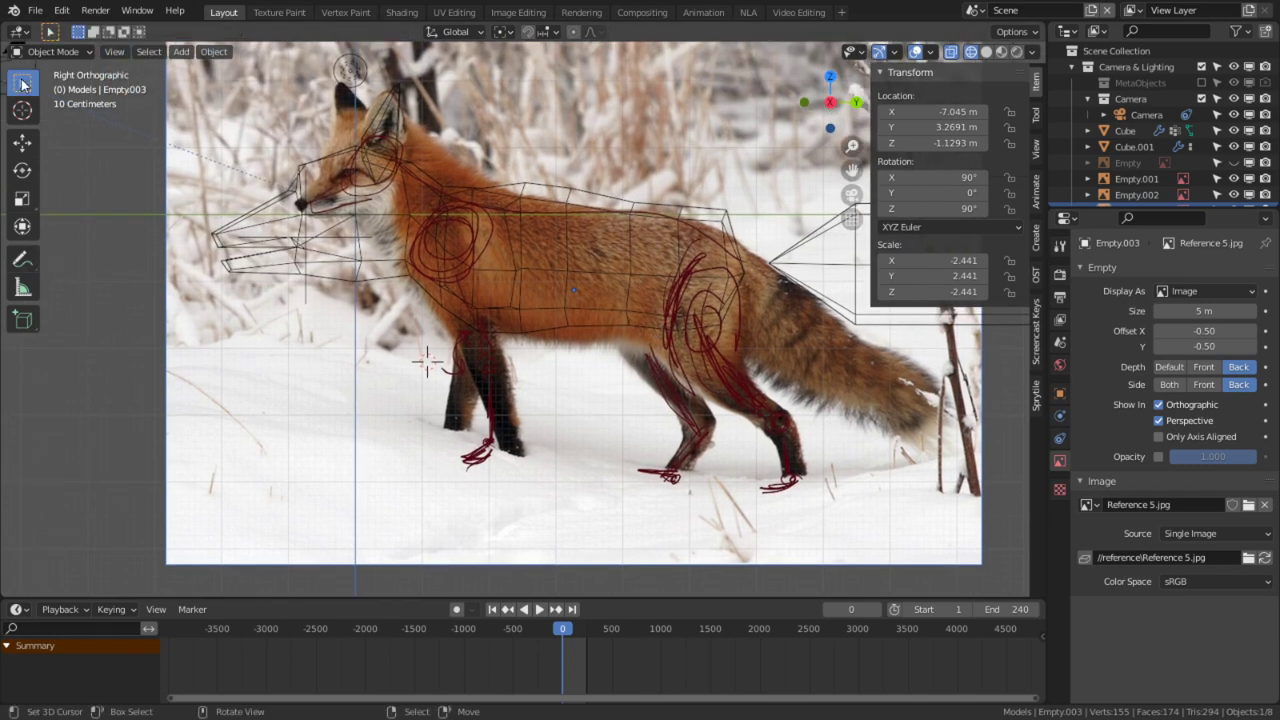
left_click(513, 252)
scroll(512, 254, "up", 4)
middle_click_drag(430, 332, 461, 400, "shift")
key("Tab")
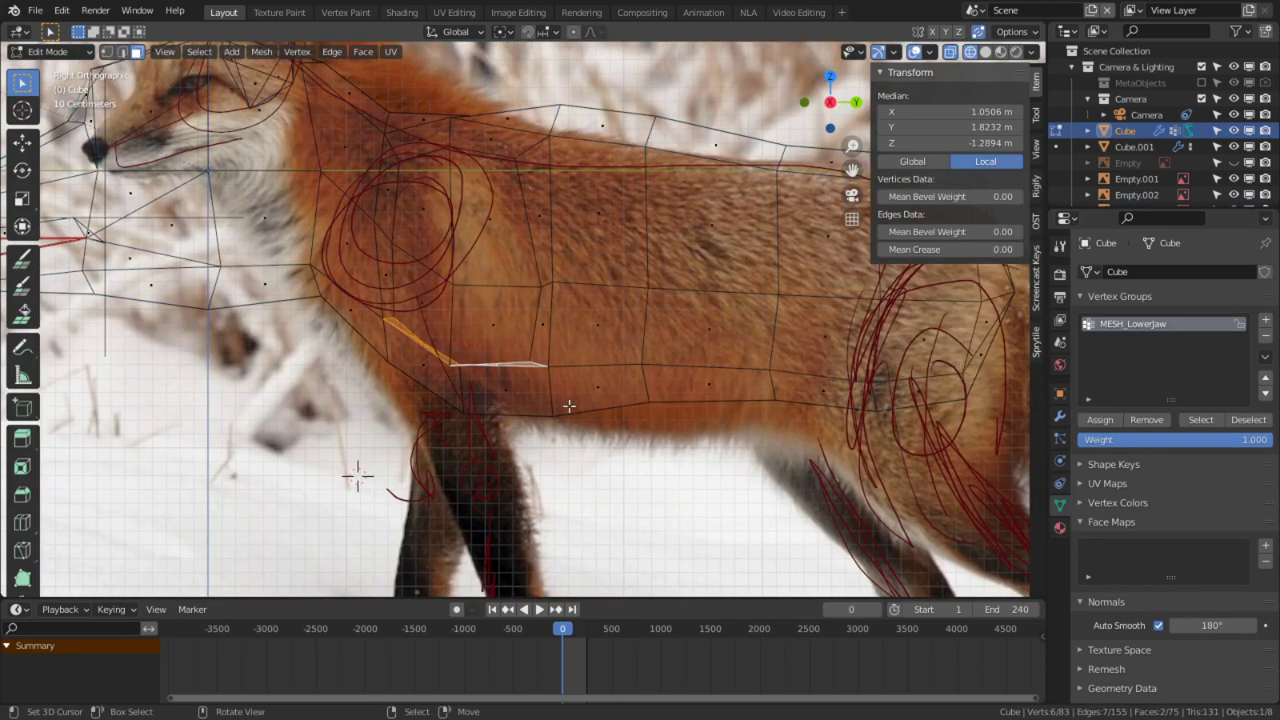
Step: Extrude the two selected shoulder underside faces about 0.97 m in right view and move them back over the reference's front leg
middle_click_drag(569, 406, 726, 271, "shift")
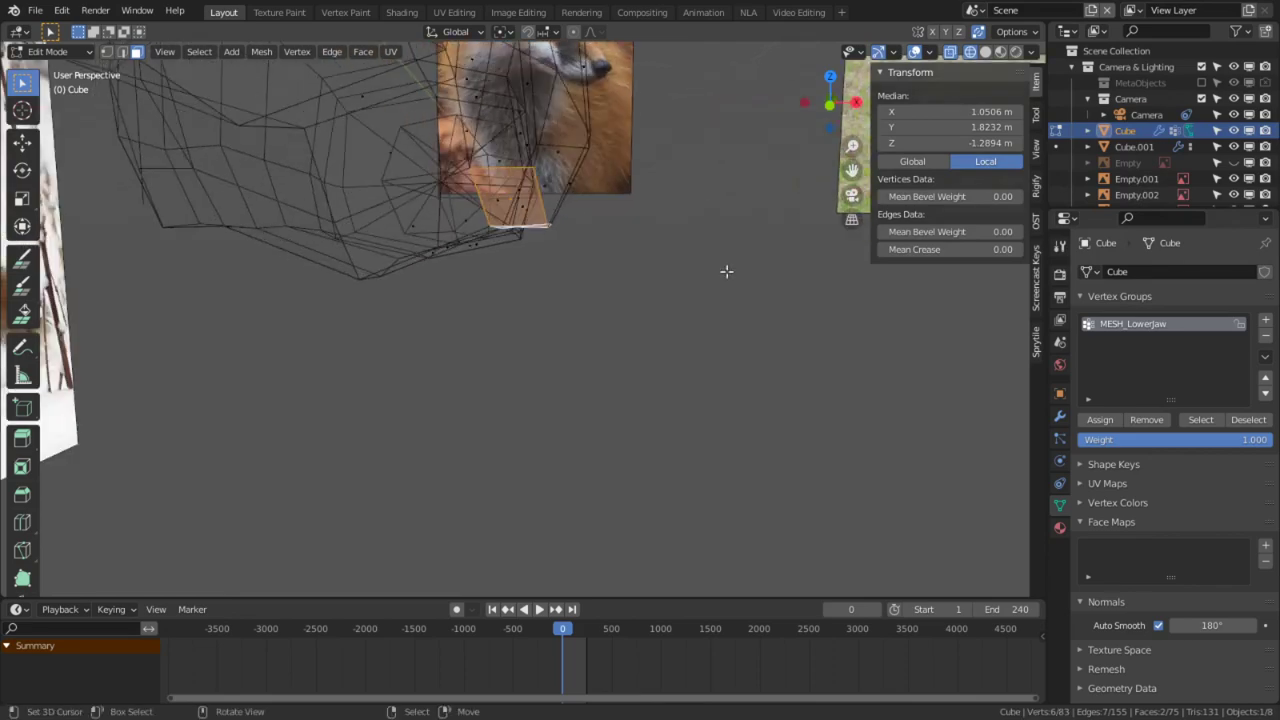
key("KP_3")
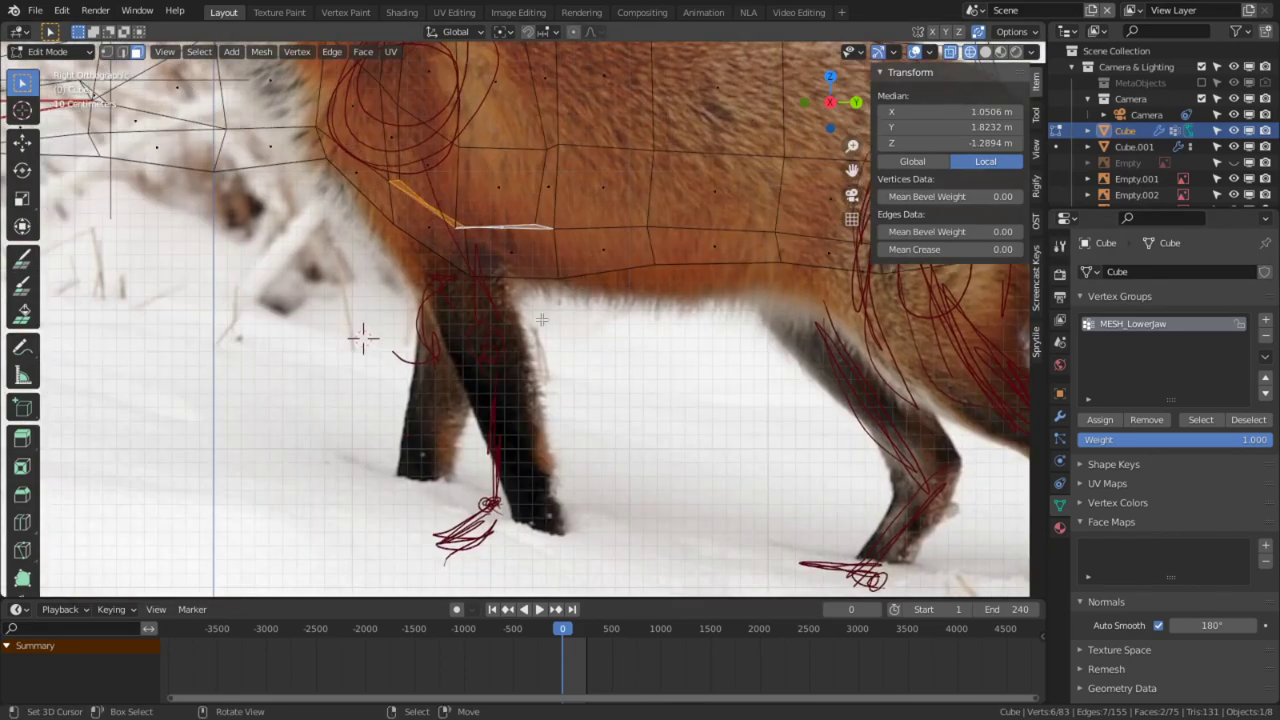
key("e")
left_click(474, 391)
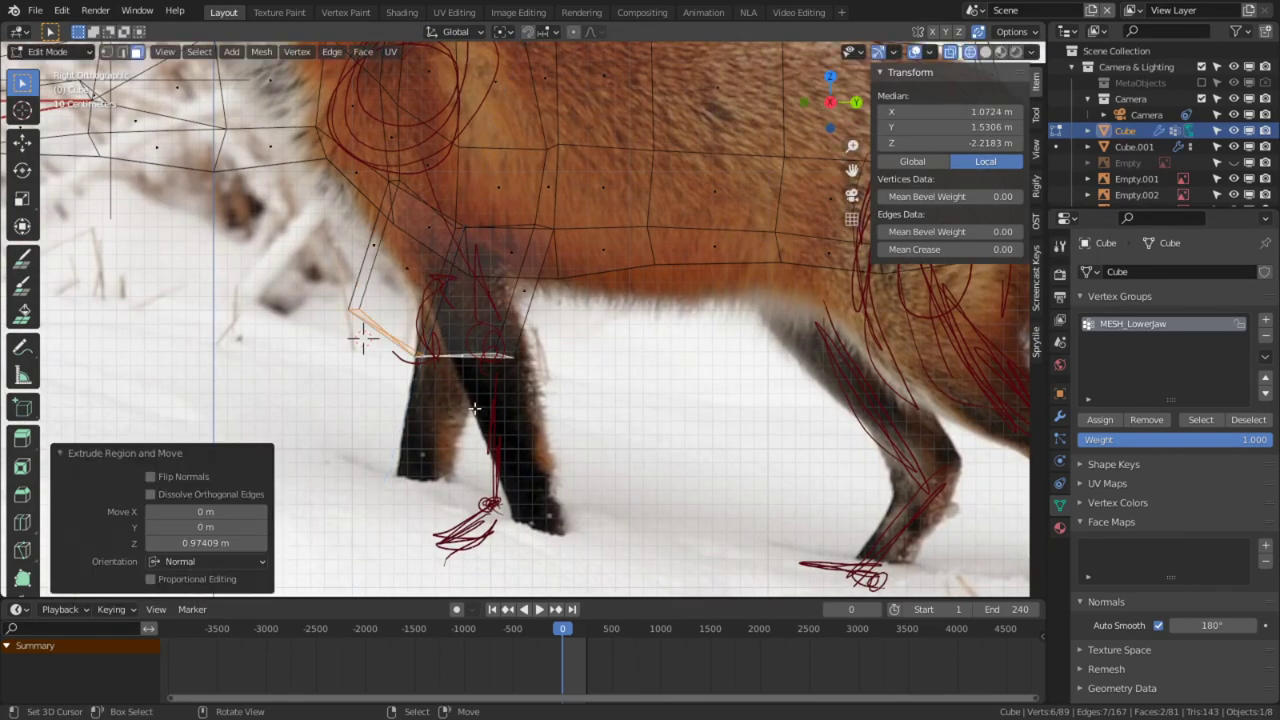
key("g")
left_click(912, 460)
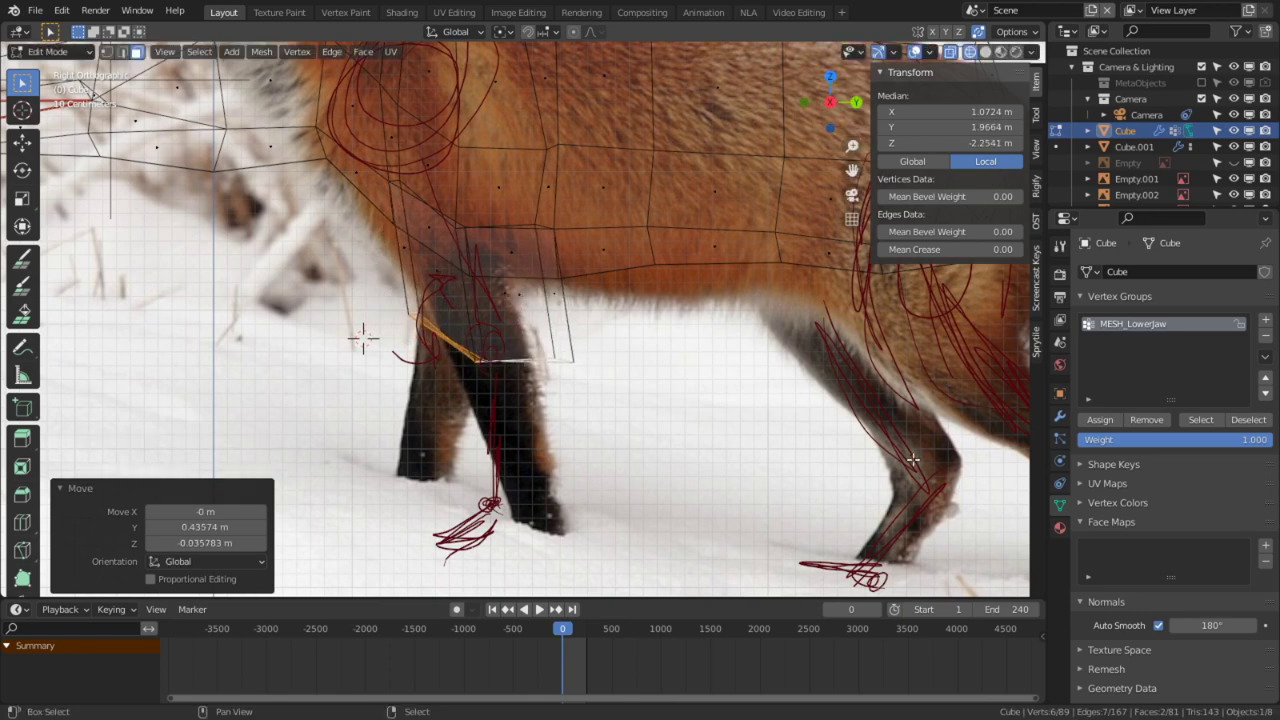
Step: Fit the upper front leg's end faces to the reference by shrinking, rotating about -7.9°, scaling to 0.643 along Z, and moving them up
key("s")
left_click(630, 339)
key("r")
left_click(697, 317)
key("s")
key("z")
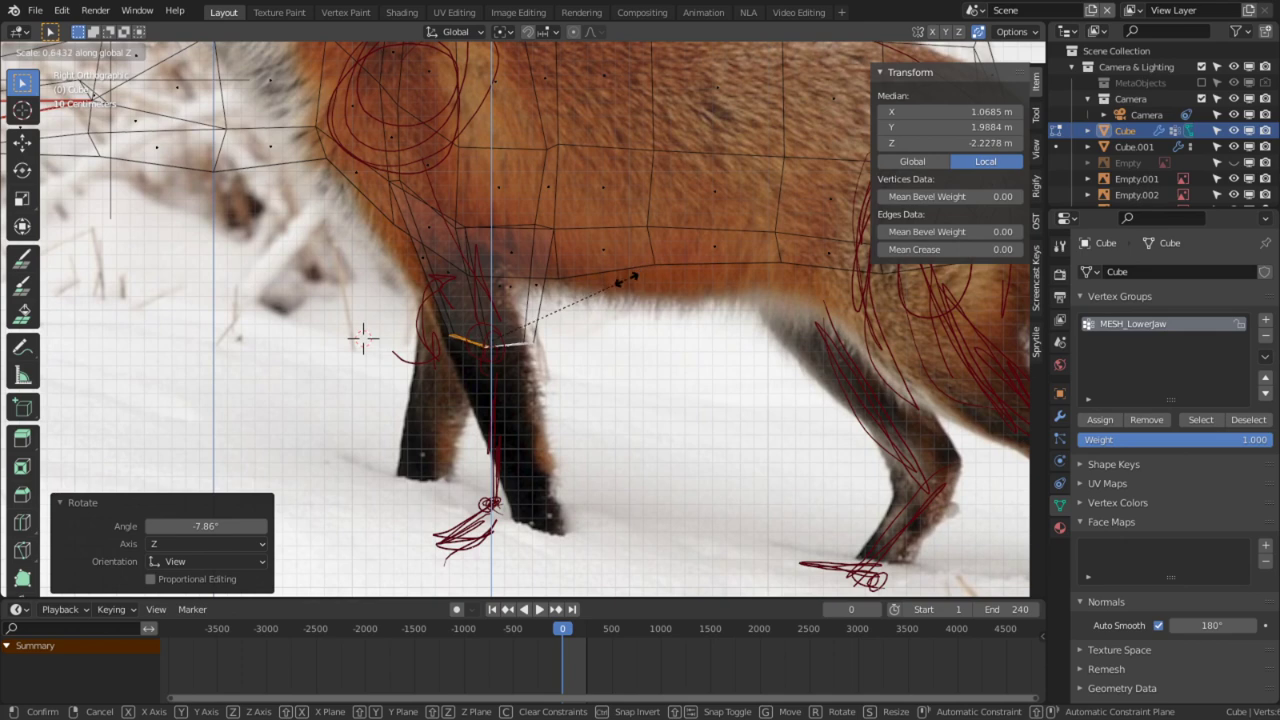
left_click(627, 280)
key("g")
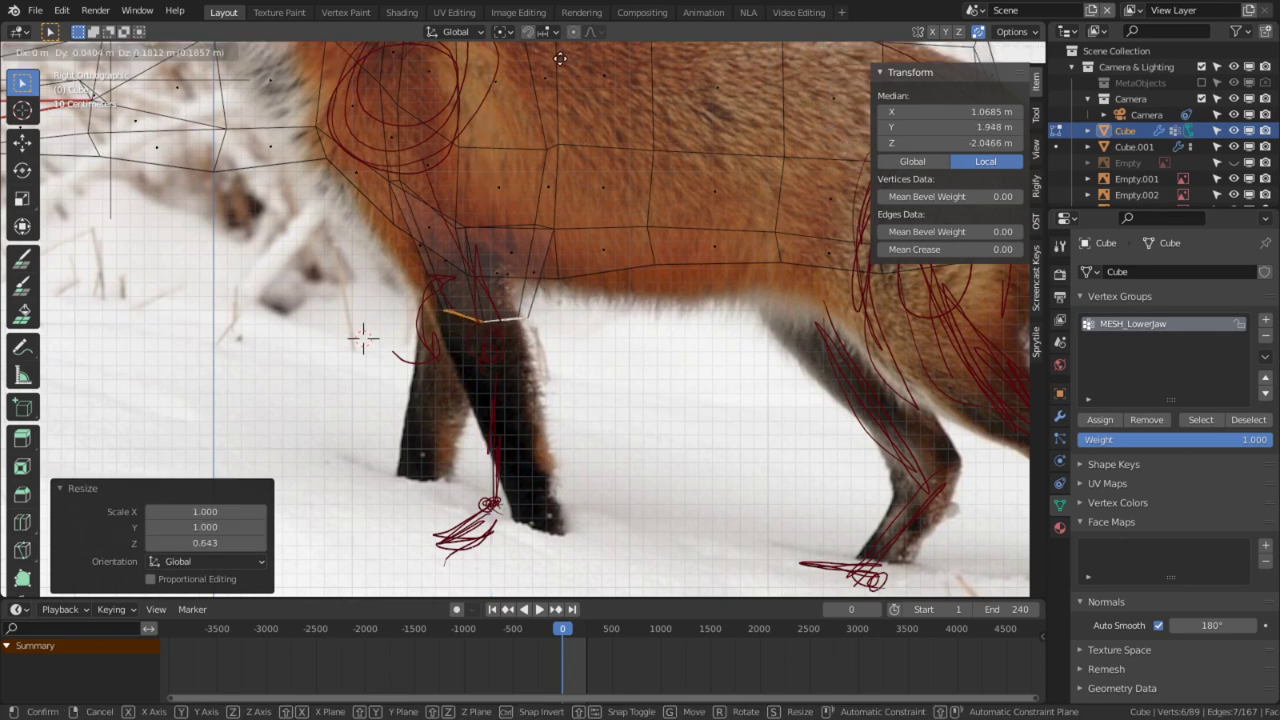
left_click(560, 58)
Step: Extrude the front leg down to the annotated joint, then flatten its end faces level along Z and lower them slightly
key("e")
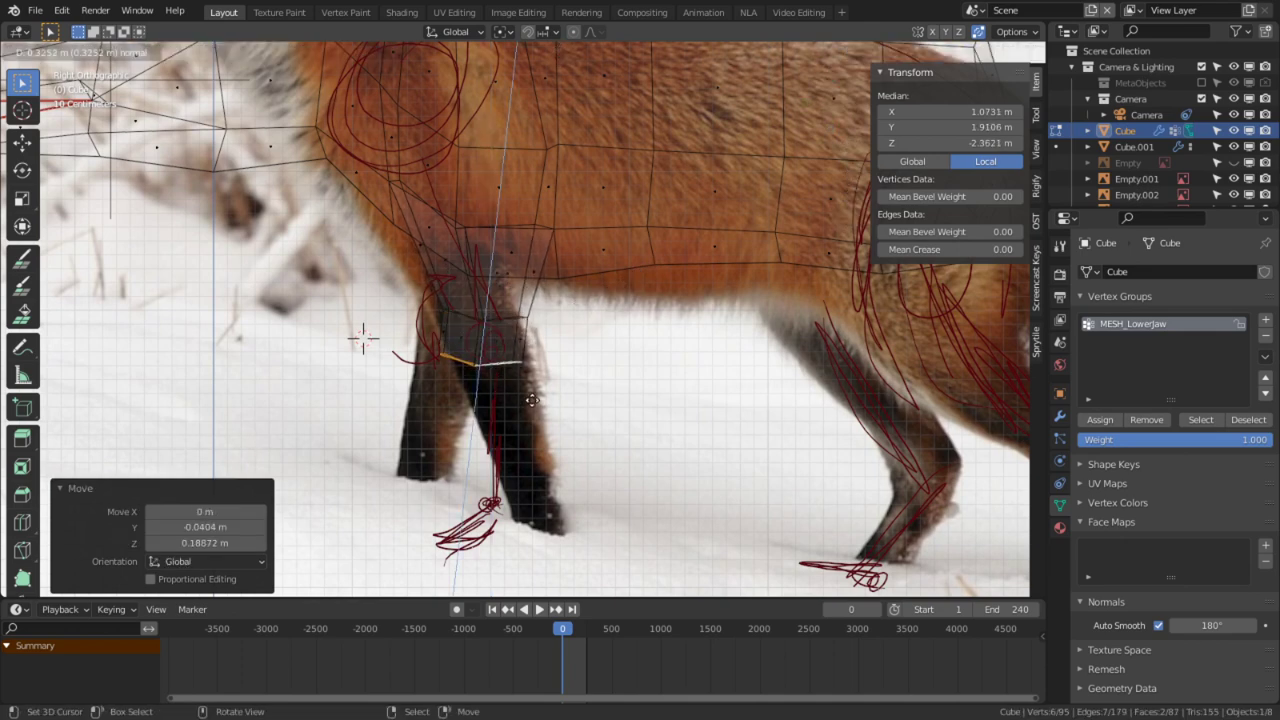
left_click(677, 455)
scroll(661, 418, "up", 3)
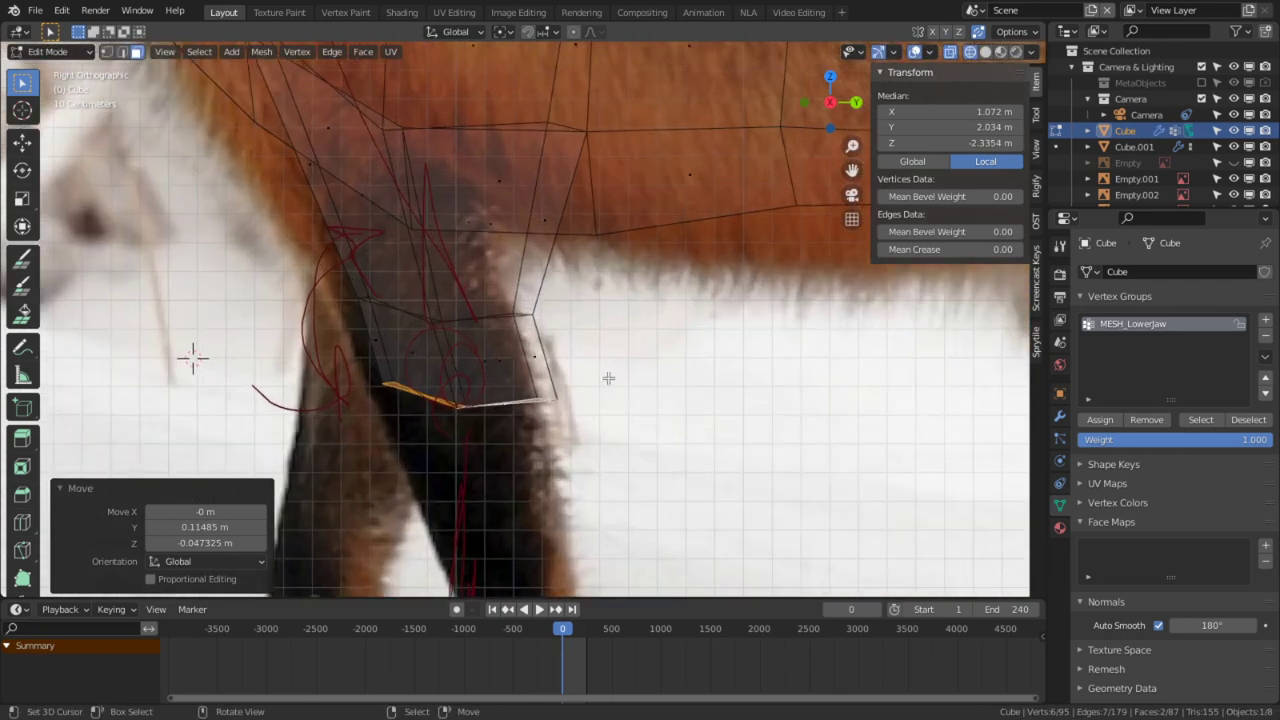
key("s")
key("z")
key("Return")
key("g")
left_click(550, 427)
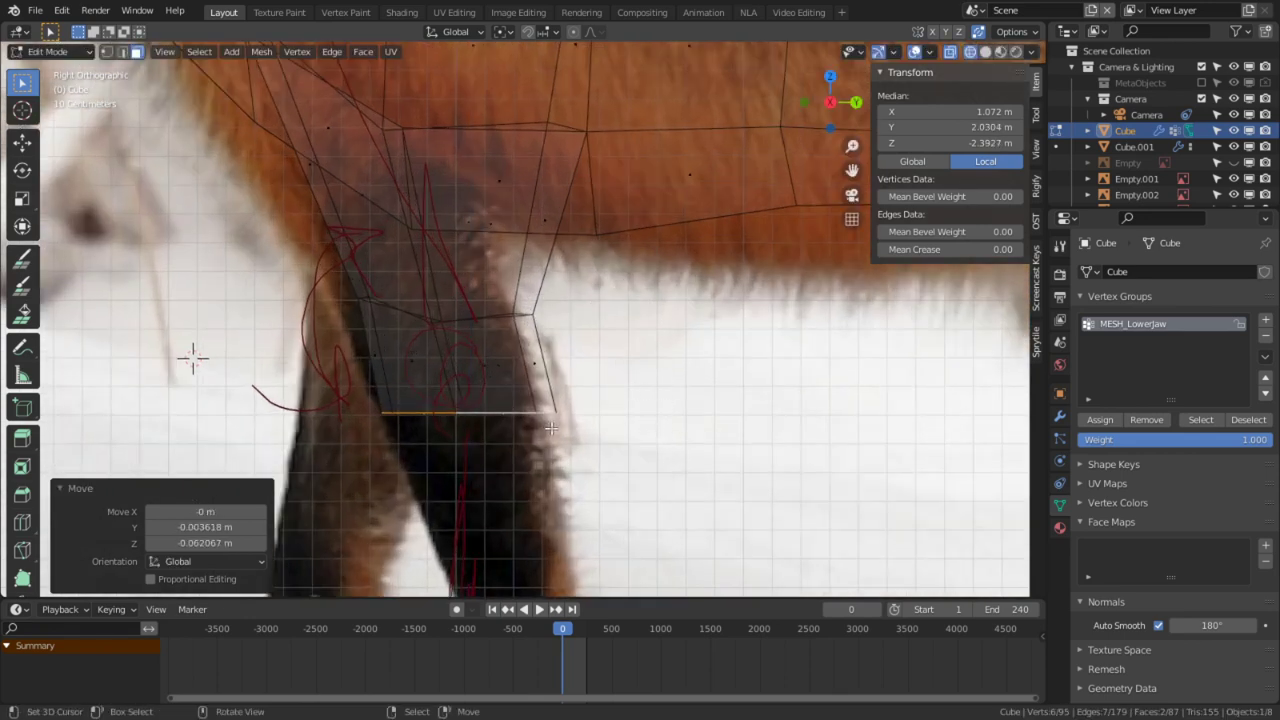
Step: Extrude the lower front leg down to the annotated paw joint and scale its end faces to about 0.52
middle_click_drag(552, 386, 522, 320, "shift")
scroll(469, 378, "down", 4)
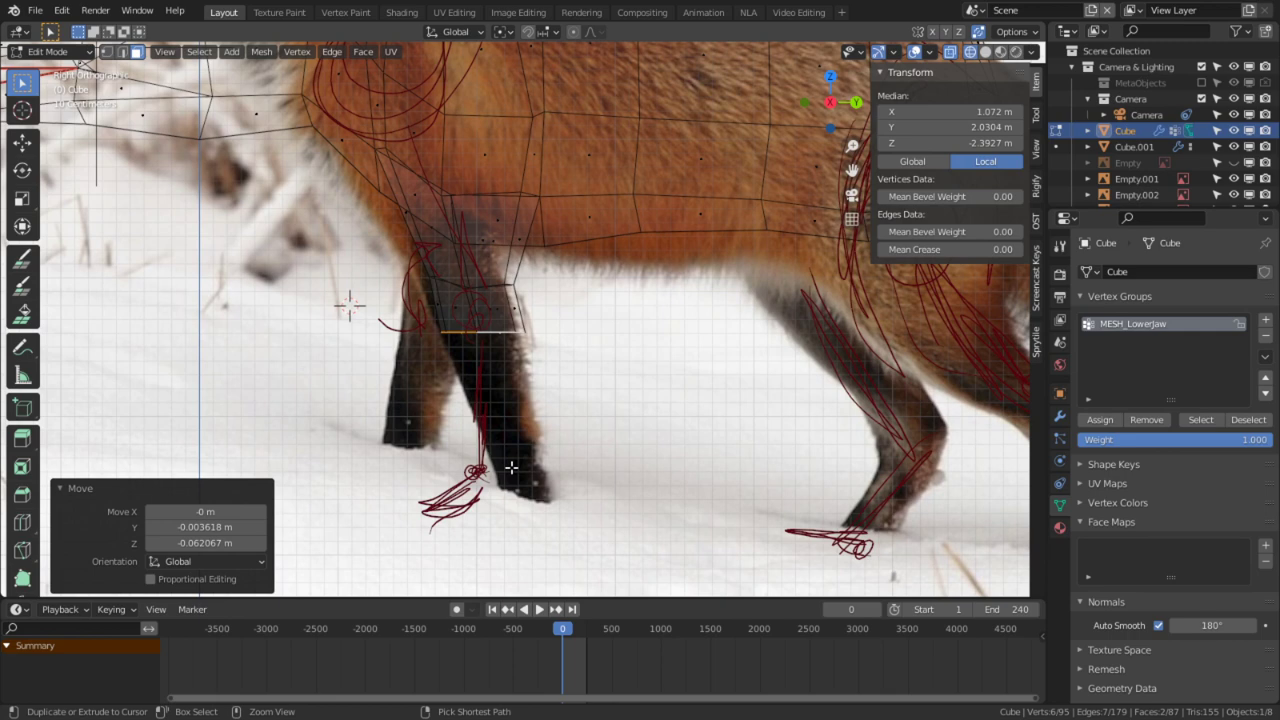
right_click(478, 469, "ctrl")
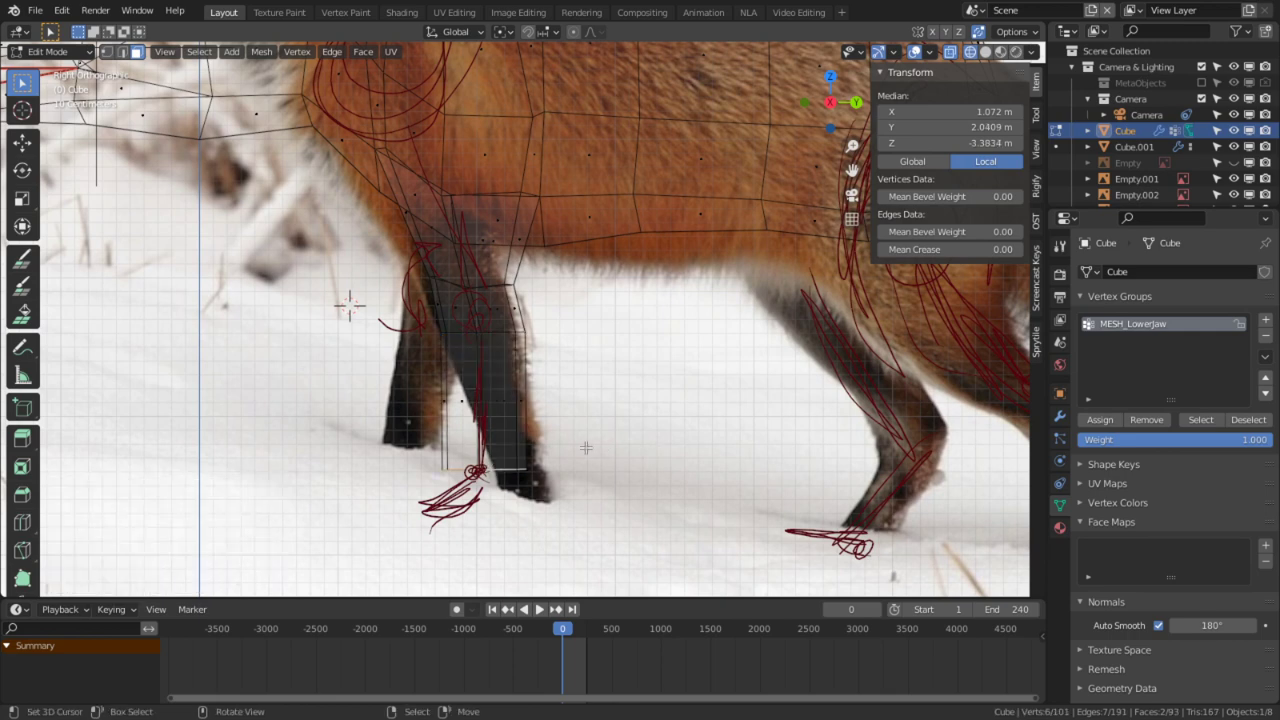
key("s")
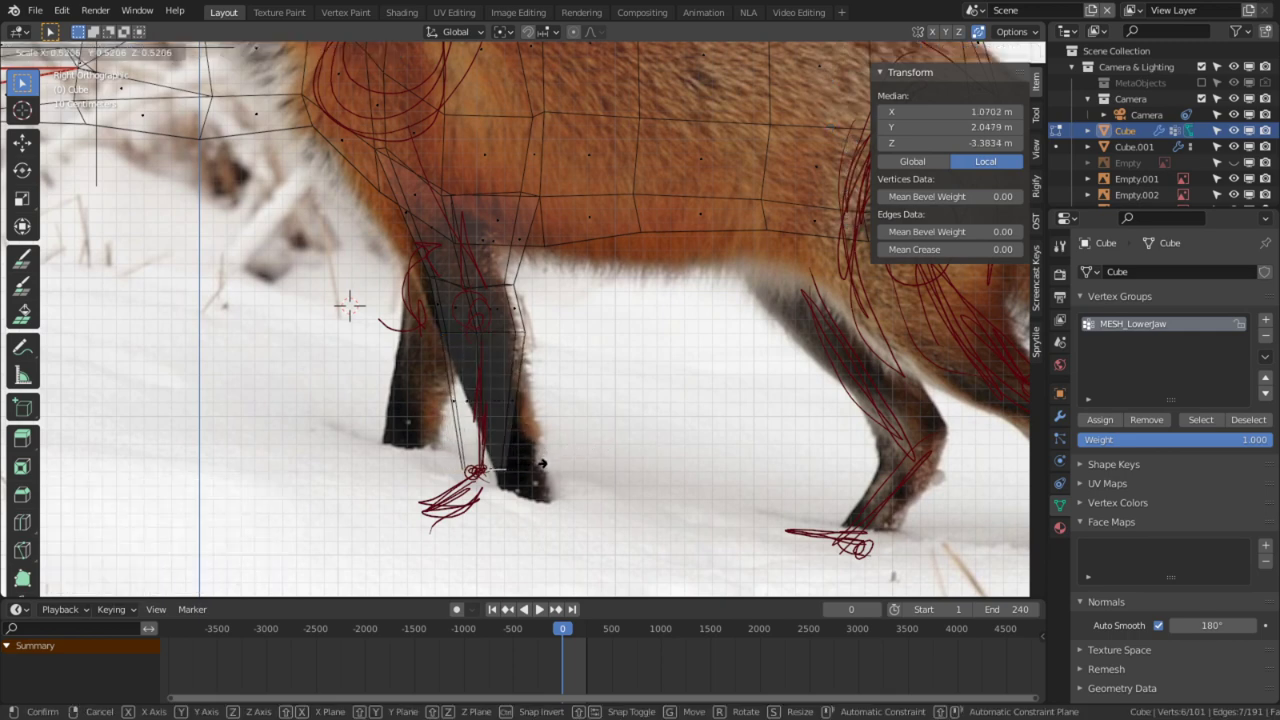
left_click(534, 465)
Step: Switch the viewport to Material Preview shading and add a centred loop cut across the lower front leg
middle_click_drag(475, 330, 521, 318, "shift")
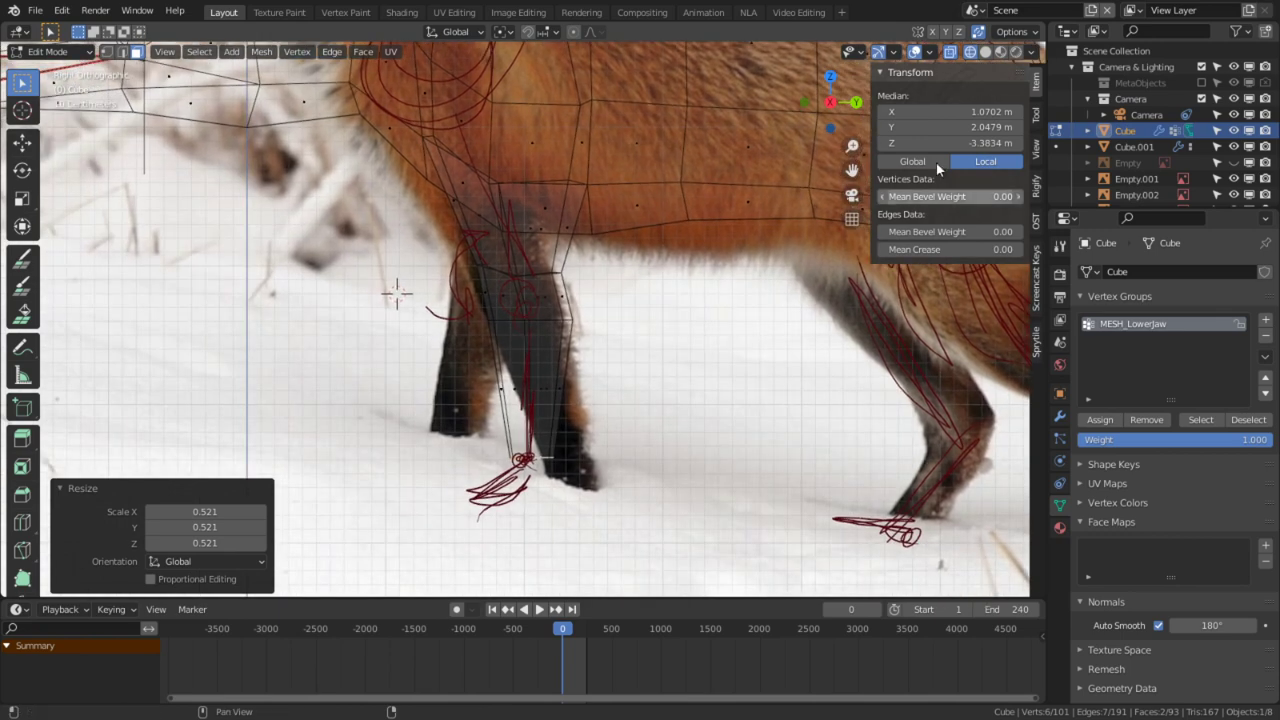
left_click(1001, 51)
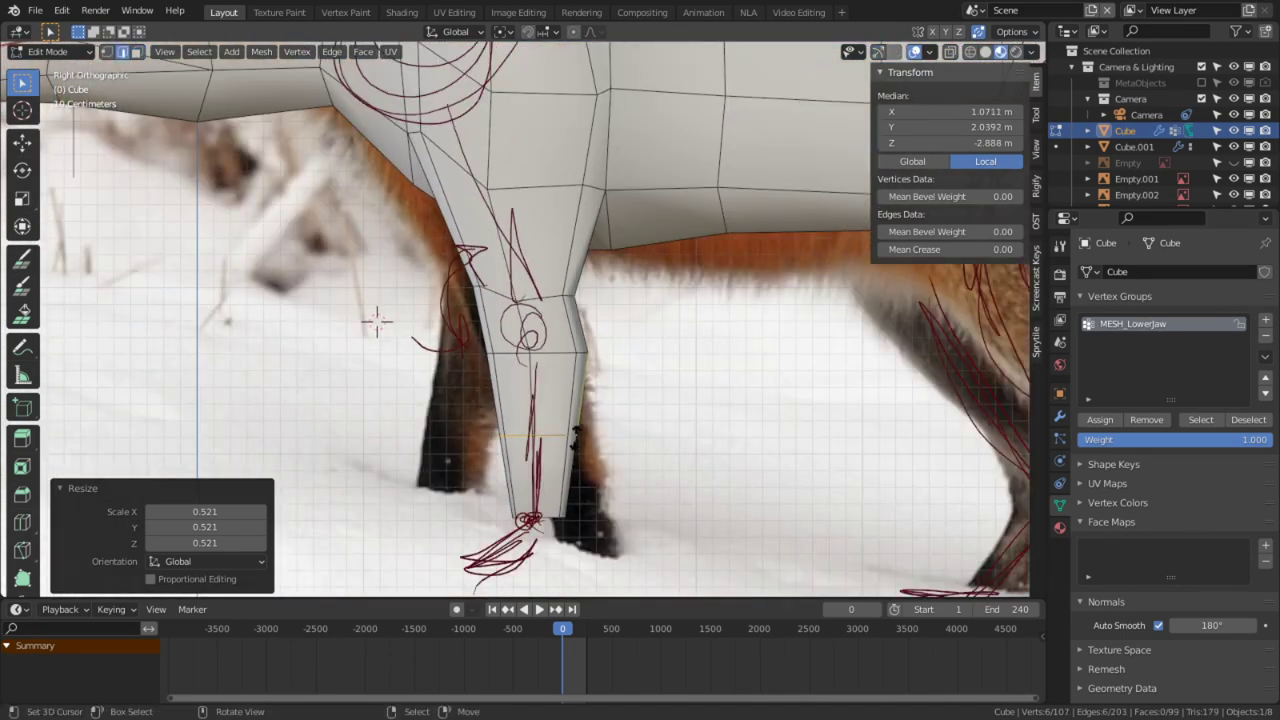
right_click(577, 438)
Step: Bevel the edge loop at the front leg's middle joint with two segments
middle_click_drag(562, 369, 525, 322, "shift")
scroll(533, 290, "up", 4)
middle_click_drag(519, 229, 604, 259, "shift")
middle_click_drag(588, 340, 665, 348)
left_click(643, 317, "alt")
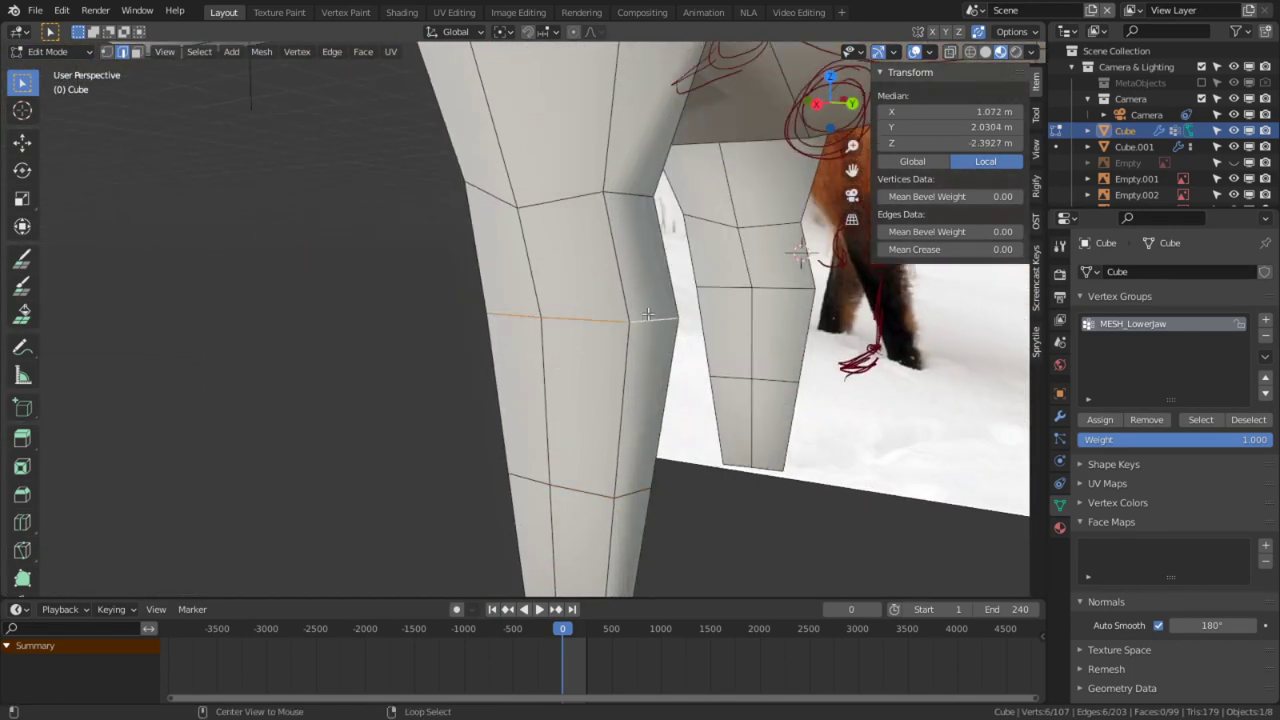
key("ctrl+b")
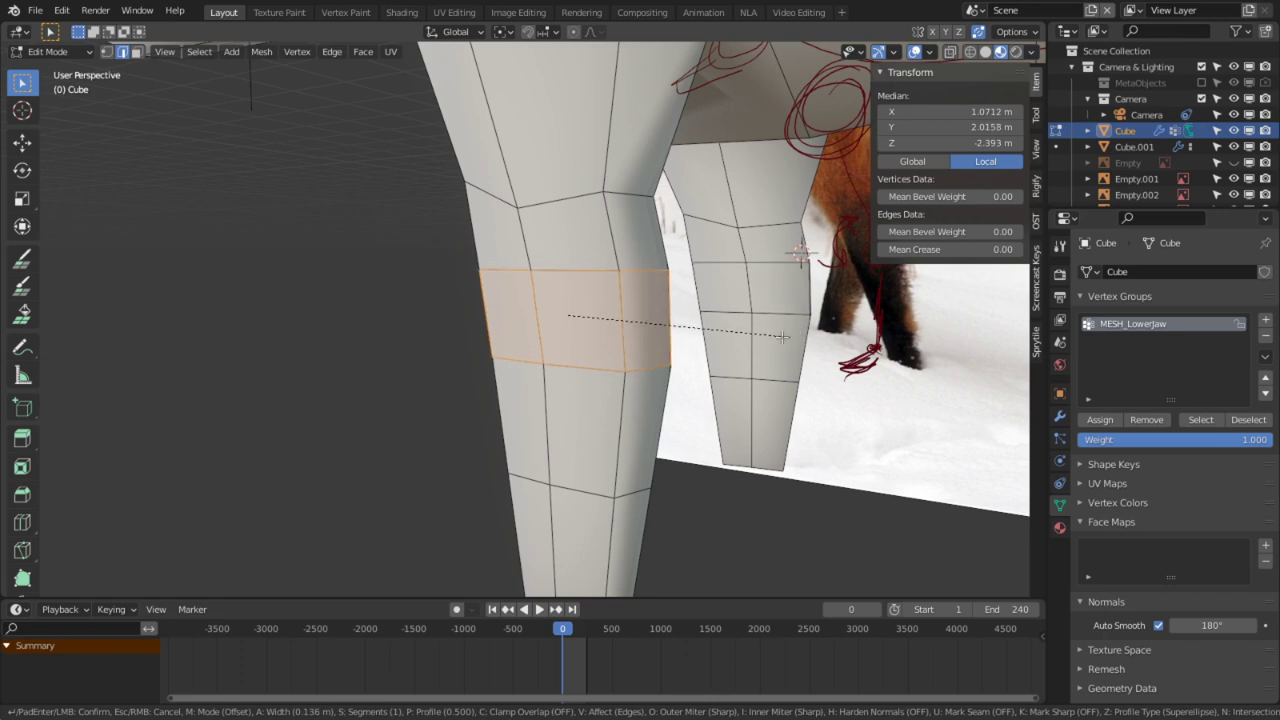
left_click(775, 337)
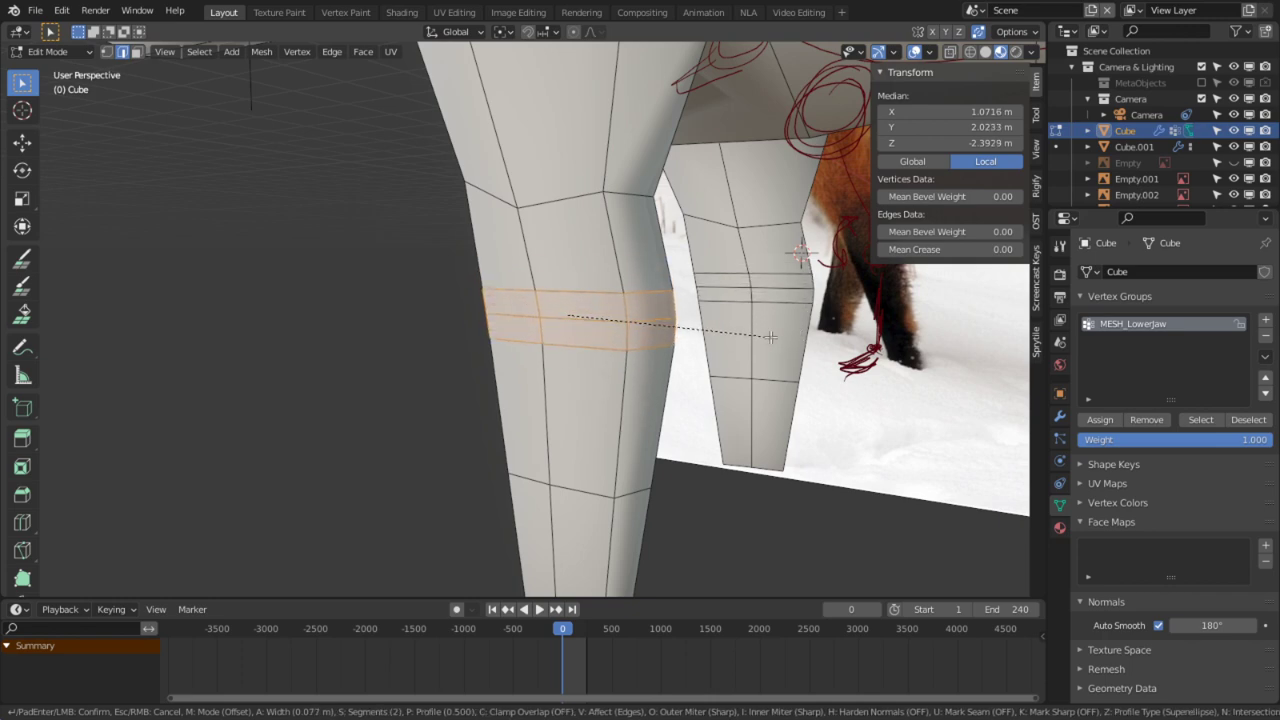
Step: Dissolve the middle edges of the bevelled loop on the front of the leg joint
middle_click_drag(700, 336, 544, 321)
left_click(398, 323)
key("ctrl+x")
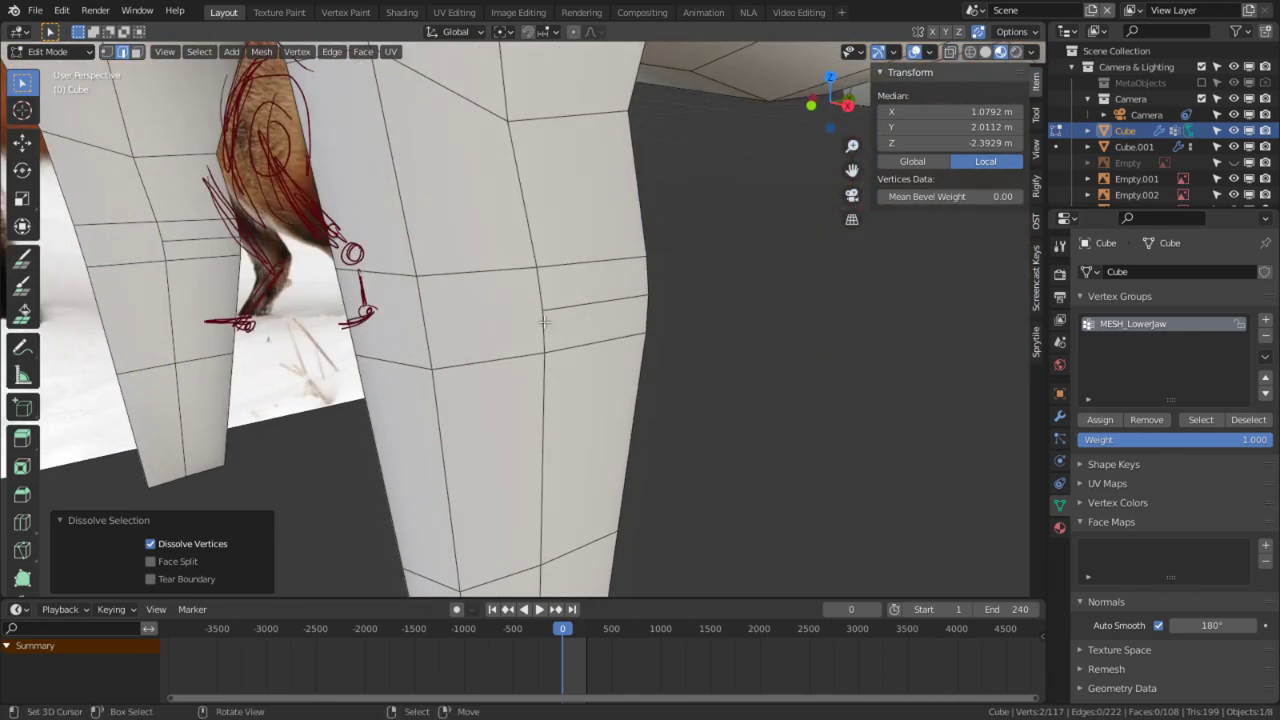
Step: Triangulate the five-sided face on the outer side of the front leg's middle joint
key("3")
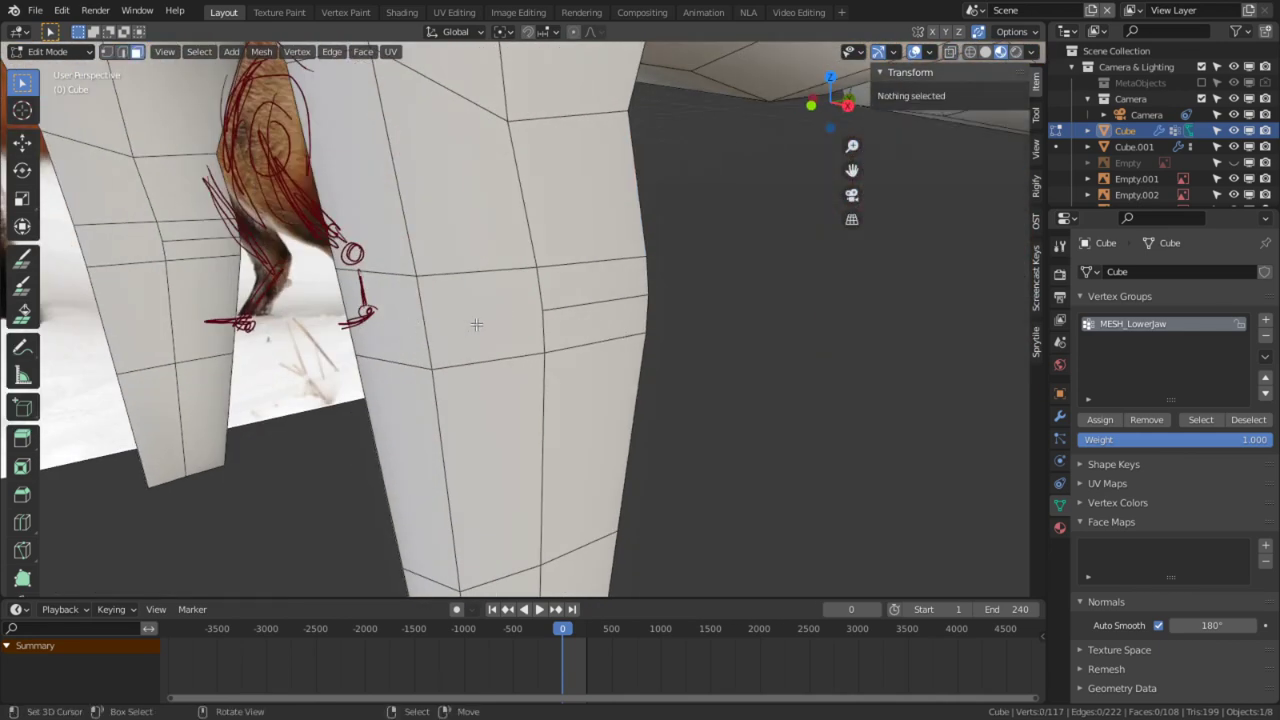
left_click(477, 324)
key("ctrl+t")
key("ctrl+g")
middle_click_drag(685, 345, 970, 344)
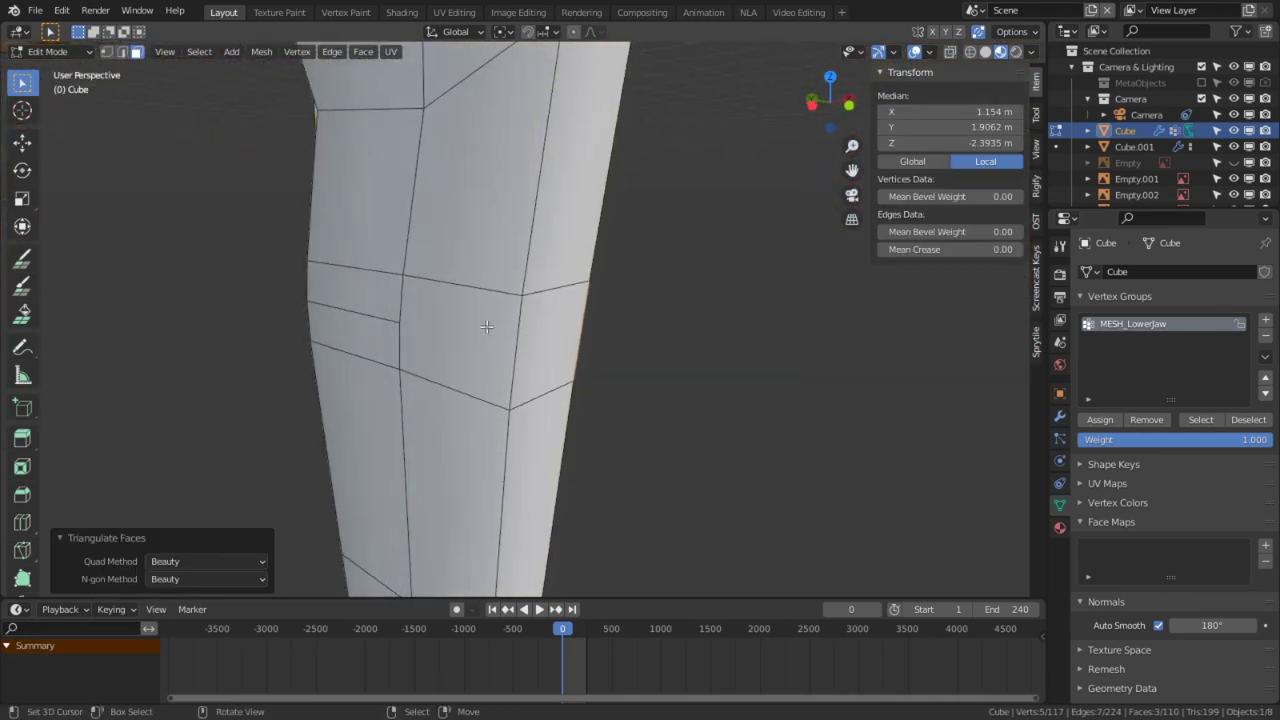
Step: Knife two diagonal cuts across the joint's inner-side face, from the middle edge's end vertex to the upper and lower far corners
key("ctrl+t")
key("ctrl+z")
middle_click_drag(463, 349, 526, 344)
key("k")
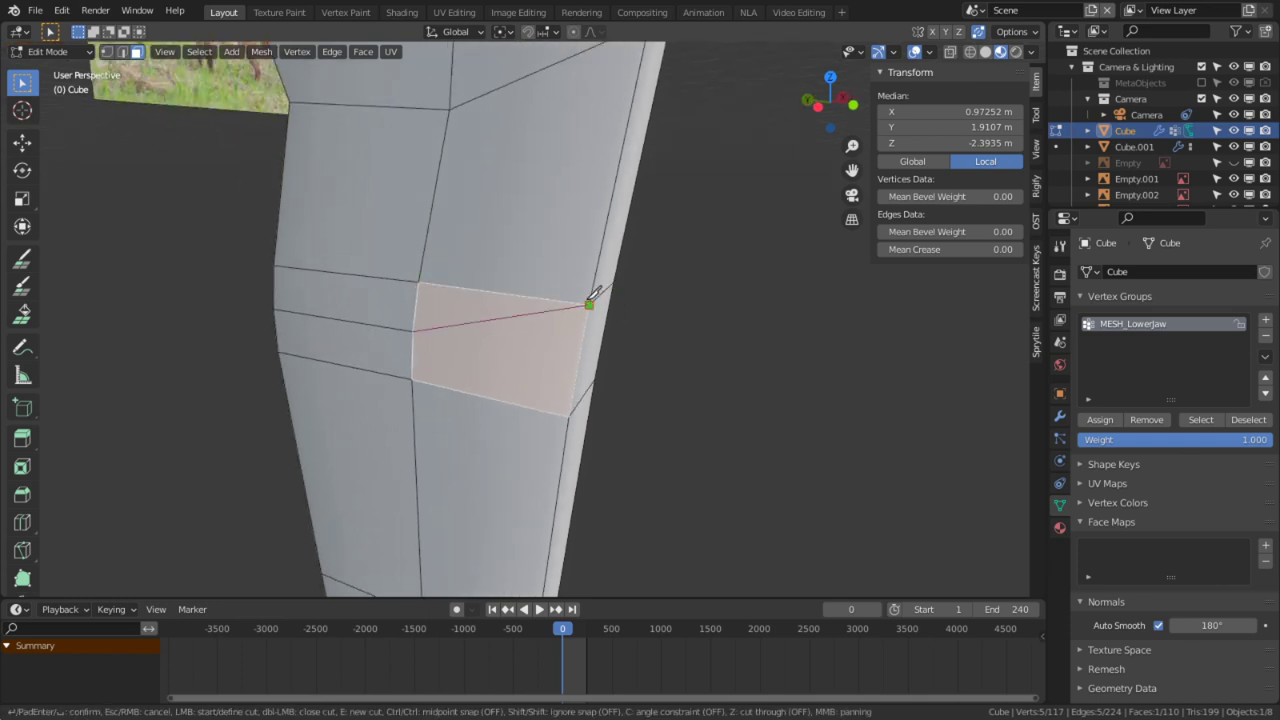
left_click(589, 303)
key("Return")
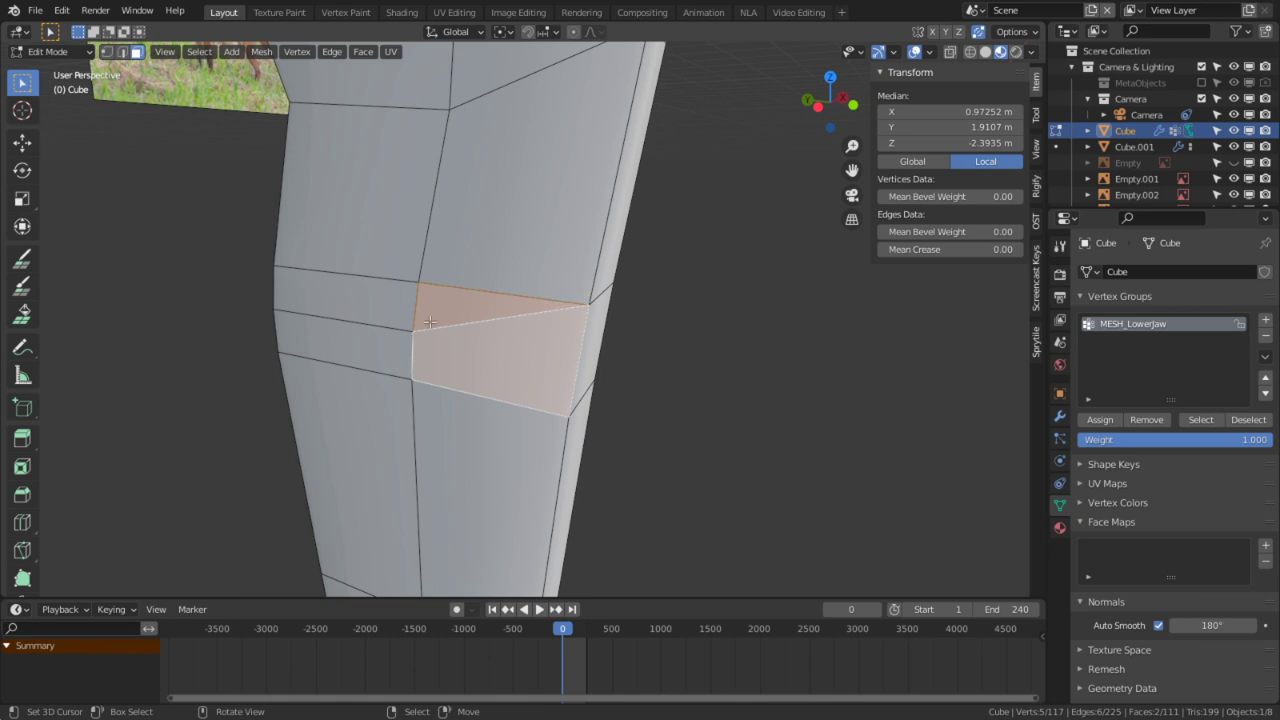
key("k")
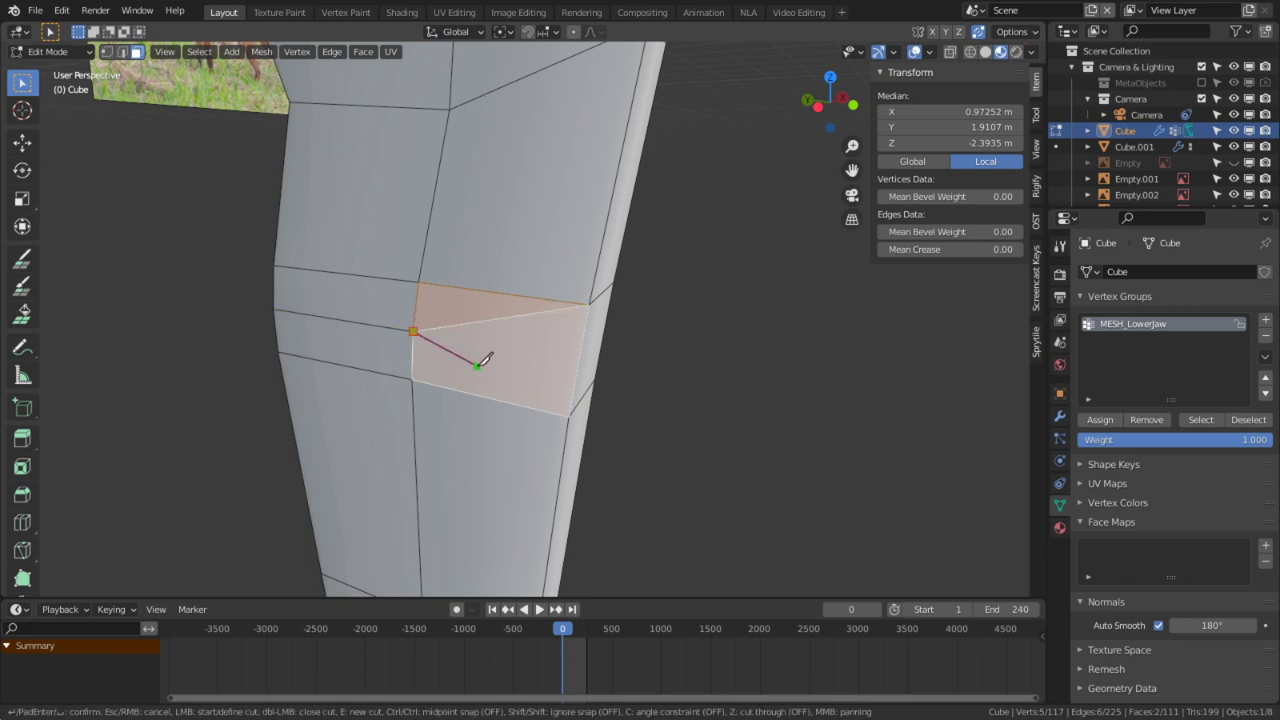
left_click(569, 416)
key("Return")
middle_click_drag(570, 410, 398, 357)
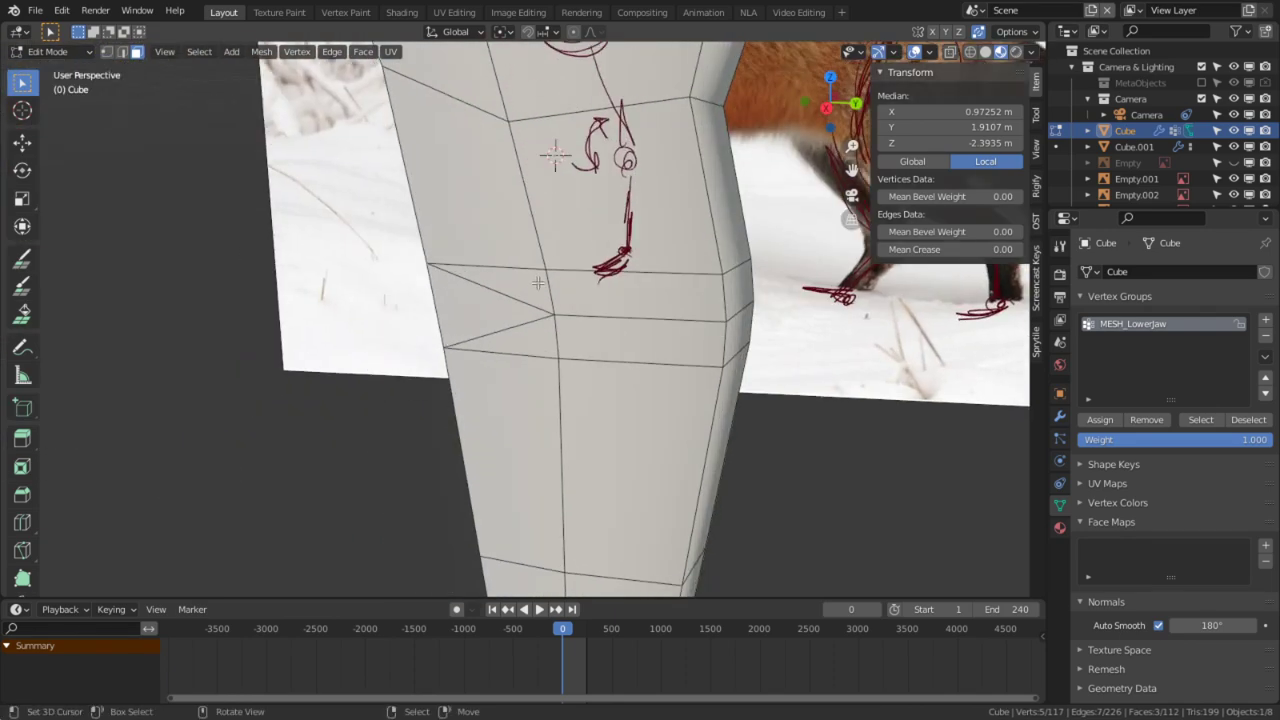
Step: Switch to Sculpt Mode and set the Inflate/Deflate brush to a radius of 136 px
mouse_move(575, 199)
middle_mouse_down()
mouse_move(668, 205)
mouse_move(451, 200)
mouse_move(586, 209)
middle_mouse_up()
scroll(555, 297, "down", 5)
middle_click_drag(512, 314, 586, 294)
scroll(586, 278, "up", 3)
scroll(586, 294, "up", 3)
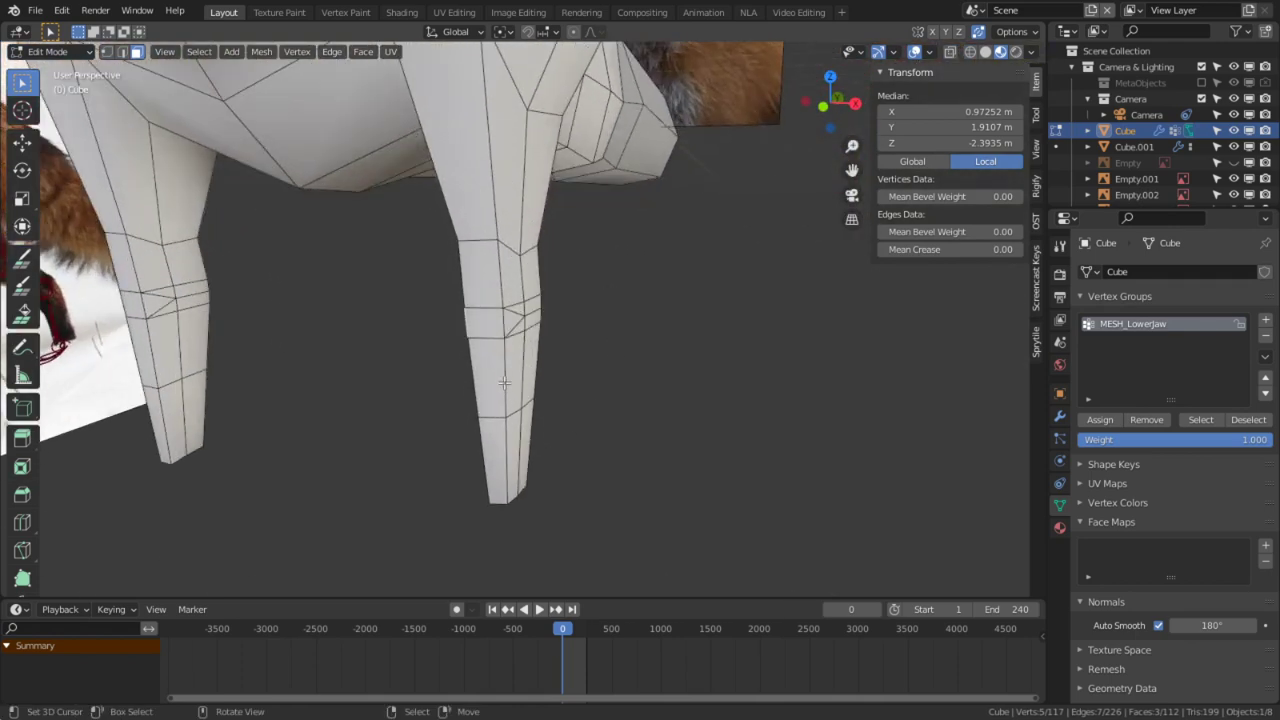
left_click(90, 51)
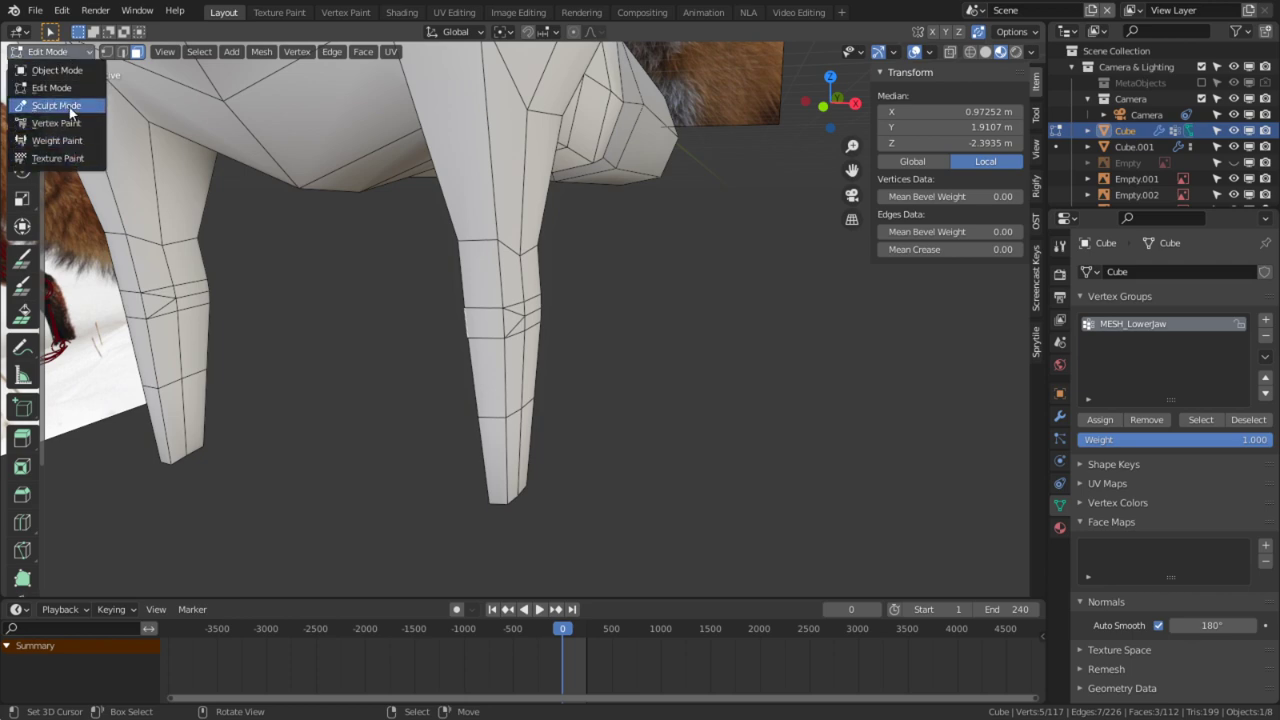
left_click(70, 106)
key("i")
mouse_move(571, 310)
middle_mouse_down()
mouse_move(514, 291)
mouse_move(537, 330)
mouse_move(494, 206)
mouse_move(454, 297)
mouse_move(489, 224)
middle_mouse_up()
scroll(512, 288, "up", 2)
mouse_move(479, 309)
middle_mouse_down()
mouse_move(514, 277)
mouse_move(465, 342)
middle_mouse_up()
key("f")
left_click(526, 297)
Step: Inflate the front leg with several brush strokes along its length
left_click_drag(486, 262, 492, 154)
mouse_move(493, 279)
left_mouse_down()
mouse_move(480, 283)
mouse_move(503, 149)
left_mouse_up()
scroll(480, 283, "down", 3)
left_click_drag(507, 276, 506, 414)
mouse_move(506, 414)
middle_mouse_down()
mouse_move(714, 314)
mouse_move(581, 270)
middle_mouse_up()
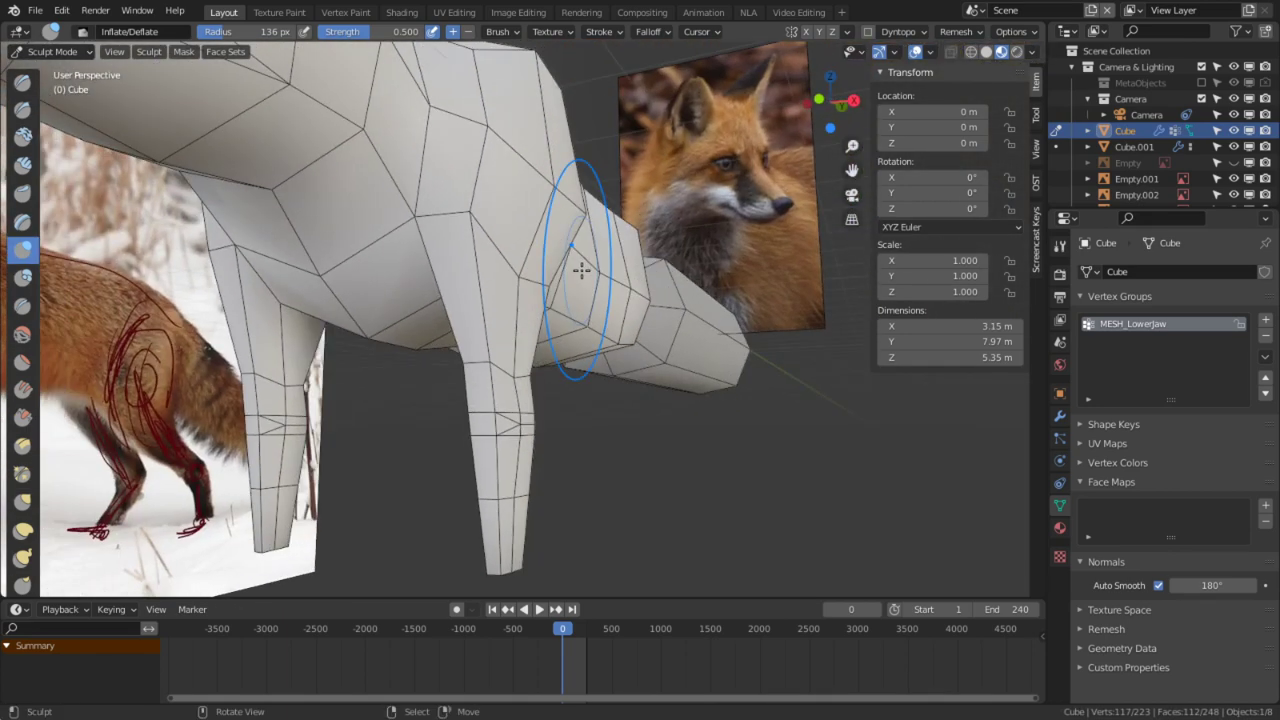
Step: Pull the outer side of the shoulder and upper front leg inward using the Grab brush at 203 px radius
key("g")
key("f")
left_click(706, 301)
mouse_move(712, 303)
middle_mouse_down()
mouse_move(775, 341)
mouse_move(697, 349)
mouse_move(675, 284)
middle_mouse_up()
left_click_drag(635, 217, 591, 220)
left_click_drag(618, 347, 588, 356)
mouse_move(629, 366)
middle_mouse_down()
mouse_move(458, 348)
mouse_move(449, 306)
mouse_move(371, 291)
mouse_move(524, 295)
middle_mouse_up()
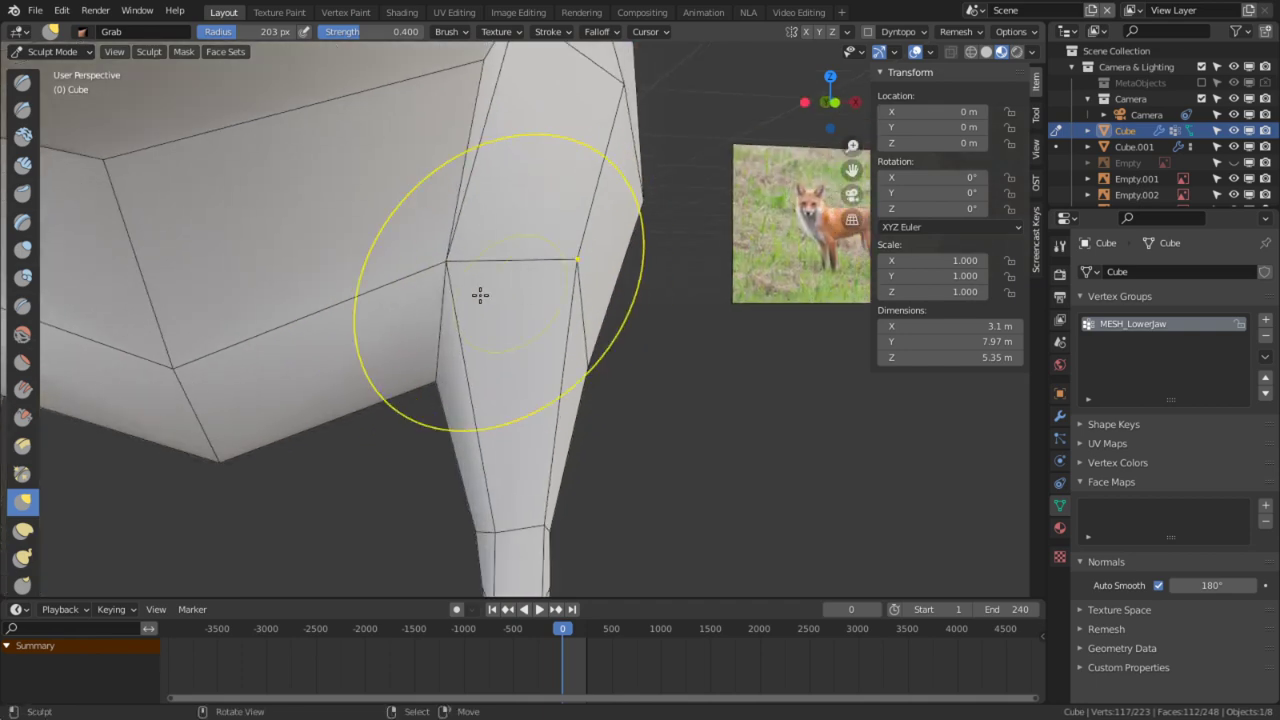
Step: Smooth the body and shoulder surface around the top of the front leg
left_click_drag(205, 366, 202, 343, "shift")
mouse_move(447, 258)
middle_mouse_down()
mouse_move(405, 282)
mouse_move(469, 297)
mouse_move(417, 369)
mouse_move(331, 337)
mouse_move(272, 376)
mouse_move(397, 217)
mouse_move(423, 306)
mouse_move(397, 357)
middle_mouse_up()
key("shift+s")
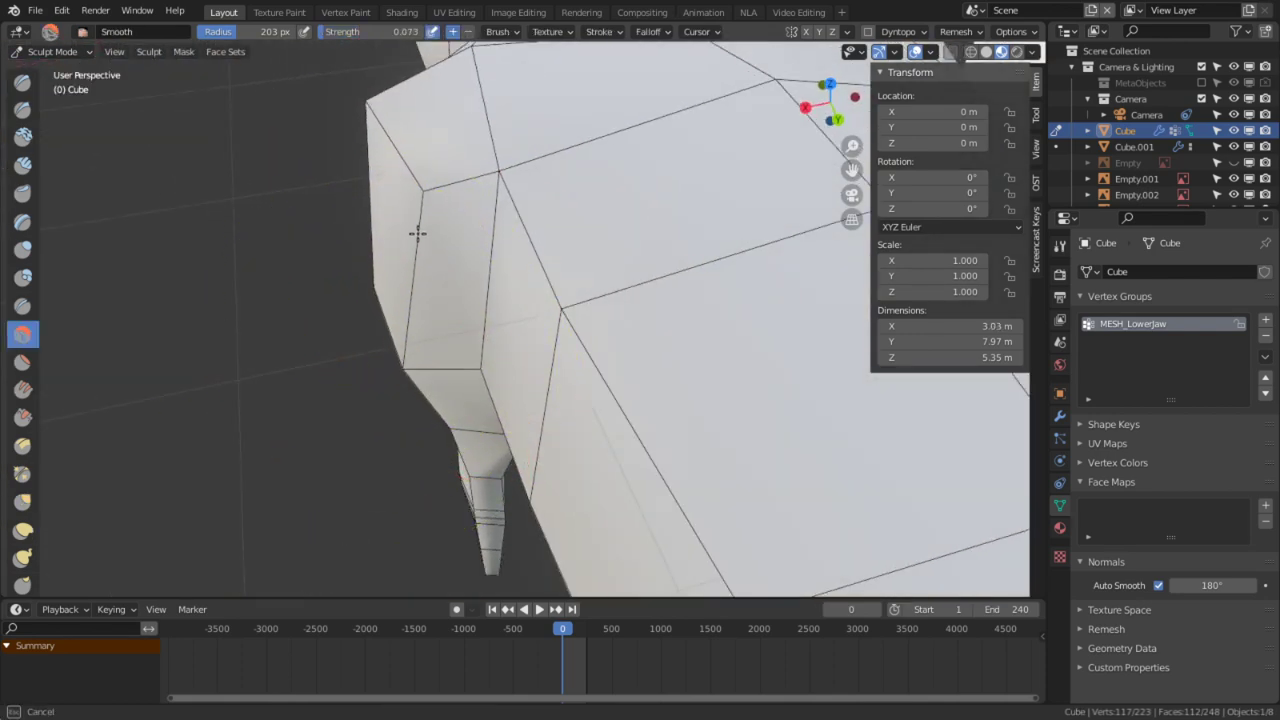
middle_click_drag(393, 174, 465, 205)
mouse_move(394, 271)
middle_mouse_down()
mouse_move(563, 213)
mouse_move(531, 334)
mouse_move(500, 340)
mouse_move(531, 336)
mouse_move(531, 351)
mouse_move(518, 330)
mouse_move(617, 277)
mouse_move(663, 297)
mouse_move(597, 330)
mouse_move(589, 369)
middle_mouse_up()
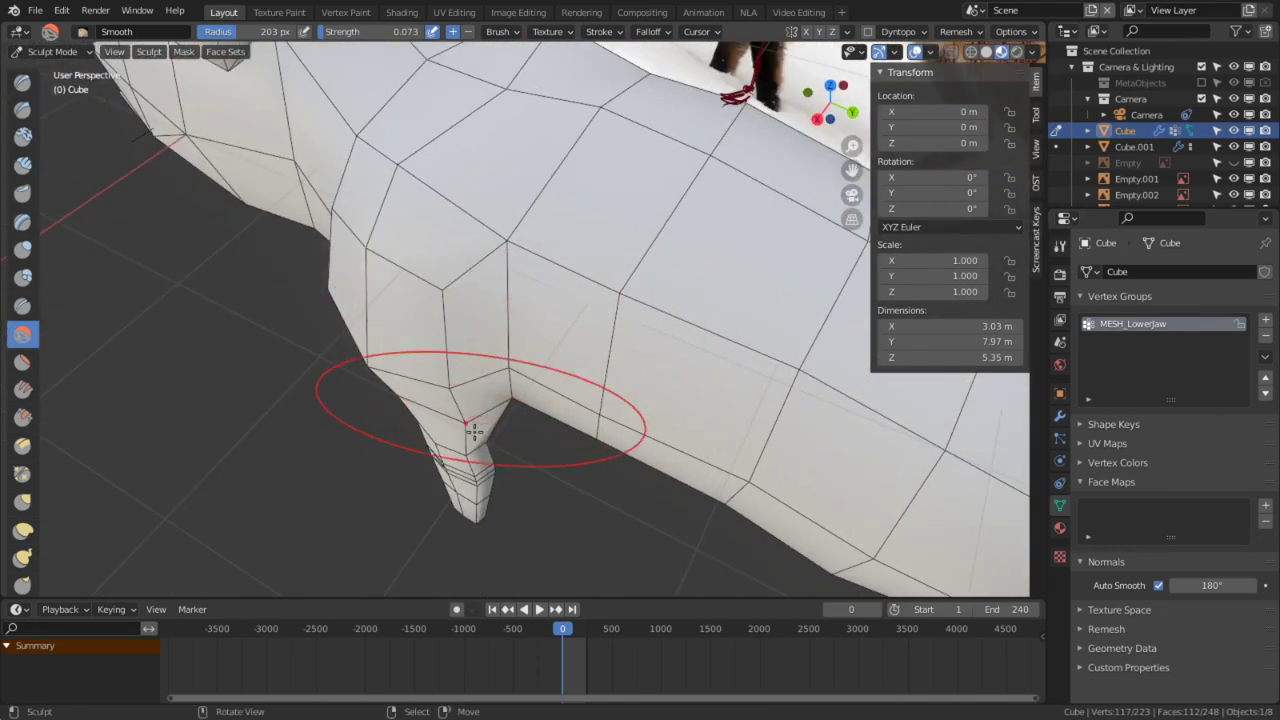
Step: Reshape the vertices above and around the front leg's middle joint with the Grab brush
scroll(481, 416, "up", 8)
mouse_move(510, 449)
middle_mouse_down()
mouse_move(474, 351)
mouse_move(515, 360)
middle_mouse_up()
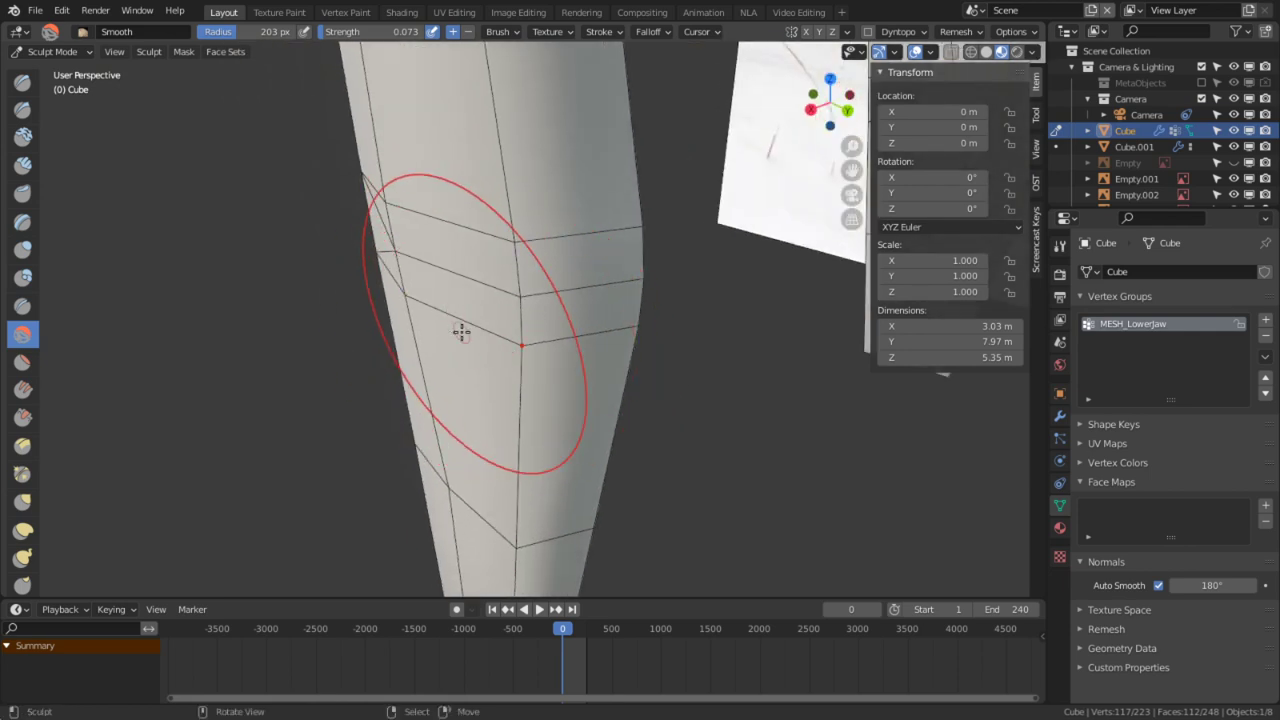
key("g")
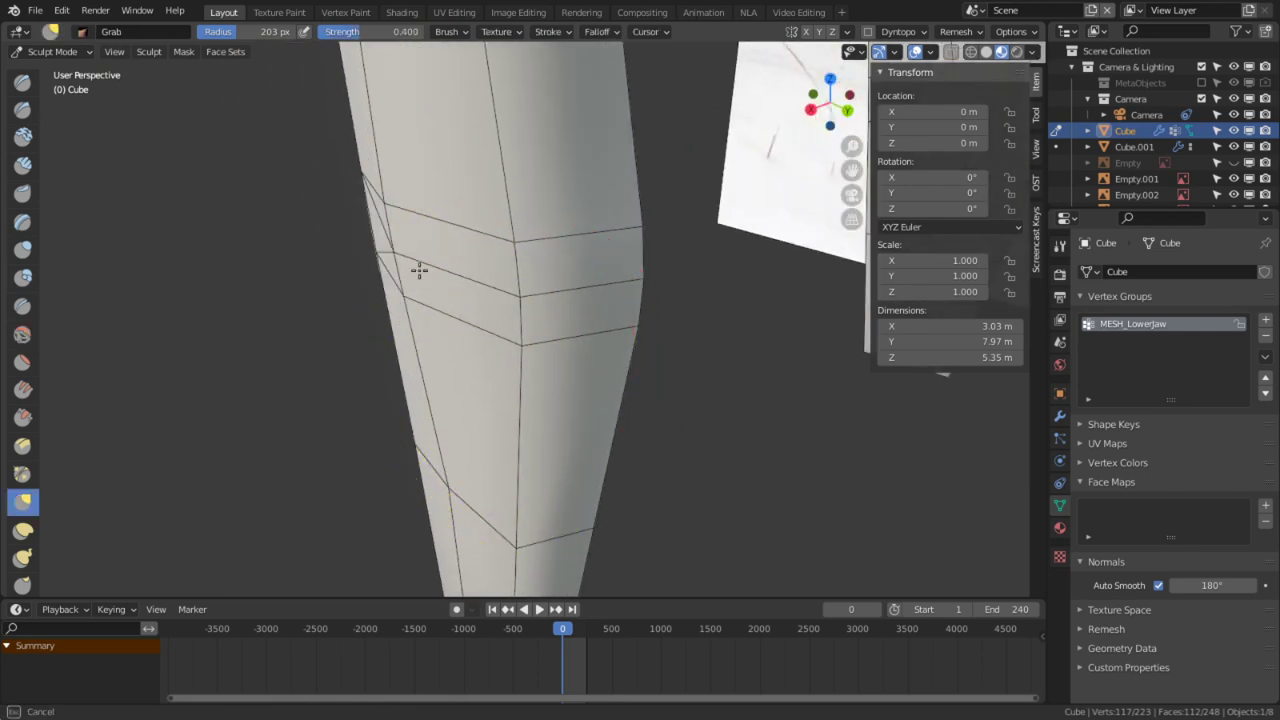
middle_click_drag(425, 270, 529, 289)
mouse_move(329, 289)
middle_mouse_down()
mouse_move(380, 343)
mouse_move(491, 305)
mouse_move(434, 349)
mouse_move(429, 300)
middle_mouse_up()
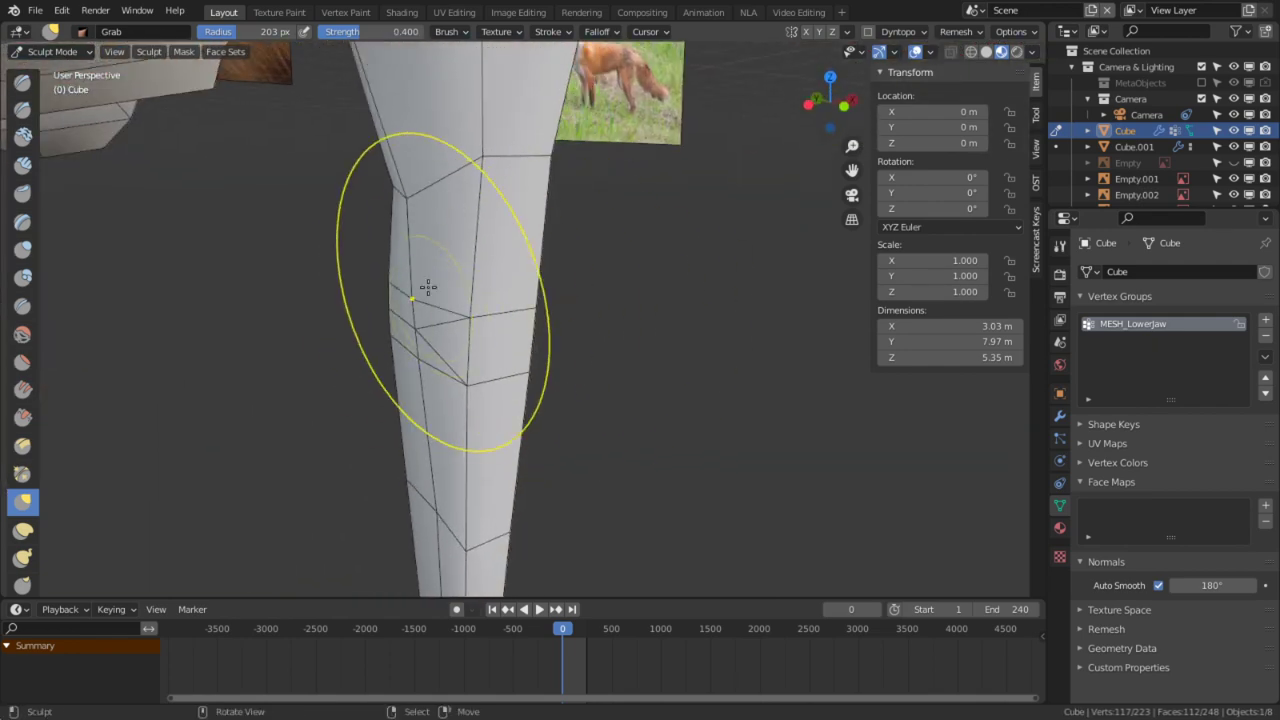
left_click_drag(418, 220, 376, 234)
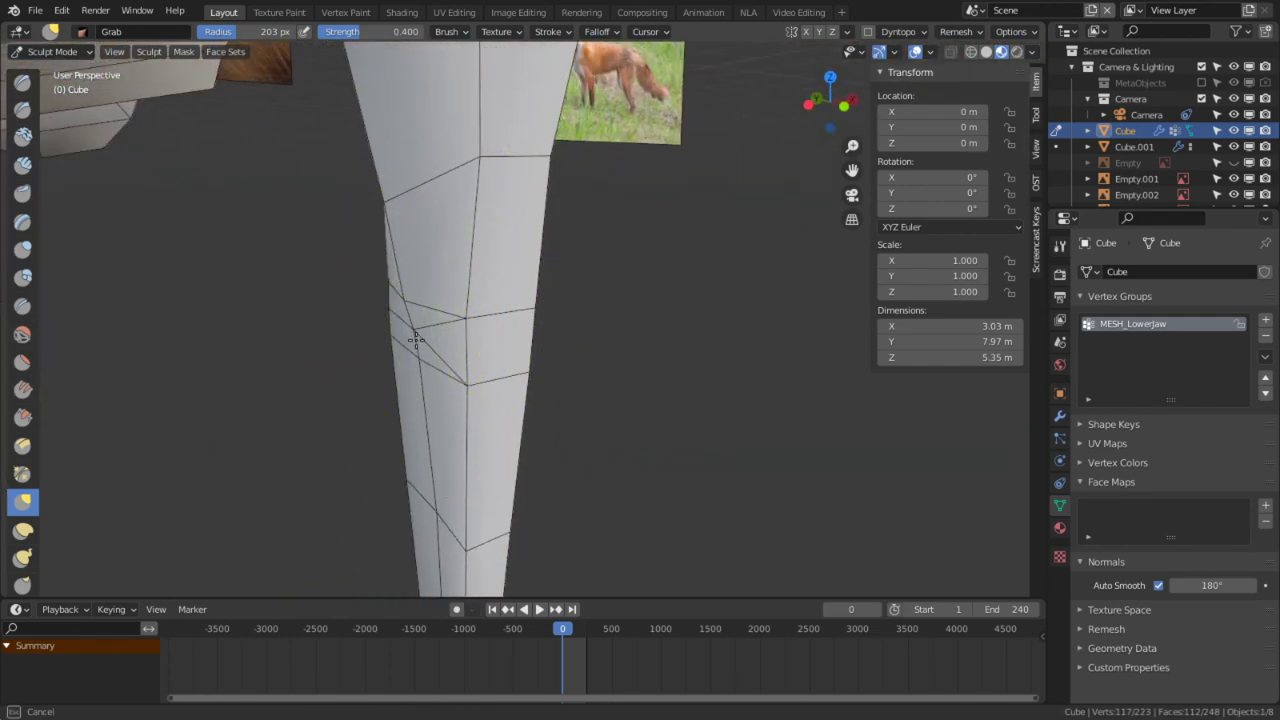
middle_click_drag(483, 340, 440, 351)
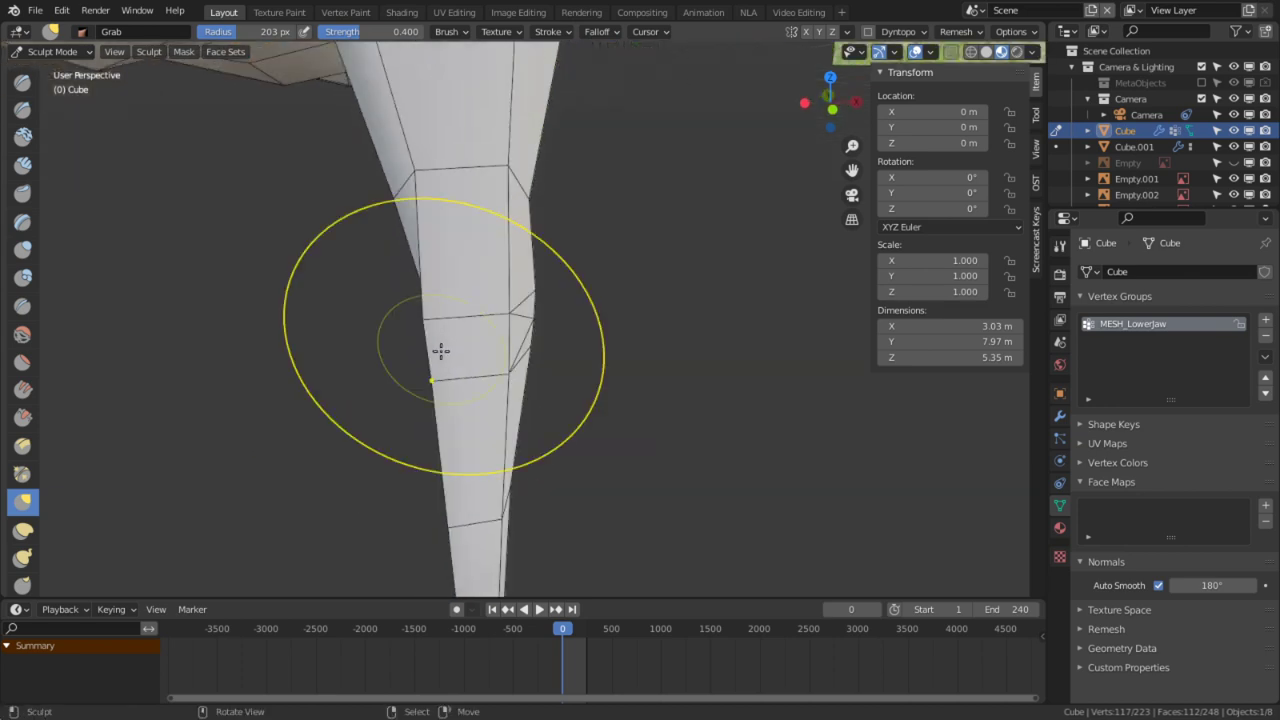
middle_click_drag(577, 320, 488, 338)
mouse_move(554, 316)
left_mouse_down()
mouse_move(590, 328)
mouse_move(551, 317)
left_mouse_up()
middle_click_drag(551, 317, 432, 323)
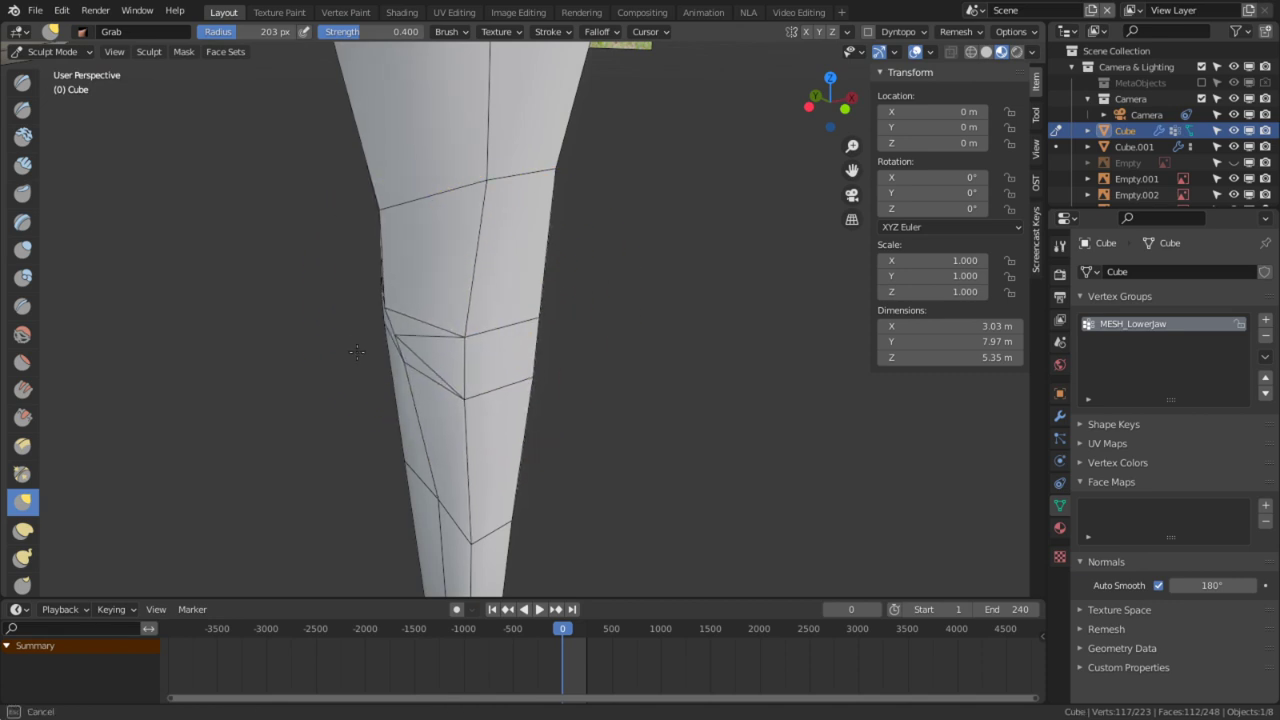
mouse_move(429, 318)
middle_mouse_down()
mouse_move(557, 249)
mouse_move(380, 334)
mouse_move(629, 274)
middle_mouse_up()
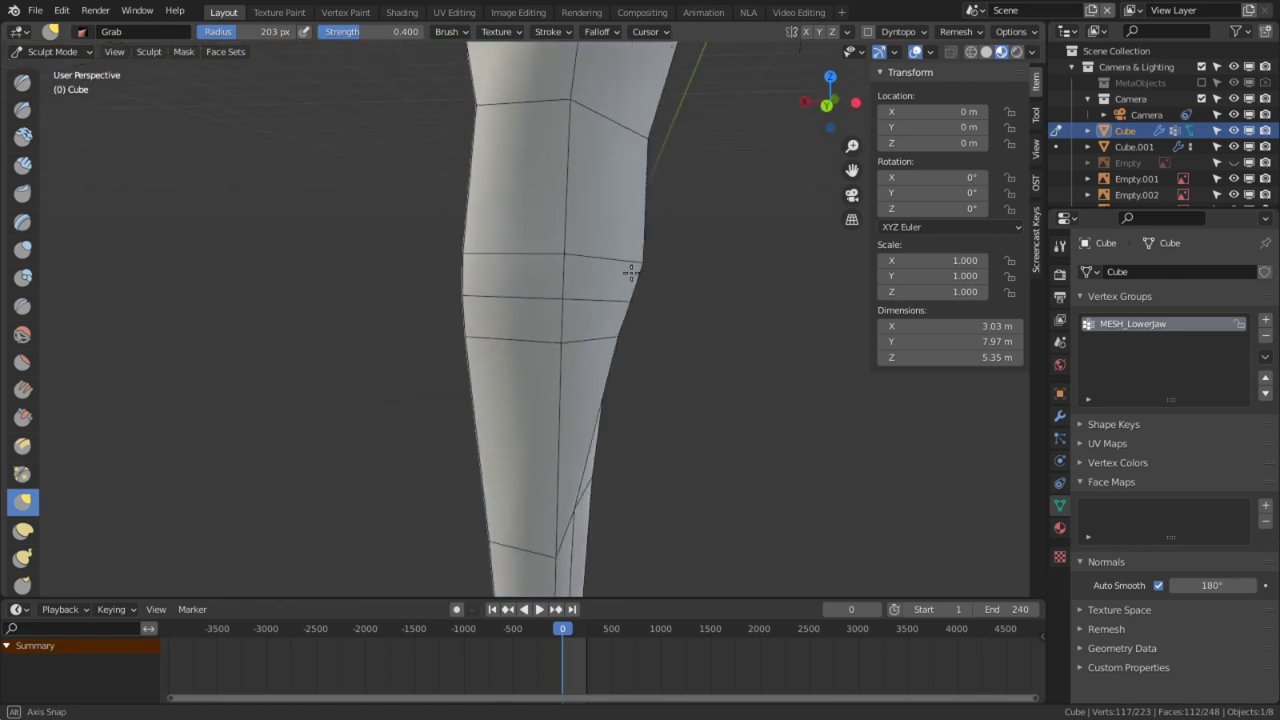
Step: Grab the rear of the lower front leg and the back of its middle joint forward to refine the leg's profile
mouse_move(645, 166)
middle_mouse_down()
mouse_move(617, 180)
mouse_move(583, 168)
middle_mouse_up()
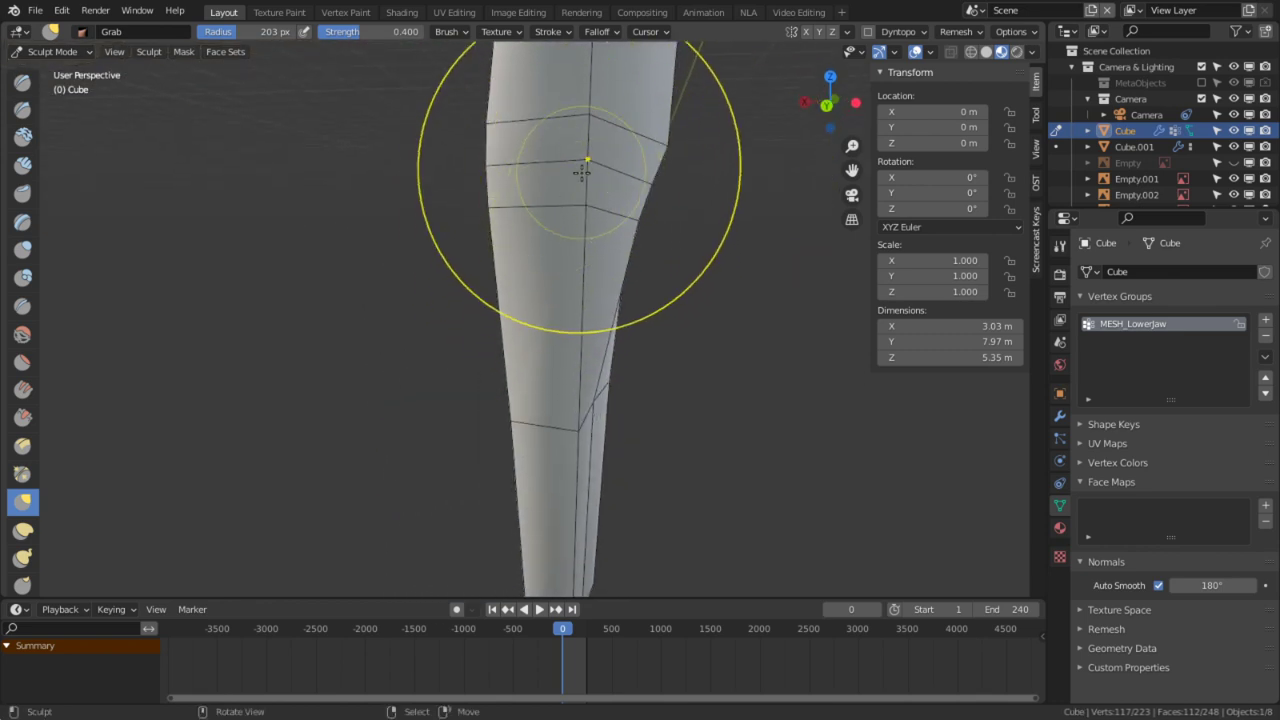
mouse_move(474, 205)
middle_mouse_down()
mouse_move(414, 223)
mouse_move(380, 200)
mouse_move(575, 208)
mouse_move(637, 241)
mouse_move(757, 380)
middle_mouse_up()
left_click_drag(702, 388, 650, 386)
mouse_move(715, 388)
middle_mouse_down()
mouse_move(775, 362)
mouse_move(714, 414)
middle_mouse_up()
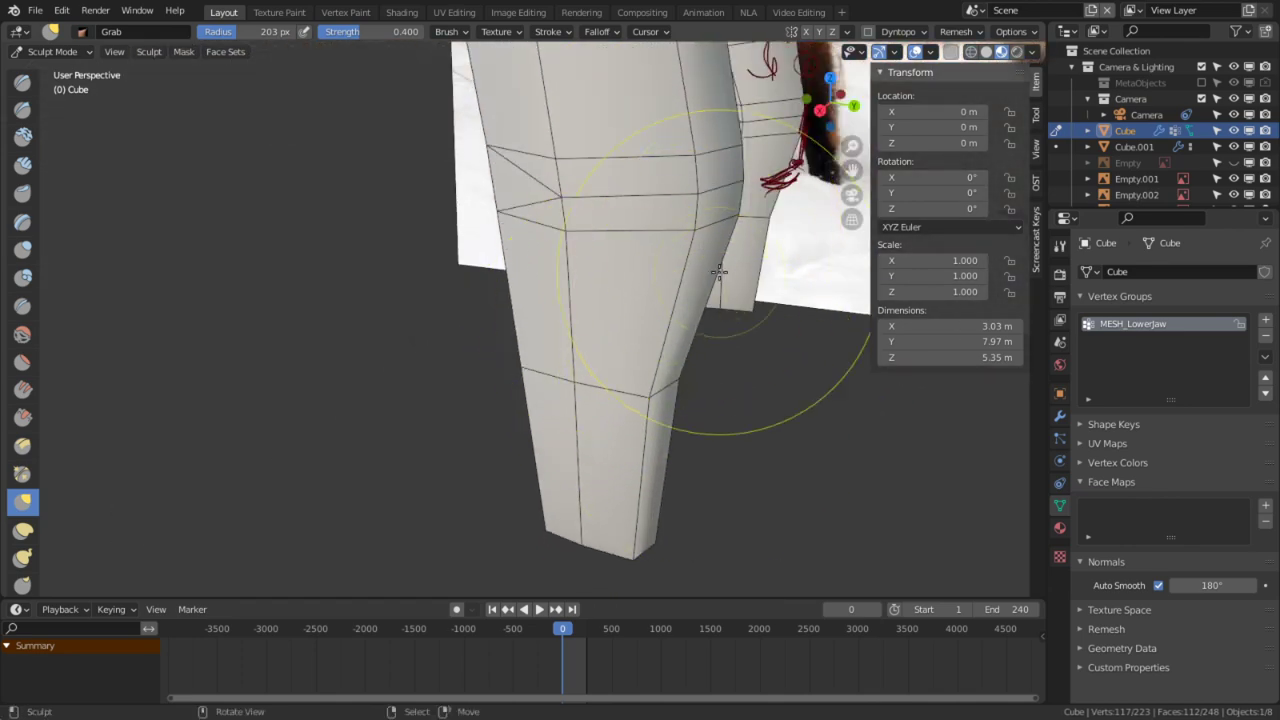
mouse_move(755, 250)
middle_mouse_down()
mouse_move(650, 290)
mouse_move(685, 237)
mouse_move(686, 300)
middle_mouse_up()
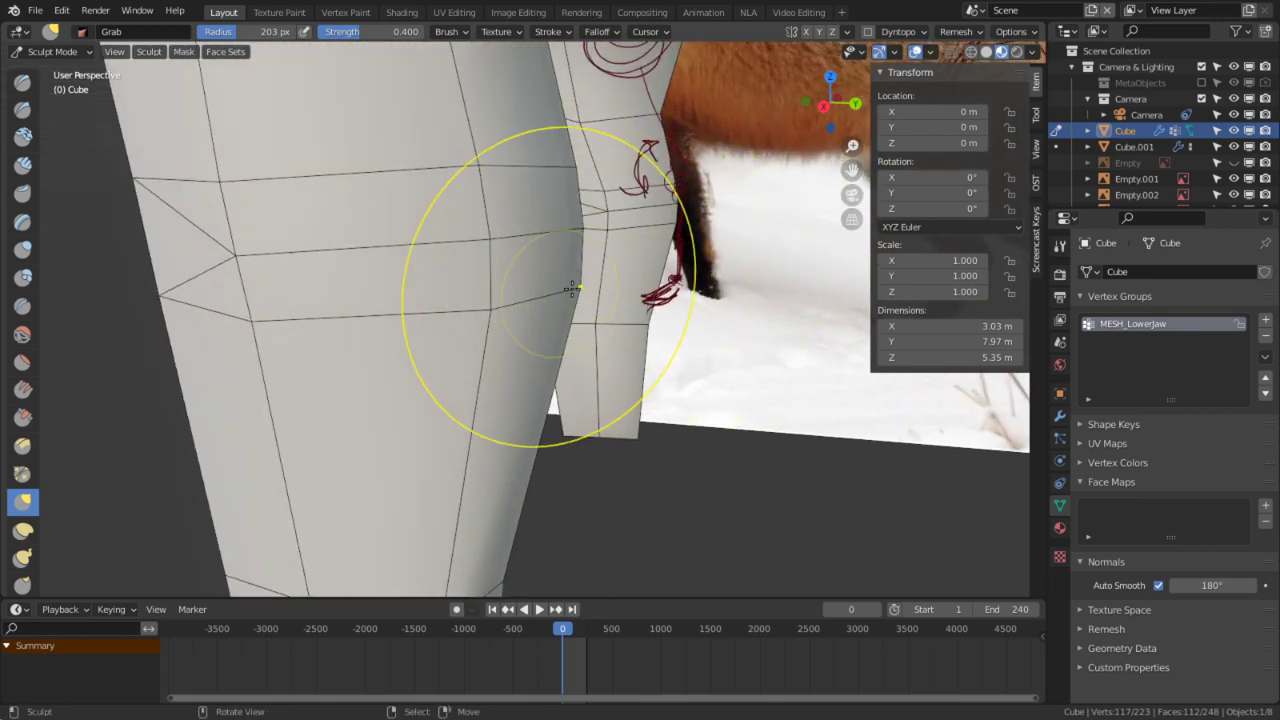
middle_click_drag(560, 294, 565, 310)
mouse_move(540, 310)
left_mouse_down()
mouse_move(514, 346)
mouse_move(492, 336)
left_mouse_up()
Step: Return to Edit Mode and move the edges at the back of the middle joint to sharpen its contour
key("Tab")
key("g")
left_click(498, 311)
middle_click_drag(594, 314, 645, 311)
key("g")
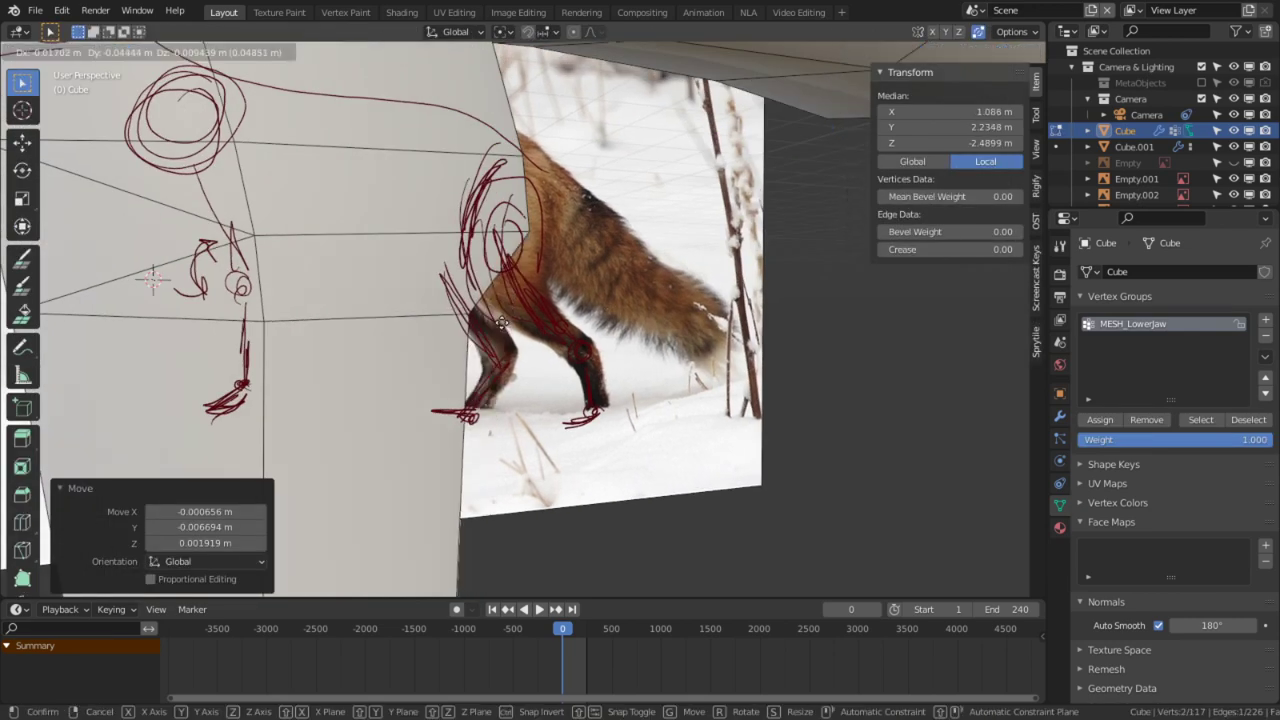
left_click(592, 218)
middle_click_drag(589, 216, 423, 273, "shift")
key("g")
left_click(673, 232)
key("g")
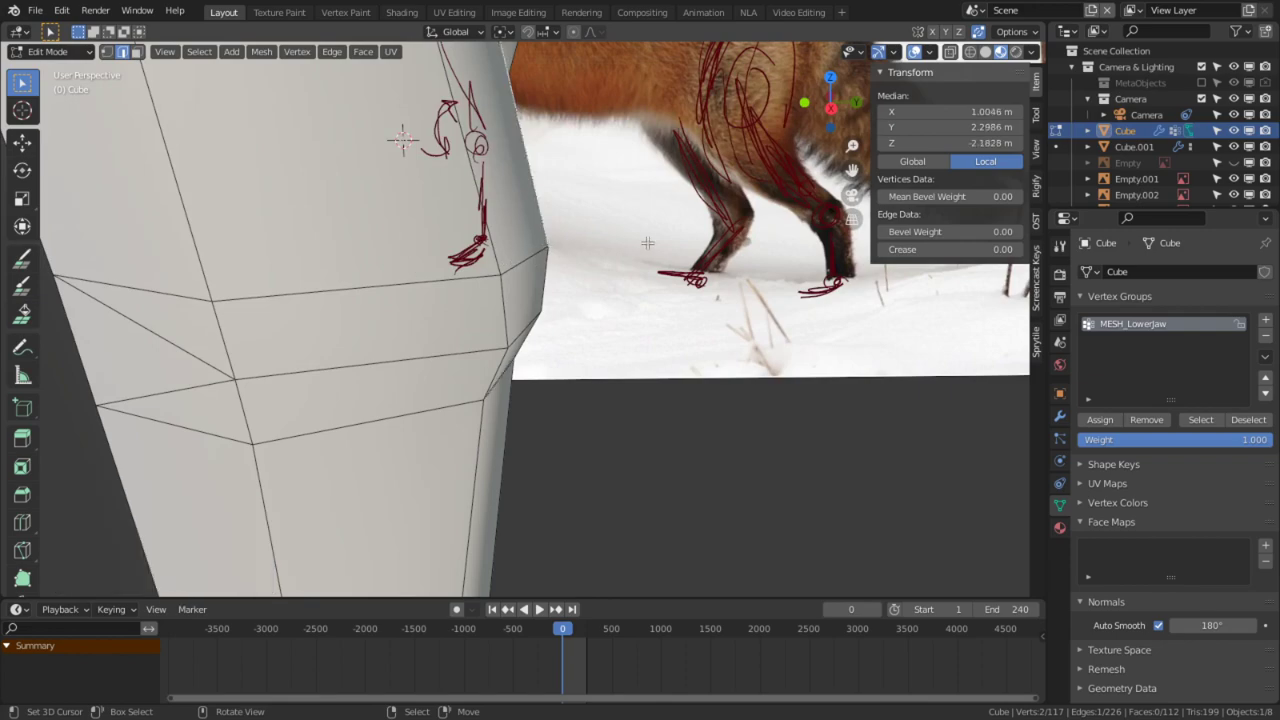
left_click(508, 250)
middle_click_drag(508, 250, 516, 333)
middle_click_drag(378, 356, 657, 377)
scroll(587, 432, "up", 4)
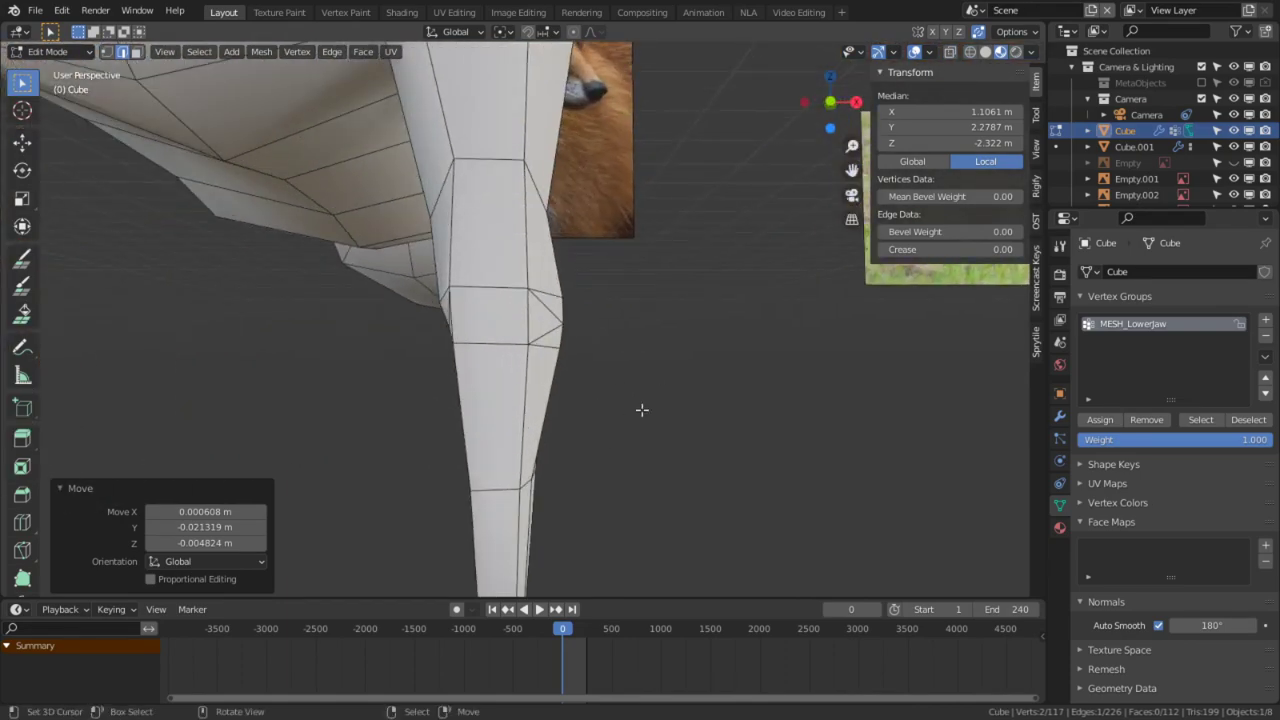
Step: Move the two inner side faces of the front leg's lowest segment along the X axis in front view
key("KP_1")
middle_click_drag(594, 413, 515, 435)
key("3")
left_click(528, 444)
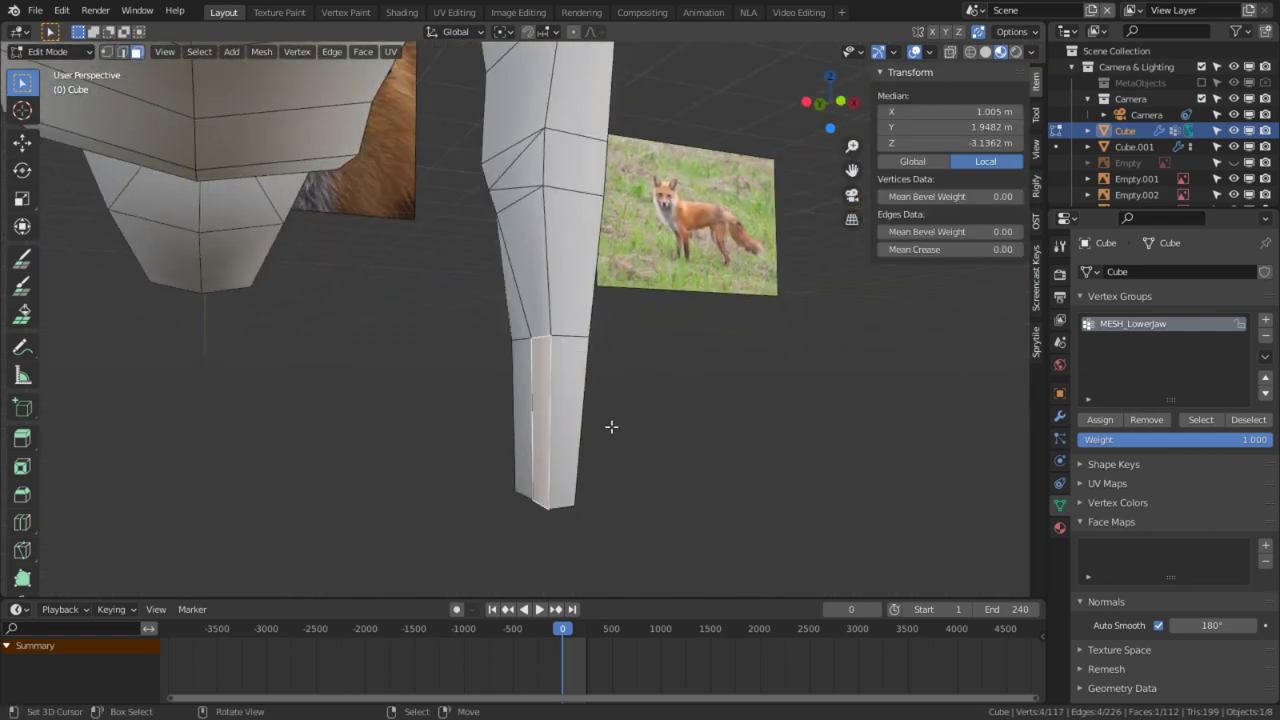
left_click(515, 430, "shift")
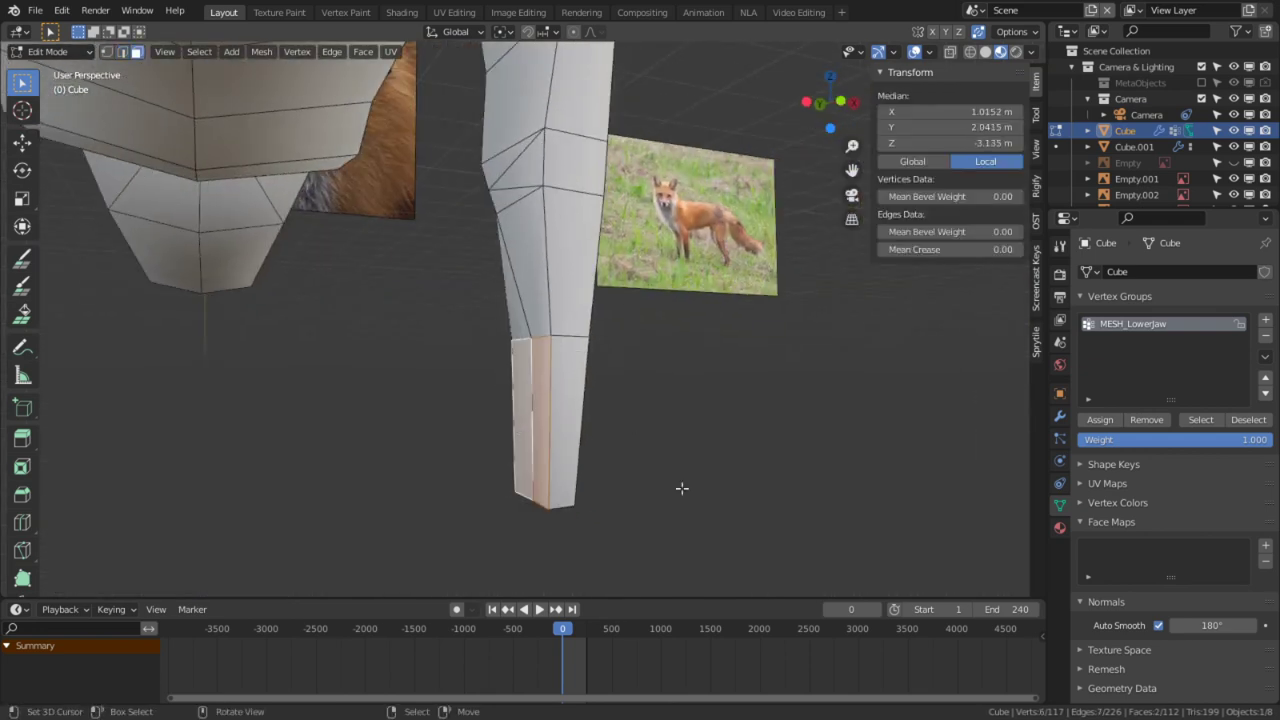
key("KP_3")
key("KP_1")
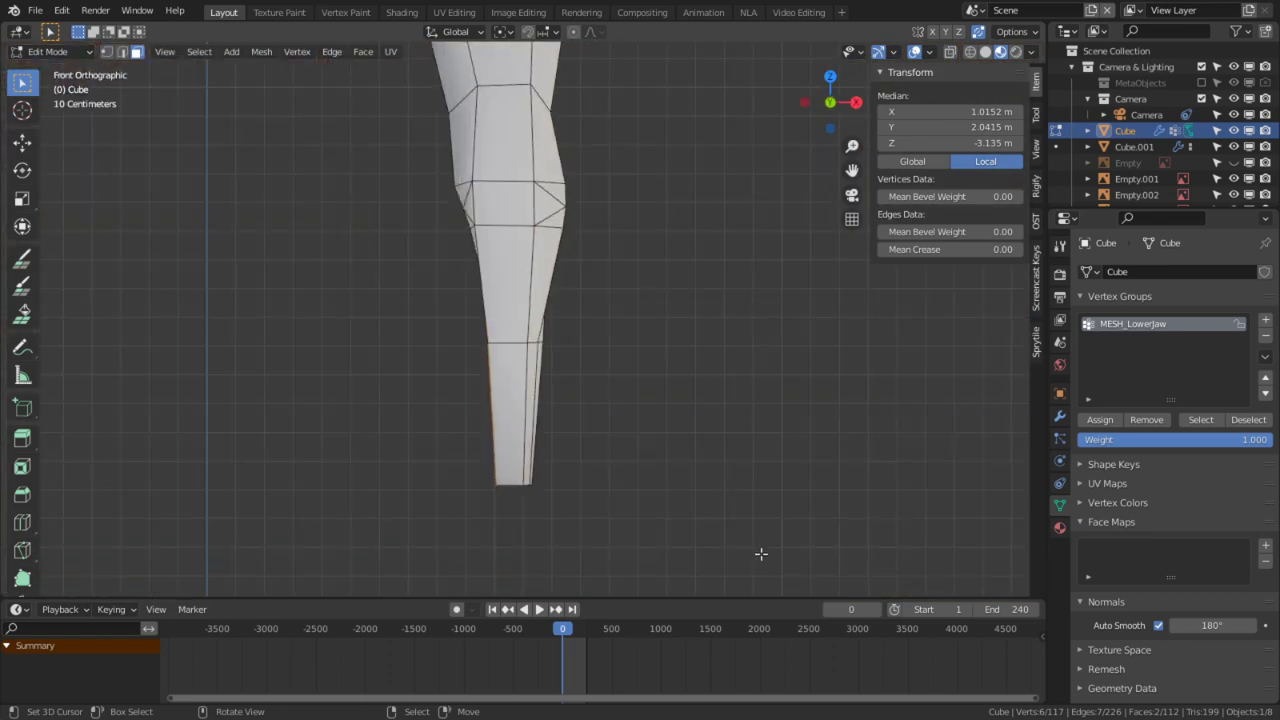
key("g")
key("y")
key("g")
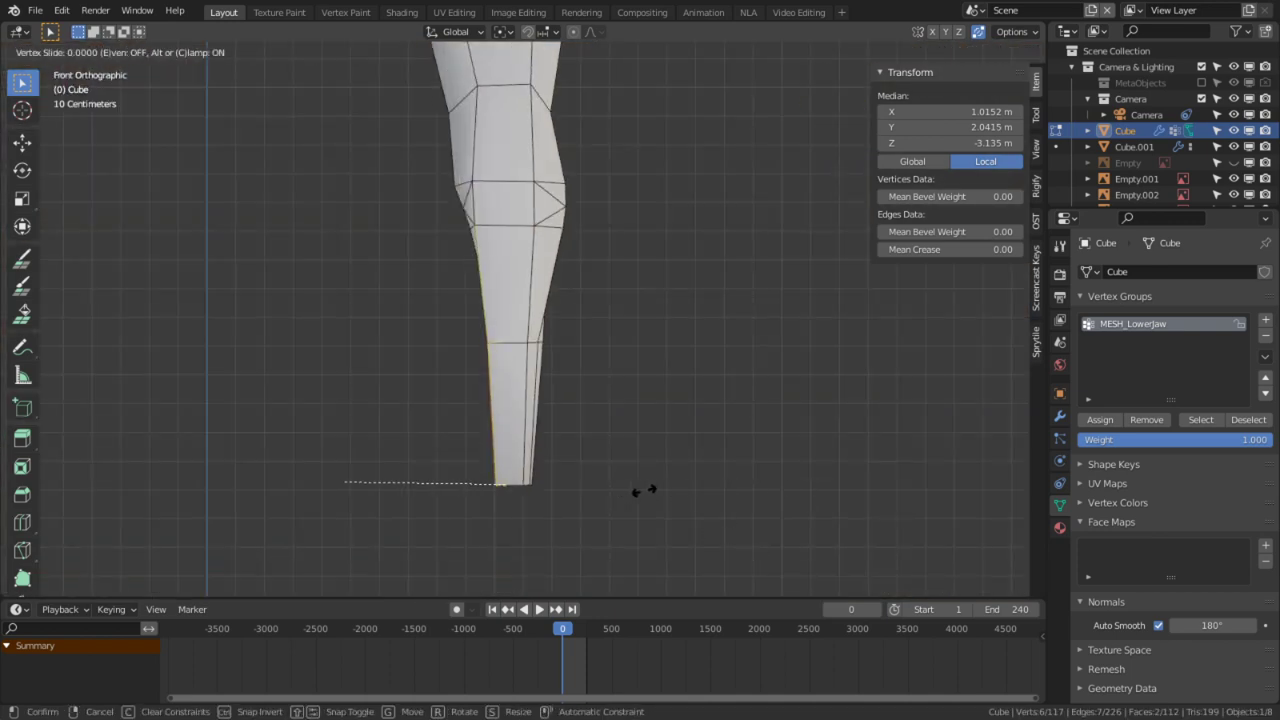
key("g")
key("x")
left_click(845, 483)
Step: Move the two outer side faces of the front leg's lowest segment outward along the X axis
middle_click_drag(700, 483, 500, 448)
key("2")
right_click(455, 453)
right_click(473, 458, "shift")
key("3")
right_click(443, 457)
right_click(479, 453, "shift")
key("x")
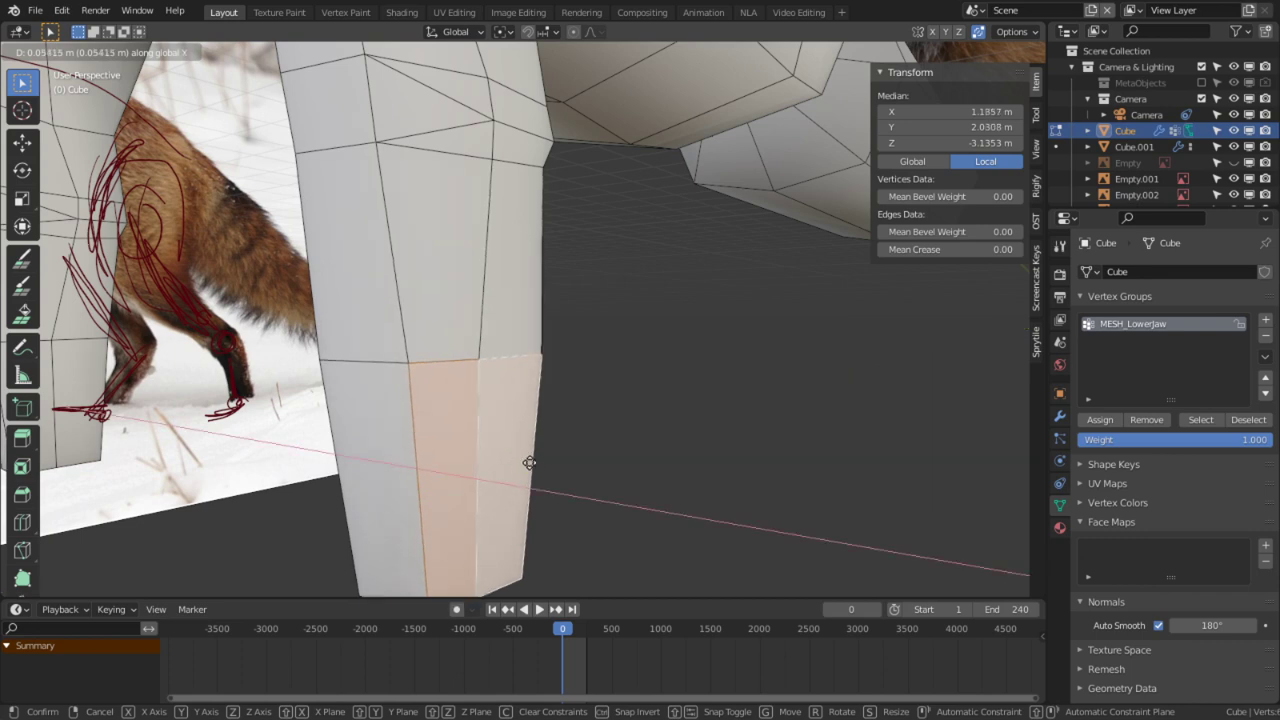
left_click(600, 470)
Step: Smooth and adjust the lower front leg with short strokes in Sculpt Mode
mouse_move(591, 423)
middle_mouse_down()
mouse_move(700, 427)
mouse_move(420, 431)
mouse_move(508, 452)
middle_mouse_up()
key("Tab")
left_click_drag(443, 391, 385, 368, "shift")
middle_click_drag(252, 357, 572, 361)
left_click_drag(572, 361, 585, 362)
mouse_move(588, 362)
middle_mouse_down()
mouse_move(677, 380)
mouse_move(623, 431)
mouse_move(631, 423)
mouse_move(597, 518)
mouse_move(660, 466)
middle_mouse_up()
Step: Select the front leg's faces from above the middle joint down to the end in wireframe shading and fatten them with Shrink/Fatten
key("Tab")
right_click(636, 547)
right_click(670, 547, "shift")
key("KP_3")
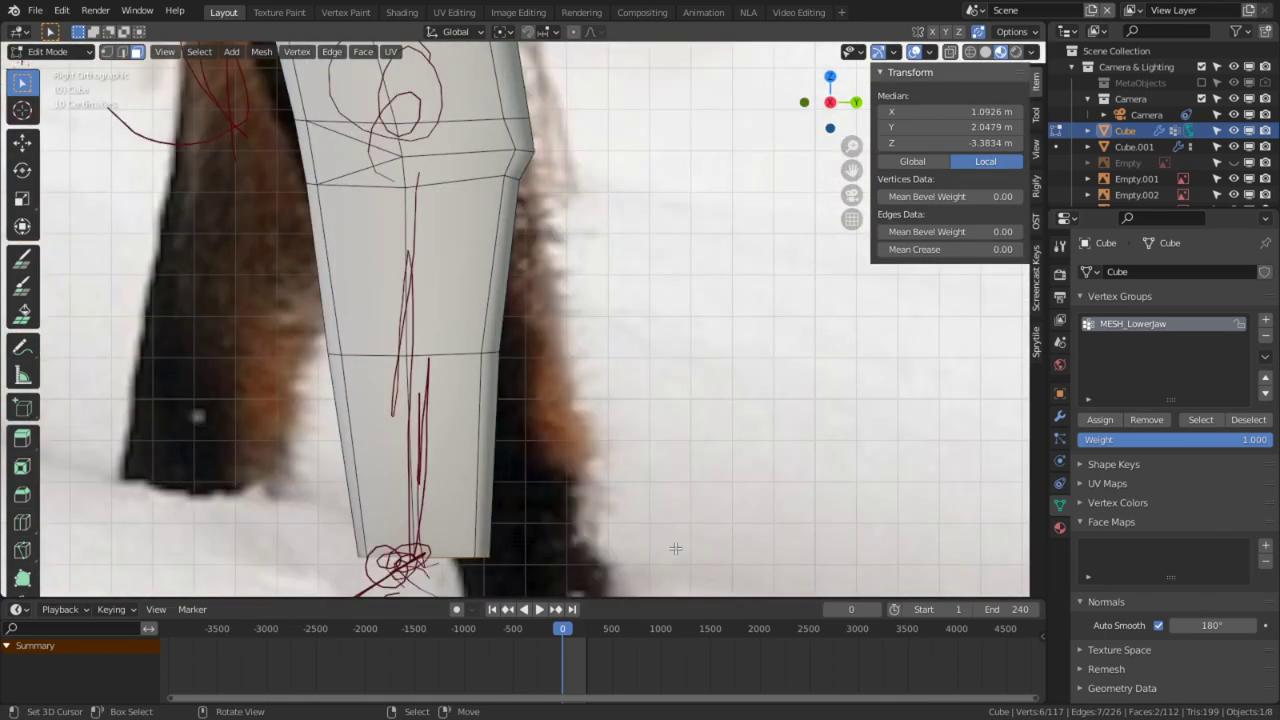
key("KP_1")
scroll(557, 491, "down", 5)
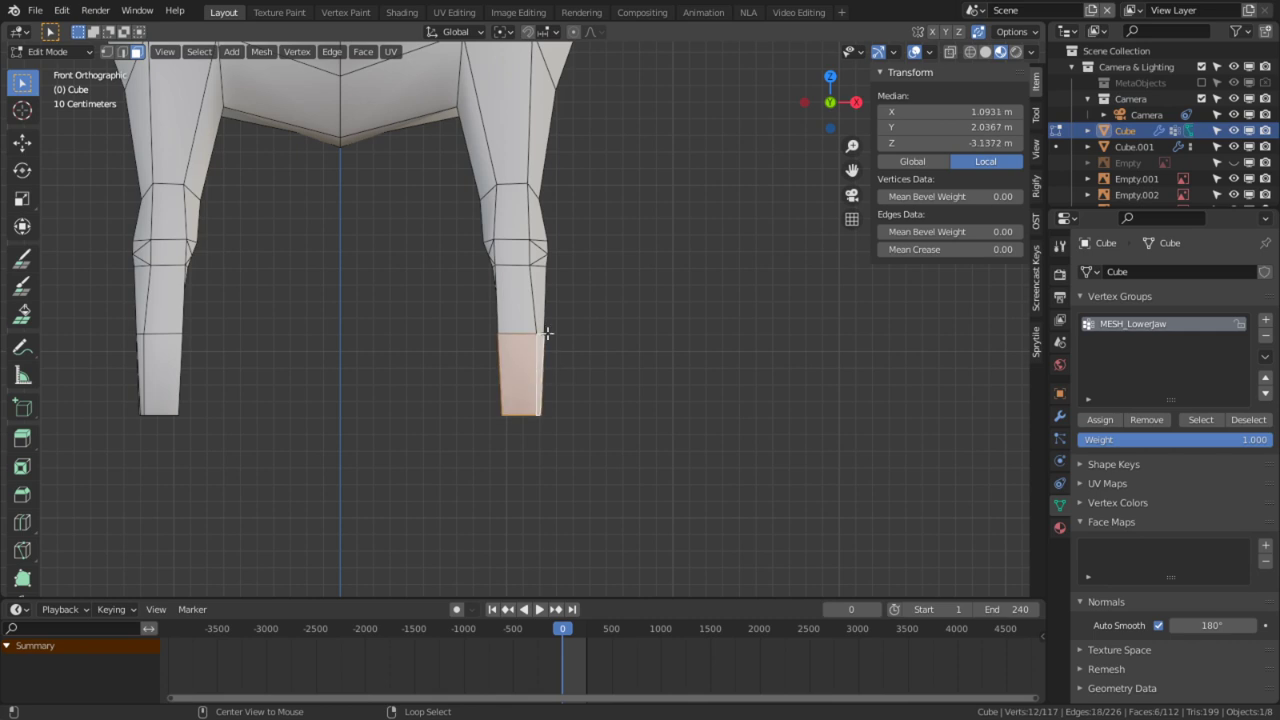
key("shift+z")
key("c")
scroll(540, 365, "down", 12)
left_click_drag(543, 383, 517, 286)
right_click(540, 290)
key("alt+s")
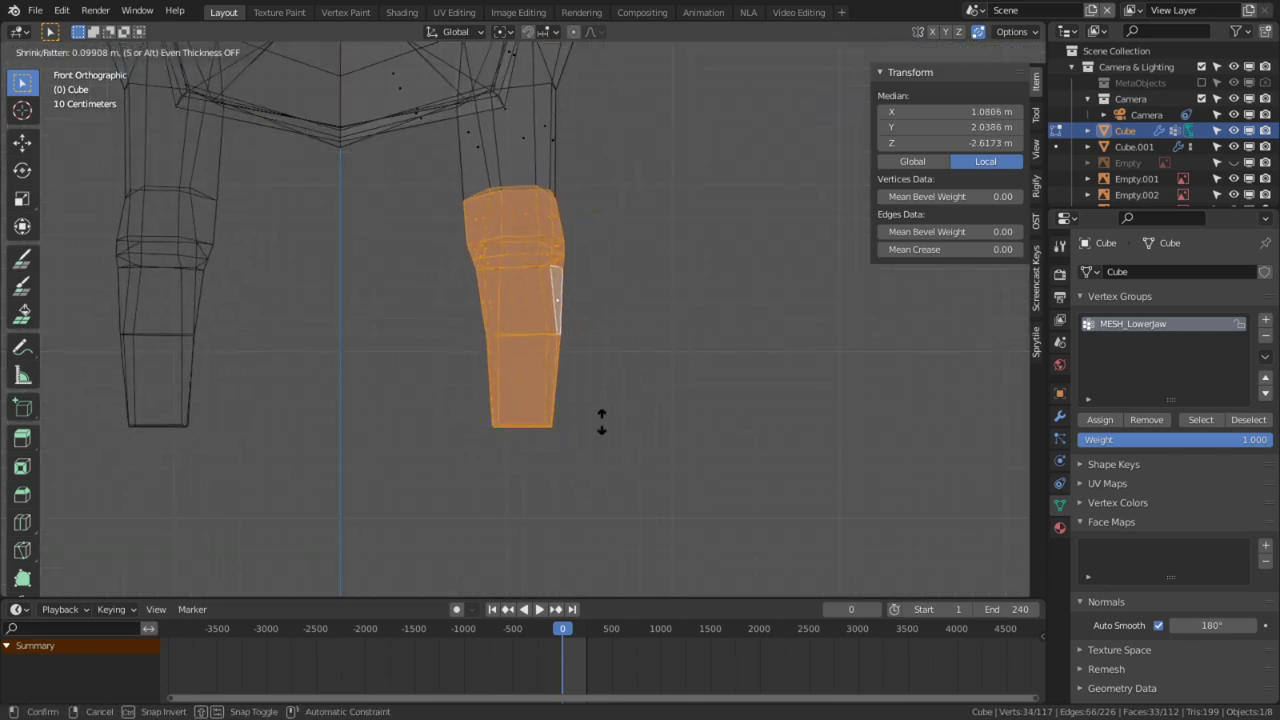
left_click(657, 397)
Step: Smooth the thickened front leg around its middle joint in Sculpt Mode and return to Edit Mode
key("ctrl+Tab")
left_click_drag(560, 252, 552, 251)
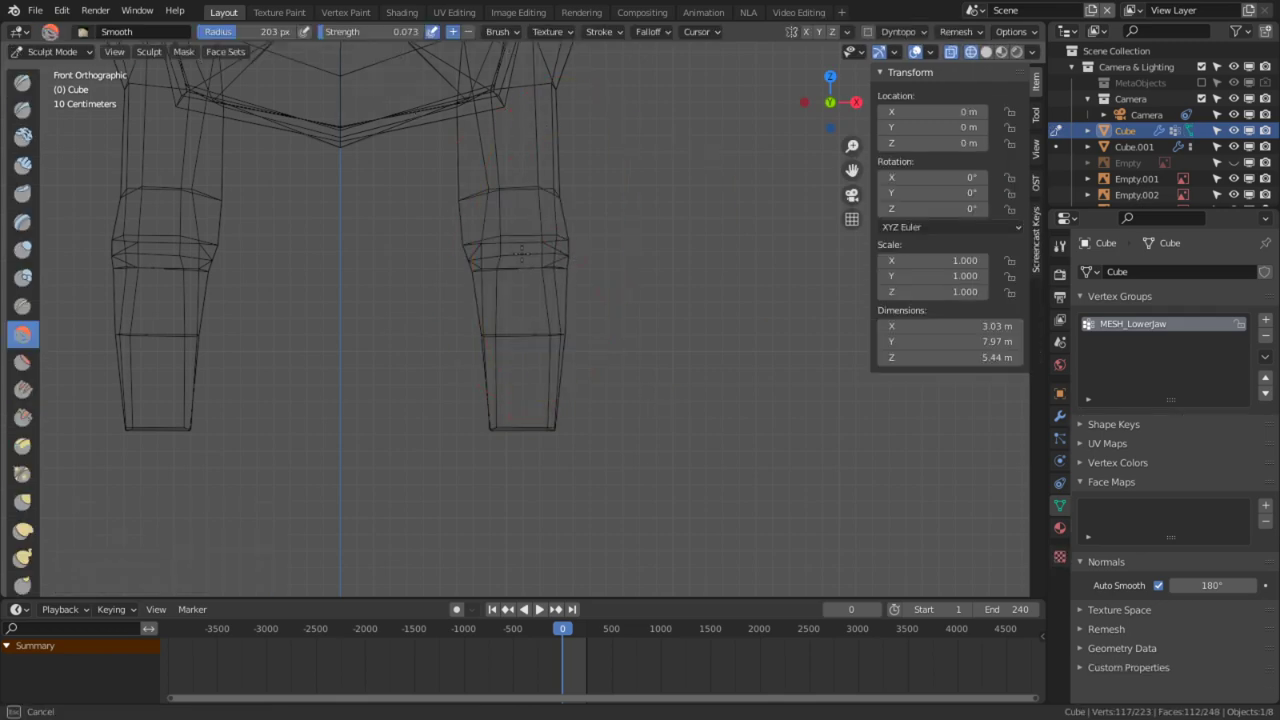
scroll(555, 265, "up", 6)
key("Tab")
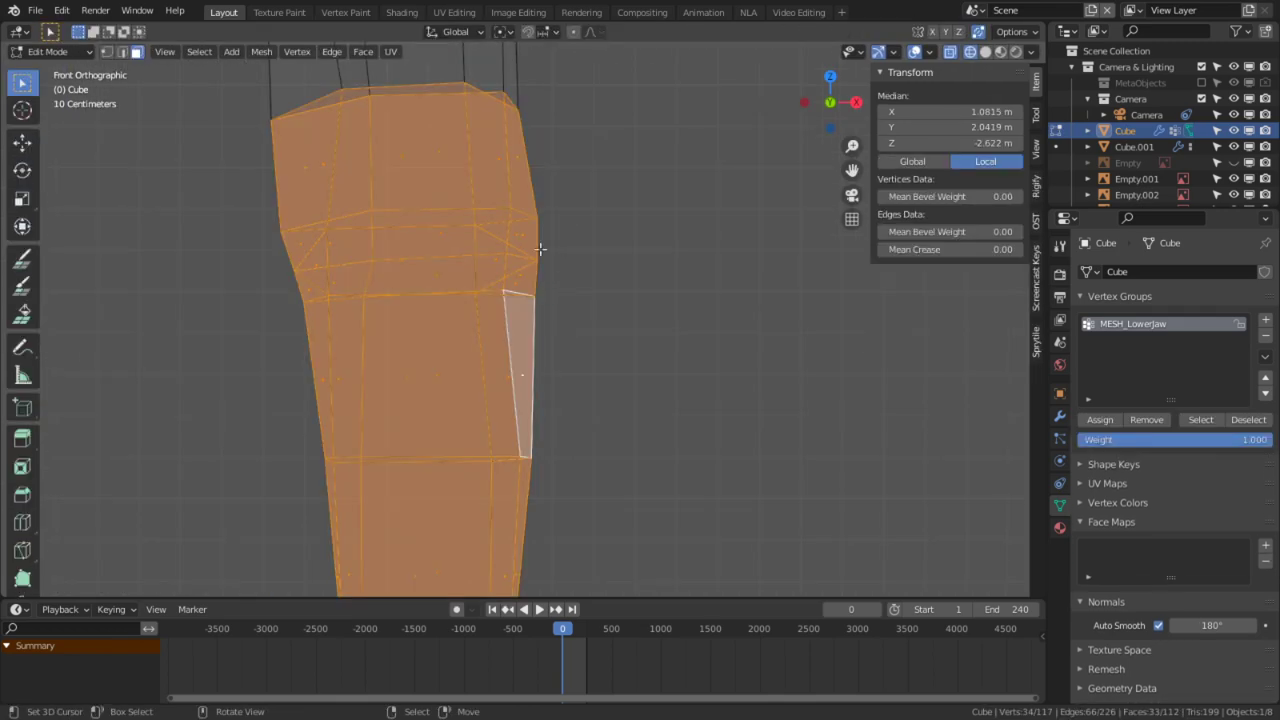
Step: Return to solid shading and reveal all hidden geometry of the fox mesh in Edit Mode
right_click(544, 251, "alt")
scroll(543, 340, "down", 5)
middle_click_drag(608, 308, 480, 321)
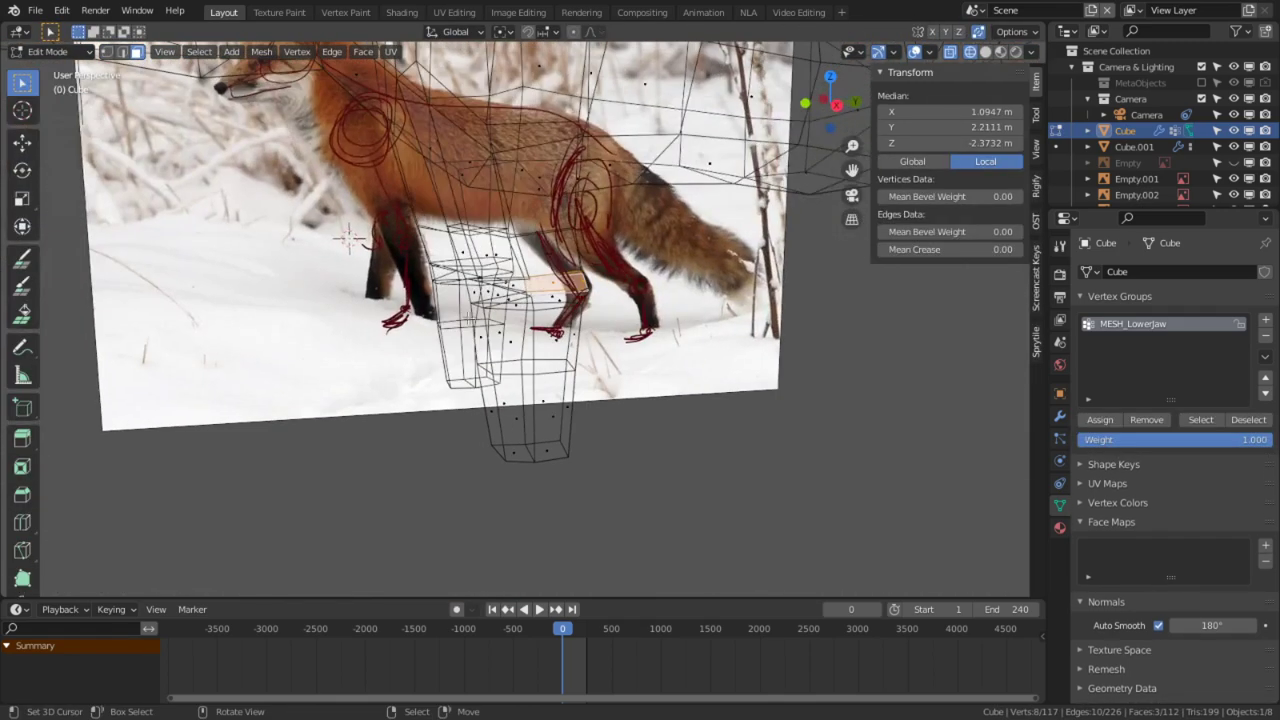
left_click(985, 52)
mouse_move(671, 205)
middle_mouse_down()
mouse_move(690, 290)
mouse_move(743, 357)
mouse_move(791, 349)
mouse_move(472, 357)
mouse_move(860, 362)
mouse_move(569, 359)
mouse_move(294, 314)
mouse_move(445, 374)
middle_mouse_up()
key("ctrl+Tab")
middle_click_drag(531, 399, 691, 433)
scroll(656, 431, "down", 4)
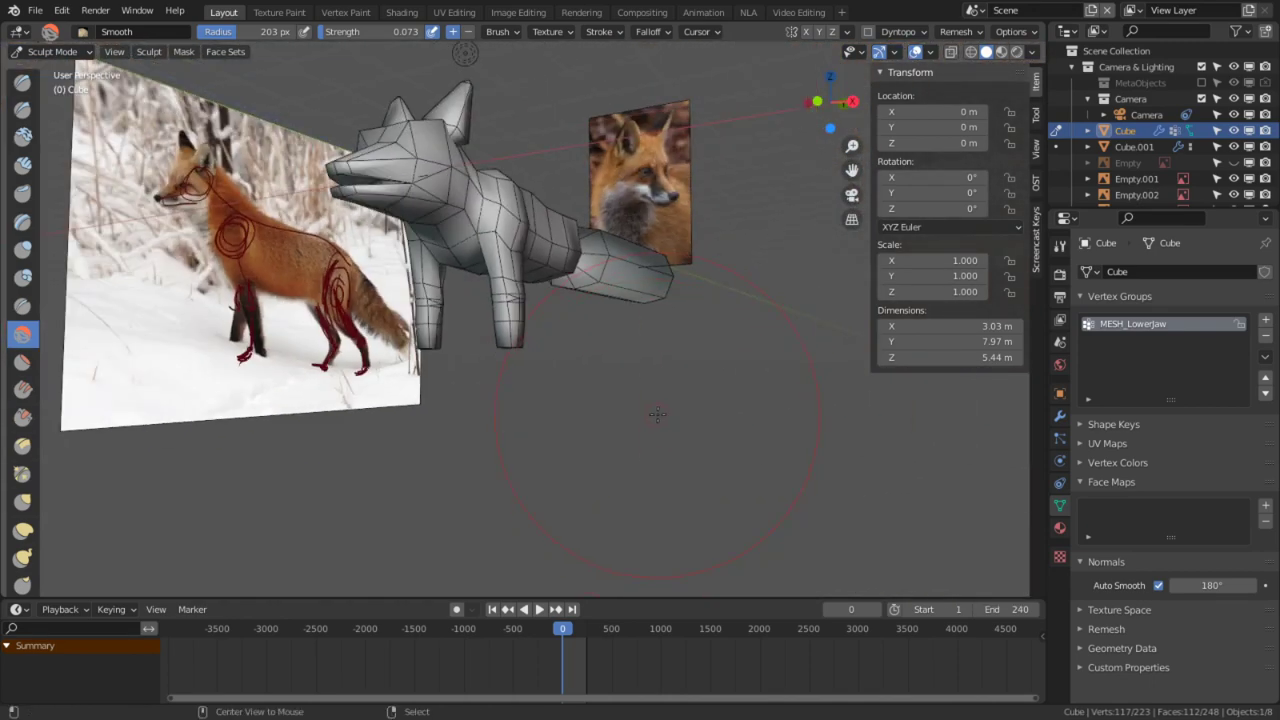
key("alt+h")
key("Tab")
key("alt+h")
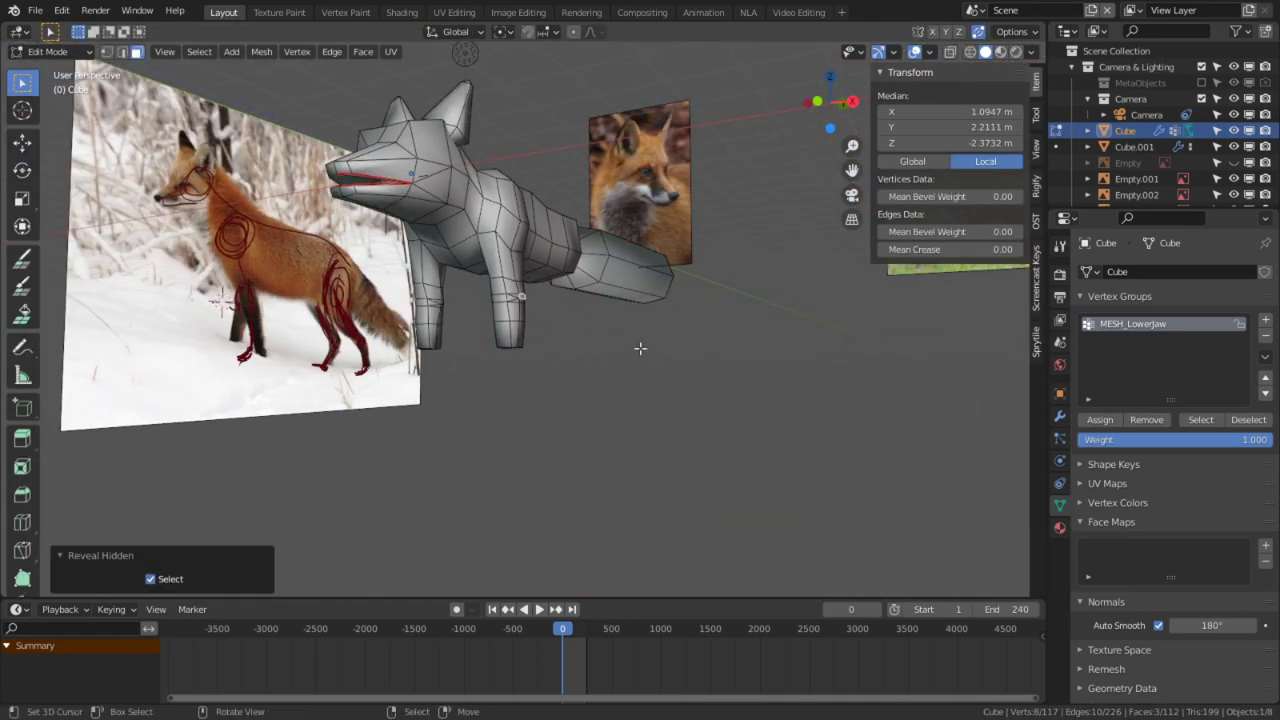
Step: Examine the fox's front legs in the grass reference photo and compare the model with the reference photos
middle_click_drag(606, 320, 757, 414)
scroll(757, 414, "down", 4)
middle_click(722, 288, "alt")
middle_click(512, 291, "alt")
scroll(668, 415, "up", 12)
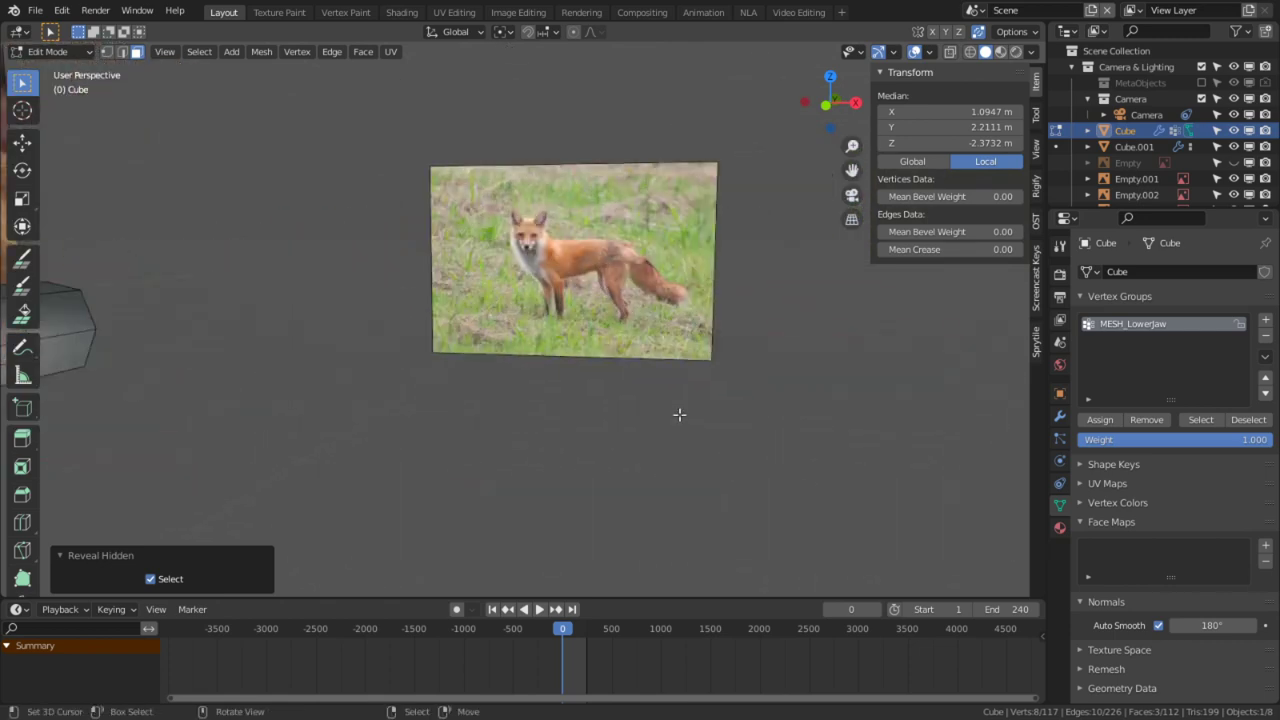
middle_click_drag(633, 293, 558, 493, "shift")
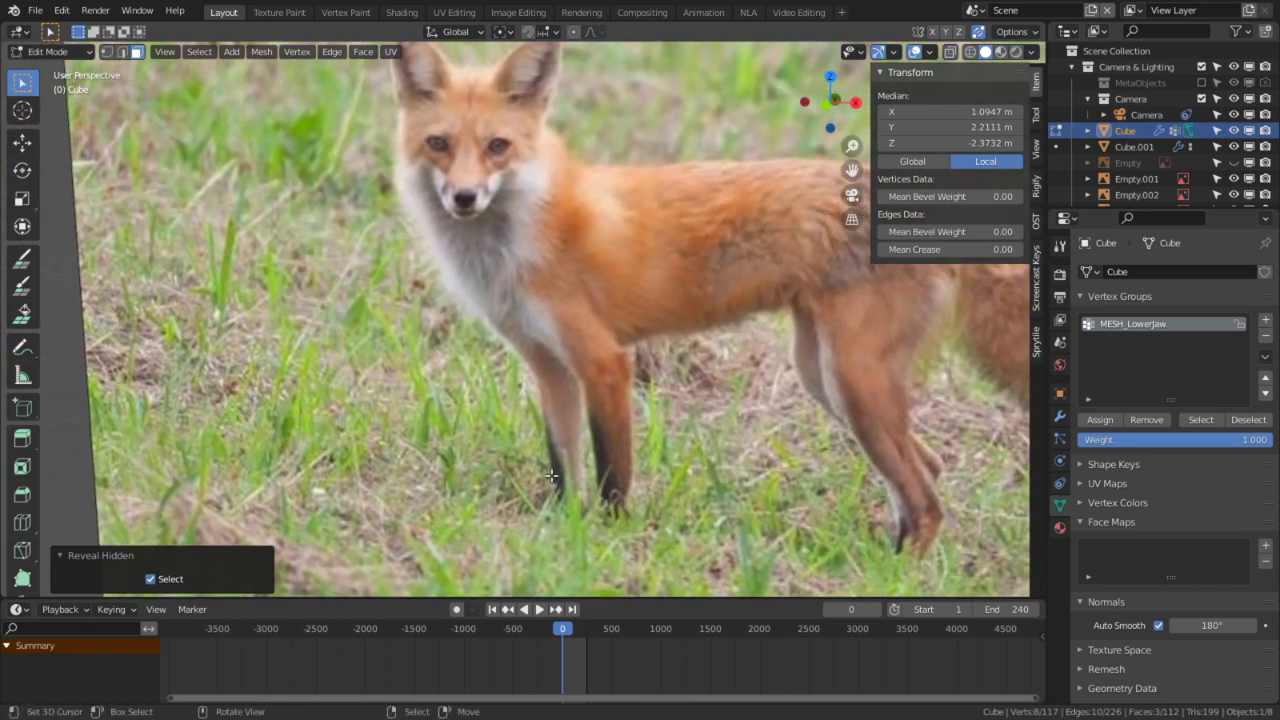
scroll(614, 388, "down", 10)
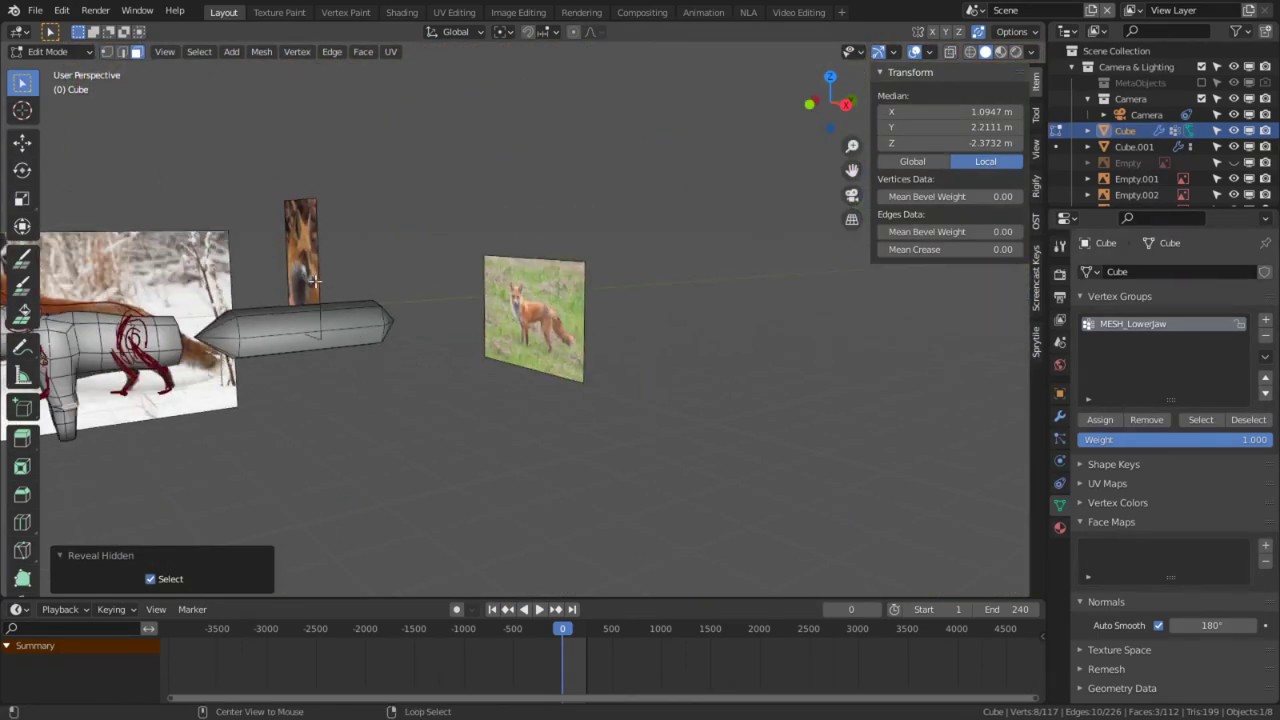
middle_click(309, 271, "alt")
scroll(359, 295, "down", 8)
middle_click_drag(447, 309, 477, 295)
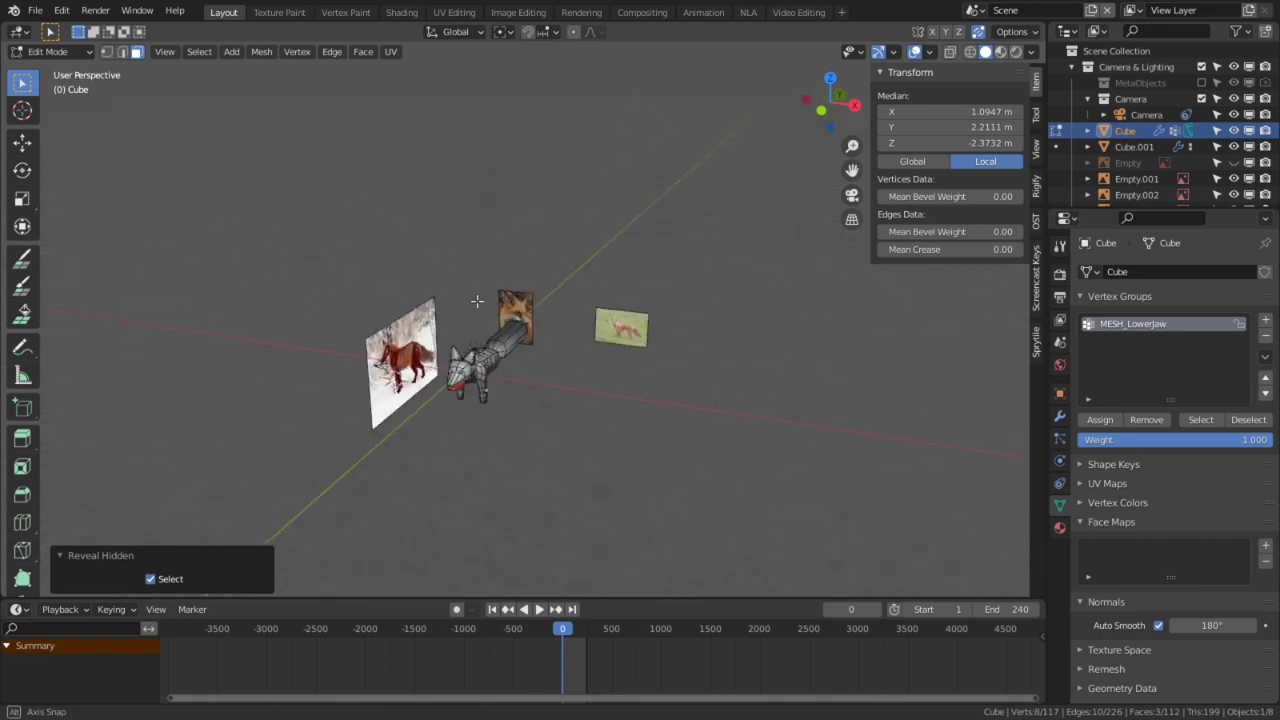
scroll(477, 295, "up", 6)
mouse_move(481, 347)
middle_mouse_down()
mouse_move(700, 325)
mouse_move(481, 324)
middle_mouse_up()
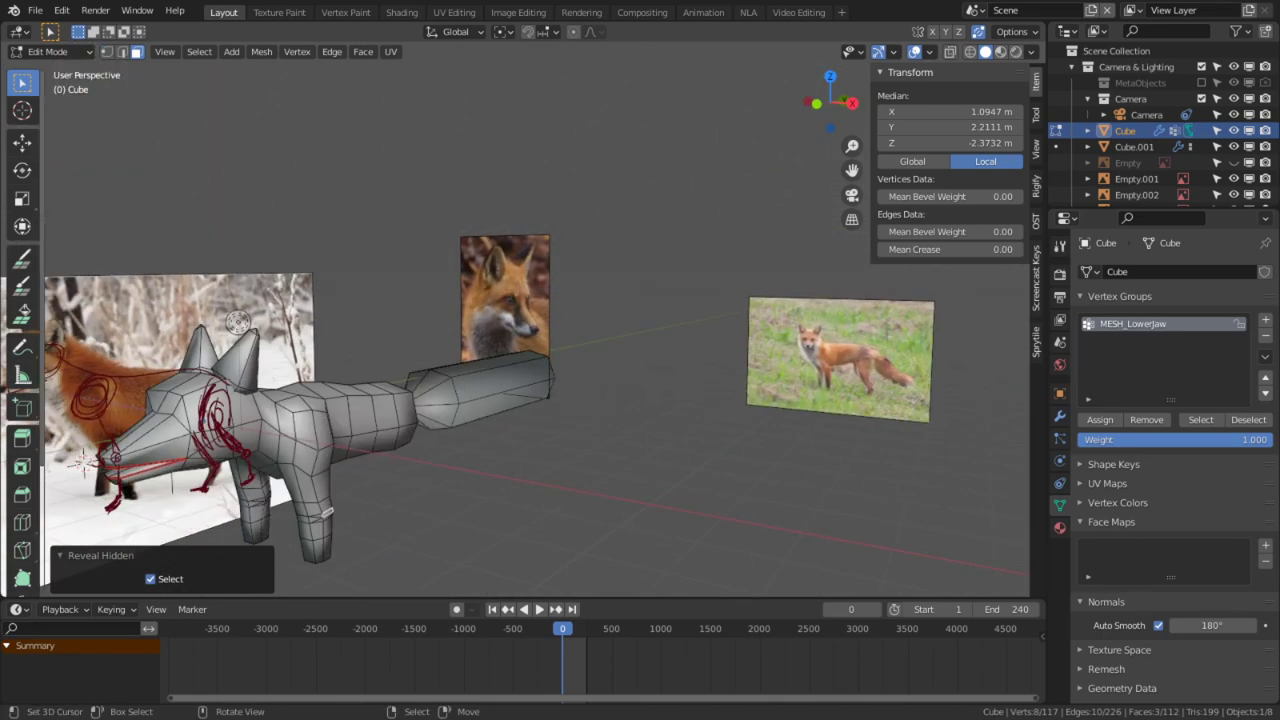
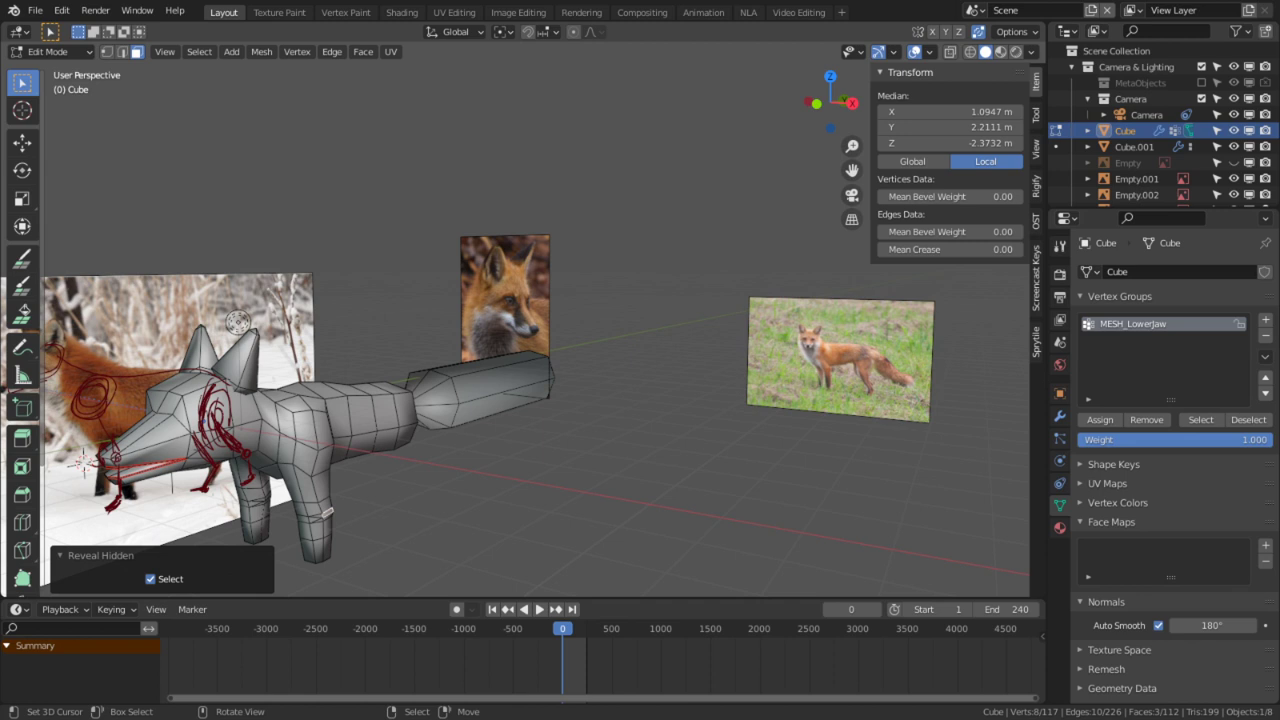
Step: Switch to Object Mode and add REference 1.jpg from the reference folder above the other reference photos
left_click_drag(0, 222, 1141, 158)
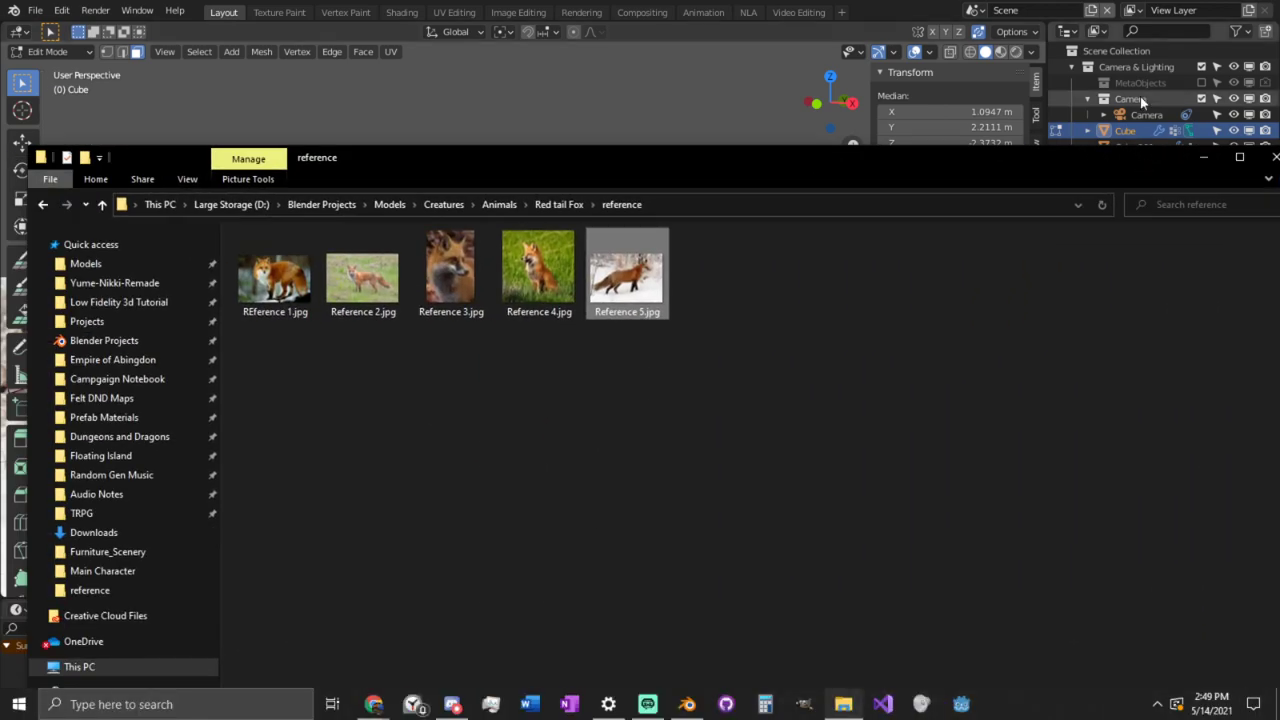
left_click_drag(578, 165, 0, 221)
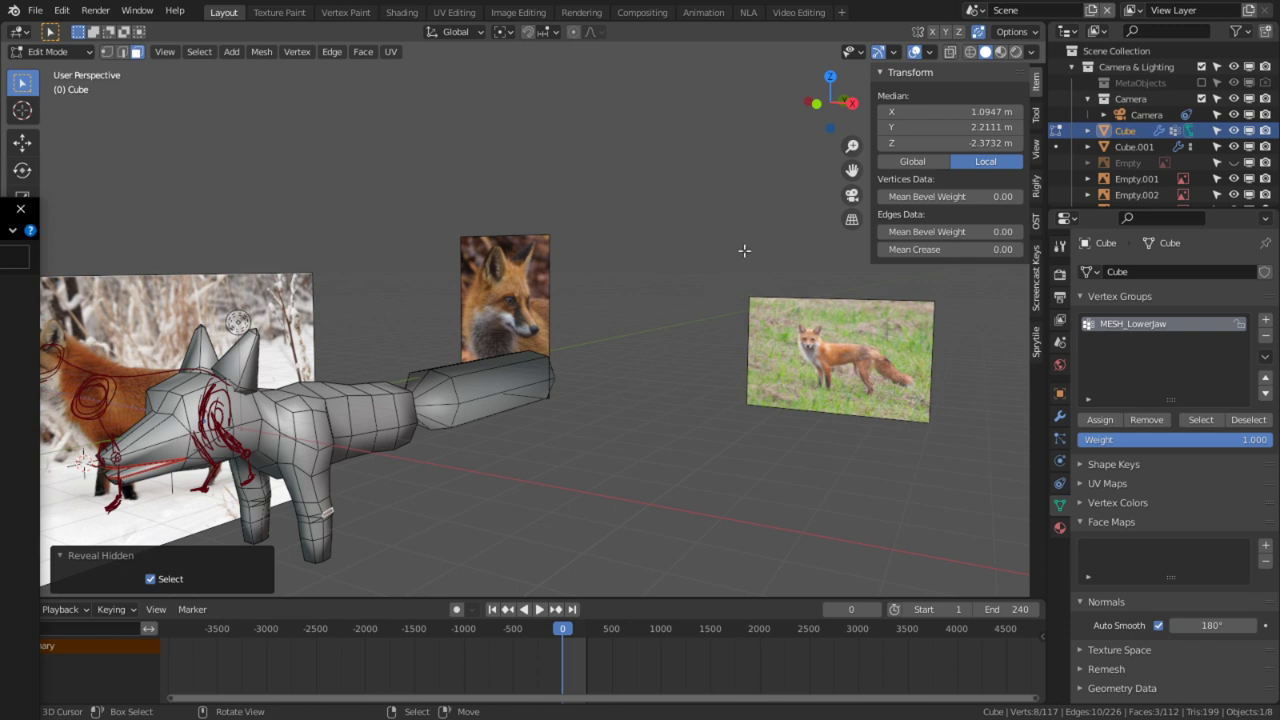
left_click(50, 51)
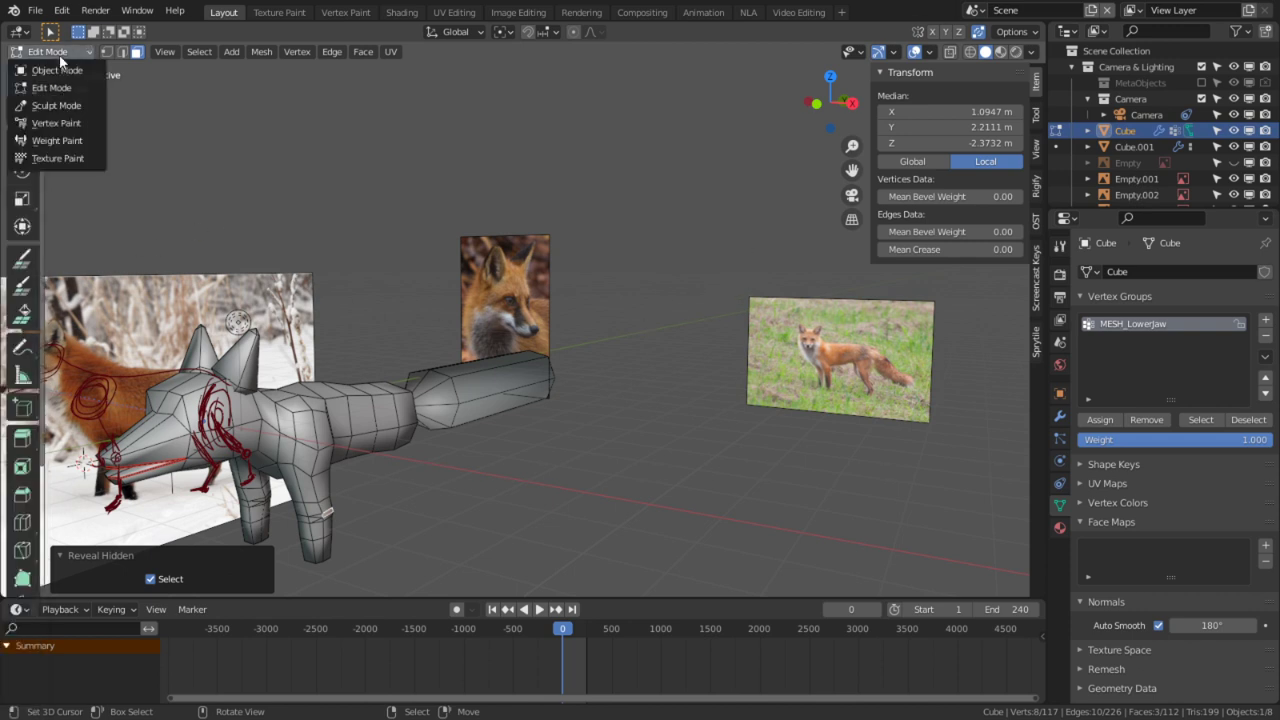
left_click(58, 73)
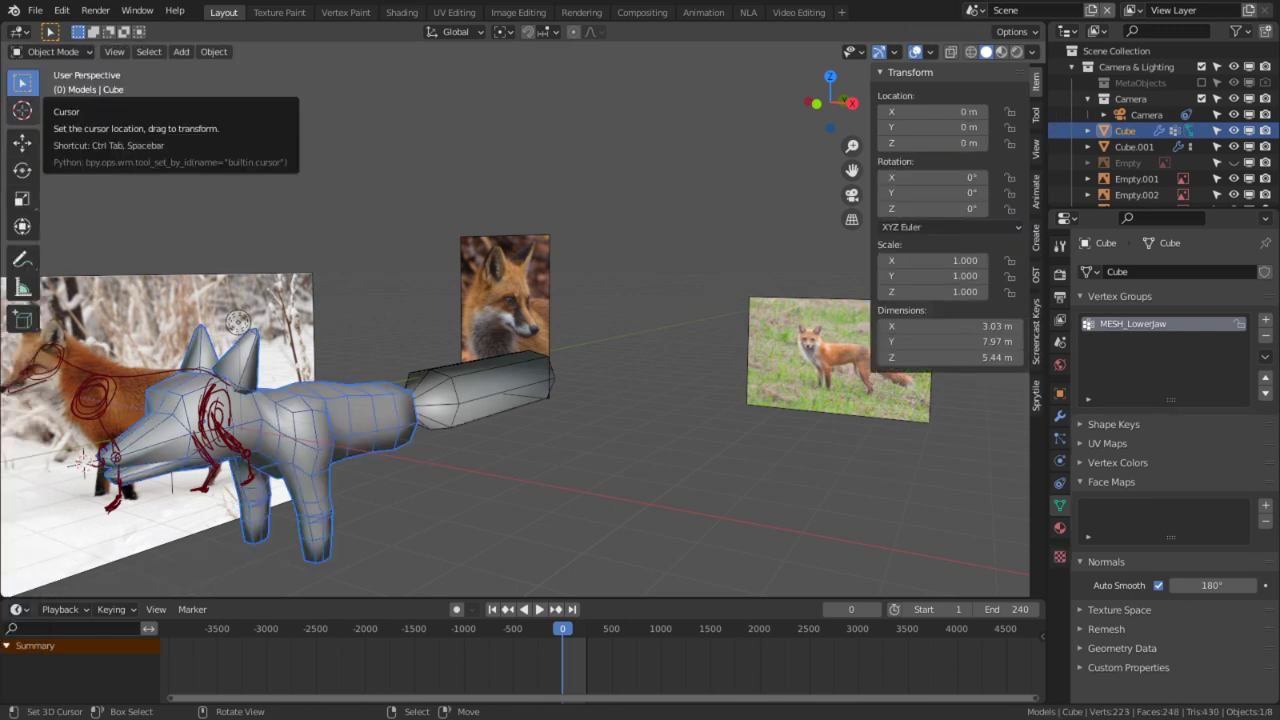
left_click_drag(667, 180, 667, 180)
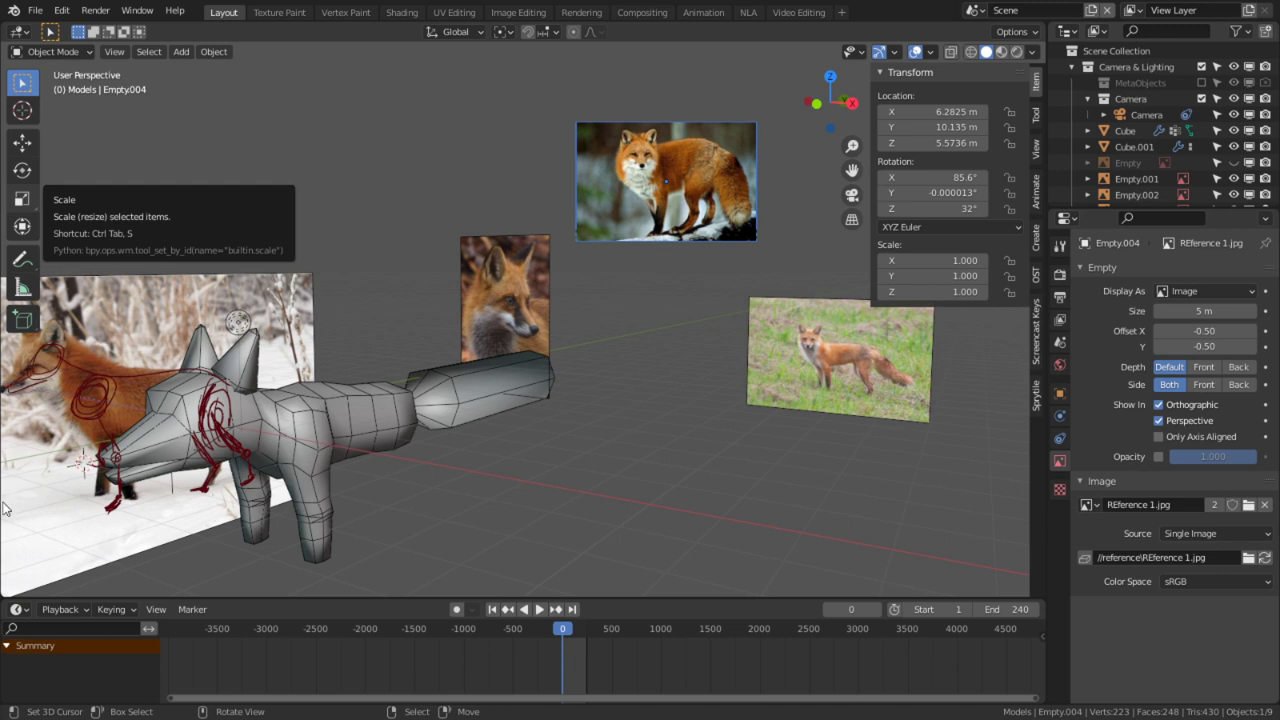
Step: Clear the rotation of the REference 1.jpg image and rotate it 90° around the X axis
key("KP_1")
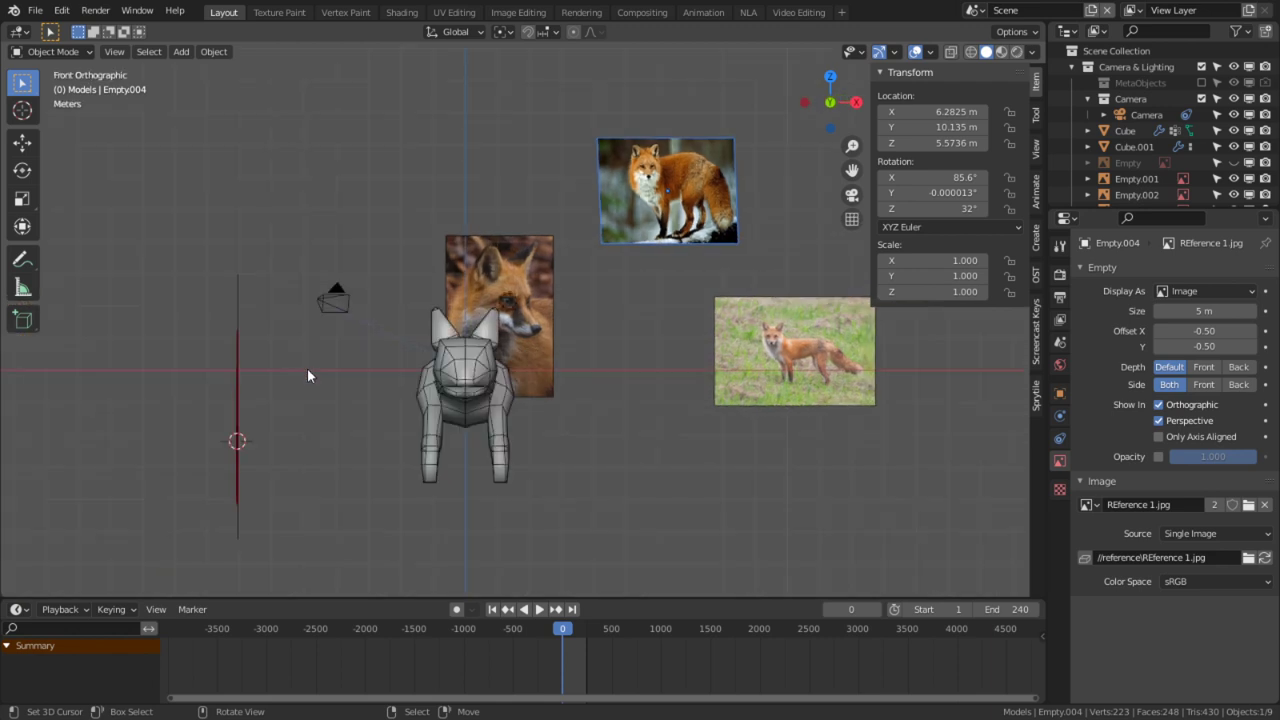
left_click(649, 237)
key("alt+r")
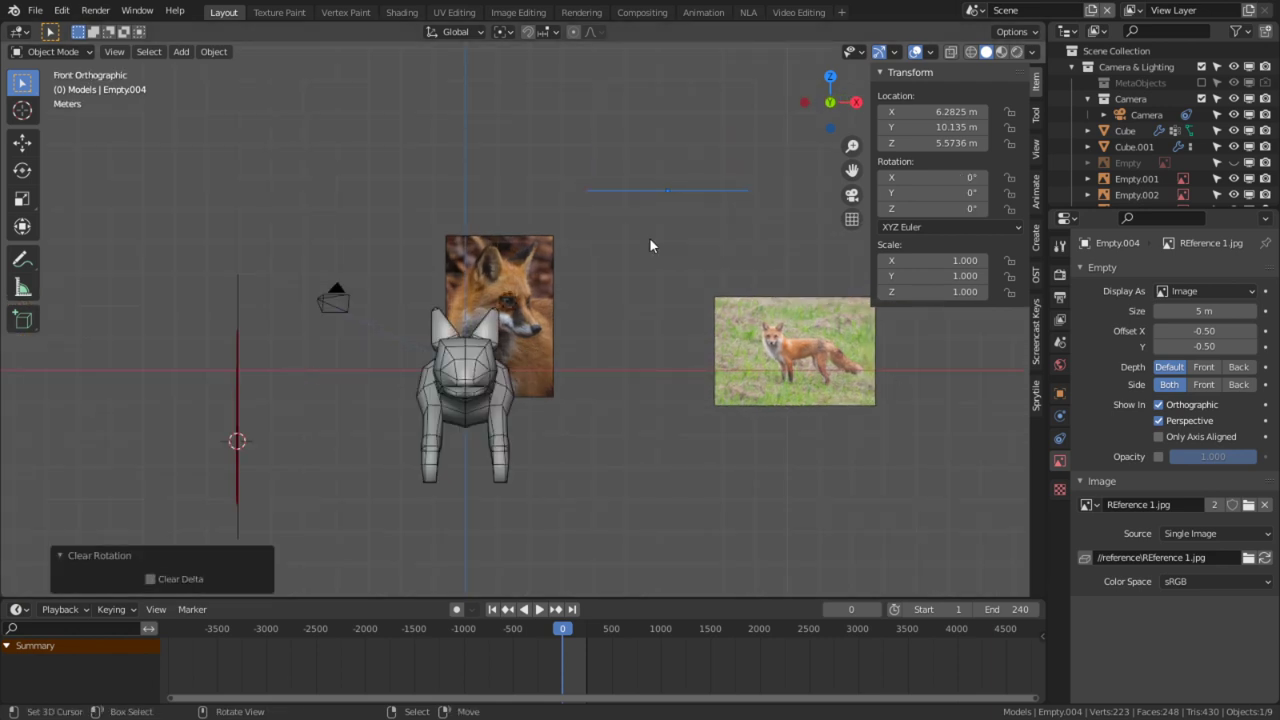
type("rx90")
key("Return")
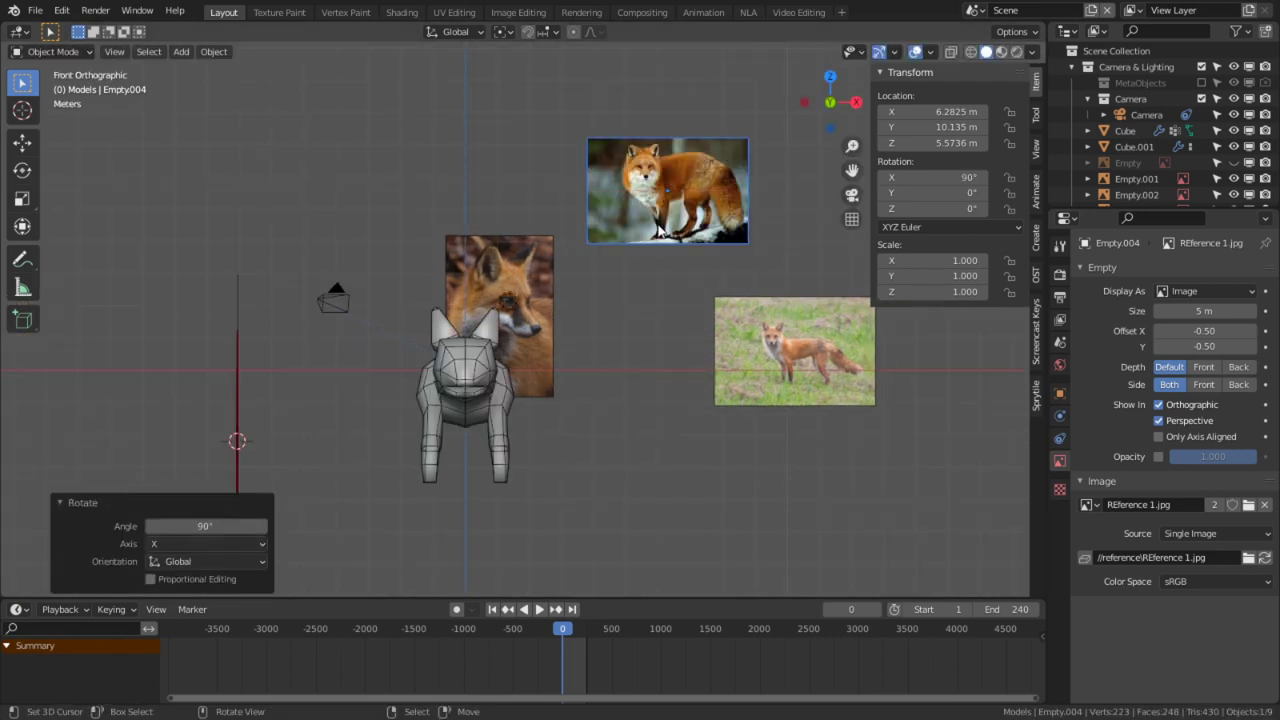
Step: Move the REference 1.jpg image down about 5.7 m along the Z axis and view its legs up close
key("g")
key("z")
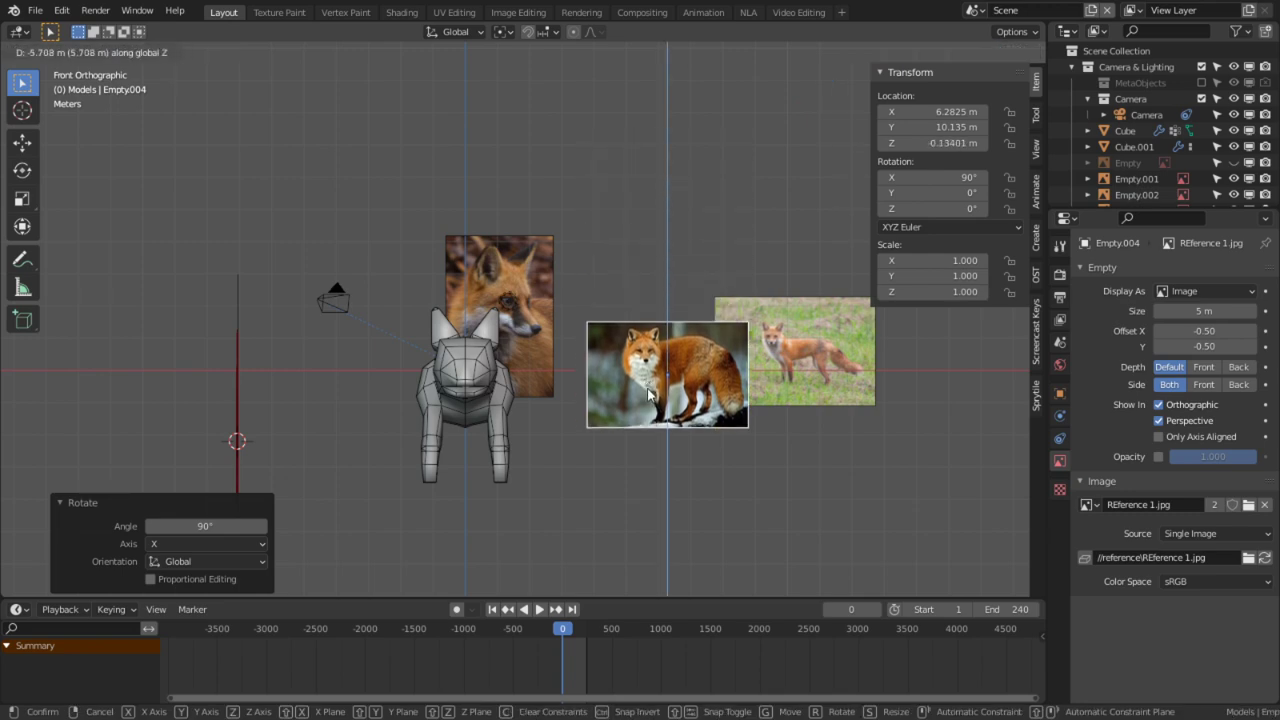
left_click(651, 397)
scroll(651, 397, "up", 3)
scroll(738, 437, "up", 8)
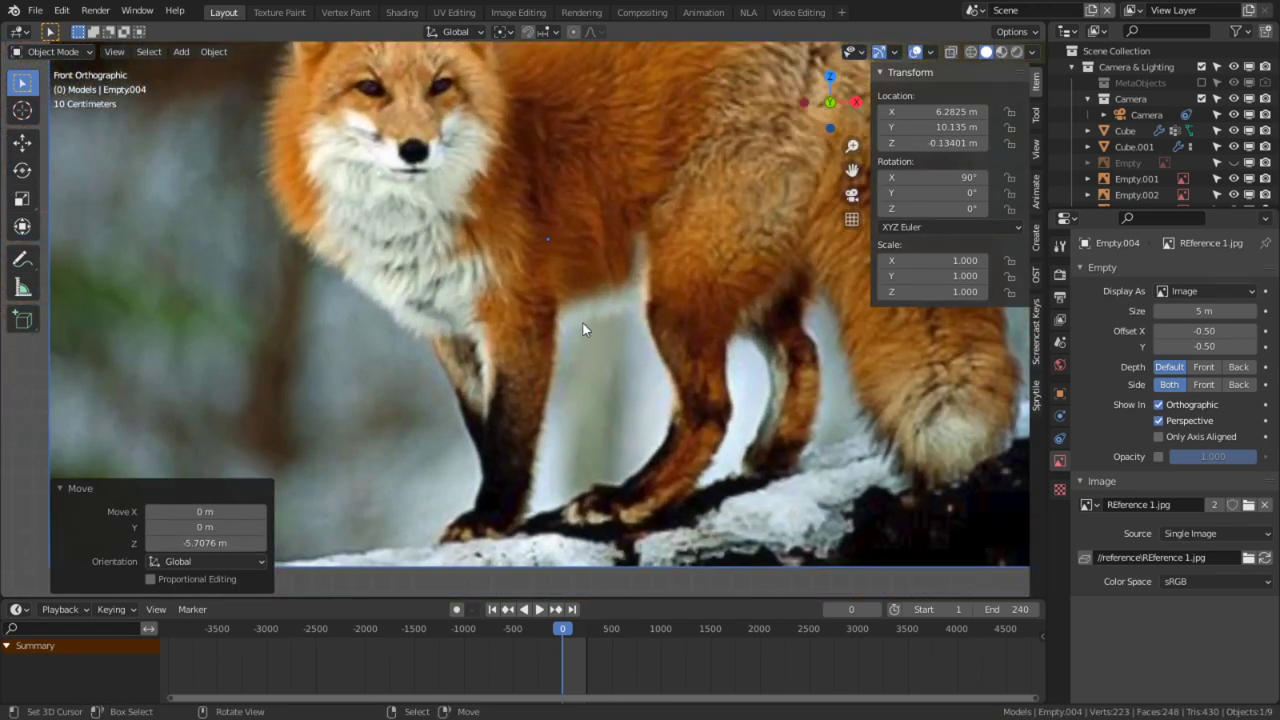
Step: Select the fox mesh and, in Edit Mode, move the vertex where the front leg meets the belly
scroll(566, 316, "down", 4)
middle_click_drag(520, 325, 229, 363)
scroll(214, 346, "down", 5)
scroll(300, 371, "up", 4)
middle_click_drag(726, 302, 489, 259)
scroll(547, 343, "up", 6)
right_click(511, 289)
right_click(533, 243)
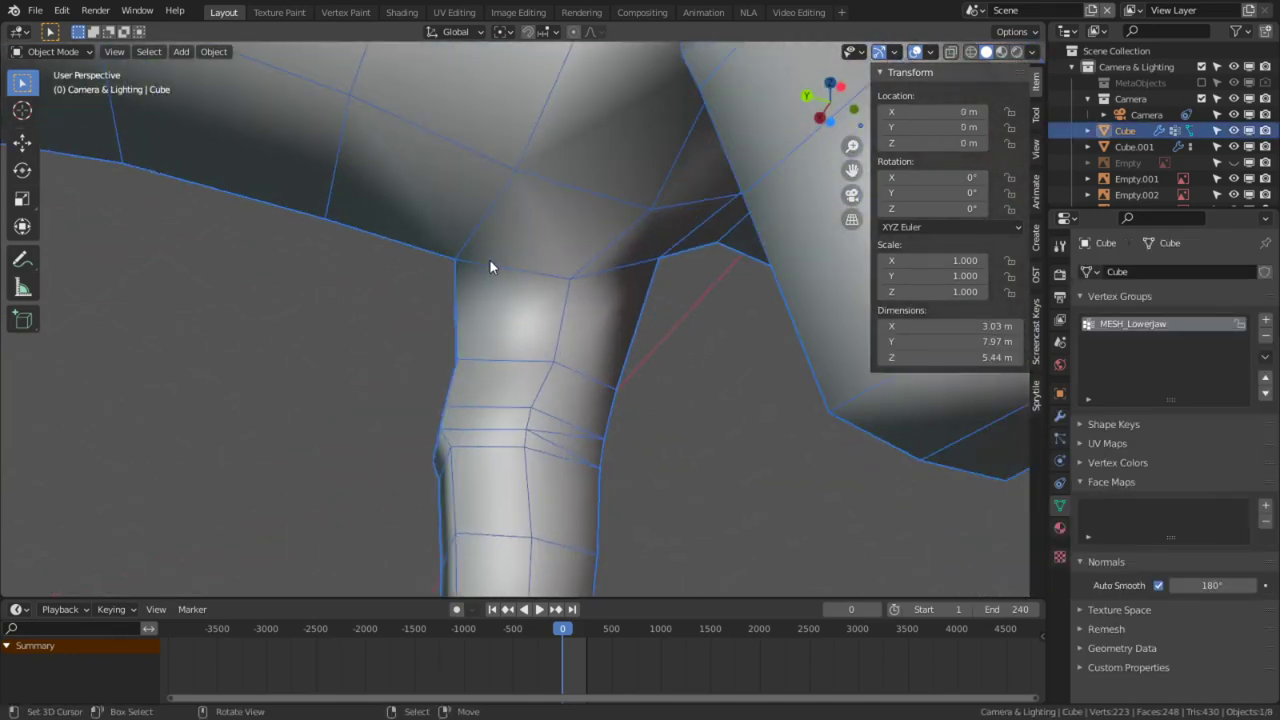
key("Tab")
key("1")
right_click(466, 262)
key("g")
left_click(544, 224)
Step: Inspect the adjusted area at the top of the front leg from several angles, along with the whole model
middle_click_drag(608, 186, 604, 262)
scroll(671, 323, "up", 3)
middle_click_drag(676, 328, 506, 323, "shift")
middle_click_drag(637, 315, 803, 319)
key("2")
scroll(754, 397, "down", 3)
scroll(595, 435, "down", 3)
scroll(802, 320, "up", 4)
scroll(743, 312, "down", 10)
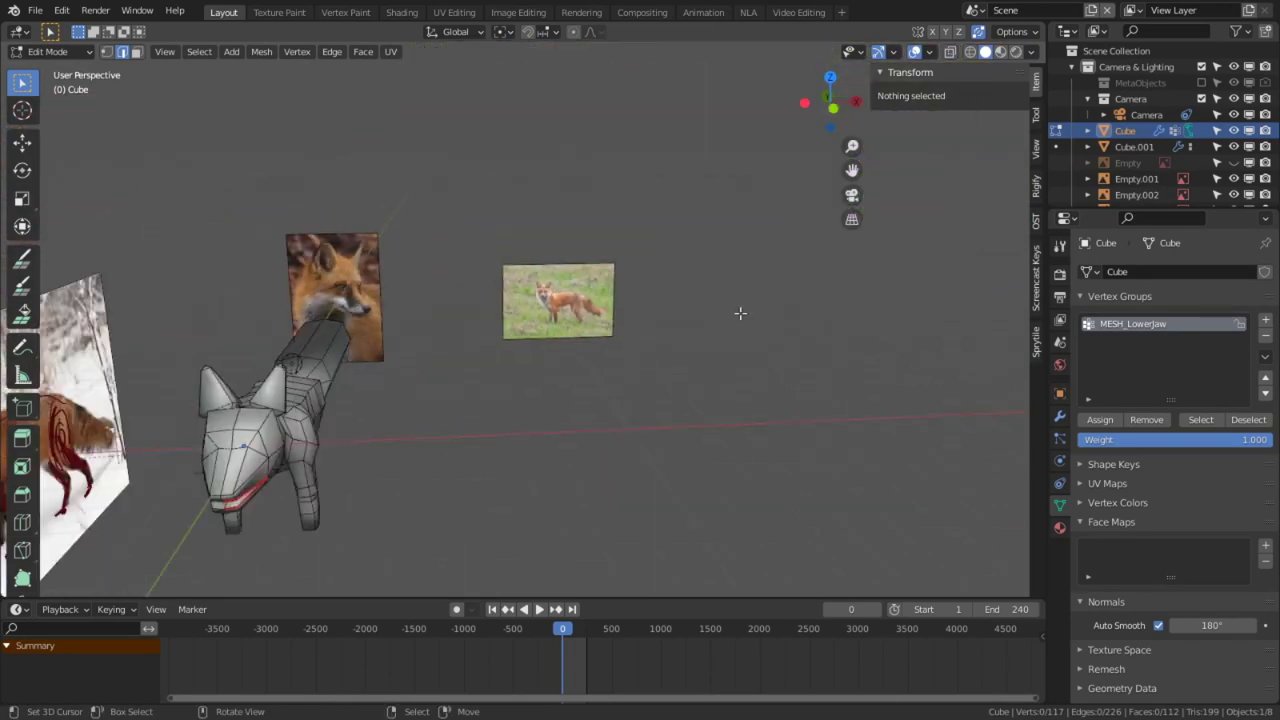
scroll(651, 343, "up", 4)
Step: Unhide the hidden REference 1.jpg photo in Object Mode and view it up close
key("Tab")
key("alt+h")
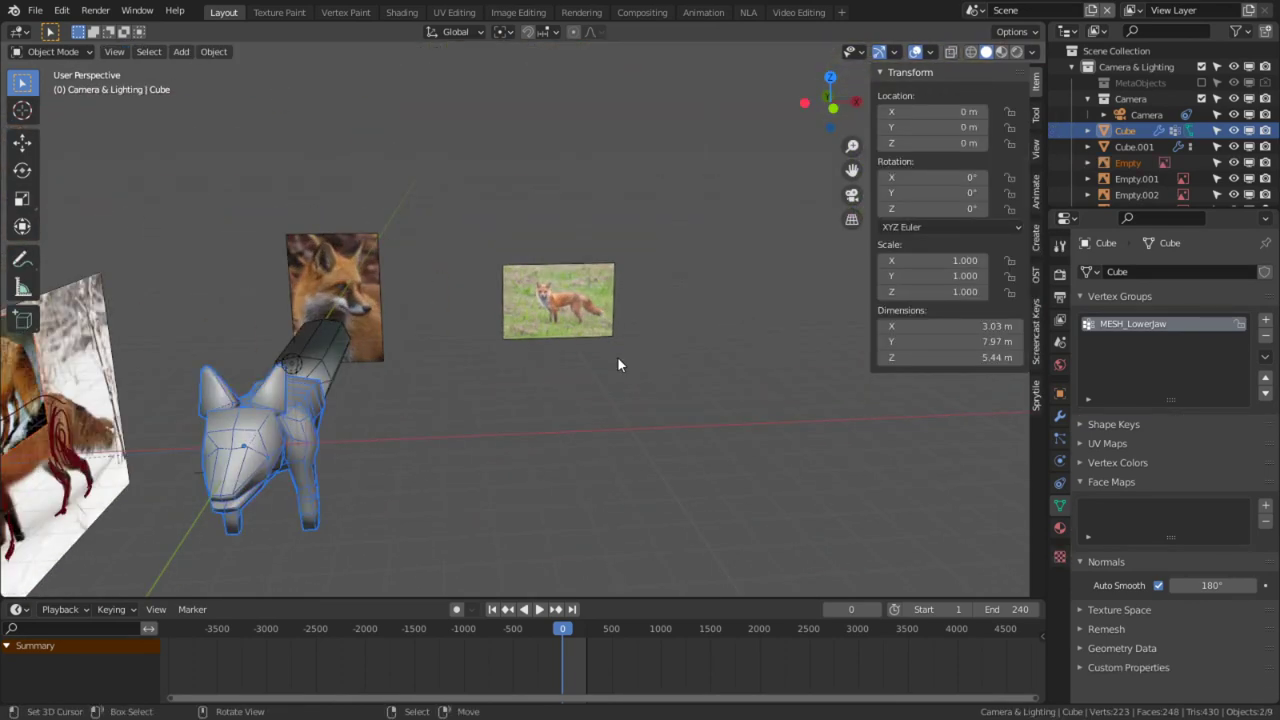
middle_click_drag(624, 357, 530, 364)
middle_click(71, 284, "alt")
scroll(311, 331, "up", 8)
middle_click_drag(311, 331, 638, 368)
scroll(664, 391, "down", 9)
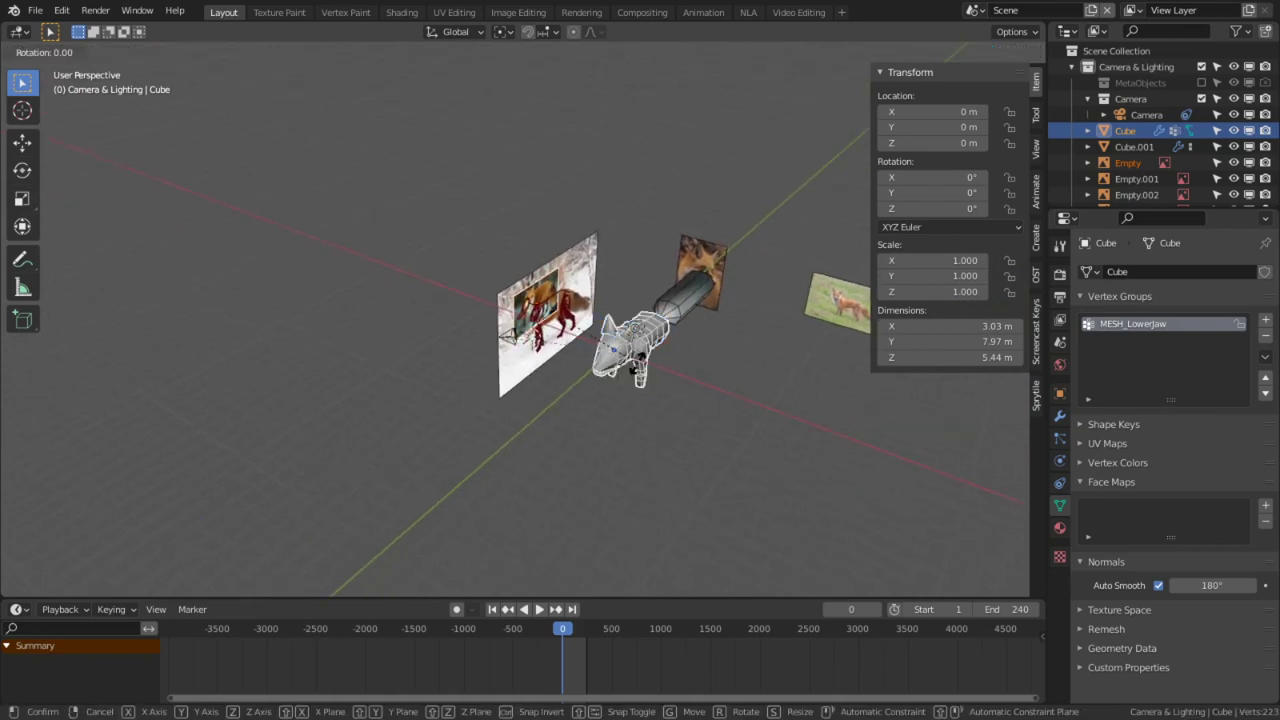
Step: Move the REference 1.jpg photo about 10.8 m in X and 11.5 m in Y, and rotate it -90° around Z
left_click(548, 289)
key("g")
key("shift+z")
left_click(785, 278)
type("rz")
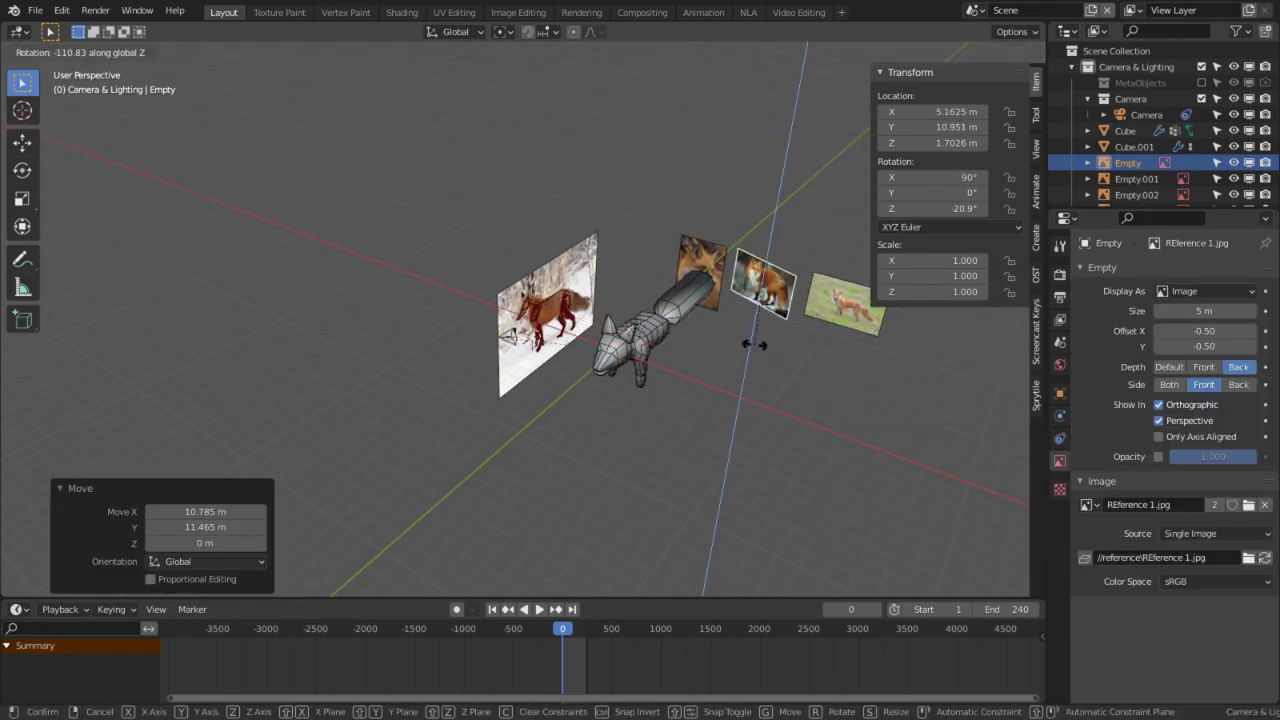
type("90-")
left_click(755, 344)
left_click(755, 344)
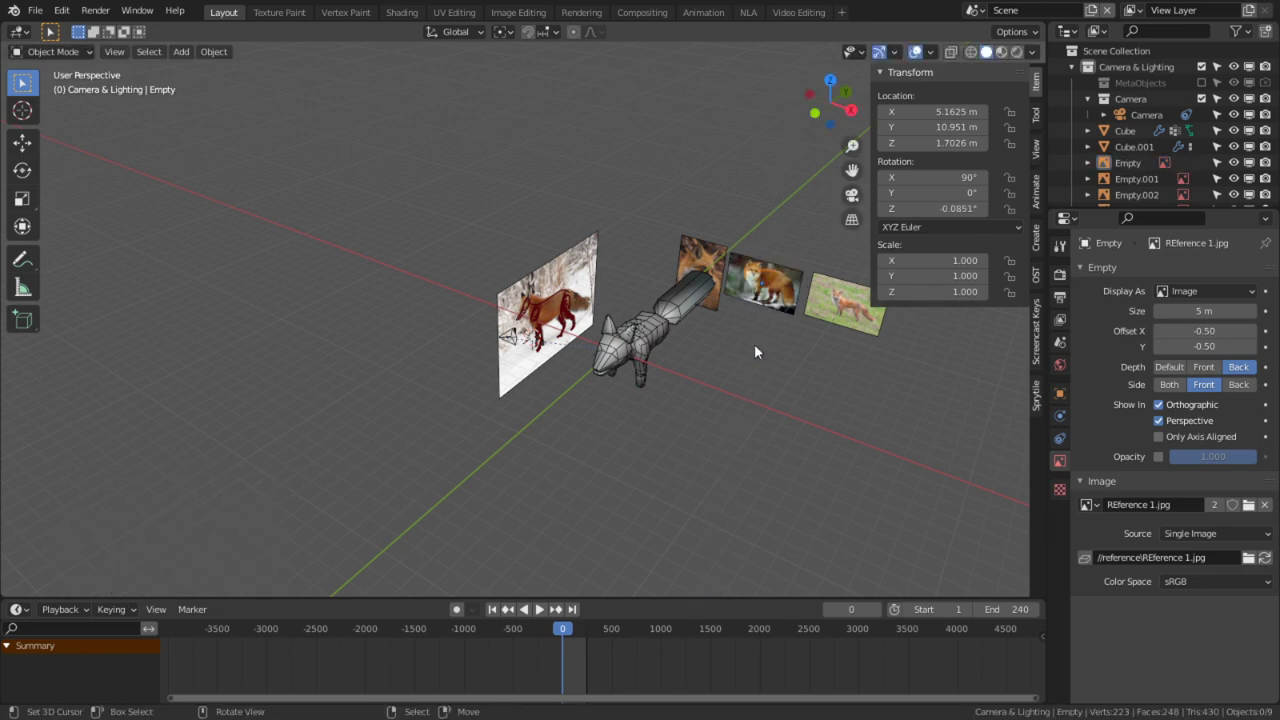
Step: Isolate the side-view photo Reference 5.jpg in local view and frame the whole fox
middle_click_drag(720, 353, 551, 230)
scroll(637, 364, "up", 8)
scroll(540, 223, "up", 3)
scroll(555, 237, "down", 4)
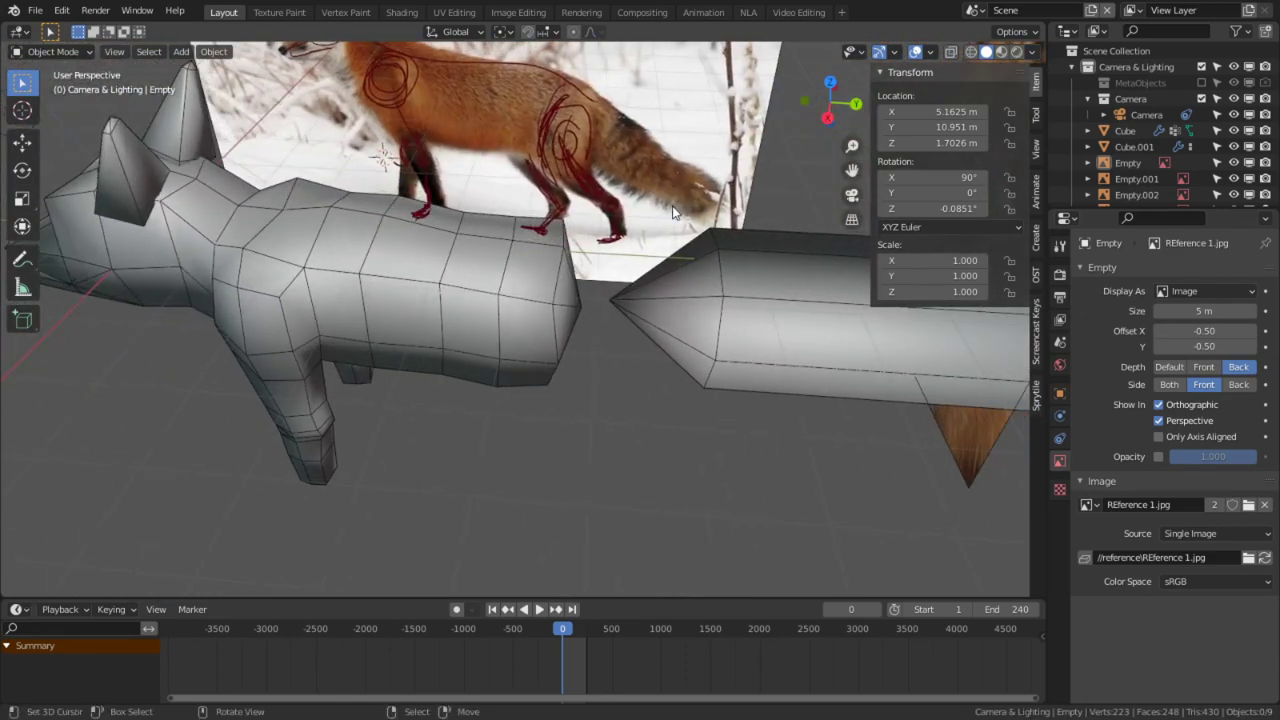
middle_click_drag(637, 190, 627, 147)
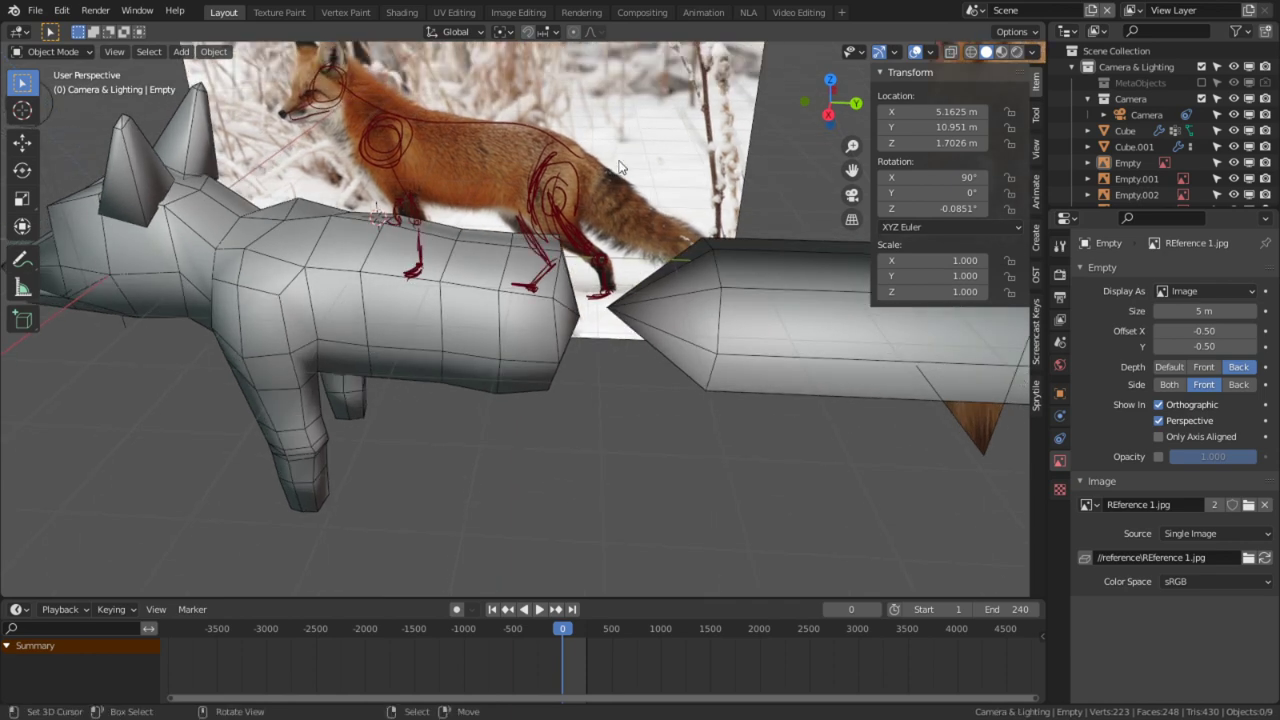
right_click(744, 149)
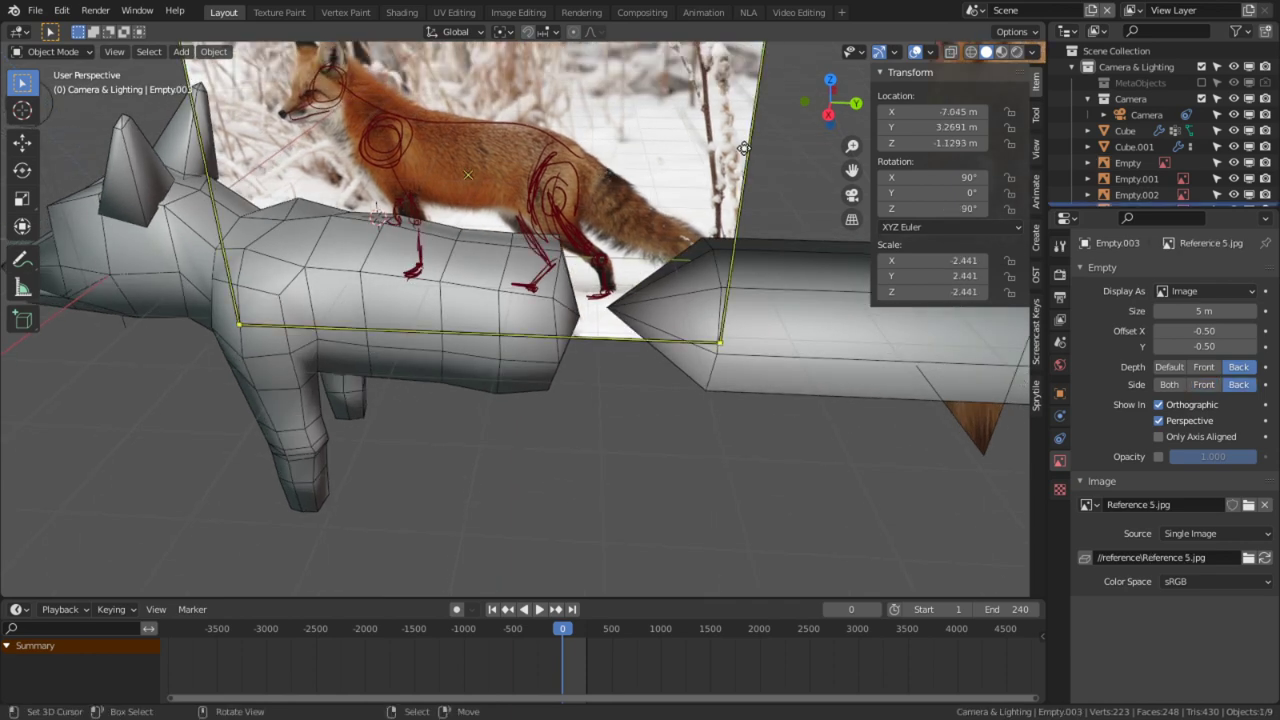
key("KP_Divide")
middle_click_drag(586, 314, 541, 299, "shift")
scroll(560, 313, "up", 6)
middle_click_drag(386, 303, 412, 313, "shift")
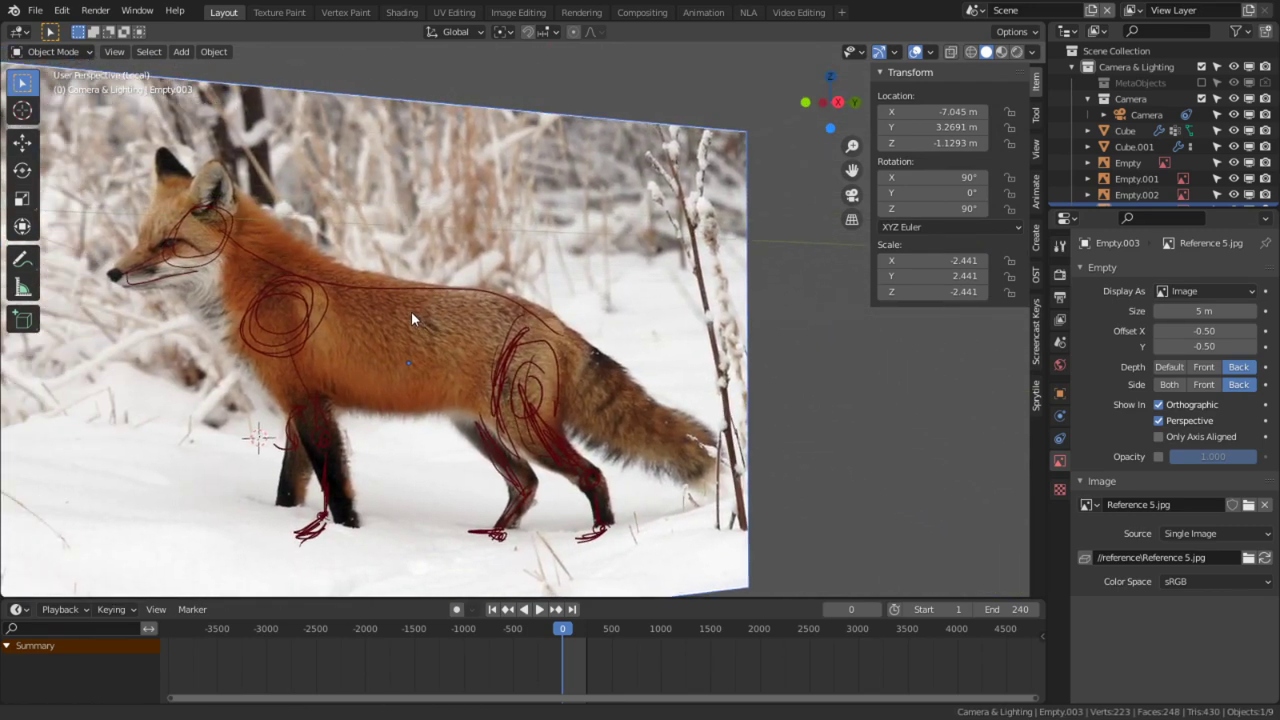
Step: Measure the fox's back from shoulder to tail base and its tail from base to tip on the side-view photo
left_click(24, 288)
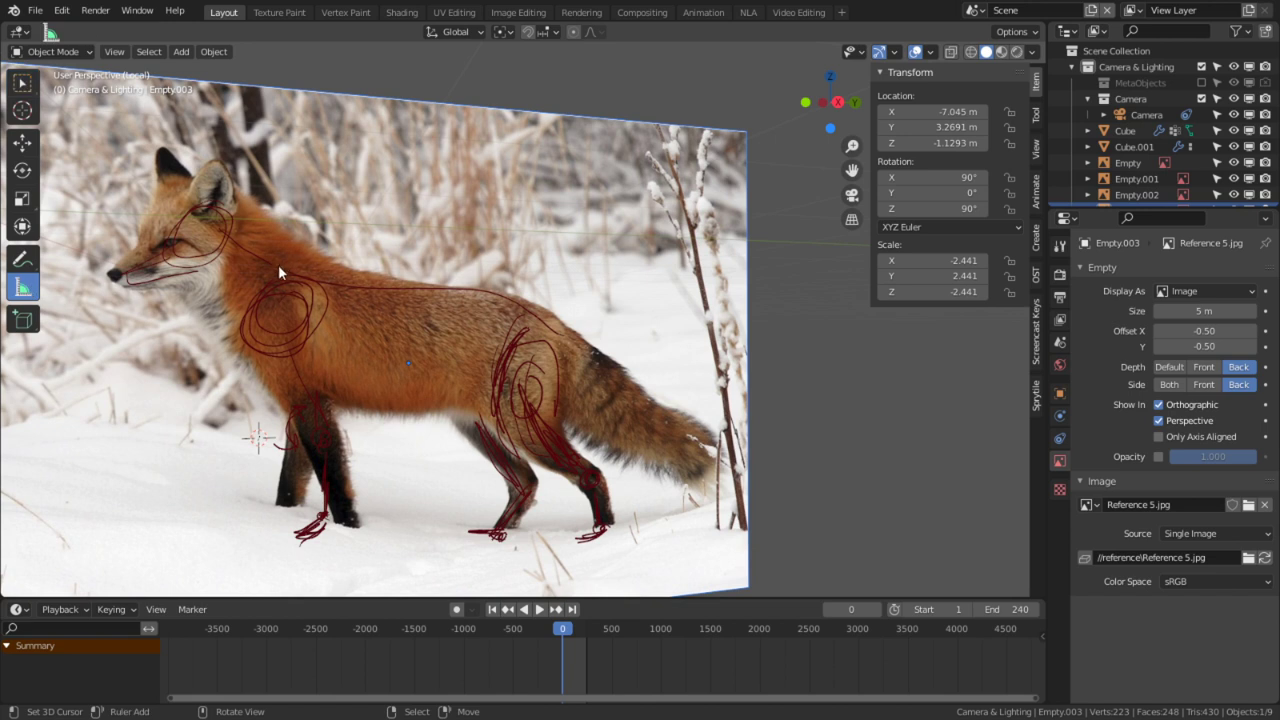
left_click_drag(280, 267, 537, 316)
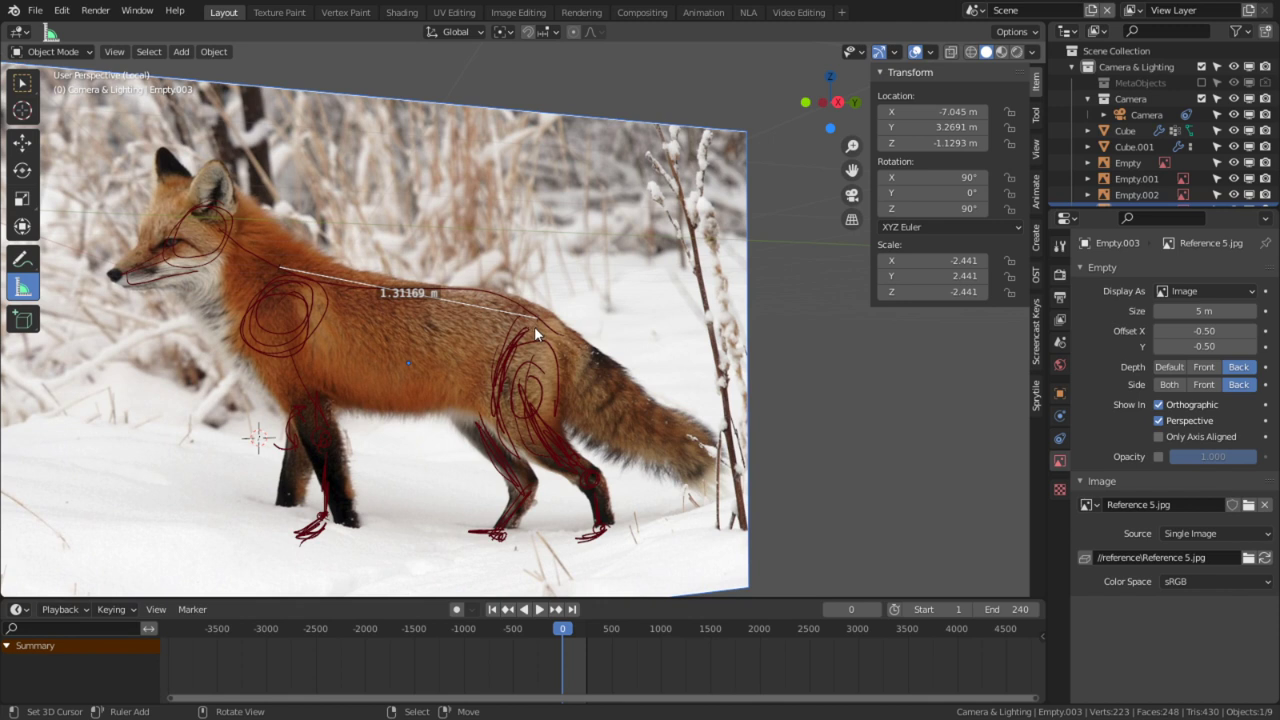
left_click_drag(534, 326, 718, 465)
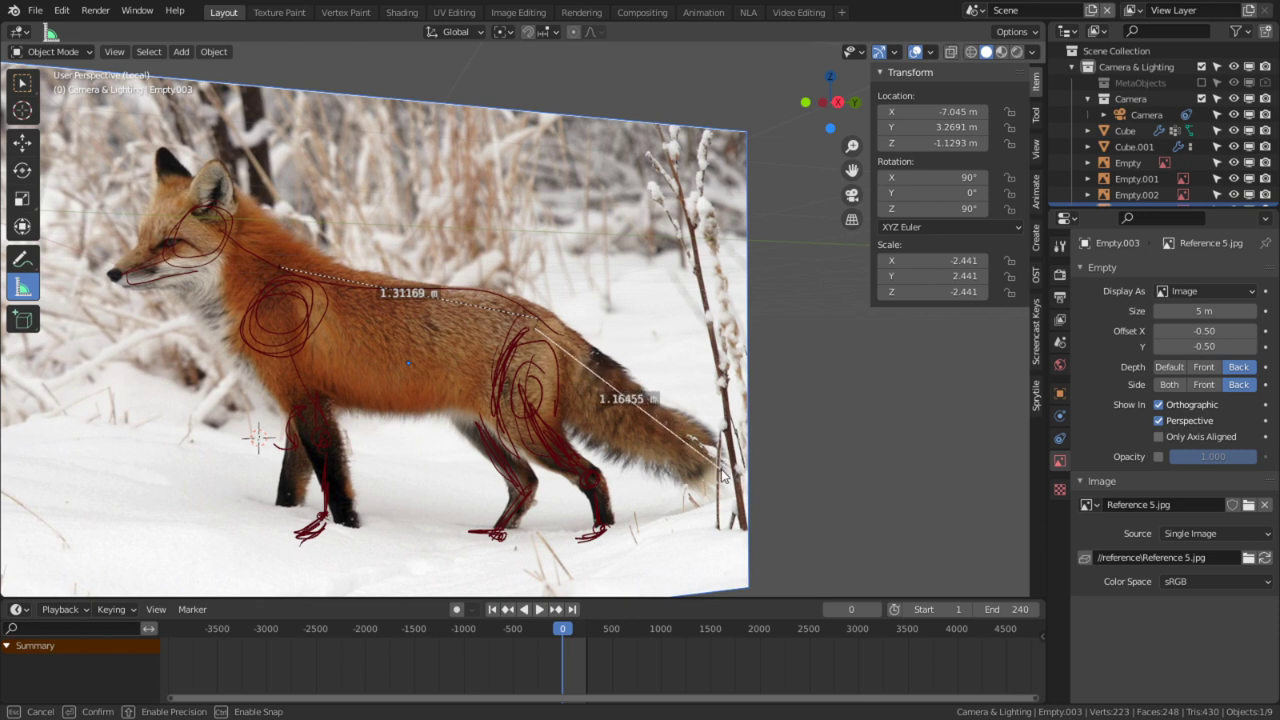
left_click_drag(722, 477, 722, 477)
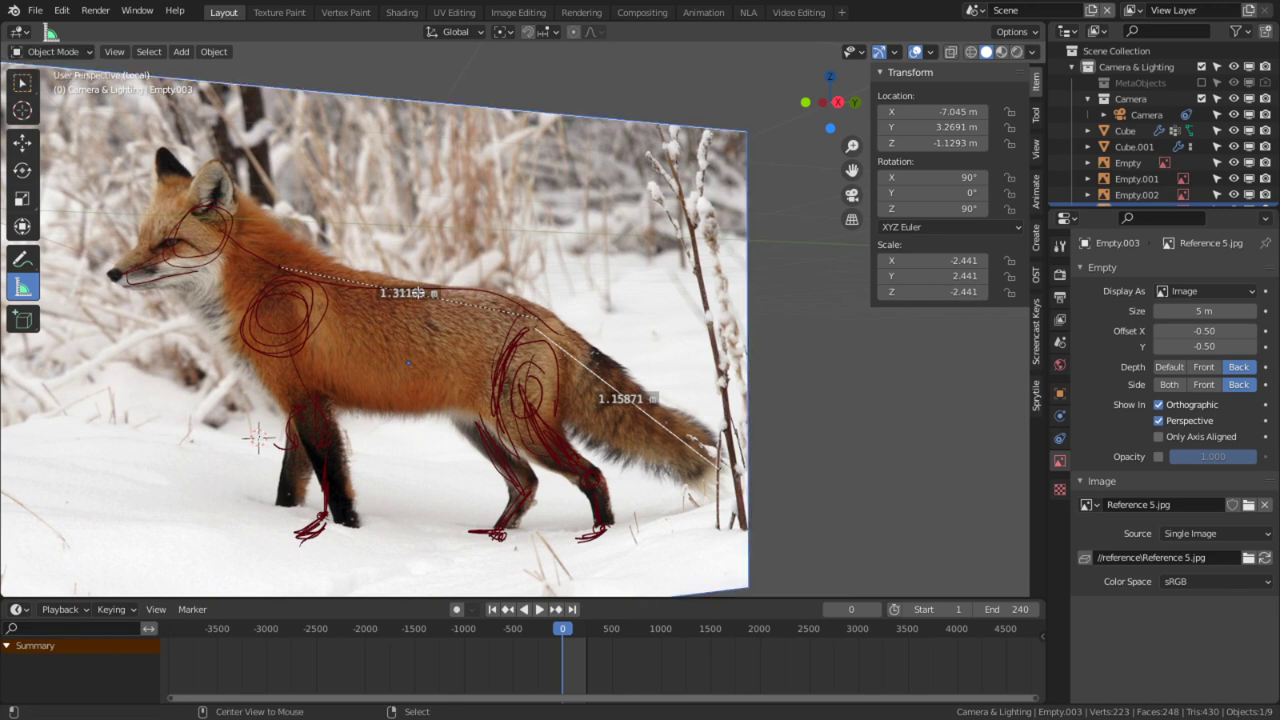
Step: Leave local view and open the separate tail mesh behind the fox's body in Edit Mode
scroll(437, 323, "down", 4)
middle_click_drag(518, 368, 487, 416)
scroll(489, 408, "up", 3)
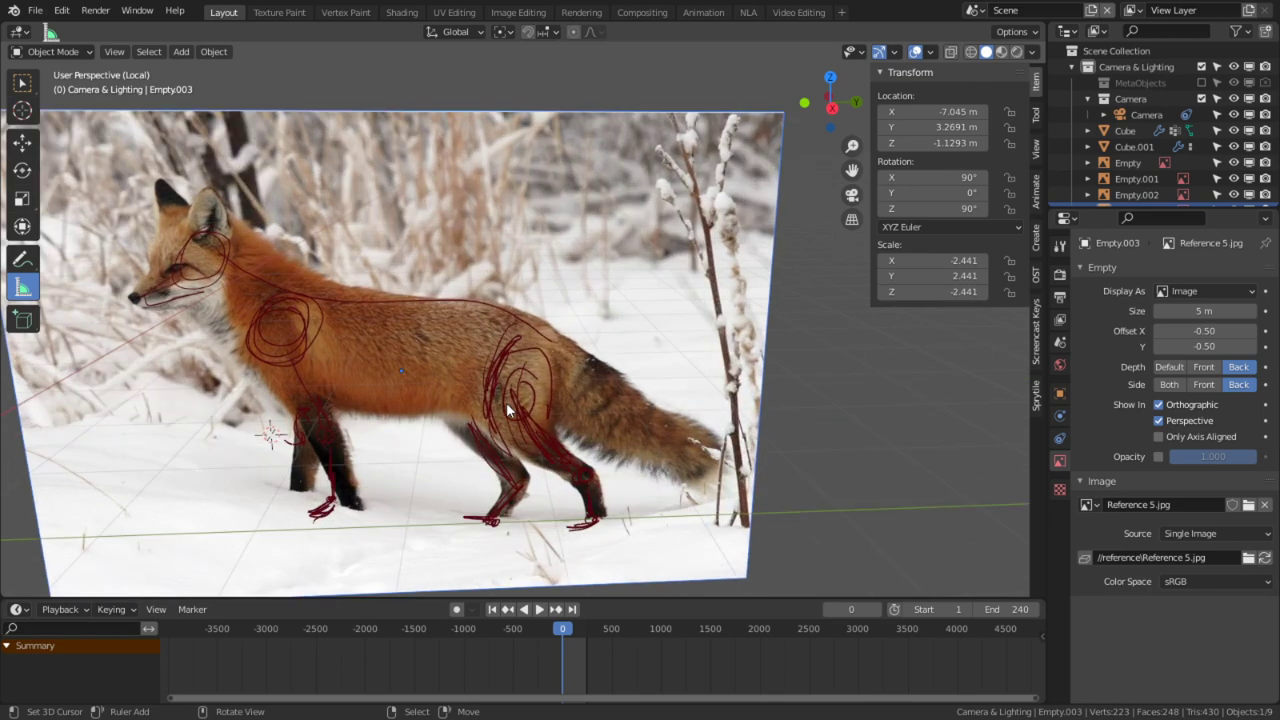
key("KP_Divide")
left_click(826, 332)
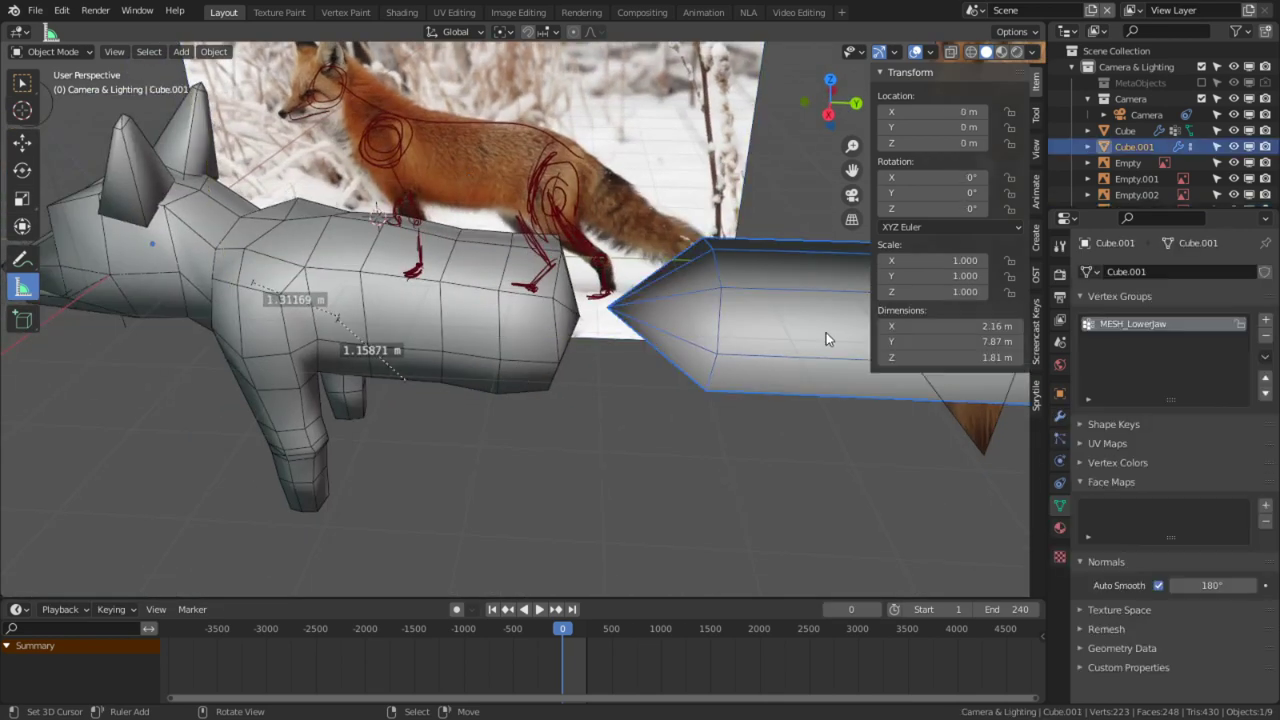
middle_click_drag(769, 291, 809, 236)
key("Tab")
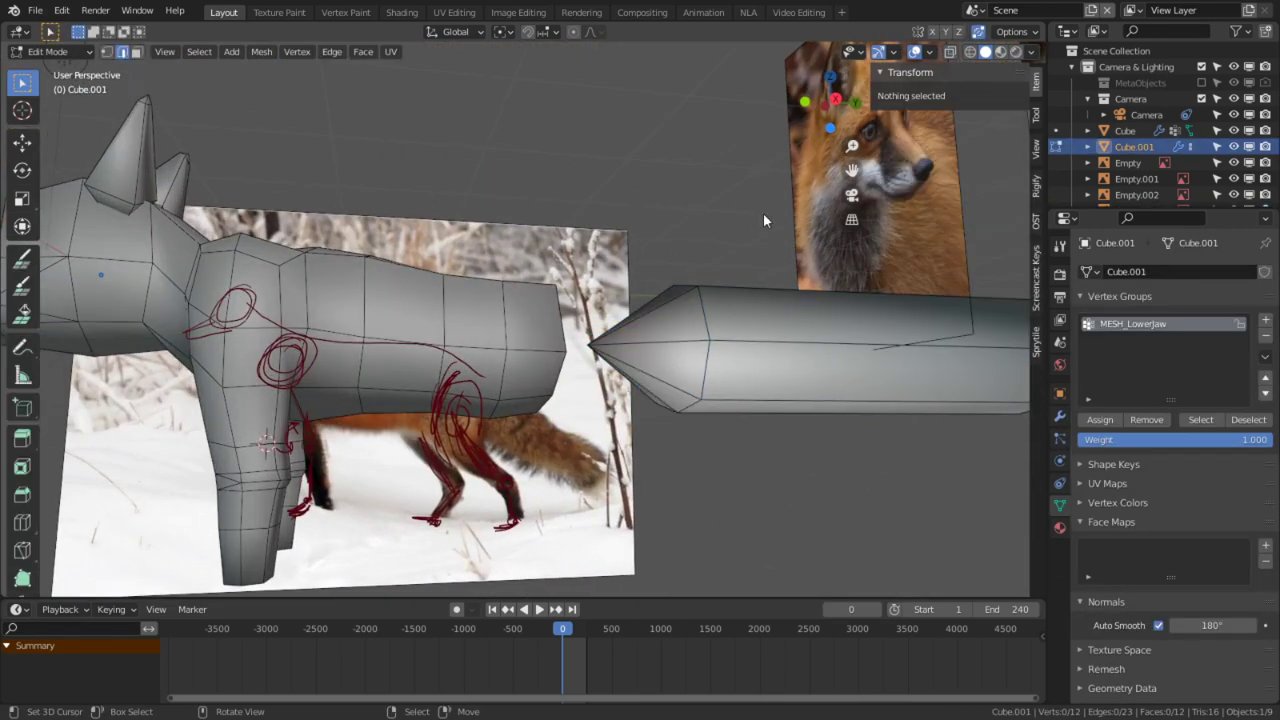
key("Tab")
key("Tab")
Step: Scale the whole tail mesh uniformly to 0.662 and fatten it by 0.134 m
key("a")
key("s")
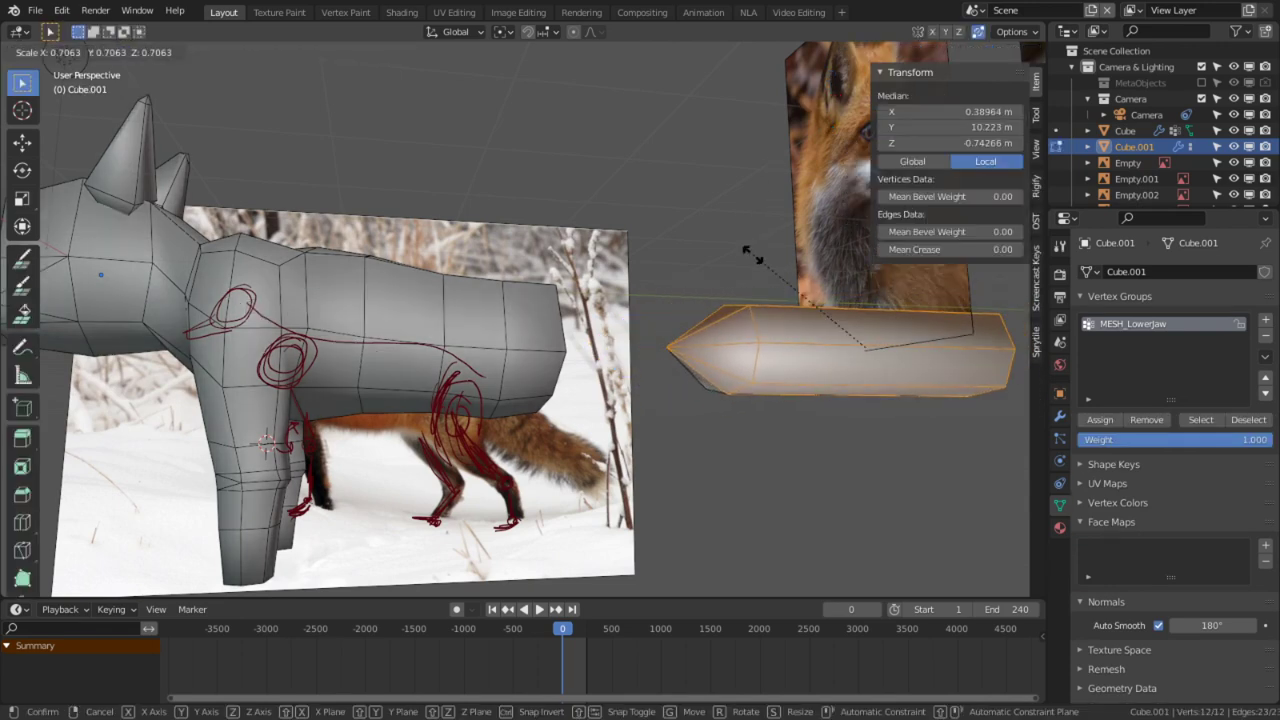
left_click(753, 270)
middle_click_drag(753, 270, 765, 240)
key("alt+s")
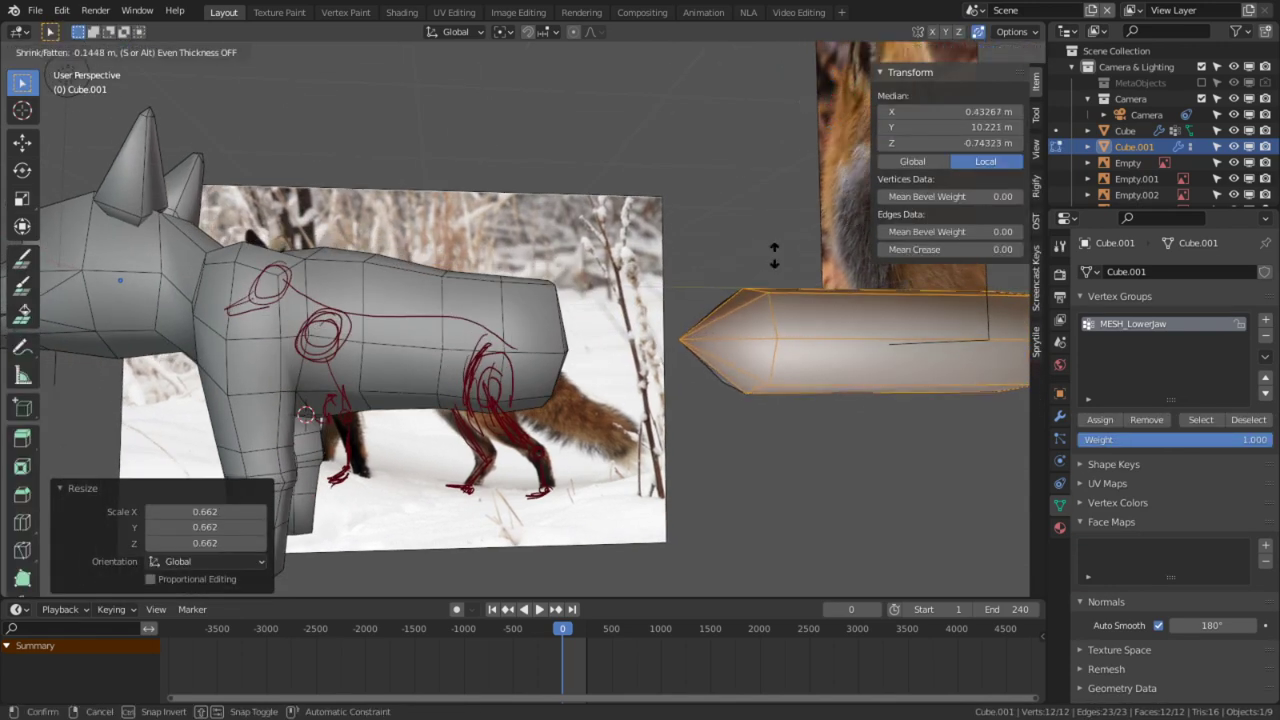
left_click(773, 170)
Step: Move the tail mesh about -5.51 m in Y and 1.64 m in Z, placing it above the fox's back
key("g")
key("y")
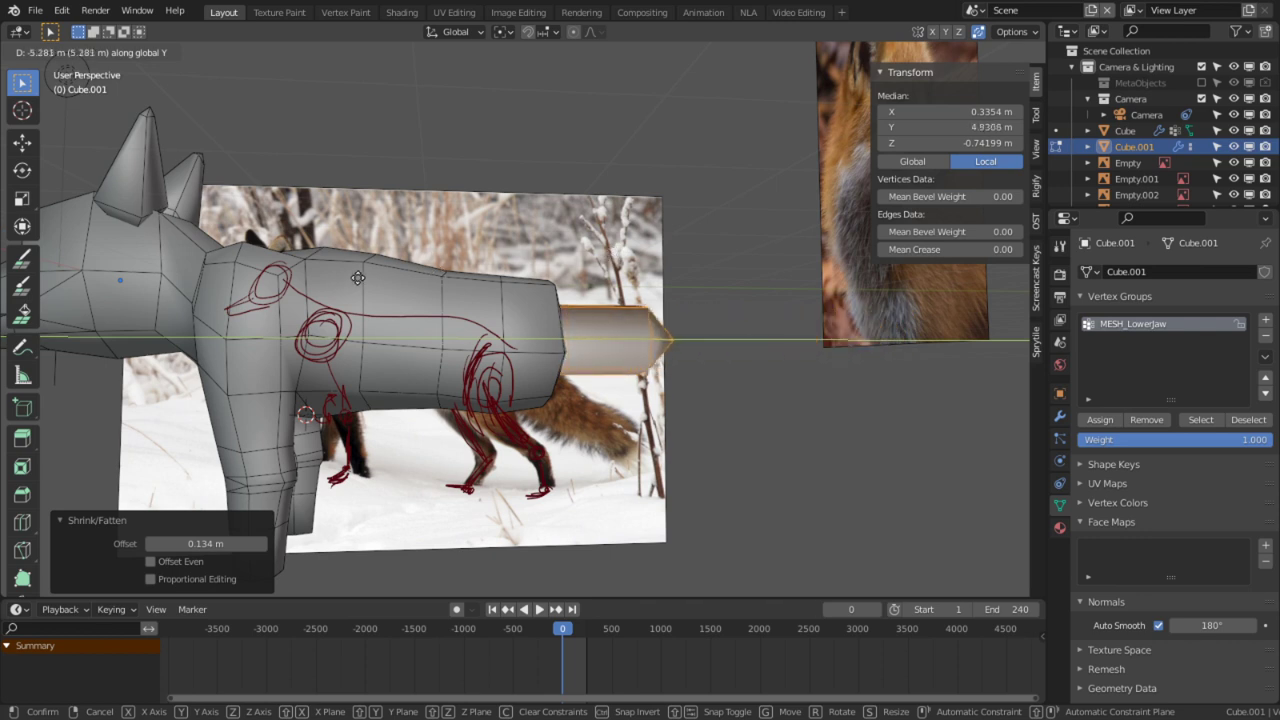
left_click(341, 280)
key("g")
key("z")
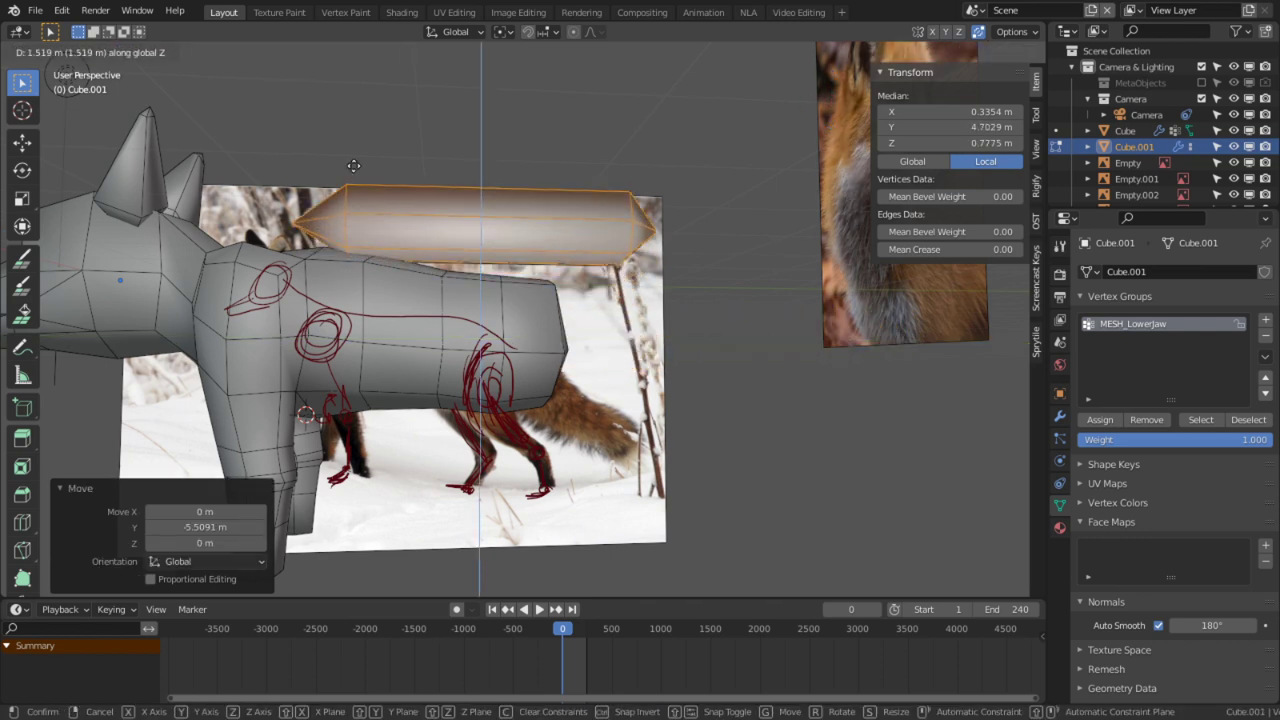
left_click(353, 160)
Step: Scale the tail mesh uniformly to 0.717 and fatten it by about 0.15 m
key("s")
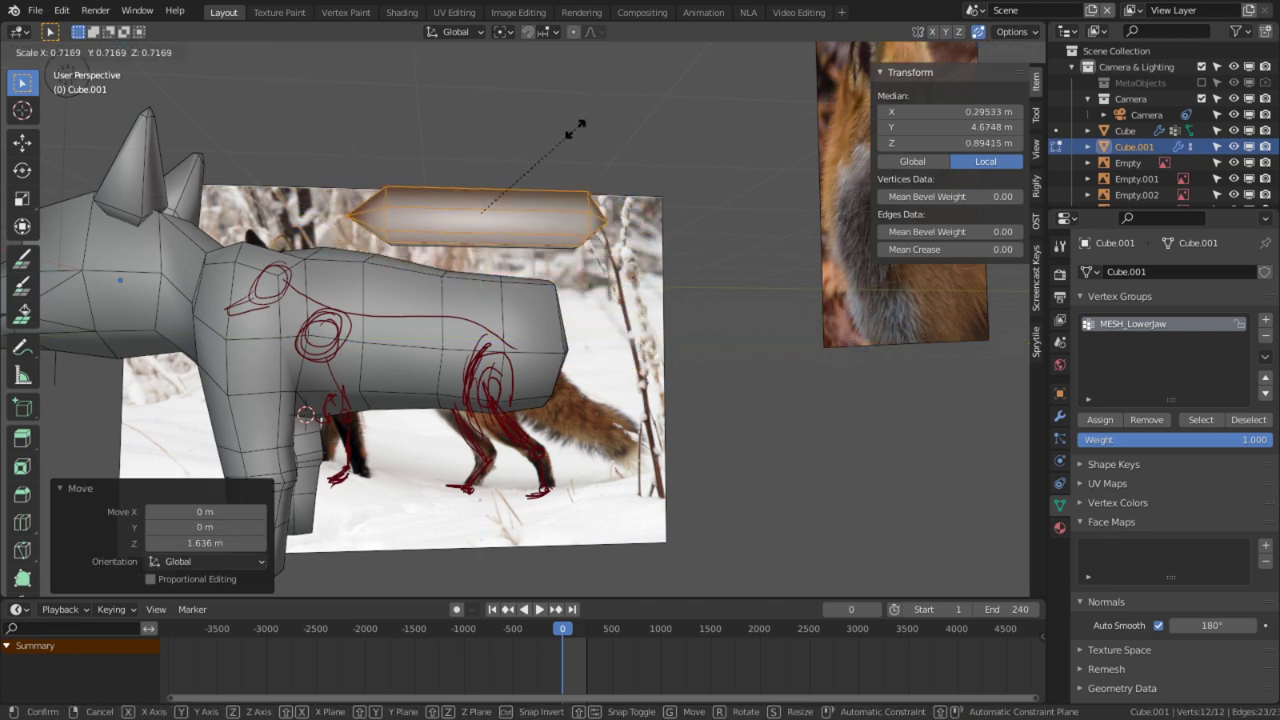
left_click(577, 128)
key("alt+s")
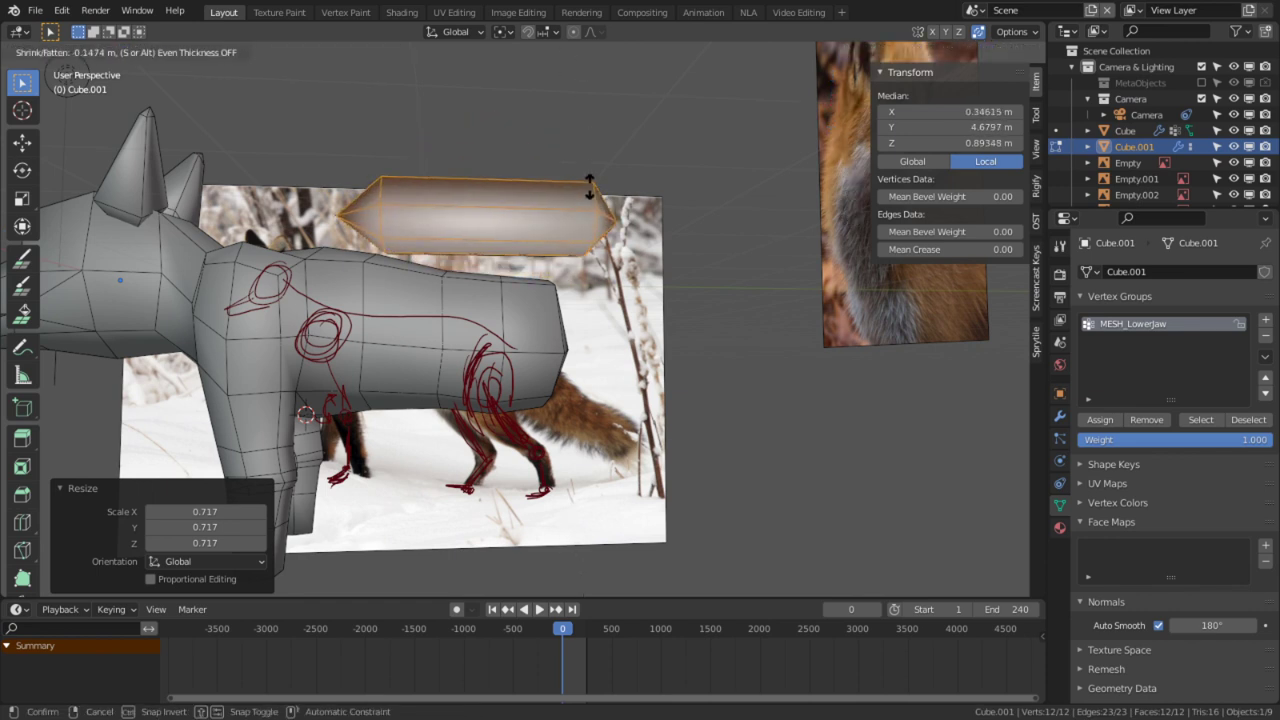
left_click(589, 186)
Step: Add five evenly spaced loop cuts along the tail's length and switch to vertex selection
key("ctrl+r")
scroll(511, 176, "up", 2)
scroll(511, 176, "up", 2)
left_click(511, 176)
right_click(511, 176)
key("1")
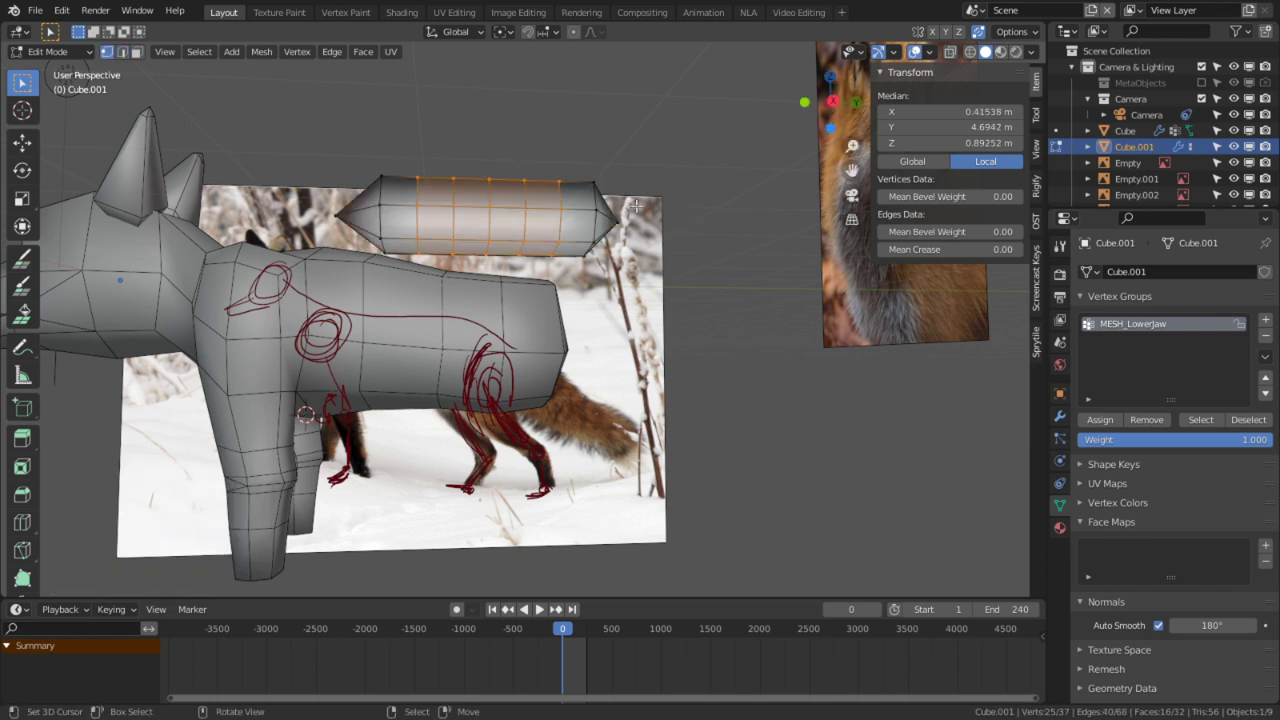
Step: Select the vertex at the tail's far tip and enable proportional editing
right_click(634, 218)
key("alt+s")
key("o")
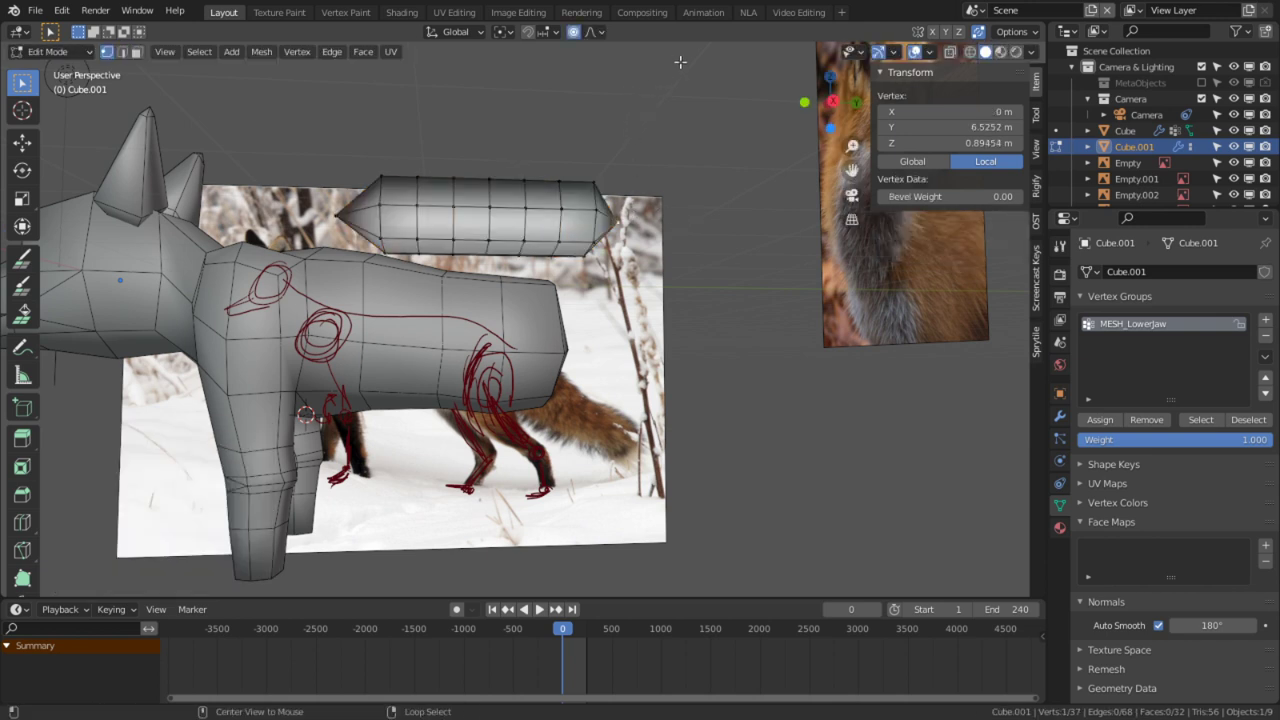
left_click(655, 509)
key("s")
key("shift+z")
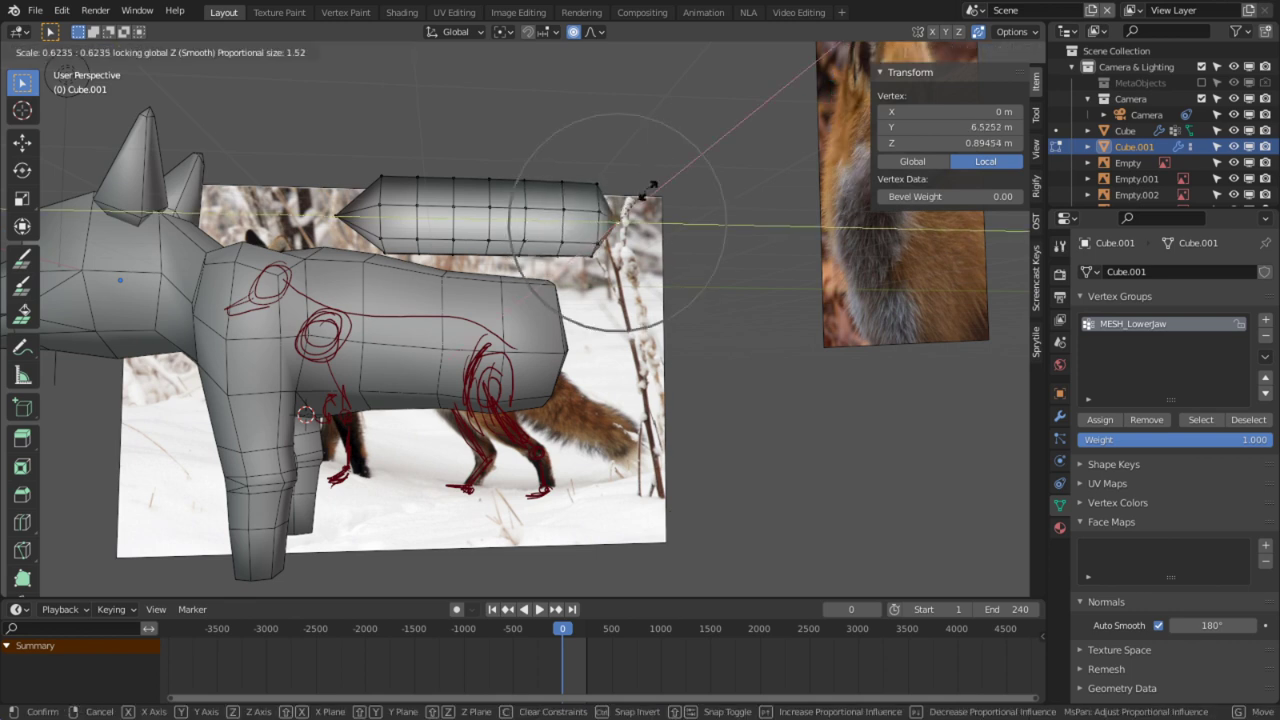
key("shift+y")
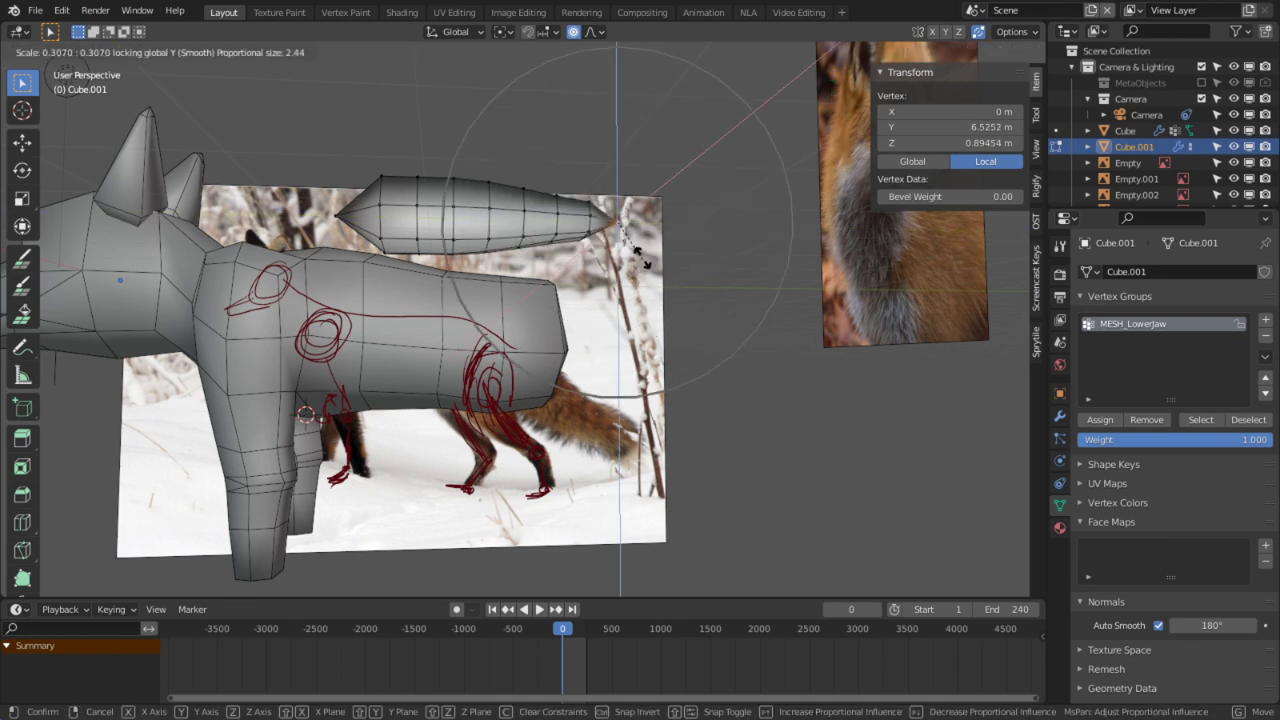
left_click(651, 222)
scroll(633, 296, "up", 3)
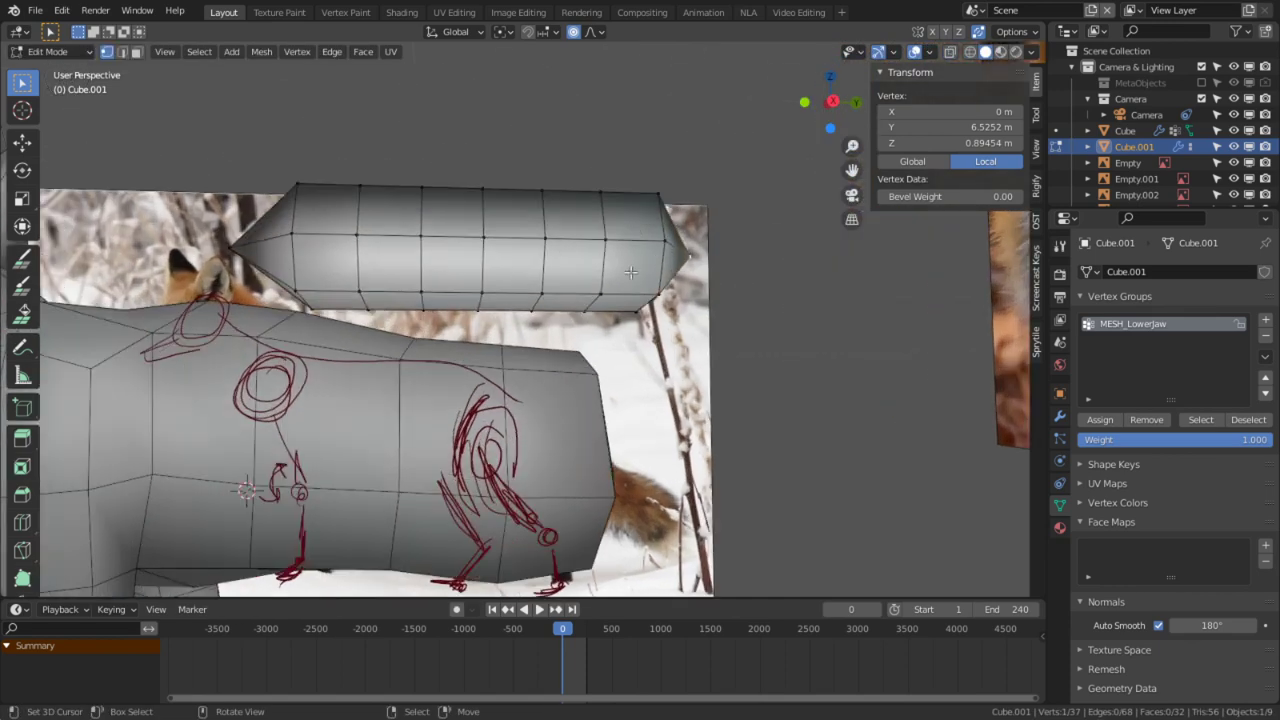
key("s")
key("shift+z")
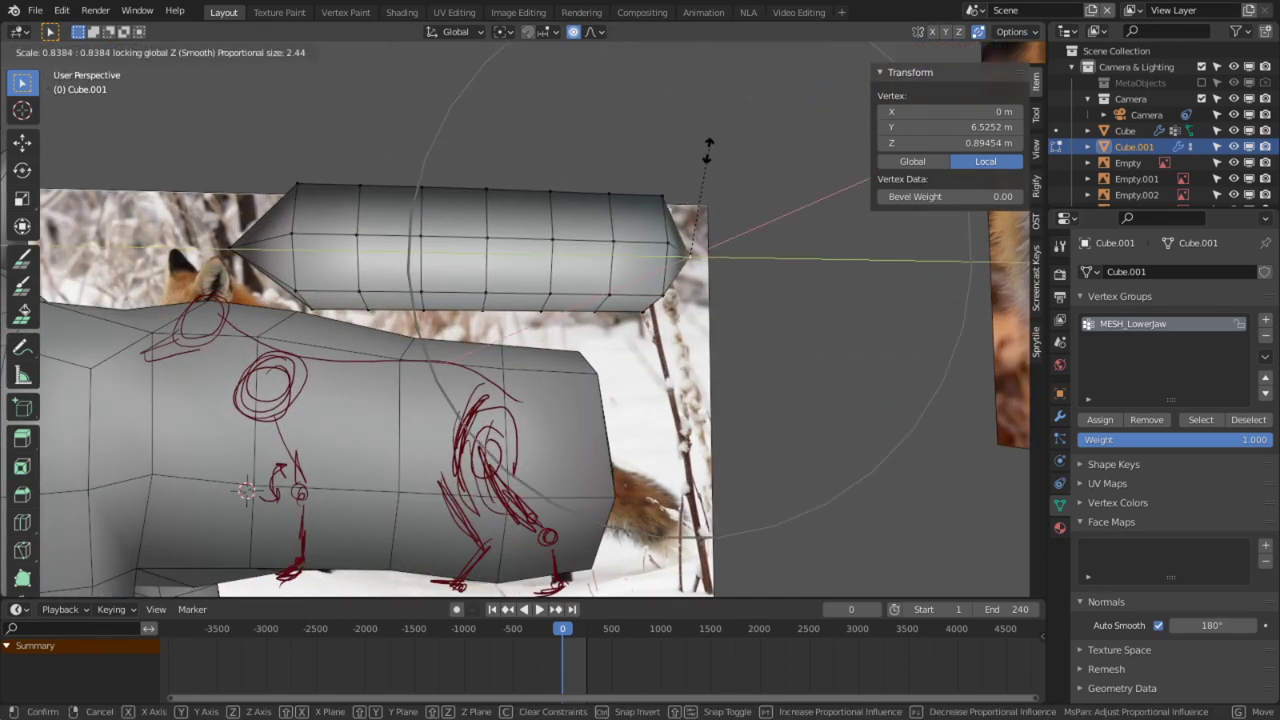
key("shift+y")
scroll(680, 190, "down", 7)
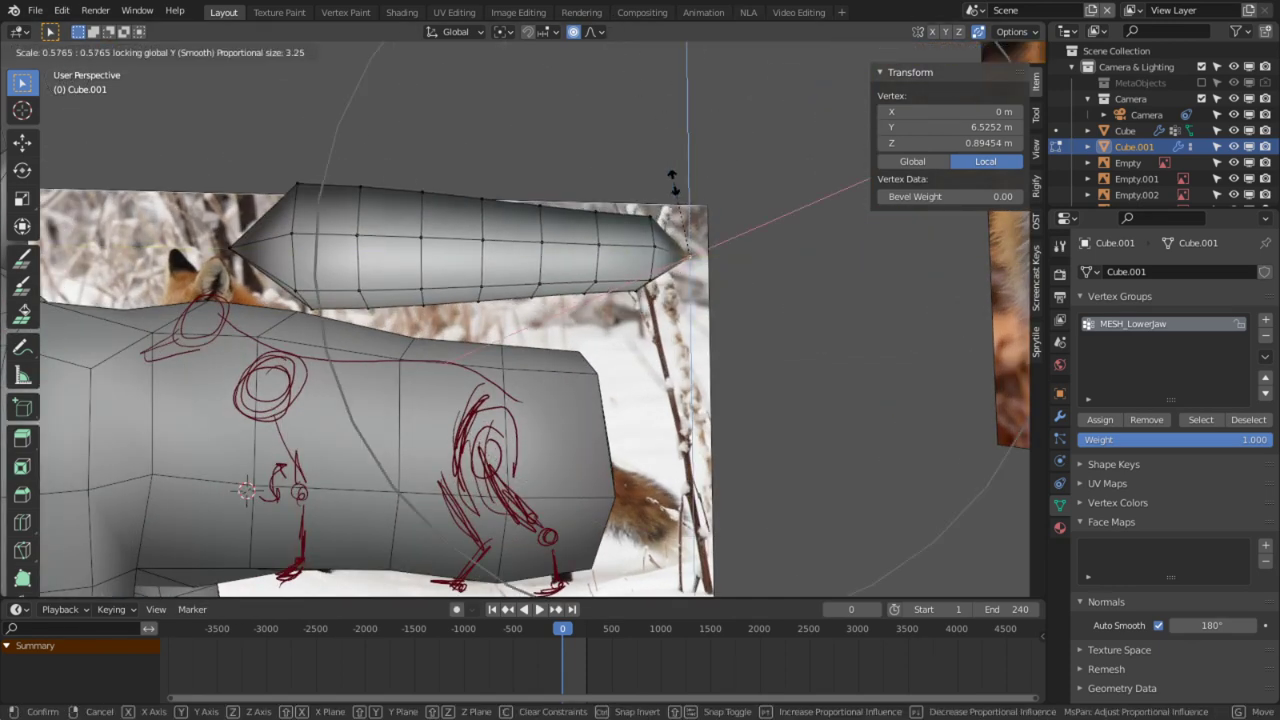
right_click(666, 205)
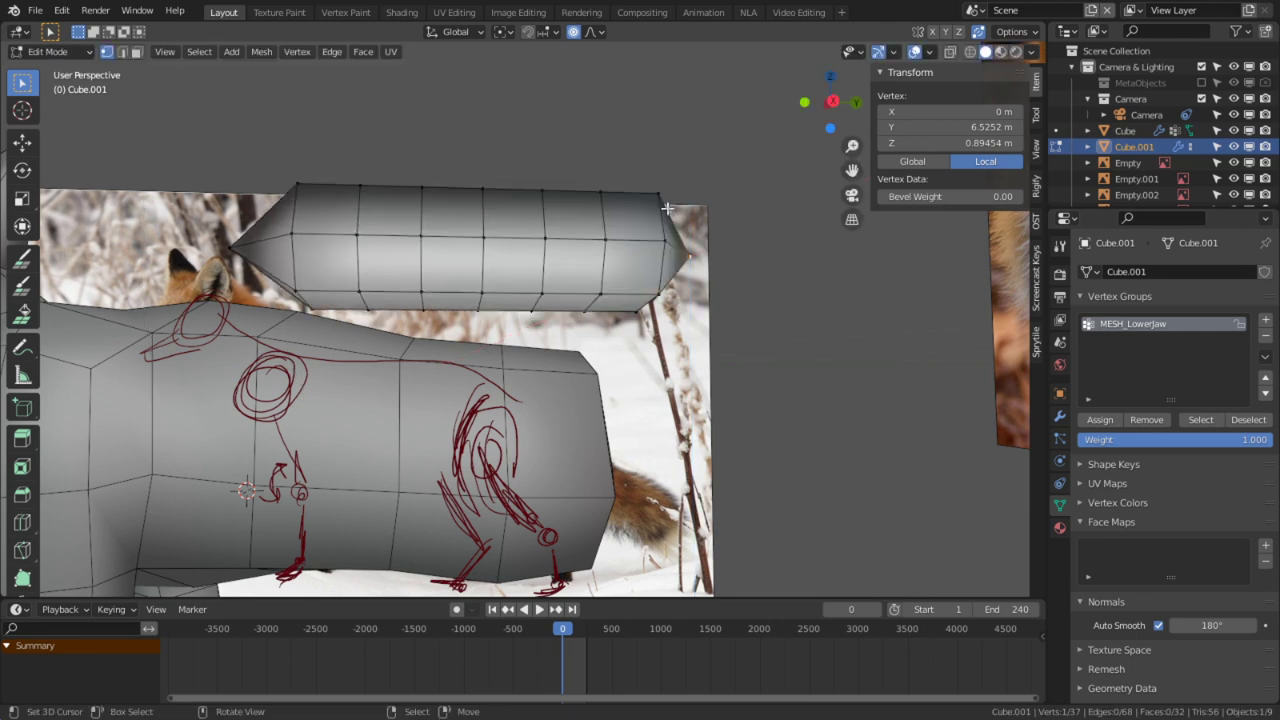
Step: Set the proportional falloff to Linear and taper the tail towards its tip, scaling X and Z to 0.565
left_click(595, 31)
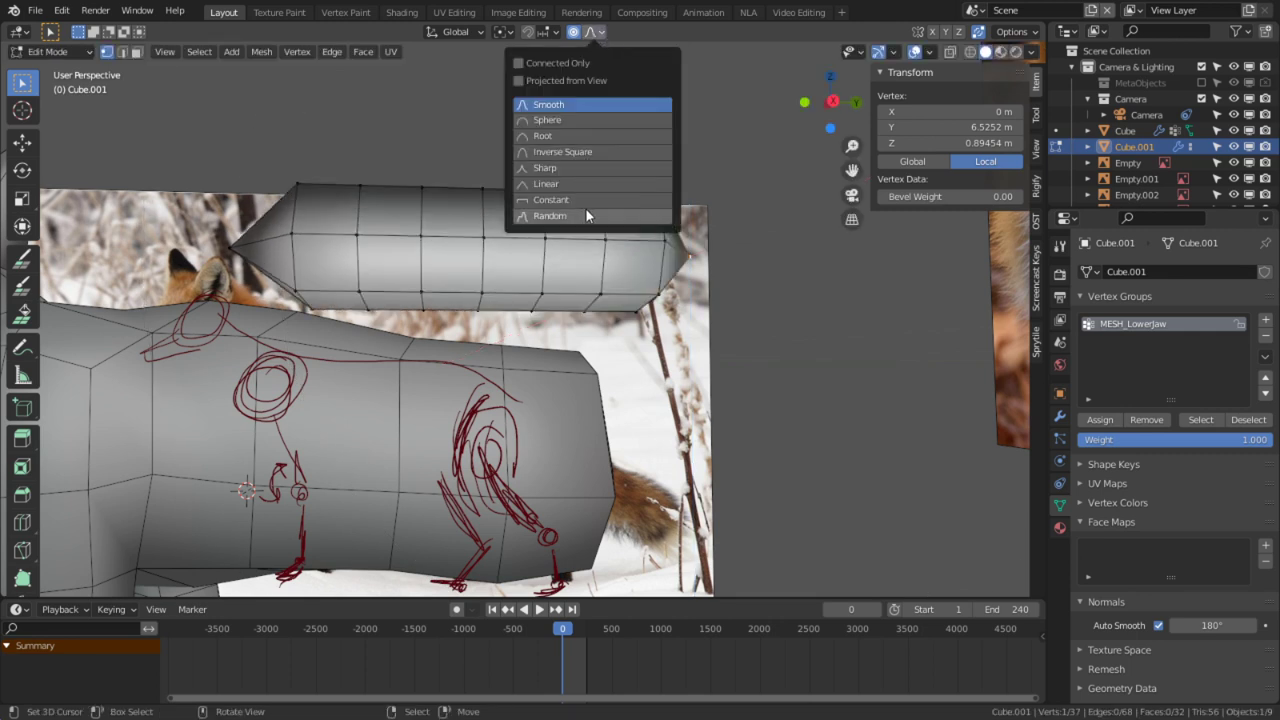
left_click(560, 184)
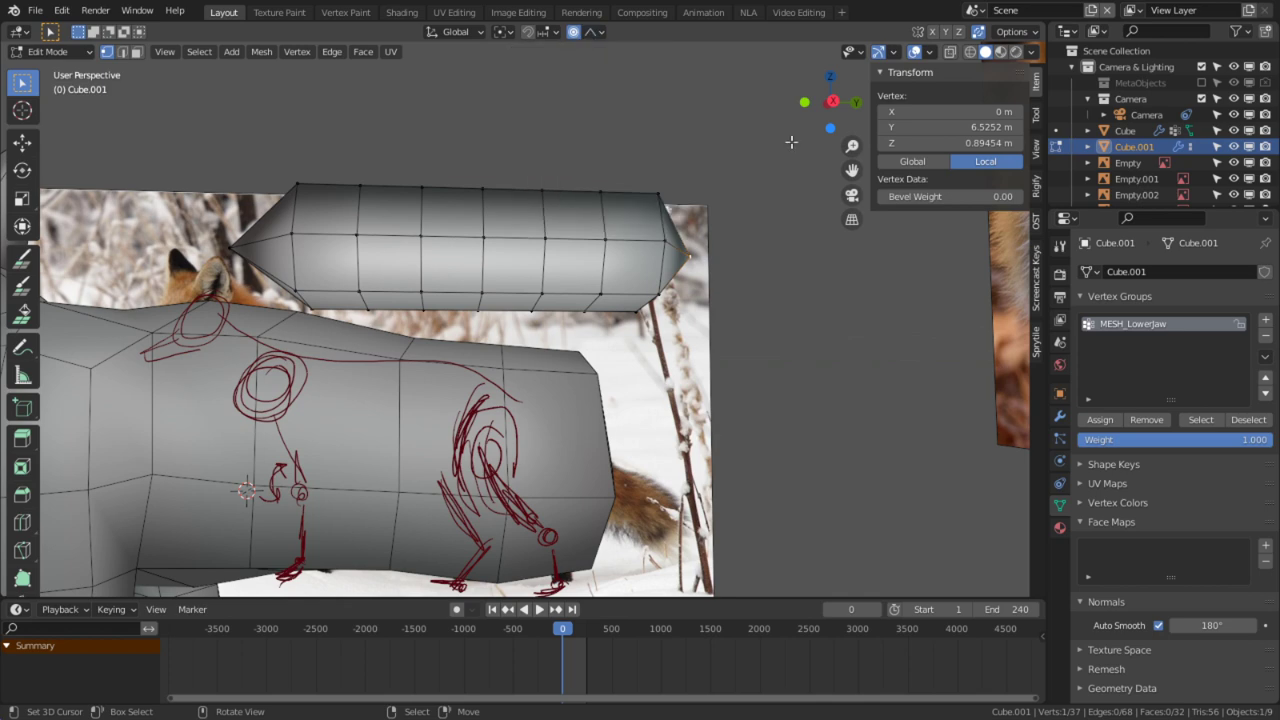
key("s")
key("shift+y")
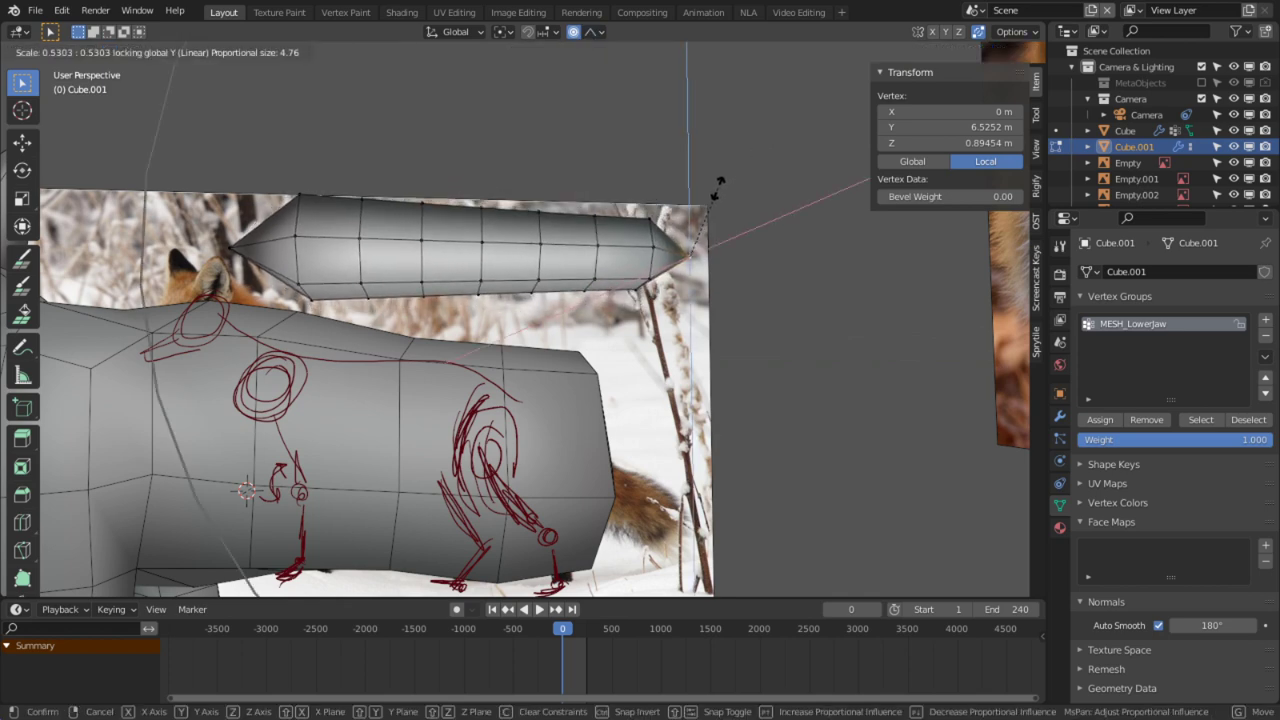
left_click(707, 177)
middle_click_drag(685, 233, 837, 323)
key("s")
key("y")
key("x")
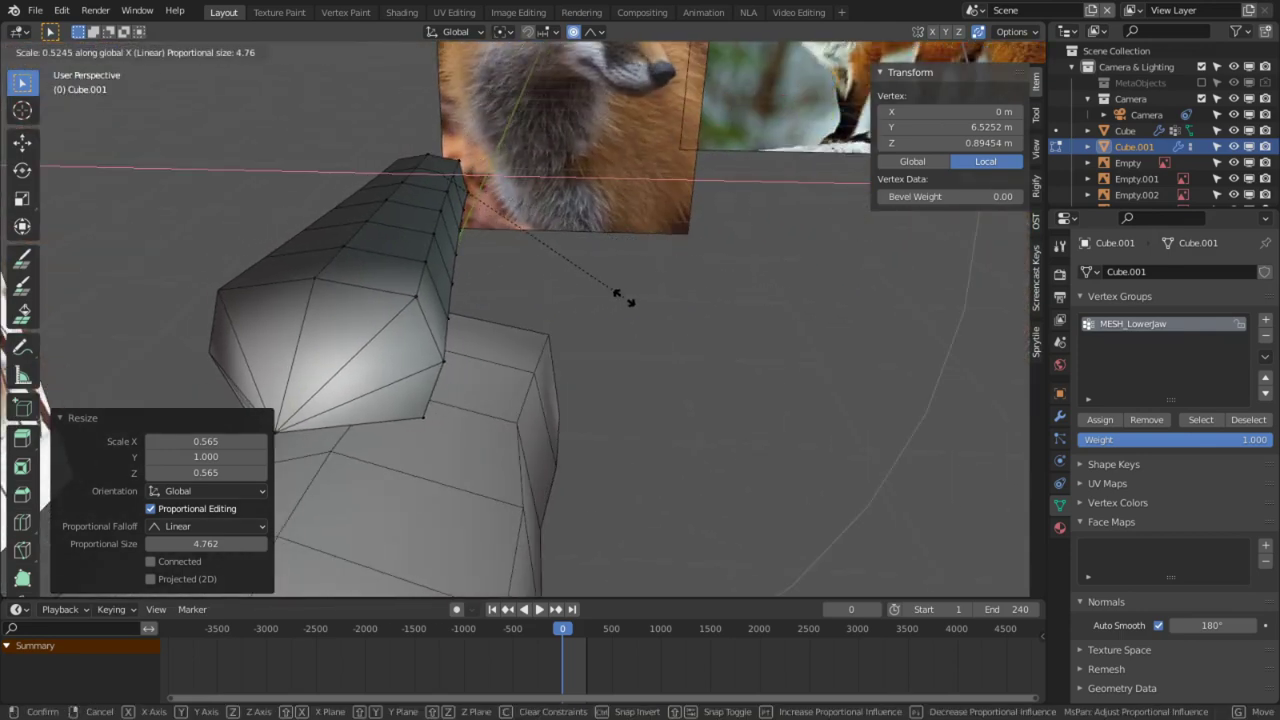
right_click(626, 298)
Step: Narrow the whole tail mesh by scaling it to 0.408 in X
key("a")
key("s")
key("x")
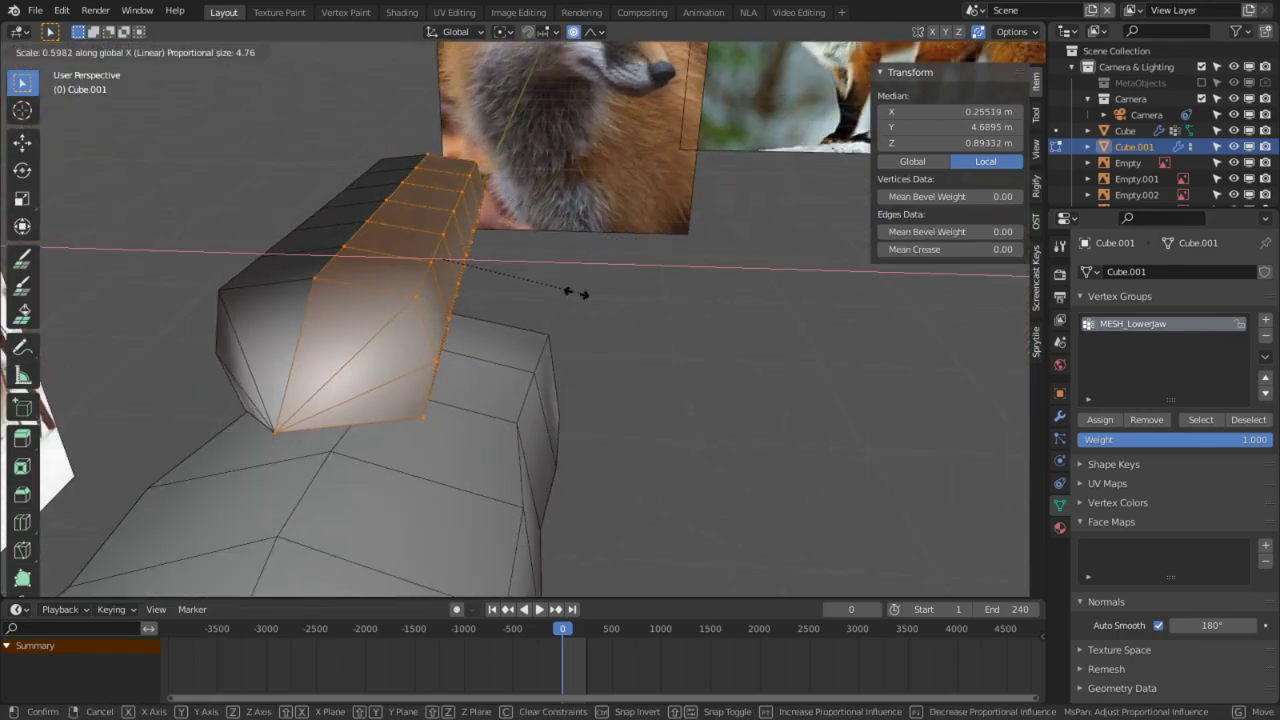
left_click(531, 297)
Step: Scale the whole tail uniformly to 1.144 and move it to the rear end of the fox's body
middle_click_drag(531, 297, 371, 243)
scroll(378, 249, "down", 2)
key("s")
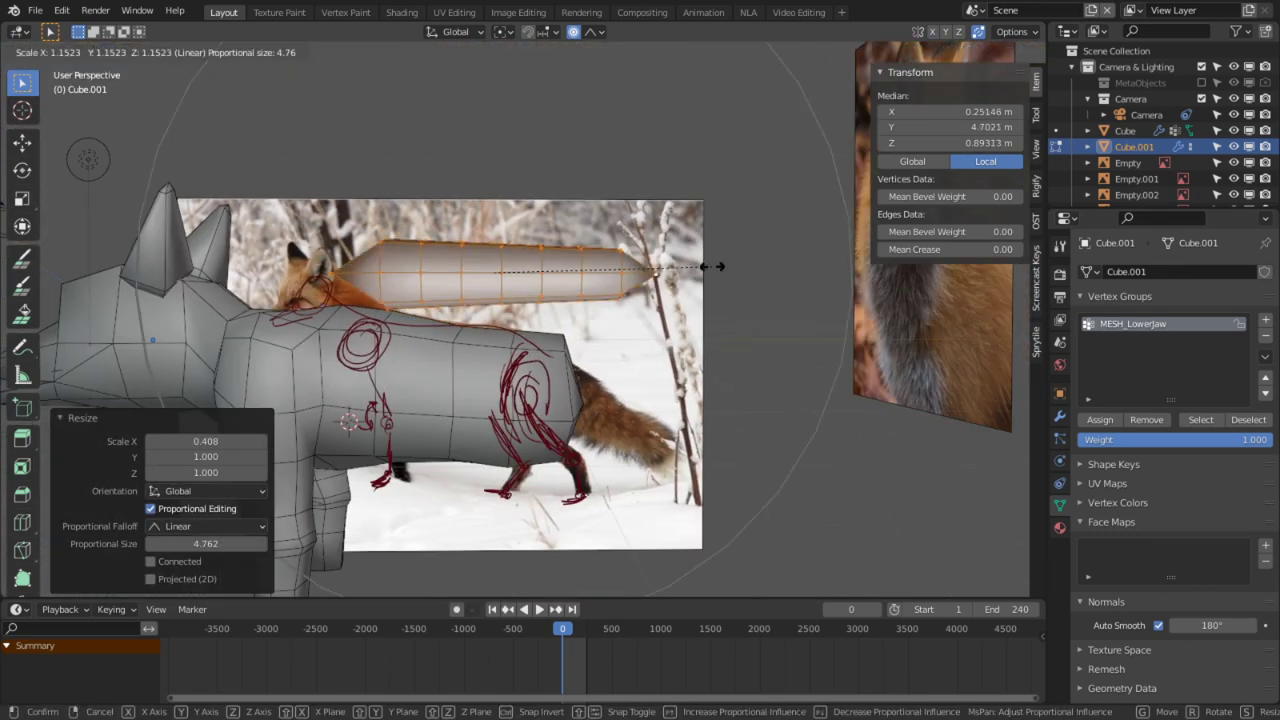
left_click(714, 263)
key("g")
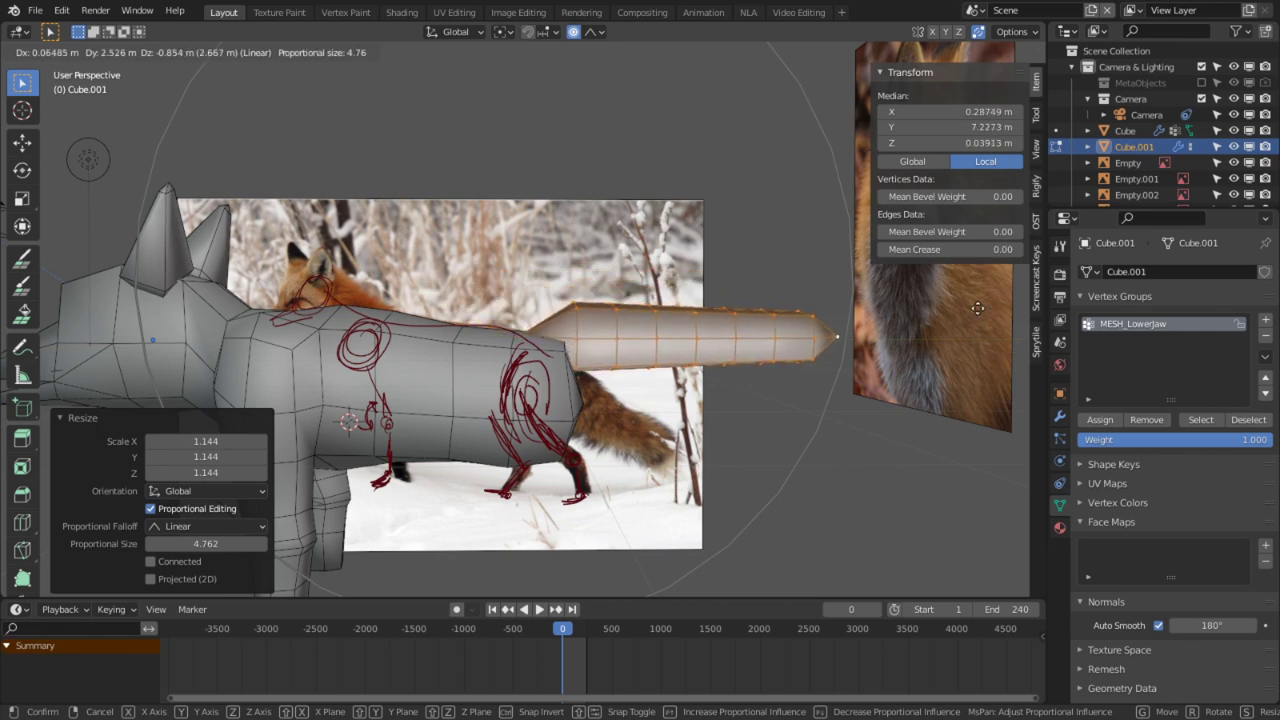
left_click(308, 520)
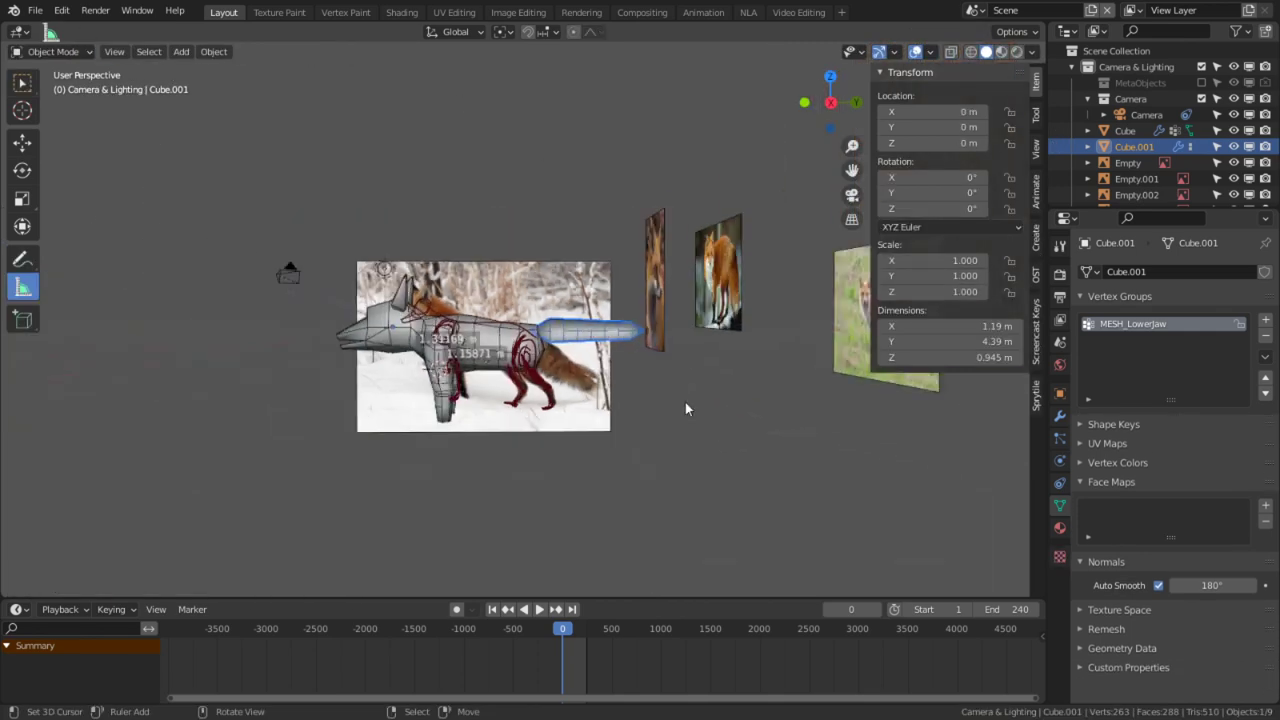
Step: Examine the fox's body, the placed tail and the underside of the front legs from several angles
middle_click_drag(582, 384, 652, 342)
scroll(549, 333, "up", 6)
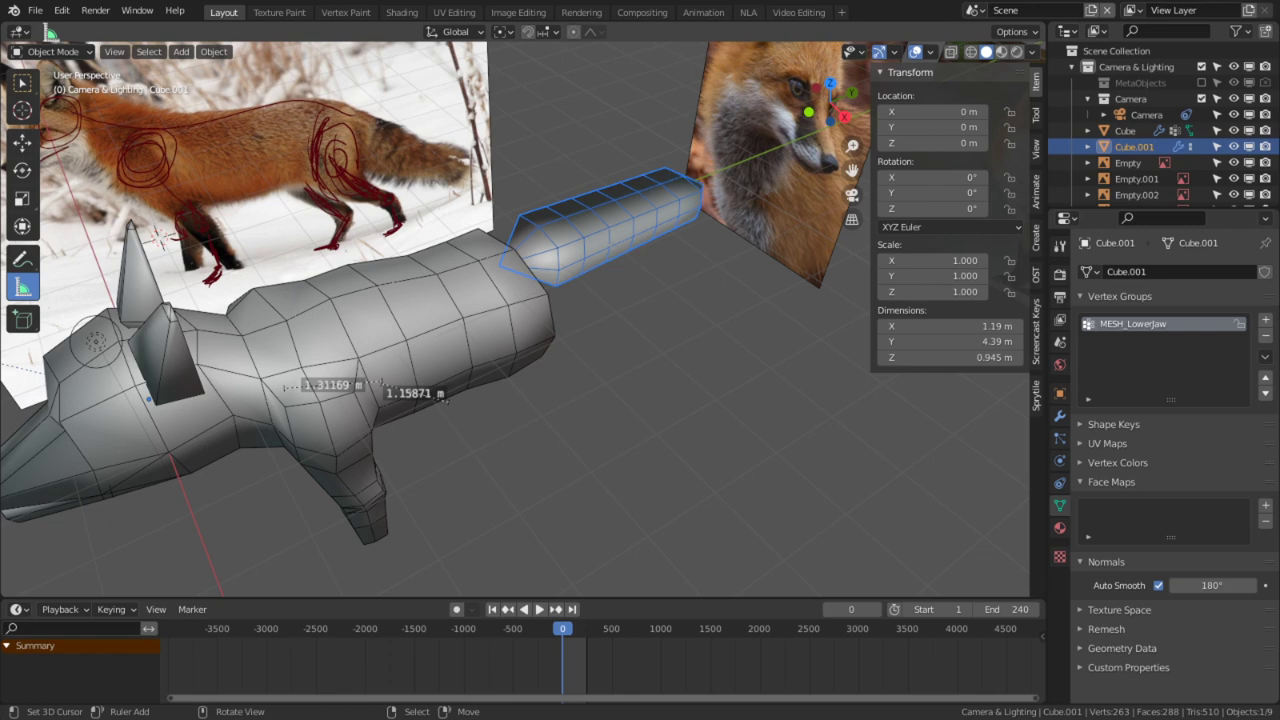
middle_click_drag(343, 361, 425, 330)
scroll(541, 333, "up", 3)
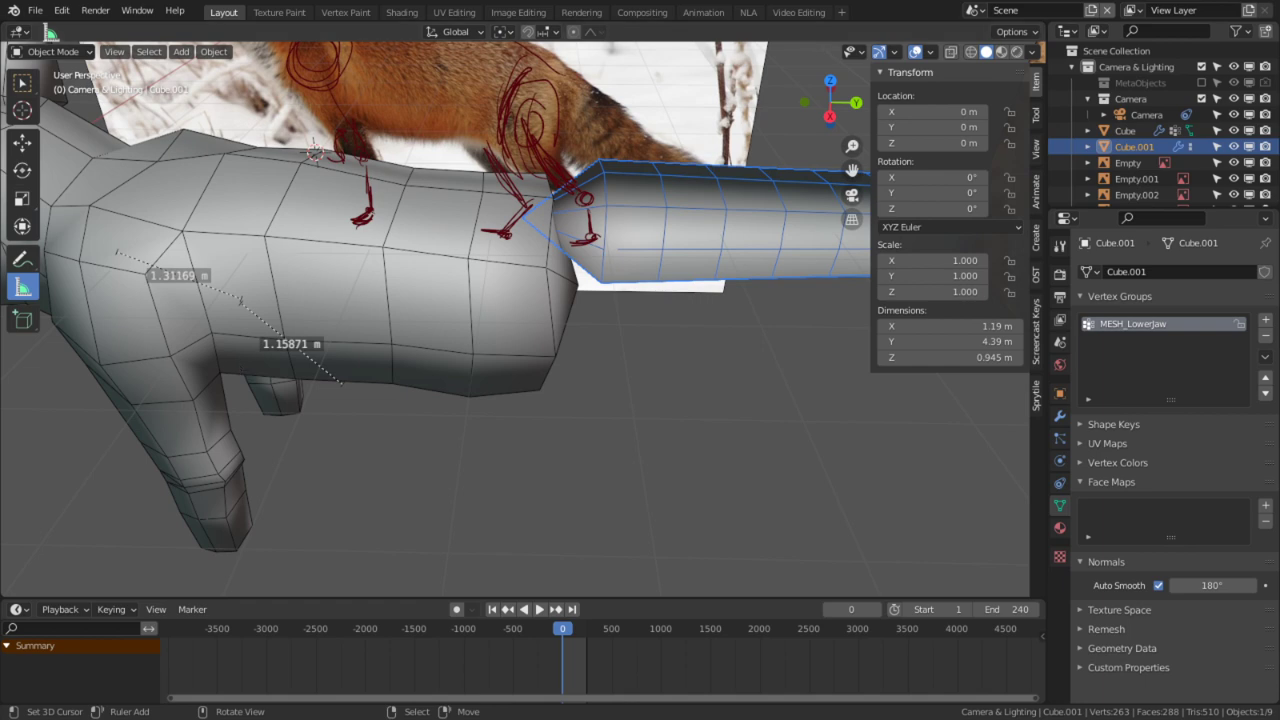
middle_click_drag(244, 529, 422, 214)
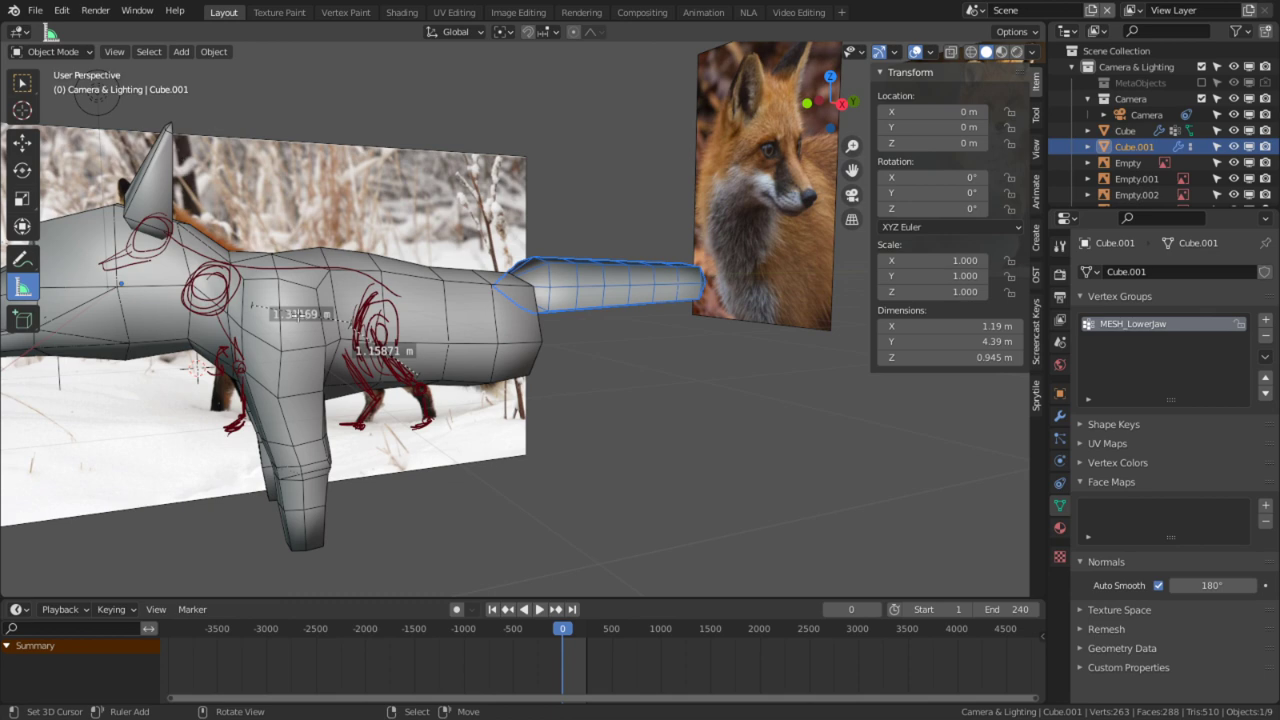
middle_click_drag(434, 328, 356, 244)
left_click(52, 51)
middle_click(294, 485, "alt")
middle_click(515, 355, "alt")
scroll(525, 351, "up", 8)
middle_click_drag(535, 347, 542, 424)
Step: Switch editing to the fox body mesh, select two bottom faces of the front leg and view them in right orthographic view
key("Tab")
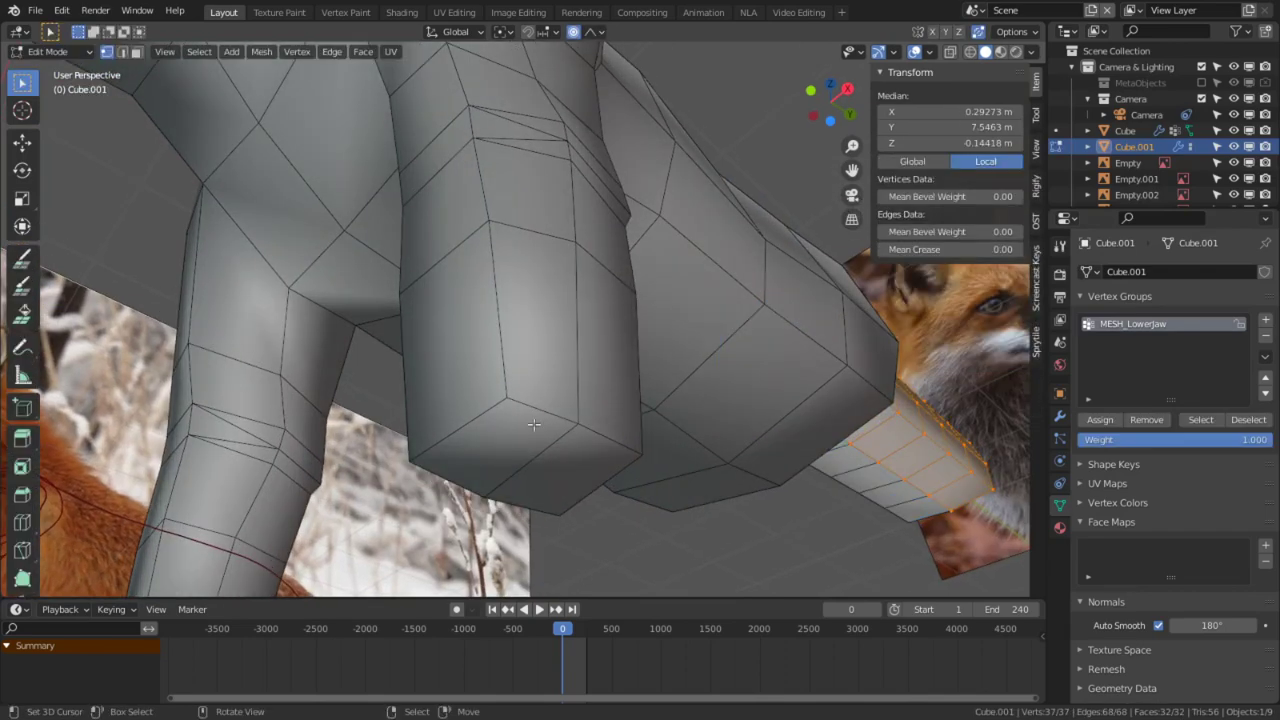
key("alt+a")
key("3")
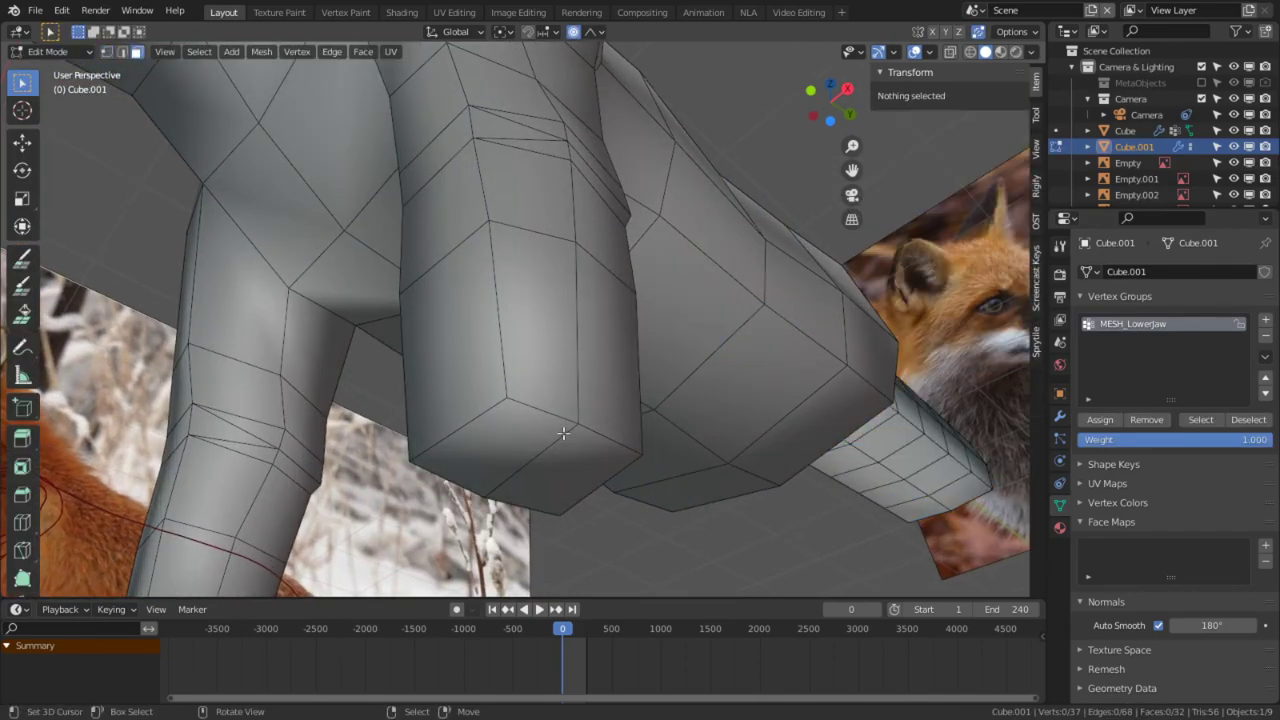
key("Tab")
right_click(668, 368)
key("Tab")
right_click(516, 448)
right_click(560, 465, "shift")
key("KP_3")
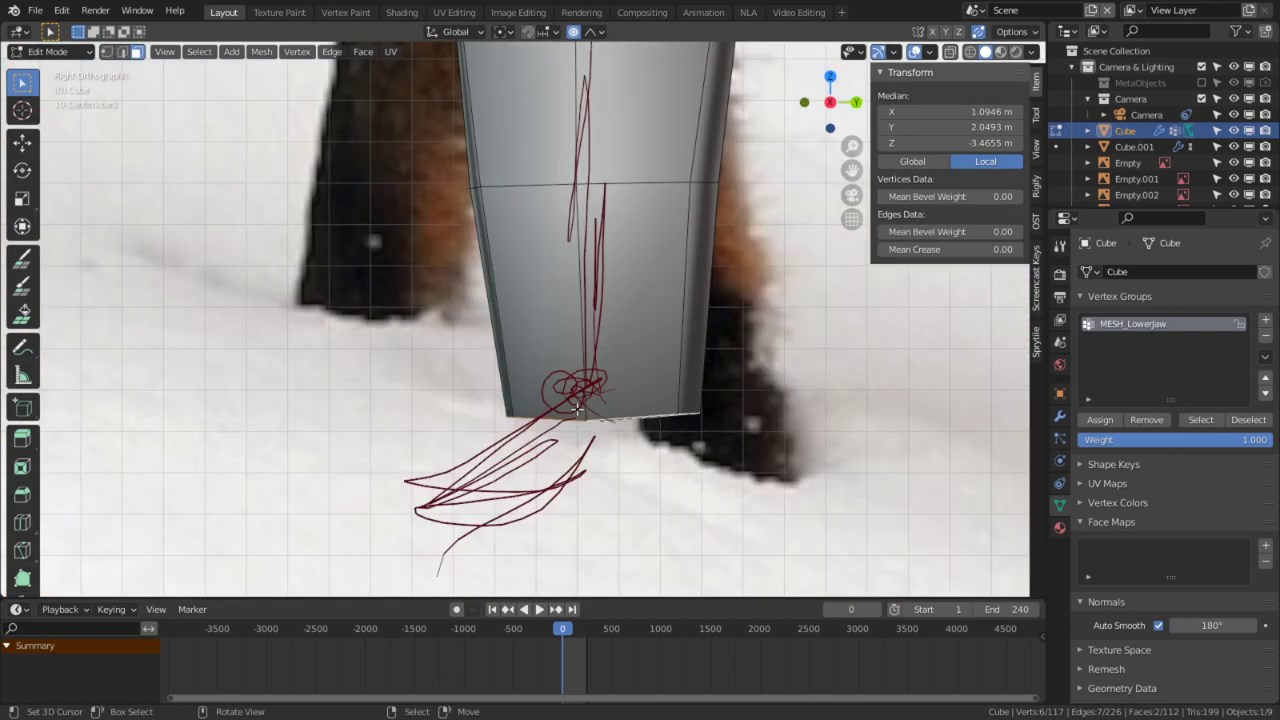
Step: Examine the fox model beside the reference photos and study the hind legs of the fox standing on the snowy log
scroll(577, 409, "down", 4)
middle_click_drag(577, 409, 757, 380)
scroll(757, 380, "down", 4)
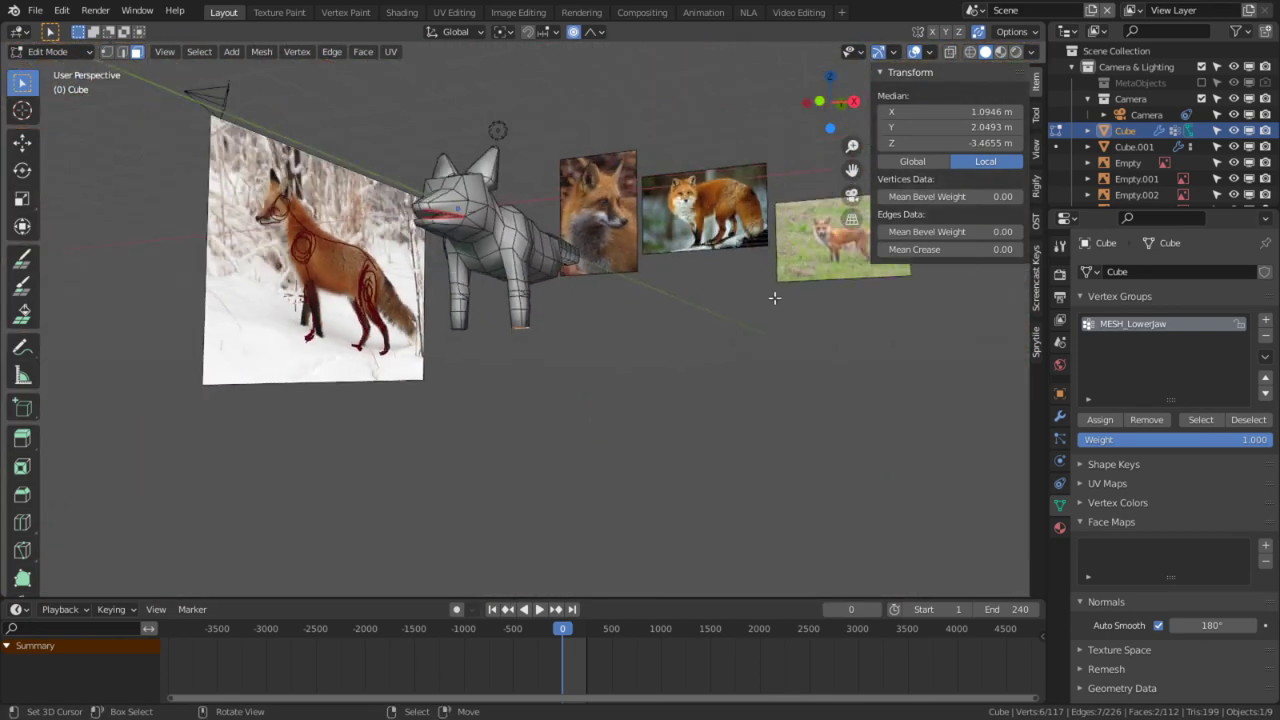
middle_click_drag(769, 297, 773, 201)
middle_click_drag(662, 183, 575, 190)
middle_click_drag(704, 305, 730, 90, "alt")
scroll(711, 246, "up", 5)
scroll(728, 95, "down", 5)
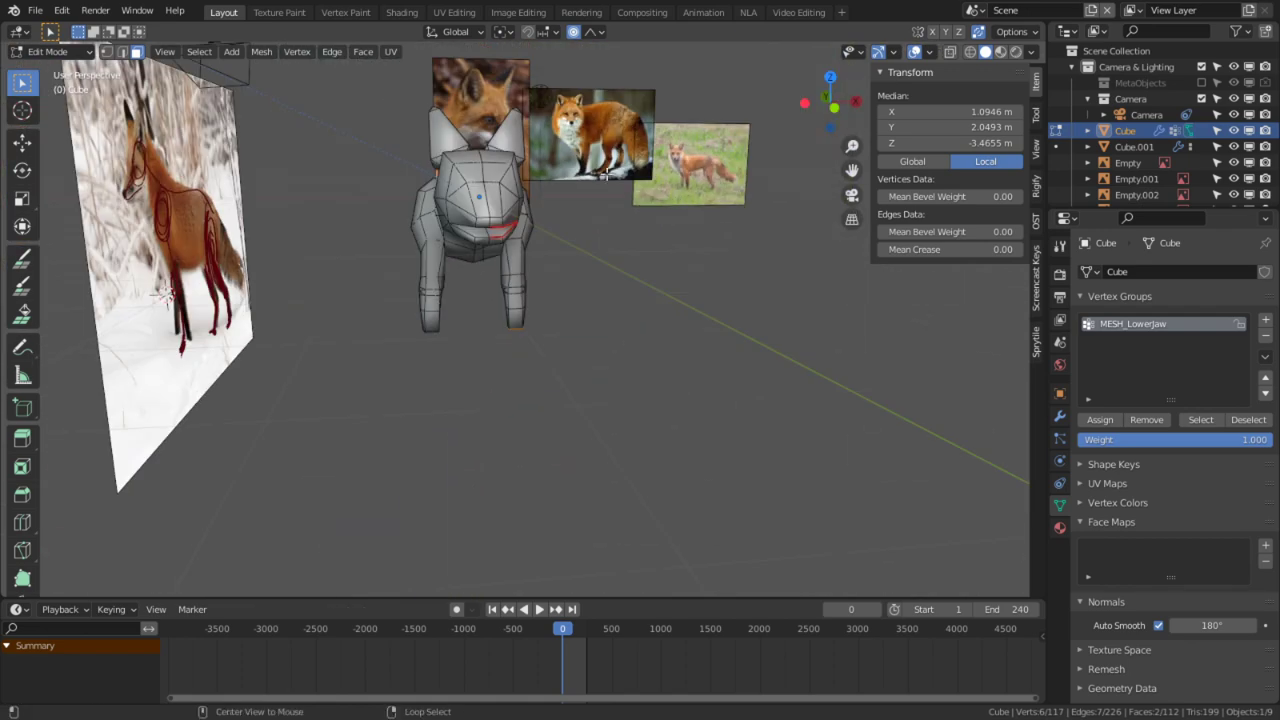
middle_click(607, 175, "alt")
scroll(600, 190, "up", 11)
middle_click_drag(545, 341, 494, 64)
scroll(588, 213, "down", 4)
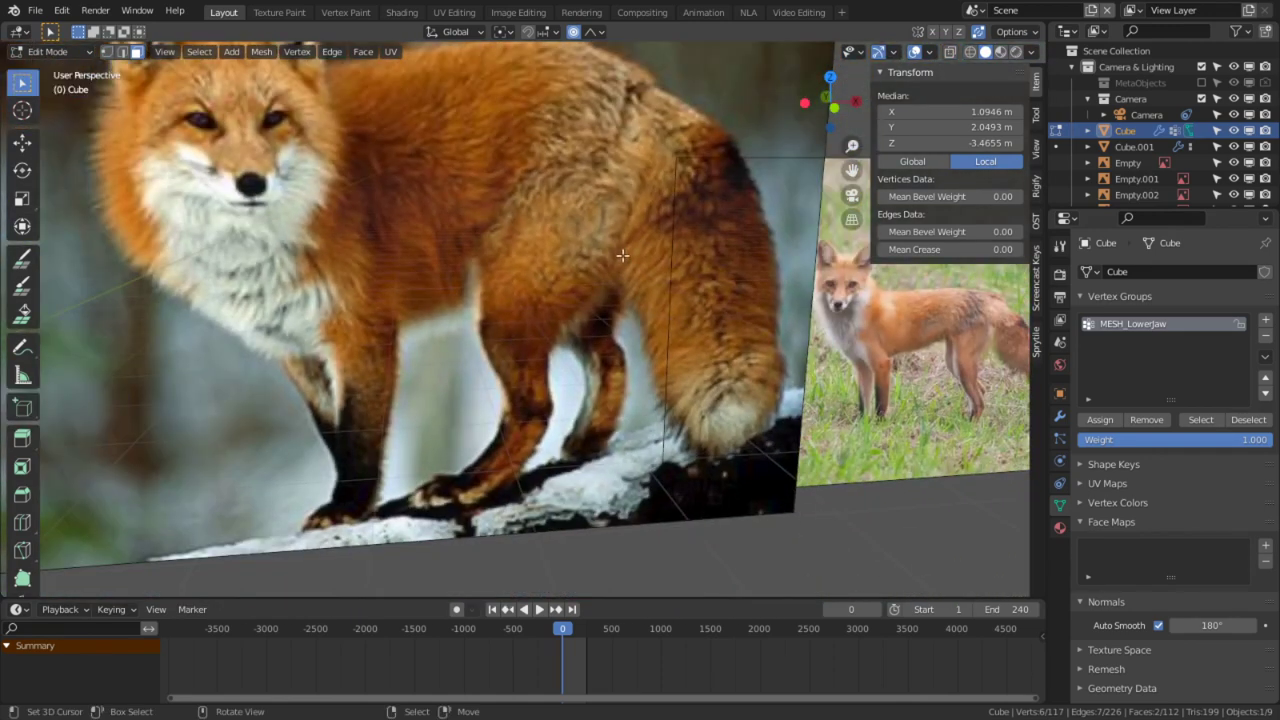
Step: Sketch the hip, knee and ankle joints over the hind leg in the snowy-log fox photo, with annotation placement set to Surface
left_click(22, 347)
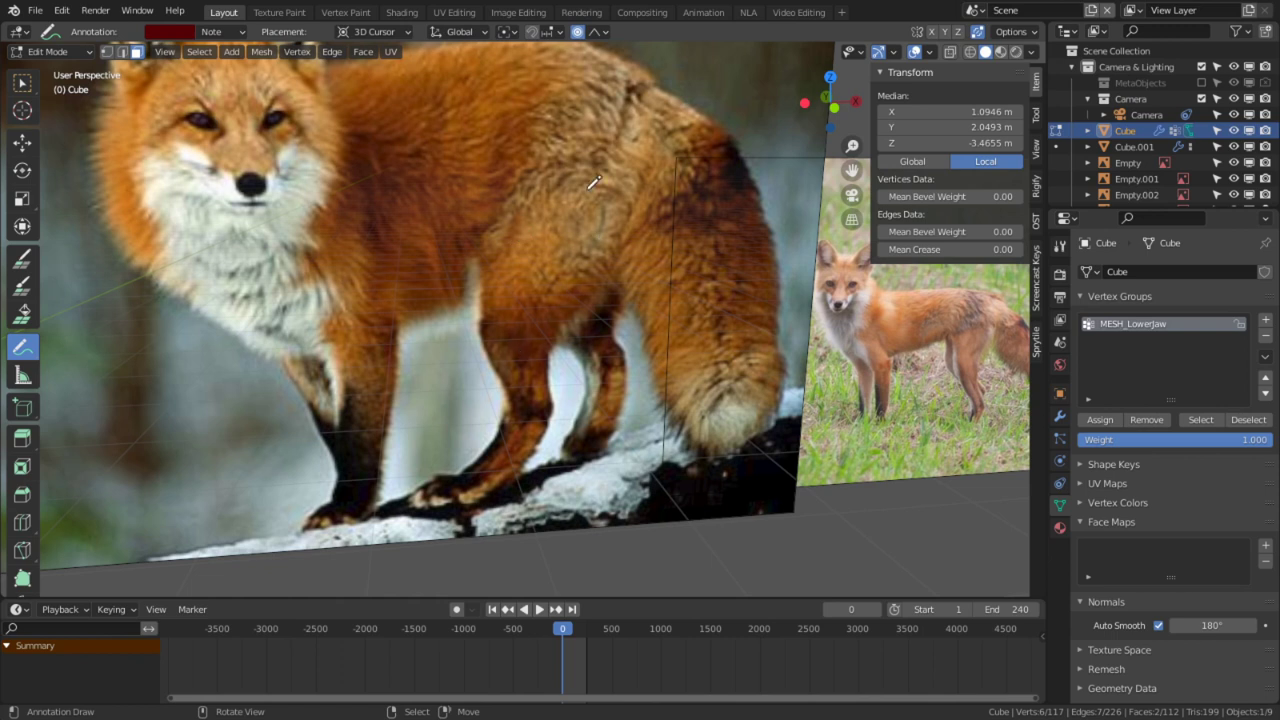
left_click_drag(591, 201, 535, 325)
key("ctrl+z")
left_click_drag(582, 180, 617, 180)
key("ctrl+z")
middle_click_drag(607, 206, 496, 152)
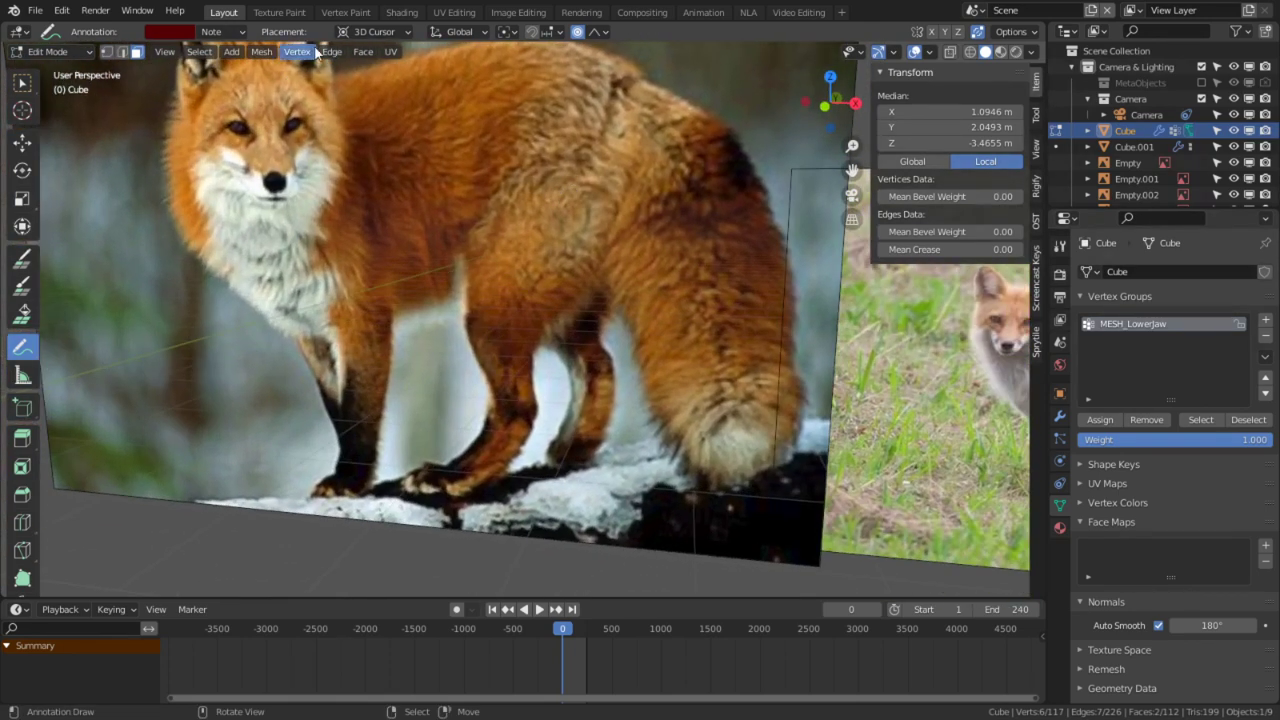
left_click(372, 32)
left_click(379, 87)
middle_click_drag(577, 252, 625, 235)
mouse_move(608, 173)
left_mouse_down()
mouse_move(557, 217)
mouse_move(618, 177)
mouse_move(572, 172)
mouse_move(531, 298)
mouse_move(519, 298)
left_mouse_up()
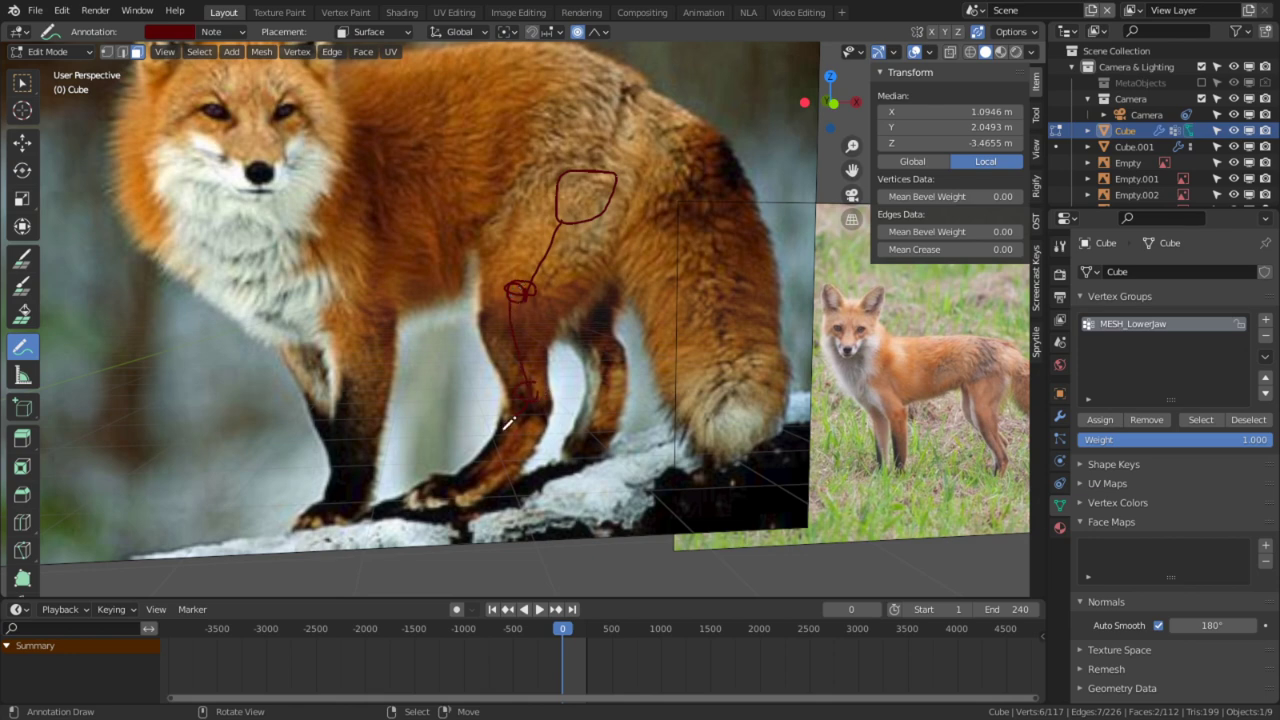
Step: Examine the annotated hind leg on the snowy-log fox photo from several angles and distances
mouse_move(538, 411)
middle_mouse_down()
mouse_move(471, 346)
mouse_move(486, 398)
middle_mouse_up()
middle_click_drag(508, 338, 564, 412)
scroll(564, 412, "up", 2)
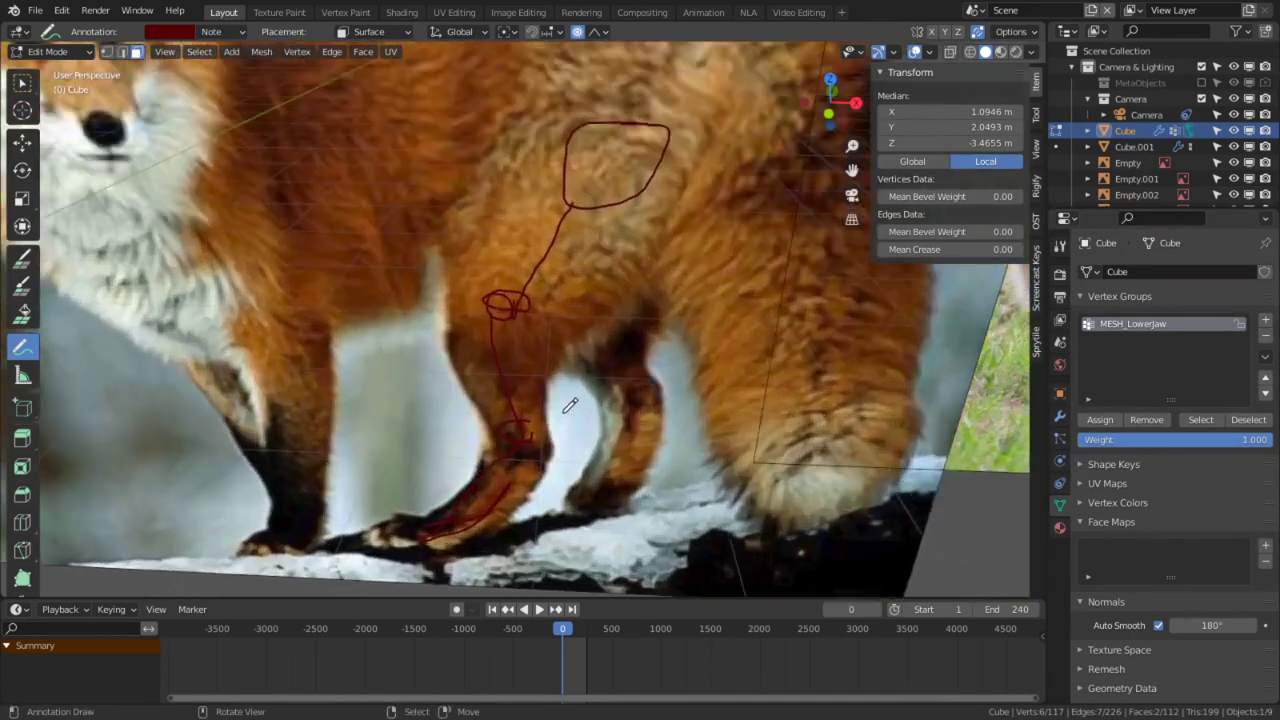
scroll(570, 405, "up", 1)
scroll(638, 304, "down", 2)
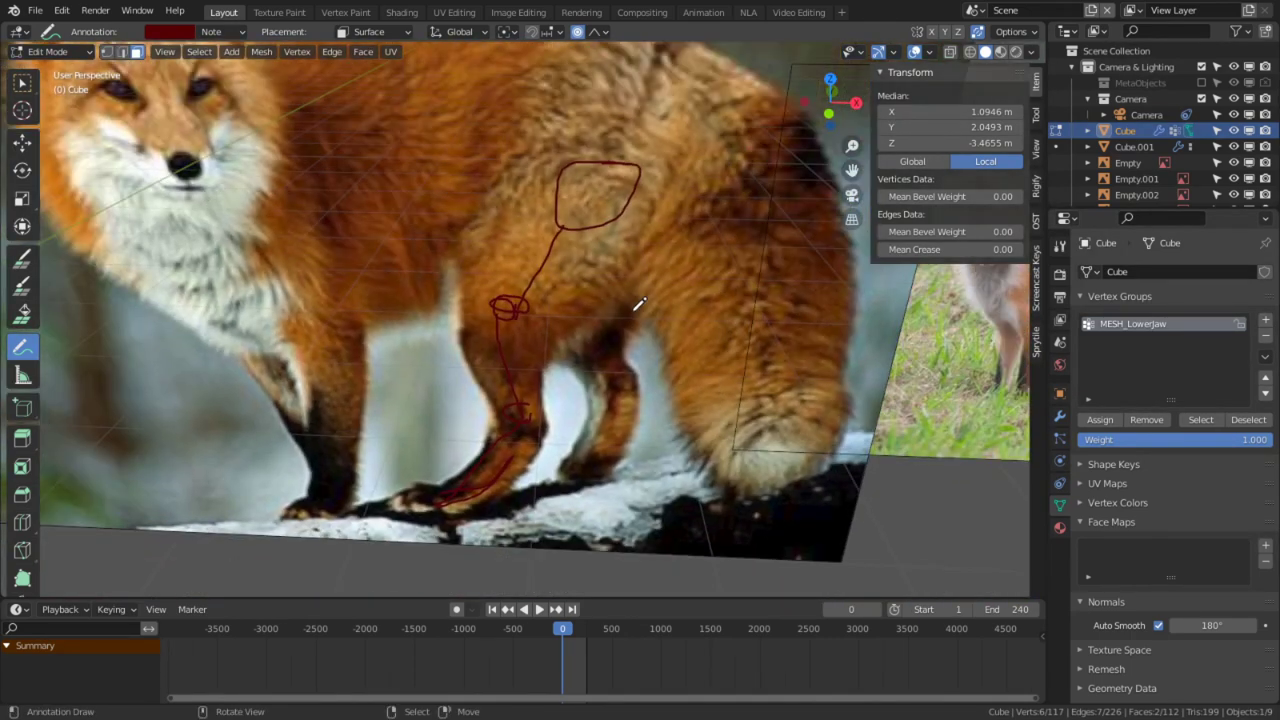
scroll(640, 303, "down", 2)
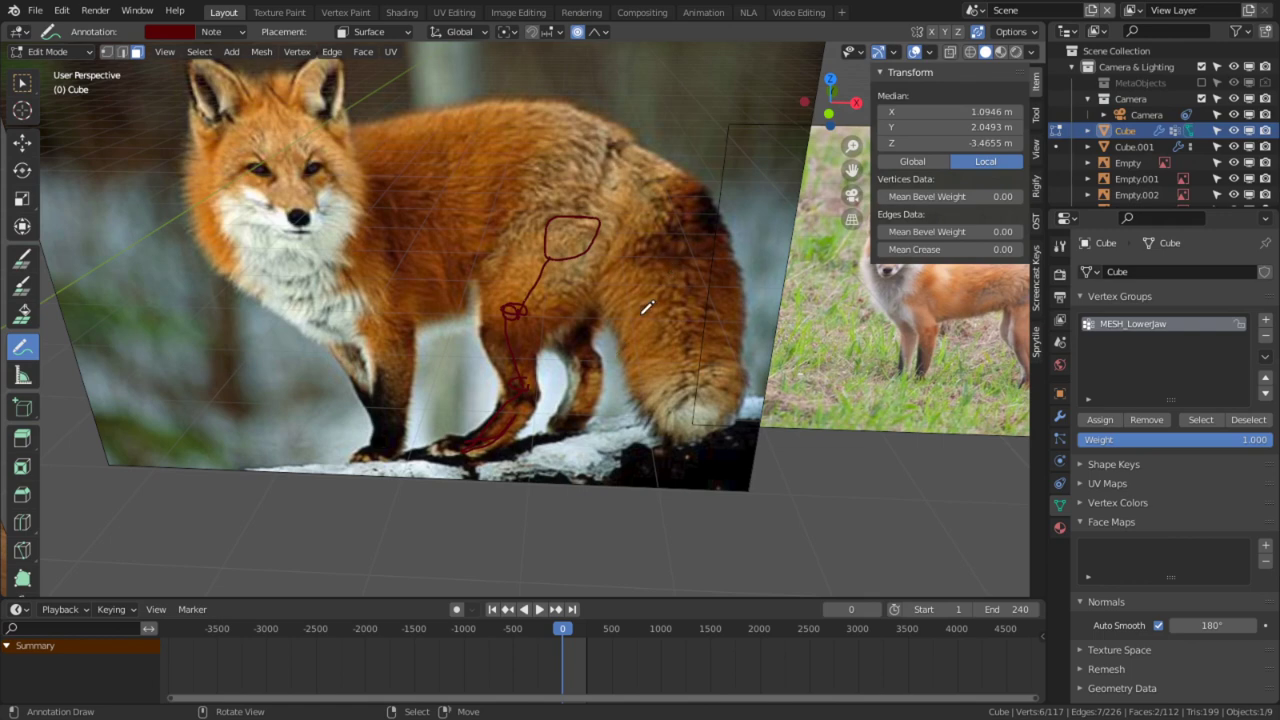
middle_click_drag(519, 381, 533, 268)
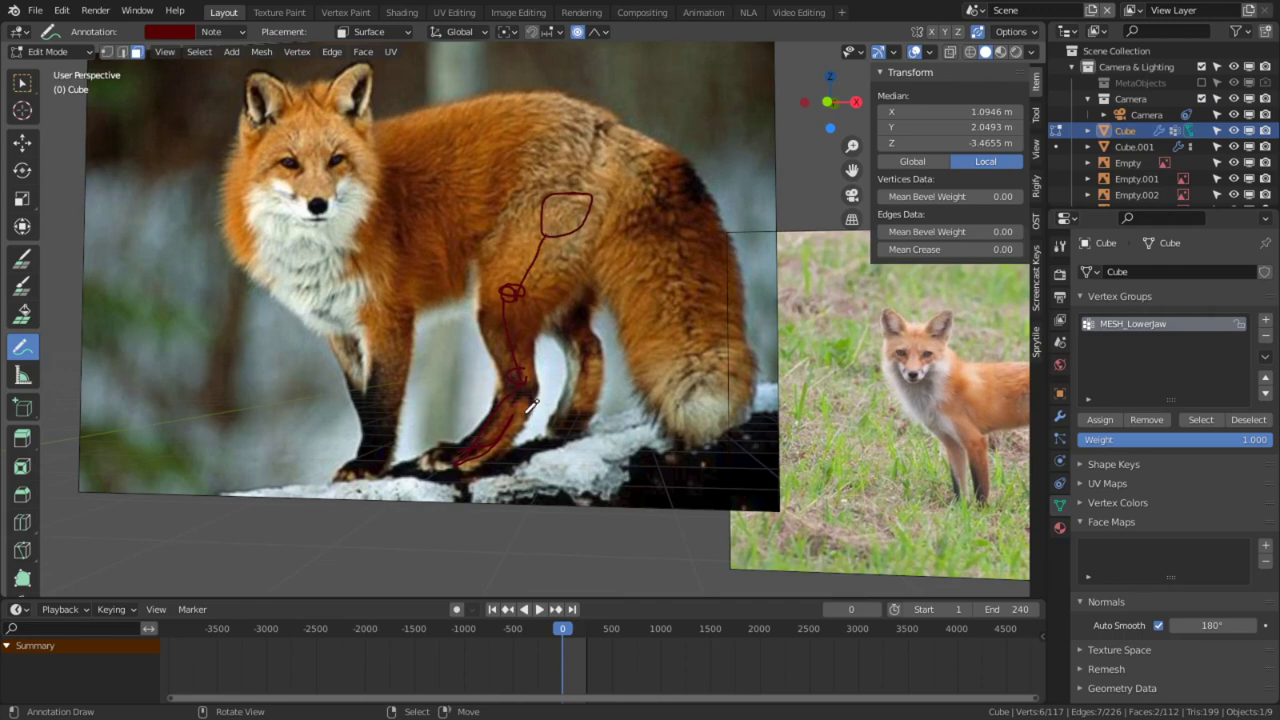
middle_click_drag(583, 339, 381, 395)
Step: Extrude the front leg's two selected bottom faces downward by about 0.21 m in right orthographic view
scroll(381, 395, "down", 3)
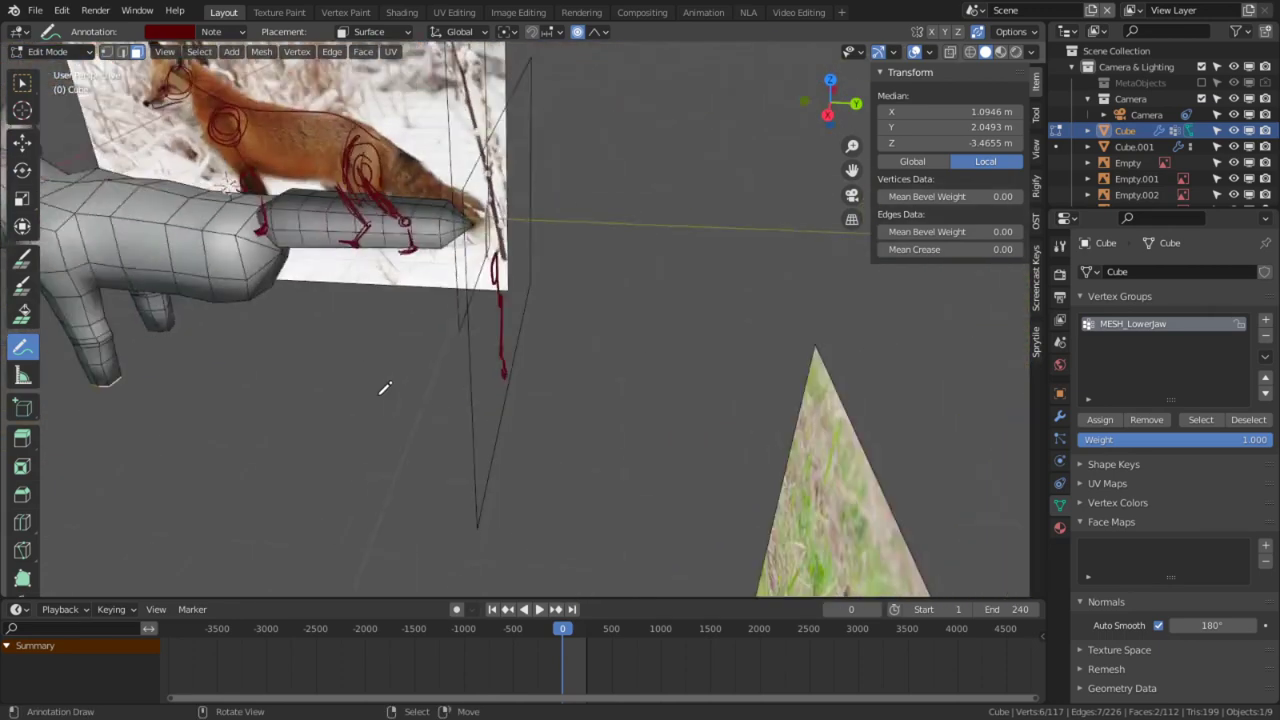
middle_click(288, 287, "alt")
scroll(429, 310, "up", 5)
middle_click_drag(435, 303, 574, 424)
key("KP_3")
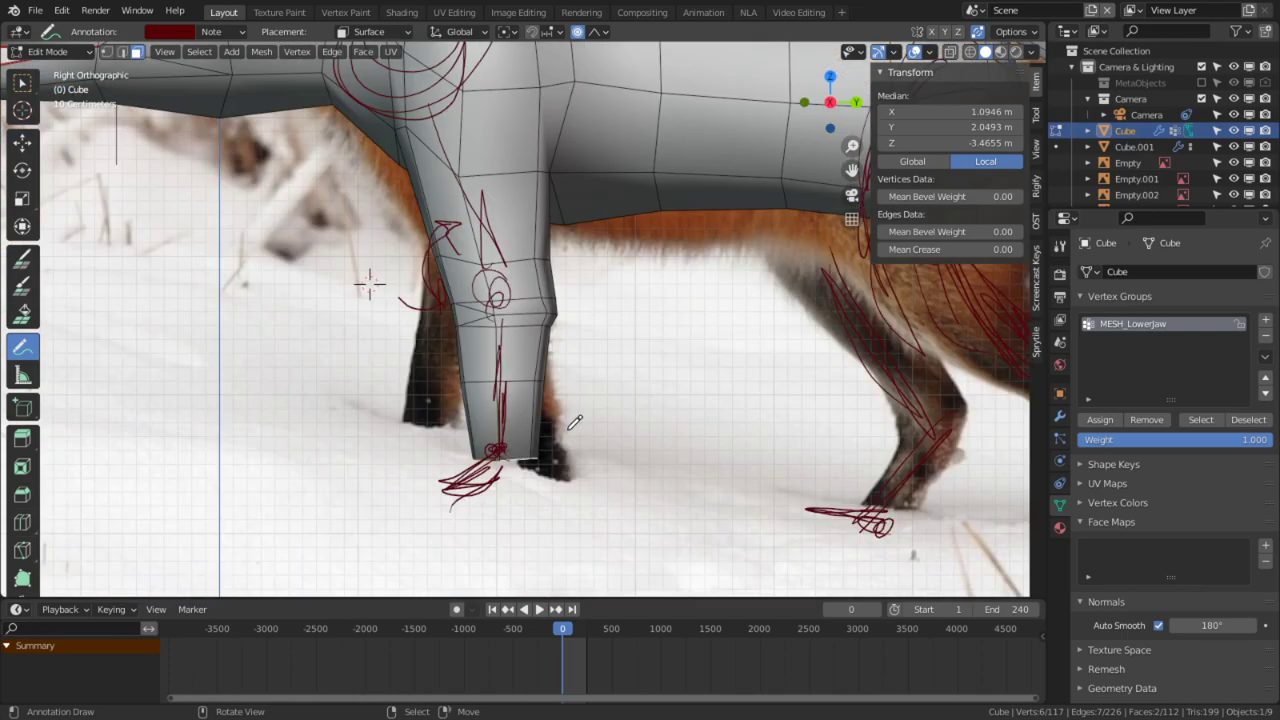
scroll(575, 423, "up", 3)
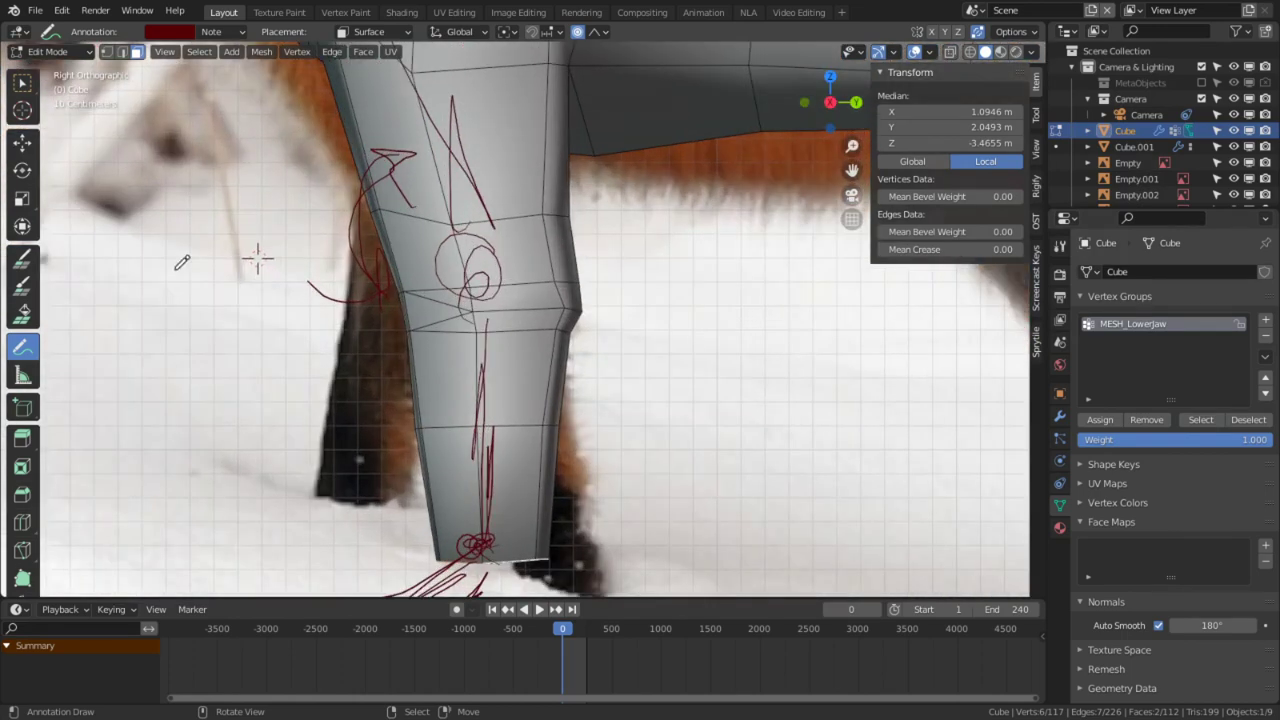
left_click(22, 110)
middle_click_drag(525, 514, 523, 326, "shift")
scroll(523, 326, "up", 2)
key("e")
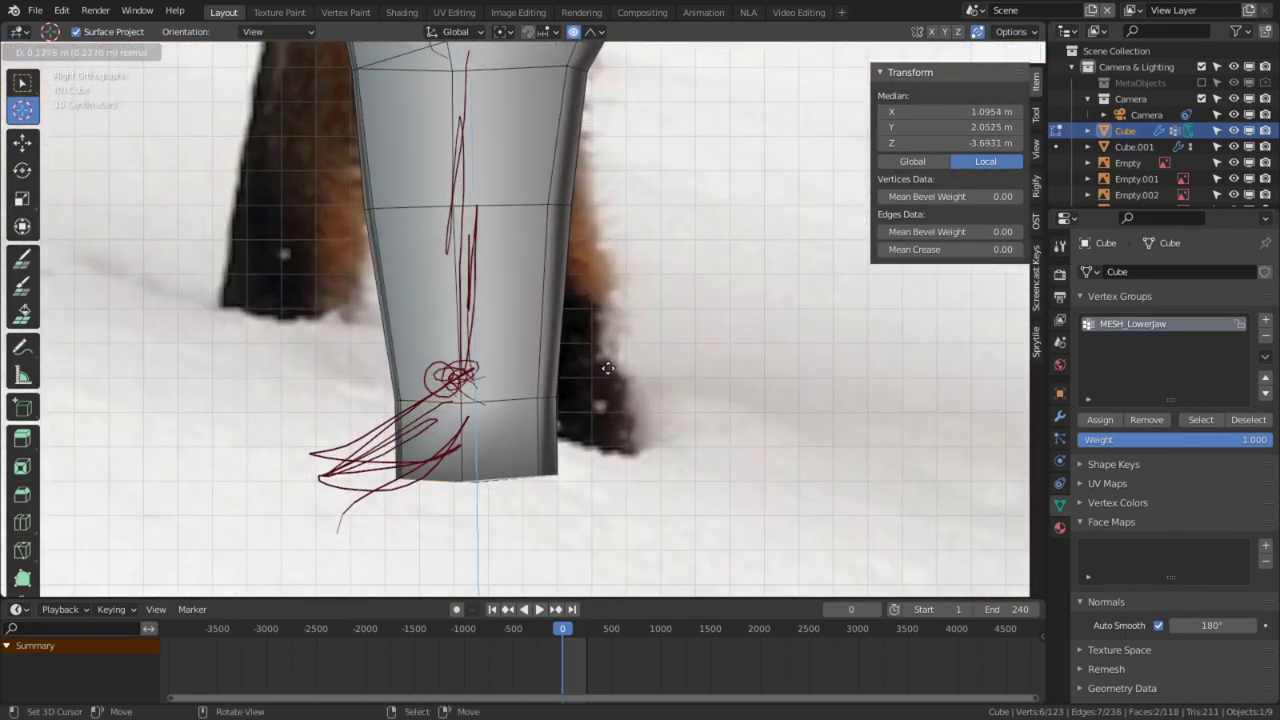
left_click(530, 318)
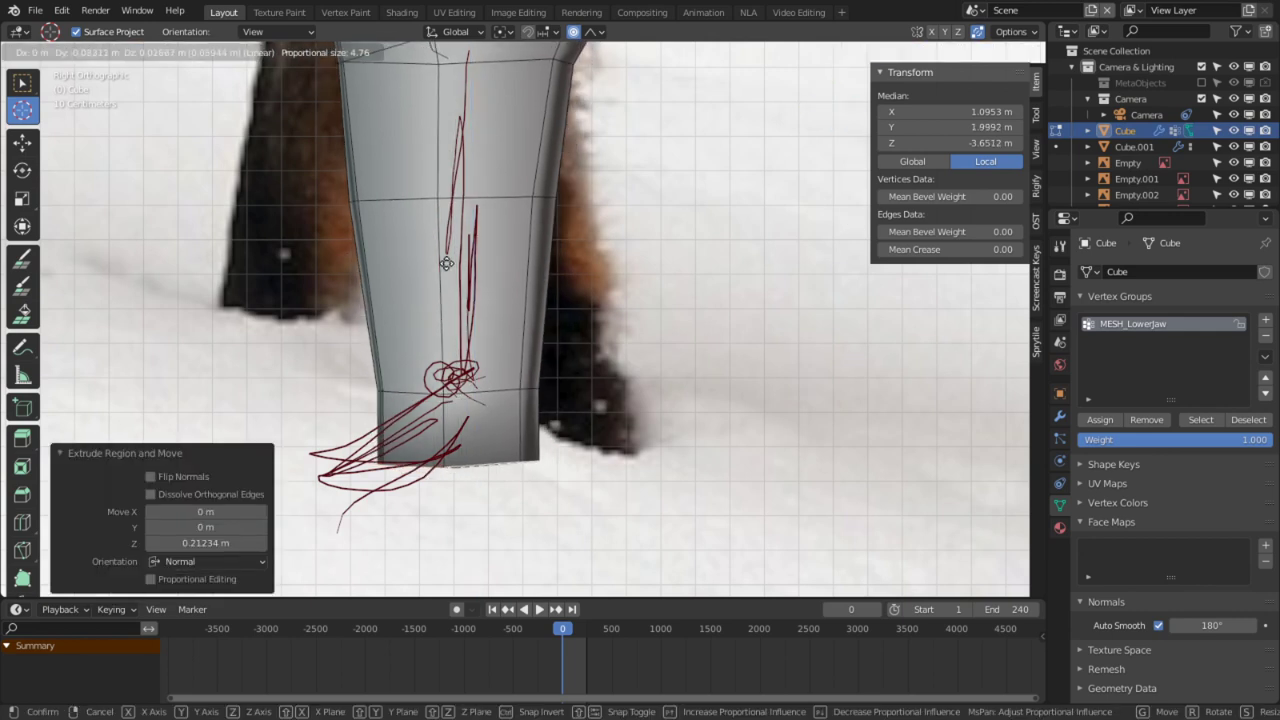
Step: With proportional editing off, raise the extruded leg end about 0.11 m and extrude it downward again by about 0.22 m
key("shift+Tab")
key("g")
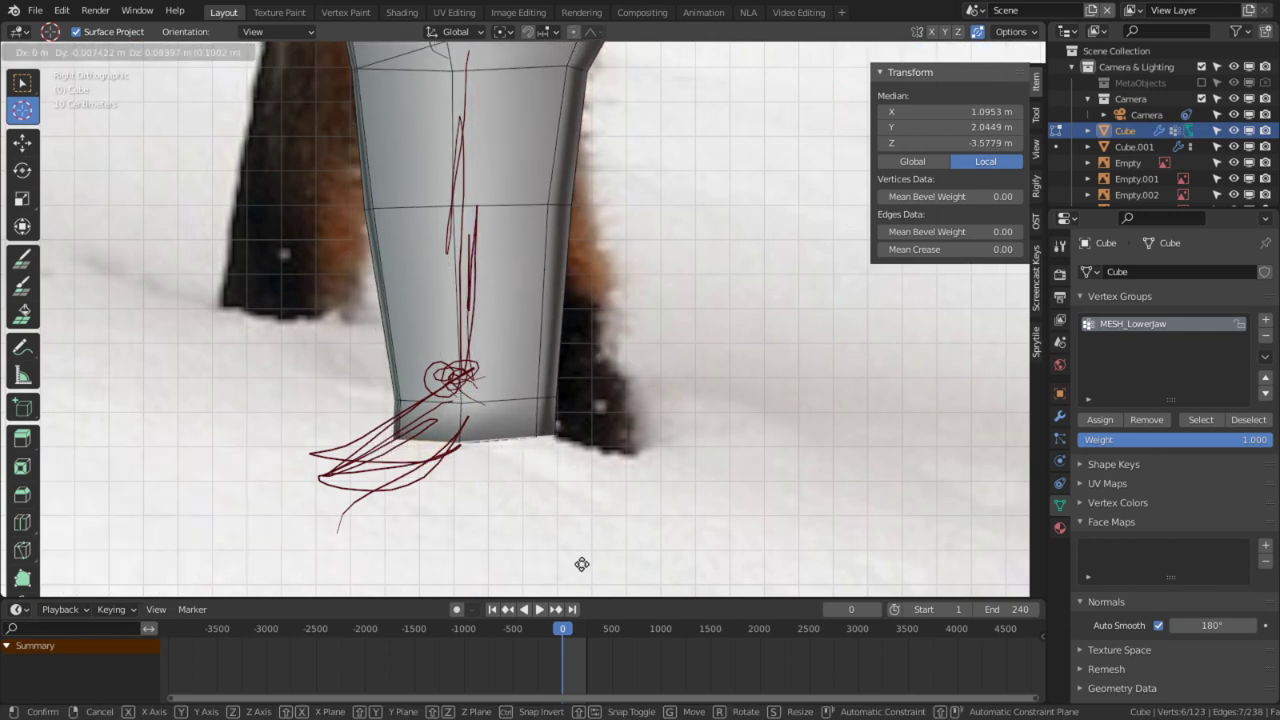
left_click(596, 528)
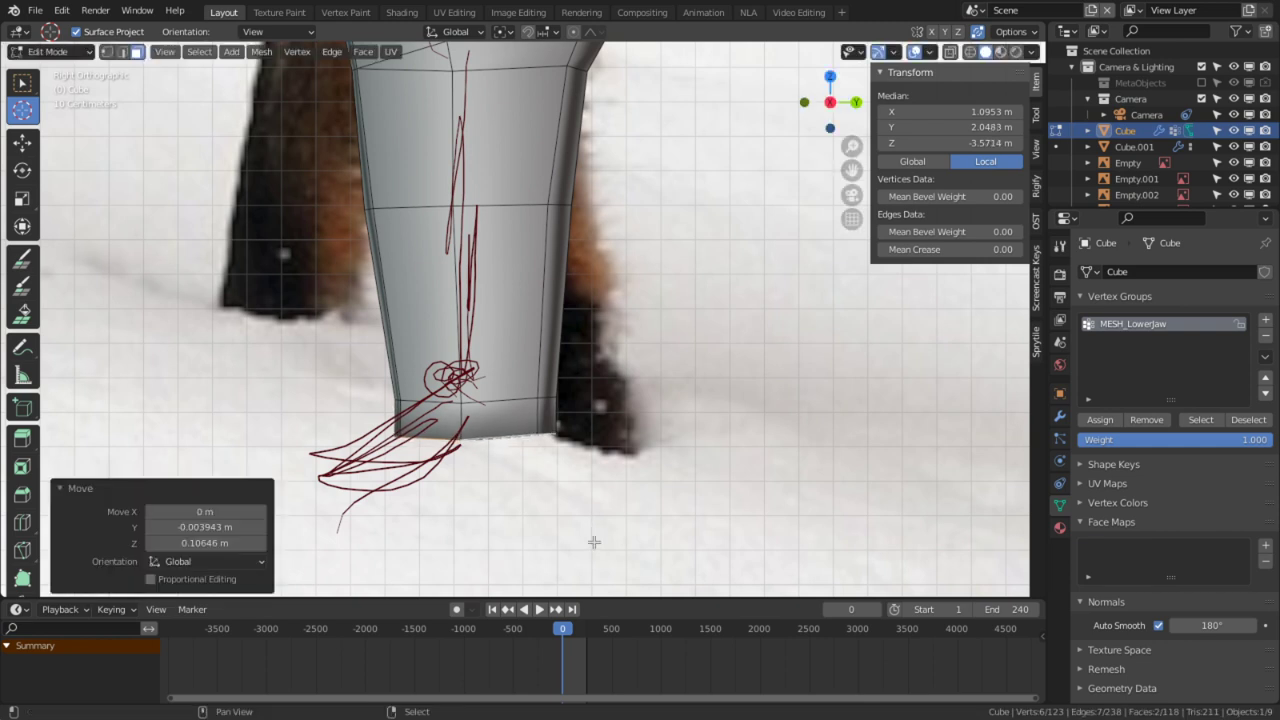
key("e")
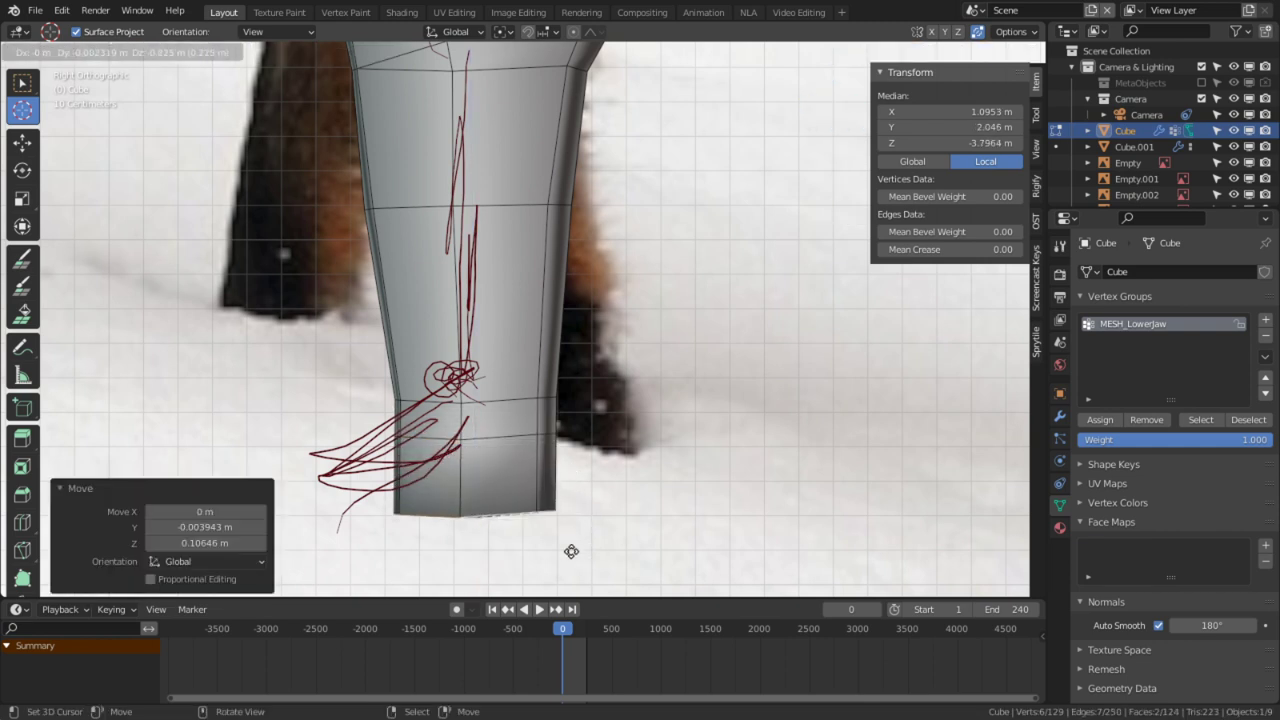
left_click(571, 546)
Step: Bevel the edge loop between the two new leg extrusions with 2 segments and a width of about 0.037 m
key("2")
left_click(567, 443, "alt")
right_click(567, 443)
left_click(660, 449)
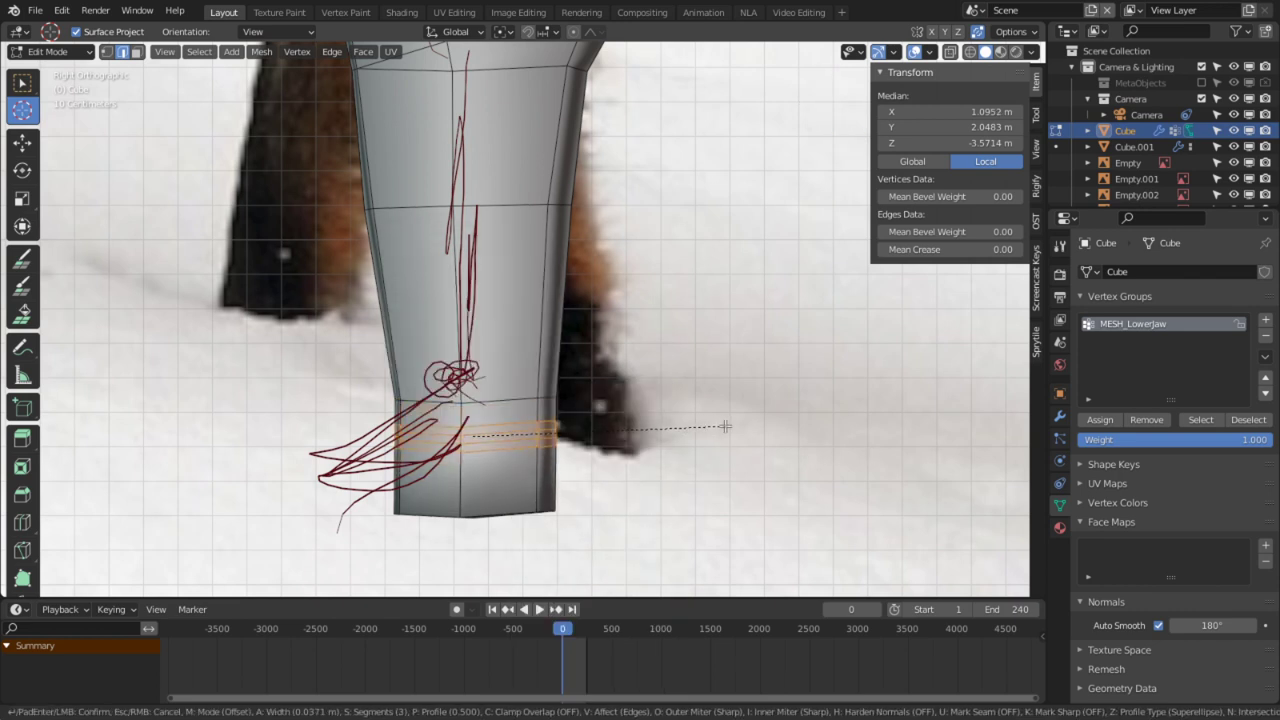
left_click(725, 428)
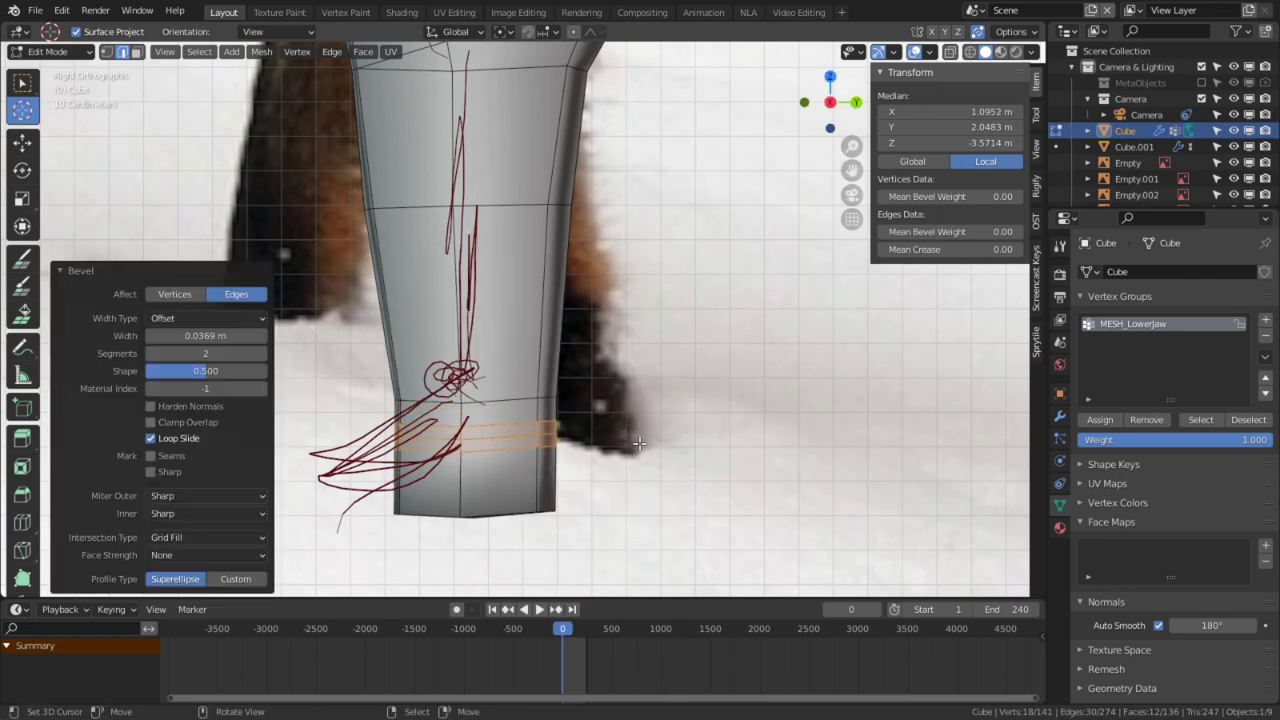
Step: Dissolve the middle edges of the beveled ankle band around the back half of the front leg
scroll(525, 450, "up", 5)
left_click(539, 292)
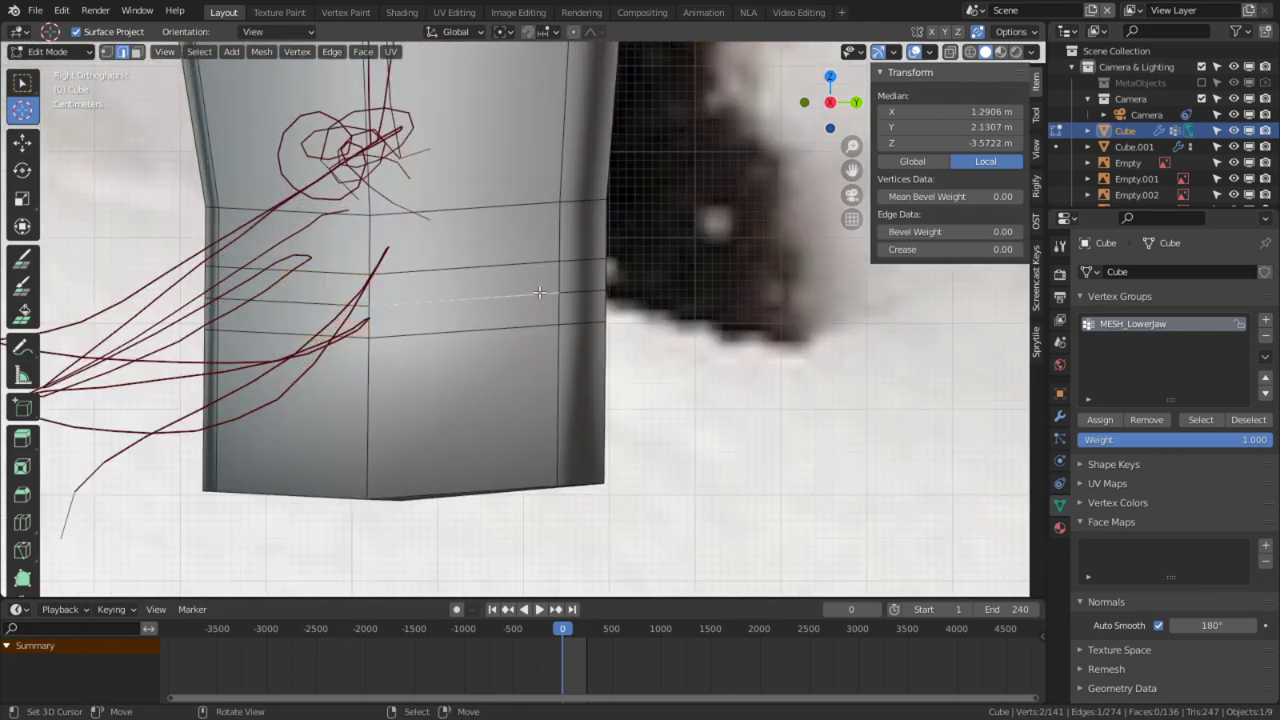
middle_click_drag(229, 290, 306, 303)
middle_click_drag(173, 294, 439, 326)
middle_click_drag(613, 291, 430, 308)
scroll(697, 314, "up", 3)
middle_click_drag(697, 314, 589, 314)
left_click(599, 377)
middle_click_drag(599, 377, 508, 368)
key("ctrl+x")
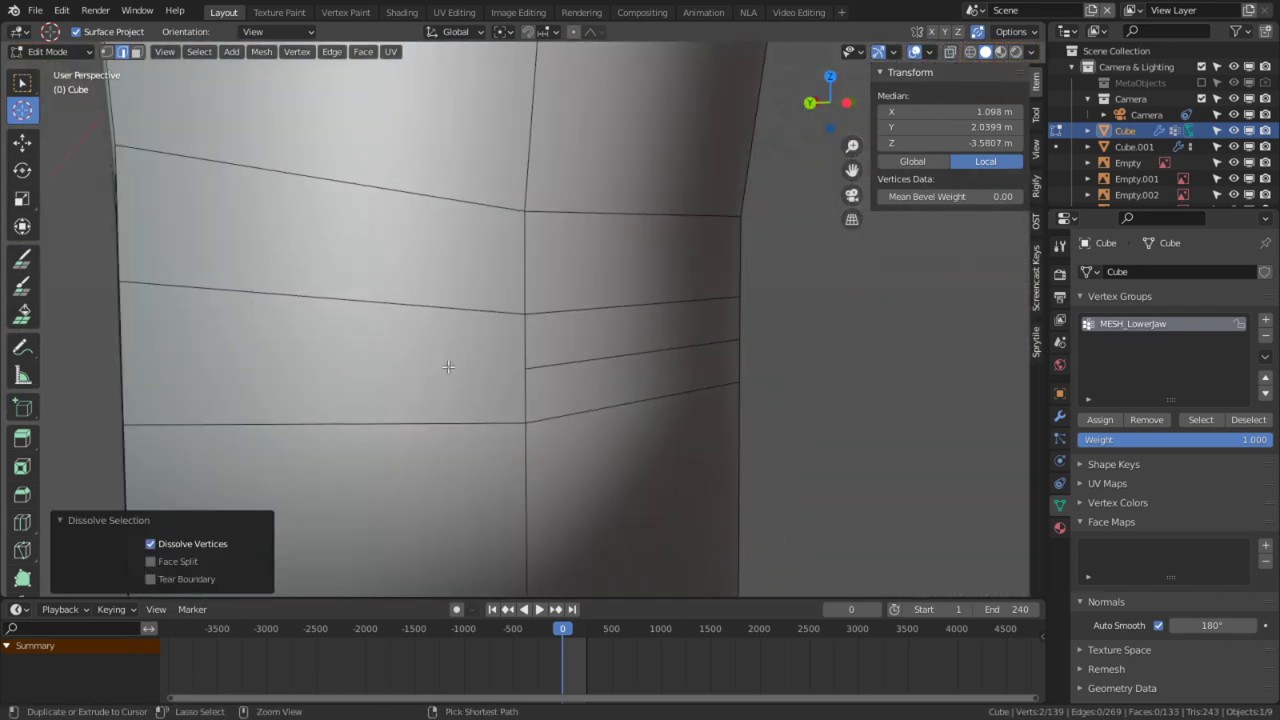
Step: Try to triangulate the five-sided ankle face on the inner back side of the leg
key("3")
left_click(510, 366)
key("ctrl+t")
key("ctrl+z")
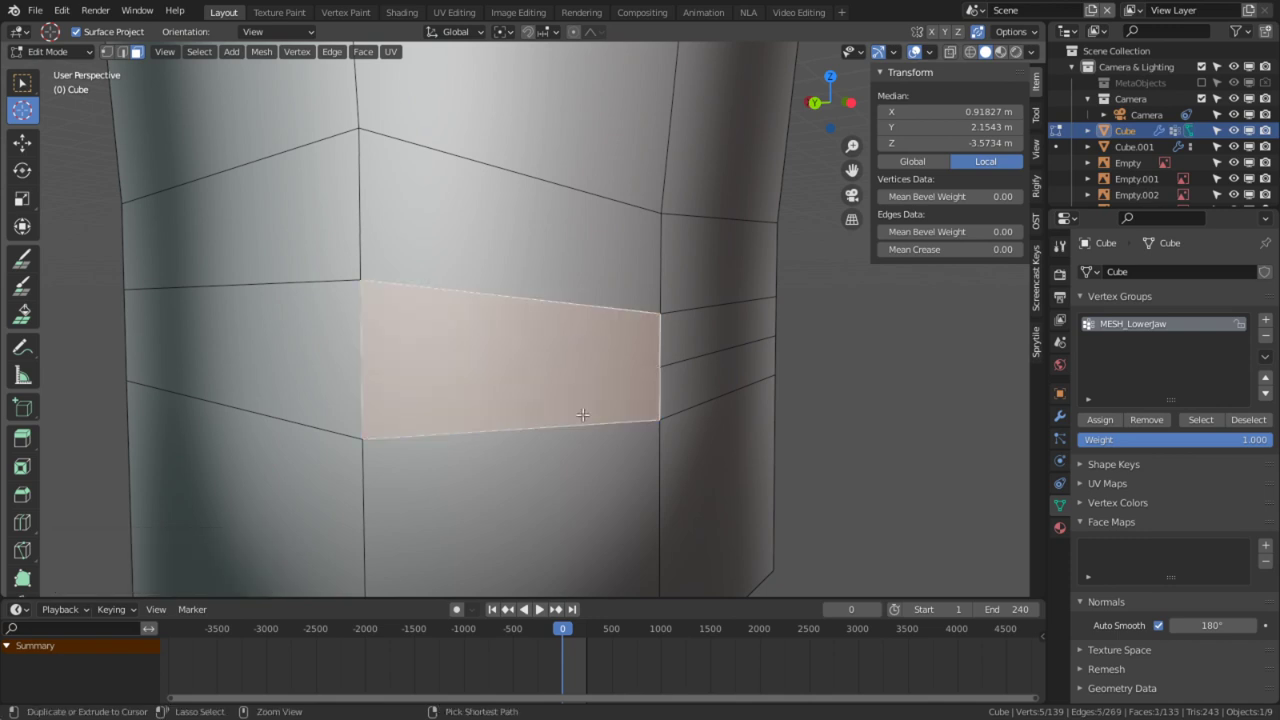
Step: Knife-cut the inner ankle face from its middle vertex to the upper and lower corners at the back of the leg
key("k")
left_click(659, 360)
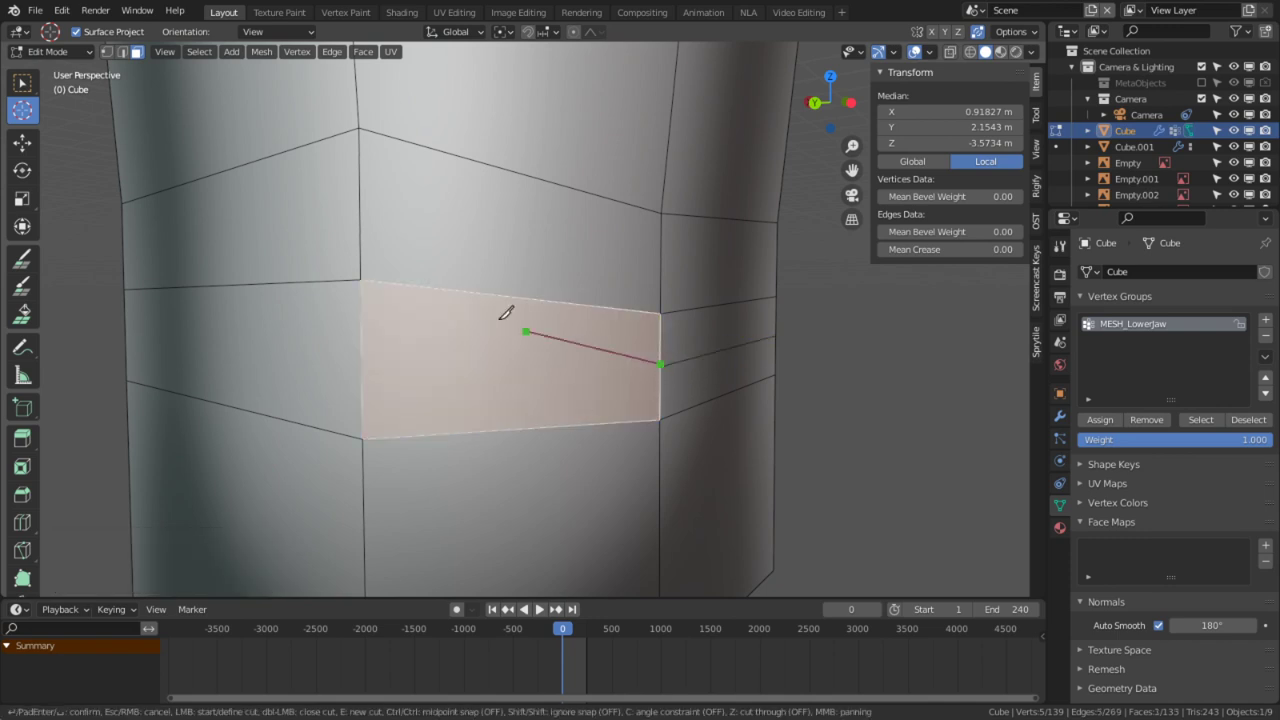
left_click(360, 280)
key("Return")
key("k")
left_click(661, 363)
left_click(363, 437)
key("Return")
Step: Slide the stray knife-cut vertex fully along its edge to merge it with the neighboring middle vertex
mouse_move(370, 420)
middle_mouse_down()
mouse_move(383, 434)
mouse_move(360, 422)
middle_mouse_up()
key("1")
key("a")
key("a")
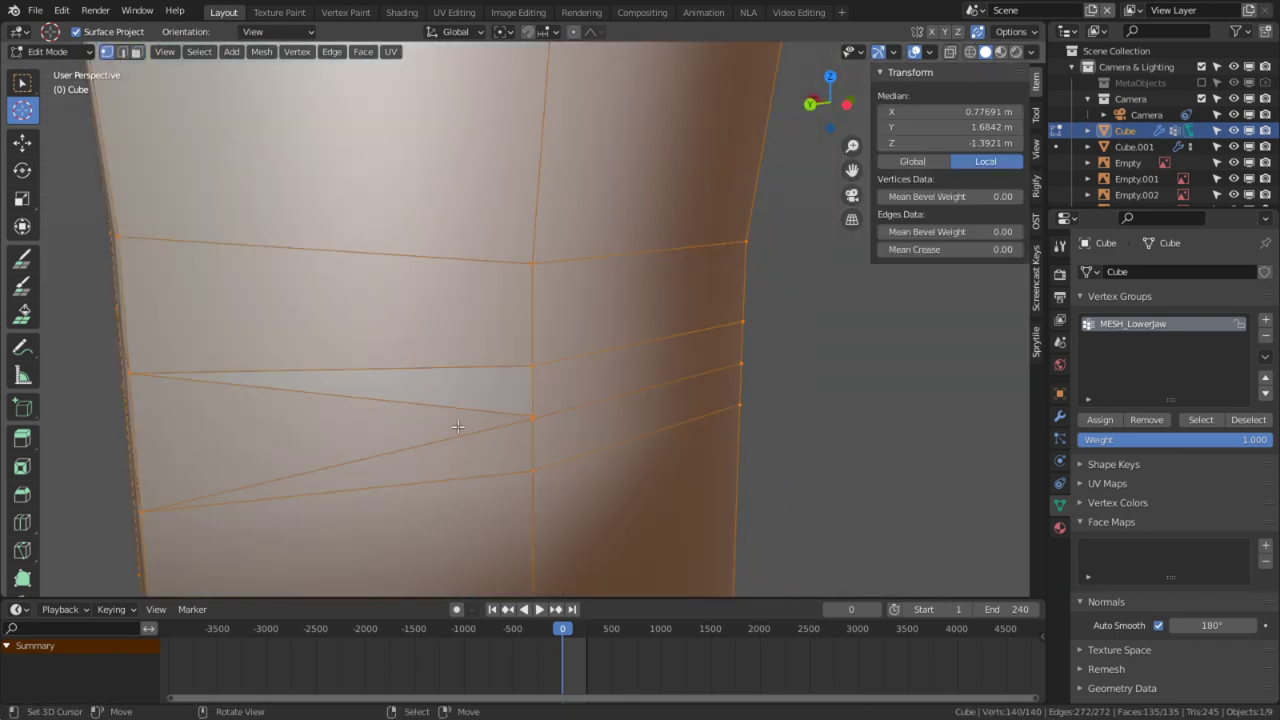
left_click(540, 426)
key("shift+v")
left_click(479, 479)
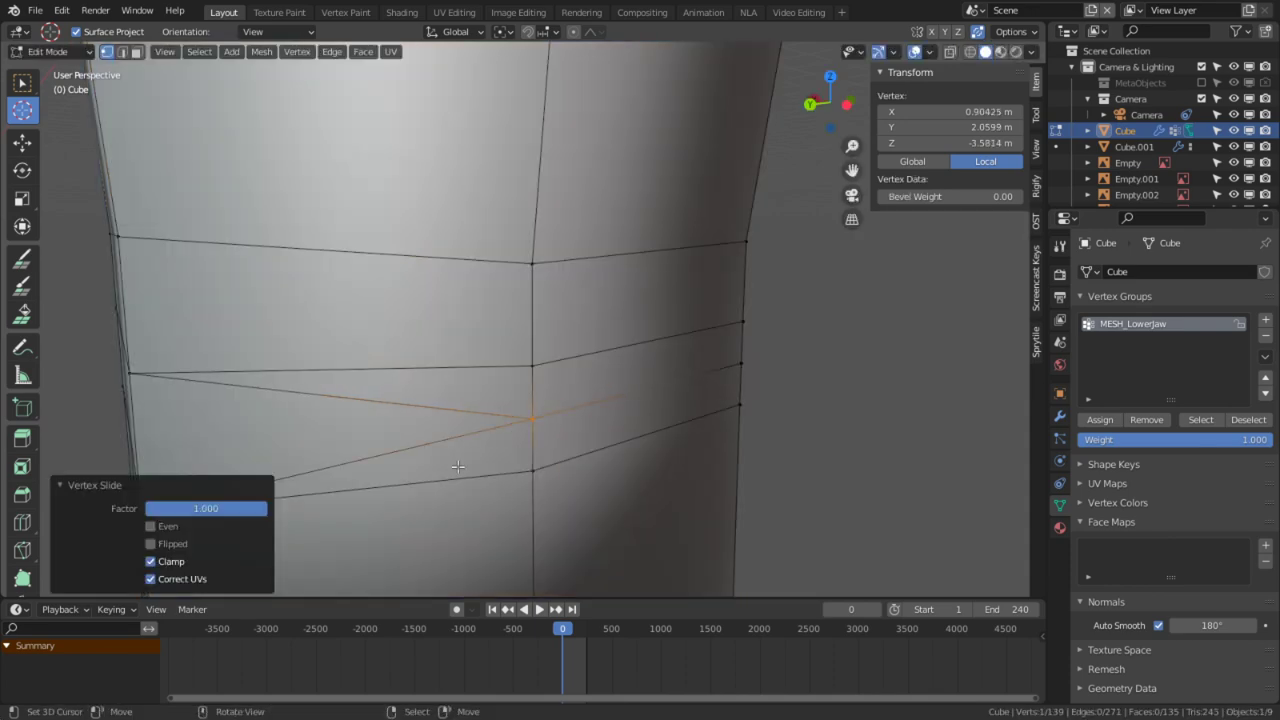
Step: Triangulate the matching five-sided ankle face on the outer side of the leg and return to Object Mode
middle_click_drag(430, 412, 646, 415)
key("3")
right_click(740, 362)
key("ctrl+t")
key("Tab")
middle_click_drag(681, 412, 576, 368)
scroll(583, 402, "down", 5)
middle_click_drag(601, 198, 580, 370, "shift")
mouse_move(521, 258)
middle_mouse_down()
mouse_move(613, 257)
mouse_move(542, 257)
middle_mouse_up()
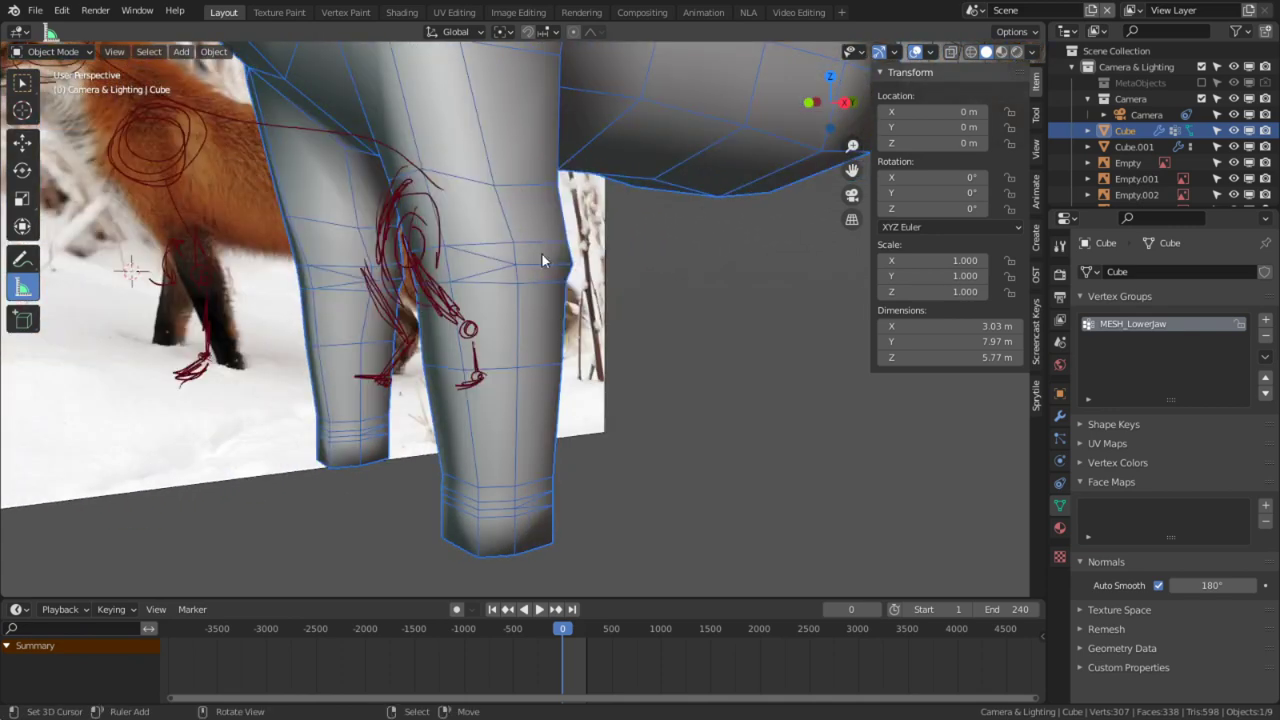
Step: Add a single-bone armature to the scene in right orthographic view
key("KP_3")
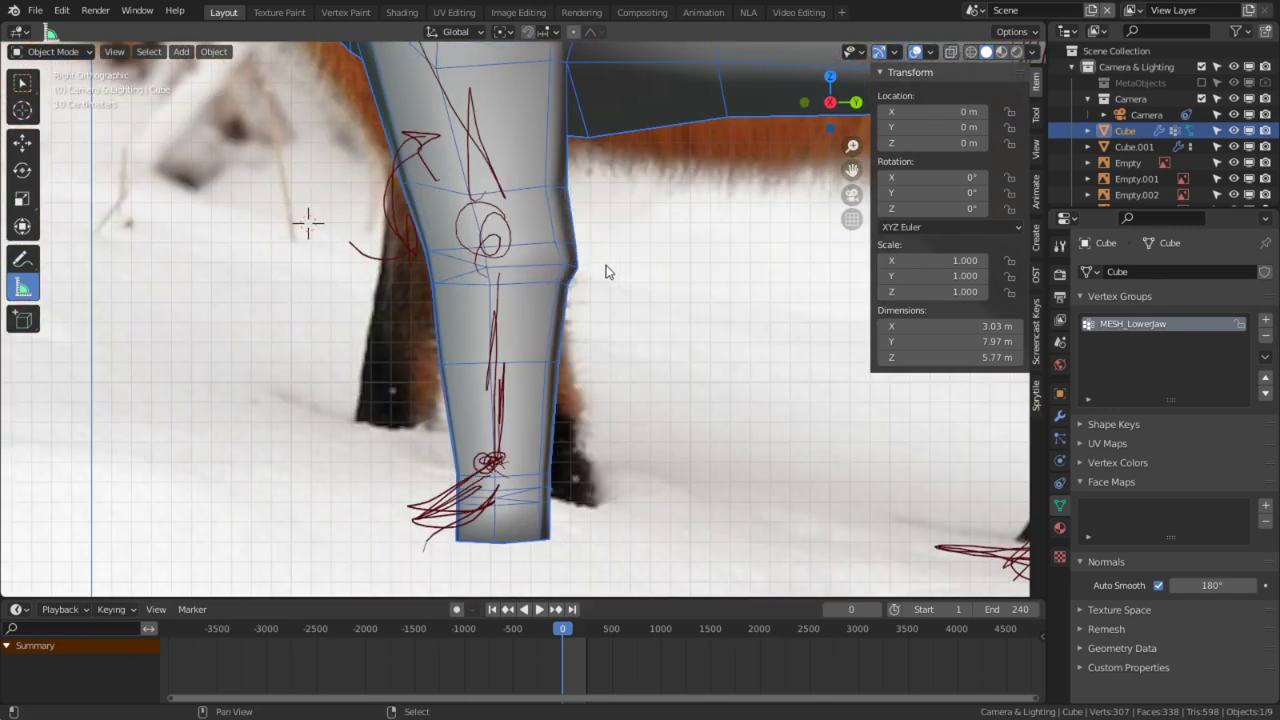
key("Tab")
scroll(560, 335, "down", 3)
key("shift+a")
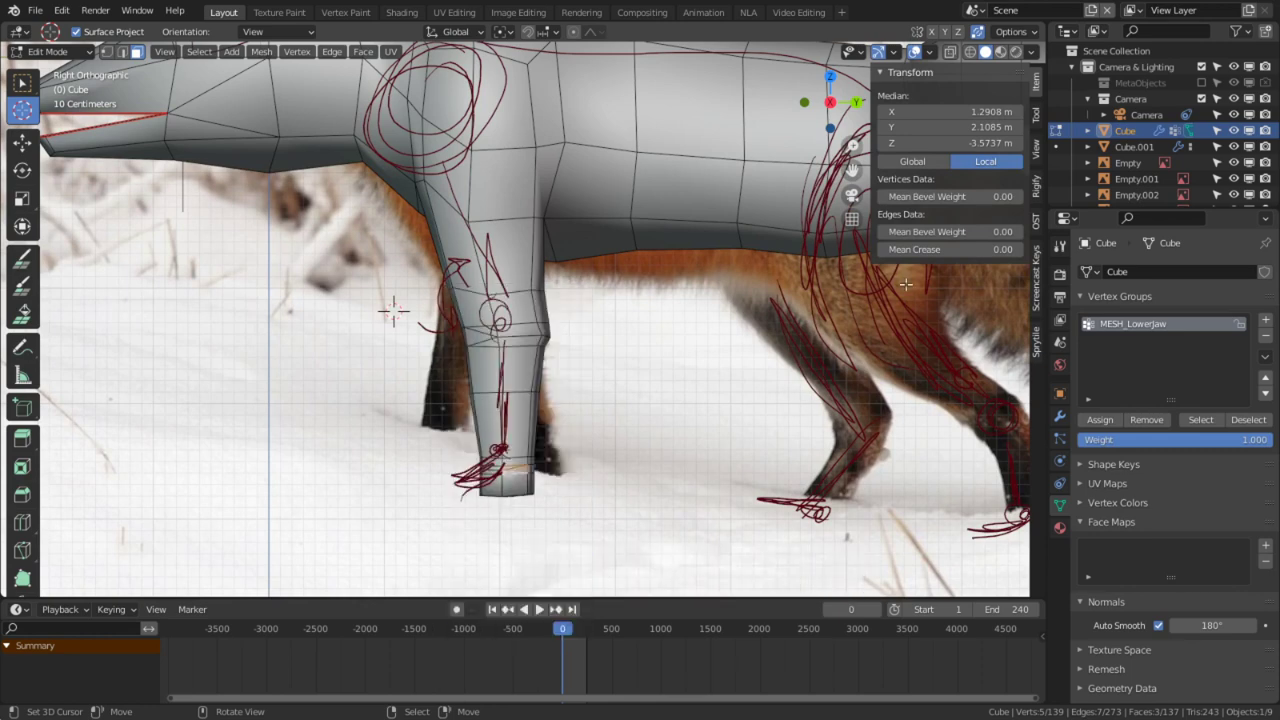
key("Tab")
key("shift+a")
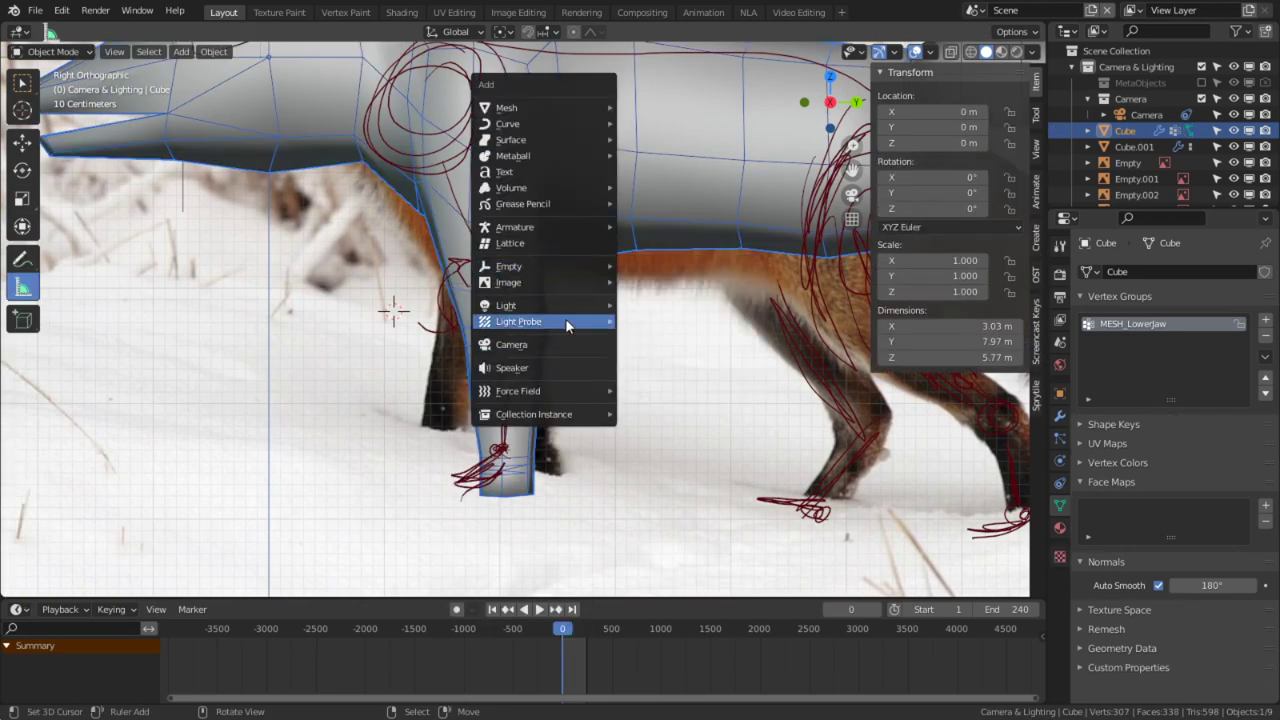
mouse_move(527, 229)
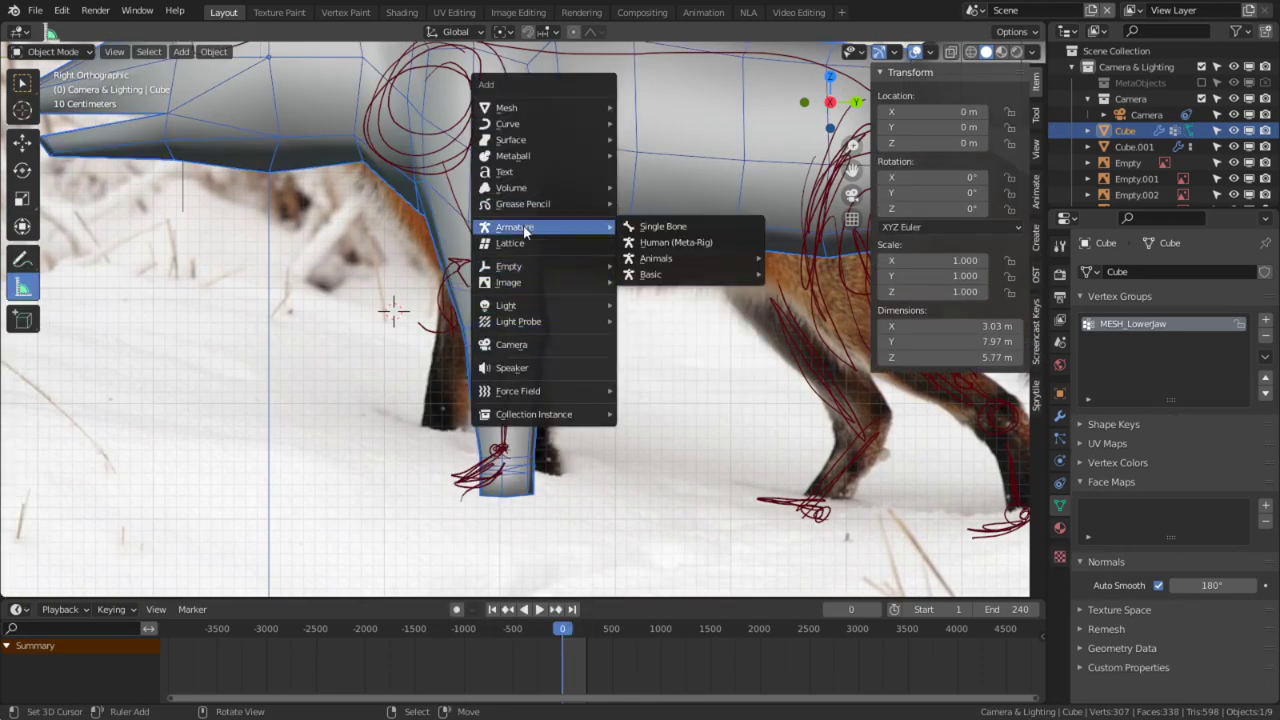
left_click(681, 229)
middle_click_drag(641, 281, 526, 390, "shift")
scroll(500, 392, "down", 1)
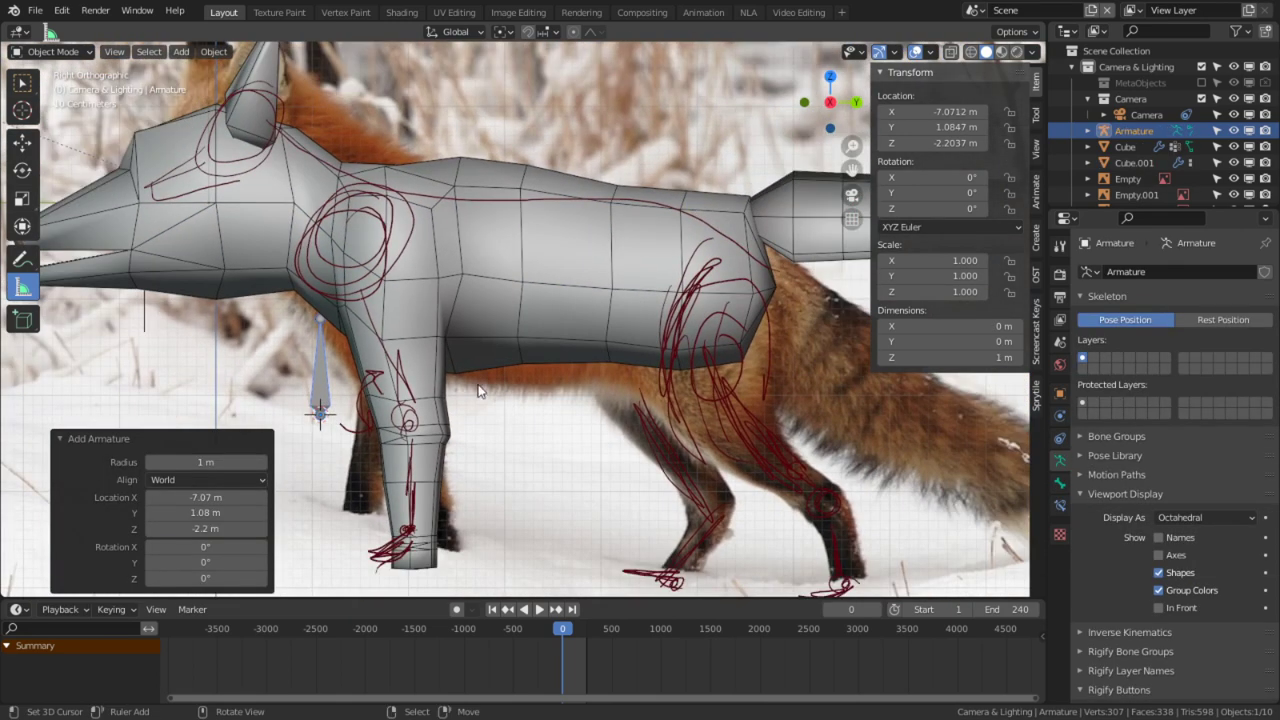
Step: Enable snapping and move the armature's bone in Edit Mode to the fox's rump, 4.4 m along Y and 1.5 m up
key("shift+Tab")
right_click(319, 400)
right_click(323, 371)
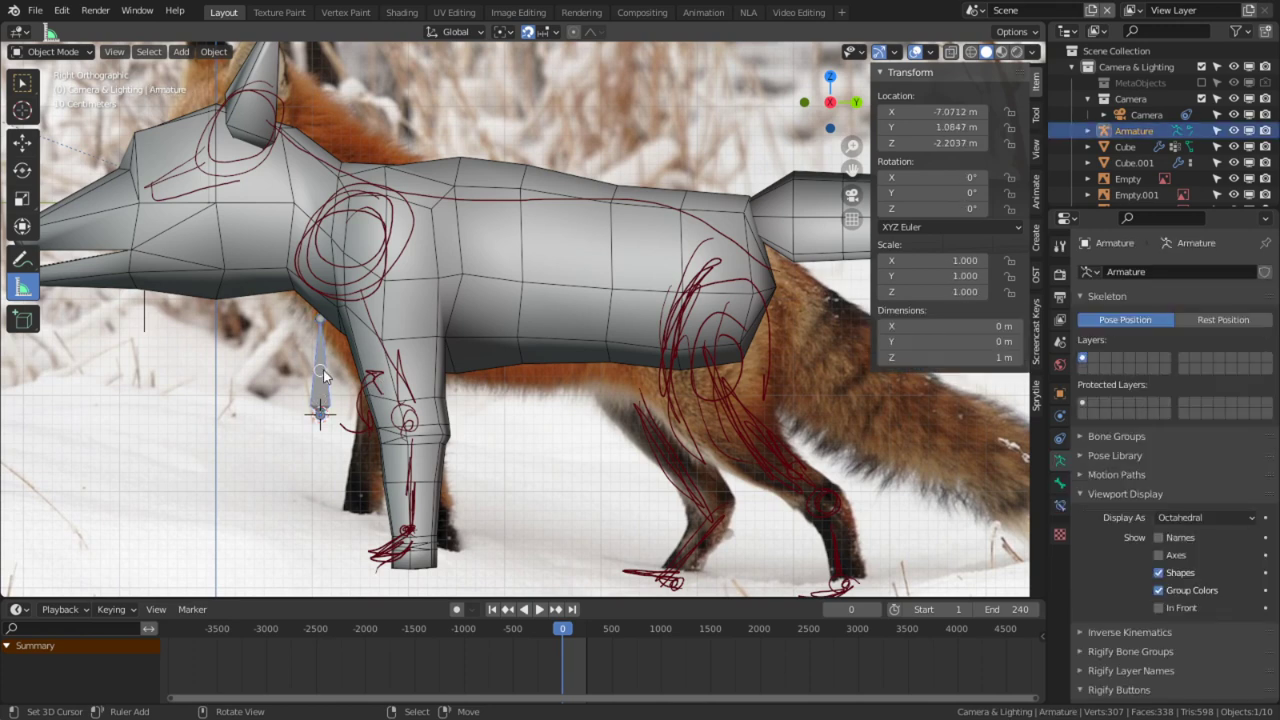
key("Tab")
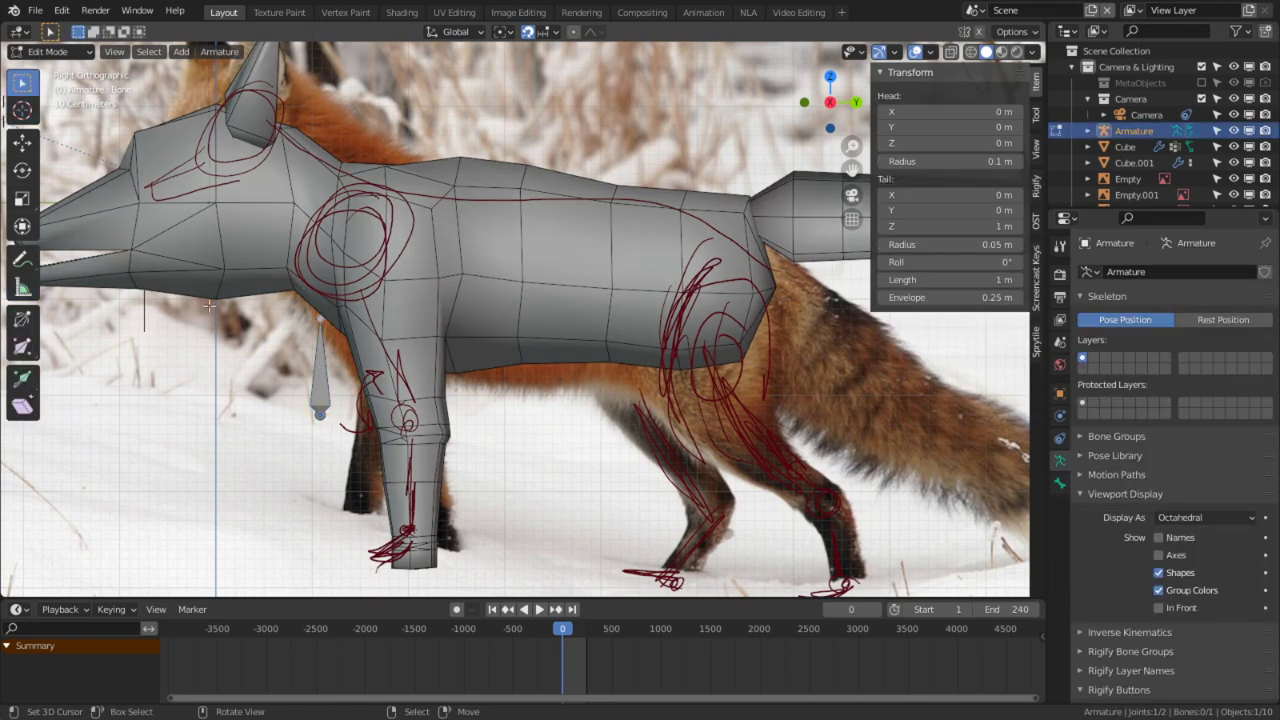
key("g")
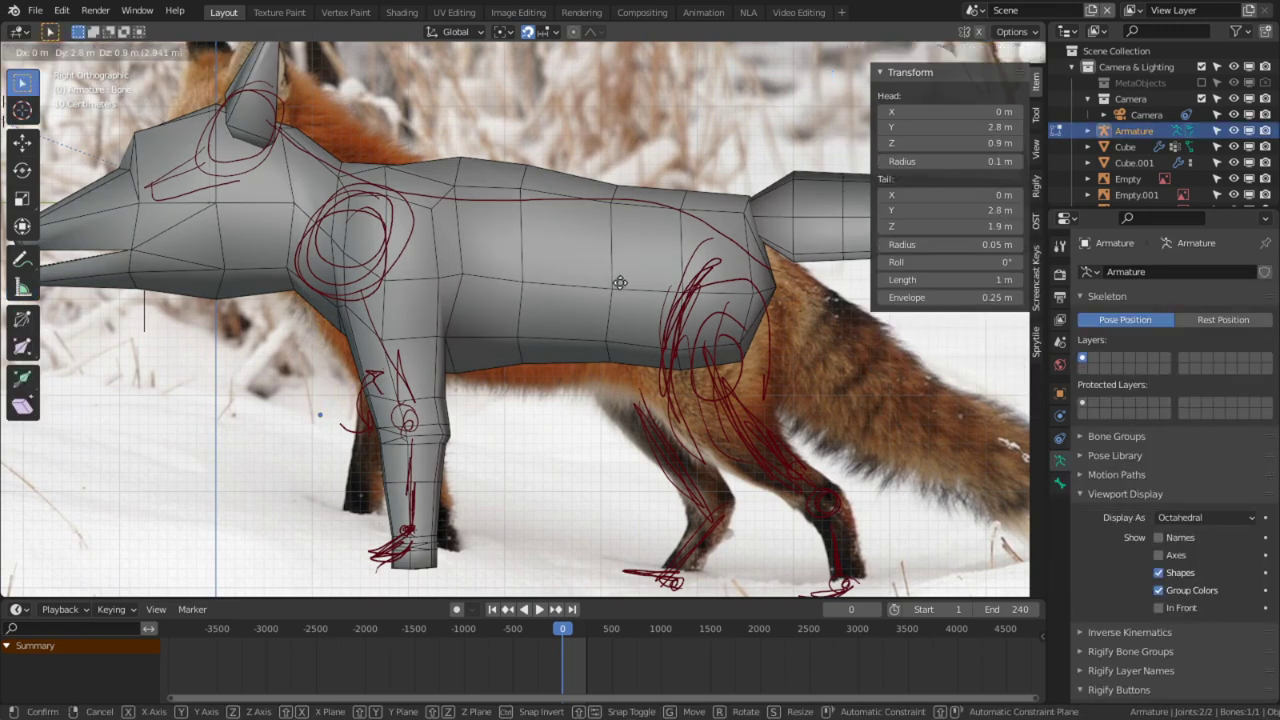
left_click(752, 227)
Step: Select the edges across the hindquarters of the fox body mesh and snap the 3D cursor to them
middle_click_drag(777, 207, 716, 166)
key("Tab")
left_click(739, 218)
key("Tab")
right_click(763, 217)
right_click(748, 298, "shift")
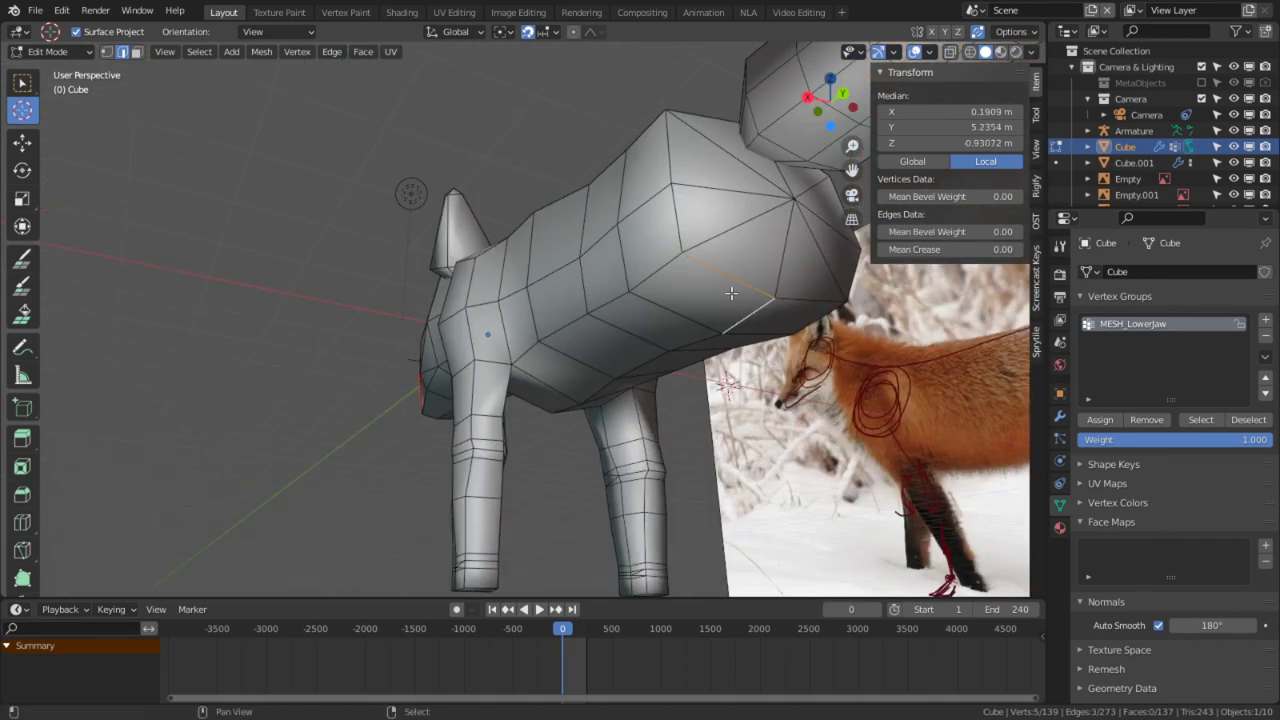
key("Tab")
Step: Snap the armature object to the 3D cursor in the fox's hindquarters
middle_click_drag(734, 270, 690, 183)
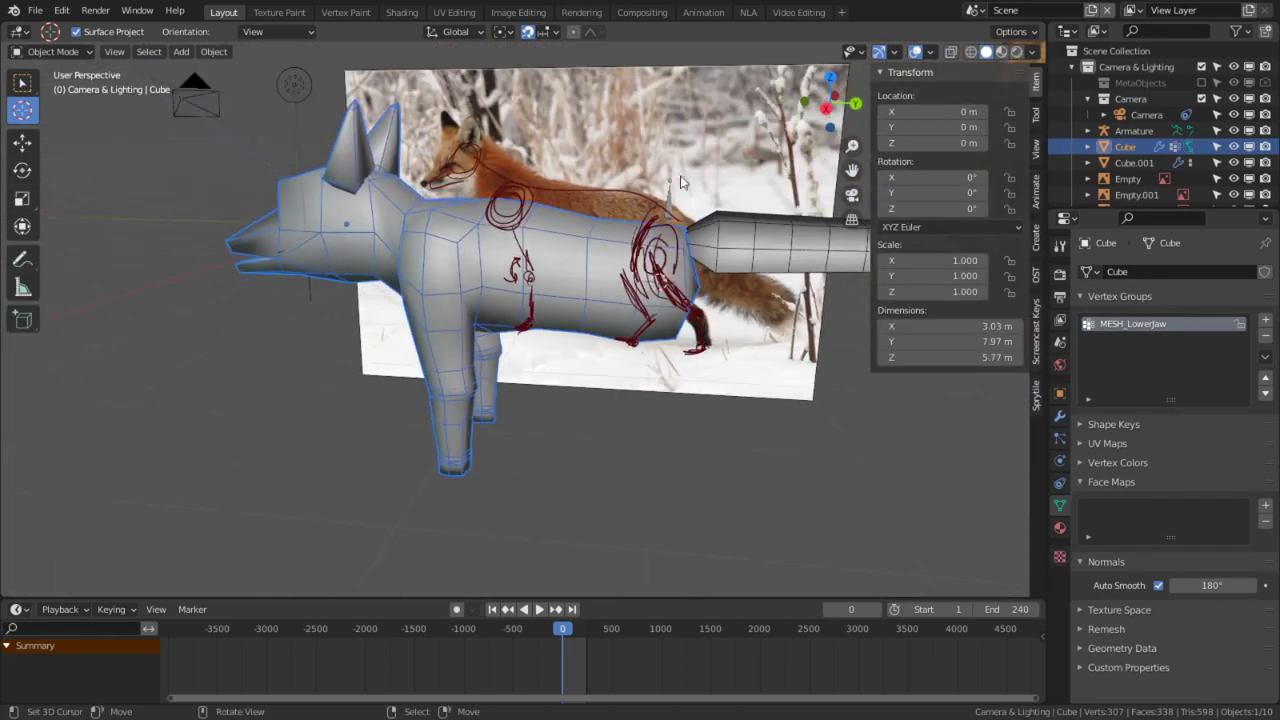
right_click(664, 203)
key("shift+s")
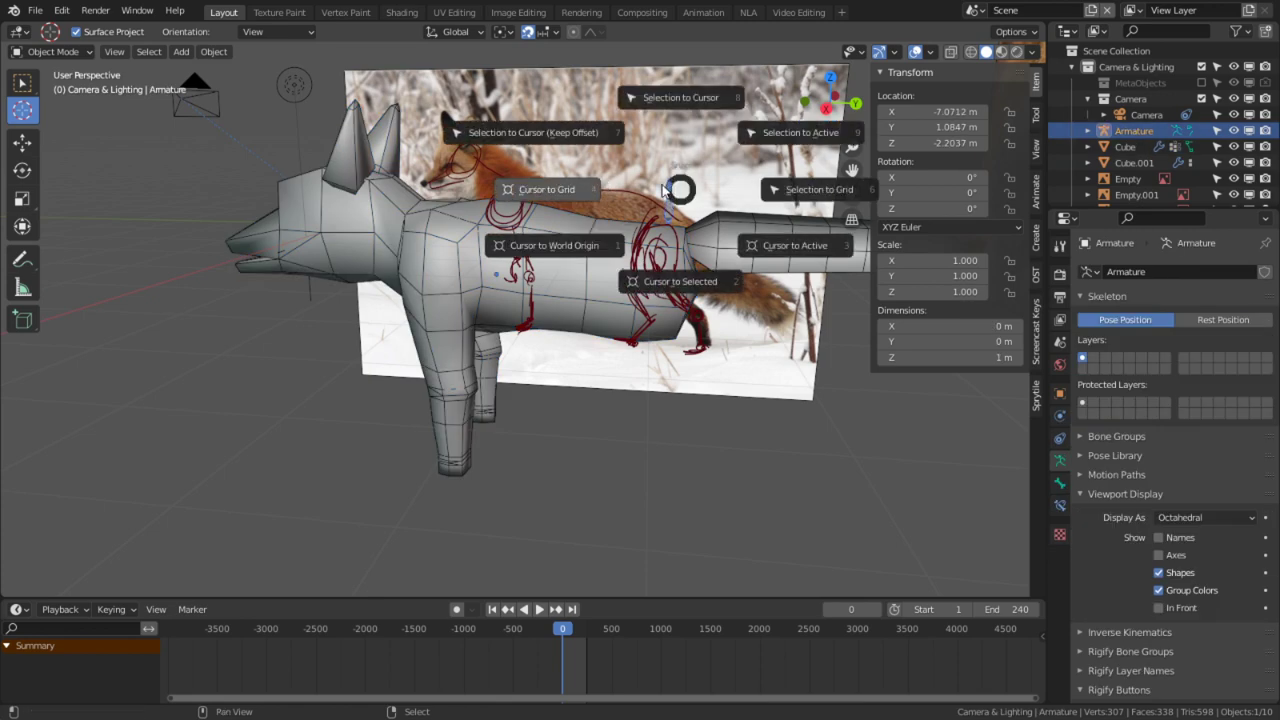
left_click(634, 141)
Step: Snap the armature's bone to the 3D cursor, keeping its offset, and display the armature in front of the mesh
key("Tab")
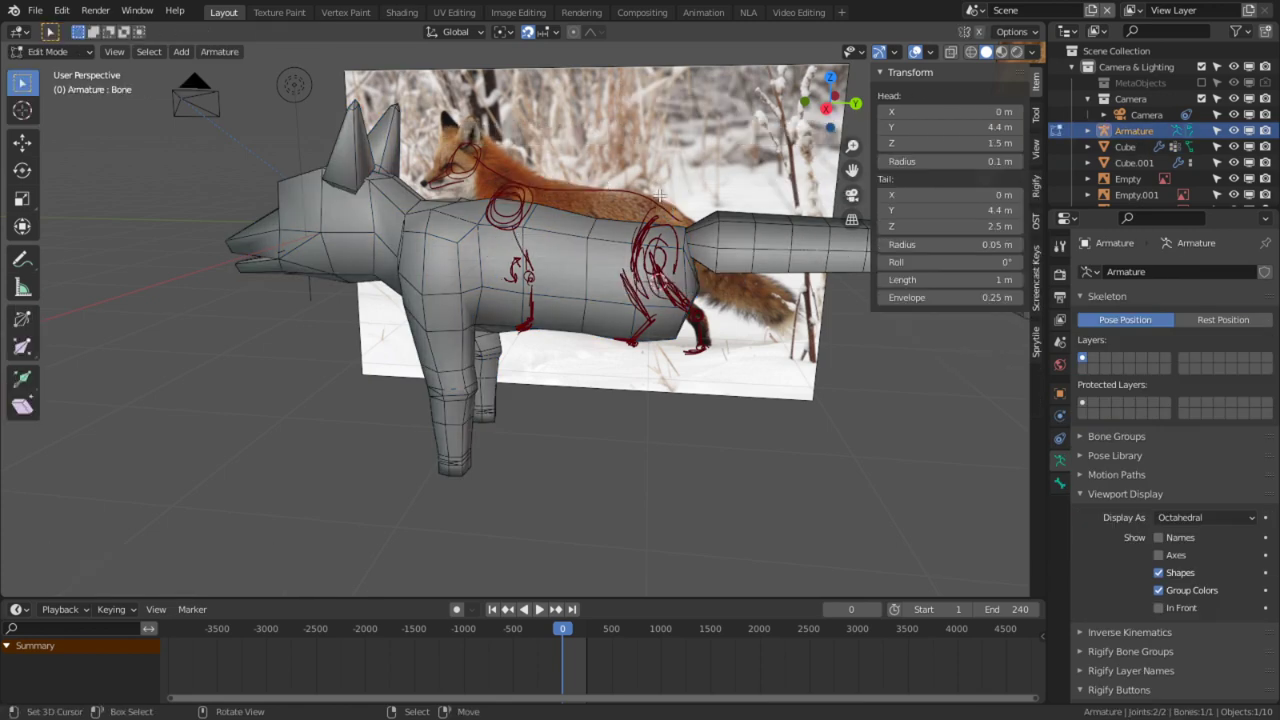
key("shift+s")
left_click(500, 130)
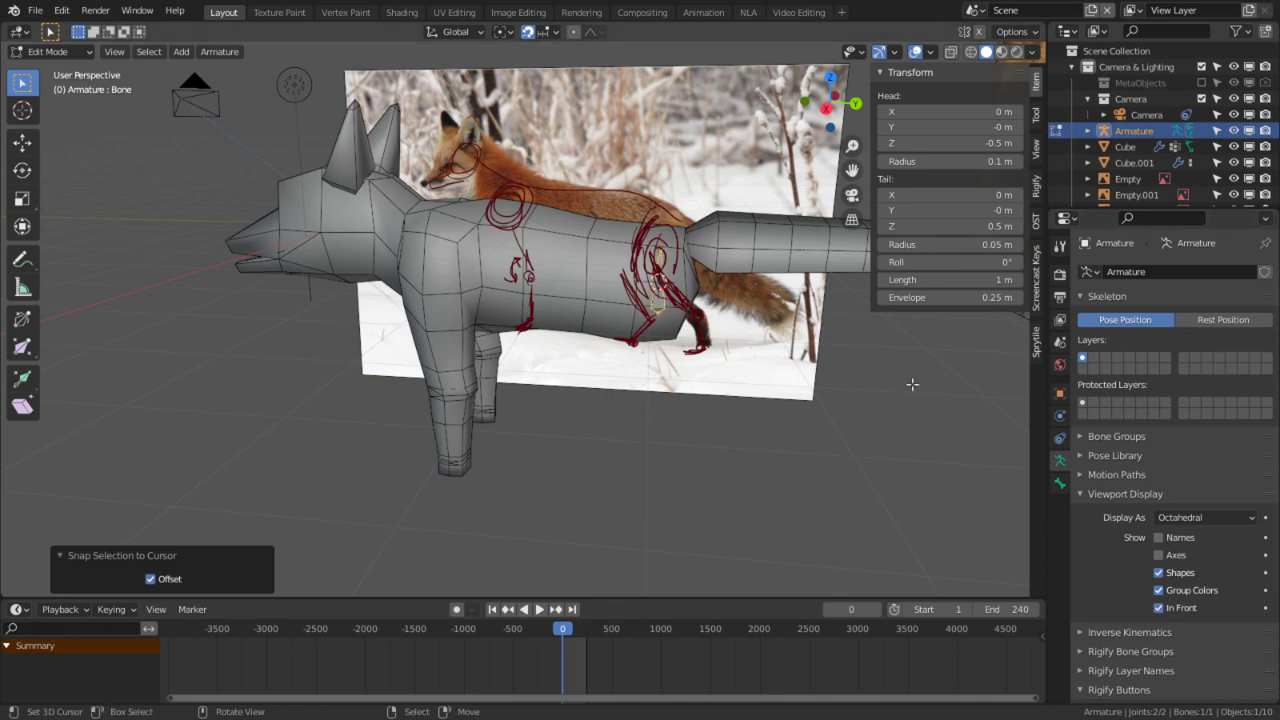
Step: In right view, raise the hip bone 0.71 m and move its tail 1.2 m forward and 0.8 m down along the spine
key("KP_3")
scroll(573, 213, "up", 2)
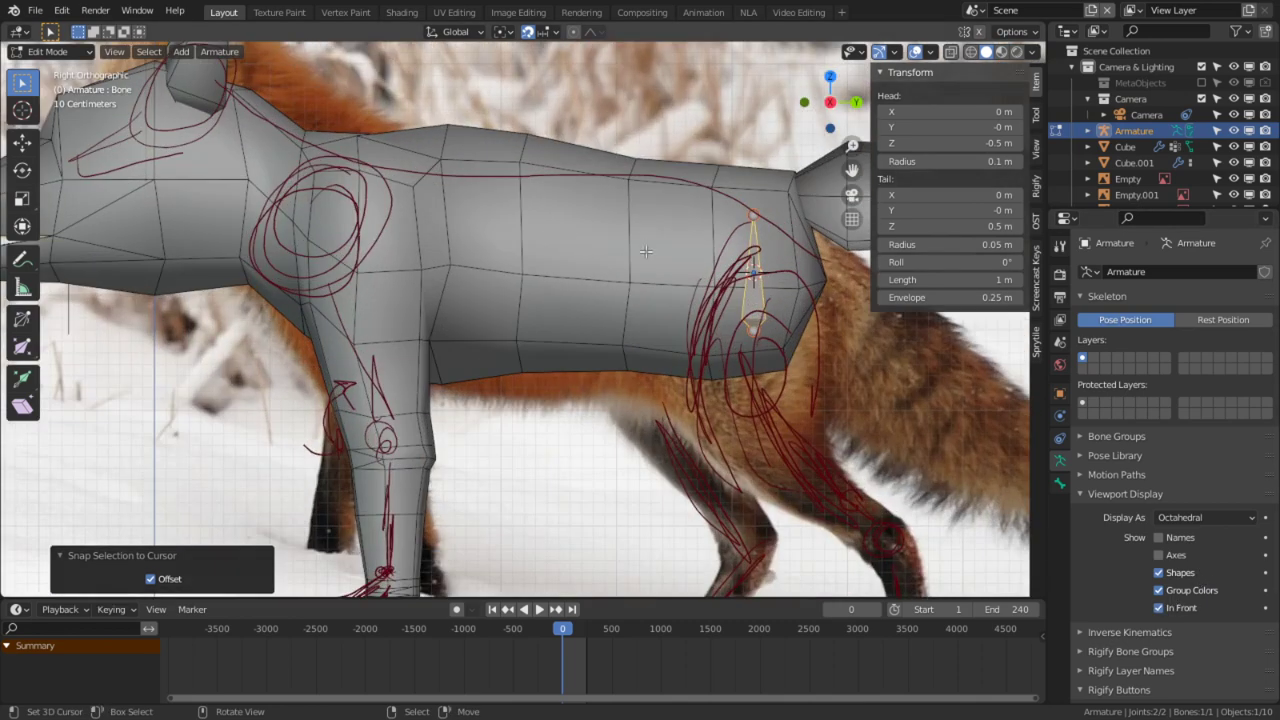
key("g")
left_click(621, 339)
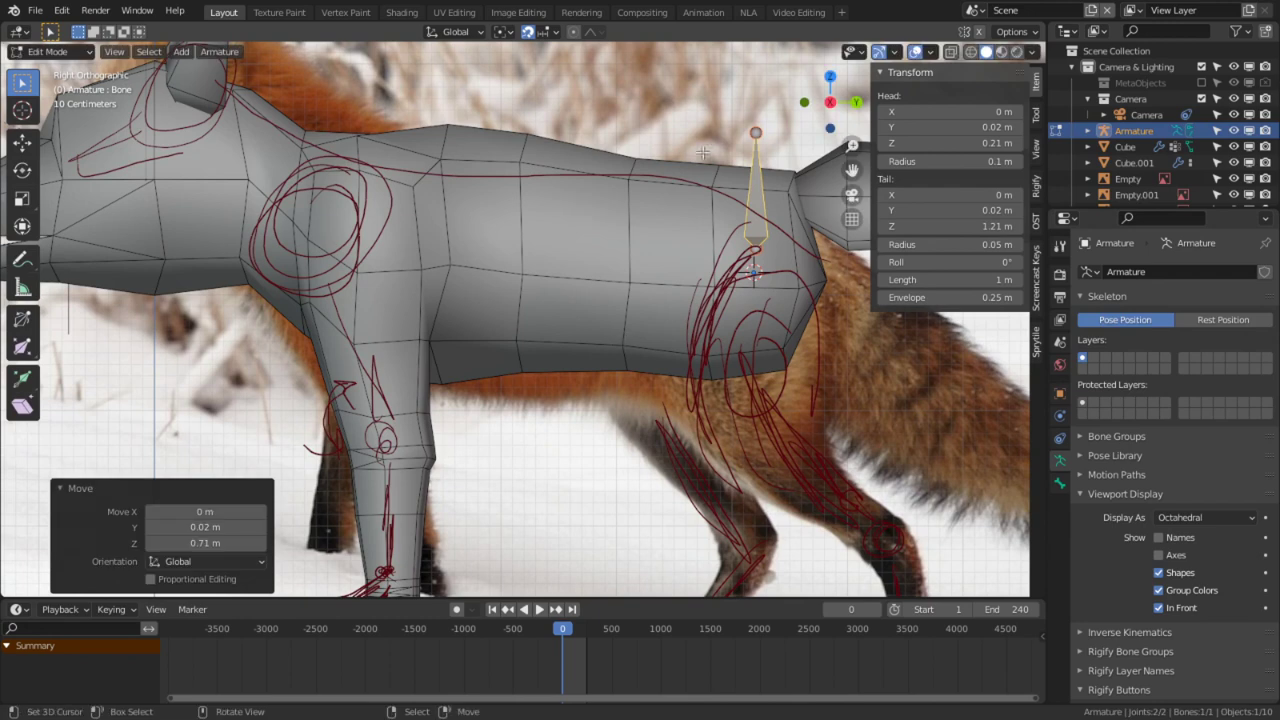
left_click(756, 134)
key("g")
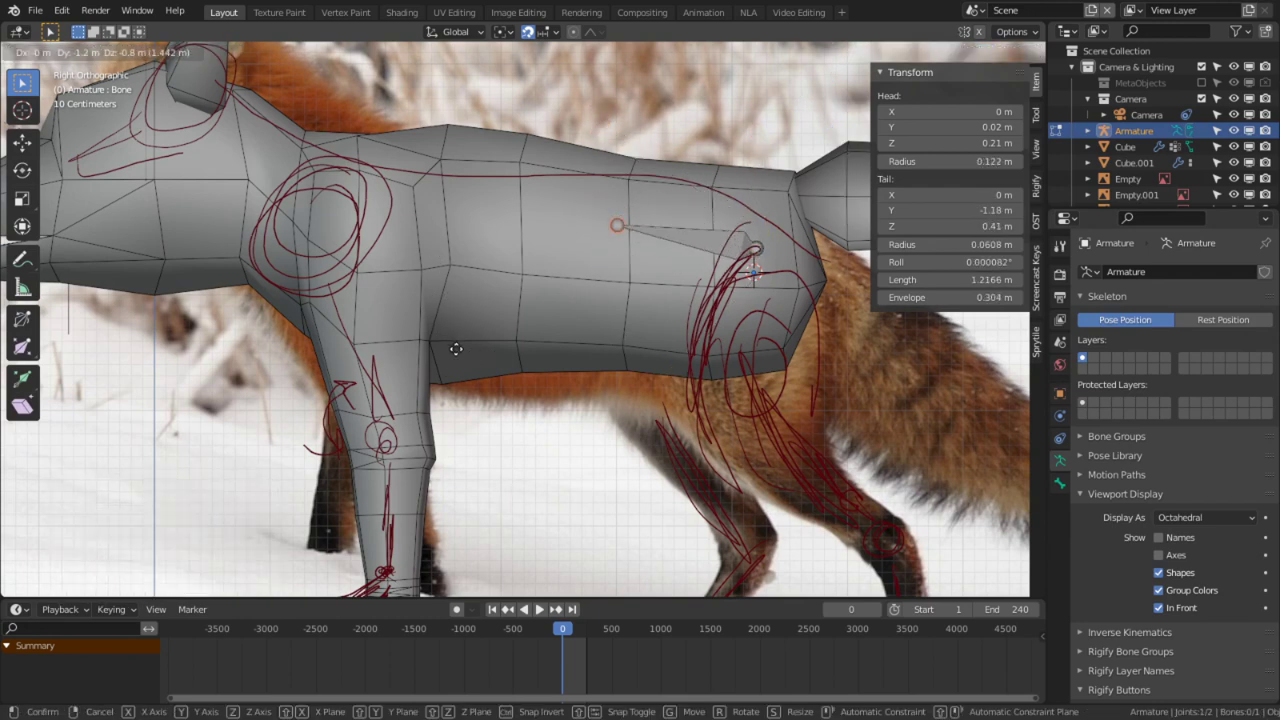
left_click(455, 348)
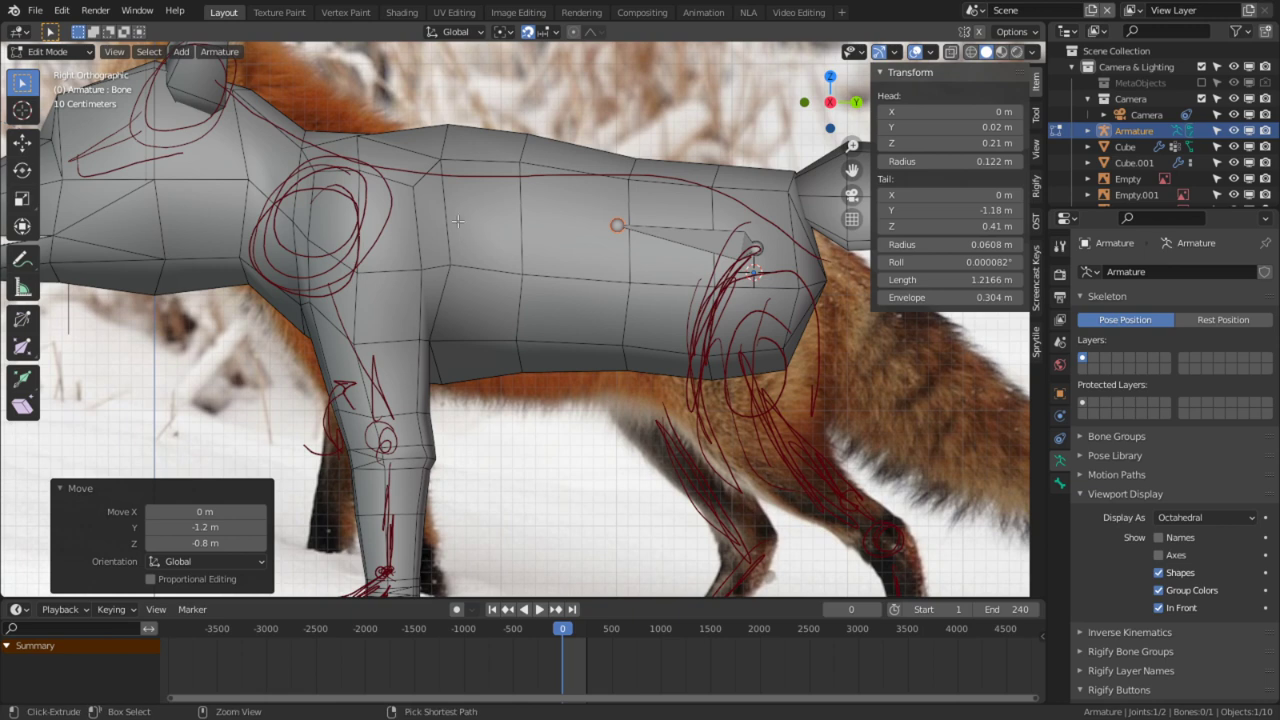
Step: Extrude three more bones from the spine bone's tail to the shoulders, the neck base and the head
right_click(425, 177, "ctrl")
right_click(293, 174, "ctrl")
right_click(97, 117, "ctrl")
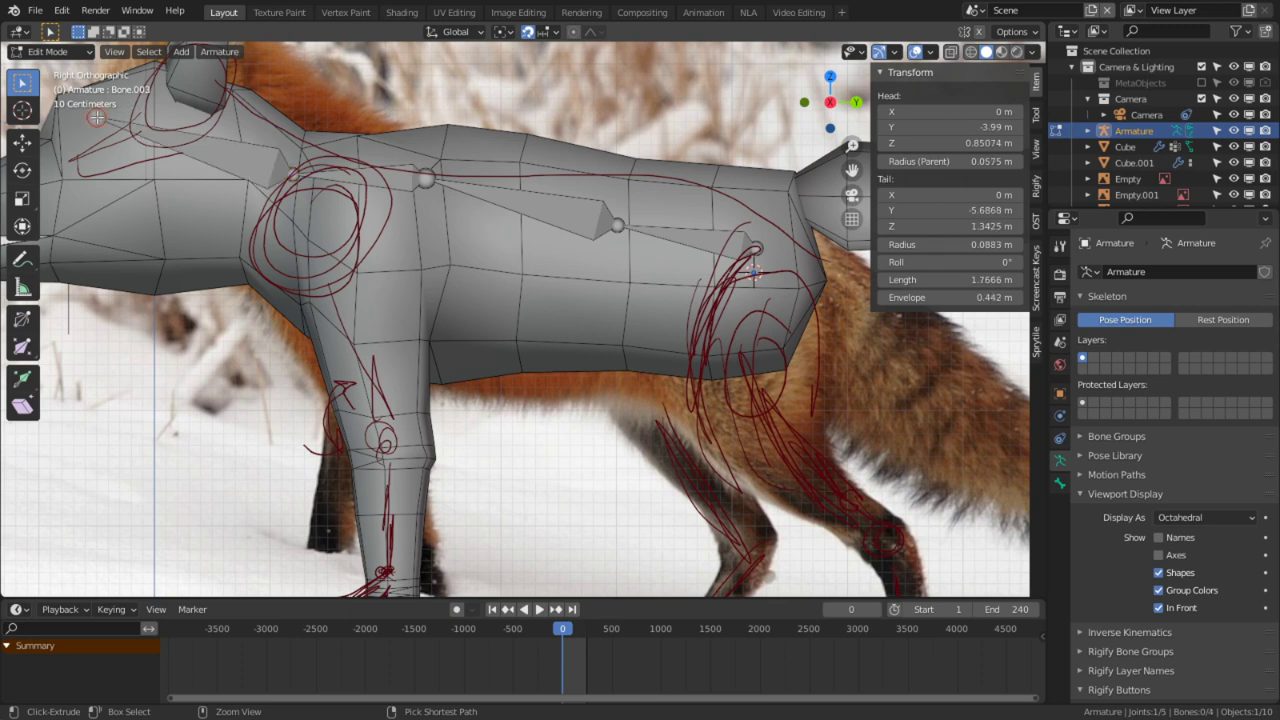
Step: Select the shoulder geometry of the body mesh above the front leg and snap the 3D cursor to the selection
middle_click_drag(385, 207, 438, 203)
key("Tab")
right_click(396, 220)
key("Tab")
right_click(438, 203, "shift")
right_click(543, 203, "shift")
right_click(511, 203, "shift")
right_click(556, 214, "shift")
key("shift+s")
left_click(557, 312)
key("Tab")
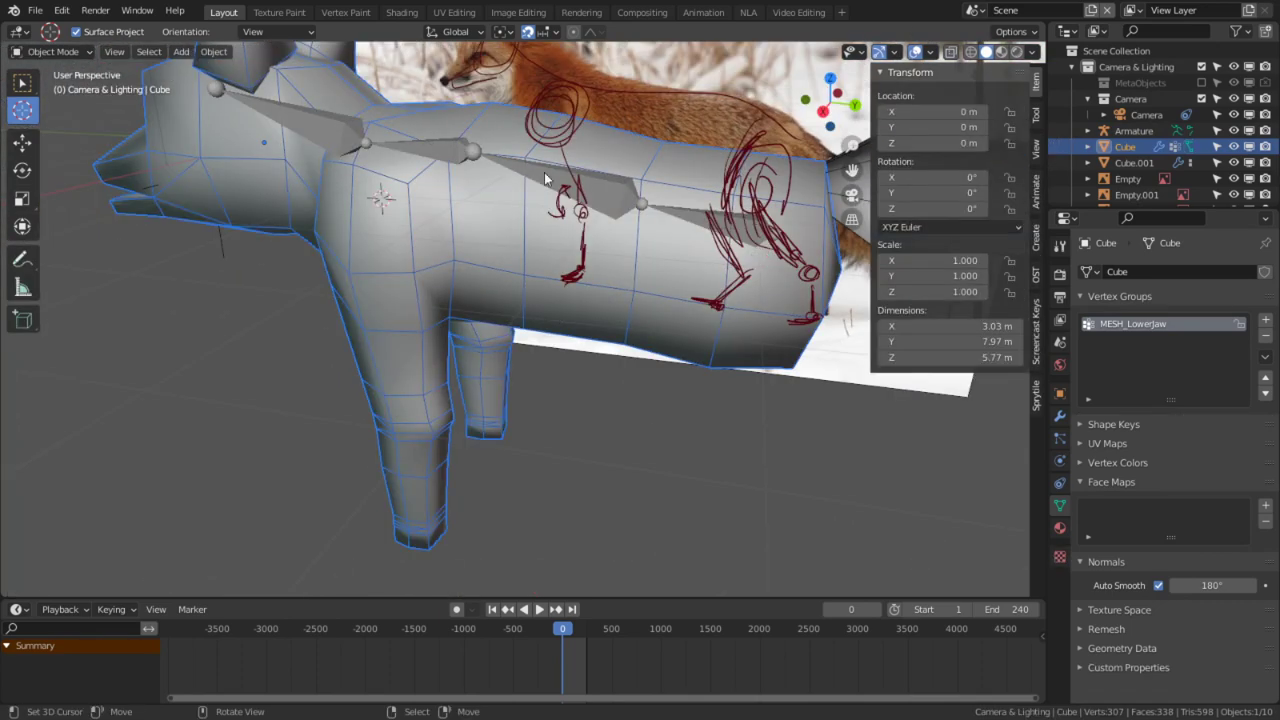
Step: Add a bone at the shoulder cursor and move its tail 3.13 m down and 0.16 m back to the front knee
right_click(545, 178)
key("Tab")
key("shift+a")
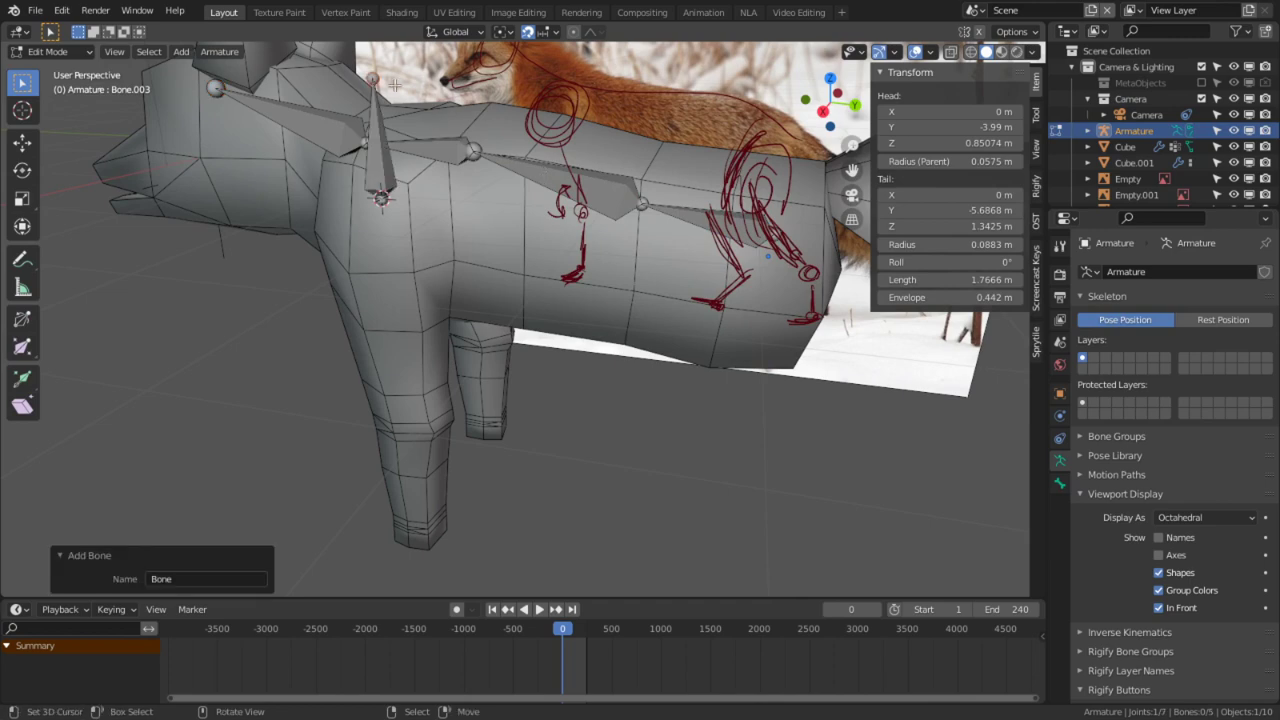
right_click(380, 85)
key("KP_1")
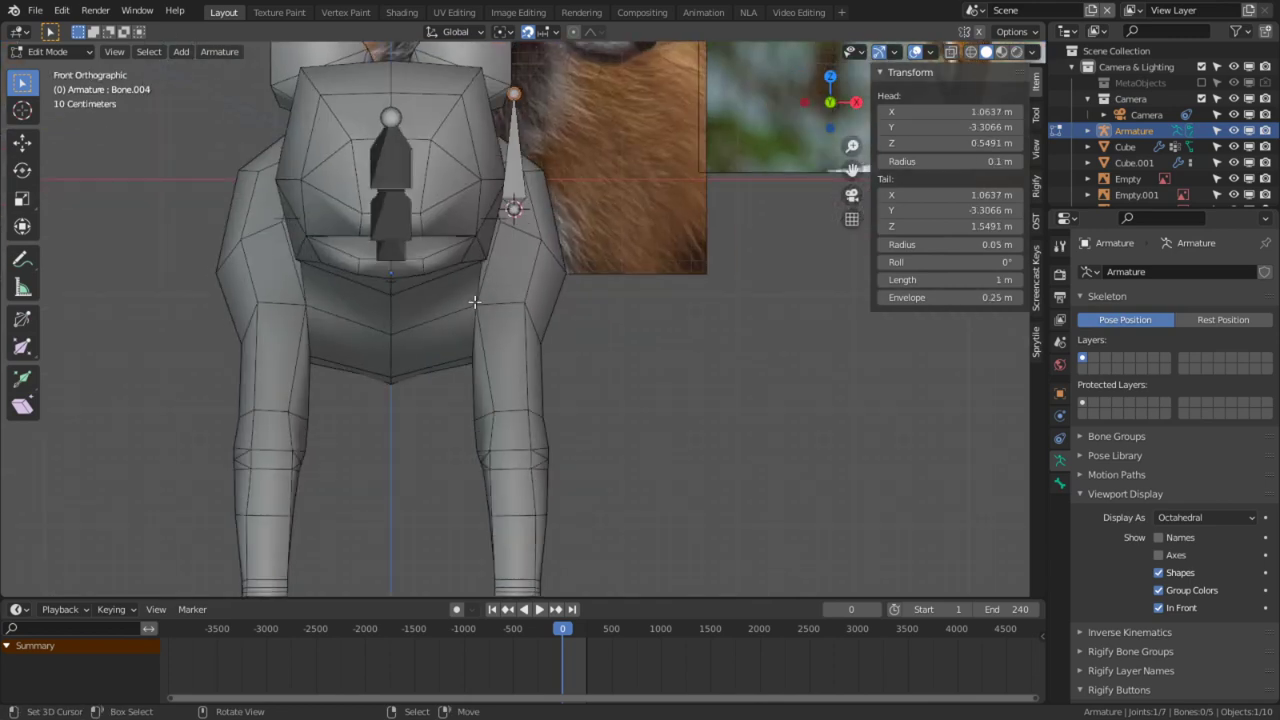
key("KP_3")
middle_click_drag(475, 302, 469, 268, "shift")
key("g")
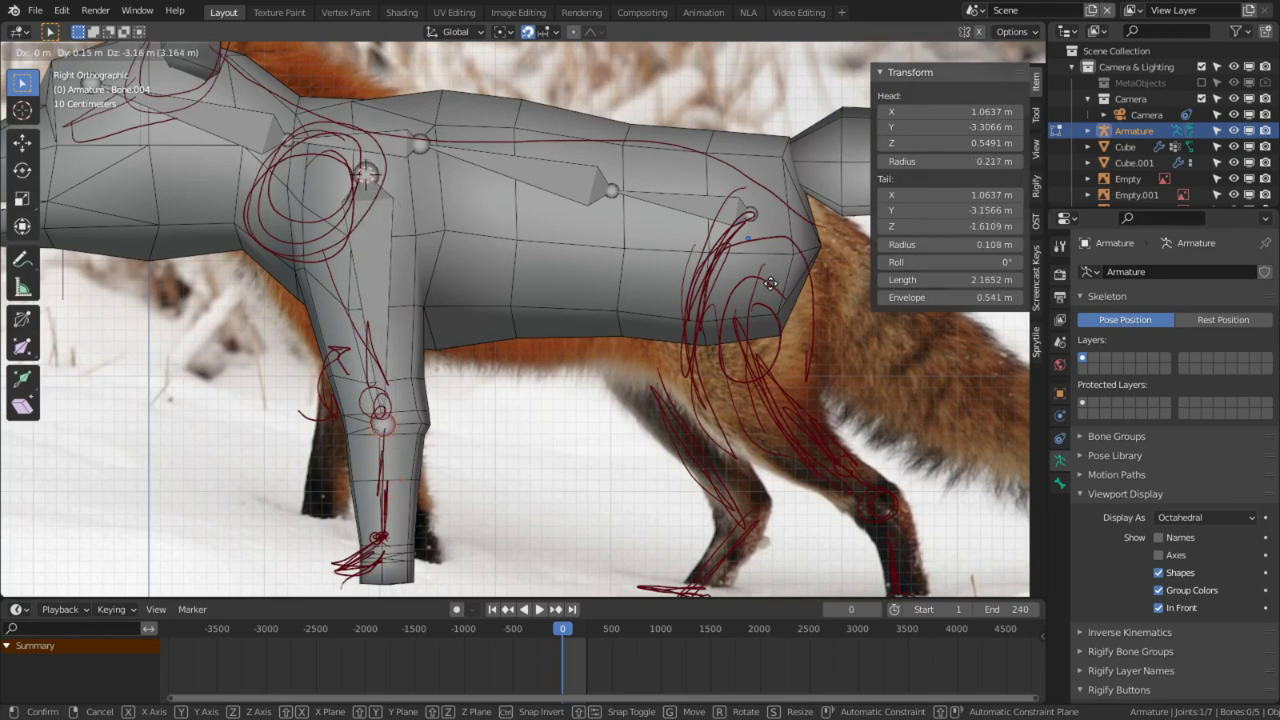
left_click(791, 251)
Step: Extrude a lower leg bone 1.2 m down from the knee joint to the ankle
middle_click_drag(650, 320, 738, 48, "shift")
key("e")
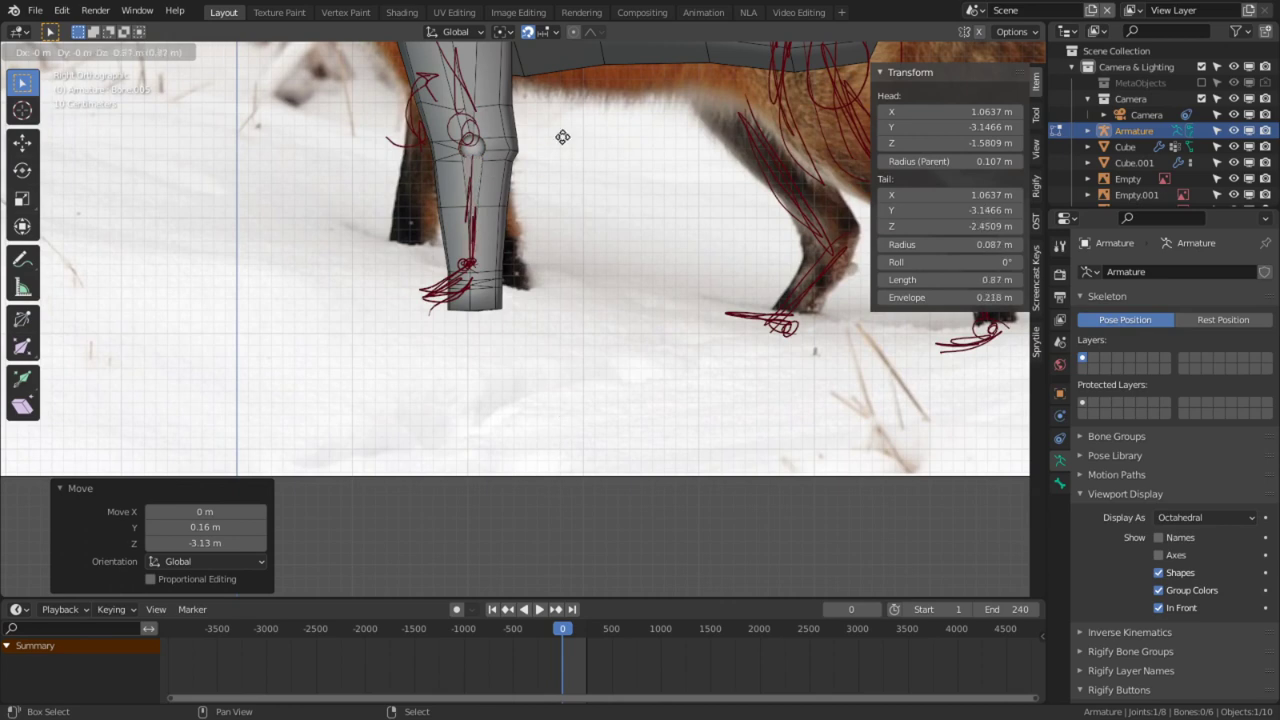
left_click(547, 416)
middle_click_drag(547, 416, 547, 549, "shift")
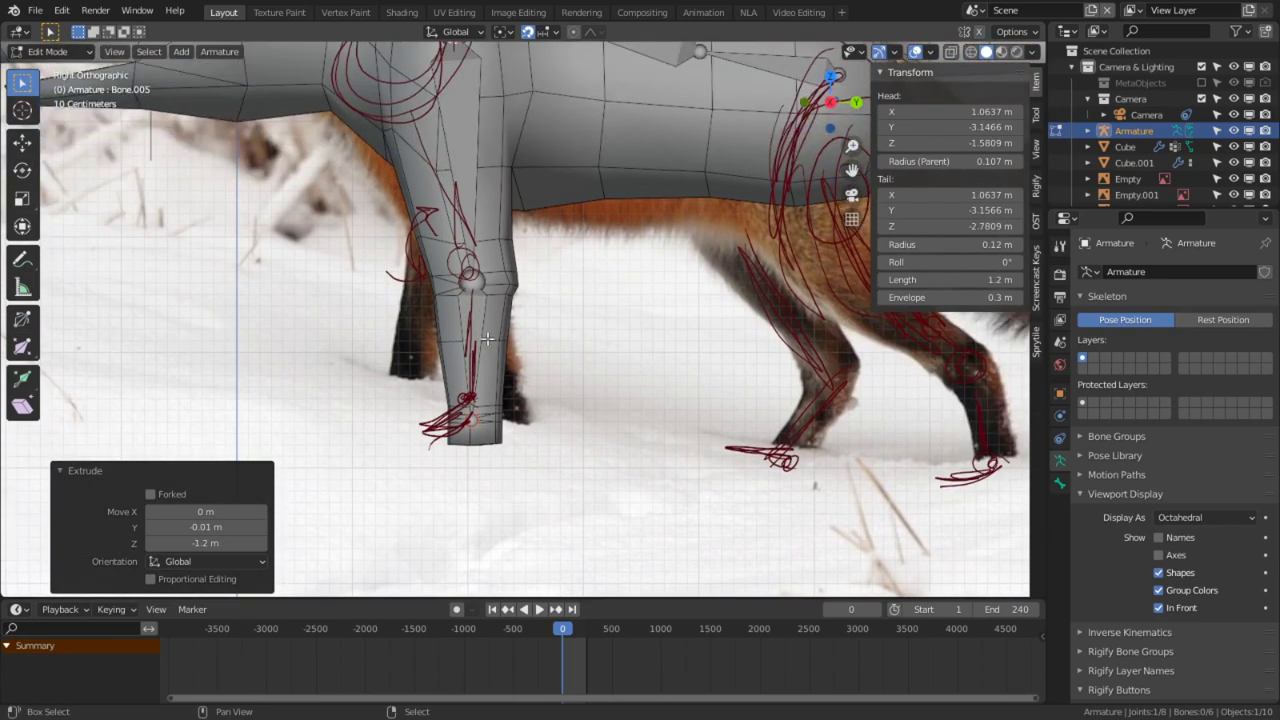
Step: In wireframe display, circle-select the body mesh faces around the front knee and snap the 3D cursor to the selection
scroll(500, 319, "up", 4)
key("Tab")
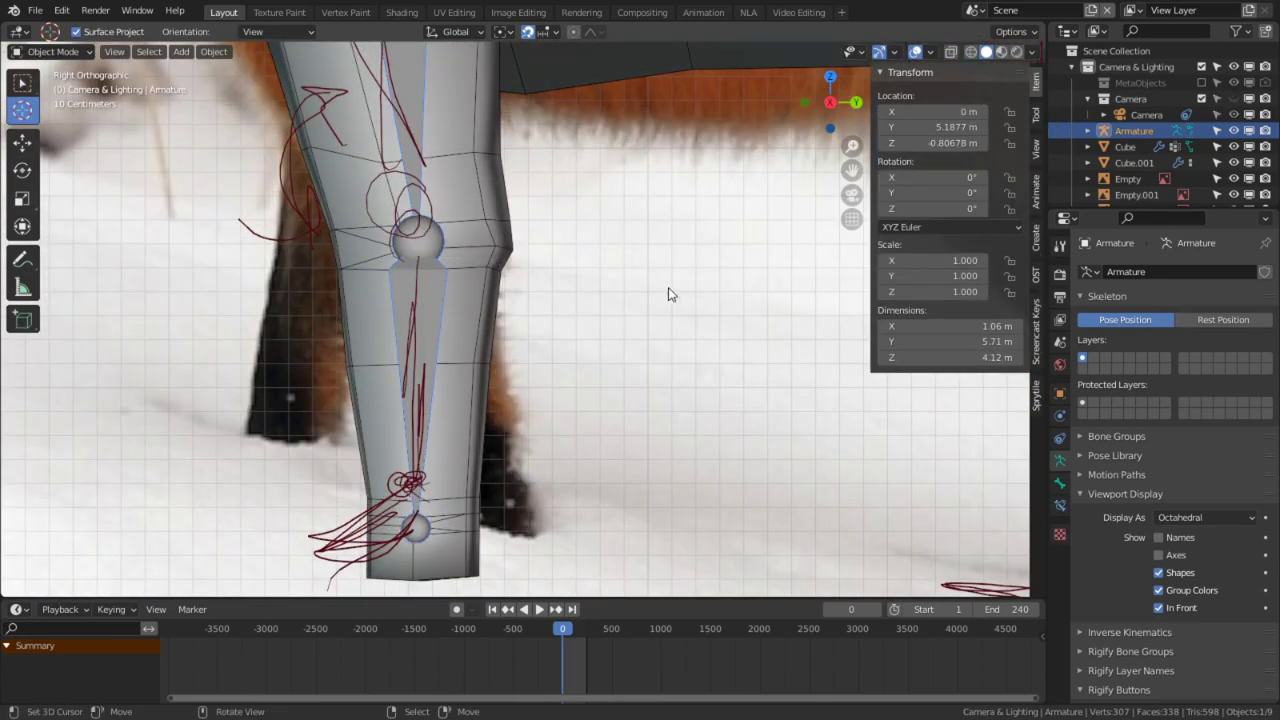
left_click(482, 238)
key("Tab")
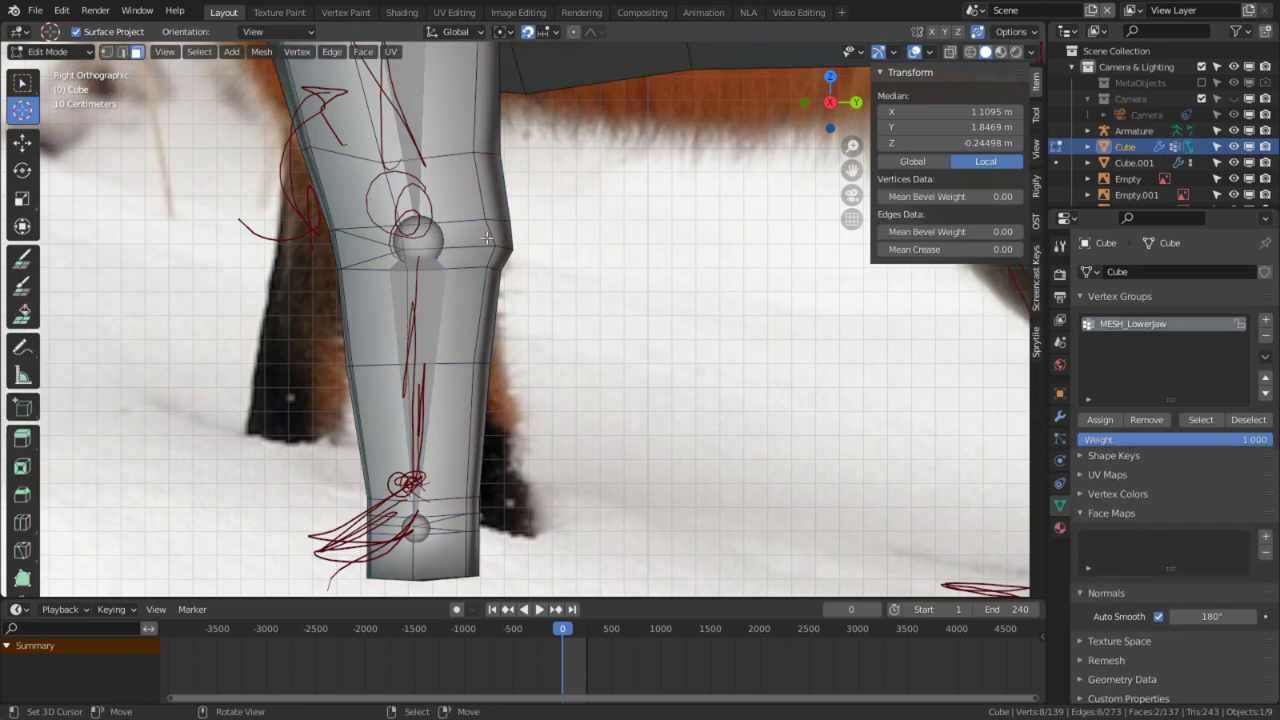
scroll(502, 237, "up", 1)
scroll(502, 237, "up", 1)
key("alt+z")
key("c")
left_click_drag(457, 206, 226, 217)
right_click(226, 217)
key("shift+s")
left_click(272, 345)
key("Tab")
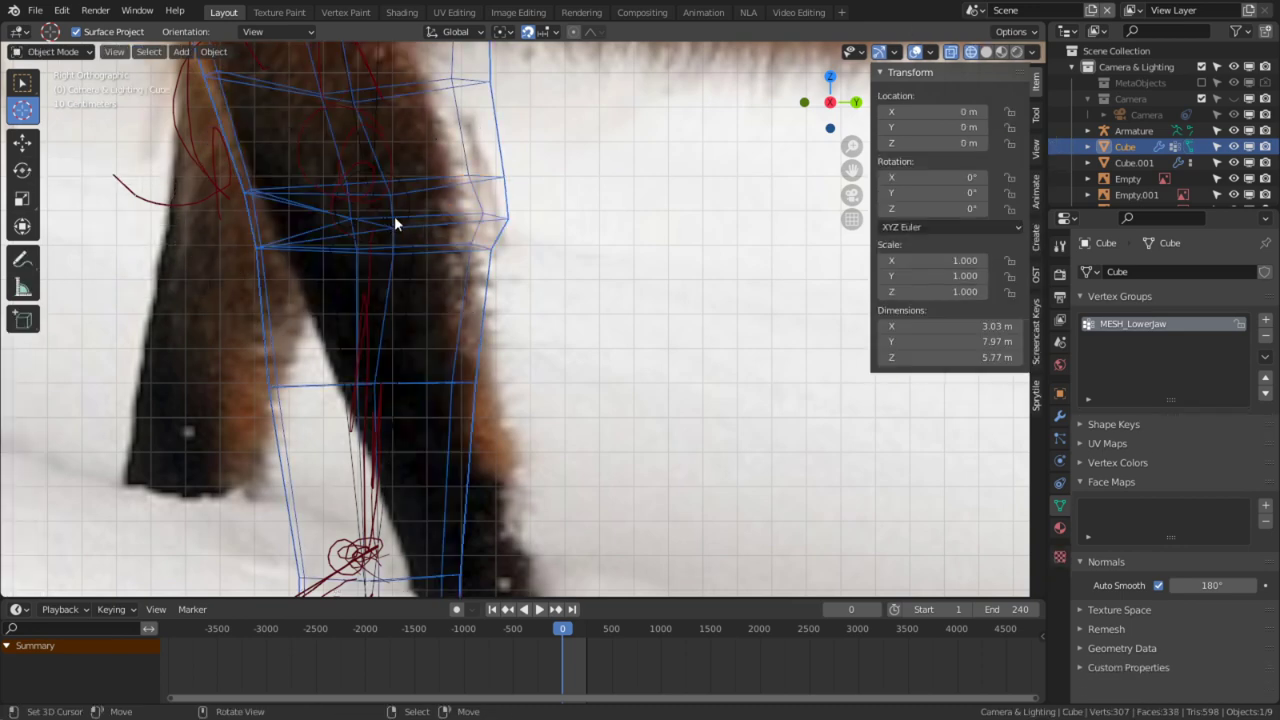
key("Tab")
key("shift+s")
left_click(493, 309)
middle_click_drag(405, 235, 549, 257)
Step: Try to snap the knee joint of the leg bones to the 3D cursor, and undo it
key("Tab")
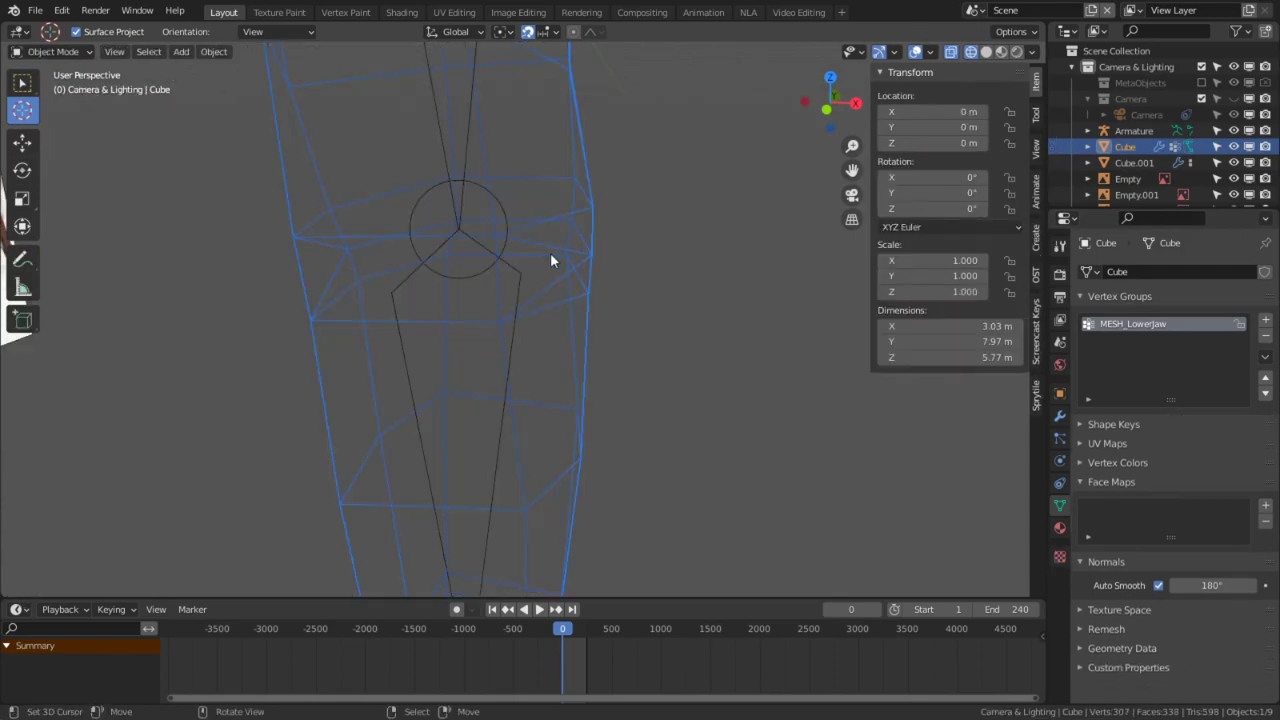
left_click(503, 196)
key("Tab")
left_click(492, 205)
key("shift+s")
left_click(350, 147)
scroll(480, 190, "down", 5)
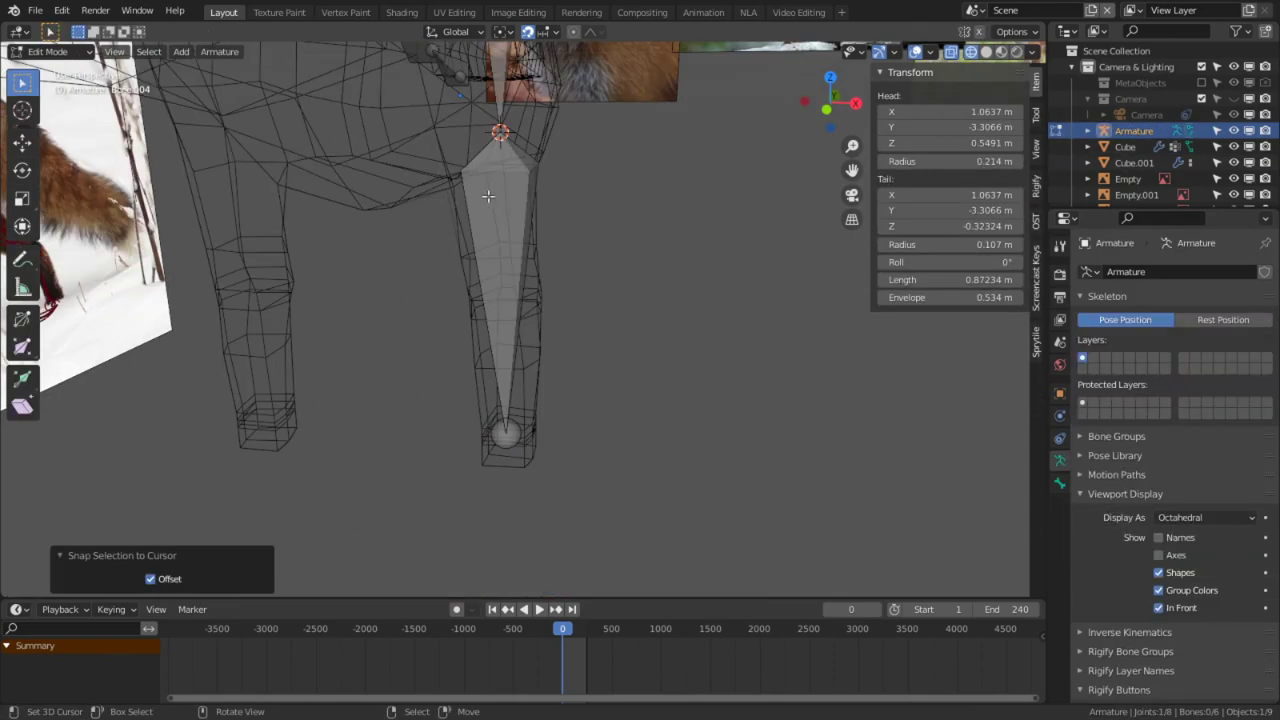
middle_click_drag(514, 201, 574, 274)
key("ctrl+z")
Step: Deselect the stray upper body faces and snap the 3D cursor to the remaining selected knee faces
key("Tab")
right_click(522, 288)
key("Tab")
scroll(524, 284, "down", 3)
key("c")
middle_click_drag(535, 177, 479, 130)
right_click(480, 125)
key("shift+s")
left_click(546, 450)
scroll(546, 356, "up", 4)
Step: Snap the joint between the upper and lower leg bones to the 3D cursor at the knee
key("Tab")
right_click(491, 284)
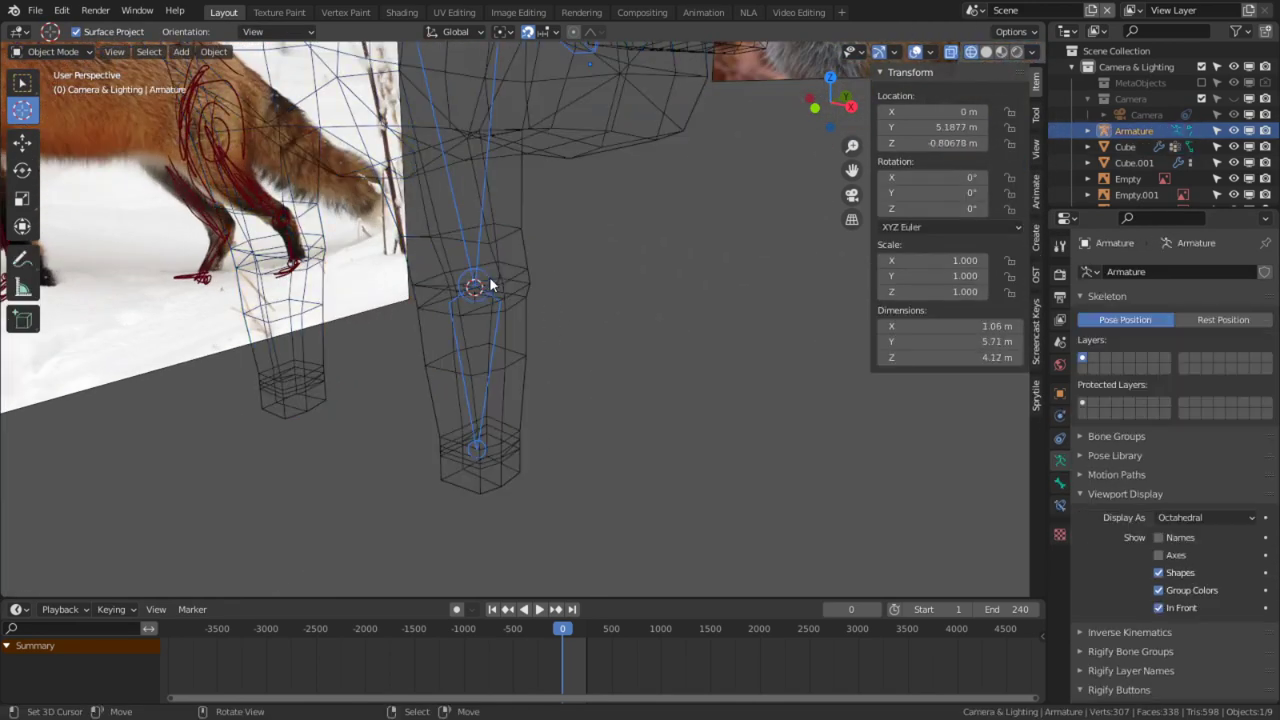
key("Tab")
key("shift+s")
left_click(389, 213)
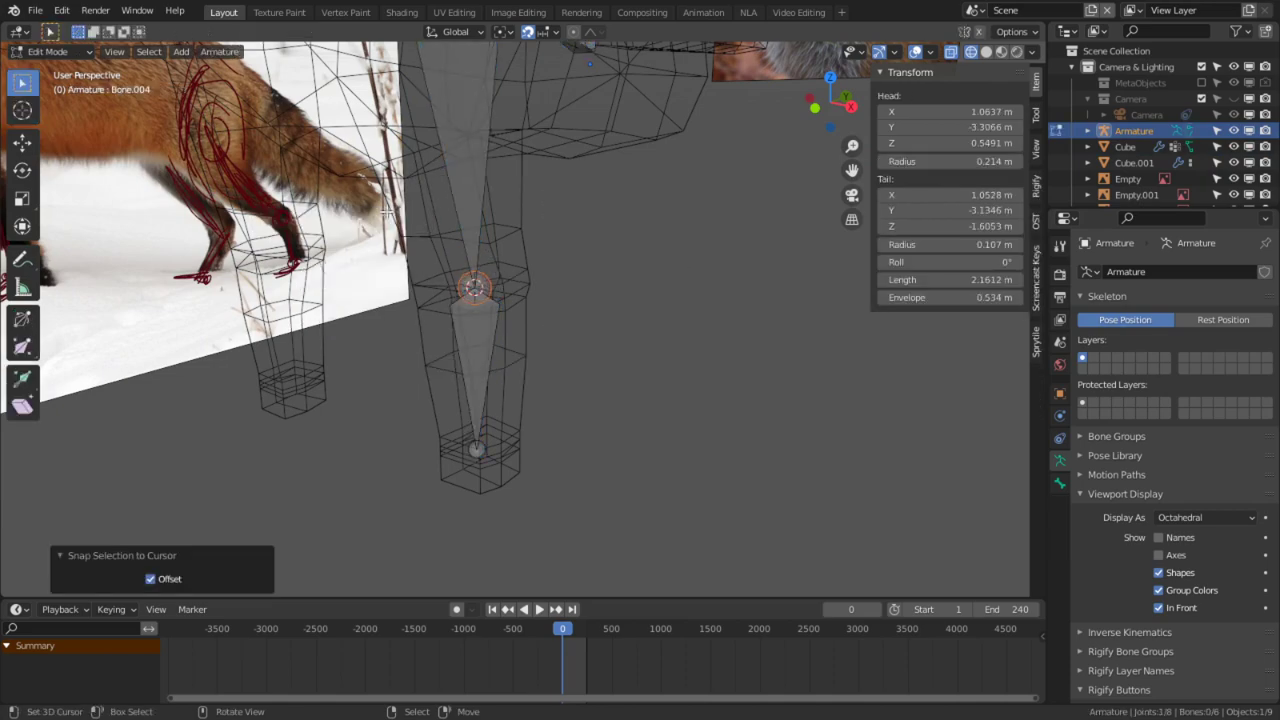
Step: Add the ankle face loops at the bottom of the front leg to the body mesh selection in right view
scroll(530, 332, "up", 2)
middle_click_drag(551, 343, 466, 354)
key("Tab")
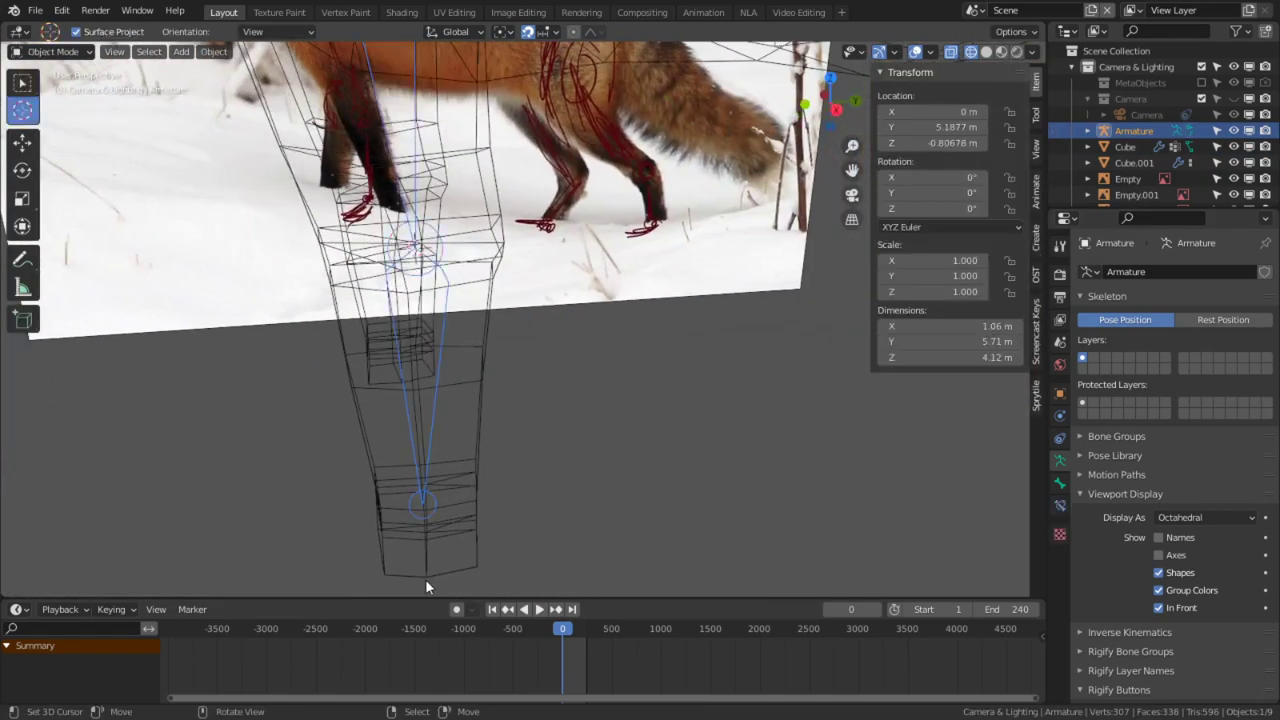
right_click(441, 517)
scroll(442, 519, "up", 1)
key("Tab")
scroll(445, 517, "up", 2)
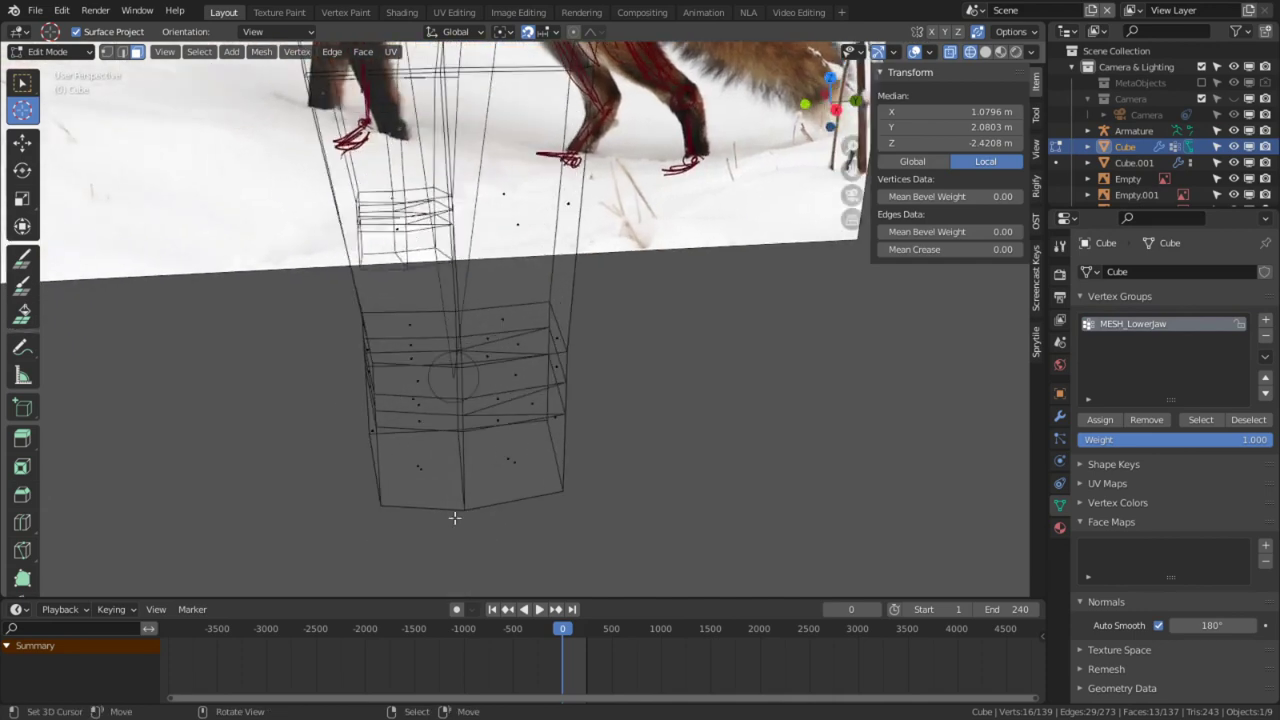
middle_click_drag(451, 517, 620, 489)
key("c")
key("Escape")
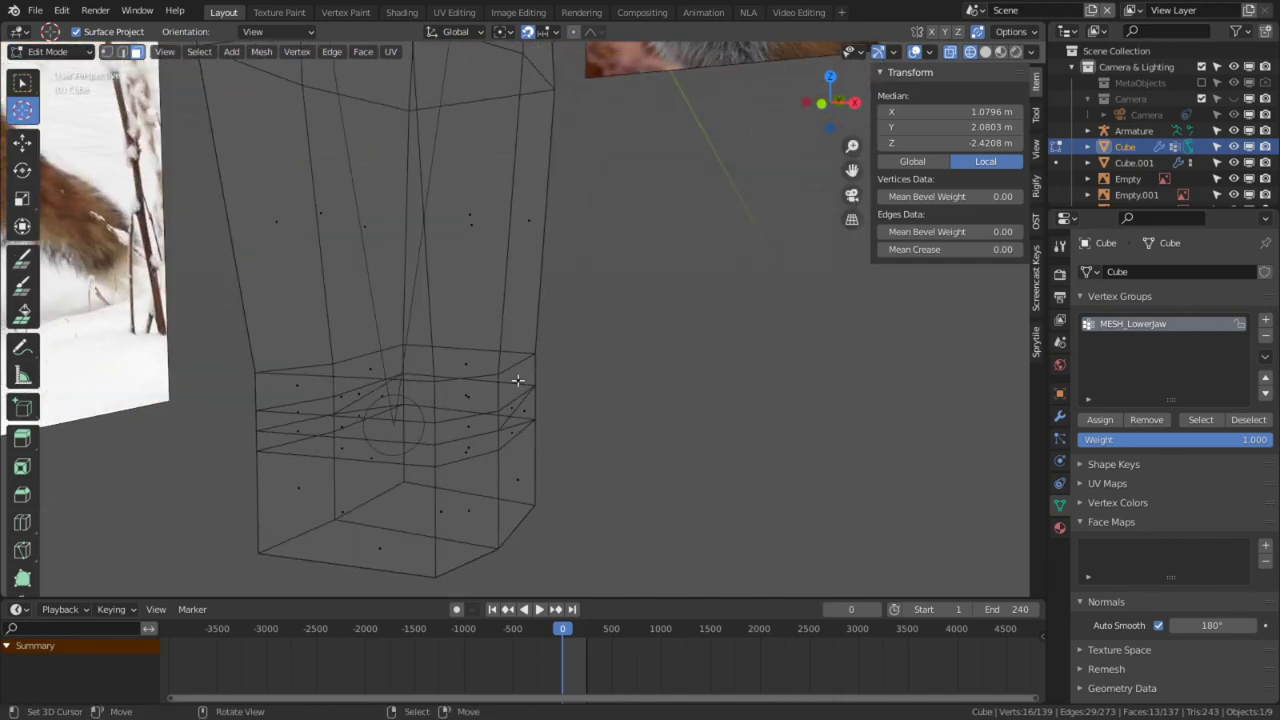
key("KP_3")
scroll(518, 380, "up", 5)
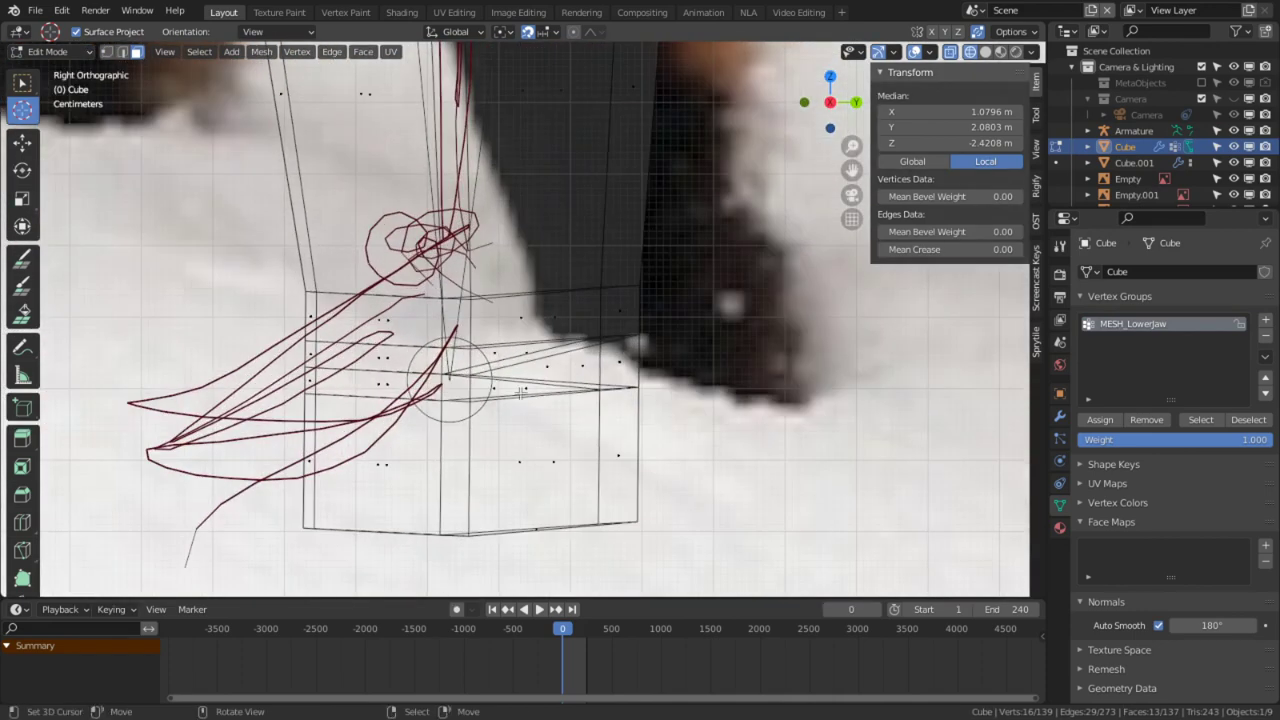
key("c")
left_click(512, 415)
mouse_move(512, 415)
left_mouse_down()
mouse_move(677, 386)
mouse_move(371, 400)
left_mouse_up()
key("Escape")
Step: Deselect the knee faces and snap the 3D cursor to the selected ankle faces
key("shift+s")
left_click(588, 527)
scroll(588, 527, "down", 6)
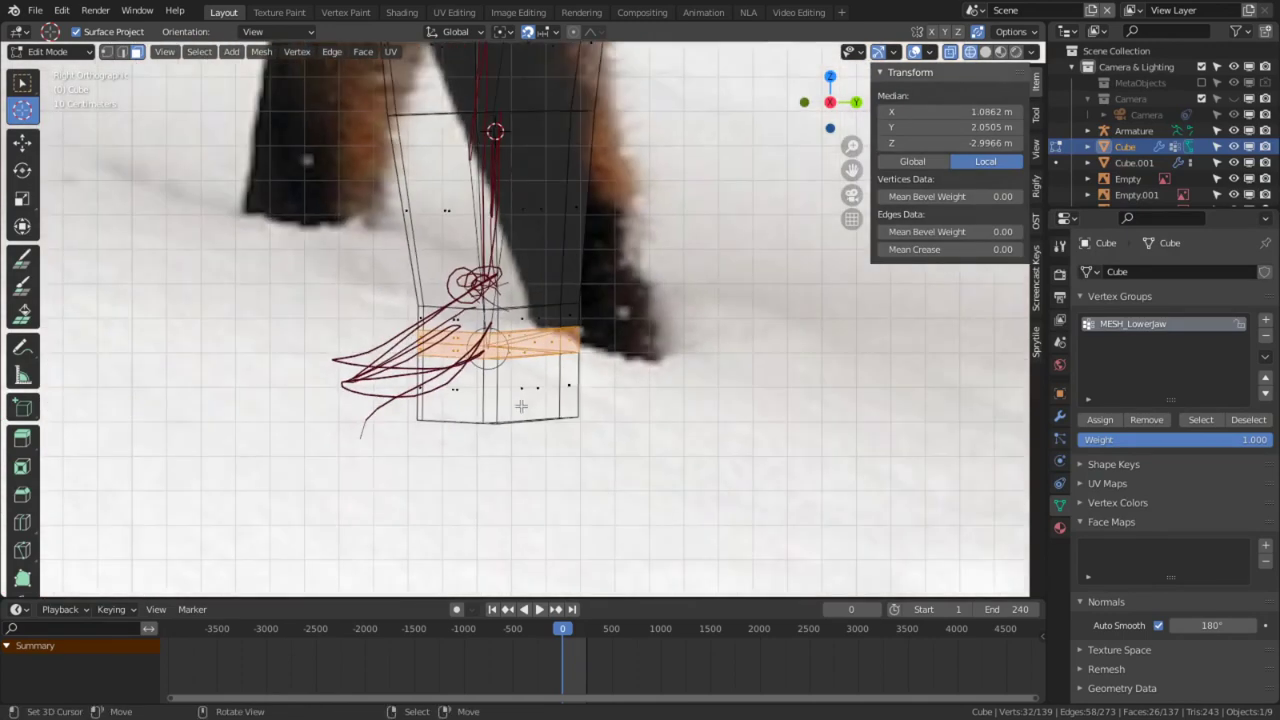
key("c")
middle_click_drag(570, 146, 512, 144)
key("Escape")
key("shift+s")
left_click(540, 438)
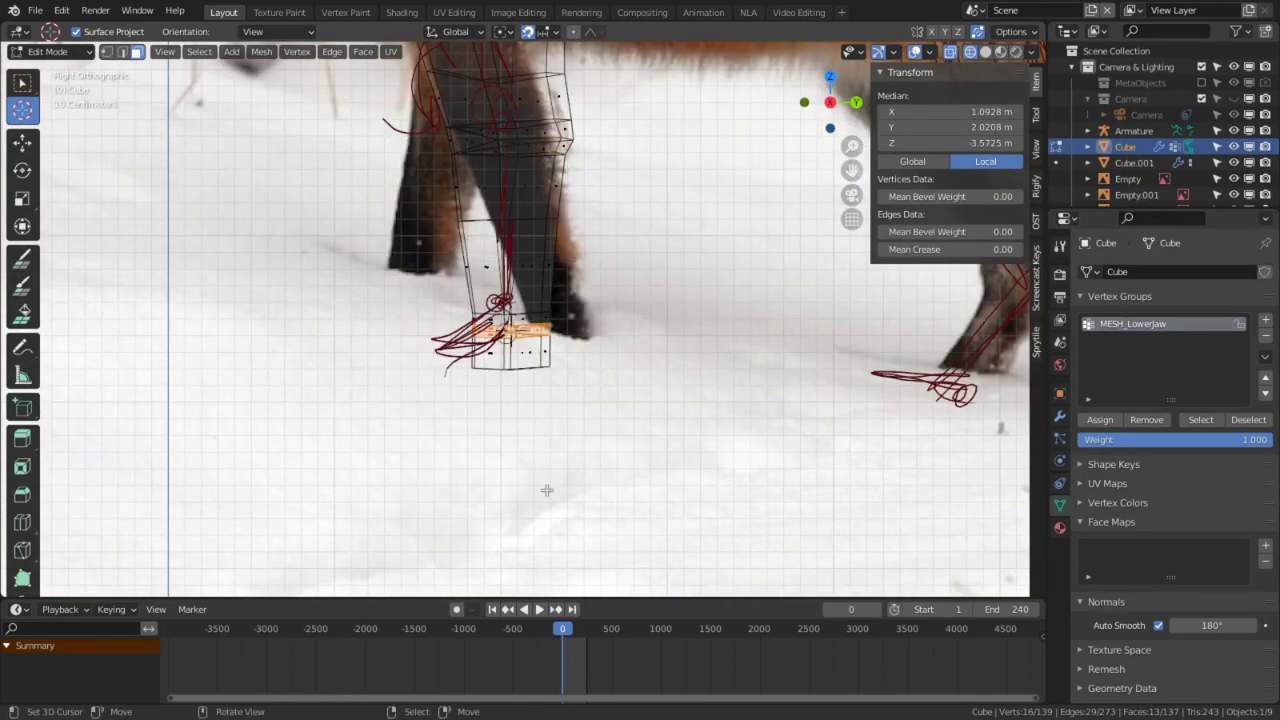
Step: Snap the lower leg bone's tail joint to the 3D cursor at the ankle
scroll(560, 432, "up", 9)
key("Tab")
left_click(475, 364)
key("Tab")
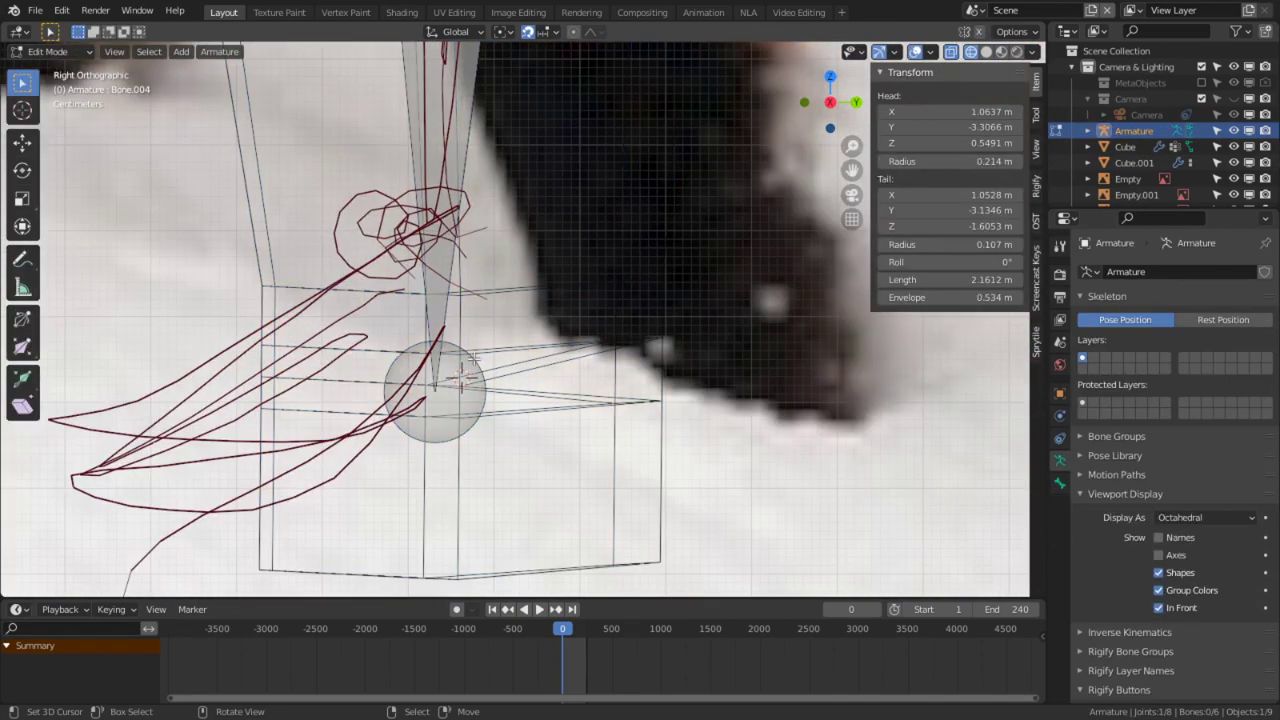
key("shift+s")
left_click(365, 290)
Step: Parent the upper front-leg bone to the spine bone at the shoulders, keeping its offset
scroll(378, 302, "down", 7)
middle_click_drag(430, 170, 647, 386, "shift")
scroll(400, 390, "down", 7)
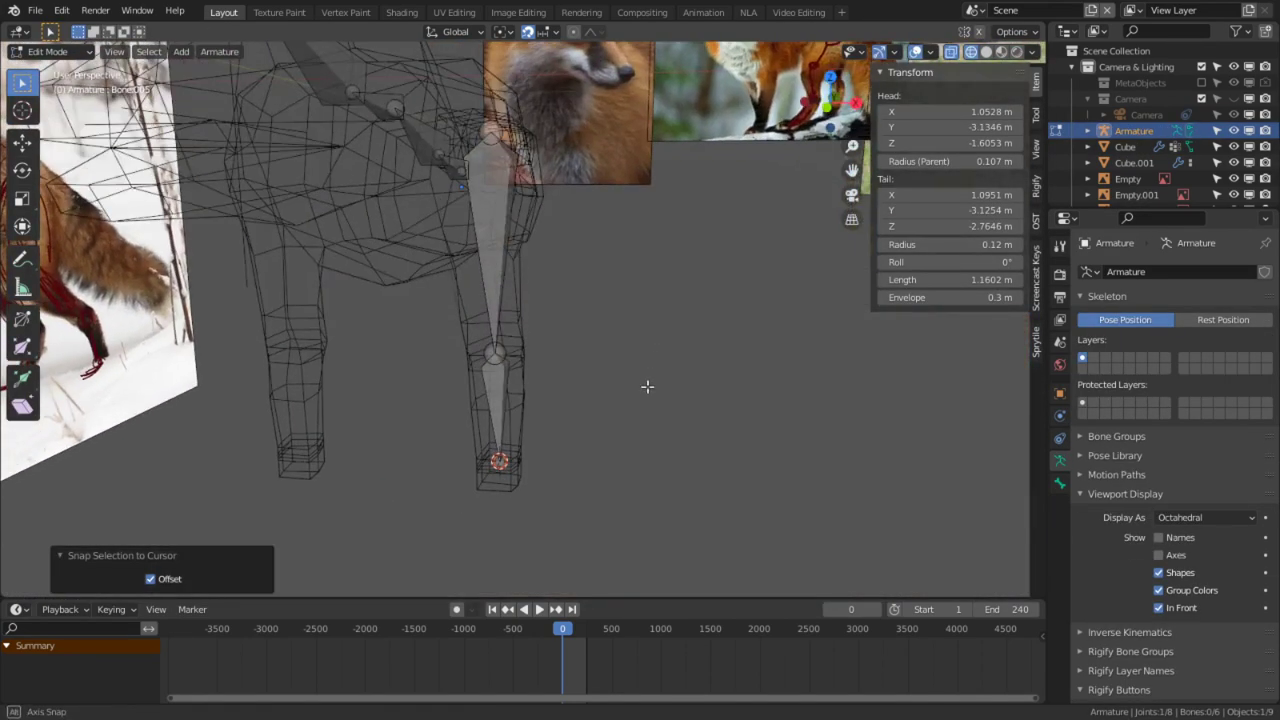
right_click(496, 240)
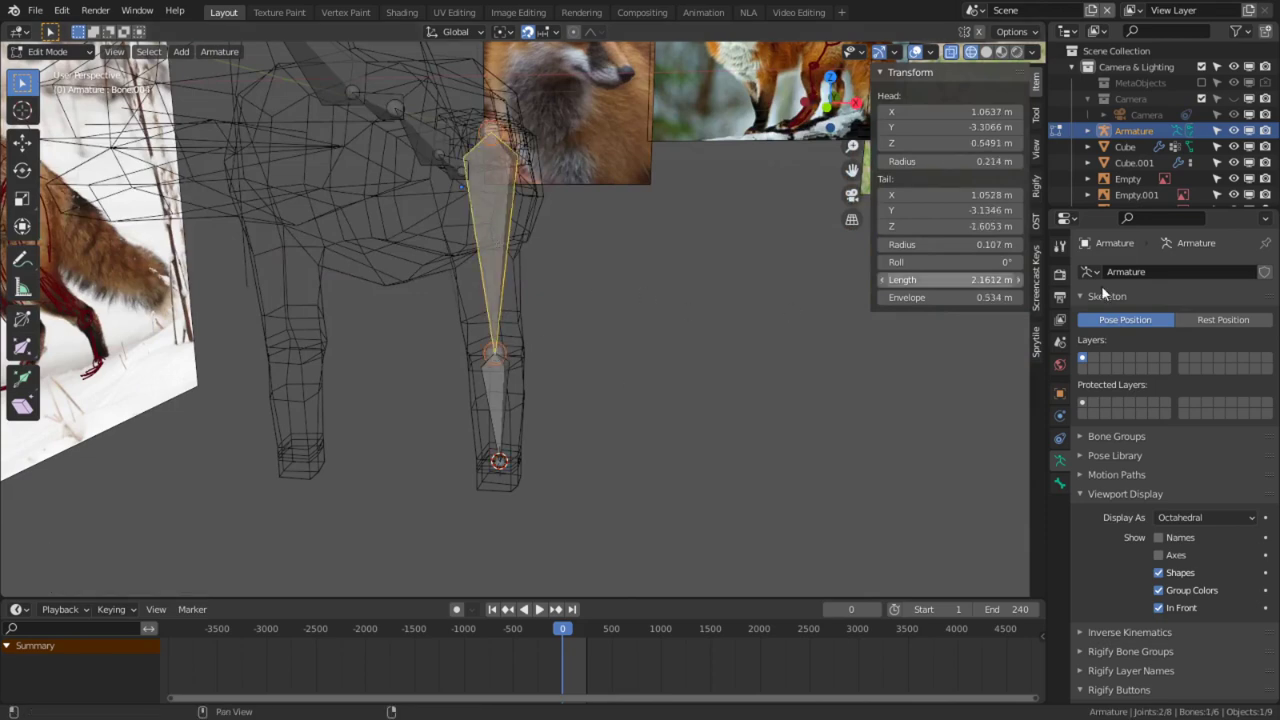
middle_click_drag(501, 150, 412, 303, "shift")
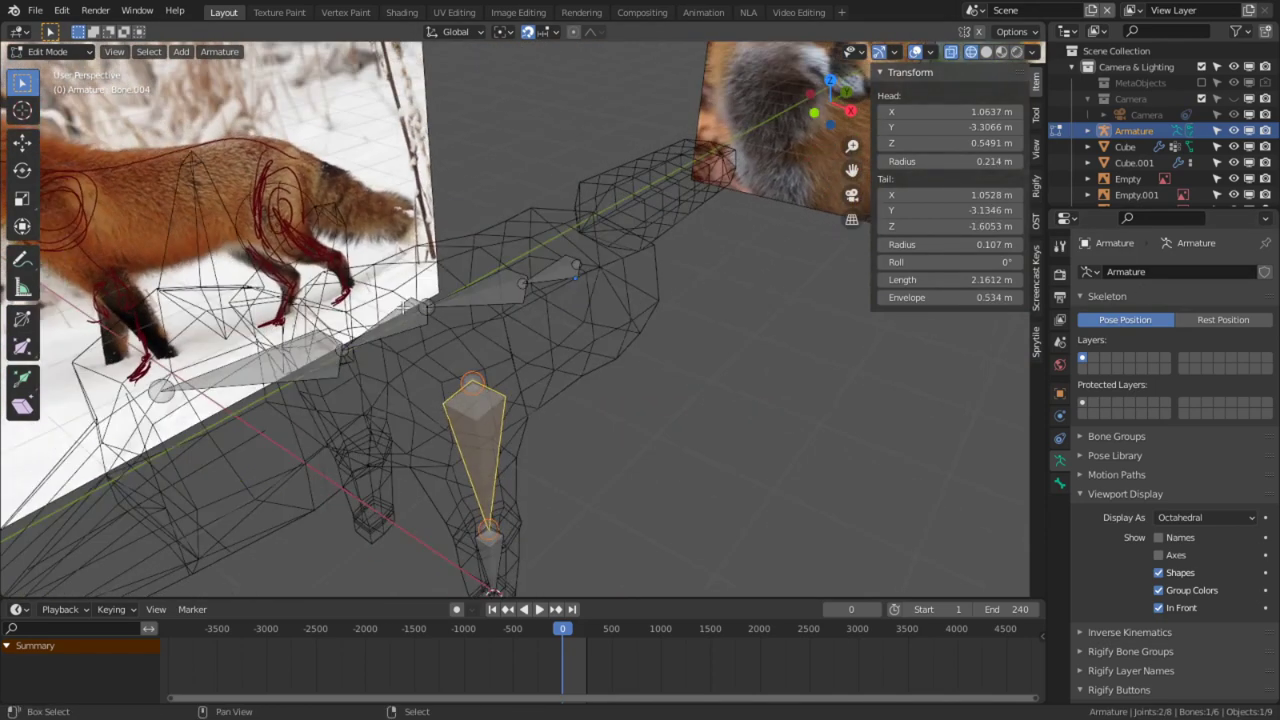
right_click(410, 325, "shift")
key("ctrl+p")
key("Down")
key("Return")
middle_click_drag(627, 392, 539, 331)
Step: Rename the upper front-leg bone as Arm.L
right_click(478, 331)
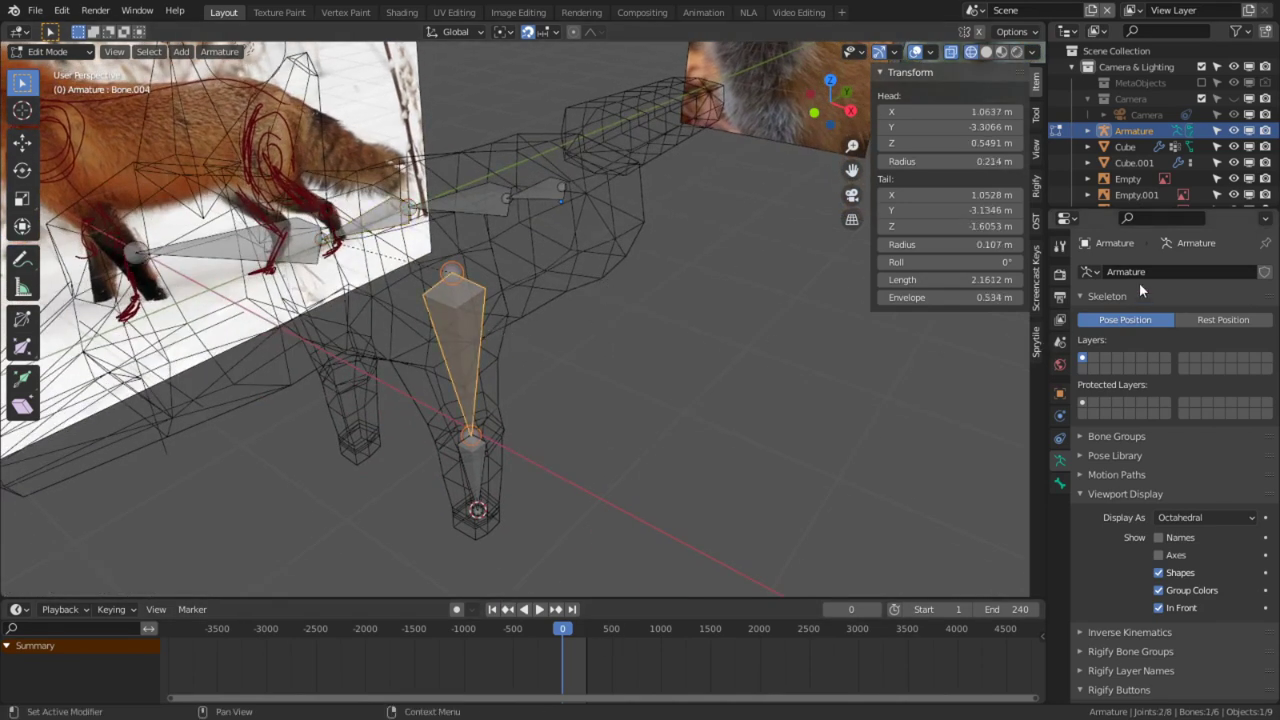
left_click(1060, 483)
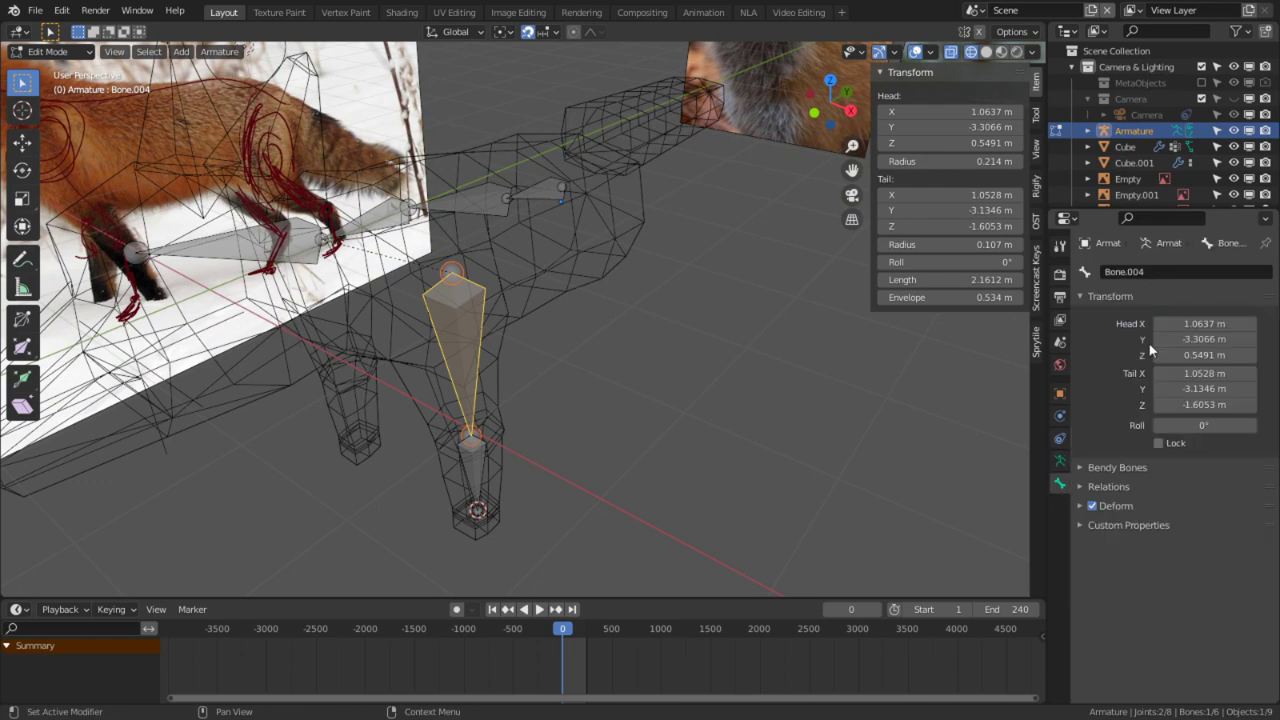
left_click(1166, 272)
type("Arm.L")
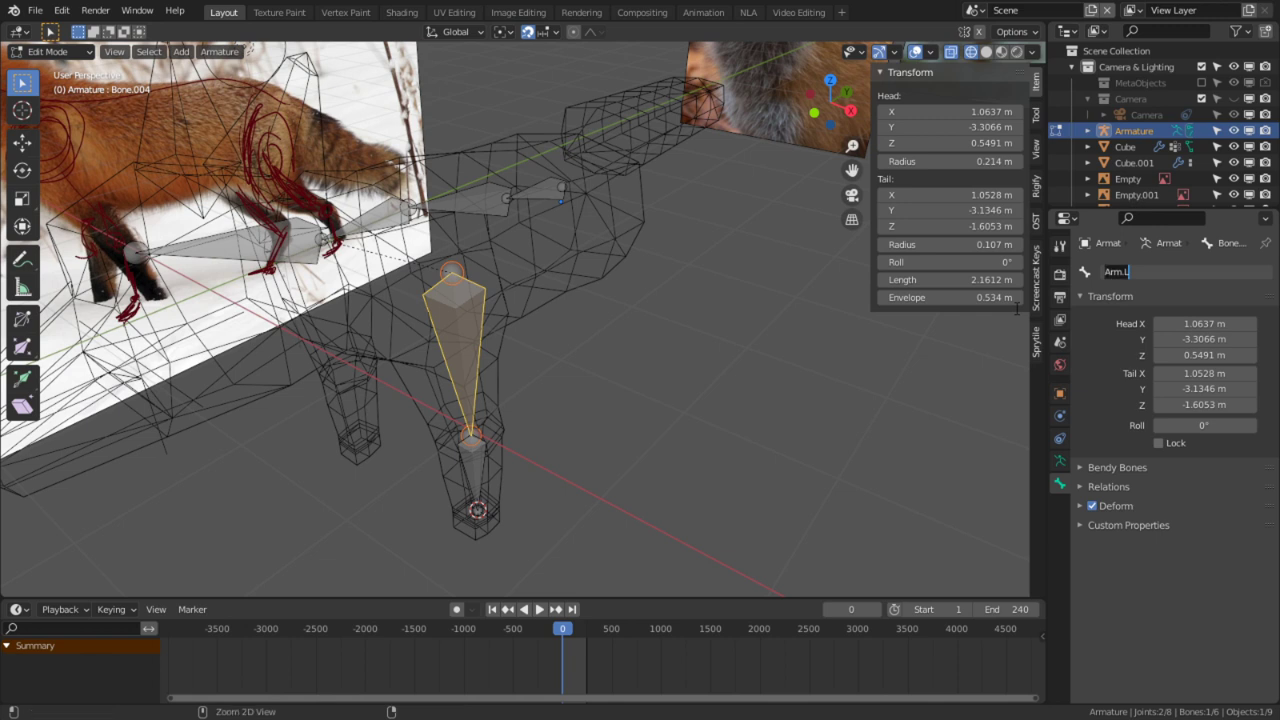
key("Return")
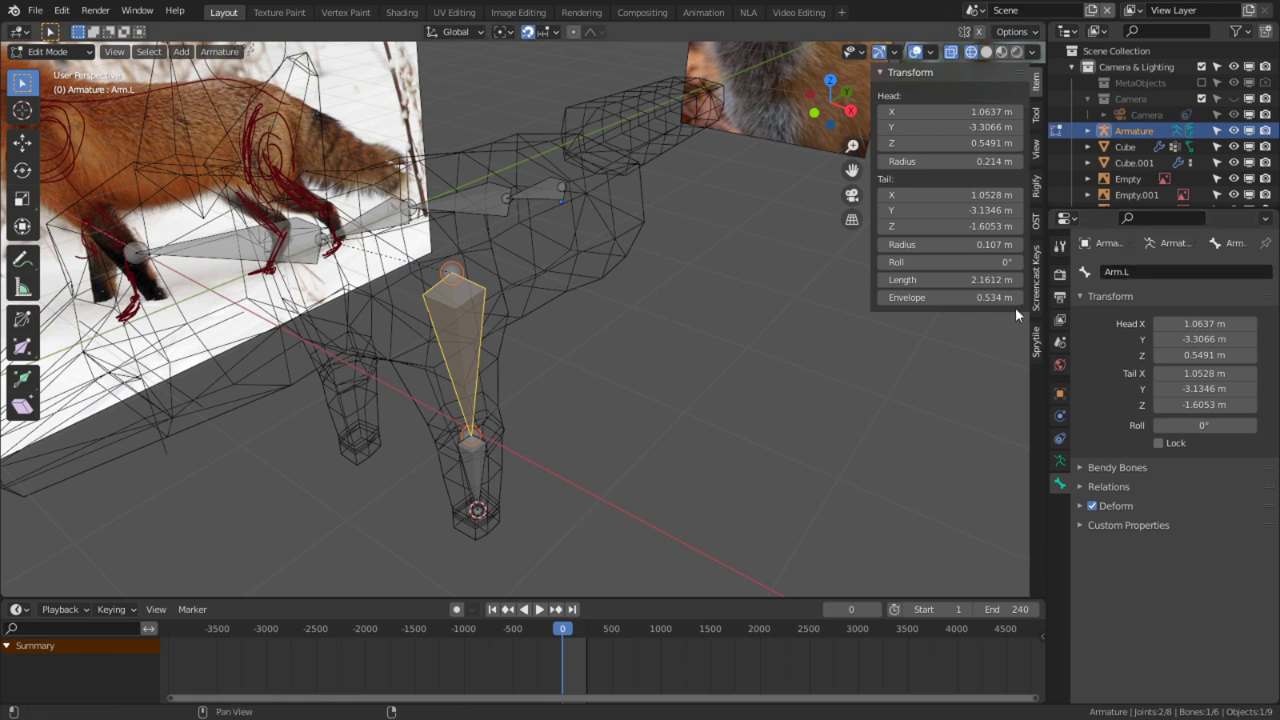
Step: Rename the lower front-leg bone as Arm.L.001
left_click(495, 477)
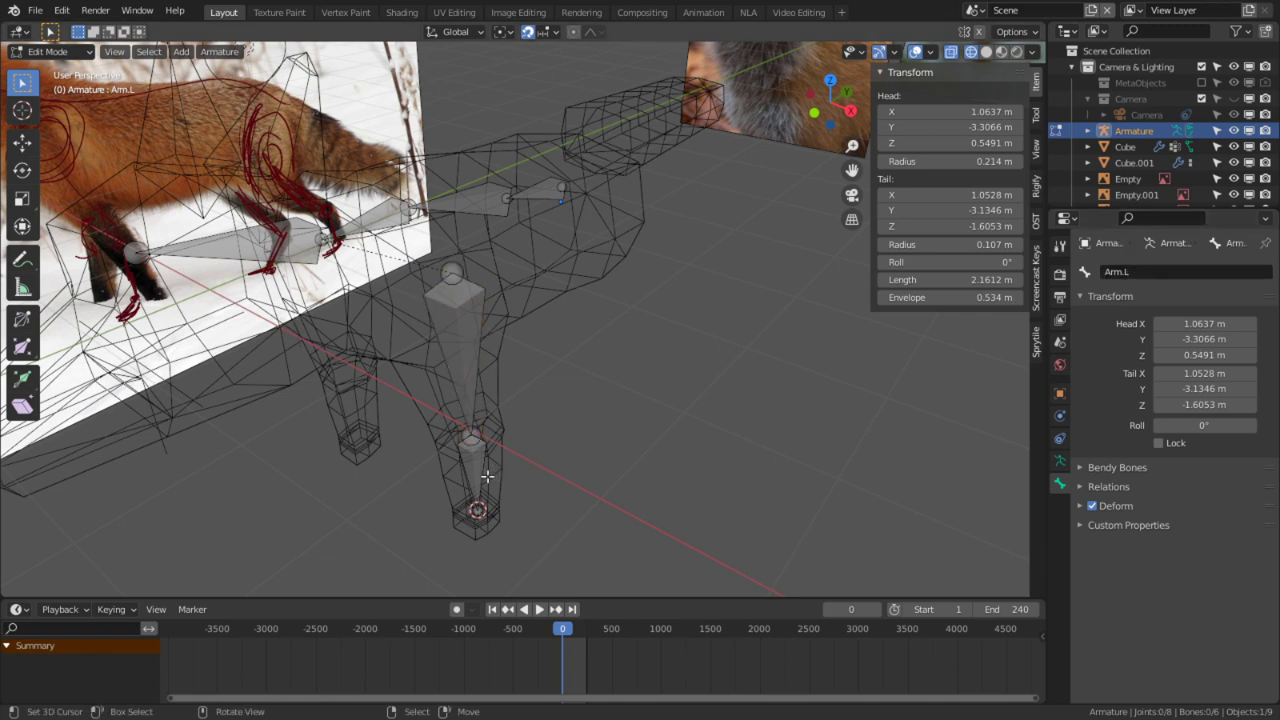
right_click(489, 477)
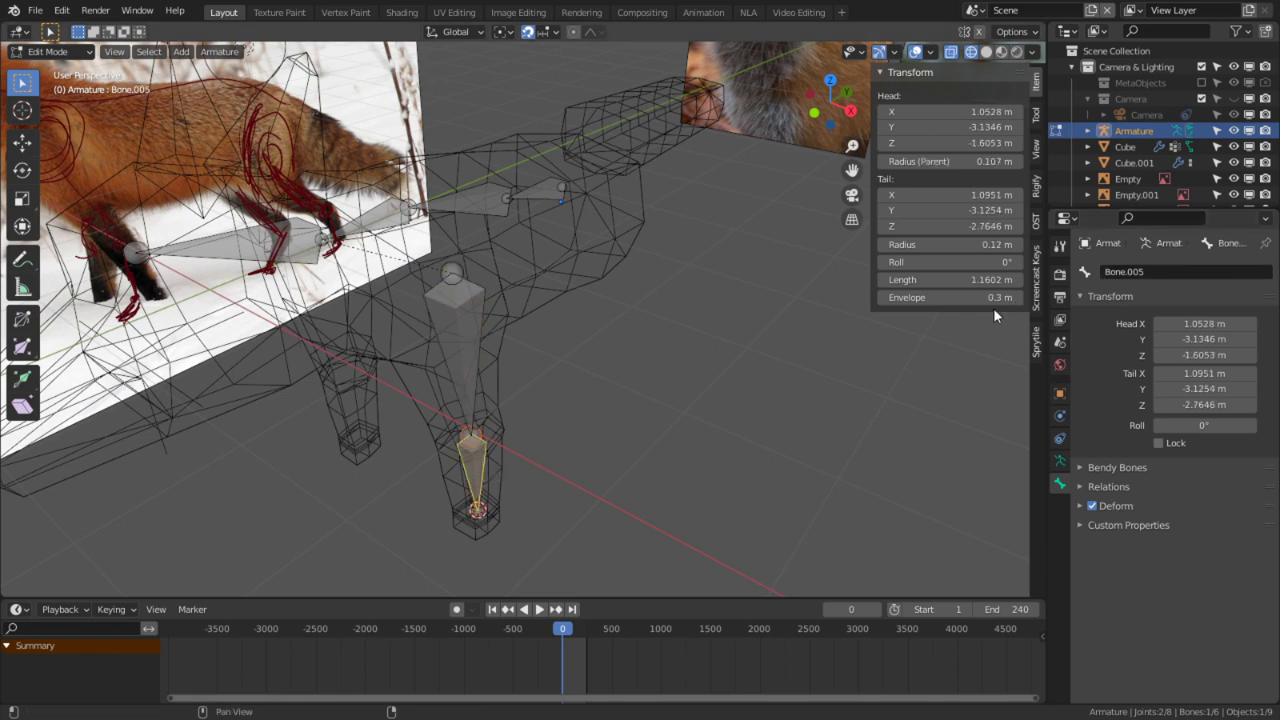
left_click(1170, 272)
key("Return")
Step: Symmetrize the upper and lower front-leg bones onto the opposite front leg
right_click(460, 306)
right_click(468, 480, "shift")
key("q")
left_click(420, 482)
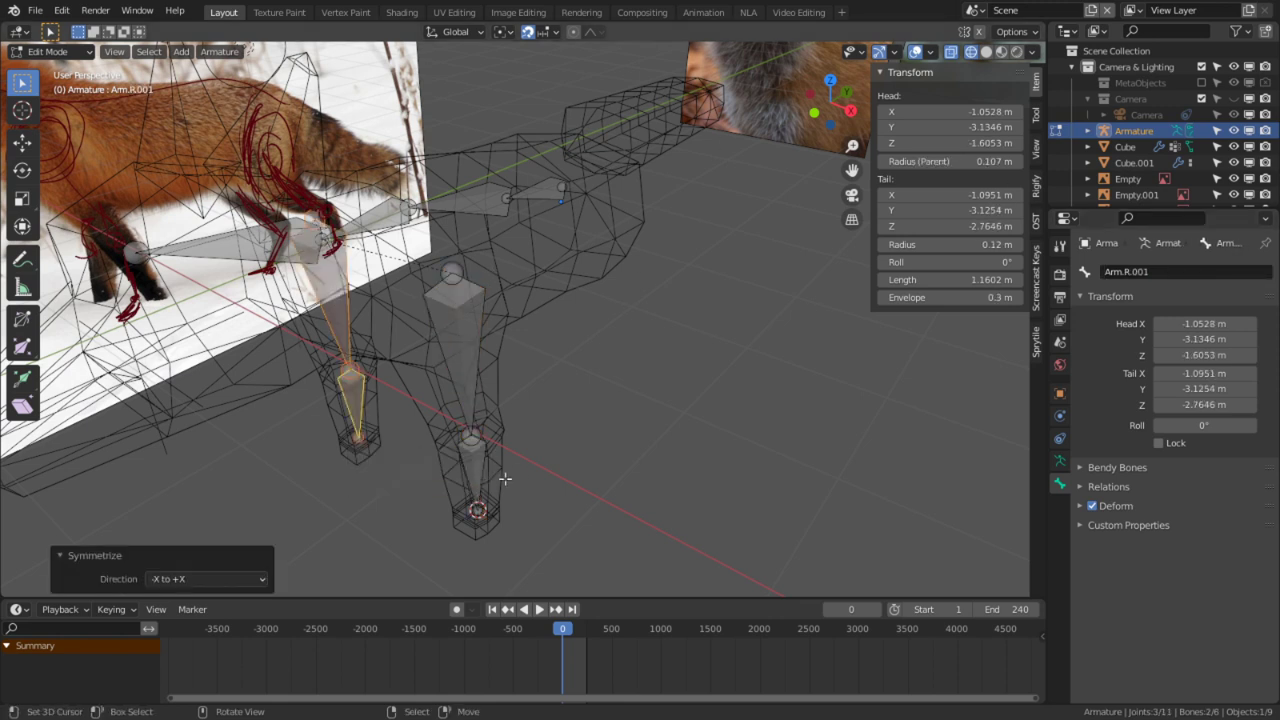
Step: Parent the fox body mesh to the armature with automatic weights, using solid-surface material preview shading in object mode
key("Tab")
key("shift+z")
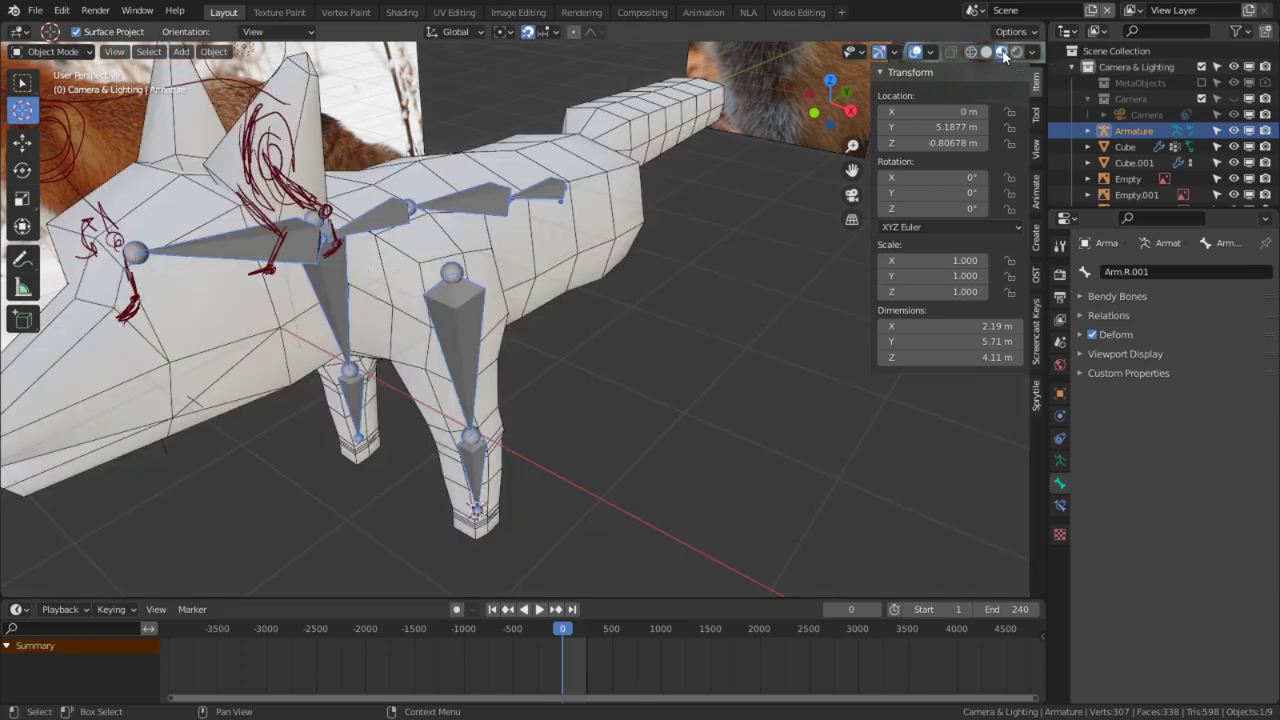
right_click(570, 269)
right_click(476, 322, "shift")
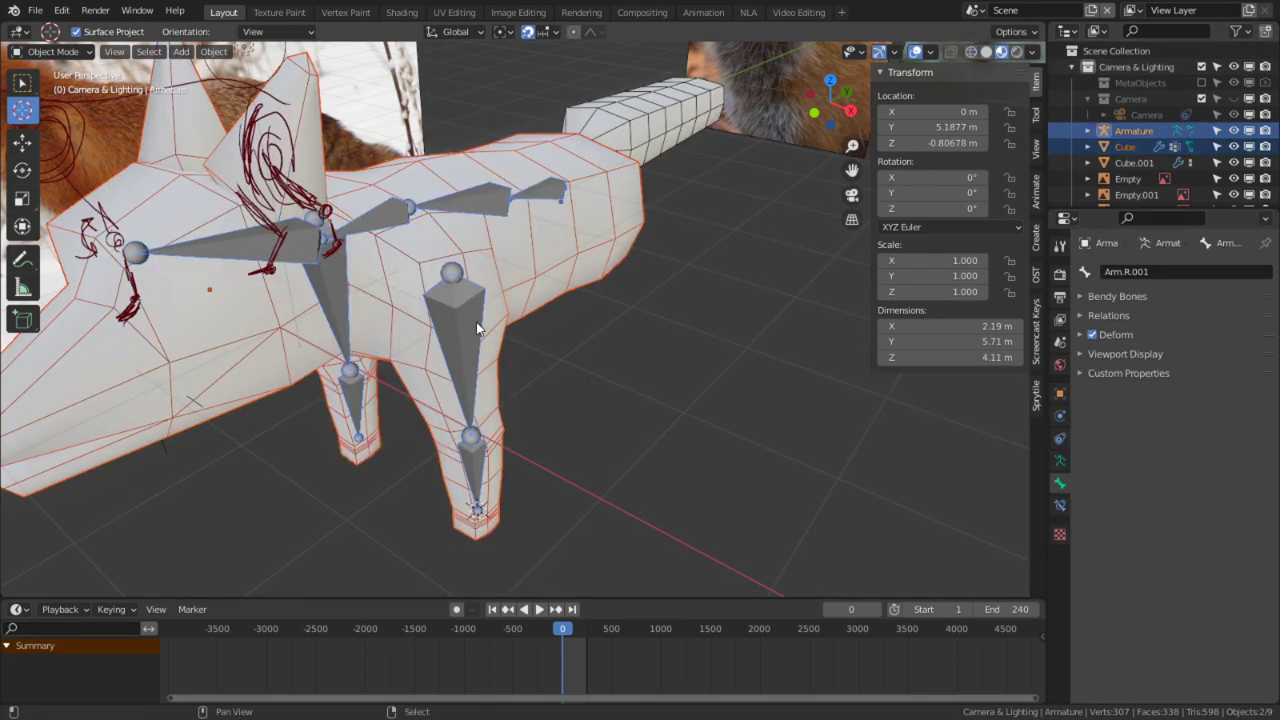
key("ctrl+p")
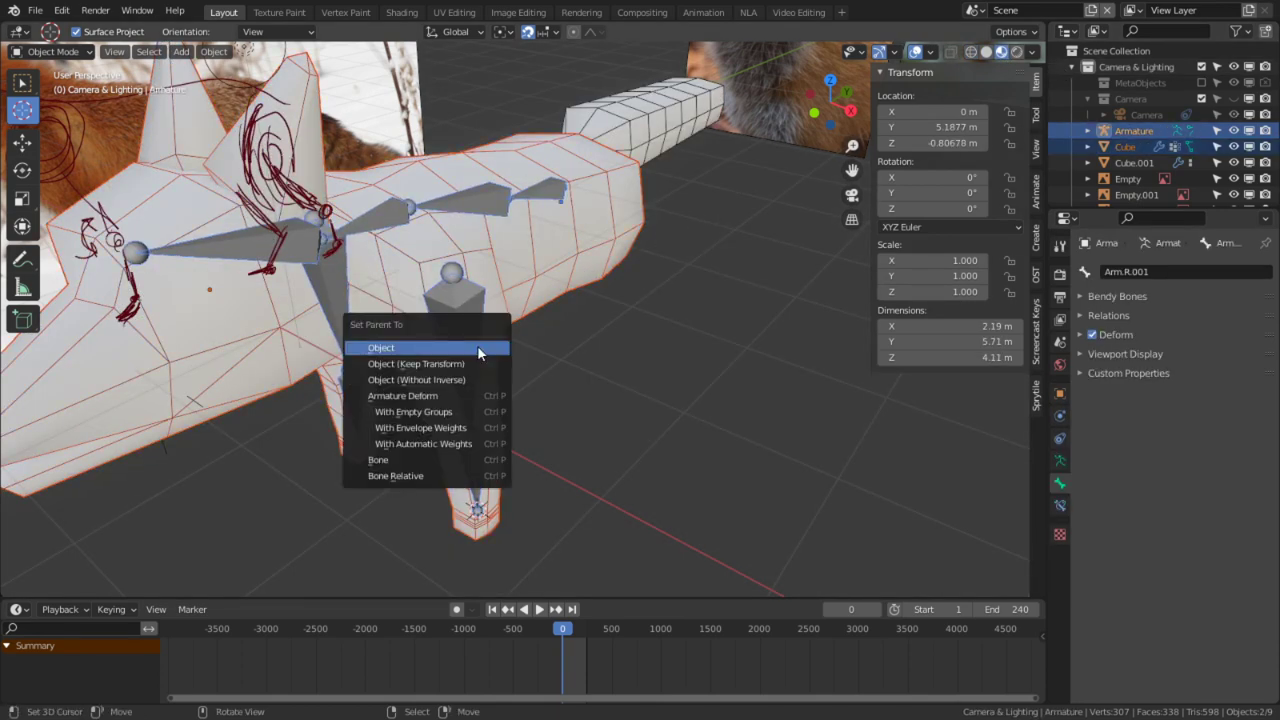
key("Down")
key("Down")
key("Down")
key("Down")
key("Down")
key("Down")
key("Return")
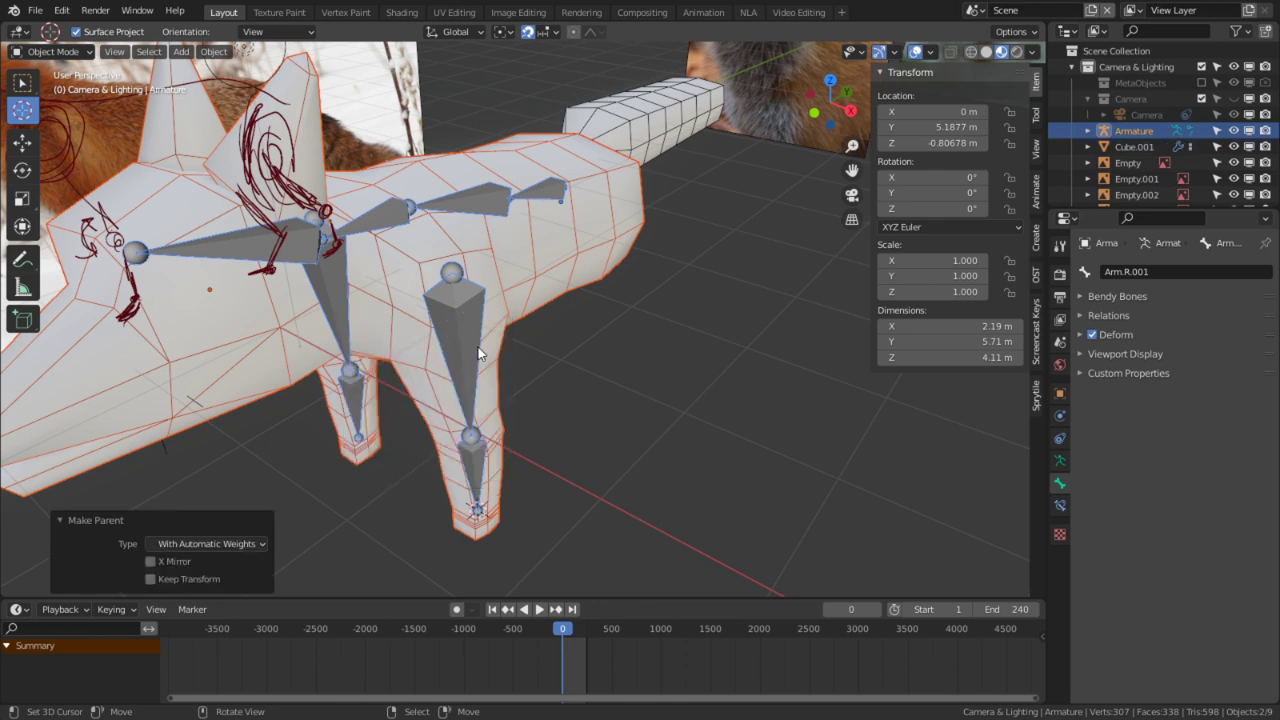
Step: Enable Auto IK in pose mode and try moving the Arm.L.001 bone to test how the front leg bends
key("ctrl+Tab")
right_click(480, 485)
left_click(1058, 246)
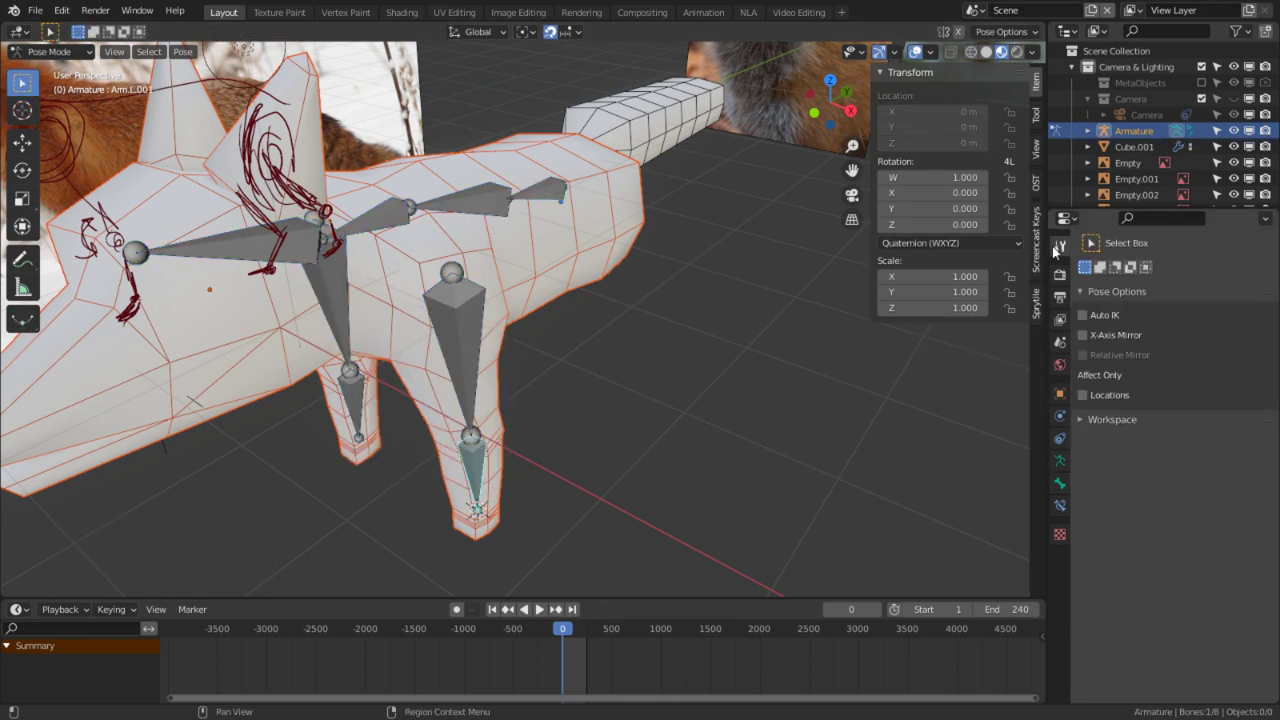
left_click(1097, 311)
middle_click_drag(619, 496, 428, 253)
key("g")
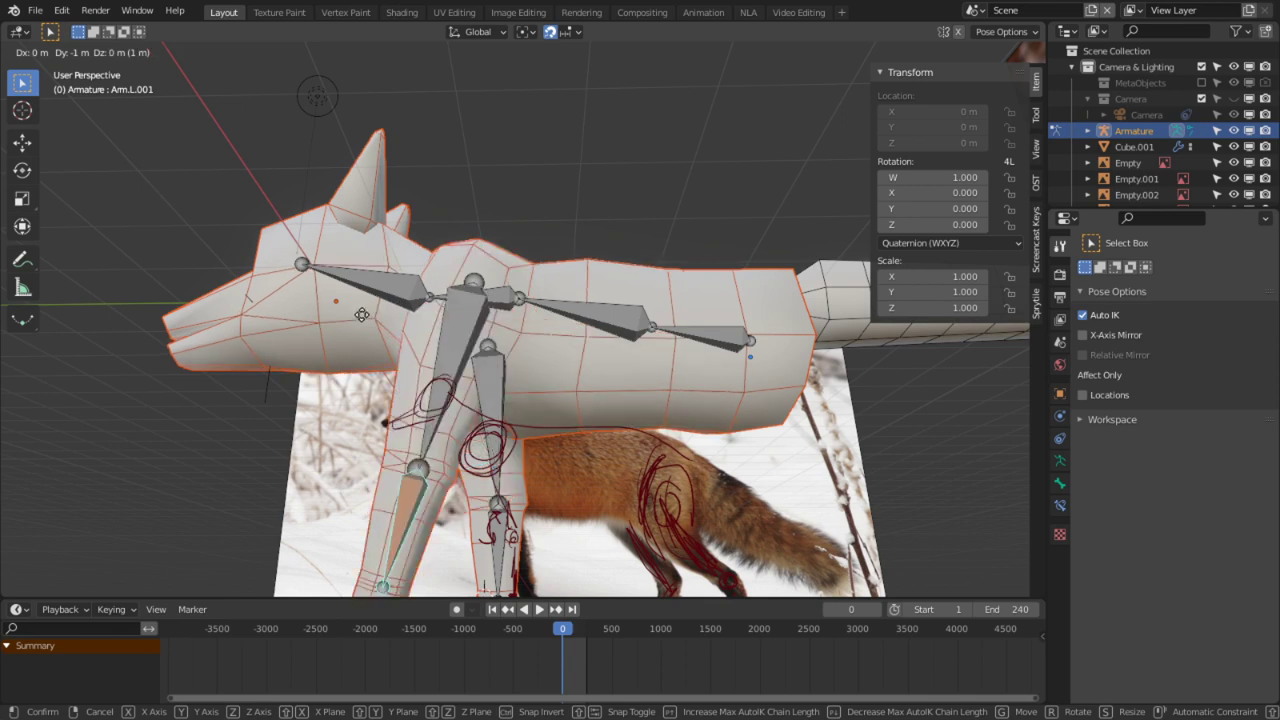
right_click(326, 335)
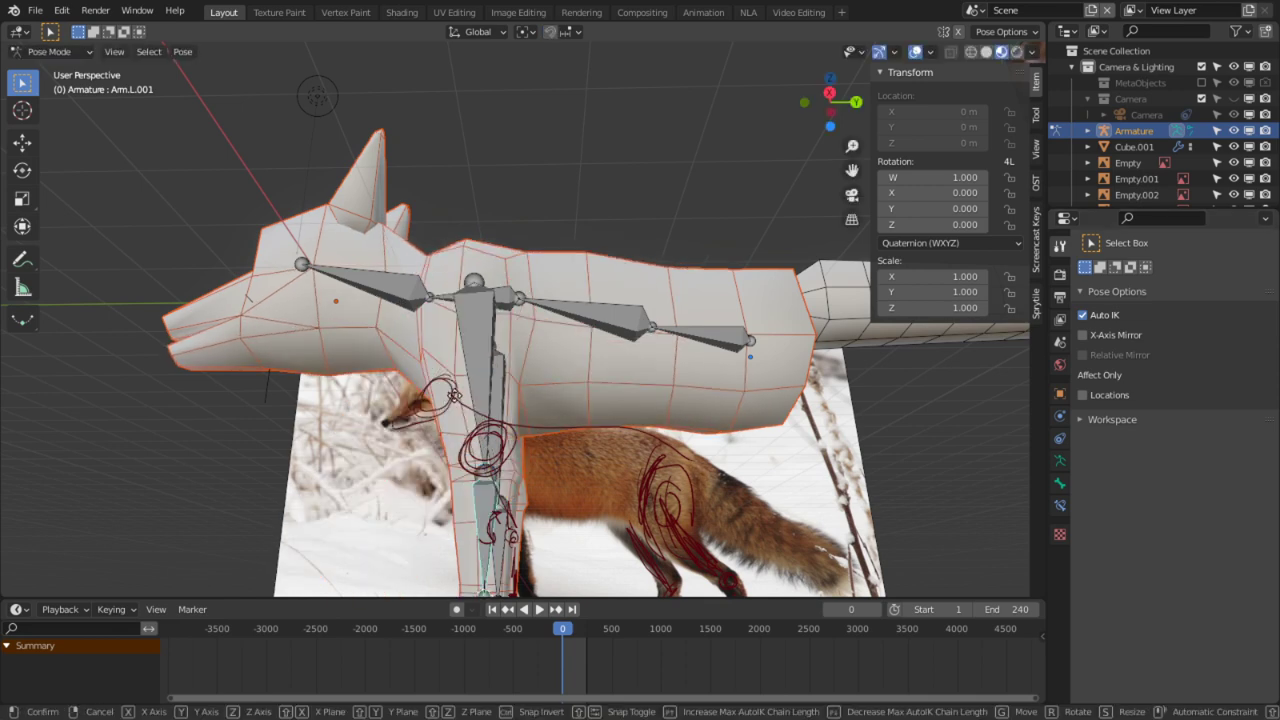
key("g")
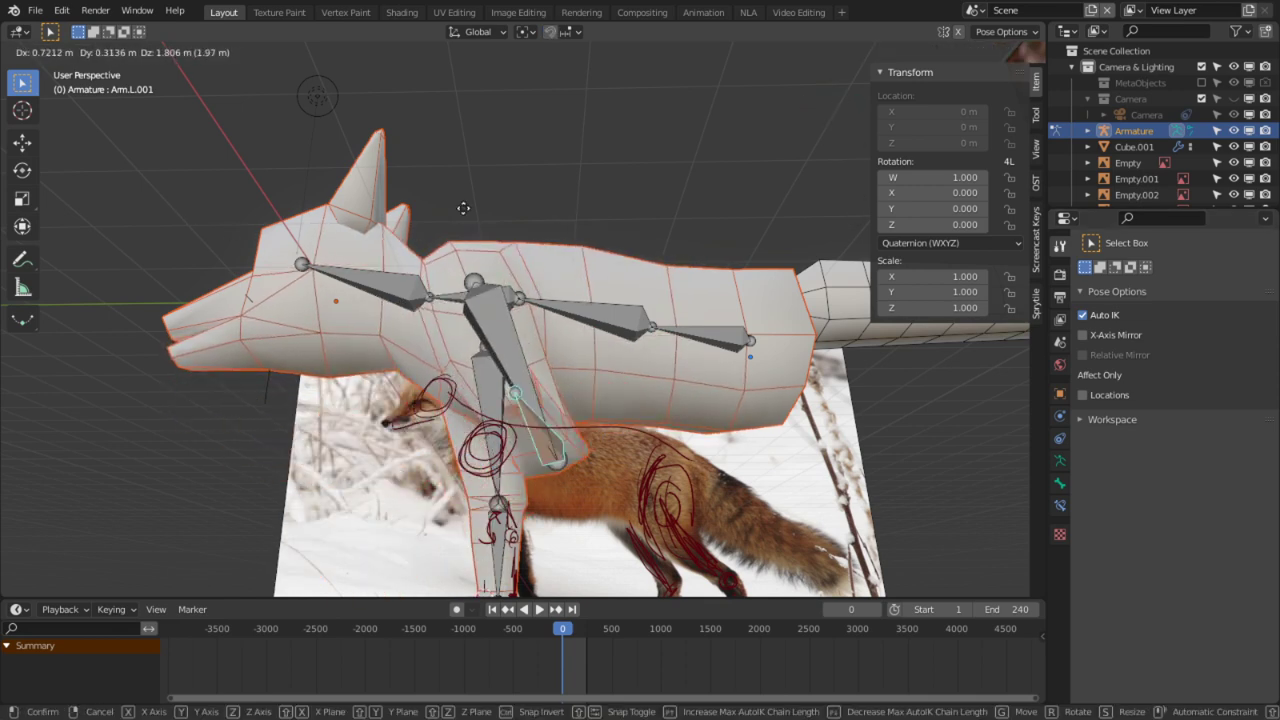
right_click(584, 262)
key("KP_3")
key("g")
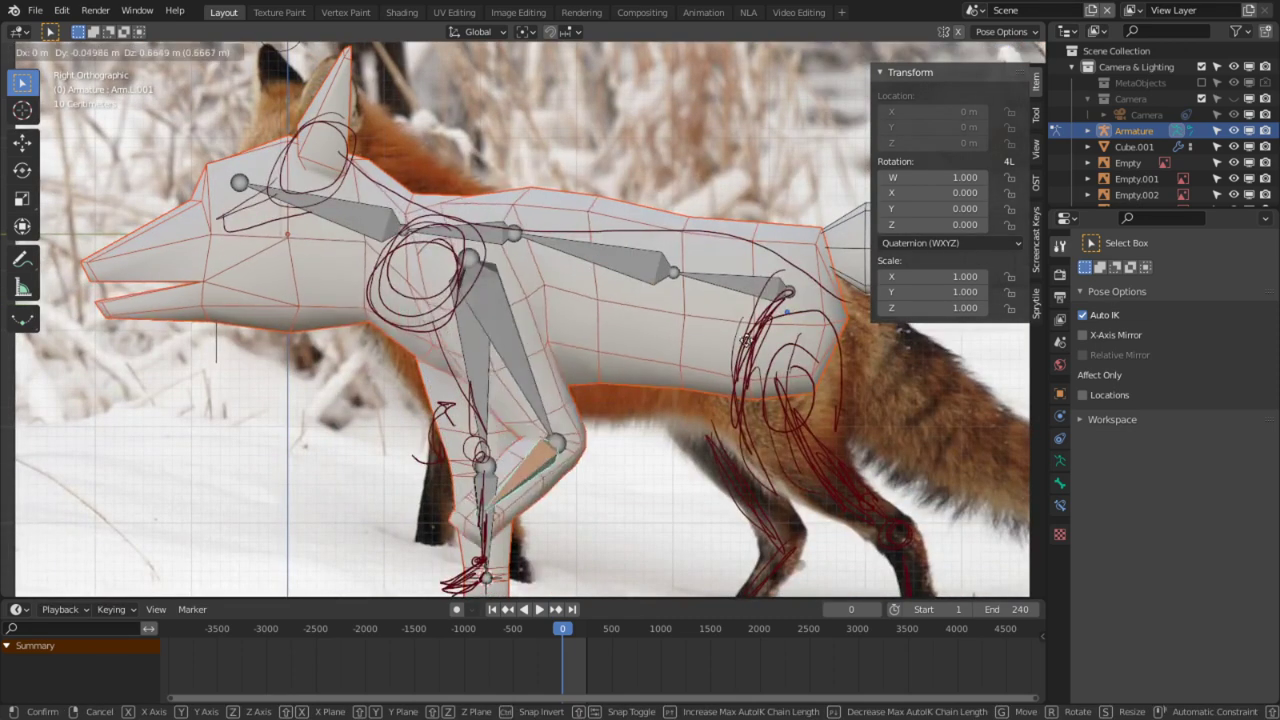
key("Escape")
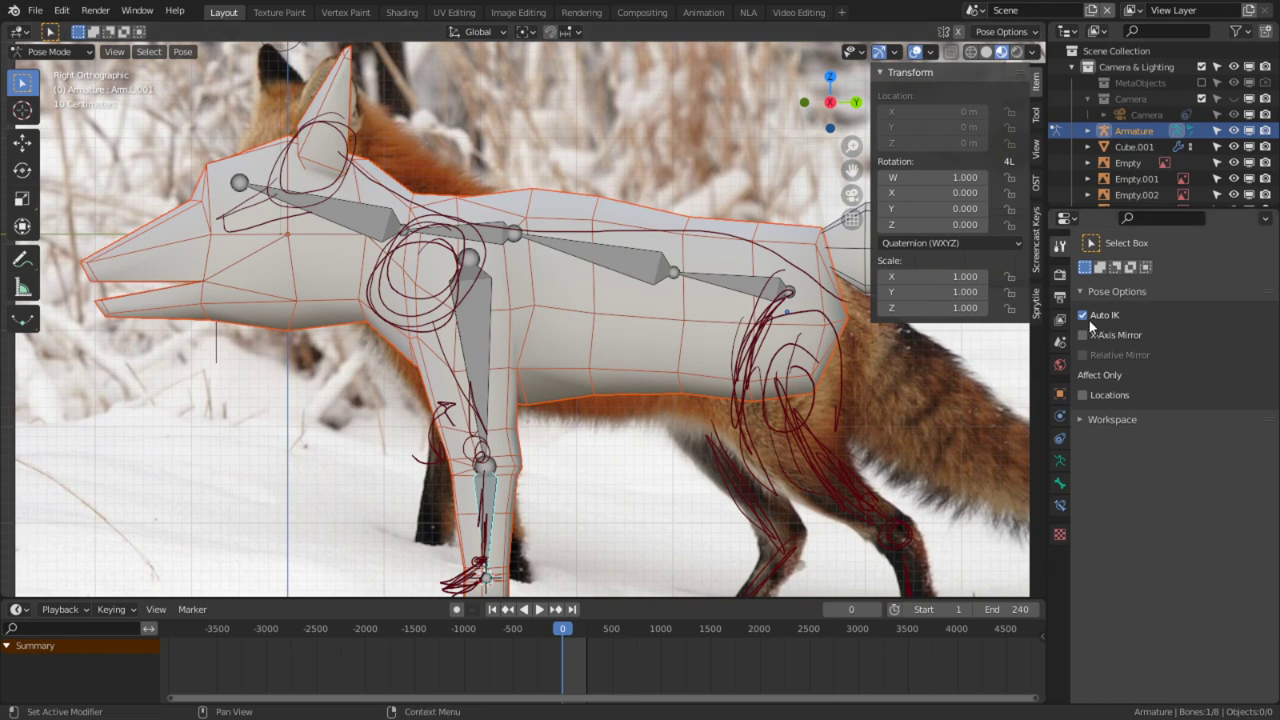
Step: With Auto IK off, rotate the Arm.L.001 bone 88° and the Arm.L bone 64.5° in right view
key("r")
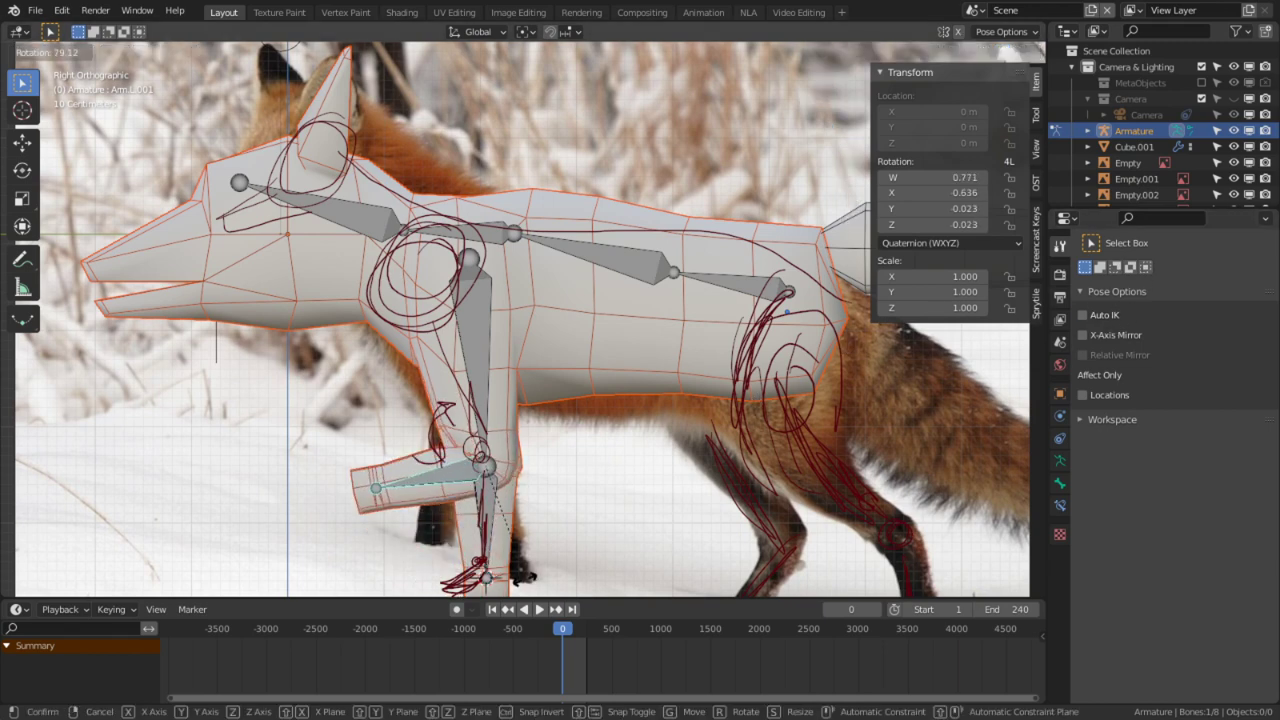
left_click(497, 575)
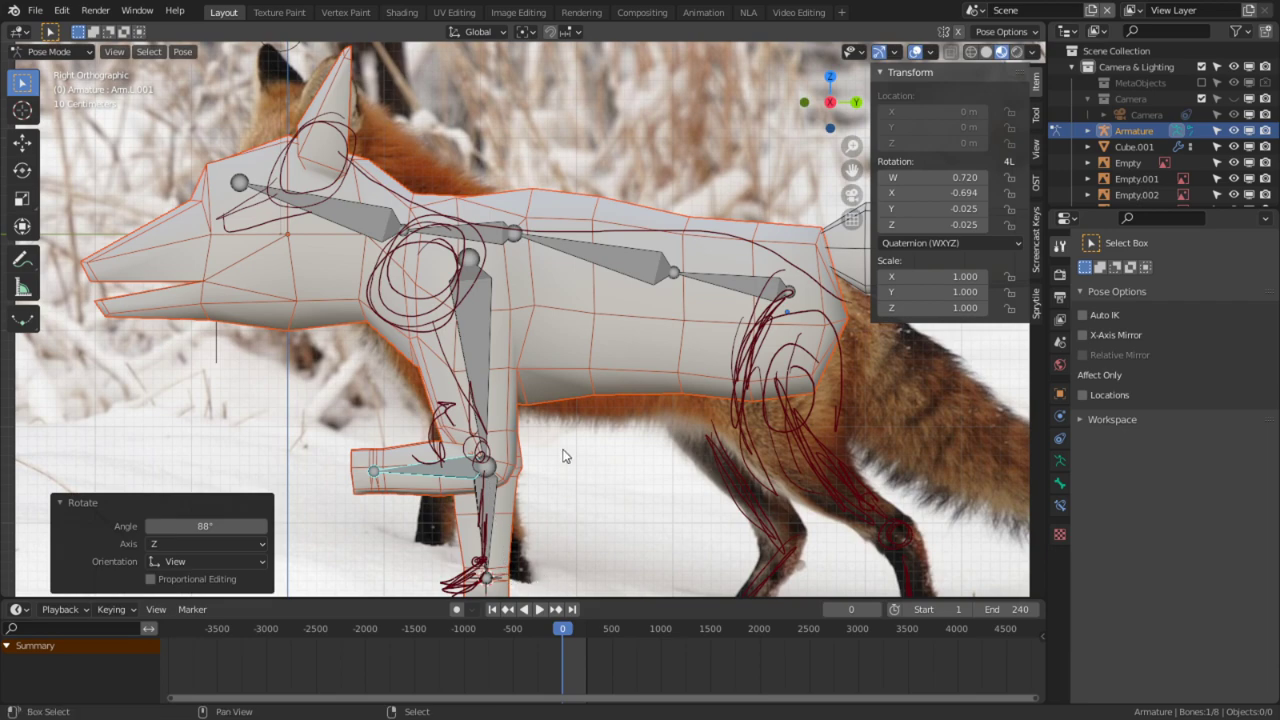
middle_click_drag(563, 380, 582, 284, "shift")
scroll(582, 283, "up", 3)
right_click(491, 324)
key("r")
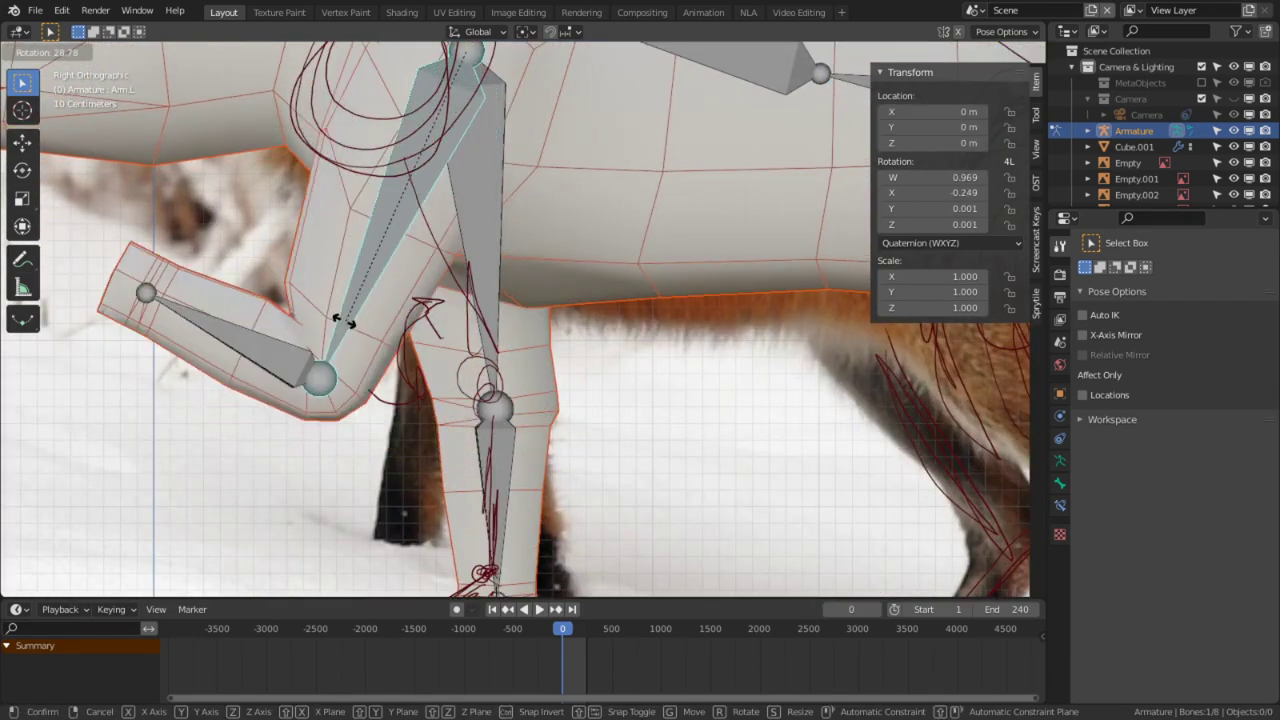
left_click(195, 144)
scroll(563, 199, "down", 1)
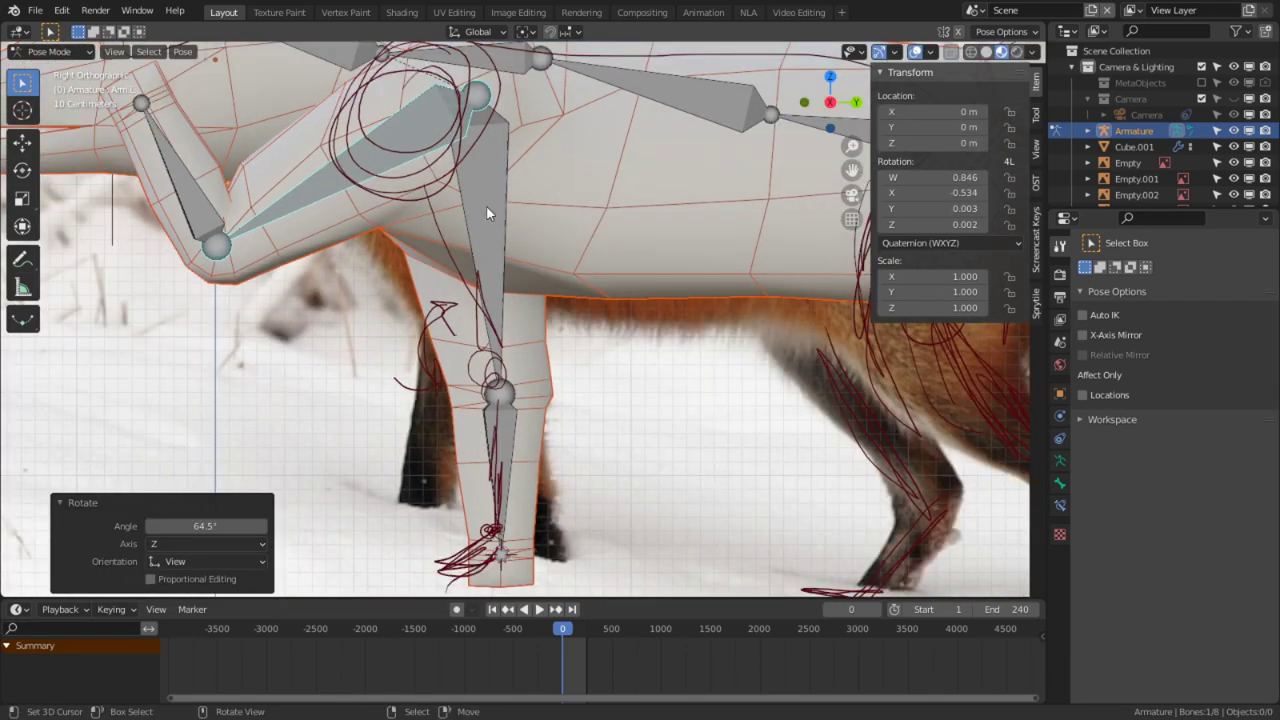
Step: Rotate the Arm.L.001 bone by -3.41° and test its bend about the global X axis with overlays hidden
scroll(270, 232, "up", 5)
right_click(300, 217)
key("r")
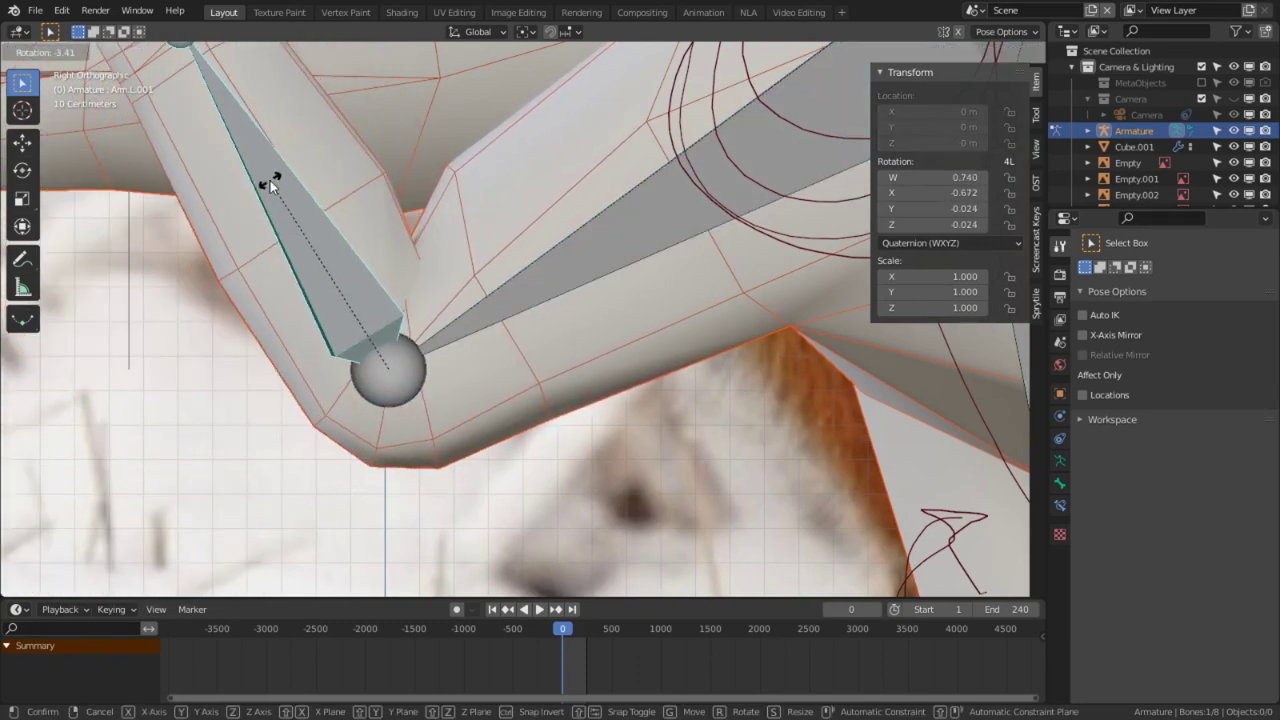
left_click(271, 177)
left_click(915, 52)
middle_click_drag(520, 250, 443, 143)
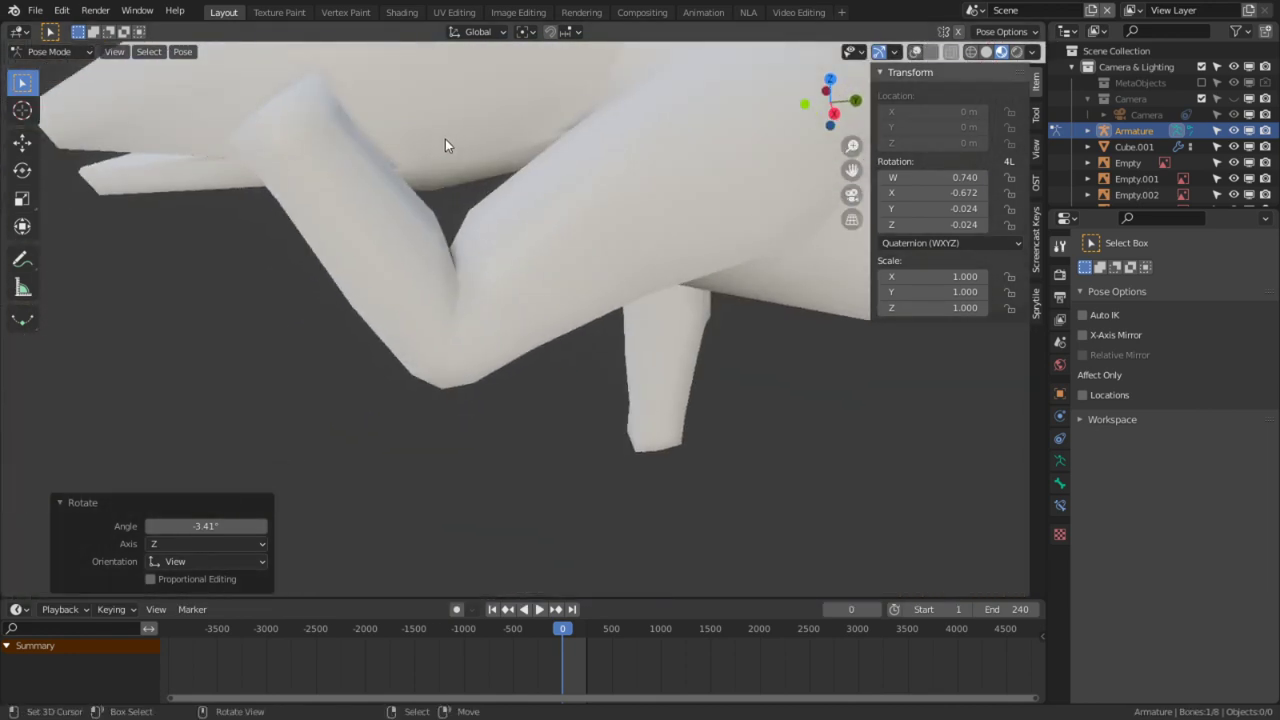
key("r")
key("x")
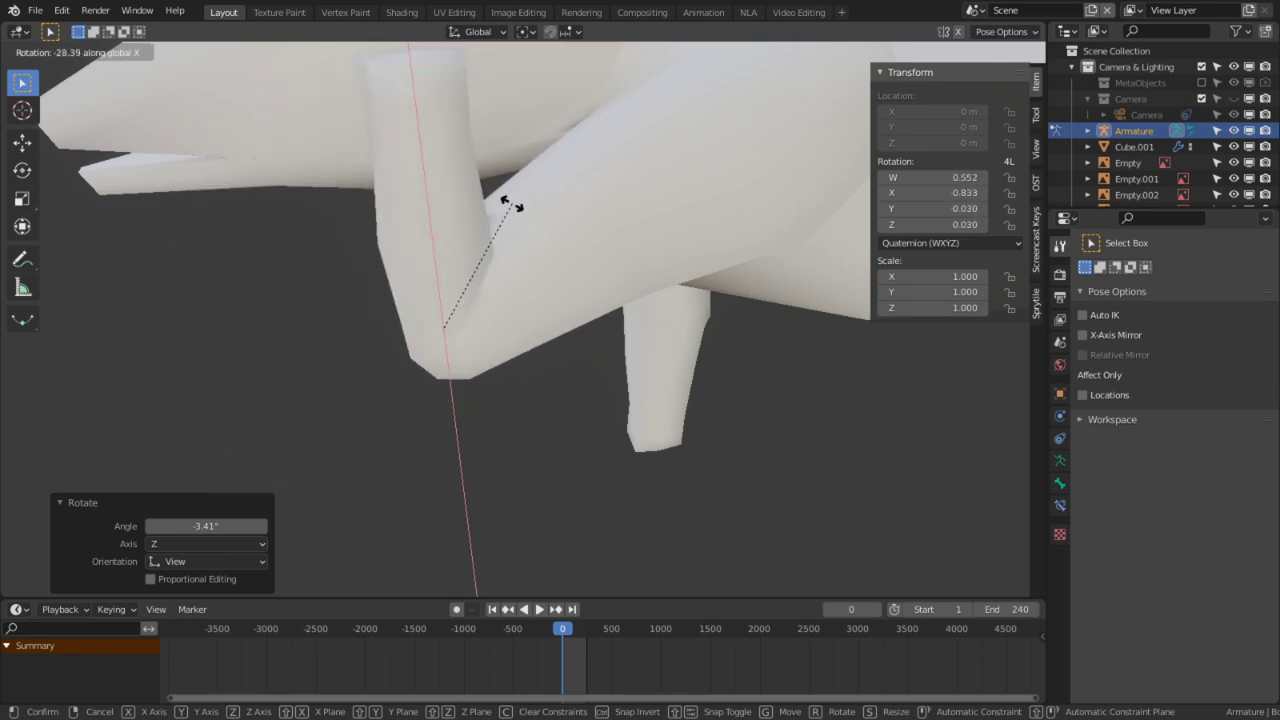
right_click(722, 418)
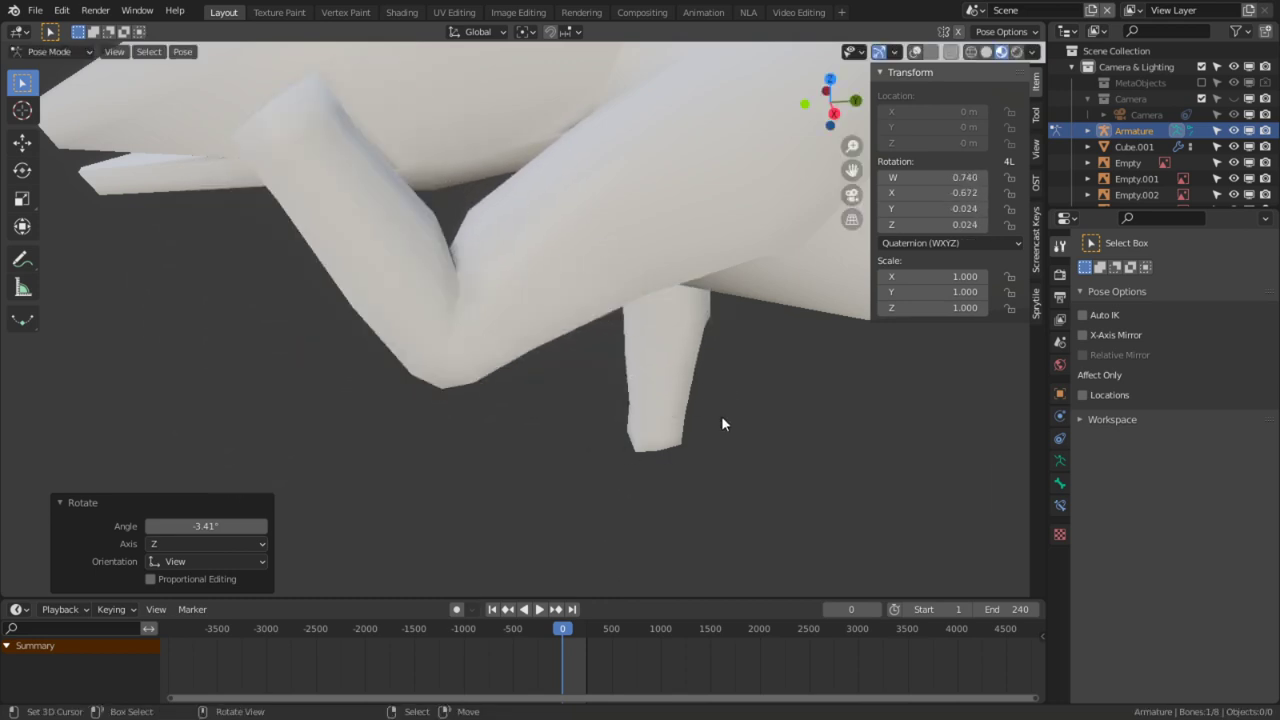
Step: Clear the rotations of the Arm.L.001 and Arm.L bones with the viewport overlays shown again
key("alt+r")
left_click(915, 52)
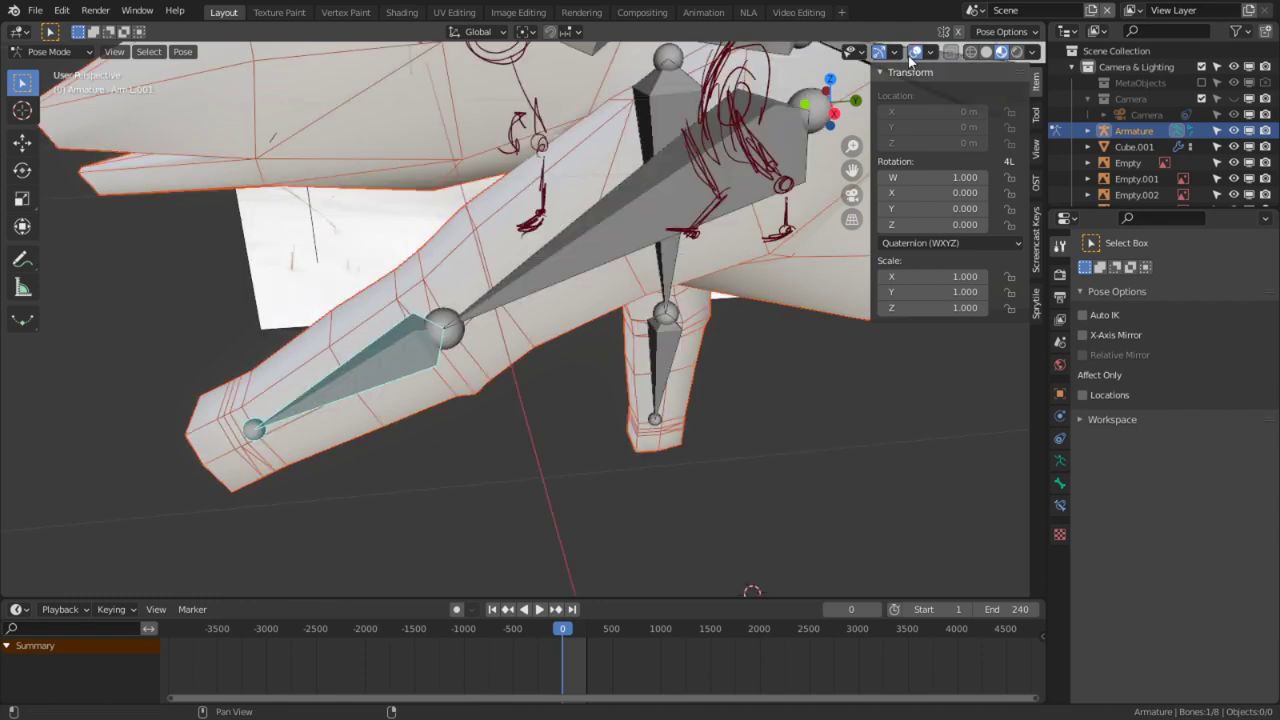
right_click(622, 229)
key("alt+r")
scroll(632, 280, "down", 5)
scroll(624, 302, "up", 4)
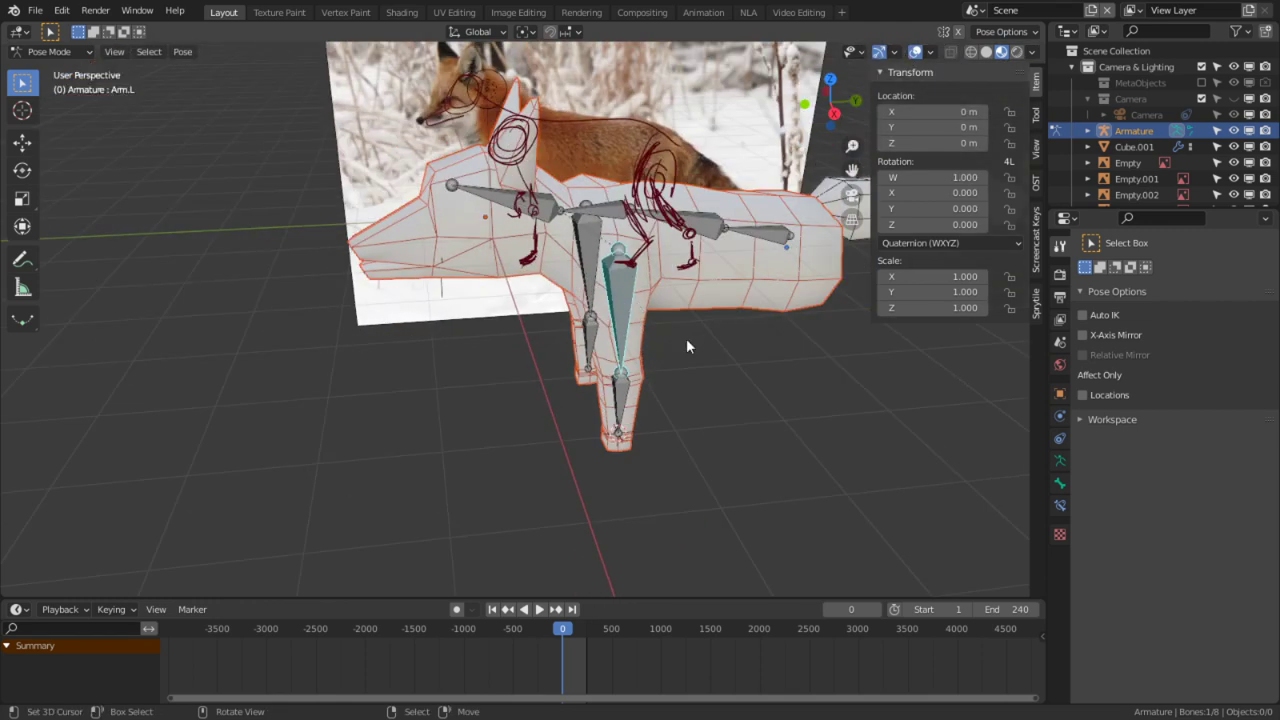
Step: Try swinging the Arm.L bone forward and backward about the global X axis to test the shoulder deformation
key("r")
key("x")
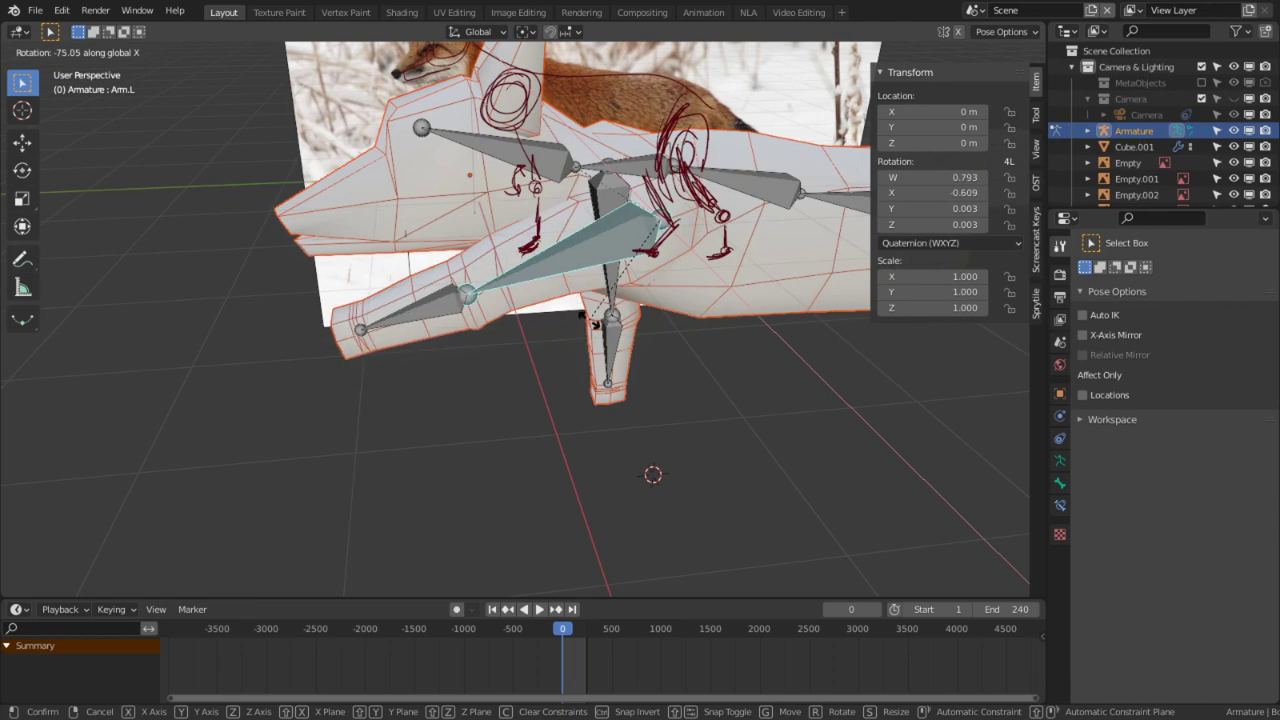
right_click(588, 322)
middle_click_drag(579, 268, 567, 238)
key("r")
key("x")
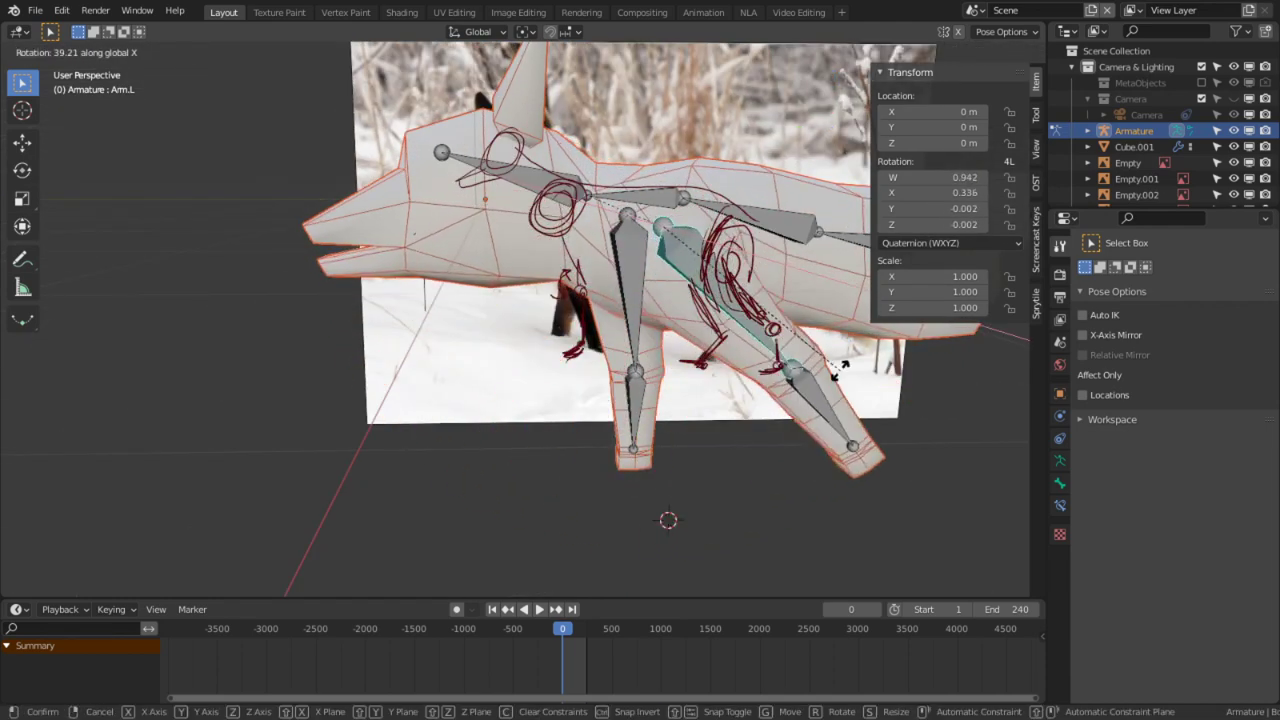
right_click(702, 467)
Step: Return to object mode and remove the Armature modifier from the fox body mesh
middle_click_drag(692, 438, 850, 414)
key("Tab")
key("Tab")
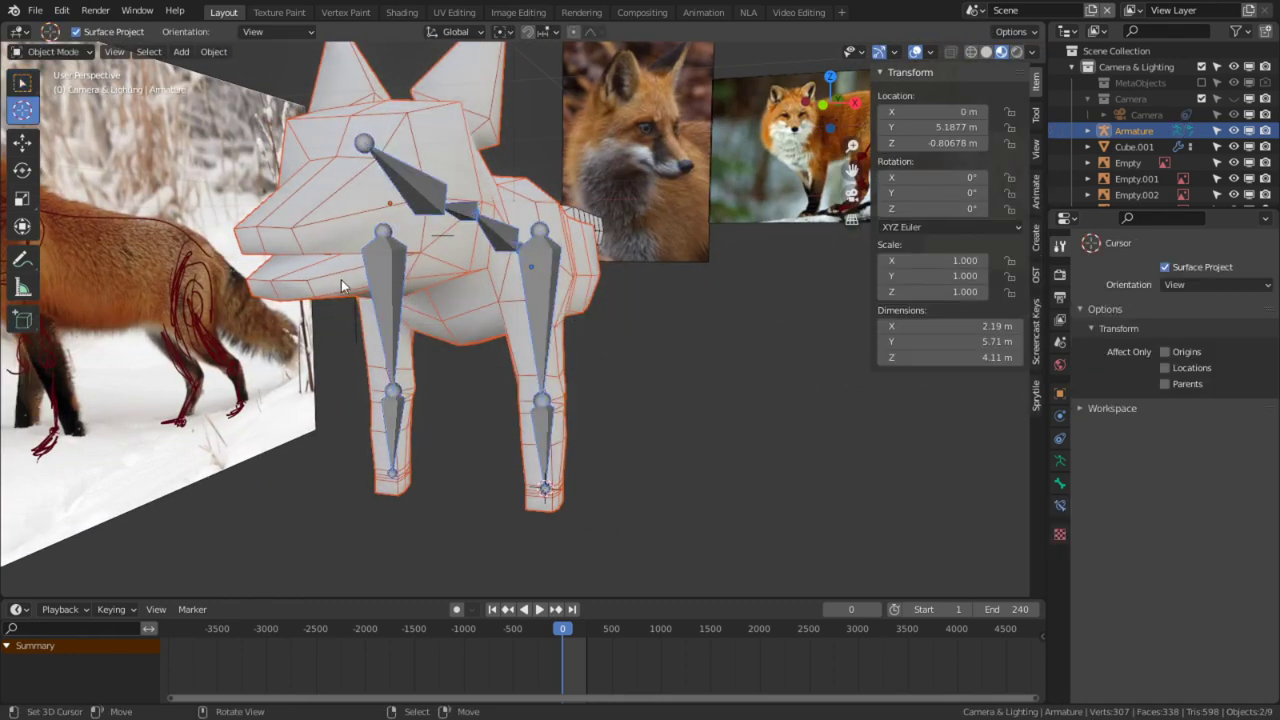
left_click(493, 315)
left_click(955, 515)
left_click(591, 240)
left_click(1060, 415)
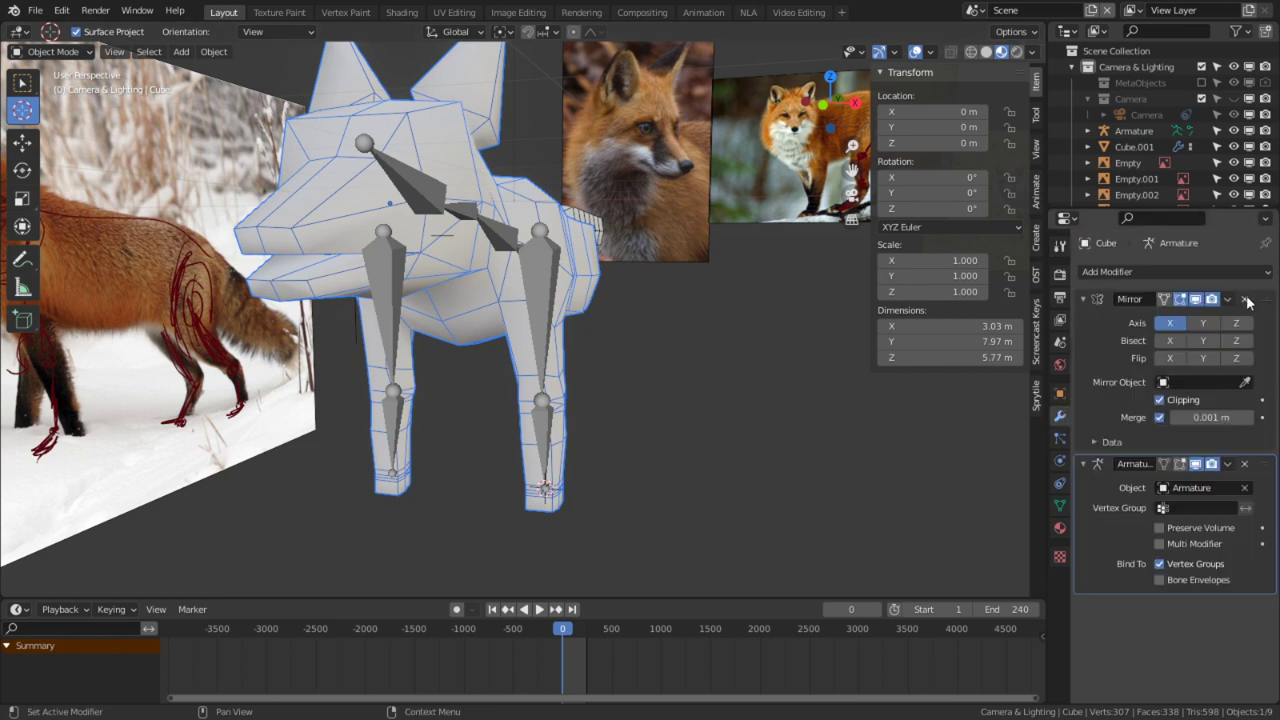
left_click(1244, 463)
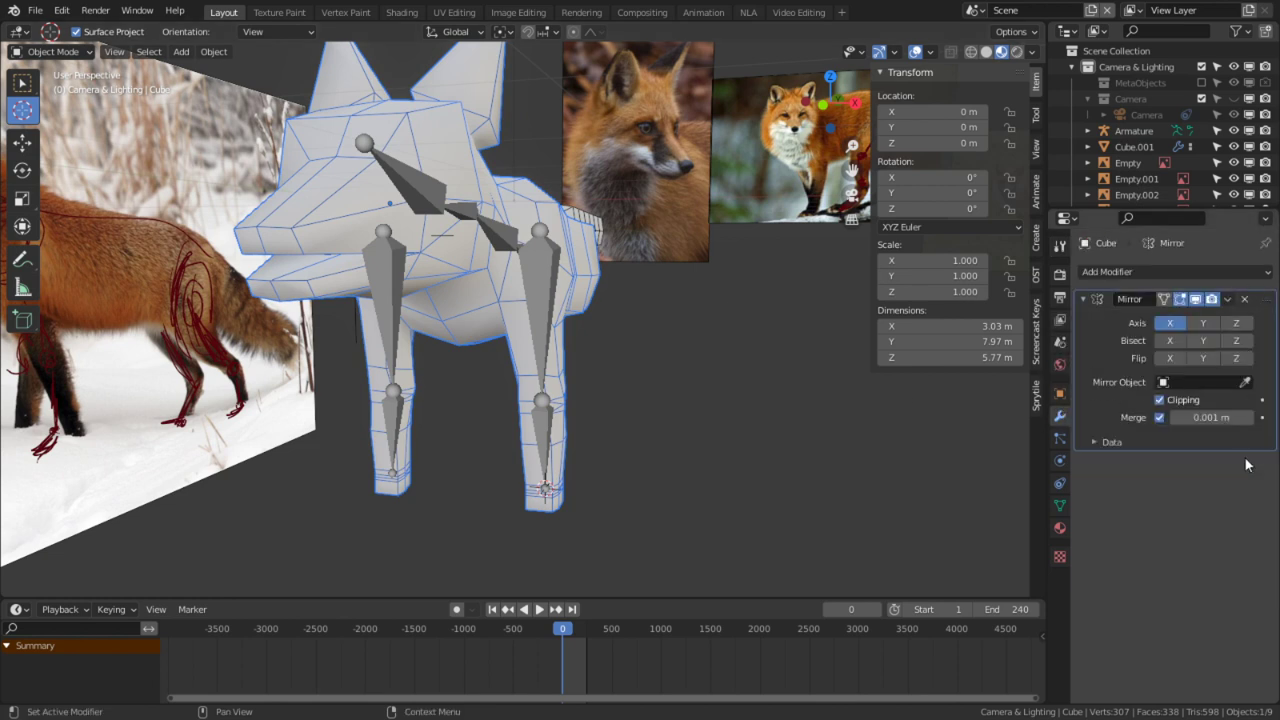
Step: Delete all unlocked vertex groups from the fox body mesh
left_click(1060, 505)
scroll(1168, 349, "up", 4)
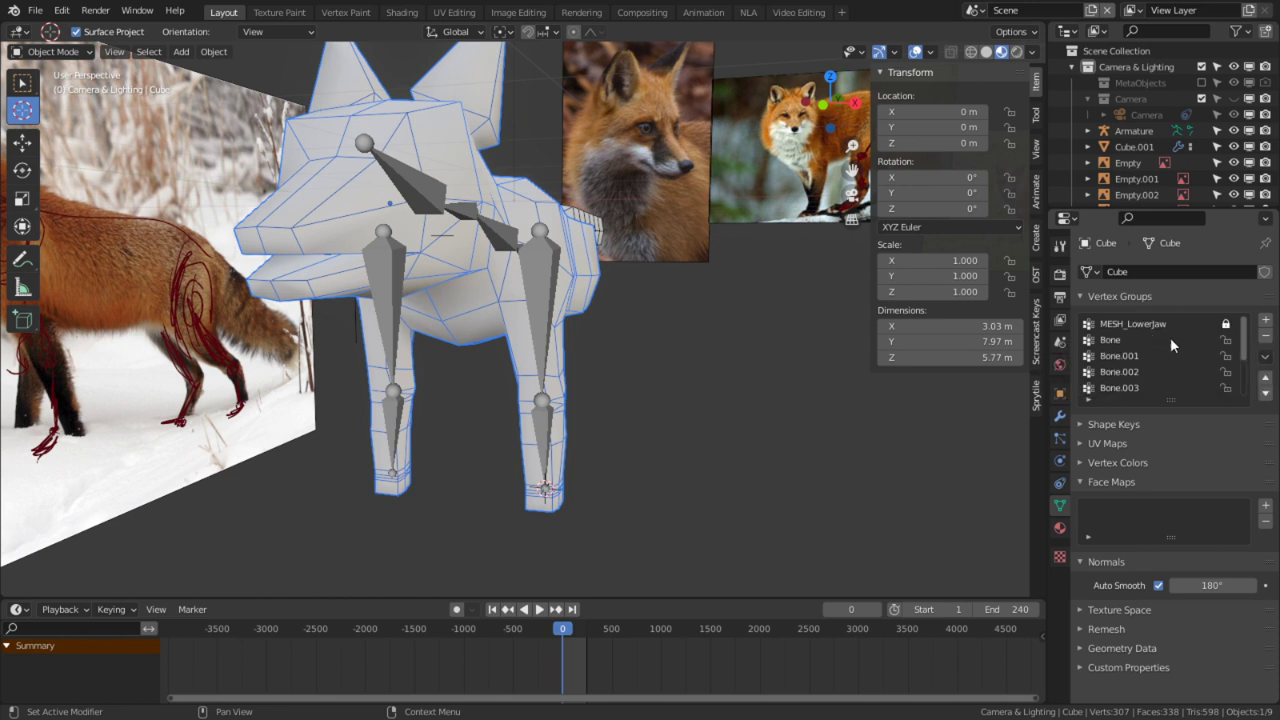
left_click(1150, 297)
left_click(1149, 315)
left_click(1141, 298)
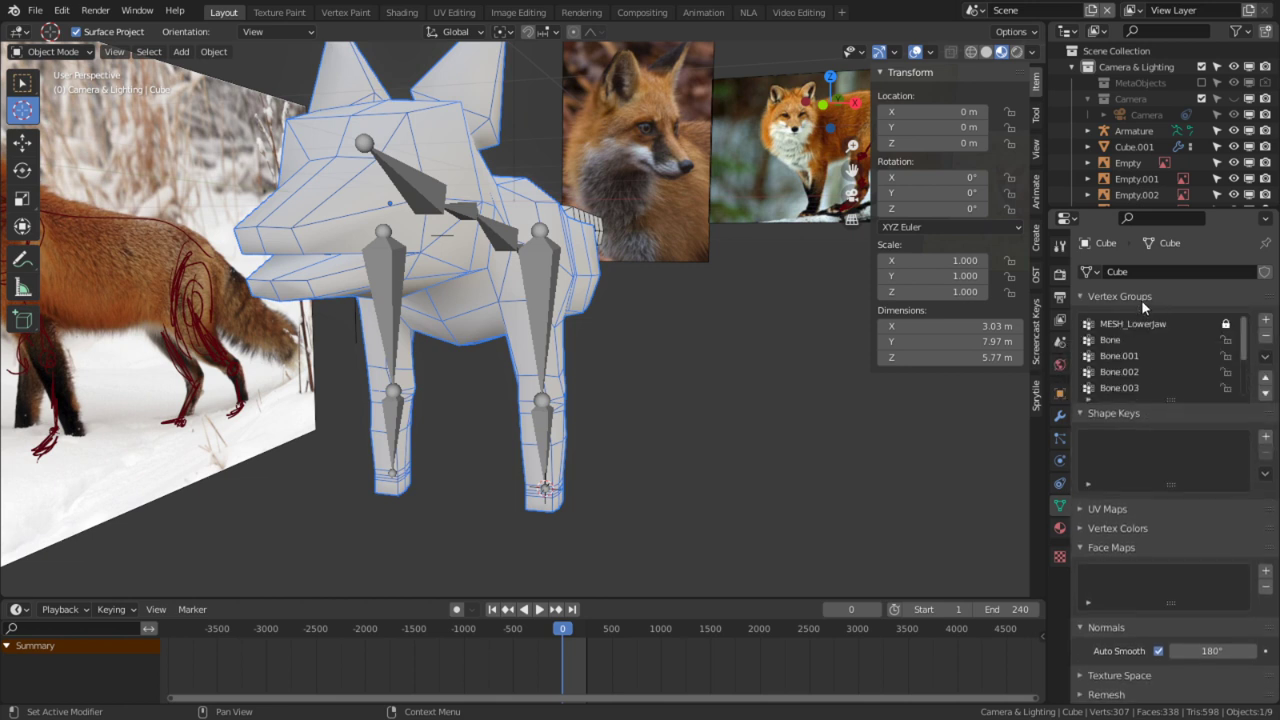
left_click(1265, 356)
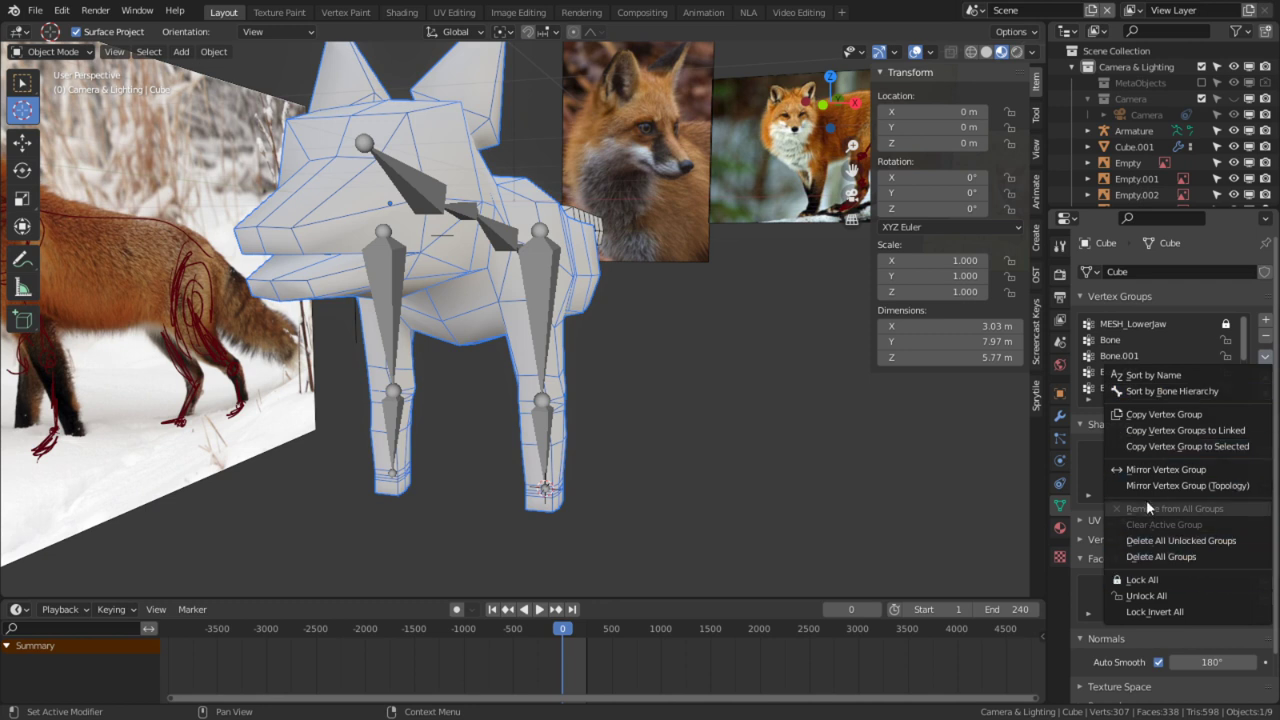
left_click(1180, 542)
Step: In edit mode, select the whole lowest block of faces on the left front foot and lower it about 0.035 m in side view
key("Tab")
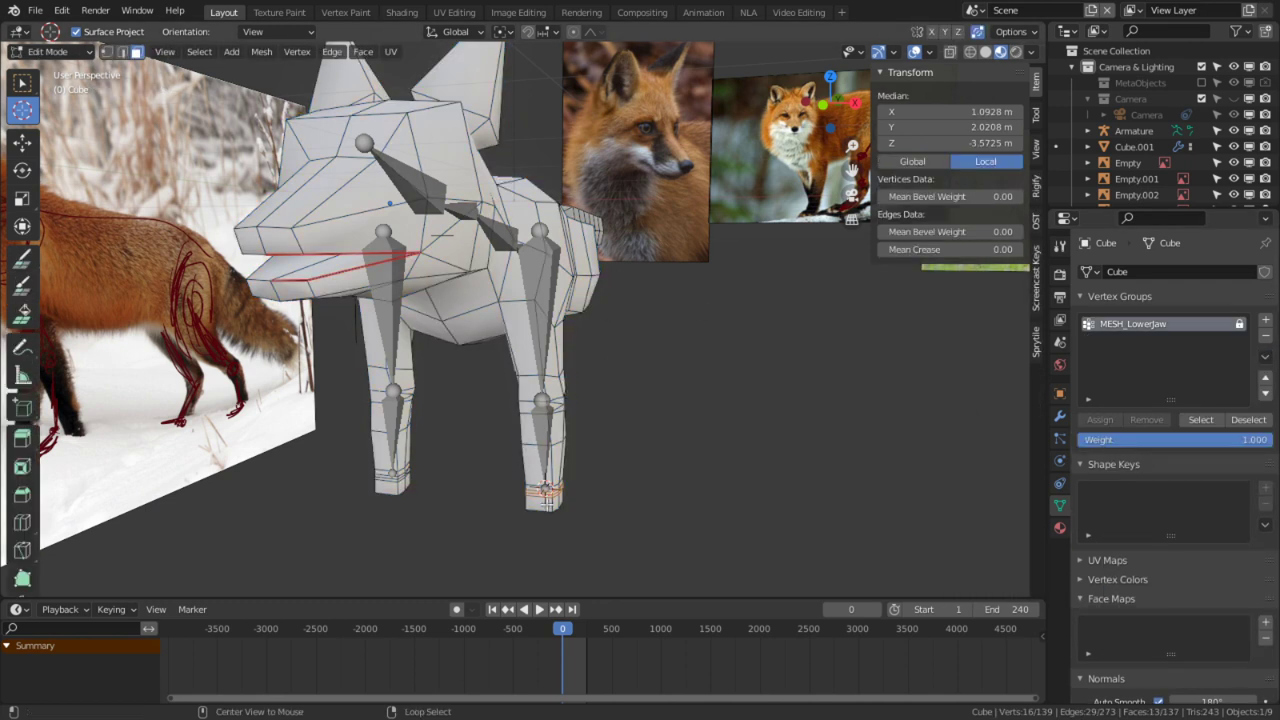
key("KP_Decimal")
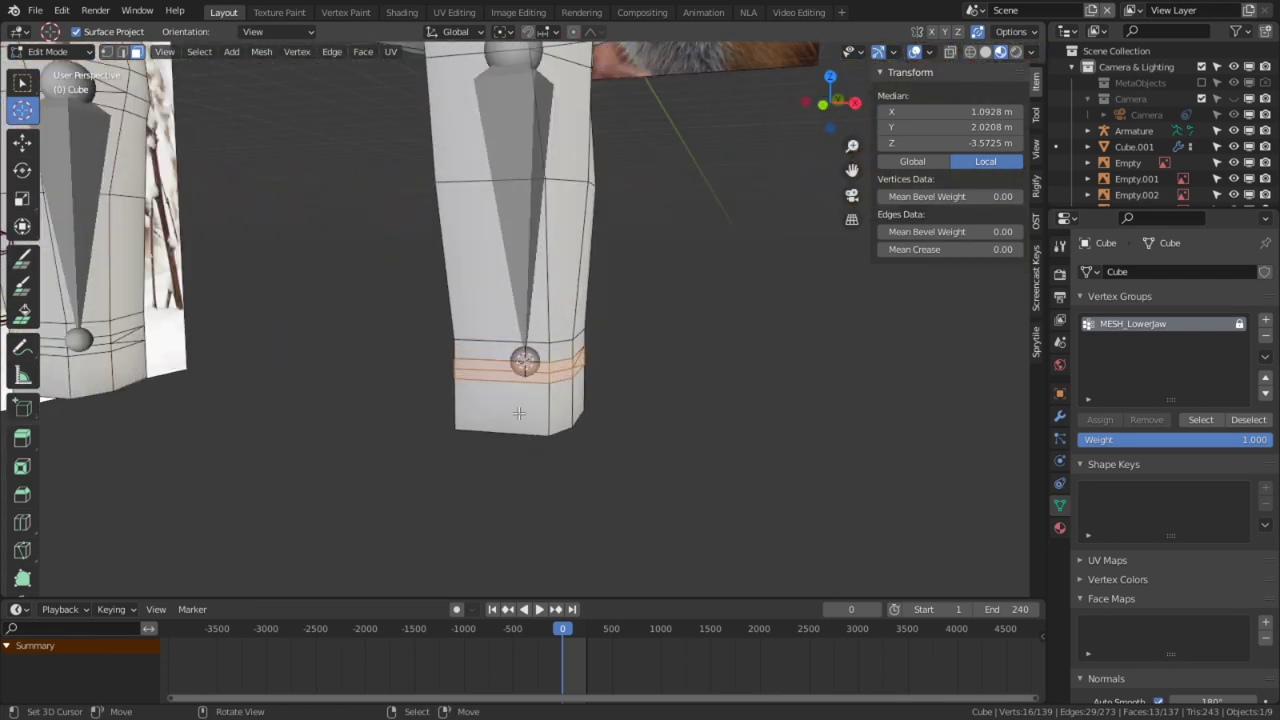
middle_click_drag(578, 460, 547, 384, "shift")
right_click(456, 294)
key("KP_3")
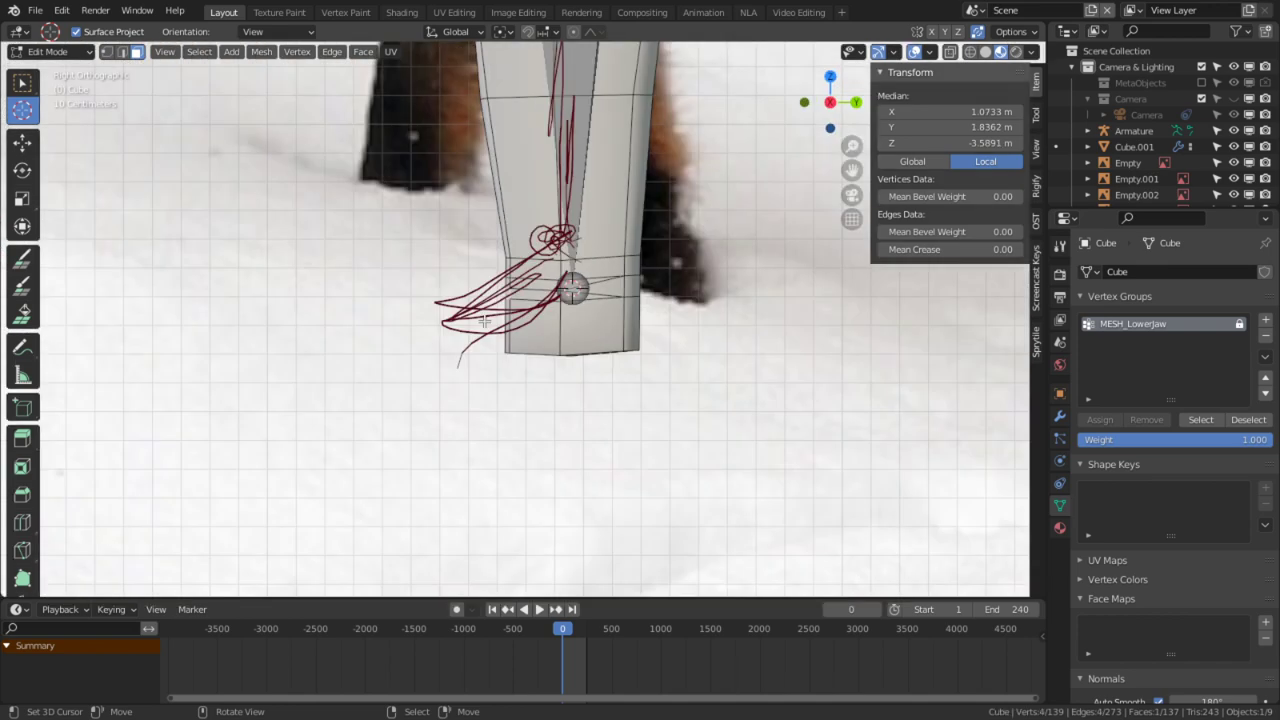
middle_click_drag(563, 258, 766, 417)
right_click(603, 393, "shift")
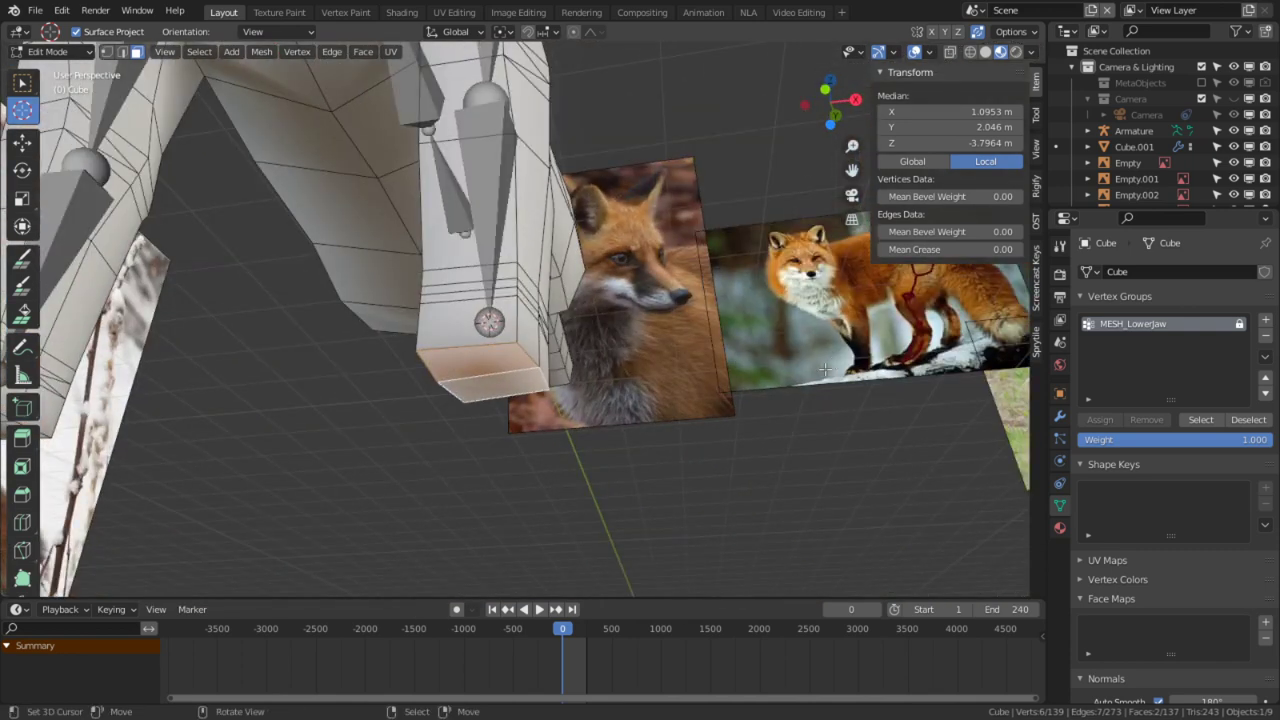
scroll(826, 377, "up", 2)
key("KP_3")
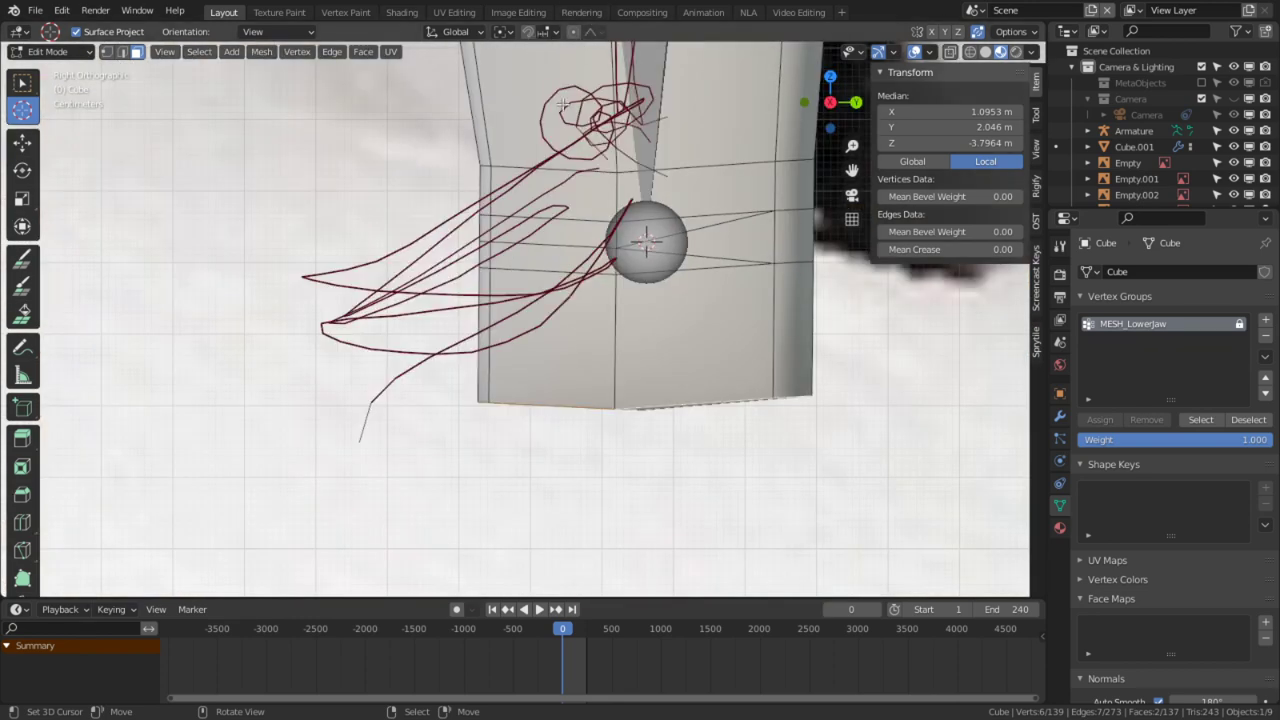
middle_click_drag(668, 407, 584, 318)
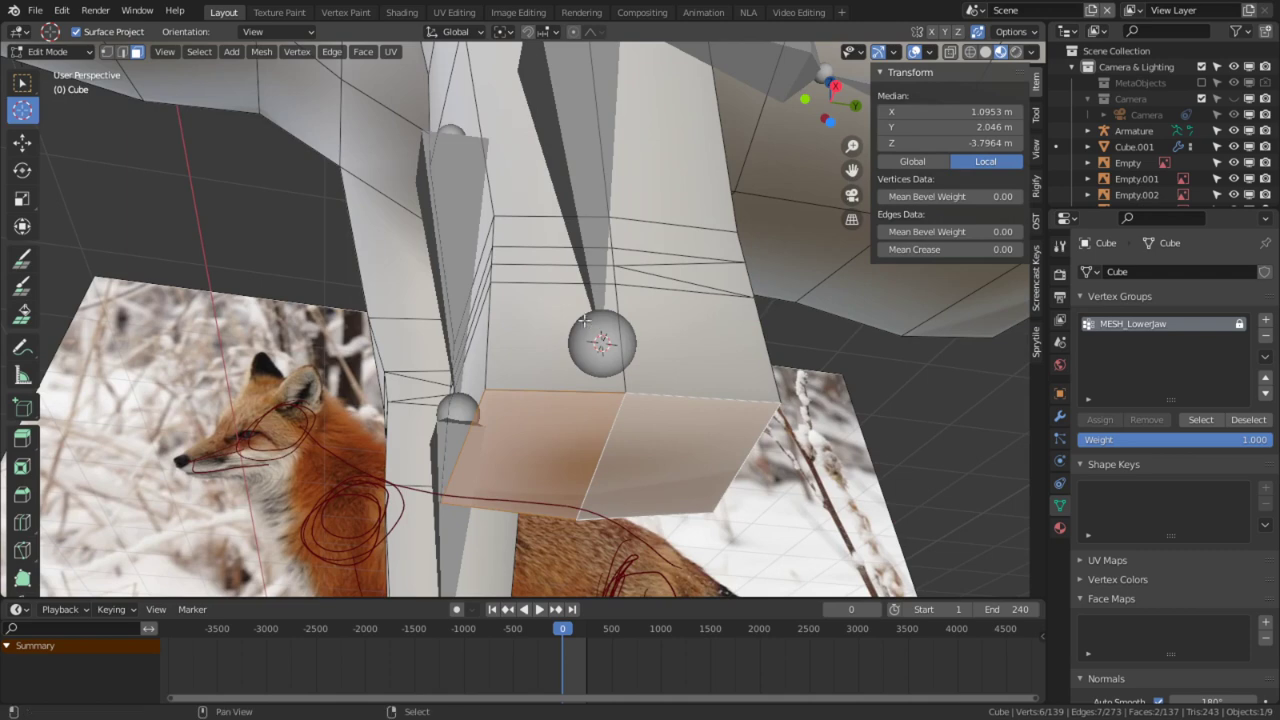
key("l")
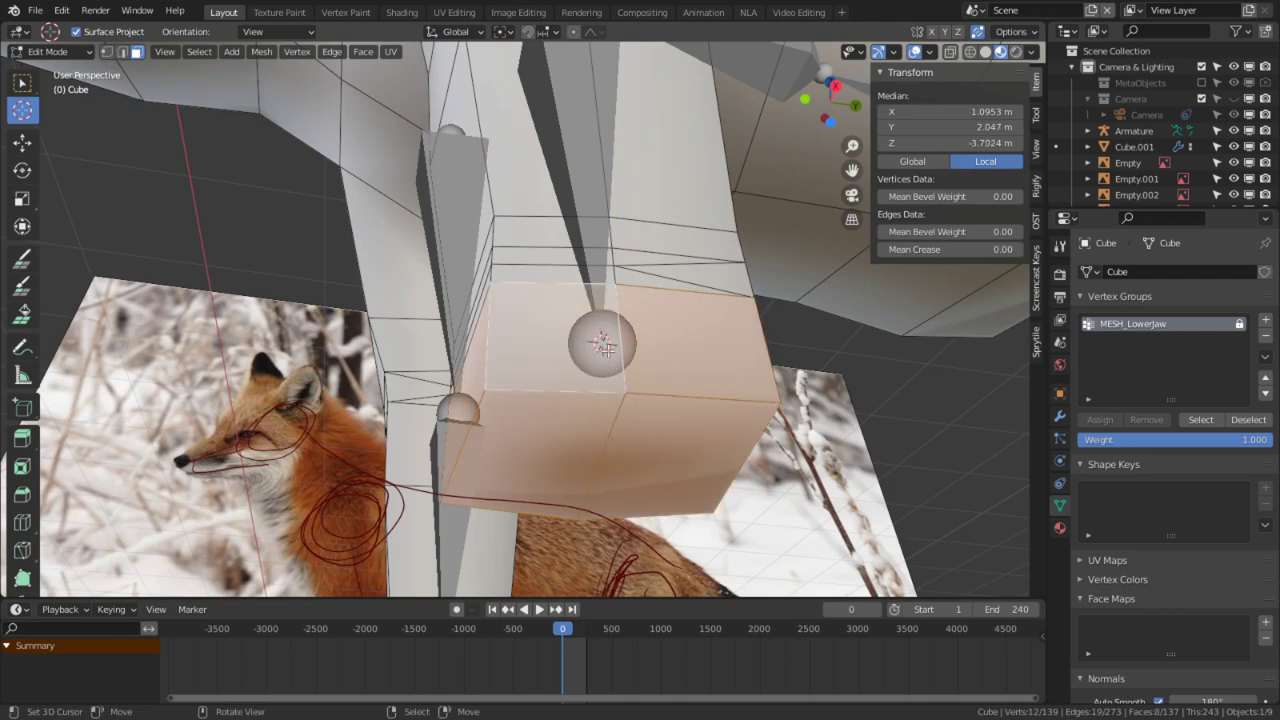
key("KP_3")
key("g")
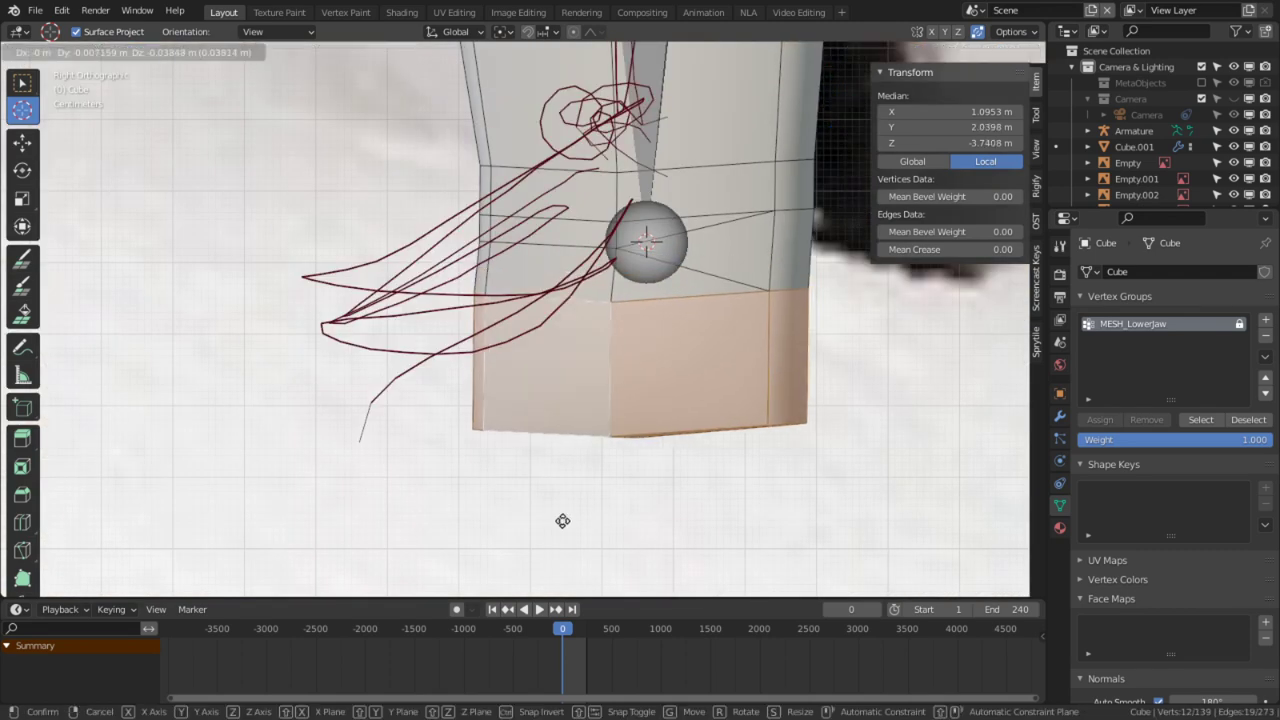
left_click(563, 520)
Step: Rotate the selected foot block 12° in side view, using the 3D cursor as the pivot point
left_click(503, 31)
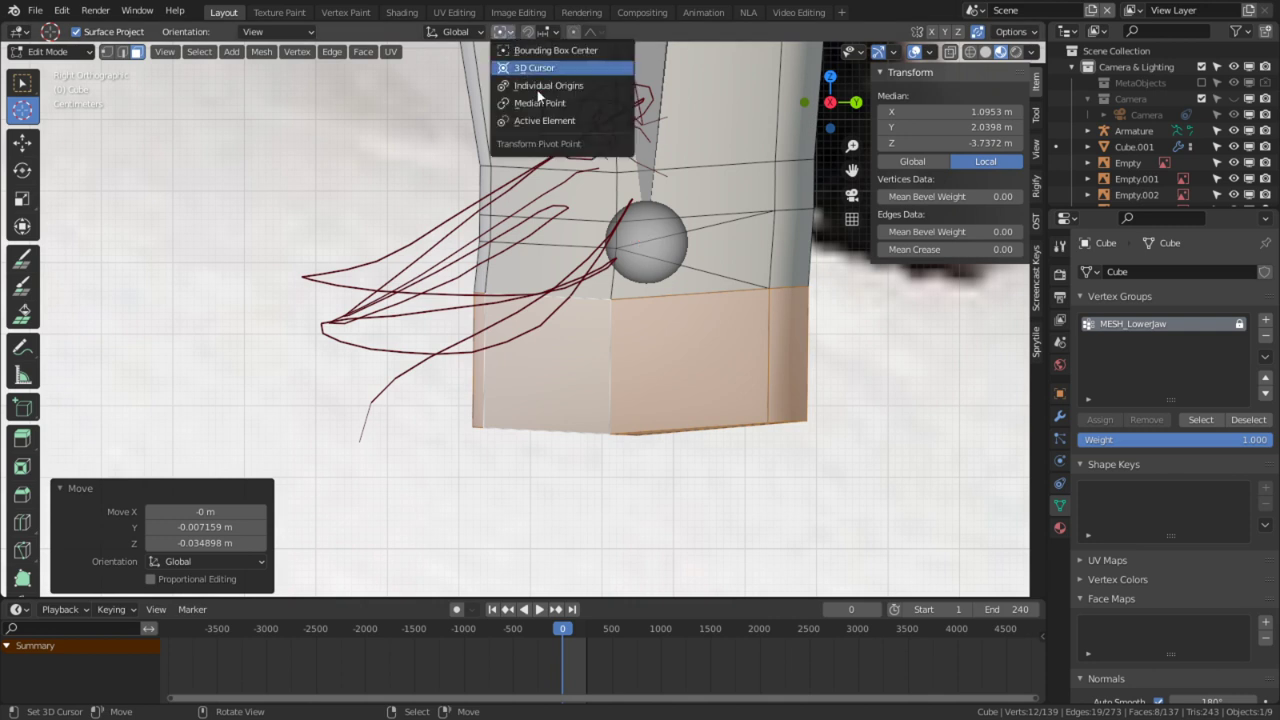
left_click(544, 73)
key("r")
right_click(848, 388)
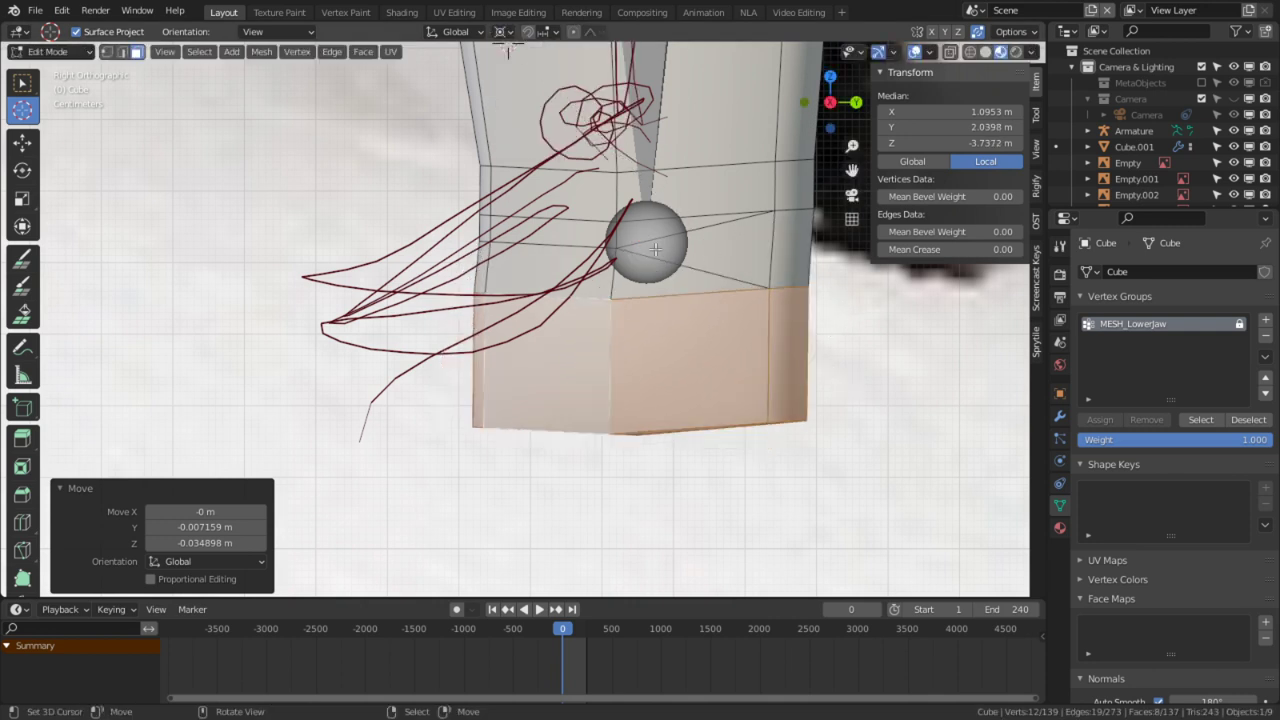
key("r")
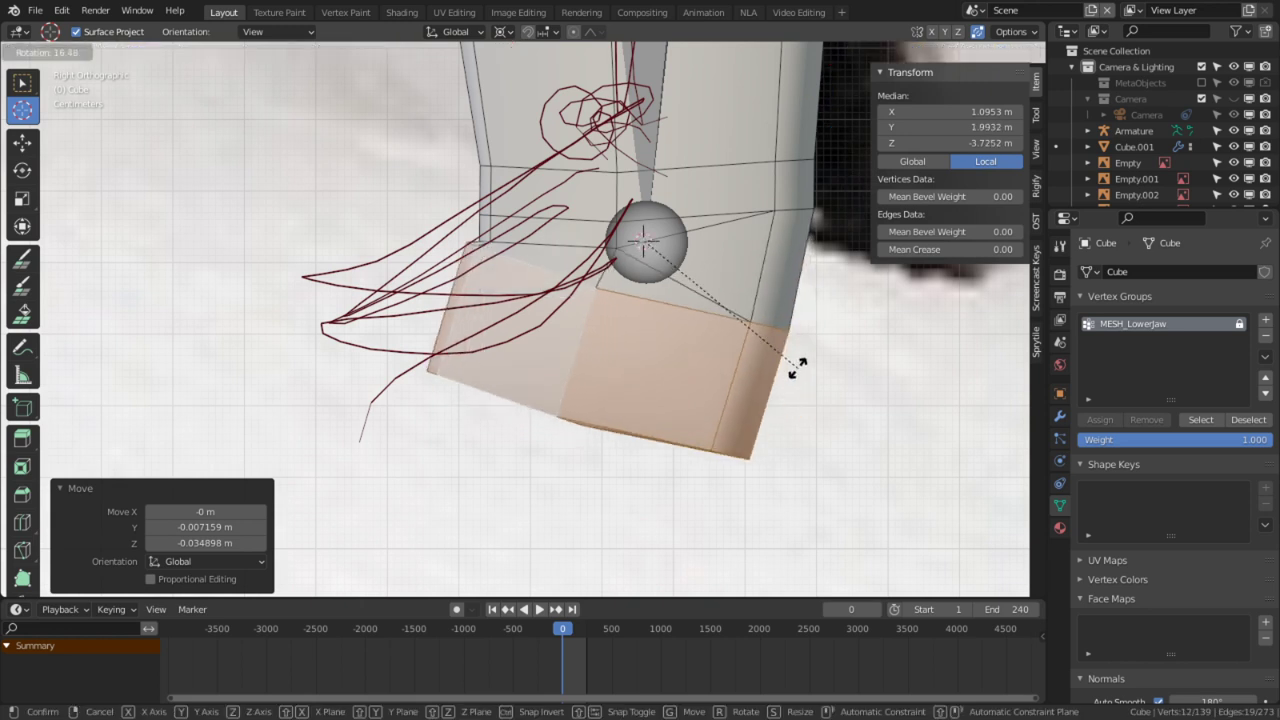
left_click(800, 350)
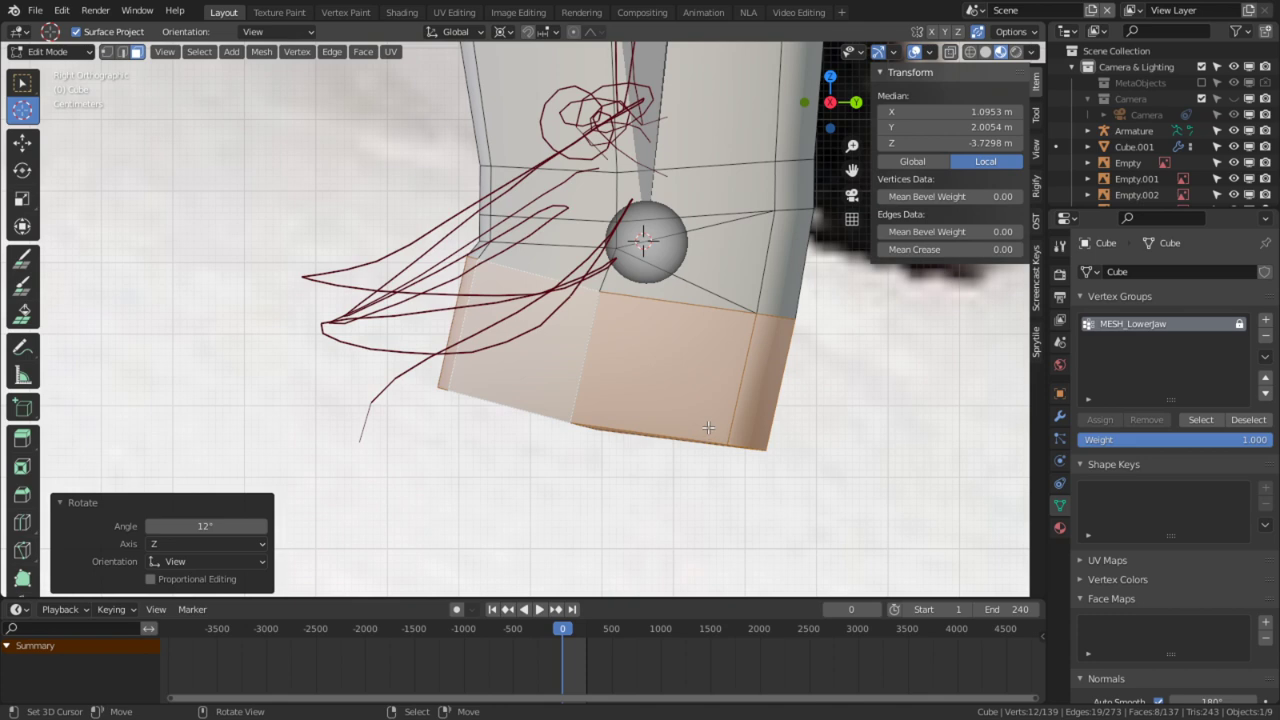
Step: Slide the foot's rear bottom edge onto the middle bottom edge, and move the merged edge about 0.097 m backward along Y
middle_click_drag(711, 431, 733, 297, "shift")
key("2")
right_click(731, 385)
scroll(731, 384, "up", 1)
right_click(759, 415)
key("g")
key("g")
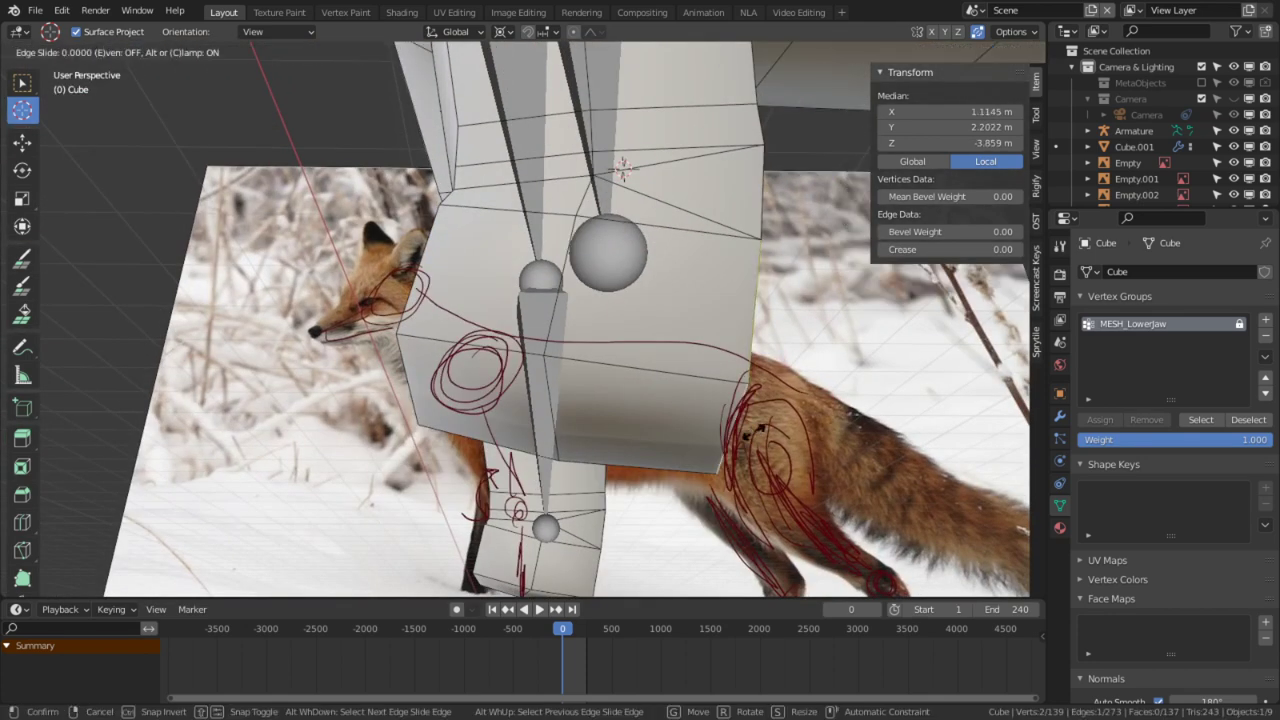
left_click(566, 413)
key("g")
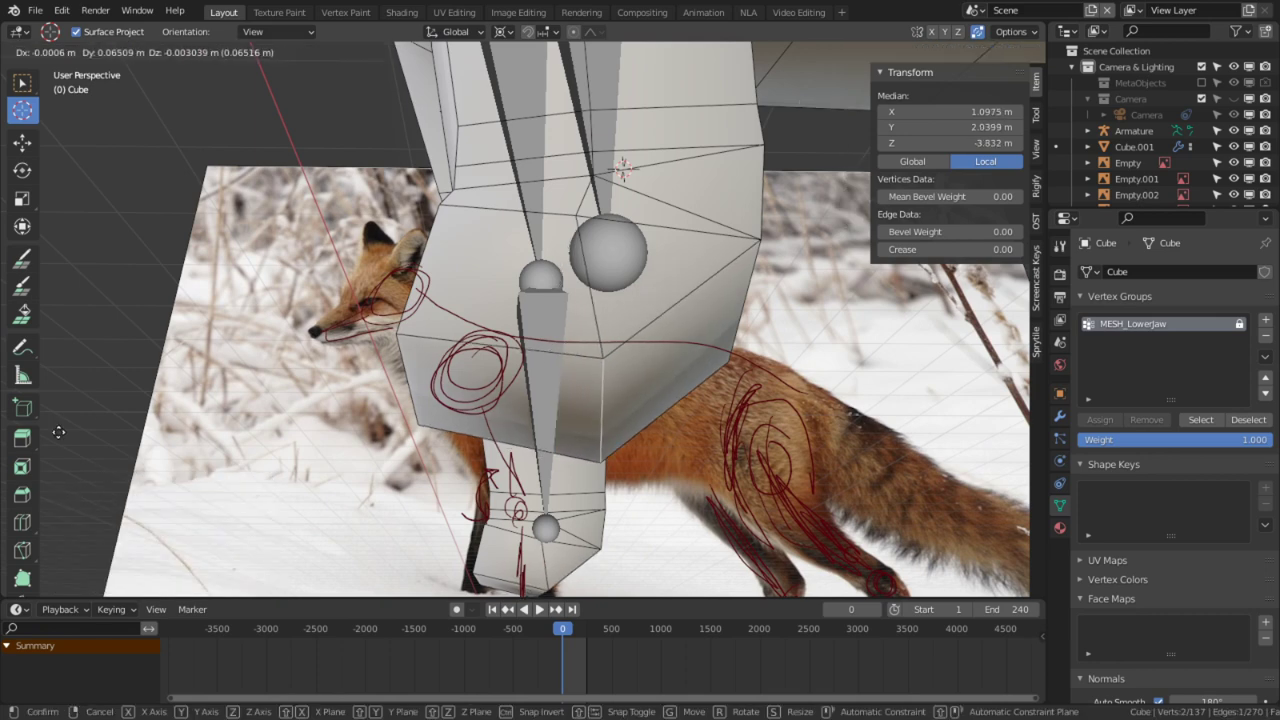
left_click(291, 399)
Step: Move the foot's front bottom edge about 0.098 m backward and 0.026 m up in side view
scroll(600, 390, "up", 8)
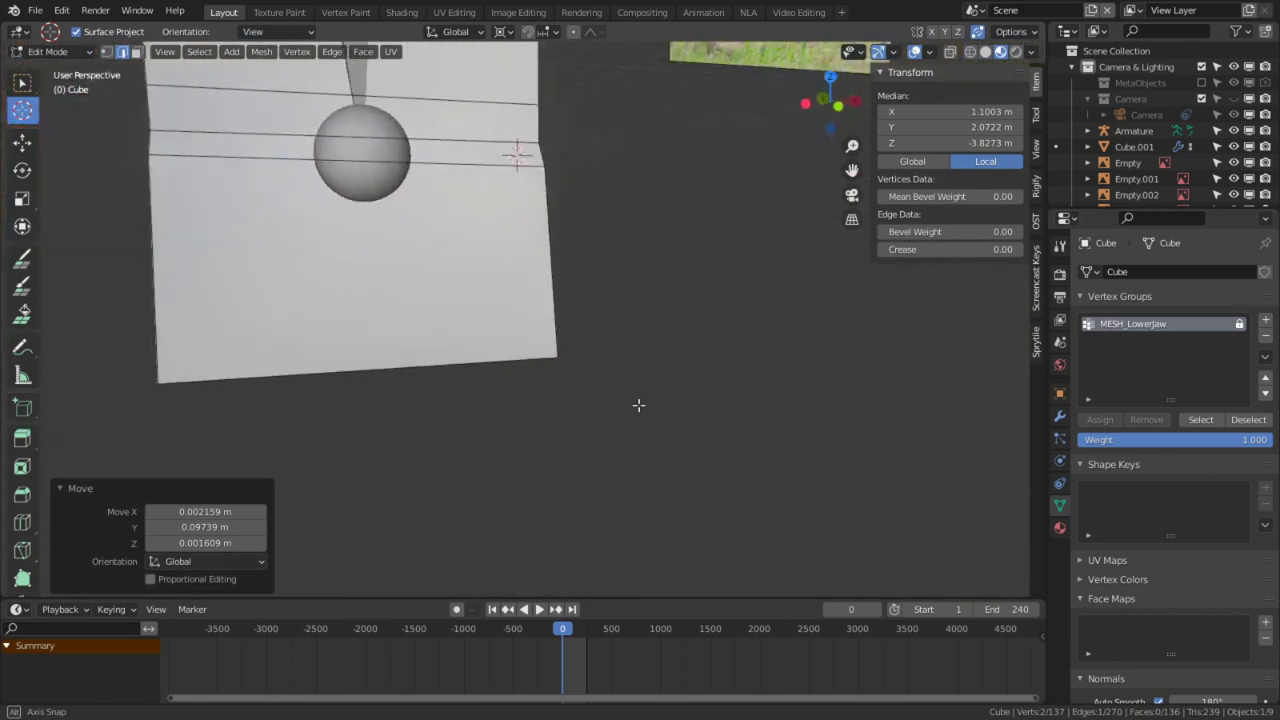
middle_click_drag(571, 381, 423, 371)
left_click(368, 315)
key("KP_3")
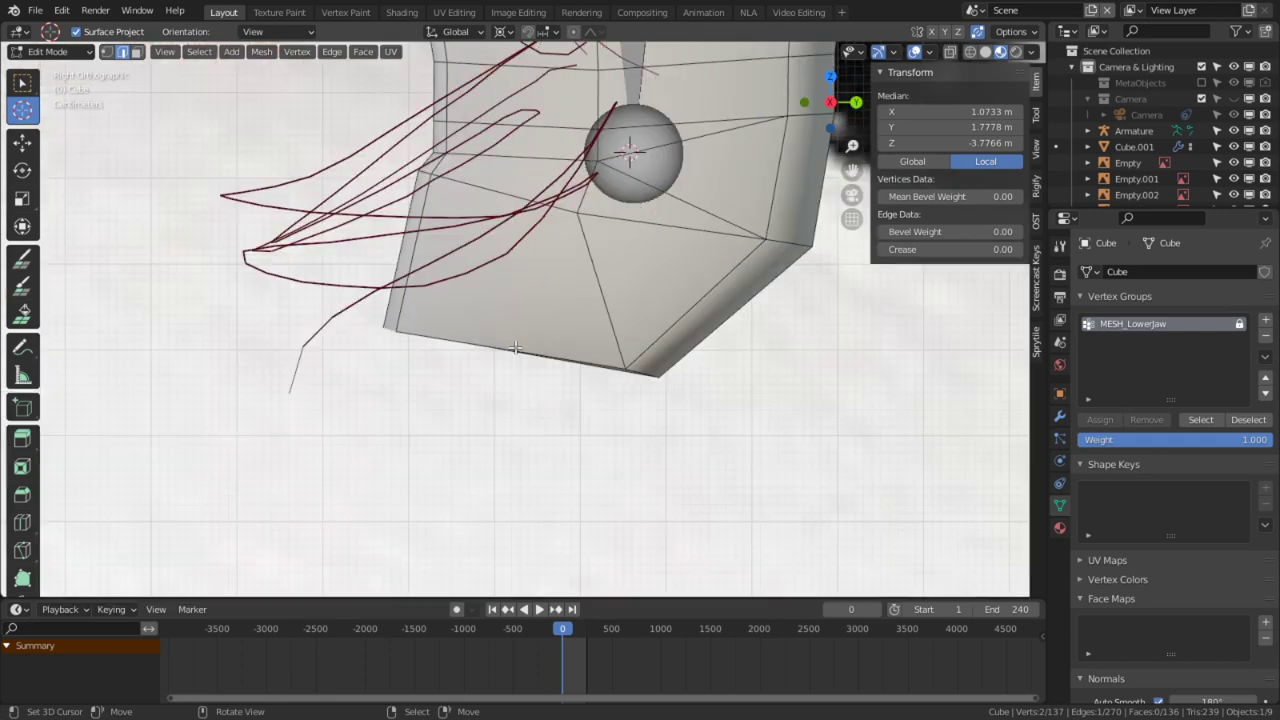
key("g")
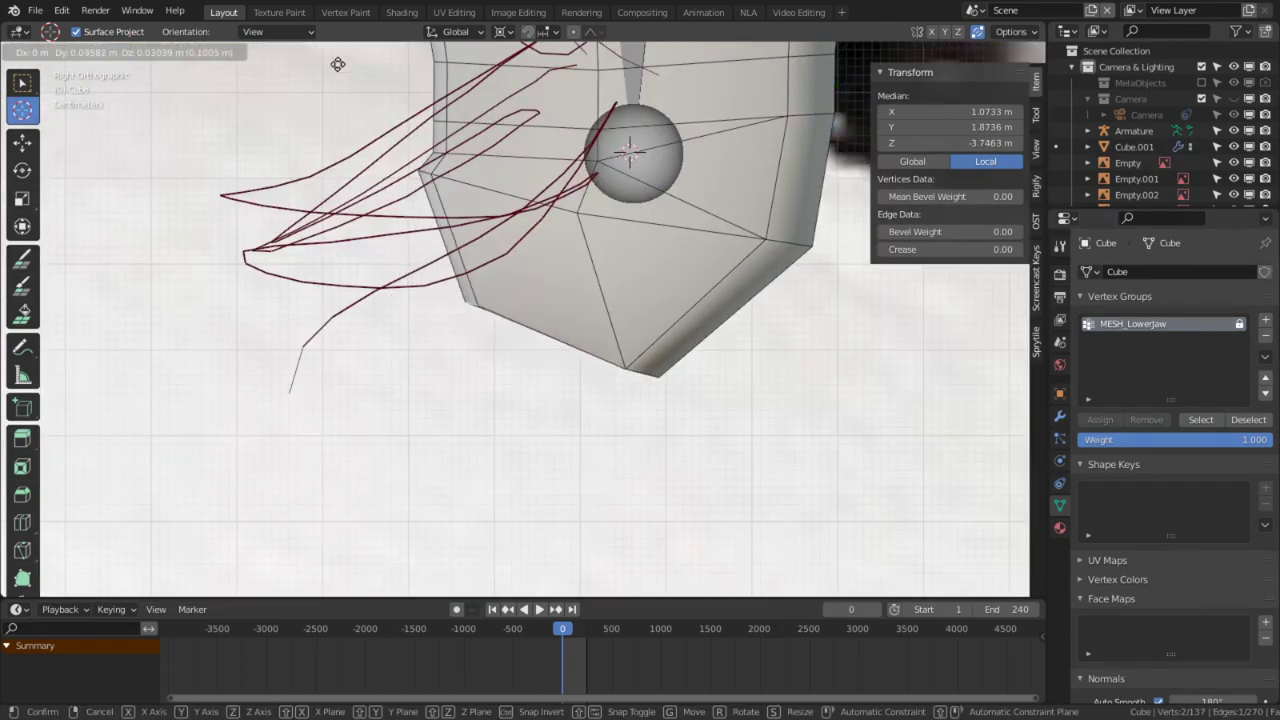
left_click(354, 106)
Step: Examine the shape of the front paws in the fox reference photos
middle_click_drag(354, 106, 681, 257)
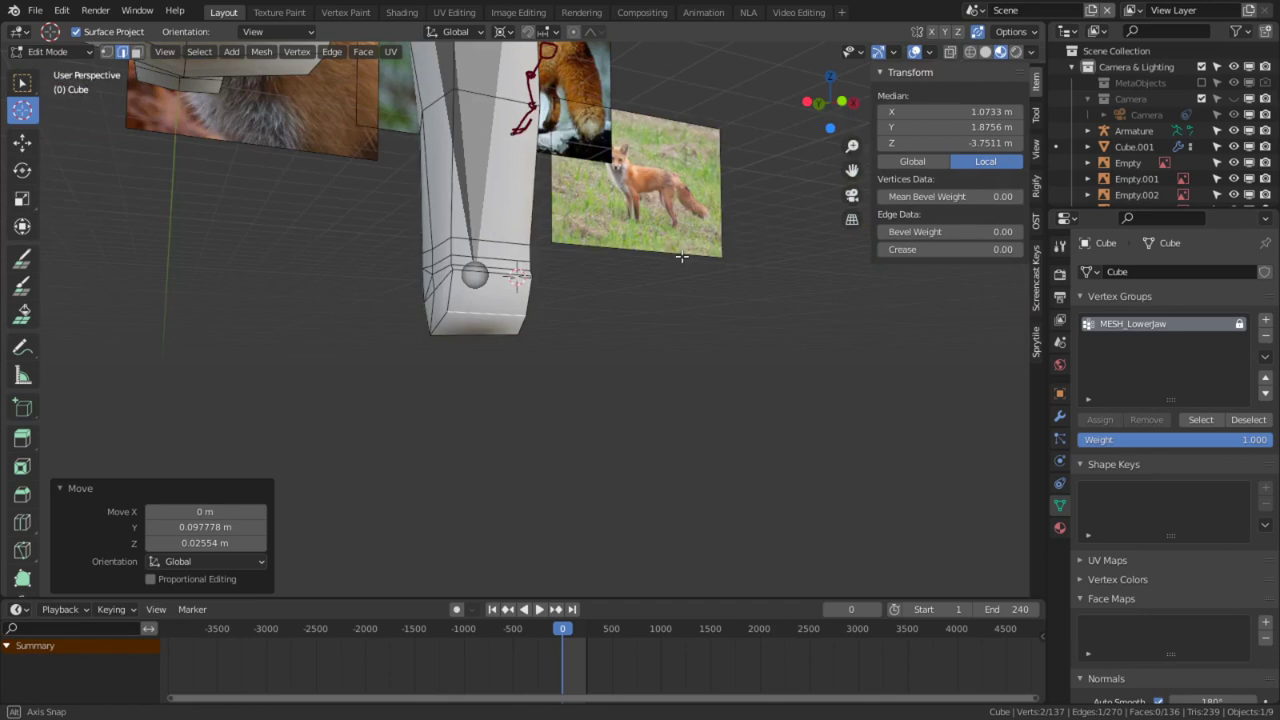
middle_click(563, 130, "alt")
scroll(318, 370, "down", 3)
middle_click_drag(366, 366, 460, 335)
scroll(484, 352, "up", 5)
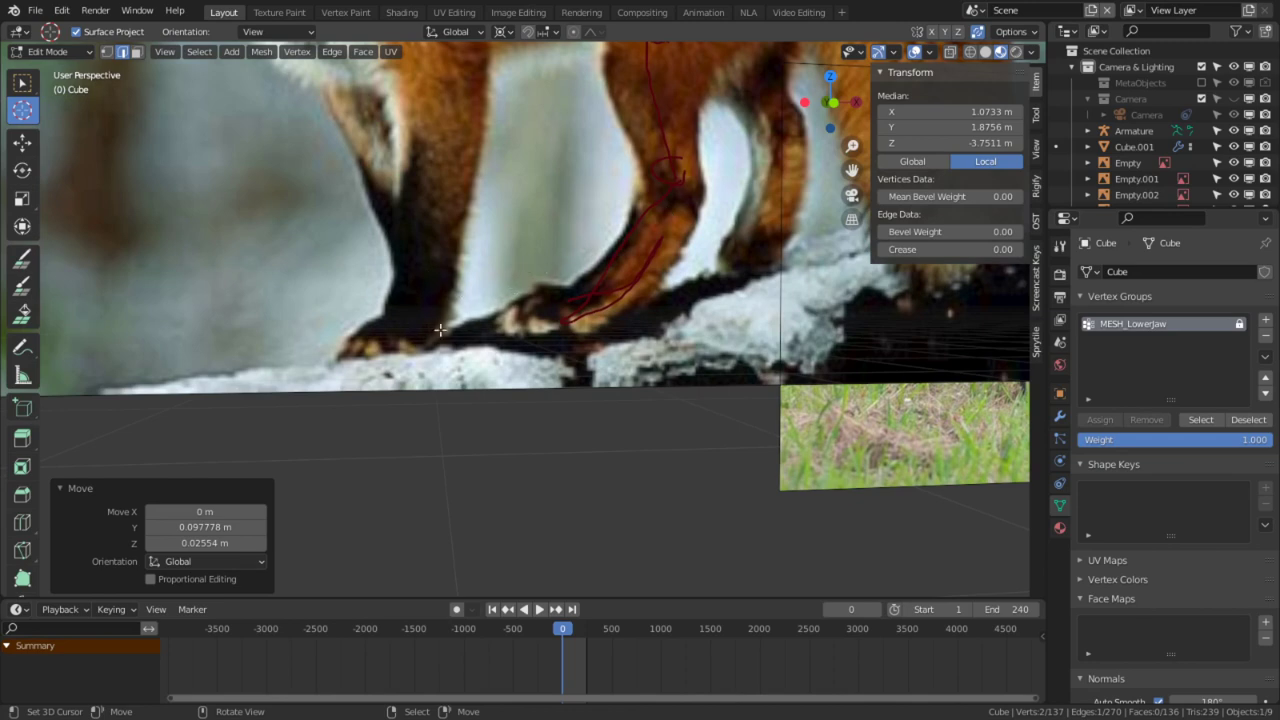
scroll(440, 330, "down", 5)
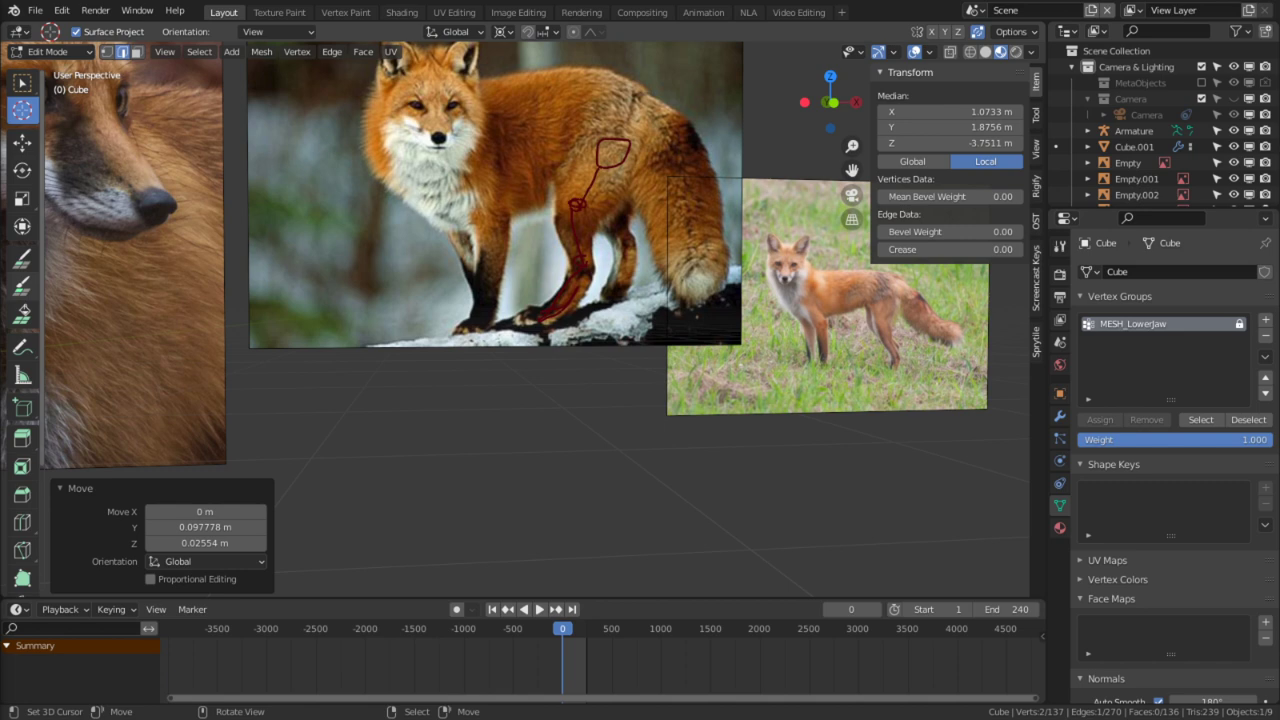
Step: Switch to the browser and examine the fox paw image results, including the walking fox on a white background
key("alt+Tab")
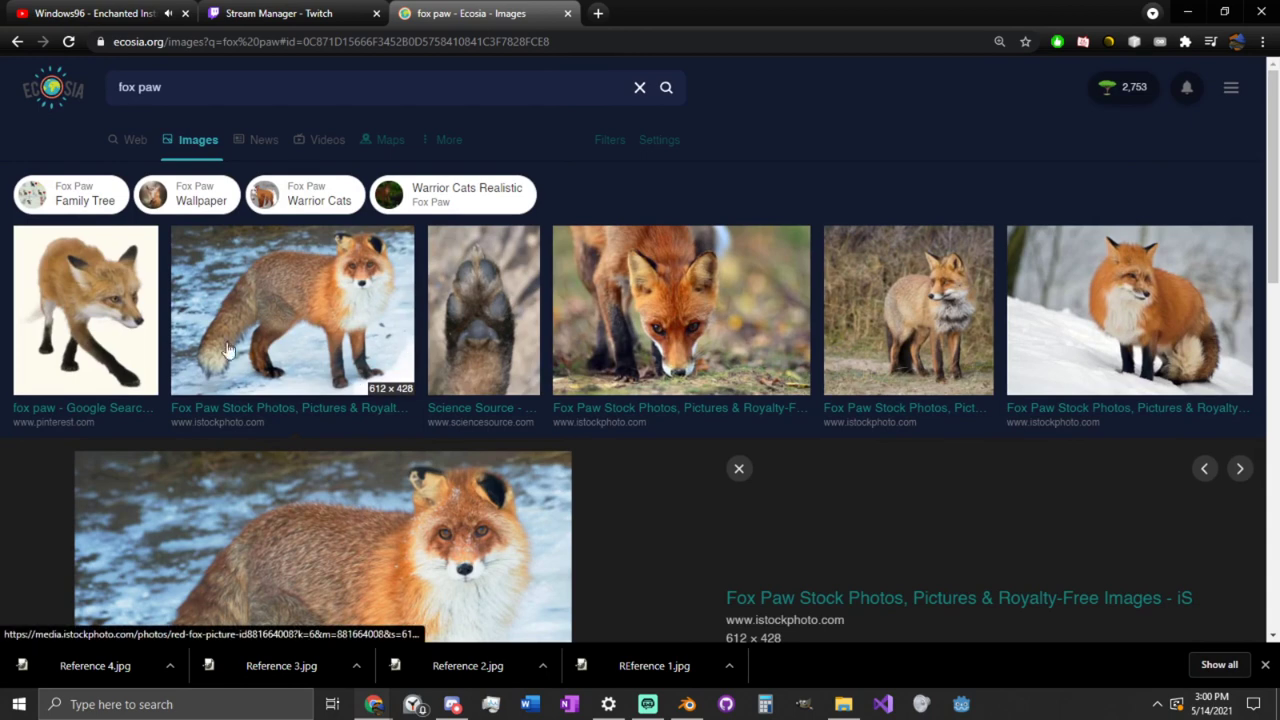
left_click(115, 352)
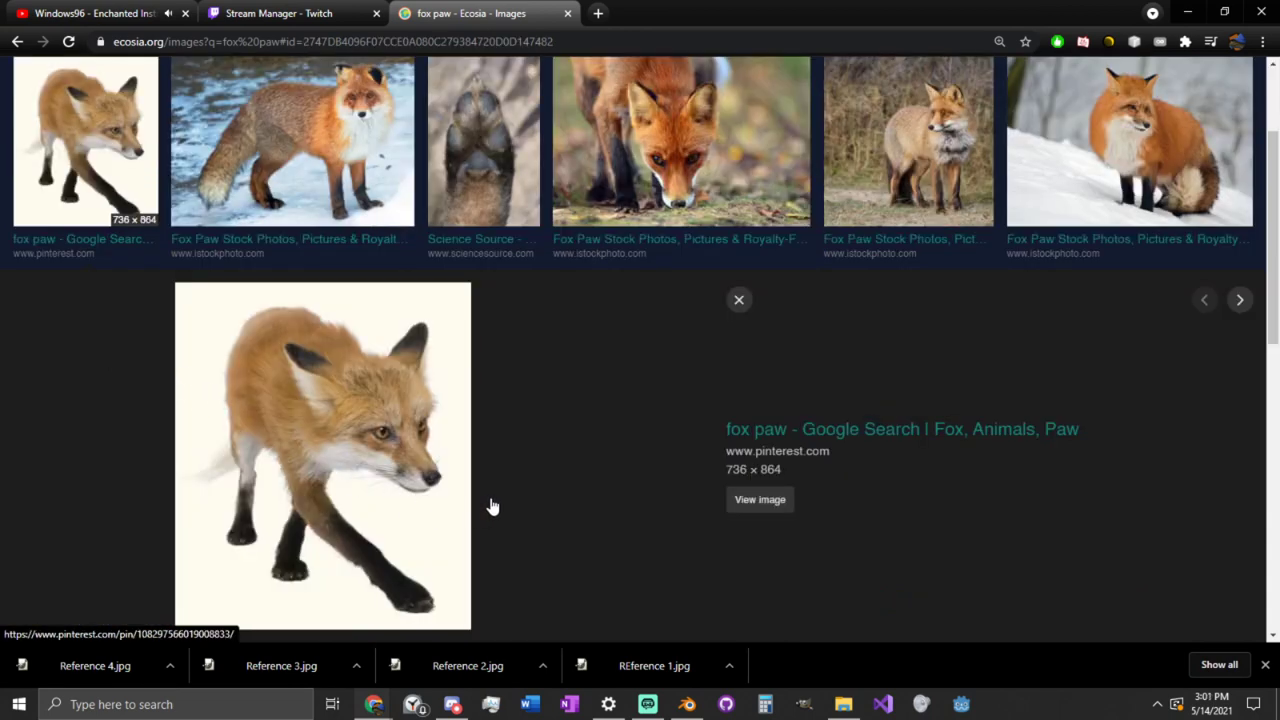
scroll(502, 340, "down", 4)
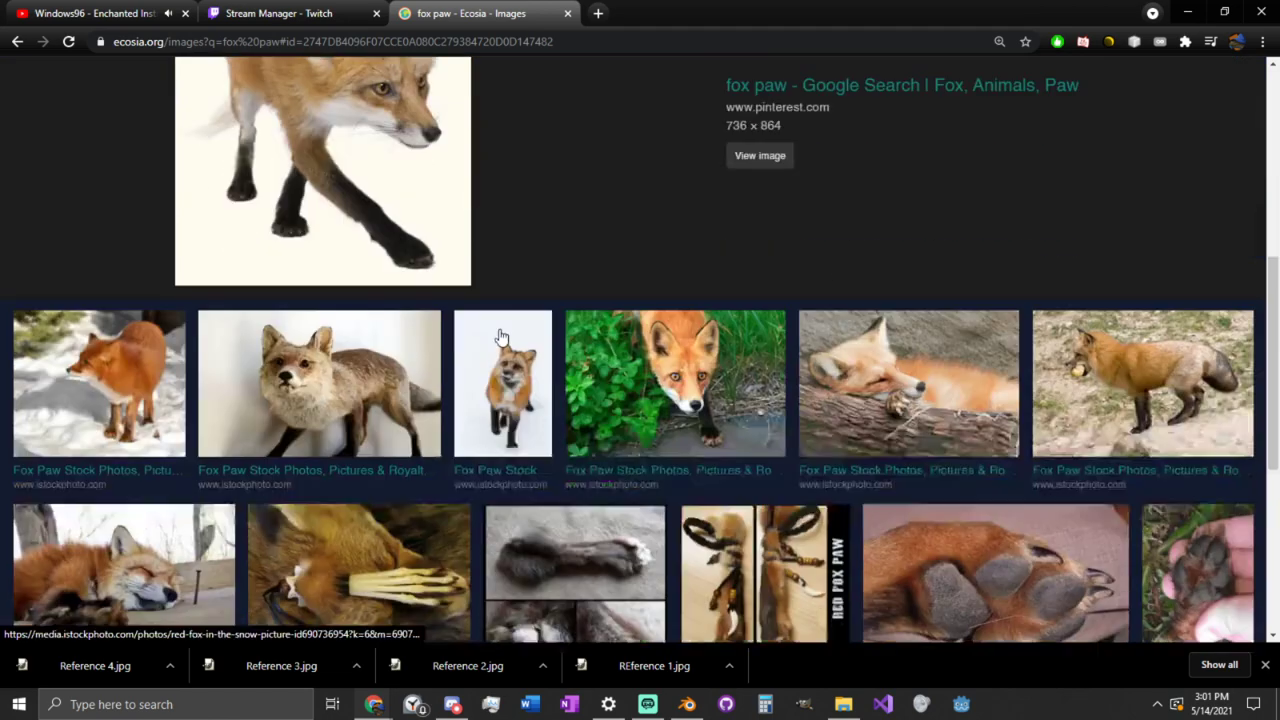
scroll(512, 328, "up", 5)
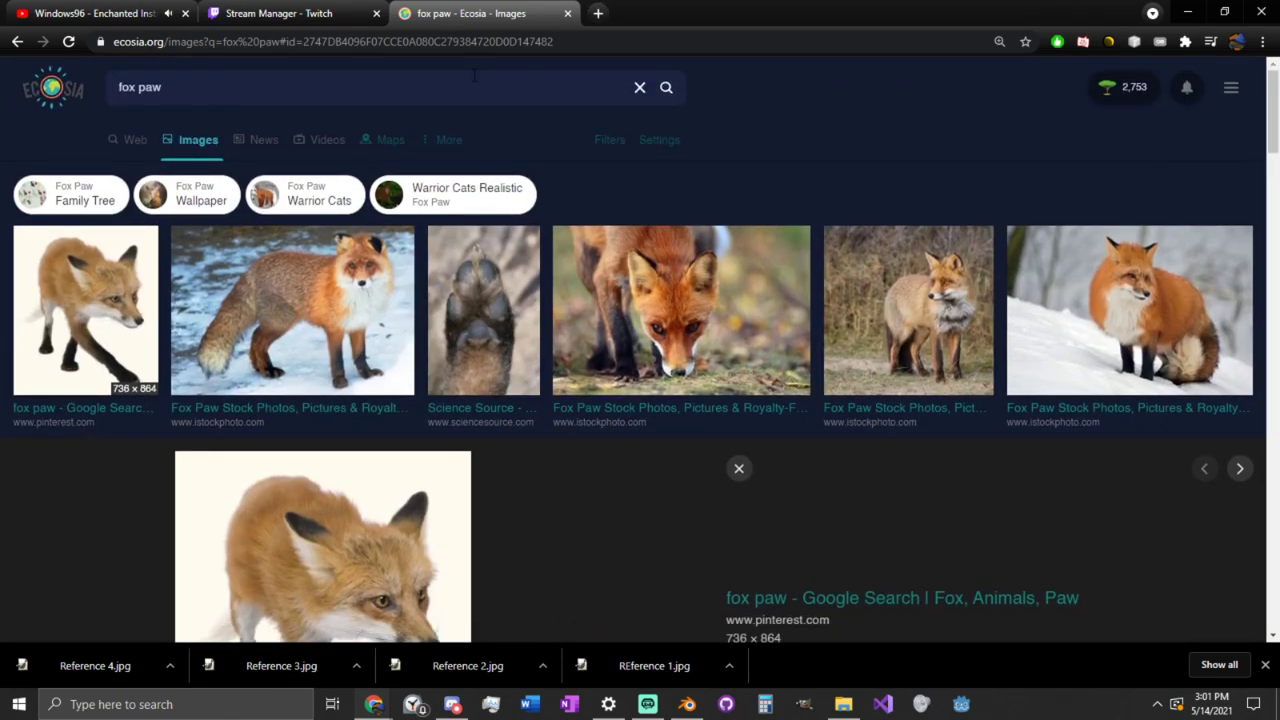
key("super+Left")
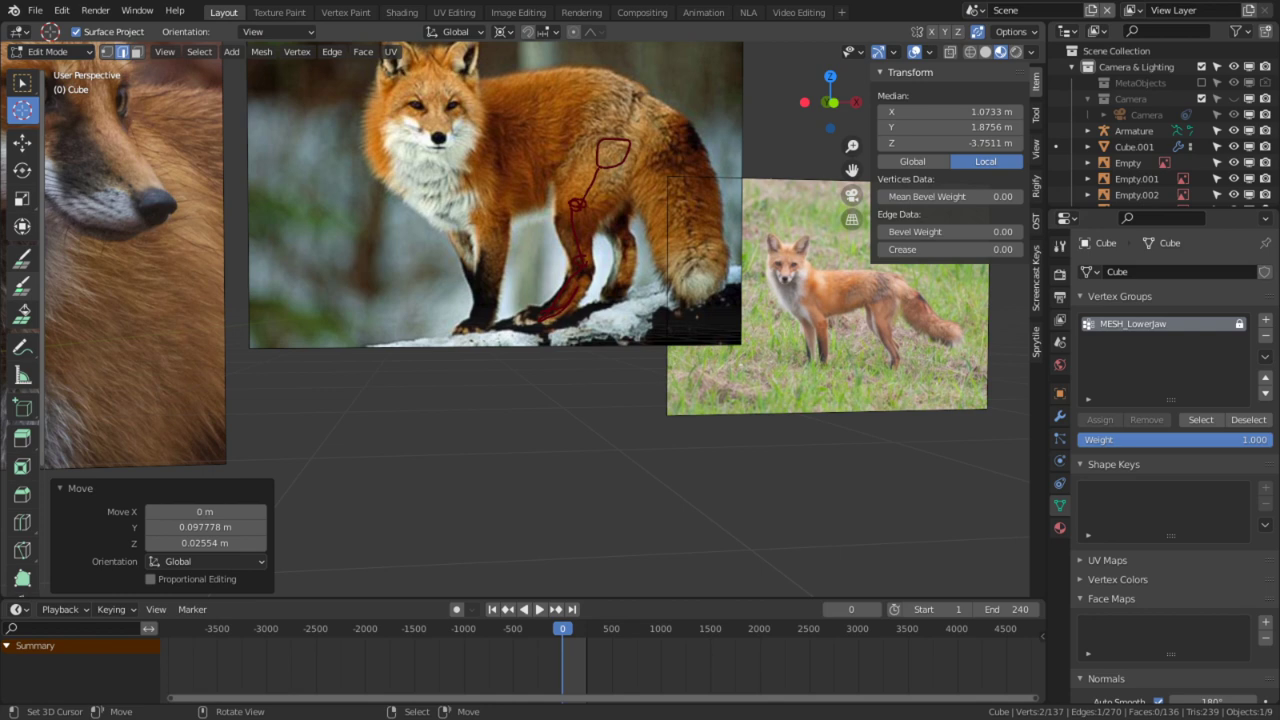
Step: Search images for "fox paw anatomy" and examine the X-ray of the fox paw bones
left_click_drag(0, 150, 867, 38)
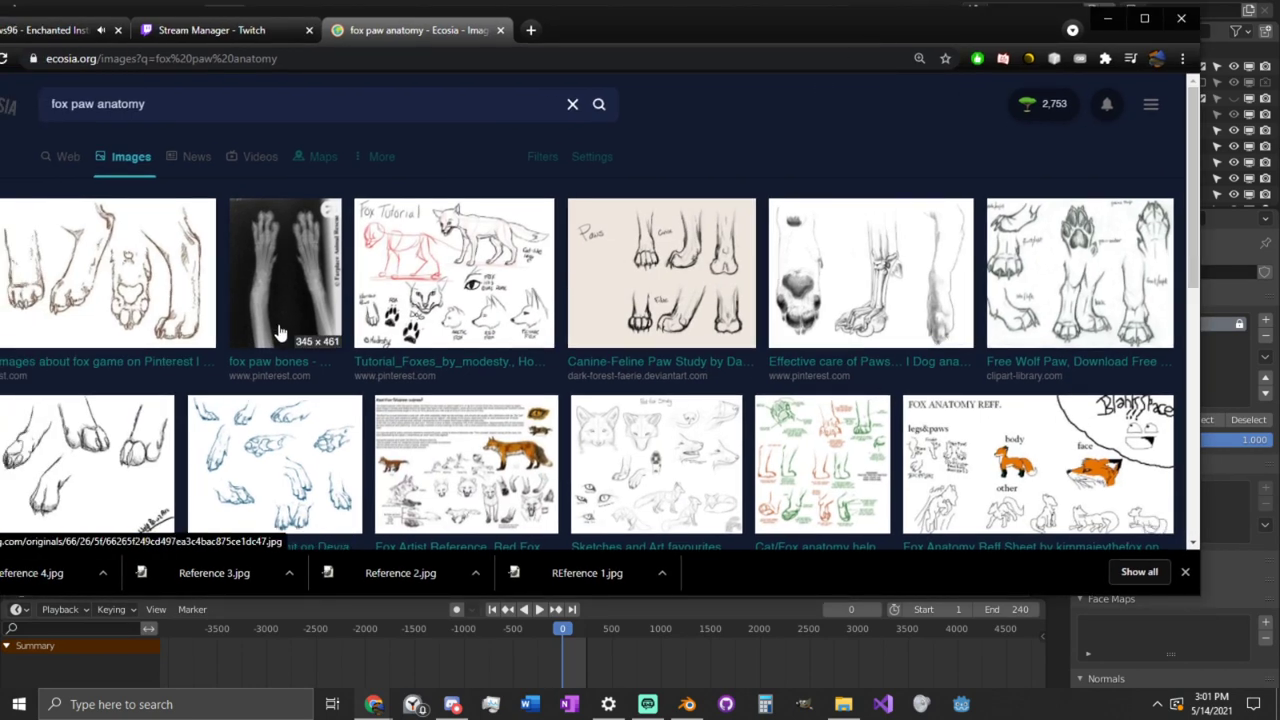
left_click(280, 290)
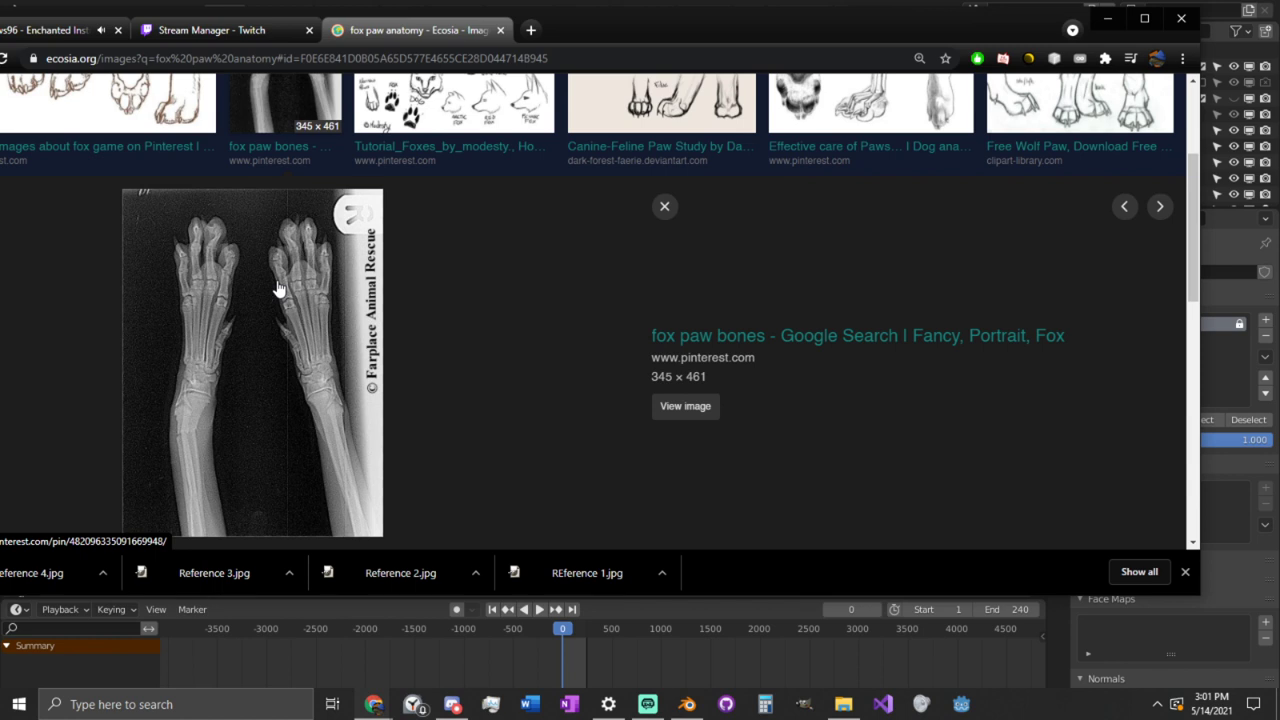
scroll(249, 289, "up", 2)
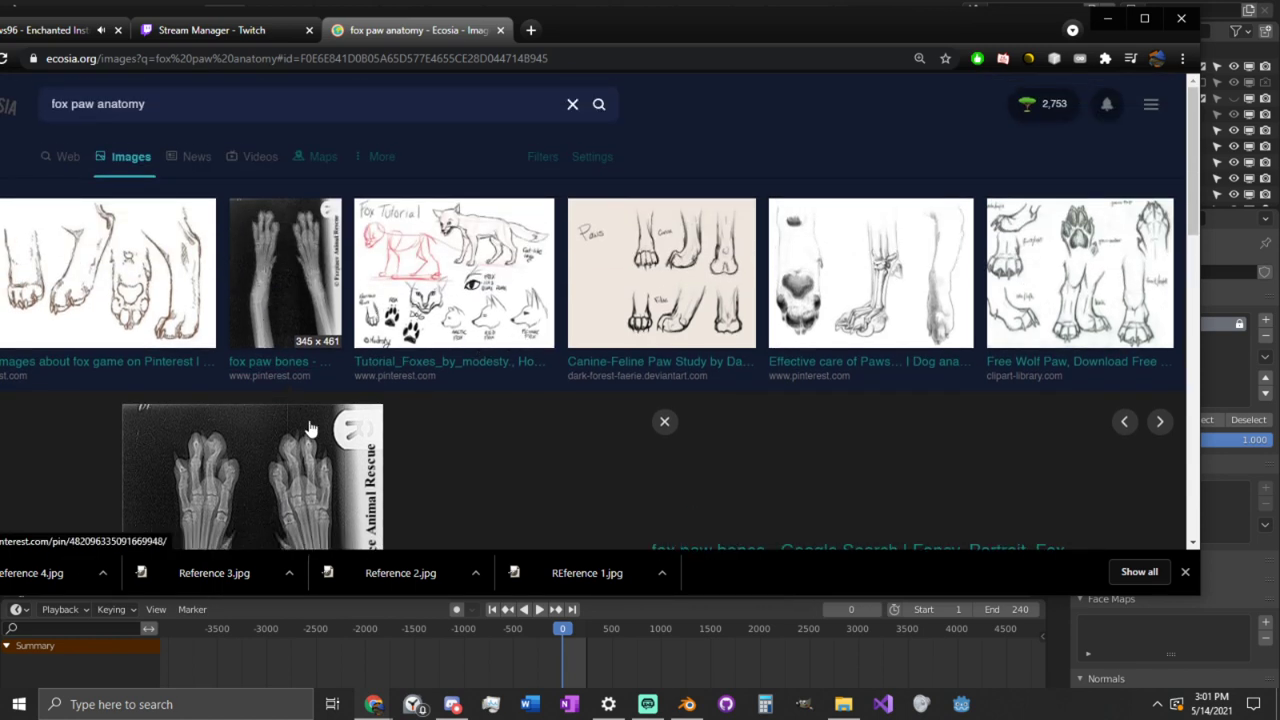
scroll(405, 402, "down", 3)
scroll(560, 300, "up", 2)
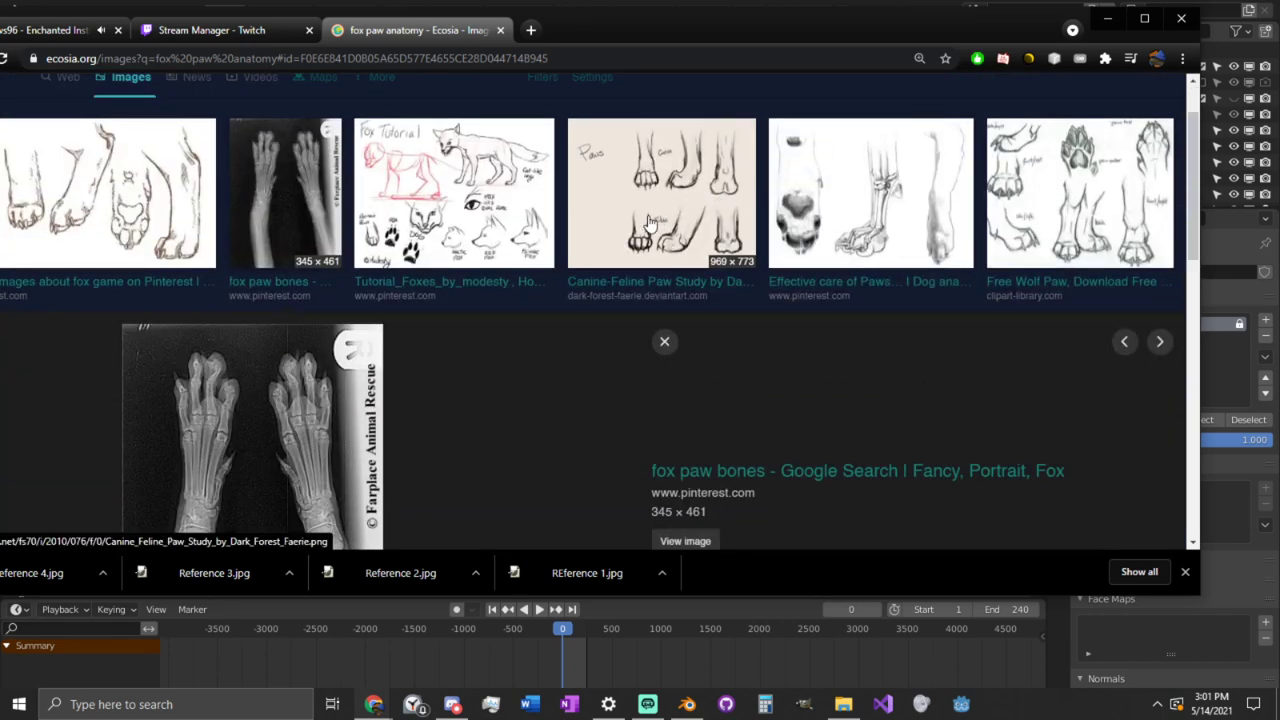
left_click_drag(674, 18, 0, 325)
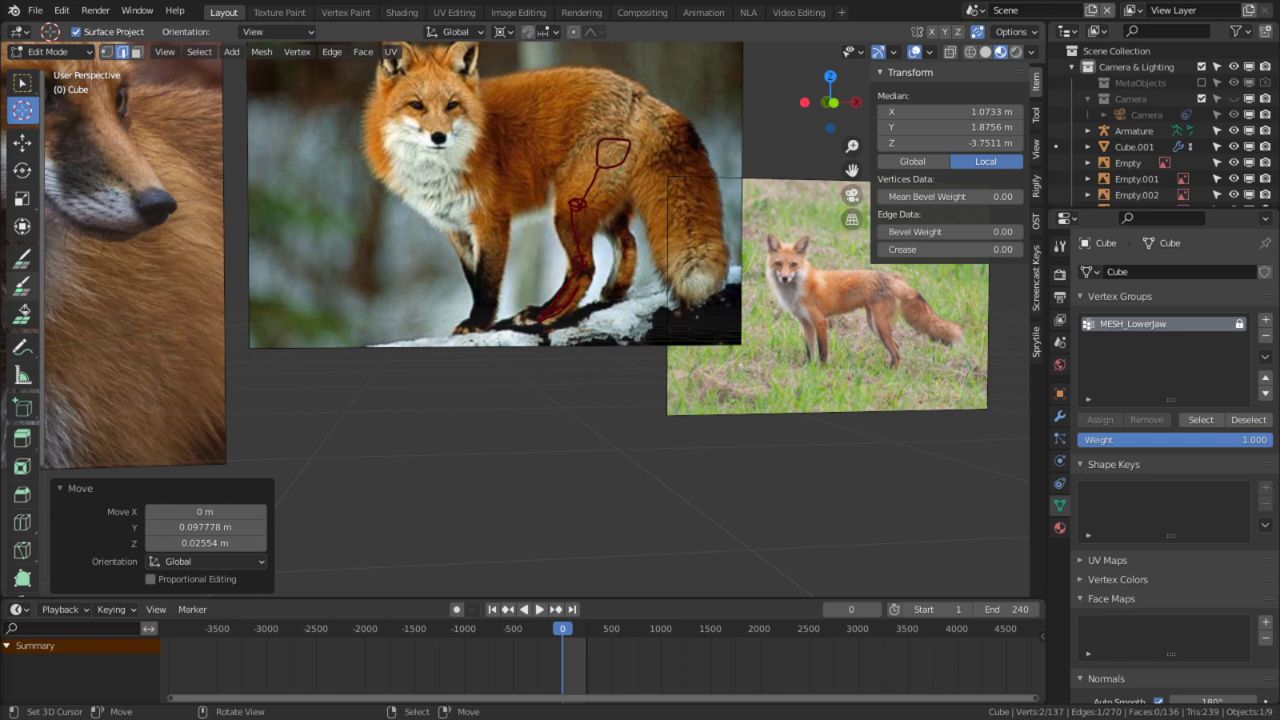
Step: Undo the last move of the front foot's front bottom edge in the fox model
scroll(386, 520, "down", 3)
middle_click_drag(386, 520, 334, 420)
middle_click(180, 451, "alt")
scroll(351, 423, "up", 6)
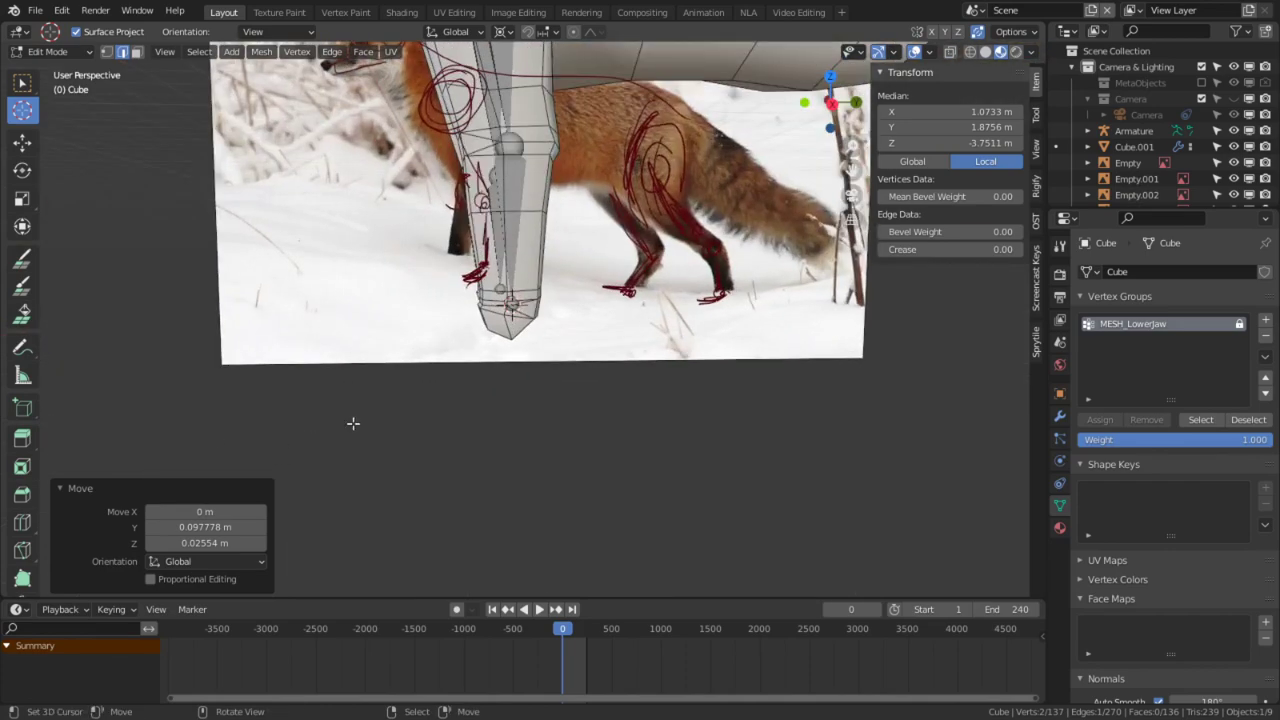
middle_click_drag(475, 361, 571, 314)
key("ctrl+z")
key("ctrl+z")
key("ctrl+z")
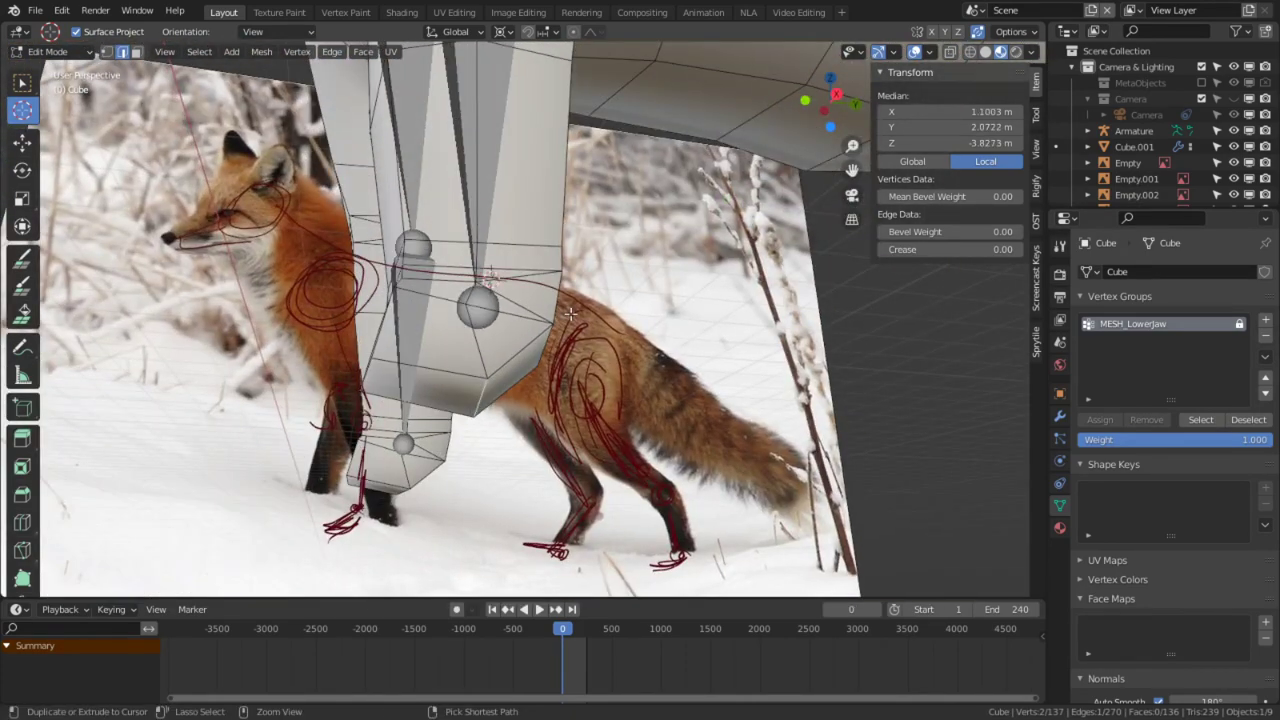
Step: Undo the preceding edit of the front foot mesh and view the foot from the side
key("ctrl+z")
scroll(571, 314, "up", 2)
middle_click_drag(571, 314, 563, 421)
middle_click_drag(467, 405, 422, 400)
key("KP_3")
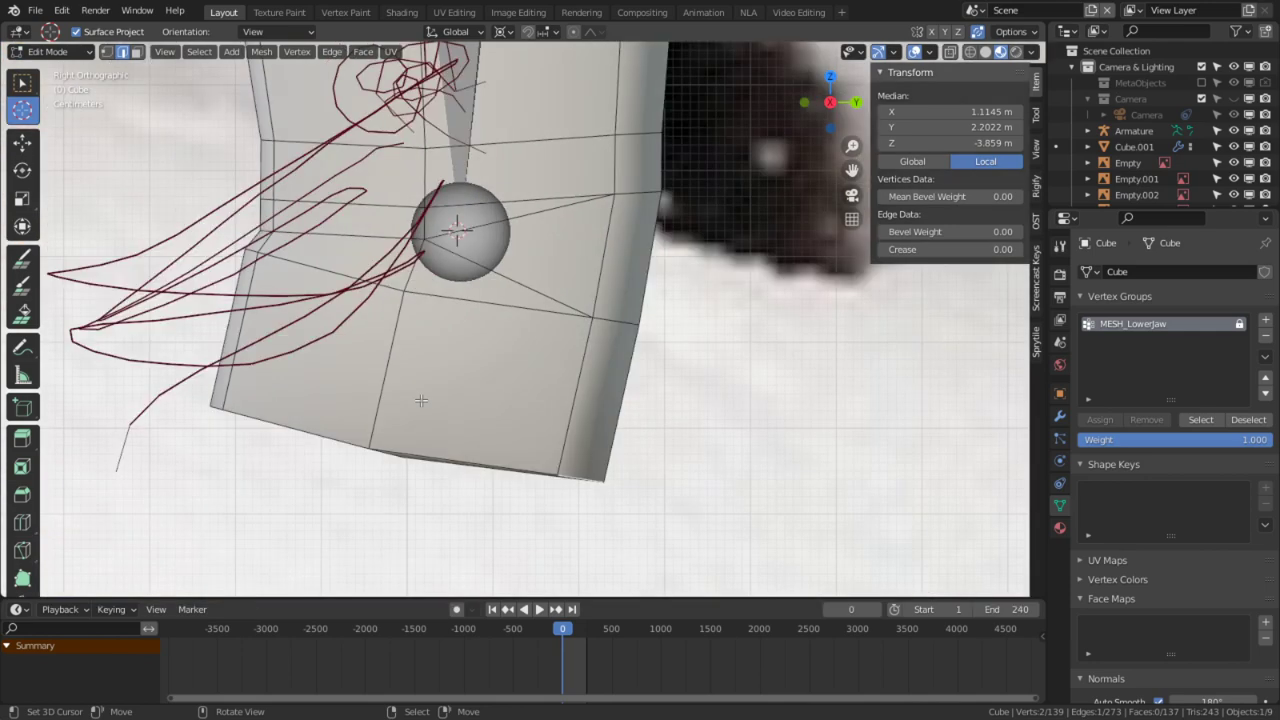
Step: Move the two bottom faces of the front foot up by about 0.07 m
middle_click_drag(506, 461, 563, 343)
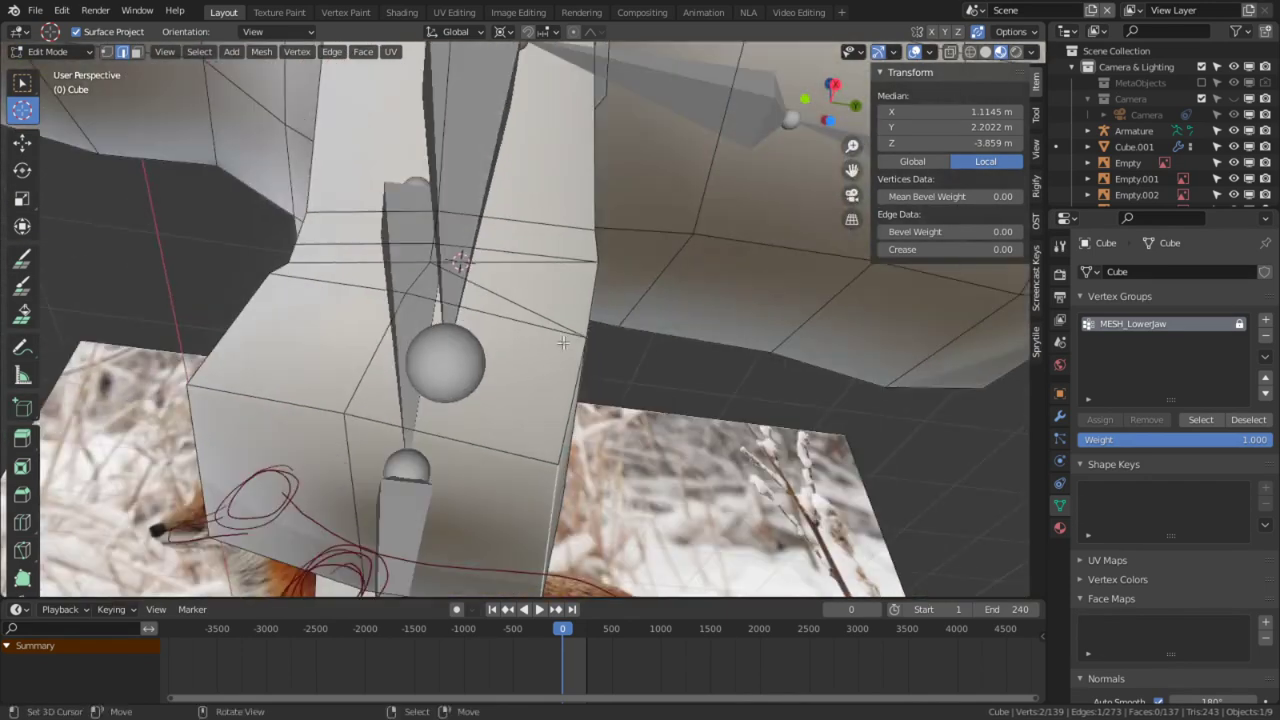
key("3")
right_click(308, 491)
right_click(462, 507, "shift")
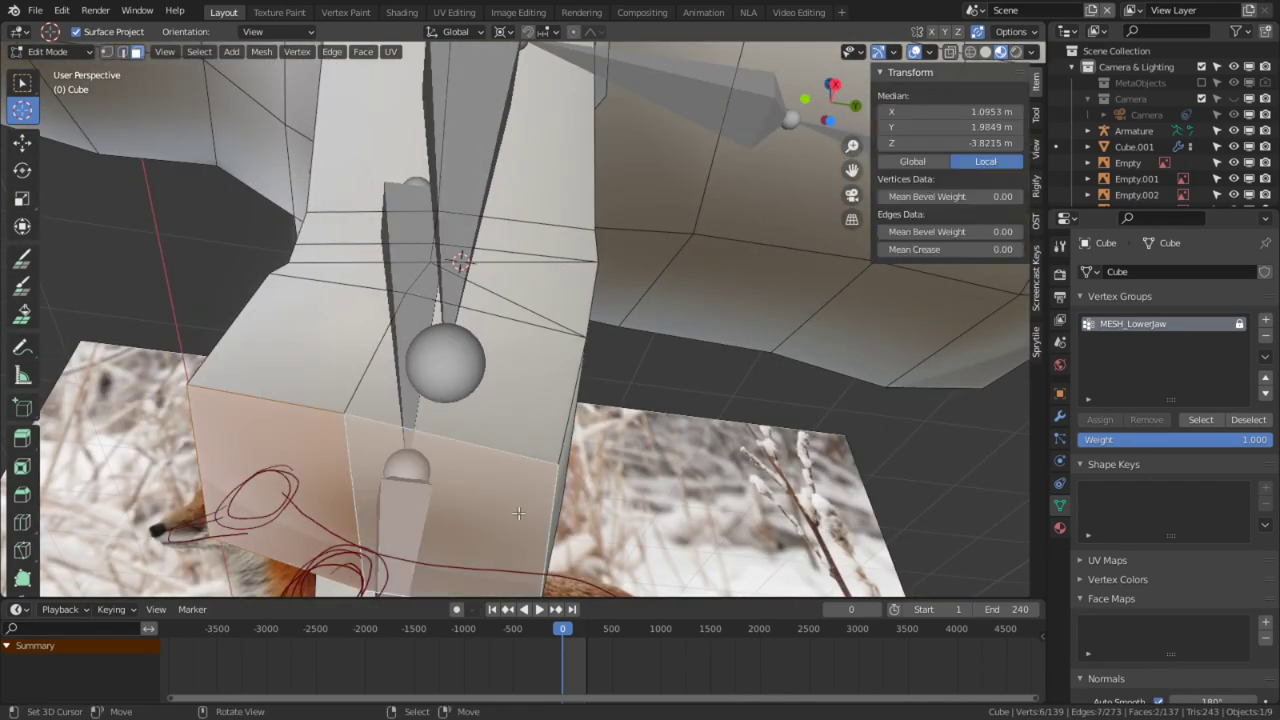
key("KP_3")
key("g")
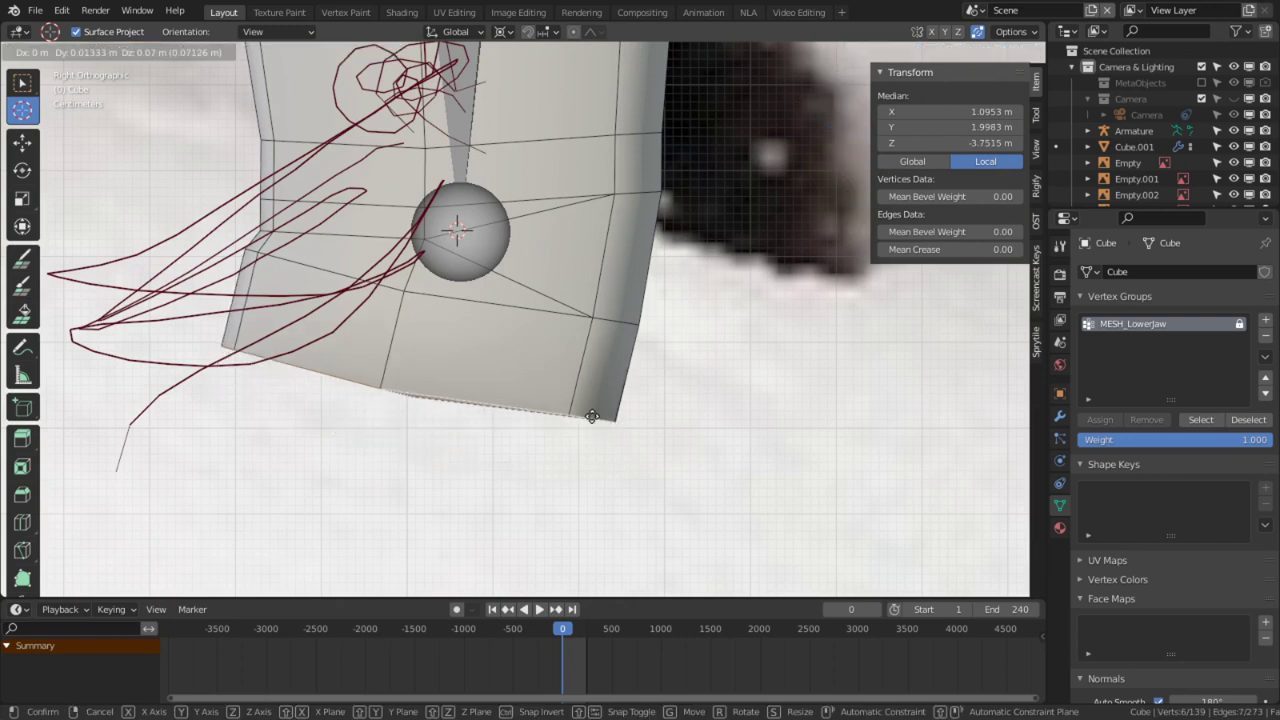
left_click(588, 434)
Step: Rotate the two bottom faces of the front foot about 20° so they tilt towards the front
key("e")
left_click(616, 488)
key("r")
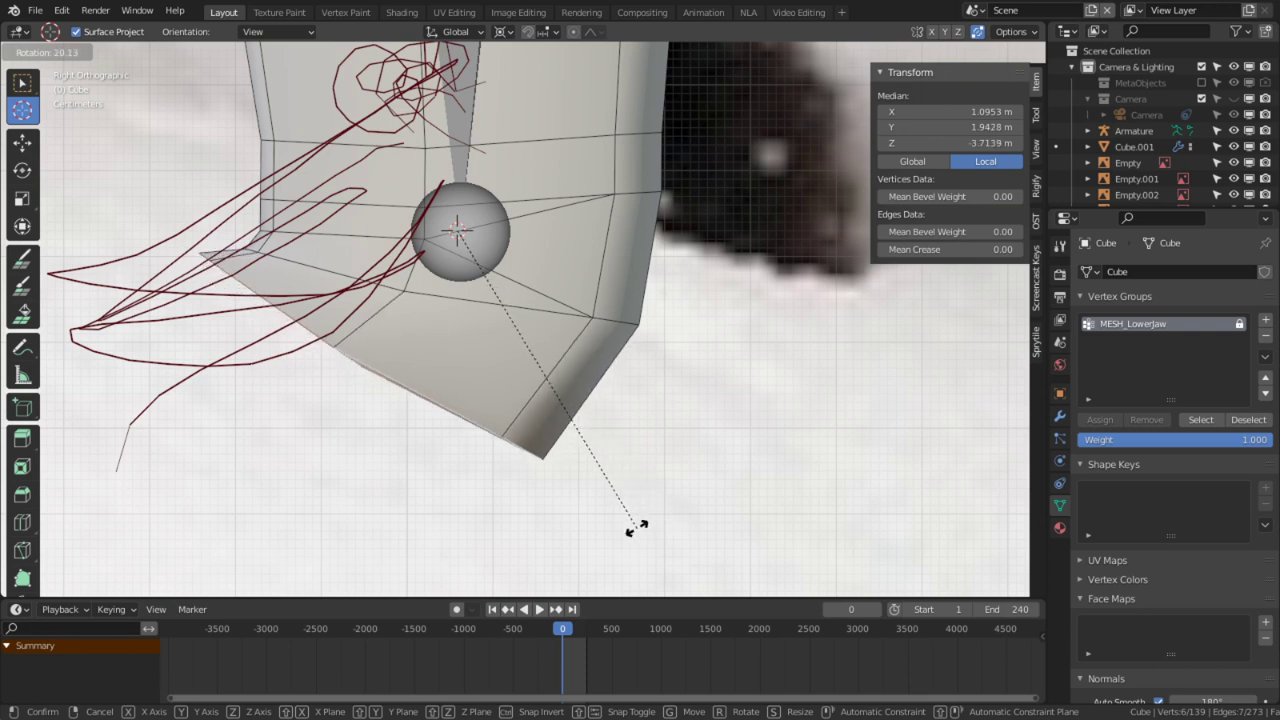
left_click(625, 522)
Step: Move the rear bottom edge of the front foot by about -0.02 m in Y and 0.01 m in Z
left_click(547, 443)
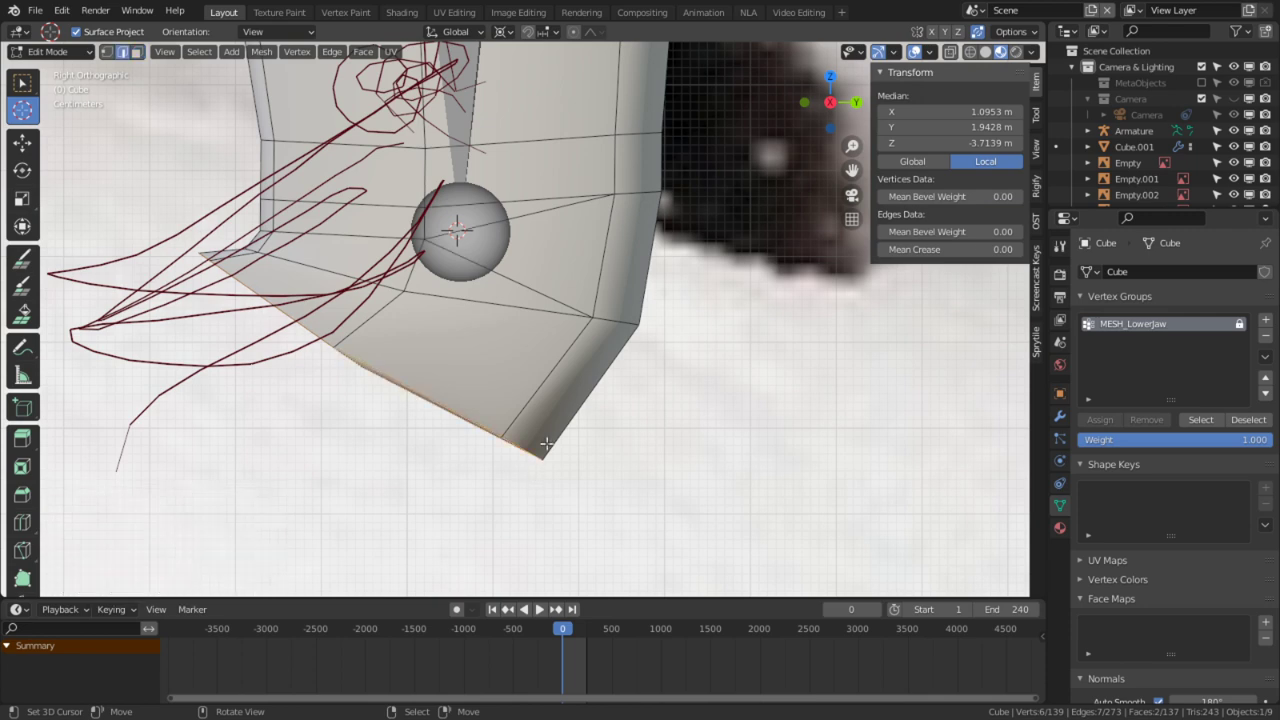
key("g")
right_click(494, 404)
right_click(524, 452)
middle_click_drag(568, 480, 532, 439)
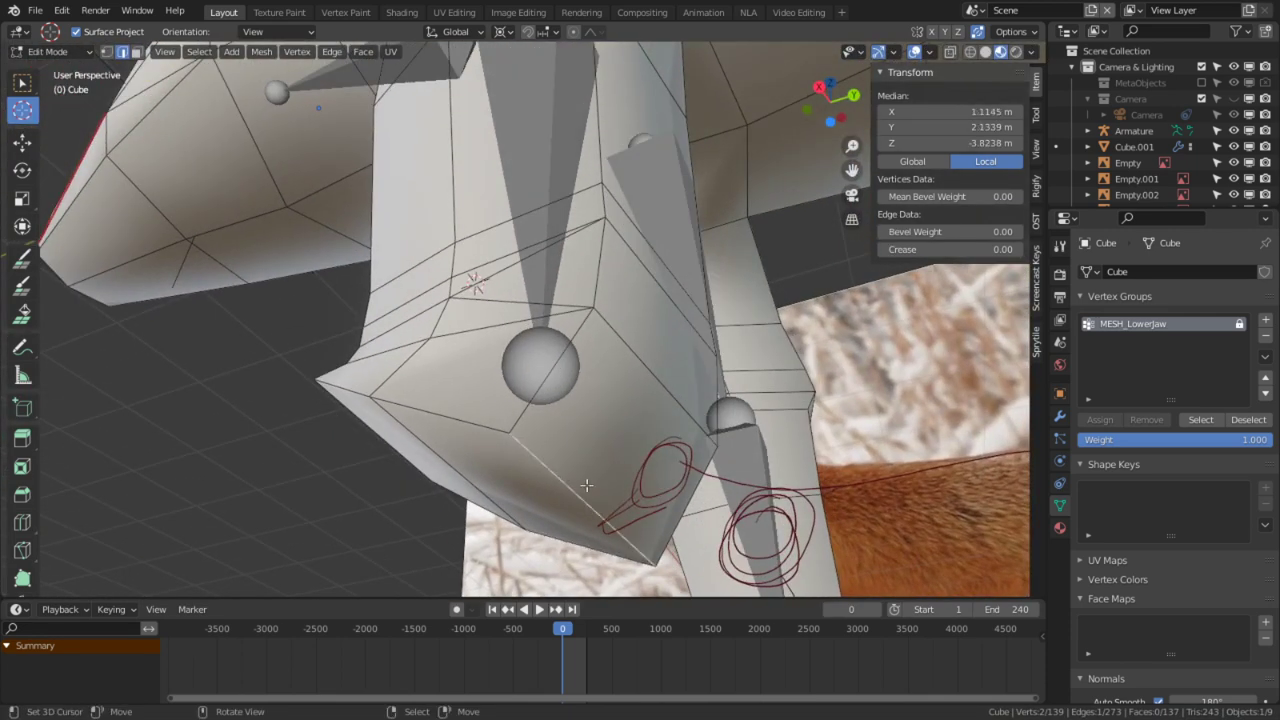
key("KP_3")
key("g")
left_click(532, 448)
middle_click_drag(528, 432, 398, 414)
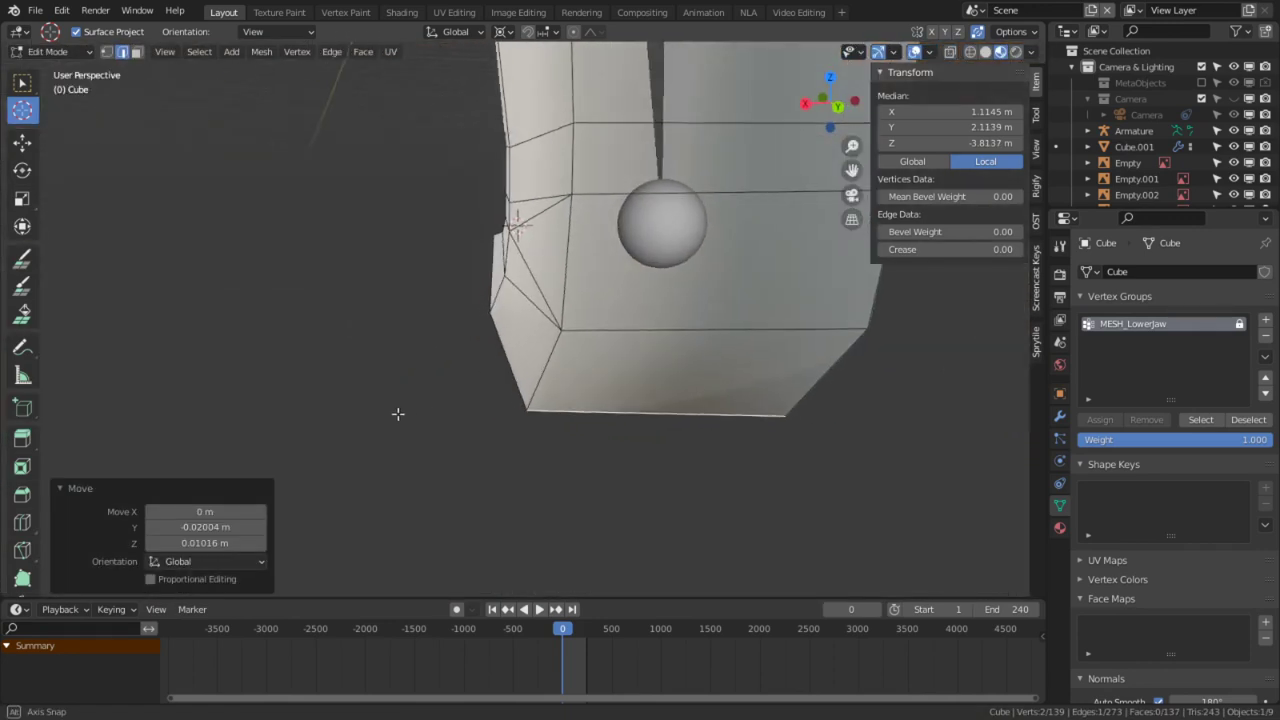
Step: Change the transform pivot point and flatten the foot's rear bottom edge with a Y scale of 0
key("s")
key("y")
key("Escape")
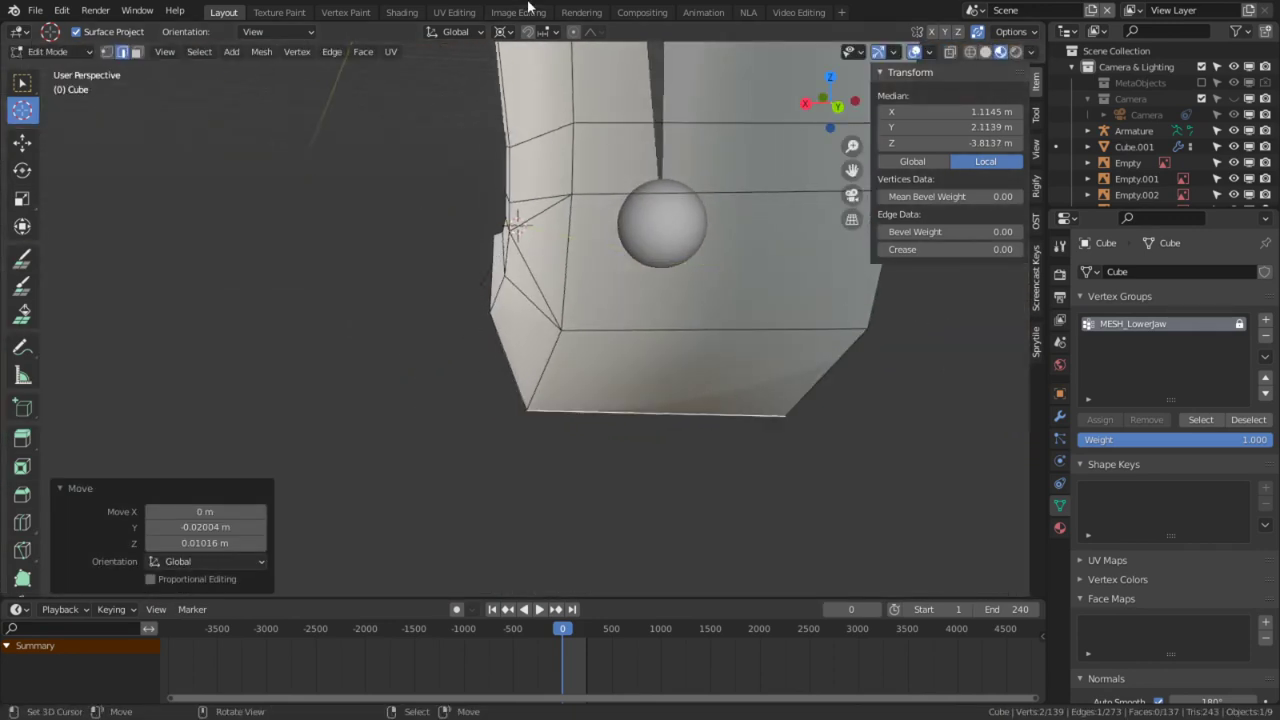
left_click(505, 32)
left_click(513, 51)
type("sy0")
key("Return")
Step: Set snapping to Vertex and align the middle front vertex on one side of the foot along X
middle_click_drag(514, 52, 576, 274)
middle_click_drag(423, 341, 405, 363)
left_click(467, 323, "alt")
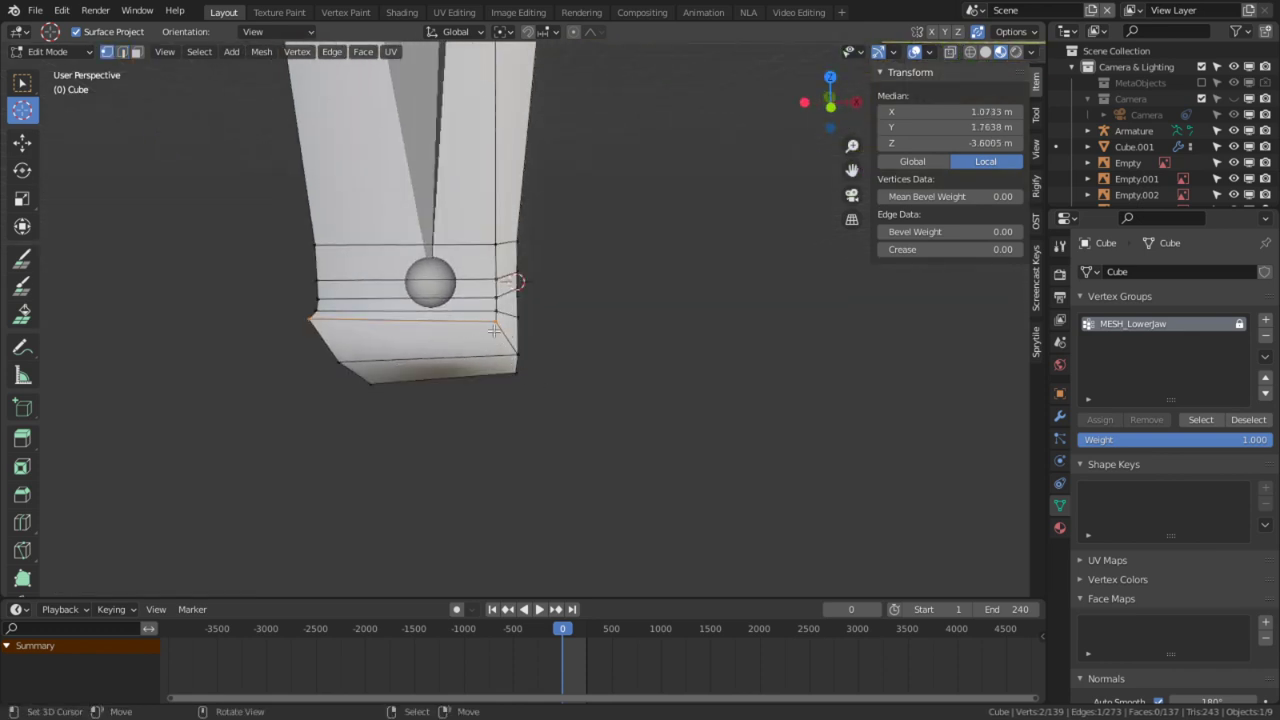
left_click(549, 32)
left_click(557, 96)
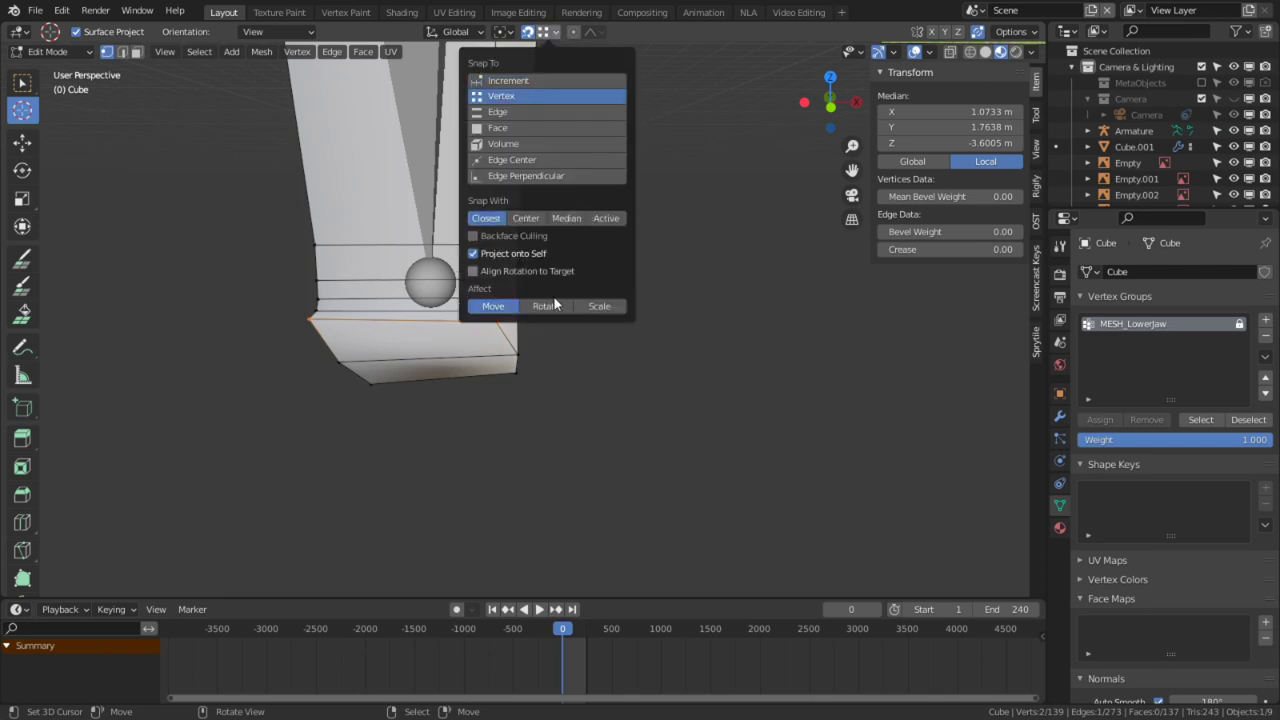
left_click(524, 359)
key("g")
key("y")
key("x")
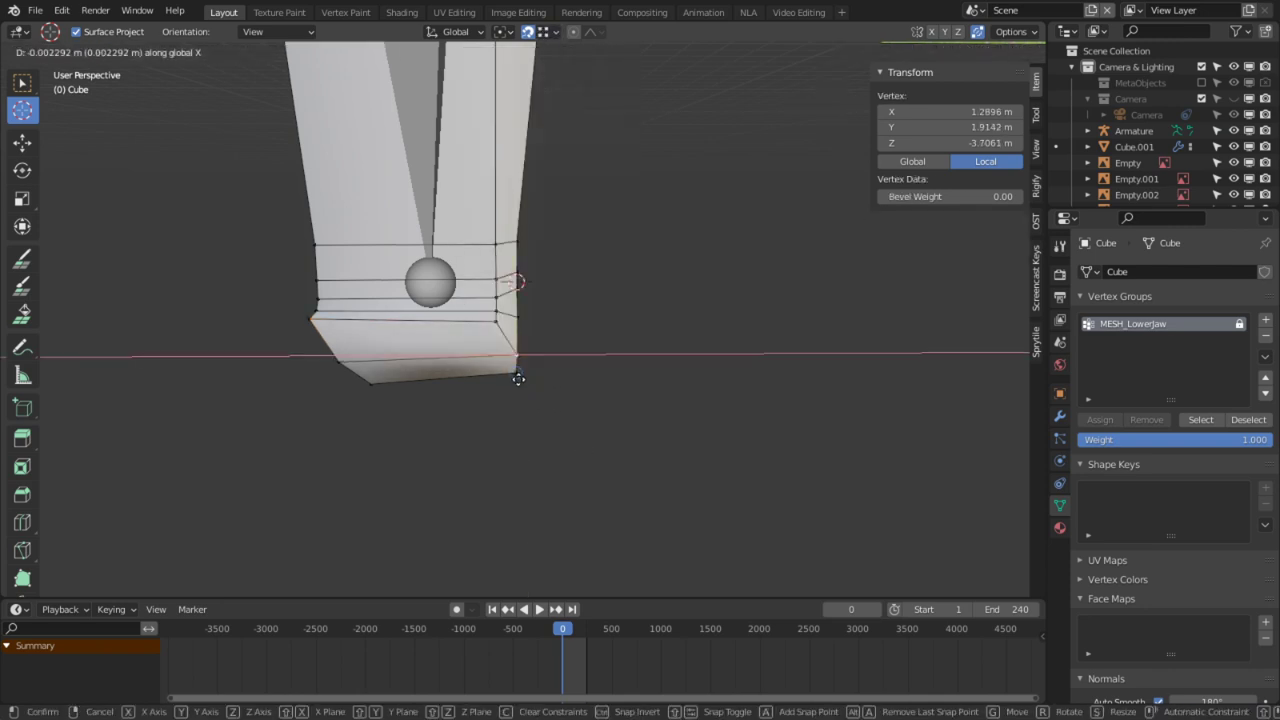
left_click(517, 374)
key("x")
left_click(522, 370)
Step: Align the front vertices on the opposite side of the foot along X using vertex snapping
middle_click_drag(520, 371, 543, 373)
right_click(365, 393)
key("g")
key("x")
left_click(357, 358)
key("g")
key("x")
left_click(358, 355)
right_click(351, 337)
key("g")
key("x")
left_click(357, 364)
Step: Widen the upper front edge of the foot by scaling it up
middle_click_drag(447, 347, 570, 362)
key("2")
right_click(461, 350)
key("2")
right_click(447, 346)
middle_click_drag(447, 346, 480, 347)
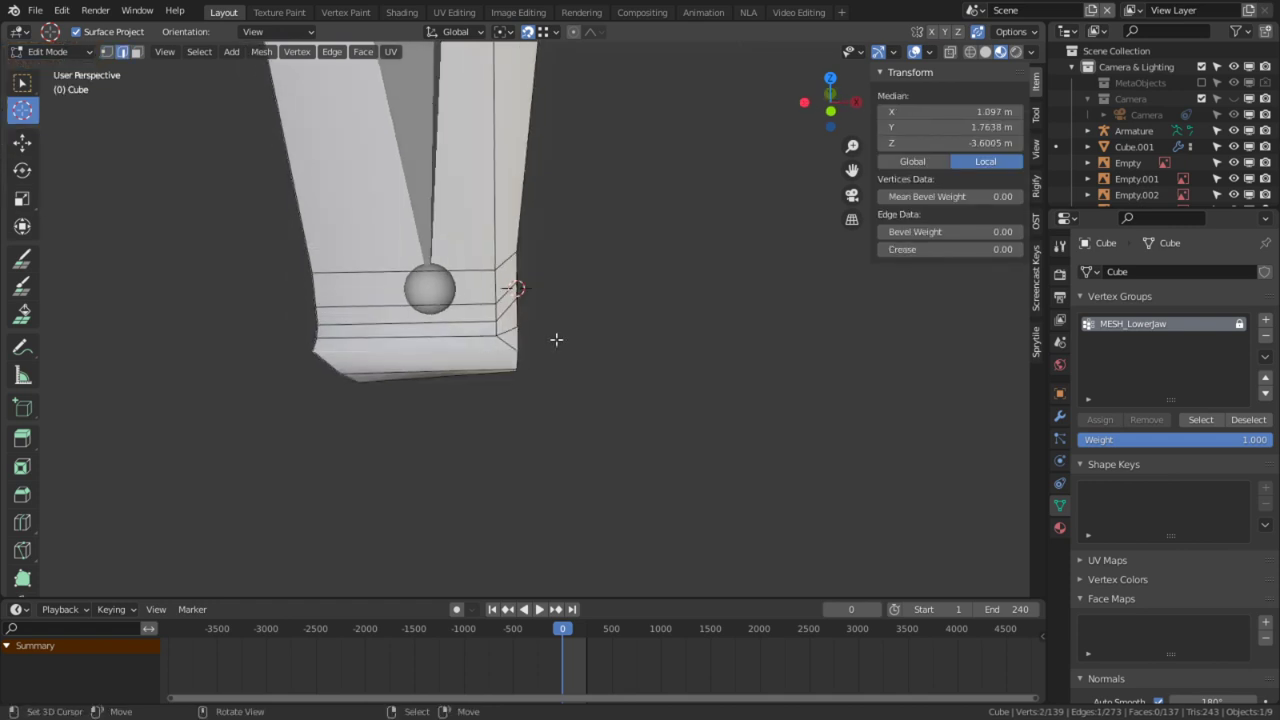
key("s")
left_click(728, 323)
Step: Shift the two front faces of the foot about -0.018 m along X
middle_click_drag(728, 323, 588, 312)
key("3")
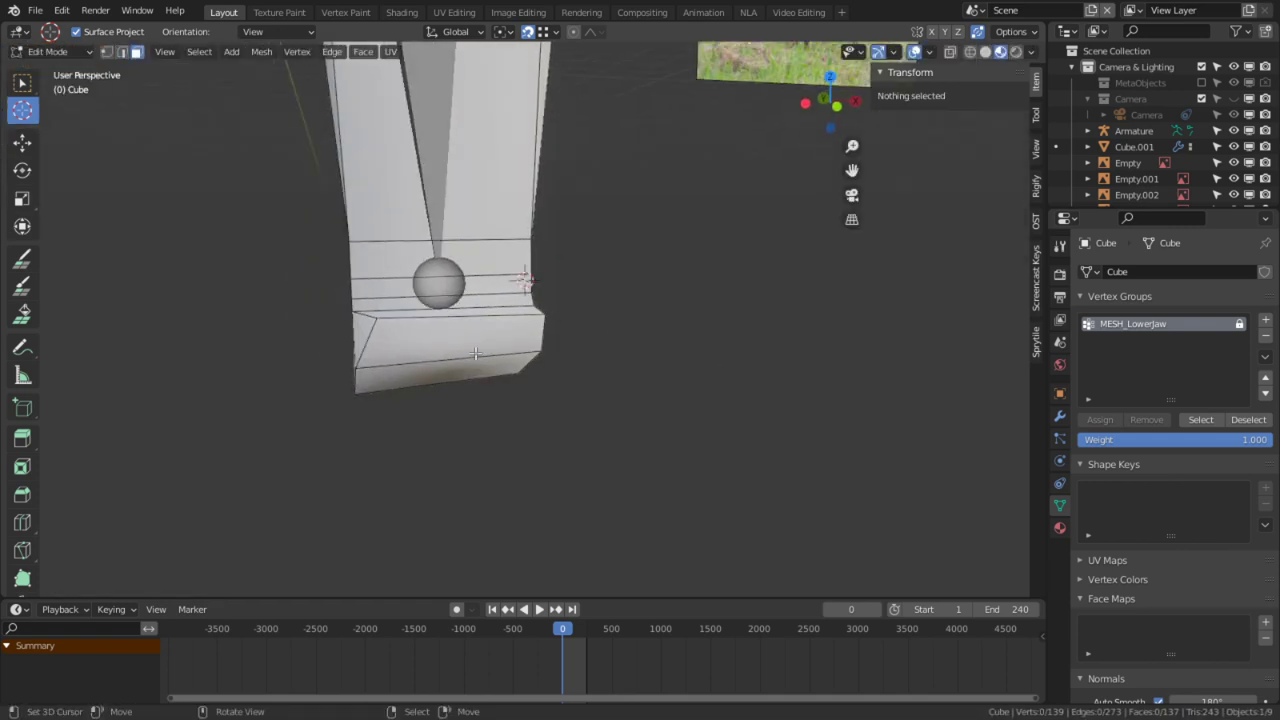
key("c")
left_click_drag(458, 338, 463, 387)
right_click(463, 387)
key("g")
key("y")
key("x")
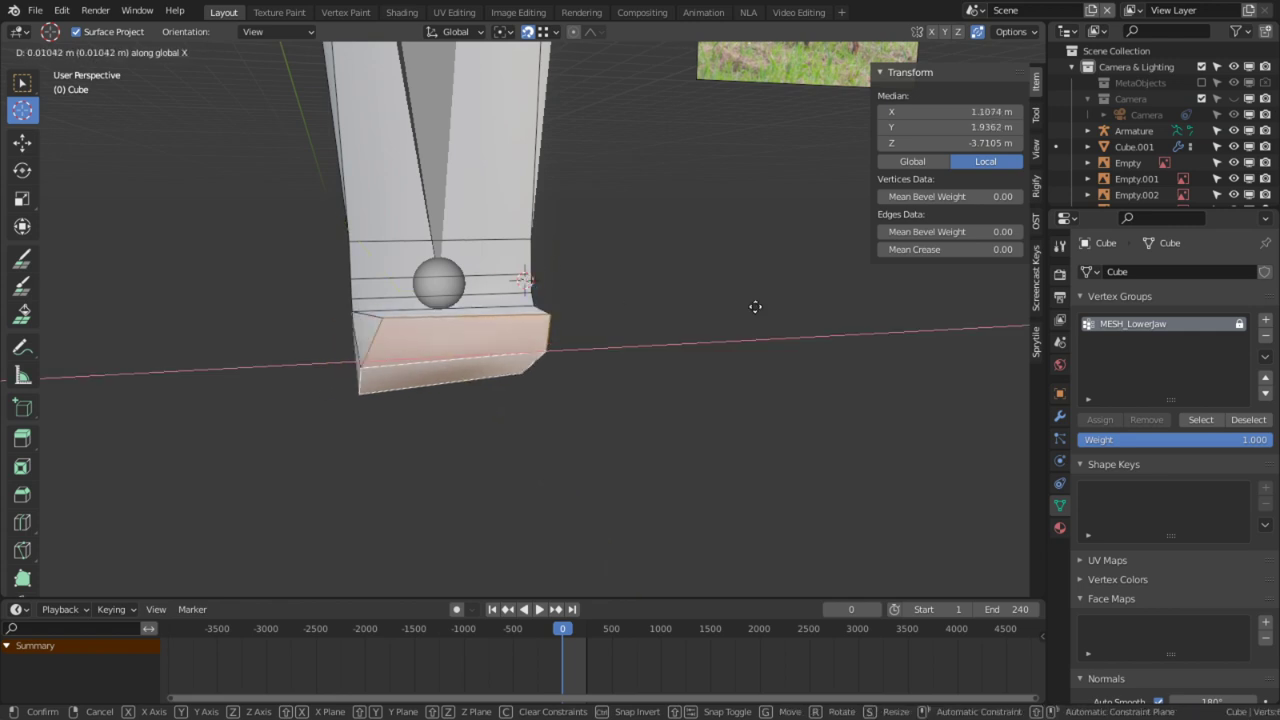
left_click(634, 317)
Step: Narrow the three horizontal front edges above the foot by scaling them to about 0.81 along X
mouse_move(634, 317)
middle_mouse_down()
mouse_move(520, 300)
mouse_move(563, 337)
mouse_move(737, 329)
mouse_move(620, 335)
middle_mouse_up()
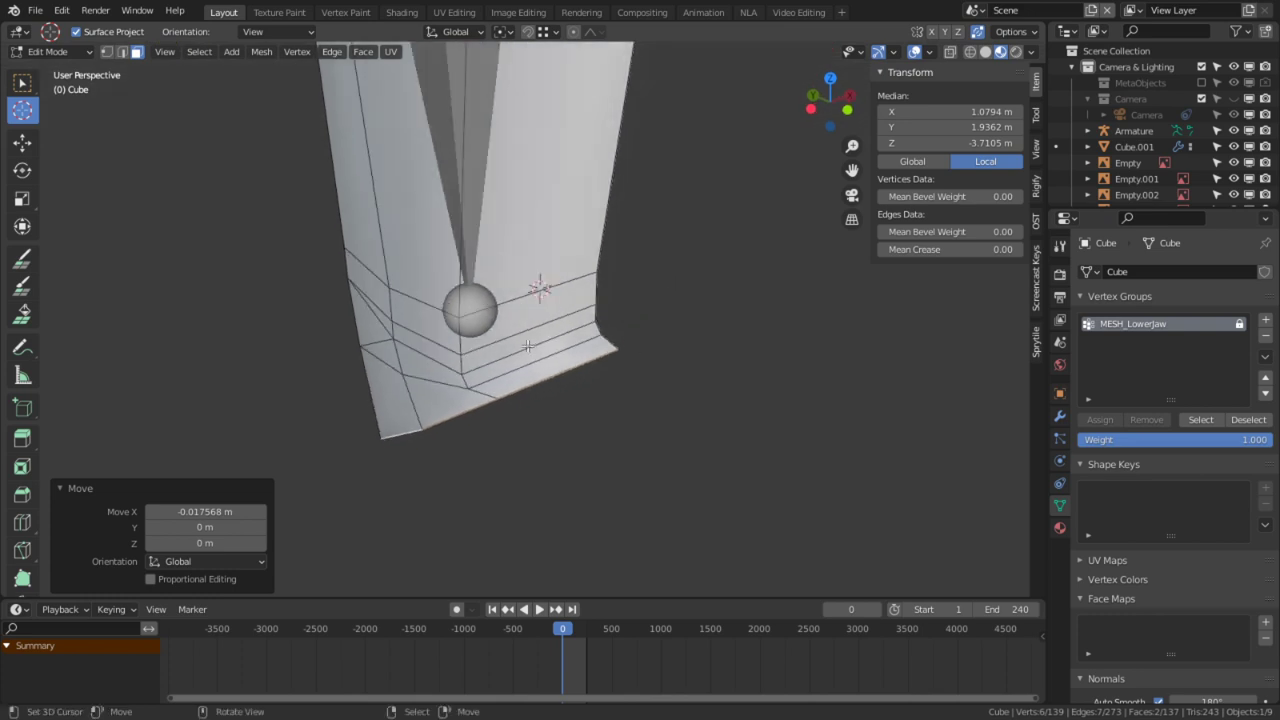
key("2")
left_click(511, 352)
left_click(511, 352, "shift")
left_click(543, 345, "shift")
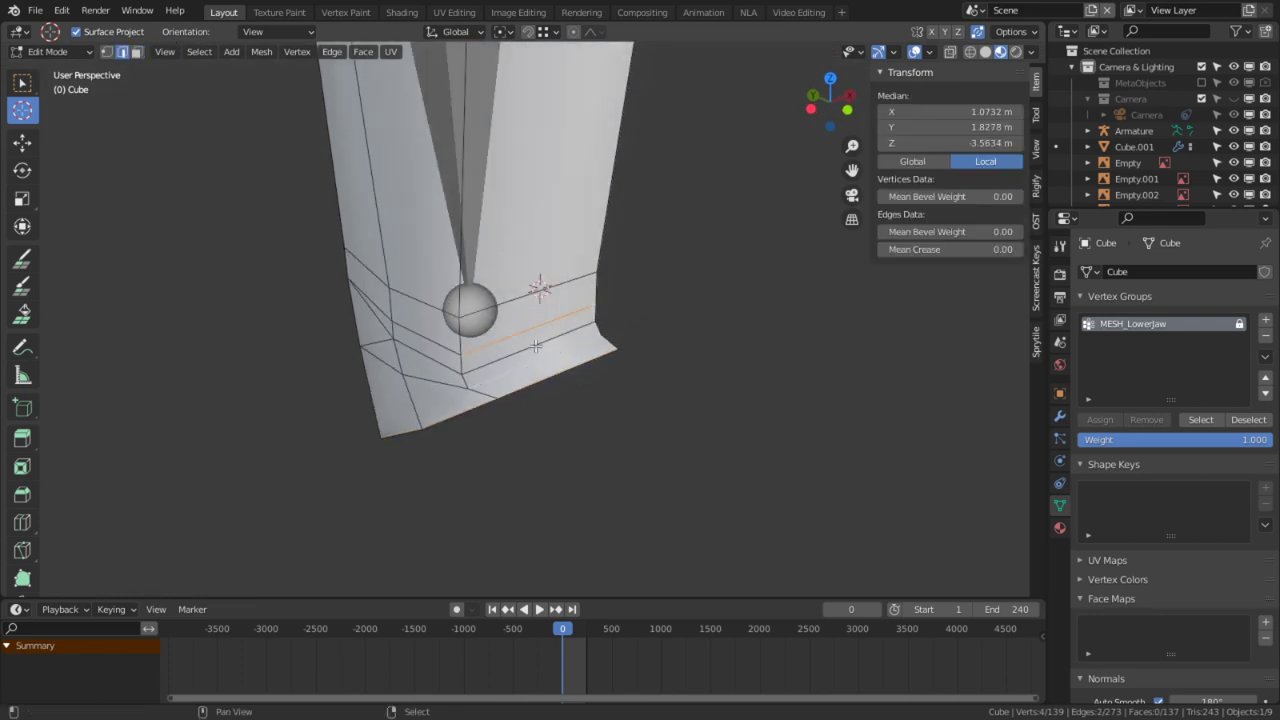
left_click(537, 366, "shift")
key("s")
key("x")
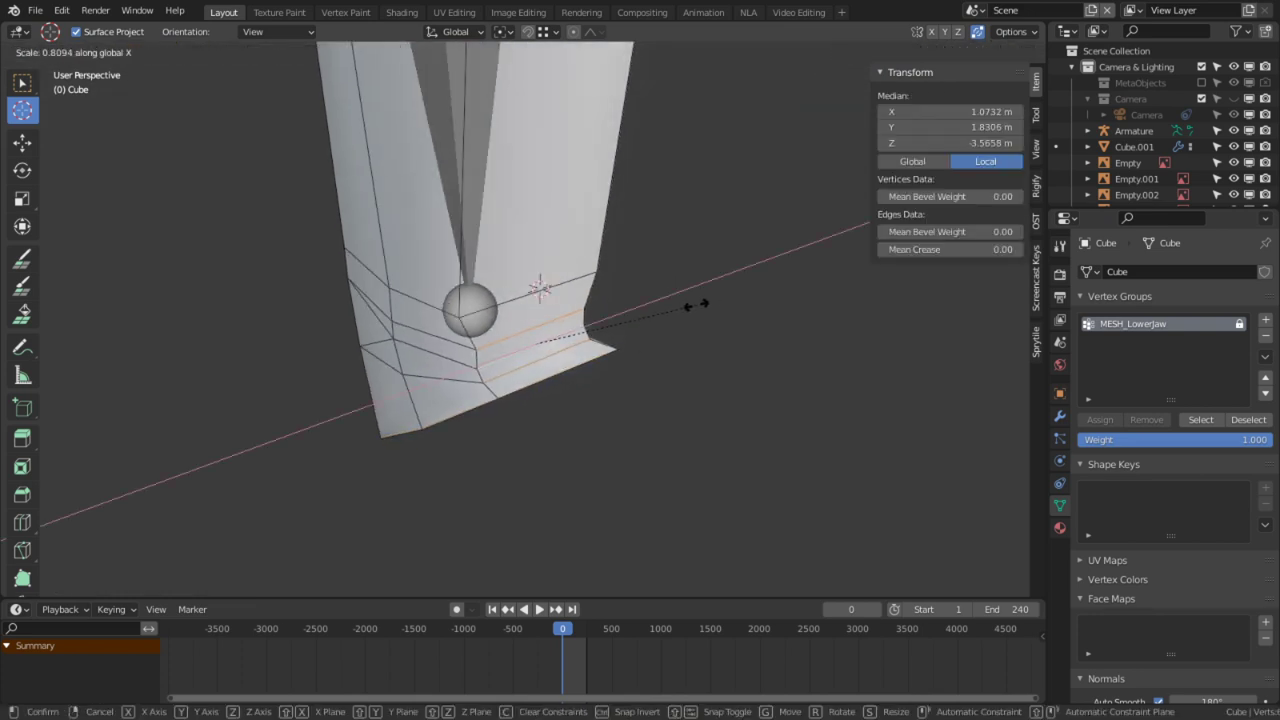
left_click(700, 305)
Step: Smooth the ankle area of the front leg in Sculpt Mode with the Smooth brush
middle_click_drag(706, 306, 641, 332)
key("Tab")
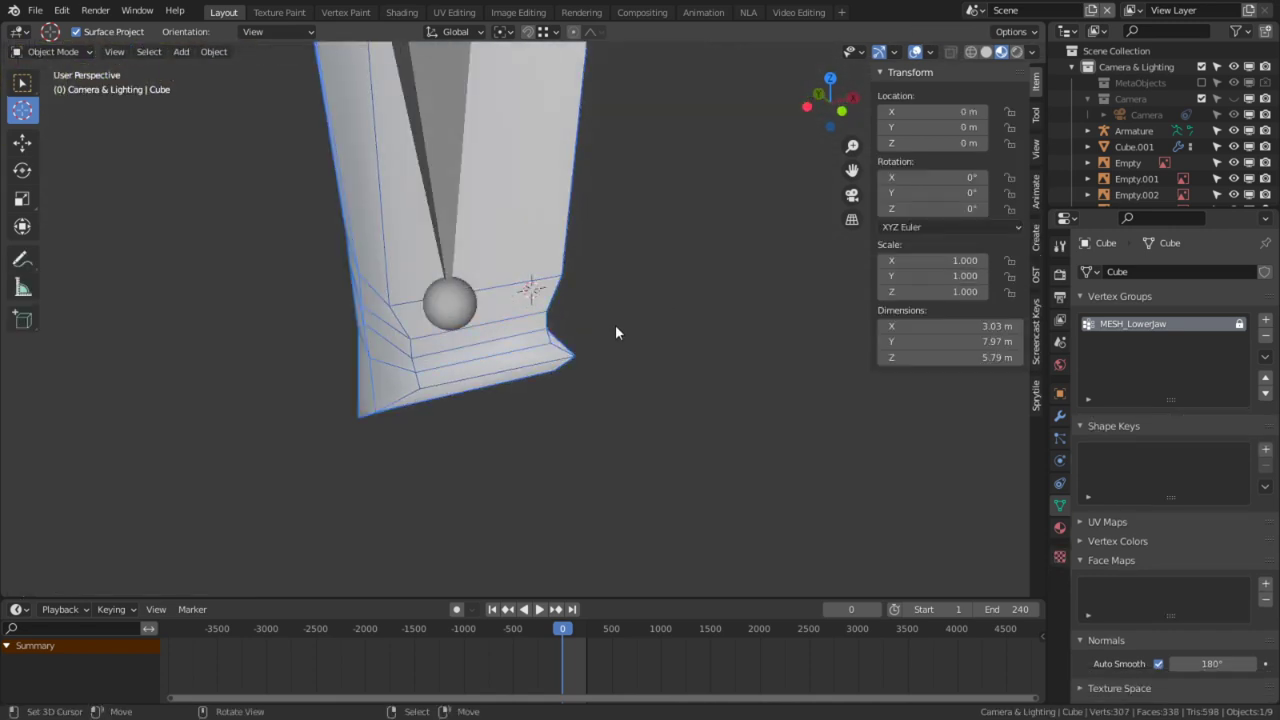
left_click(45, 51)
left_click(45, 100)
scroll(451, 328, "up", 3)
key("f")
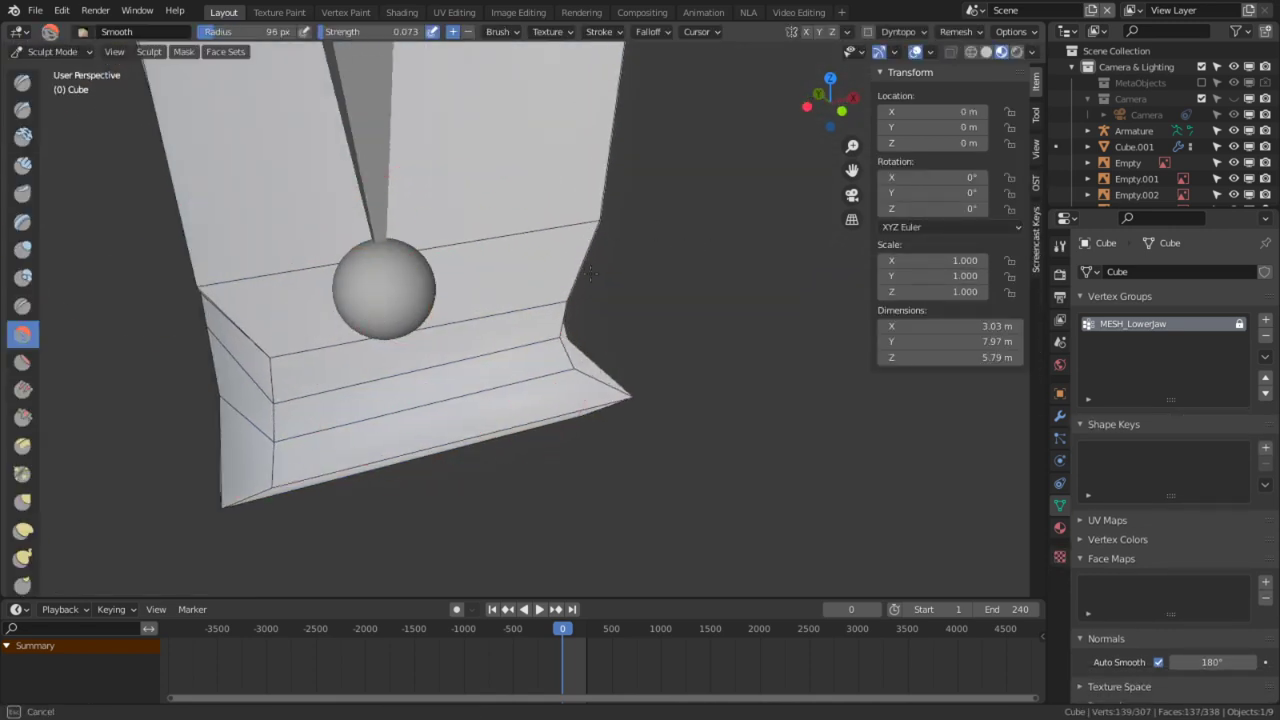
left_click_drag(261, 299, 257, 326)
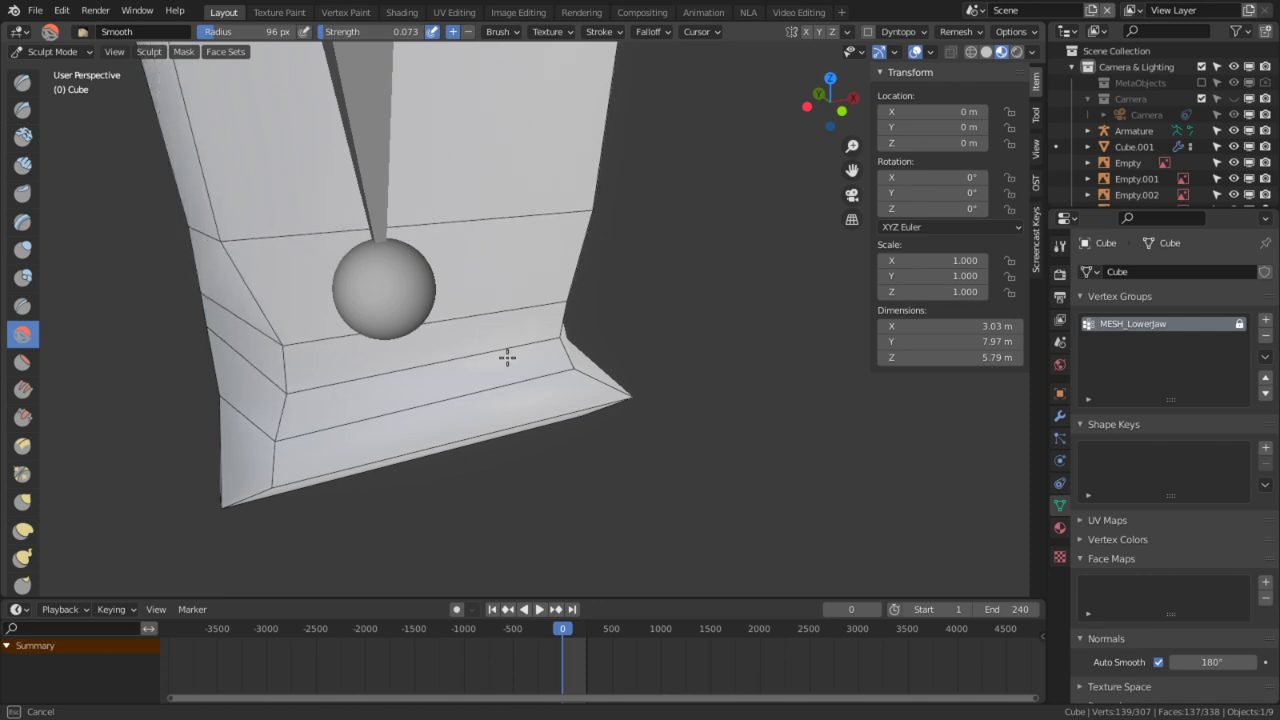
Step: Extrude the foot's two front faces about 0.36 m forward along Y and flatten the new end with a Y scale of 0
middle_click_drag(200, 414, 415, 350)
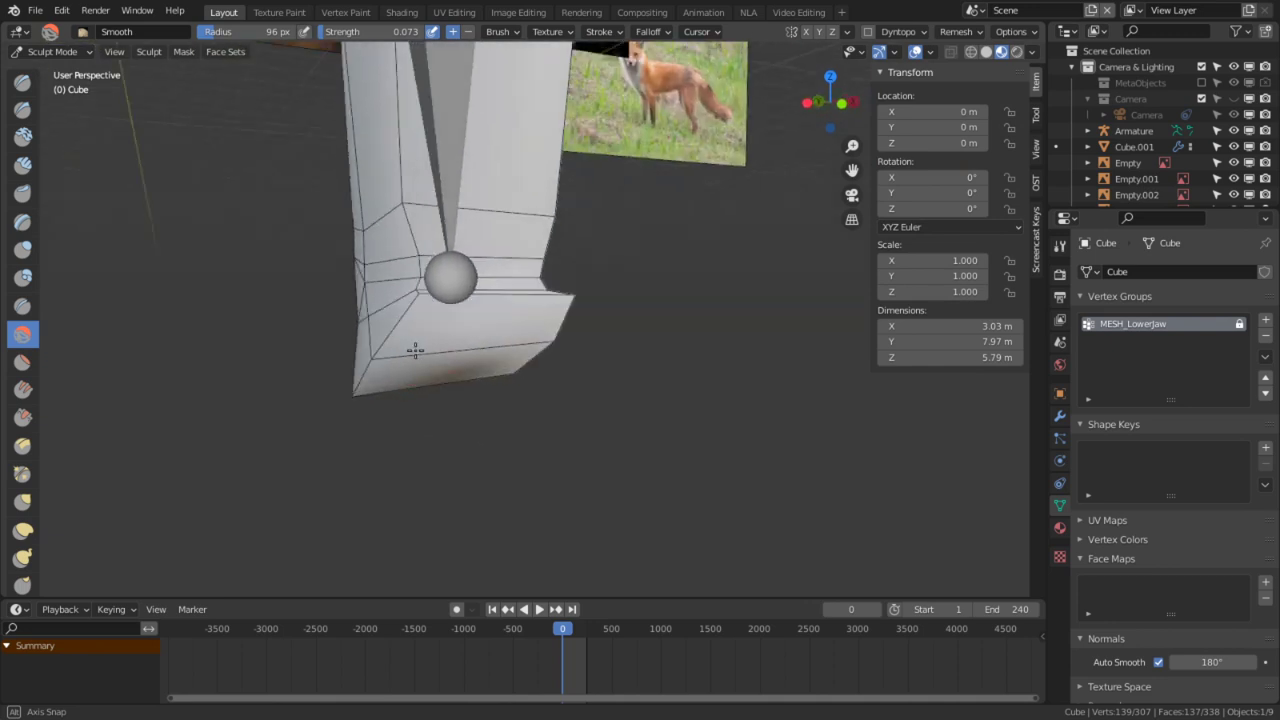
key("Tab")
left_click(462, 350)
left_click(465, 374, "shift")
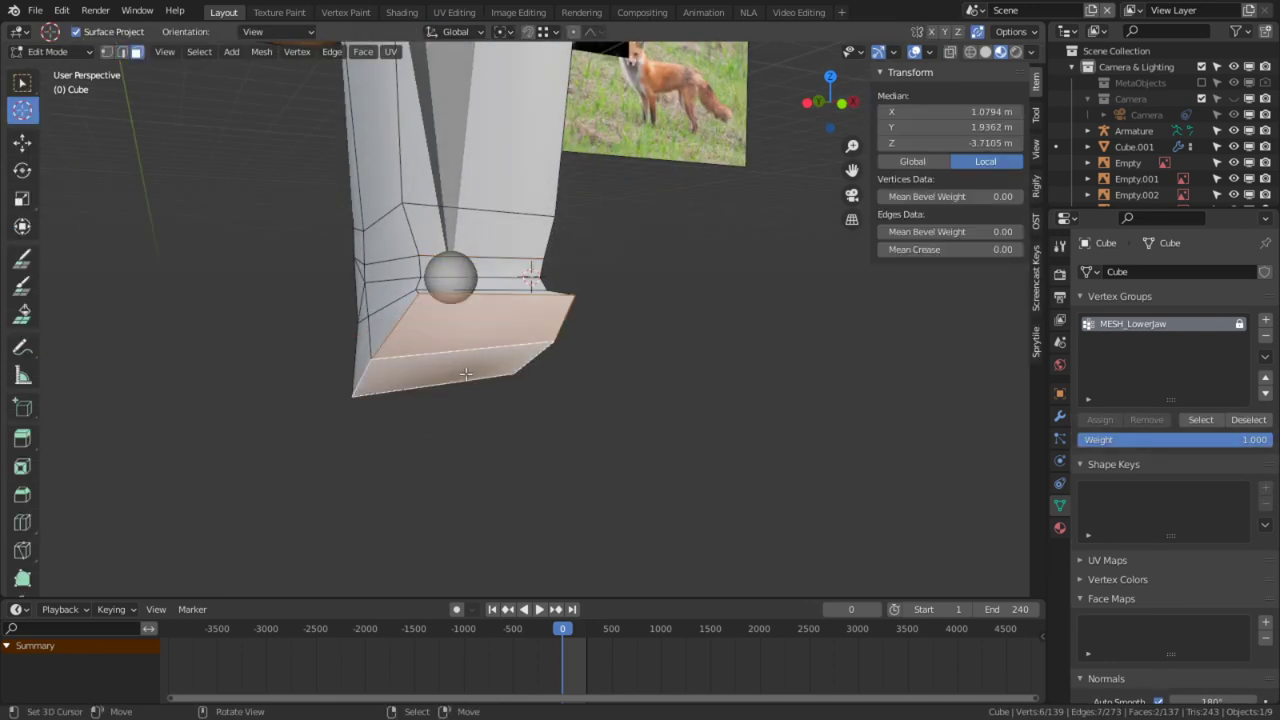
key("KP_3")
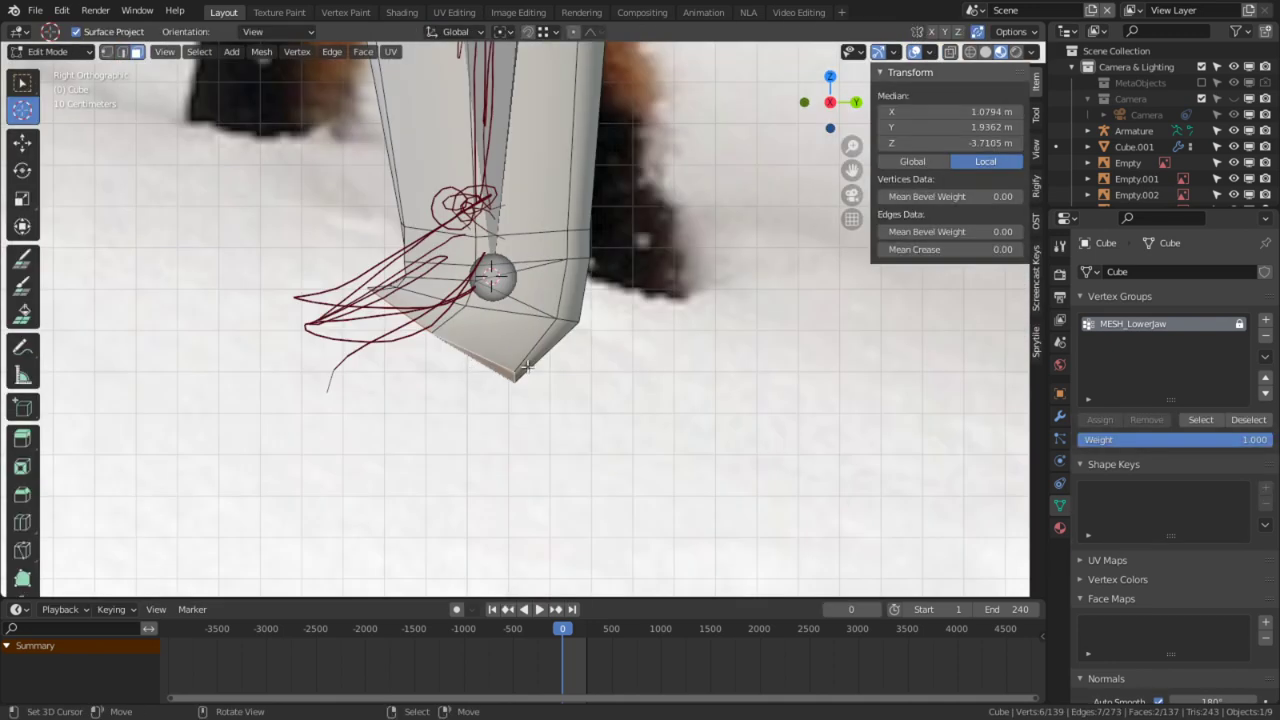
key("e")
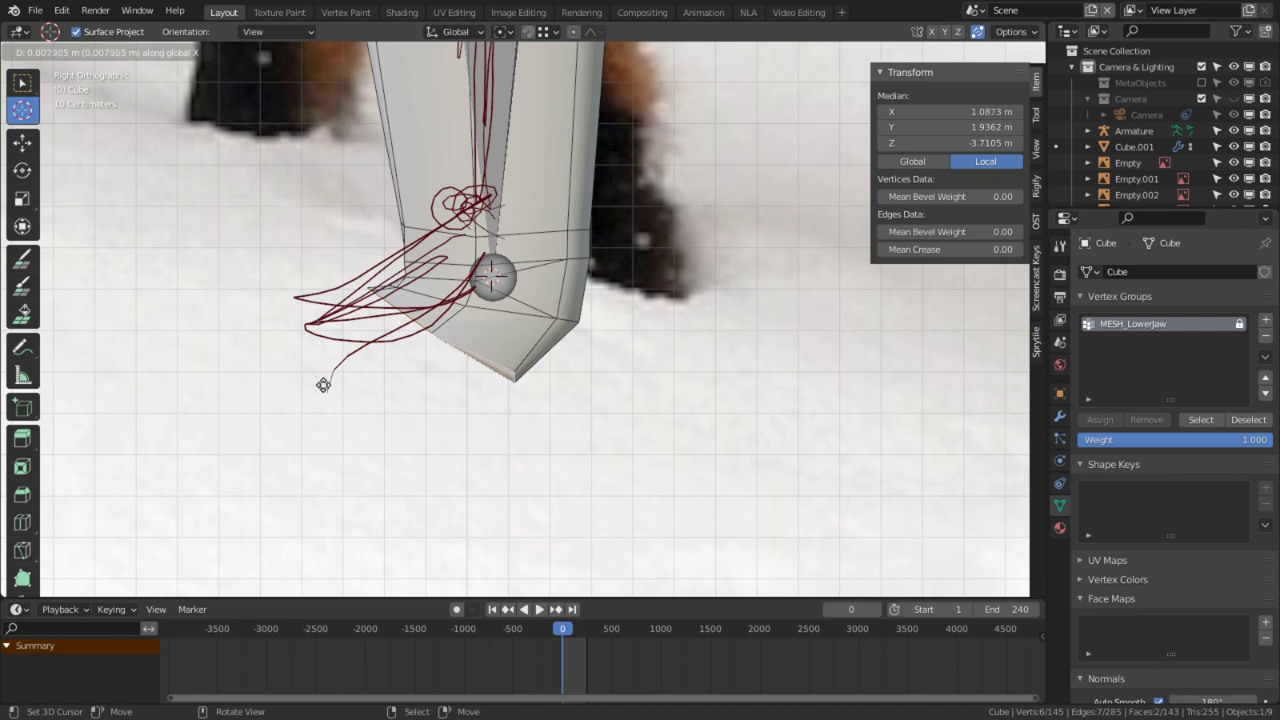
key("y")
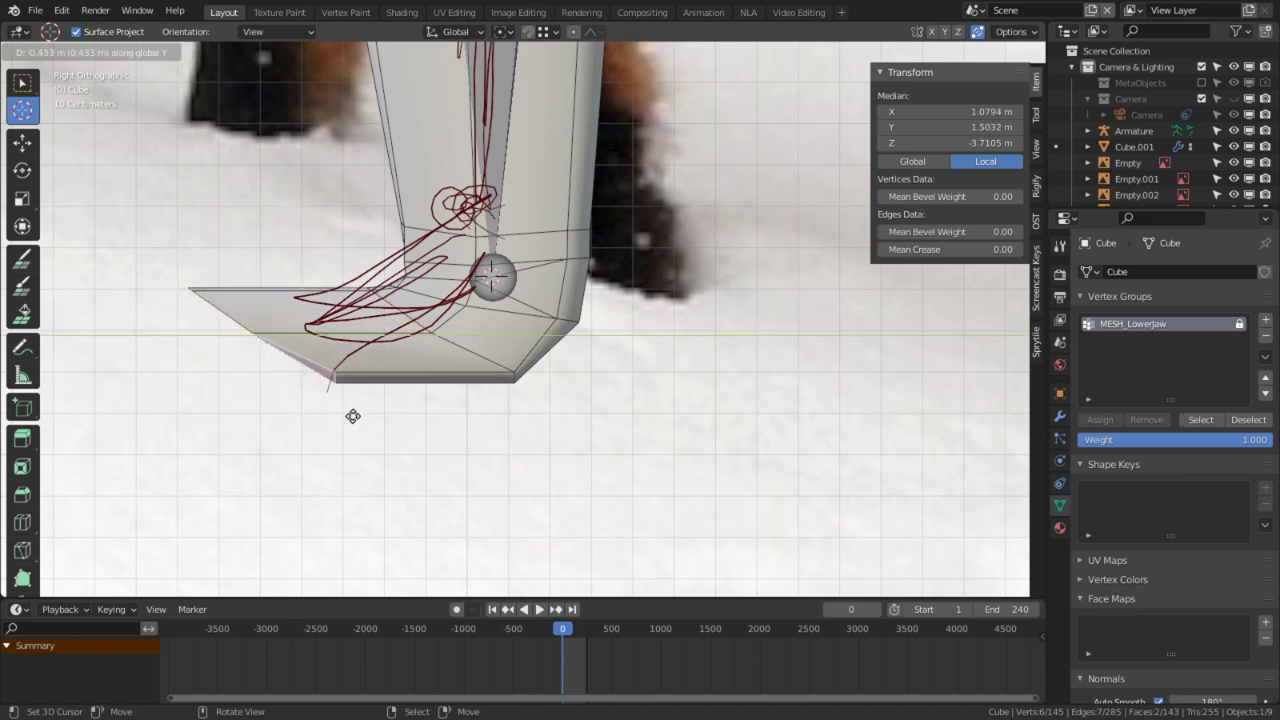
left_click(381, 416)
key("s")
key("y")
key("0")
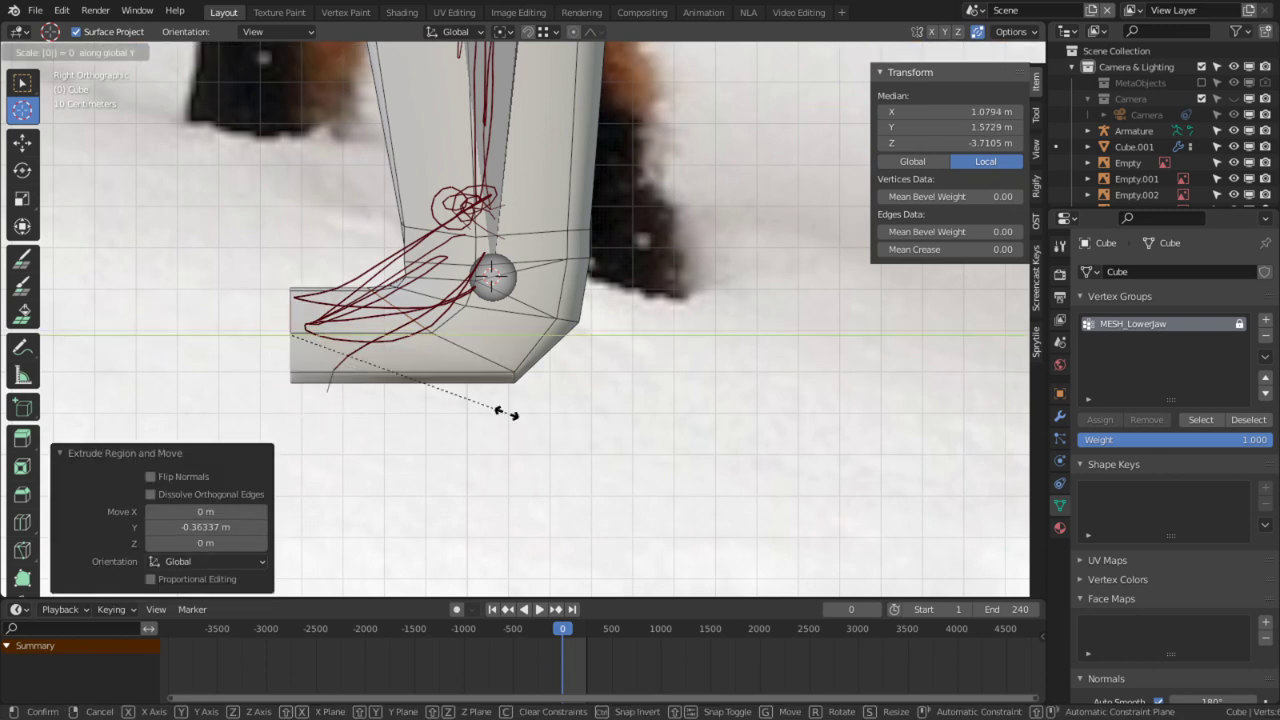
left_click(507, 413)
Step: Raise the top edge of the paw's extruded front end slightly along Z
middle_click_drag(252, 338, 438, 349)
key("2")
left_click(357, 374)
key("g")
key("z")
left_click(418, 266)
Step: Widen the lower front face of the paw by scaling it about 1.3 along X
left_click(404, 412)
key("3")
left_click(414, 434)
key("s")
key("x")
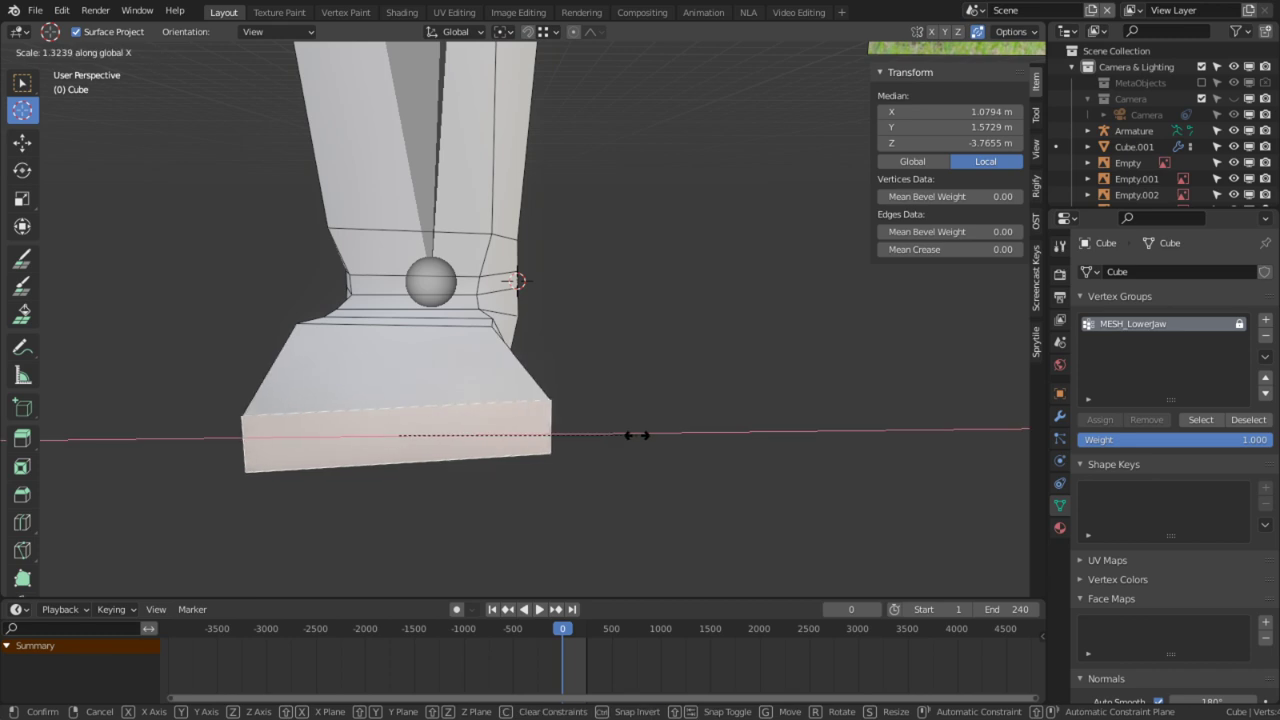
left_click(633, 441)
Step: Extrude both front faces of the paw about 0.25 m further forward along Y
right_click(457, 412)
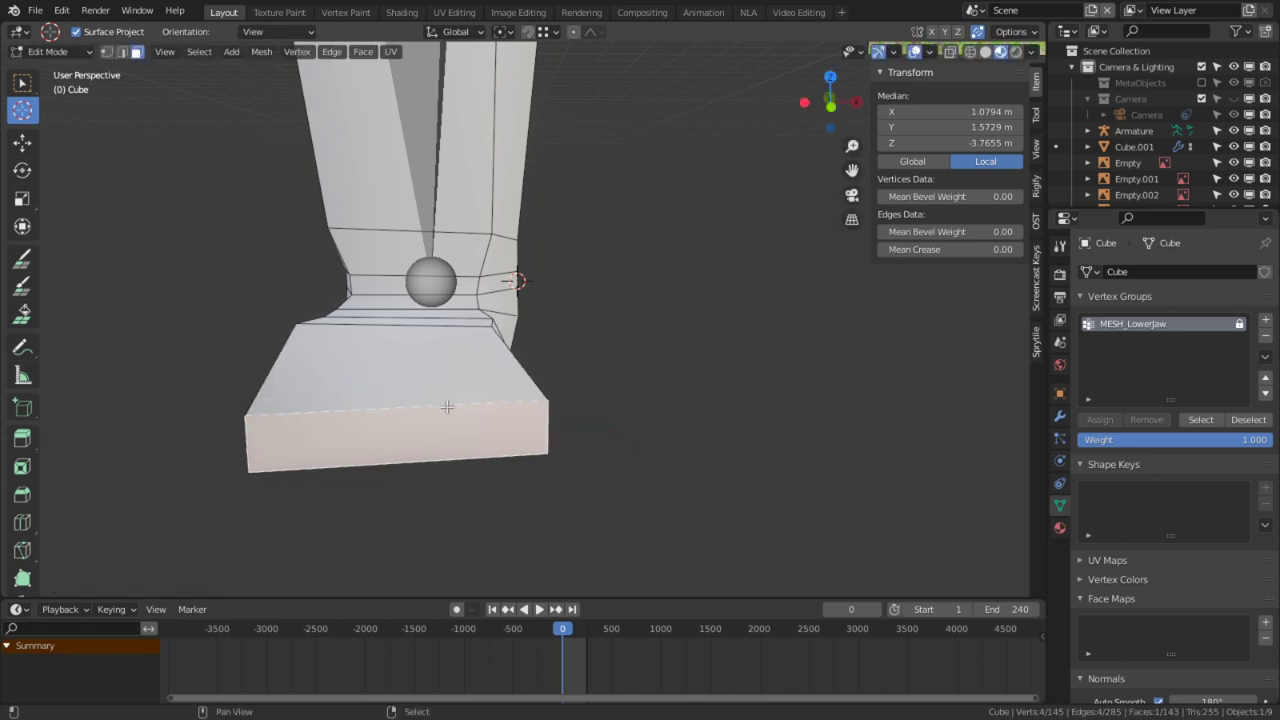
left_click(445, 428, "shift")
key("KP_3")
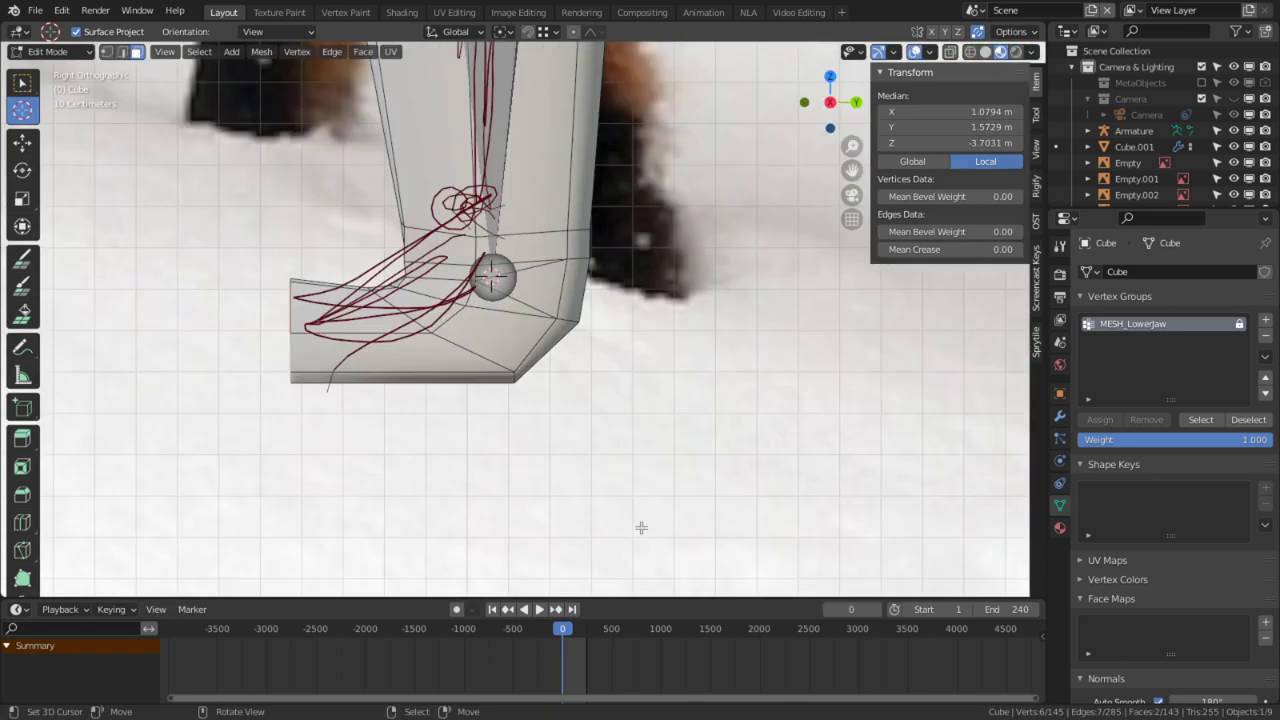
middle_click_drag(647, 527, 803, 480, "shift")
key("e")
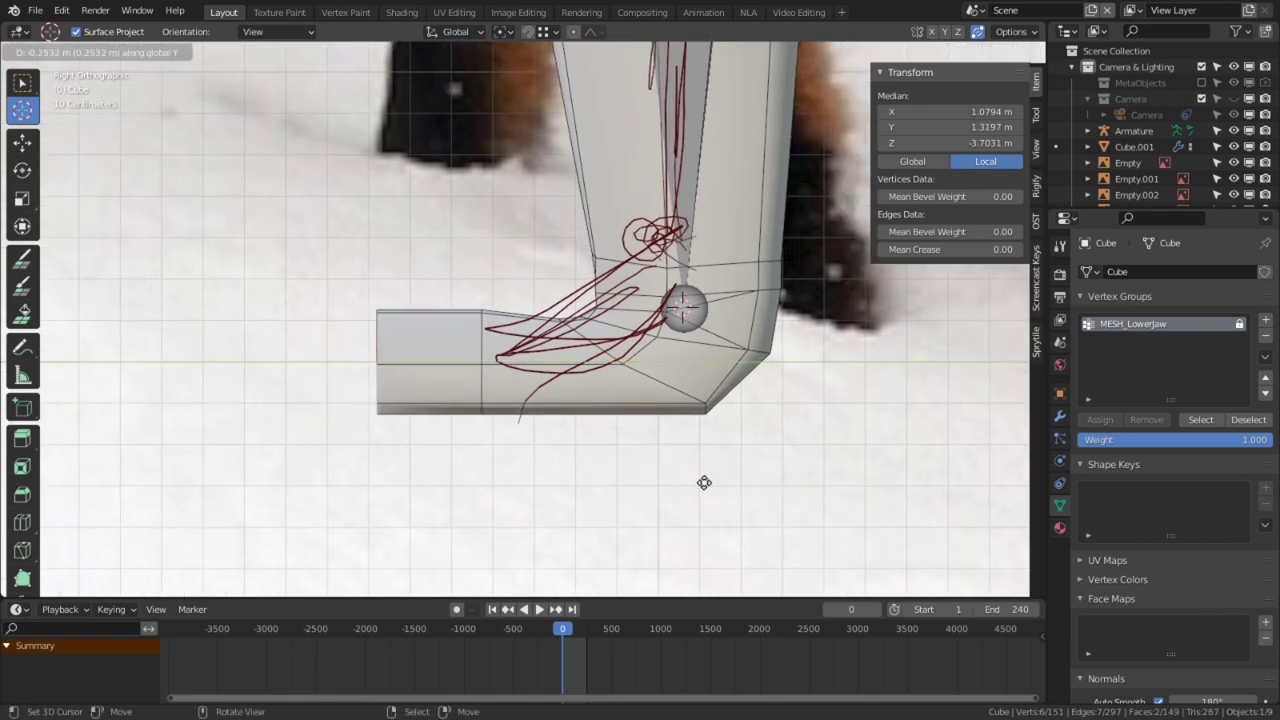
left_click(706, 483)
Step: Slide the top edge of the paw's tip down to the middle edge so the toes slope forward
middle_click_drag(706, 483, 776, 478)
key("2")
middle_click_drag(410, 371, 390, 366)
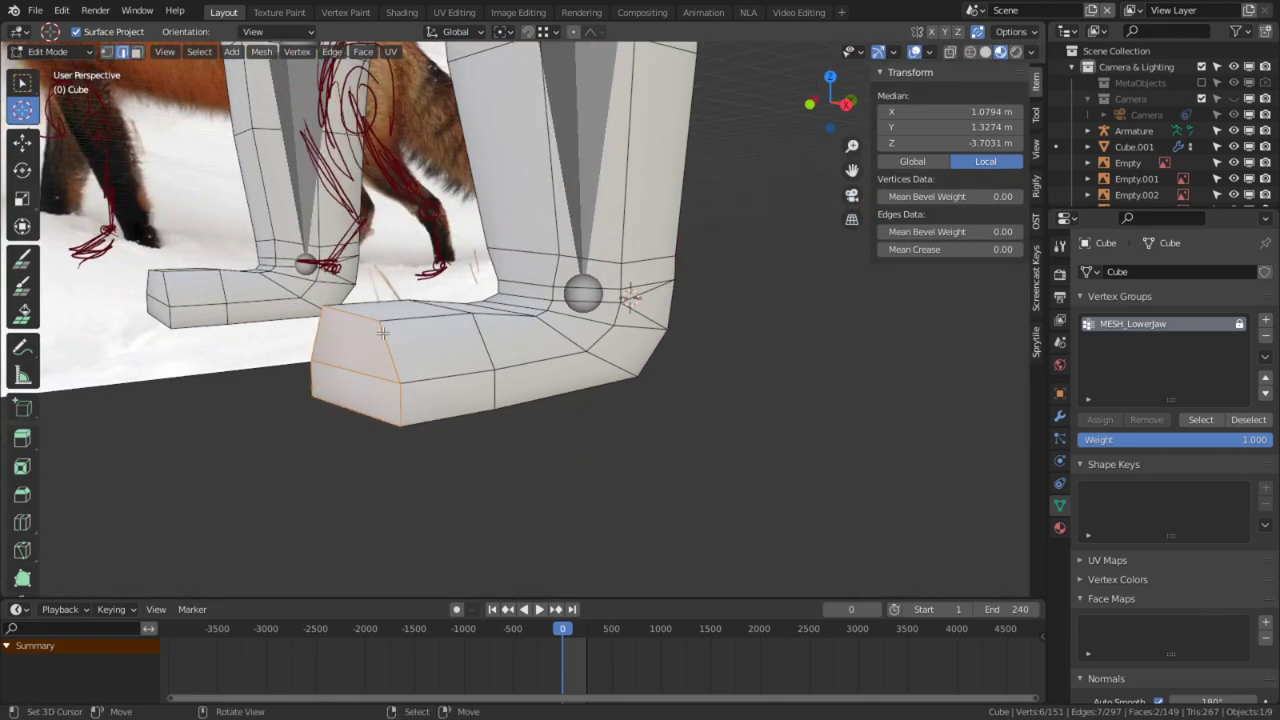
key("g")
key("g")
left_click(372, 557)
middle_click_drag(372, 440, 690, 388)
mouse_move(463, 335)
middle_mouse_down()
mouse_move(443, 420)
mouse_move(309, 357)
middle_mouse_up()
scroll(400, 345, "up", 4)
key("Tab")
key("Tab")
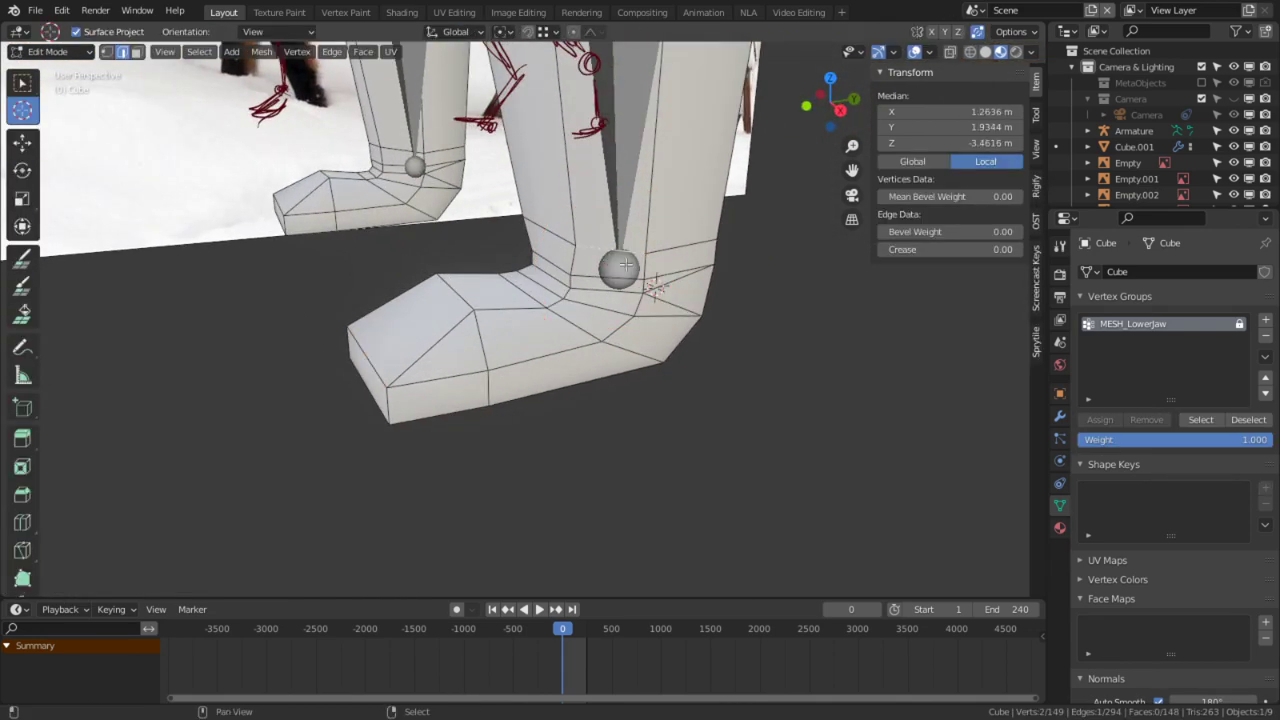
Step: Extrude a paw bone about 0.62 m long from the armature's left ankle joint forward toward the toes
key("Tab")
left_click(628, 266)
key("KP_3")
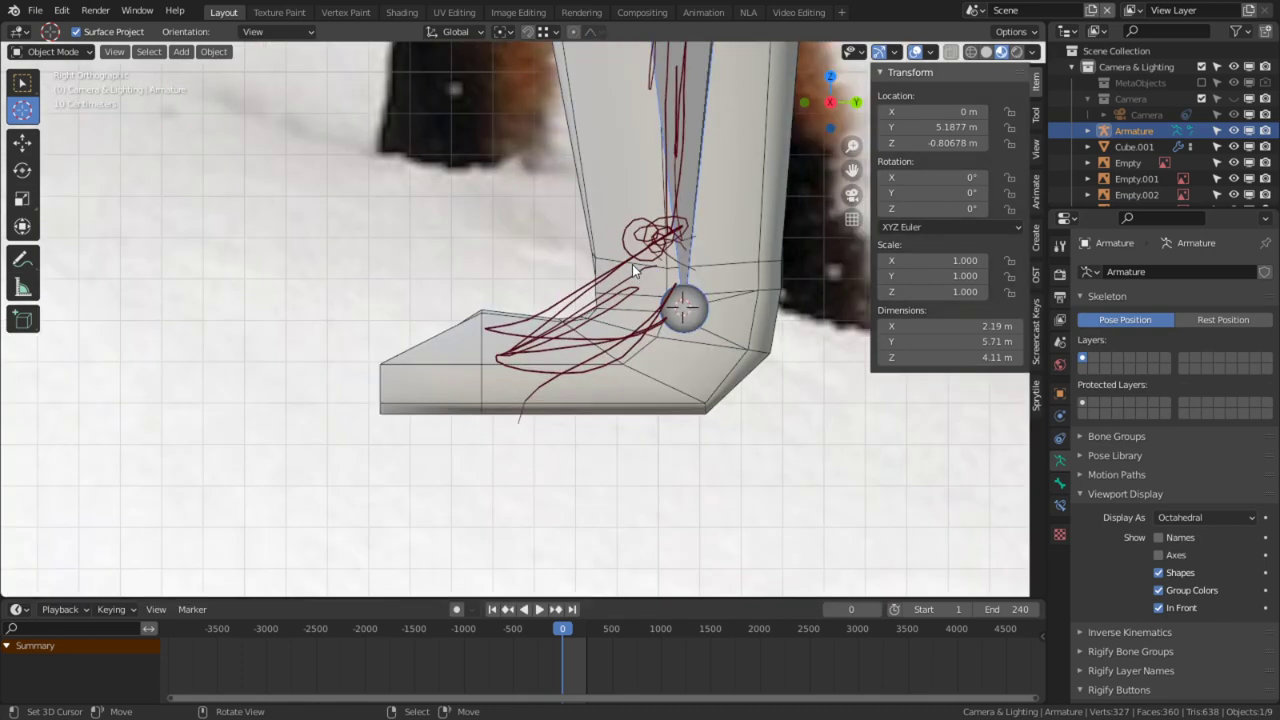
key("Tab")
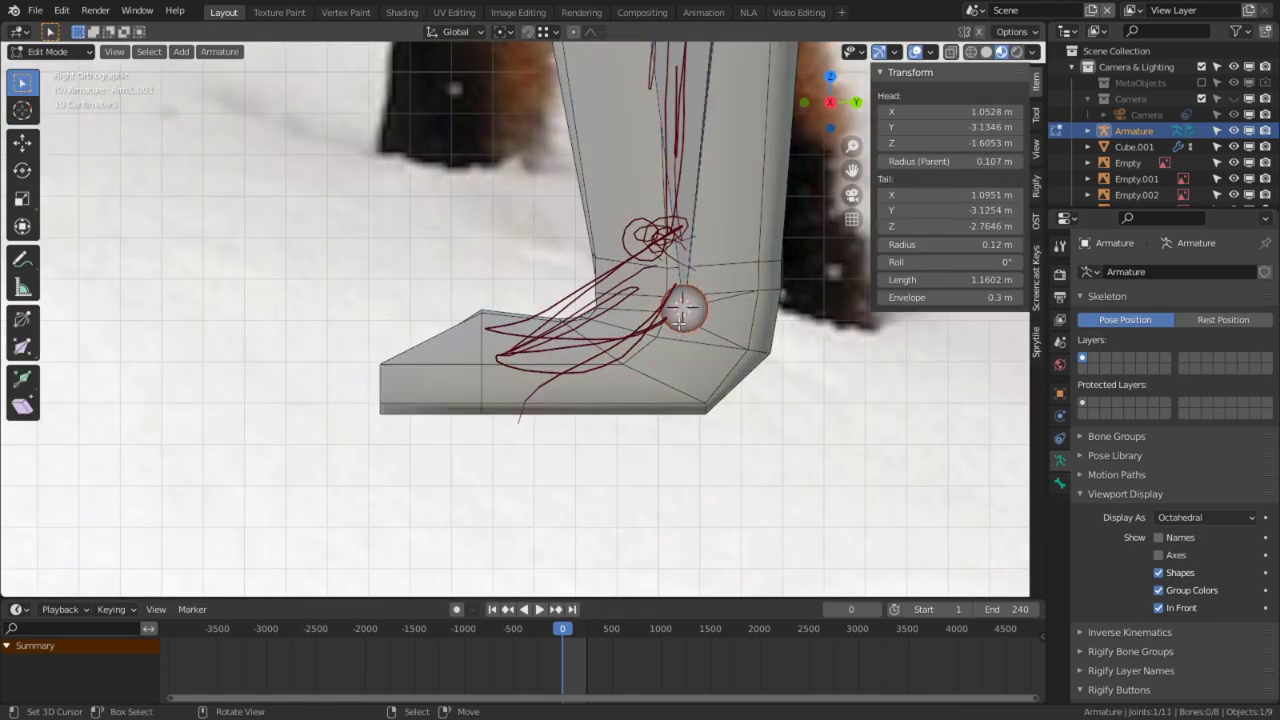
key("e")
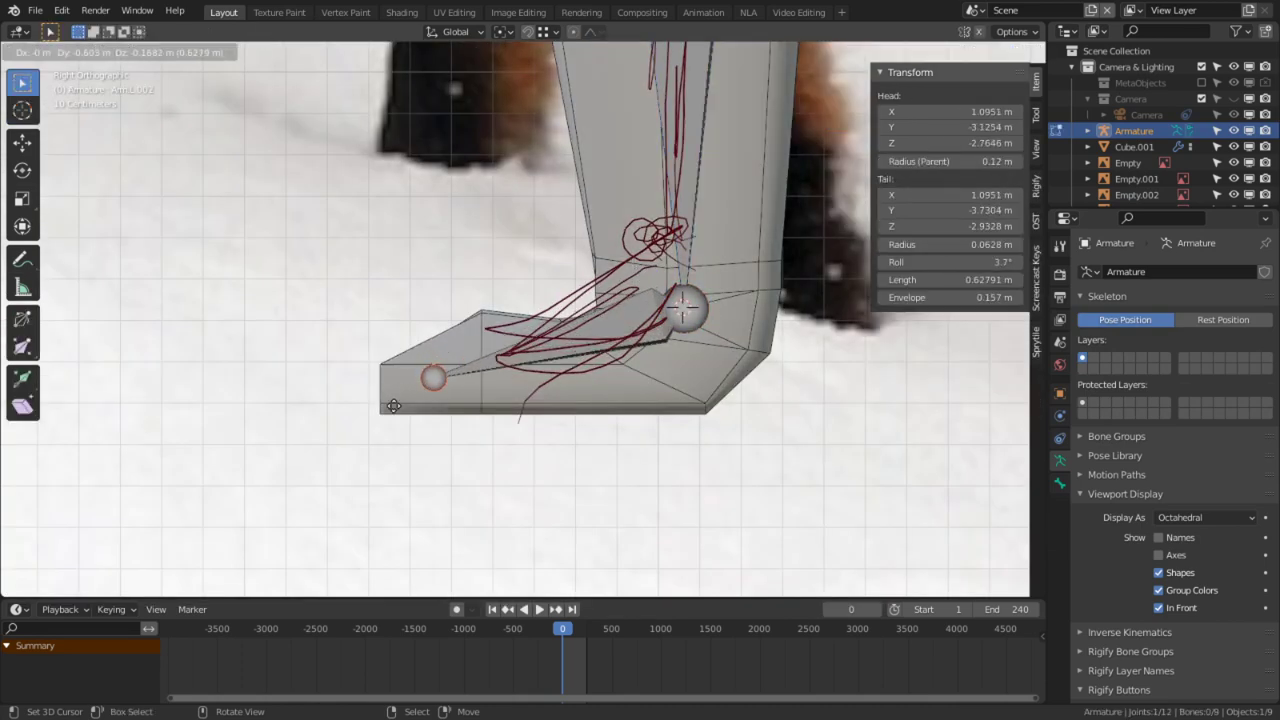
left_click(394, 398)
key("Tab")
Step: Mirror the new left paw bone to the right front leg with Symmetrize
middle_click_drag(498, 286, 577, 315)
right_click(532, 284)
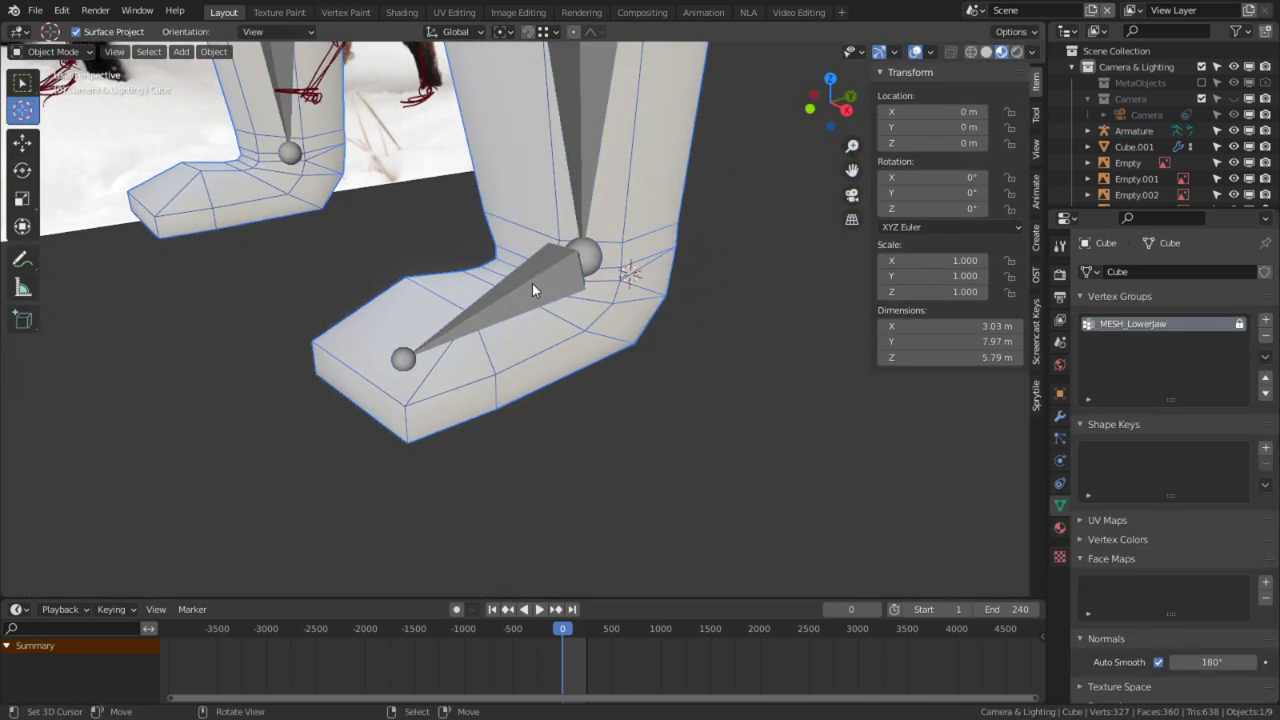
right_click(532, 283)
key("Tab")
left_click(1059, 482)
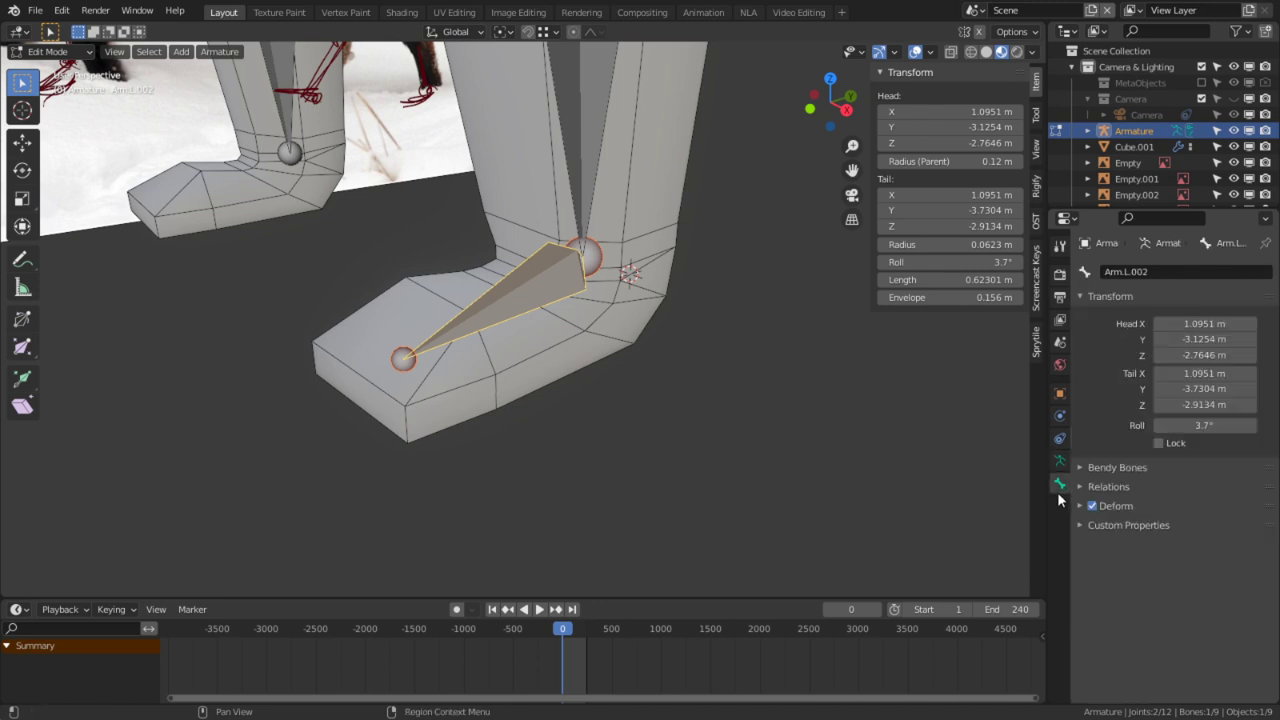
left_click(735, 417)
key("Tab")
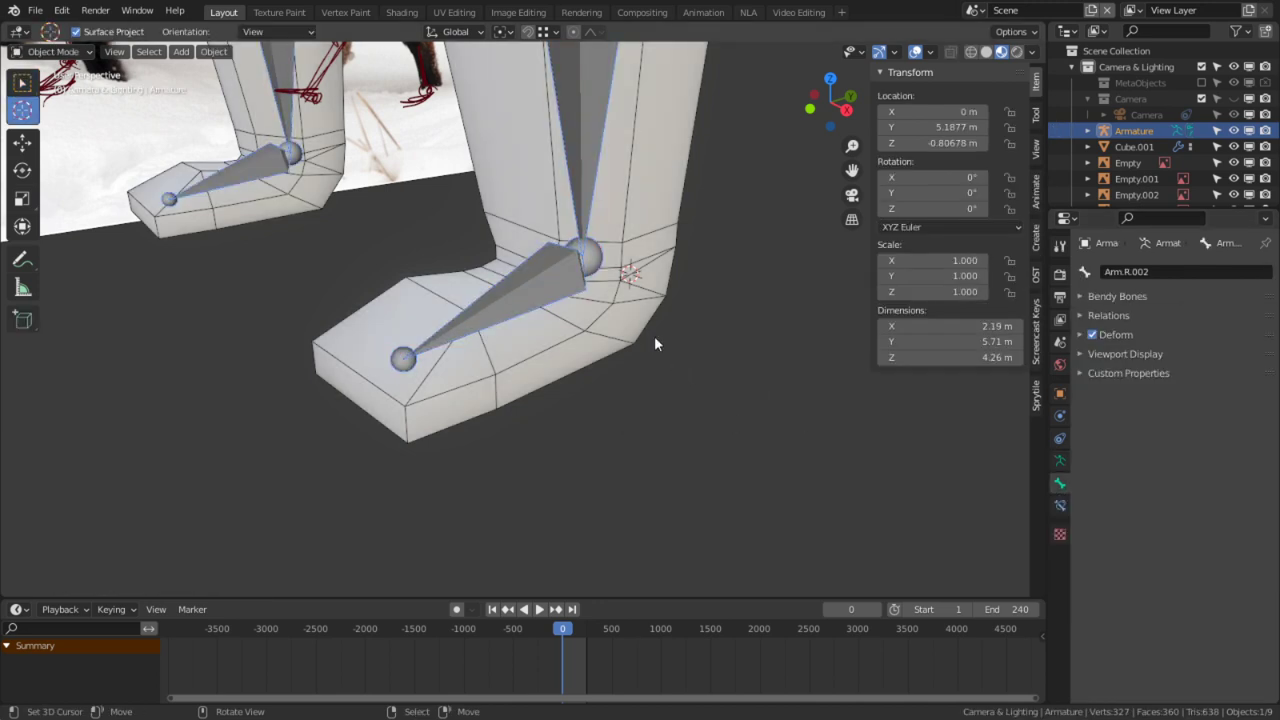
Step: Parent the fox mesh to the armature with automatic weights
right_click(657, 264, "shift")
right_click(582, 180, "shift")
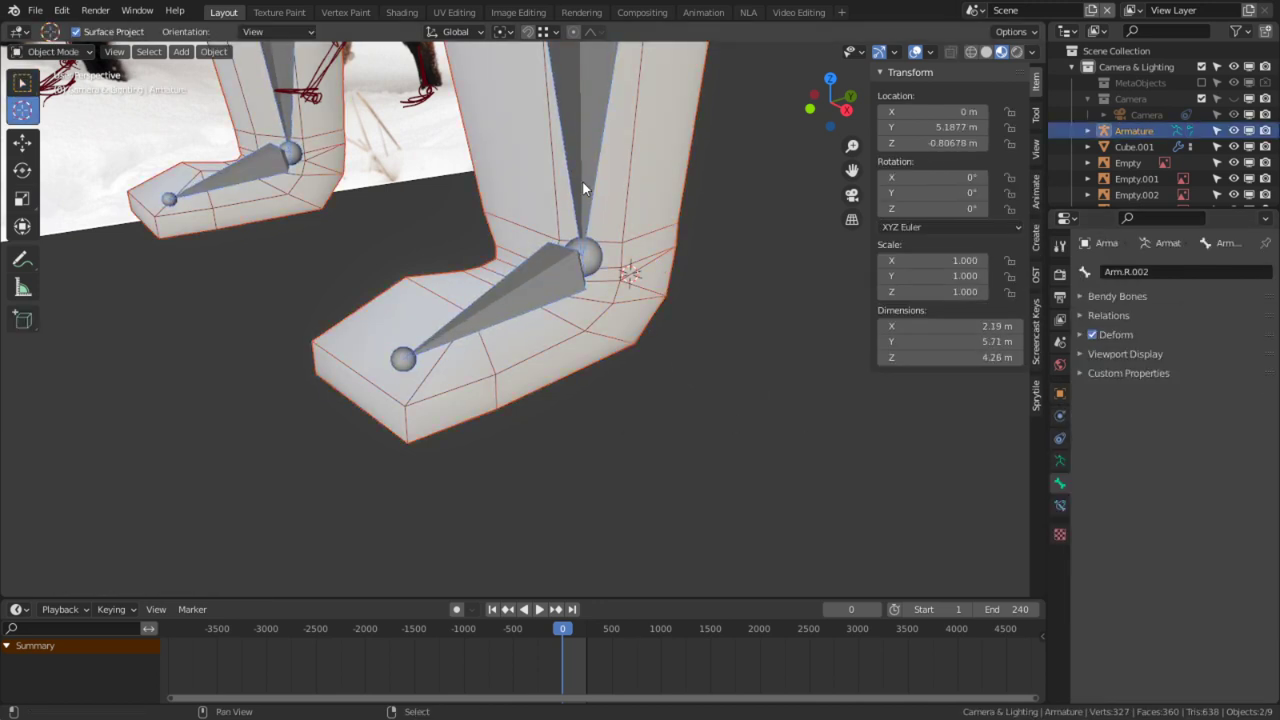
key("ctrl+p")
left_click(637, 262)
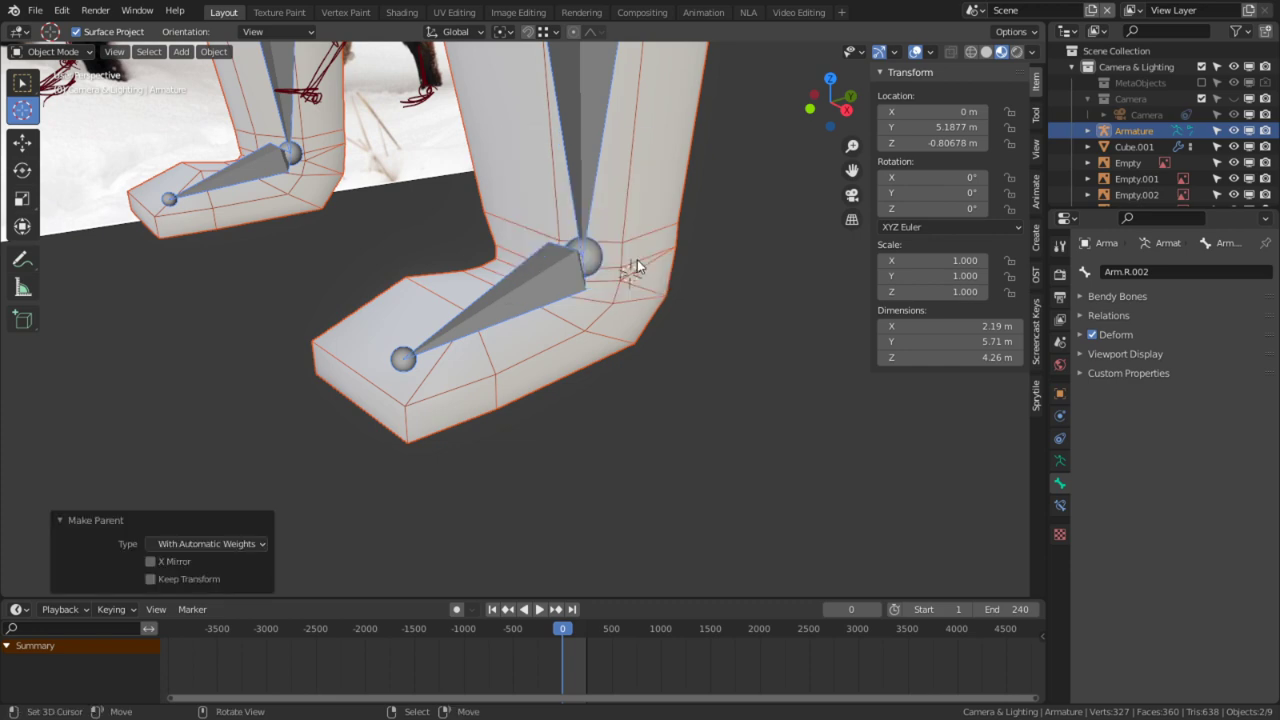
Step: Try rotating the left paw bone about the X axis in Pose Mode to test the ankle's deformation
key("ctrl+Tab")
right_click(549, 297)
key("r")
key("x")
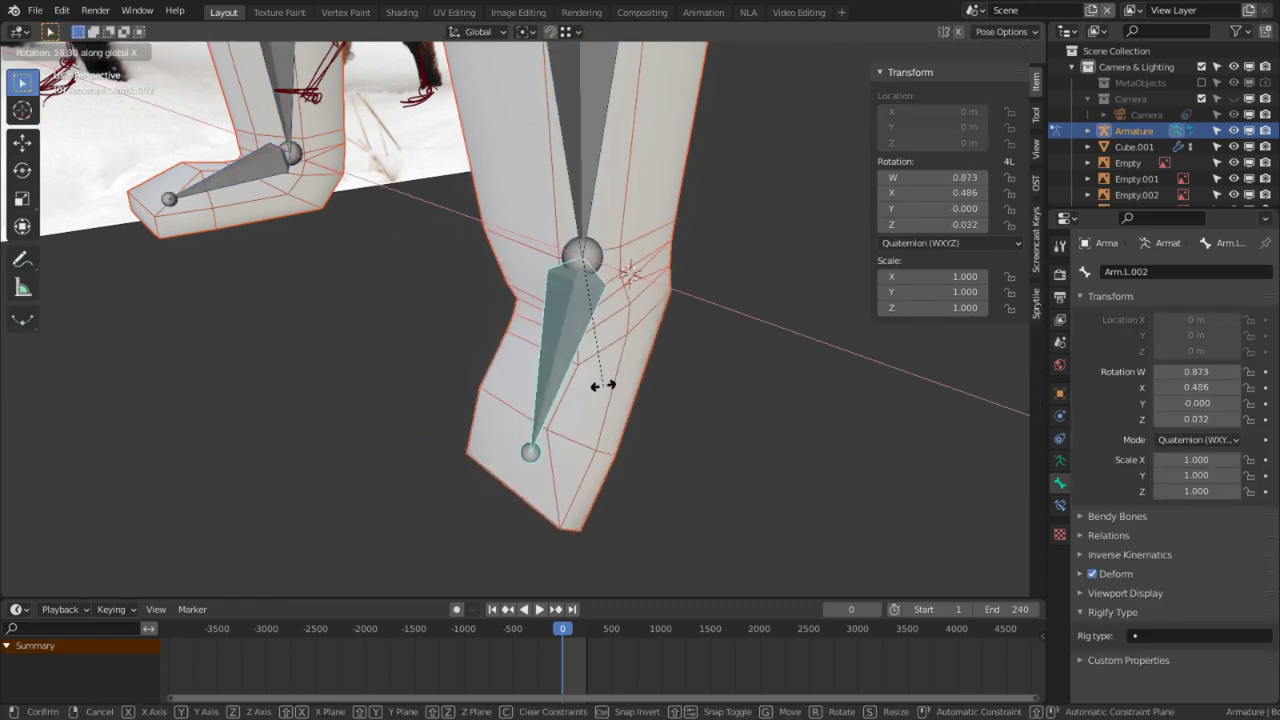
key("Escape")
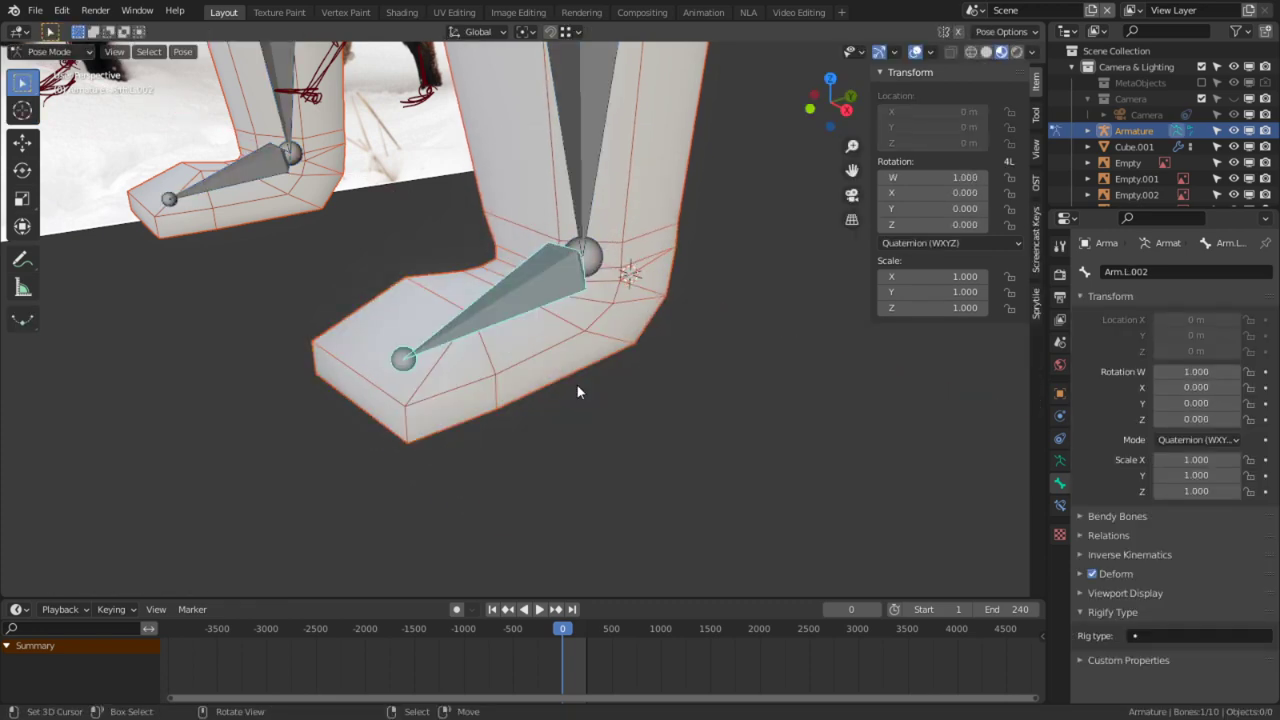
key("KP_3")
key("r")
key("x")
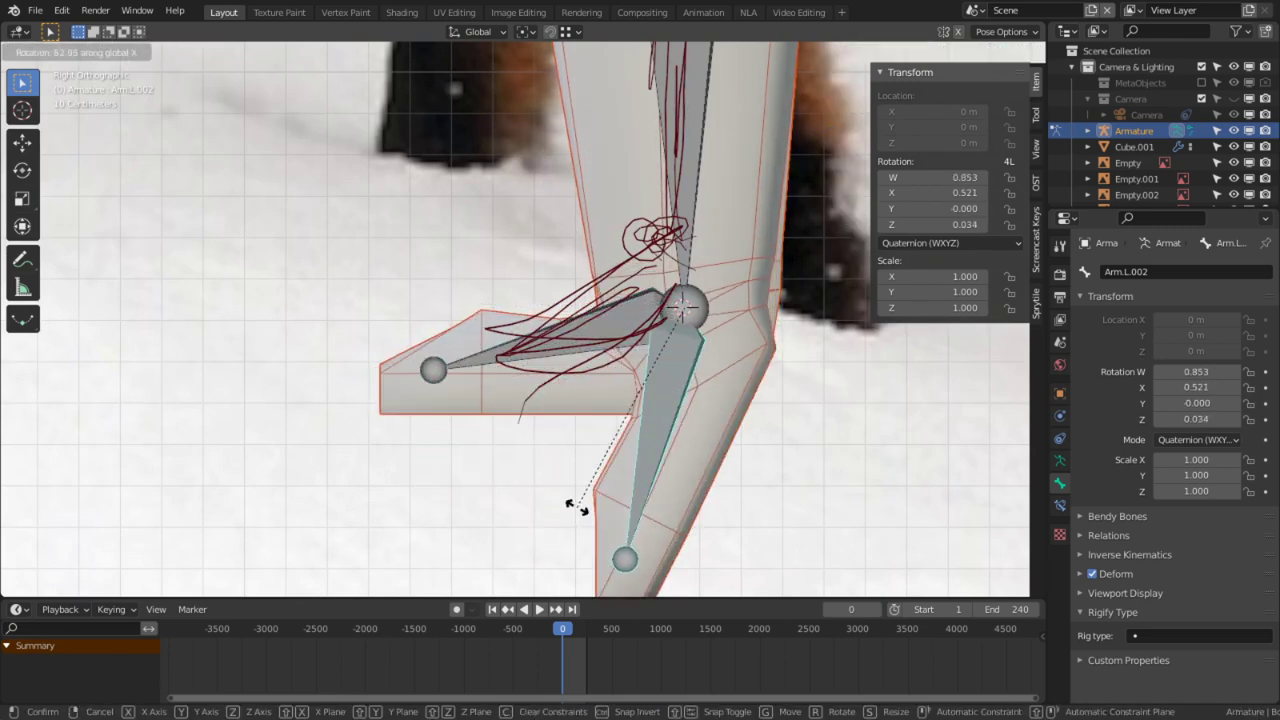
left_click(531, 457)
scroll(620, 430, "up", 2)
key("ctrl+z")
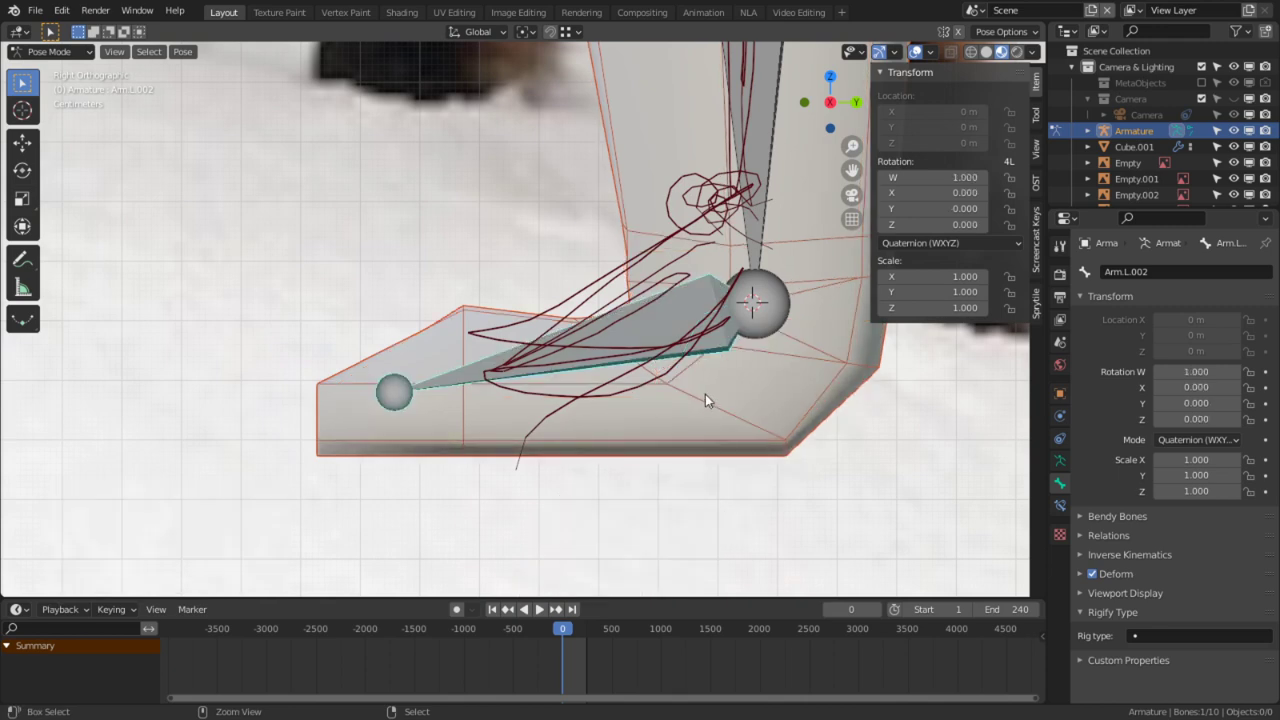
right_click(780, 312)
key("g")
right_click(757, 466)
Step: Move the armature's left ankle joint about 0.06 m forward along Y and 0.07 m down along Z in Edit Mode
key("Tab")
right_click(757, 308)
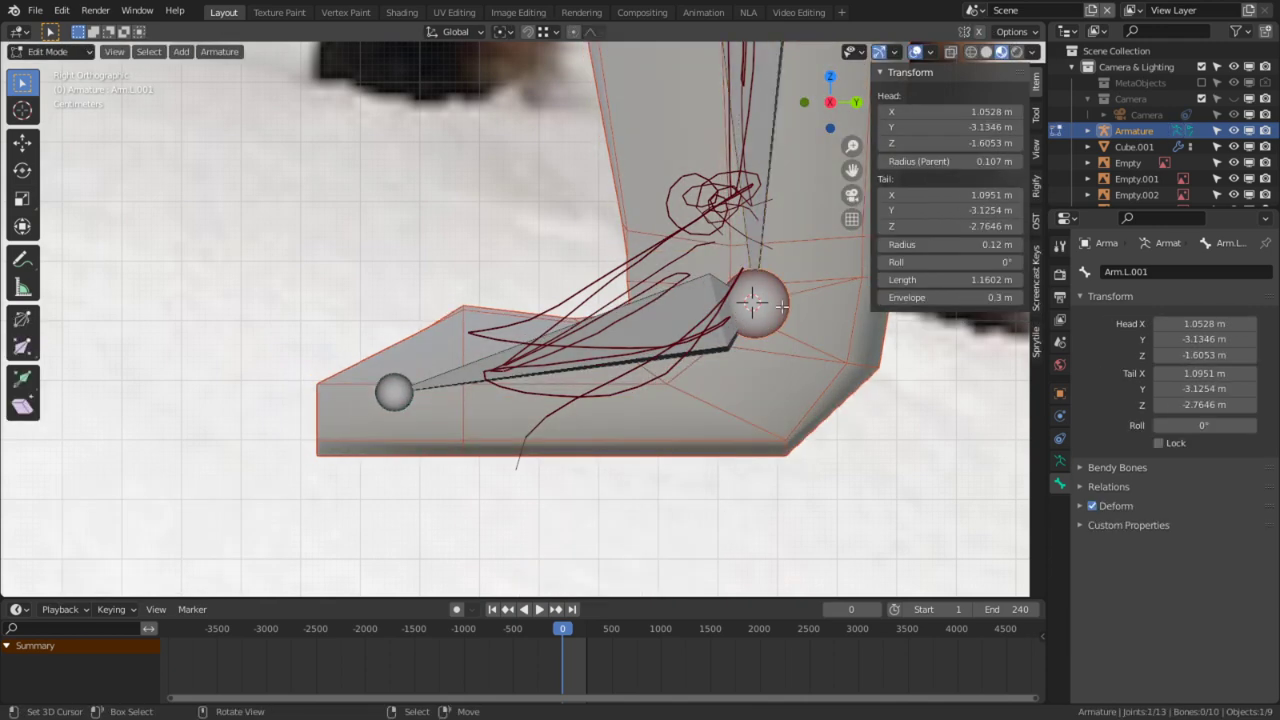
key("g")
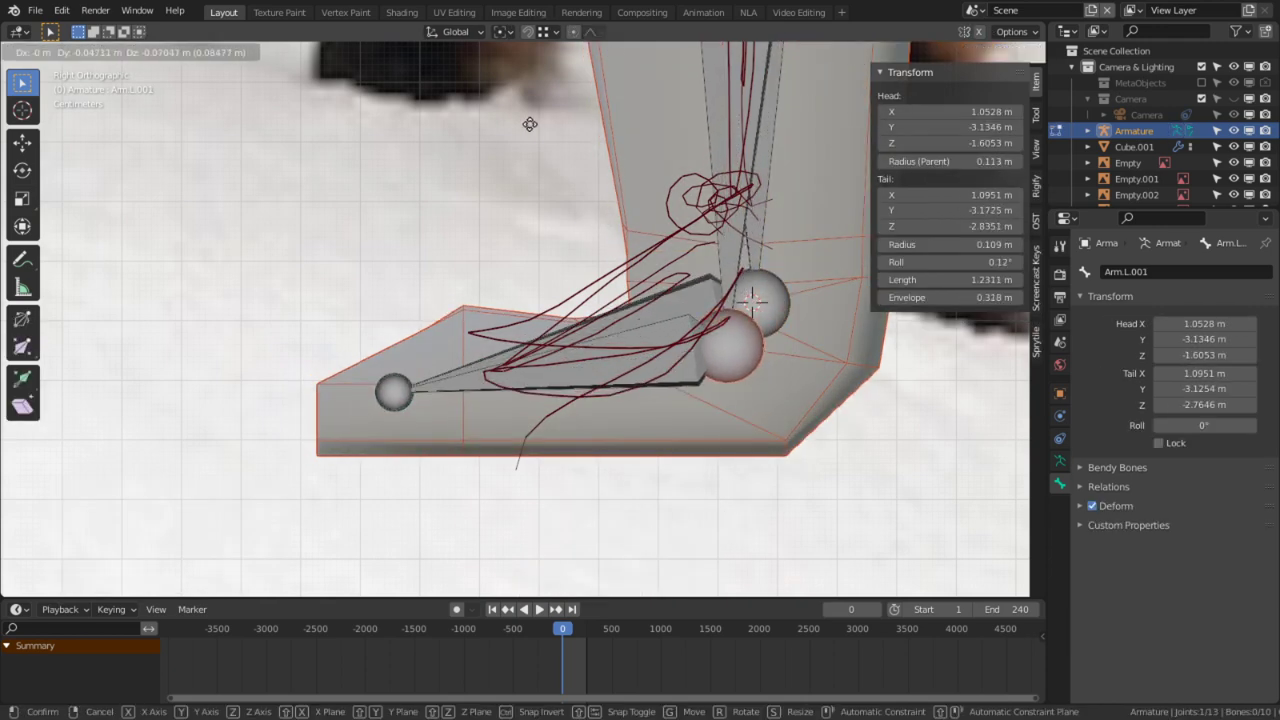
left_click(480, 123)
Step: Symmetrize the adjusted left front leg bones with the direction set to +X to -X
key("Tab")
middle_click_drag(632, 315, 669, 315)
key("q")
key("Escape")
key("Tab")
key("q")
left_click(727, 299)
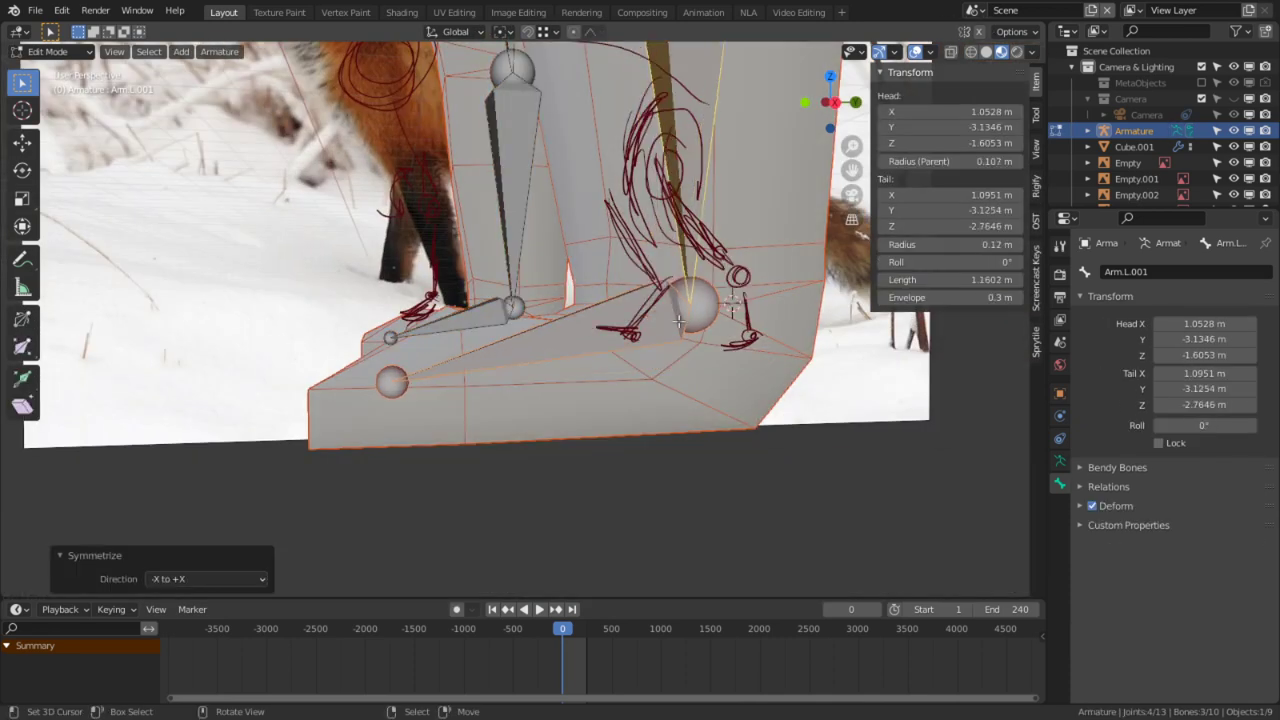
left_click(236, 578)
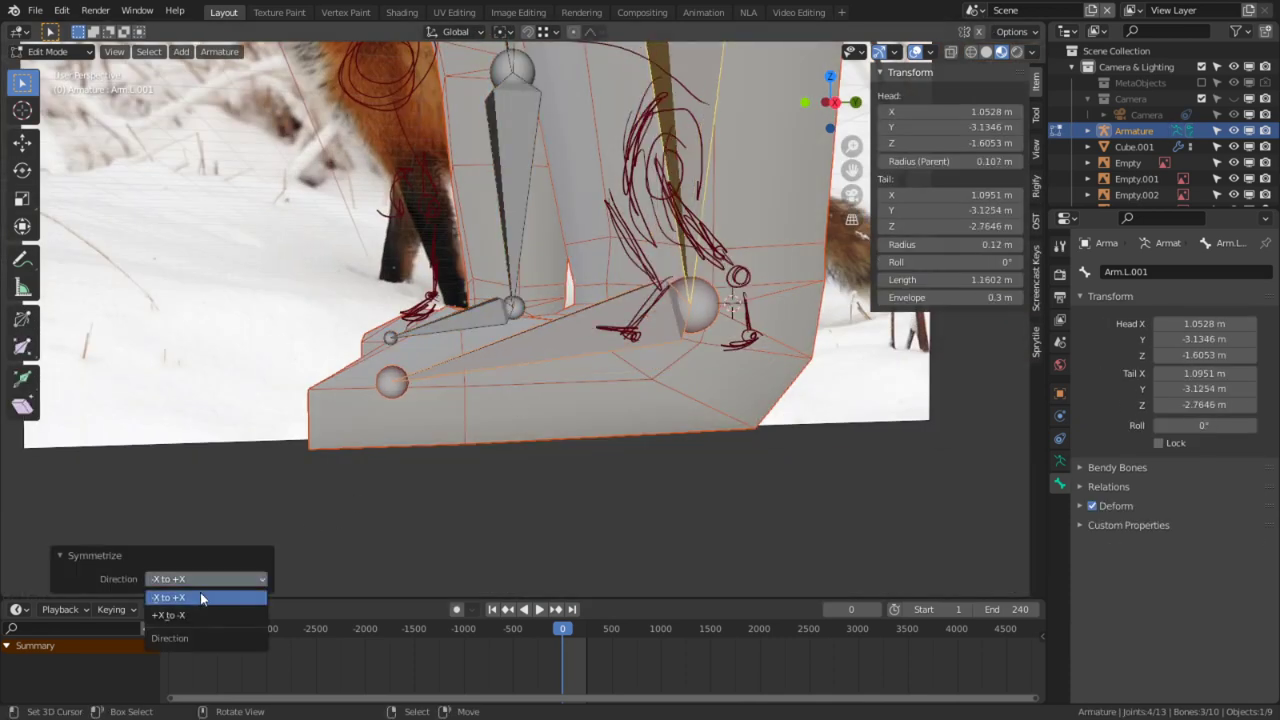
left_click(187, 614)
Step: Reparent the fox mesh to the adjusted armature with automatic weights
middle_click_drag(501, 447, 679, 451)
middle_click_drag(451, 357, 567, 373)
key("ctrl+Tab")
right_click(359, 356)
right_click(375, 299)
right_click(359, 357, "shift")
key("Tab")
key("ctrl+Tab")
left_click(525, 332)
right_click(385, 260)
right_click(353, 377, "shift")
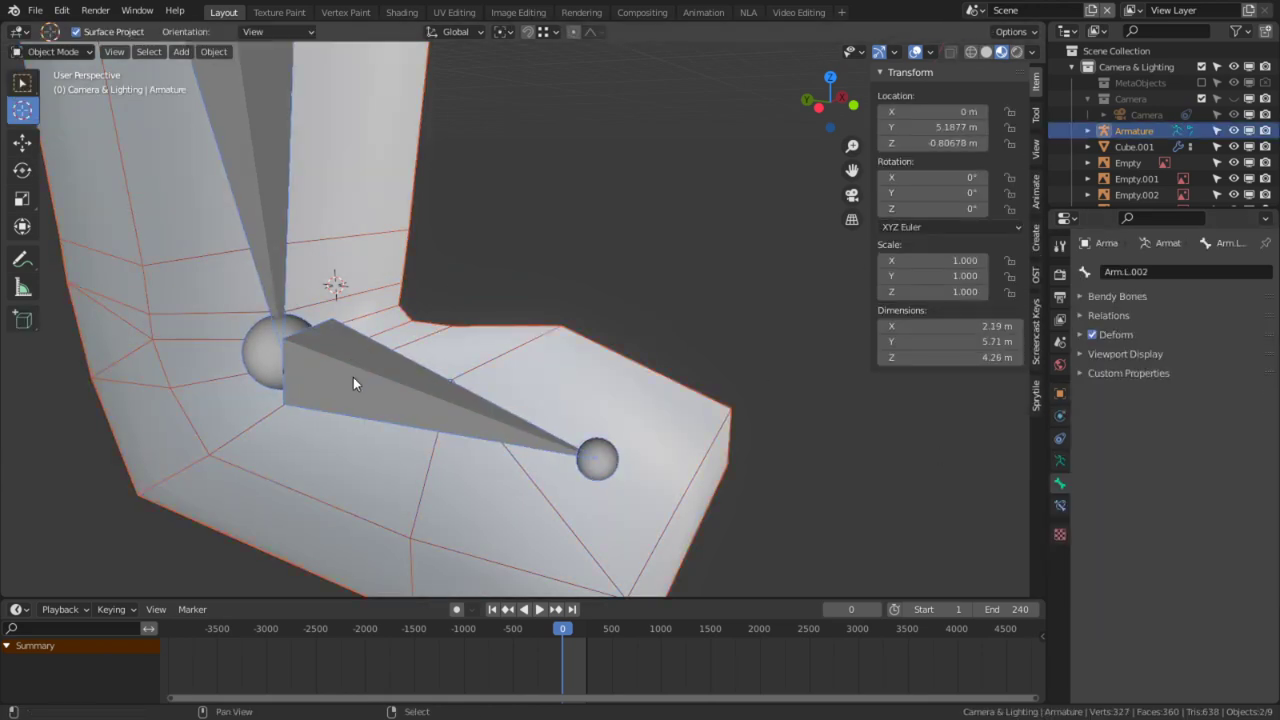
key("ctrl+p")
left_click(353, 377)
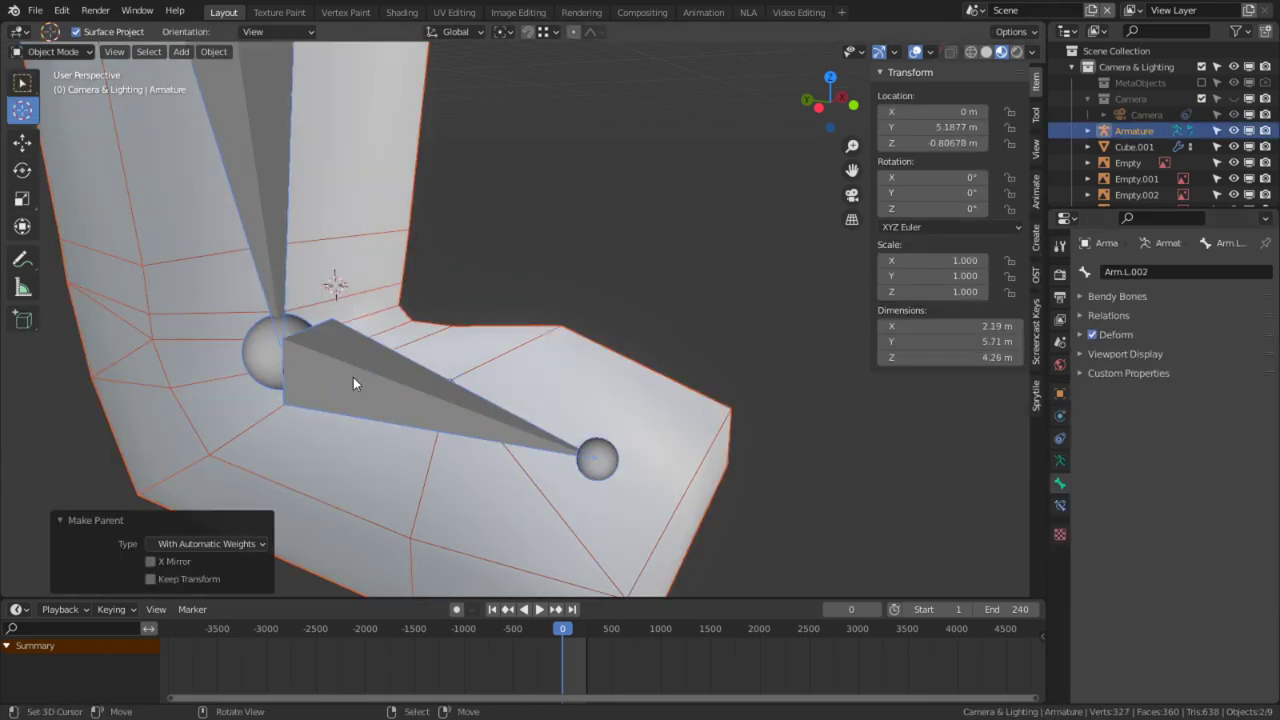
Step: Rotate the left paw bone about 63.8° around the global X axis in Pose Mode
key("KP_3")
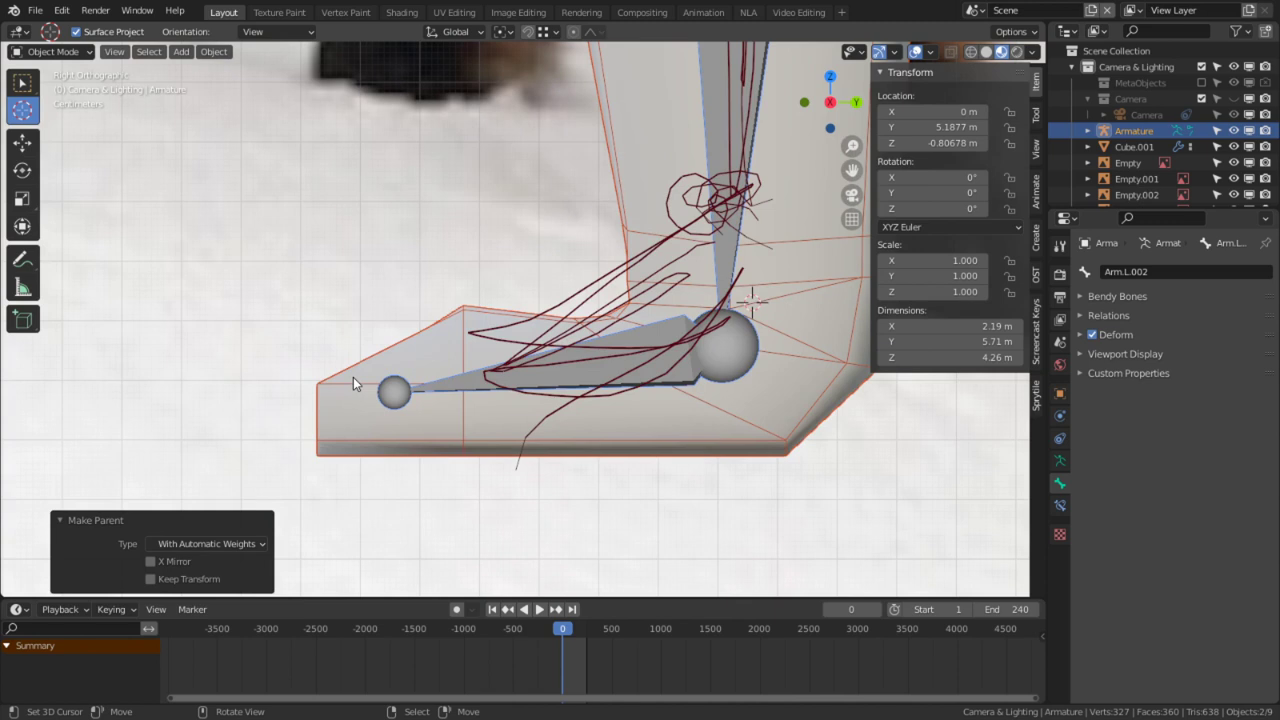
key("ctrl+Tab")
right_click(579, 372)
key("r")
right_click(589, 392)
right_click(589, 384)
key("r")
key("x")
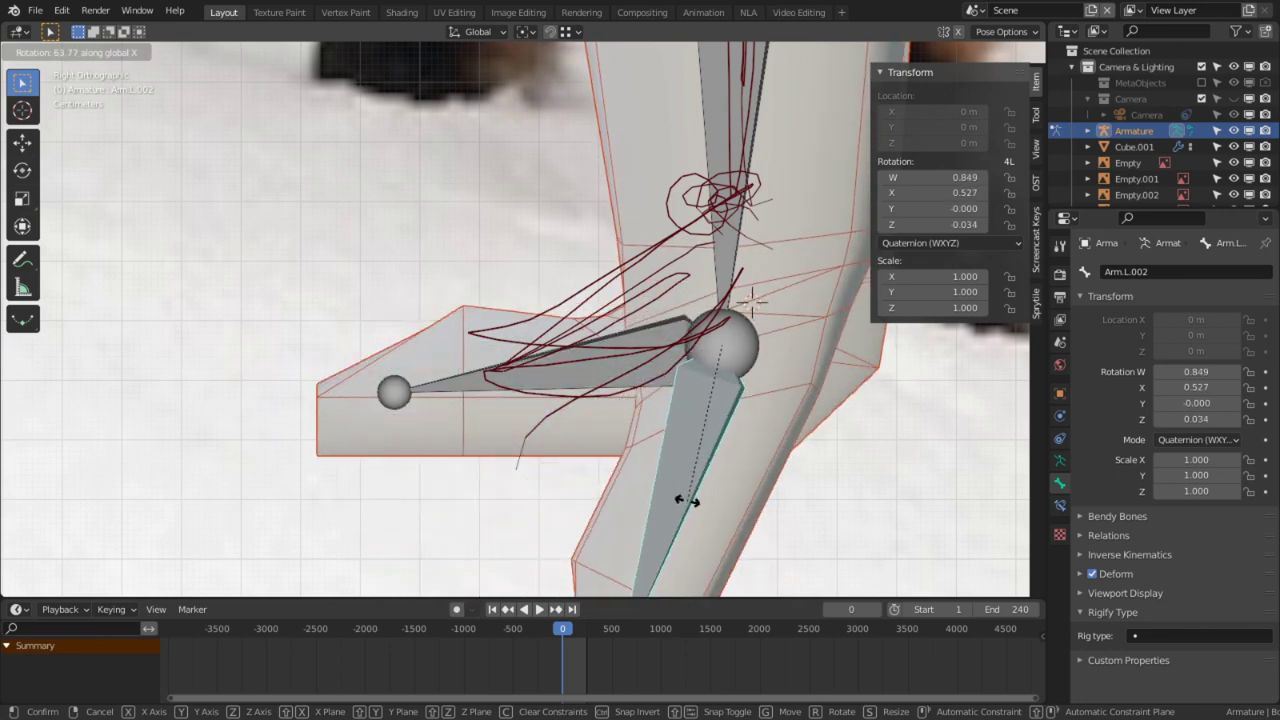
left_click(680, 500)
Step: Examine the bent left paw with the viewport overlays hidden, and show the overlays again
middle_click_drag(691, 449, 672, 375)
scroll(680, 402, "down", 3)
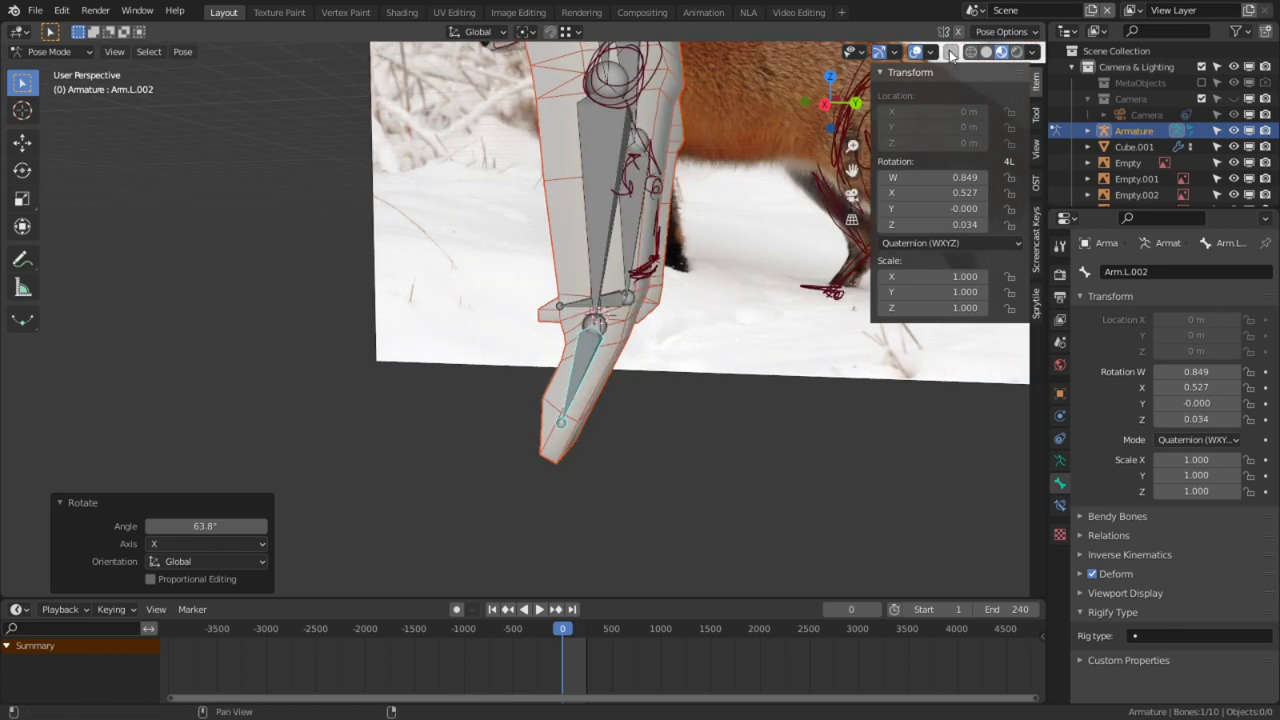
left_click(914, 52)
scroll(623, 311, "down", 5)
middle_click_drag(623, 318, 668, 346)
left_click(914, 52)
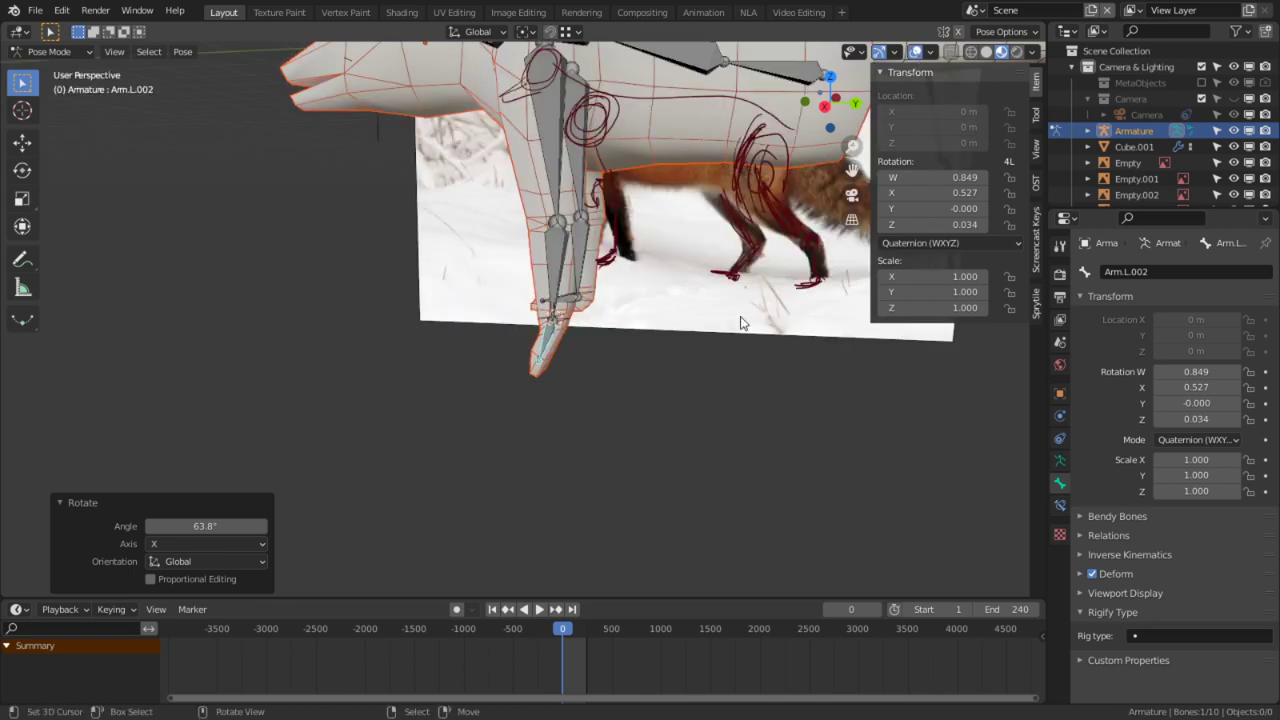
scroll(649, 425, "up", 3)
Step: Rotate the left paw bone a further 57.7° around the global X axis so it bends backward
key("r")
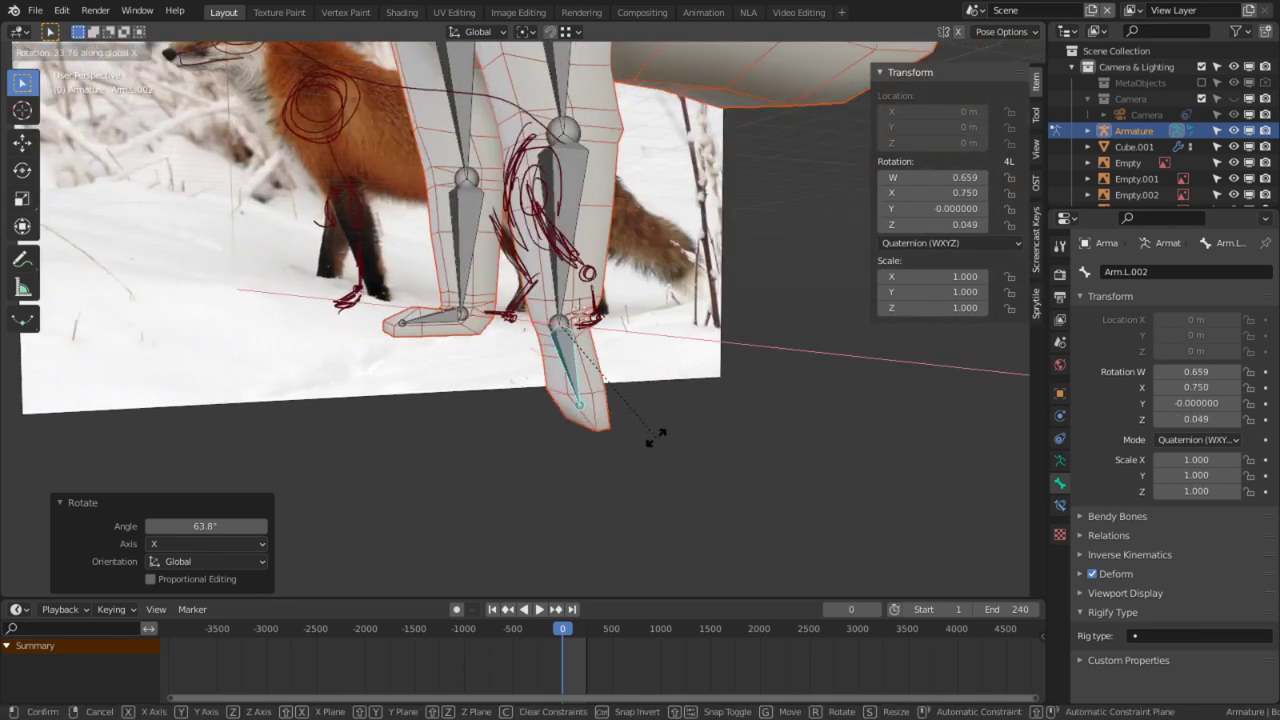
right_click(656, 438)
scroll(752, 369, "up", 2)
key("KP_3")
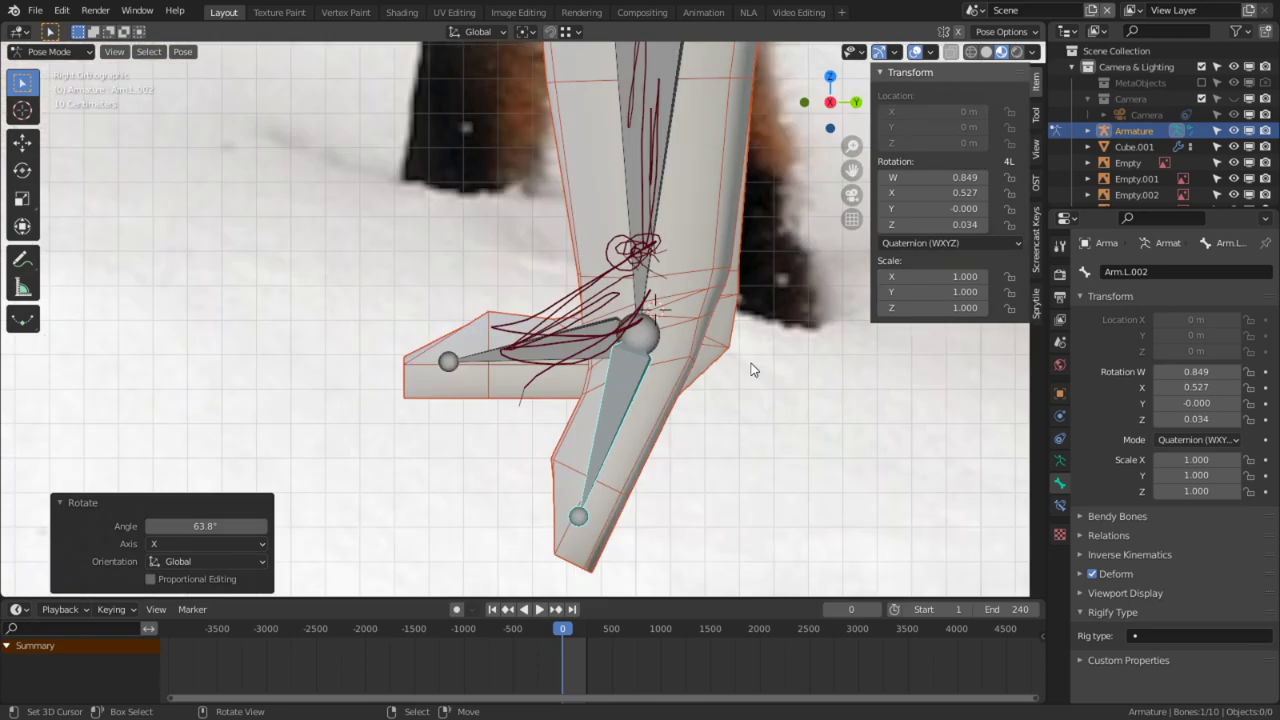
key("r")
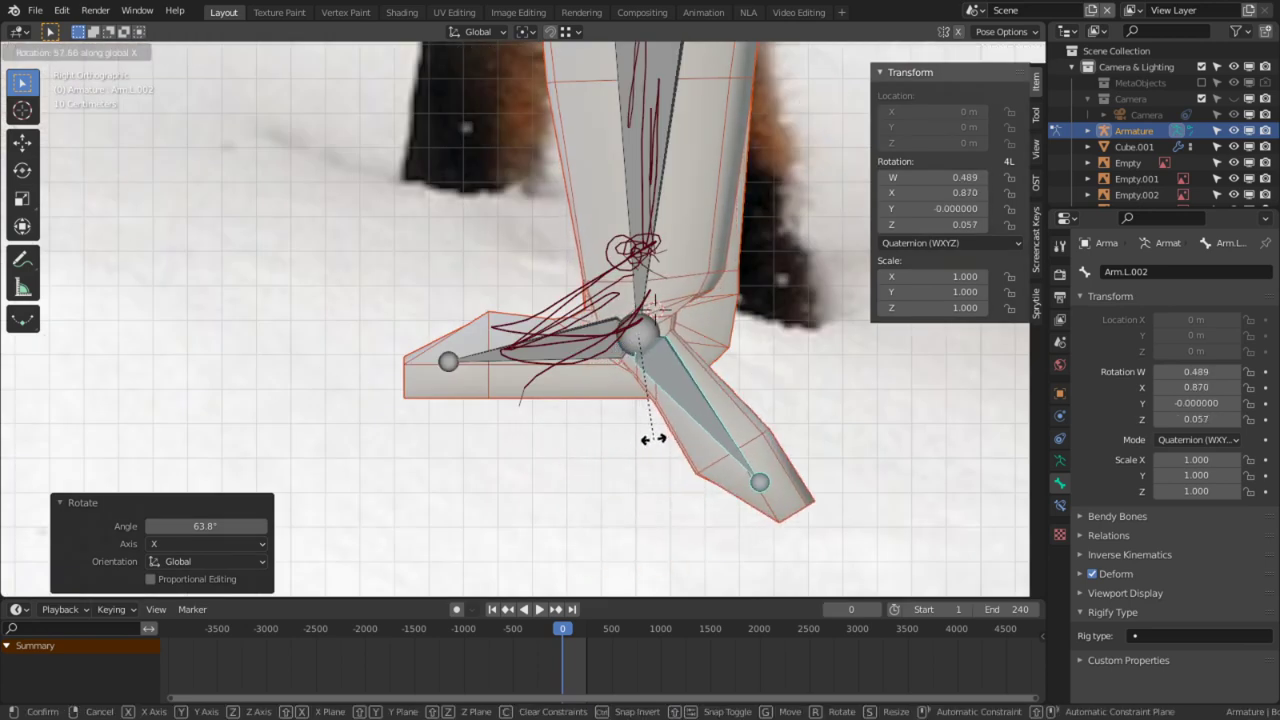
left_click(653, 438)
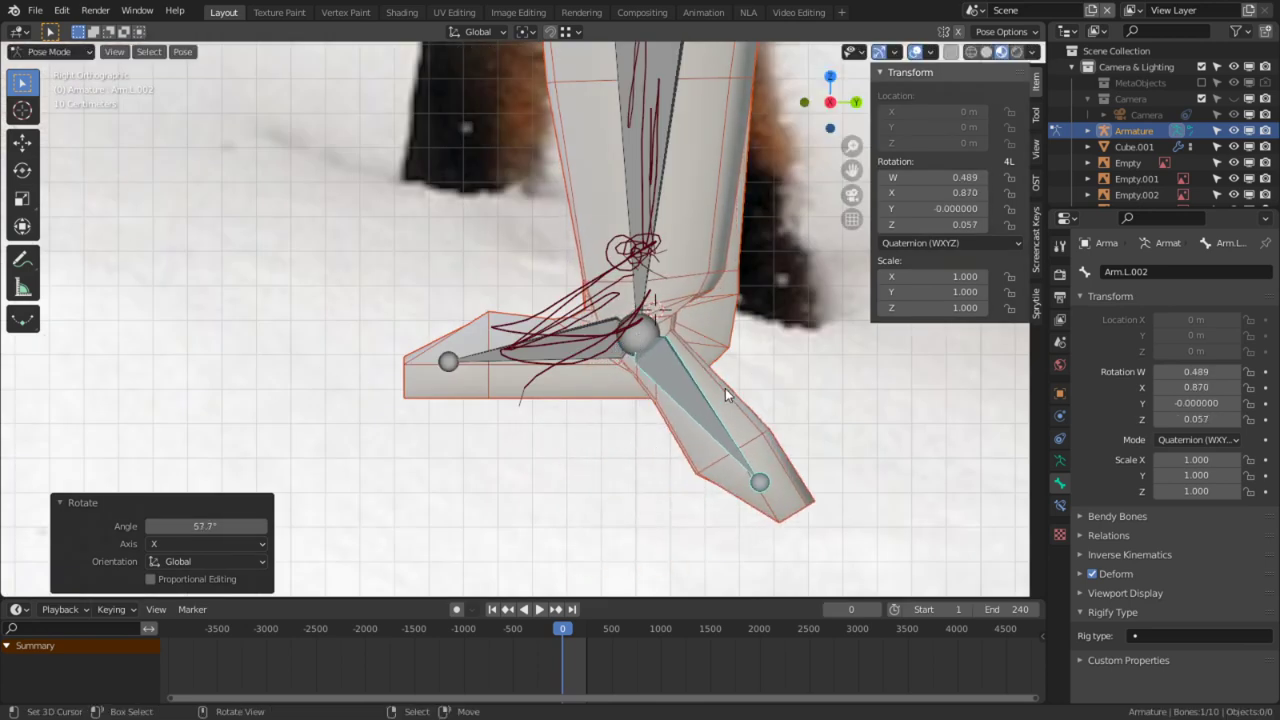
Step: Try moving the left ankle joint about -0.049 m along Y and 0.018 m along Z, and symmetrize the leg bones
key("Tab")
scroll(727, 390, "up", 2)
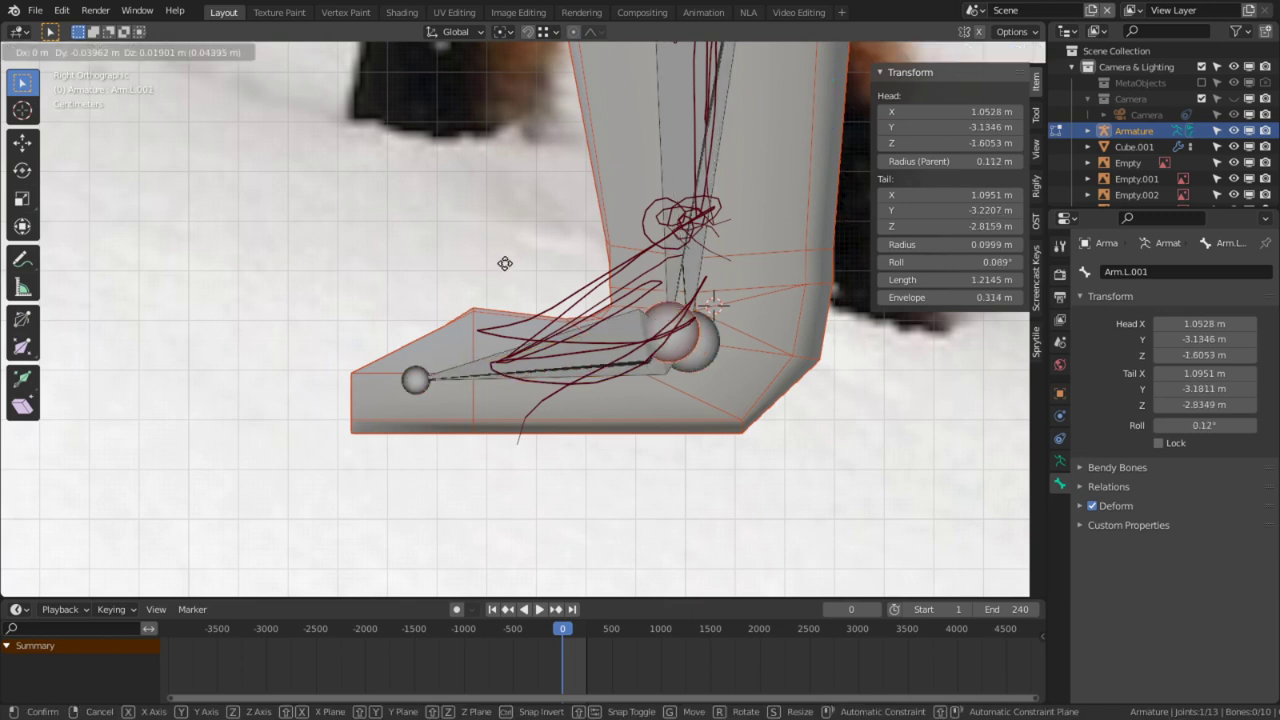
left_click(456, 270)
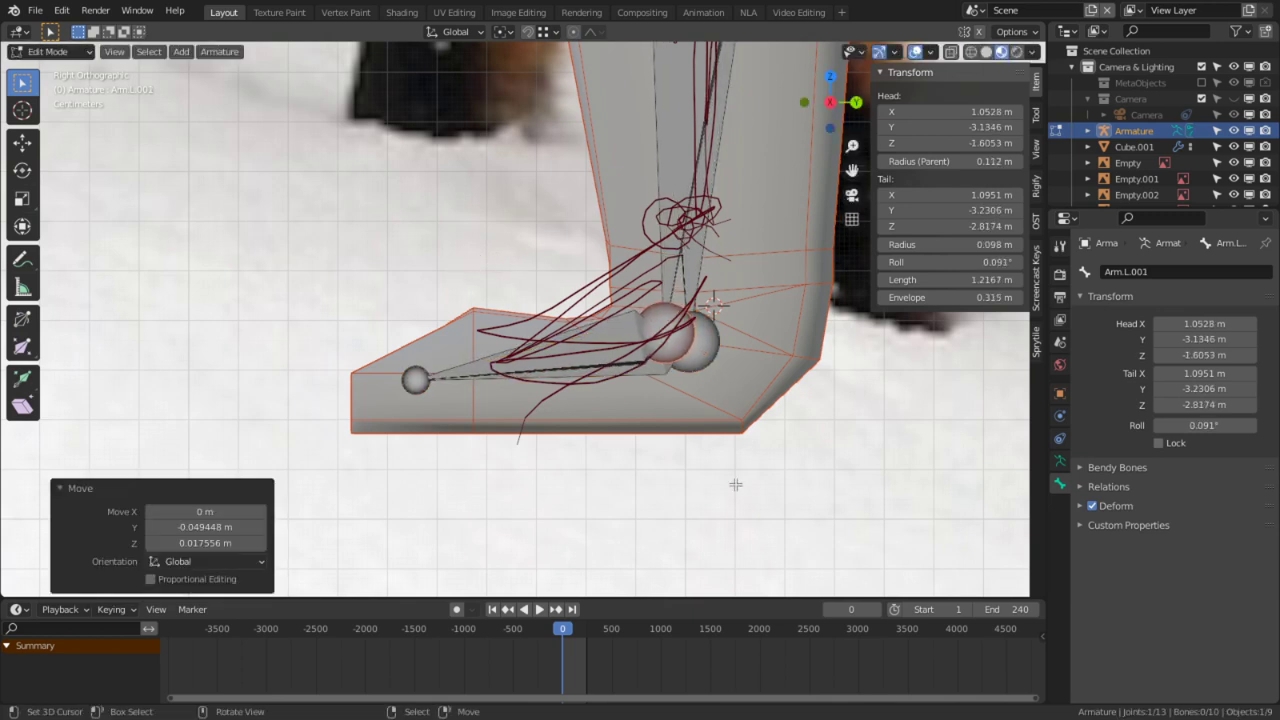
key("a")
key("q")
left_click(684, 381)
key("Tab")
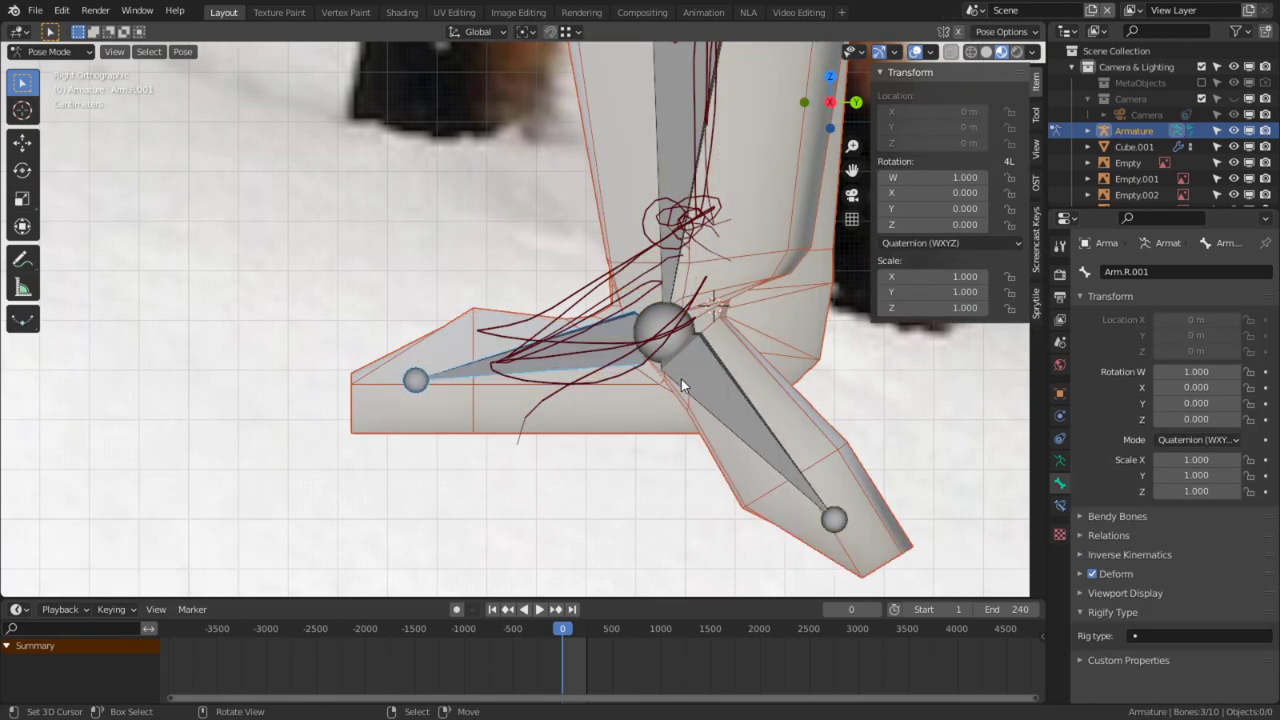
Step: Try reparenting the fox mesh to the shifted bones with automatic weights
key("ctrl+Tab")
right_click(738, 351)
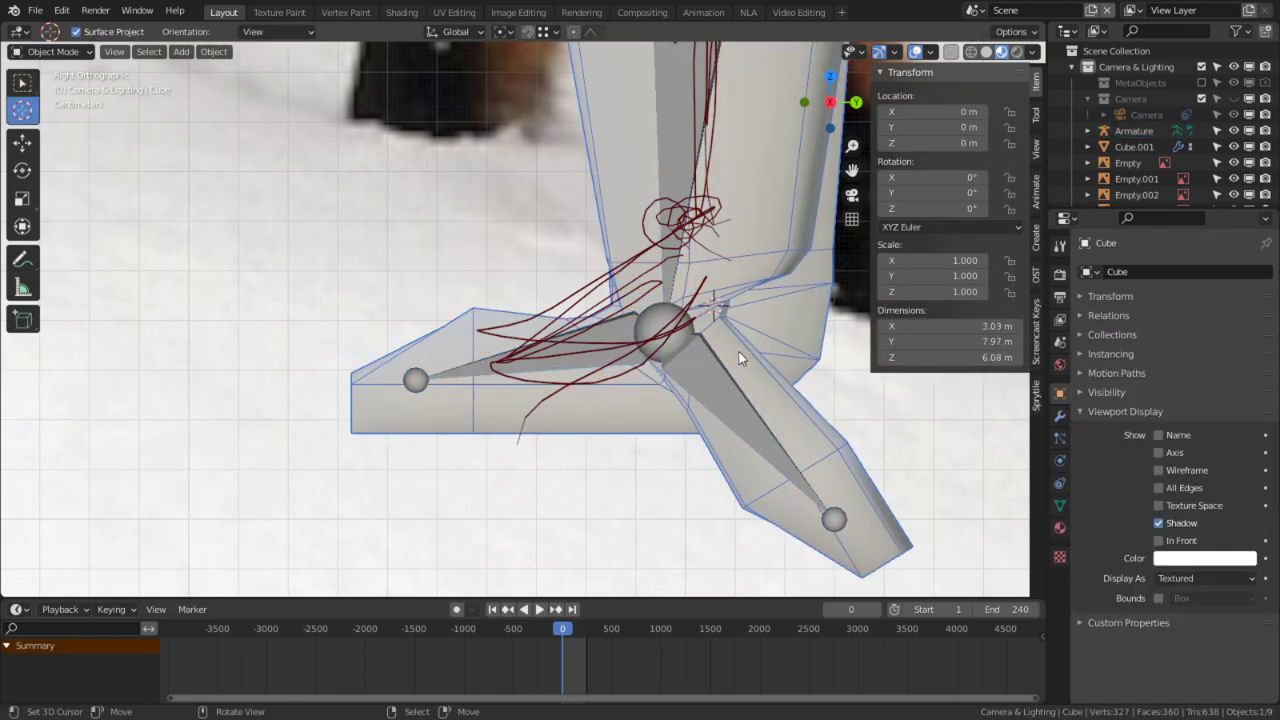
right_click(729, 381, "shift")
key("ctrl+p")
left_click(729, 381)
key("ctrl+Tab")
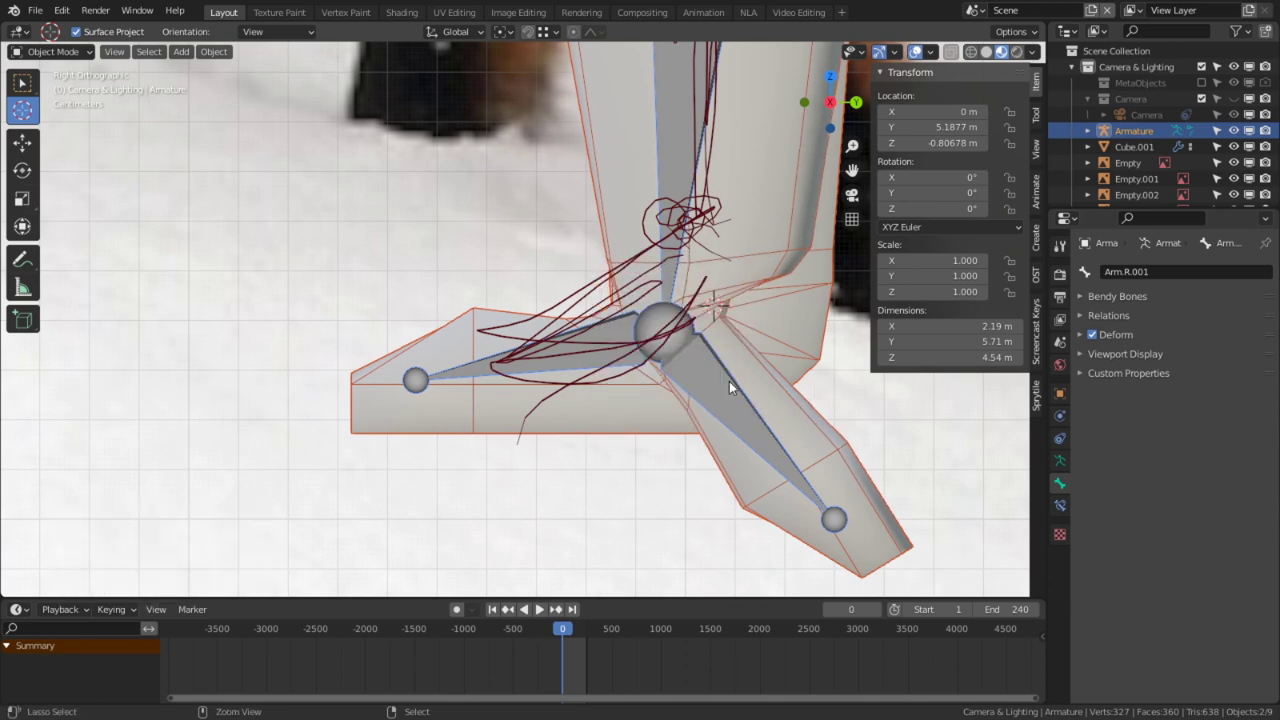
Step: Undo the last ankle joint move along with its mirroring and mesh reparenting
key("Tab")
key("alt+a")
key("ctrl+z")
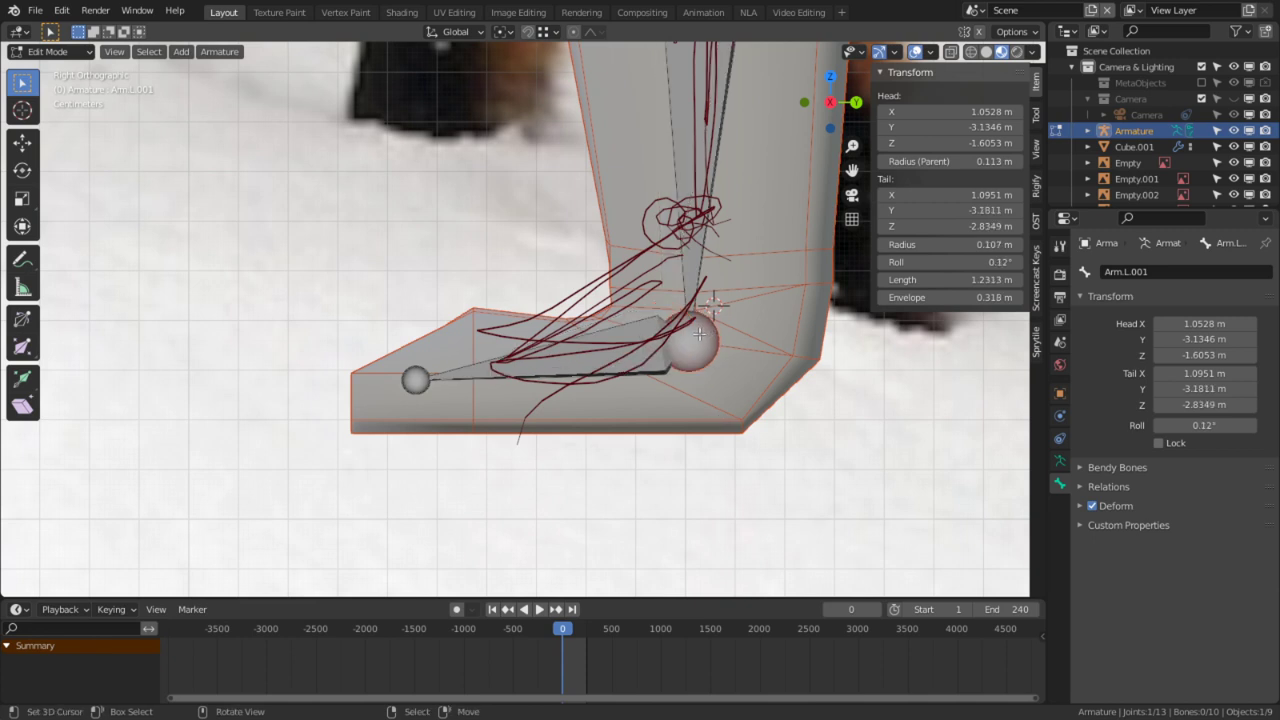
Step: Move the left ankle joint about 0.095 m back along Y and -0.008 m along Z, and symmetrize the bones from +X to -X
key("g")
left_click(263, 292)
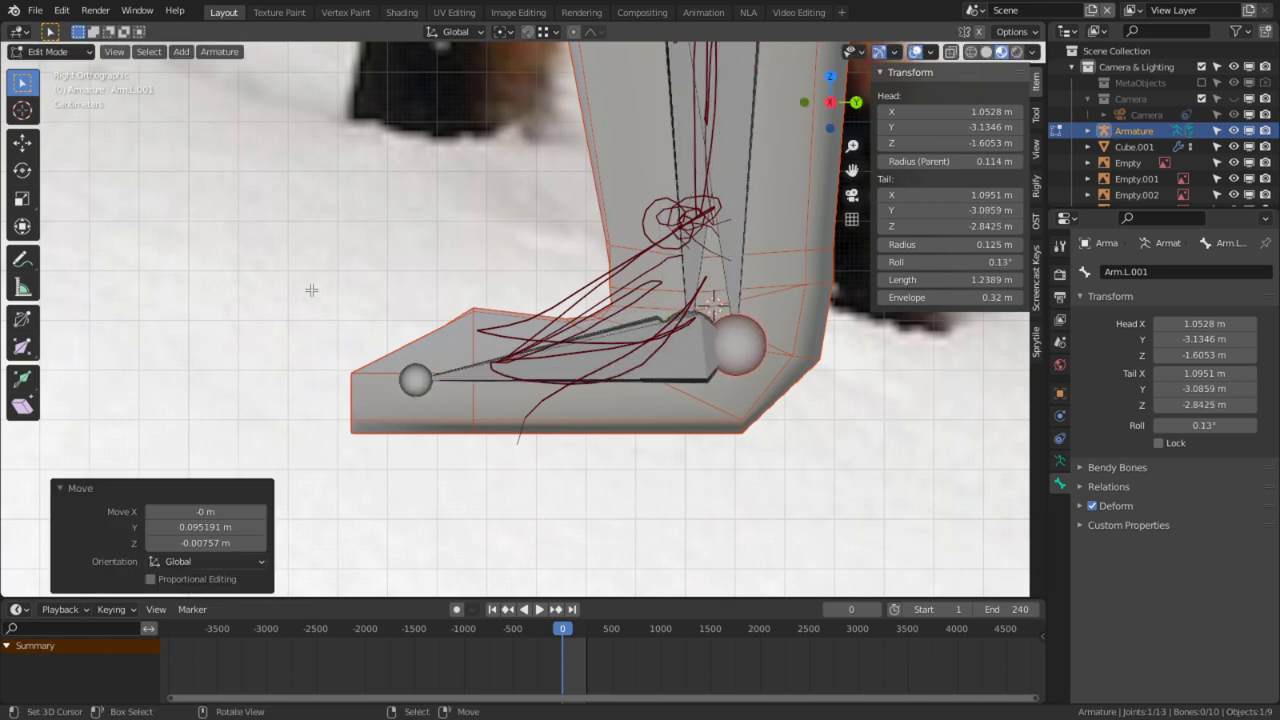
key("a")
key("q")
left_click(529, 304)
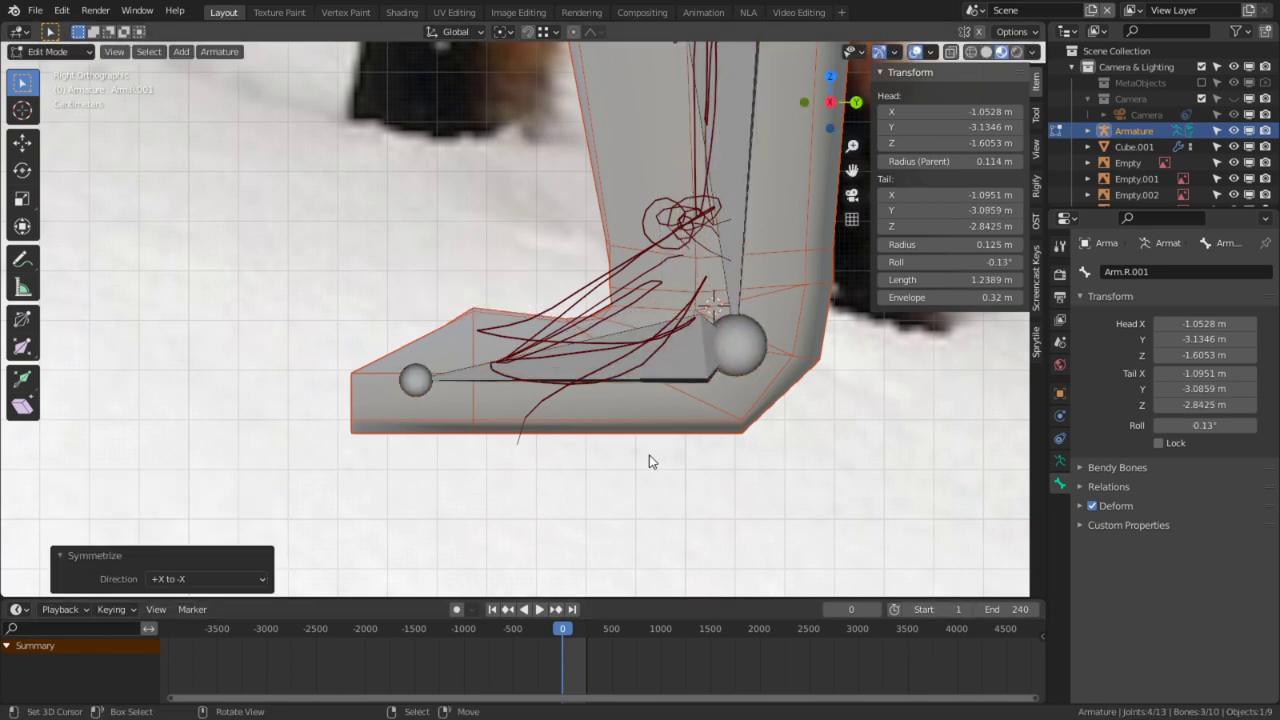
Step: Reparent the fox mesh to the armature with automatic weights
key("ctrl+Tab")
left_click(448, 373)
middle_click_drag(716, 375, 376, 372)
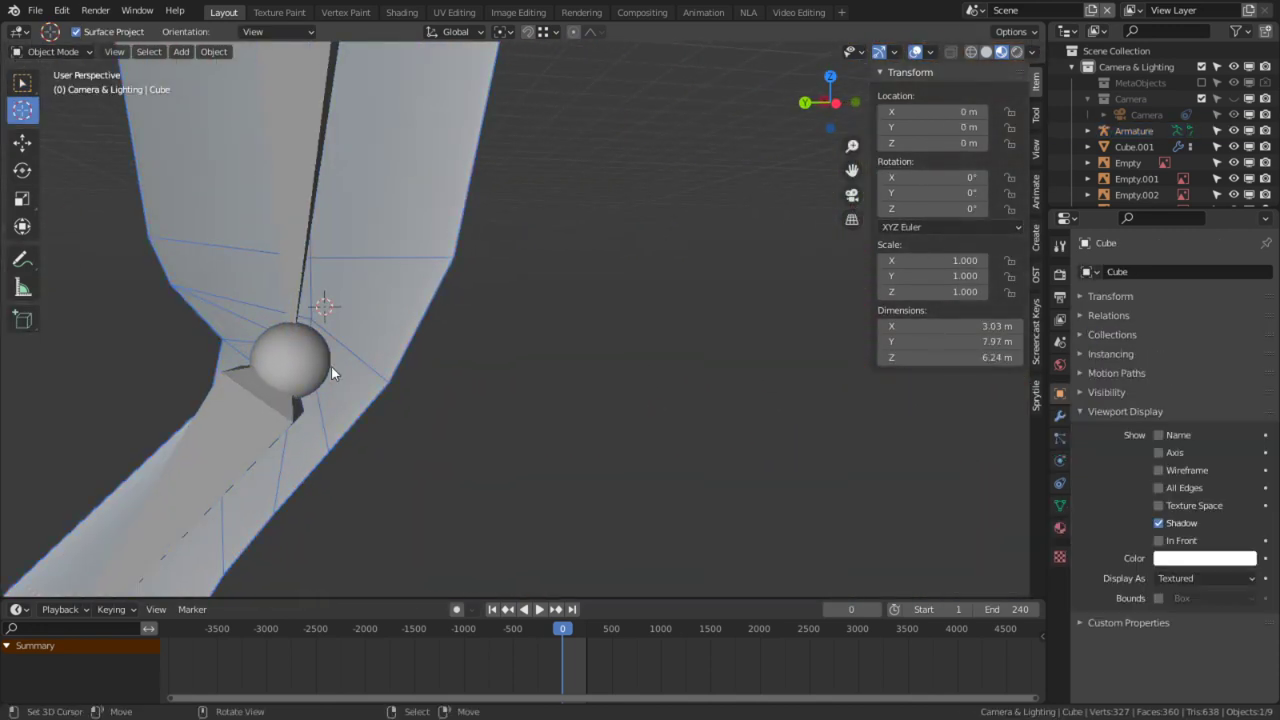
key("ctrl+p")
left_click(300, 336)
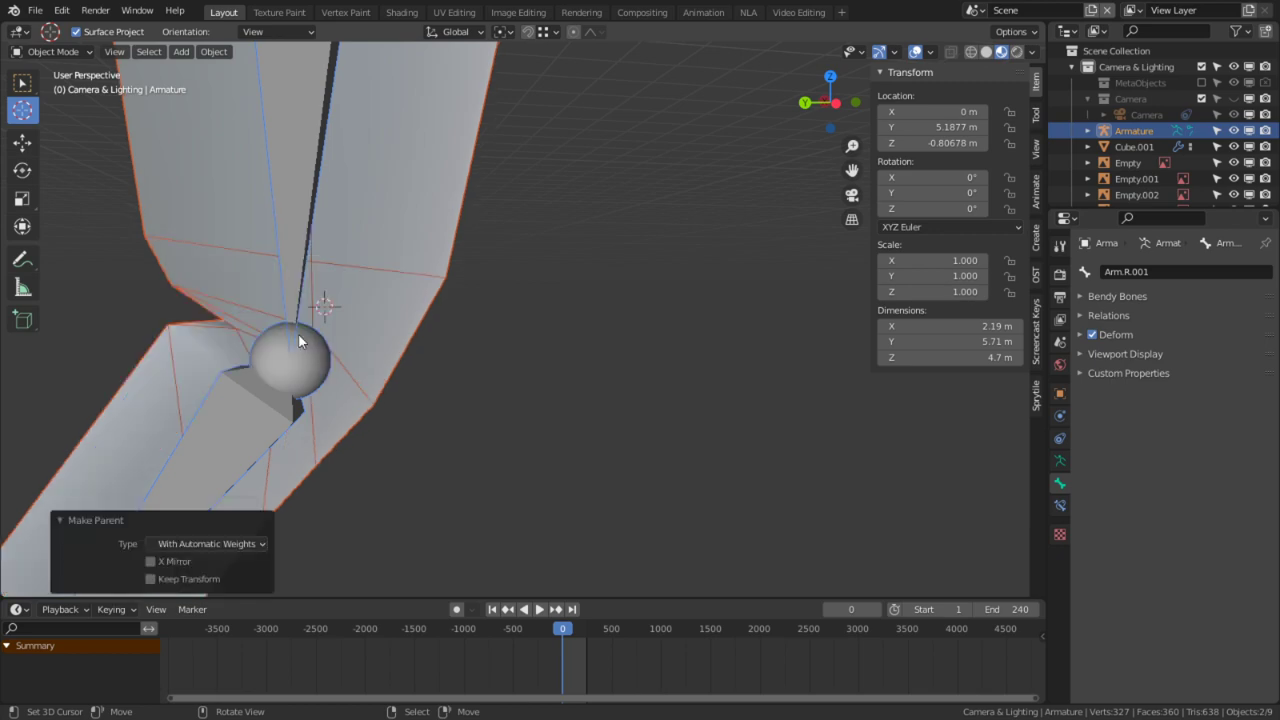
Step: Pose the left paw bone downward by rotating it about global X, ending with a -16.5° rotation, to test the ankle deformation
middle_click_drag(298, 340, 606, 432)
left_click(707, 398)
mouse_move(707, 398)
middle_mouse_down()
mouse_move(729, 363)
mouse_move(719, 420)
middle_mouse_up()
left_click(719, 413)
key("ctrl+Tab")
left_click(719, 413)
key("r")
key("x")
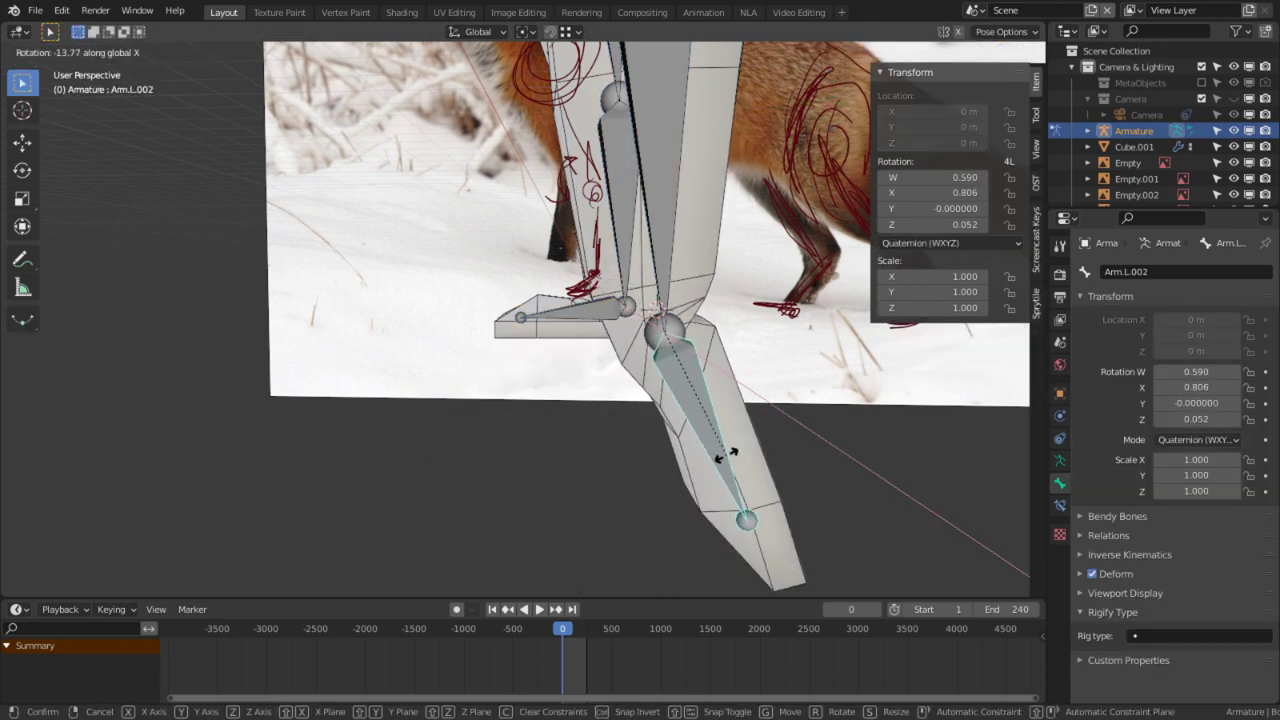
left_click(720, 456)
middle_click_drag(720, 456, 1013, 426)
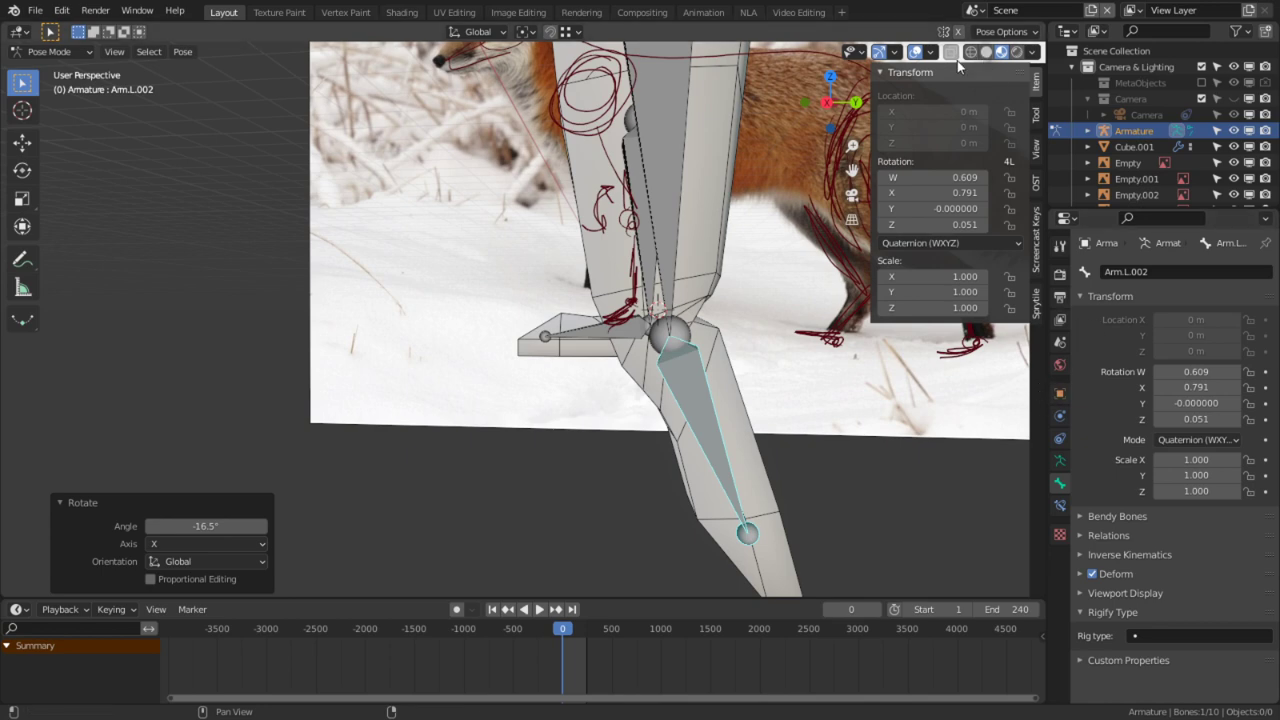
scroll(705, 318, "down", 3)
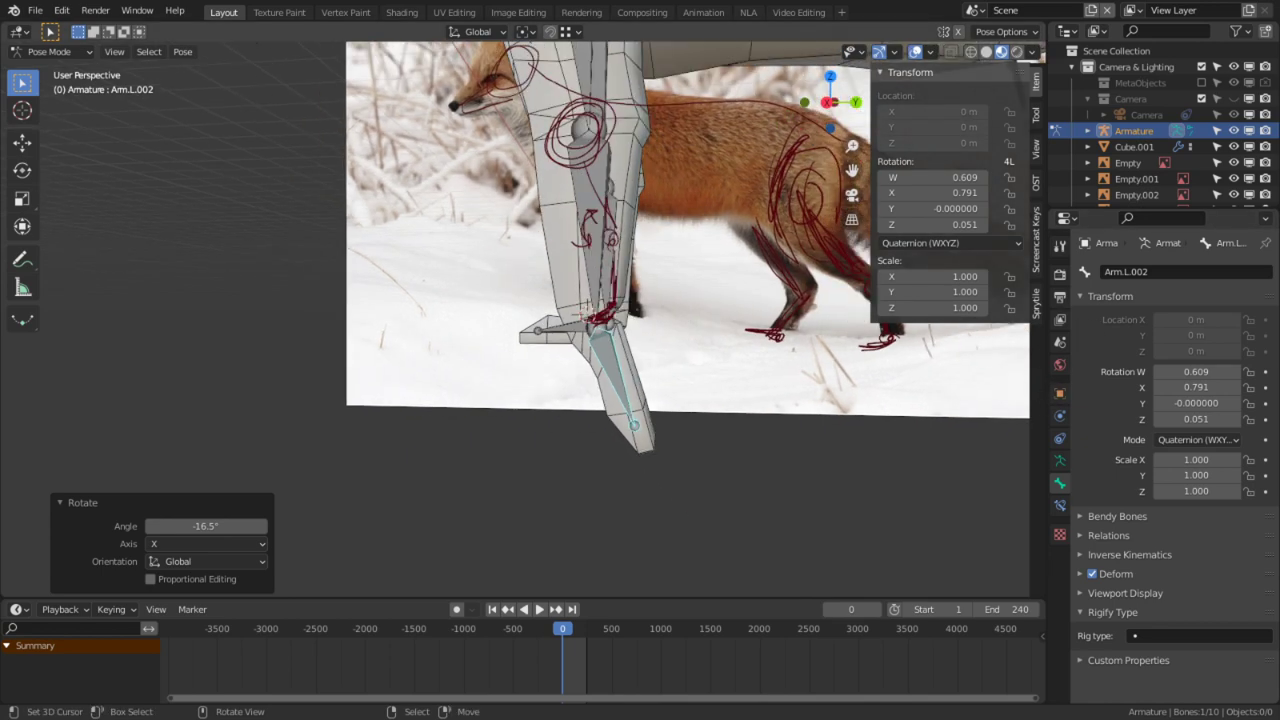
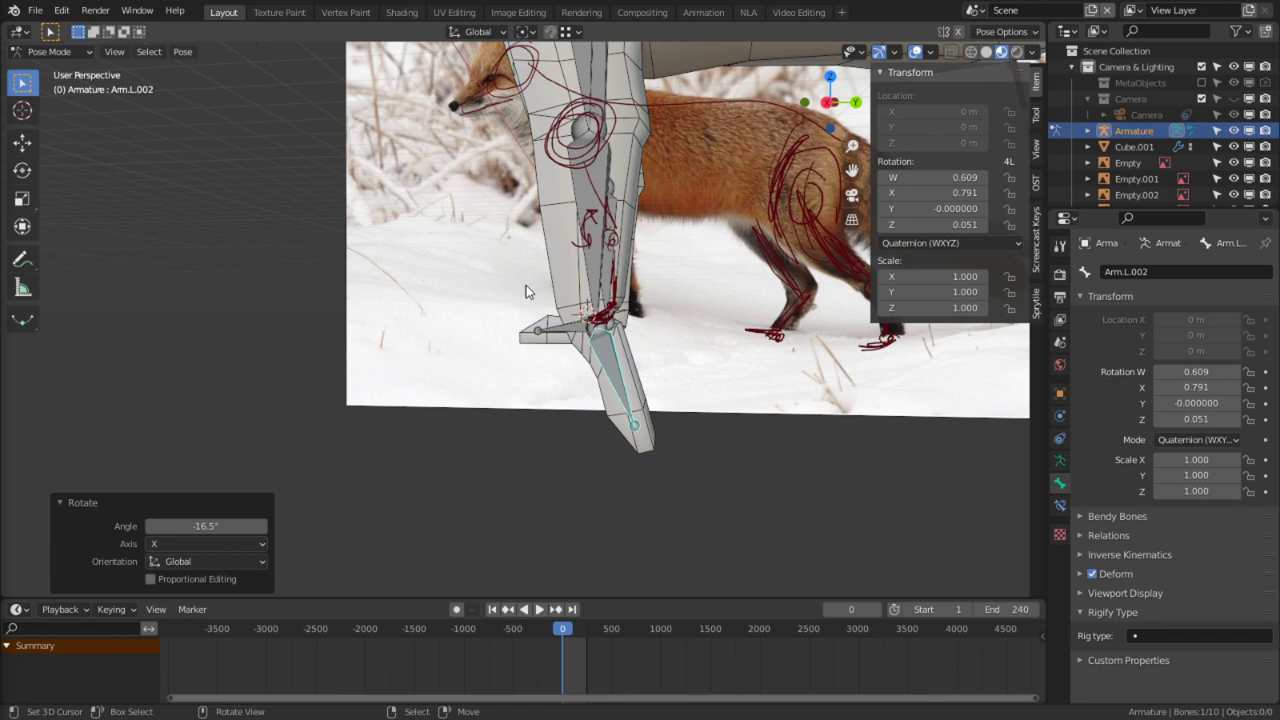
Step: Rotate the posed left paw bone 18.5° in the right orthographic view, trying its bend range around the ankle
middle_click_drag(566, 330, 603, 328)
key("KP_3")
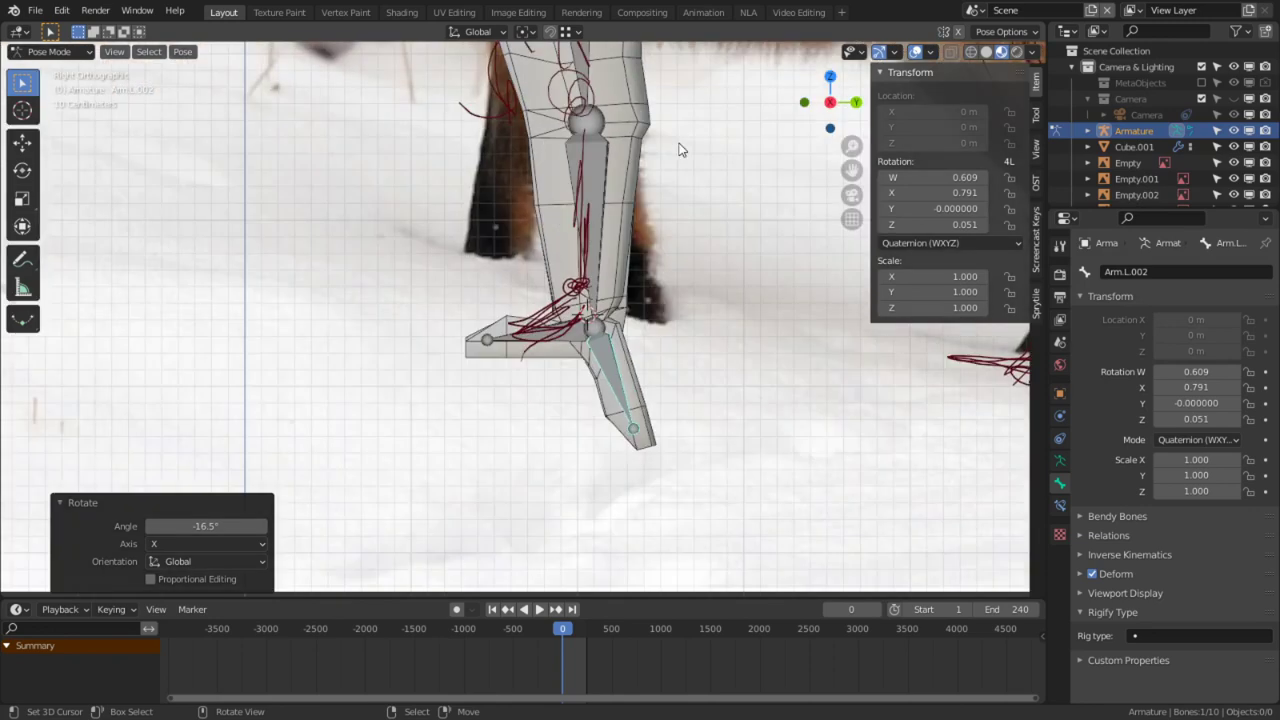
scroll(563, 447, "up", 3)
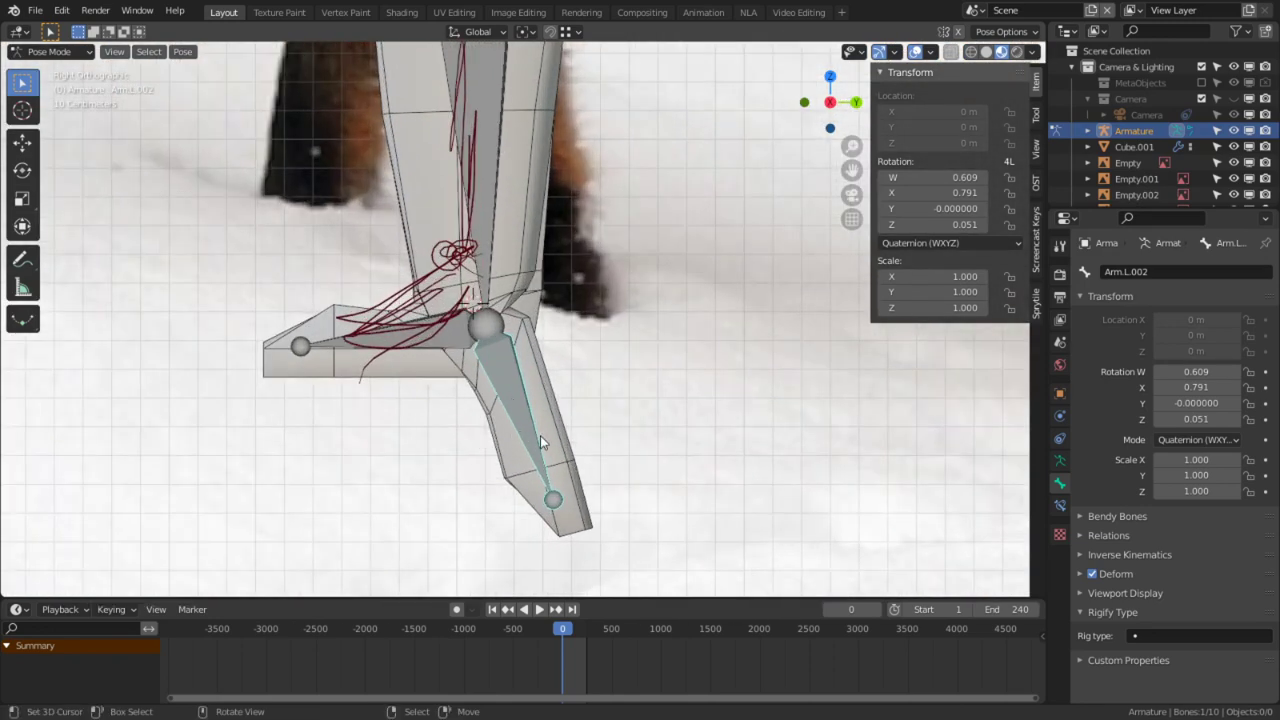
key("r")
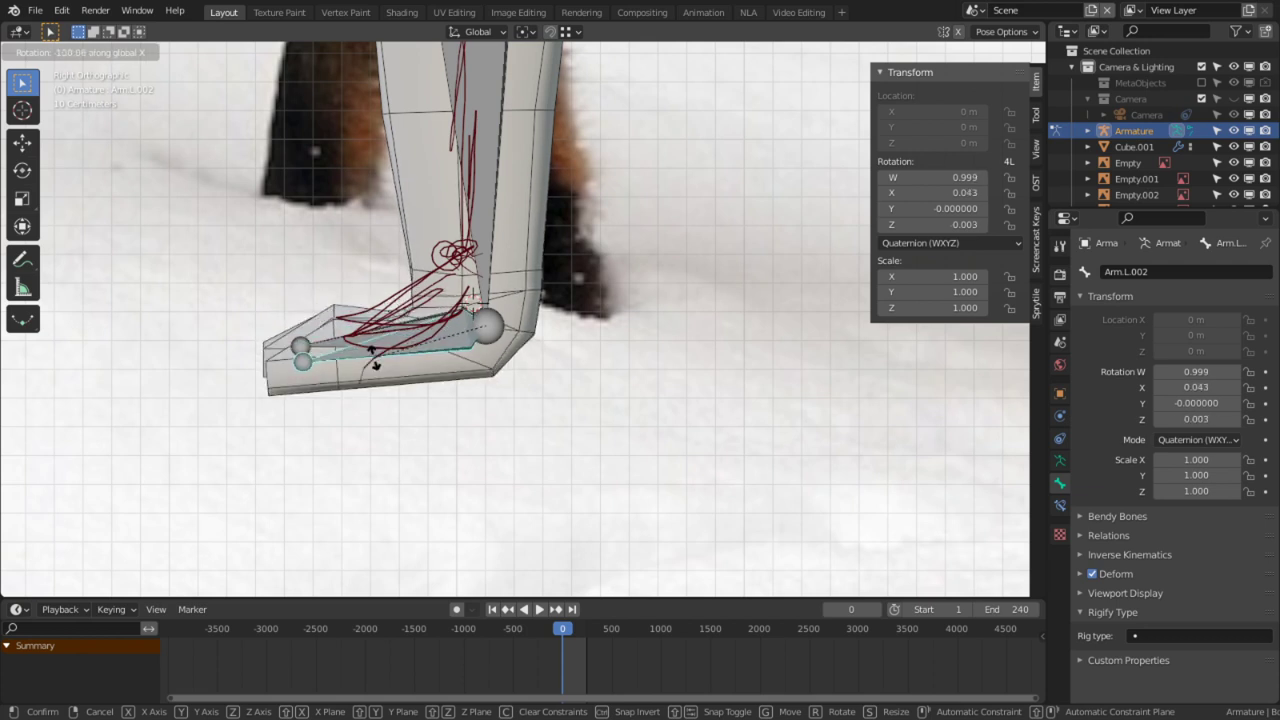
right_click(375, 365)
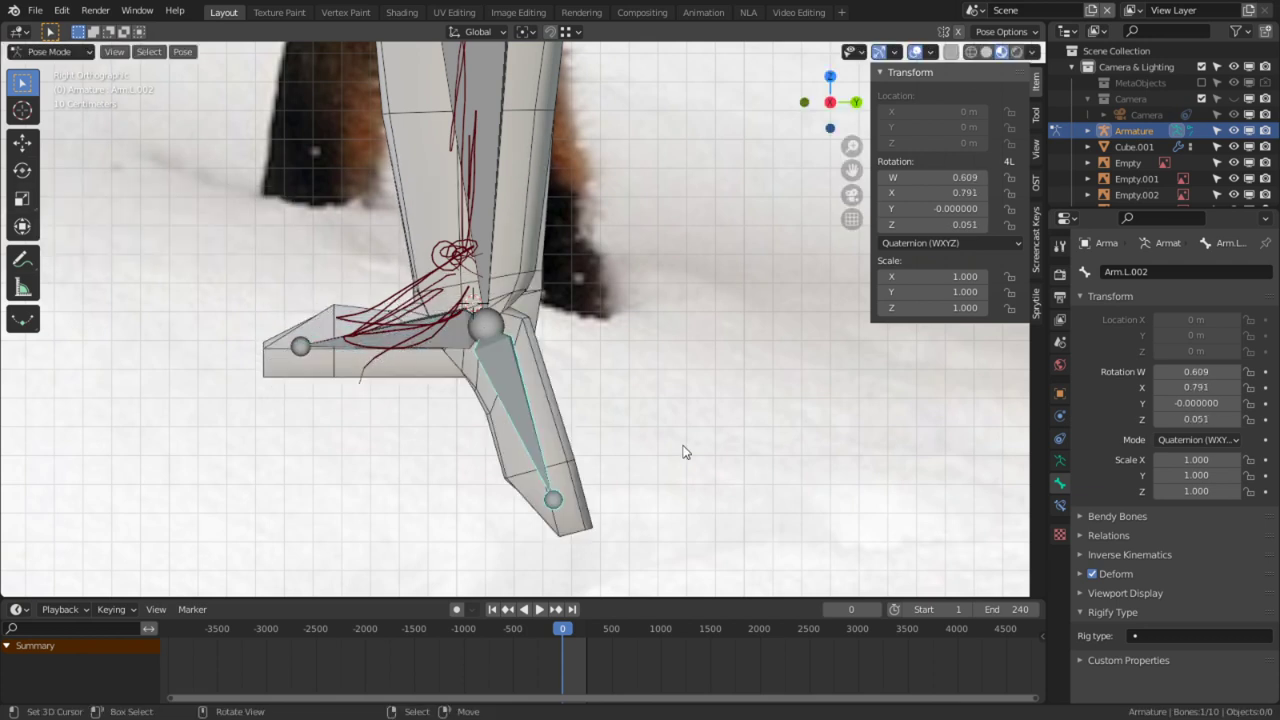
key("r")
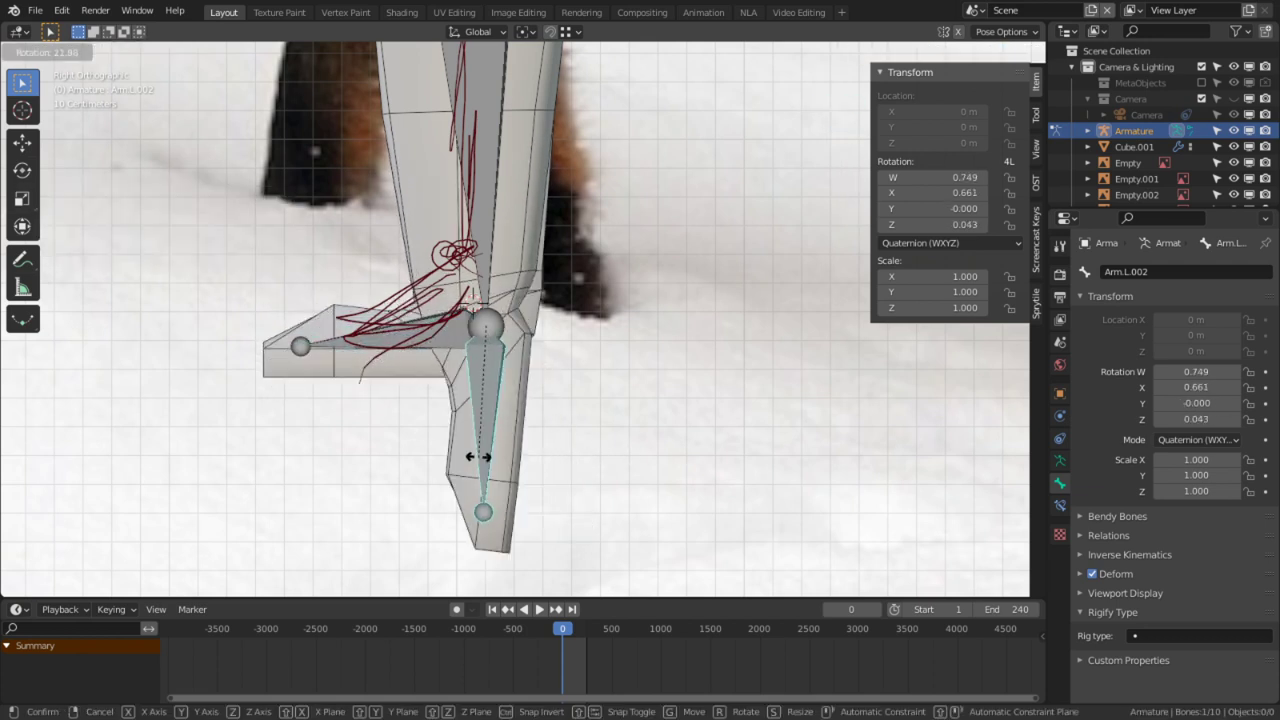
left_click(492, 467)
key("r")
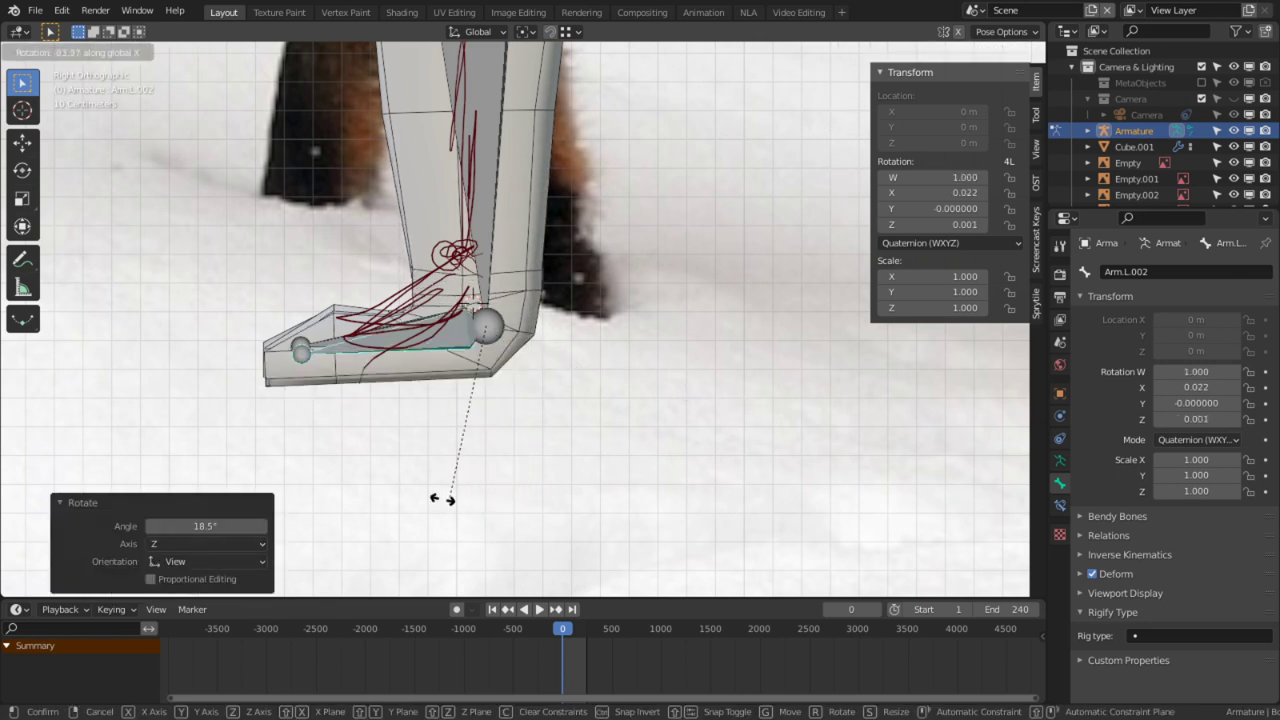
right_click(440, 515)
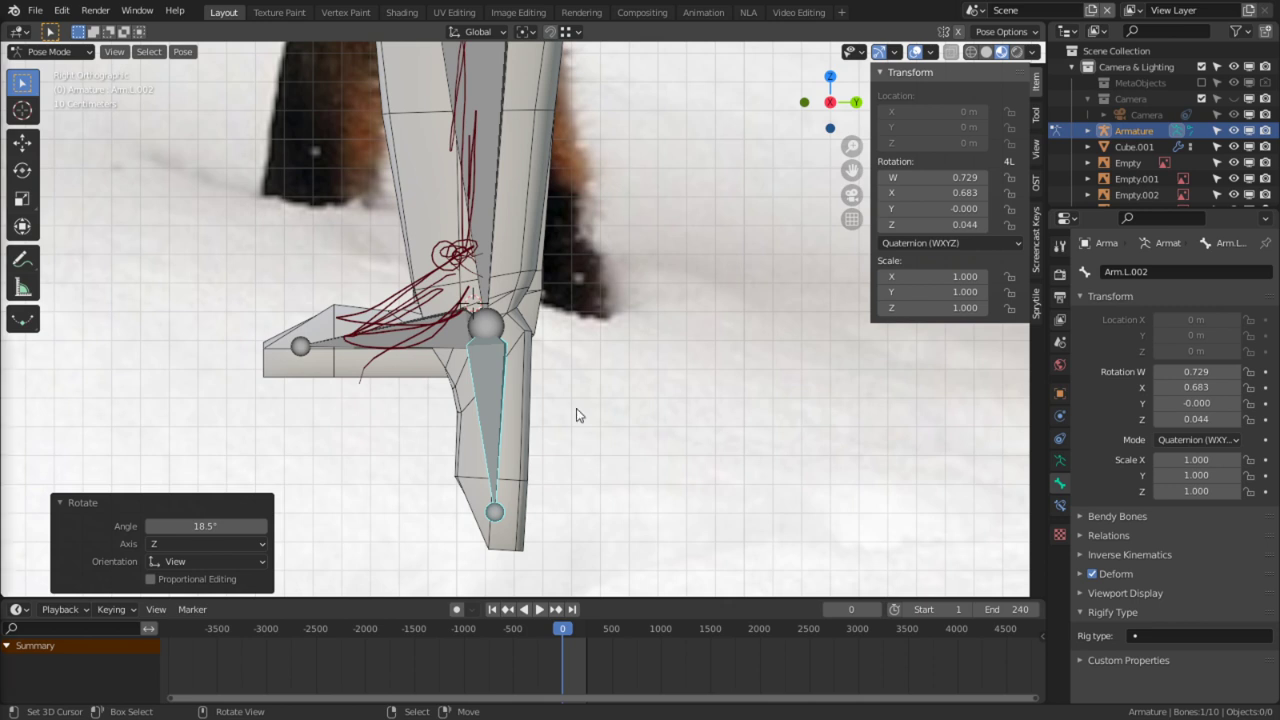
Step: Open the fox mesh in Edit Mode with vertex selection and select the vertex beside the left ankle joint
key("ctrl+Tab")
left_click(484, 295)
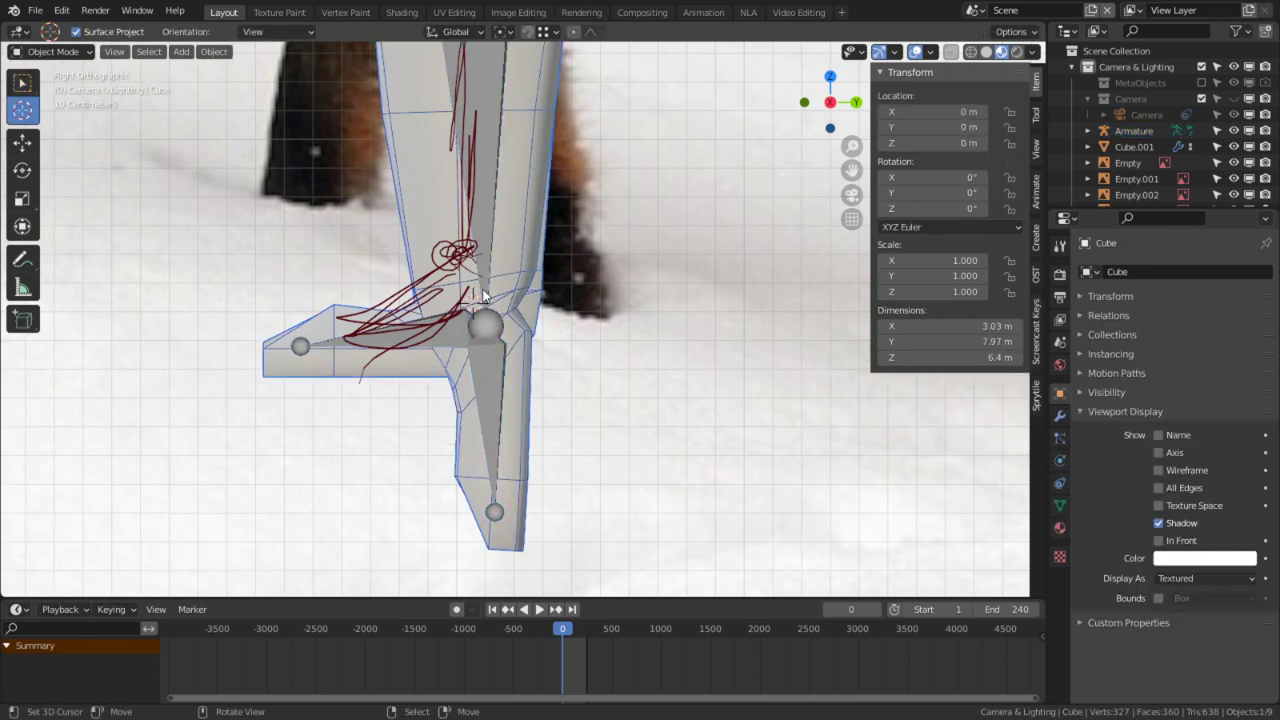
key("Tab")
key("KP_5")
scroll(460, 310, "up", 3)
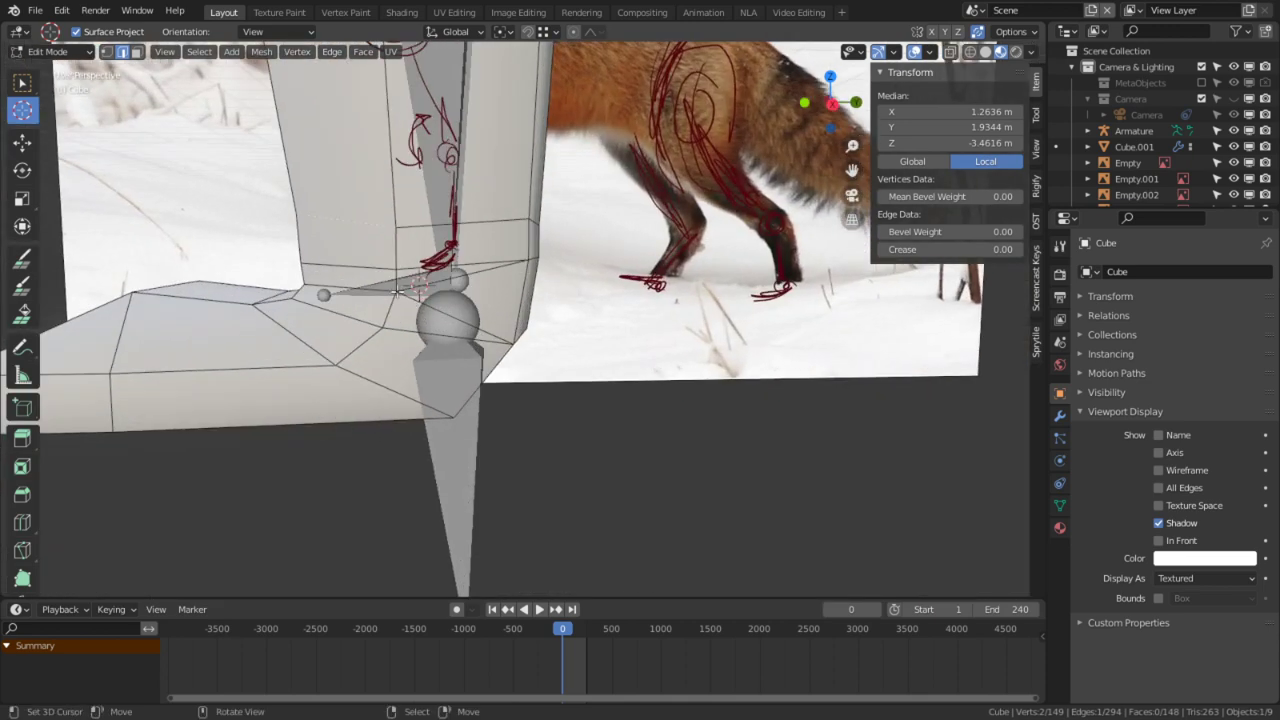
middle_click_drag(412, 304, 384, 324)
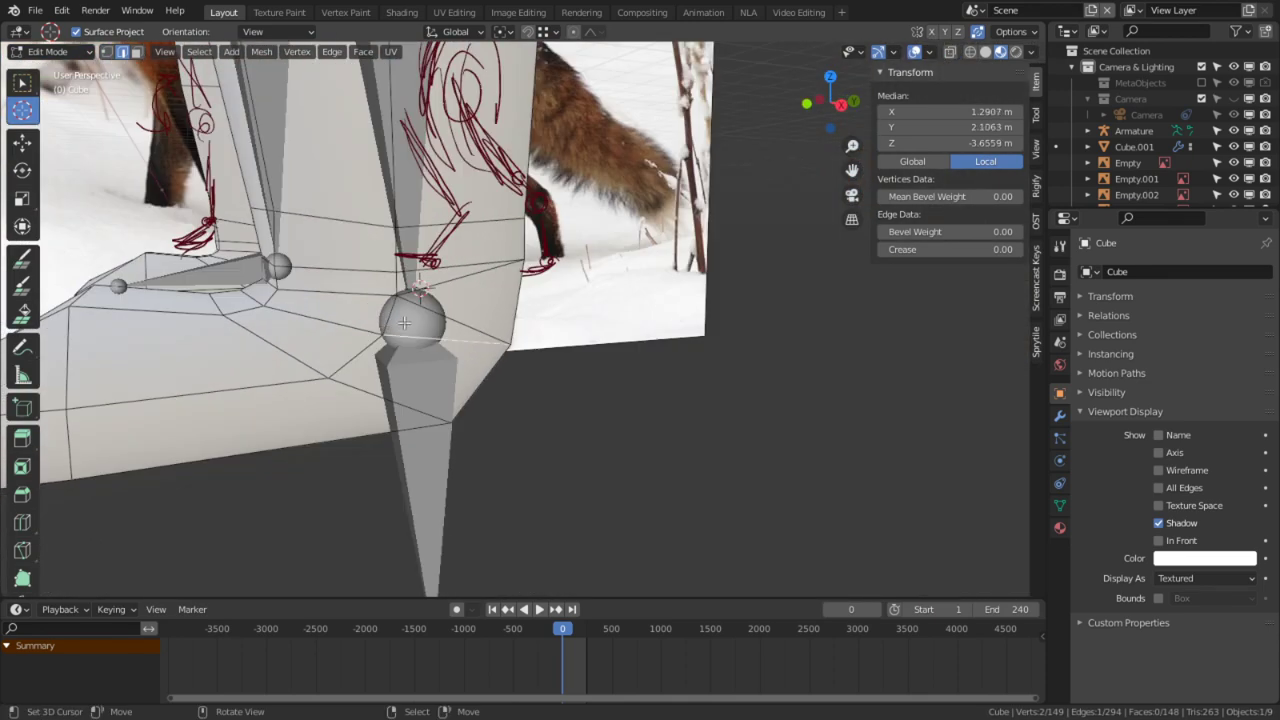
key("1")
left_click(411, 322)
Step: Snap the 3D cursor to the left ankle joint of the armature
key("Tab")
left_click(411, 322)
key("Tab")
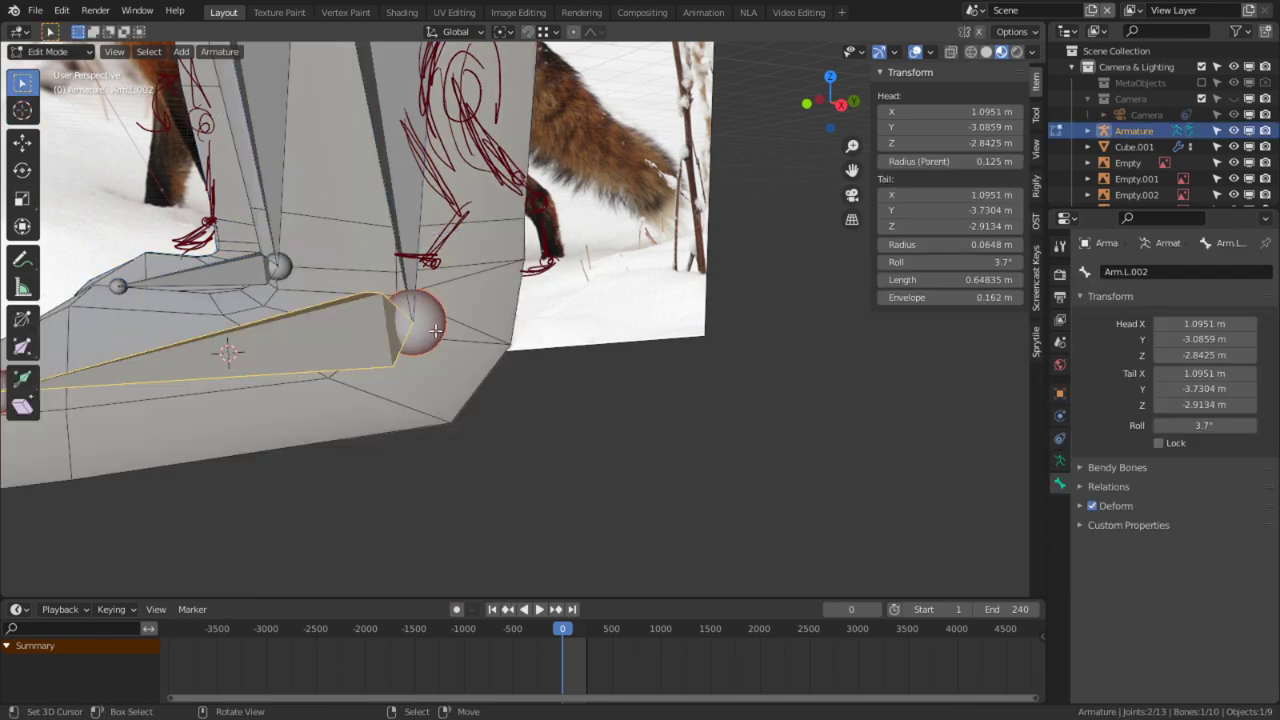
left_click(436, 330)
key("shift+s")
left_click(436, 378)
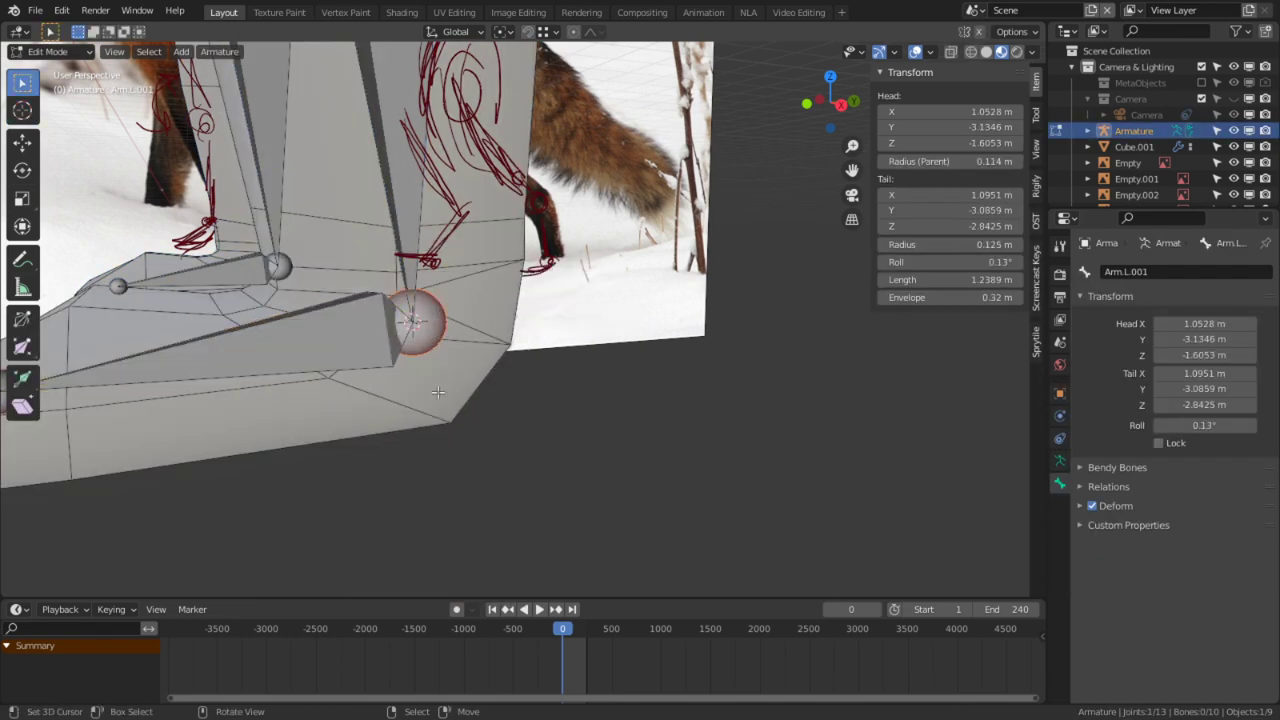
Step: Return to editing the fox mesh and select the face loop around the middle of the left paw
key("Tab")
right_click(431, 373)
key("Tab")
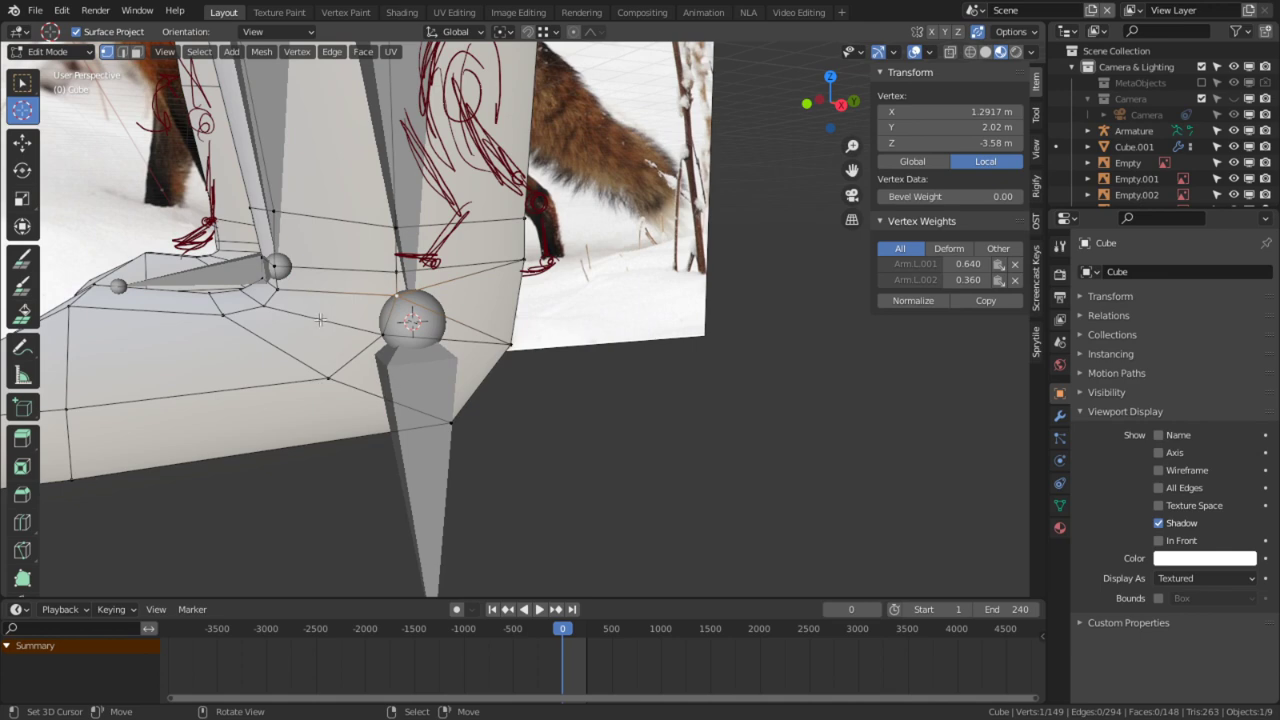
scroll(248, 465, "down", 3)
key("3")
right_click(328, 372, "alt")
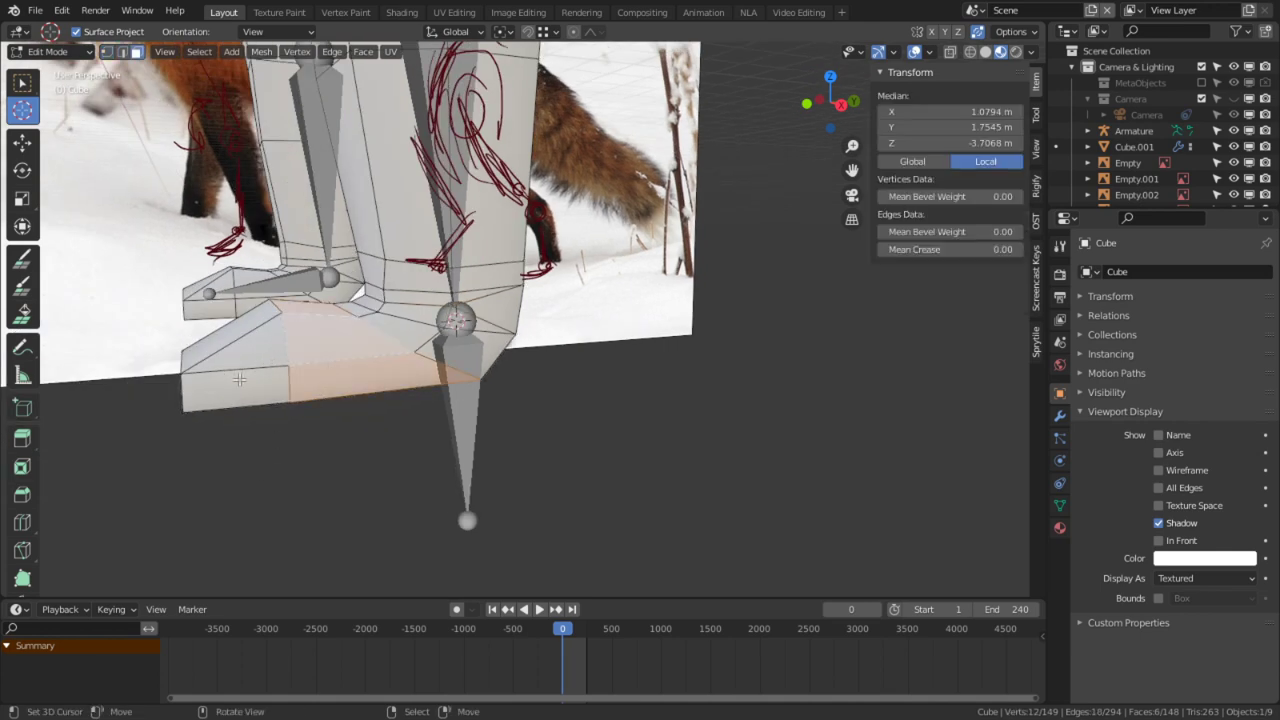
Step: Switch to wireframe shading and add the left paw's toe faces and heel face loop to the selection
middle_click_drag(228, 372, 277, 437)
key("z")
left_click(211, 434)
key("c")
left_click_drag(191, 343, 267, 484)
right_click(267, 484)
middle_click_drag(300, 506, 428, 420)
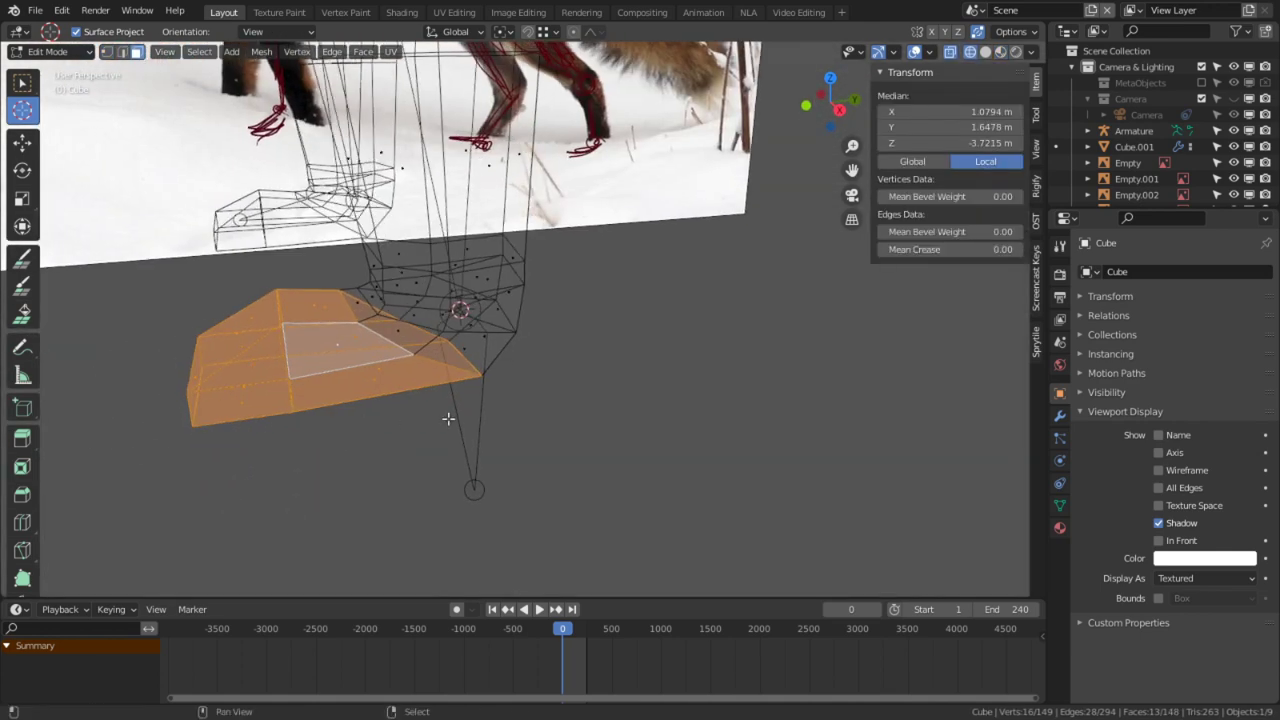
right_click(484, 372, "alt+shift")
middle_click_drag(510, 358, 493, 352)
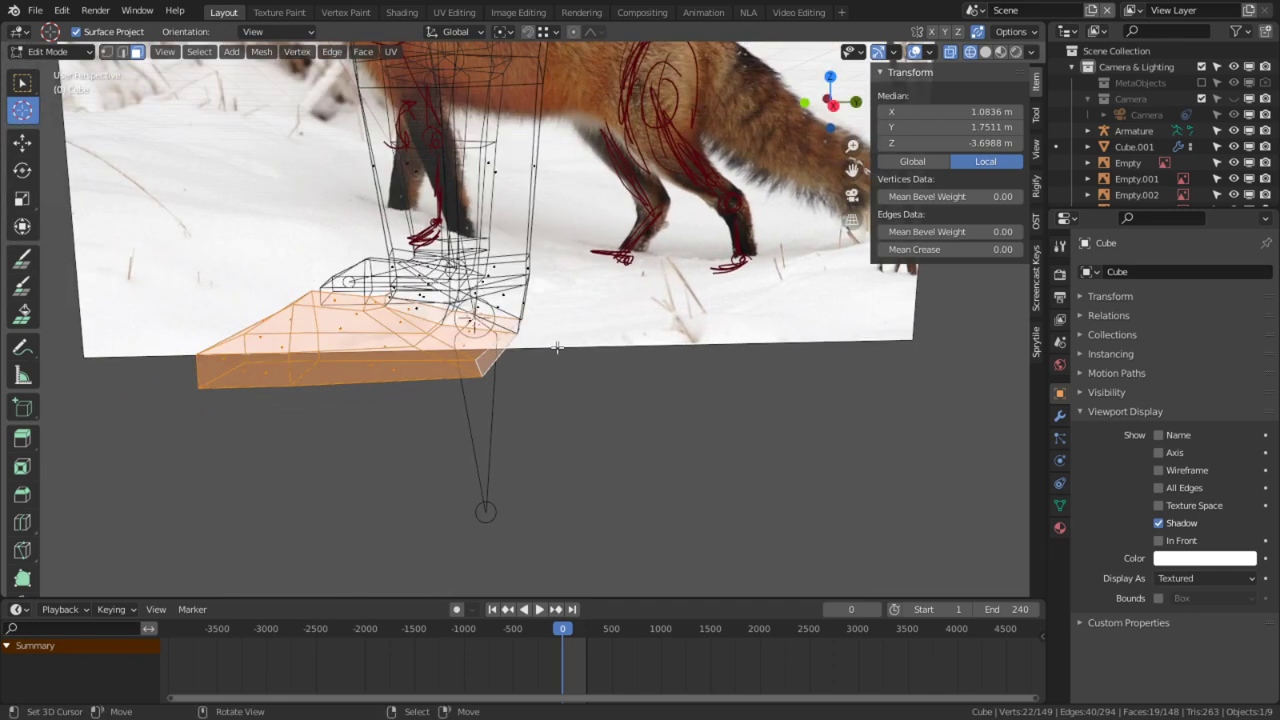
key("KP_3")
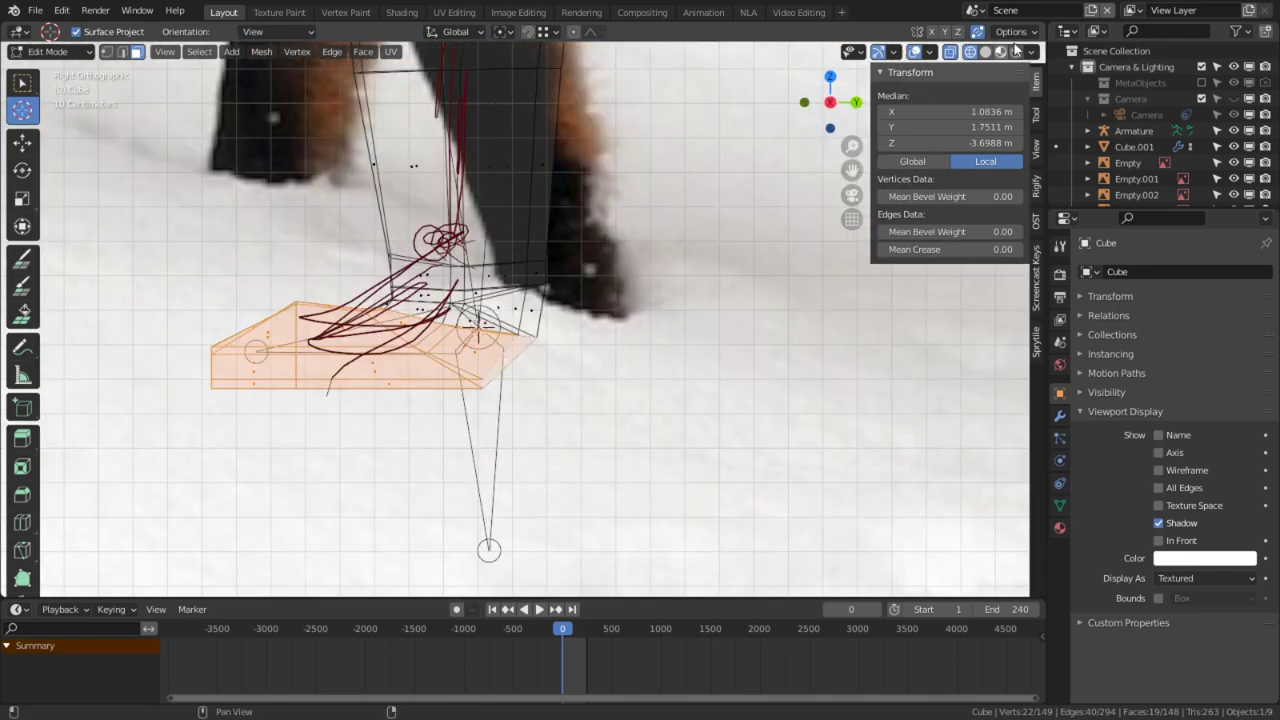
Step: Isolate the fox mesh in local view and deselect the upper heel vertices of the left paw
key("KP_Divide")
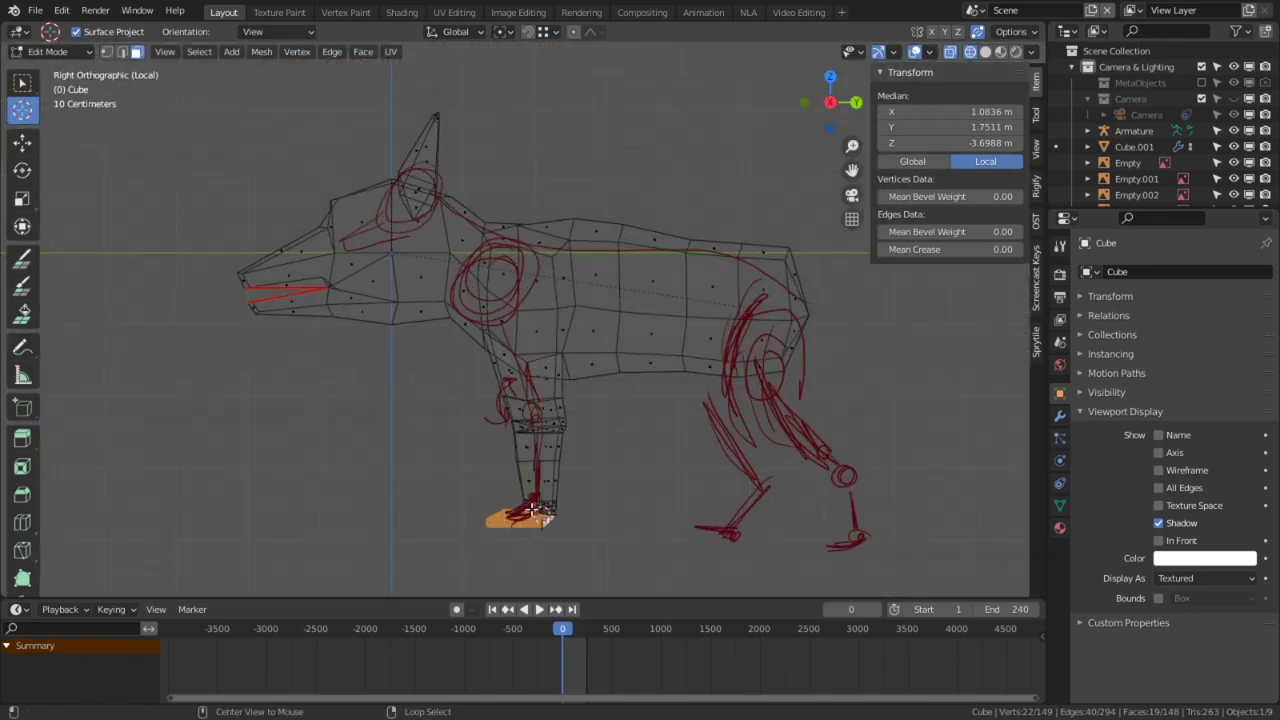
scroll(594, 494, "up", 8)
scroll(594, 495, "up", 6)
key("1")
key("c")
middle_click_drag(826, 417, 642, 391)
key("Escape")
key("c")
left_click(600, 390)
key("Escape")
Step: Set the transform pivot to the 3D cursor and try rotating the selected paw vertices about global X
left_click(505, 31)
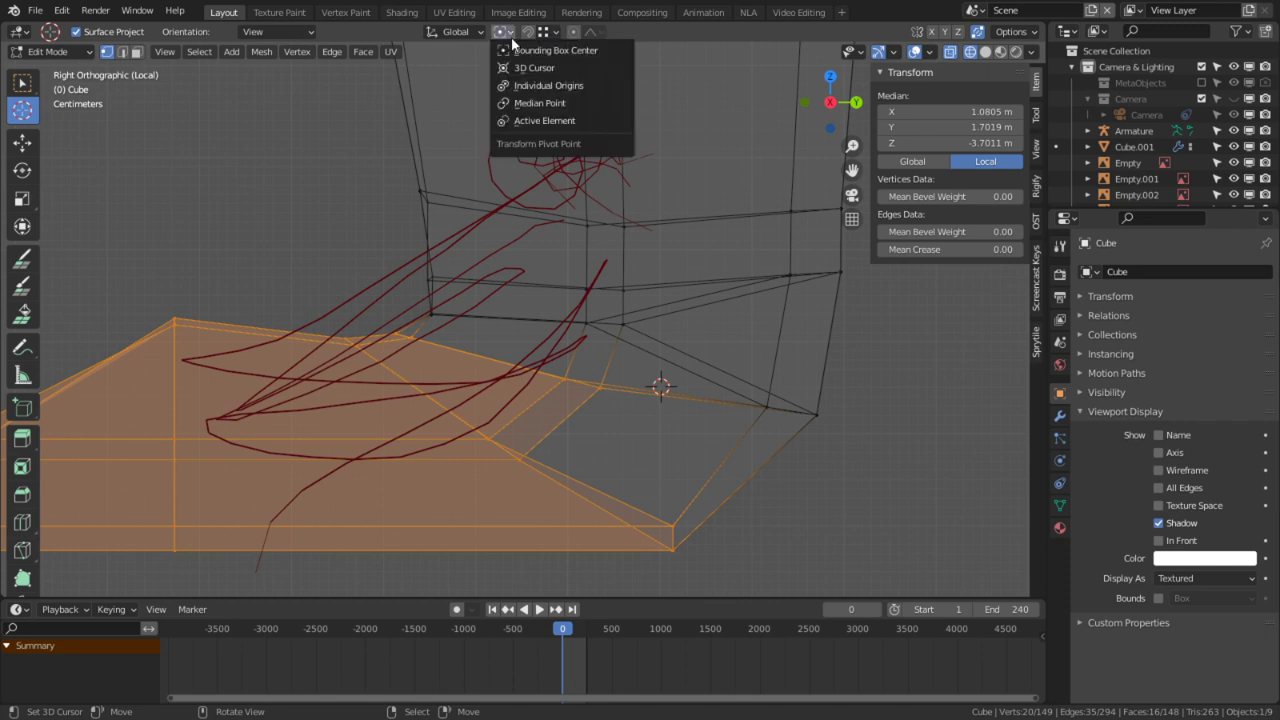
left_click(512, 69)
key("r")
key("x")
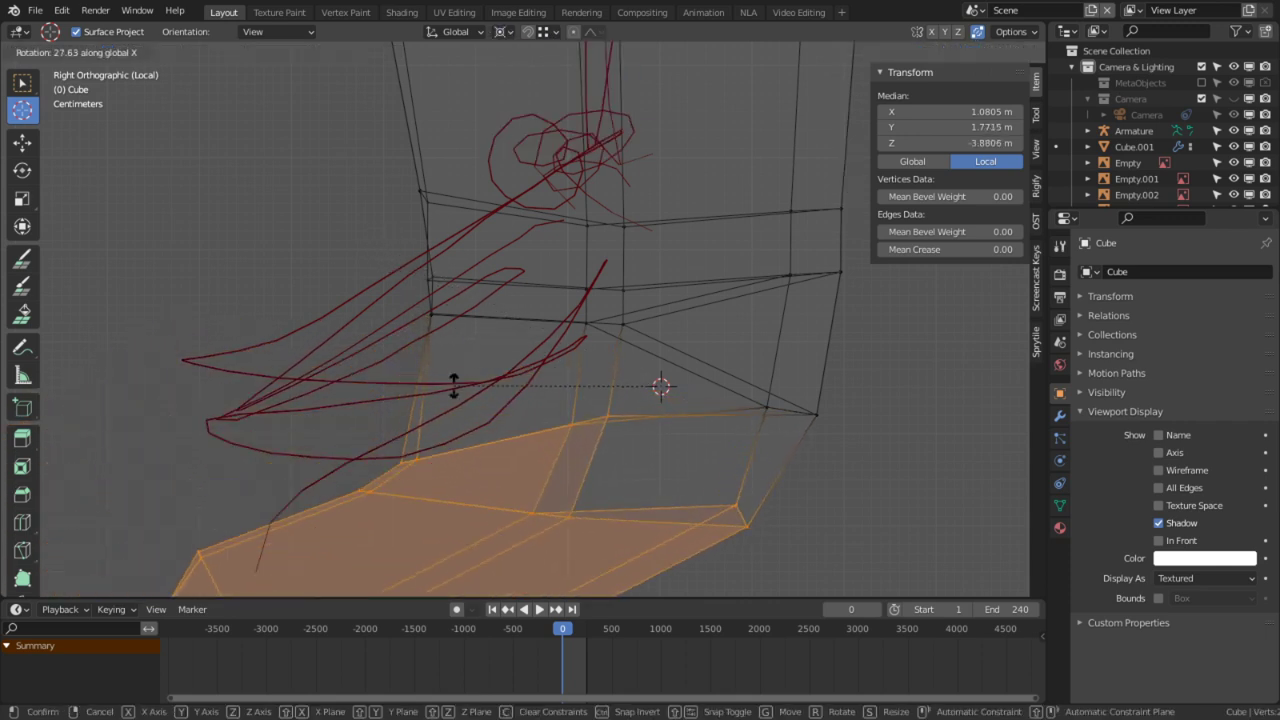
left_click(446, 371)
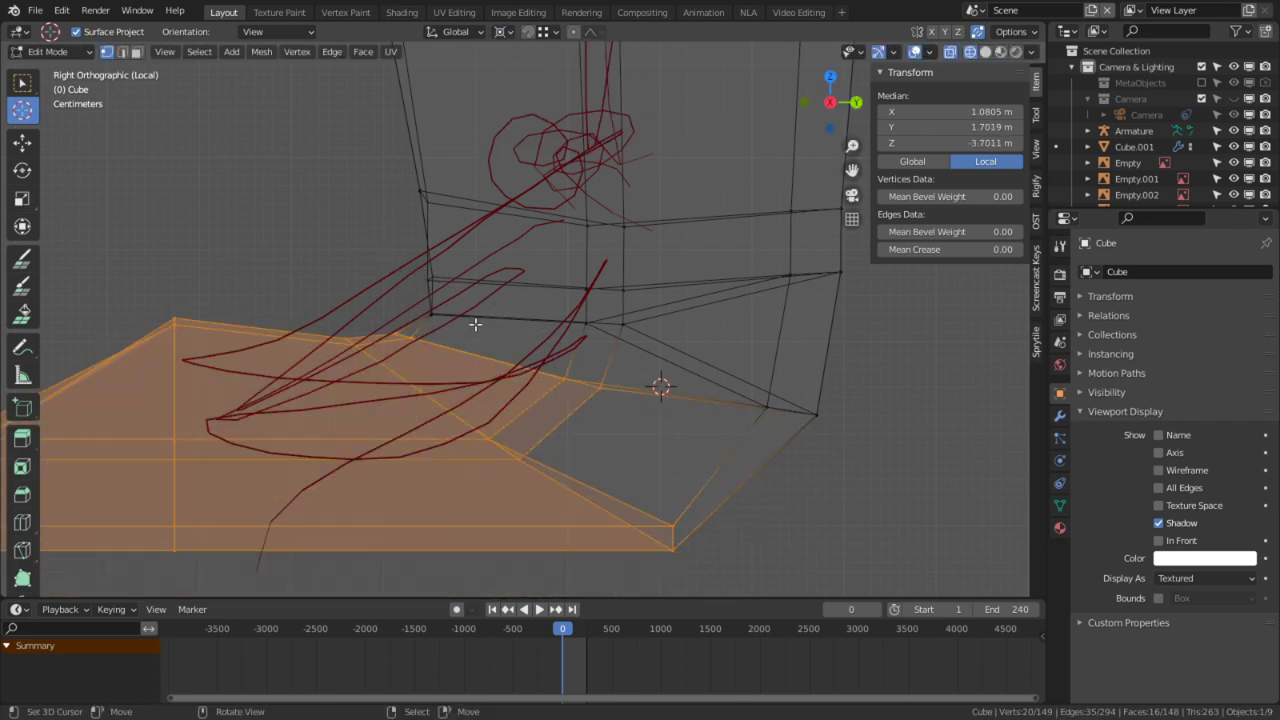
Step: Rotate the selected paw vertices around the 3D cursor with linear proportional editing
key("r")
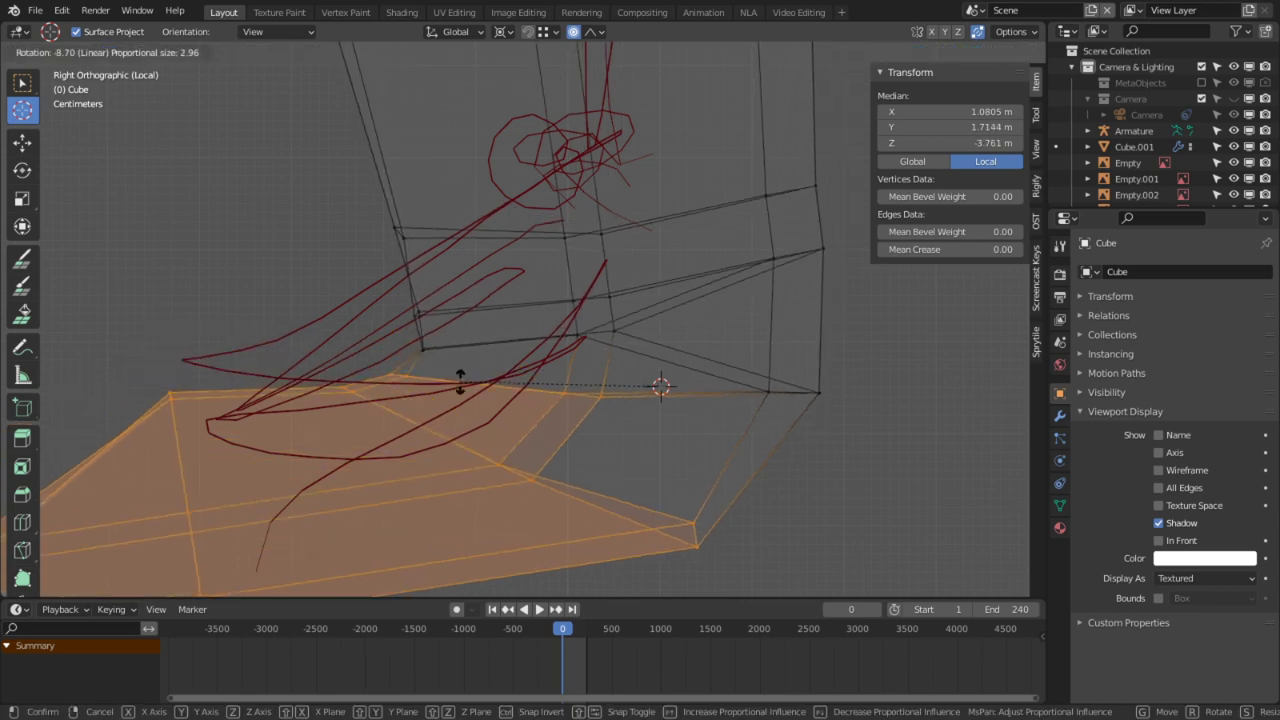
scroll(499, 487, "up", 20)
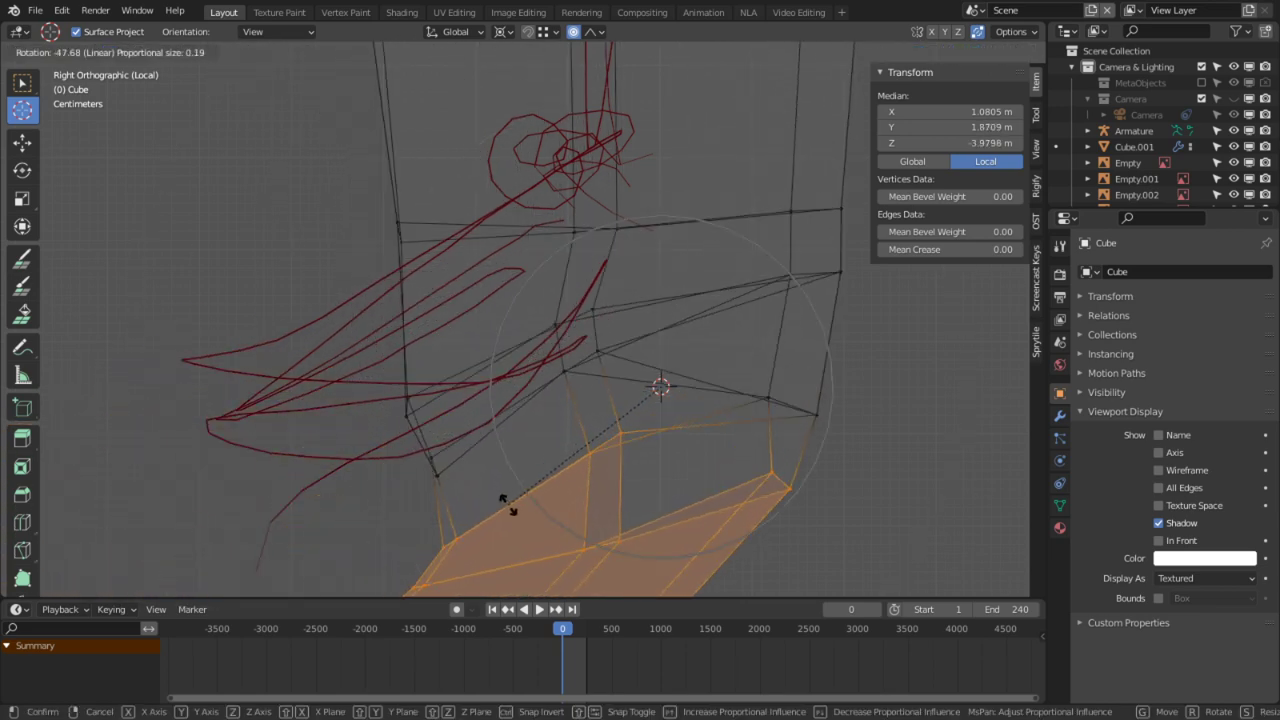
right_click(548, 590)
scroll(614, 534, "down", 6)
scroll(615, 540, "up", 4)
key("x")
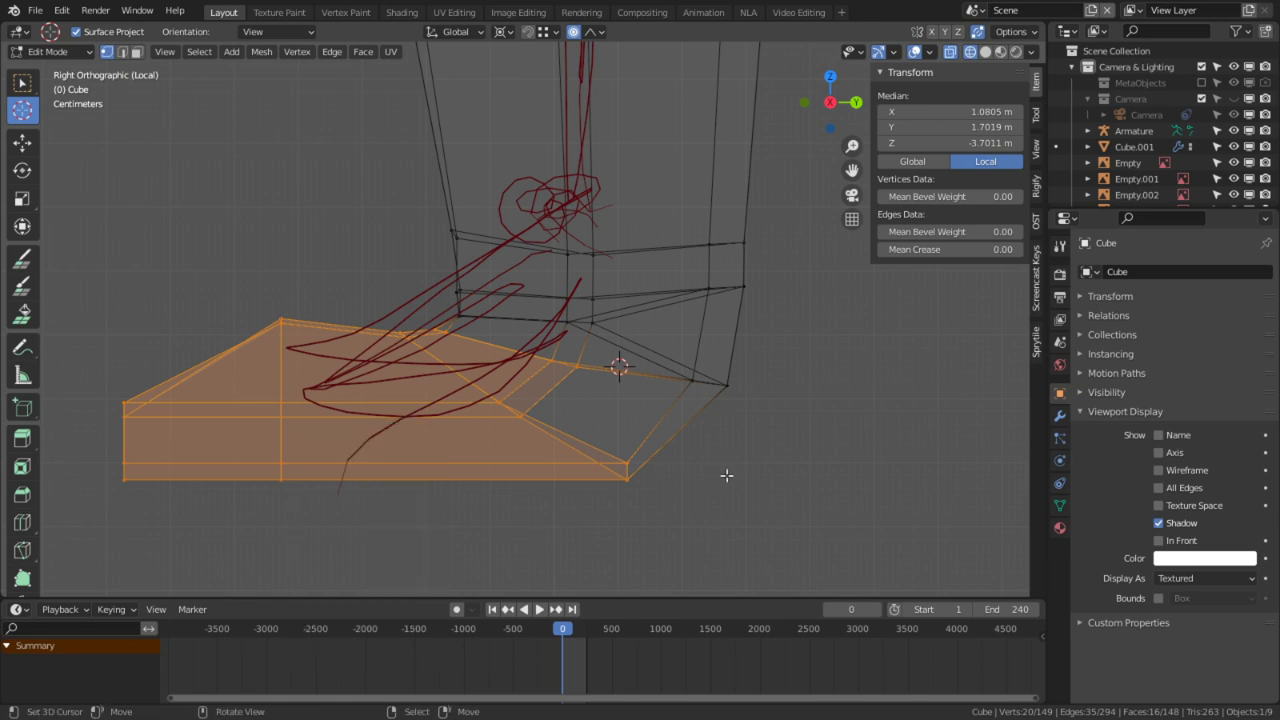
Step: Return the fox mesh to Object Mode and display it in solid shading instead of wireframe
key("Tab")
scroll(634, 410, "down", 2)
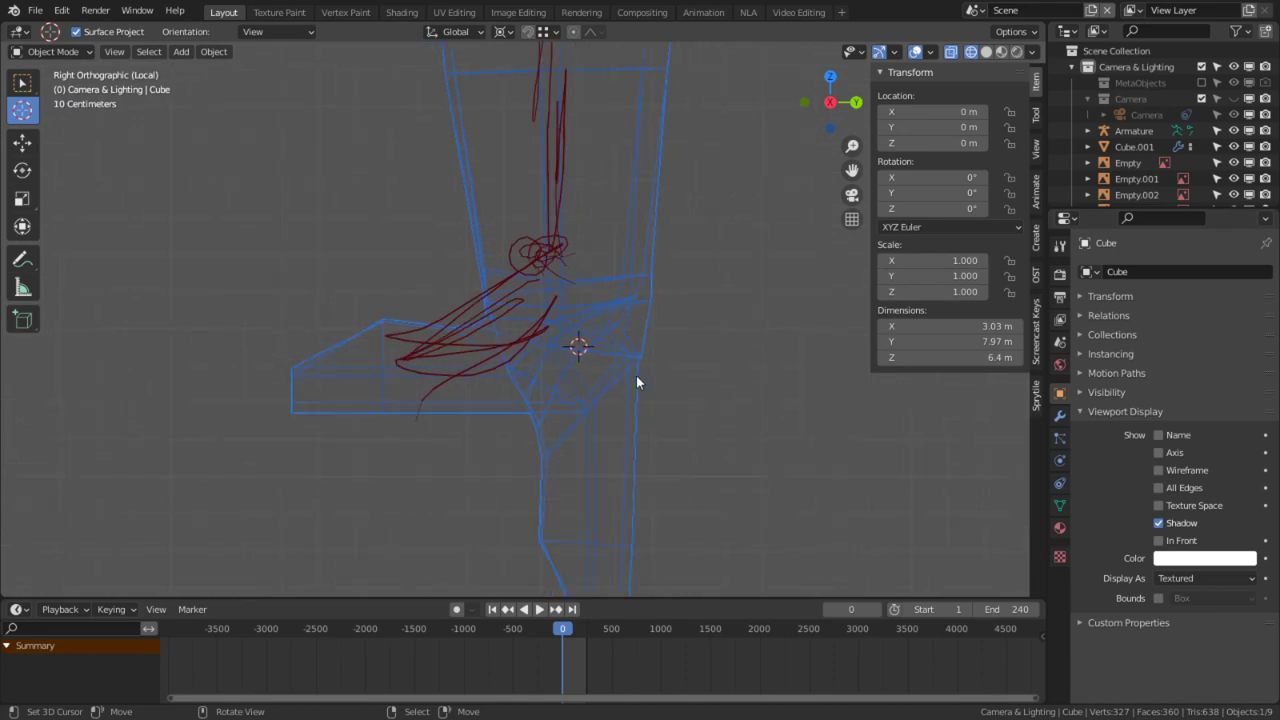
left_click(987, 52)
mouse_move(700, 170)
middle_mouse_down()
mouse_move(320, 205)
mouse_move(366, 334)
mouse_move(468, 300)
mouse_move(508, 306)
mouse_move(240, 318)
middle_mouse_up()
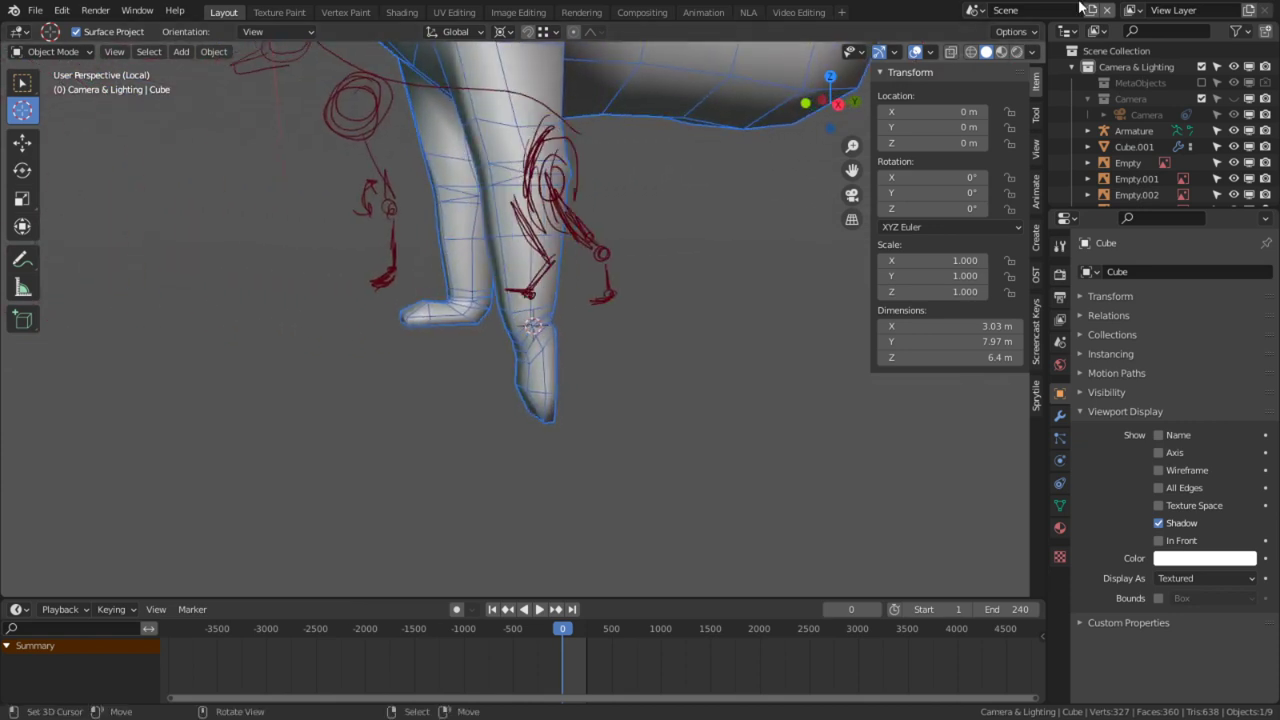
Step: Examine the fox's head, body, legs and tail in the round with the overlays hidden, and restore the overlays and full scene
left_click(916, 52)
middle_click_drag(760, 215, 220, 234)
key("Tab")
scroll(540, 290, "down", 8)
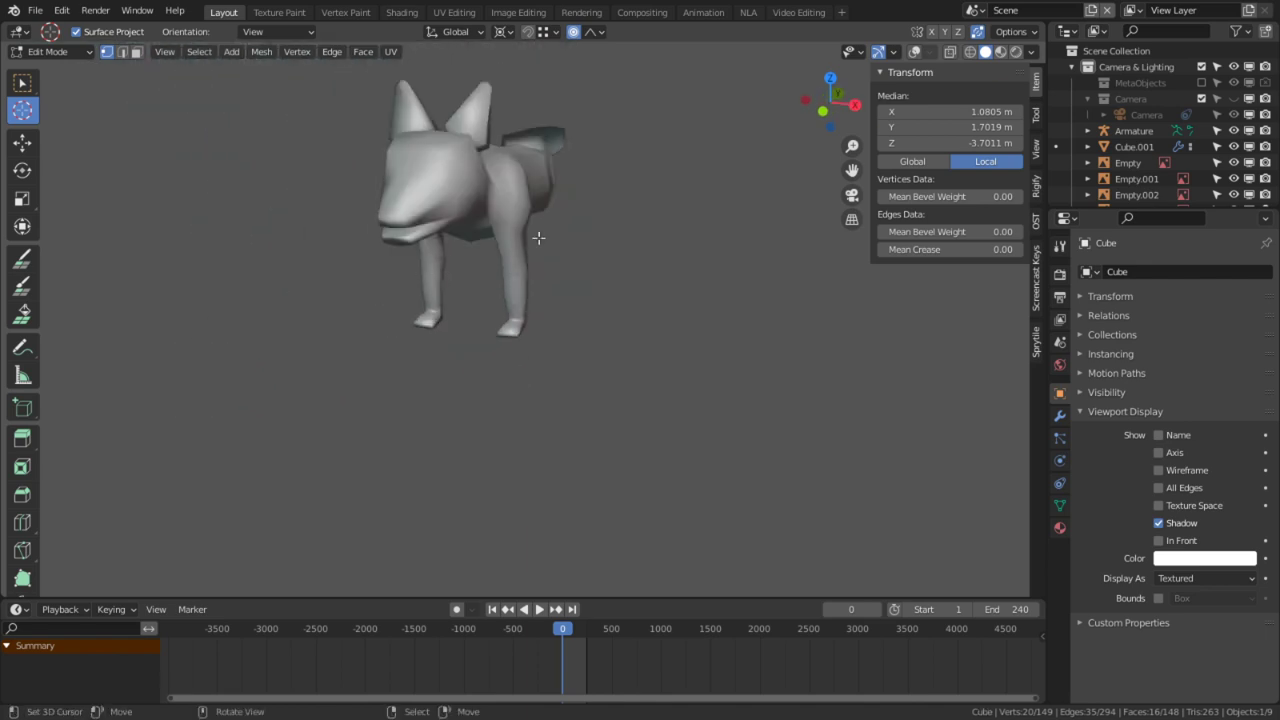
middle_click_drag(526, 173, 437, 172)
middle_click(663, 170, "alt")
middle_click_drag(455, 314, 560, 285)
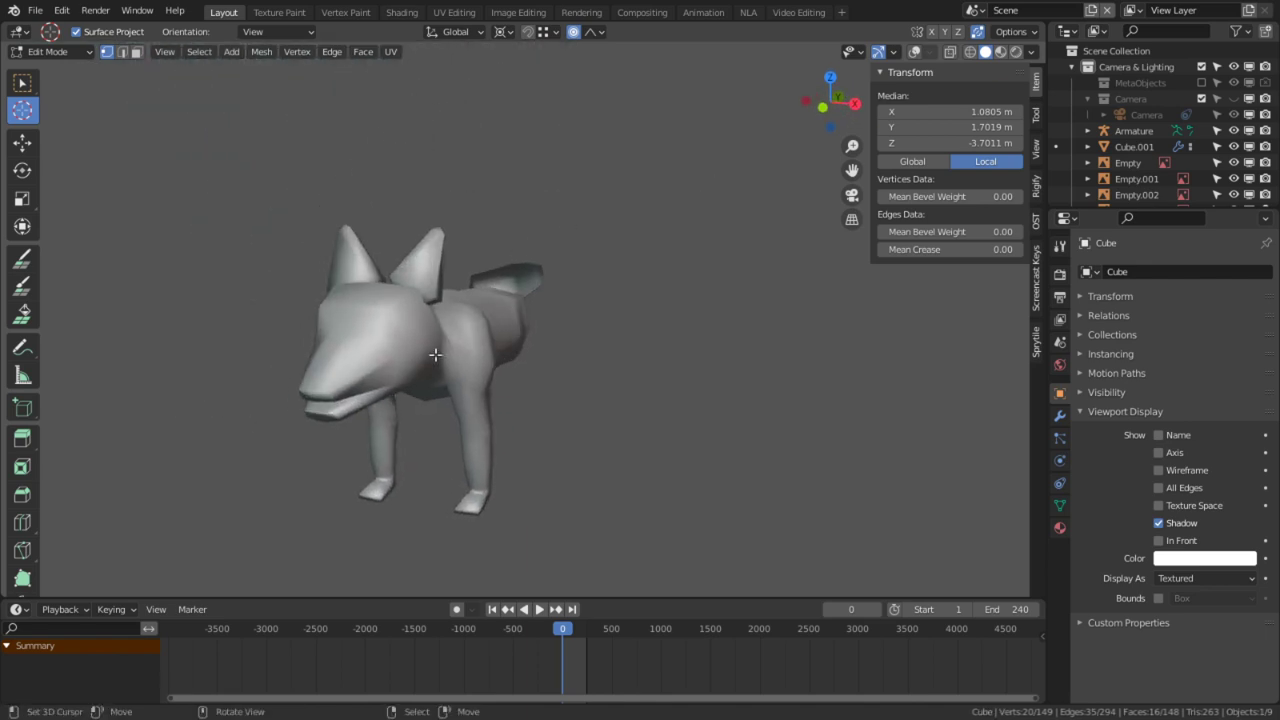
scroll(412, 351, "up", 6)
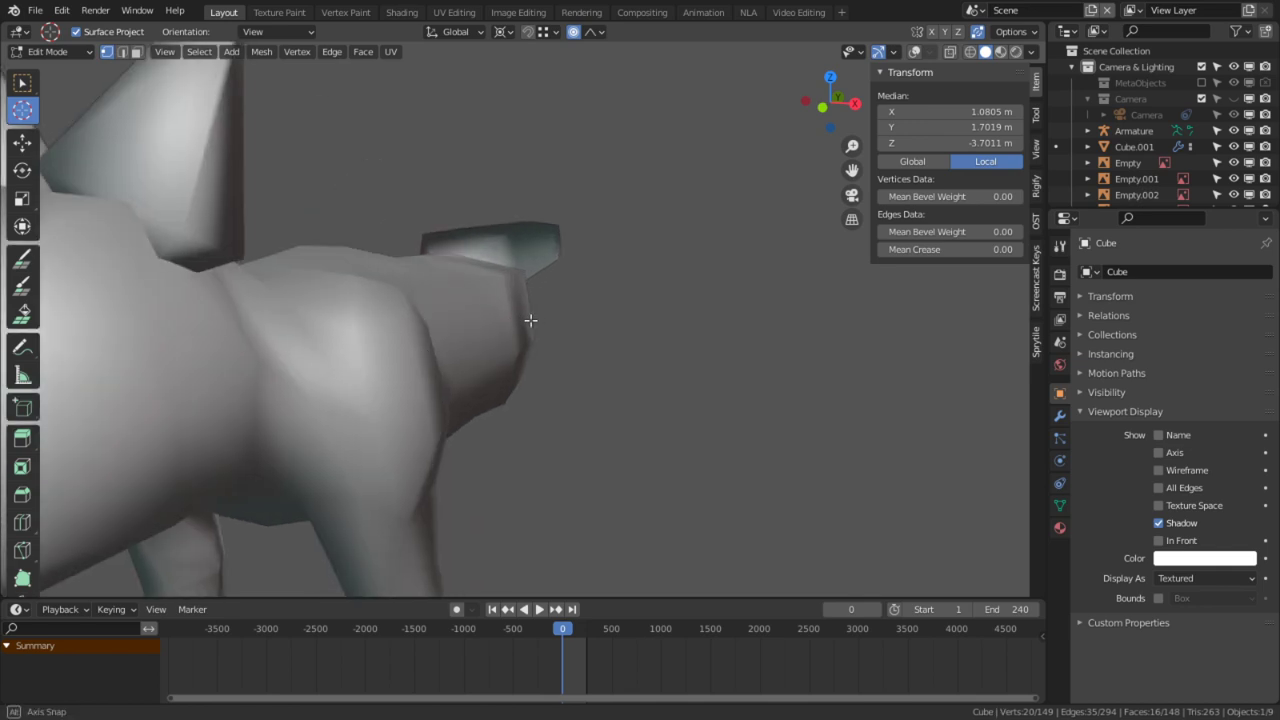
middle_click_drag(537, 320, 479, 339)
key("Tab")
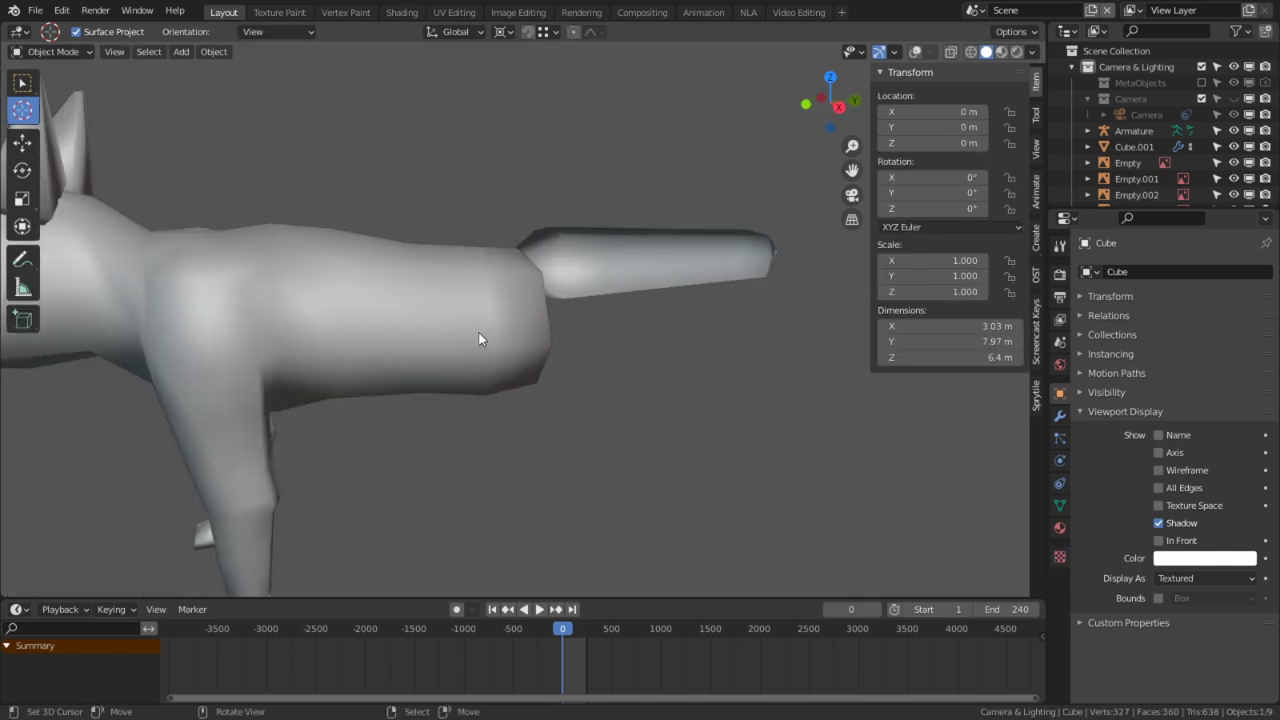
left_click(915, 51)
mouse_move(621, 269)
middle_mouse_down()
mouse_move(532, 305)
mouse_move(602, 268)
middle_mouse_up()
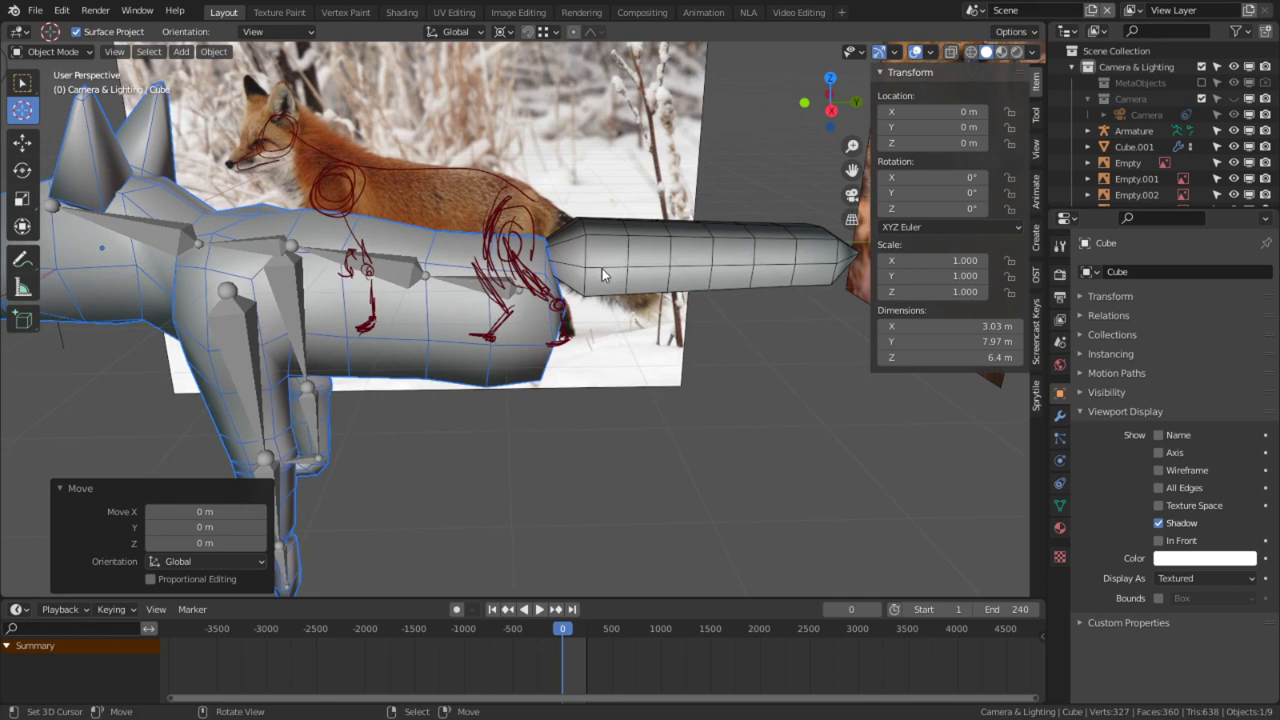
Step: Put the armature in Pose Mode and clear the rotation of the paw bone Arm.L.002
middle_click_drag(320, 447, 364, 459)
left_click(369, 462)
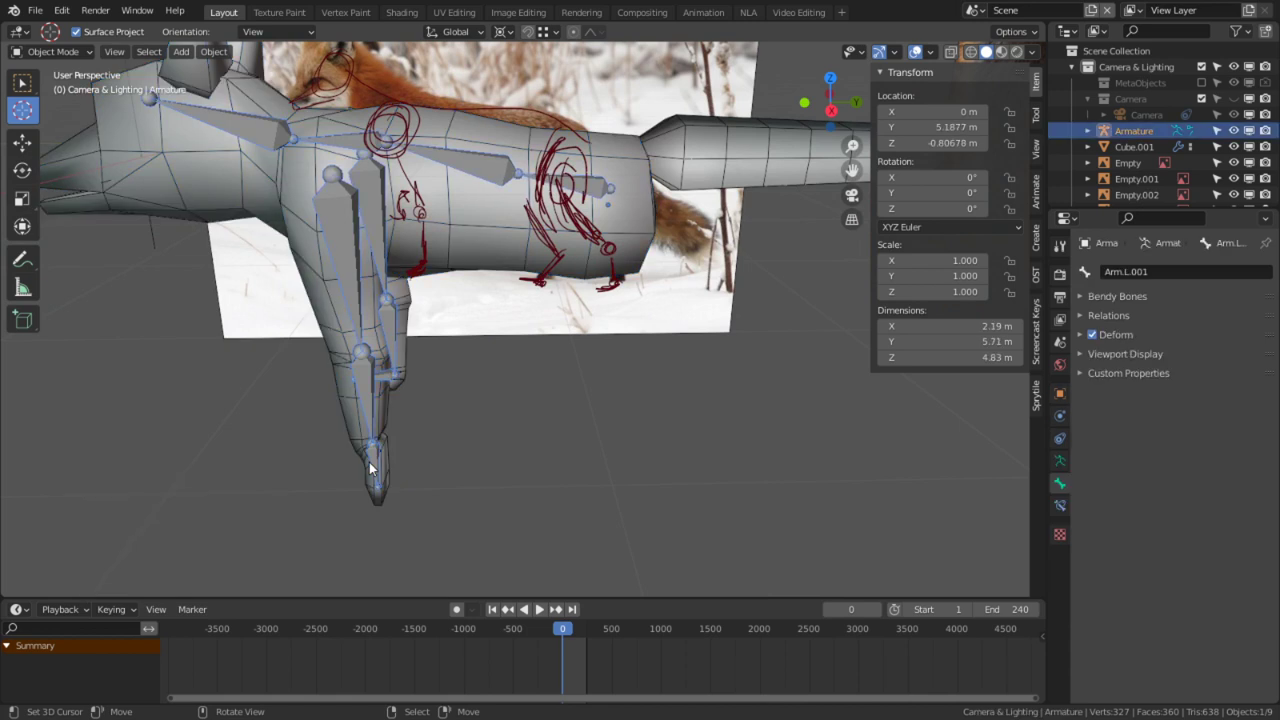
key("ctrl+Tab")
left_click(373, 461)
key("alt+r")
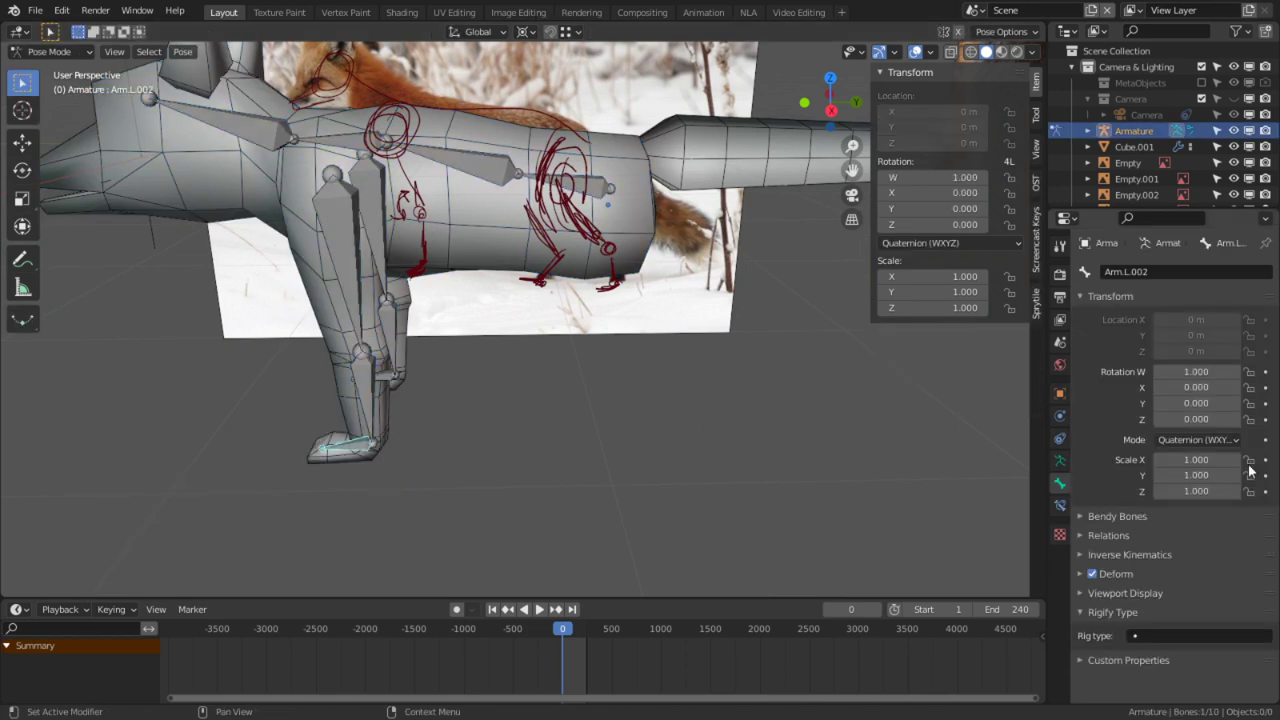
Step: Enable Auto IK and lift the left front paw bone about 1.8 m in Z so the foreleg folds
left_click(1059, 246)
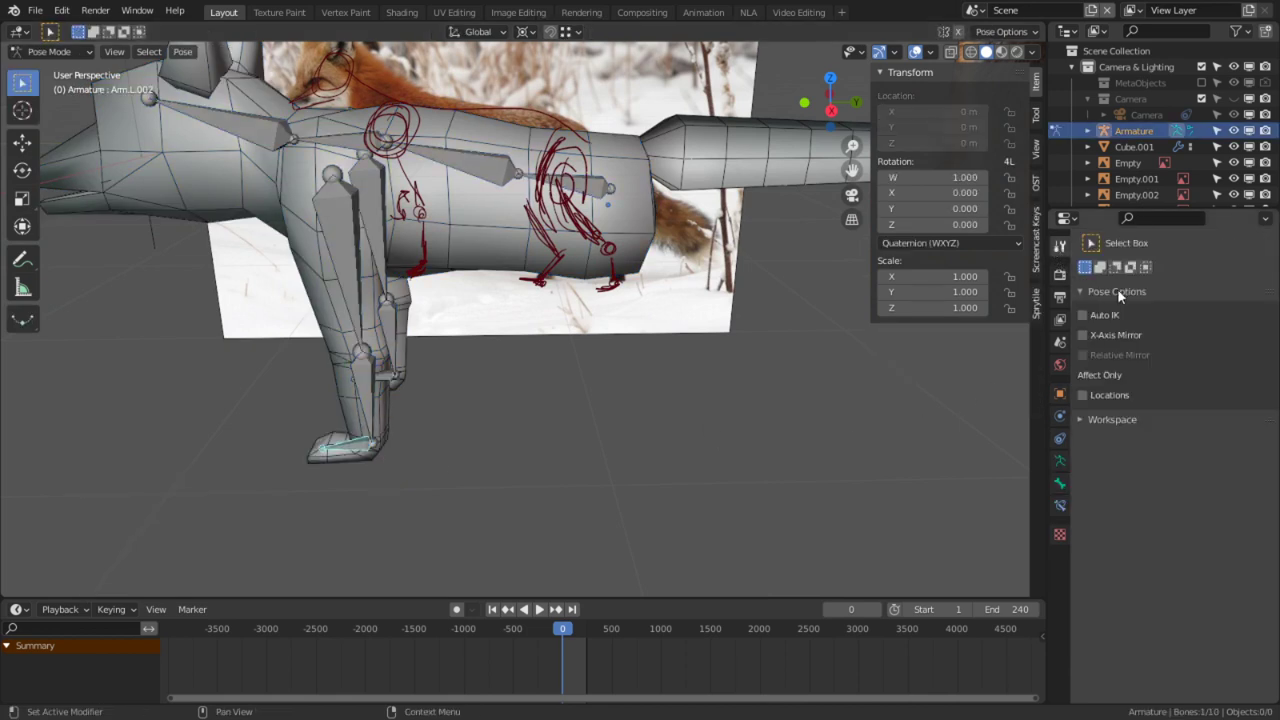
left_click(1104, 316)
key("g")
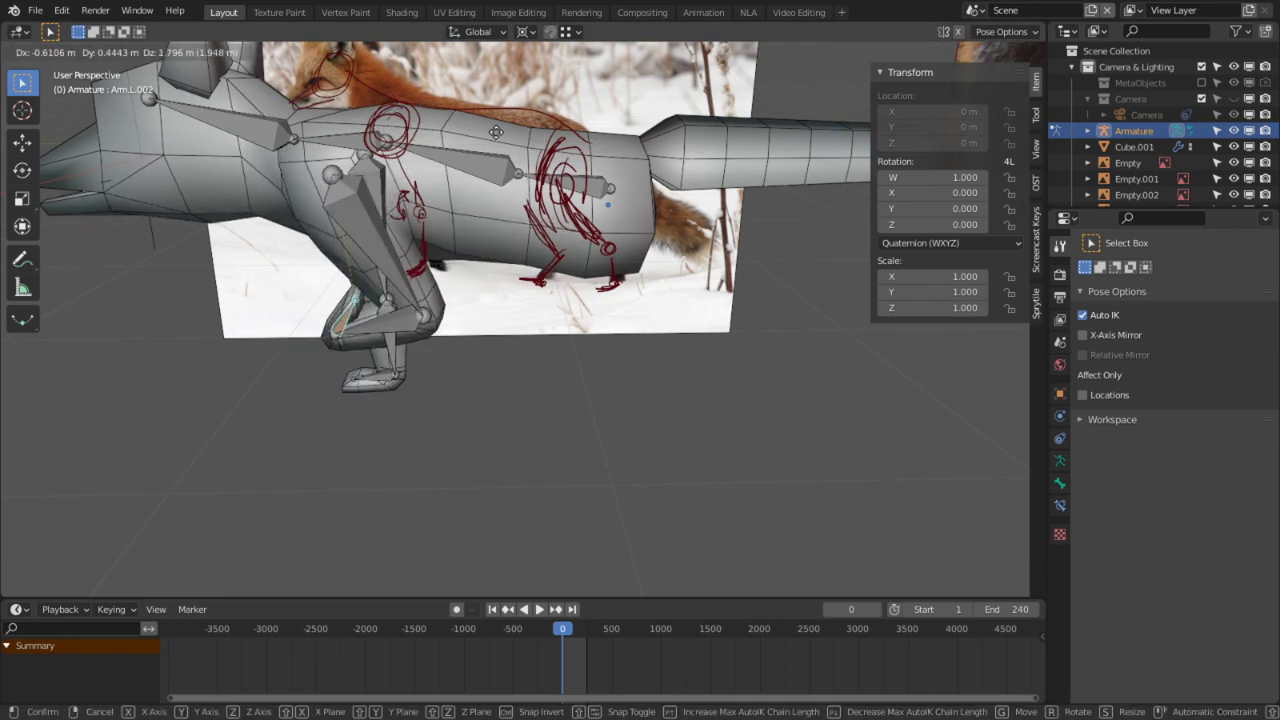
left_click(342, 158)
key("r")
right_click(707, 262)
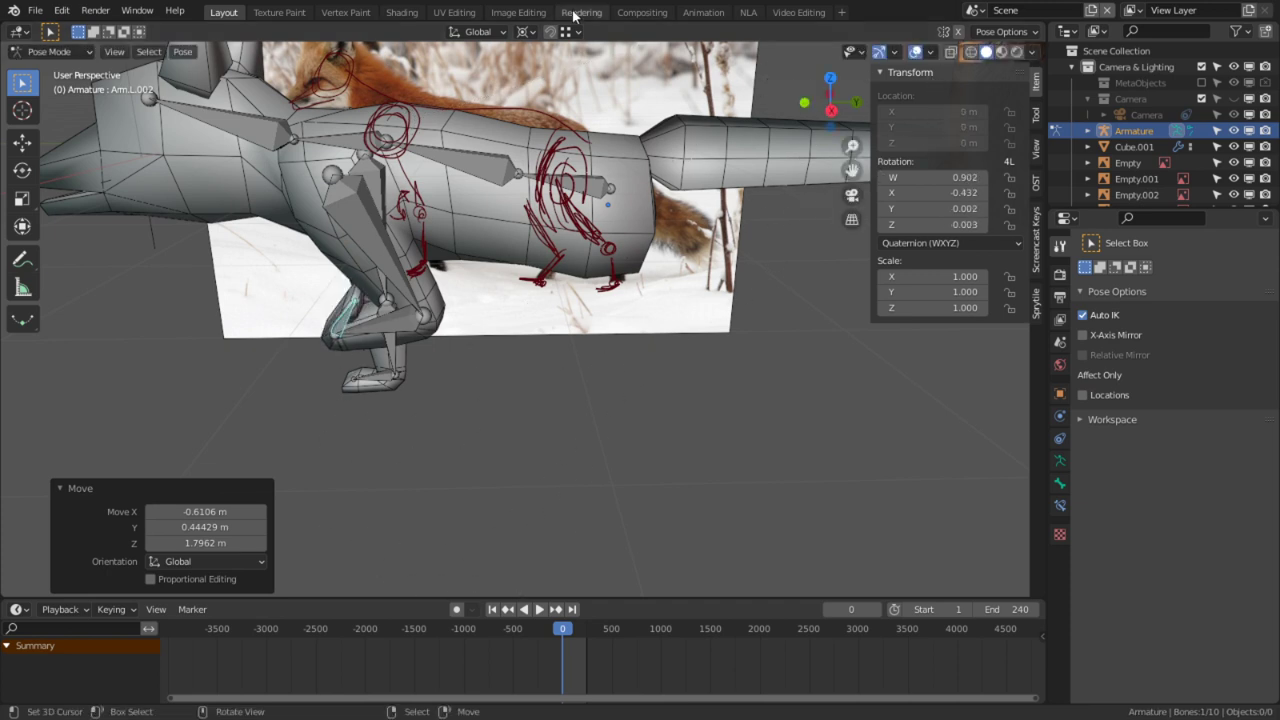
Step: Clear the rotations of the left front paw, lower arm and upper arm bones
left_click(537, 33)
left_click(555, 89)
key("alt+r")
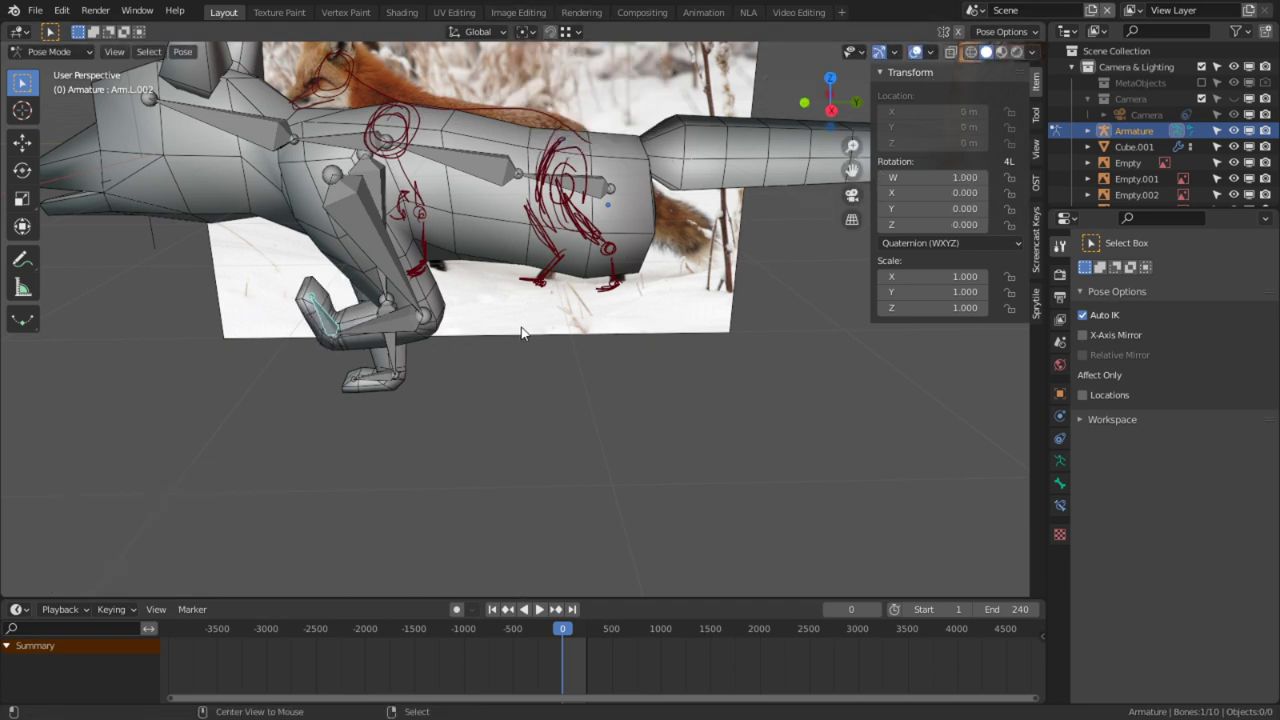
key("alt+r")
right_click(407, 319)
key("alt+r")
right_click(378, 268)
key("alt+r")
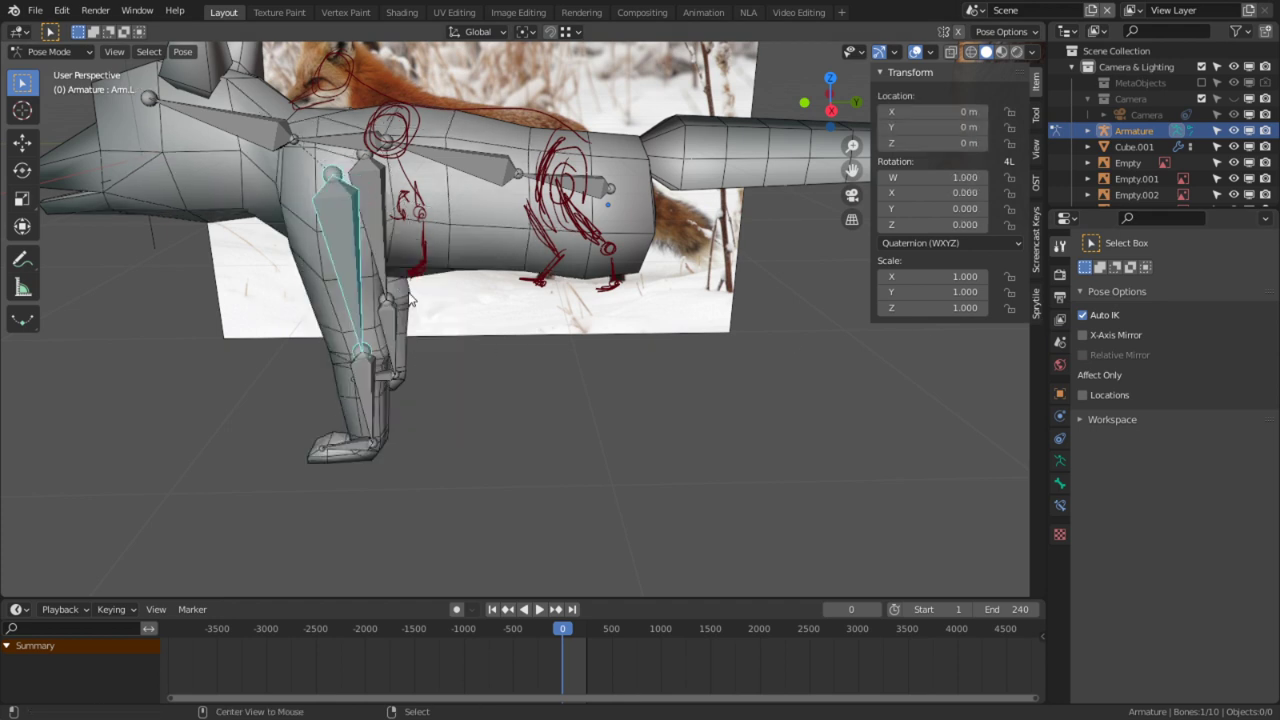
Step: Lift the left front paw bone with Auto IK to fold the foreleg tightly, and rotate the paw by about -146°
right_click(365, 437)
key("g")
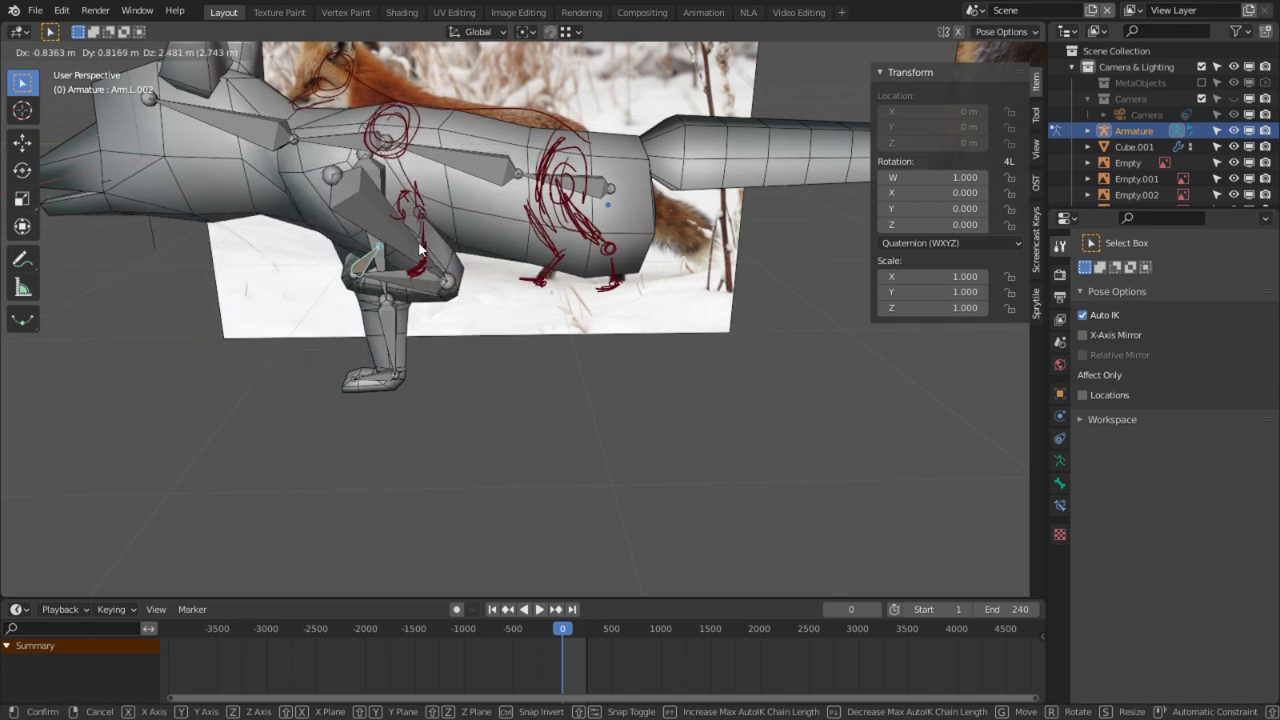
left_click(358, 214)
key("r")
left_click(249, 277)
middle_click_drag(300, 268, 535, 318)
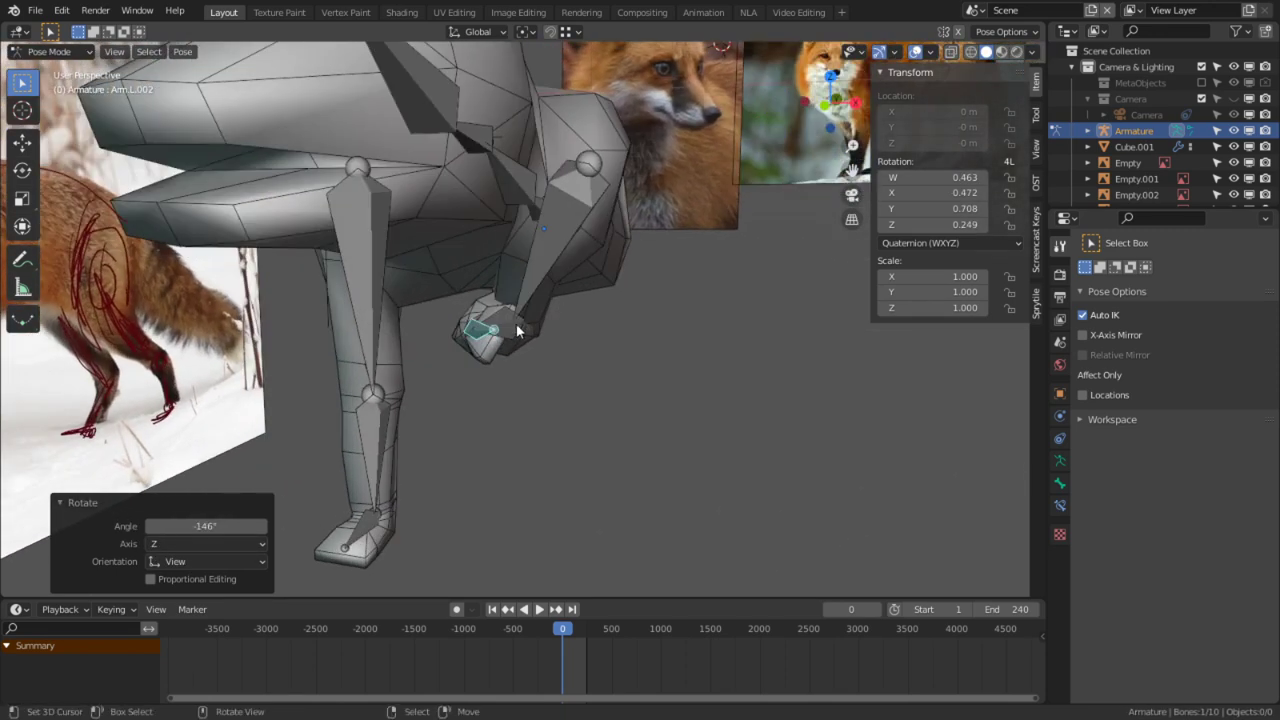
Step: Reposition the raised left front paw, clear its rotation and rotate it again to test the pose
key("g")
left_click(612, 335)
middle_click_drag(654, 330, 720, 310)
key("alt+r")
key("r")
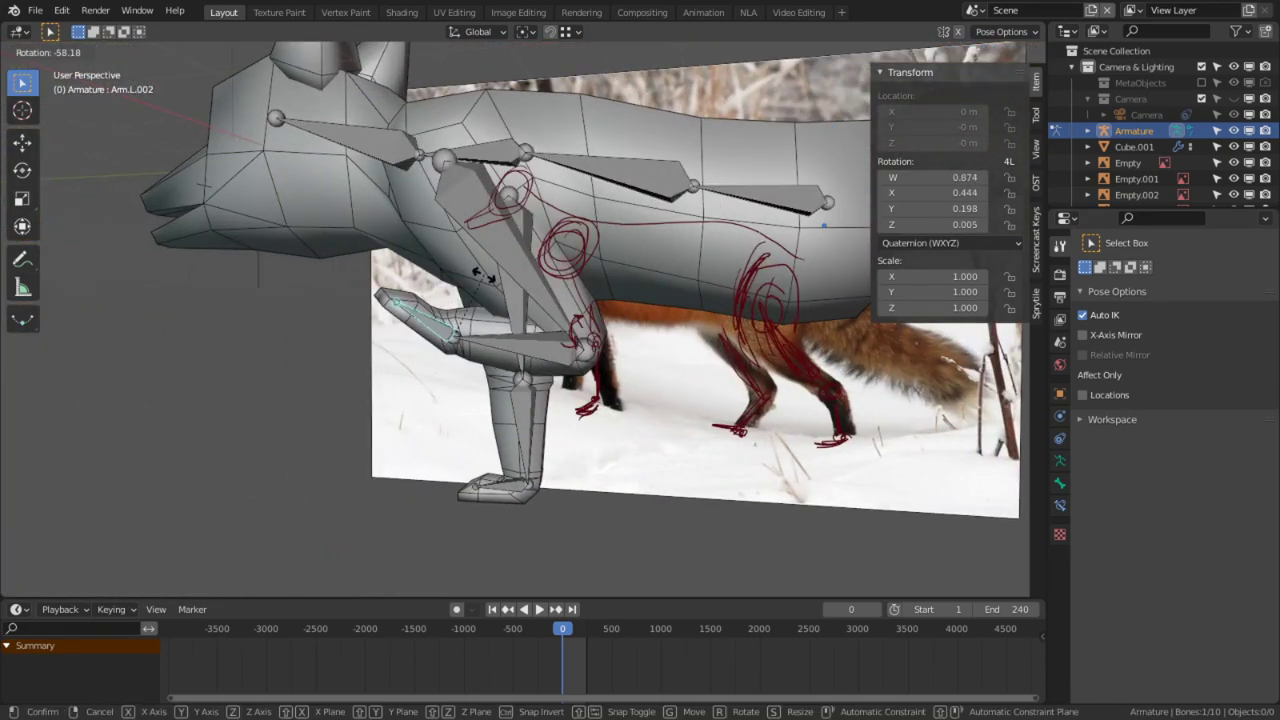
left_click(522, 325)
Step: Reset the rotations of all left foreleg bones to the rest pose and disable Auto IK
middle_click_drag(531, 328, 545, 340)
left_click(558, 356)
key("alt+r")
right_click(557, 278)
key("alt+r")
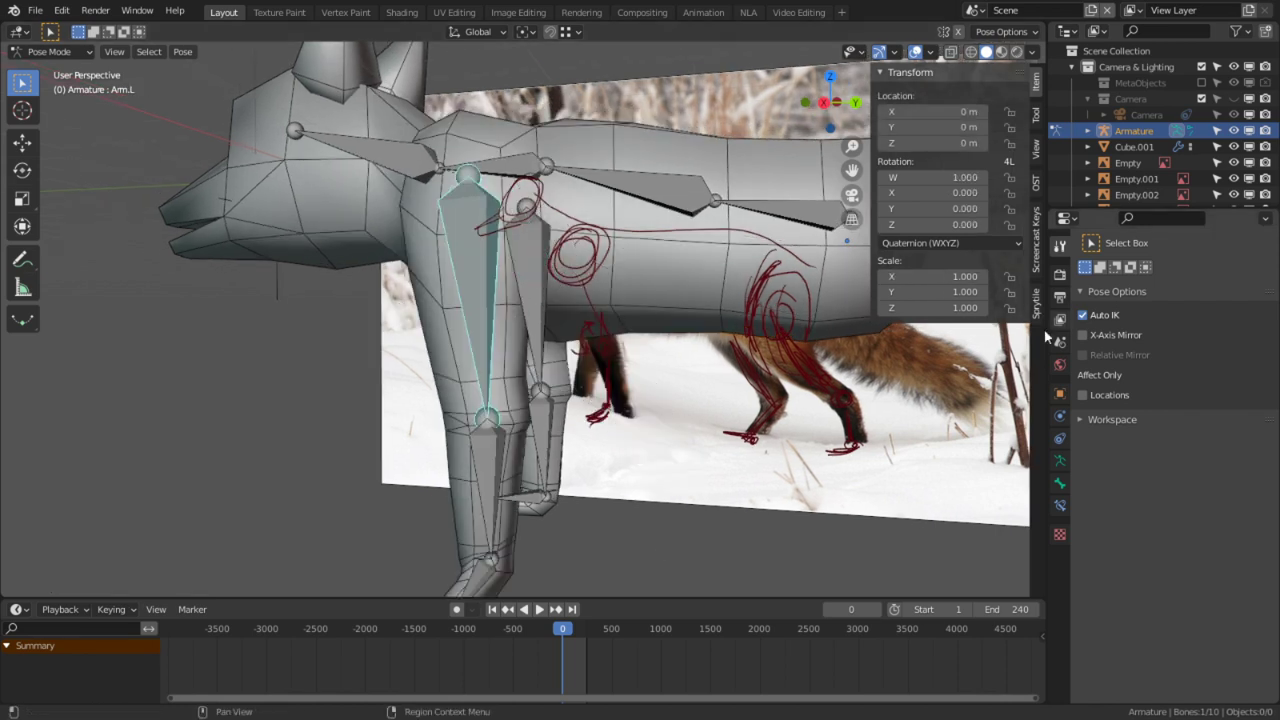
right_click(486, 556)
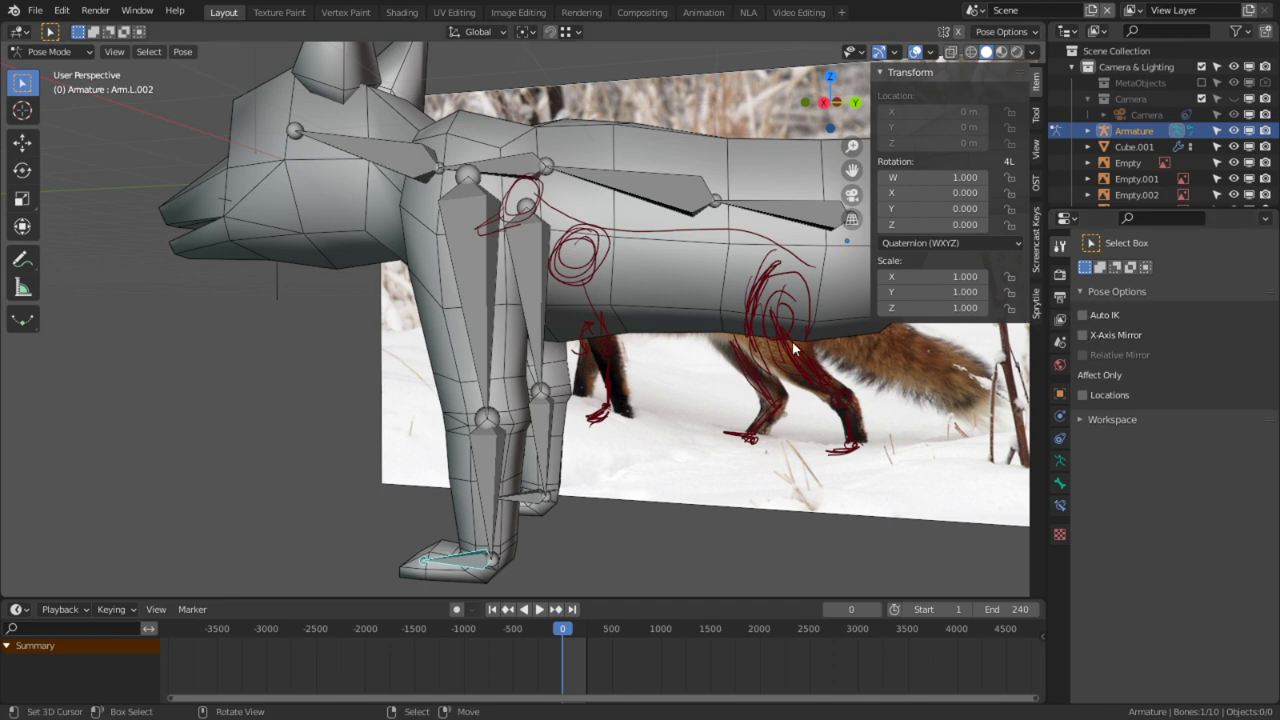
Step: Leave Pose Mode, hide the armature and select the fox body mesh
middle_click_drag(712, 335, 607, 311)
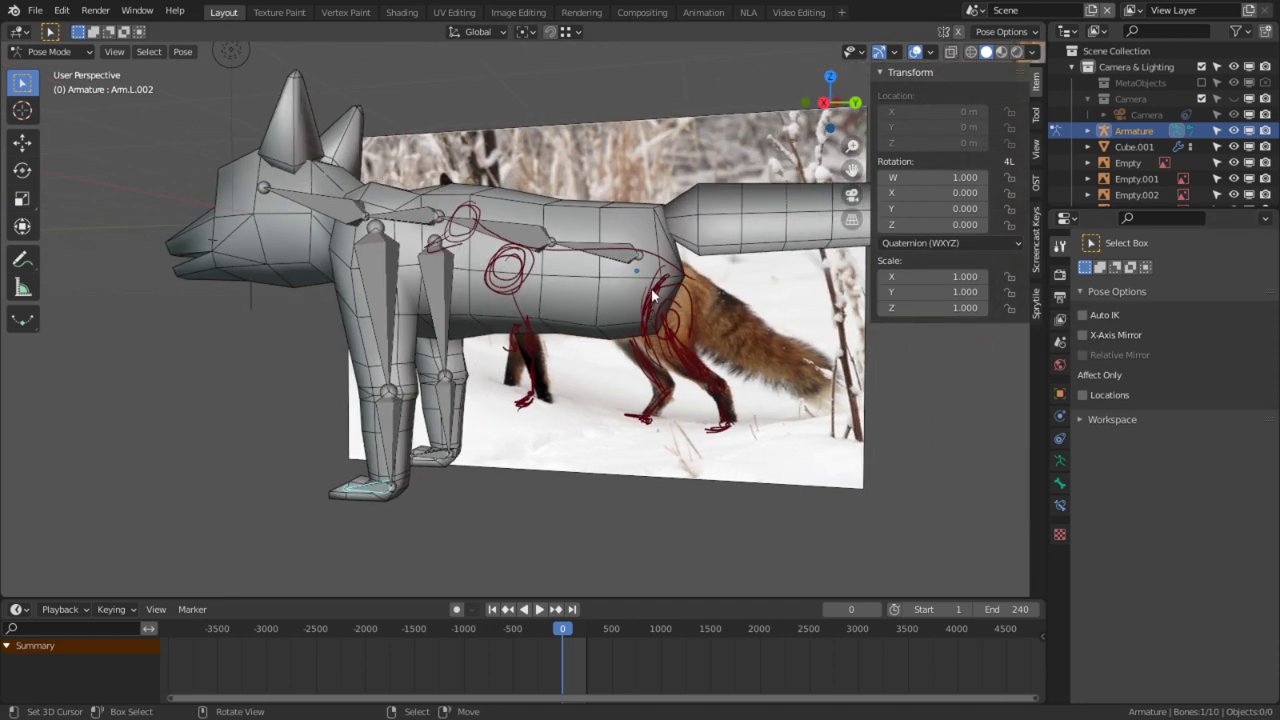
key("Tab")
left_click(610, 215)
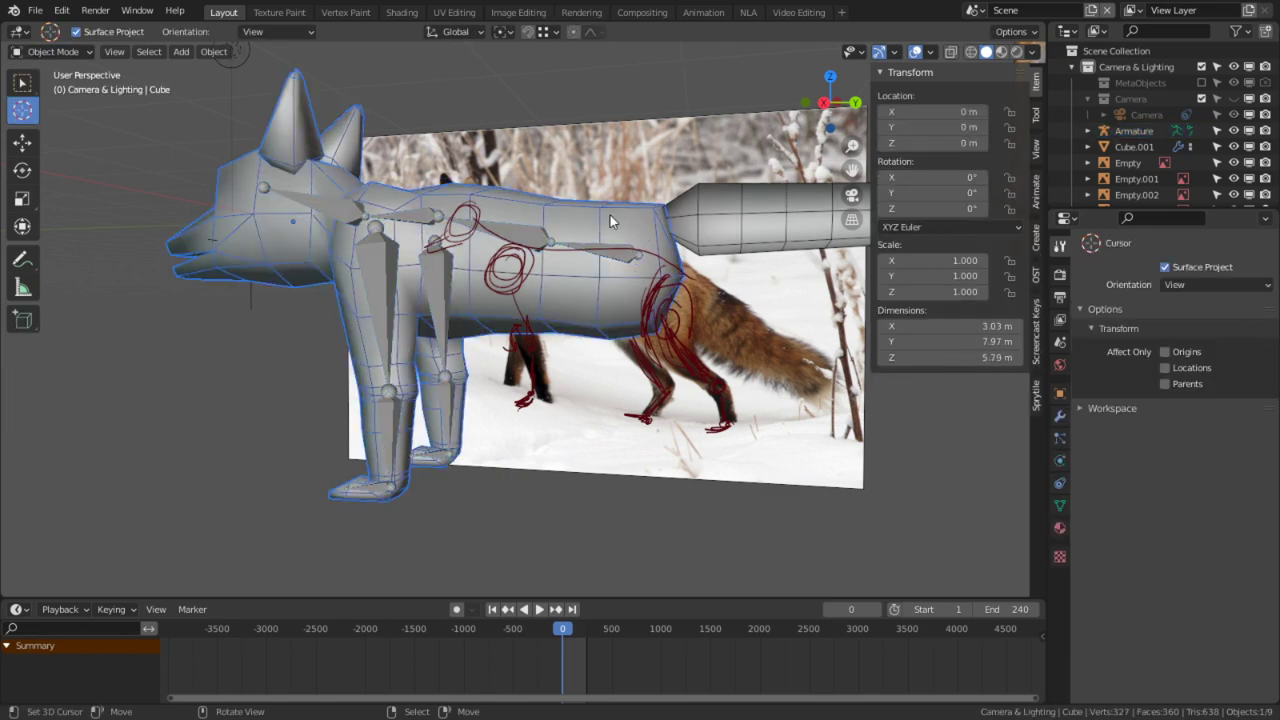
middle_click_drag(610, 215, 601, 267)
left_click(606, 248)
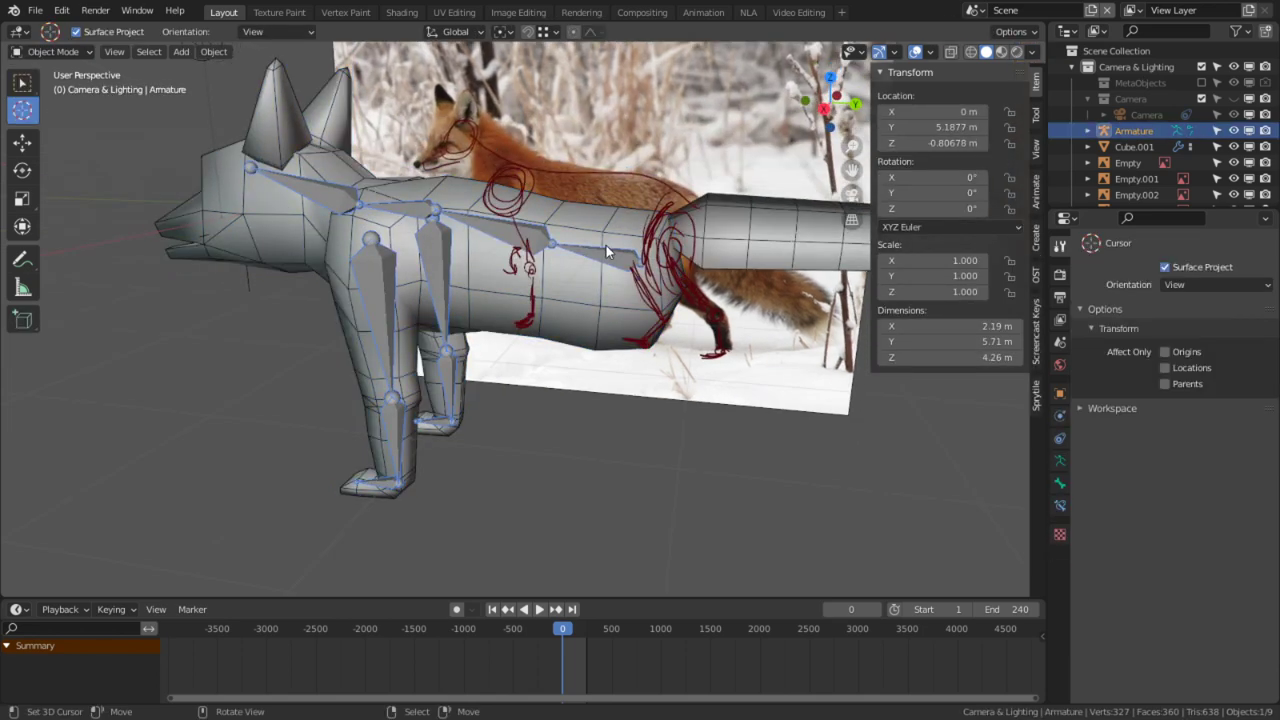
key("h")
left_click(606, 250)
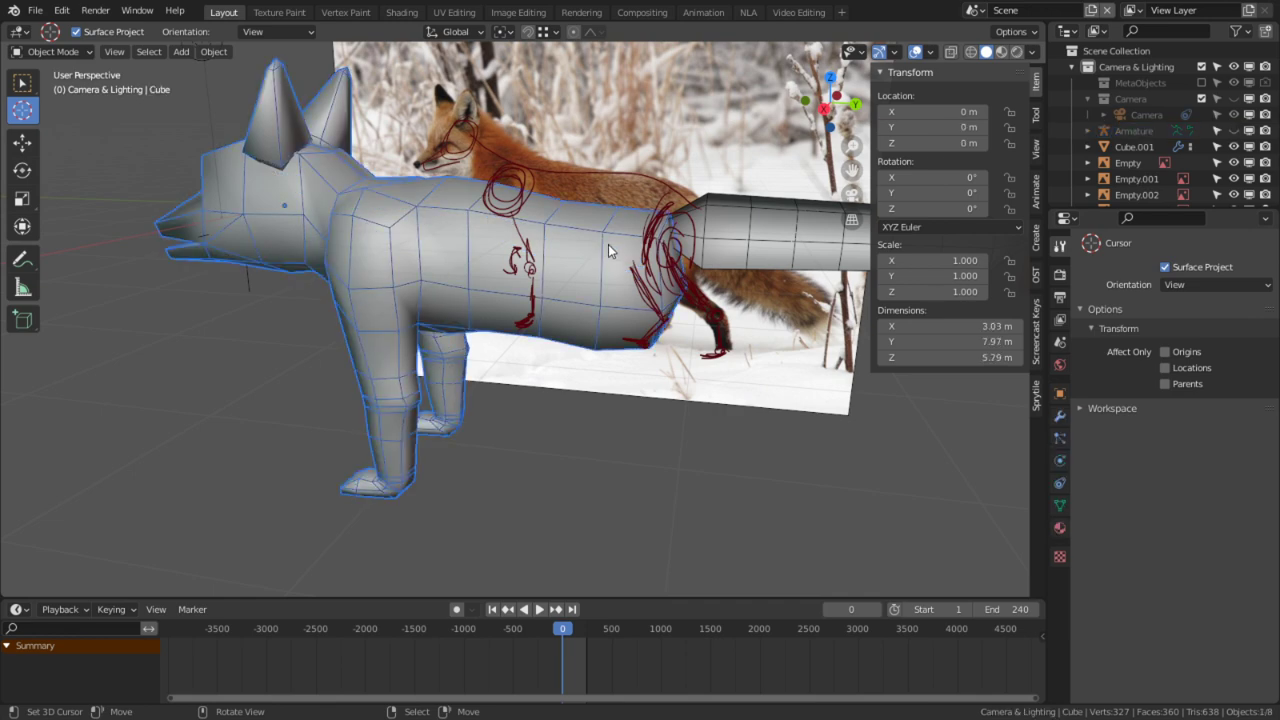
Step: Delete the Note and RulerData3D annotation layers, and show the fox with its reference image in the right orthographic view
key("KP_2")
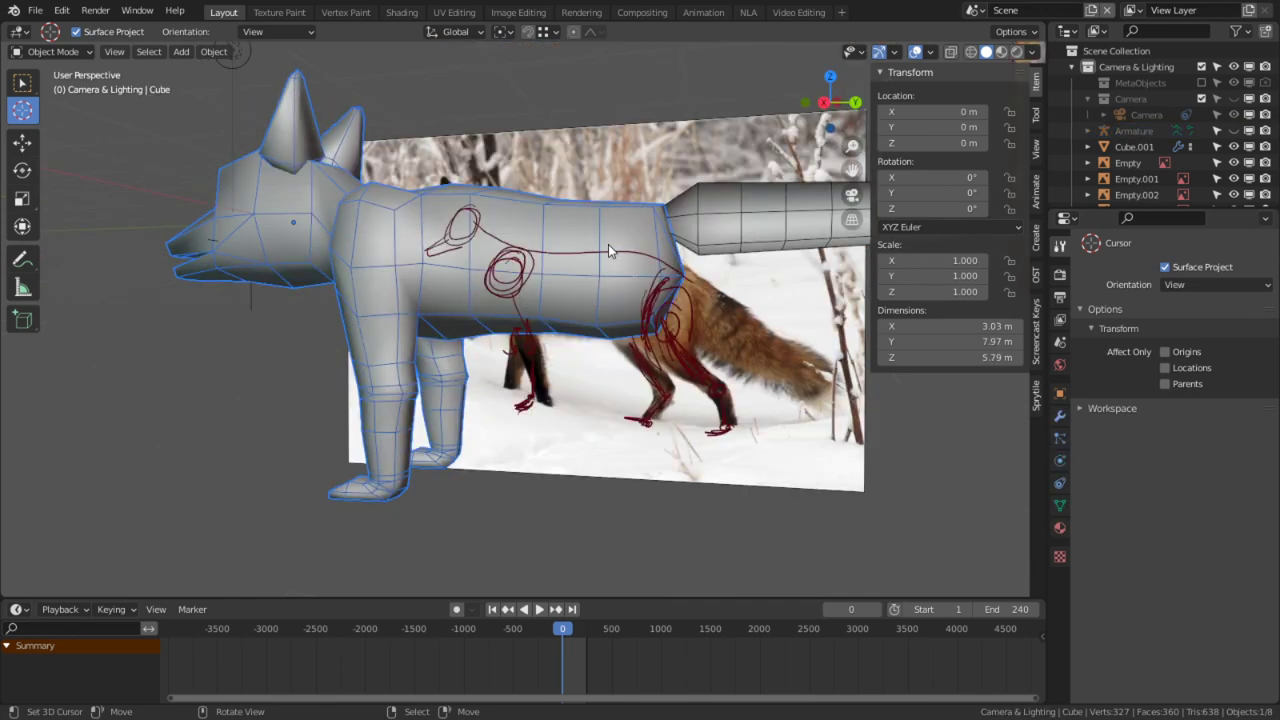
key("KP_Divide")
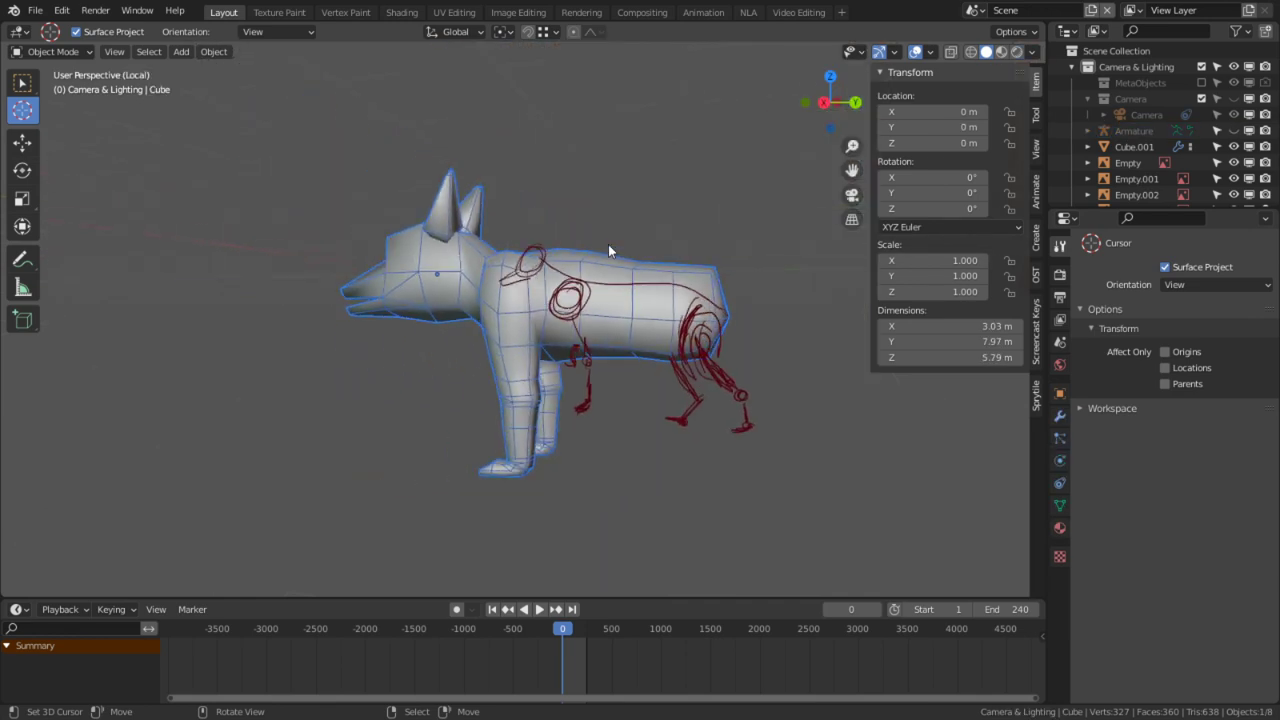
key("KP_3")
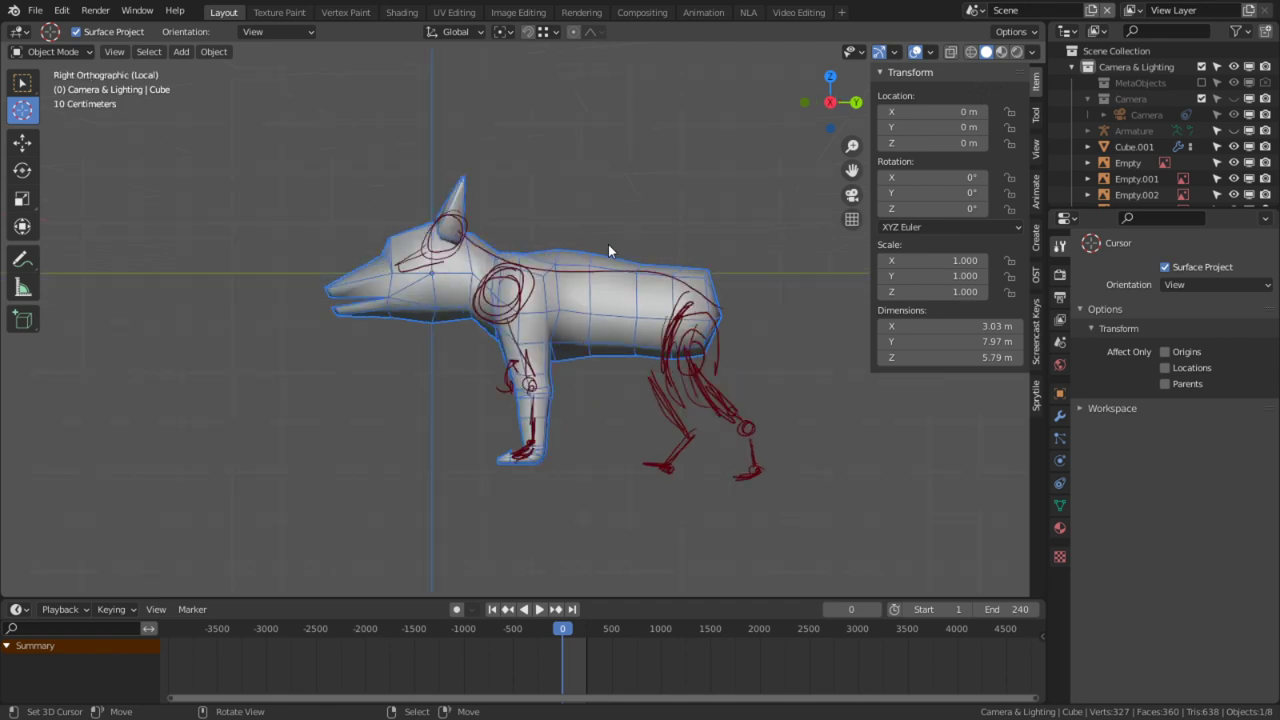
scroll(523, 329, "up", 5)
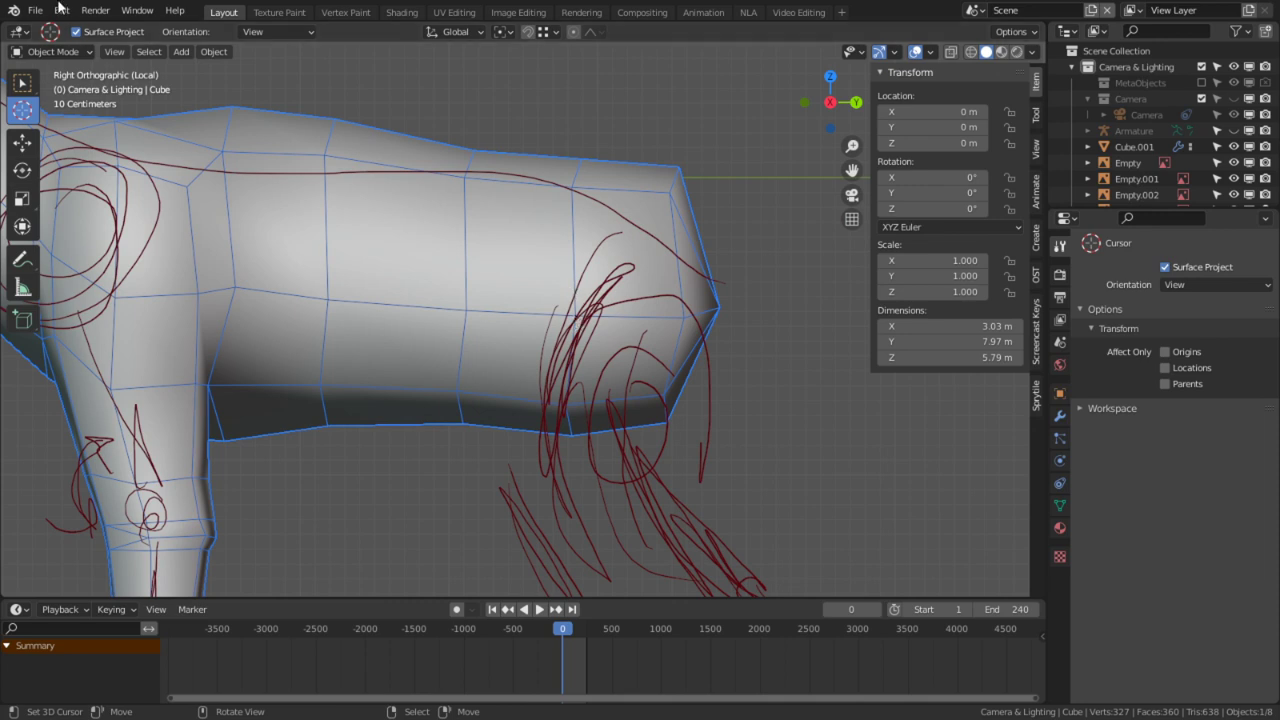
left_click(273, 37)
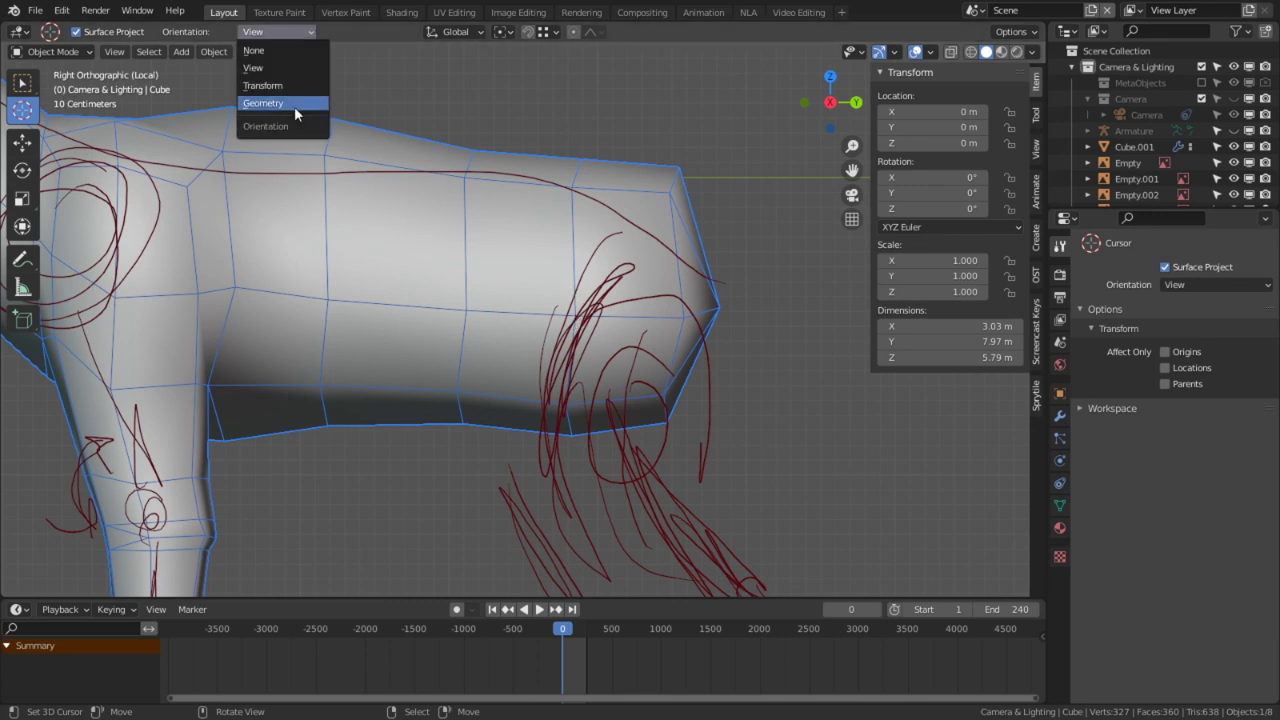
left_click(22, 259)
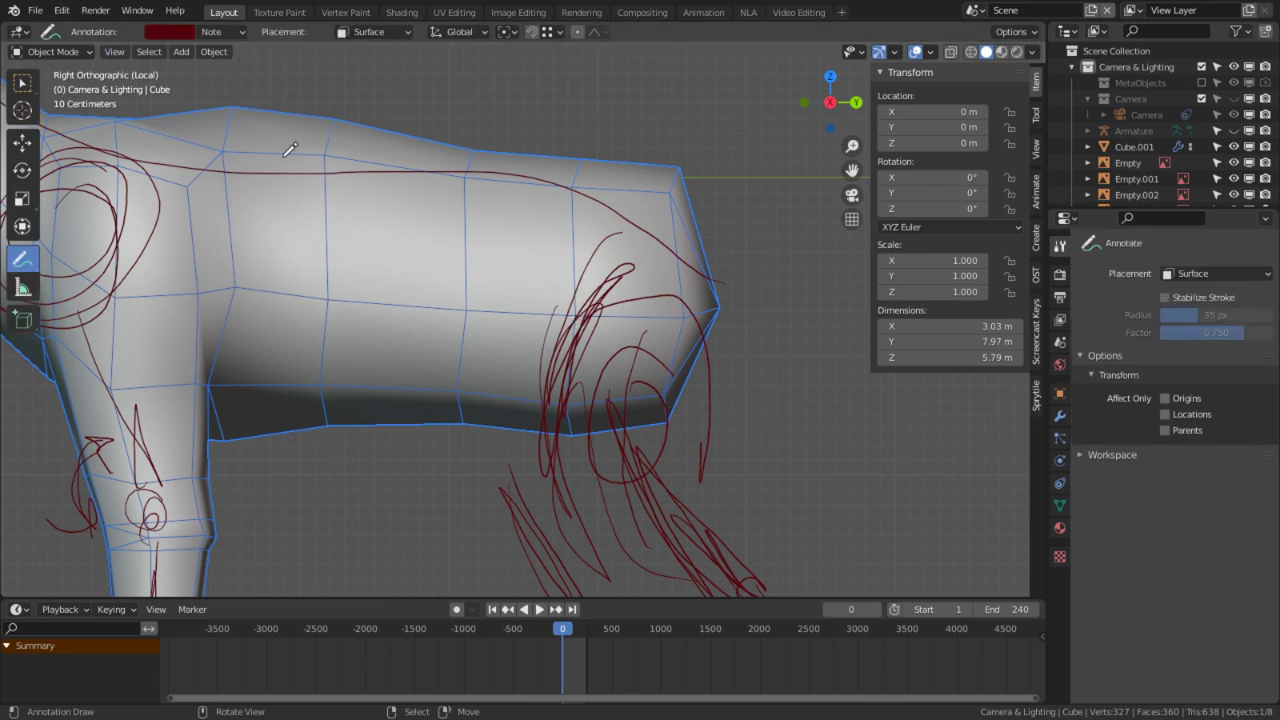
left_click(241, 36)
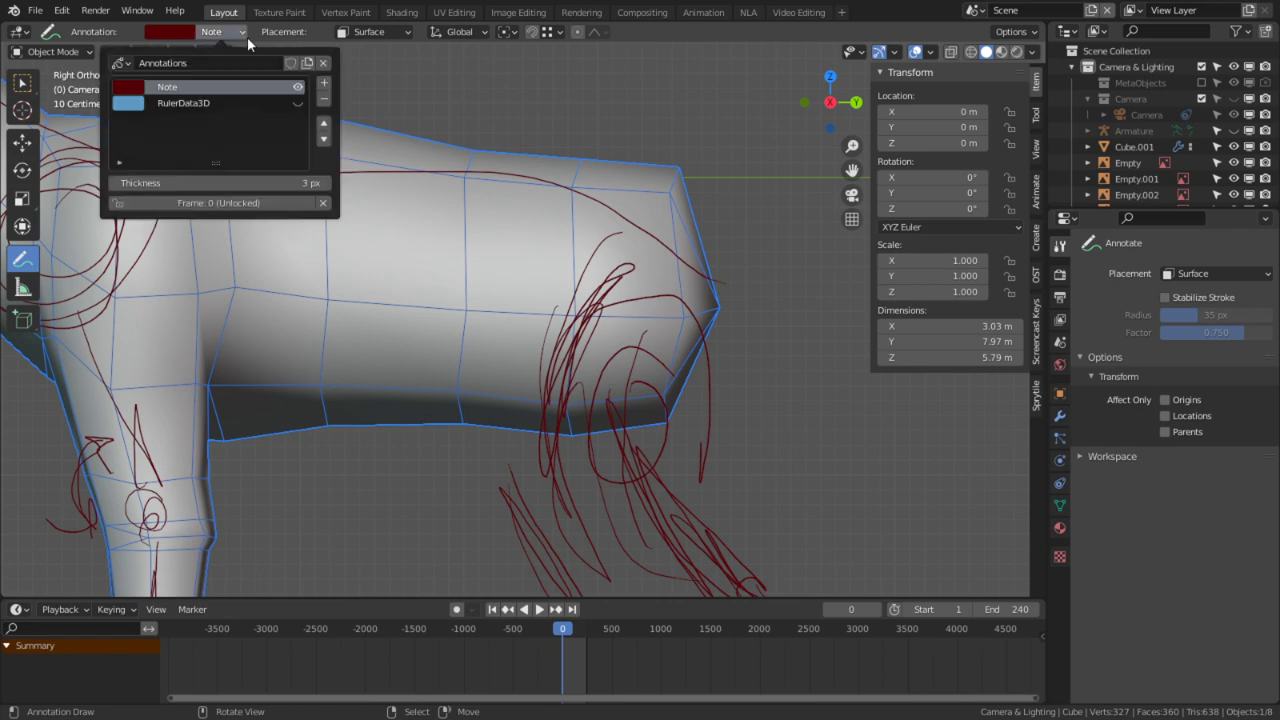
left_click(322, 100)
left_click(322, 100)
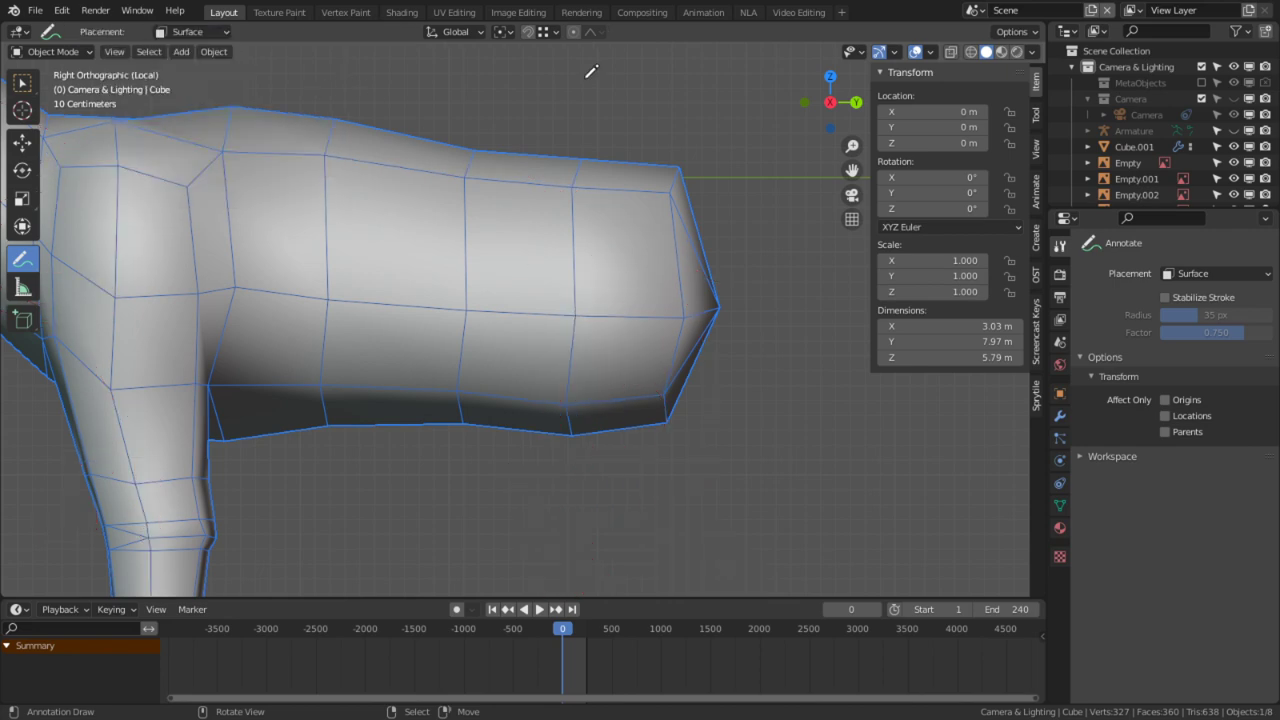
key("KP_Divide")
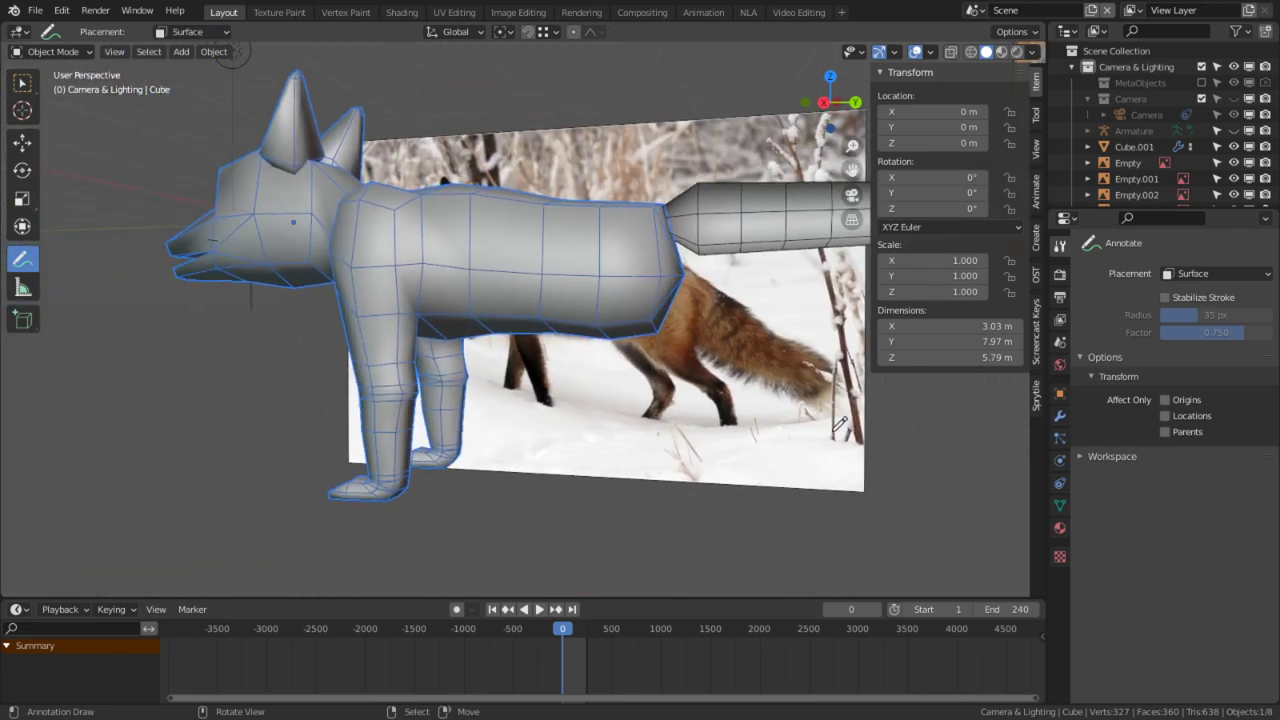
key("KP_3")
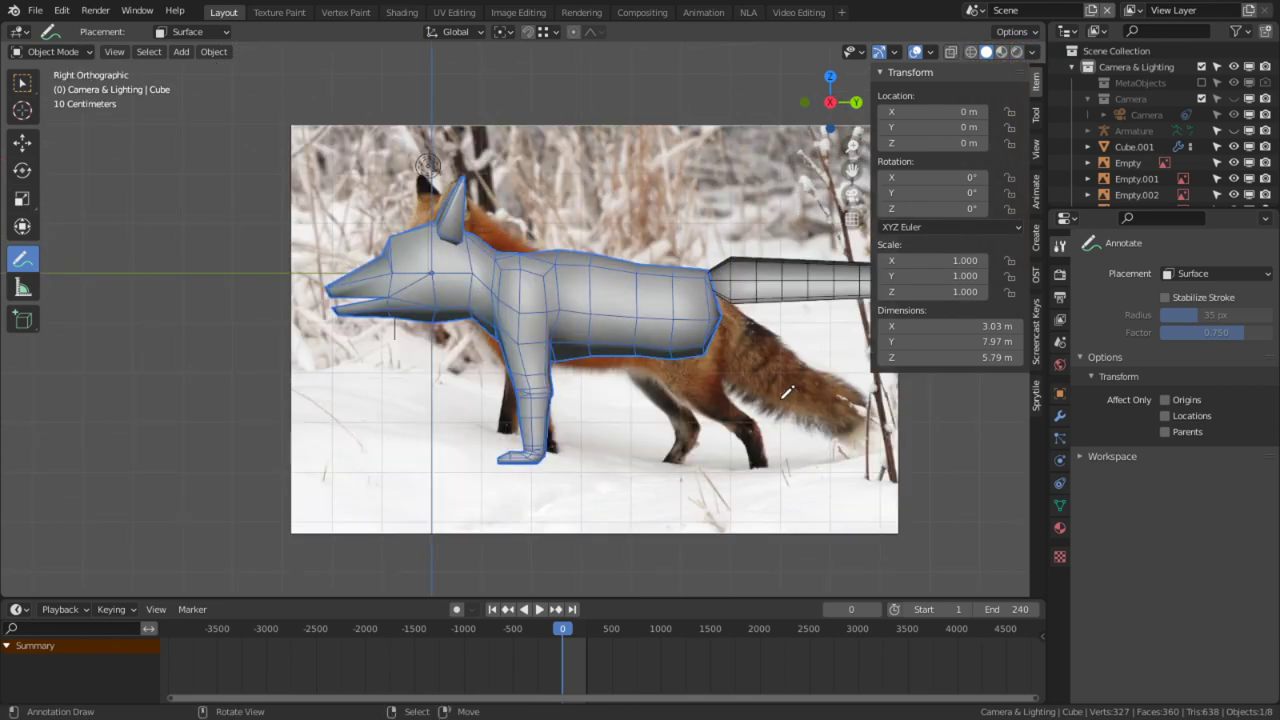
Step: Switch to wireframe display and annotate the hip joint with a circle on the reference fox's hindquarters
scroll(787, 392, "up", 5)
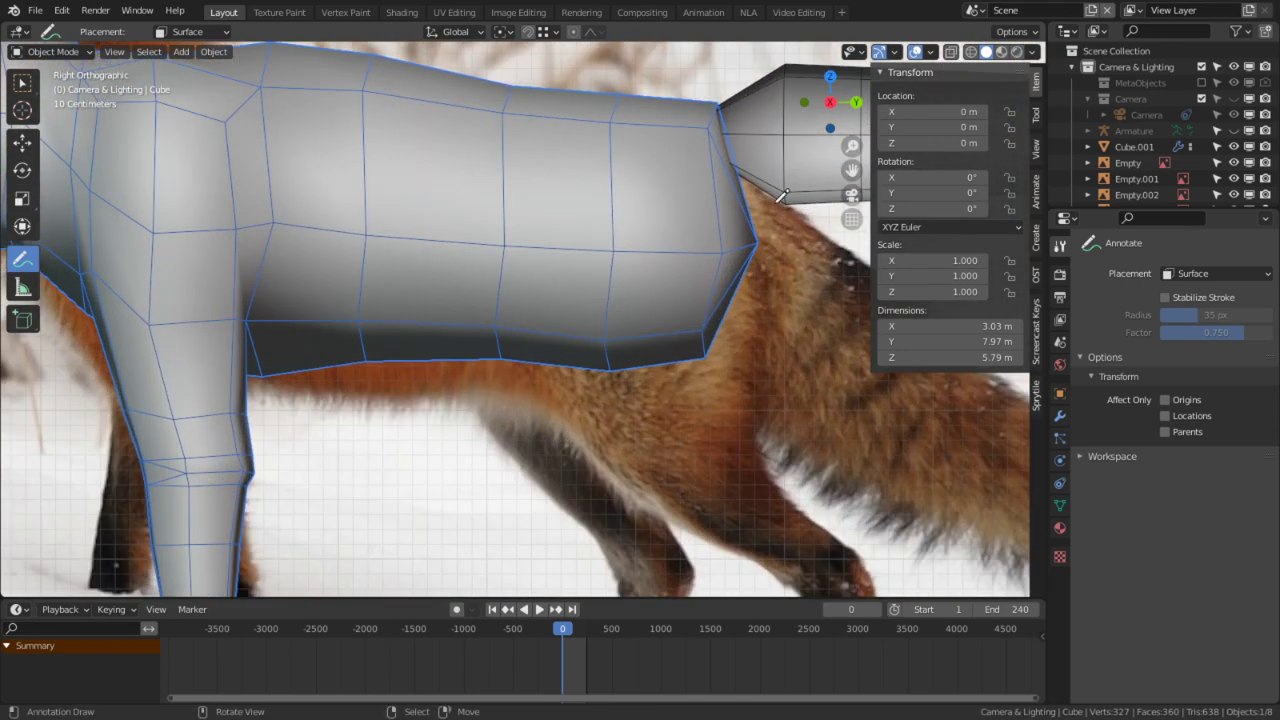
left_click(971, 52)
middle_click_drag(719, 280, 646, 254, "shift")
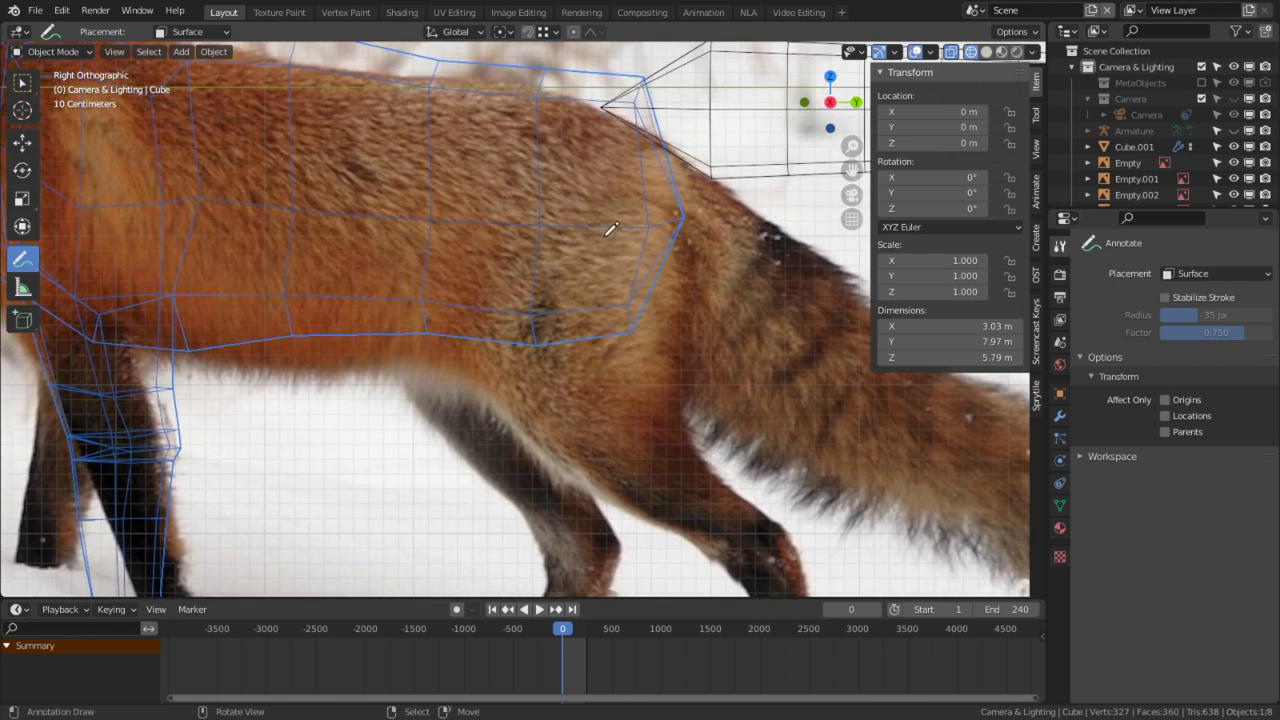
mouse_move(595, 225)
left_mouse_down()
mouse_move(600, 200)
mouse_move(641, 220)
mouse_move(612, 235)
left_mouse_up()
middle_click_drag(618, 233, 603, 181, "shift")
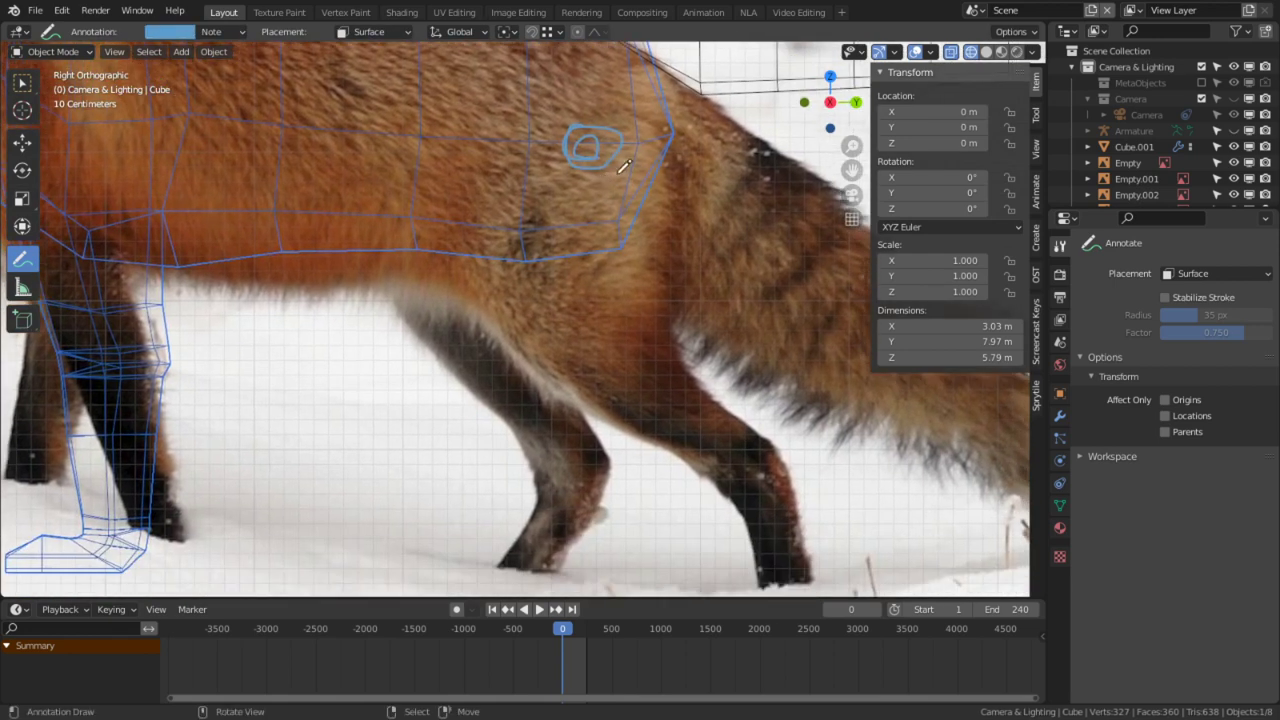
Step: Annotate the rear hind leg from the hip to the knee, on to a circled hock and down to the foot
left_click_drag(593, 167, 591, 331)
mouse_move(600, 337)
middle_mouse_down("shift")
mouse_move(597, 280)
mouse_move(548, 282)
middle_mouse_up("shift")
left_click_drag(535, 288, 697, 392)
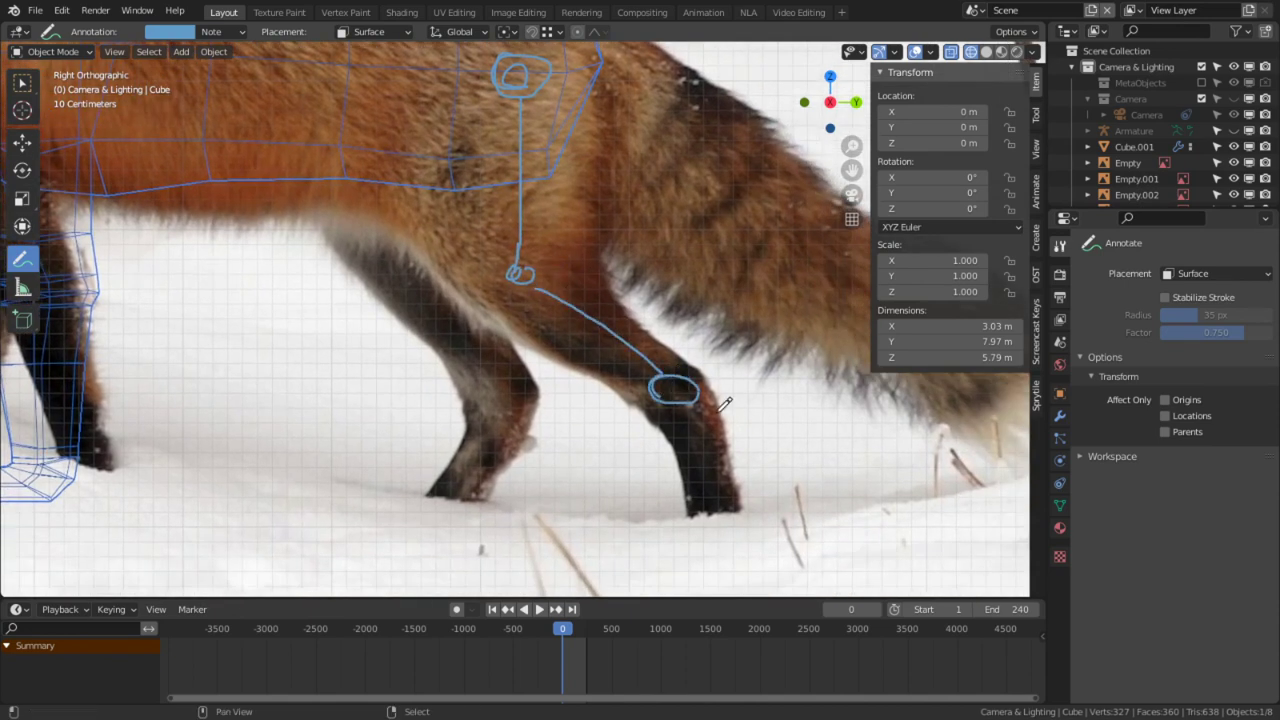
middle_click_drag(699, 421, 665, 288, "shift")
left_click_drag(666, 264, 677, 386)
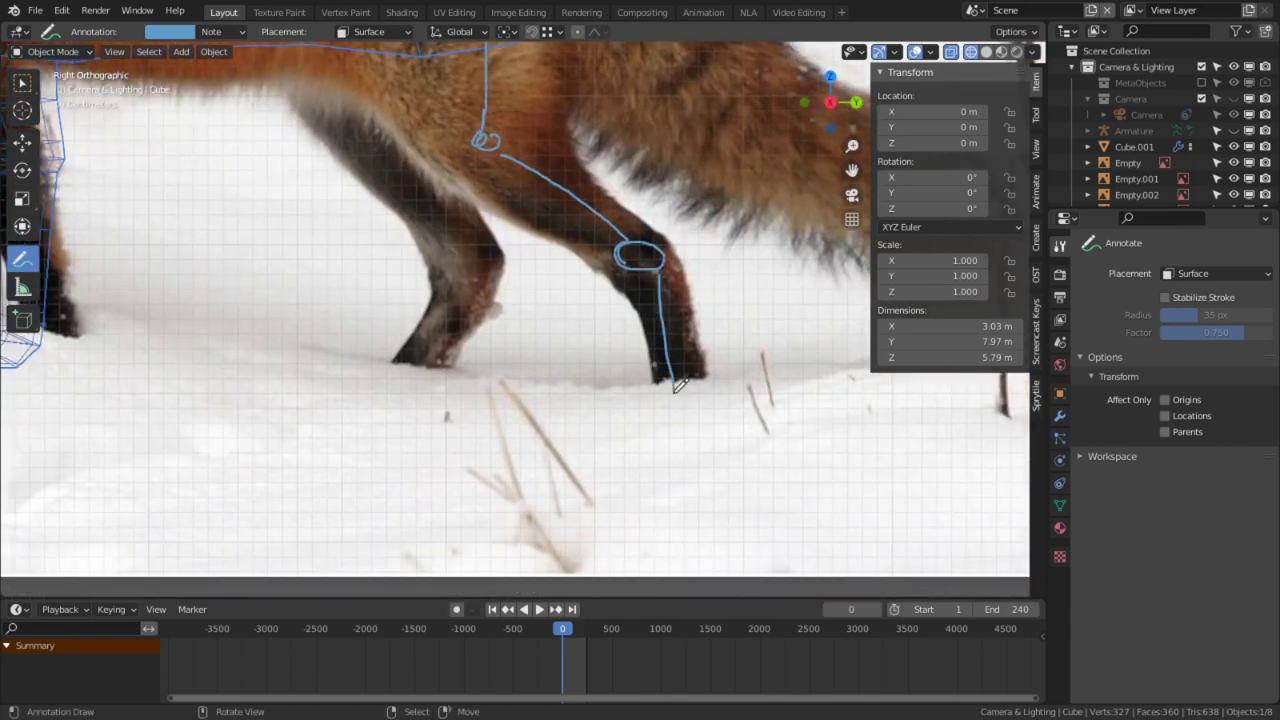
middle_click_drag(697, 274, 680, 446, "shift")
mouse_move(600, 266)
middle_mouse_down("shift")
mouse_move(629, 366)
mouse_move(598, 251)
mouse_move(646, 323)
mouse_move(727, 260)
mouse_move(765, 306)
middle_mouse_up("shift")
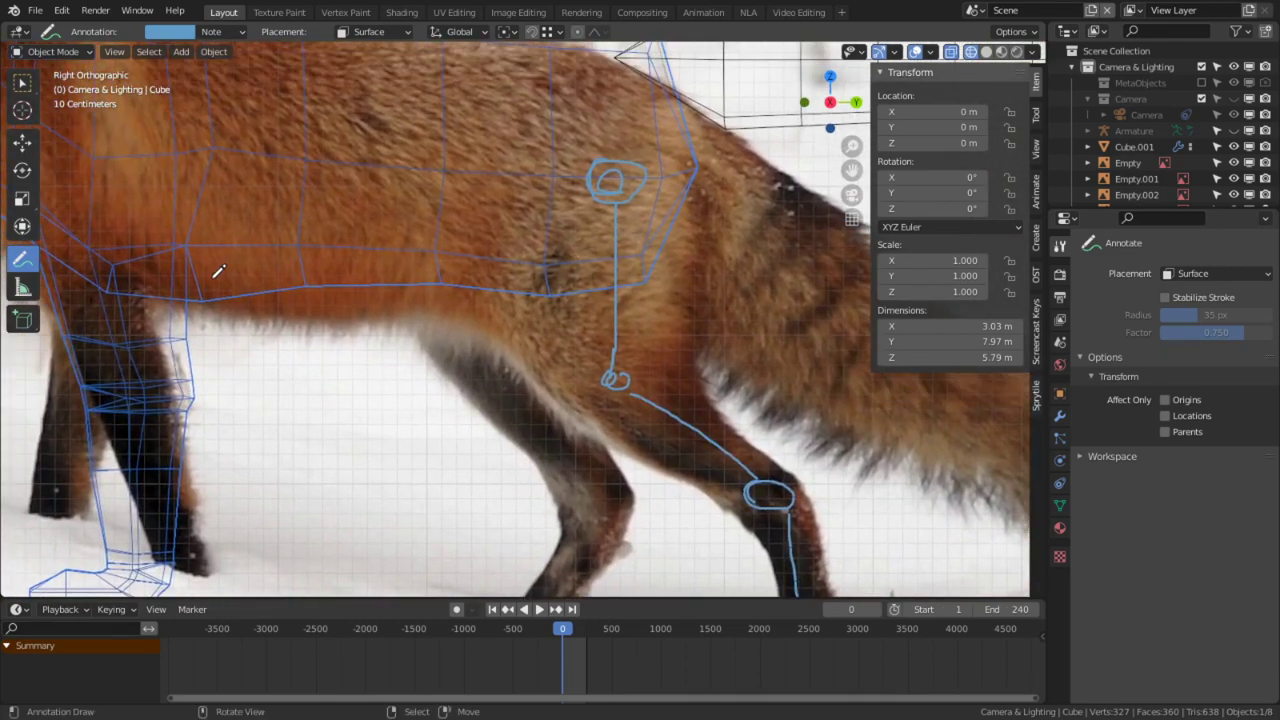
scroll(622, 318, "down", 3)
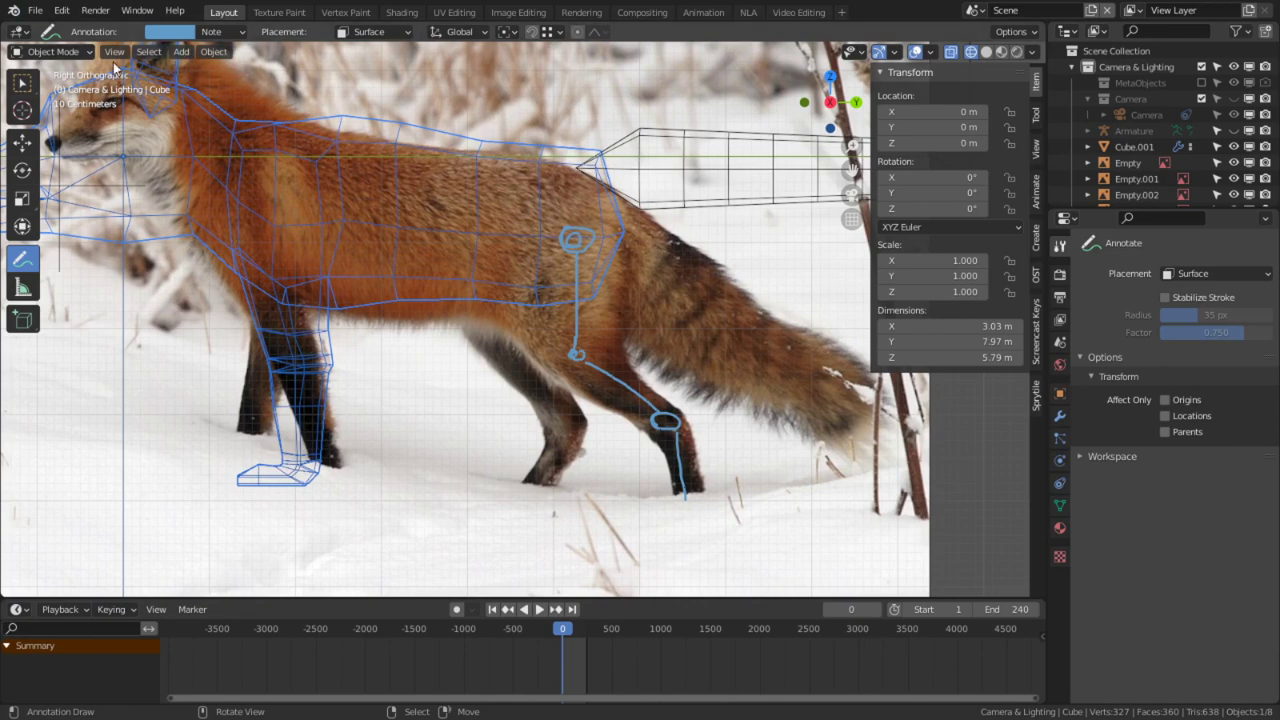
left_click(37, 54)
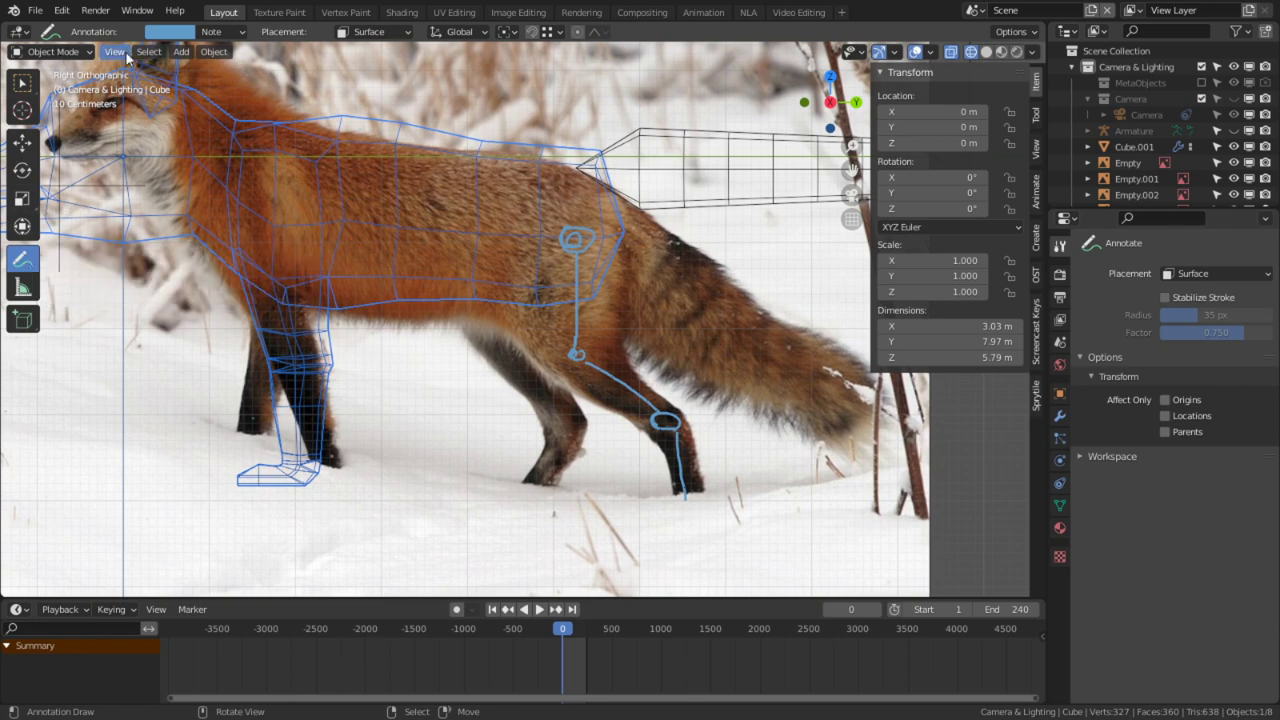
left_click(57, 52)
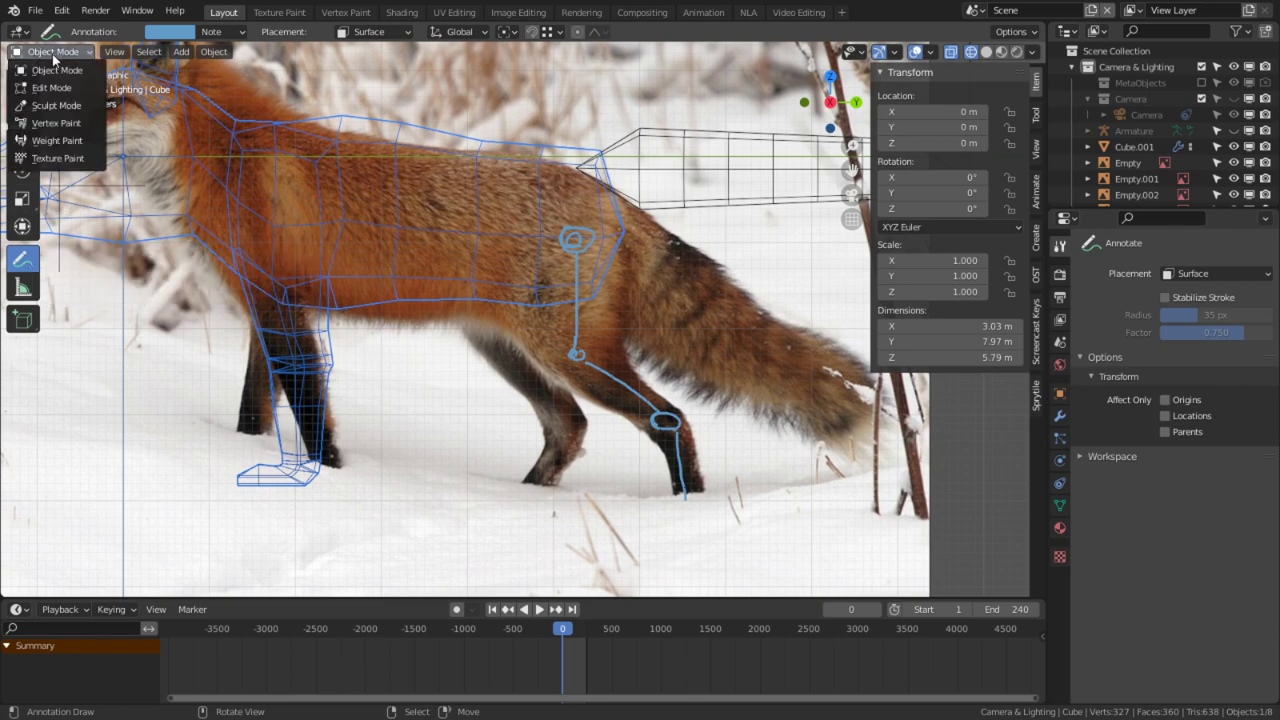
scroll(644, 359, "up", 2)
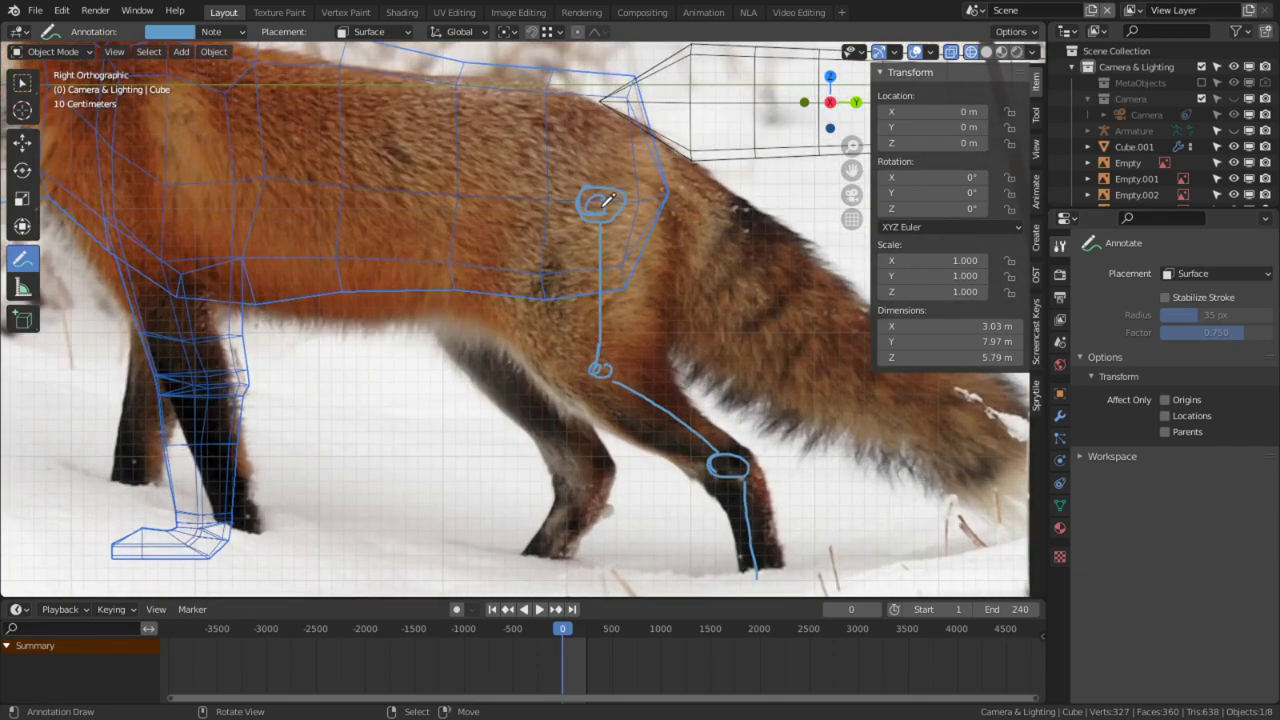
Step: Undo the shin strokes below the alternative forward knee and annotate the thigh between that knee and the hip
key("ctrl+z")
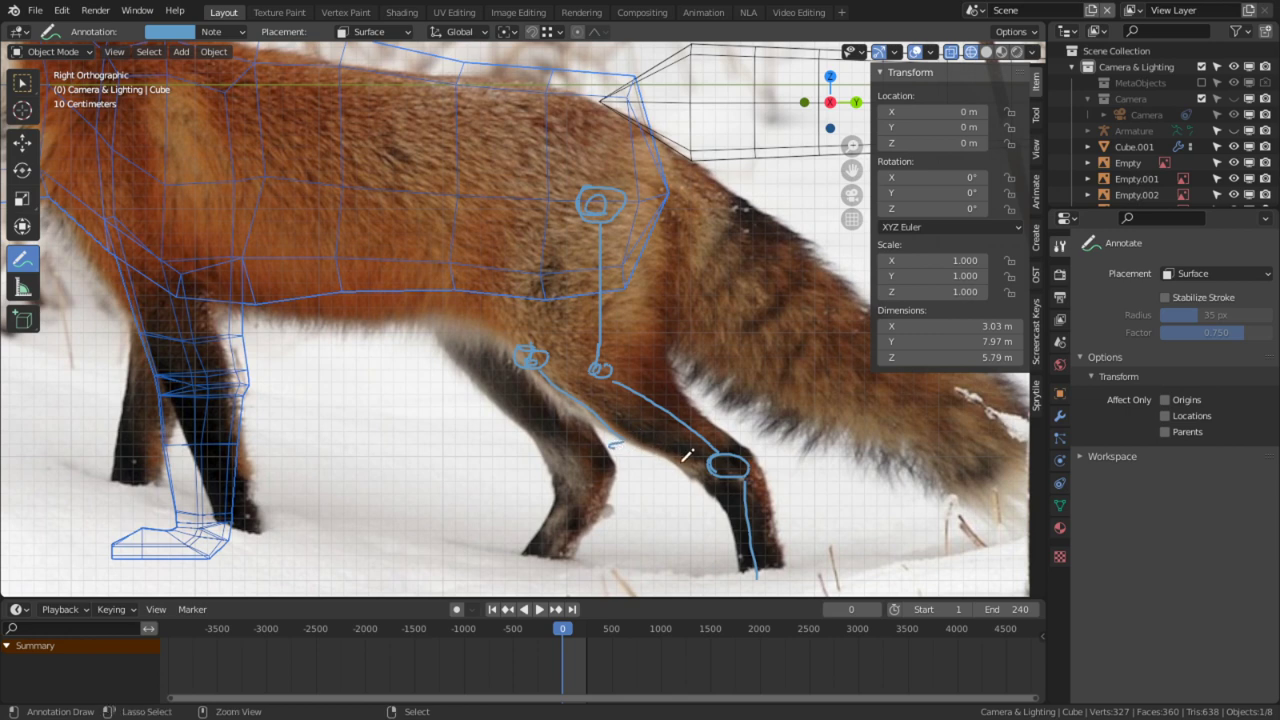
key("ctrl+z")
mouse_move(530, 345)
left_mouse_down()
mouse_move(606, 218)
mouse_move(536, 340)
mouse_move(592, 212)
left_mouse_up()
Step: Annotate the alternative shin from the forward knee to a circled hock, and the lower leg down to the paw
mouse_move(541, 372)
left_mouse_down()
mouse_move(600, 393)
mouse_move(552, 382)
left_mouse_up()
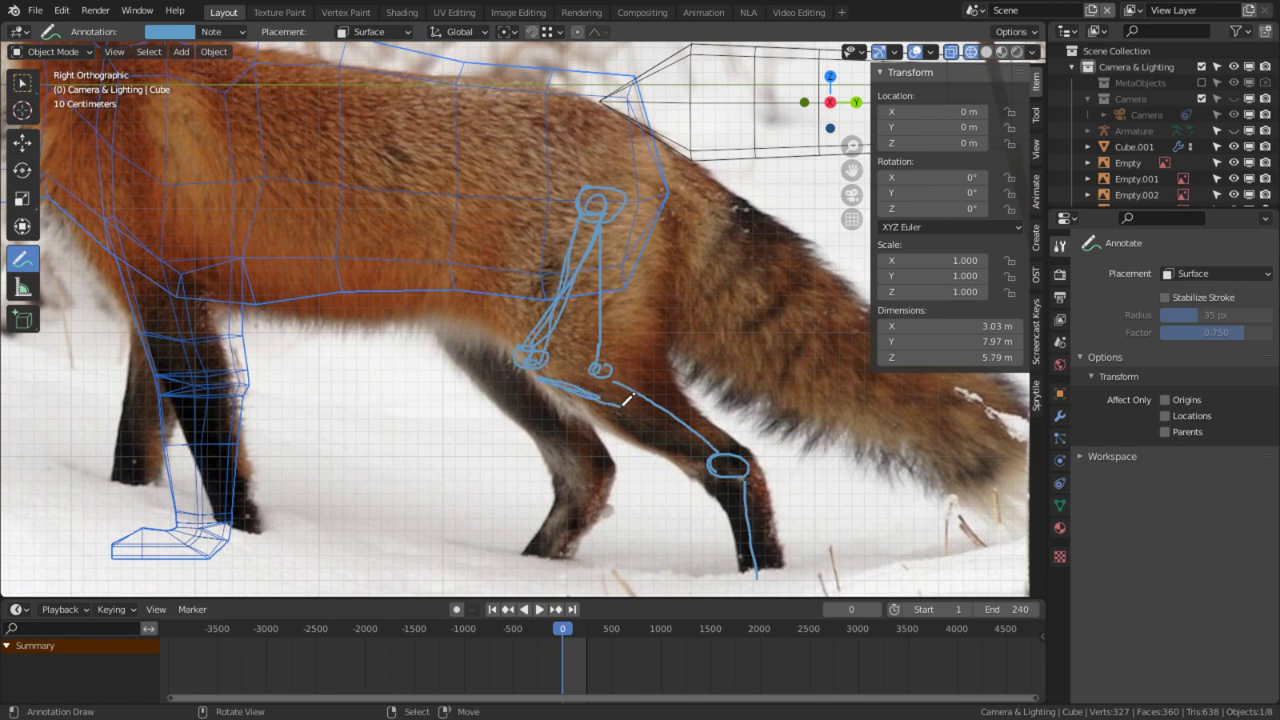
key("ctrl+z")
left_click_drag(529, 358, 623, 385)
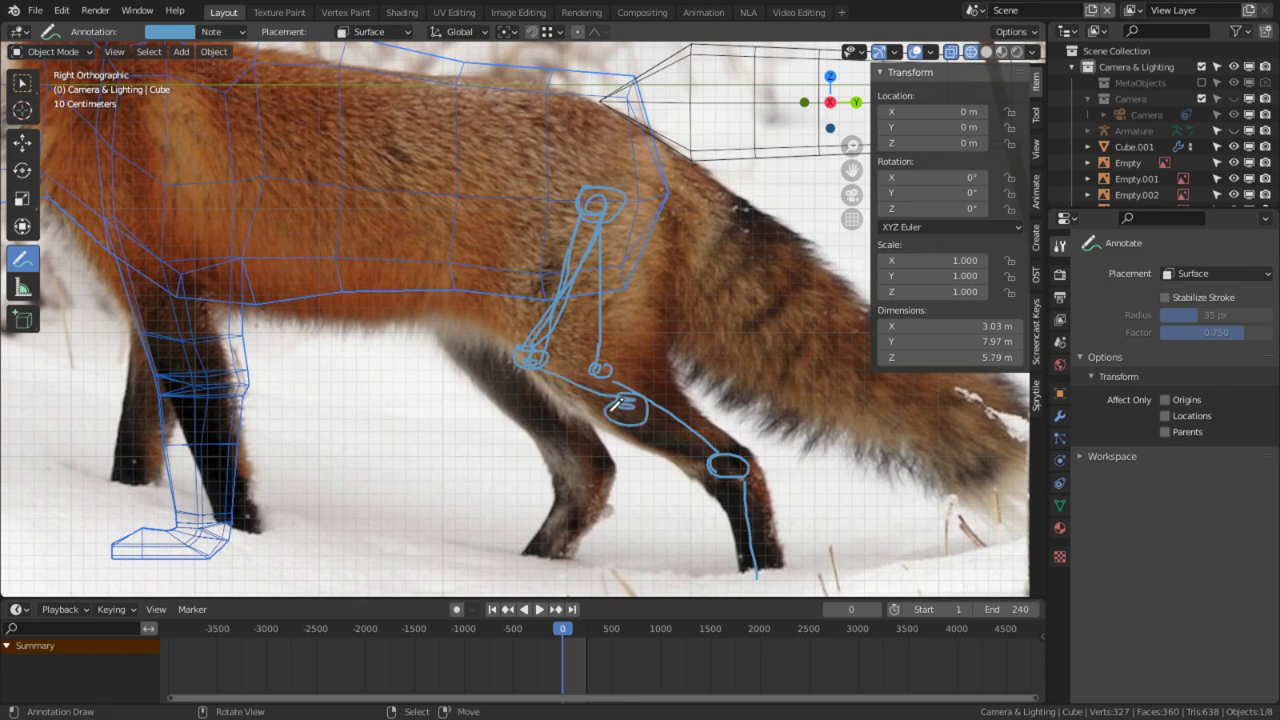
scroll(633, 427, "down", 2)
scroll(601, 400, "up", 2)
mouse_move(606, 520)
left_mouse_down()
mouse_move(605, 555)
mouse_move(605, 507)
mouse_move(614, 560)
left_mouse_up()
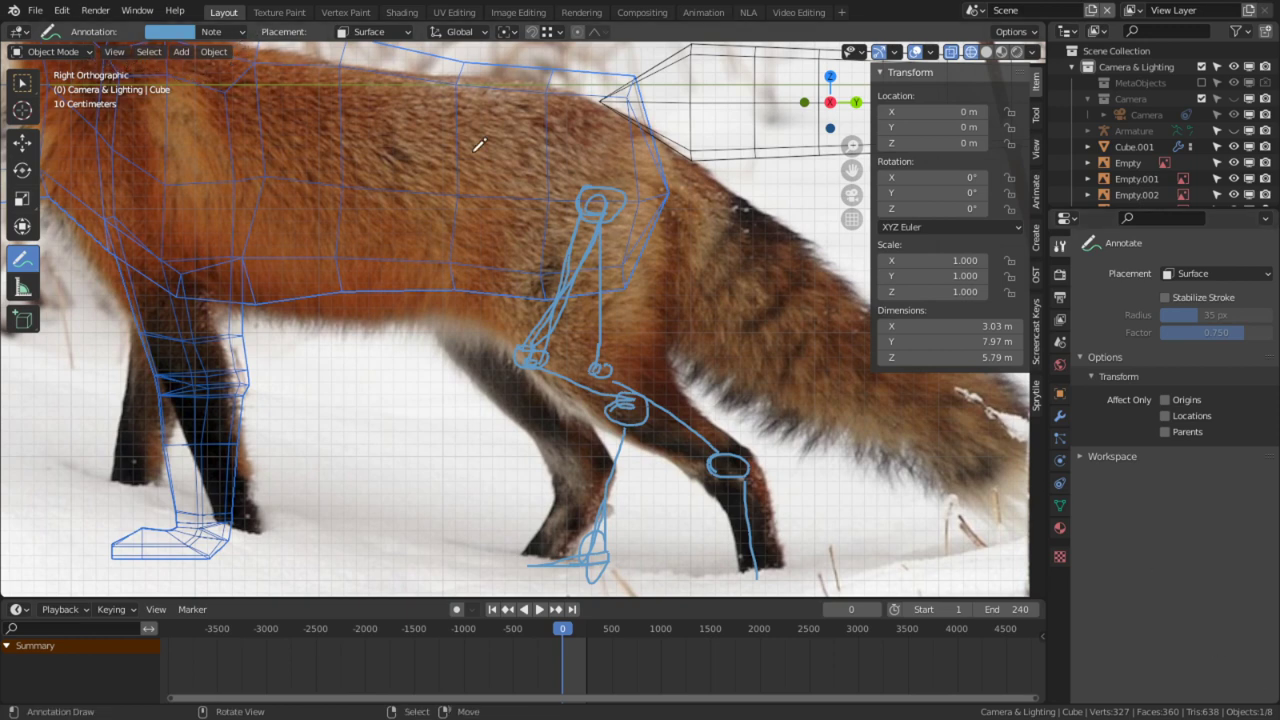
Step: Enter Edit Mode on the fox body mesh at the head, using face selection with nothing selected
left_click(55, 52)
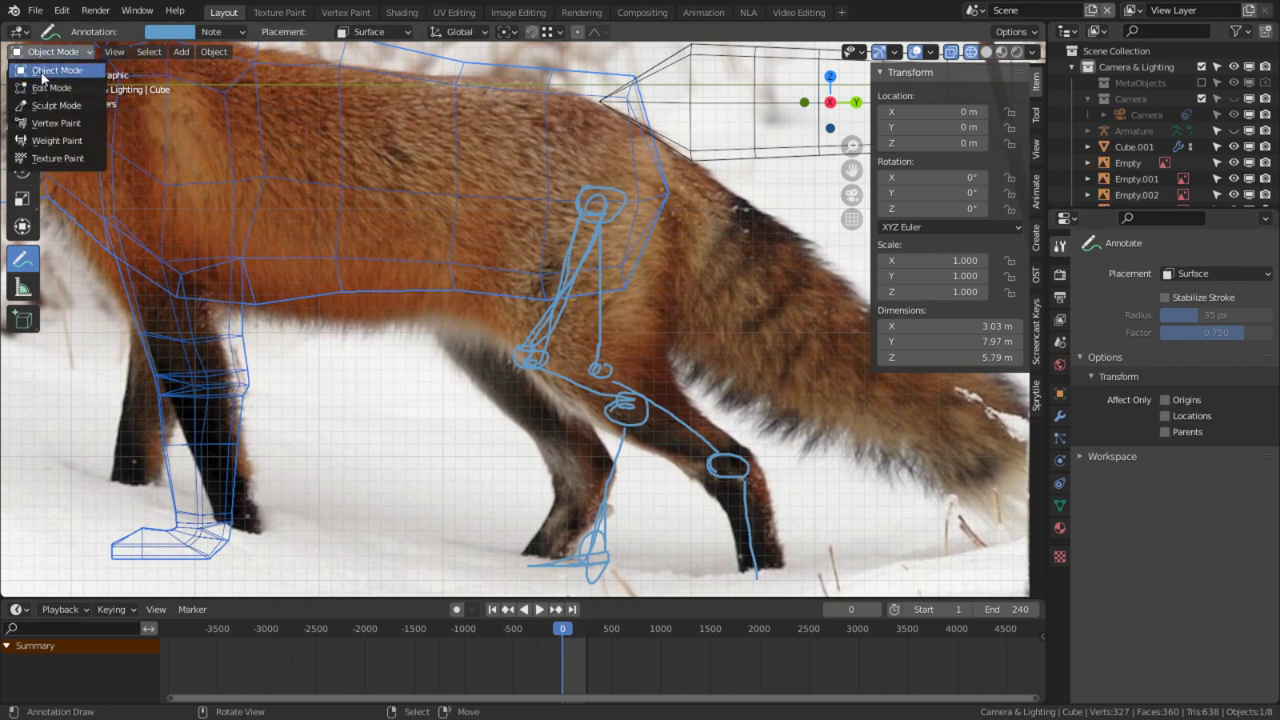
scroll(630, 178, "down", 5)
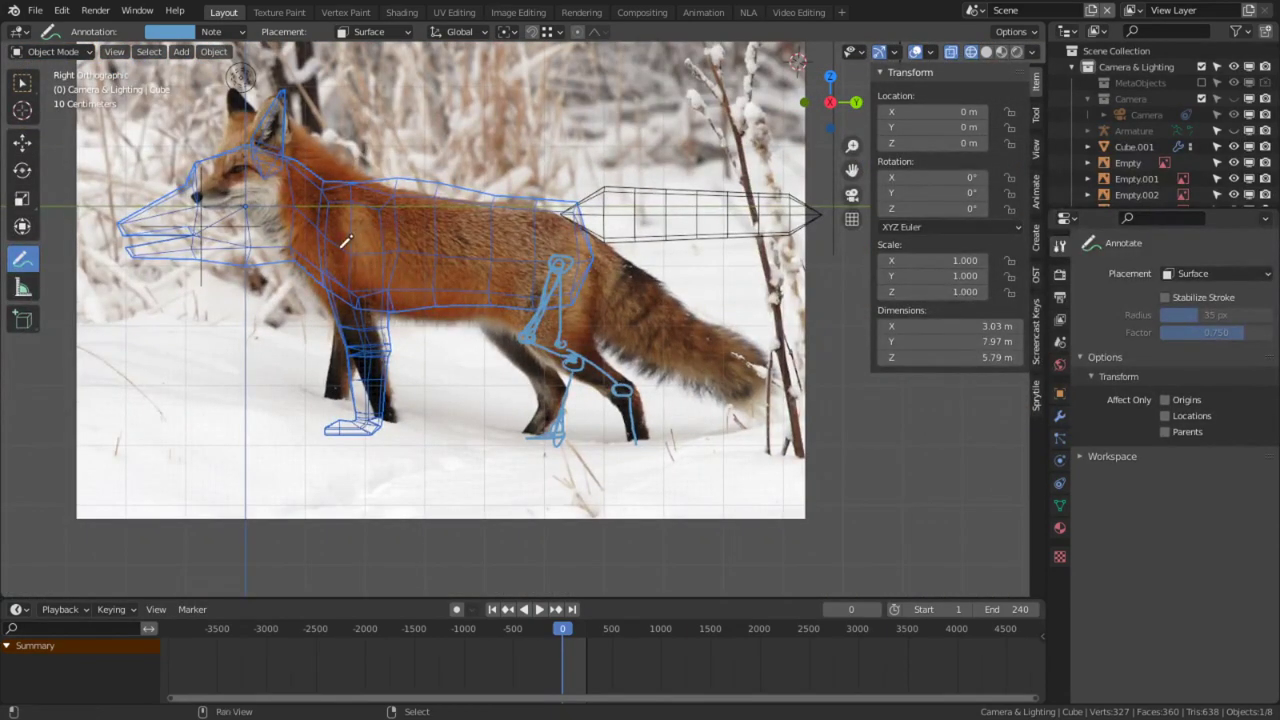
middle_click_drag(339, 249, 588, 375, "shift")
scroll(585, 376, "up", 4)
middle_click_drag(532, 458, 511, 318, "shift")
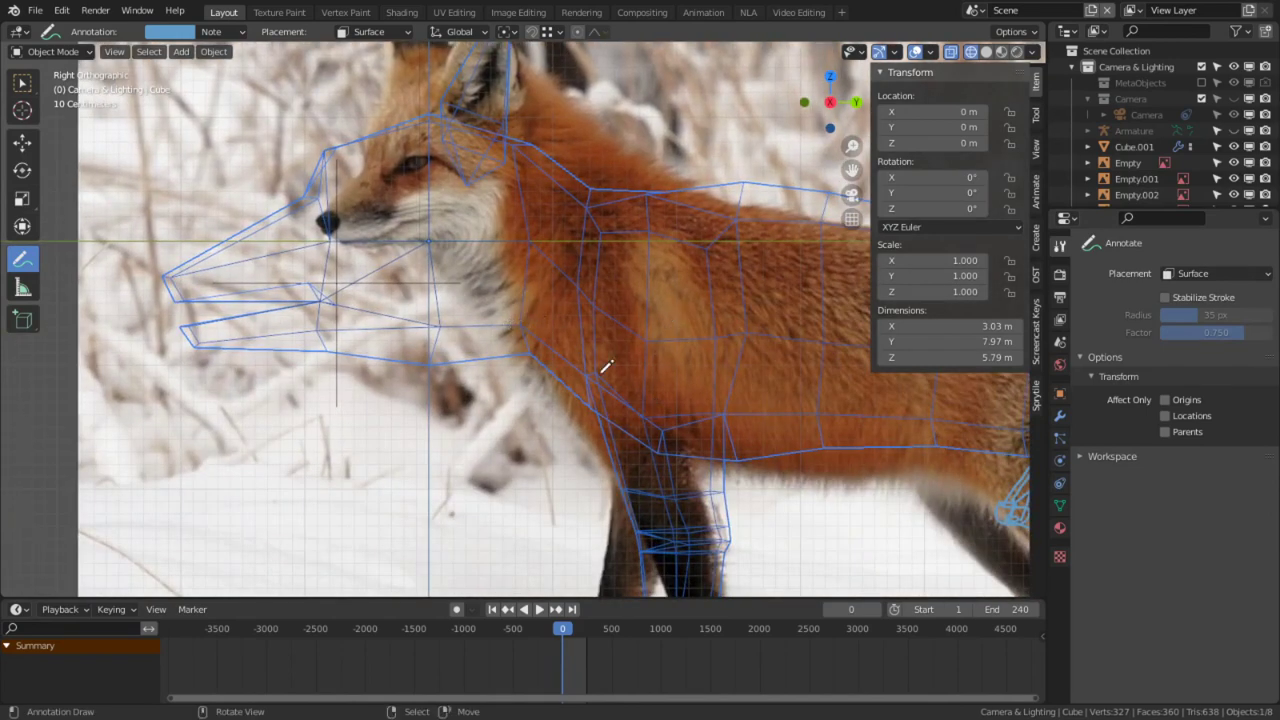
key("Tab")
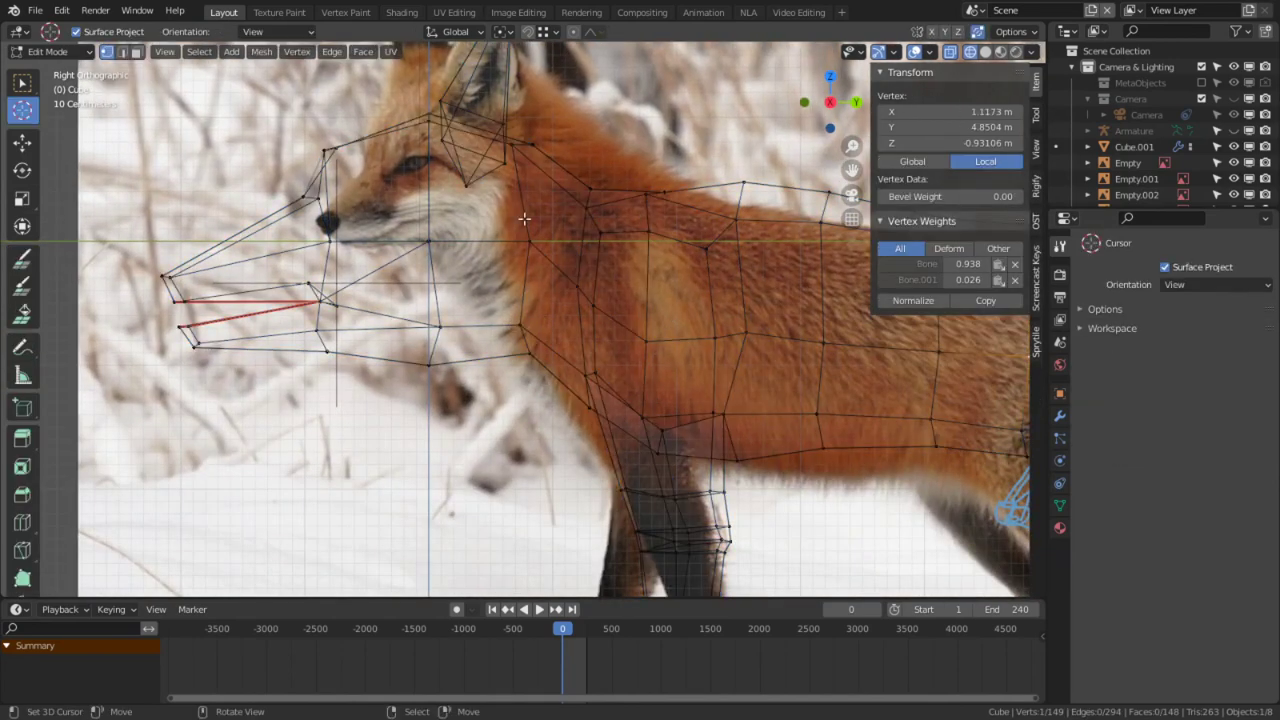
left_click(1001, 52)
key("3")
key("z")
left_click(338, 235)
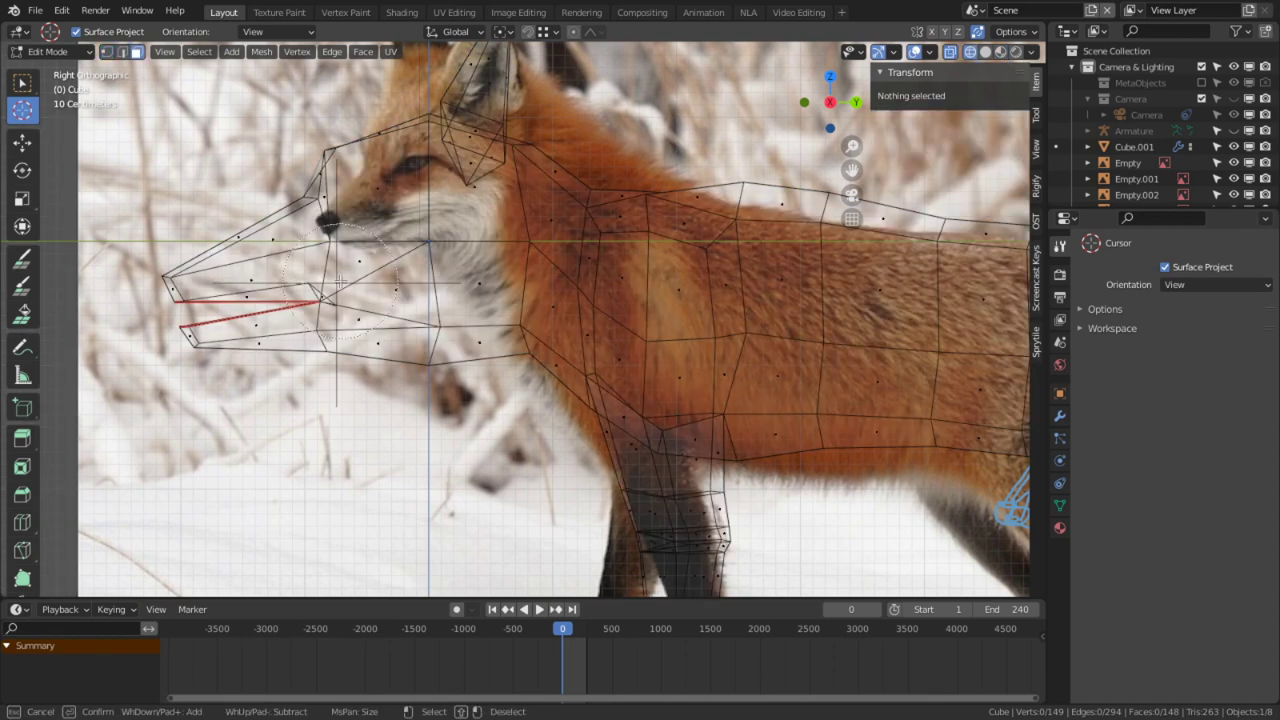
Step: Circle-select the head vertices, including the ears and jaws, and move them 0.186 m along Y and 0.196 m along Z
key("c")
mouse_move(306, 250)
left_mouse_down()
mouse_move(311, 241)
mouse_move(301, 270)
left_mouse_up()
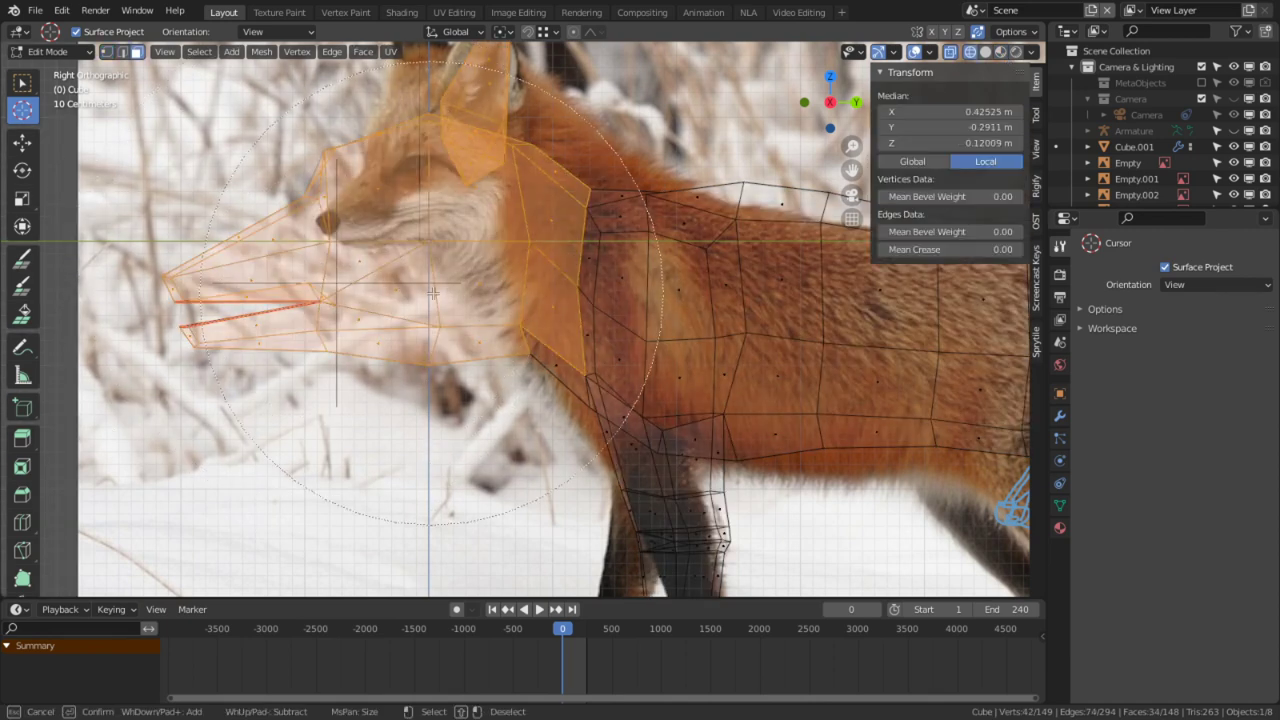
key("1")
middle_click(756, 278)
right_click(474, 352)
key("c")
left_click(302, 234)
right_click(297, 234)
key("g")
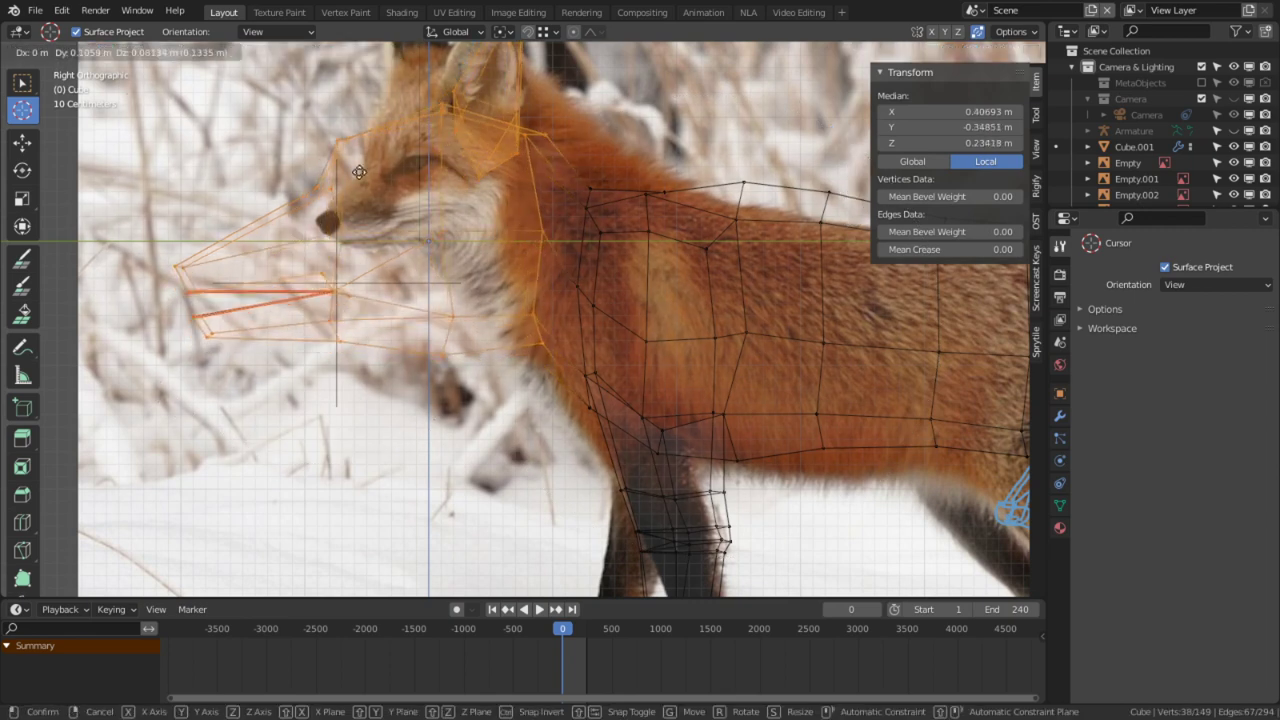
left_click(450, 585)
middle_click_drag(345, 376, 431, 434, "shift")
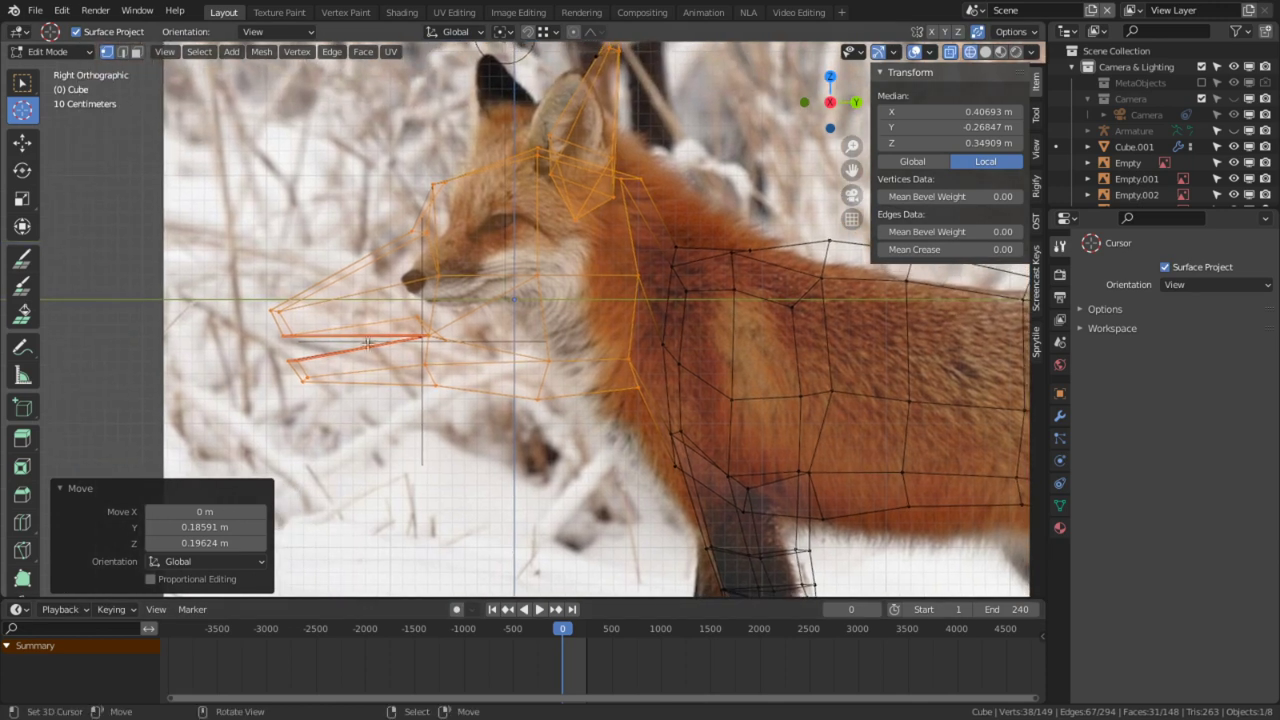
key("alt+a")
key("3")
right_click(344, 264)
key("g")
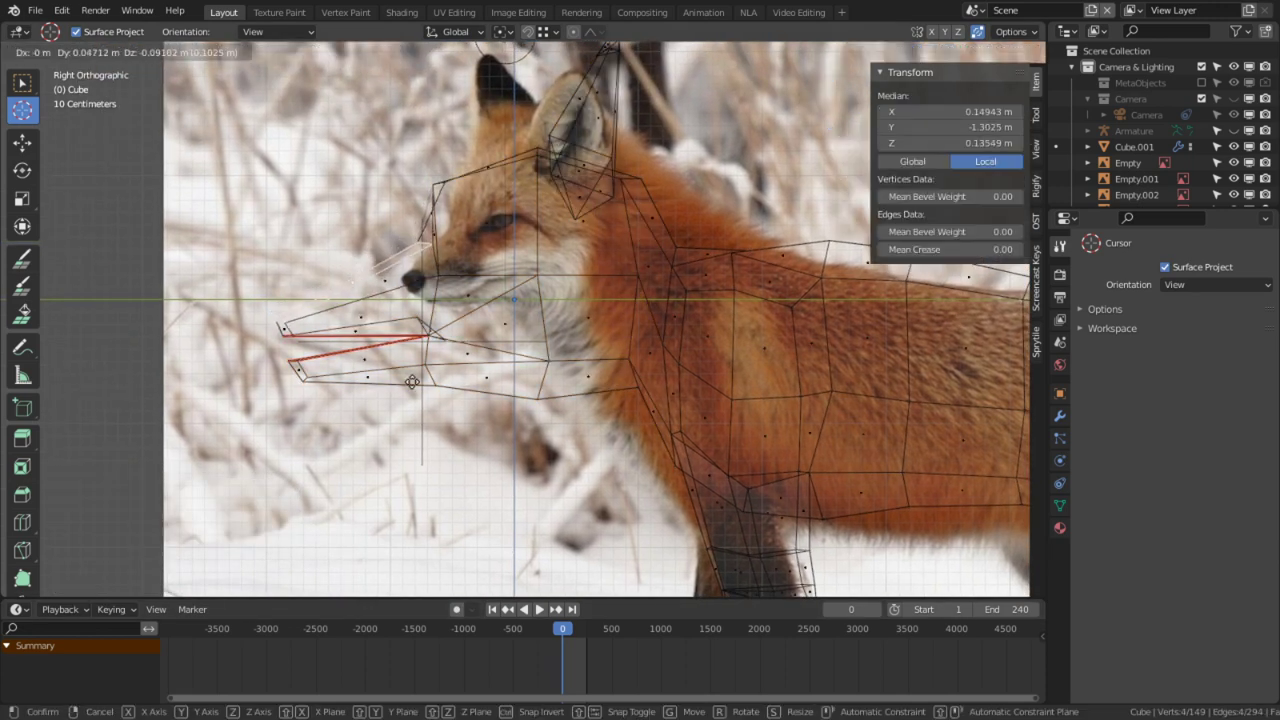
key("Escape")
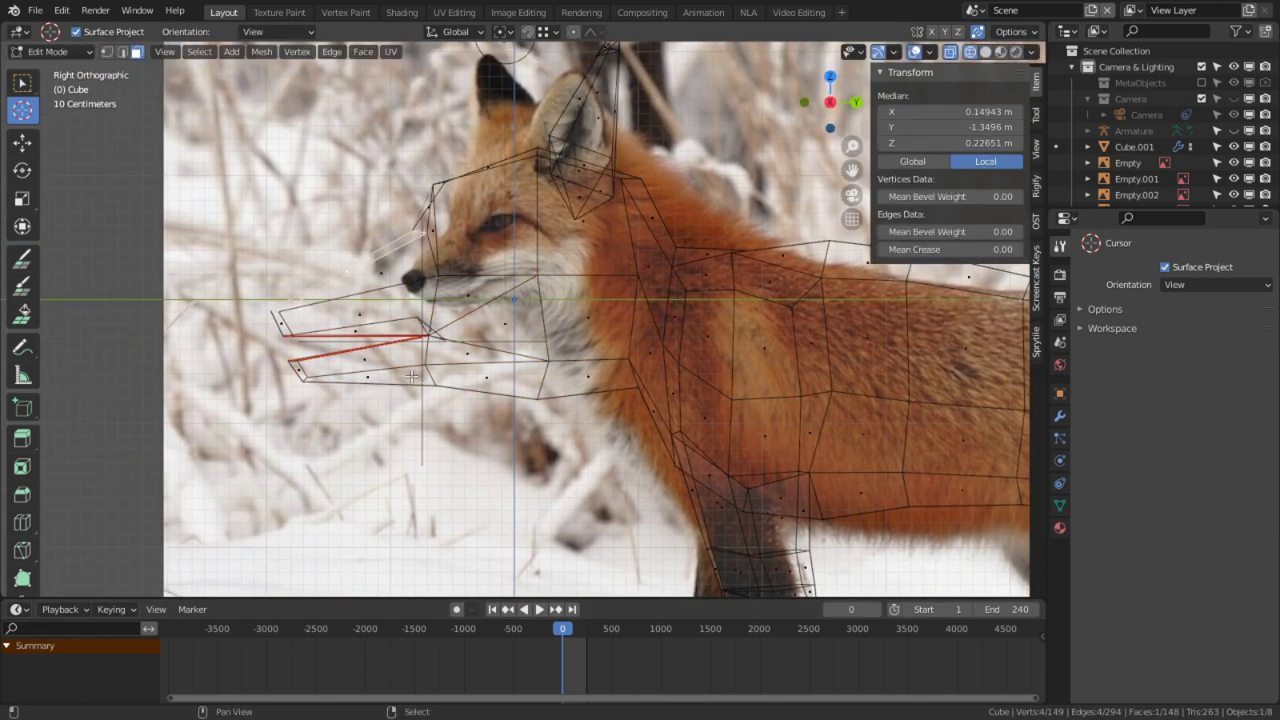
Step: Move the edge at the base of the snout bridge 0.052 m along Y and -0.108 m along Z
key("c")
middle_click(220, 423)
right_click(220, 423)
key("g")
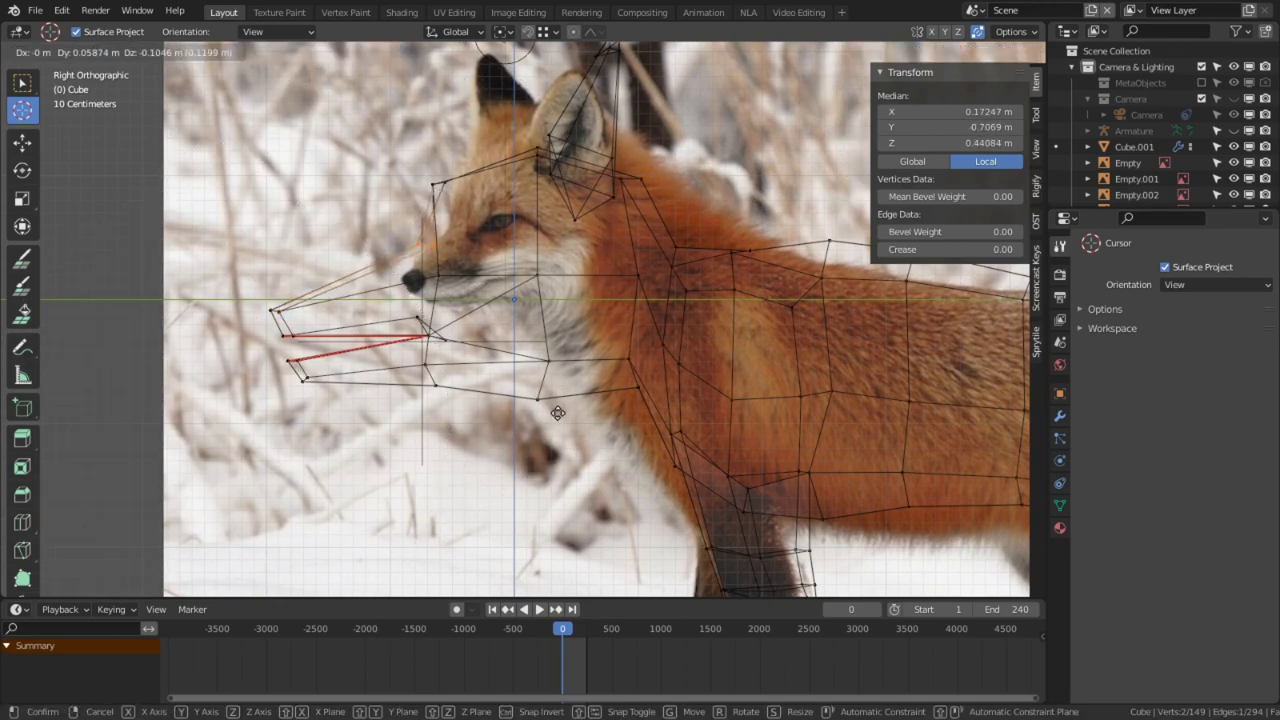
left_click(550, 415)
Step: Shorten the snout by moving the tip vertices of both jaws 0.256 m along Y and 0.023 m along Z
key("c")
middle_click(456, 345)
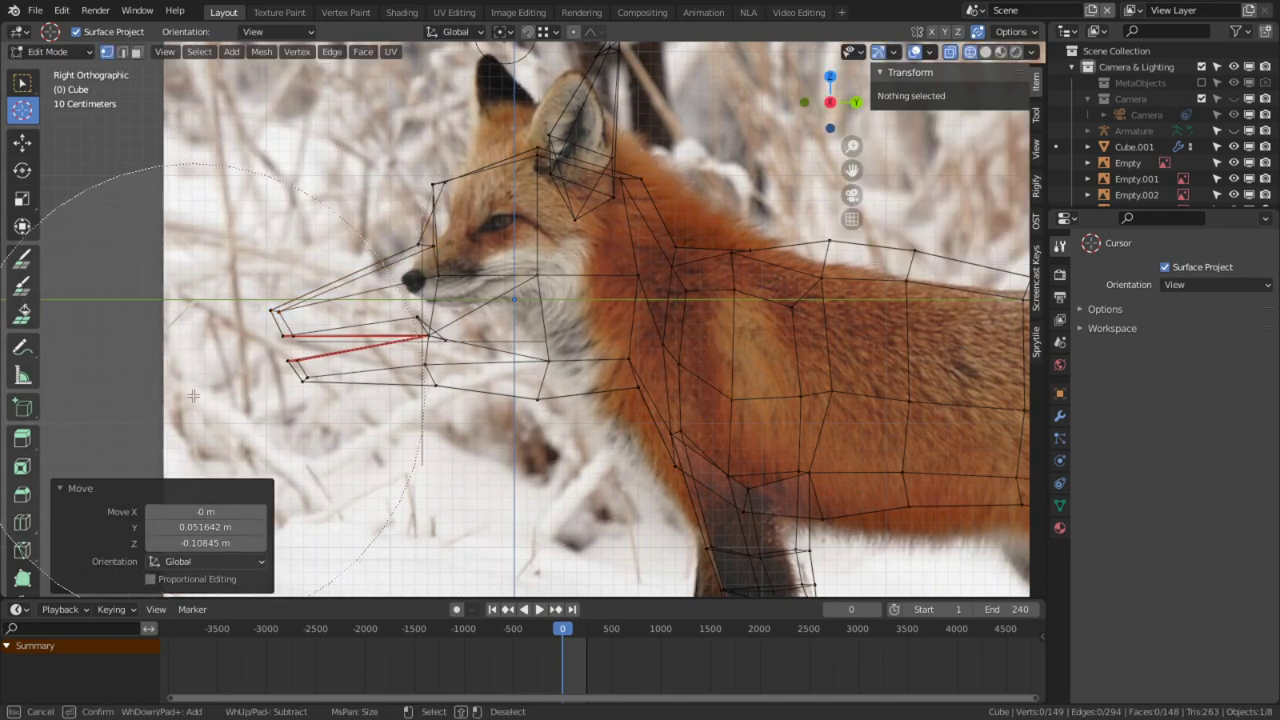
left_click(142, 395)
right_click(142, 395)
key("g")
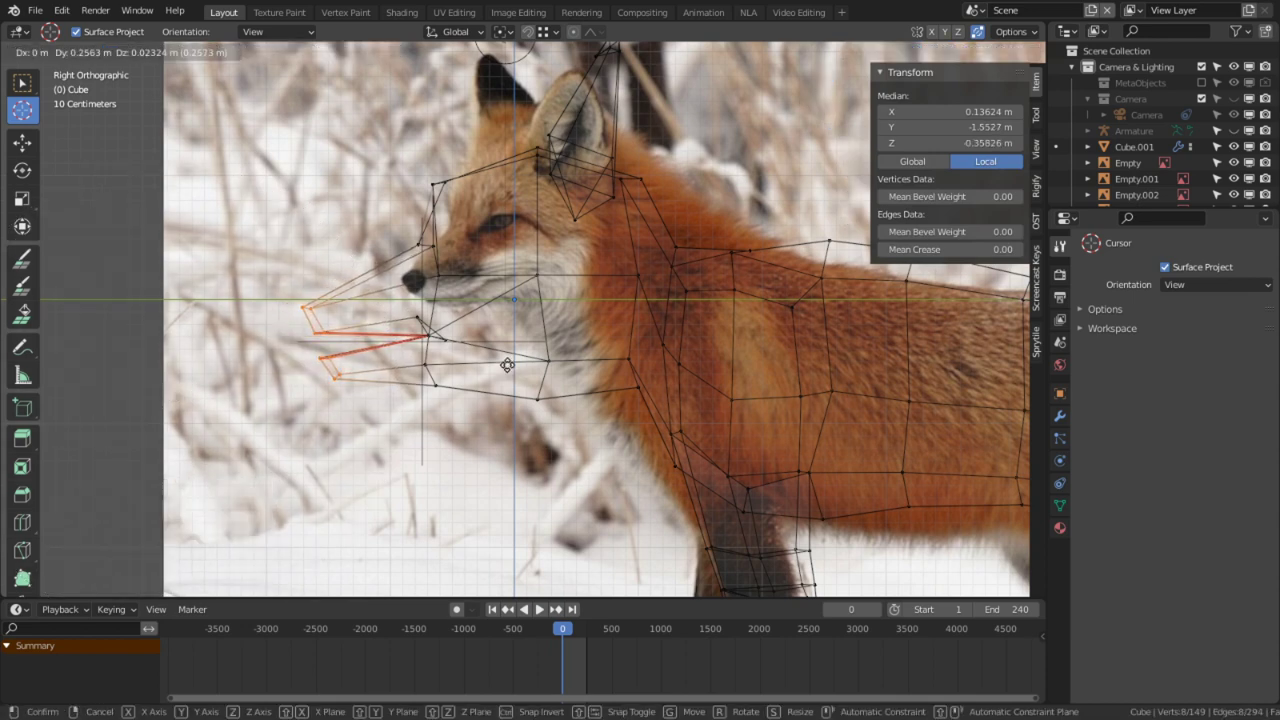
left_click(508, 366)
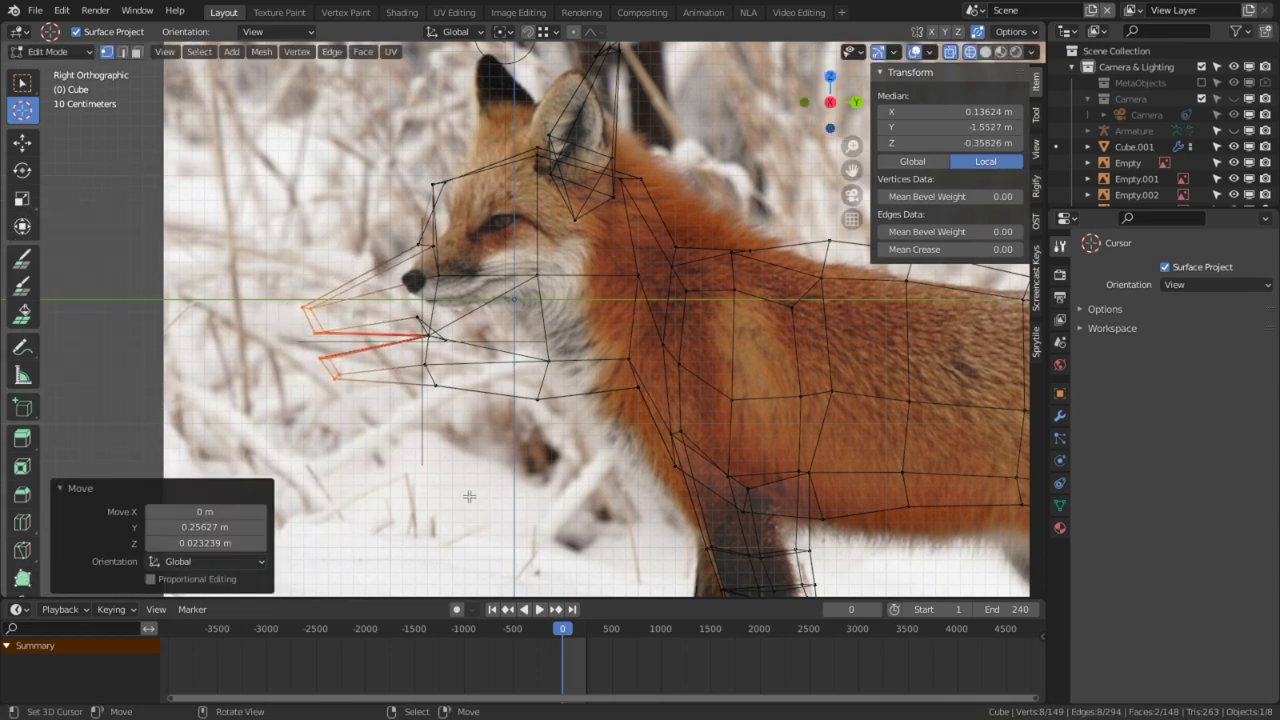
Step: Raise the underside of the lower jaw 0.059 m along Z and clear the selection
key("g")
left_click(412, 405)
key("c")
middle_click(411, 410)
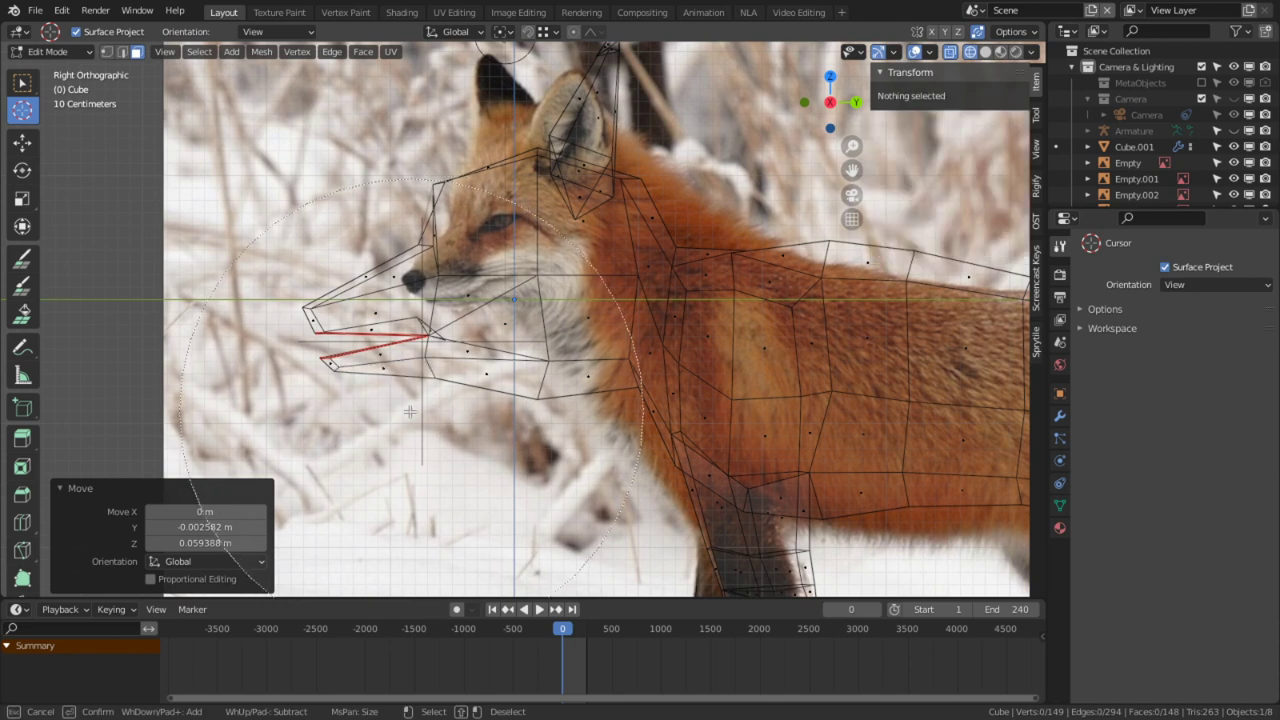
right_click(429, 387)
key("1")
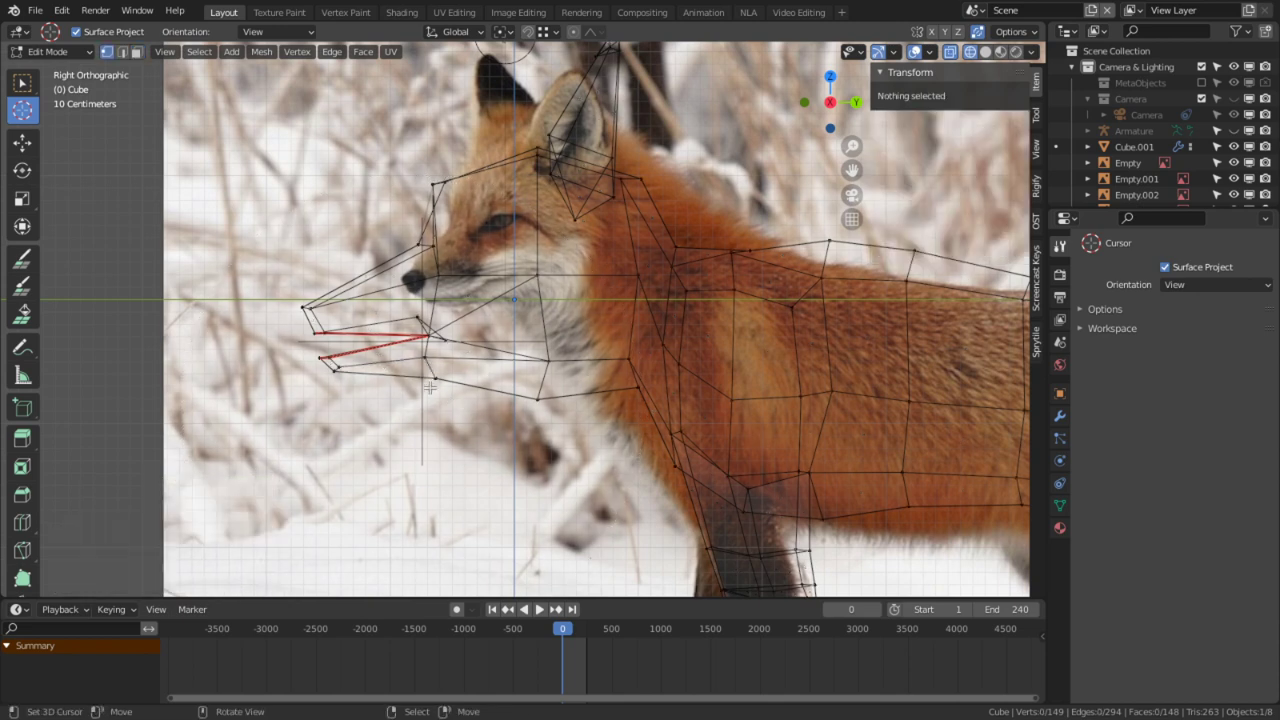
Step: Raise the throat edge behind the lower jaw by 0.071 m and lower the throat's centre vertex by 0.045 m
right_click(544, 390)
key("2")
right_click(543, 384)
key("g")
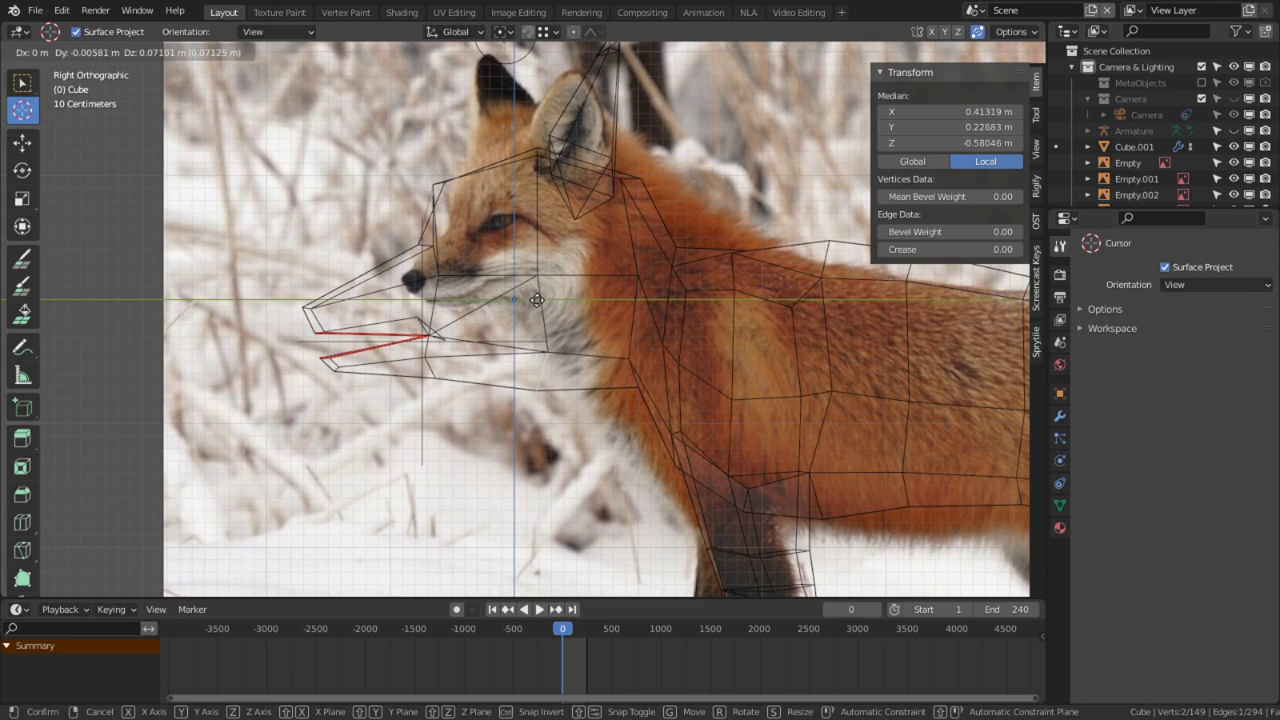
left_click(537, 300)
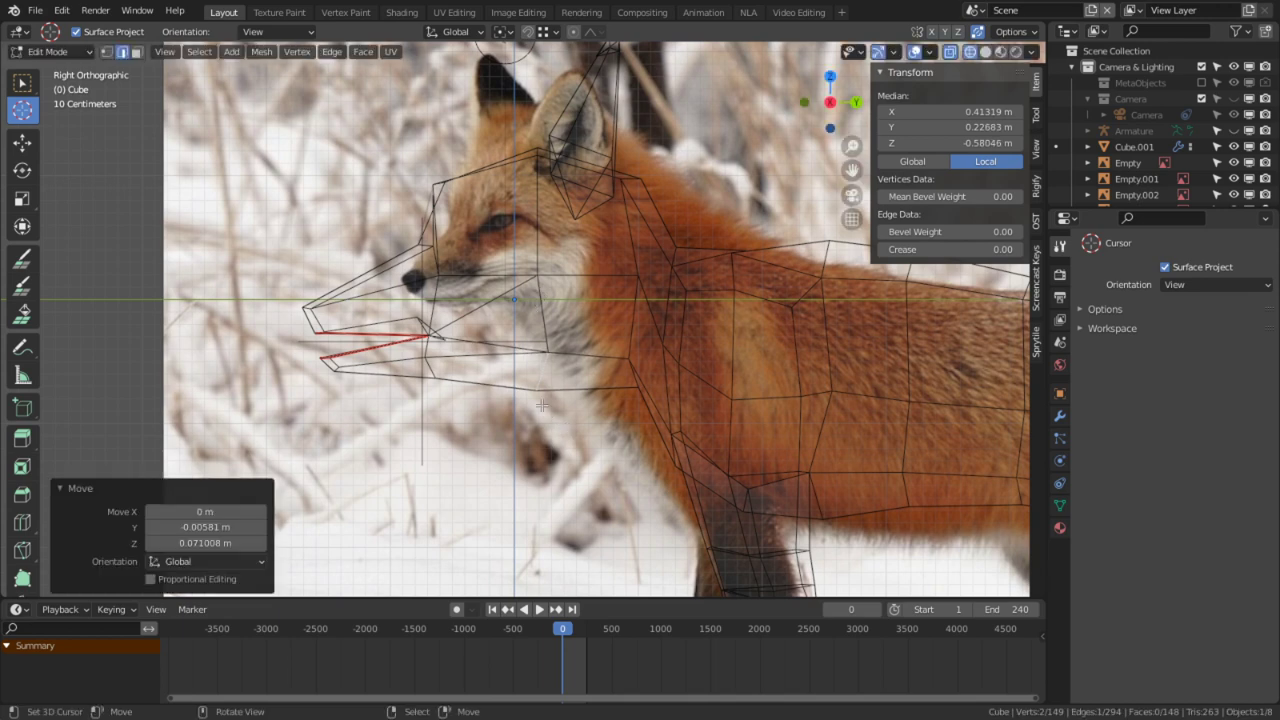
right_click(545, 416)
key("g")
left_click(549, 388)
Step: Switch to solid shading and reposition the vertex at the outer front corner of the fox's forehead
middle_click_drag(549, 388, 1044, 114)
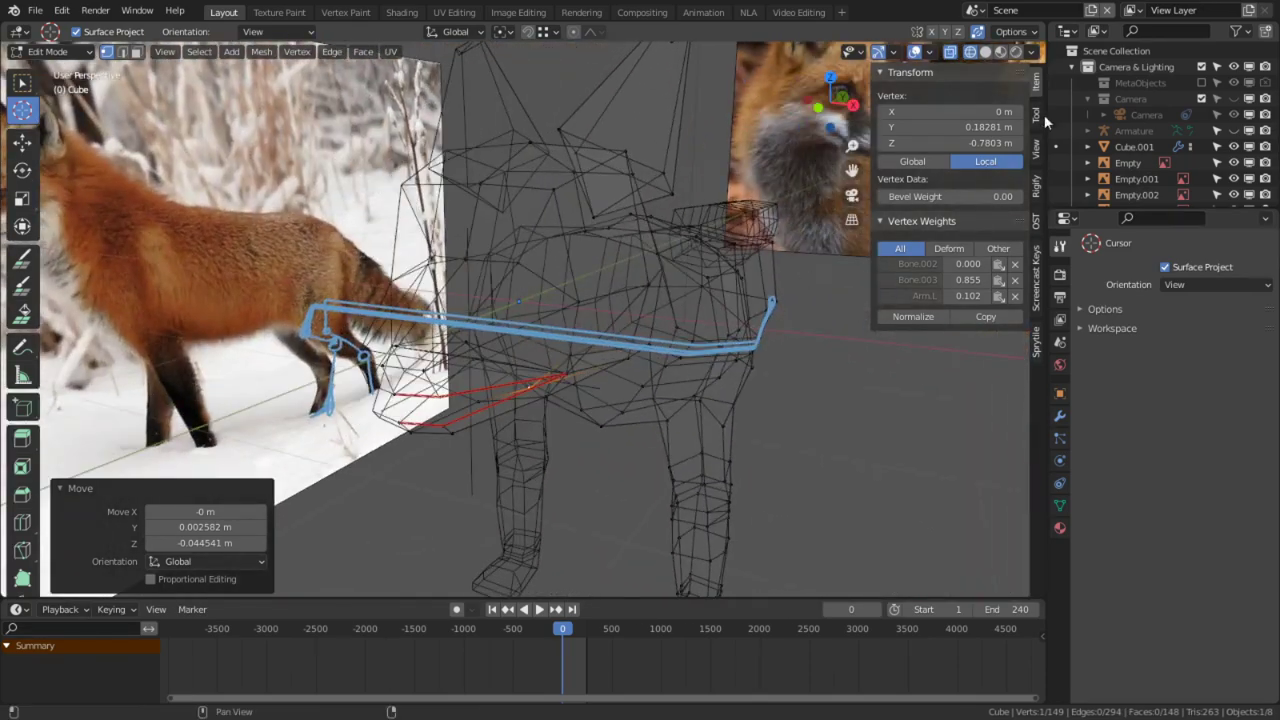
left_click(986, 54)
mouse_move(570, 190)
middle_mouse_down()
mouse_move(435, 165)
mouse_move(419, 190)
mouse_move(505, 228)
mouse_move(421, 226)
mouse_move(503, 289)
mouse_move(540, 360)
mouse_move(510, 390)
mouse_move(517, 403)
middle_mouse_up()
scroll(505, 228, "up", 2)
left_click(580, 393)
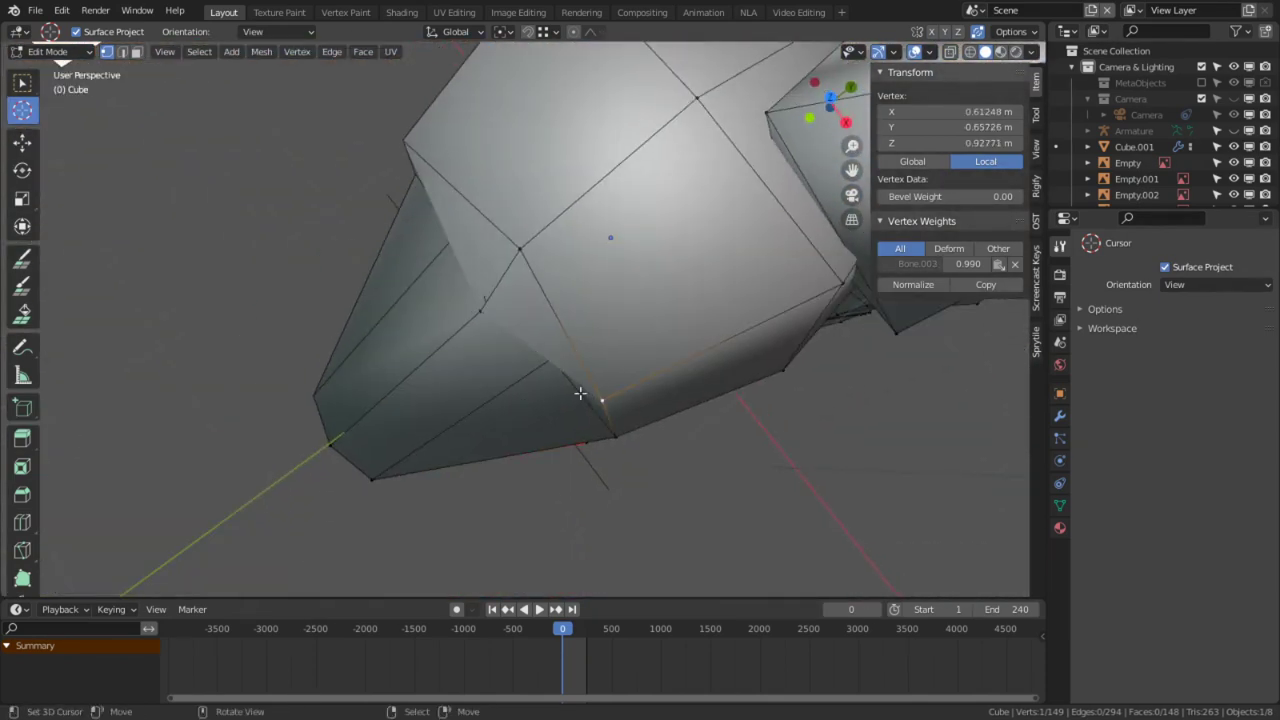
key("g")
left_click(737, 206)
middle_click_drag(737, 206, 665, 265)
key("3")
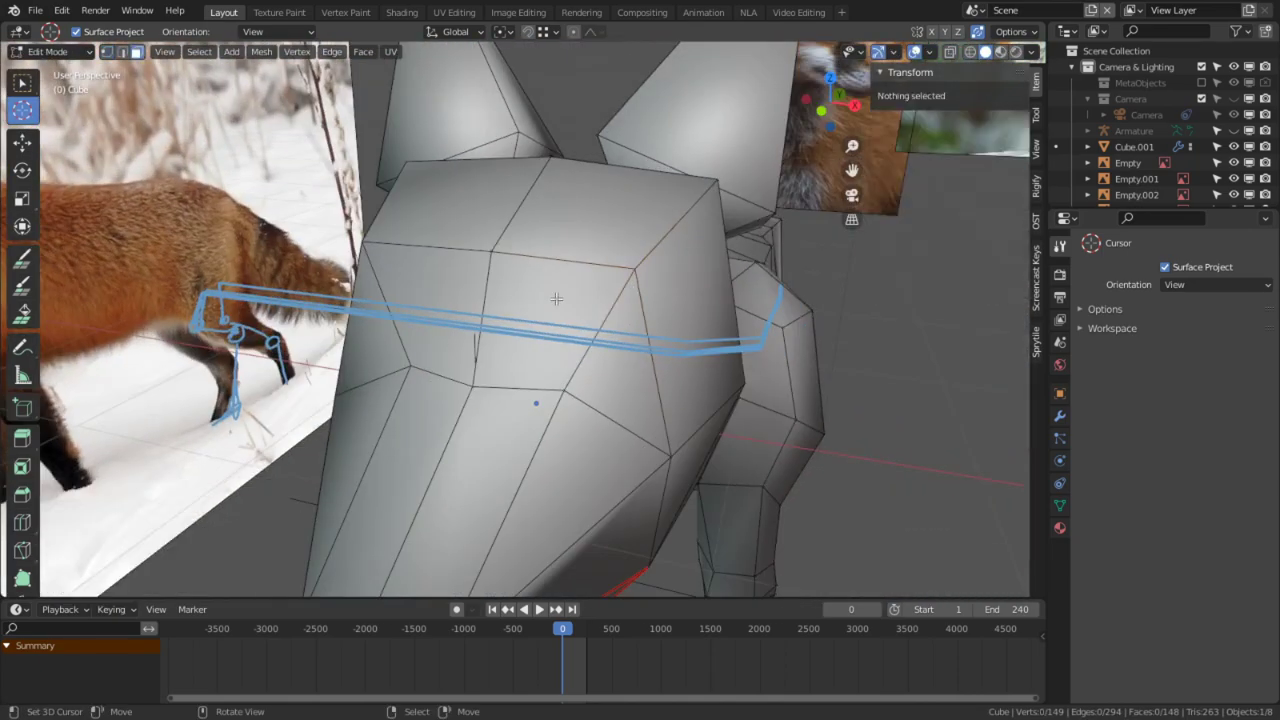
Step: Triangulate the face beside the centre line on the front of the forehead, using the Fixed quad method
left_click(550, 312)
key("ctrl+t")
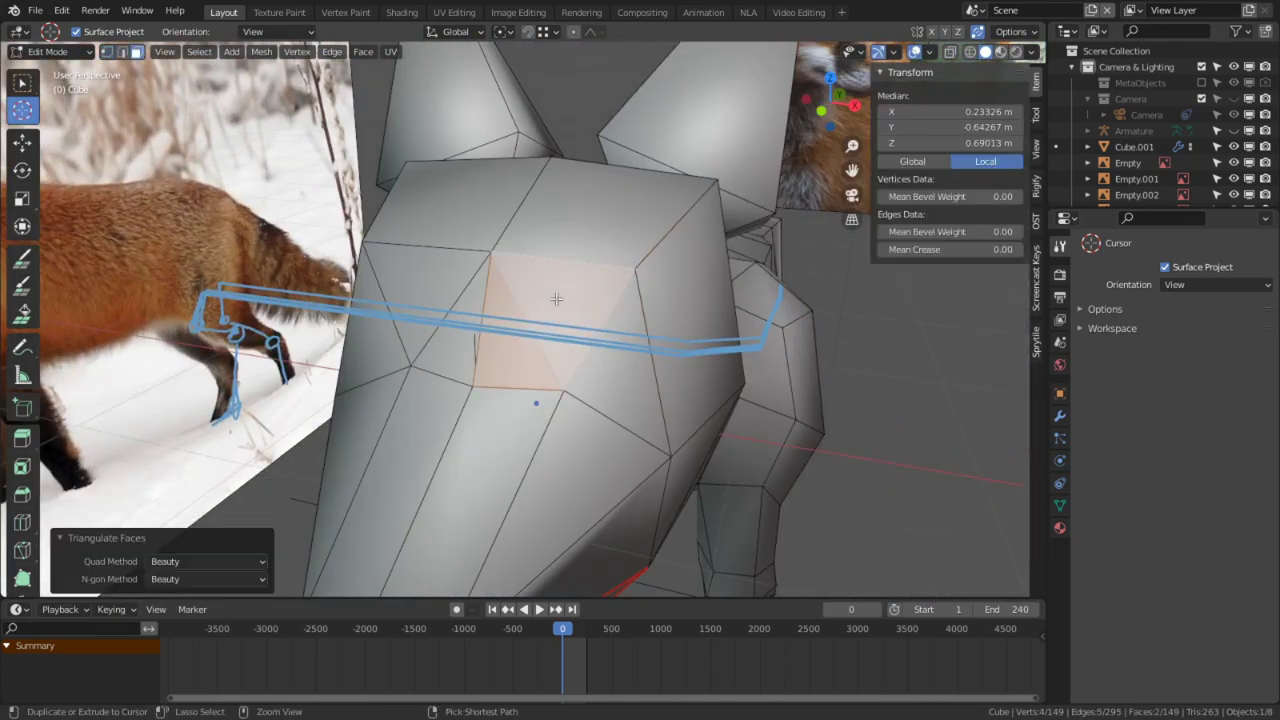
left_click(190, 561)
left_click(195, 597)
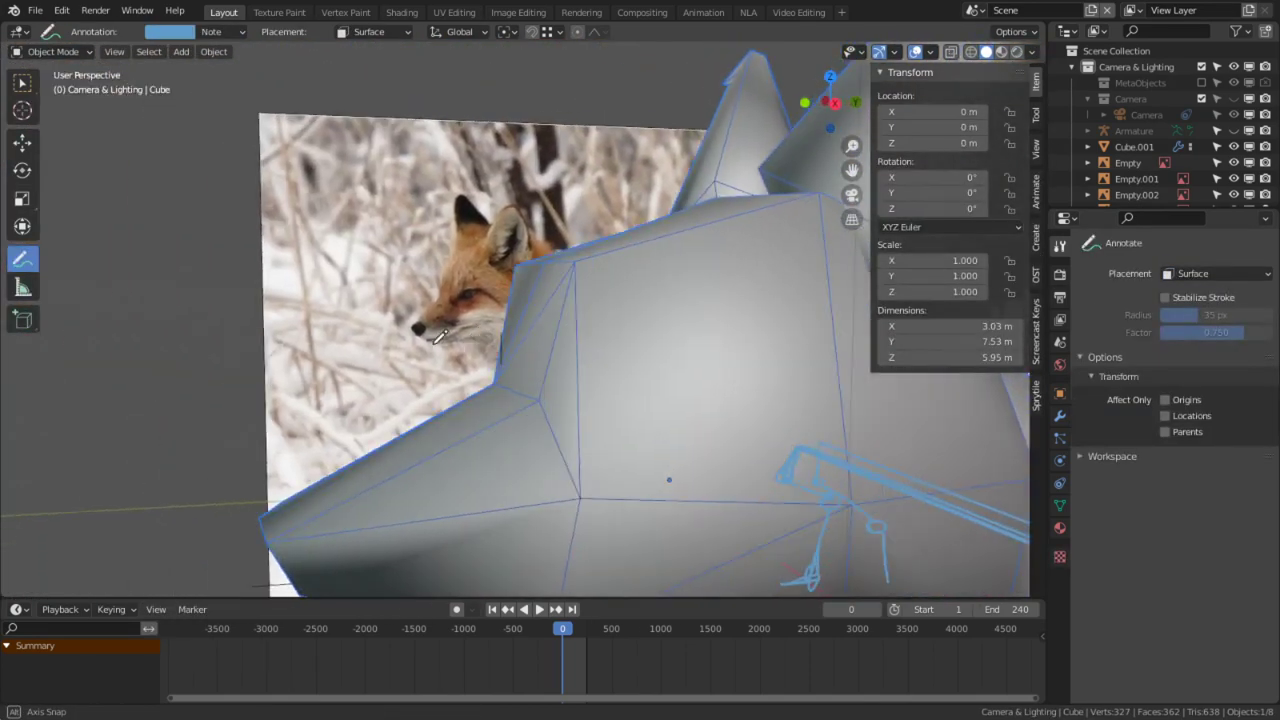
Step: Reposition the vertex at the outer front corner of the brow to reshape the forehead profile
mouse_move(560, 395)
middle_mouse_down()
mouse_move(549, 389)
mouse_move(583, 420)
mouse_move(541, 373)
mouse_move(570, 392)
middle_mouse_up()
key("1")
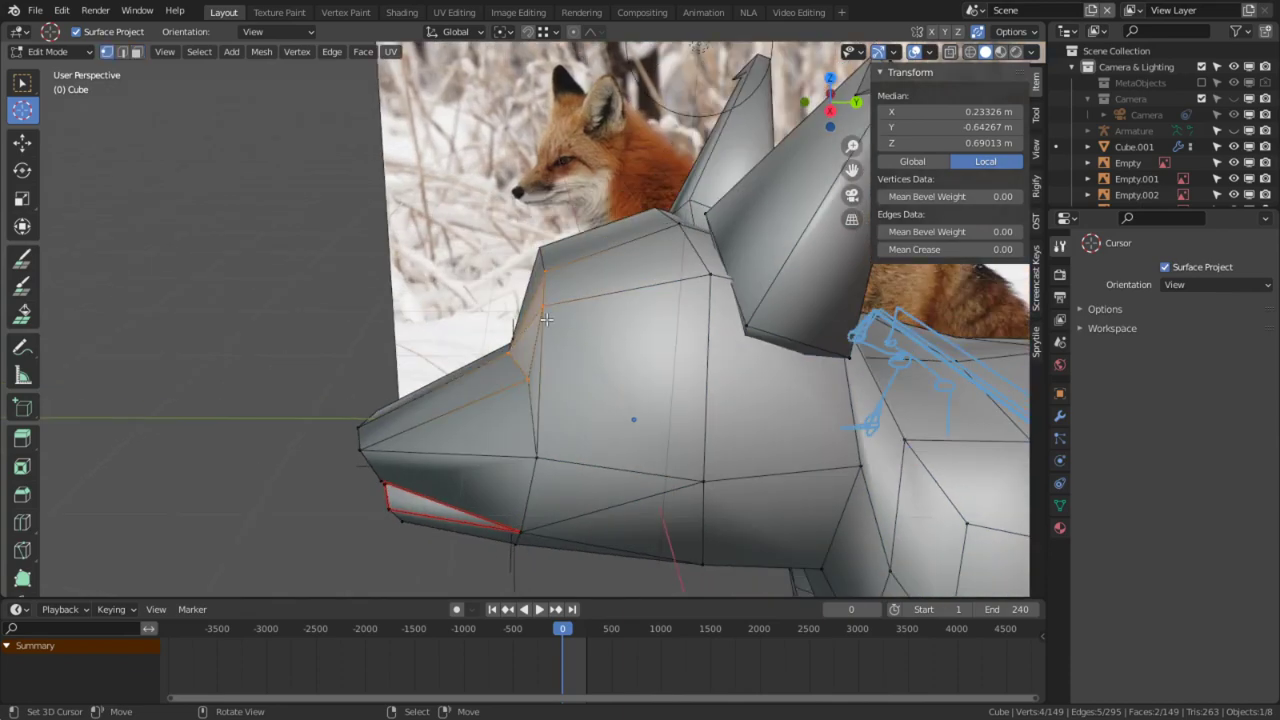
right_click(546, 319)
key("g")
left_click(767, 313, "shift")
Step: Move a vertex at the side of the jaw along the X axis
middle_click_drag(767, 313, 620, 297)
middle_click_drag(653, 443, 675, 352)
middle_click_drag(600, 362, 586, 378)
left_click(588, 371)
key("g")
key("y")
key("x")
left_click(436, 369)
Step: Narrow the lower jaw by moving its outer side face inward along the X axis
middle_click_drag(438, 369, 591, 360)
key("3")
right_click(574, 355)
key("g")
key("y")
key("x")
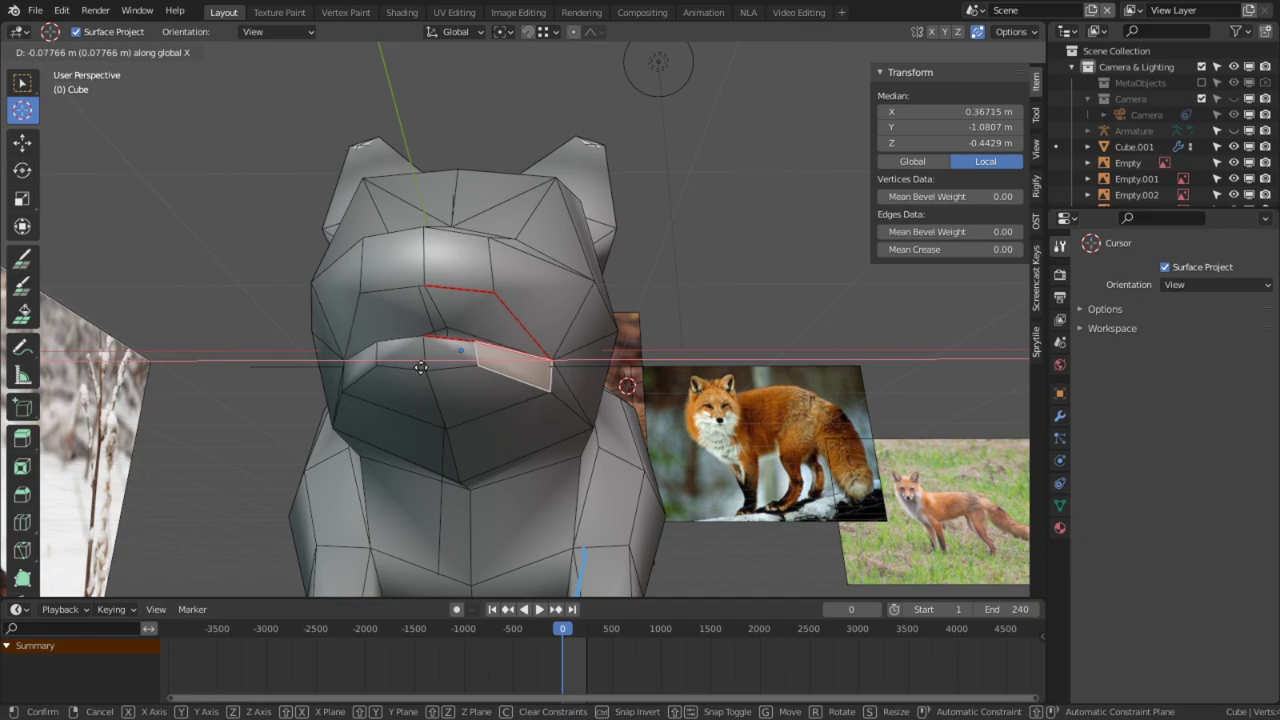
left_click(531, 367)
Step: Move the ear's tip vertex 0.057 m along X, 0.155 m along Y and 0.189 m along Z, and clear the selection
middle_click_drag(531, 367, 535, 330)
scroll(548, 299, "up", 2)
key("1")
left_click(582, 140)
key("g")
left_click(789, 513)
middle_click_drag(600, 390, 601, 312)
scroll(521, 312, "up", 2)
scroll(601, 312, "up", 3)
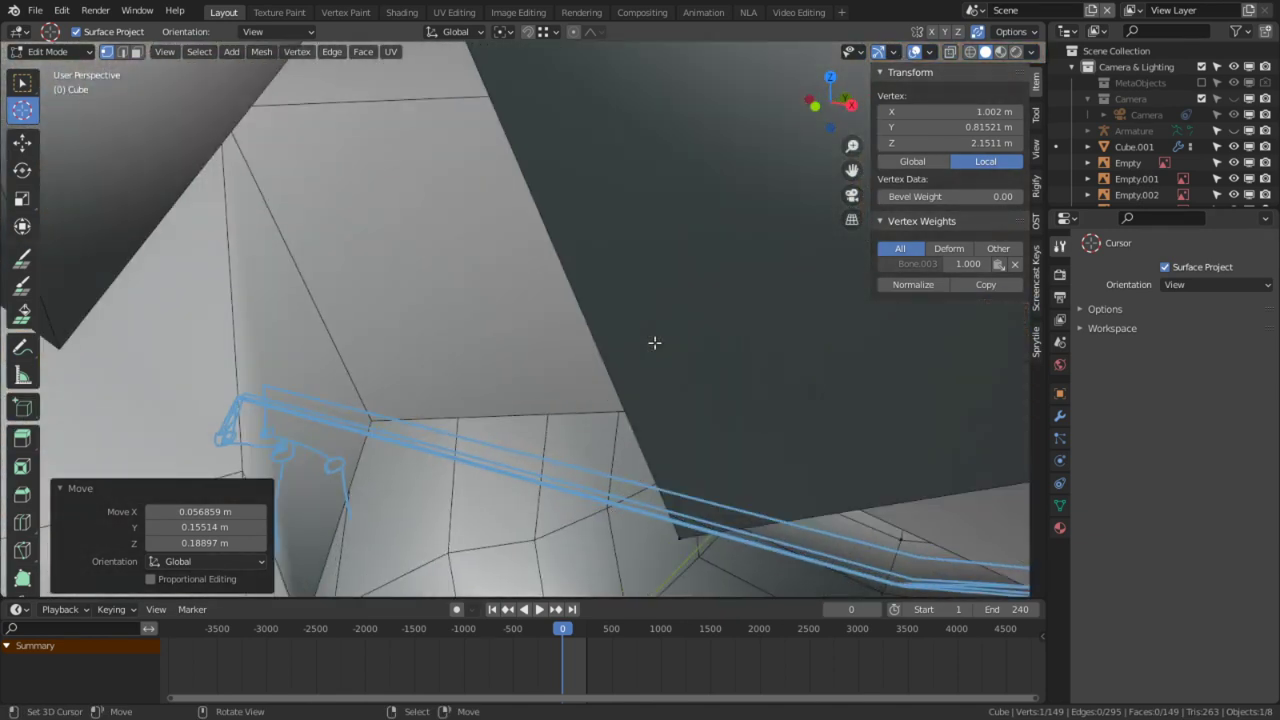
scroll(699, 537, "down", 5)
key("alt+a")
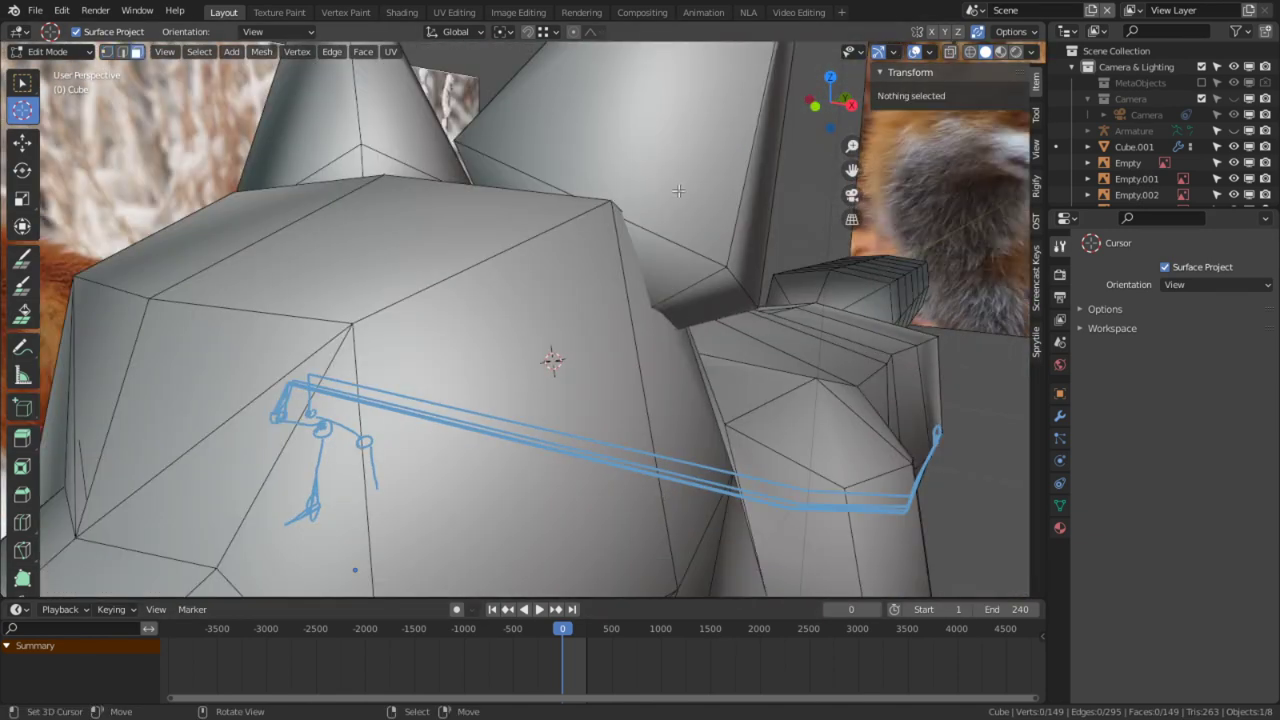
Step: Set the pivot point to the 3D cursor and scale the whole ear by 0.873, followed by 1.060
key("l")
left_click(503, 31)
left_click(517, 68)
key("s")
left_click(684, 124)
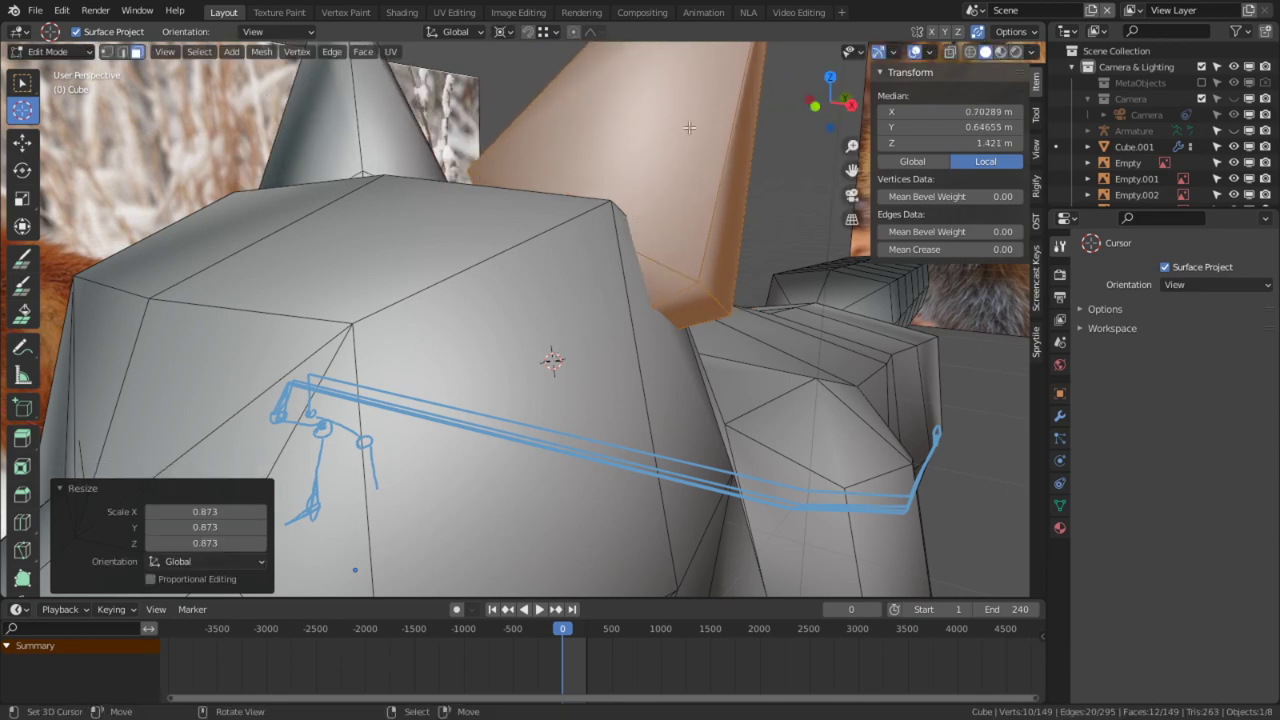
scroll(703, 271, "down", 5)
middle_click_drag(729, 285, 562, 276)
key("s")
left_click(684, 234)
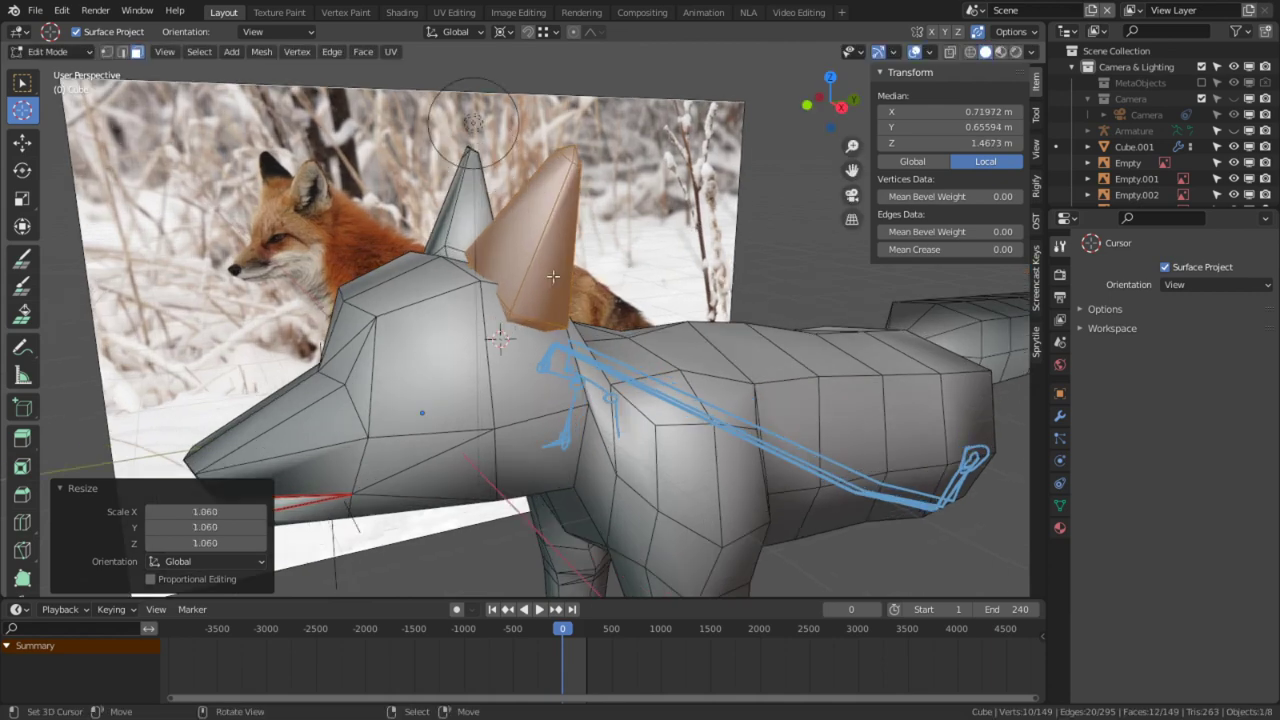
Step: Lower the two-vertex edge across the crown in front of the ear by about 0.08 m
left_click(458, 287)
middle_click_drag(458, 287, 449, 276)
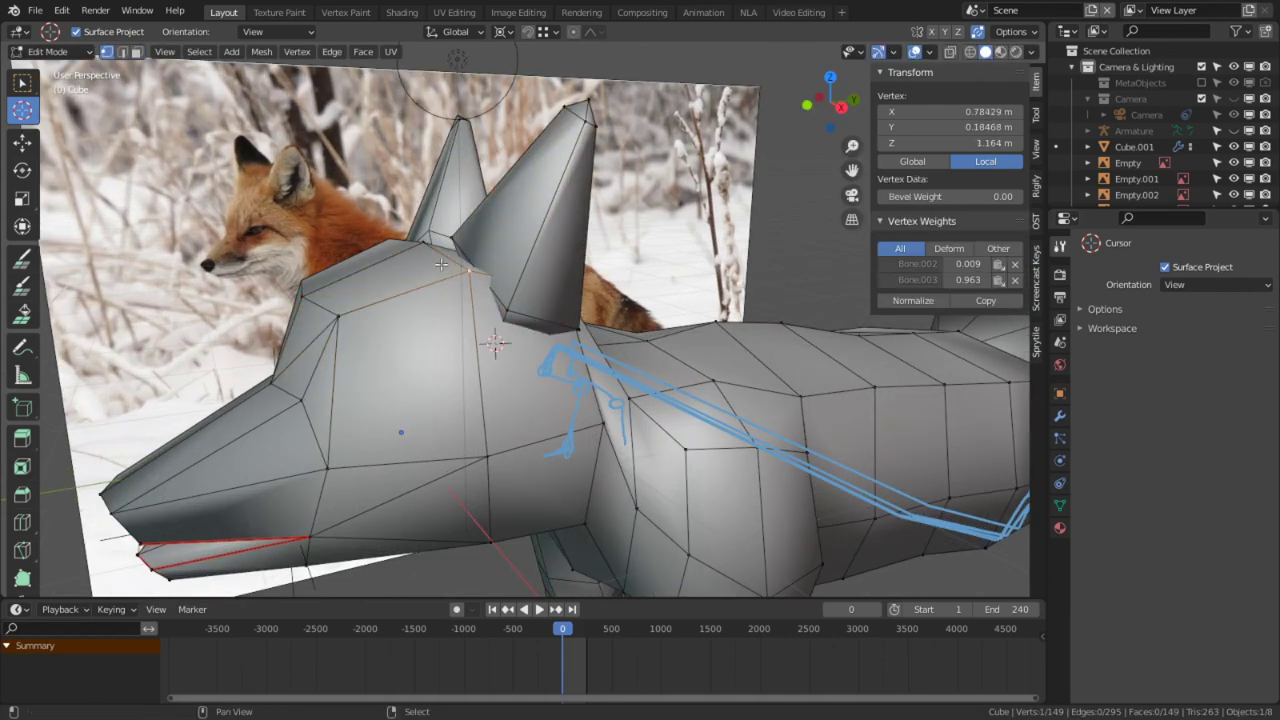
left_click(441, 265, "shift")
key("g")
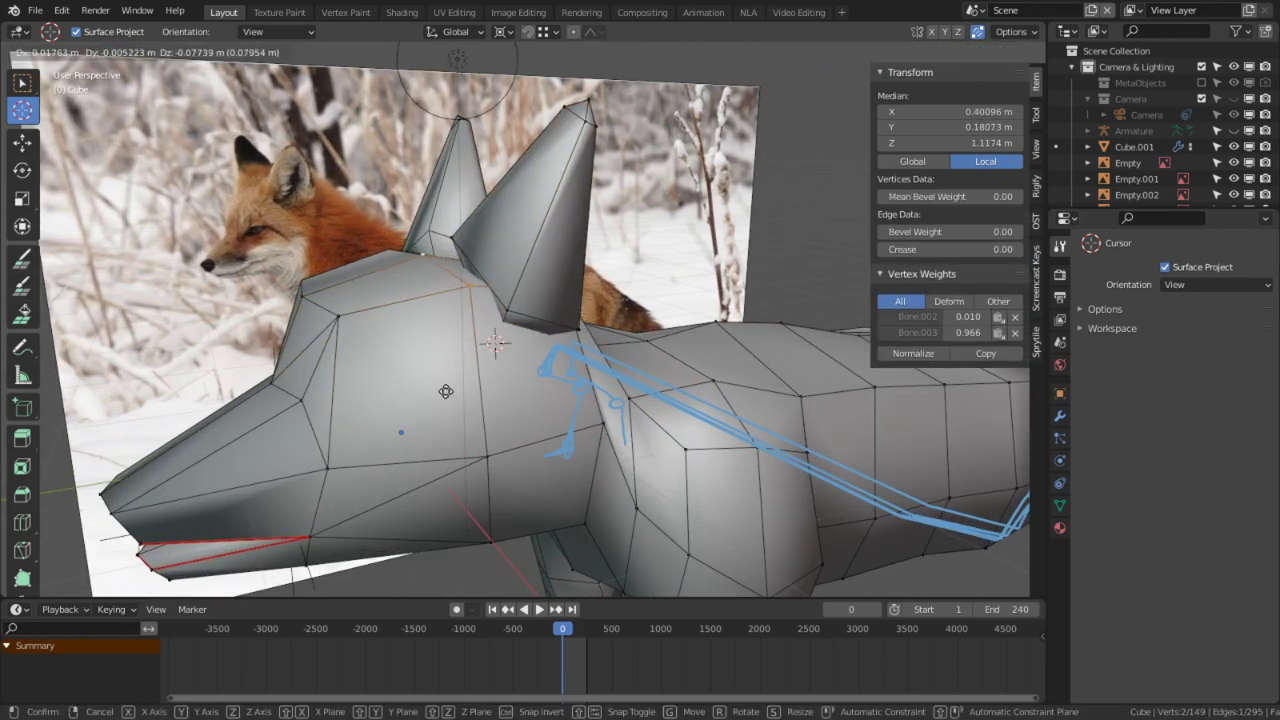
left_click(445, 399)
Step: Lower the top face of the head by about 0.06 m and reposition the edge at its front
key("3")
right_click(372, 303)
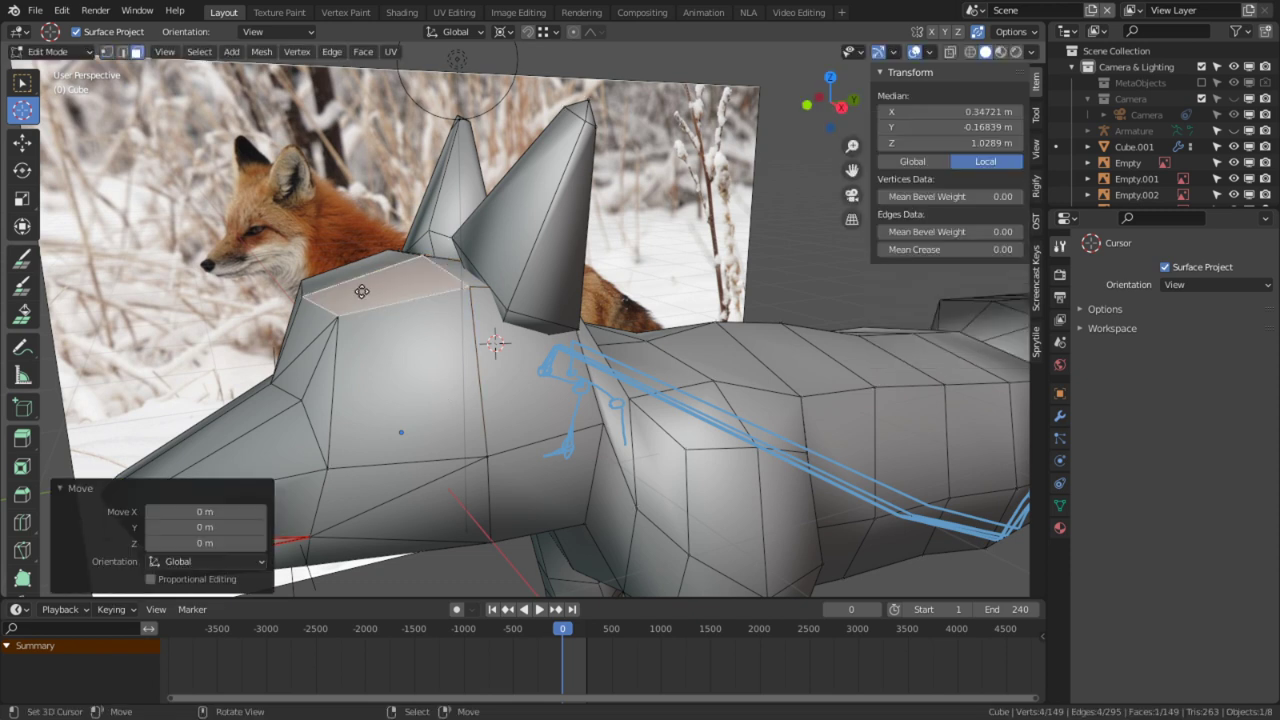
key("g")
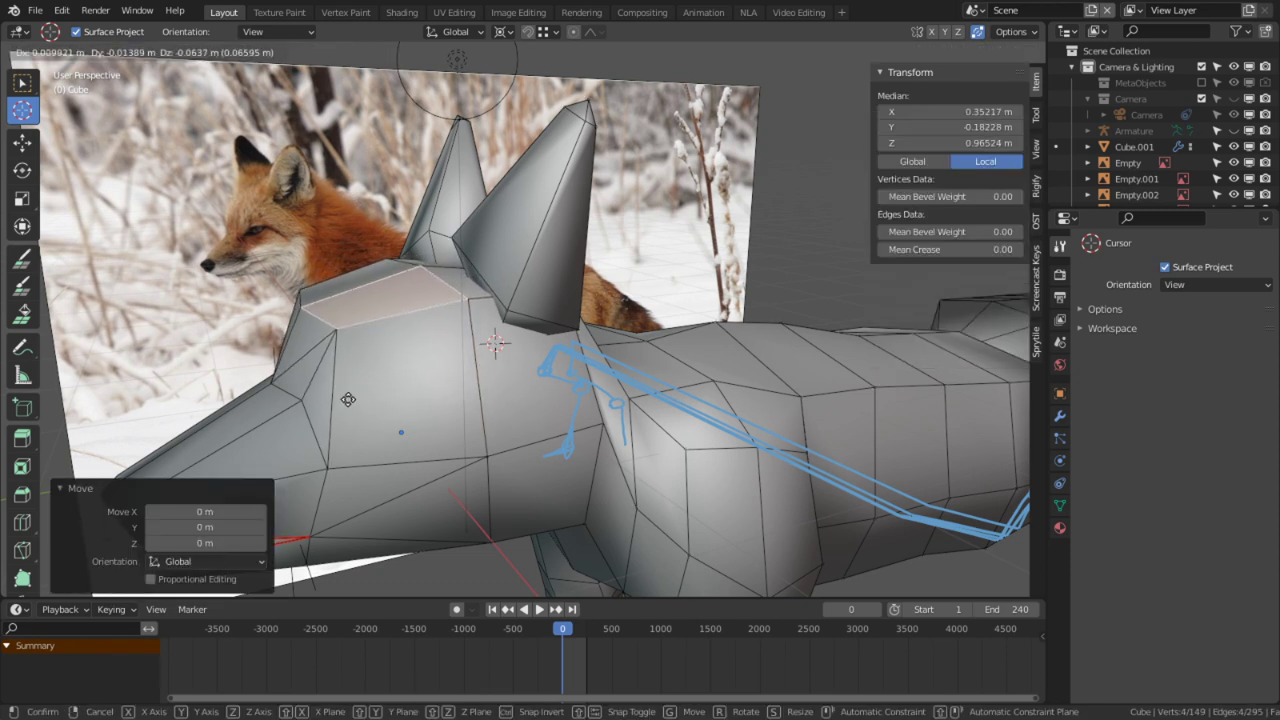
left_click(345, 404)
key("2")
right_click(317, 325)
key("g")
left_click(289, 426)
Step: Reposition a single vertex on the fox's head to refine its side contour
middle_click_drag(545, 350, 603, 306)
scroll(603, 306, "down", 5)
mouse_move(640, 355)
middle_mouse_down()
mouse_move(511, 377)
mouse_move(529, 380)
mouse_move(573, 346)
mouse_move(625, 350)
middle_mouse_up()
scroll(520, 400, "up", 3)
scroll(536, 362, "up", 2)
key("1")
right_click(495, 440)
key("g")
left_click(571, 346)
Step: Move the front edge on top of the forehead 0.008 m along X, 0.003 m along Y and −0.031 m along Z
middle_click_drag(503, 262, 650, 352, "shift")
scroll(521, 336, "up", 1)
key("2")
right_click(345, 342)
key("g")
left_click(349, 354)
scroll(580, 323, "down", 3)
scroll(620, 370, "up", 3)
middle_click_drag(570, 400, 557, 426)
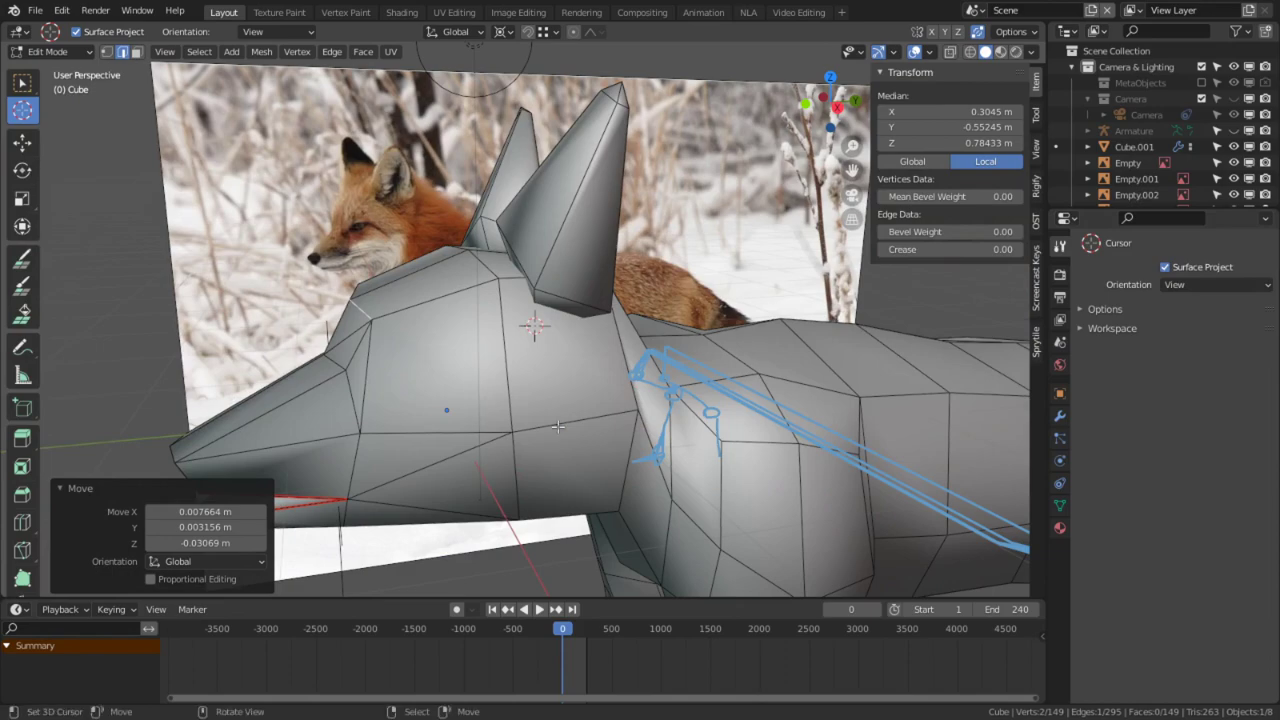
Step: Select the whole ear and tilt it with a free trackball rotation
middle_click_drag(480, 363, 536, 346)
key("l")
middle_click_drag(528, 441, 543, 410)
key("r")
key("r")
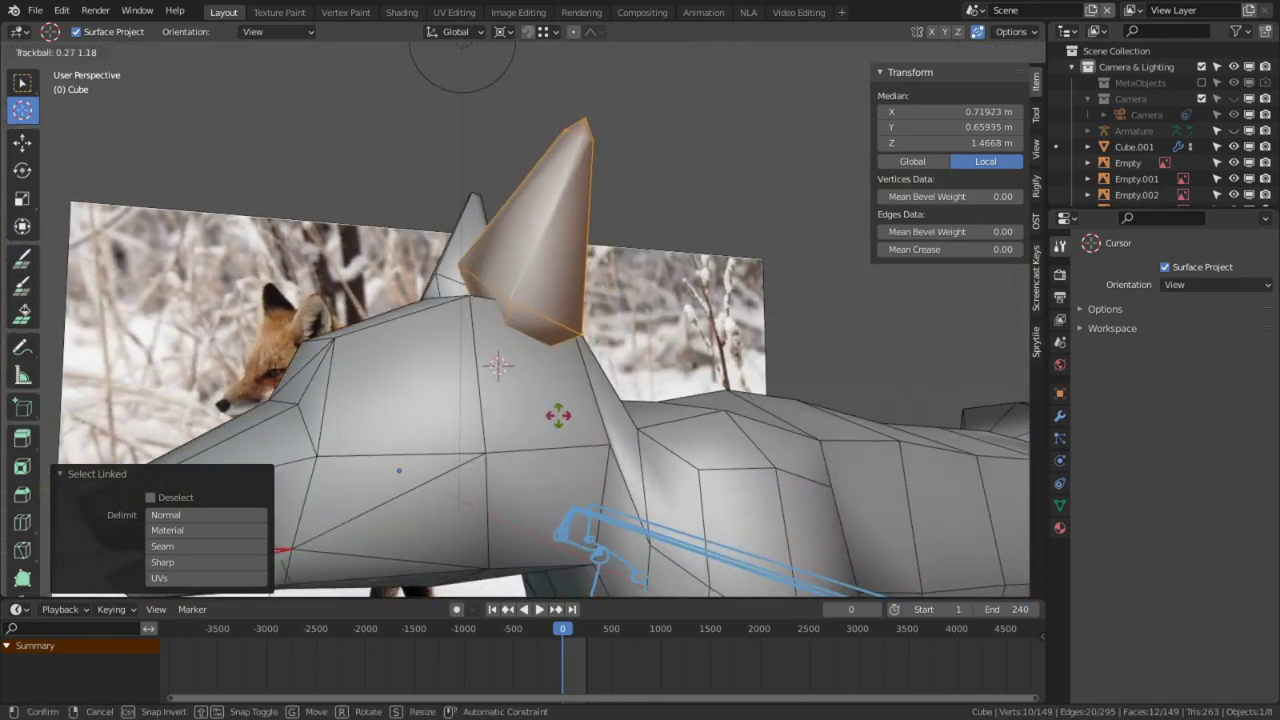
left_click(743, 146)
Step: Lower the whole ear by about 0.049 m along Z and check the model in Object Mode
key("Tab")
middle_click_drag(690, 255, 417, 283)
scroll(774, 283, "down", 4)
scroll(430, 284, "up", 4)
middle_click_drag(530, 335, 663, 289)
key("Tab")
key("g")
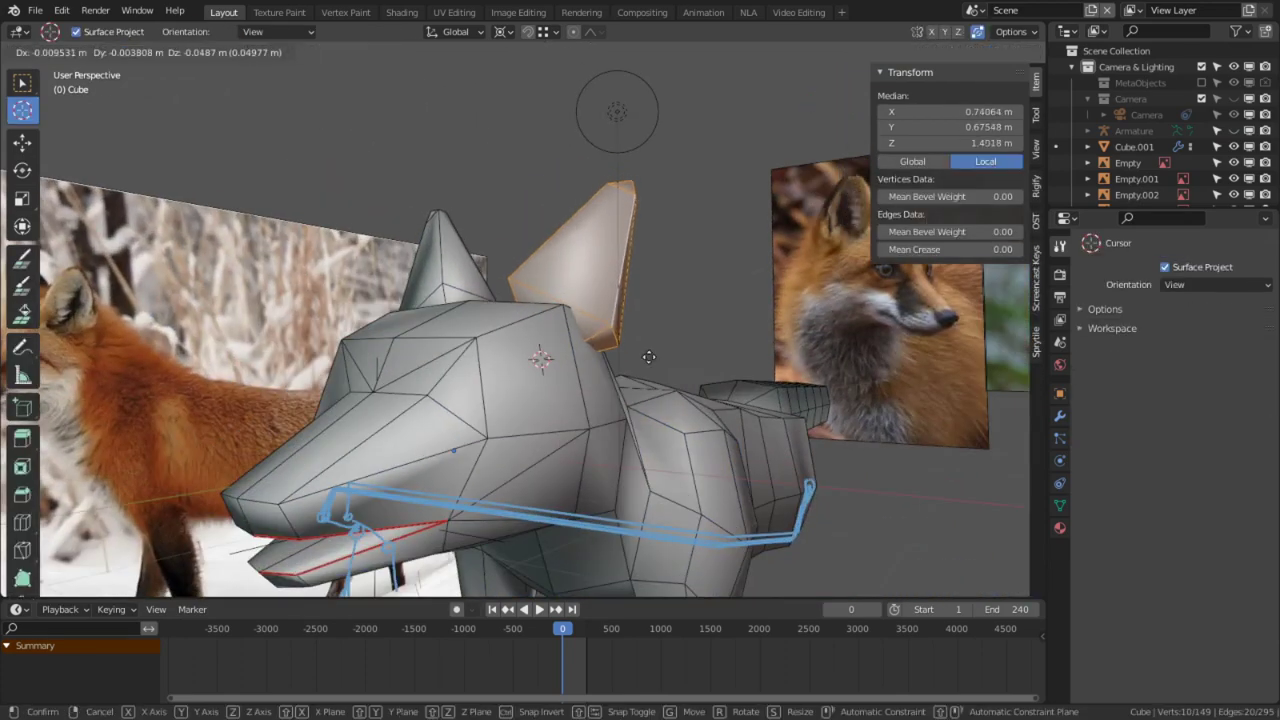
left_click(660, 304)
middle_click_drag(868, 348, 757, 386)
middle_click_drag(617, 388, 497, 367)
key("Tab")
key("Tab")
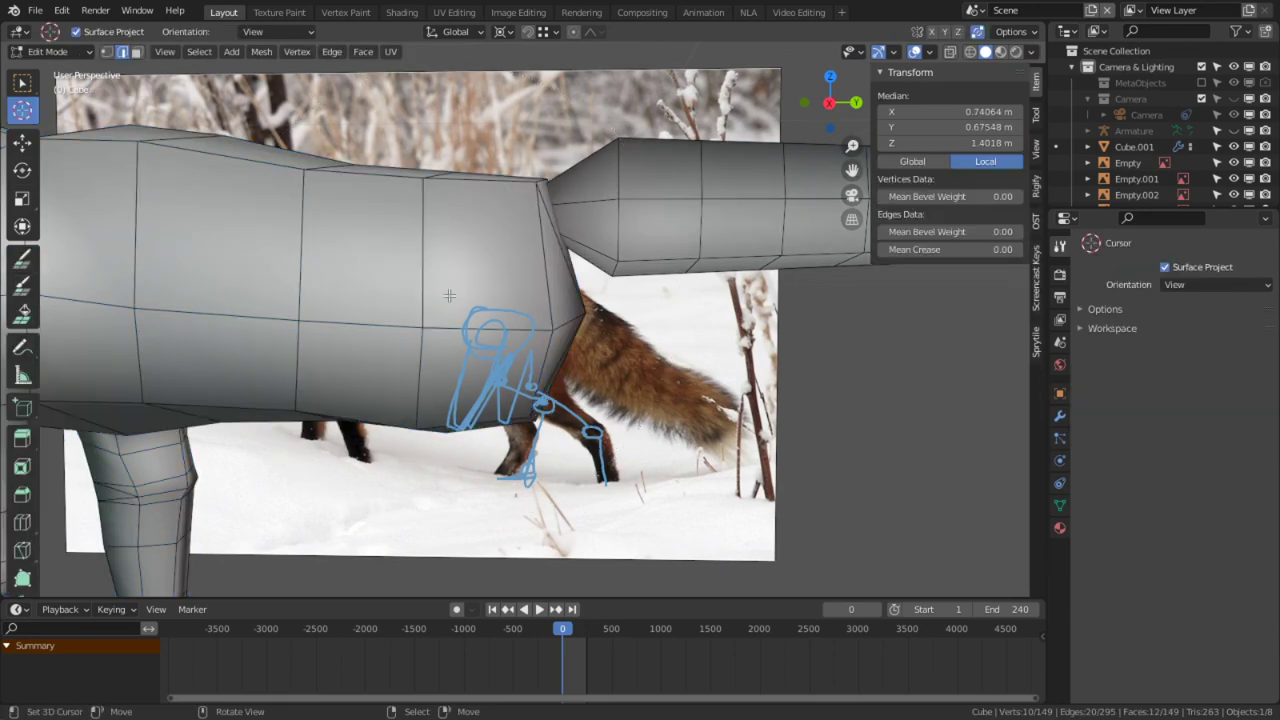
Step: Extrude the four side faces at the rear of the body outward along their normals to form the hip
key("3")
key("c")
left_click_drag(388, 296, 410, 311)
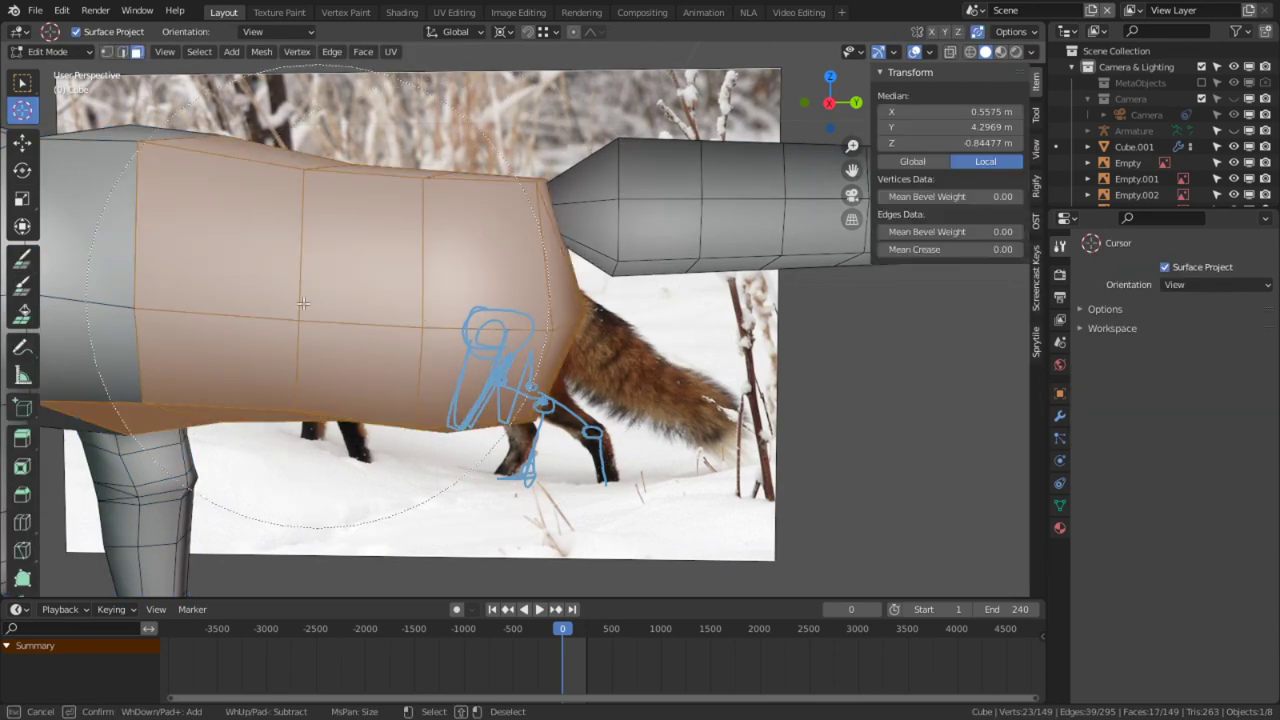
right_click(474, 305)
right_click(376, 303, "shift")
right_click(373, 347, "shift")
right_click(437, 353, "shift")
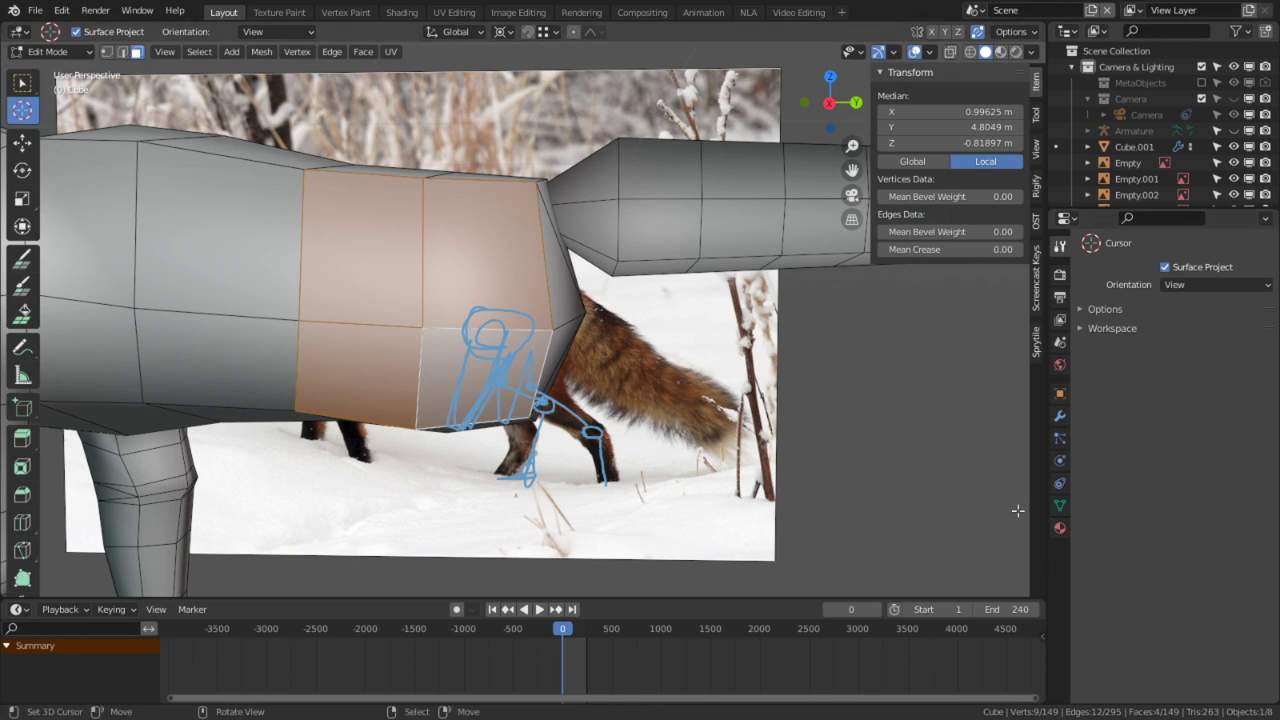
scroll(640, 370, "down", 2)
middle_click_drag(480, 318, 608, 373, "shift")
middle_click_drag(541, 264, 546, 419)
key("e")
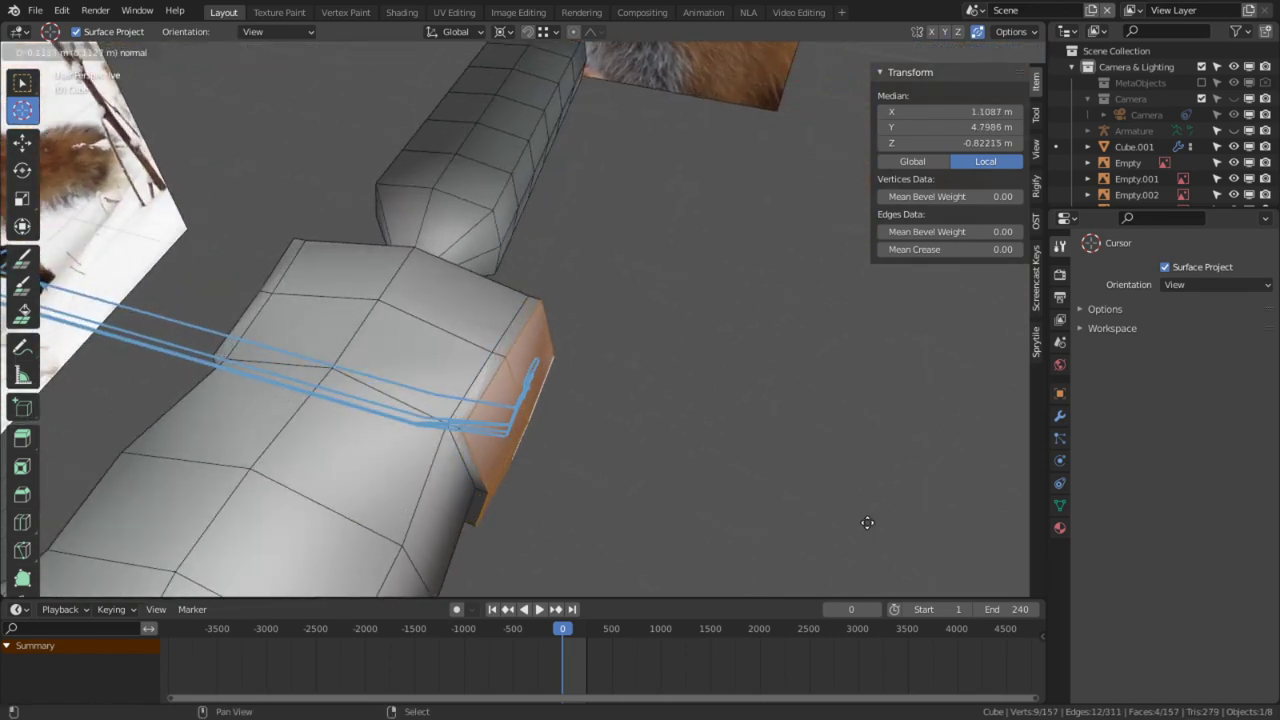
left_click(289, 128)
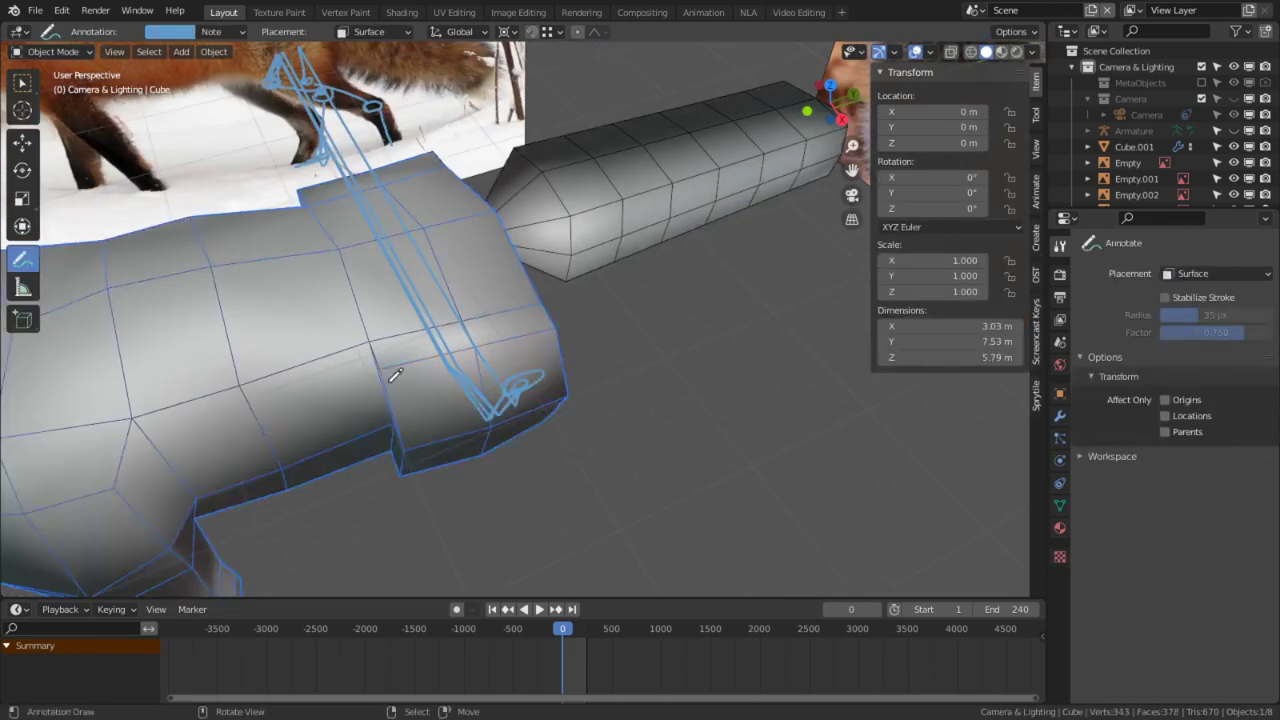
Step: Smooth the extruded hip in Sculpt Mode with the Smooth brush at a radius of 145 px
mouse_move(391, 371)
middle_mouse_down()
mouse_move(563, 346)
mouse_move(424, 334)
middle_mouse_up()
left_click(80, 108)
key("f")
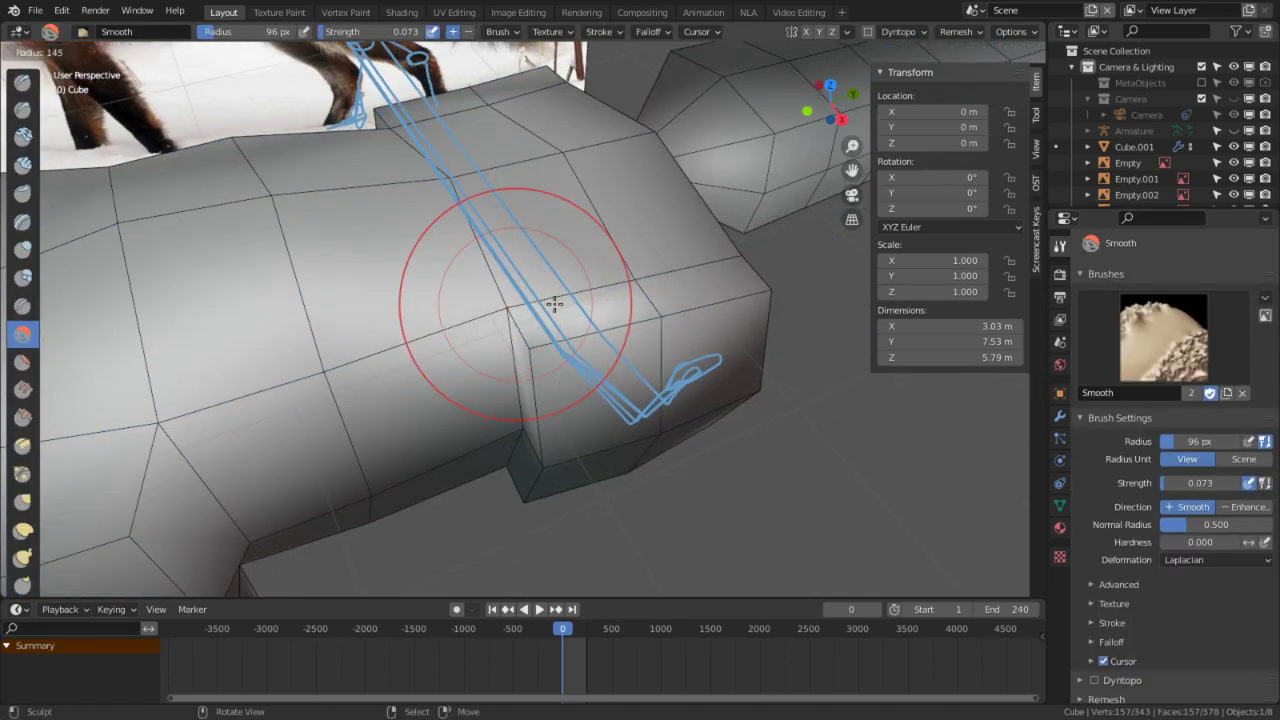
middle_click_drag(482, 446, 527, 430)
middle_click_drag(487, 490, 468, 307)
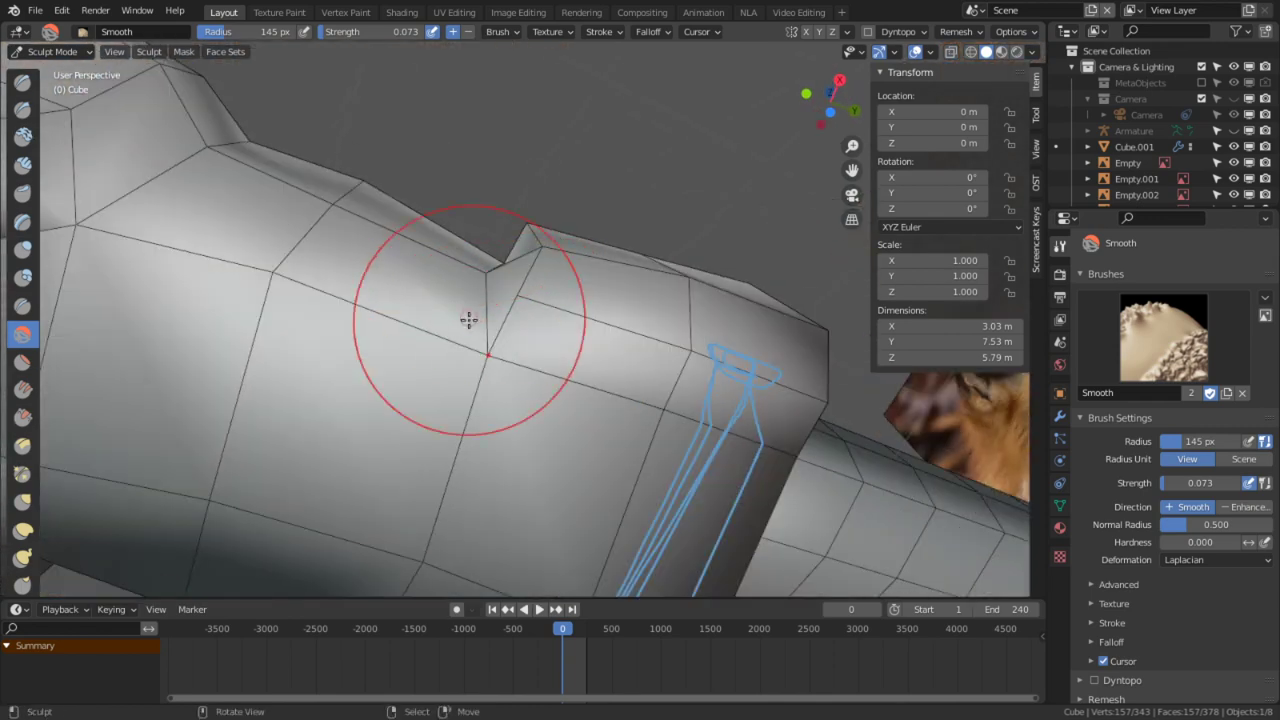
mouse_move(559, 330)
middle_mouse_down()
mouse_move(611, 337)
mouse_move(549, 354)
mouse_move(522, 381)
mouse_move(533, 365)
mouse_move(548, 432)
middle_mouse_up()
middle_click_drag(453, 366, 572, 563)
Step: In Edit Mode, move the hip's upper rear corner vertex −0.084 m along X, −0.068 m along Y and 0.009 m along Z
key("Tab")
key("g")
left_click(438, 123)
Step: Shift the hip's upper front corner vertex inward, ending with −0.055 m X and 0.088 m Y, and reposition the neighbouring body vertex
middle_click_drag(170, 252, 400, 281, "shift")
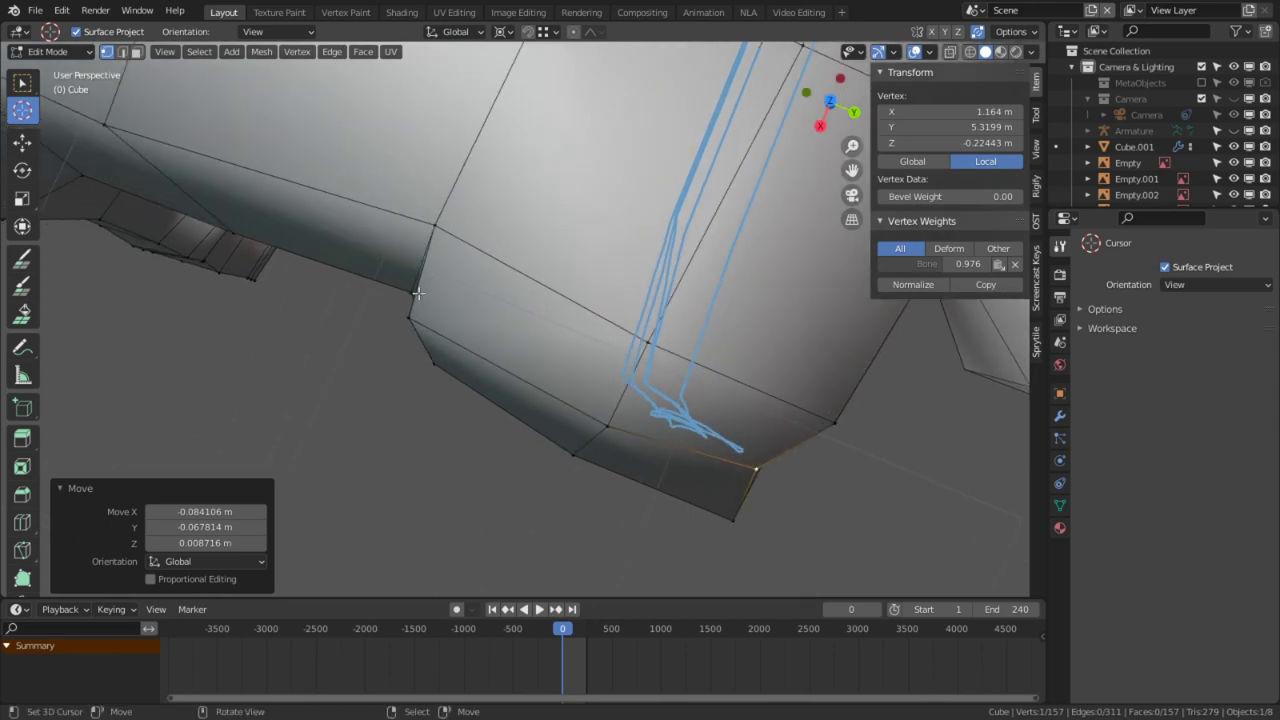
right_click(405, 313)
key("g")
left_click(588, 302)
key("g")
left_click(613, 304)
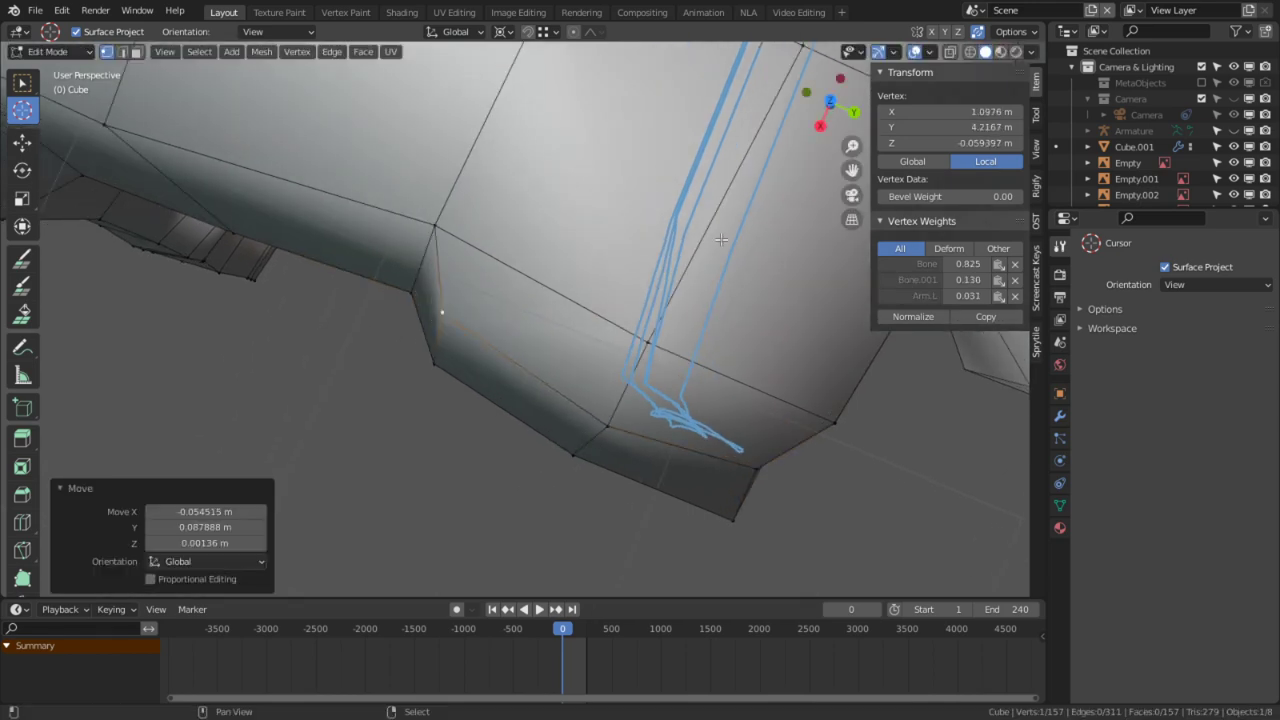
right_click(427, 218)
key("g")
left_click(283, 141)
Step: Move the middle vertex on the hip's underside −0.2 m along X, 0.096 m along Y and 0.071 m along Z
middle_click_drag(490, 545, 506, 191)
scroll(508, 194, "down", 2)
right_click(587, 284)
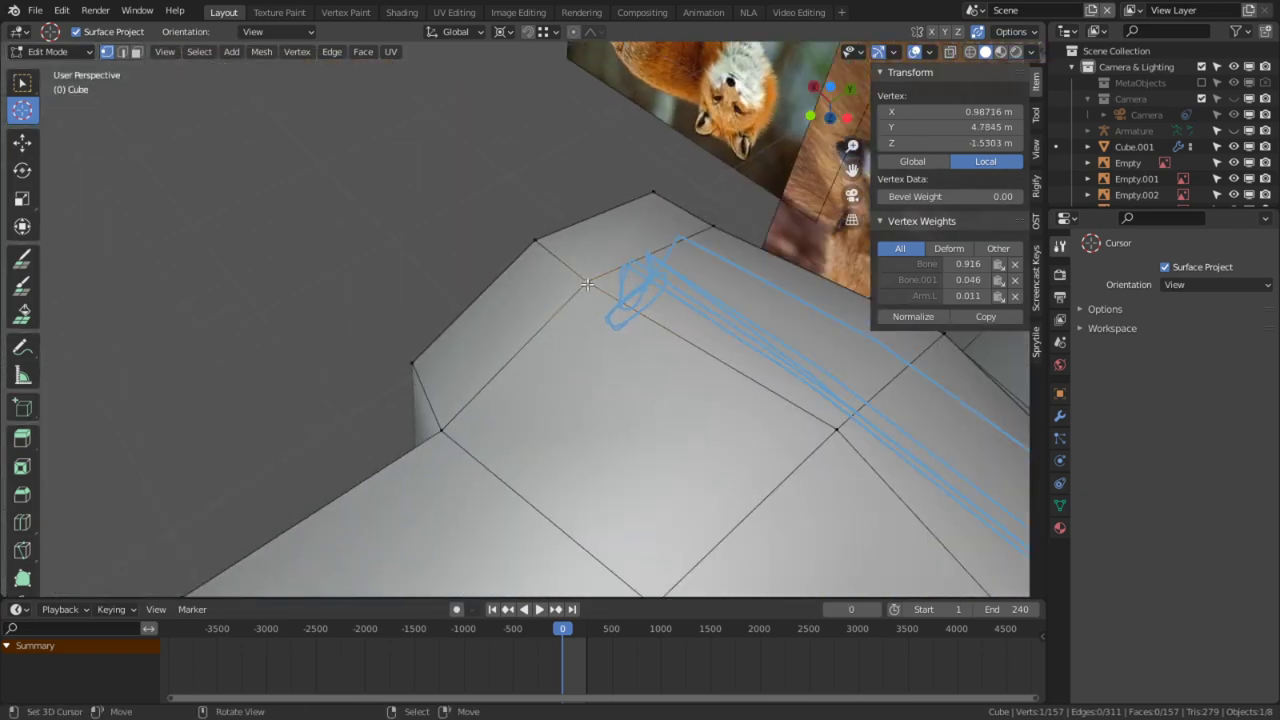
left_click(943, 467)
middle_click_drag(657, 363, 531, 333)
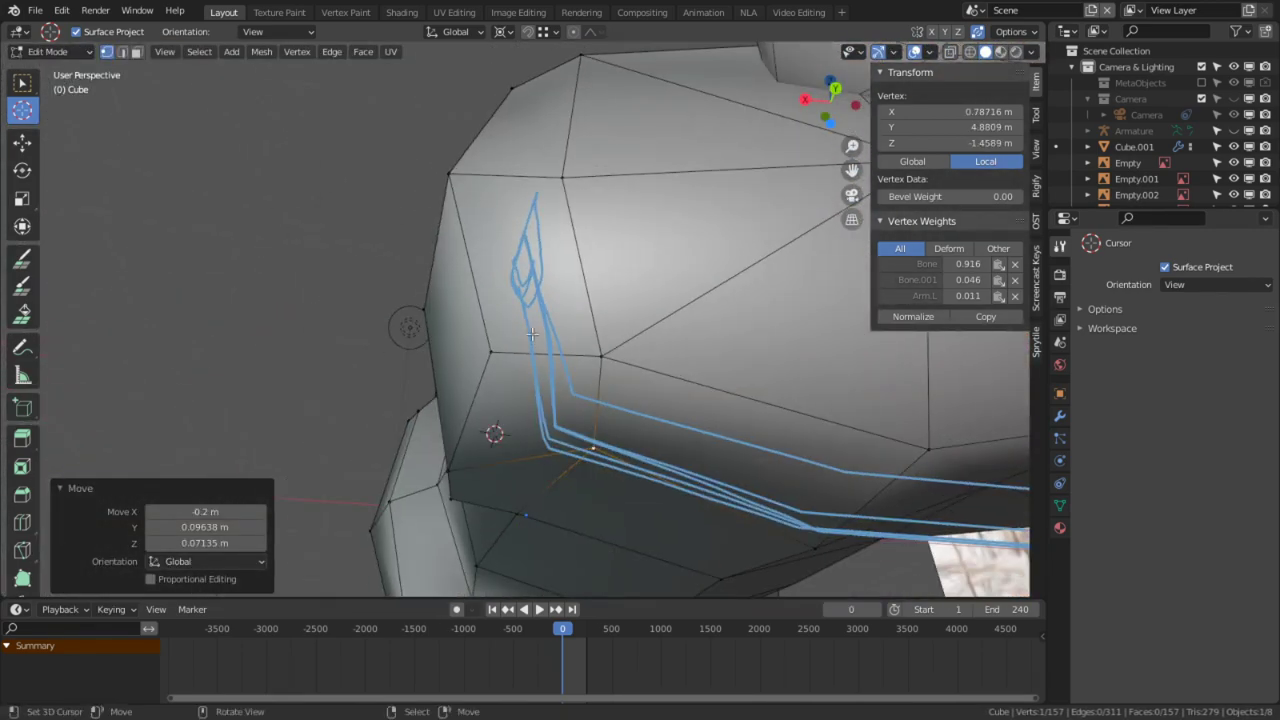
Step: Move the hip's lower rear corner vertex 0.122 m X, −0.133 m Y and 0.036 m Z, plus another 0.068 m along Y
right_click(456, 444)
key("g")
left_click(372, 398)
middle_click_drag(385, 398, 455, 428)
right_click(477, 382)
key("g")
left_click(586, 394)
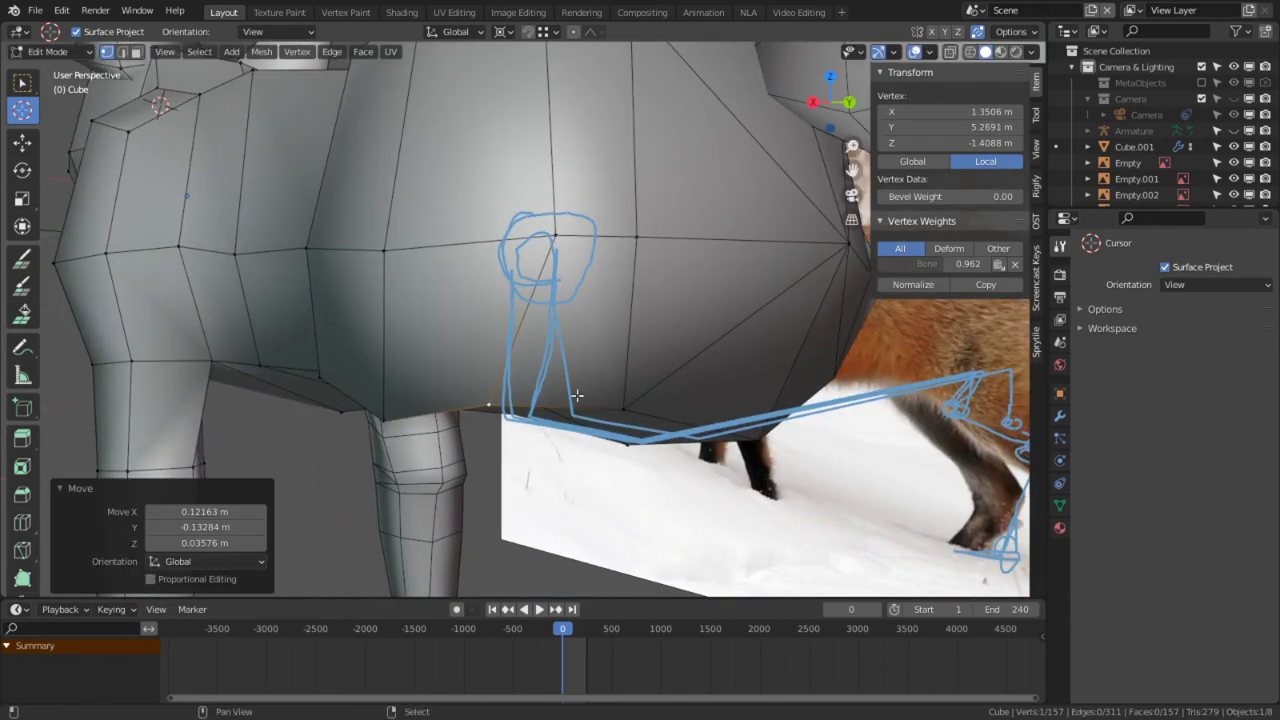
middle_click_drag(586, 394, 609, 407)
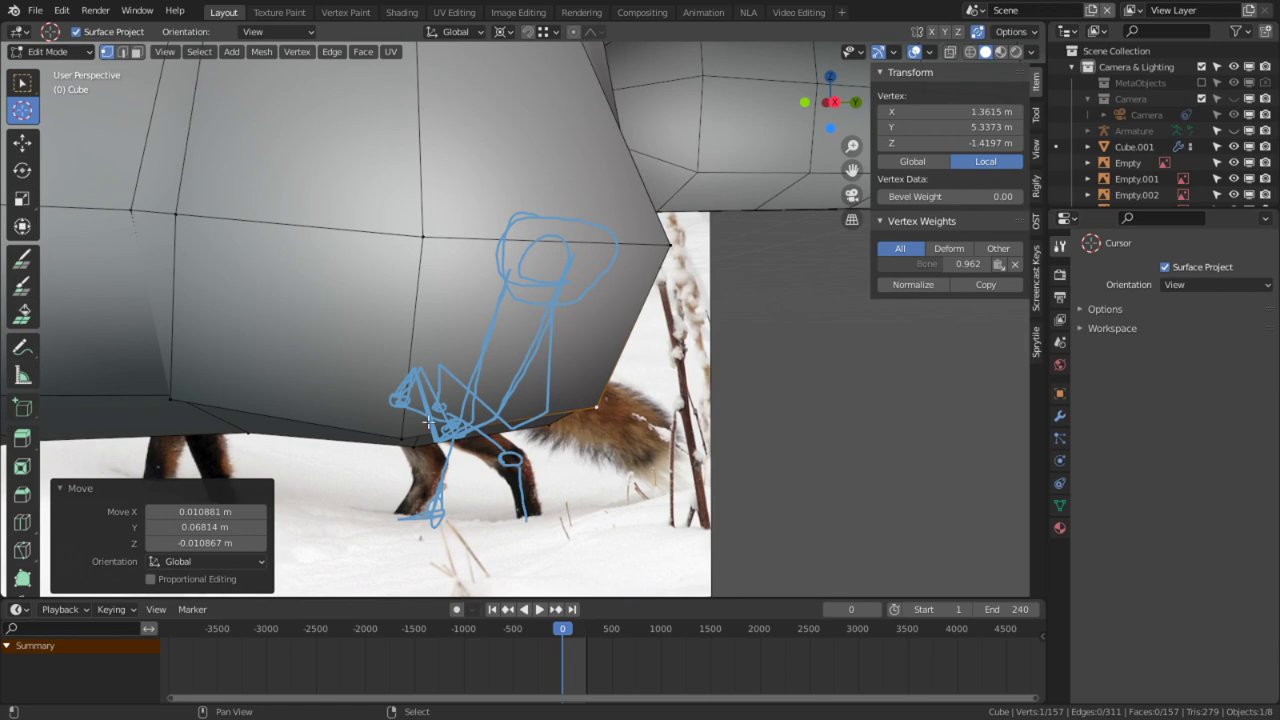
Step: Move the hip's lower front corner vertex 0.085 m along X, 0.086 m along Y and 0.007 m along Z
middle_click_drag(428, 422, 510, 420, "shift")
middle_click_drag(425, 375, 380, 276)
right_click(297, 297)
middle_click_drag(297, 297, 427, 404)
key("g")
left_click(431, 209)
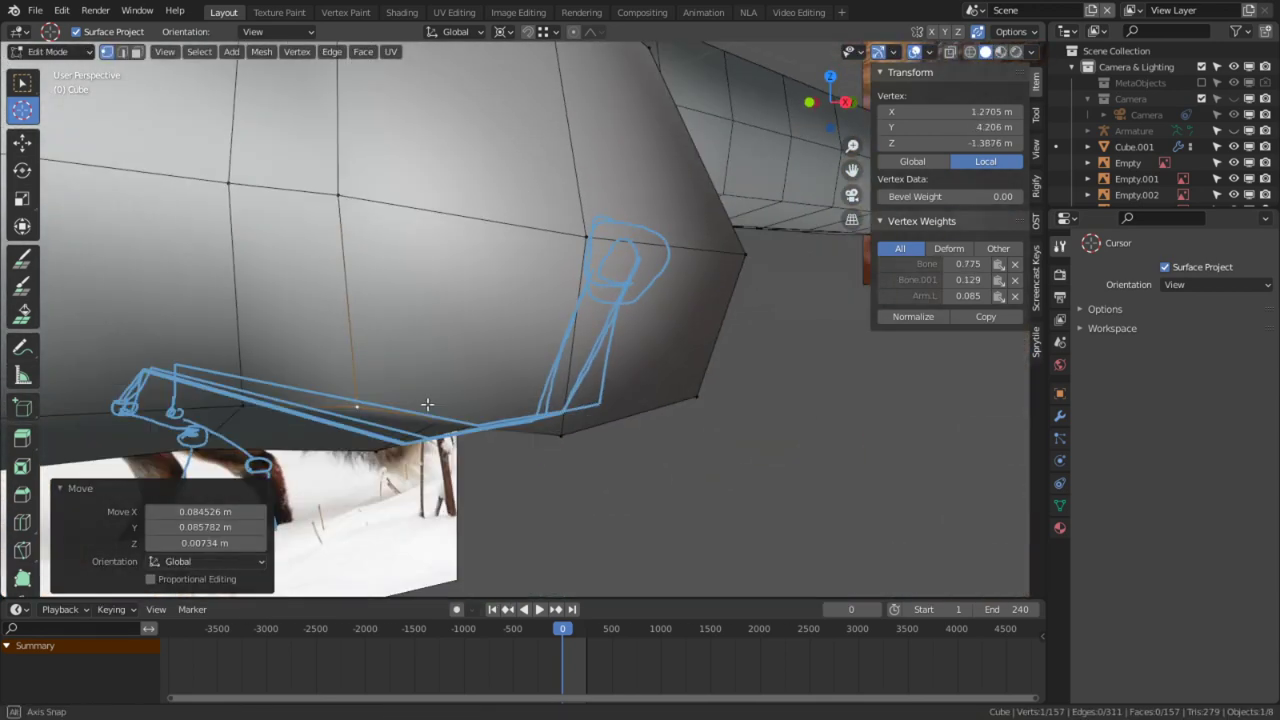
Step: Triangulate the lower face at the front of the hip bulge, using the Fixed Alternate quad method
key("3")
right_click(305, 308)
key("ctrl+t")
middle_click_drag(305, 308, 431, 215)
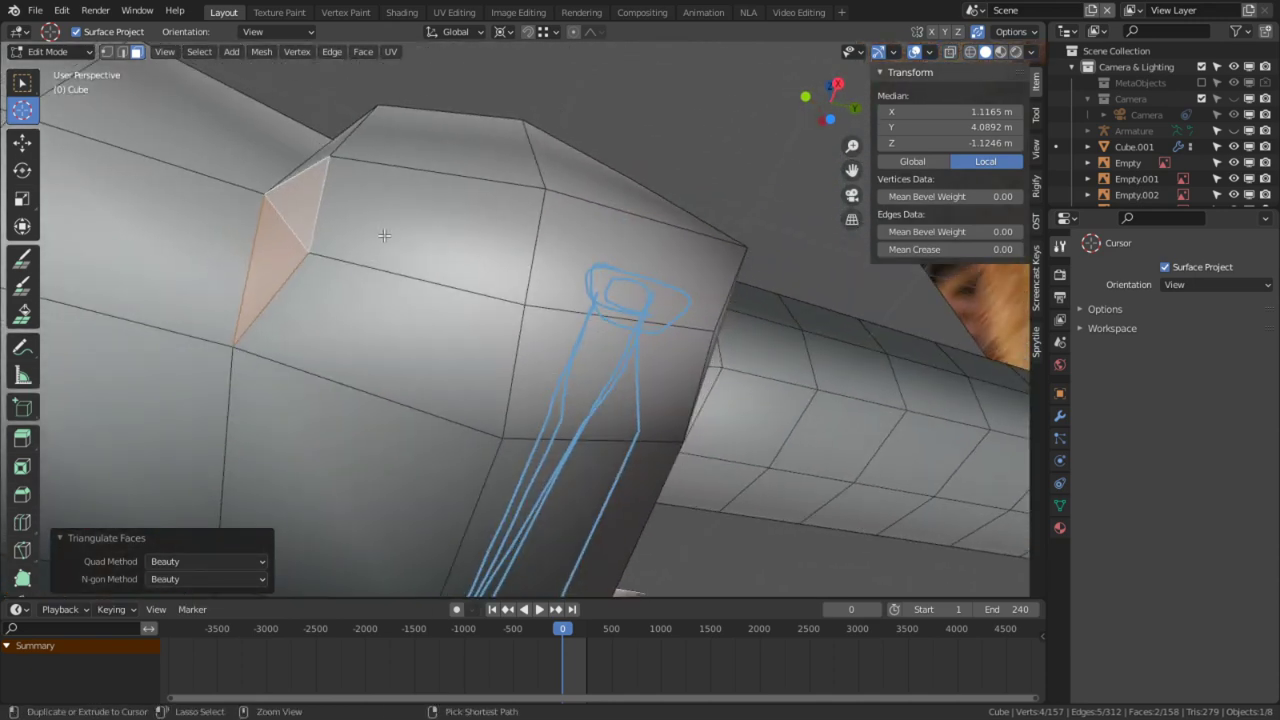
key("ctrl+z")
key("ctrl+t")
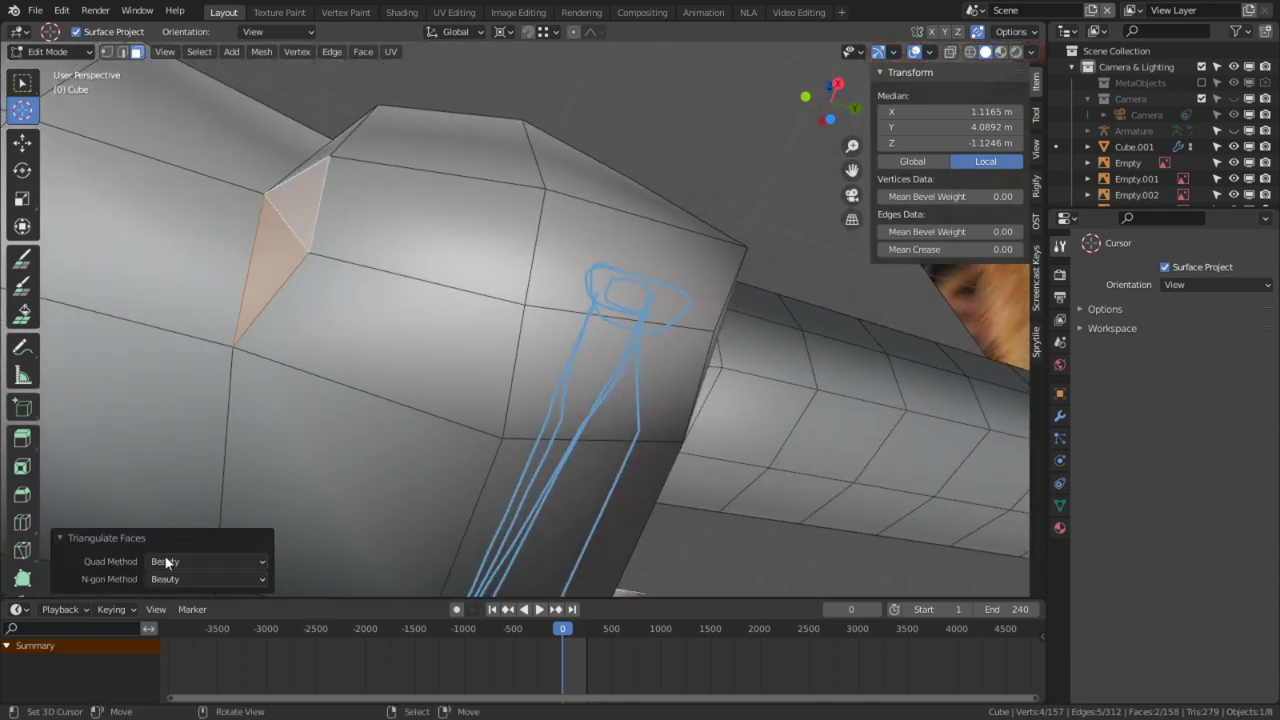
left_click(177, 584)
left_click(176, 565)
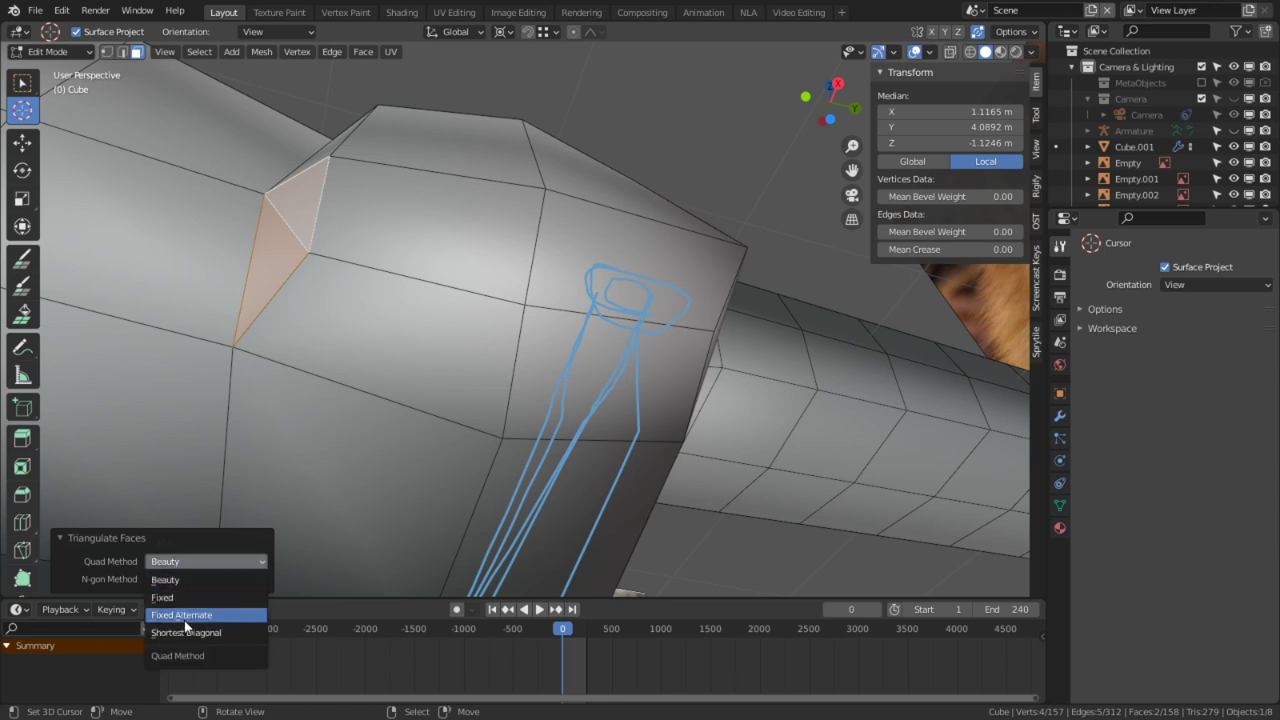
left_click(187, 598)
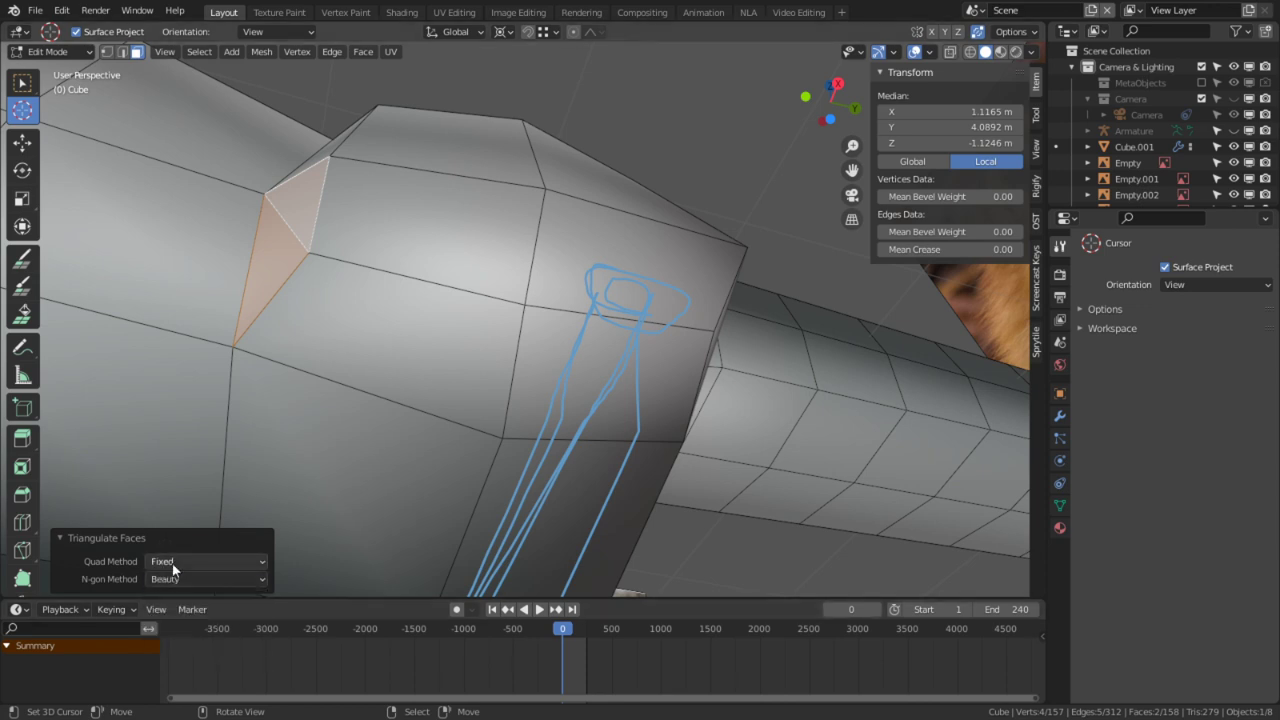
left_click(176, 563)
left_click(191, 616)
Step: Triangulate the lower face at the rear of the hip bulge, using the Fixed quad method
middle_click_drag(360, 480, 510, 316)
left_click(521, 309)
key("ctrl+t")
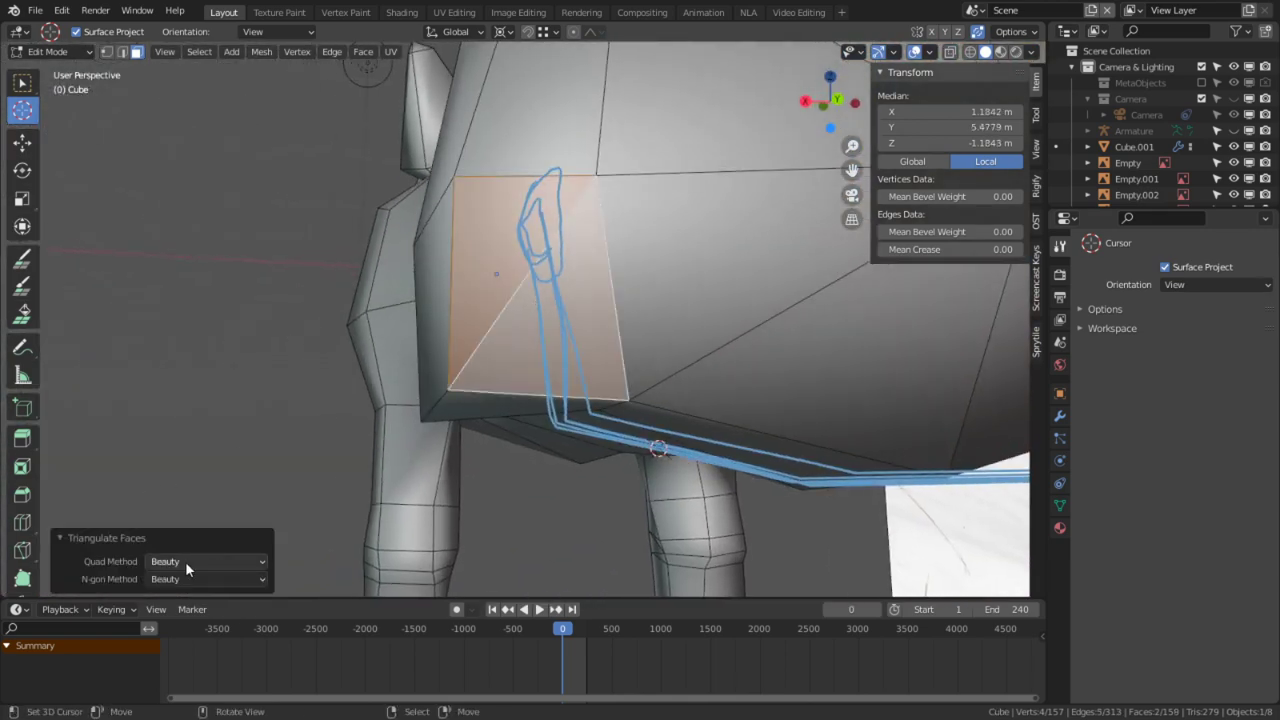
left_click(199, 614)
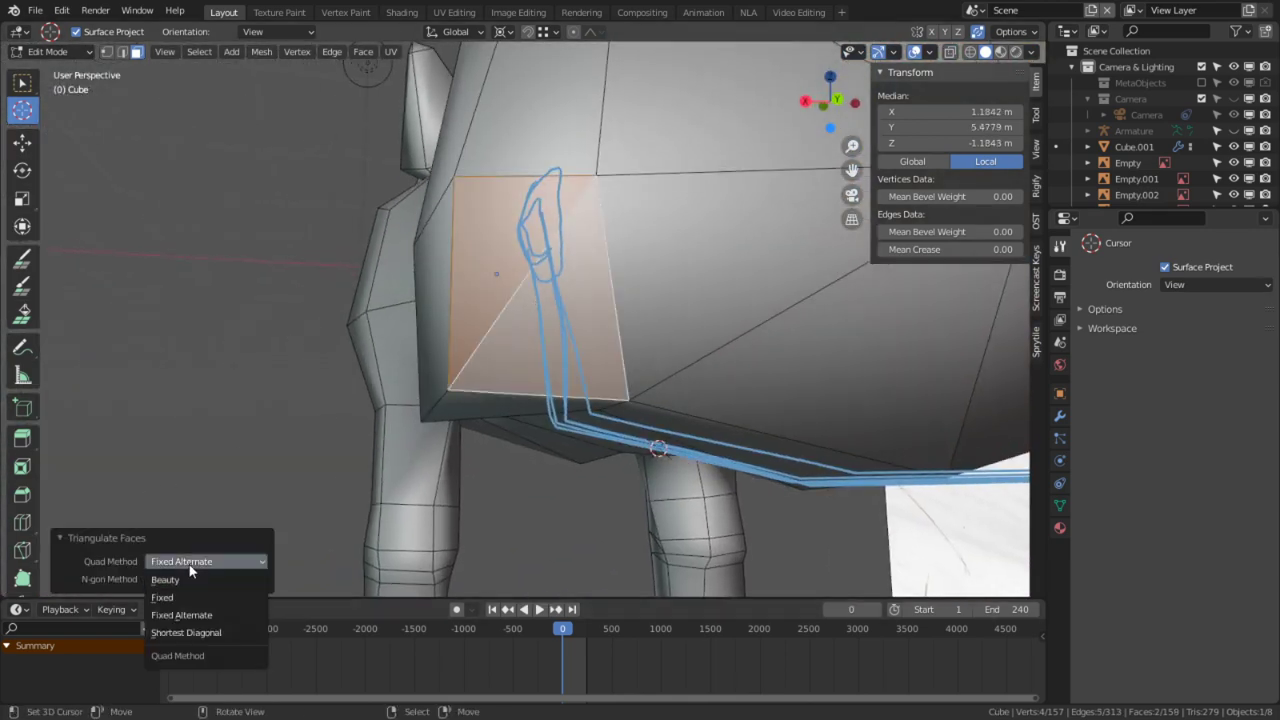
left_click(195, 600)
Step: Move the hip's lower rear outer corner vertex −0.001 m along X, −0.032 m along Y and −0.005 m along Z
middle_click_drag(371, 443, 447, 384)
key("1")
right_click(683, 356)
key("g")
left_click(682, 355)
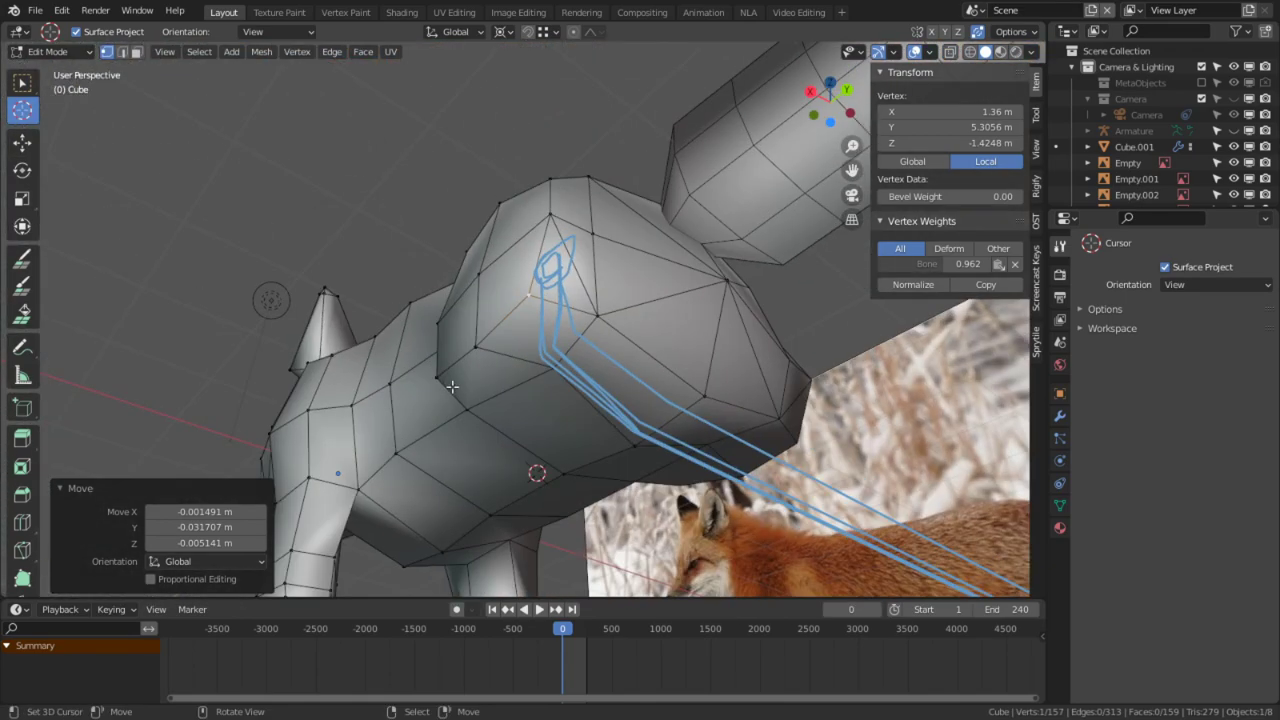
Step: Extrude the two underside faces of the hip 0.691 m downward along their normal to start the hind leg
key("3")
right_click(470, 389)
right_click(539, 346, "shift")
key("KP_3")
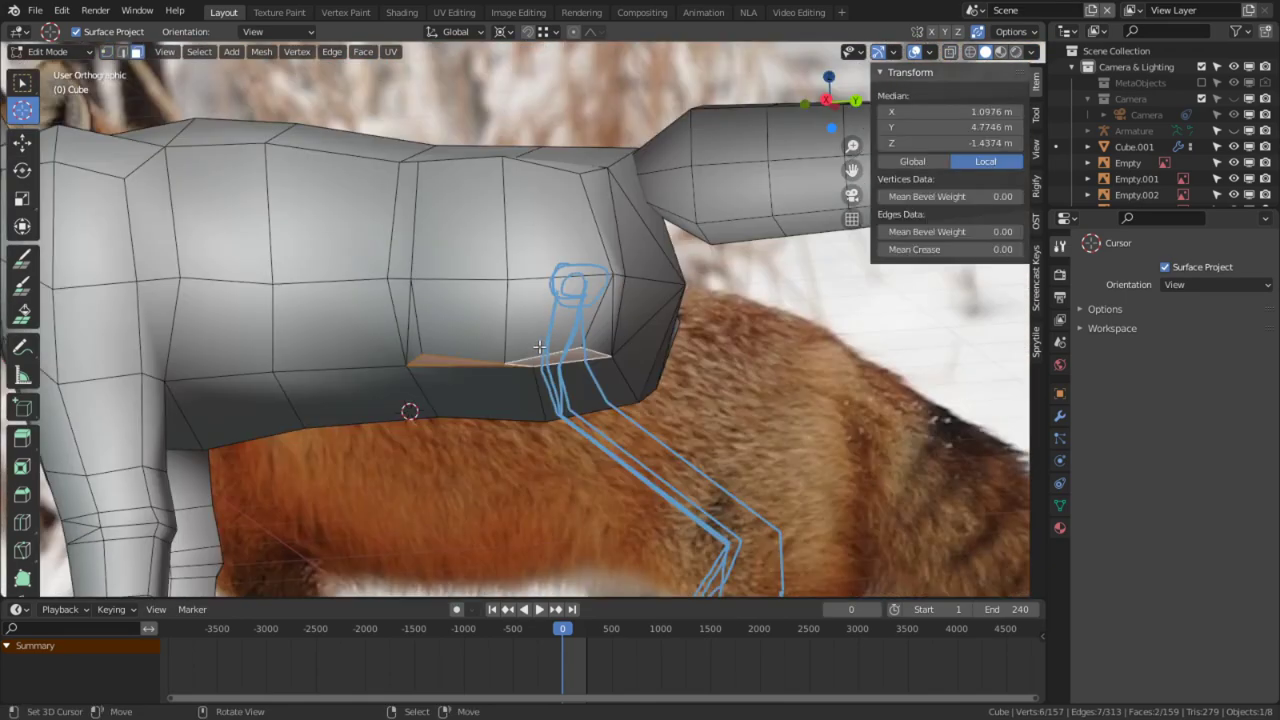
scroll(540, 346, "up", 4)
middle_click_drag(540, 346, 643, 80, "shift")
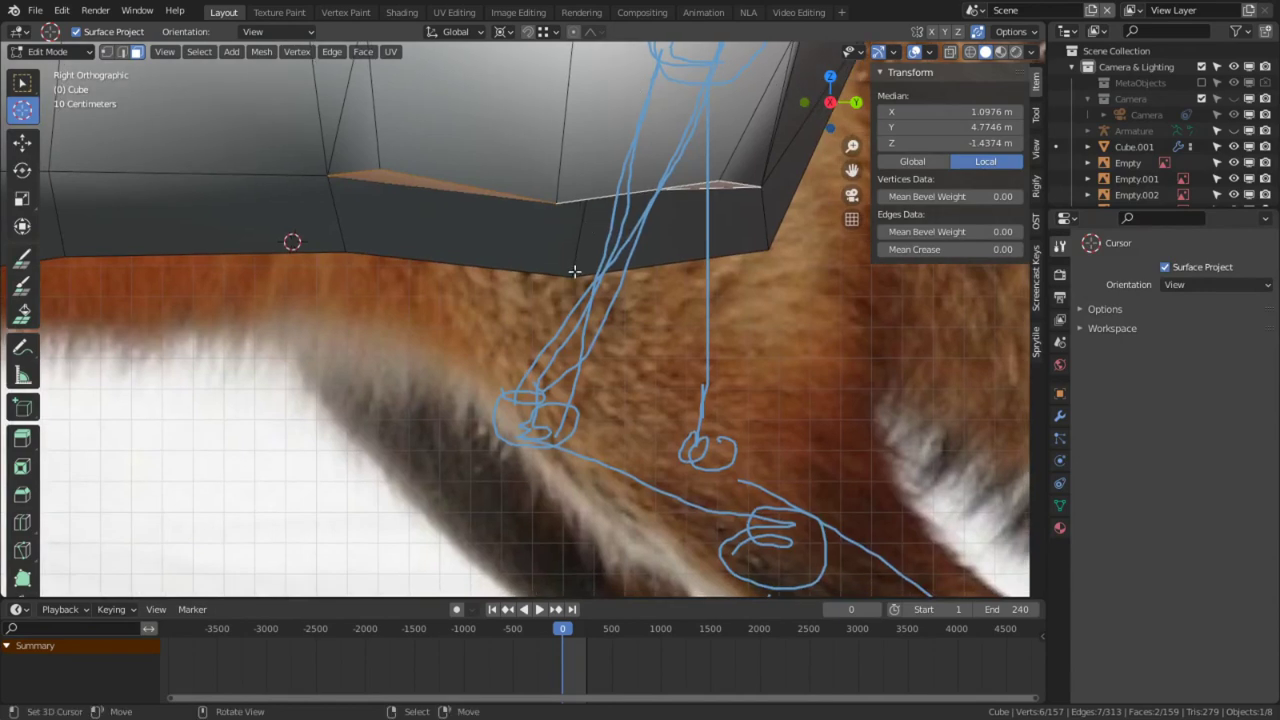
key("e")
left_click(494, 497)
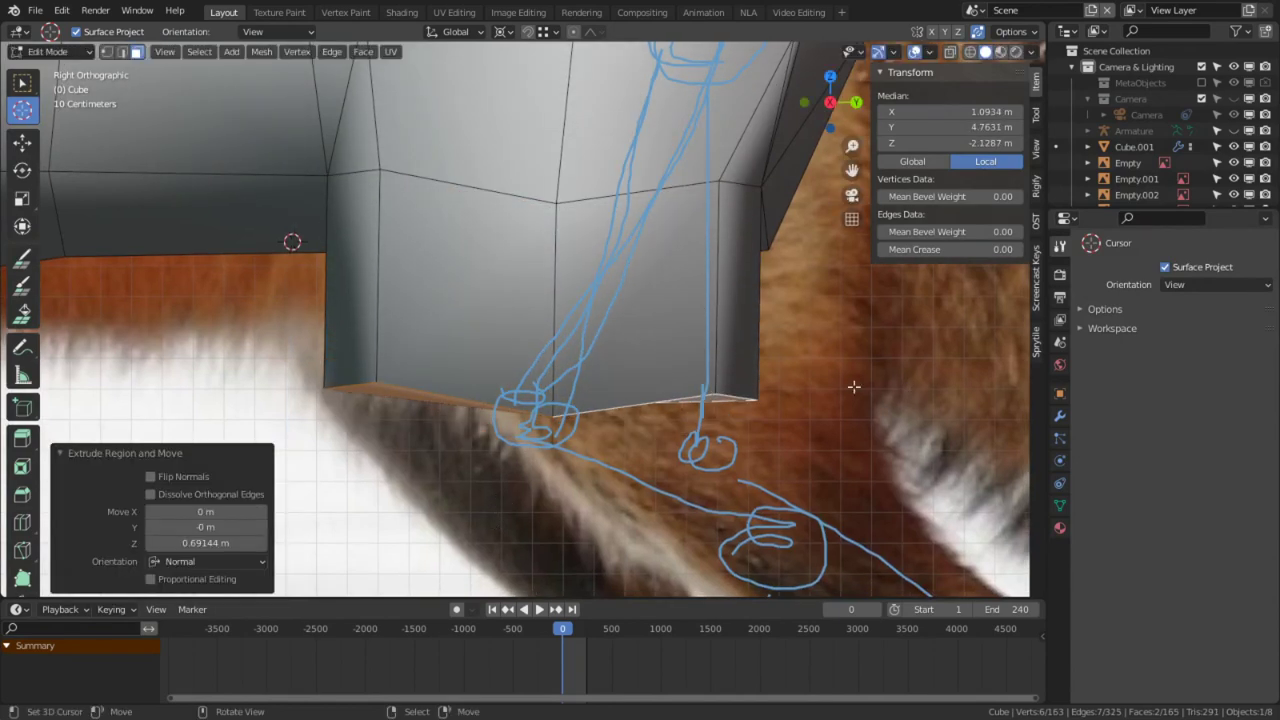
Step: Scale the extruded end of the hind leg to 0.552 about its bounding box center
key("s")
key("Escape")
left_click(503, 33)
left_click(515, 49)
key("s")
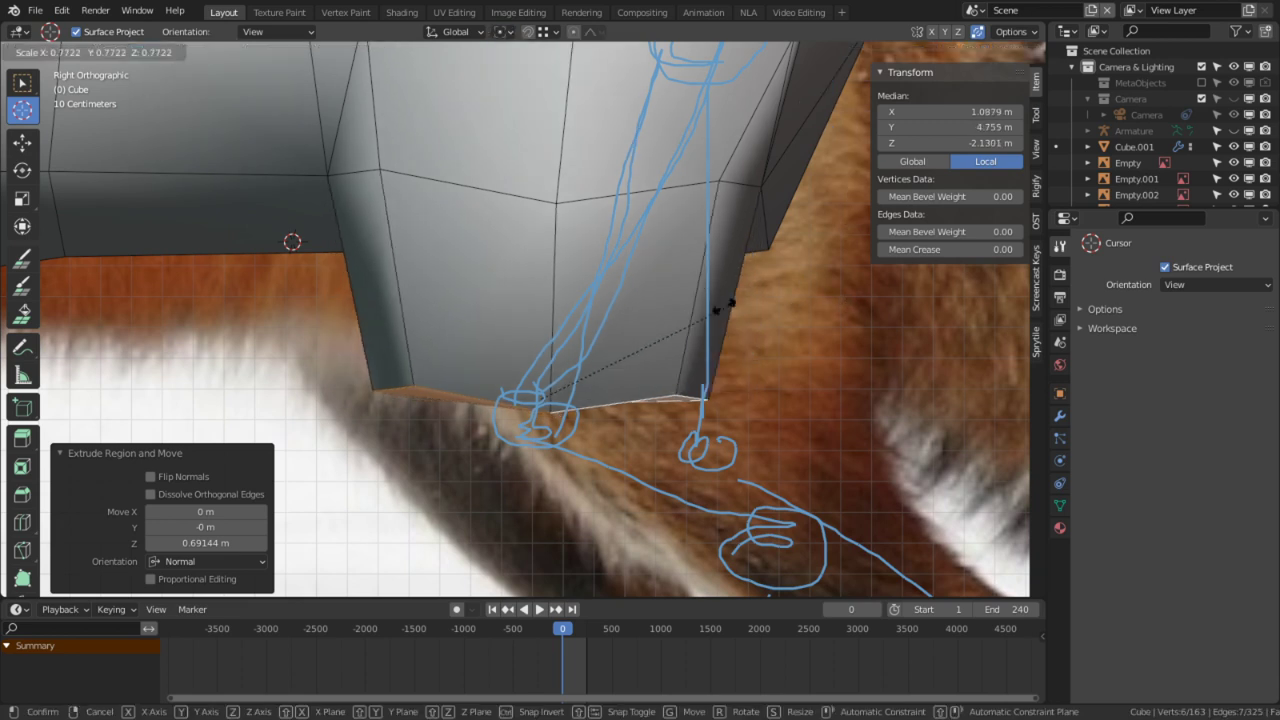
left_click(688, 340)
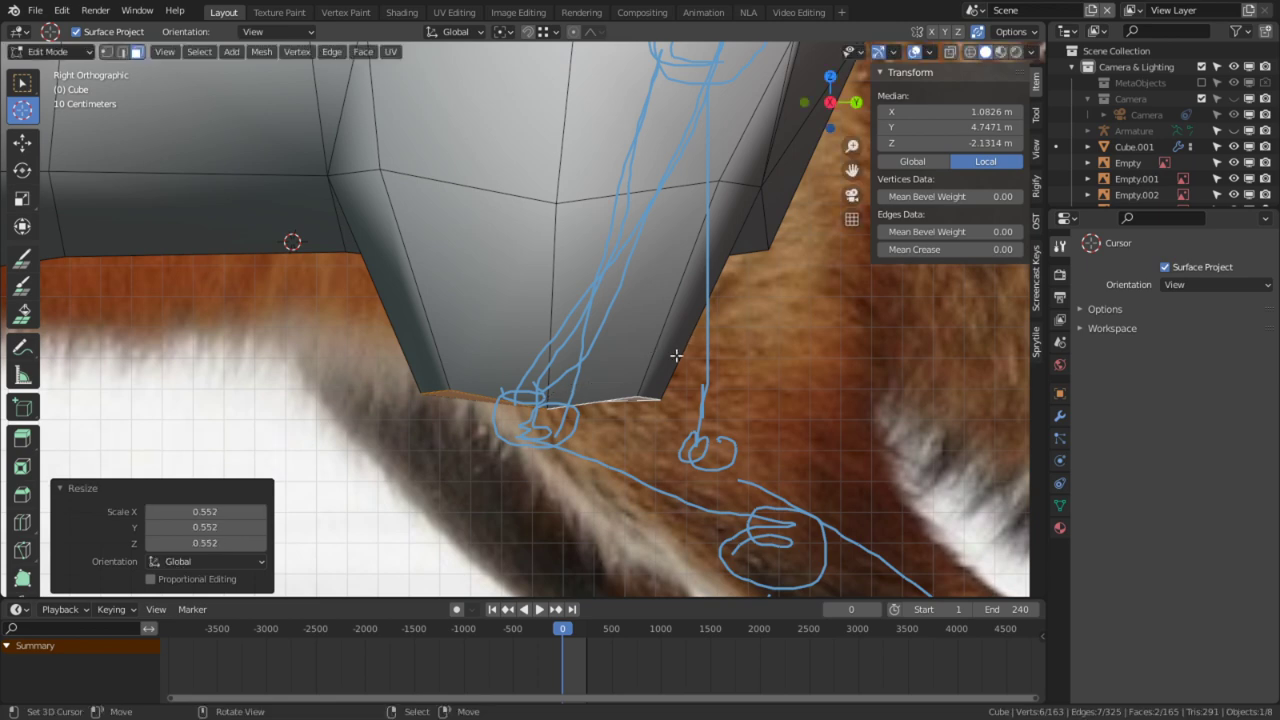
Step: Dissolve the diagonals of the hip bulge's front and rear lower faces and triangulate them again, using Beauty for the rear one
scroll(561, 367, "down", 5)
scroll(550, 322, "up", 5)
middle_click_drag(503, 253, 582, 518)
key("ctrl+x")
key("3")
left_click(394, 371)
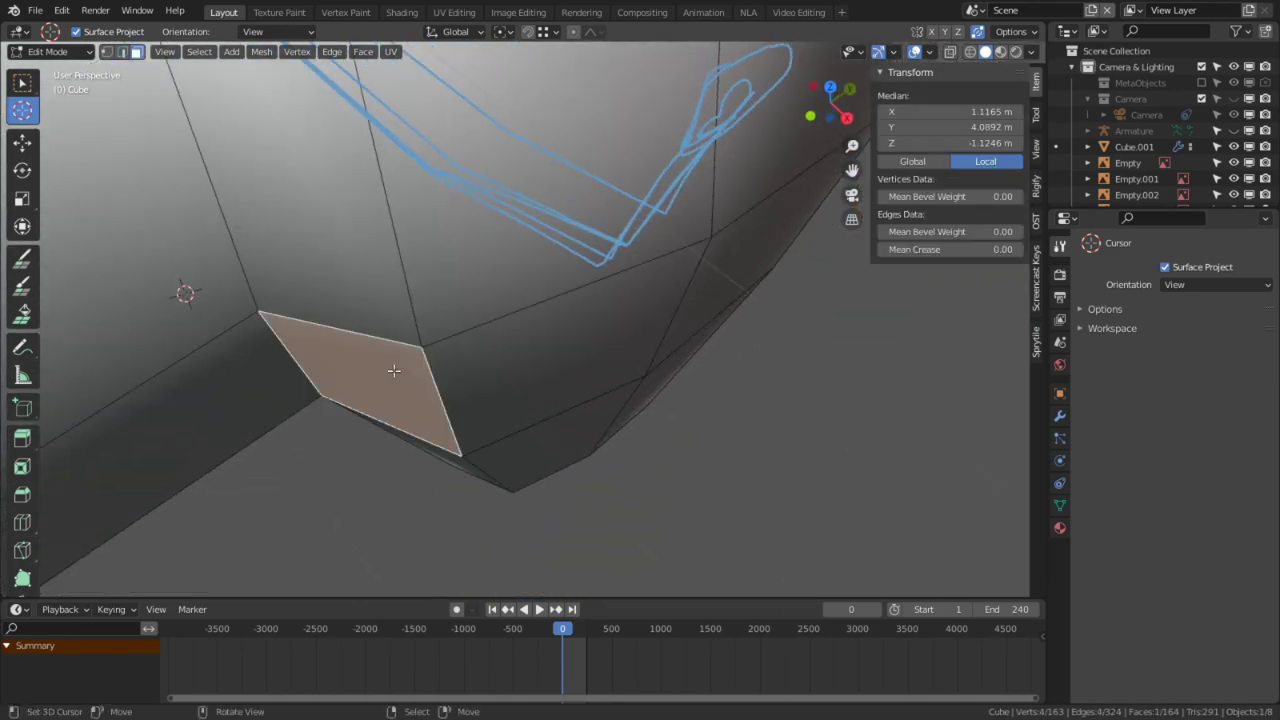
key("ctrl+t")
key("ctrl+x")
left_click(650, 311)
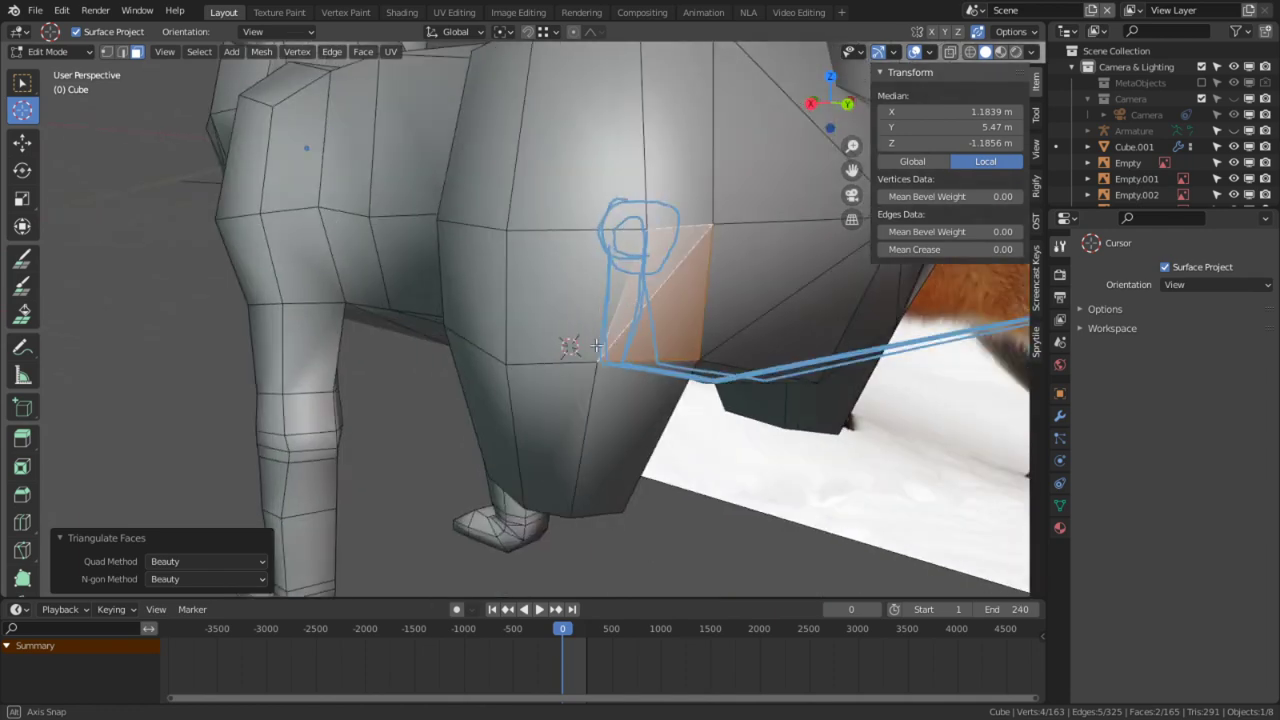
Step: Adjust the hip's rear corner and shift its lower rear inner edge horizontally with the Z axis locked
left_click(582, 520)
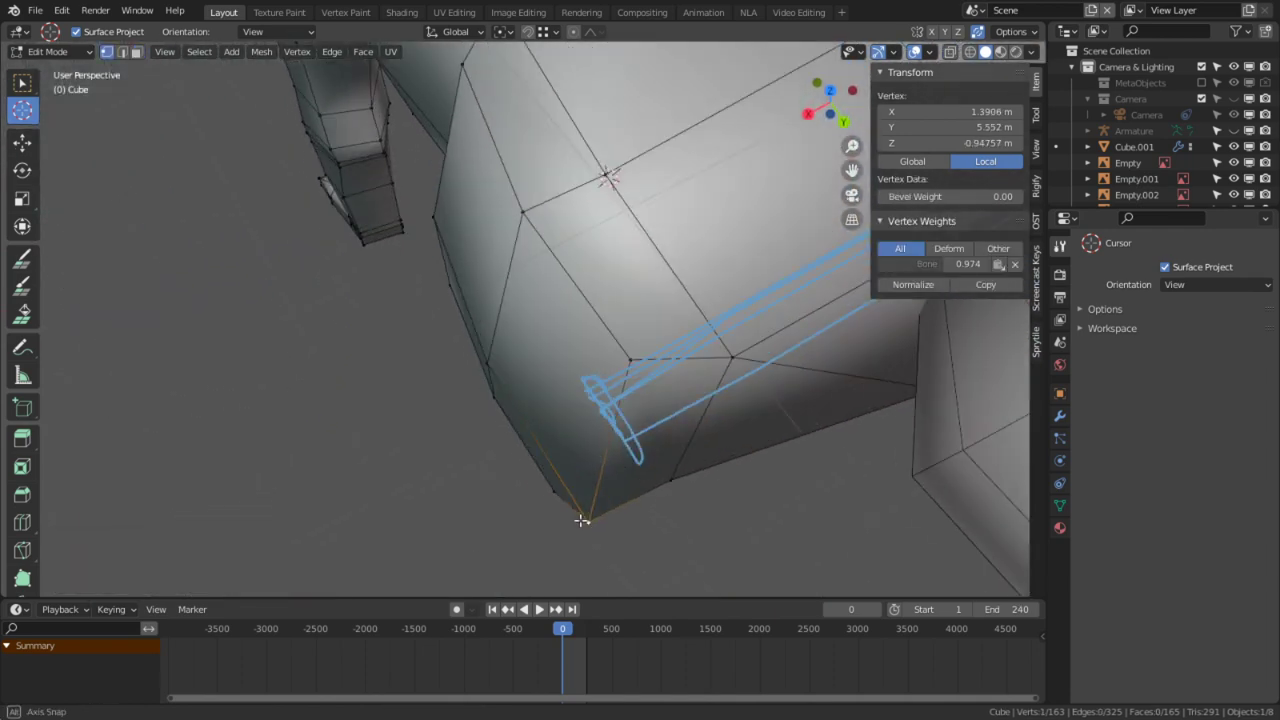
left_click(413, 155)
middle_click_drag(413, 155, 574, 426)
key("2")
left_click(530, 340)
key("g")
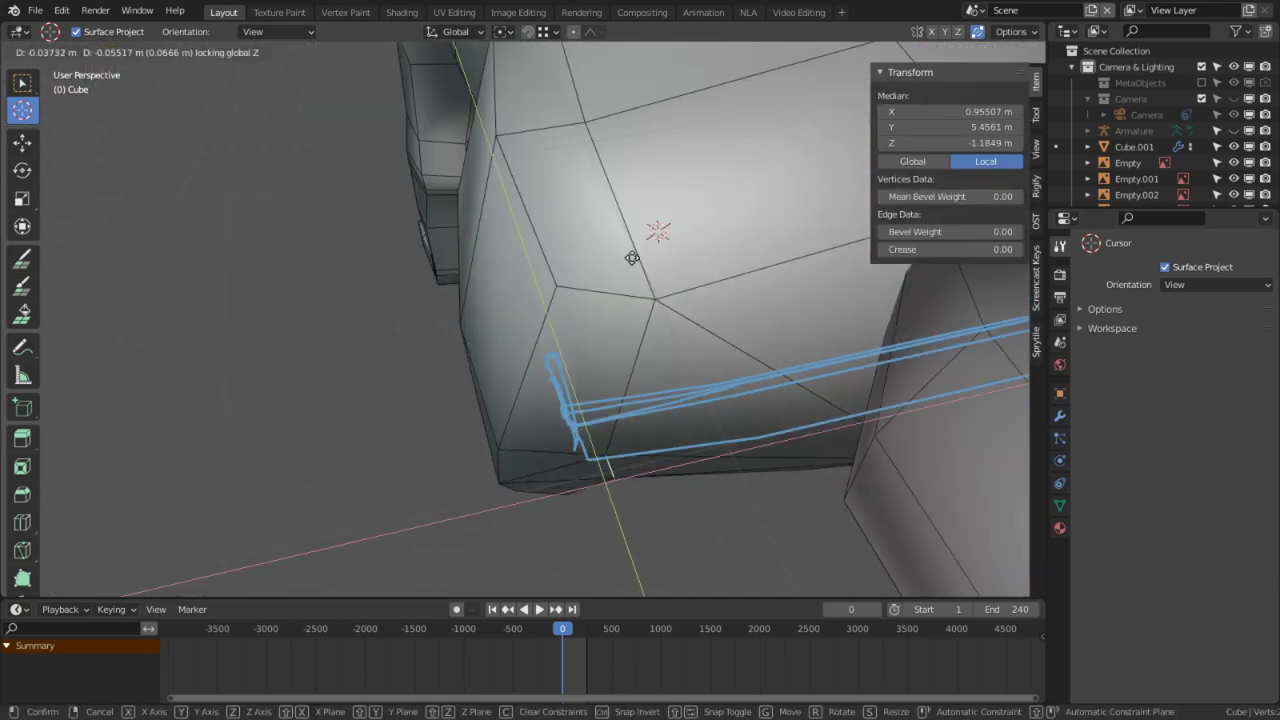
left_click(630, 274)
Step: Move the hip's lower rear inner vertex −0.131 m along X, −0.012 m along Y and 0.015 m along Z
middle_click_drag(630, 274, 591, 222)
key("1")
left_click(545, 270)
key("g")
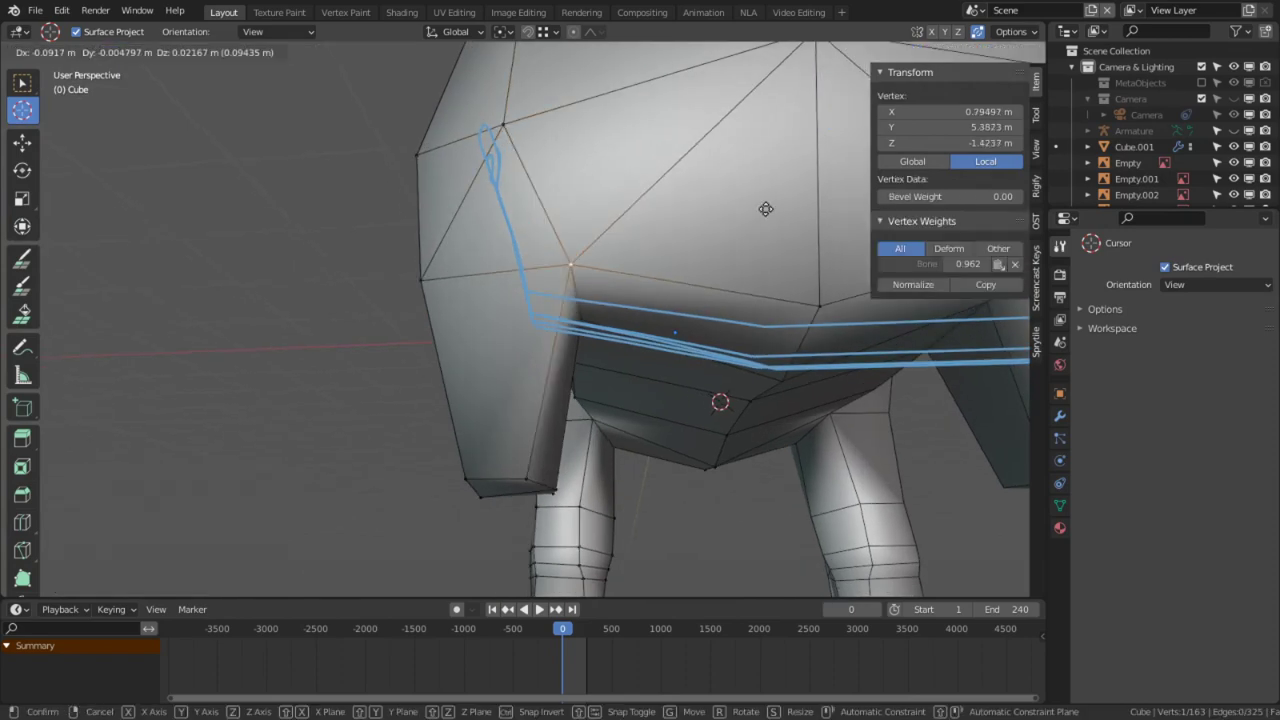
left_click(815, 211)
Step: Circle-select all vertices of the modeled hip in wireframe view and move them inward along the X axis
middle_click_drag(815, 211, 747, 358)
left_click(441, 325)
scroll(460, 325, "down", 5)
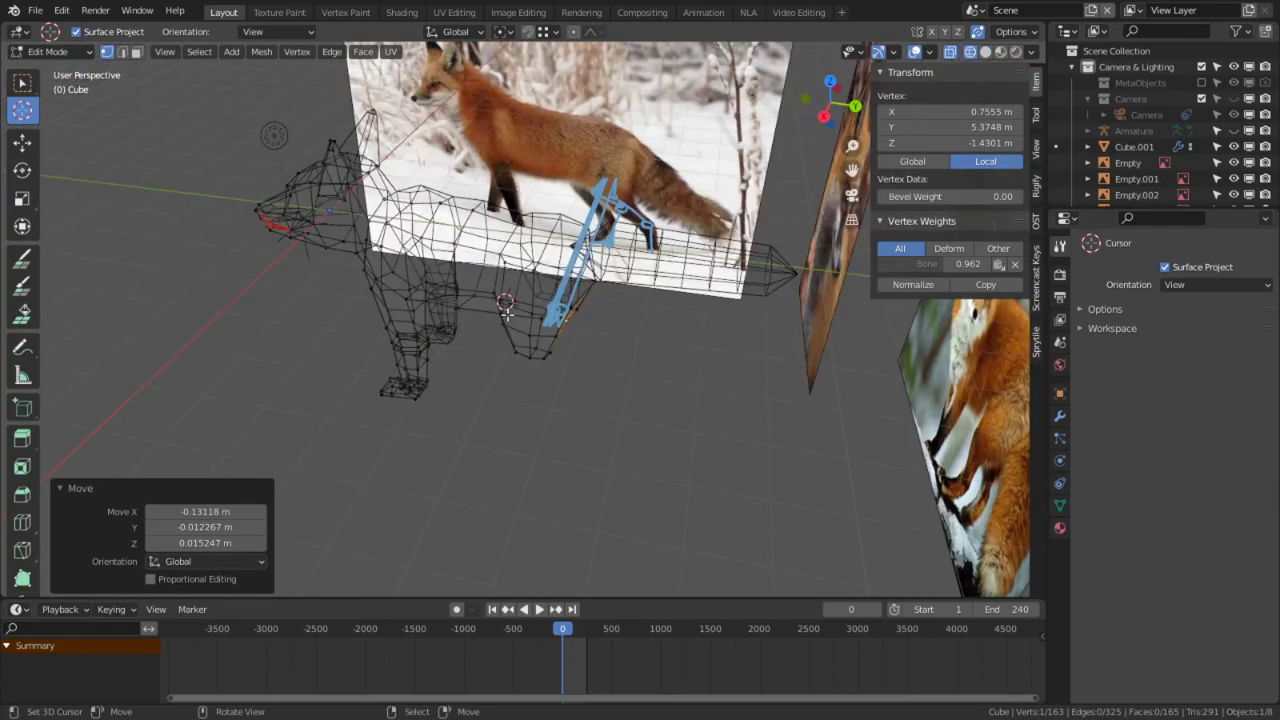
middle_click_drag(520, 340, 577, 414)
key("c")
left_click(905, 290)
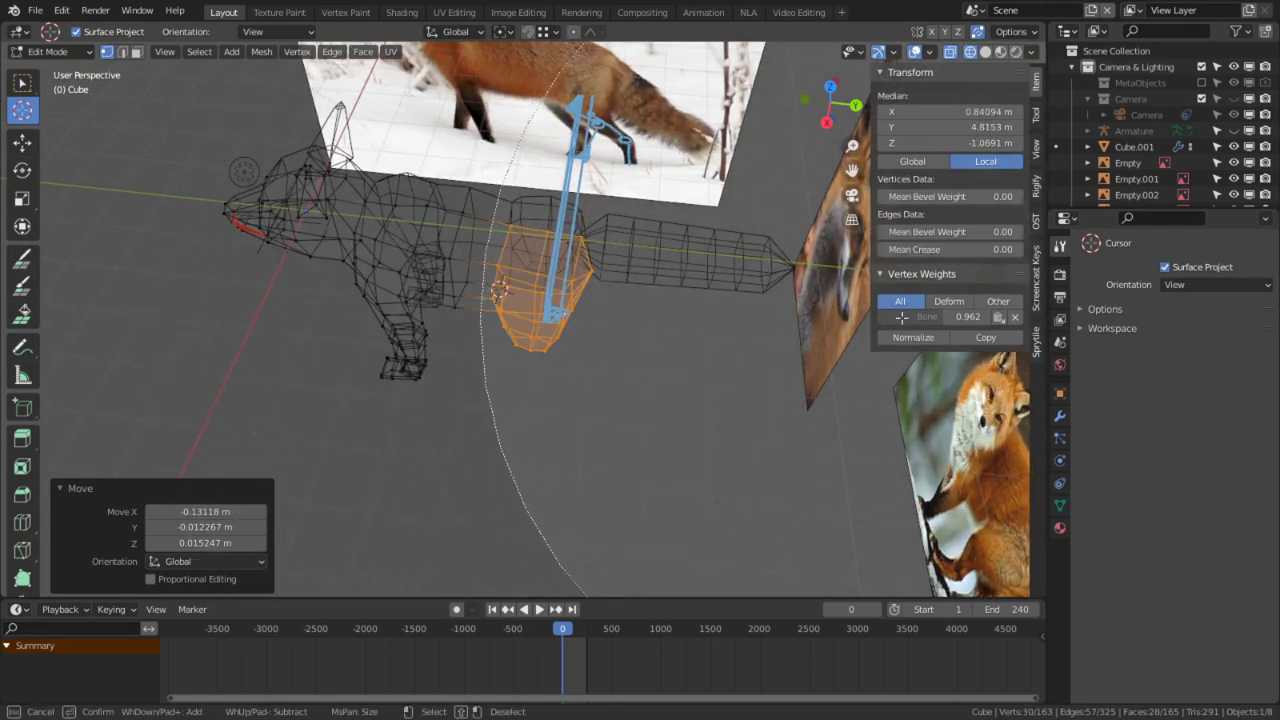
right_click(903, 291)
middle_click_drag(880, 300, 617, 417)
key("g")
key("y")
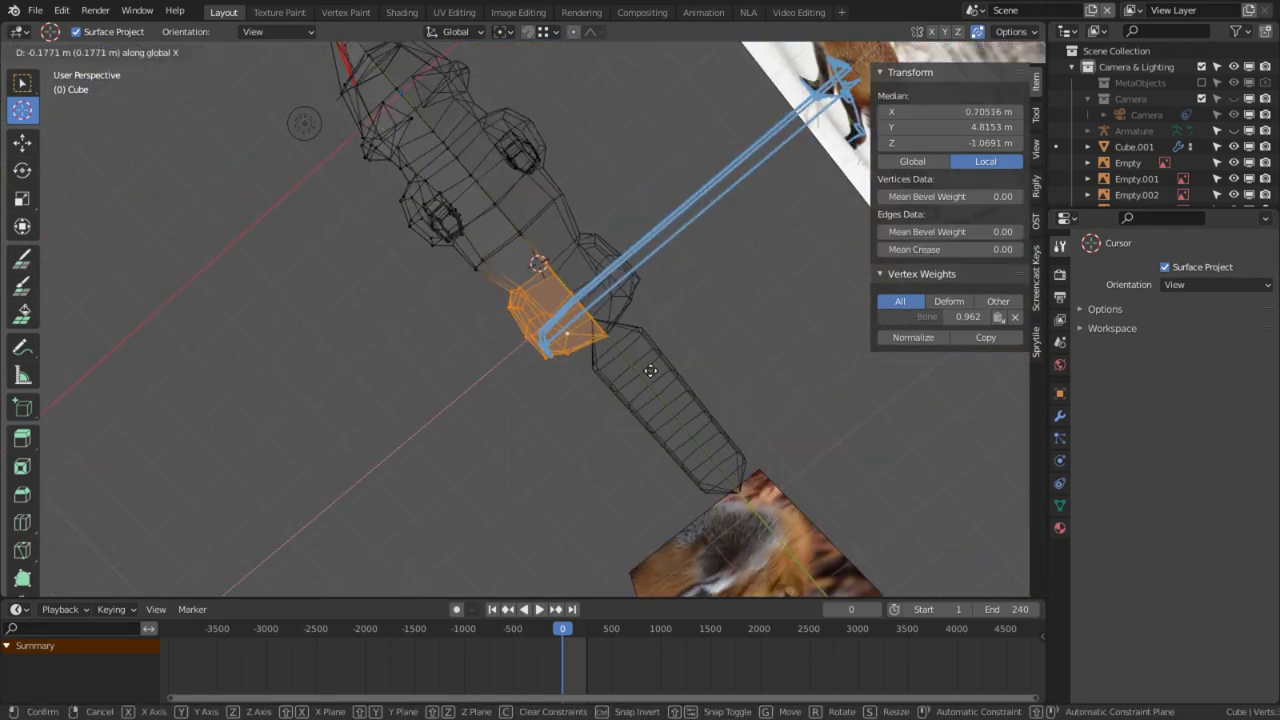
left_click(655, 382)
Step: Extend the selection to the whole modeled half of the fox and move it −0.068 m along X
middle_click_drag(654, 380, 675, 373)
key("c")
left_click(757, 253)
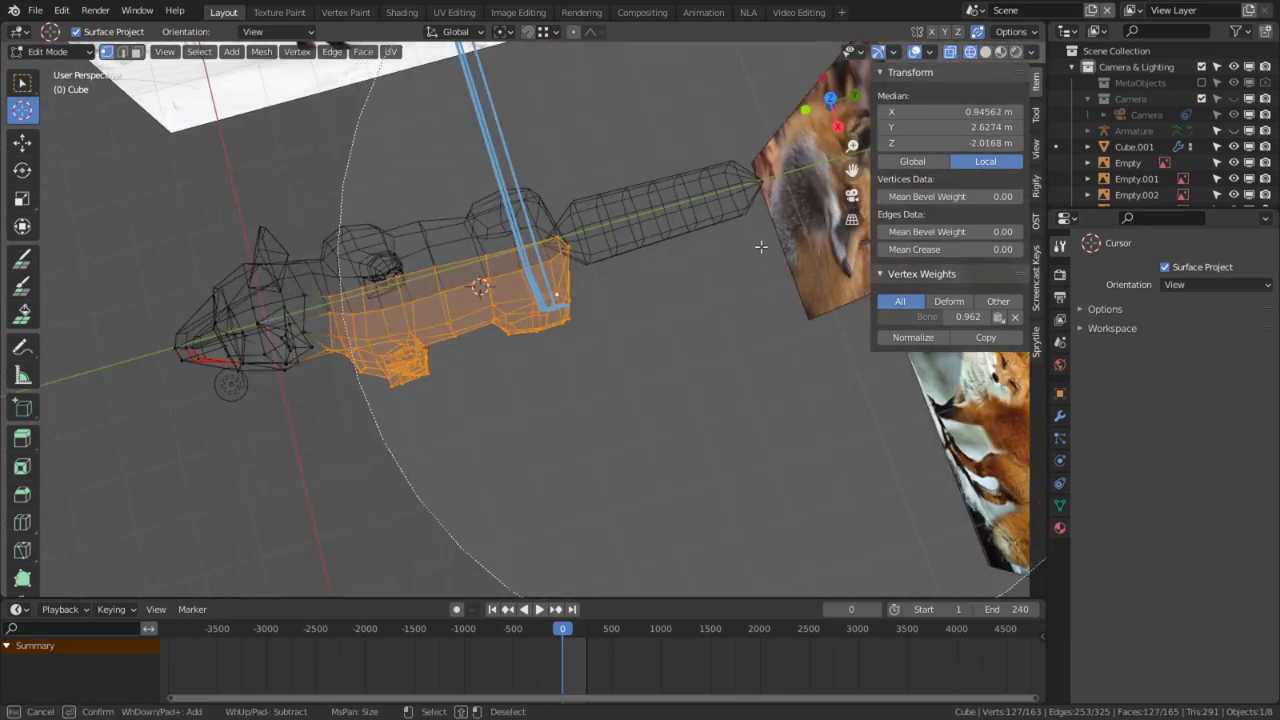
right_click(749, 265)
key("g")
key("y")
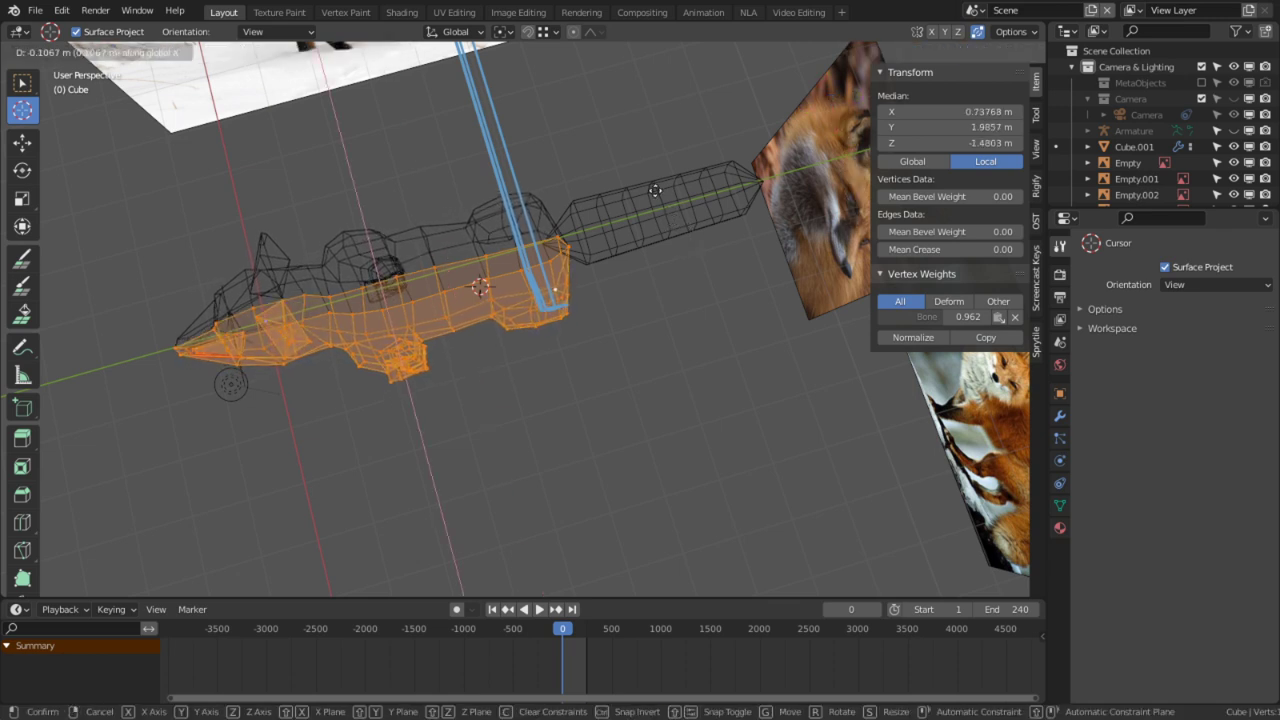
left_click(655, 211)
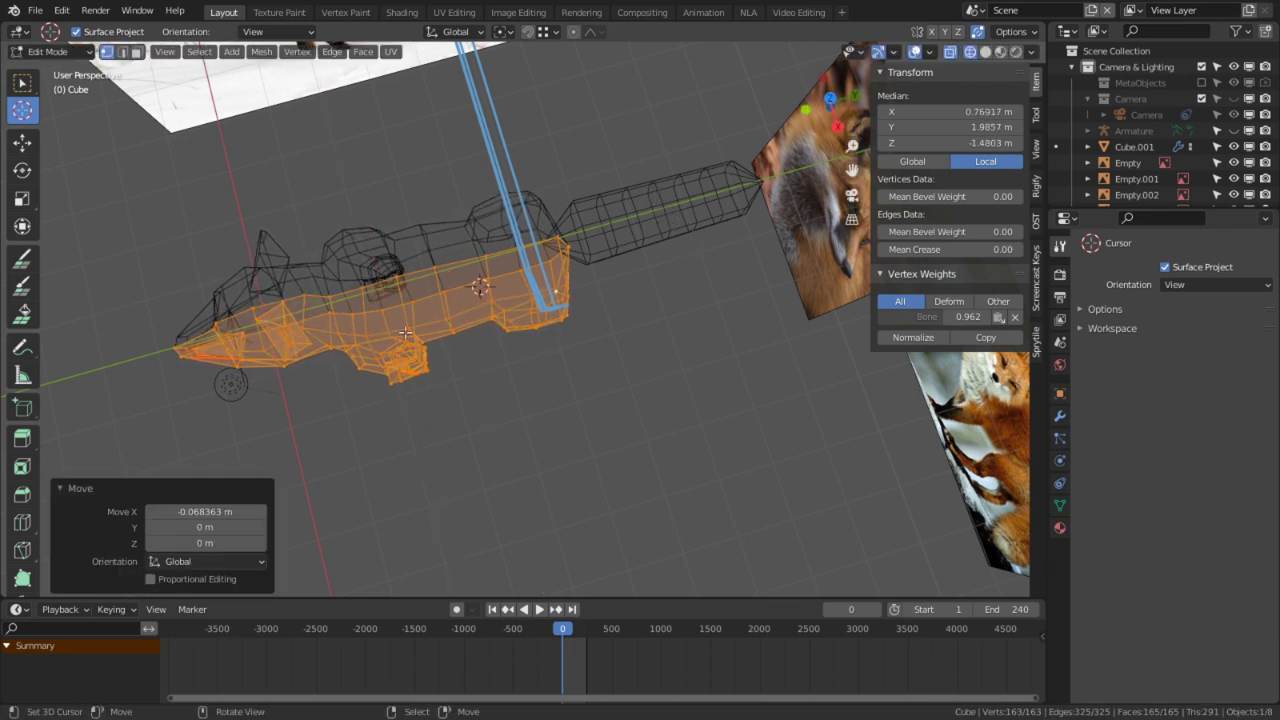
Step: Deselect the head vertices and move the remaining body and leg vertices −0.186 m along X
key("c")
scroll(175, 320, "up", 5)
scroll(309, 318, "up", 10)
middle_click_drag(210, 348, 189, 374)
key("Escape")
middle_click_drag(320, 374, 672, 326)
key("g")
key("y")
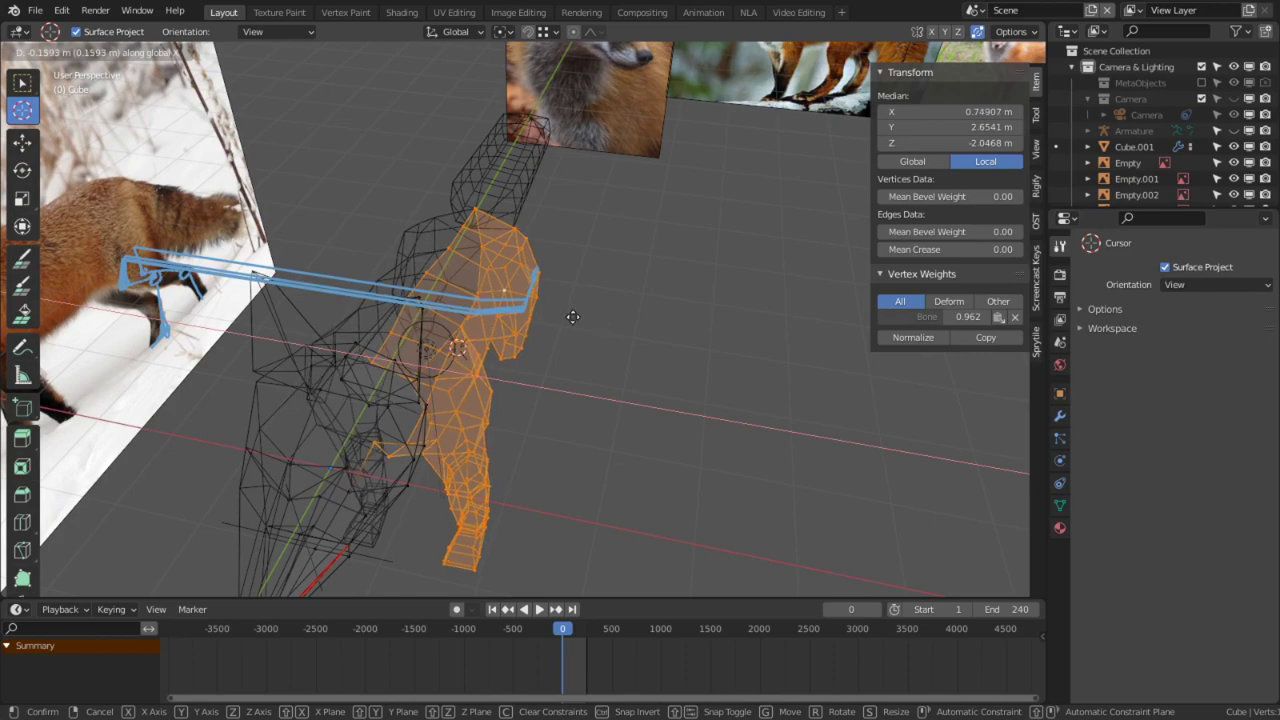
left_click(563, 309)
Step: Inspect the fox's overall shape and neck in solid shading with the overlays temporarily hidden
middle_click_drag(563, 309, 515, 248)
left_click(912, 54)
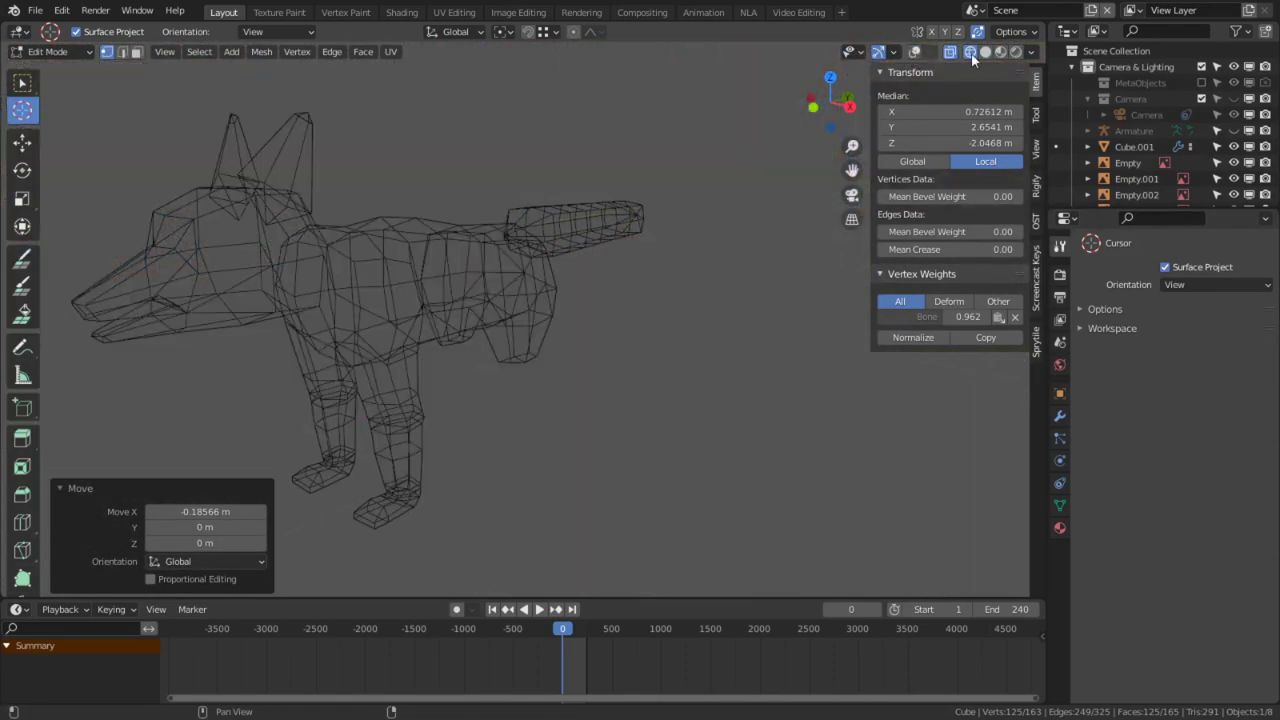
left_click(984, 52)
mouse_move(480, 200)
middle_mouse_down()
mouse_move(423, 186)
mouse_move(394, 257)
mouse_move(511, 246)
mouse_move(432, 262)
middle_mouse_up()
scroll(394, 256, "up", 3)
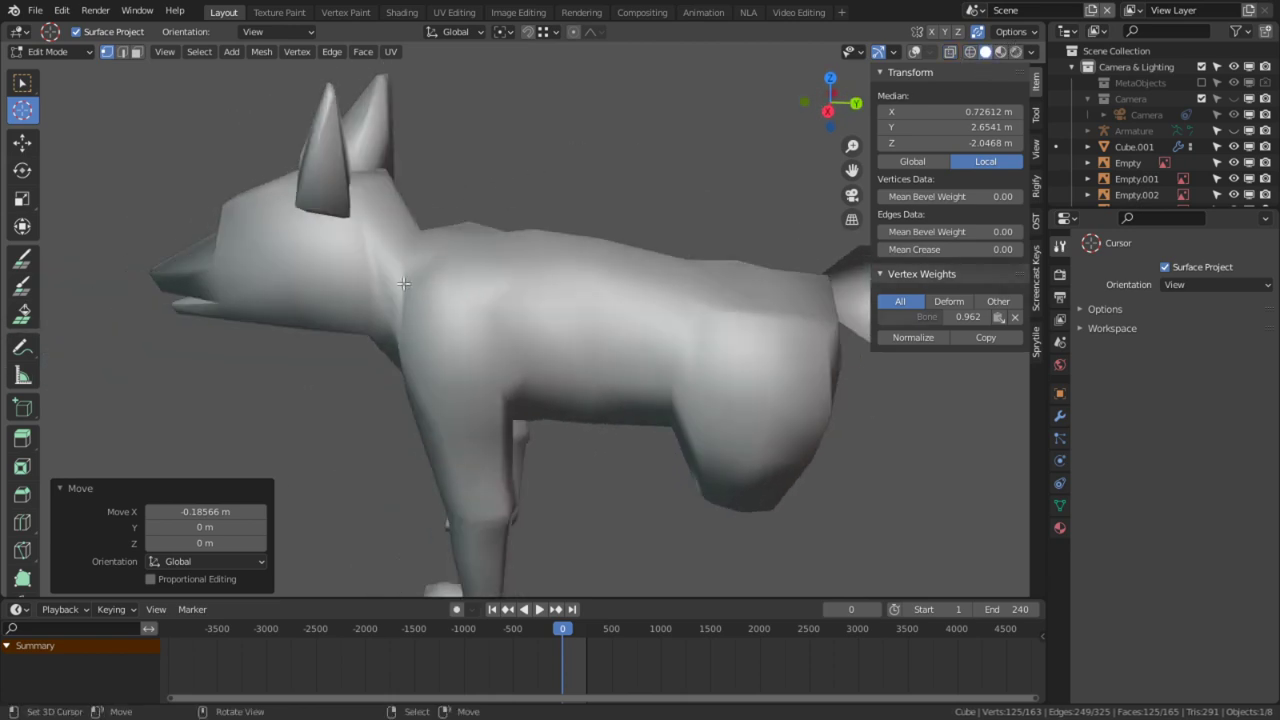
key("ctrl+Tab")
scroll(414, 277, "up", 3)
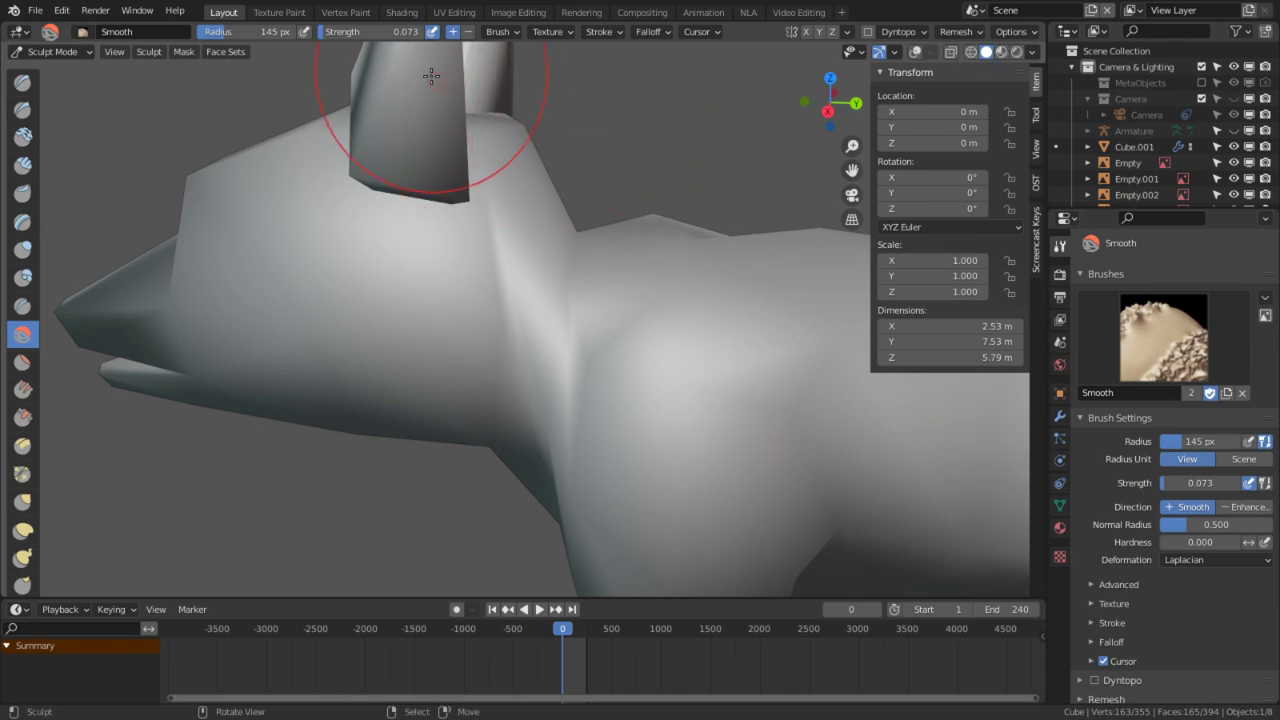
key("Tab")
left_click(912, 51)
Step: Add a centered loop cut around the fox's neck between the head and the shoulders
mouse_move(560, 300)
middle_mouse_down()
mouse_move(628, 253)
mouse_move(590, 372)
mouse_move(530, 398)
middle_mouse_up()
key("3")
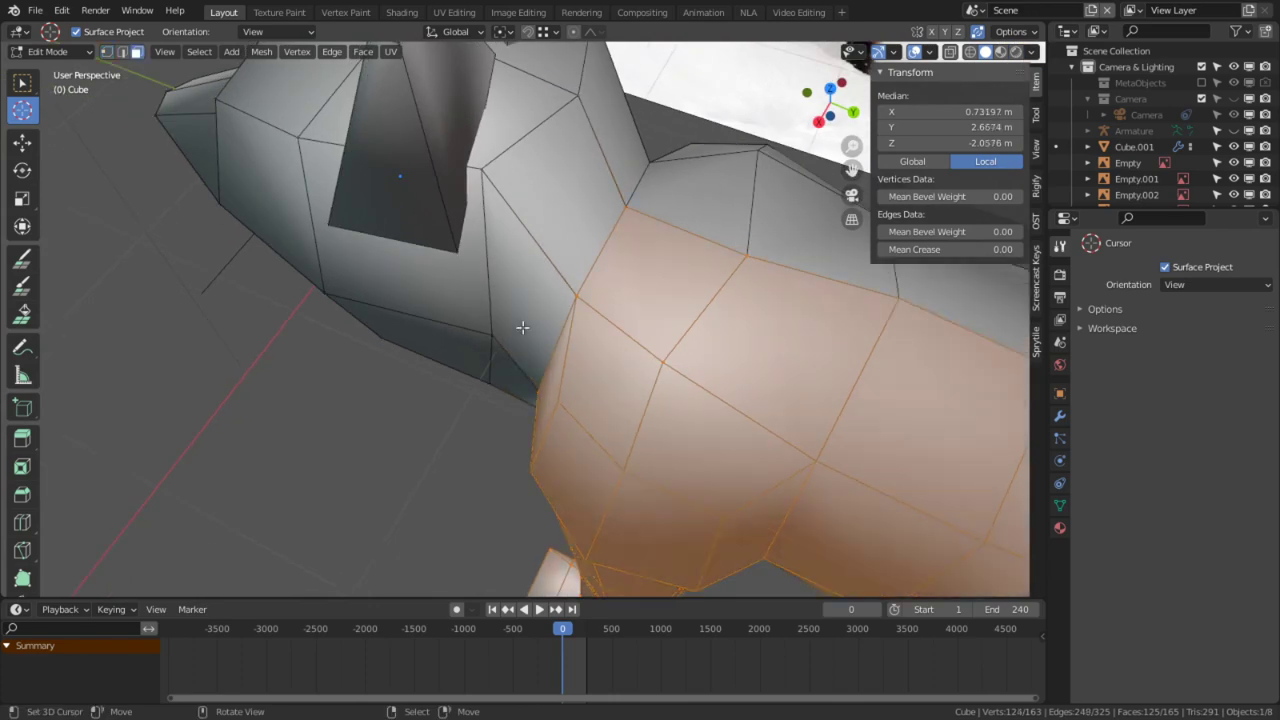
right_click(523, 328)
middle_click_drag(600, 314, 550, 315)
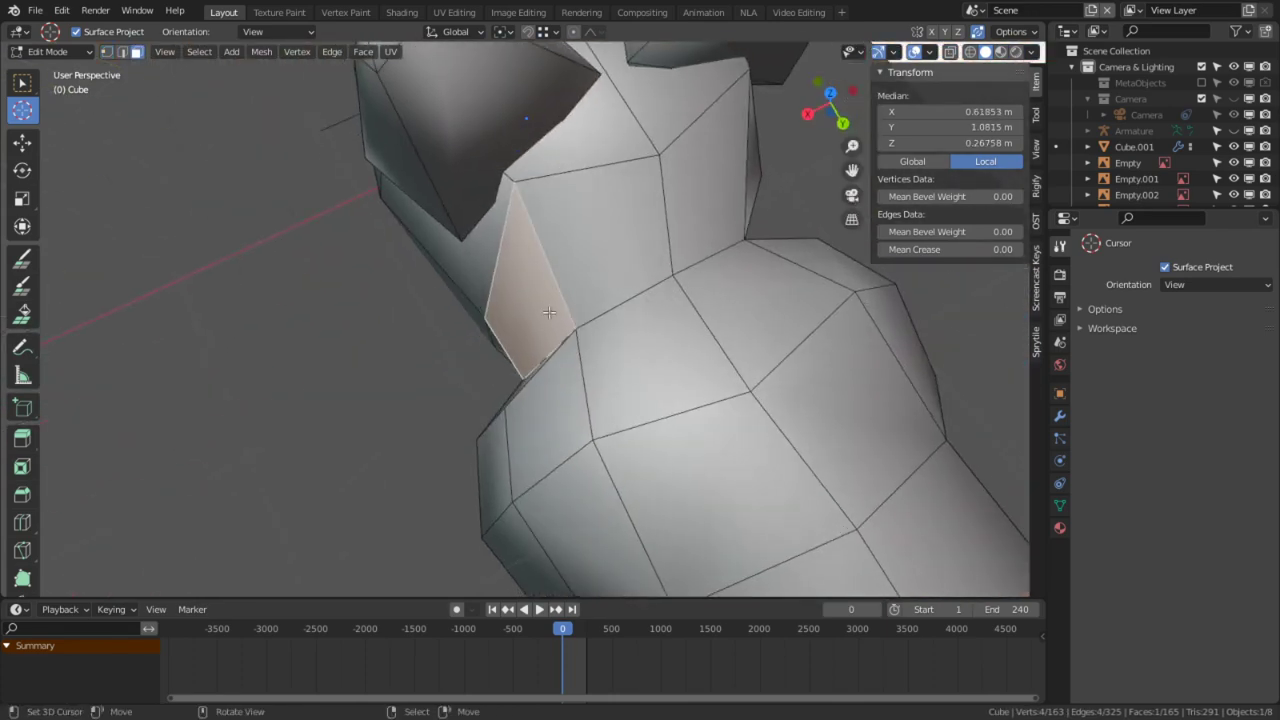
key("ctrl+r")
left_click(645, 230)
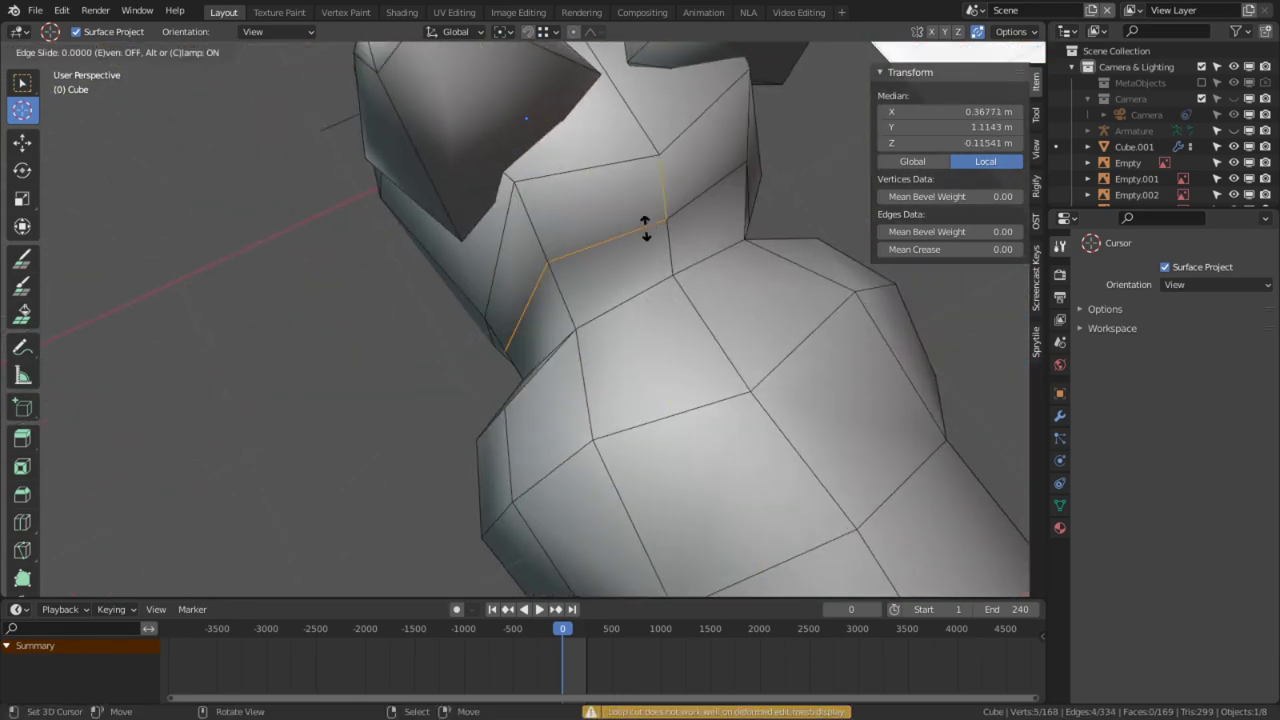
left_click(645, 228)
Step: Smooth the new neck loop and its surroundings with the Smooth brush in Sculpt Mode
key("ctrl+Tab")
left_click_drag(526, 290, 457, 343)
left_click_drag(572, 273, 545, 312)
middle_click_drag(500, 370, 590, 310)
left_click_drag(540, 300, 545, 343)
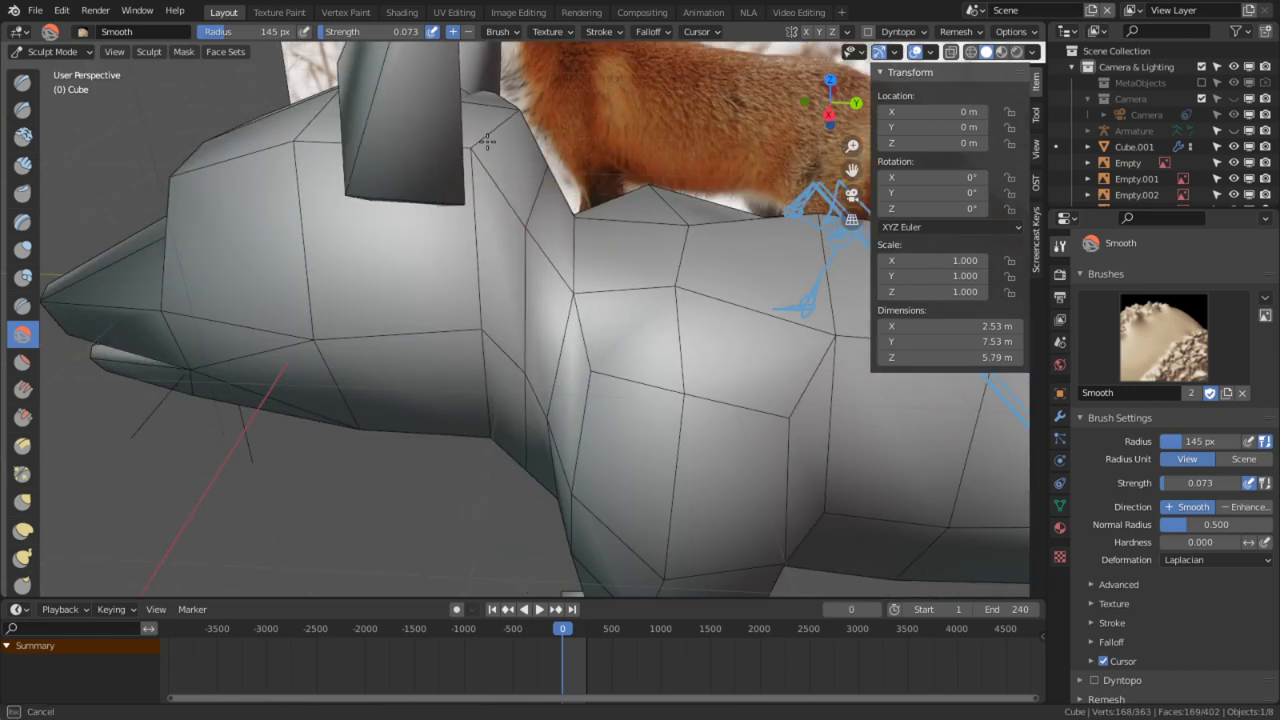
Step: Raise the Smooth brush strength to 0.206
mouse_move(520, 191)
middle_mouse_down()
mouse_move(512, 241)
mouse_move(580, 256)
mouse_move(500, 357)
mouse_move(501, 424)
mouse_move(400, 445)
middle_mouse_up()
key("shift+f")
left_click(491, 409)
key("shift+f")
left_click(500, 430)
Step: In Edit Mode, move the centerline throat vertex behind the jaw about −0.163 m along Y and 0.013 m along Z
mouse_move(500, 430)
middle_mouse_down()
mouse_move(477, 441)
mouse_move(560, 460)
mouse_move(569, 437)
mouse_move(505, 334)
mouse_move(443, 357)
mouse_move(455, 385)
middle_mouse_up()
scroll(565, 458, "up", 3)
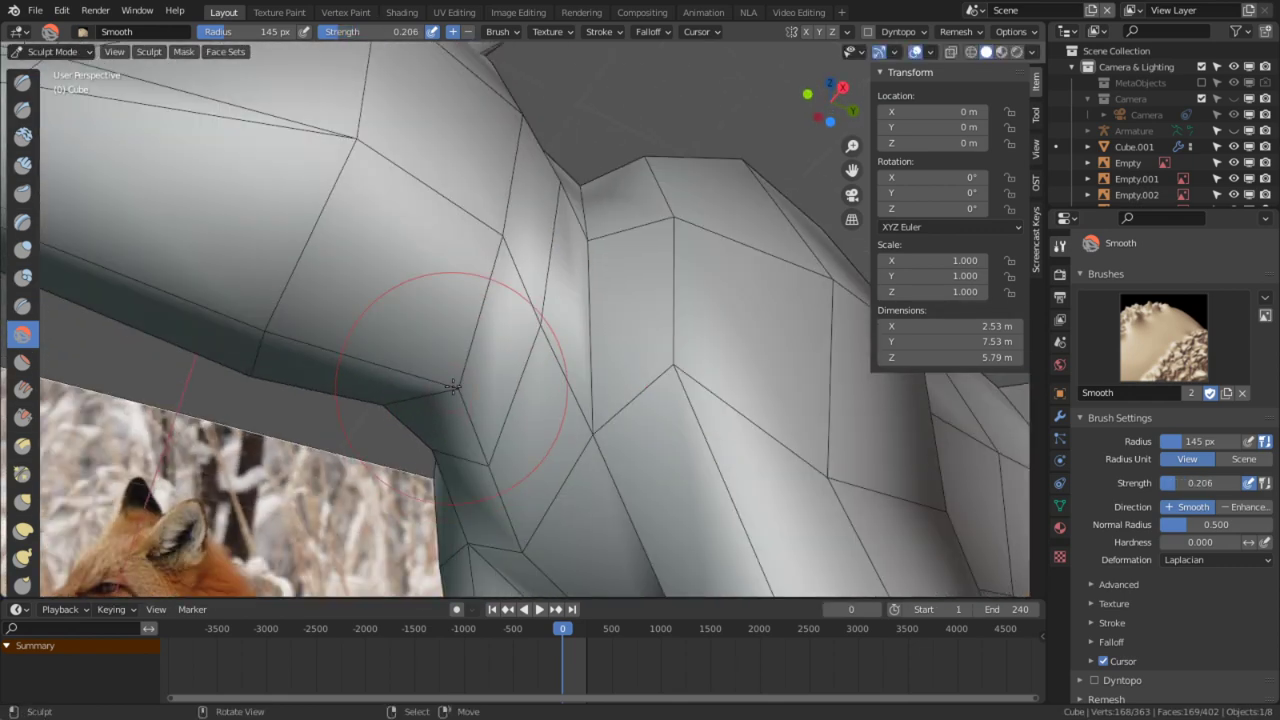
key("Tab")
key("1")
right_click(453, 386)
key("KP_3")
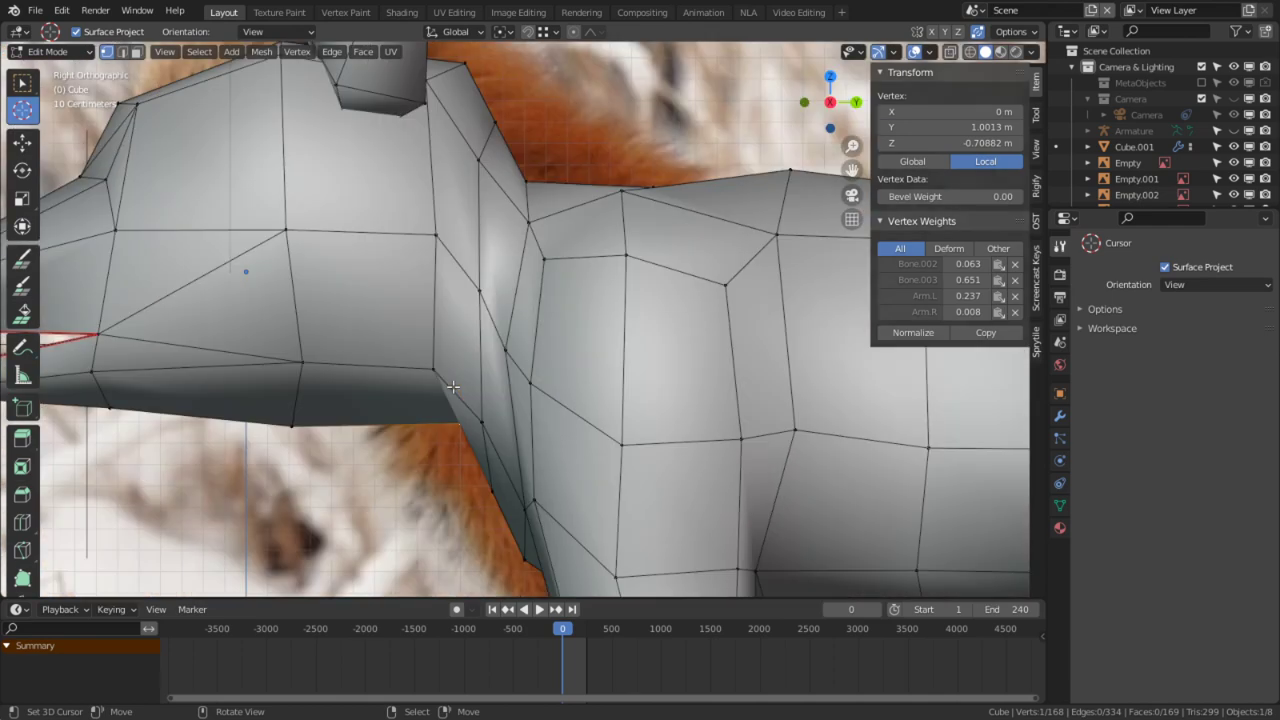
key("g")
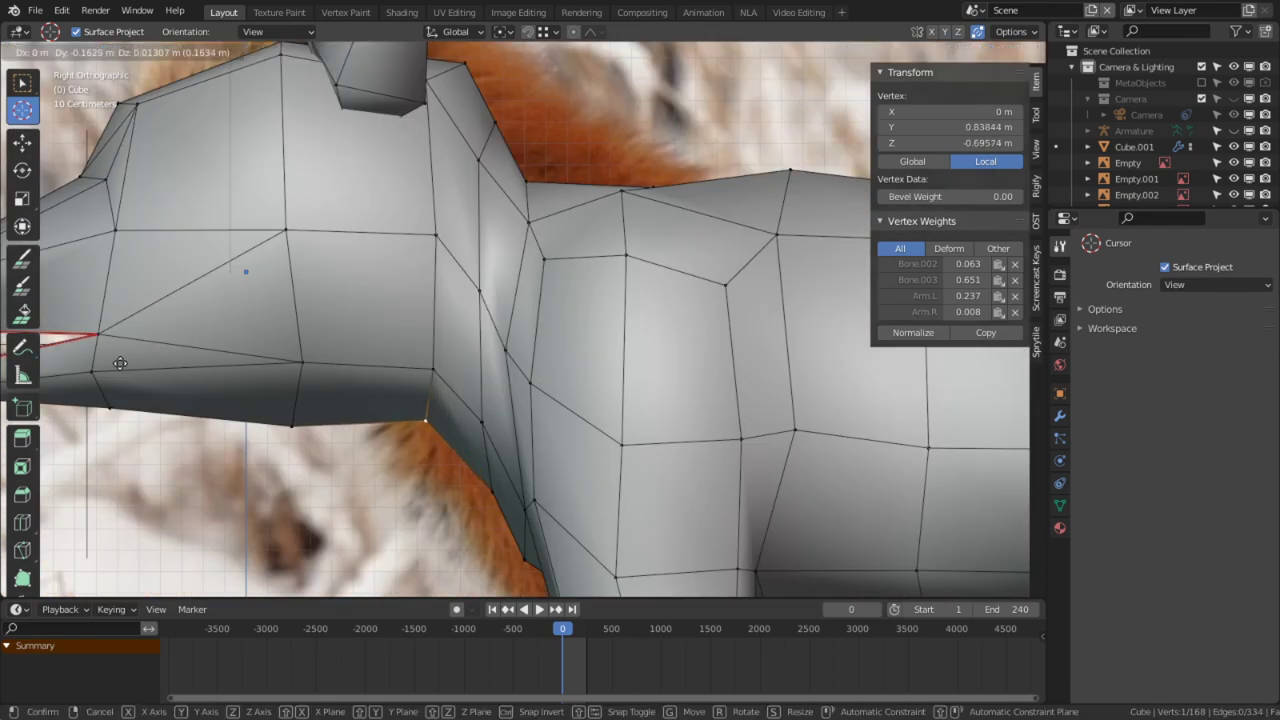
left_click(120, 363)
Step: Reposition the centerline vertex at the base of the nape and the one above it to reshape the neck's top
middle_click_drag(600, 220, 604, 294)
right_click(489, 342)
key("g")
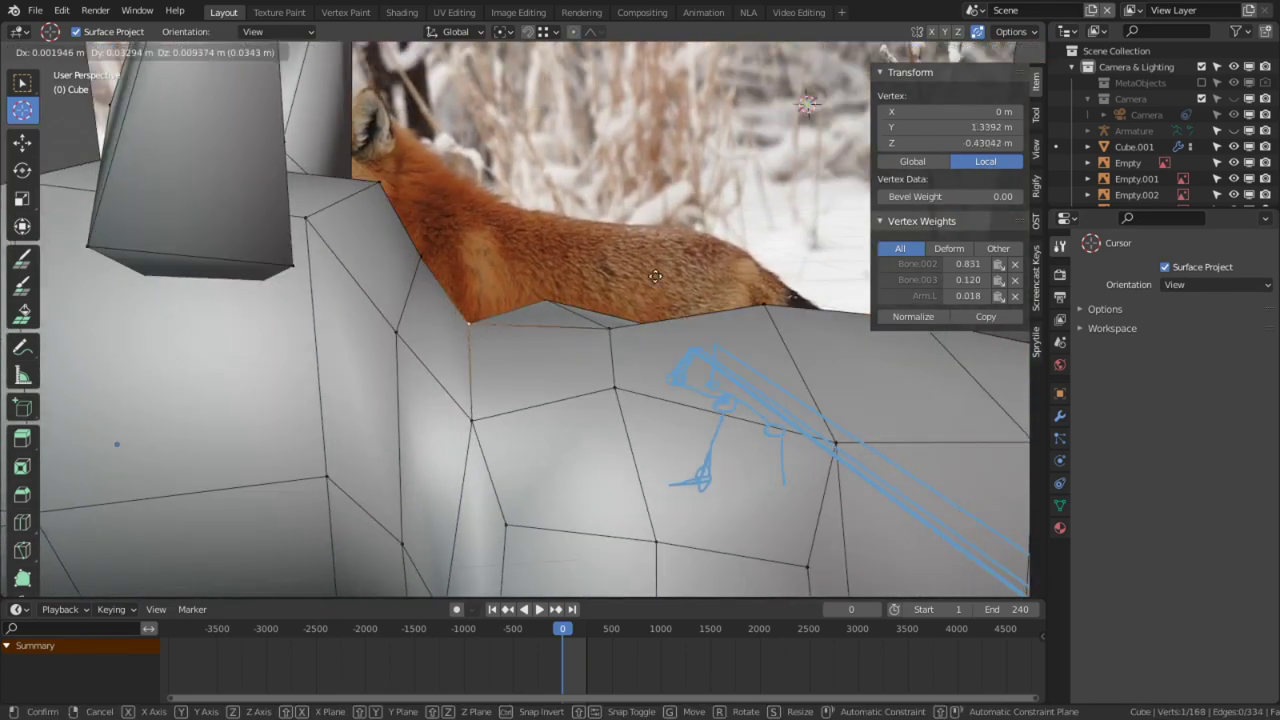
left_click(968, 259)
right_click(431, 274)
key("g")
left_click(594, 260)
Step: Move the centerline vertex at the back of the head −0.079 m along Y and −0.016 m along Z
right_click(390, 188)
key("g")
left_click(266, 238)
Step: Move the side vertex of the neck loop inward and slightly toward the head
middle_click_drag(437, 415, 386, 483)
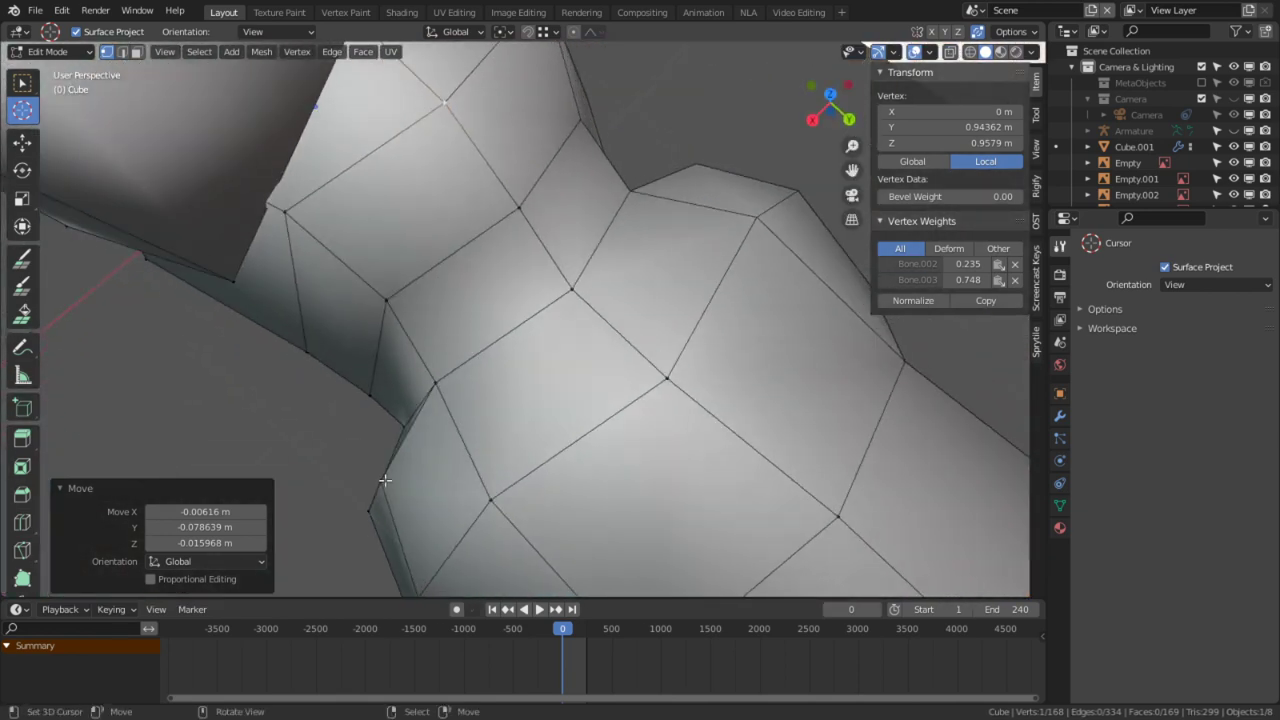
right_click(386, 417)
middle_click_drag(382, 411, 411, 370)
key("g")
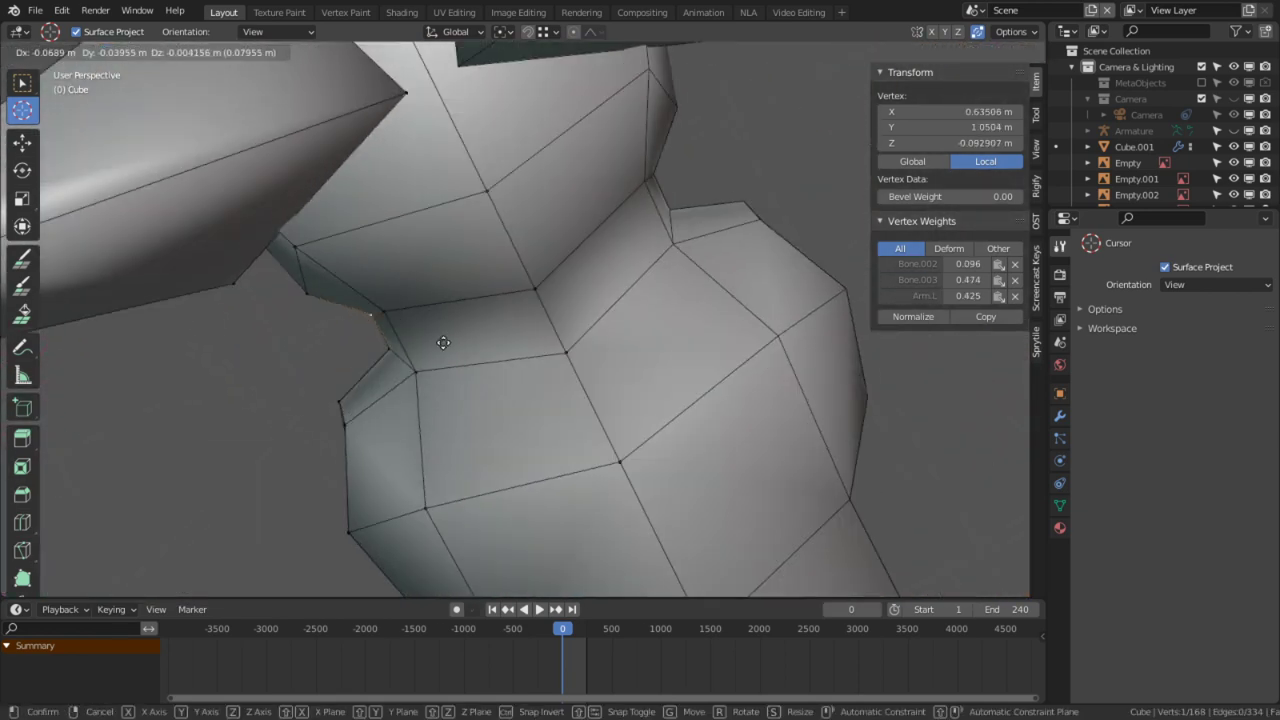
left_click(466, 294)
Step: Pull the vertex on the side of the head behind the ear forward and reposition a second vertex near the neck
middle_click_drag(466, 294, 366, 371)
right_click(322, 312)
middle_click_drag(322, 330, 320, 360)
key("g")
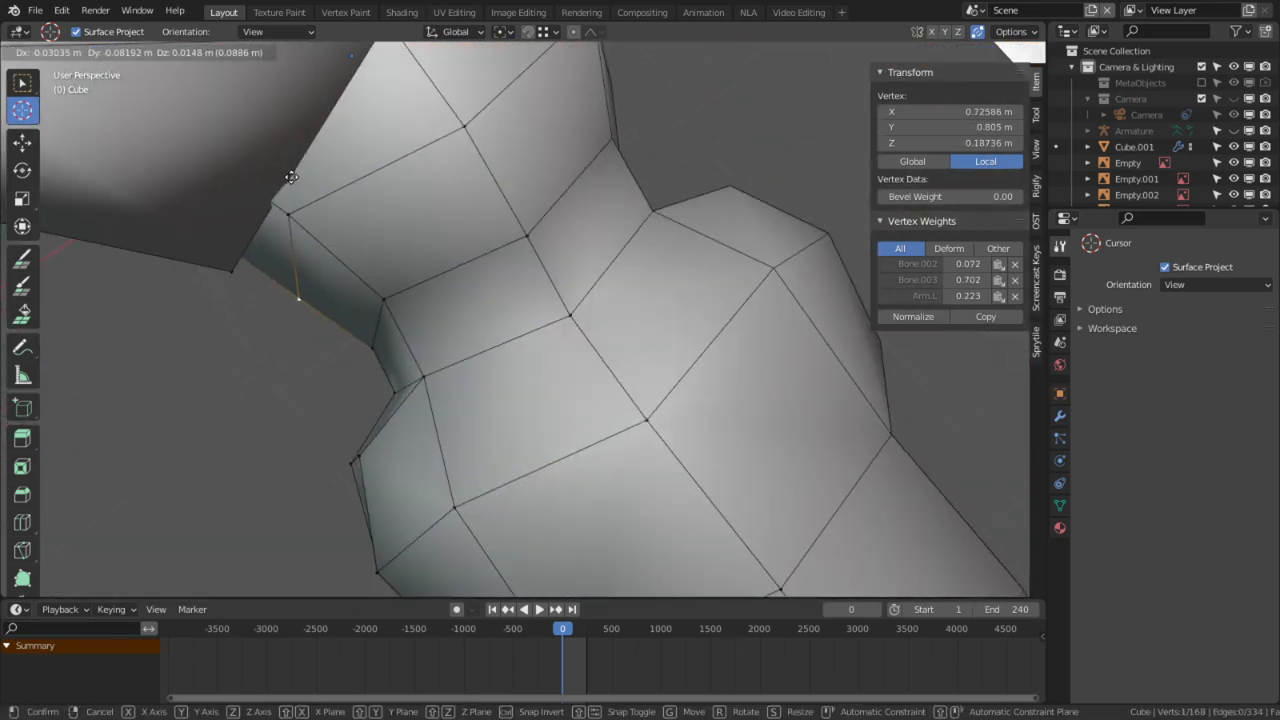
left_click(288, 288)
middle_click_drag(288, 288, 591, 207)
right_click(618, 232)
key("g")
left_click(354, 237)
Step: Switch to Sculpt Mode and examine the fox from several angles in Material Preview shading with overlays hidden
mouse_move(354, 237)
middle_mouse_down()
mouse_move(414, 436)
mouse_move(480, 372)
mouse_move(589, 363)
mouse_move(510, 365)
mouse_move(545, 362)
middle_mouse_up()
scroll(398, 449, "down", 4)
key("ctrl+Tab")
left_click(1001, 54)
middle_click_drag(638, 342, 714, 322)
left_click(915, 52)
middle_click_drag(600, 330, 629, 304)
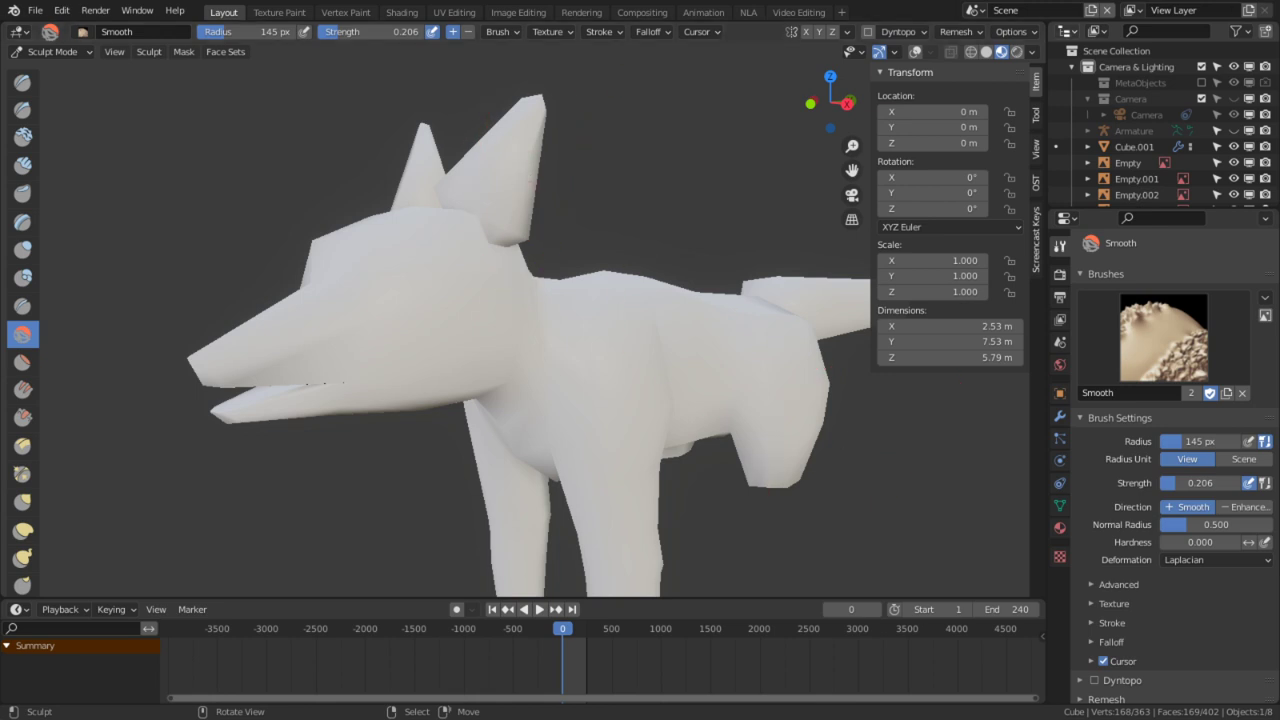
Step: Switch to Vertex Paint mode and show the overlays and the fox reference photos around the model
middle_click_drag(703, 338, 655, 335)
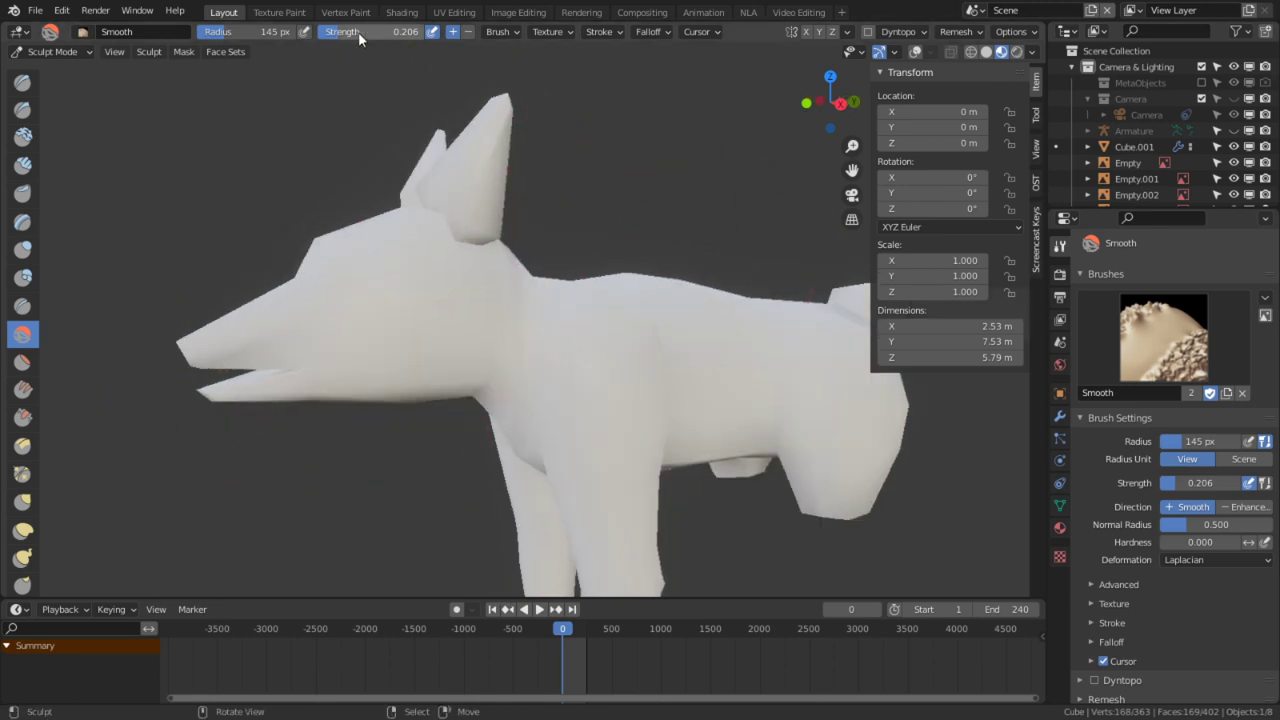
left_click(84, 52)
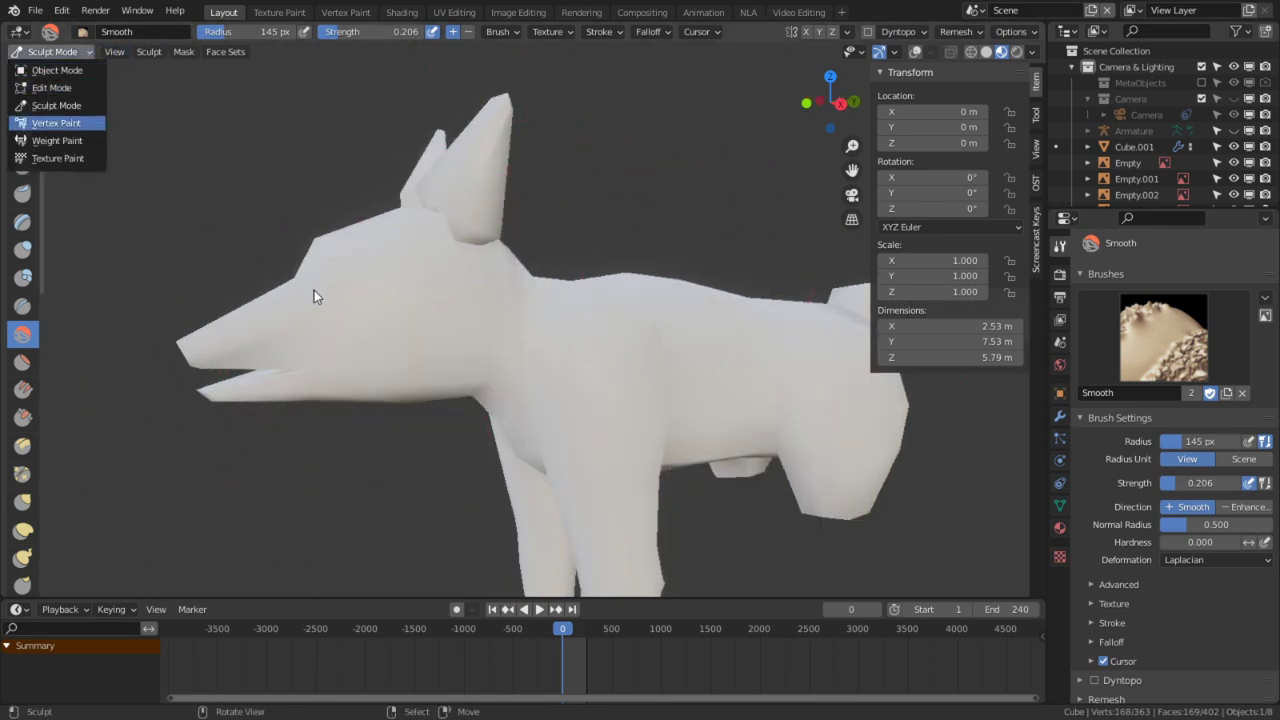
key("Return")
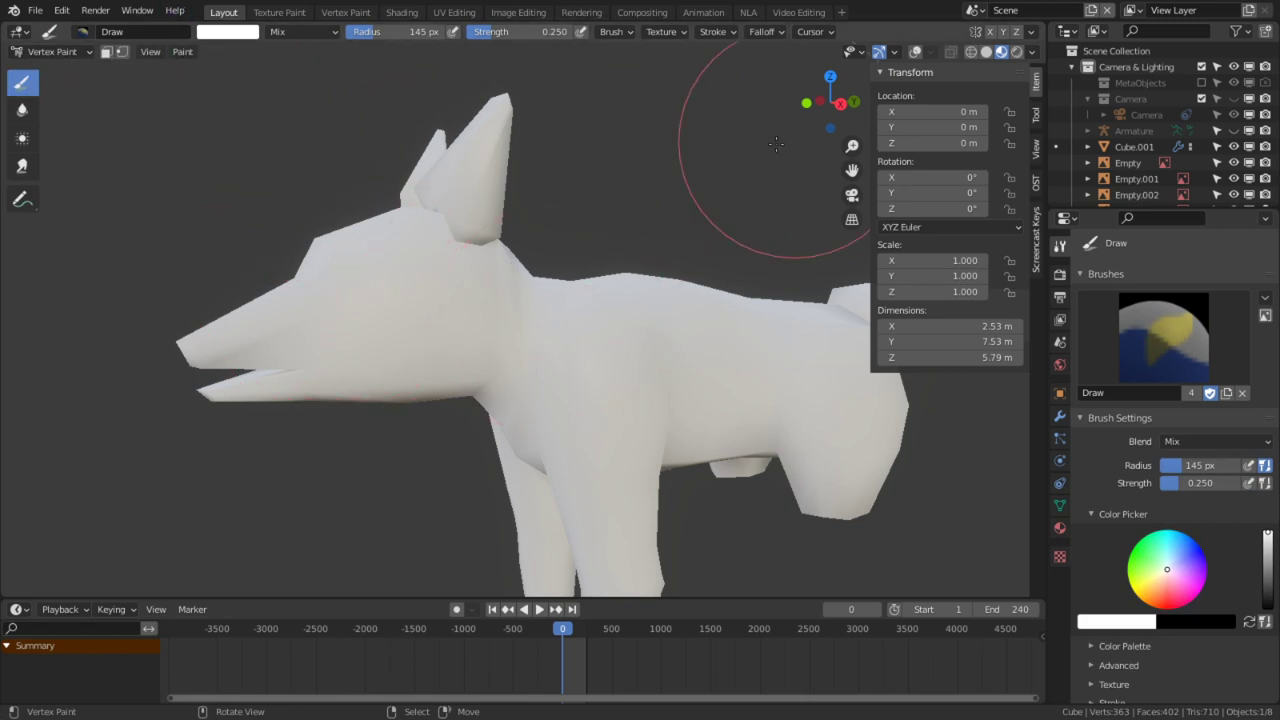
scroll(810, 140, "down", 4)
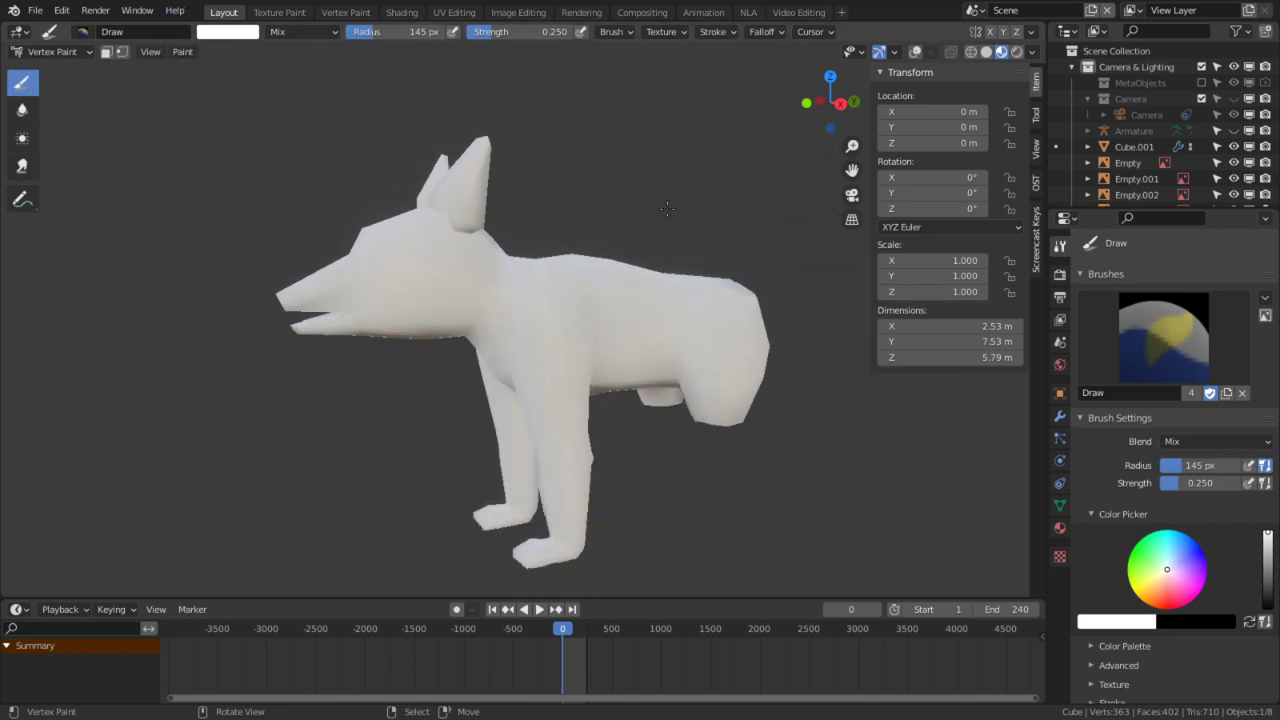
left_click(915, 55)
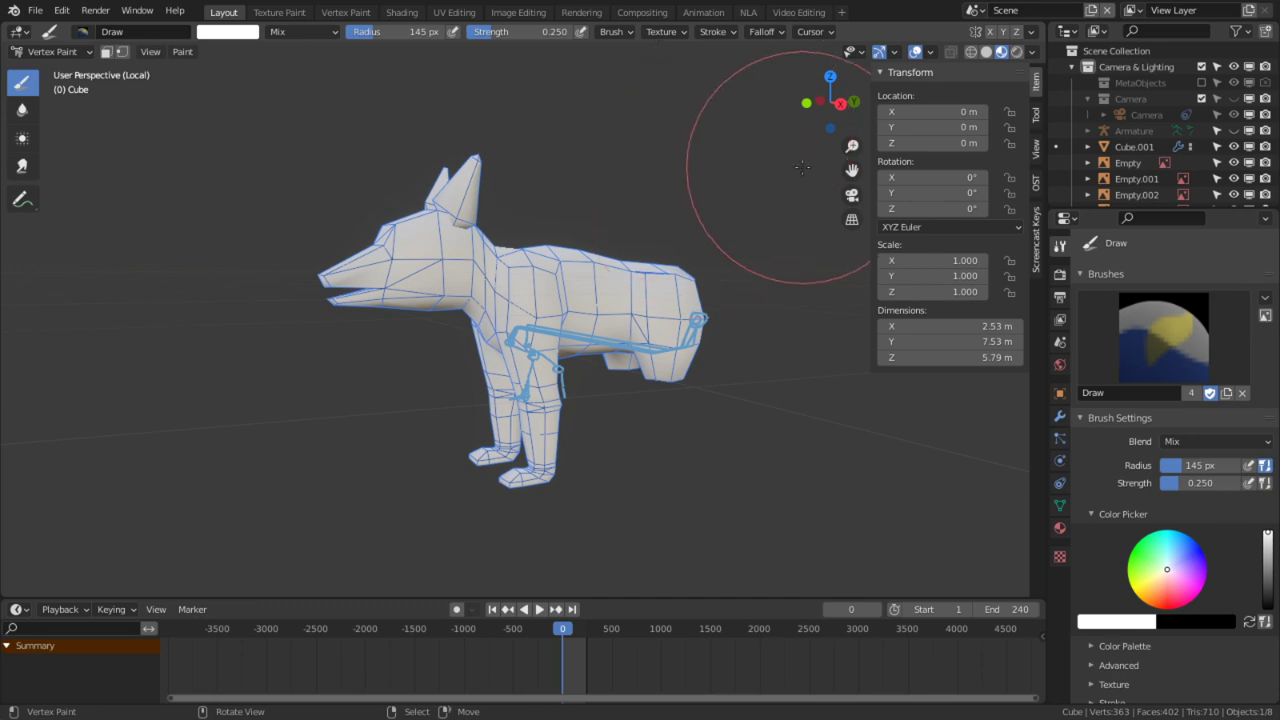
scroll(700, 185, "up", 4)
middle_click_drag(540, 188, 267, 231)
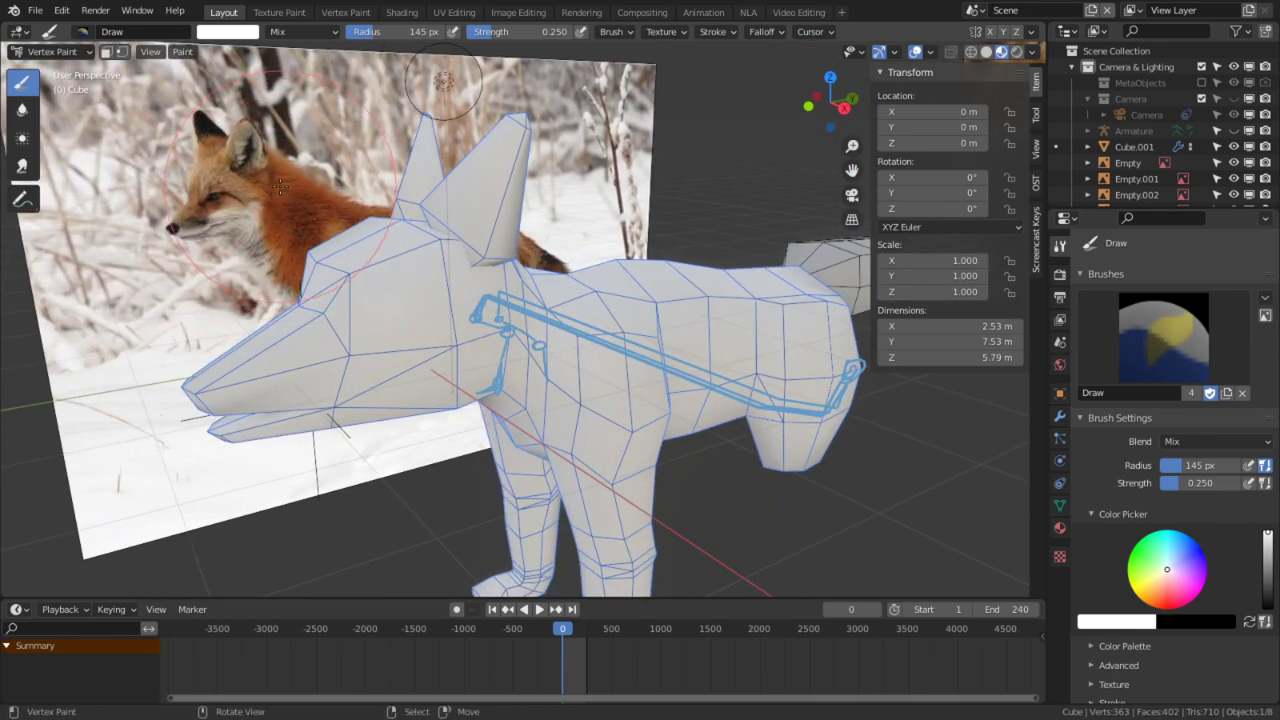
Step: Sample the orange fur from the side reference photo as one brush color and the cream throat fur as the other
key("s")
key("s")
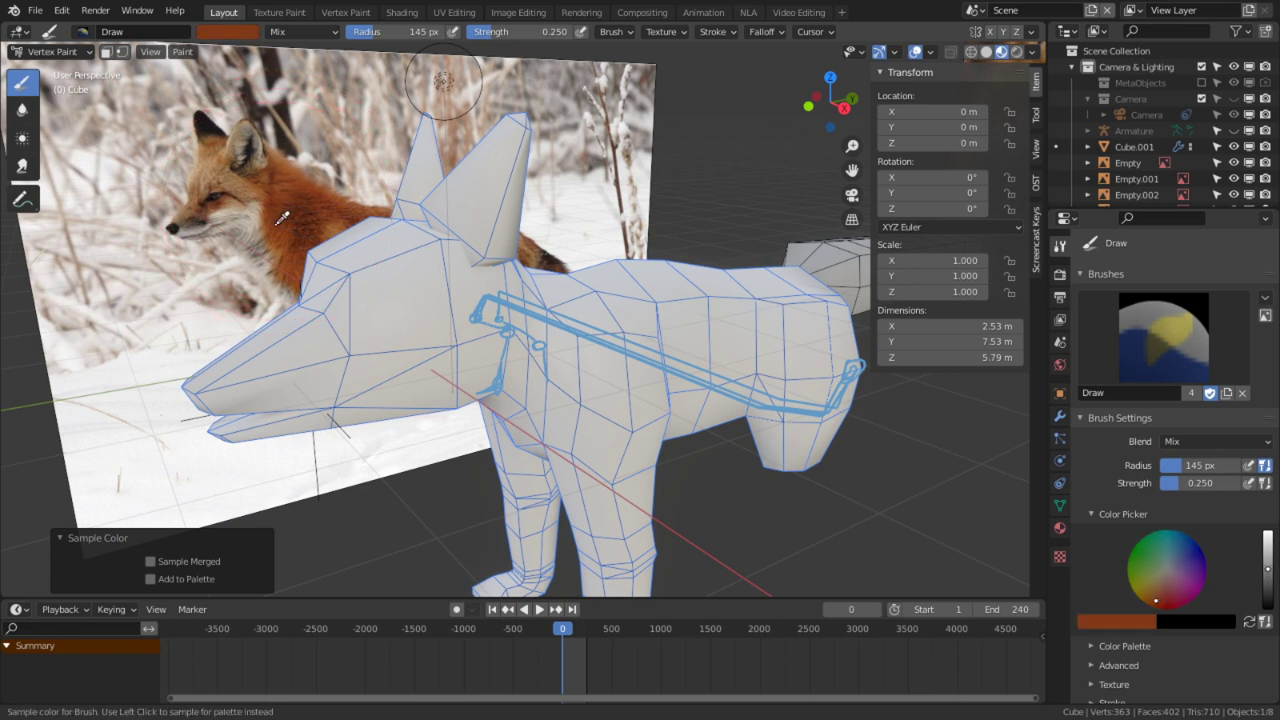
key("x")
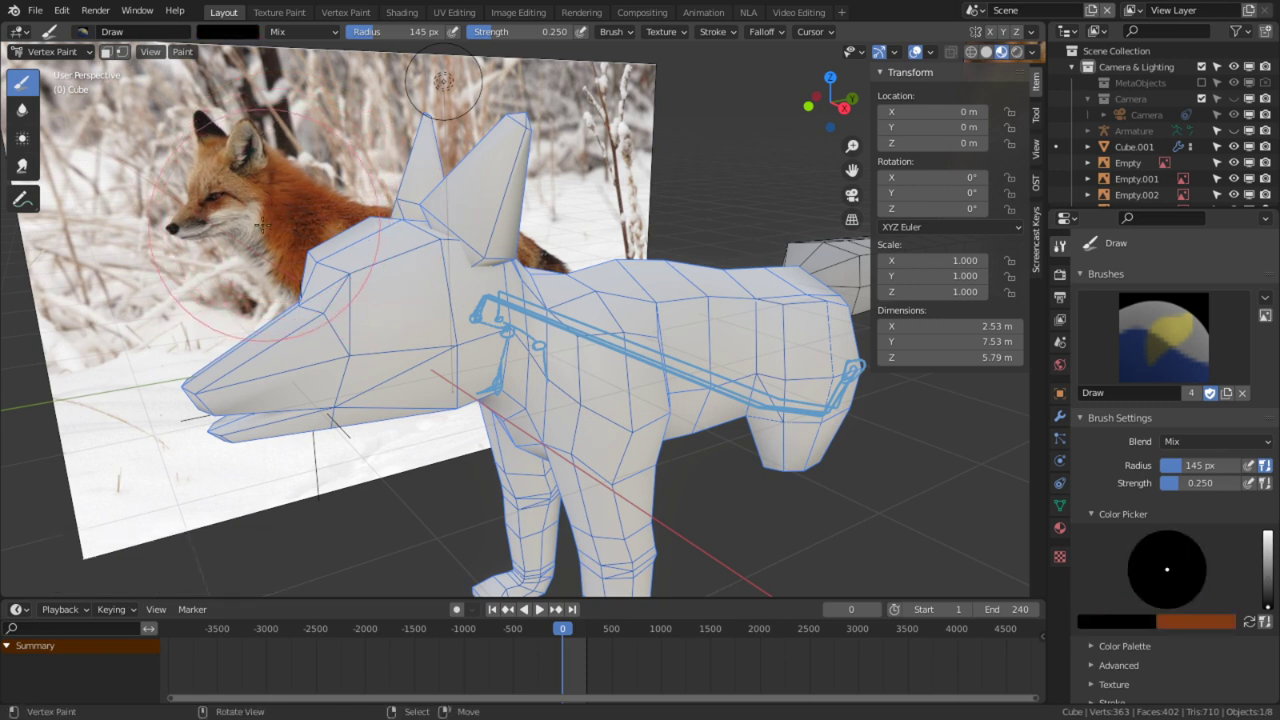
key("s")
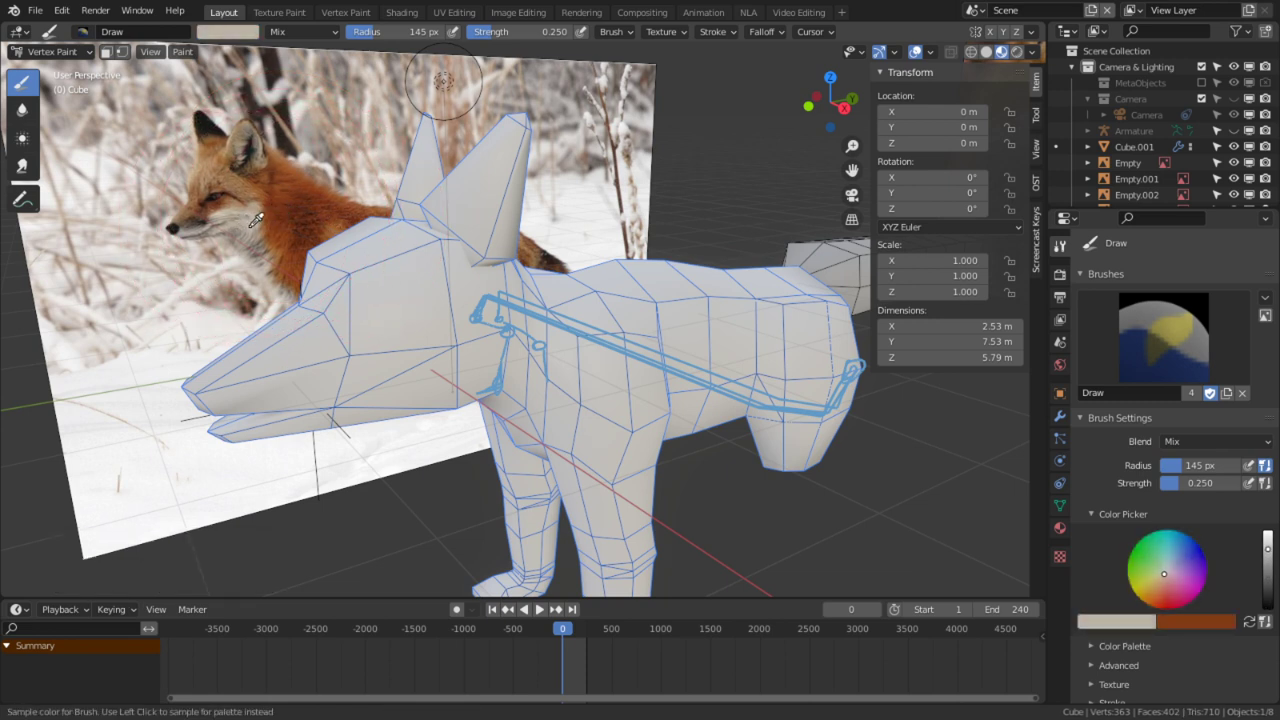
left_click(243, 226)
Step: Turn on face selection masking, make orange the active brush color and fill the fox mesh with it
middle_click_drag(414, 297, 369, 316)
left_click_drag(369, 316, 346, 326)
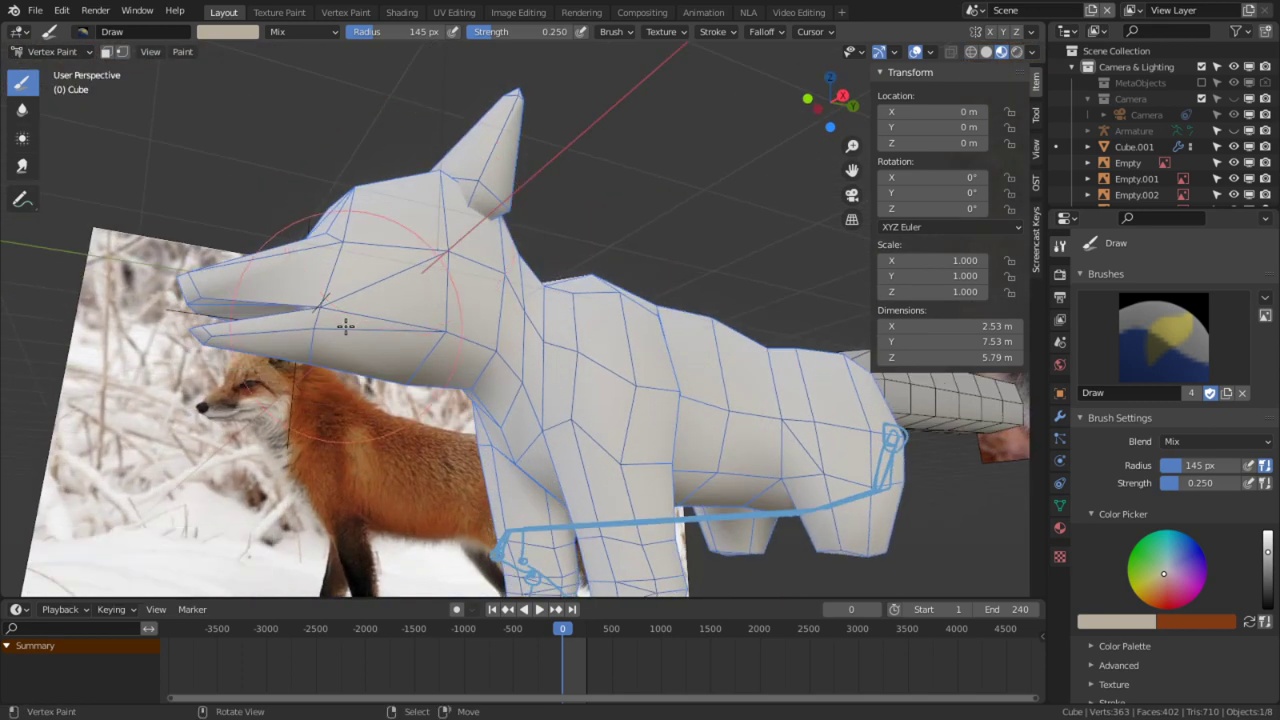
left_click(112, 52)
scroll(218, 280, "up", 4)
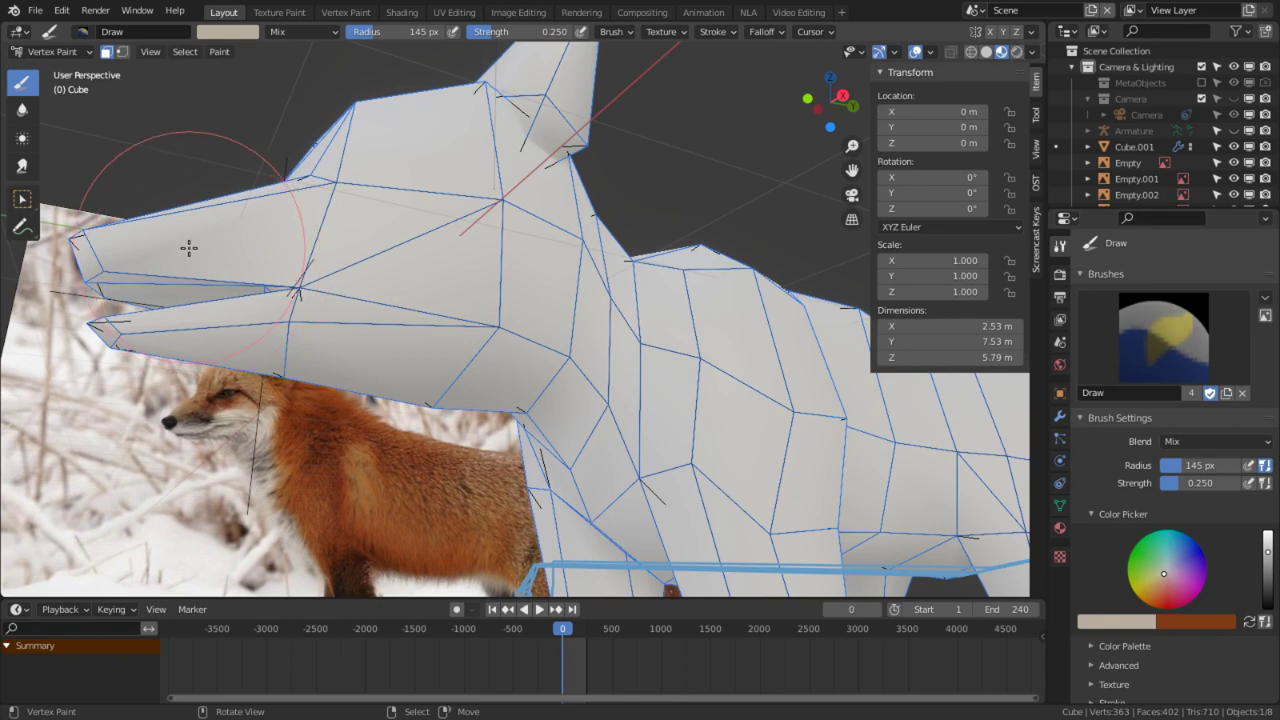
scroll(217, 257, "up", 2)
key("x")
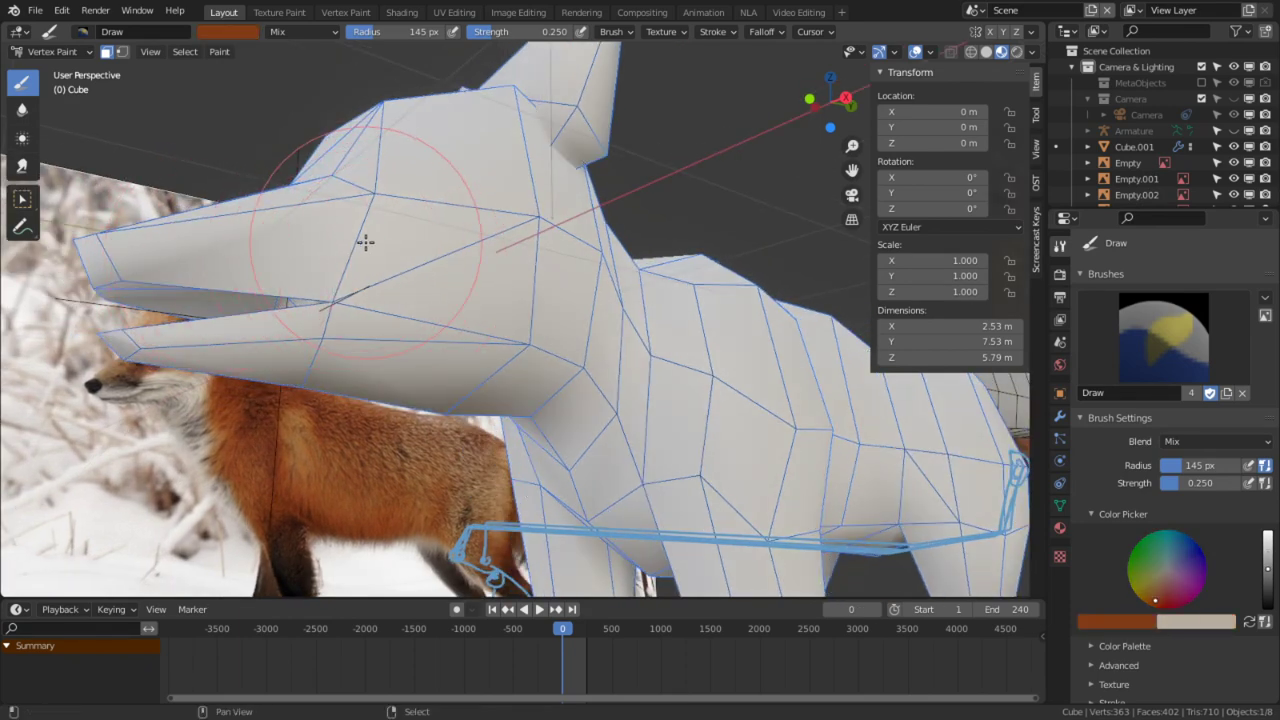
middle_click_drag(432, 320, 590, 318)
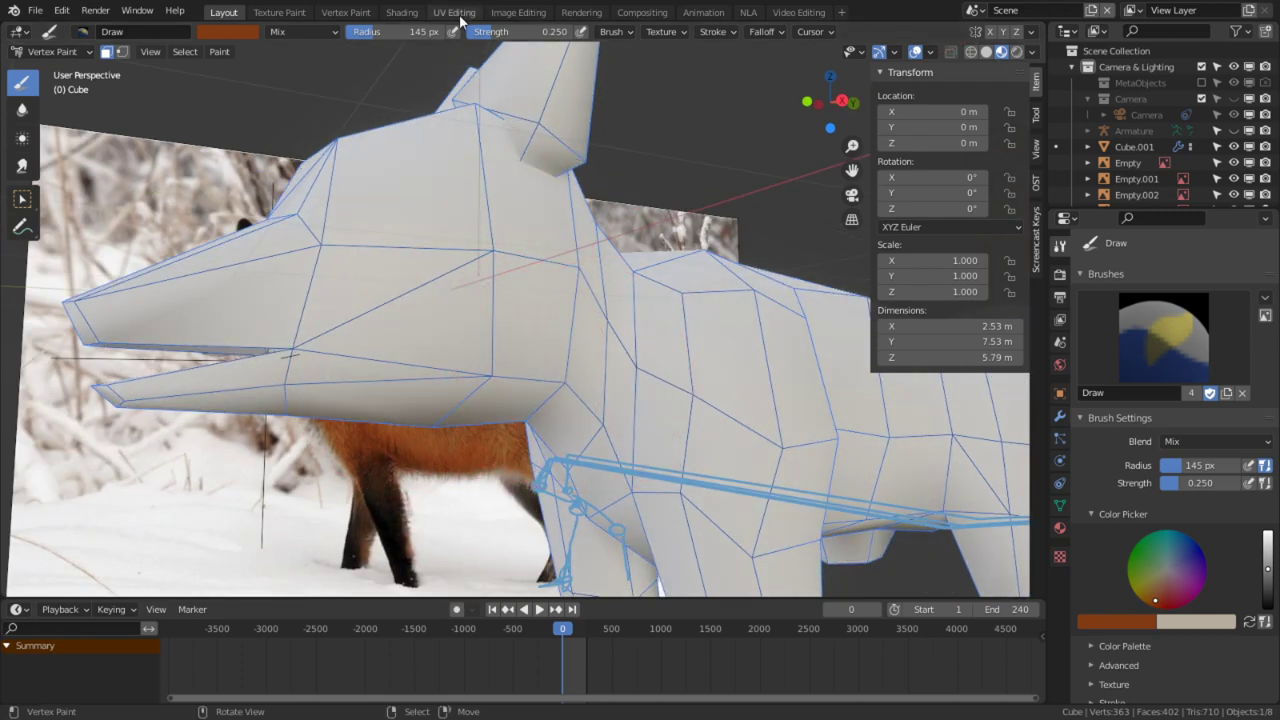
Step: Create a new material for the fox in the Shading workspace and connect a Vertex Color node to its Base Color
left_click(419, 12)
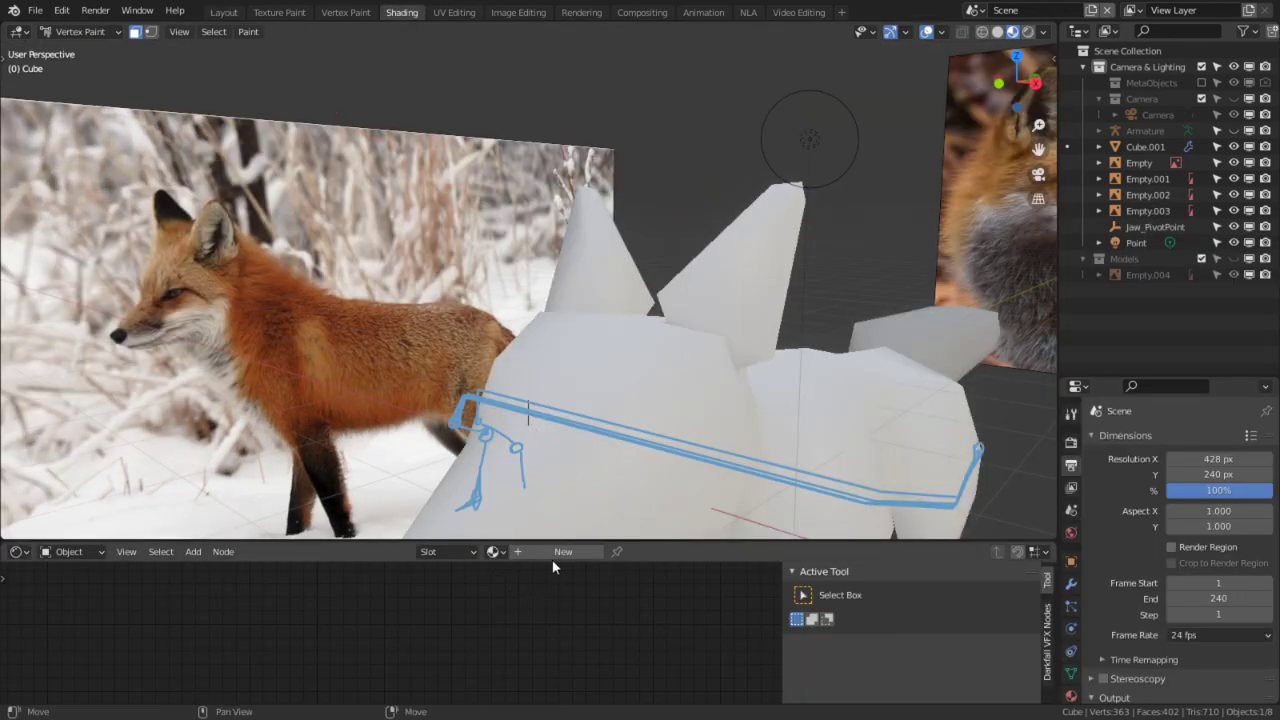
left_click(557, 552)
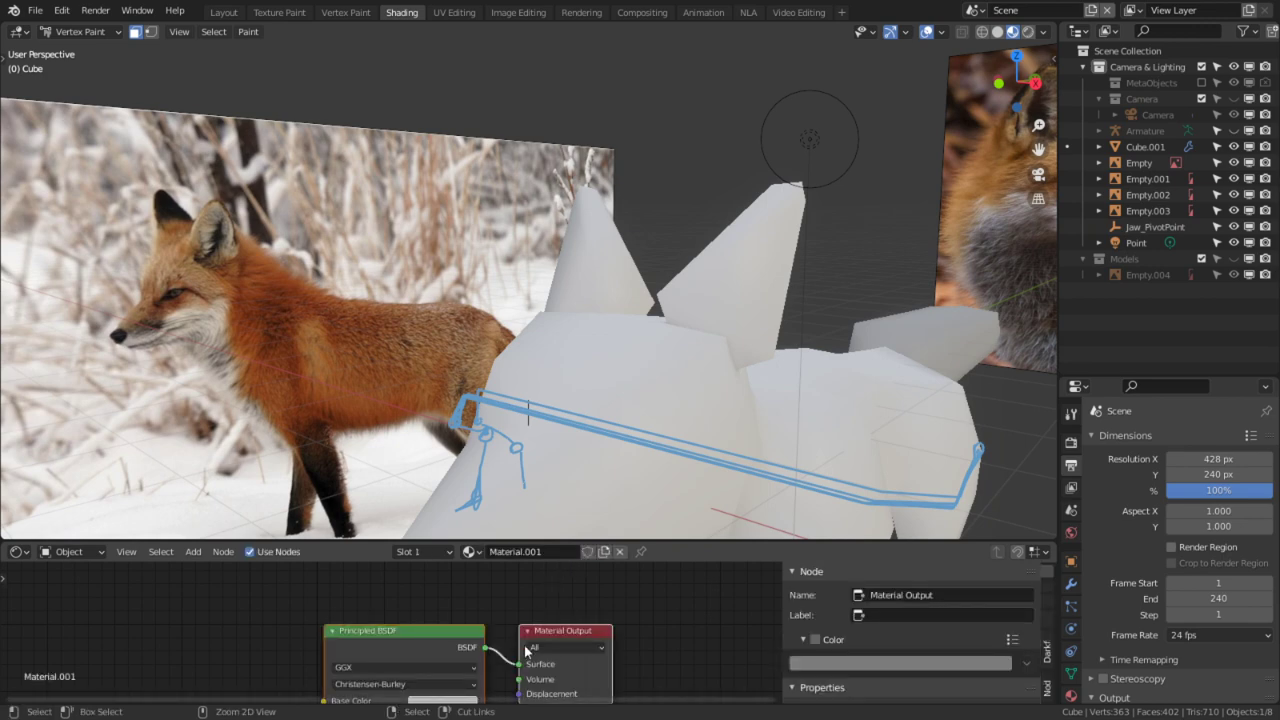
key("ctrl+space")
key("shift+a")
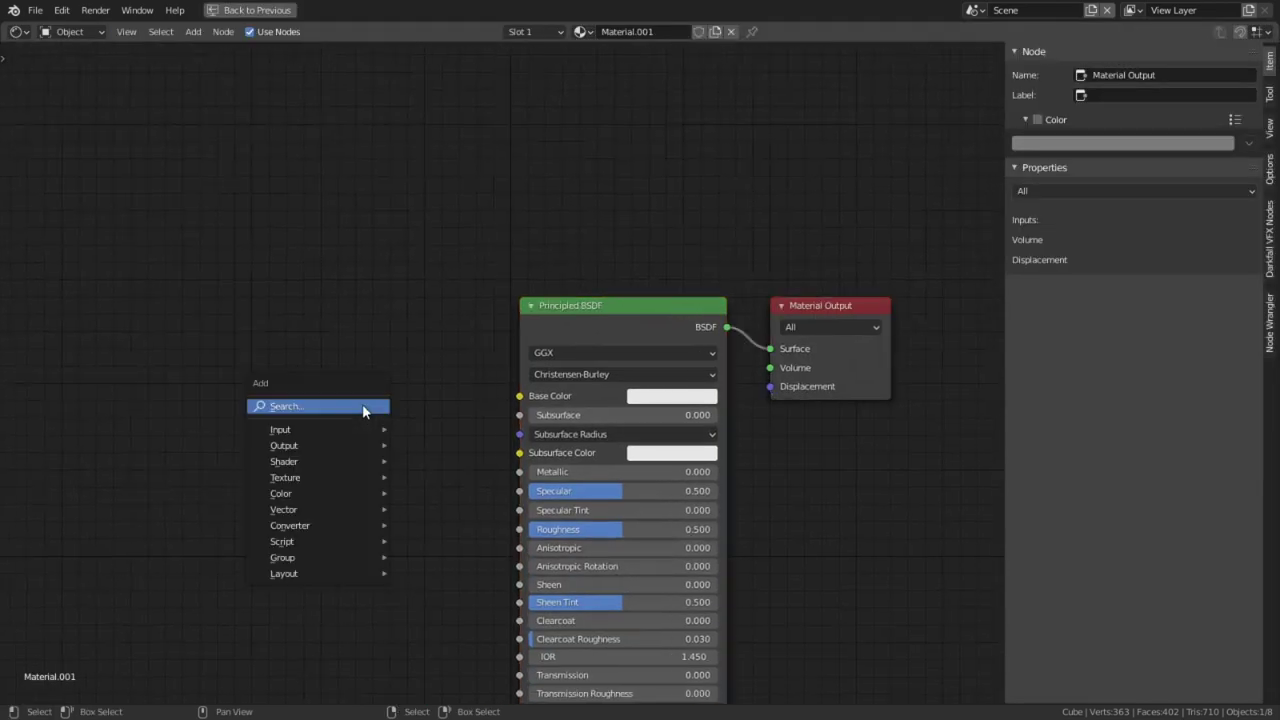
left_click(363, 409)
type("vert")
left_click(426, 435)
left_click_drag(537, 398, 537, 398)
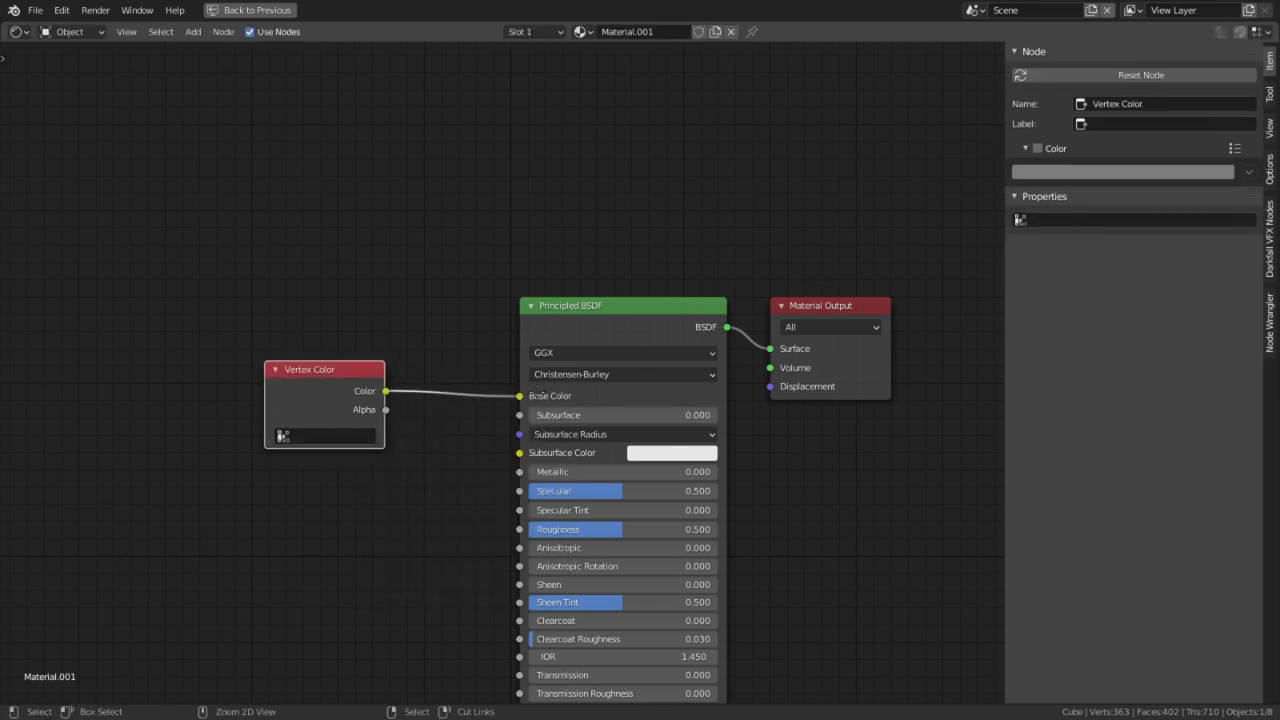
Step: Set the Principled BSDF roughness of the fox material to 0.723
key("ctrl+space")
mouse_move(820, 131)
middle_mouse_down()
mouse_move(789, 117)
mouse_move(638, 155)
middle_mouse_up()
scroll(638, 155, "down", 2)
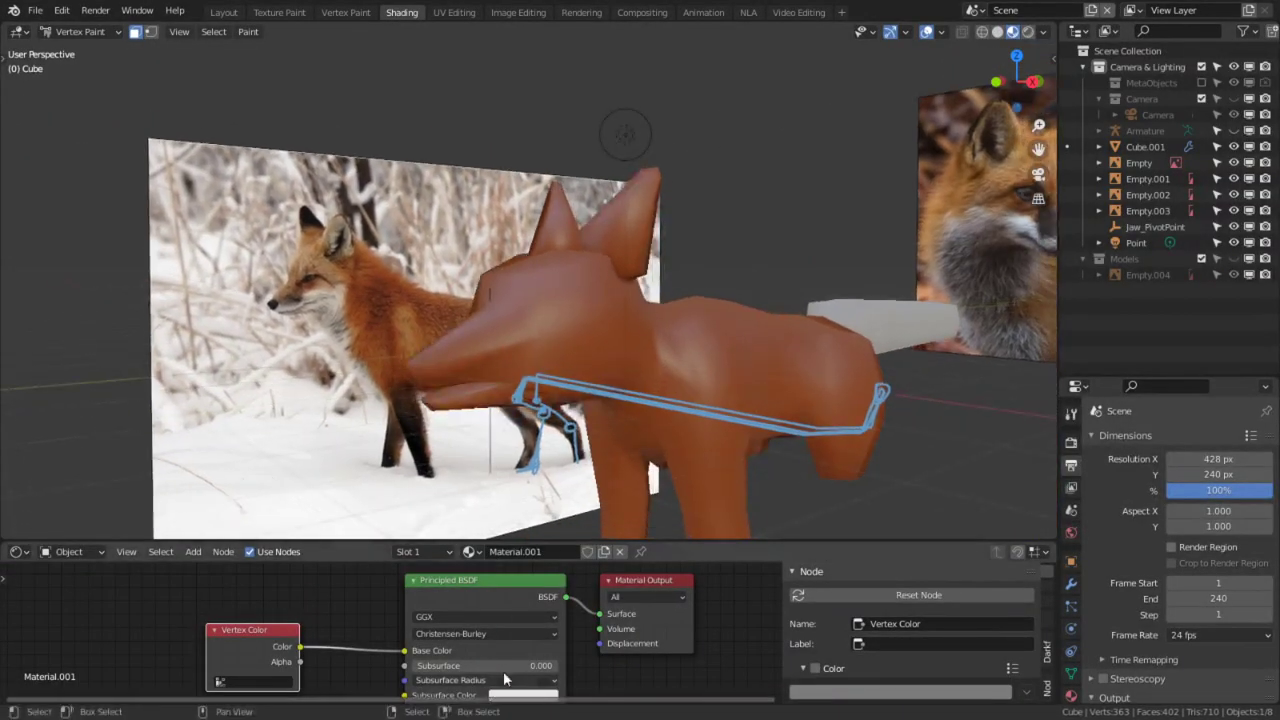
middle_click_drag(500, 686, 491, 608)
left_click_drag(470, 678, 474, 678)
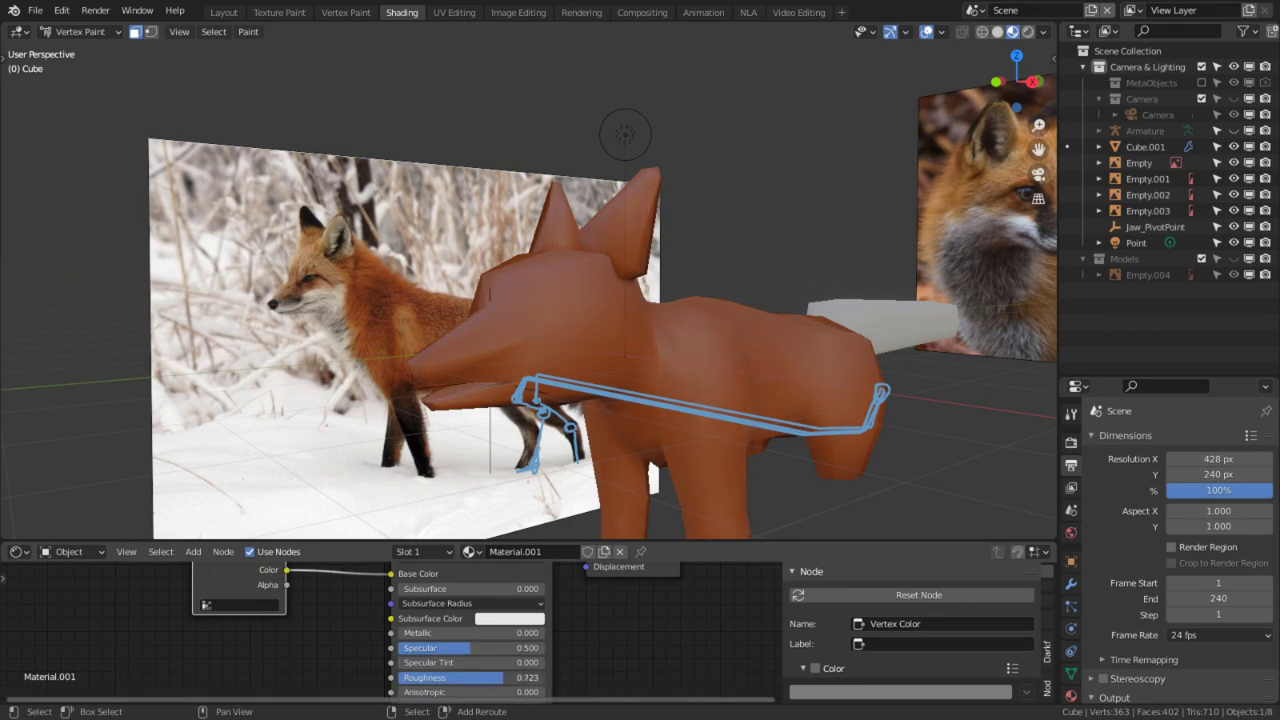
Step: Enable vertex selection masking for painting with cream and show the brush toolbar and tool settings
middle_click_drag(538, 422, 482, 332)
scroll(478, 380, "up", 3)
middle_click_drag(410, 404, 378, 382)
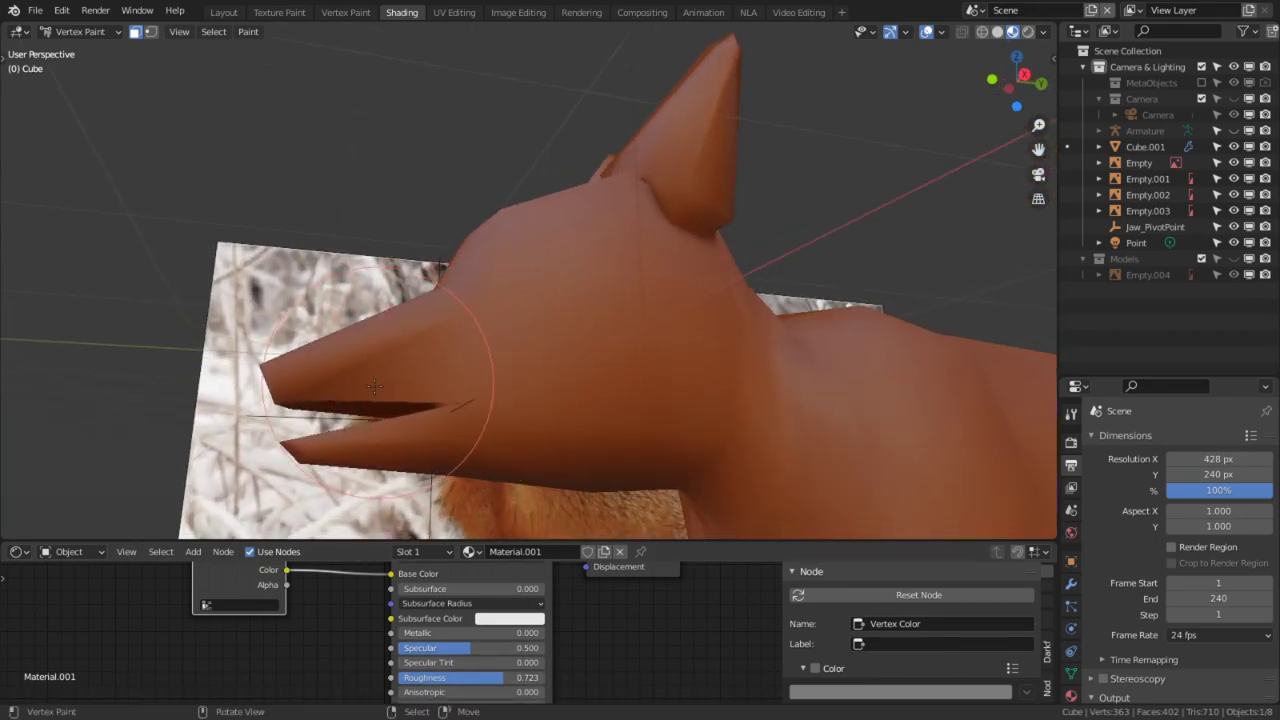
key("Tab")
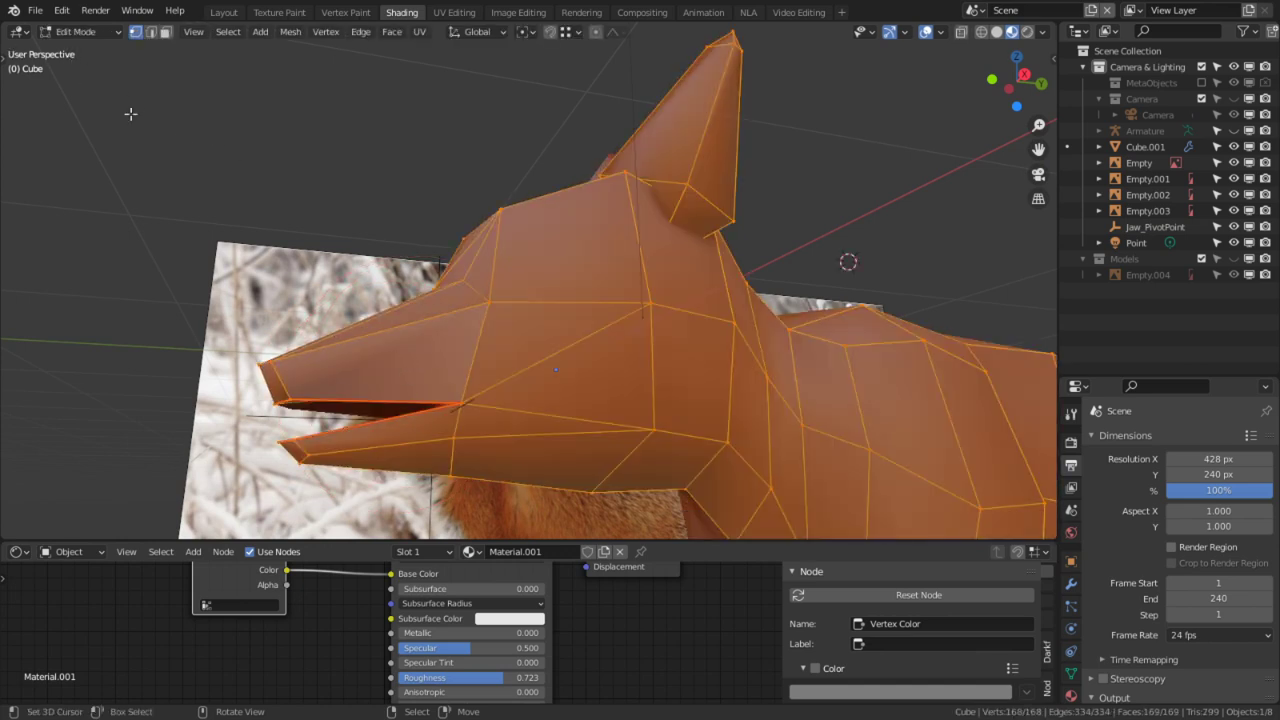
key("Tab")
key("t")
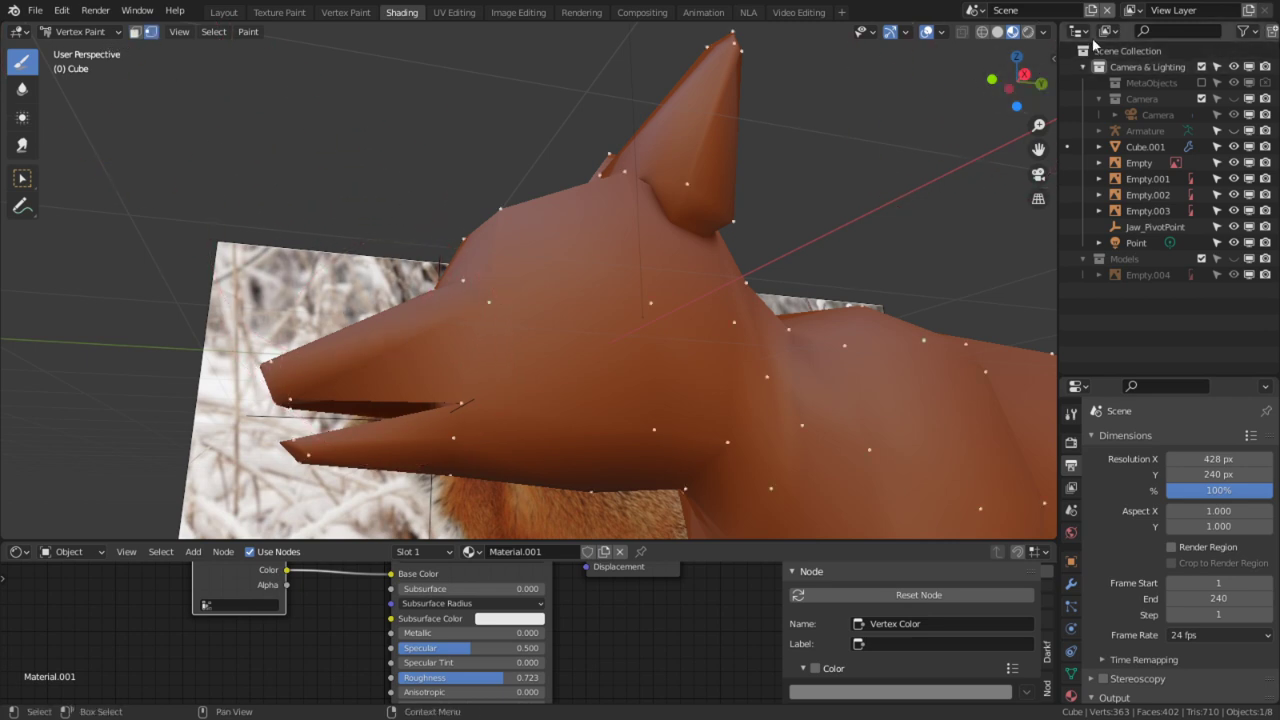
right_click(995, 32)
mouse_move(1040, 43)
left_click(1120, 63)
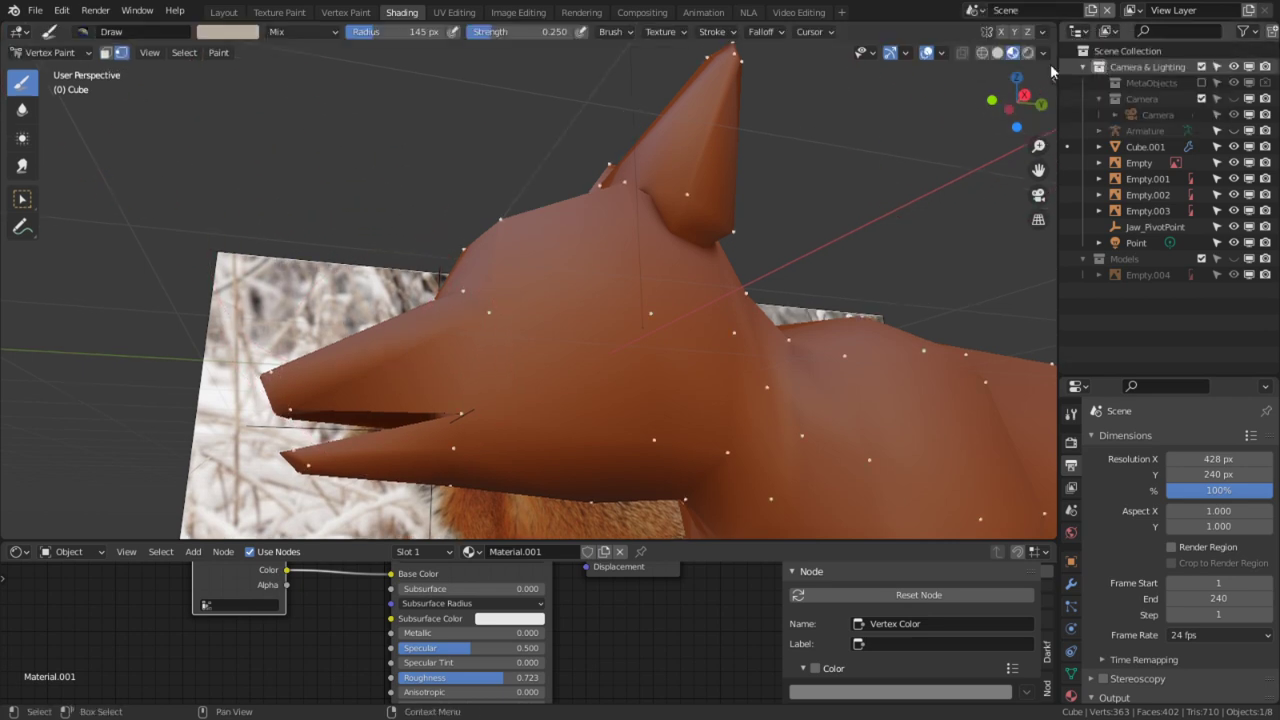
Step: Raise the brush strength to 1.000 and paint the side of the upper muzzle and cheek cream
middle_click_drag(390, 412, 400, 335, "shift")
scroll(423, 286, "up", 1)
middle_click_drag(423, 286, 480, 290)
mouse_move(411, 294)
left_mouse_down()
mouse_move(297, 275)
mouse_move(610, 346)
left_mouse_up()
key("shift+f")
left_click(607, 343)
mouse_move(738, 316)
left_mouse_down()
mouse_move(611, 341)
mouse_move(416, 311)
left_mouse_up()
left_click_drag(283, 295, 204, 292)
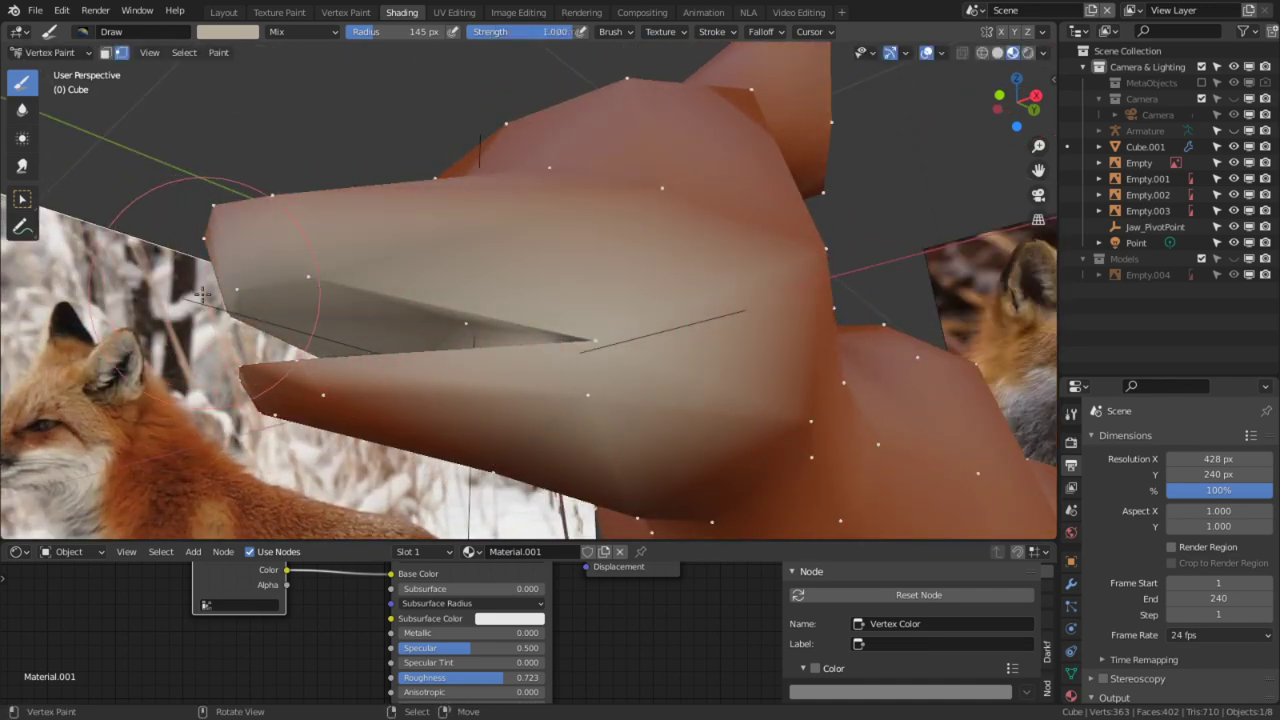
Step: Paint the lower jaw and the underside of the head down to the throat cream
middle_click_drag(283, 382, 255, 394)
left_click_drag(325, 412, 252, 431)
mouse_move(279, 432)
middle_mouse_down()
mouse_move(400, 229)
mouse_move(523, 337)
mouse_move(540, 330)
middle_mouse_up()
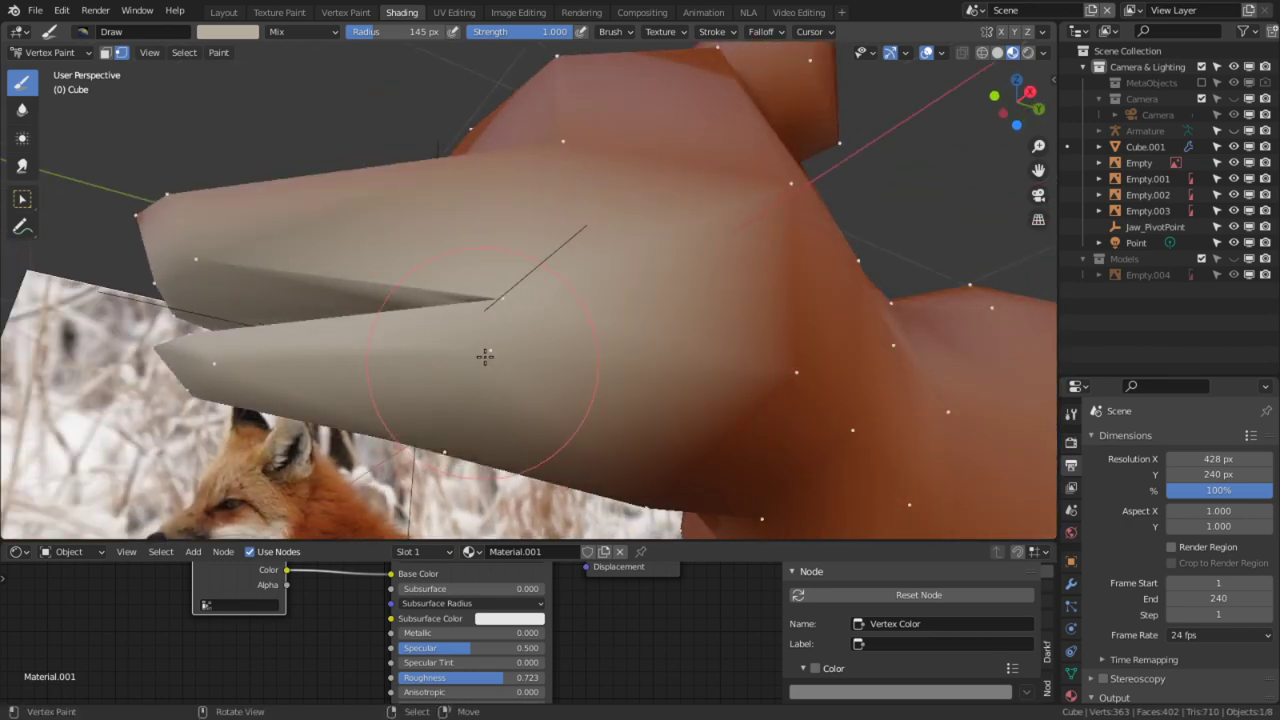
scroll(530, 420, "down", 3)
middle_click_drag(577, 424, 488, 328, "shift")
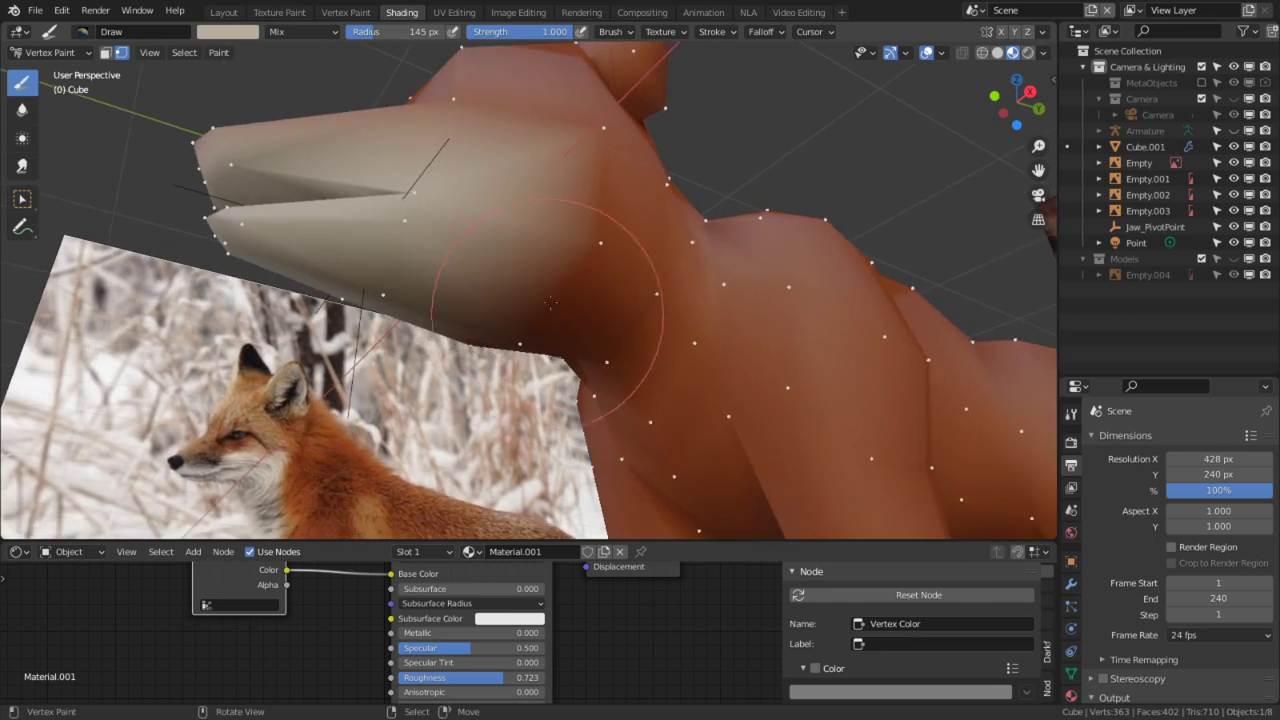
left_click_drag(549, 315, 540, 288)
mouse_move(566, 331)
left_mouse_down()
mouse_move(686, 320)
mouse_move(649, 334)
left_mouse_up()
Step: In Edit Mode, select the three faces running down the front of the neck and chest
mouse_move(649, 334)
middle_mouse_down()
mouse_move(586, 429)
mouse_move(652, 436)
mouse_move(565, 317)
mouse_move(508, 284)
mouse_move(526, 371)
middle_mouse_up()
key("Tab")
right_click(505, 318)
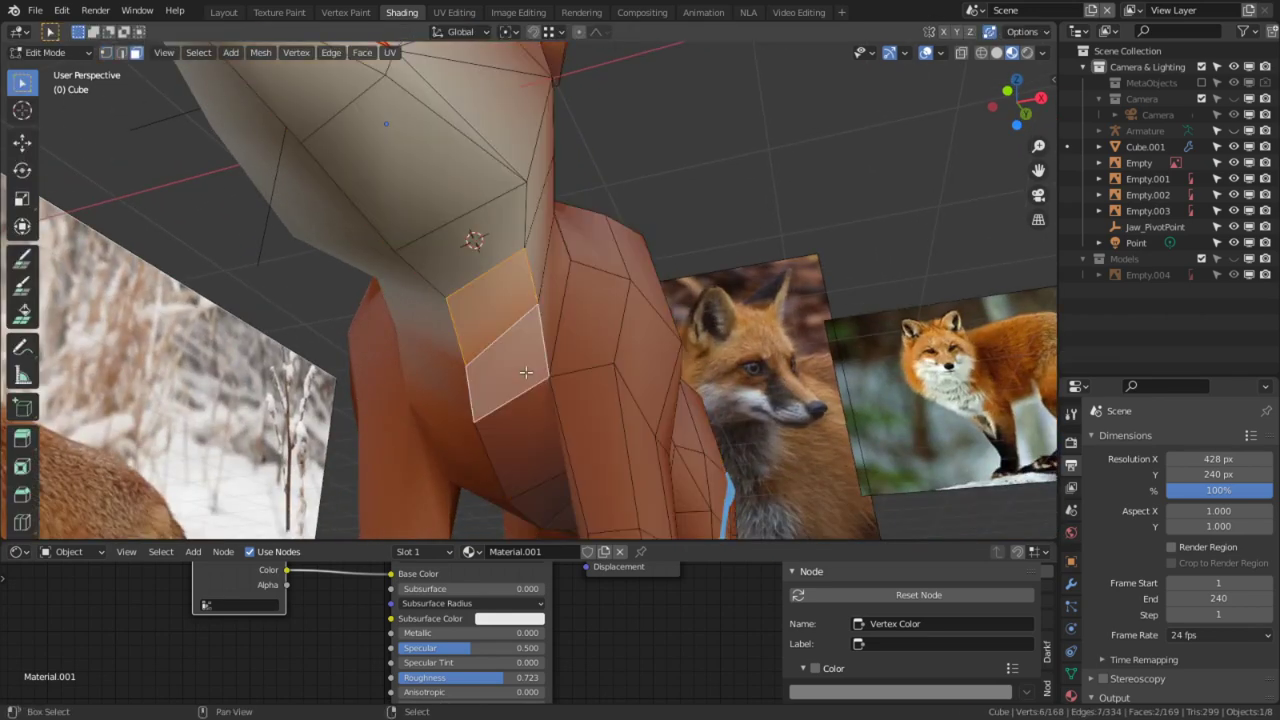
middle_click_drag(496, 431, 269, 467)
middle_click_drag(453, 359, 515, 262, "shift")
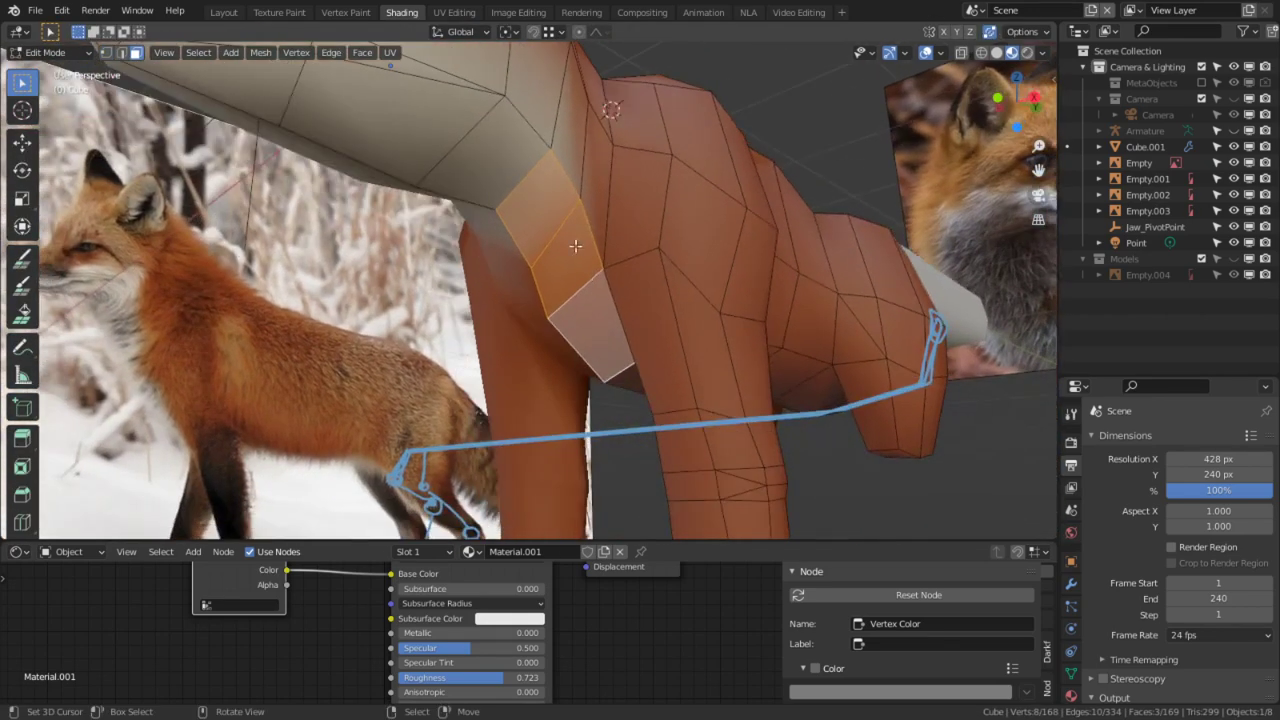
Step: Add the belly and inner hind-leg faces to the chest selection and fill the selected area with cream vertex color
middle_click_drag(595, 355, 655, 269)
middle_click_drag(619, 417, 387, 294)
mouse_move(497, 286)
middle_mouse_down()
mouse_move(457, 266)
mouse_move(500, 290)
middle_mouse_up()
left_click(500, 290, "shift")
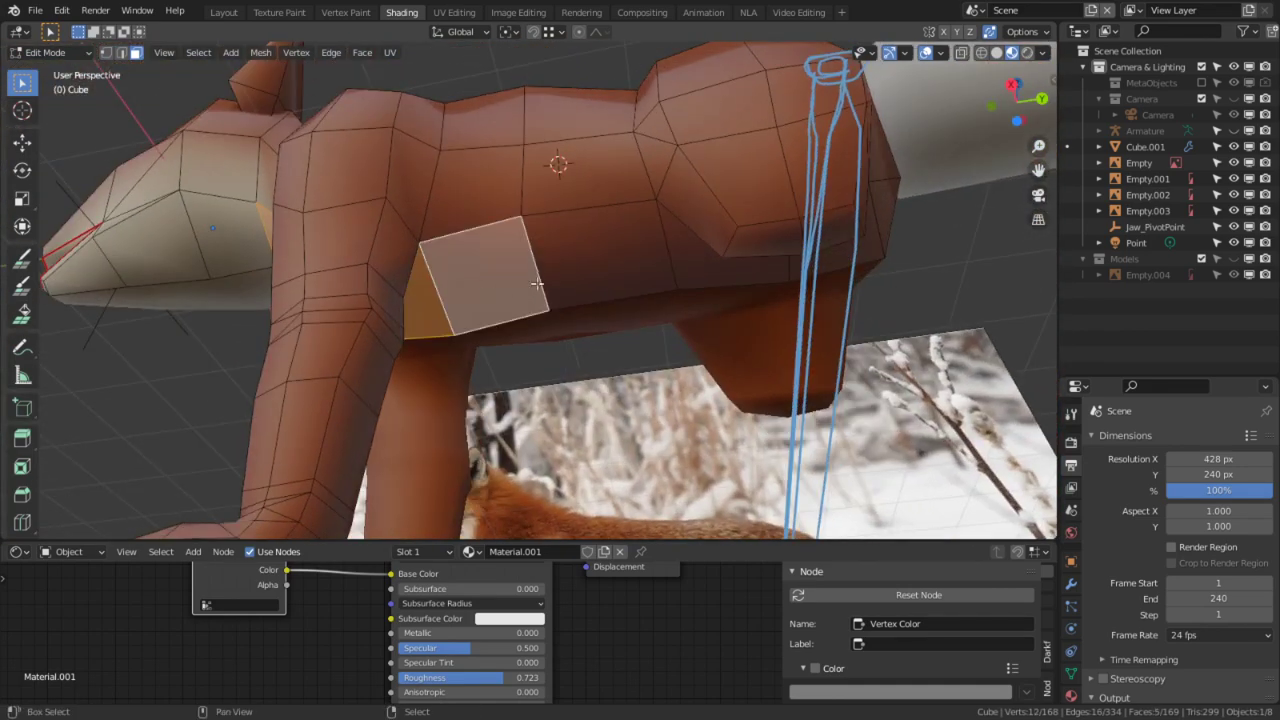
left_click(685, 262, "shift")
middle_click_drag(685, 262, 463, 180)
left_click(410, 118, "shift")
middle_click_drag(410, 118, 716, 270)
left_click(716, 270, "shift")
mouse_move(670, 229)
middle_mouse_down()
mouse_move(634, 229)
mouse_move(646, 242)
middle_mouse_up()
key("Tab")
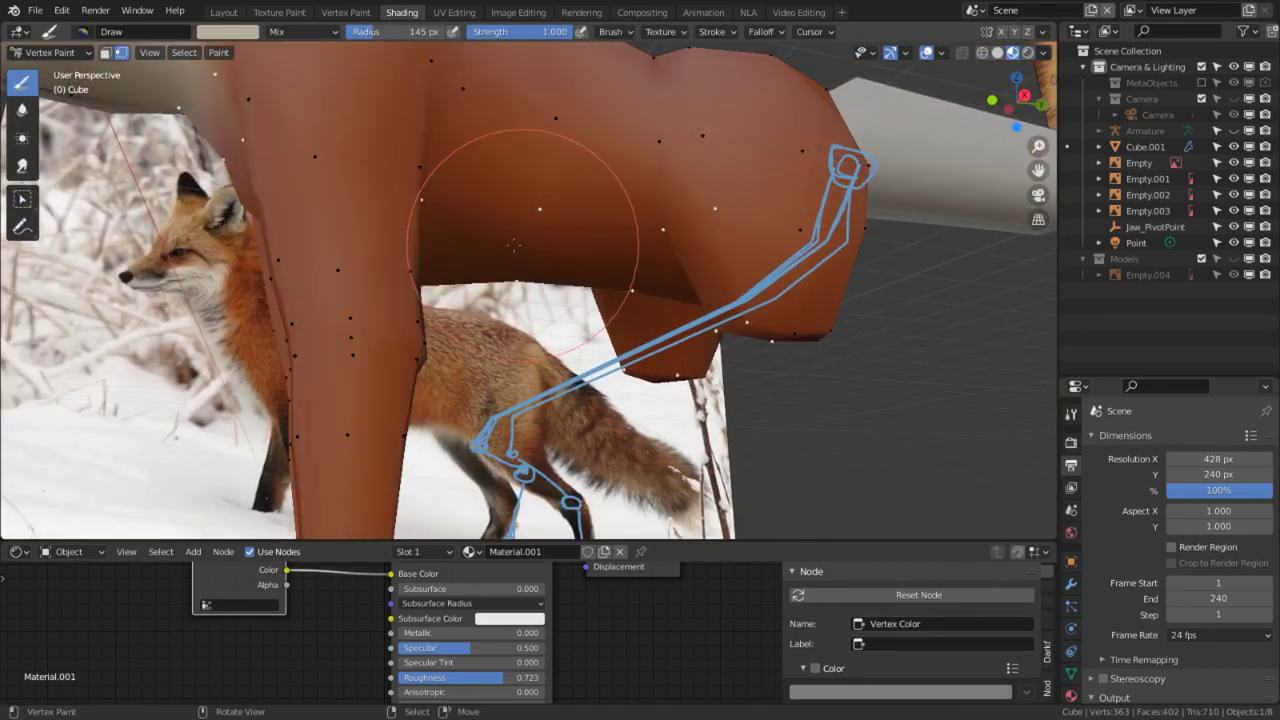
key("shift+k")
Step: Sample the near-black fur of the fox's leg from the reference photo as the brush color
scroll(435, 360, "down", 5)
mouse_move(437, 365)
middle_mouse_down()
mouse_move(612, 398)
mouse_move(552, 369)
mouse_move(668, 374)
mouse_move(542, 394)
middle_mouse_up()
scroll(570, 397, "up", 3)
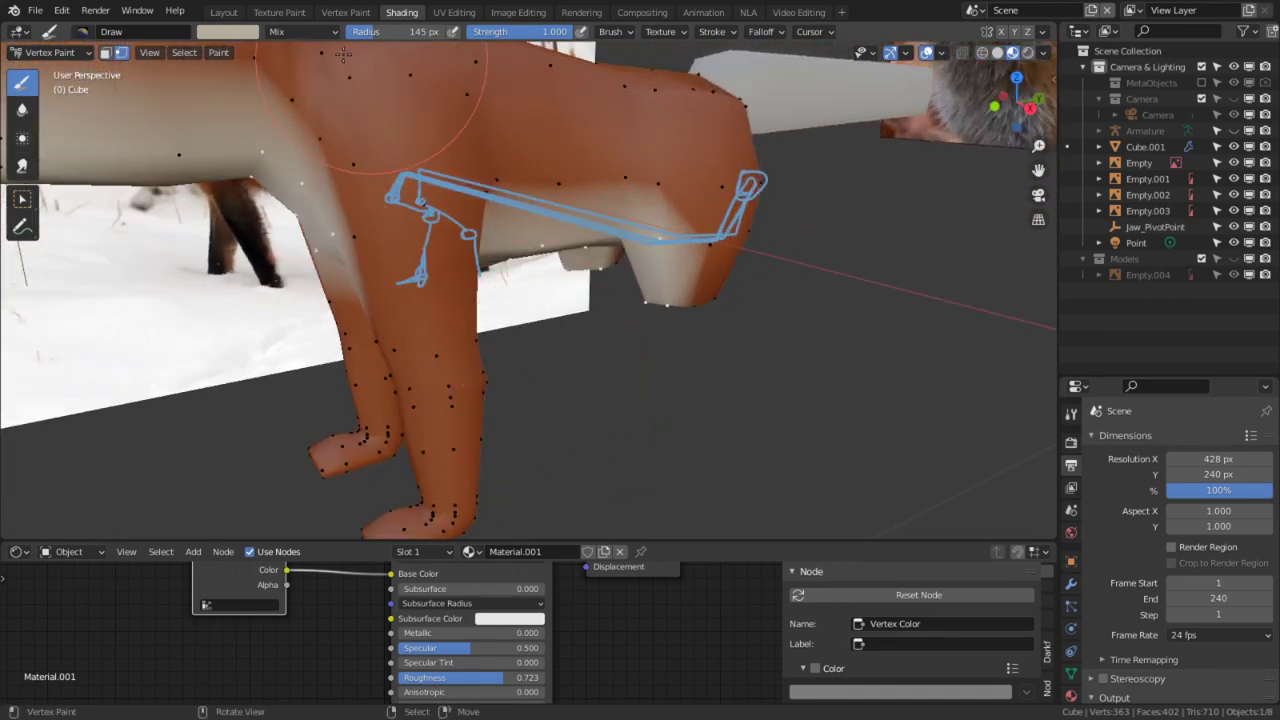
key("s")
middle_click_drag(422, 345, 508, 390)
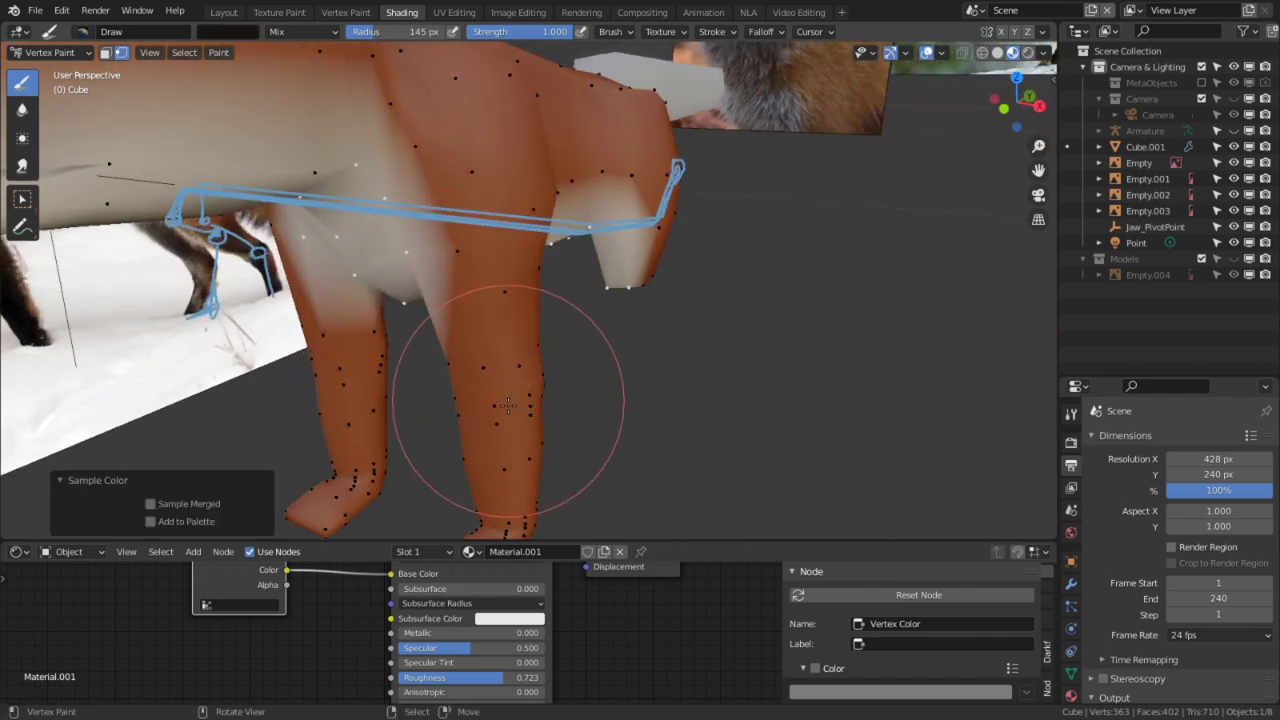
Step: Select all vertices of the fox body and paint the lower front legs near-black down to the paws
key("a")
mouse_move(523, 392)
left_mouse_down()
mouse_move(512, 402)
mouse_move(523, 422)
left_mouse_up()
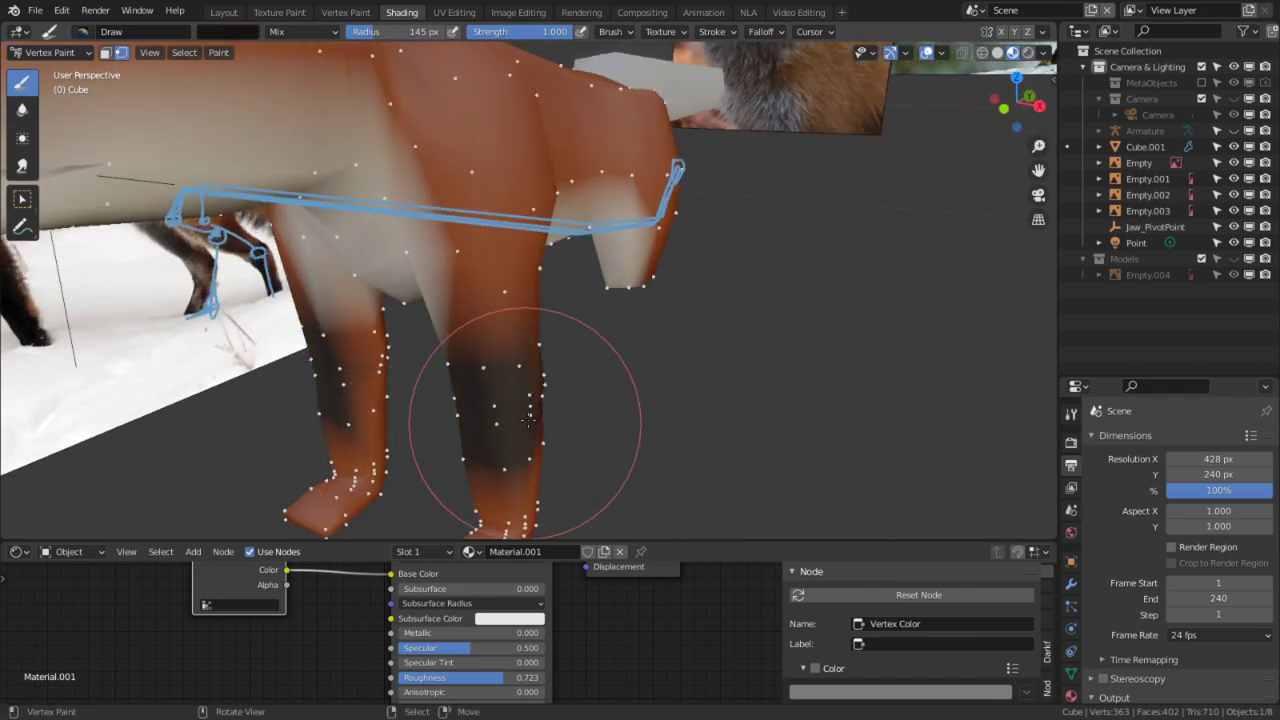
middle_click_drag(512, 425, 509, 302, "shift")
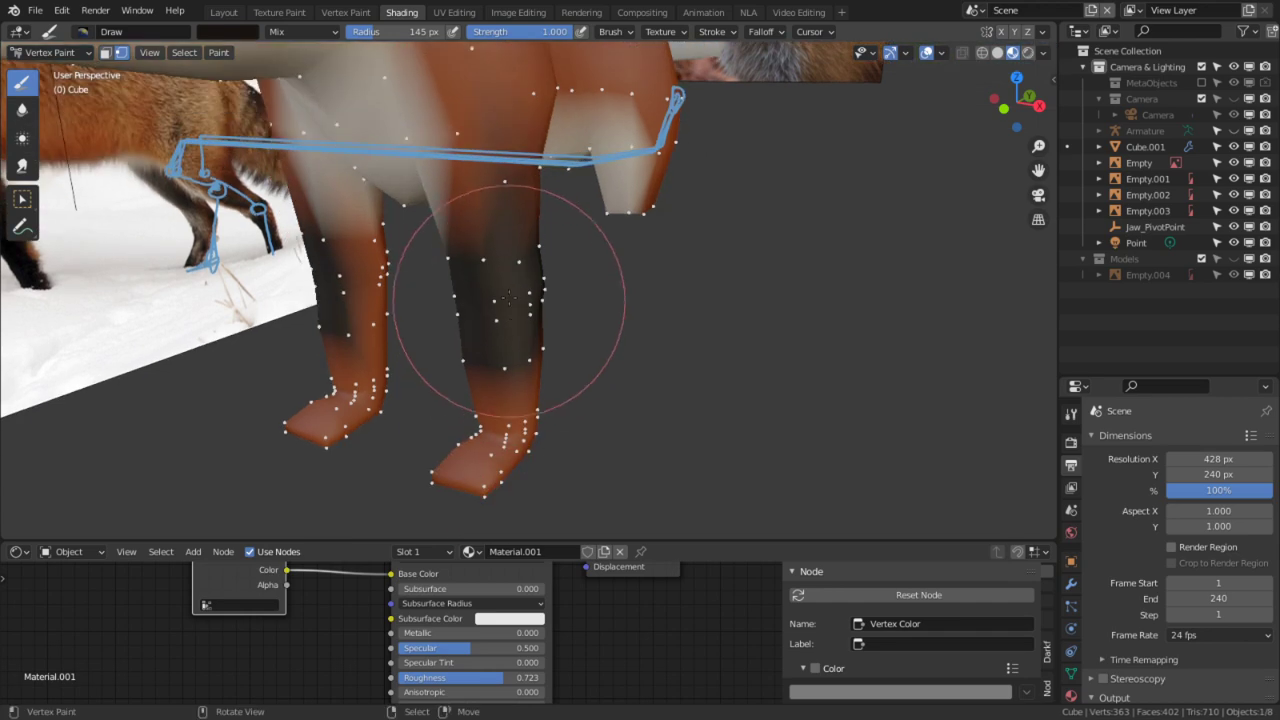
left_click_drag(482, 256, 483, 494)
Step: Paint the remaining orange areas on the backs, inner sides and paws of the front legs near-black
middle_click_drag(521, 425, 400, 369)
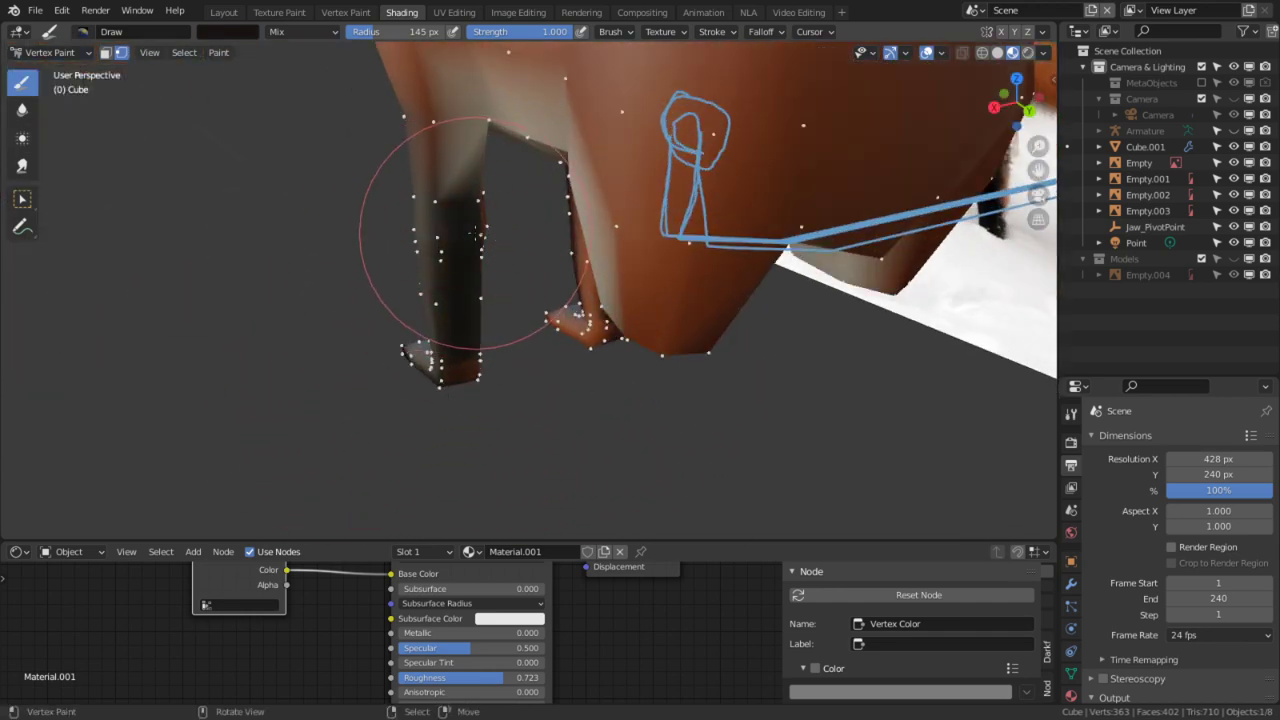
middle_click(458, 358, "alt")
scroll(527, 385, "up", 7)
middle_click_drag(592, 330, 560, 285)
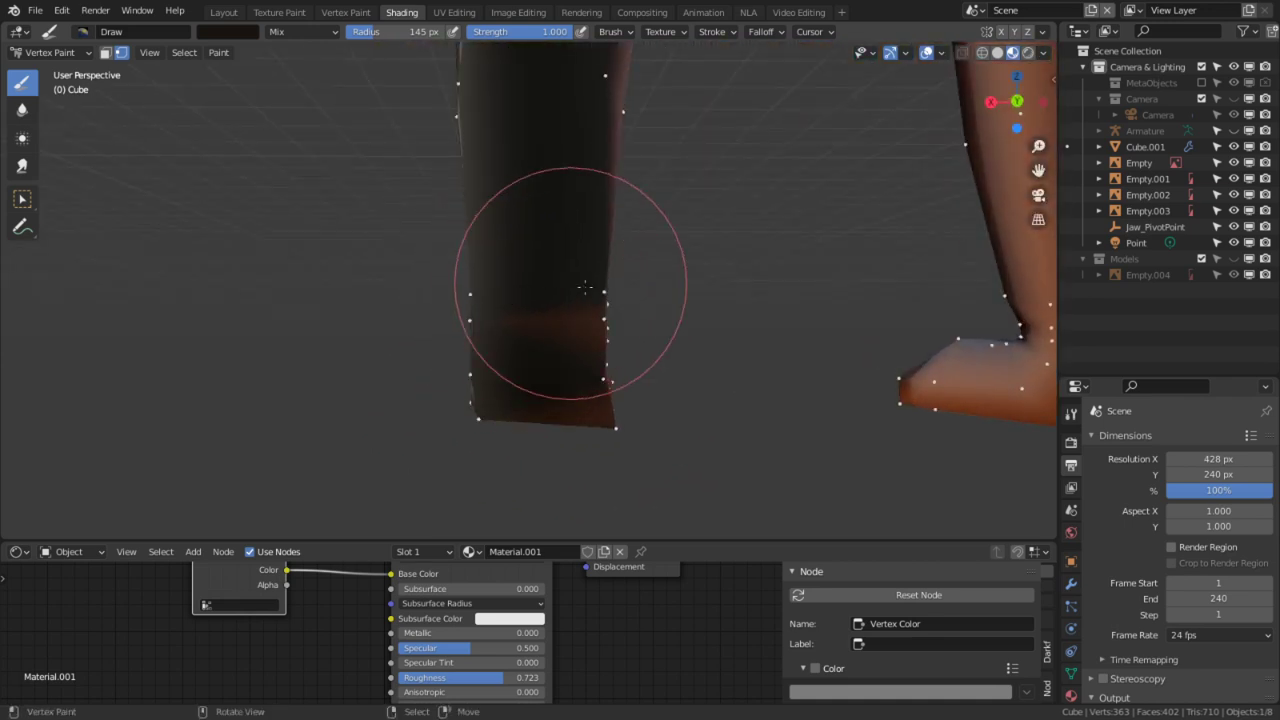
middle_click_drag(636, 426, 553, 257)
left_click_drag(553, 257, 527, 125)
middle_click_drag(508, 171, 478, 314, "shift")
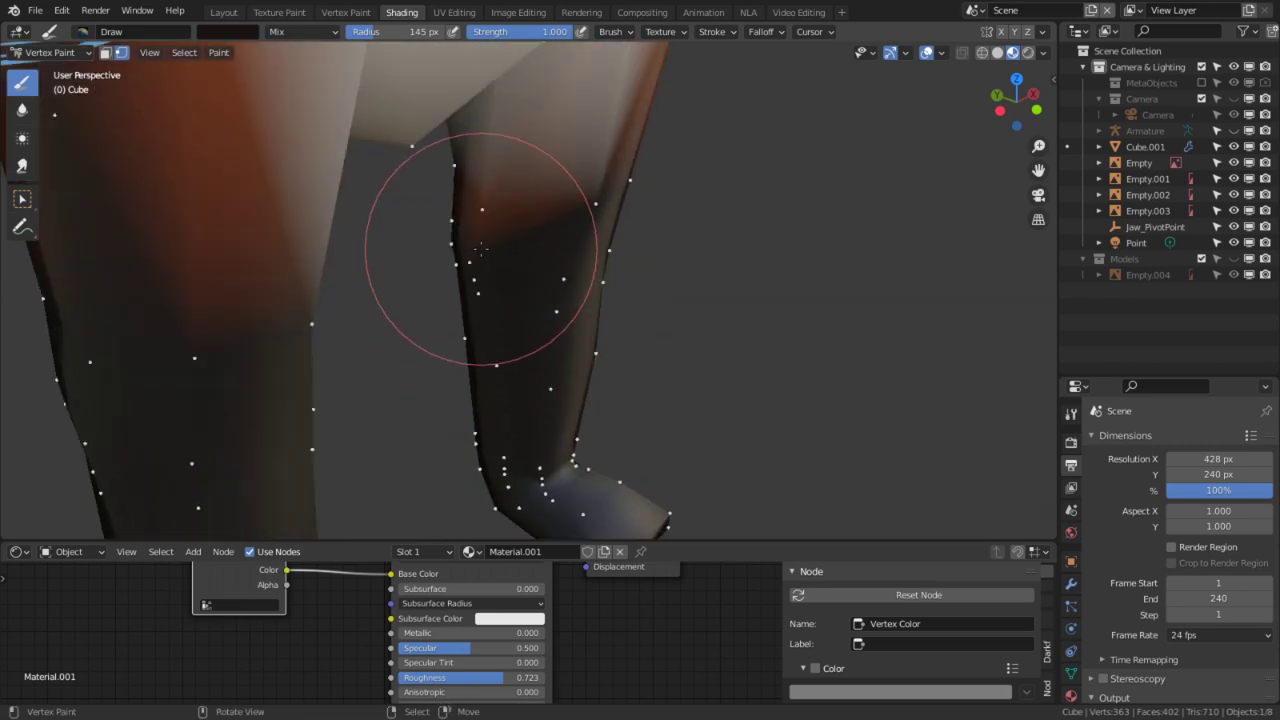
scroll(646, 349, "down", 3)
middle_click_drag(646, 349, 453, 380)
scroll(485, 300, "up", 3)
mouse_move(489, 317)
middle_mouse_down()
mouse_move(414, 352)
mouse_move(520, 320)
mouse_move(571, 286)
mouse_move(673, 293)
mouse_move(740, 270)
middle_mouse_up()
scroll(480, 344, "down", 3)
scroll(571, 286, "down", 3)
scroll(740, 270, "down", 2)
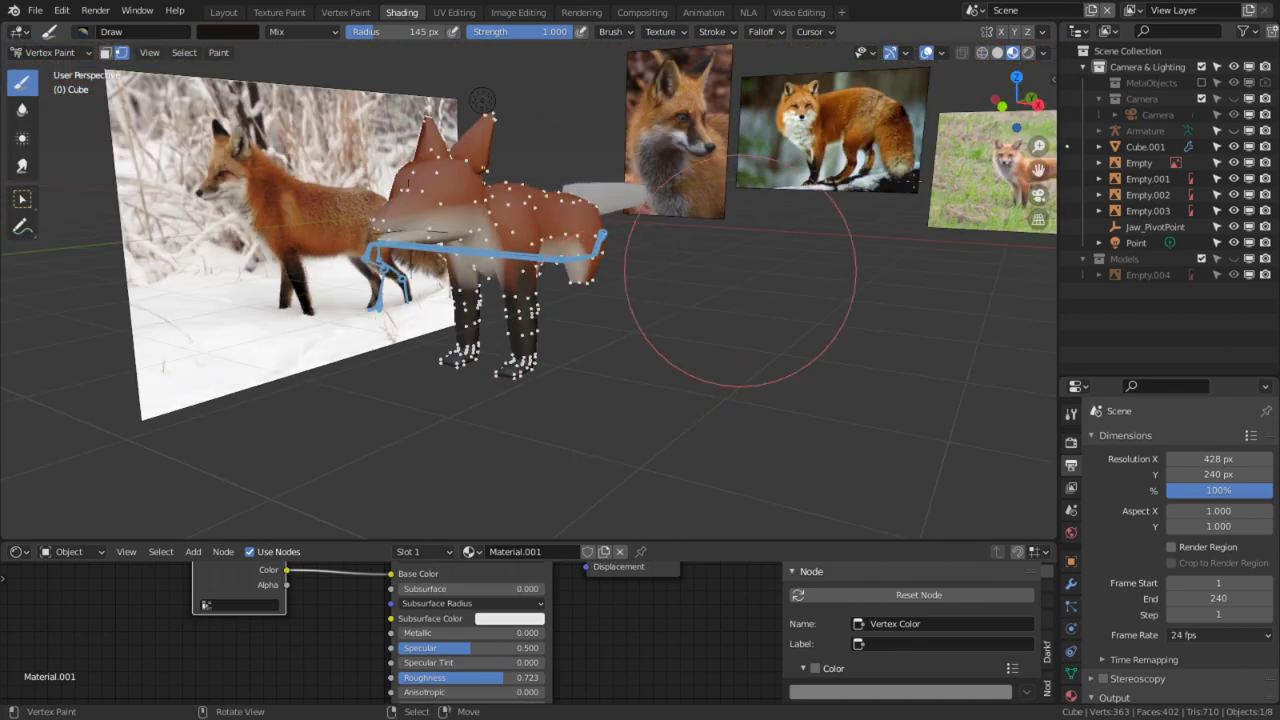
Step: Hide the viewport overlays and set the brush to a brighter muted red with hue 0.998 and saturation 0.490
left_click(941, 53)
left_click(926, 60)
mouse_move(471, 218)
middle_mouse_down()
mouse_move(600, 237)
mouse_move(527, 236)
mouse_move(540, 288)
middle_mouse_up()
scroll(550, 305, "up", 6)
scroll(533, 384, "up", 3)
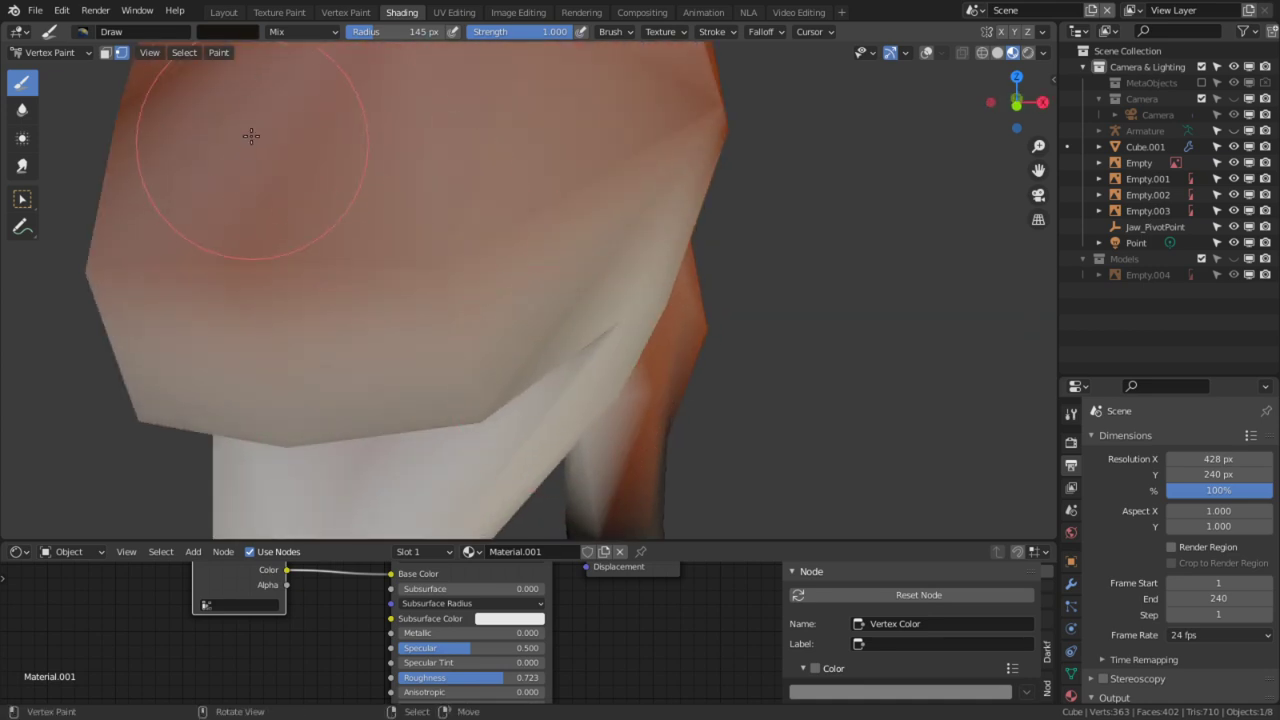
left_click(229, 31)
left_click_drag(334, 156, 334, 116)
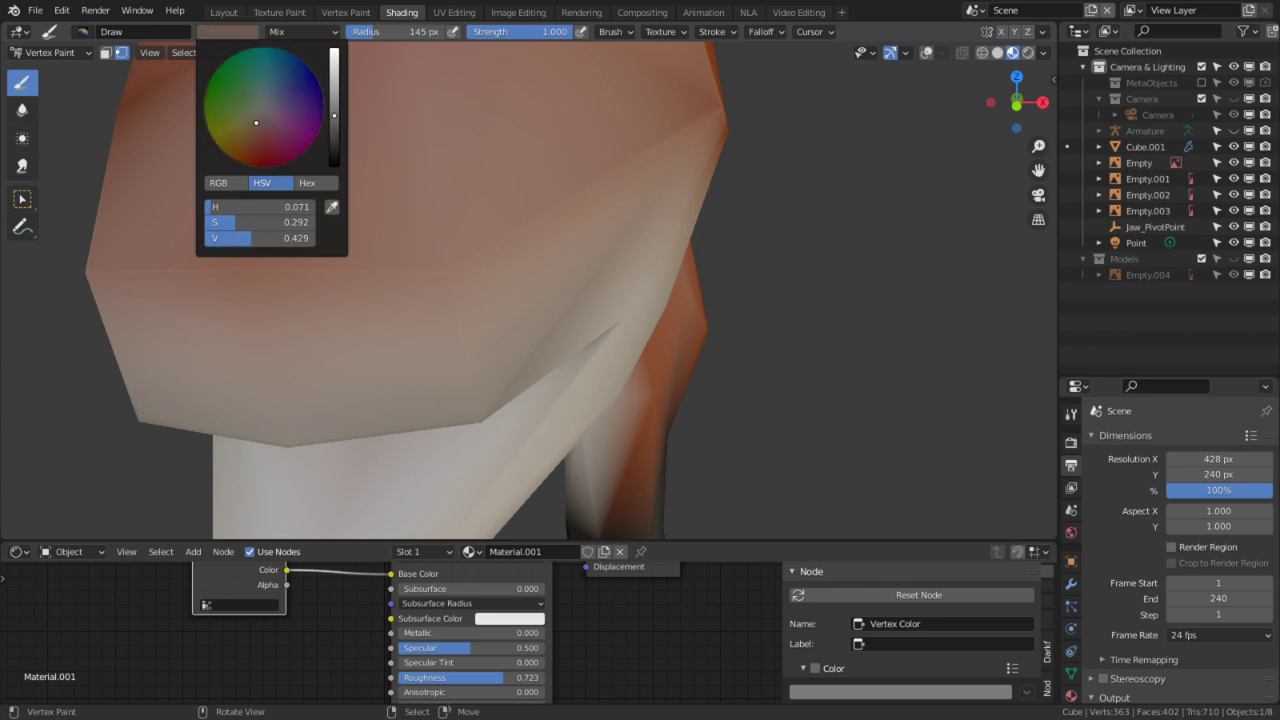
left_click_drag(256, 124, 266, 133)
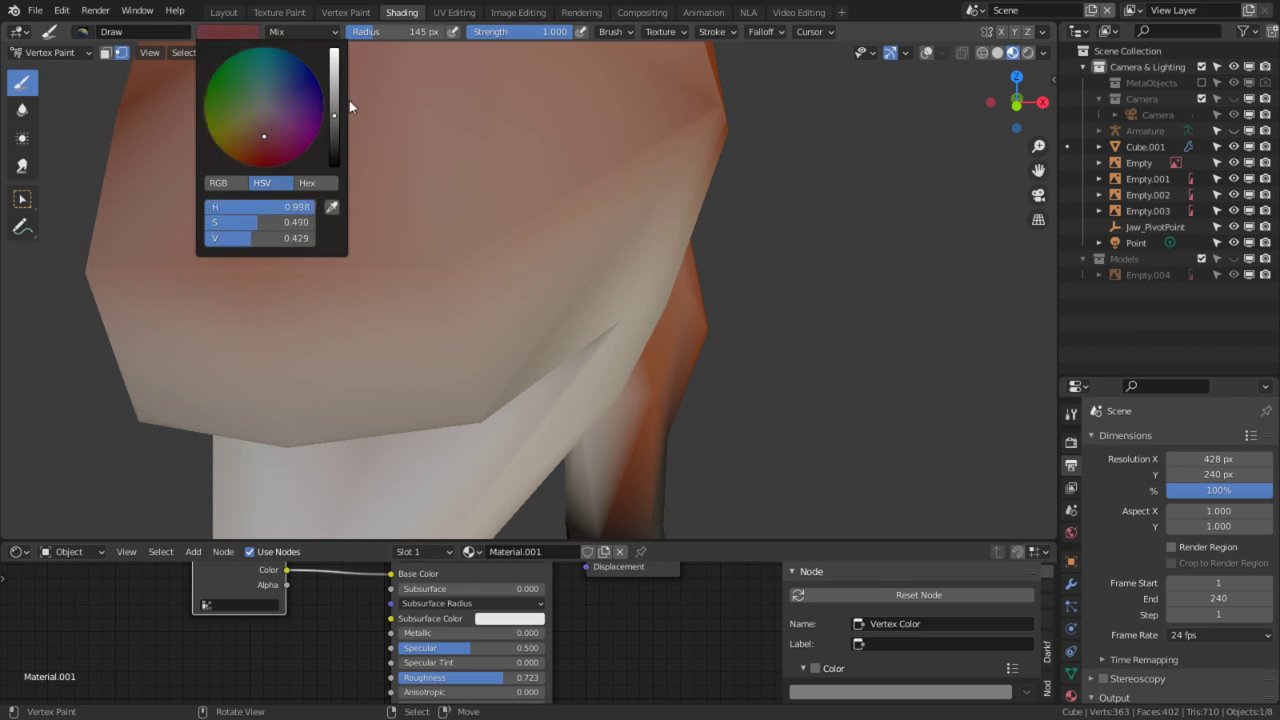
left_click_drag(337, 113, 337, 93)
Step: Show the overlays again and paint the masked faces inside the mouth muted red
mouse_move(508, 408)
middle_mouse_down()
mouse_move(466, 400)
mouse_move(443, 323)
mouse_move(491, 337)
middle_mouse_up()
middle_click_drag(553, 405, 602, 364)
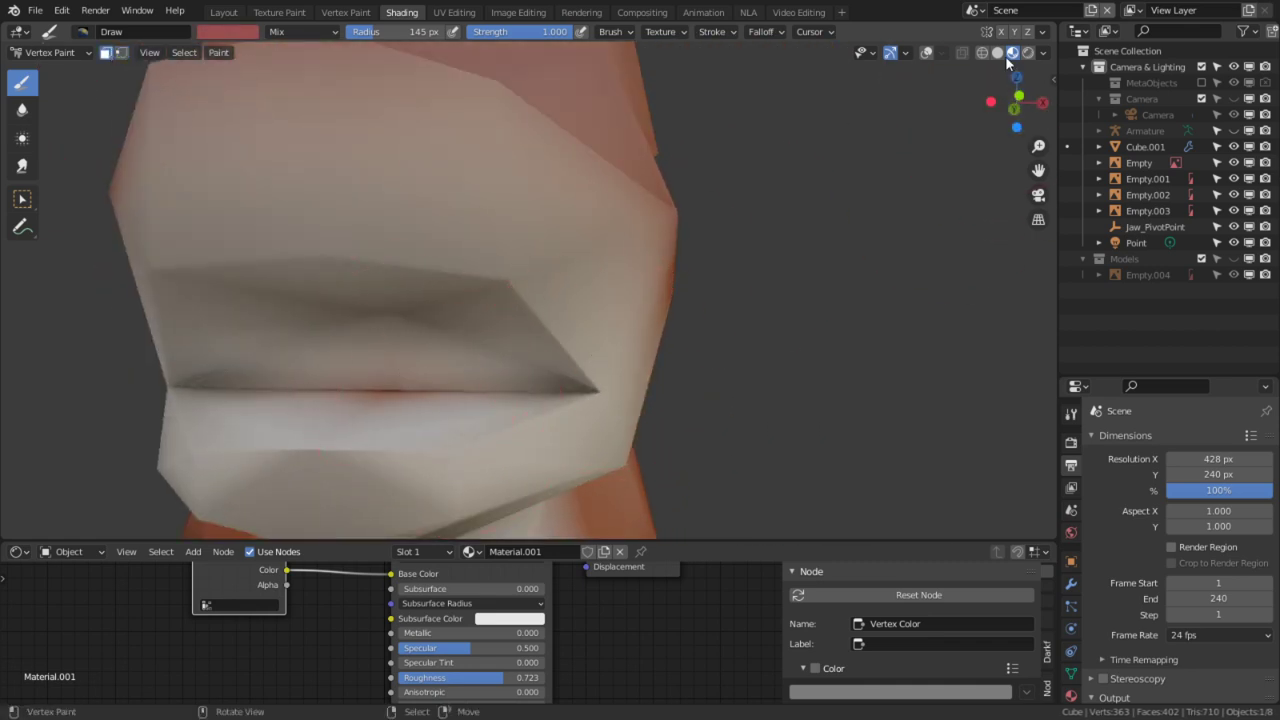
left_click(925, 55)
middle_click_drag(466, 397, 423, 365)
scroll(394, 336, "up", 4)
mouse_move(480, 291)
middle_mouse_down()
mouse_move(483, 320)
mouse_move(660, 343)
mouse_move(514, 286)
mouse_move(434, 303)
mouse_move(294, 254)
mouse_move(390, 268)
middle_mouse_up()
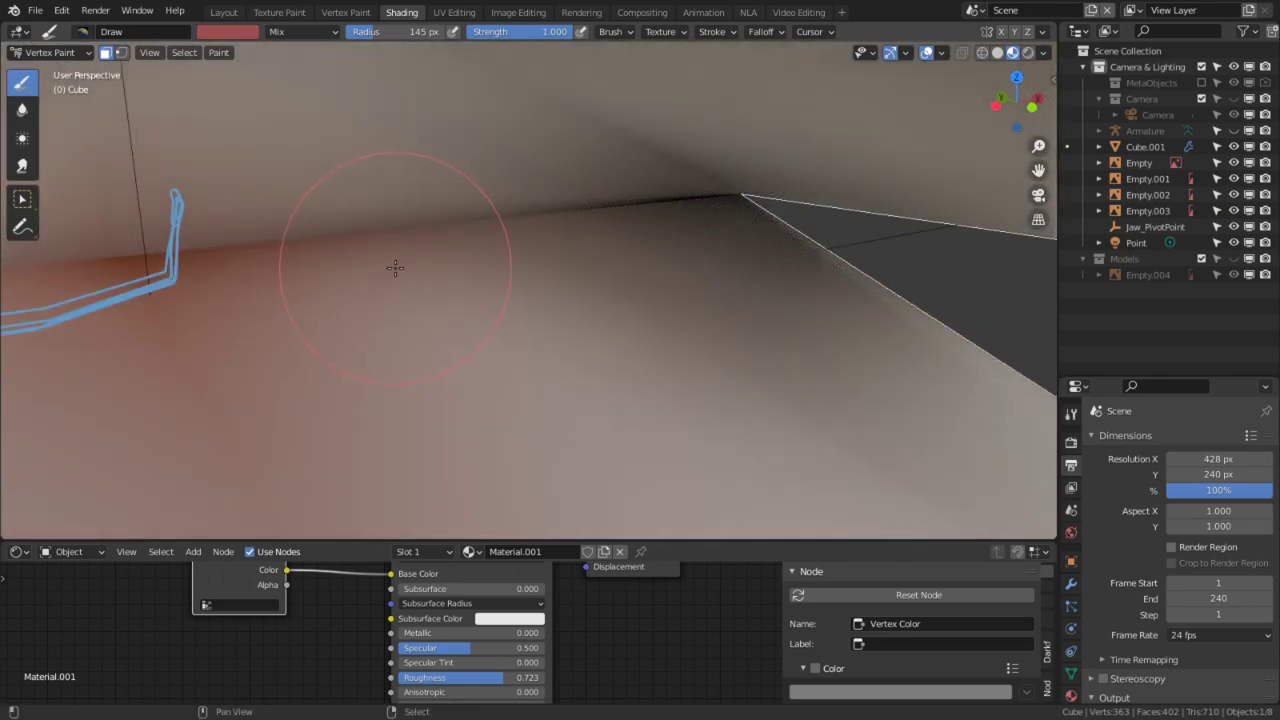
left_click_drag(395, 267, 323, 266)
mouse_move(323, 266)
middle_mouse_down()
mouse_move(489, 351)
mouse_move(471, 329)
mouse_move(471, 237)
mouse_move(429, 306)
mouse_move(609, 306)
mouse_move(520, 409)
middle_mouse_up()
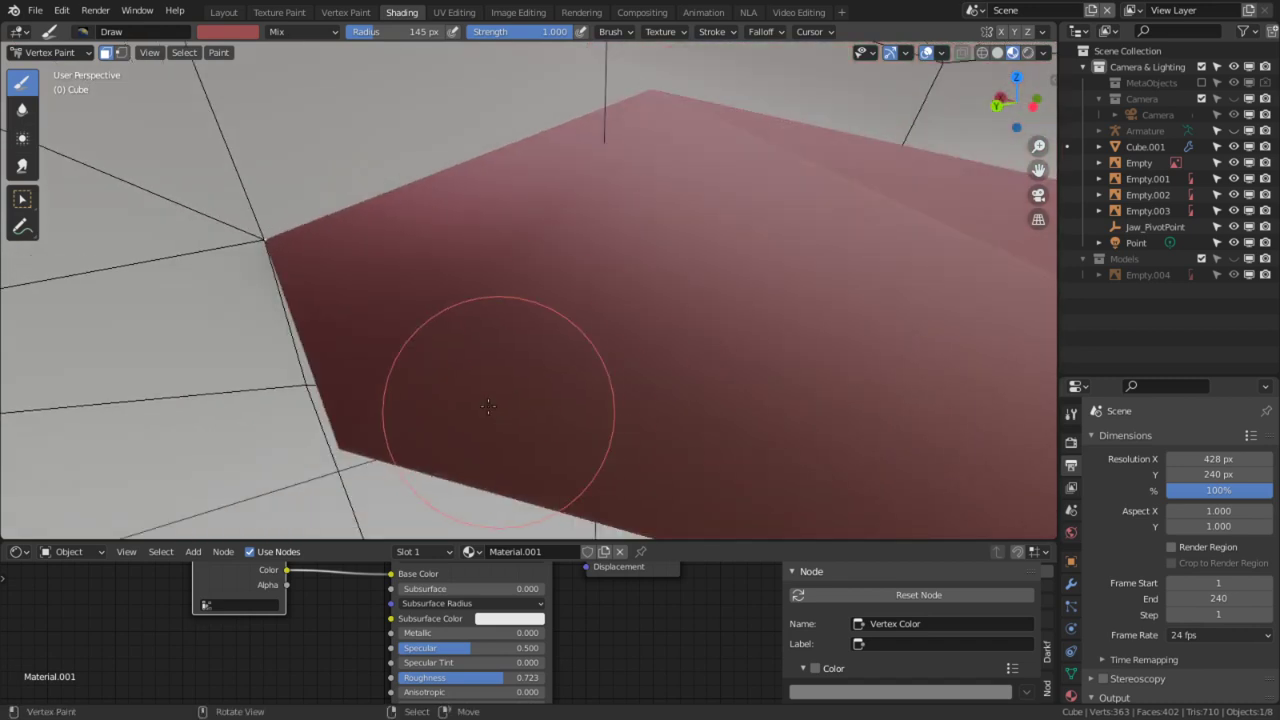
Step: Darken the brush color to deep maroon and use the vertex mask to isolate one vertex at the mouth's inner corner
left_click(257, 31)
left_click_drag(336, 128, 336, 158)
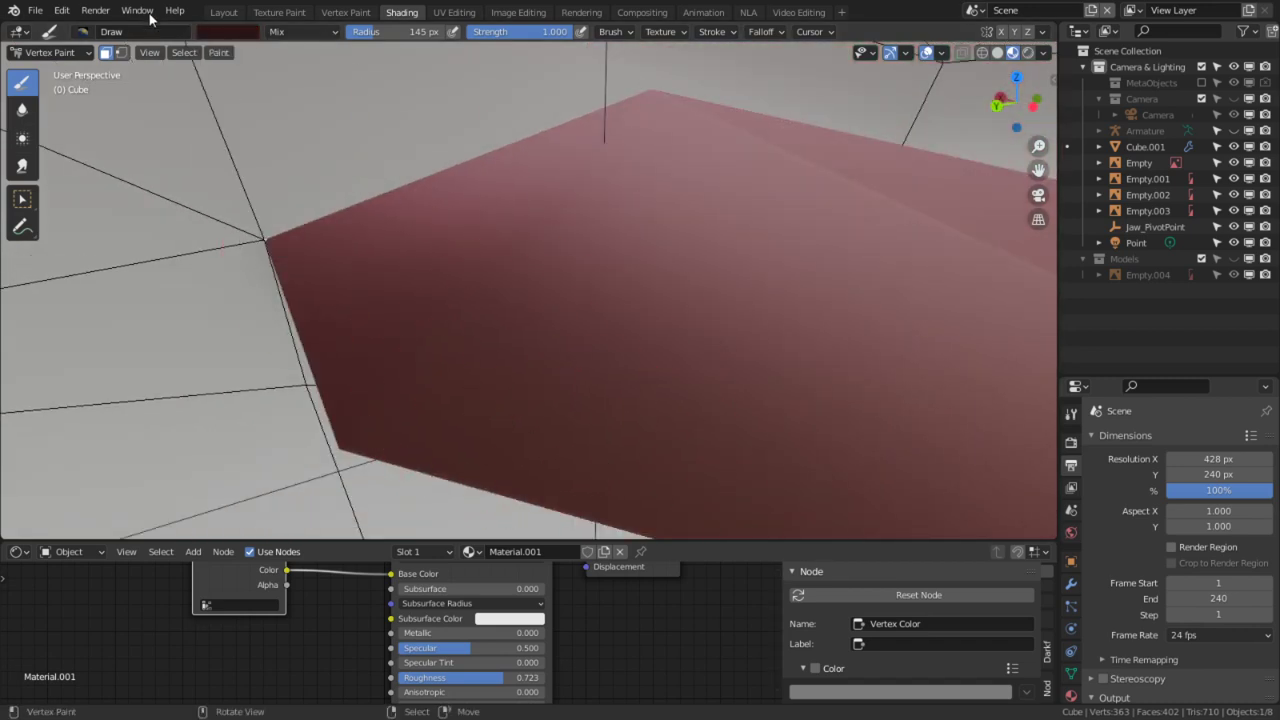
left_click(120, 52)
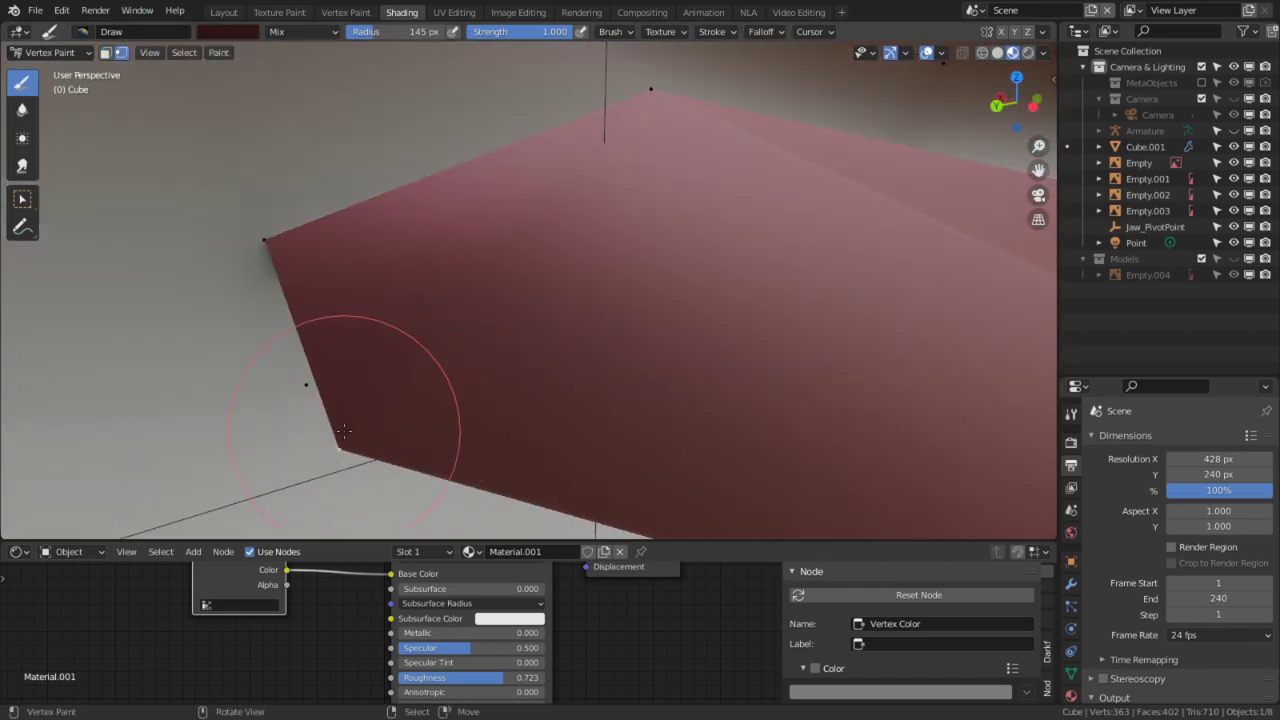
mouse_move(354, 391)
middle_mouse_down()
mouse_move(429, 371)
mouse_move(349, 374)
mouse_move(280, 357)
mouse_move(408, 370)
mouse_move(370, 372)
middle_mouse_up()
scroll(420, 373, "down", 5)
middle_click_drag(488, 374, 400, 376)
scroll(470, 374, "down", 4)
scroll(611, 374, "up", 3)
mouse_move(530, 374)
middle_mouse_down()
mouse_move(611, 374)
mouse_move(575, 346)
mouse_move(421, 332)
mouse_move(559, 337)
middle_mouse_up()
Step: Enter Edit Mode and examine the painted fox body and its tail from several sides, with and without overlays
key("Tab")
scroll(650, 351, "up", 3)
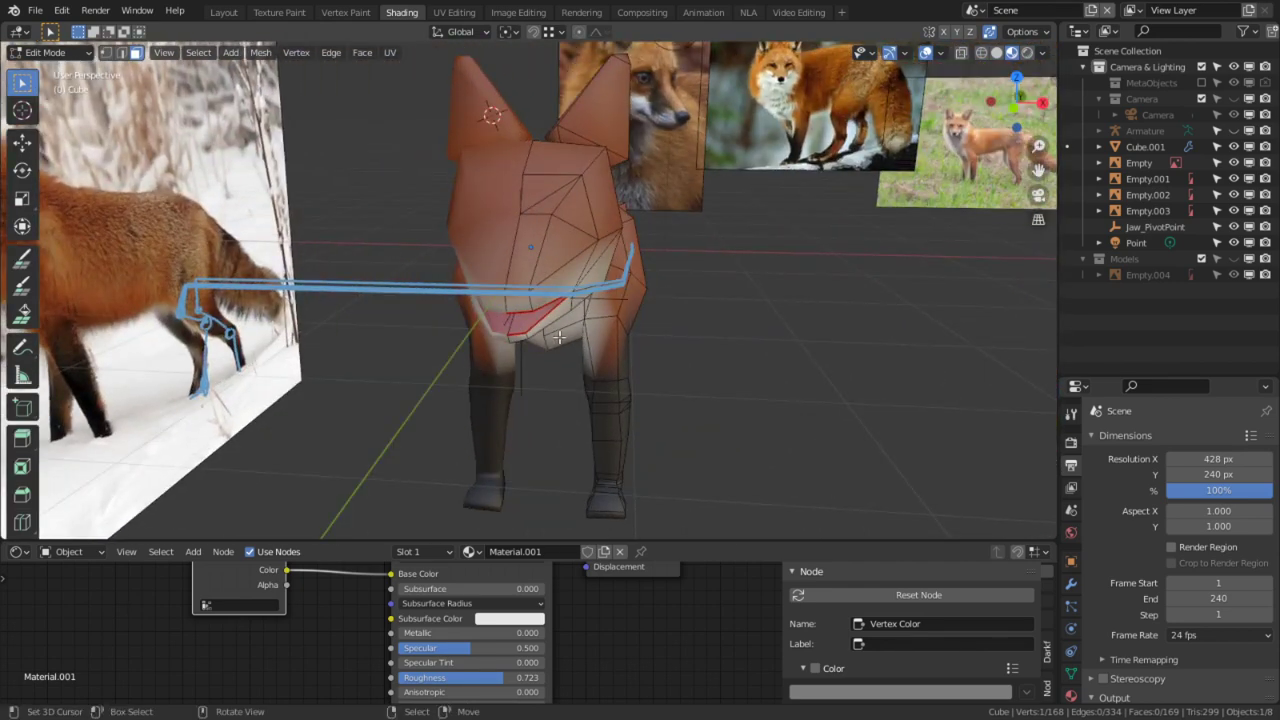
middle_click_drag(552, 333, 694, 304)
scroll(694, 304, "down", 3)
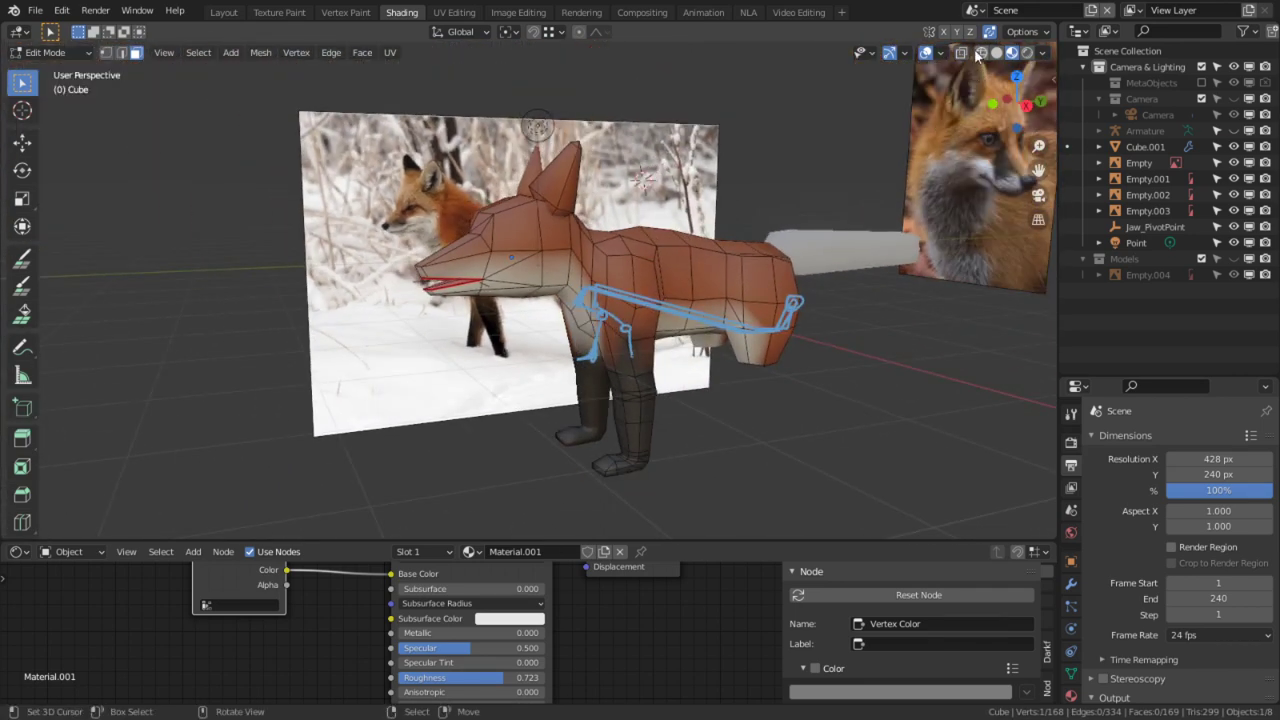
left_click(927, 55)
middle_click_drag(700, 250, 826, 169)
key("KP_Decimal")
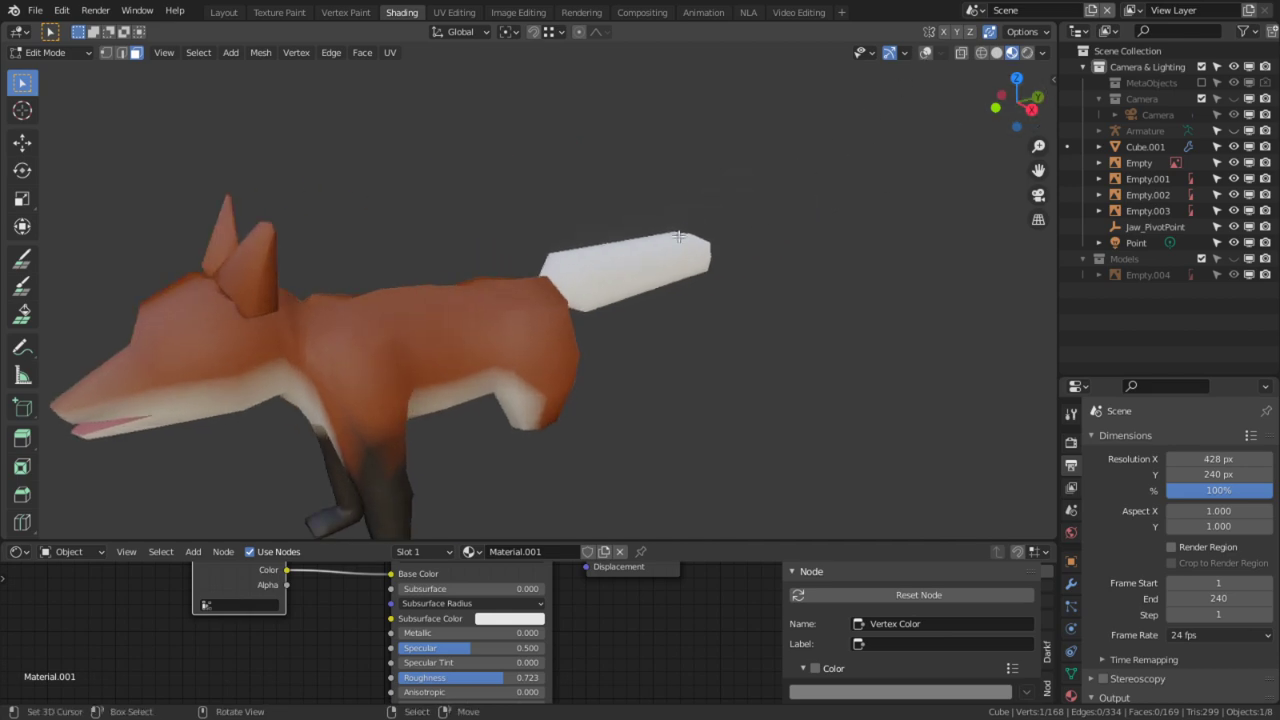
left_click(927, 55)
middle_click_drag(647, 213, 705, 236)
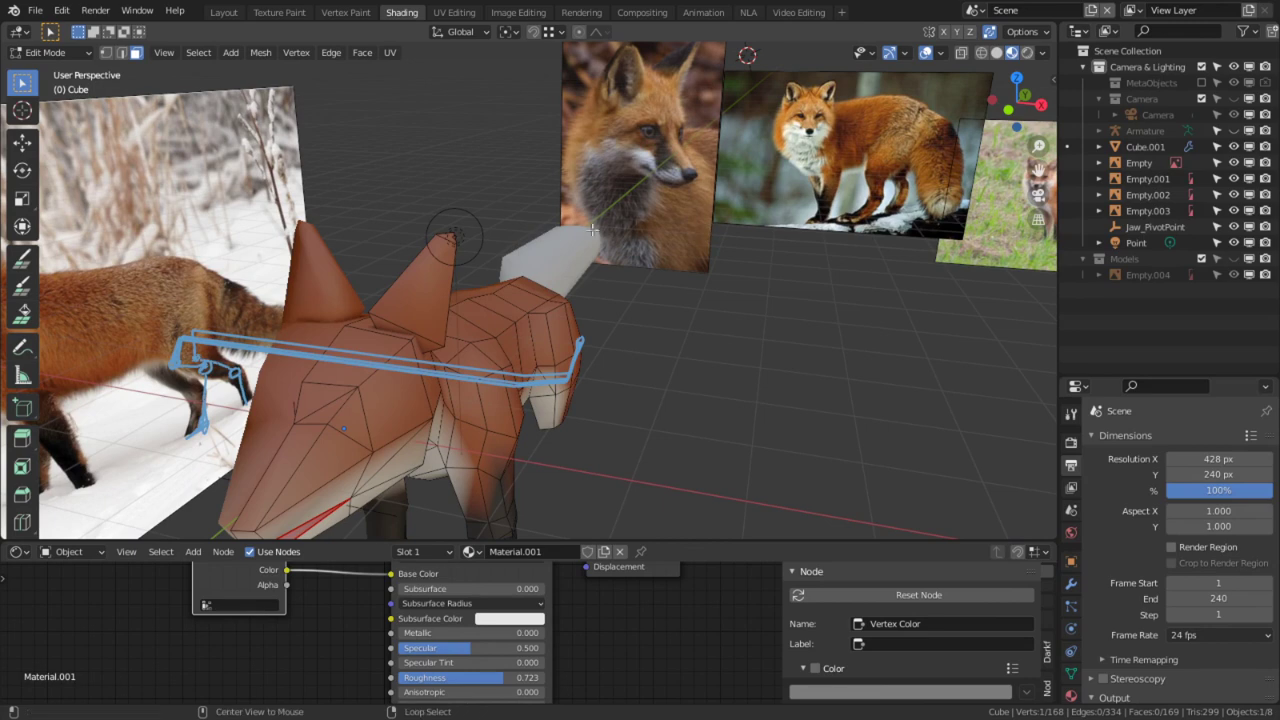
scroll(598, 229, "up", 6)
Step: Leave the body's editing mode and select the separate tail object in Object Mode
left_click(44, 48)
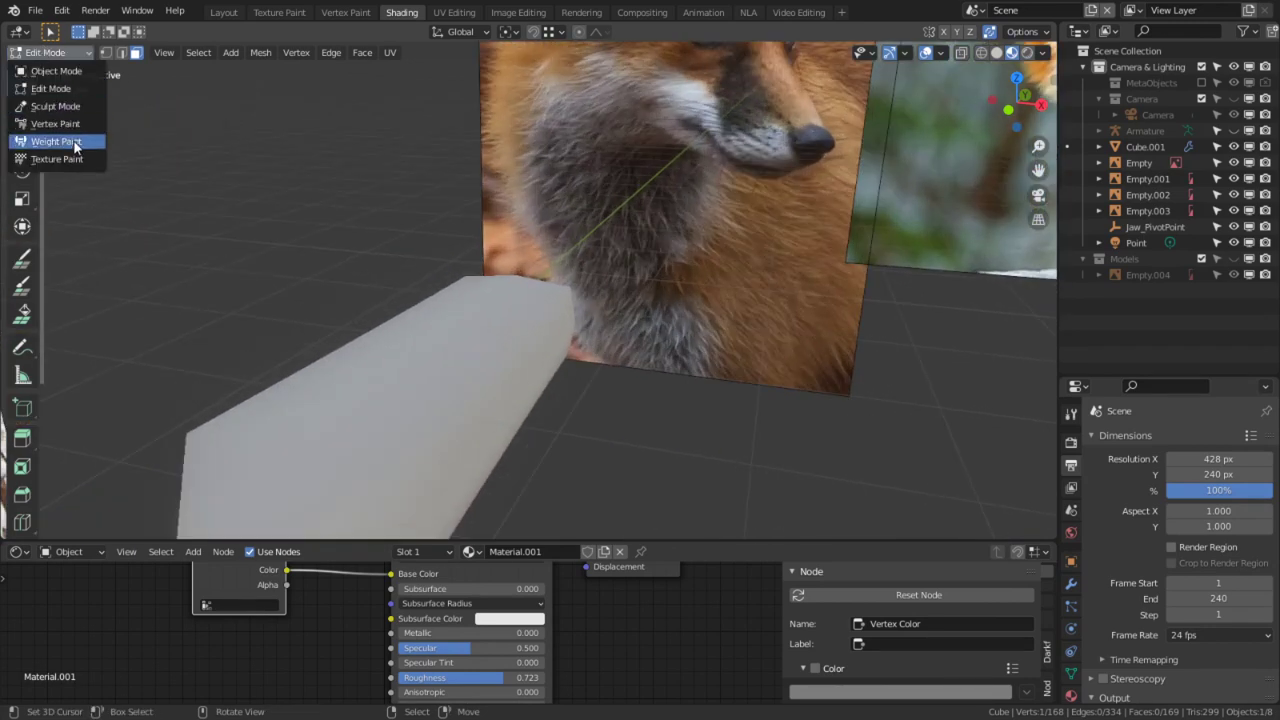
left_click(60, 124)
scroll(460, 390, "up", 2)
key("Tab")
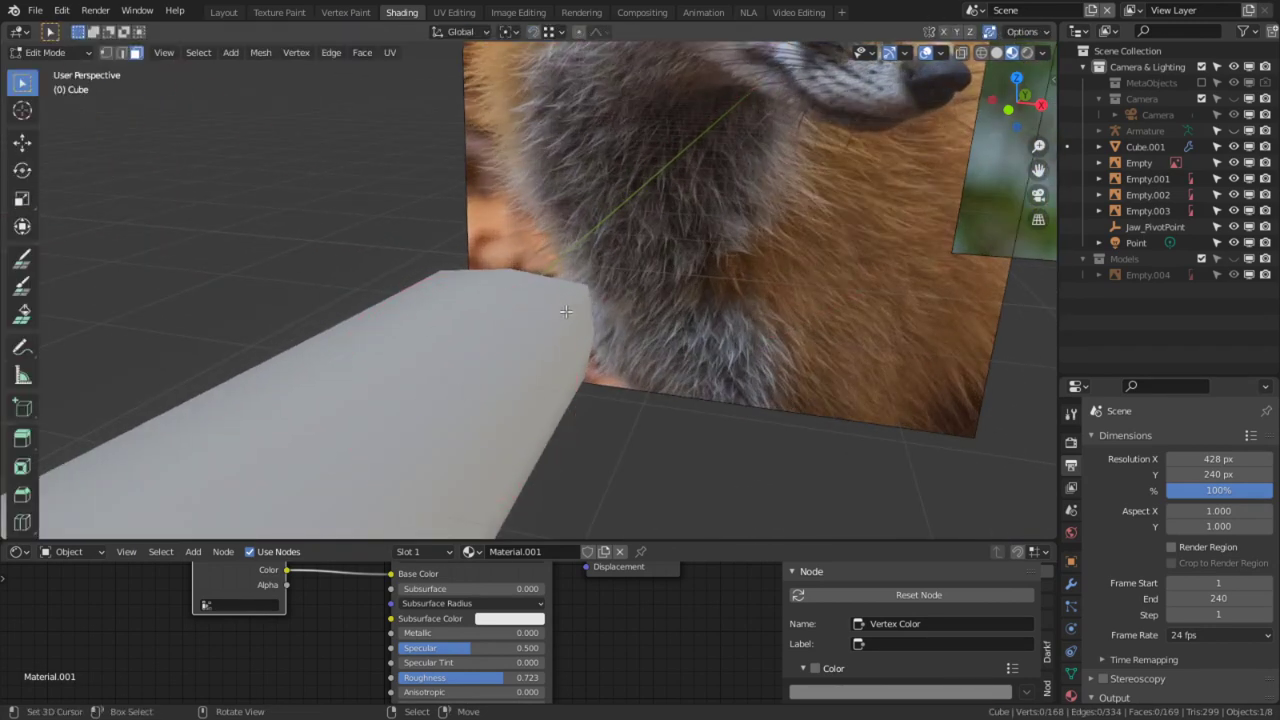
key("Tab")
right_click(372, 344)
scroll(432, 390, "down", 5)
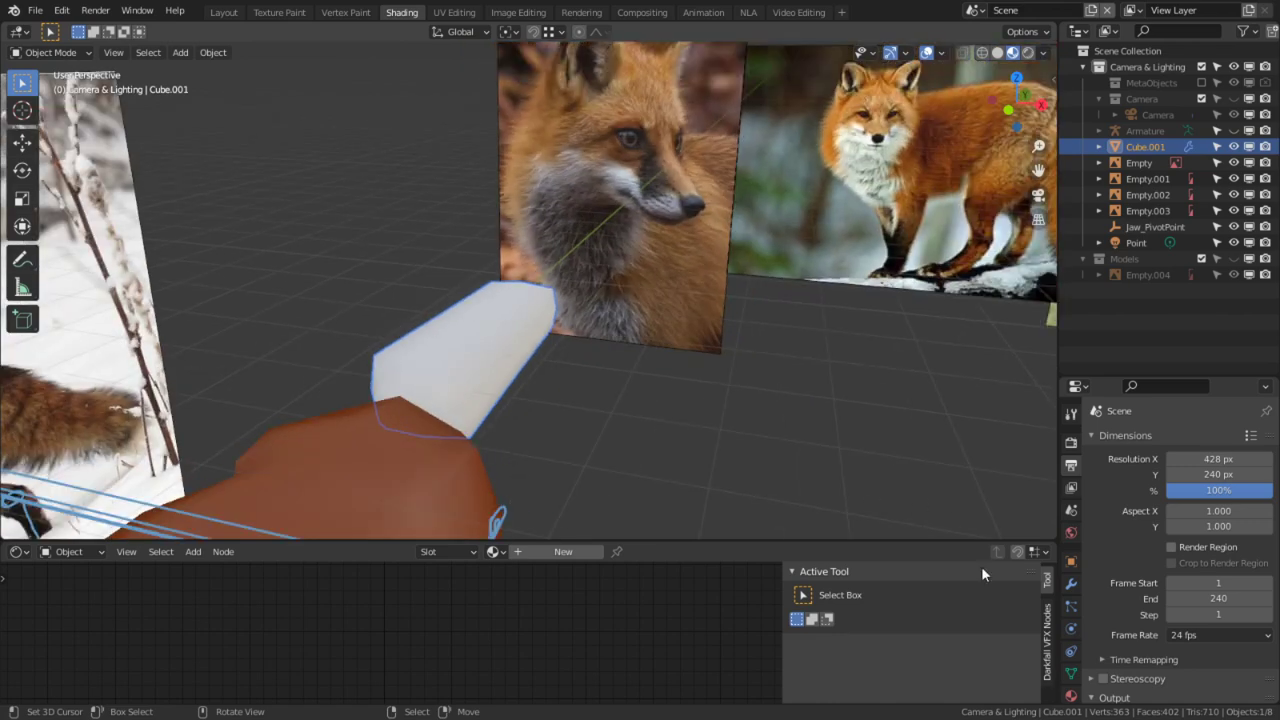
Step: Open the material settings, select the fox body and rename its material to Fox
left_click(1072, 696)
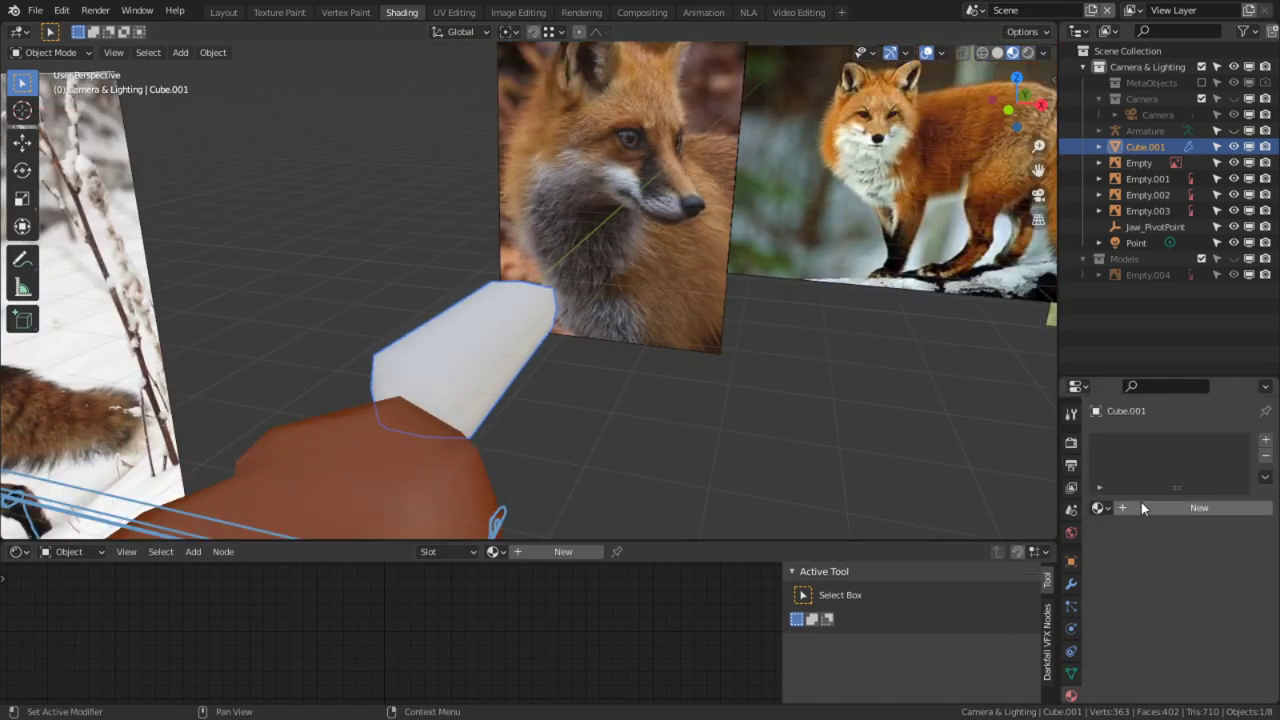
left_click(1100, 508)
key("ctrl+Tab")
left_click(297, 451)
right_click(326, 450)
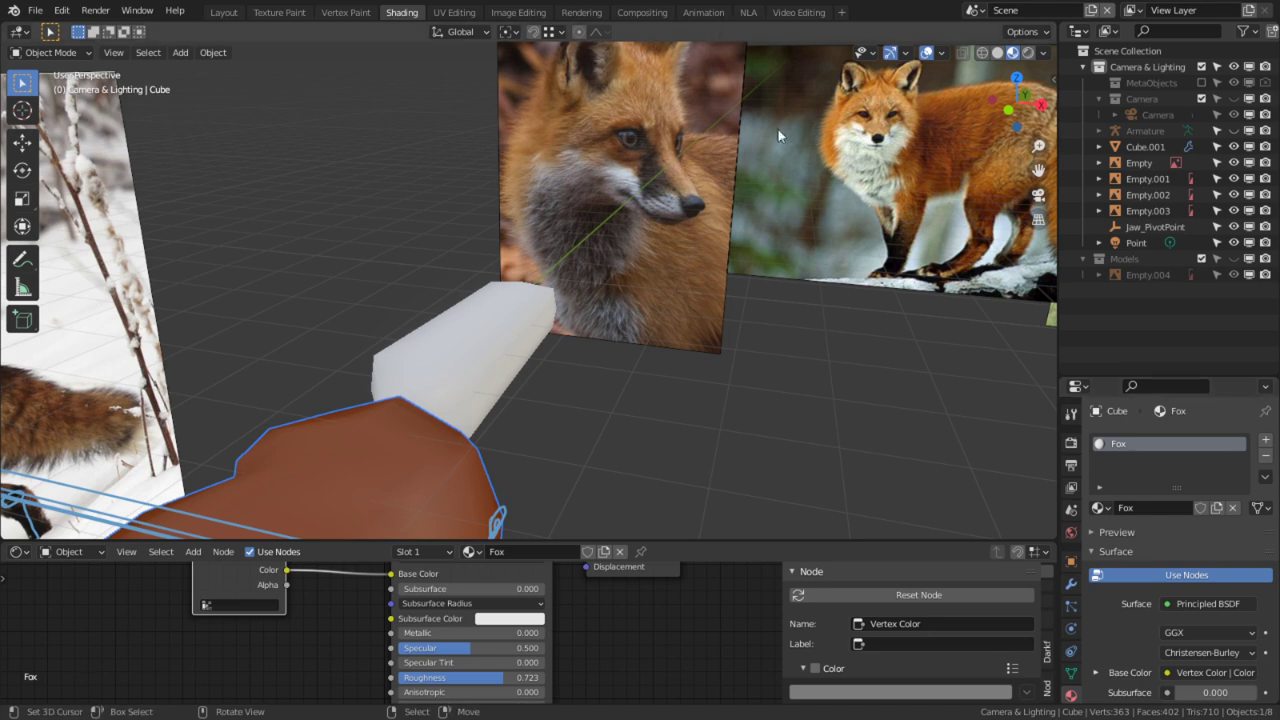
Step: Select the tail and assign it the existing Fox material
left_click(502, 404)
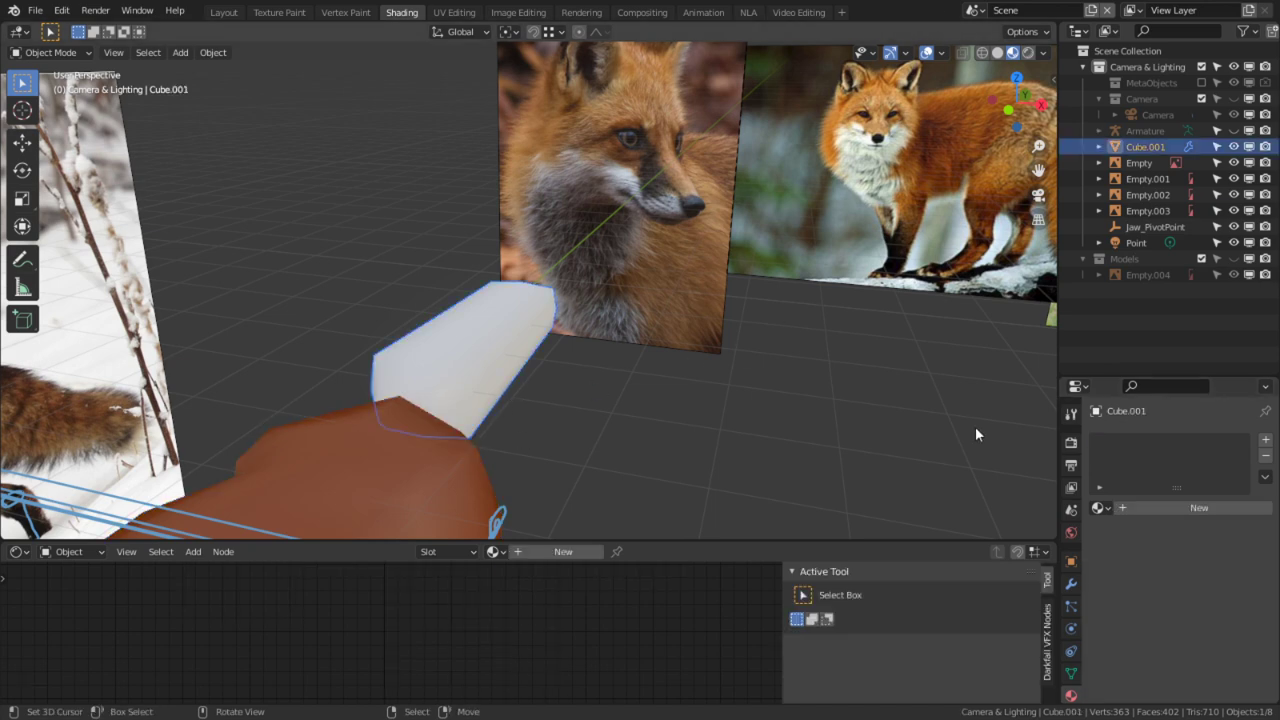
left_click(1100, 508)
left_click(1022, 533)
middle_click_drag(809, 502, 503, 429)
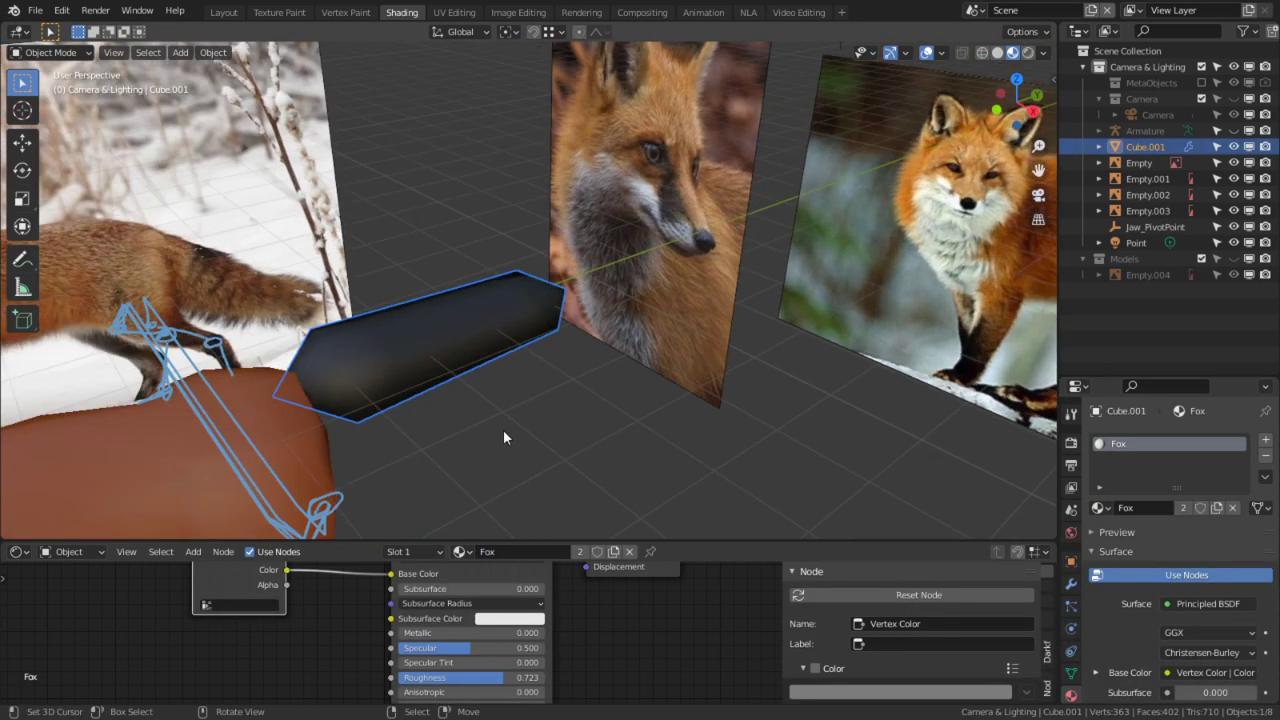
middle_click_drag(582, 461, 836, 431, "shift")
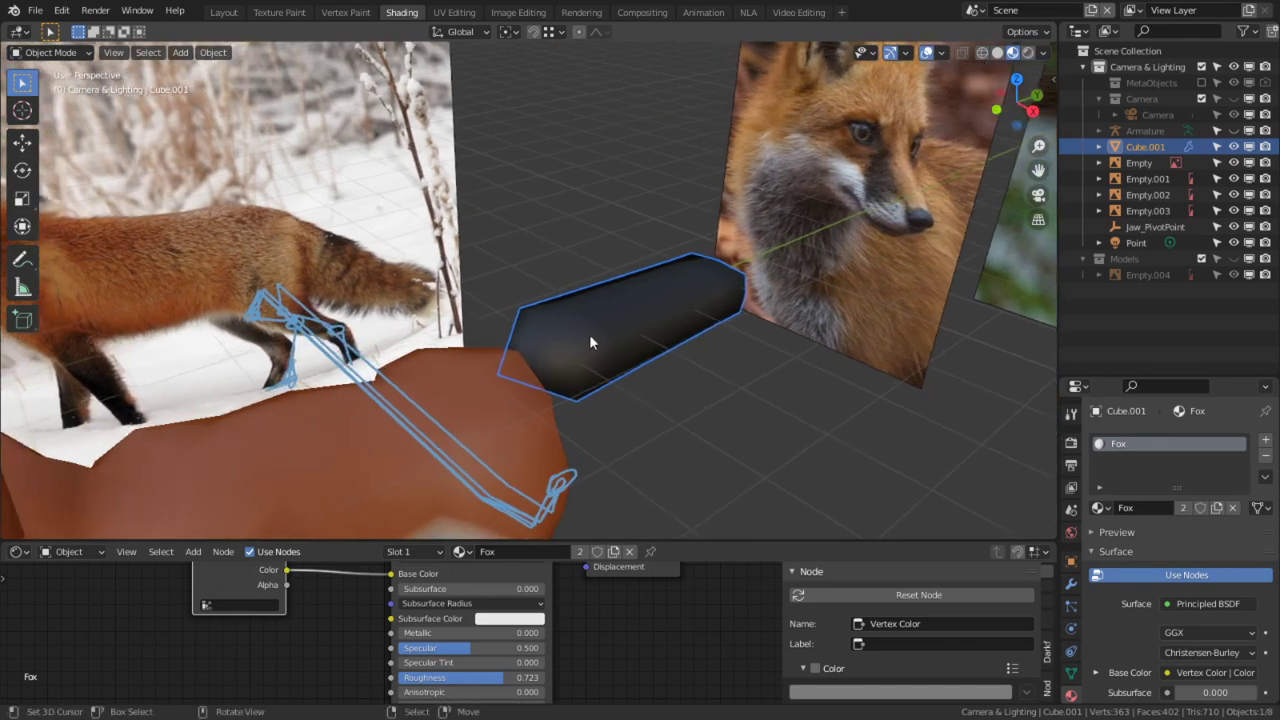
Step: Make the tail the only selected object and switch it to Vertex Paint mode
left_click(500, 383, "shift")
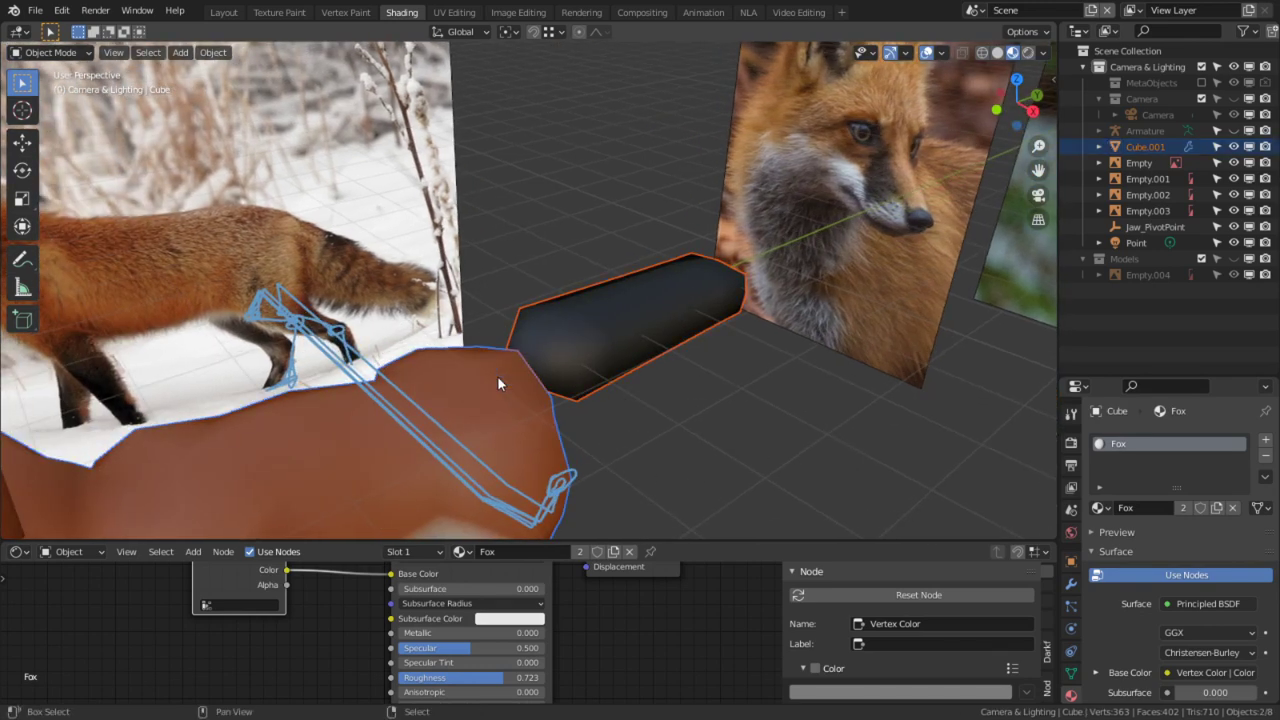
left_click(585, 323)
left_click(55, 53)
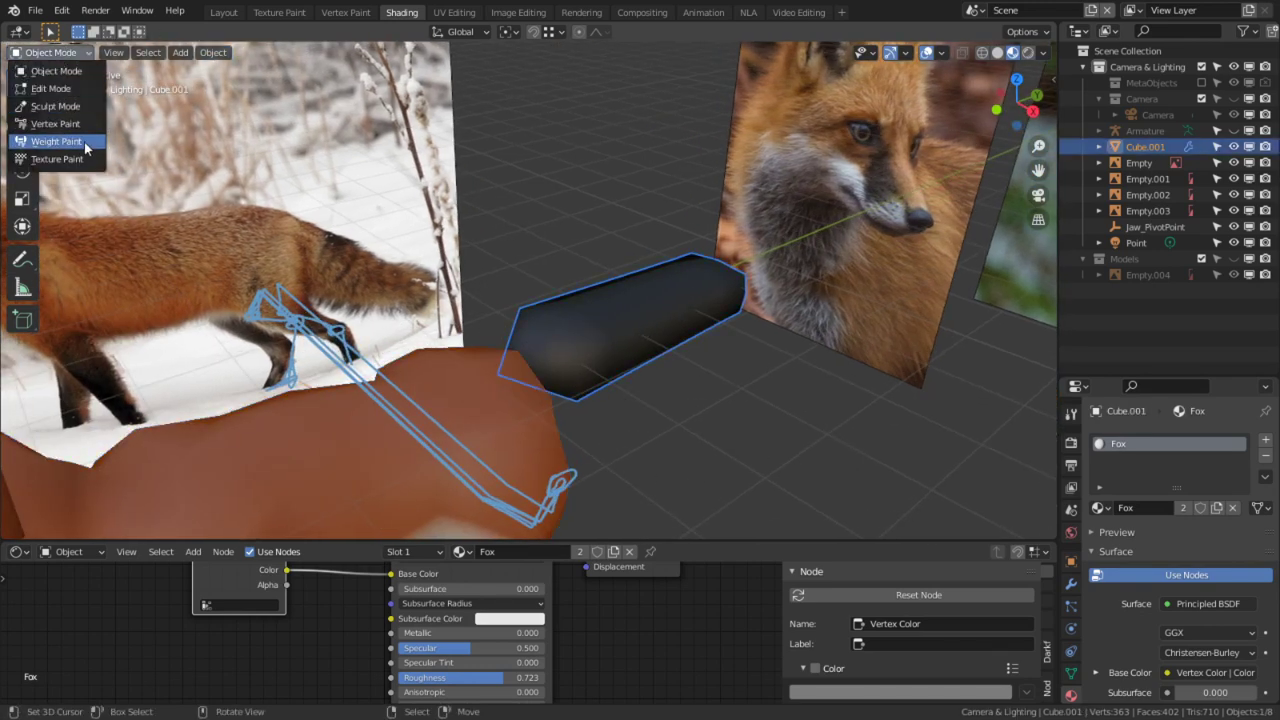
left_click(55, 123)
scroll(543, 300, "up", 3)
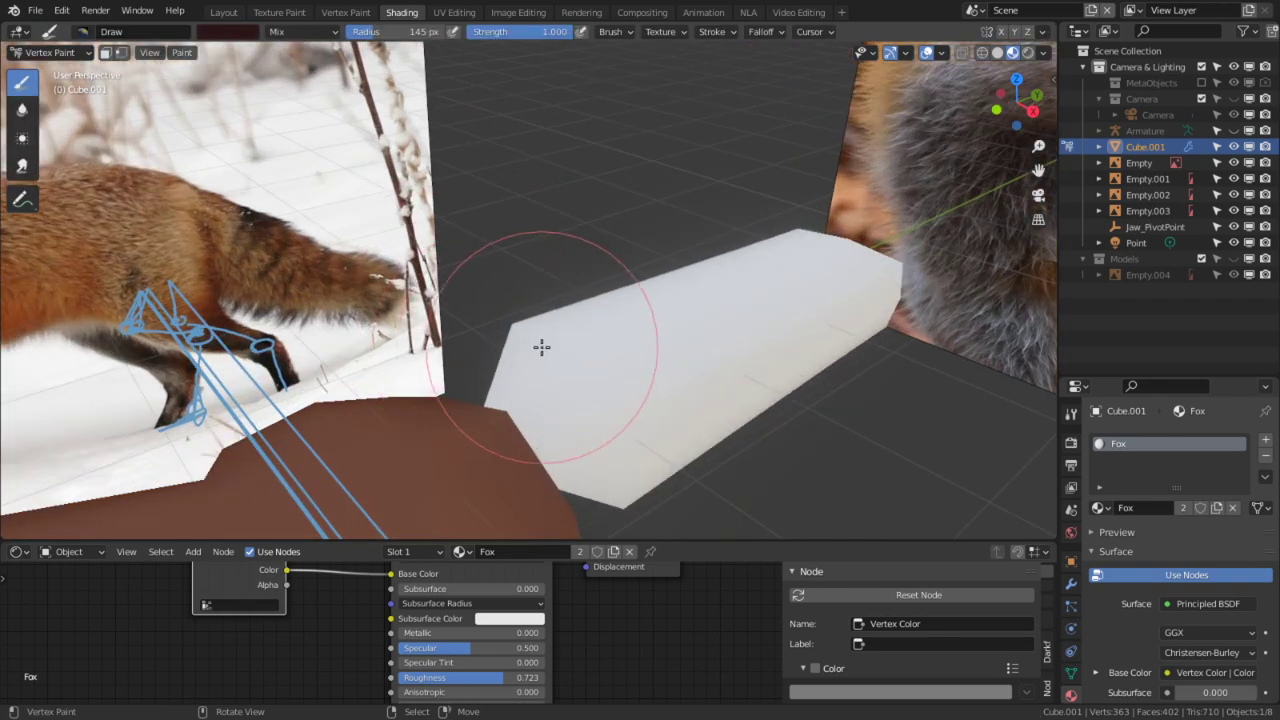
Step: Switch the viewport to Solid shading with Flat lighting
left_click(997, 52)
left_click(1042, 52)
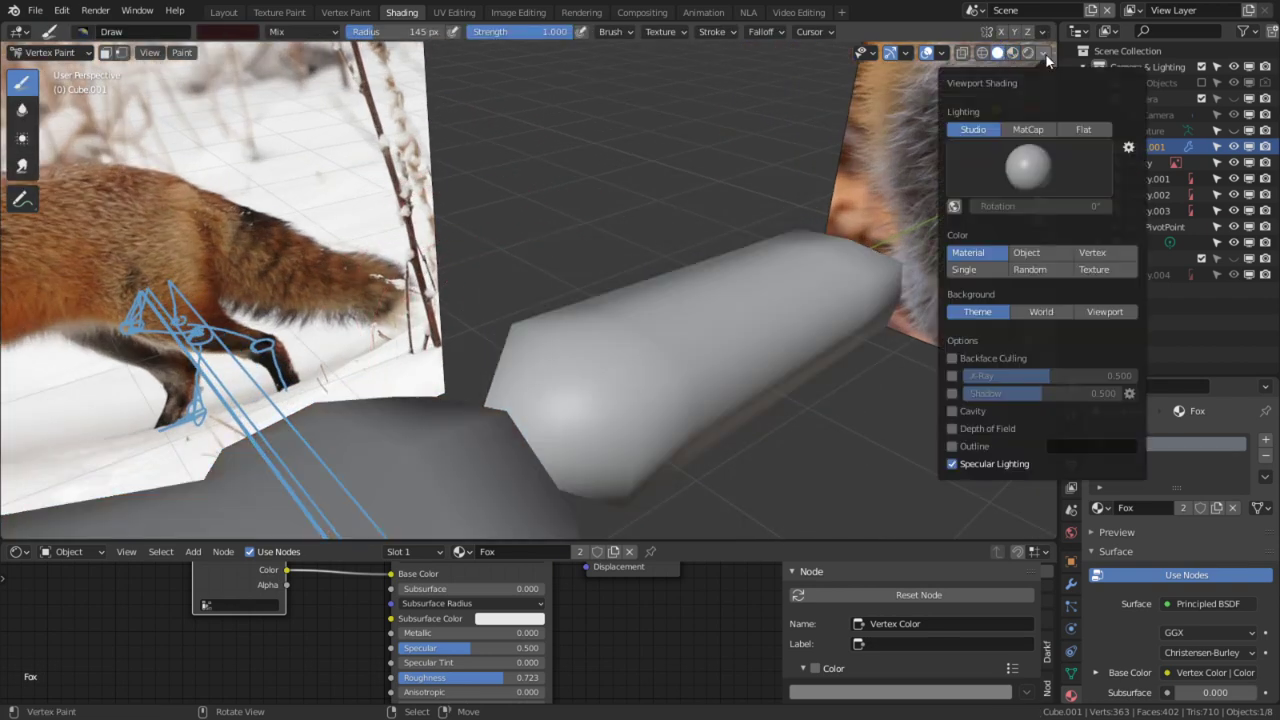
left_click(1085, 130)
mouse_move(444, 349)
middle_mouse_down()
mouse_move(380, 357)
mouse_move(545, 295)
middle_mouse_up()
scroll(380, 357, "down", 5)
scroll(590, 350, "up", 3)
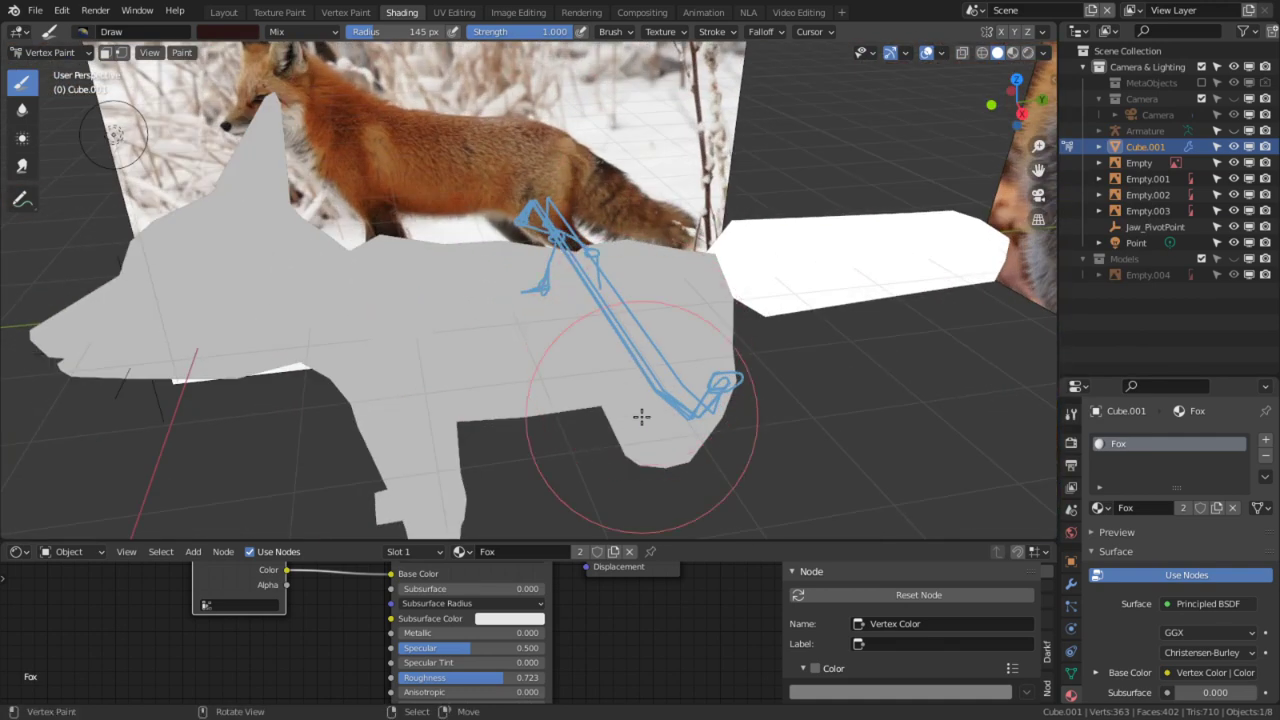
Step: Switch to the fox body in Vertex Paint mode and set the Solid shading color to Vertex
key("Tab")
key("alt+q")
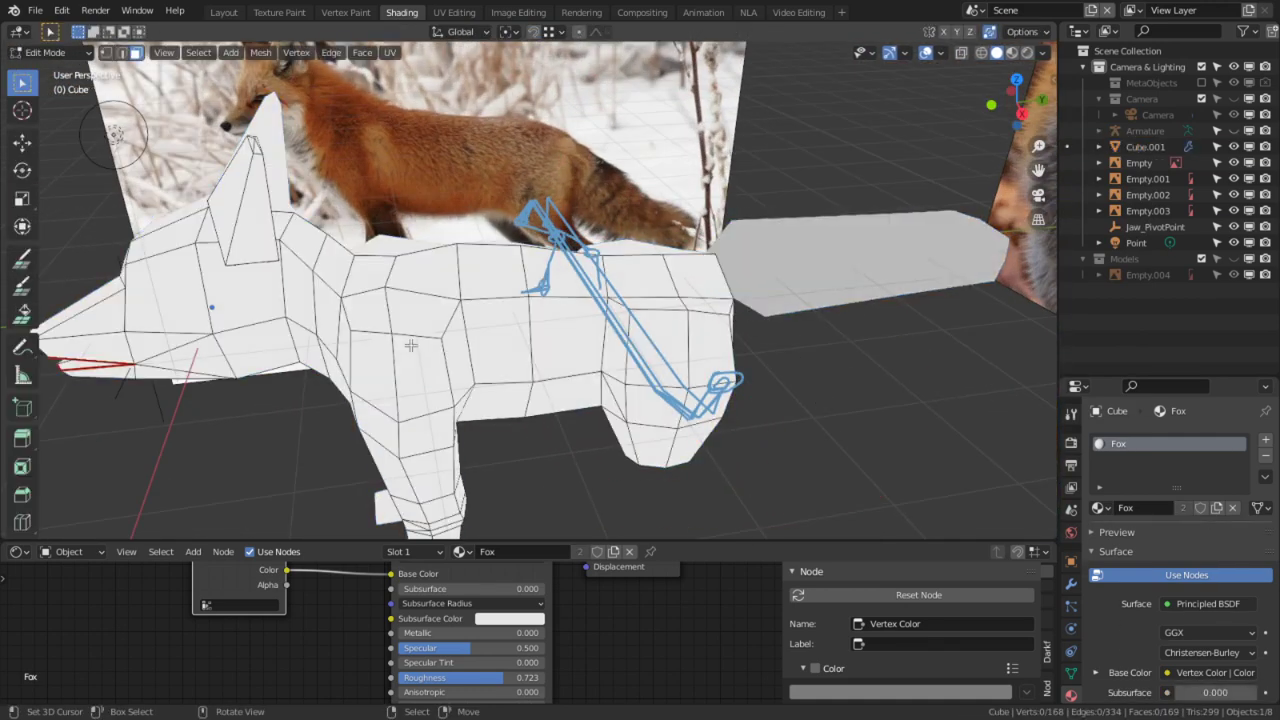
left_click(53, 50)
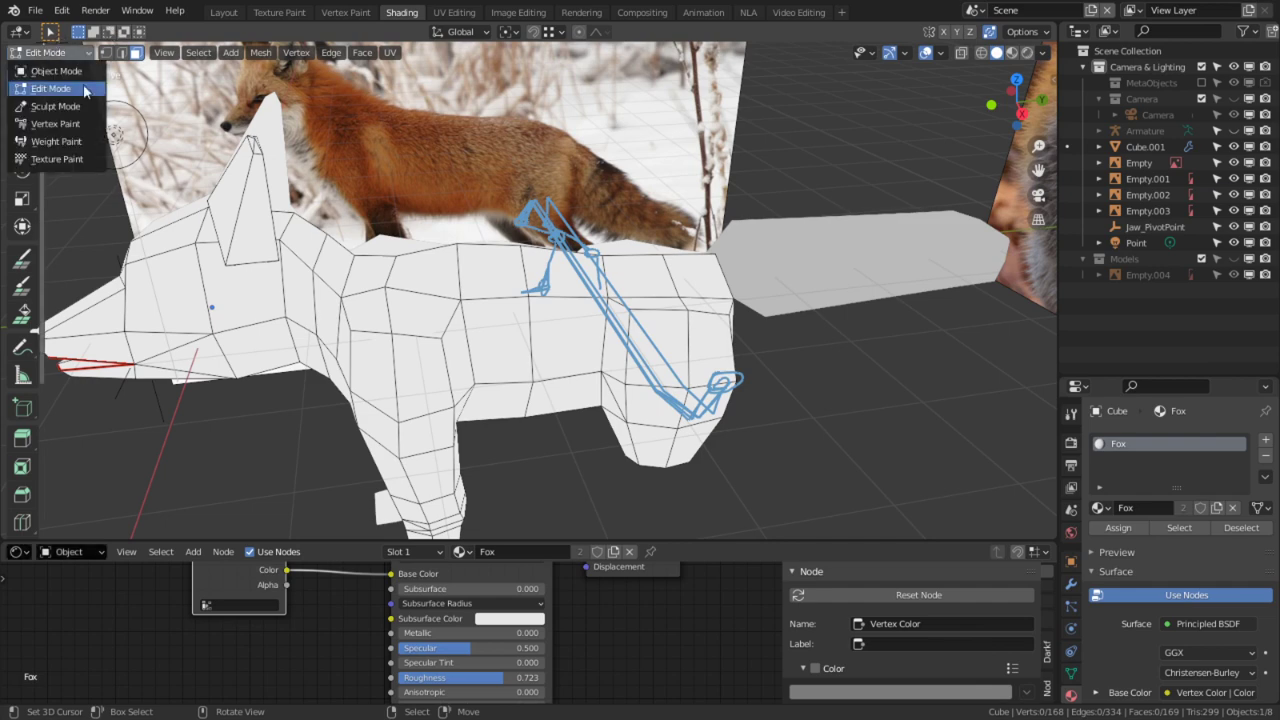
left_click(80, 124)
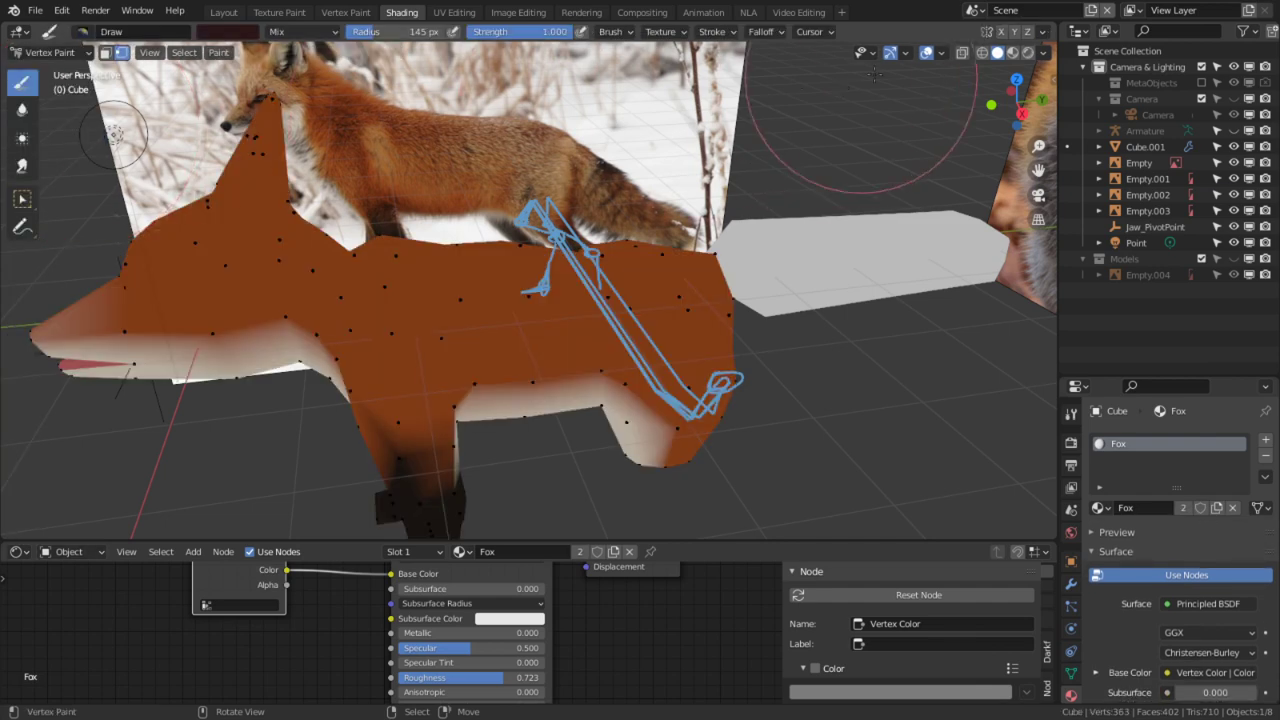
left_click(1043, 52)
left_click(1102, 179)
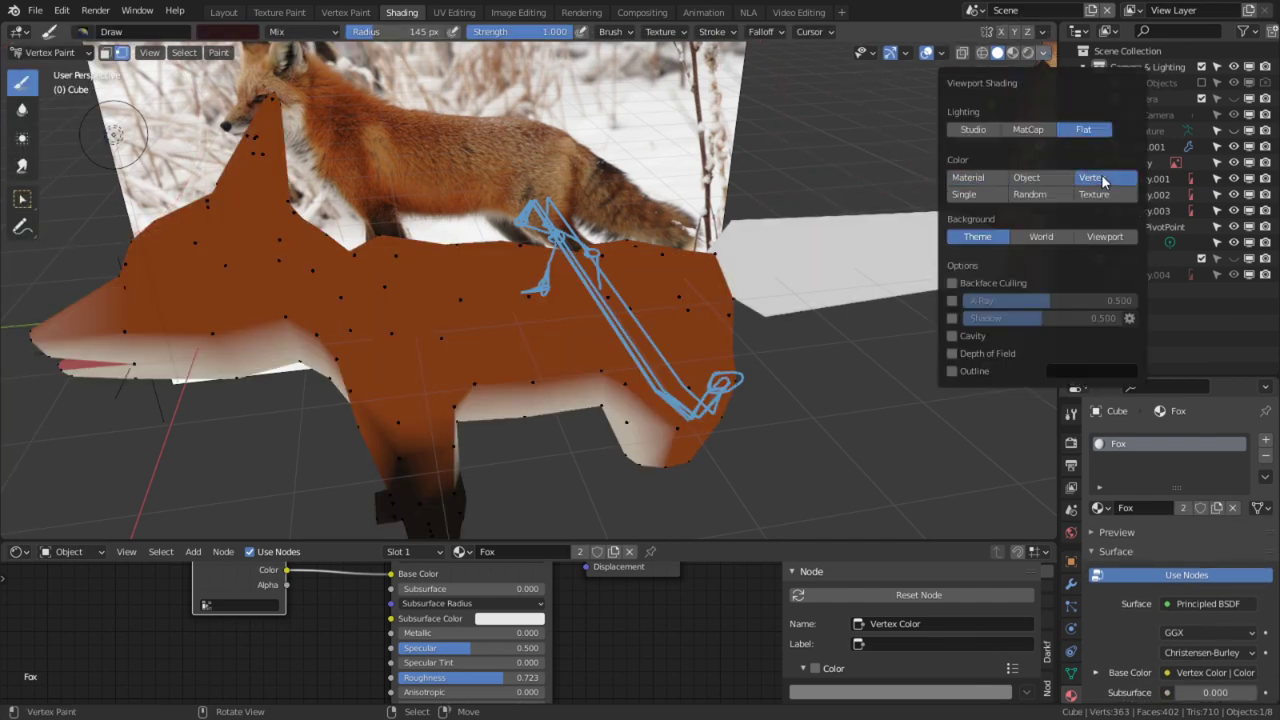
Step: Sample the orange paint color from the fox body and make the tail the selected object
scroll(503, 386, "up", 3)
key("s")
middle_click_drag(595, 348, 516, 334)
key("ctrl+Tab")
left_click(562, 281)
left_click(682, 279)
Step: Switch the tail to Vertex Paint mode and fill the whole tail with the sampled orange
key("Tab")
key("a")
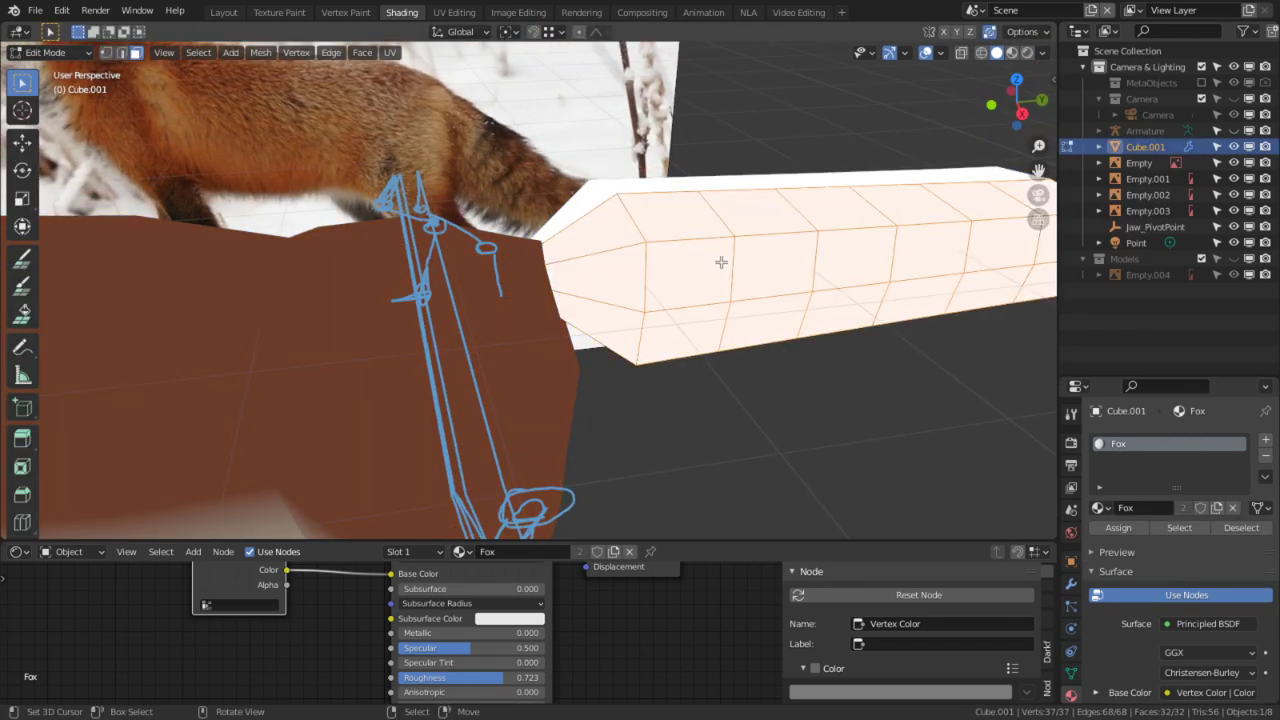
key("Tab")
left_click(52, 52)
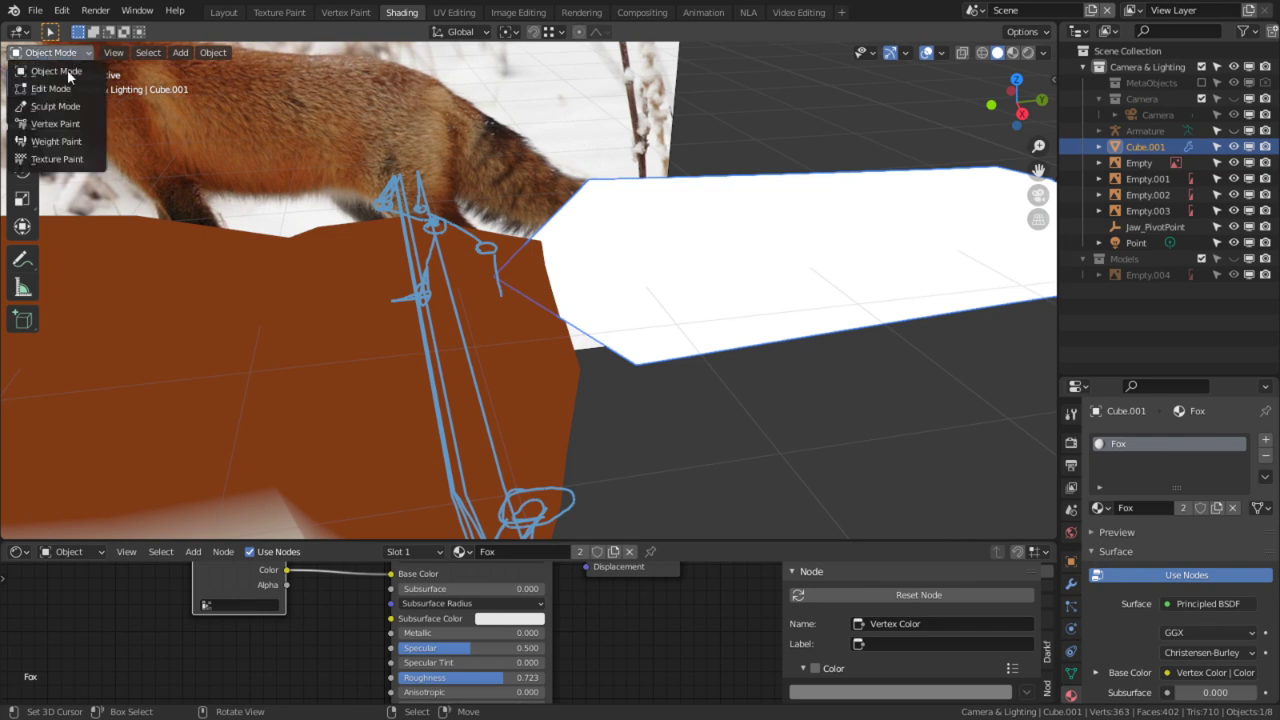
left_click(64, 124)
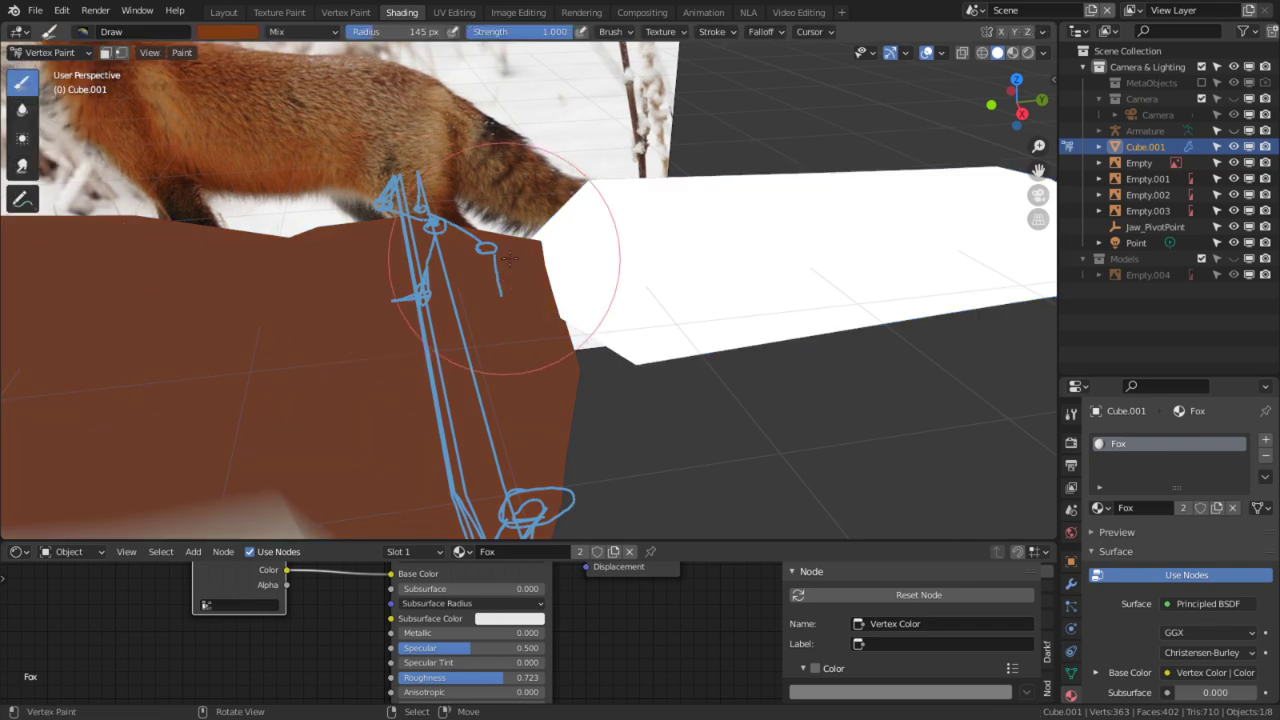
left_click(616, 279)
middle_click_drag(680, 250, 766, 171)
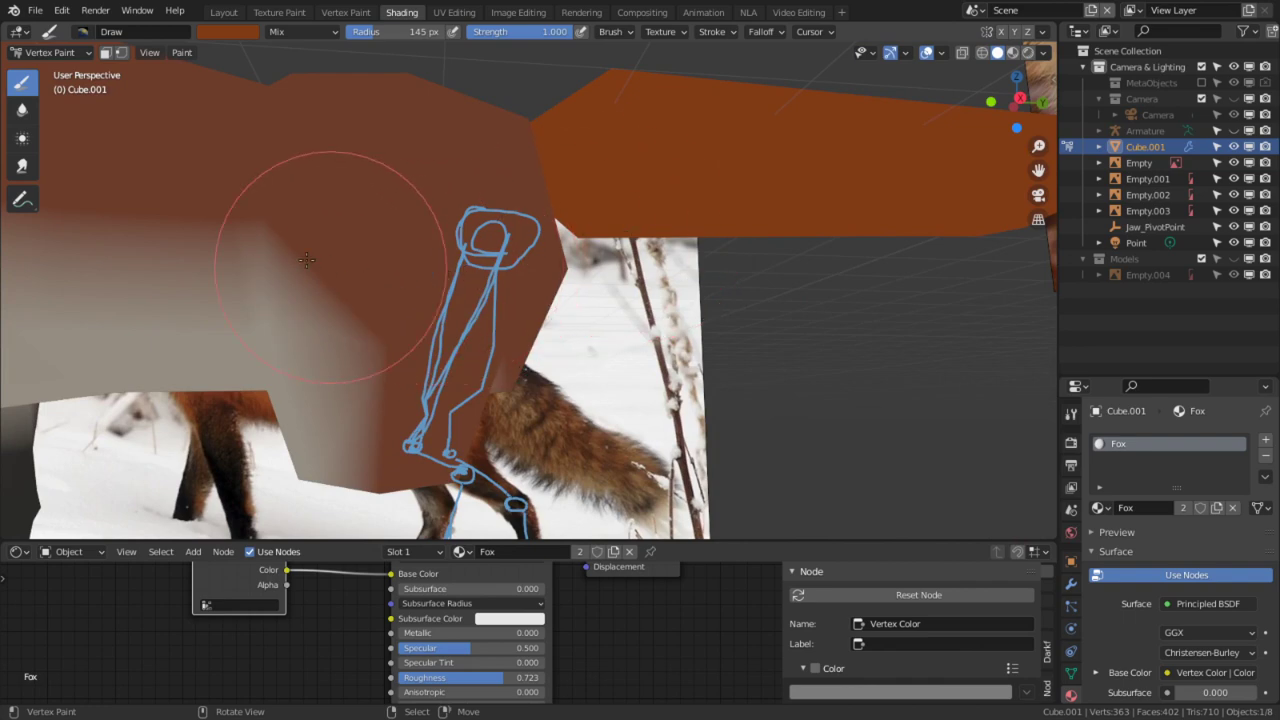
Step: Leave the tail's paint mode, select the fox body and switch it to Vertex Paint mode
middle_click_drag(343, 271, 457, 300)
key("Tab")
key("Tab")
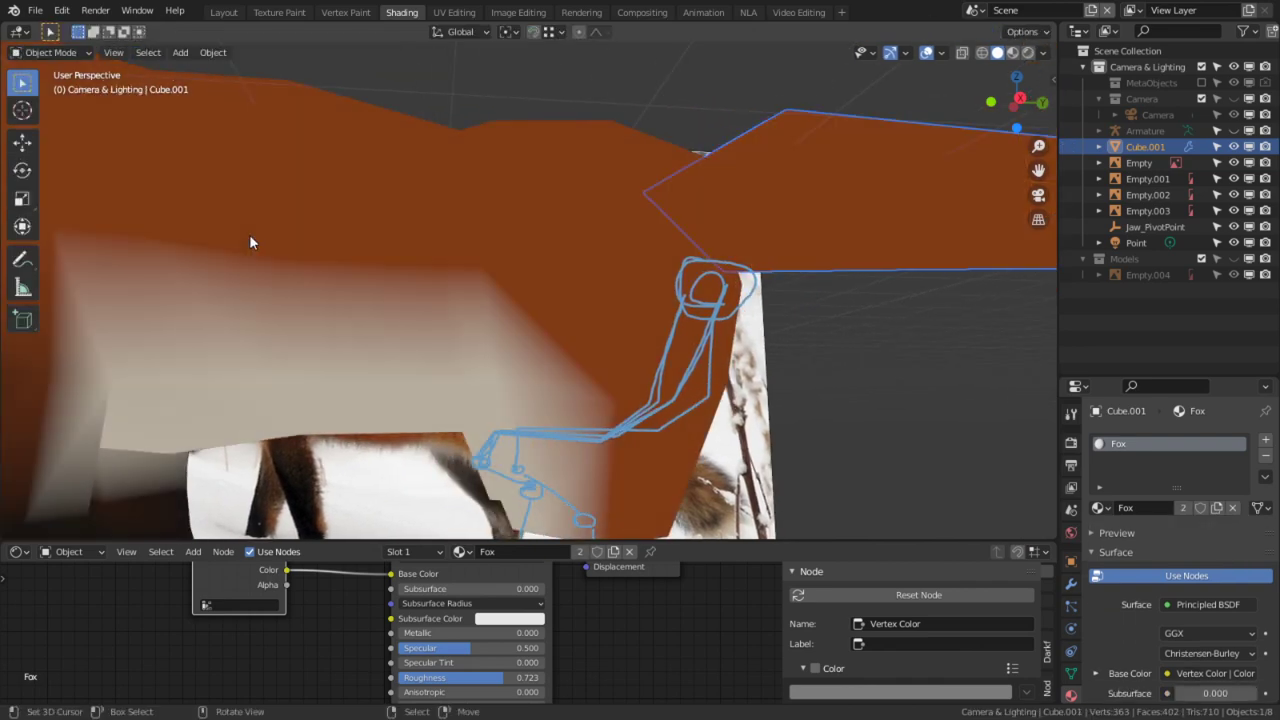
left_click(249, 234)
key("Tab")
left_click(50, 52)
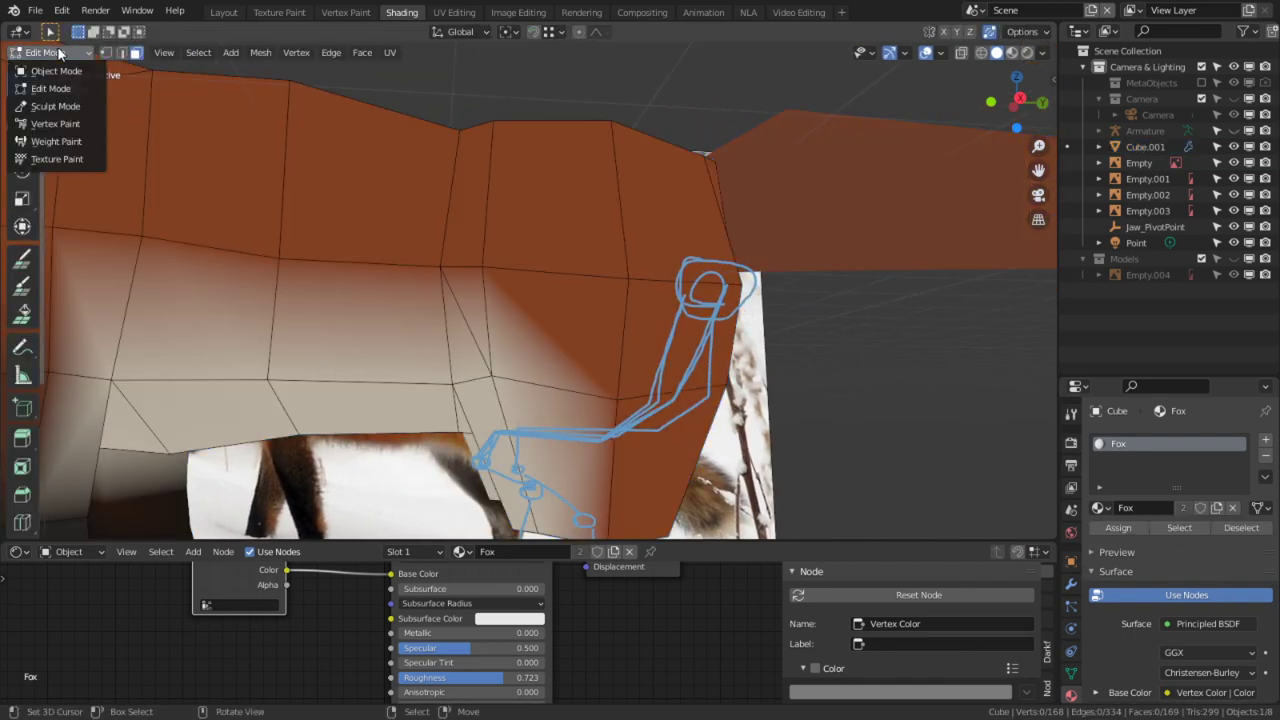
left_click(45, 124)
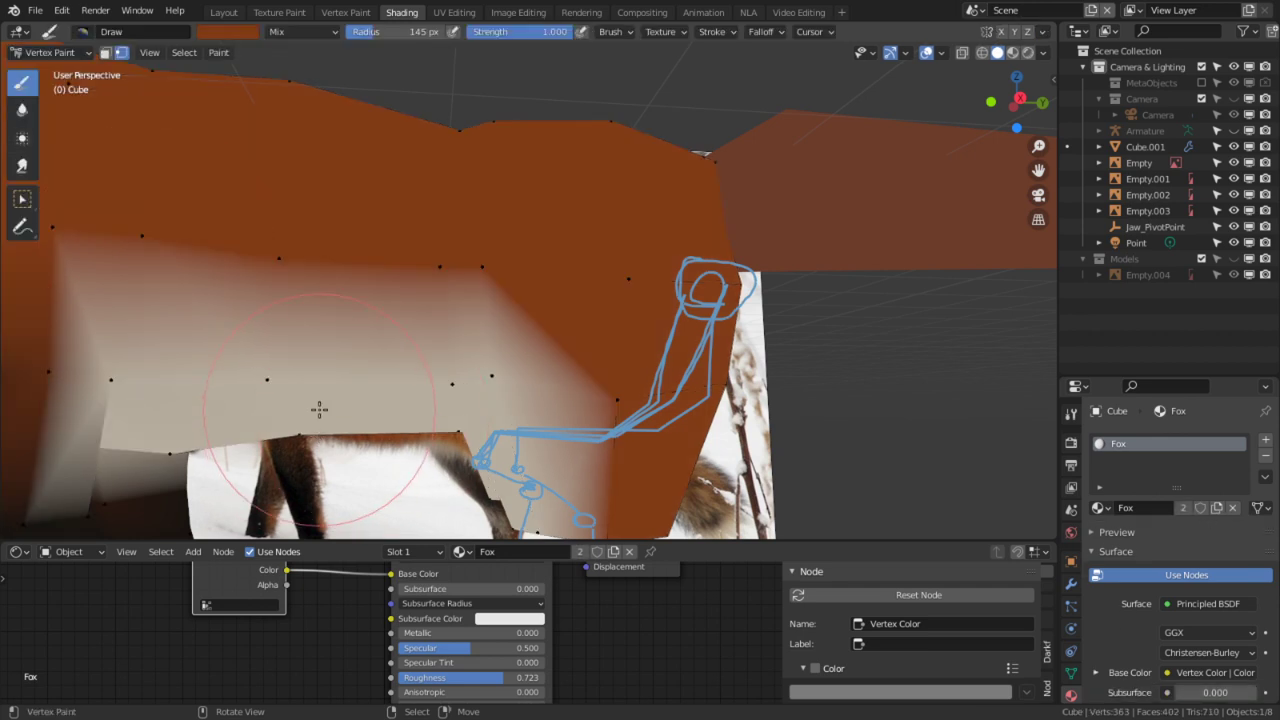
Step: Create a brush color palette named Fox Colors and add the current orange to it
left_click(1071, 413)
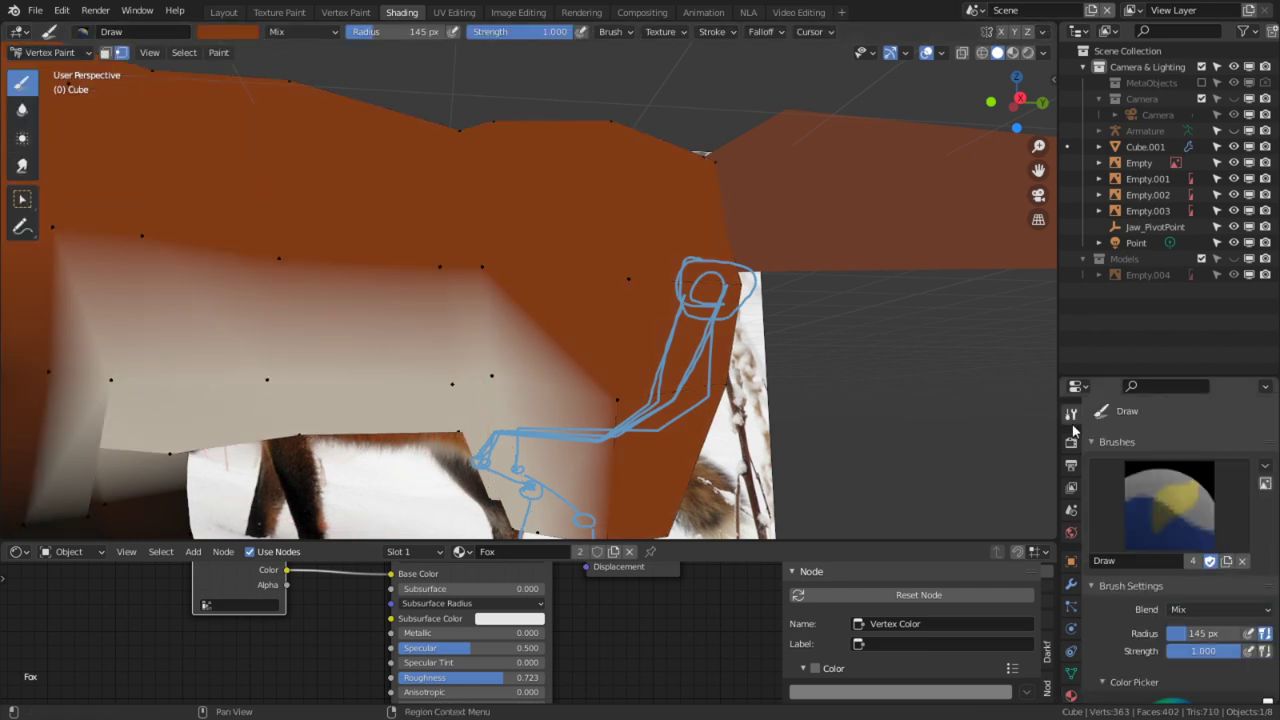
scroll(1197, 555, "down", 6)
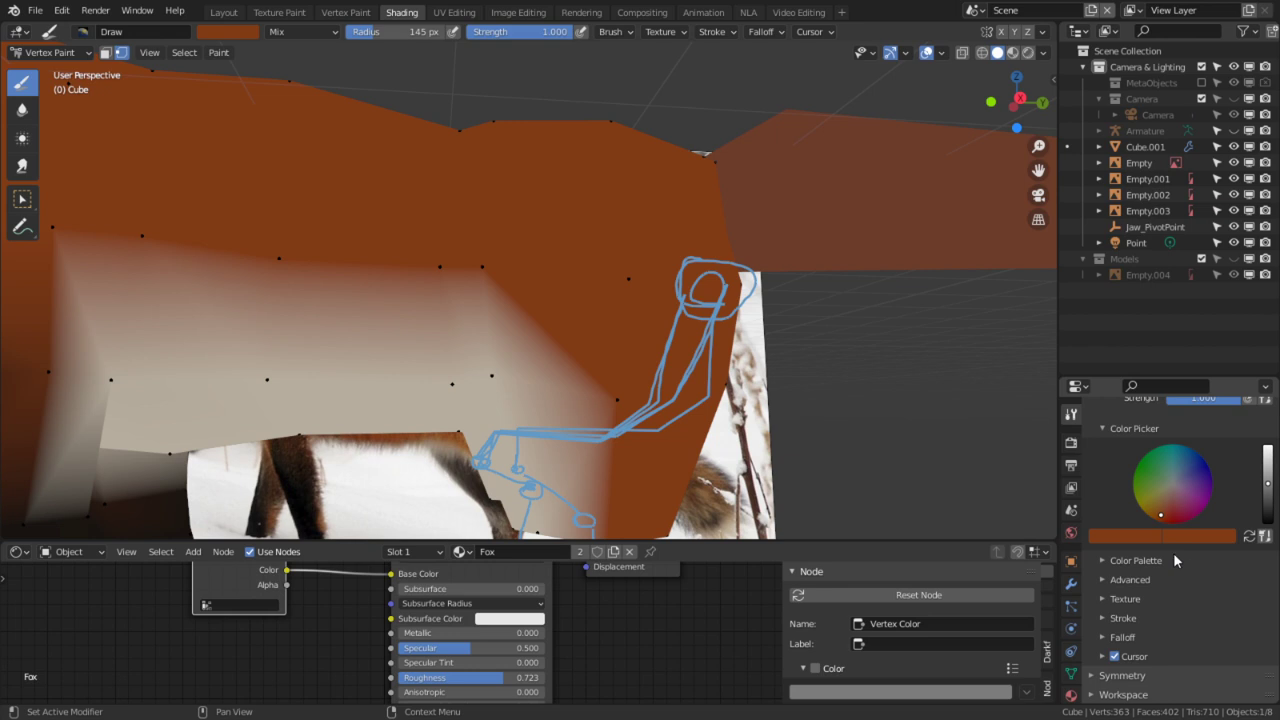
left_click(1145, 567)
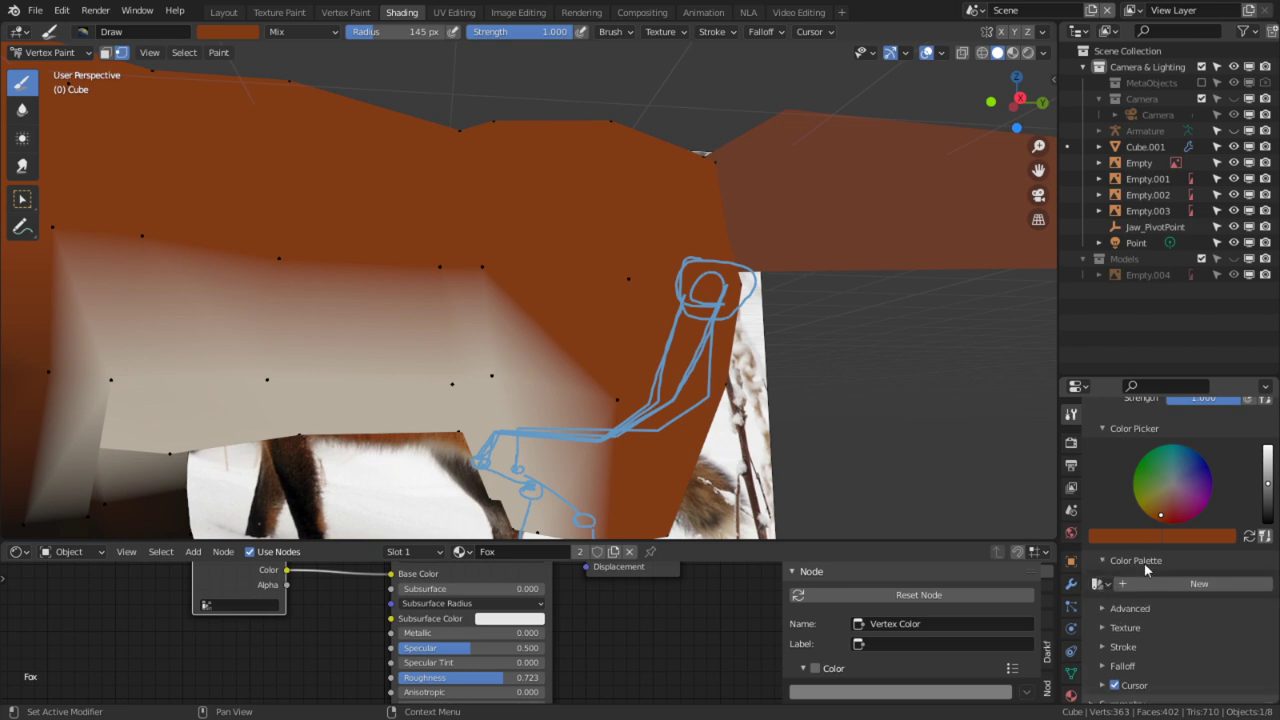
left_click(1152, 583)
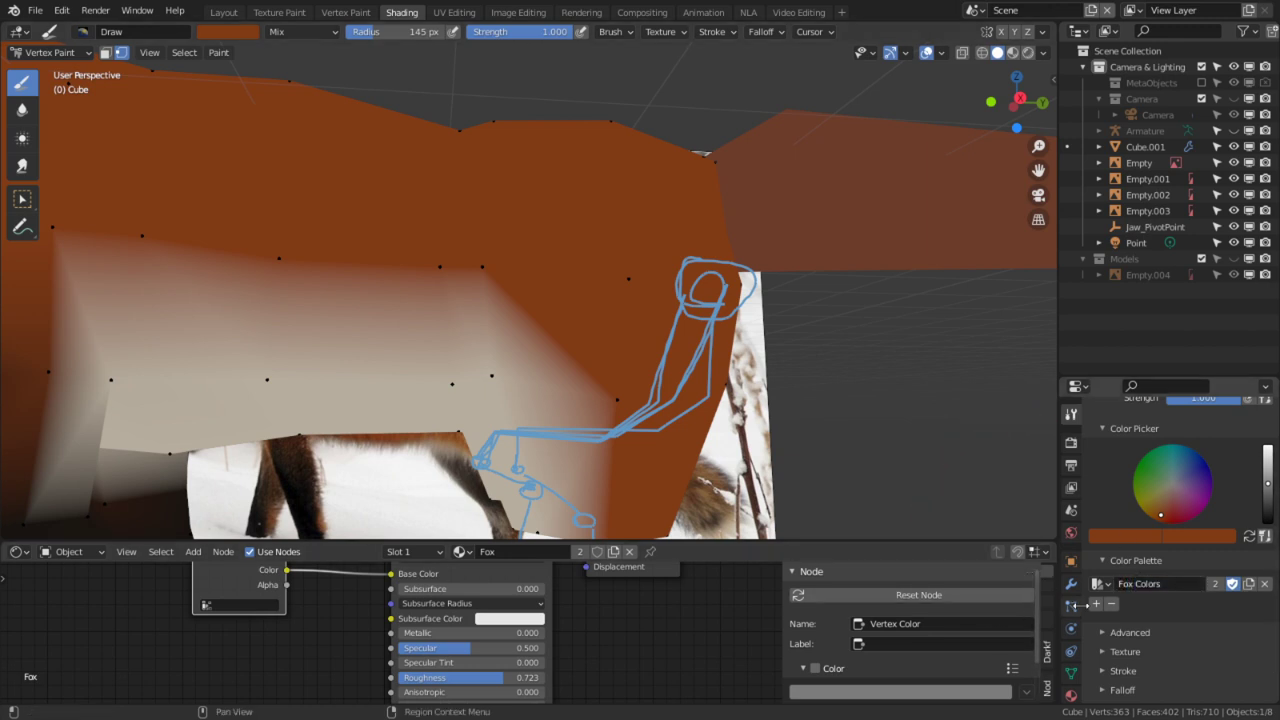
left_click(1096, 604)
Step: Sample the cream of the belly and the near-black of the front leg, adding each to the Fox Colors palette
key("s")
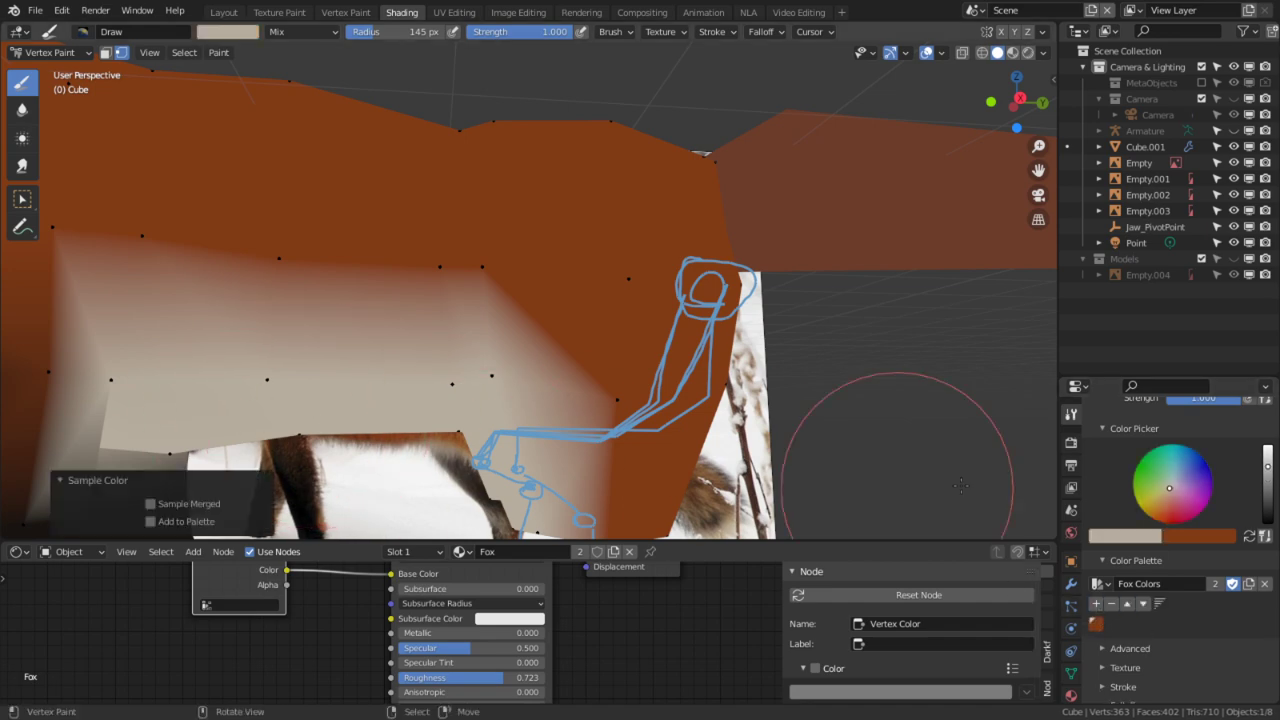
left_click(1096, 605)
middle_click_drag(326, 228, 674, 84, "shift")
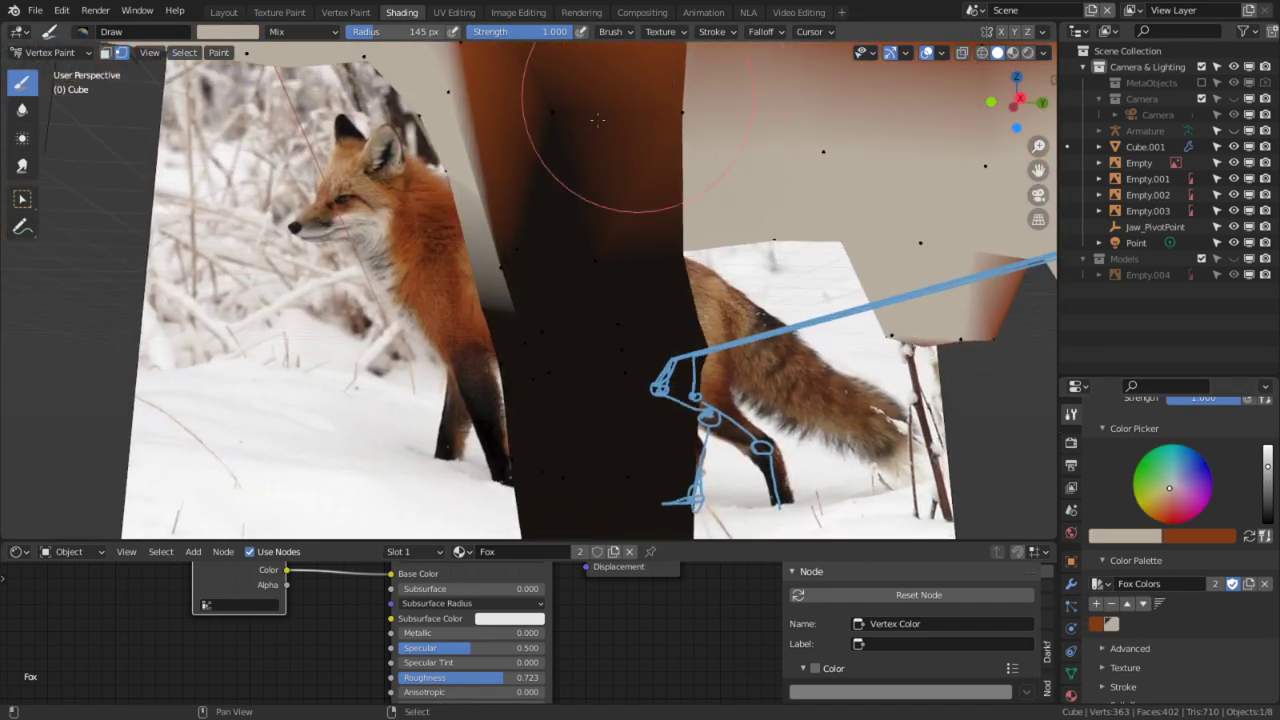
key("s")
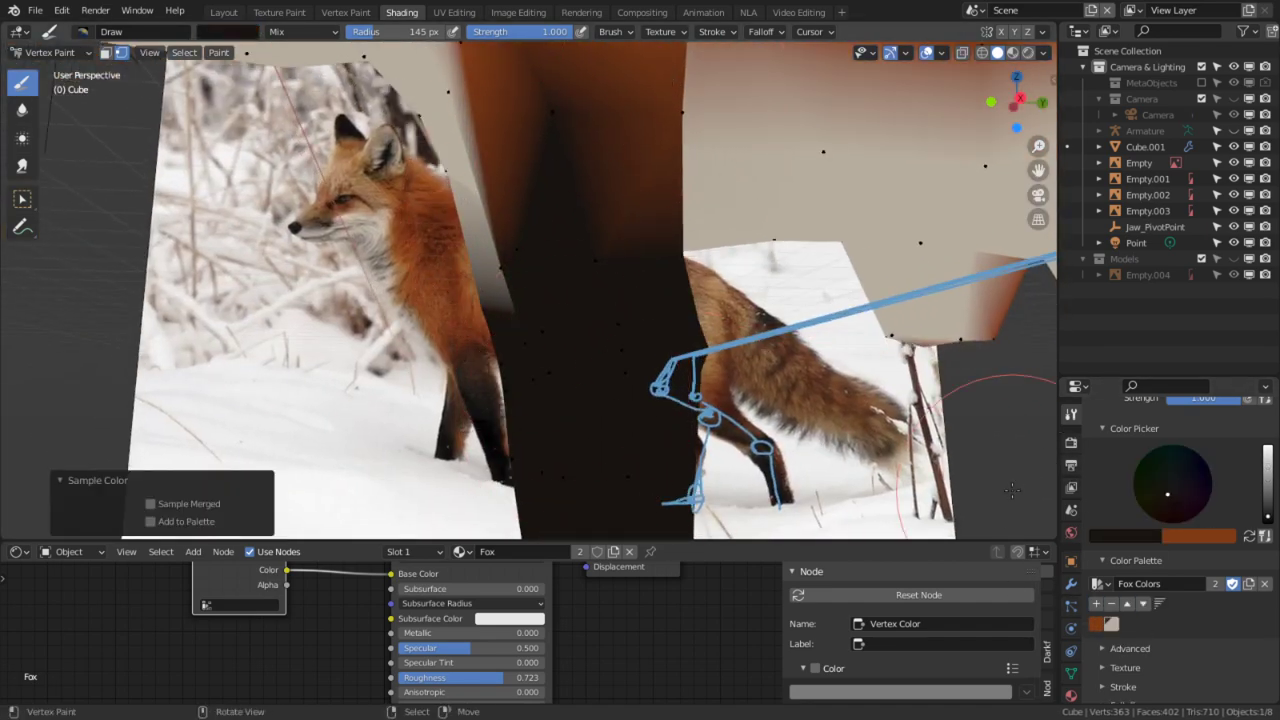
left_click(1096, 604)
Step: Sample the pink inside the fox's mouth and add it to the Fox Colors palette
middle_click_drag(599, 240, 641, 470, "shift")
mouse_move(490, 363)
middle_mouse_down()
mouse_move(543, 351)
mouse_move(561, 321)
middle_mouse_up()
key("s")
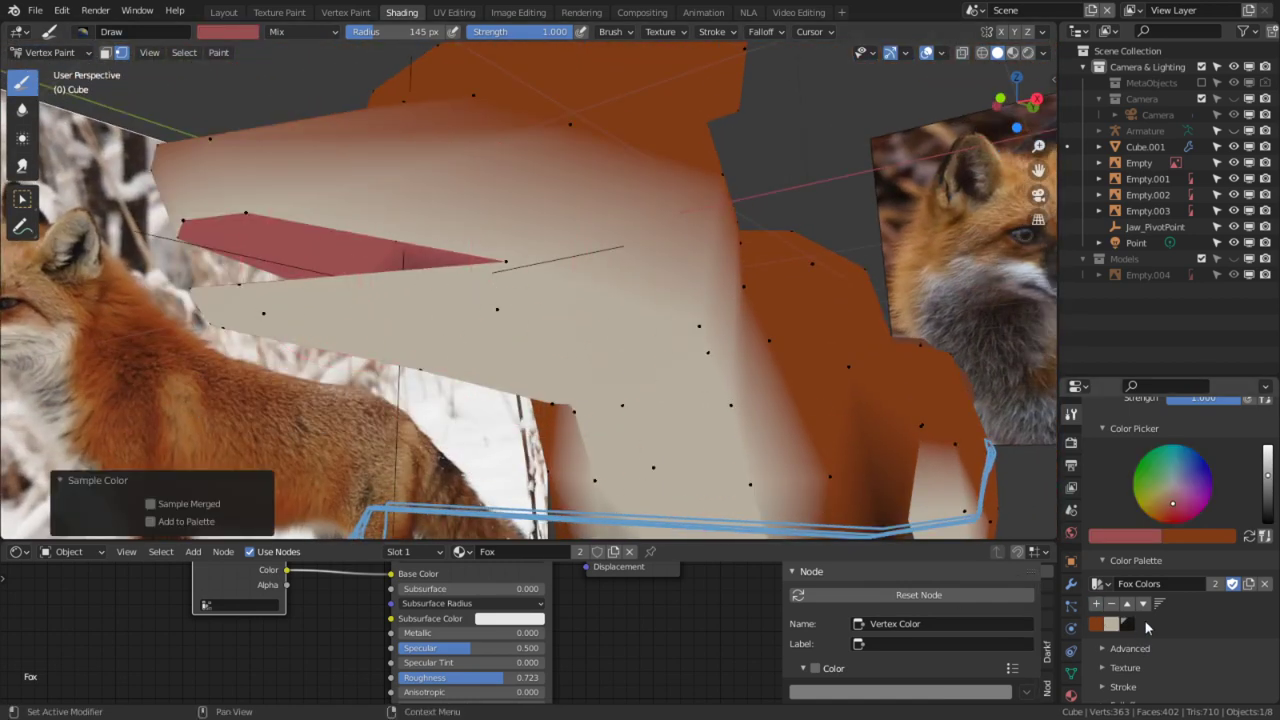
left_click(1096, 604)
Step: Select the tail, put it in Vertex Paint mode and isolate it in local view
middle_click_drag(780, 463, 760, 380)
middle_click_drag(848, 261, 857, 386)
middle_click_drag(933, 327, 827, 340)
key("ctrl+Tab")
left_click(522, 252)
key("Tab")
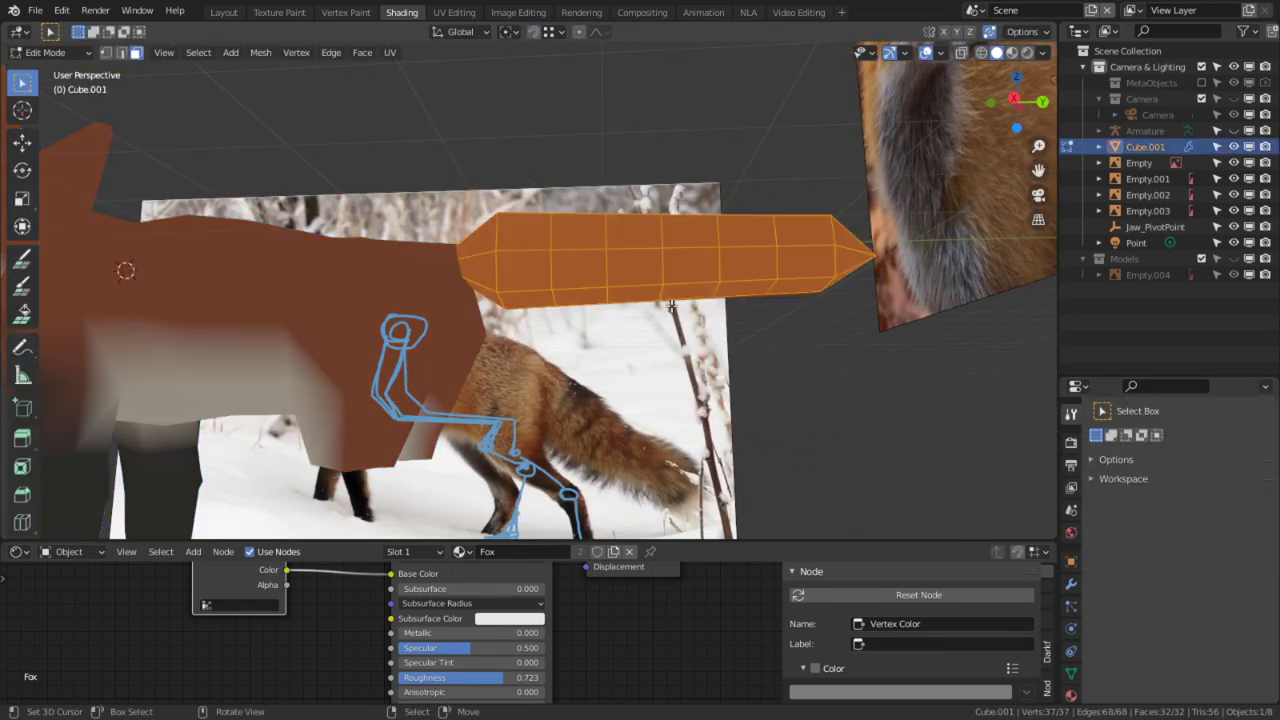
left_click(88, 48)
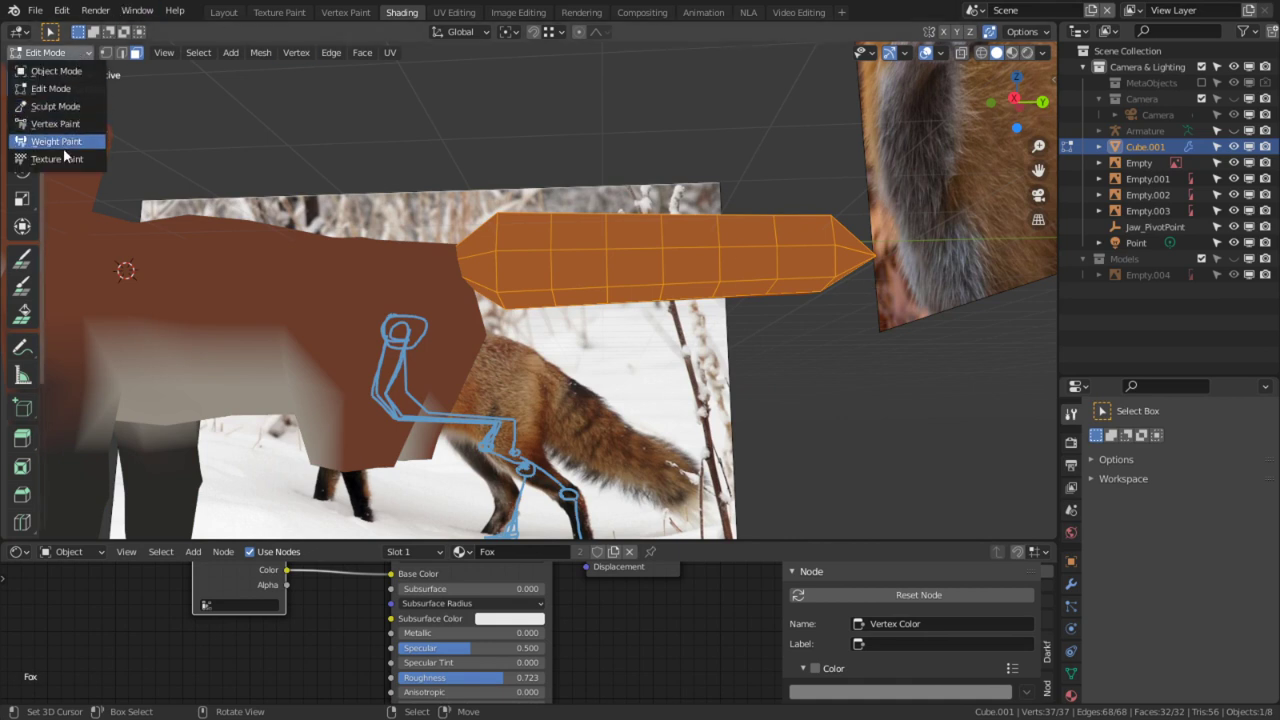
left_click(55, 121)
key("KP_Divide")
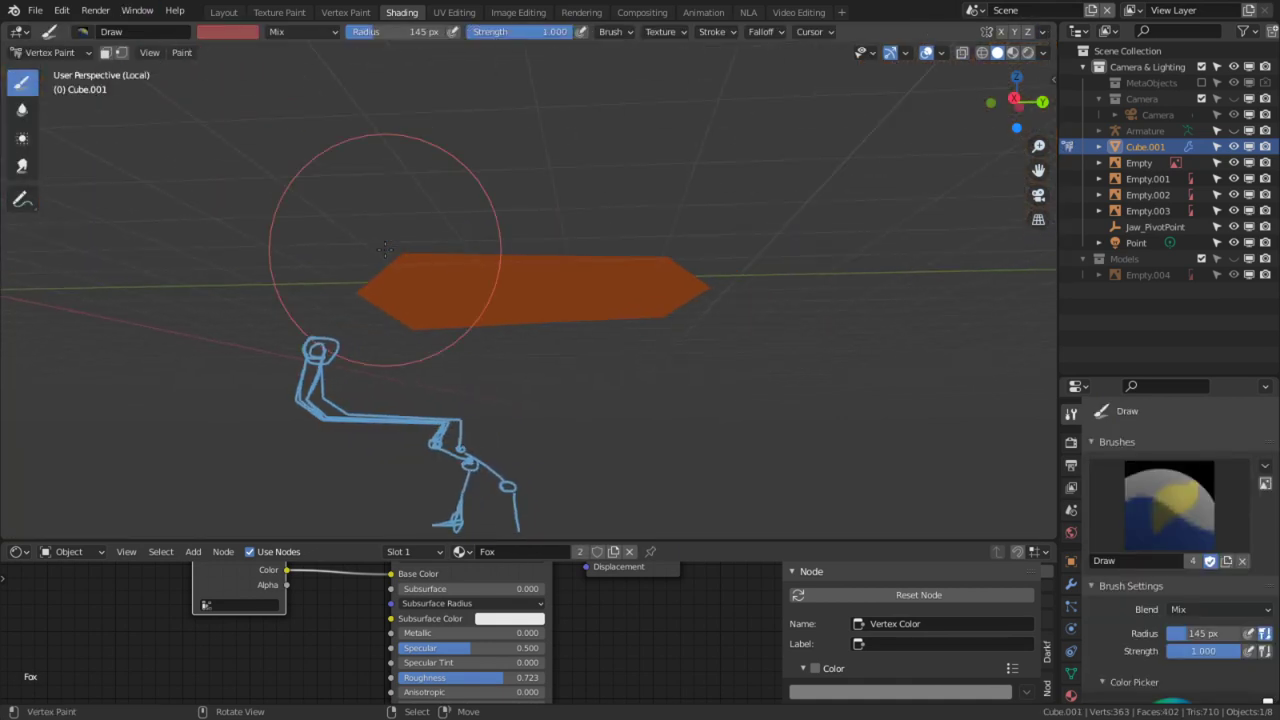
Step: Turn on vertex selection masking and paint the tail's tip with the cream color from the palette
scroll(1125, 595, "down", 8)
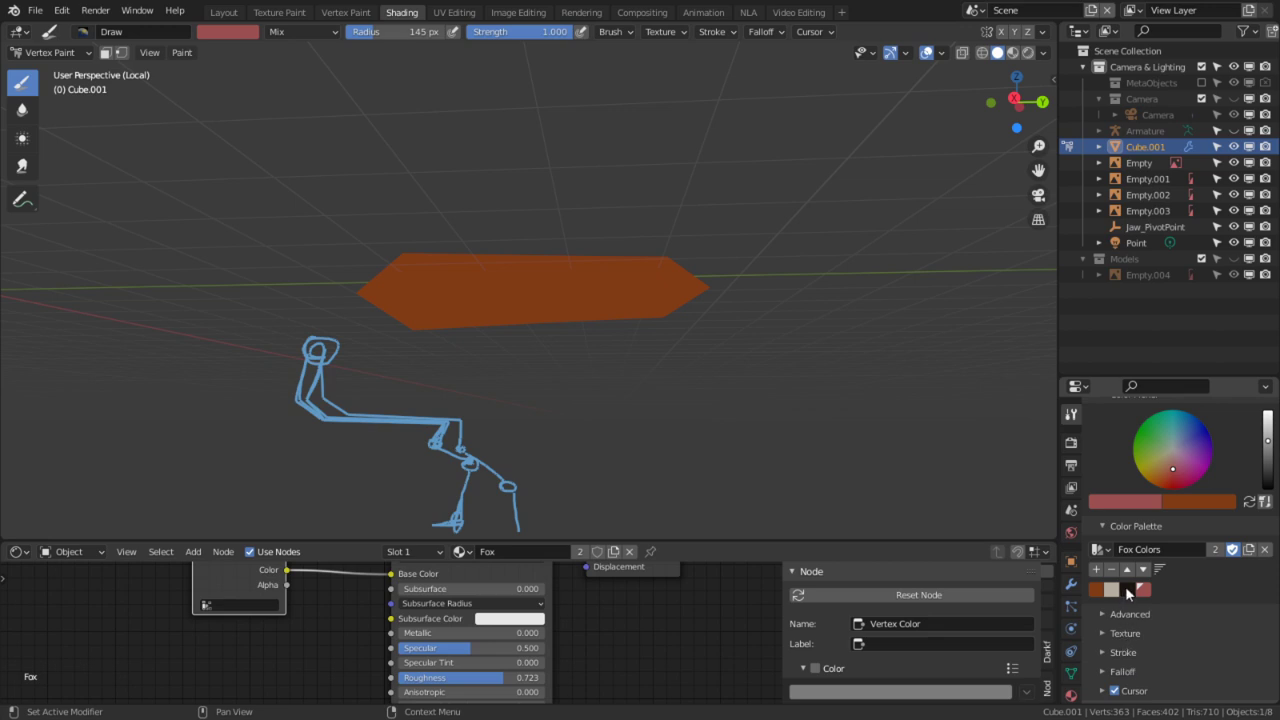
left_click(1111, 589)
middle_click_drag(640, 300, 729, 171)
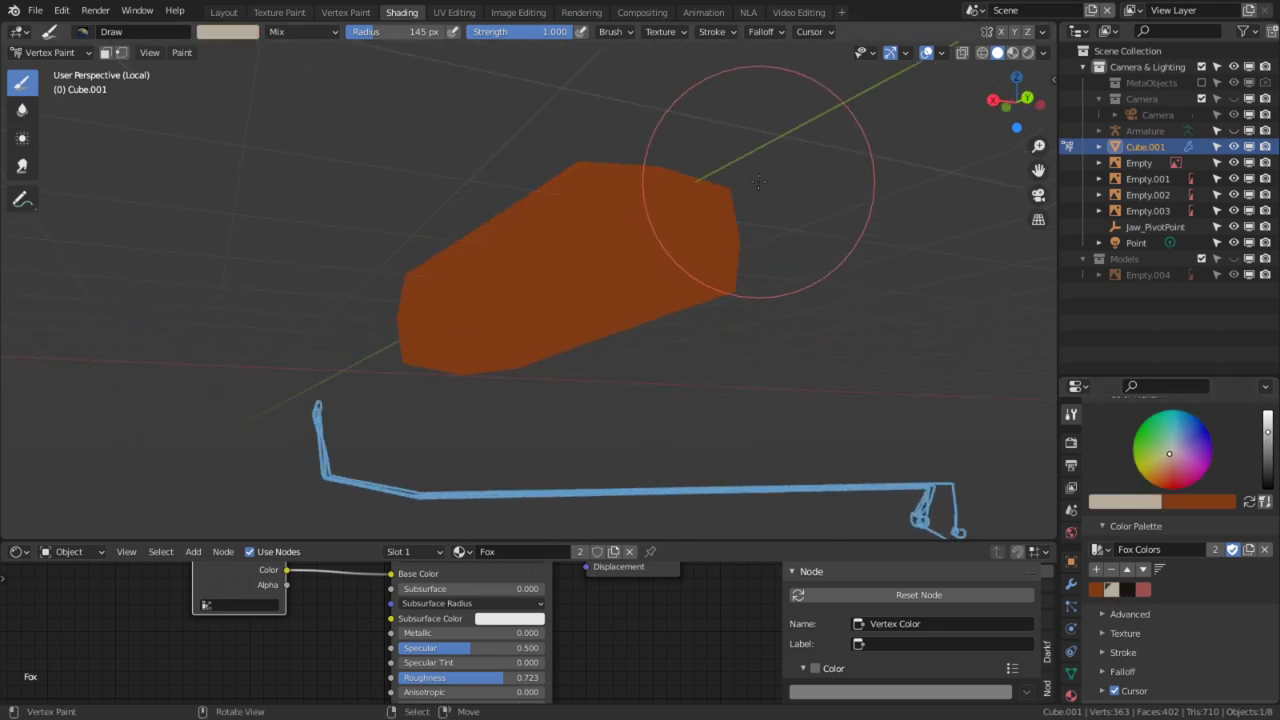
left_click(121, 52)
middle_click_drag(730, 200, 607, 130)
left_click_drag(509, 163, 514, 177)
mouse_move(514, 177)
middle_mouse_down()
mouse_move(670, 263)
mouse_move(737, 406)
middle_mouse_up()
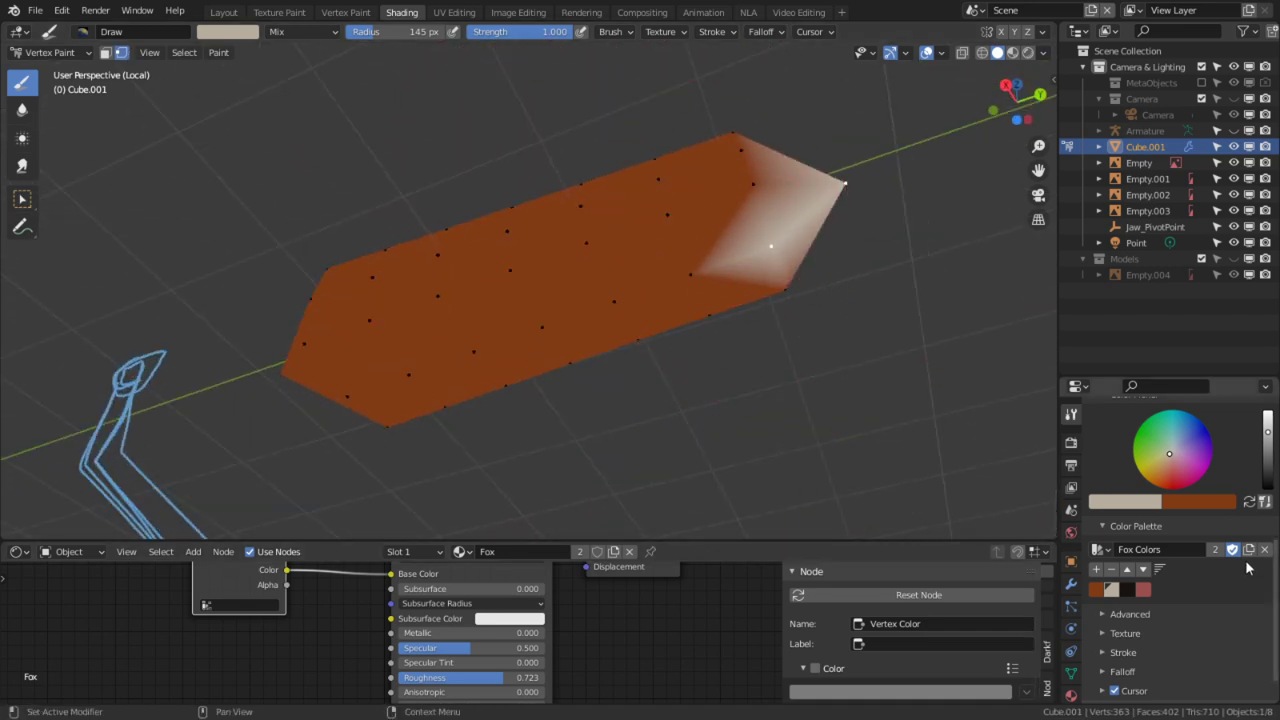
Step: Paint dark patches on scattered tail vertices with the near-black palette color, undoing the last action near the tail's base
left_click(1127, 590)
mouse_move(471, 300)
middle_mouse_down()
mouse_move(520, 294)
mouse_move(450, 253)
middle_mouse_up()
left_click(535, 298)
left_click(440, 255)
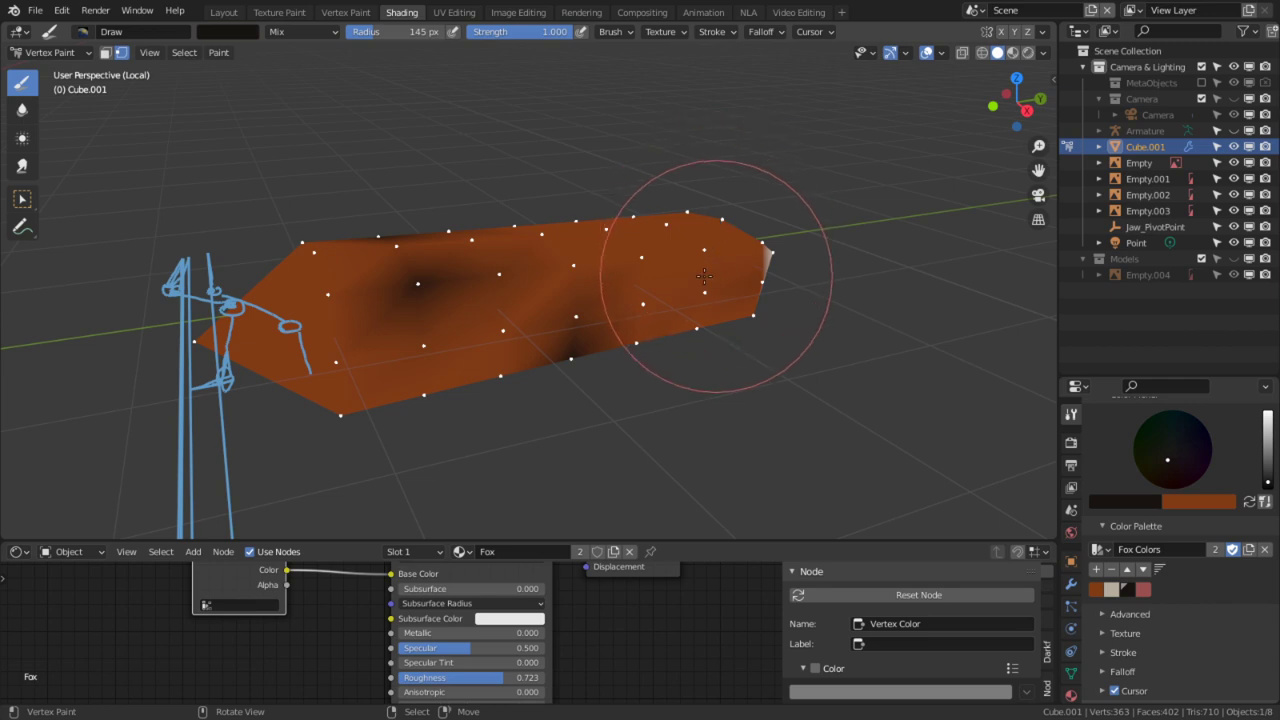
middle_click_drag(686, 223, 633, 280)
mouse_move(714, 314)
middle_mouse_down()
mouse_move(719, 365)
mouse_move(743, 214)
mouse_move(657, 243)
mouse_move(666, 107)
middle_mouse_up()
left_click(736, 355)
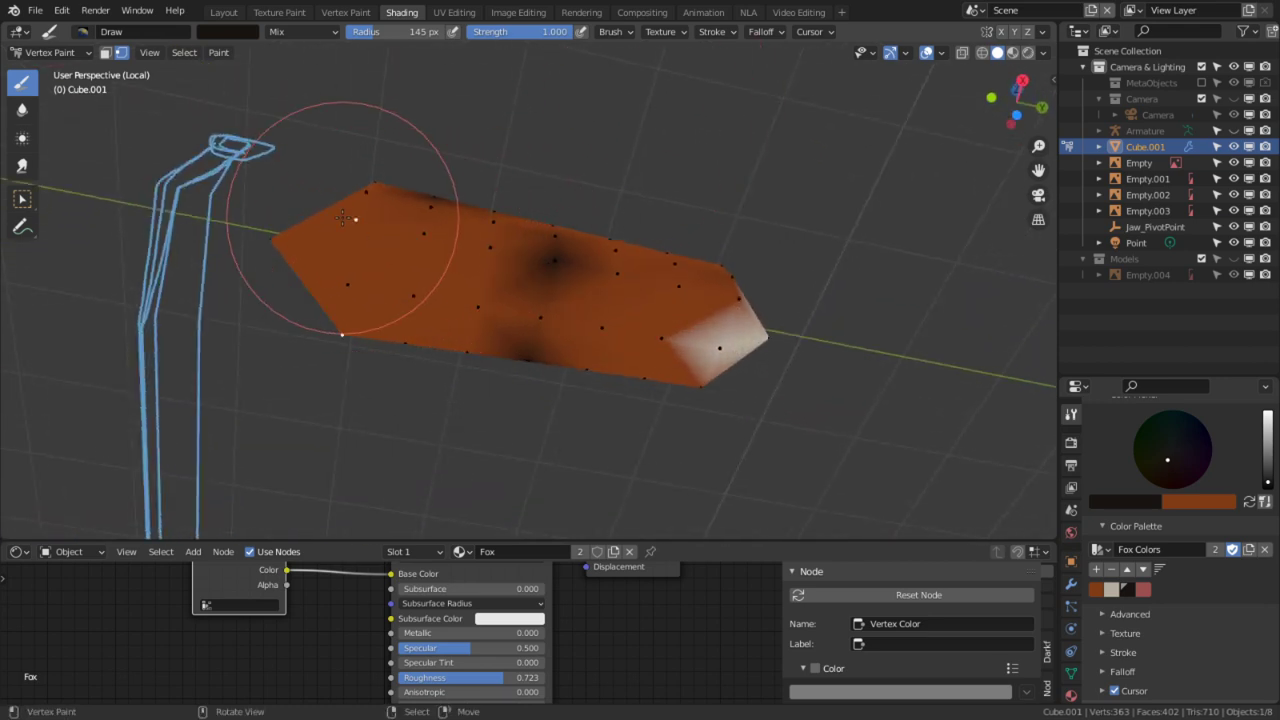
left_click(371, 234)
middle_click_drag(371, 234, 434, 377)
key("ctrl+z")
scroll(474, 259, "down", 4)
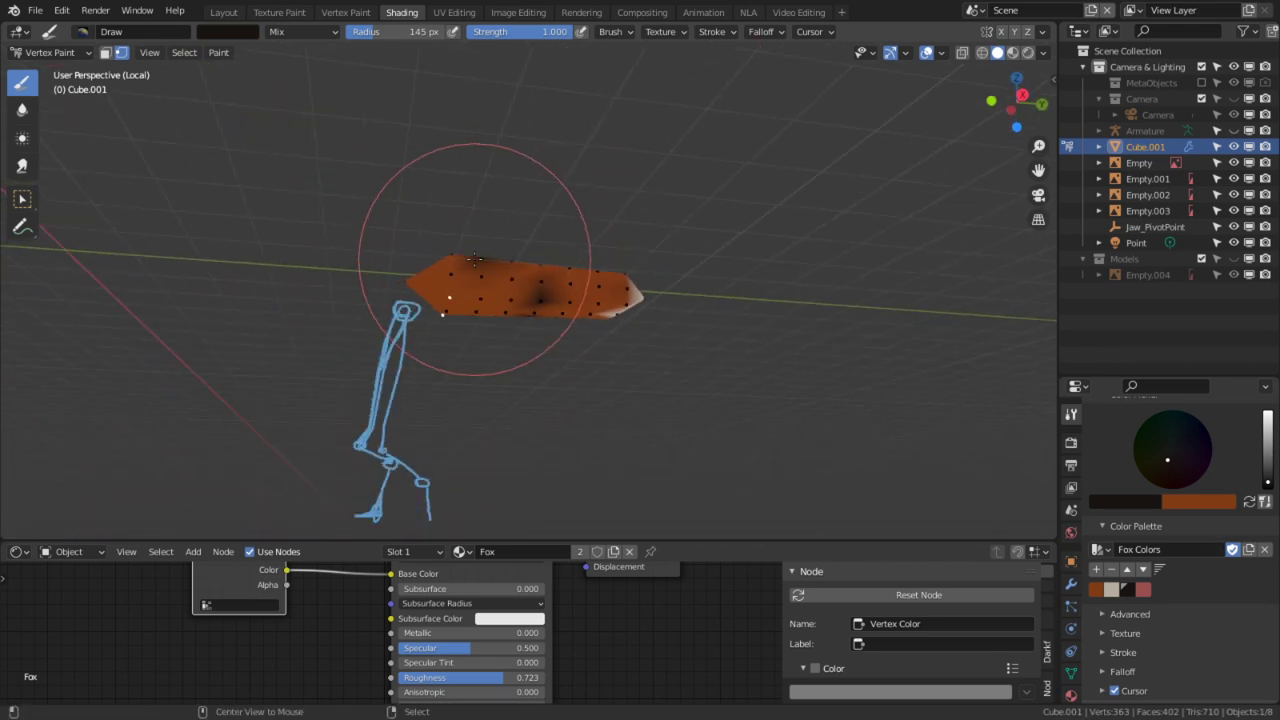
Step: Exit the tail's local view, return to Object Mode and deselect everything
key("KP_Divide")
key("Tab")
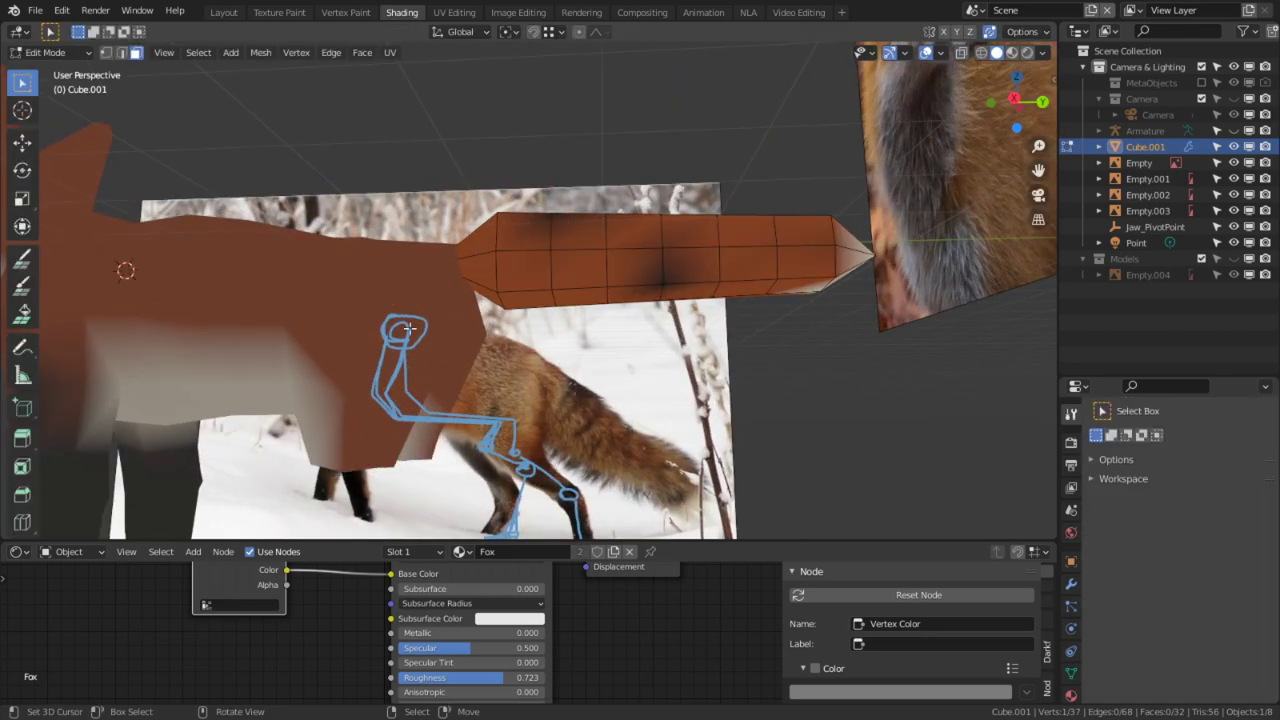
left_click(50, 52)
left_click(55, 70)
middle_click_drag(272, 132, 684, 324)
left_click(648, 310)
middle_click_drag(449, 318, 645, 370)
scroll(600, 207, "up", 4)
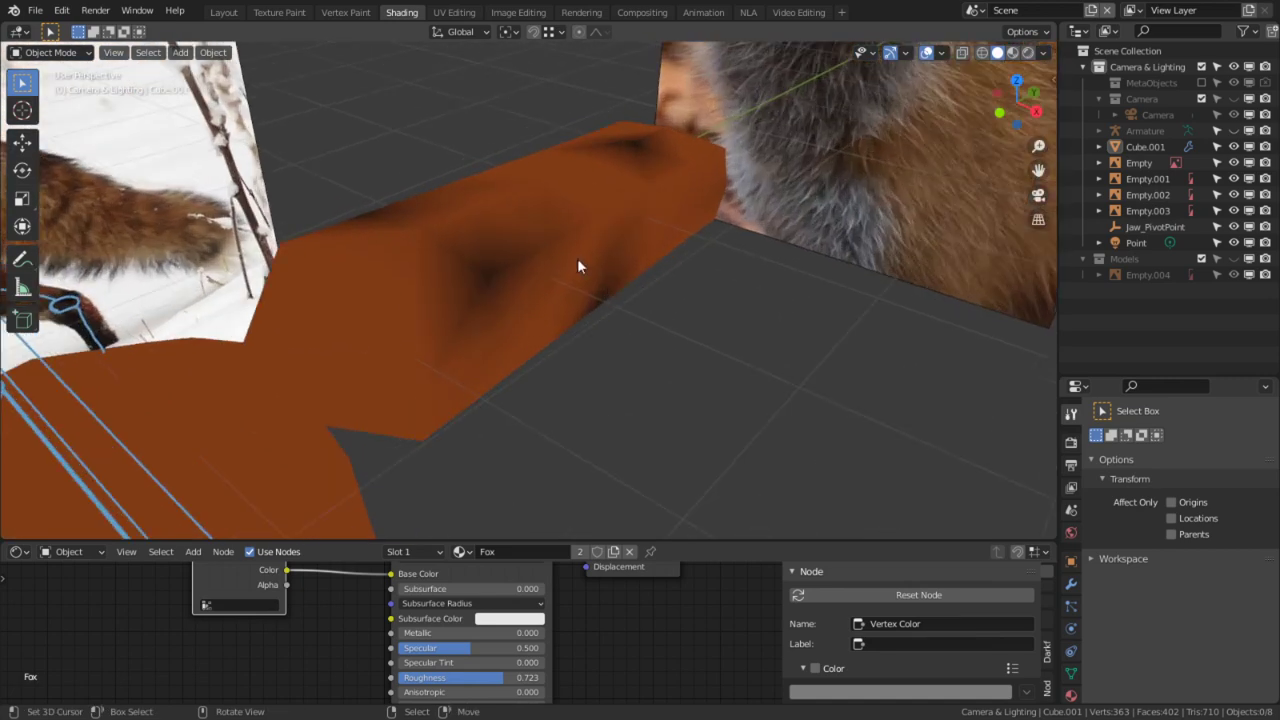
Step: Select the tail and turn on the Face Orientation overlay to check its normals
left_click(478, 258)
key("Tab")
left_click(50, 52)
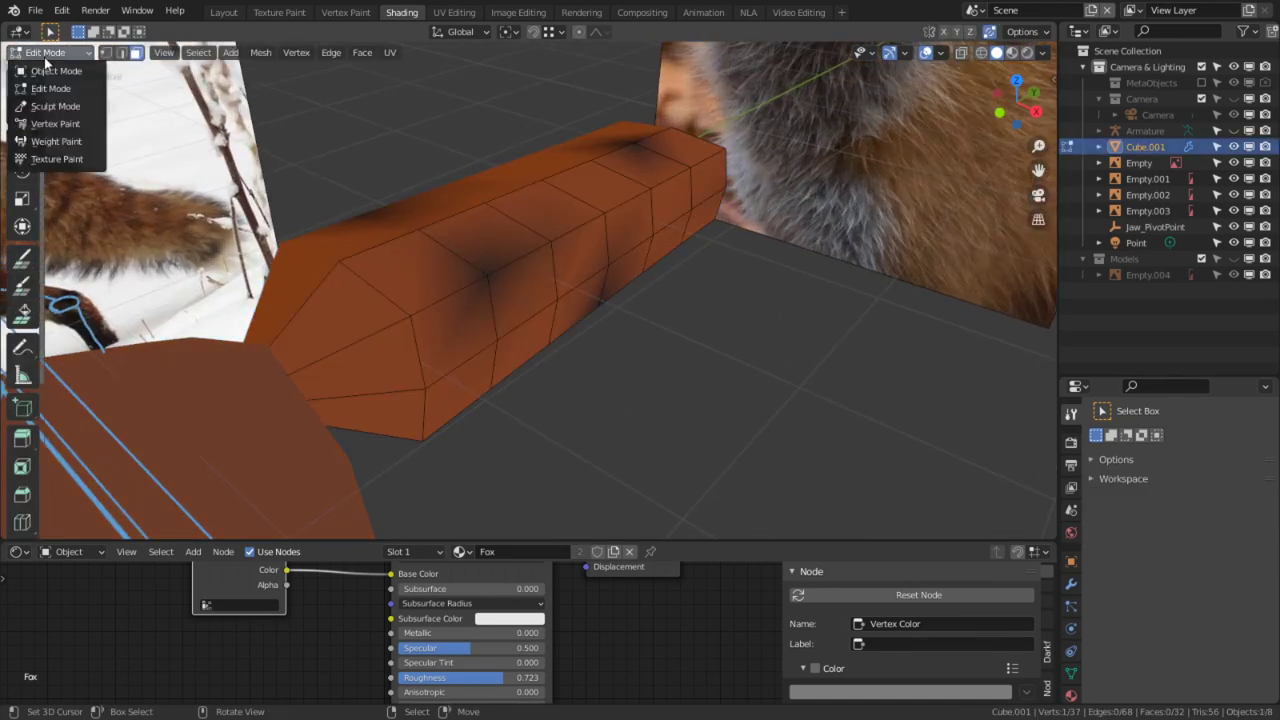
left_click(942, 53)
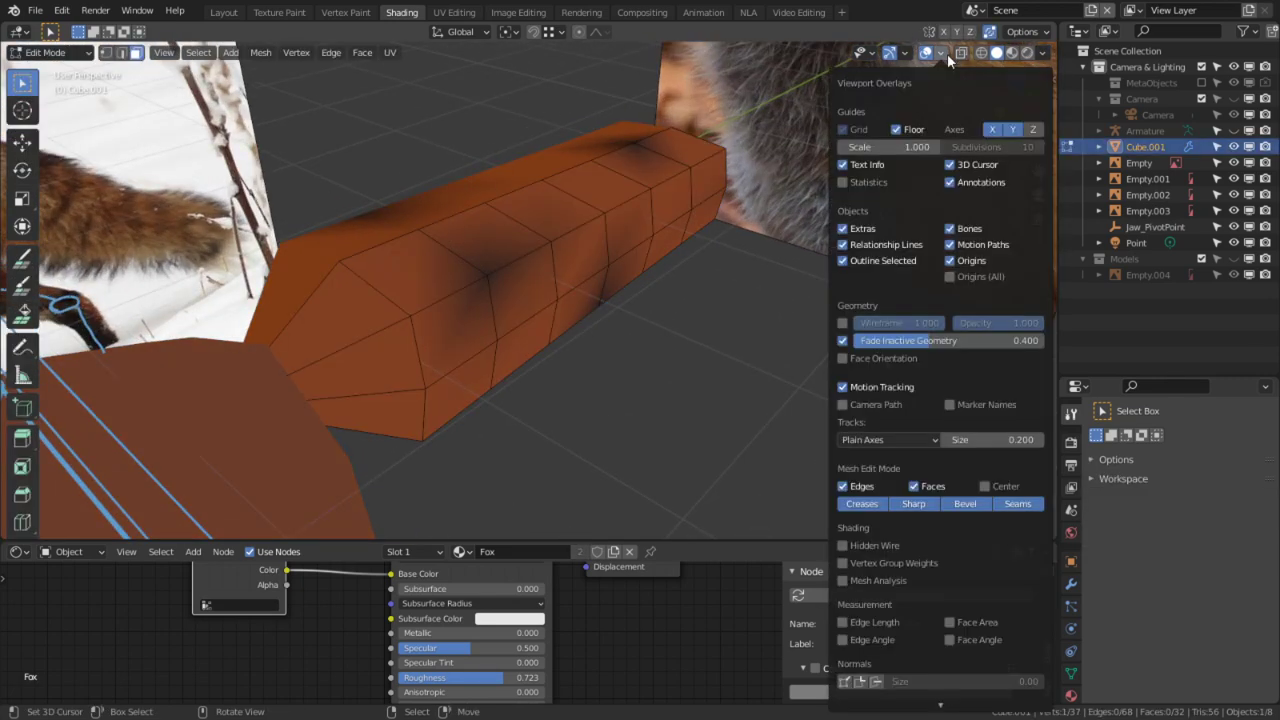
left_click(843, 358)
key("Tab")
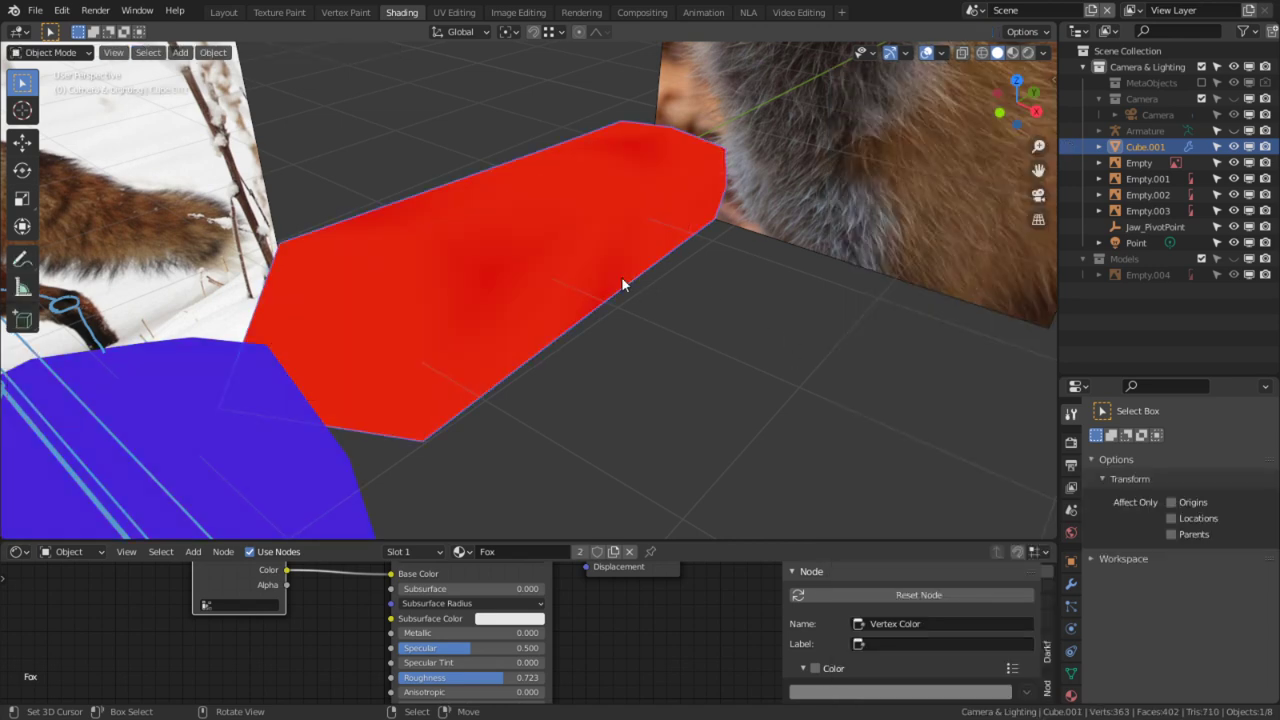
Step: Flip the normals of all the tail's faces
key("Tab")
key("alt+n")
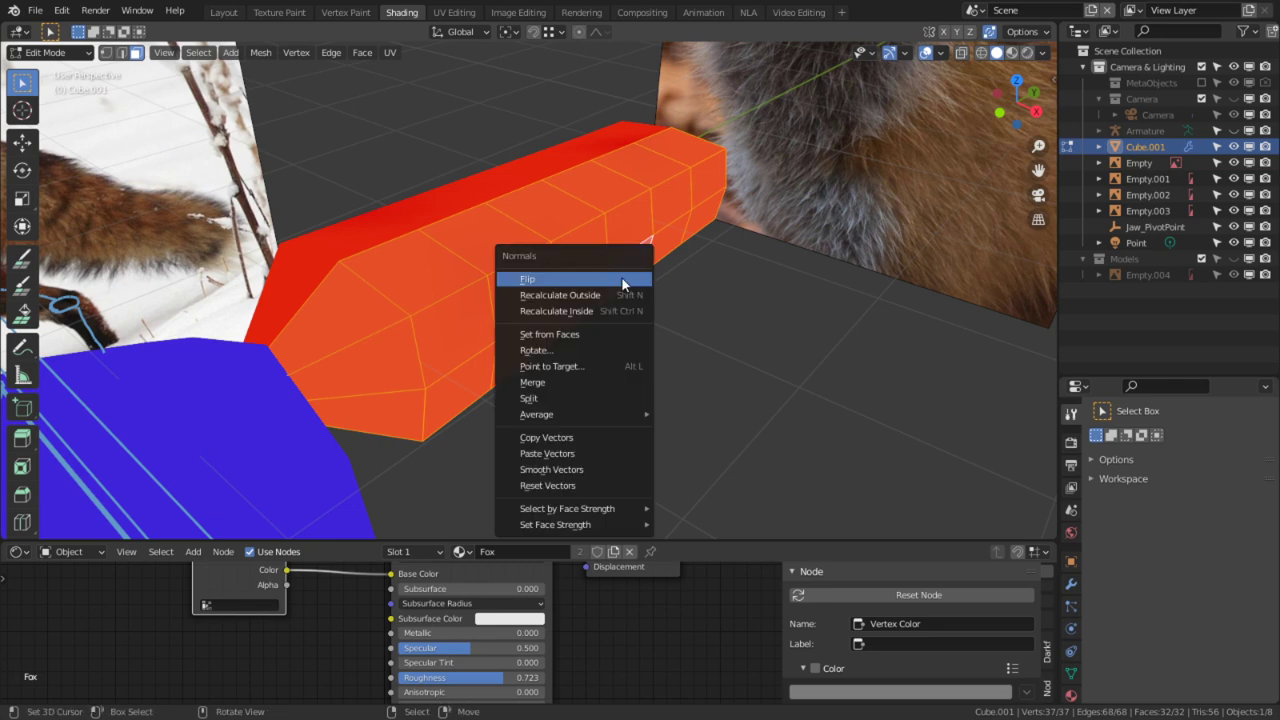
left_click(624, 280)
key("Tab")
middle_click_drag(624, 280, 560, 285)
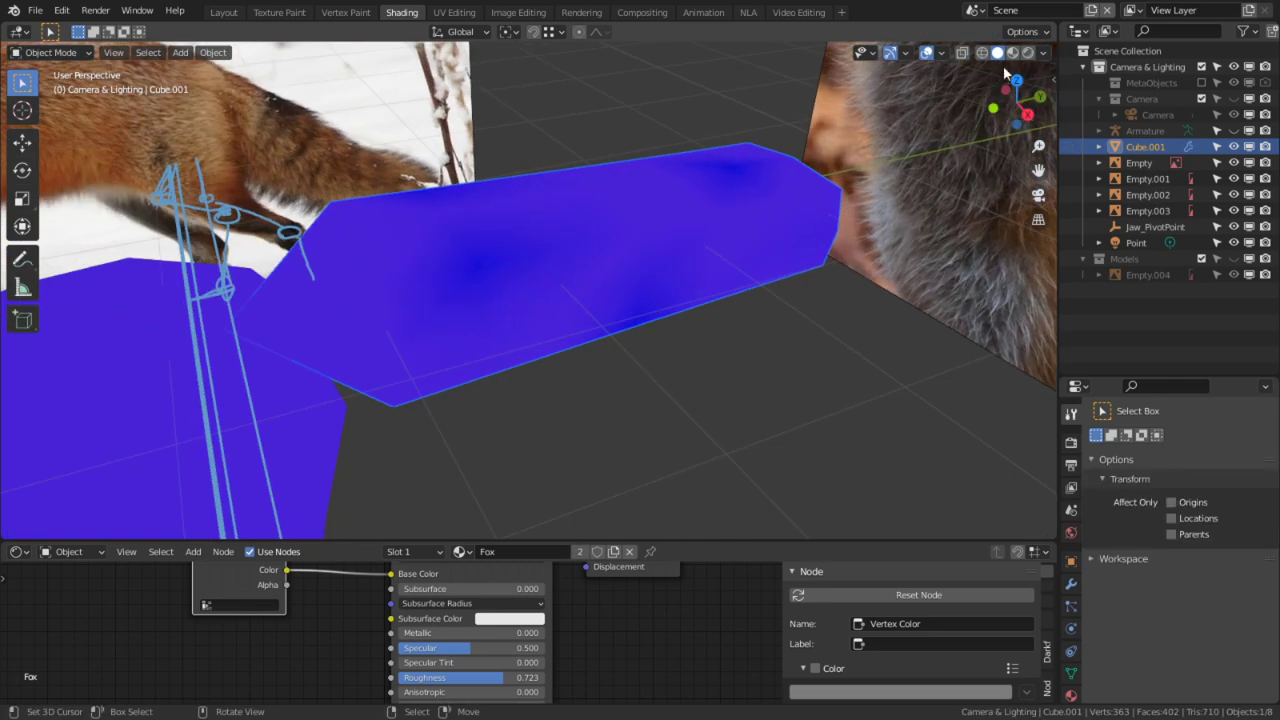
Step: Turn off the Face Orientation overlay and return the tail to Vertex Paint mode
left_click(943, 52)
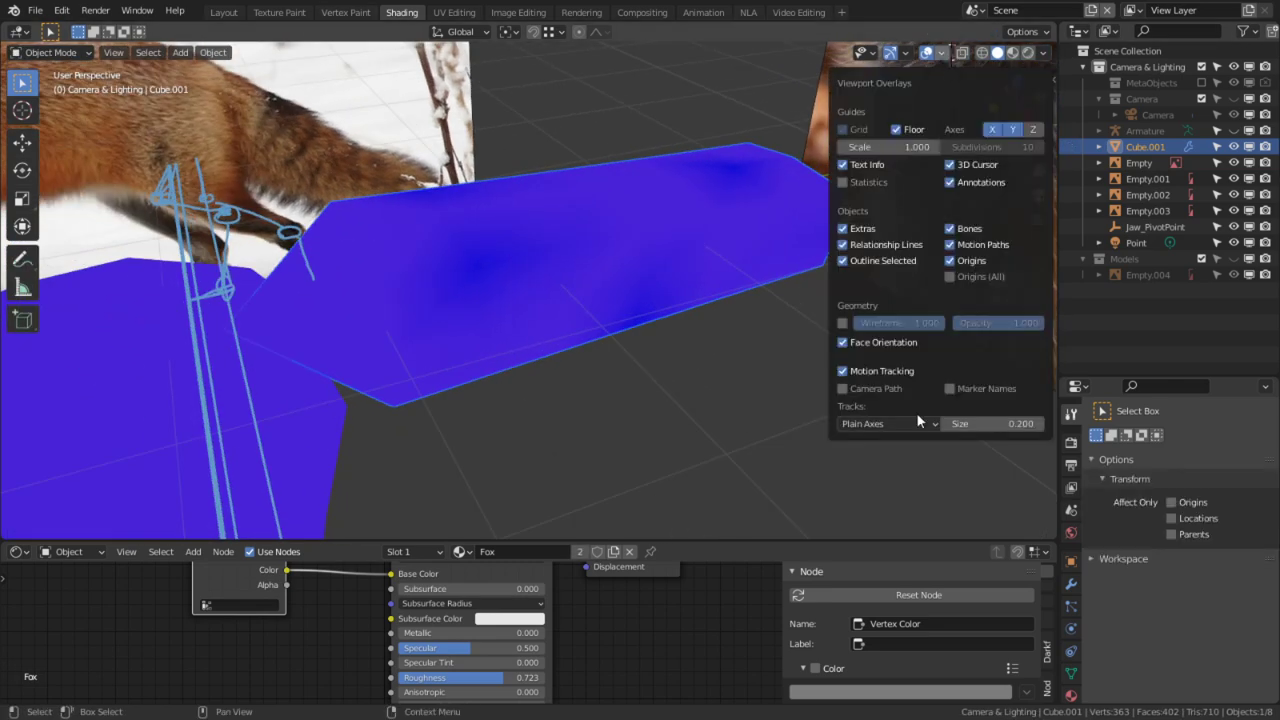
left_click(843, 342)
key("Tab")
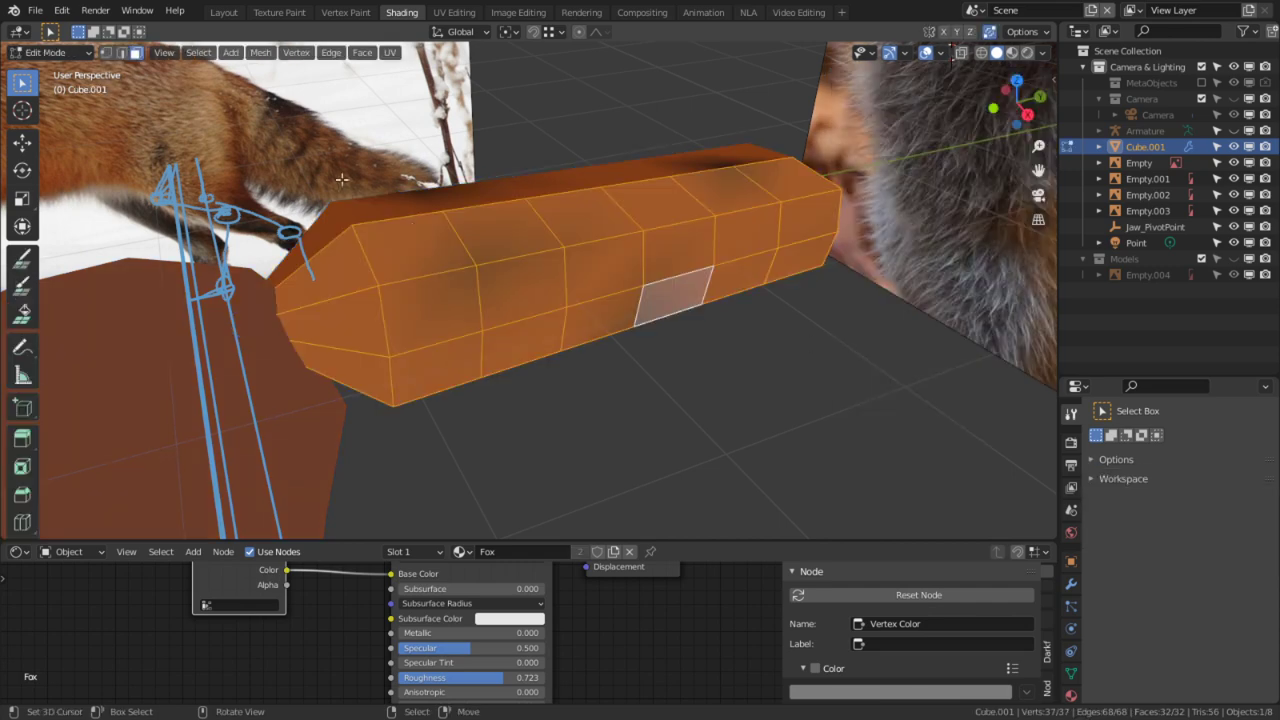
left_click(18, 52)
key("Escape")
left_click(68, 52)
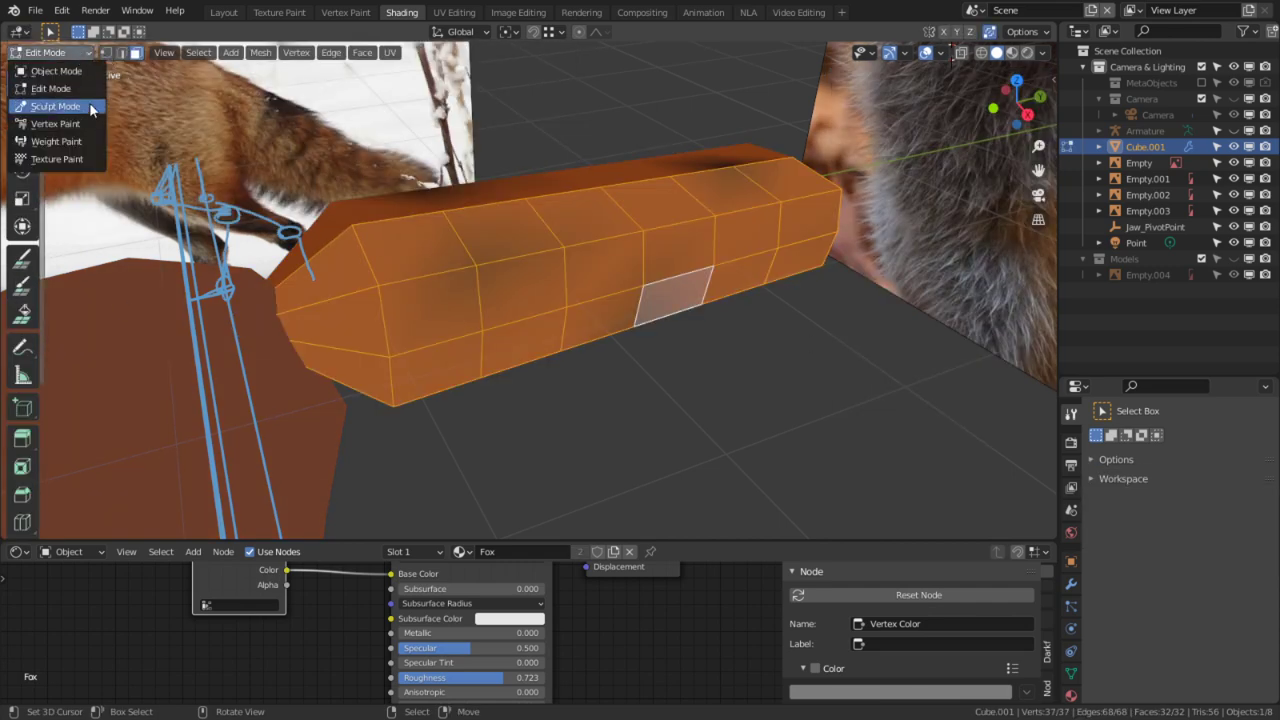
left_click(55, 123)
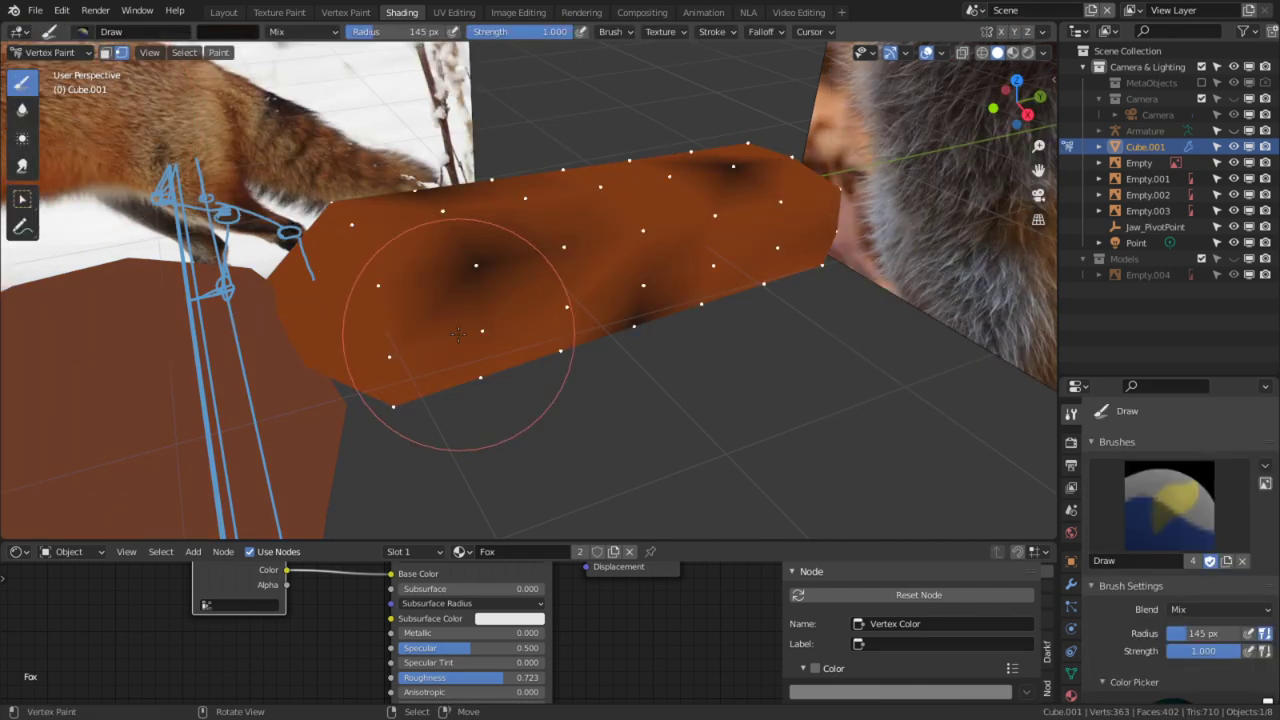
Step: Switch to the Blur brush, test a full-strength stroke on the tail's dark patches, and undo it
left_click(19, 110)
mouse_move(571, 294)
left_mouse_down()
mouse_move(443, 291)
mouse_move(634, 229)
mouse_move(693, 195)
left_mouse_up()
middle_click_drag(693, 195, 777, 320)
key("ctrl+z")
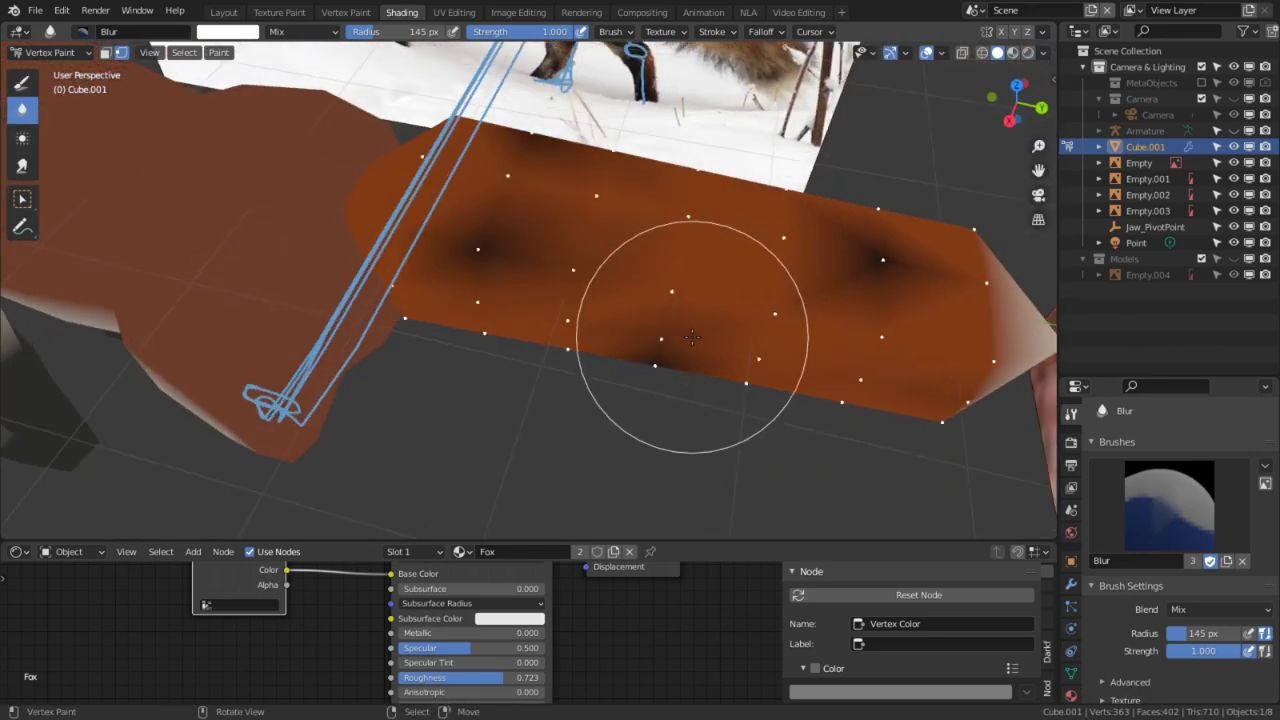
Step: Set the Blur brush strength to 0.188 and soften the dark patches along the tail's sides and underside
key("shift+f")
left_click(665, 337)
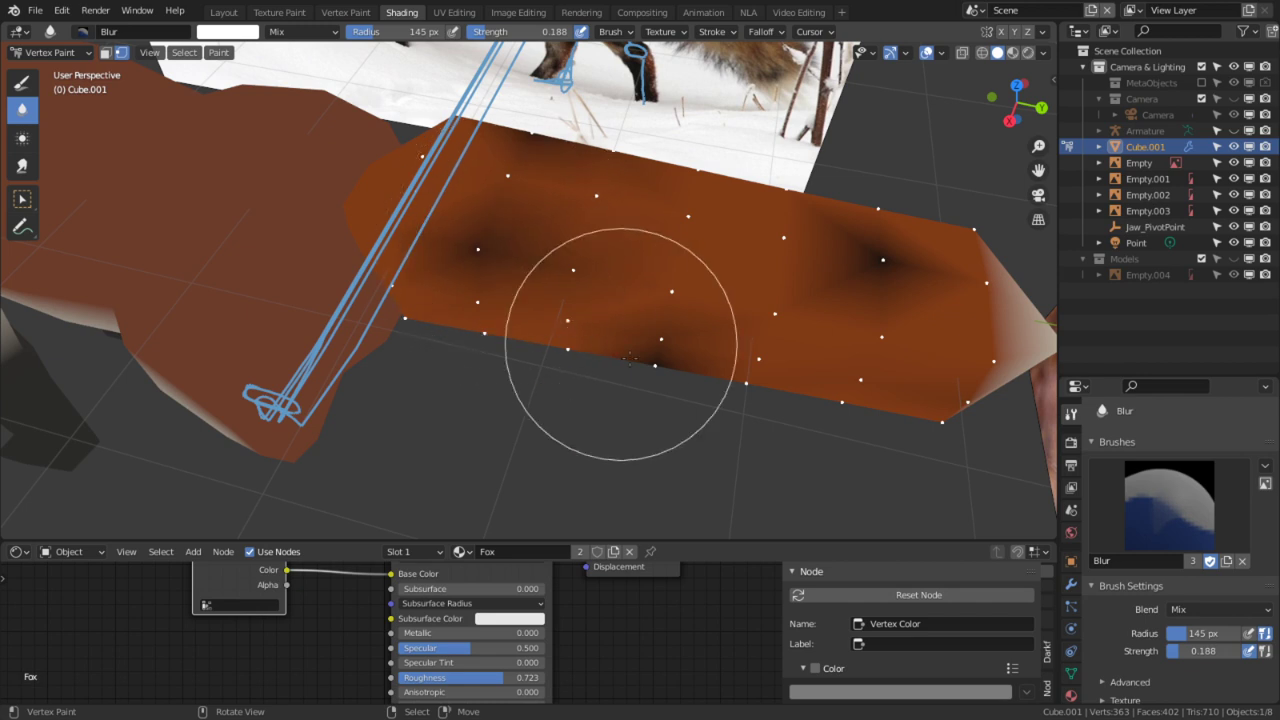
left_click_drag(466, 251, 627, 364)
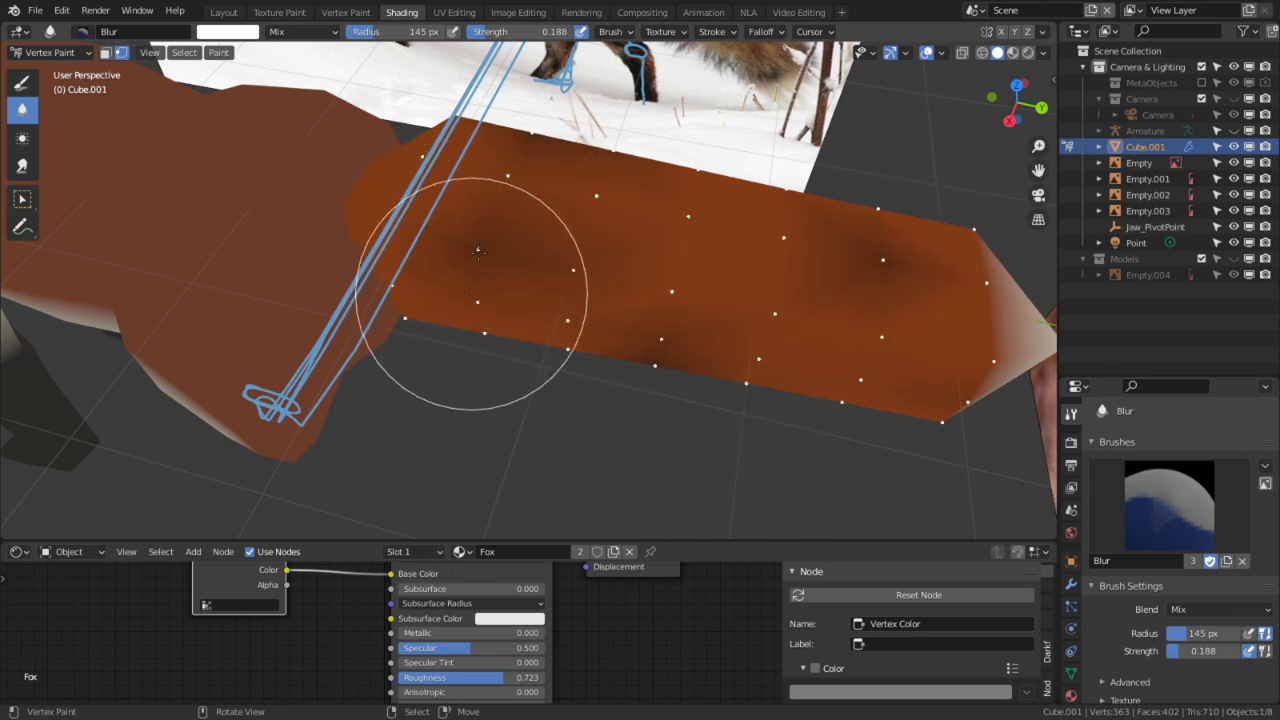
mouse_move(868, 266)
left_mouse_down()
mouse_move(677, 384)
mouse_move(489, 240)
left_mouse_up()
mouse_move(489, 240)
middle_mouse_down()
mouse_move(574, 134)
mouse_move(677, 337)
middle_mouse_up()
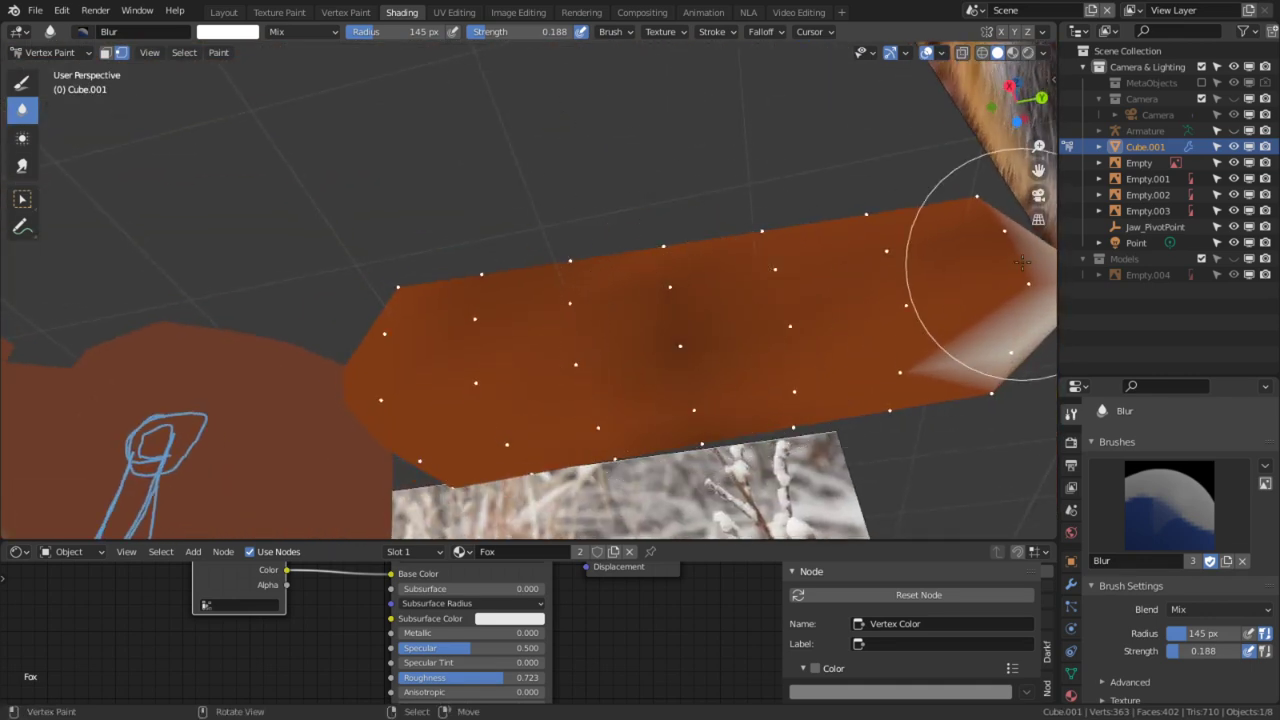
middle_click_drag(883, 322, 815, 344, "shift")
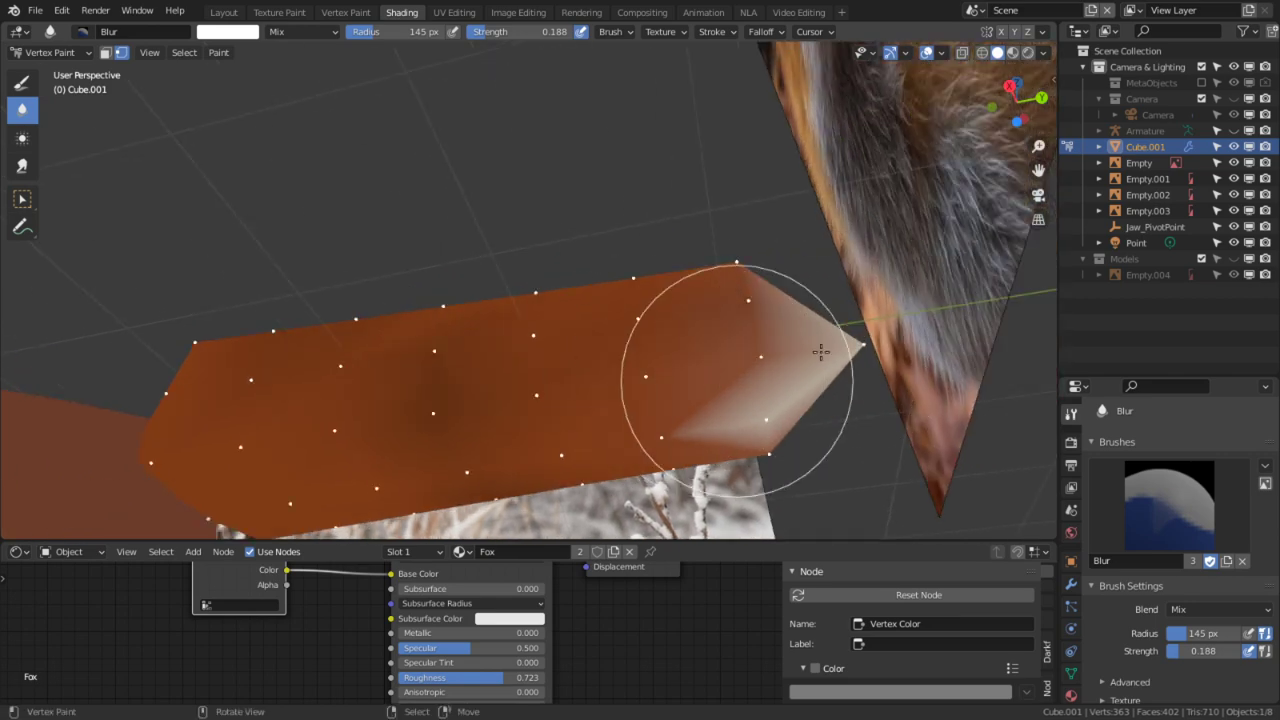
mouse_move(686, 429)
middle_mouse_down()
mouse_move(806, 371)
mouse_move(760, 430)
mouse_move(690, 455)
middle_mouse_up()
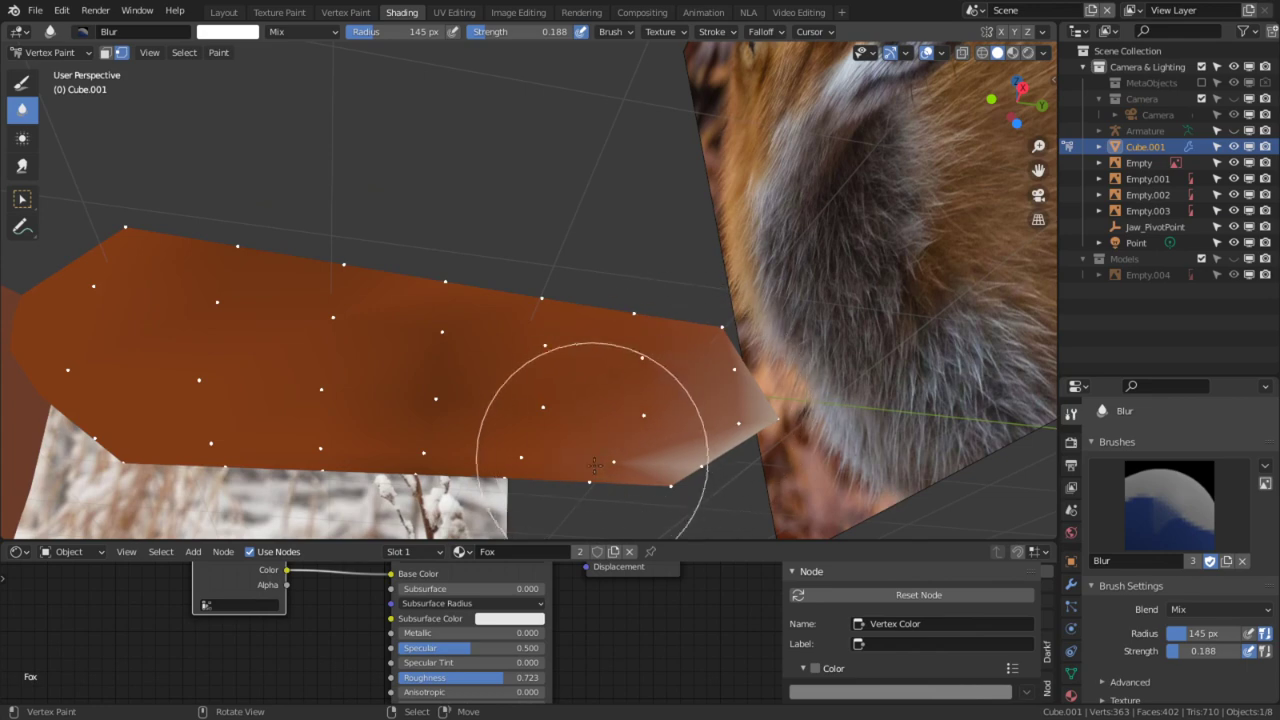
Step: Return the tail to Object Mode, then select the fox's body and enter Edit Mode
key("Home")
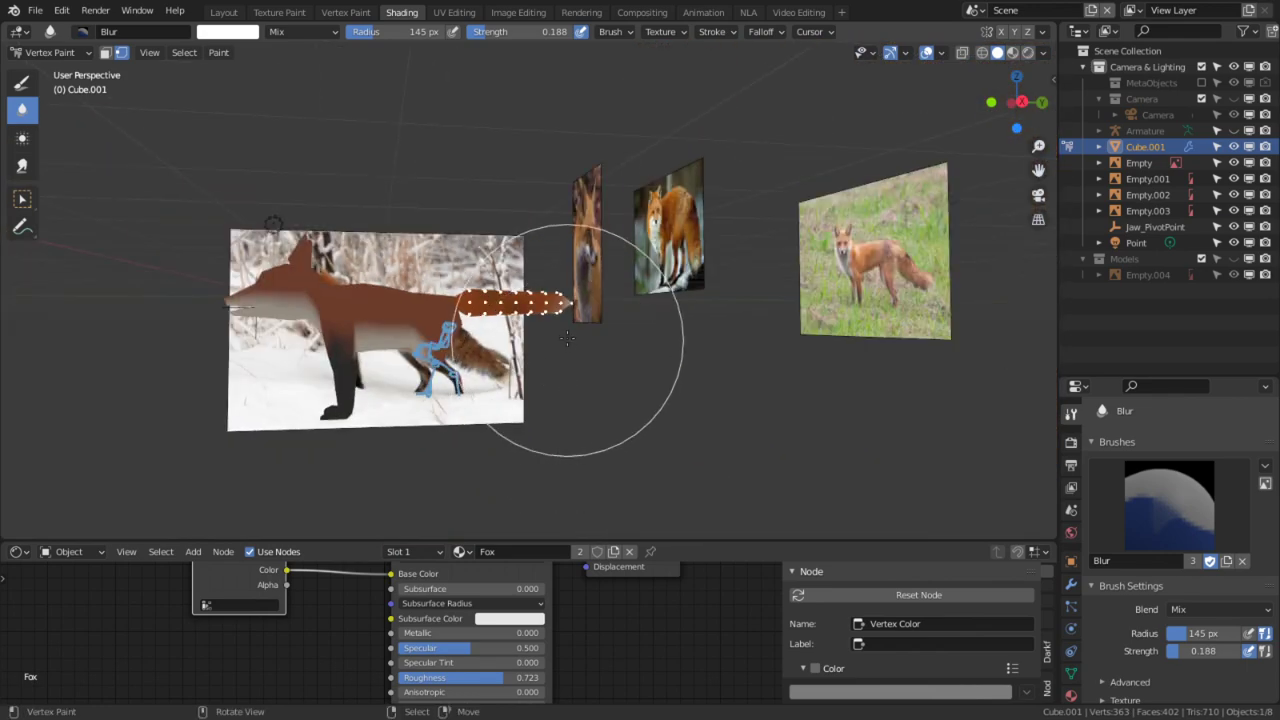
left_click(55, 57)
left_click(48, 75)
middle_click_drag(376, 345, 627, 281)
scroll(385, 334, "up", 5)
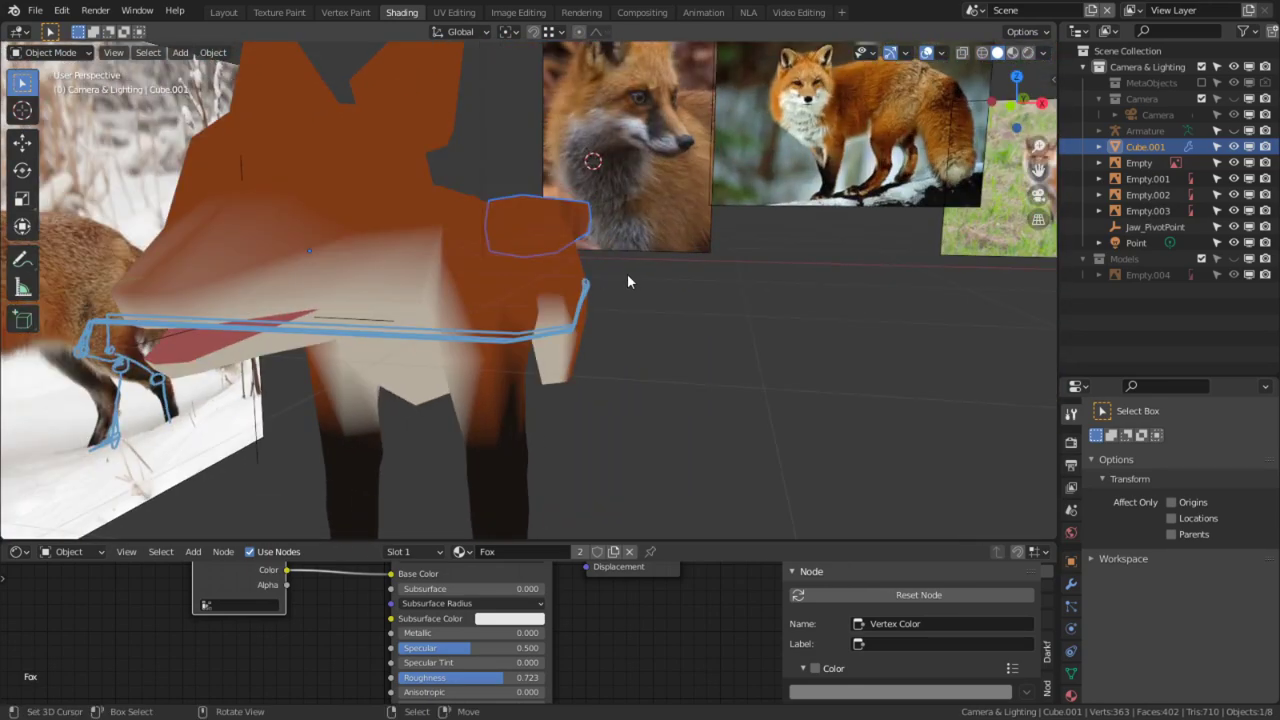
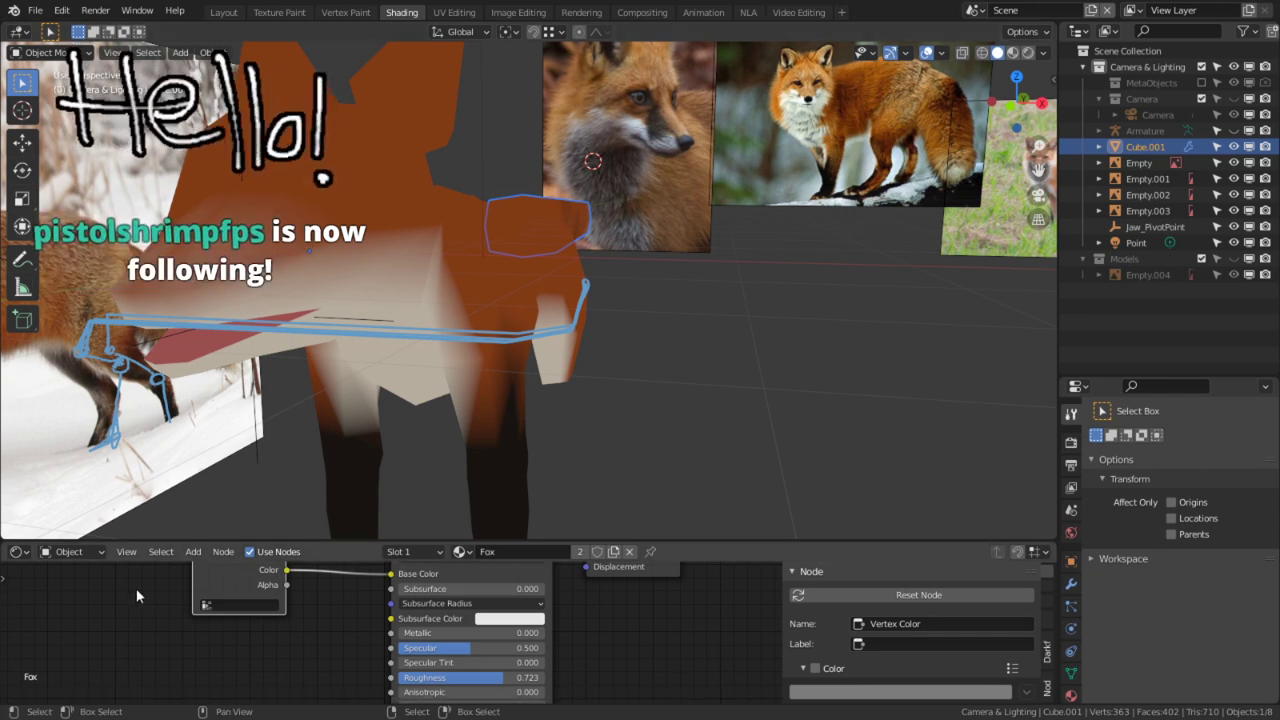
middle_click_drag(554, 347, 556, 262)
scroll(633, 358, "up", 3)
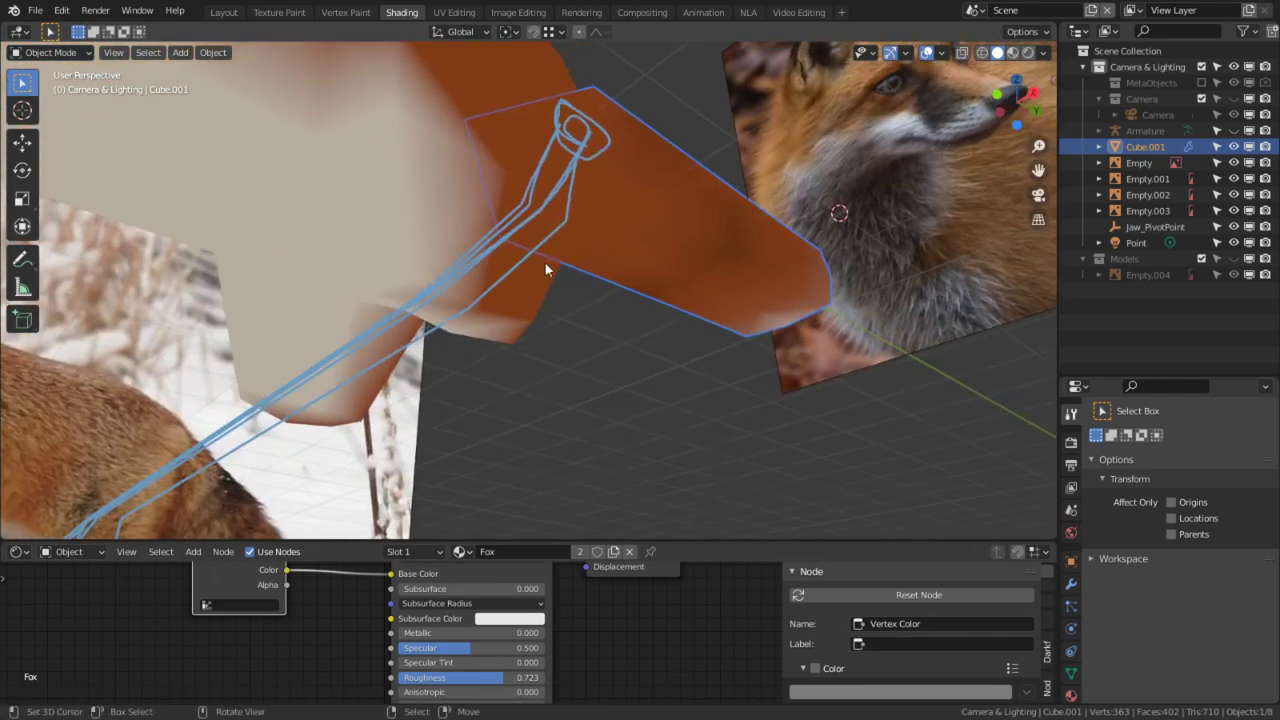
key("Tab")
key("Tab")
left_click(466, 317)
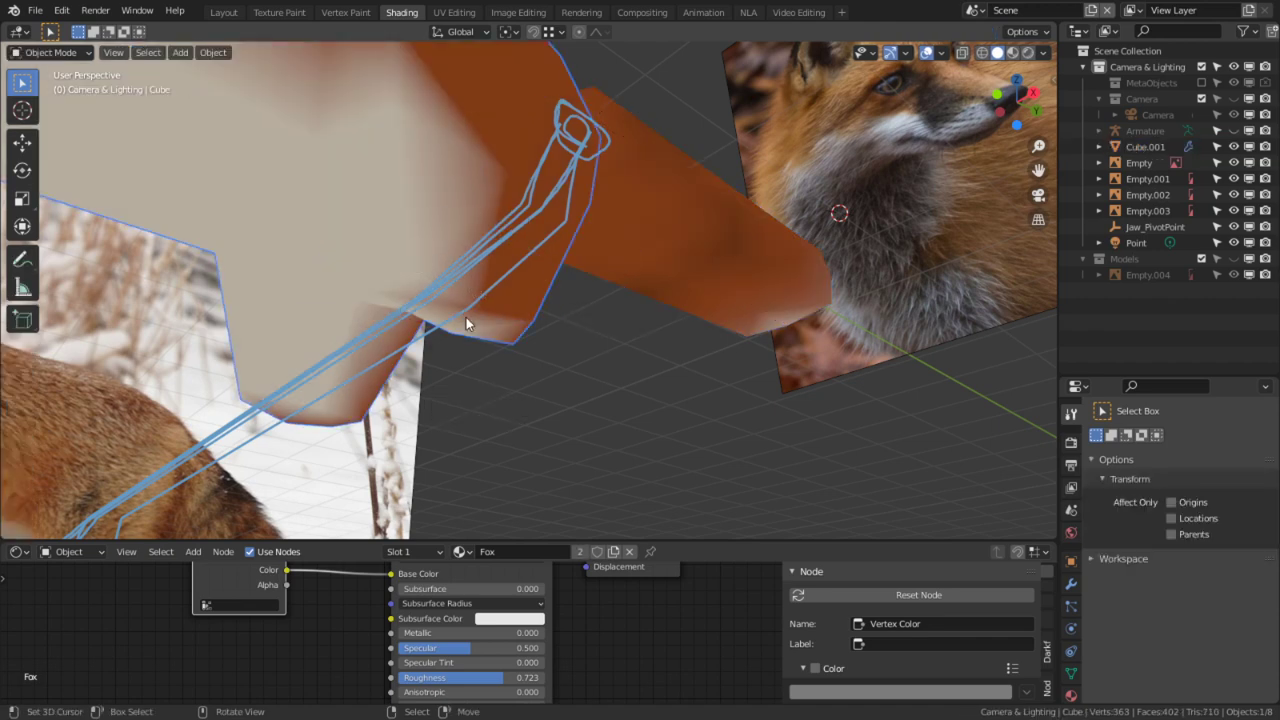
key("Tab")
Step: In right view, move the hind-leg stub's rear bottom edge about 0.04 m in Y and 0.096 m up, then flatten it along Y
key("KP_3")
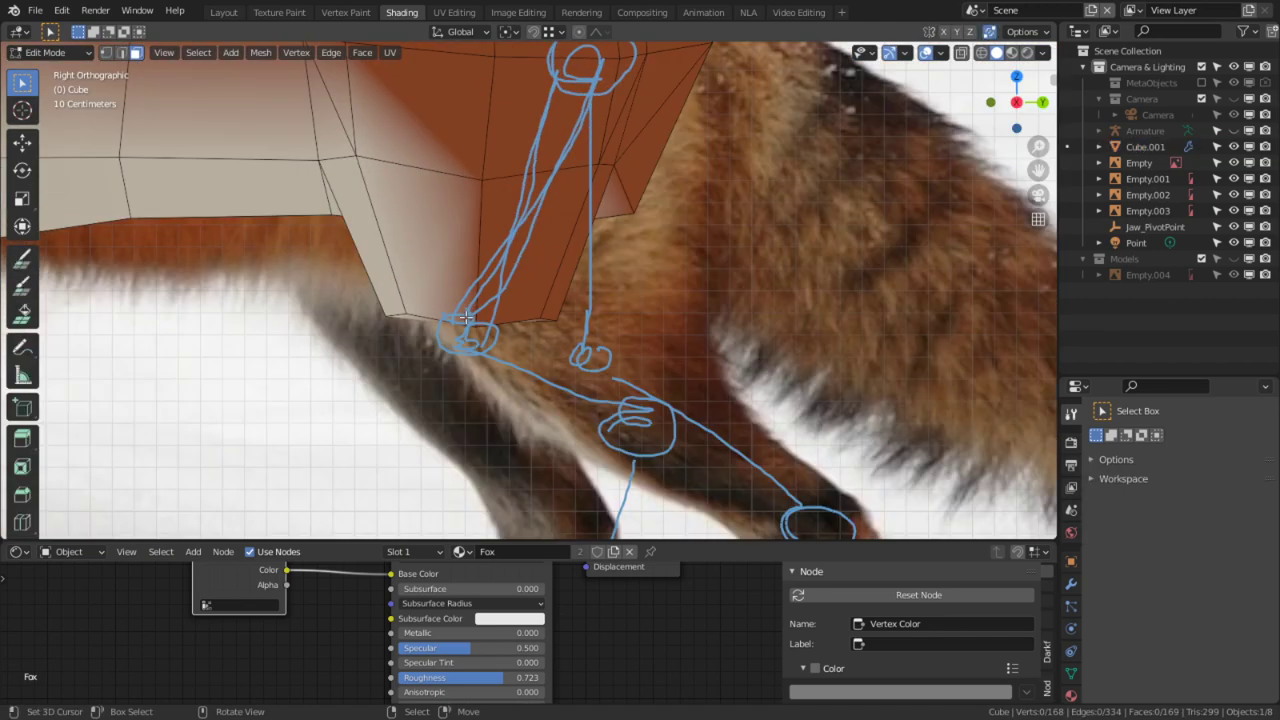
scroll(466, 317, "up", 4)
key("g")
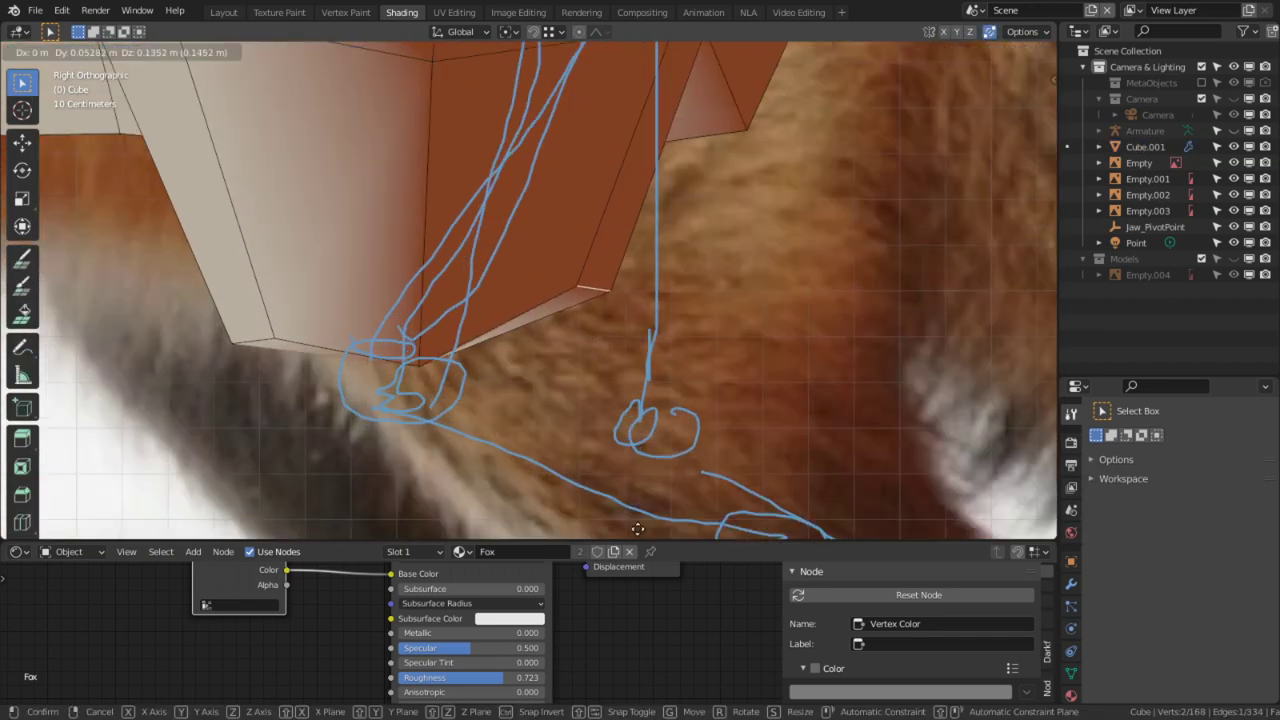
left_click(584, 233)
key("s")
key("Escape")
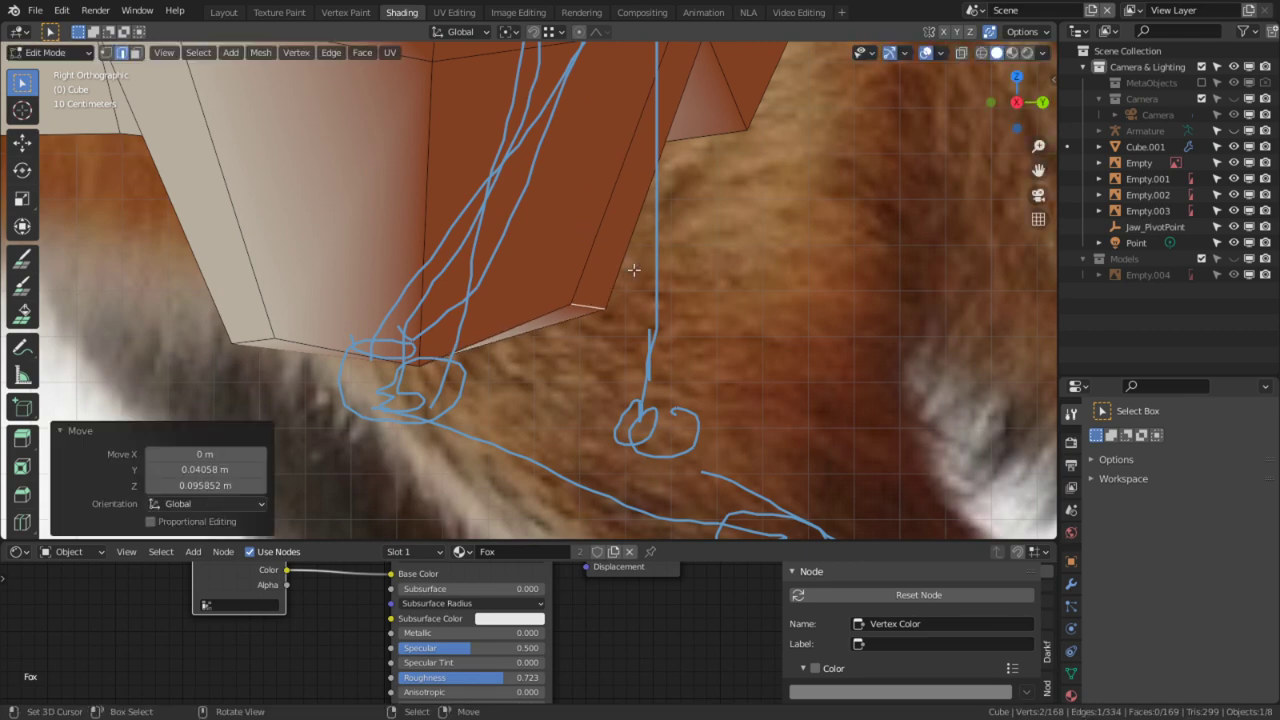
key("s")
key("y")
key("0")
key("Return")
middle_click_drag(454, 414, 157, 343)
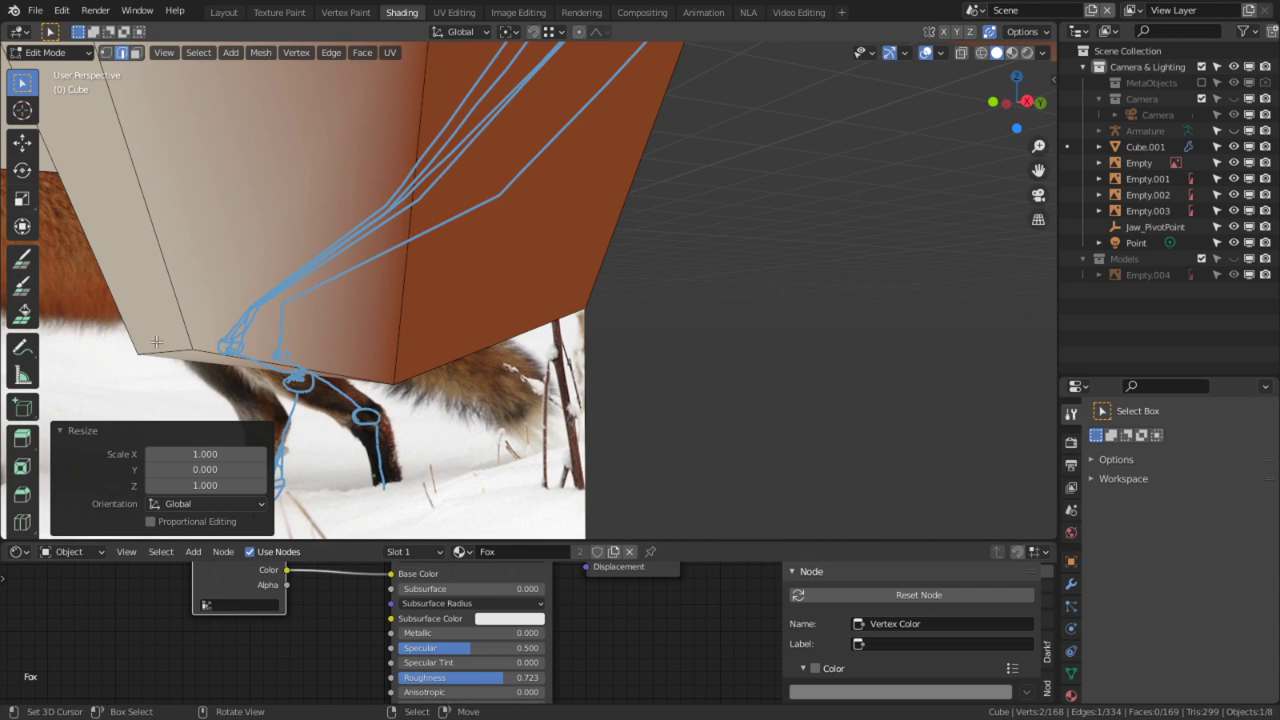
Step: Try to flatten the hind-leg stub's front bottom edge by scaling it to 0 along Y
key("s")
key("y")
key("0")
key("Return")
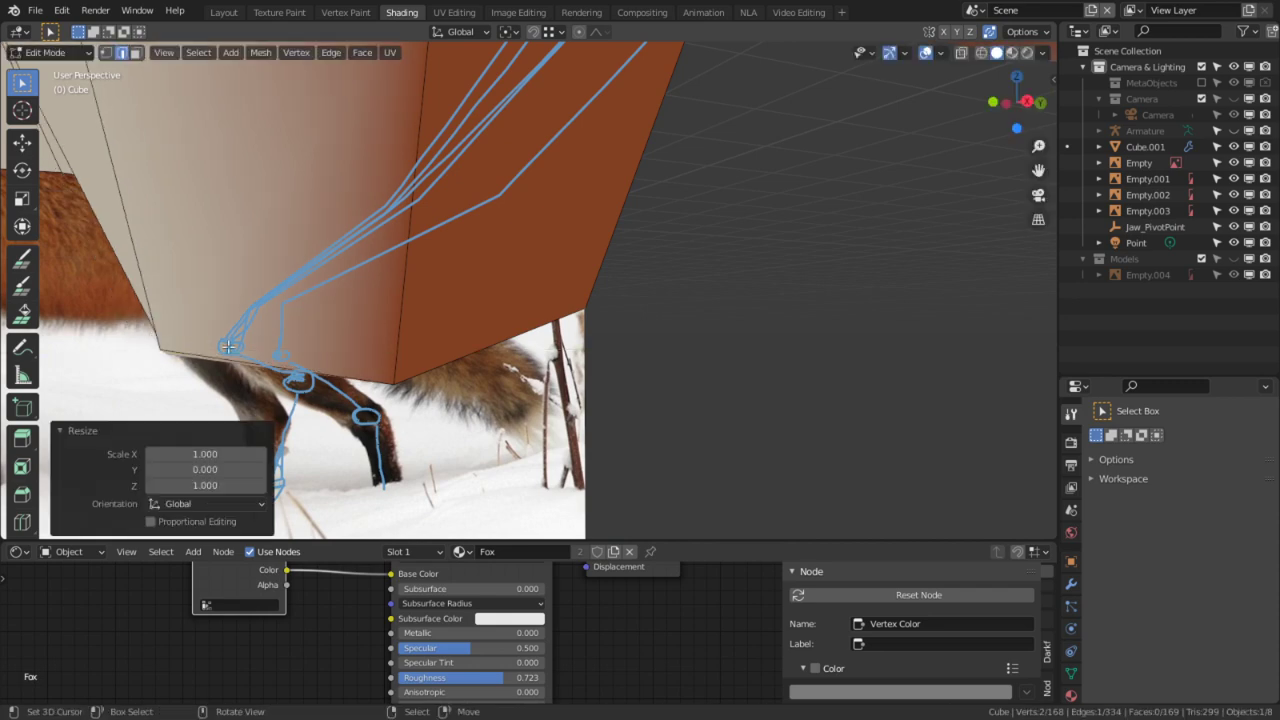
Step: Raise the hind-leg stub's front bottom edge slightly and move its middle bottom edge about 0.024 m in Y and 0.072 m up
key("KP_3")
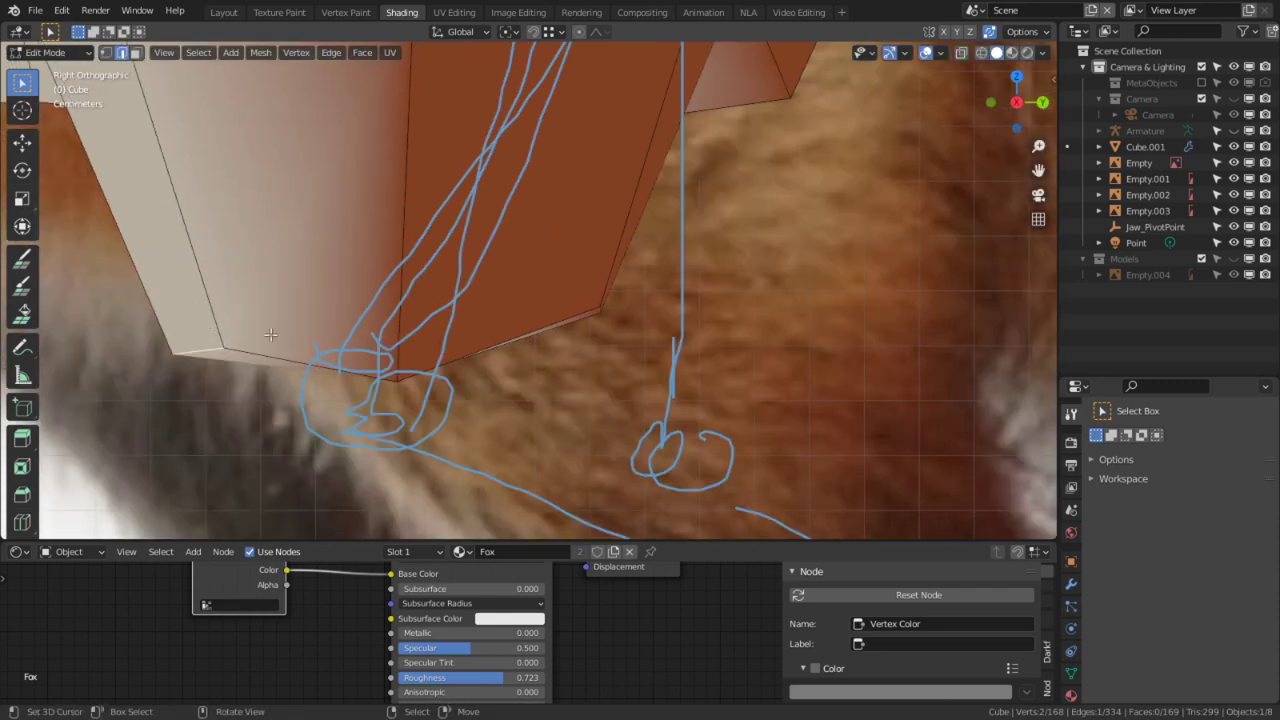
key("g")
left_click(366, 251)
middle_click_drag(366, 251, 405, 400)
left_click(421, 414)
key("KP_3")
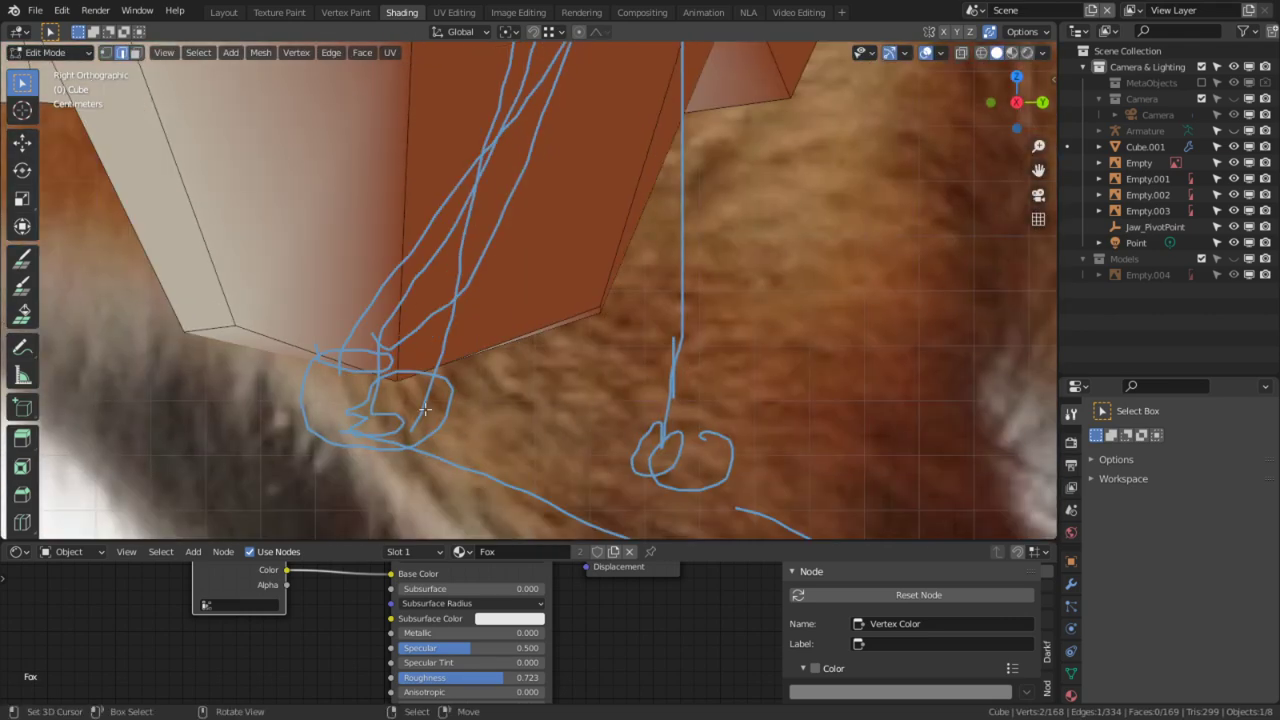
key("g")
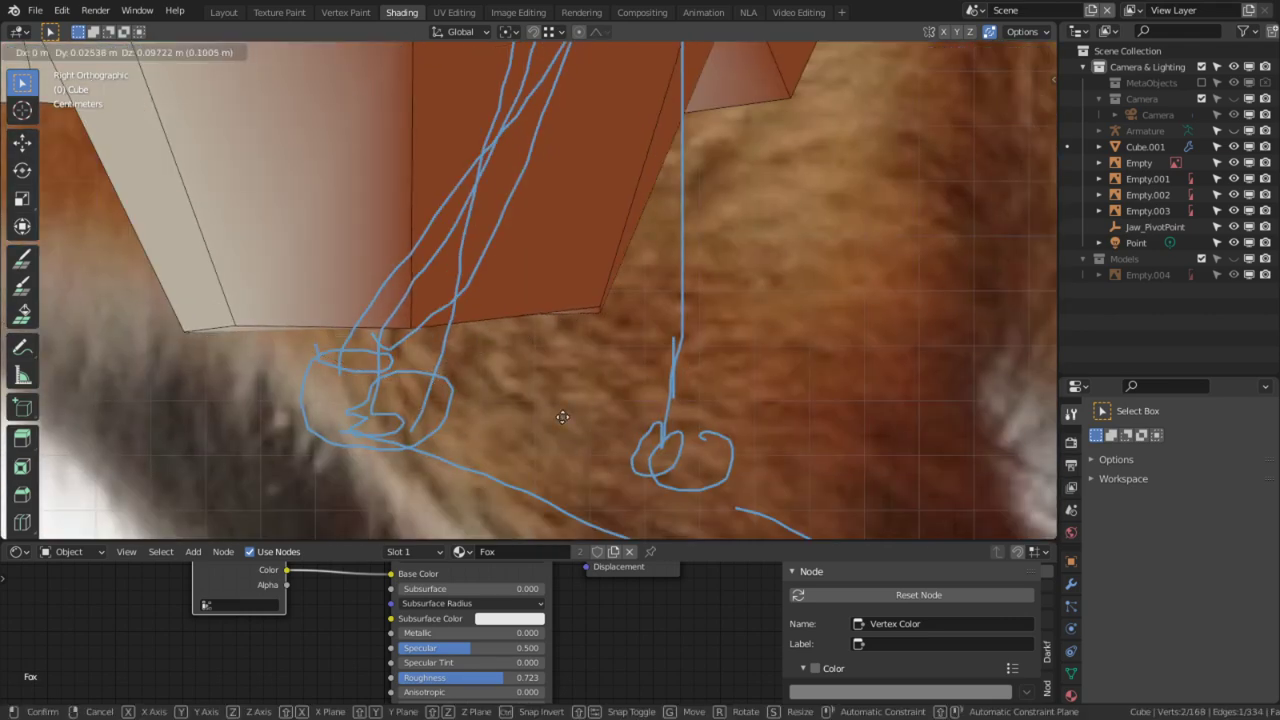
left_click(549, 73)
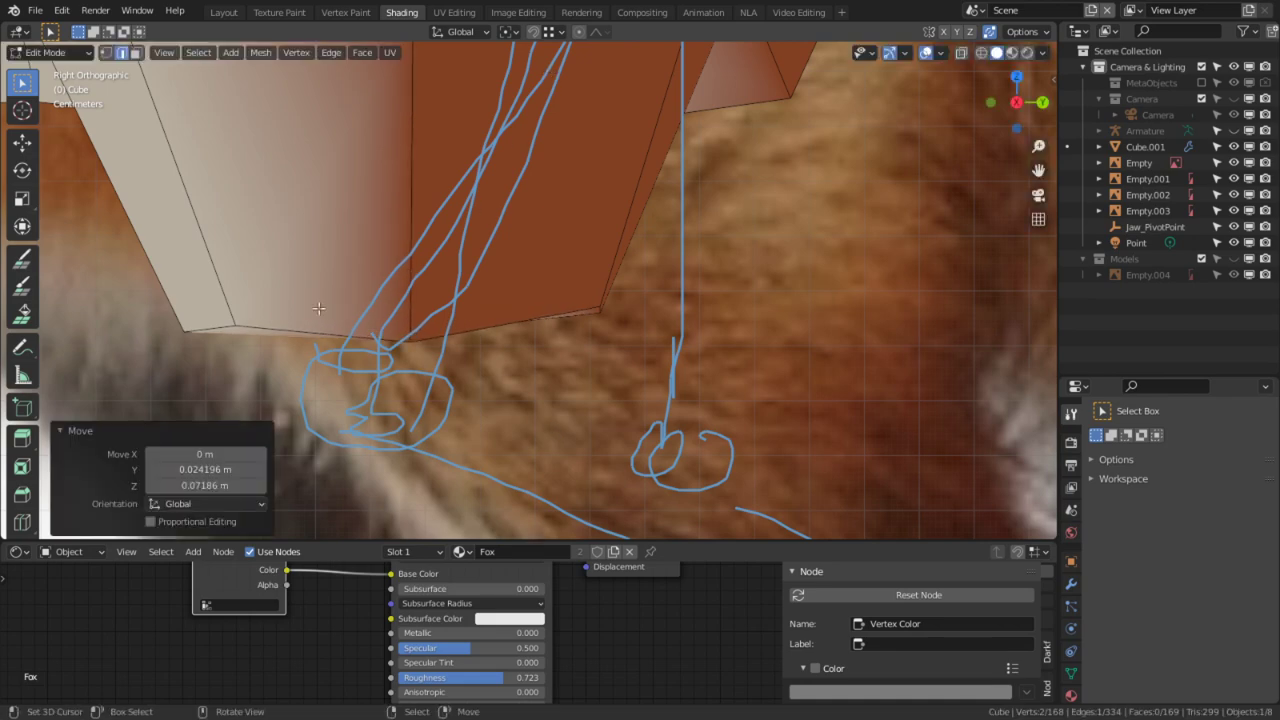
Step: Extrude the hind-leg stub's two bottom faces about 0.36 m and move them backward and down along the reference's lower leg
middle_click_drag(477, 363, 440, 347)
key("3")
left_click(433, 358)
left_click(475, 351, "shift")
key("KP_3")
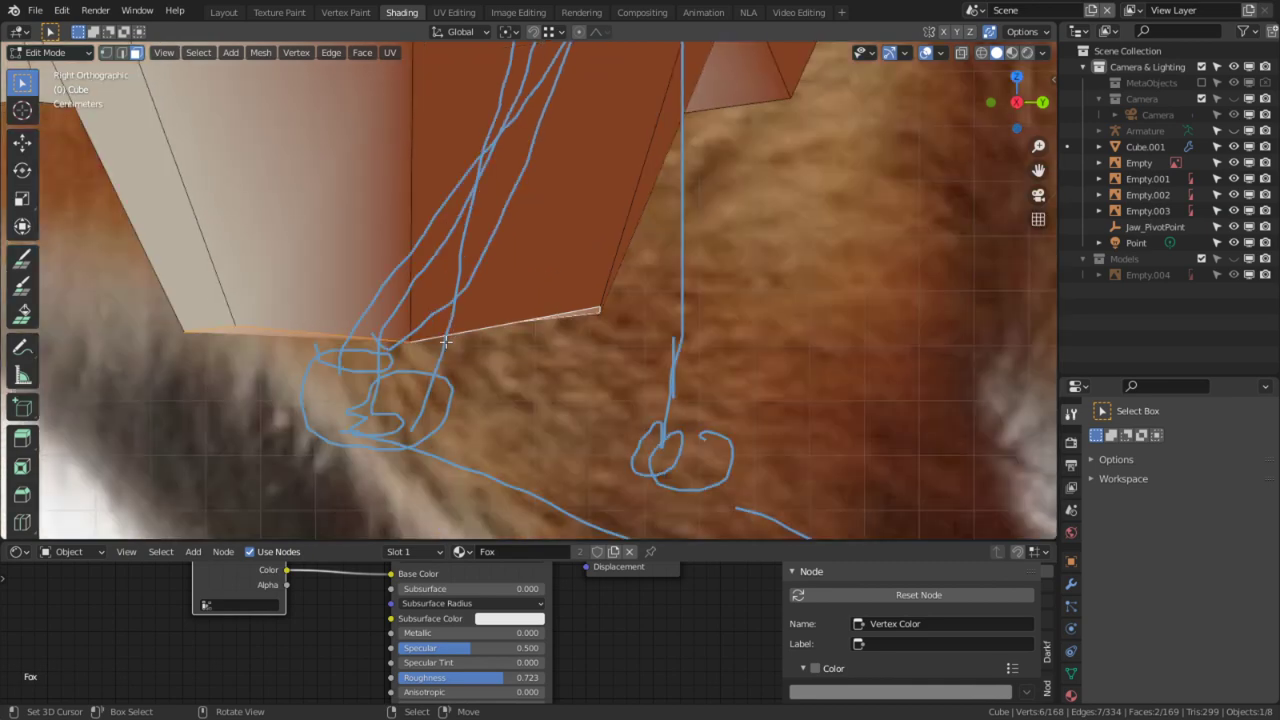
scroll(353, 317, "up", 2)
scroll(440, 450, "down", 2)
scroll(402, 473, "down", 3)
key("e")
left_click(706, 467)
key("g")
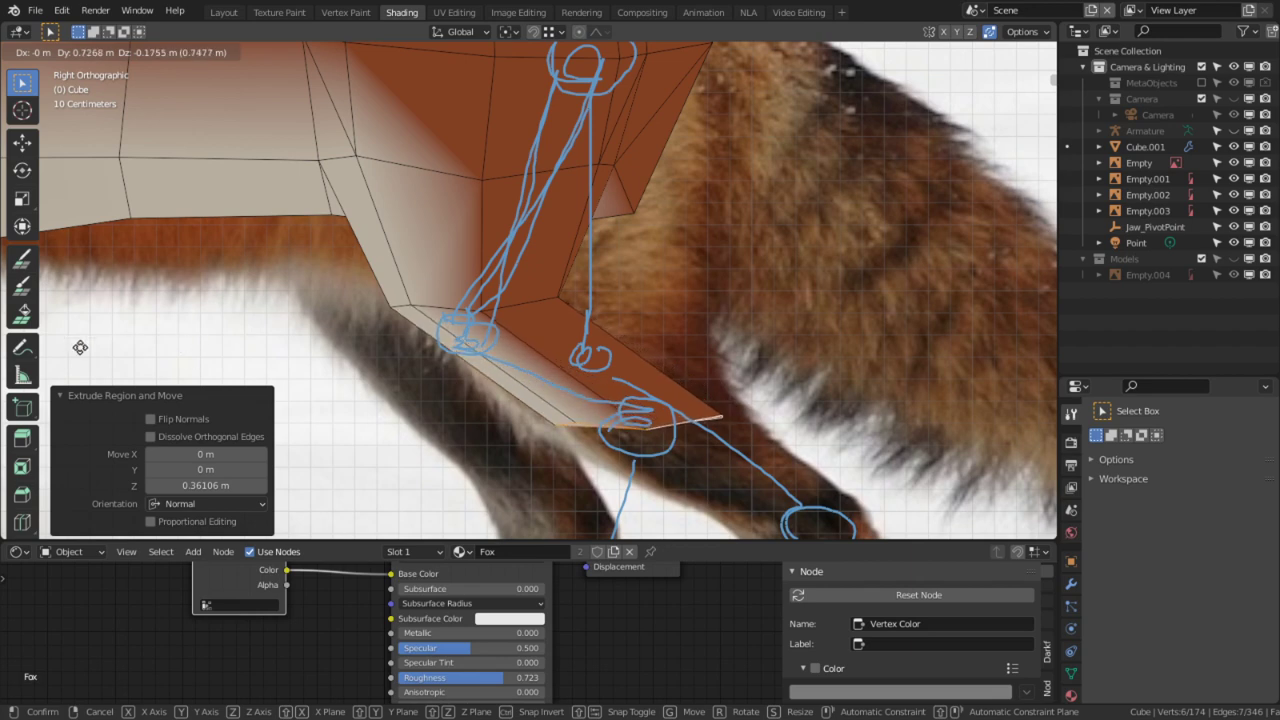
left_click(297, 364)
Step: Select the edge loop around the hind leg's knee and bevel it with two segments
scroll(297, 364, "up", 2)
key("2")
left_click(385, 322, "alt")
scroll(392, 309, "up", 2)
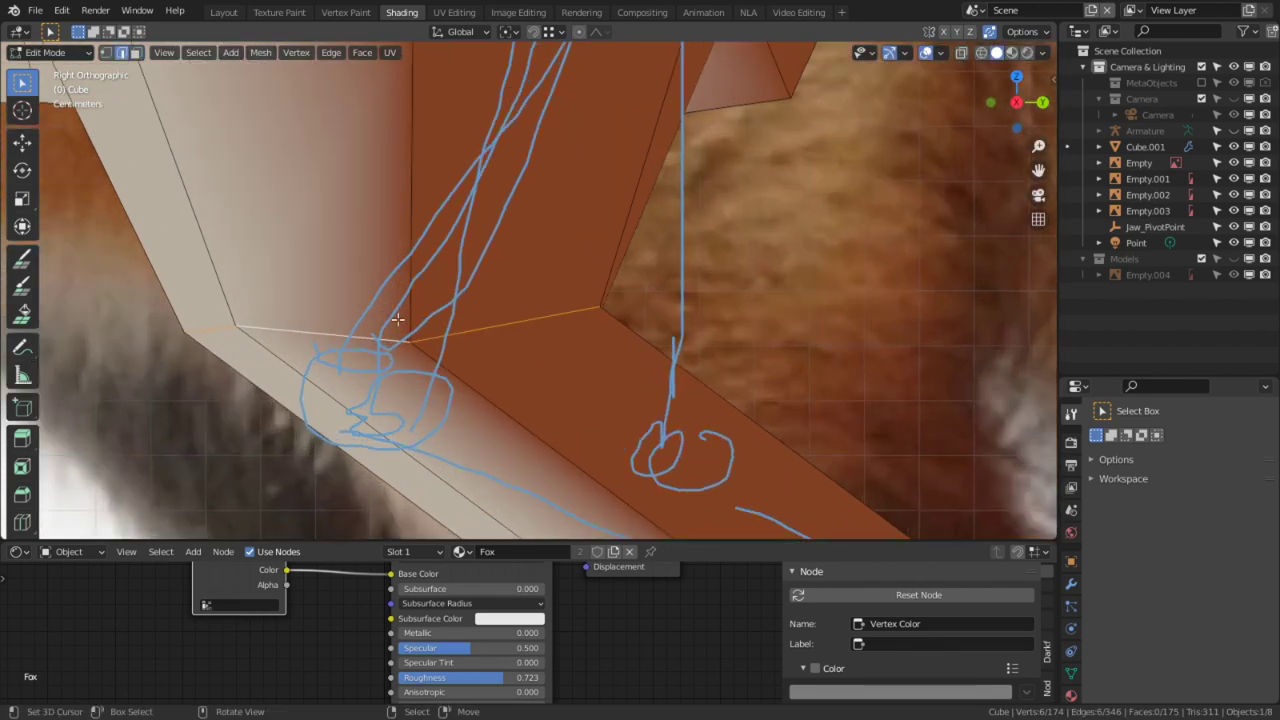
scroll(414, 370, "down", 1)
key("ctrl+b")
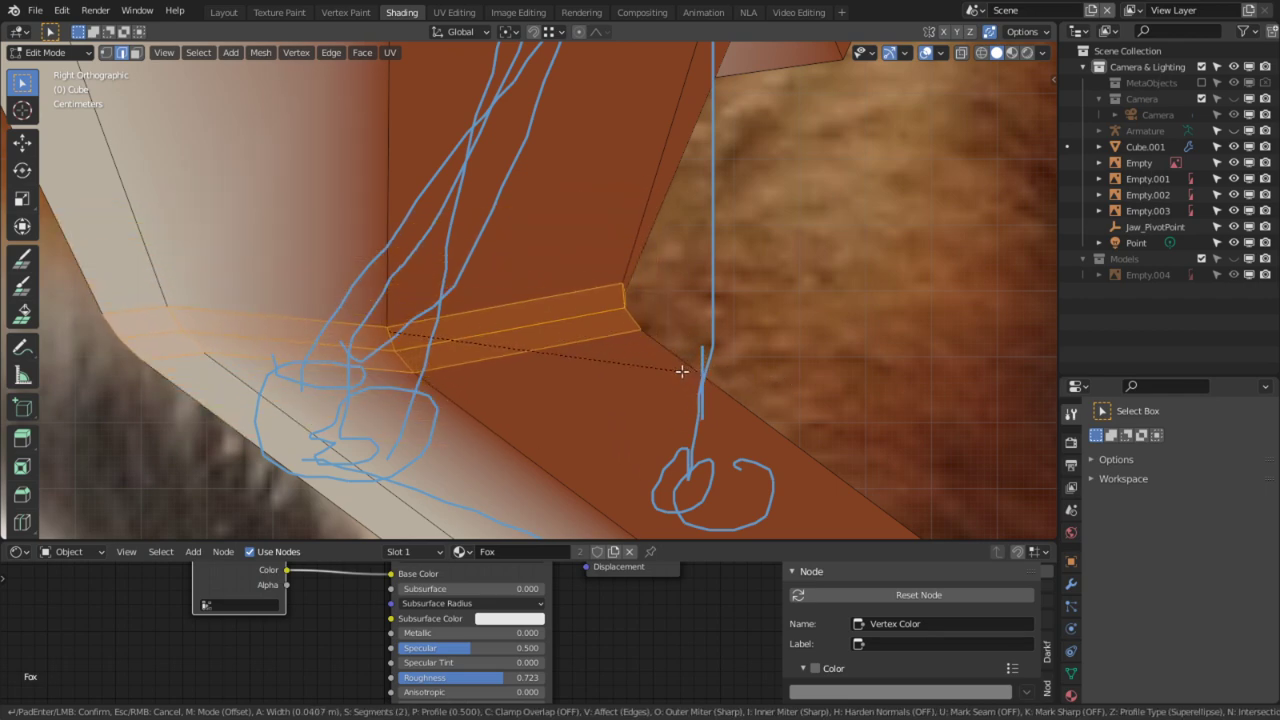
left_click(723, 371)
Step: Dissolve the two middle edges across the back of the hind leg's knee
middle_click_drag(723, 371, 610, 331)
left_click(697, 328)
middle_click_drag(708, 333, 660, 343)
left_click(655, 348, "shift")
middle_click_drag(537, 323, 635, 335)
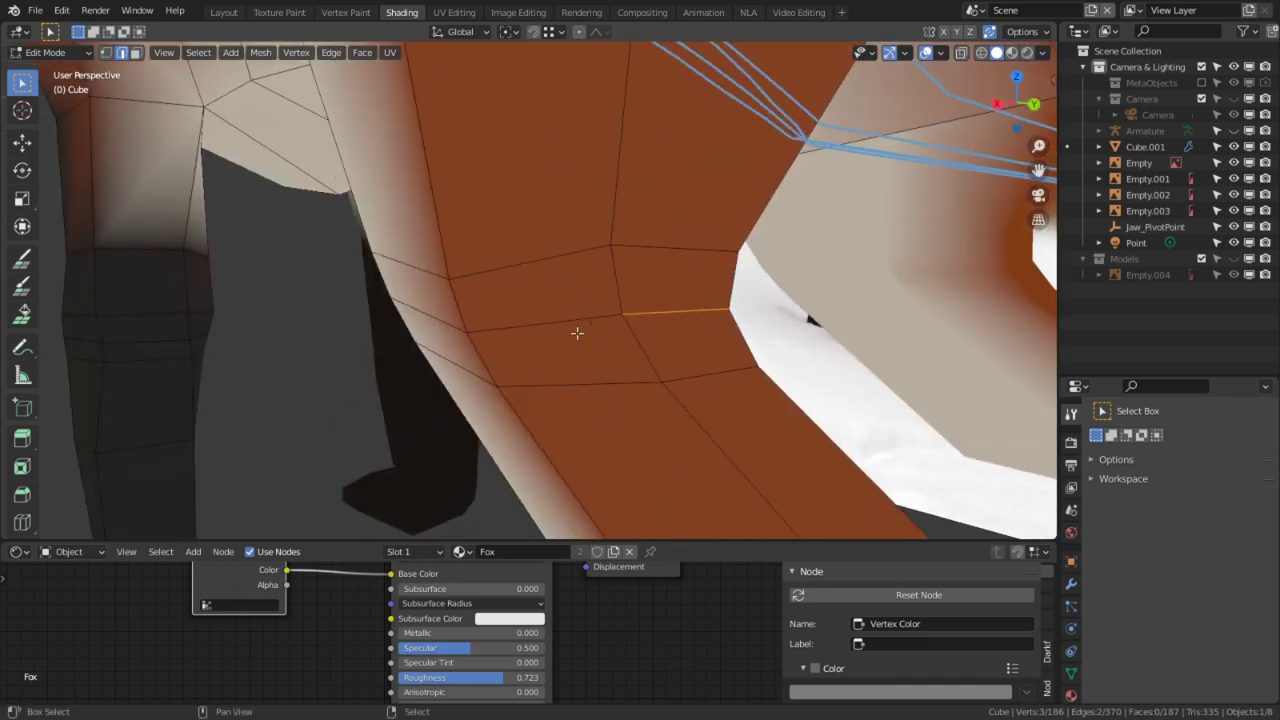
key("ctrl+x")
Step: Try triangulating the outer face behind the hind leg's knee, then undo it
key("3")
key("ctrl+t")
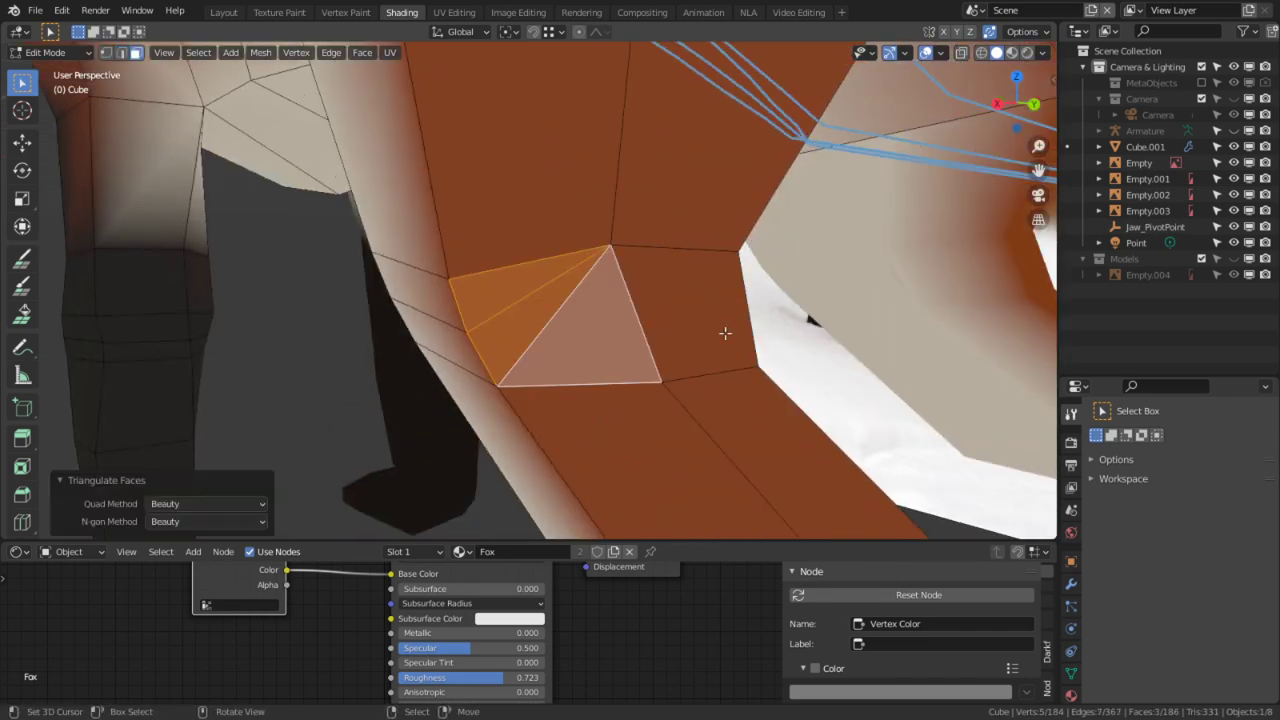
key("ctrl+z")
Step: Knife-cut the outer face behind the knee from its mid-front vertex to its upper and lower rear corners
middle_click_drag(600, 314, 595, 341)
middle_click_drag(494, 322, 423, 346)
key("k")
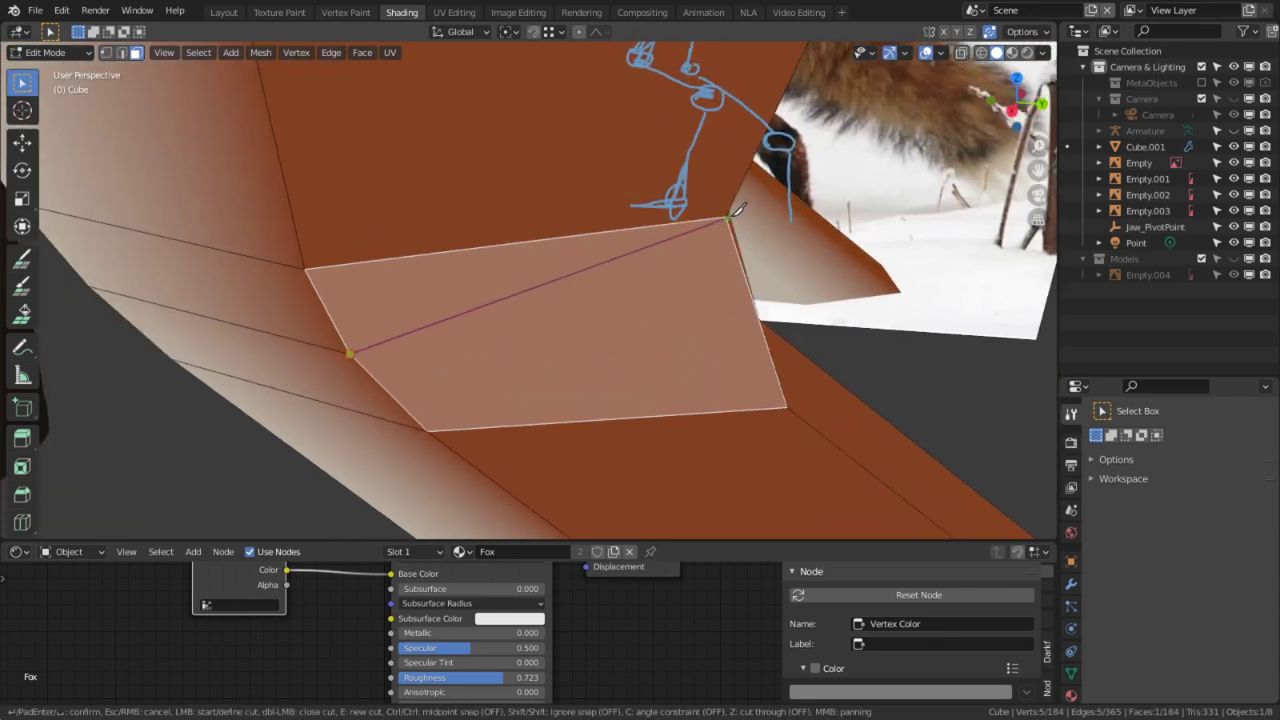
left_click(730, 214)
key("Return")
key("ctrl+t")
key("ctrl+z")
key("k")
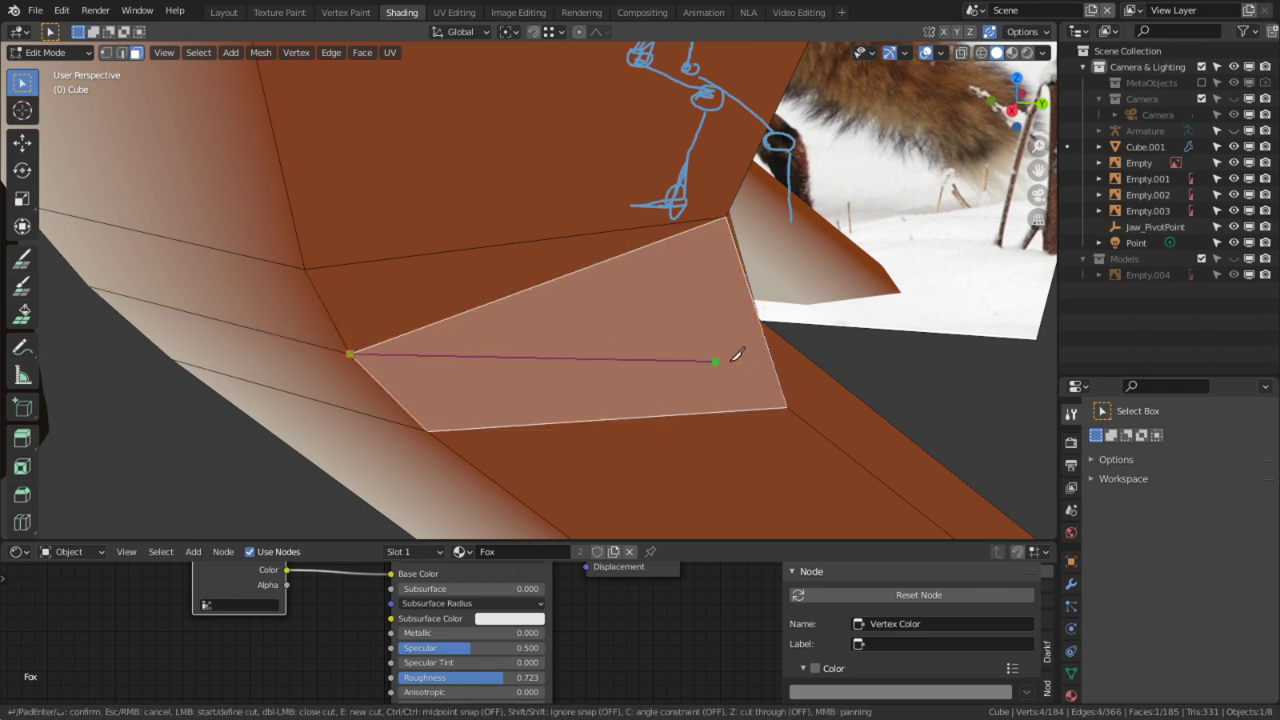
left_click(789, 407)
key("Return")
Step: Try triangulating the inner face behind the hind leg's knee, then undo it
middle_click_drag(767, 361, 411, 303)
right_click(414, 303)
key("ctrl+t")
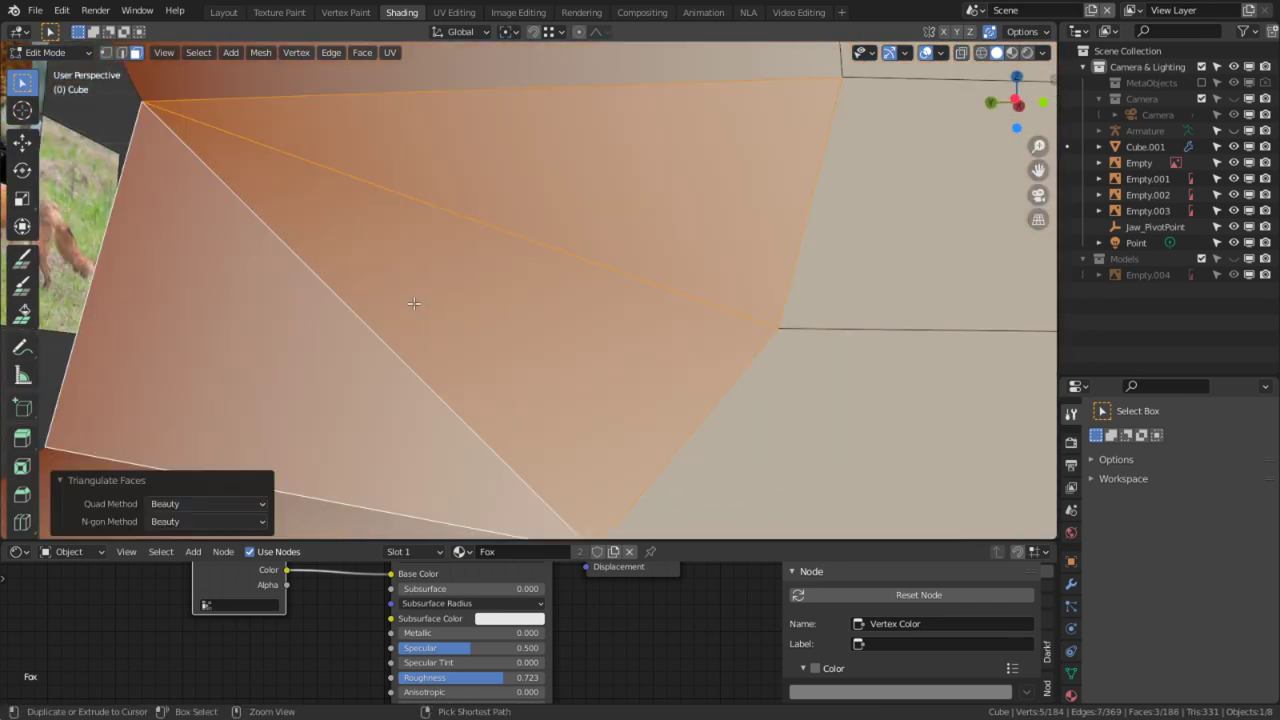
scroll(450, 310, "down", 2)
key("ctrl+z")
Step: Knife-cut the inner face behind the knee from its mid-front vertex to its lower and upper rear corners
key("k")
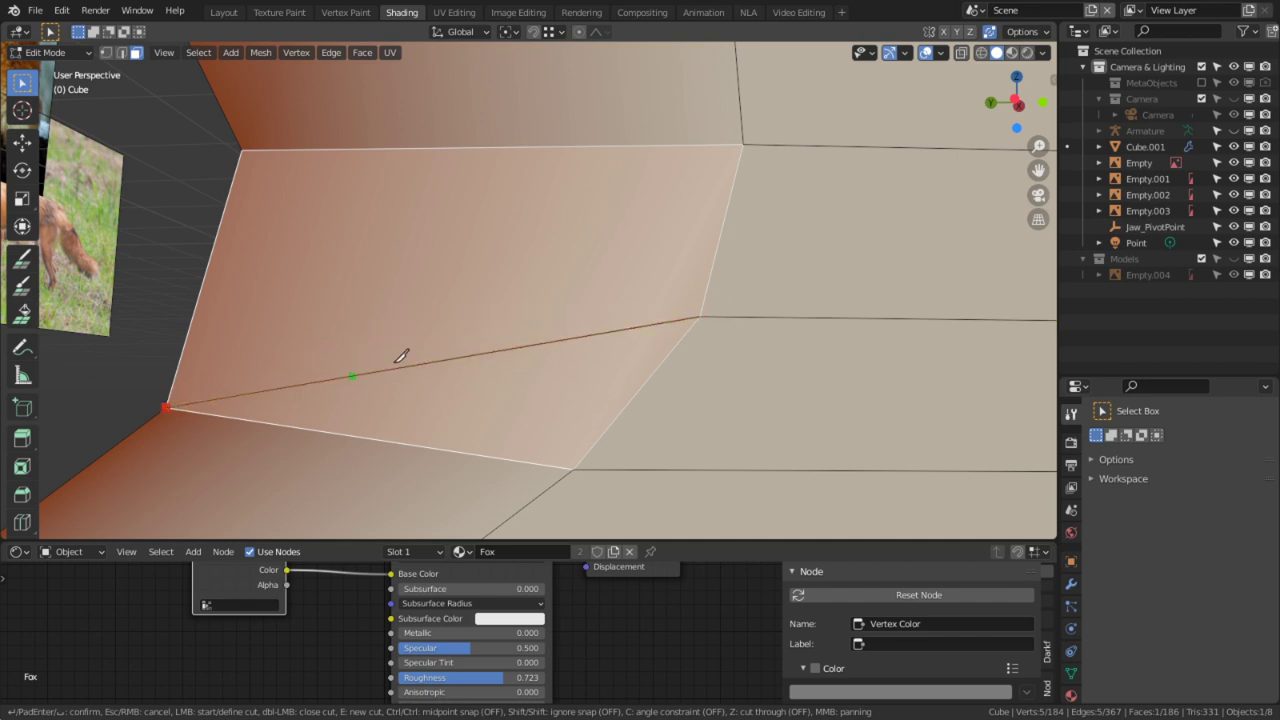
key("Return")
key("k")
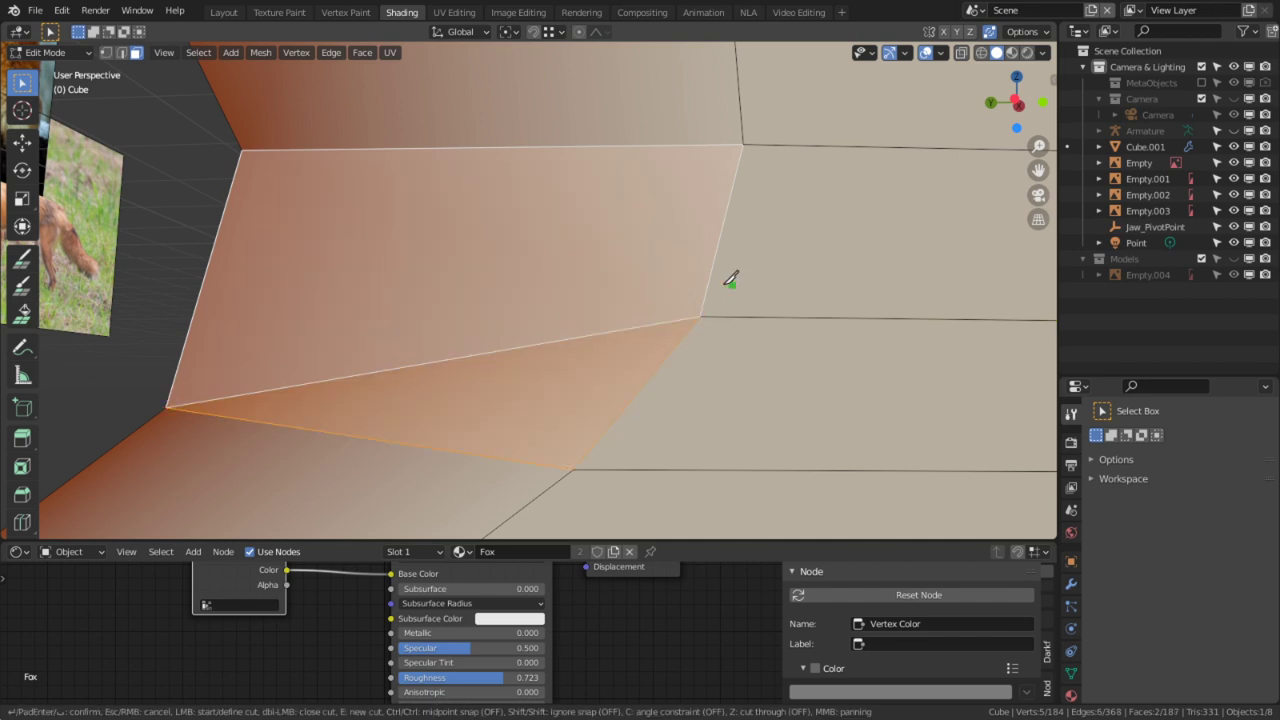
left_click(695, 311)
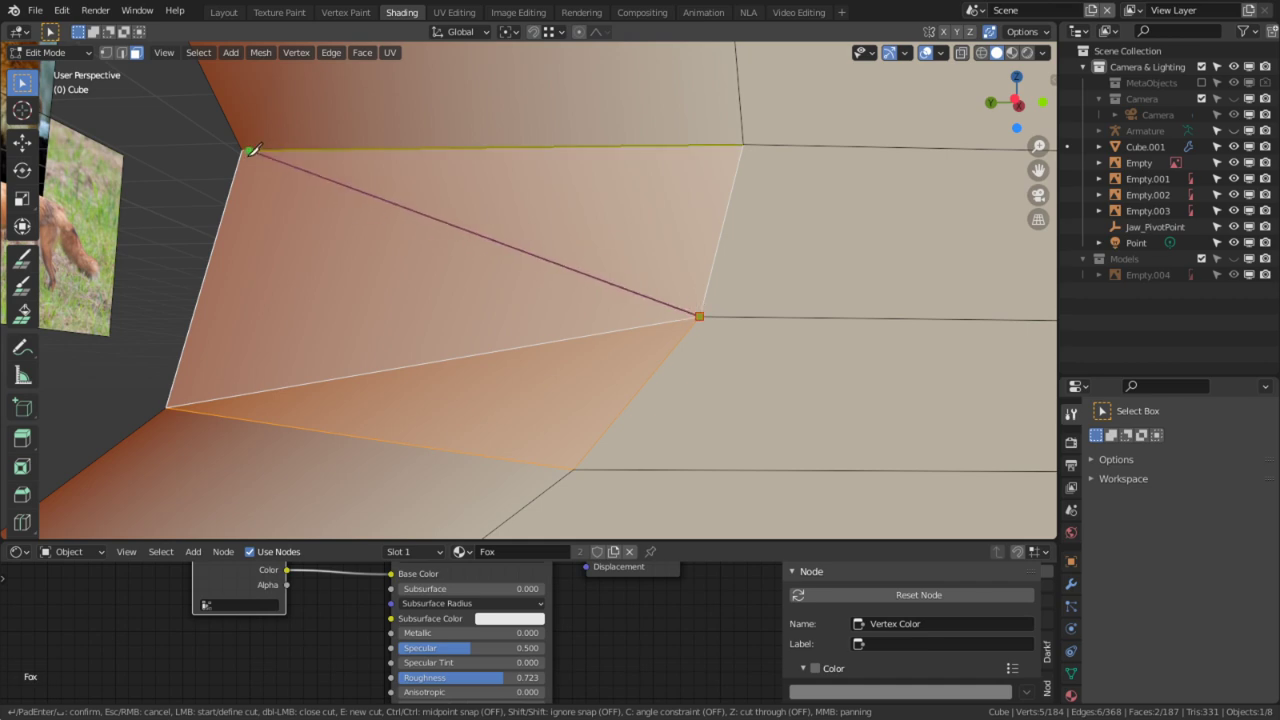
left_click(249, 150)
key("Return")
Step: Nudge the lower front edge of the hind leg's knee slightly down and its upper front edge about 0.009 m up
middle_click_drag(250, 152, 693, 336)
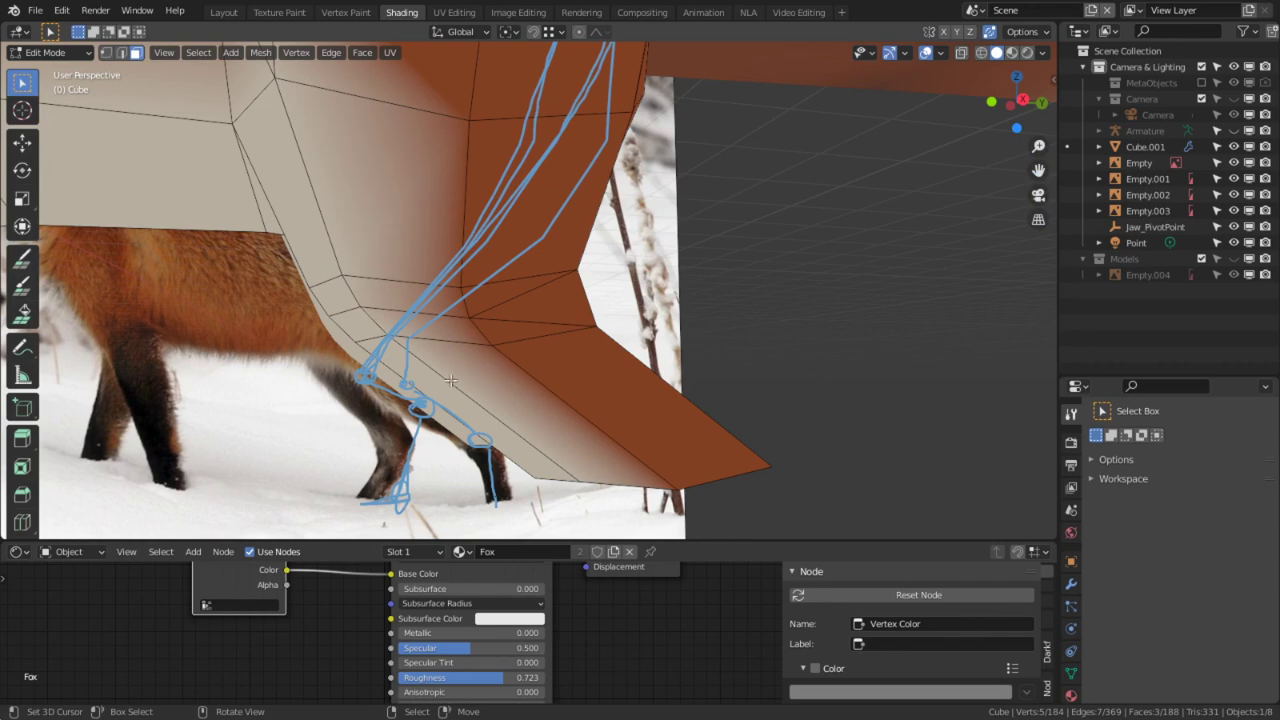
key("KP_3")
scroll(294, 335, "up", 3)
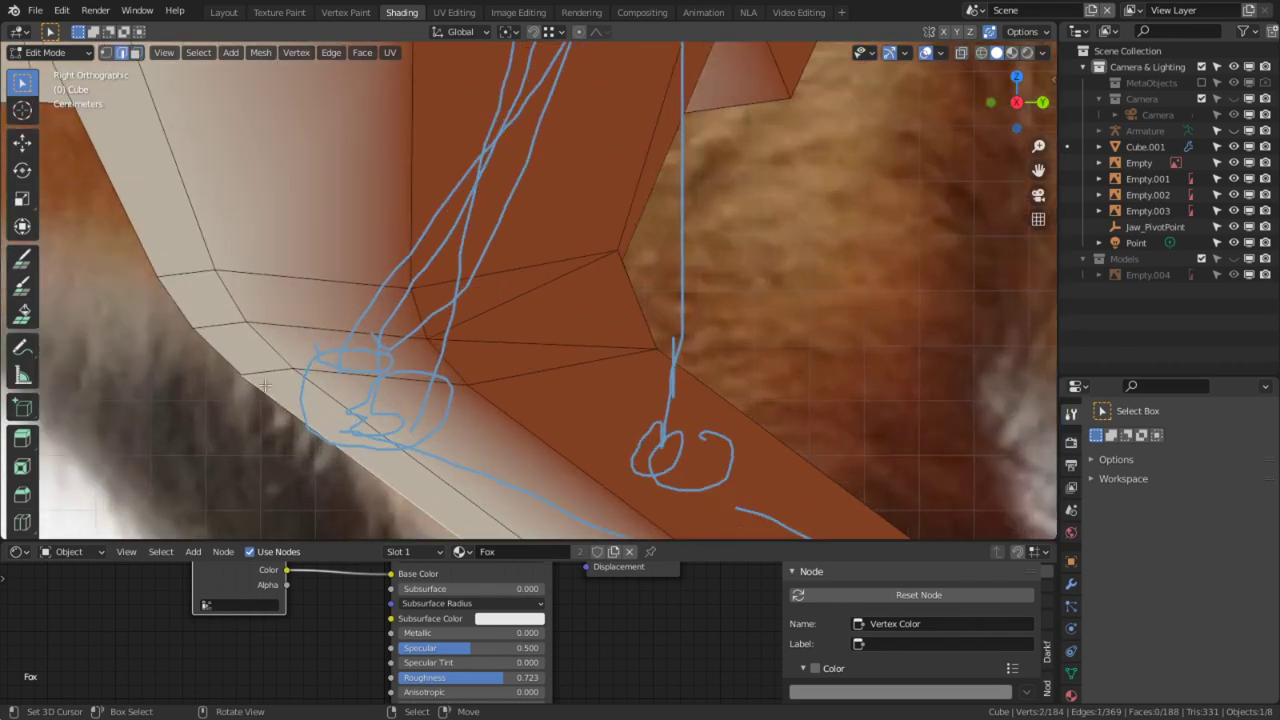
key("g")
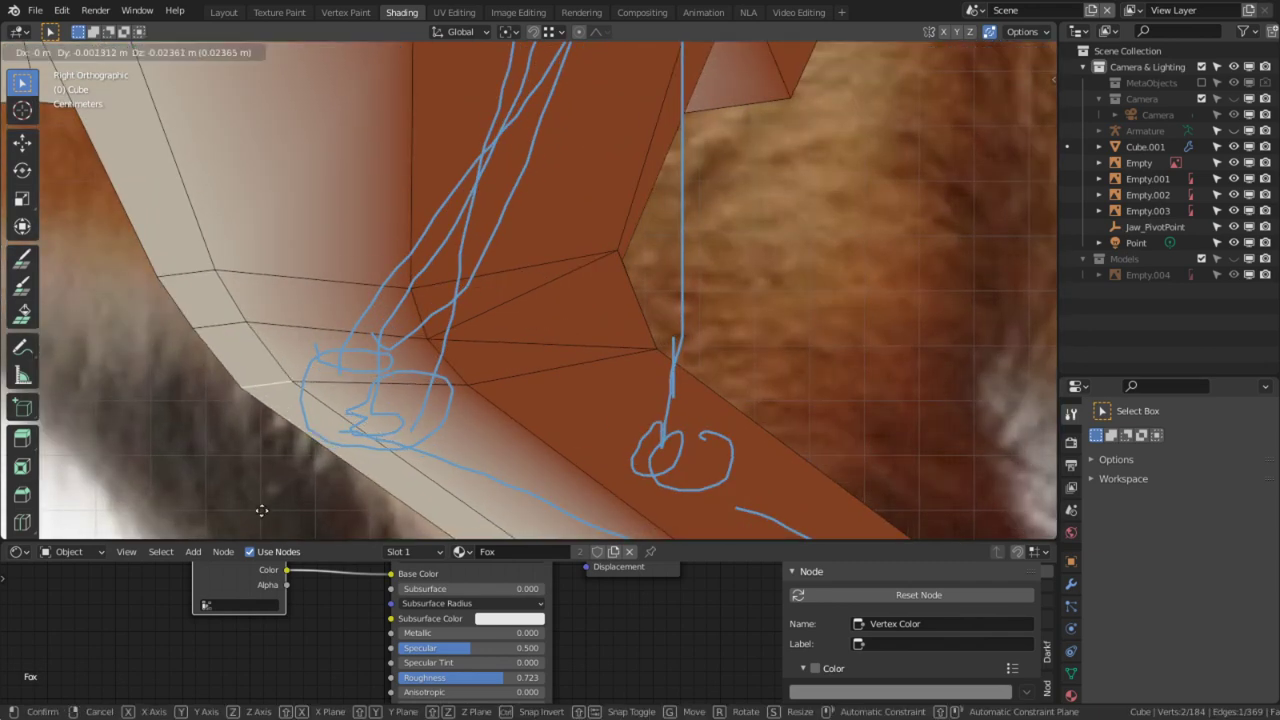
left_click(280, 529, "shift")
right_click(200, 259)
right_click(186, 274)
key("g")
left_click(183, 225, "shift")
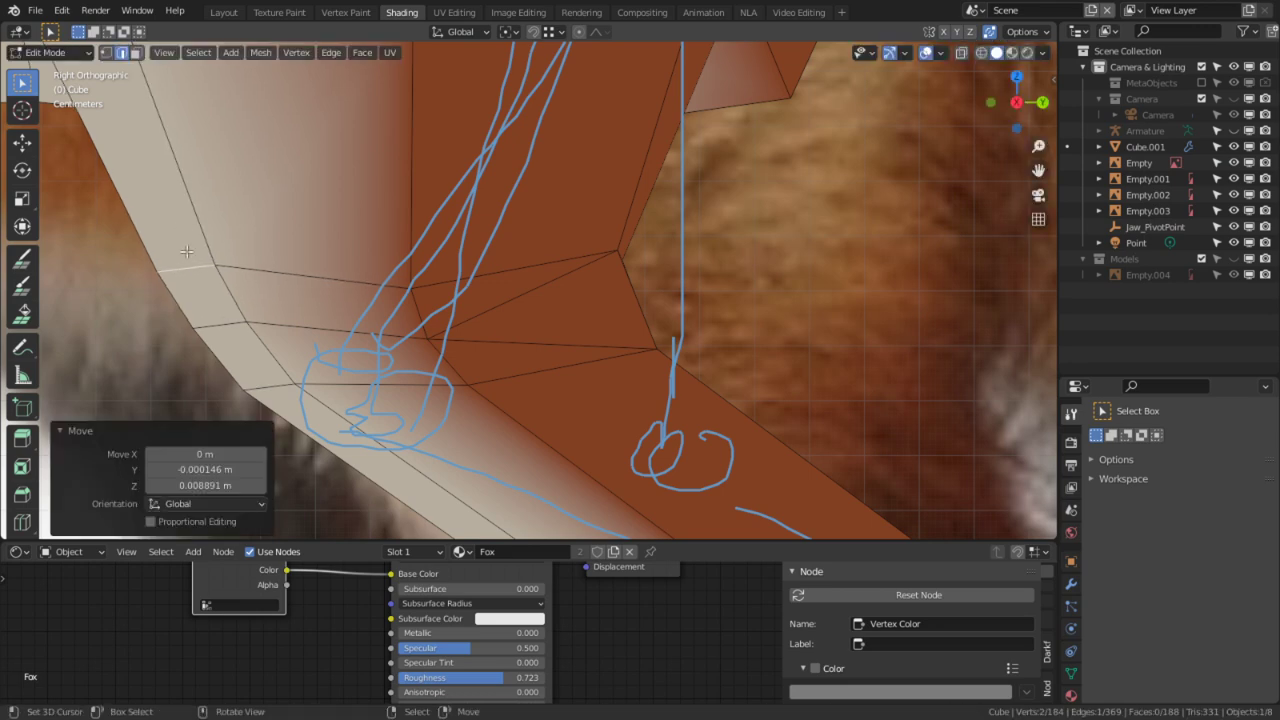
Step: Pull the middle front edge of the hind leg's knee slightly forward and down in side view
key("shift+g")
left_click(146, 344)
key("g")
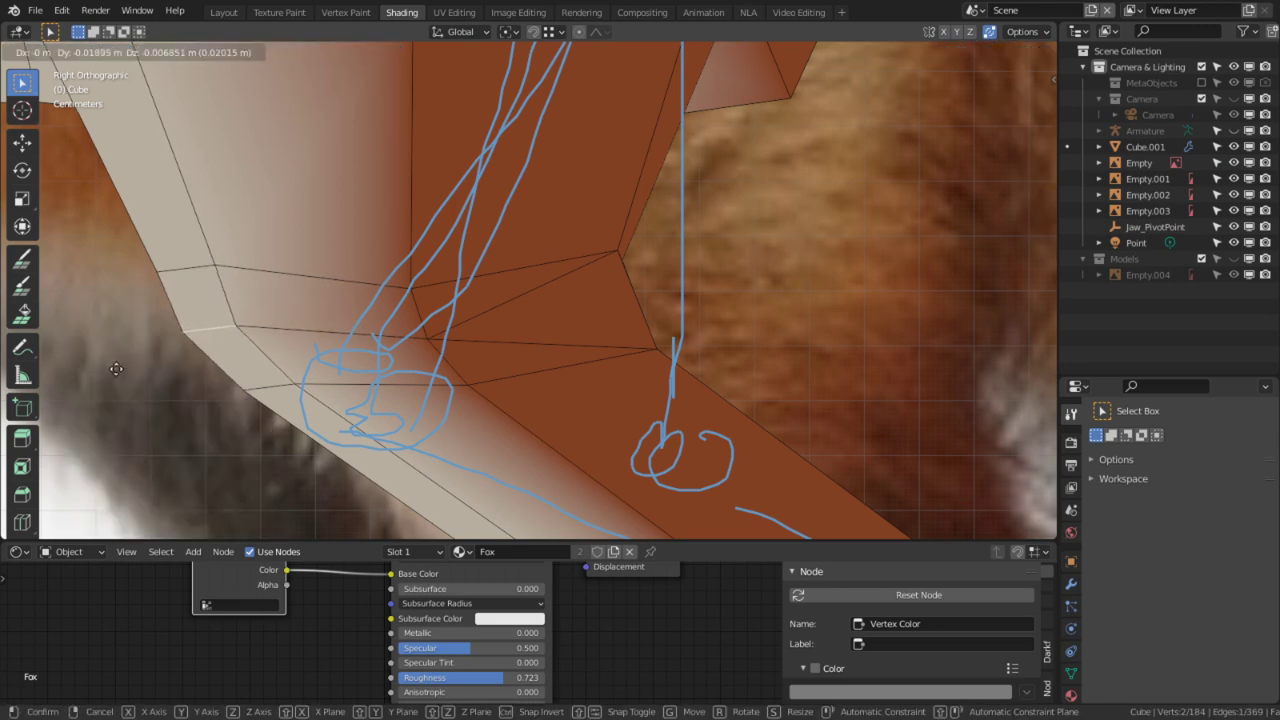
left_click(104, 375)
Step: Level the rear edge at the hind leg's lower end by scaling it to 0 on Z, and straighten it along Y
scroll(487, 313, "down", 5)
middle_click_drag(512, 371, 622, 388)
right_click(594, 394, "alt")
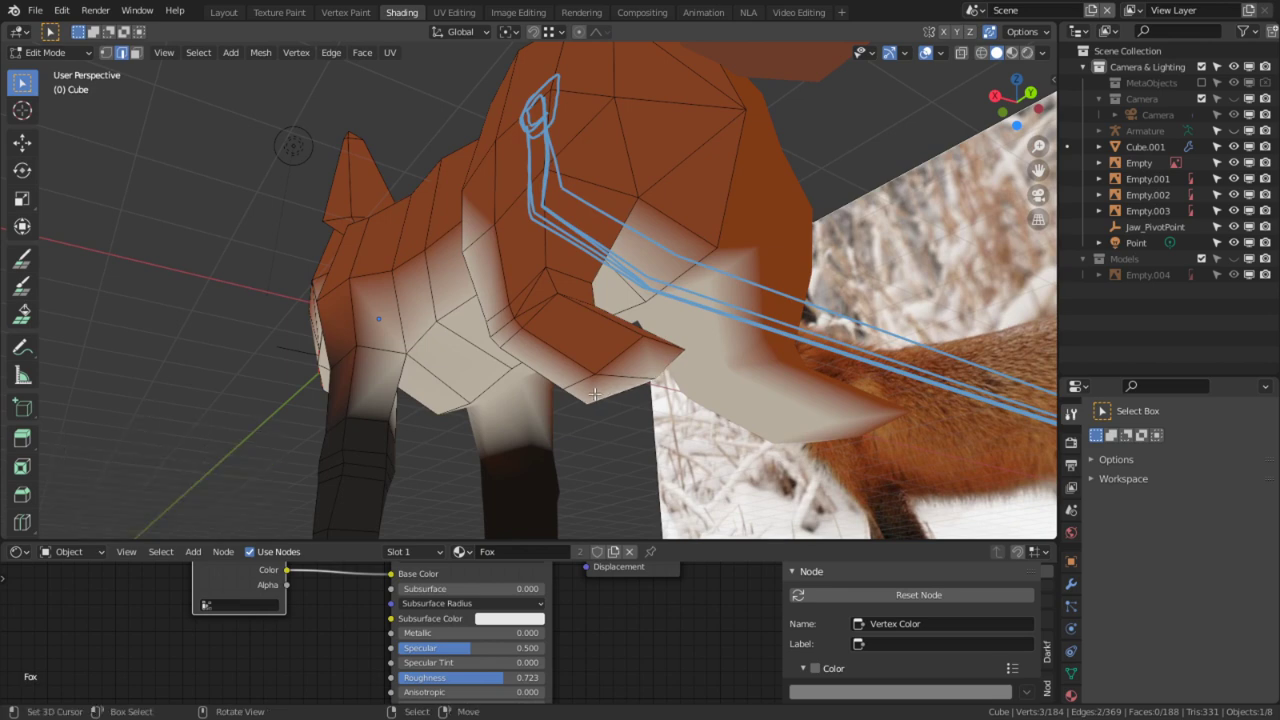
mouse_move(487, 322)
middle_mouse_down()
mouse_move(554, 371)
mouse_move(413, 264)
middle_mouse_up()
key("KP_3")
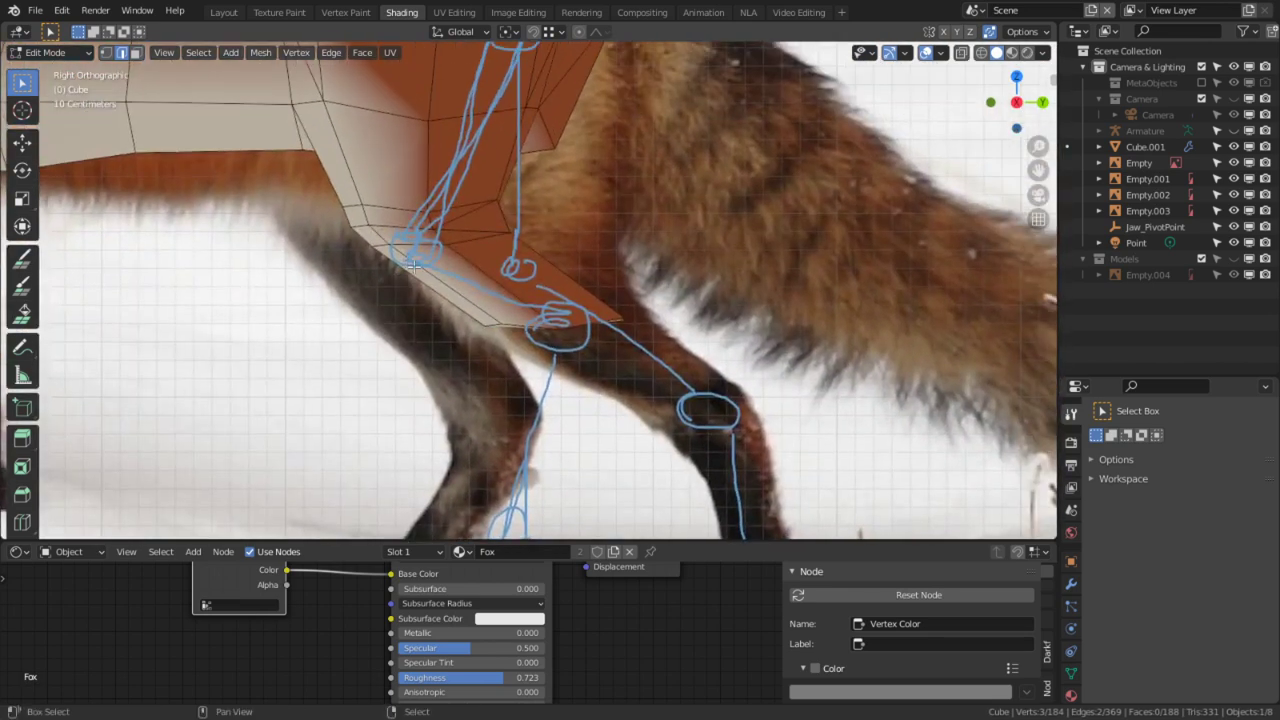
scroll(565, 429, "up", 4)
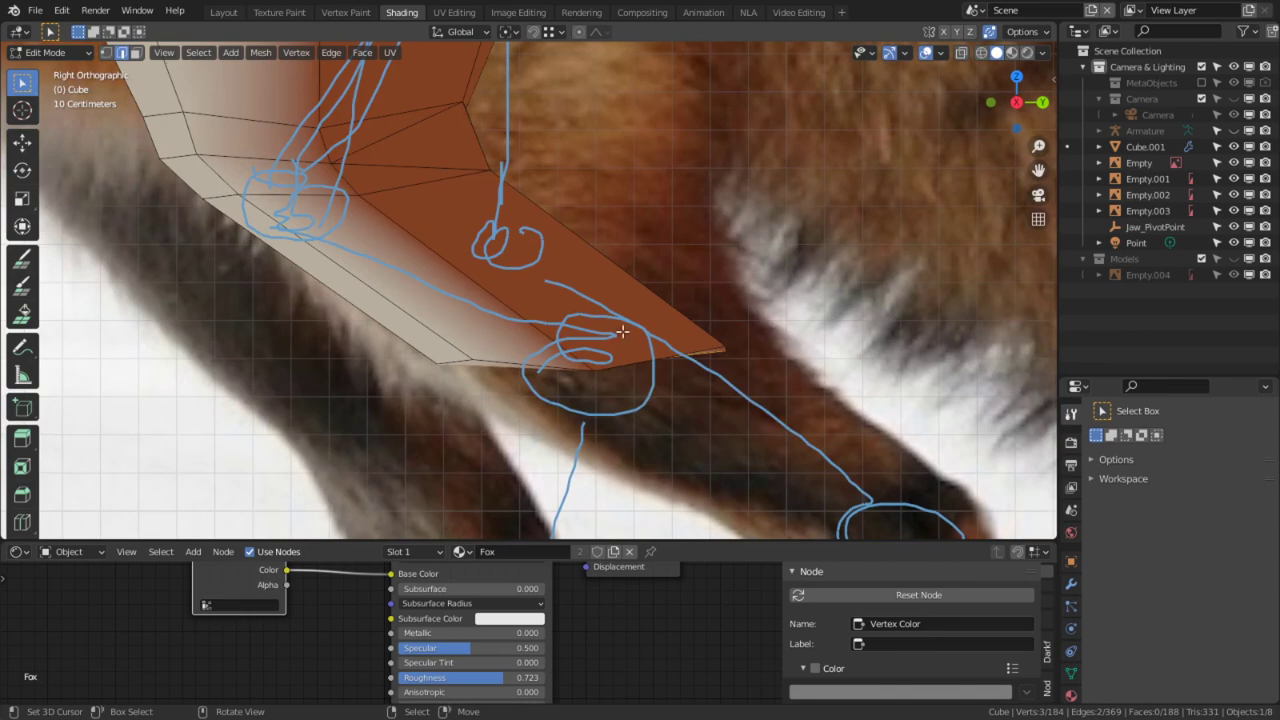
middle_click_drag(621, 374, 770, 298)
middle_click_drag(890, 325, 725, 320)
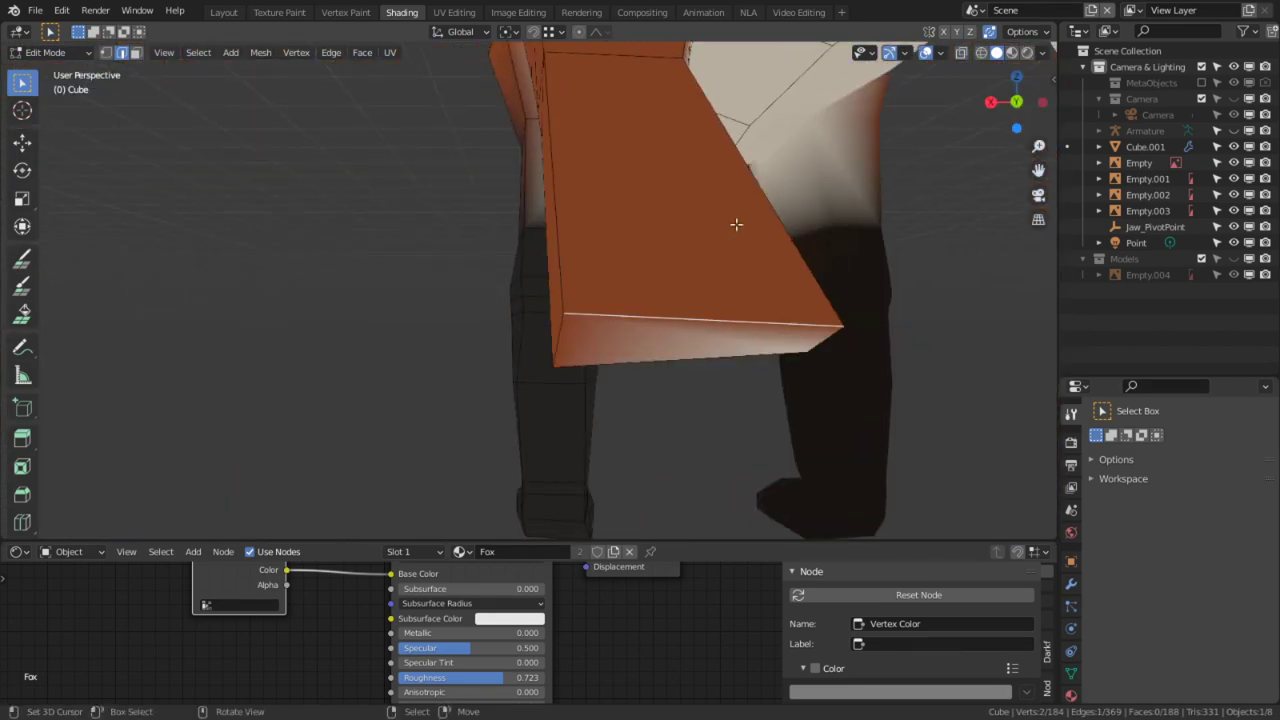
type("sz0")
key("Return")
key("s")
key("y")
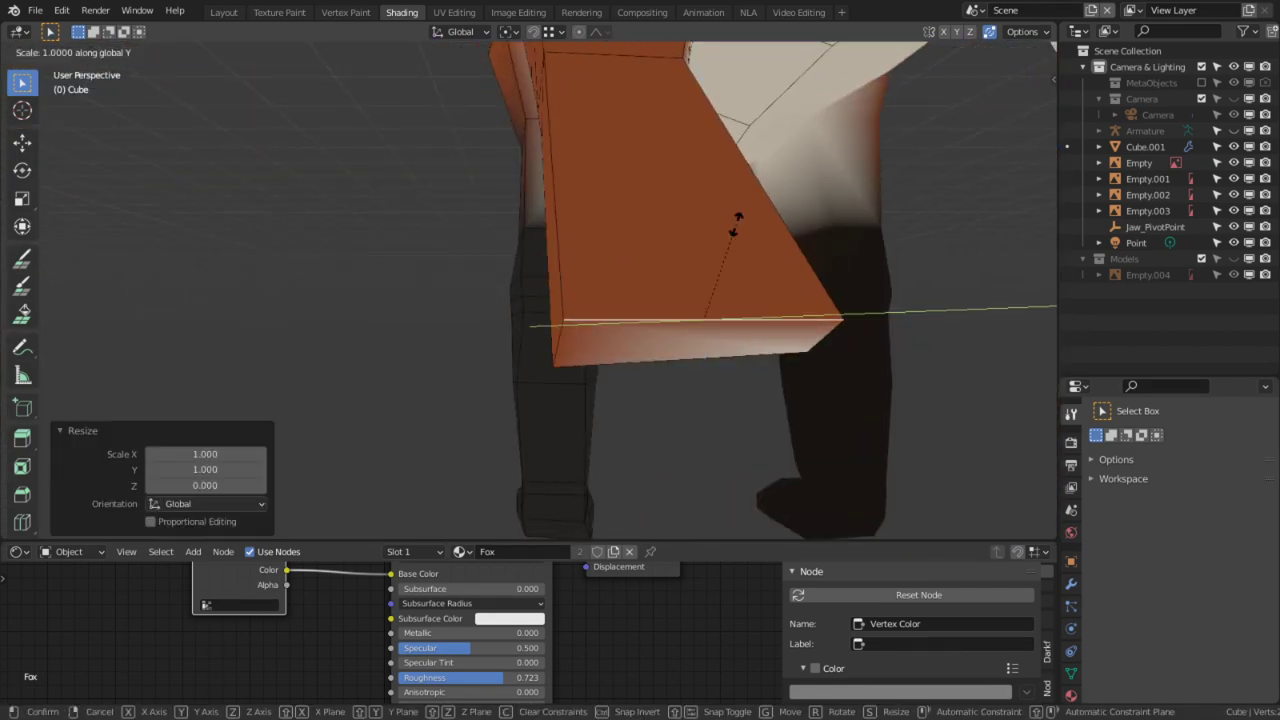
key("Return")
Step: Straighten the front edge at the hind leg's lower end by scaling it to 0 on Y and Z
middle_click_drag(736, 228, 435, 240)
left_click(435, 240)
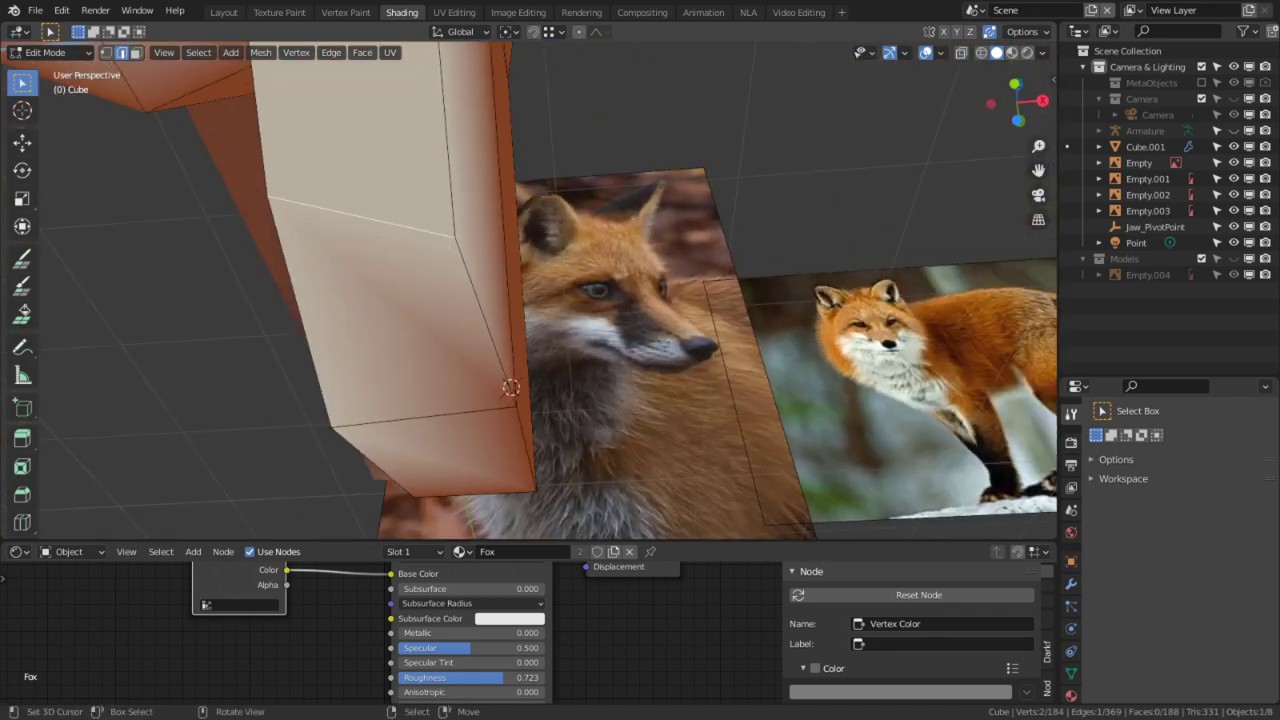
type("sy0")
key("Return")
key("s")
key("z")
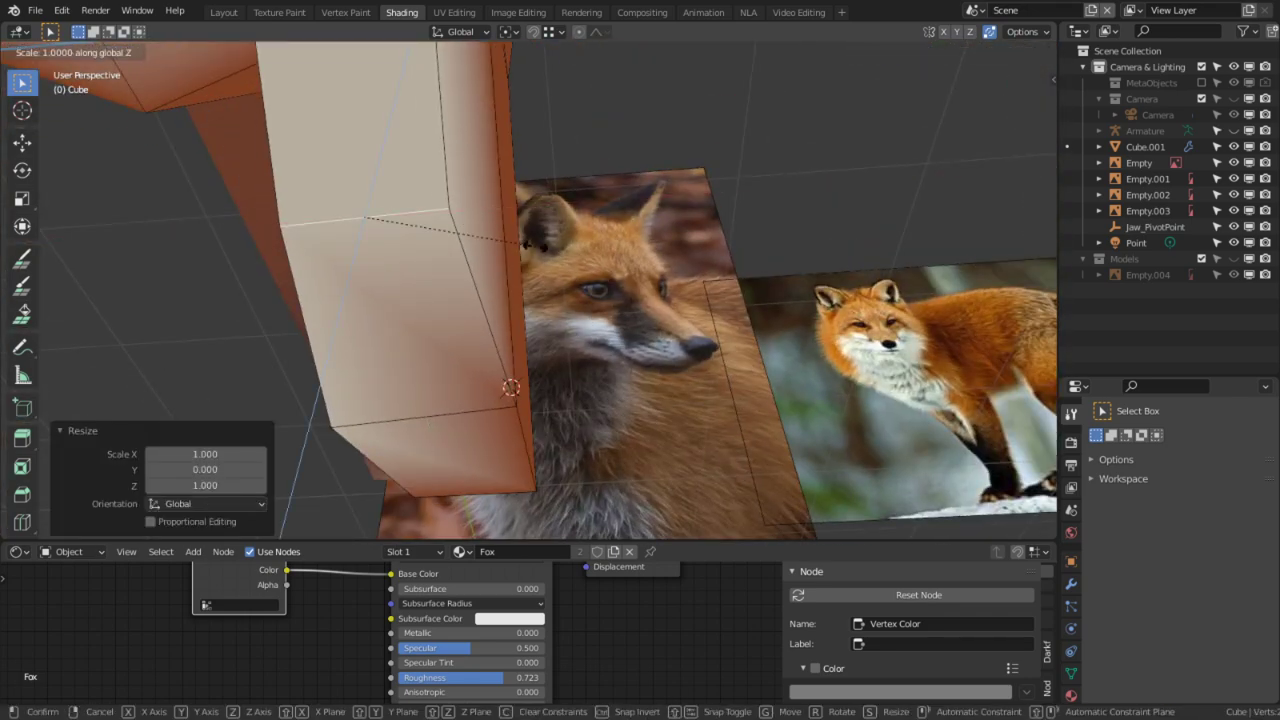
key("Return")
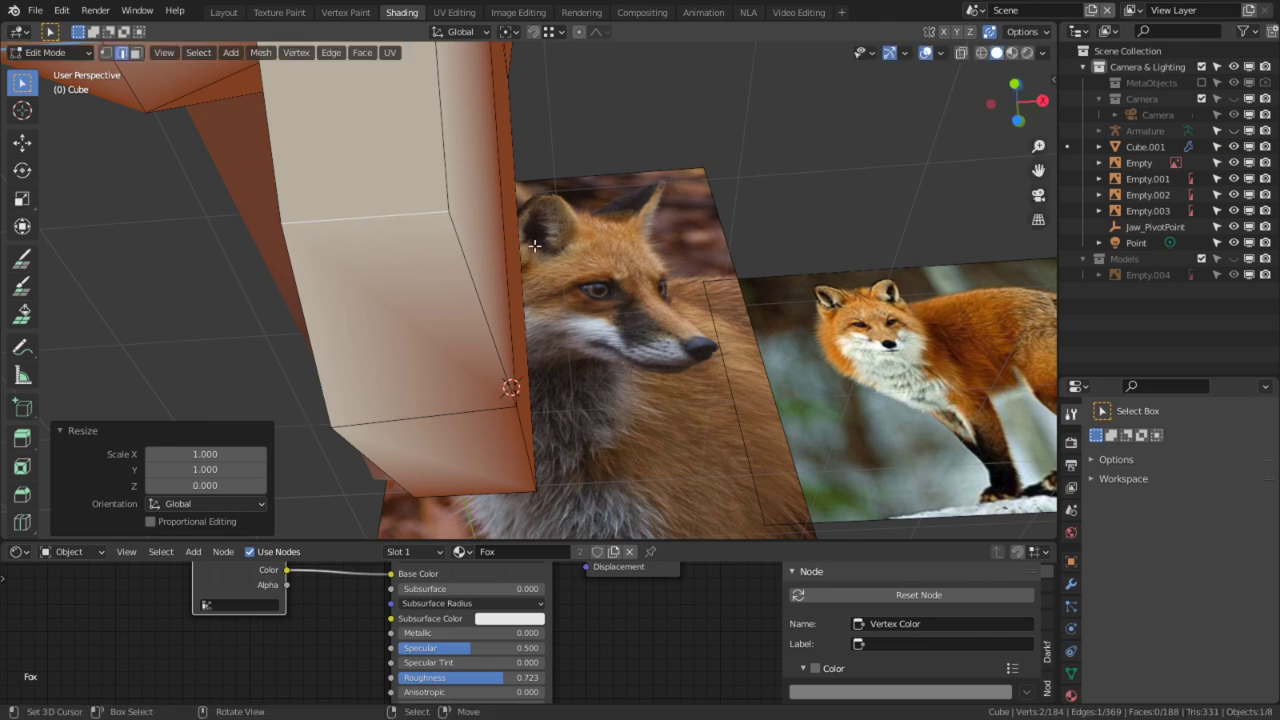
Step: Move the straightened front edge about 0.074 m toward the rear in side view
key("KP_3")
key("g")
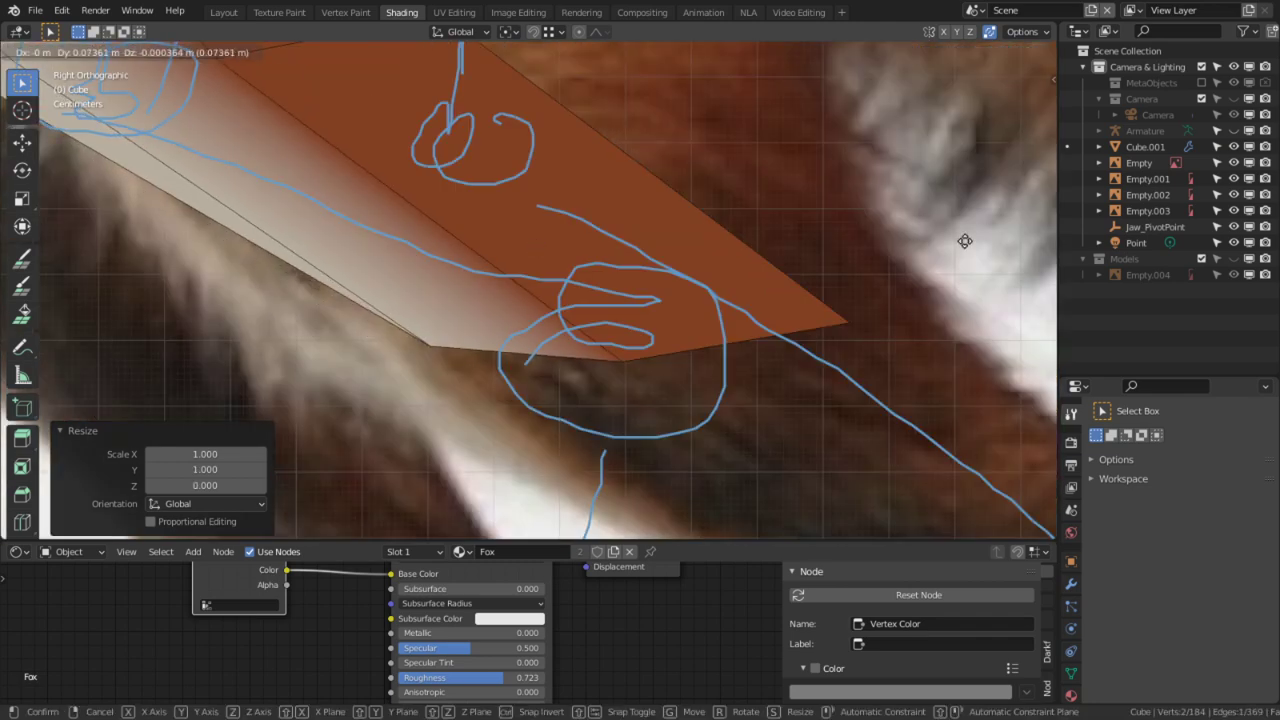
left_click(964, 241)
Step: Extrude the two faces at the hind leg's lower end 1.207 m downward and shift them forward to the sketched ankle
middle_click_drag(608, 326, 631, 217, "shift")
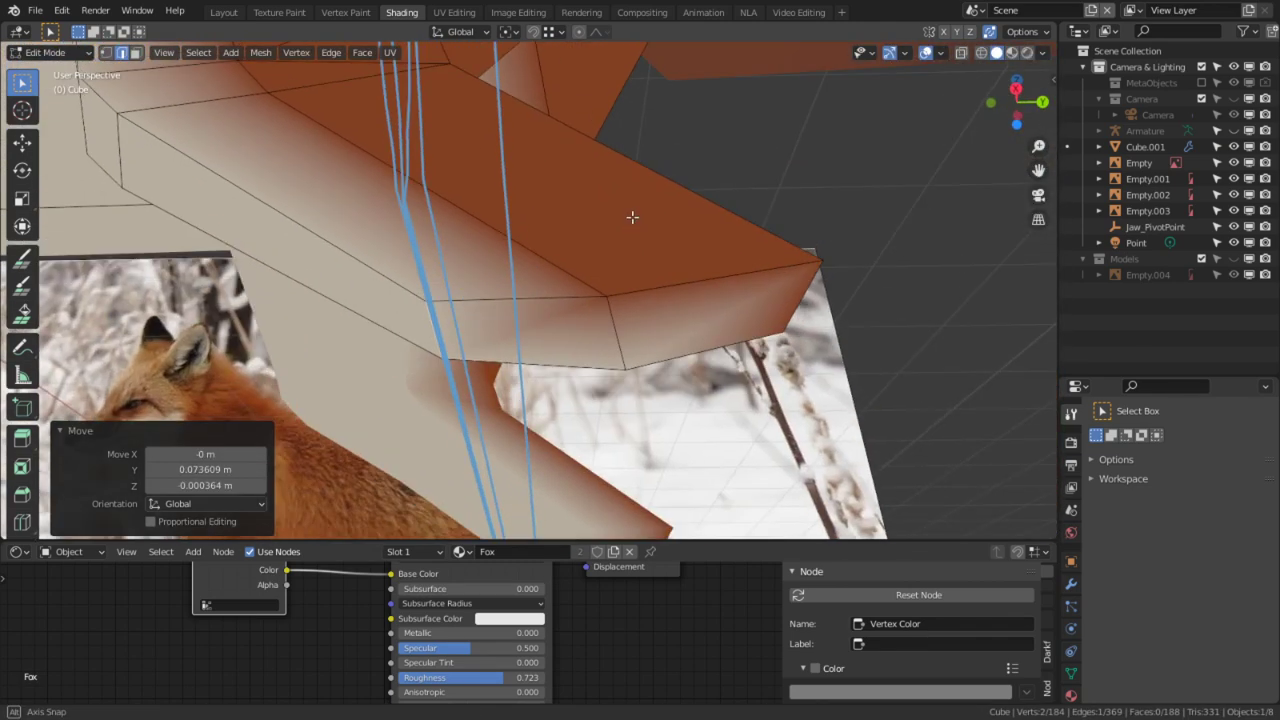
key("3")
left_click(678, 318)
left_click(562, 321, "shift")
key("KP_3")
scroll(560, 310, "down", 6)
key("e")
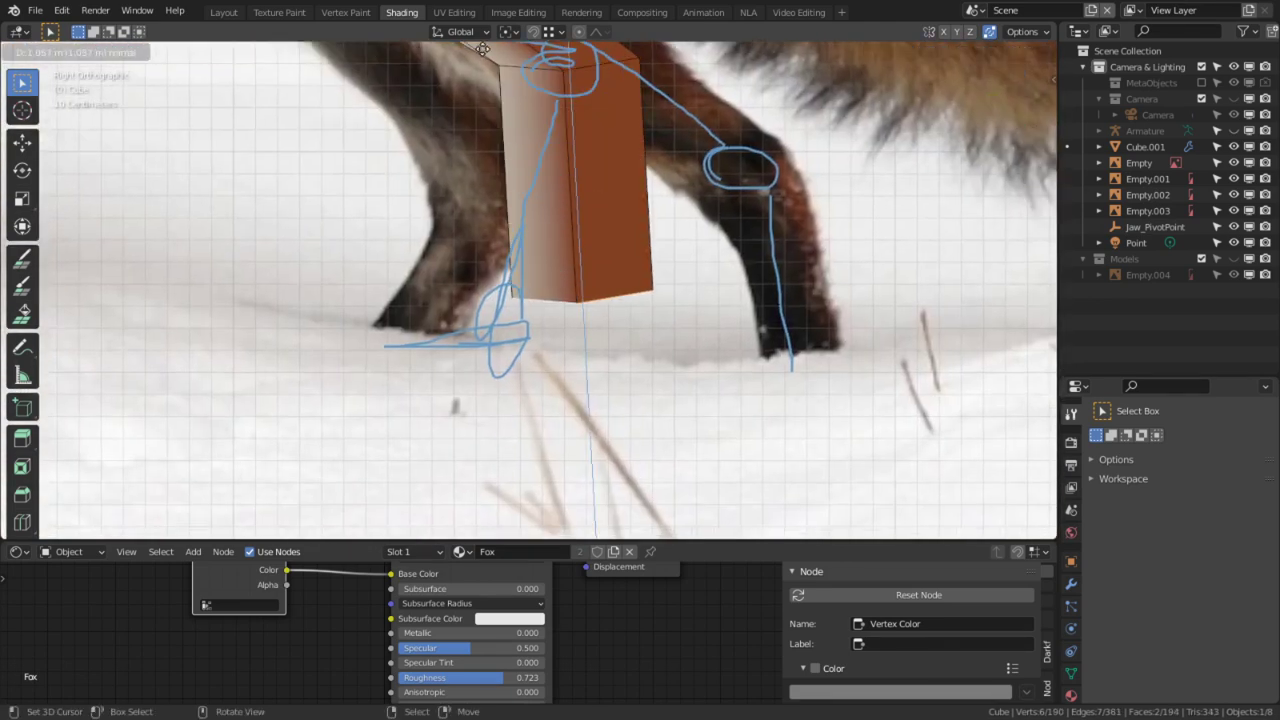
left_click(546, 79)
key("g")
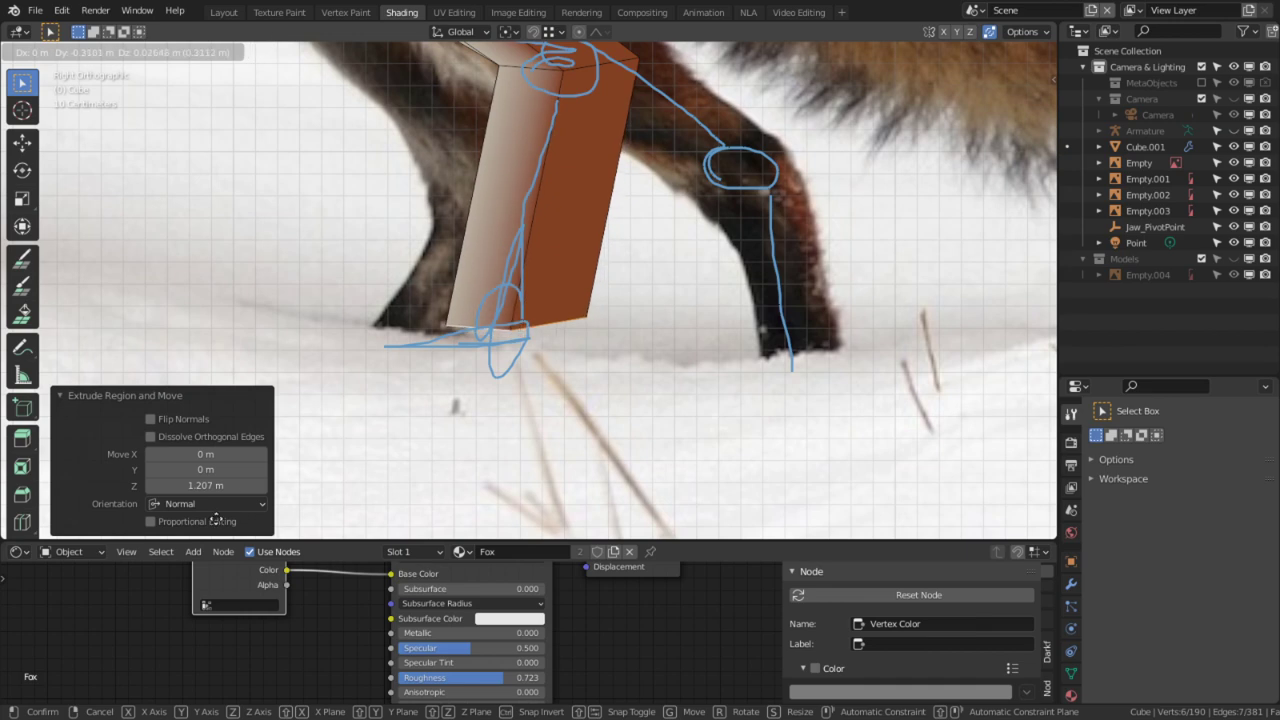
left_click(540, 280)
Step: Bevel the edge loop at the hind leg's hock with two segments
scroll(555, 290, "up", 5)
left_click(605, 159, "alt")
key("2")
left_click(604, 157, "alt")
key("ctrl+b")
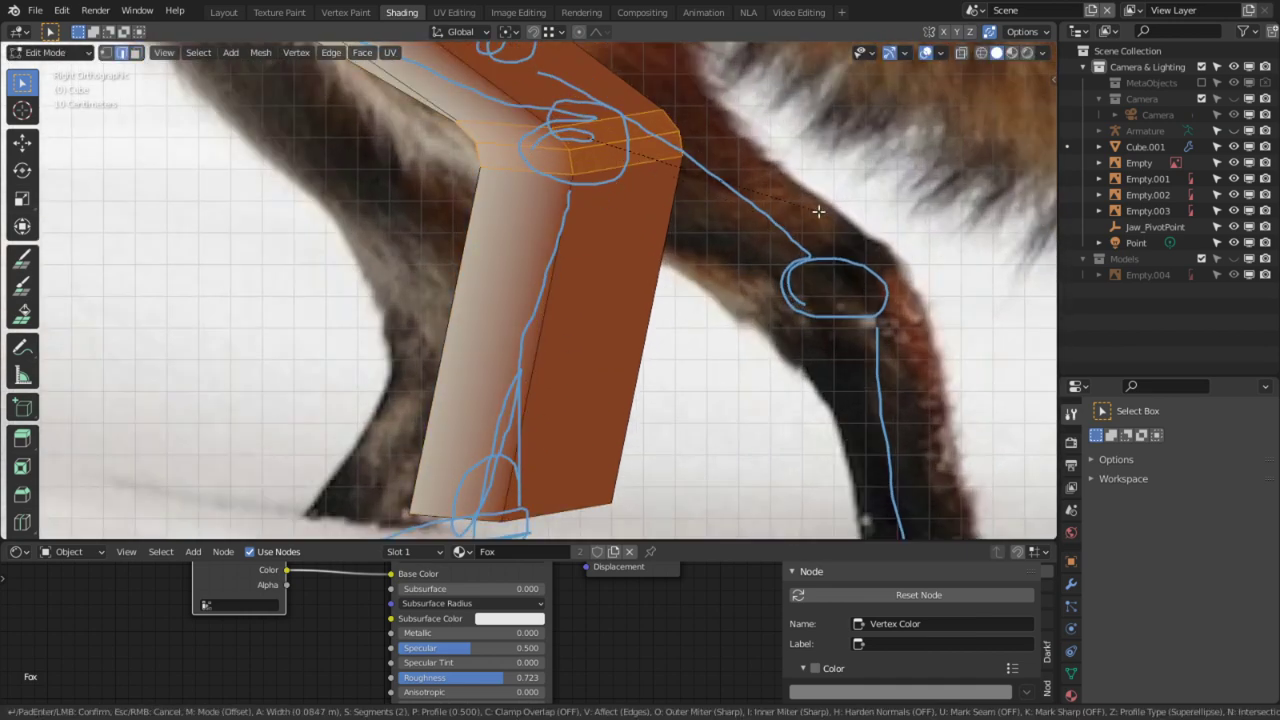
left_click(597, 205)
Step: Slim the extruded lower leg by moving its front face about 0.094 m rearward and its rear face about 0.11 m forward
mouse_move(459, 260)
middle_mouse_down()
mouse_move(591, 263)
mouse_move(450, 271)
middle_mouse_up()
left_click(450, 271)
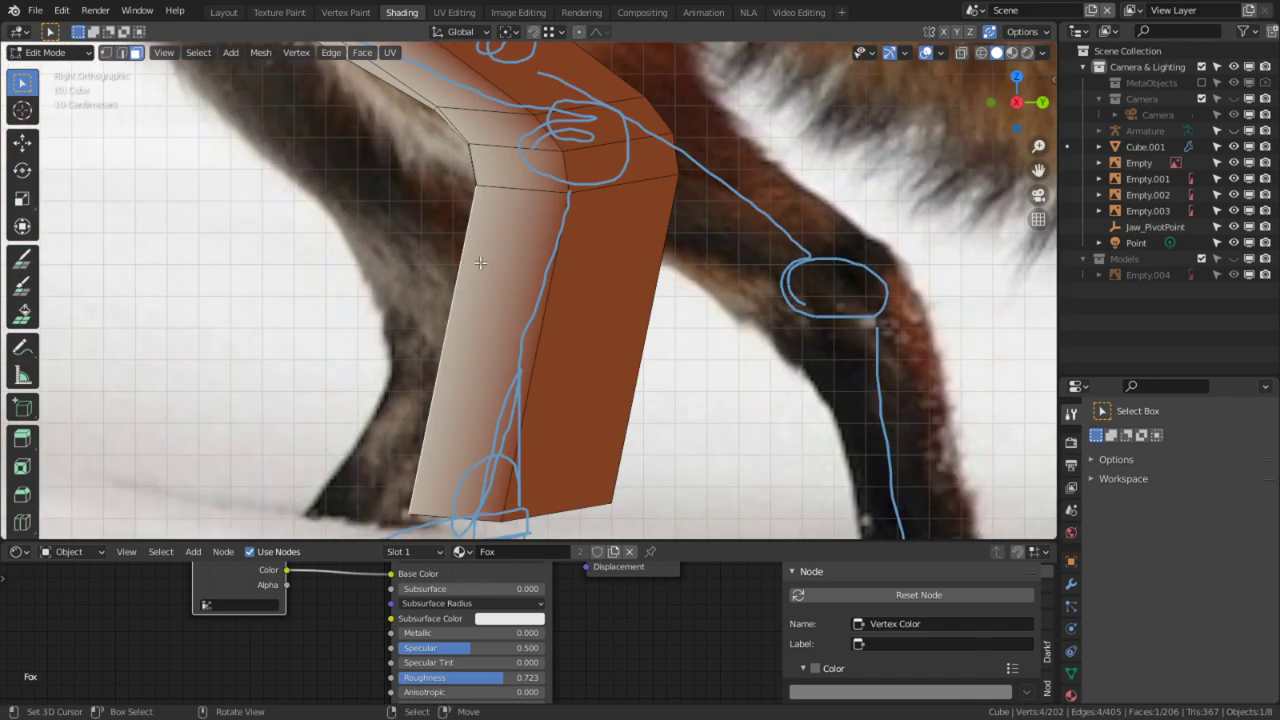
key("g")
left_click(709, 294)
middle_click_drag(709, 294, 681, 342)
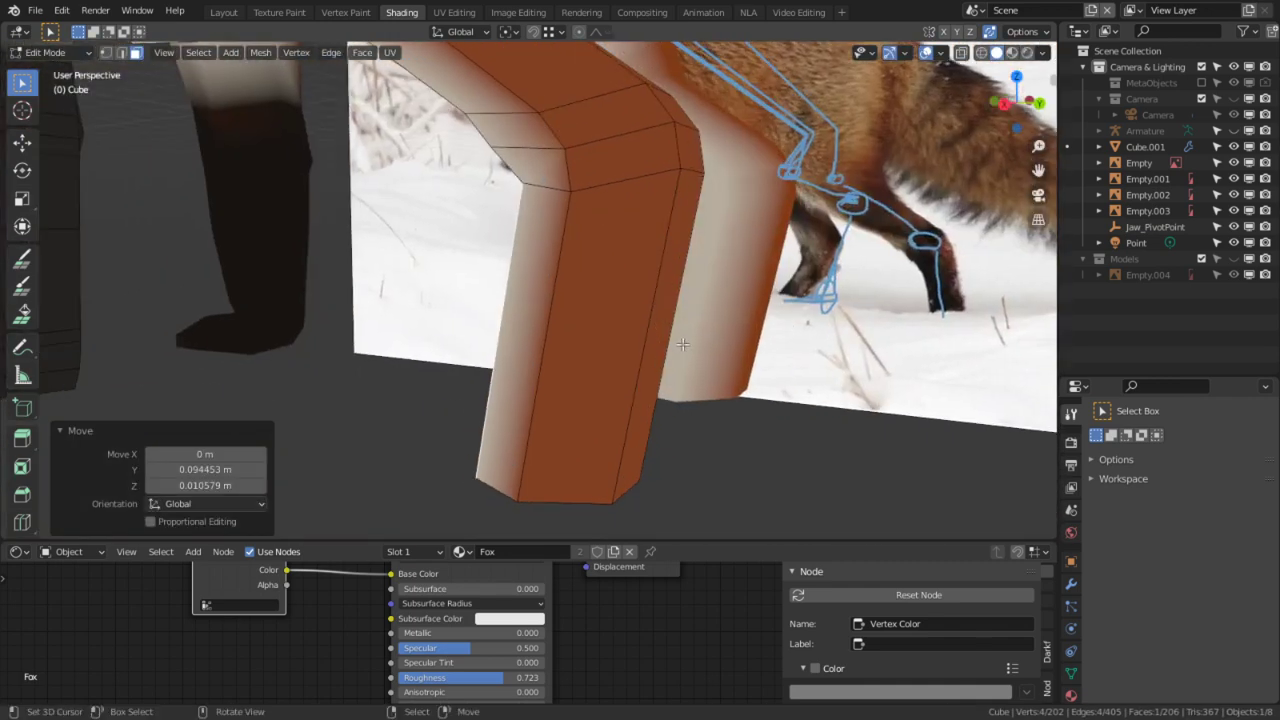
key("KP_3")
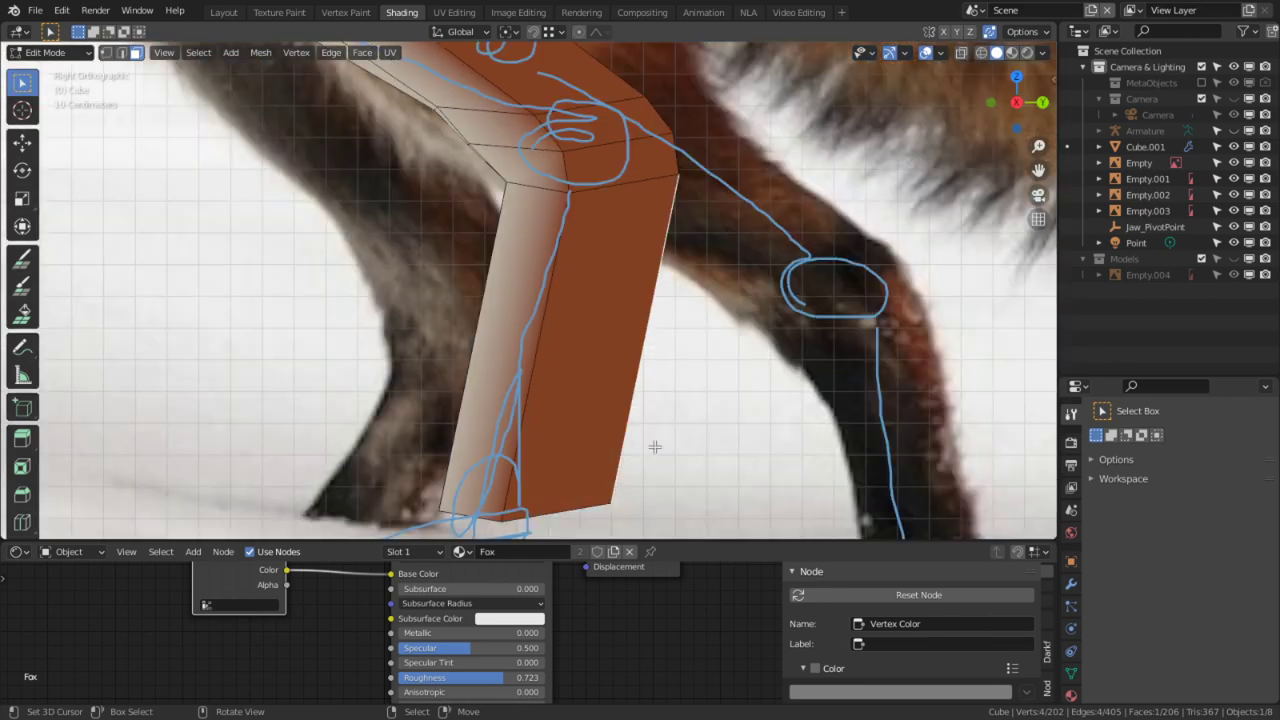
key("g")
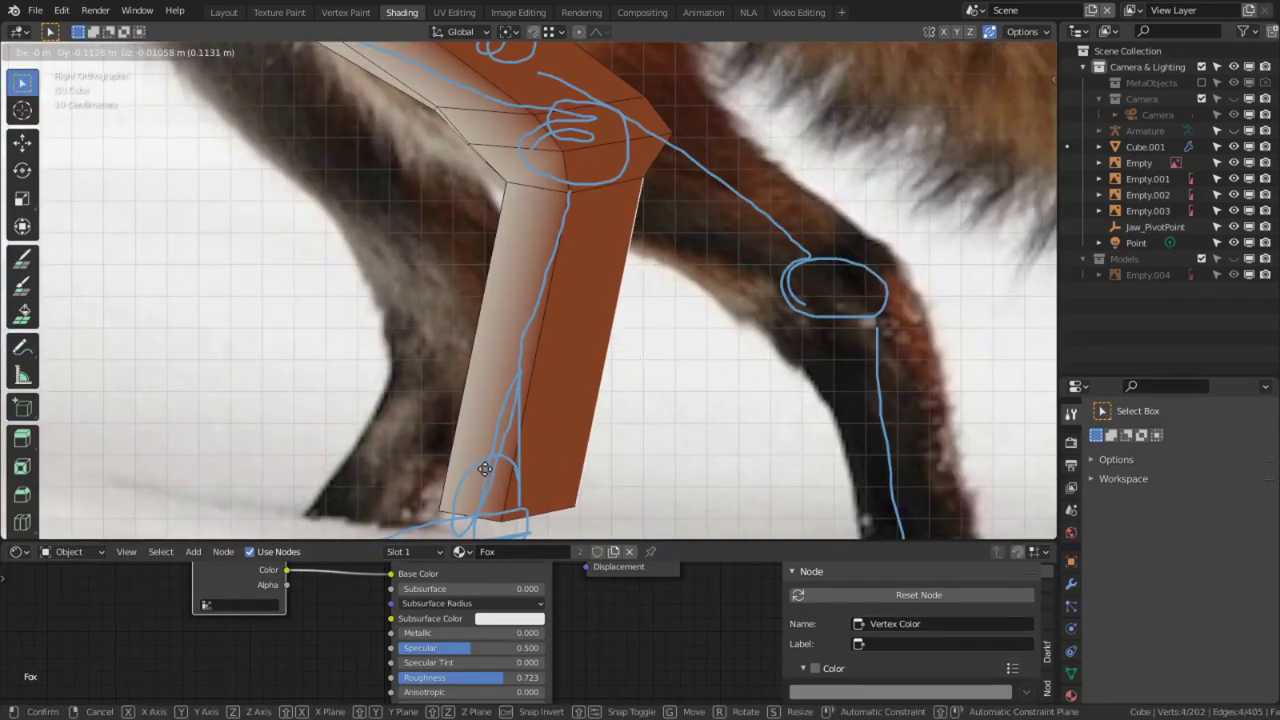
left_click(478, 469)
Step: Try moving the hock's upper rear edge outward, then undo the move
middle_click_drag(485, 271, 692, 215)
left_click(698, 208)
key("g")
left_click(603, 258)
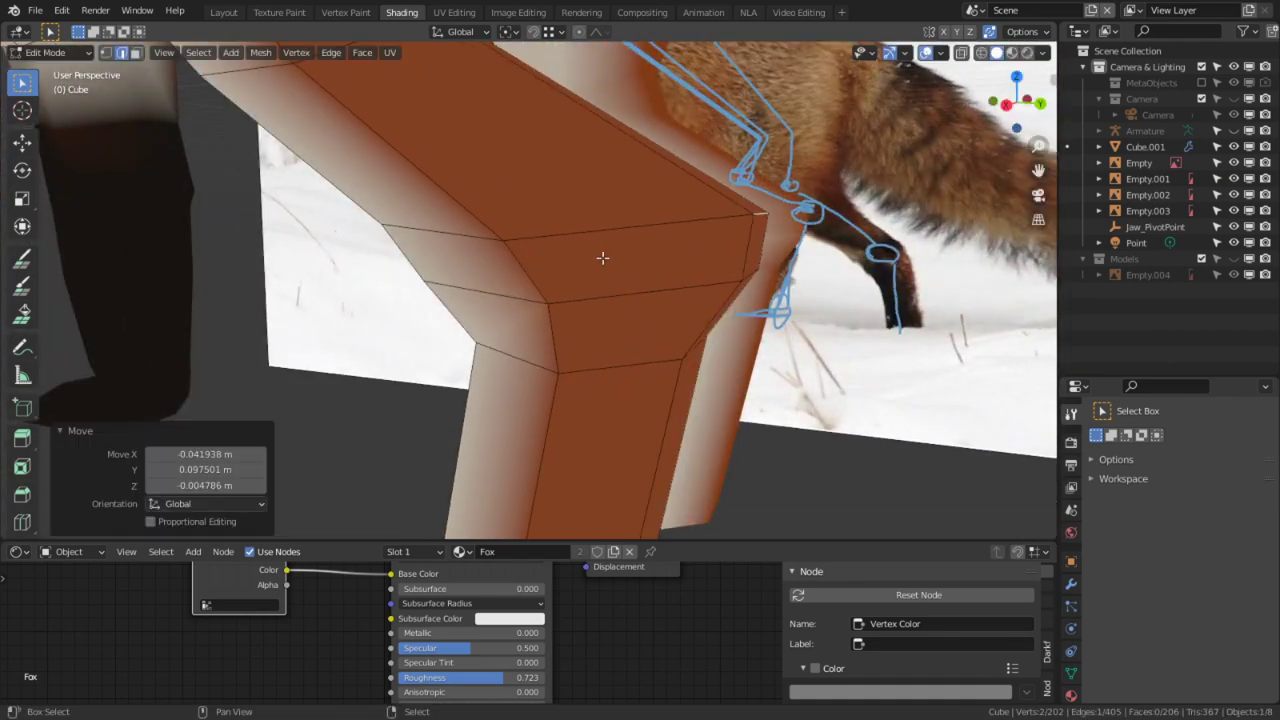
key("ctrl+z")
Step: Move the hock's upper rear edge about 0.052 m forward
middle_click_drag(634, 284, 634, 260)
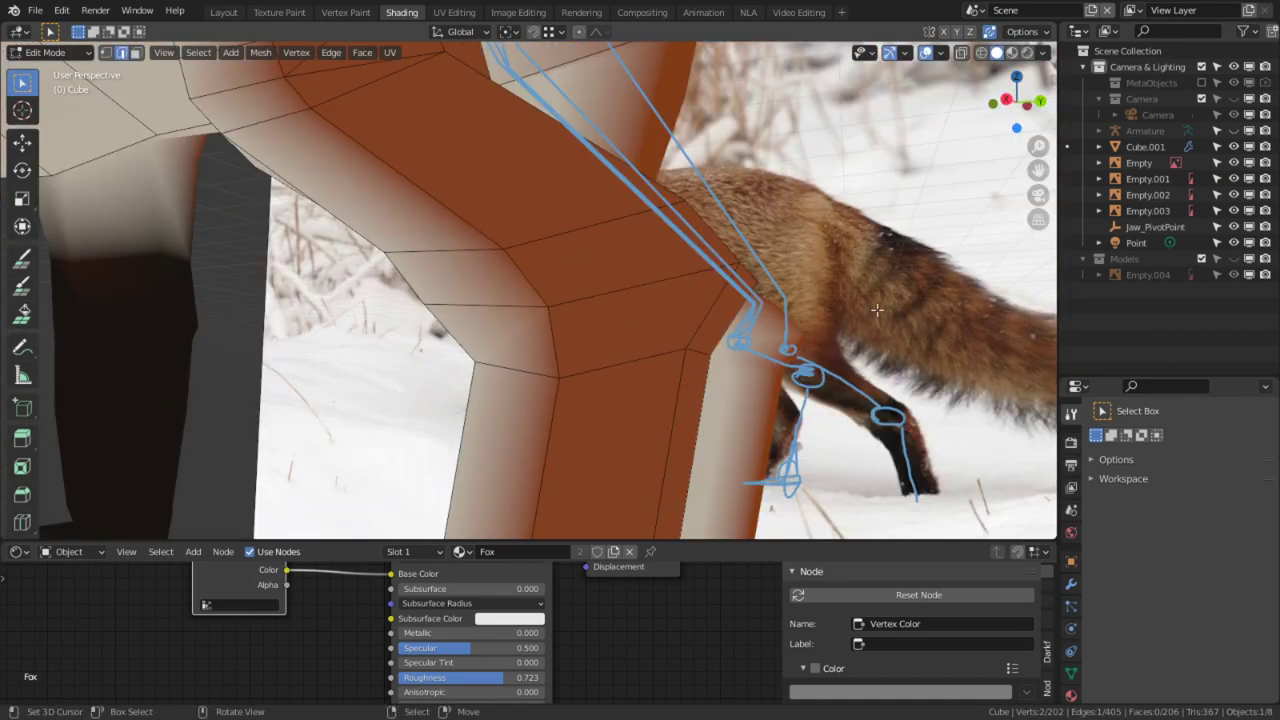
key("g")
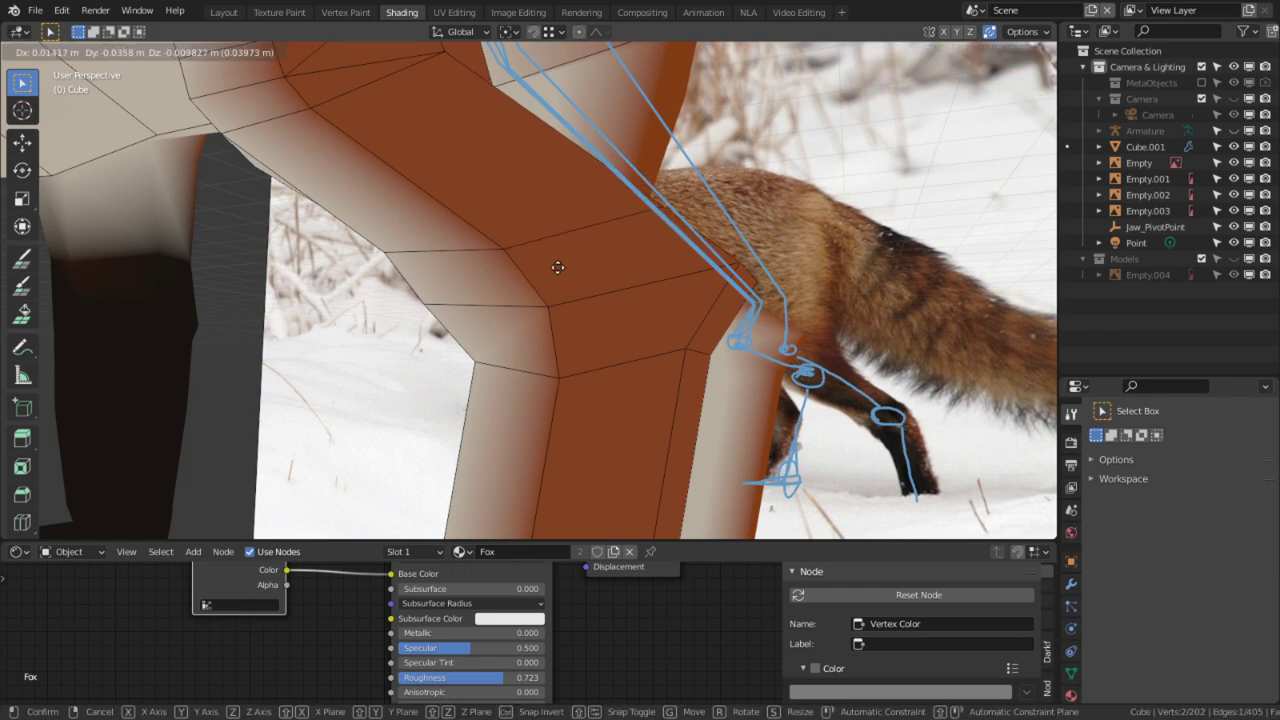
left_click(470, 277)
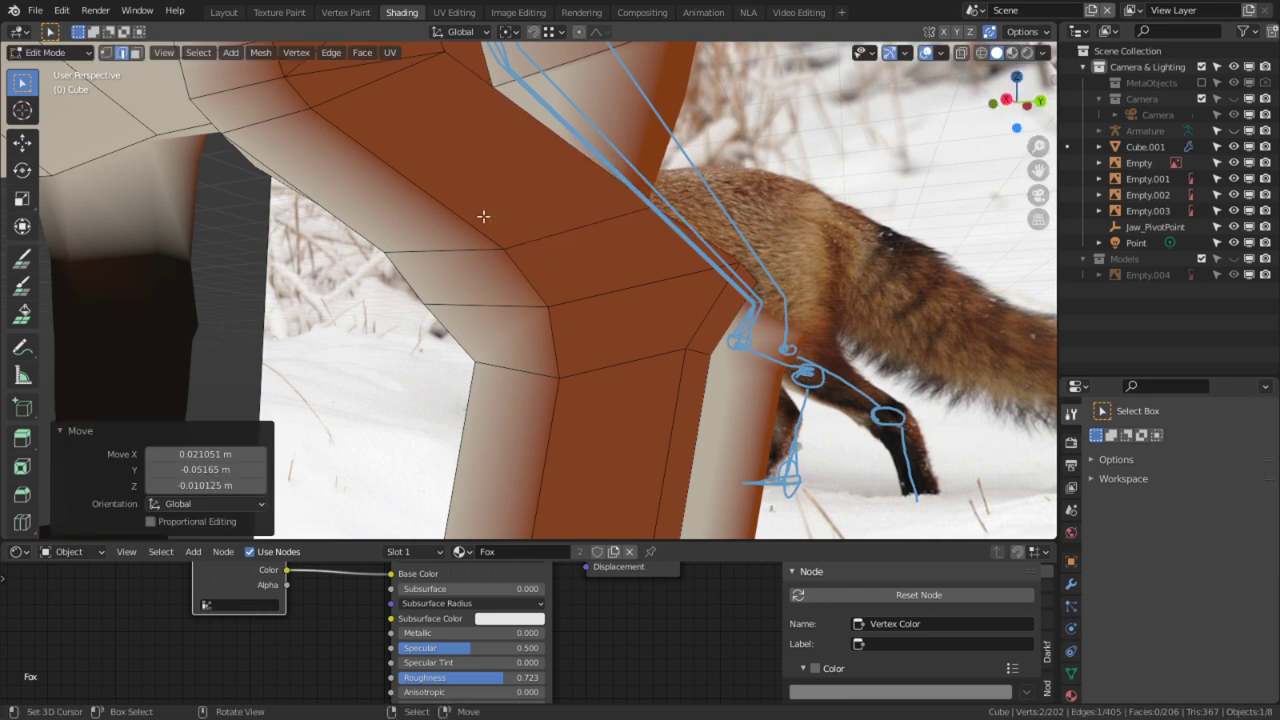
Step: Dissolve the middle bevel edges across the front and inner side of the hock
middle_click_drag(464, 293, 574, 289)
left_click(353, 278)
key("ctrl+x")
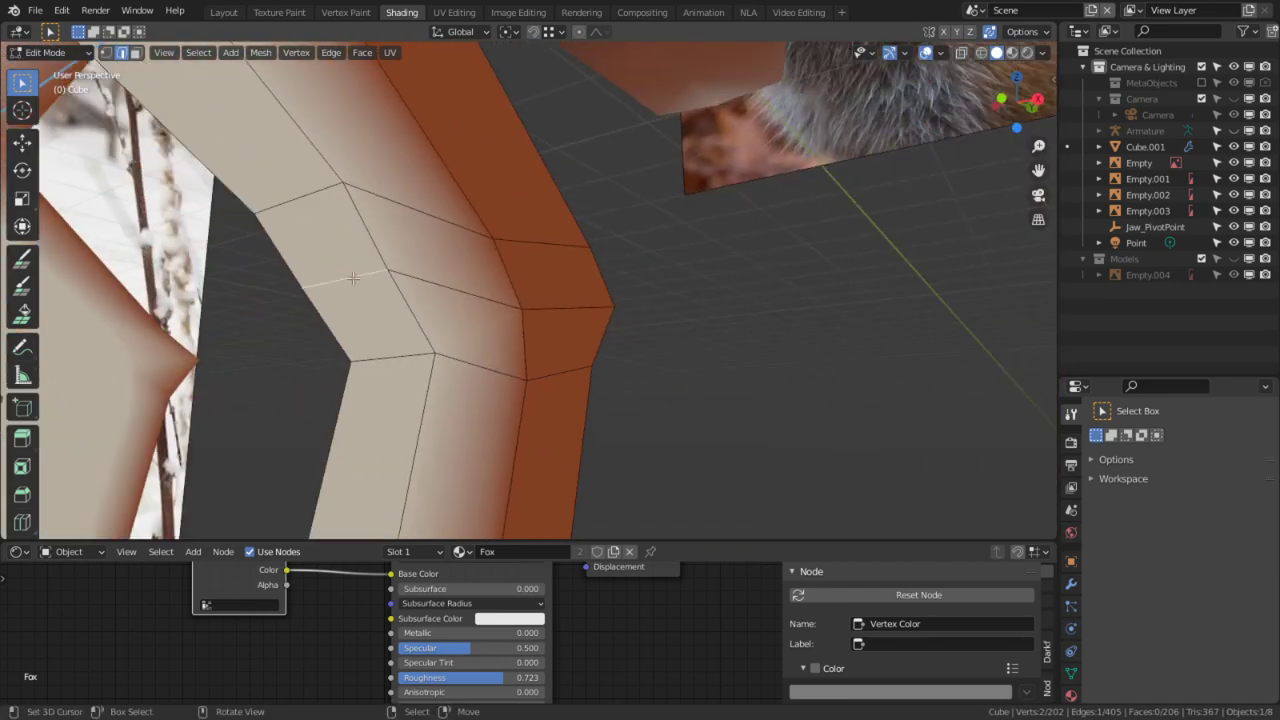
left_click(316, 196)
middle_click_drag(438, 294, 490, 328)
key("ctrl+x")
Step: Move the hock's upper front edge about 0.112 m rearward and 0.087 m down in side view
left_click(518, 330)
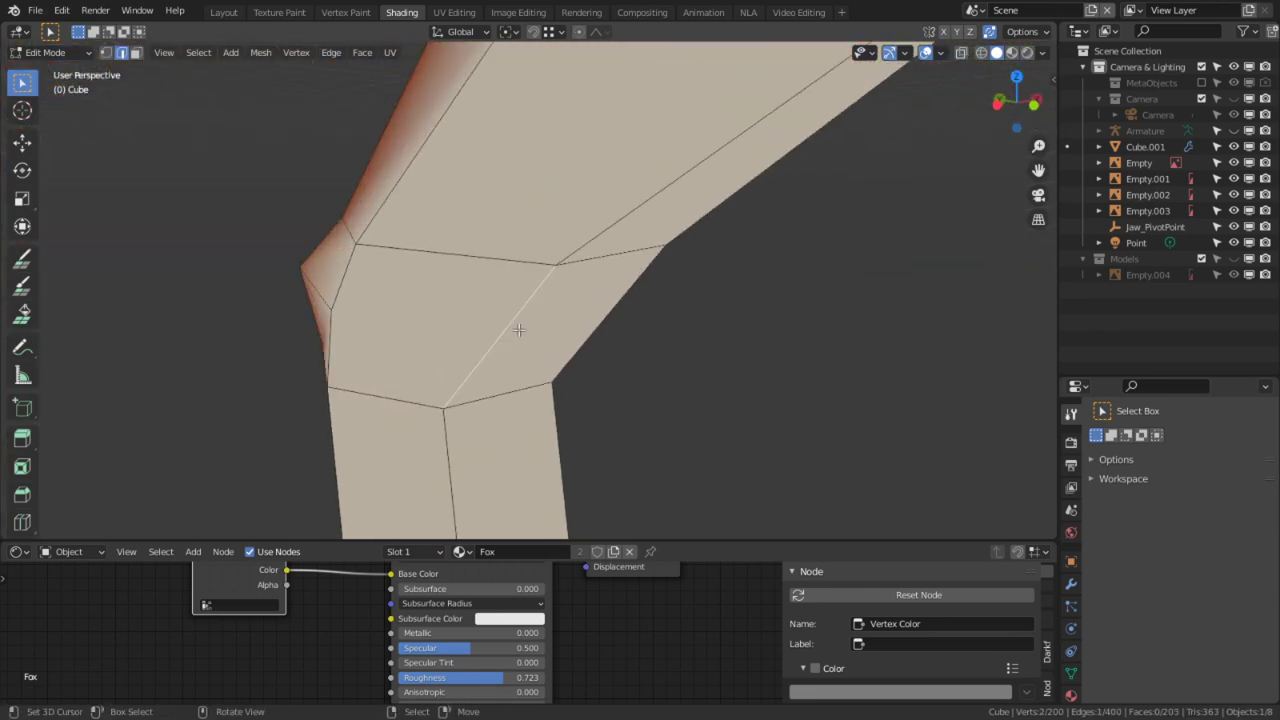
key("3")
left_click(518, 330)
key("KP_3")
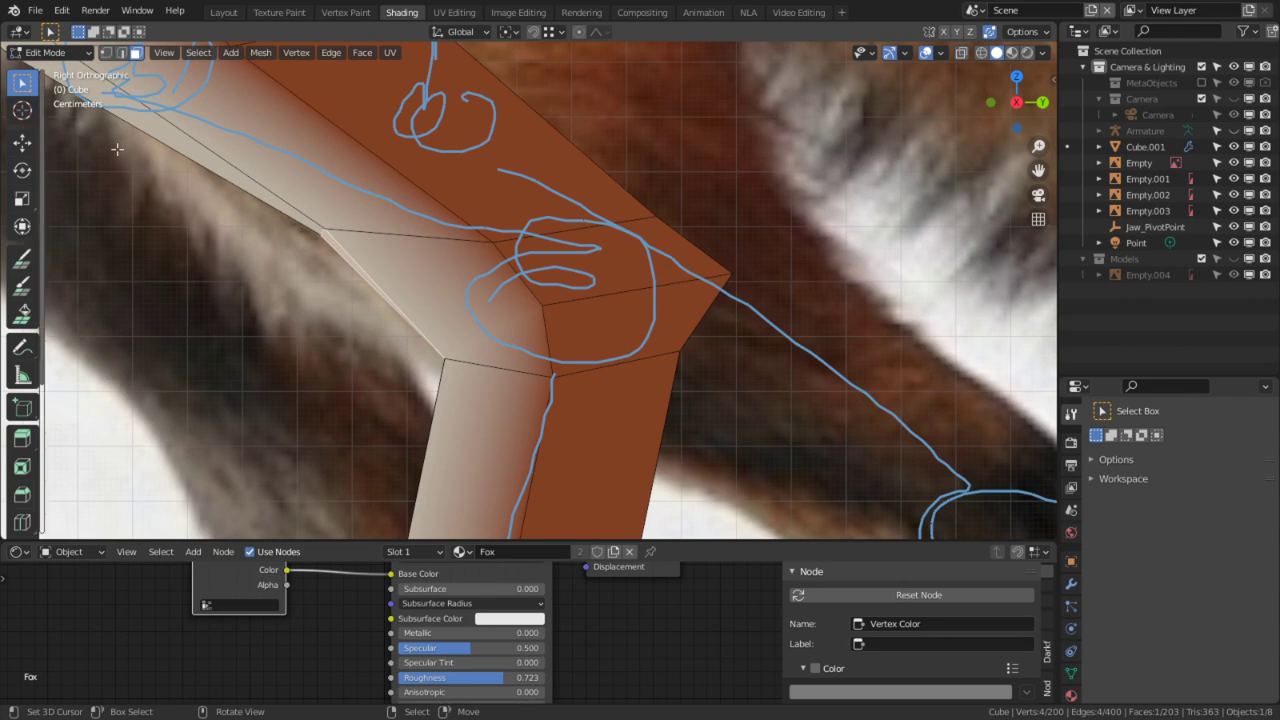
middle_click_drag(200, 200, 384, 219)
key("2")
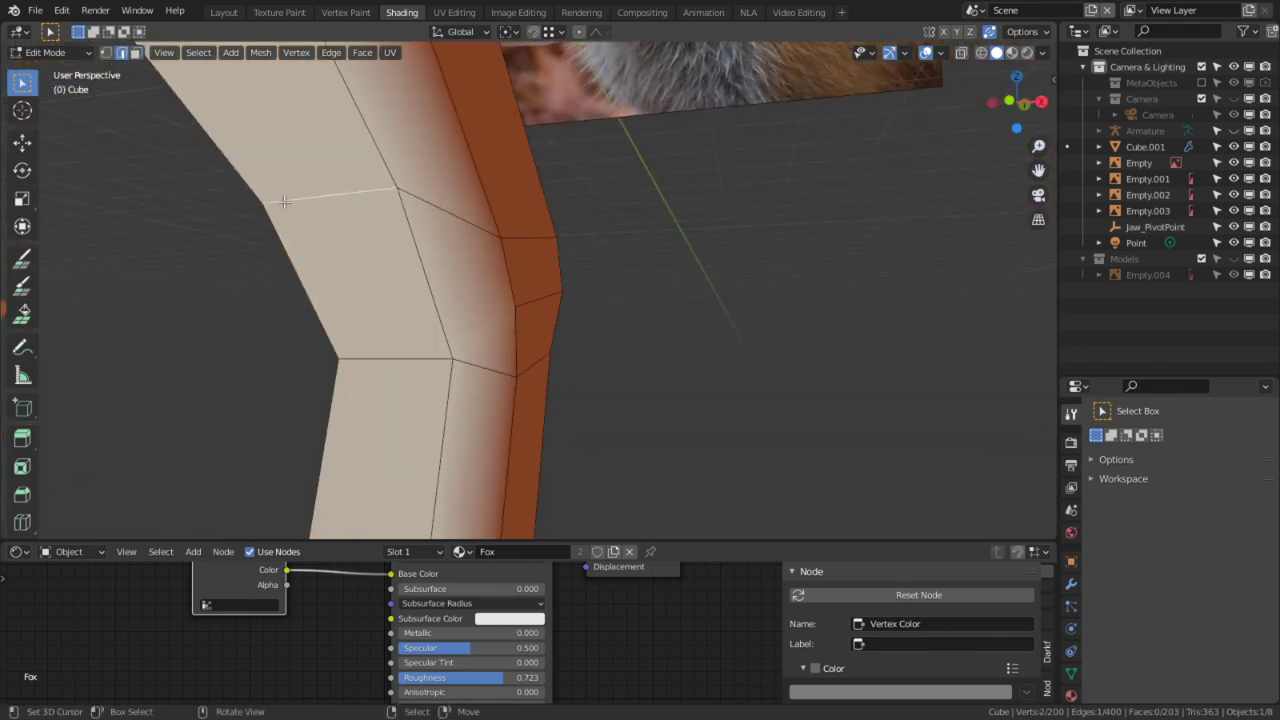
key("KP_3")
key("g")
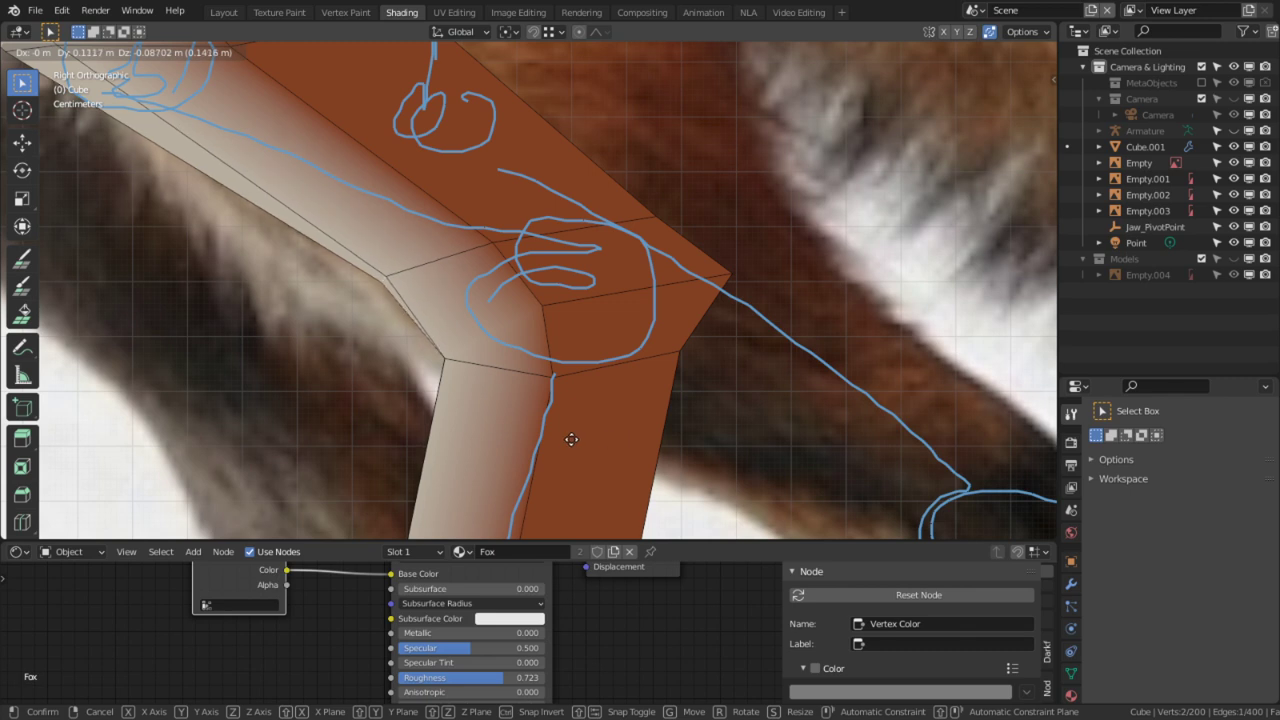
left_click(571, 439)
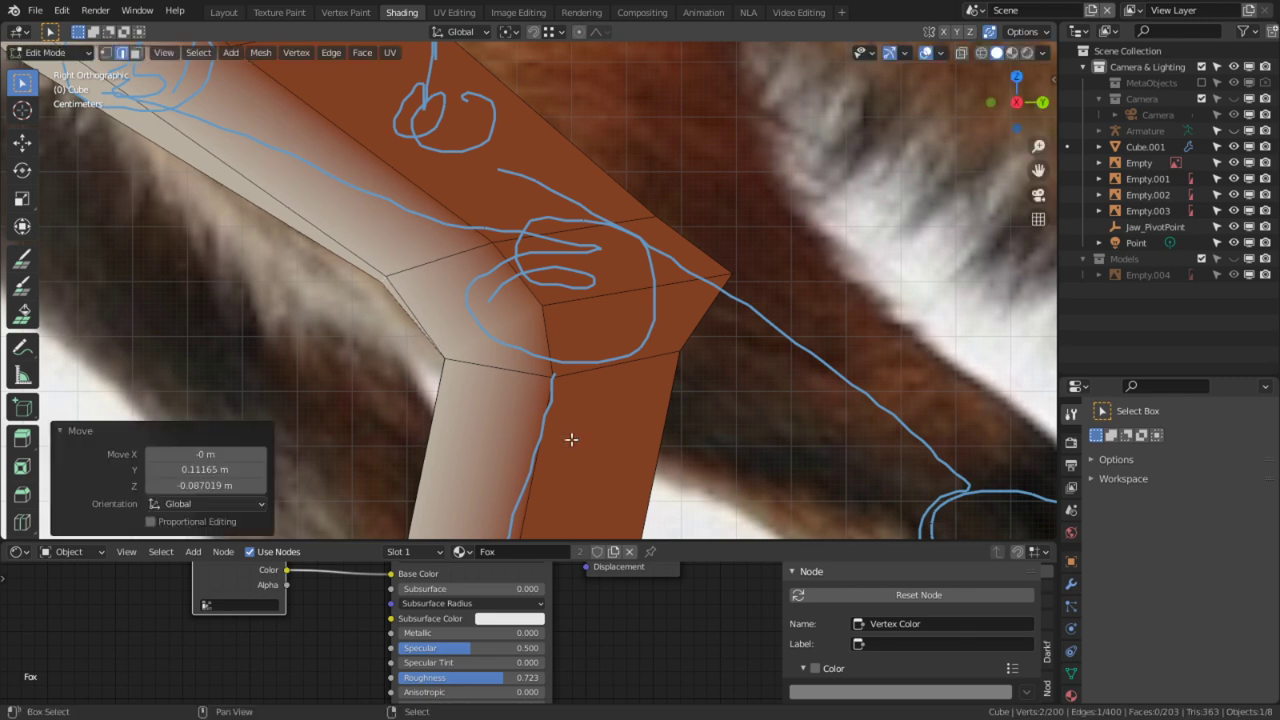
Step: Shift the hock's middle rear edge slightly inward toward the body's centreline in back view
middle_click_drag(871, 286, 527, 289)
left_click(607, 302)
key("KP_1")
key("ctrl+KP_1")
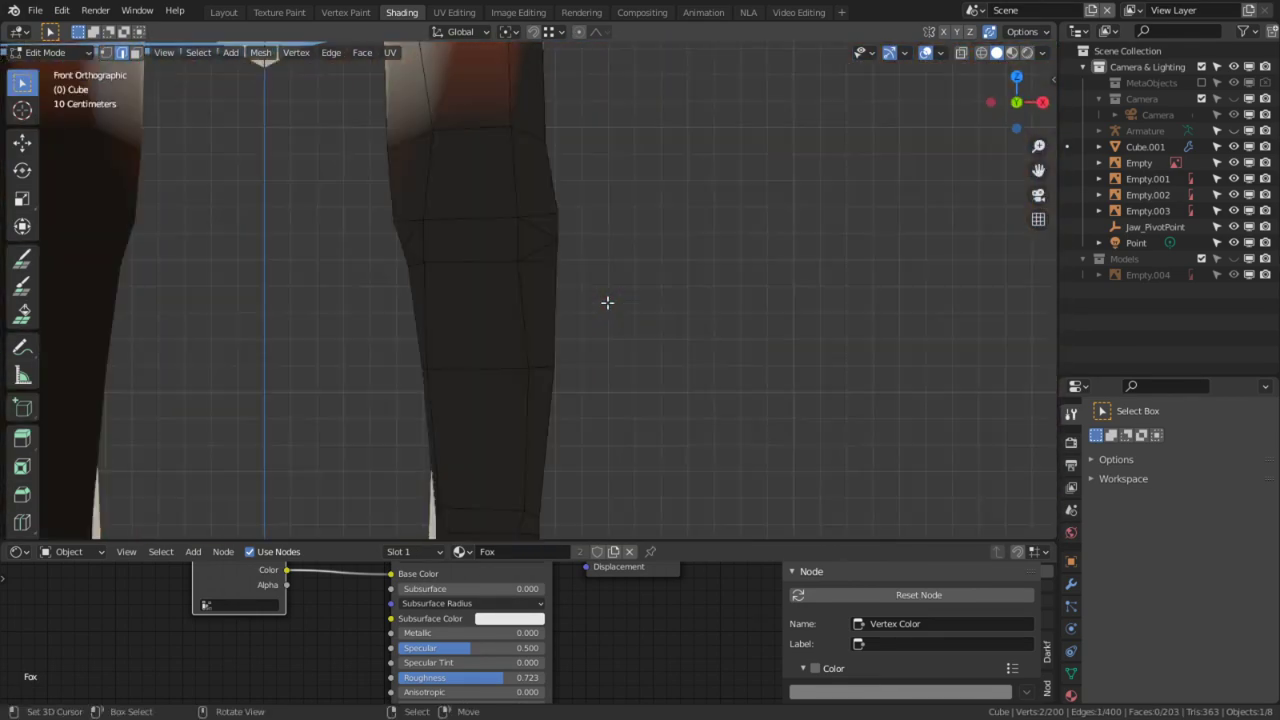
scroll(608, 303, "up", 4)
key("g")
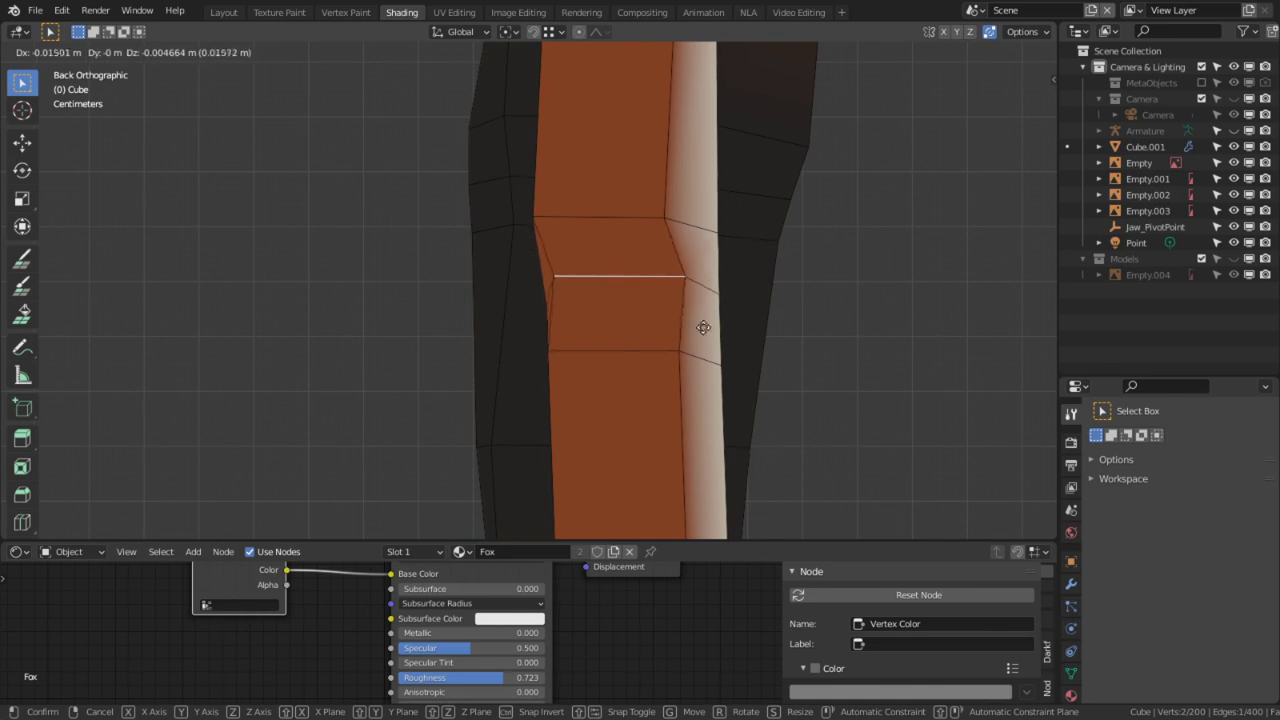
left_click(730, 327)
Step: Shift the rear face of the leg below the hock slightly inward toward the body's centreline in back view
left_click(638, 453)
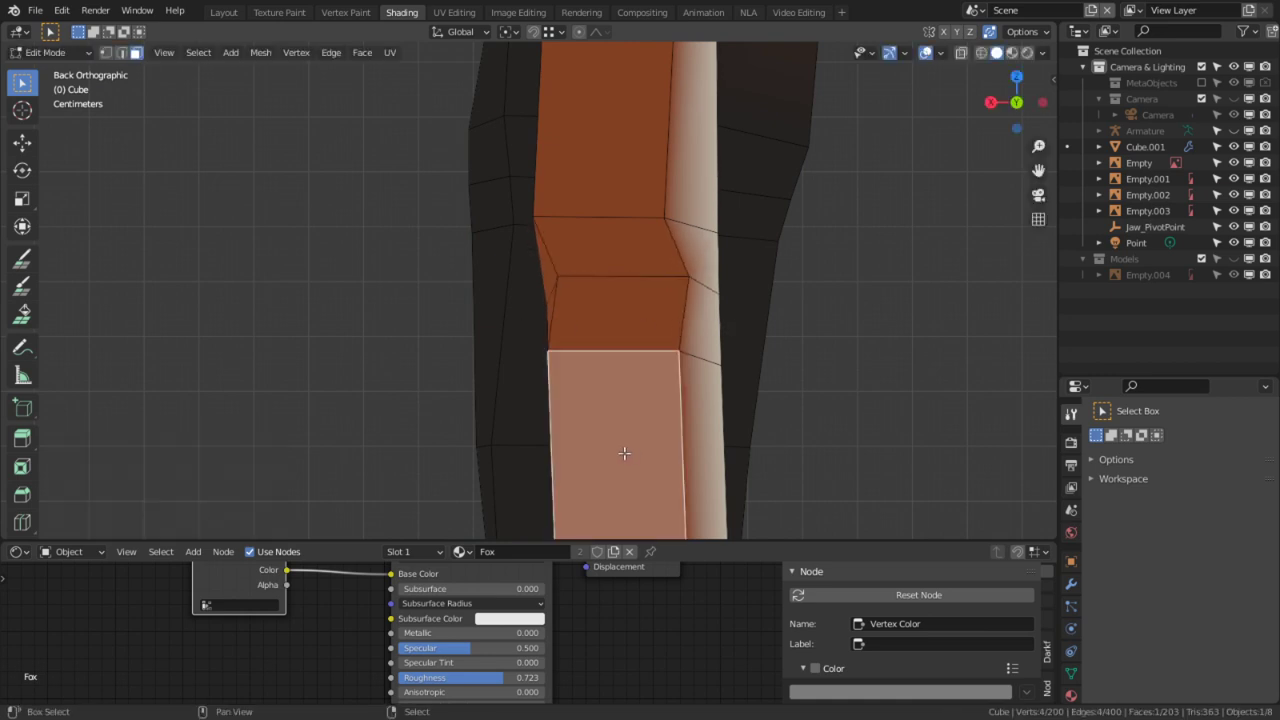
middle_click_drag(638, 453, 503, 306, "shift")
key("g")
left_click(683, 351)
Step: Move the hock's upper rear edge about 0.052 m inward toward the body's centreline in back view
middle_click_drag(568, 268, 583, 343, "shift")
key("2")
left_click(479, 144)
key("g")
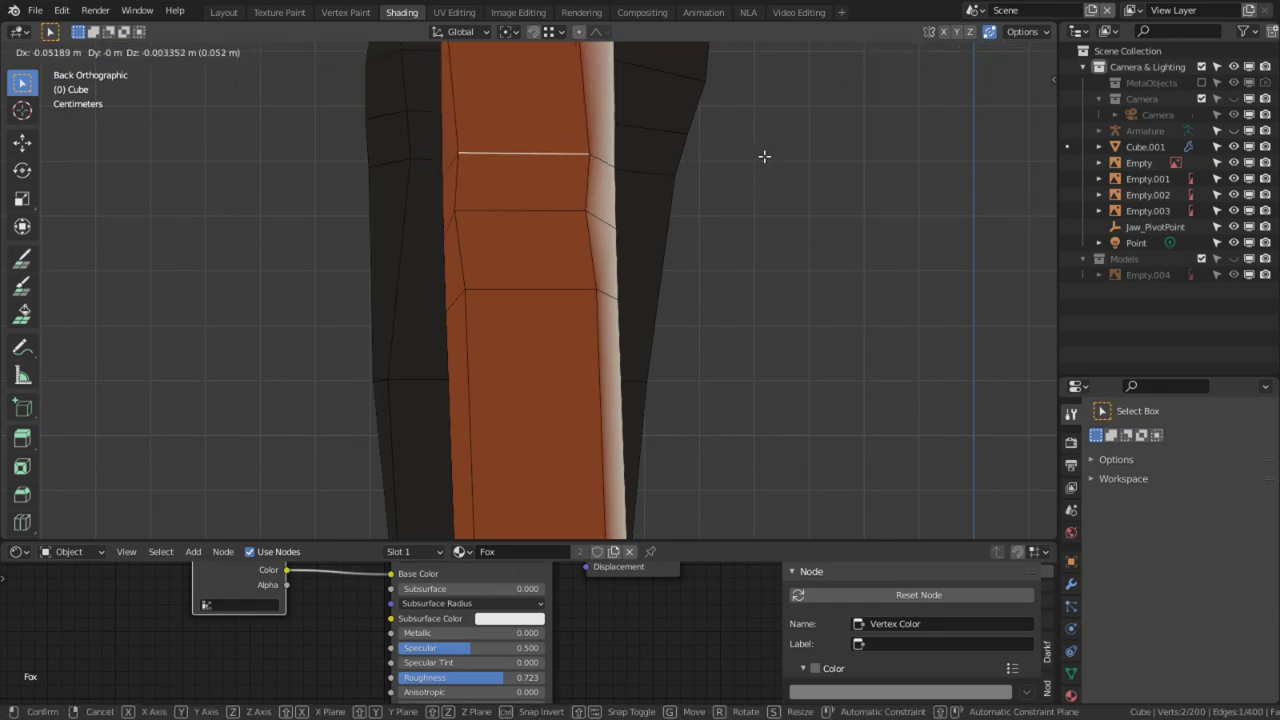
left_click(764, 156)
Step: Try to narrow the hock's middle rear edge by scaling it to 0.717
middle_click_drag(709, 329, 584, 392)
left_click(566, 413)
key("s")
left_click(686, 397)
scroll(650, 410, "up", 2)
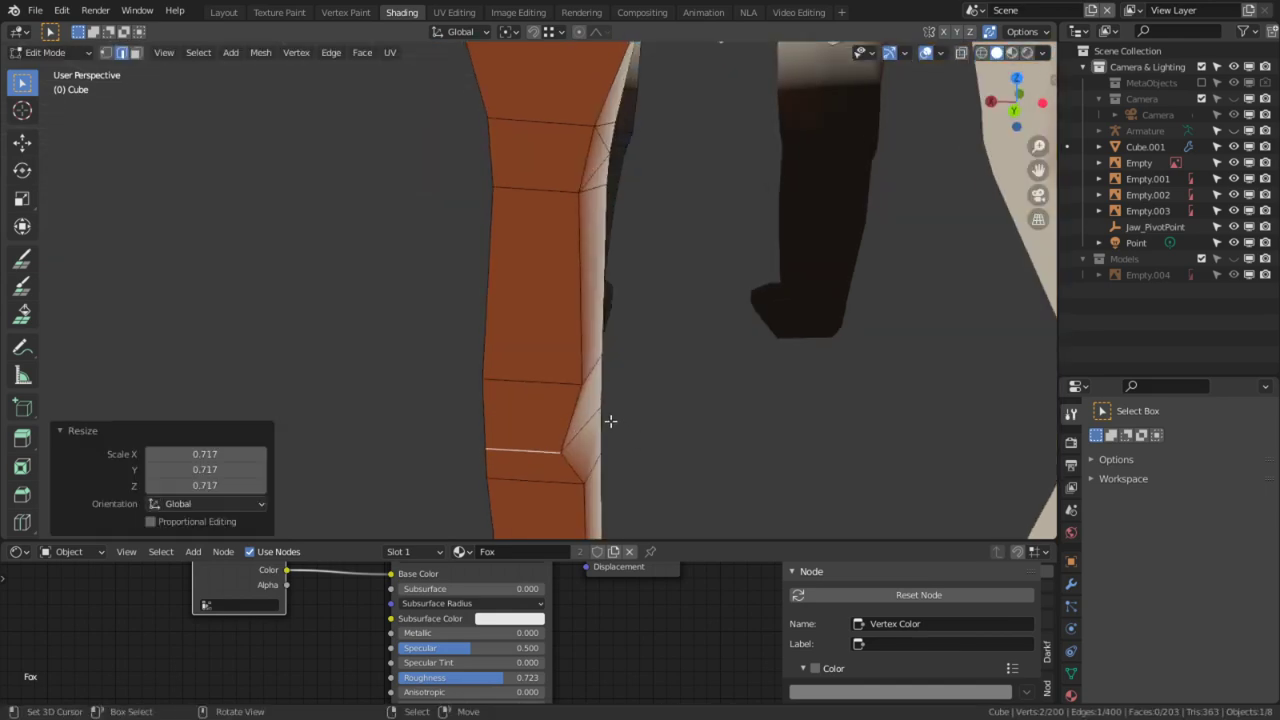
Step: Narrow the hock's upper rear edge by scaling it down slightly
left_click(552, 379)
key("s")
left_click(660, 375)
middle_click_drag(546, 457, 539, 402, "shift")
right_click(535, 402)
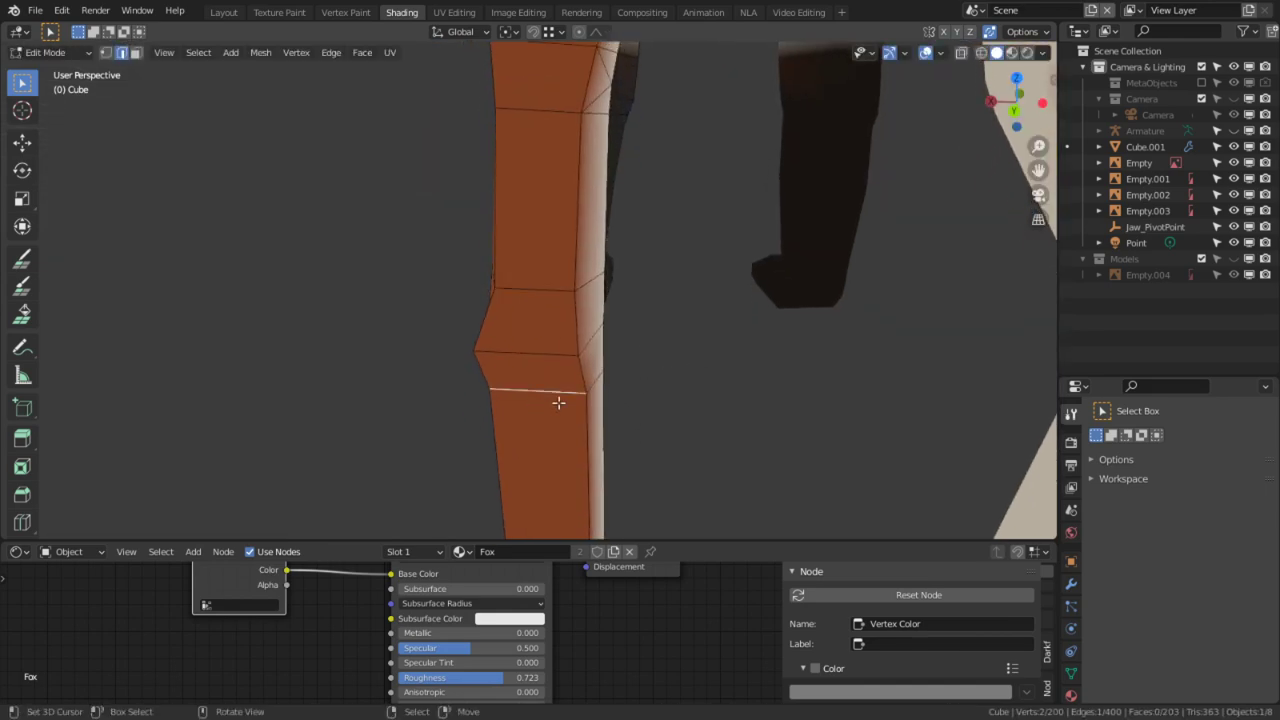
Step: Select both end faces at the bottom of the hind leg and show them in right side view
middle_click_drag(760, 382, 659, 394)
middle_click_drag(590, 468, 837, 332, "shift")
middle_click_drag(706, 240, 697, 91, "shift")
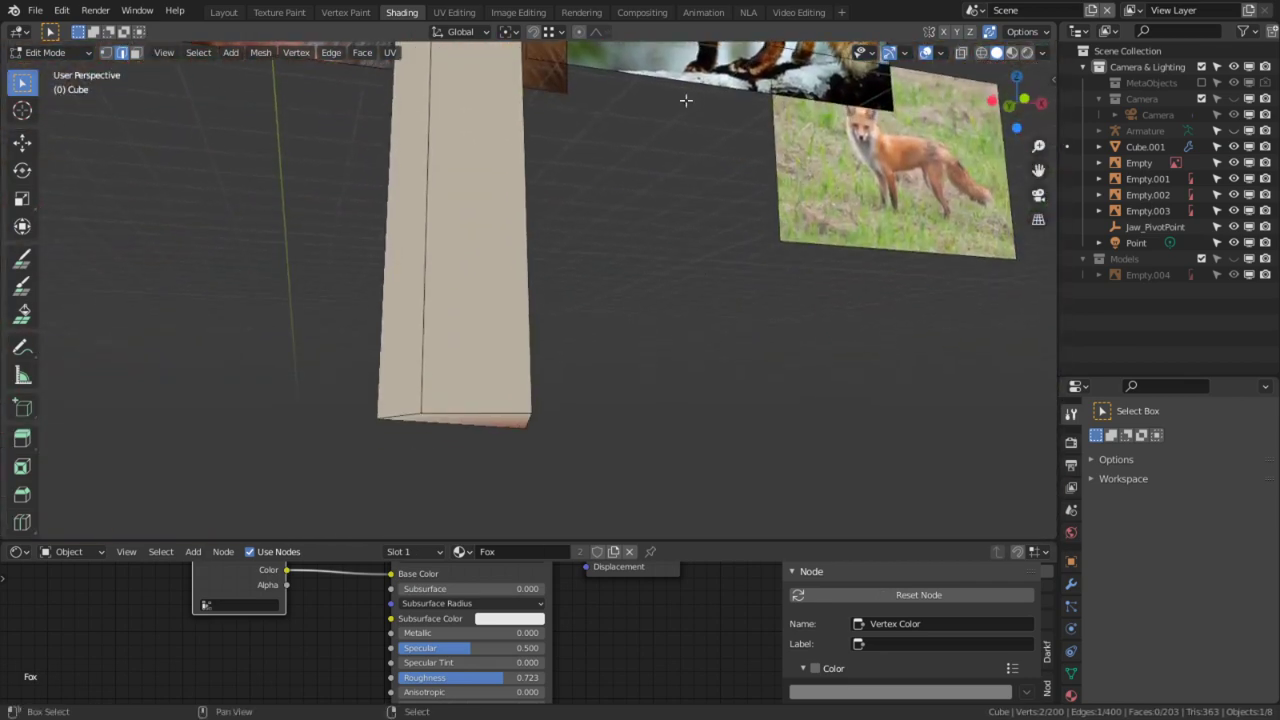
middle_click_drag(615, 237, 527, 137)
key("3")
right_click(382, 335)
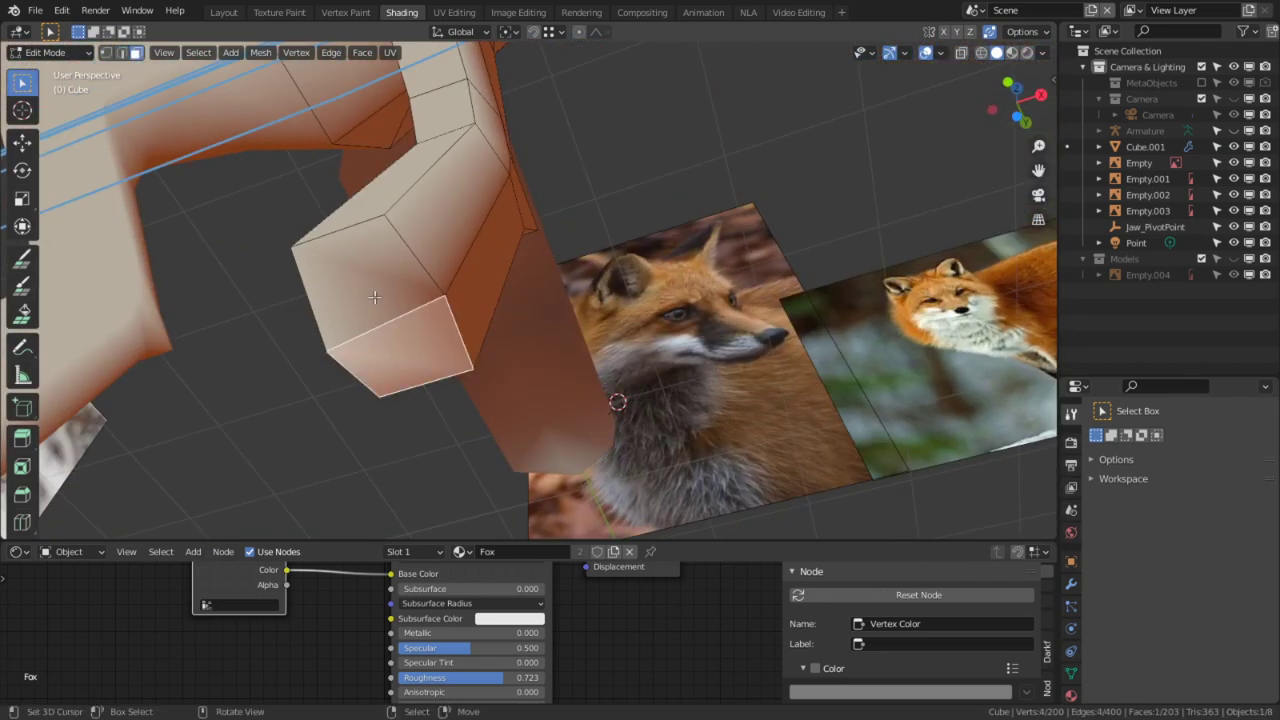
right_click(375, 297, "shift")
key("KP_3")
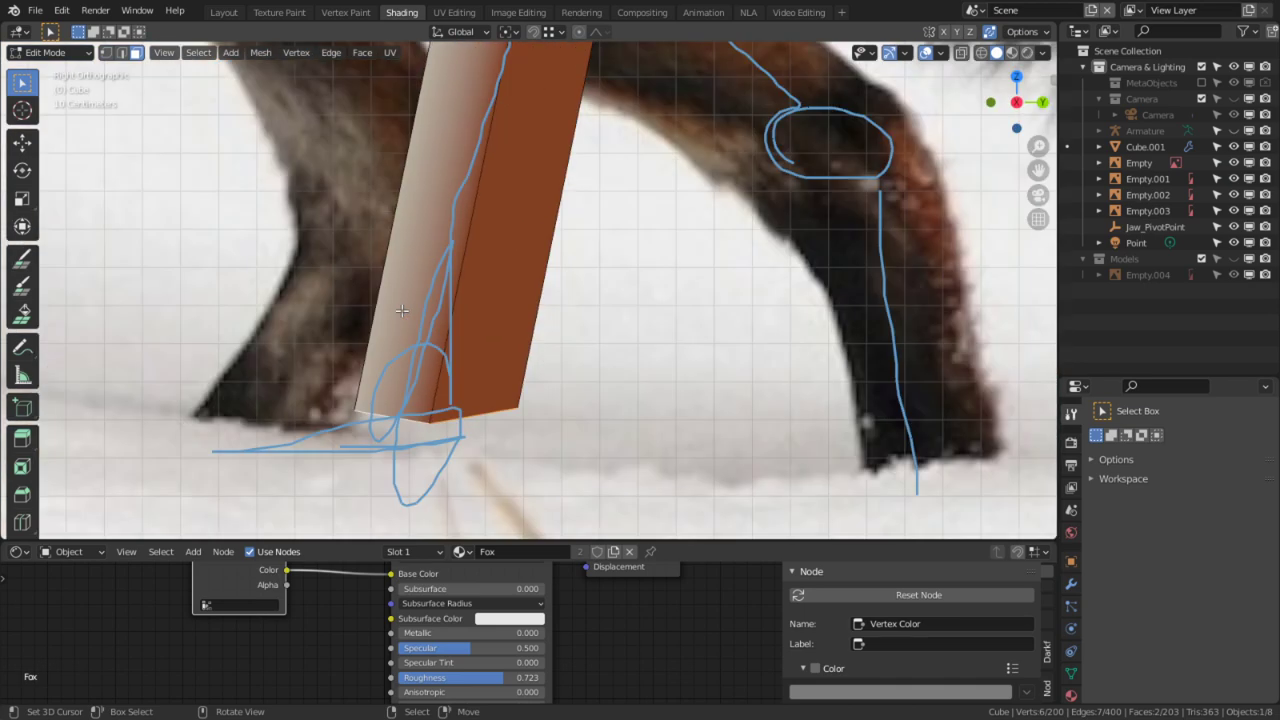
Step: Examine the finished front leg and paw in side view as a guide for the hind foot
middle_click_drag(480, 400, 556, 325, "shift")
scroll(552, 326, "down", 5)
middle_click_drag(372, 332, 773, 433, "shift")
scroll(559, 435, "up", 2)
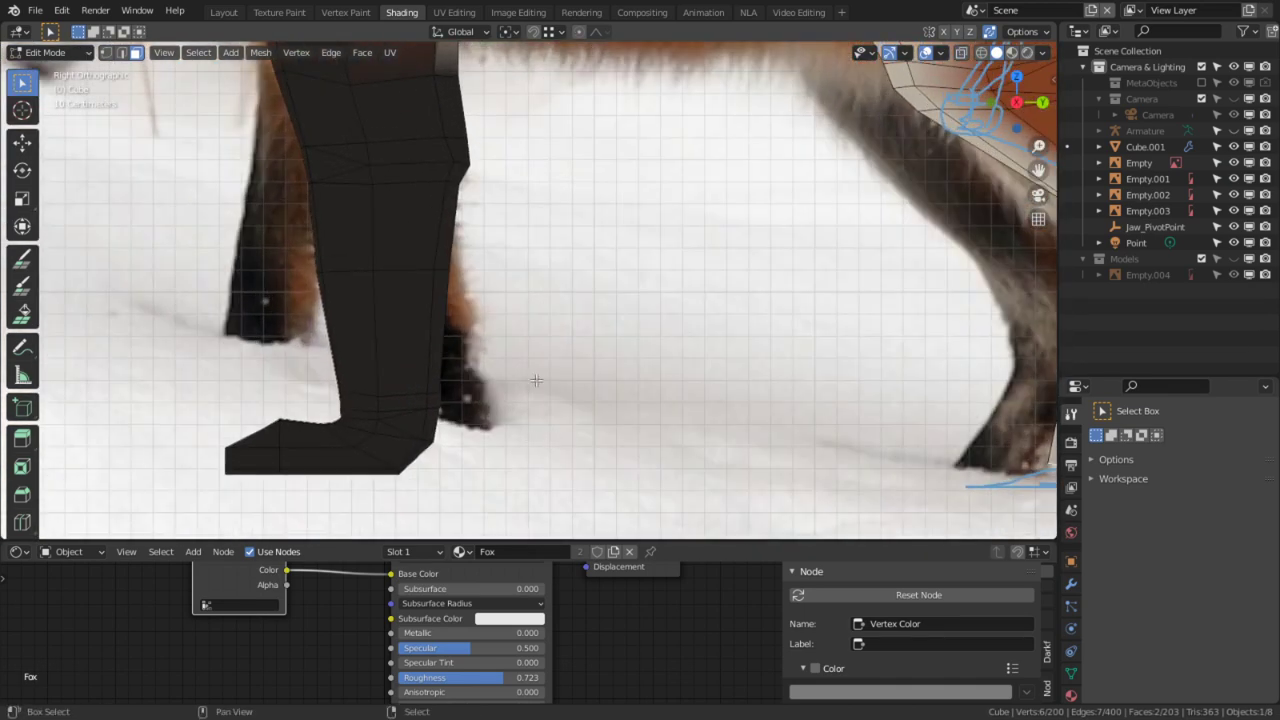
middle_click_drag(430, 436, 478, 331, "shift")
middle_click_drag(640, 352, 300, 335, "shift")
middle_click_drag(543, 385, 277, 381, "shift")
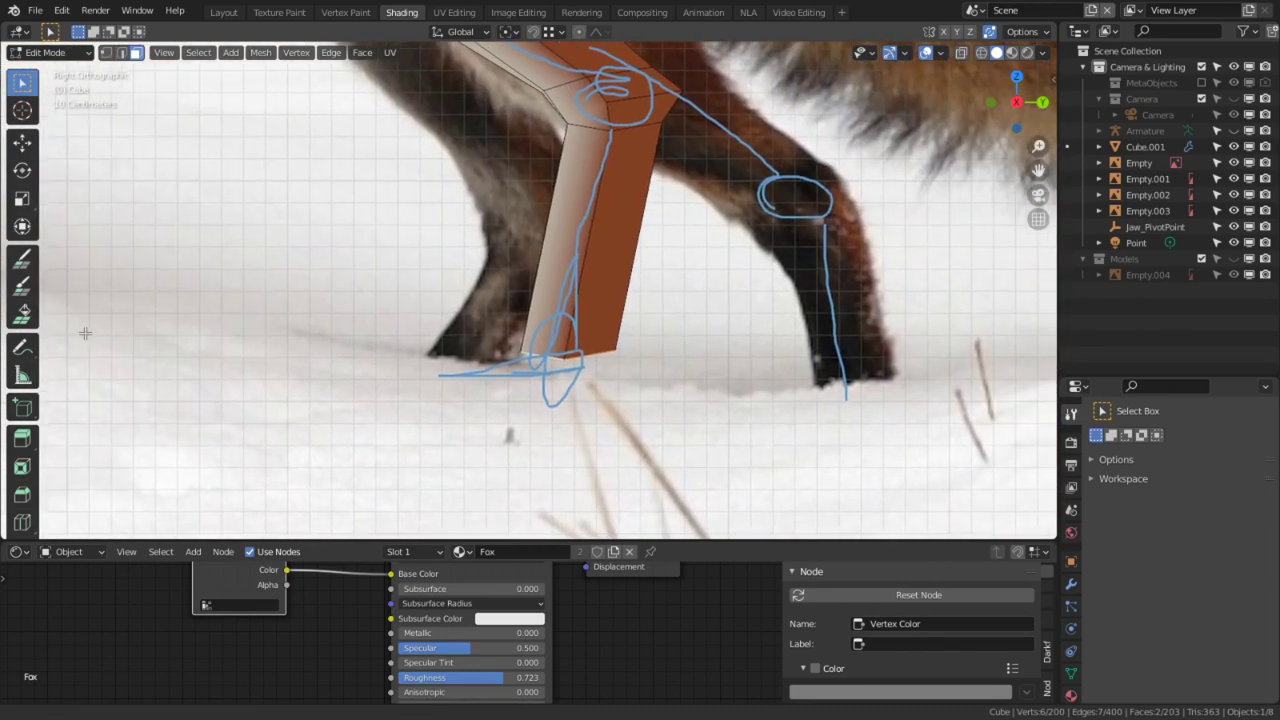
Step: Extrude the hind leg's two bottom faces about 0.069 m and move them about 0.4 m forward in side view
middle_click(574, 337, "alt")
scroll(573, 327, "up", 4)
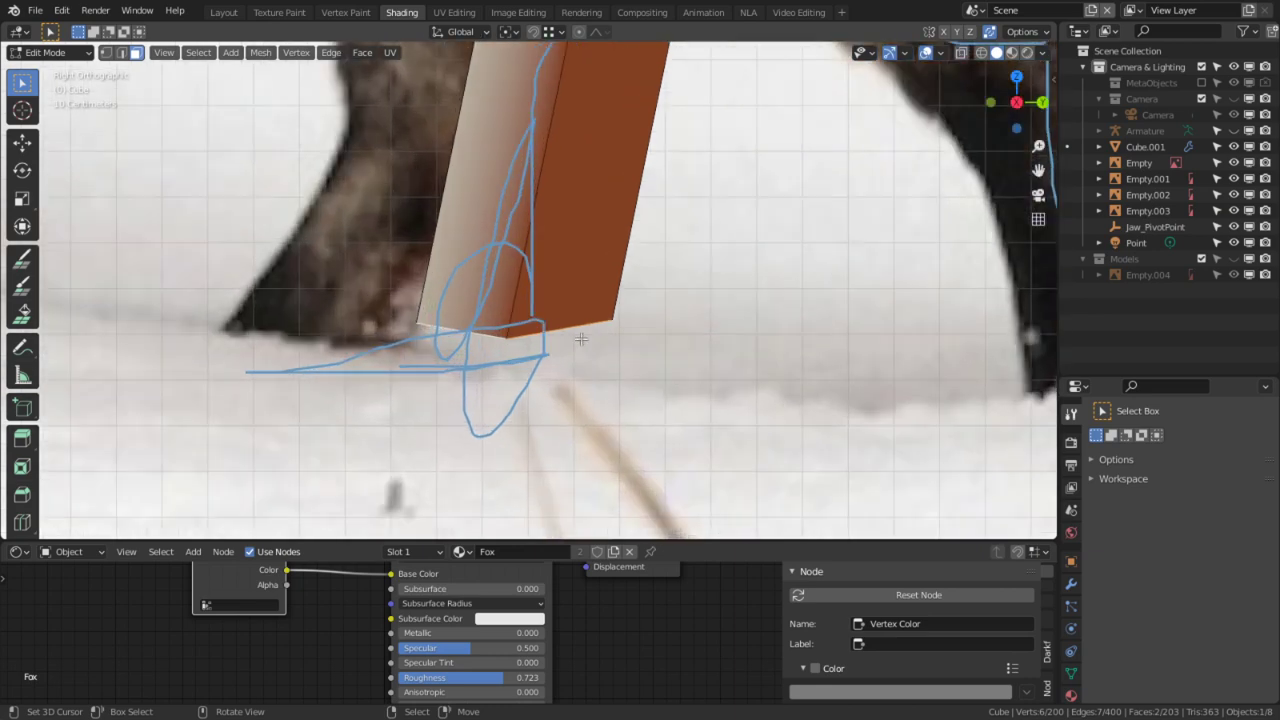
middle_click_drag(545, 343, 550, 305)
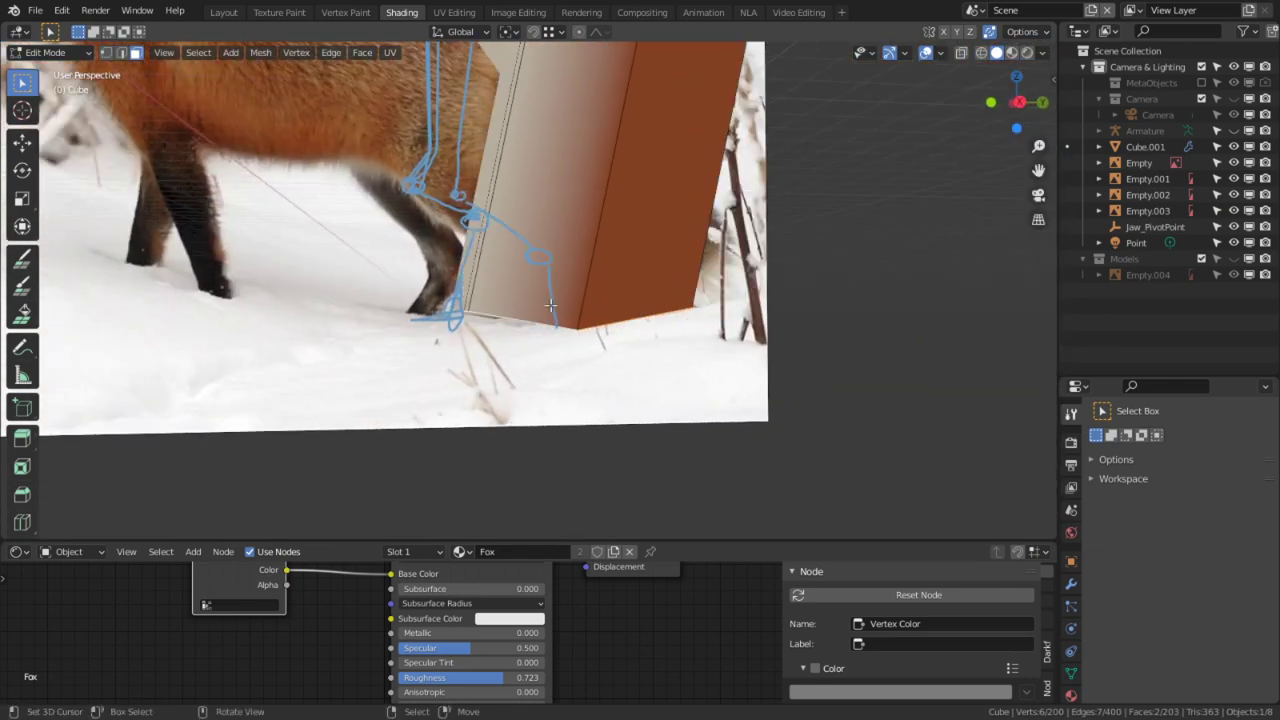
key("KP_3")
key("e")
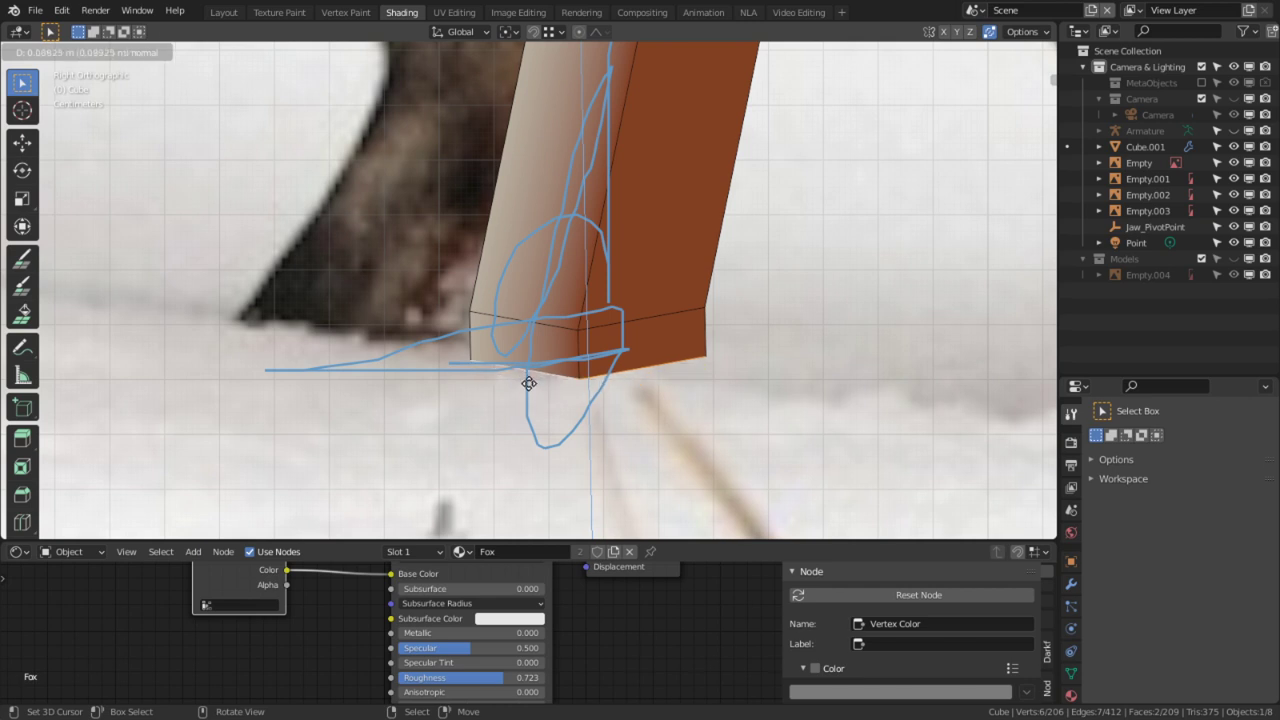
left_click(535, 370)
scroll(638, 372, "up", 1)
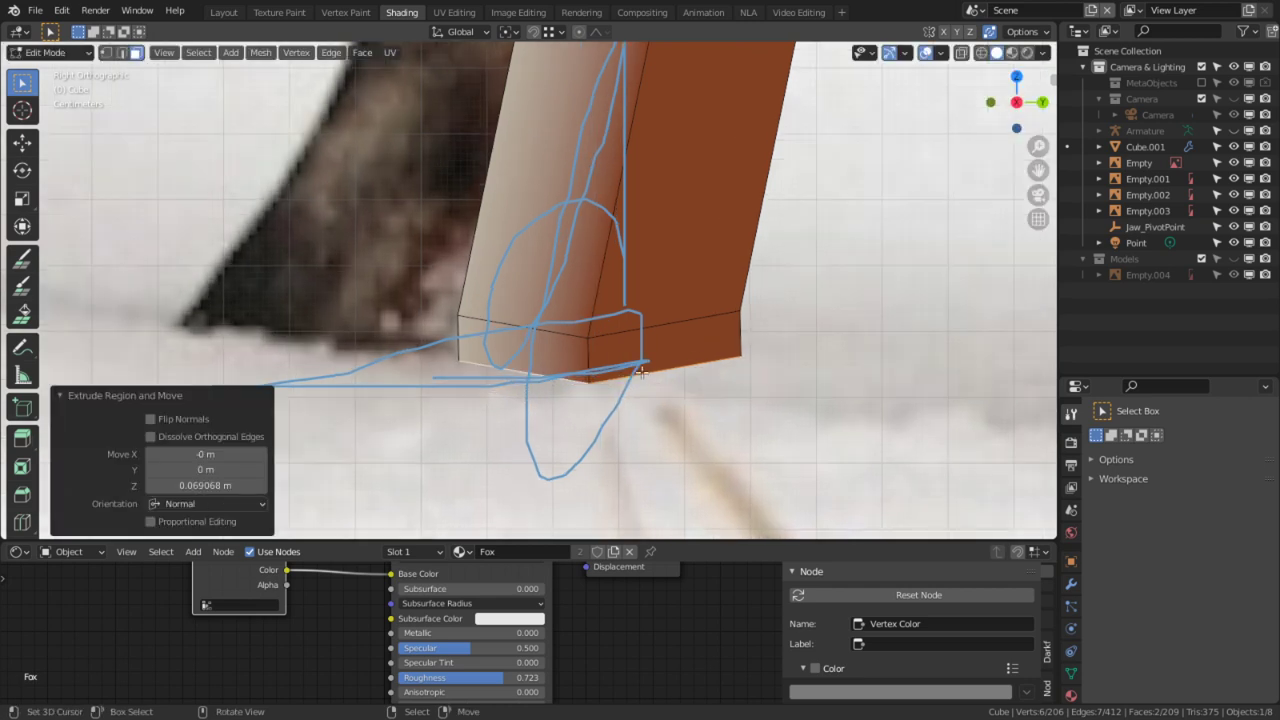
key("g")
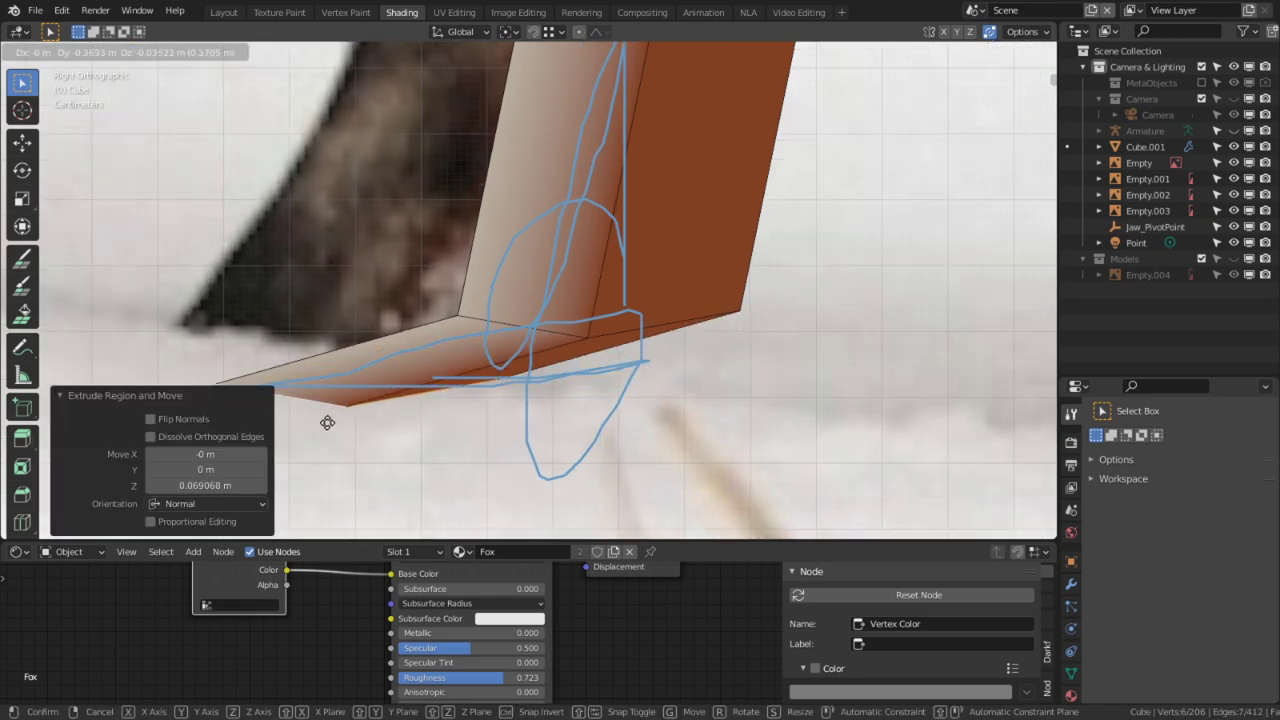
left_click(311, 429)
key("e")
right_click(521, 477)
key("ctrl+z")
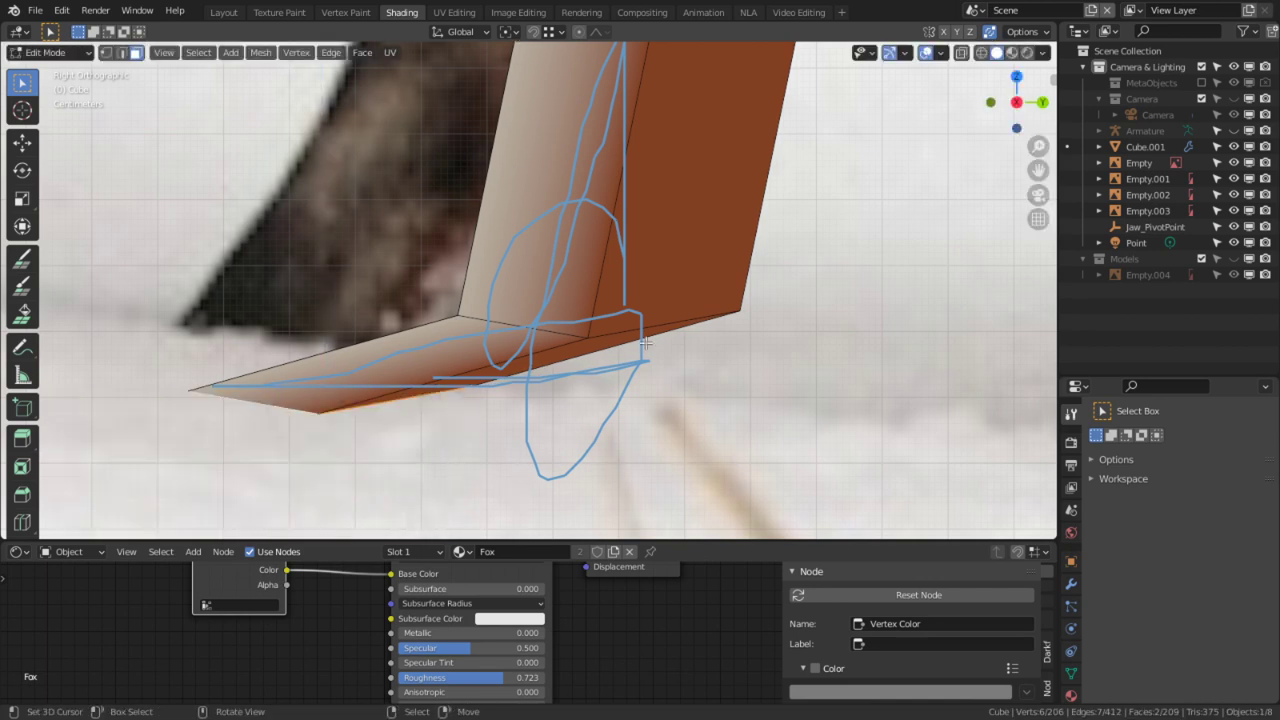
Step: Rotate the extruded foot faces 68.1° in side view and move them about 0.103 m rearward and 0.092 m down
key("r")
left_click(455, 102)
key("g")
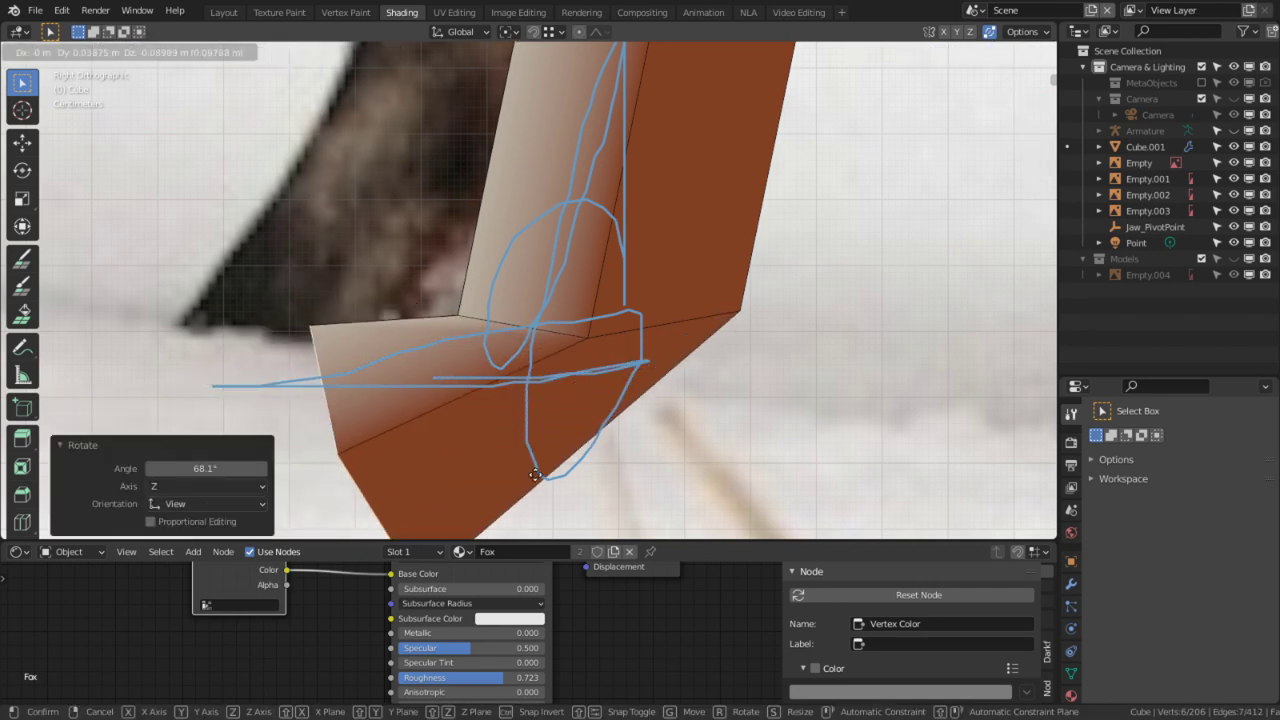
left_click(945, 491)
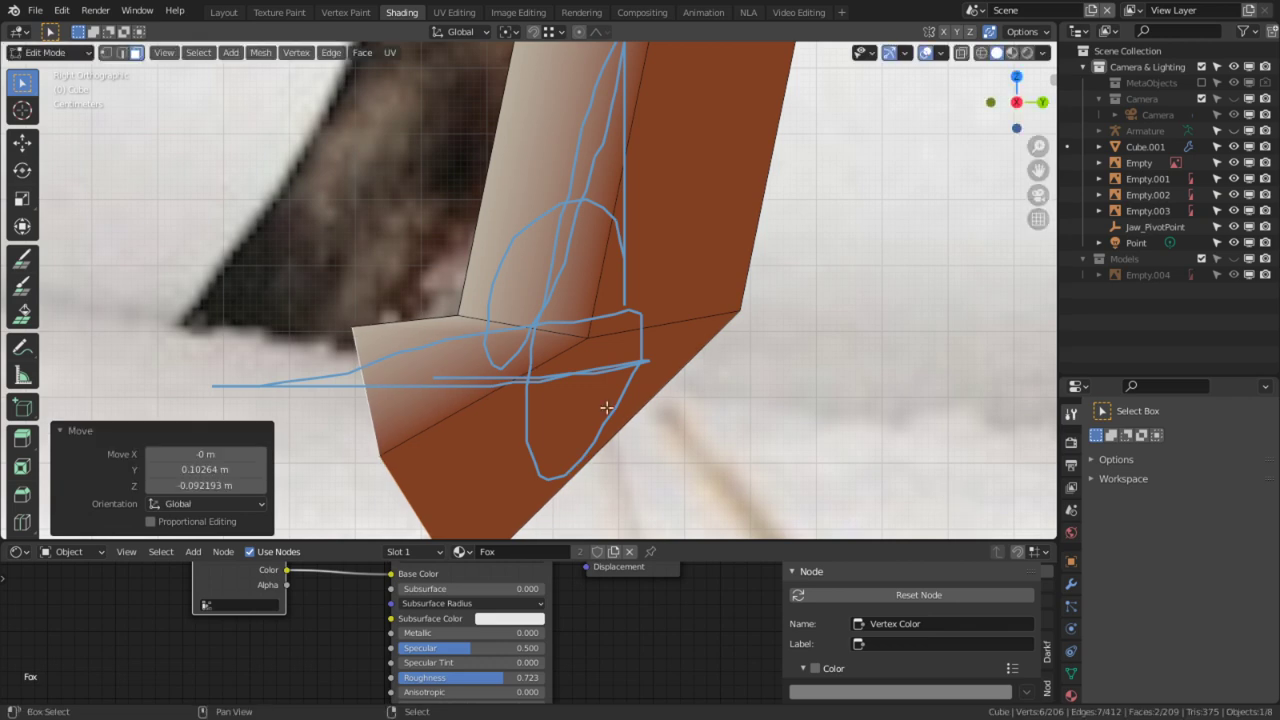
Step: Select the lowest rear edge of the extruded foot section
middle_click_drag(570, 481, 580, 376, "shift")
key("2")
middle_click_drag(543, 434, 530, 417)
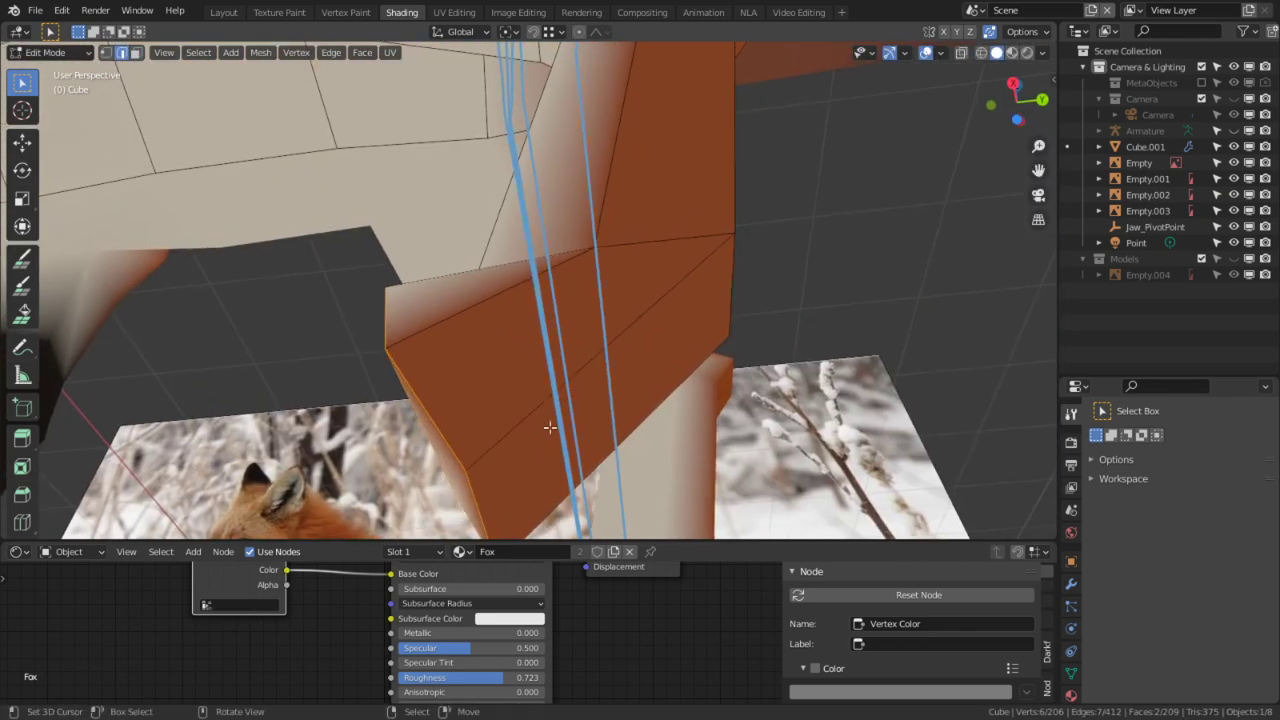
left_click(504, 488)
middle_click_drag(505, 488, 555, 482)
key("g")
key("g")
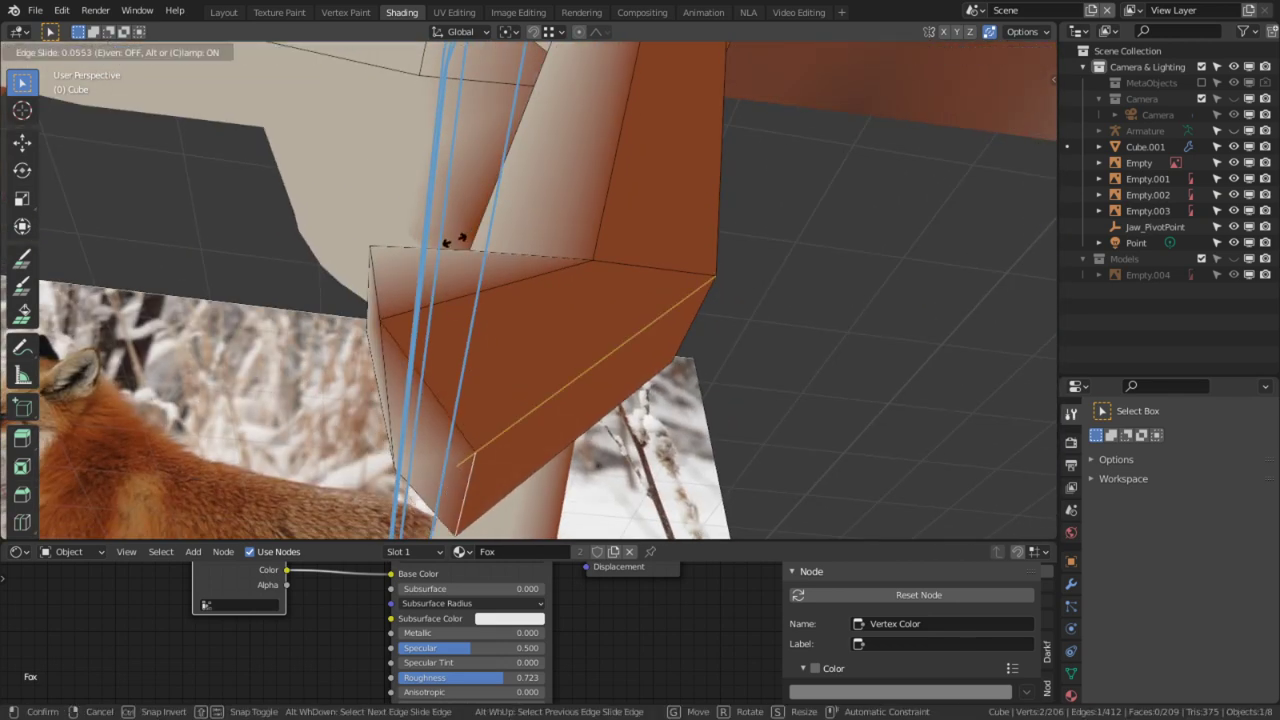
right_click(505, 286)
Step: Compare the rough hind foot with the modelled front paw and the side reference photo
scroll(466, 407, "down", 10)
scroll(466, 407, "up", 4)
middle_click_drag(466, 407, 360, 52, "shift")
middle_click_drag(408, 192, 377, 277)
middle_click_drag(497, 298, 40, 264, "shift")
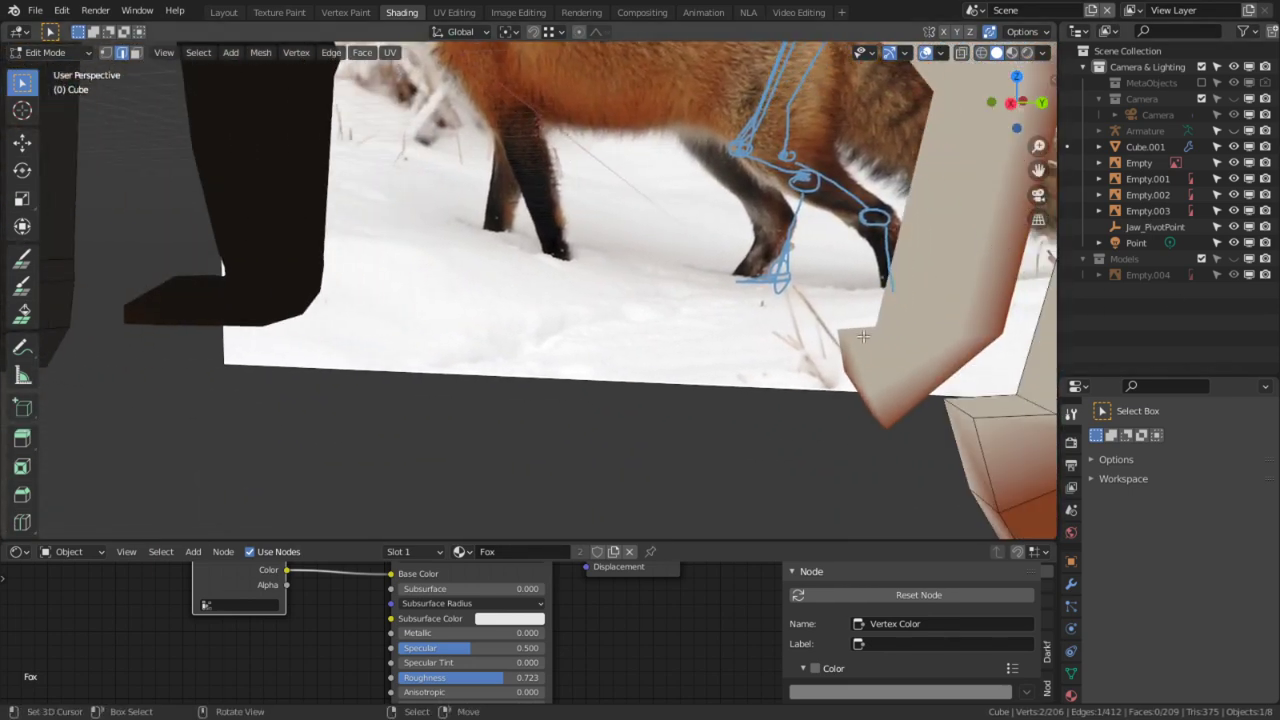
key("KP_3")
middle_click_drag(610, 140, 249, 466, "shift")
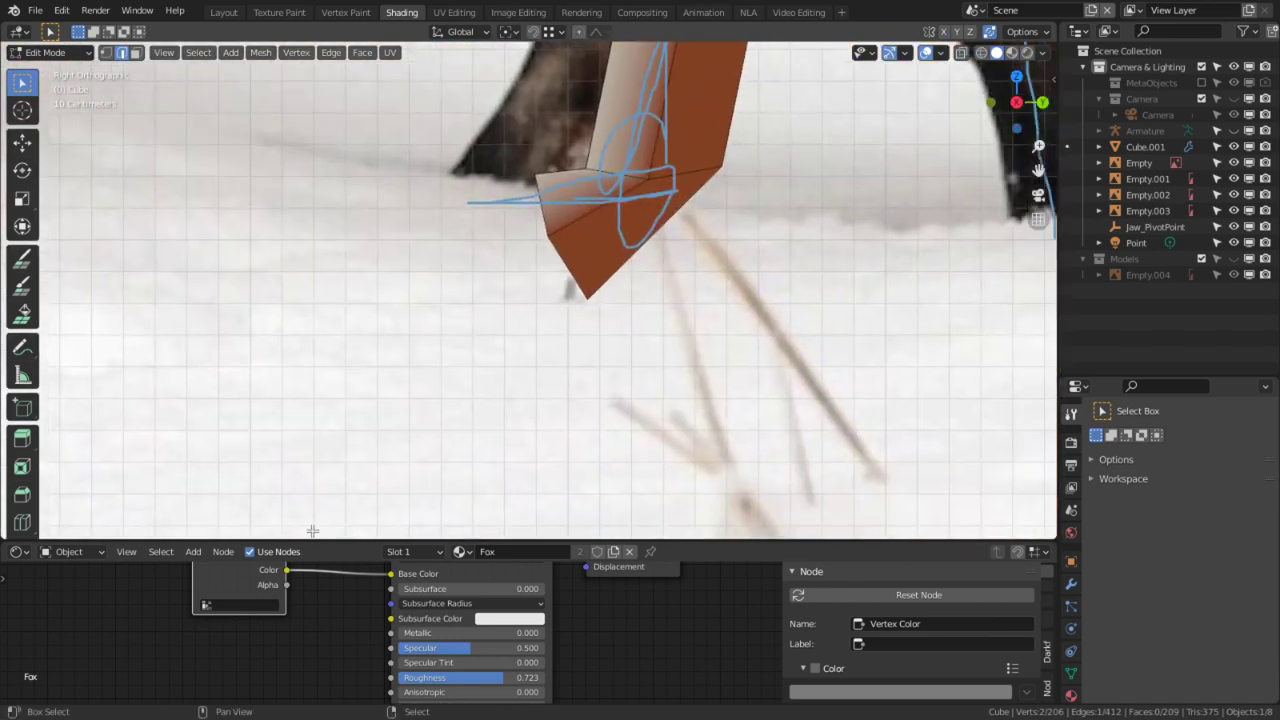
scroll(310, 590, "up", 2)
scroll(530, 320, "up", 4)
middle_click_drag(661, 230, 543, 384, "shift")
middle_click_drag(543, 384, 480, 445)
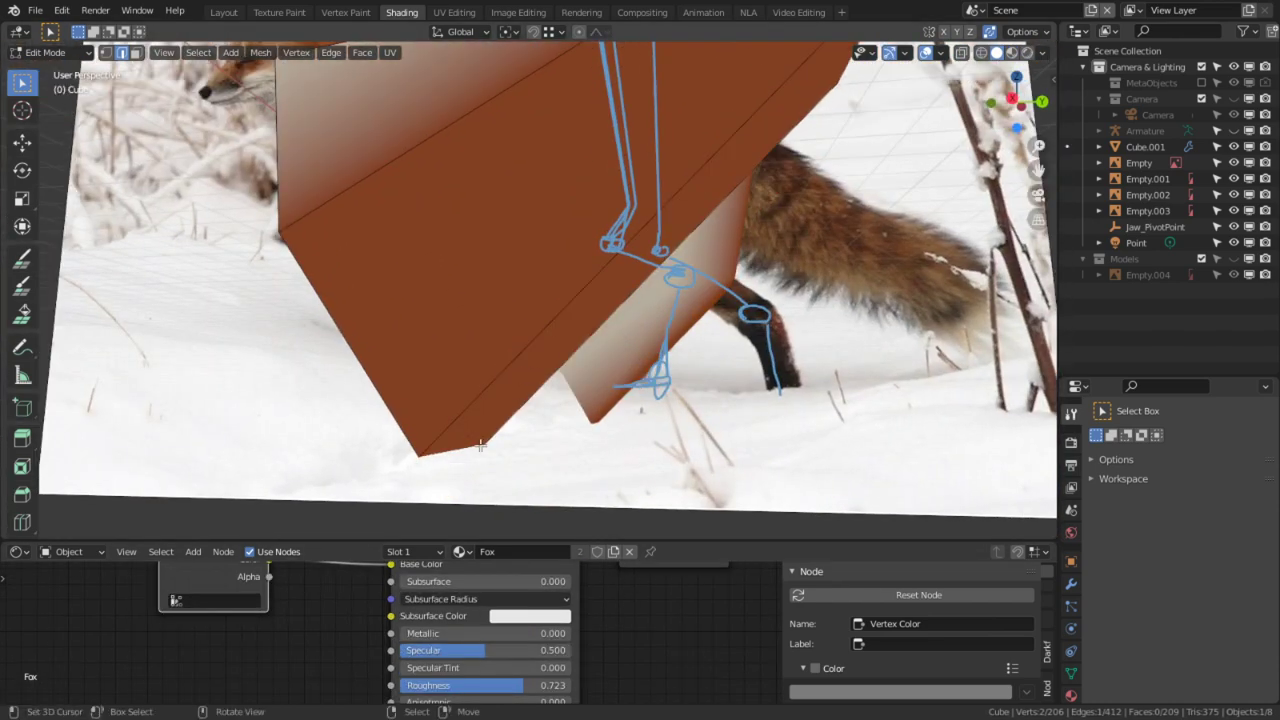
key("KP_3")
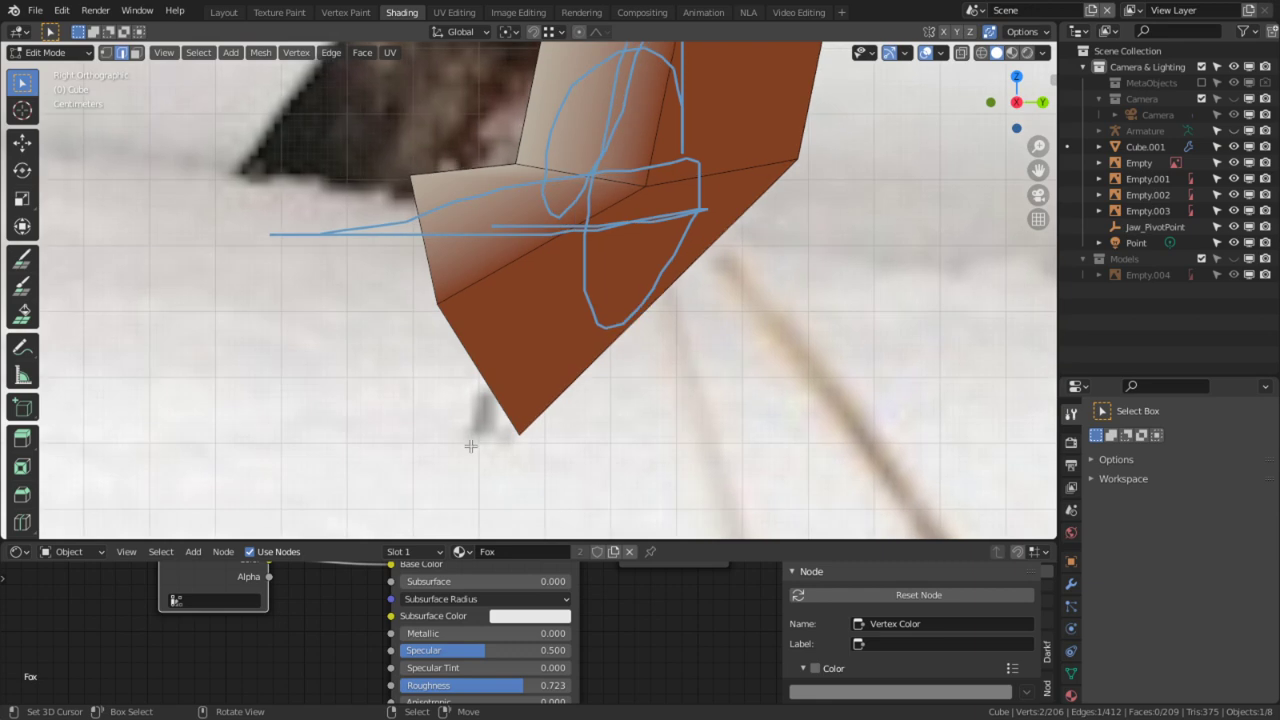
Step: Move the foot's lower rear edge about 0.13 m rearward and 0.22 m up in side view
key("ctrl+b")
right_click(989, 466)
middle_click_drag(530, 300, 343, 373)
middle_click_drag(336, 426, 425, 437)
key("KP_3")
key("g")
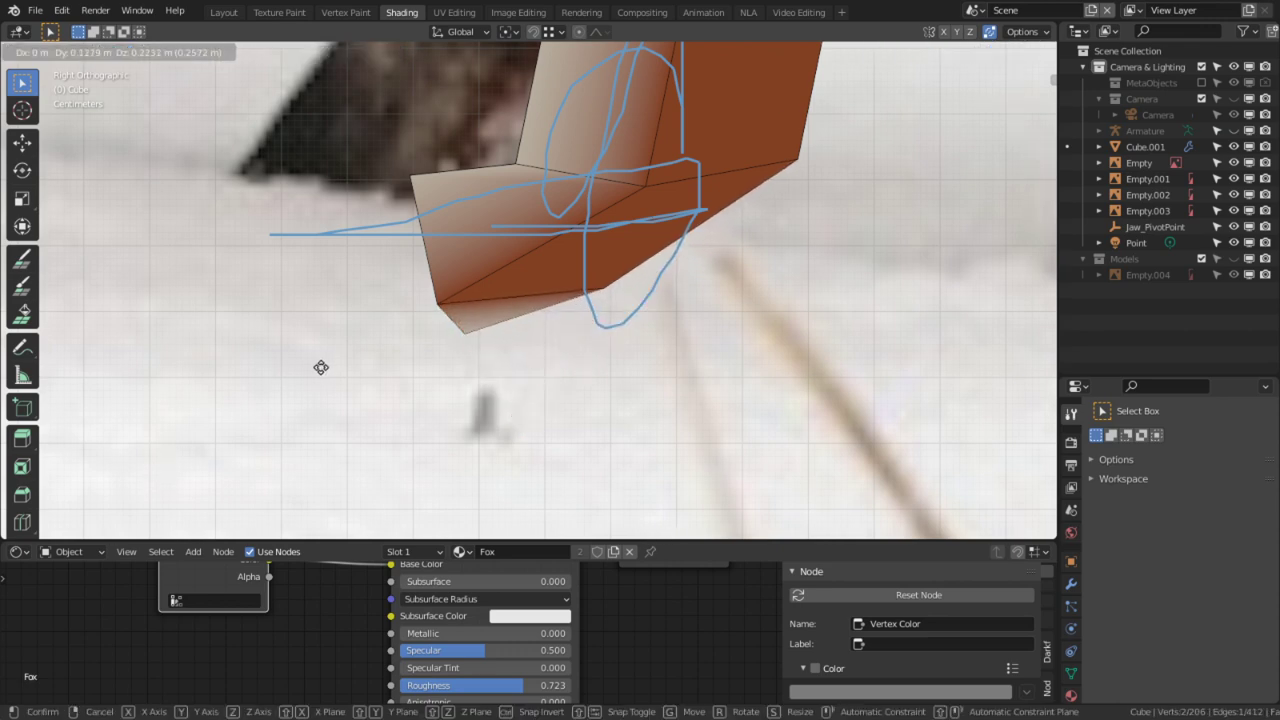
left_click(297, 380)
Step: Flatten the lower front edge of the foot by scaling it to 0 along Z and along Y
middle_click_drag(297, 380, 583, 388)
key("s")
key("z")
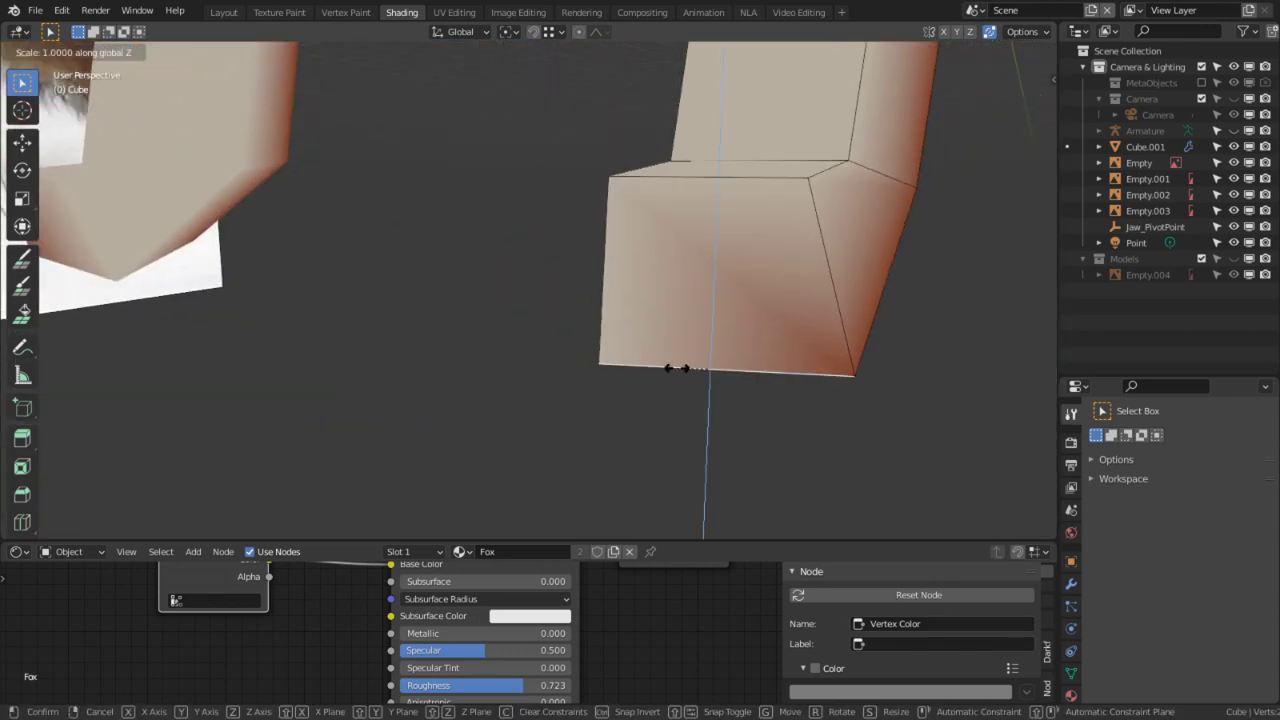
key("0")
left_click(677, 368)
key("s")
key("y")
key("0")
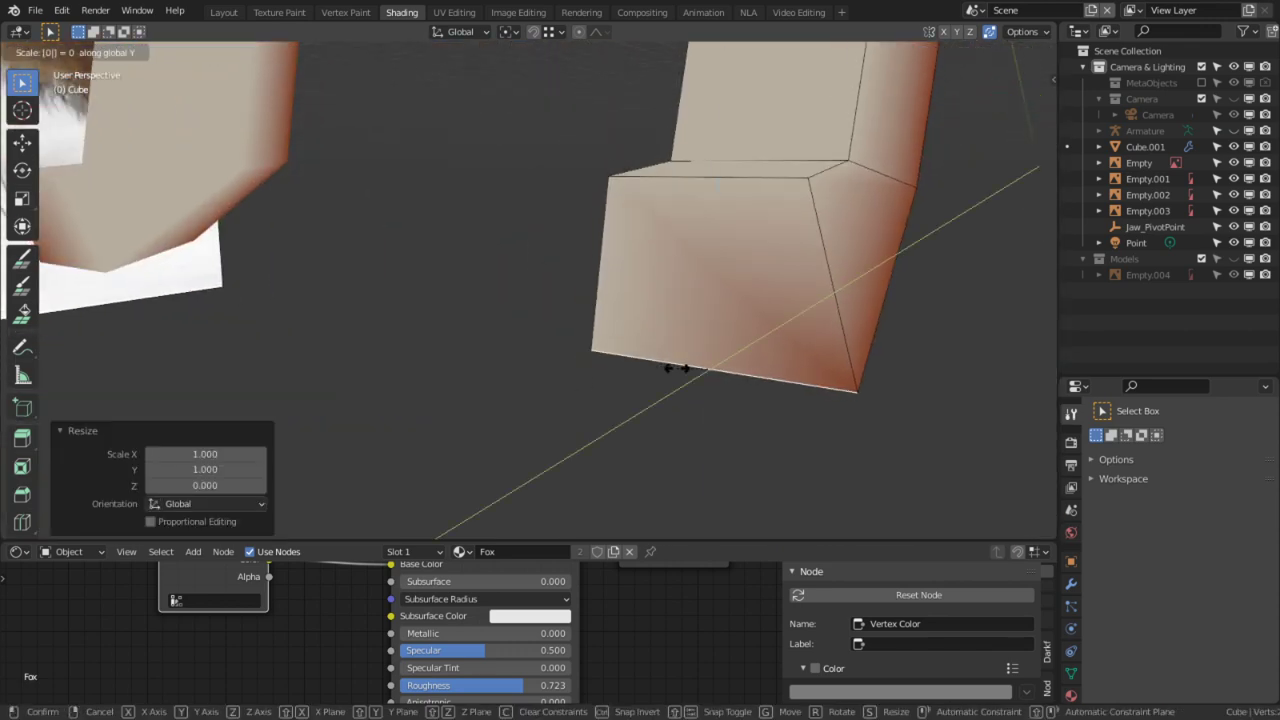
left_click(677, 368)
Step: Move the foot's lower front edge about 0.04 m rearward and 0.076 m up in side view
key("KP_3")
key("g")
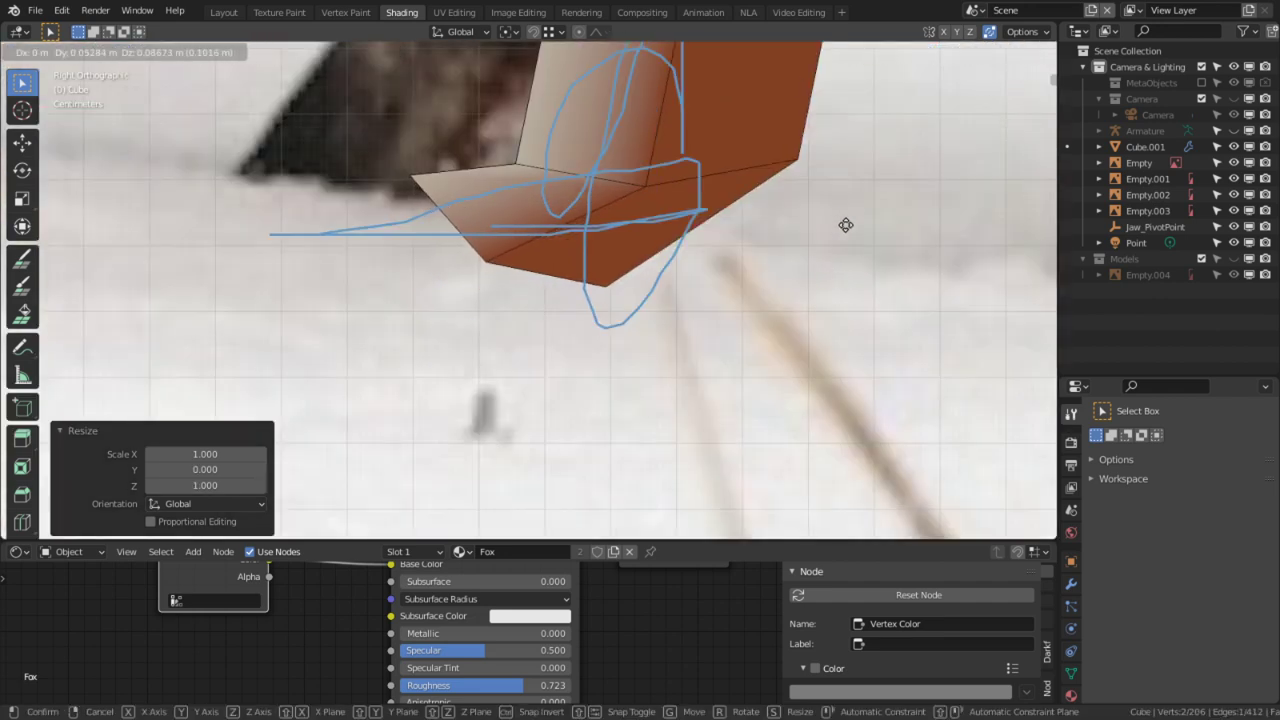
left_click(760, 293)
key("space")
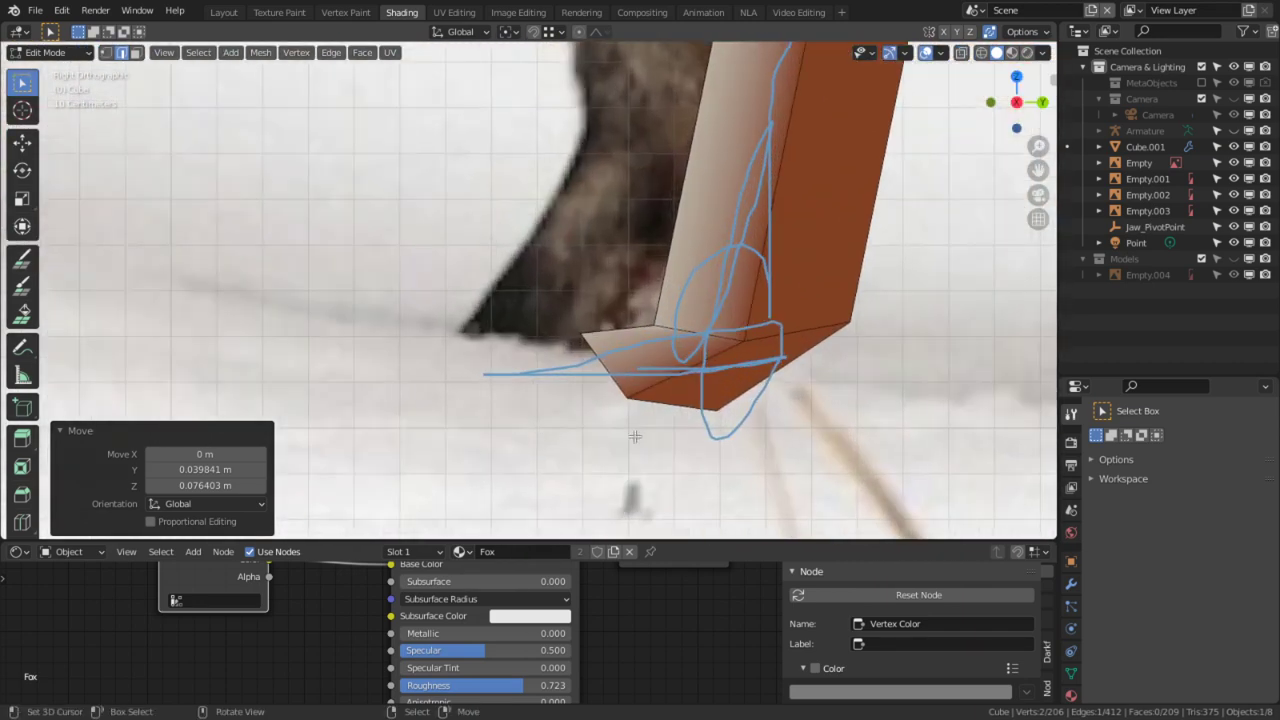
Step: Move the foot's bottom face about 0.08 m rearward and 0.012 m up in side view
middle_click_drag(635, 436, 621, 346, "shift")
scroll(543, 414, "up", 3)
key("3")
left_click(623, 334)
key("KP_3")
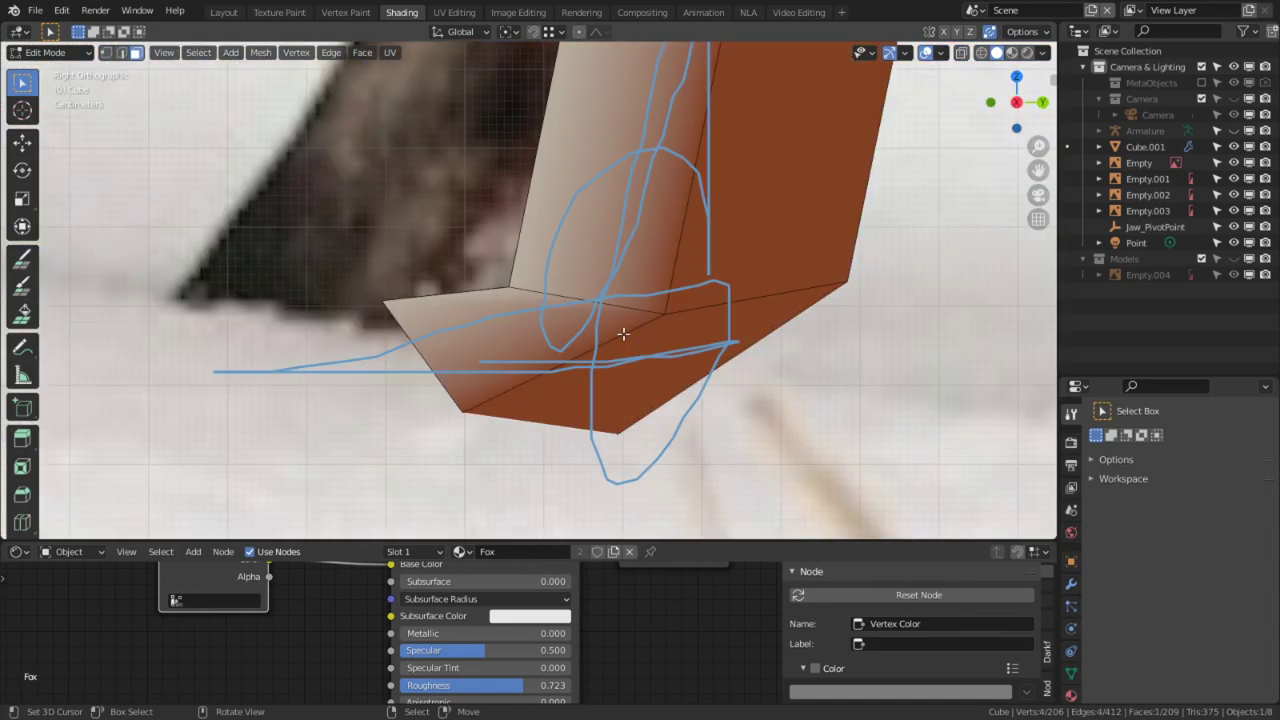
key("g")
left_click(205, 235)
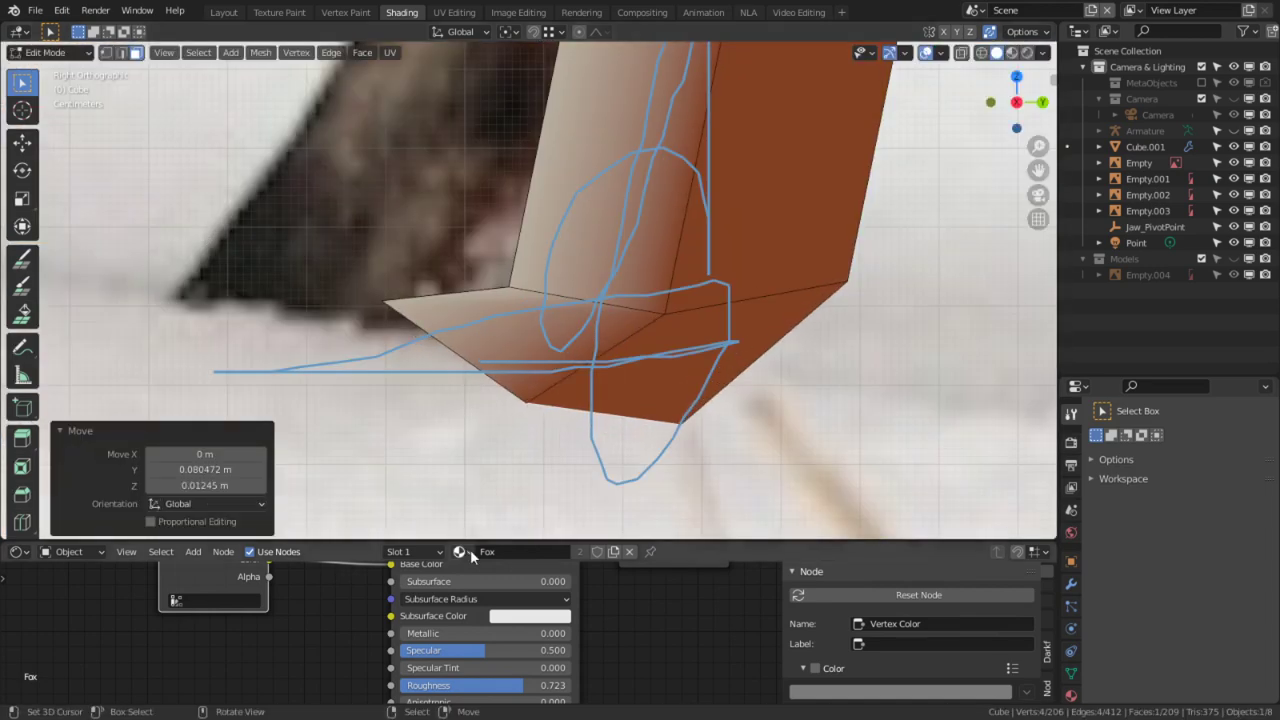
Step: Extrude the foot's two front faces about 0.164 m forward along Y
middle_click_drag(493, 440, 542, 377)
left_click(662, 200)
left_click(694, 283, "shift")
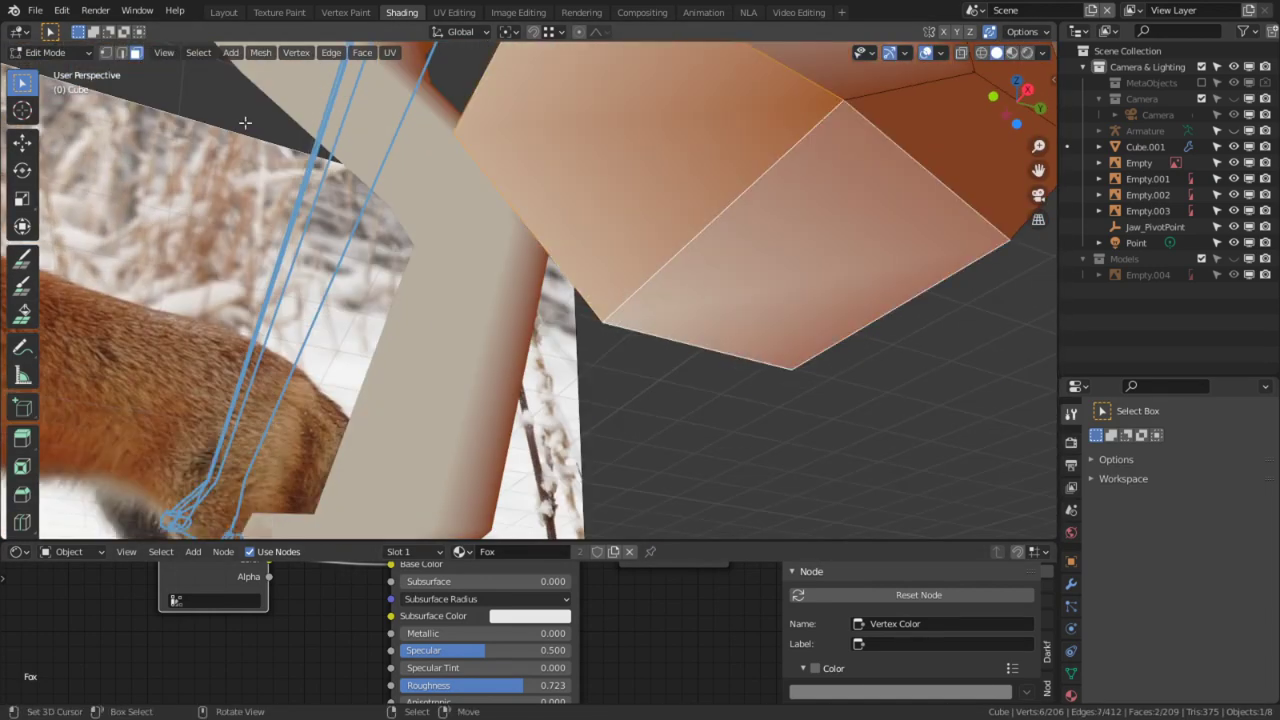
key("KP_3")
key("e")
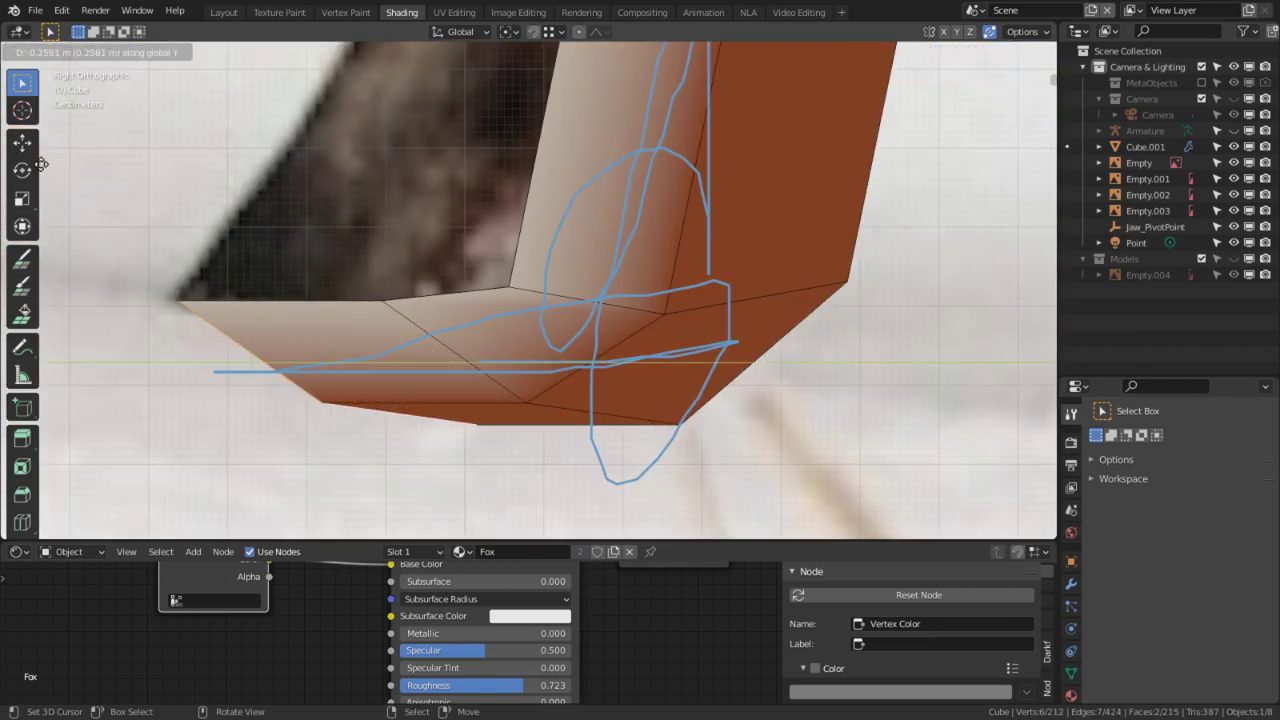
left_click(237, 245)
Step: Flatten the extruded toe faces to 0 along Y and move them about 0.11 m forward along Y
key("s")
key("y")
key("0")
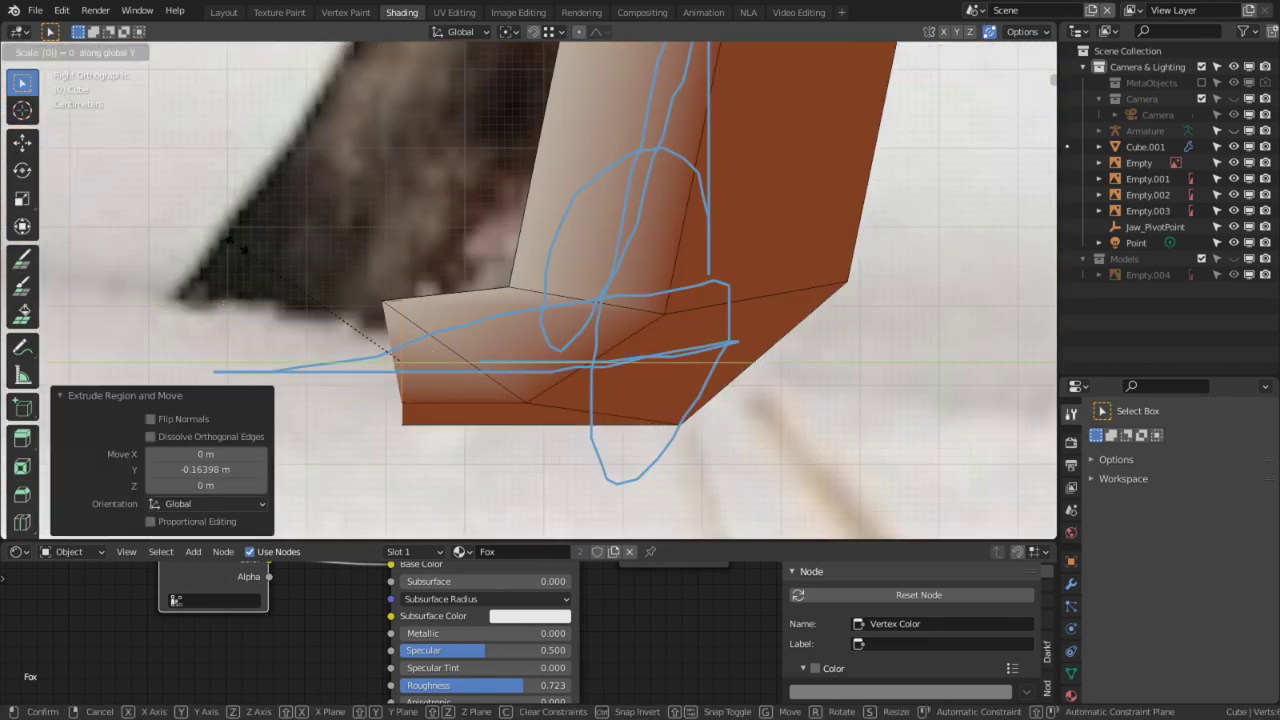
key("Return")
key("g")
key("x")
key("y")
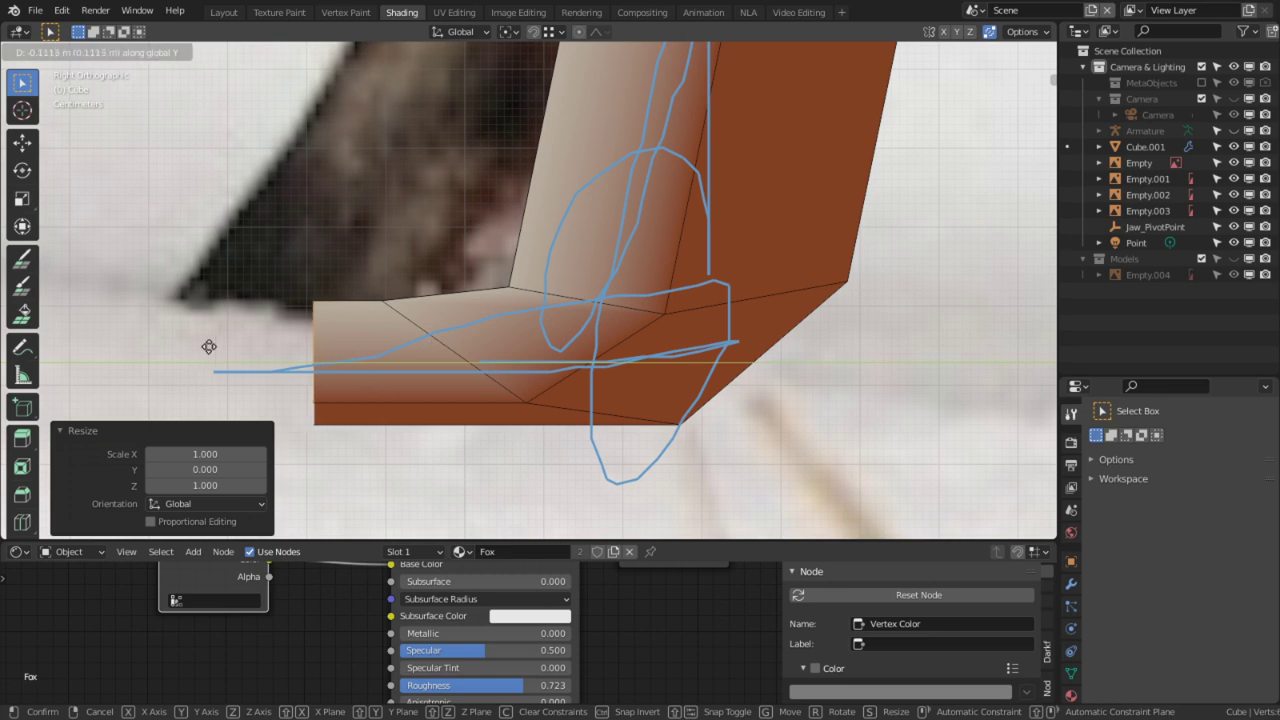
left_click(208, 347)
Step: Move the foot's top crease edge about 0.063 m rearward along Y and 0.003 m down in side view
middle_click_drag(208, 347, 396, 360)
key("2")
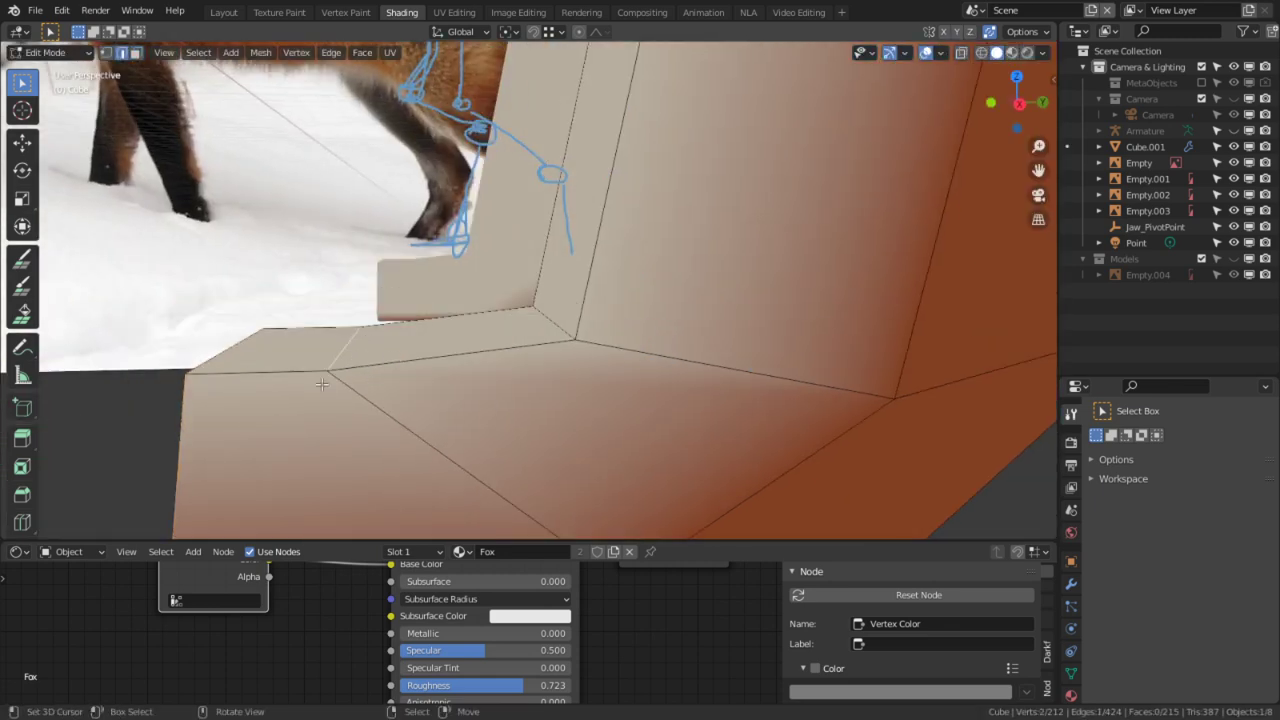
key("KP_3")
key("g")
left_click(820, 410)
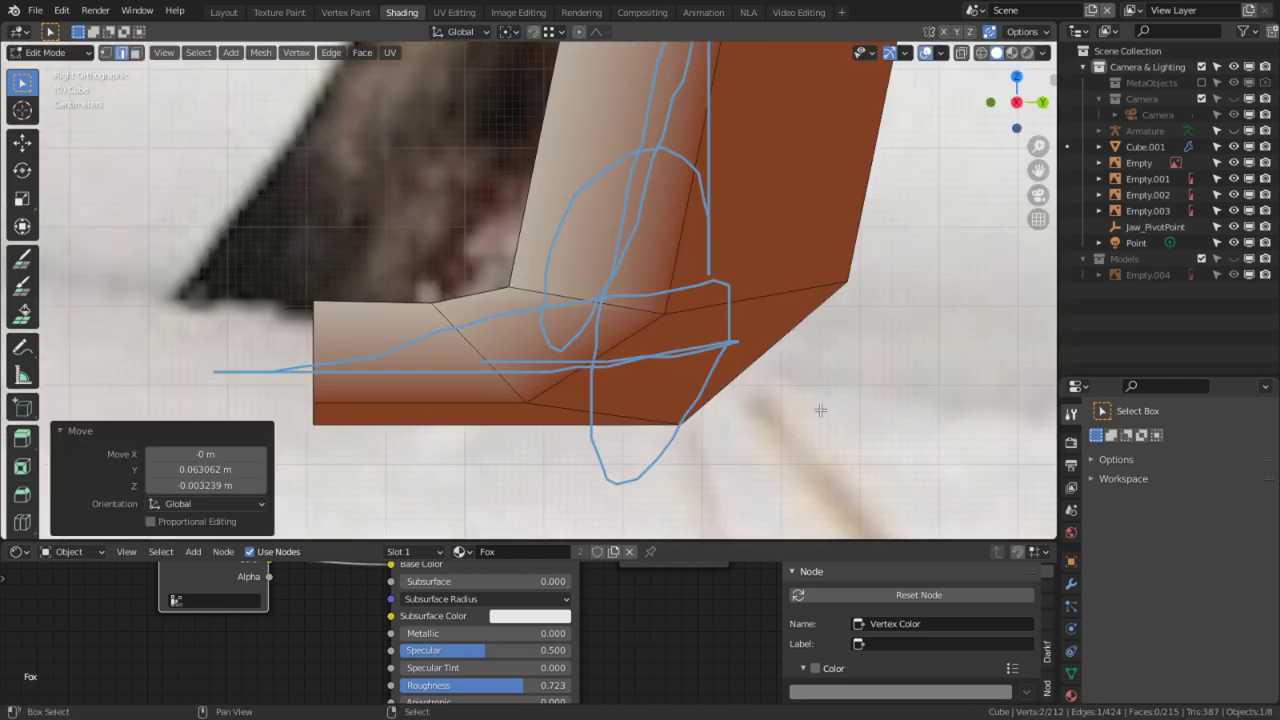
Step: Raise the foot's top front edge about 0.028 m in side view
middle_click_drag(353, 302, 409, 349)
left_click(240, 357)
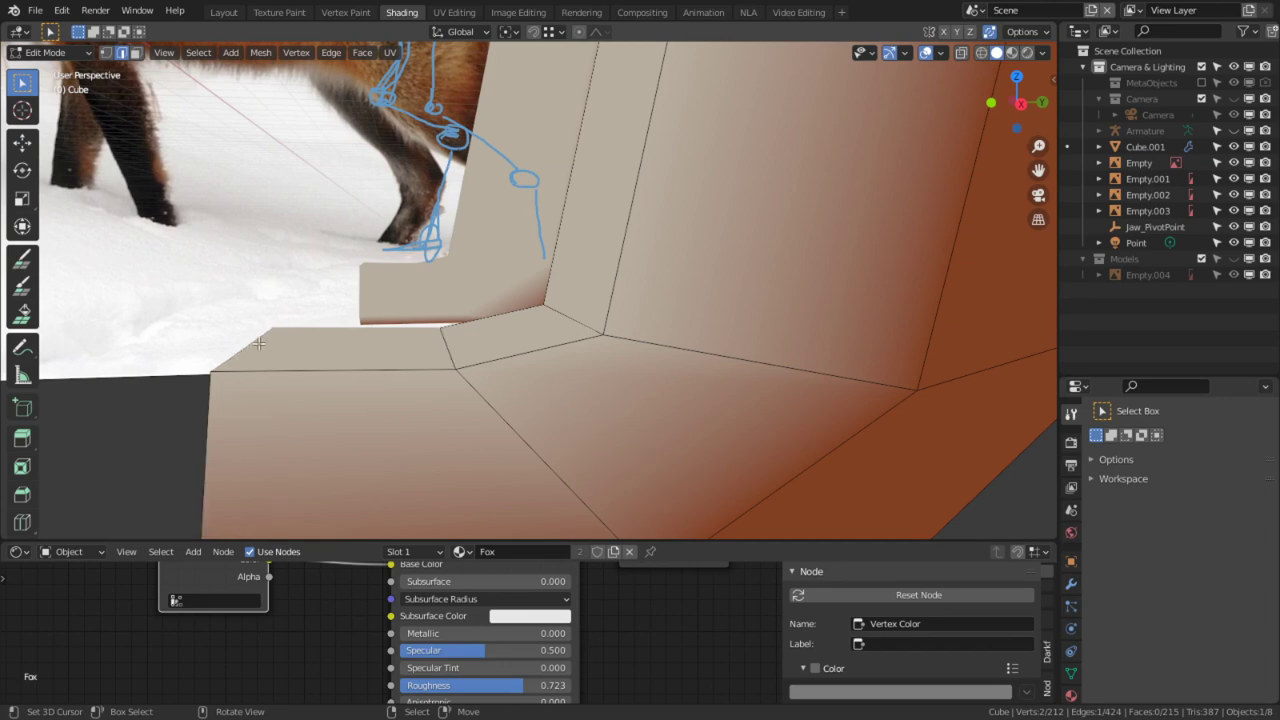
key("KP_3")
key("g")
left_click(264, 233)
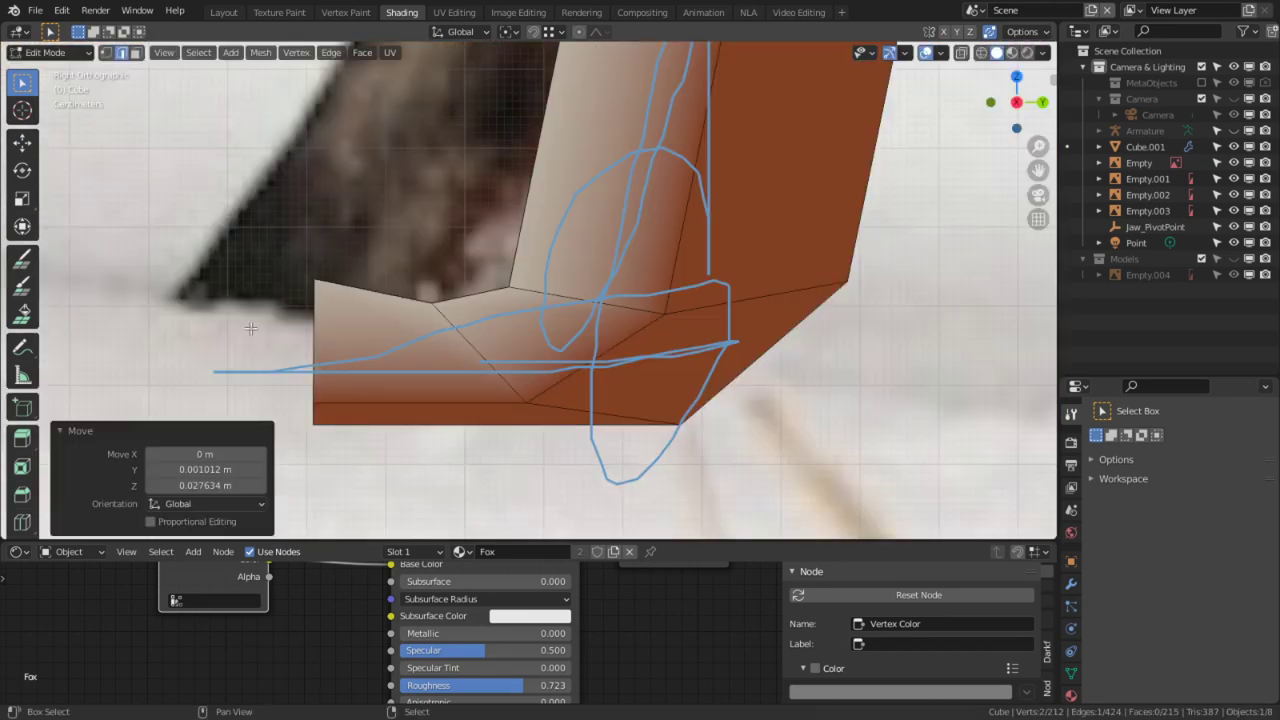
Step: Extrude the foot's two front faces about 0.21 m forward along Y to form the toe
middle_click_drag(263, 234, 304, 258)
scroll(440, 420, "down", 2)
key("3")
left_click(427, 418)
left_click(427, 418, "shift")
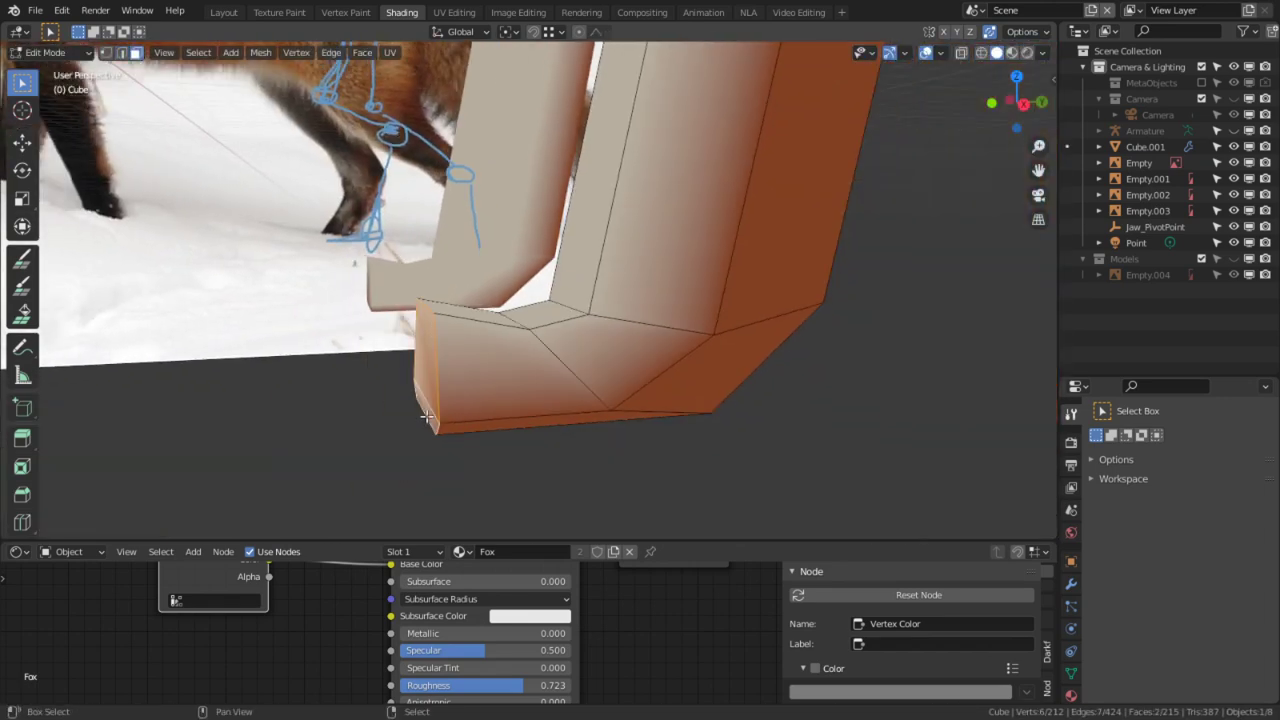
key("KP_3")
key("e")
key("y")
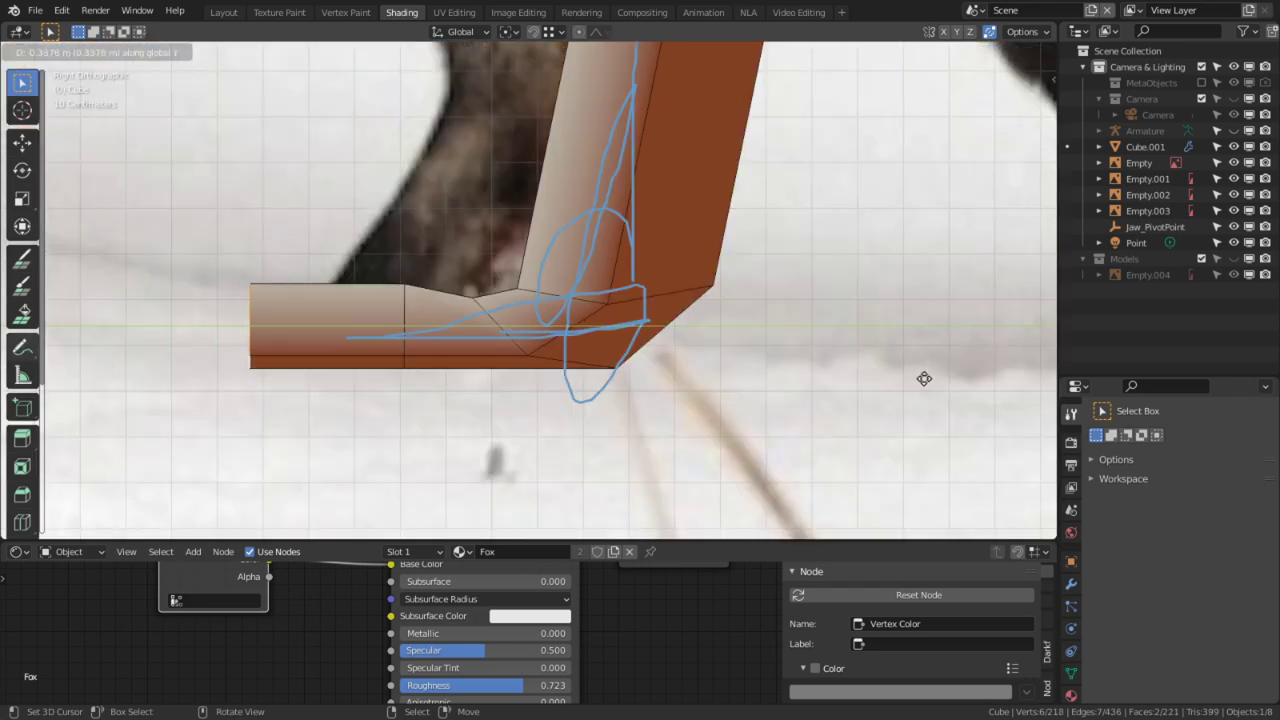
left_click(978, 403)
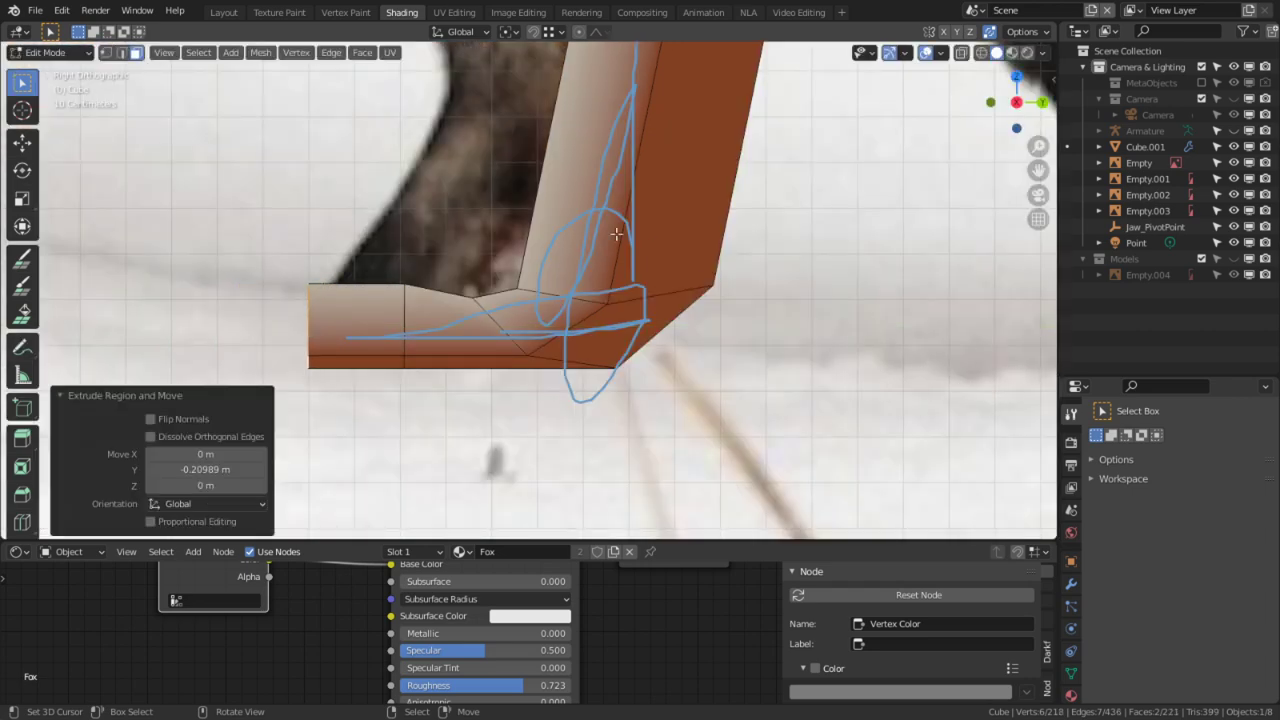
Step: Lower the extruded toe's top front edge about 0.061 m along Z
middle_click_drag(657, 243, 525, 321)
key("g")
key("z")
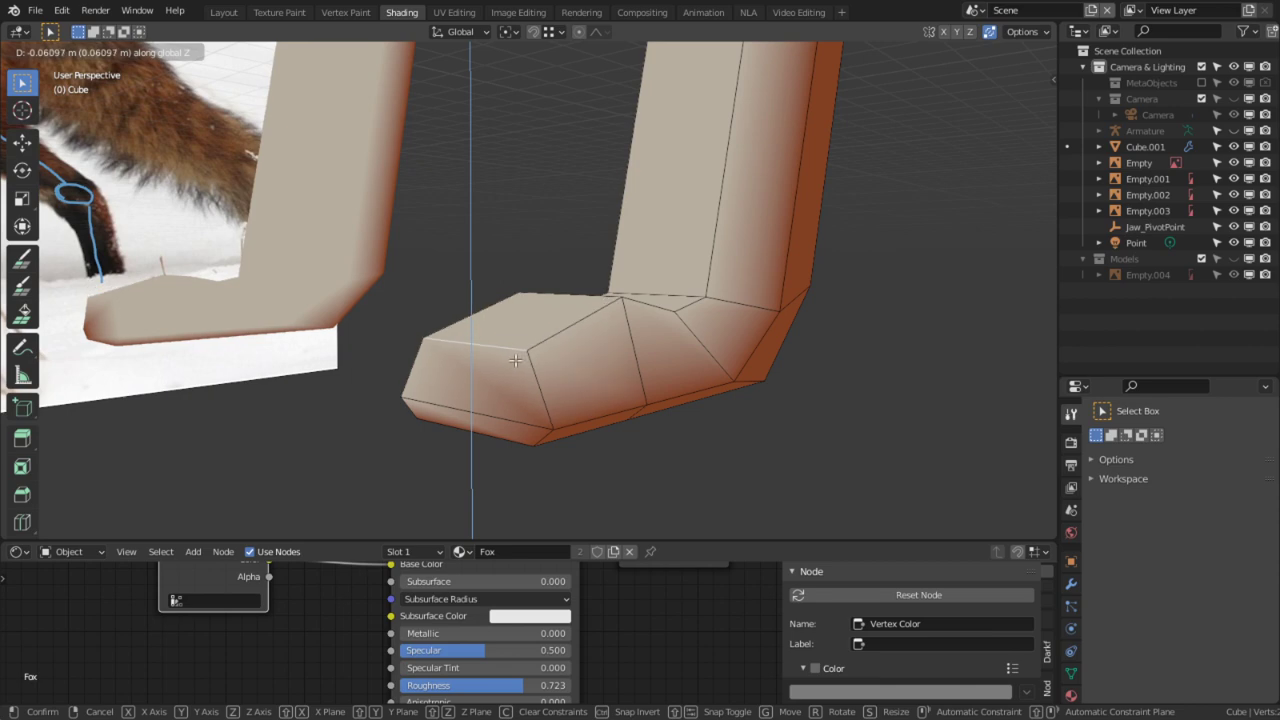
Step: Try to edge-slide the toe tip's middle edge onto its bottom edge with a factor of -1.000
key("g")
left_click(488, 80)
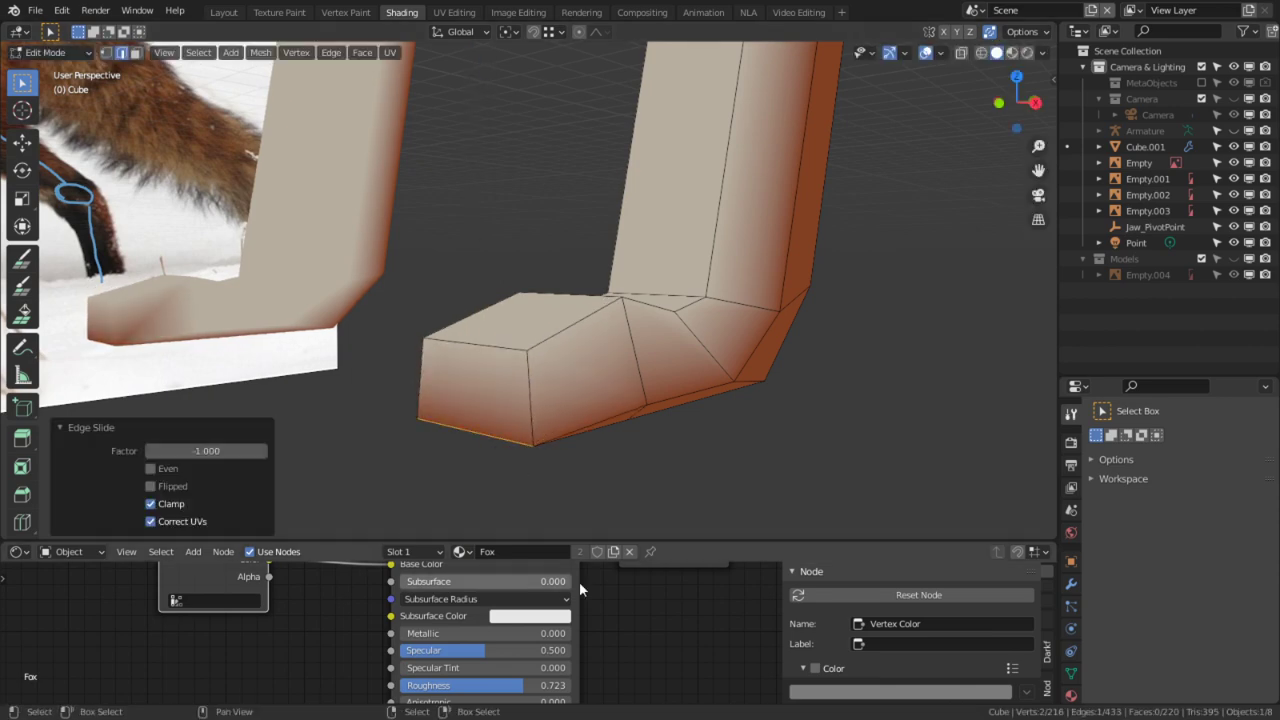
scroll(420, 471, "down", 6)
middle_click_drag(420, 471, 541, 418)
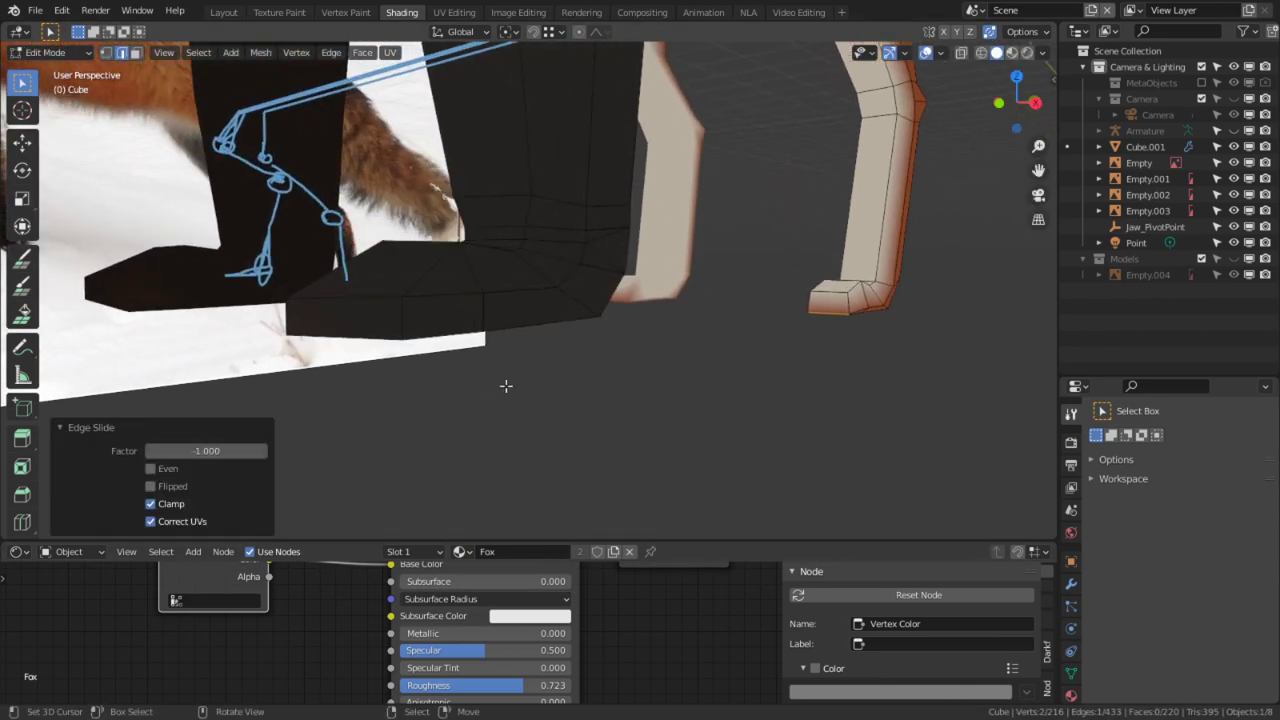
key("ctrl+z")
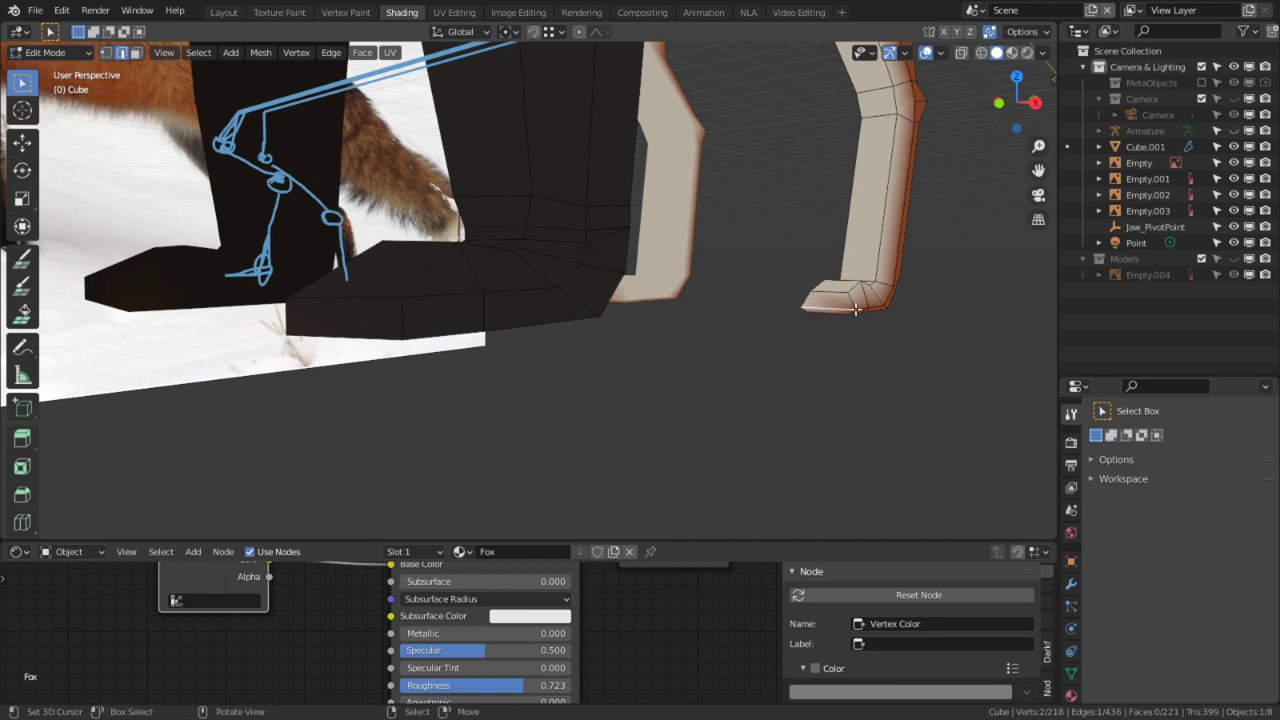
Step: Edge-slide the toe tip's edge with a factor of 1.000 to collapse the tip into a low wedge
key("g")
key("g")
left_click(778, 412)
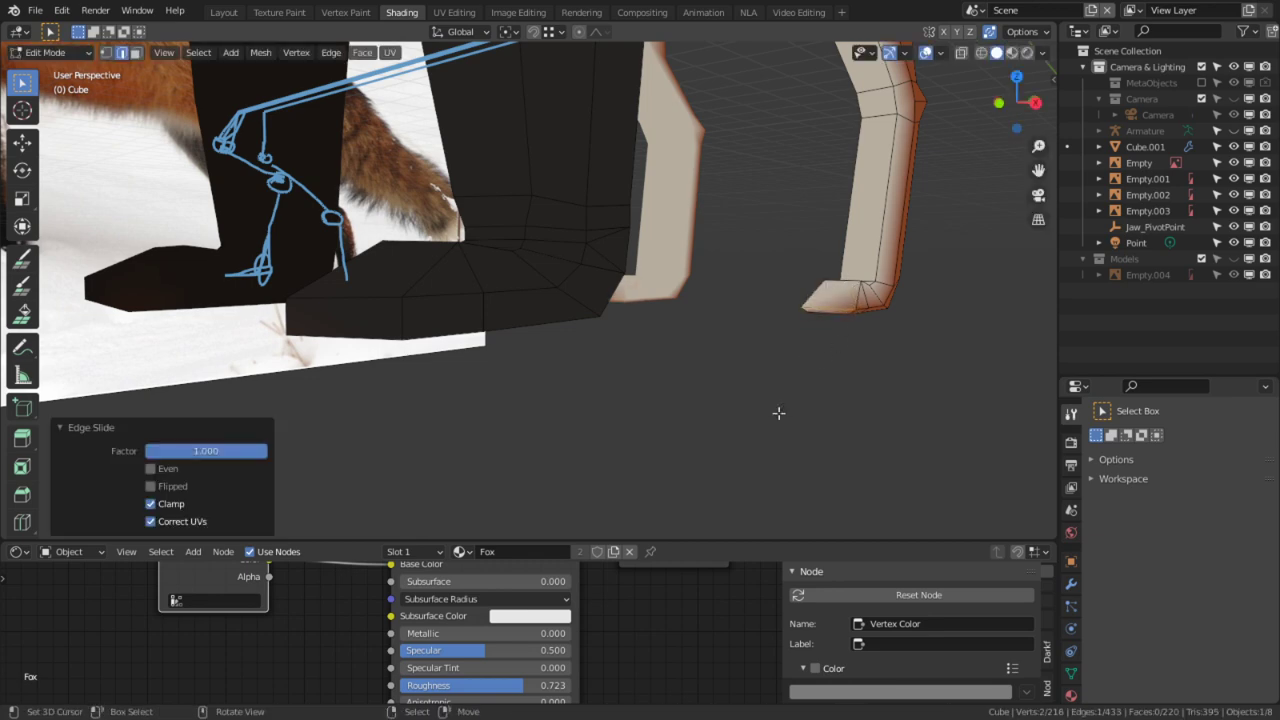
Step: Move the top edge behind the toe's slope slightly forward along Y and about 0.025 m down along Z
middle_click(846, 304, "alt")
scroll(825, 290, "up", 8)
middle_click_drag(748, 294, 606, 350)
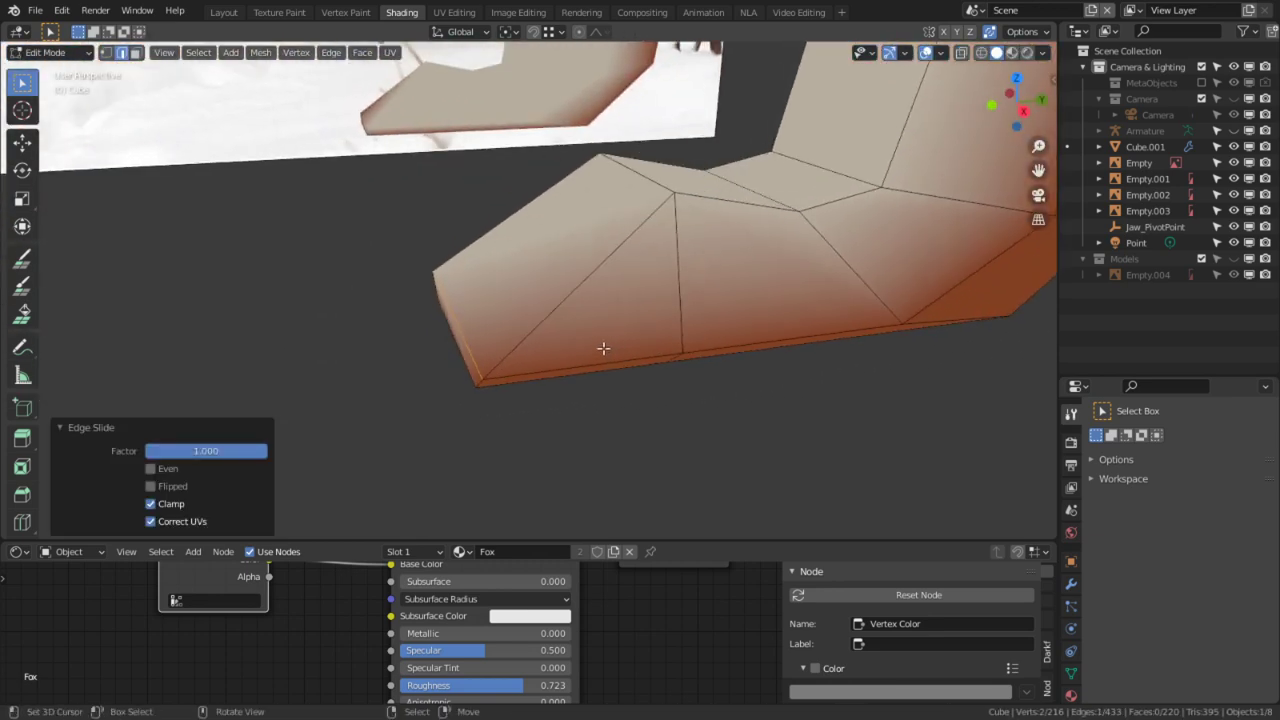
left_click(644, 167)
key("g")
key("y")
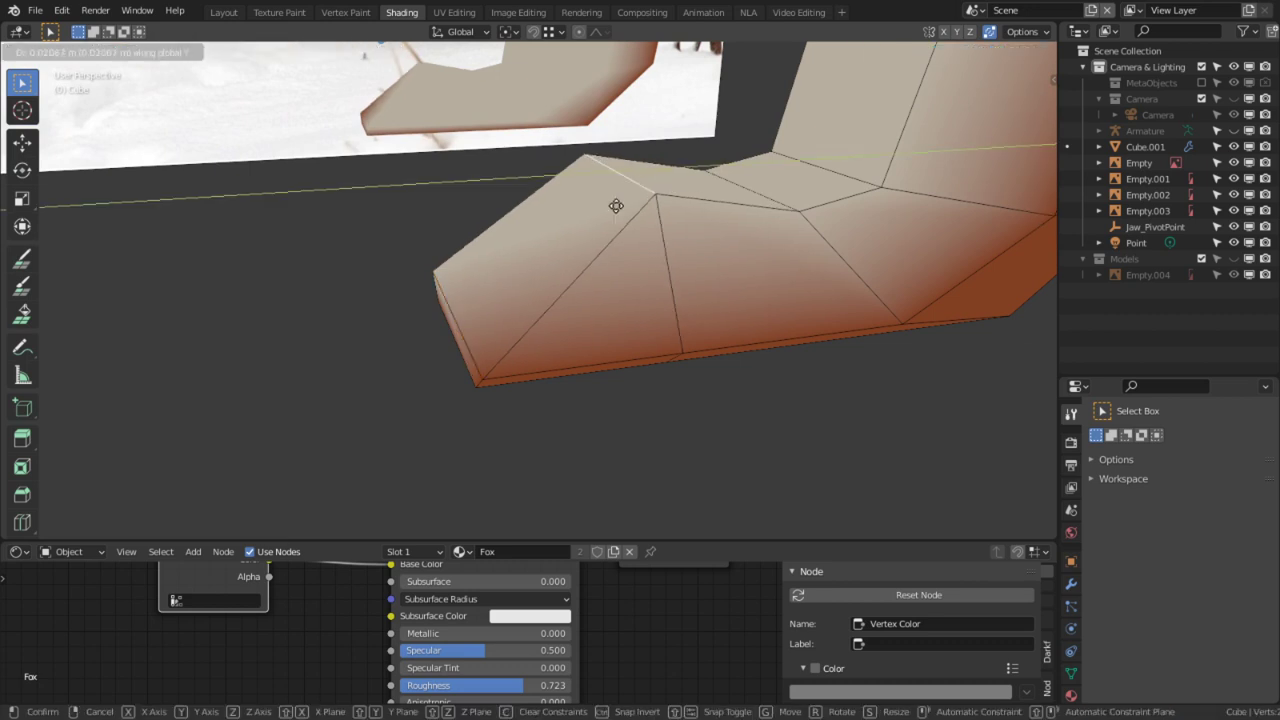
left_click(532, 267)
key("g")
key("z")
left_click(531, 323)
Step: Bevel the ankle's edge loop with a width of about 0.026 m and 2 segments
middle_click_drag(850, 262, 613, 287, "shift")
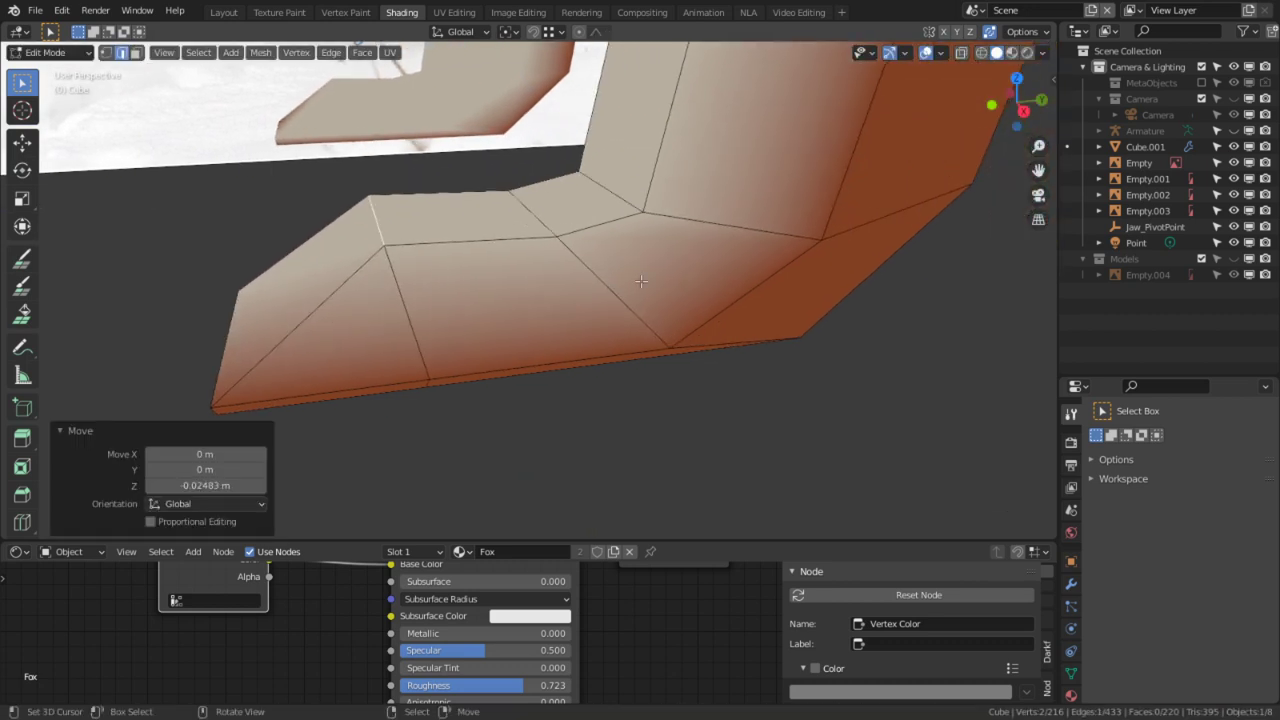
left_click(749, 237)
right_click(750, 235)
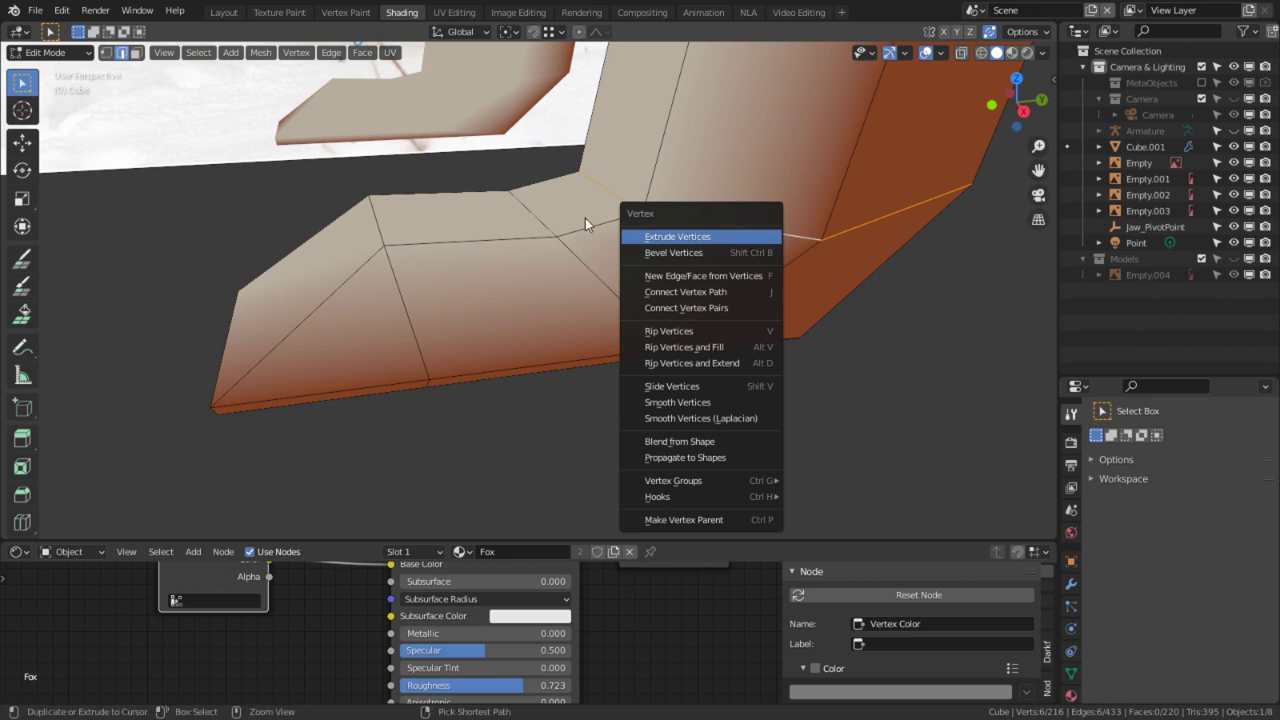
key("ctrl+b")
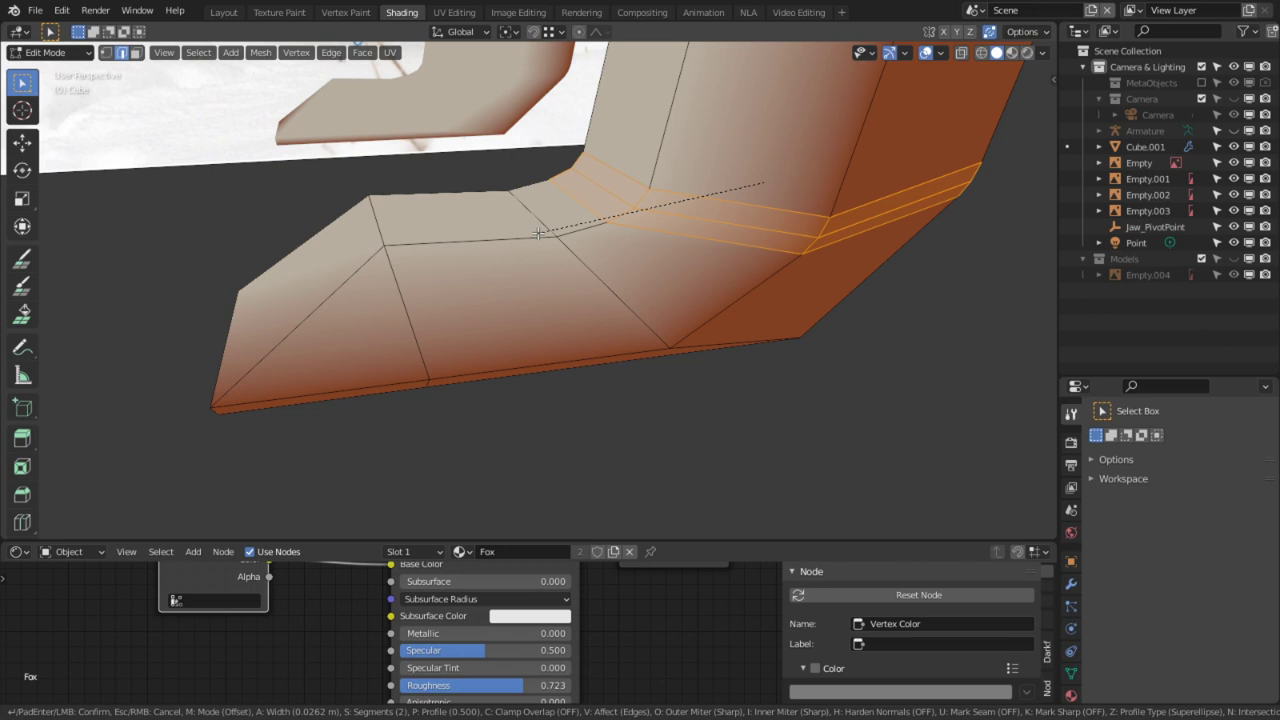
left_click(538, 233)
scroll(600, 232, "down", 8)
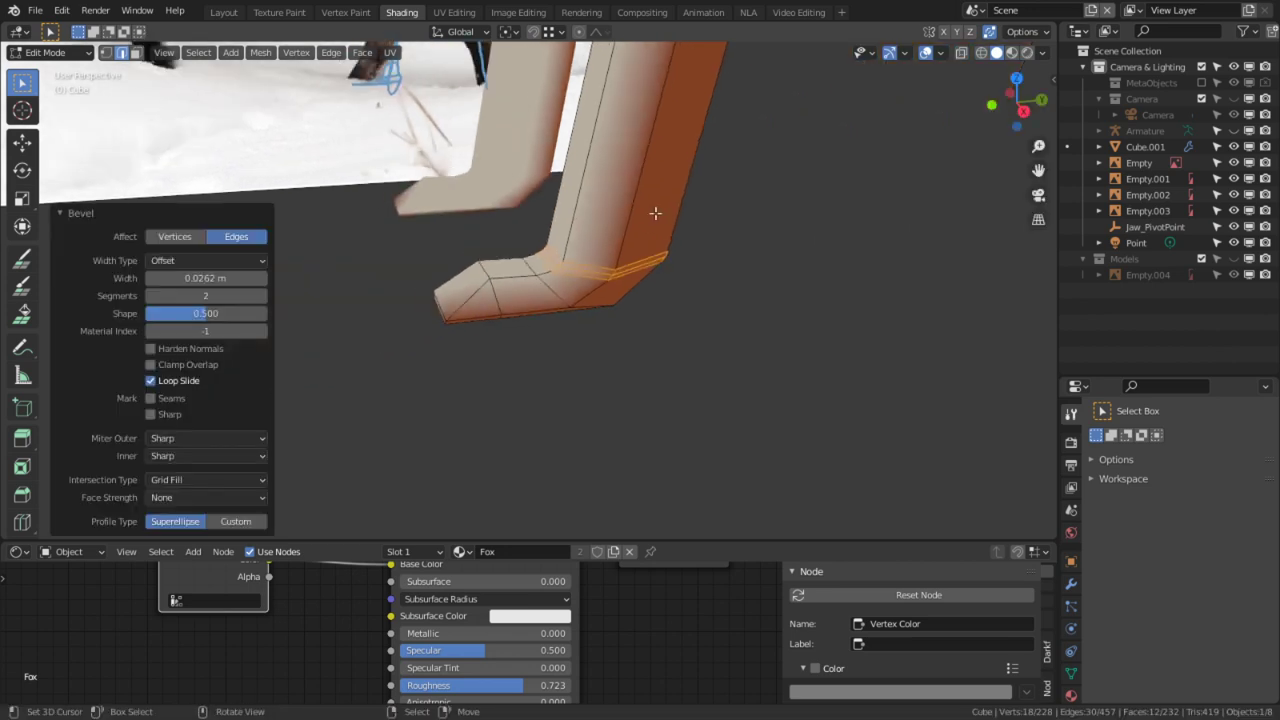
scroll(622, 343, "up", 2)
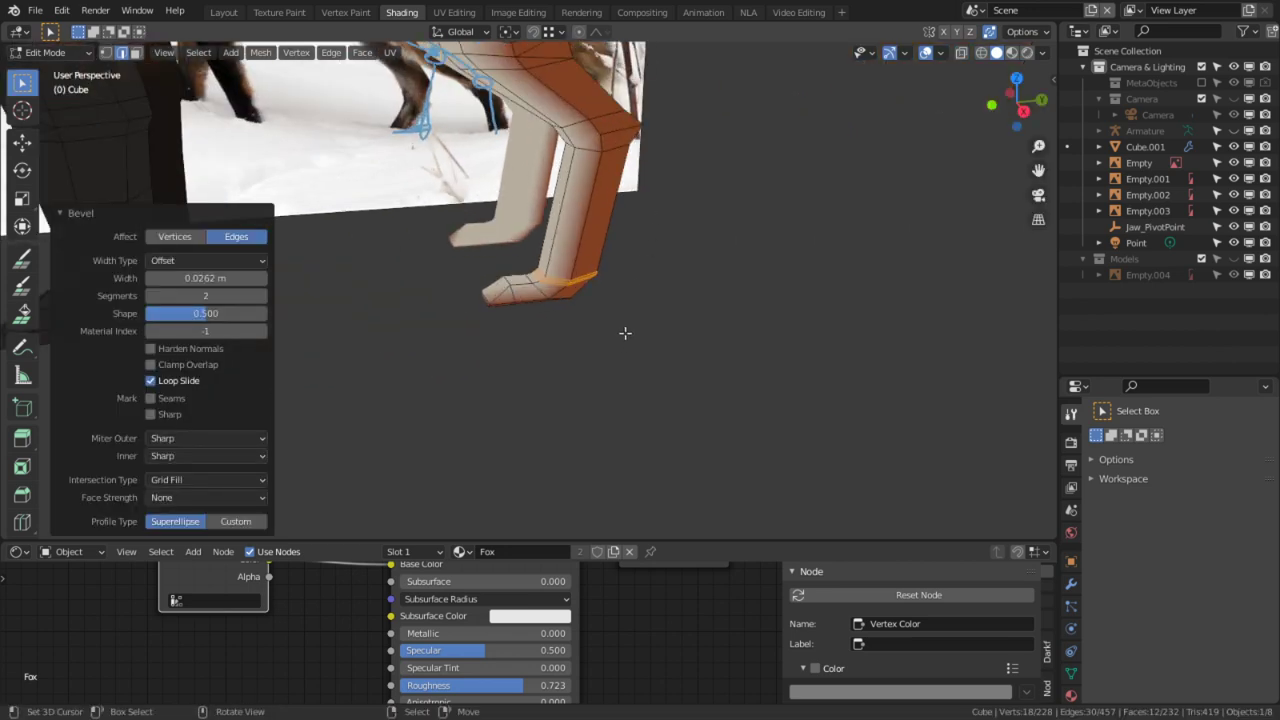
scroll(625, 333, "up", 5)
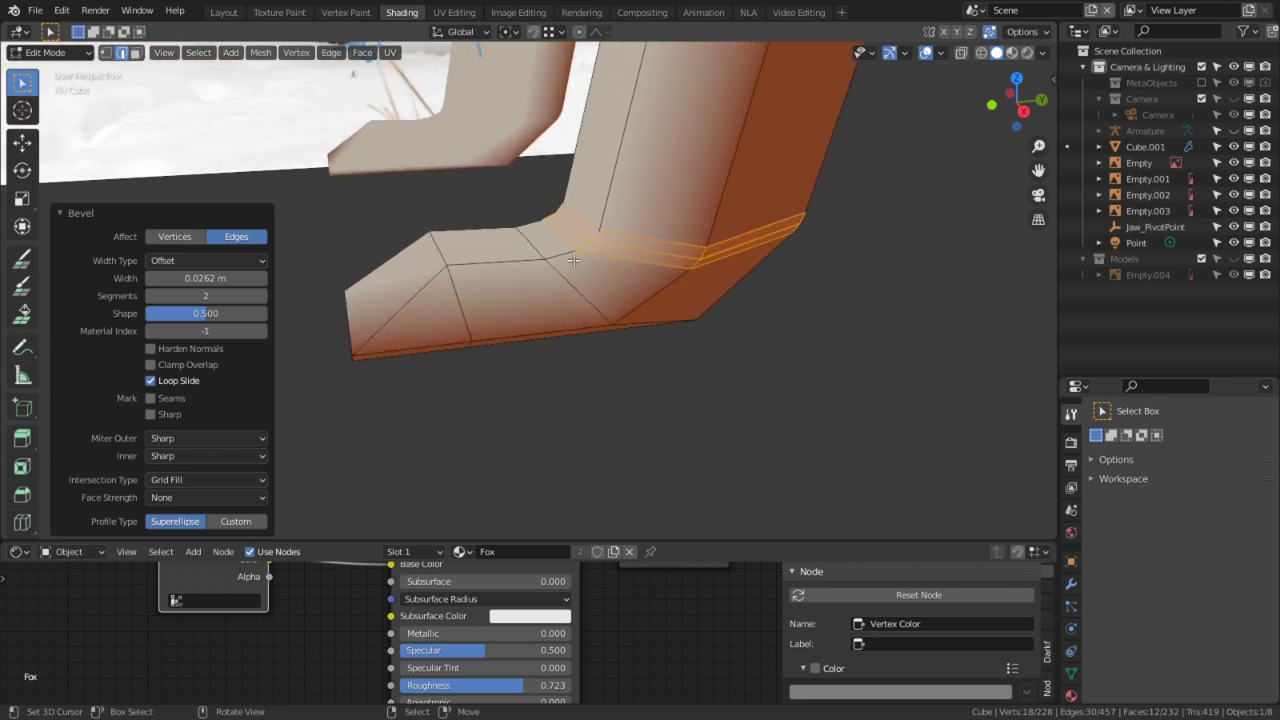
Step: Dissolve the bevel's middle edges around the front of the ankle
left_click(603, 236)
left_click(617, 246, "shift")
middle_click_drag(617, 246, 471, 254)
key("ctrl+x")
key("3")
middle_click_drag(360, 274, 302, 303)
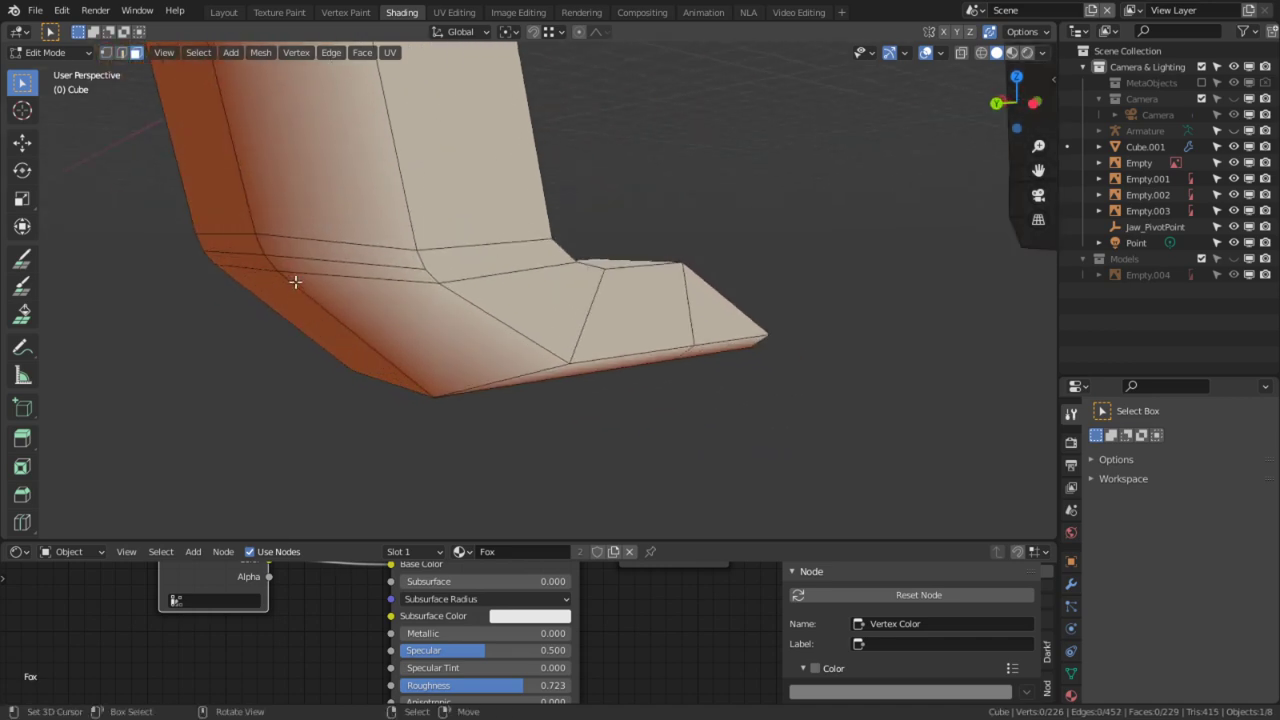
Step: Move the bevel's lower rear edge about 0.034 m forward and 0.03 m down in side view, and nudge it slightly further forward
key("KP_3")
scroll(385, 282, "up", 5)
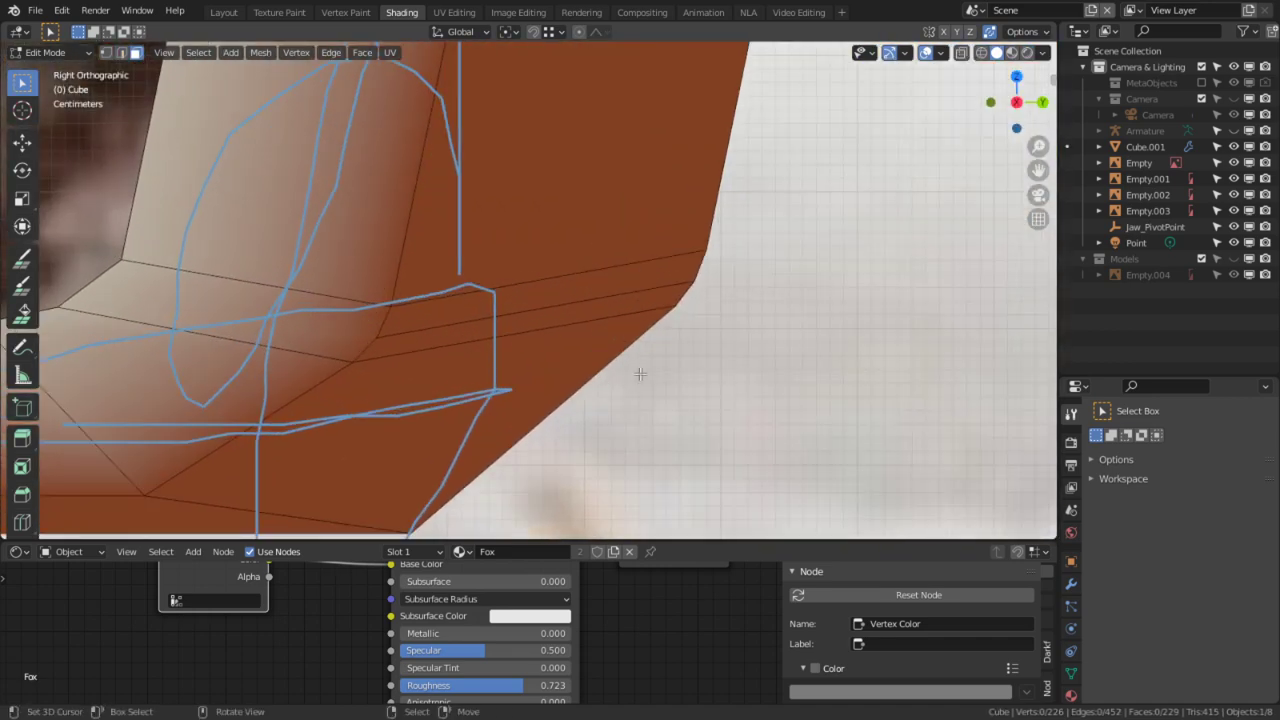
middle_click_drag(736, 318, 680, 312)
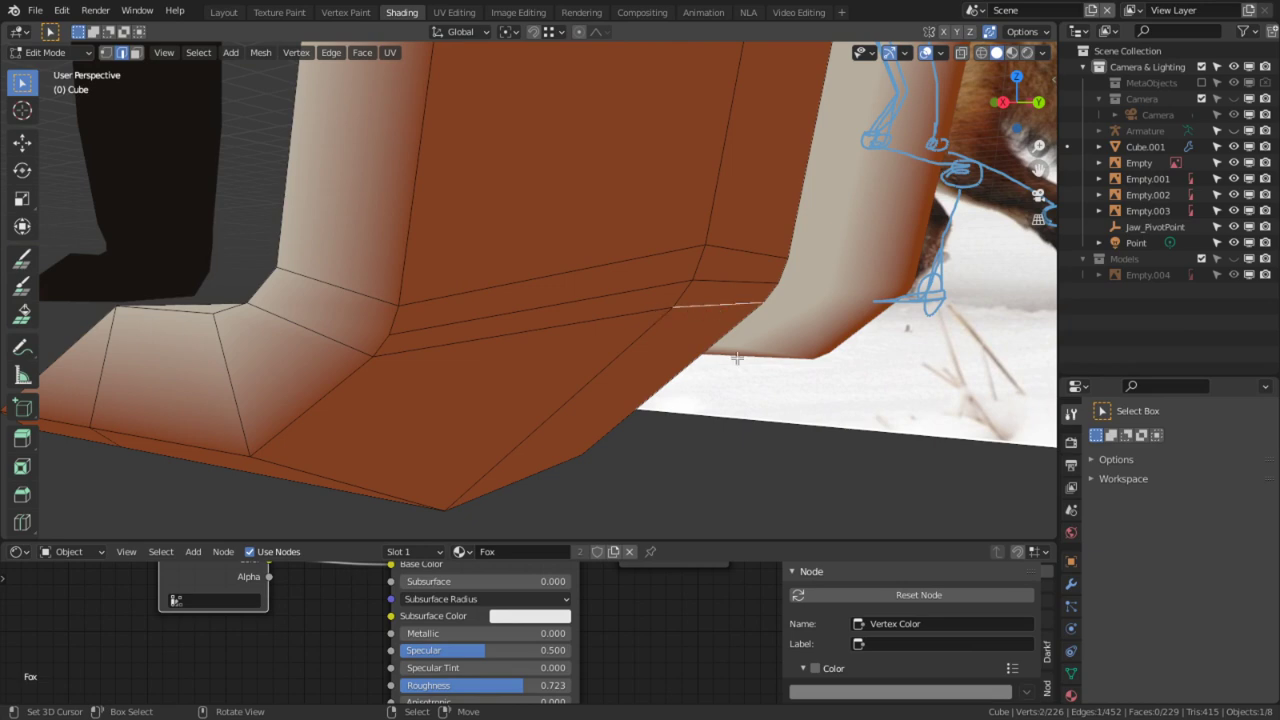
key("KP_3")
key("g")
left_click(274, 263)
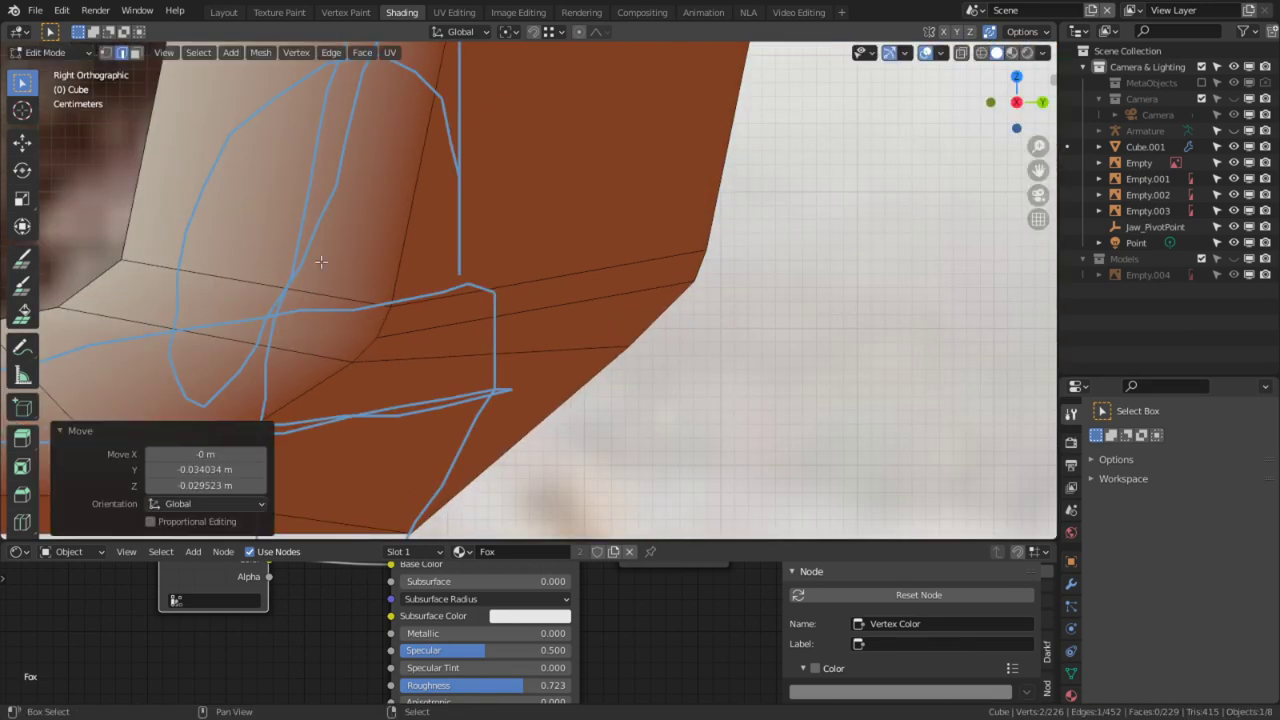
key("g")
left_click(291, 207)
Step: Move the bevel's upper rear edge about 0.02 m forward and 0.056 m up in side view
middle_click_drag(733, 236, 555, 265, "shift")
left_click(640, 270)
key("KP_3")
key("g")
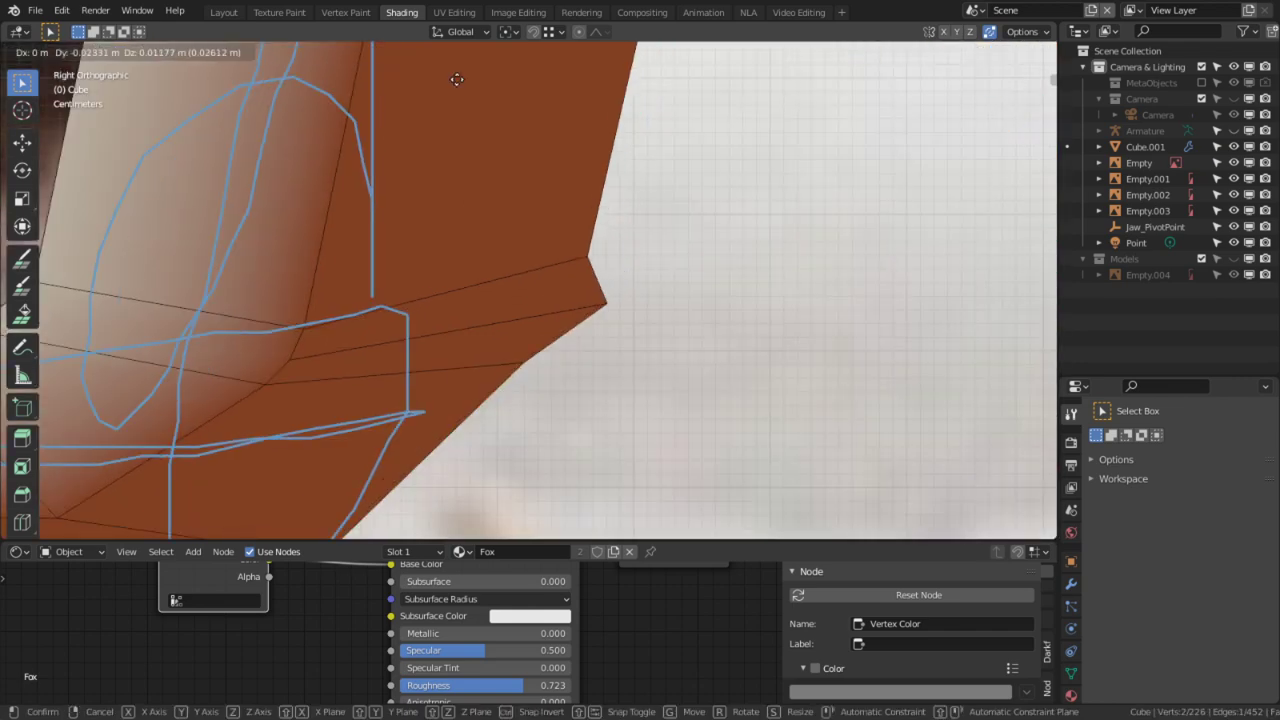
left_click(438, 488)
Step: Scale the ankle's upper rear edge to 0.814 and check its width from the back view
middle_click_drag(519, 450, 502, 391)
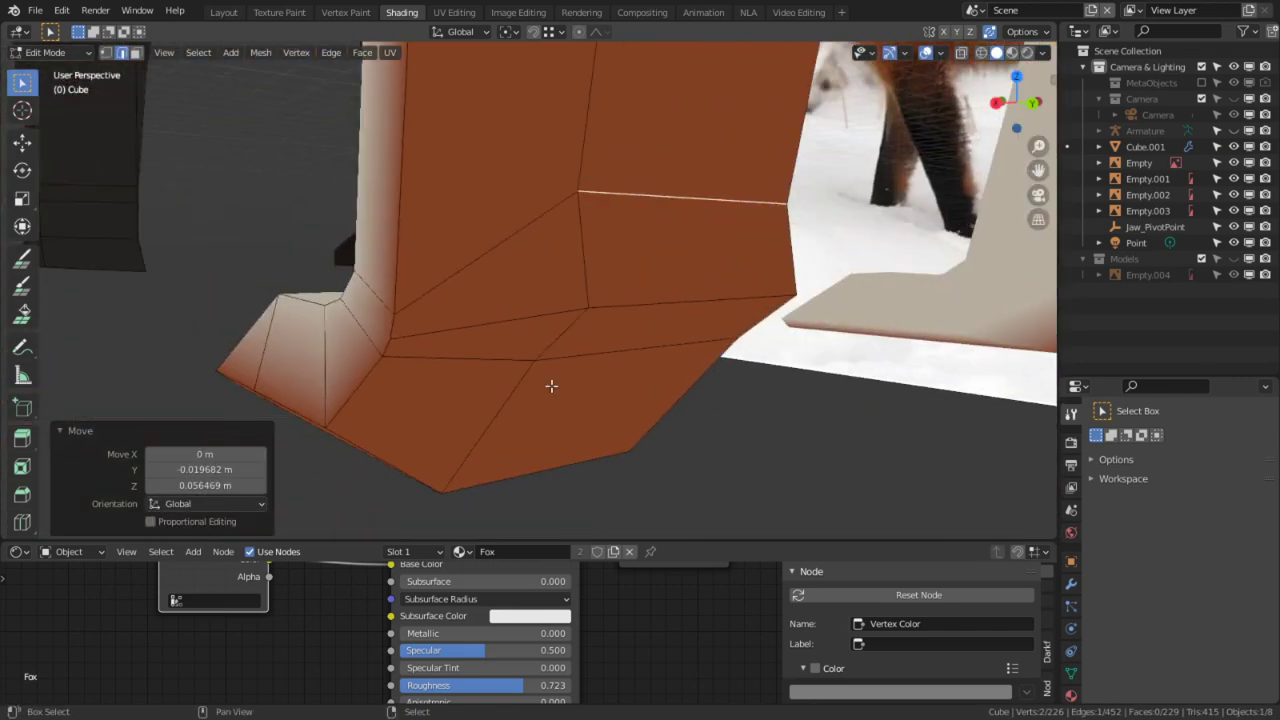
left_click(912, 232)
scroll(746, 494, "down", 5)
middle_click_drag(583, 433, 595, 391)
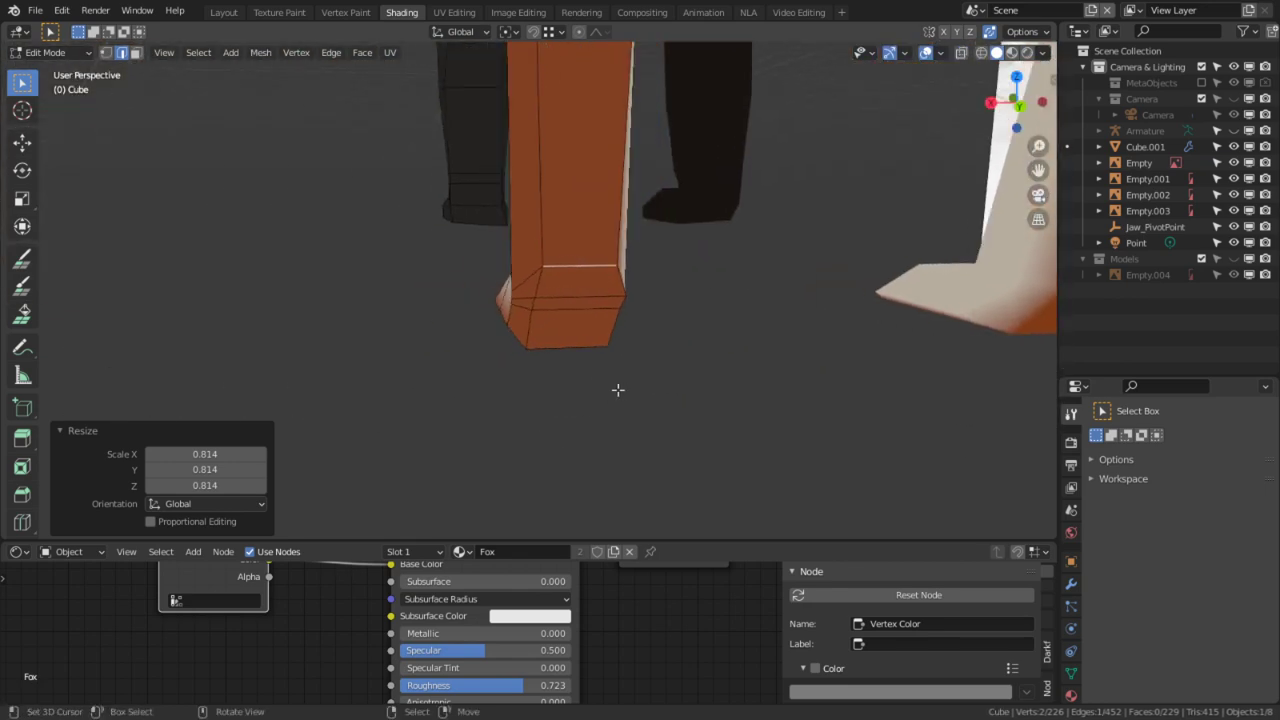
key("ctrl+KP_1")
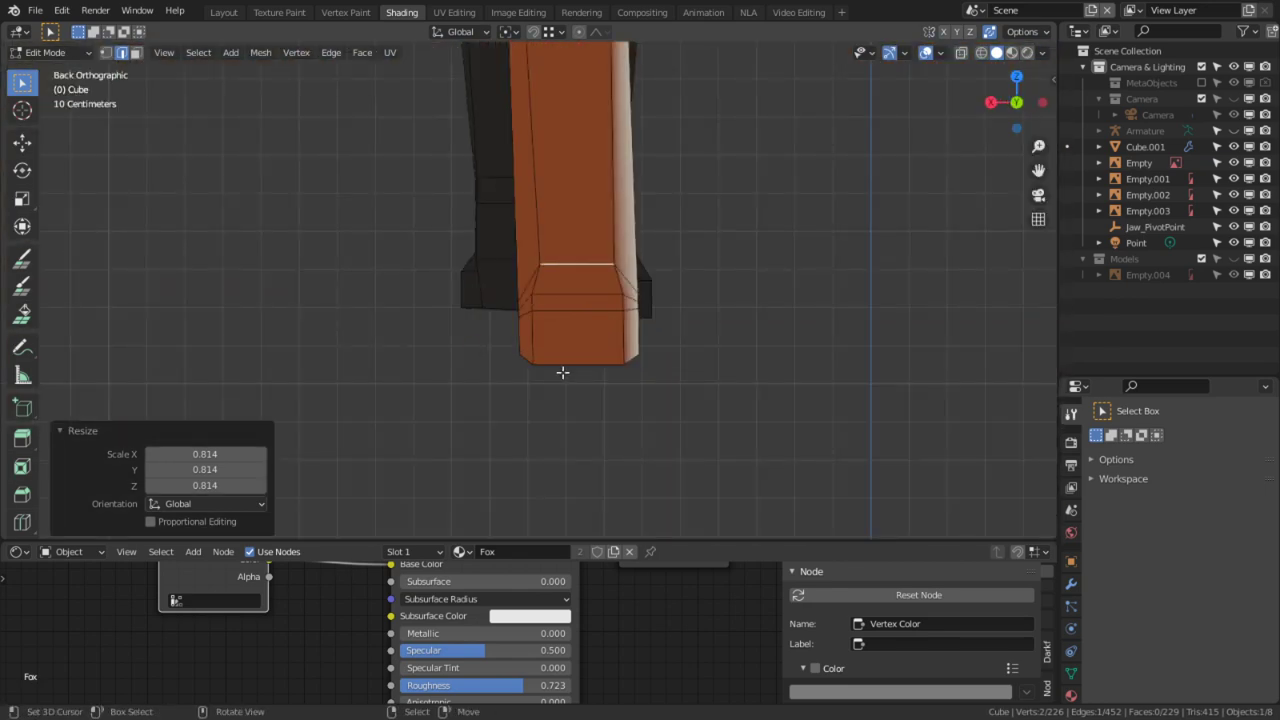
Step: Try to triangulate the narrow five-sided face on the ankle's outer side
middle_click_drag(517, 330, 469, 254)
middle_click_drag(481, 299, 536, 316)
key("3")
left_click(638, 318)
key("ctrl+t")
scroll(541, 391, "up", 3)
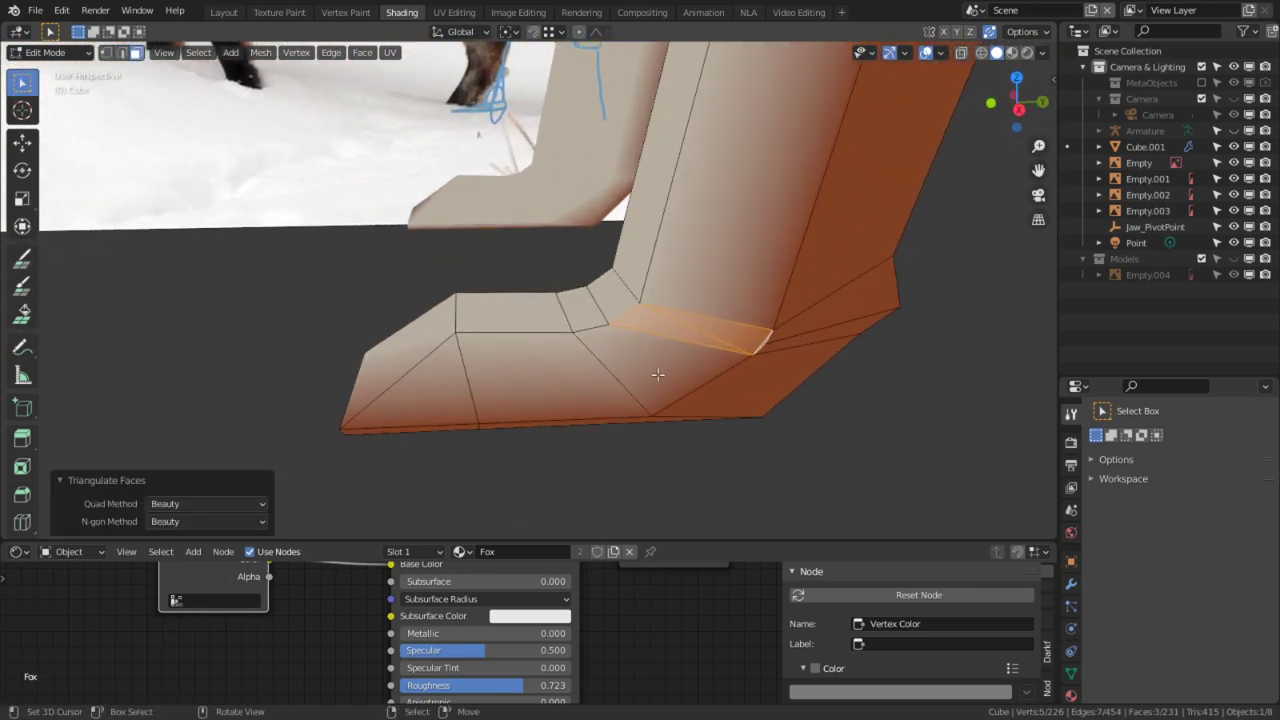
middle_click_drag(685, 373, 490, 314, "shift")
scroll(629, 340, "up", 3)
key("ctrl+z")
Step: Knife-cut the ankle's outer five-sided face from its rear middle vertex to its lower and upper front corners
middle_click_drag(629, 324, 634, 420, "shift")
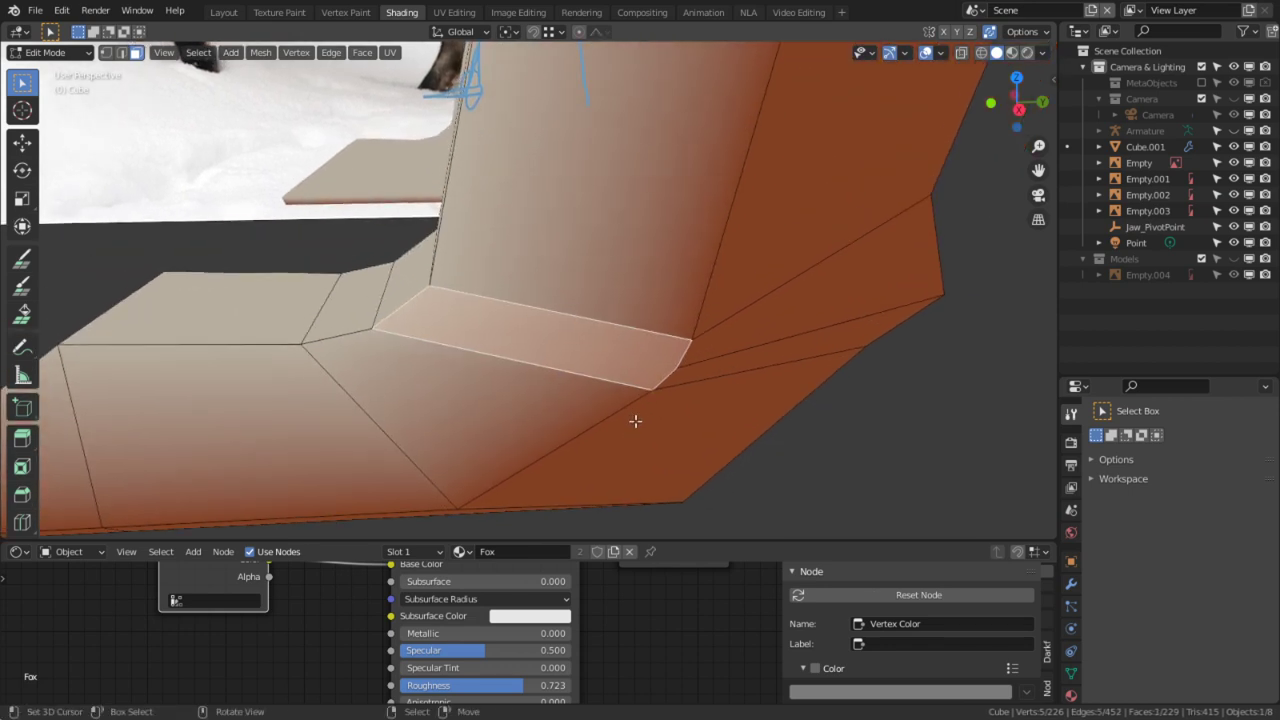
scroll(636, 418, "up", 2)
key("k")
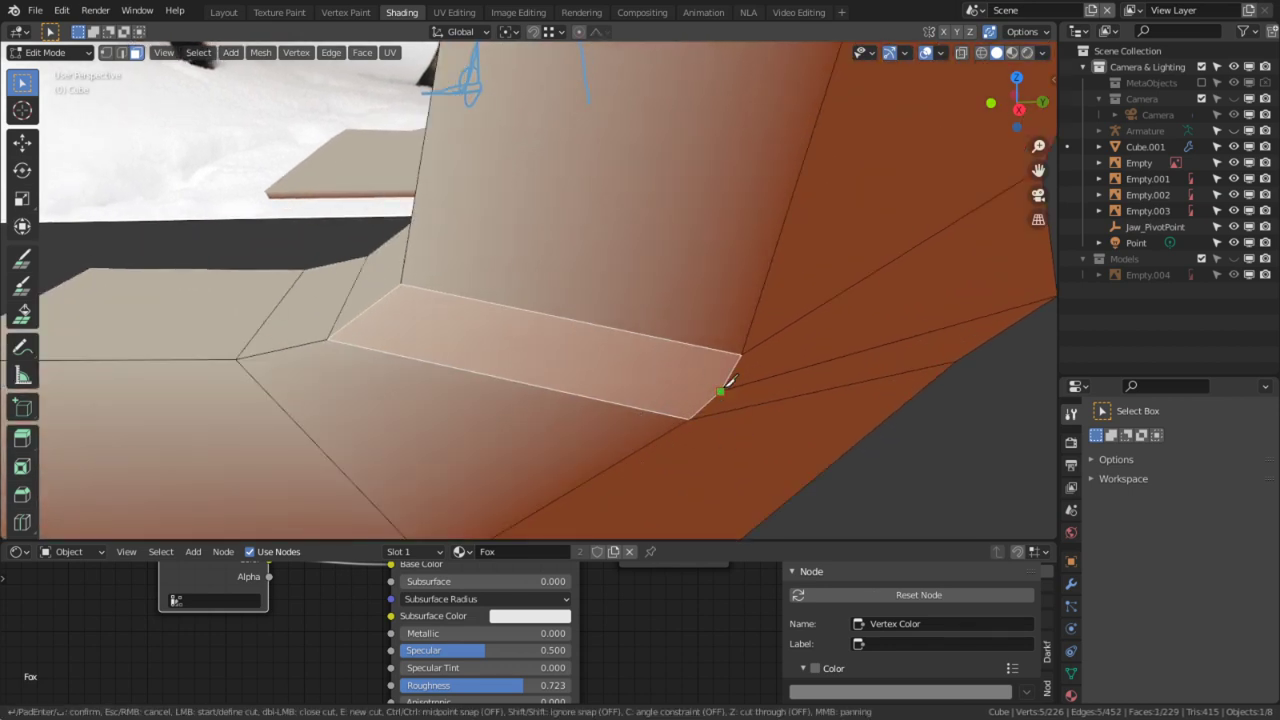
left_click(708, 381)
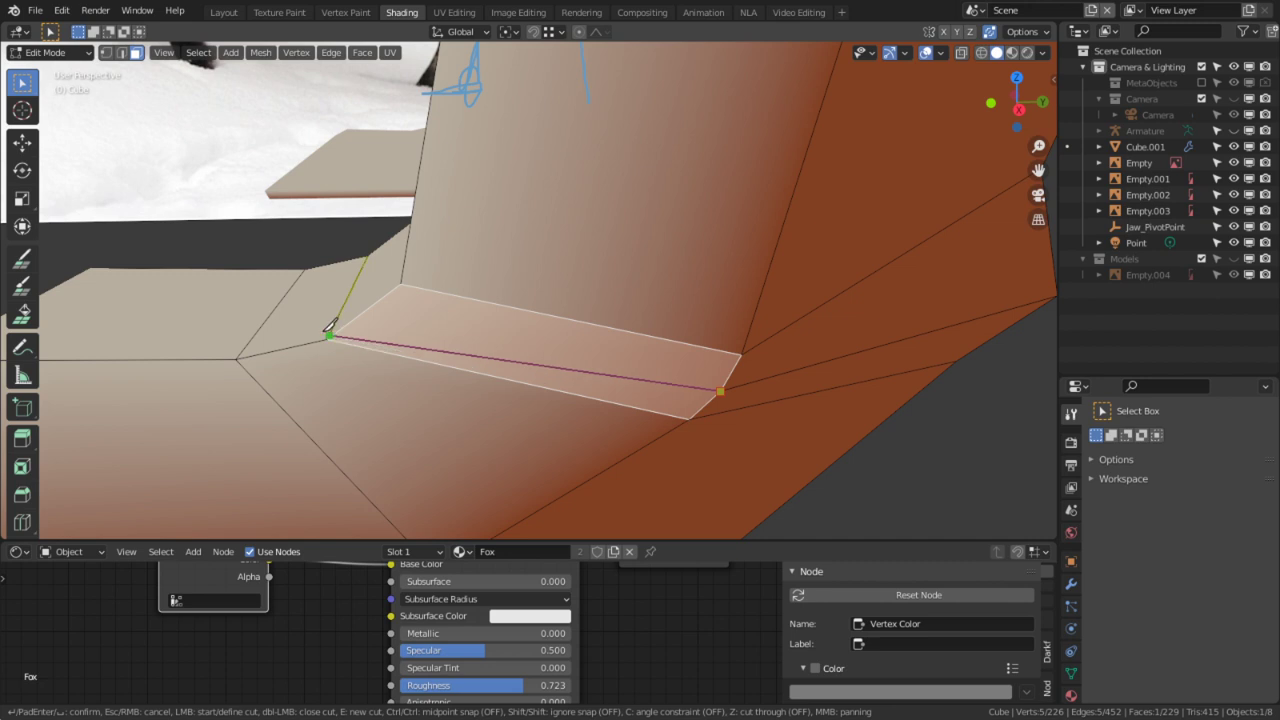
left_click(328, 339)
key("Return")
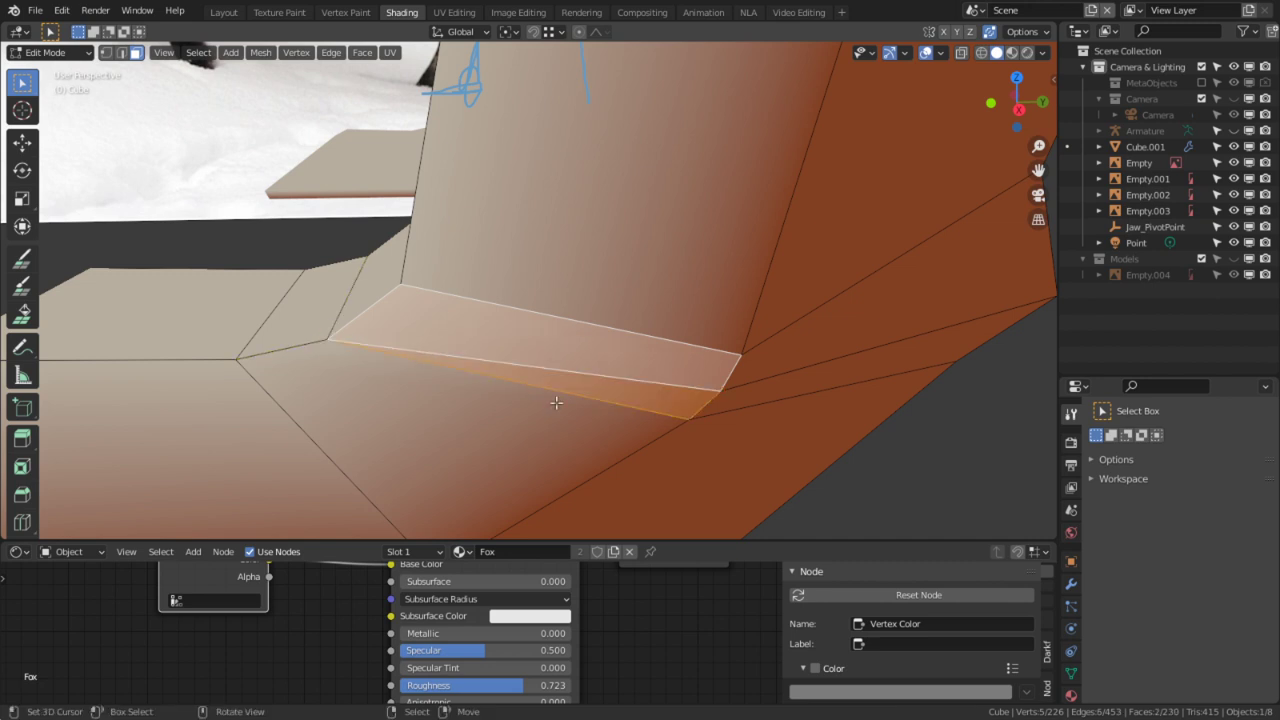
key("k")
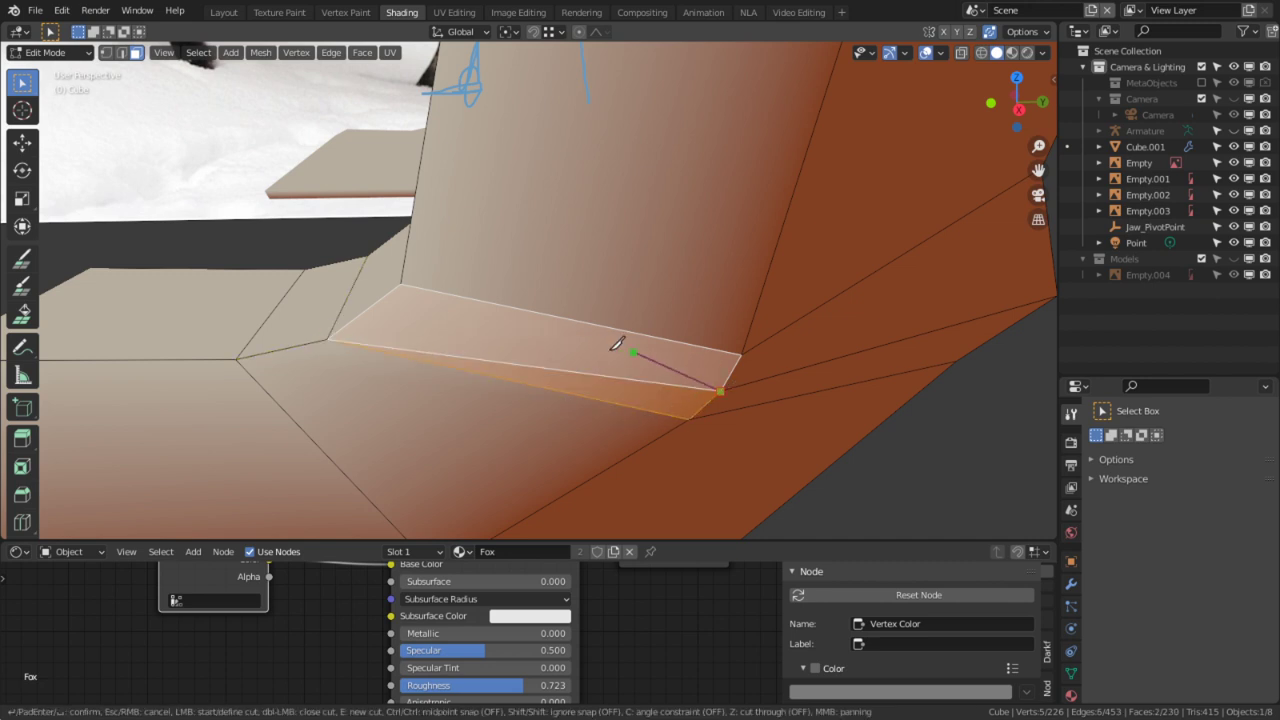
left_click(402, 284)
key("Return")
Step: Knife-cut the ankle's inner five-sided face from its rear middle vertex to its upper and lower front corners
mouse_move(590, 342)
middle_mouse_down()
mouse_move(543, 303)
mouse_move(591, 319)
mouse_move(555, 337)
mouse_move(817, 363)
mouse_move(649, 337)
mouse_move(502, 276)
mouse_move(437, 306)
middle_mouse_up()
key("k")
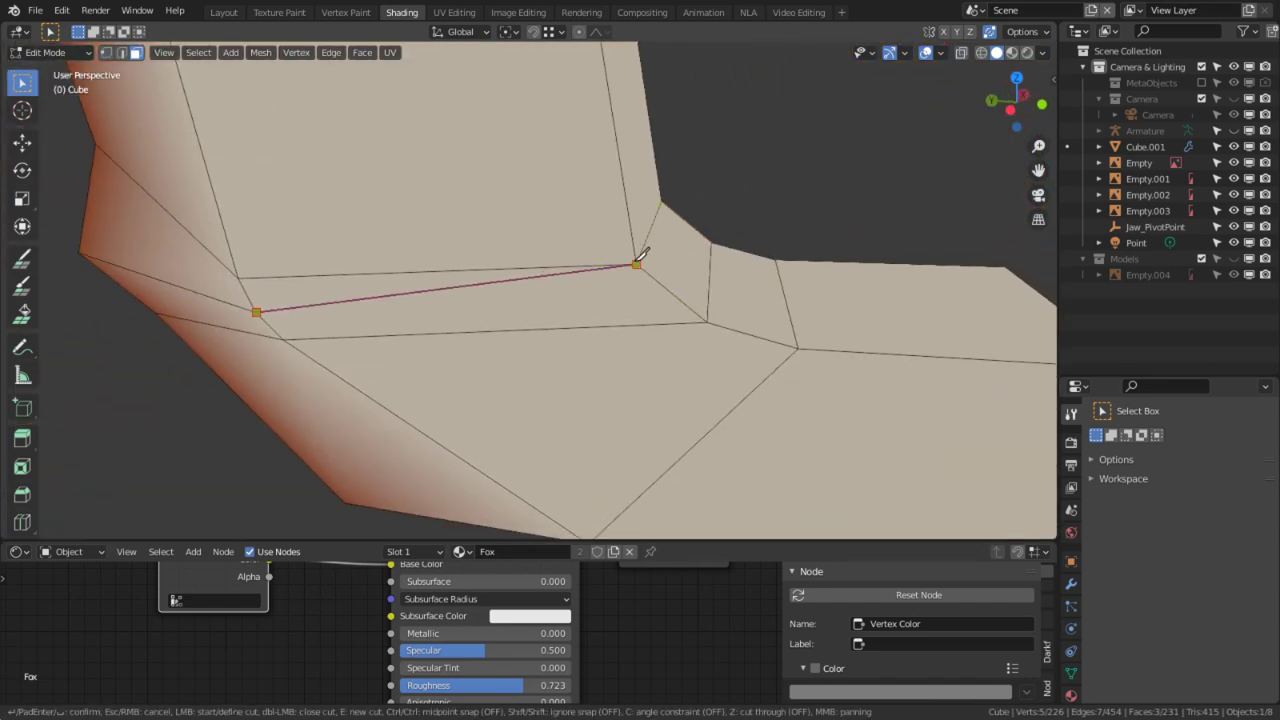
left_click(636, 264)
key("Return")
key("k")
left_click(257, 311)
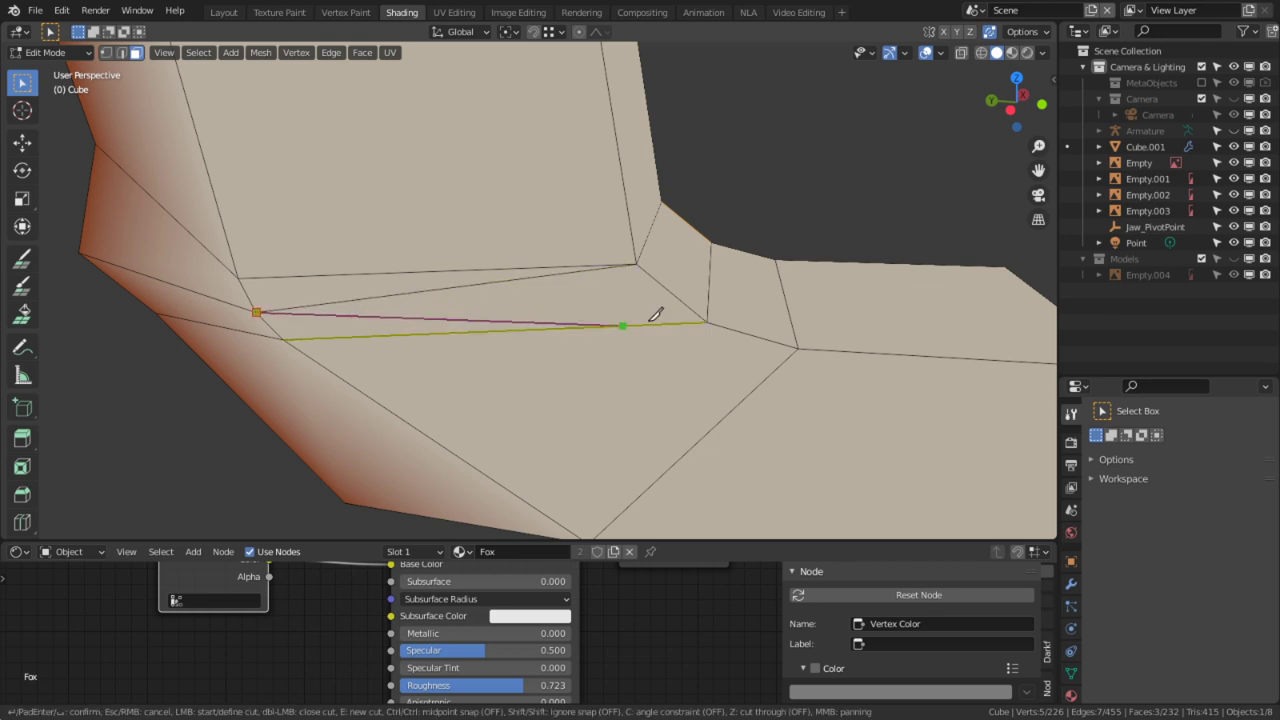
left_click(710, 323)
key("Return")
Step: Switch the fox body to Vertex Paint and choose the Draw brush with the near-black colour
middle_click_drag(710, 323, 471, 320)
scroll(329, 329, "down", 14)
key("Tab")
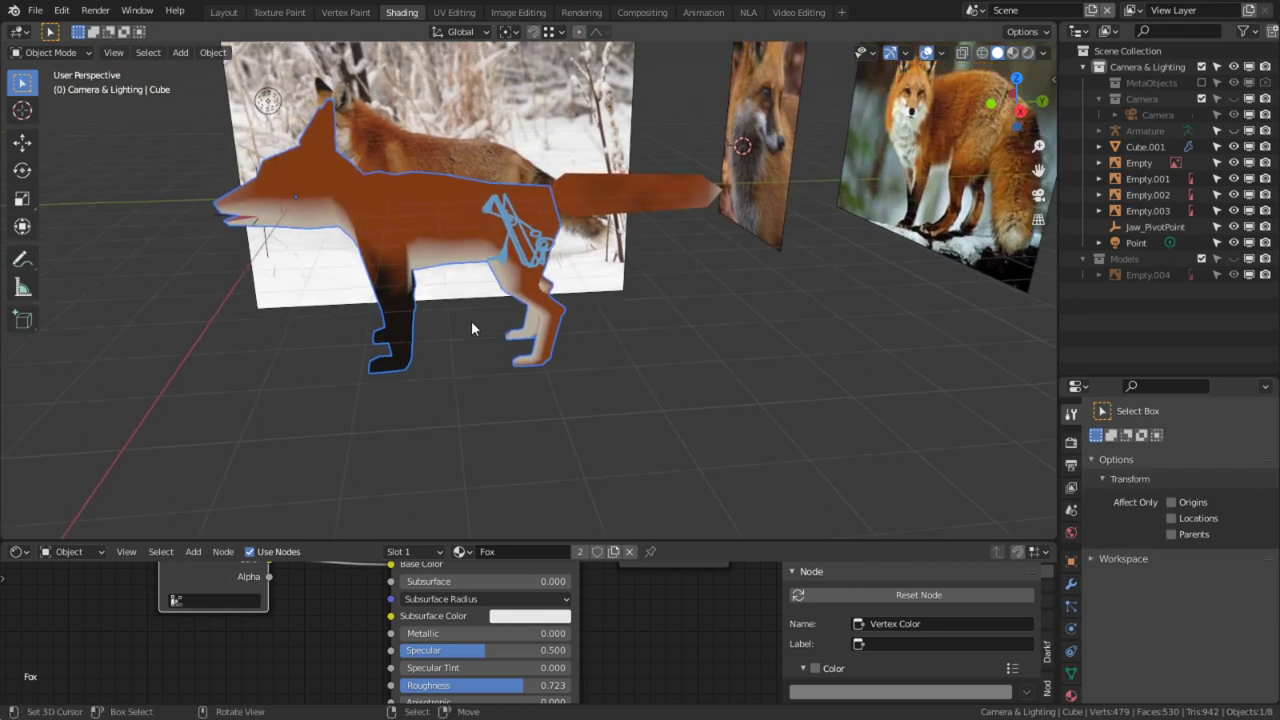
scroll(471, 320, "up", 6)
key("Tab")
middle_click_drag(130, 91, 390, 115)
left_click(47, 52)
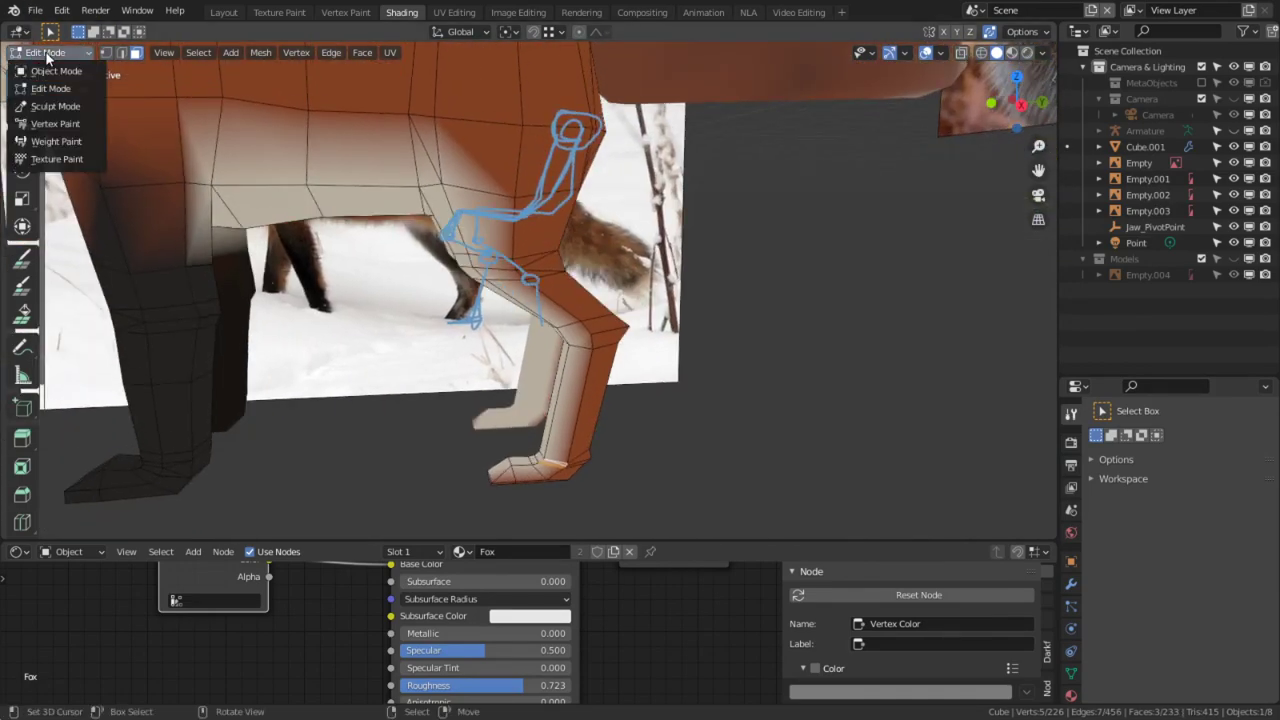
left_click(55, 123)
middle_click_drag(363, 306, 500, 400)
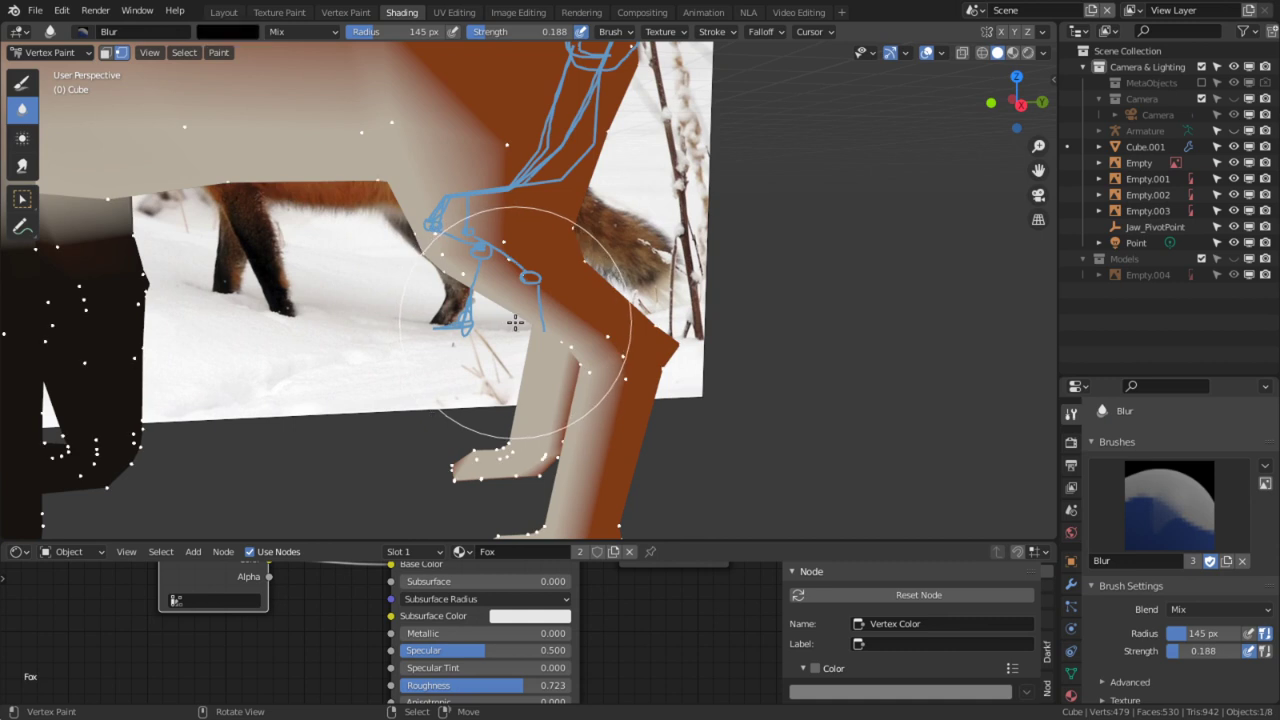
scroll(1143, 591, "down", 3)
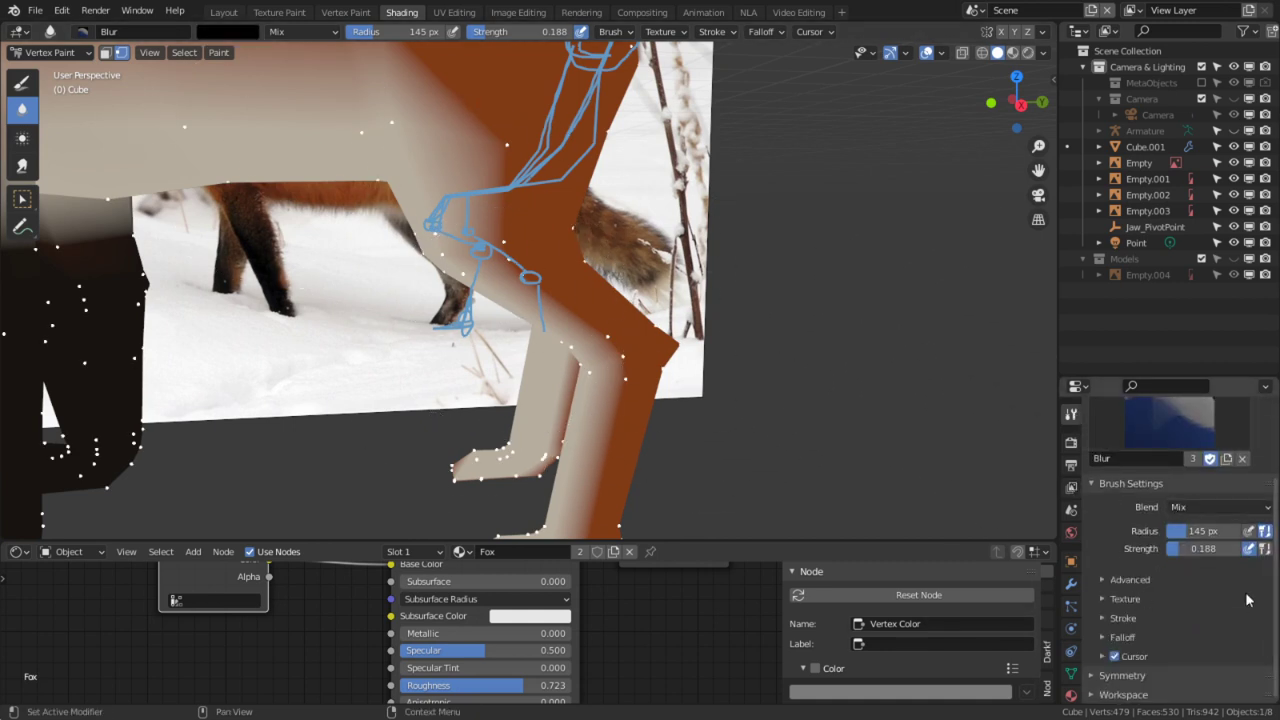
scroll(1232, 534, "up", 3)
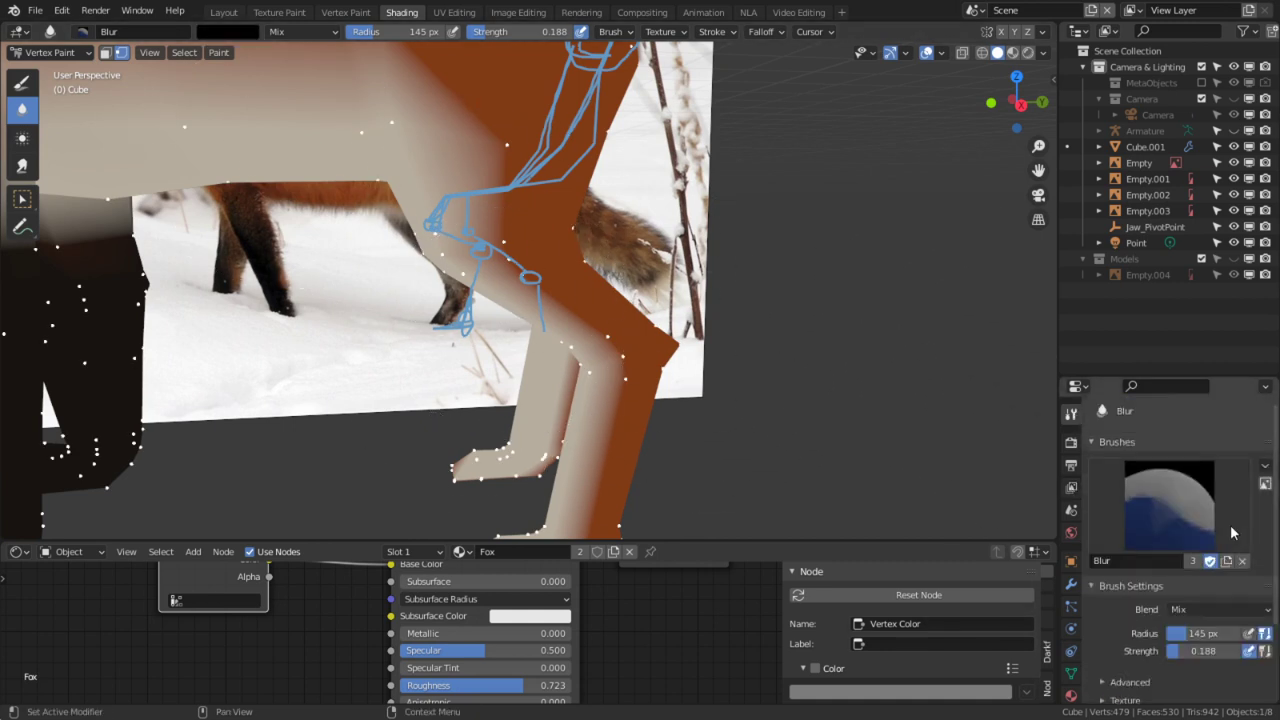
left_click(22, 82)
scroll(1197, 611, "down", 4)
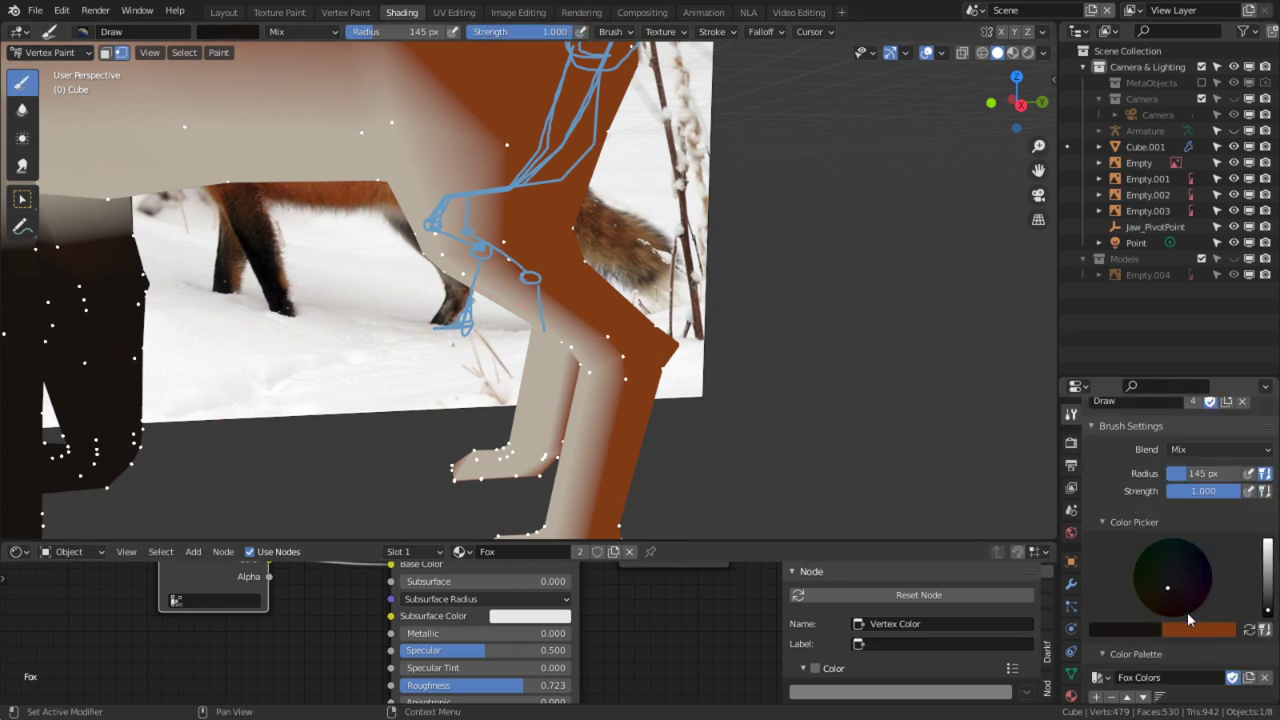
Step: Paint the front and inner sides of the lower hind legs, including the feet and soles, near-black
middle_click_drag(606, 388, 696, 403)
left_click_drag(681, 349, 672, 337)
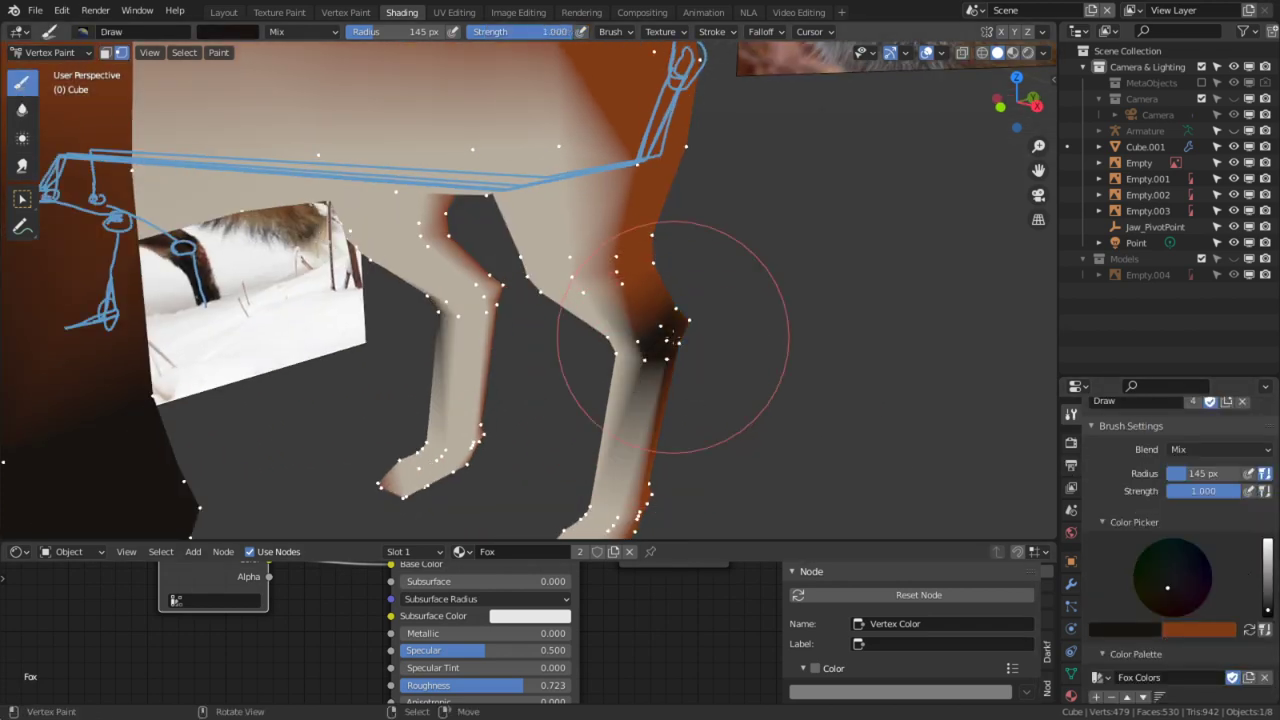
mouse_move(670, 395)
middle_mouse_down()
mouse_move(629, 200)
mouse_move(609, 318)
middle_mouse_up()
mouse_move(609, 318)
left_mouse_down()
mouse_move(494, 414)
mouse_move(579, 381)
left_mouse_up()
middle_click_drag(579, 381, 657, 229)
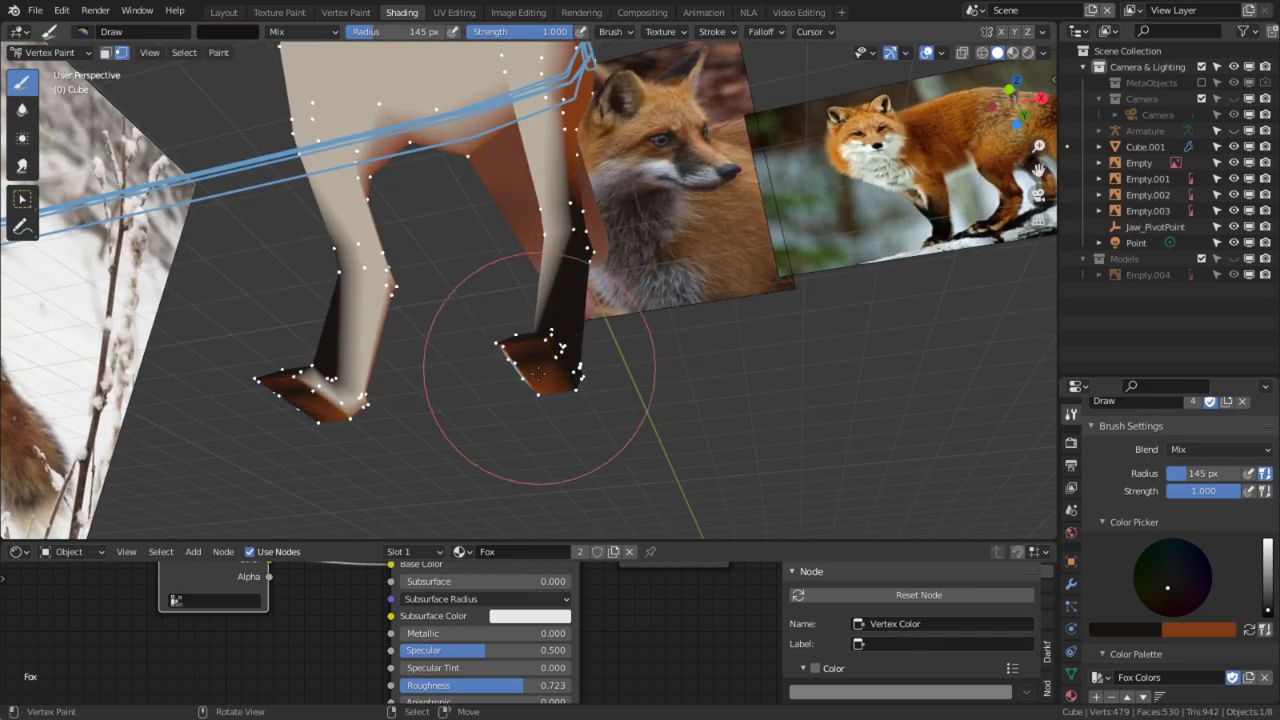
mouse_move(571, 403)
middle_mouse_down()
mouse_move(606, 329)
mouse_move(606, 405)
middle_mouse_up()
mouse_move(606, 405)
left_mouse_down()
mouse_move(524, 471)
mouse_move(471, 429)
mouse_move(457, 337)
left_mouse_up()
mouse_move(457, 337)
middle_mouse_down()
mouse_move(527, 312)
mouse_move(414, 314)
middle_mouse_up()
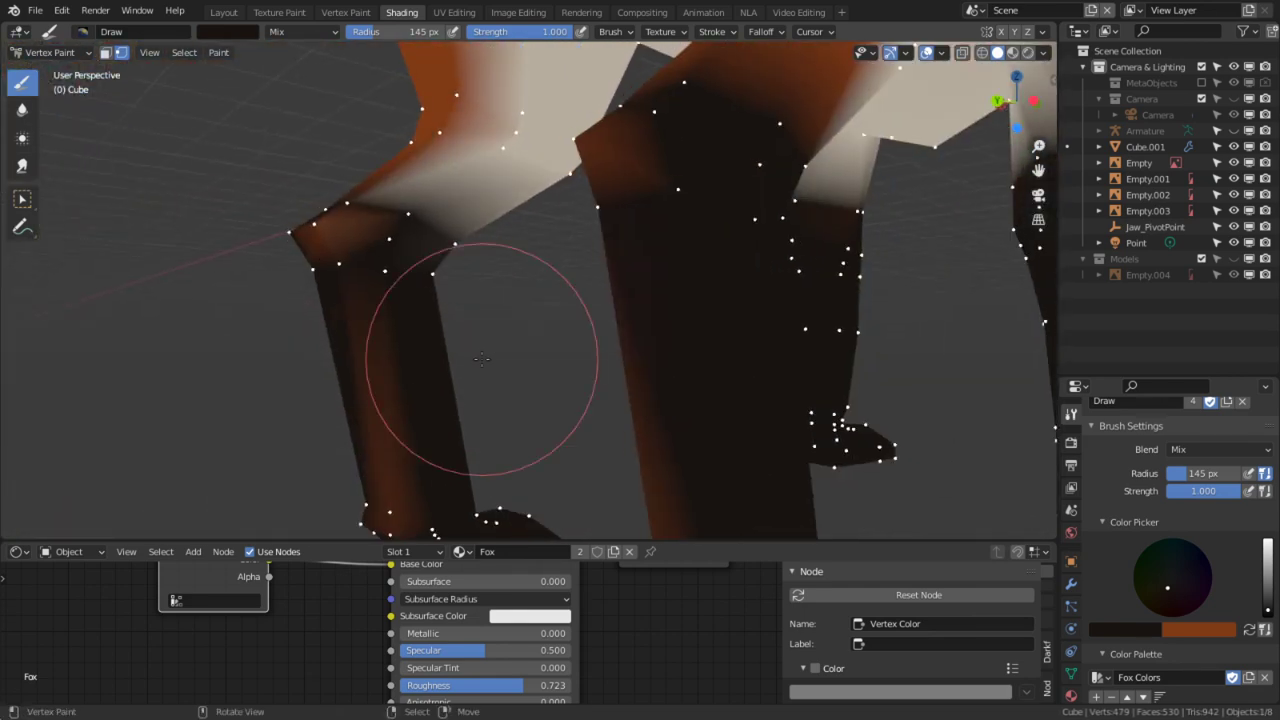
Step: Paint the backs of the hind legs near-black from the ankles up over the hocks to the lower thighs
mouse_move(393, 510)
left_mouse_down()
mouse_move(320, 243)
mouse_move(334, 204)
left_mouse_up()
middle_click_drag(334, 204, 337, 366, "shift")
mouse_move(337, 366)
left_mouse_down()
mouse_move(484, 198)
mouse_move(454, 225)
left_mouse_up()
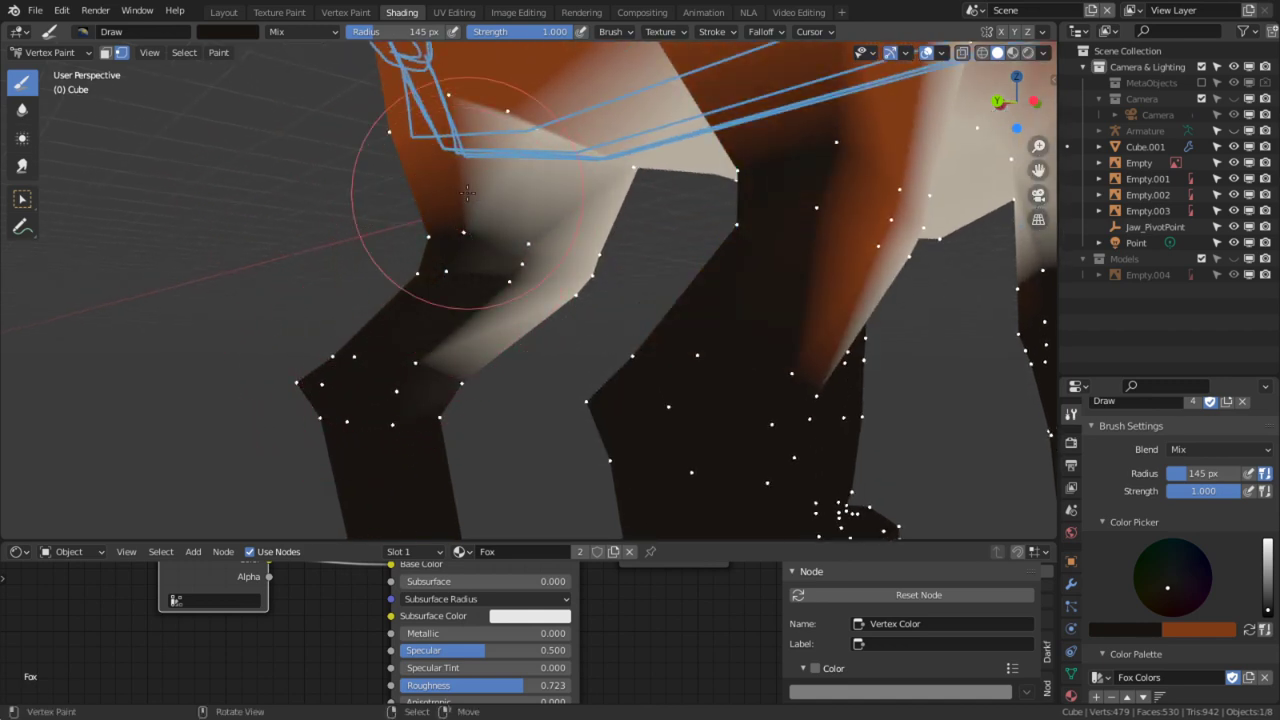
middle_click_drag(467, 193, 543, 157)
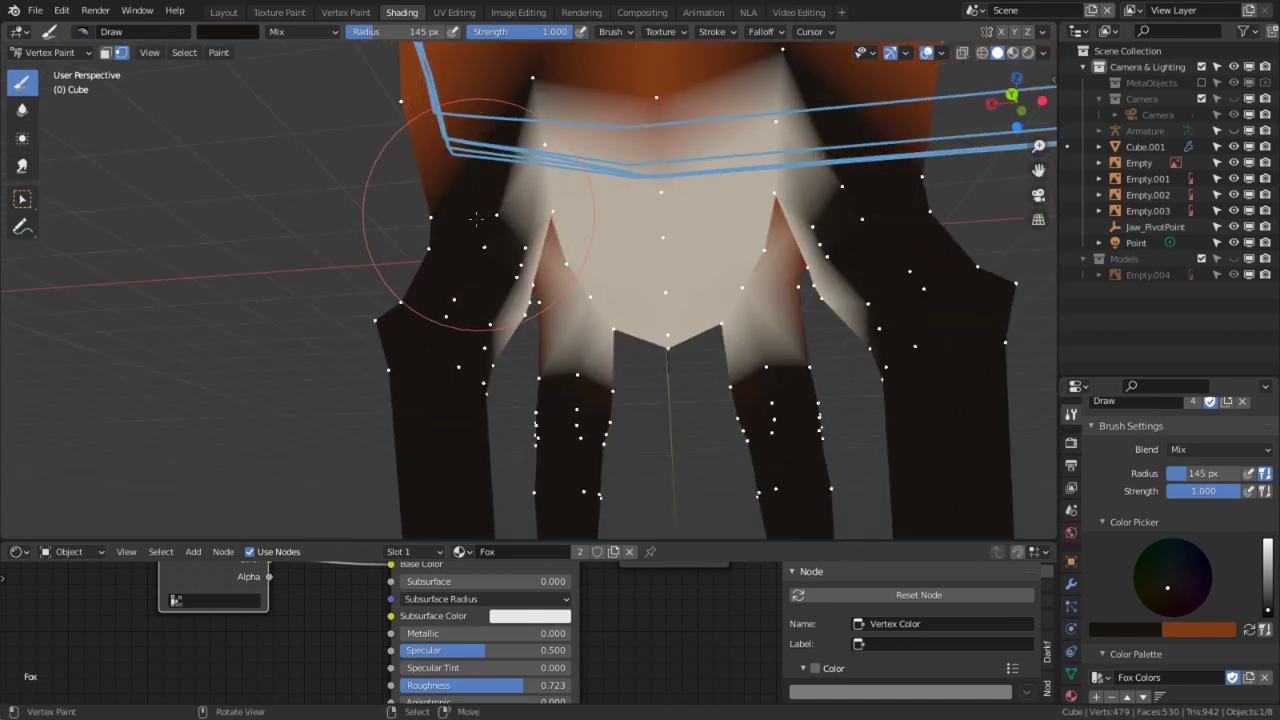
mouse_move(496, 205)
middle_mouse_down()
mouse_move(458, 230)
mouse_move(555, 267)
middle_mouse_up()
mouse_move(477, 260)
middle_mouse_down()
mouse_move(631, 343)
mouse_move(580, 314)
middle_mouse_up()
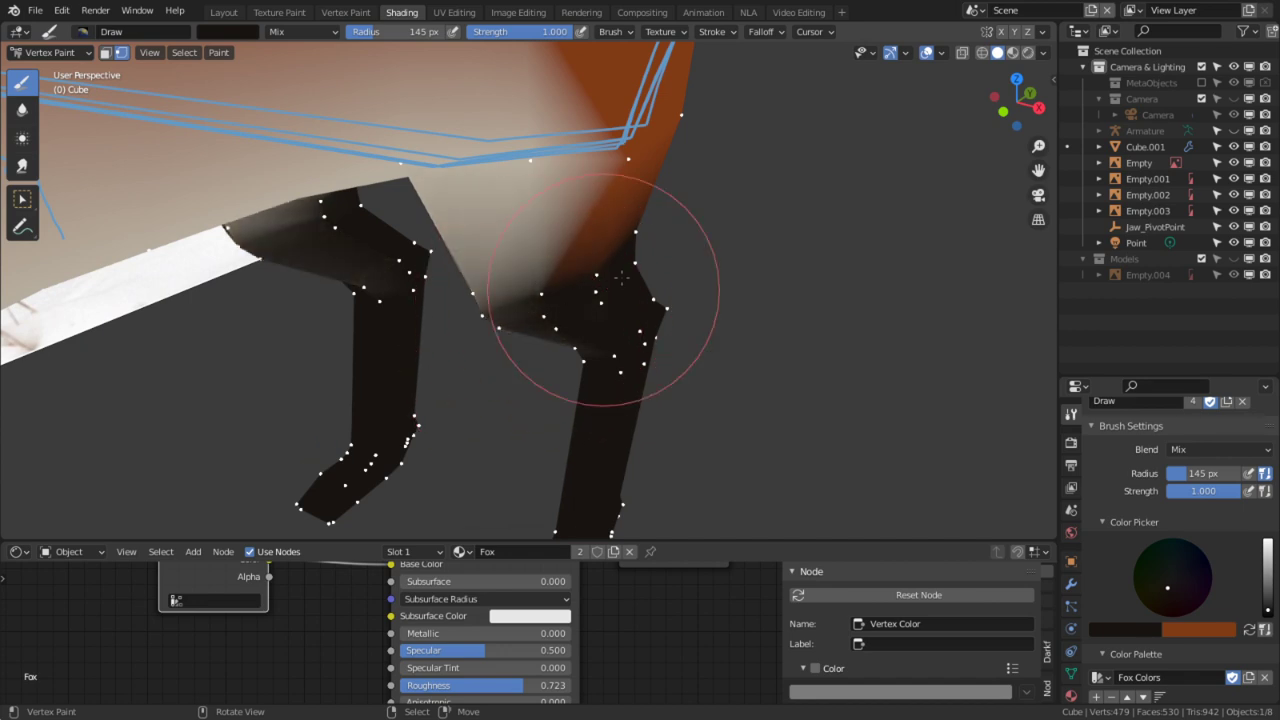
Step: Extend the near-black paint up the inner thighs and fill the remaining light patches around the knees
mouse_move(663, 277)
middle_mouse_down()
mouse_move(632, 190)
mouse_move(543, 242)
middle_mouse_up()
left_click_drag(525, 146, 498, 182)
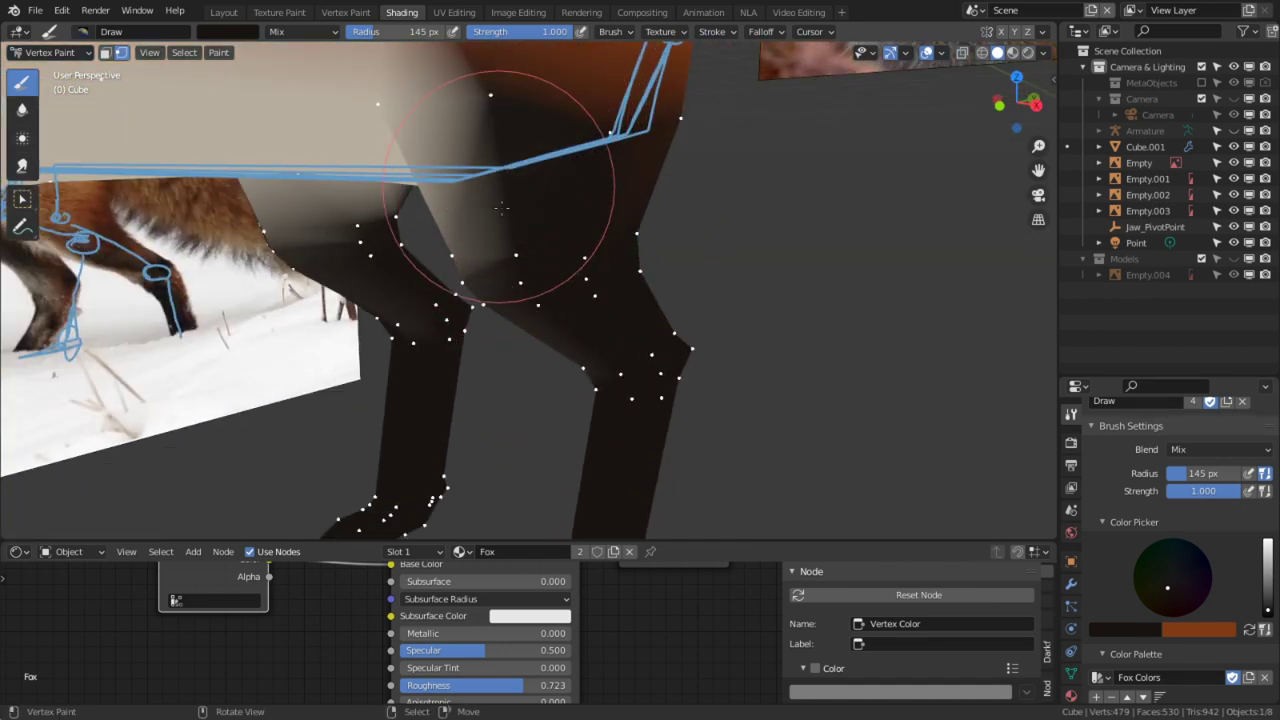
middle_click_drag(516, 160, 431, 314)
scroll(490, 343, "up", 6)
scroll(433, 310, "down", 3)
mouse_move(535, 256)
middle_mouse_down()
mouse_move(422, 229)
mouse_move(423, 243)
mouse_move(611, 251)
mouse_move(534, 214)
mouse_move(500, 243)
middle_mouse_up()
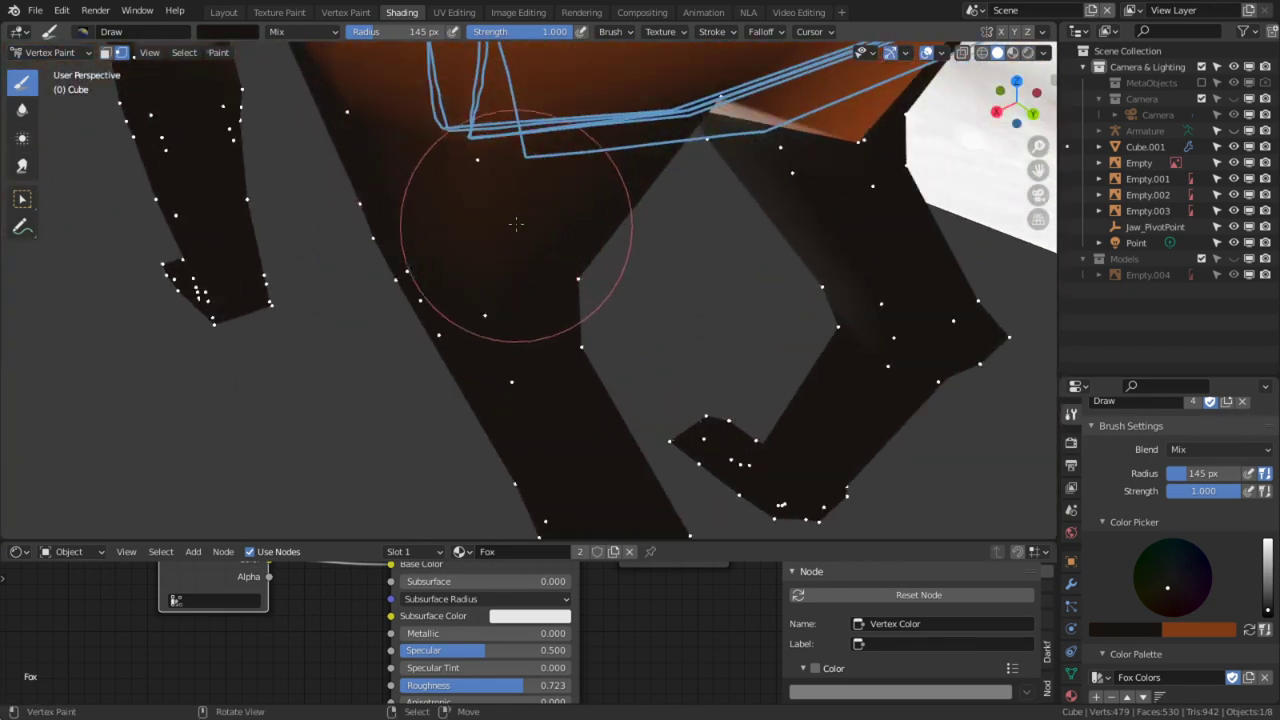
Step: Leave Vertex Paint and reopen the fox body in Edit Mode by way of Object Mode
scroll(540, 340, "down", 8)
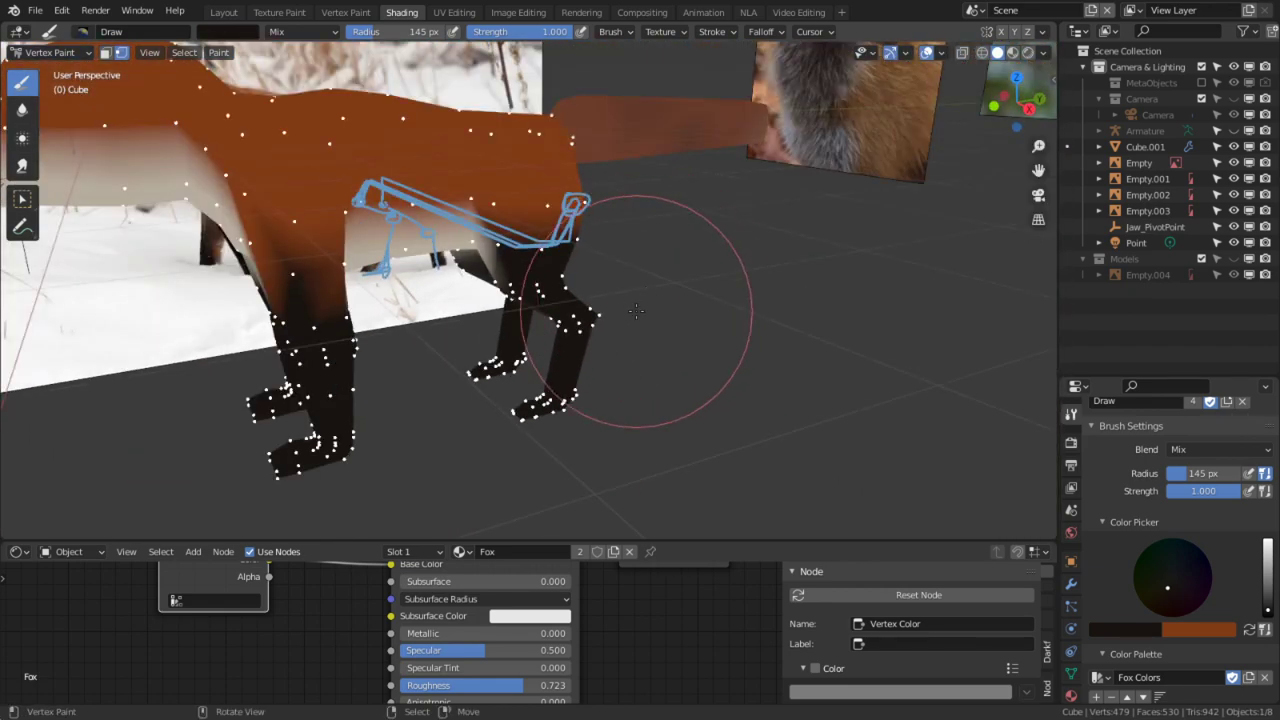
key("Tab")
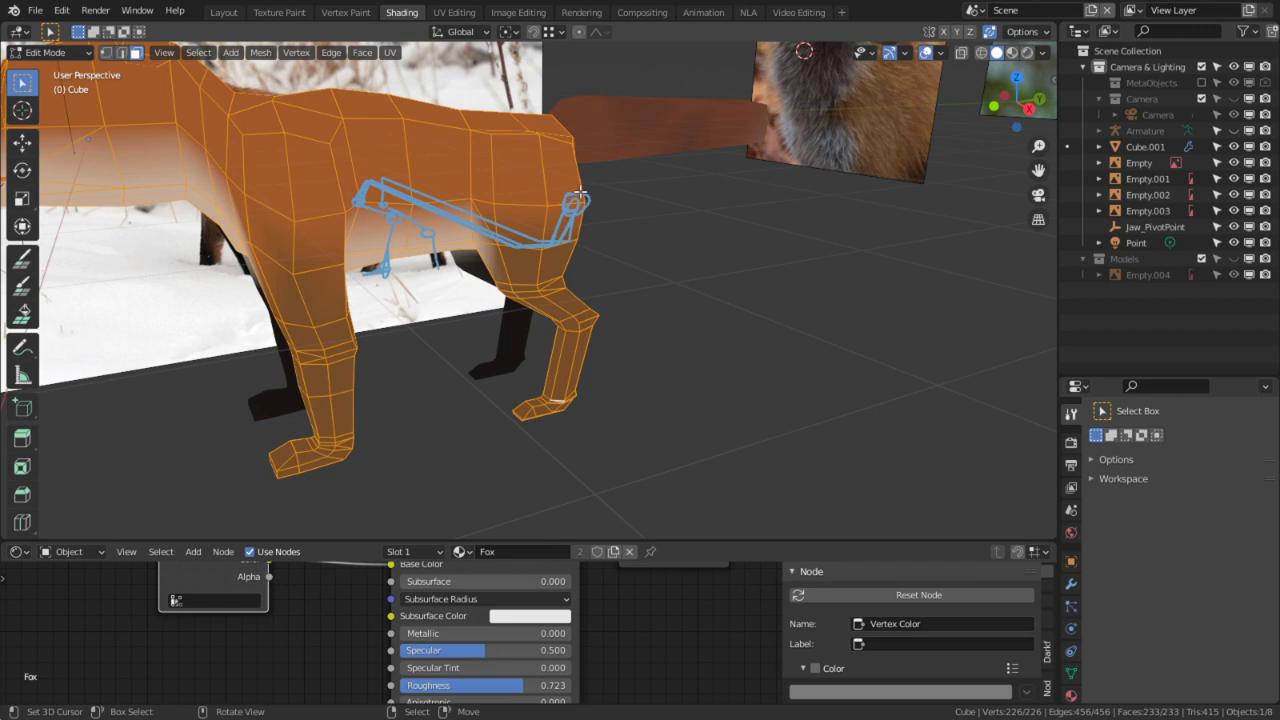
left_click(55, 52)
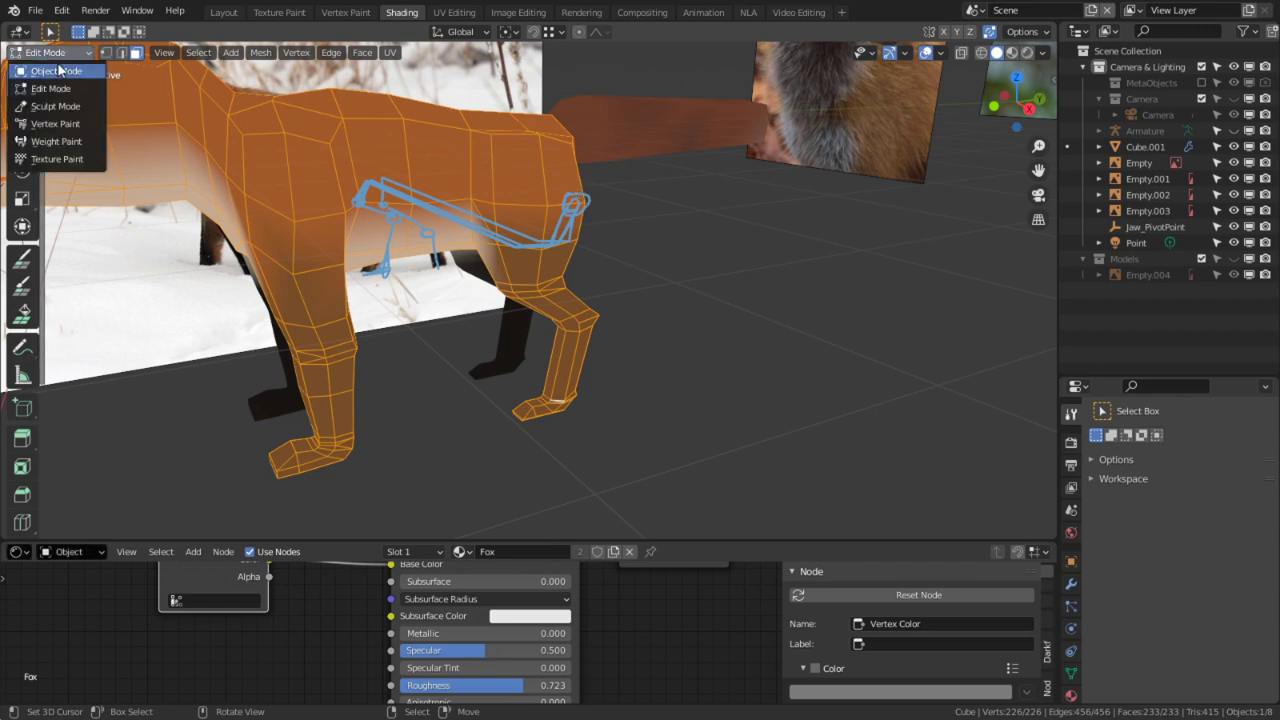
left_click(48, 60)
middle_click_drag(358, 221, 556, 342)
key("Tab")
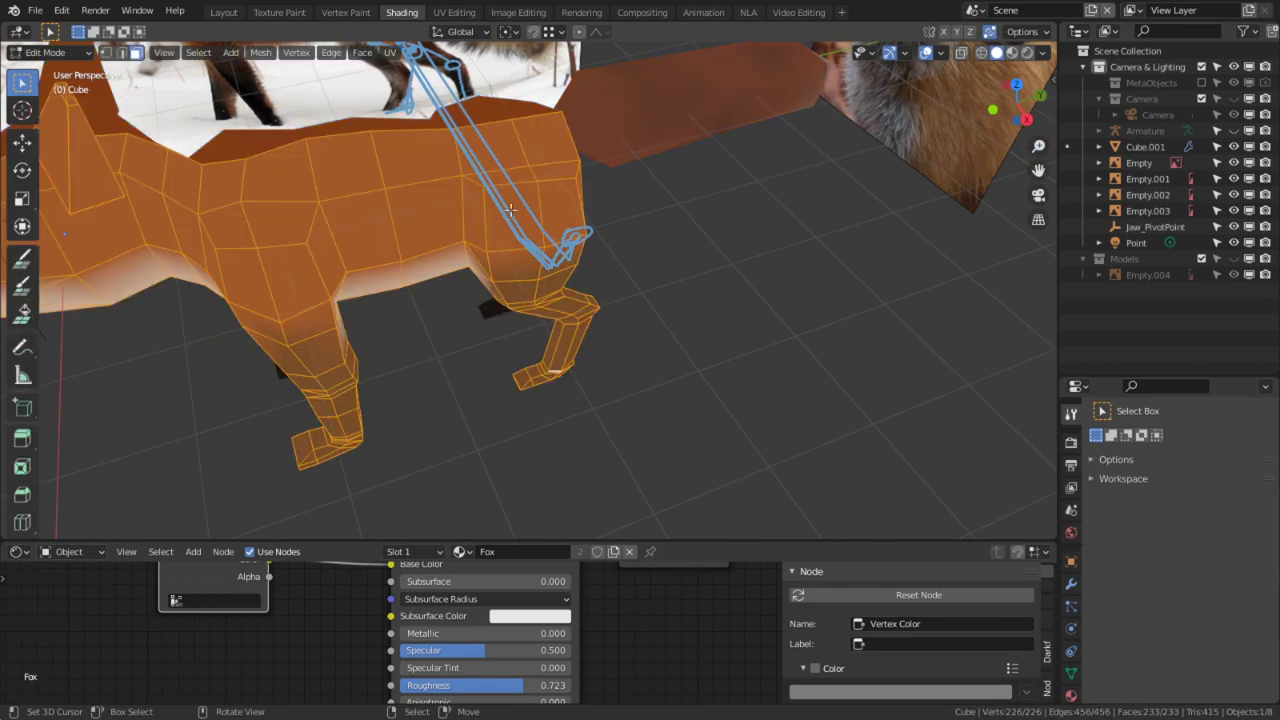
Step: Reveal all hidden objects and select the fox's armature
key("Tab")
key("alt+h")
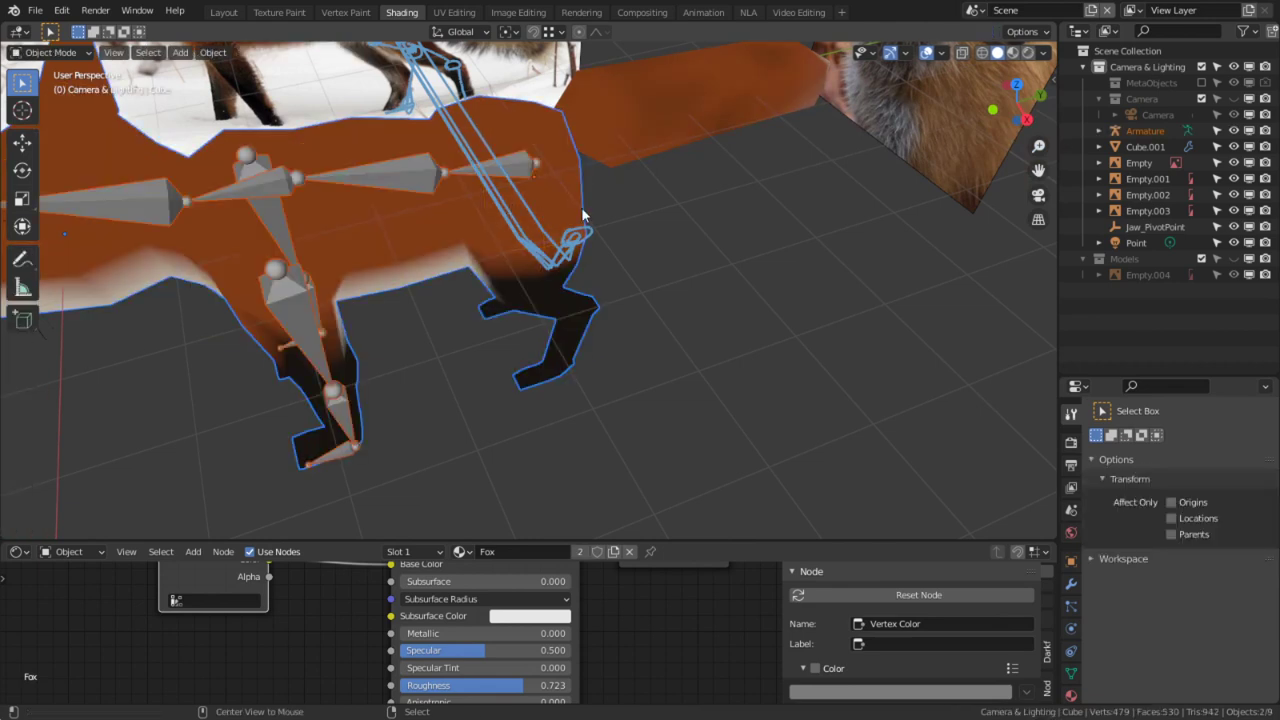
left_click(510, 156)
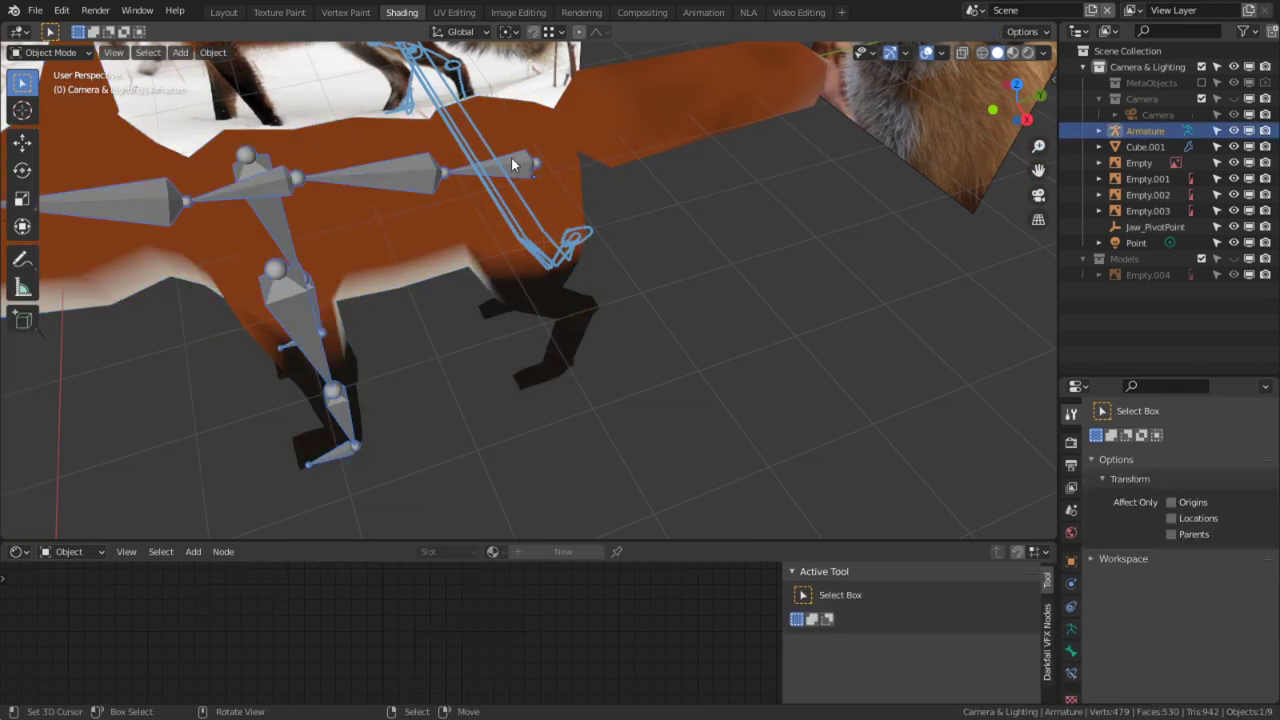
key("Tab")
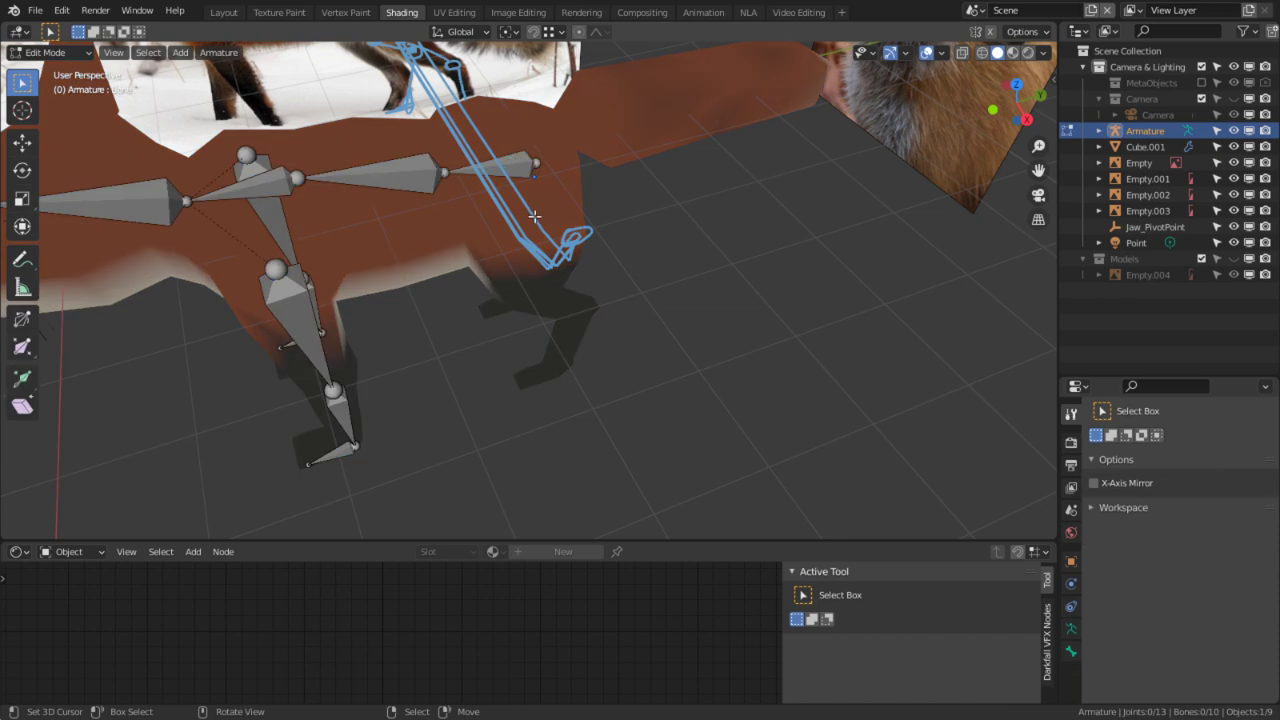
Step: Snap the 3D cursor to the undersides of the front and hind feet on one side of the fox mesh
key("KP_3")
middle_click_drag(553, 447, 604, 281)
key("Tab")
left_click(571, 332)
key("Tab")
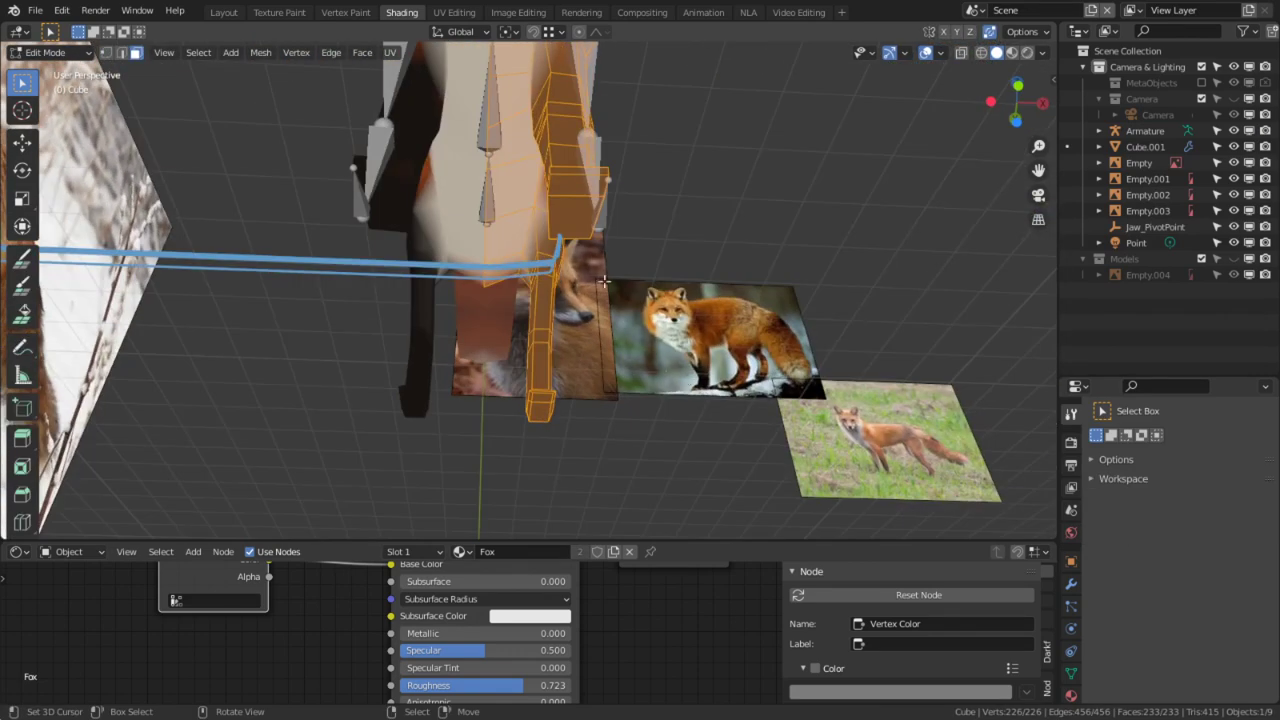
left_click(572, 234)
left_click(544, 404, "shift")
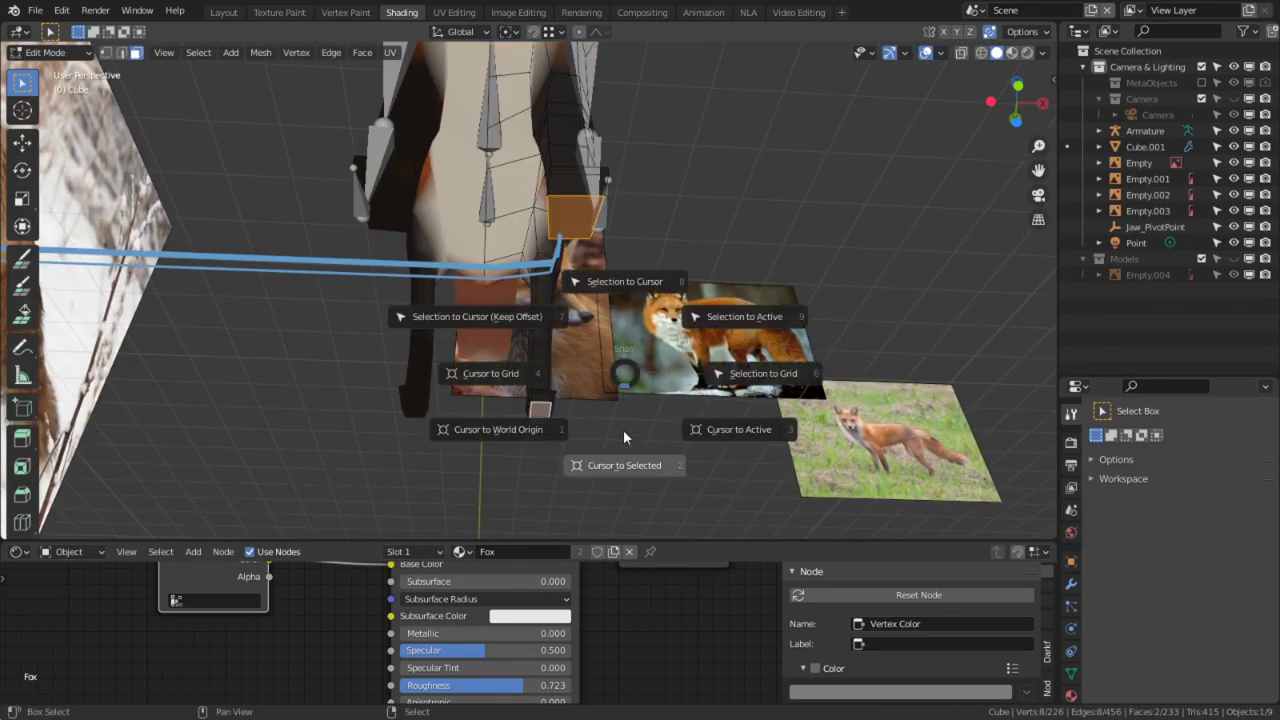
middle_click_drag(624, 440, 536, 455)
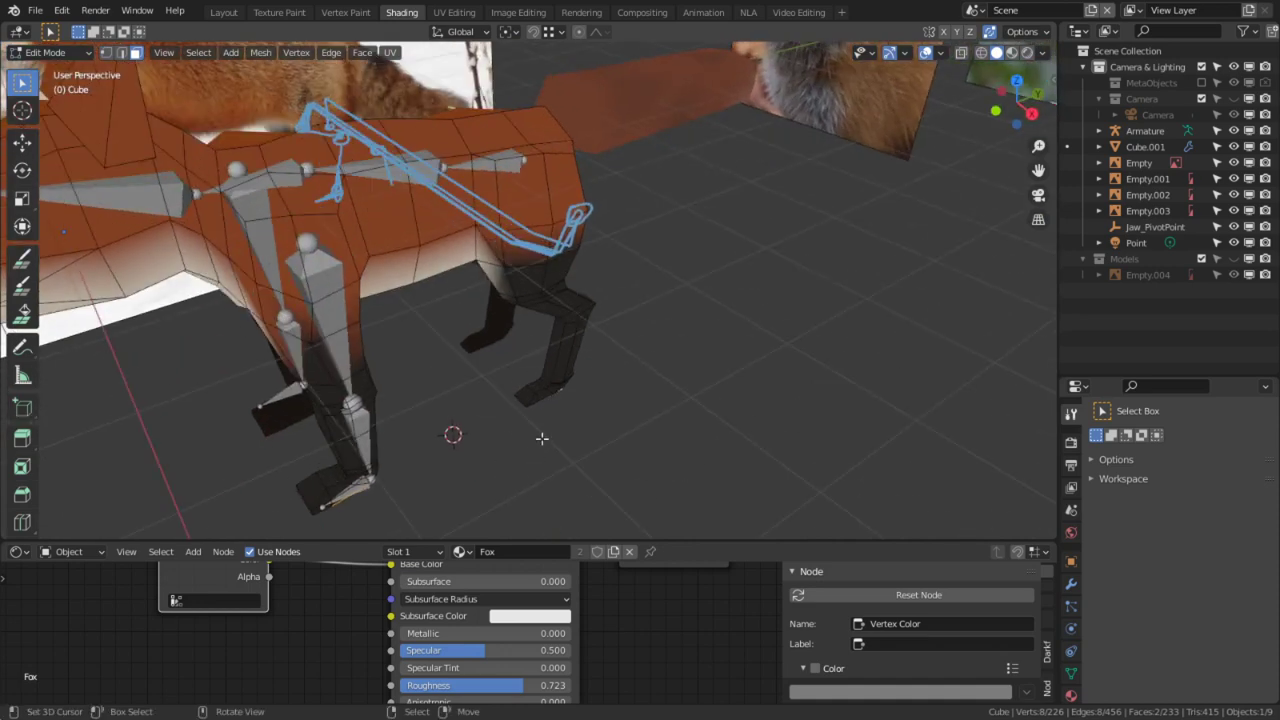
Step: Set the 3D cursor's X location to 0 m
key("n")
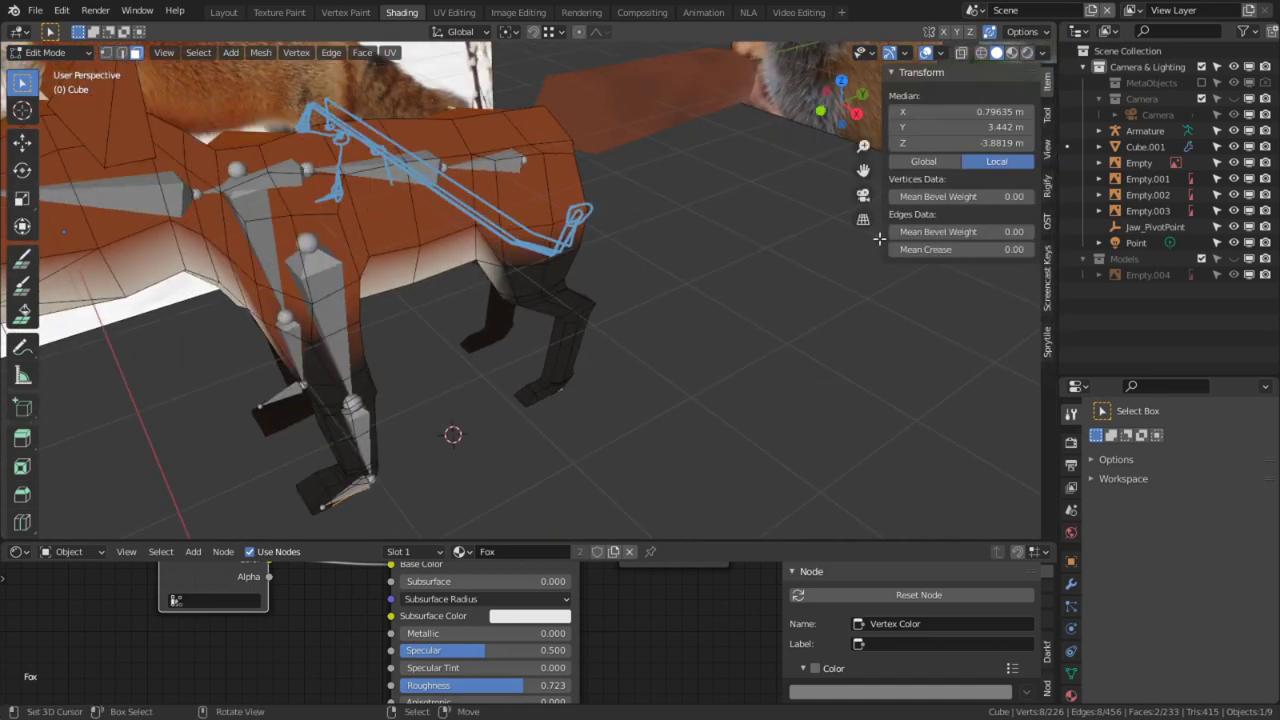
left_click(1050, 118)
left_click(1049, 148)
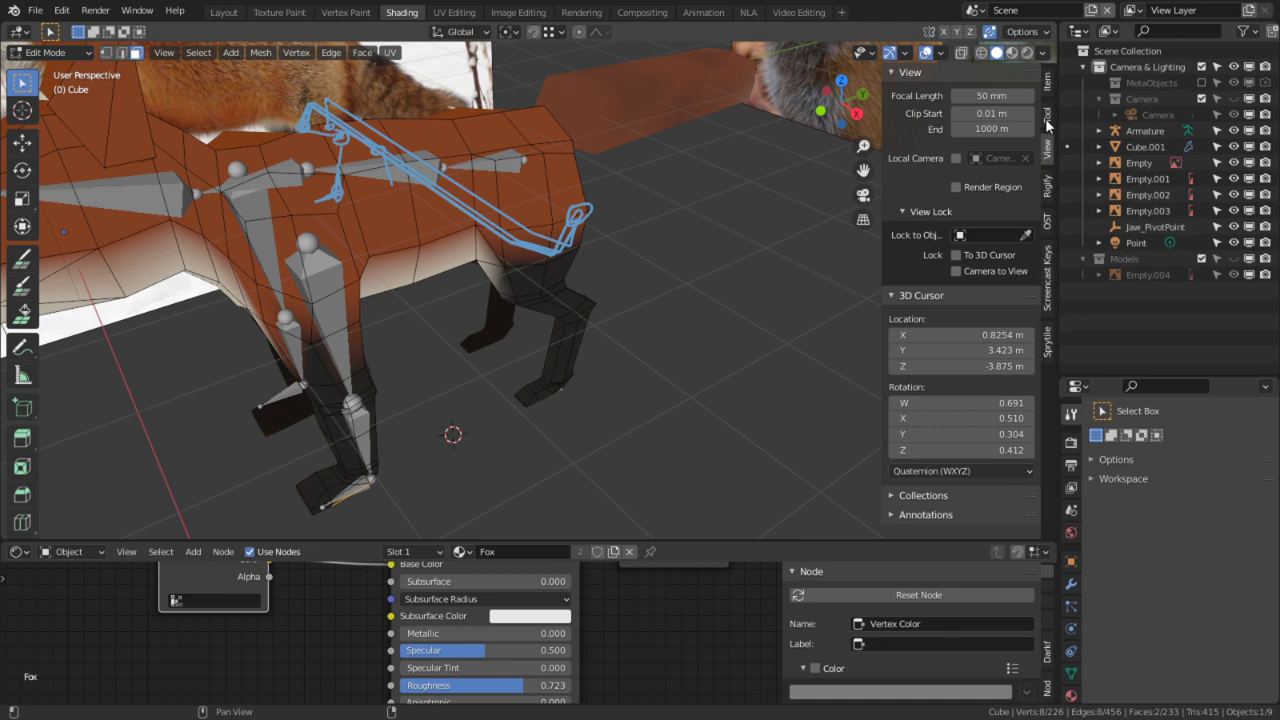
left_click(1047, 122)
left_click(1047, 149)
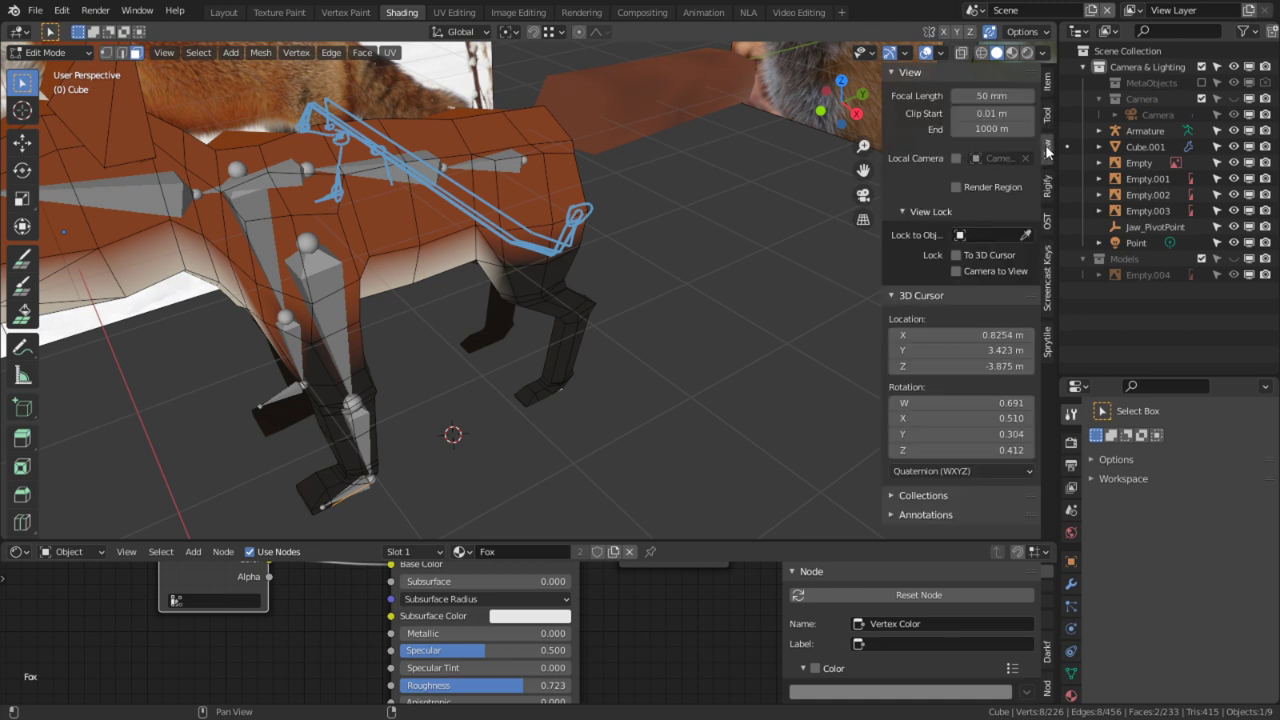
left_click(998, 337)
key("Return")
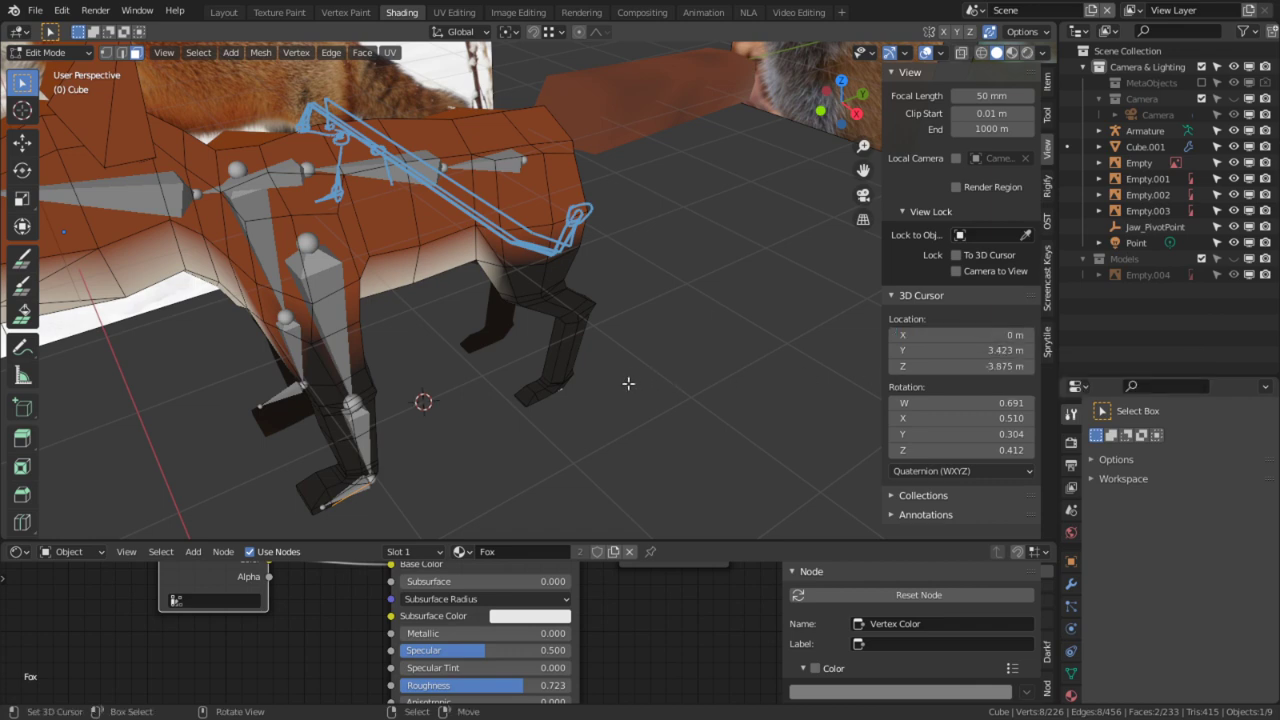
Step: Set the armature's origin to the 3D cursor
middle_click_drag(634, 380, 557, 446)
key("Tab")
right_click(430, 184)
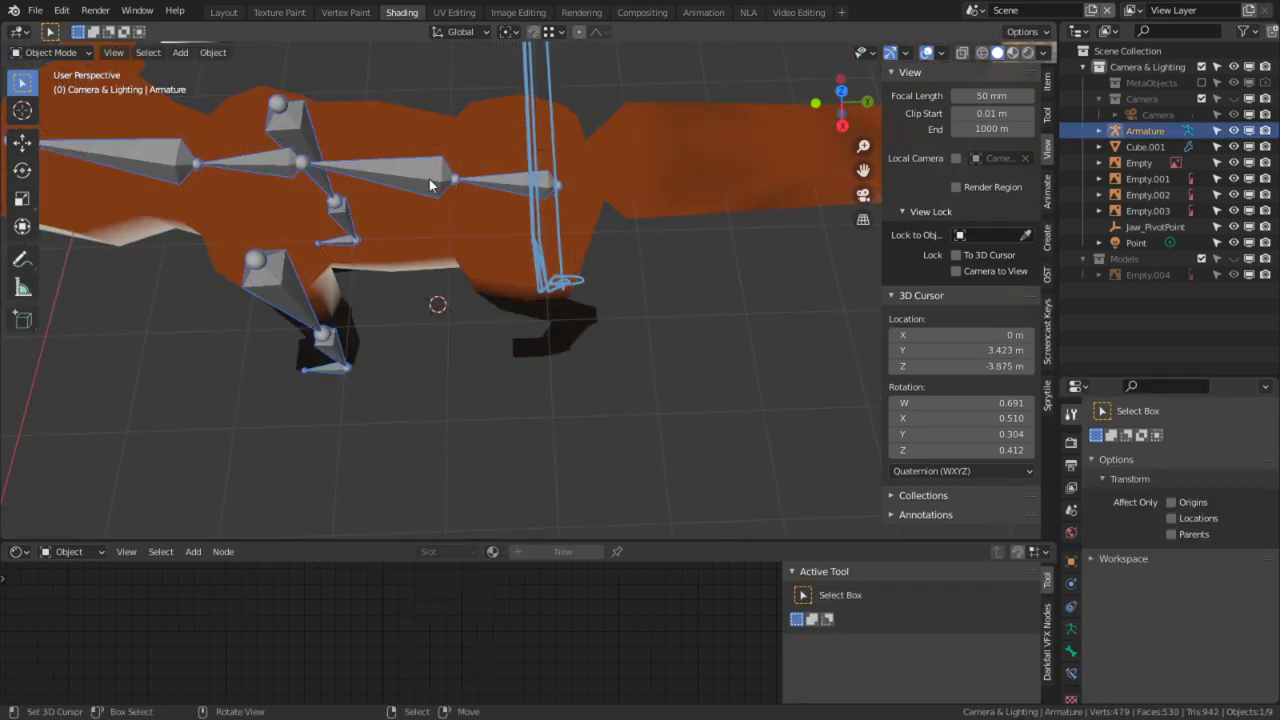
key("q")
left_click(398, 227)
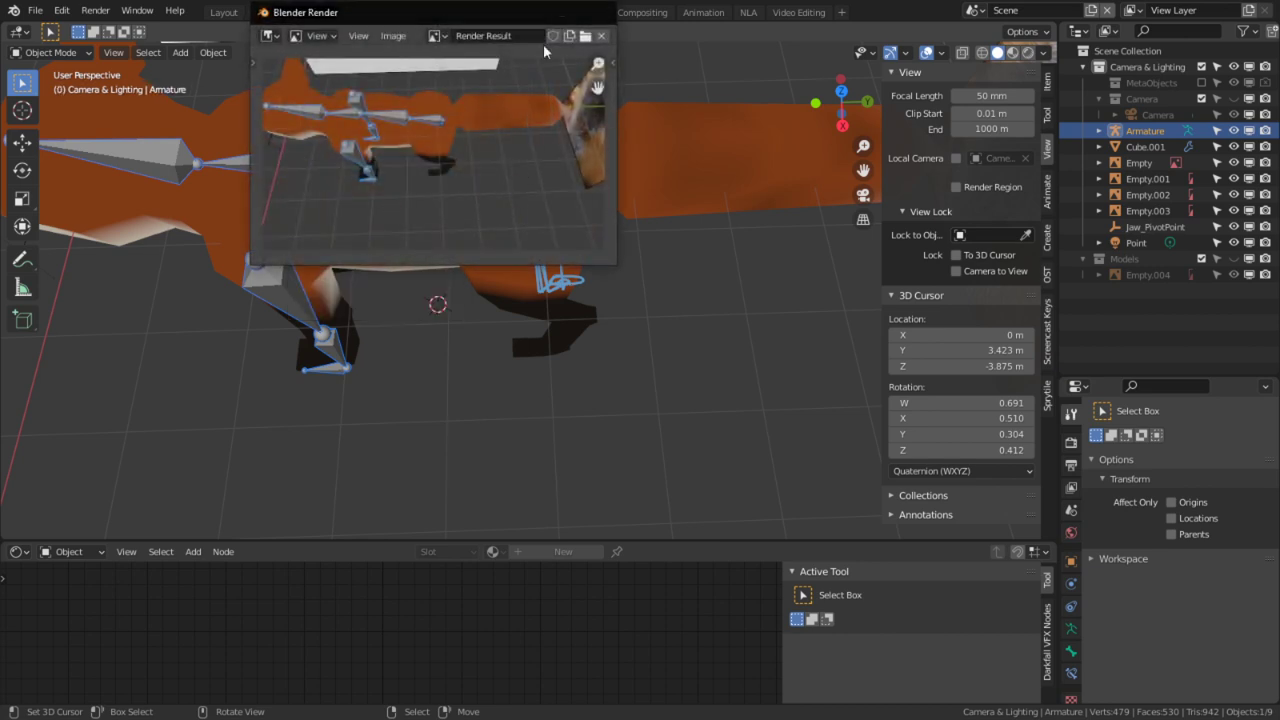
key("Escape")
key("q")
left_click(437, 303)
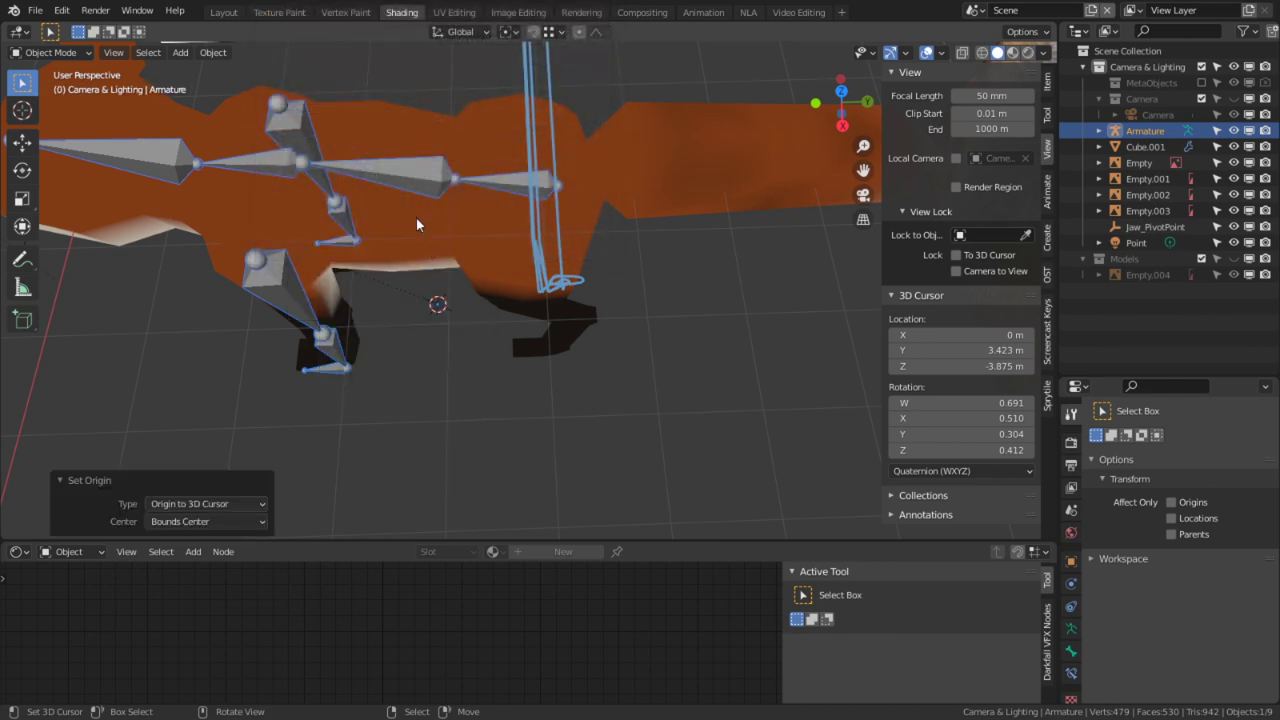
Step: Set the fox body mesh's origin to the 3D cursor
left_click(416, 191)
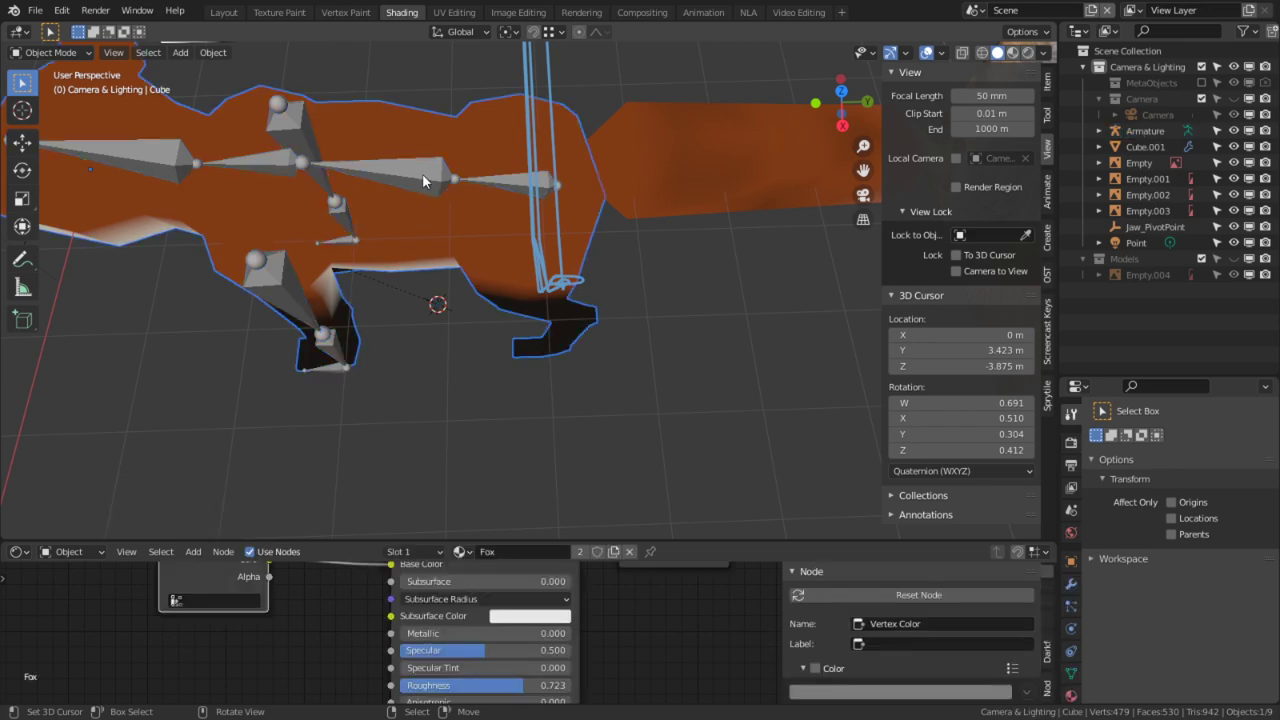
scroll(418, 172, "down", 4)
key("q")
left_click(461, 309)
middle_click_drag(464, 317, 520, 215)
Step: Try to clear the location of the armature and the parented body mesh
left_click(467, 210)
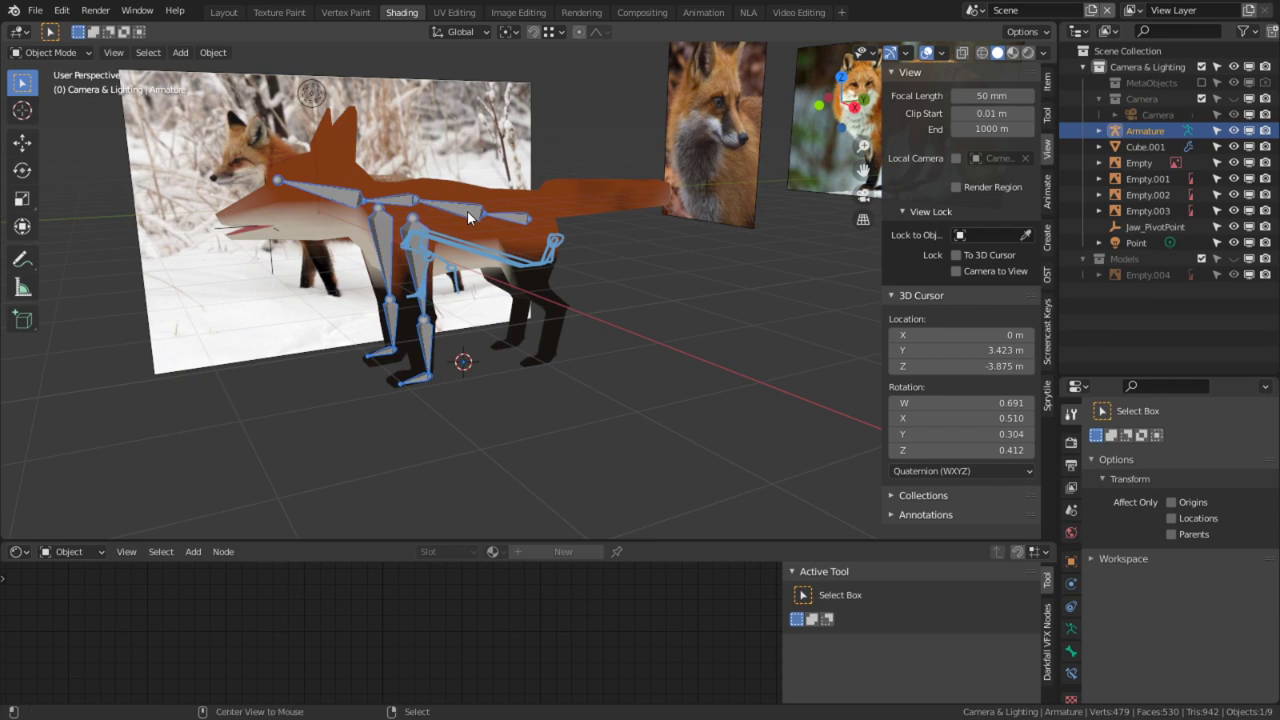
key("alt+g")
right_click(405, 167)
key("alt+g")
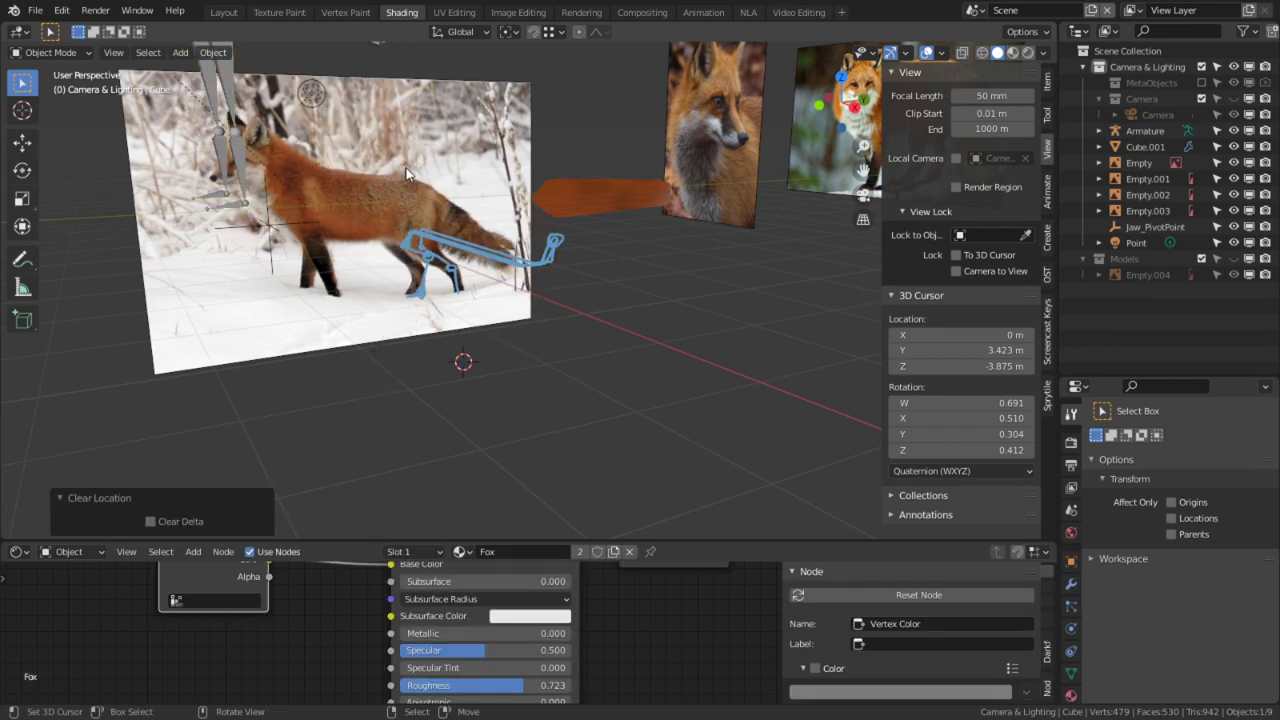
middle_click_drag(405, 172, 405, 195)
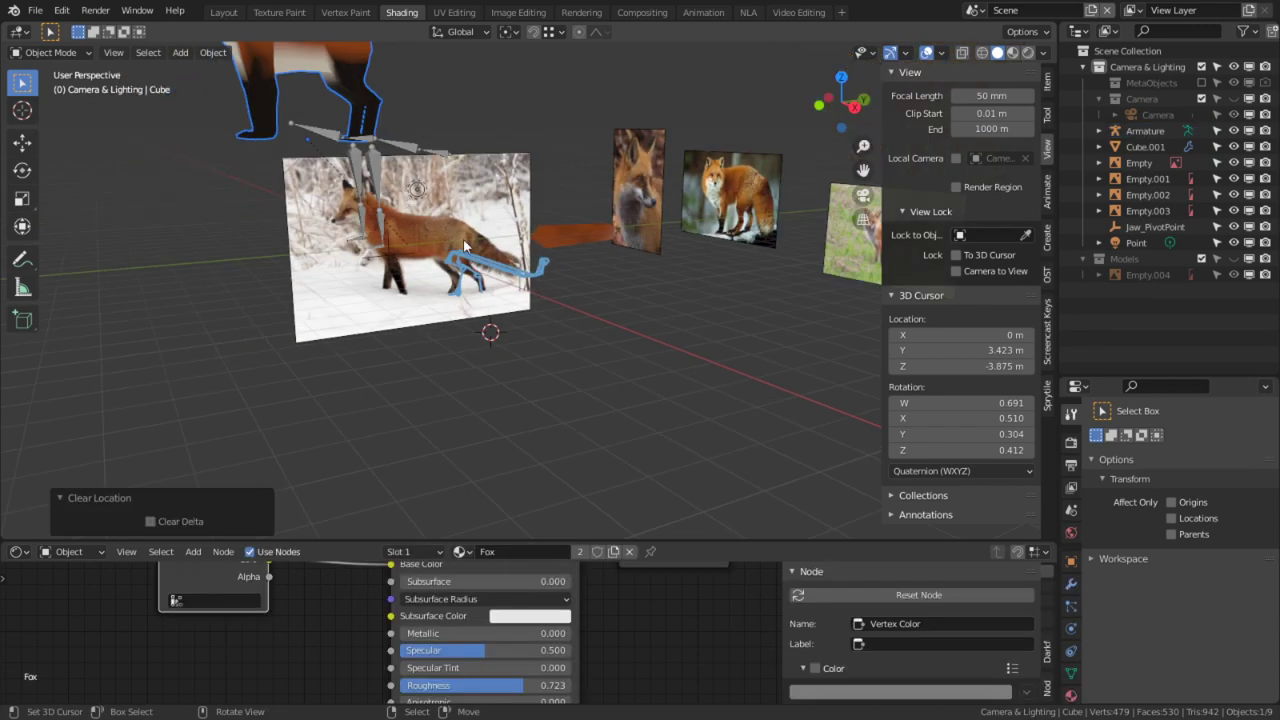
key("ctrl+z")
key("ctrl+z")
key("ctrl+z")
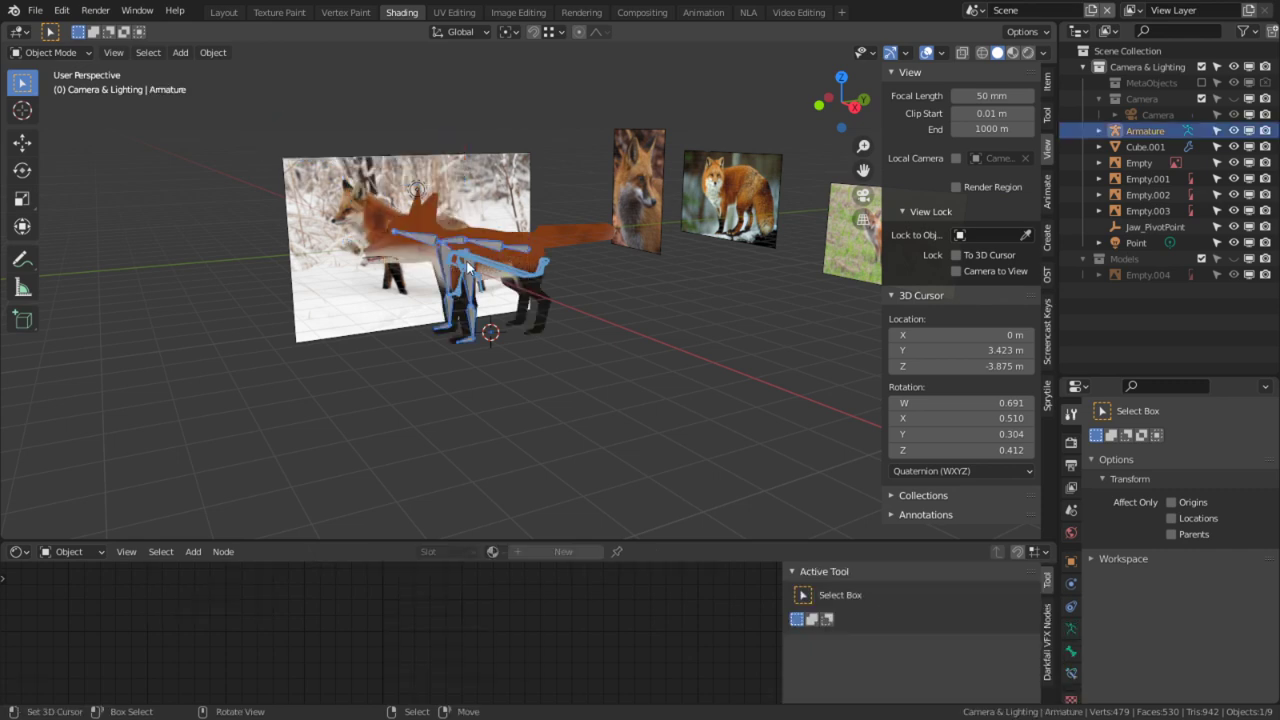
Step: Clear the fox body mesh's parent with the Clear Parent option
right_click(468, 266)
key("alt+p")
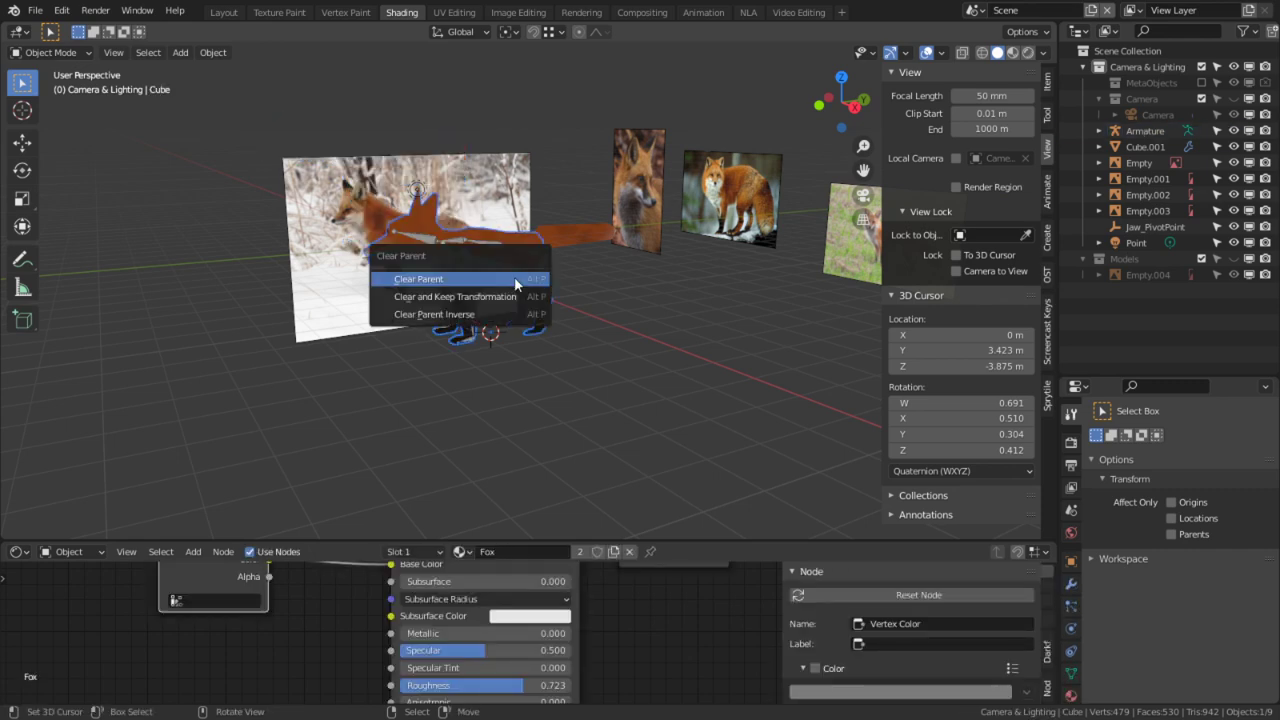
left_click(515, 283)
scroll(474, 298, "up", 3)
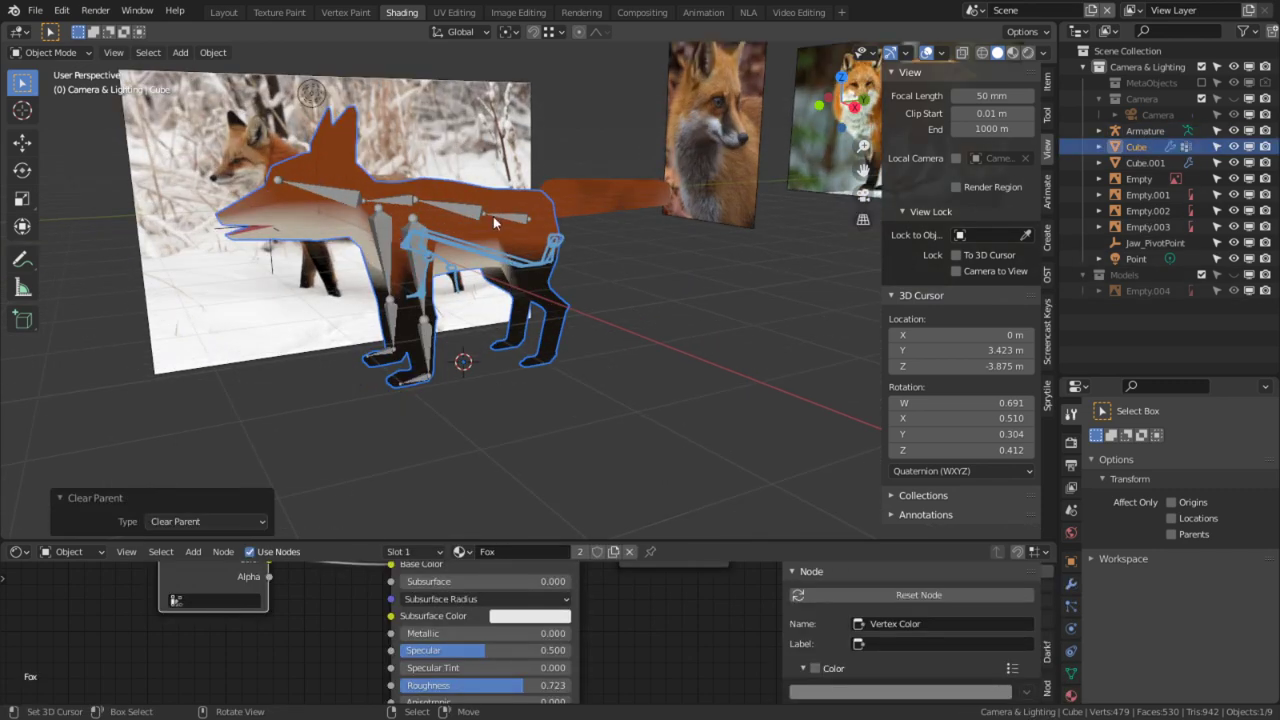
Step: Try to clear the location of the unparented body mesh and the armature while the tail is still a separate object
key("alt+g")
right_click(451, 210)
key("alt+g")
middle_click_drag(482, 232, 563, 394, "shift")
key("ctrl+z")
key("ctrl+z")
key("ctrl+z")
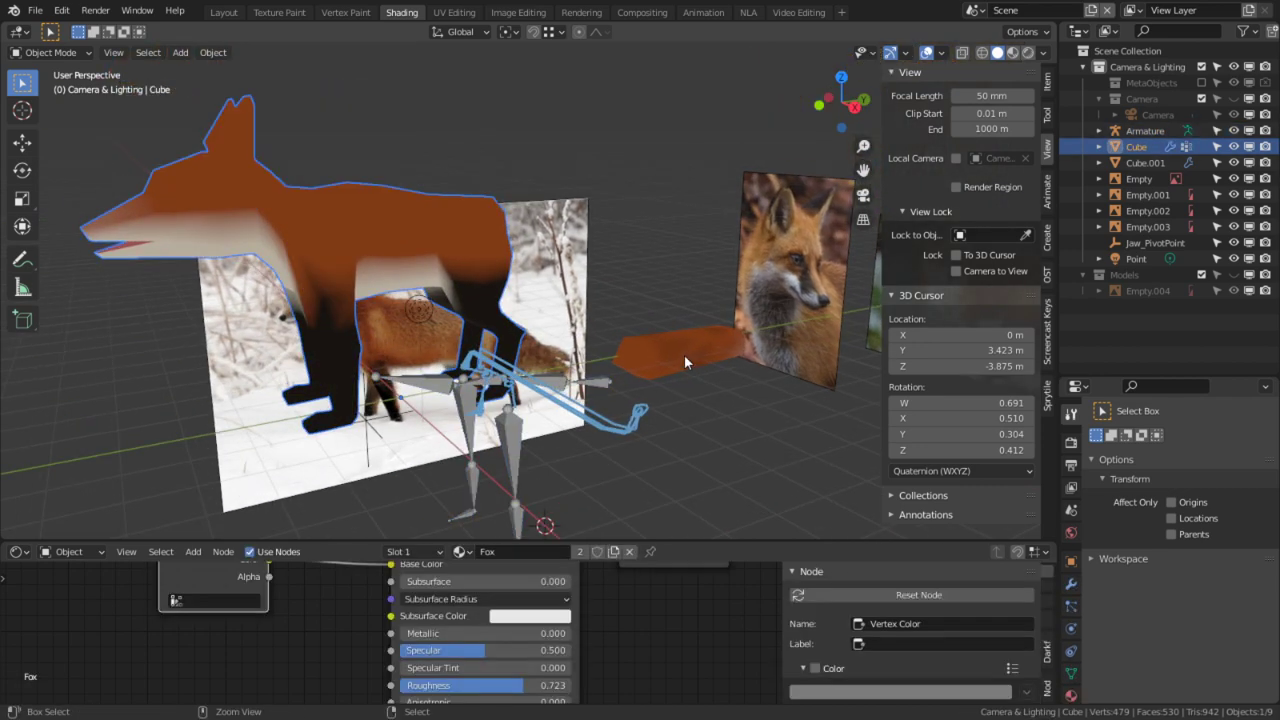
Step: Join the tail into the fox body mesh and clear the location of both the joined mesh and the armature
right_click(684, 356)
right_click(630, 362, "shift")
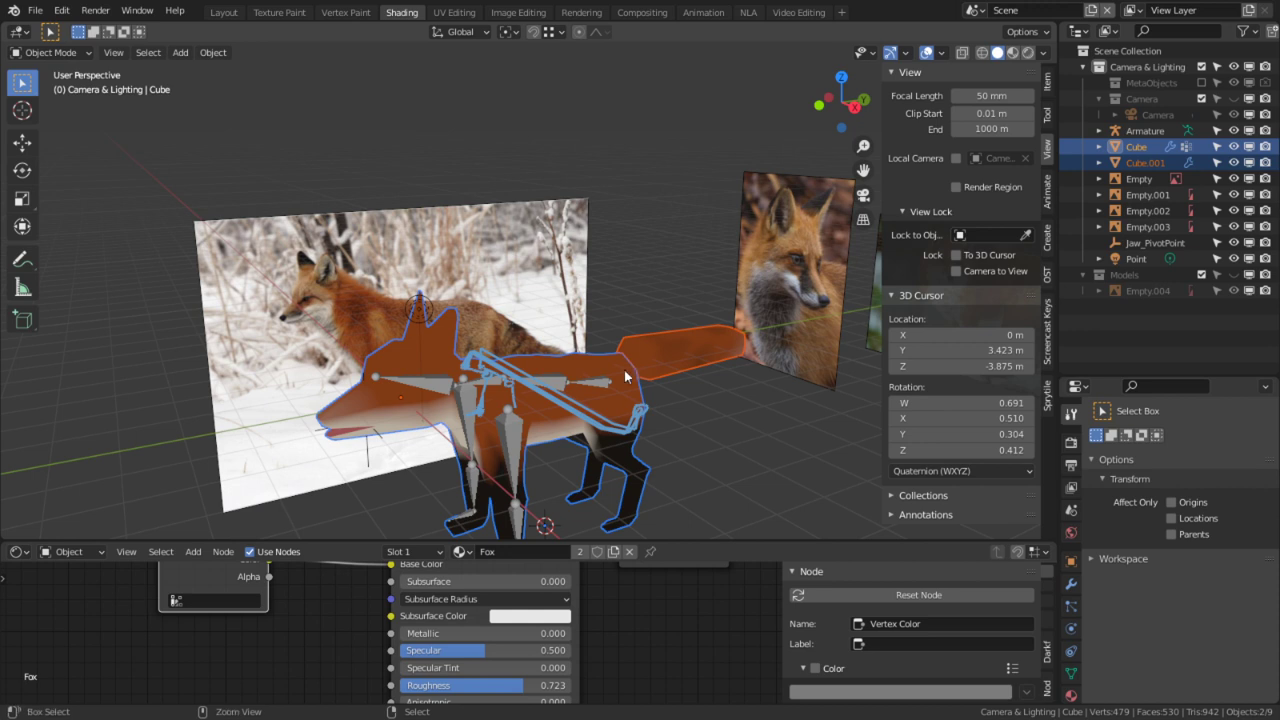
key("ctrl+j")
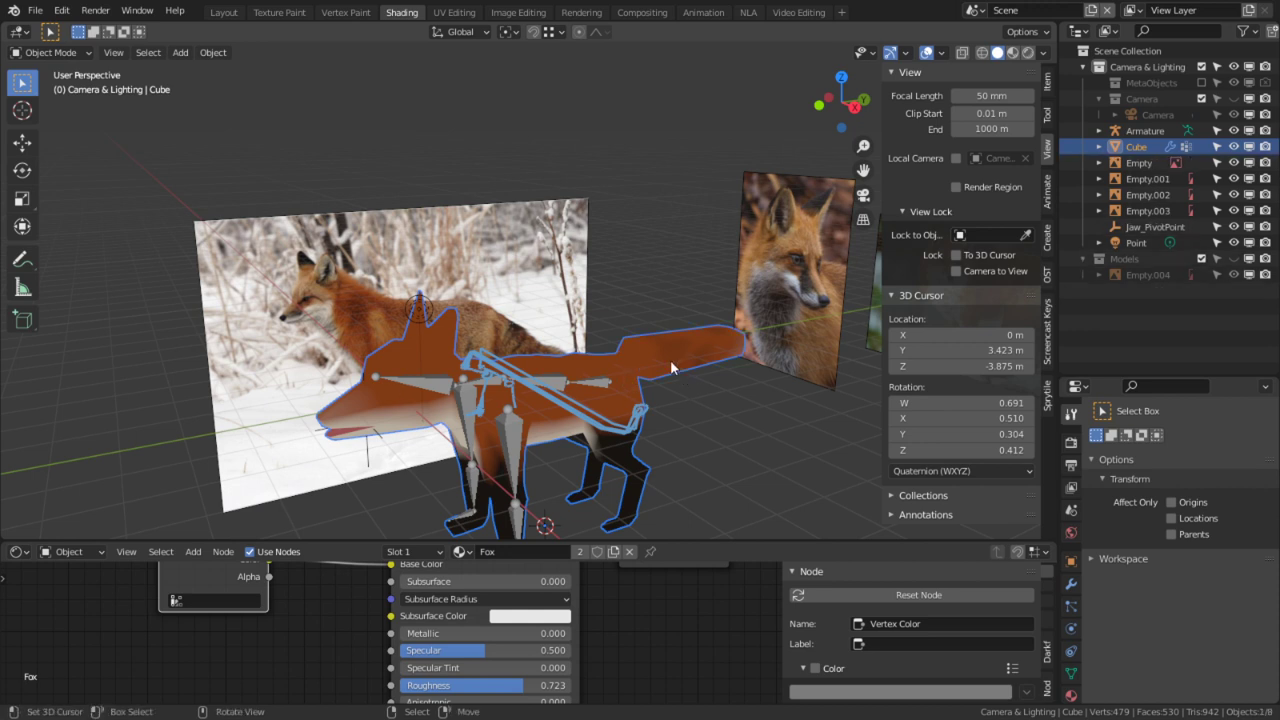
key("alt+g")
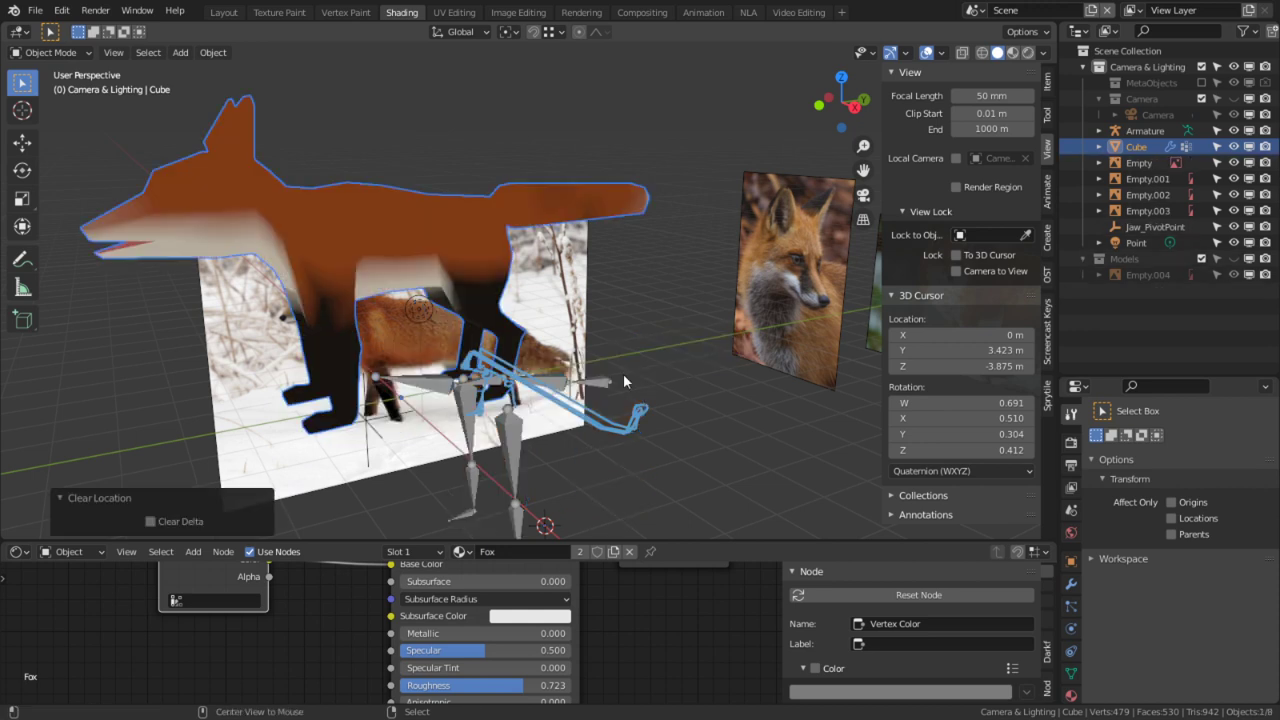
right_click(515, 438)
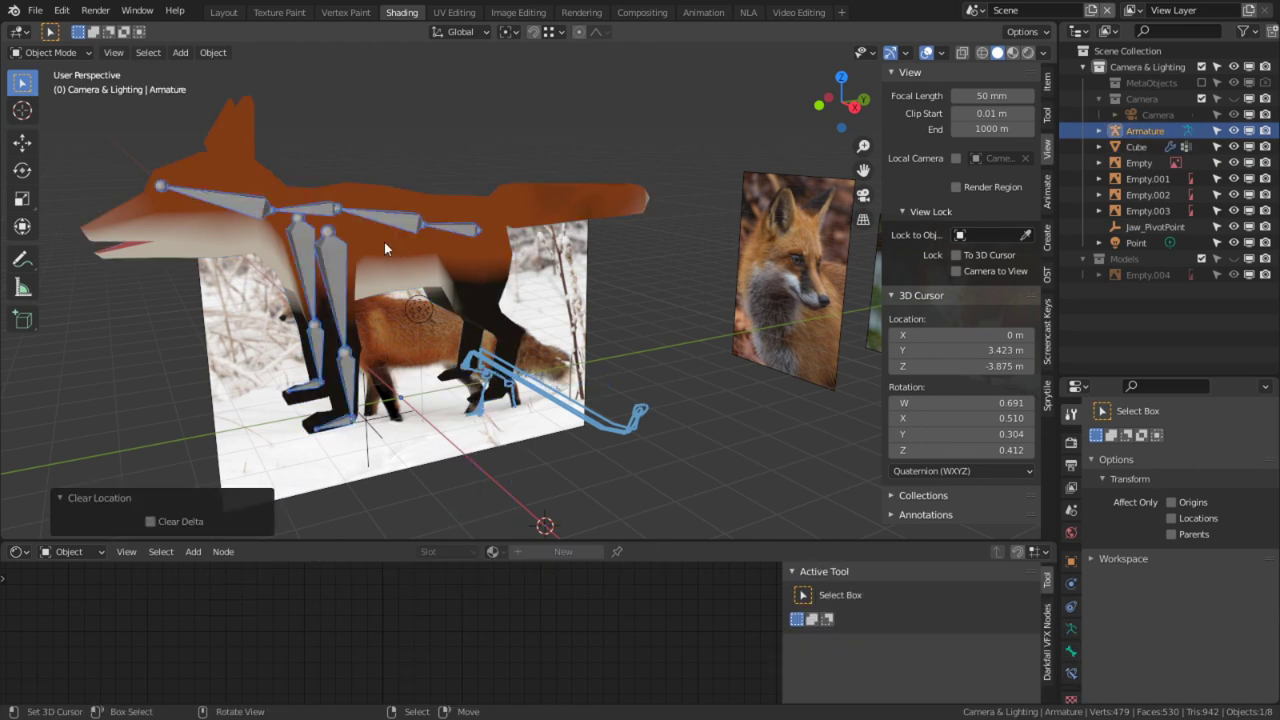
Step: Open the armature for editing in the right orthographic view
key("KP_3")
scroll(360, 282, "up", 4)
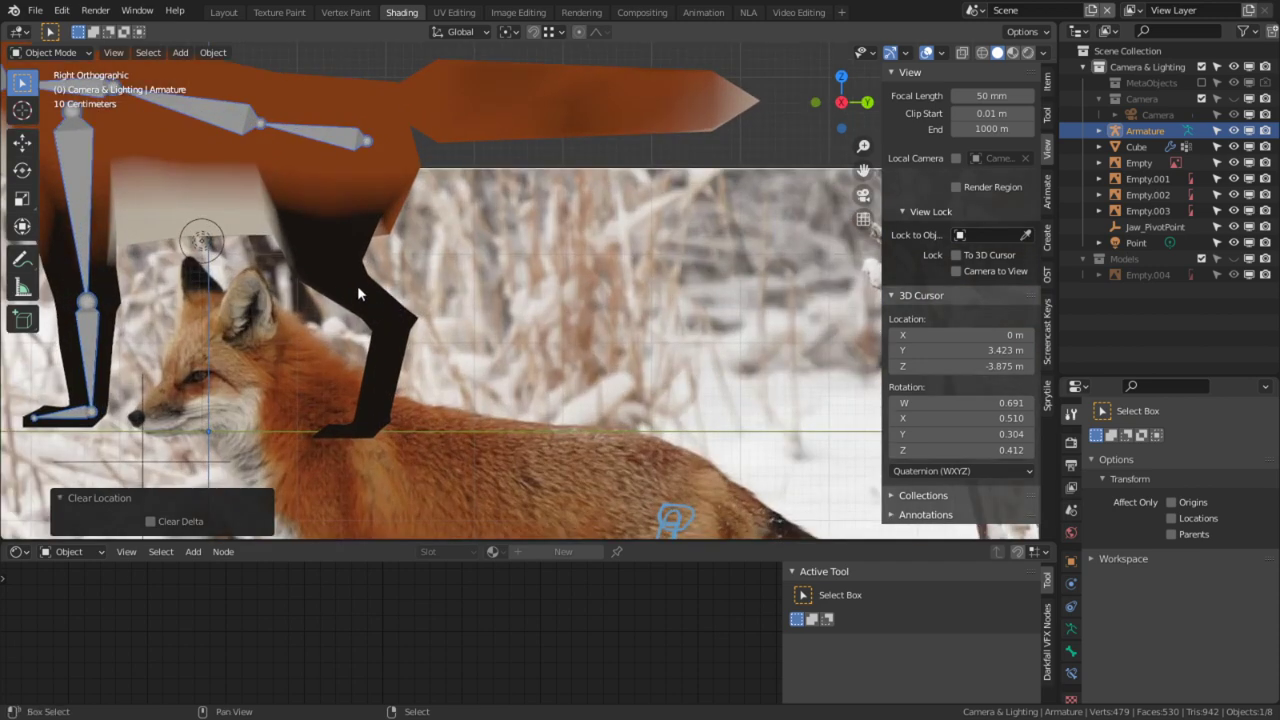
right_click(500, 257)
right_click(512, 233)
key("Tab")
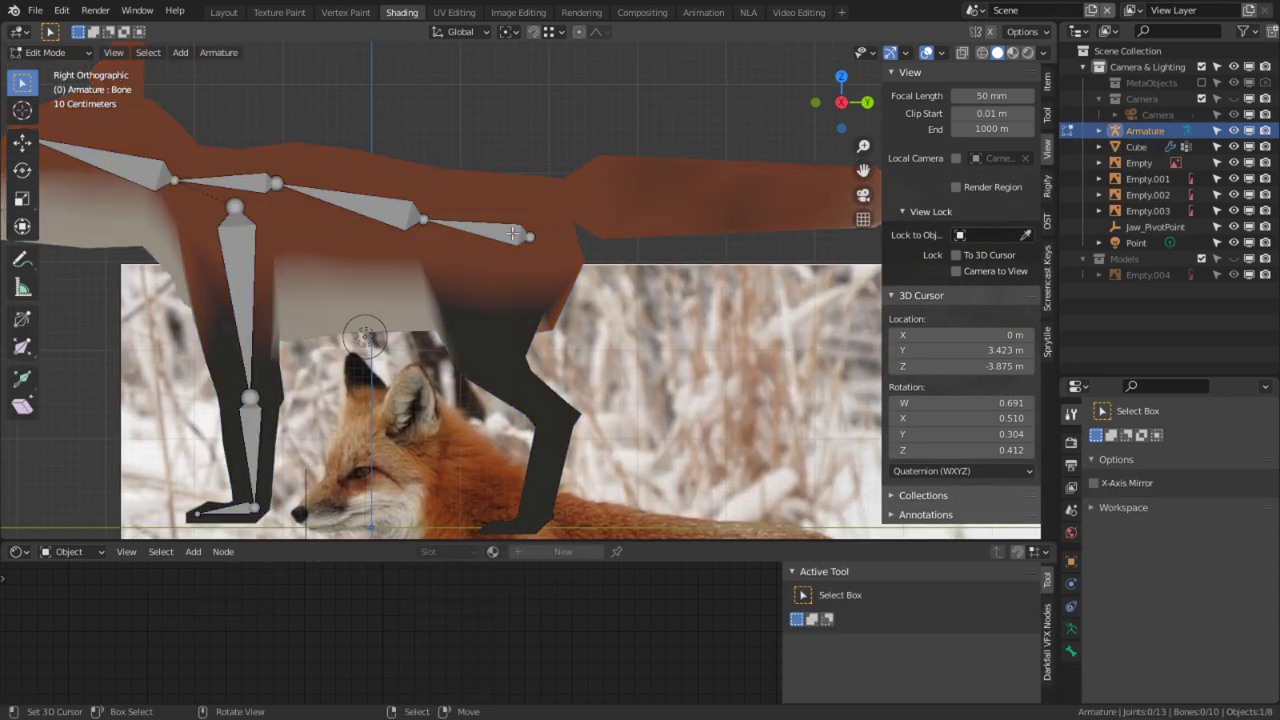
Step: Enable X-Axis Mirror and move the upper joint of the left arm bone inward along X in front view
key("KP_1")
middle_click_drag(518, 234, 556, 356)
middle_click_drag(465, 215, 507, 259, "shift")
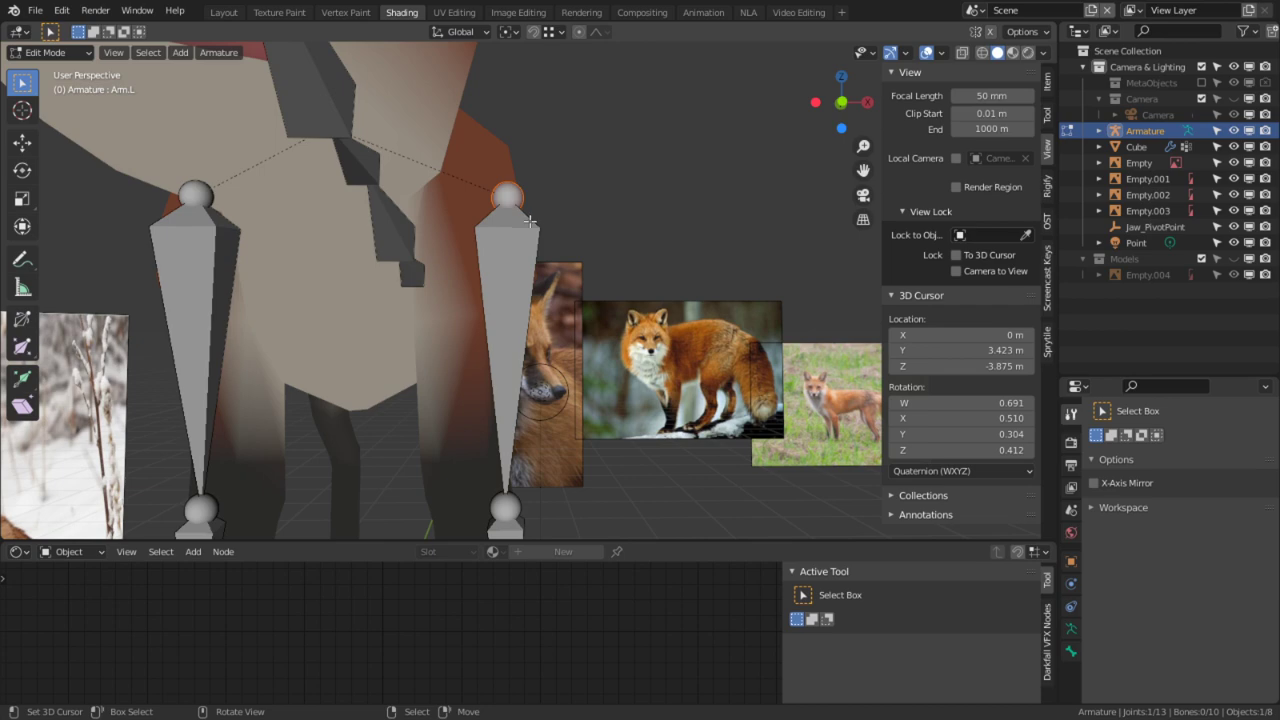
key("KP_1")
scroll(530, 220, "up", 3)
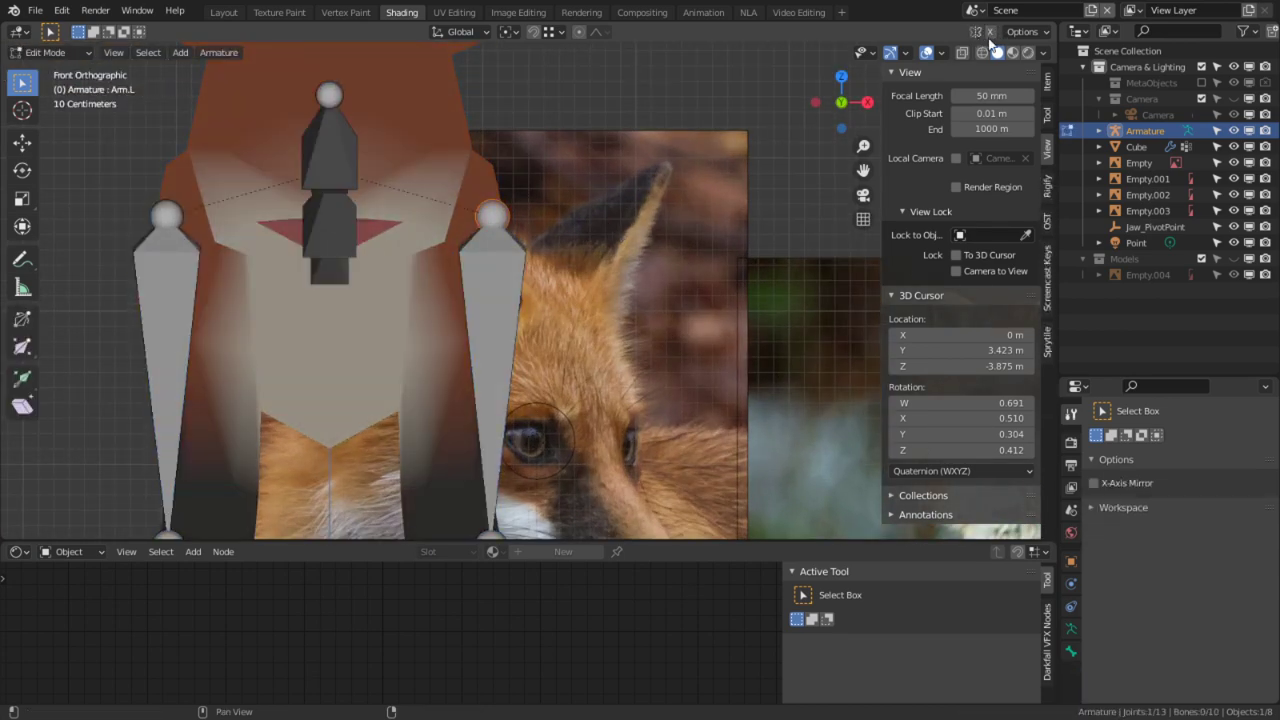
middle_click_drag(681, 217, 697, 177, "shift")
key("g")
key("x")
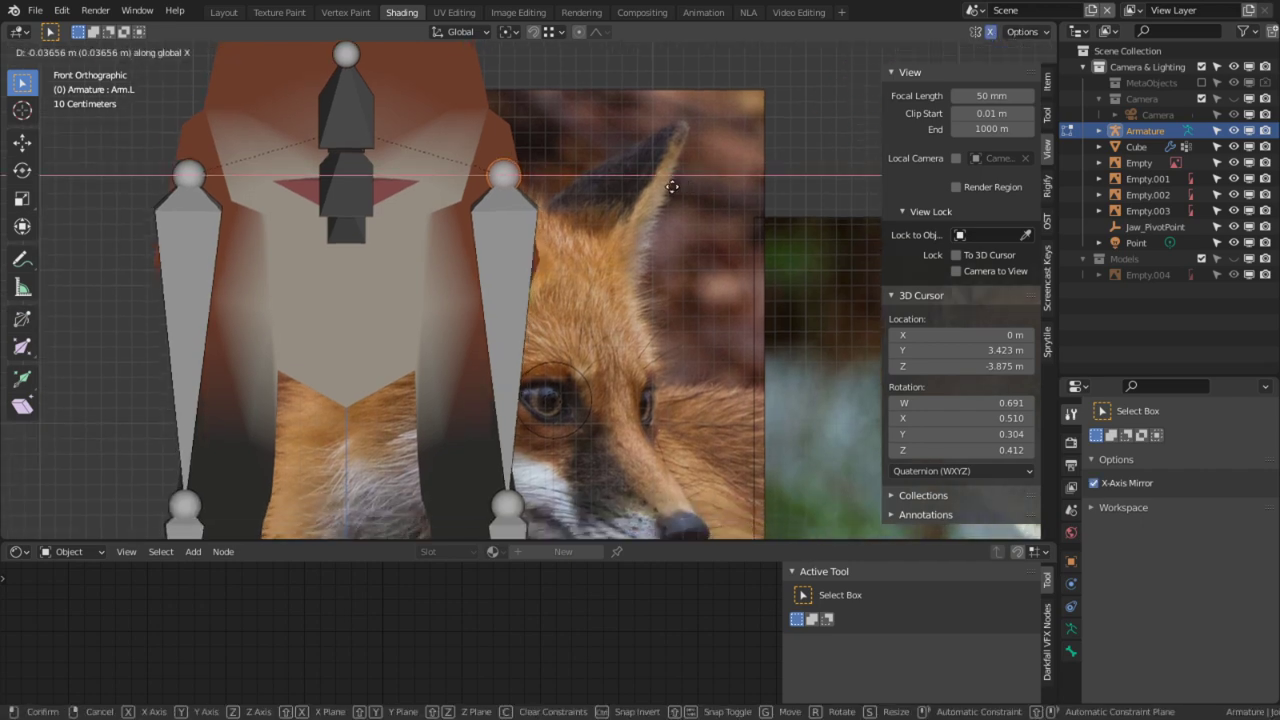
left_click(700, 191)
Step: Move the left arm's elbow joint inward along X by about 0.226 m, centring it in the leg
middle_click_drag(640, 361, 662, 198, "shift")
left_click(548, 334)
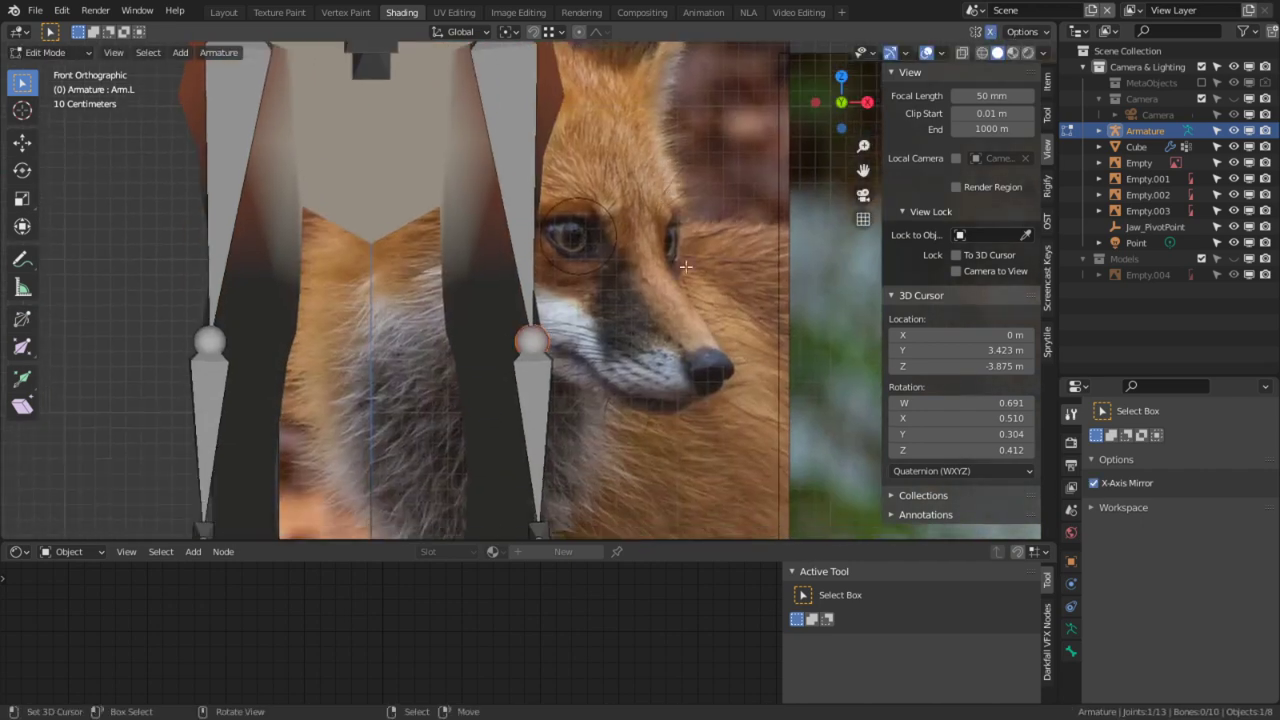
scroll(550, 230, "up", 1)
key("g")
key("x")
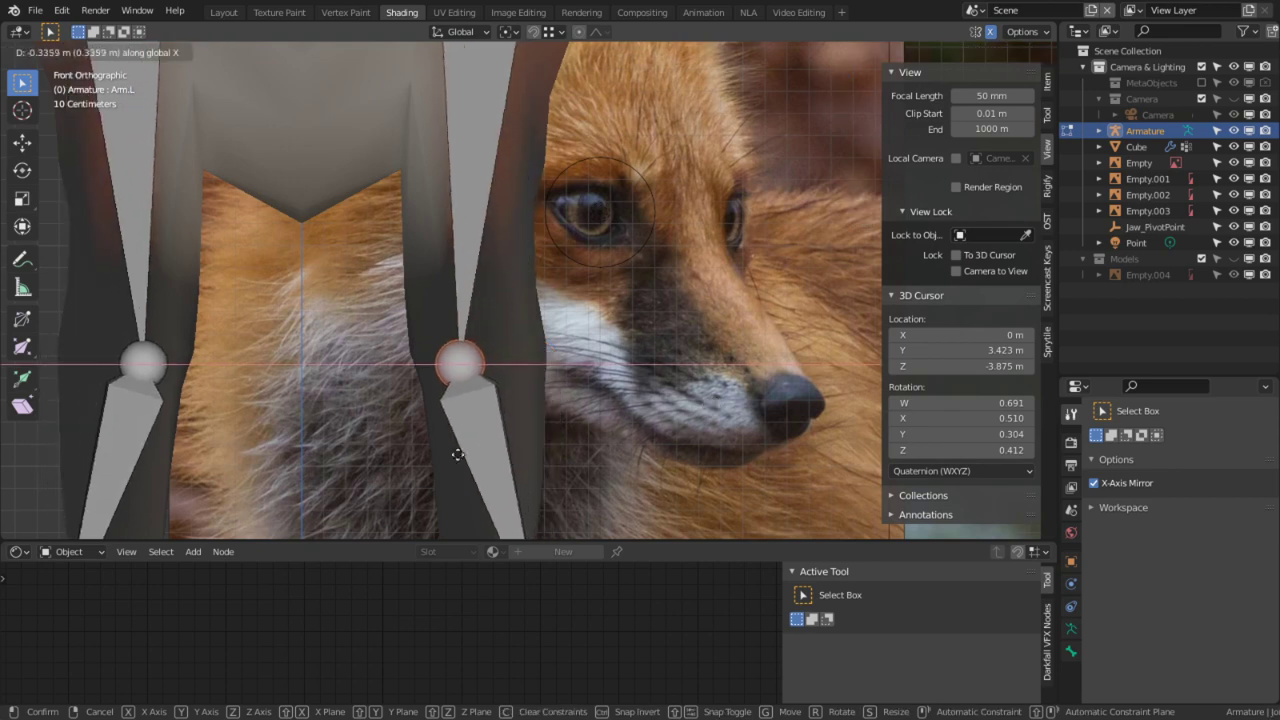
left_click(673, 456)
Step: Move the left arm's foot bone inward along X by about 0.239 m, centring it in the front paw
middle_click_drag(640, 525, 610, 346, "shift")
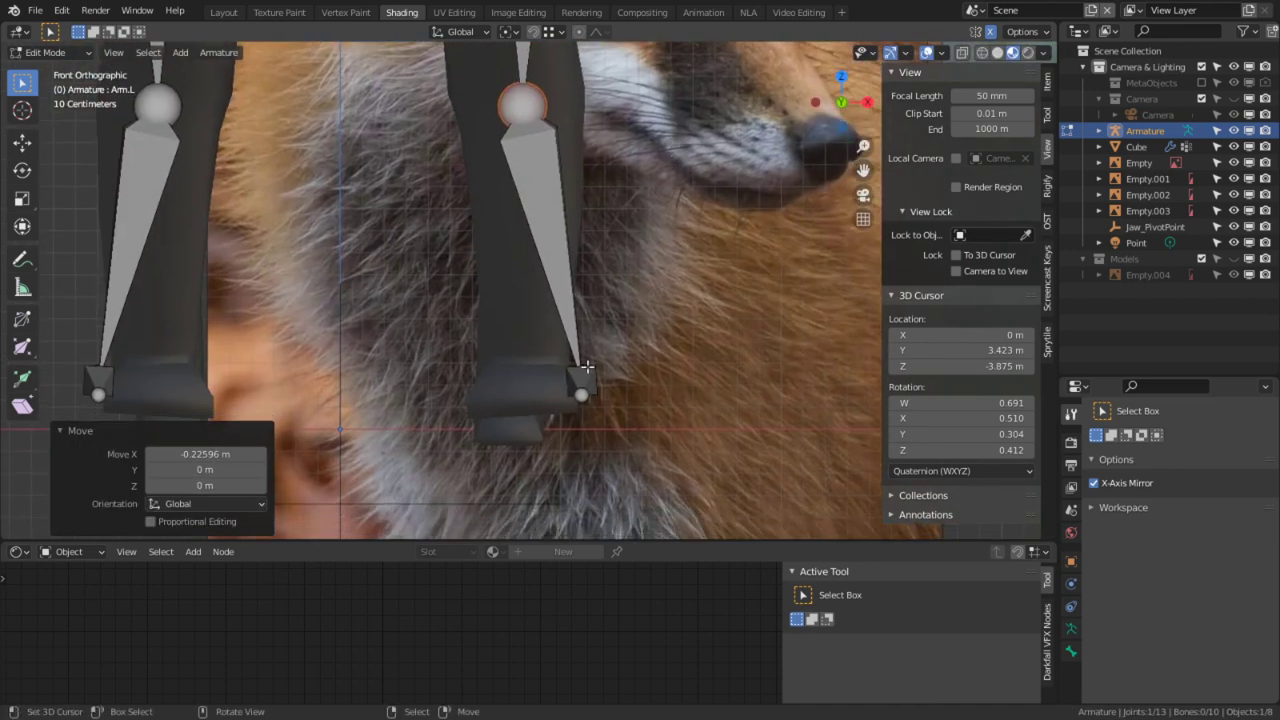
right_click(585, 388)
key("g")
key("x")
right_click(605, 387)
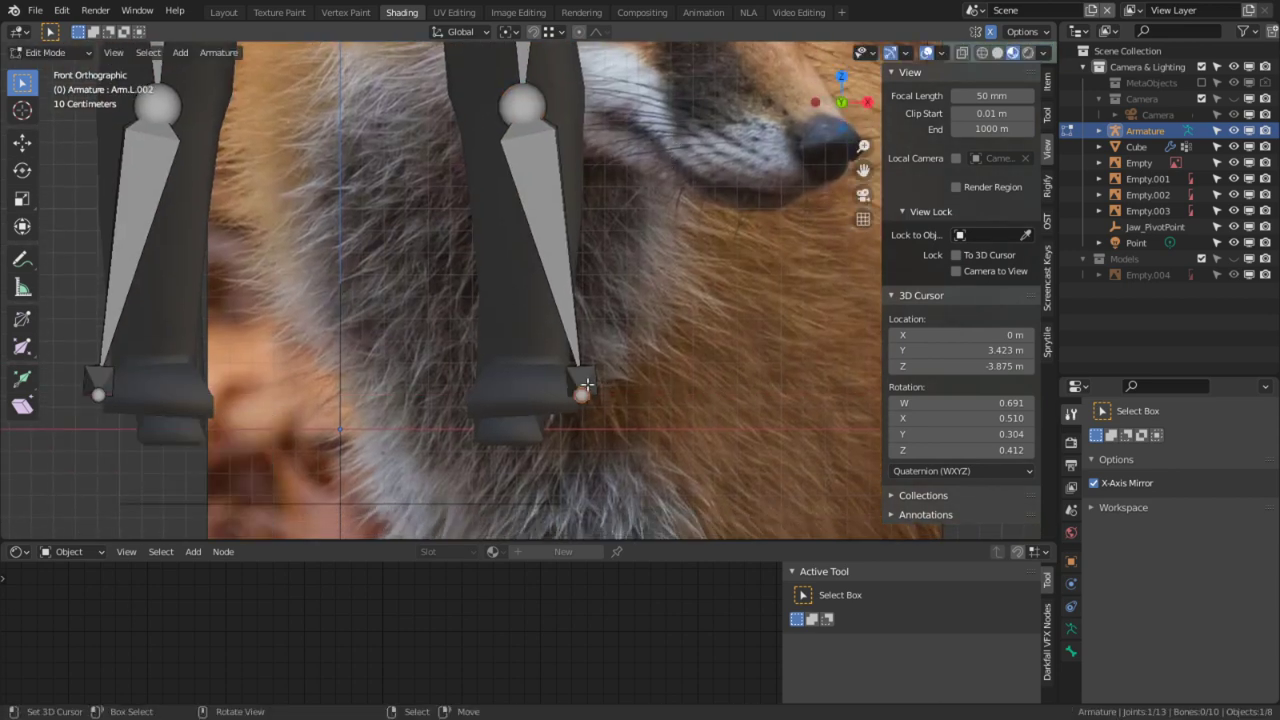
key("g")
key("x")
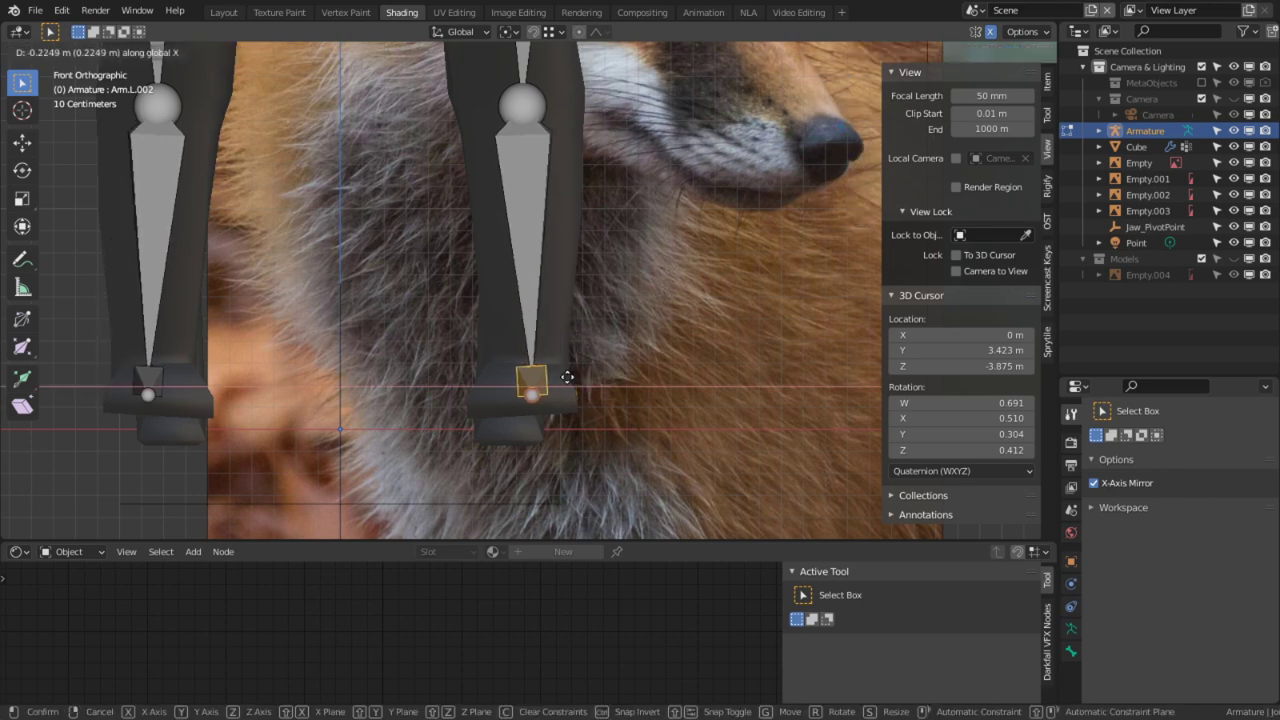
left_click(555, 375)
Step: Switch from the armature to editing the fox mesh in the right orthographic view, focusing on the hind paw
middle_click_drag(555, 375, 417, 438)
middle_click_drag(522, 354, 396, 333)
key("KP_3")
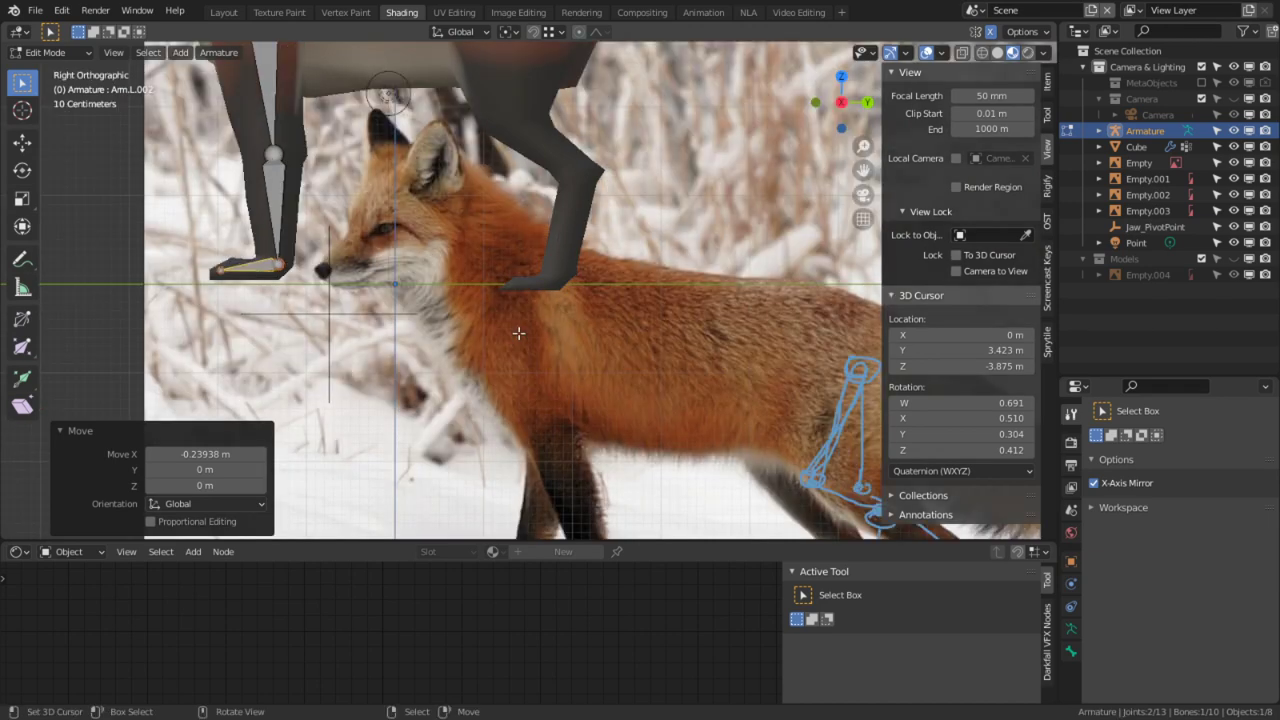
scroll(518, 333, "up", 5)
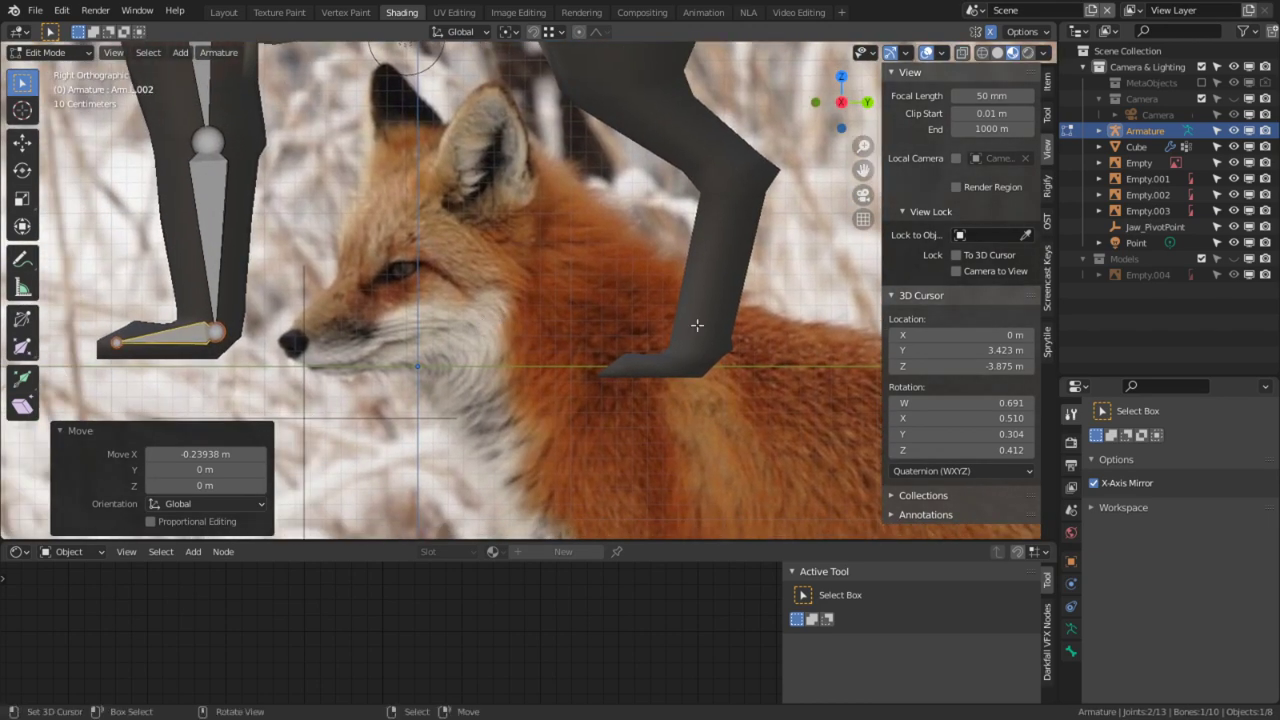
key("Tab")
left_click(702, 366)
key("Tab")
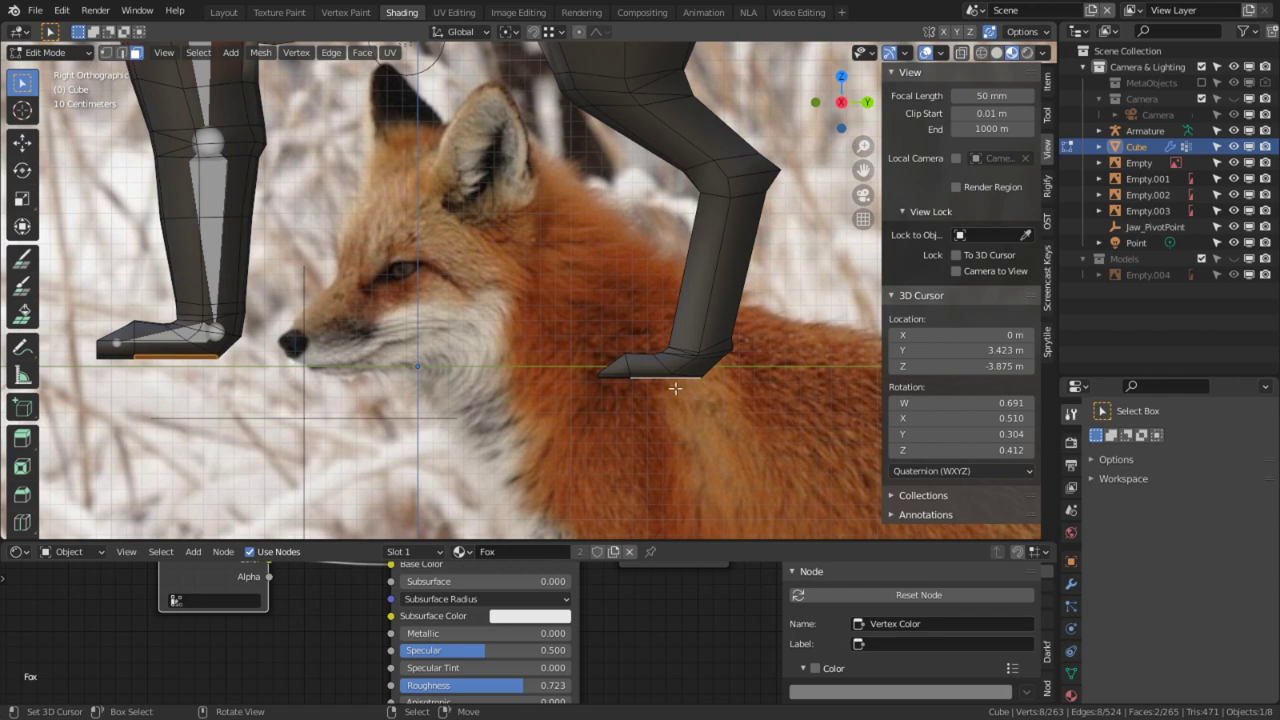
scroll(658, 438, "up", 4)
middle_click_drag(687, 396, 658, 331, "shift")
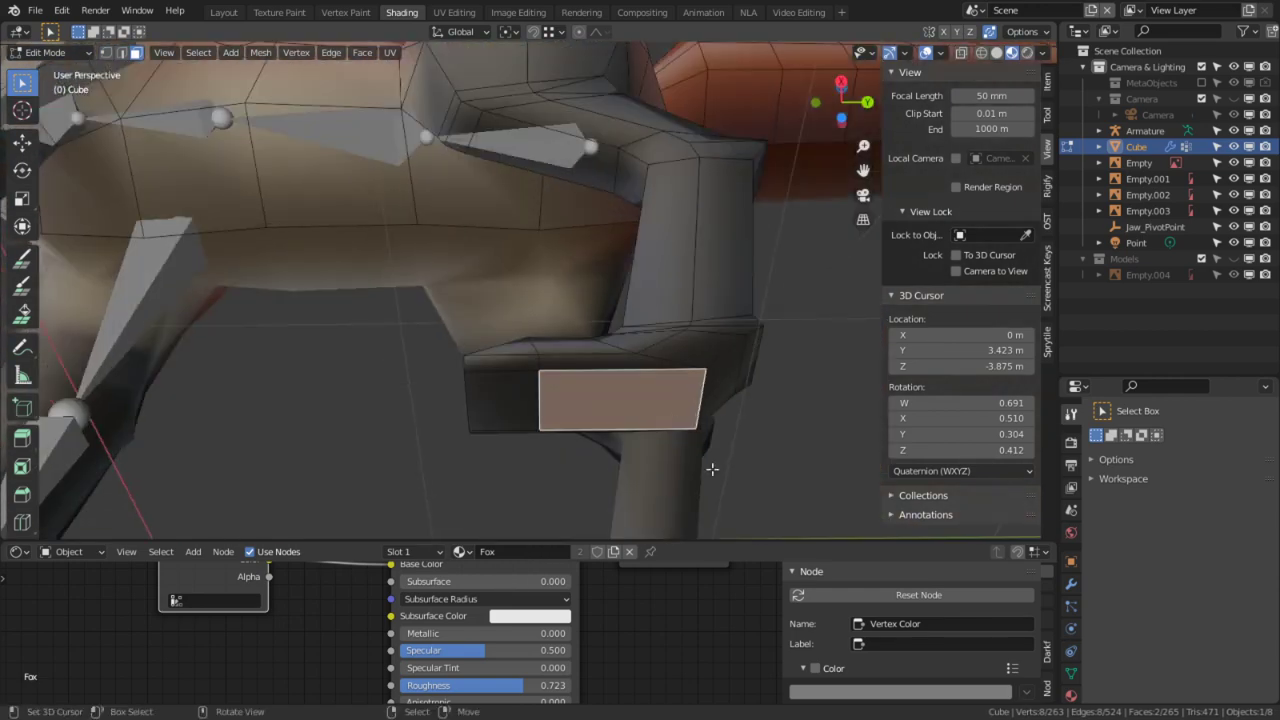
Step: Show the mesh in wireframe and circle-select all faces of the hind paw
key("z")
left_click(592, 464)
middle_click_drag(514, 337, 539, 463)
scroll(539, 463, "down", 5)
key("c")
left_click_drag(752, 366, 482, 407)
right_click(482, 407)
key("KP_3")
scroll(503, 409, "down", 5)
middle_click_drag(543, 411, 613, 449, "shift")
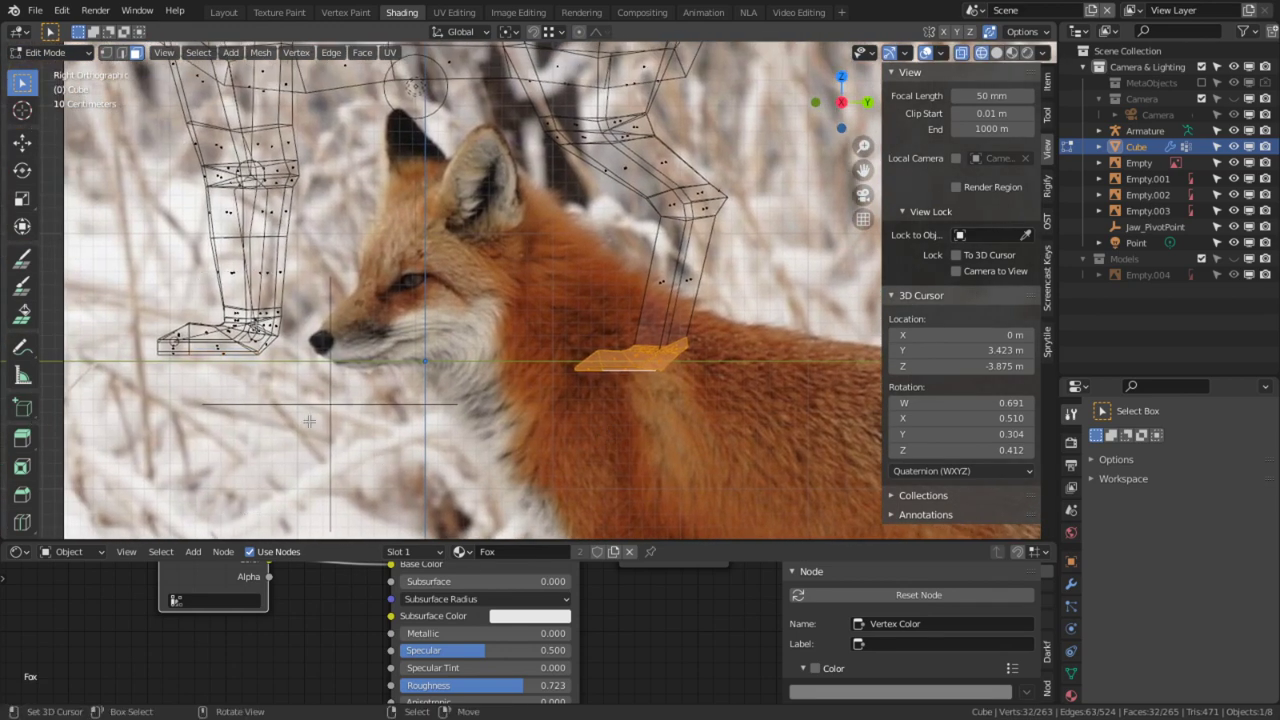
Step: Move the hind paw along Z with snapping so its sole is level with the front paw's sole
scroll(254, 358, "up", 2)
key("g")
key("z")
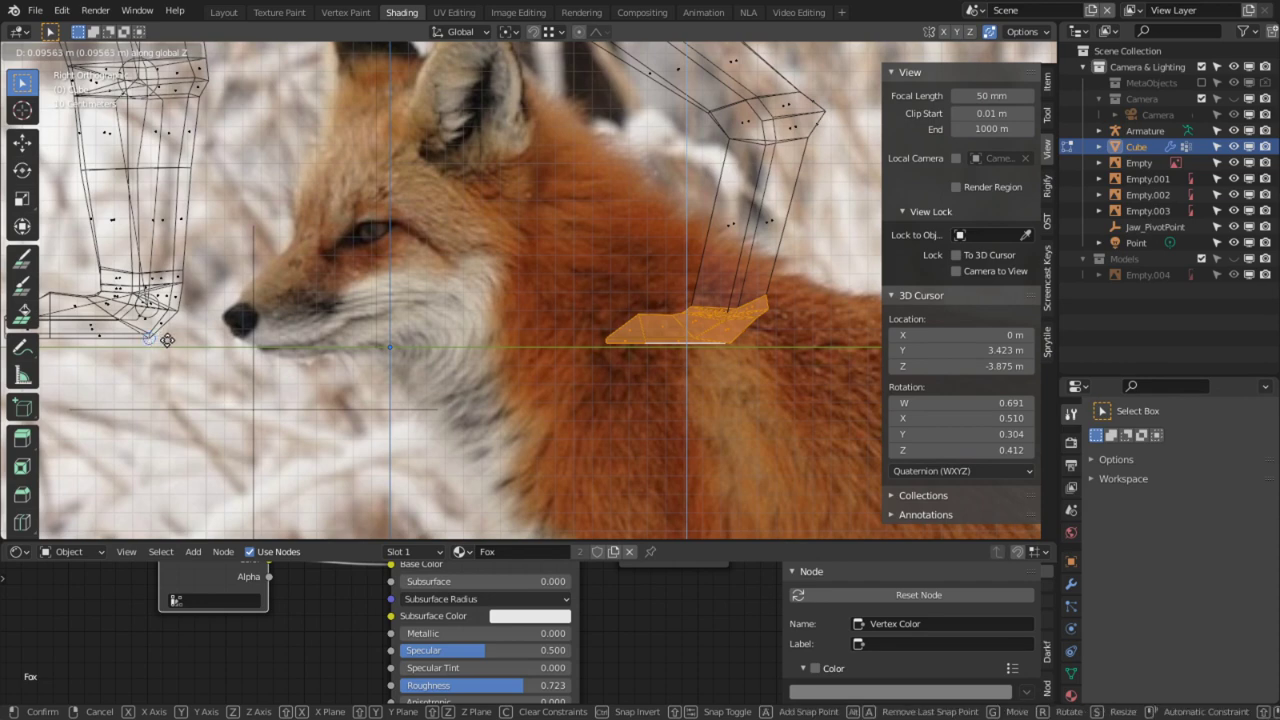
left_click(169, 340)
scroll(263, 361, "up", 1)
key("g")
key("z")
left_click(118, 331)
key("g")
key("z")
left_click(164, 352)
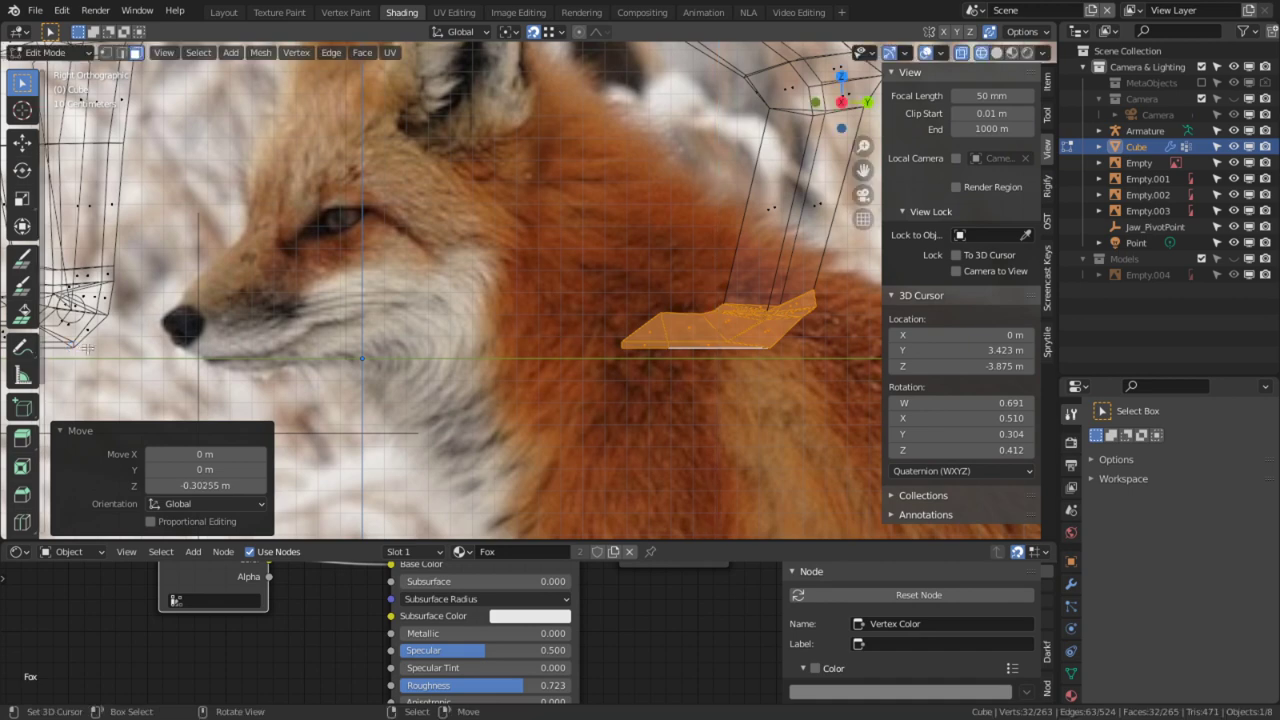
Step: Deselect the mesh, reopen the armature for editing and return the viewport to solid shading
scroll(619, 381, "down", 4)
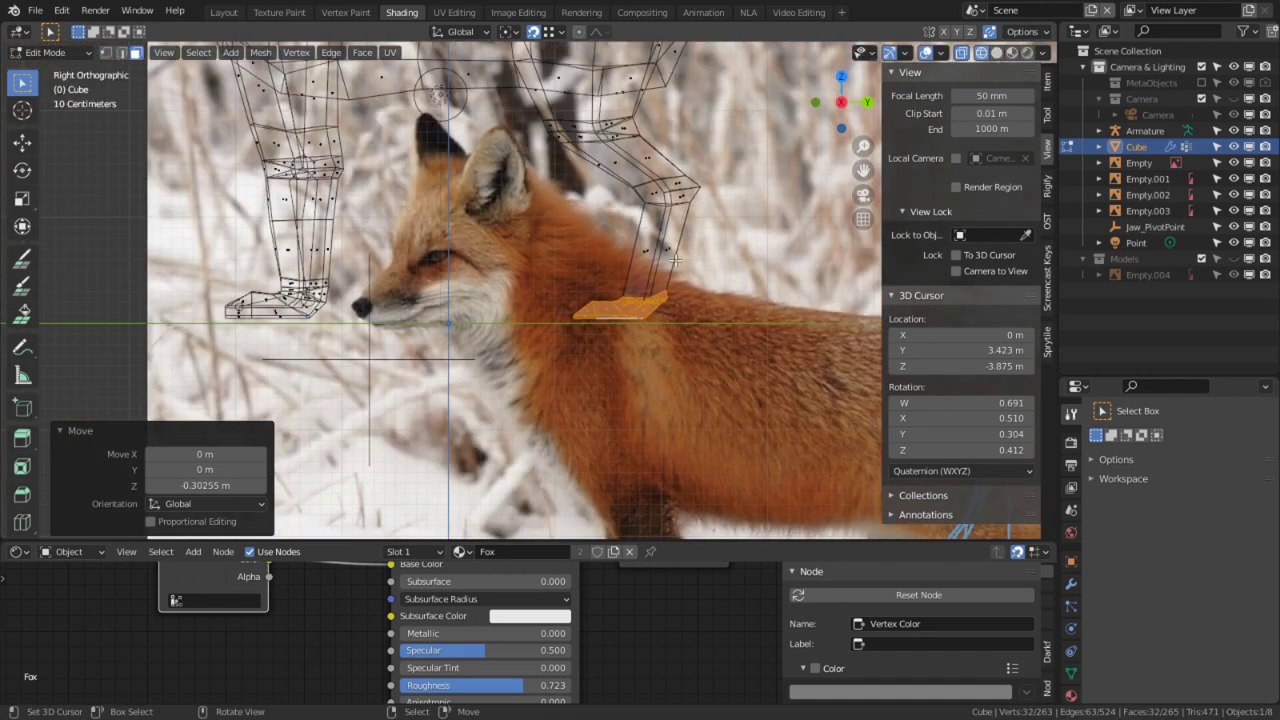
key("alt+a")
middle_click_drag(721, 279, 605, 341)
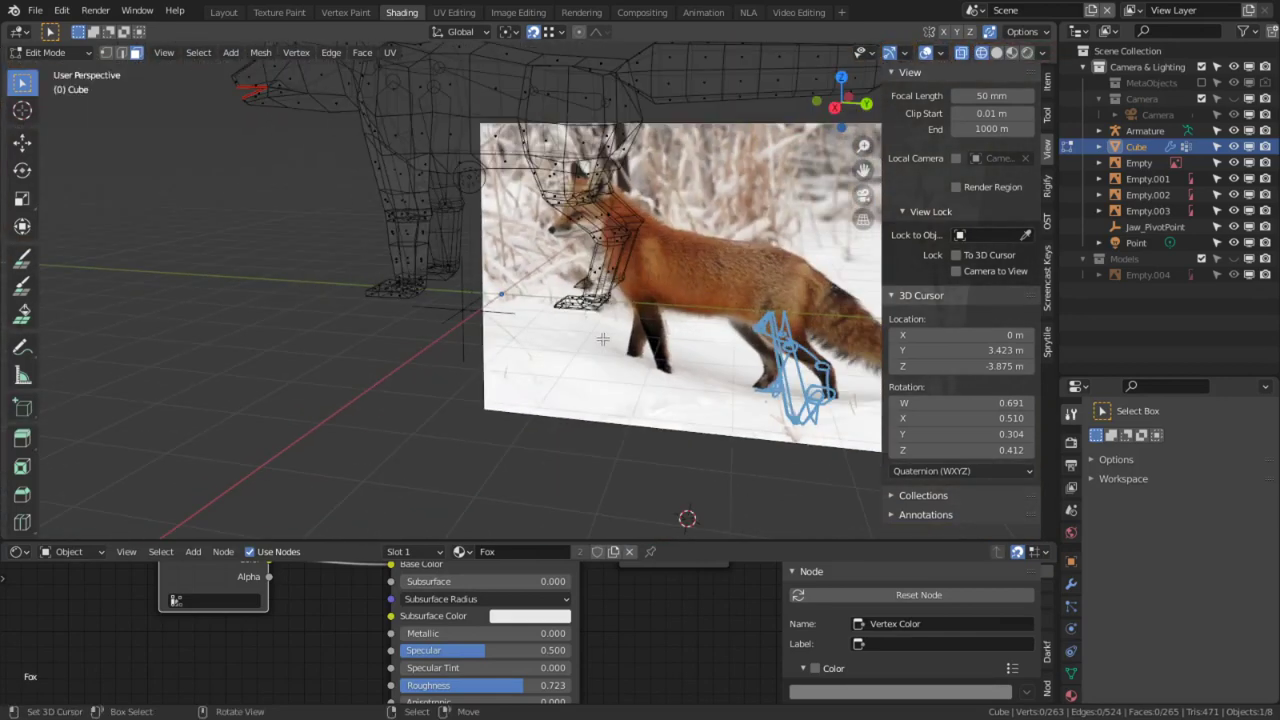
key("Tab")
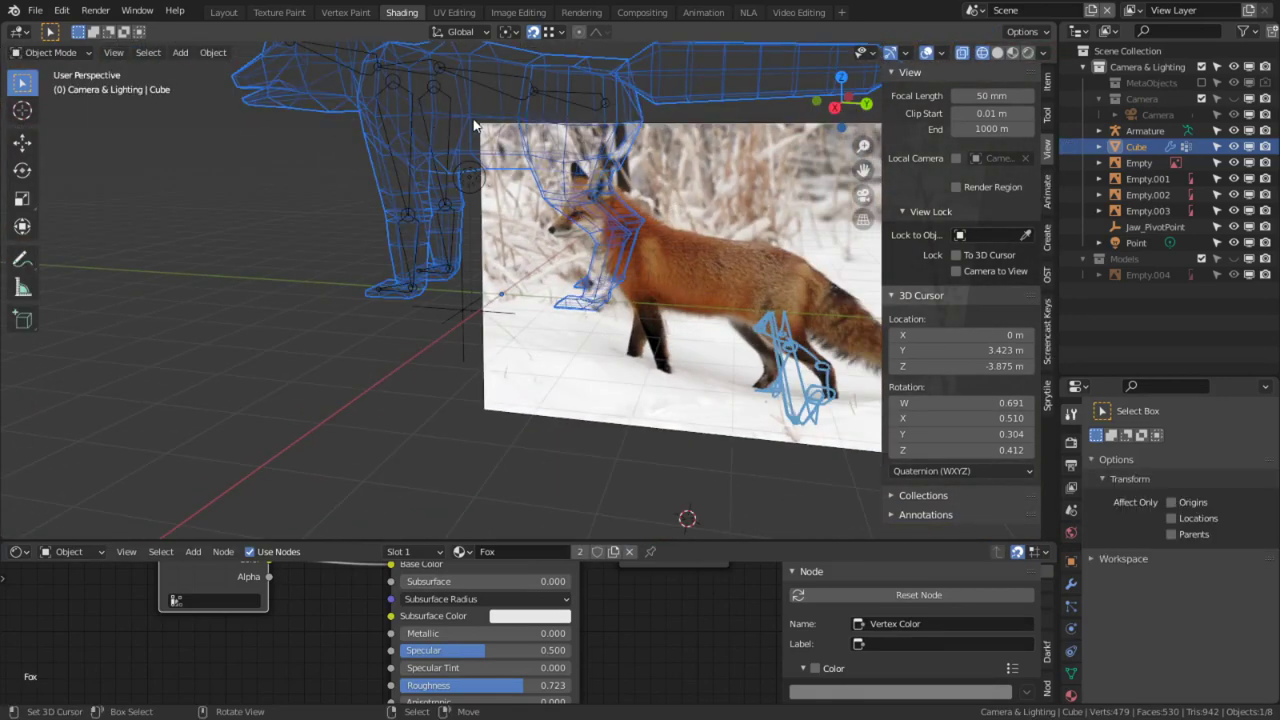
left_click(488, 88)
key("Tab")
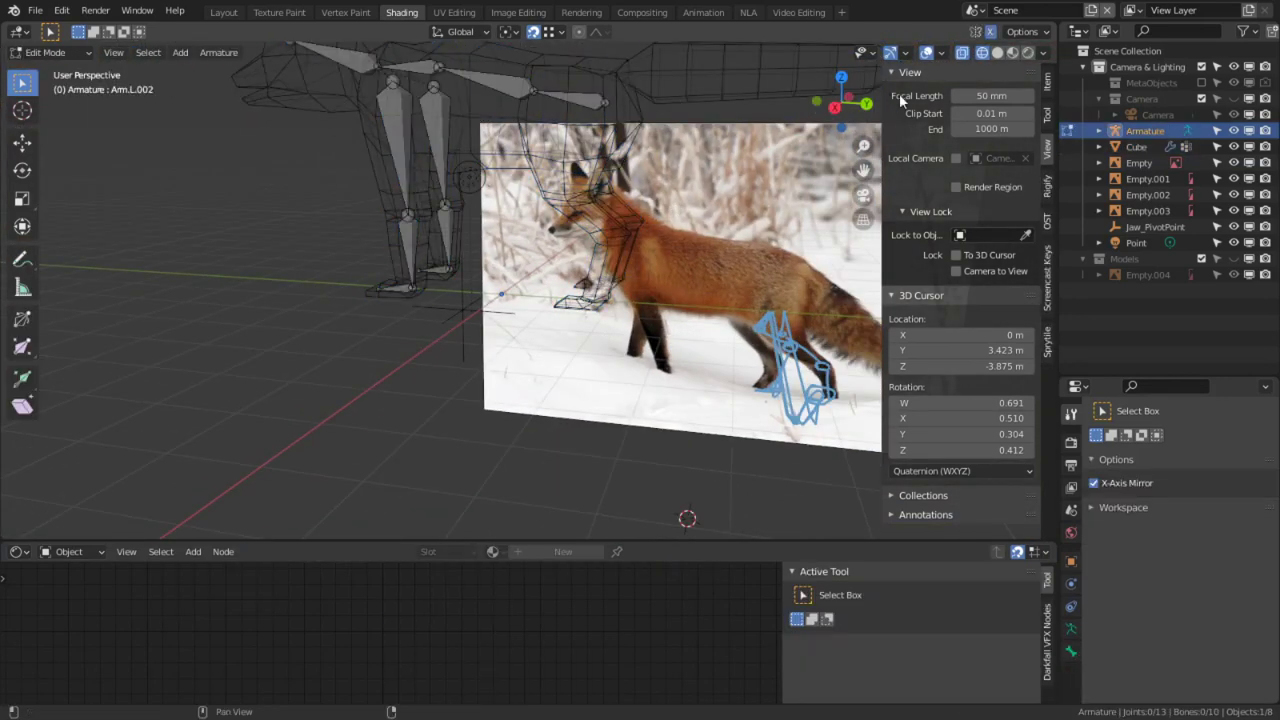
left_click(999, 54)
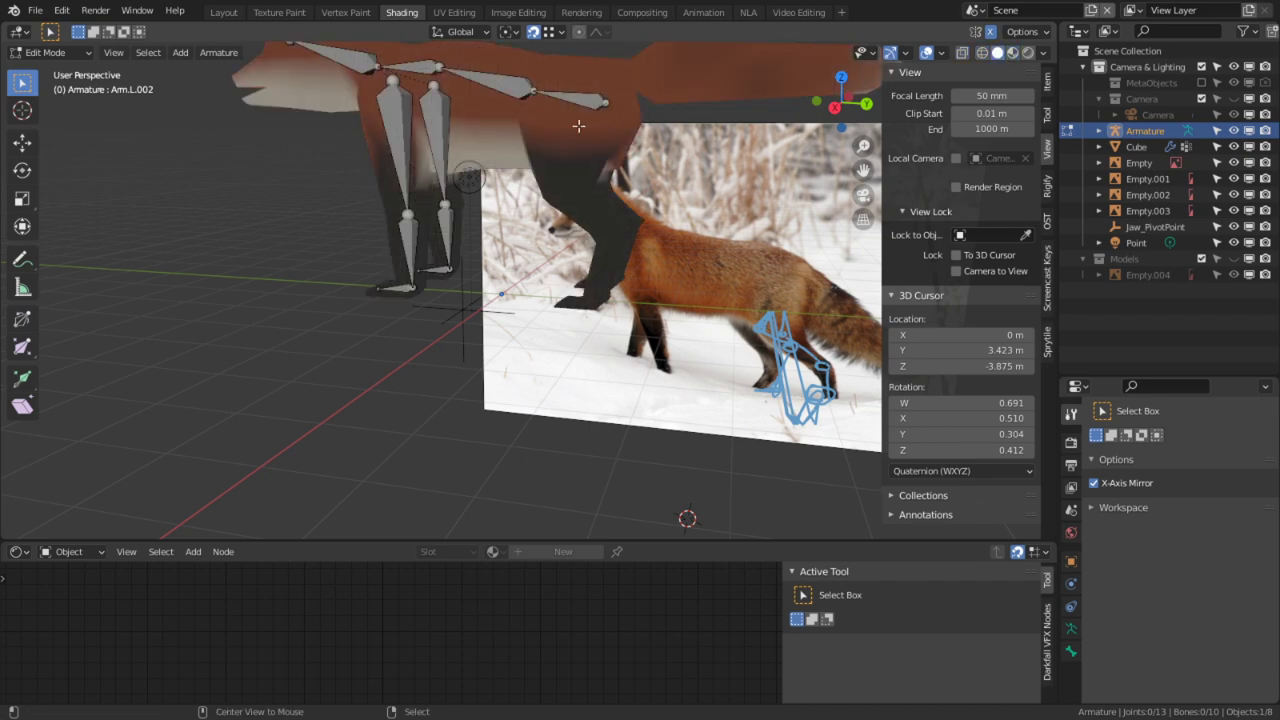
Step: Select a face at the fox mesh's left hip and snap the 3D cursor to it
middle_click(578, 126, "alt")
scroll(575, 345, "up", 2)
middle_click_drag(560, 283, 425, 328)
scroll(567, 271, "up", 2)
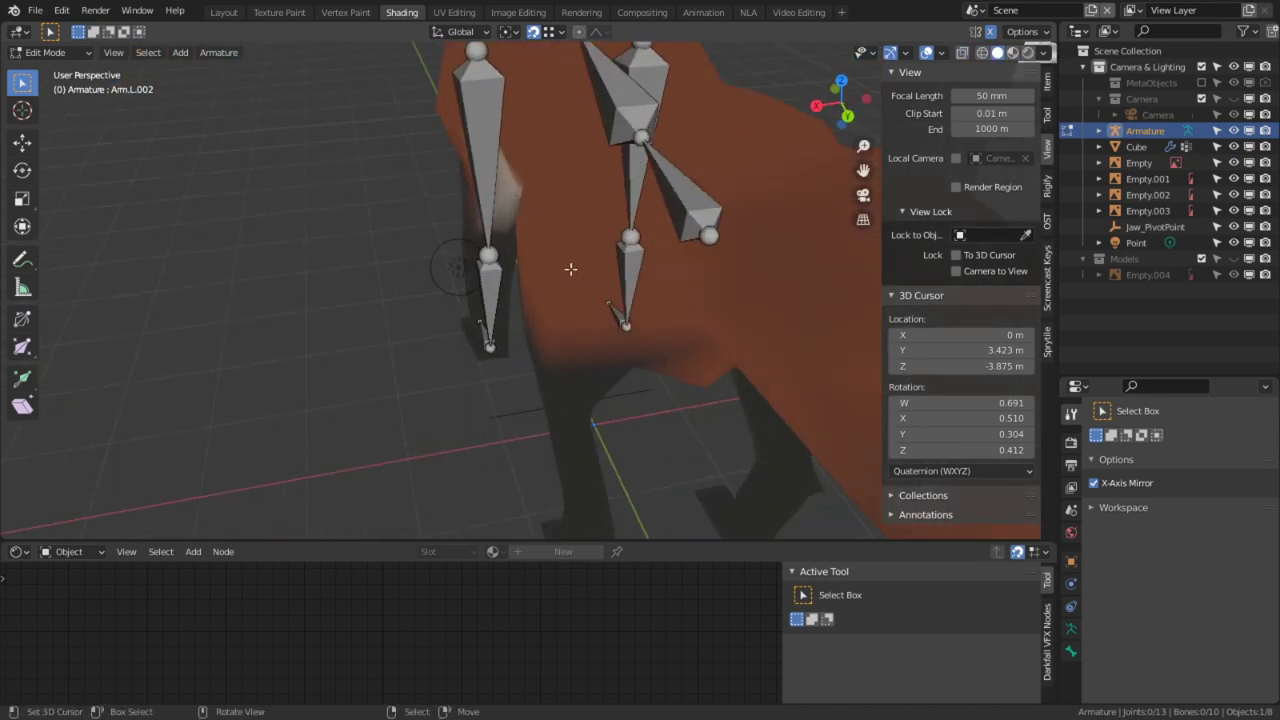
key("Tab")
left_click(577, 258)
key("Tab")
left_click(597, 243)
middle_click_drag(597, 243, 531, 287)
key("shift+s")
left_click(579, 379)
Step: Return to editing the armature and add a new bone at the 3D cursor on the left hip
key("Tab")
left_click(388, 219)
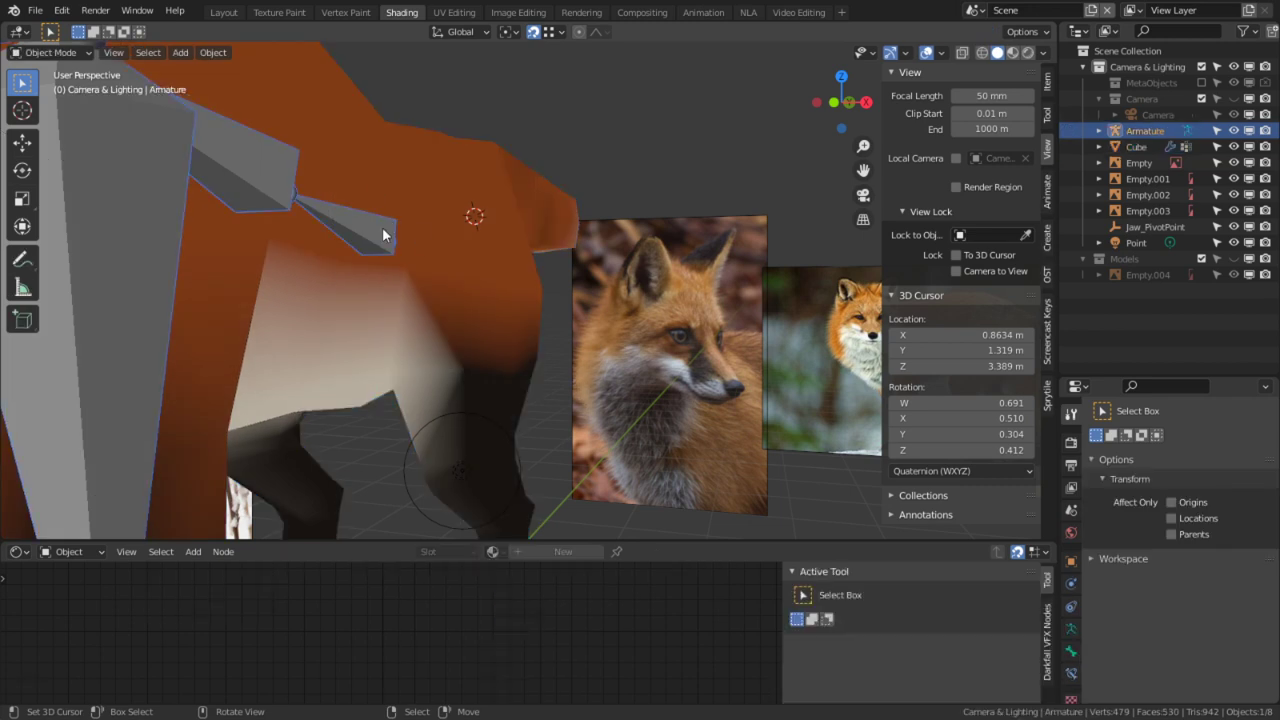
key("Tab")
key("shift+a")
right_click(482, 162)
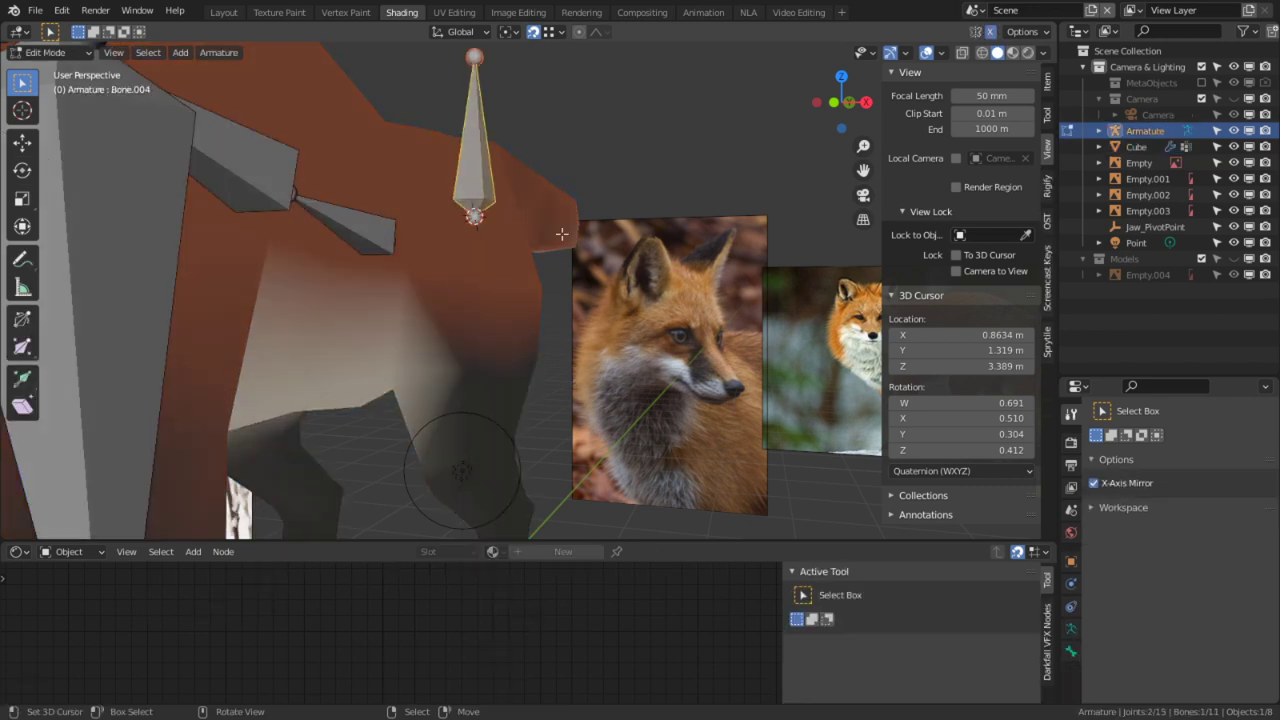
Step: Rename the new hip bone to Leg.L
left_click(1074, 650)
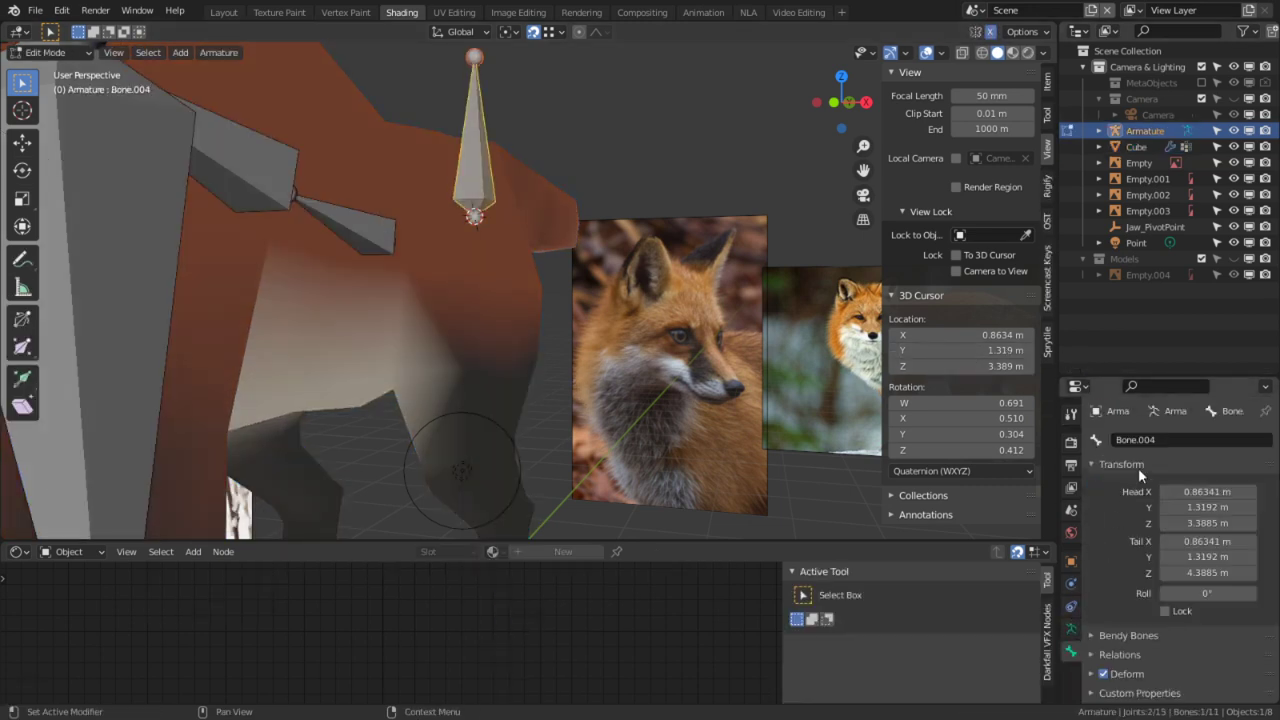
left_click(1173, 446)
type("Leg.")
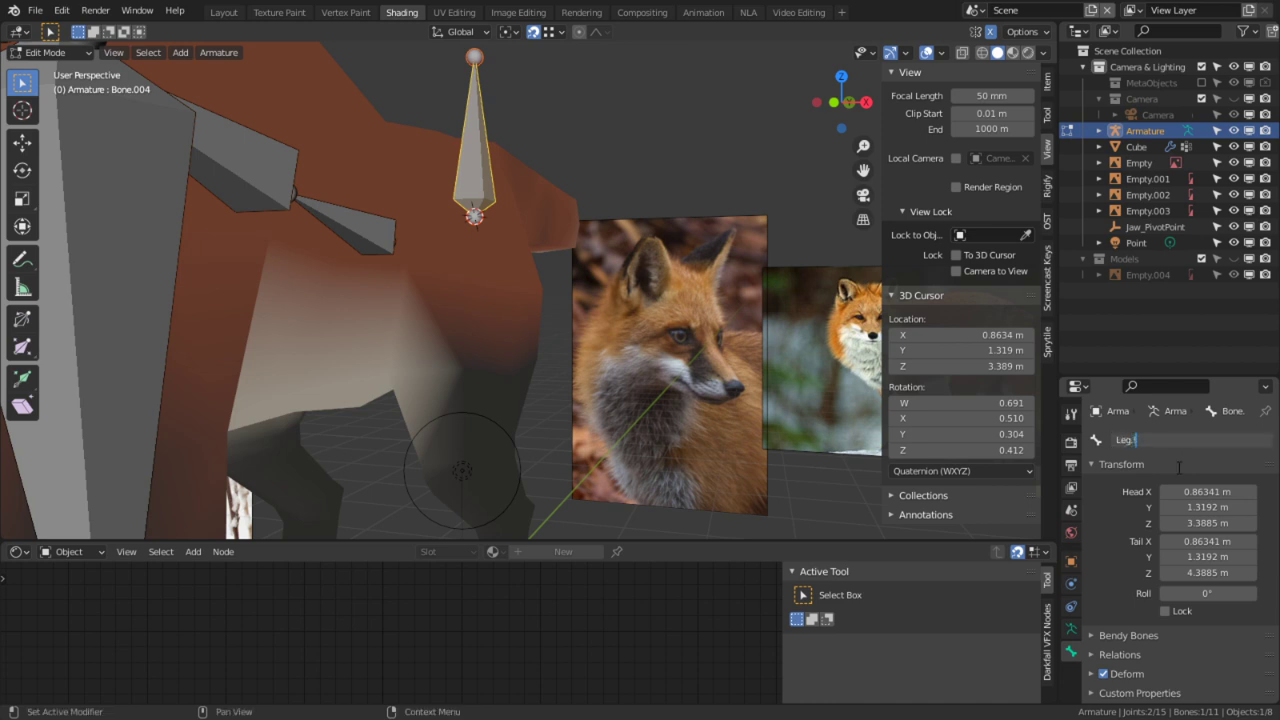
type("L")
key("Return")
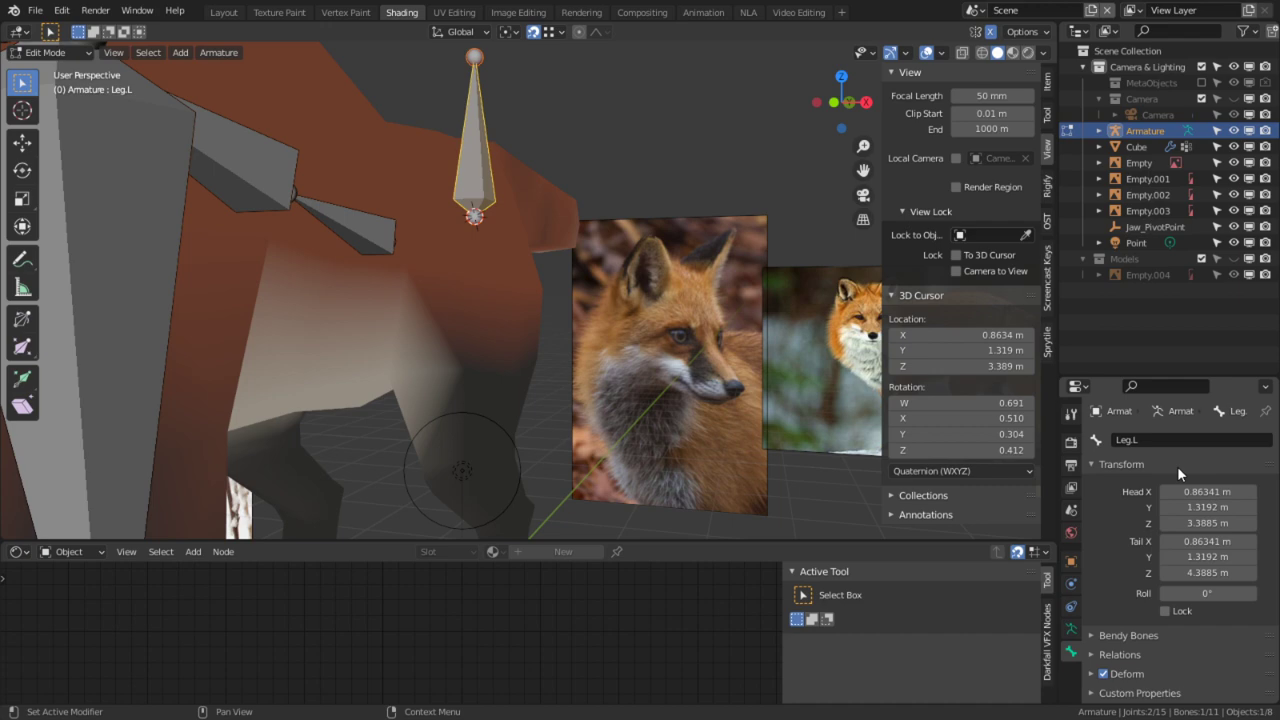
Step: In right view, move the tail of Leg.L down about 2.5 m to the knee of the hind leg
middle_click_drag(760, 300, 316, 236)
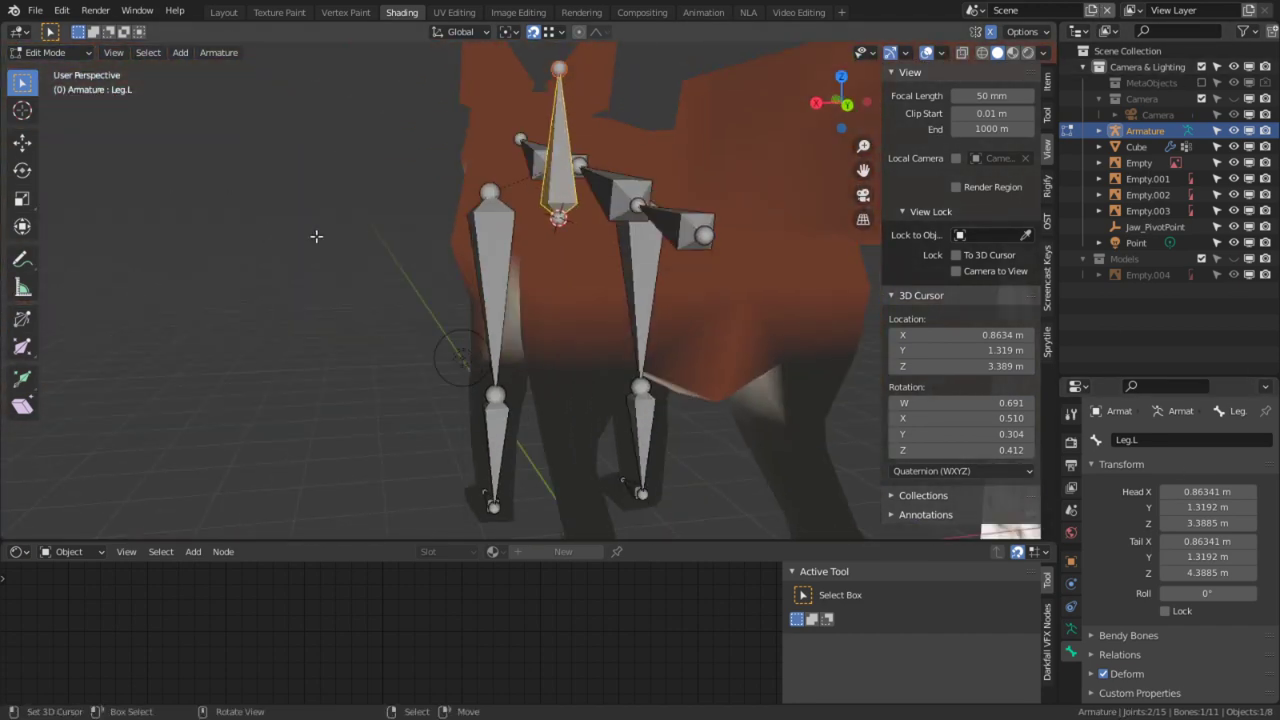
key("KP_1")
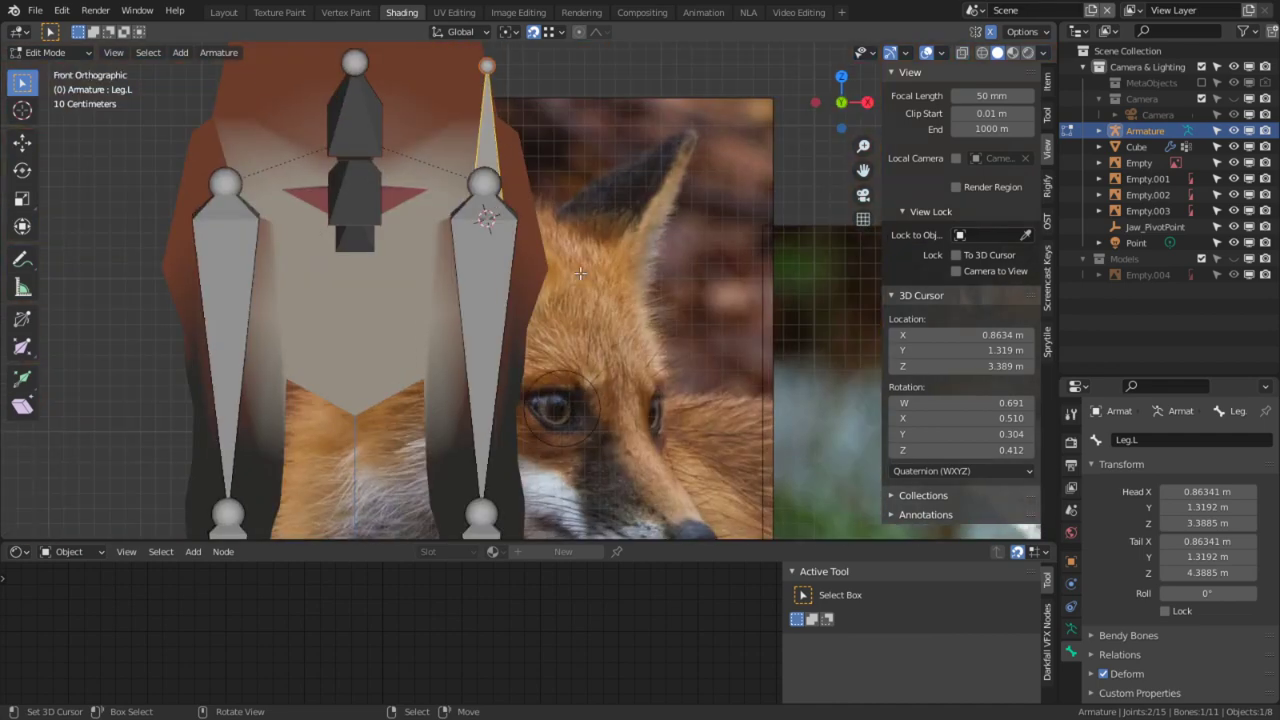
scroll(653, 279, "down", 3)
left_click(503, 160)
key("KP_3")
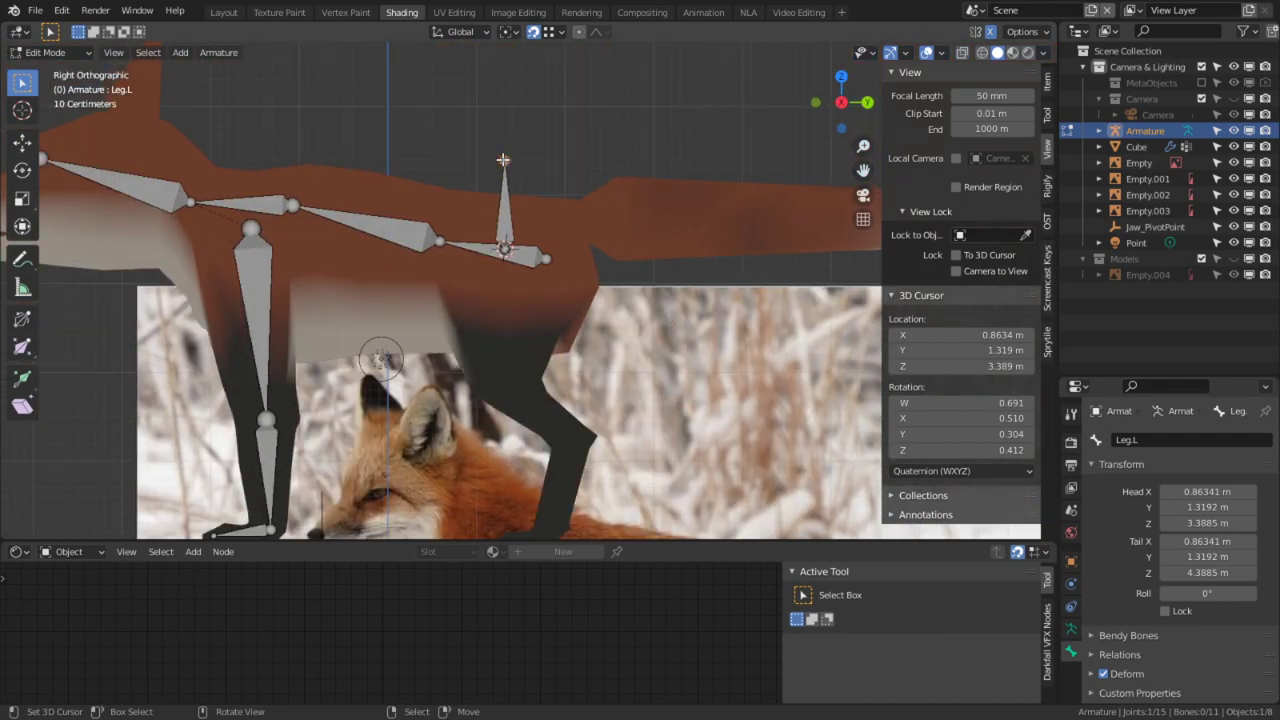
key("g")
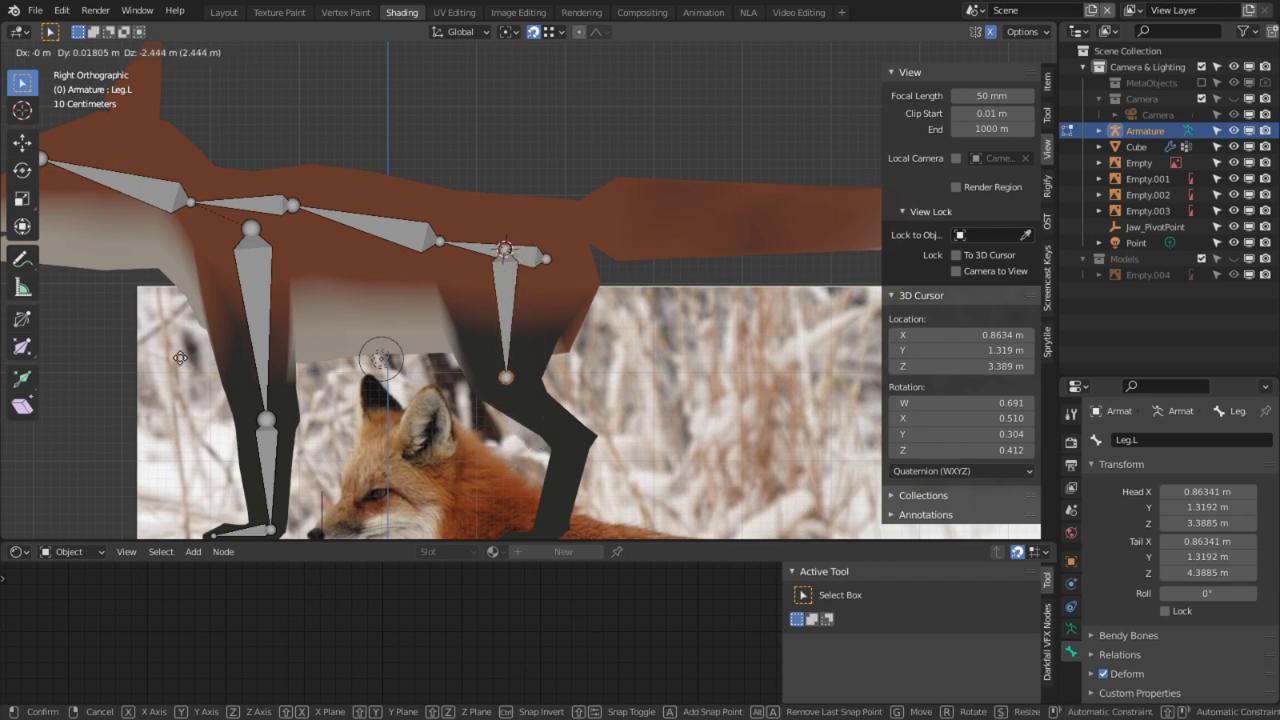
left_click(349, 410)
Step: Extrude three bones from the knee joint, following the hind leg to the hock, the ankle and the toe
scroll(349, 410, "up", 1)
scroll(586, 380, "up", 1)
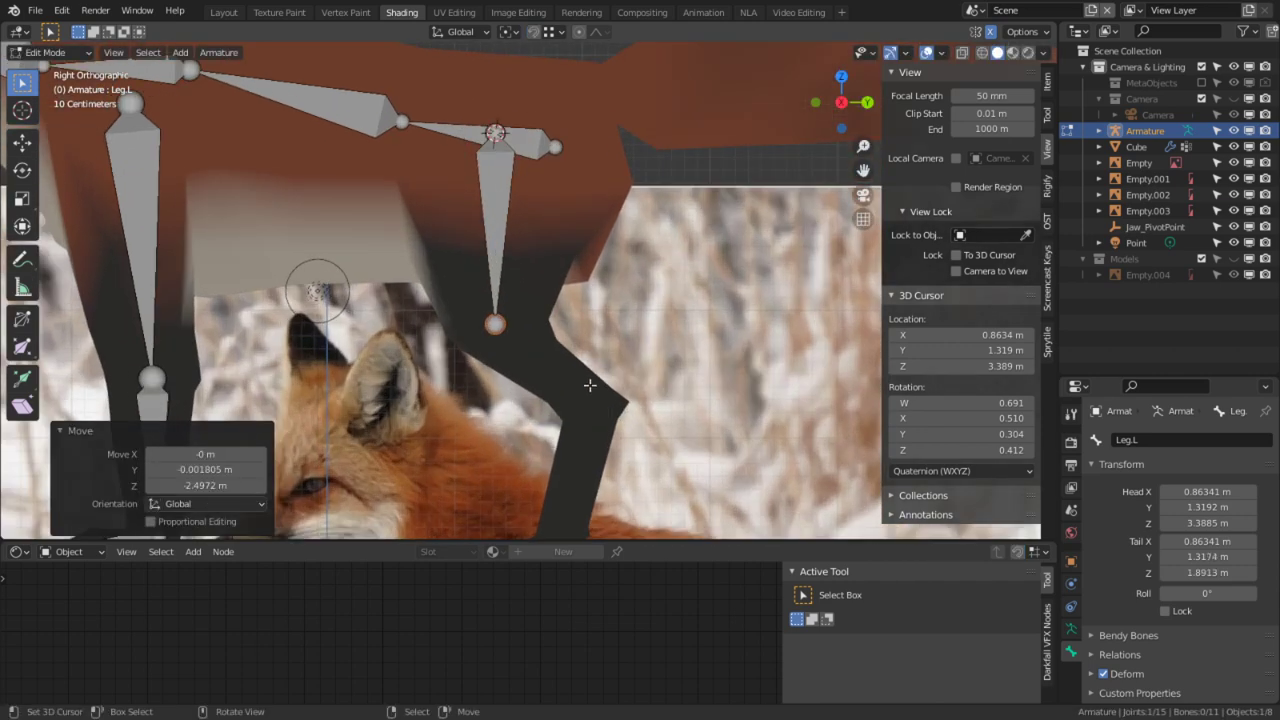
right_click(598, 402, "ctrl")
scroll(598, 402, "down", 3, "ctrl")
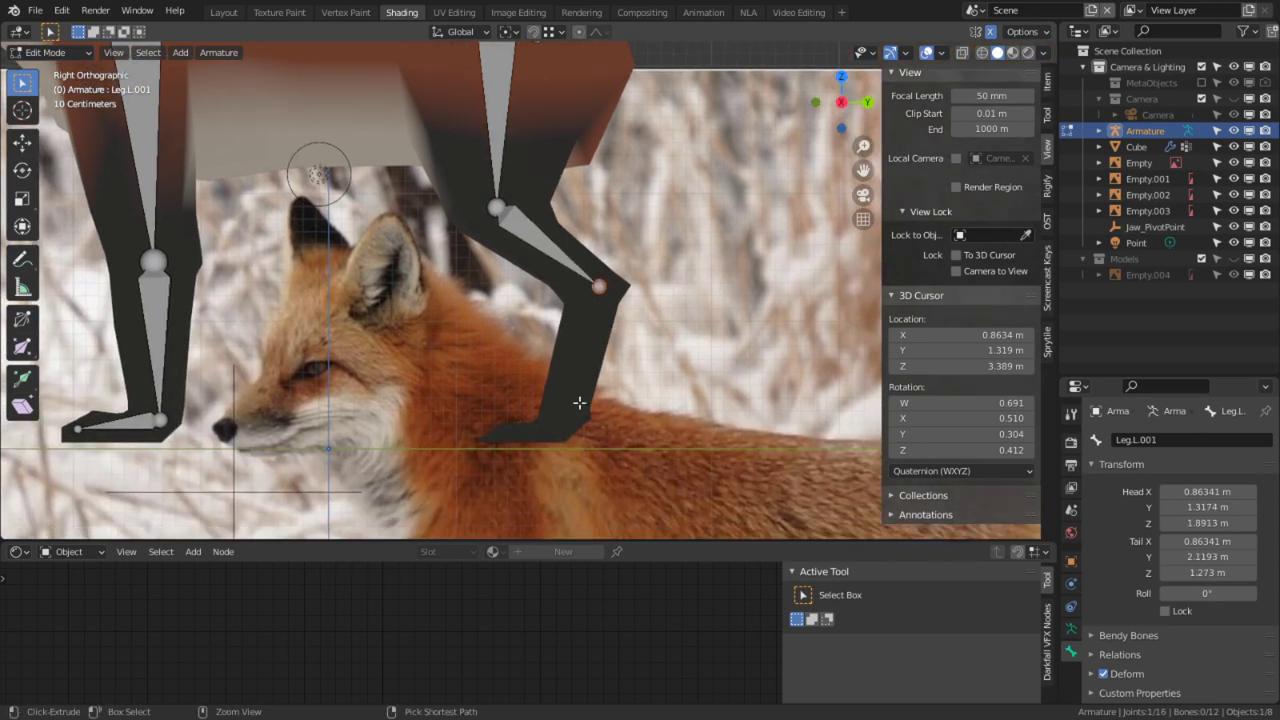
right_click(564, 426, "ctrl")
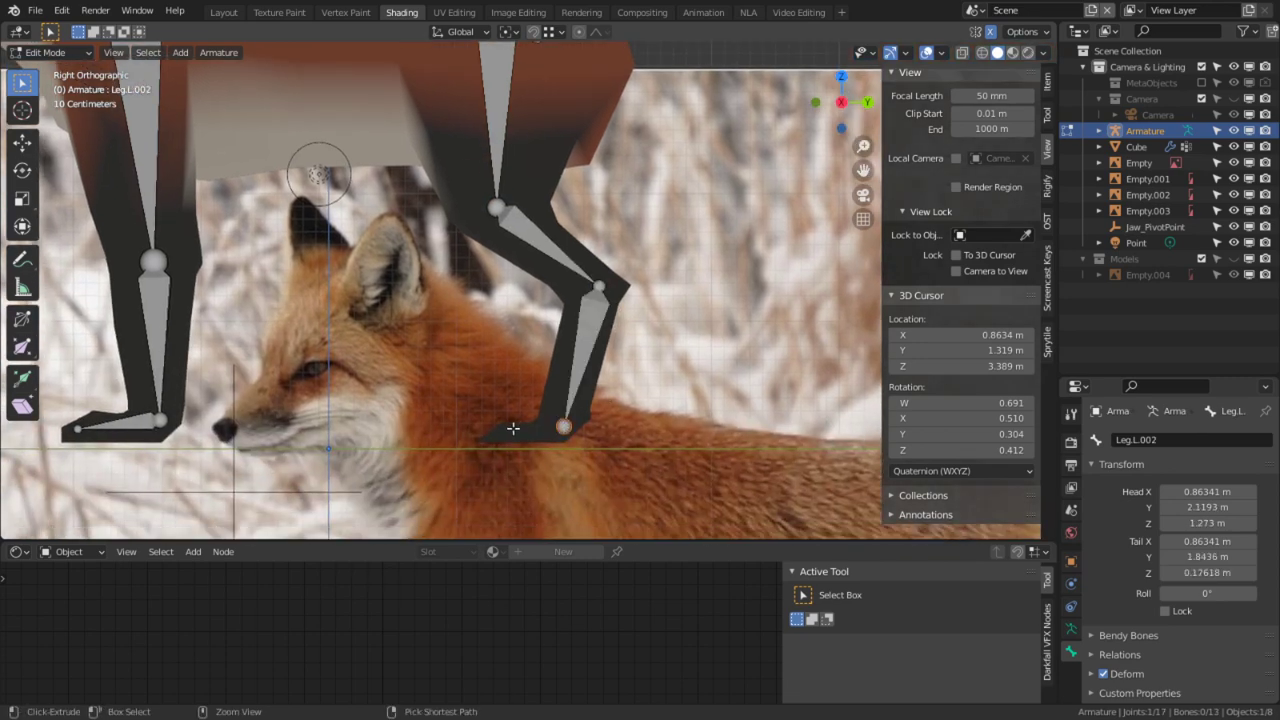
right_click(502, 431, "ctrl")
scroll(555, 391, "up", 3, "ctrl")
Step: Select all the bones and symmetrize them to create the right hind leg chain
left_click(502, 271)
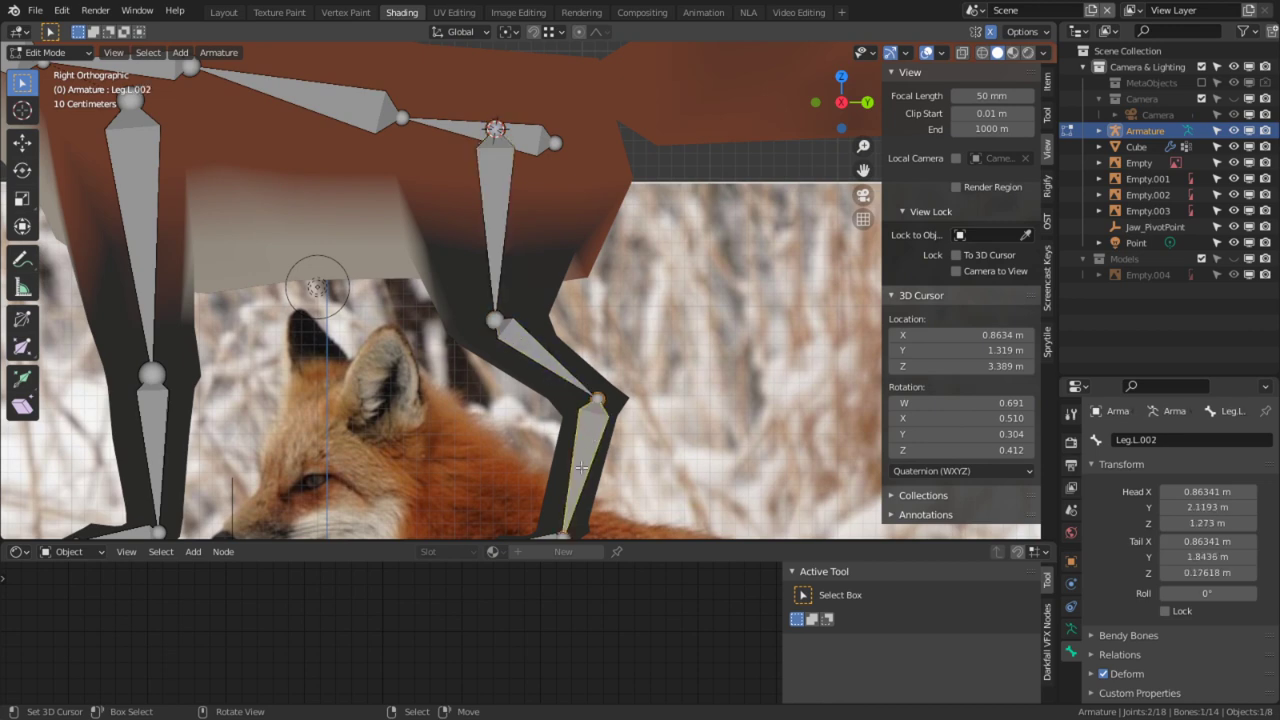
scroll(530, 400, "down", 2, "ctrl")
left_click(541, 471)
middle_click_drag(579, 223, 611, 243)
key("a")
key("q")
left_click(612, 245)
Step: Move the left hind leg's bone between hock and ankle inward along X by about 0.037 m
middle_click_drag(484, 191, 647, 103, "shift")
middle_click_drag(625, 263, 623, 114, "shift")
middle_click_drag(590, 515, 569, 457)
middle_click_drag(548, 290, 517, 362)
left_click(514, 372)
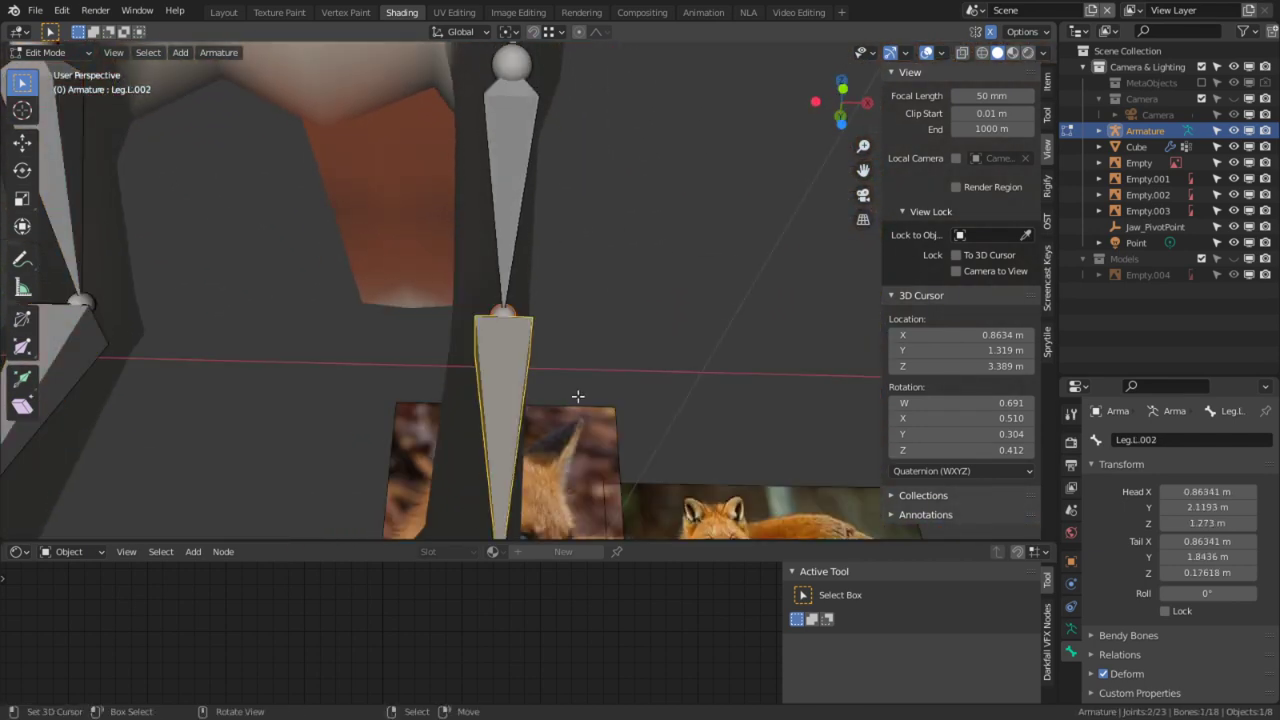
key("g")
key("x")
left_click(479, 400)
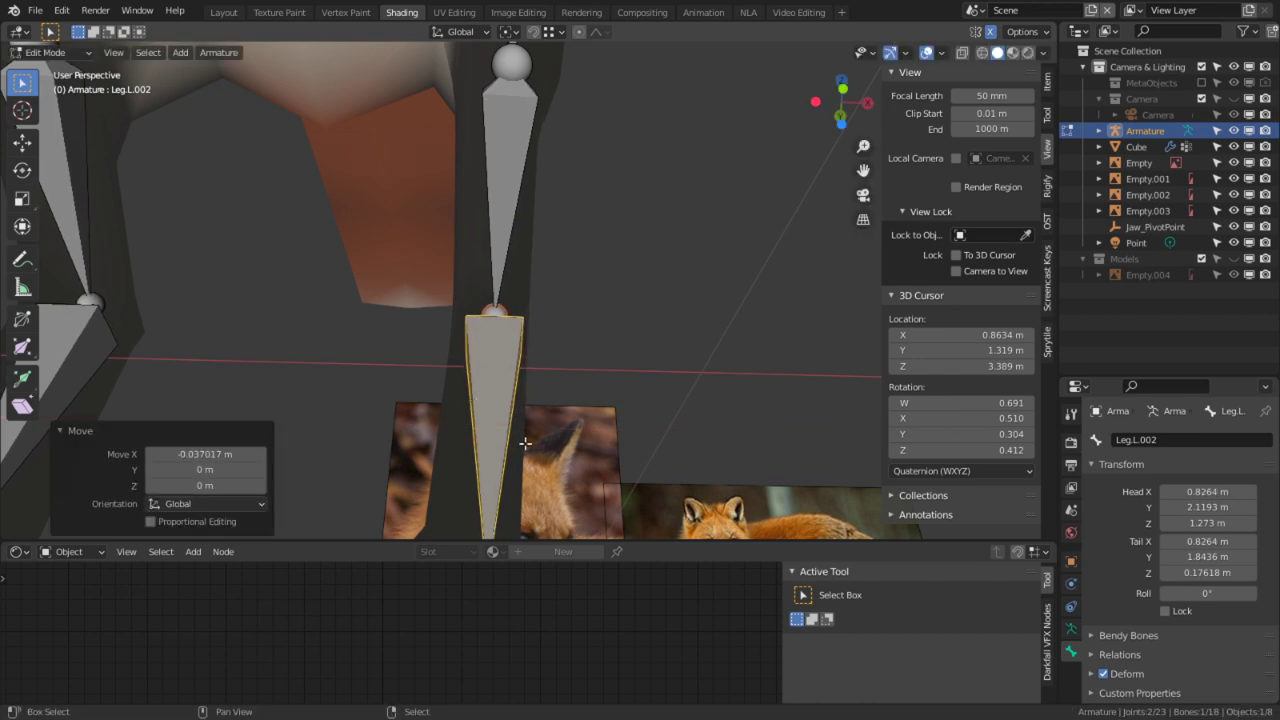
Step: Move the left hind foot bone inward along X by about 0.068 m to fit the paw
middle_click_drag(517, 472, 515, 356, "shift")
right_click(495, 385)
right_click(488, 350)
key("g")
key("x")
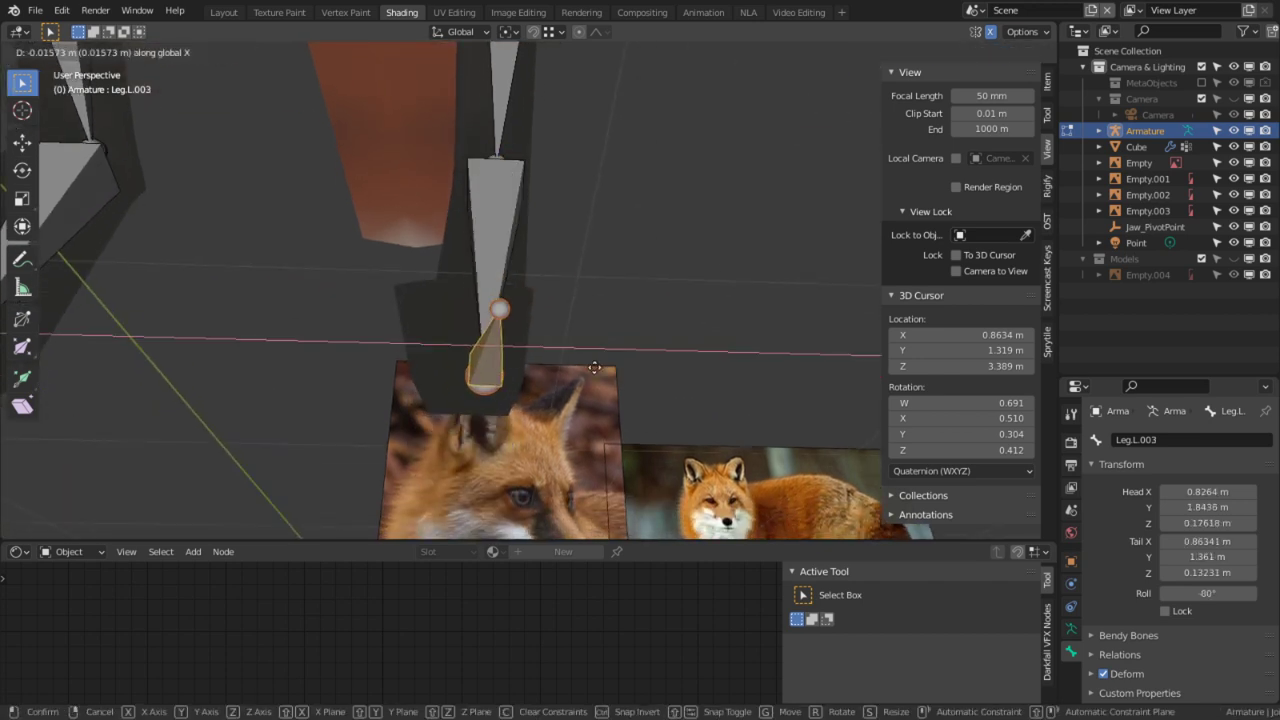
left_click(475, 350)
middle_click_drag(475, 350, 552, 326)
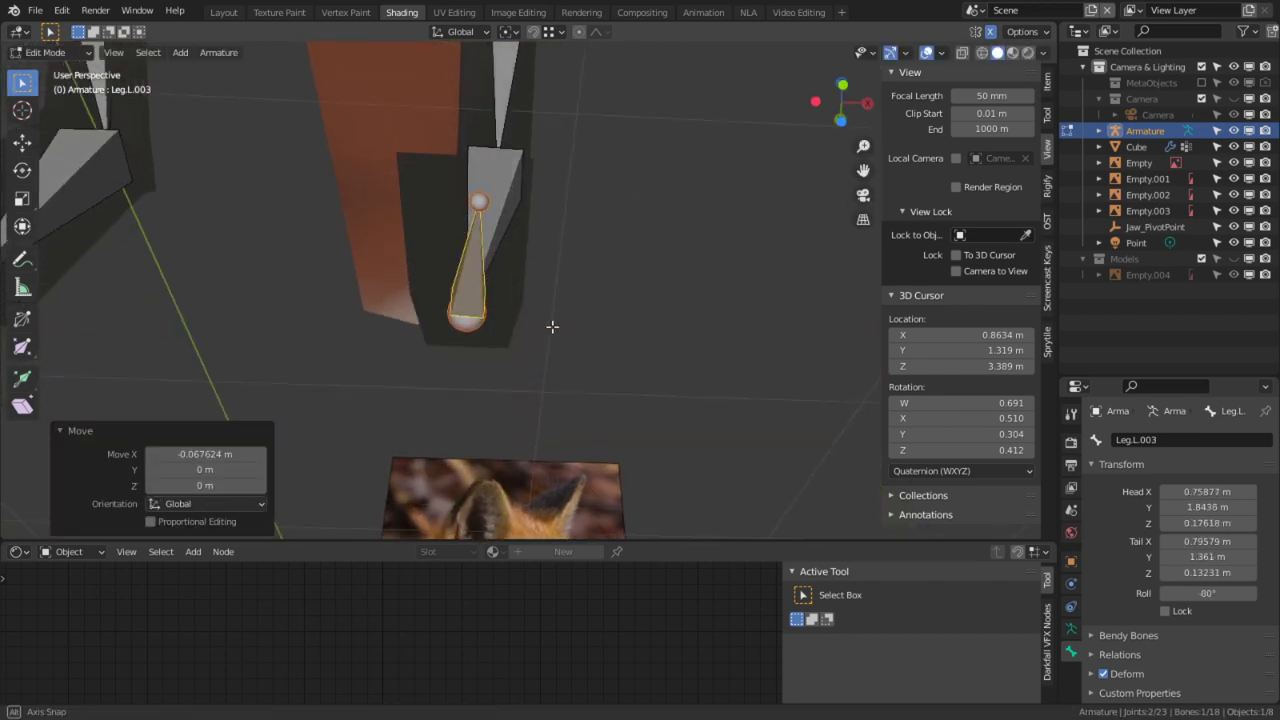
Step: Snap the 3D cursor to the left hind leg's ankle joint
right_click(497, 207)
right_click(471, 314)
key("shift+s")
left_click(482, 378)
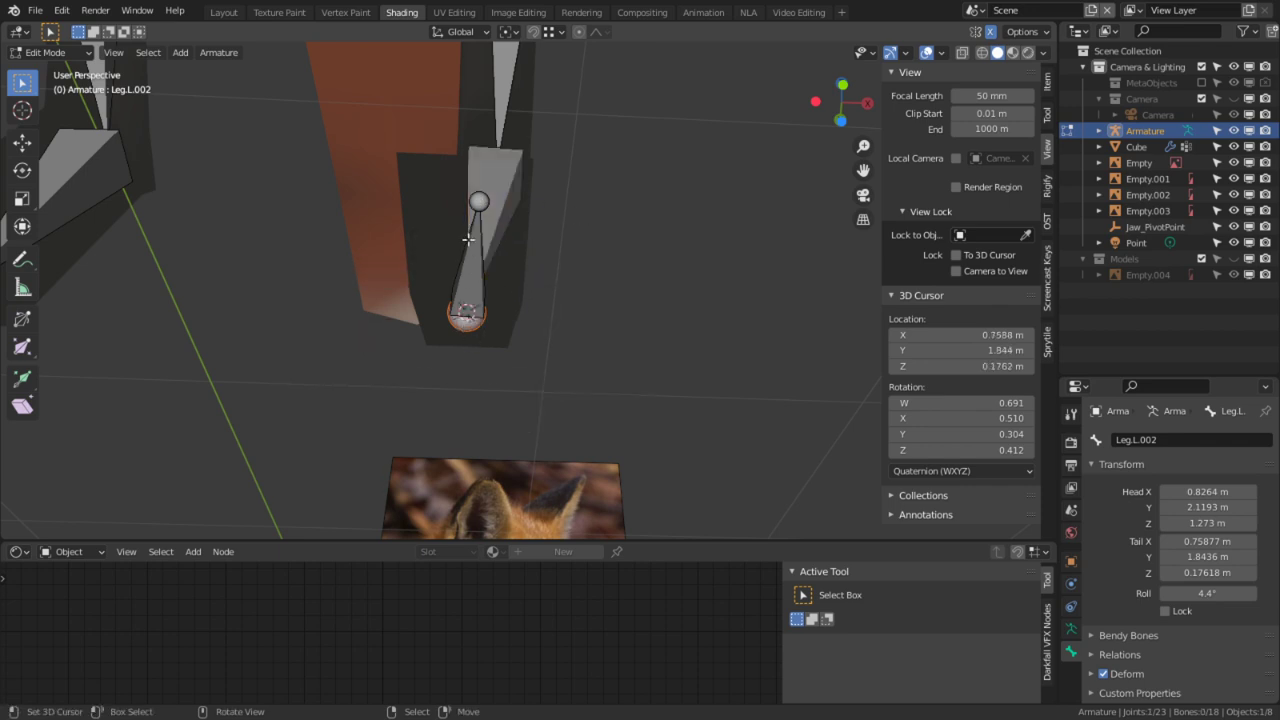
Step: Align the left hind foot's tip joint with the ankle by scaling it to 0 along X around the 3D cursor
right_click(471, 208)
left_click(508, 31)
left_click(546, 83)
key("s")
key("x")
key("0")
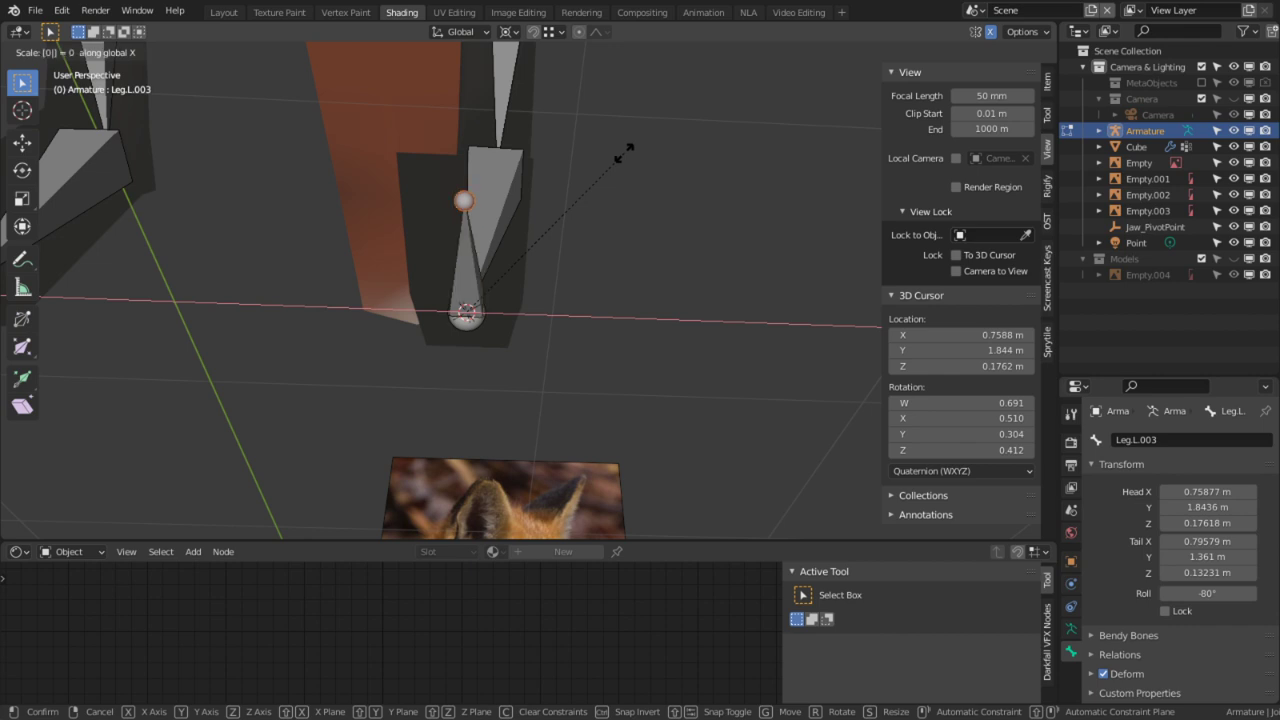
key("Return")
middle_click_drag(595, 221, 540, 232)
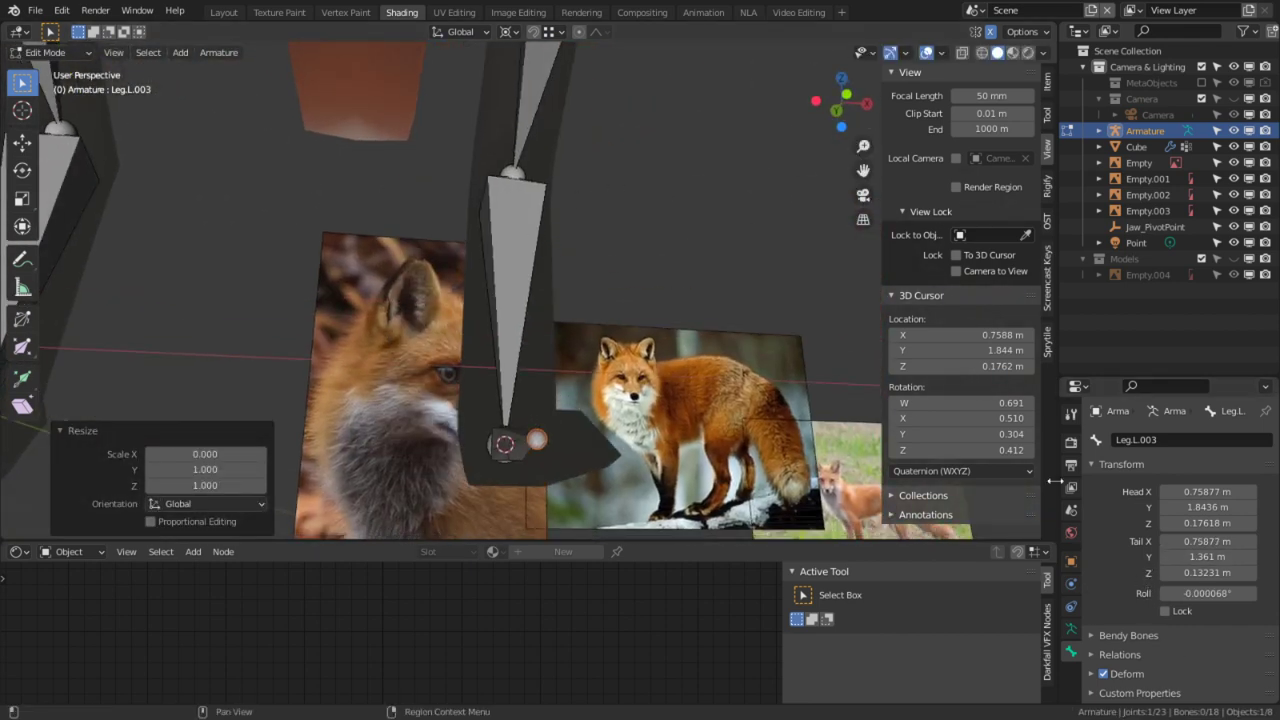
Step: Turn on the display of bone axes for the armature
left_click(1071, 628)
scroll(1190, 640, "down", 5)
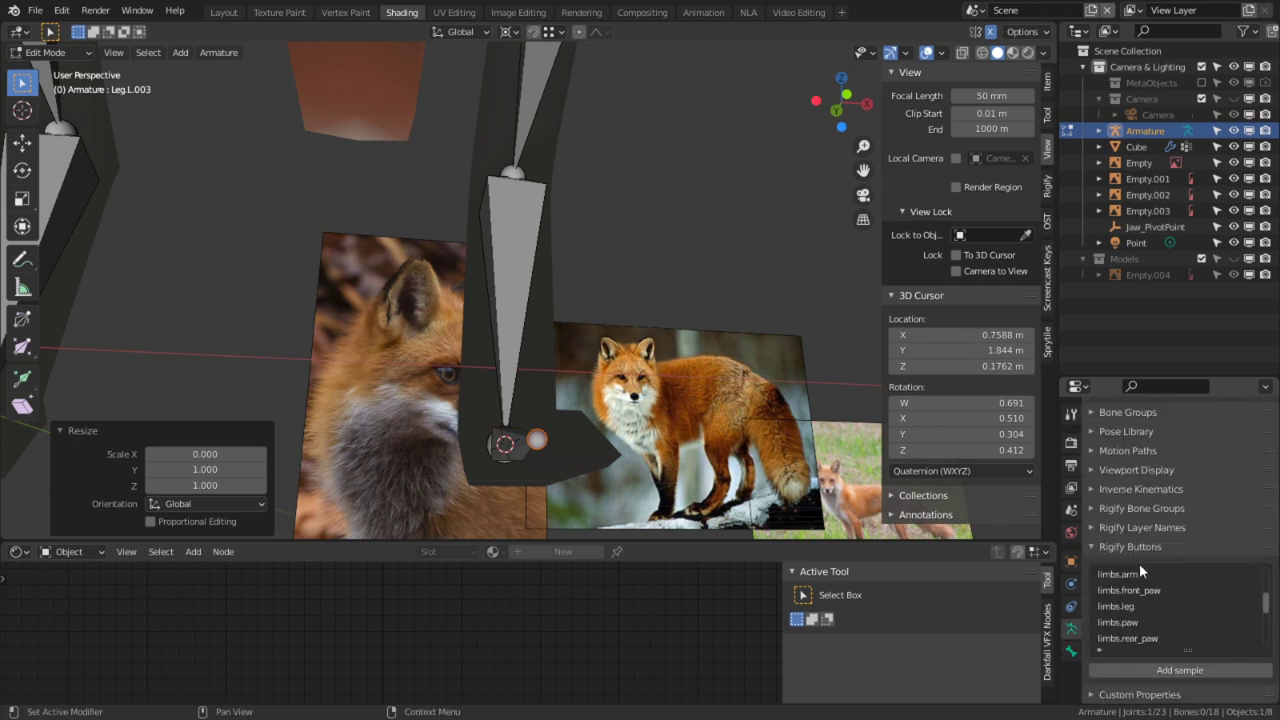
left_click(1133, 547)
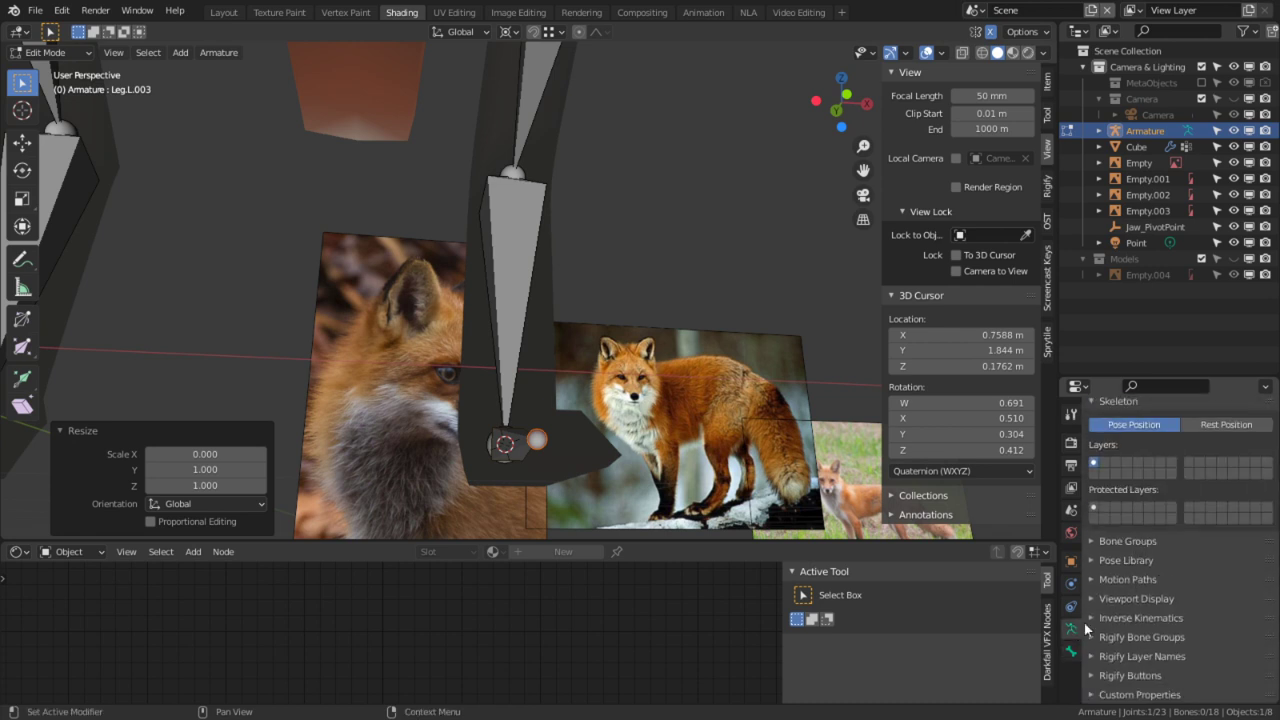
left_click(1131, 597)
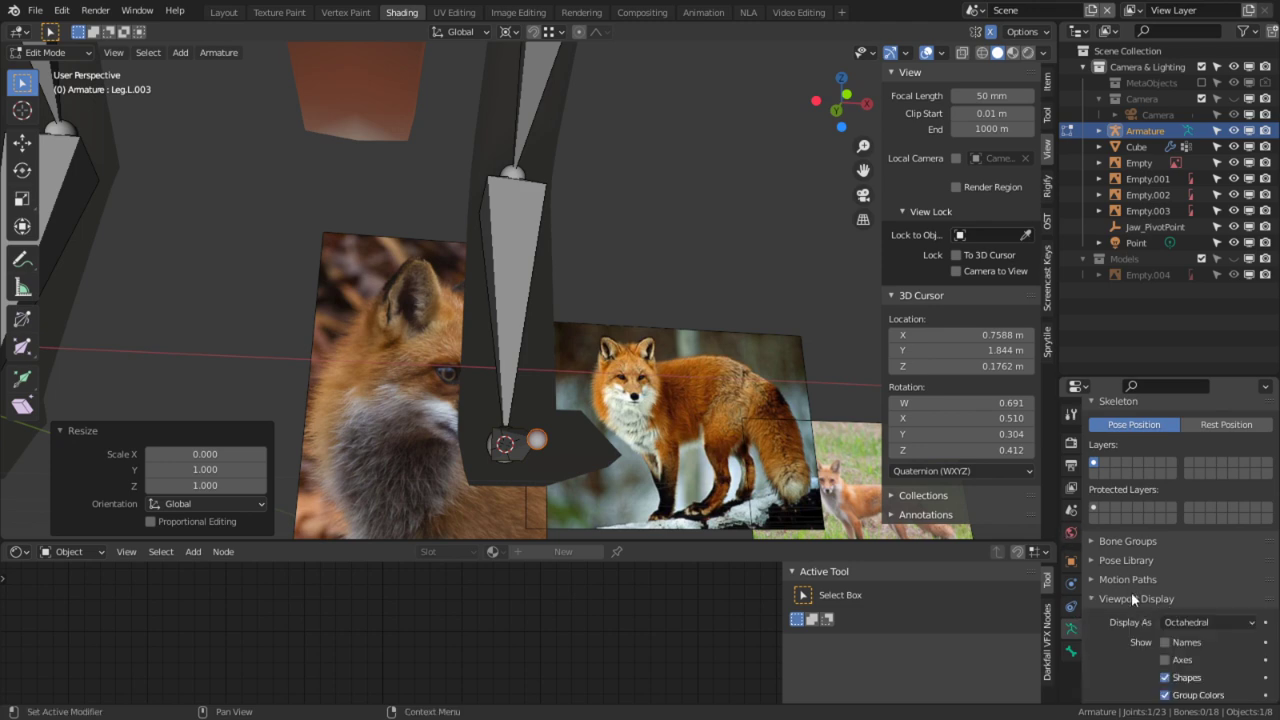
left_click(1168, 661)
Step: Move the pelvis bone at the rear of the spine up by about 0.29 m in the right orthographic view
middle_click_drag(551, 411, 430, 440)
middle_click_drag(462, 186, 678, 278, "shift")
middle_click_drag(556, 62, 535, 212, "shift")
scroll(600, 172, "down", 3)
scroll(610, 238, "down", 1)
middle_click_drag(551, 164, 522, 276, "shift")
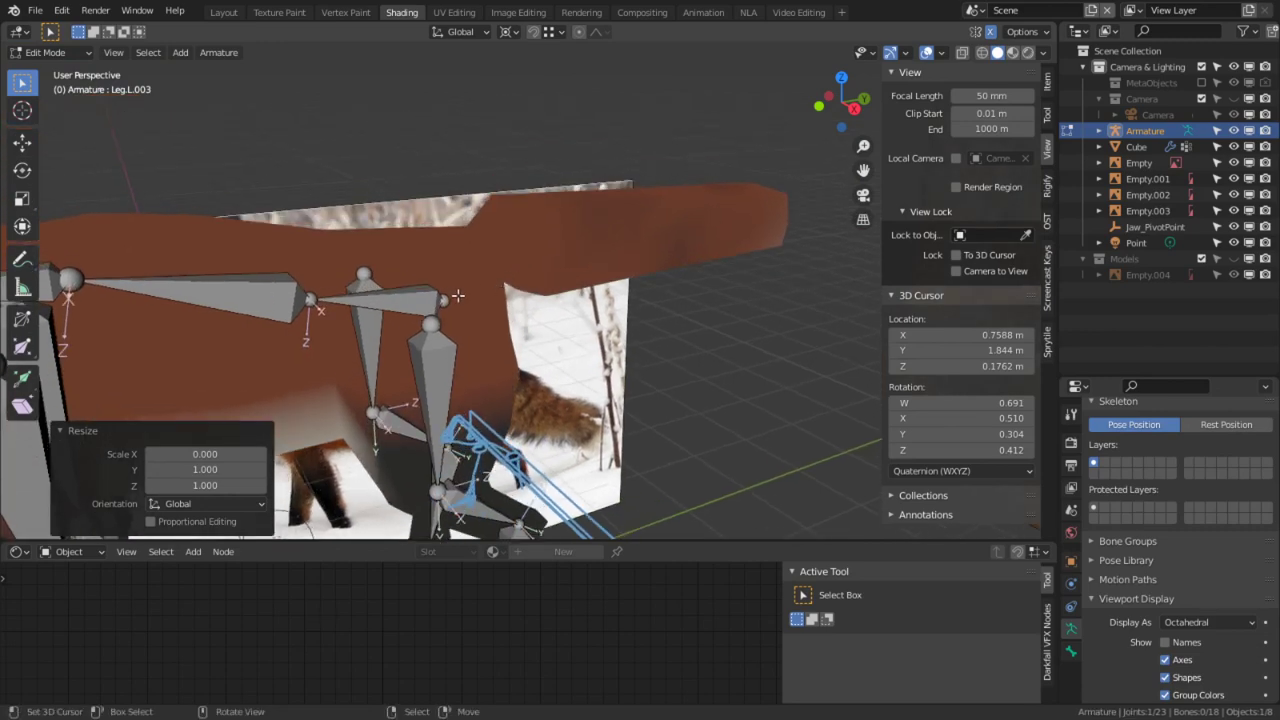
left_click(438, 298)
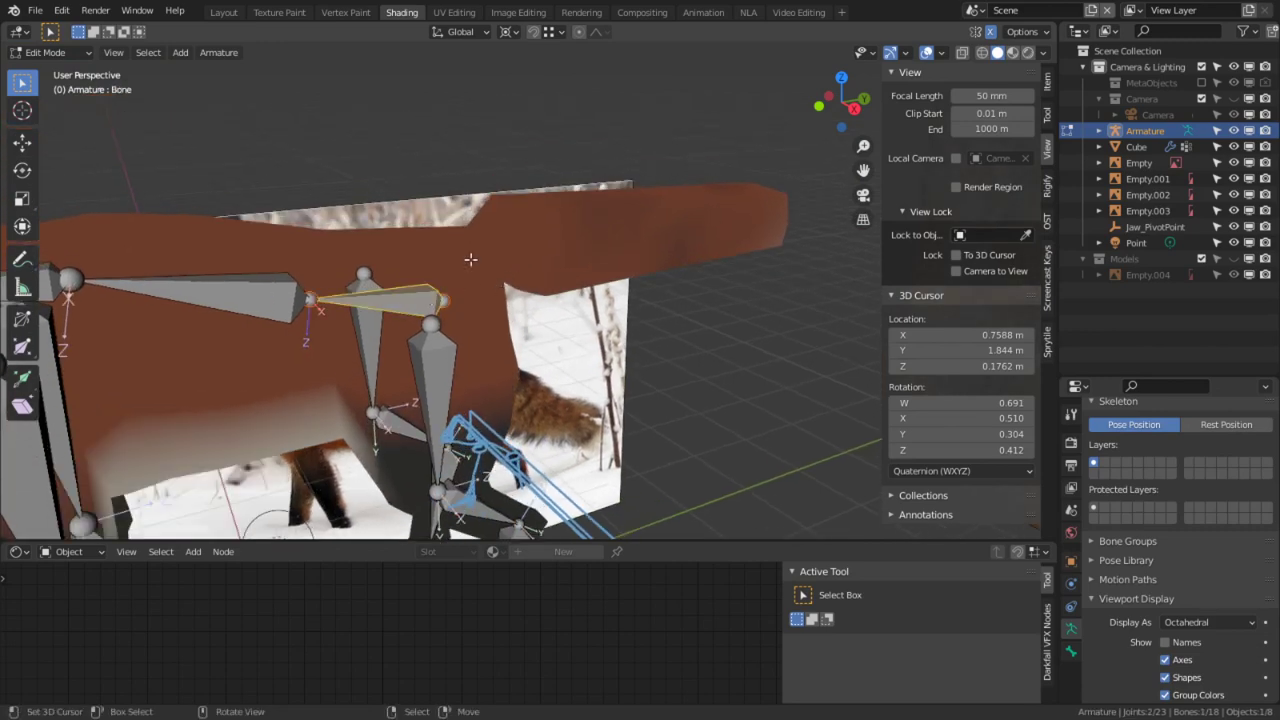
key("KP_3")
key("g")
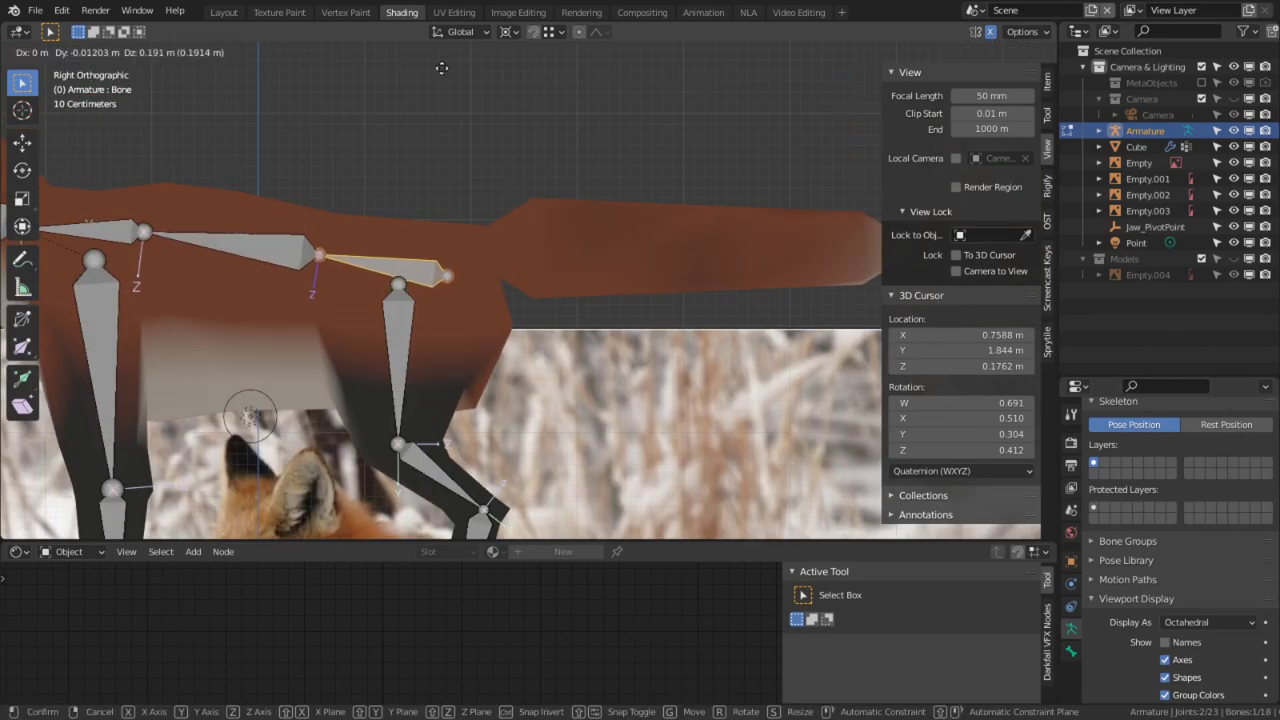
left_click(416, 331)
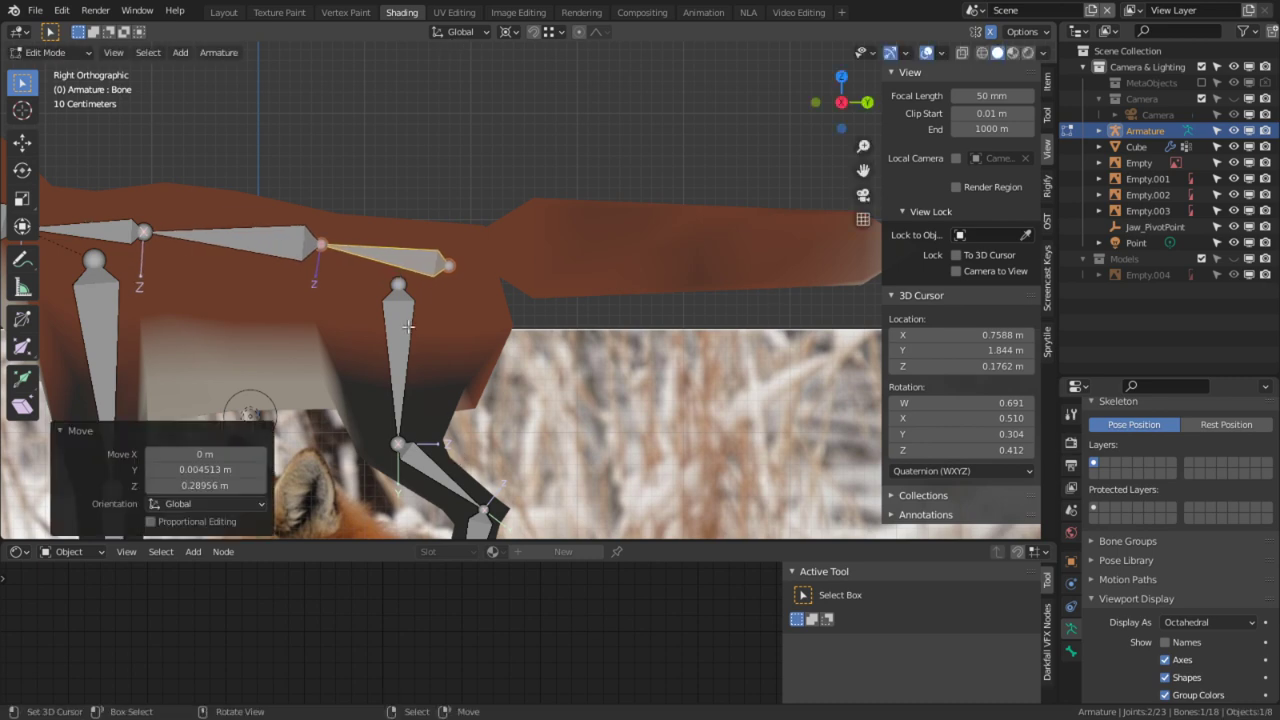
Step: Parent the left hind thigh bone to the pelvis bone with Keep Offset
left_click(402, 325)
left_click(426, 258, "shift")
key("ctrl+p")
left_click(477, 284)
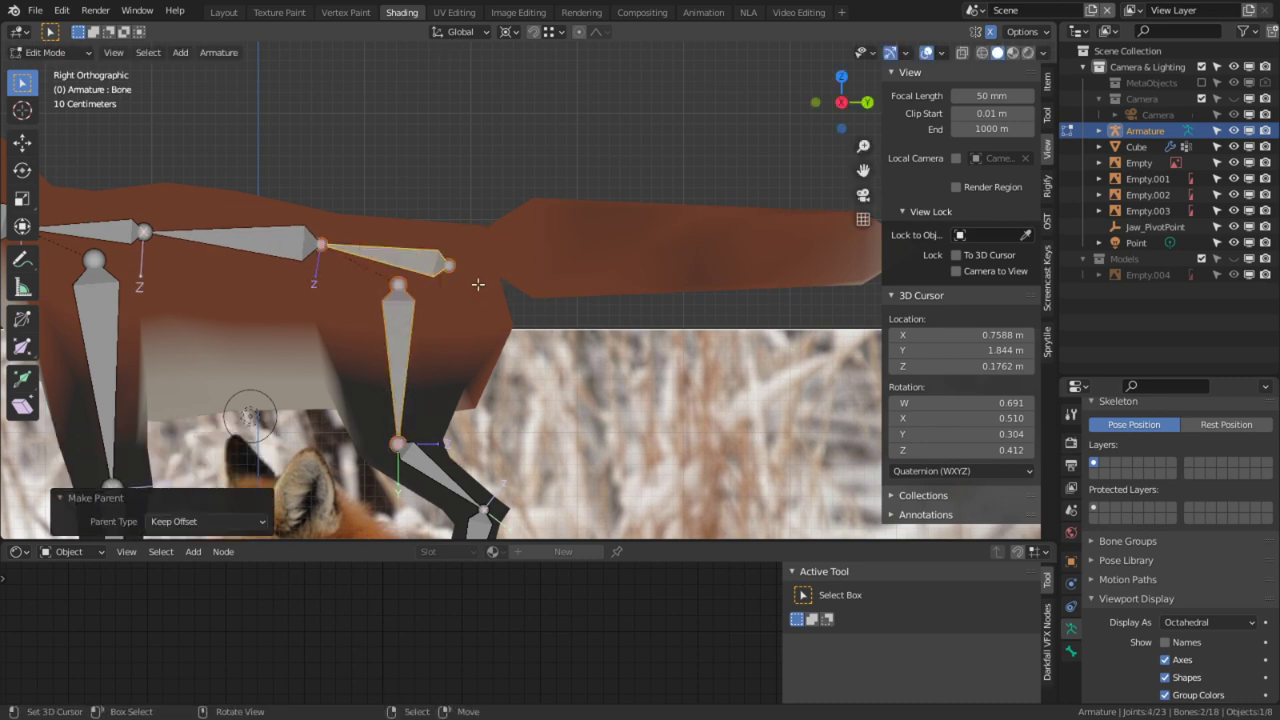
middle_click_drag(561, 325, 434, 380)
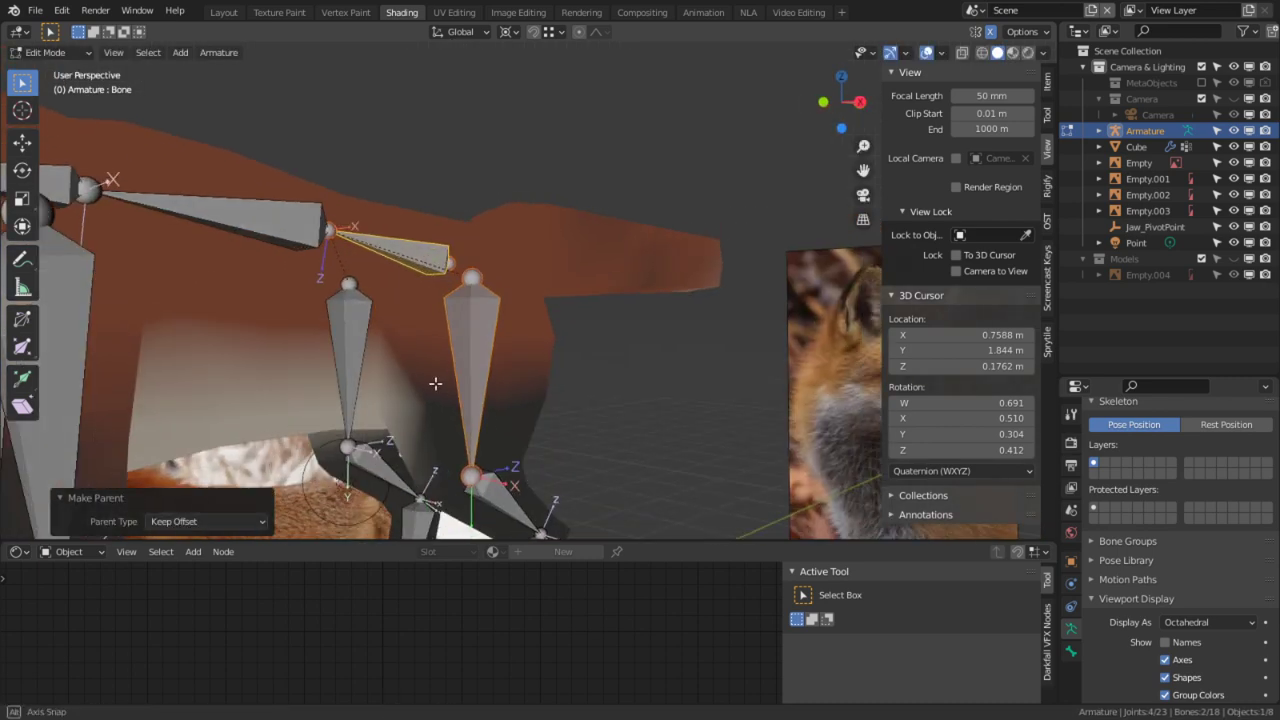
Step: Try to parent the right hind thigh bone to the pelvis bone as Connected
left_click(350, 348)
left_click(385, 248, "shift")
key("ctrl+p")
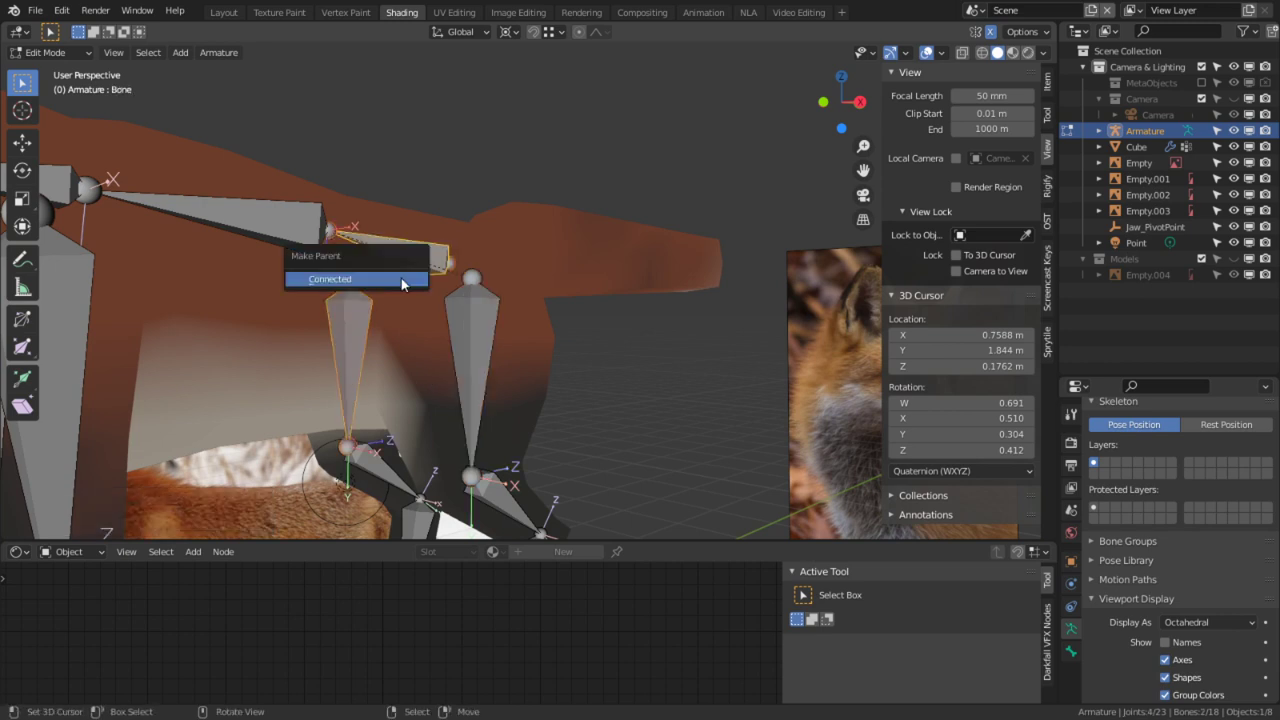
left_click(401, 281)
key("ctrl+z")
right_click(349, 324)
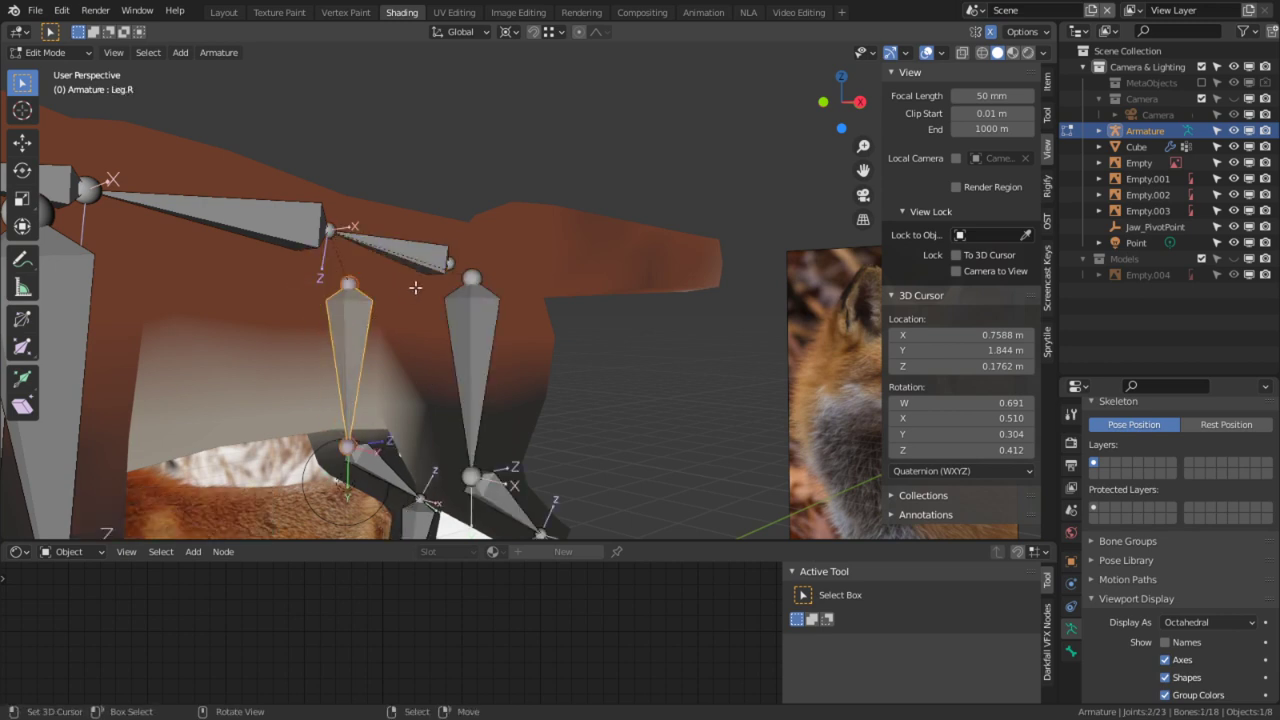
Step: Edit the fox mesh, select the edge loop around the tail near its base, and snap the 3D cursor to it
middle_click_drag(535, 254, 480, 402)
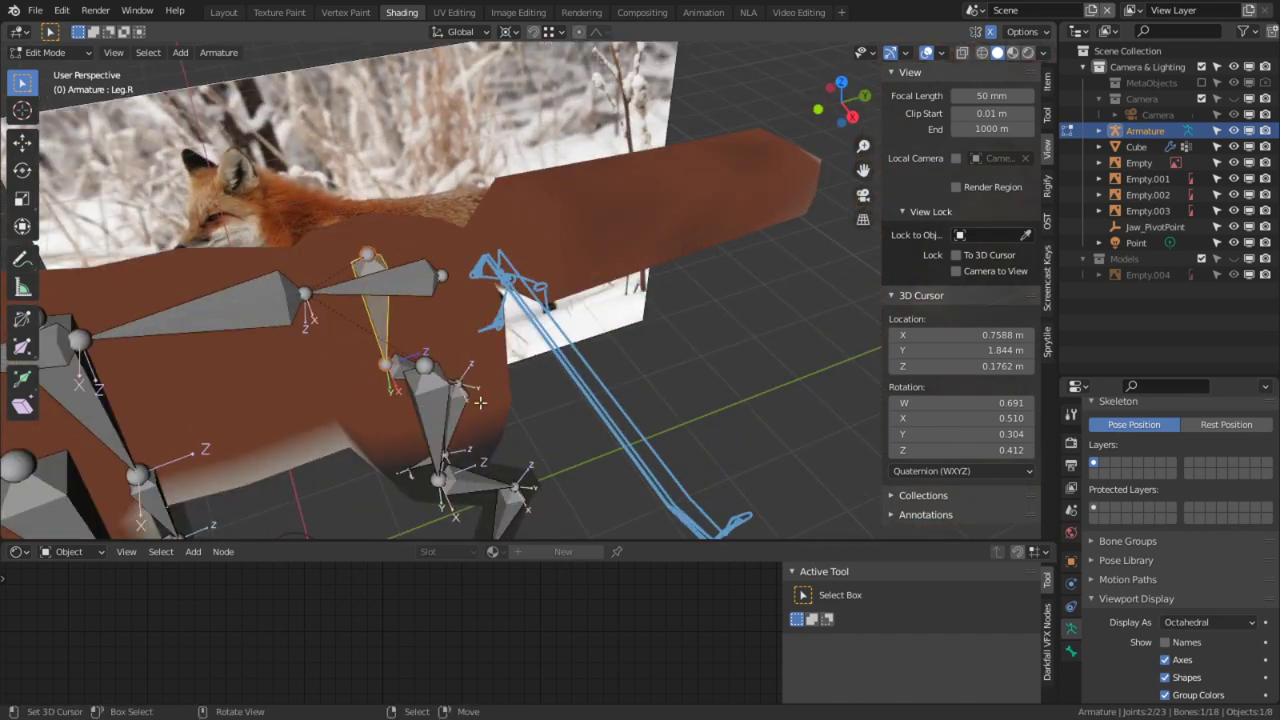
key("Tab")
right_click(492, 259)
key("Tab")
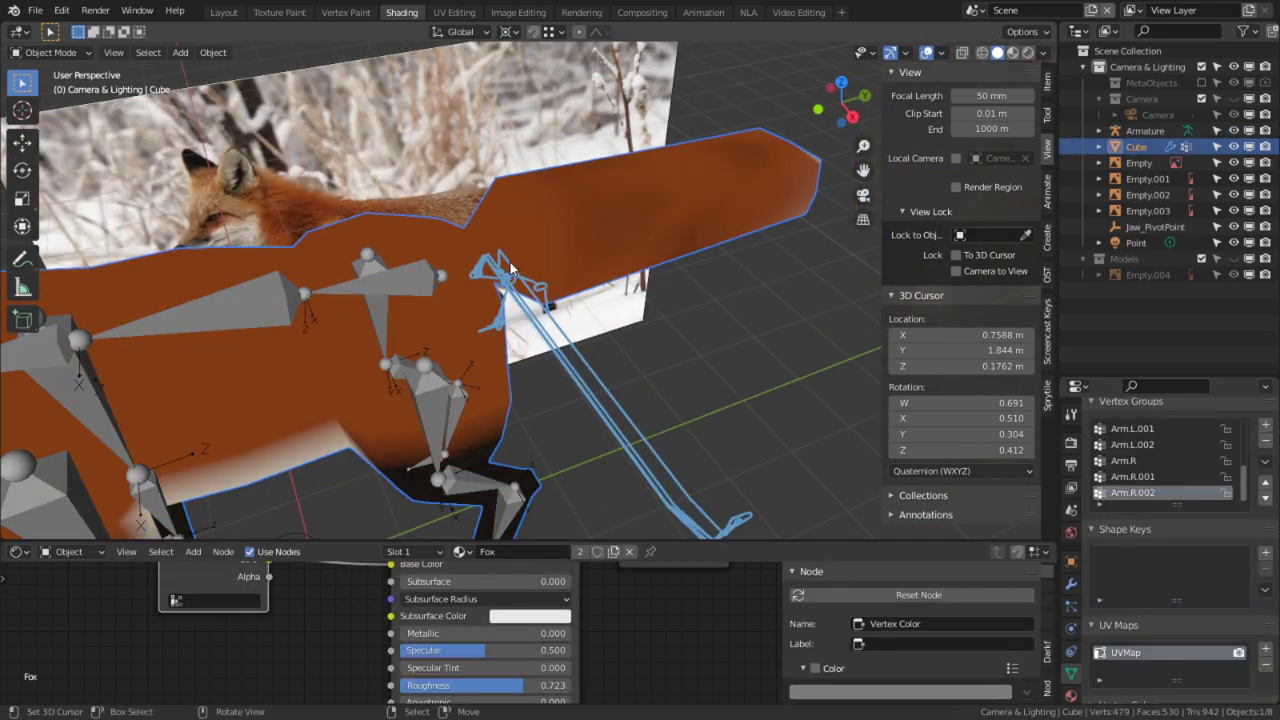
key("2")
middle_click_drag(475, 234, 557, 239)
key("3")
right_click(497, 152)
key("c")
key("Escape")
key("2")
right_click(529, 156, "alt")
key("shift+s")
left_click(535, 304)
middle_click_drag(451, 206, 552, 152)
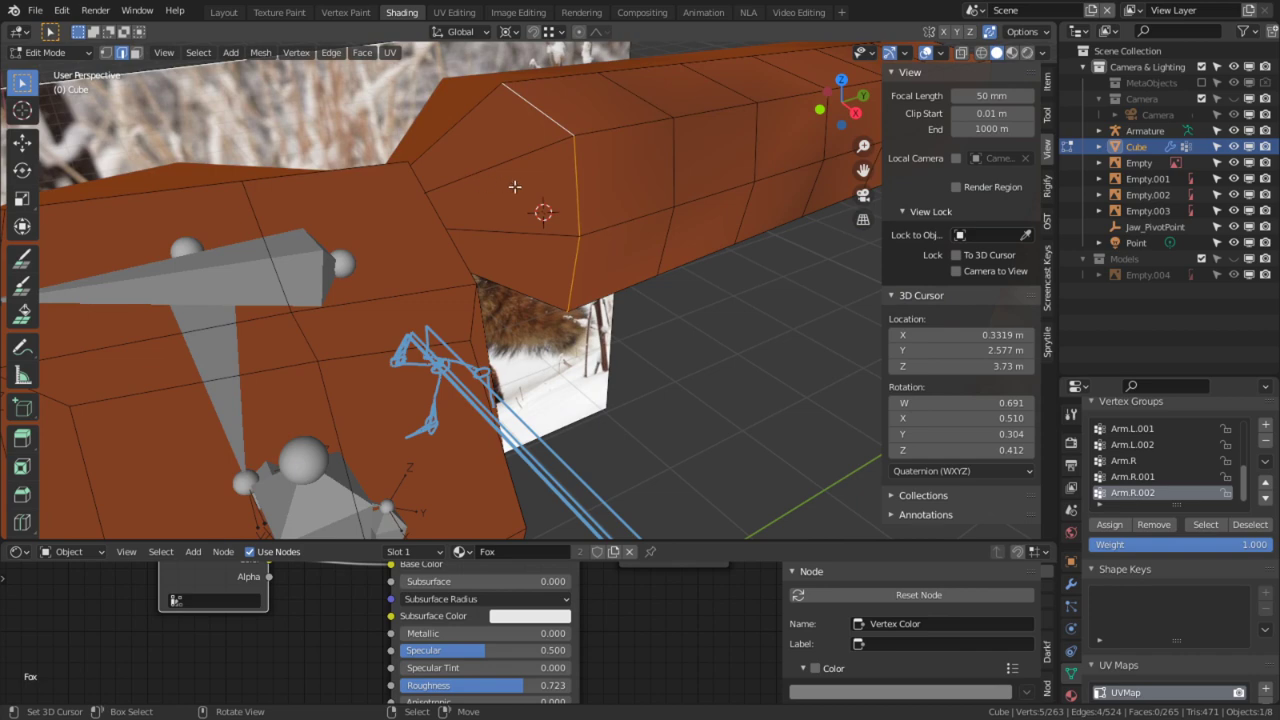
Step: Isolate the linked tail geometry and snap the 3D cursor to the vertex at the tail's front point
key("ctrl+l")
key("shift+h")
key("1")
right_click(354, 220)
key("shift+s")
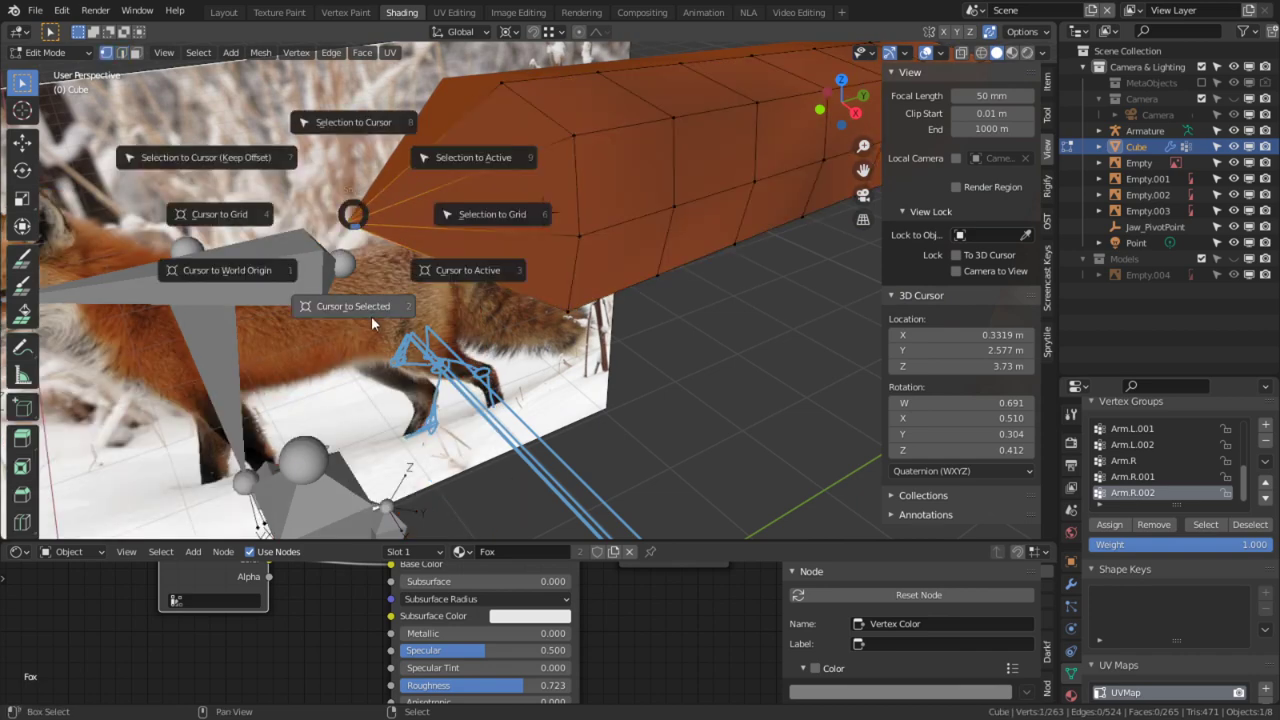
left_click(371, 308)
Step: Add a new bone to the armature at the 3D cursor for the tail
key("Tab")
left_click(291, 246)
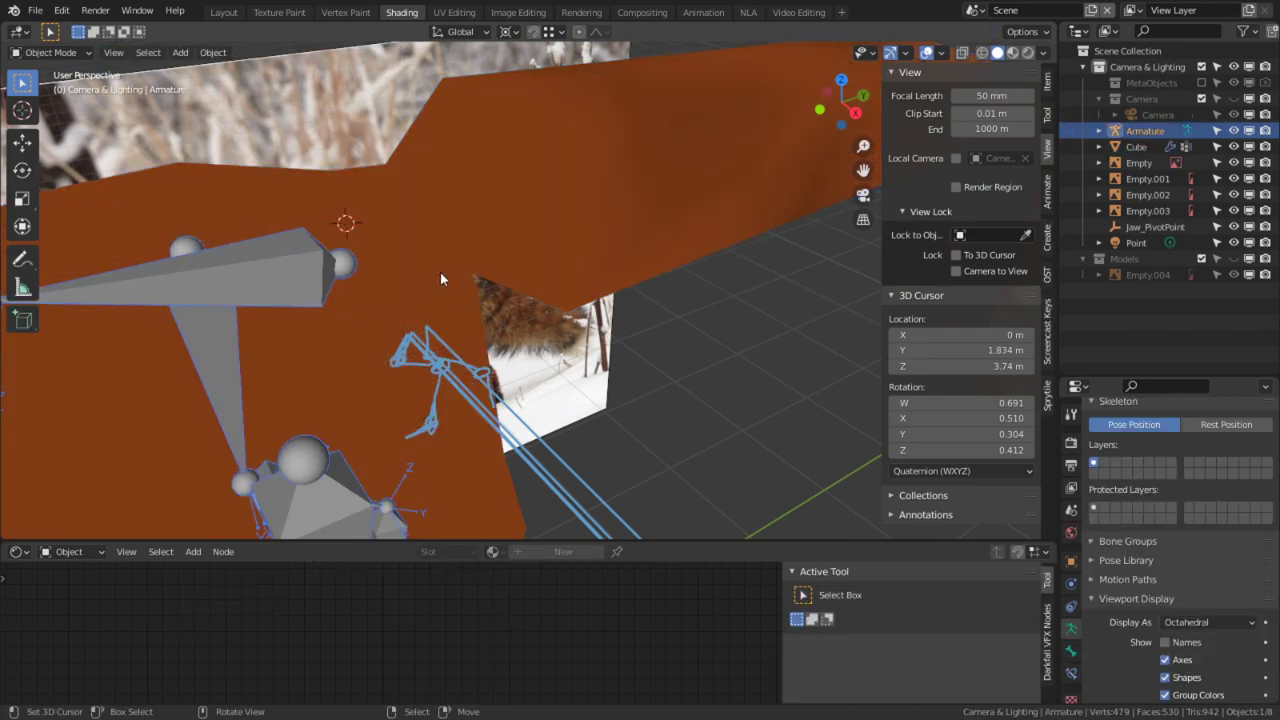
key("Tab")
key("shift+a")
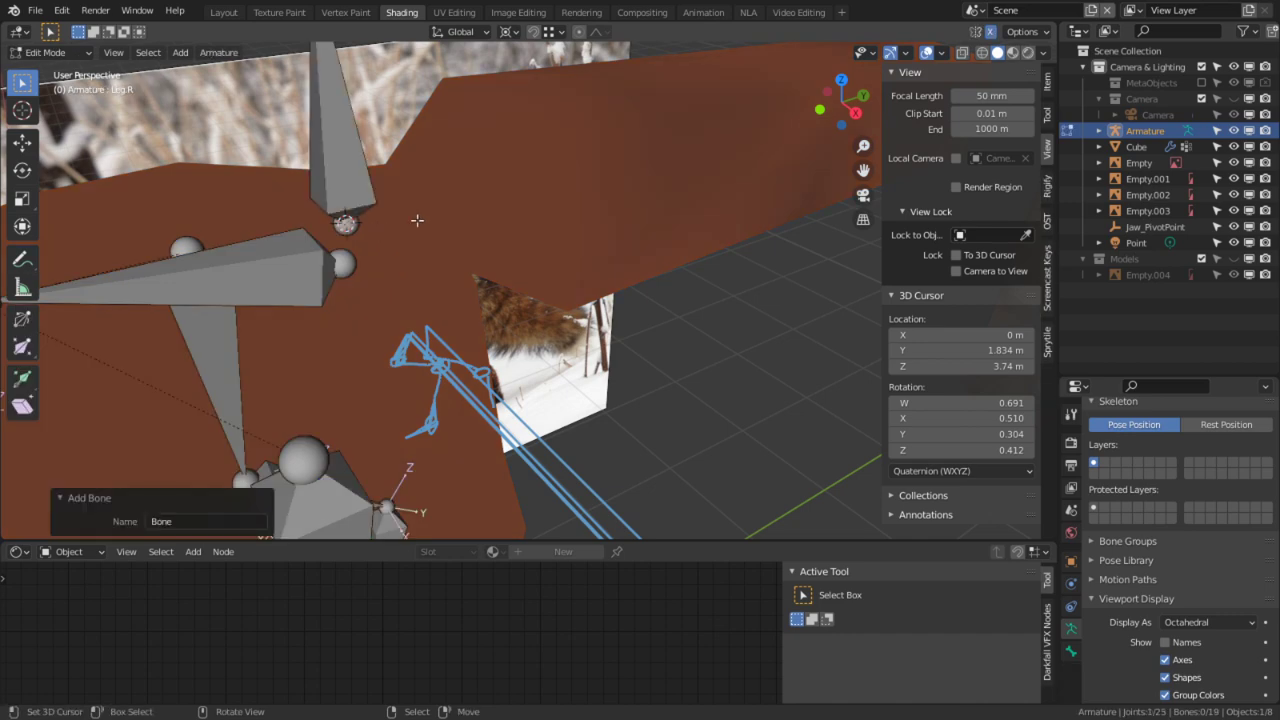
key("KP_3")
scroll(417, 219, "down", 5)
right_click(467, 172)
Step: Snap the 3D cursor to the vertex at the rear tip of the fox's tail mesh
middle_click_drag(830, 275, 681, 290, "shift")
key("Tab")
right_click(682, 286)
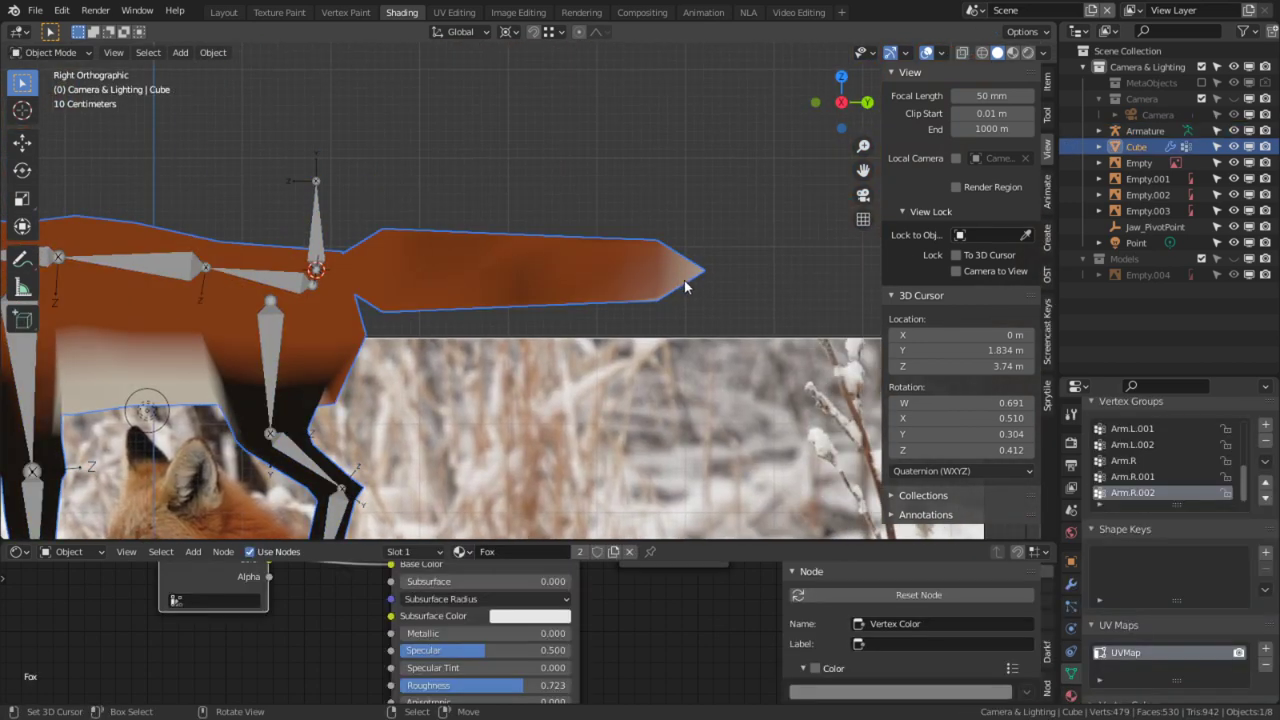
key("Tab")
right_click(709, 281)
key("shift+s")
left_click(726, 394)
Step: Snap the new tail bone's end joint to the 3D cursor so the bone spans the whole tail
key("Tab")
right_click(318, 181)
key("Tab")
key("shift+s")
left_click(338, 96)
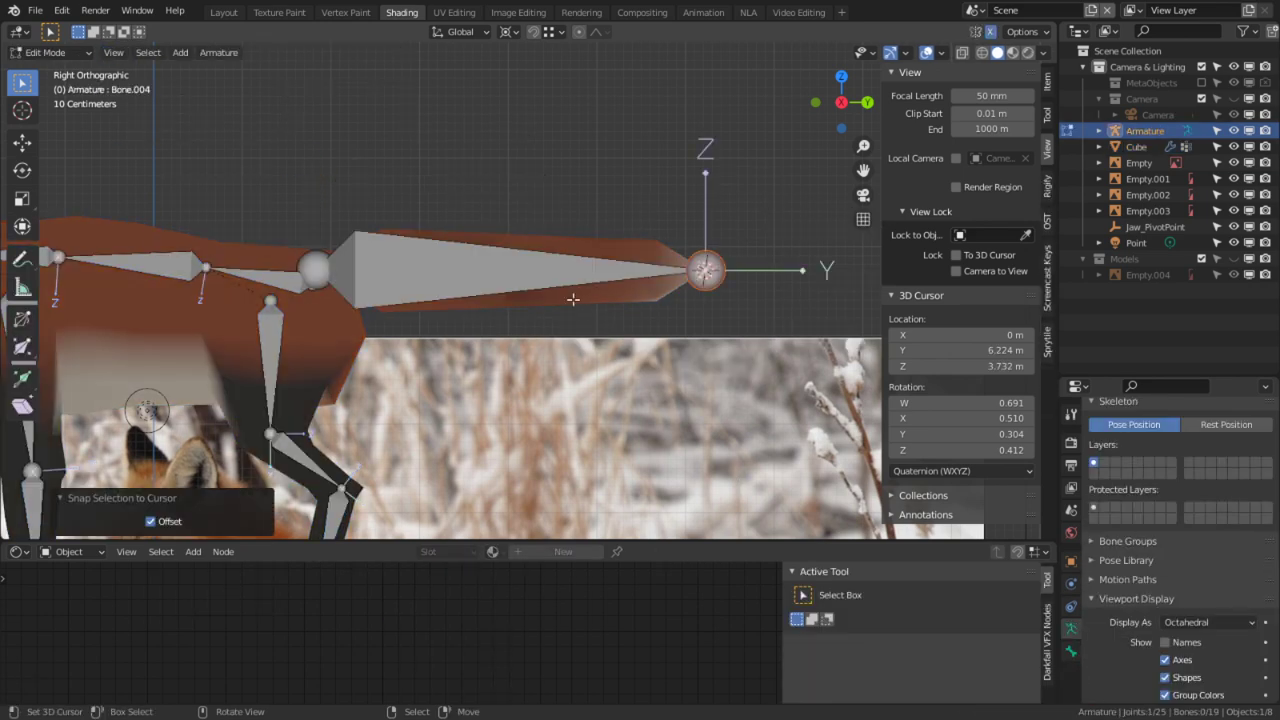
Step: Subdivide the tail bone with 2 cuts and select the middle bone
key("w")
left_click(595, 276)
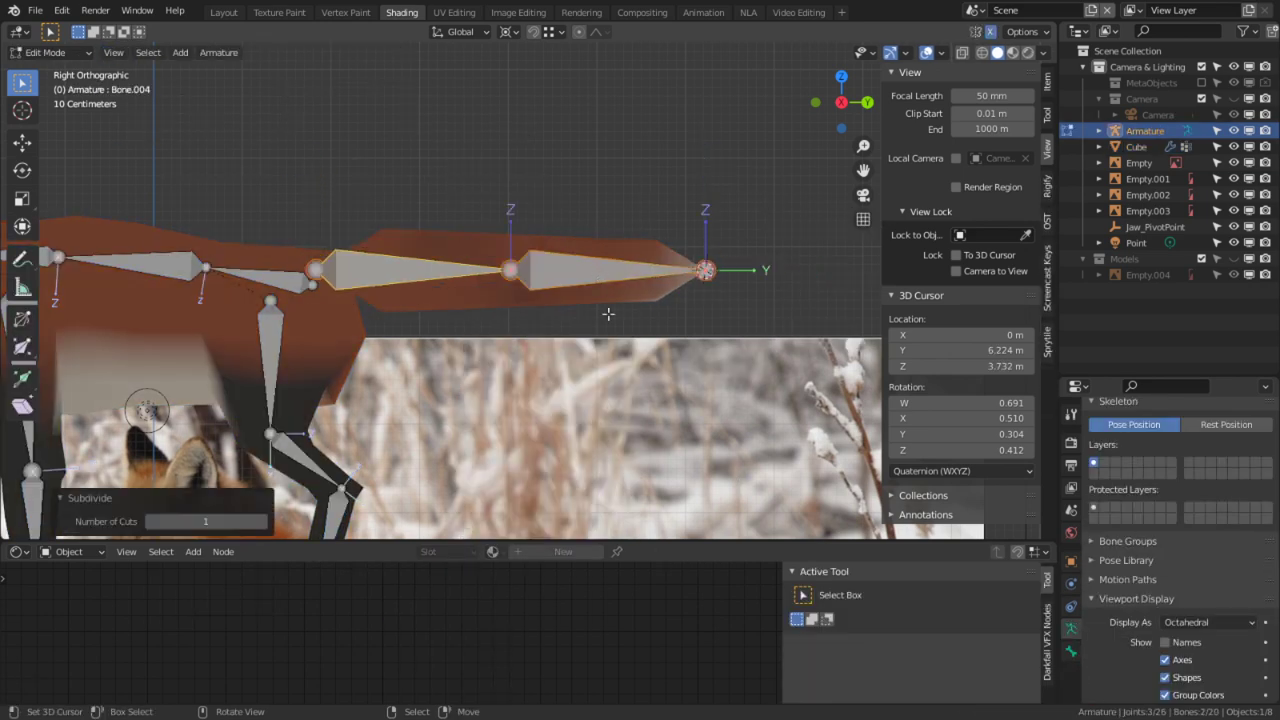
left_click(263, 523)
right_click(507, 266)
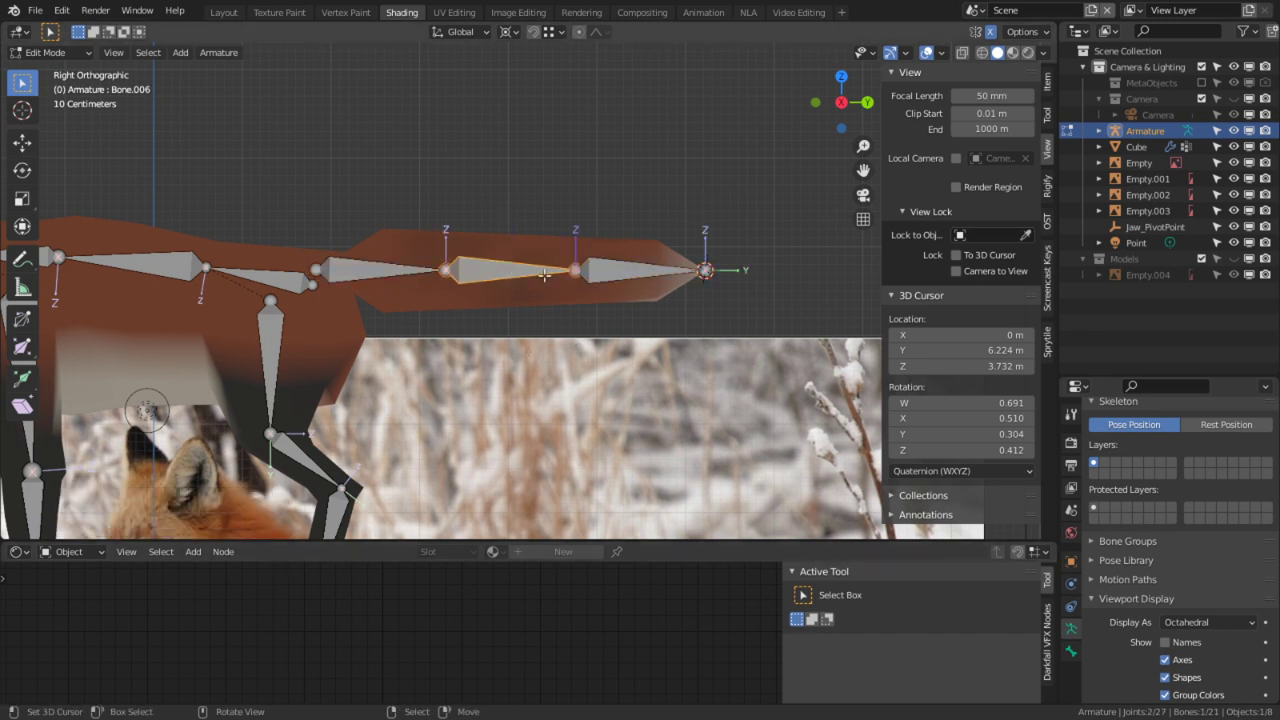
Step: Set the middle tail bone's Bendy Bones segments to 10
scroll(1190, 600, "down", 3)
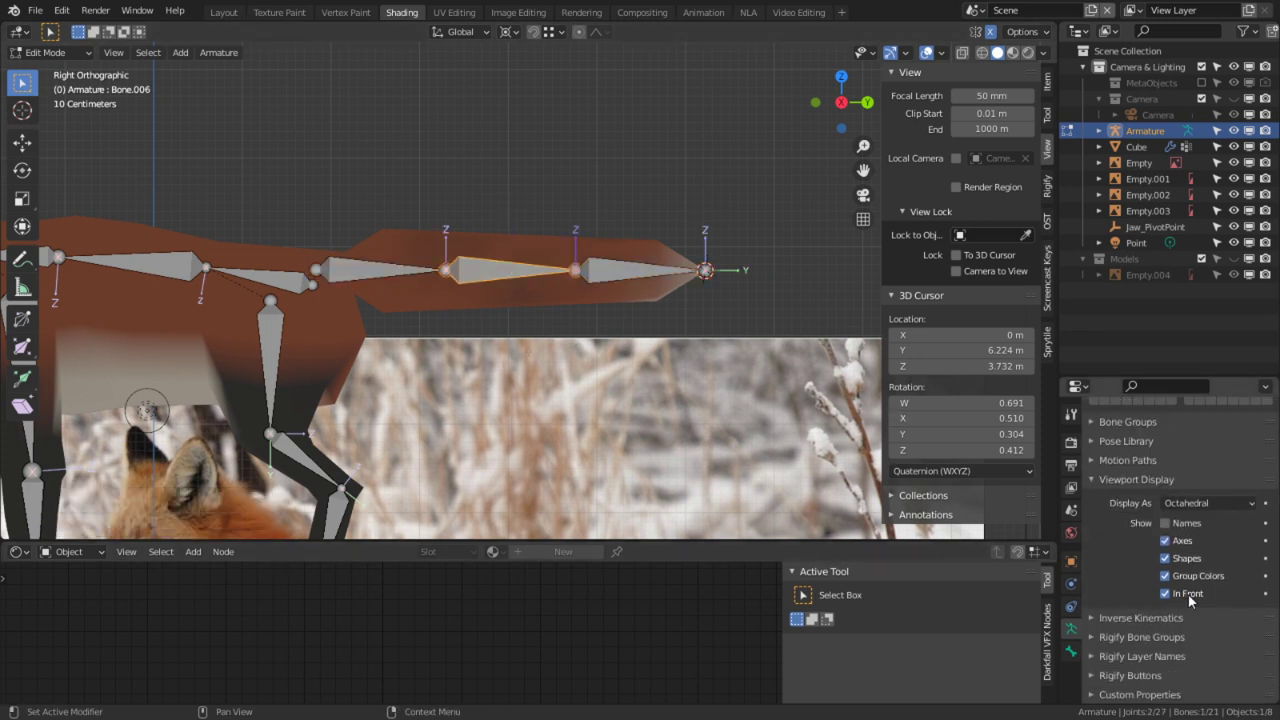
left_click(1120, 480)
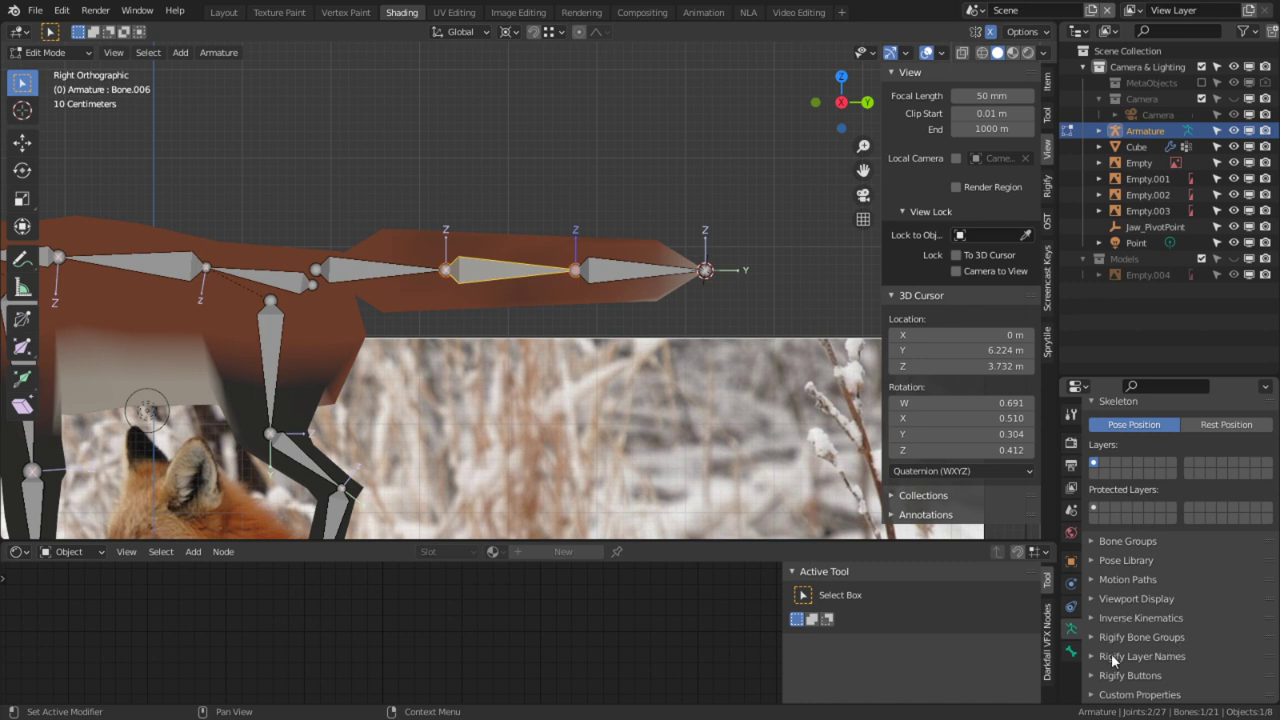
left_click(1071, 651)
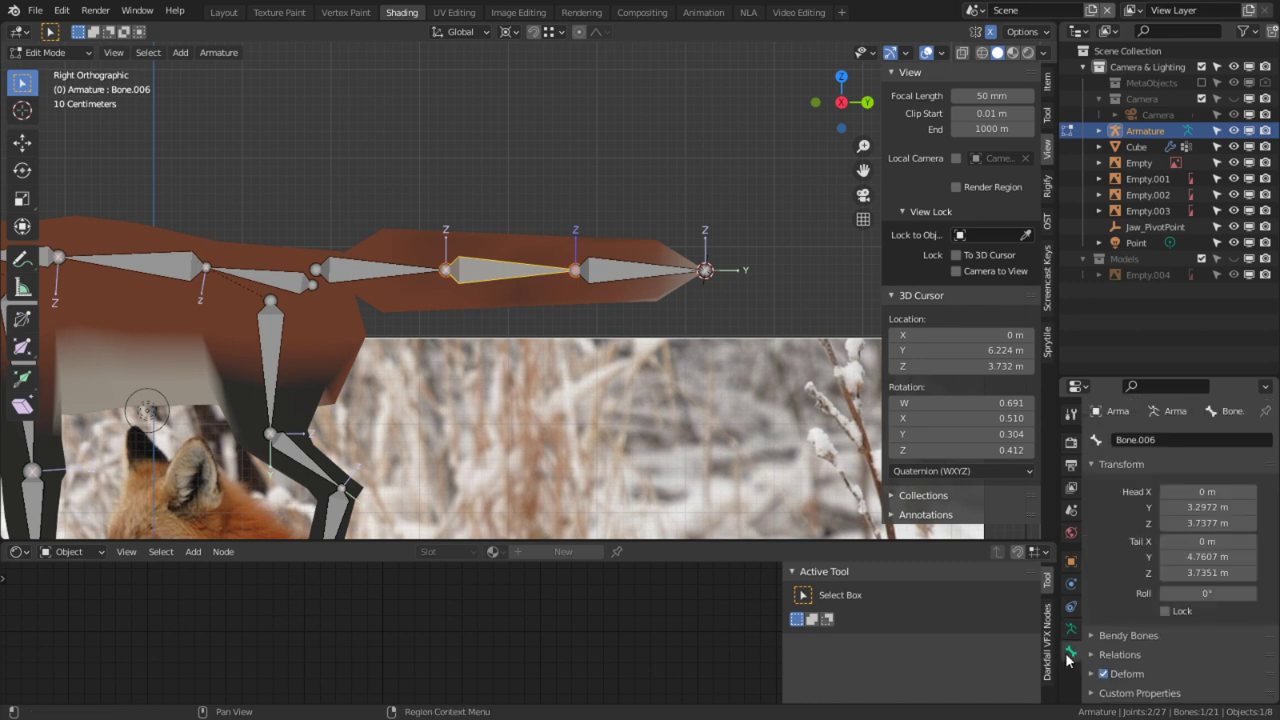
left_click(1120, 638)
scroll(1190, 640, "down", 5)
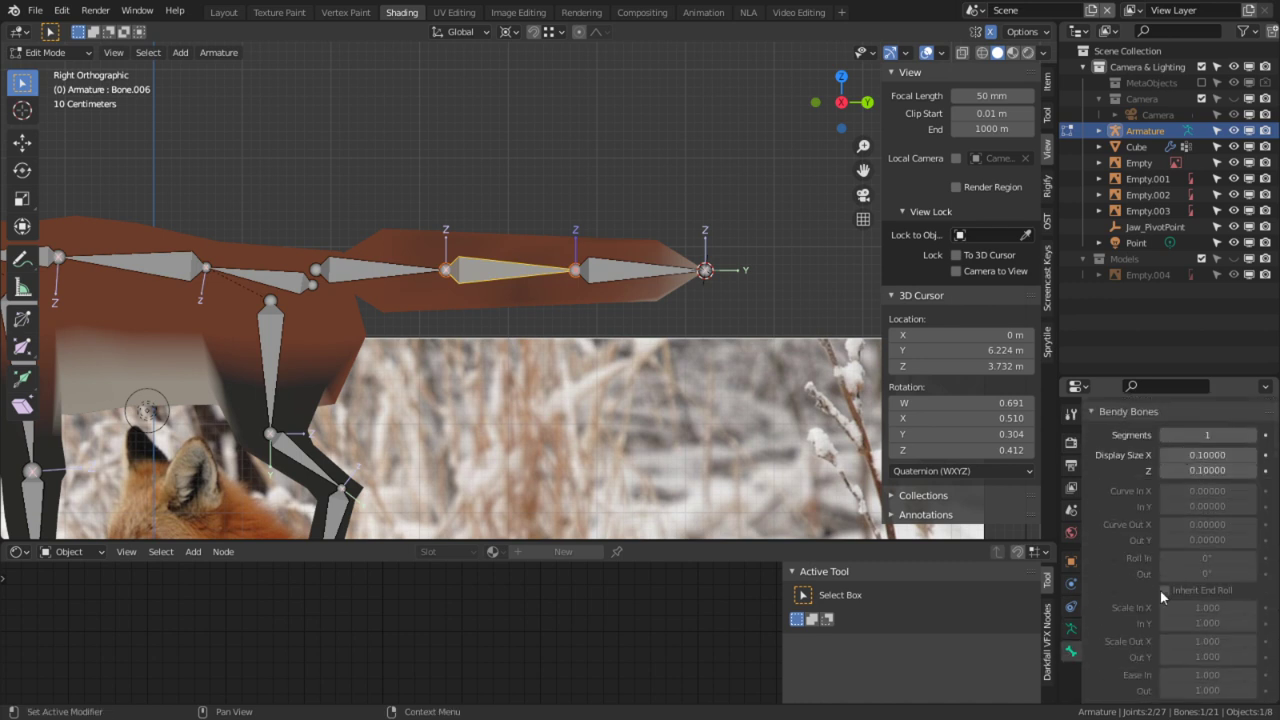
scroll(1130, 545, "up", 3)
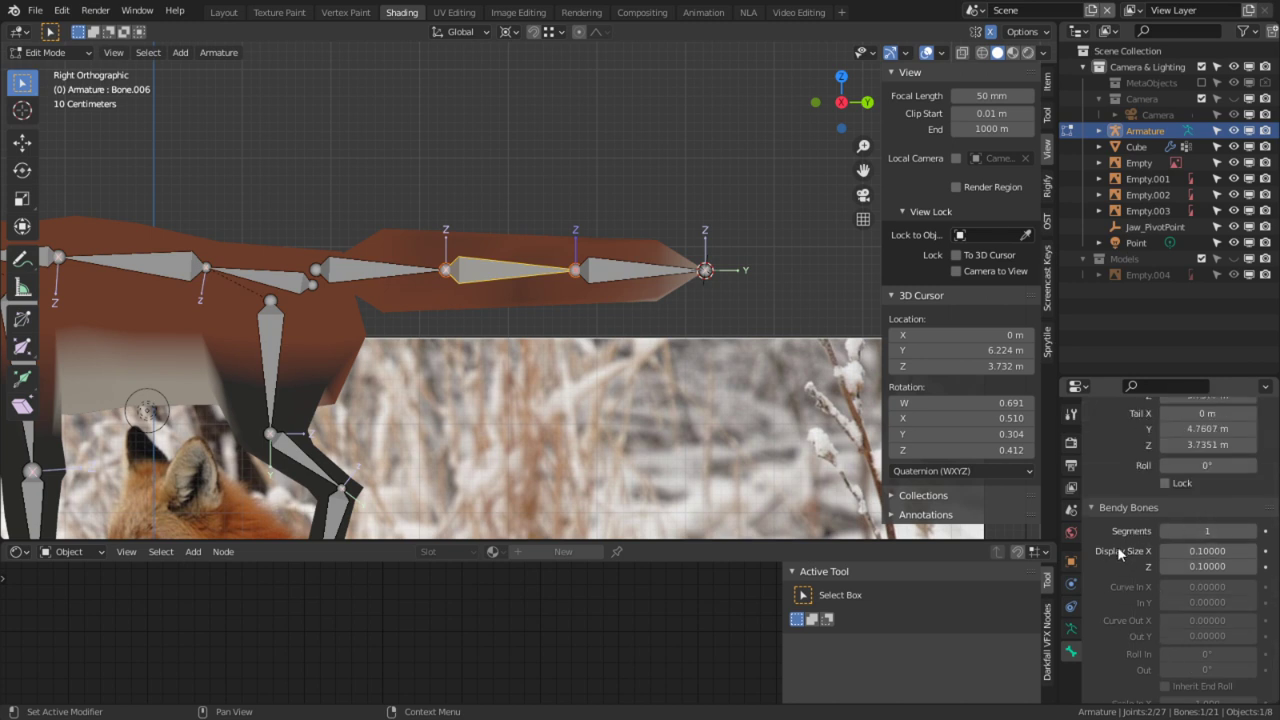
scroll(1114, 600, "down", 5)
scroll(1230, 485, "up", 3)
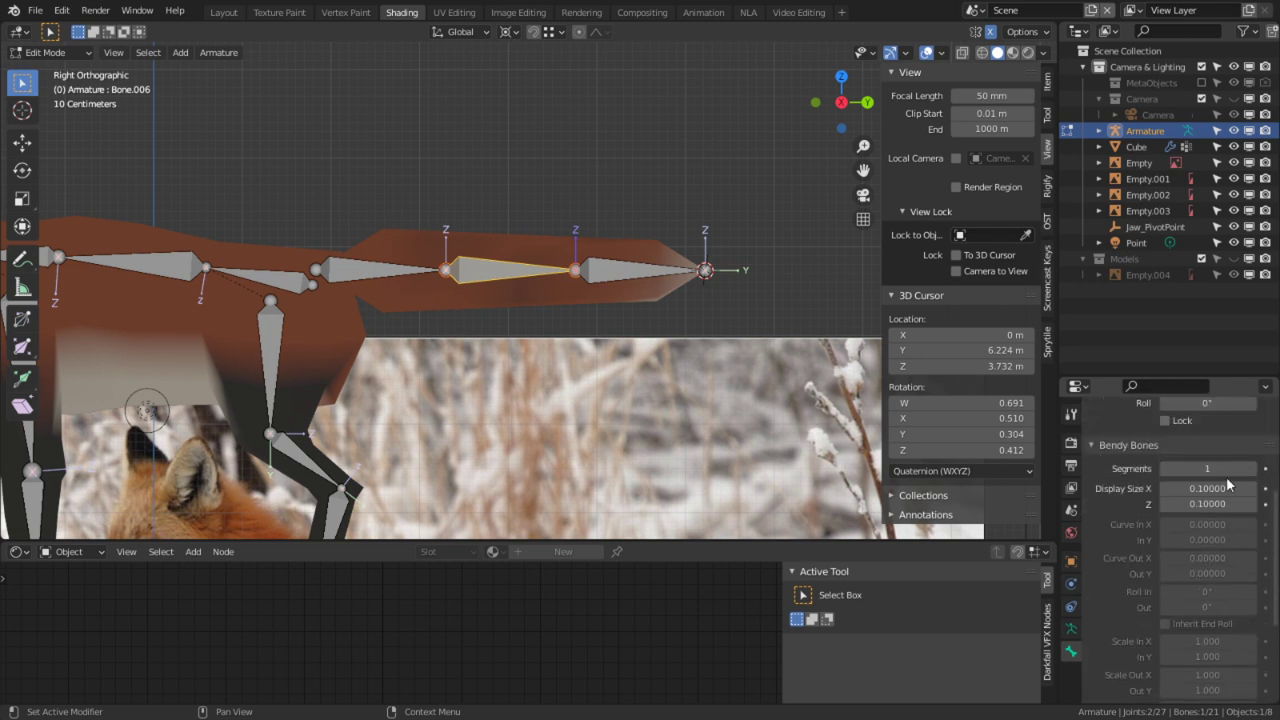
left_click(1208, 470)
type("10")
key("Return")
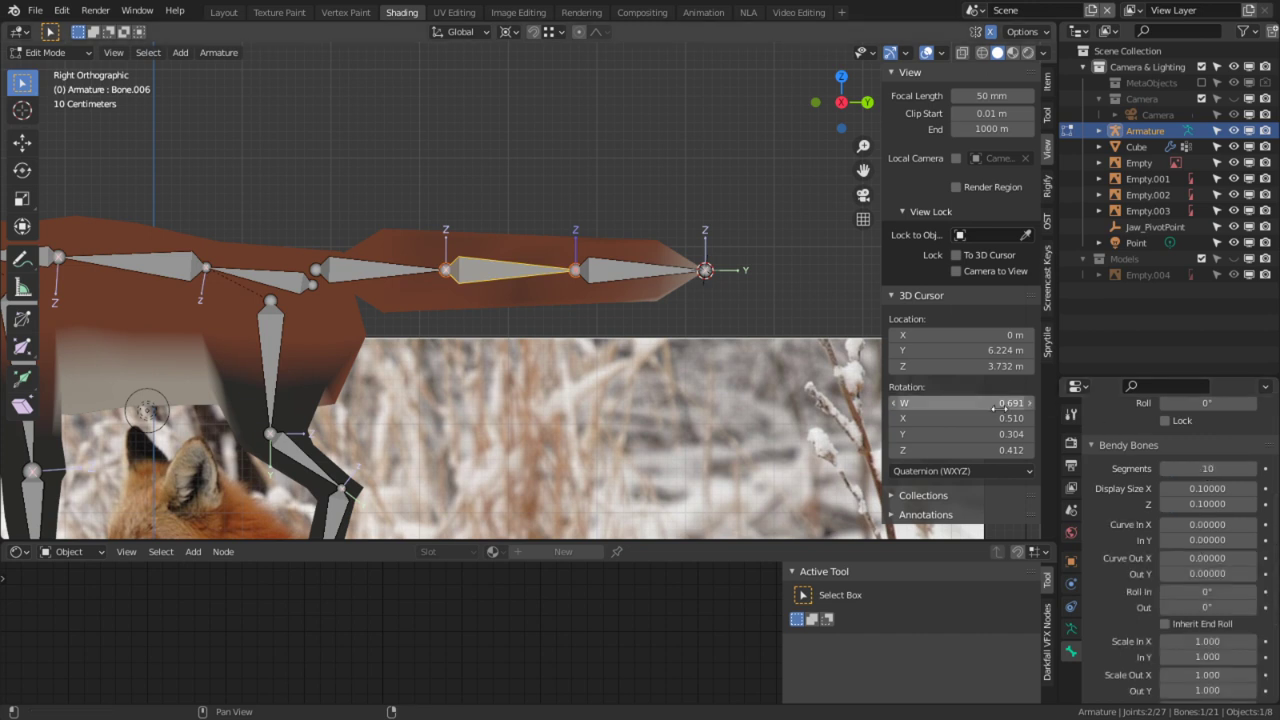
Step: Rename the first tail bone at the tail's base as Tail
middle_click_drag(504, 360, 593, 377, "shift")
left_click(506, 291)
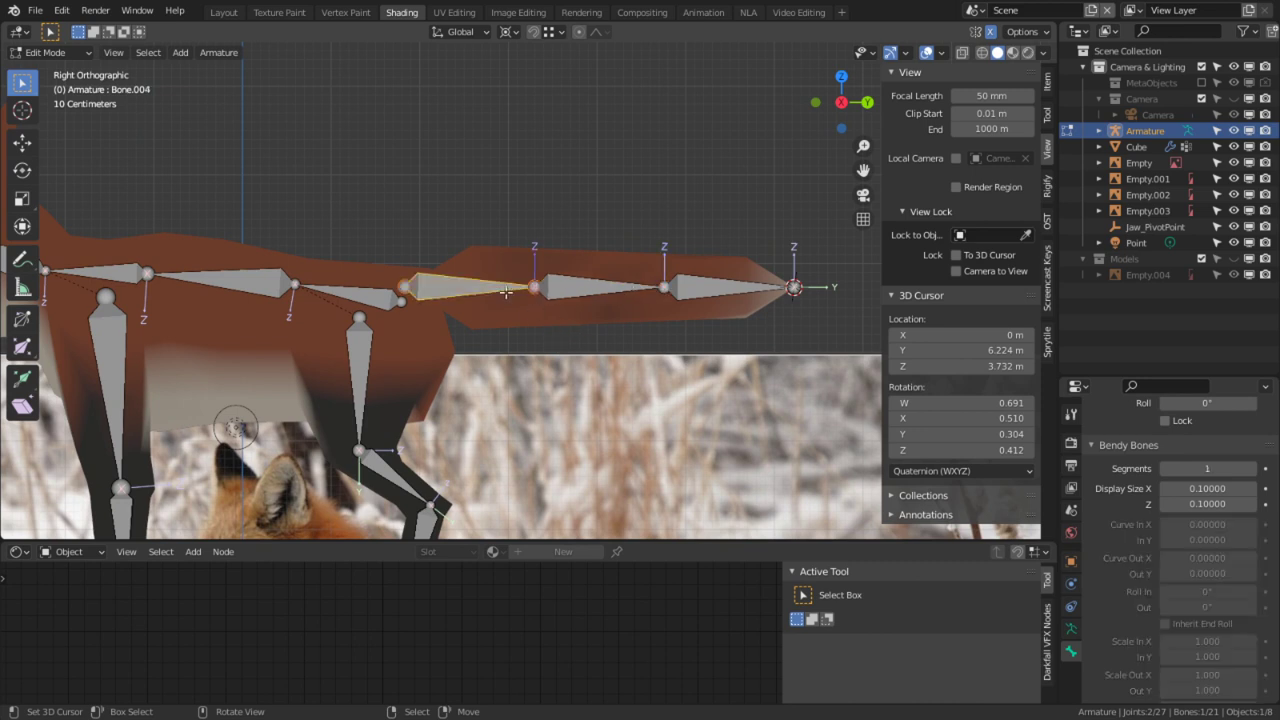
scroll(1192, 421, "up", 5)
left_click(1178, 440)
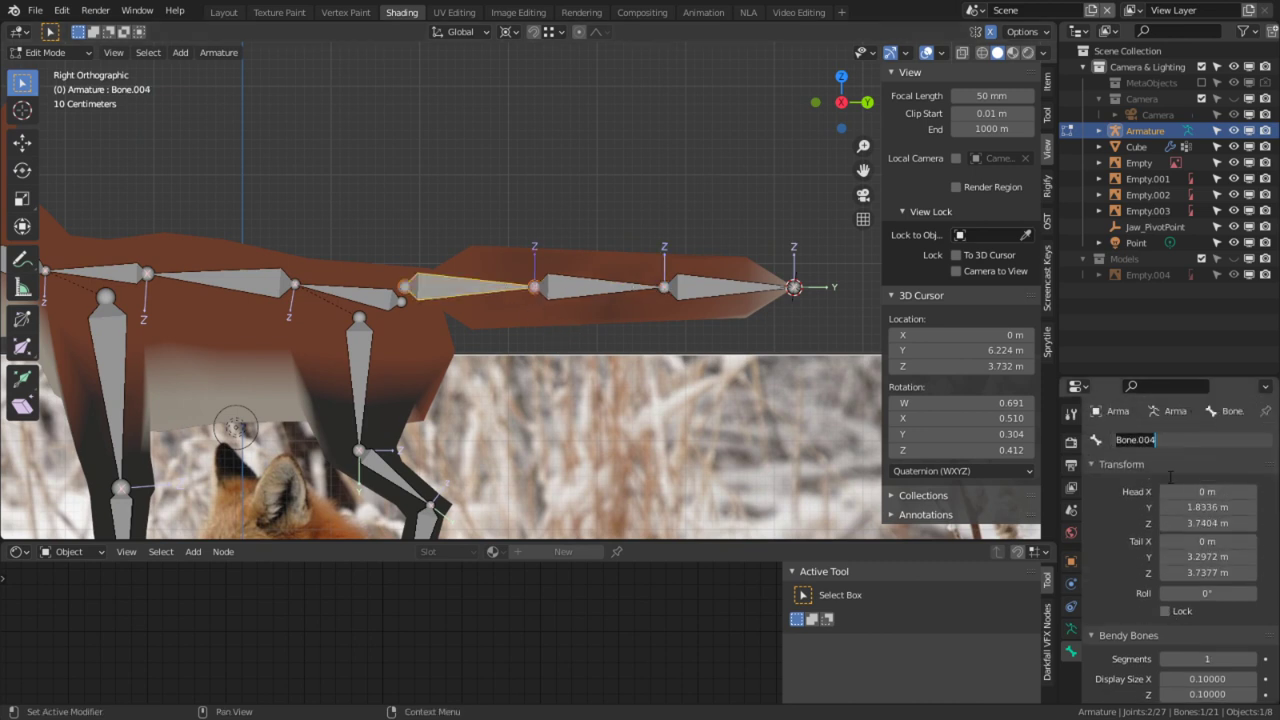
type("Tail")
key("Return")
right_click(1205, 441)
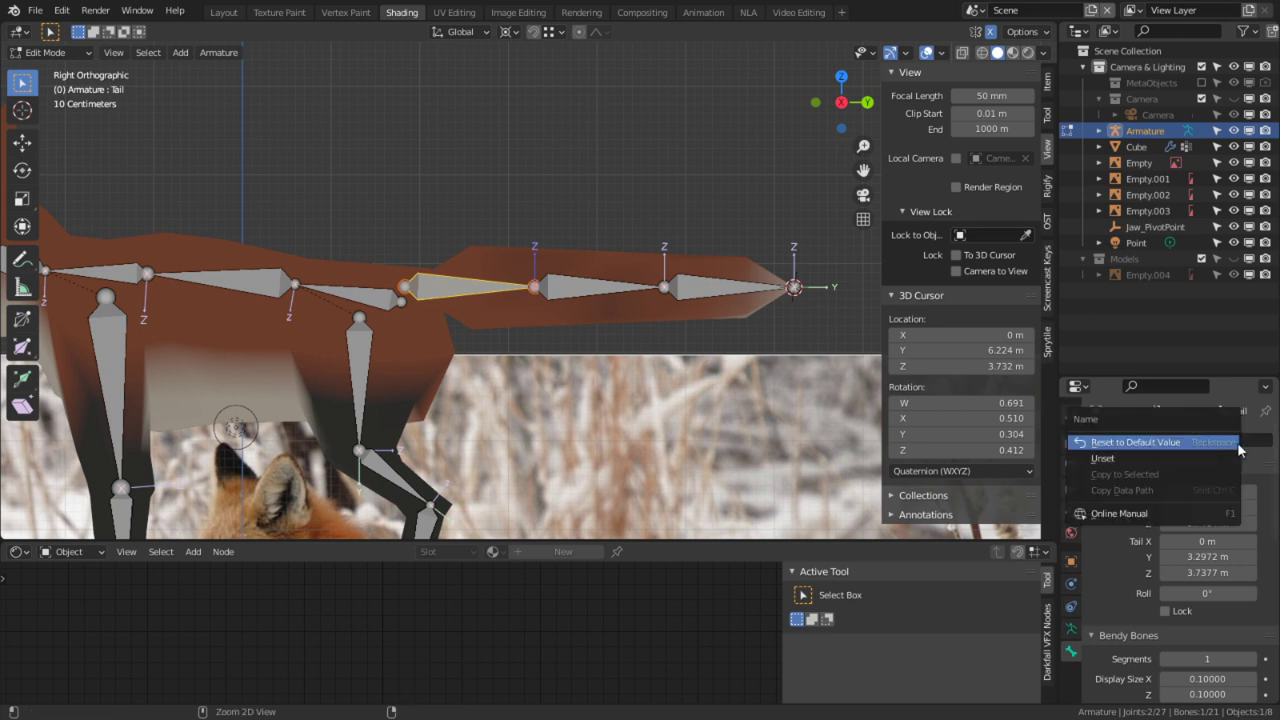
left_click(1118, 440)
key("Return")
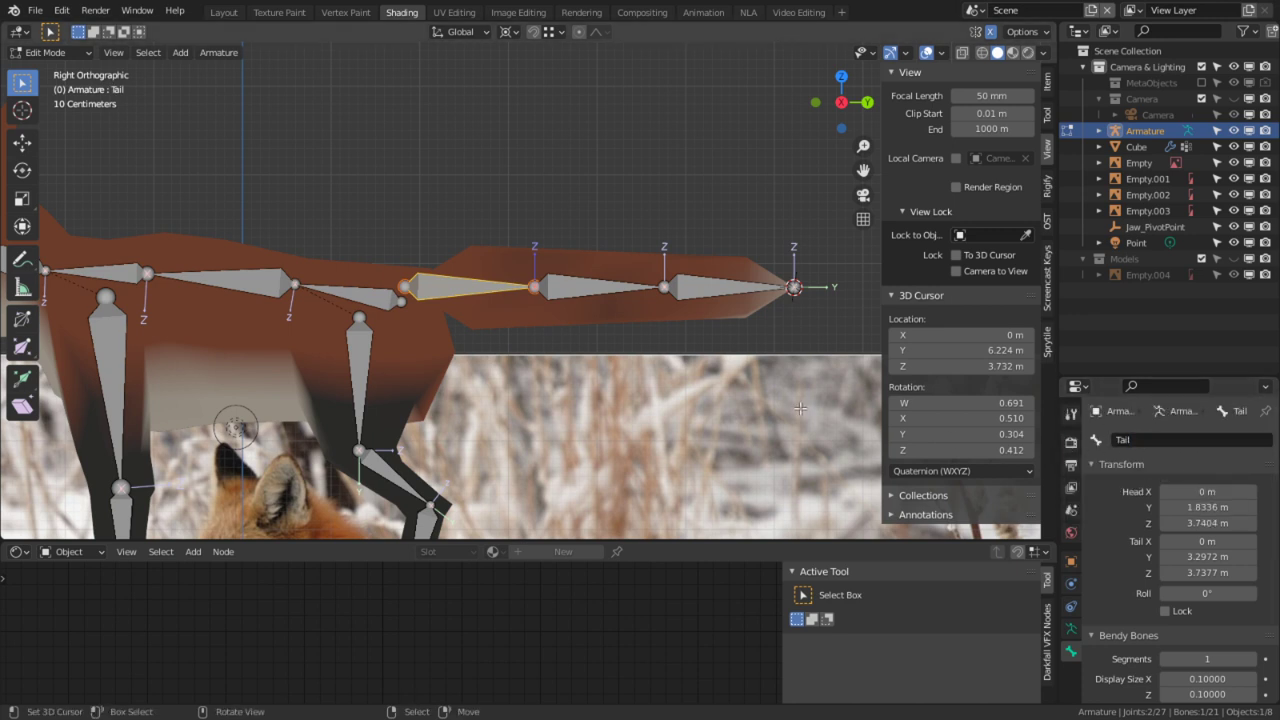
Step: Rename the rearmost spine bone, just ahead of the tail chain, as Spine
left_click(617, 288)
left_click(765, 290)
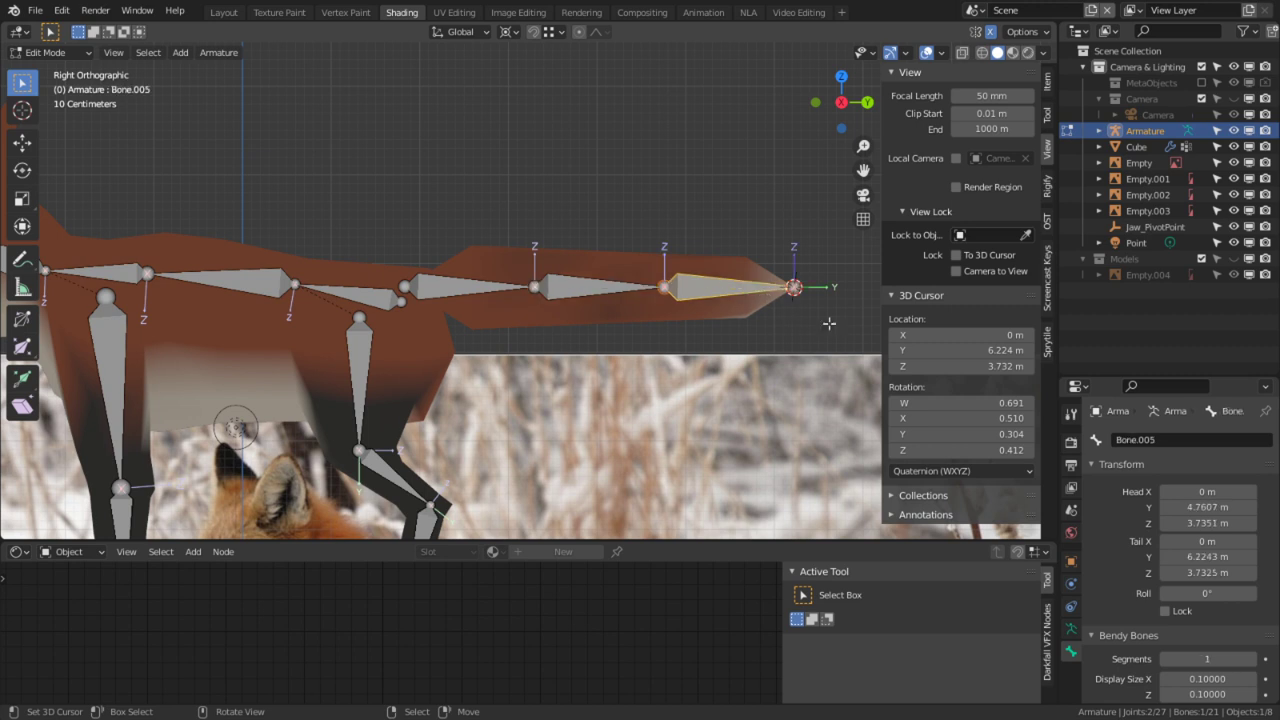
middle_click_drag(355, 316, 595, 336, "shift")
left_click(612, 317)
left_click(1118, 440)
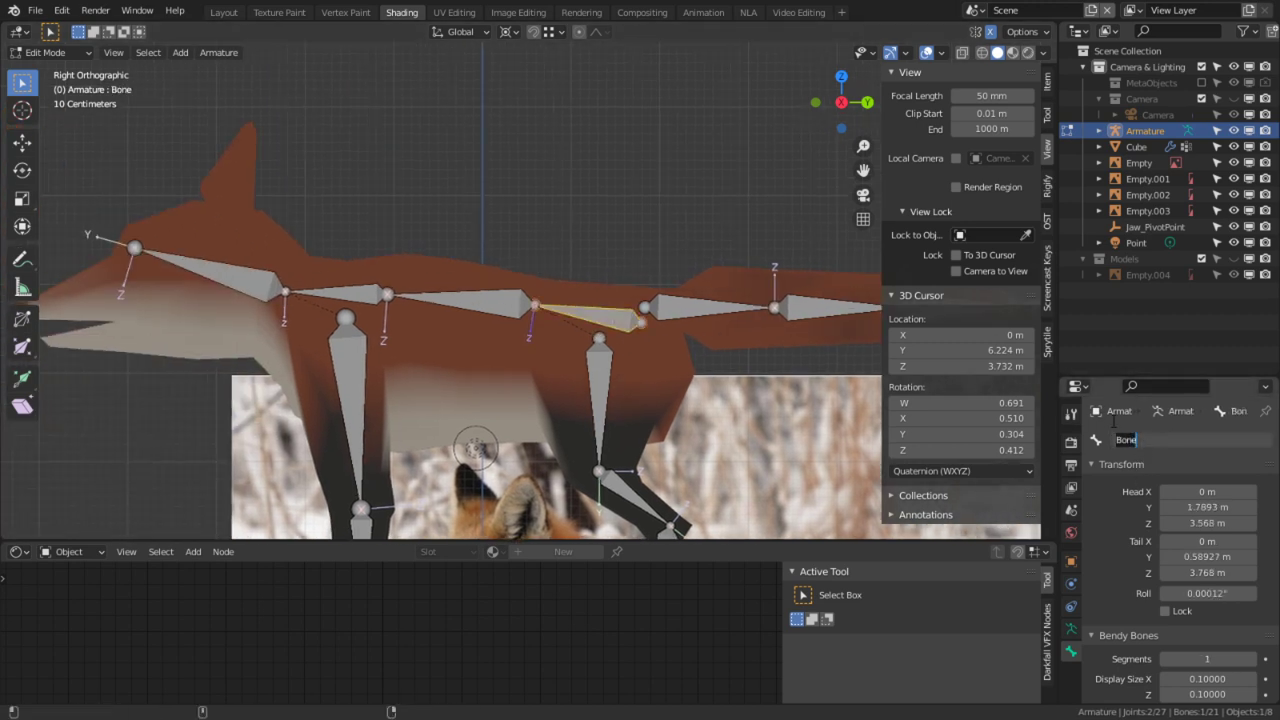
type("Spine")
key("Return")
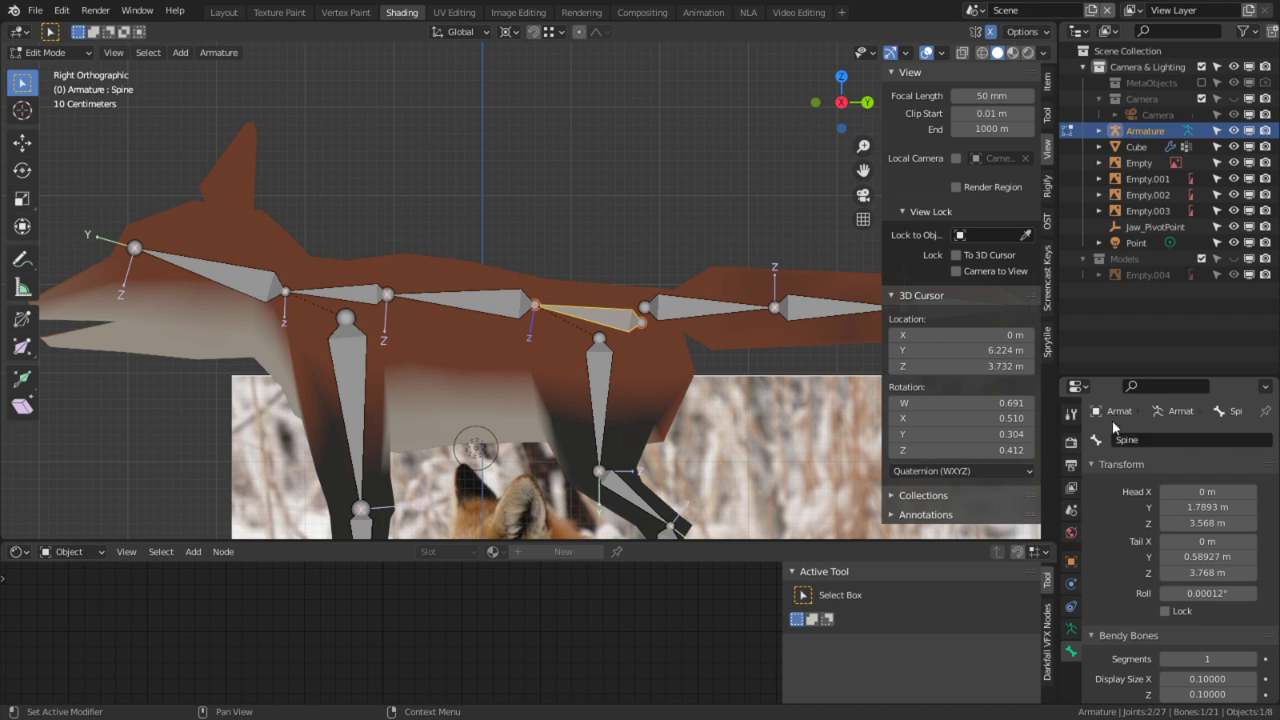
Step: Reuse the Spine name for the next two bones toward the head, as Spine.001 and Spine.002
left_click(1169, 441)
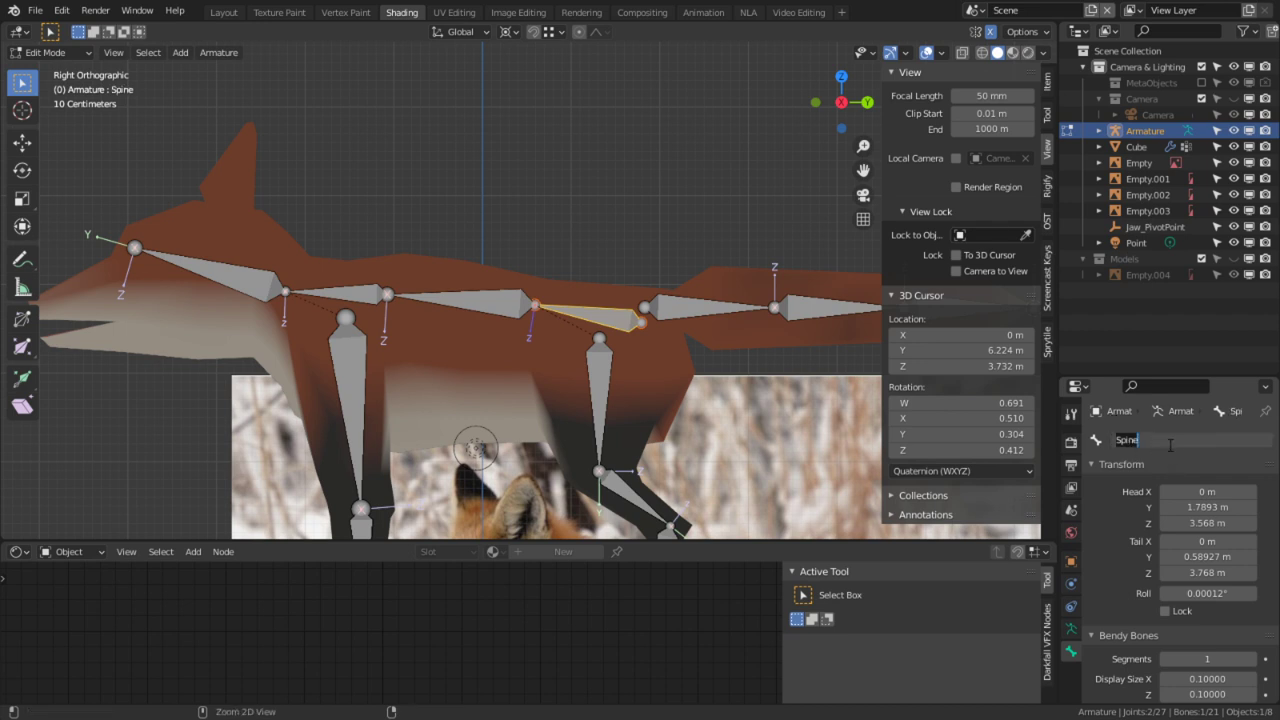
left_click(472, 309)
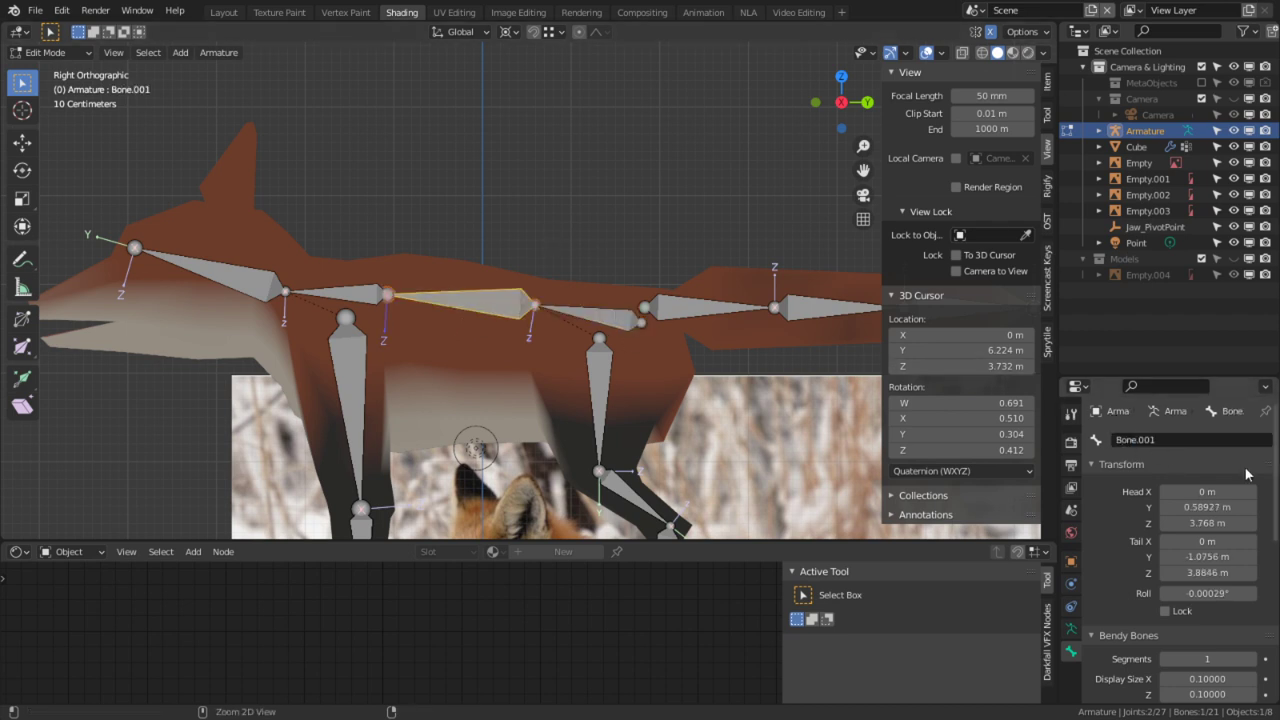
type("Spine.001")
left_click(373, 294)
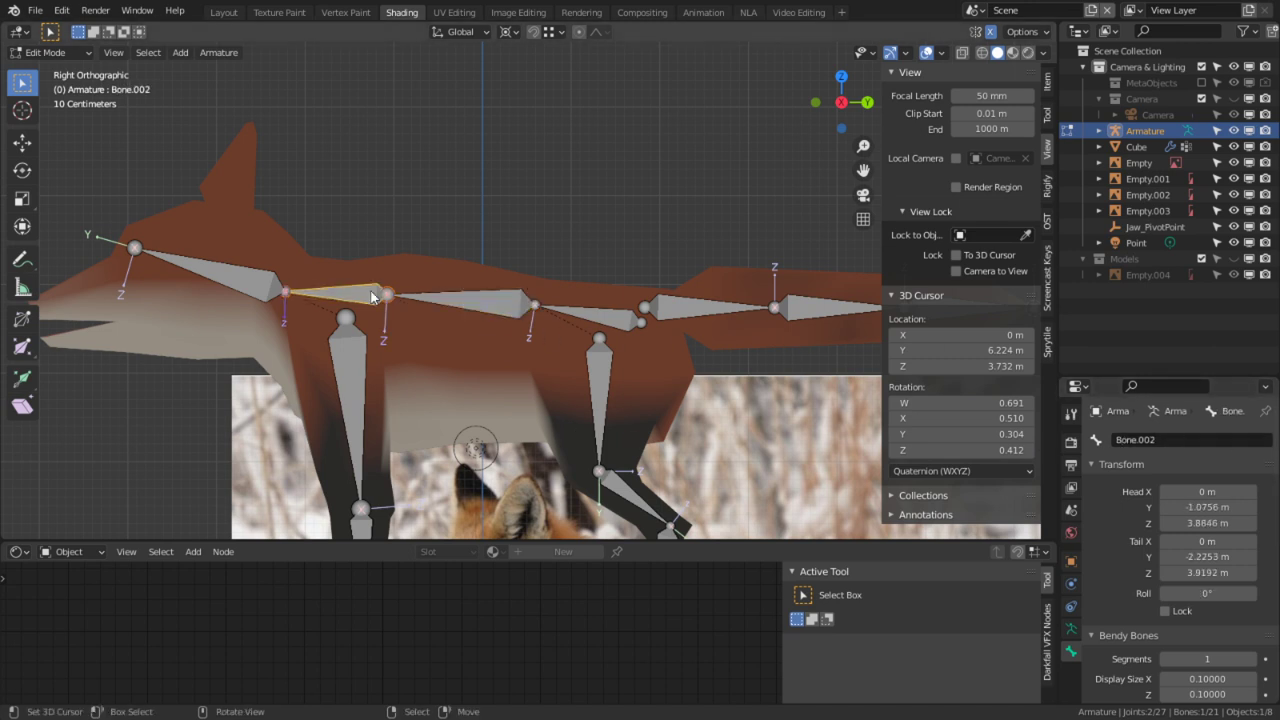
type("Spine.002")
Step: Rename the front bone inside the fox's head as Head
left_click(225, 256)
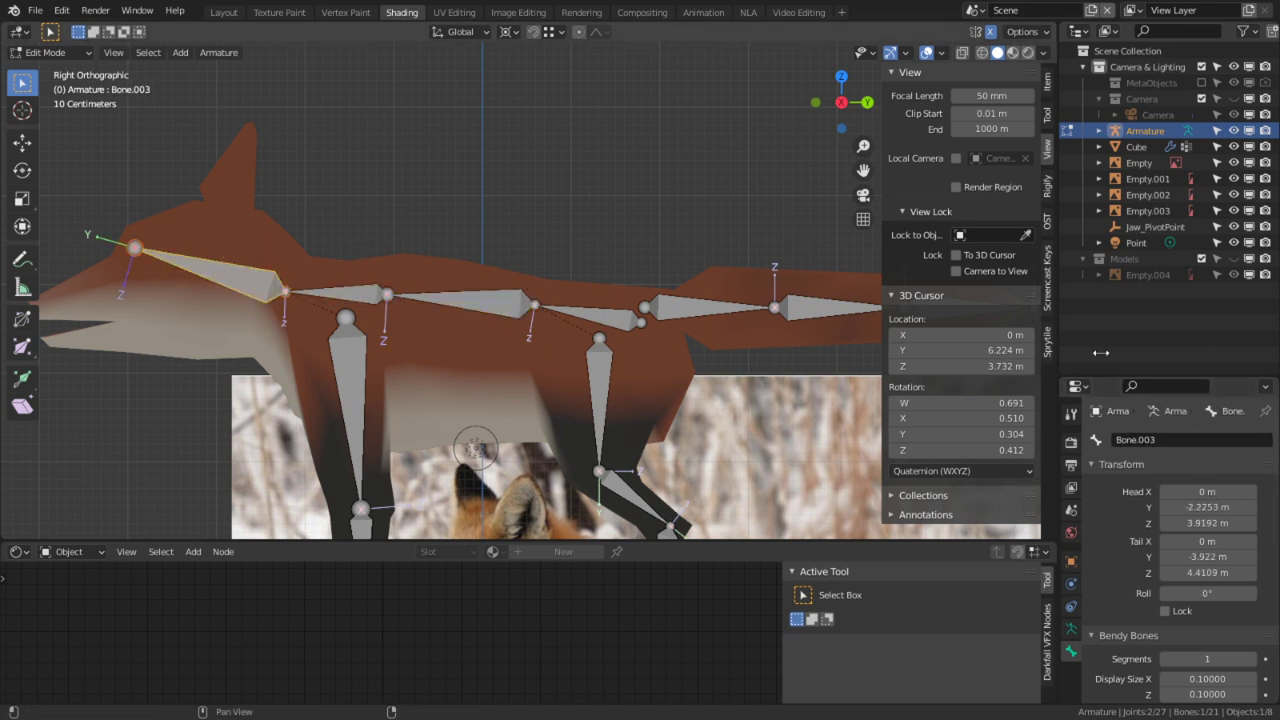
left_click(1135, 440)
type("H")
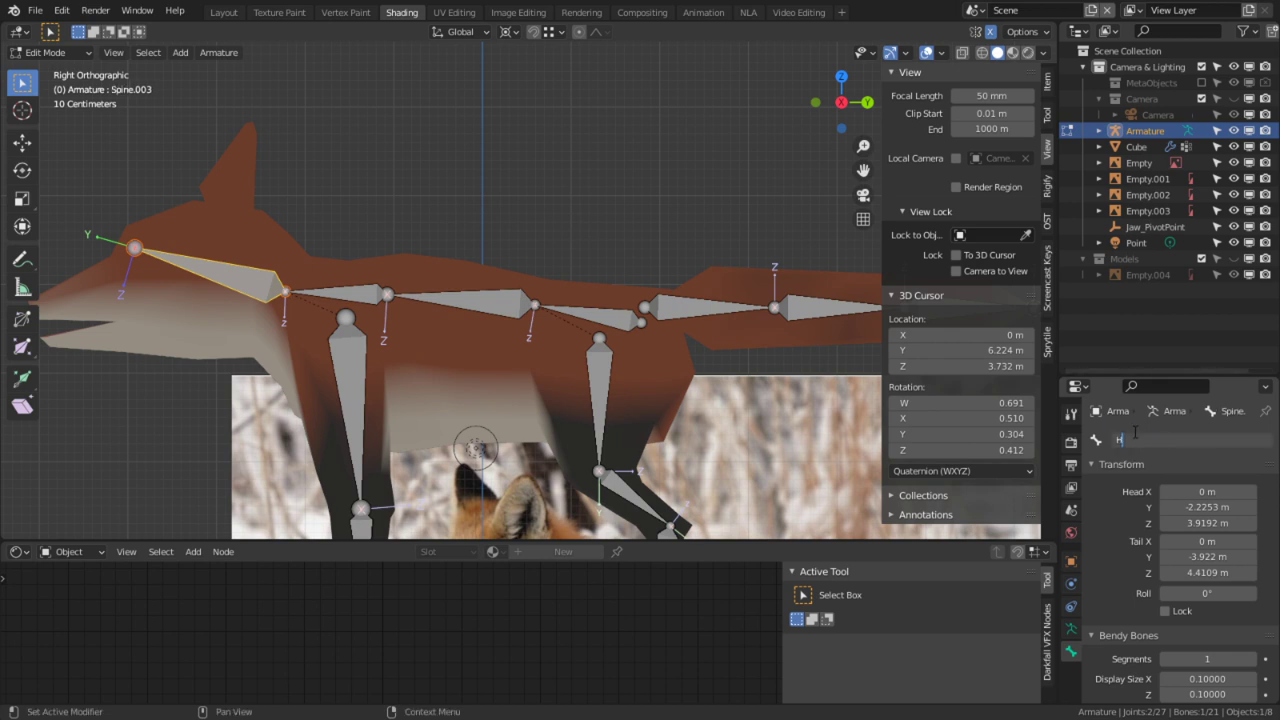
type("ead")
key("Return")
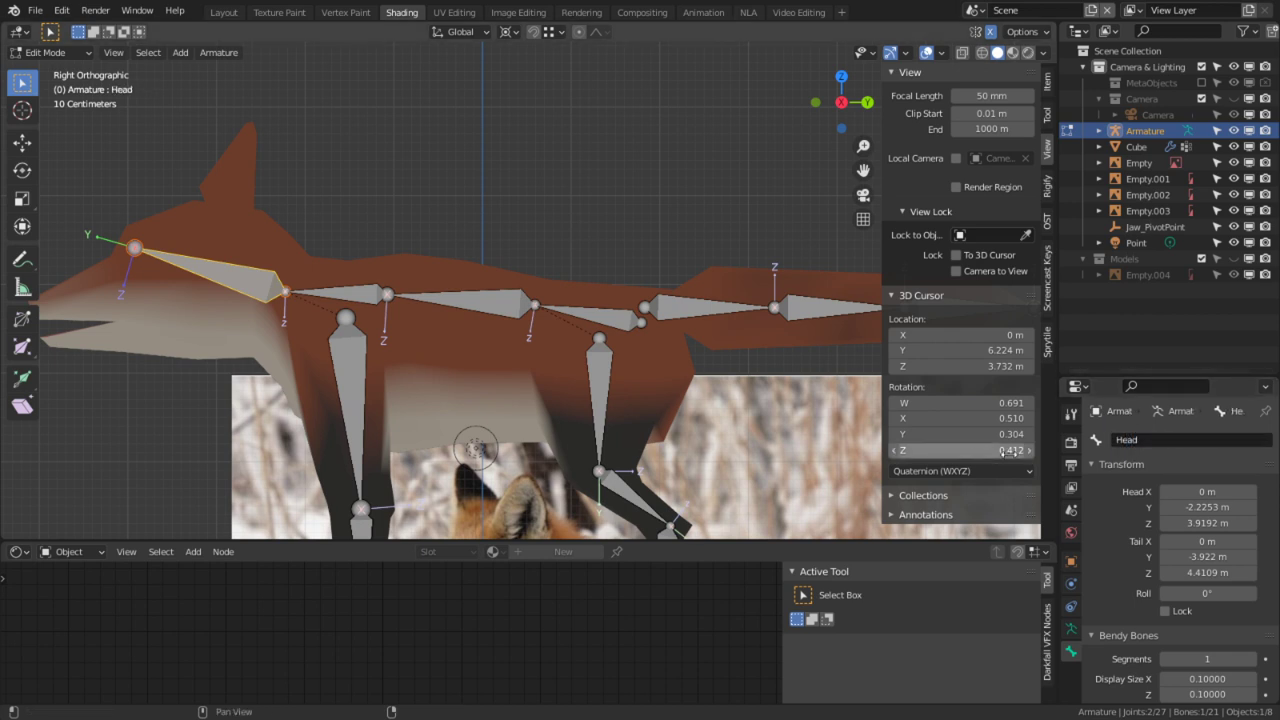
Step: Switch from the armature to editing the fox mesh and reveal its hidden geometry around the head
middle_click_drag(203, 199, 606, 260)
scroll(606, 260, "up", 3)
key("Tab")
right_click(602, 267)
key("Tab")
key("KP_Decimal")
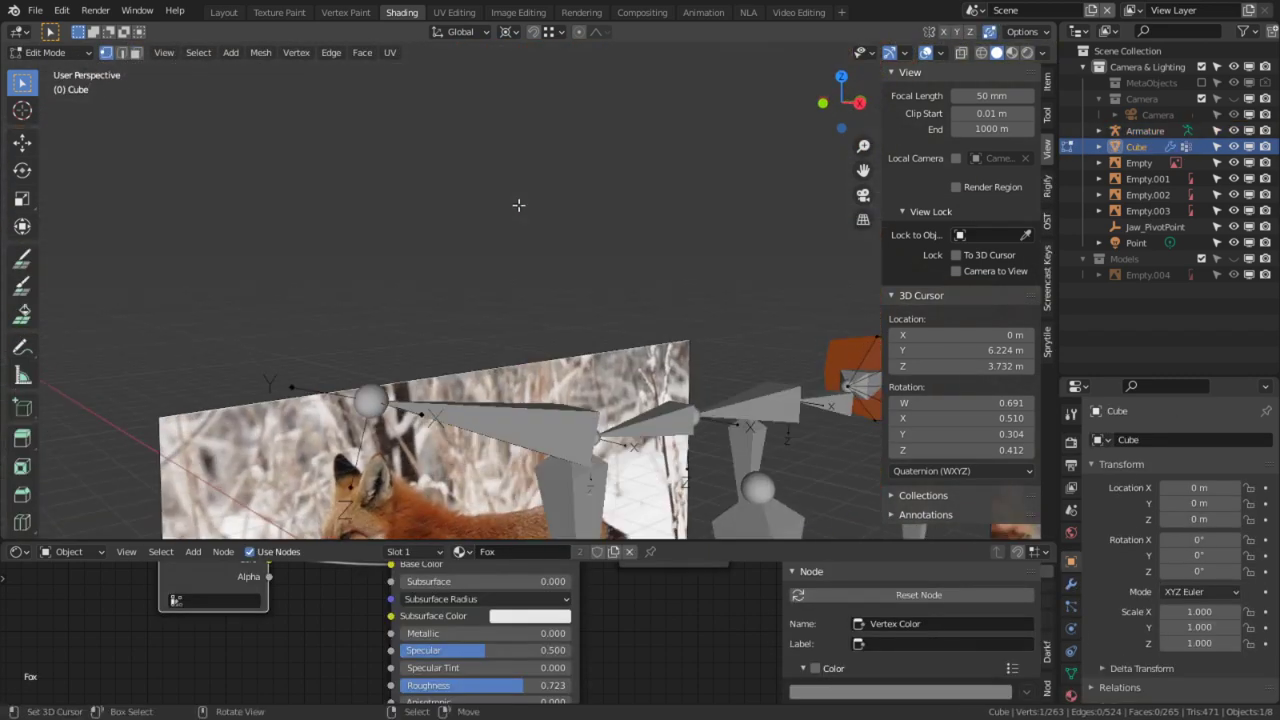
key("alt+h")
scroll(576, 318, "up", 5)
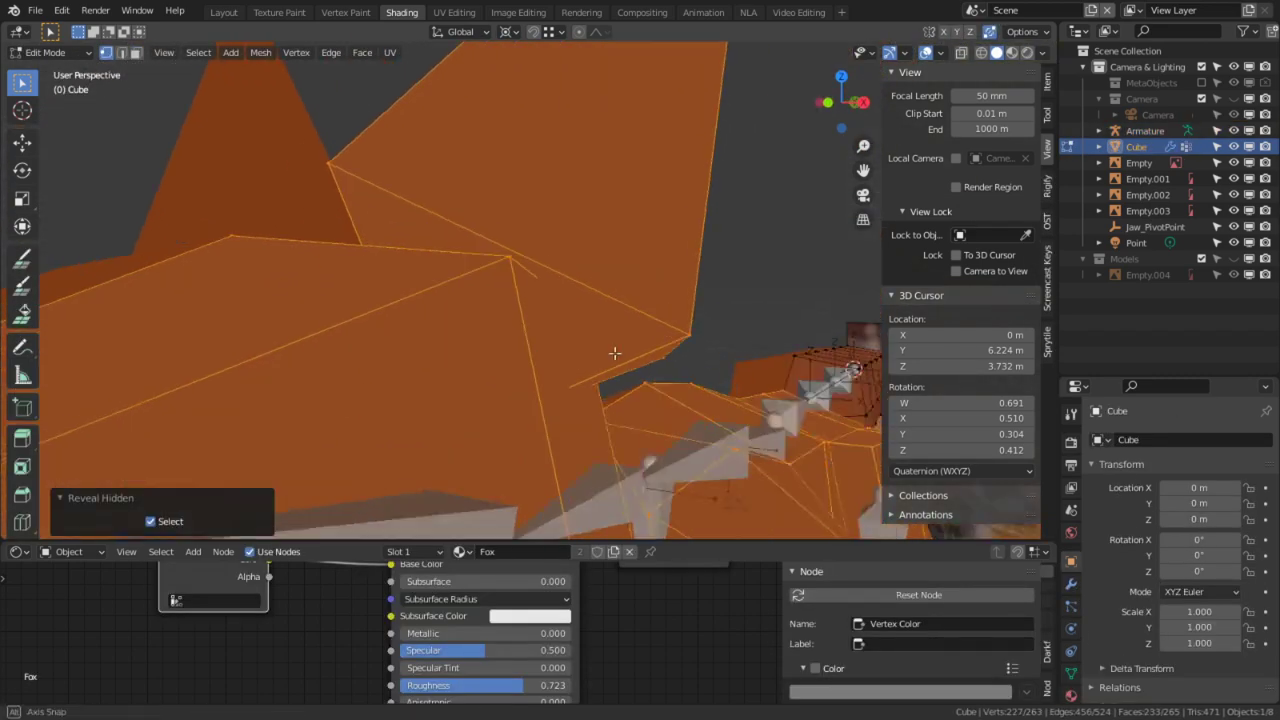
Step: Select several faces around the ear's base and snap the 3D cursor to their center
key("3")
left_click(719, 361)
middle_click_drag(719, 361, 459, 373)
left_click(357, 371, "shift")
middle_click_drag(357, 371, 491, 340)
left_click(493, 341, "shift")
key("shift+s")
left_click(534, 424)
middle_click_drag(540, 400, 610, 304)
scroll(610, 304, "down", 4)
key("Tab")
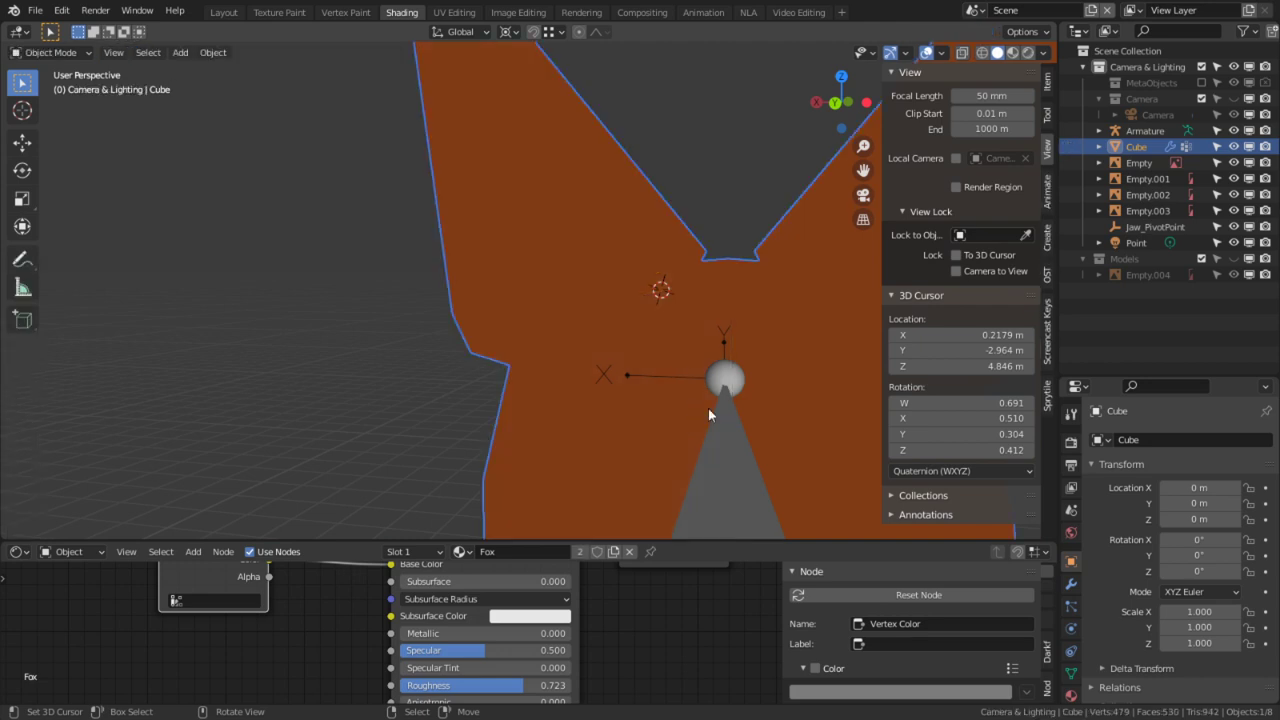
Step: Reselect mesh geometry at the ear's base and snap the 3D cursor to it for the bone's start
right_click(725, 412)
key("Tab")
key("Tab")
right_click(647, 280)
key("shift+s")
left_click(689, 355)
Step: Add a new bone to the armature at the 3D cursor in the ear's base
right_click(733, 482)
key("Tab")
key("shift+a")
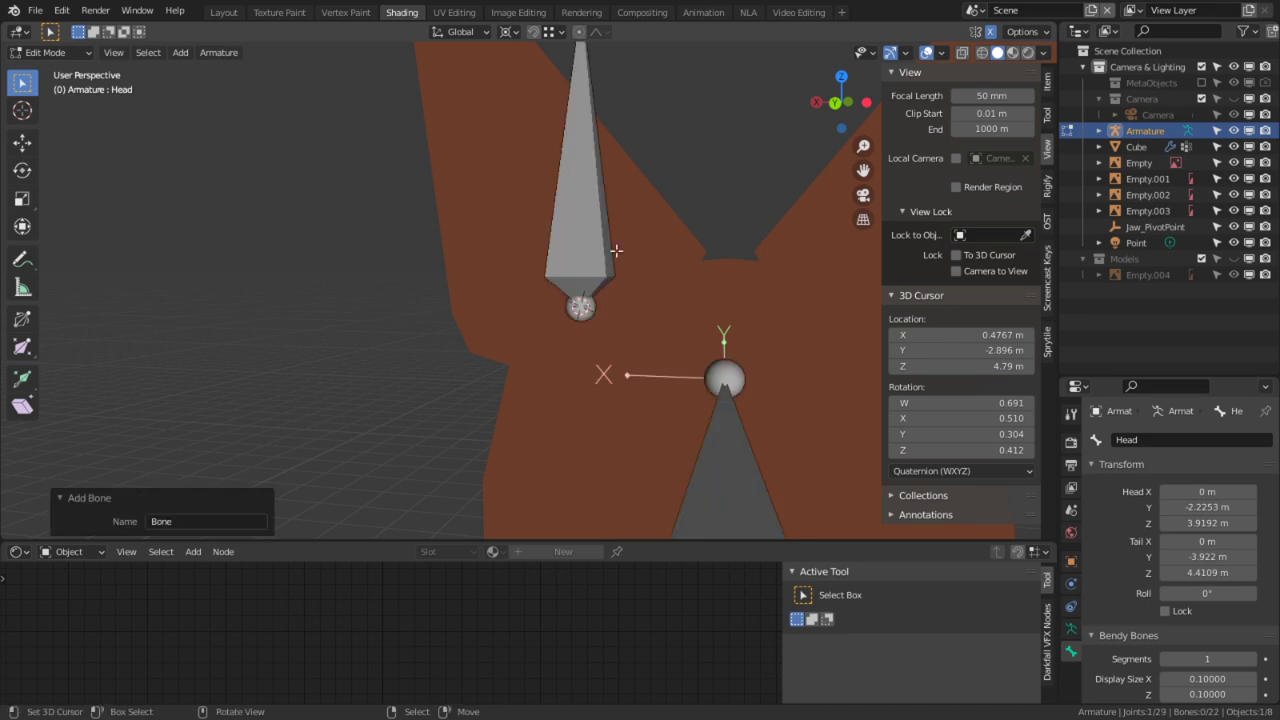
Step: Select the edges at the tip of the same ear on the fox mesh and snap the 3D cursor to them
scroll(616, 251, "down", 2)
key("KP_1")
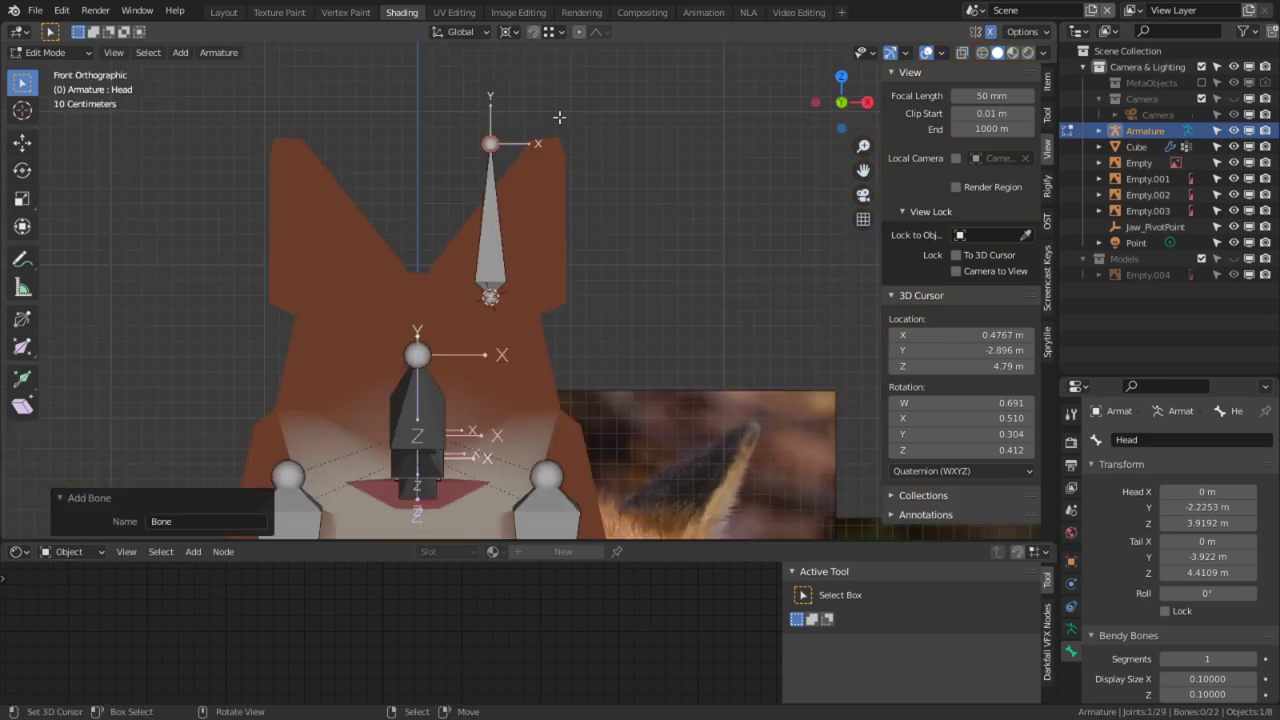
key("Tab")
right_click(535, 172)
key("Tab")
key("2")
right_click(557, 149, "alt")
key("shift+s")
left_click(613, 203)
Step: Snap the ear bone's end joint to the 3D cursor at the ear tip
key("Tab")
right_click(483, 141)
key("Tab")
key("shift+s")
left_click(421, 101)
Step: Rename the new ear bone as Ear.L
middle_click_drag(420, 300, 603, 270)
left_click(530, 192)
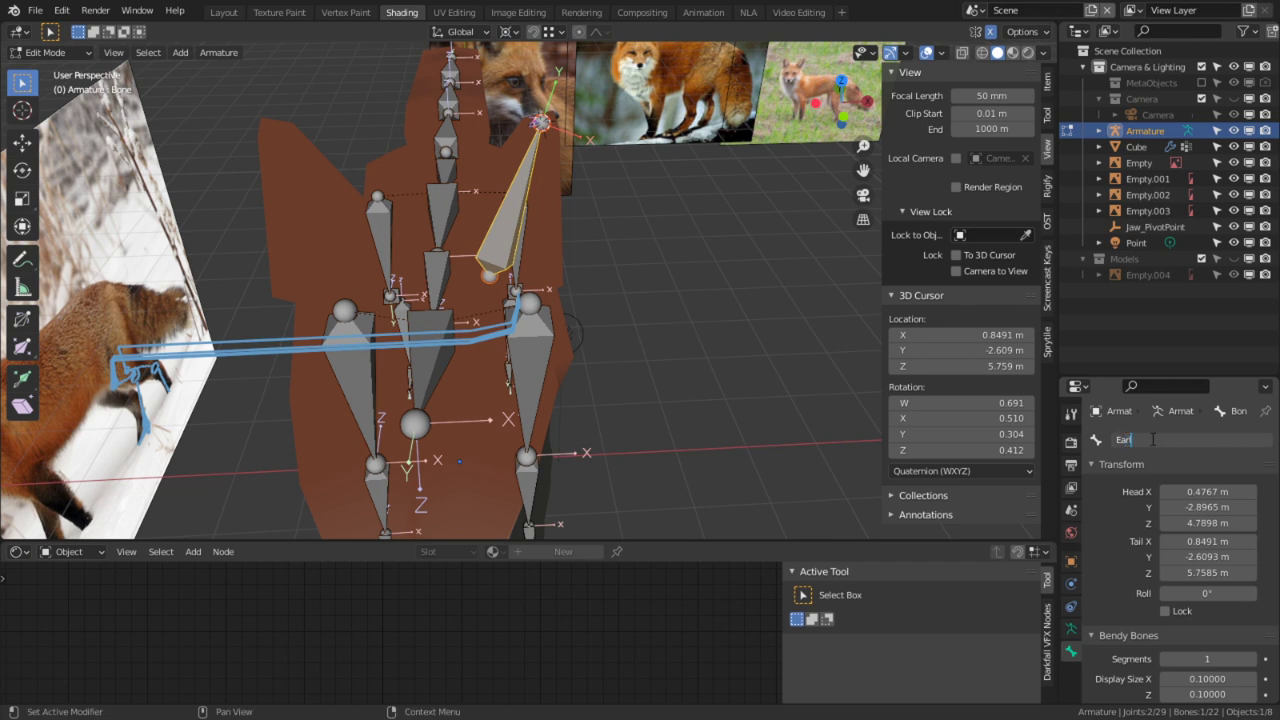
left_click(1152, 439)
type("Earl")
key("Return")
left_click(1152, 439)
type(".L")
key("Return")
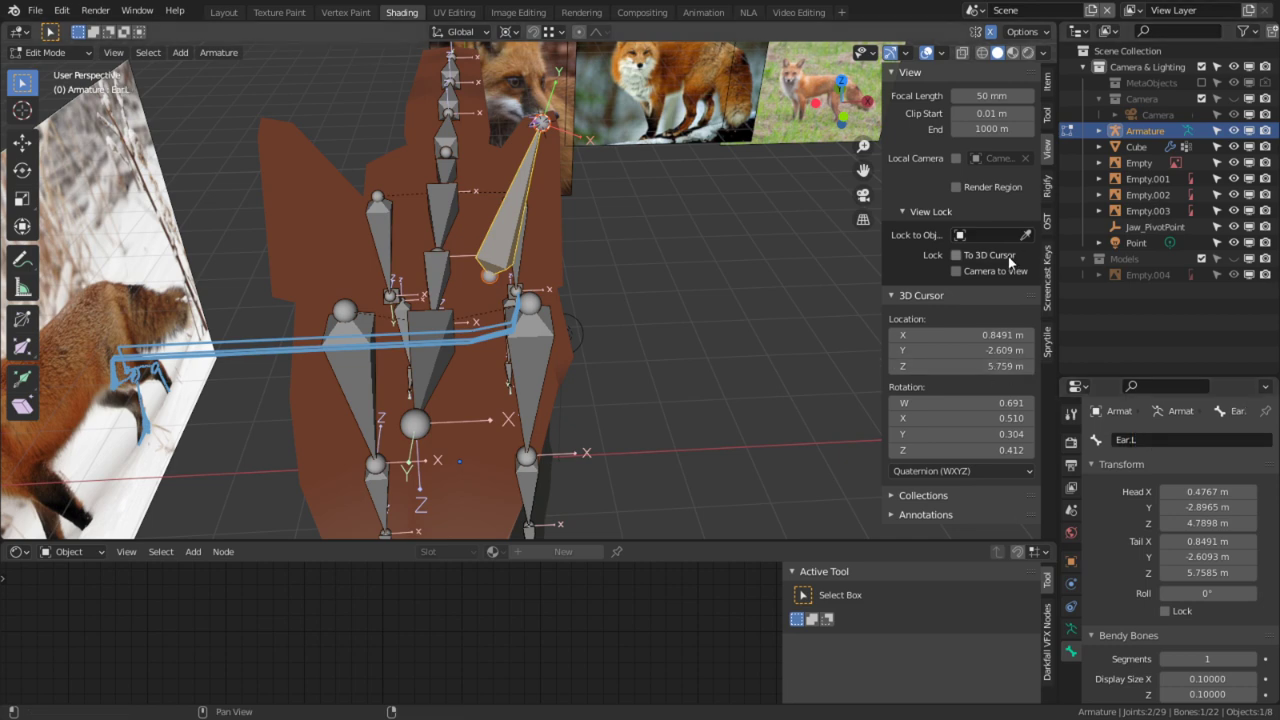
Step: Symmetrize the ear bone from +X to -X onto the other ear
key("q")
left_click(681, 279)
middle_click_drag(681, 279, 454, 160)
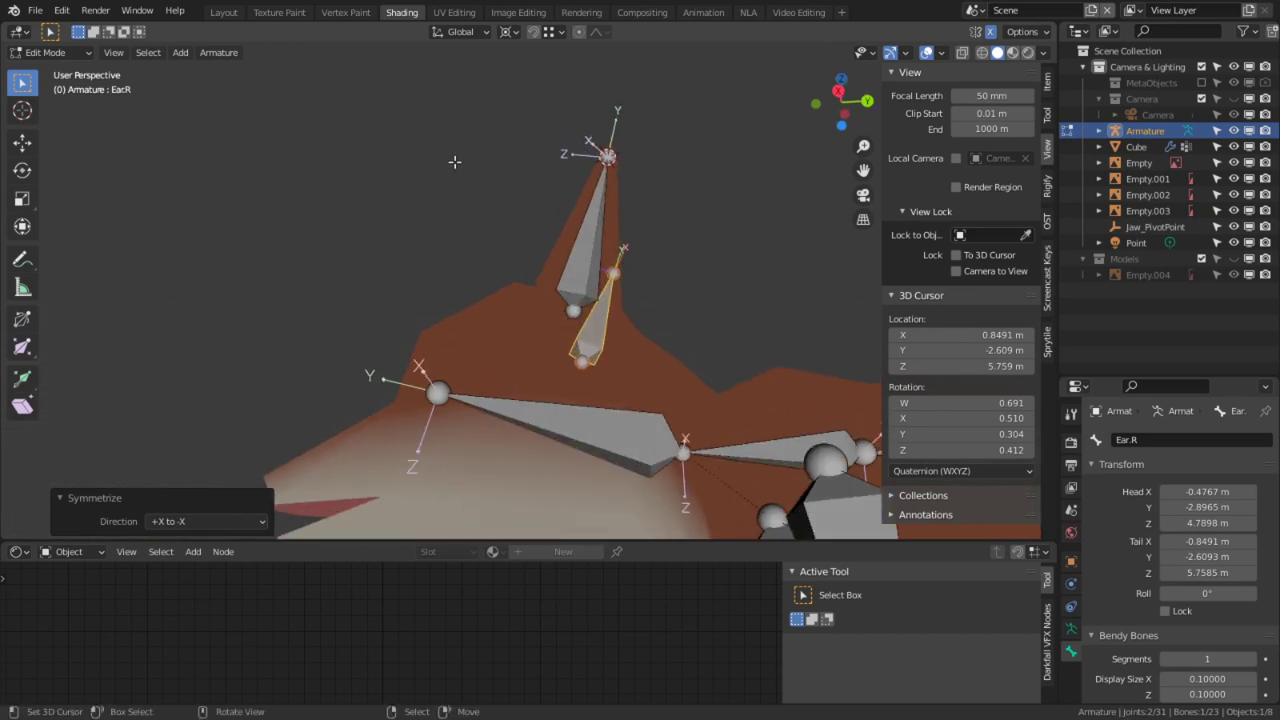
Step: Subdivide the Head bone once and move the new middle joint about 0.53 m back along Y toward the neck
left_click(561, 406)
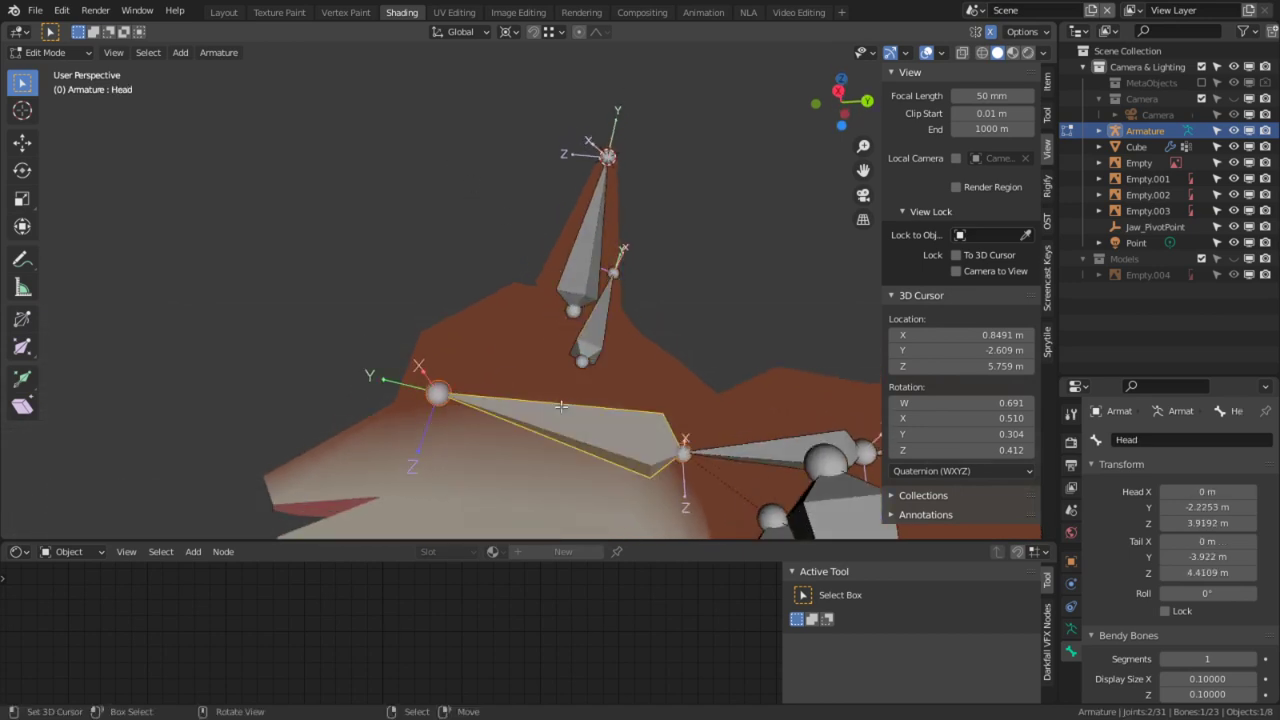
key("KP_3")
middle_click_drag(561, 406, 450, 350, "shift")
right_click(445, 352)
left_click(445, 352)
right_click(440, 343)
key("g")
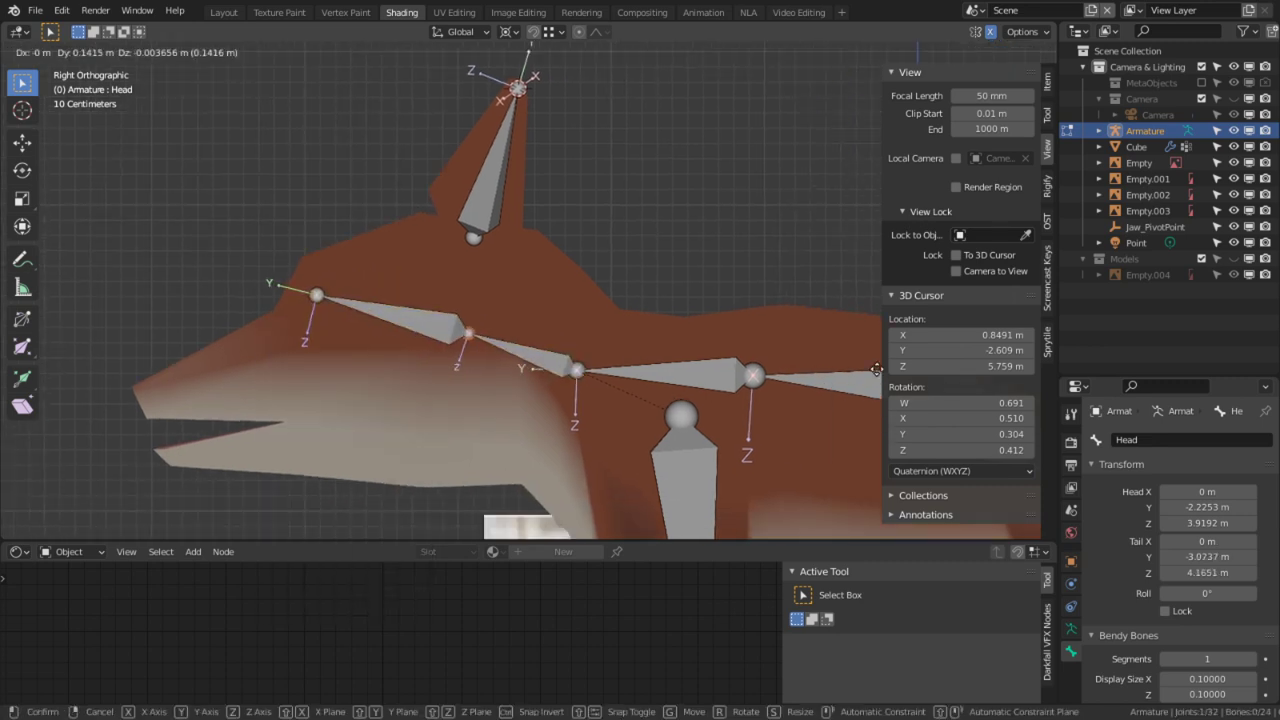
left_click(197, 371, "shift")
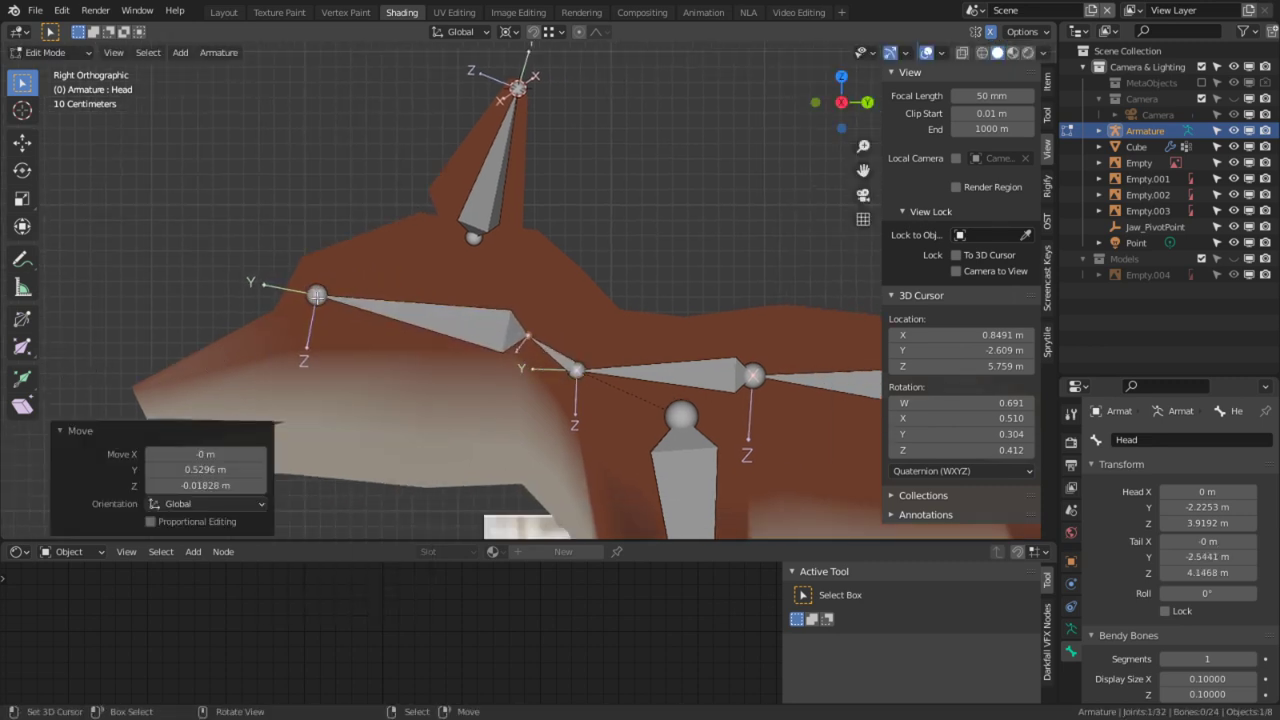
Step: Move the front head bone's end joint about 0.39 m back and 0.28 m up toward the forehead
right_click(316, 294)
key("g")
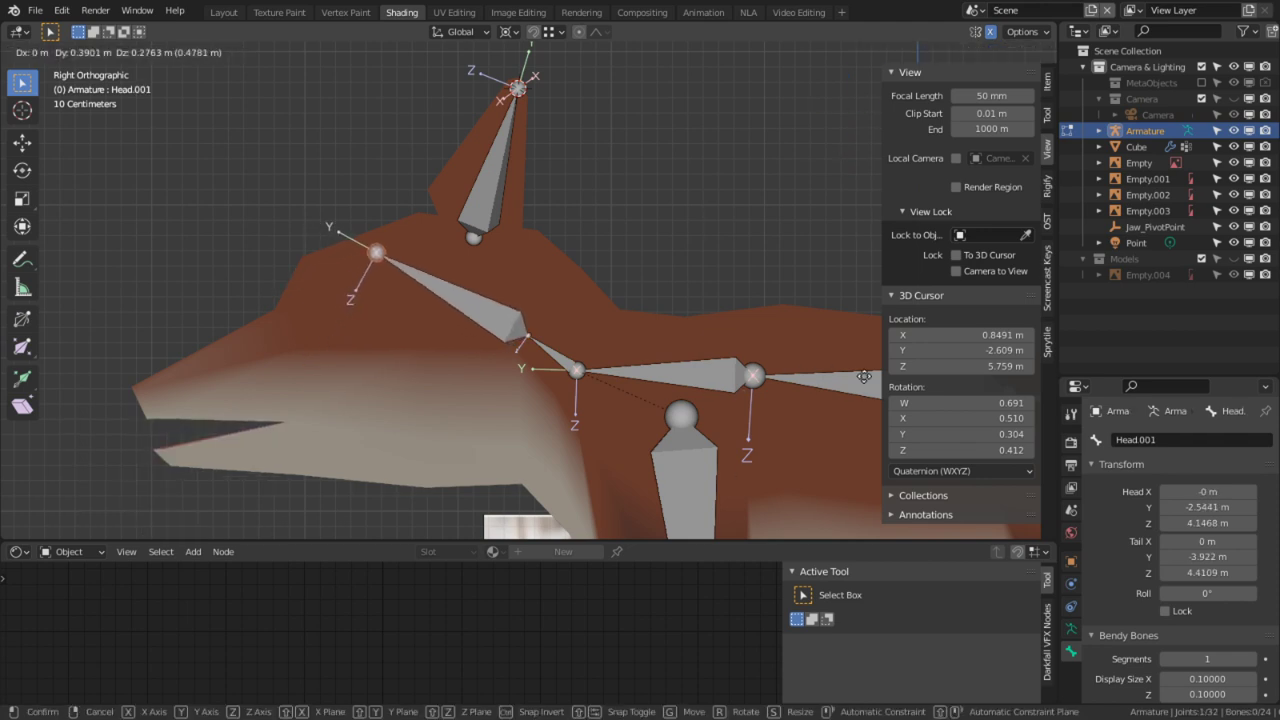
left_click(851, 376)
middle_click_drag(438, 404, 606, 355, "shift")
key("alt+a")
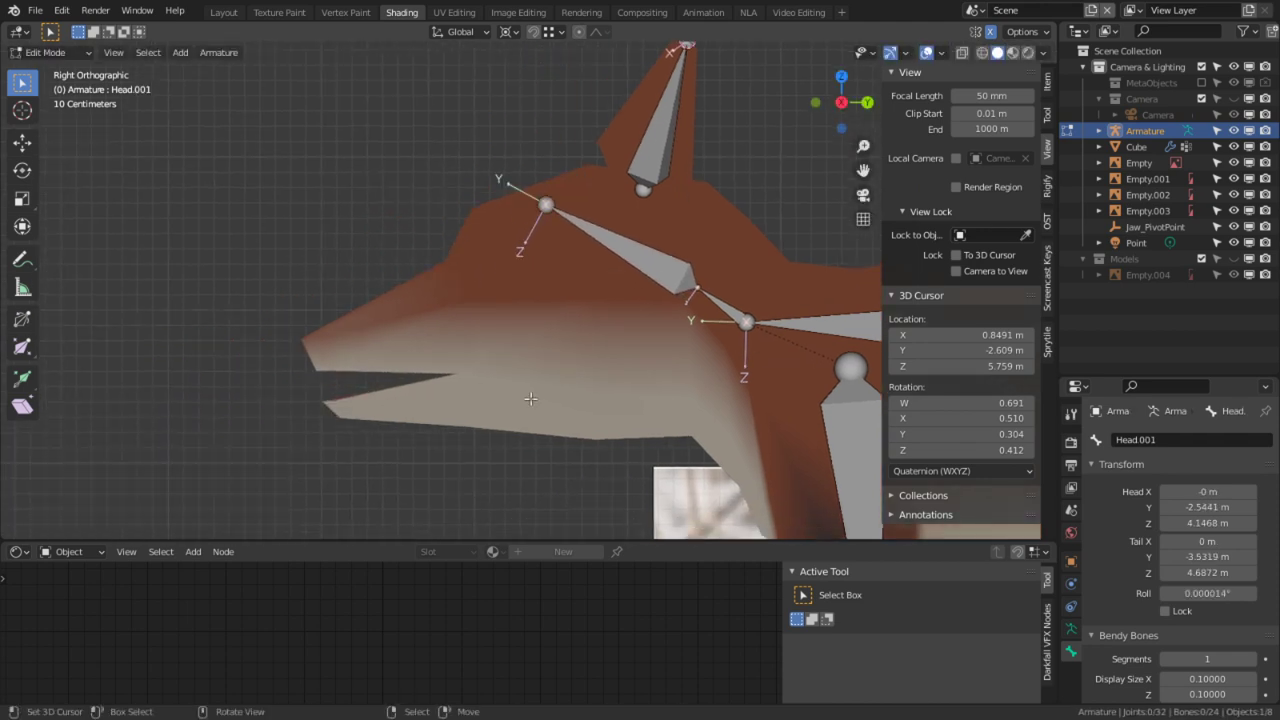
Step: Move the Jaw_PivotPoint empty from below the body into the fox's cheek, about 3.05 m forward and 4.12 m up
key("Tab")
right_click(512, 395)
middle_click_drag(512, 395, 438, 382)
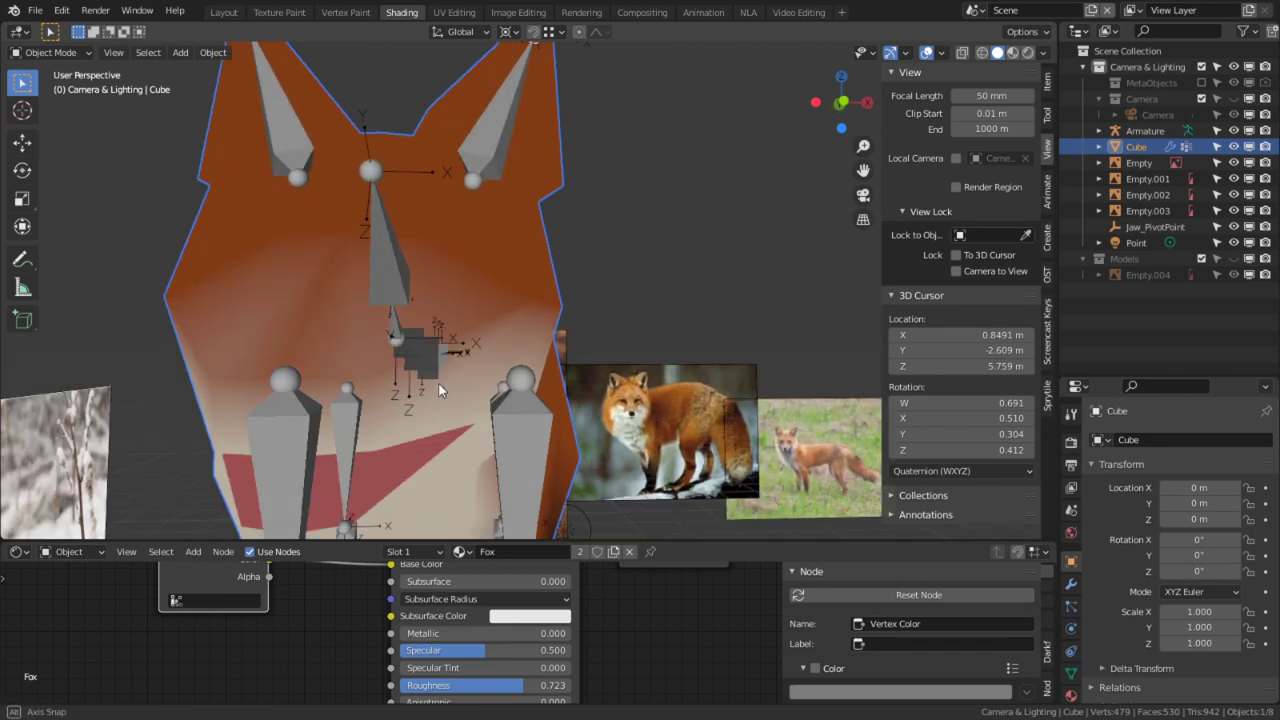
left_click(1155, 227)
scroll(633, 340, "down", 5)
middle_click_drag(635, 360, 470, 400)
scroll(456, 379, "up", 3)
scroll(456, 380, "down", 2)
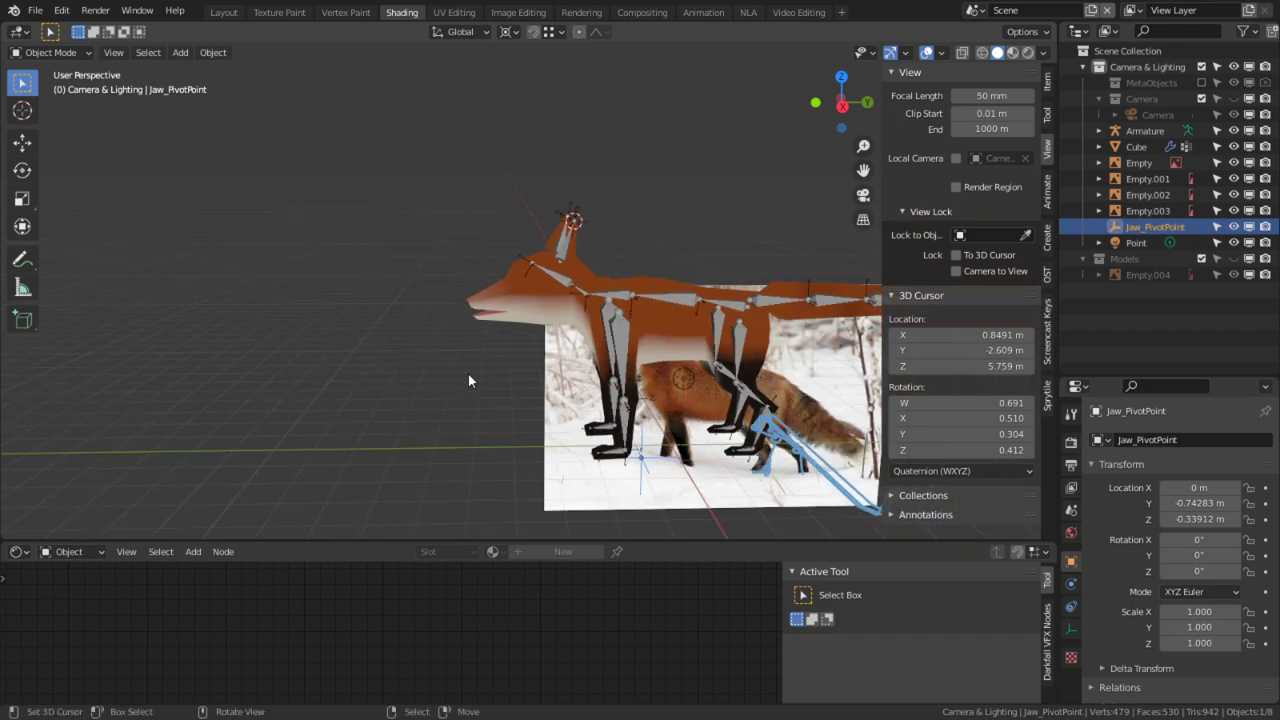
key("KP_3")
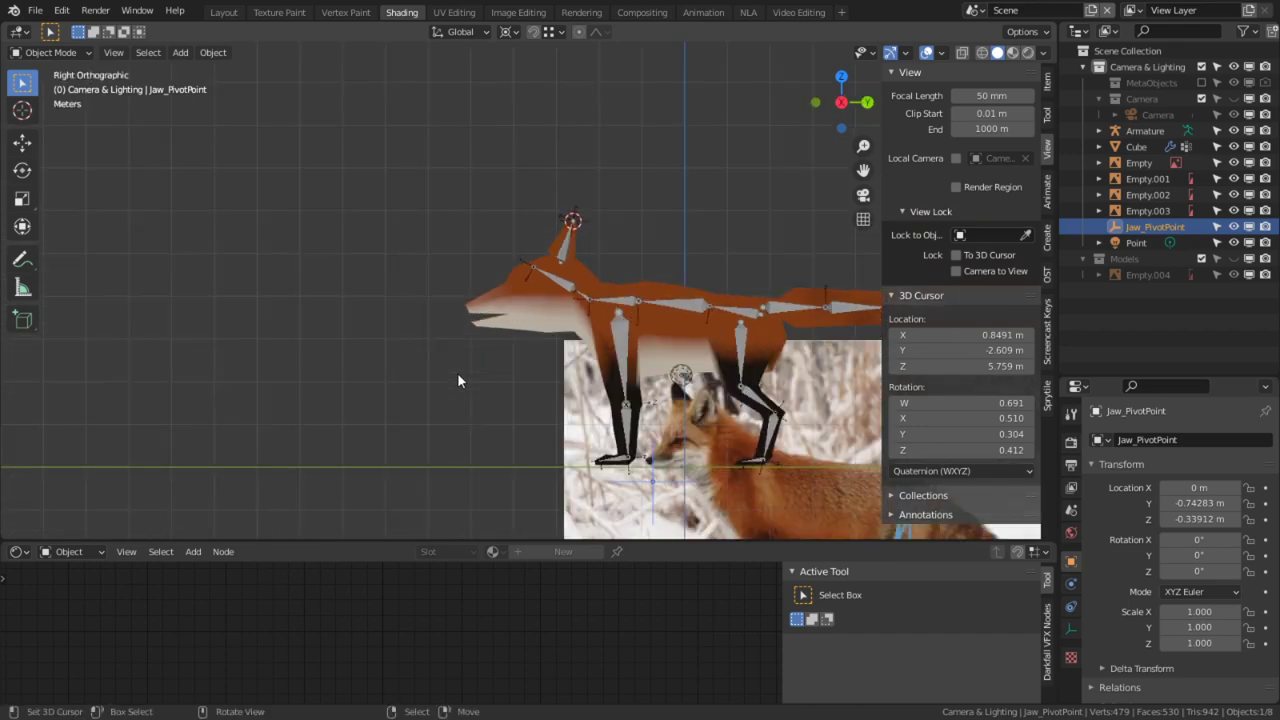
scroll(576, 363, "up", 3)
key("g")
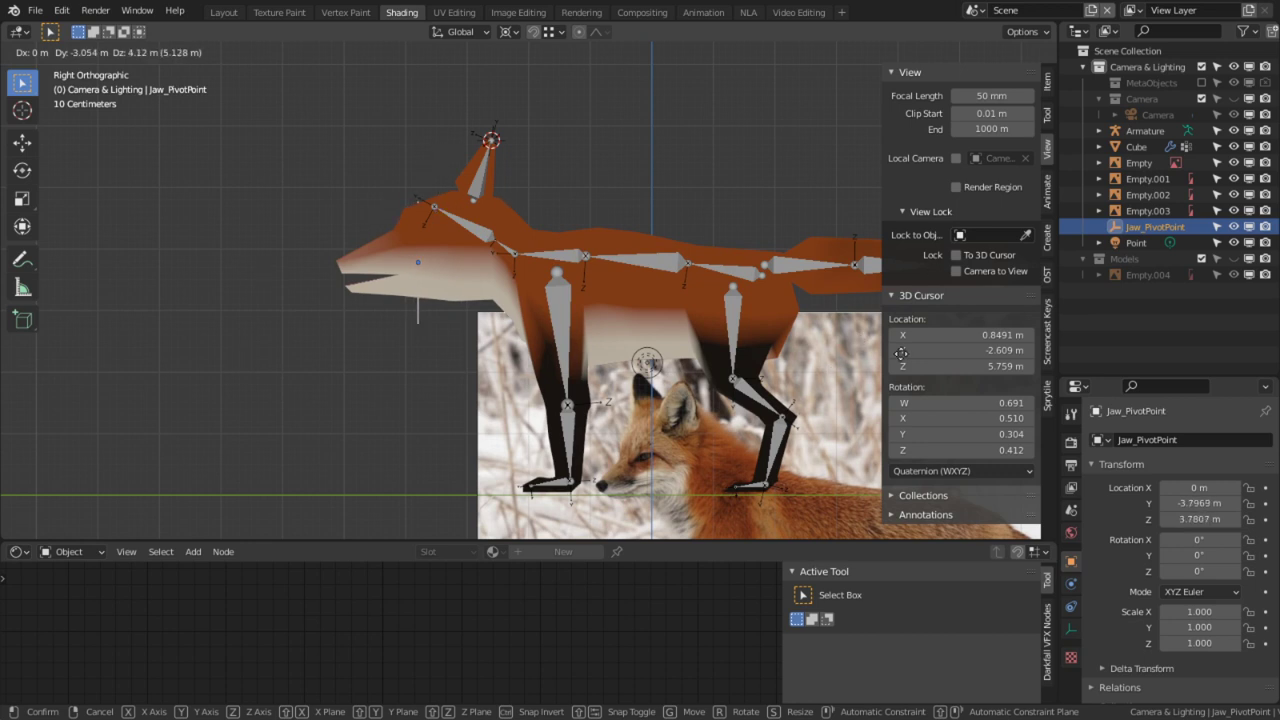
key("Escape")
Step: Undo the duplicate of the jaw pivot empty and snap the 3D cursor to the original empty
scroll(467, 357, "up", 2)
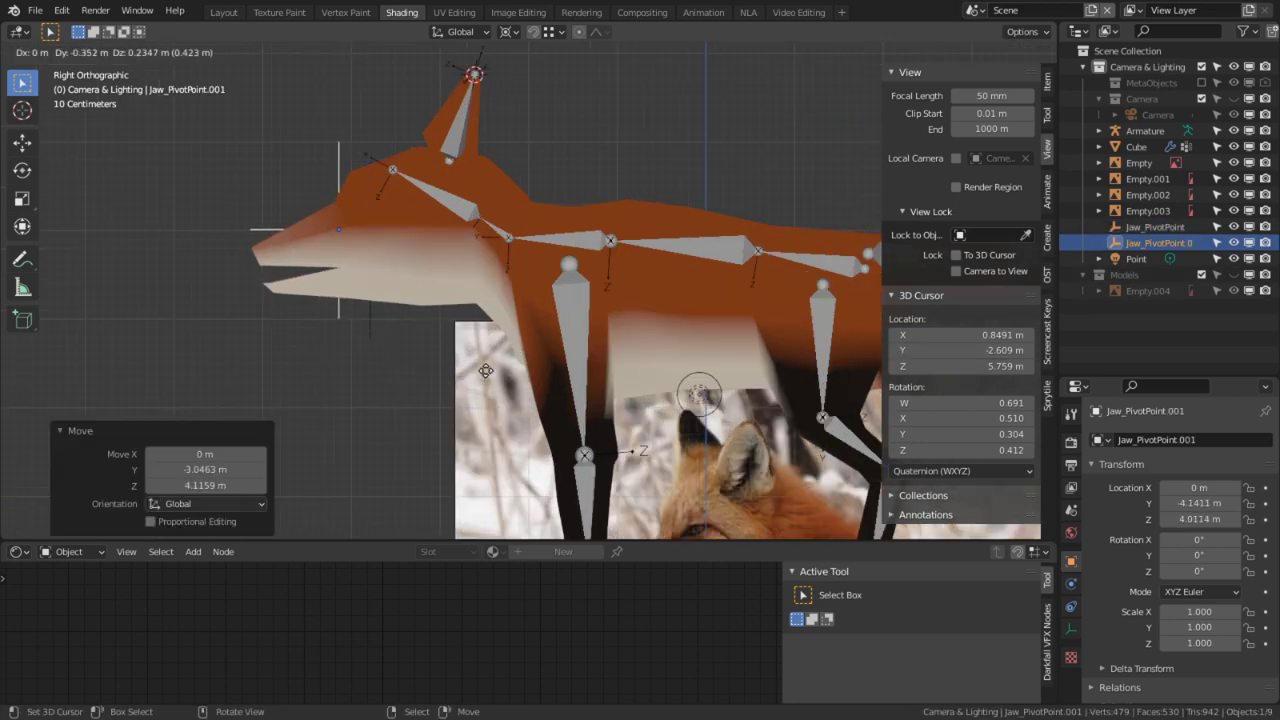
key("ctrl+z")
key("shift+s")
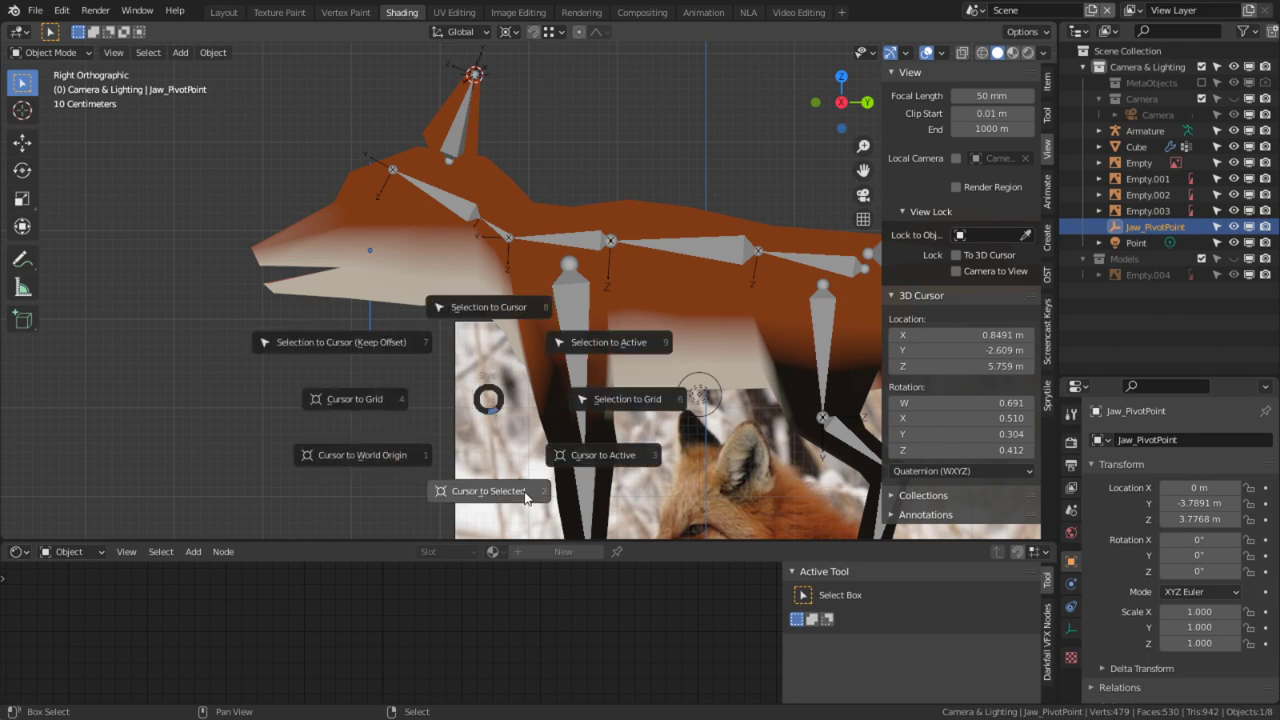
left_click(521, 488)
Step: Edit the fox mesh in face mode and select the linked faces of the lower jaw
middle_click_drag(420, 312, 538, 380, "shift")
scroll(537, 378, "up", 4)
left_click(409, 447)
key("Tab")
key("3")
key("l")
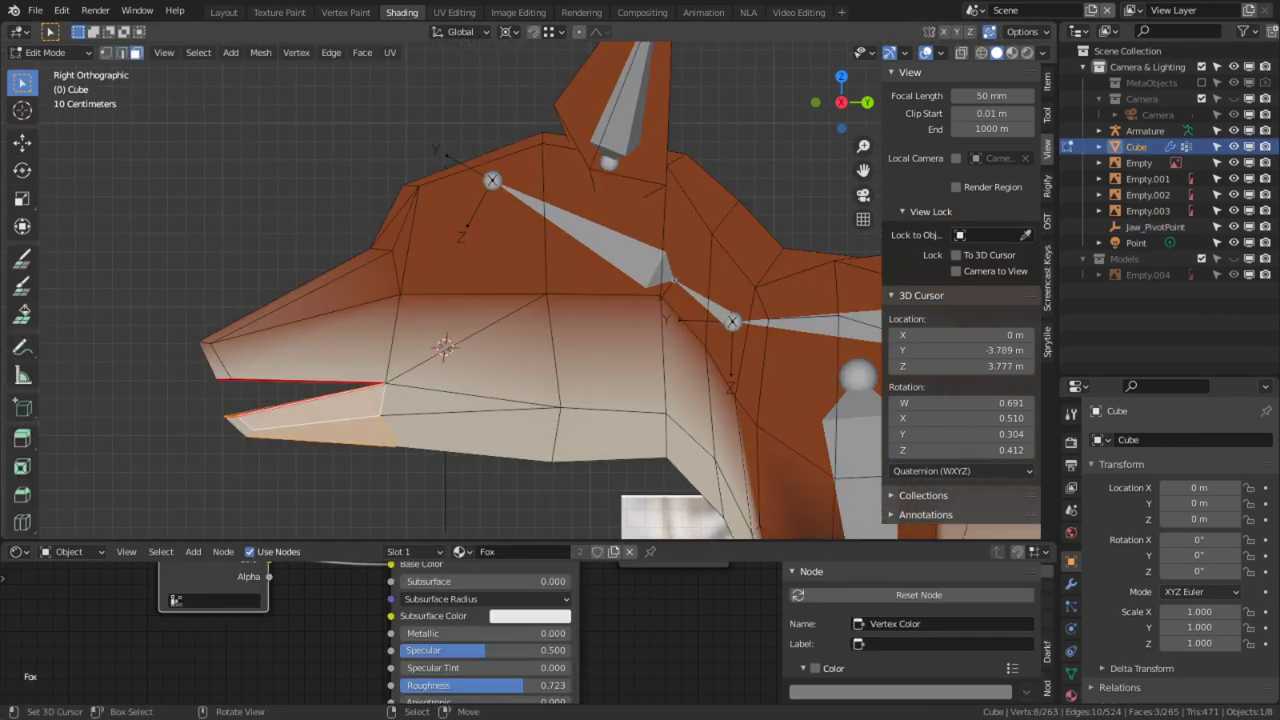
Step: Try rotating the lower-jaw faces open around trial 3D cursor positions inside the cheek
key("r")
right_click(419, 383)
key("r")
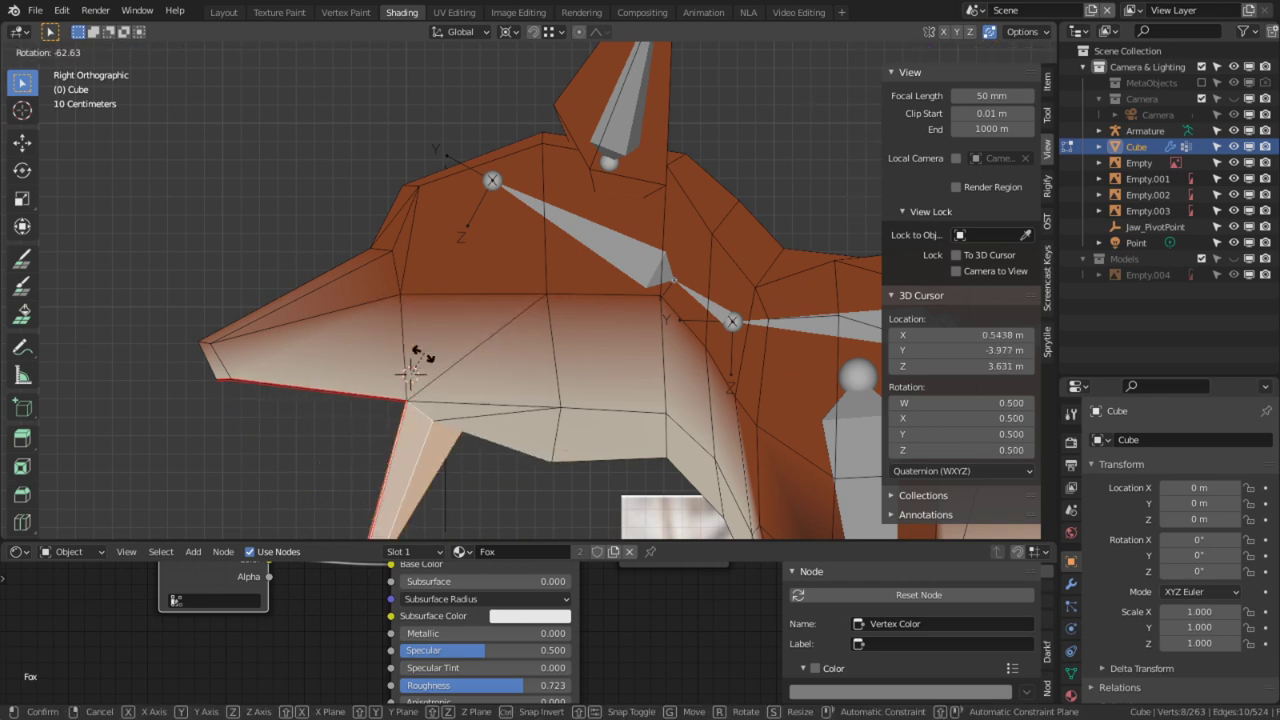
left_click(403, 361)
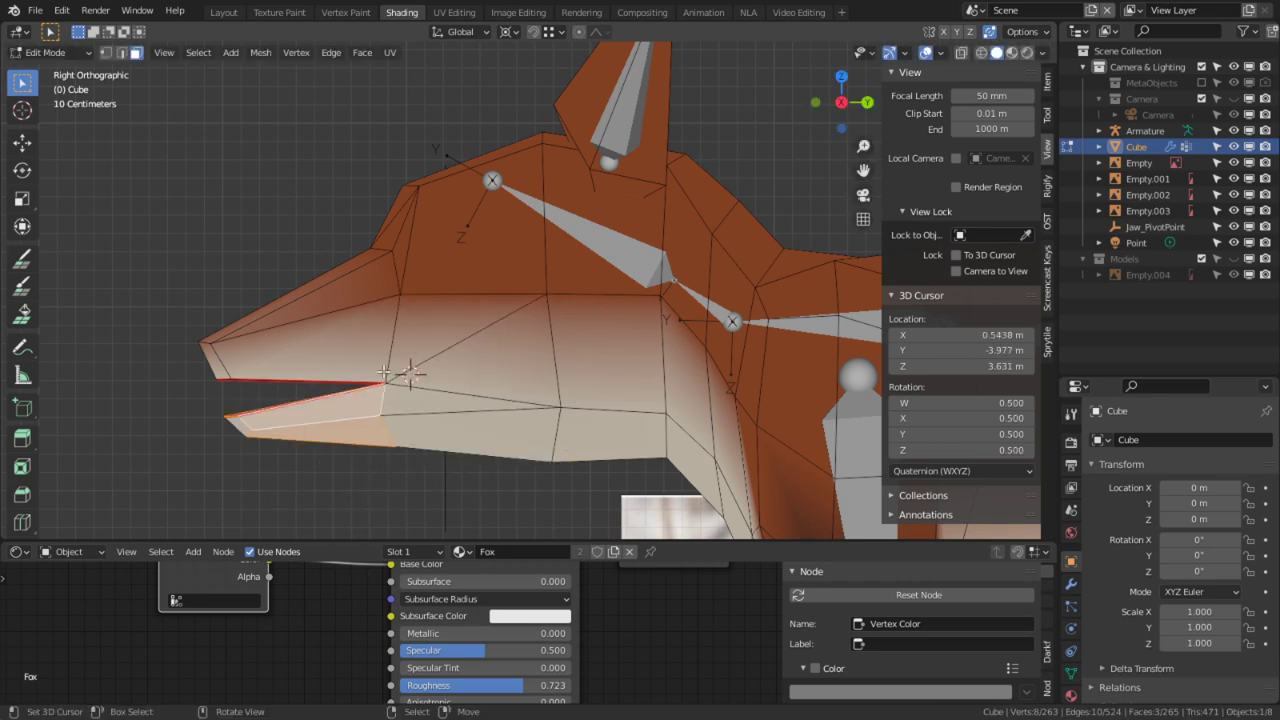
key("r")
right_click(426, 447)
key("r")
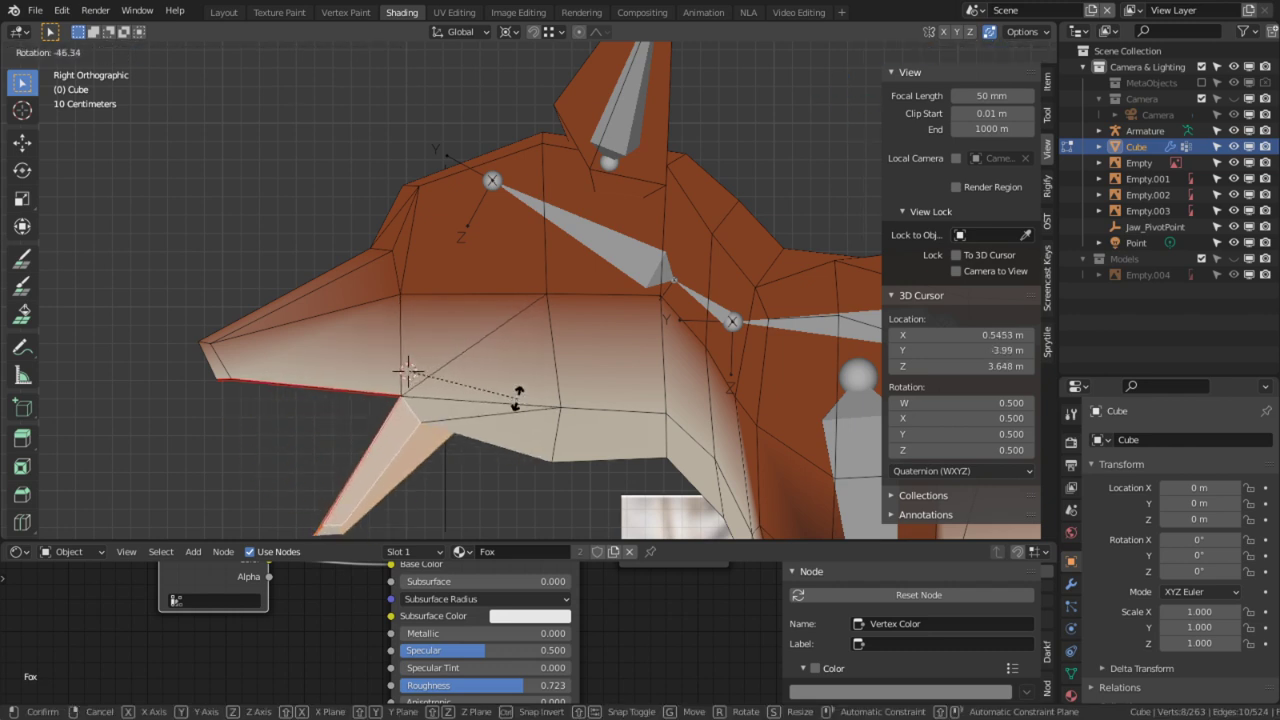
right_click(515, 400)
Step: Try the lower-jaw rotation with the 3D cursor repositioned at the corner of the mouth
scroll(547, 365, "up", 5)
key("shift+s")
left_click(500, 527)
scroll(419, 480, "down", 2)
scroll(419, 480, "down", 1)
key("r")
right_click(483, 401)
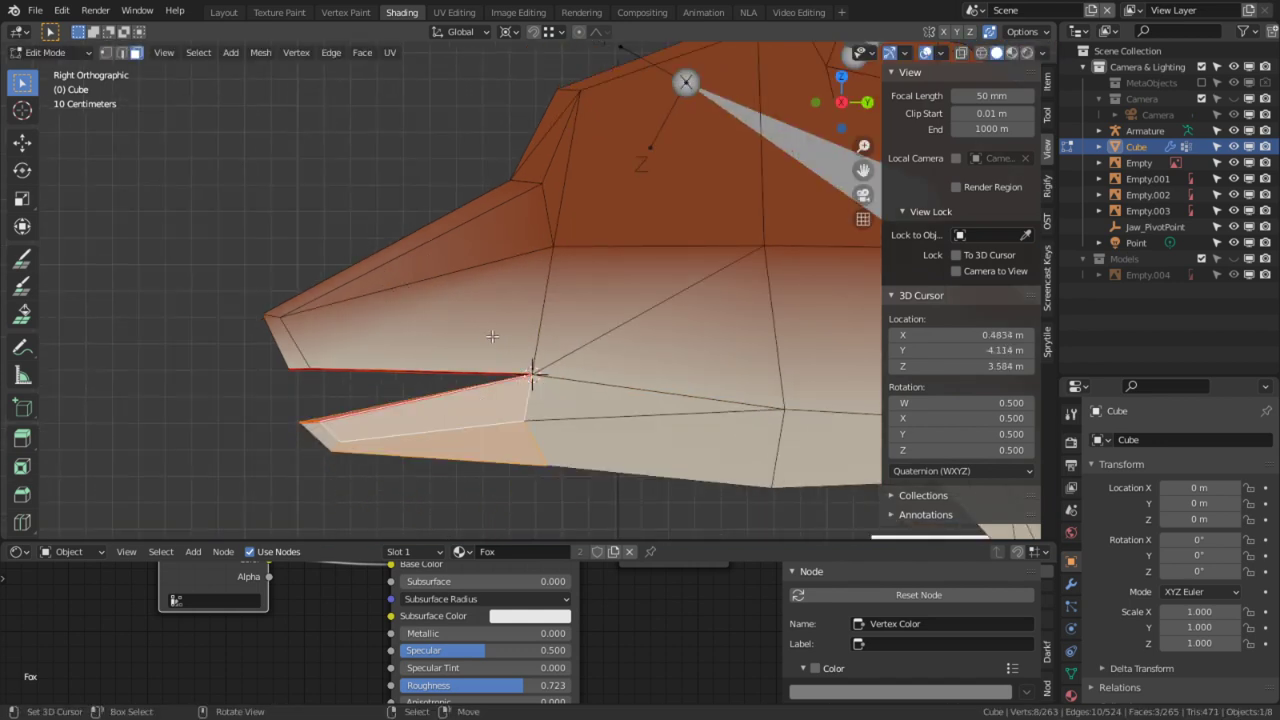
Step: Test the jaw rotation around the 3D cursor placed above and behind the mouth corner, and check that point from the front
key("r")
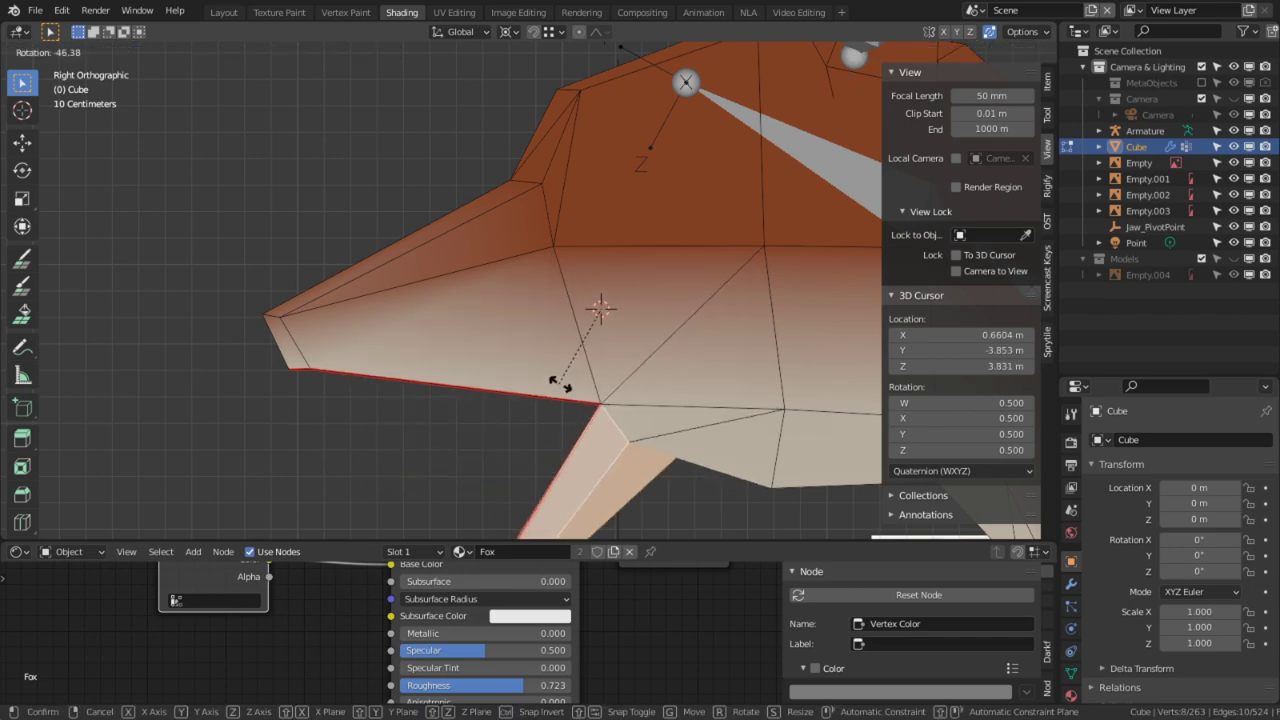
left_click(566, 361)
scroll(566, 361, "down", 6)
middle_click_drag(566, 361, 660, 365)
scroll(604, 350, "up", 4)
scroll(660, 365, "up", 4)
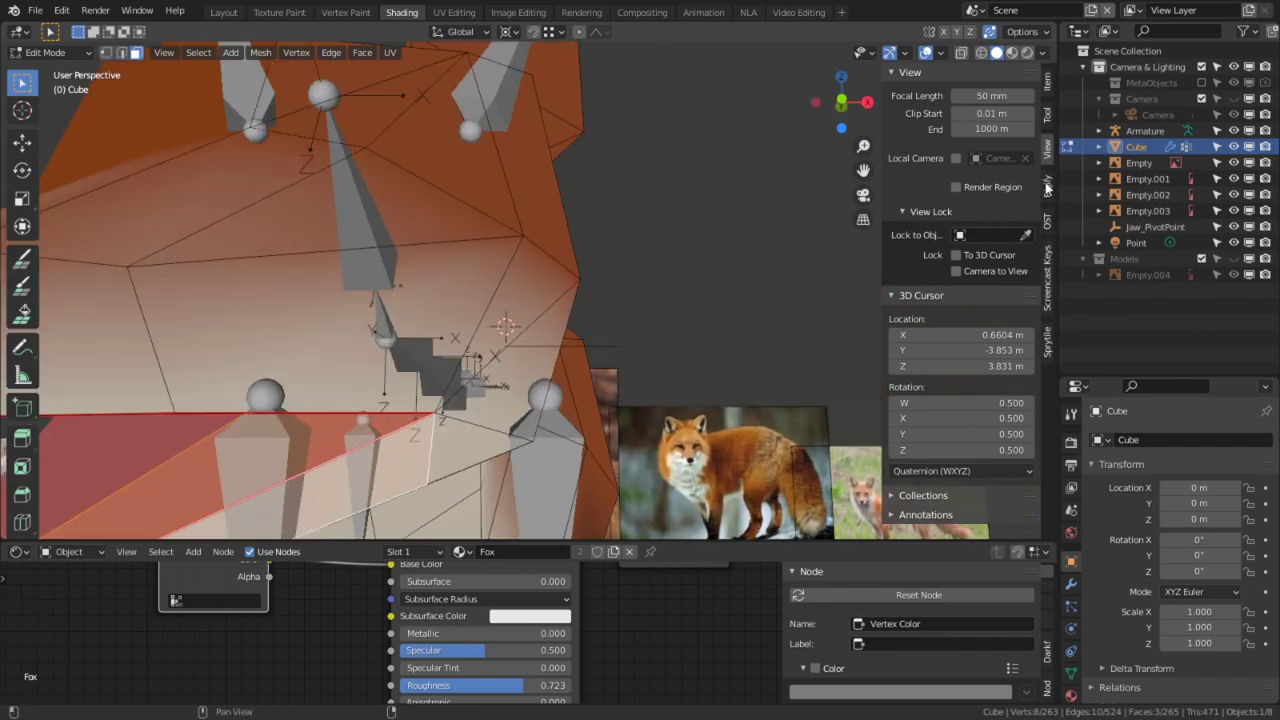
Step: Set the 3D cursor's X location to 0 m so it lies on the centre line, and leave mesh editing
left_click(1047, 119)
left_click(1046, 152)
left_click(969, 335)
type("0")
key("Return")
scroll(757, 334, "down", 2)
key("Tab")
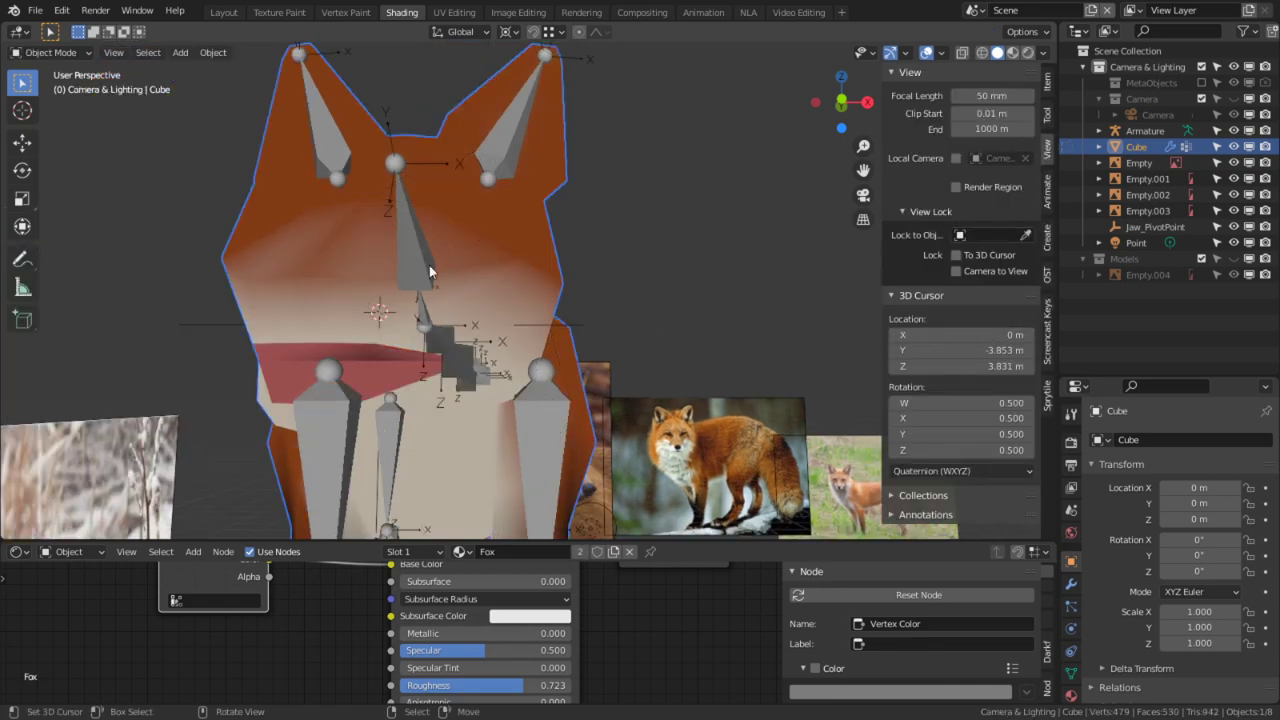
Step: Add a bone at the 3D cursor in the armature and move its tip about 1.38 m down into the lower jaw in side view
right_click(420, 257)
key("shift+a")
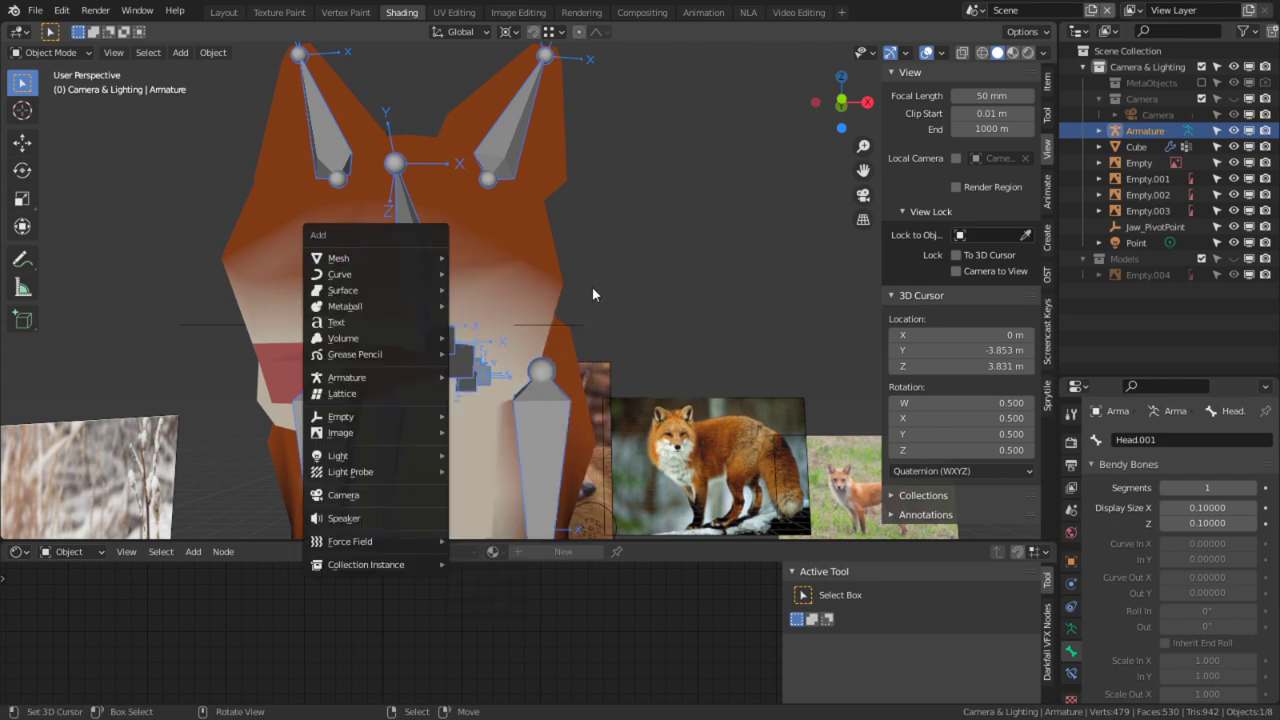
key("Tab")
key("shift+a")
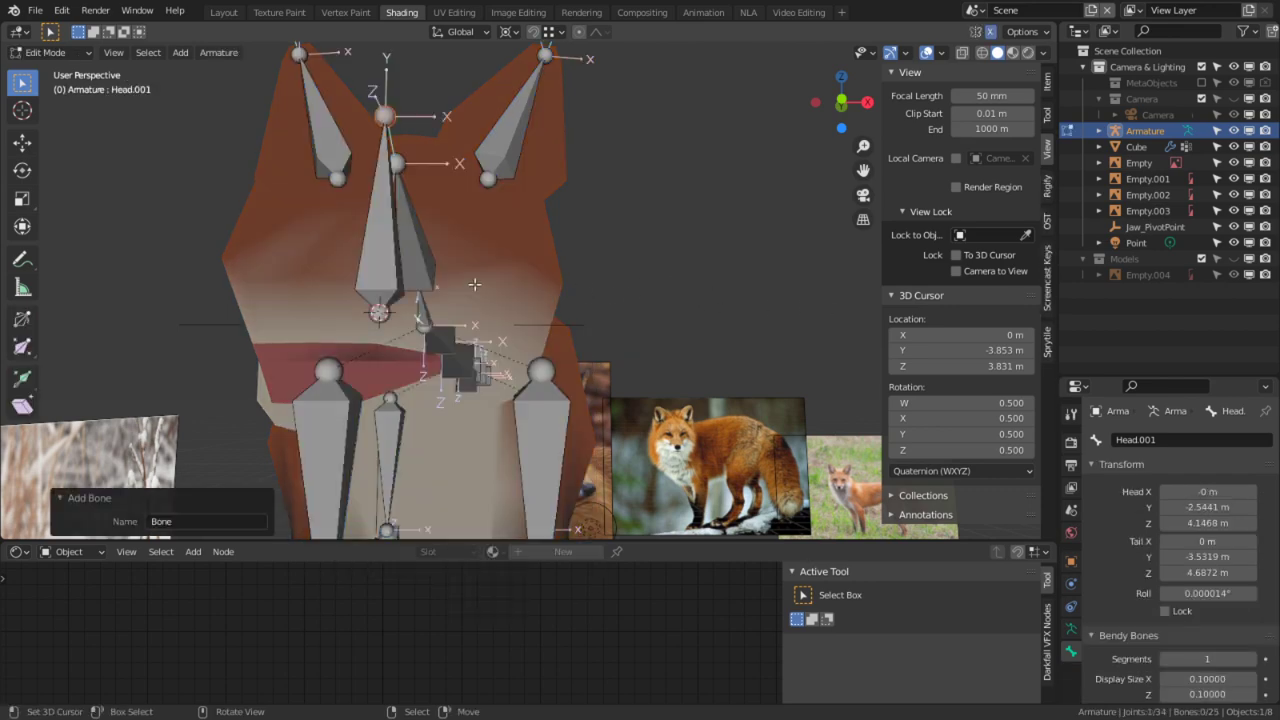
key("KP_3")
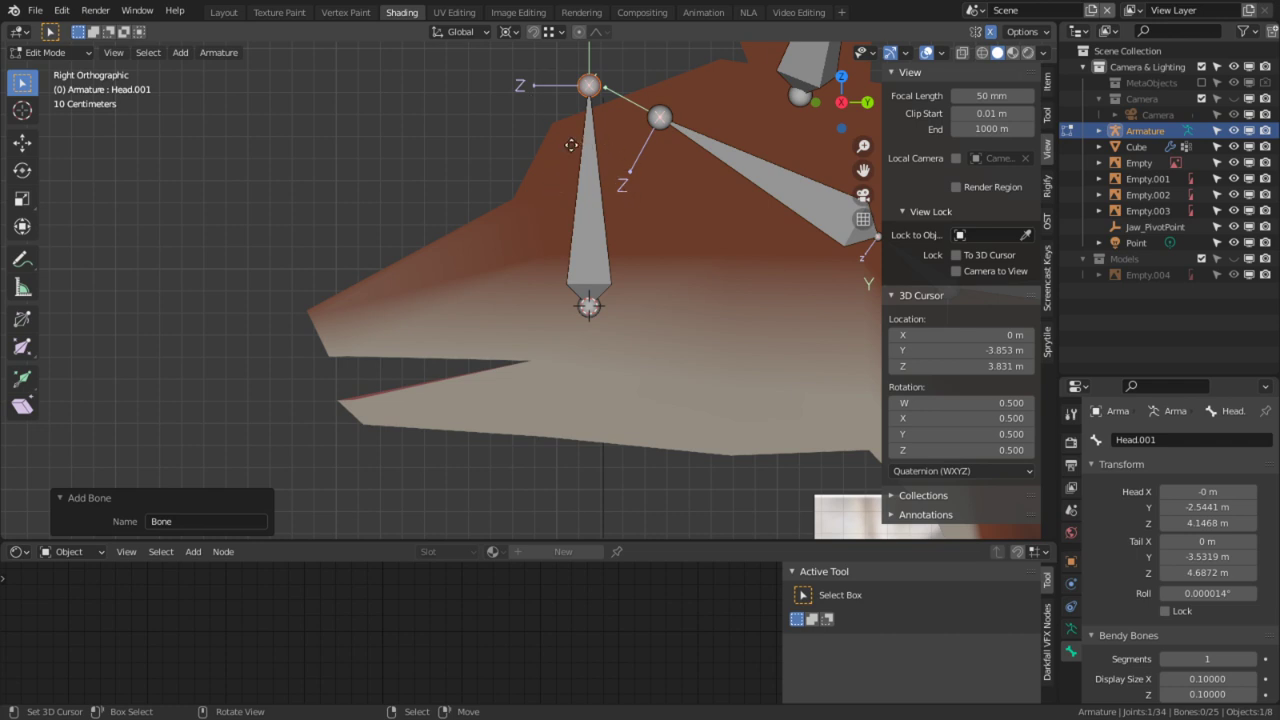
key("g")
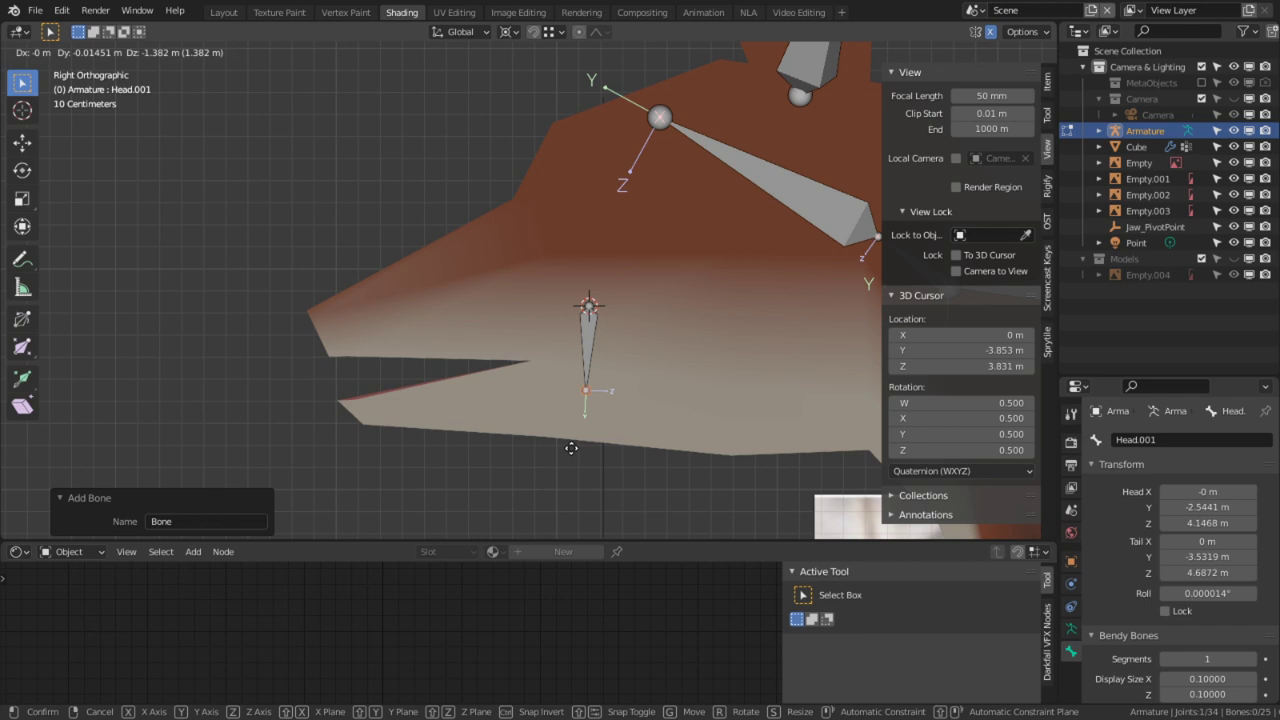
left_click(571, 448)
Step: Undo the misplaced extrusion from the head bone and extrude a bone from the new bone's tip to the front of the lower jaw
right_click(358, 408, "ctrl")
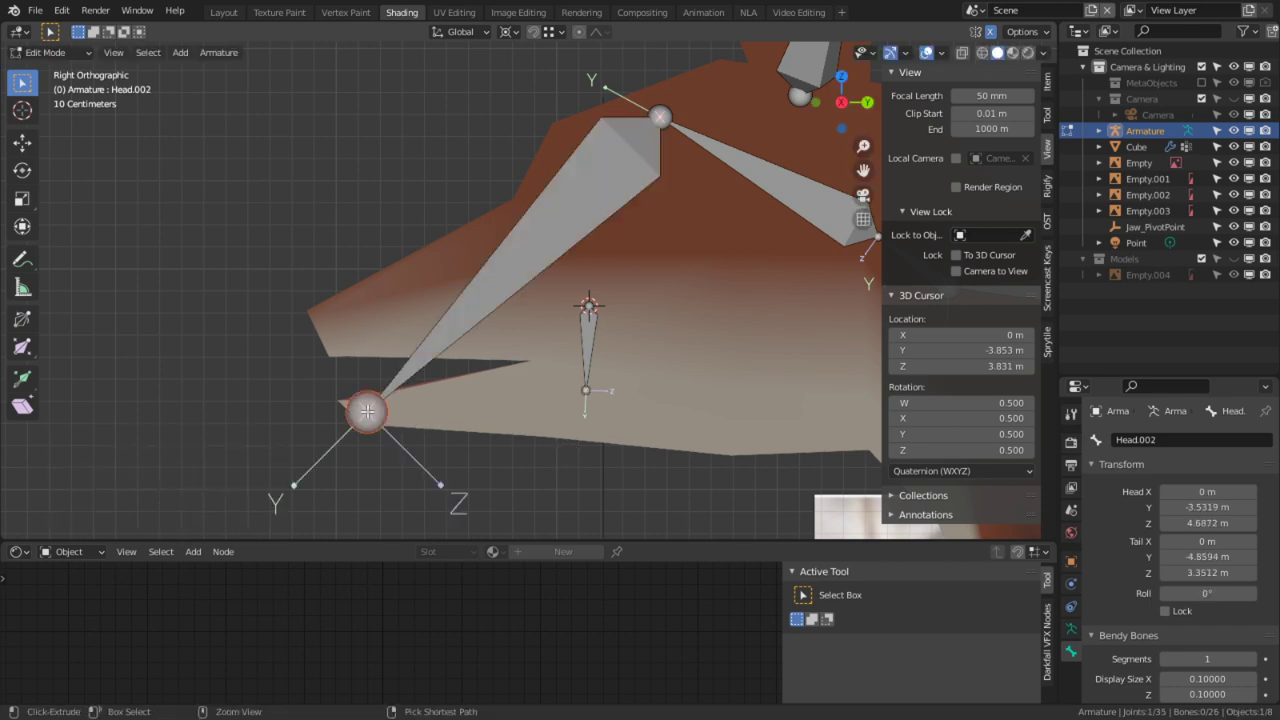
key("ctrl+z")
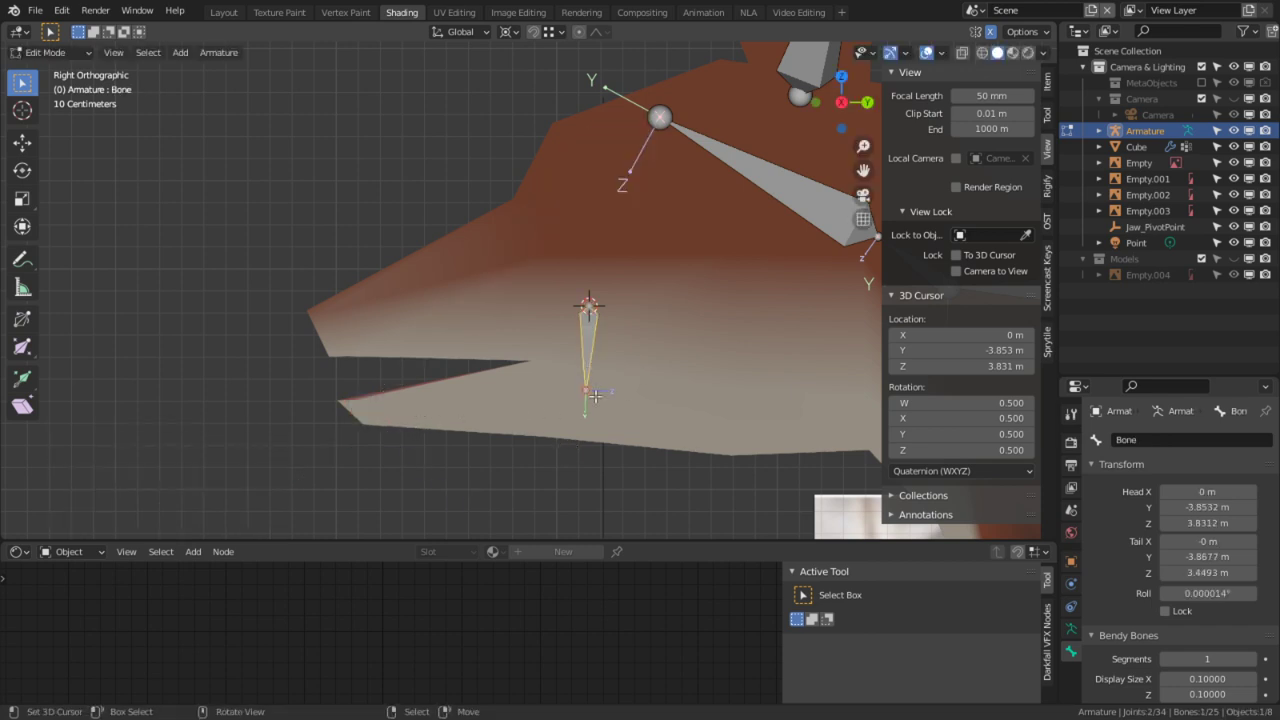
right_click(375, 413, "ctrl")
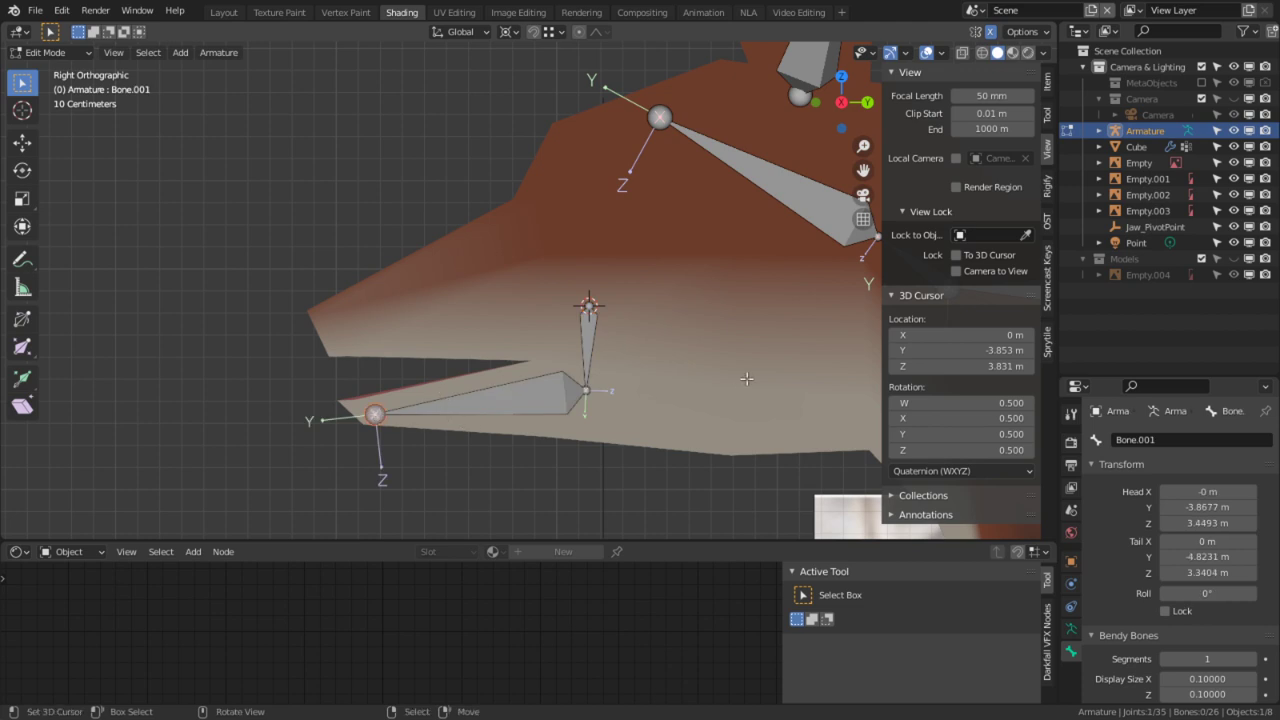
Step: Rename the short vertical bone and the bone along the lower jaw as Jaw
left_click(594, 336)
double_click(1160, 446)
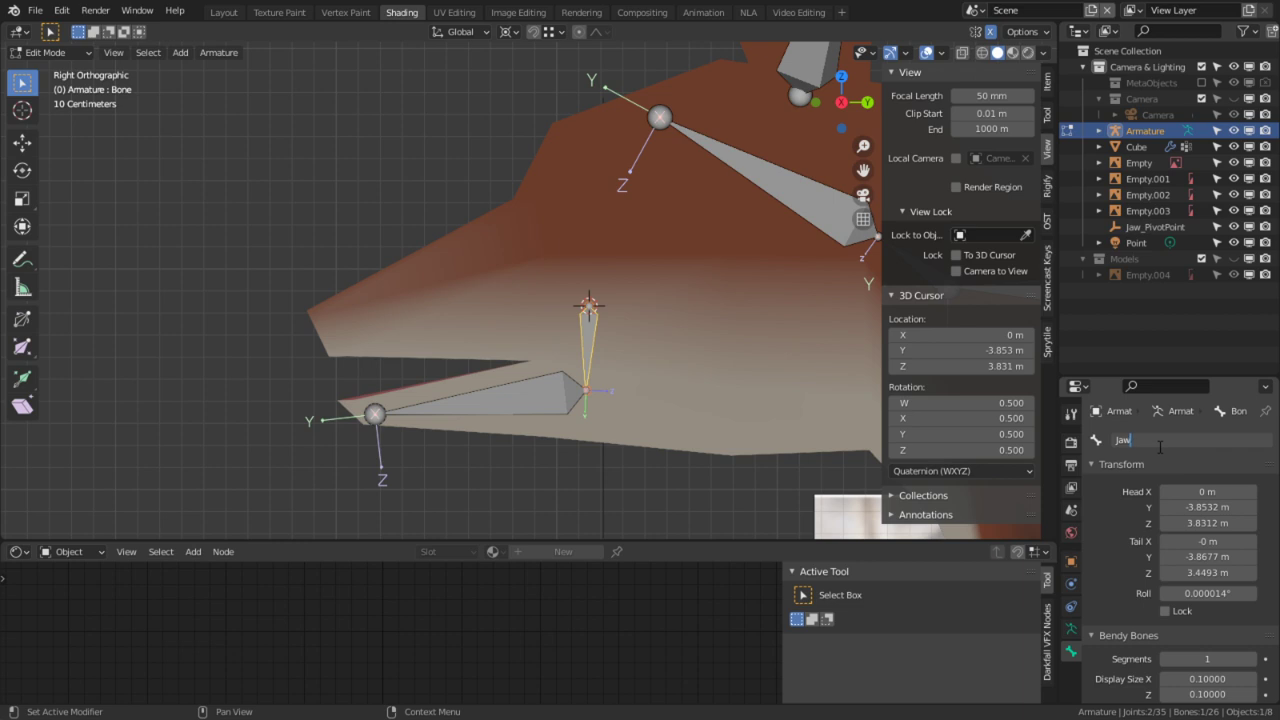
key("Return")
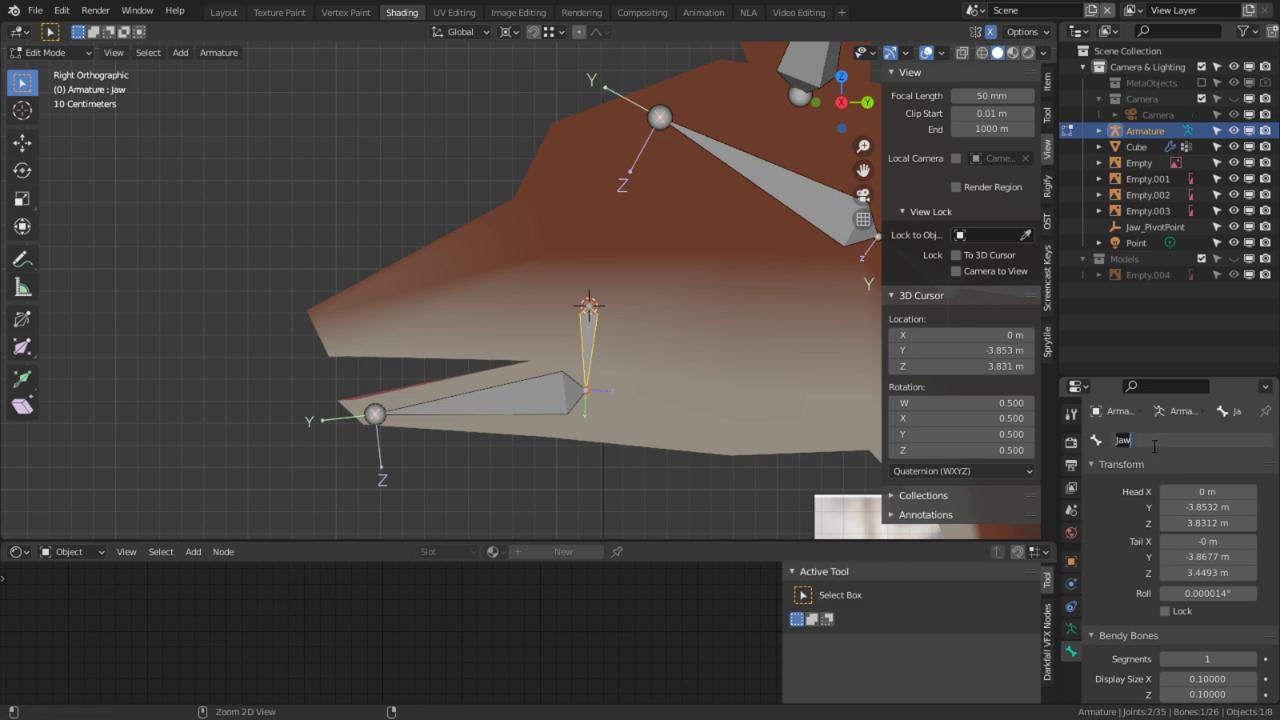
left_click(530, 398)
double_click(1139, 444)
type("Jaw")
key("Return")
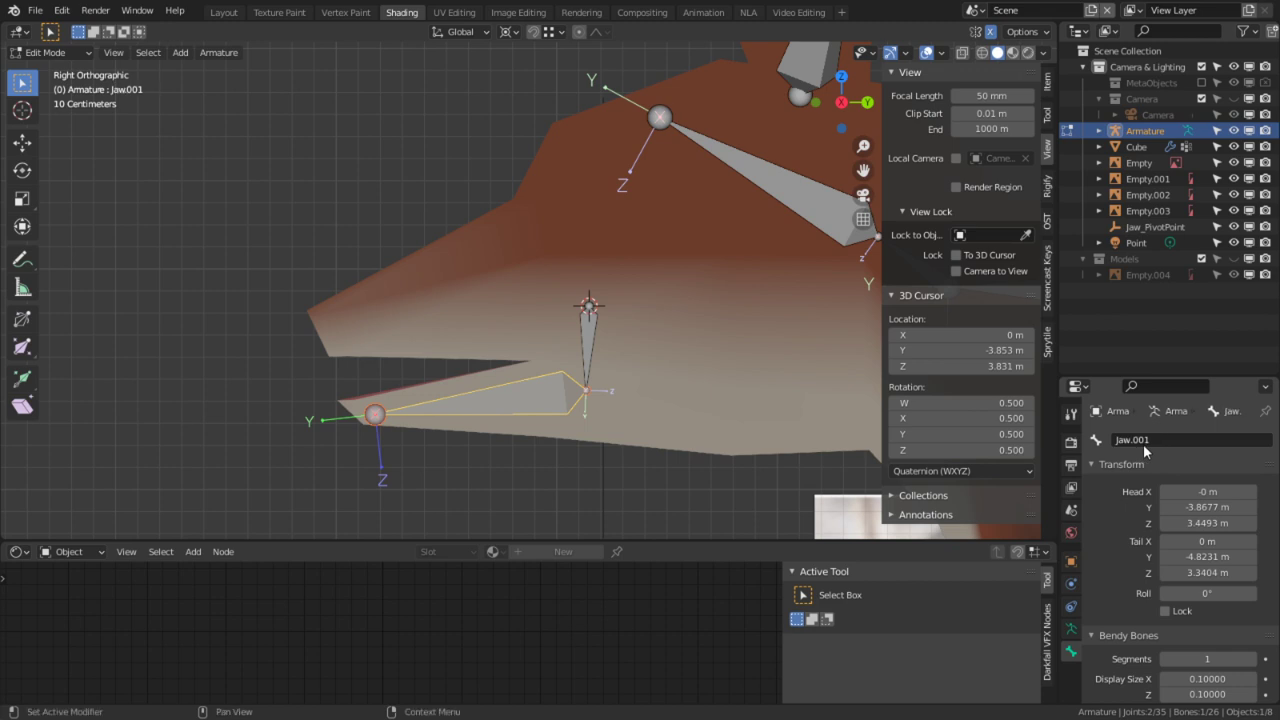
Step: Parent the fox mesh to the armature with automatic weights in object mode
scroll(518, 248, "down", 2)
middle_click_drag(518, 248, 586, 251)
scroll(586, 251, "down", 6)
middle_click_drag(700, 262, 566, 221, "shift")
scroll(566, 221, "up", 2)
key("Tab")
scroll(593, 225, "up", 4)
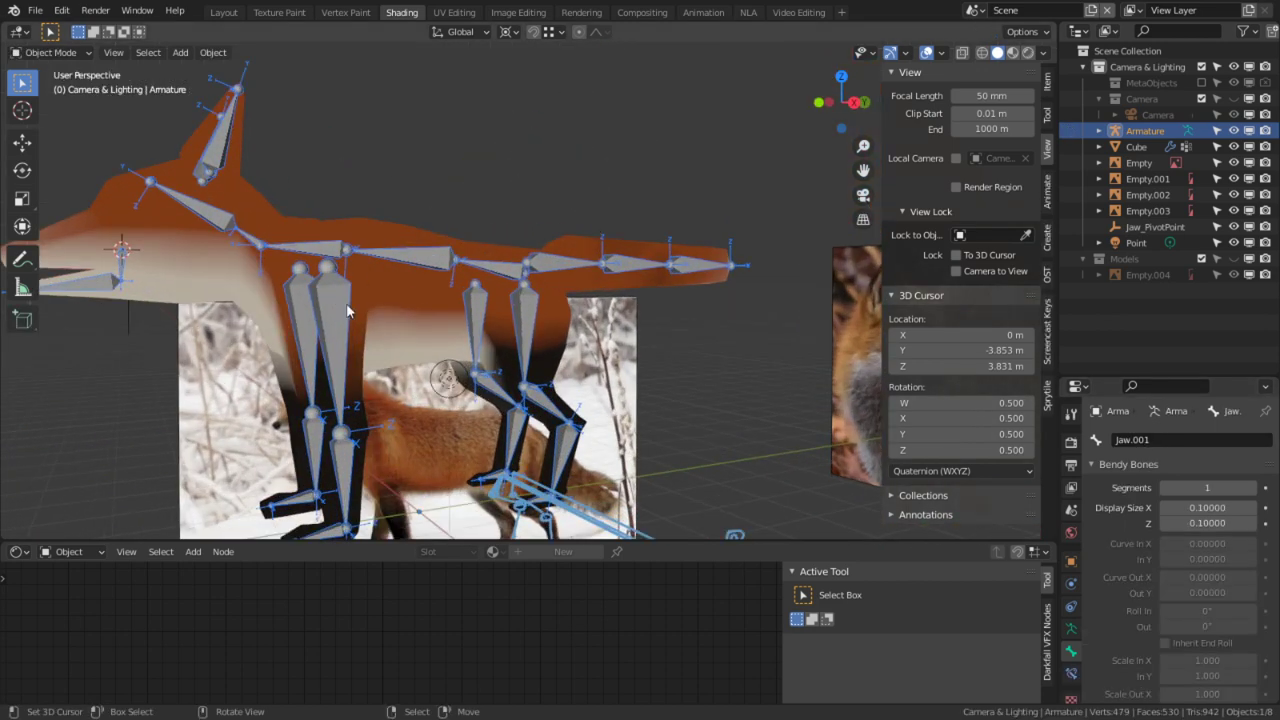
left_click(461, 325)
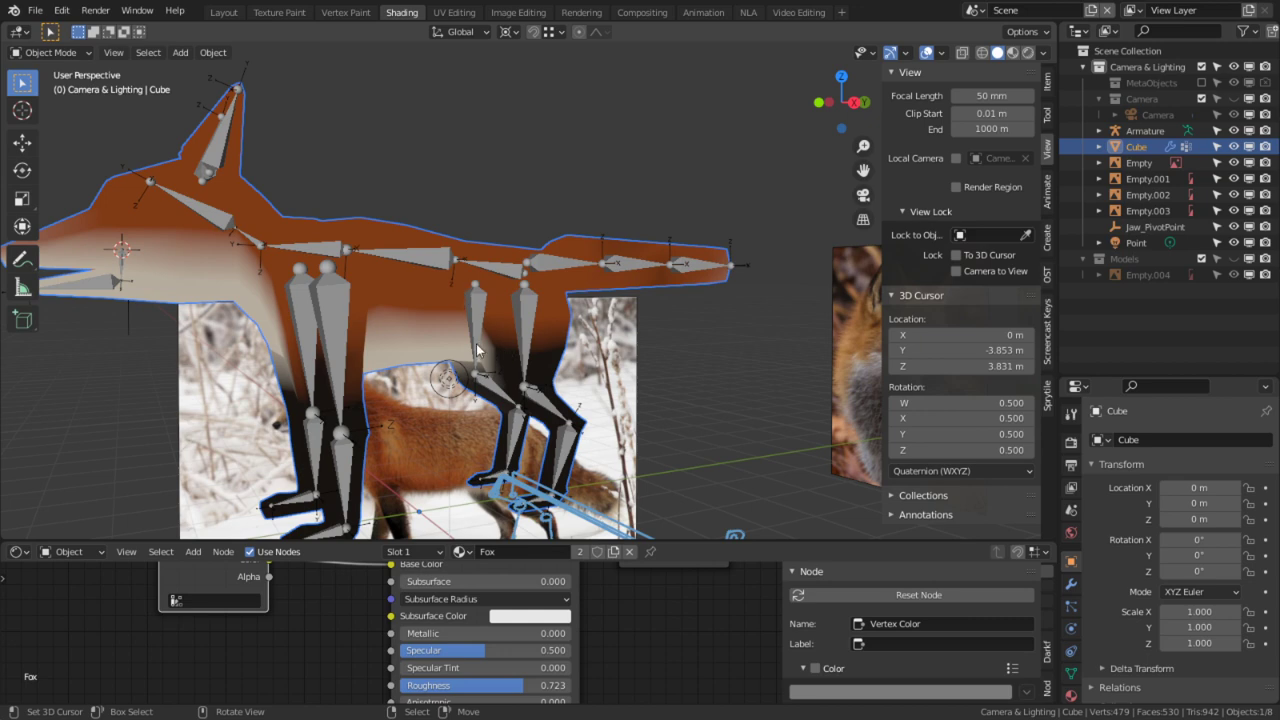
left_click(409, 259, "shift")
key("ctrl+p")
left_click(355, 259)
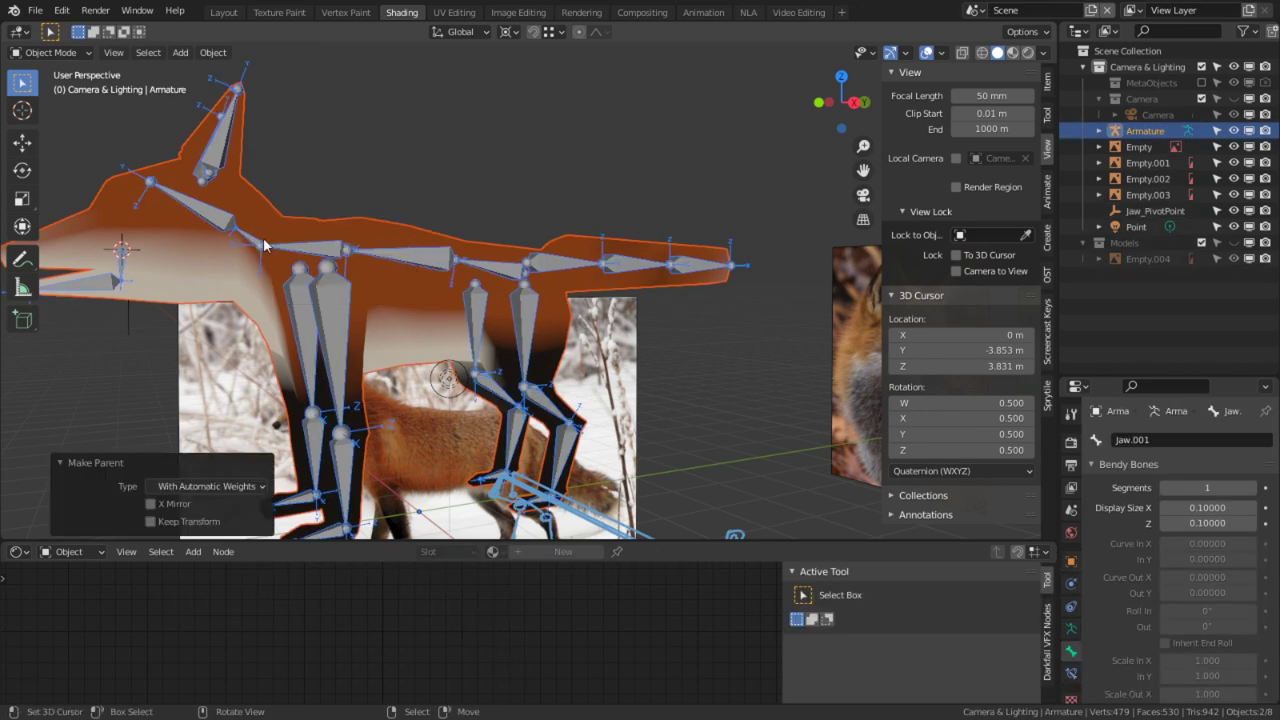
Step: Show the fox in Material Preview shading and put the armature in pose mode
middle_click_drag(299, 208, 409, 234, "shift")
left_click(1012, 52)
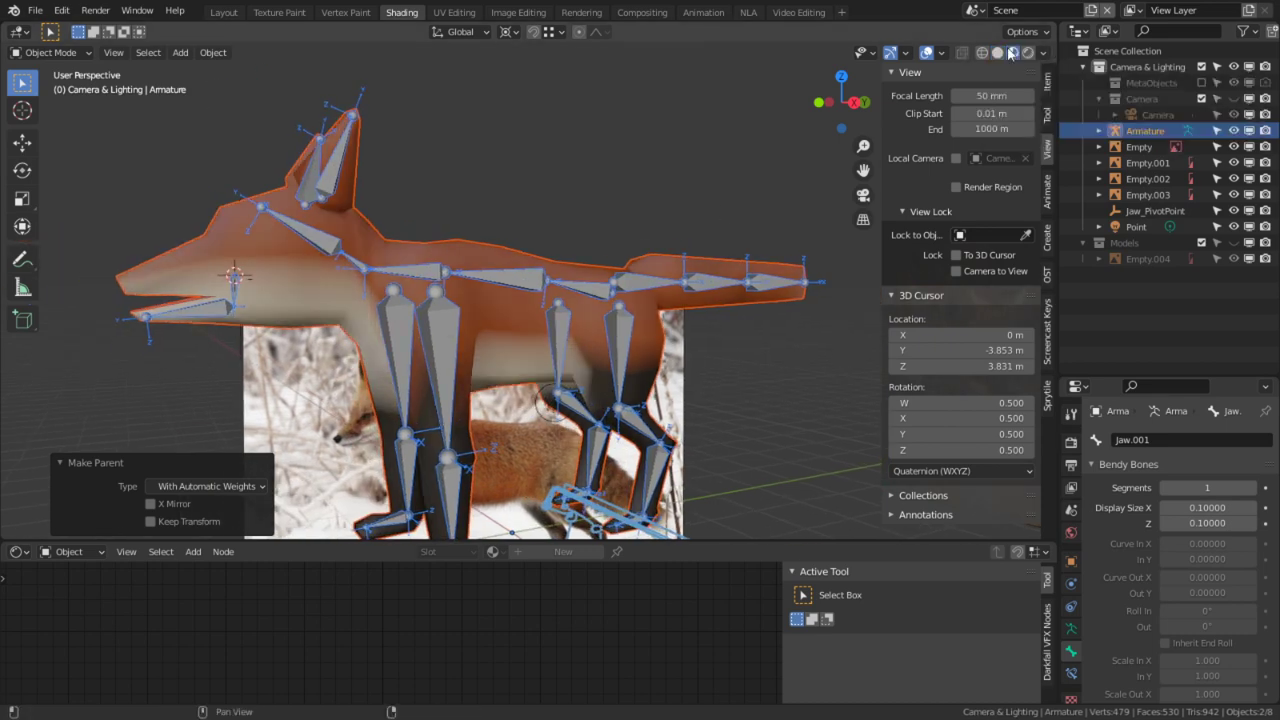
scroll(343, 201, "up", 6)
key("ctrl+Tab")
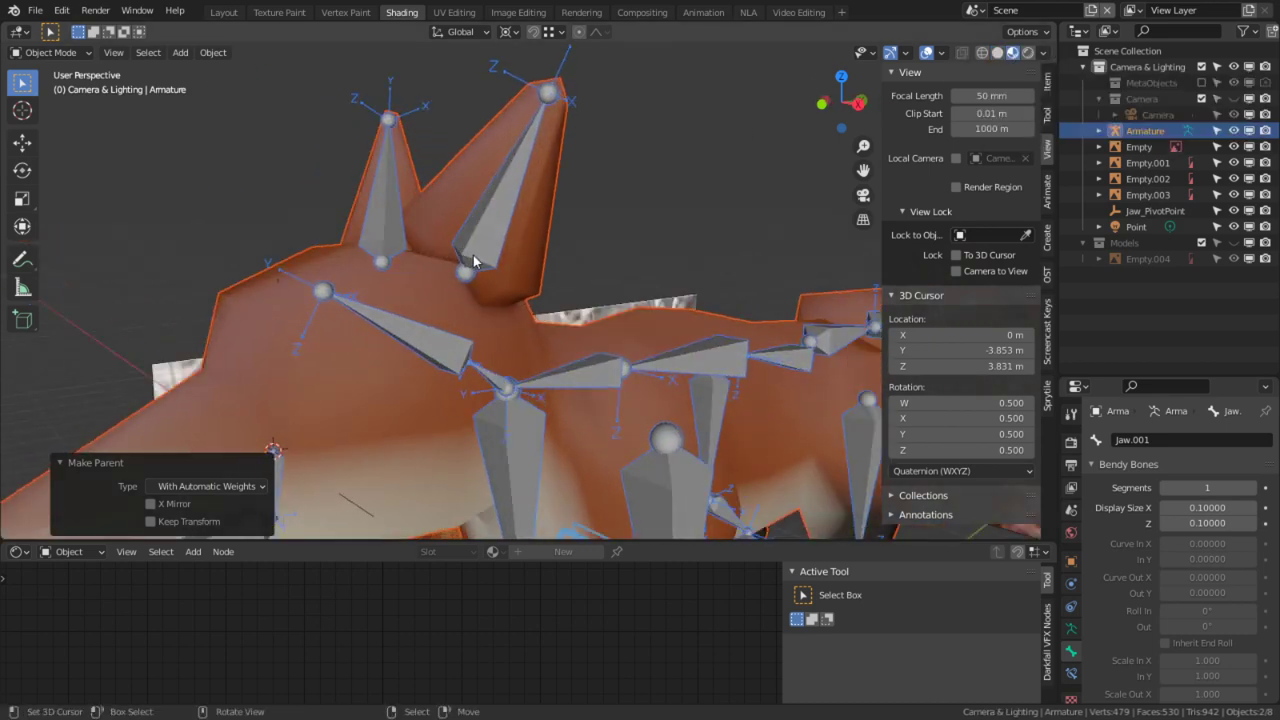
Step: Try rotating the left ear bone freely to test how the ear mesh deforms
left_click(473, 255)
key("r")
key("r")
right_click(560, 157)
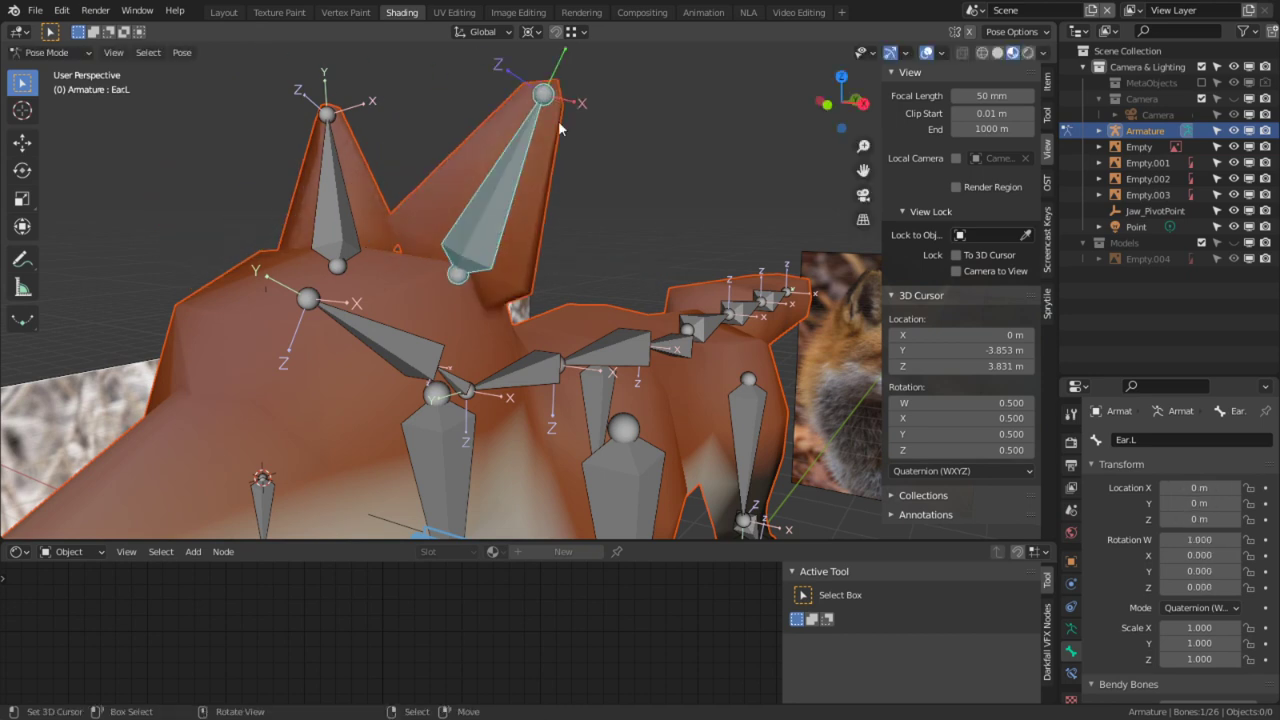
key("r")
key("r")
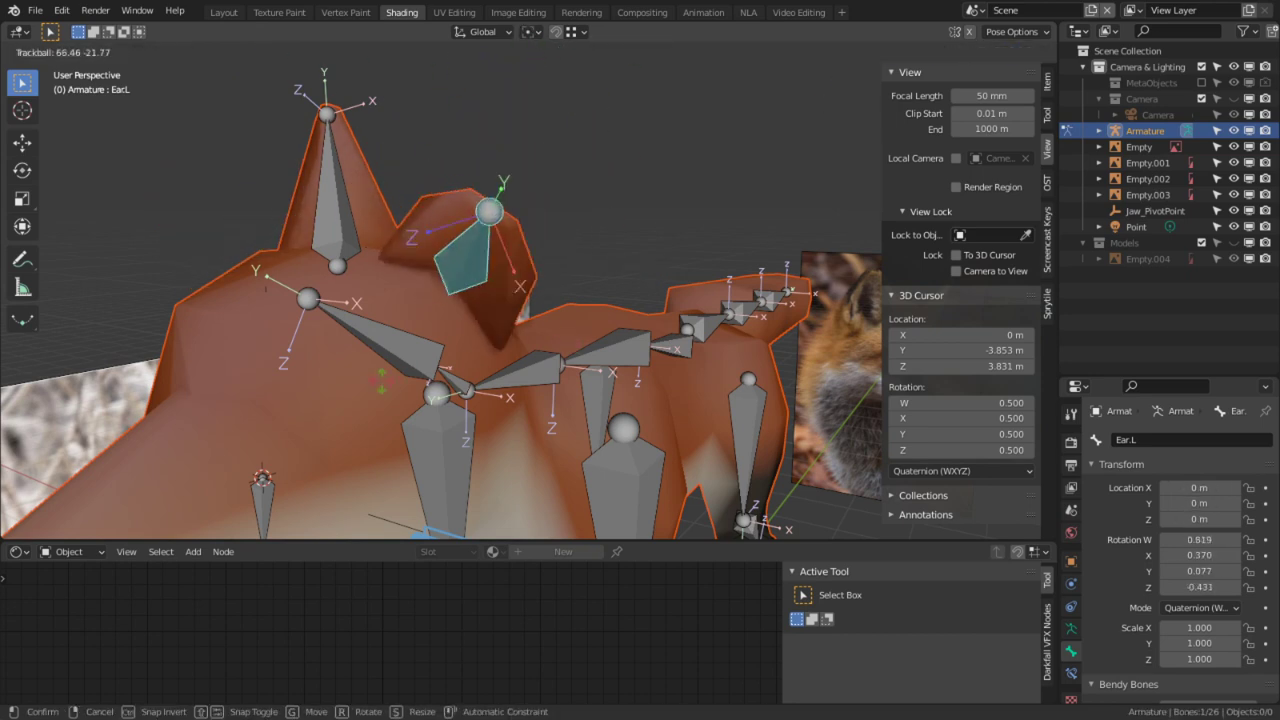
right_click(476, 276)
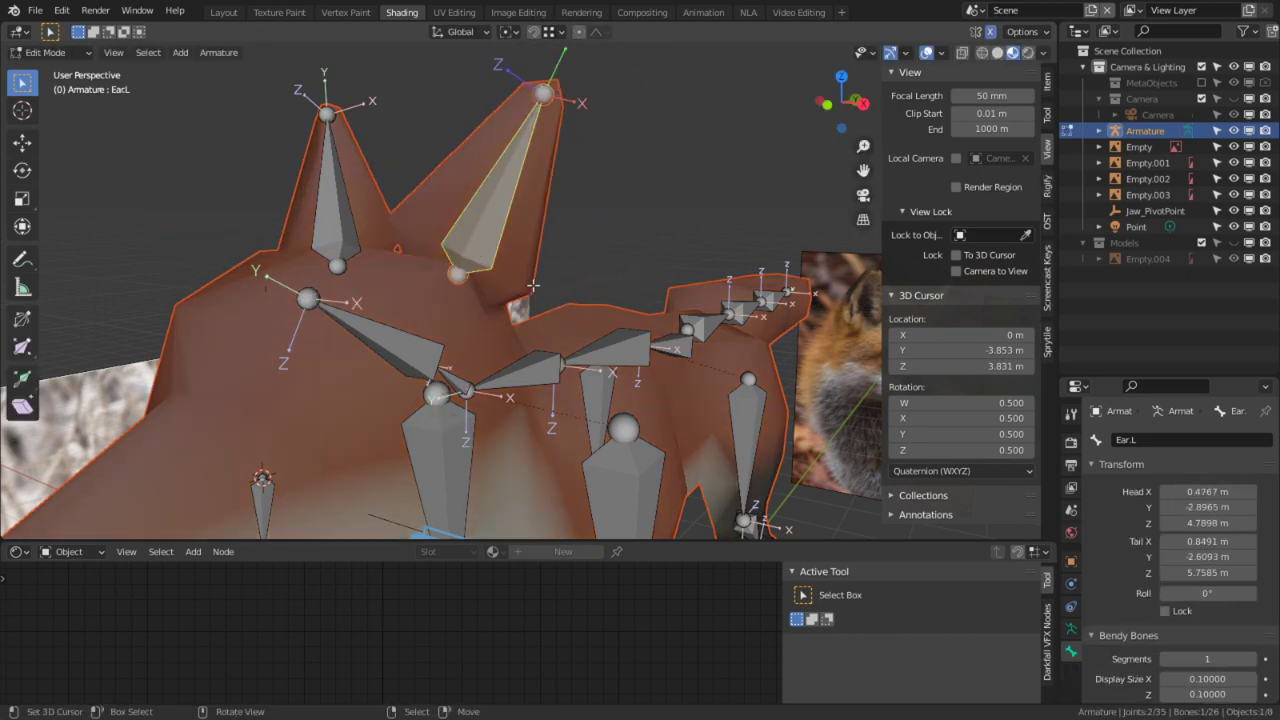
Step: Edit the fox mesh and select the back, base and tip faces of the left ear
key("ctrl+Tab")
left_click(461, 259)
key("Tab")
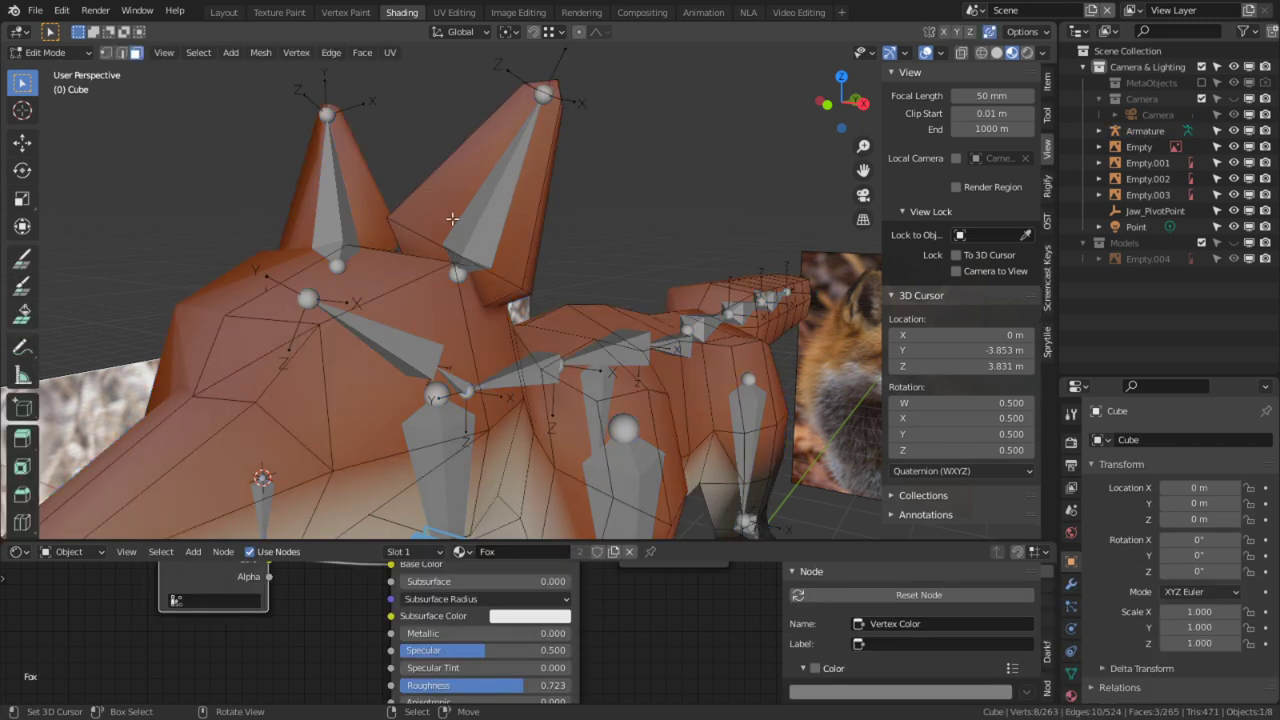
right_click(452, 219)
right_click(433, 249, "shift")
right_click(553, 86, "shift")
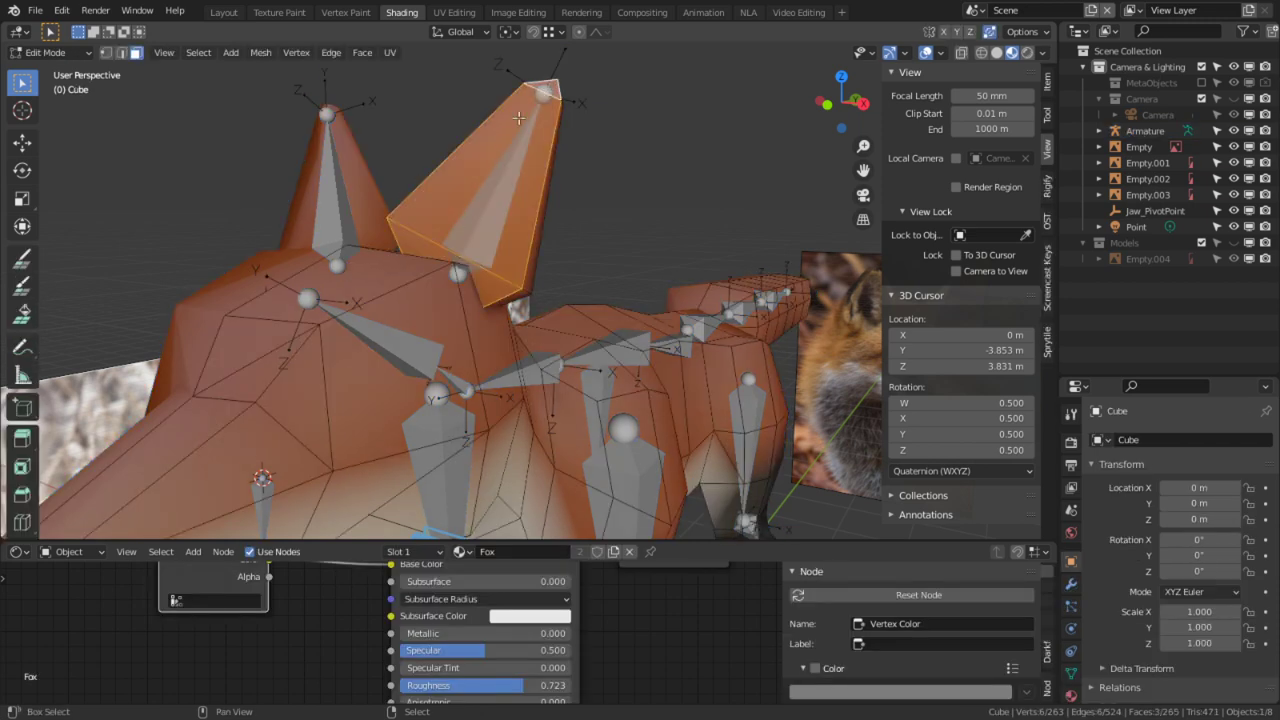
Step: Switch the fox to Vertex Paint mode and bring up the Fox Colors palette in the brush settings
left_click(50, 52)
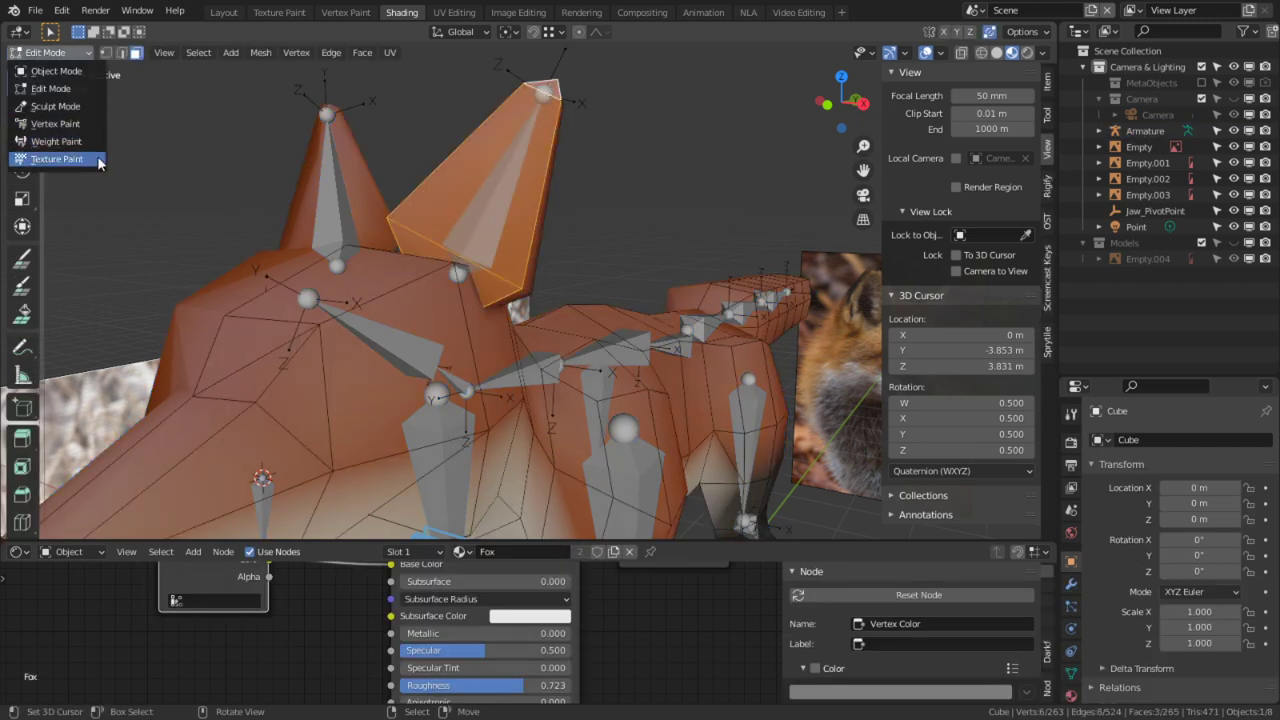
left_click(75, 124)
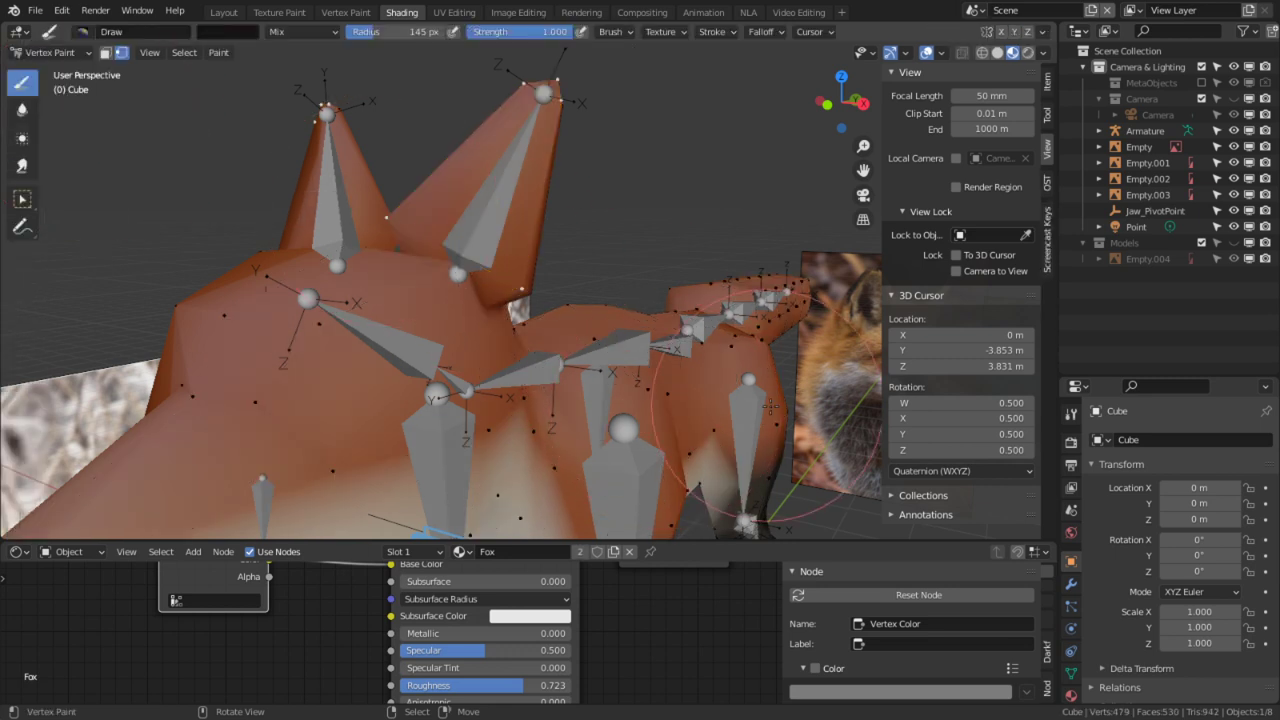
key("s")
scroll(900, 650, "down", 2)
scroll(1118, 668, "down", 2)
scroll(1118, 668, "down", 3)
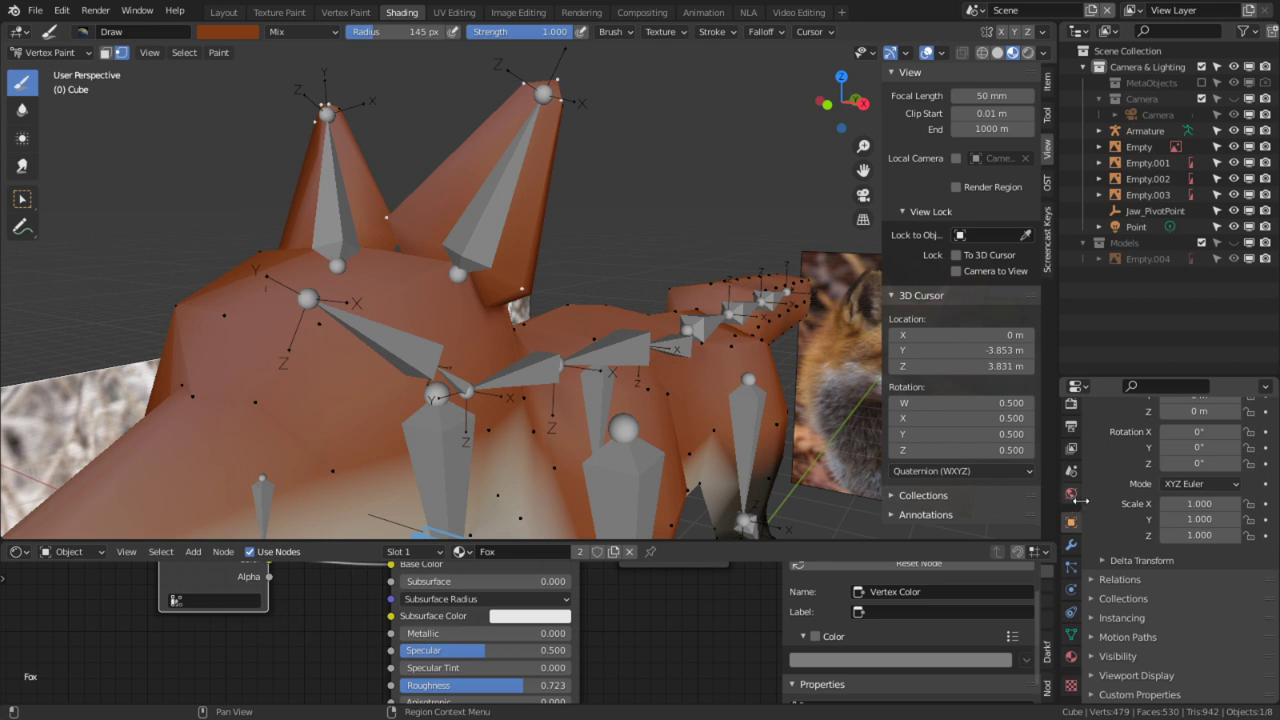
scroll(1100, 440, "up", 4)
scroll(1077, 428, "up", 1)
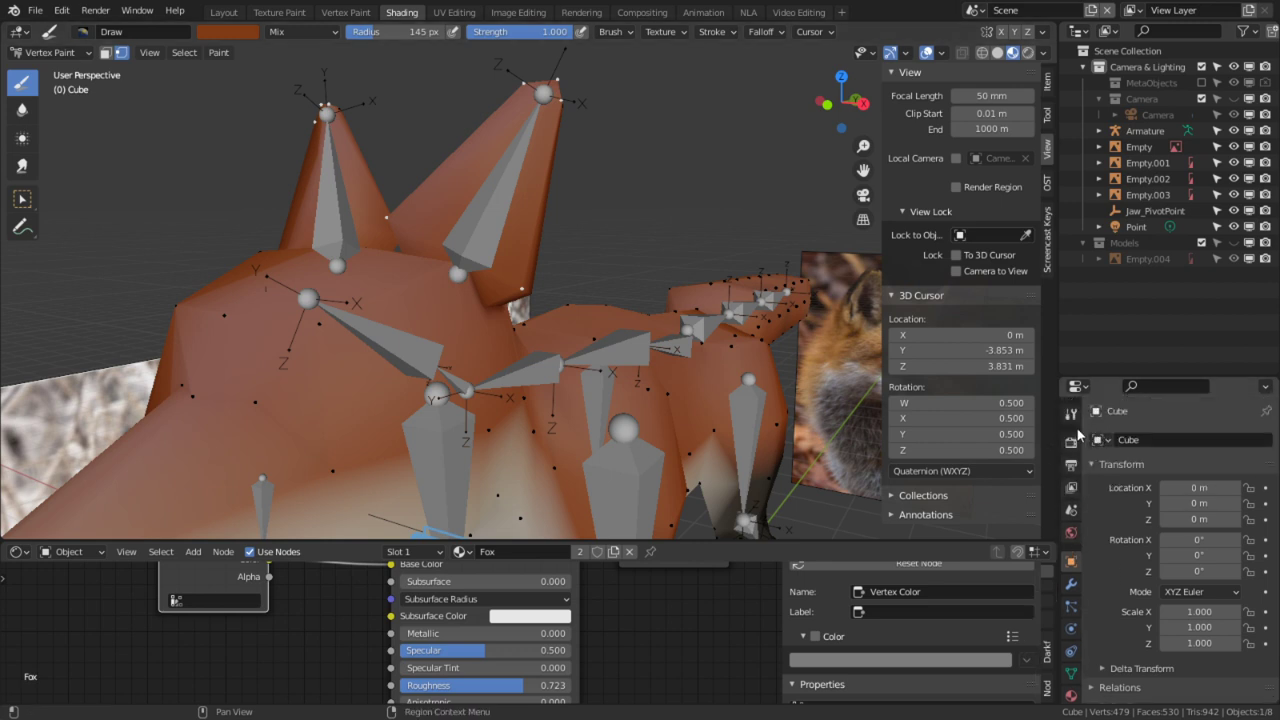
left_click(1076, 420)
scroll(1150, 540, "down", 8)
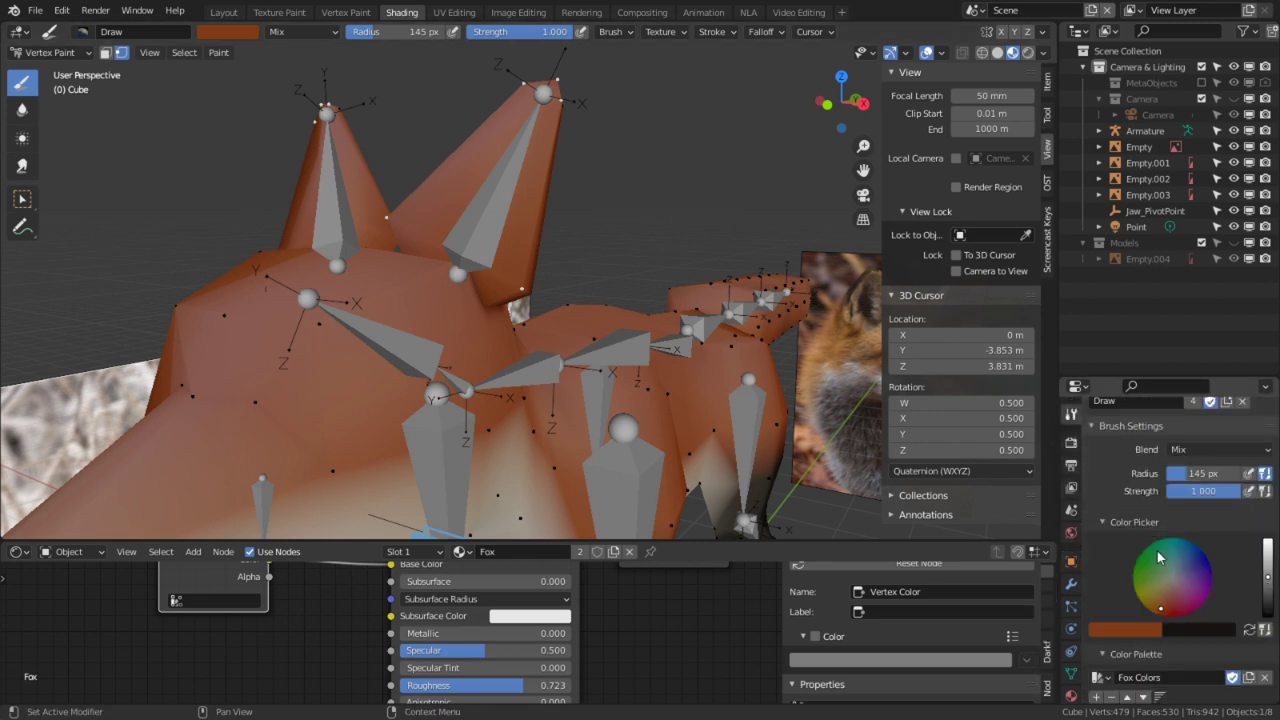
Step: Try filling the selected ear vertices with the cream colour from the Fox Colors palette
left_click(1113, 560)
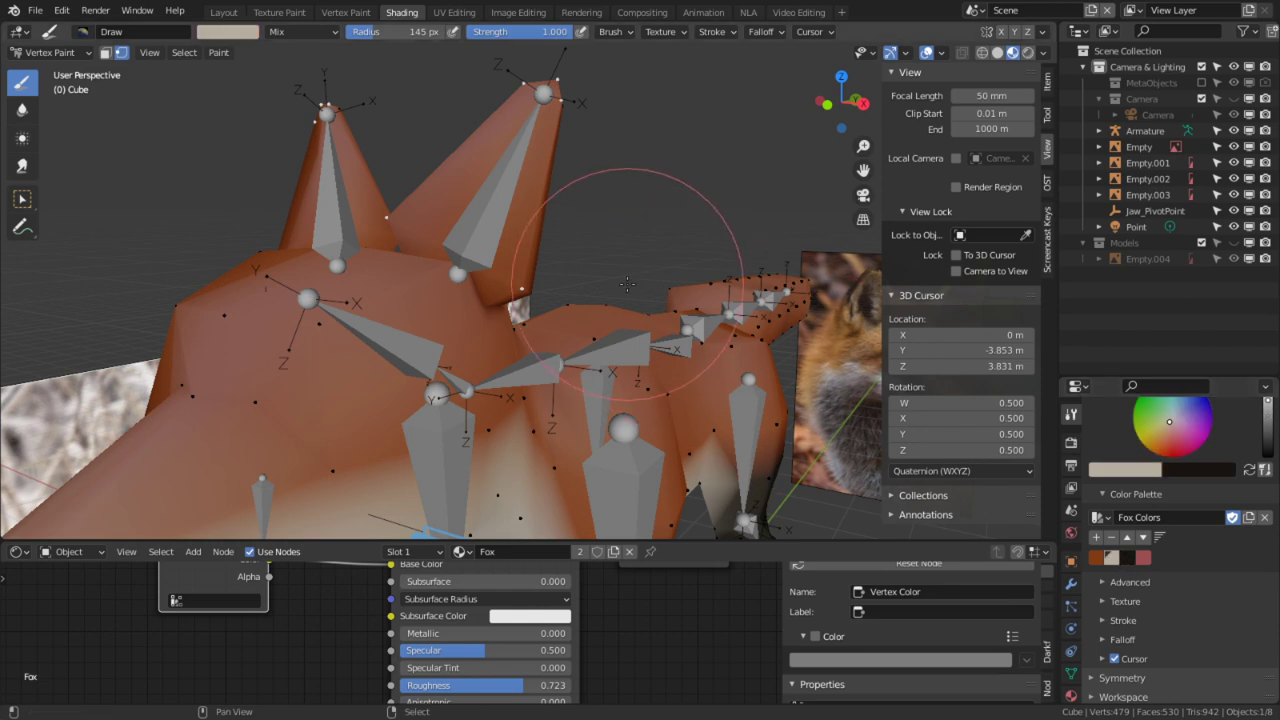
key("shift+k")
middle_click_drag(624, 262, 511, 252)
middle_click_drag(349, 237, 990, 256)
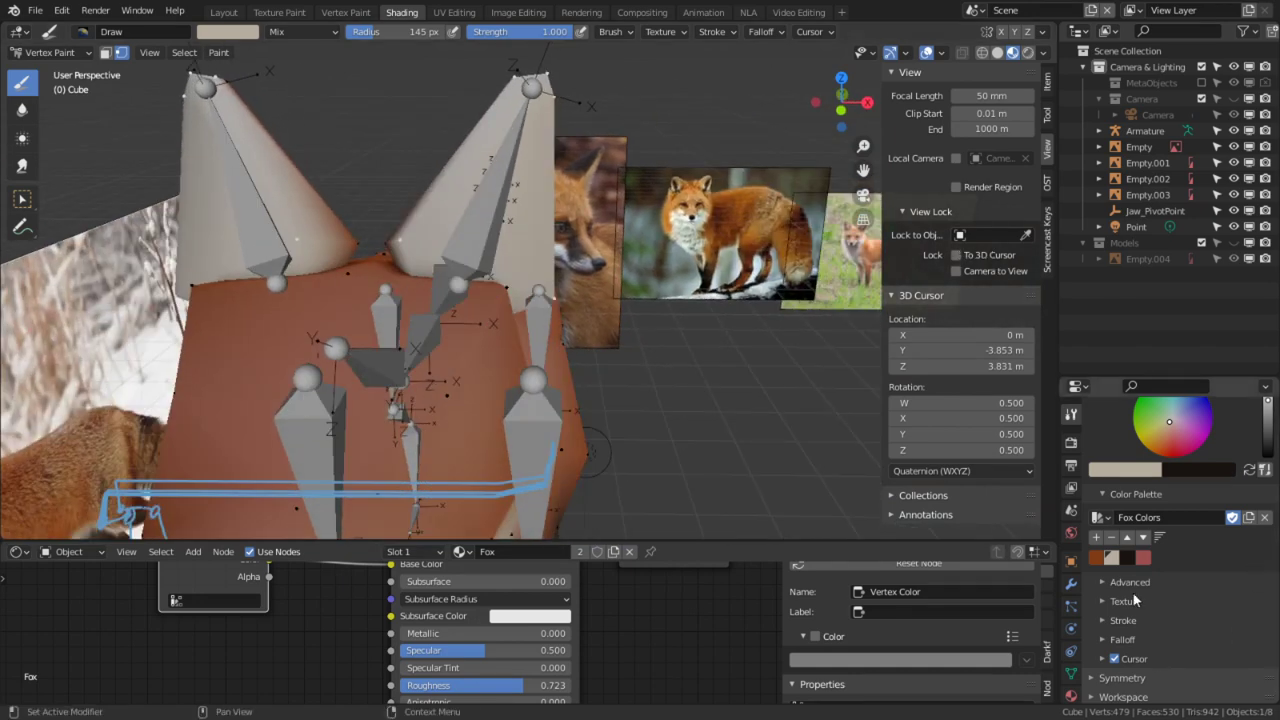
Step: Fill the selected ear vertices with the black palette colour and return to object mode
left_click(1127, 557)
mouse_move(777, 320)
middle_mouse_down()
mouse_move(679, 335)
mouse_move(581, 236)
middle_mouse_up()
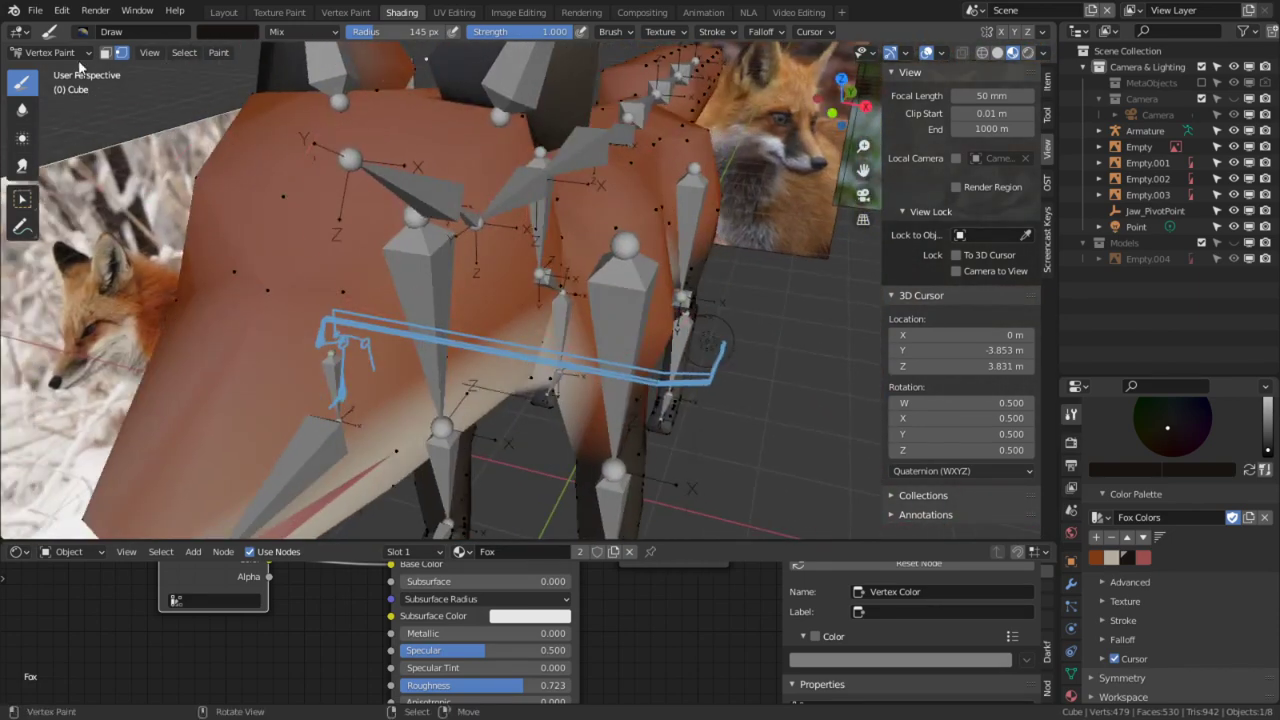
left_click(52, 52)
left_click(70, 67)
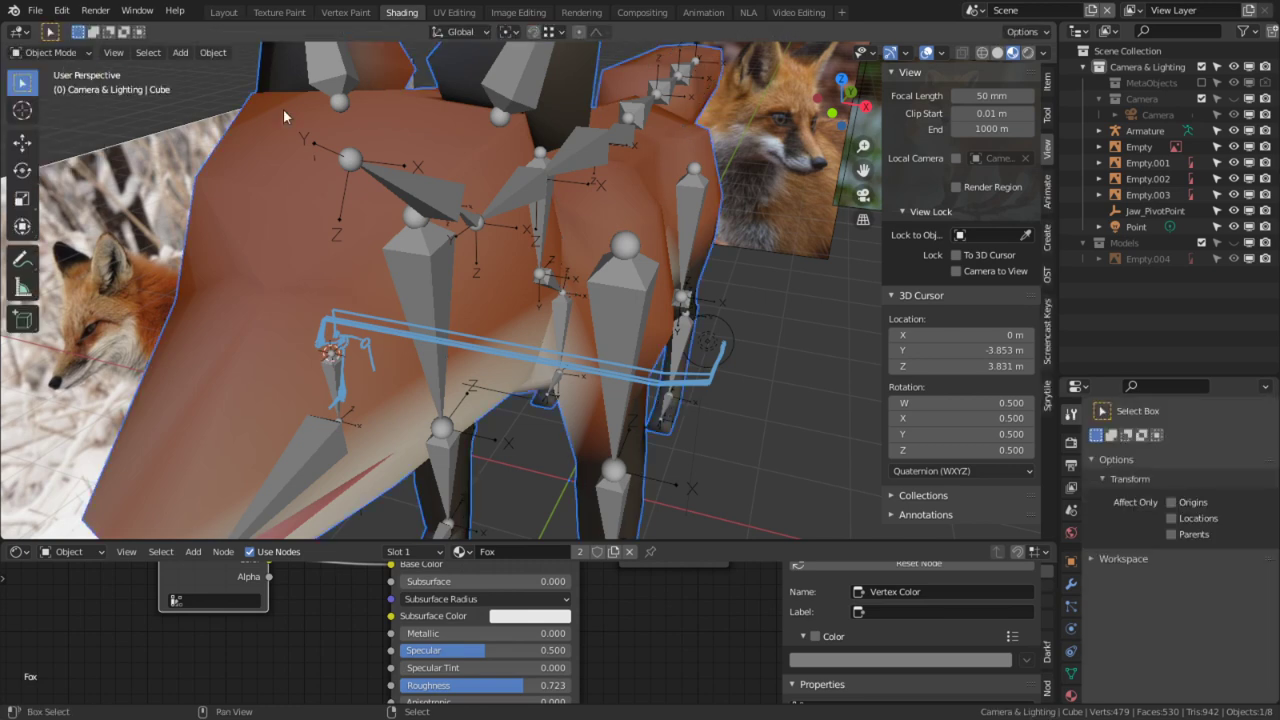
Step: Put the armature in pose mode, select both ear bones and enable X-Axis Mirror for posing
middle_click_drag(261, 98, 479, 235)
left_click(521, 210)
key("ctrl+Tab")
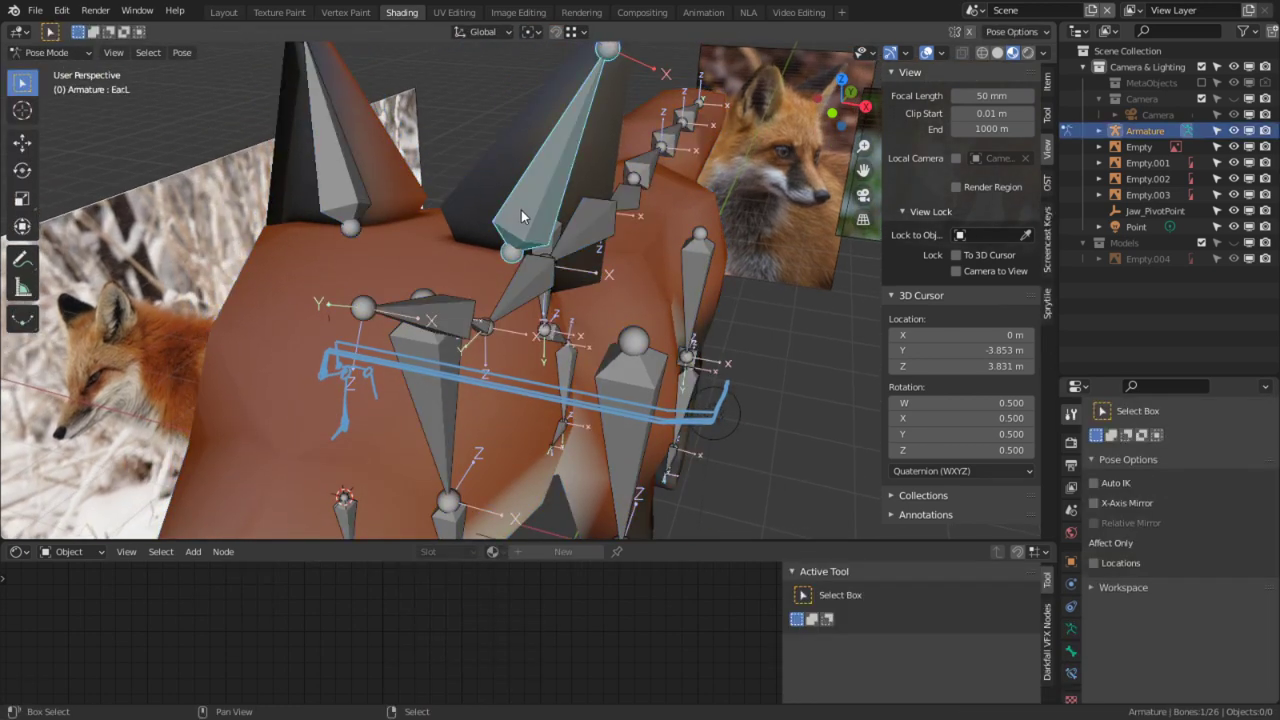
left_click(367, 183, "shift")
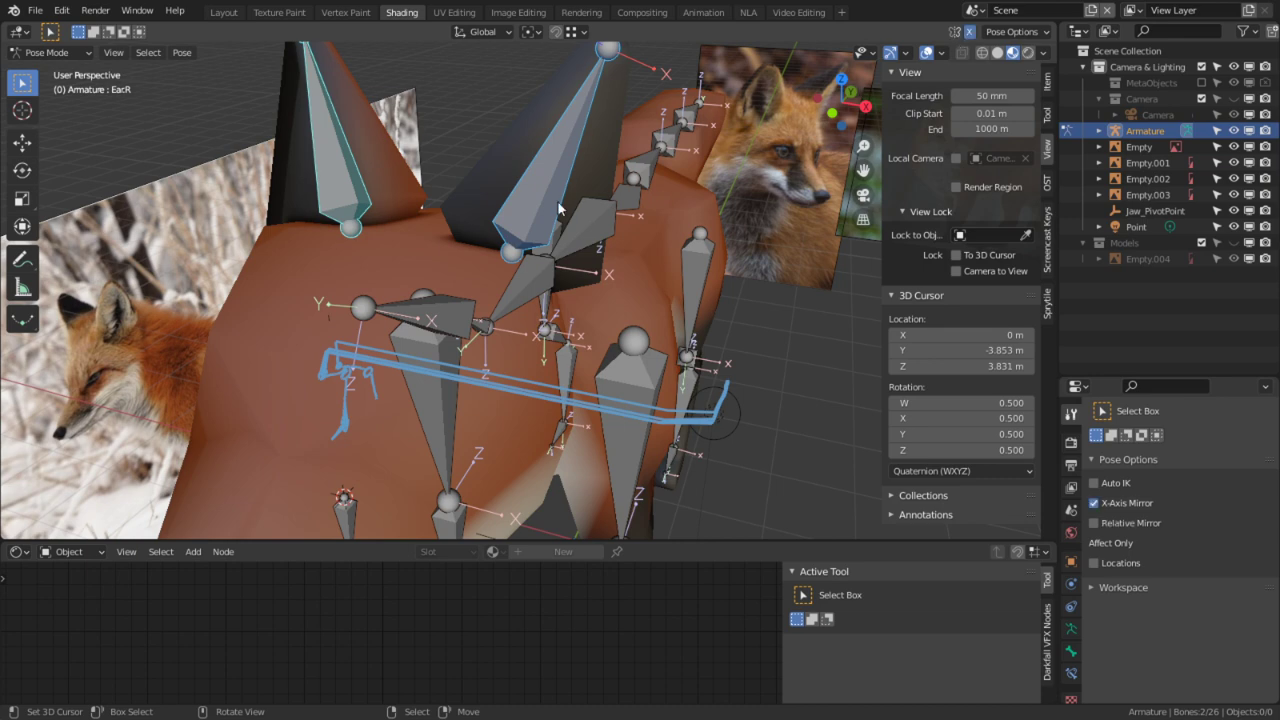
Step: Try trackball-rotating the left ear bone with mirrored posing and check how both ears deform
left_click(558, 208)
middle_click_drag(558, 208, 514, 193)
key("r")
key("r")
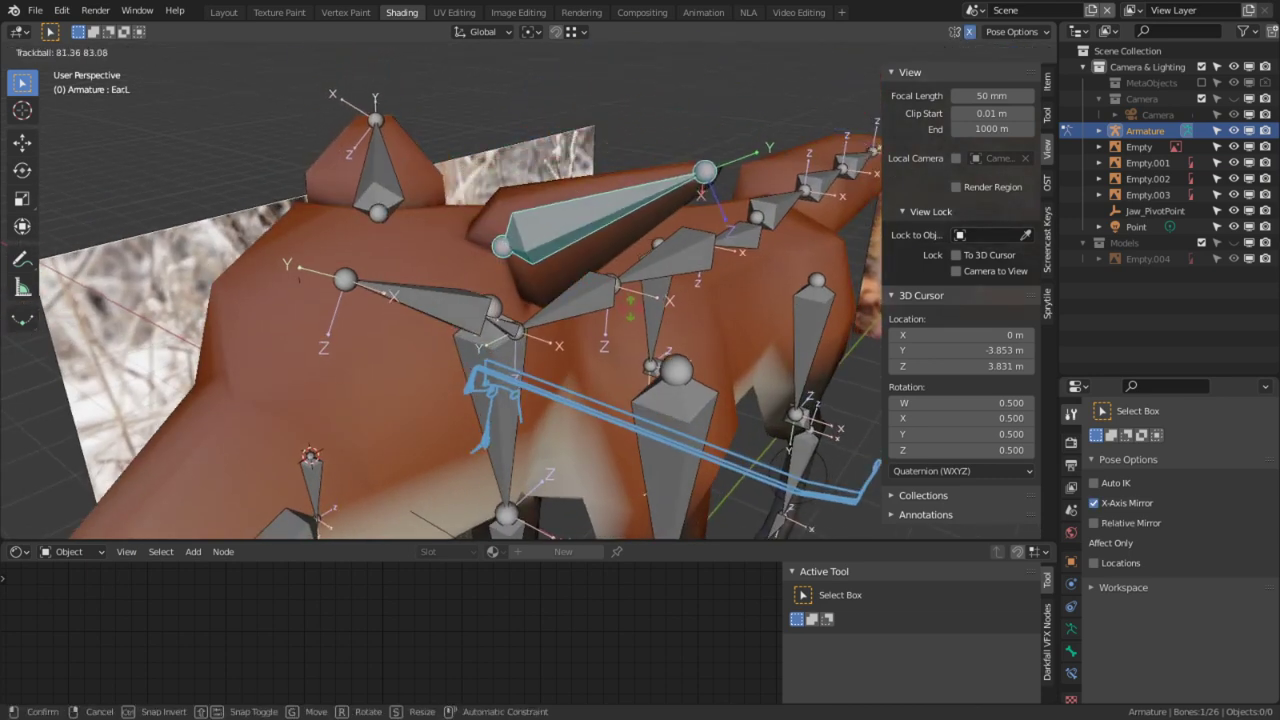
left_click(640, 318)
mouse_move(640, 318)
middle_mouse_down()
mouse_move(447, 264)
mouse_move(659, 296)
mouse_move(645, 303)
middle_mouse_up()
middle_click_drag(532, 190, 572, 132)
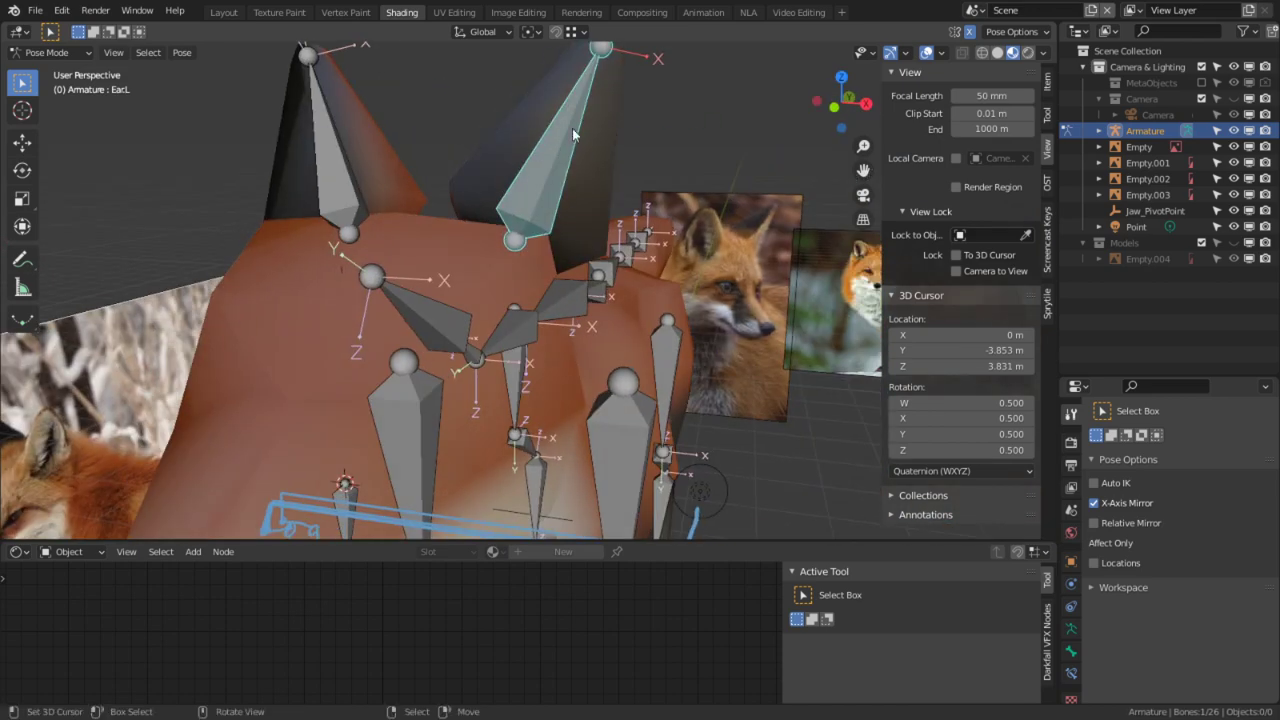
key("r")
key("r")
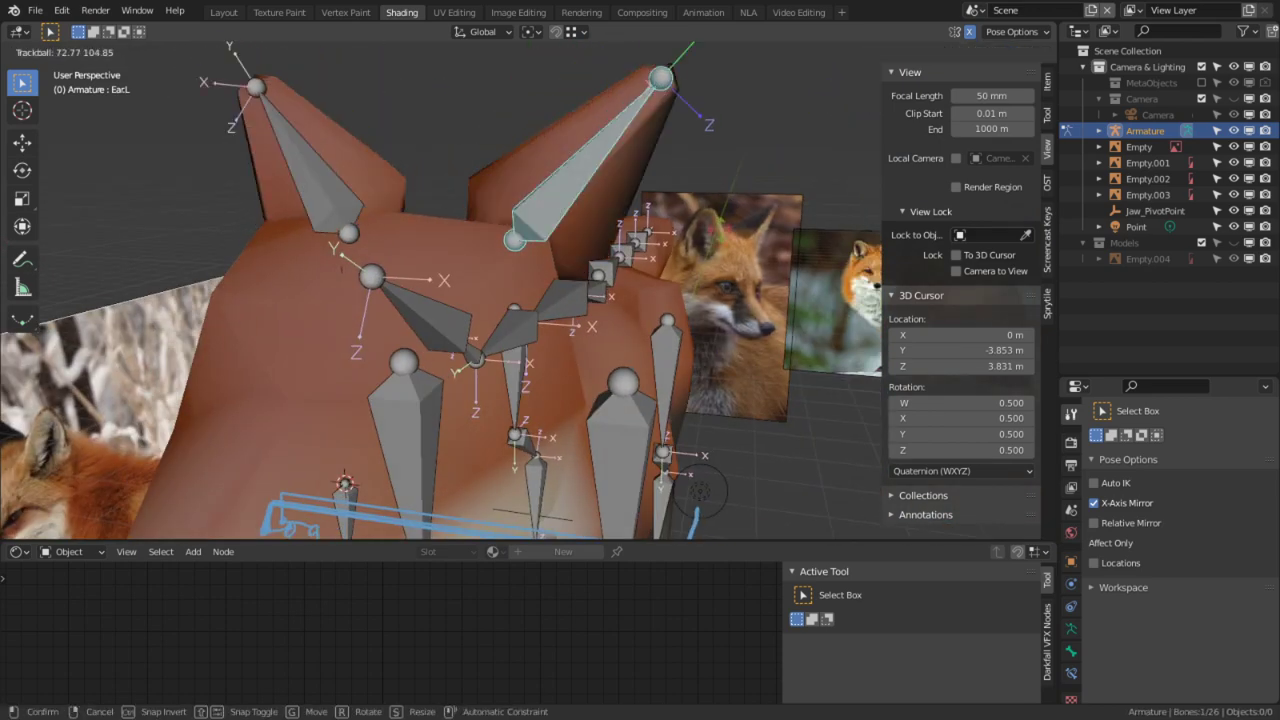
left_click(744, 293)
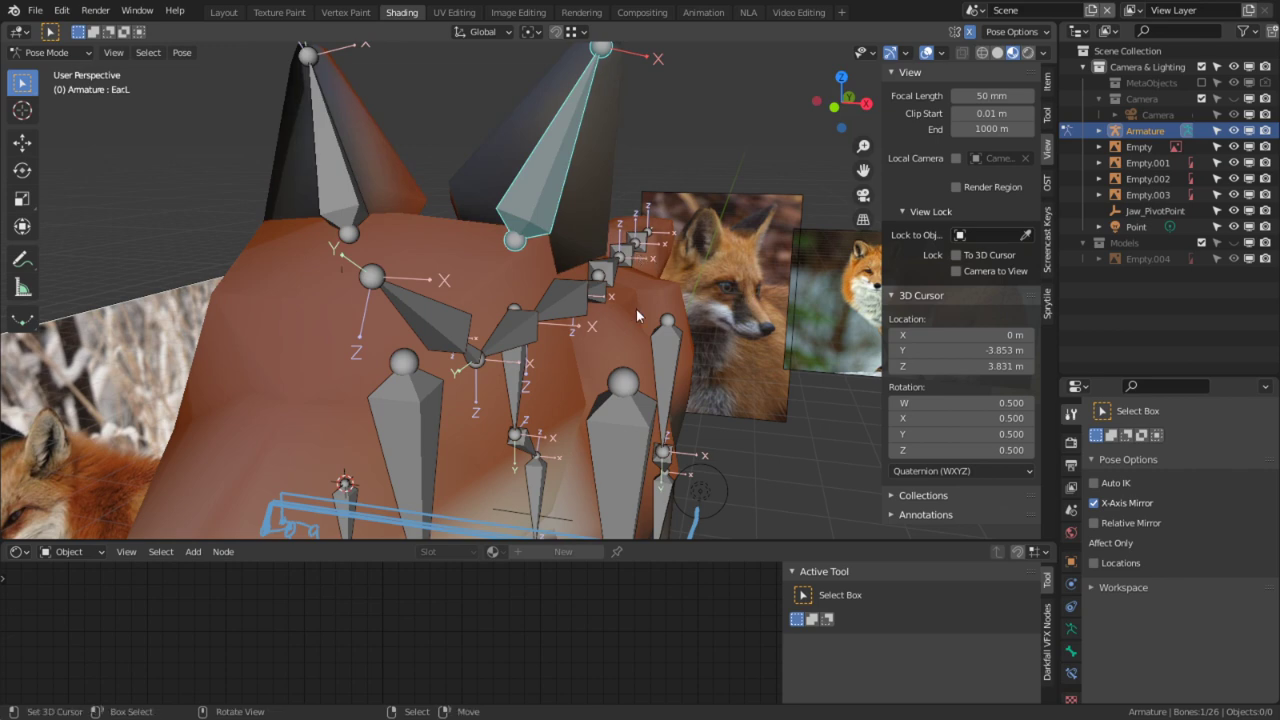
Step: Try rotating the Jaw bone and the Jaw.001 bone to see how each deforms the fox's head
scroll(636, 309, "down", 5)
scroll(497, 377, "up", 10)
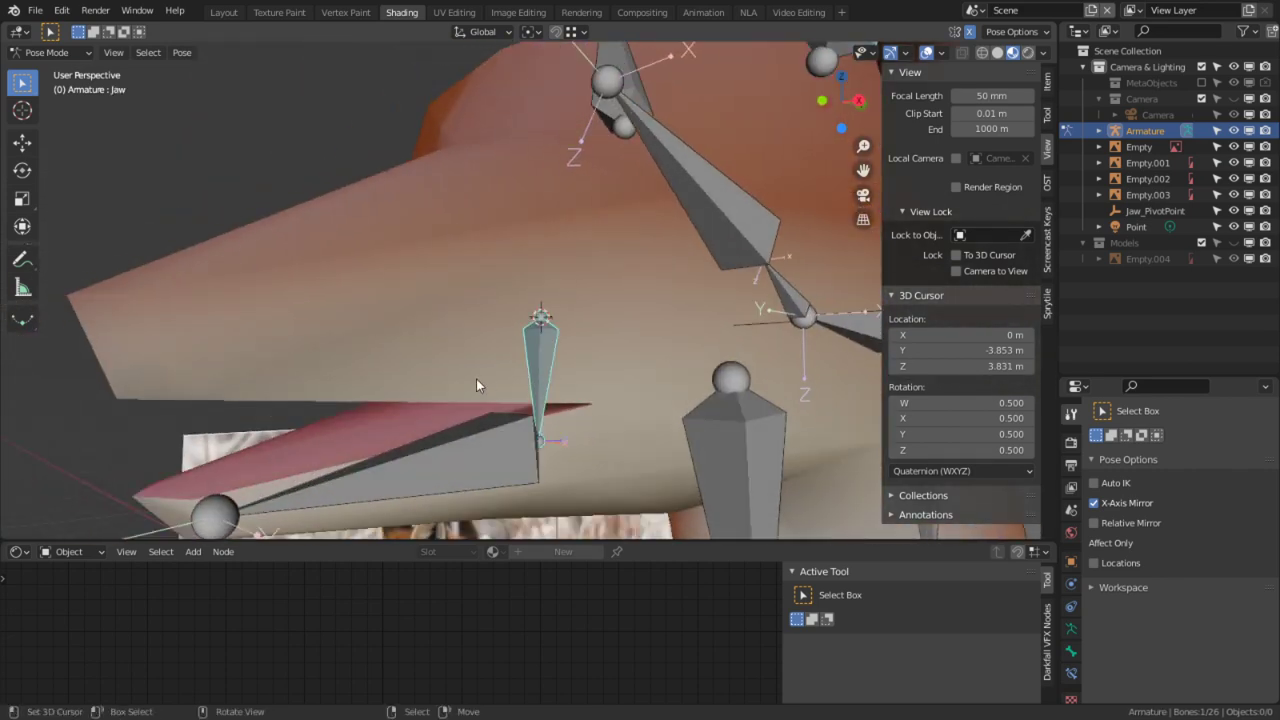
key("r")
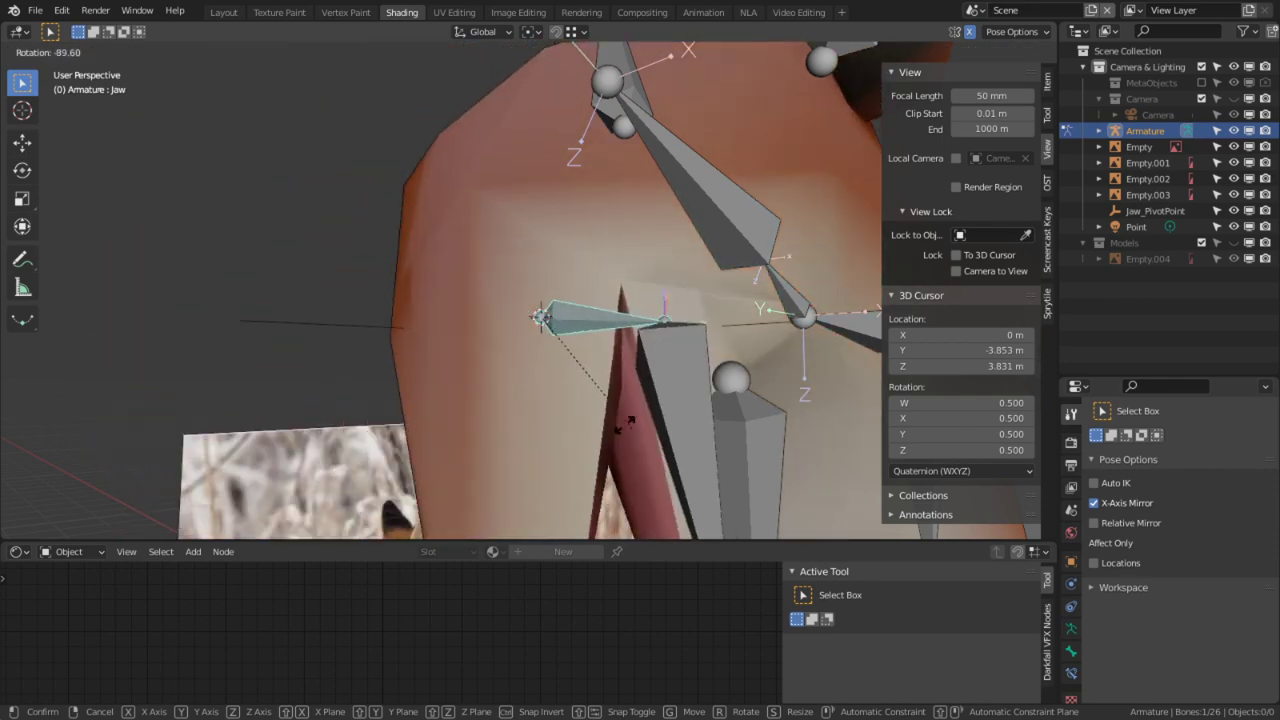
right_click(516, 368)
right_click(419, 461)
key("r")
right_click(471, 64)
scroll(478, 299, "down", 3)
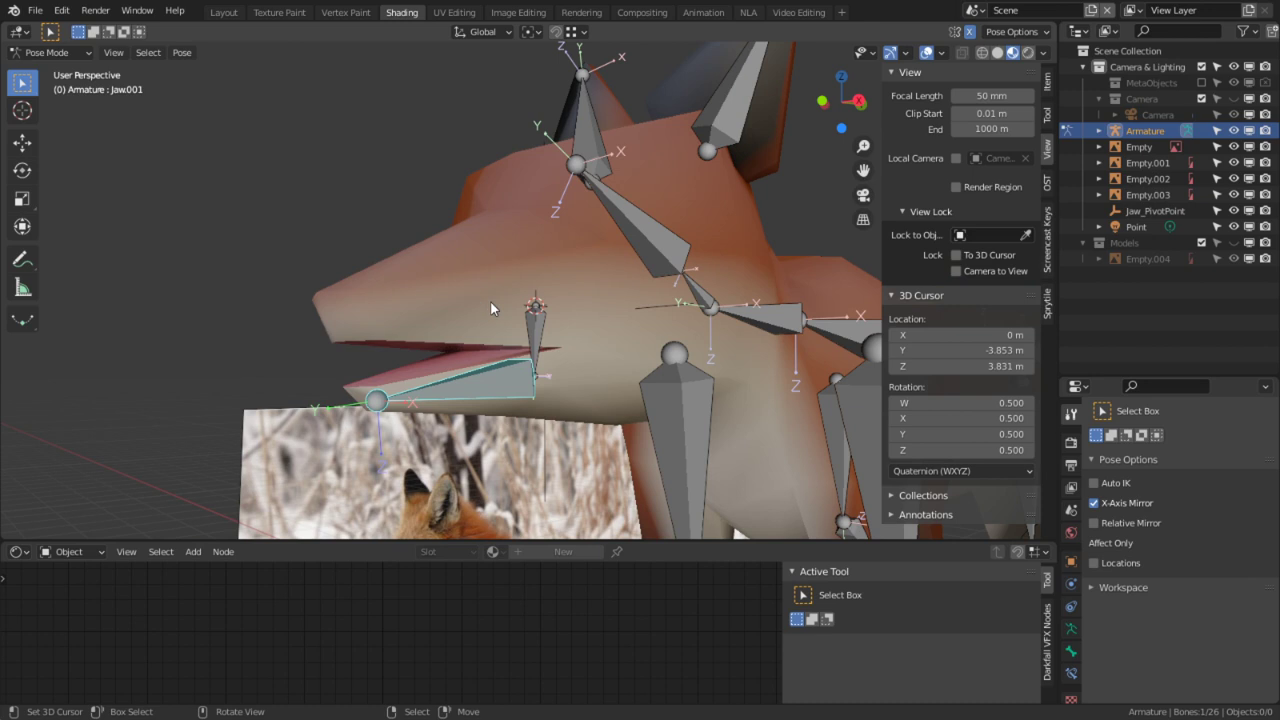
Step: Open the Jaw bone's properties and, in armature edit mode, undo the split that gave the jaw two bones
scroll(490, 304, "up", 1)
middle_click_drag(468, 313, 382, 317)
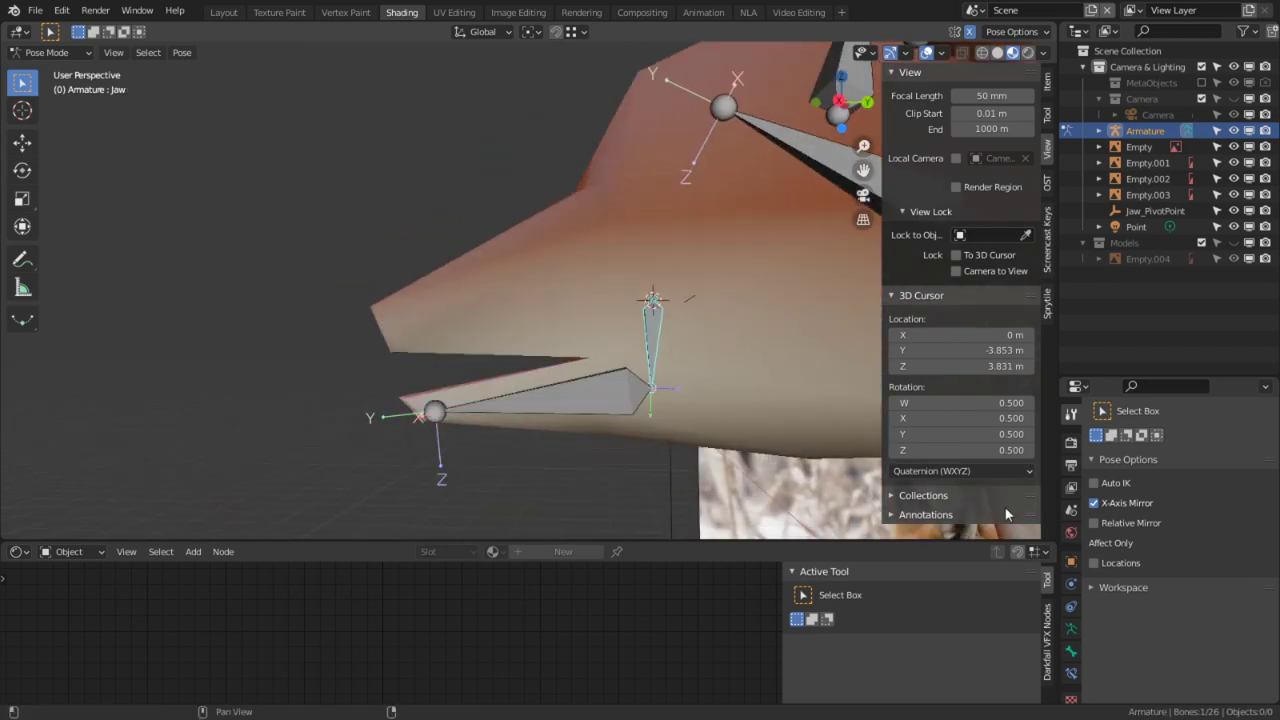
left_click(1070, 628)
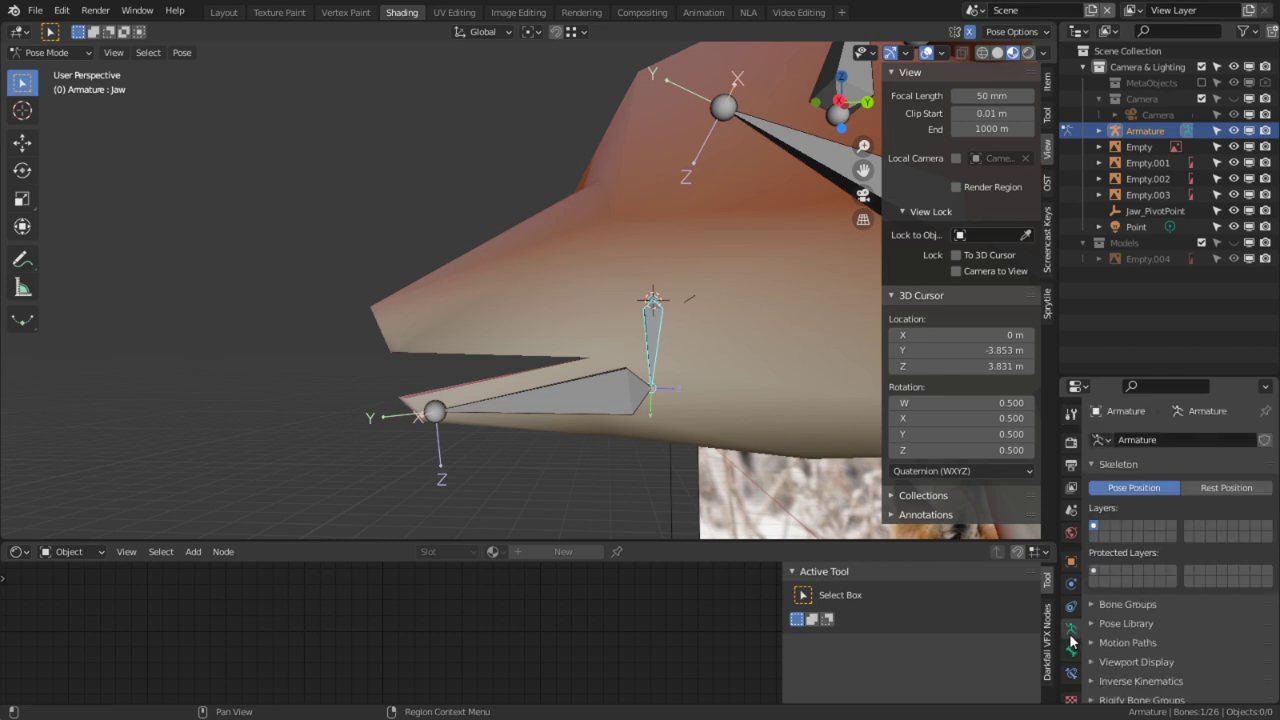
left_click(1071, 650)
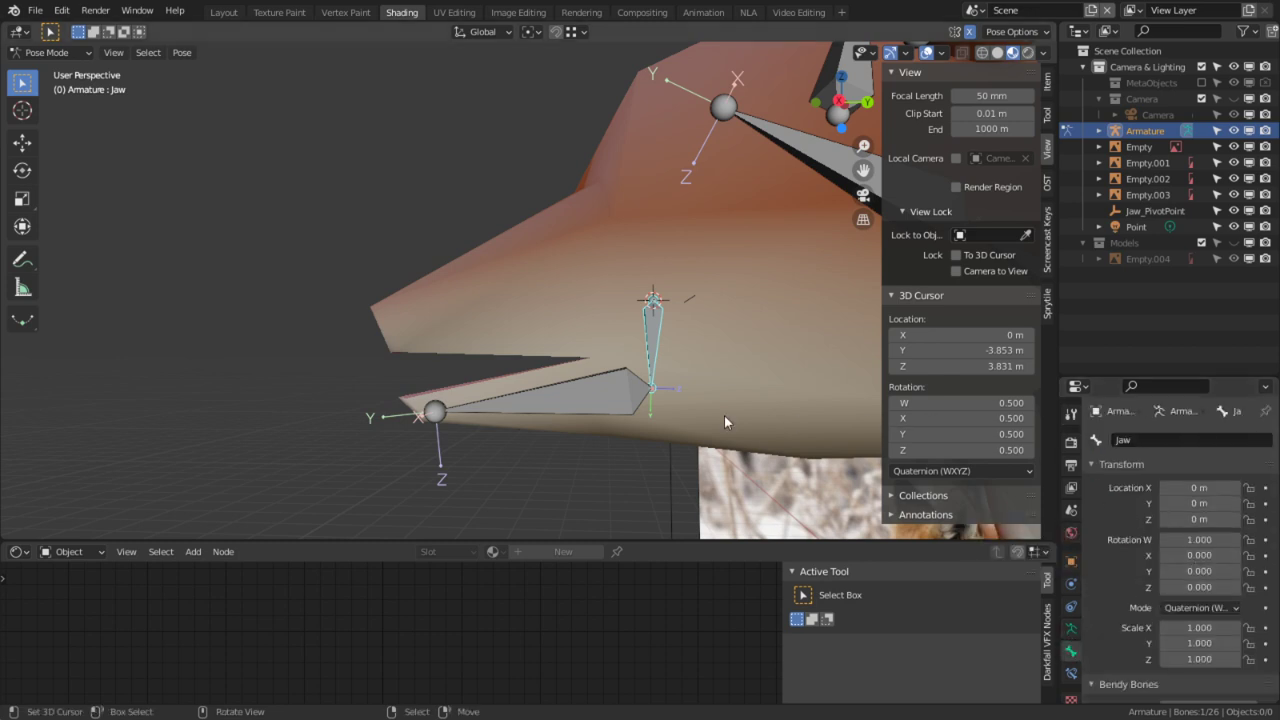
key("Tab")
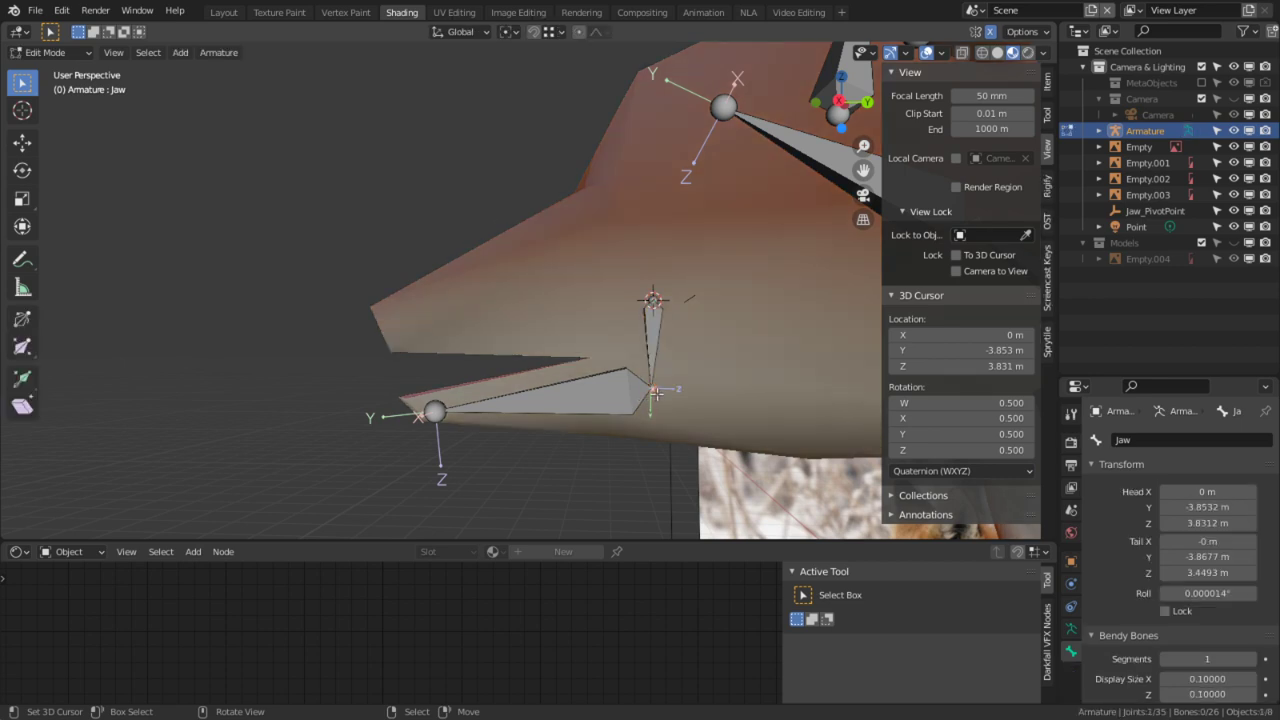
key("ctrl+z")
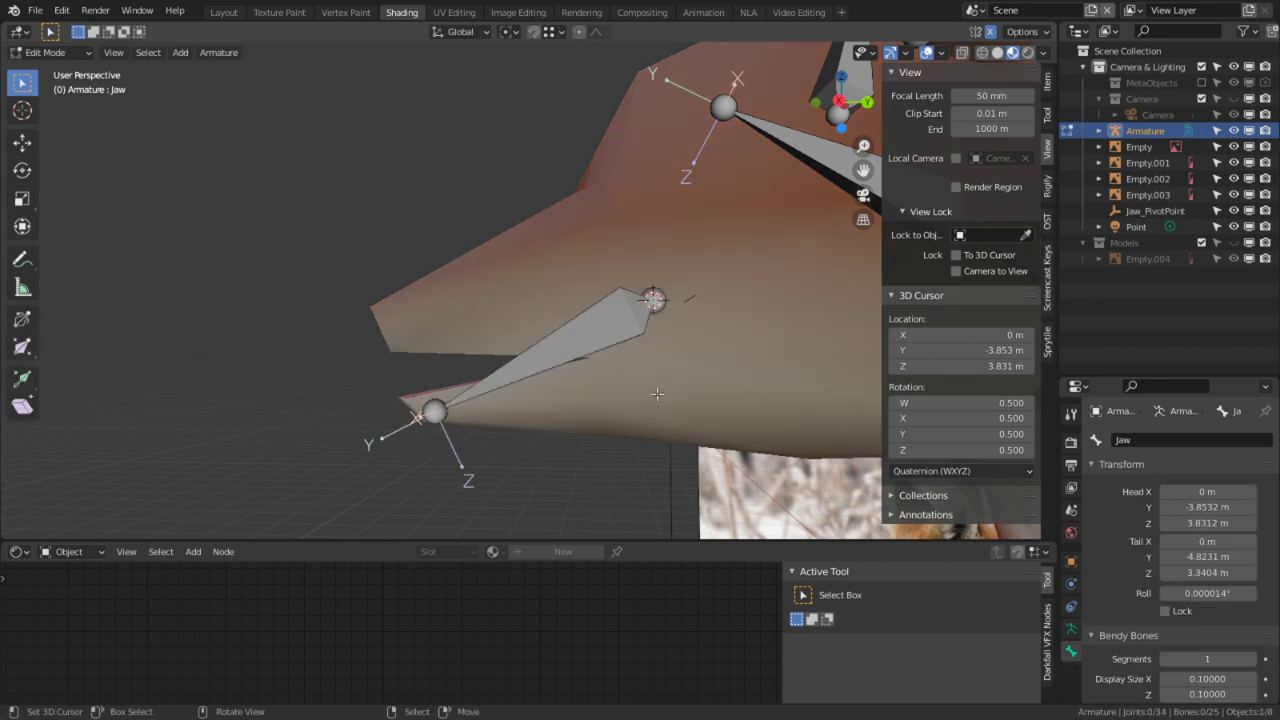
Step: Return to pose mode and try rotating the single Jaw bone
key("Tab")
left_click(604, 350)
key("r")
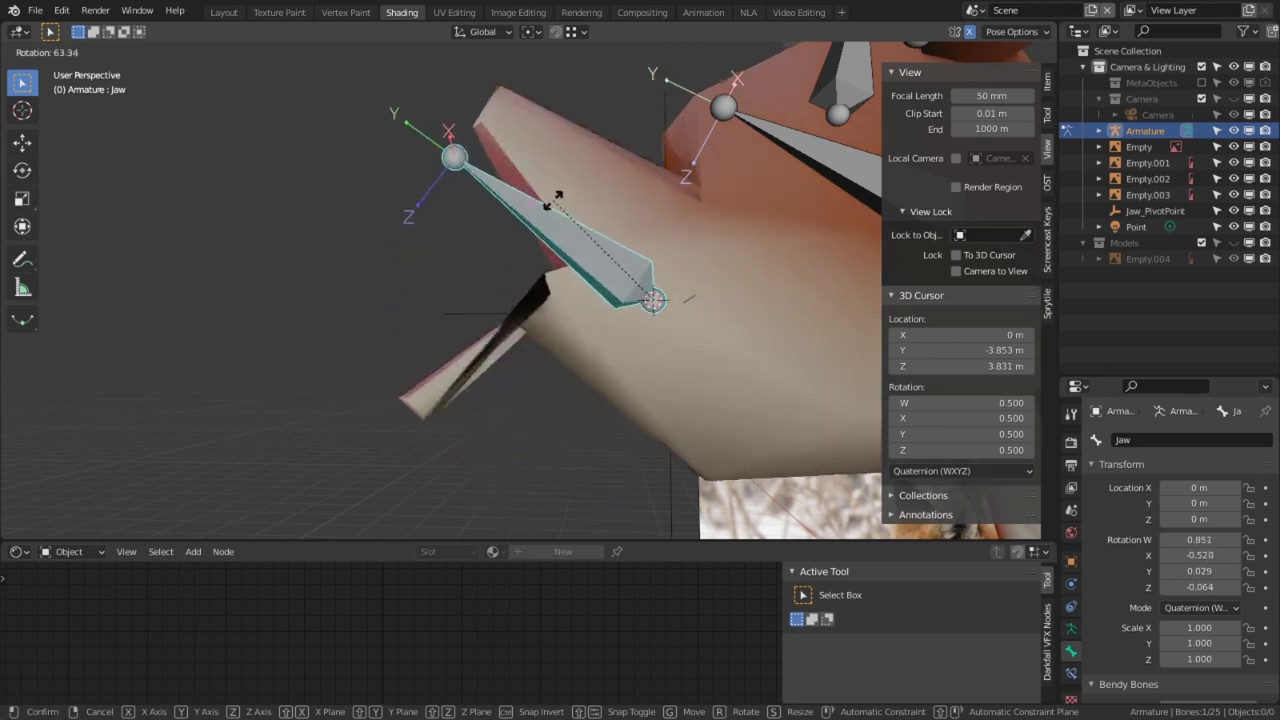
right_click(575, 360)
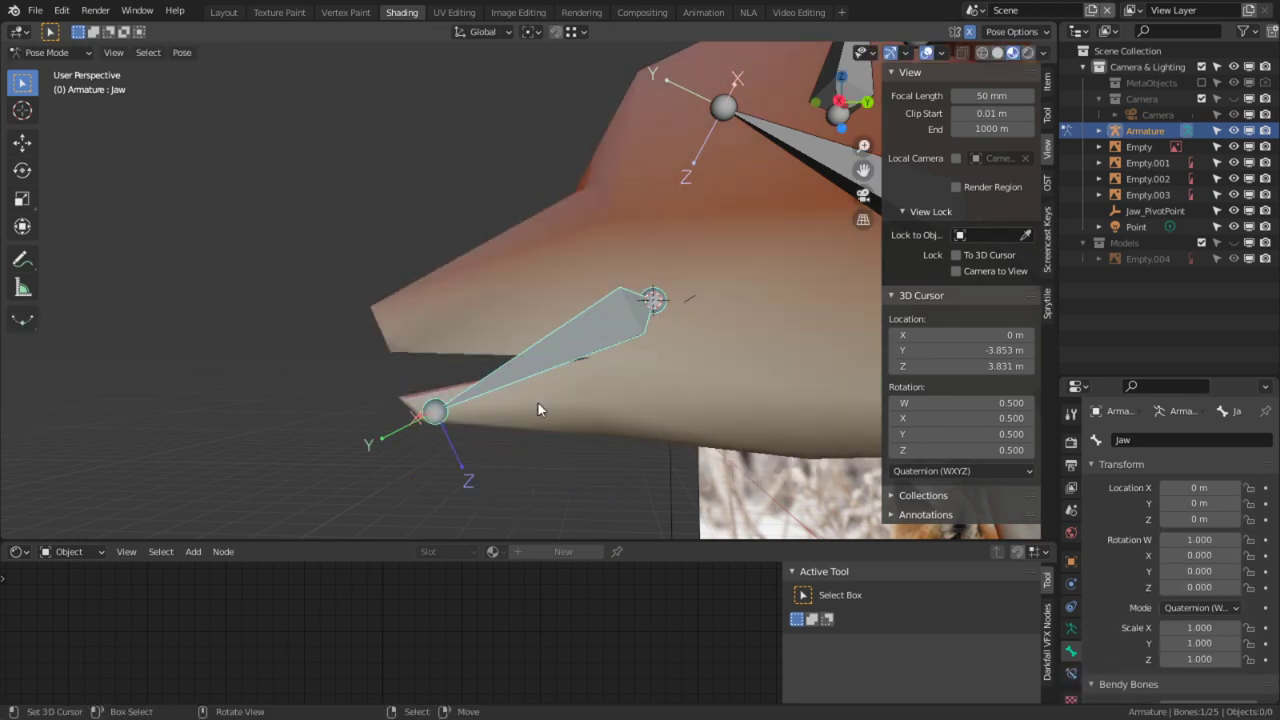
Step: Select the lower-jaw faces of the fox mesh in edit mode and show the mesh's vertex groups
key("ctrl+Tab")
left_click(551, 425)
key("Tab")
left_click(501, 403, "alt")
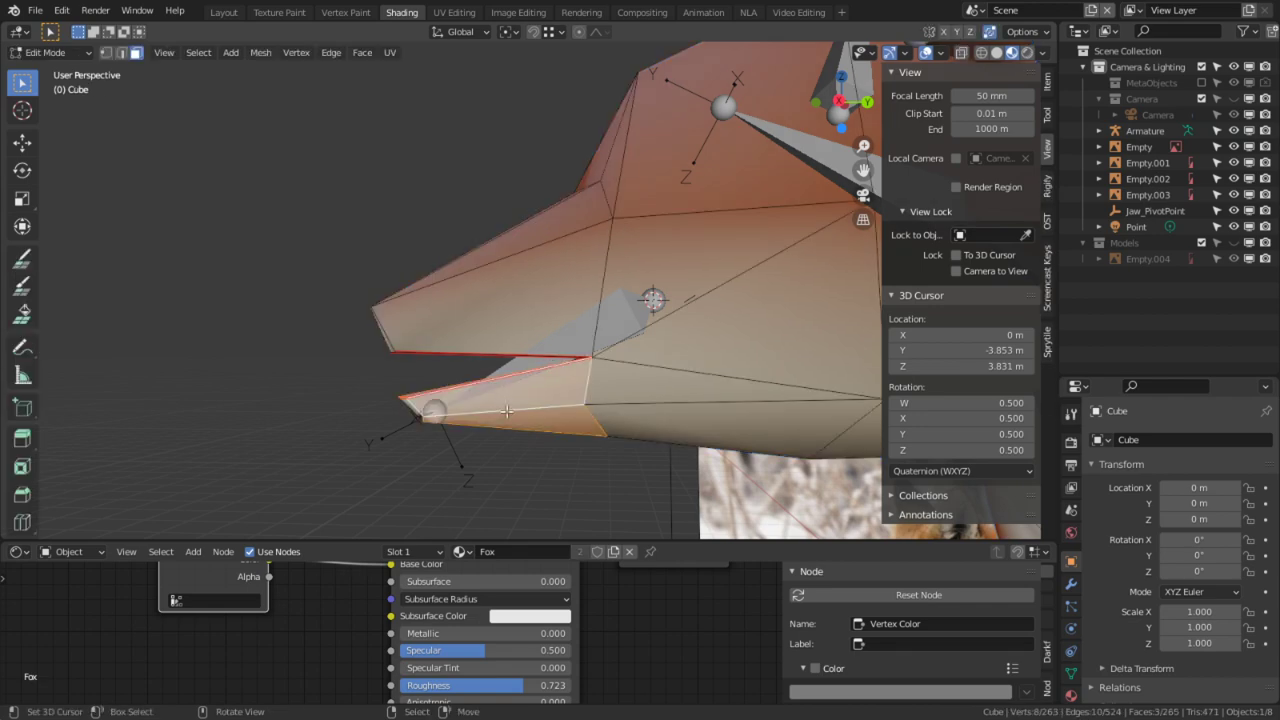
middle_click_drag(501, 403, 592, 445)
middle_click_drag(348, 427, 220, 424)
right_click(336, 402, "shift")
middle_click_drag(780, 430, 833, 432)
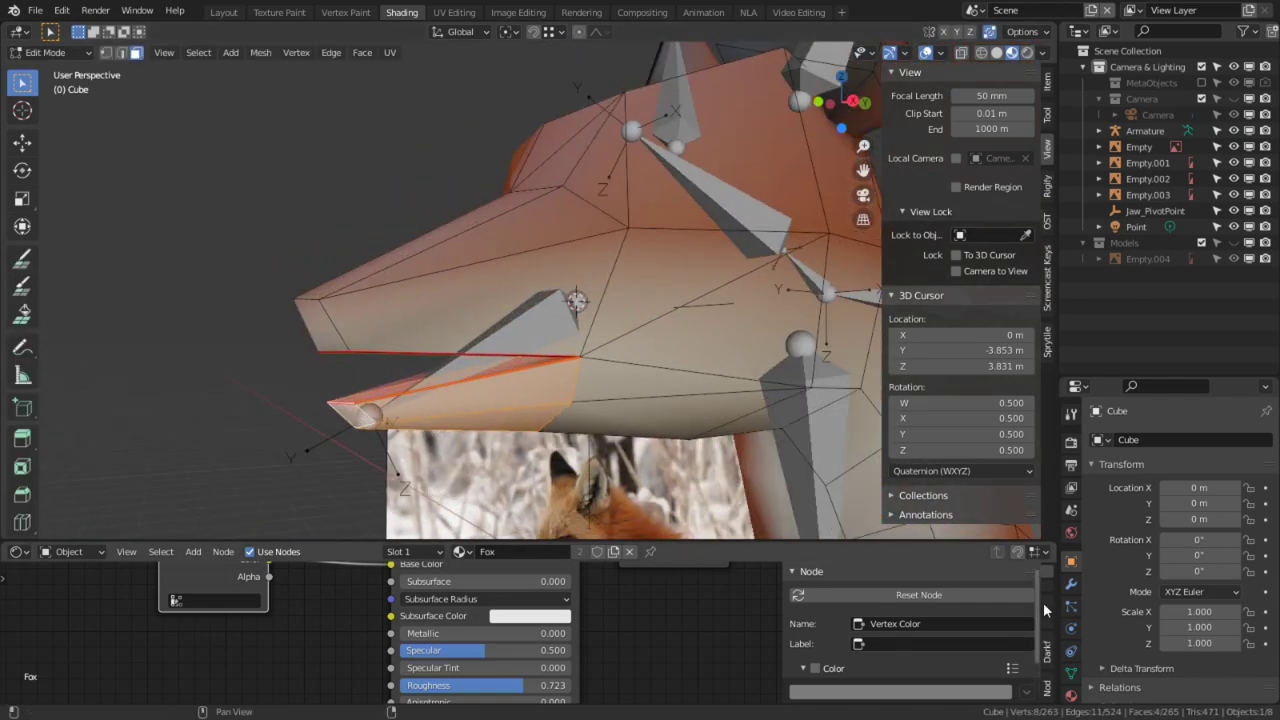
left_click(1071, 673)
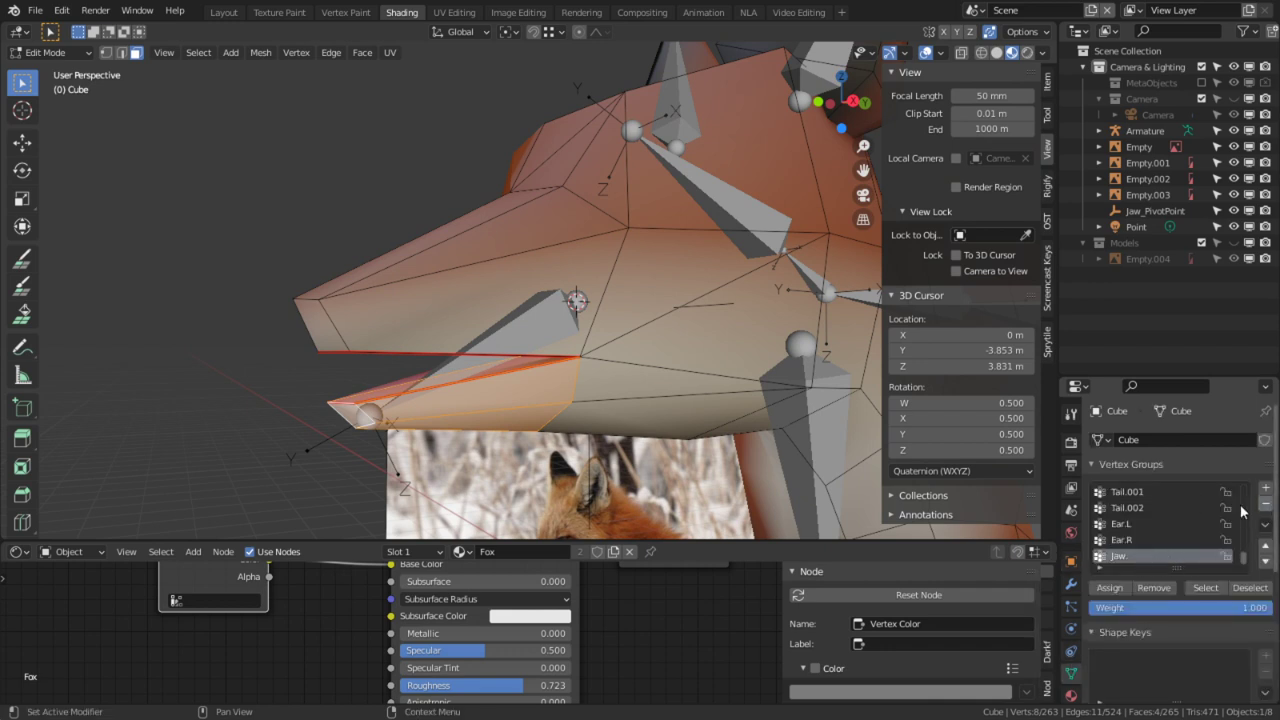
Step: Check the jaw bone's name in the armature's bone properties and go back to the fox mesh's vertex groups
key("Tab")
right_click(548, 338)
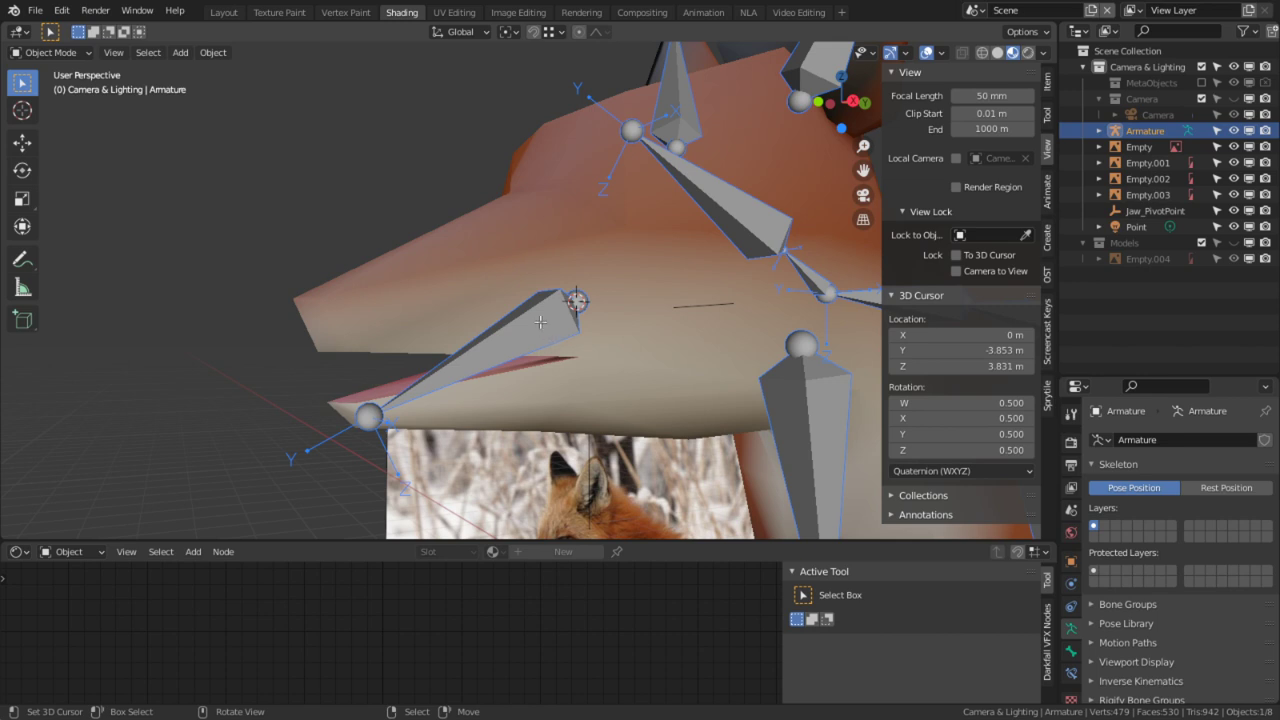
key("Tab")
left_click(1071, 650)
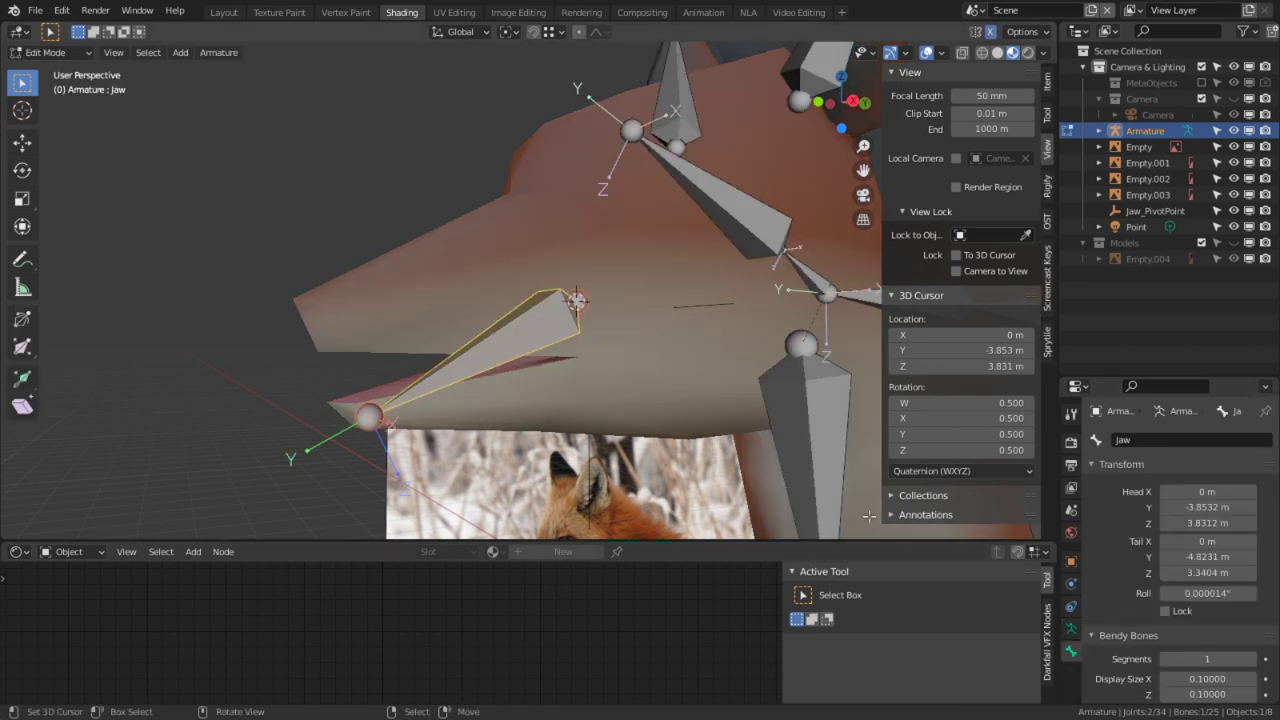
key("Tab")
right_click(529, 390)
key("Tab")
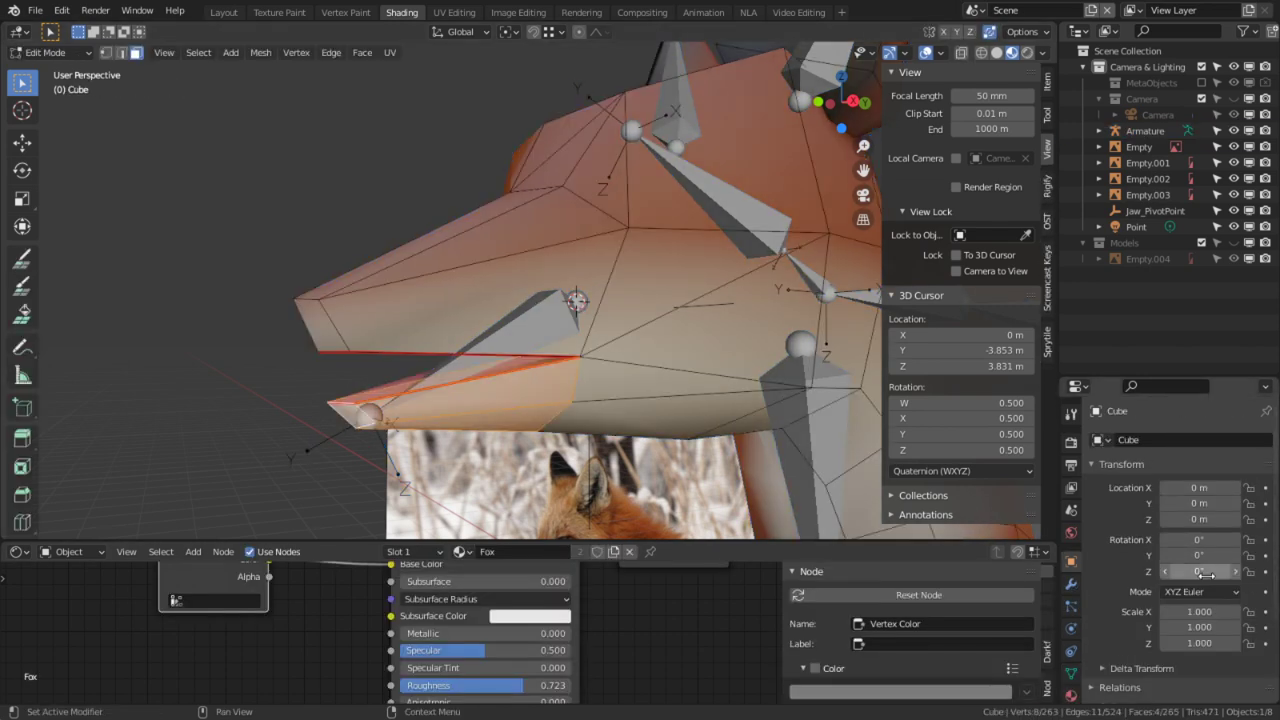
left_click(1072, 670)
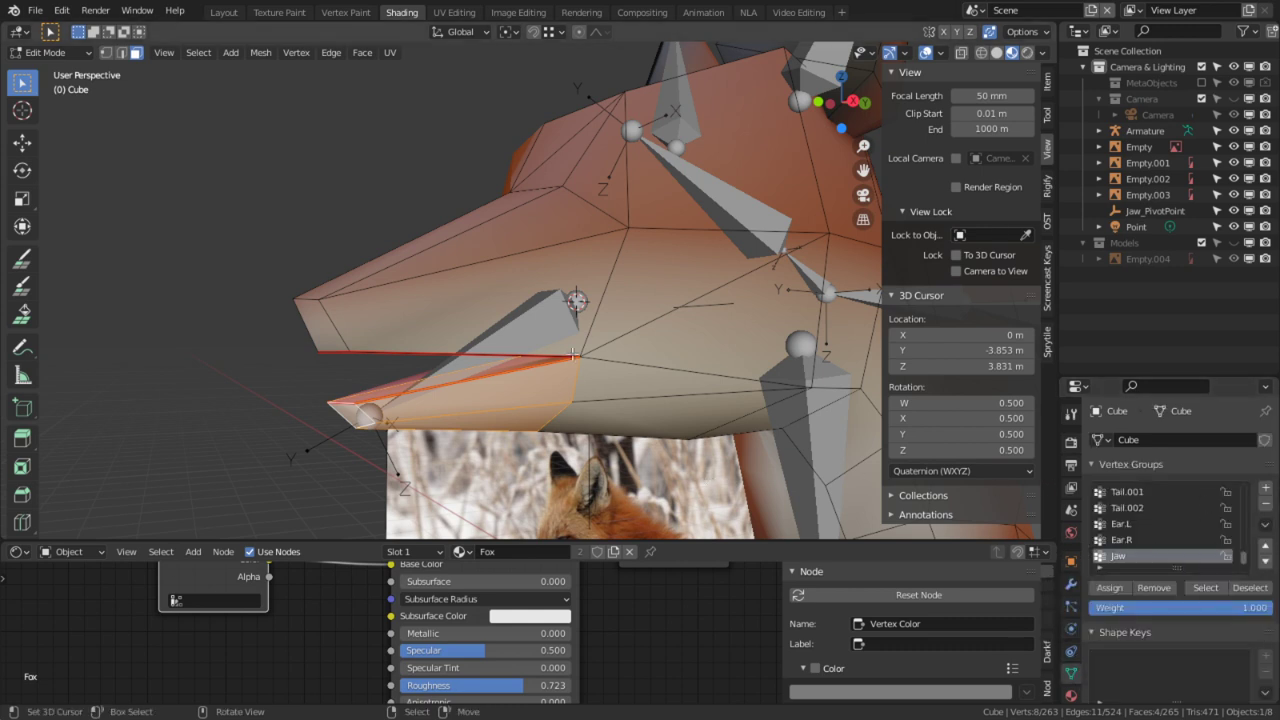
Step: Try rotating the Jaw bone about the global X axis in pose mode
key("Tab")
left_click(515, 349)
key("ctrl+Tab")
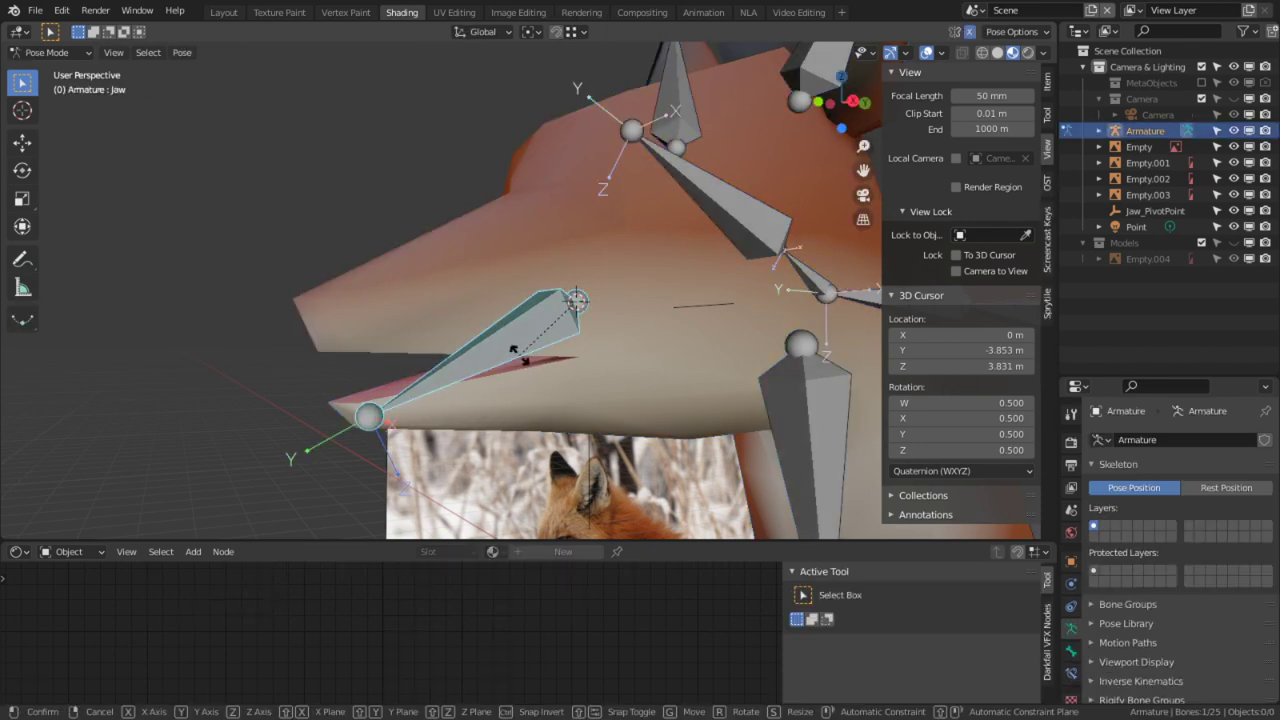
key("r")
key("x")
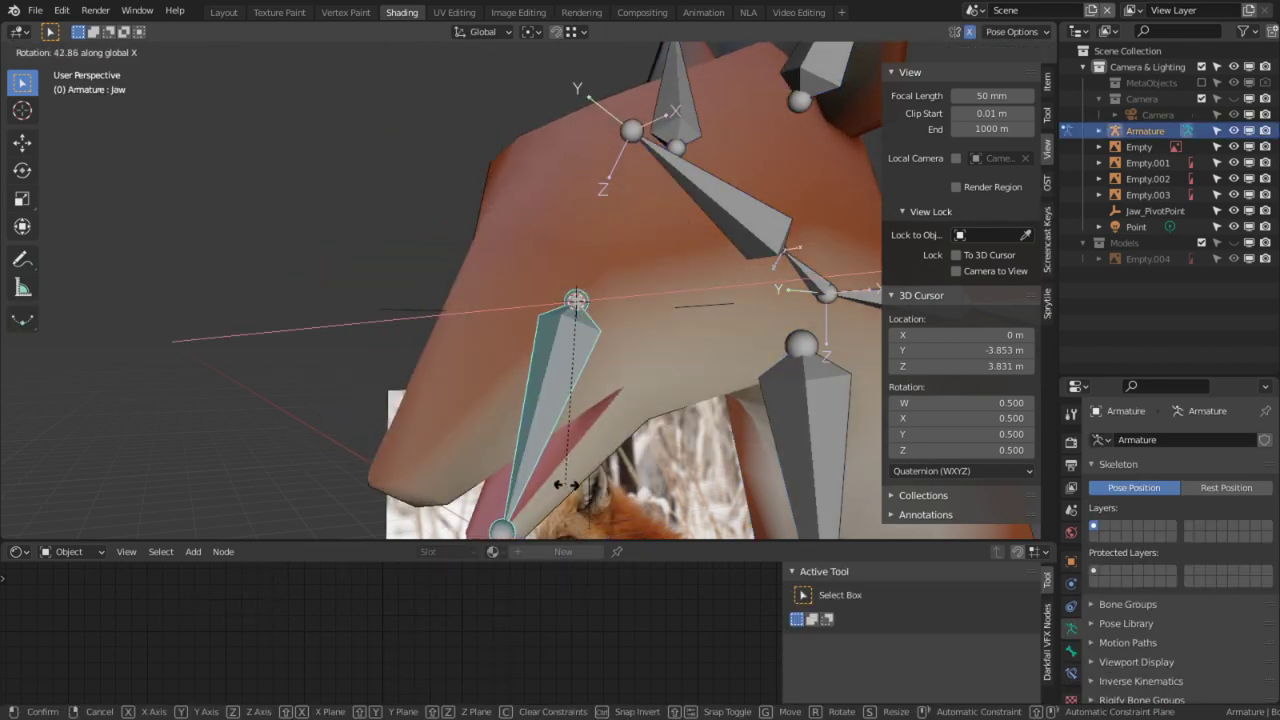
left_click(440, 447)
Step: Invert the face selection on the fox mesh and remove everything except the lower jaw from the Jaw vertex group
scroll(453, 380, "down", 3)
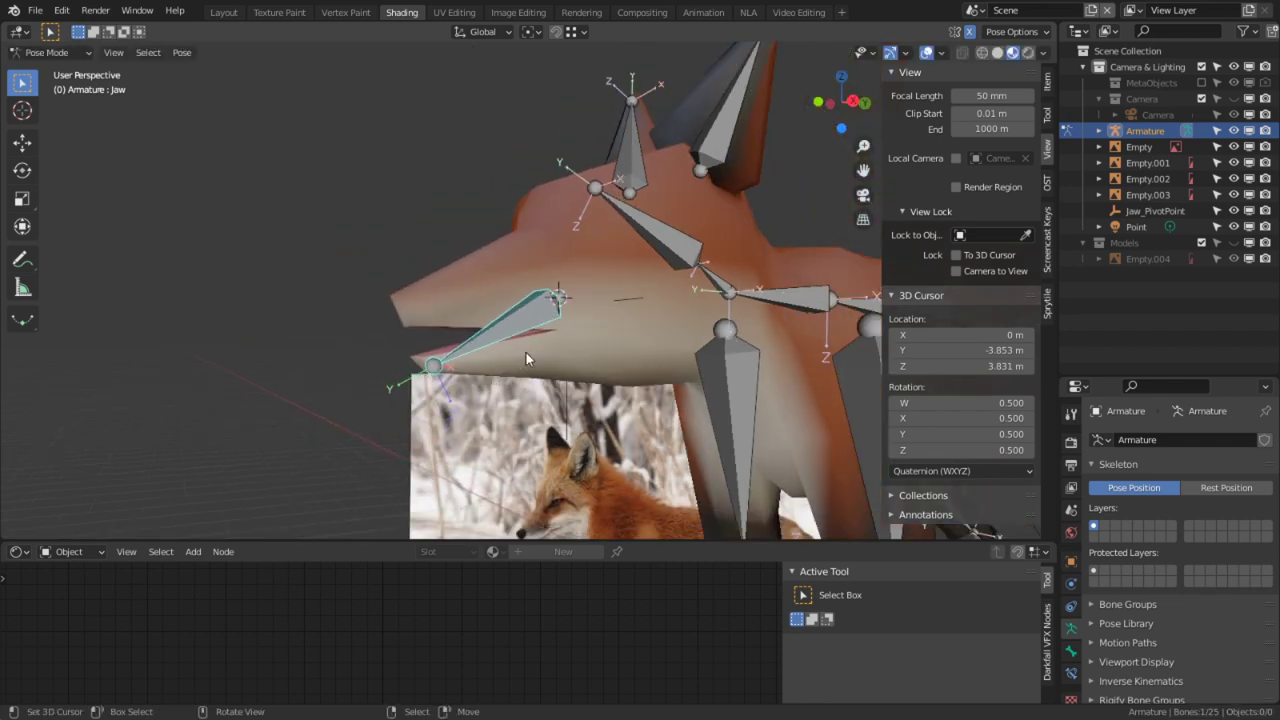
scroll(526, 352, "up", 3)
middle_click_drag(526, 352, 447, 353)
key("Tab")
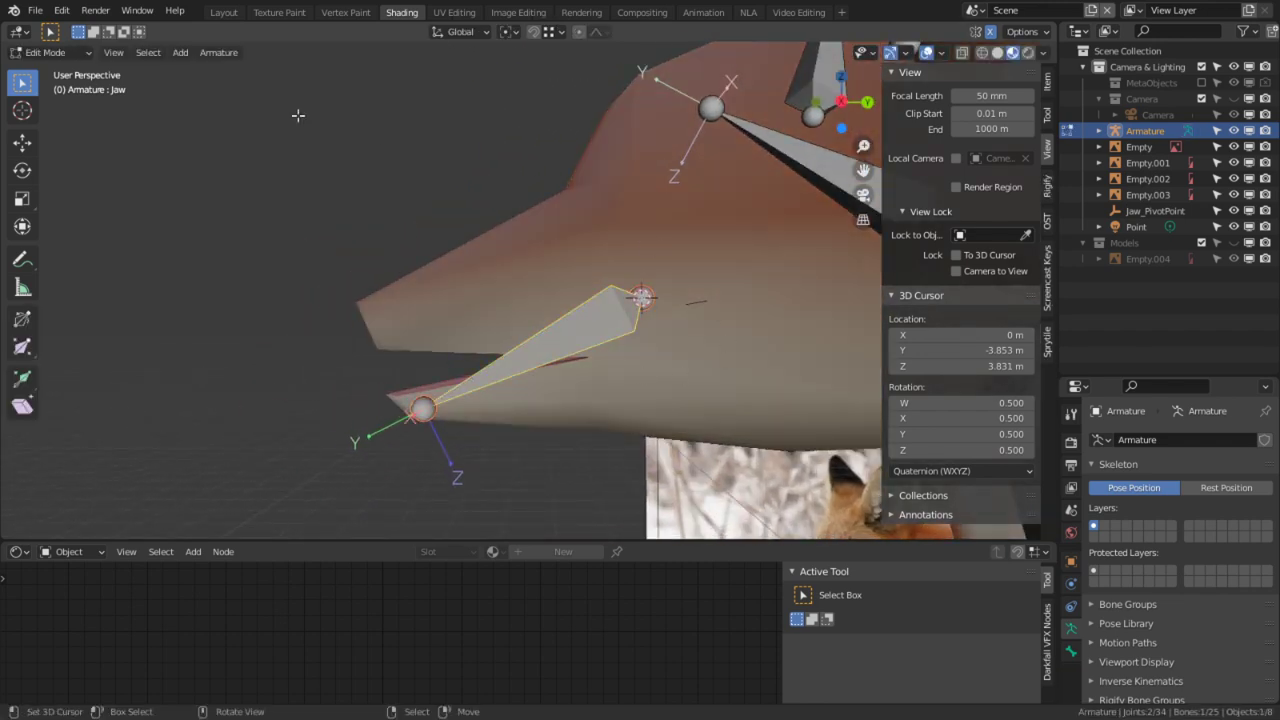
key("Tab")
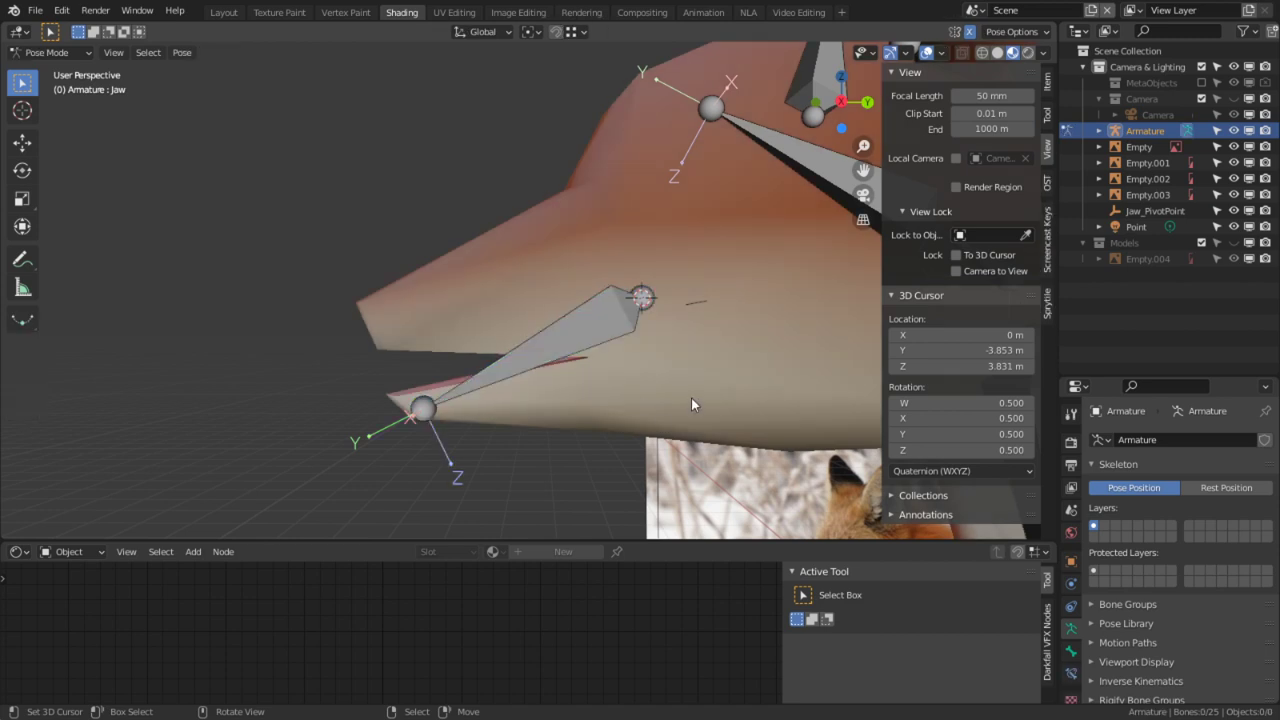
left_click(89, 52)
left_click(82, 72)
left_click(548, 239)
key("Tab")
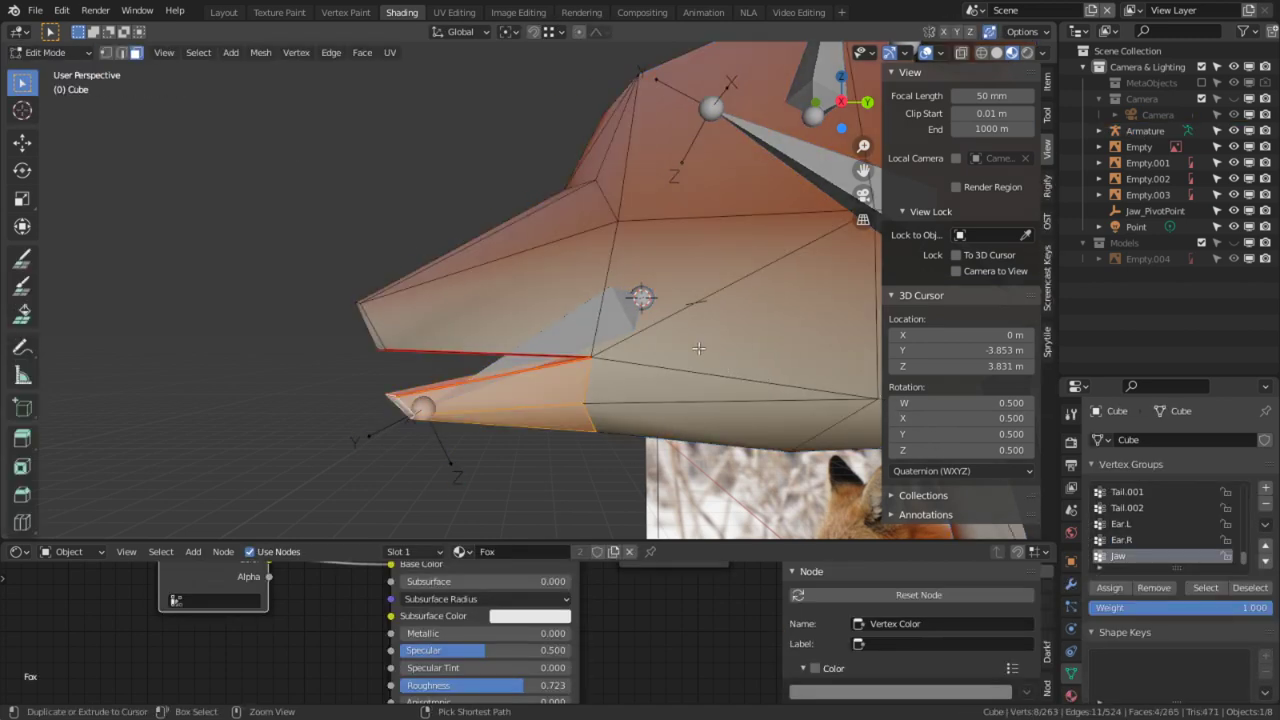
key("ctrl+i")
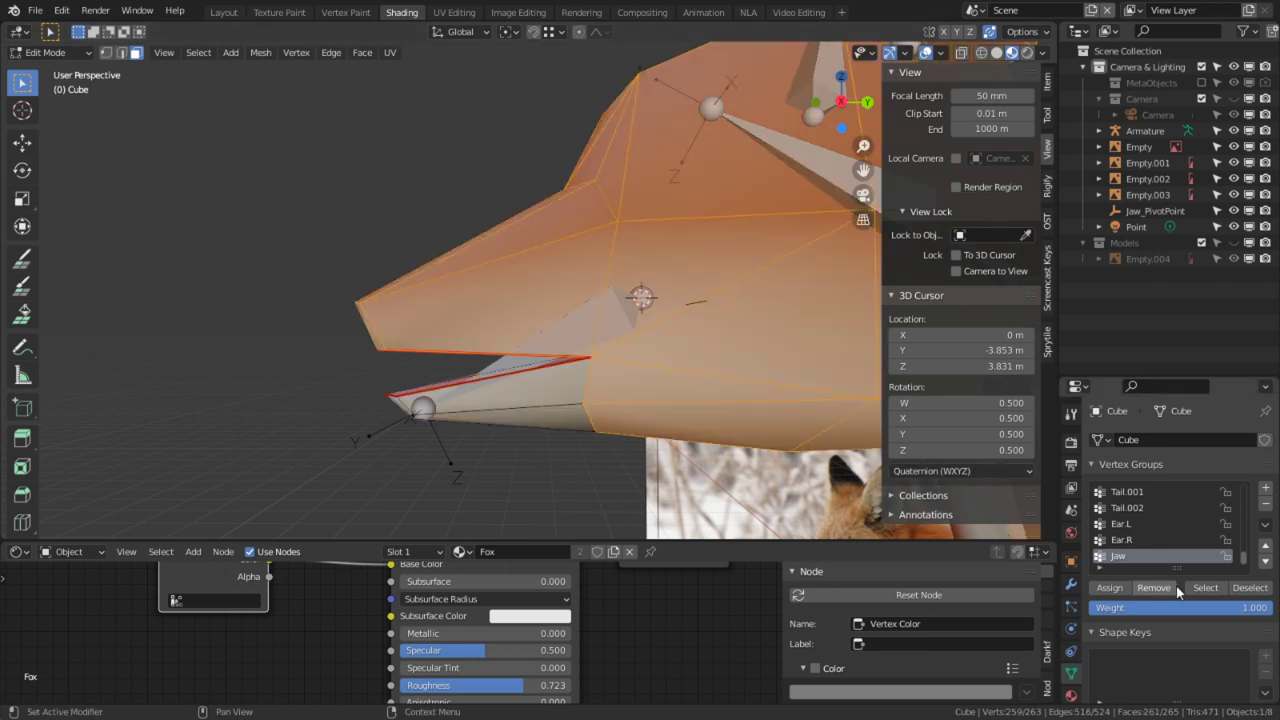
key("Tab")
Step: Put the armature in pose mode and test the Jaw bone's effect on the mouth with a free rotation
key("ctrl+Tab")
right_click(539, 350)
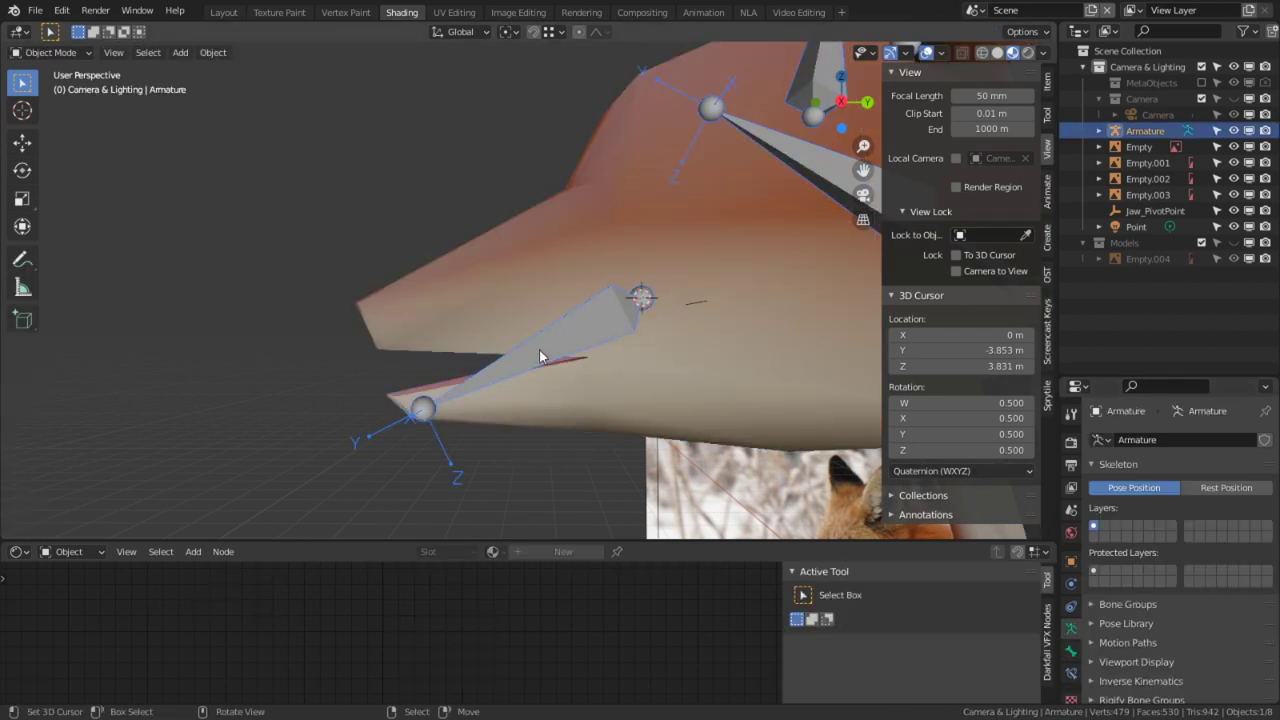
key("ctrl+Tab")
key("r")
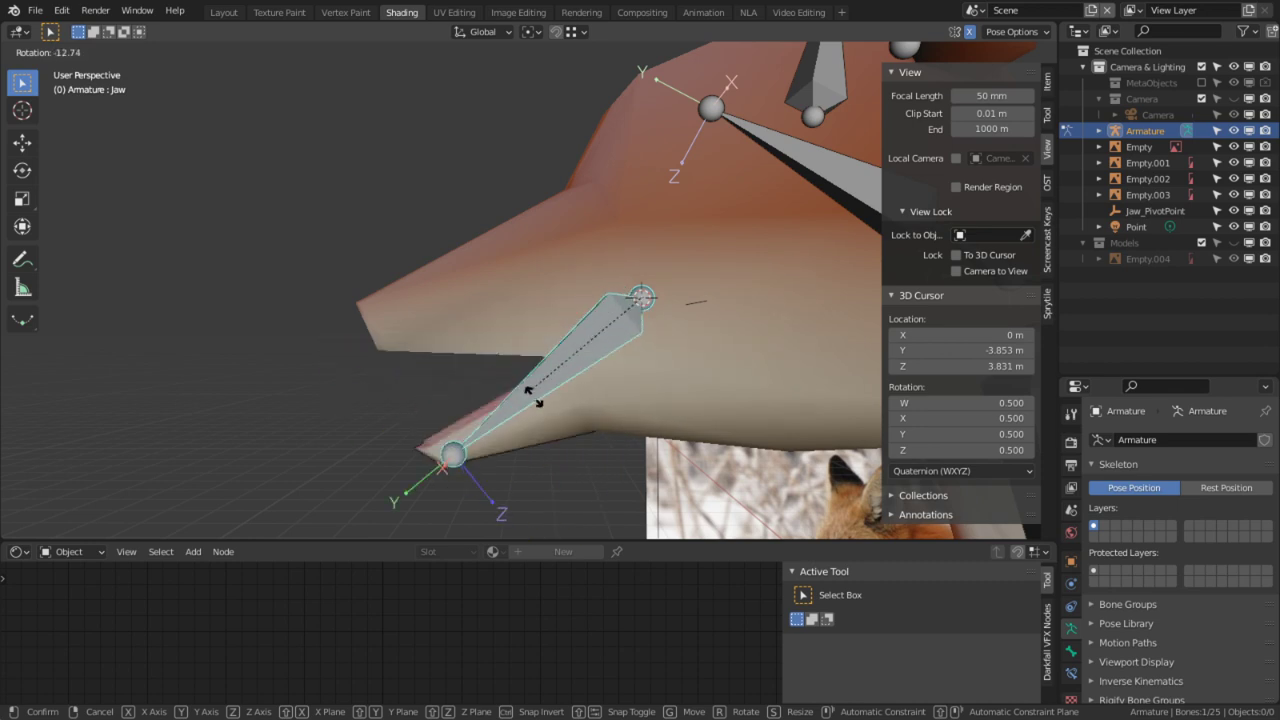
key("Escape")
Step: Reselect only the lower-jaw faces of the fox mesh in edit mode, including the face at the chin tip
key("Tab")
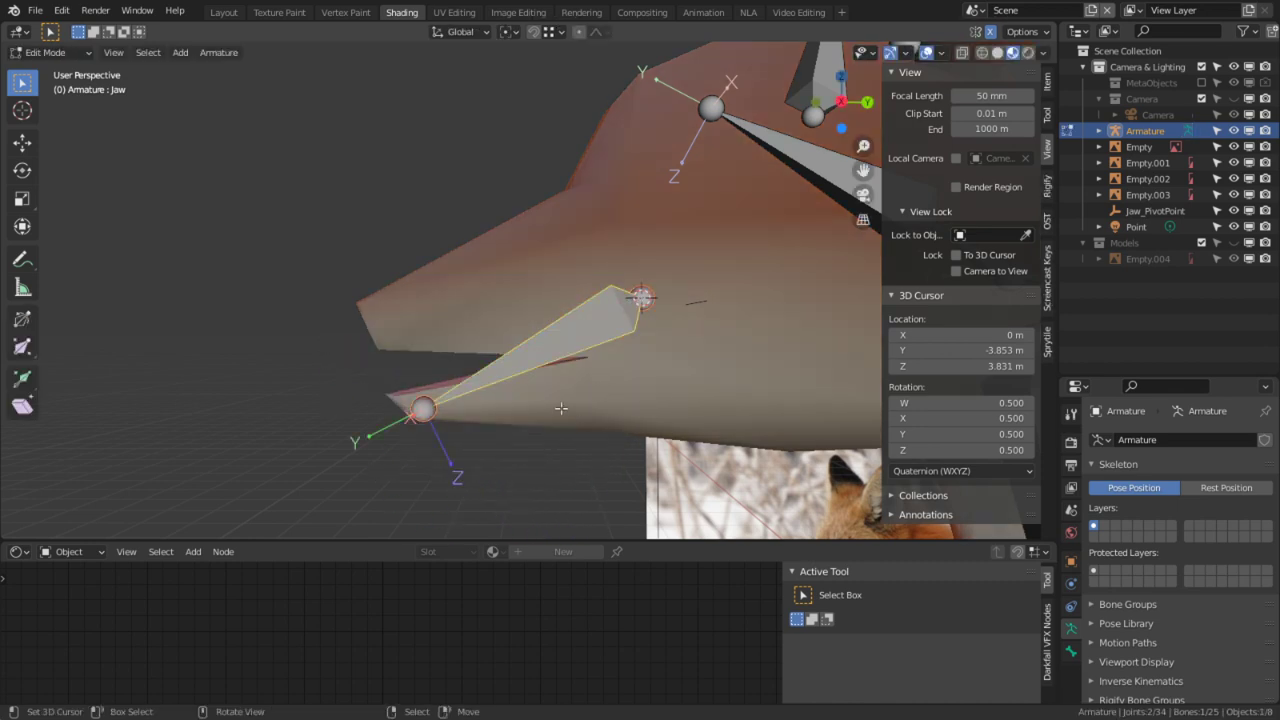
key("Tab")
left_click(559, 413)
key("Tab")
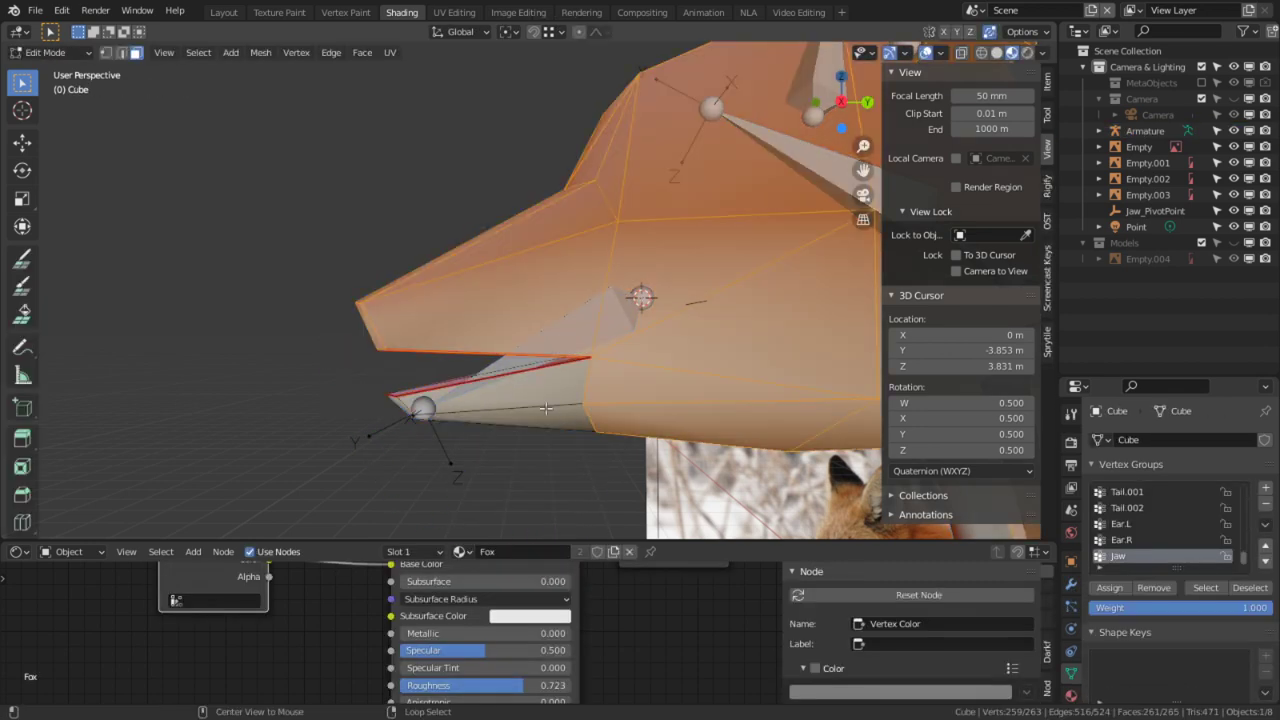
left_click(546, 408, "alt")
middle_click_drag(568, 361, 461, 375)
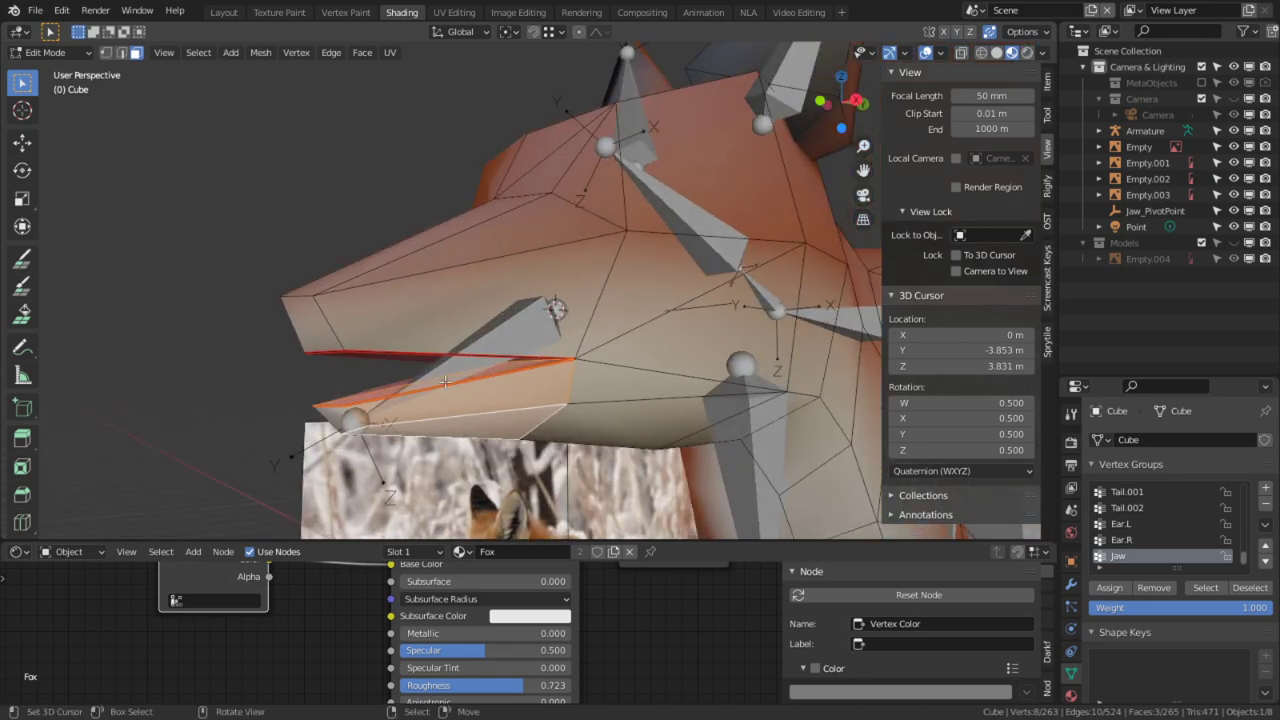
left_click(350, 412, "shift")
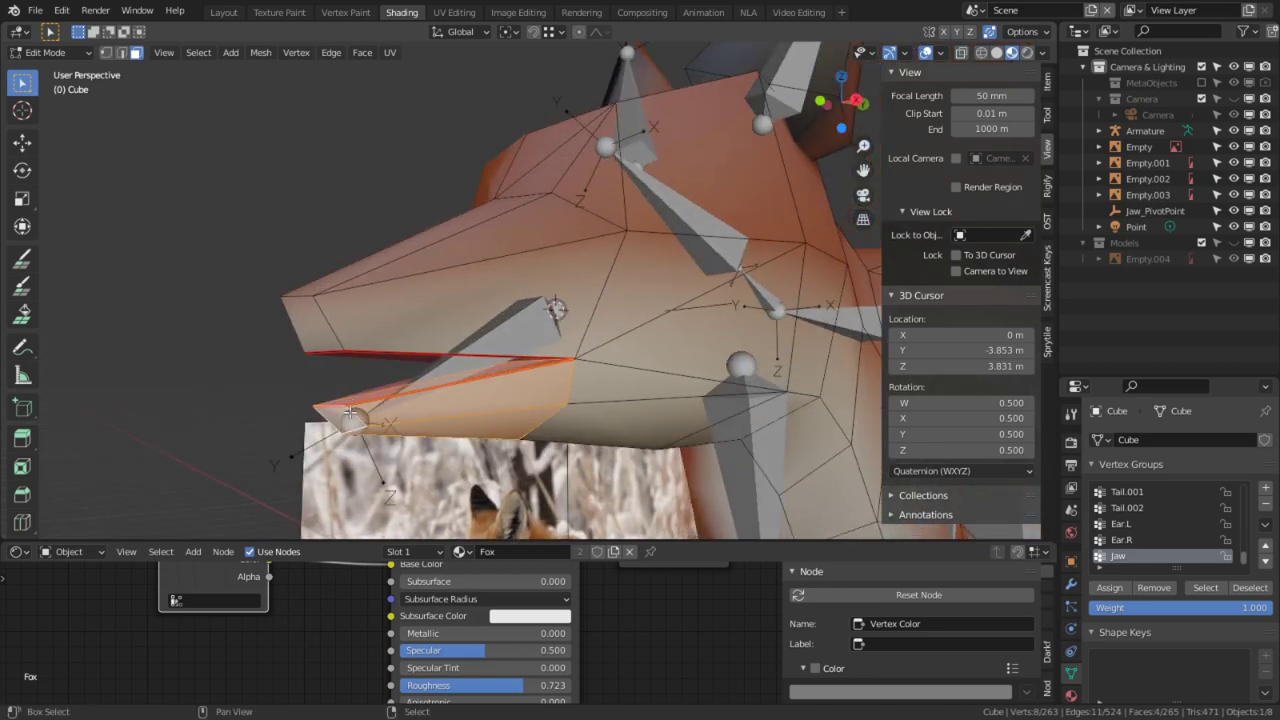
Step: Put the armature in pose mode and test rotating the Jaw bone about the global X axis
key("ctrl+Tab")
key("Escape")
key("ctrl+Tab")
left_click(376, 364)
left_click(454, 368)
key("ctrl+Tab")
left_click(454, 368)
key("r")
key("x")
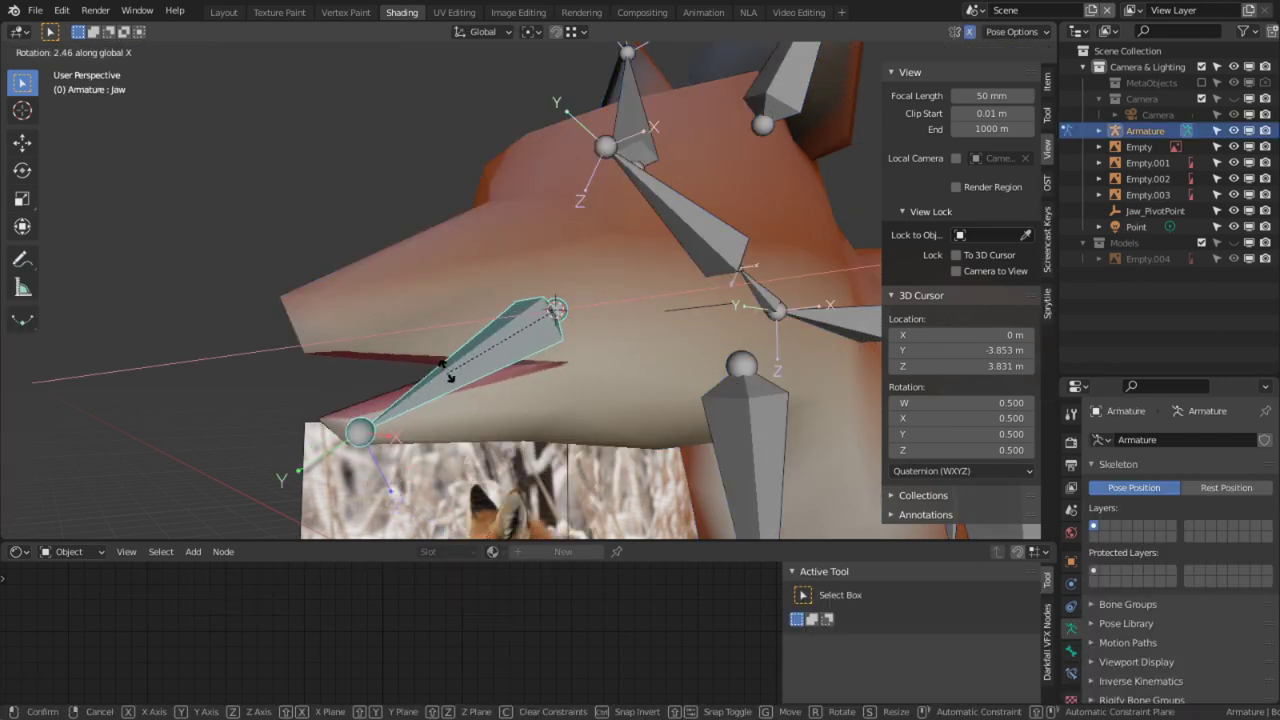
right_click(460, 408)
Step: Test opening the fox's mouth from a side view with a free rotation of the Jaw bone
middle_click_drag(460, 408, 409, 359)
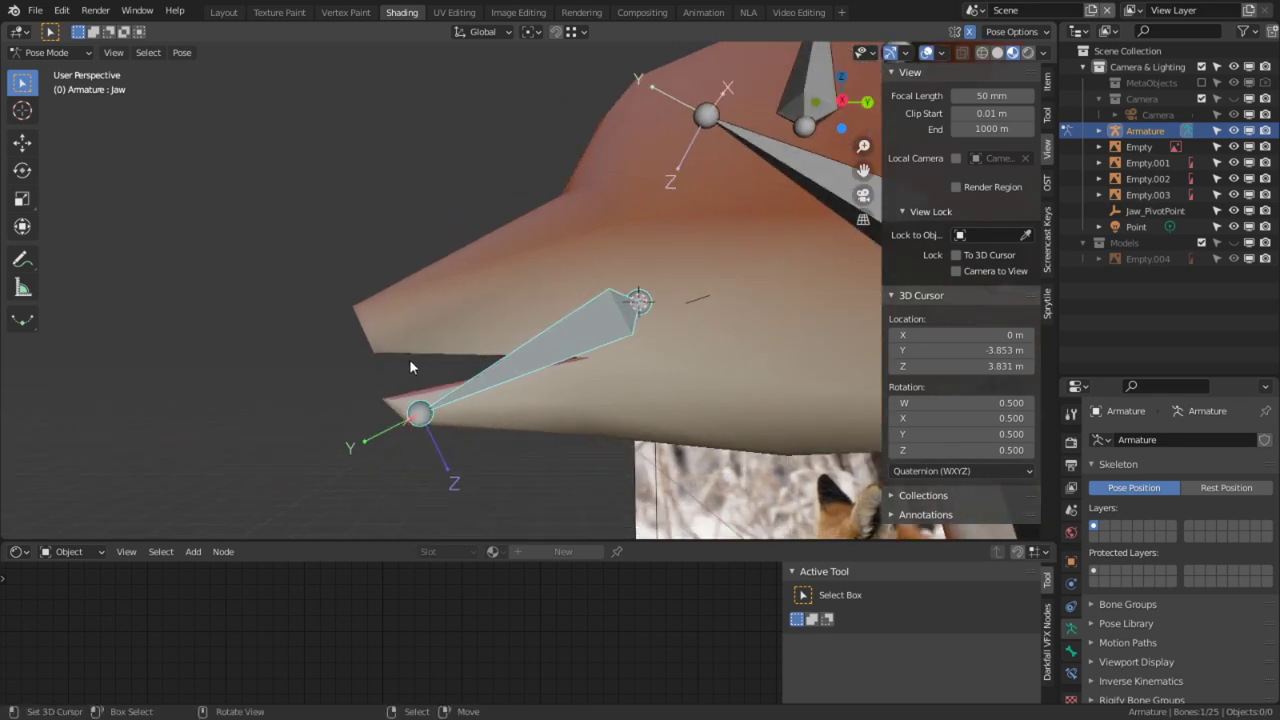
key("r")
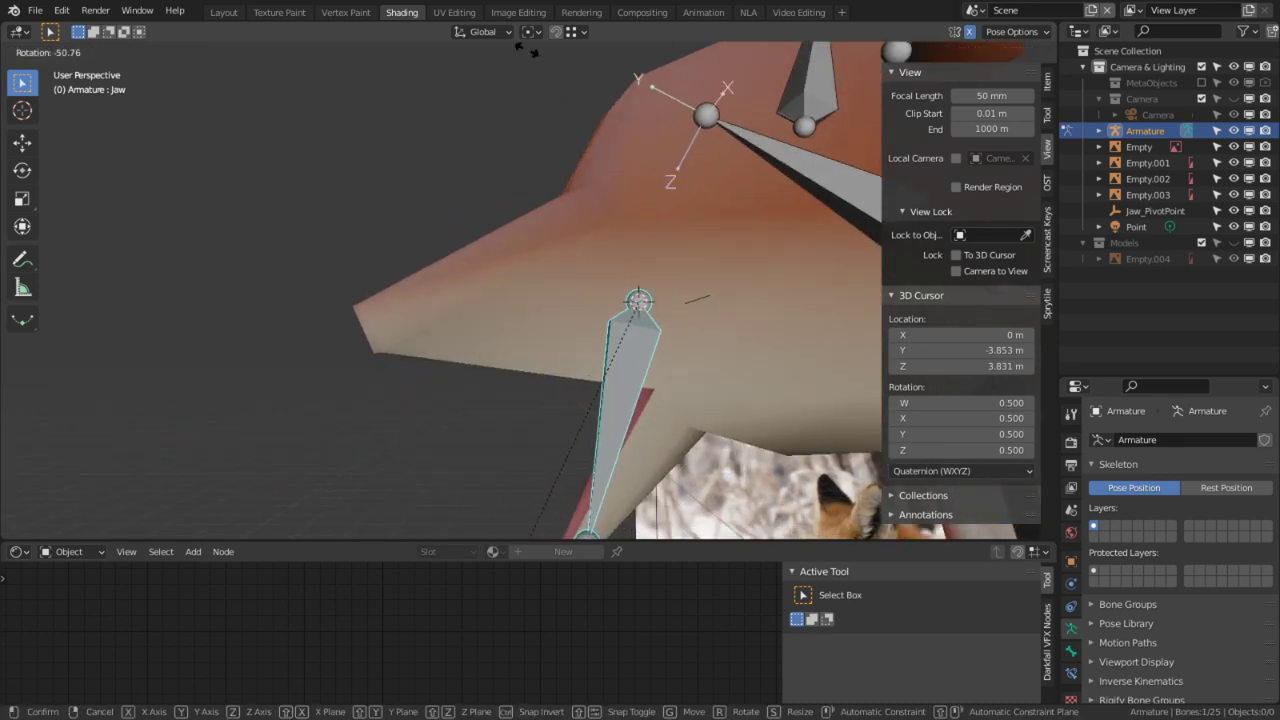
right_click(527, 48)
Step: Parent the Jaw bone to the Head.001 bone in armature edit mode using Keep Offset
middle_click_drag(564, 184, 620, 240)
left_click(669, 217)
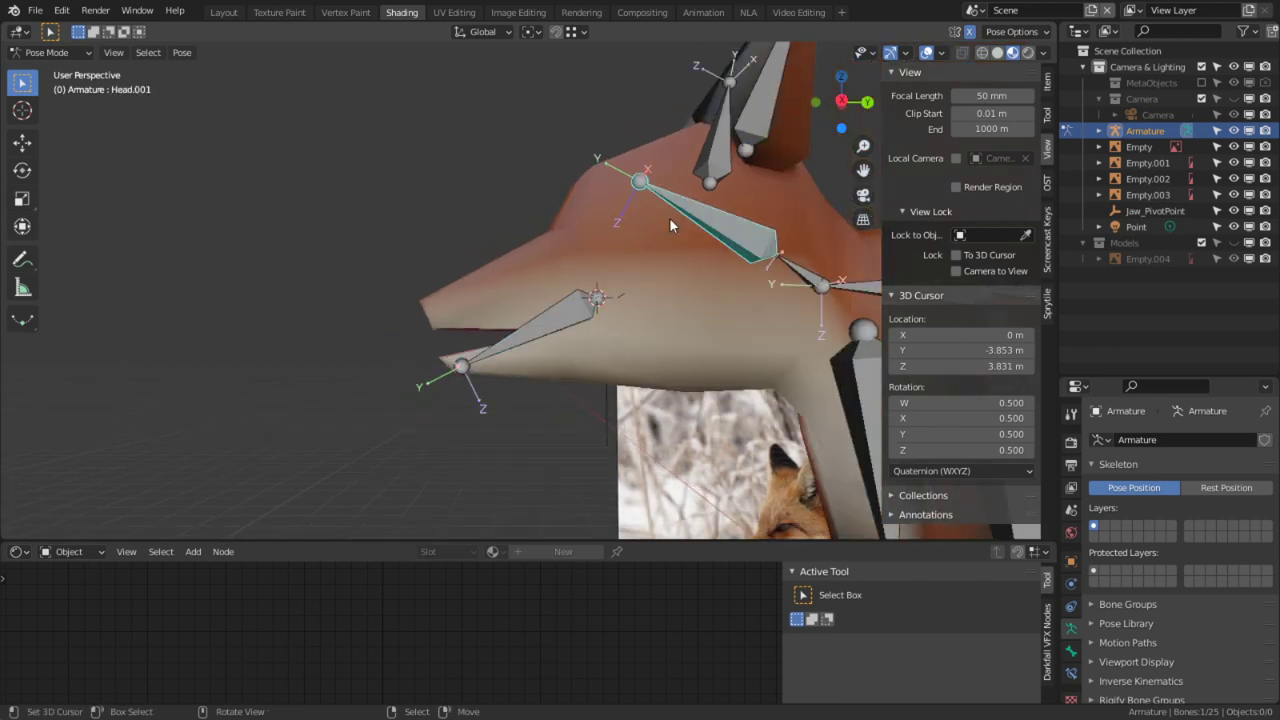
key("Tab")
left_click(545, 311)
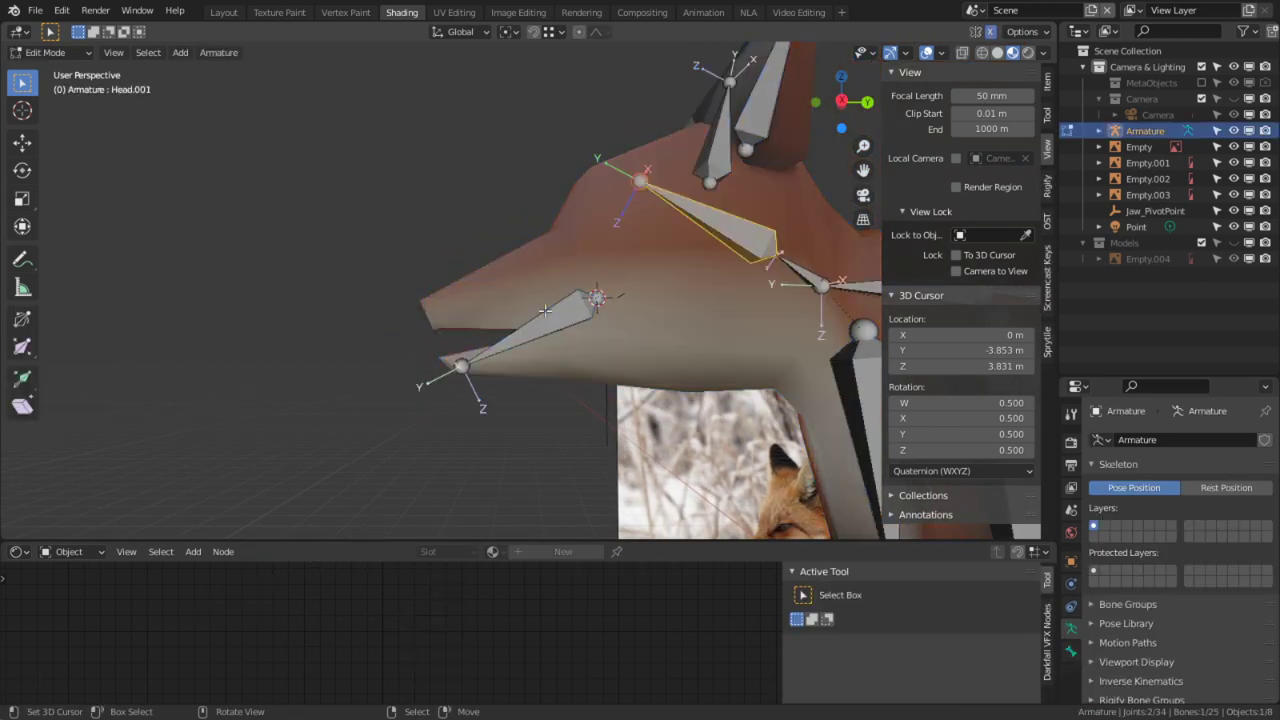
left_click(717, 223, "shift")
key("ctrl+p")
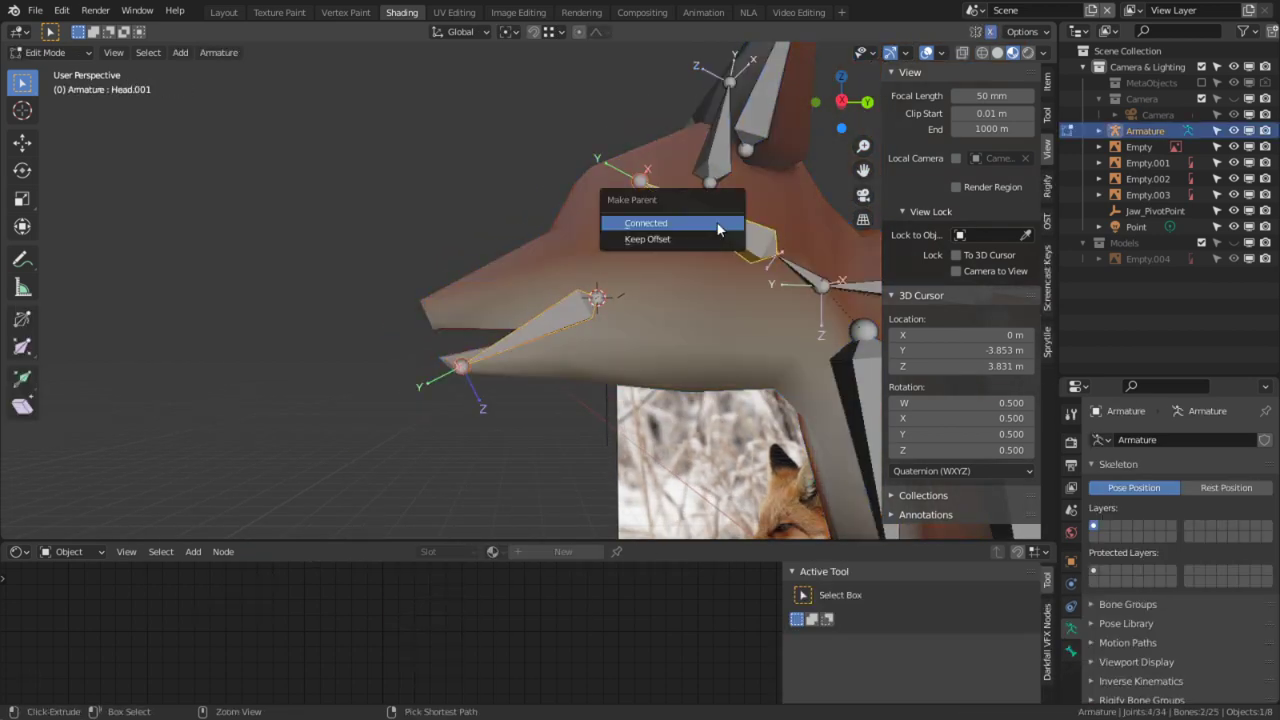
left_click(680, 239)
Step: Return to pose mode and test the jaw parenting by rotating Head.001 about the global X axis
key("ctrl+Tab")
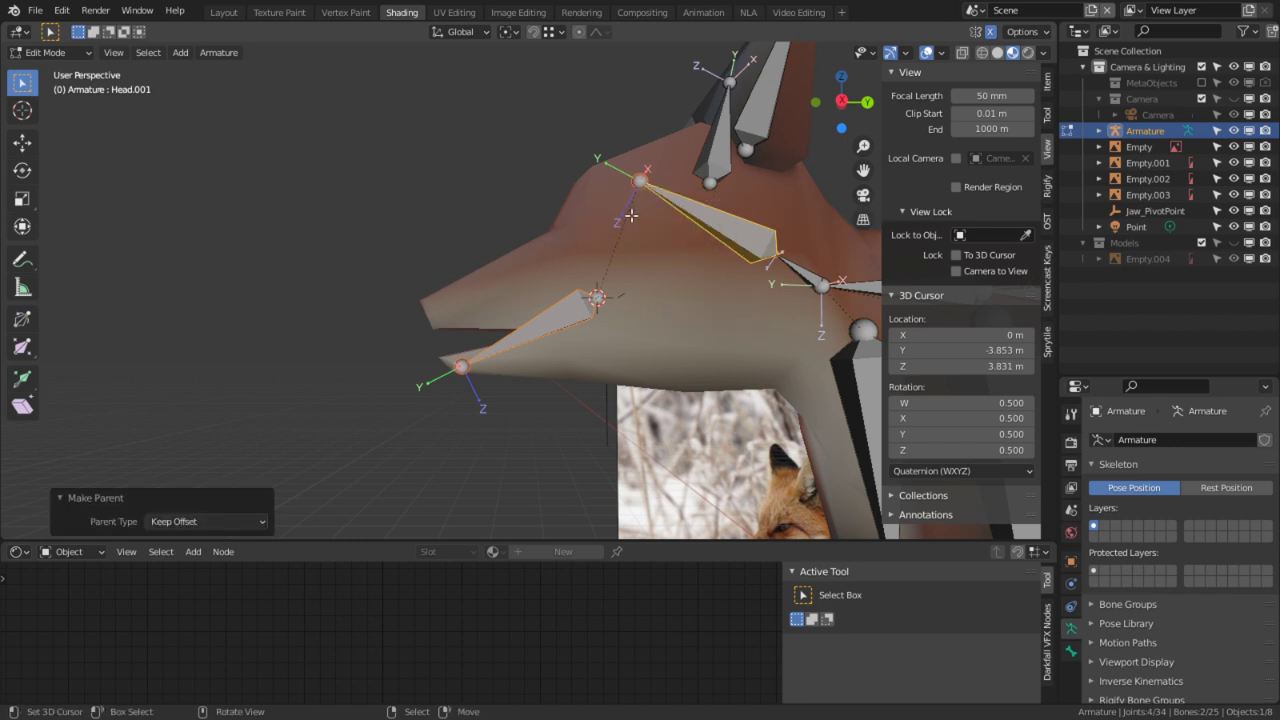
key("ctrl+Tab")
key("ctrl+Tab")
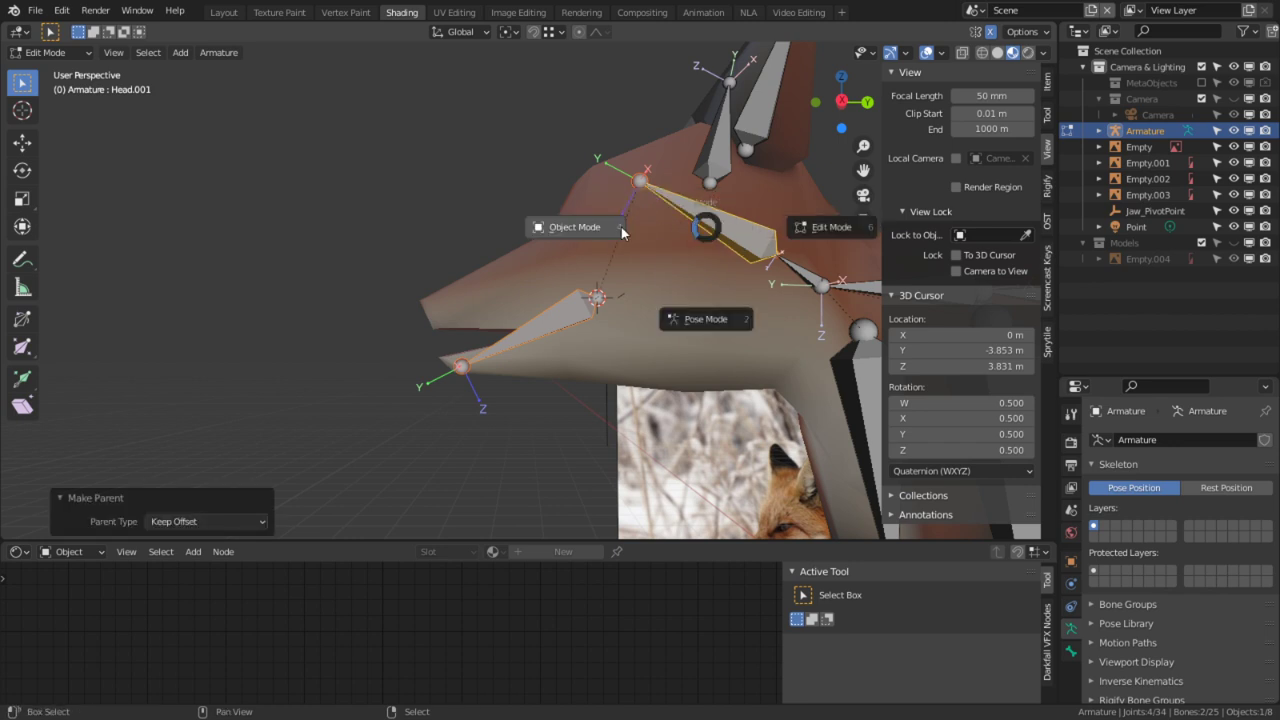
left_click(808, 407)
key("r")
key("x")
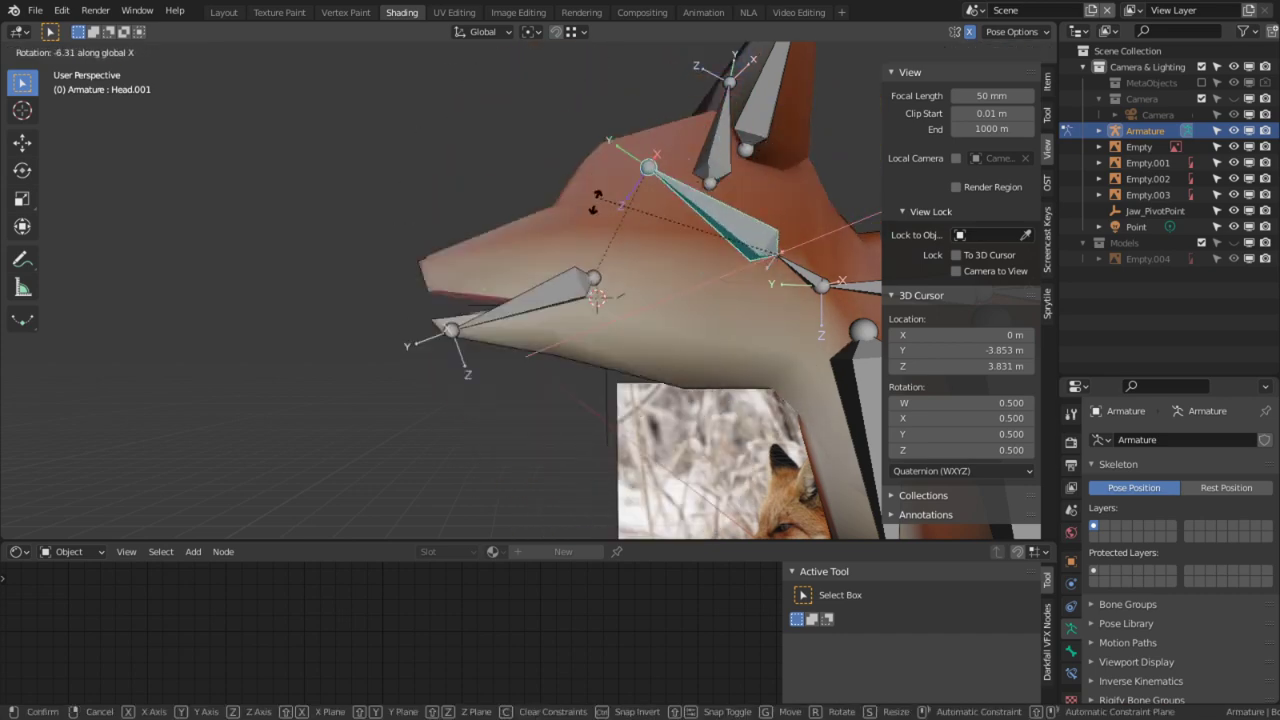
right_click(597, 173)
Step: Parent both ear bones to the Head.001 bone in armature edit mode using Keep Offset
middle_click_drag(597, 173, 500, 304, "shift")
key("ctrl+Tab")
right_click(640, 214)
right_click(633, 215)
key("ctrl+Tab")
middle_click_drag(633, 215, 670, 224)
right_click(615, 214)
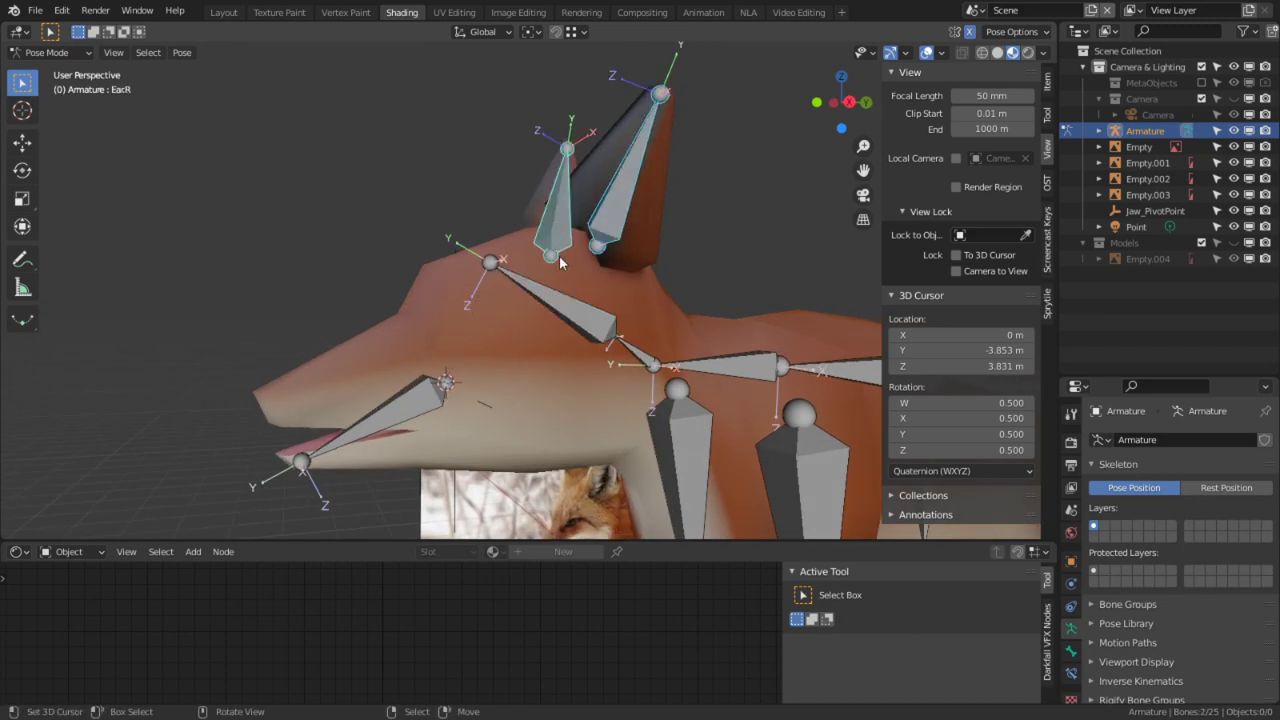
key("Tab")
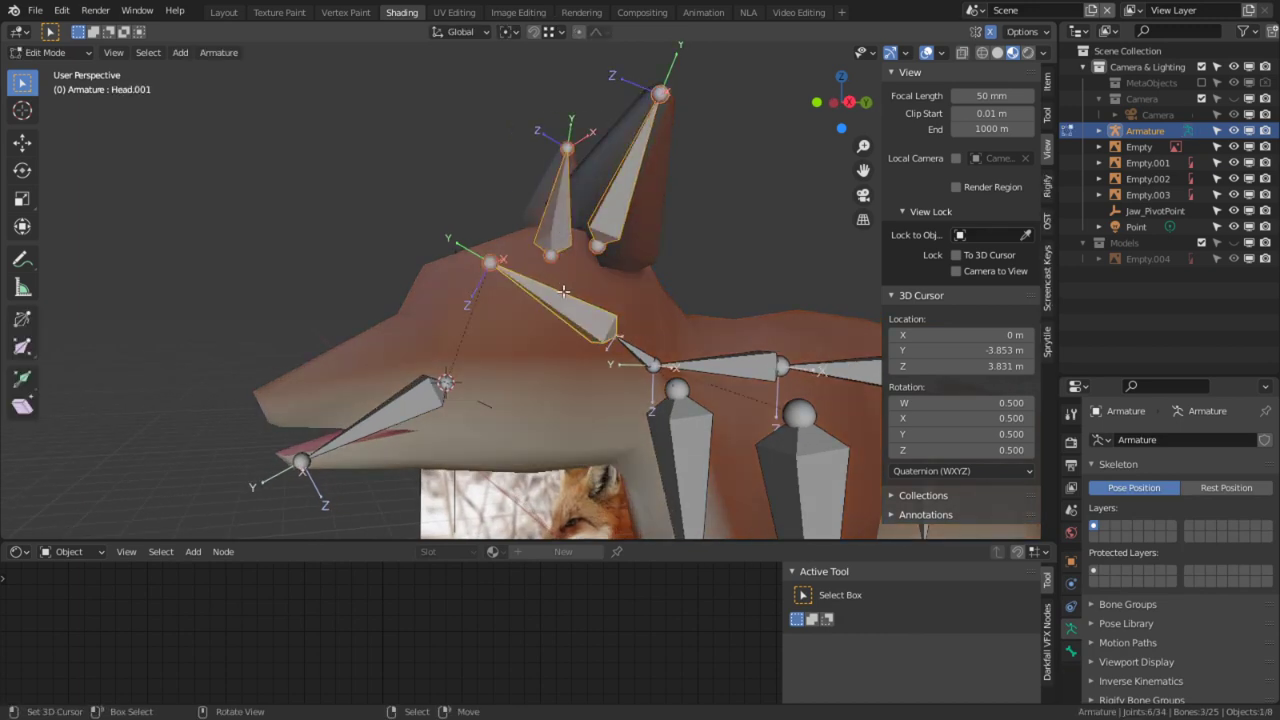
key("ctrl+p")
left_click(560, 252)
Step: Put the armature in pose mode and test how the ears and jaw follow rotations of the Head.001 and Head bones
key("ctrl+Tab")
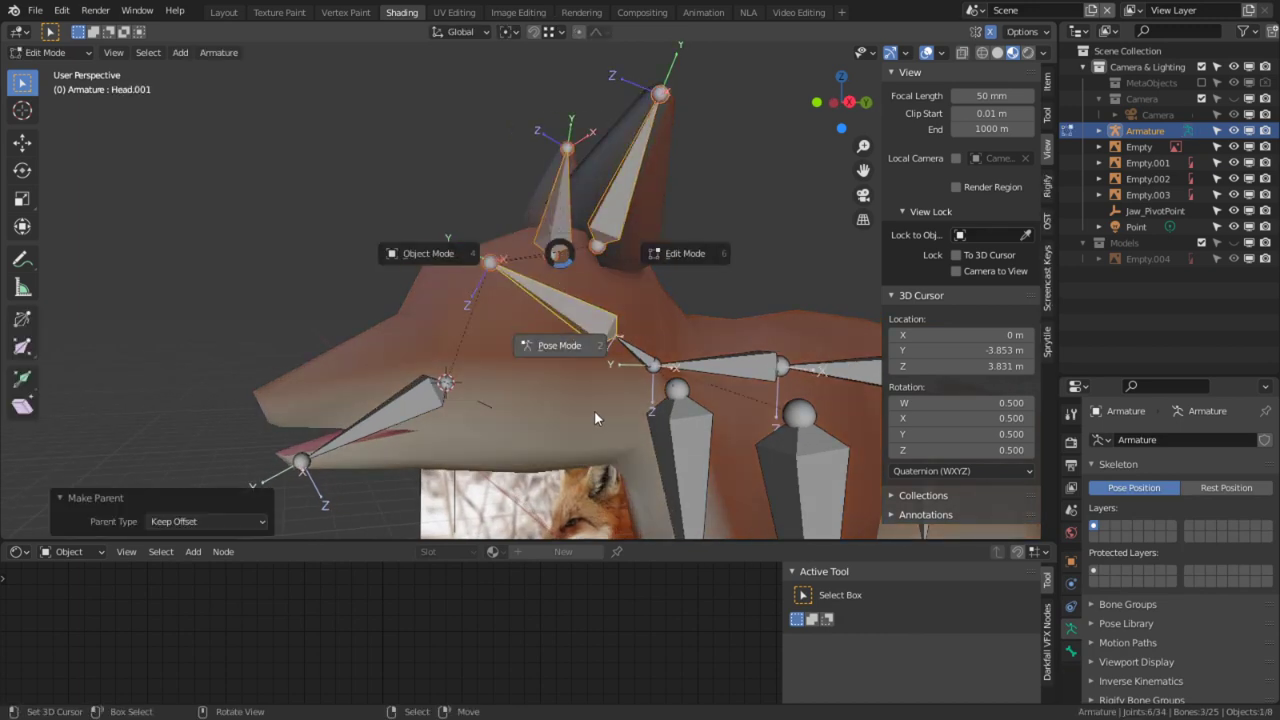
left_click(411, 236)
right_click(544, 306)
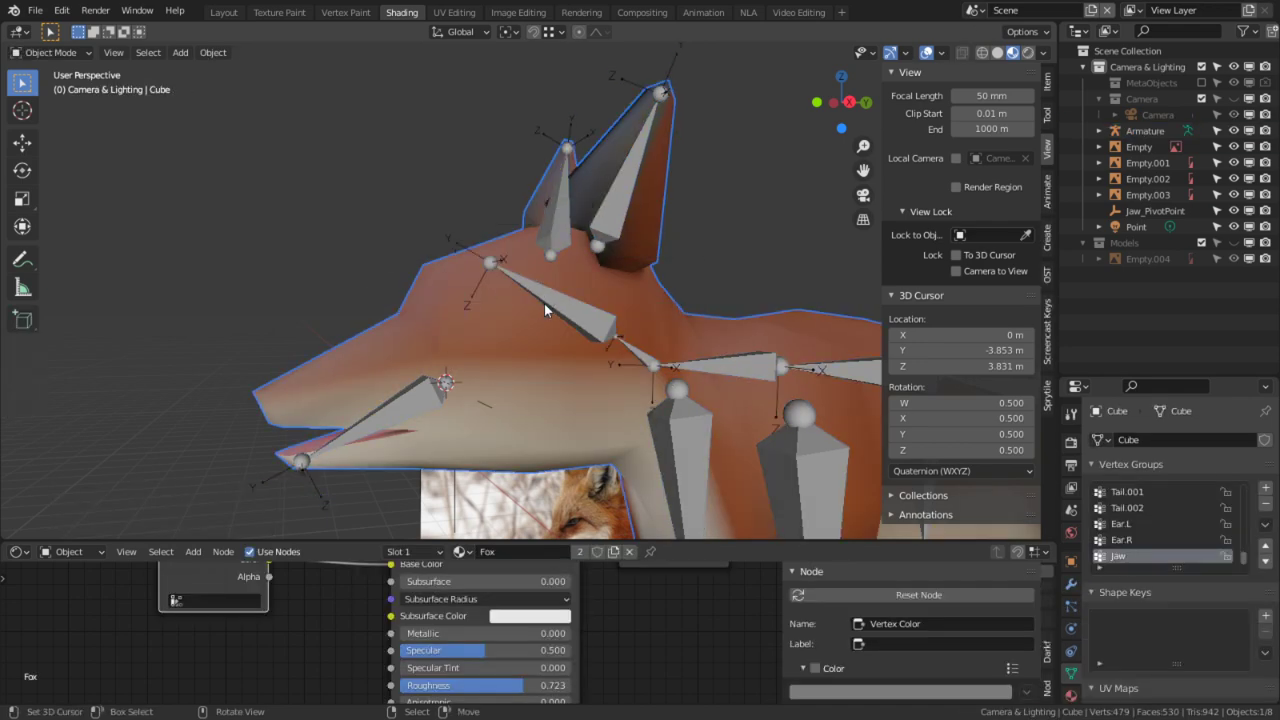
left_click(544, 303)
key("ctrl+Tab")
key("r")
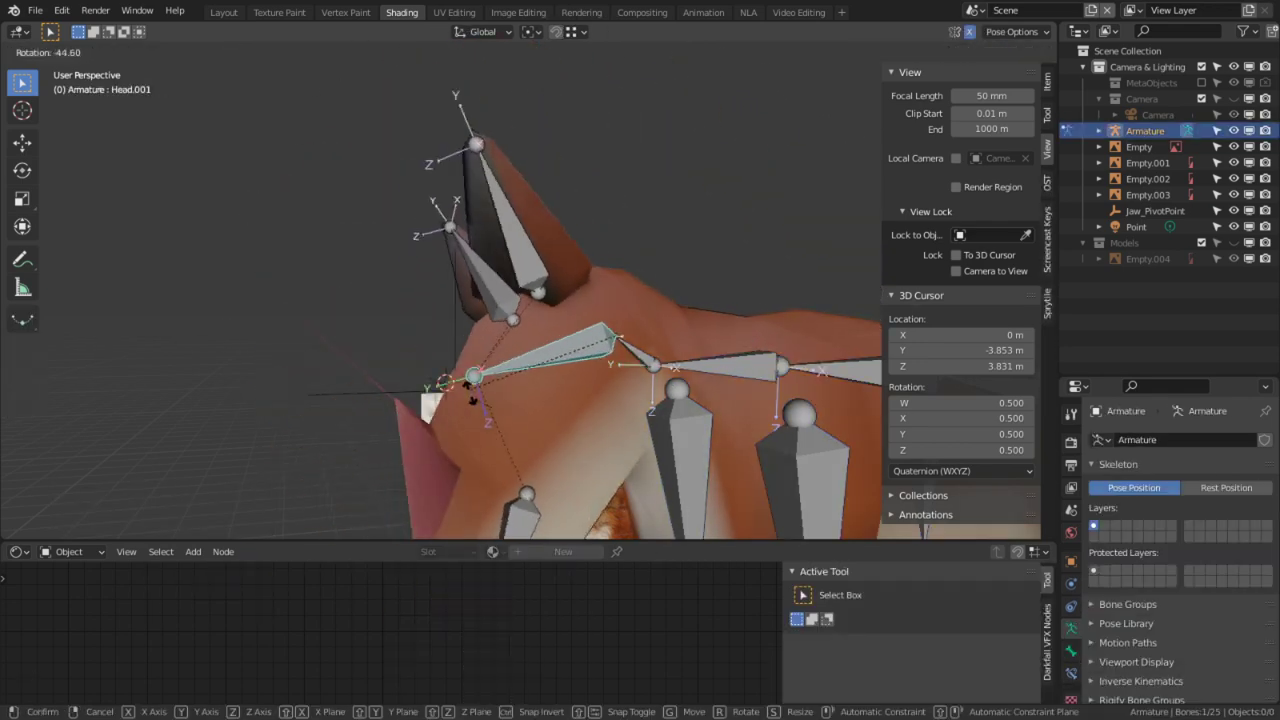
left_click(380, 148)
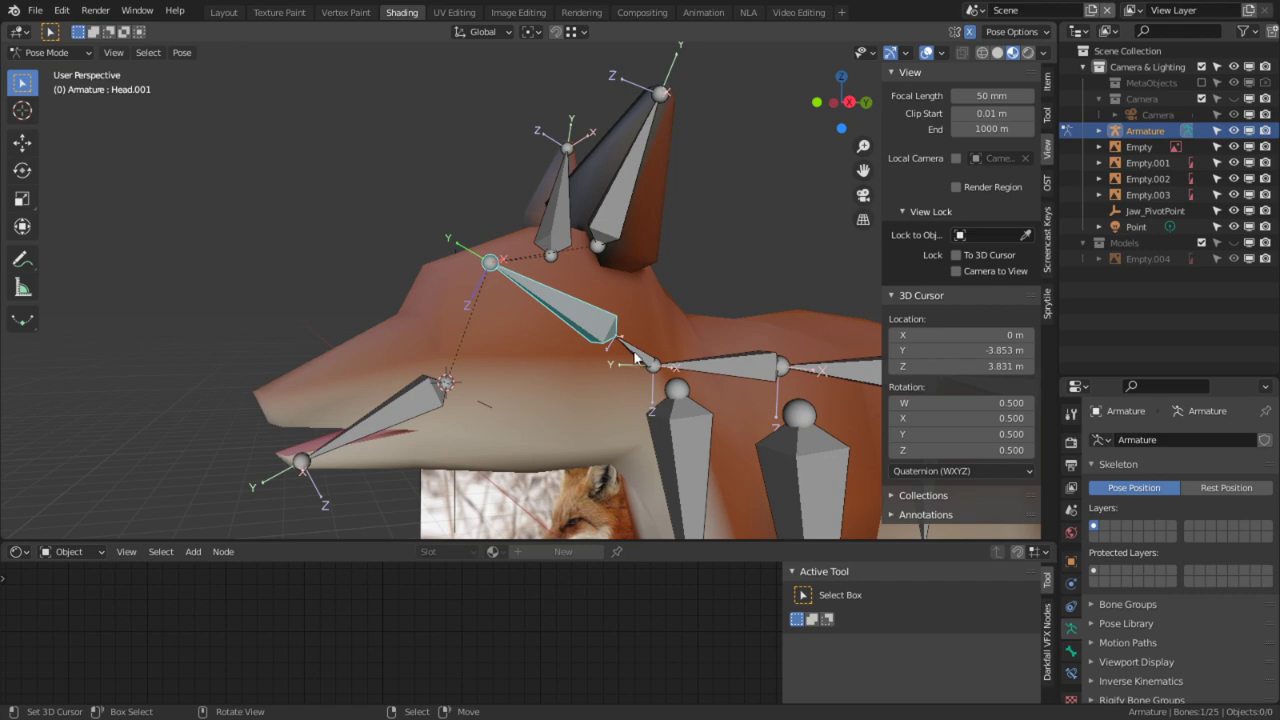
key("r")
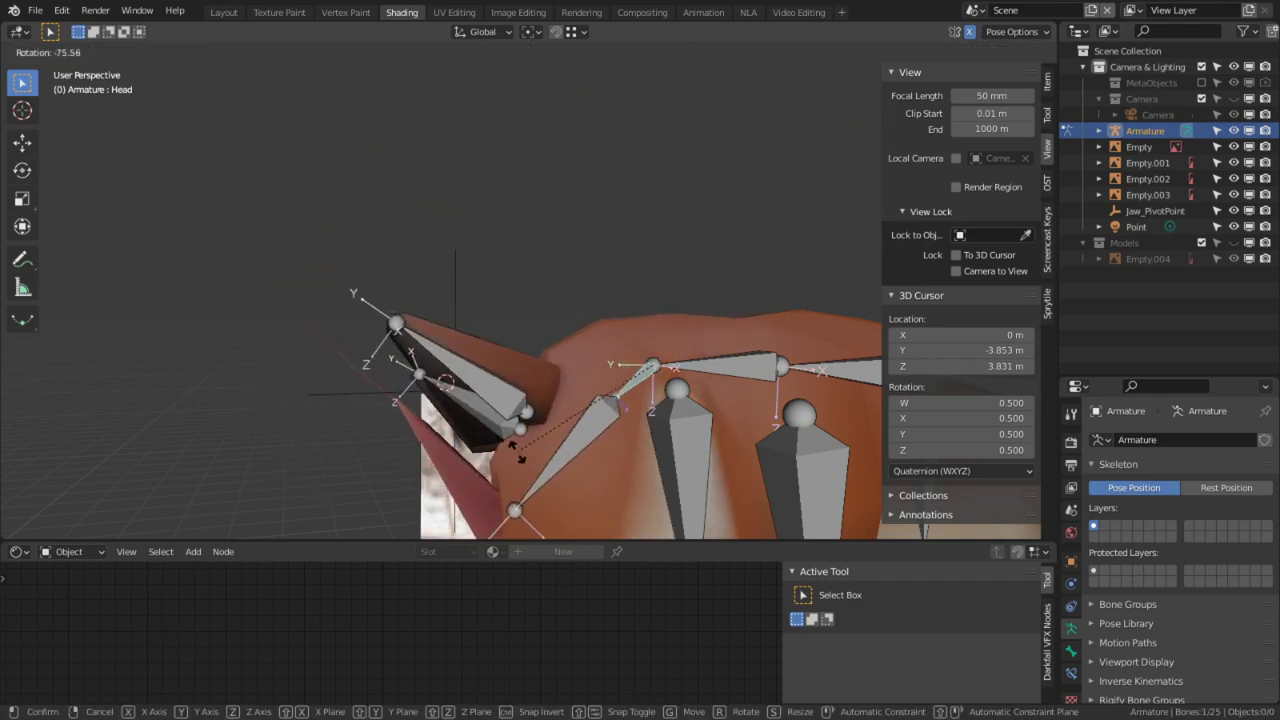
right_click(577, 175)
Step: Select the edge across the inside of the mouth corner on the fox mesh and assign it to the Jaw vertex group
middle_click_drag(335, 435, 507, 392, "shift")
scroll(410, 376, "up", 3)
key("ctrl+Tab")
left_click(503, 321)
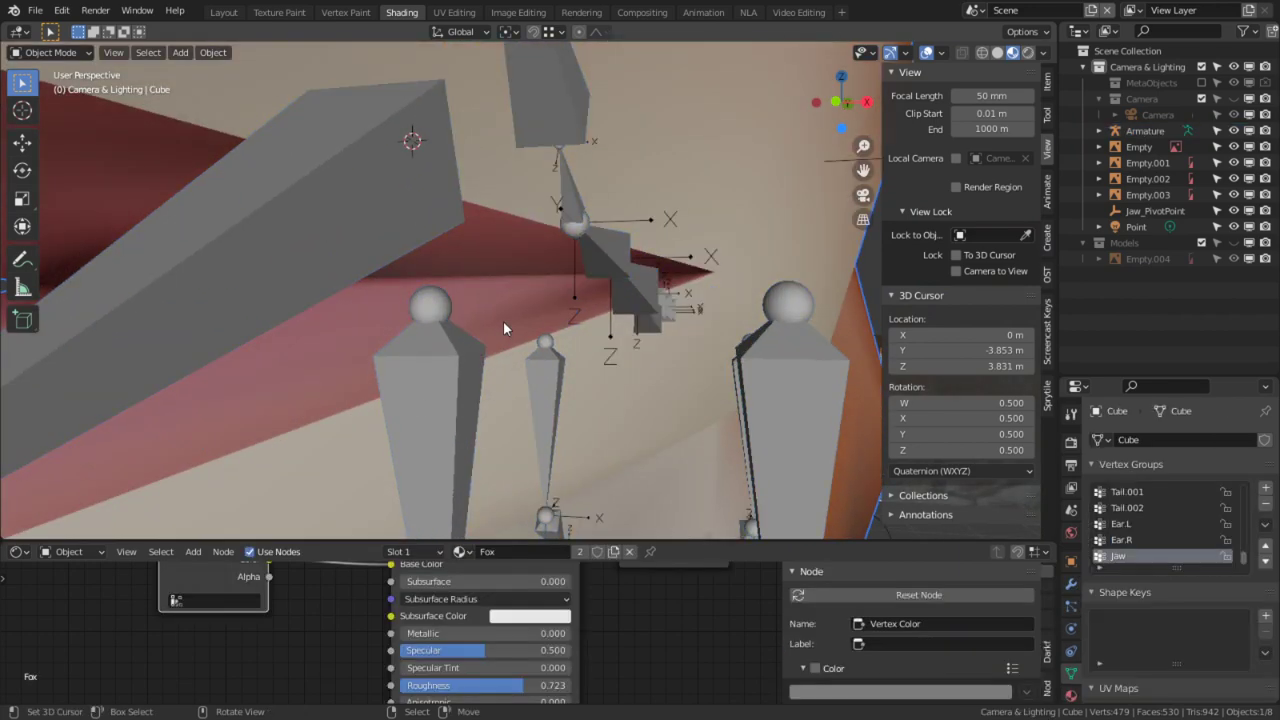
key("Tab")
mouse_move(627, 299)
middle_mouse_down()
mouse_move(571, 286)
mouse_move(723, 346)
mouse_move(643, 311)
middle_mouse_up()
key("1")
key("alt+a")
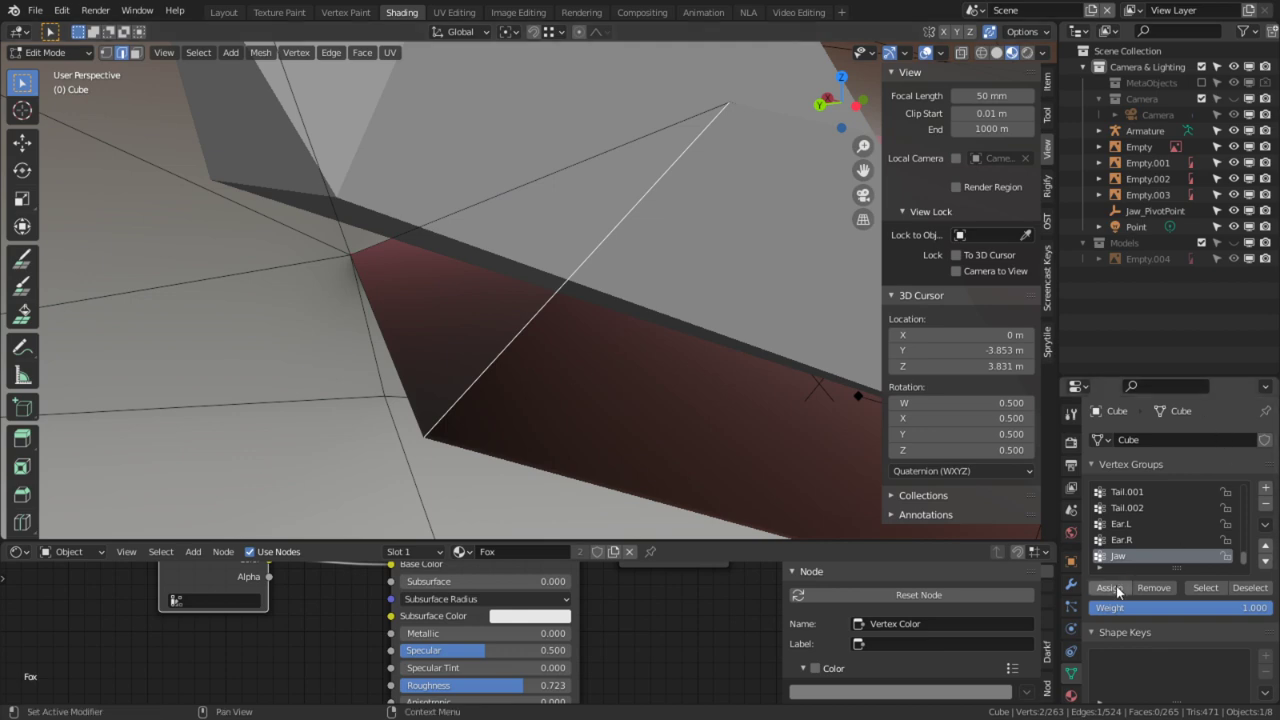
key("Tab")
Step: Put the armature in pose mode and swing the Jaw bone open by about 54 degrees
scroll(466, 256, "down", 5)
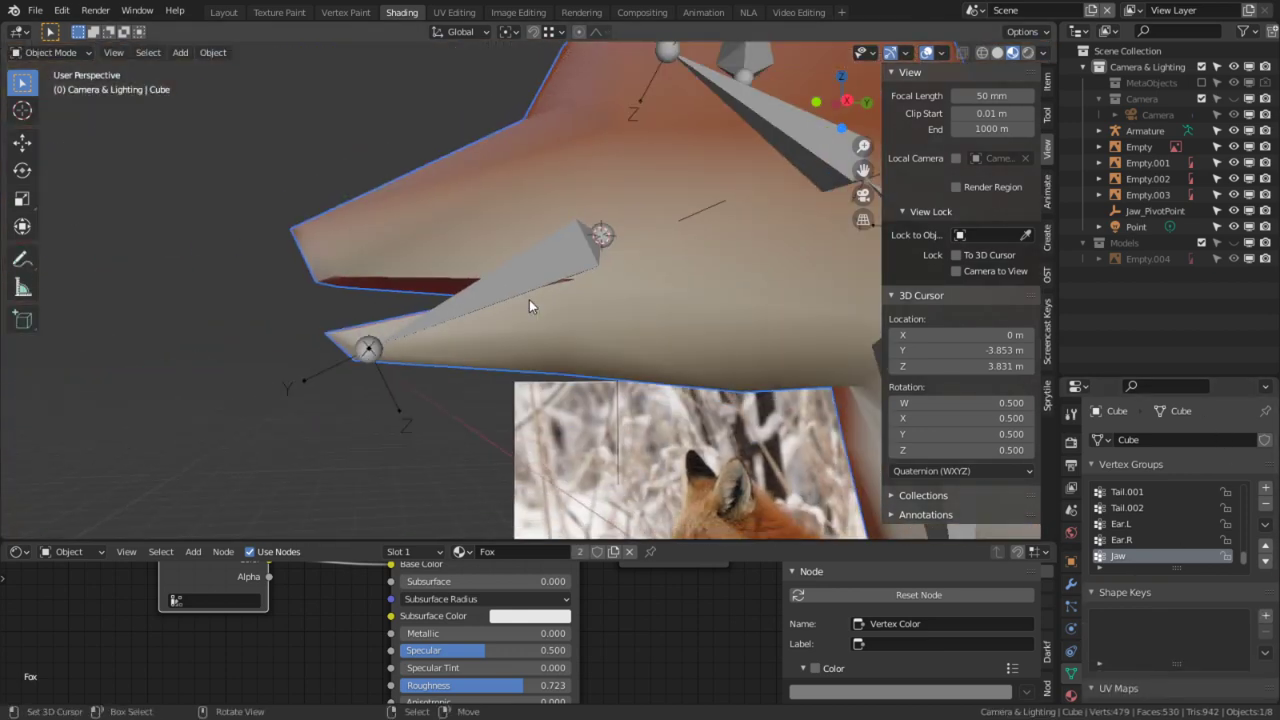
left_click(501, 280)
key("ctrl+Tab")
key("r")
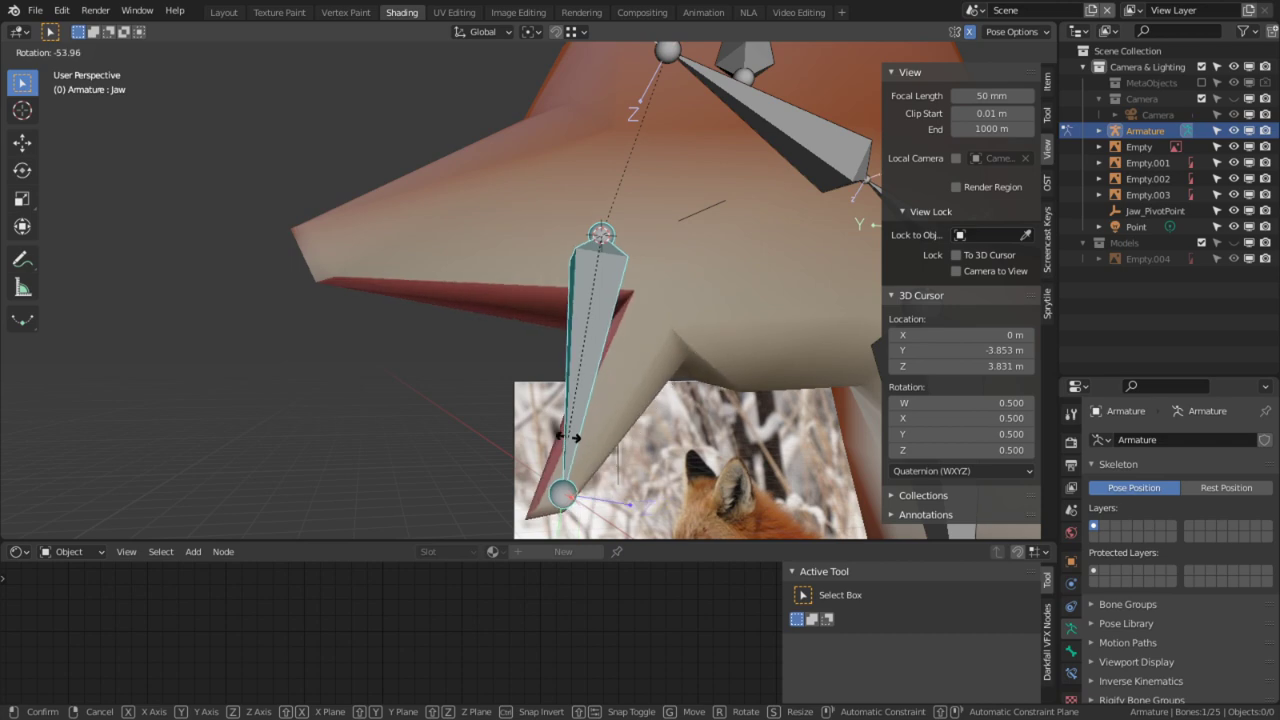
left_click(568, 437)
Step: Try tilting the head back with a free rotation of the Head.001 bone while the jaw is open
scroll(575, 350, "down", 3)
left_click(638, 190)
key("r")
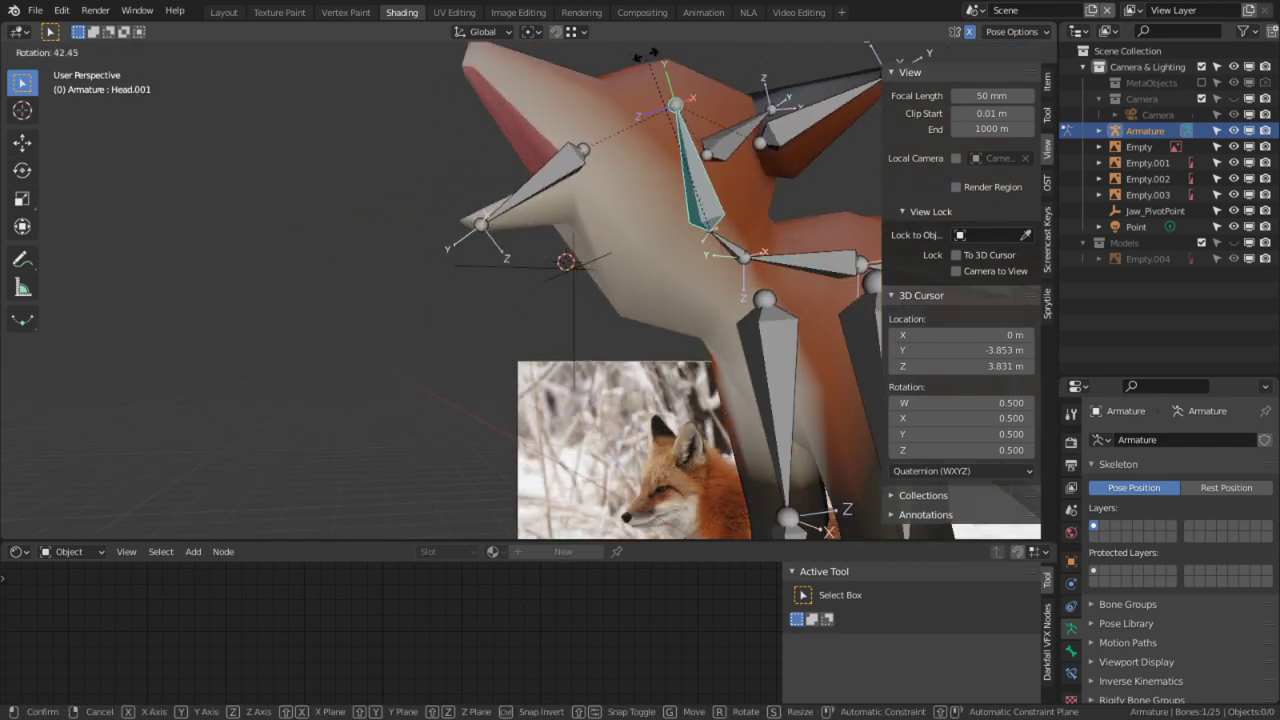
left_click(613, 117)
middle_click_drag(497, 412, 532, 356)
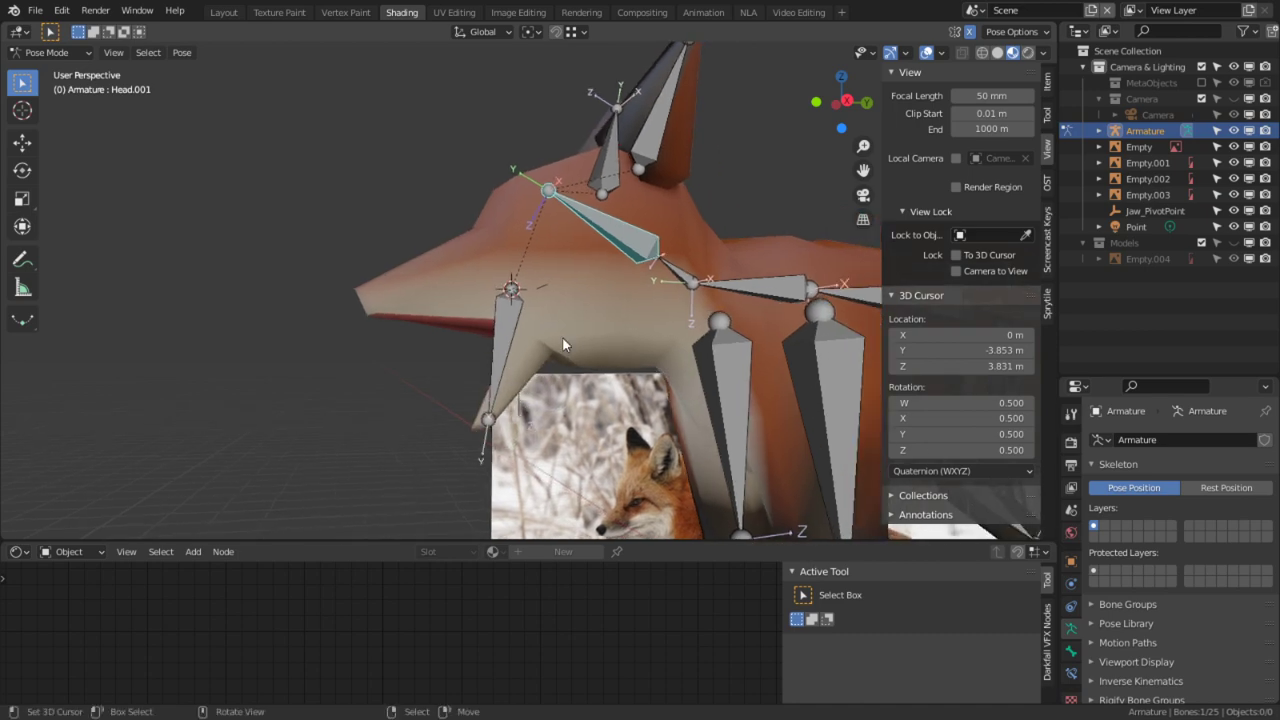
Step: Rotate the Head bone by about 38.5 degrees and the Head.001 bone by about 23.3 degrees
middle_click_drag(693, 285, 702, 185)
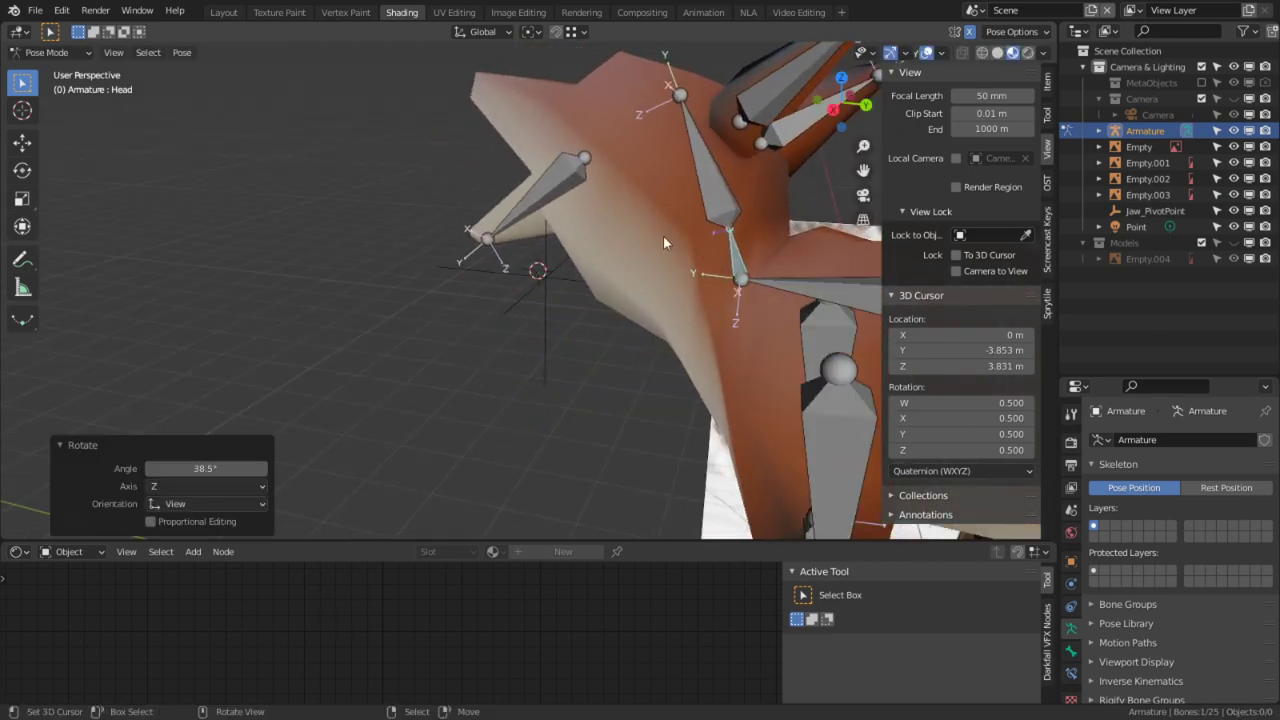
key("r")
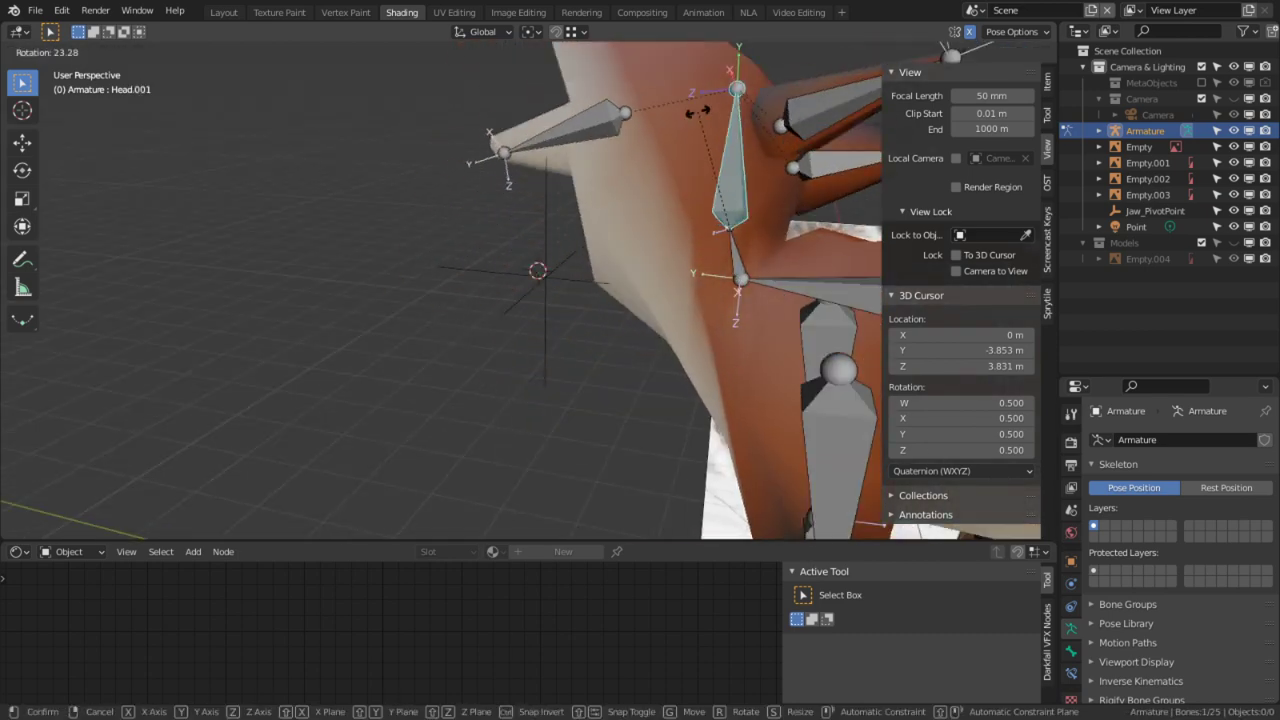
left_click(595, 195)
middle_click_drag(595, 195, 600, 240)
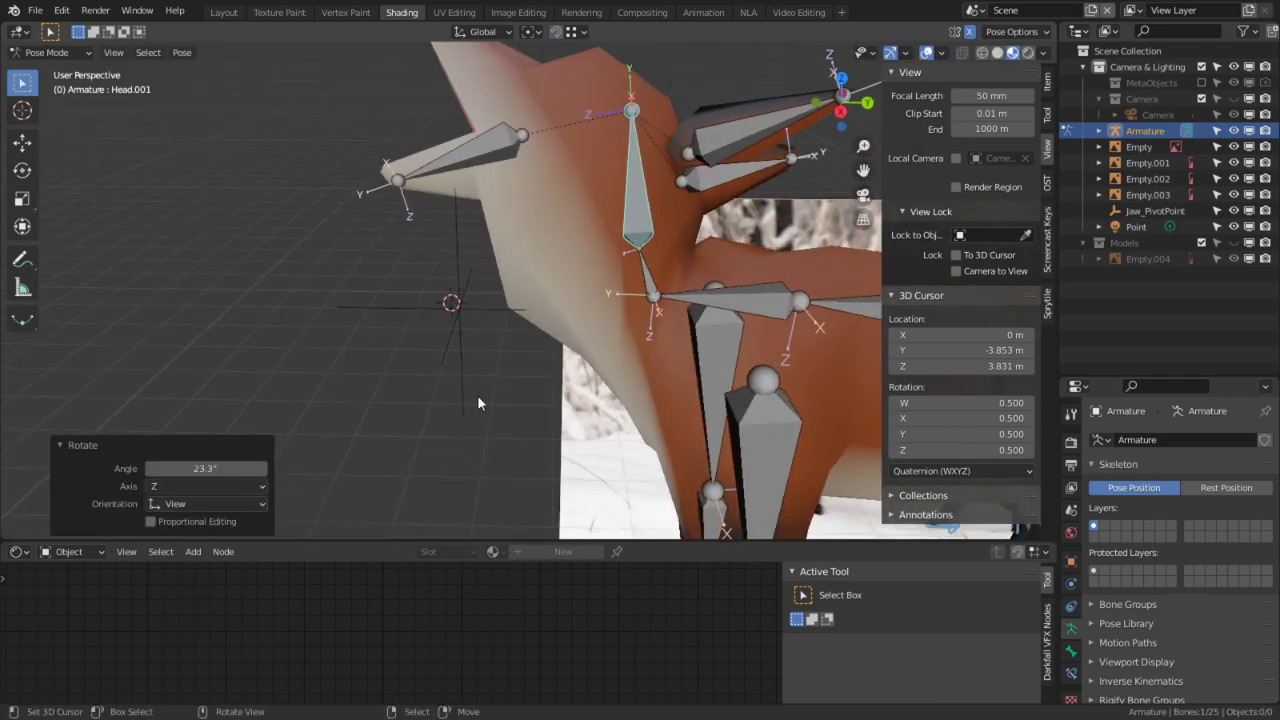
Step: Clear the rotation of all the armature's bones and view the fox in right orthographic view
key("a")
middle_click_drag(581, 321, 572, 308)
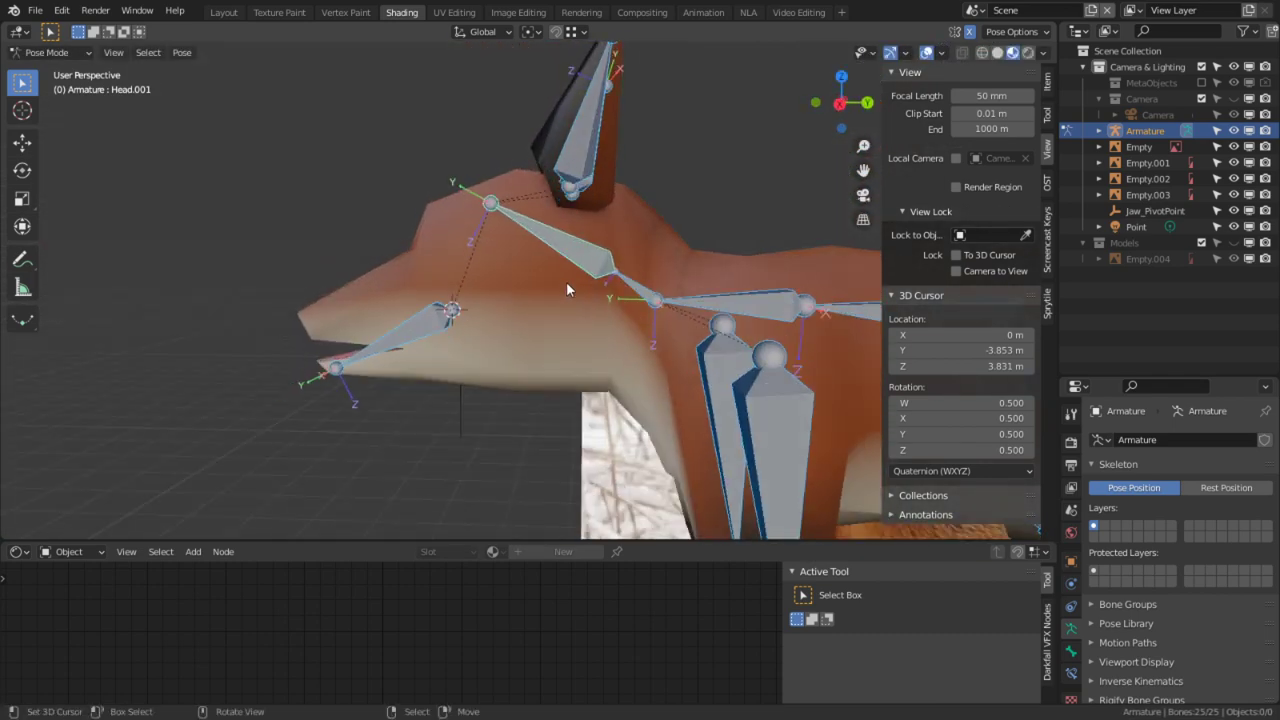
key("KP_3")
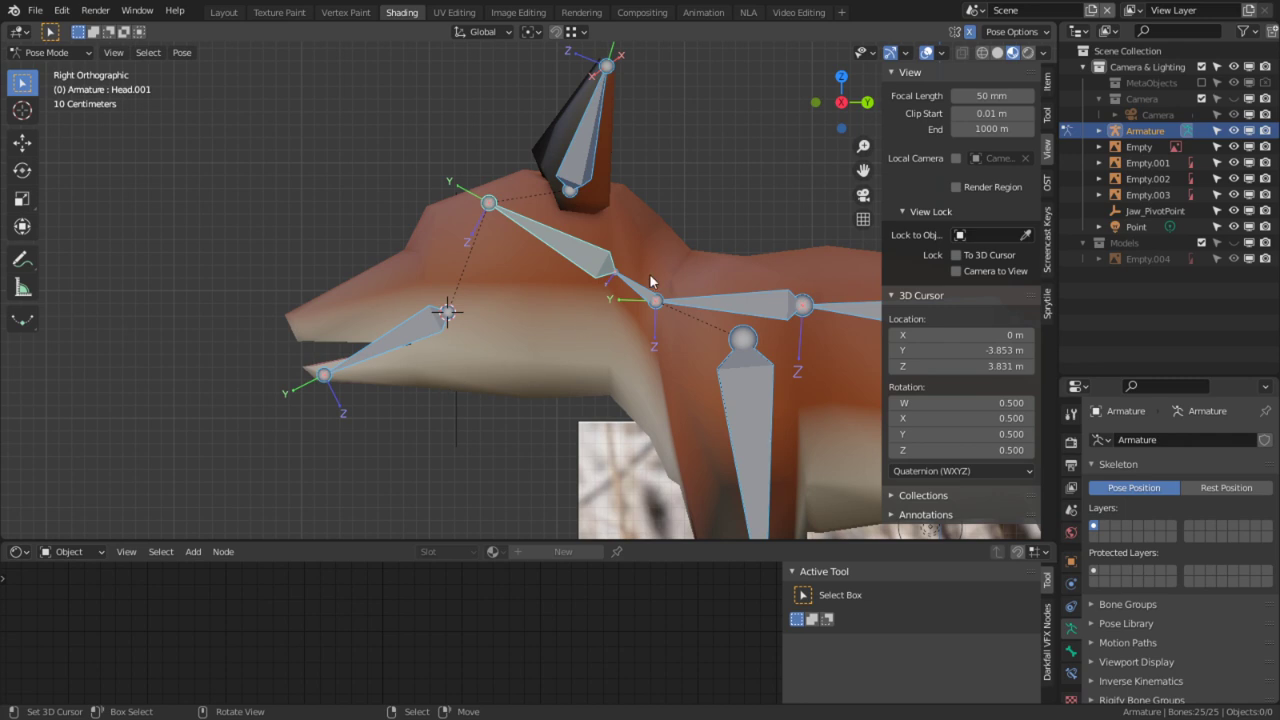
Step: Select the Head and Head.001 bones, set the transform pivot point to Individual Origins, and test rotating them together
left_click(625, 286)
left_click(530, 31)
left_click(550, 50)
left_click(530, 31)
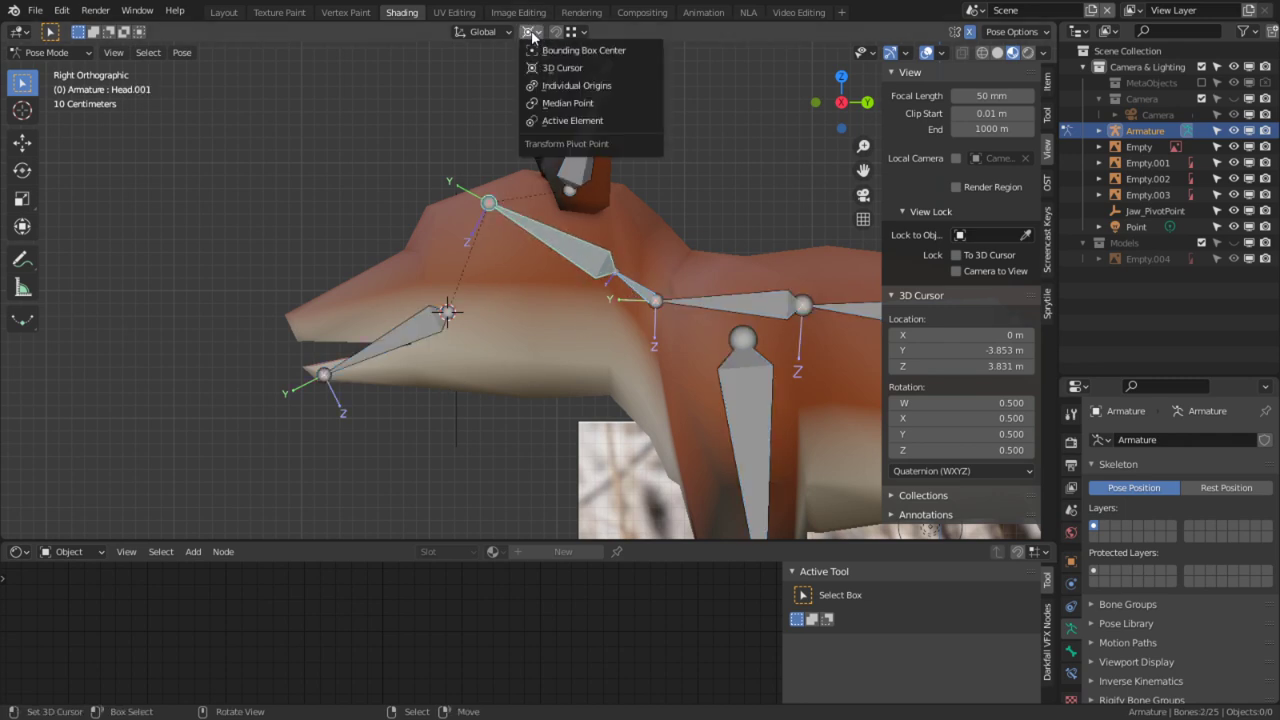
left_click(576, 85)
key("r")
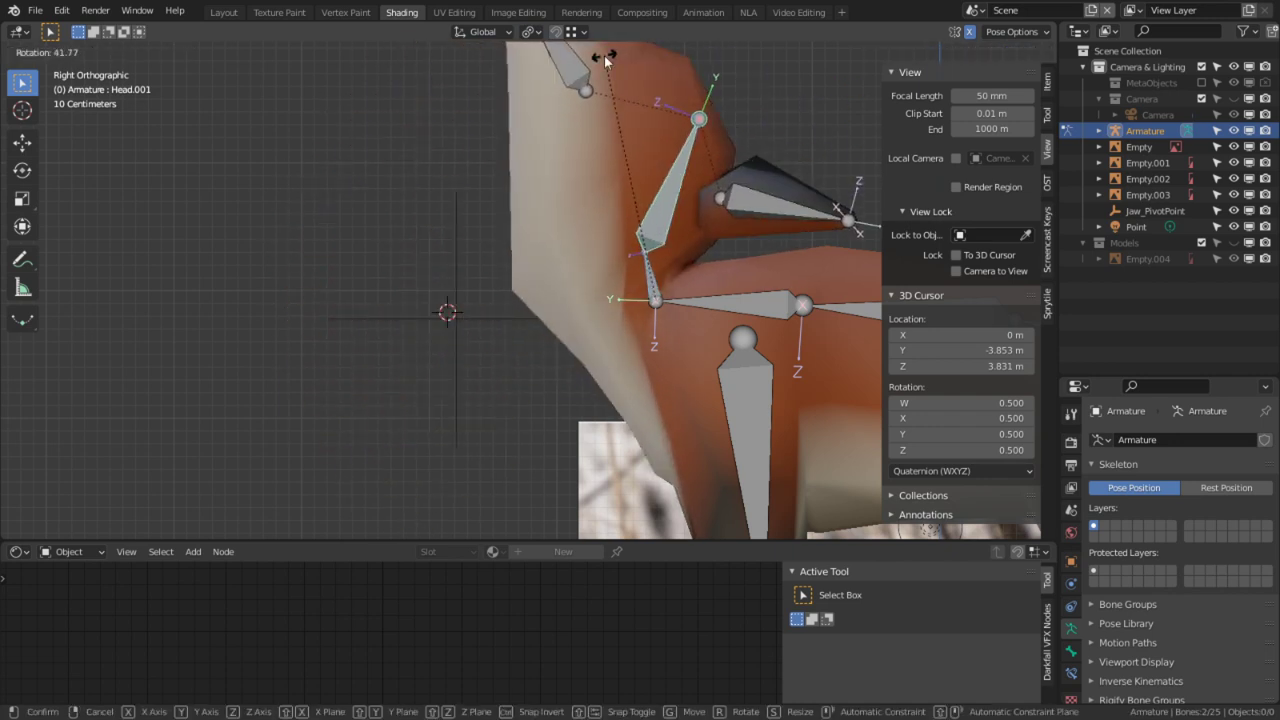
key("Escape")
Step: Leave pose mode and switch the fox mesh to Weight Paint mode
key("ctrl+Tab")
left_click(566, 398)
key("Tab")
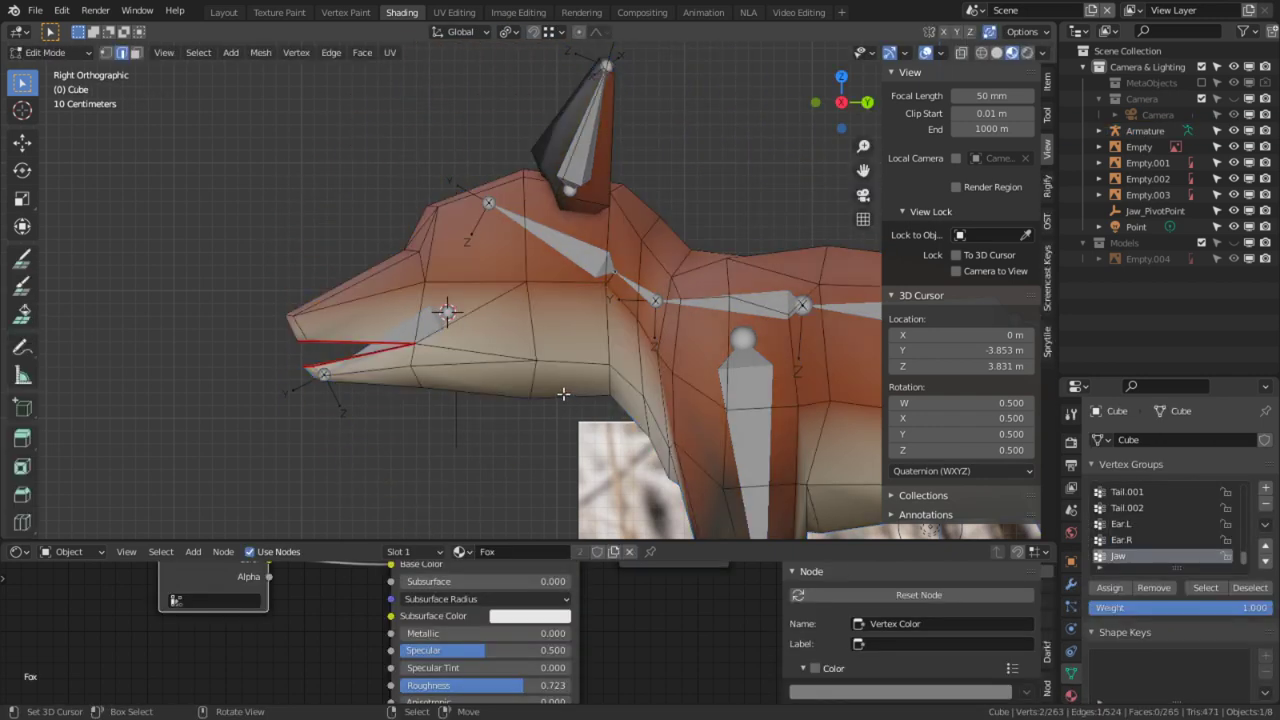
left_click(62, 53)
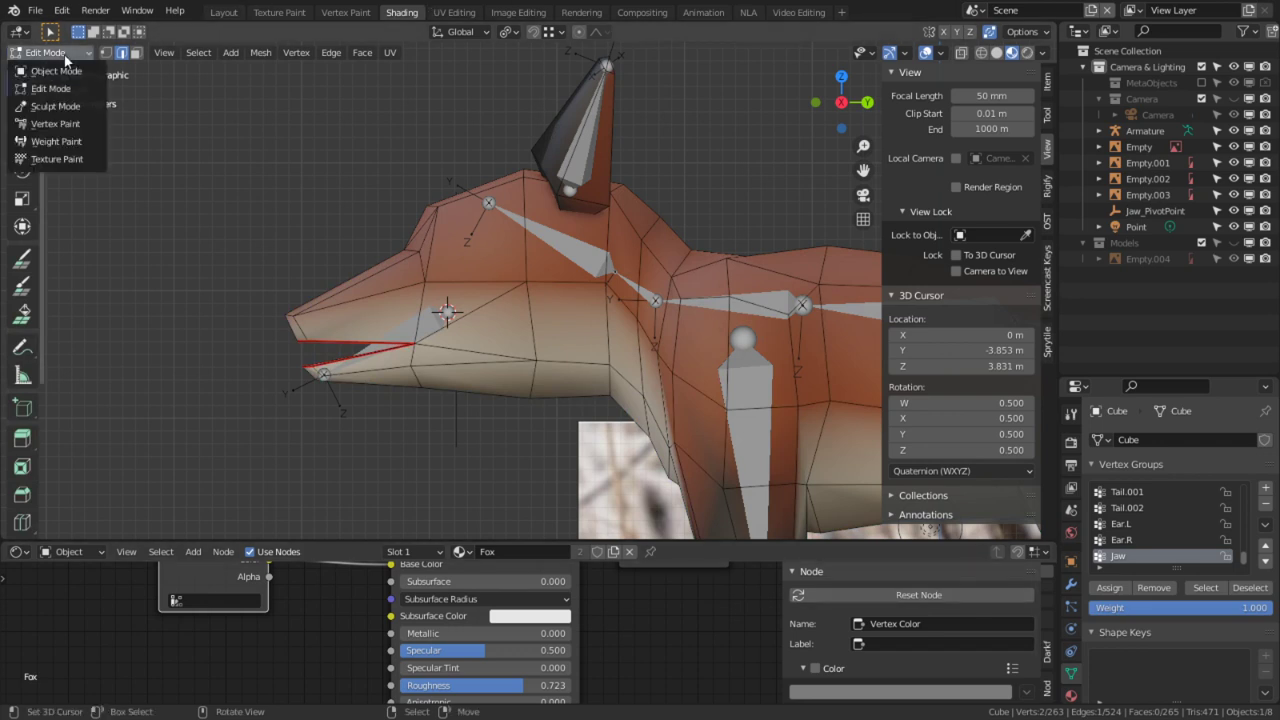
left_click(60, 141)
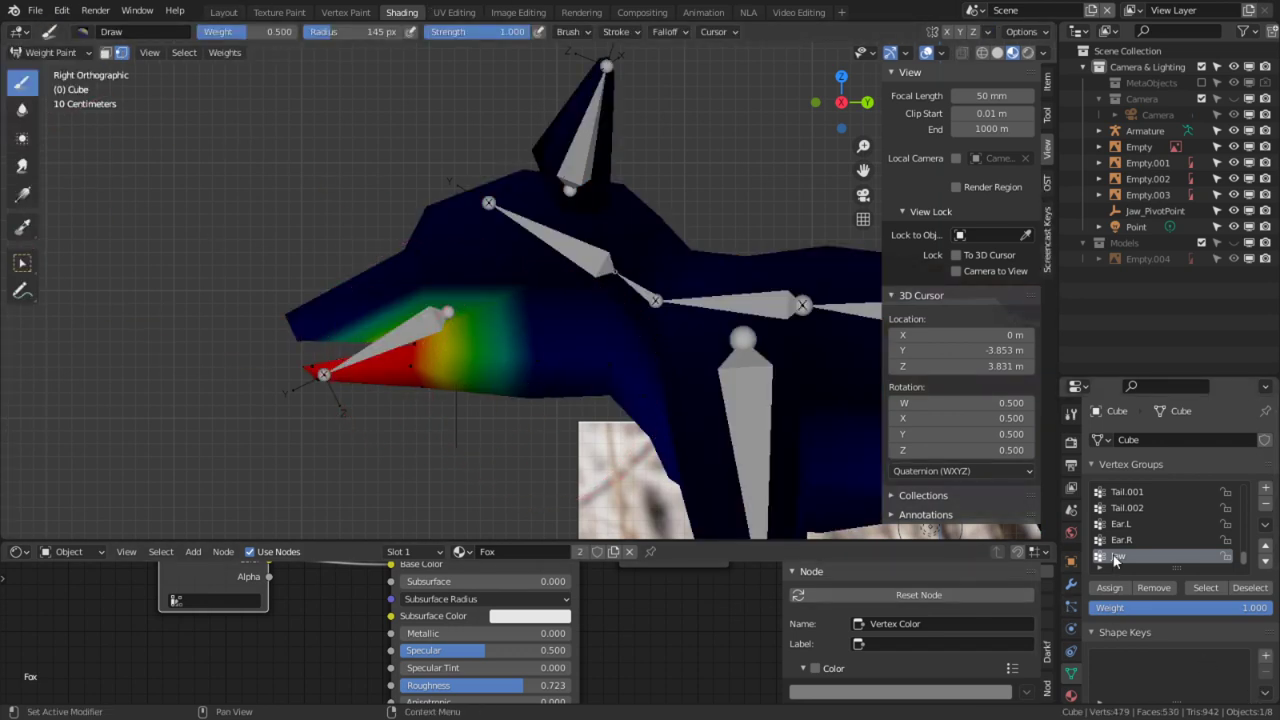
Step: Step through the fox's vertex groups and examine the weights of the arms, spine, Leg.L, Head.001 and Head groups
scroll(1152, 542, "up", 5)
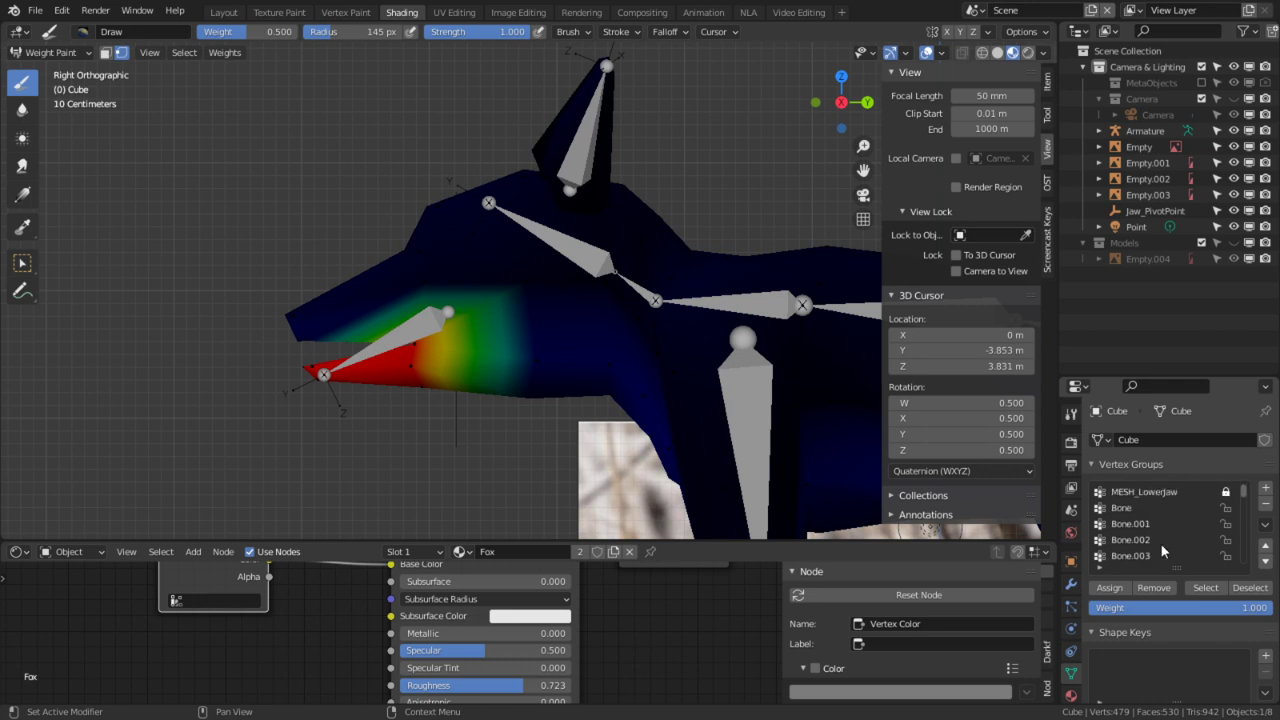
scroll(1162, 551, "down", 3)
scroll(737, 371, "down", 6)
middle_click_drag(737, 371, 790, 360)
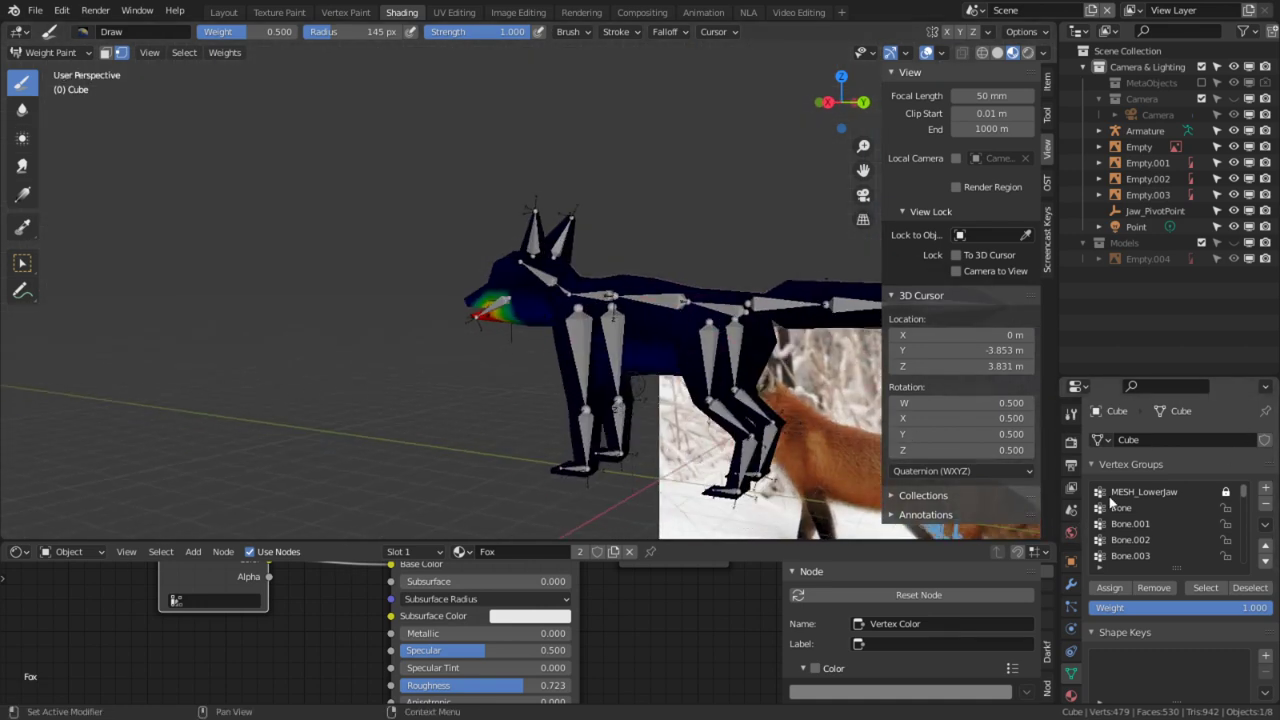
scroll(1116, 511, "down", 4, "ctrl")
scroll(1116, 511, "down", 2, "ctrl")
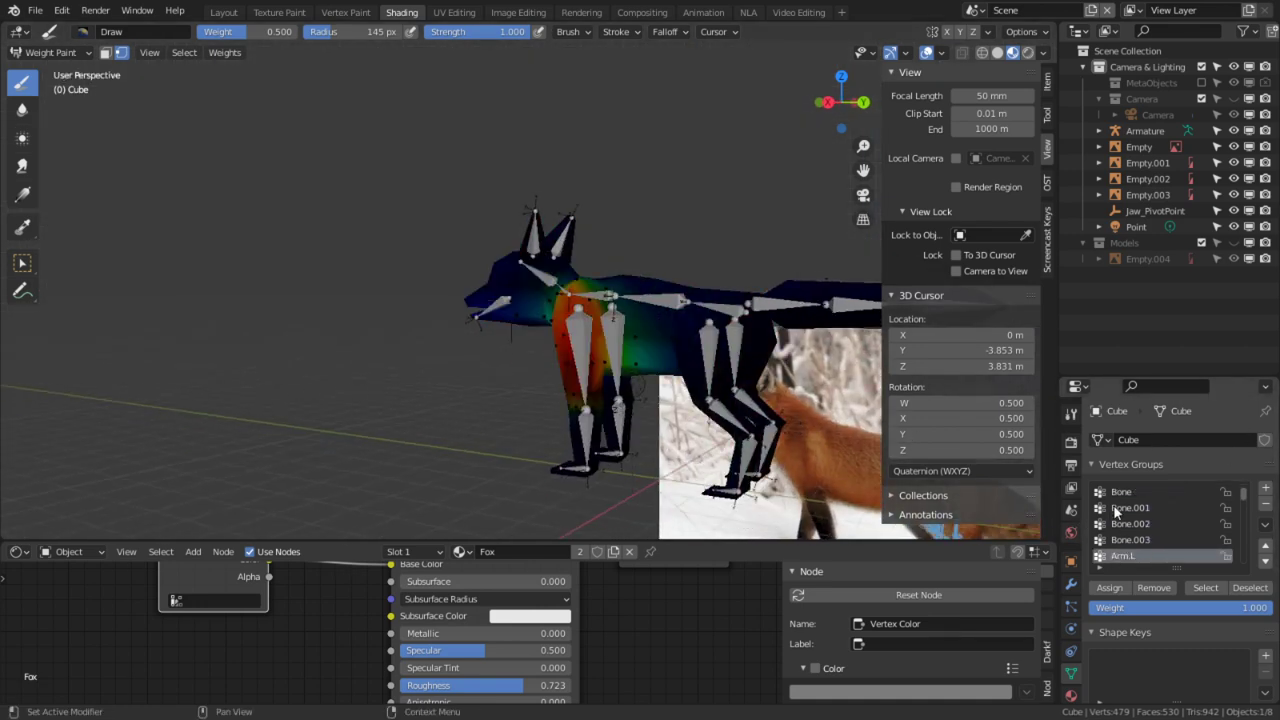
scroll(1116, 511, "down", 8, "ctrl")
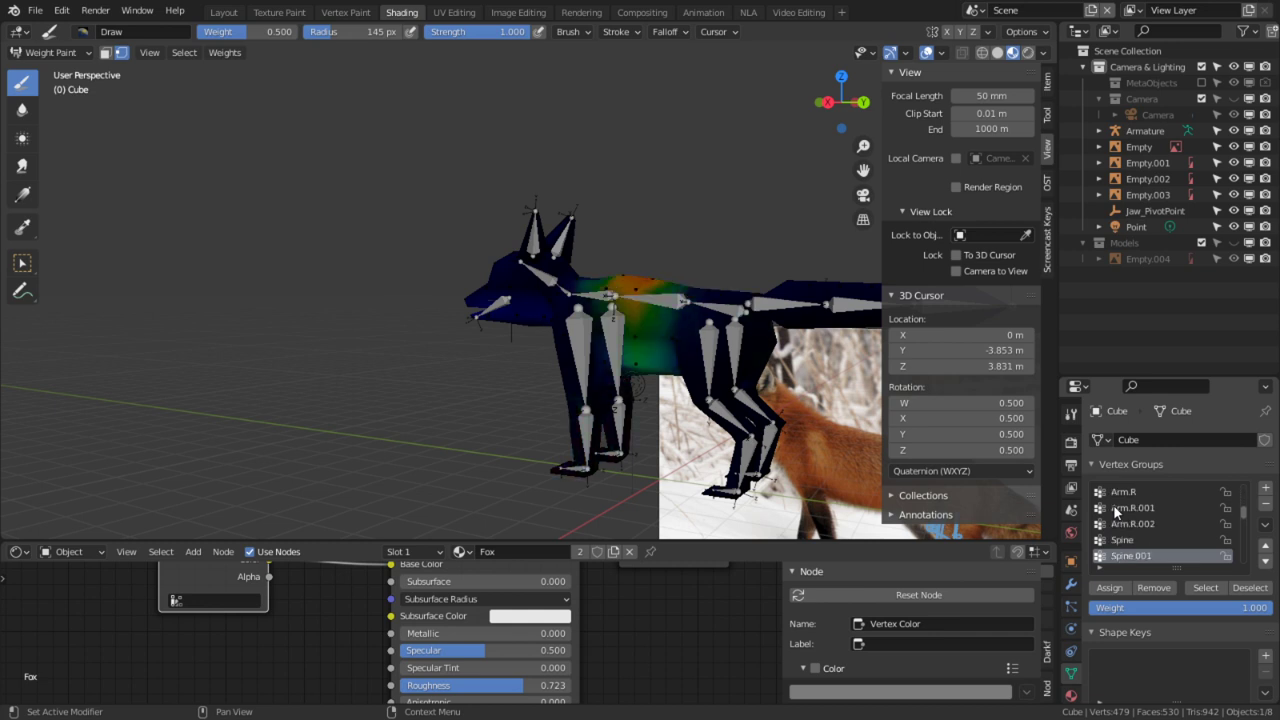
scroll(1116, 511, "down", 2, "ctrl")
scroll(1116, 511, "up", 3, "ctrl")
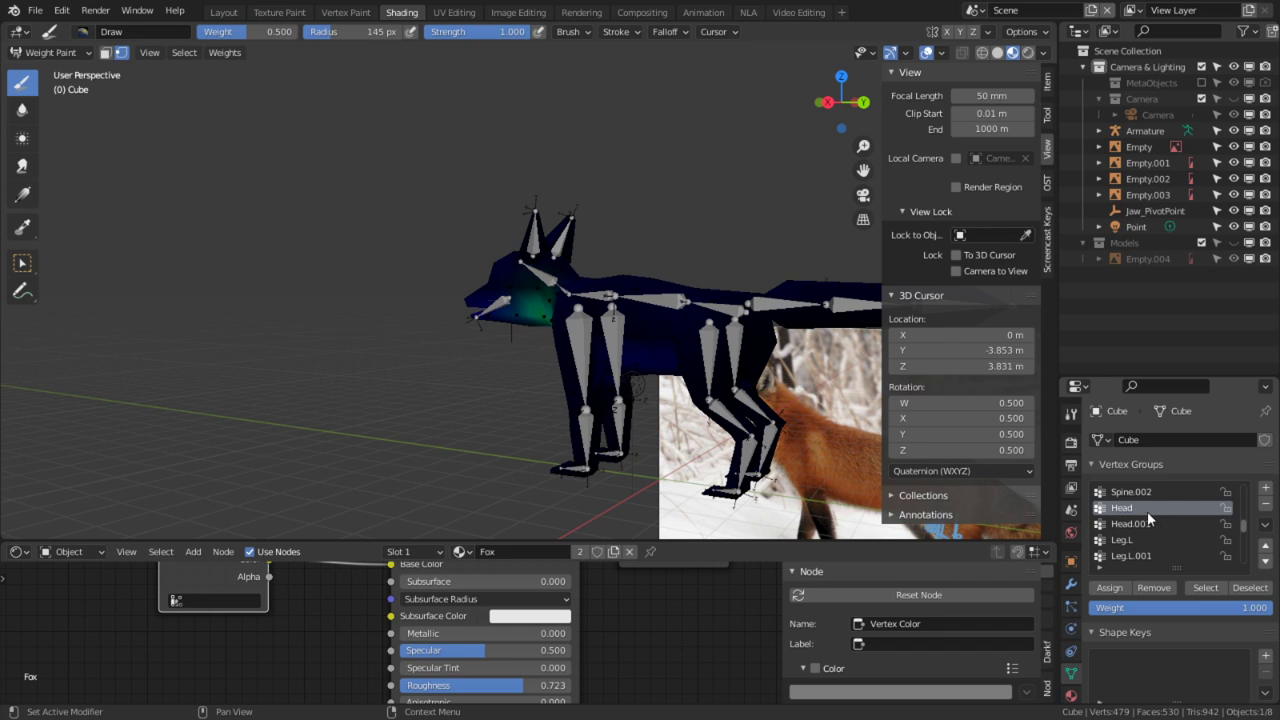
left_click(1153, 539)
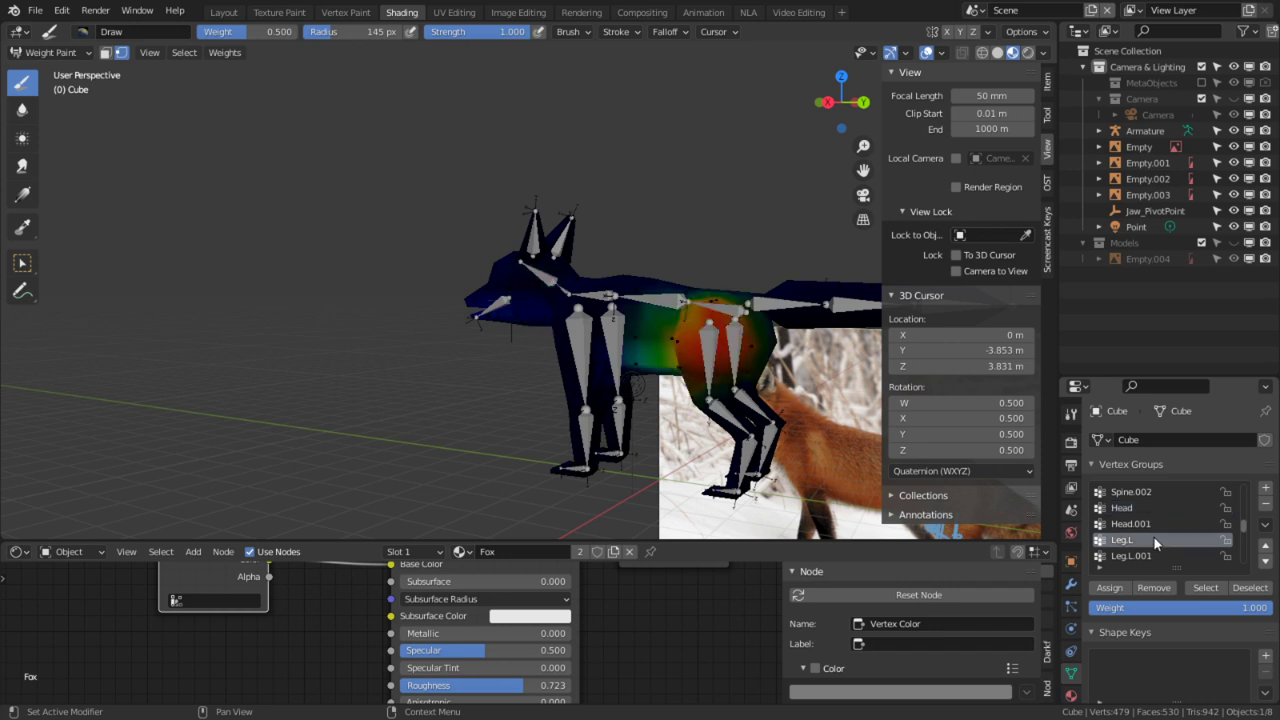
left_click(1130, 524)
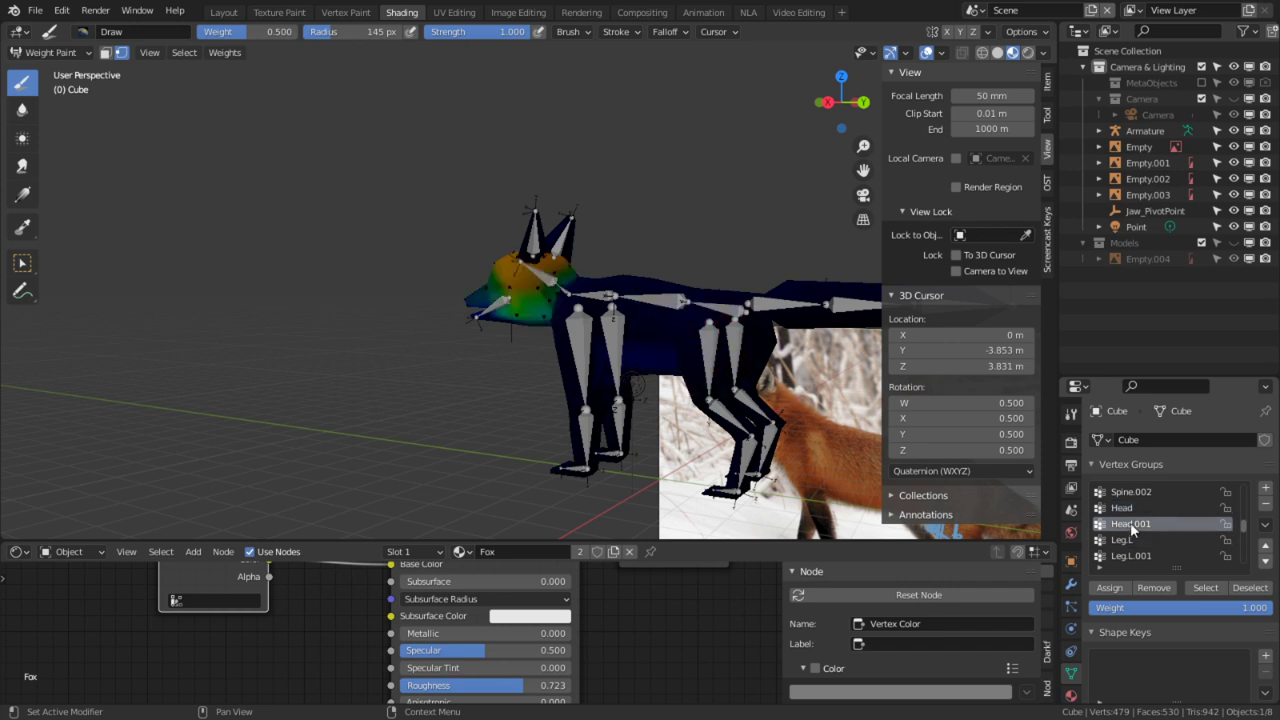
left_click(1133, 508)
middle_click_drag(595, 418, 648, 408)
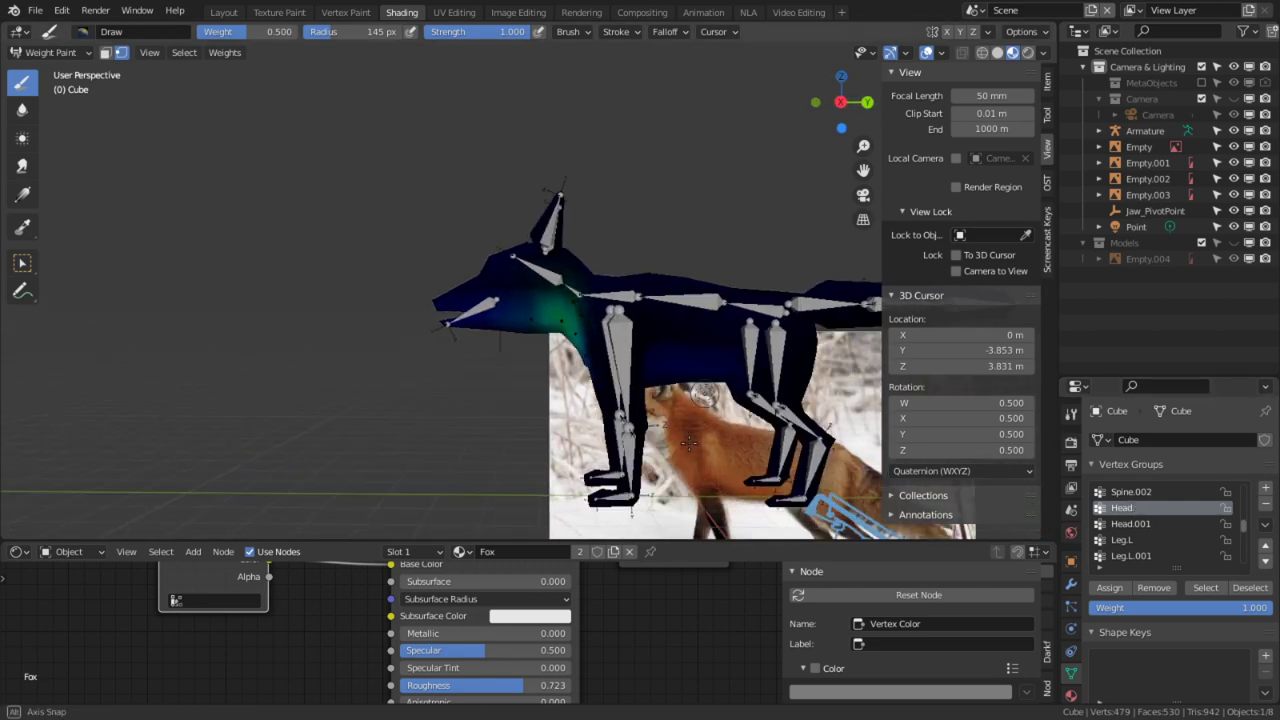
Step: Open the armature in Edit Mode and rename the short Head bone at the base of the neck as Neck
key("Tab")
scroll(464, 369, "up", 2)
key("Tab")
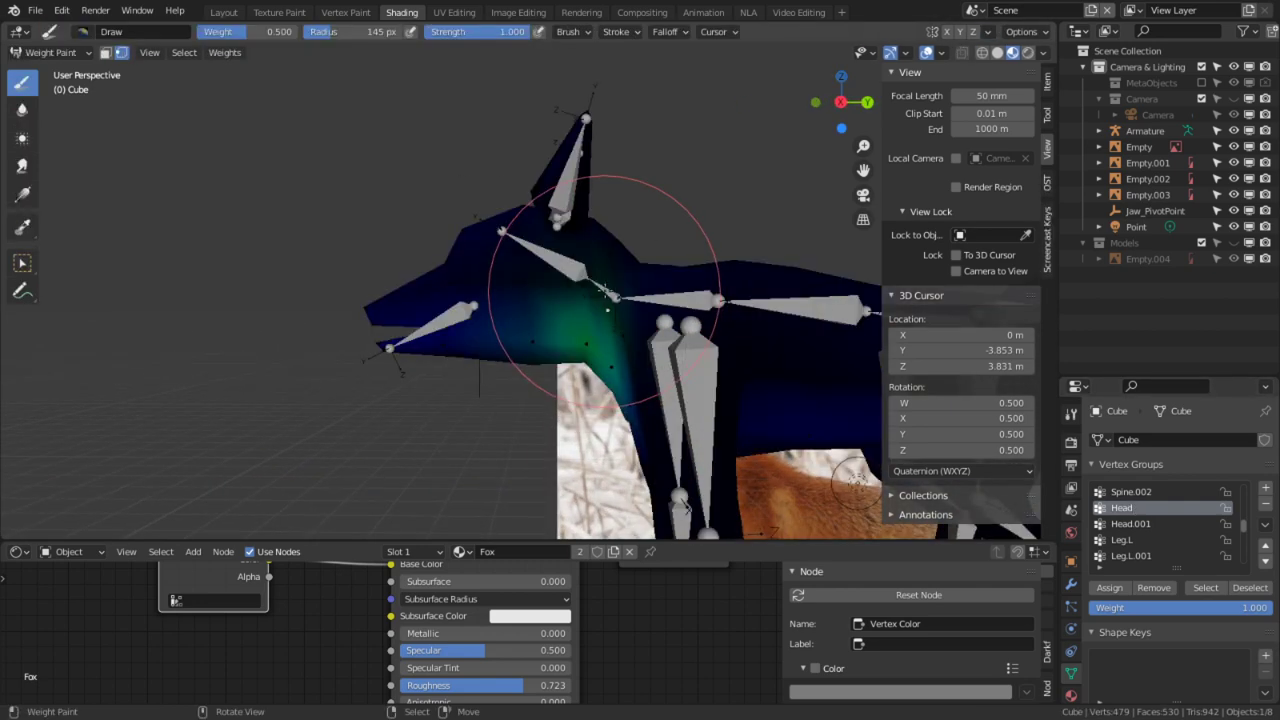
key("ctrl+Tab")
key("Tab")
key("Tab")
left_click(598, 278)
key("Tab")
left_click(601, 289)
left_click(1071, 650)
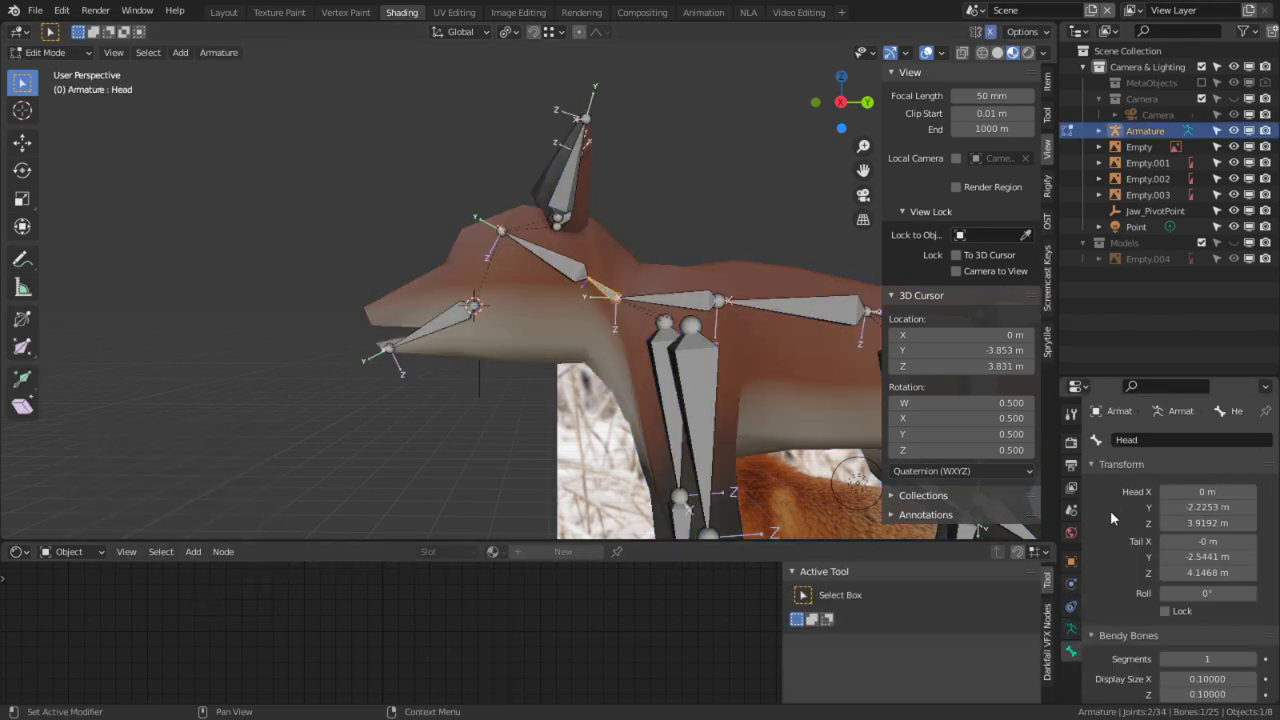
double_click(1150, 440)
type("N")
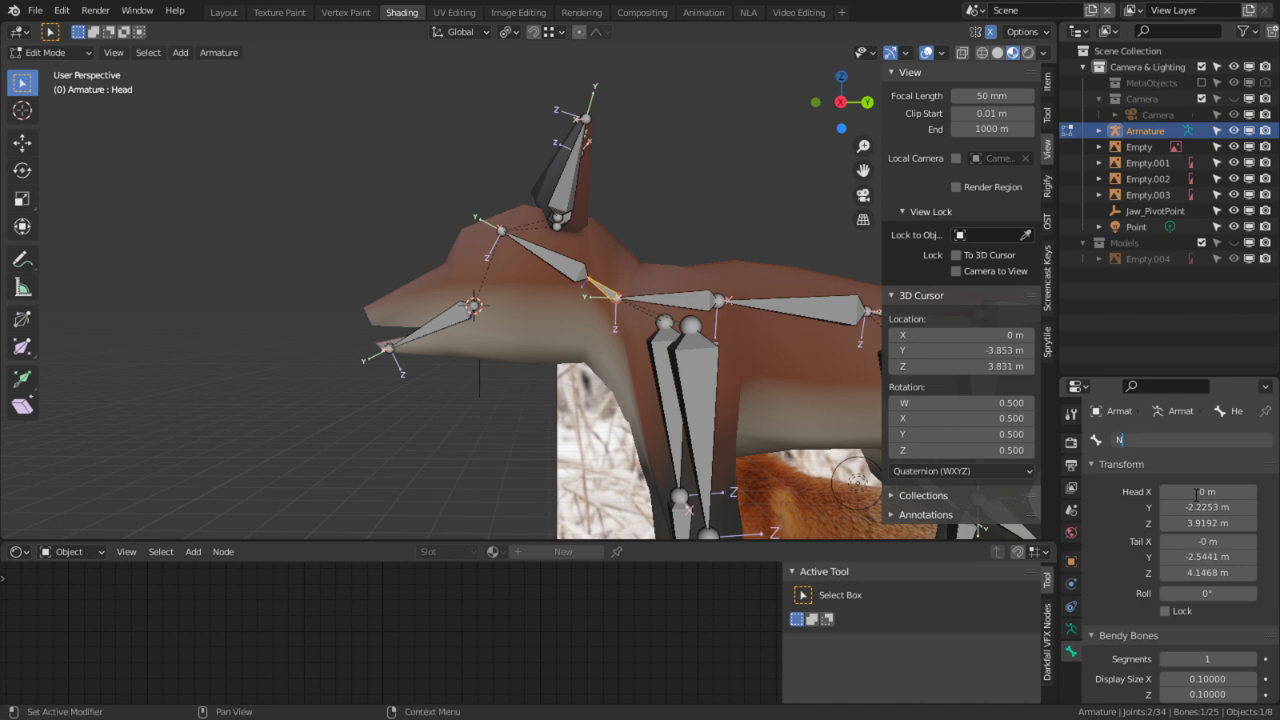
type("eck")
key("Return")
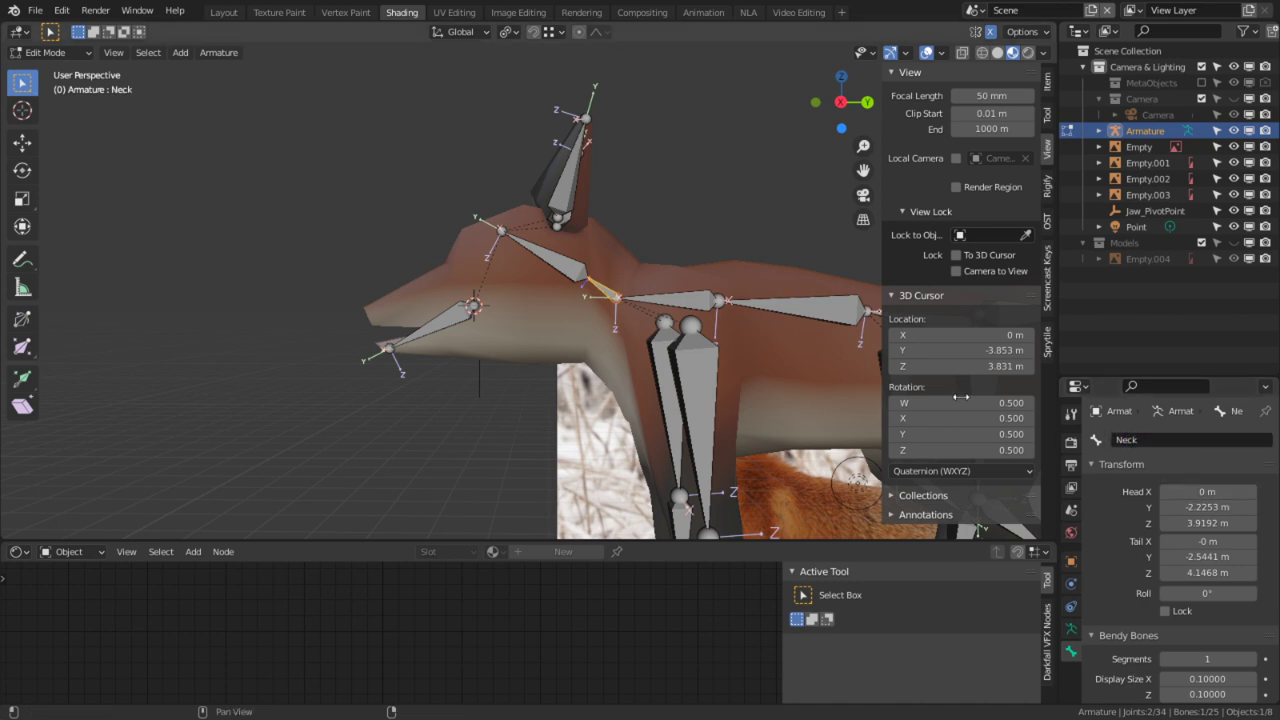
Step: Rename the Head.001 bone inside the skull as Head
left_click(577, 266)
double_click(1177, 440)
type("Head")
key("Return")
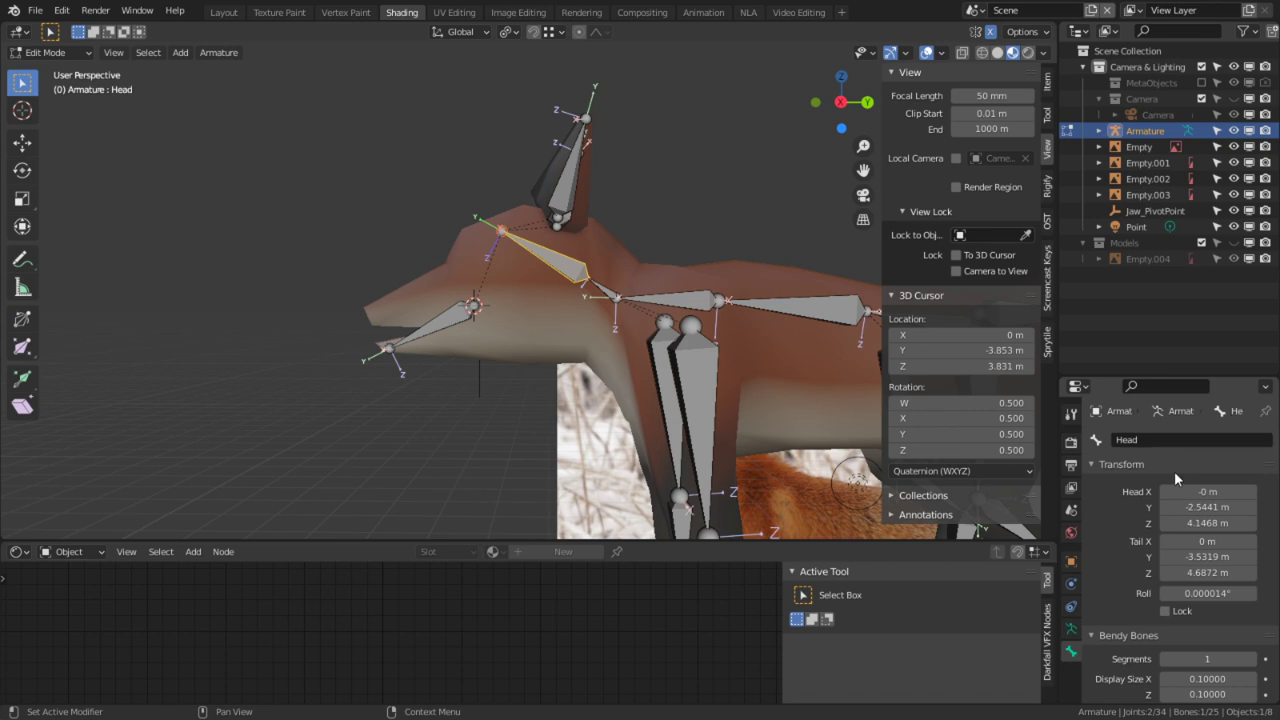
Step: Leave armature editing, select the fox mesh, and lock its Neck and Head vertex groups
key("Tab")
left_click(606, 292)
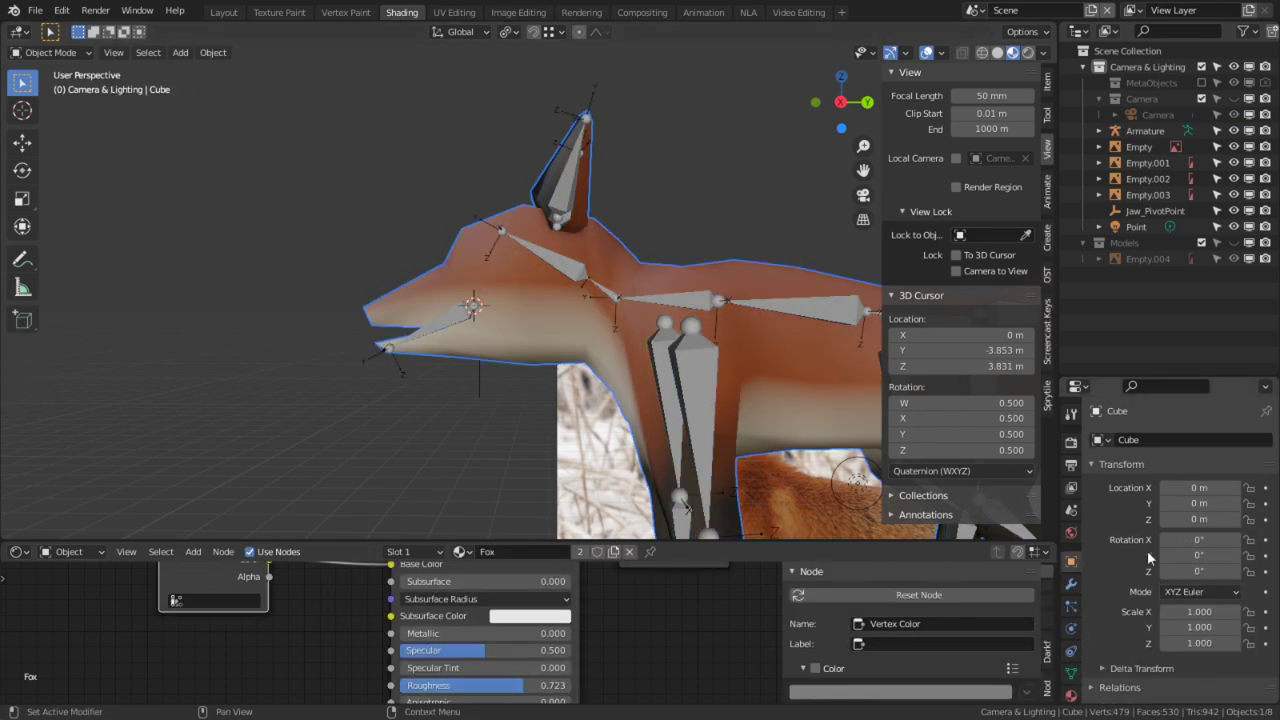
left_click(1072, 671)
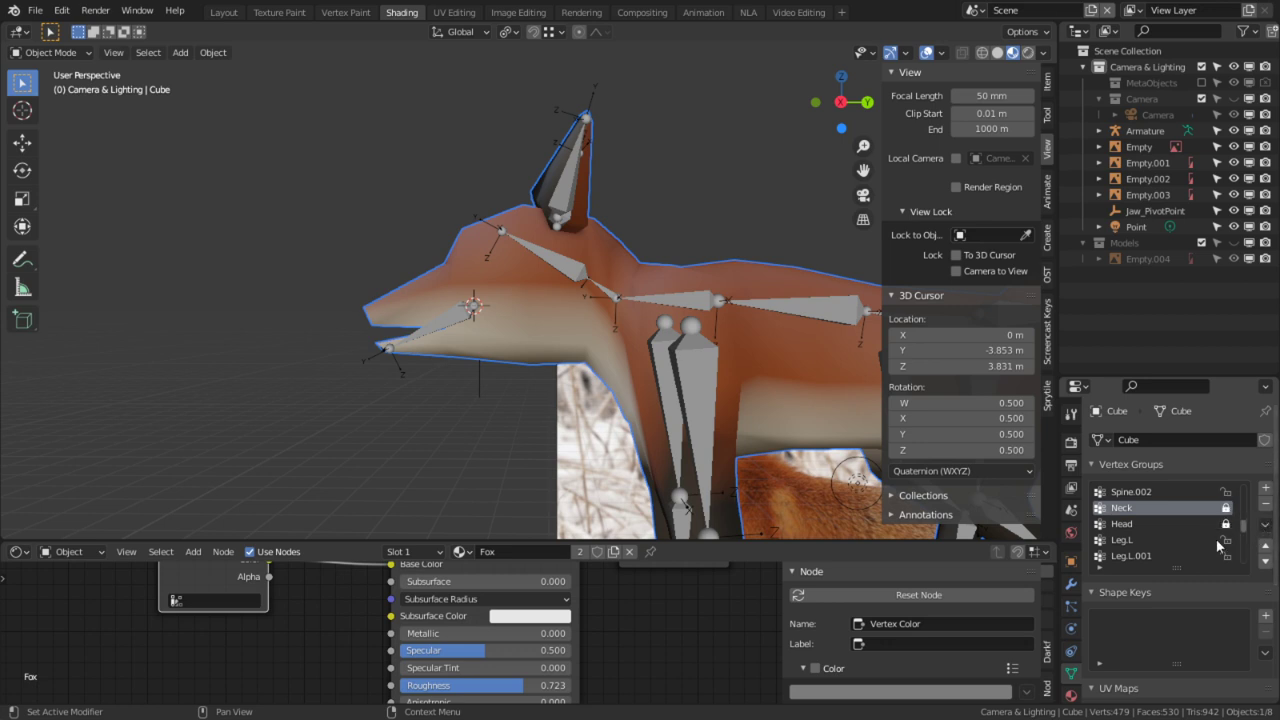
Step: Remove the leftover Bone, Bone.001, Bone.002 and Bone.003 vertex groups from the fox mesh
scroll(1220, 543, "up", 6)
scroll(1226, 545, "up", 1)
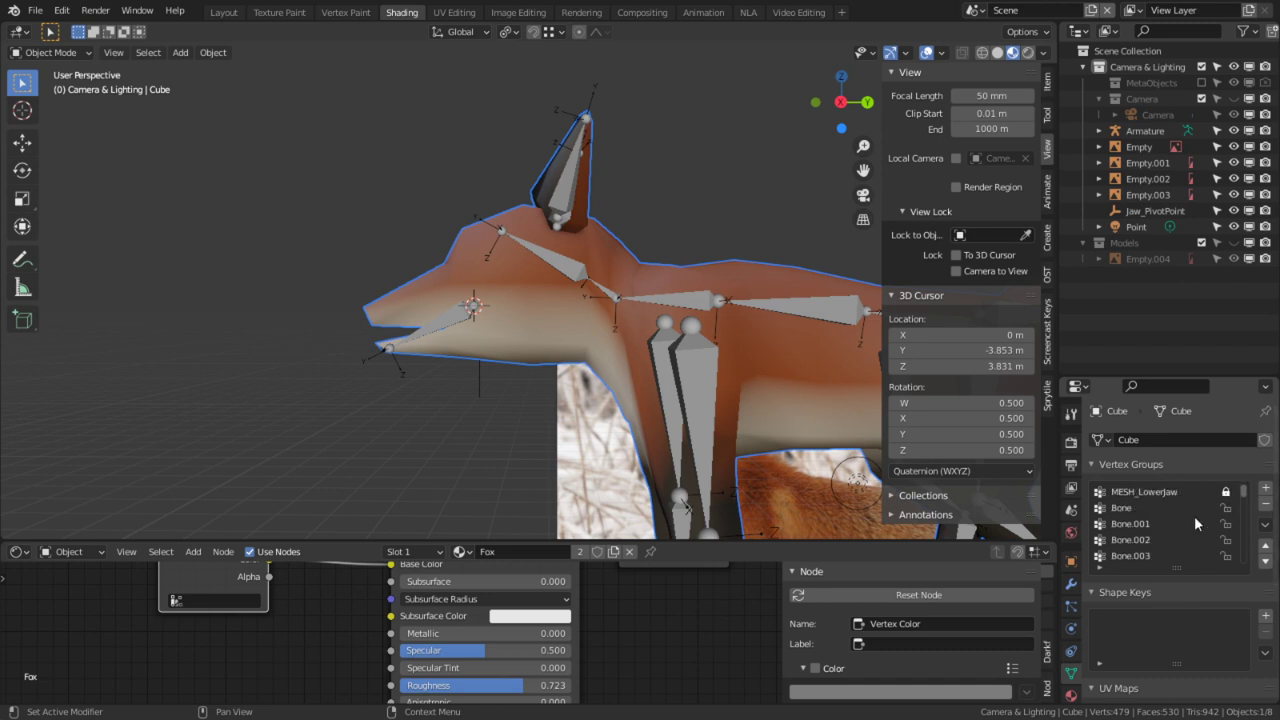
left_click(1143, 508)
left_click(1266, 505)
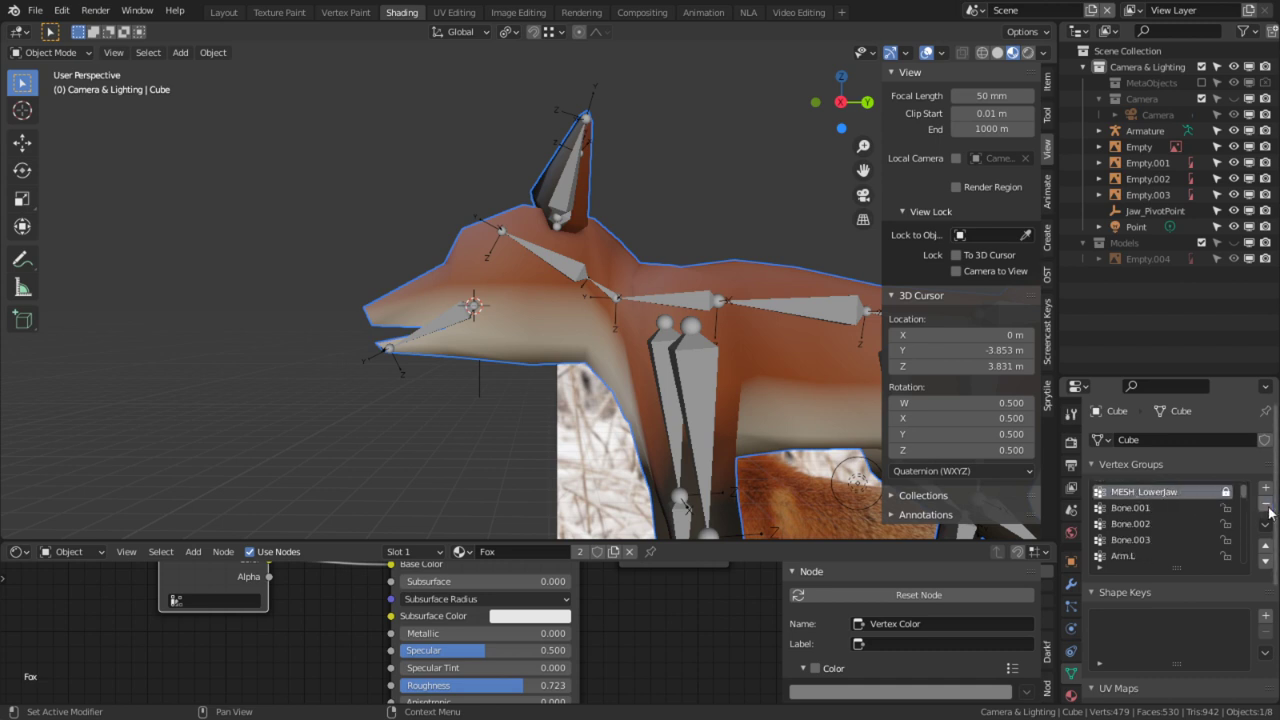
left_click(1130, 539)
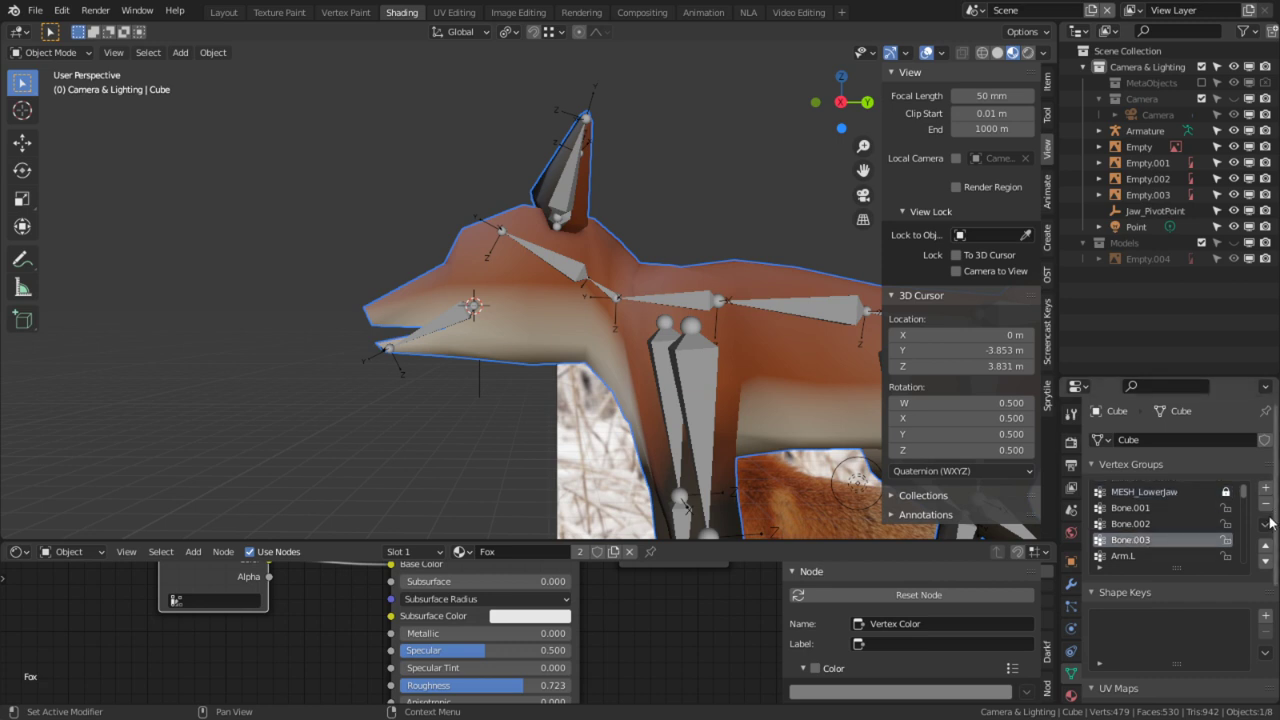
left_click(1266, 505)
left_click(1266, 505)
left_click(1266, 505)
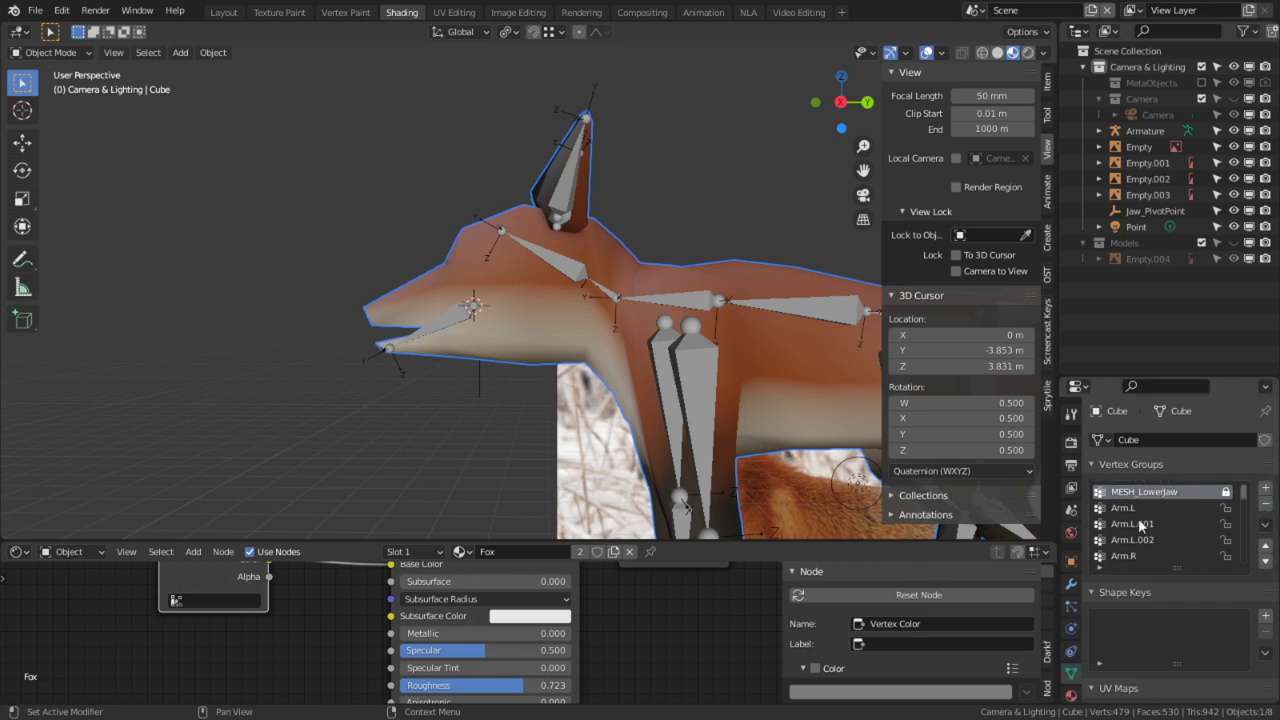
scroll(1159, 540, "down", 10)
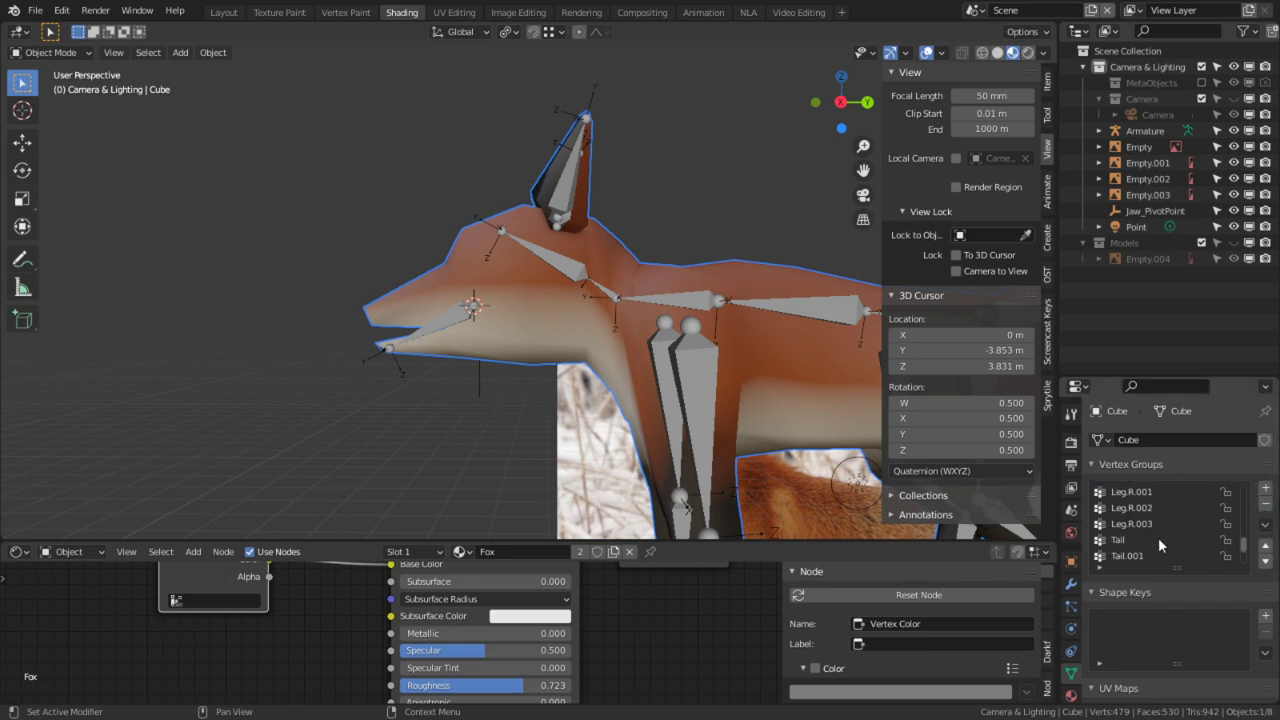
Step: Put the armature in Pose Mode, select the three tail bones, and curl them over the back by about 86.4 degrees
middle_click_drag(635, 338, 24, 333, "shift")
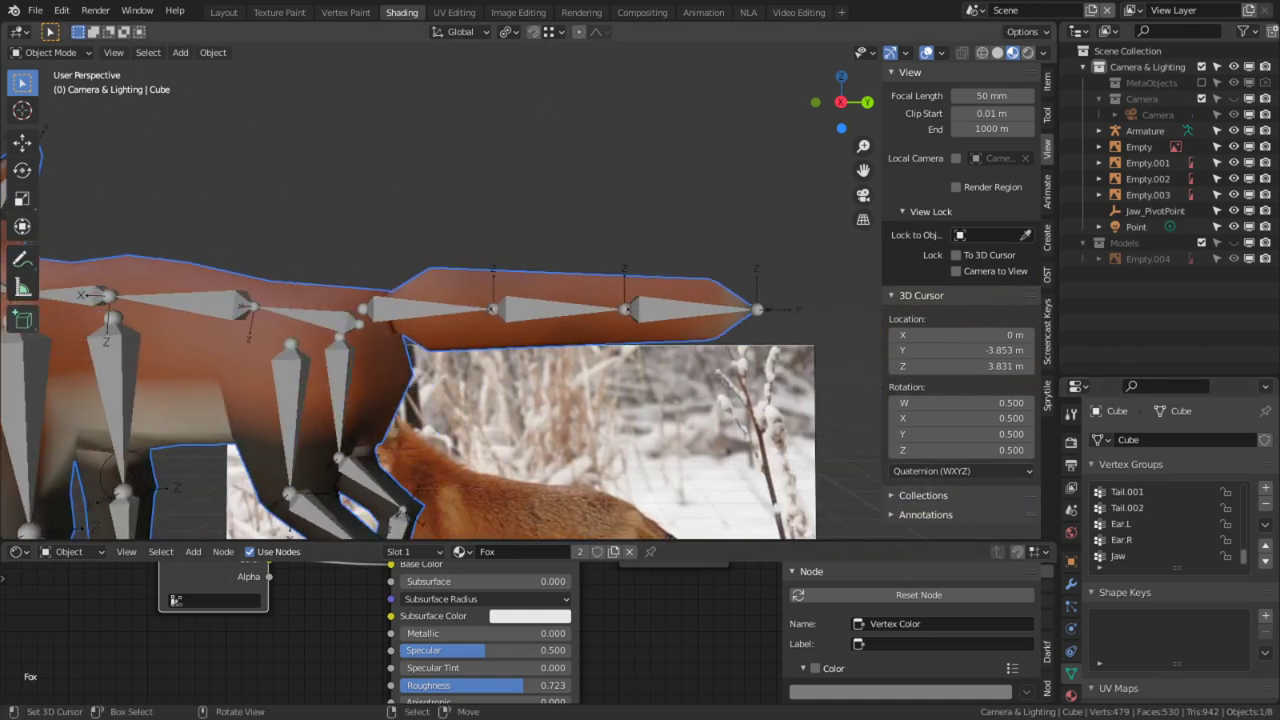
right_click(436, 316)
key("ctrl+Tab")
right_click(436, 316, "shift")
right_click(622, 311, "shift")
right_click(629, 308, "shift")
right_click(669, 311, "shift")
right_click(724, 308, "shift")
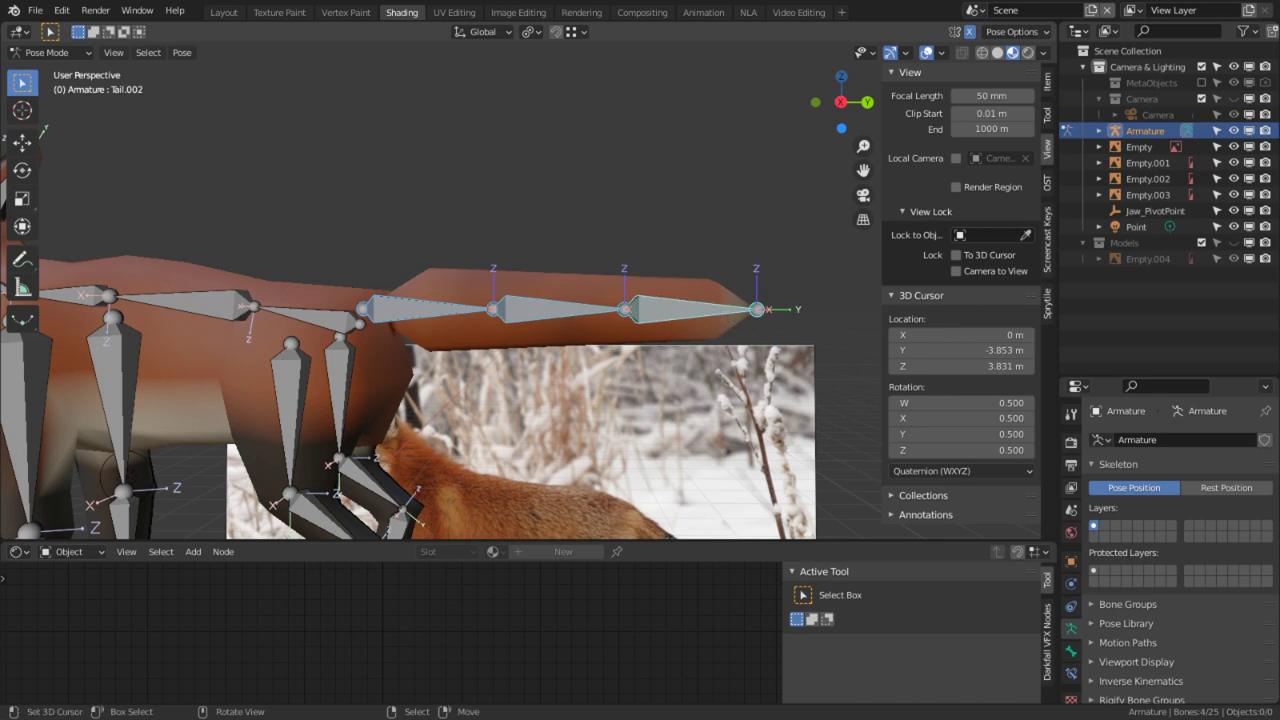
key("r")
left_click(183, 168)
middle_click_drag(320, 187, 486, 284, "shift")
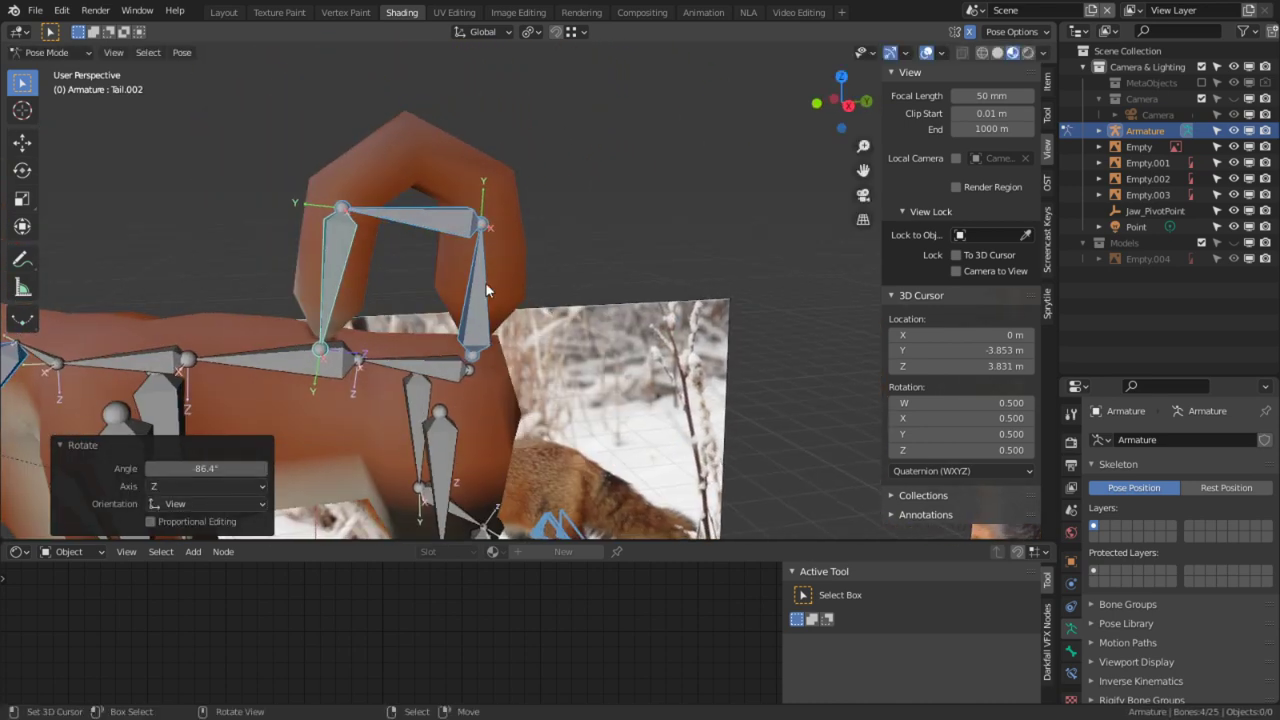
Step: Rotate the tail's base bone on its own to lift the curled tail away from the back
right_click(484, 290)
key("r")
left_click(615, 447)
middle_click_drag(615, 447, 793, 418)
Step: Trackball-rotate the Tail.001 and Tail.002 bones freely to test how the middle and tip of the tail bend
right_click(618, 297)
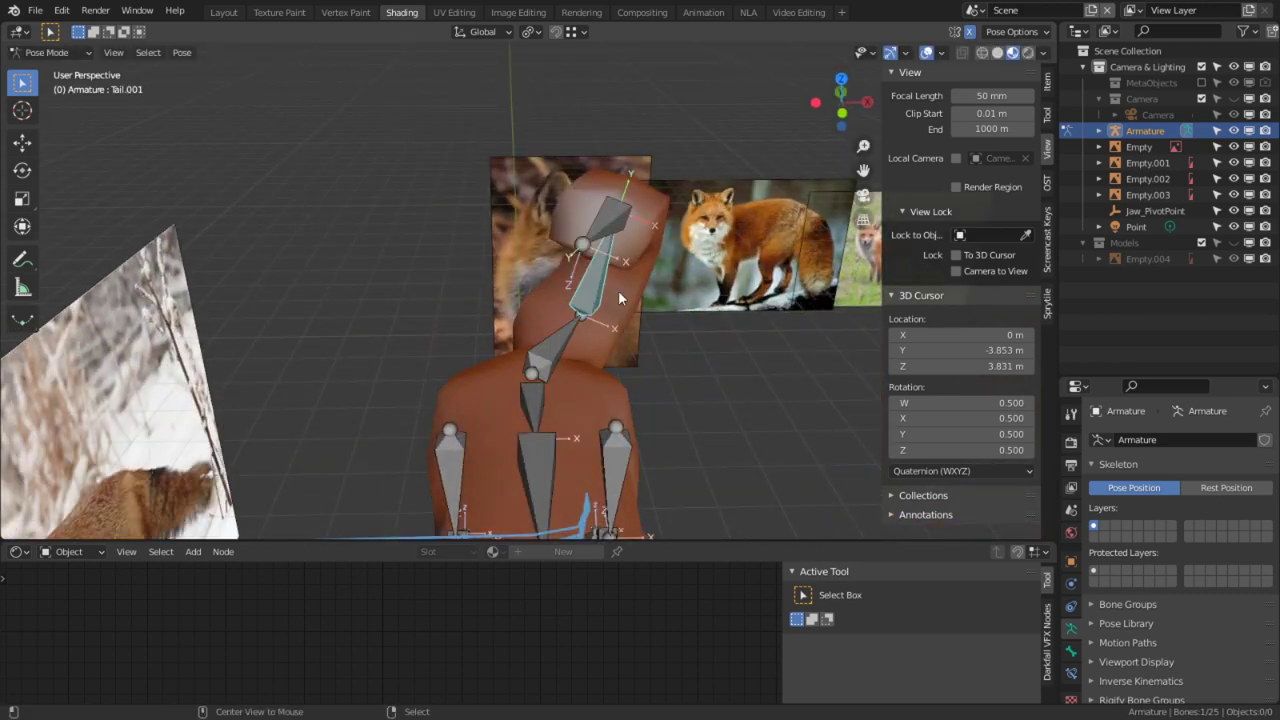
key("g")
left_click(622, 268)
key("r")
key("r")
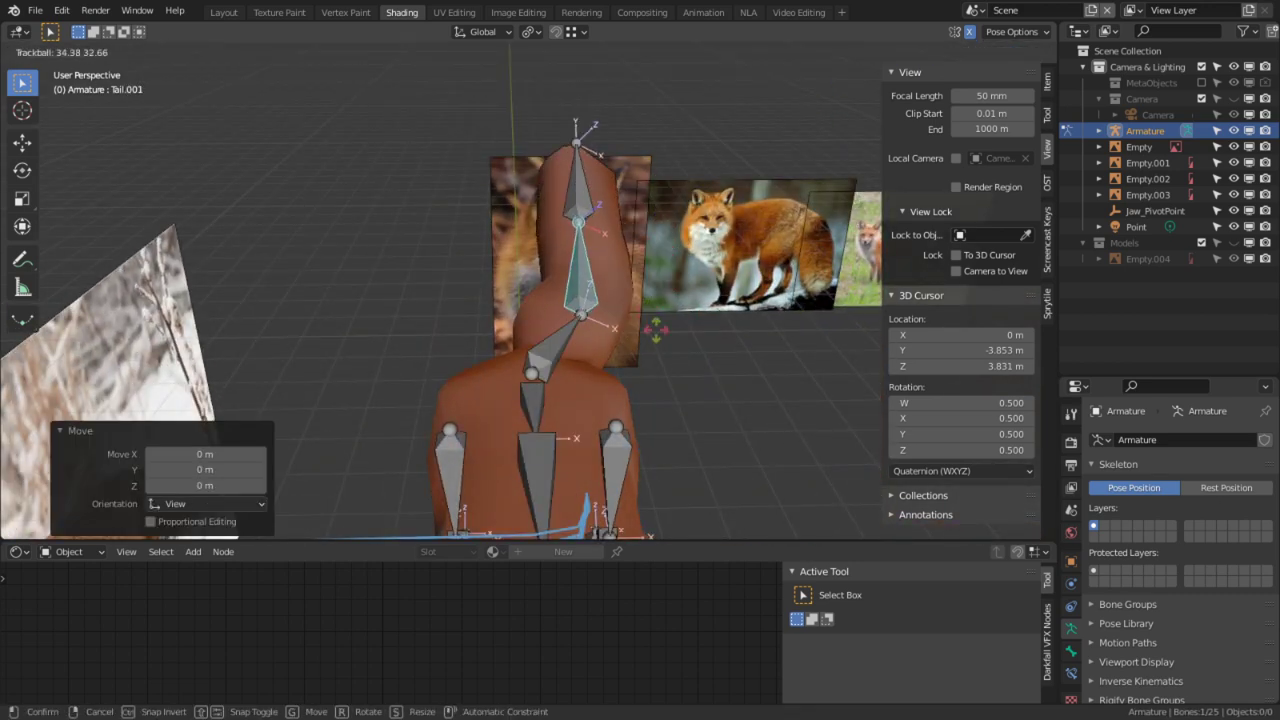
left_click(722, 258)
right_click(718, 240)
key("r")
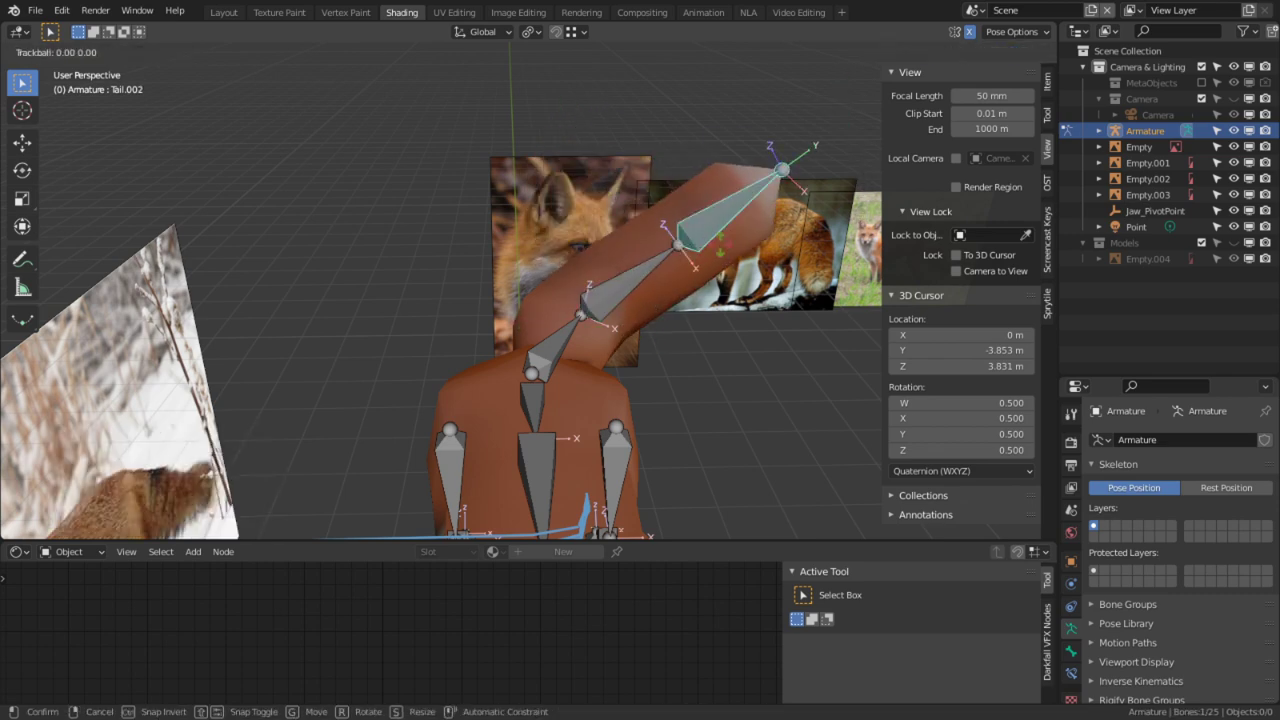
key("r")
left_click(709, 331)
Step: Rotate the Neck bone and the Head bone upward so the fox lifts its snout, testing the neck deformation
middle_click_drag(709, 331, 378, 318)
middle_click_drag(164, 362, 376, 316, "shift")
right_click(376, 306)
mouse_move(450, 300)
middle_mouse_down()
mouse_move(472, 297)
mouse_move(431, 290)
middle_mouse_up()
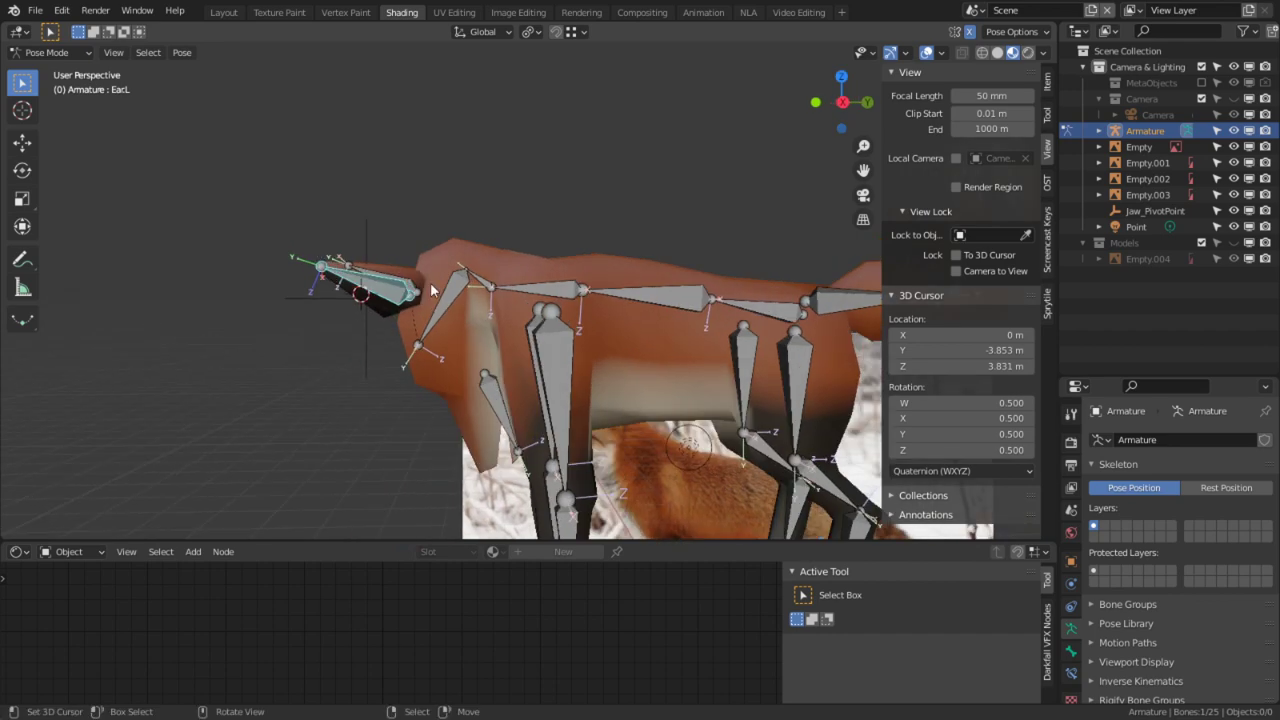
right_click(442, 302)
key("r")
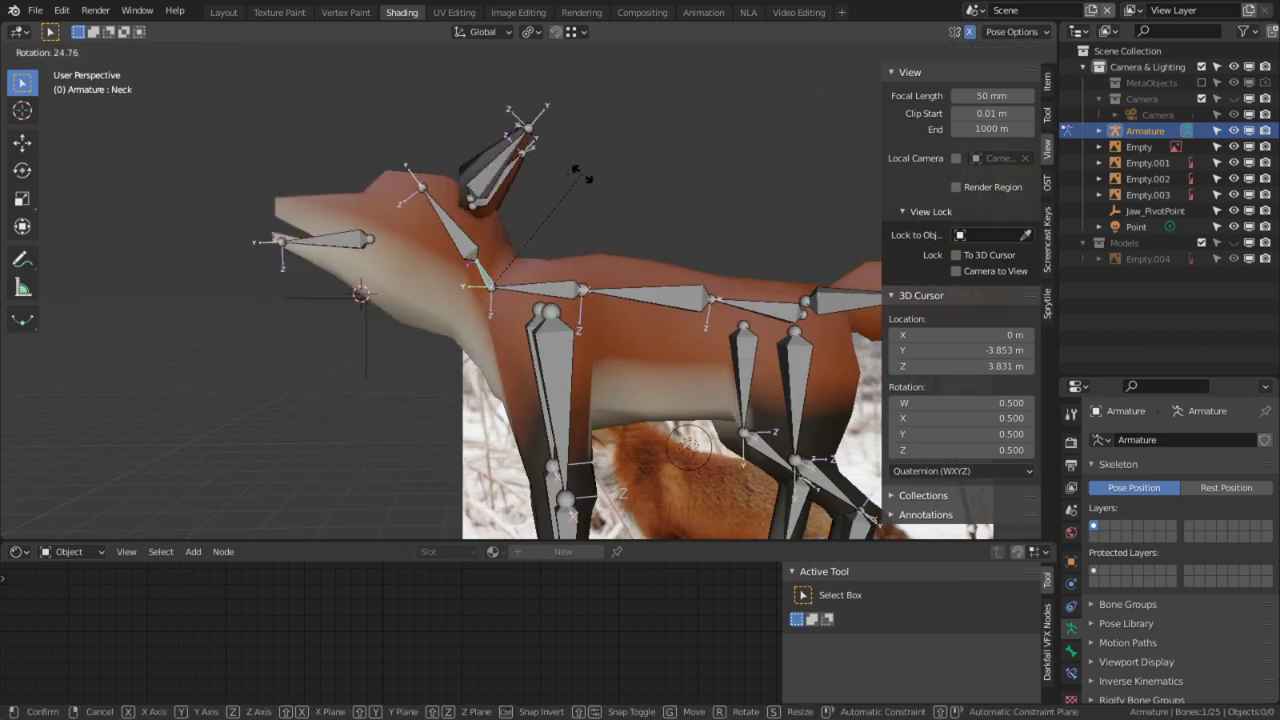
left_click(605, 200)
right_click(469, 223)
key("r")
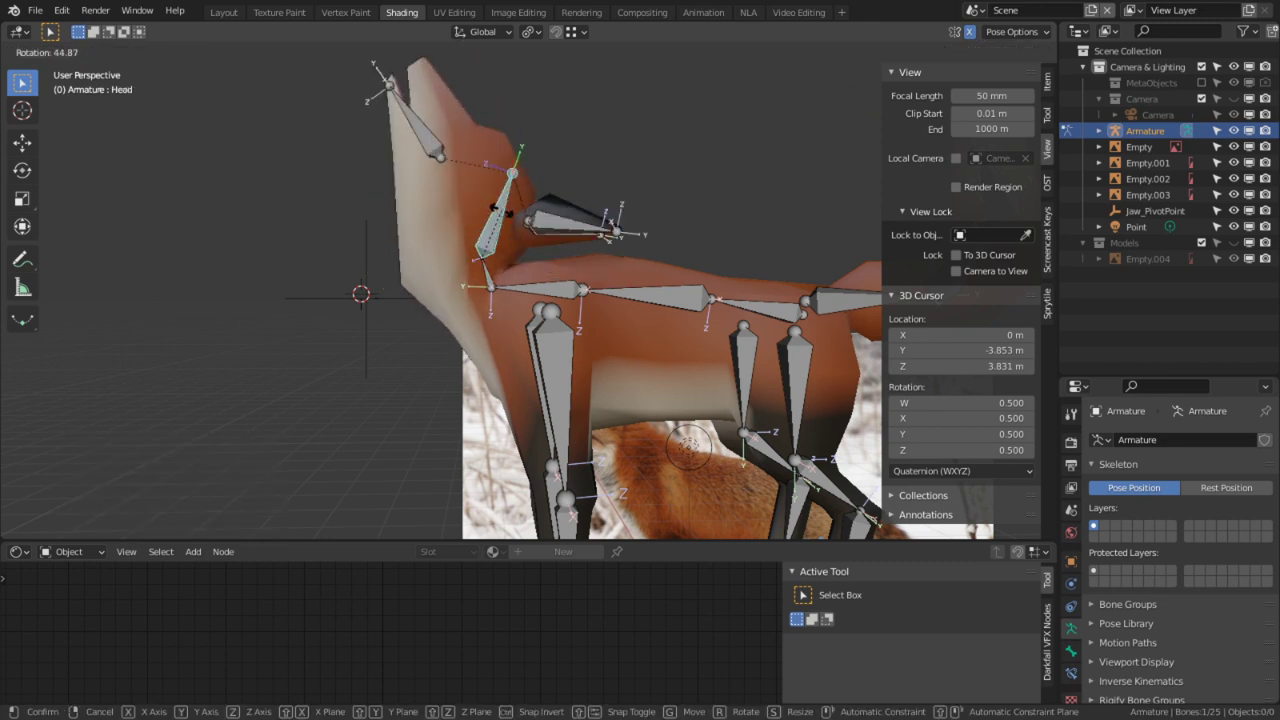
left_click(398, 303)
Step: Leave Pose Mode and switch the posed fox mesh to Weight Paint mode
key("ctrl+Tab")
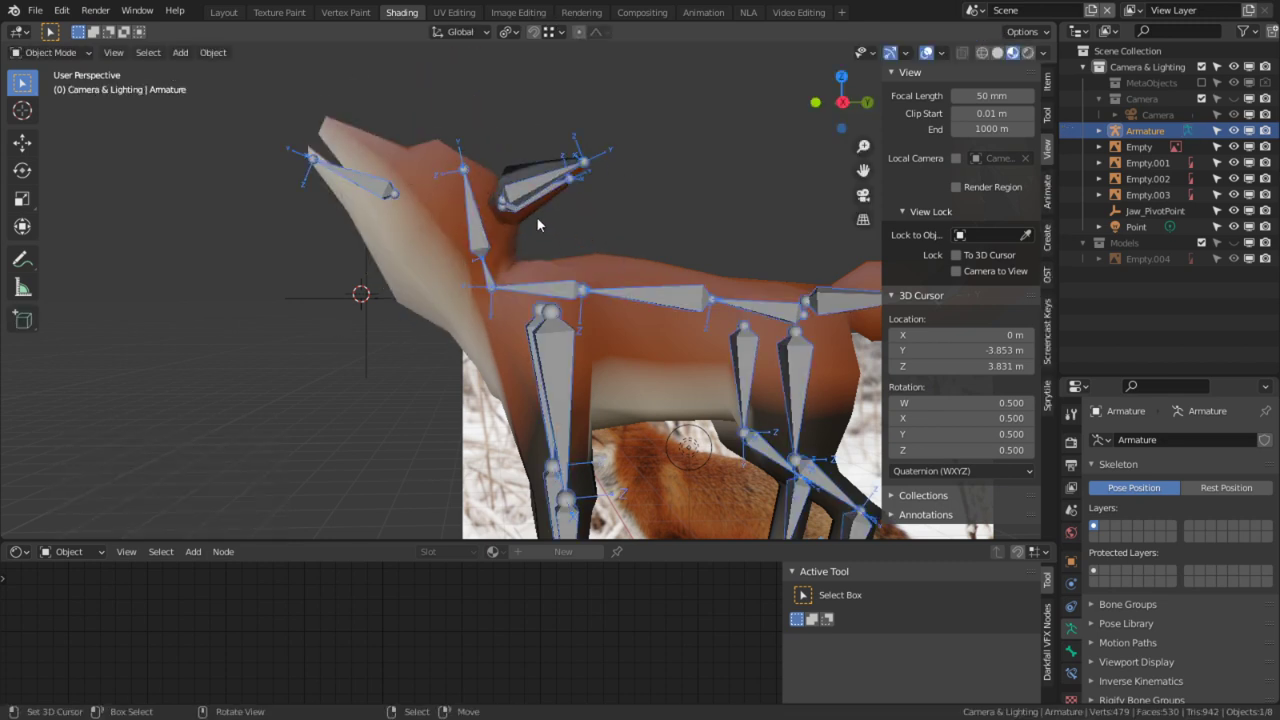
left_click(79, 62)
left_click(67, 57)
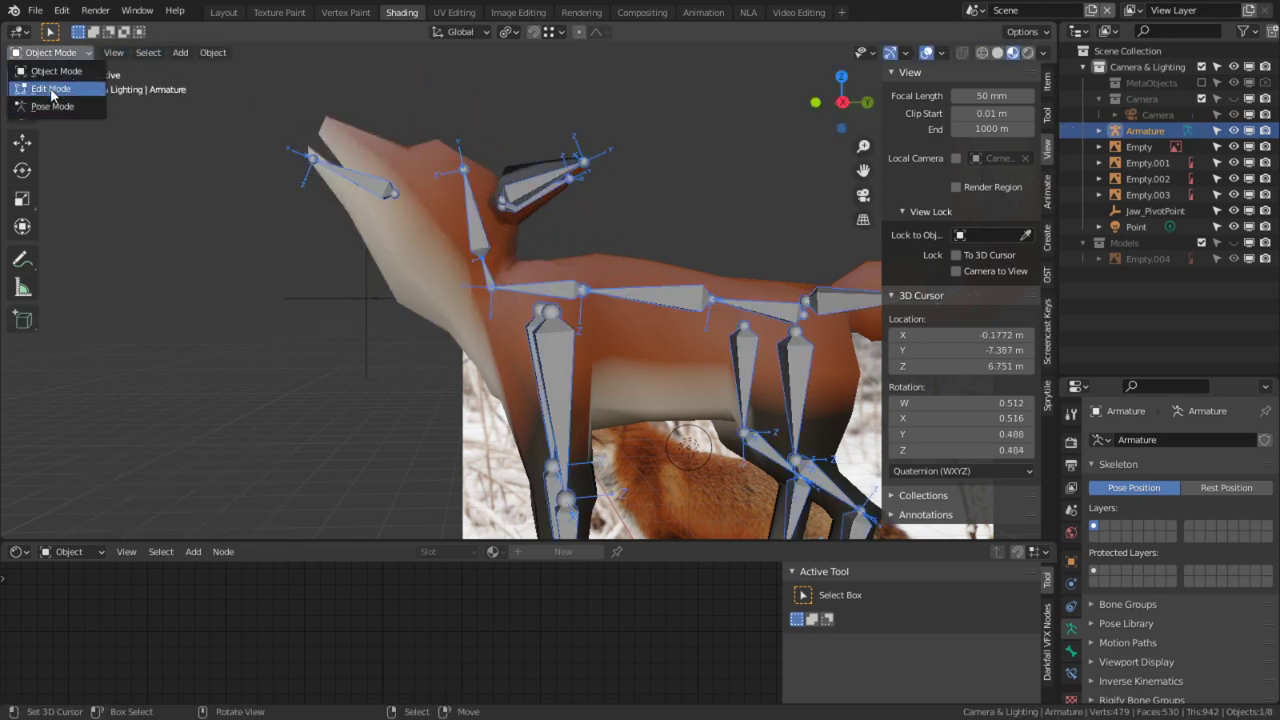
left_click(413, 222)
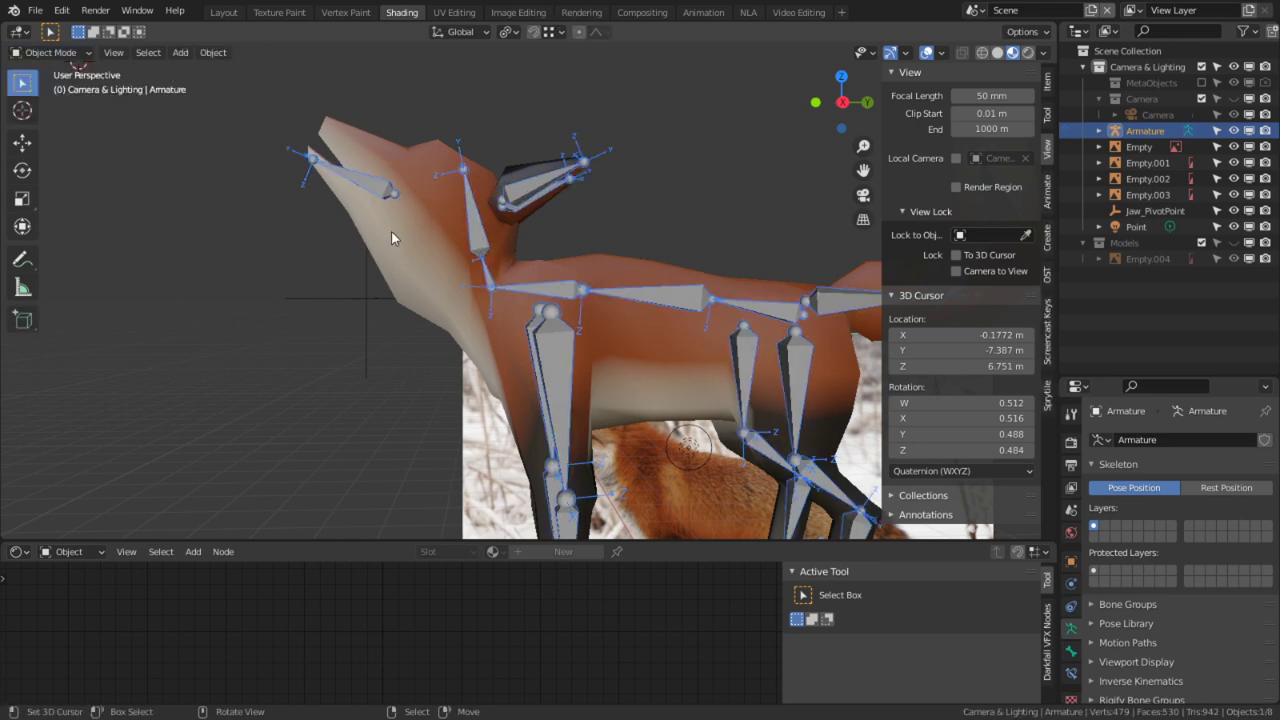
left_click(50, 52)
left_click(45, 140)
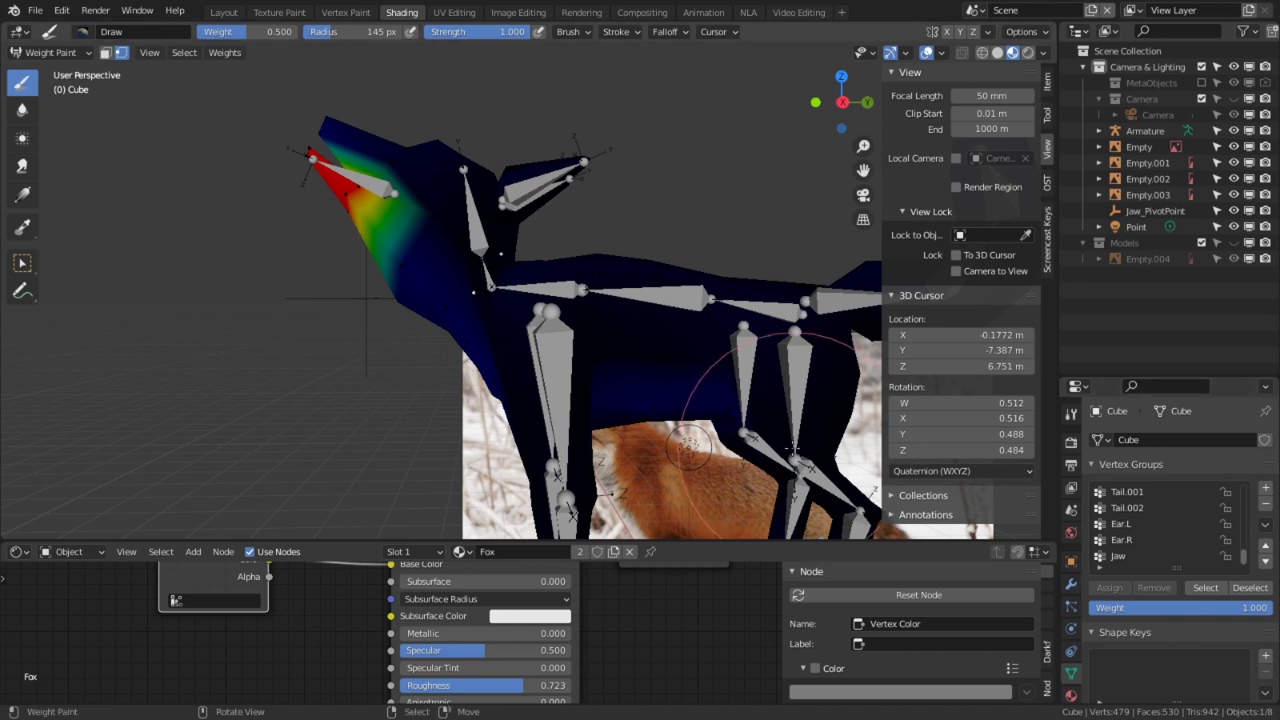
Step: Step through the vertex groups, including Spine and Head, and examine the Head group's weights around the fox's head and throat
scroll(1173, 511, "up", 10)
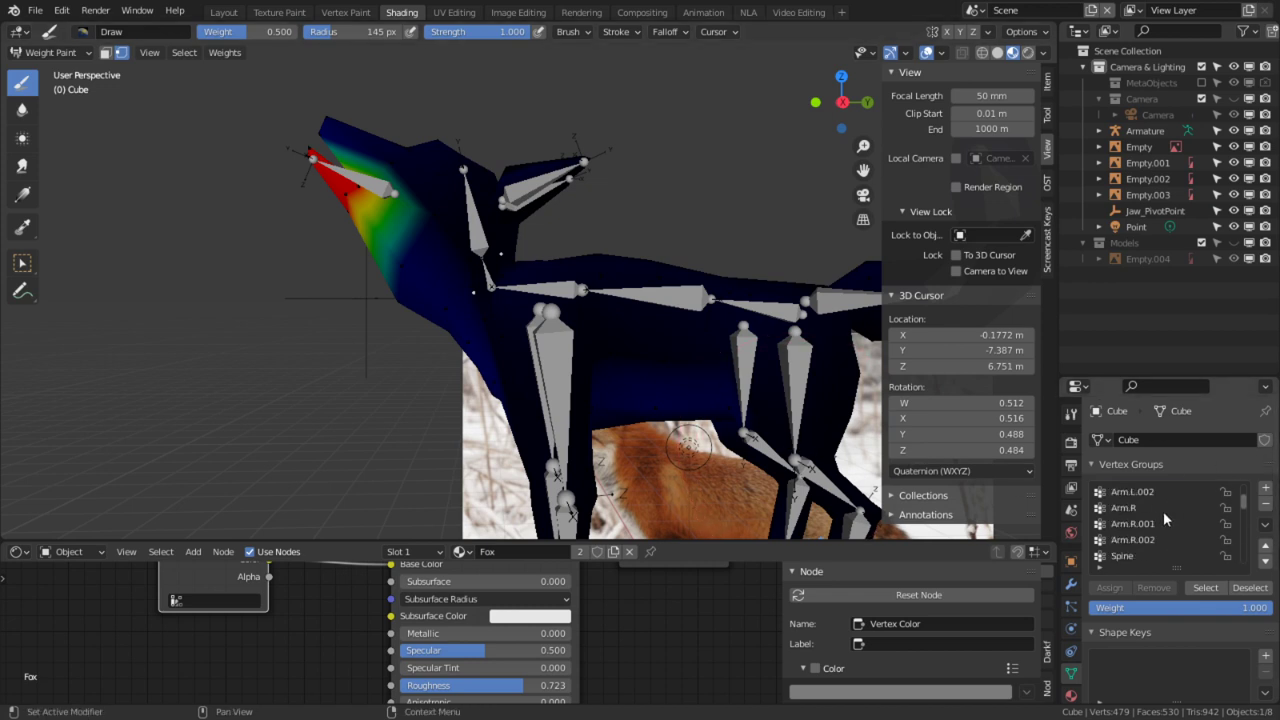
scroll(1161, 507, "down", 2, "ctrl")
scroll(1161, 507, "up", 2, "ctrl")
scroll(1161, 507, "down", 2, "ctrl")
scroll(1161, 507, "down", 7, "ctrl")
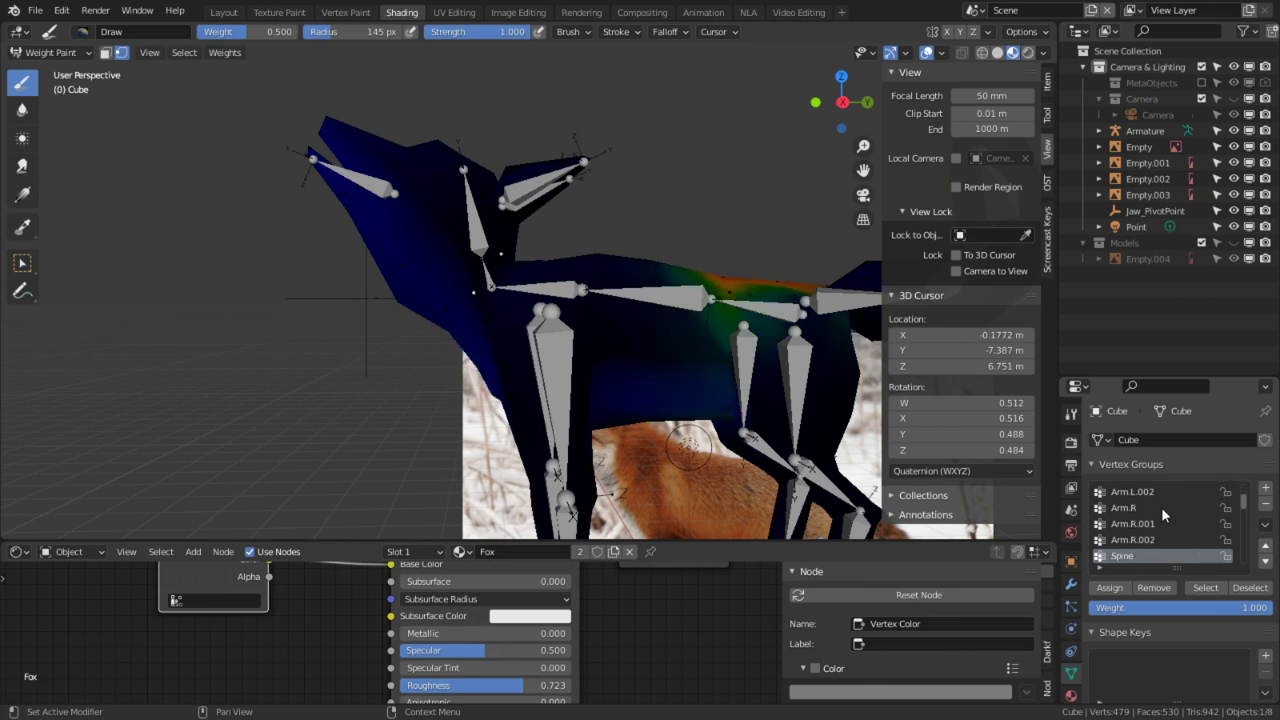
scroll(1161, 507, "down", 2, "ctrl")
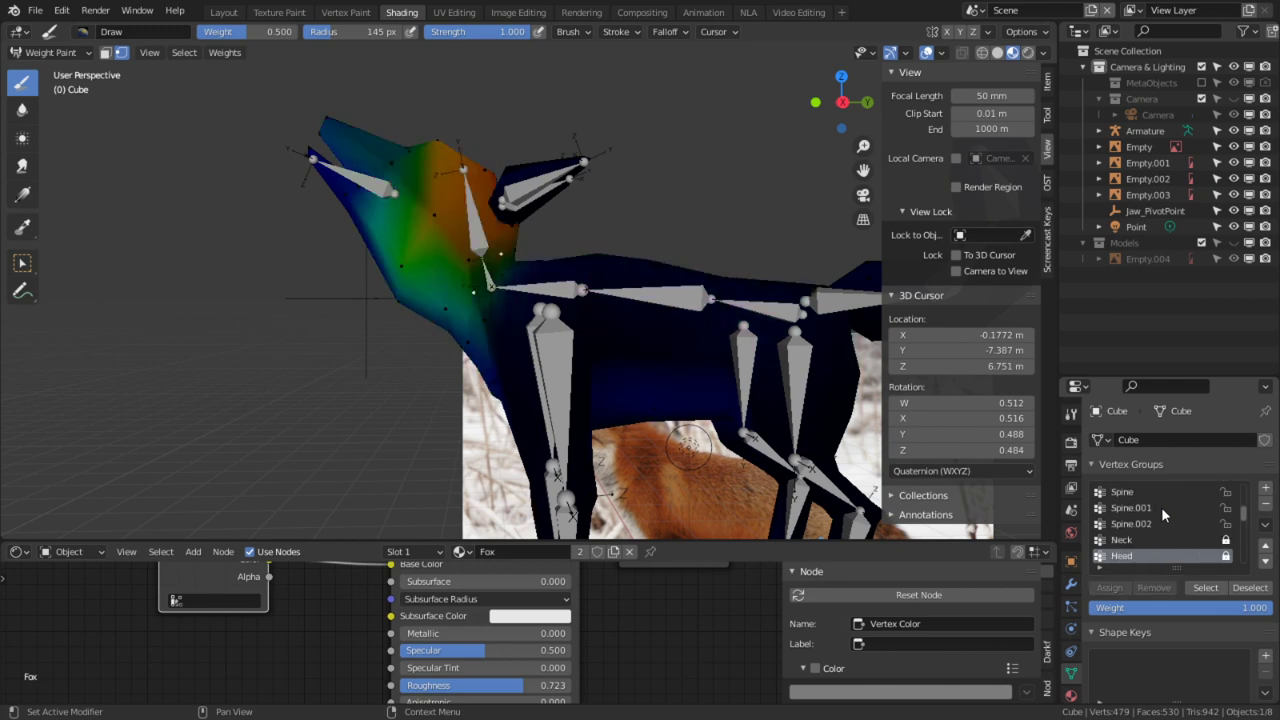
middle_click_drag(557, 243, 329, 255)
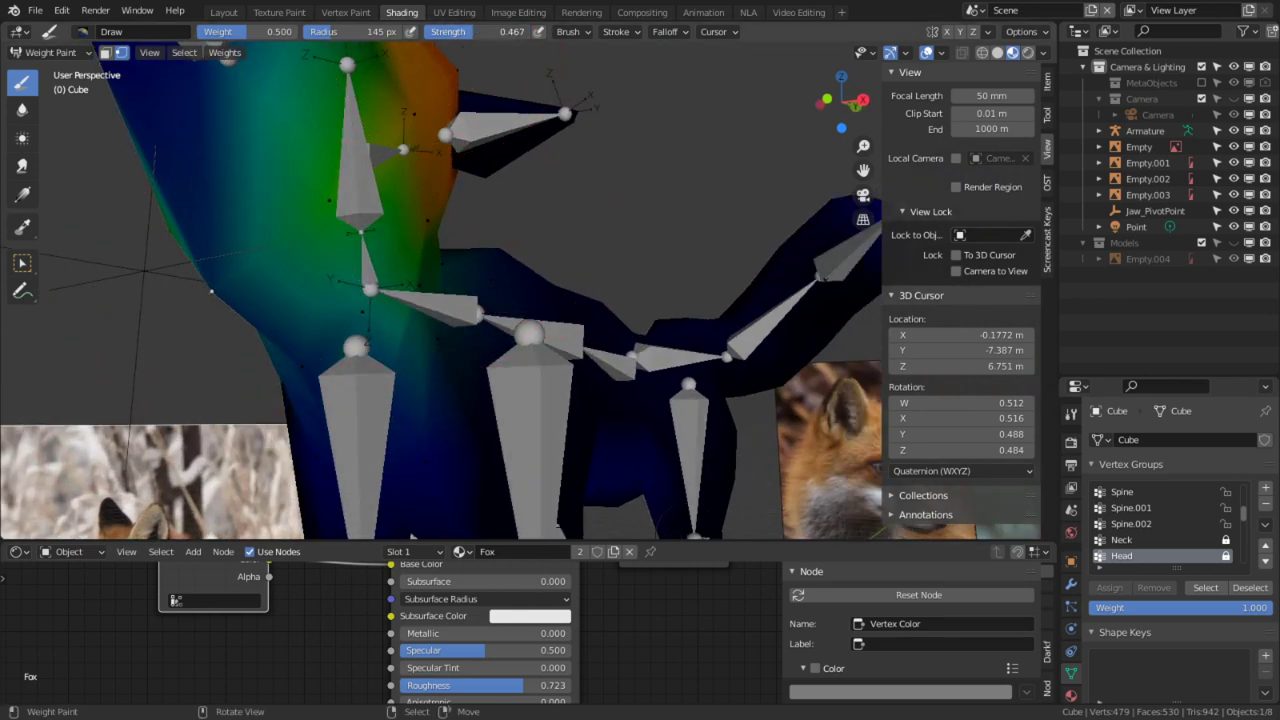
middle_click_drag(619, 198, 500, 260)
middle_click_drag(522, 200, 543, 229)
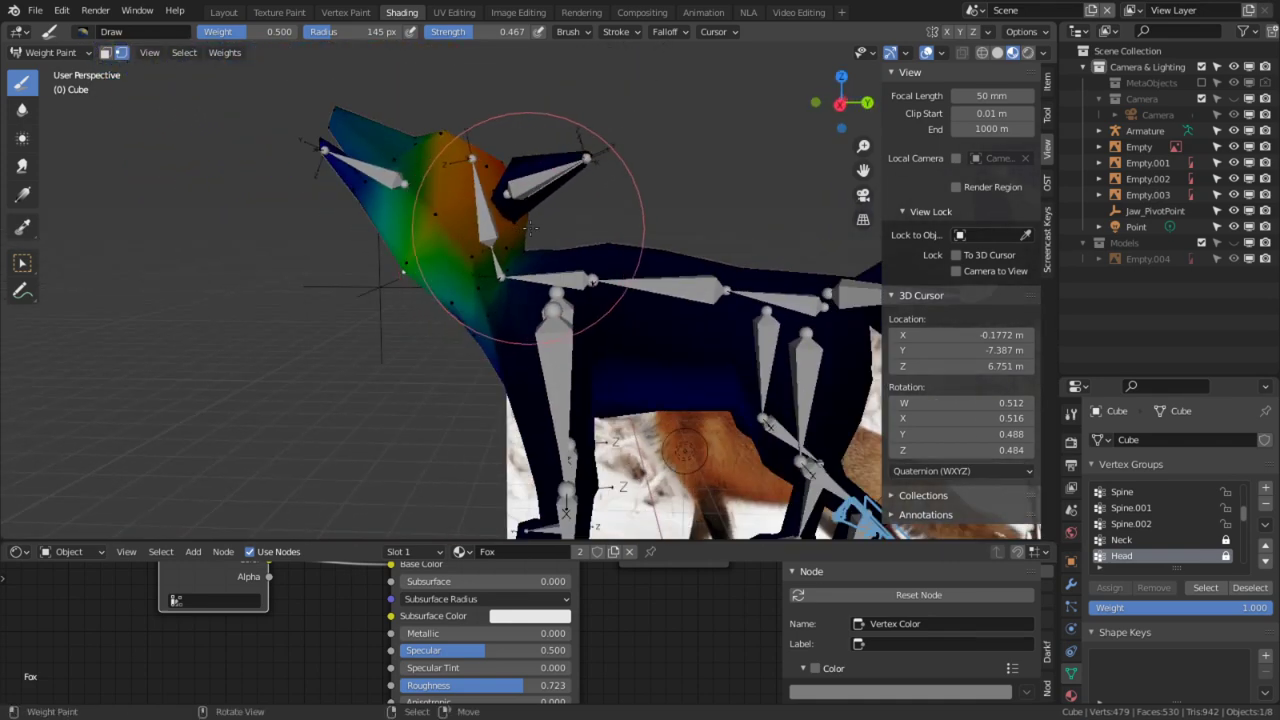
Step: Leave Weight Paint mode and try opening the mouth by rotating the armature's Jaw bone in Pose Mode
key("Tab")
left_click(88, 52)
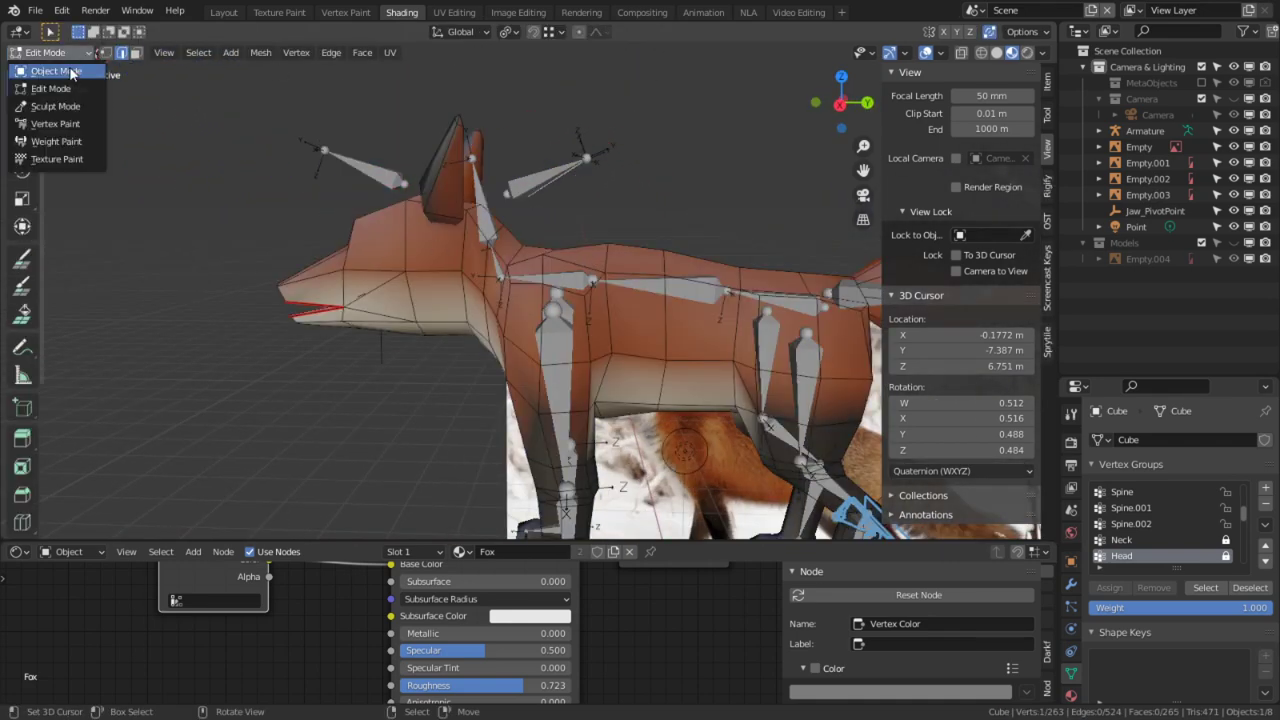
left_click(55, 69)
left_click(376, 178)
key("ctrl+Tab")
left_click(376, 178)
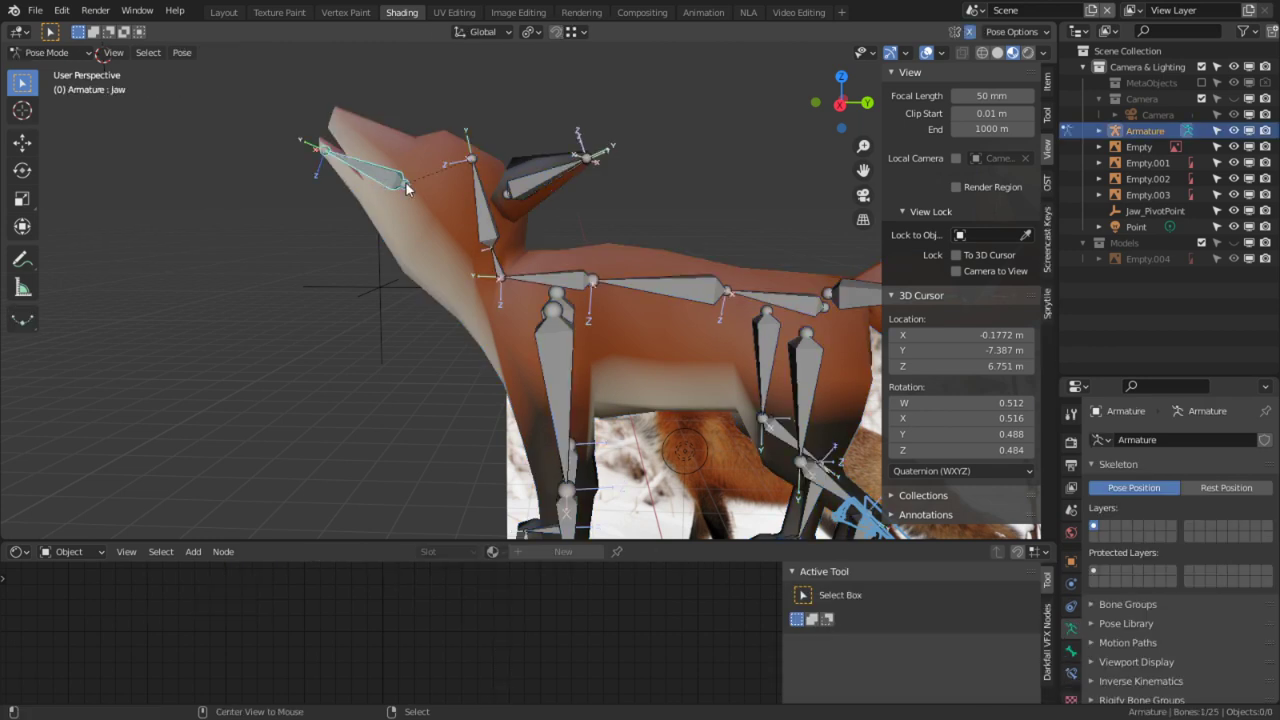
key("r")
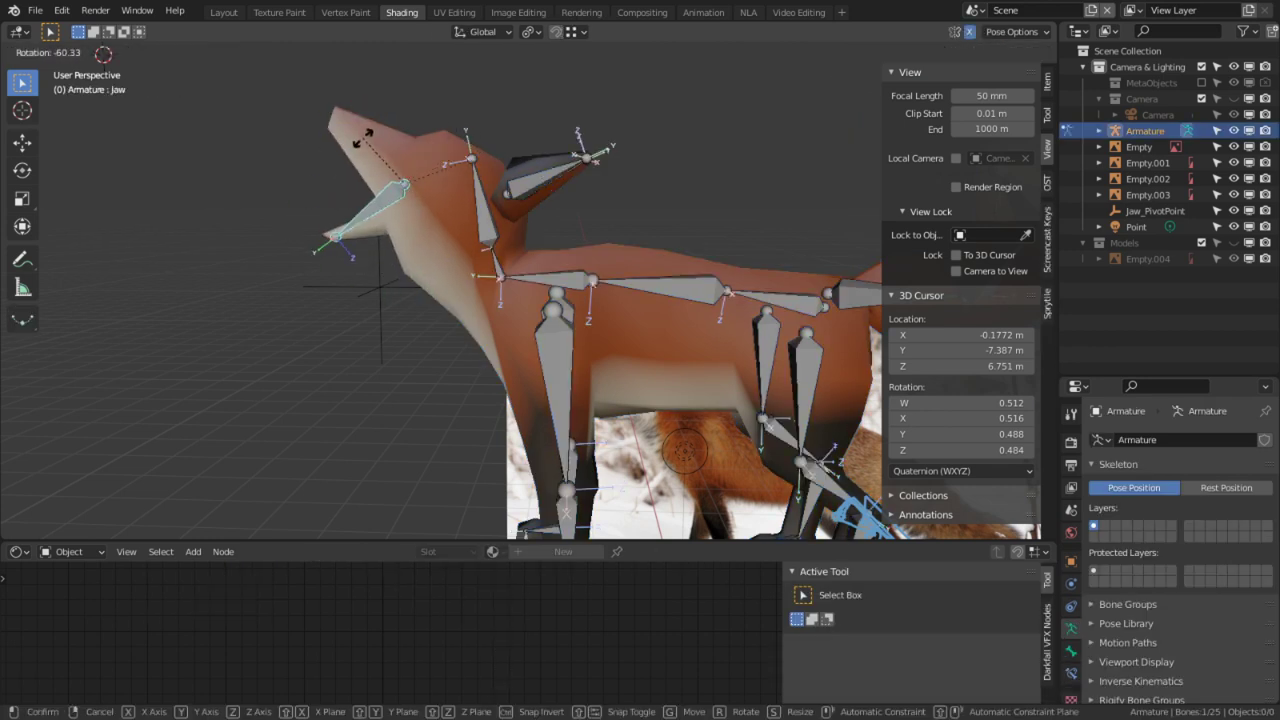
right_click(363, 139)
middle_click_drag(489, 277, 396, 256)
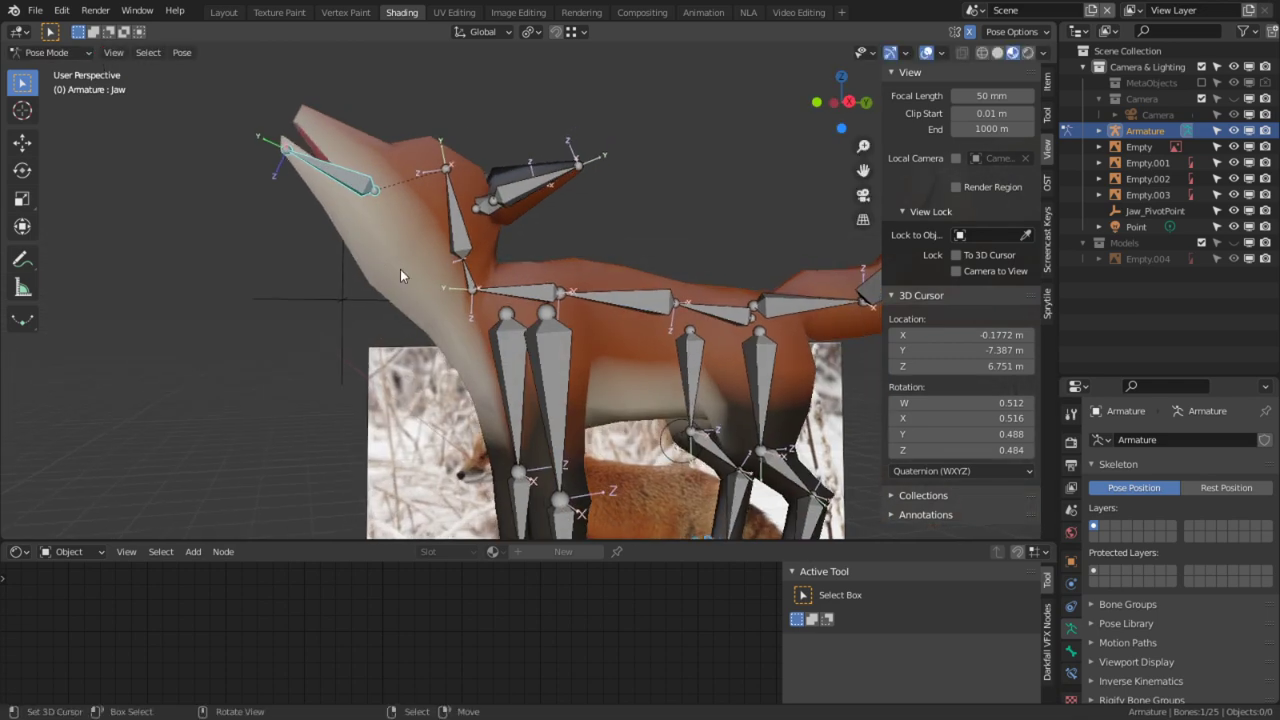
Step: Select the vertex under the fox's throat in Edit Mode and assign it to the Jaw vertex group with weight 0.440
key("ctrl+Tab")
left_click(387, 273)
key("Tab")
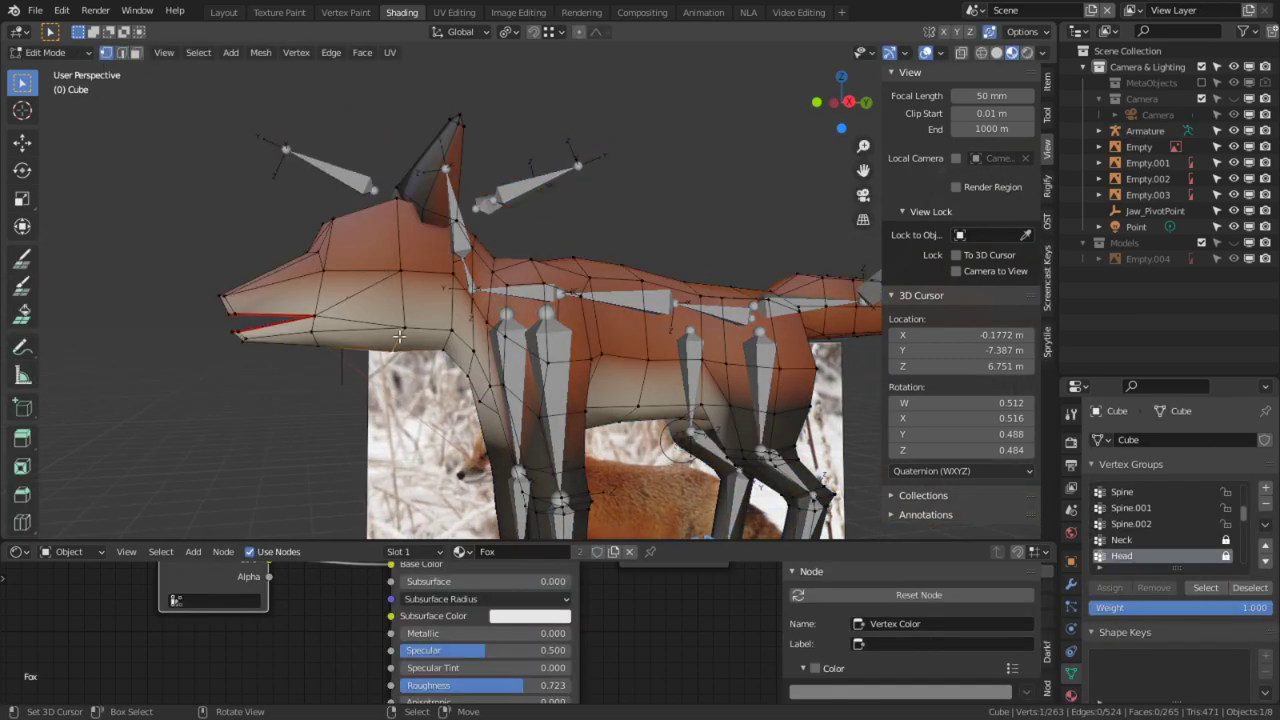
scroll(1176, 538, "up", 4)
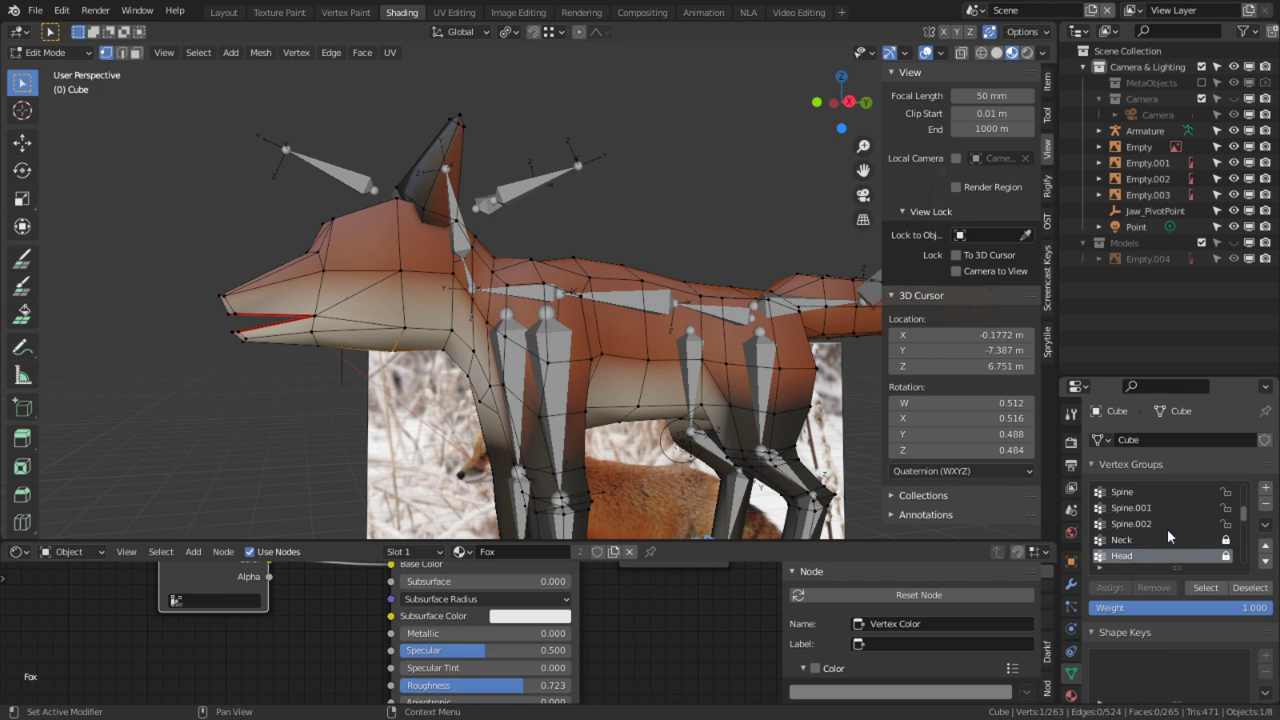
scroll(1164, 536, "up", 3)
scroll(1158, 523, "down", 2)
scroll(1159, 516, "up", 2)
scroll(1160, 516, "down", 4)
scroll(1131, 557, "down", 8)
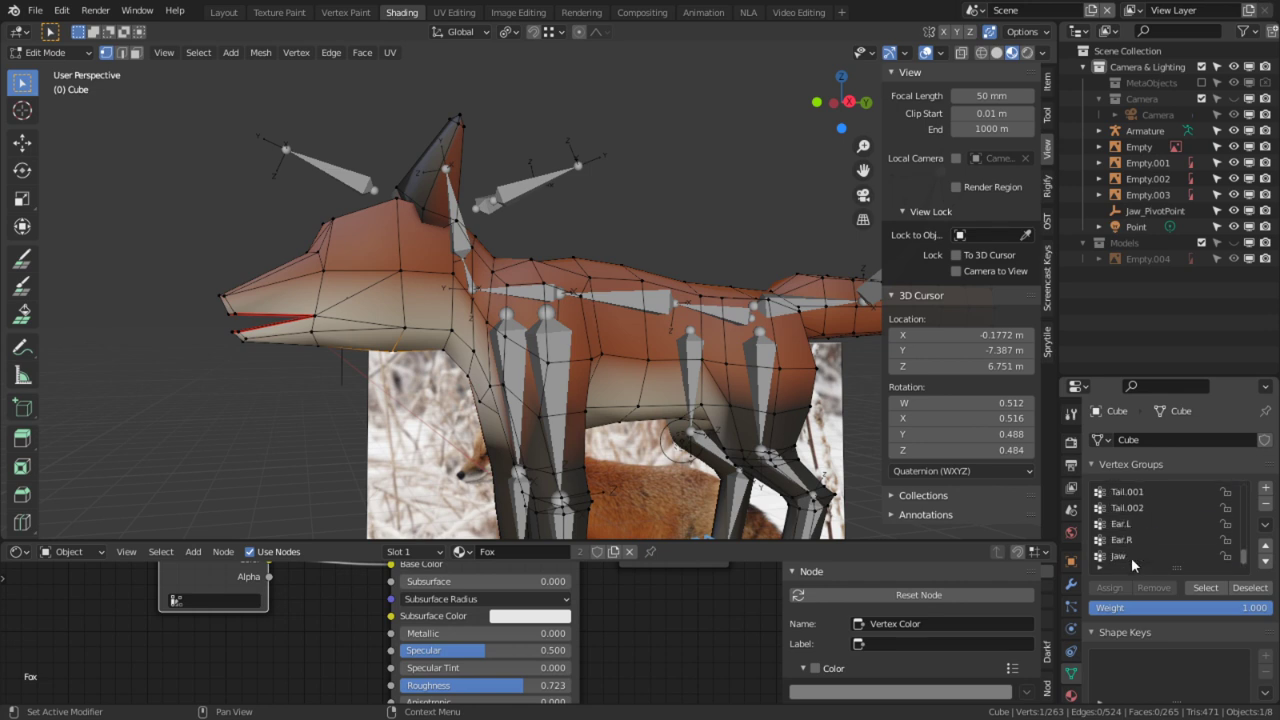
left_click(1133, 556)
left_click_drag(1262, 607, 1160, 607)
left_click(1109, 587)
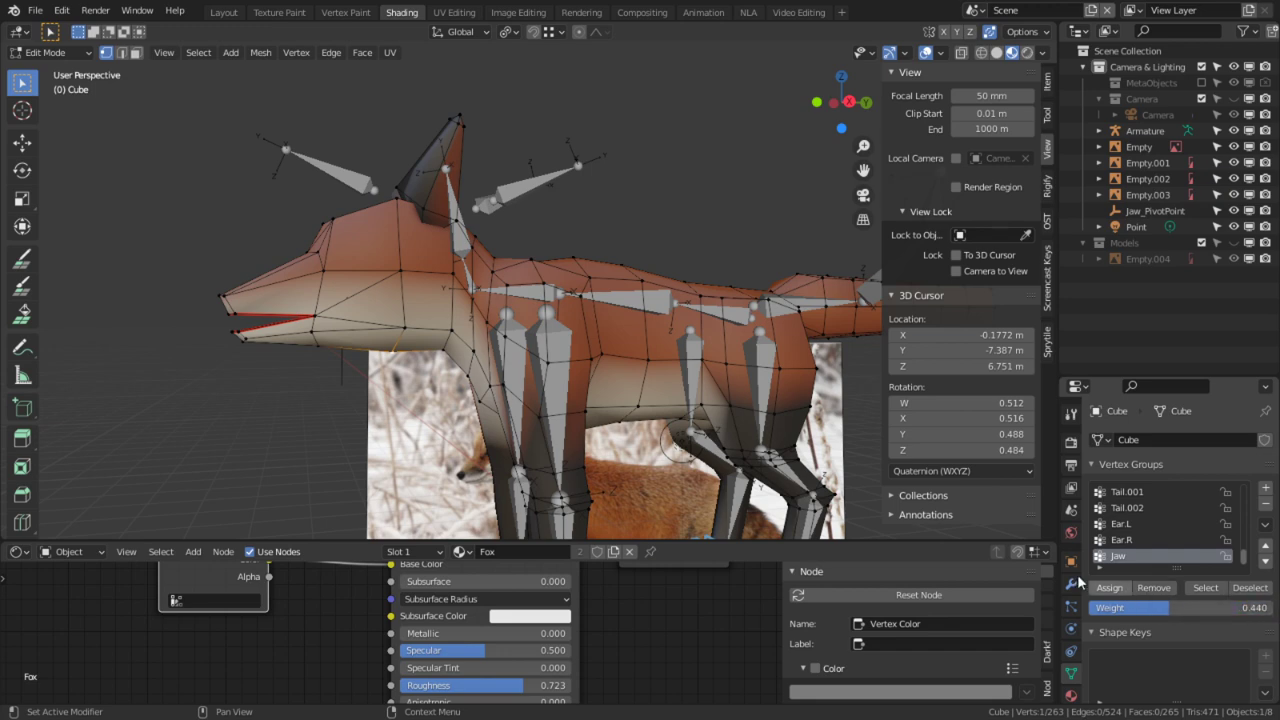
Step: Rotate the Jaw bone about 91° around the global X axis in Pose Mode and examine the throat deformation from the opposite side
key("Tab")
right_click(342, 178)
key("ctrl+Tab")
right_click(342, 178)
key("r")
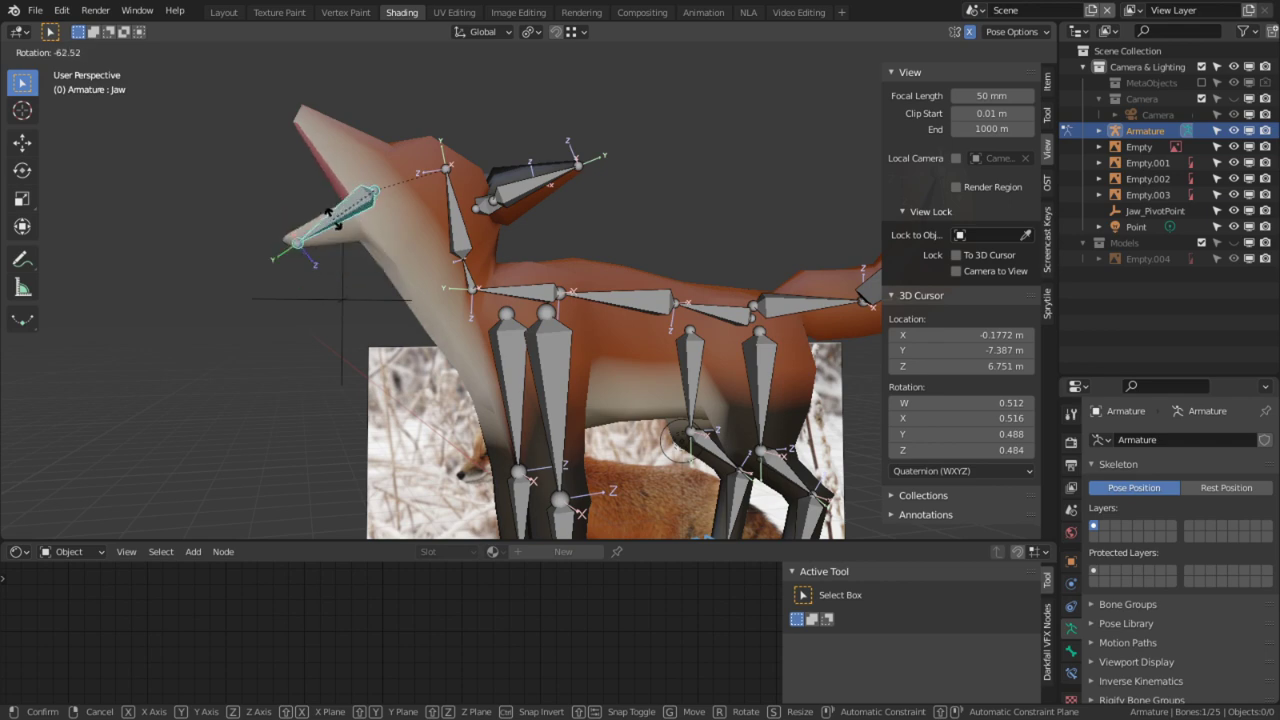
key("x")
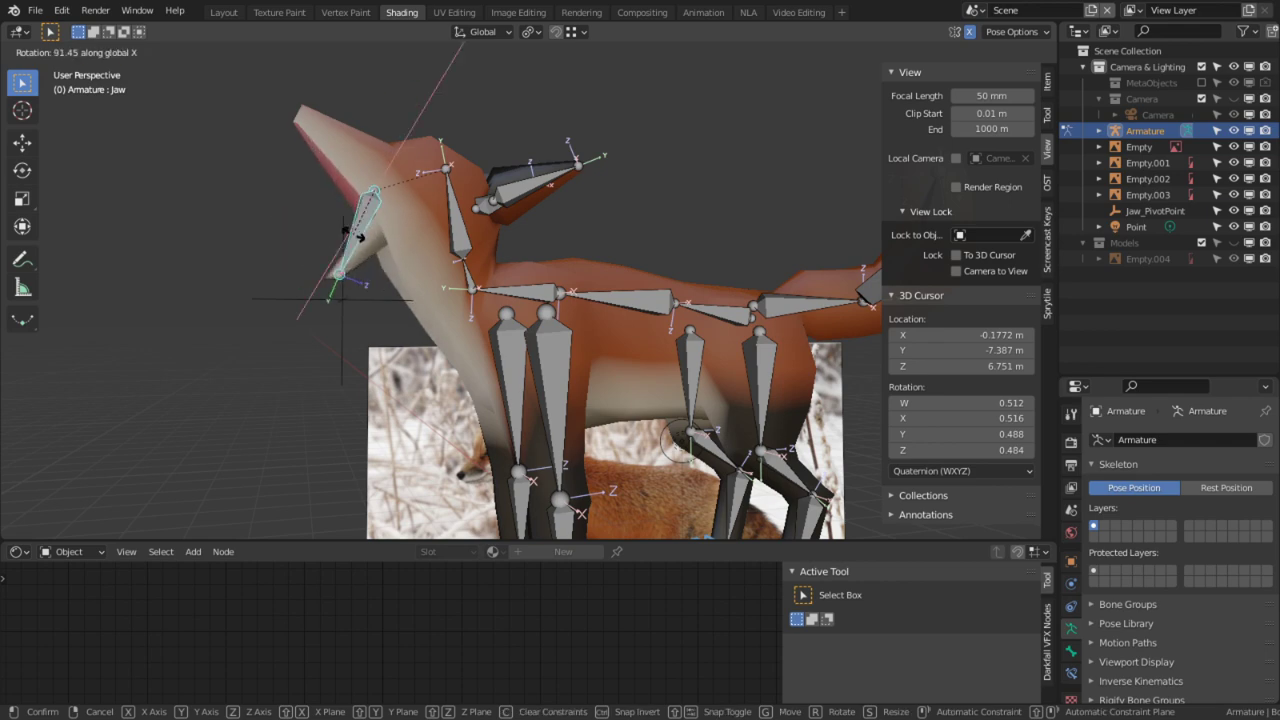
left_click(353, 238)
middle_click_drag(353, 240, 653, 236)
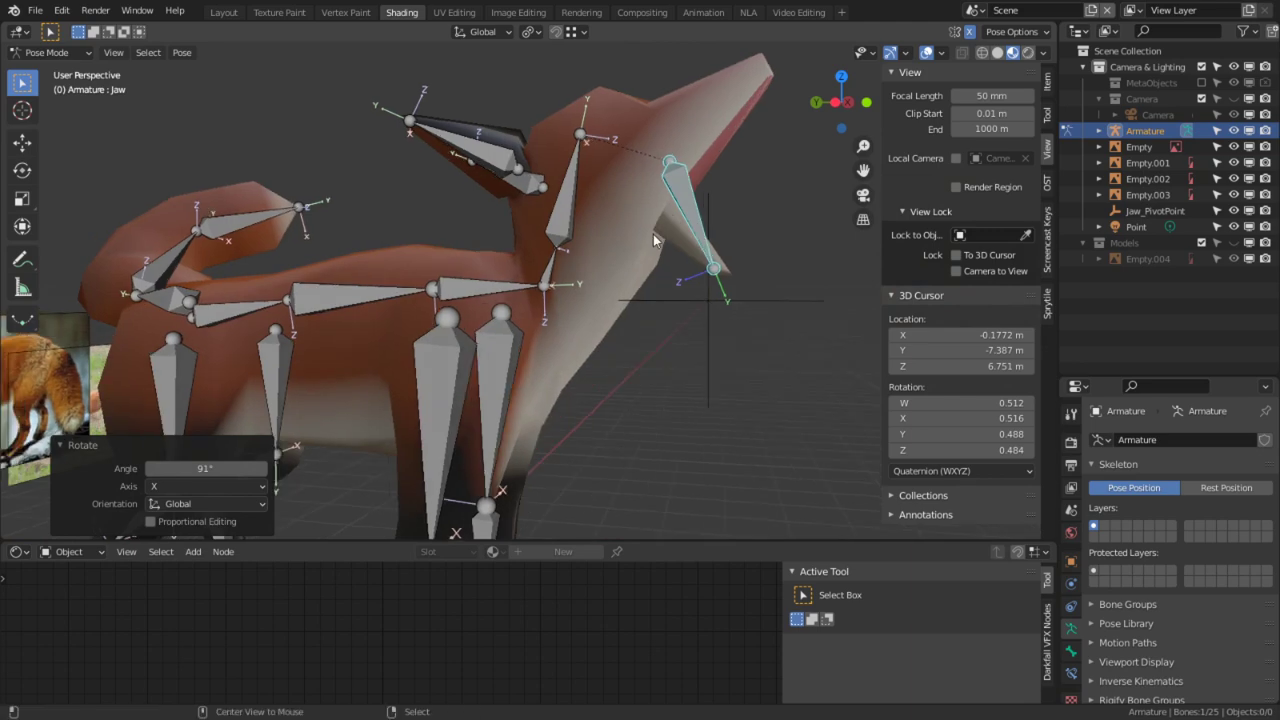
scroll(626, 290, "up", 5)
middle_click_drag(624, 291, 670, 321)
scroll(664, 335, "down", 3)
middle_click_drag(641, 363, 555, 314)
Step: Return the mesh to Edit Mode and display the Armature modifier's deformation on the edit cage
key("ctrl+Tab")
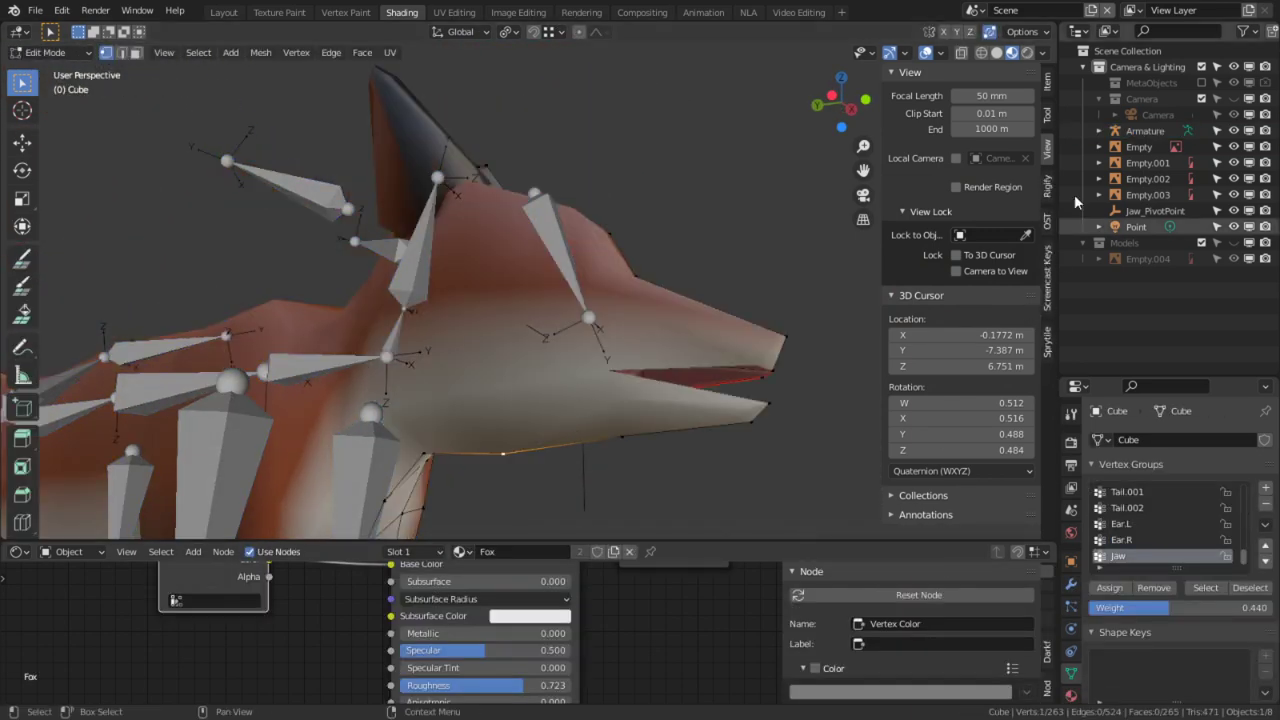
left_click(1070, 574)
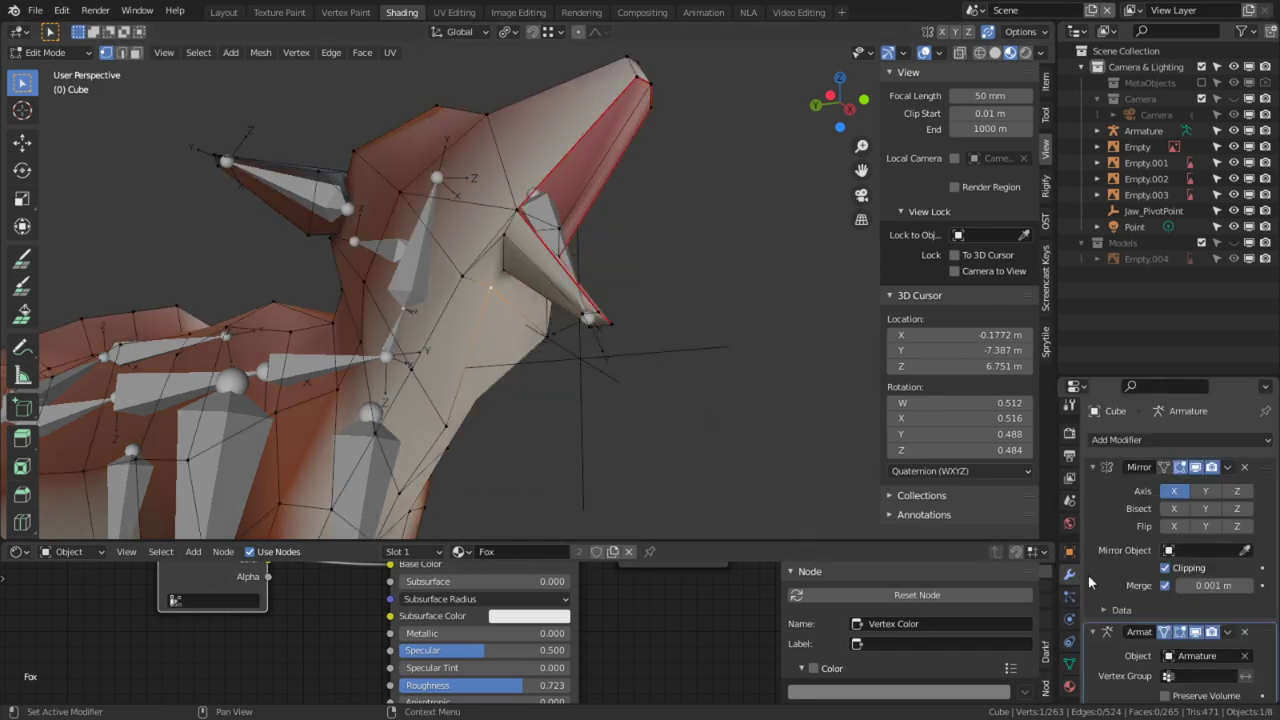
scroll(1119, 653, "down", 2)
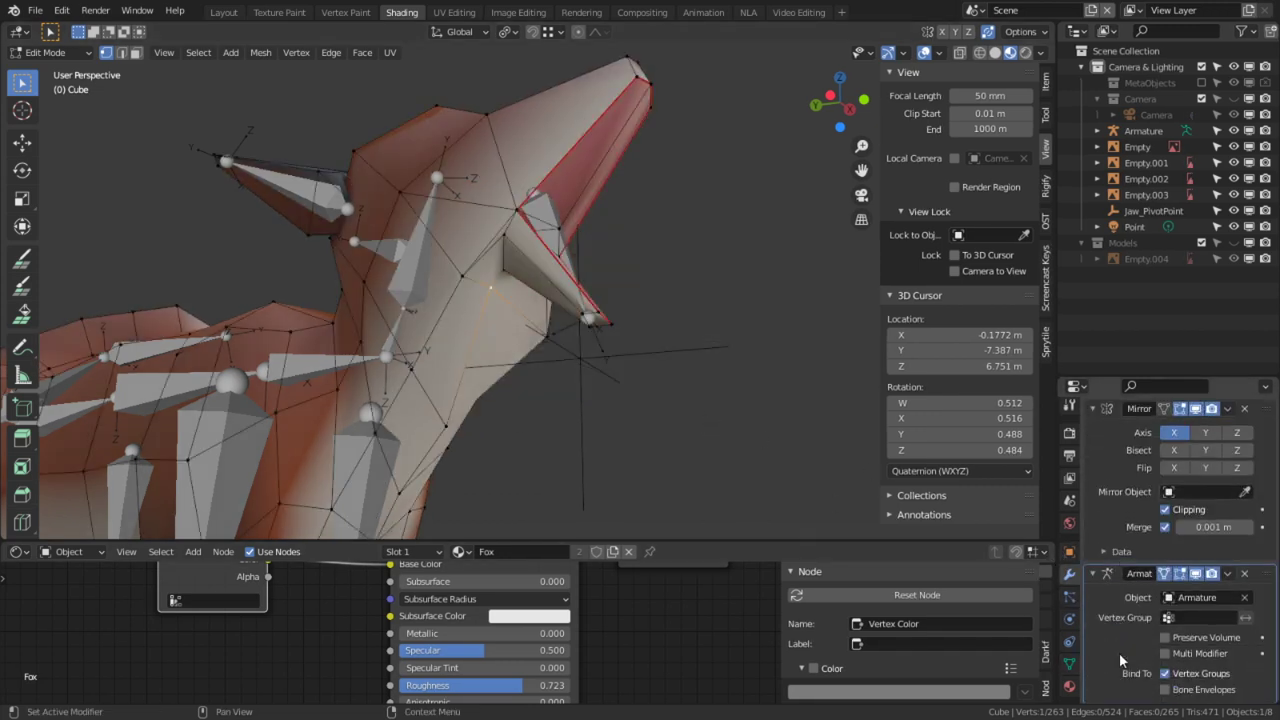
Step: Reduce the selected throat vertex's weight in the Jaw vertex group to 0.179
left_click(1070, 661)
left_click_drag(1158, 549, 1149, 549)
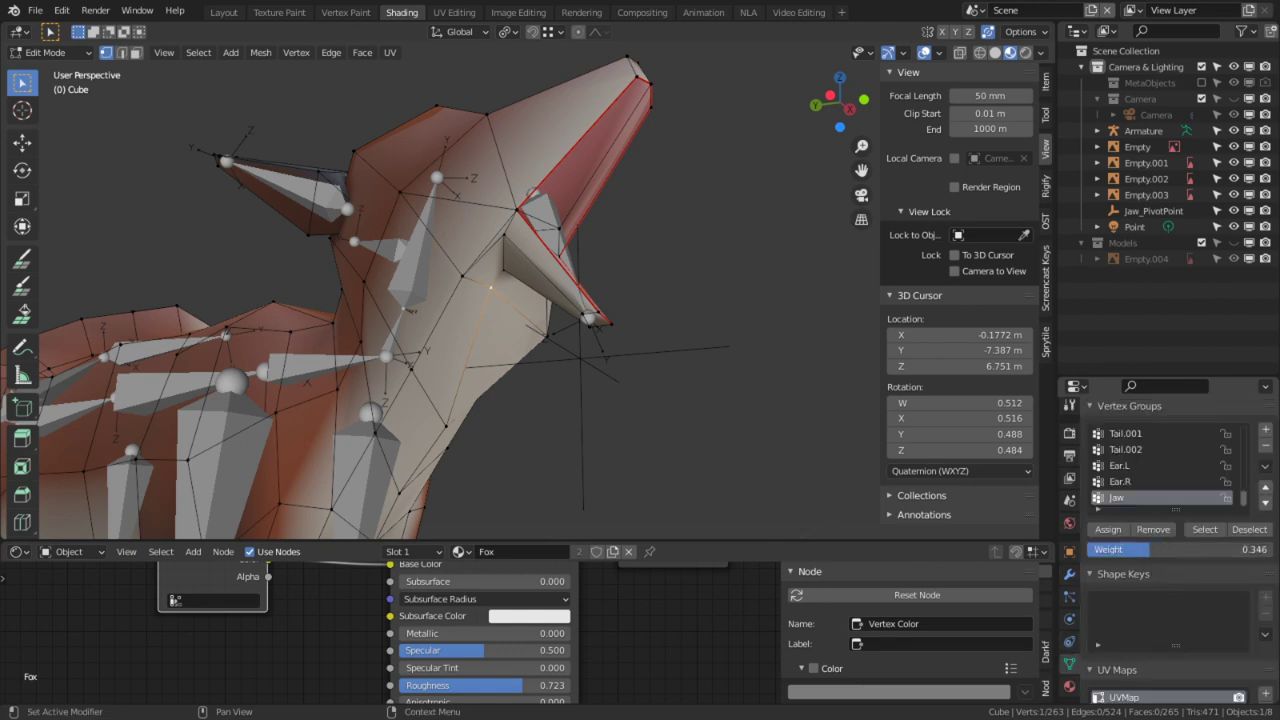
left_click(1122, 528)
middle_click_drag(800, 440, 430, 378)
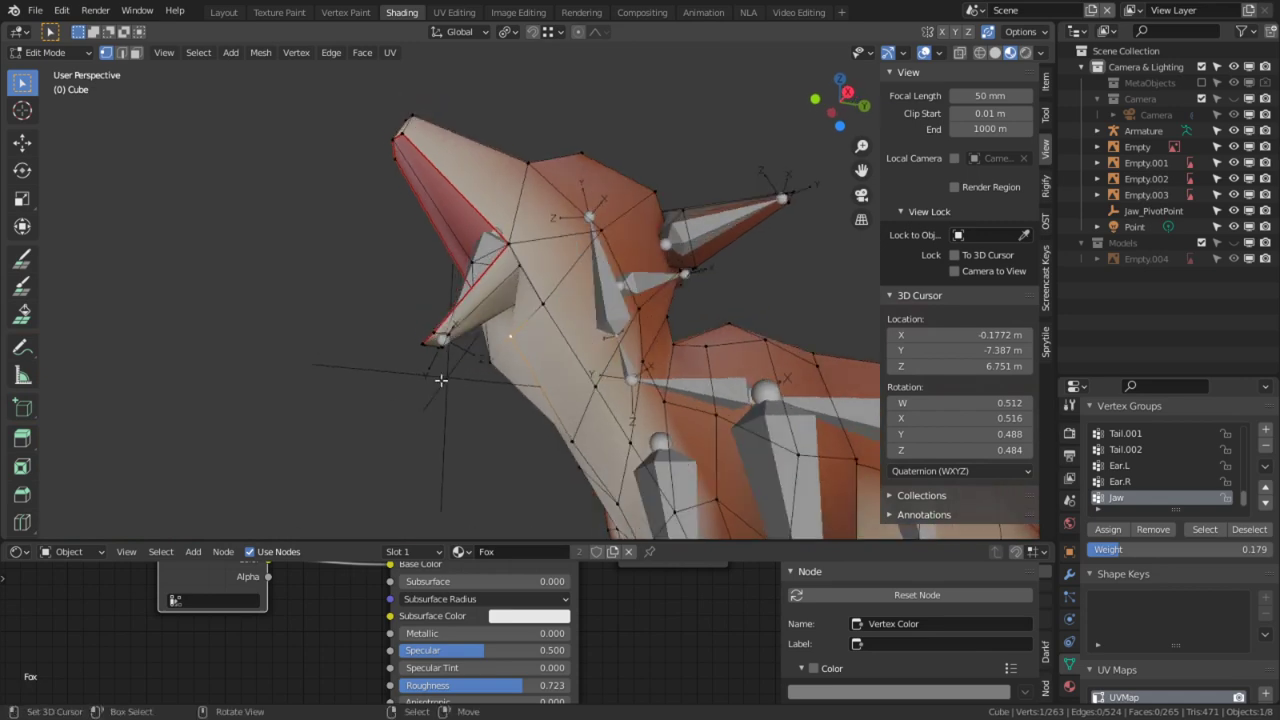
middle_click_drag(673, 405, 512, 236)
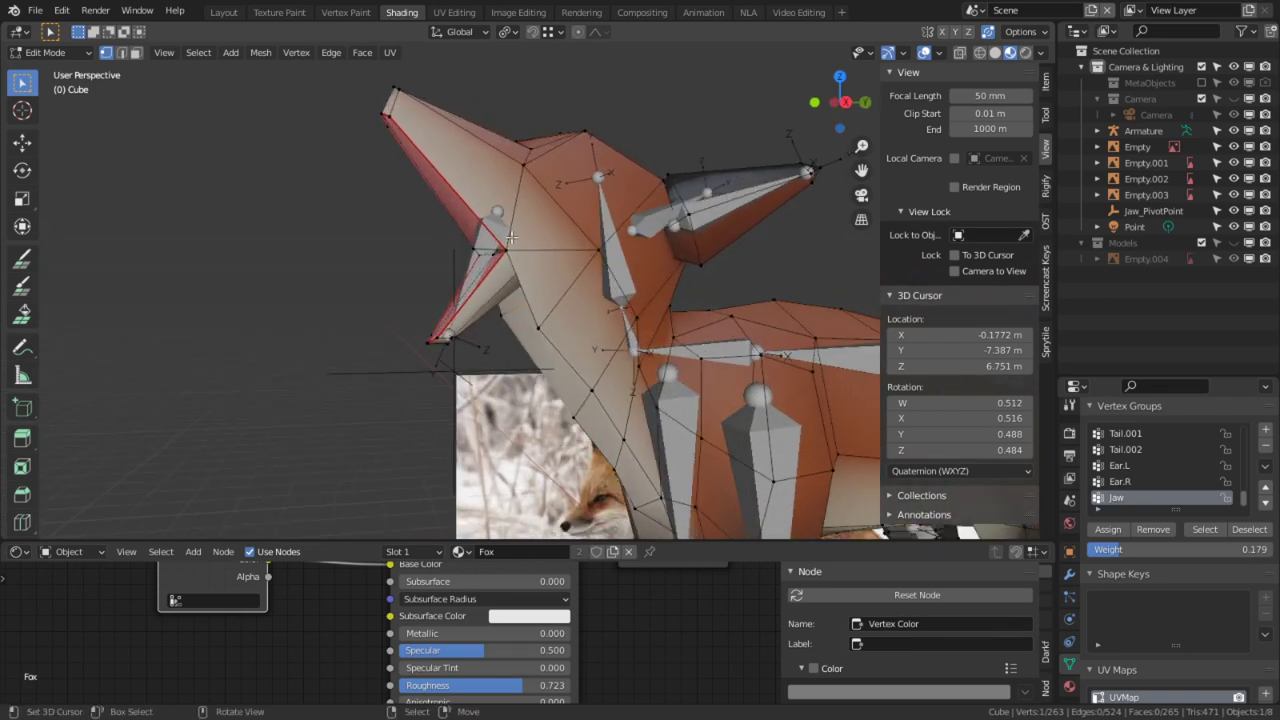
Step: Try moving the Jaw bone in Pose Mode, and clear its rotation to close the mouth
key("Tab")
left_click(483, 238)
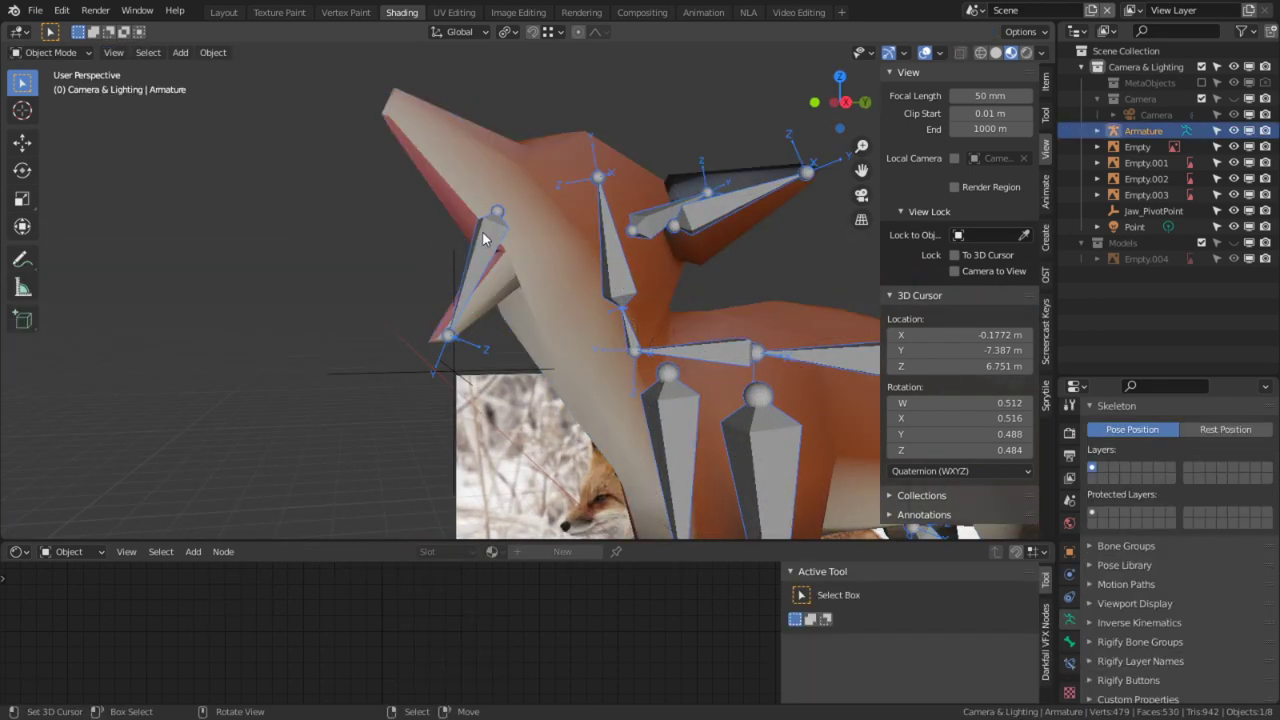
key("ctrl+Tab")
key("g")
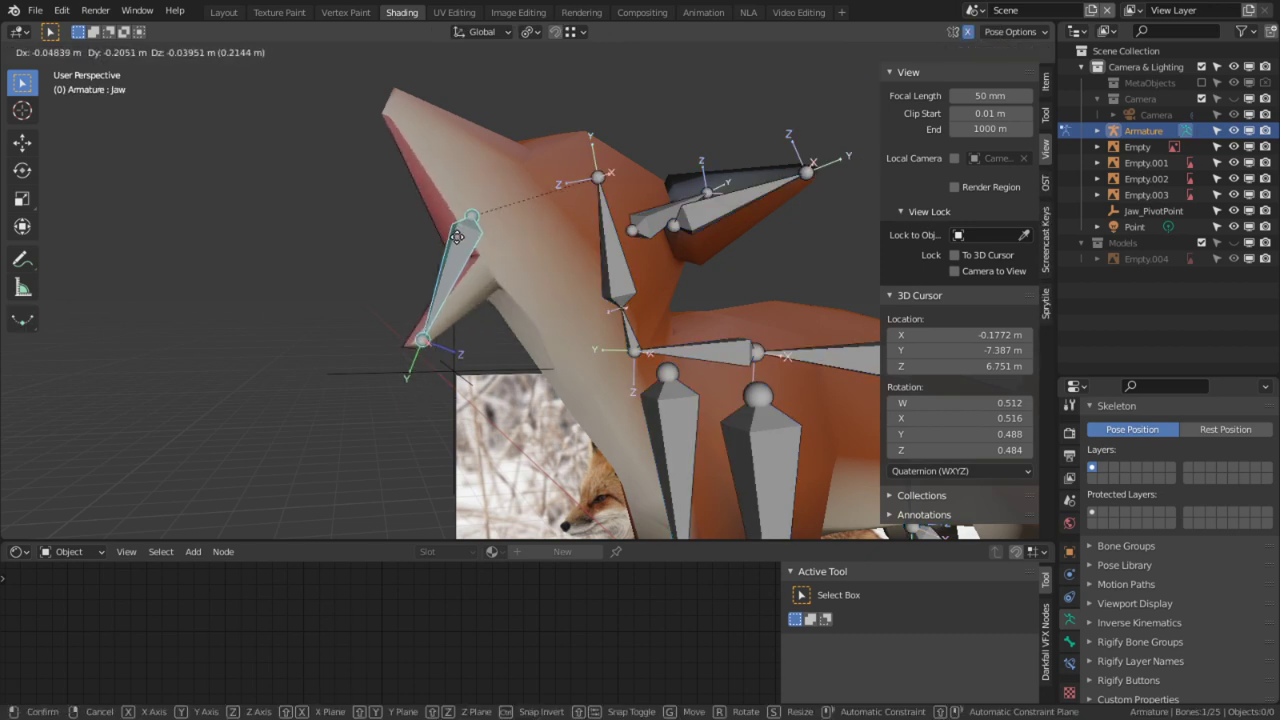
left_click(440, 320)
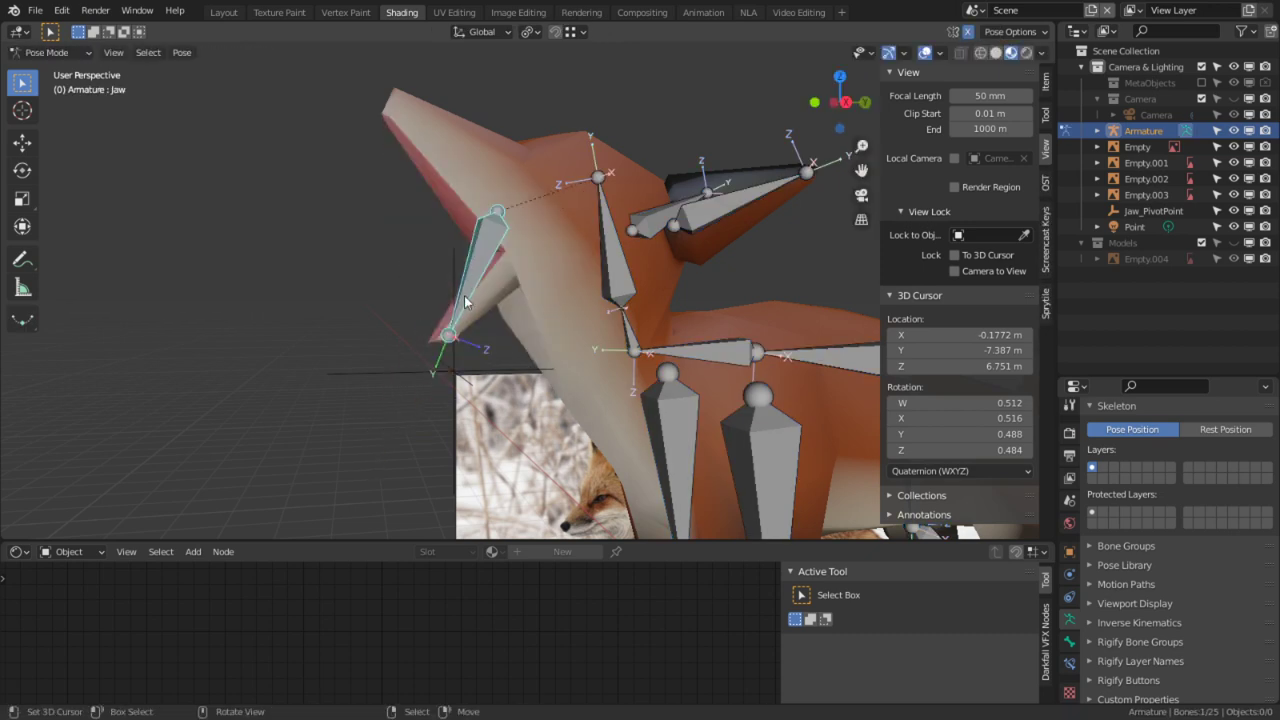
key("alt+g")
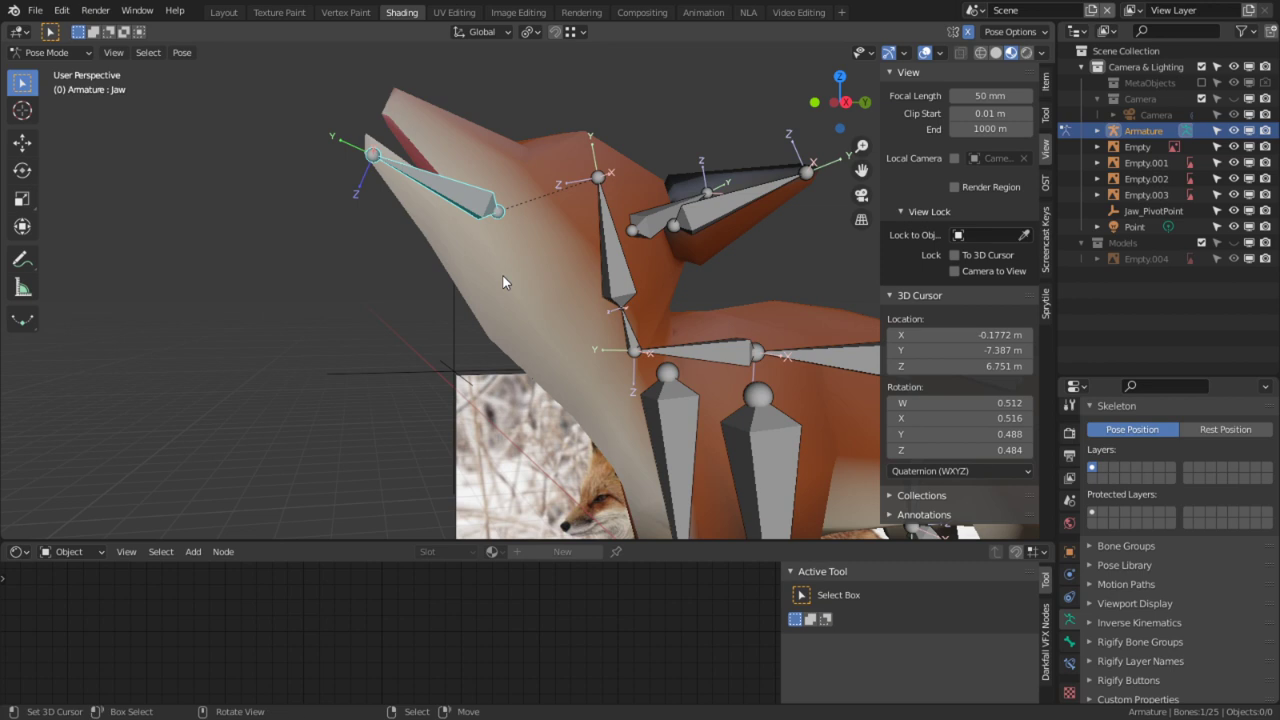
Step: Try rotating the Jaw bone freely by about 12.4° in the view, and undo the rotation
middle_click_drag(502, 274, 325, 329)
key("r")
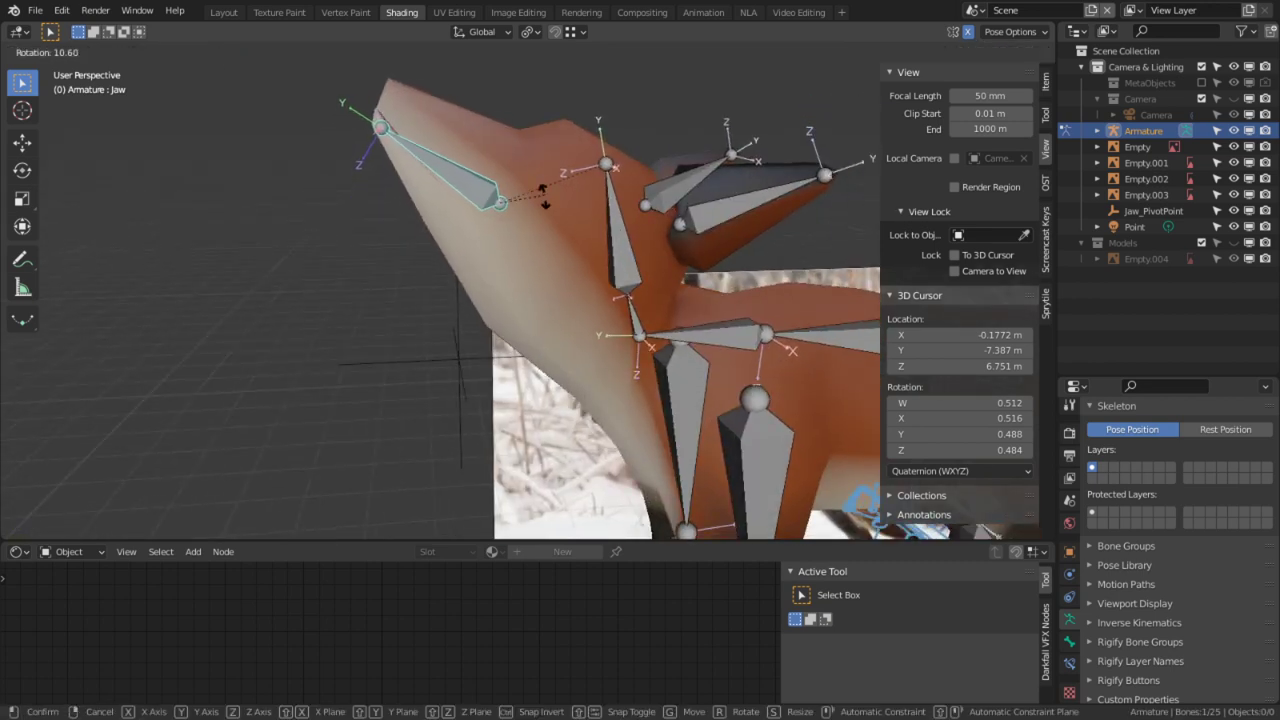
left_click(535, 294)
middle_click_drag(535, 293, 701, 266)
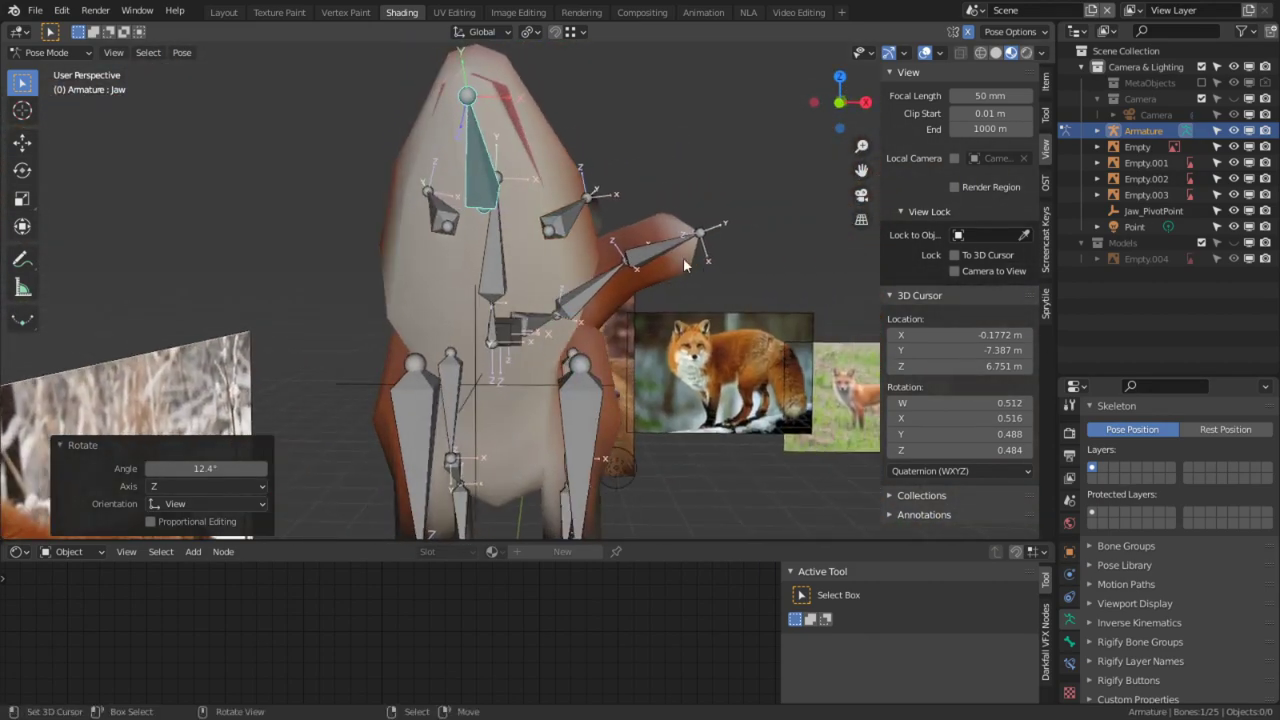
key("ctrl+z")
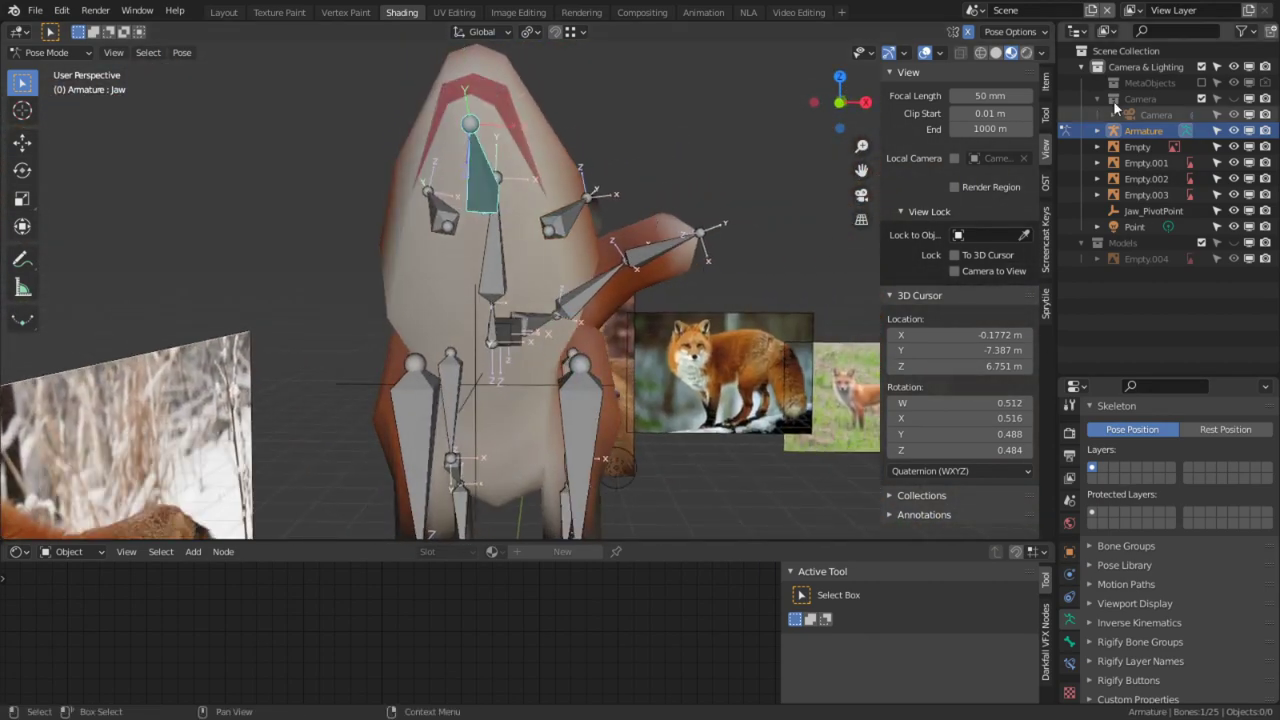
Step: Change the Jaw bone's rotation mode to XYZ Euler and lock its Y and Z rotation
left_click(1047, 92)
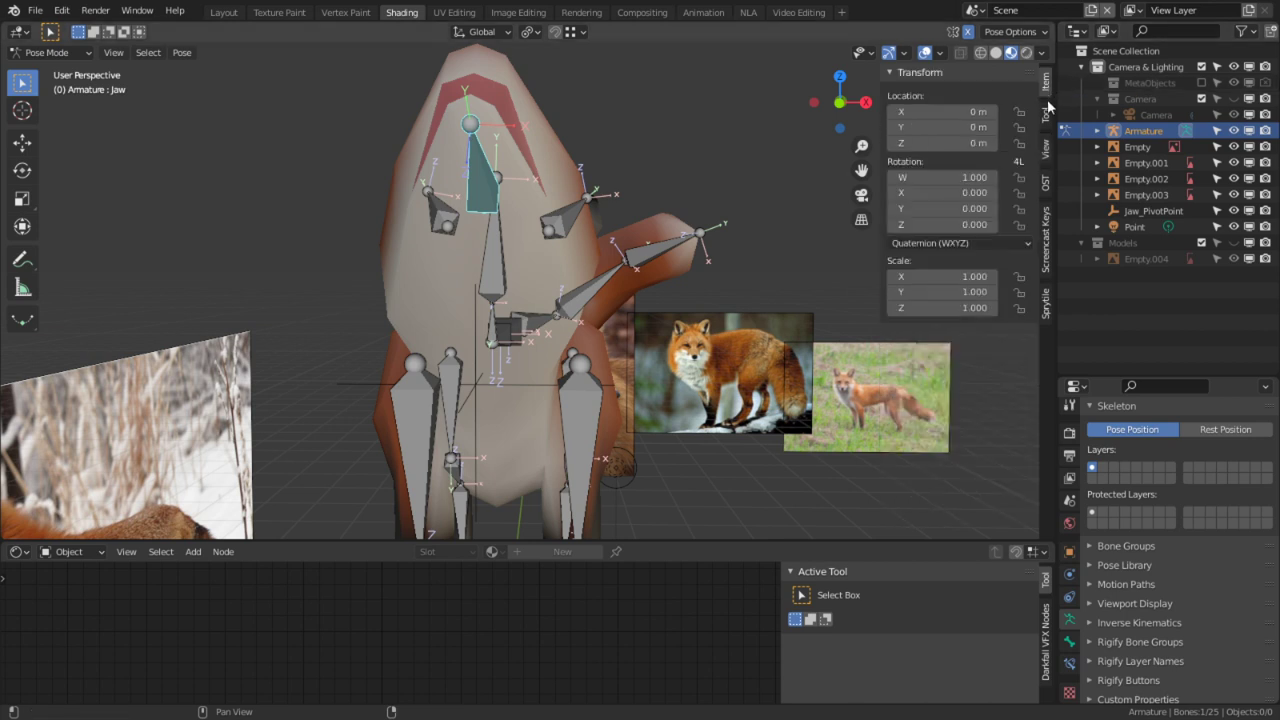
left_click(966, 243)
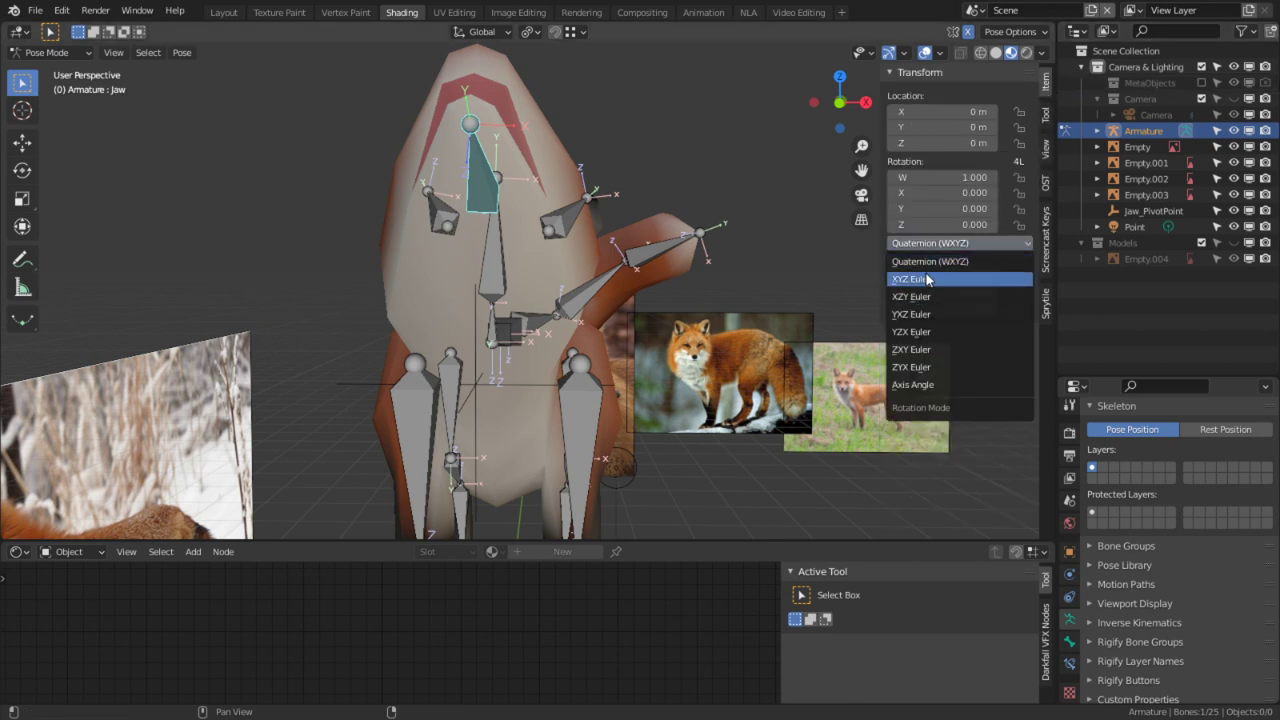
left_click(946, 279)
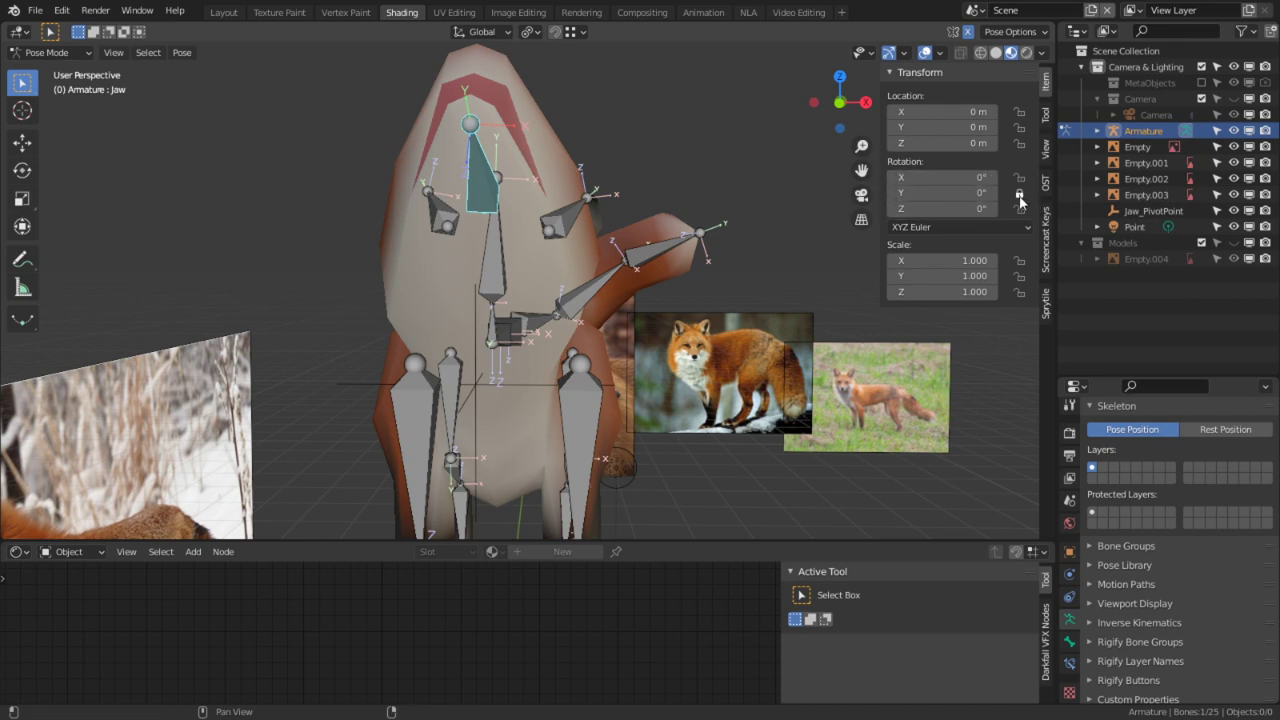
Step: Try rotating the Jaw bone around the global X axis from an angled view, and undo the rotation
middle_click_drag(570, 235, 500, 180)
key("r")
key("x")
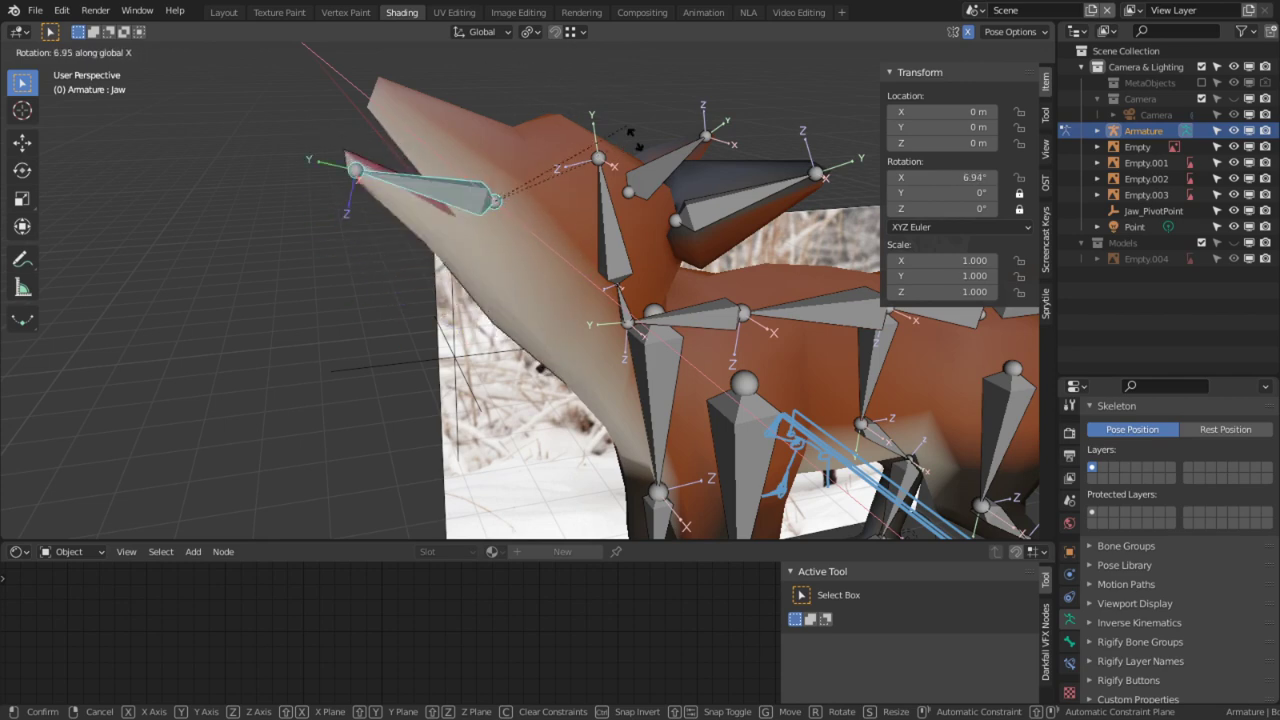
left_click(379, 263)
middle_click_drag(451, 202, 416, 196)
key("ctrl+z")
Step: Rotate the Jaw bone 44.6° around the global X axis to open the mouth
middle_click_drag(486, 222, 491, 171)
key("r")
key("x")
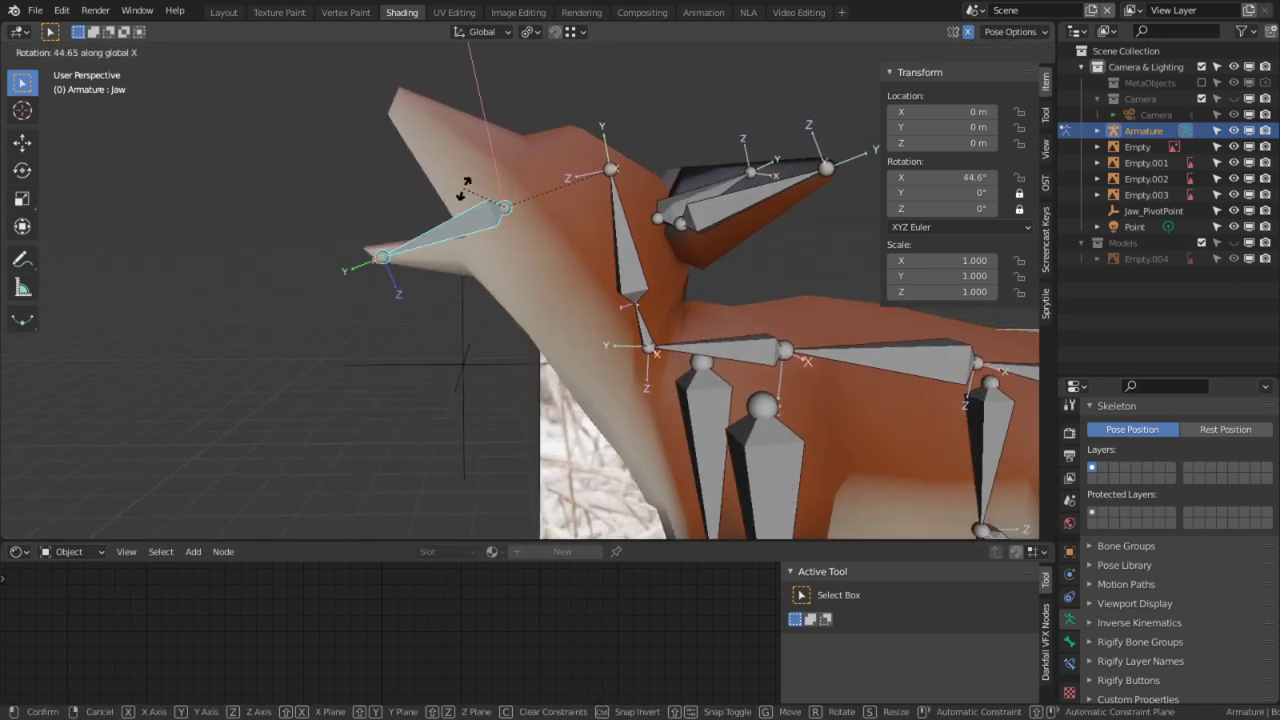
left_click(465, 188)
middle_click_drag(465, 188, 888, 291)
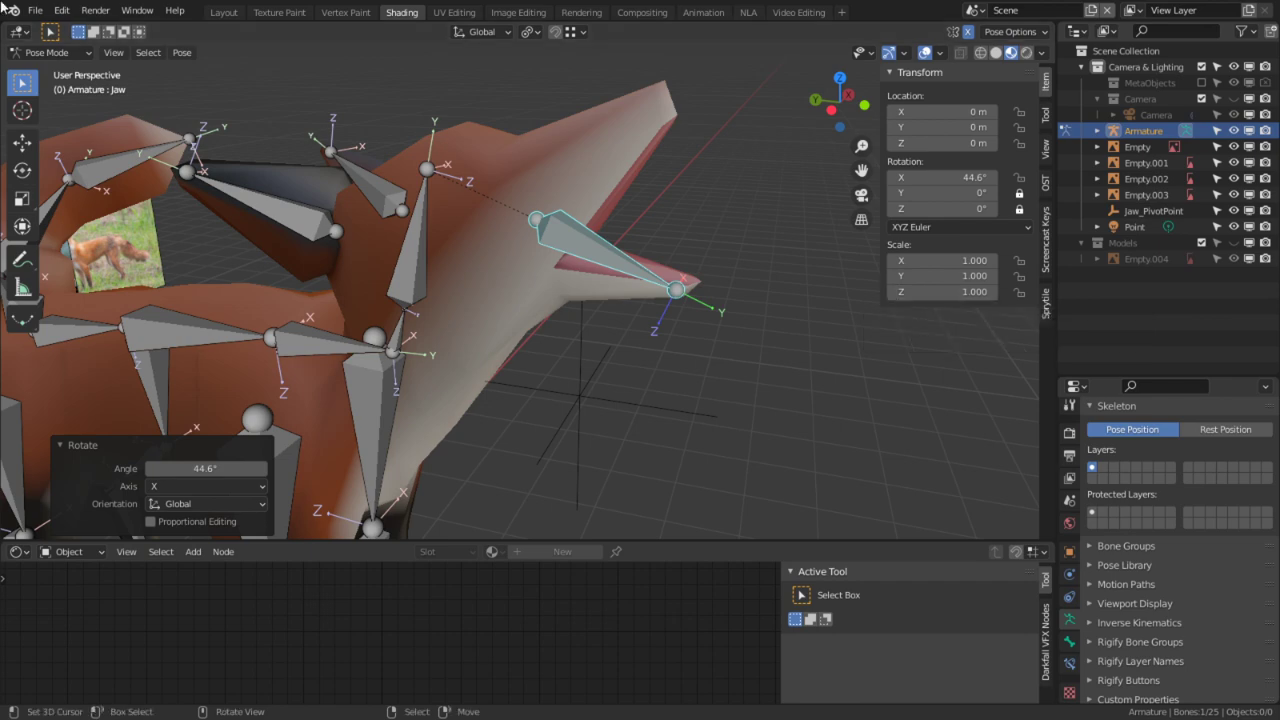
Step: Rotate the lower hind leg bone Leg.L.002 by 66.9° in the view to test the joint's deformation
key("Home")
middle_click_drag(553, 322, 500, 268)
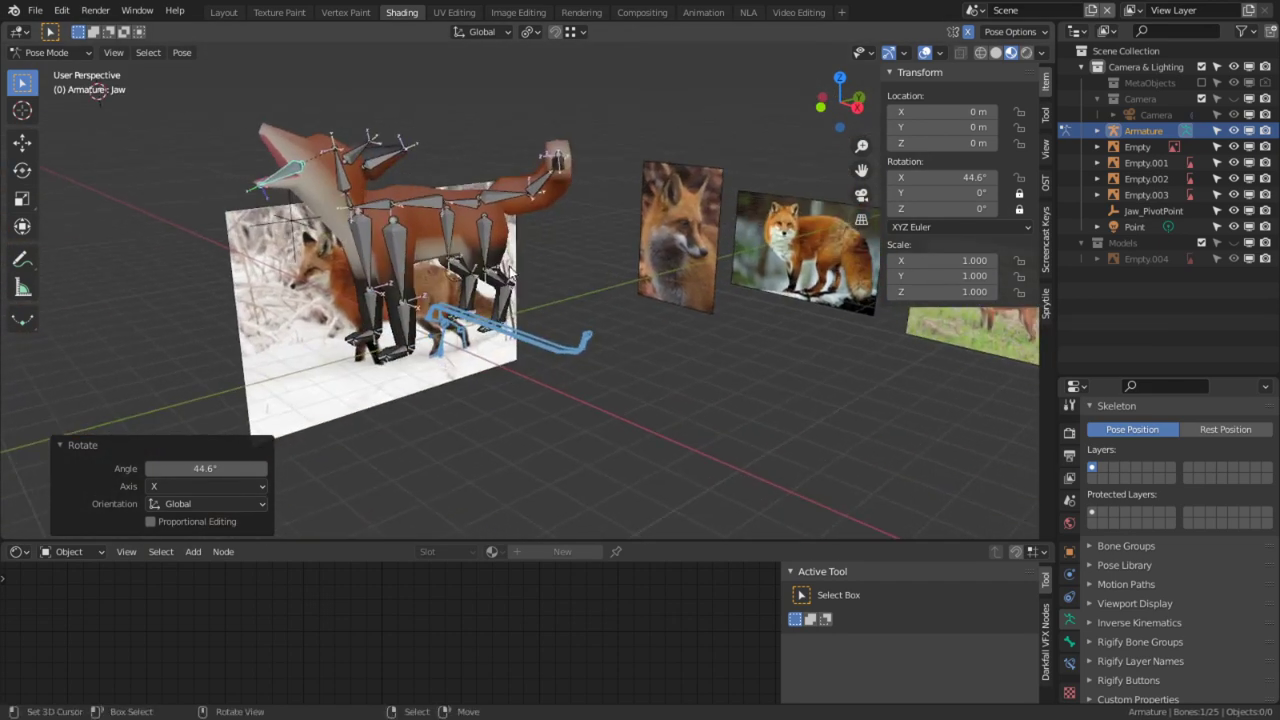
scroll(459, 238, "up", 5)
middle_click_drag(626, 342, 497, 323, "shift")
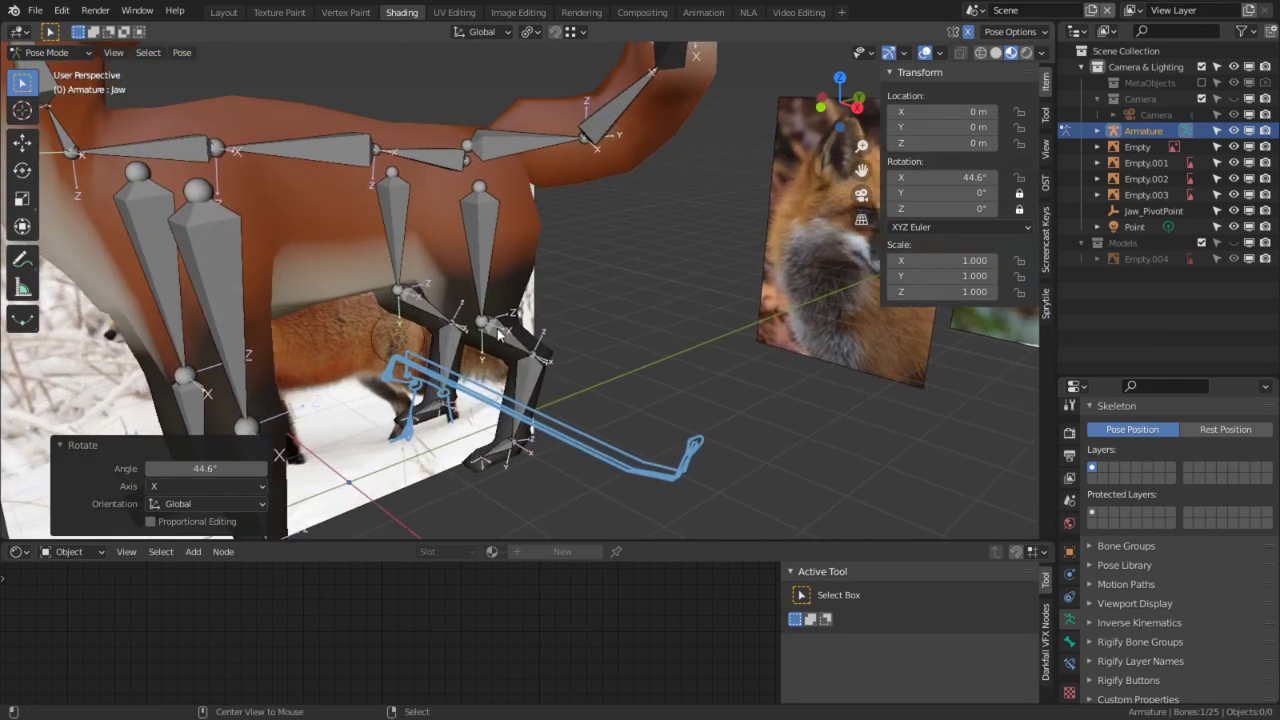
scroll(586, 416, "up", 3)
middle_click_drag(587, 417, 541, 368)
scroll(532, 391, "down", 3)
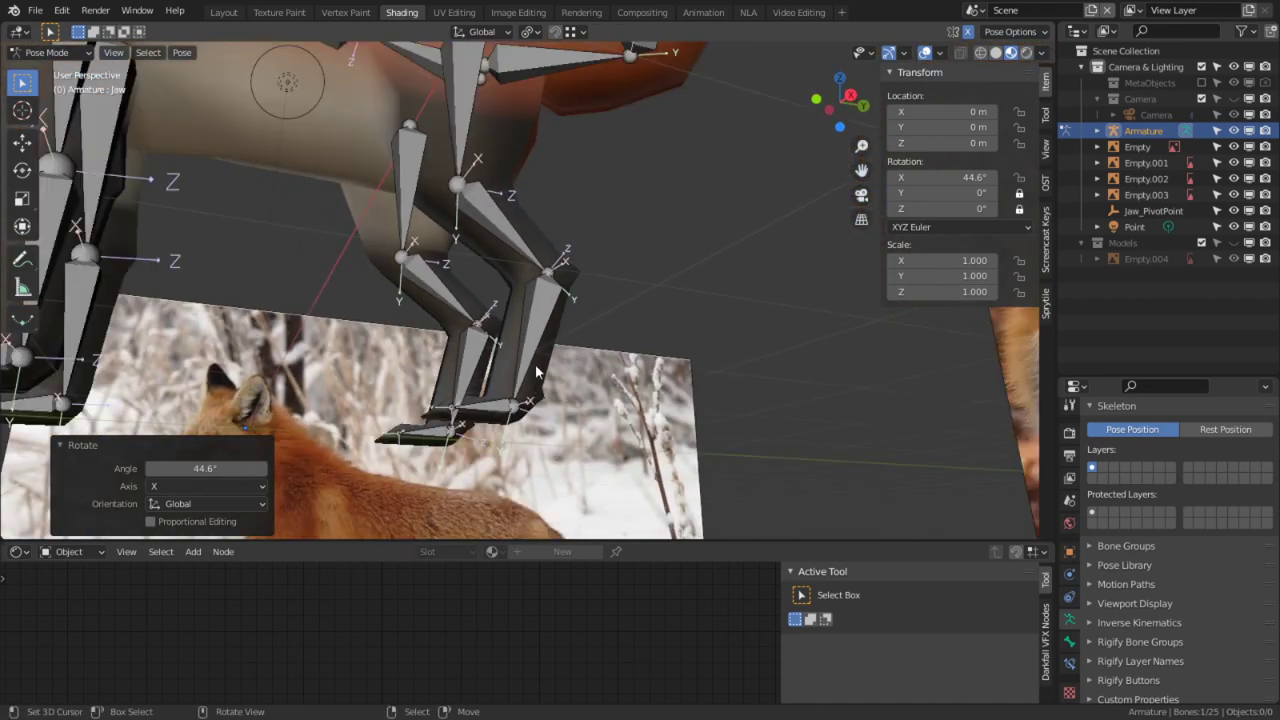
left_click(536, 370)
middle_click_drag(710, 285, 650, 328)
key("r")
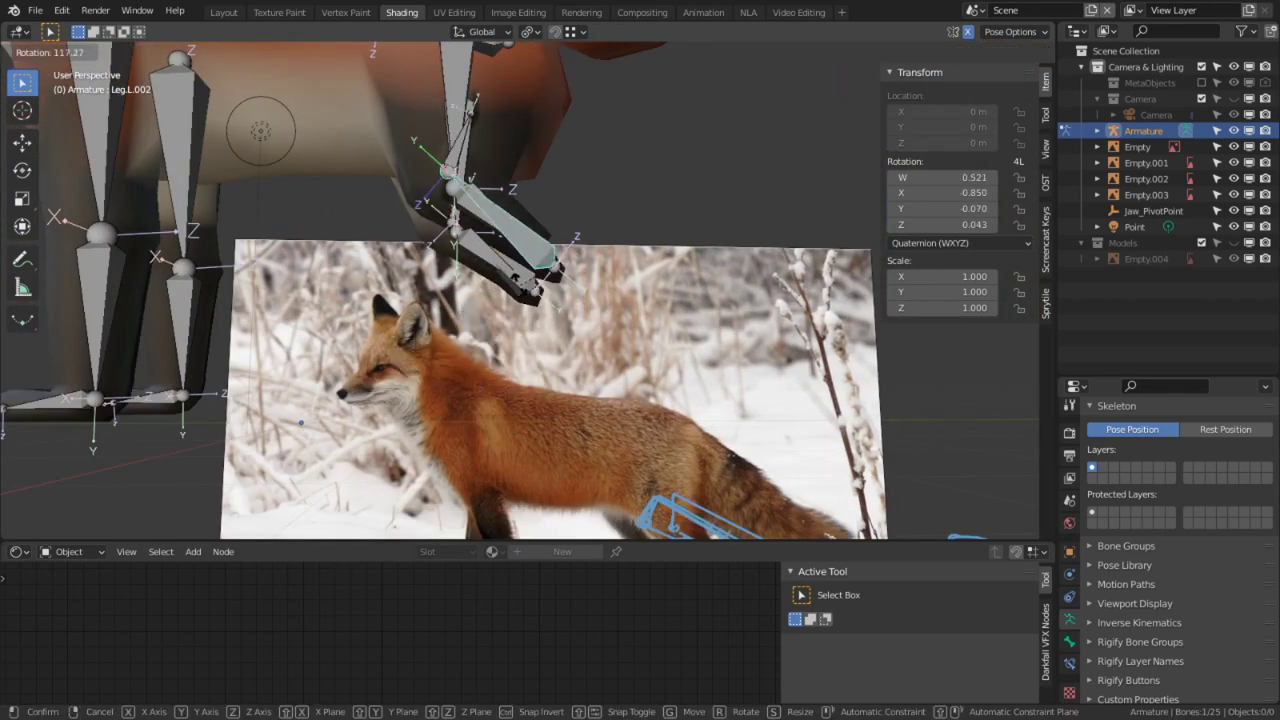
left_click(614, 258)
scroll(614, 257, "up", 2)
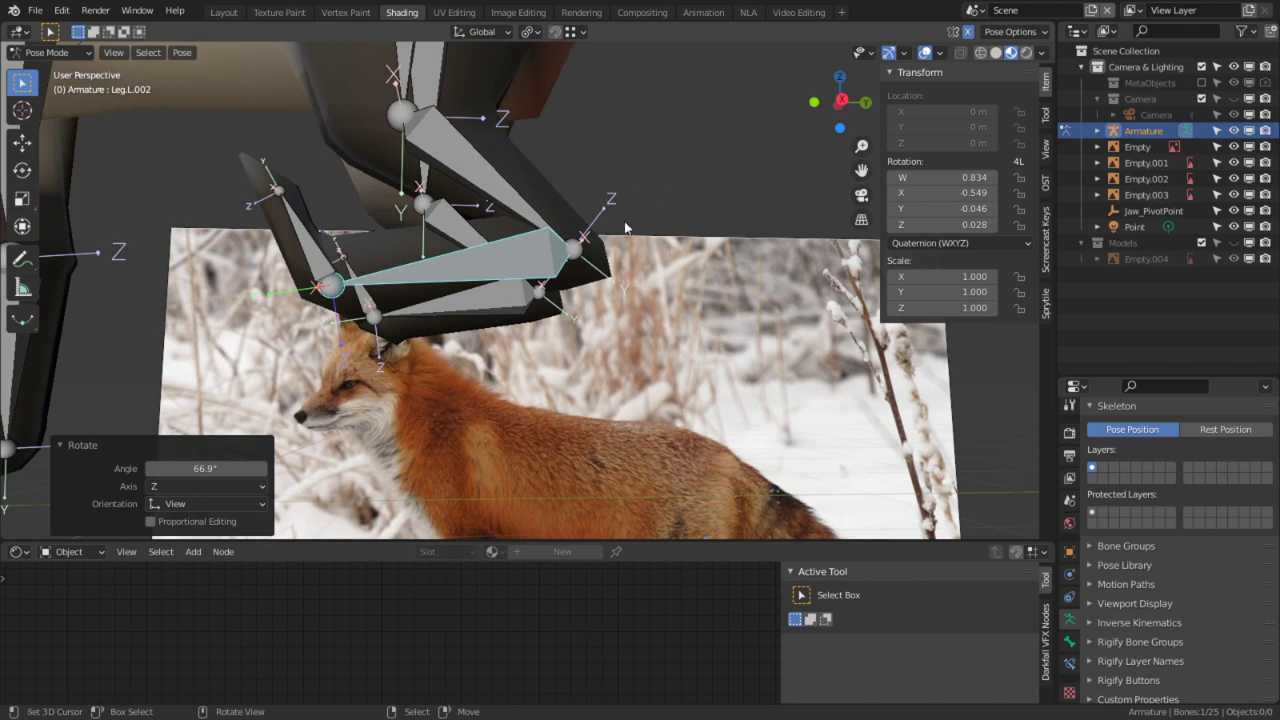
Step: Hide the viewport overlays and examine the bent hind leg from the side
middle_click_drag(625, 226, 909, 86)
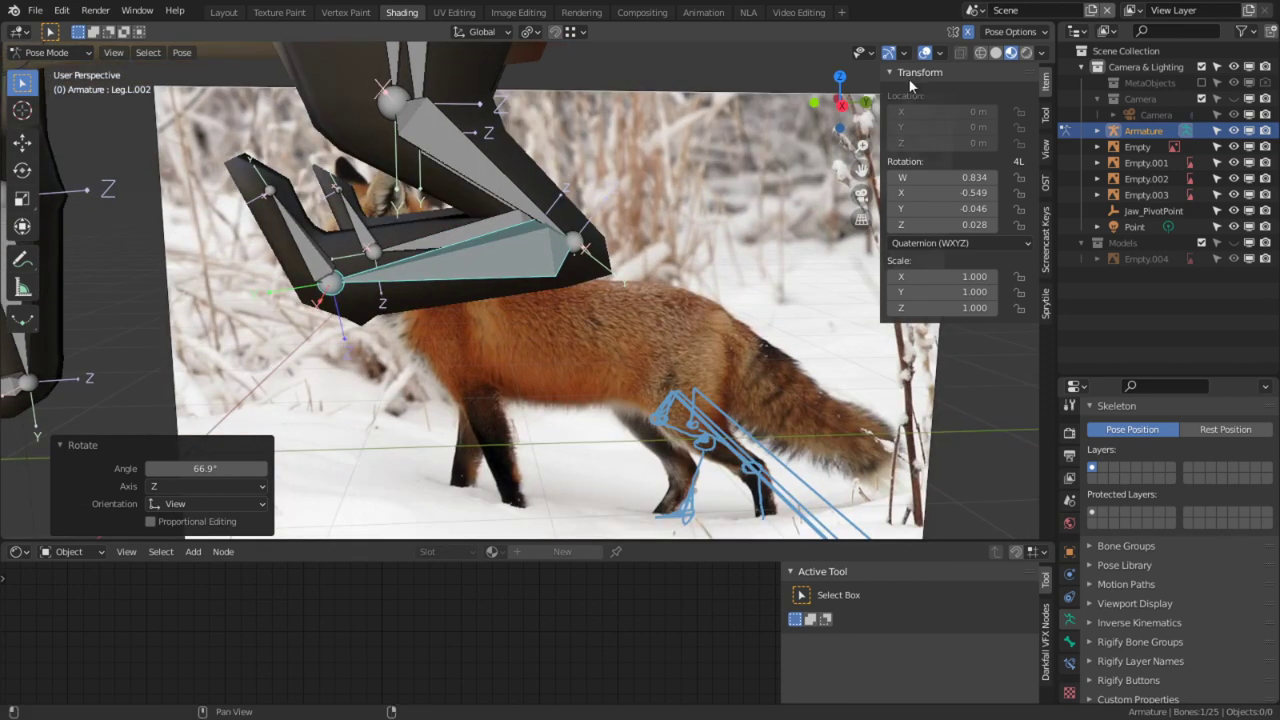
left_click(996, 56)
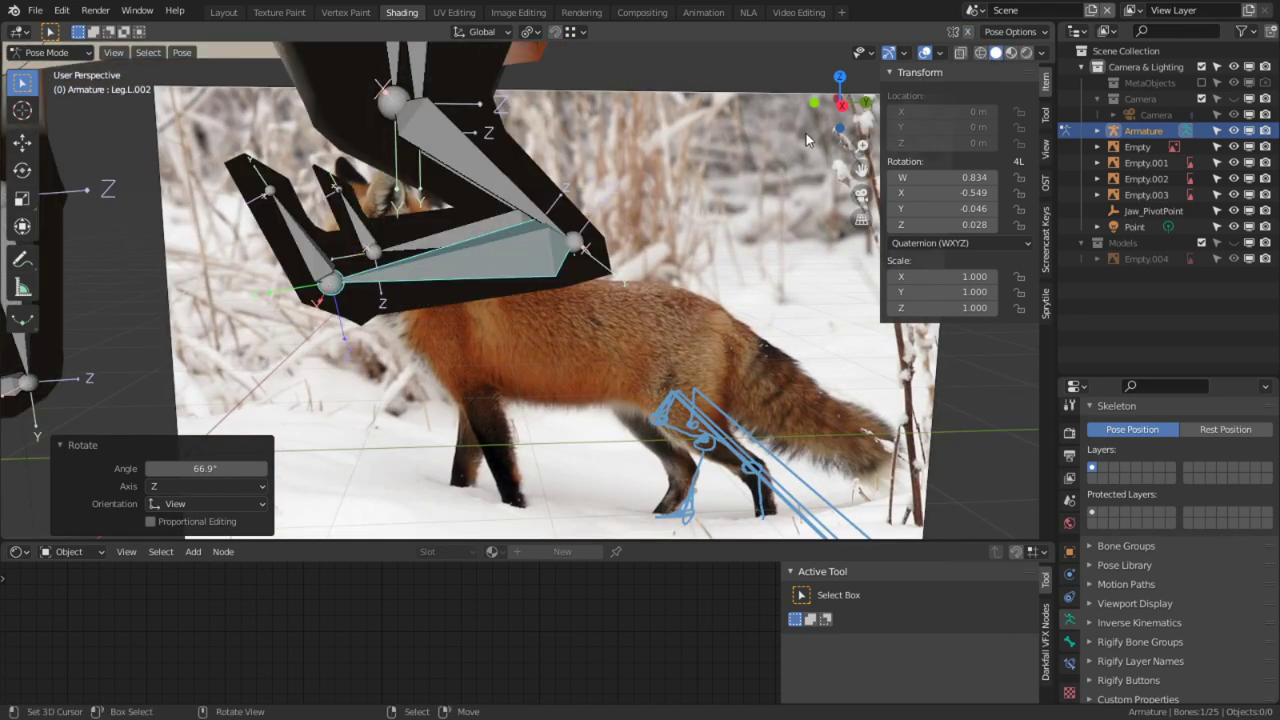
left_click(926, 52)
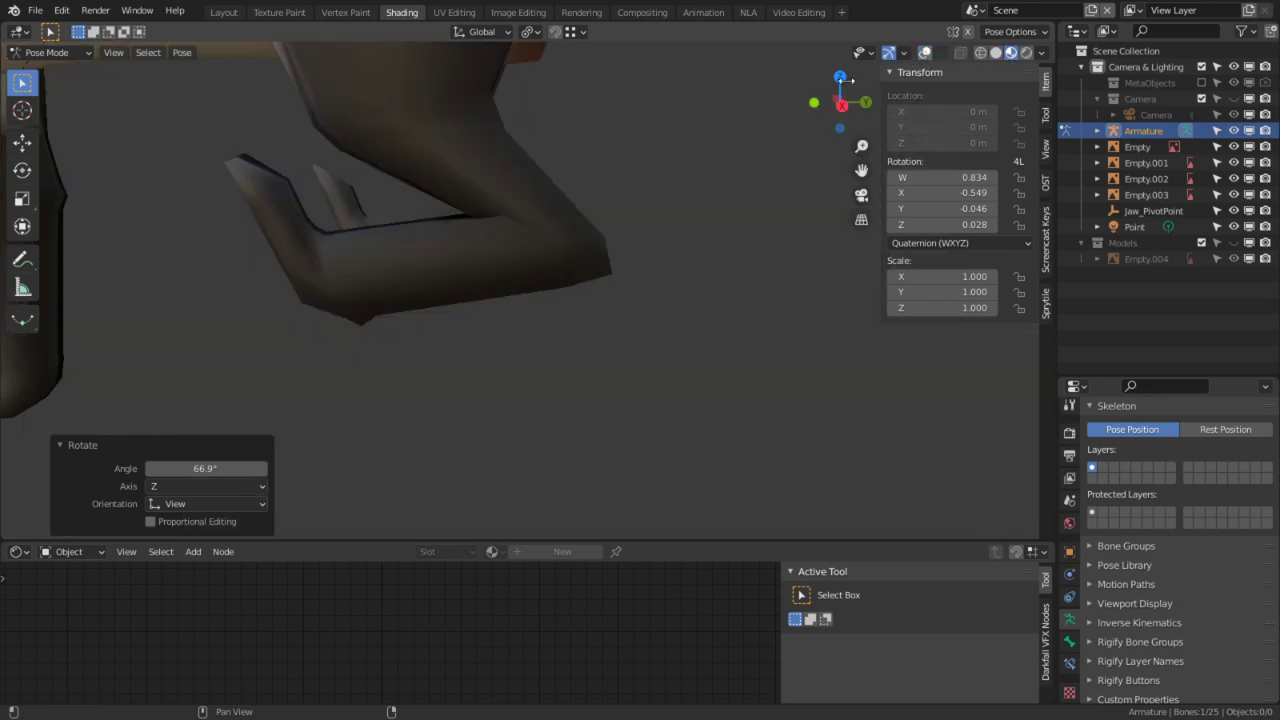
Step: Try rotating the Leg.L.002 bone about 108° around the global X axis, and clear its rotation
key("r")
key("x")
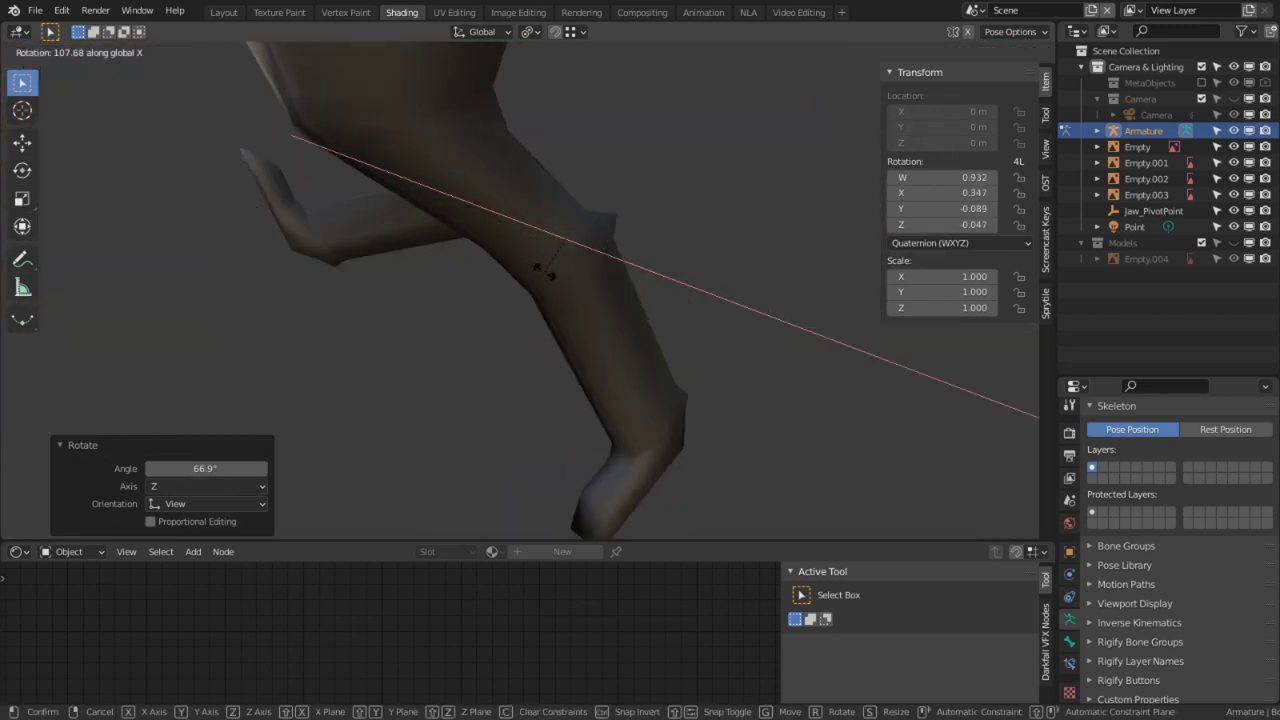
left_click(545, 271)
mouse_move(536, 274)
middle_mouse_down()
mouse_move(364, 276)
mouse_move(555, 271)
middle_mouse_up()
key("alt+r")
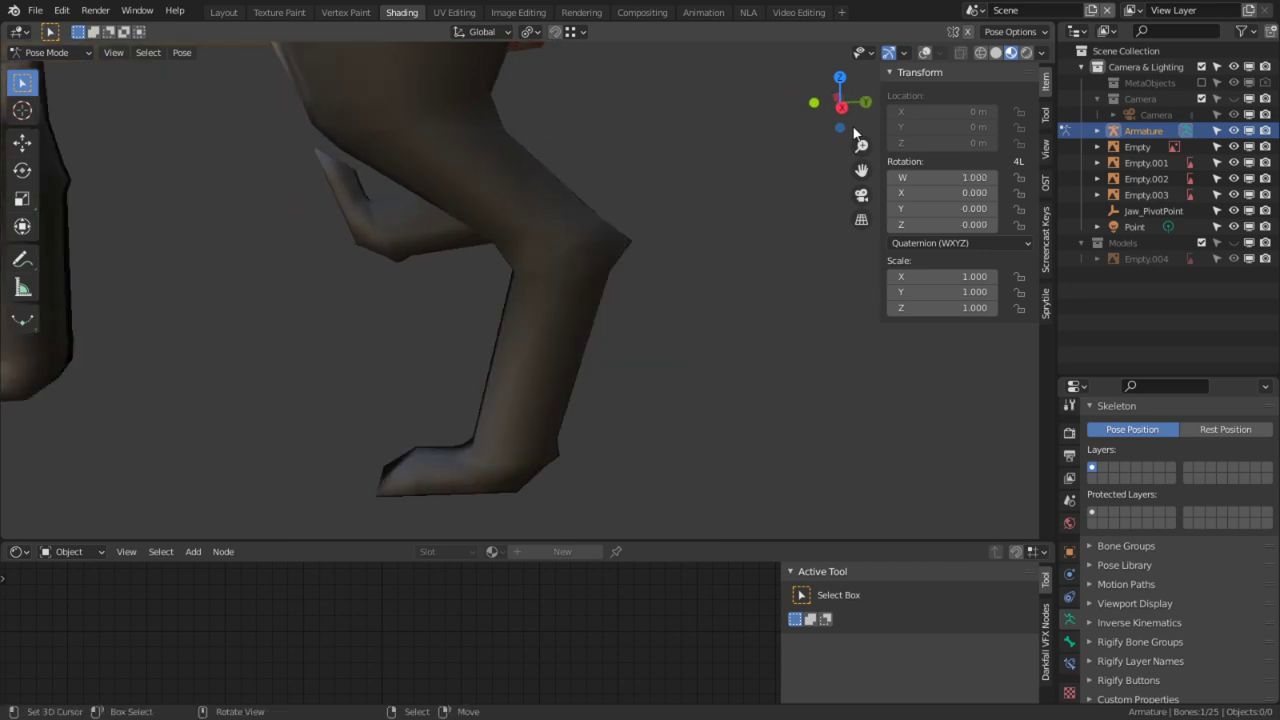
Step: Rotate the hind foot bone Leg.L.003 by 283° in the view with the overlays hidden
left_click(924, 54)
left_click(463, 462)
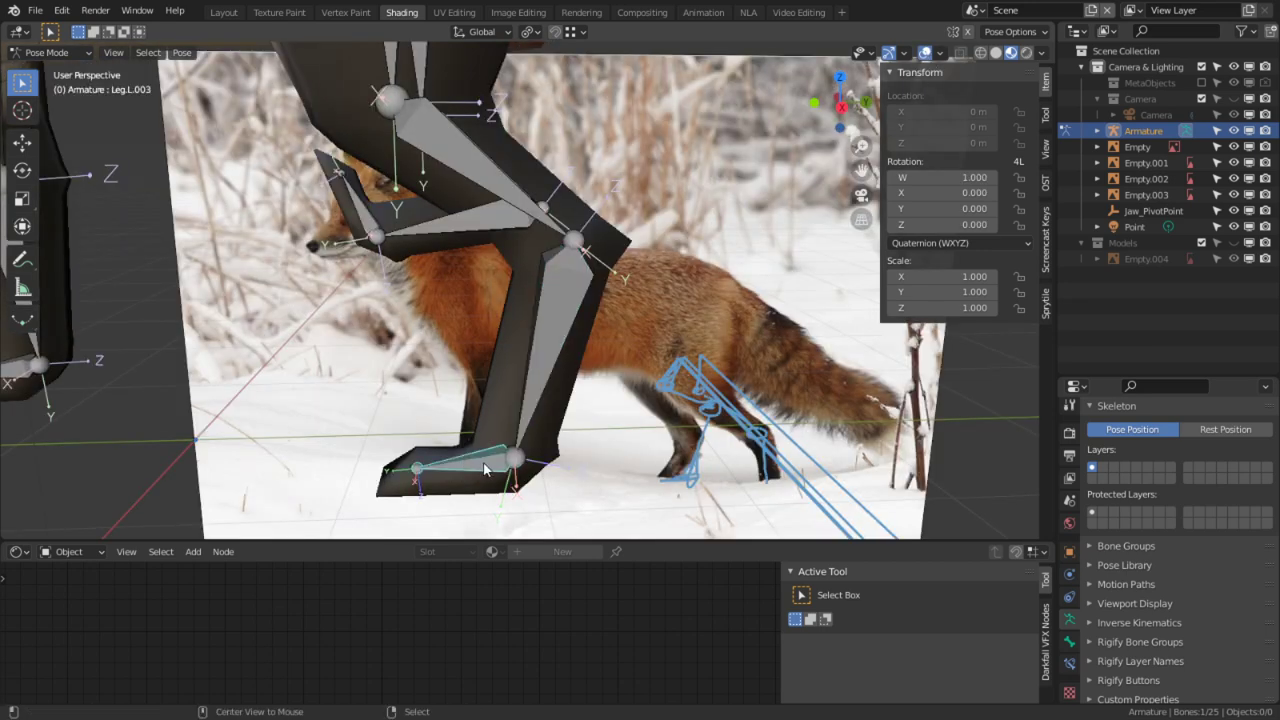
key("KP_Decimal")
left_click(922, 56)
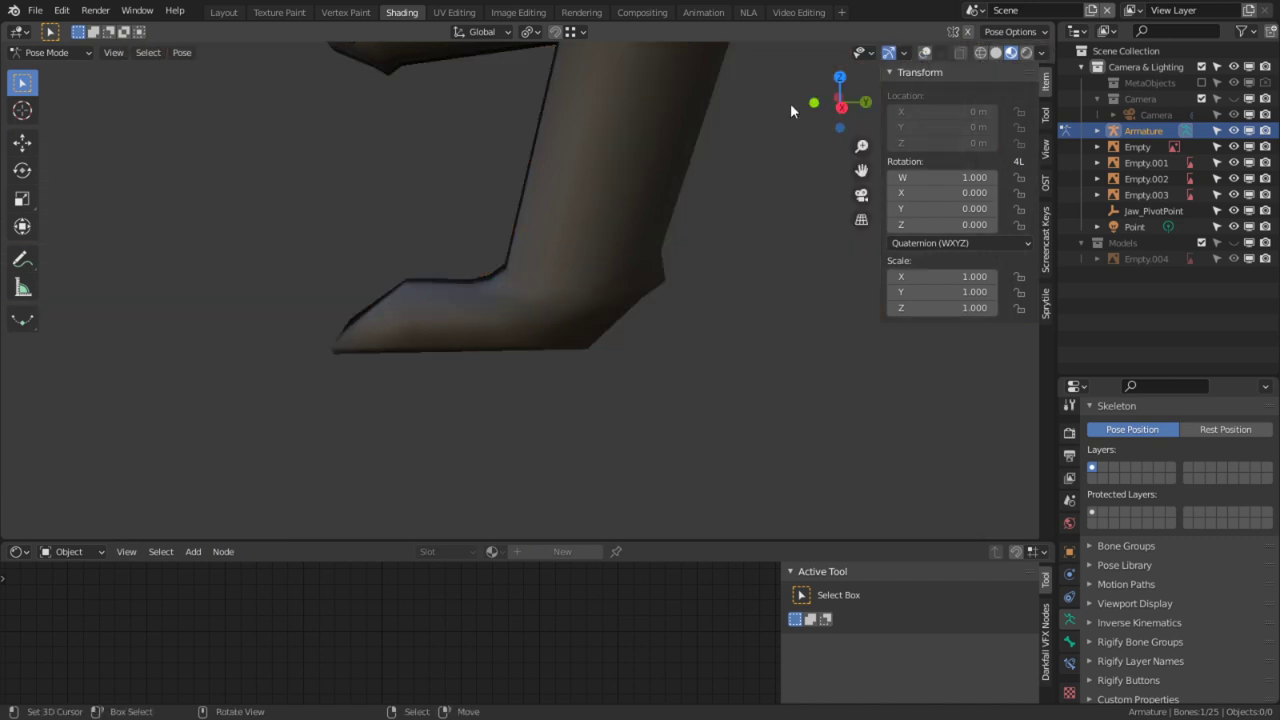
key("r")
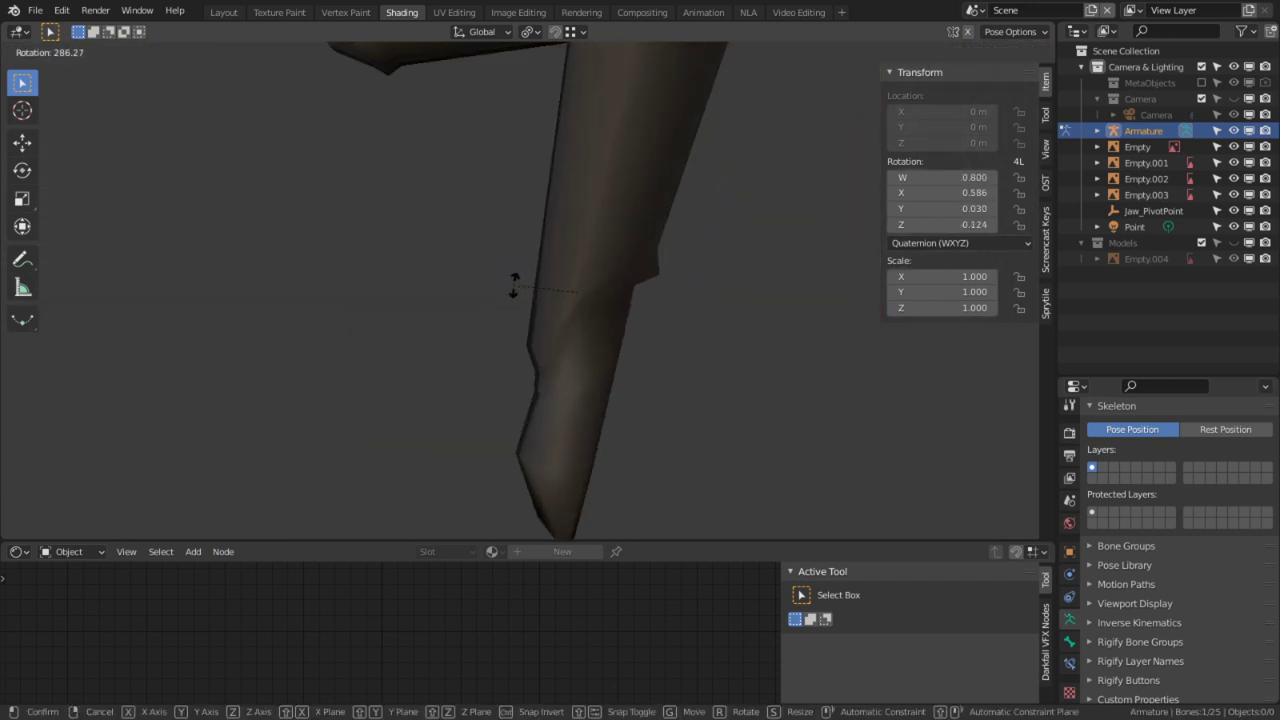
left_click(512, 286)
Step: Try rotating the hind foot bone another 39.5° from a different angle, and undo both foot rotations
middle_click_drag(501, 287, 654, 254)
key("r")
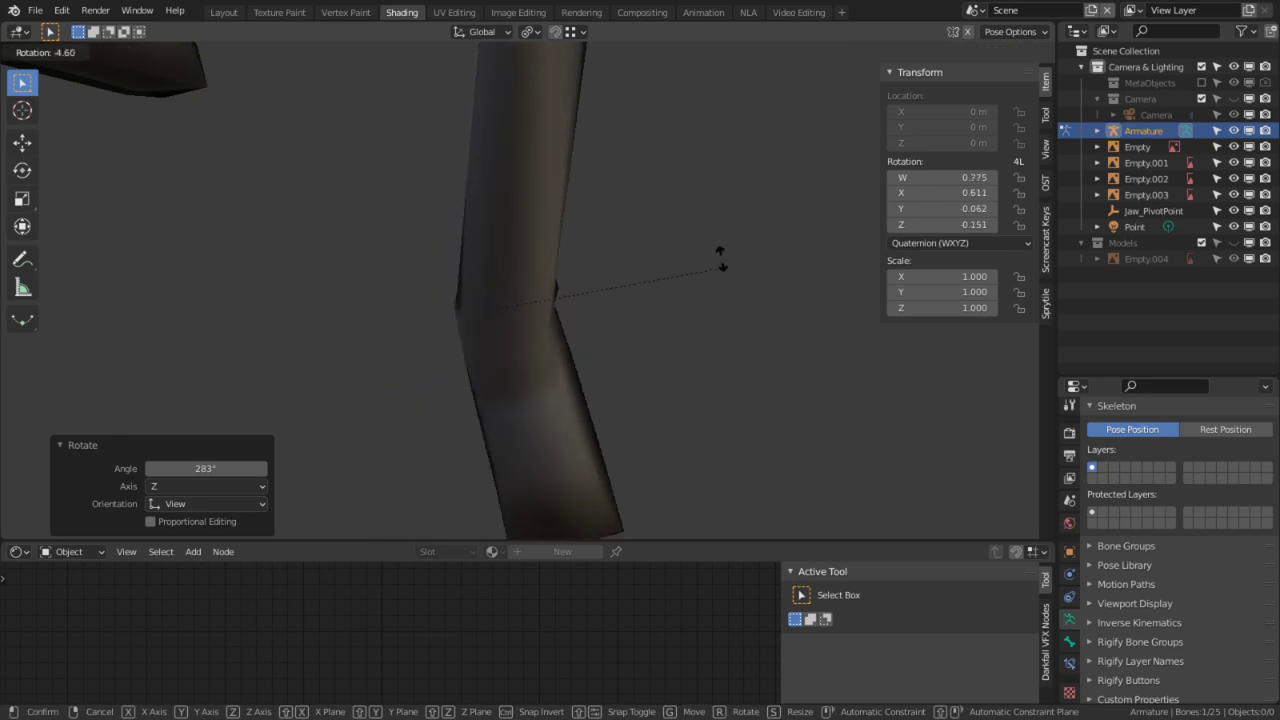
left_click(567, 354)
middle_click_drag(569, 351, 368, 371)
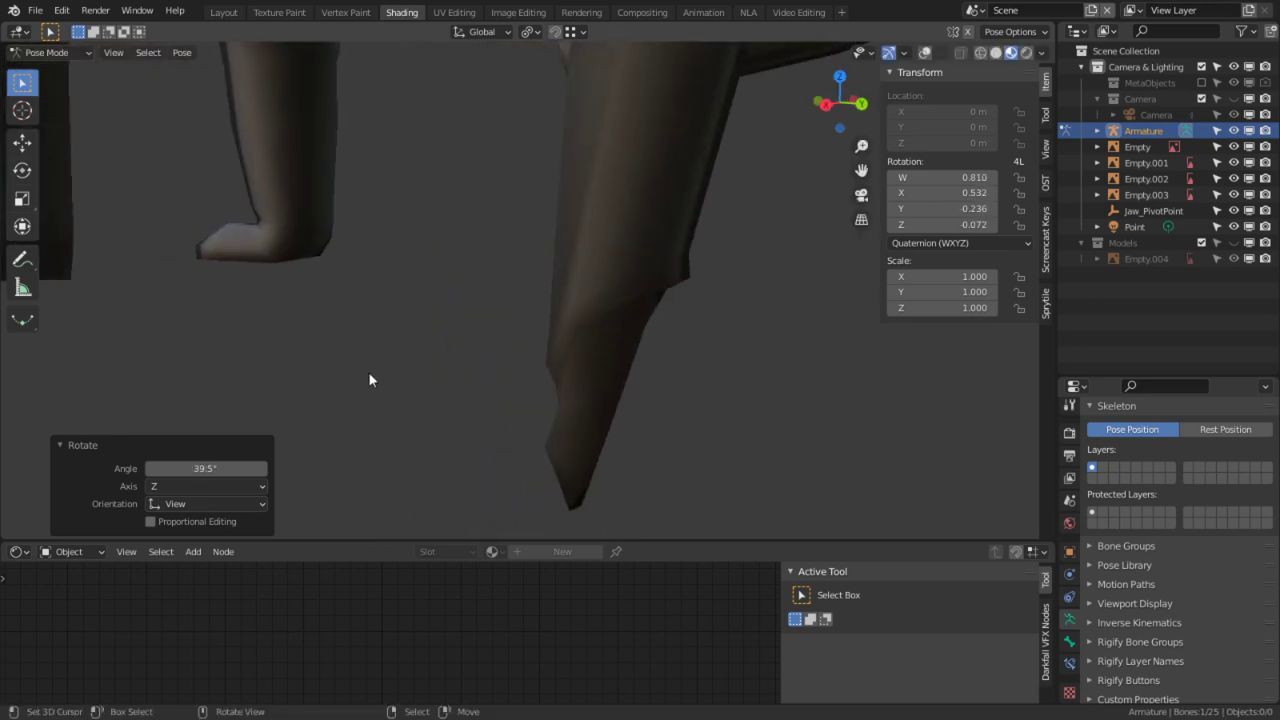
key("ctrl+z")
key("ctrl+z")
Step: Rotate the hind leg bone Leg.L.001 by 58.4° around the global X axis with the overlays hidden
scroll(431, 322, "down", 2)
middle_click_drag(431, 322, 492, 480, "shift")
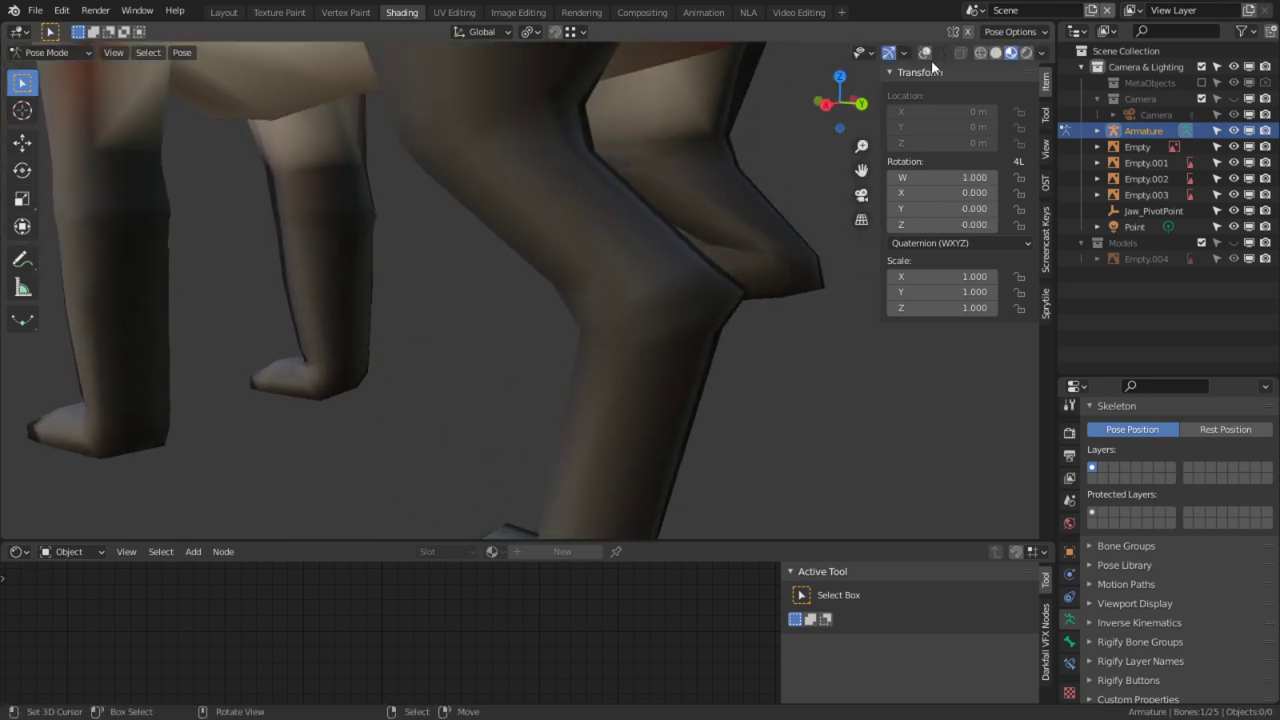
left_click(921, 54)
middle_click_drag(574, 219, 609, 229)
right_click(609, 229)
middle_click_drag(790, 211, 832, 212)
middle_click_drag(872, 92, 847, 184, "shift")
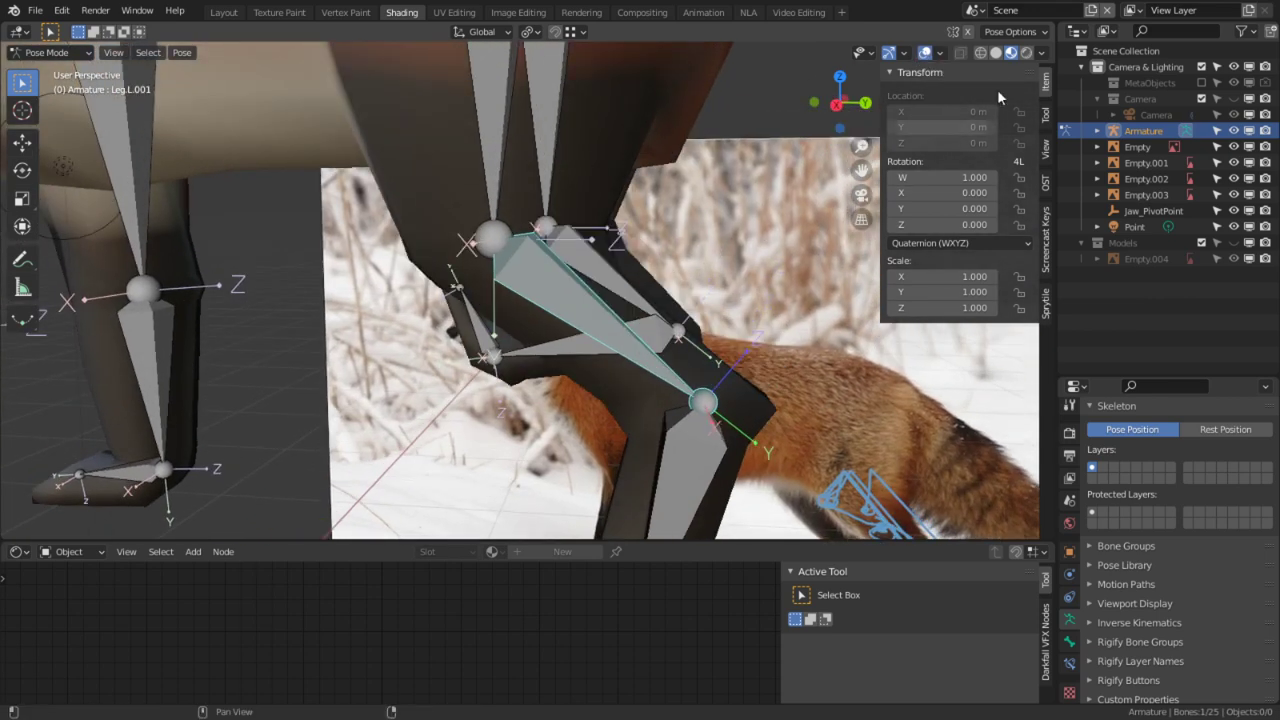
left_click(925, 53)
key("r")
key("x")
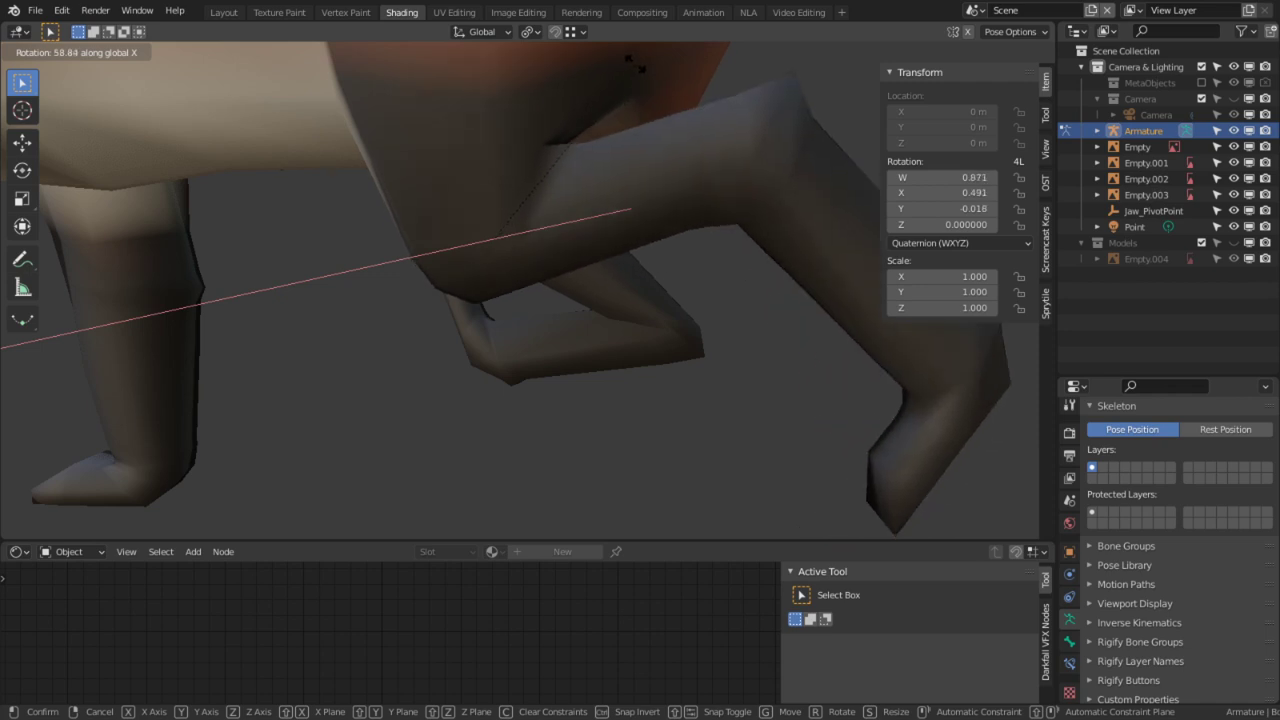
left_click(632, 76)
Step: Rotate the Leg.L.001 bone in the view by 95.7° and again by -17.7° to test the thigh's deformation
middle_click_drag(632, 82, 617, 277)
key("r")
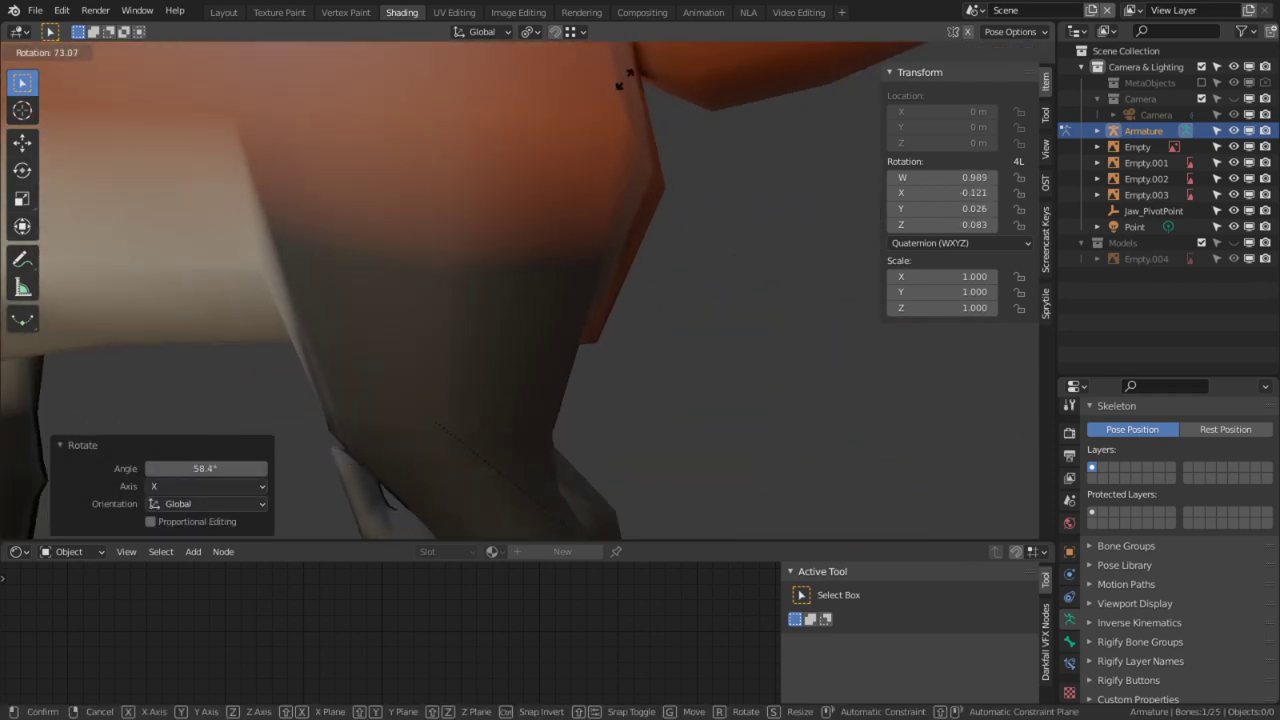
left_click(570, 174)
middle_click_drag(608, 172, 614, 389, "ctrl")
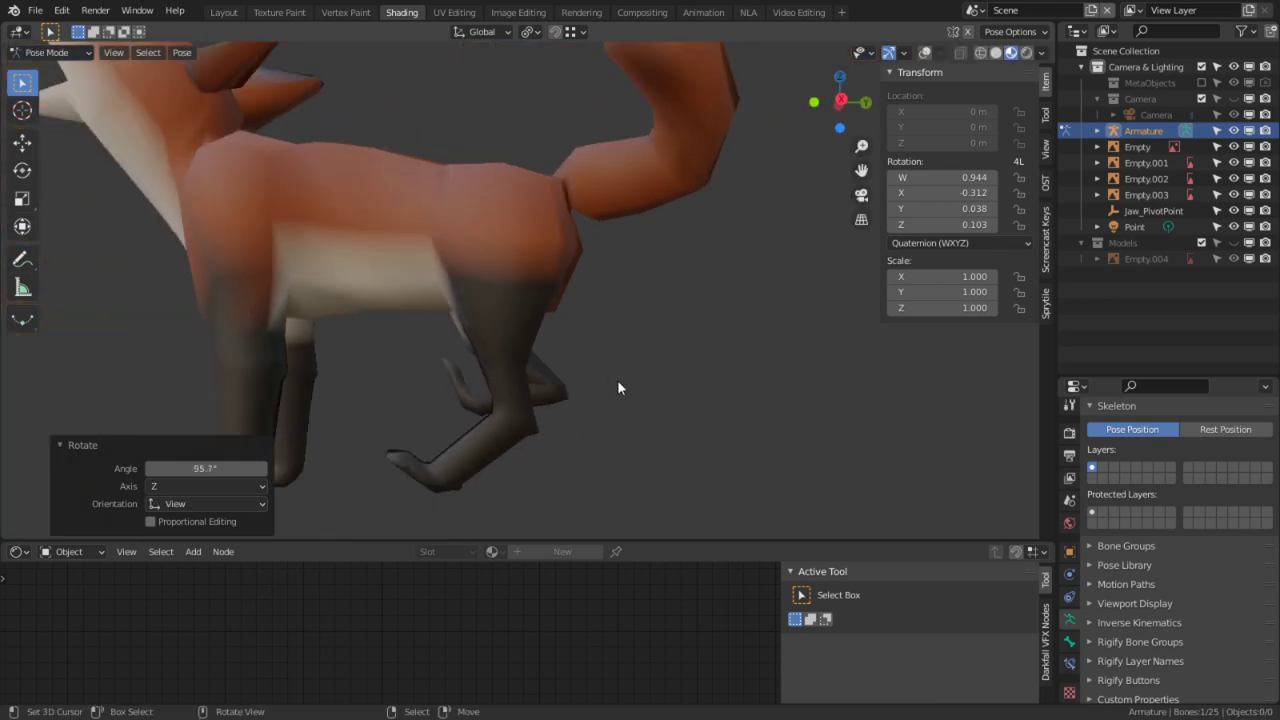
key("r")
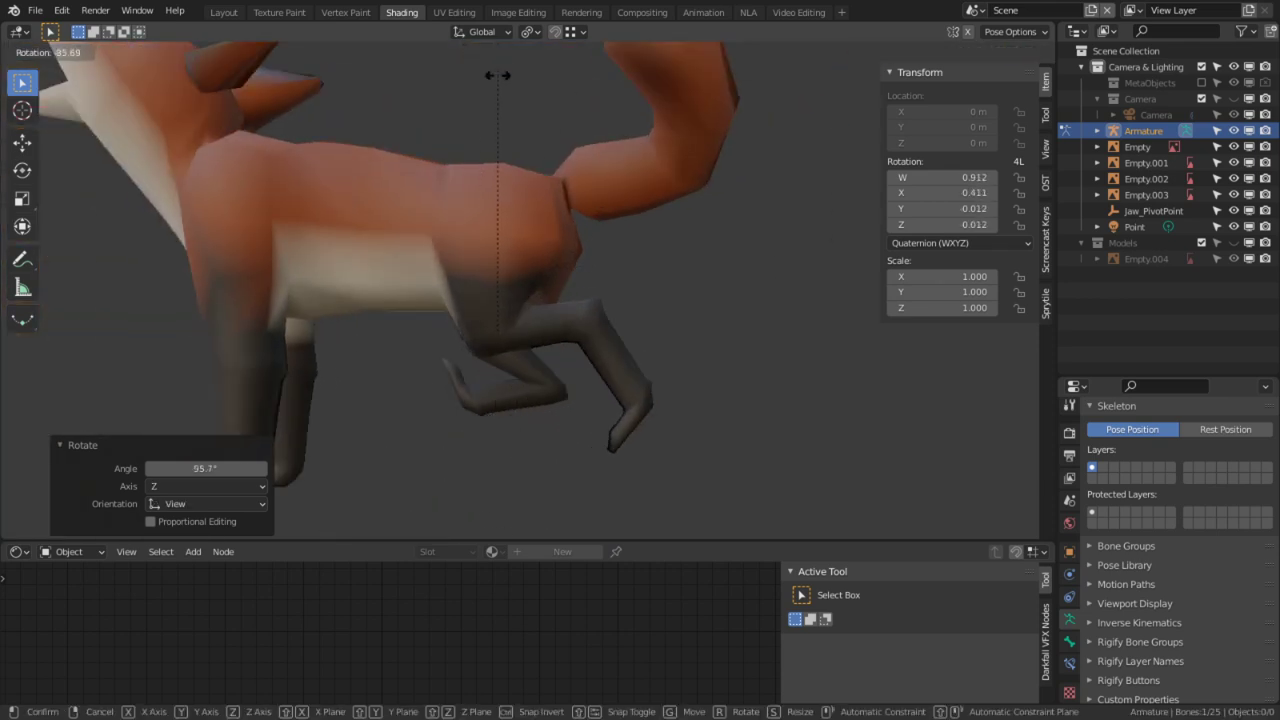
left_click(617, 272)
scroll(557, 347, "up", 3)
scroll(597, 364, "down", 4)
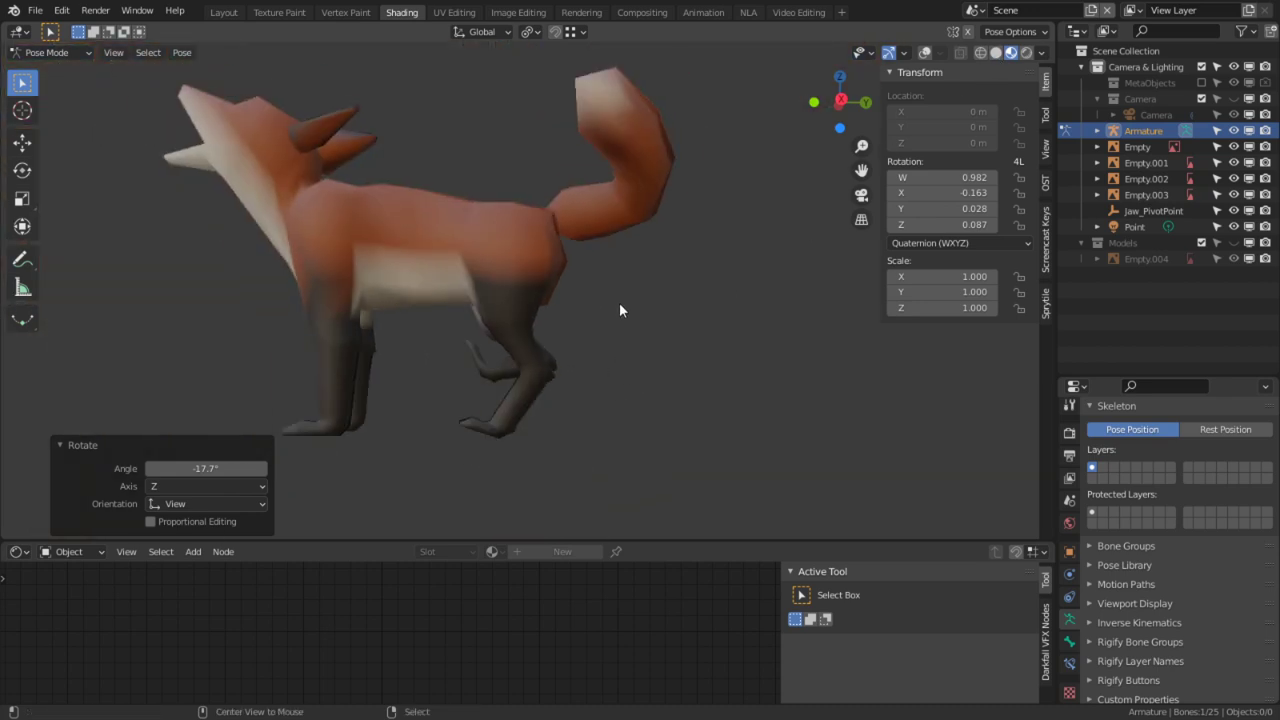
Step: Select all bones of the armature and clear their rotation
key("alt+r")
key("a")
key("alt+r")
Step: Try rotating all bones at once with the trackball rotation, and cancel it
middle_click_drag(688, 237, 644, 292)
key("r")
key("r")
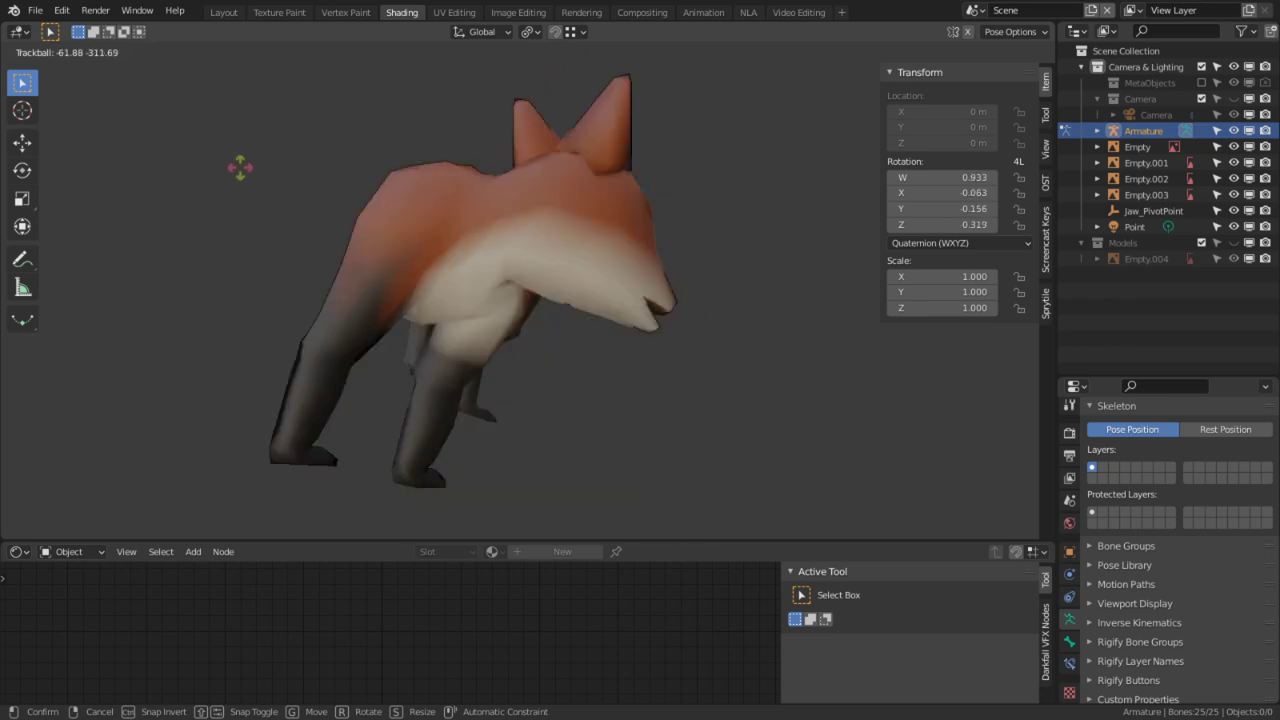
right_click(253, 256)
Step: Show the viewport overlays again and switch the armature to Object Mode
middle_click_drag(571, 263, 870, 380, "shift")
left_click(927, 51)
middle_click_drag(442, 250, 493, 257)
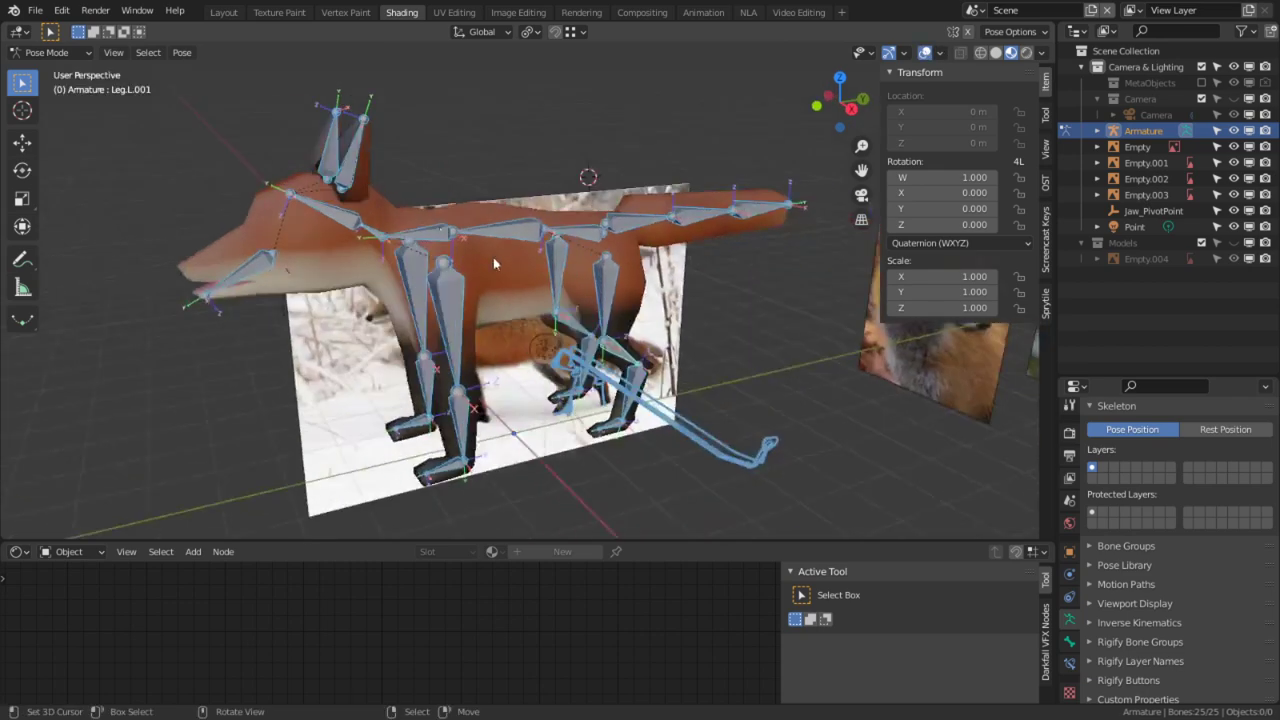
left_click(71, 54)
left_click(60, 66)
middle_click_drag(120, 126, 246, 177)
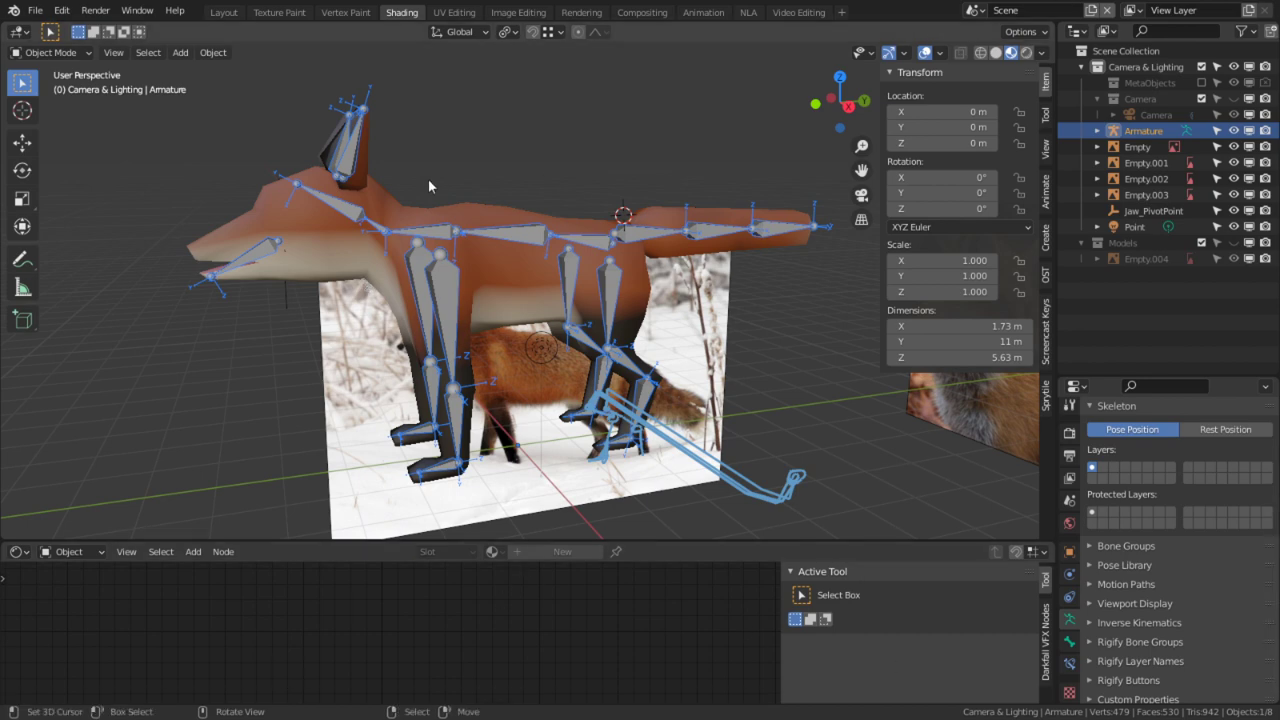
Step: Try moving the Spine bone near the tail in Pose Mode from the right side view, and cancel
left_click(543, 240)
middle_click_drag(561, 248, 610, 277)
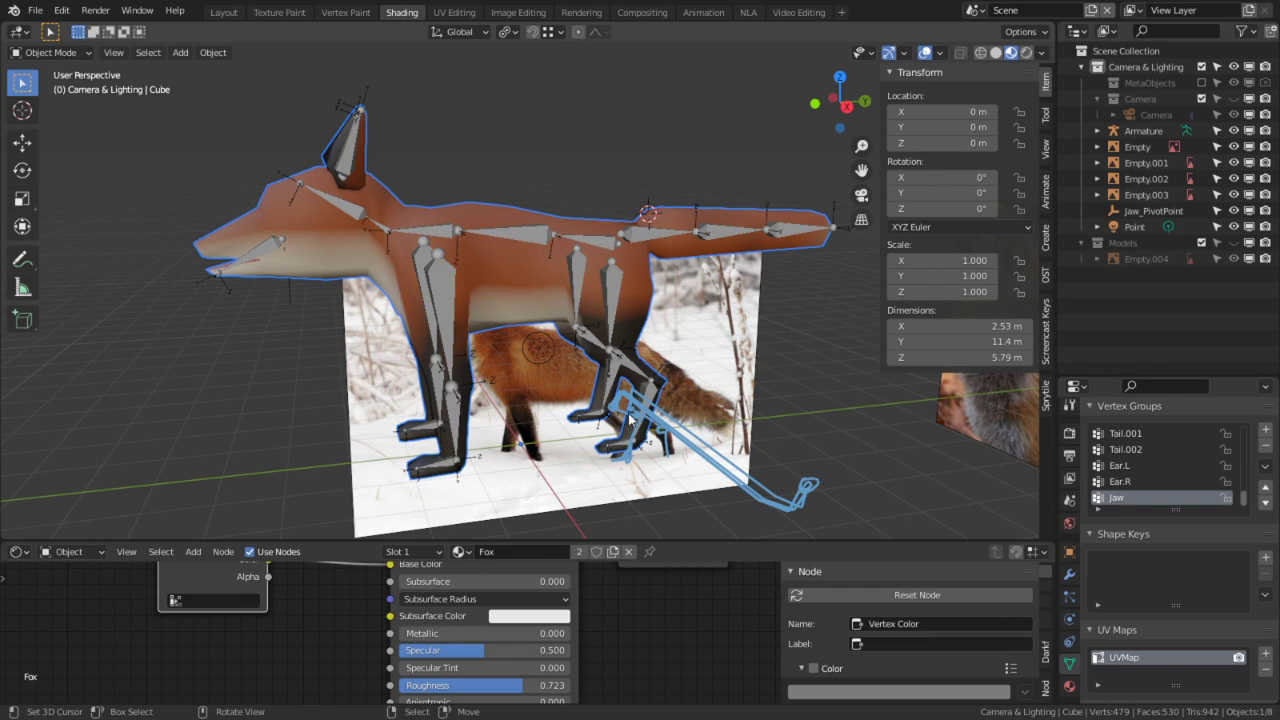
right_click(597, 236)
key("ctrl+Tab")
right_click(609, 242)
scroll(614, 265, "up", 3)
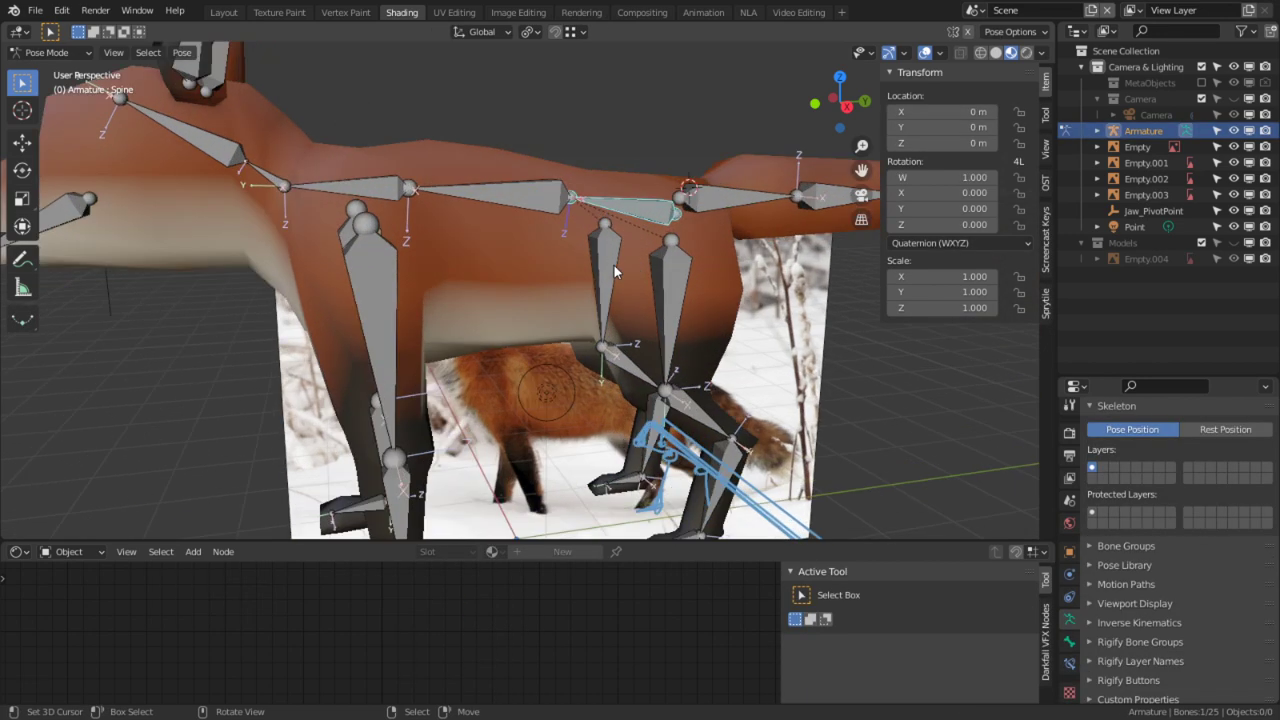
key("KP_3")
key("g")
right_click(595, 227)
key("ctrl+Tab")
Step: Parent the first tail bone to the Spine bone with Keep Offset in the armature's Edit Mode
right_click(684, 238)
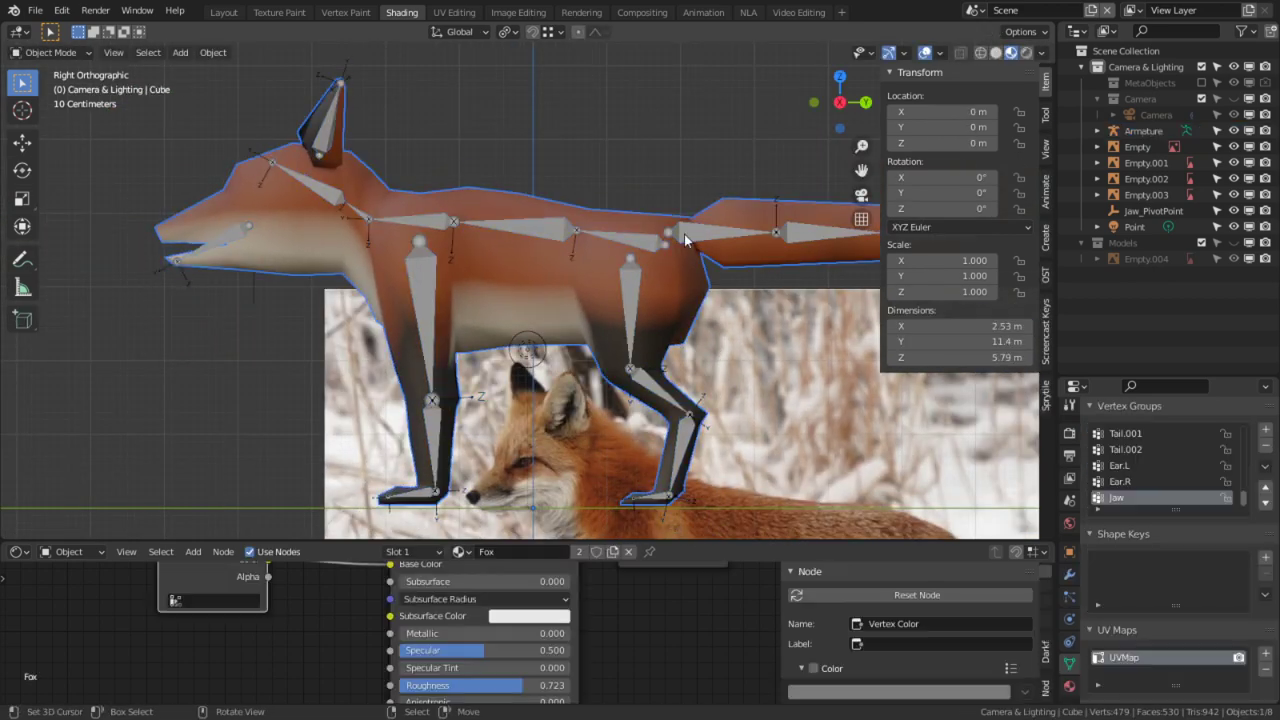
right_click(688, 236)
key("Tab")
right_click(697, 236)
right_click(636, 242, "shift")
key("ctrl+p")
left_click(643, 241)
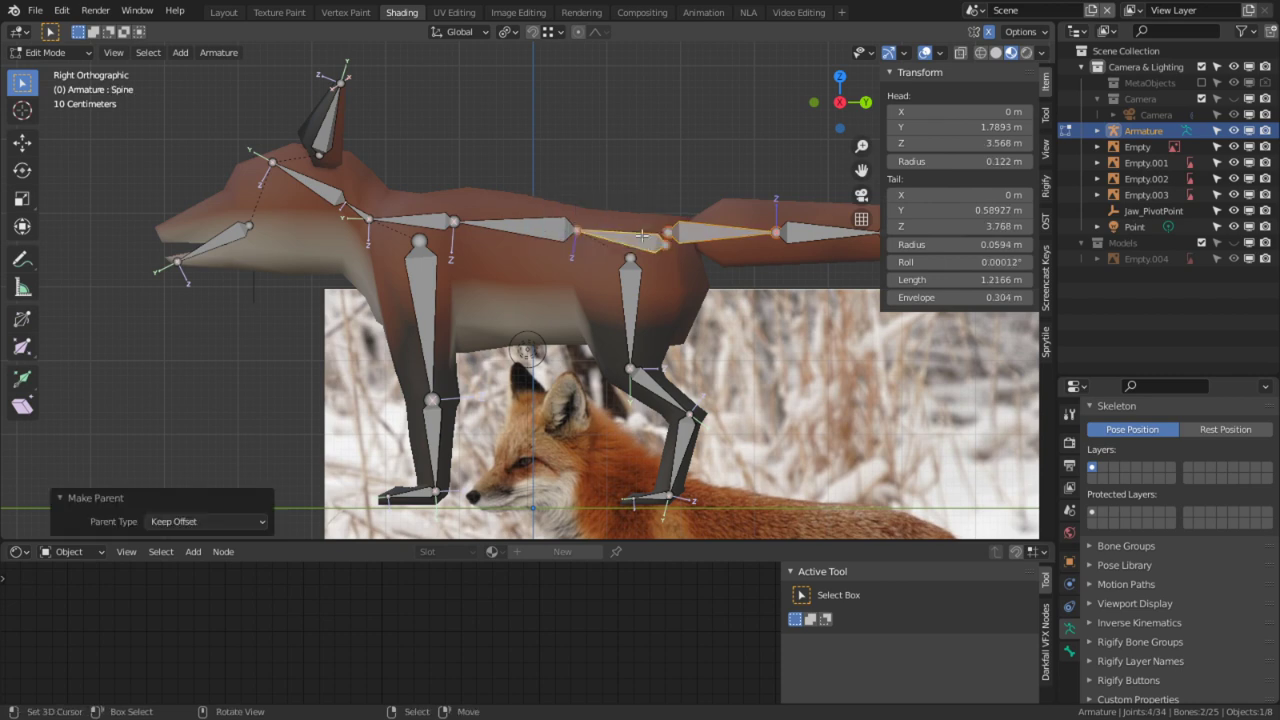
key("Tab")
Step: Put the armature in Pose Mode and rotate the first tail bone upward
right_click(689, 234)
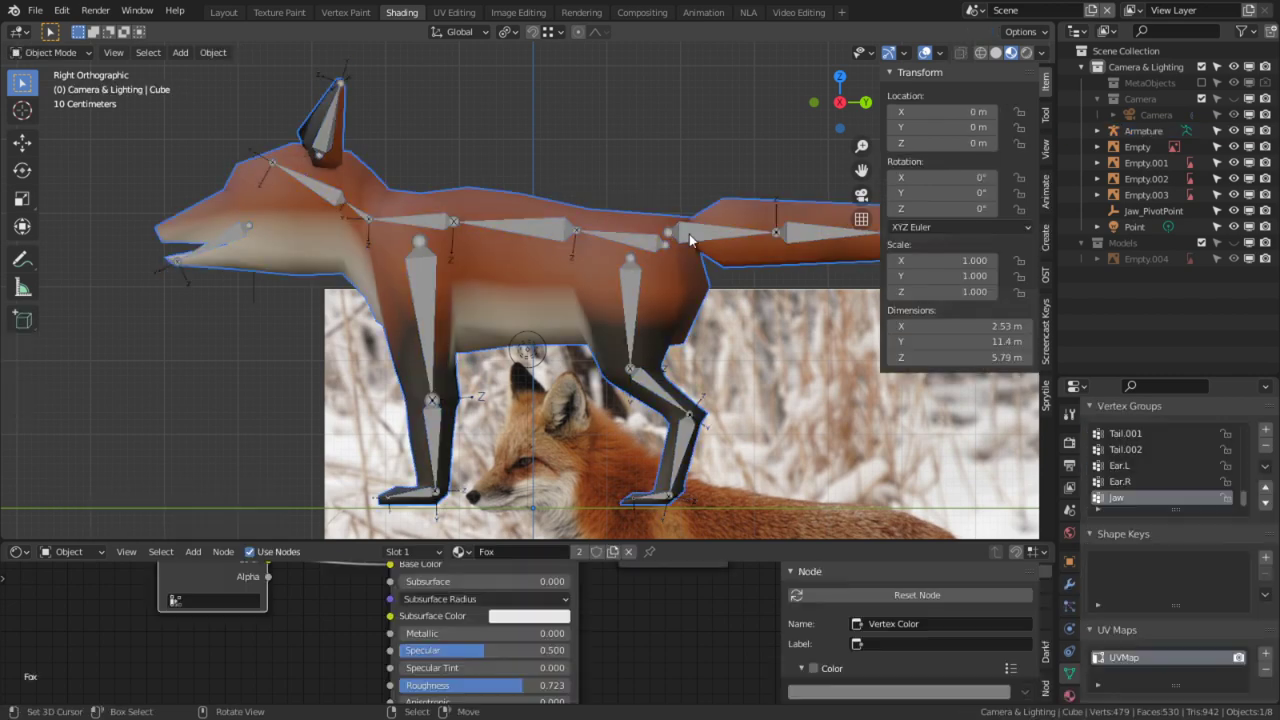
right_click(695, 236)
key("ctrl+Tab")
right_click(703, 236)
key("r")
left_click(746, 166)
Step: Rotate the Tail.001 bone by 67.1° and the tail tip bone to curl the tail forward
right_click(753, 122)
key("r")
left_click(665, 77)
middle_click_drag(660, 72, 653, 126, "shift")
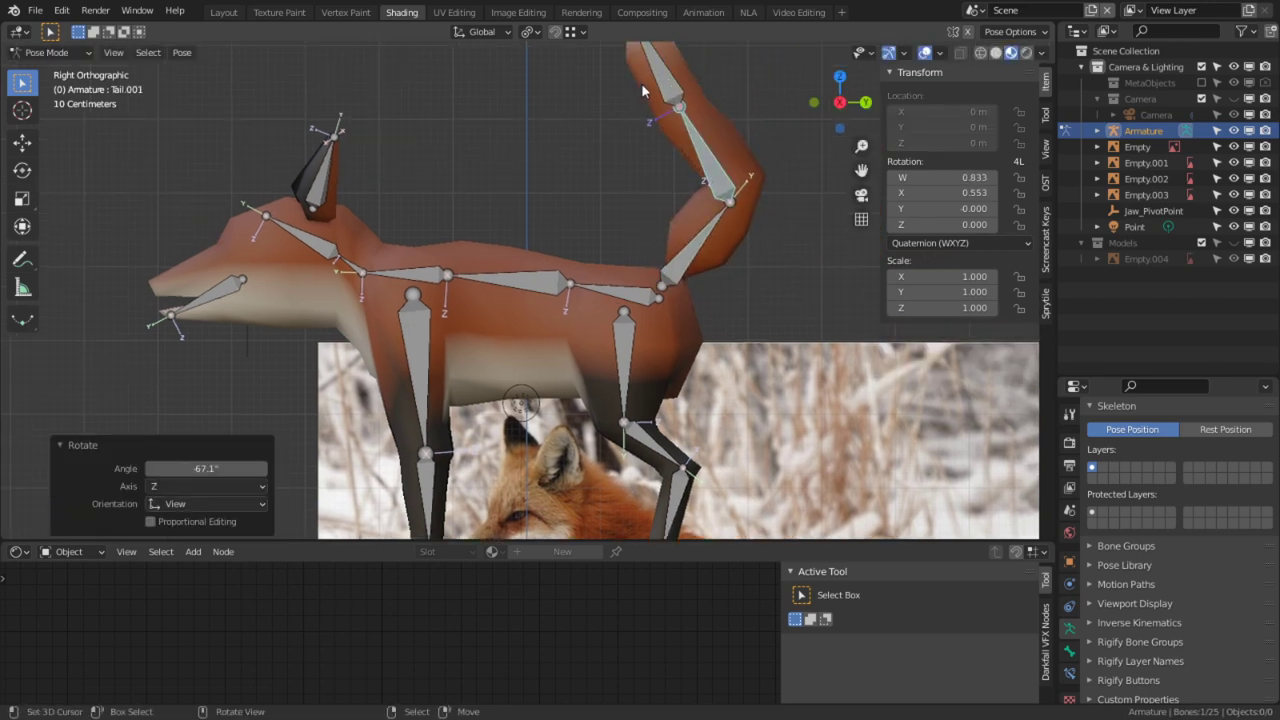
right_click(641, 88)
key("r")
left_click(586, 194)
Step: Turn the Head bone sideways with a trackball rotation from a front view
middle_click_drag(586, 194, 470, 230)
left_click(413, 236)
key("r")
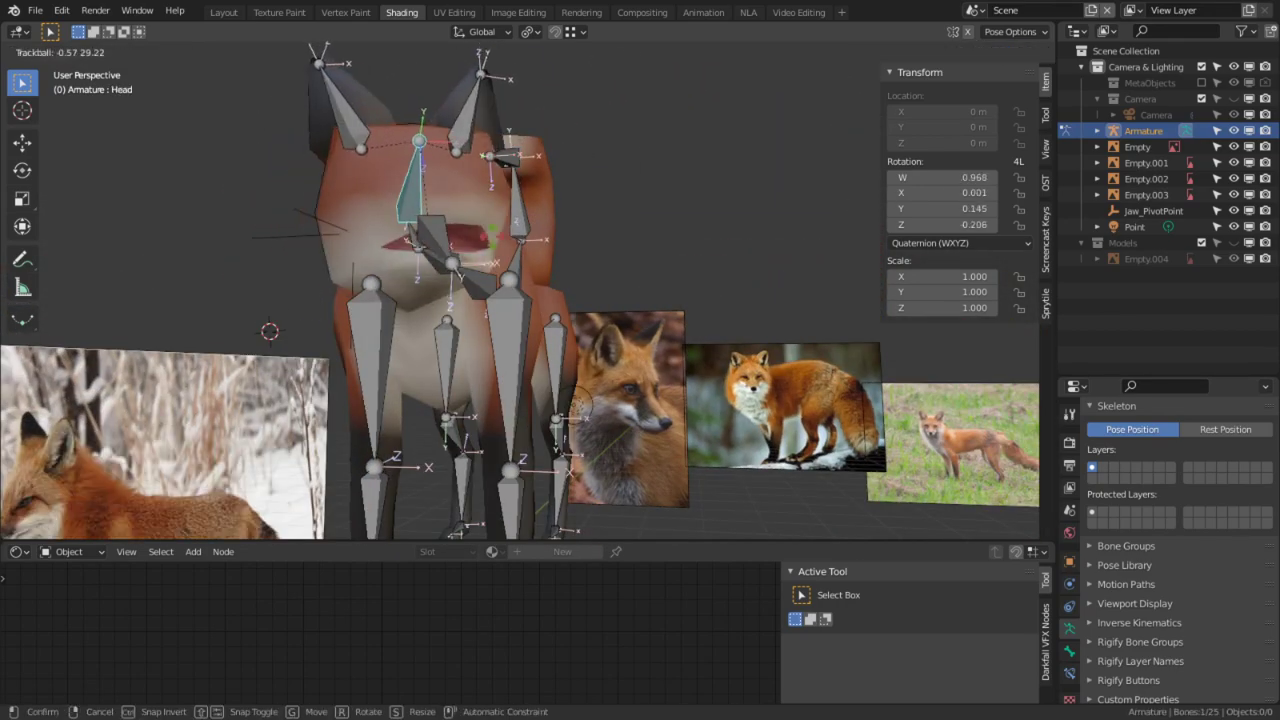
left_click(570, 135)
Step: Turn the Neck bone with a trackball rotation
left_click(420, 243)
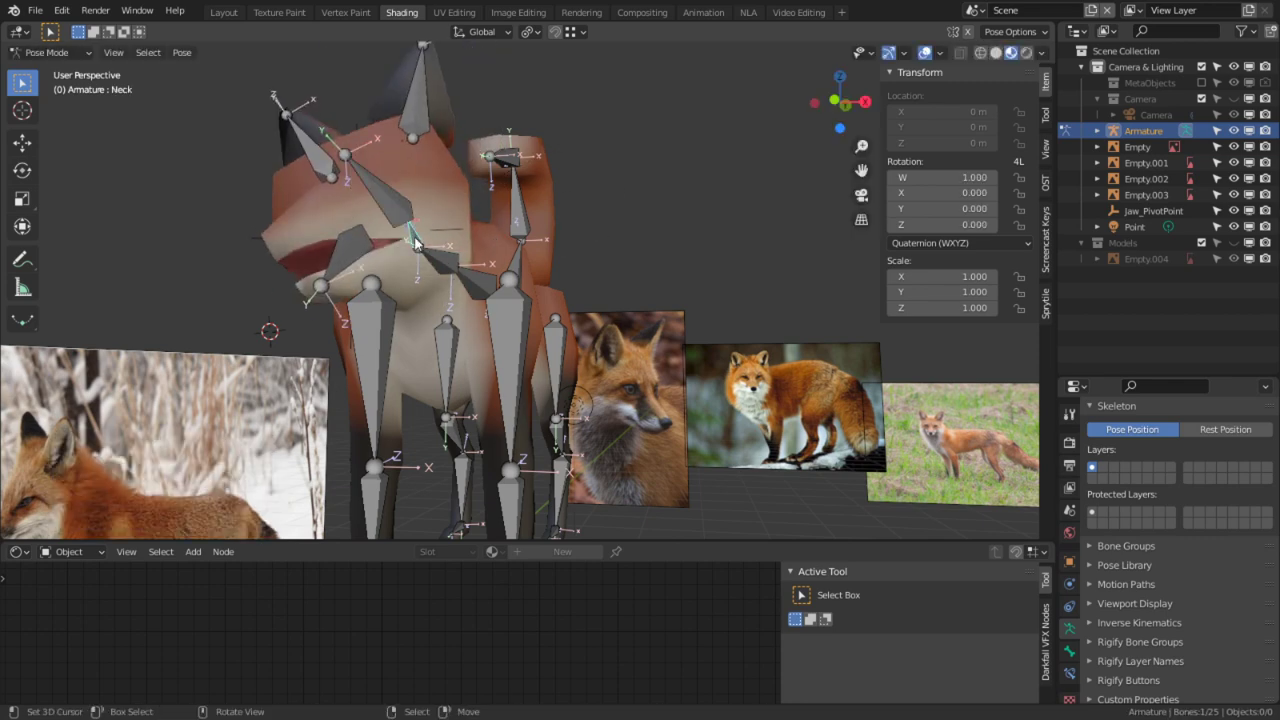
key("r")
key("r")
left_click(563, 118)
Step: Rotate the Head bone again with a trackball rotation of 22.9° and 28.6°
left_click(388, 174)
key("r")
key("r")
left_click(422, 202)
middle_click_drag(468, 268, 520, 124)
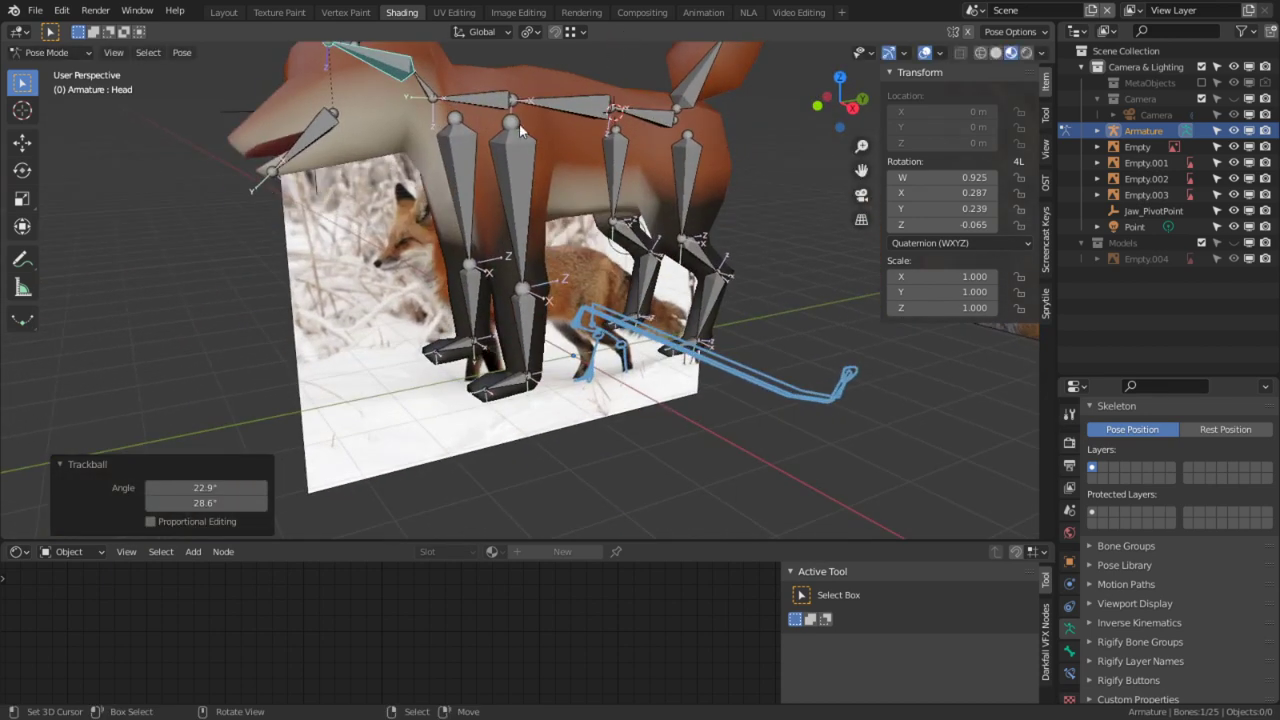
middle_click_drag(492, 212, 714, 122)
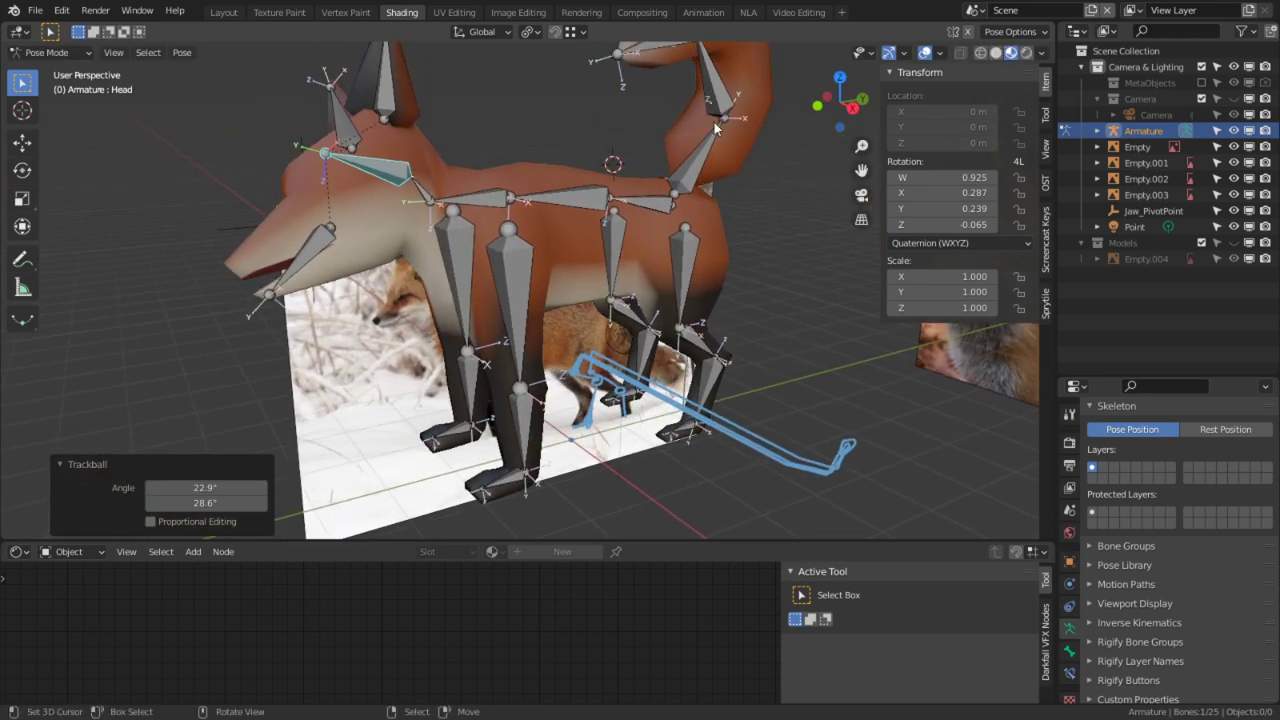
Step: Examine the posed fox mesh from a distance with the viewport overlays hidden
left_click(924, 53)
middle_click_drag(924, 55, 1009, 157)
left_click(925, 52)
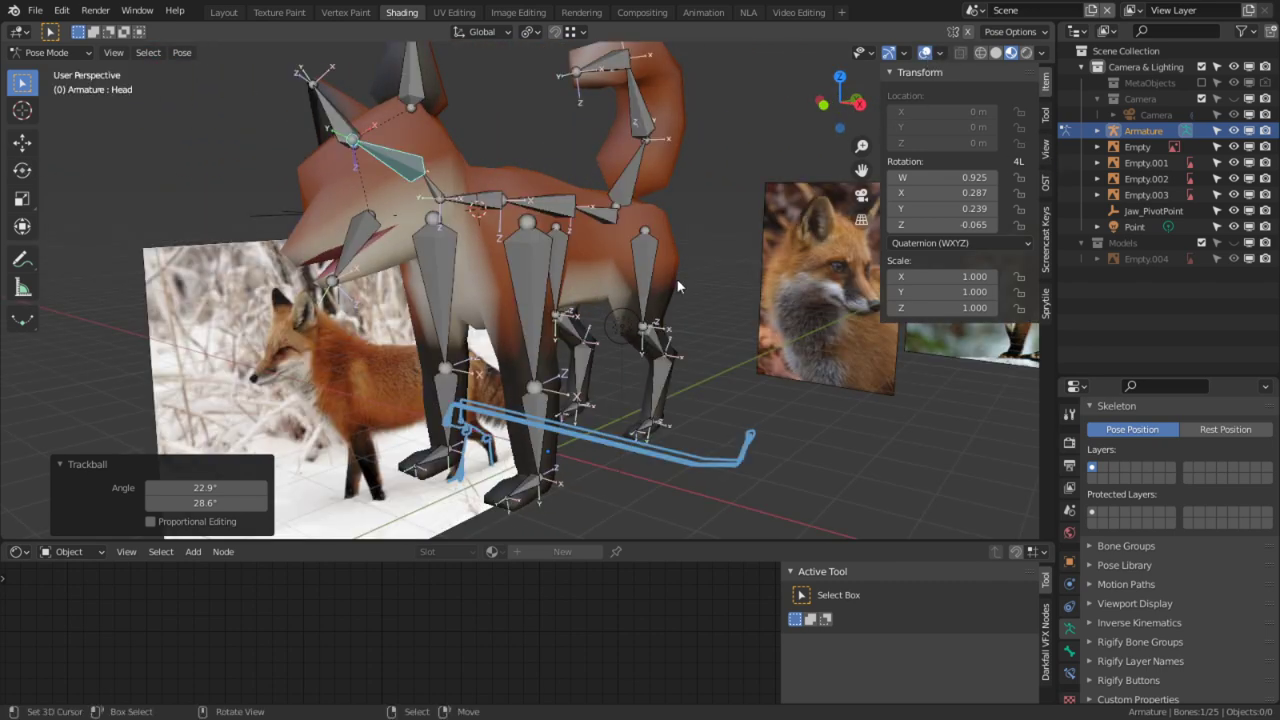
scroll(610, 284, "down", 4)
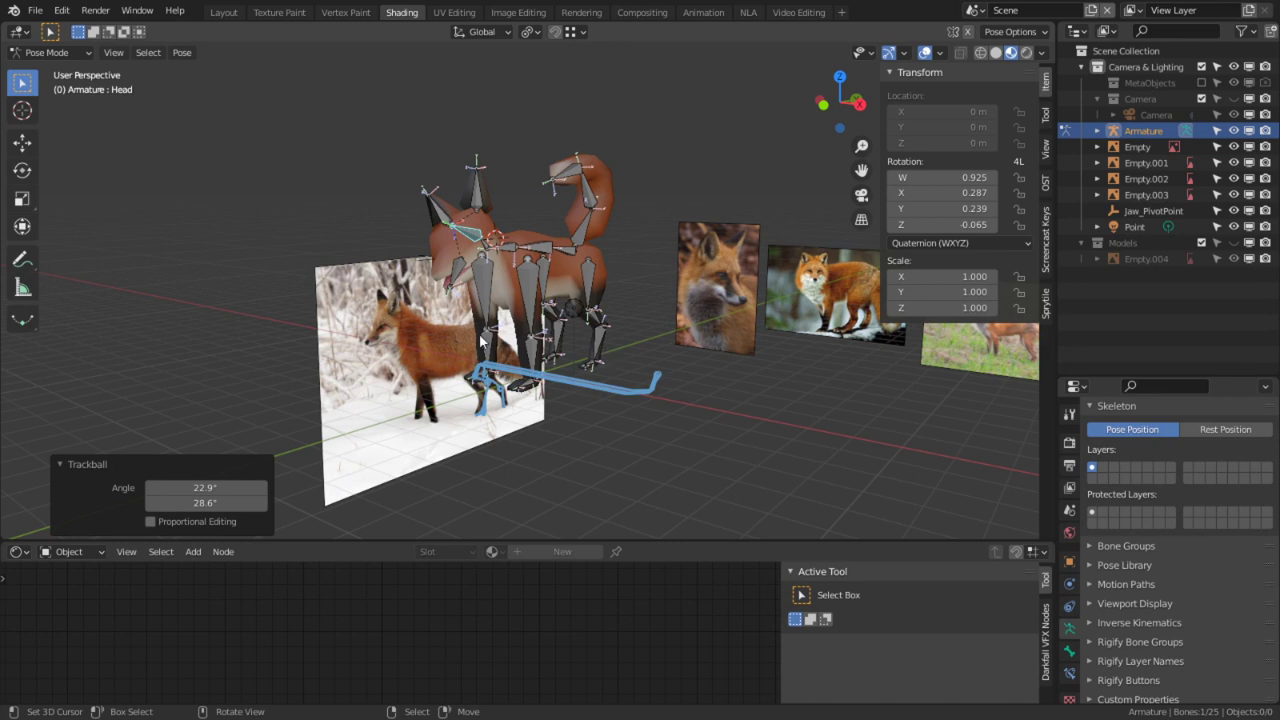
middle_click_drag(481, 335, 437, 353)
left_click(925, 52)
scroll(521, 263, "up", 4)
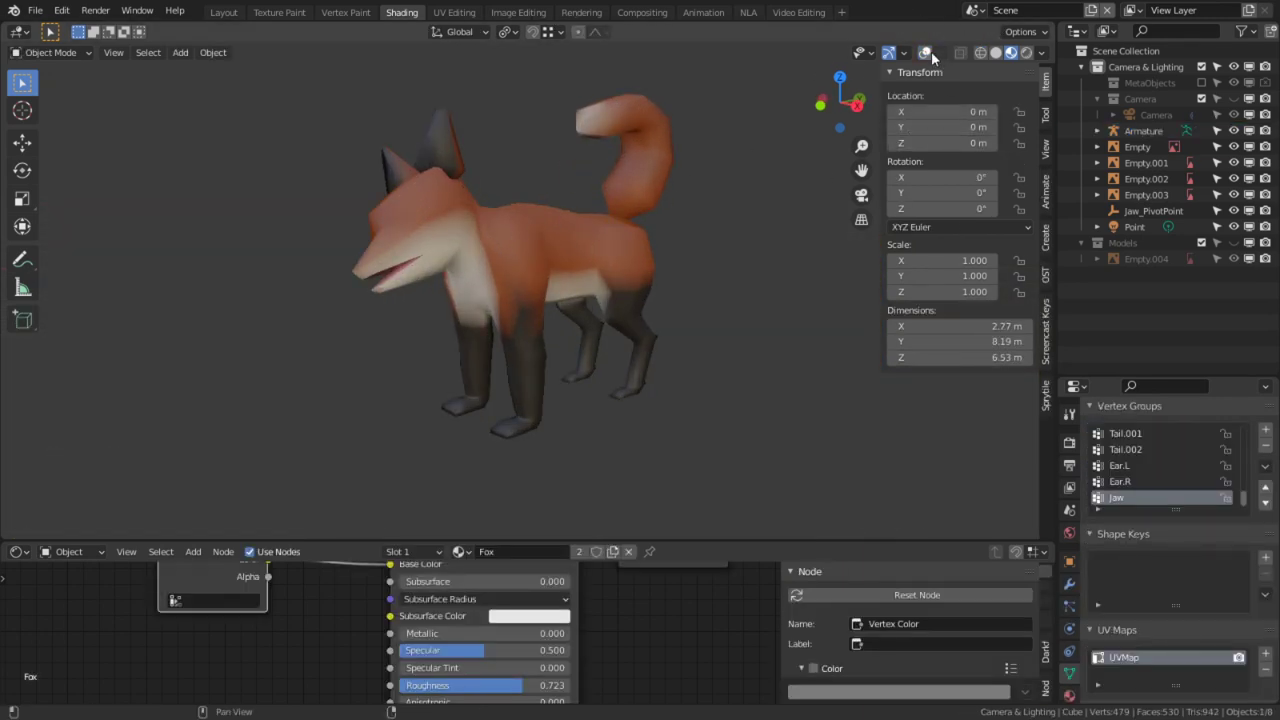
Step: Edit the fox mesh with overlays shown and mark the edge loop around the neck as a seam
key("Tab")
left_click(926, 53)
middle_click_drag(504, 267, 519, 230)
scroll(479, 240, "up", 5)
key("2")
left_click(516, 216, "alt")
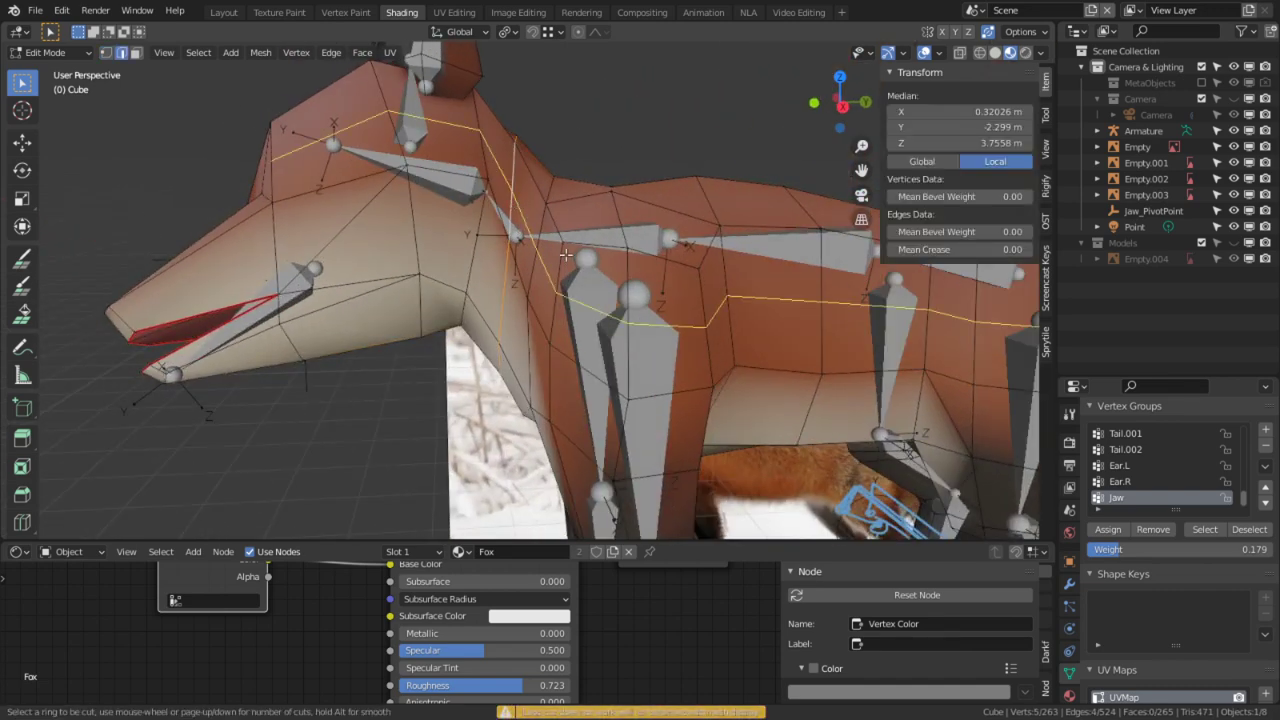
key("ctrl+e")
left_click(517, 306)
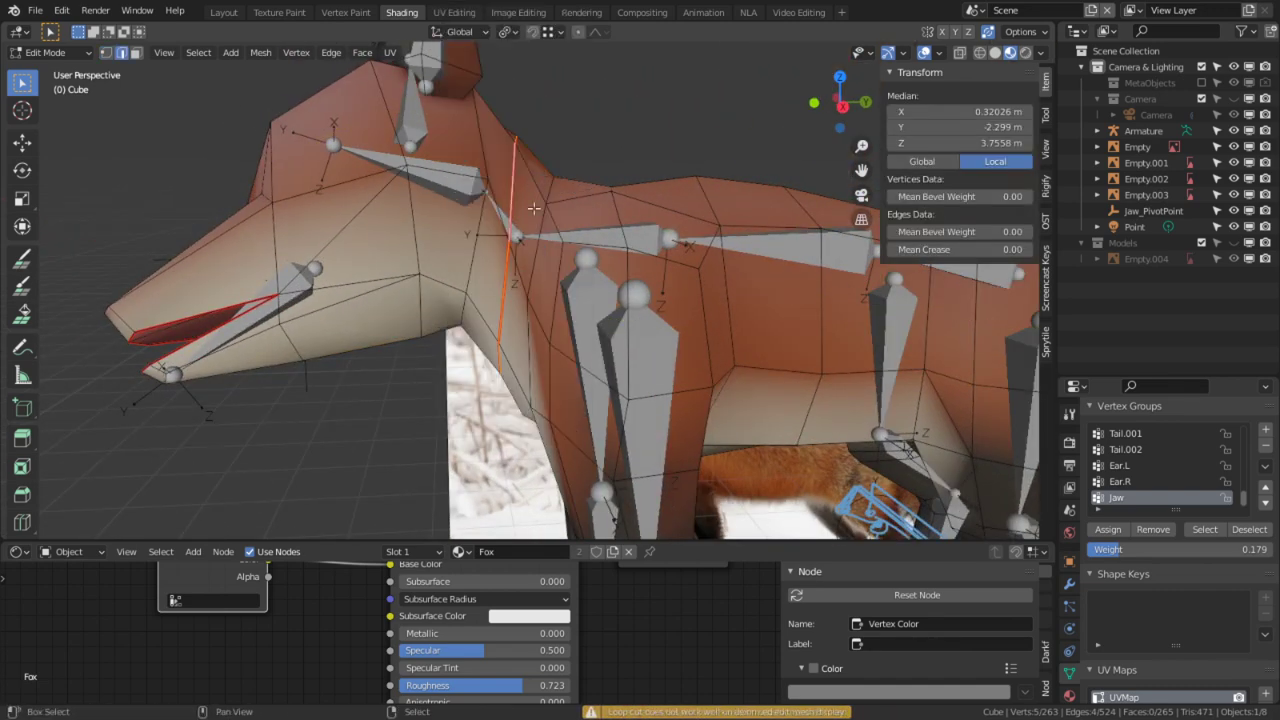
Step: Select the seam-delimited mouth interior faces and unwrap them in the UV Editing workspace
middle_click_drag(535, 187, 582, 246, "shift")
scroll(582, 300, "up", 2)
middle_click_drag(582, 304, 420, 300)
key("3")
key("l")
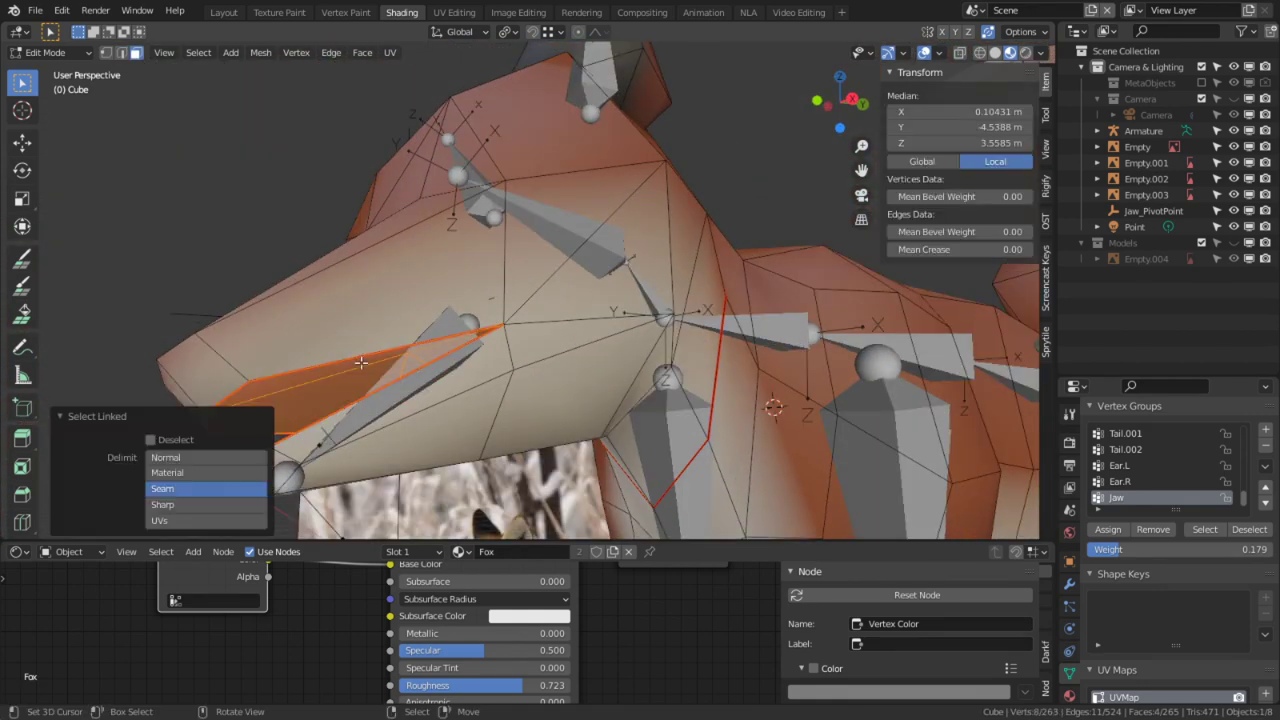
left_click(454, 13)
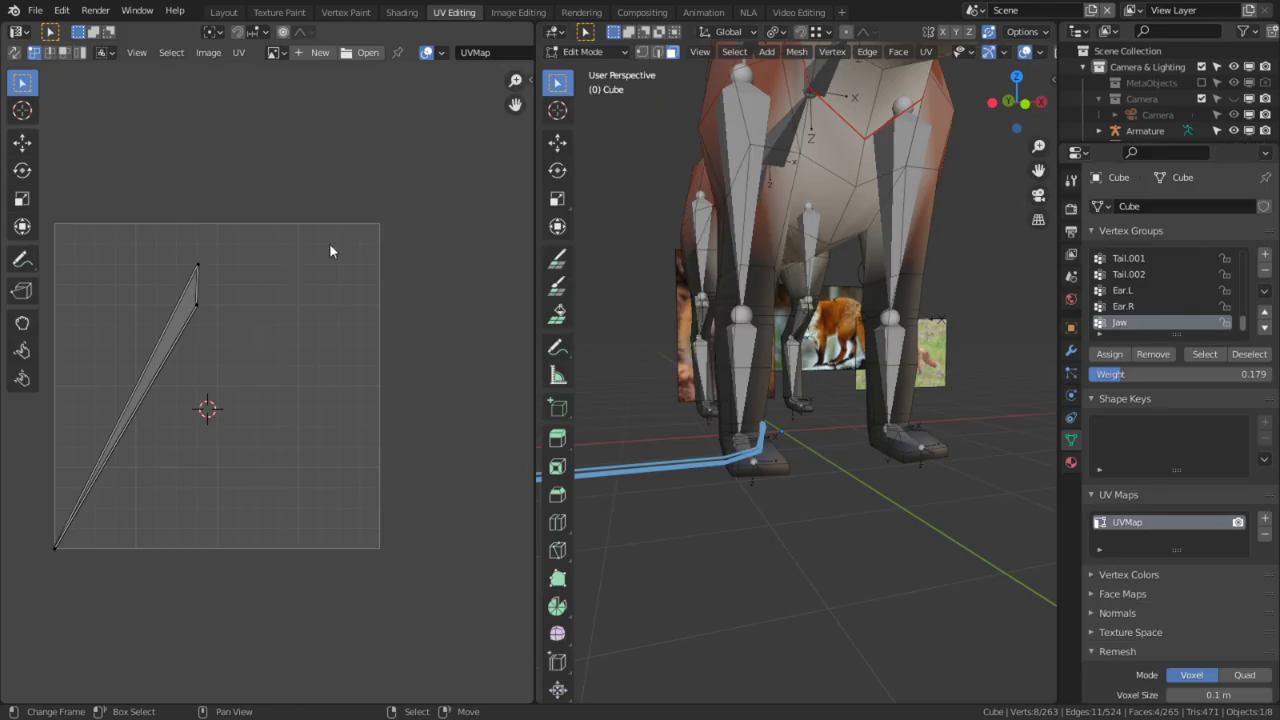
key("u")
left_click(387, 387)
middle_click_drag(232, 352, 248, 485)
Step: Select all linked faces of the head up to the neck seam and unwrap them
middle_click_drag(746, 220, 662, 360)
key("ctrl+space")
middle_click_drag(298, 352, 711, 367)
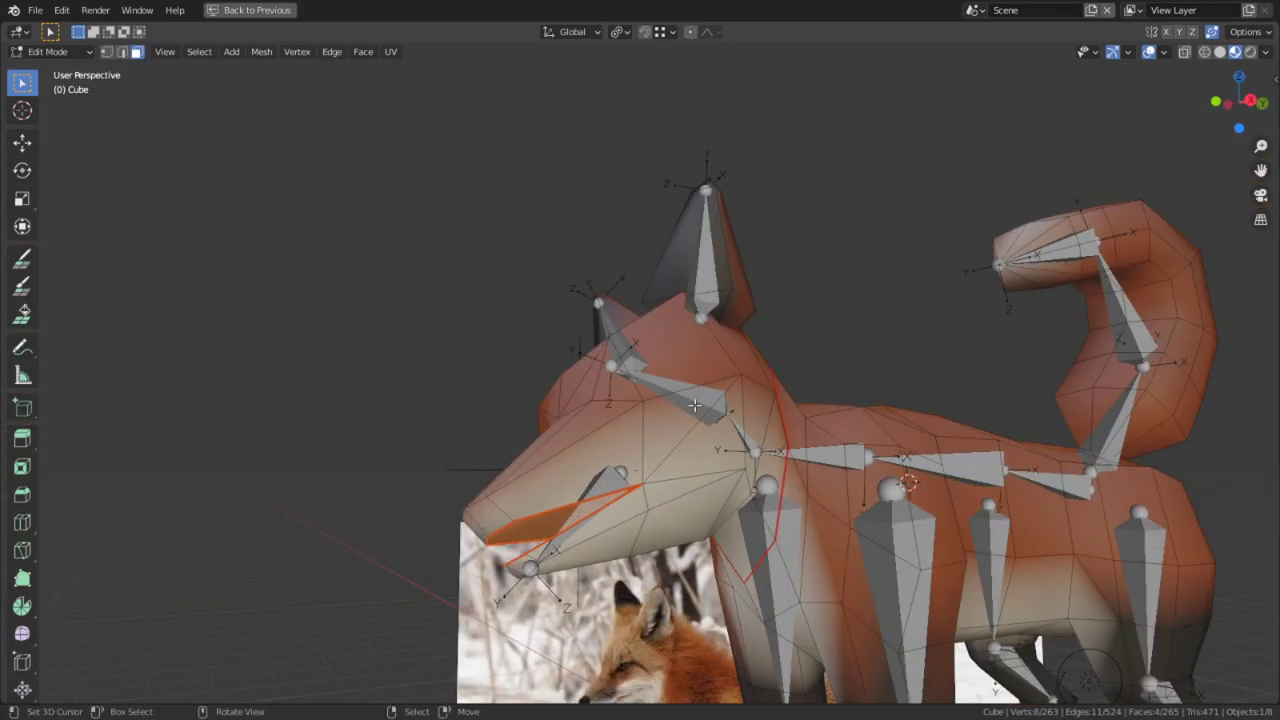
left_click(695, 405)
key("l")
key("ctrl+space")
key("u")
left_click(313, 444)
middle_click_drag(343, 498, 391, 366)
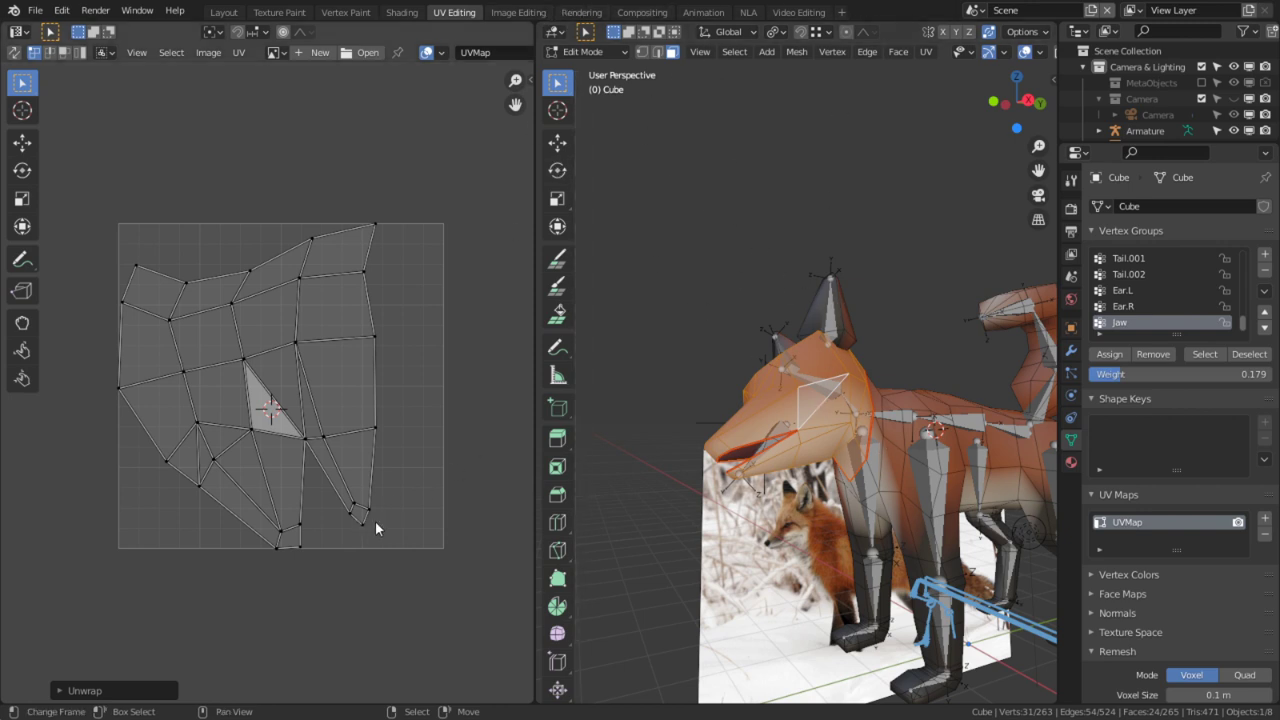
Step: Mark a seam along the edge running into the pointed lower tip of the head's UV island
scroll(370, 528, "up", 2)
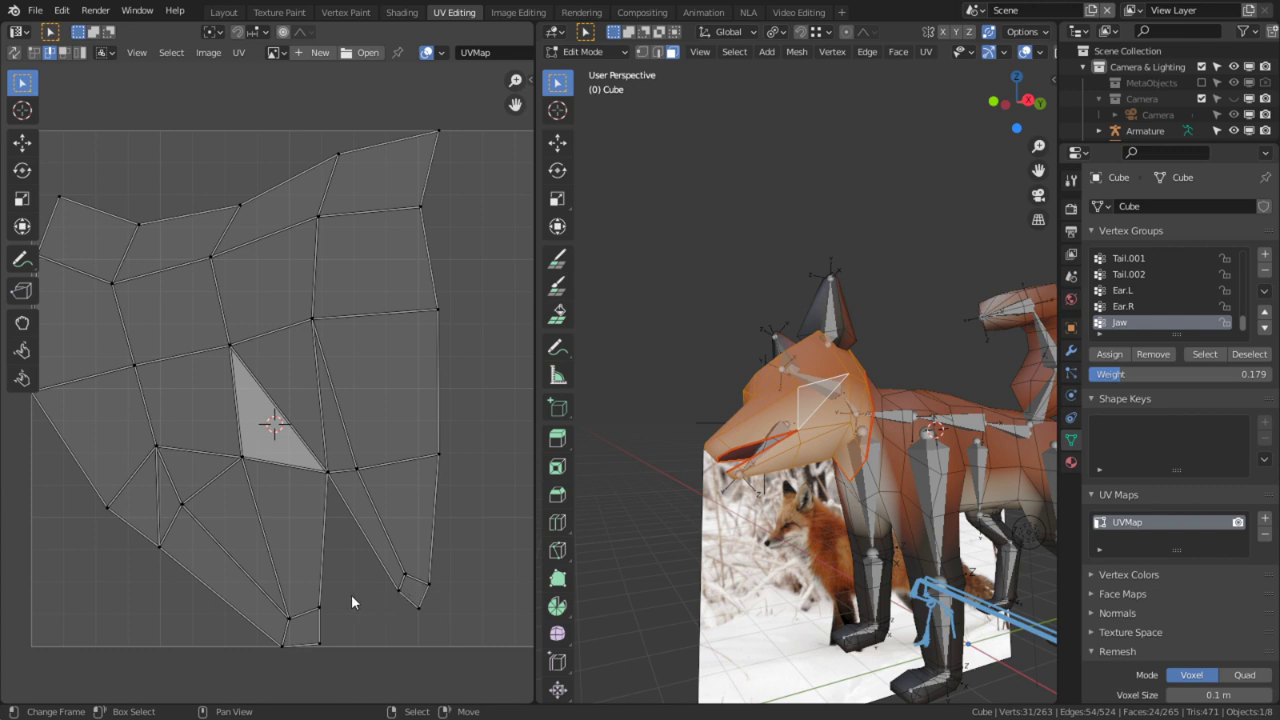
key("ctrl+e")
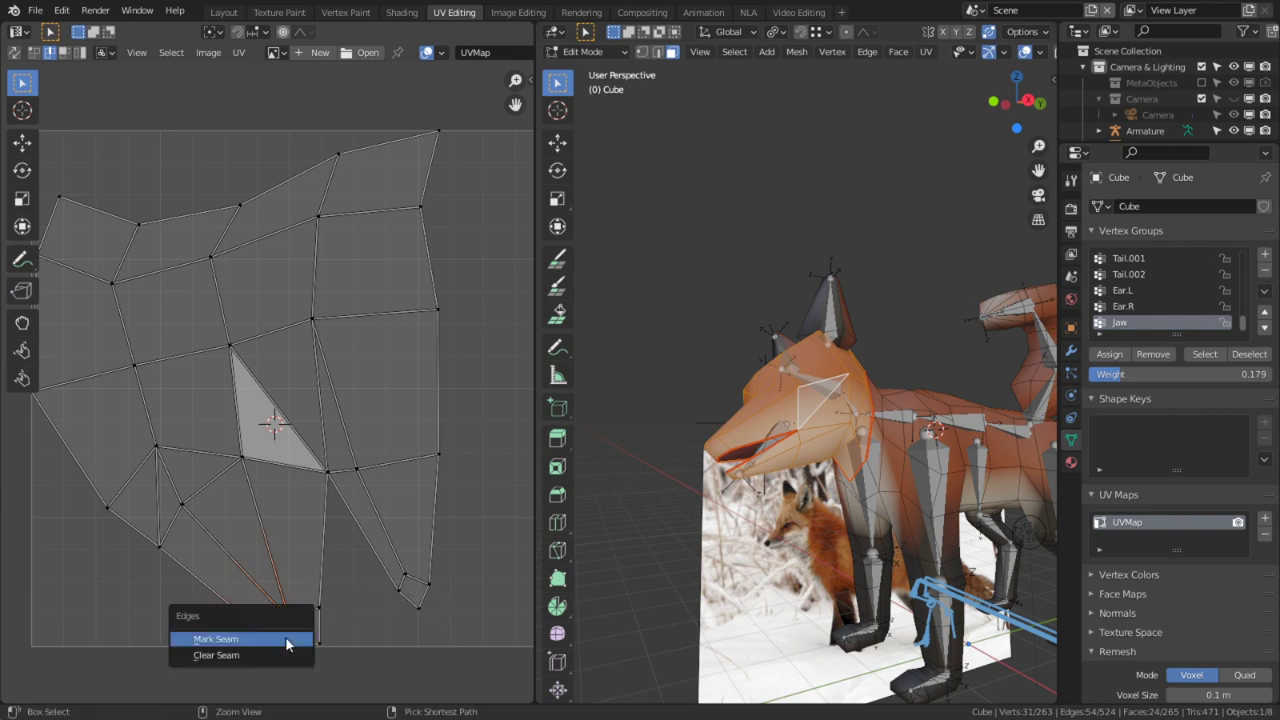
left_click(286, 640)
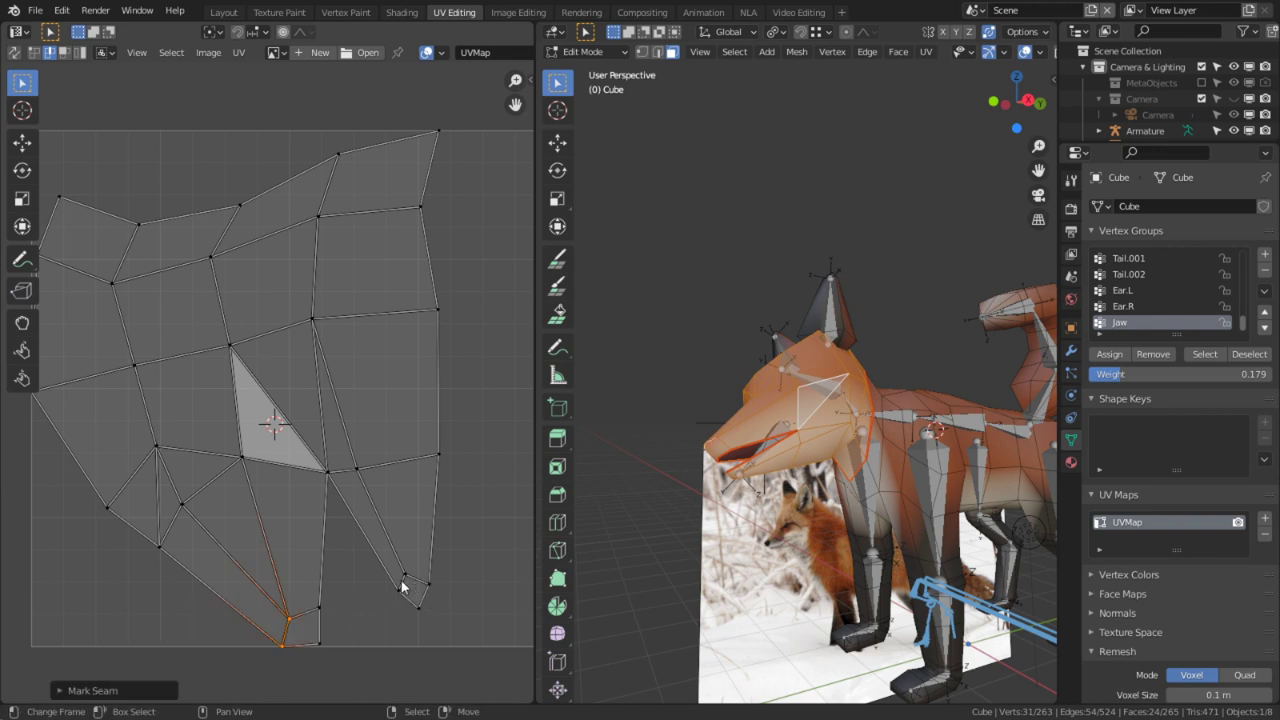
Step: Try unwrapping the whole head UV island again with the added seam, and undo the unwrap
key("a")
key("u")
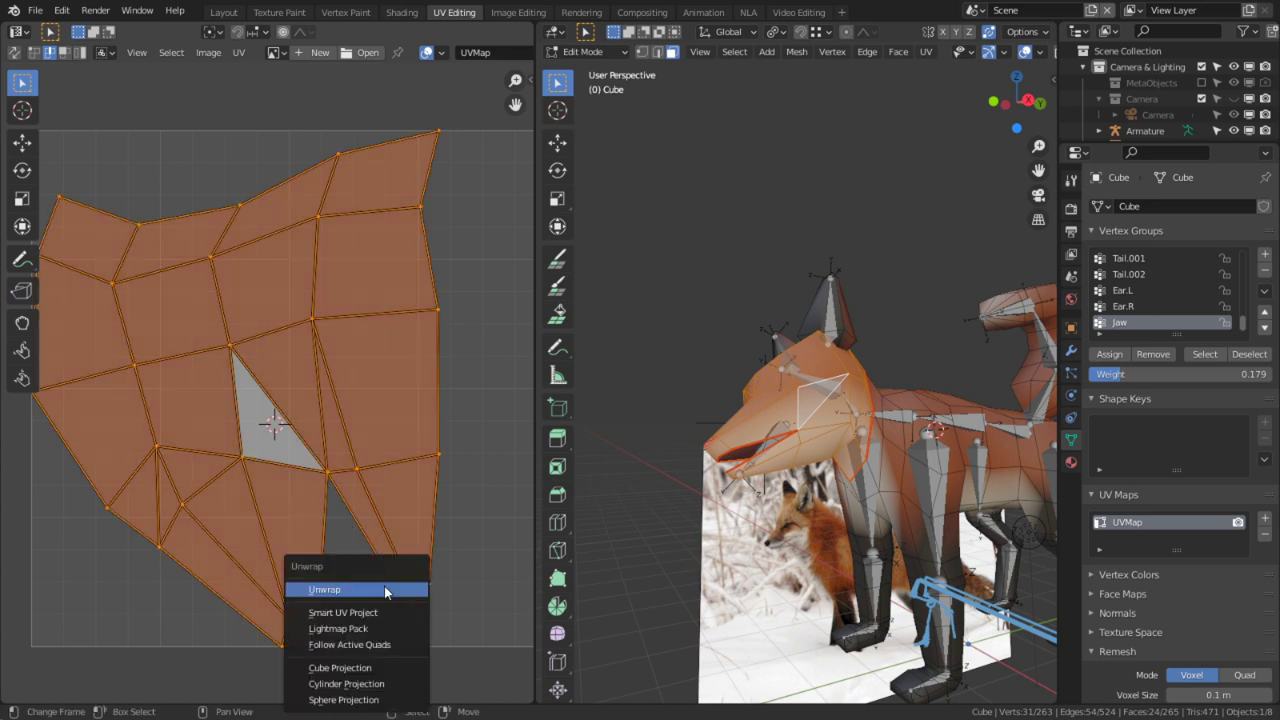
left_click(385, 592)
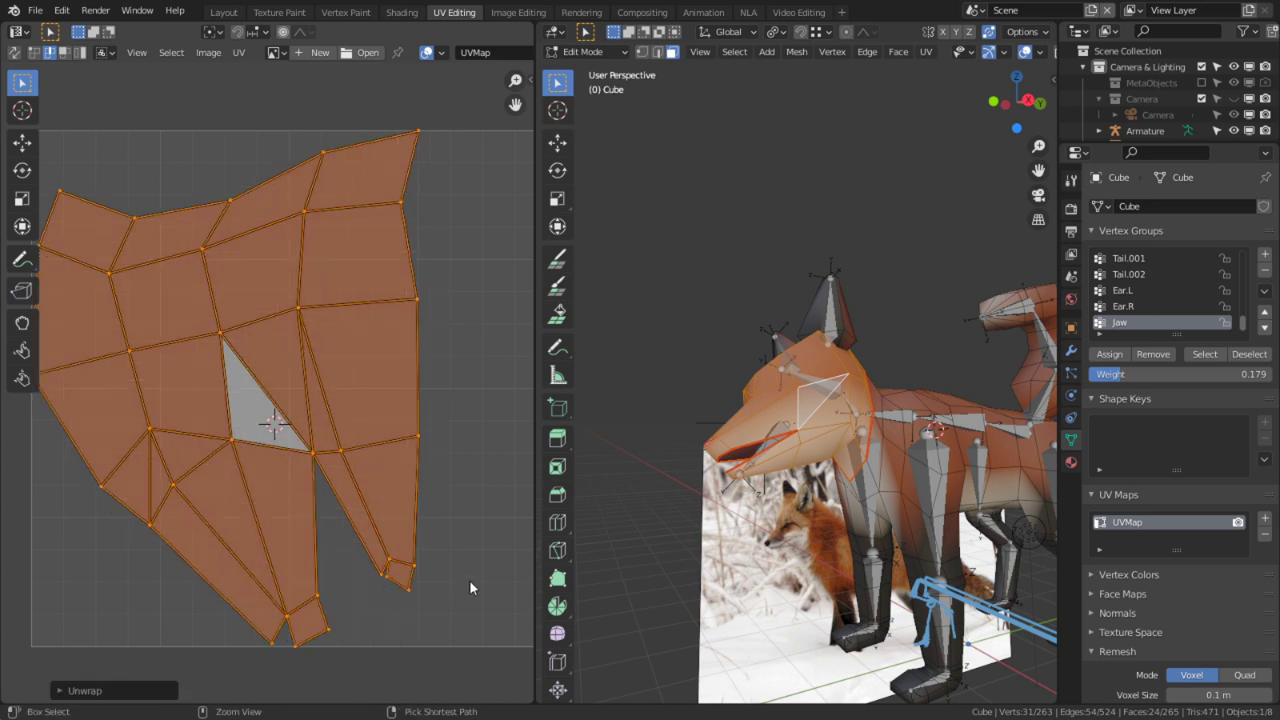
key("ctrl+z")
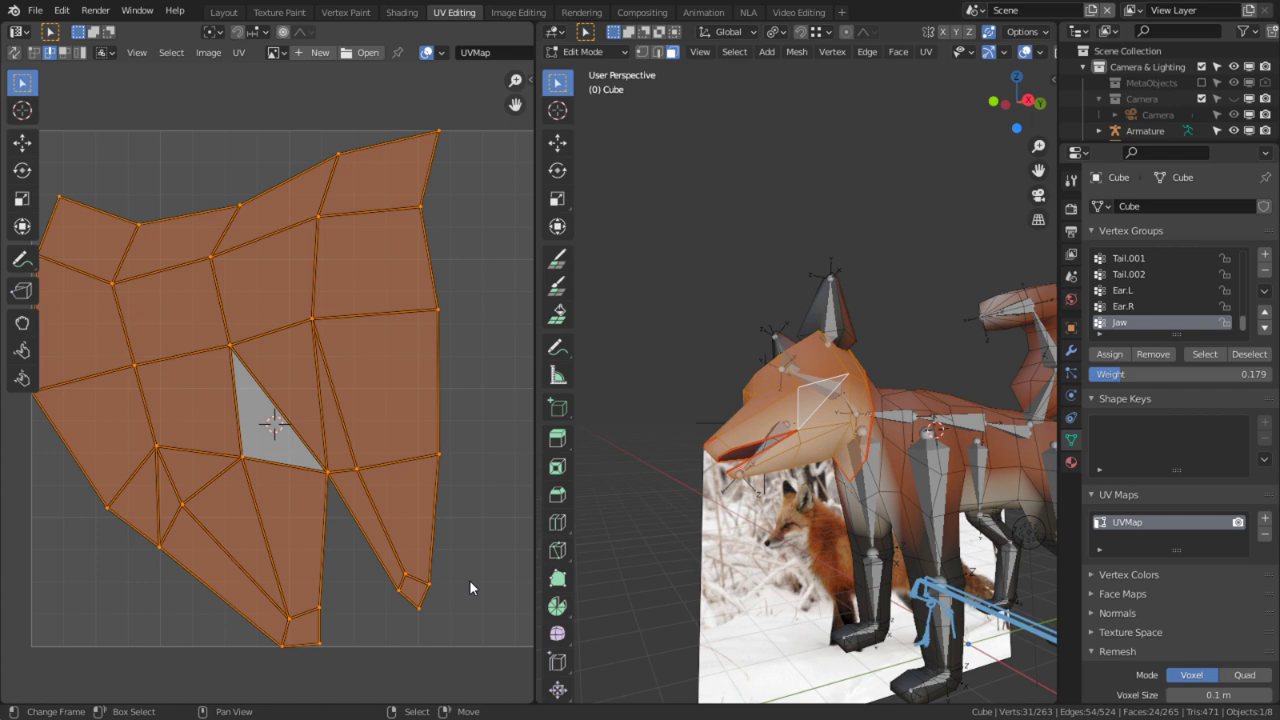
Step: Maximize the node editor in the Shading workspace and move the Vertex Color and Principled BSDF nodes away from the Material Output
left_click(398, 14)
key("ctrl+space")
middle_click_drag(461, 458, 475, 471)
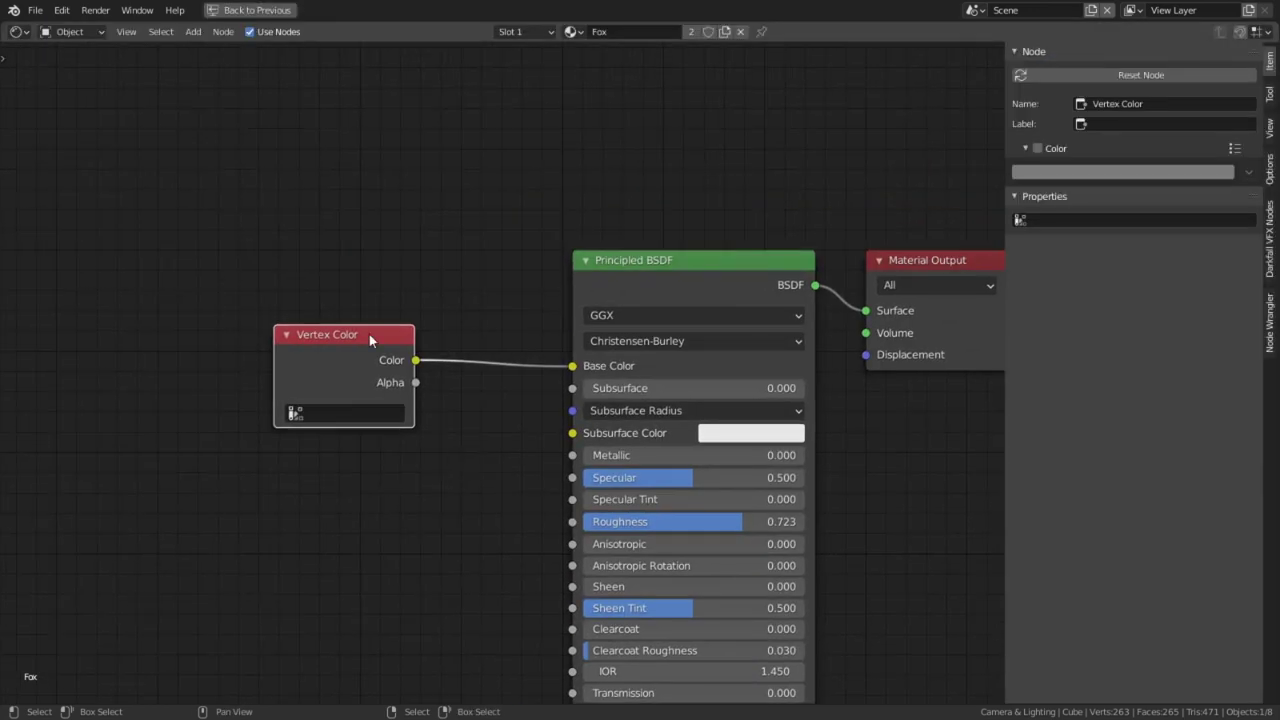
left_click_drag(369, 337, 306, 321)
left_click_drag(647, 262, 468, 331)
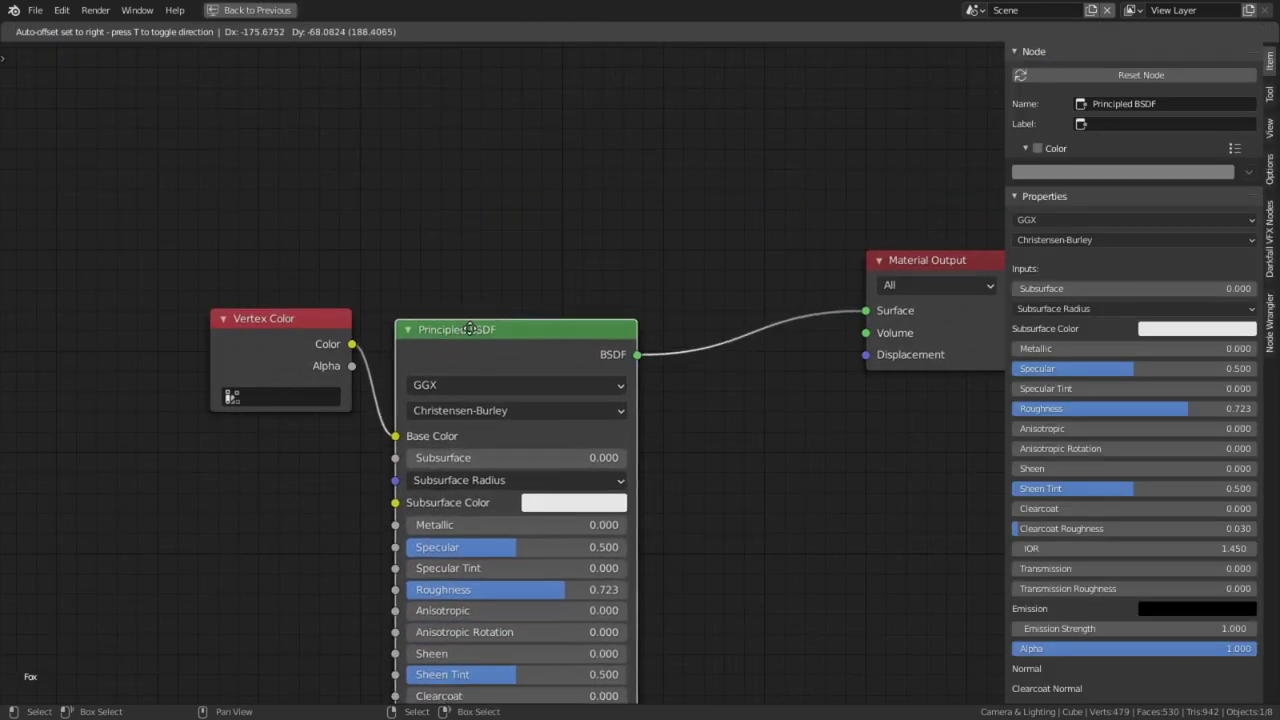
Step: Add the UV Coordinates node group to the Fox material above the Principled BSDF
key("shift+a")
left_click(687, 207)
type("uv c")
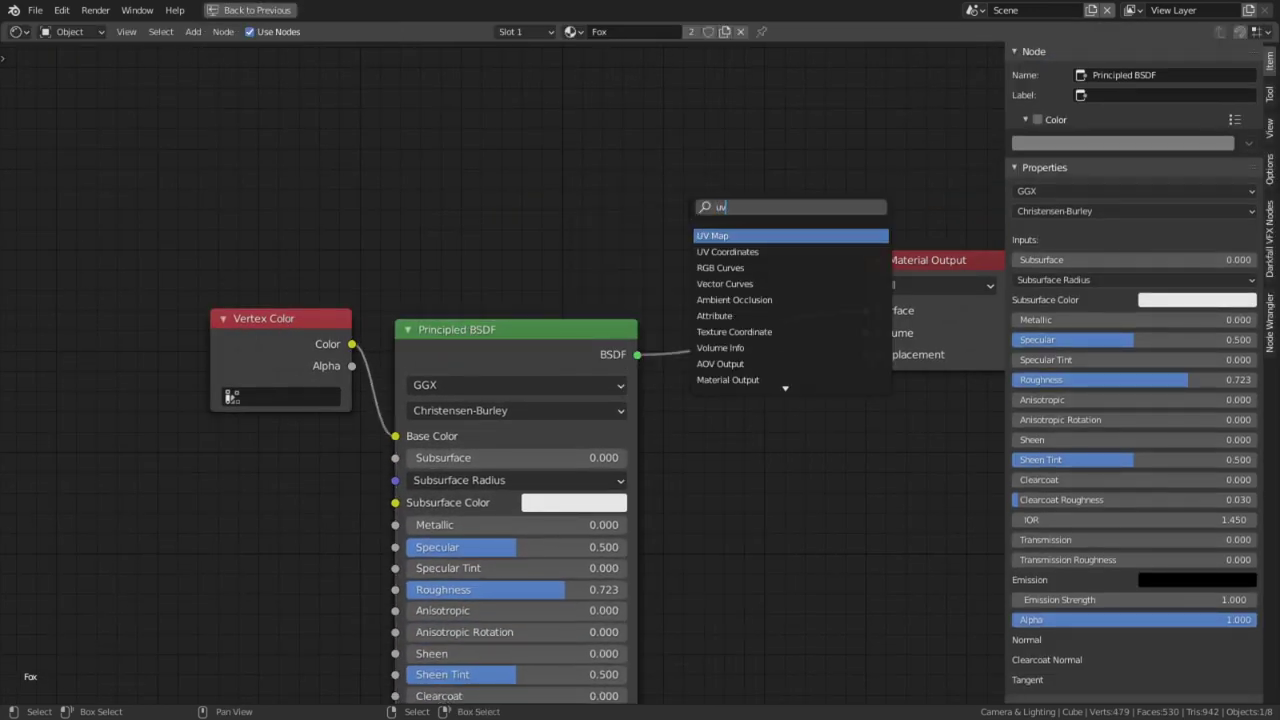
key("Return")
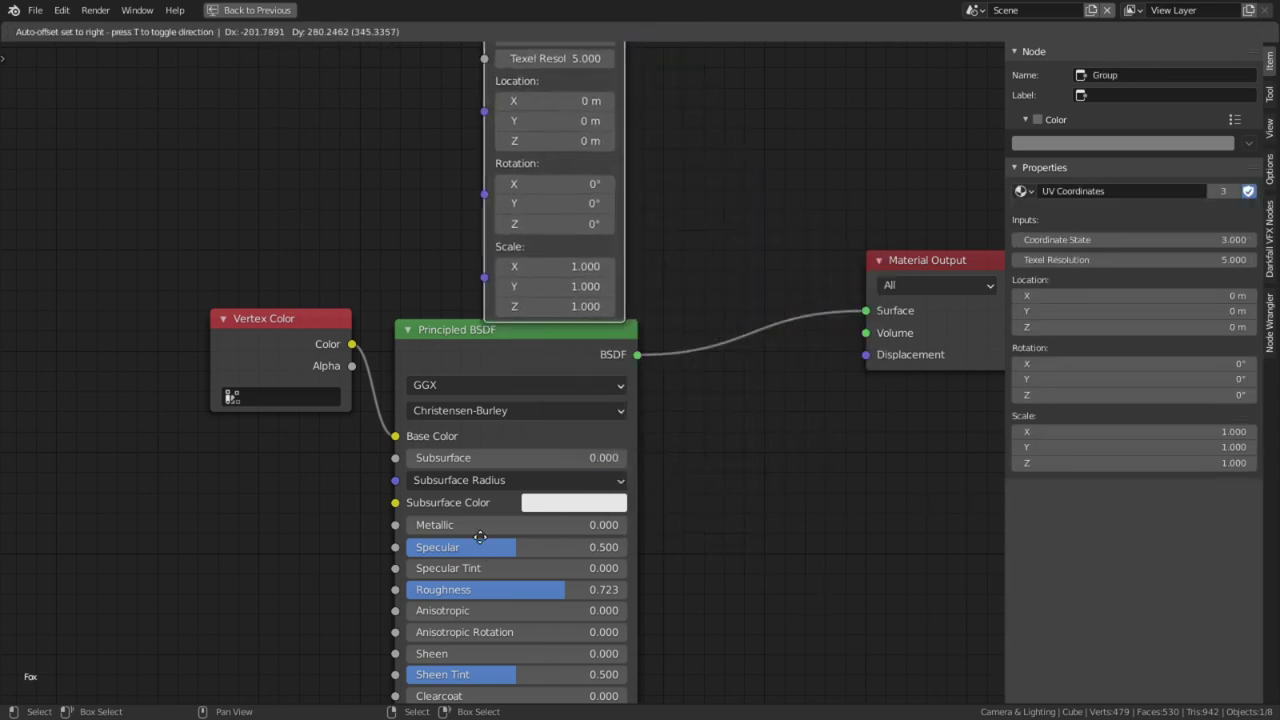
left_click(472, 503)
Step: Set the UV Coordinates node's Texel Resolution to 256 and connect its Texel Checker output to the Material Output's Surface
middle_click_drag(588, 242, 471, 444)
left_click(428, 226)
type("256")
key("Return")
left_click_drag(494, 135, 776, 510)
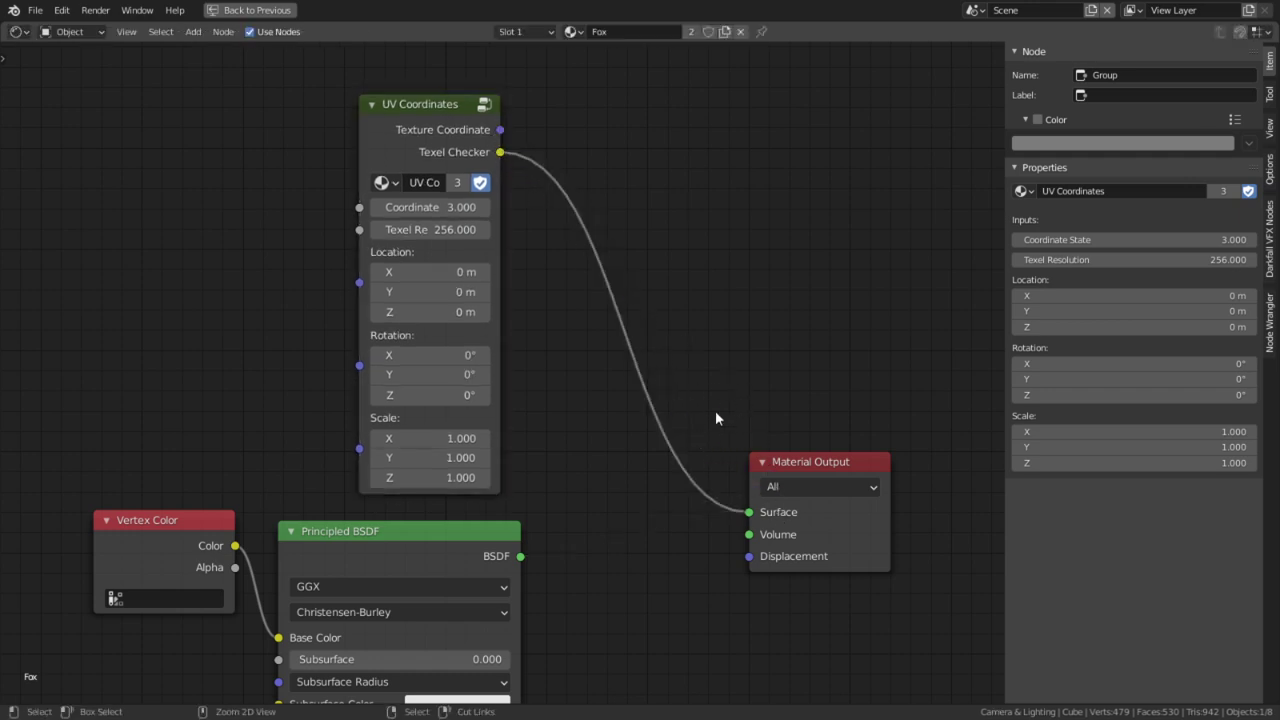
Step: Examine the texel checker pattern on the fox's head for UV stretching
key("ctrl+space")
middle_click_drag(474, 408, 536, 400)
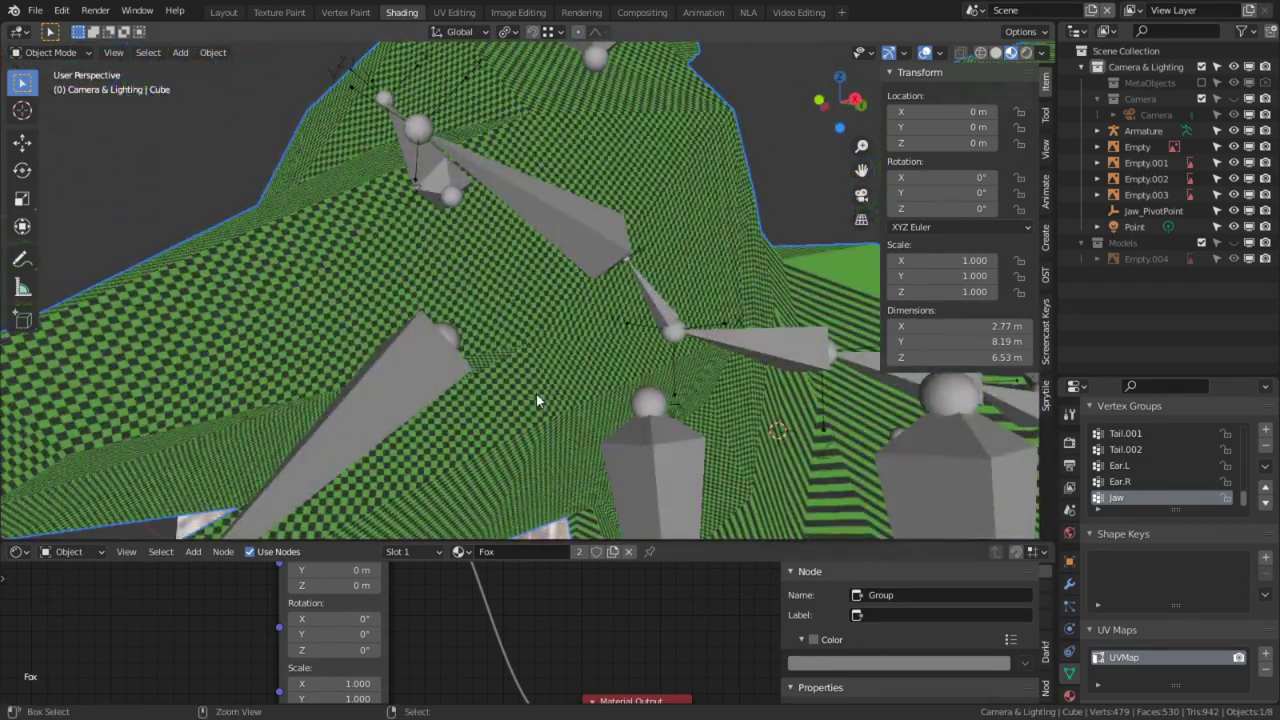
key("ctrl+space")
key("ctrl+space")
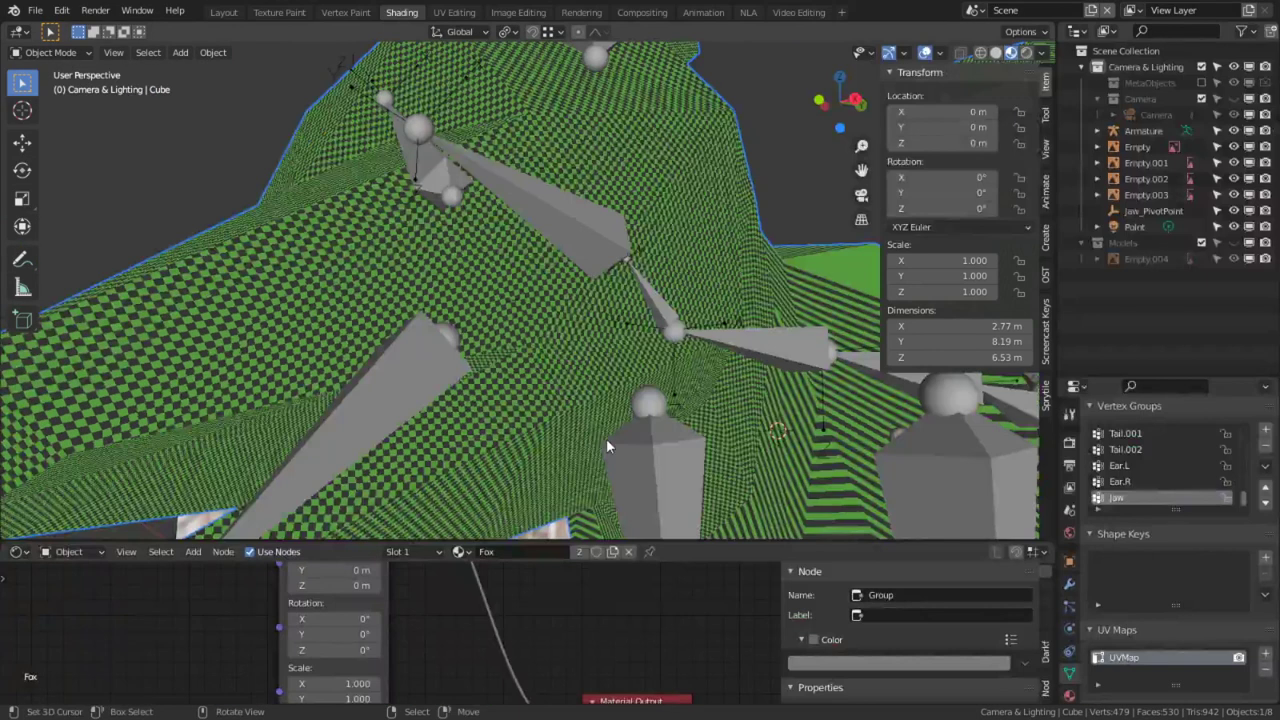
mouse_move(606, 438)
middle_mouse_down()
mouse_move(534, 445)
mouse_move(669, 420)
mouse_move(590, 434)
middle_mouse_up()
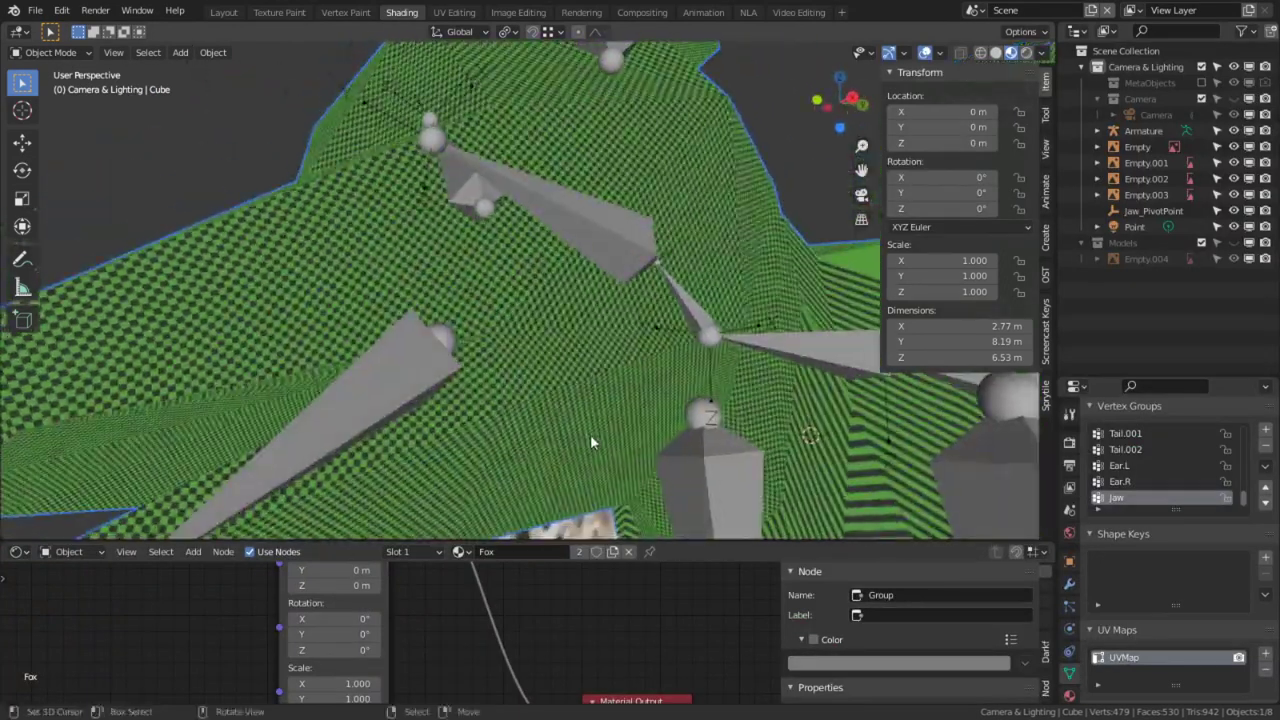
key("Tab")
key("ctrl+space")
key("ctrl+space")
Step: Insert a Mix Shader between the Texel Checker output and the Material Output
key("ctrl+space")
key("shift+a")
left_click(632, 539)
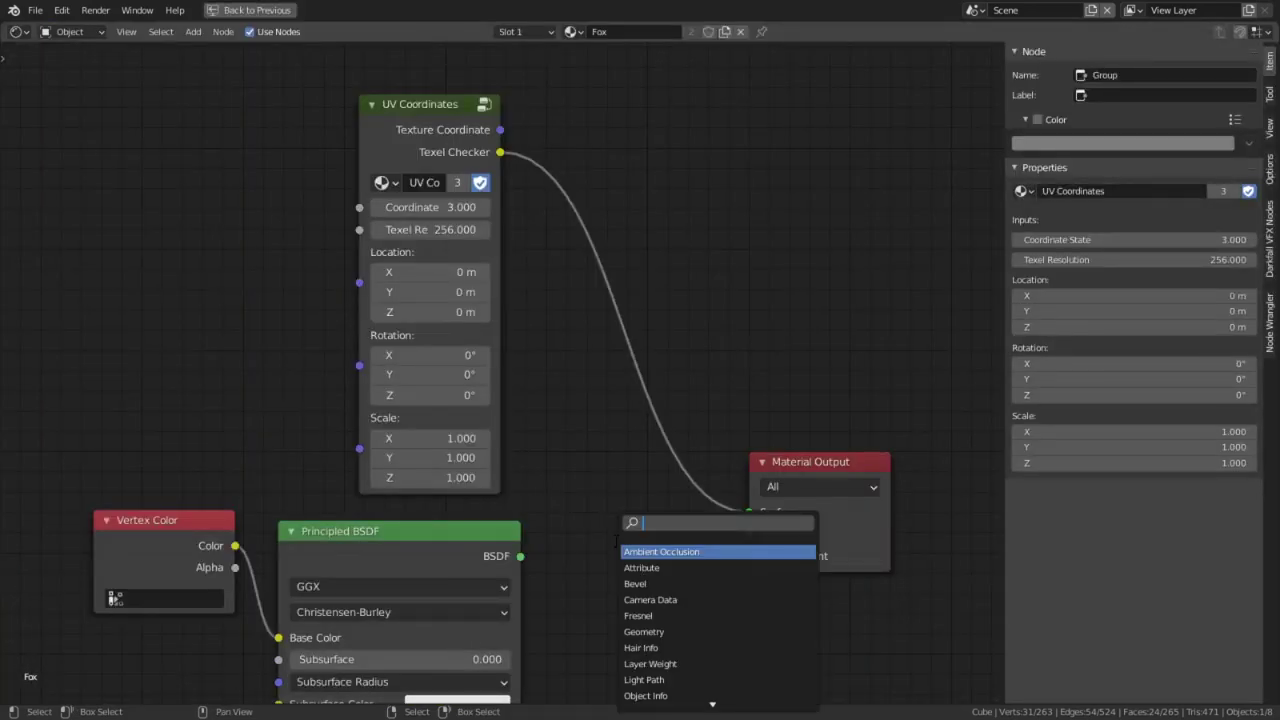
type("mix")
key("Return")
left_click(595, 384)
Step: Replace the Principled BSDF node with a Diffuse BSDF beside the Vertex Color node
left_click(498, 538)
key("x")
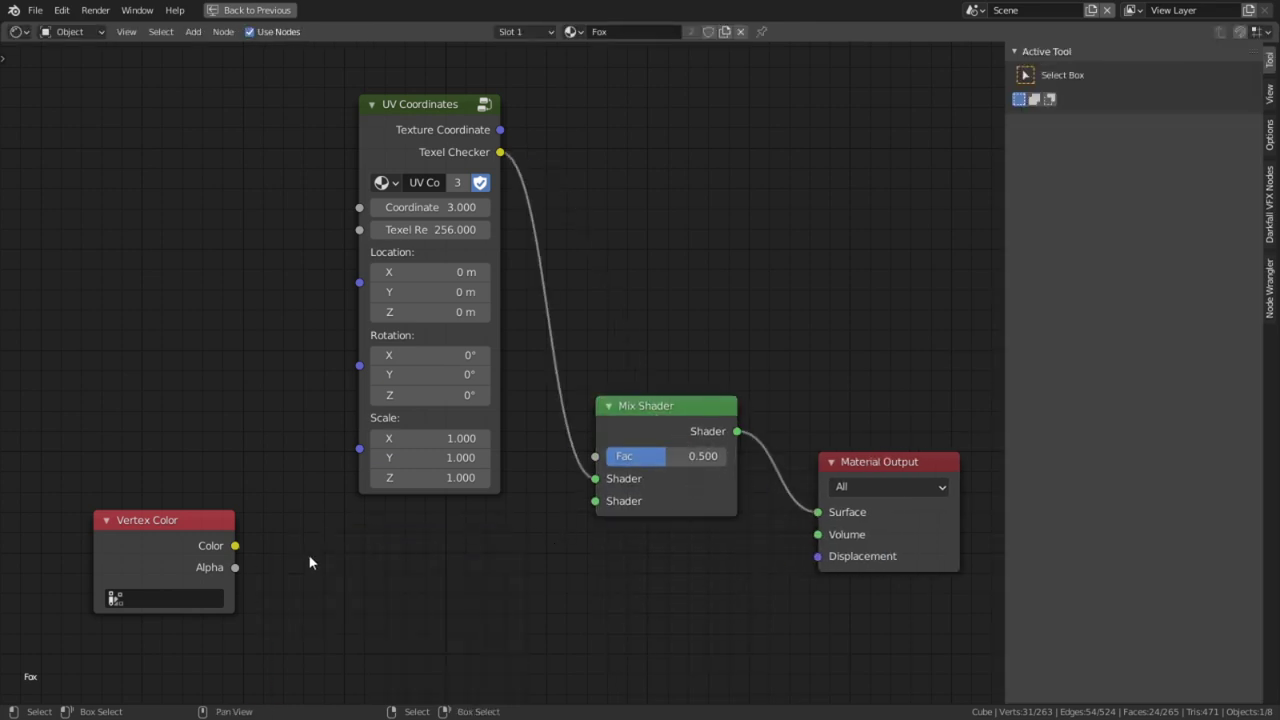
key("shift+a")
left_click(323, 533)
type("di")
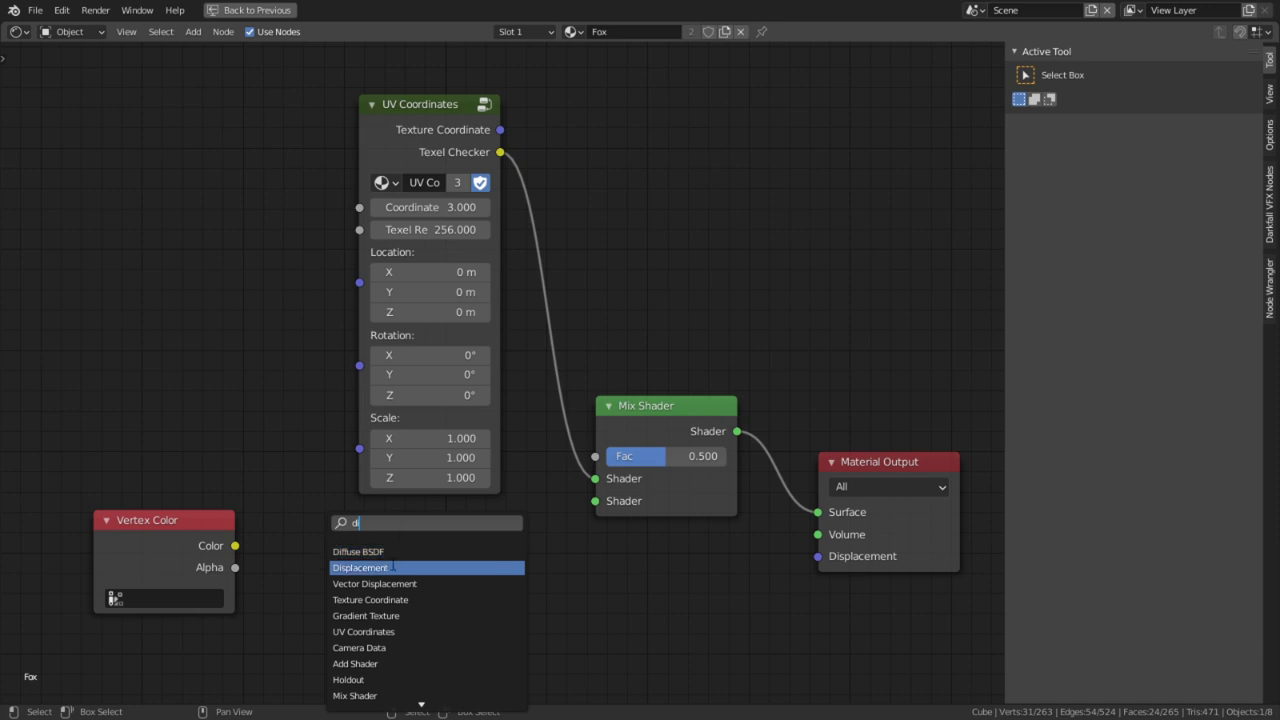
key("Return")
left_click(246, 555)
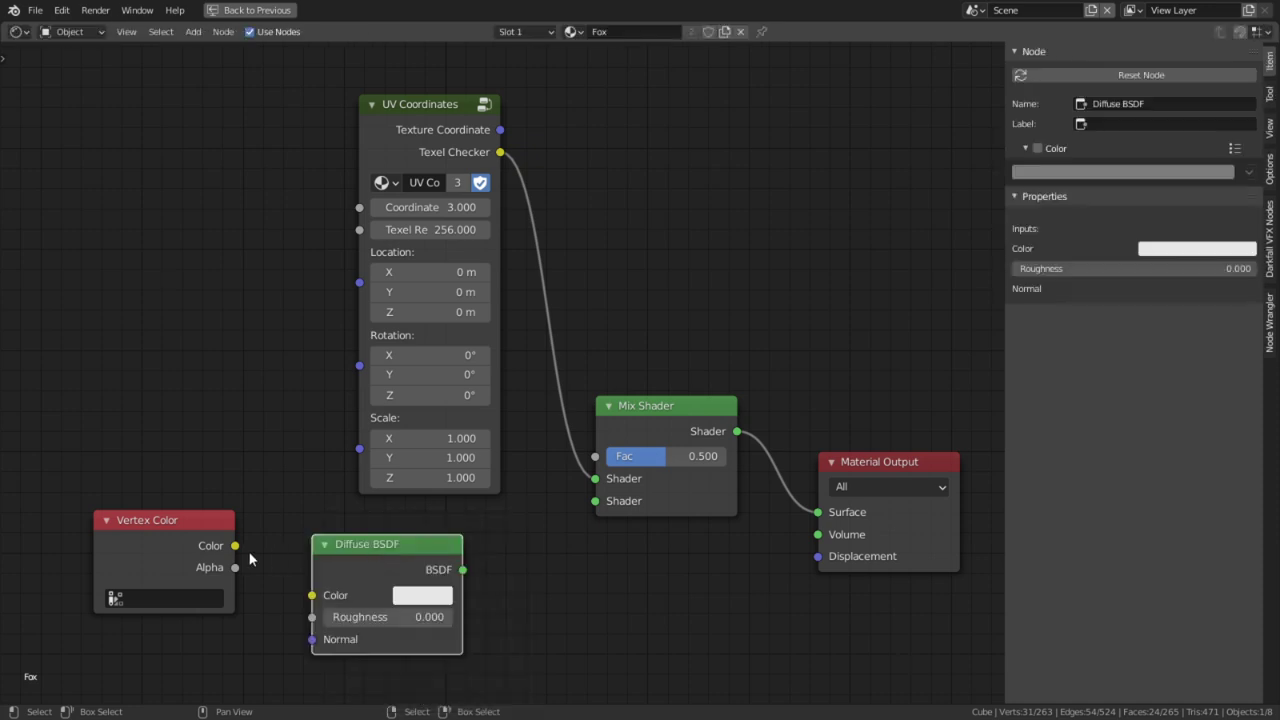
Step: Connect Vertex Color through the Diffuse BSDF to the Mix Shader's second input, with the mix factor at 0
left_click_drag(242, 551, 312, 595)
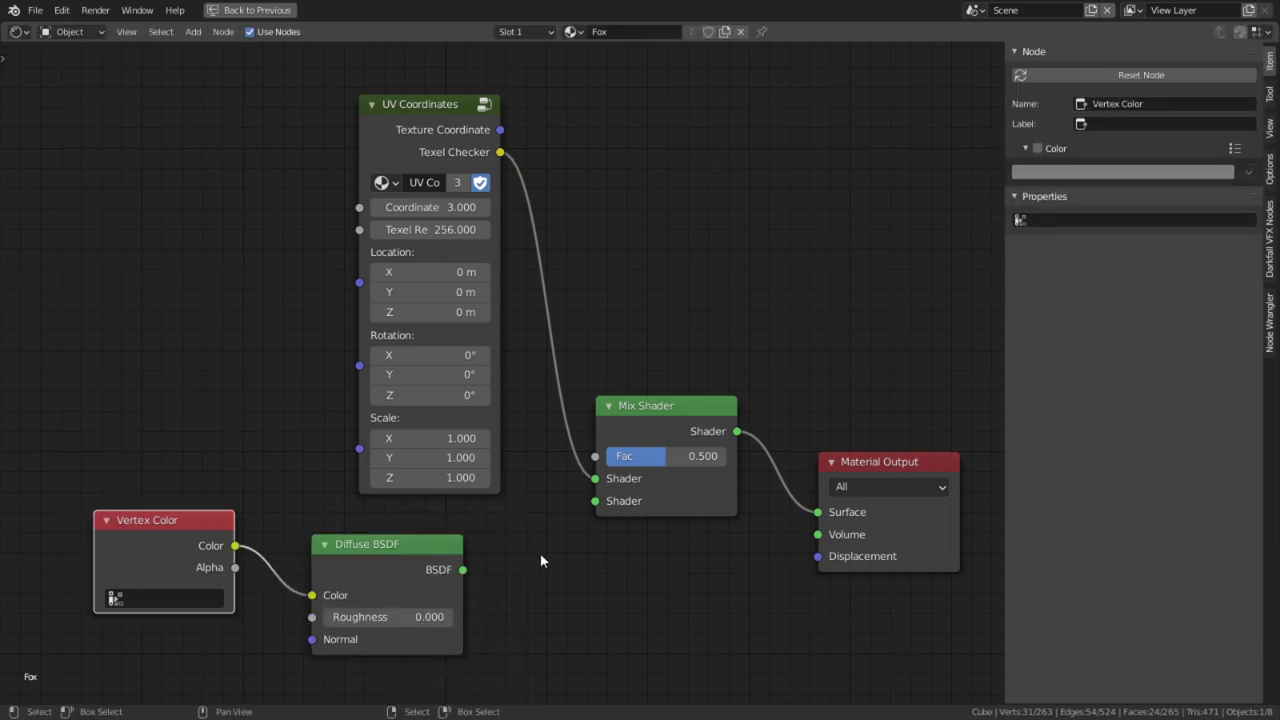
left_click_drag(462, 578, 596, 503)
key("ctrl+space")
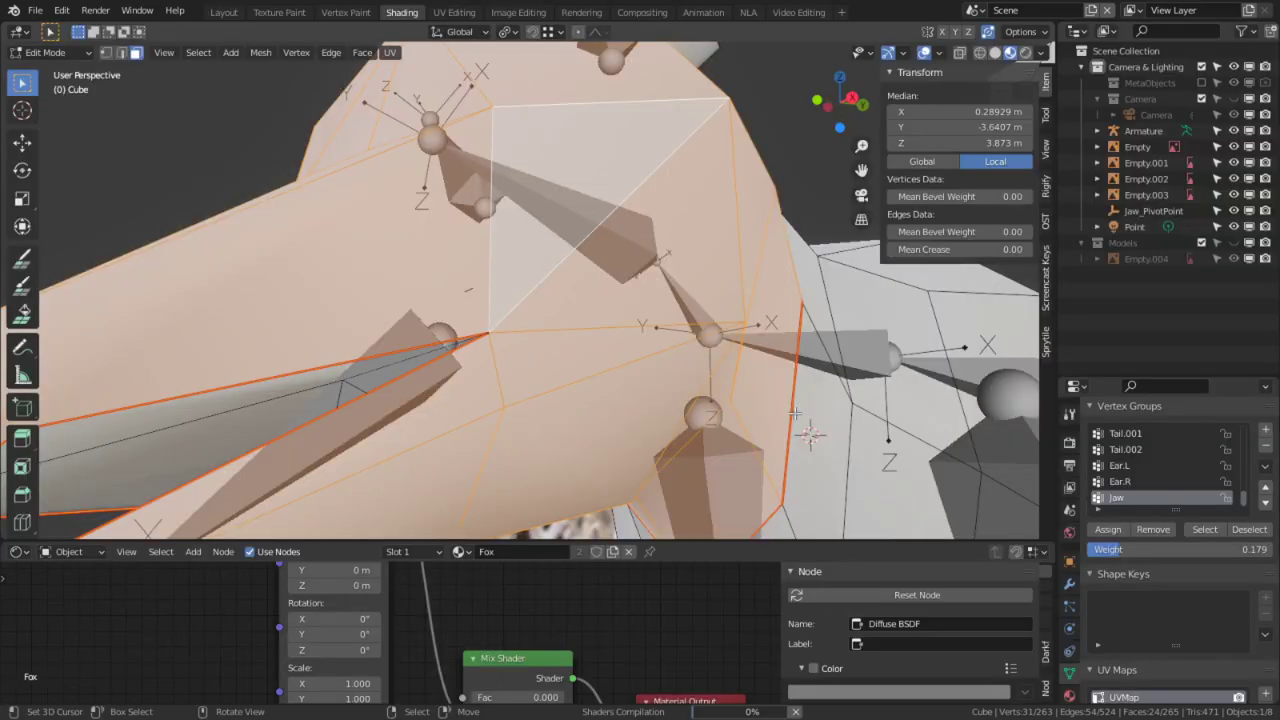
Step: Isolate the ear geometry in the fox mesh by selecting its linked faces and hiding everything else
key("Tab")
scroll(540, 289, "down", 3)
middle_click_drag(512, 275, 618, 166)
middle_click(640, 95, "alt")
scroll(460, 295, "up", 4)
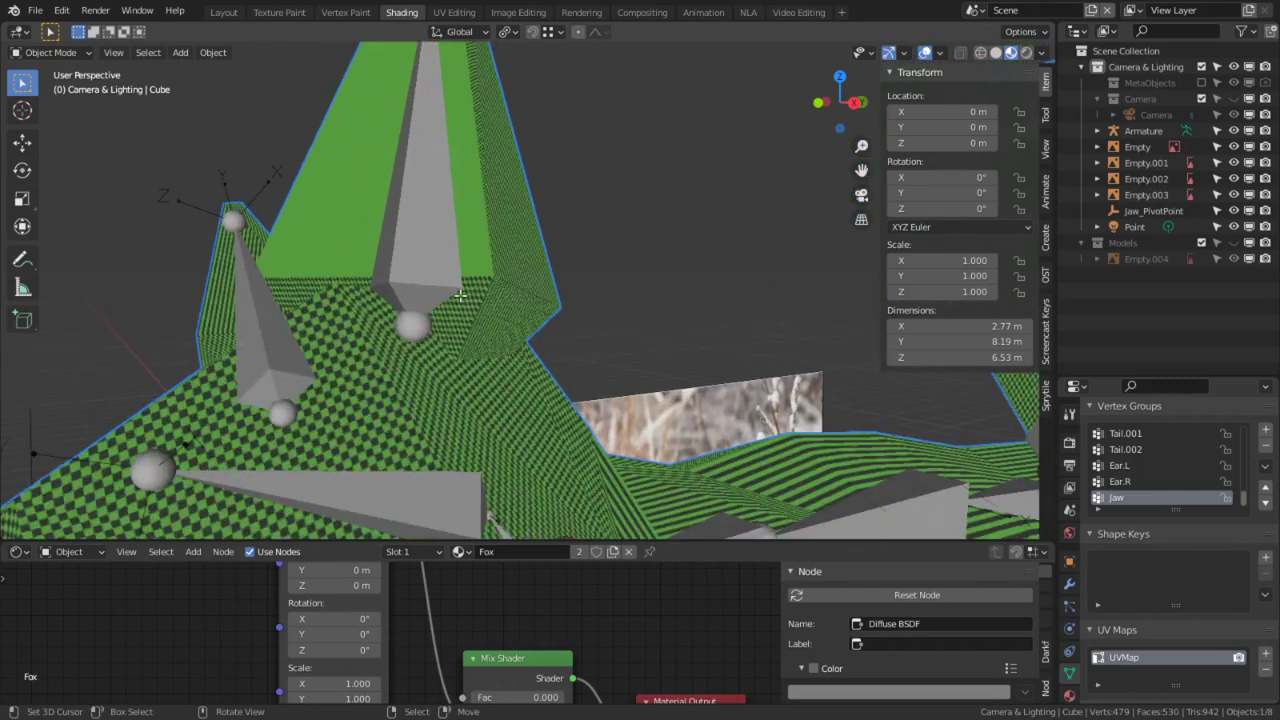
key("Tab")
key("ctrl+l")
middle_click_drag(579, 269, 609, 174)
key("shift+h")
key("alt+a")
Step: Select the edges on the underside of the isolated ear and mark them as a seam
middle_click_drag(617, 363, 585, 312)
key("c")
right_click(512, 404)
middle_click_drag(520, 406, 518, 343)
key("c")
left_click(294, 340)
right_click(294, 340)
key("2")
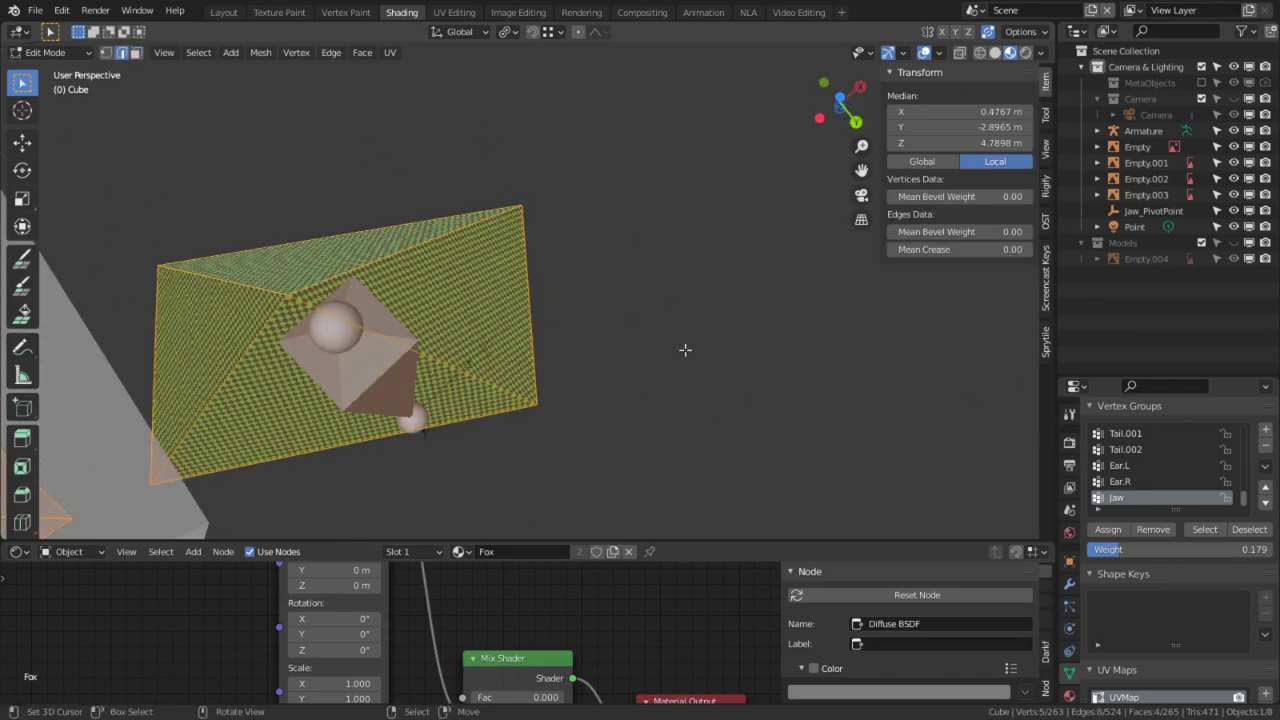
key("alt+a")
left_click(300, 312, "alt")
key("ctrl+e")
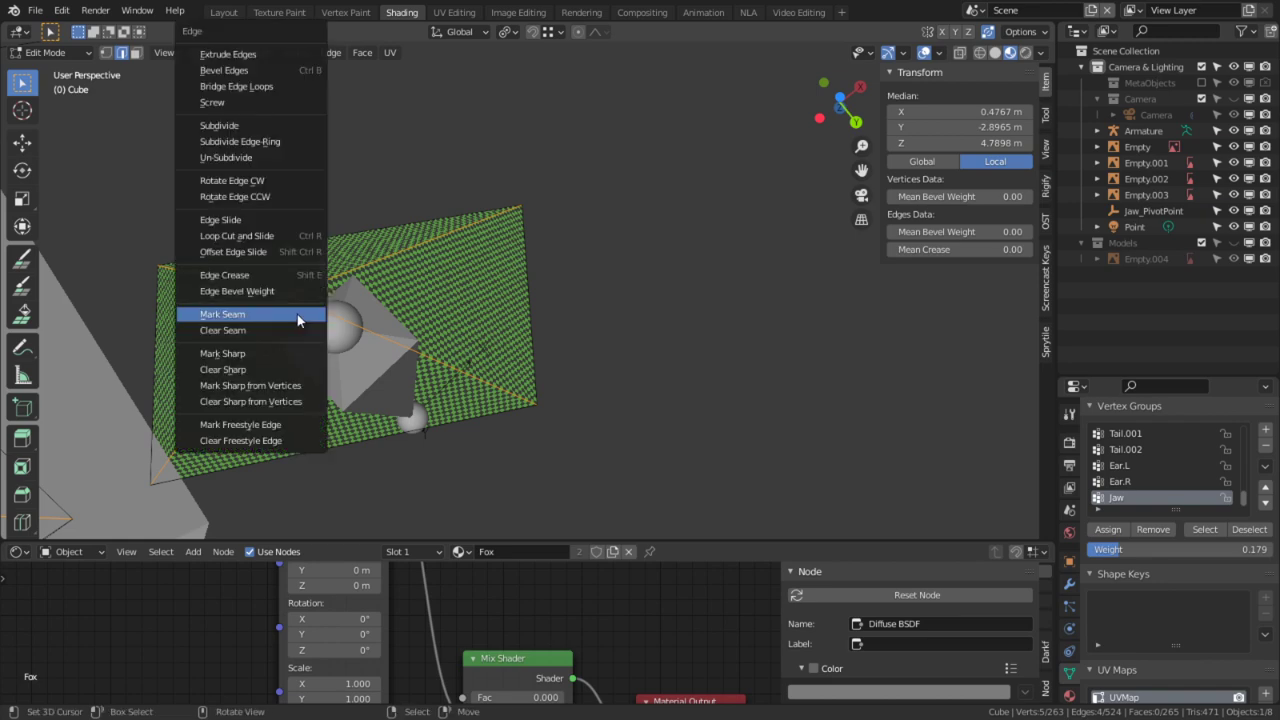
left_click(297, 314)
Step: Select all of the visible ear geometry and merge its vertices by distance
middle_click_drag(297, 314, 501, 350)
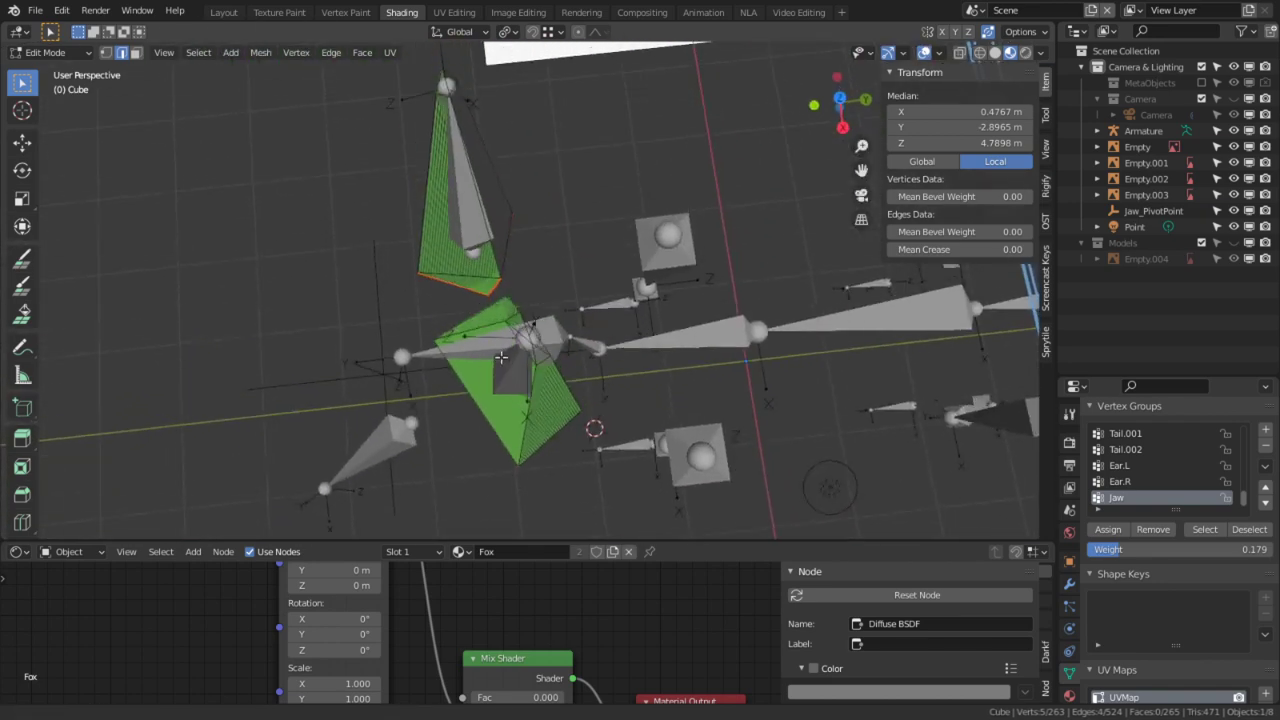
scroll(501, 350, "up", 3)
middle_click_drag(528, 418, 540, 370, "shift")
scroll(520, 371, "down", 2)
key("a")
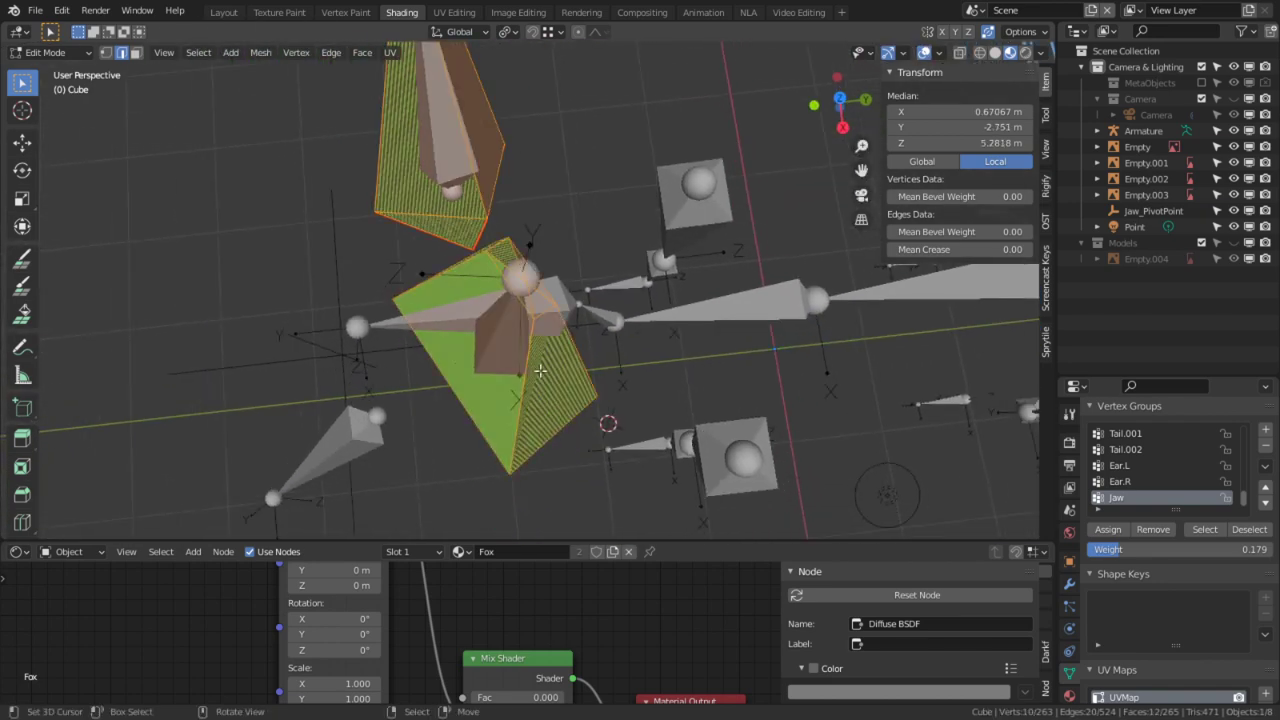
key("m")
left_click(558, 359)
Step: Hide the bones overlay and mark the four edges meeting at the ear's tip as a seam
key("alt+a")
scroll(607, 262, "up", 1)
scroll(559, 255, "up", 1)
middle_click_drag(559, 255, 494, 262)
key("c")
left_click(544, 273)
right_click(544, 273)
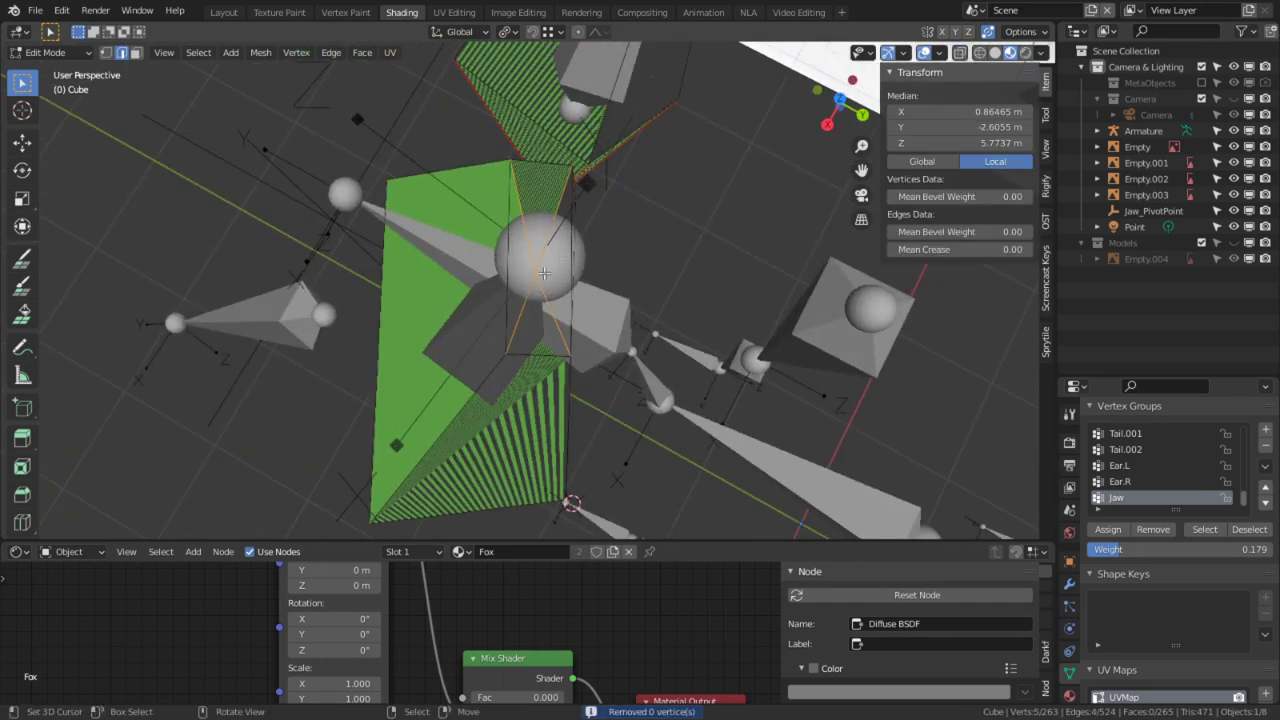
left_click(939, 52)
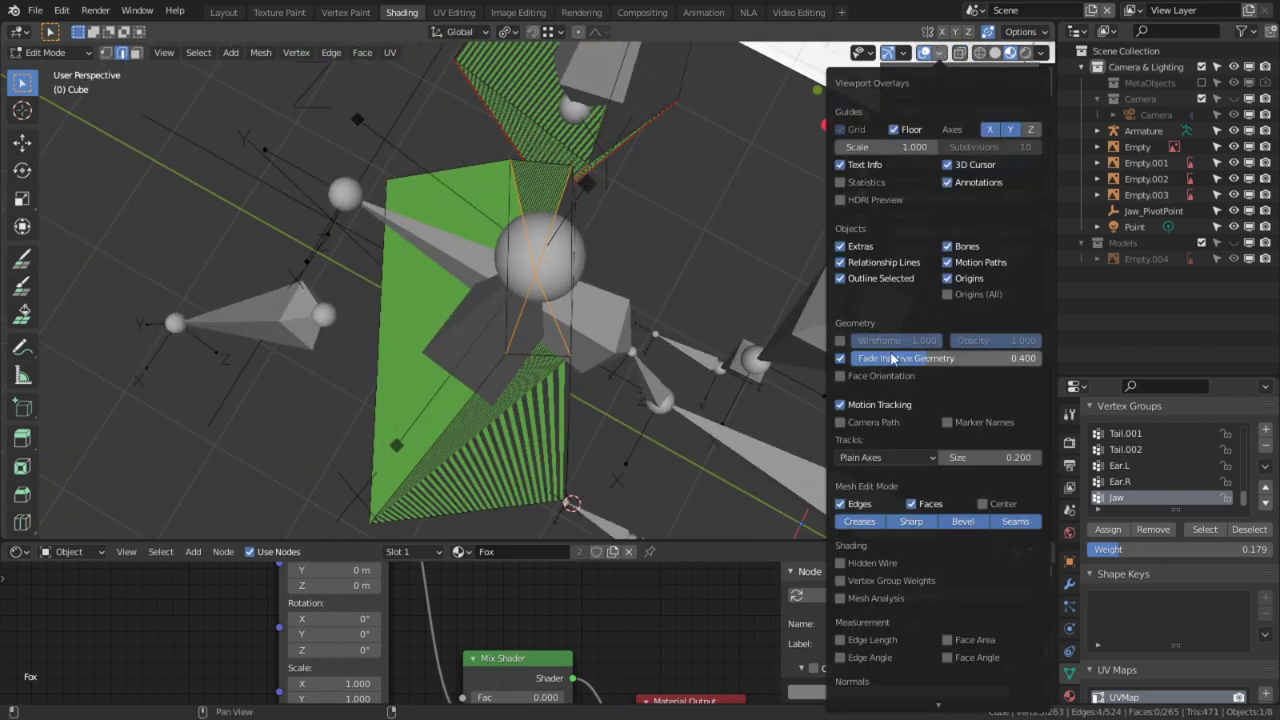
left_click(947, 246)
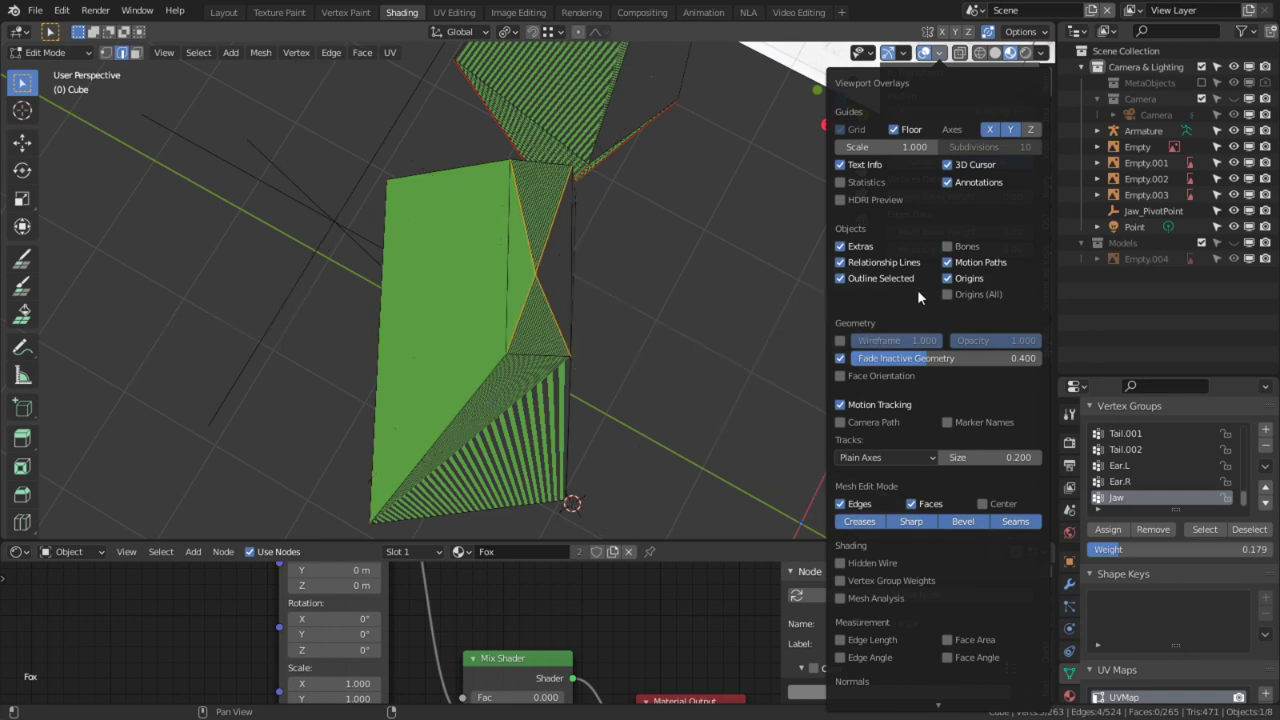
key("ctrl+e")
left_click(690, 323)
Step: Mark the long edge running down the side of the ear as a seam
middle_click_drag(790, 341, 592, 311)
key("ctrl+e")
left_click(646, 411)
Step: Select all of the visible ear geometry and unwrap it in the UV Editing workspace
key("a")
key("ctrl+space")
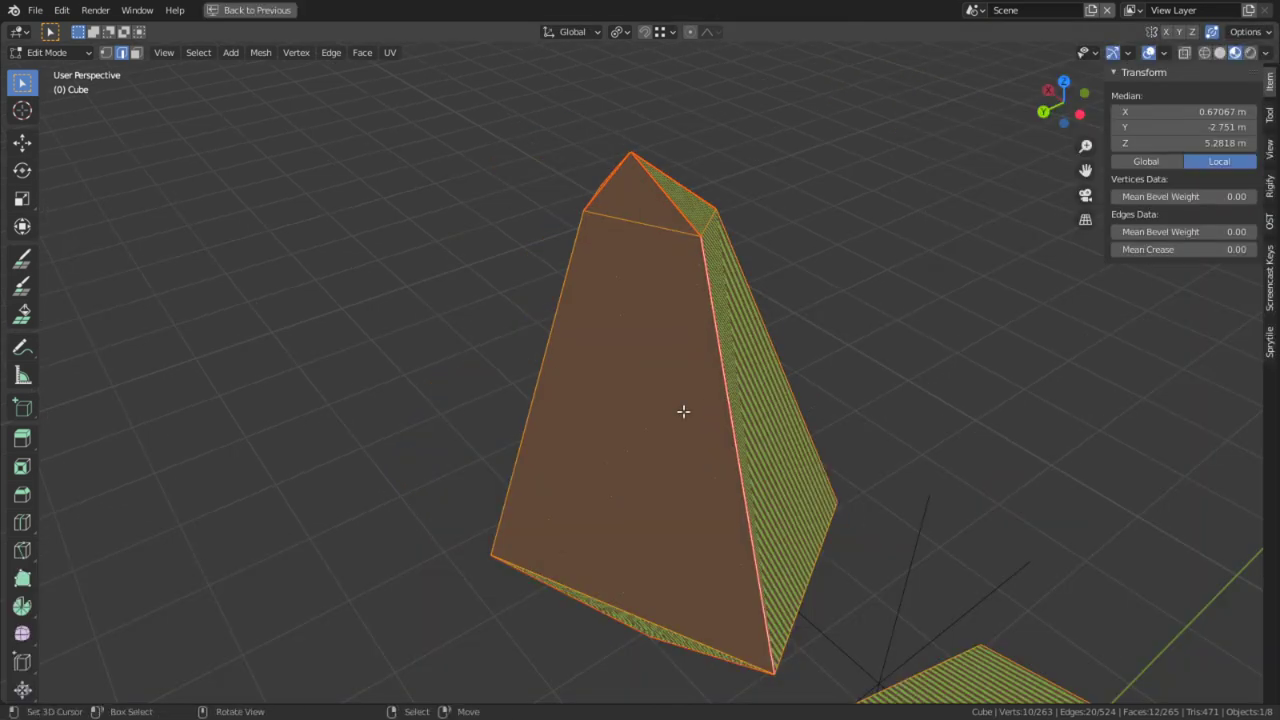
key("ctrl+space")
left_click(455, 11)
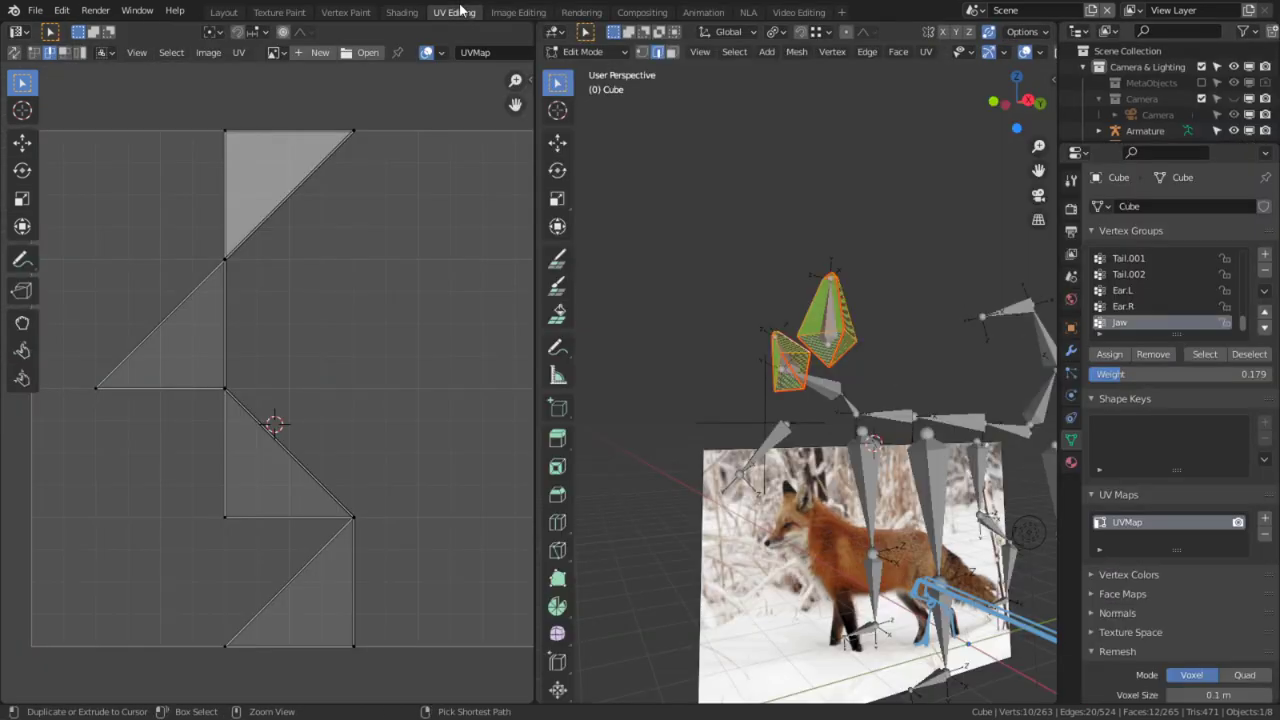
key("a")
key("u")
left_click(346, 348)
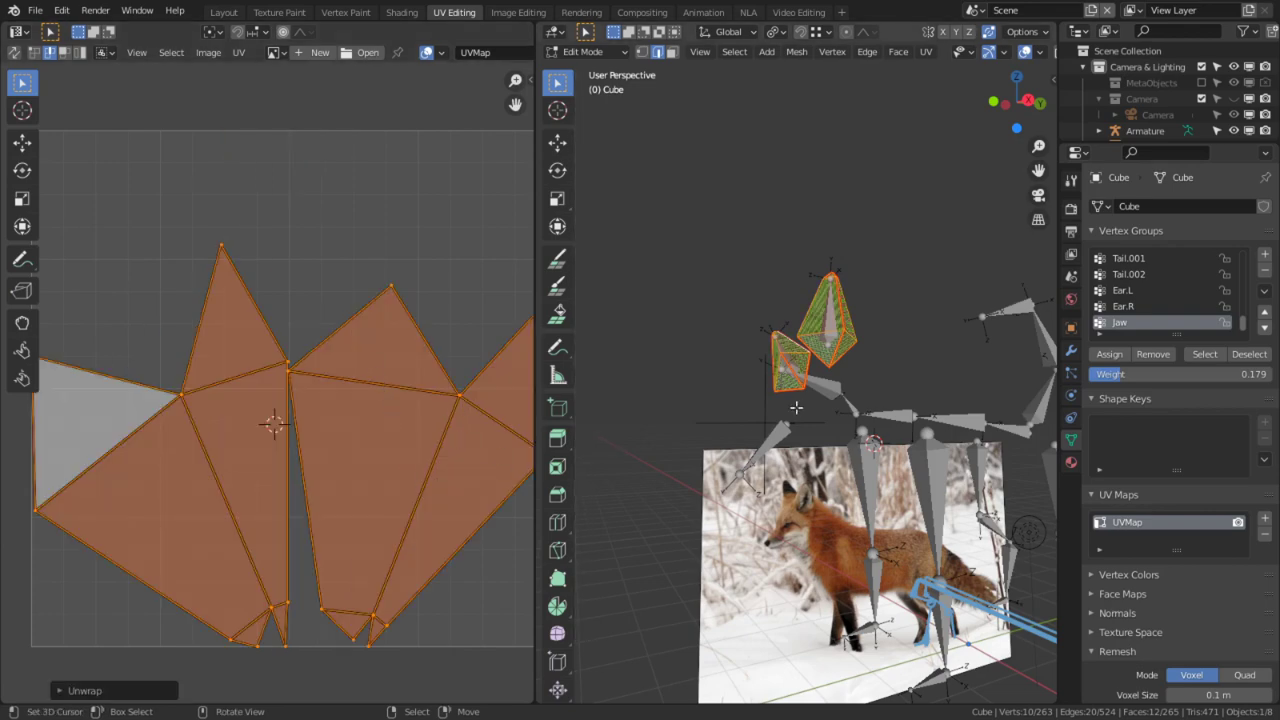
Step: Select the chain of three edges running lengthwise along the ear and clear their seam
middle_click_drag(803, 409, 763, 383)
scroll(763, 383, "up", 1)
middle_click(903, 312, "alt")
scroll(912, 322, "up", 3)
key("alt+a")
scroll(900, 275, "up", 1)
middle_click_drag(740, 288, 773, 279)
left_click(742, 397, "shift")
middle_click(773, 221, "alt")
scroll(773, 221, "up", 3)
middle_click_drag(770, 152, 764, 203)
key("ctrl+e")
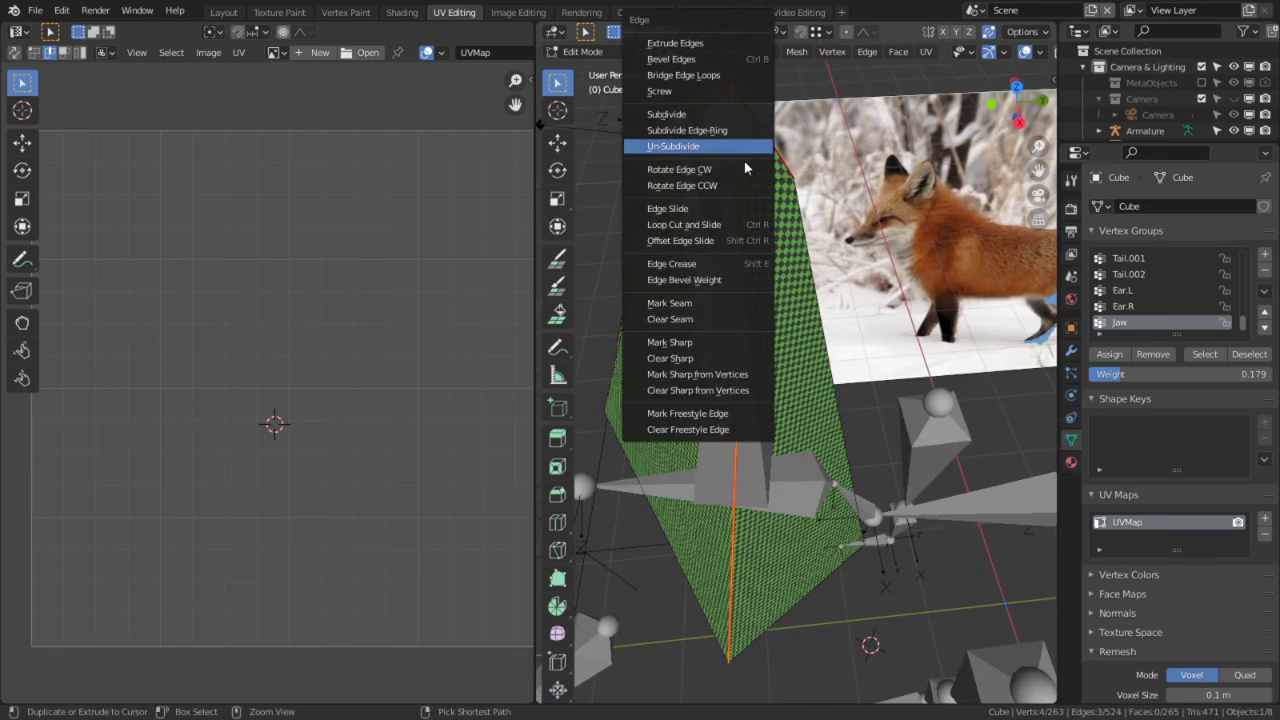
left_click(676, 323)
Step: Select the edges of that chain at the ear's base and tip, without the long side edge, and mark them as seams
middle_click_drag(765, 375, 822, 262)
scroll(844, 209, "down", 3)
scroll(844, 209, "down", 2)
left_click(771, 426, "shift")
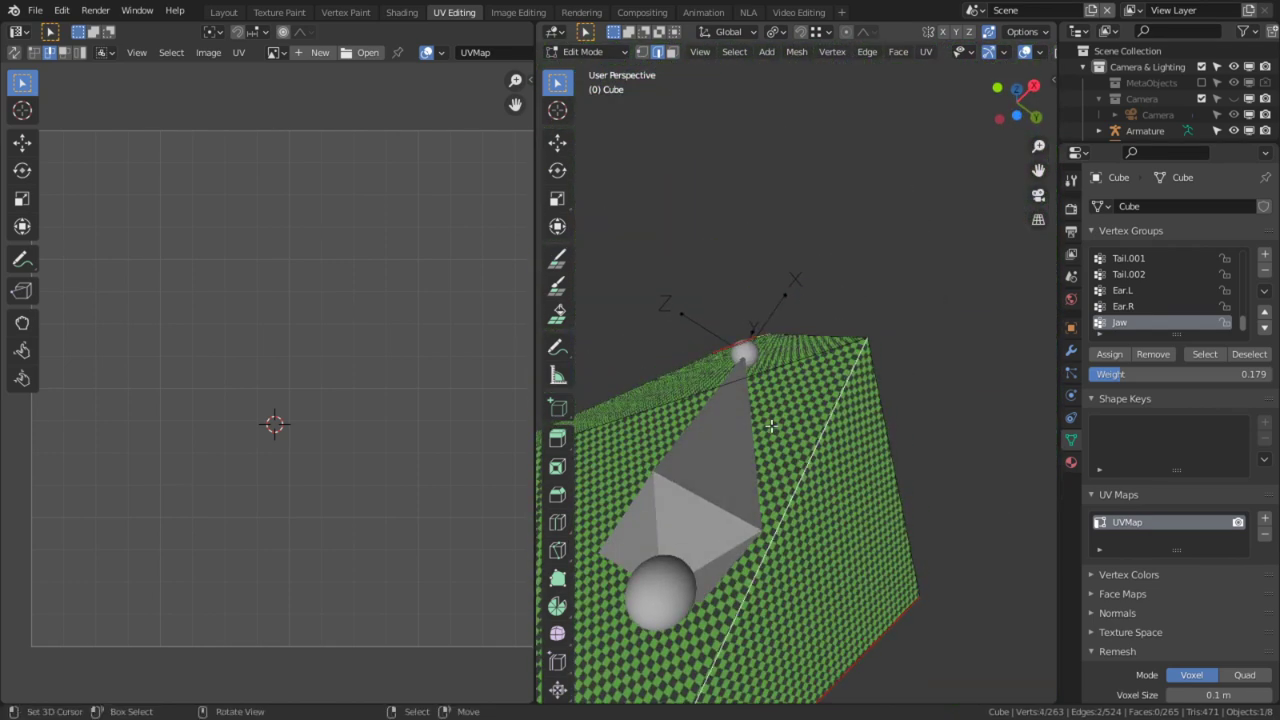
scroll(771, 426, "down", 4)
key("ctrl+e")
left_click(785, 433)
Step: Select the linked ear geometry and unwrap it again with the revised seams
key("l")
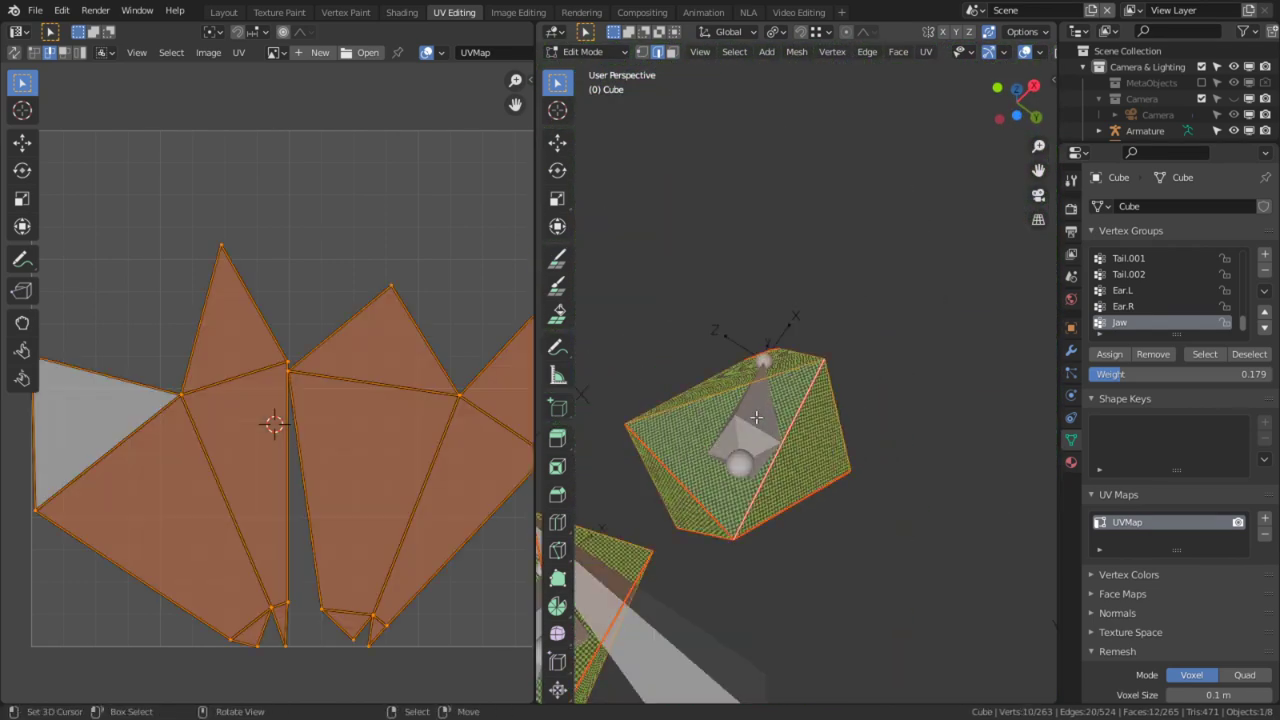
key("u")
left_click(756, 419)
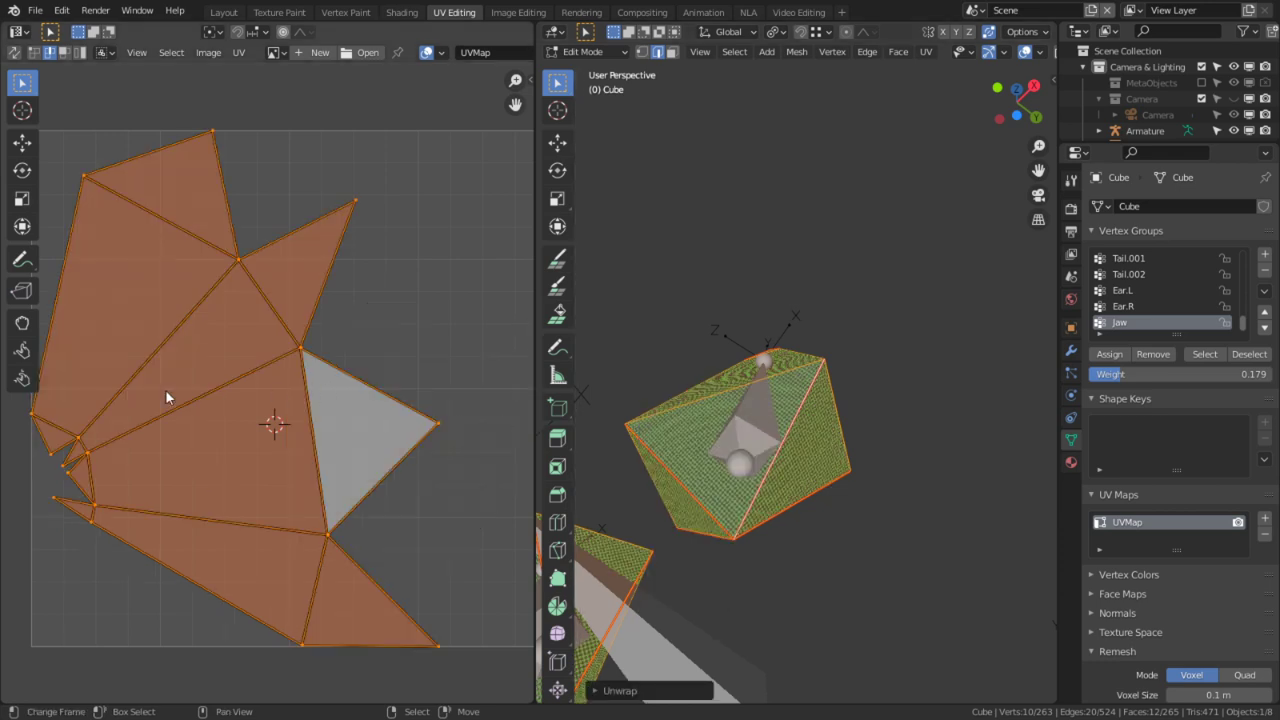
Step: Straighten the ear's four quads into a rectangular UV strip, pin them and unwrap the ear around them
key("3")
key("alt+e")
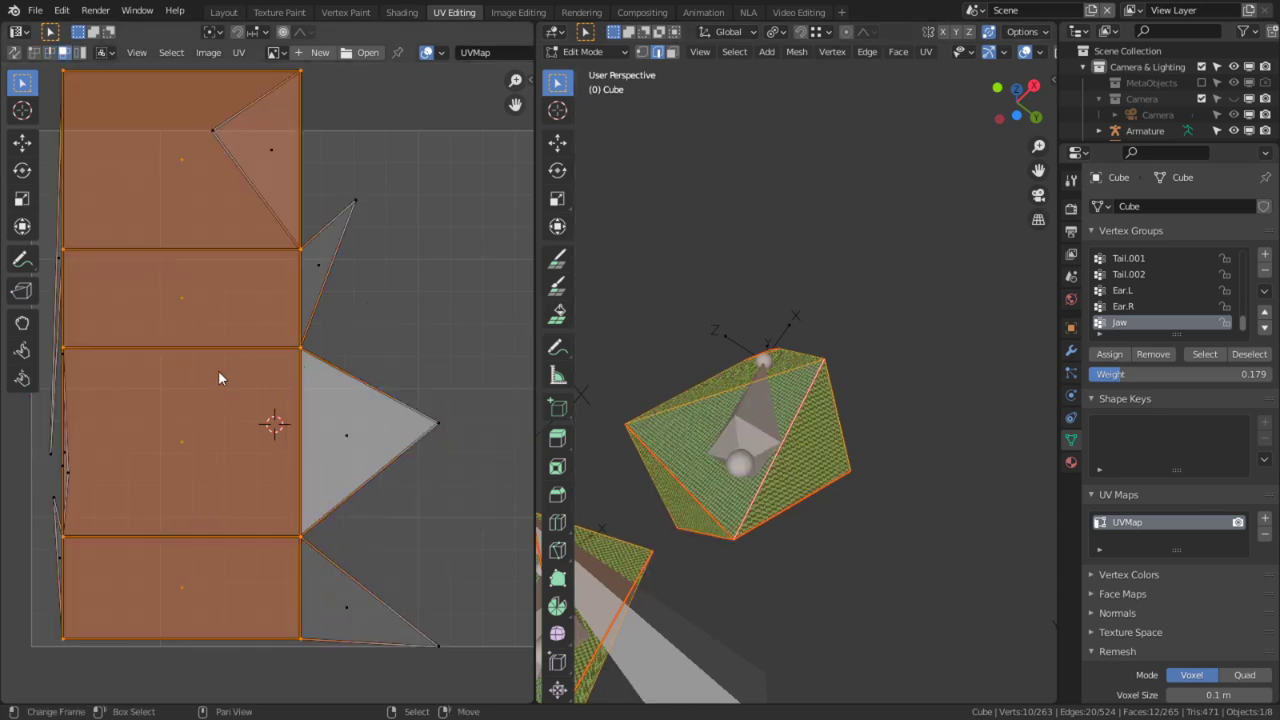
key("p")
key("u")
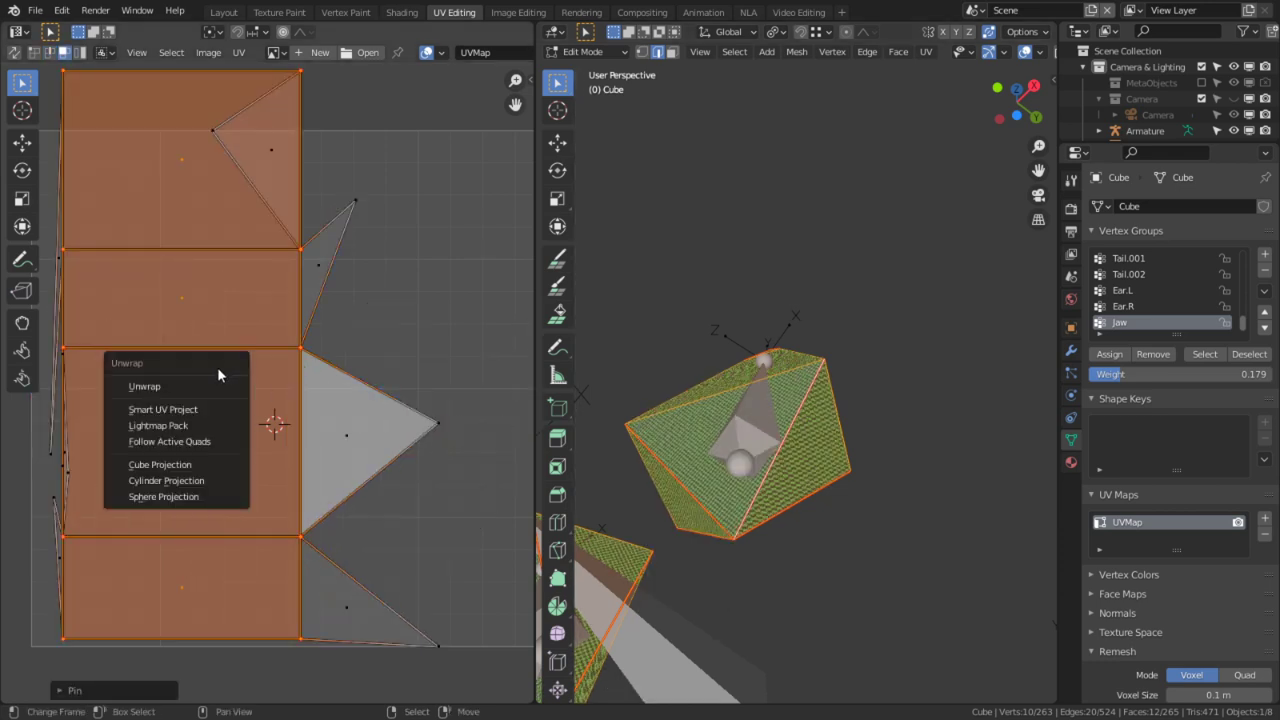
left_click(220, 386)
Step: Scale the pinned quad strip down along Y in the UV layout in two passes
key("s")
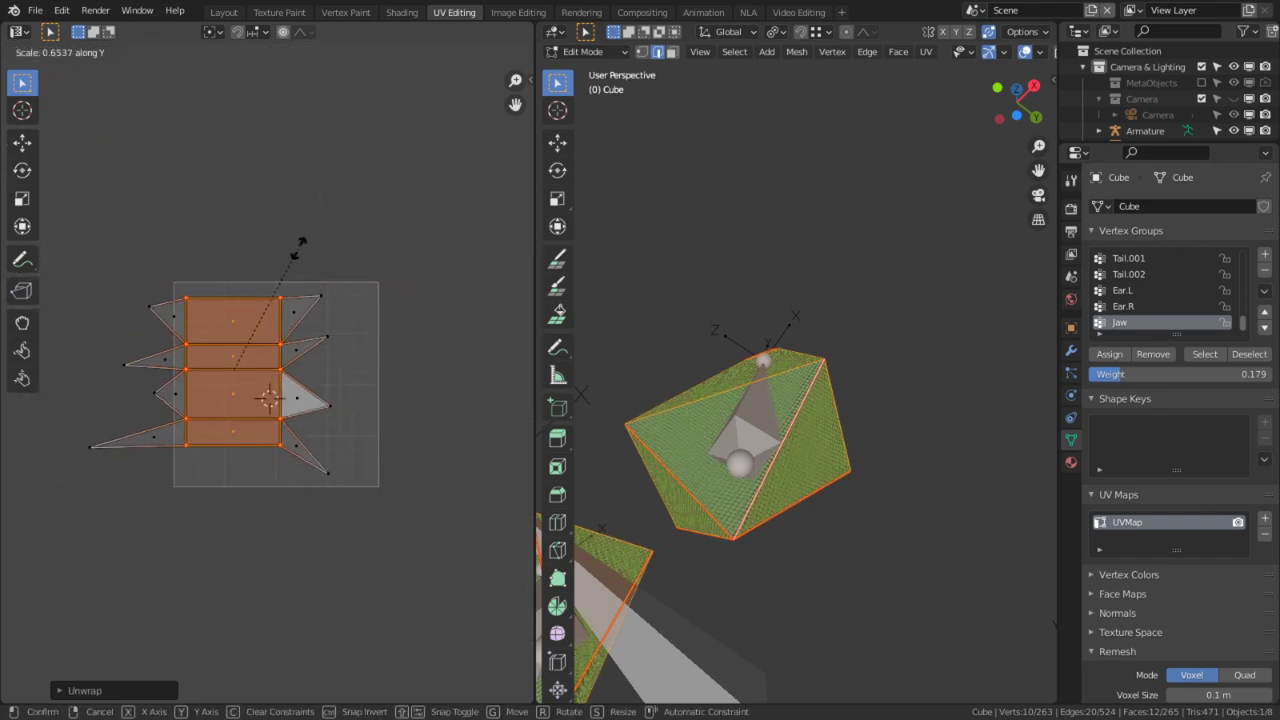
left_click(289, 274)
middle_click_drag(632, 377, 588, 428)
key("s")
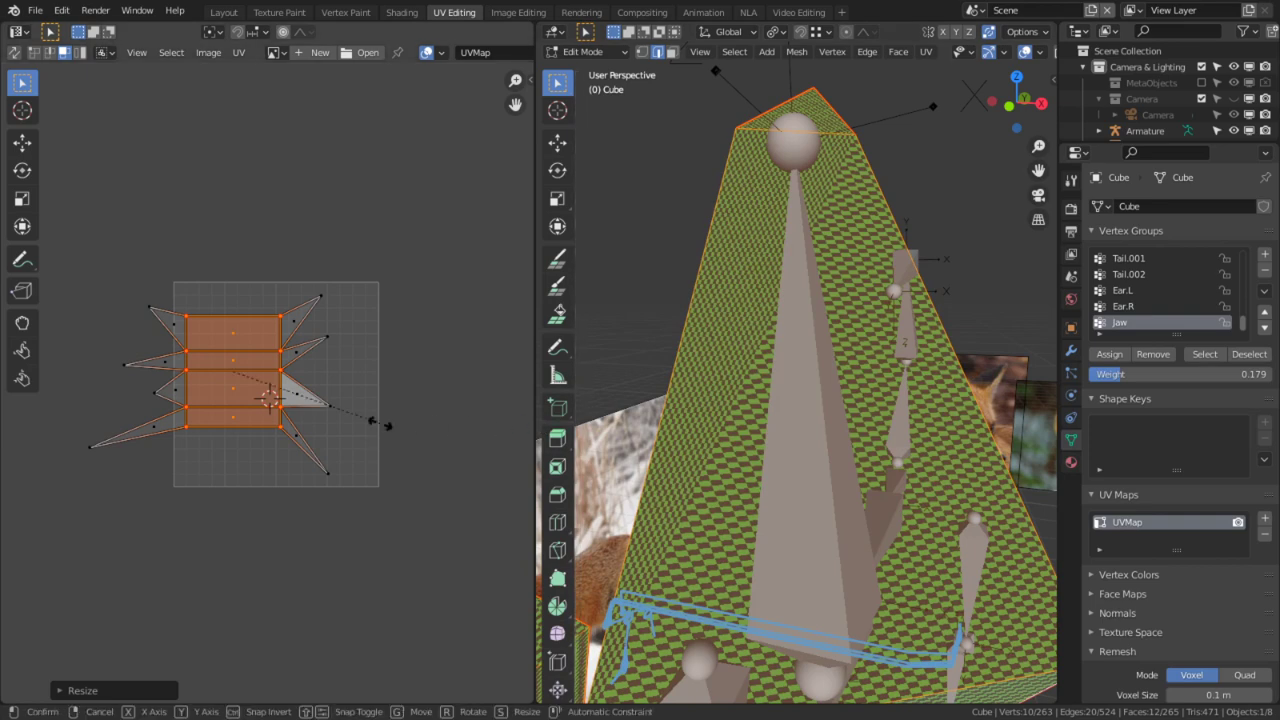
key("y")
left_click(347, 380)
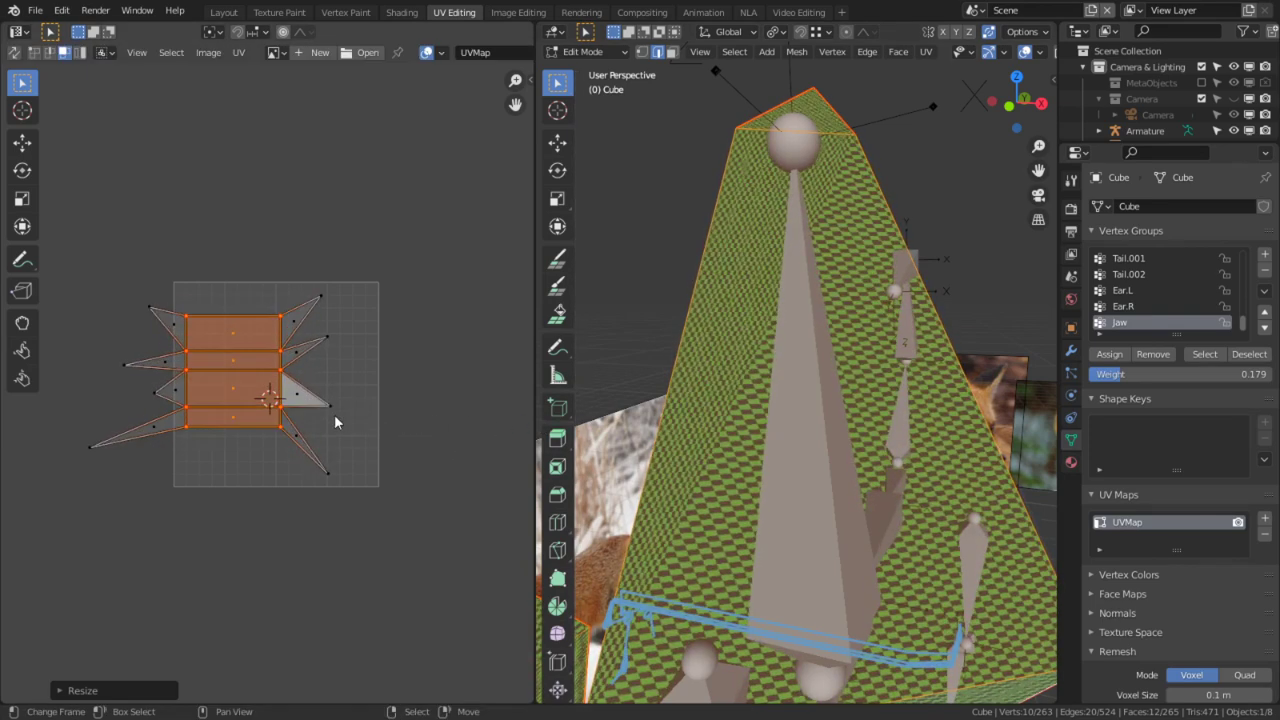
Step: Unpin the ear's quad UVs and unwrap the ear from its seams again
key("p")
key("u")
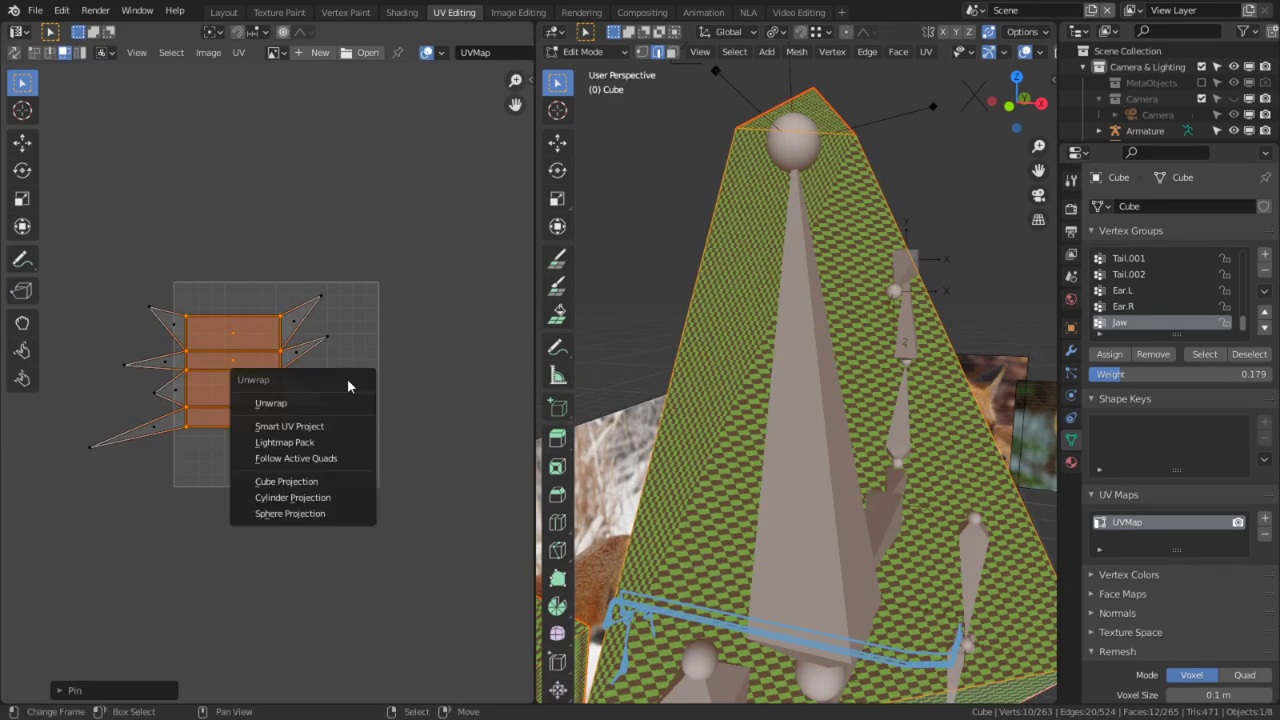
left_click(297, 422)
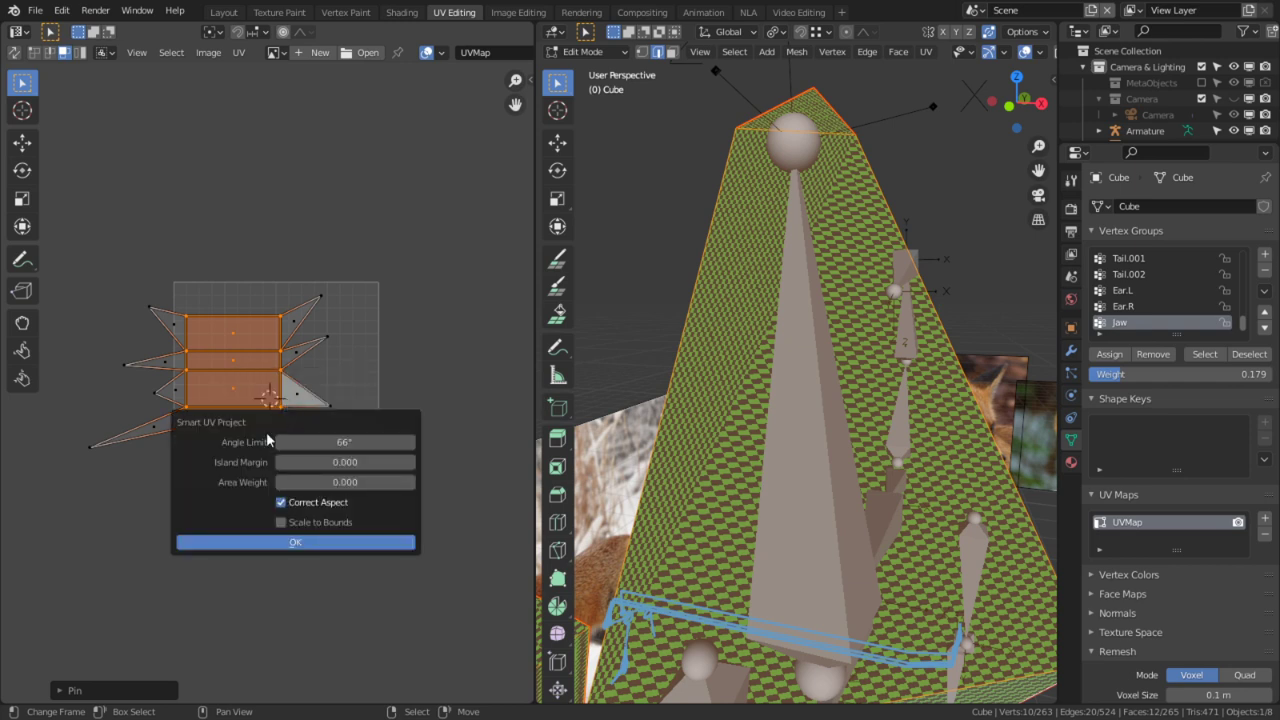
left_click(399, 370)
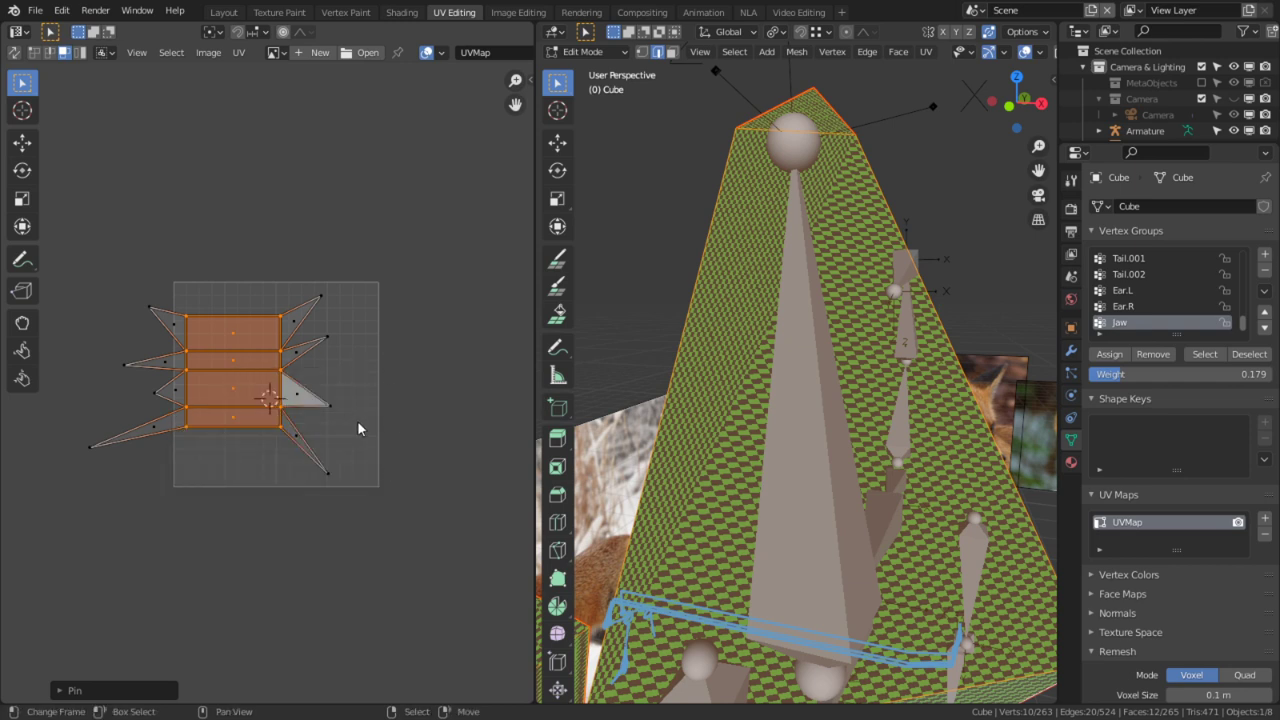
key("u")
left_click(389, 308)
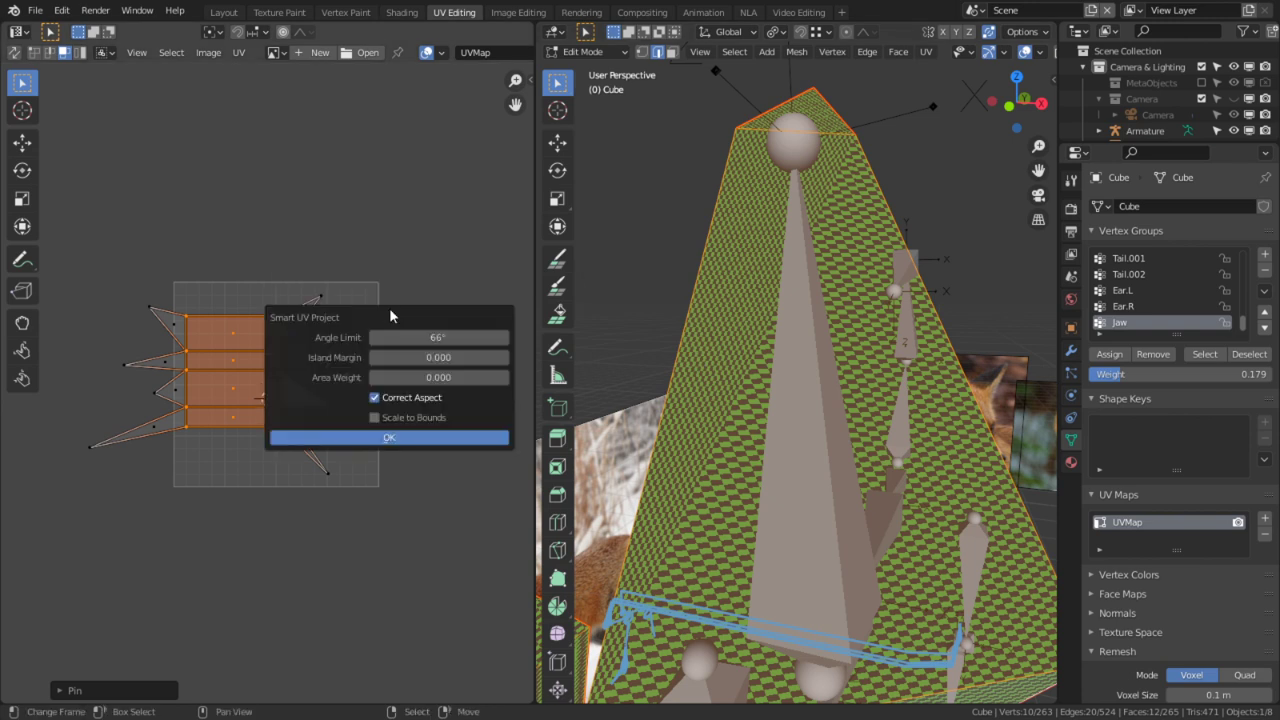
key("u")
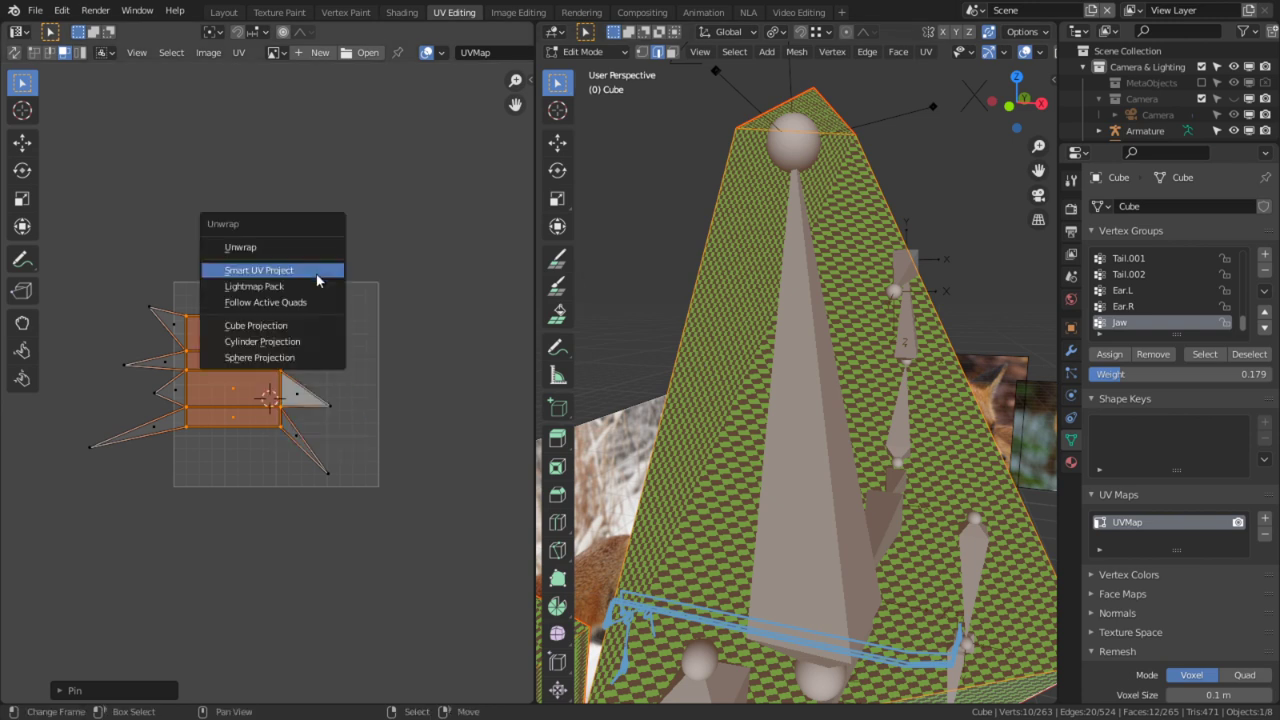
left_click(258, 248)
Step: Make the ear's large quad the active face, select all ear faces and straighten the quads into a rectangular UV strip
middle_click_drag(1013, 479, 935, 460)
key("3")
left_click(814, 423)
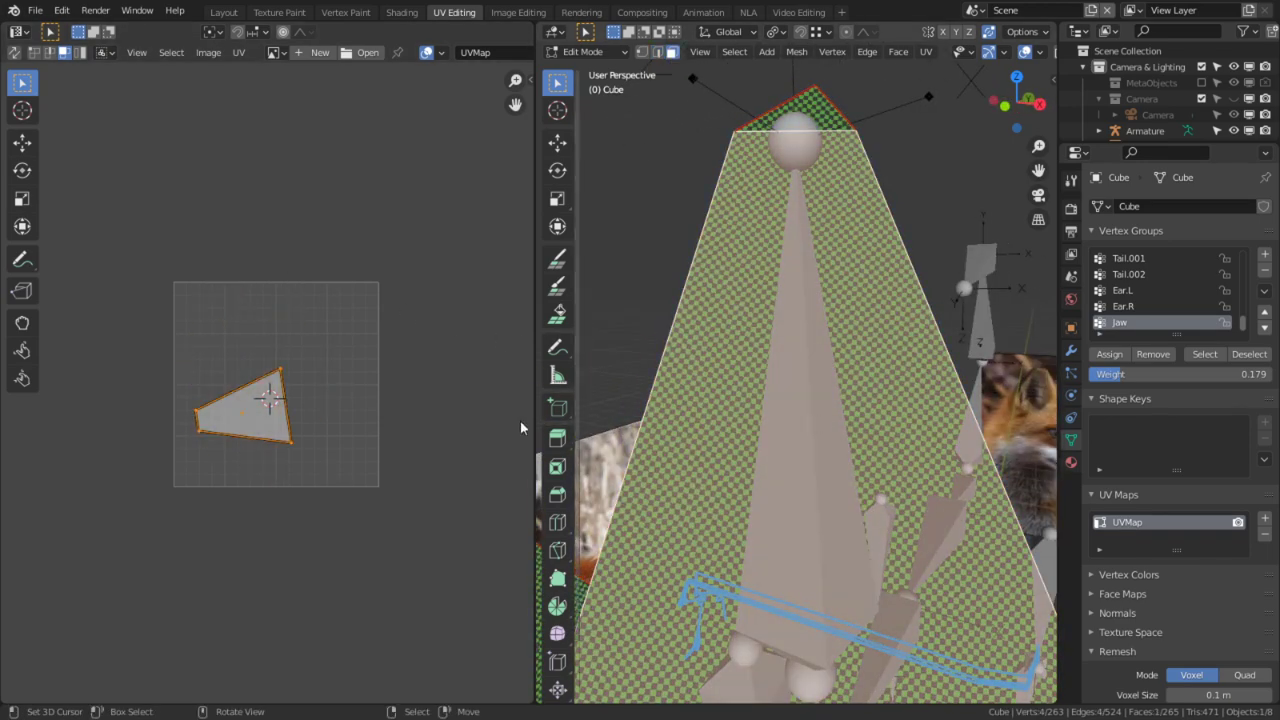
middle_click_drag(440, 382, 437, 322)
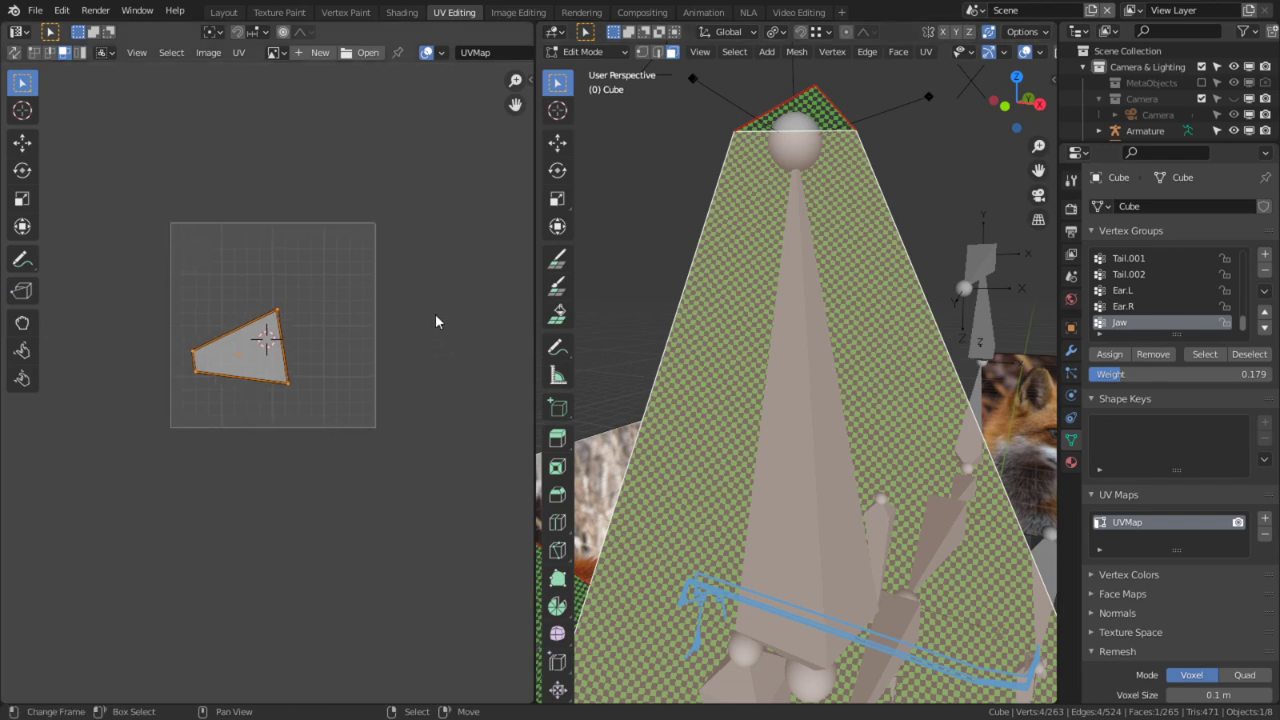
scroll(437, 330, "up", 2)
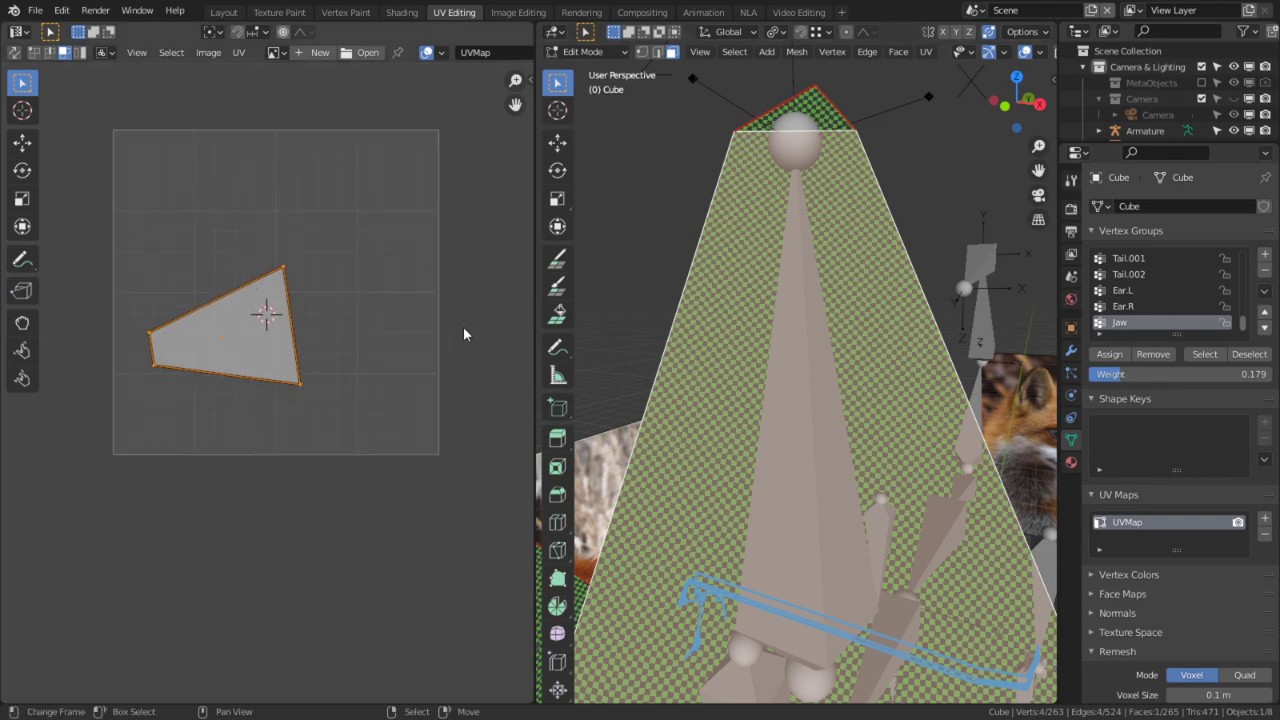
middle_click_drag(806, 362, 614, 406)
key("a")
scroll(303, 338, "up", 3)
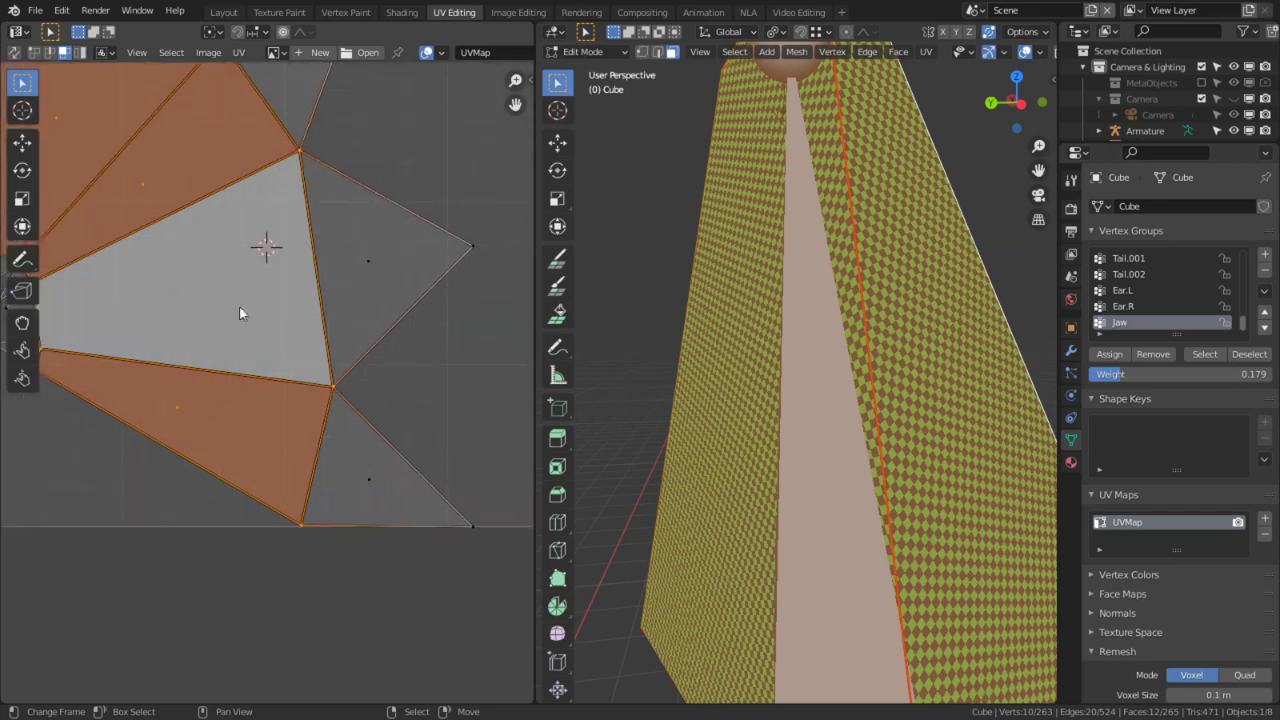
scroll(204, 276, "down", 3)
key("alt+e")
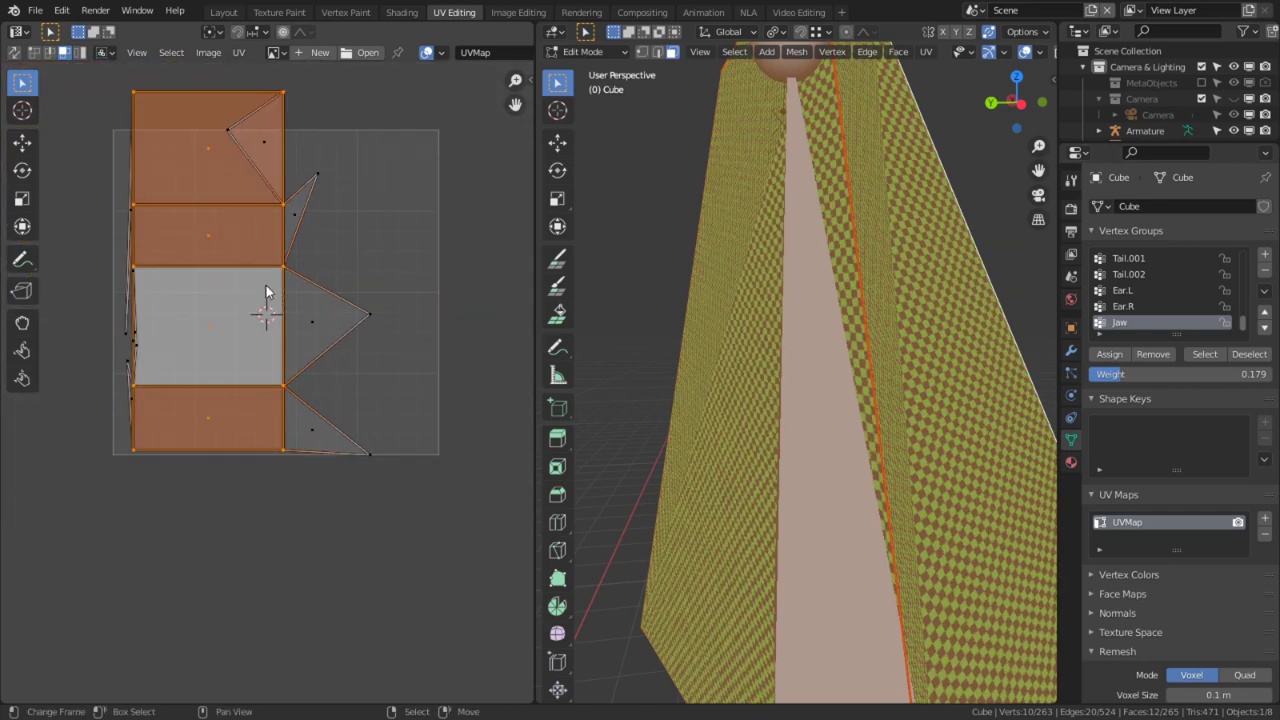
Step: Undo the last UV unwrap of the tapered piece
middle_click_drag(606, 312, 872, 360)
key("ctrl+z")
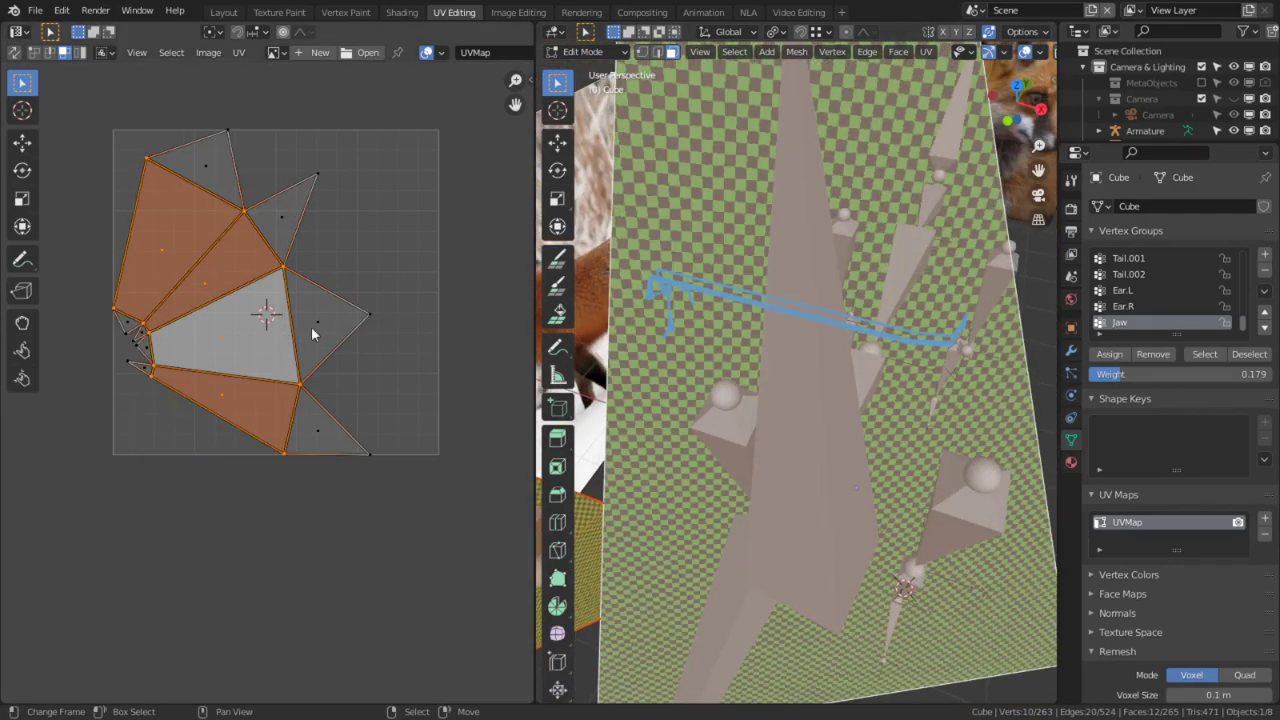
scroll(815, 383, "down", 2)
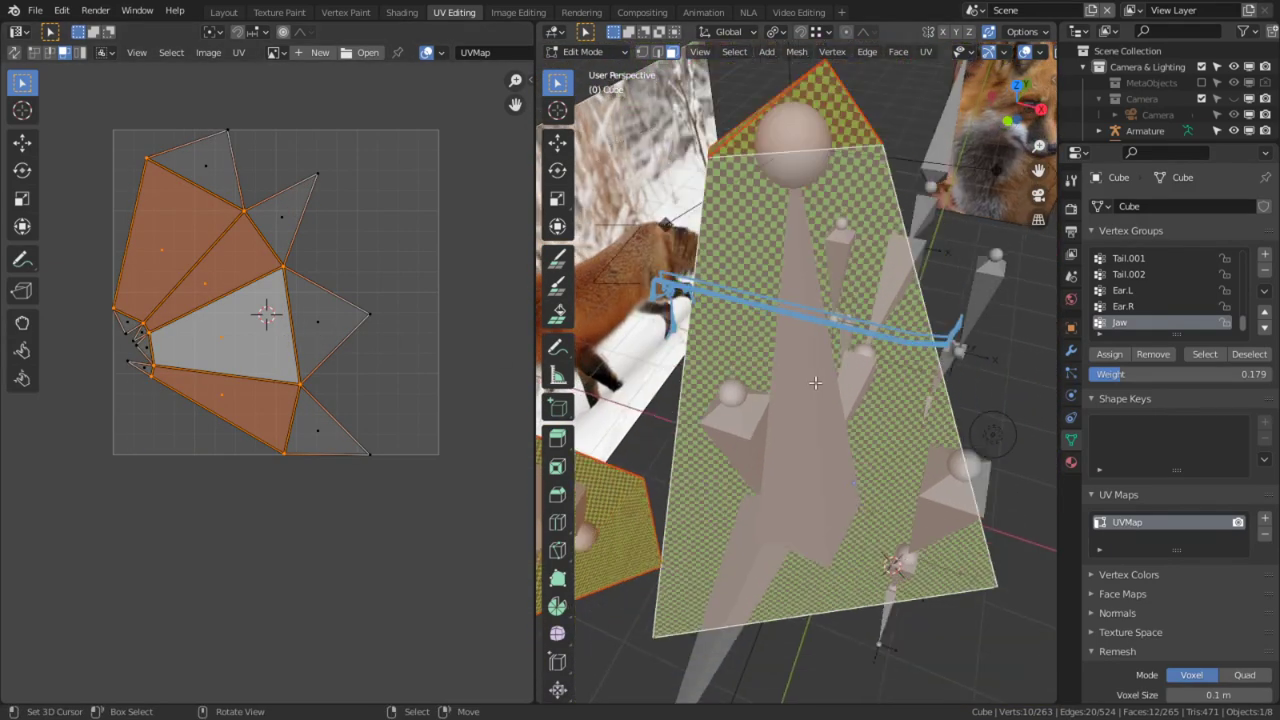
Step: Mark seams along the two long side edges of the tapered piece's wide front face
middle_click_drag(836, 342, 818, 245)
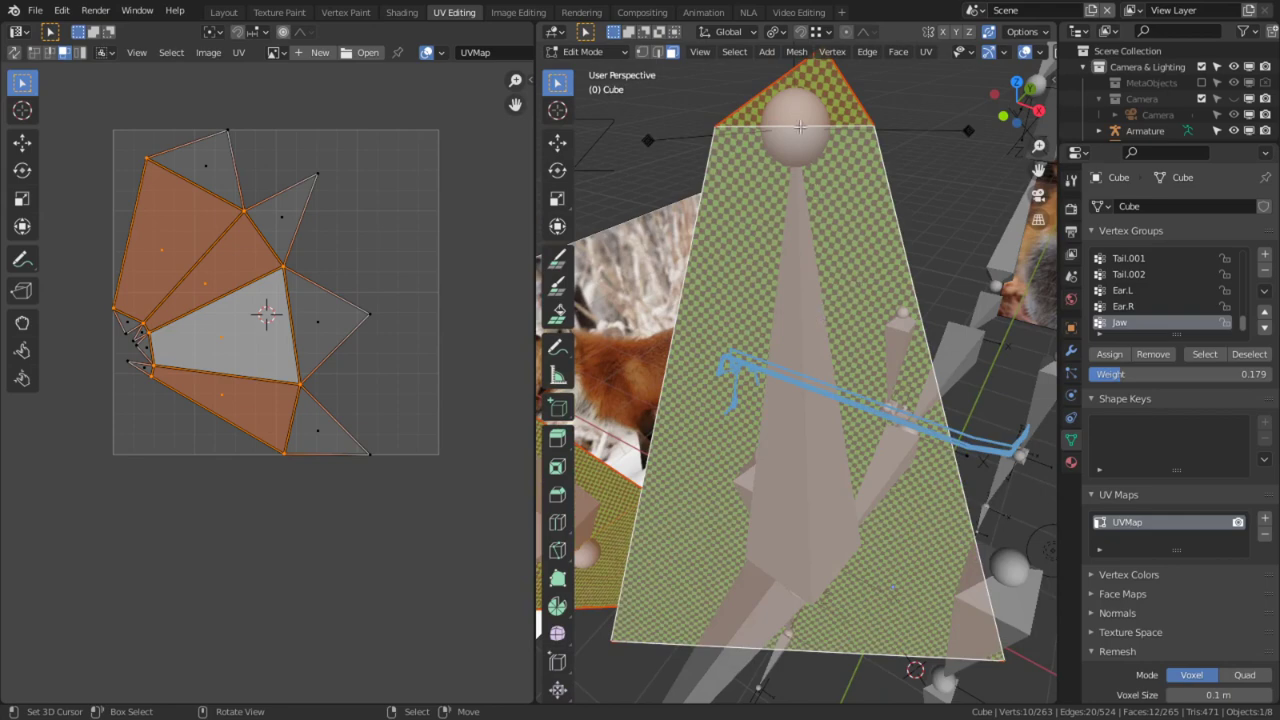
left_click(815, 237)
left_click(815, 237, "shift")
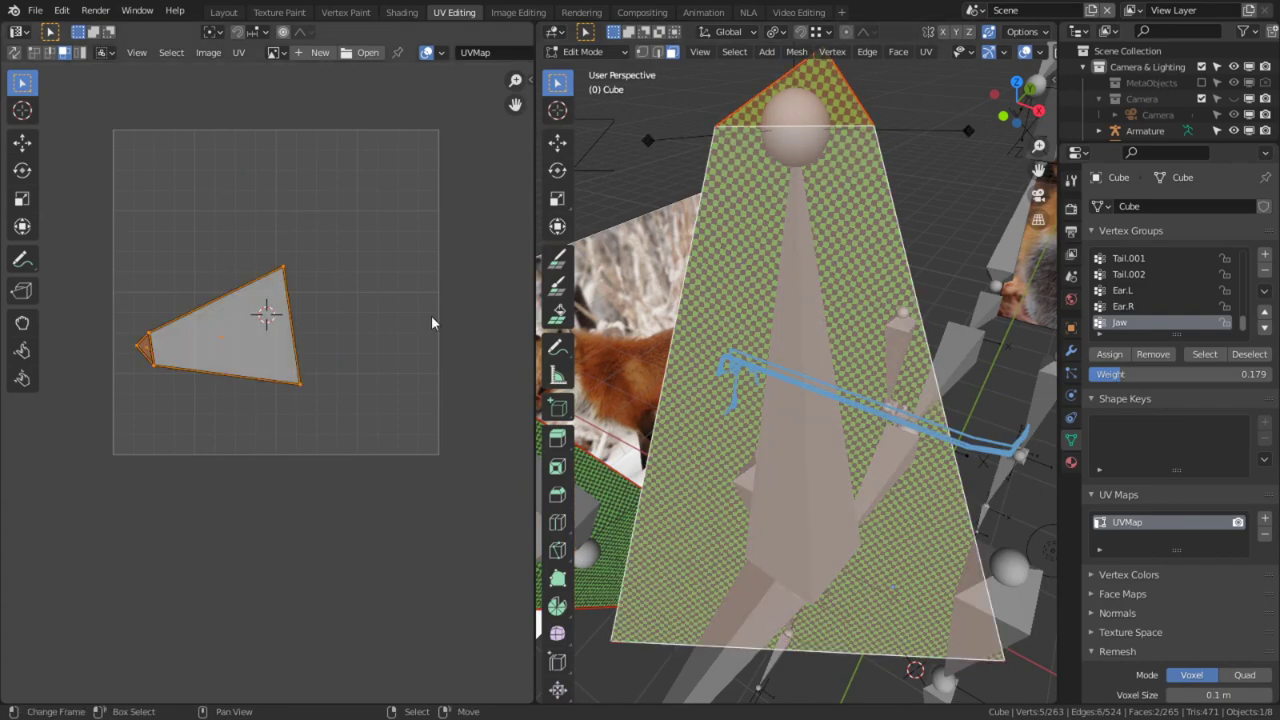
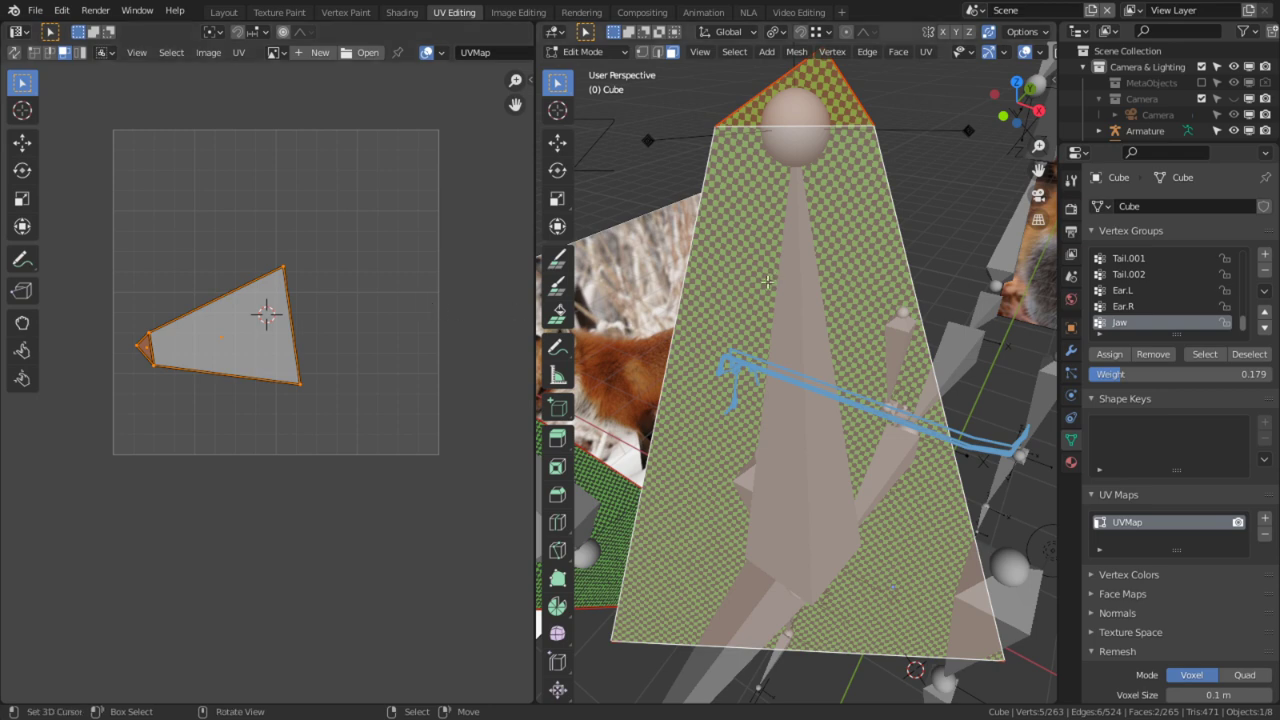
key("2")
left_click(728, 273)
left_click(863, 319, "shift")
key("ctrl+e")
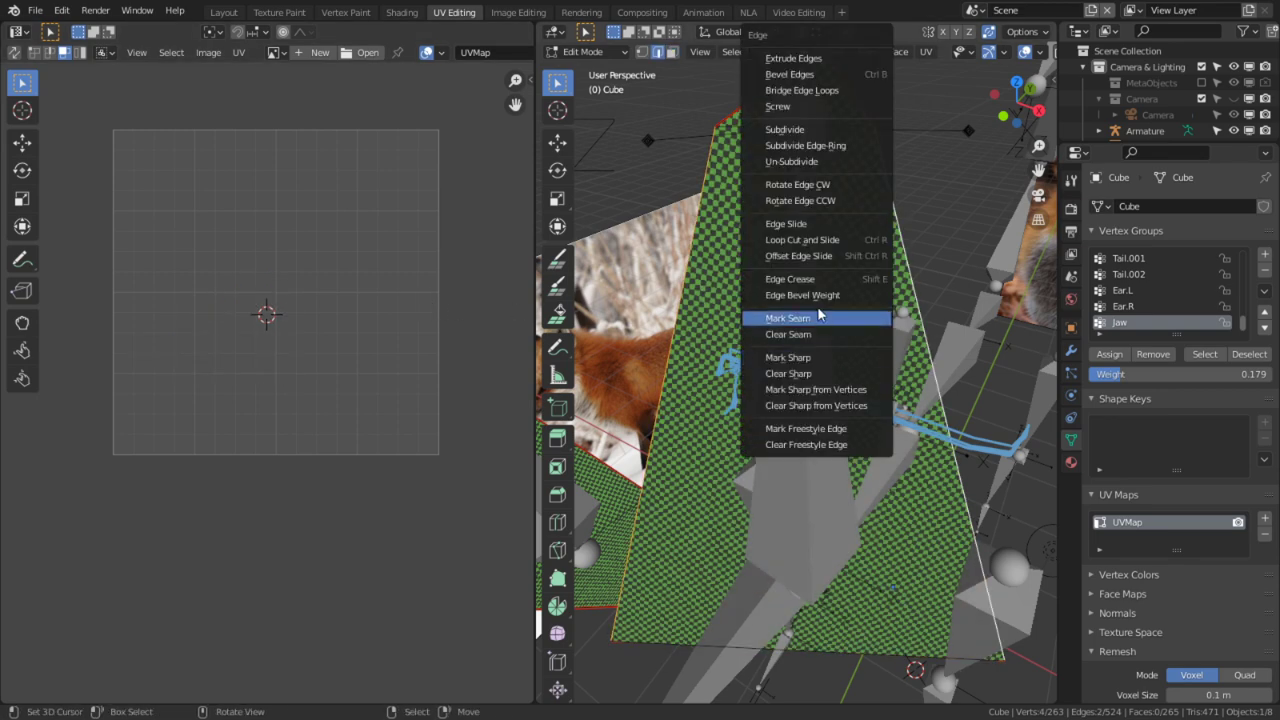
left_click(817, 319)
Step: Select all linked faces of the tapered piece and unwrap them using the new seams
middle_click_drag(817, 319, 674, 351)
scroll(830, 235, "down", 5)
scroll(817, 400, "up", 1)
middle_click_drag(817, 400, 771, 409)
scroll(782, 407, "up", 2)
key("3")
left_click(753, 370)
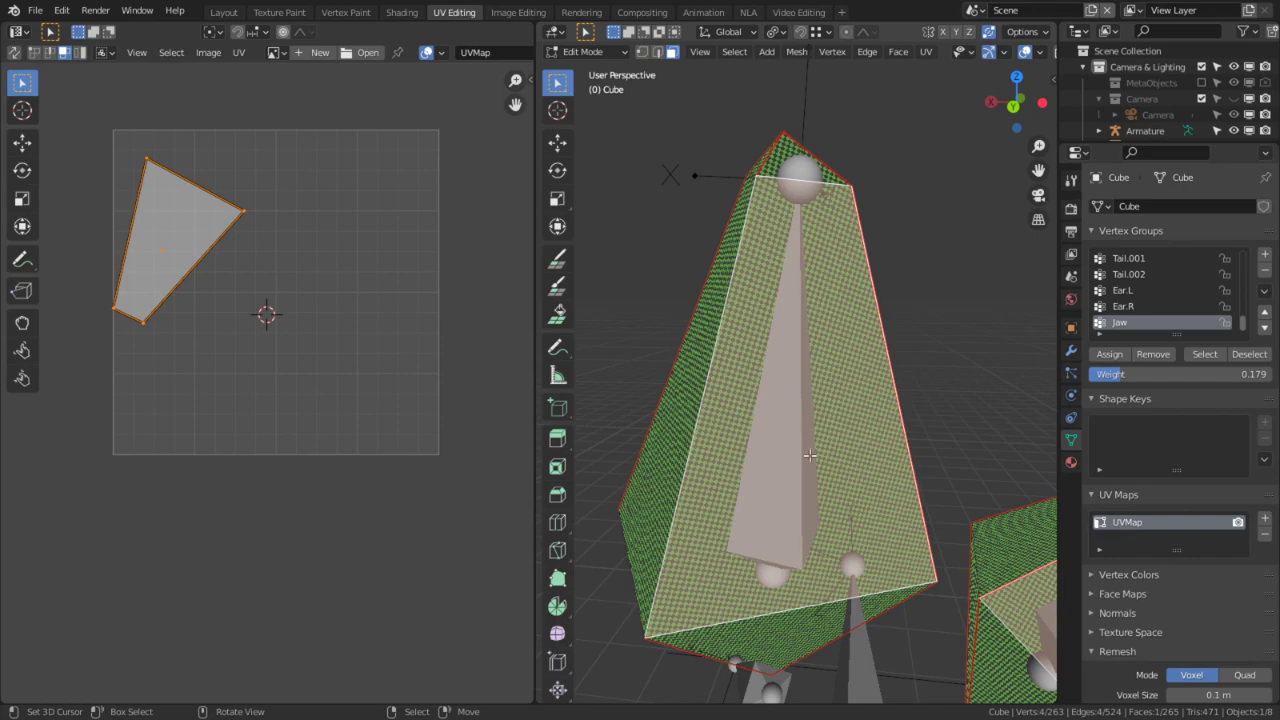
key("l")
key("ctrl+l")
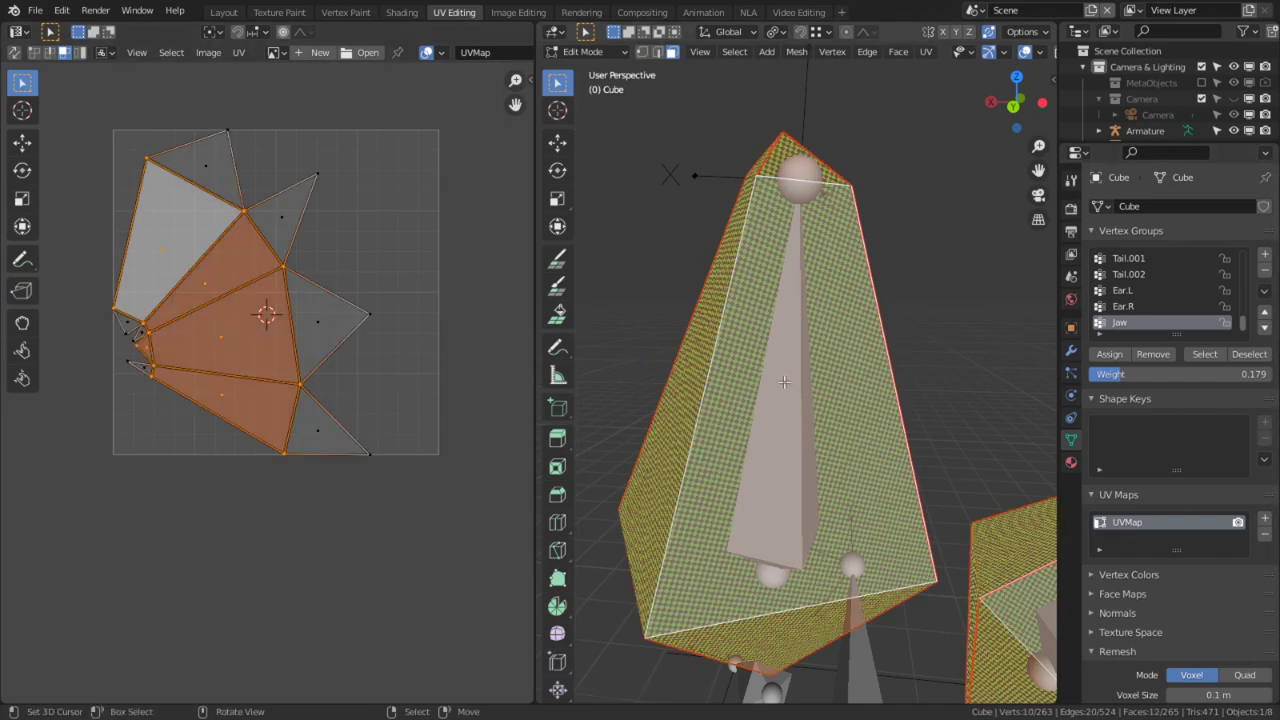
key("u")
left_click(784, 383)
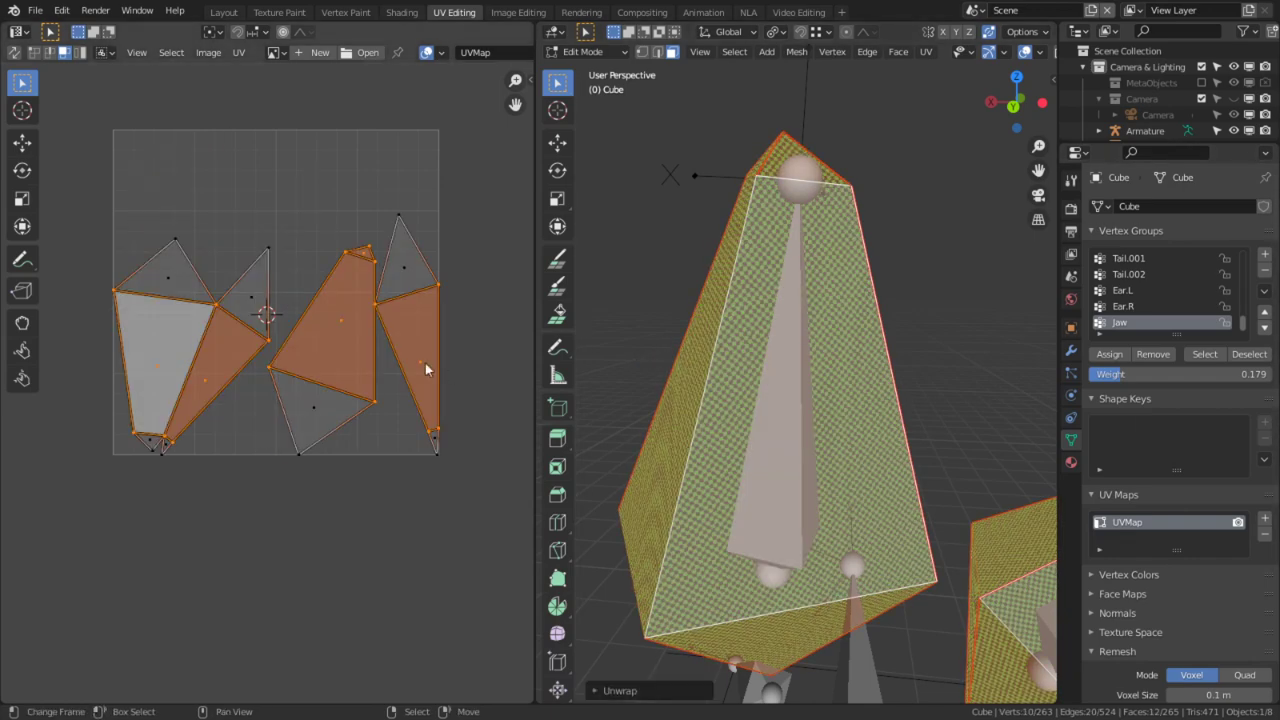
Step: Clear the seam on the long edge between the tapered piece's other two side faces
middle_click_drag(880, 240, 938, 207)
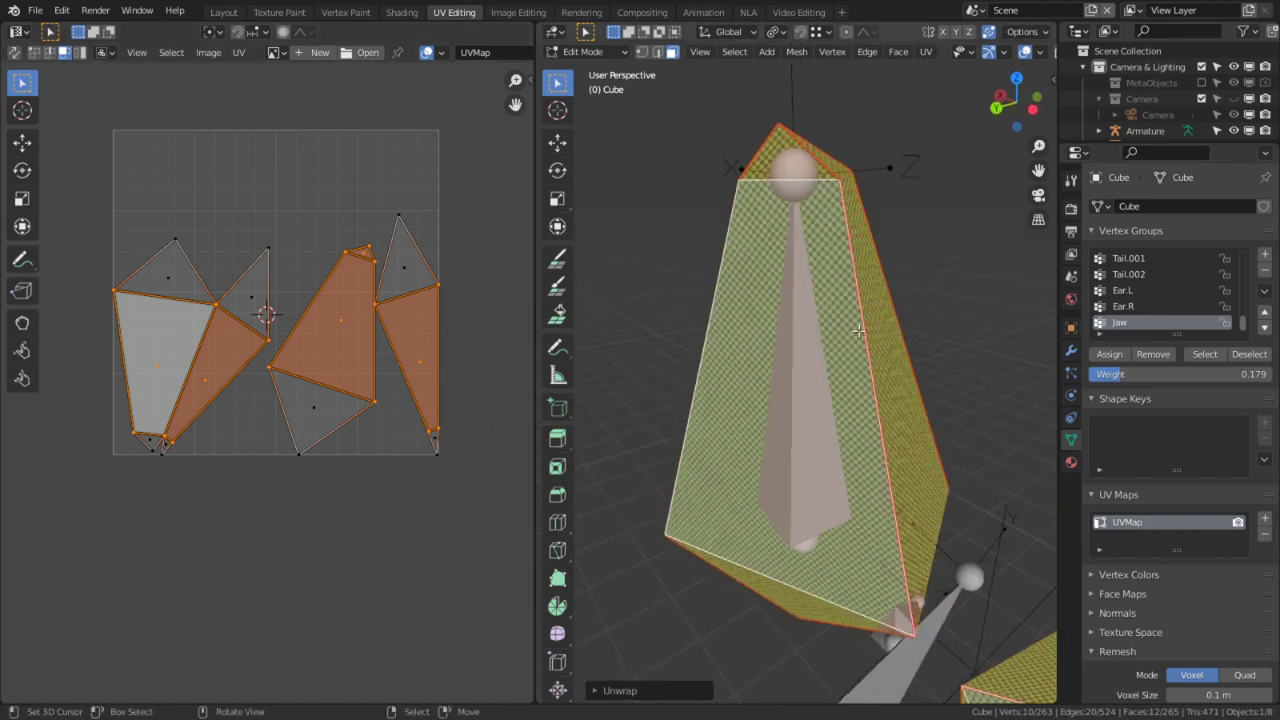
key("alt+a")
left_click(872, 287)
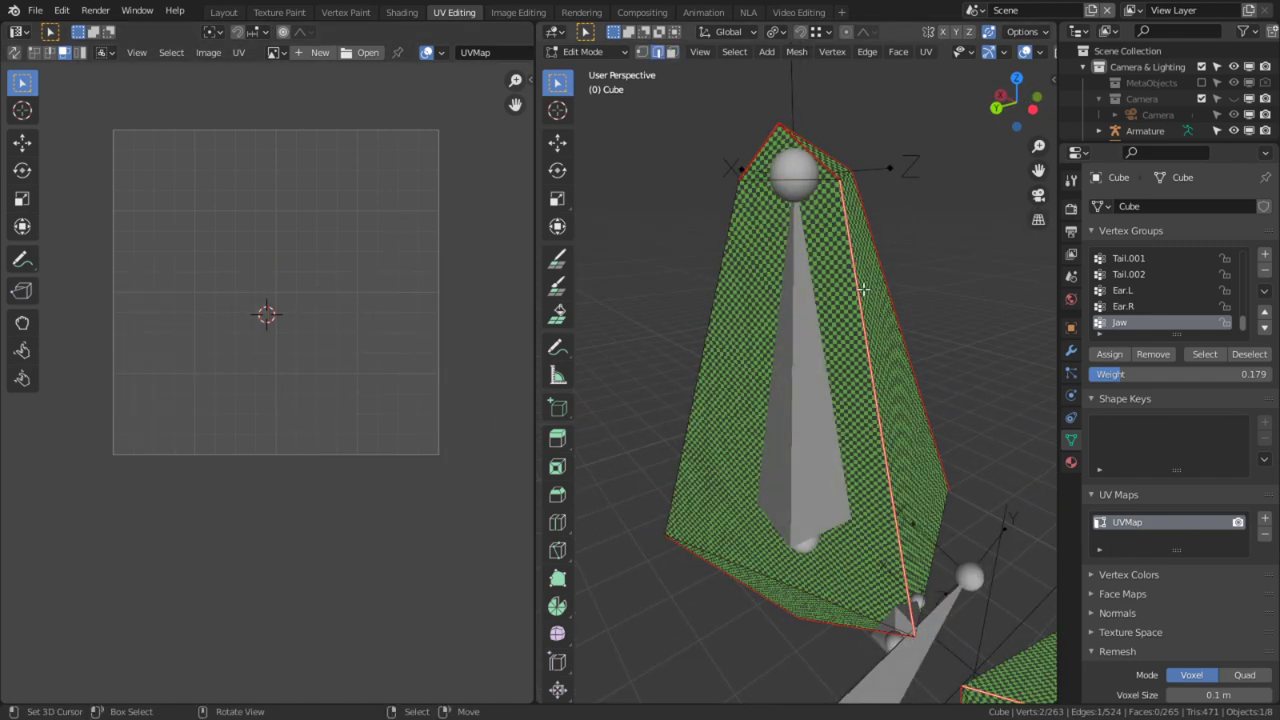
key("ctrl+e")
left_click(853, 303)
Step: Select the whole tapered piece and unwrap it again with the reduced seams
key("a")
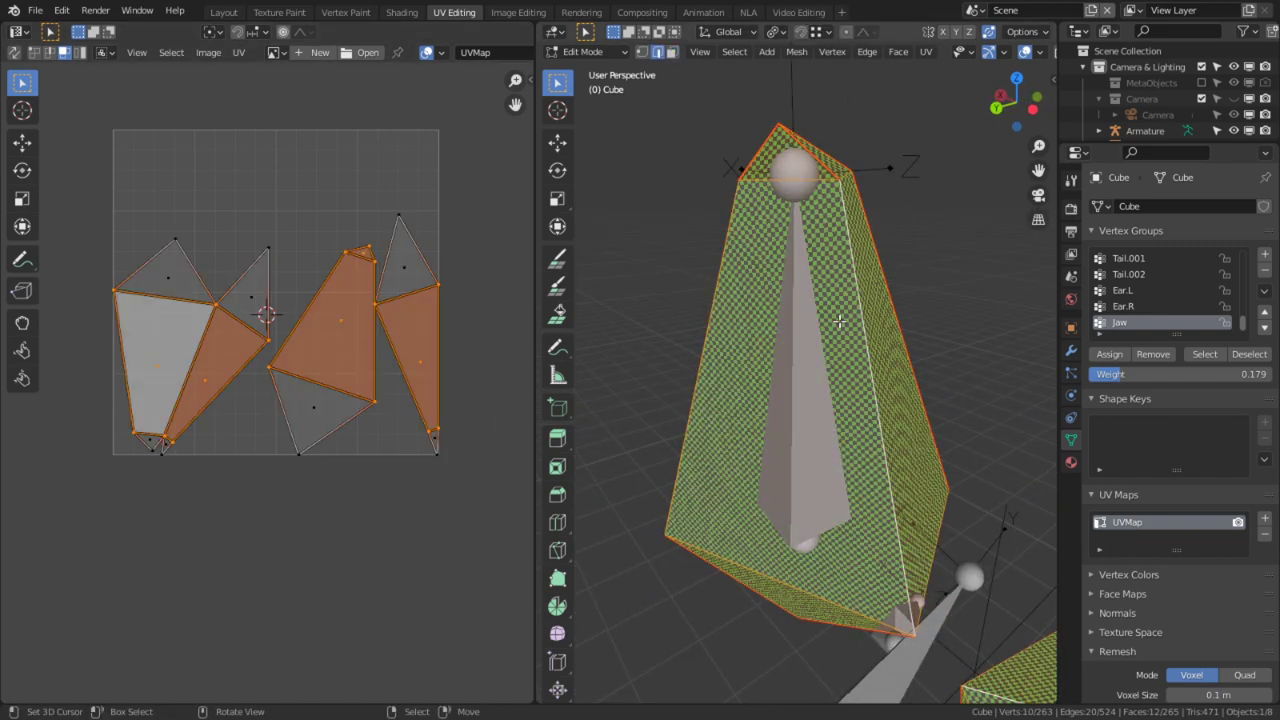
key("u")
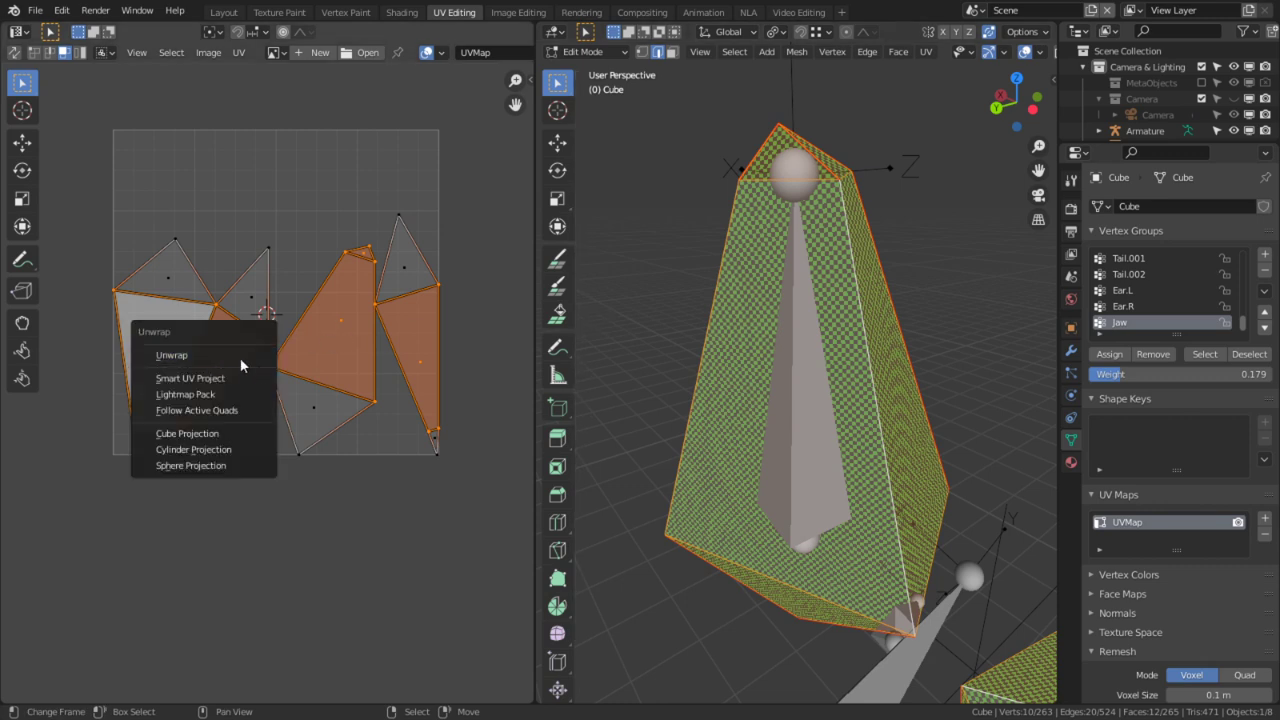
left_click(226, 356)
Step: Rotate the small UV island clockwise until its large quad stands upright with its narrow end up
left_click(412, 351)
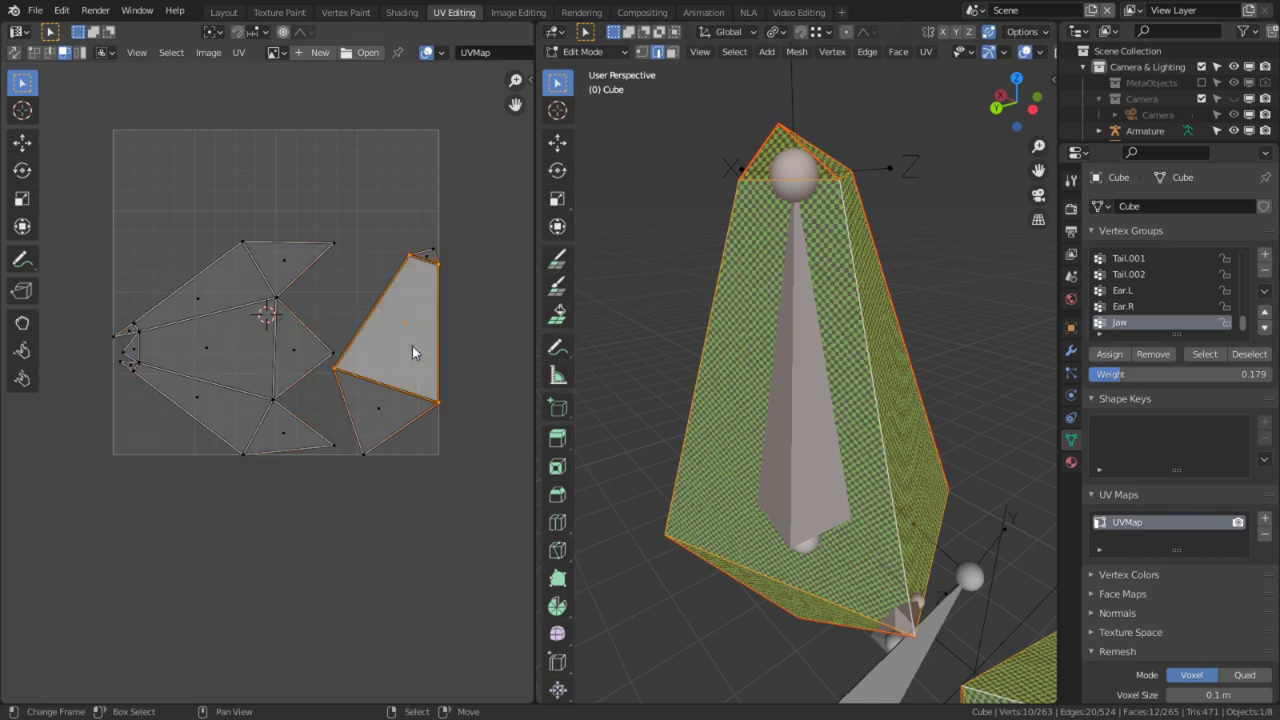
key("l")
key("r")
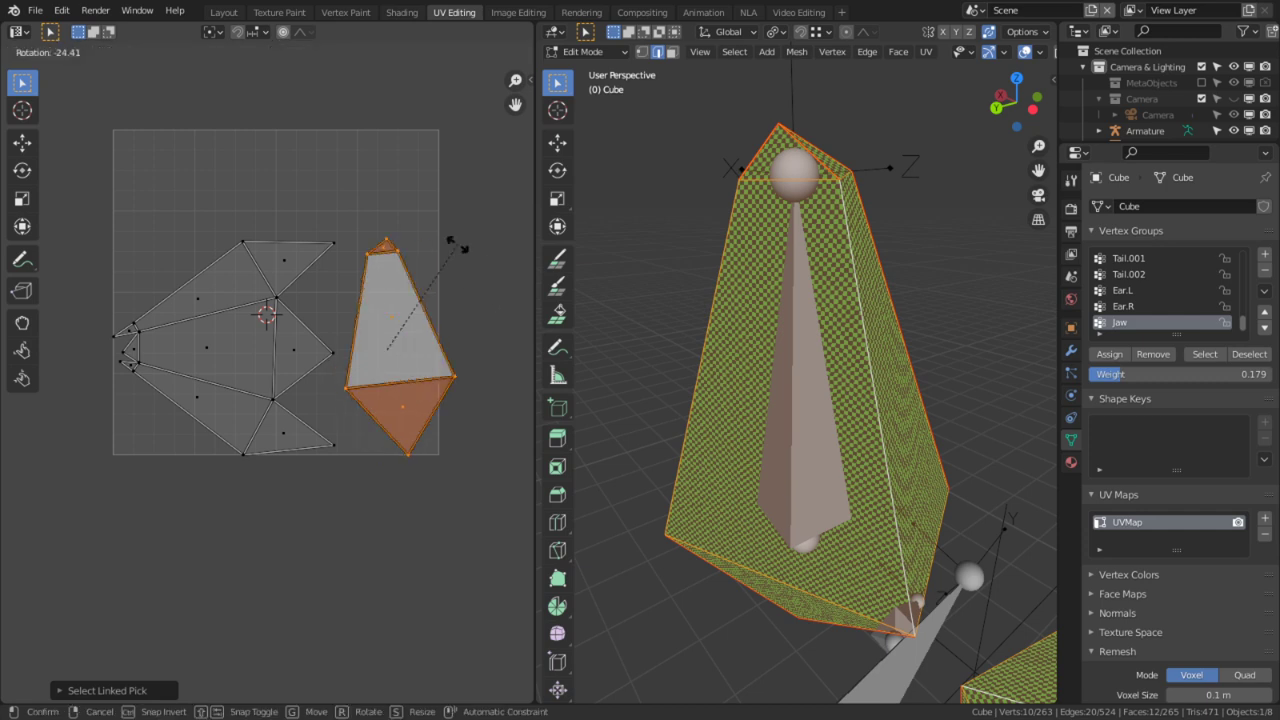
left_click(483, 387)
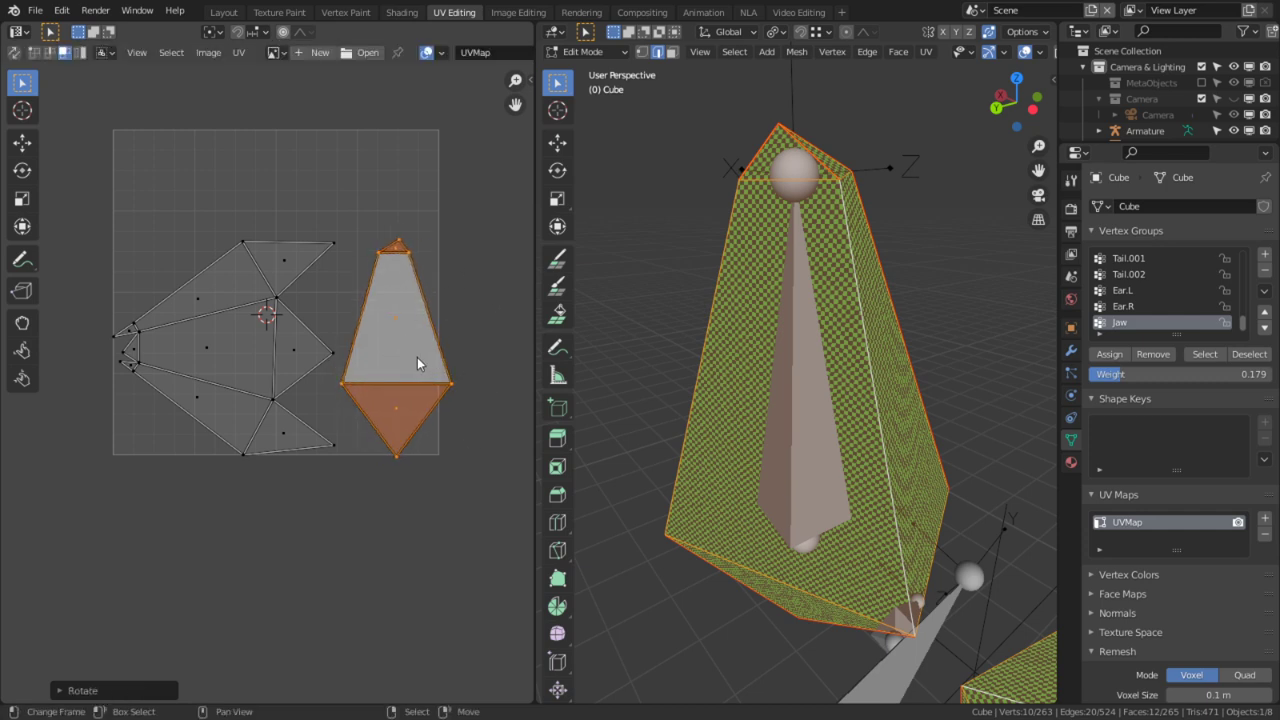
Step: Pin all vertices of the upright small UV island
key("h")
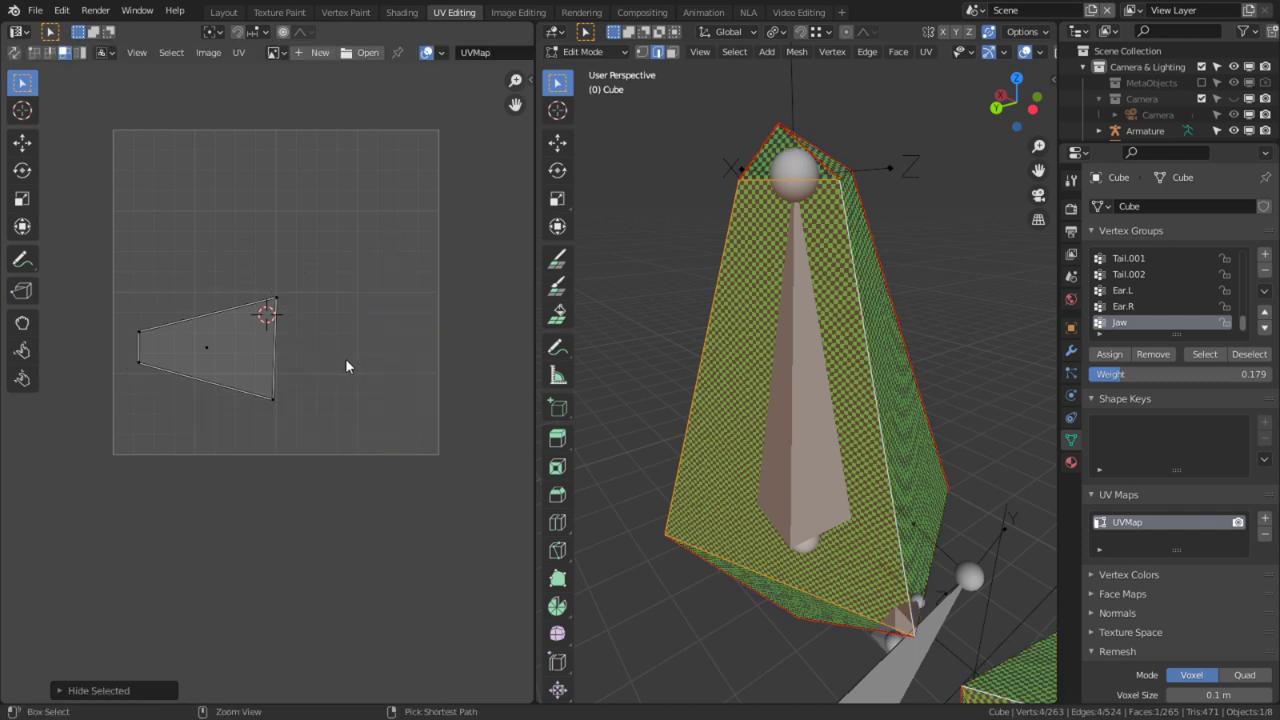
key("alt+h")
middle_click_drag(600, 370, 754, 346)
left_click(404, 338)
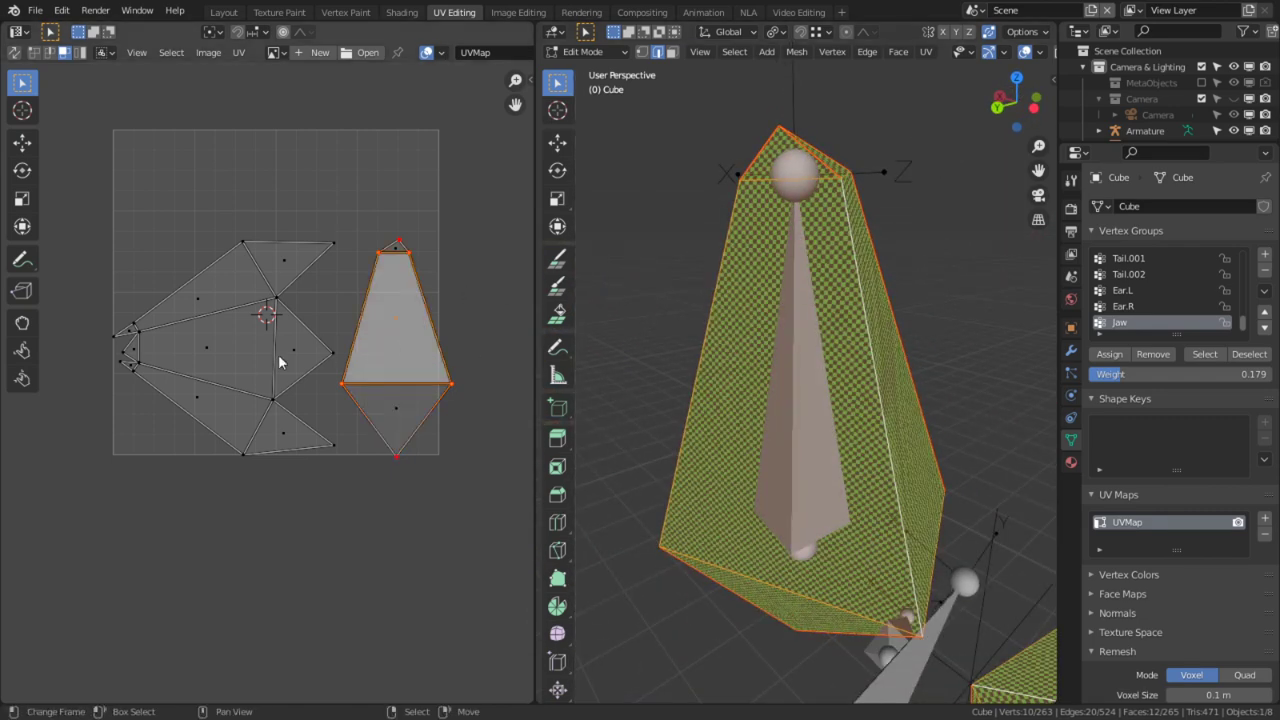
Step: Rotate the large UV island upright and place it over the pinned small island, fine-tuning its rotation
left_click(282, 361)
key("l")
key("r")
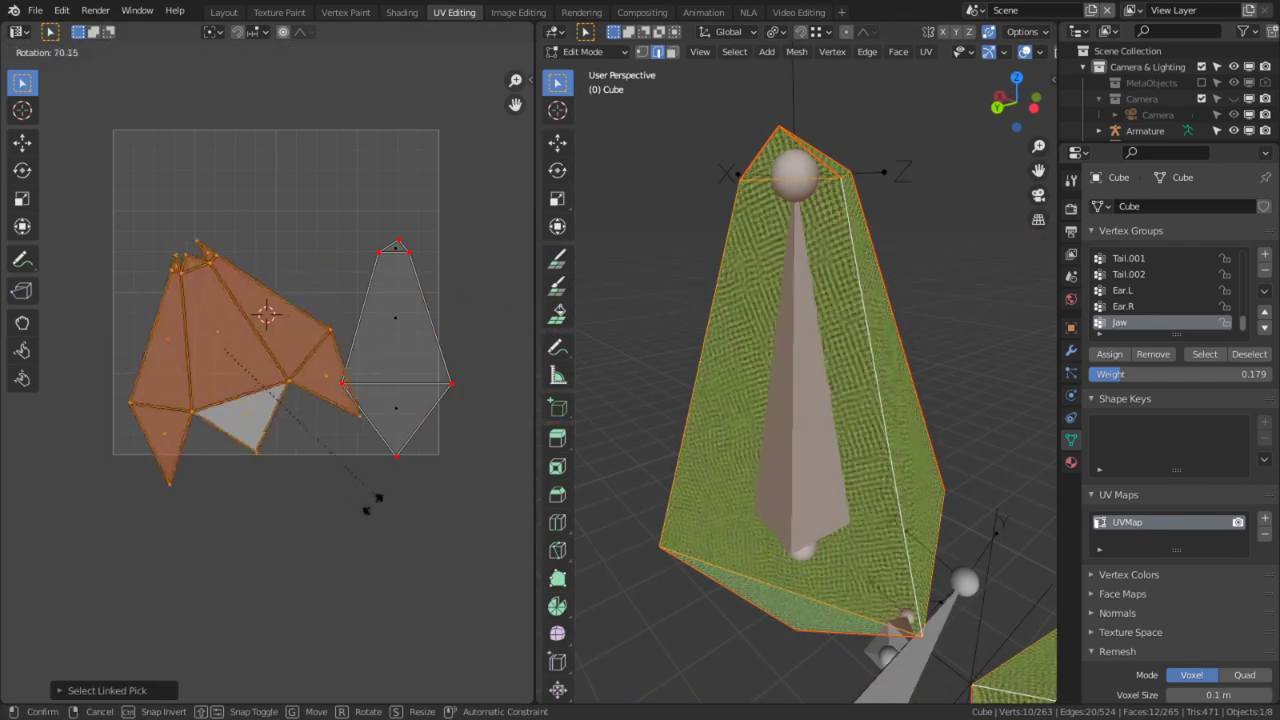
left_click(340, 540)
key("g")
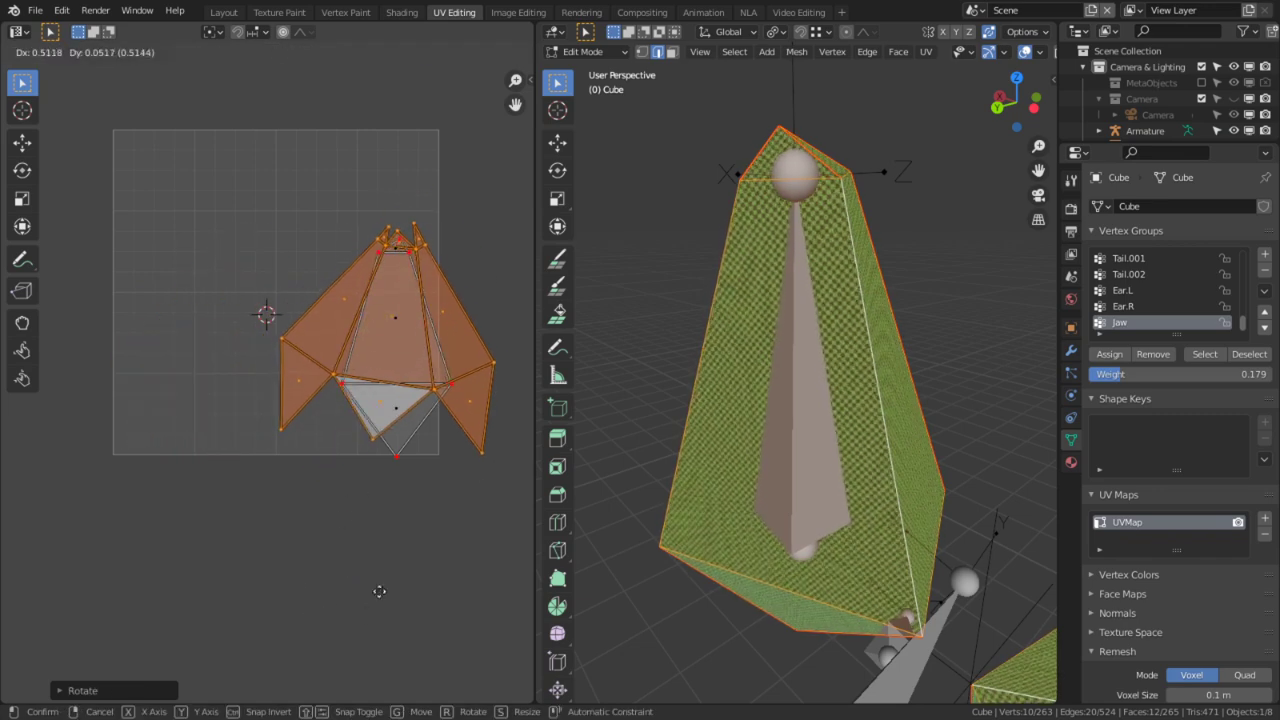
left_click(544, 462)
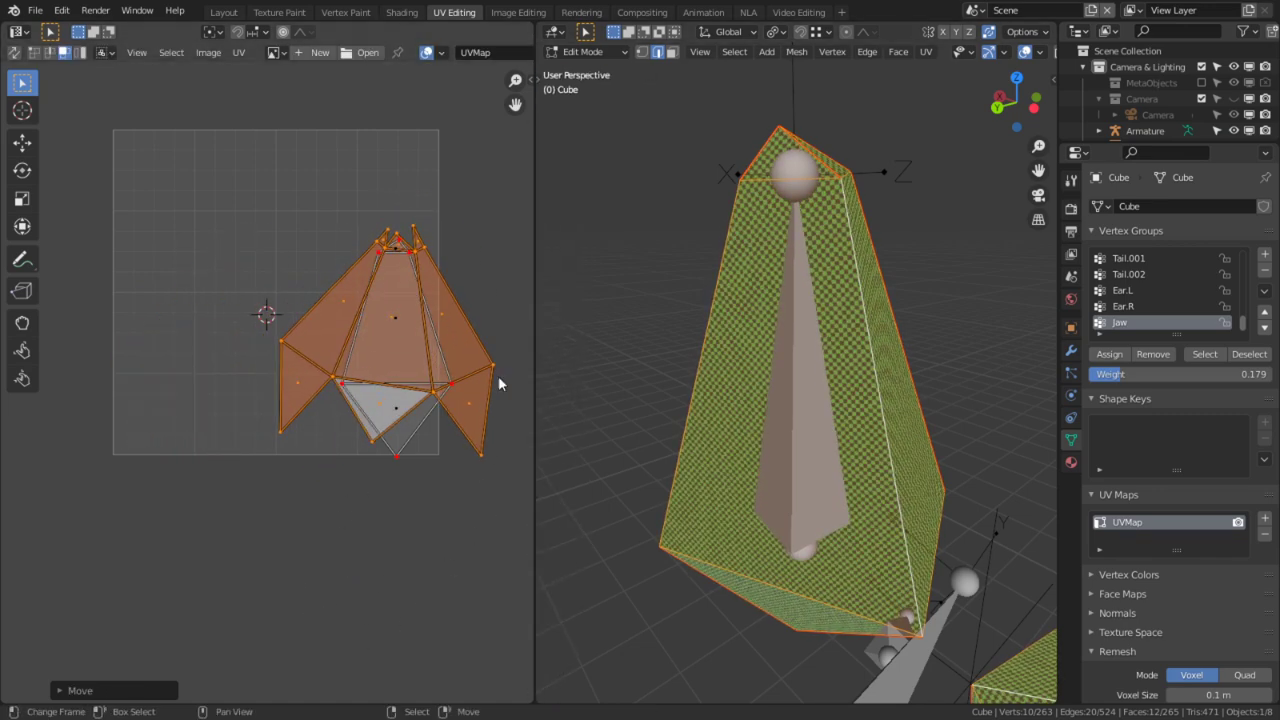
key("r")
left_click(505, 337)
Step: Mirror the large UV island along X and move it so its central quad and tip overlap the pinned island
key("s")
key("x")
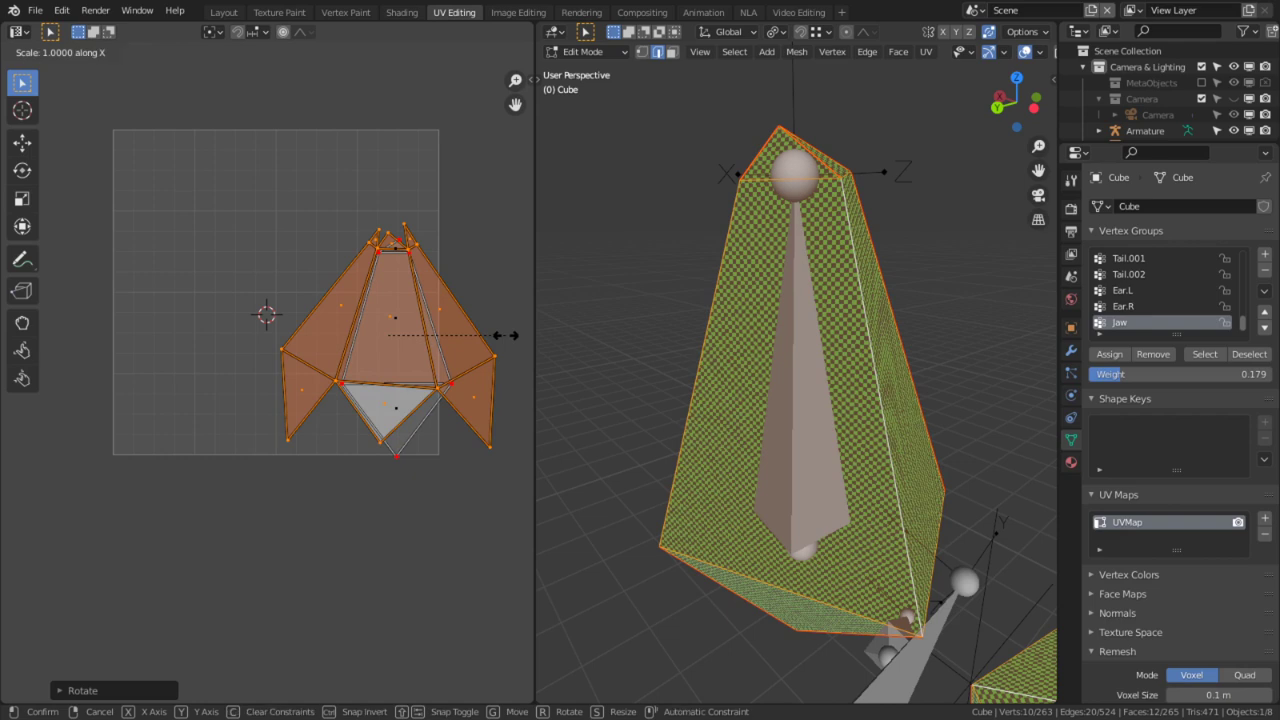
key("Escape")
key("g")
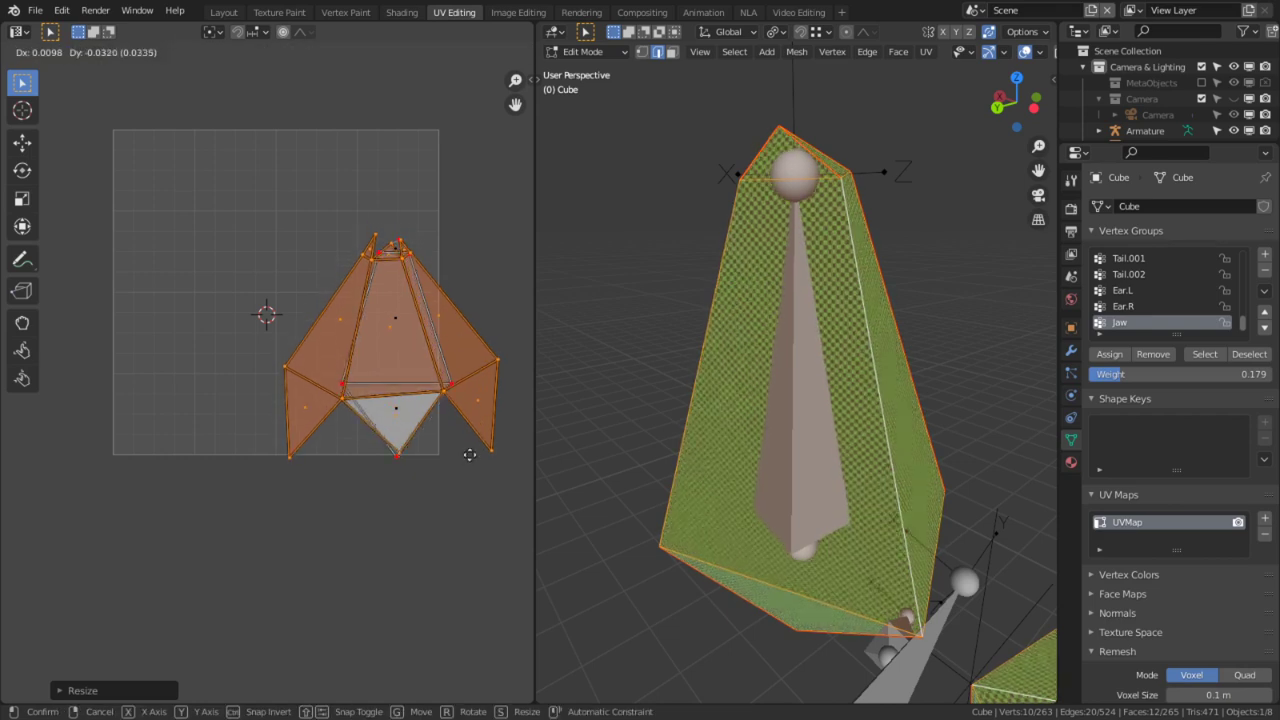
left_click(465, 452)
Step: Maximise the UV editor and pin the vertices of the large island's central quad and its two end triangles
key("ctrl+space")
scroll(600, 392, "up", 4)
middle_click_drag(708, 367, 402, 538)
key("1")
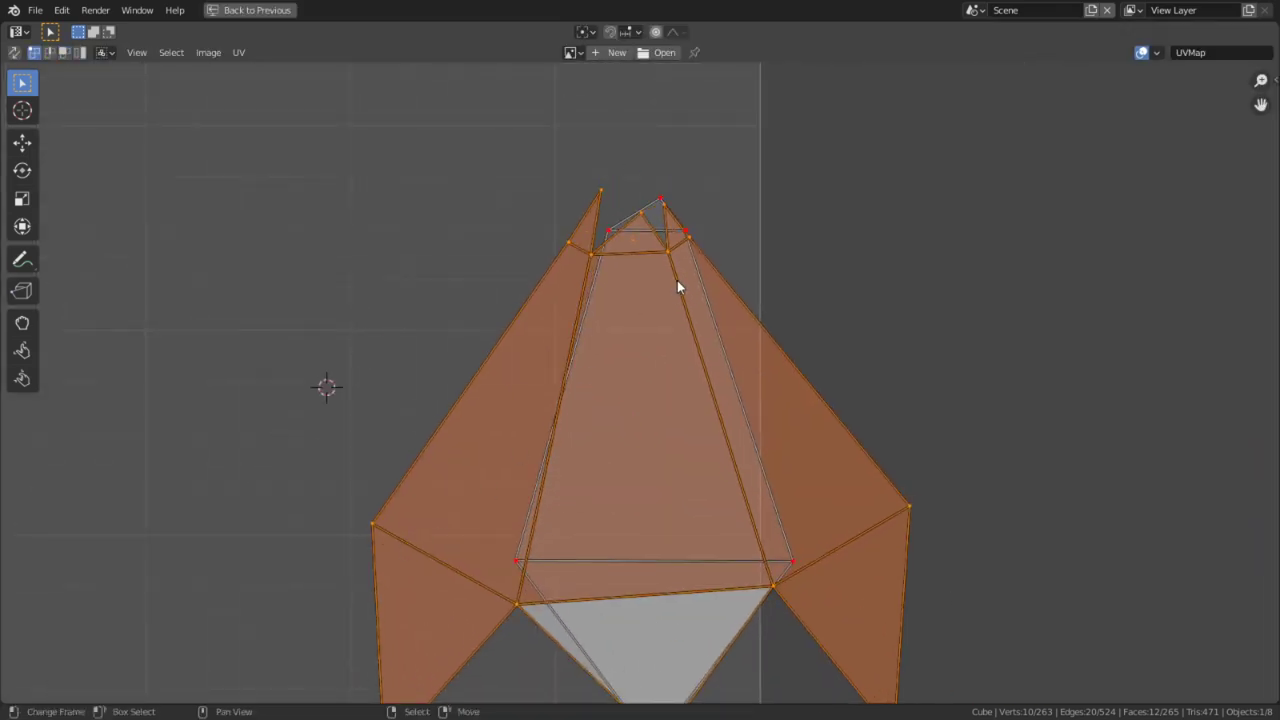
right_click(655, 245)
key("3")
right_click(637, 246)
right_click(633, 440, "shift")
middle_click_drag(669, 602, 642, 530, "shift")
right_click(635, 622, "shift")
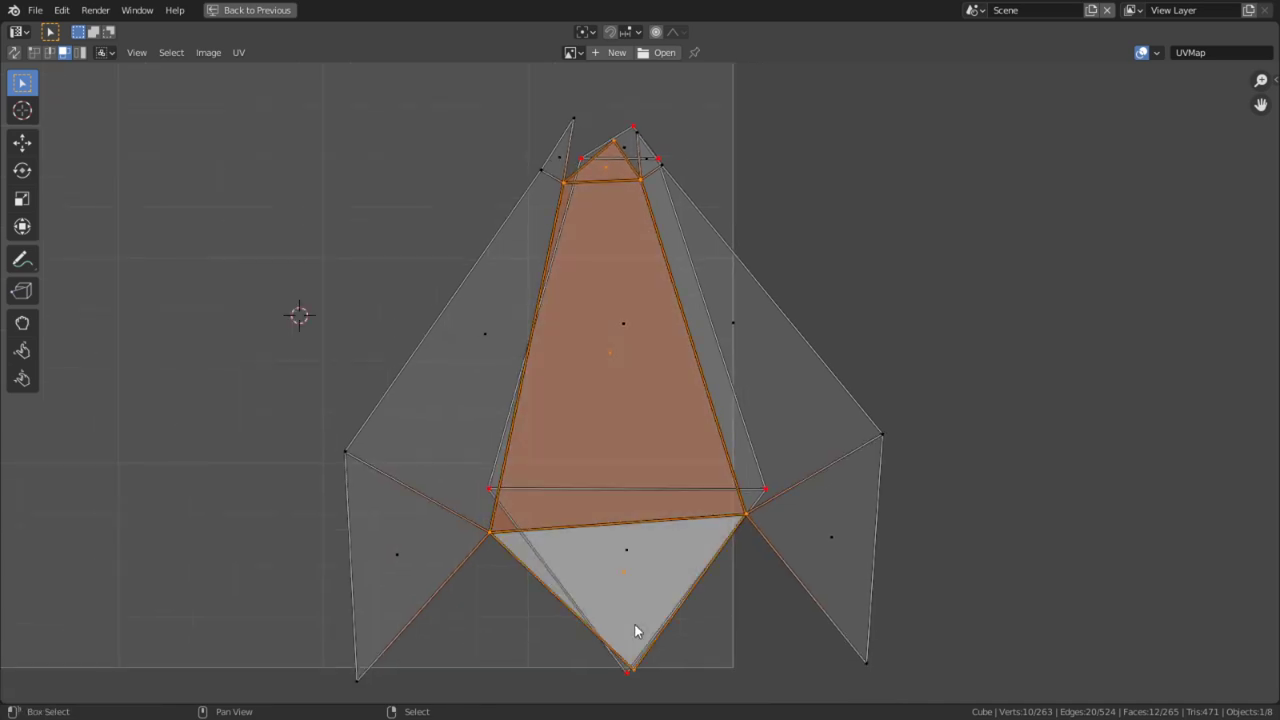
key("1")
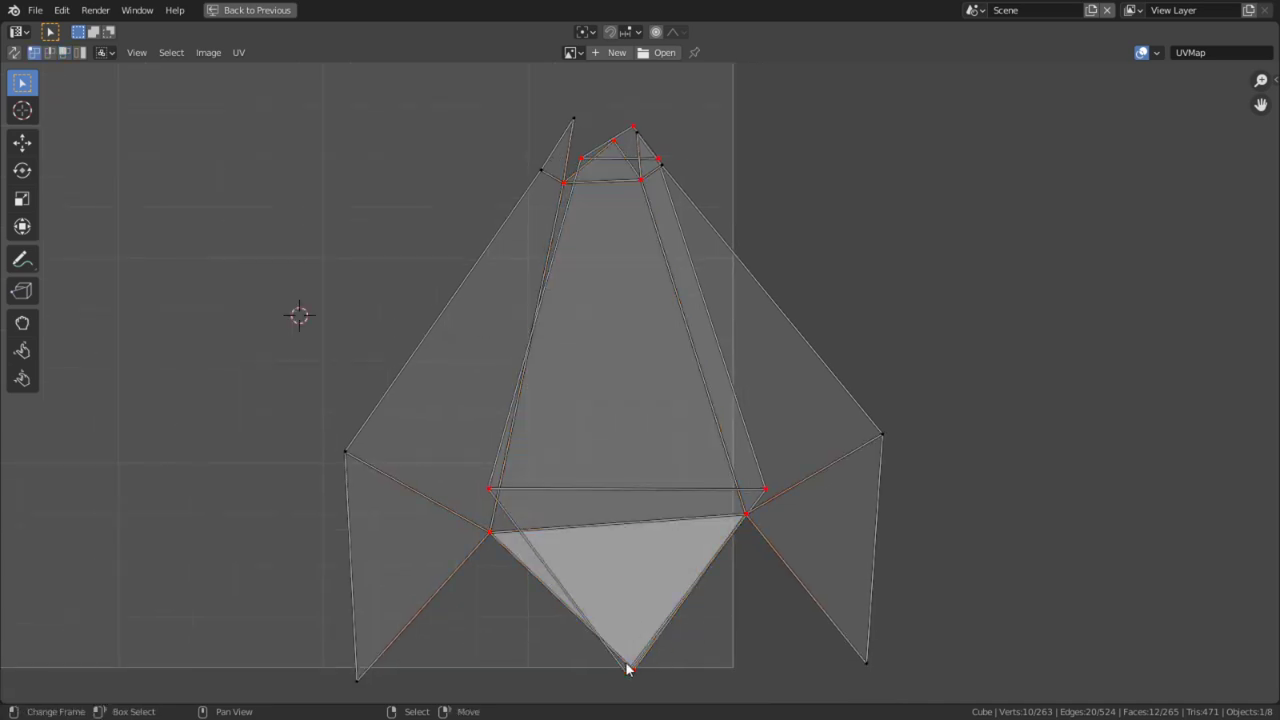
Step: Enable vertex snapping and snap the large island's lower tip vertex onto the small island's lower tip
left_click(636, 32)
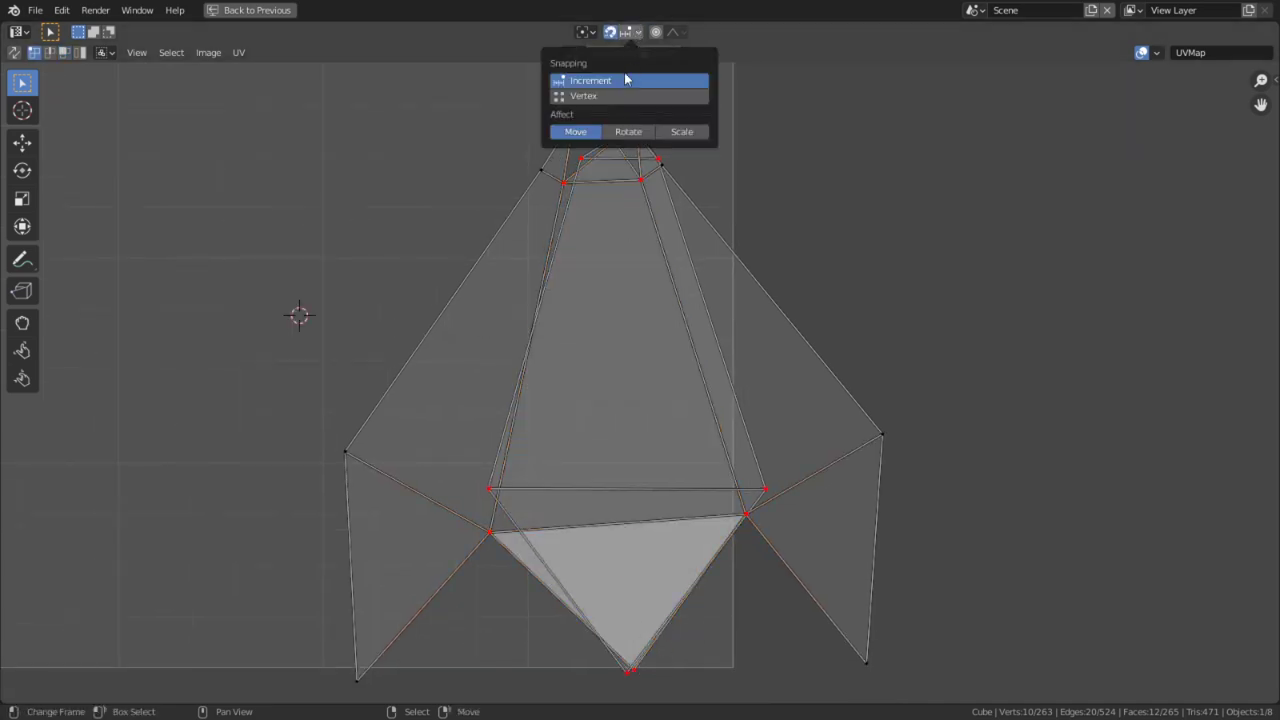
left_click(614, 98)
right_click(650, 701)
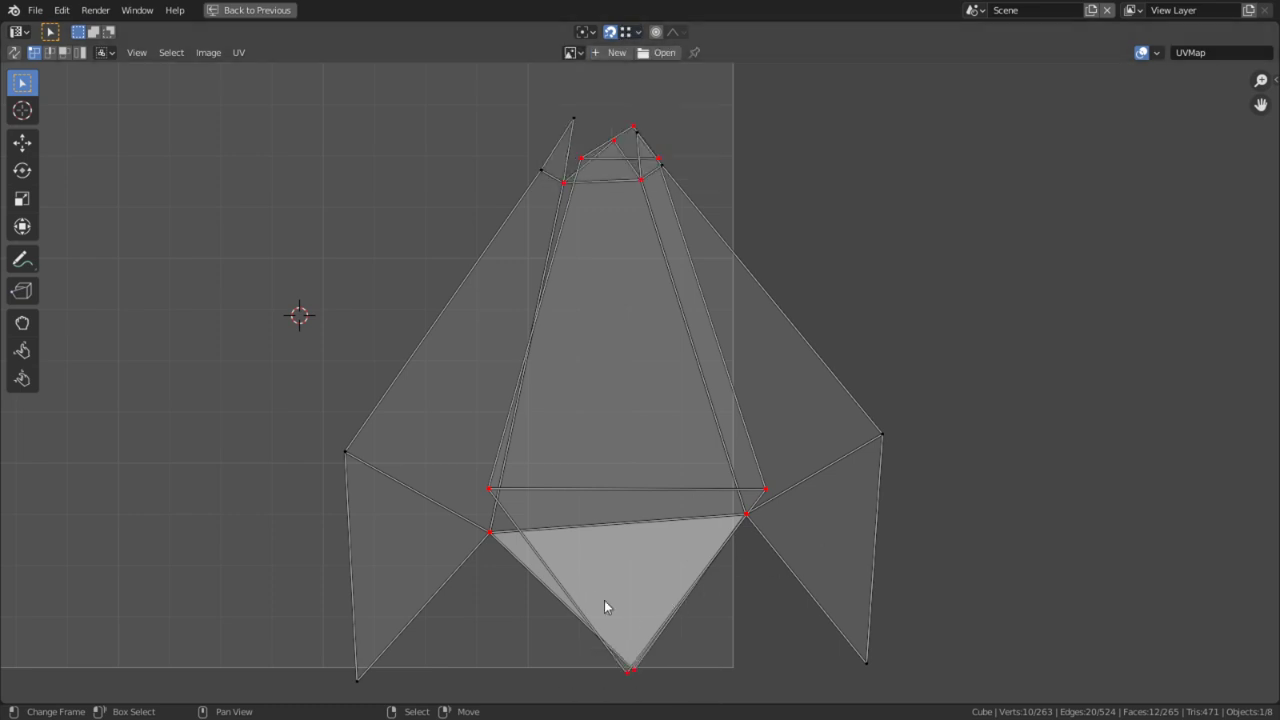
key("g")
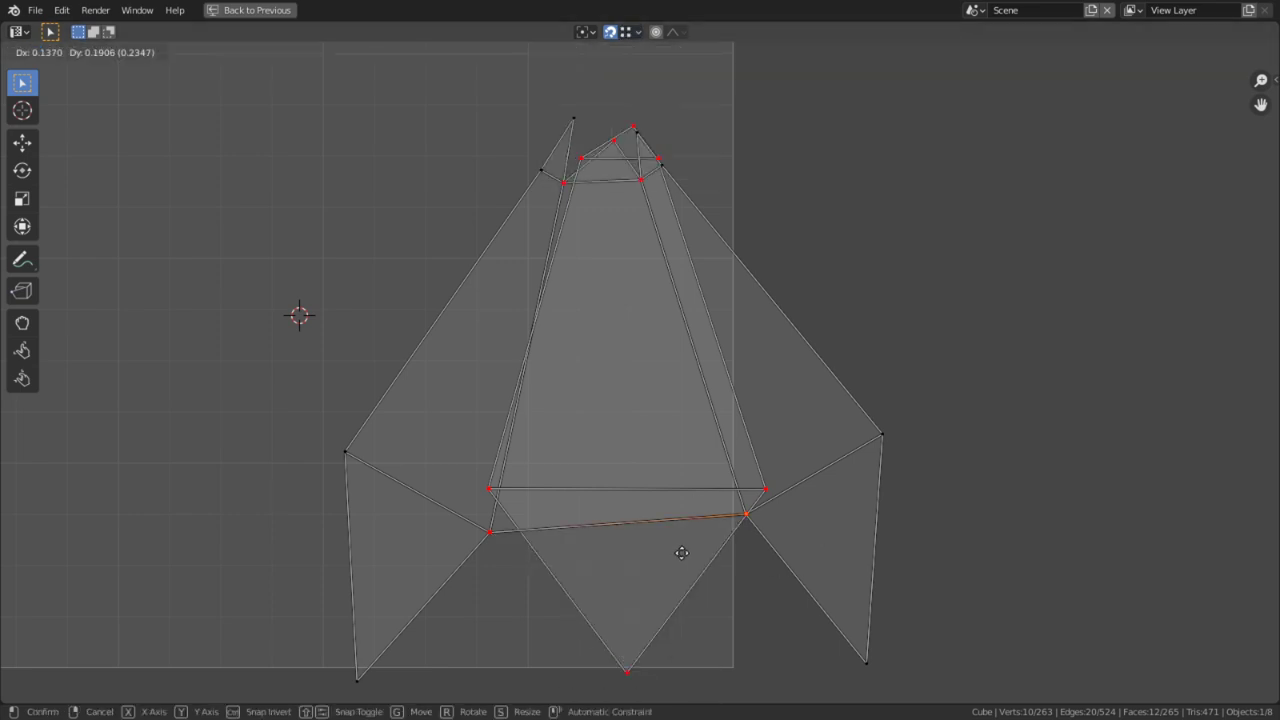
key("Escape")
key("g")
left_click(627, 673)
Step: Snap the two lower corners of the large island's central quad onto the small island's matching corners
right_click(493, 533)
key("g")
left_click(489, 490)
right_click(750, 522)
key("g")
left_click(766, 496)
Step: Snap the small island's two upper corners and its upper tip onto the large island's matching vertices
middle_click_drag(638, 230, 641, 377, "shift")
scroll(641, 377, "up", 2)
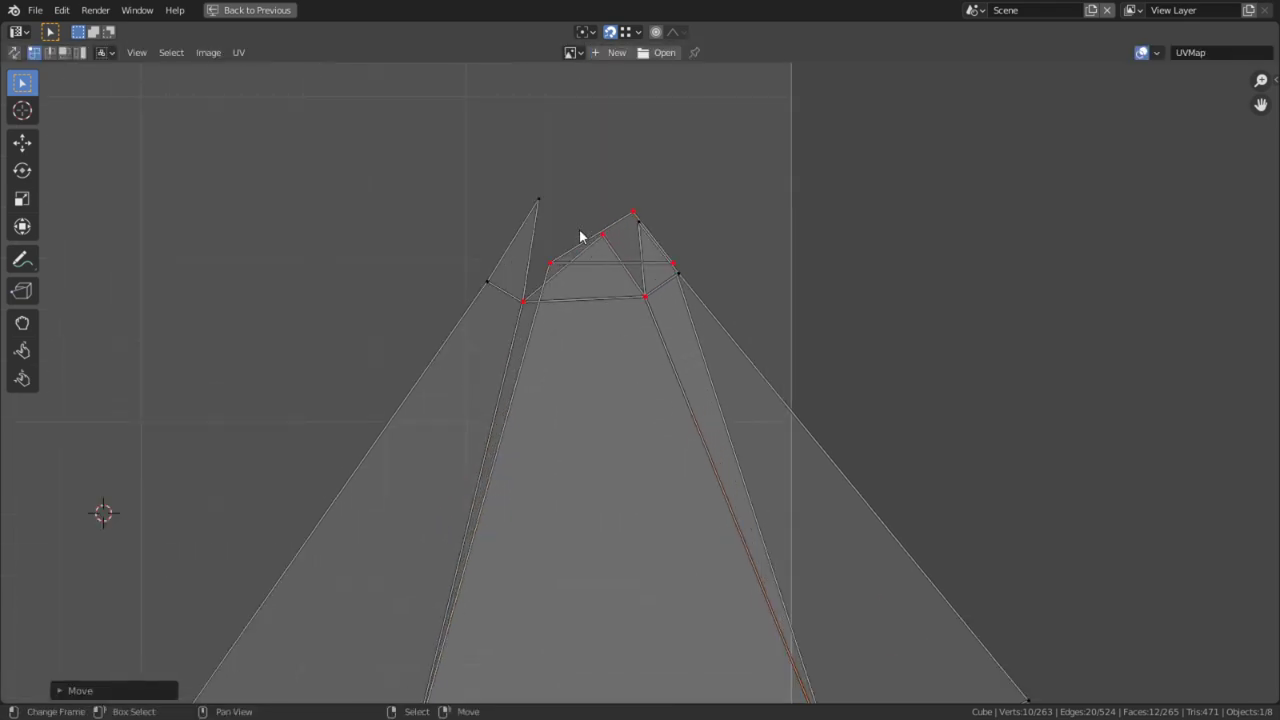
right_click(552, 265)
key("g")
left_click(526, 303)
right_click(685, 257)
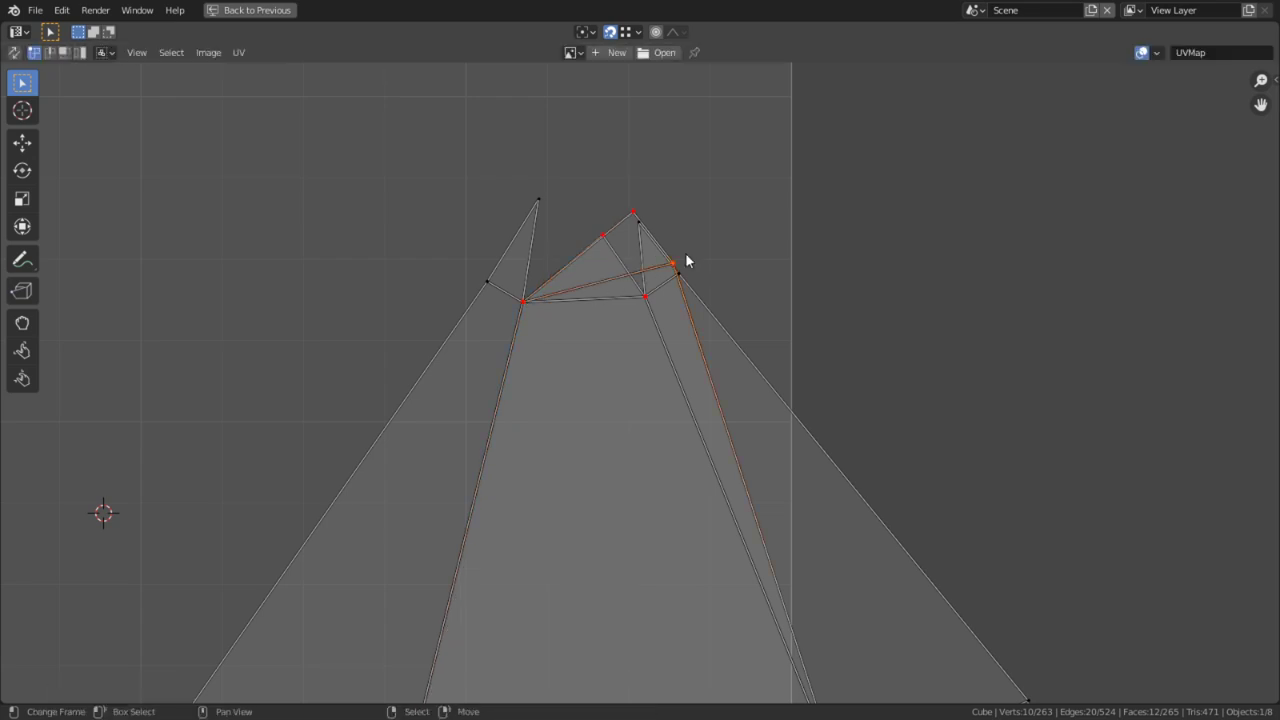
key("g")
left_click(640, 313)
right_click(624, 217)
key("g")
left_click(600, 237)
Step: Select all UVs and unwrap again around the pinned vertices
scroll(680, 374, "down", 6)
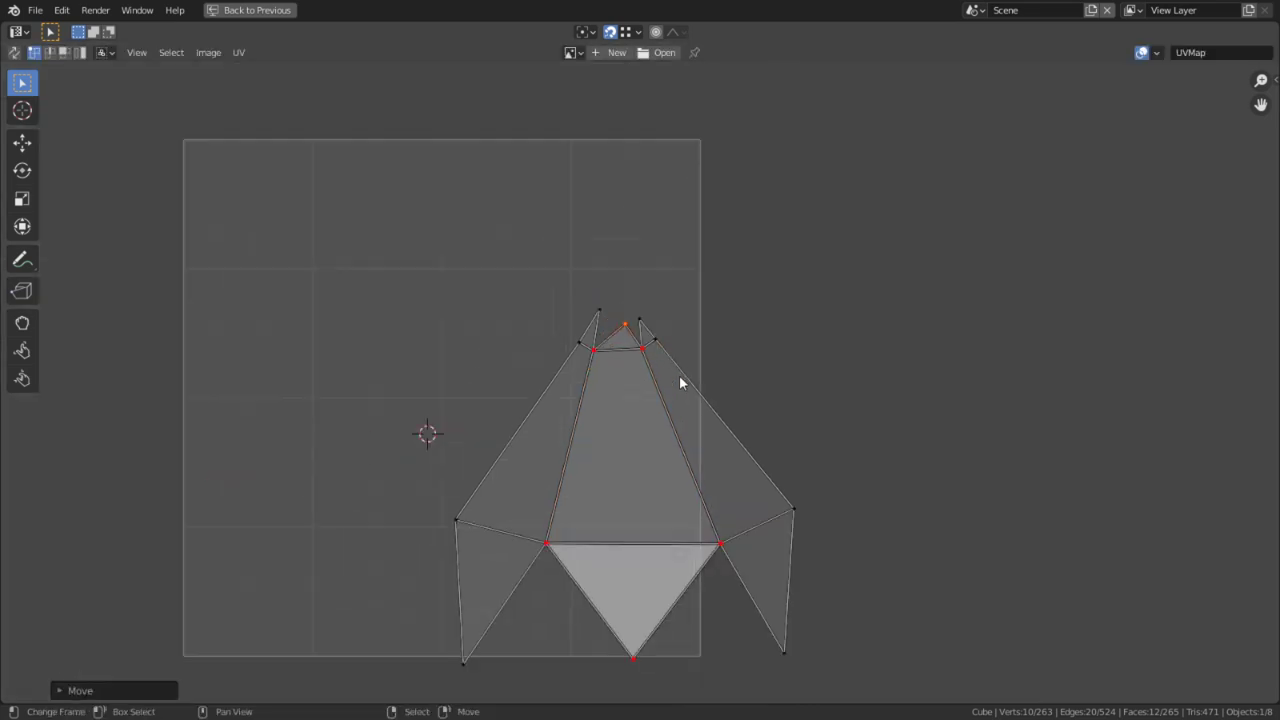
key("a")
key("u")
left_click(666, 418)
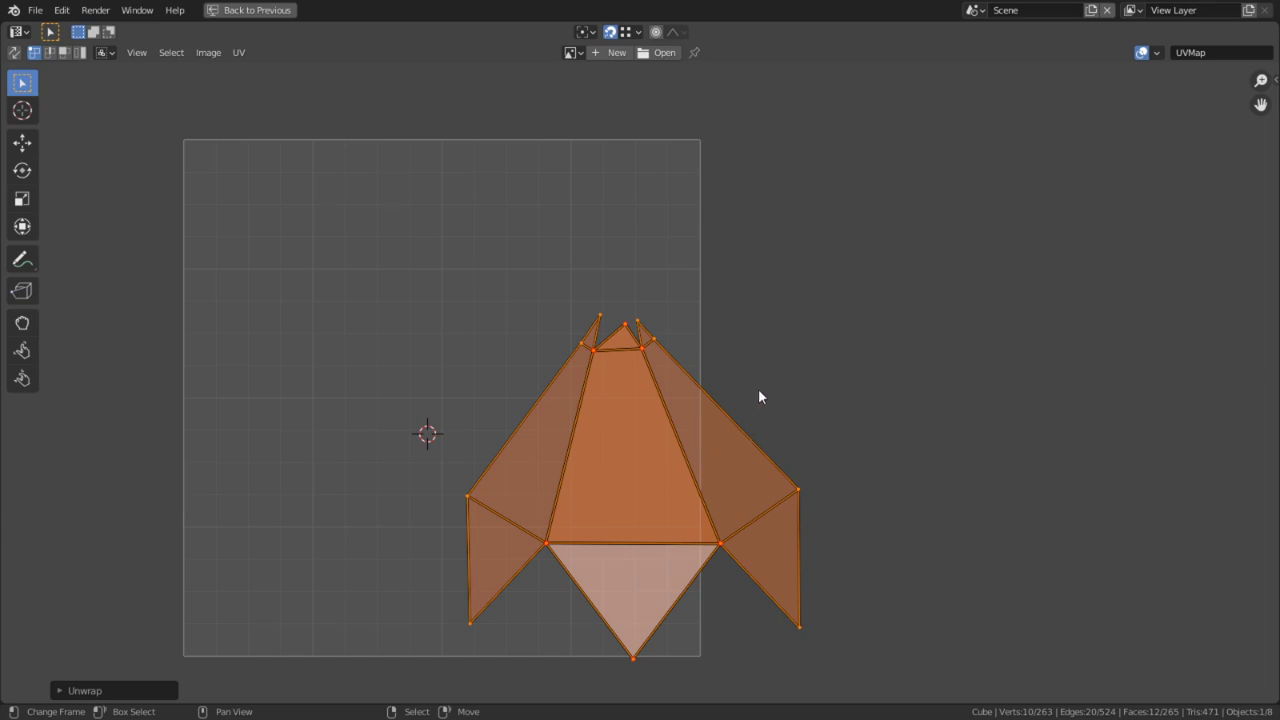
key("g")
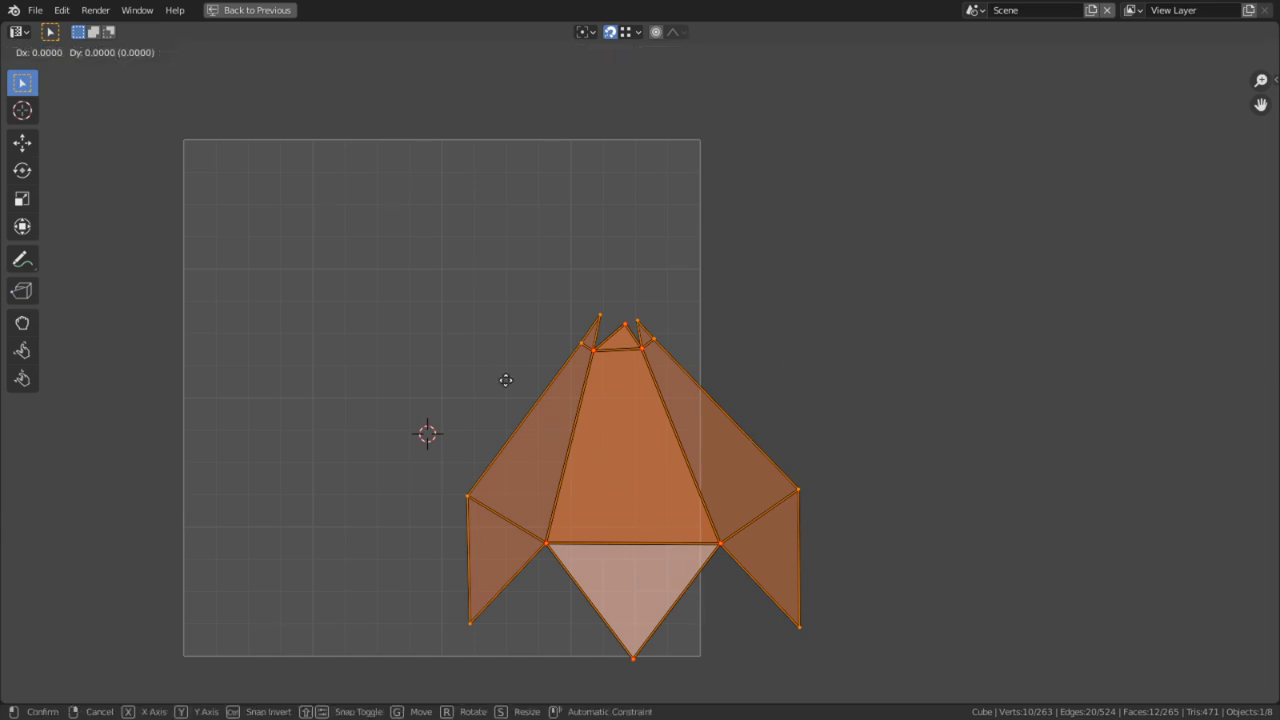
left_click(545, 395)
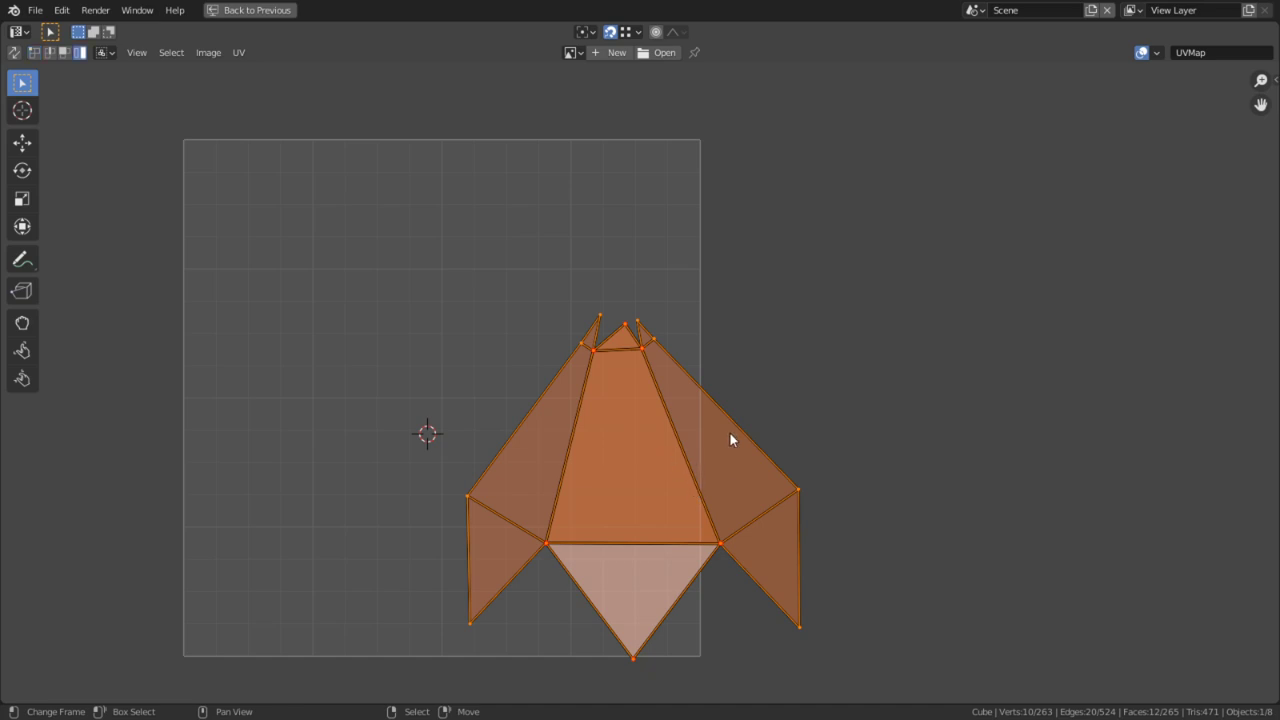
Step: Select the ear's tip face, central quad and lower triangle and move their UV island clear of the larger island
key("ctrl+space")
middle_click_drag(827, 354, 600, 342)
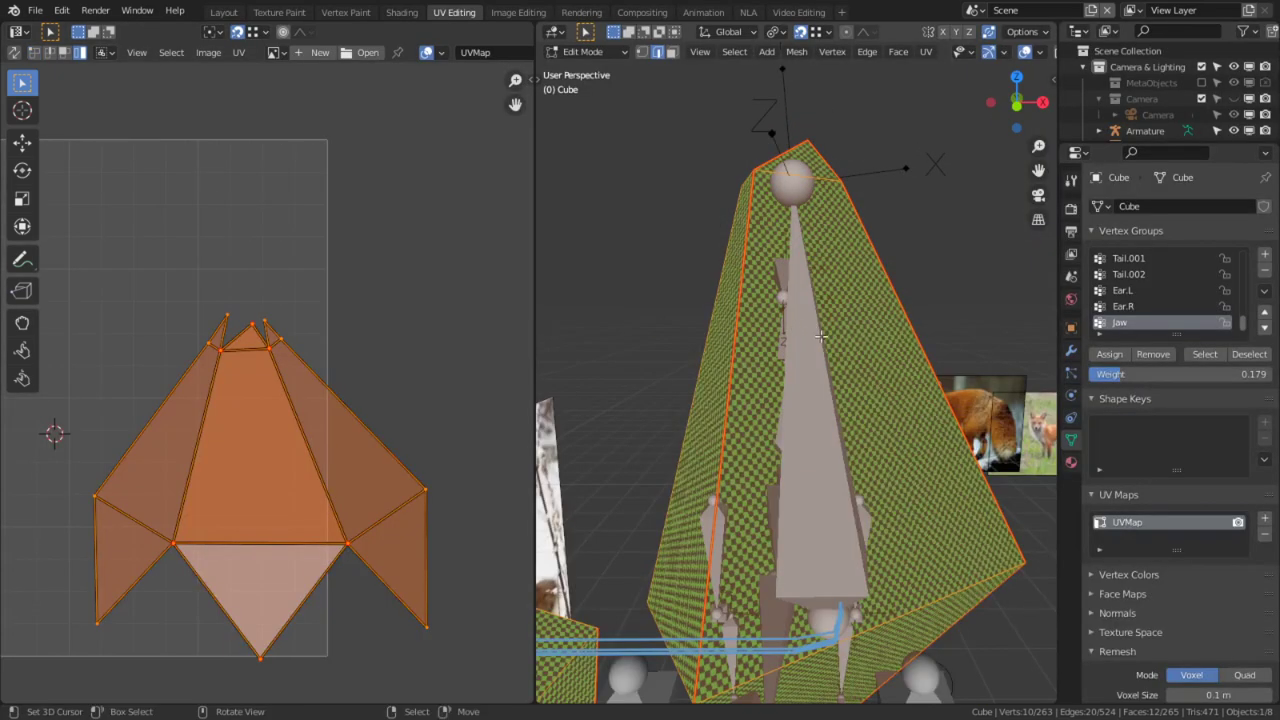
key("alt+a")
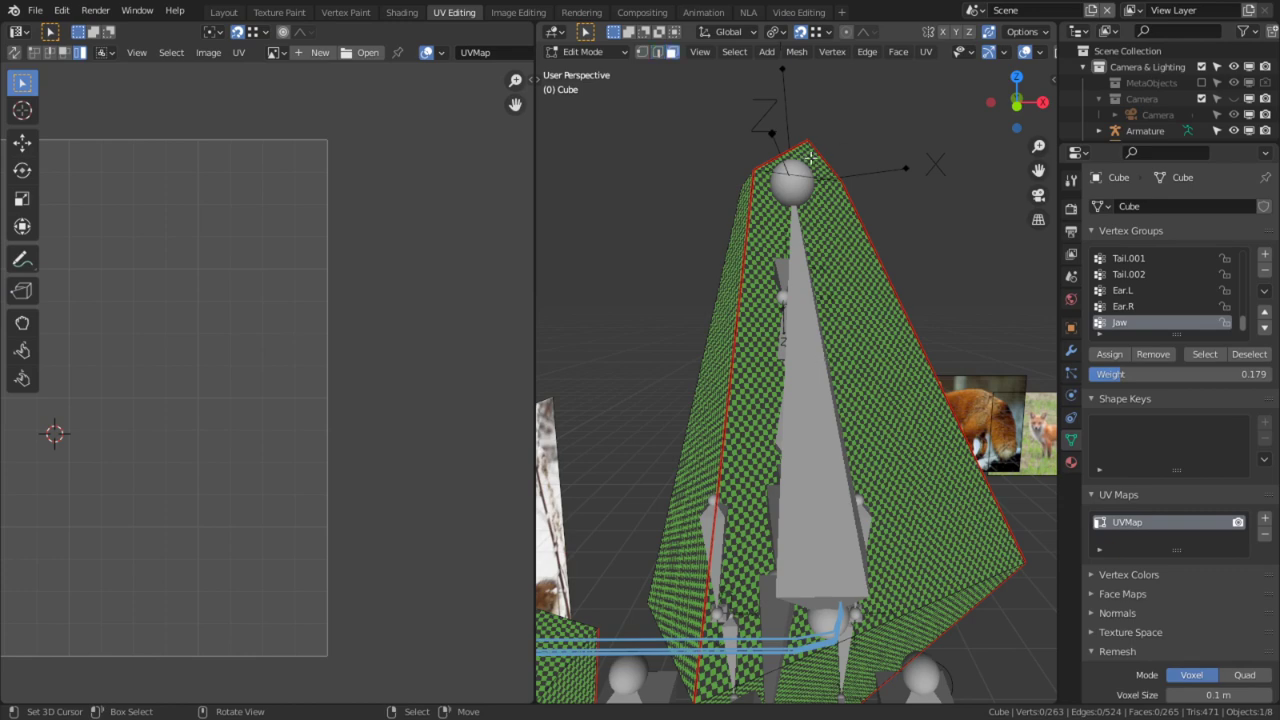
left_click(810, 157)
left_click(805, 340, "shift")
left_click(872, 650, "shift")
middle_click_drag(163, 464, 163, 438)
key("g")
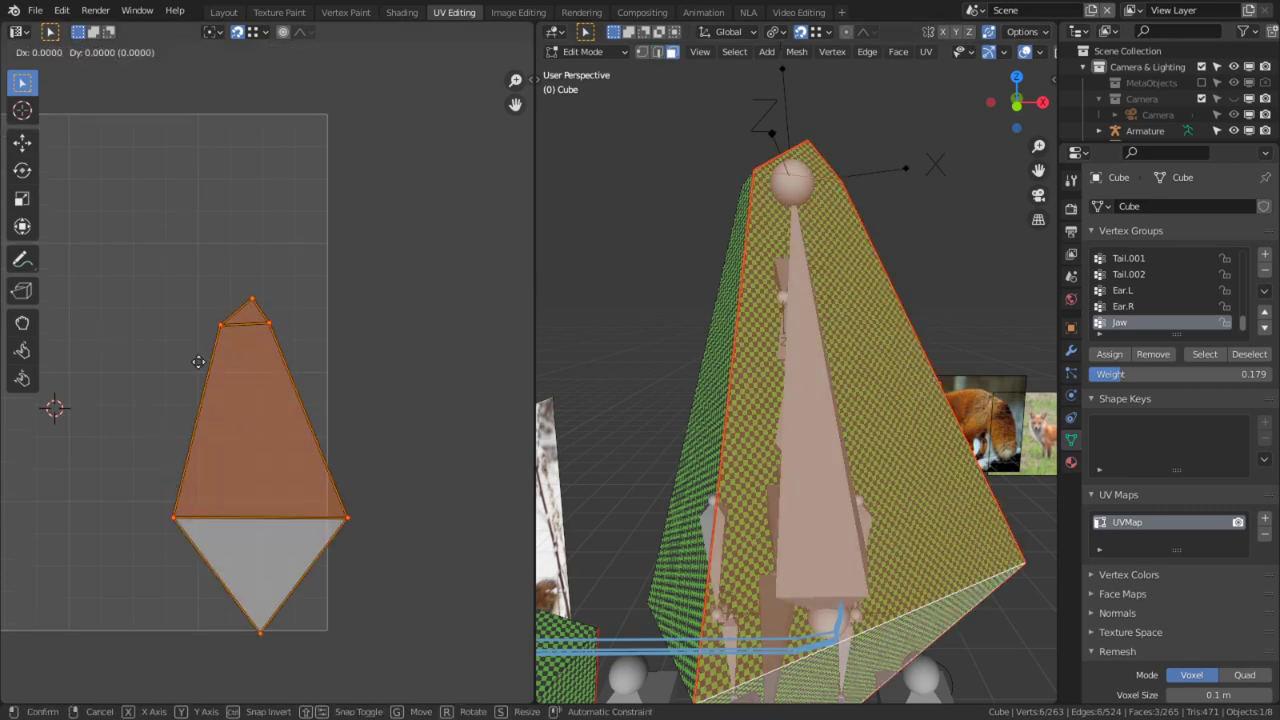
left_click(446, 296)
Step: Extend the selection to all linked ear faces and inspect both UV islands and the checker pattern on the ears
key("ctrl+l")
scroll(900, 310, "down", 4)
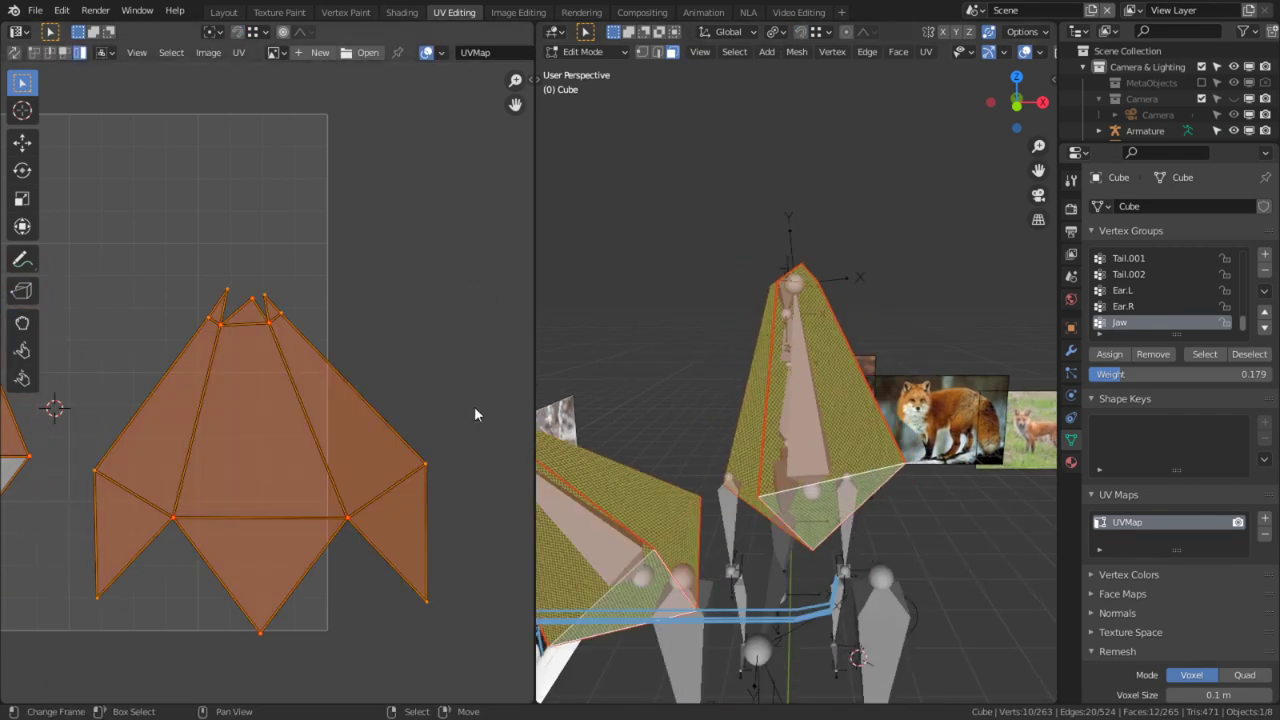
scroll(400, 400, "down", 2)
key("ctrl+space")
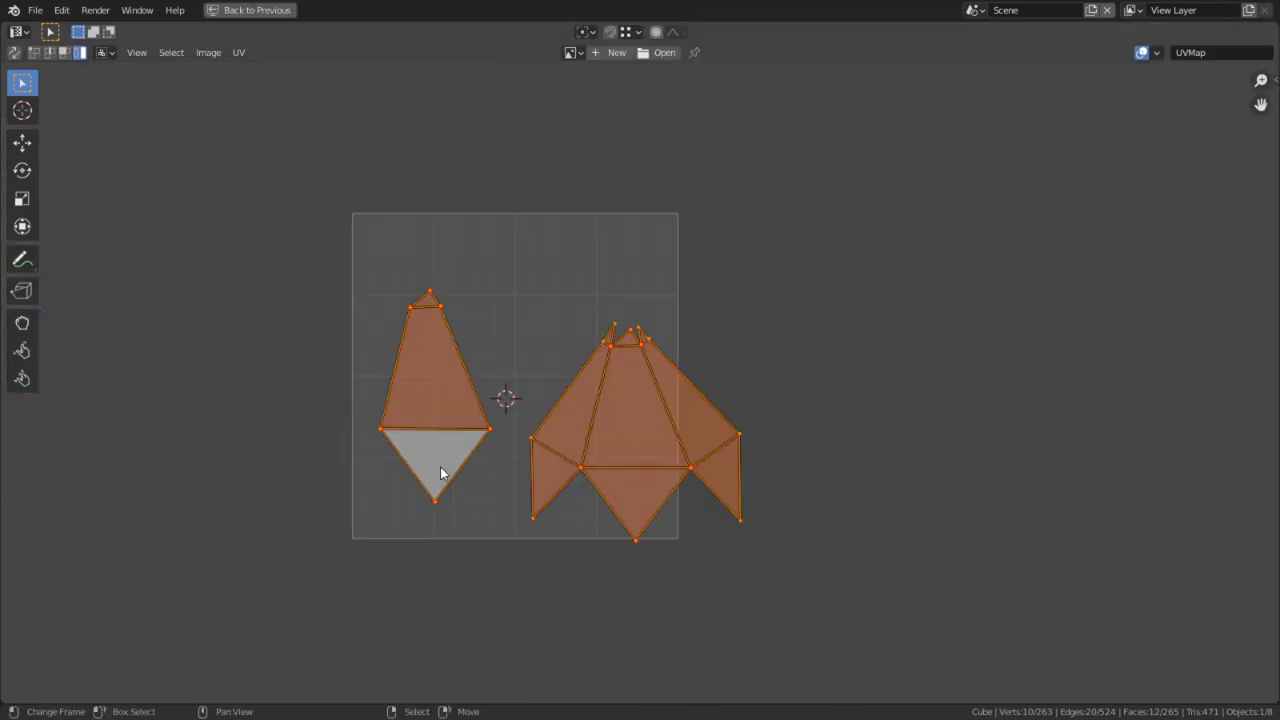
right_click(509, 323)
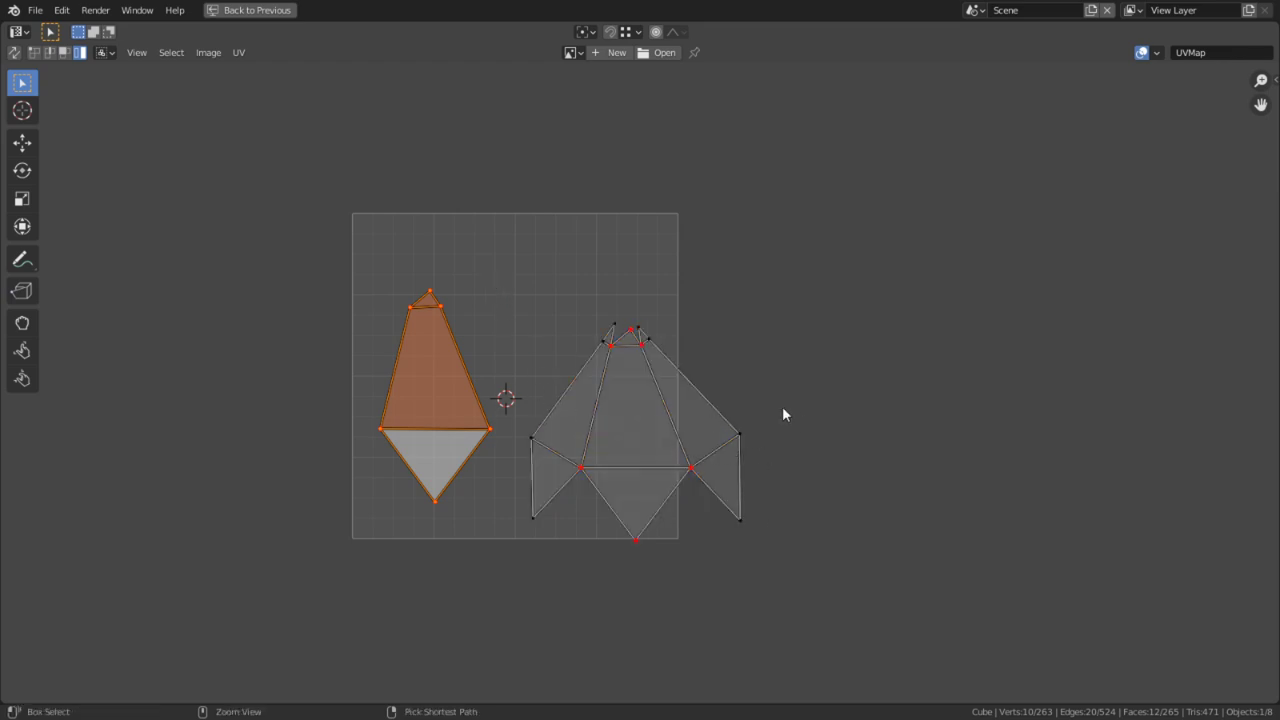
key("ctrl+space")
mouse_move(786, 406)
middle_mouse_down()
mouse_move(940, 403)
mouse_move(880, 383)
mouse_move(958, 363)
mouse_move(770, 416)
middle_mouse_up()
scroll(880, 383, "up", 6)
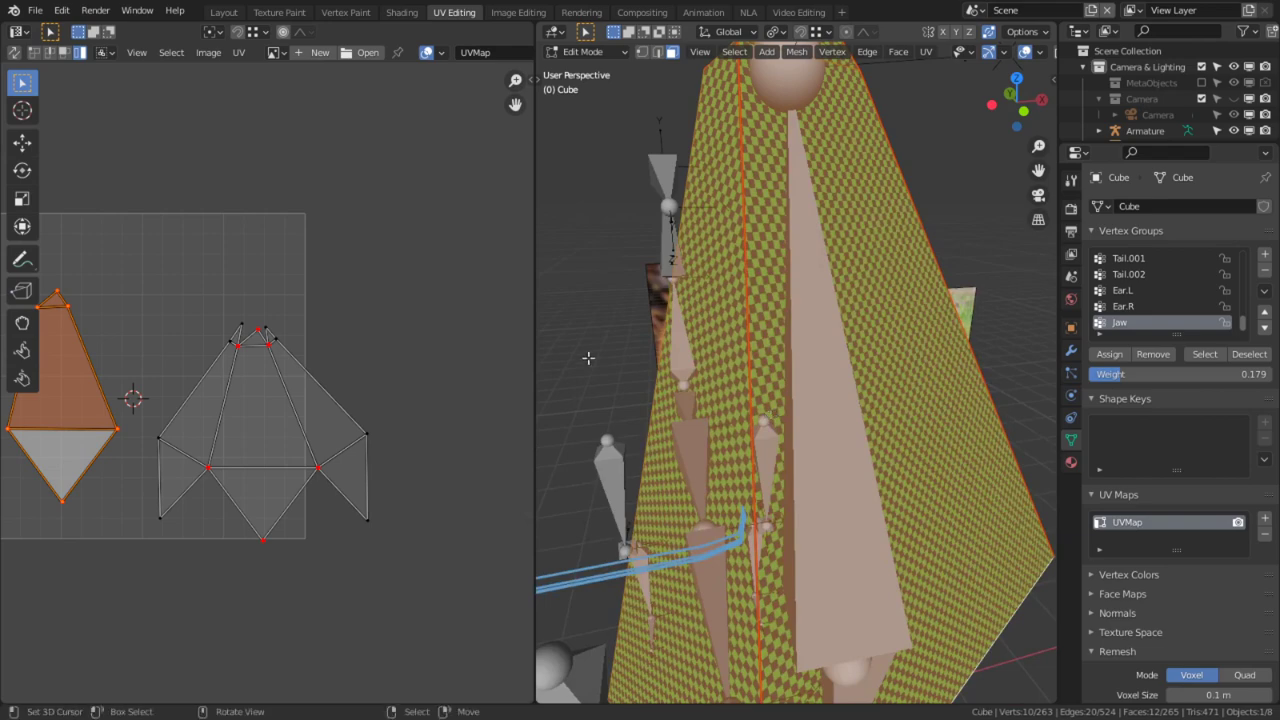
Step: Select all UVs of the two ear islands and pin them
key("ctrl+space")
key("a")
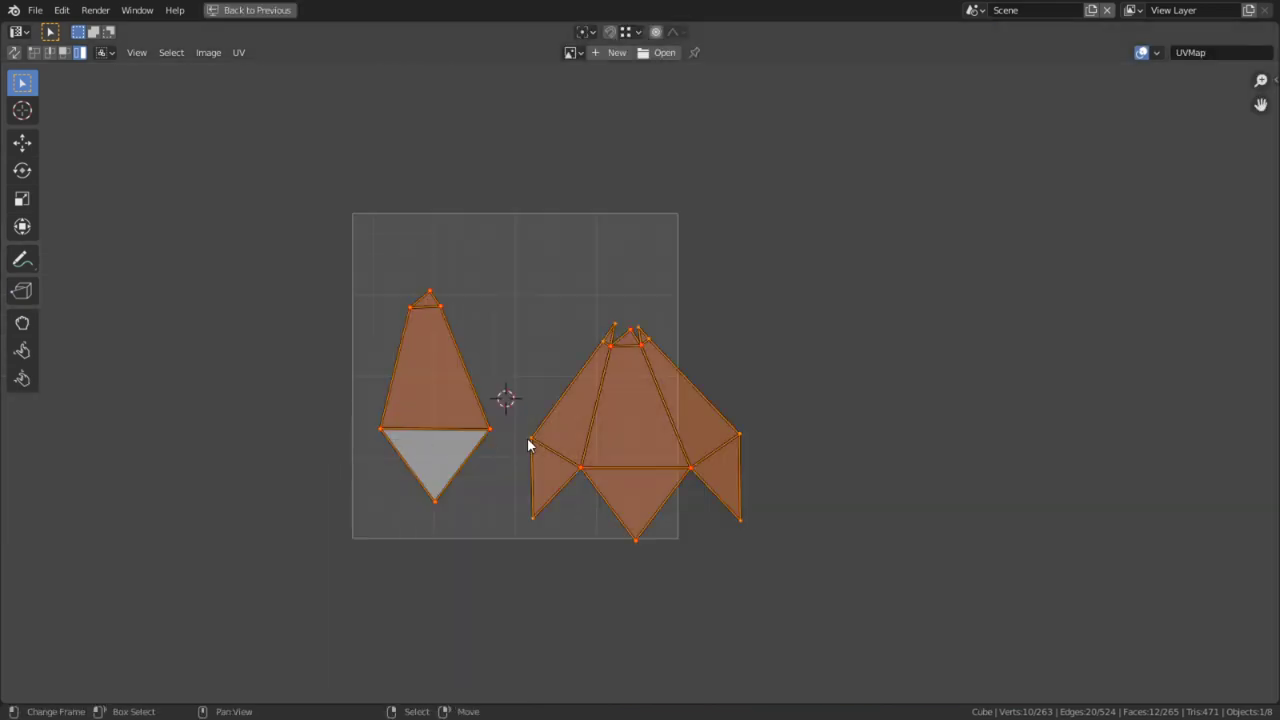
key("p")
key("ctrl+space")
scroll(945, 530, "down", 6)
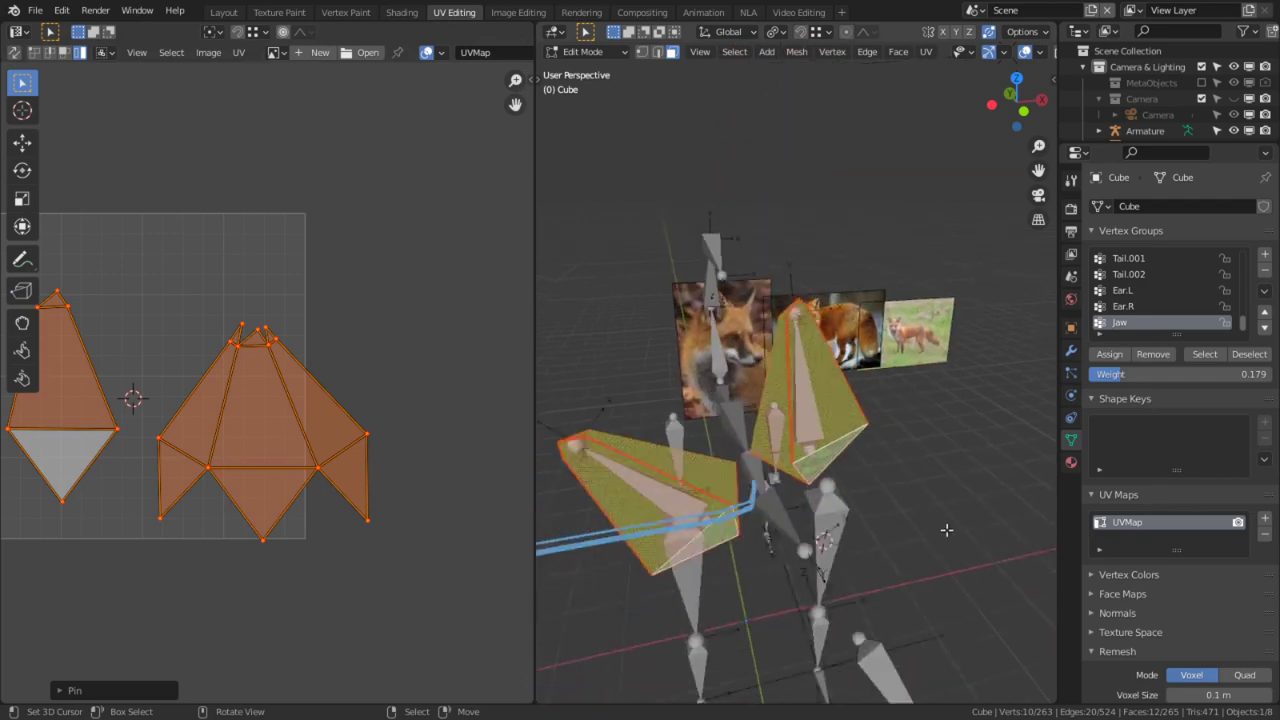
Step: Reveal the hidden parts of the fox, clear the selection, and enlarge the 3D view around the shoulder
key("alt+h")
key("alt+a")
middle_click_drag(949, 471, 866, 482)
middle_click_drag(866, 482, 663, 404, "shift")
key("ctrl+space")
middle_click_drag(477, 400, 631, 372, "shift")
scroll(631, 372, "up", 3)
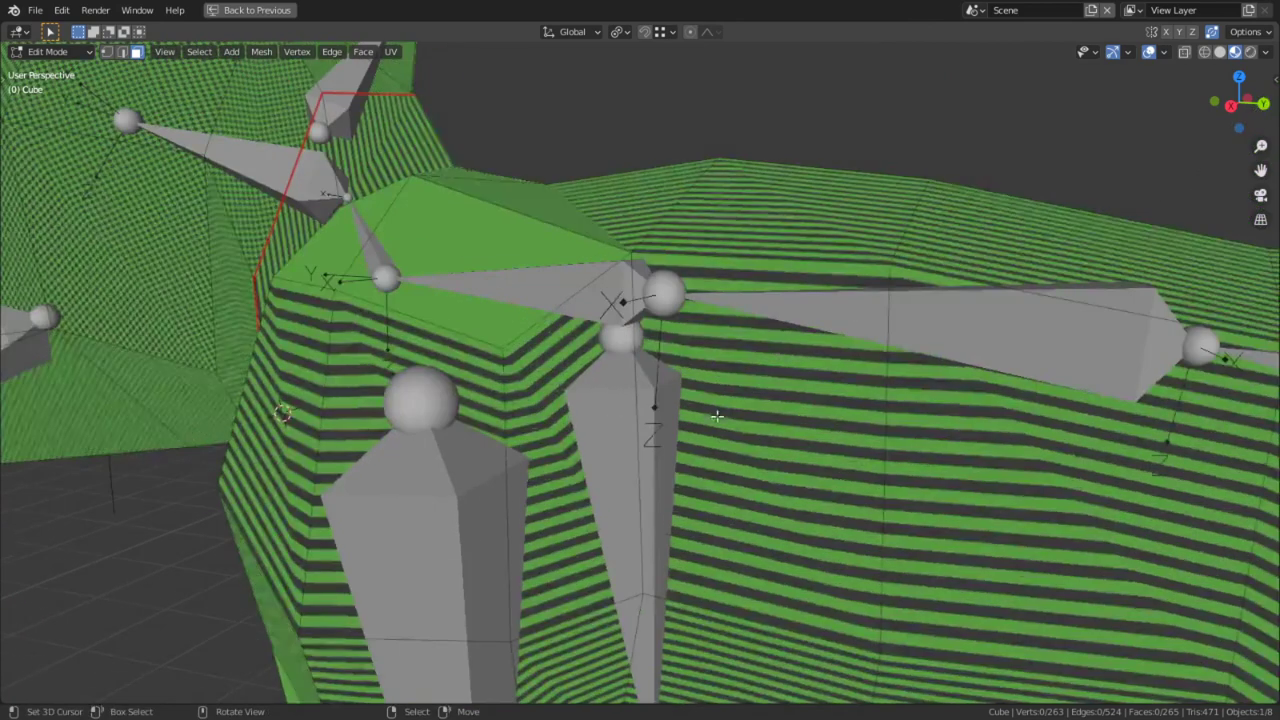
Step: Switch the viewport to solid shading with edge selection and hide the bones overlay
left_click(1221, 58)
key("2")
left_click(1164, 53)
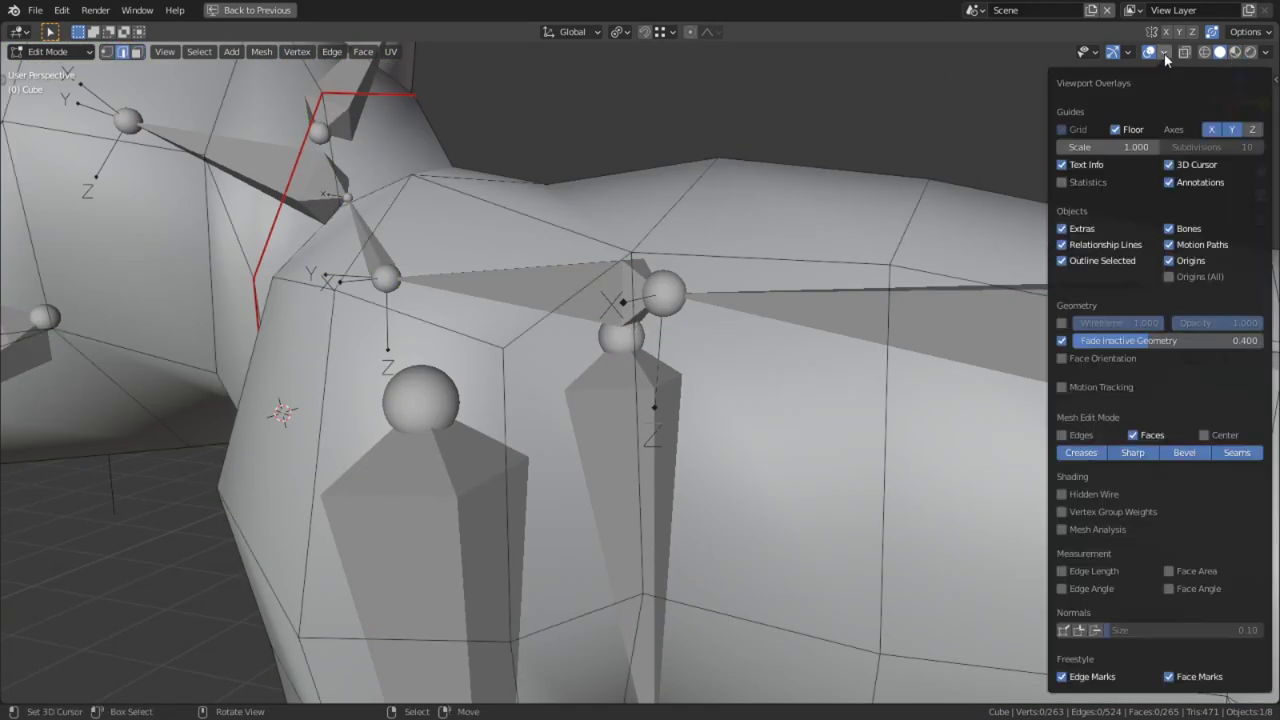
left_click(1170, 229)
Step: Select the edges running around the front leg's shoulder and mark them as a seam
left_click(638, 363, "alt")
left_click(548, 222, "shift")
middle_click_drag(548, 222, 615, 238)
middle_click_drag(310, 262, 395, 264)
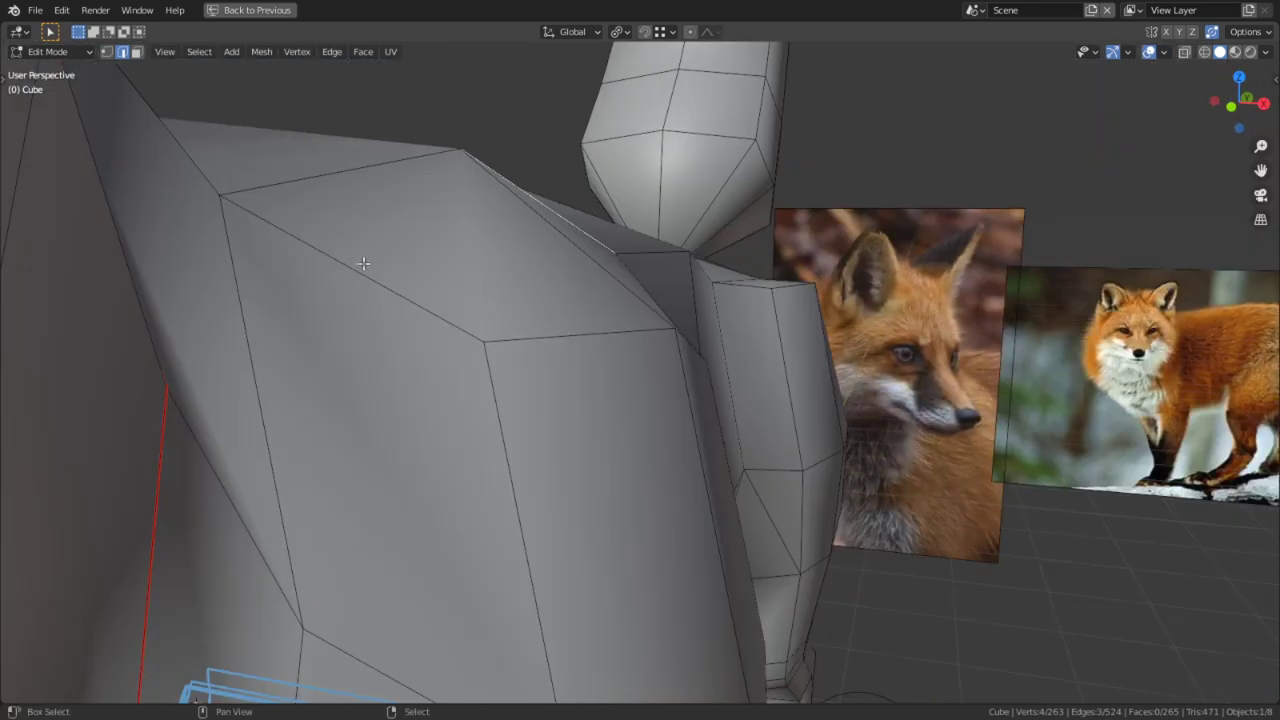
left_click(290, 420, "shift")
middle_click_drag(290, 420, 520, 180, "shift")
left_click(349, 343, "shift")
middle_click_drag(610, 275, 731, 161)
left_click(639, 271, "shift")
middle_click_drag(911, 263, 530, 325)
scroll(526, 120, "down", 3)
key("ctrl+e")
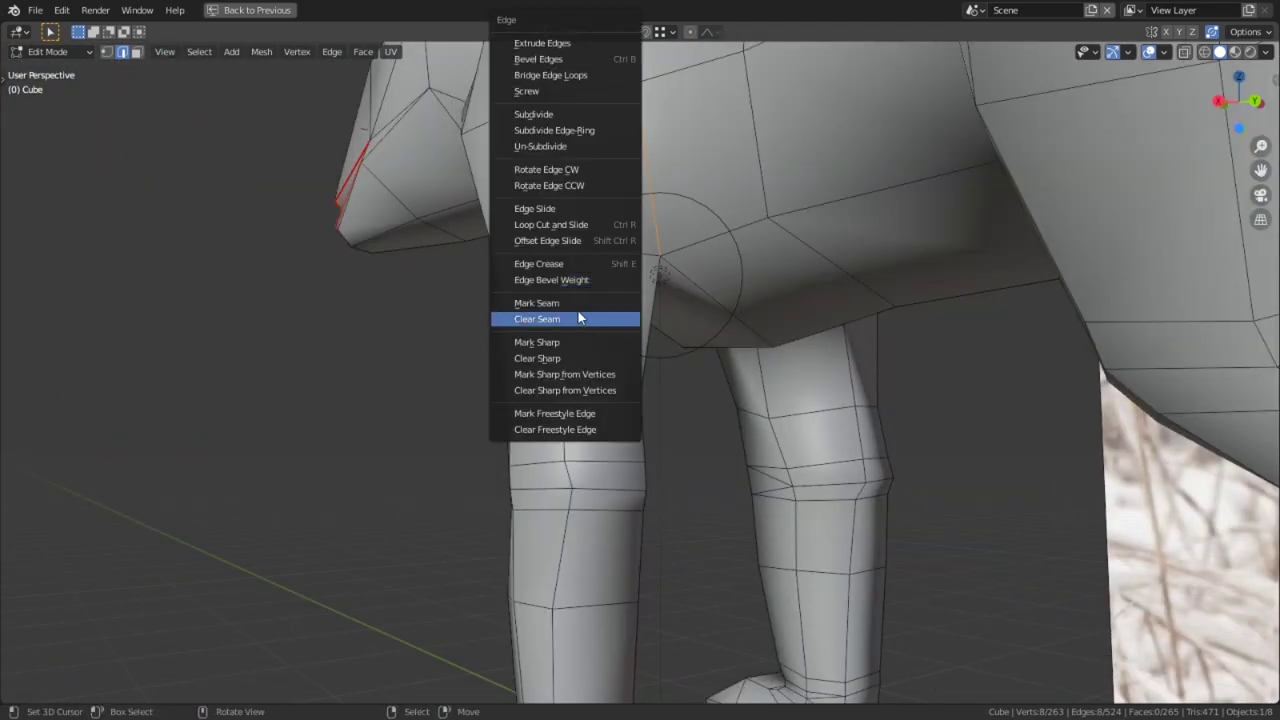
left_click(578, 304)
Step: Select the edge on top of the rump beside the hind leg and adjust its vertices' position
scroll(785, 284, "down", 4)
middle_click_drag(796, 258, 727, 326, "shift")
scroll(727, 326, "down", 1)
middle_click_drag(858, 242, 785, 292)
middle_click_drag(721, 339, 797, 369)
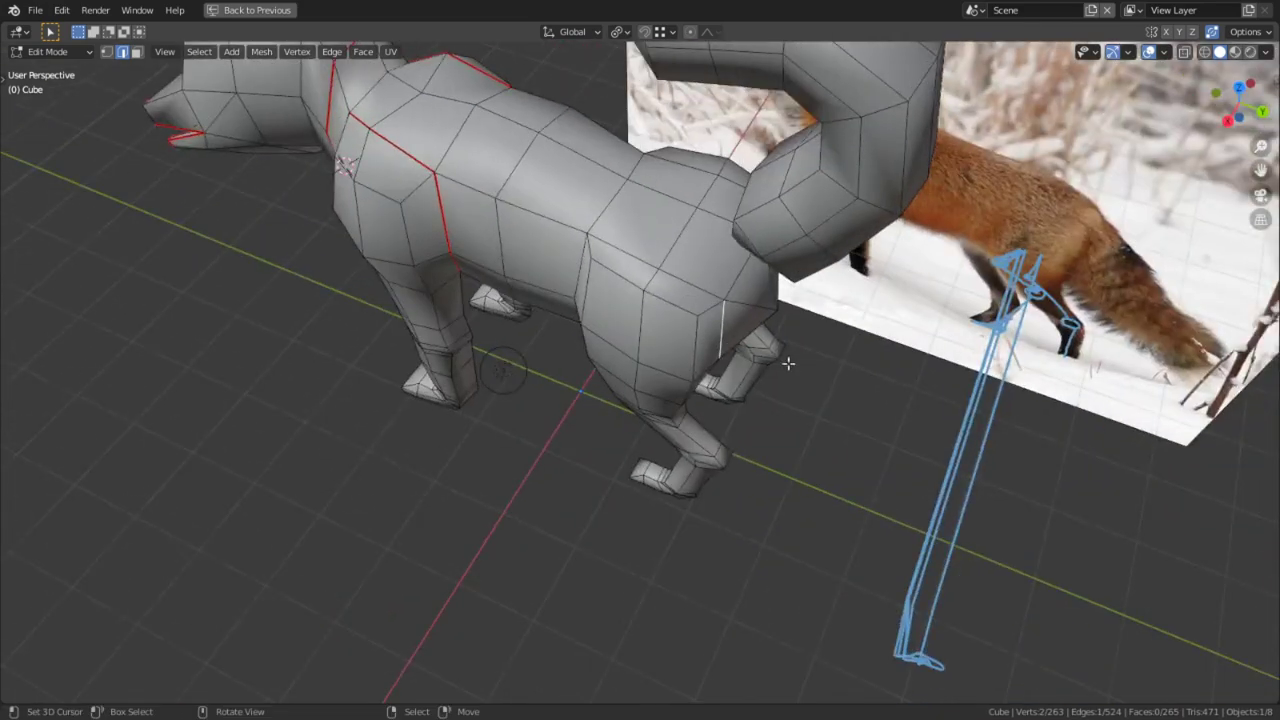
scroll(797, 369, "up", 2)
middle_click_drag(843, 256, 666, 262)
left_click(666, 262, "alt")
middle_click_drag(684, 315, 689, 297)
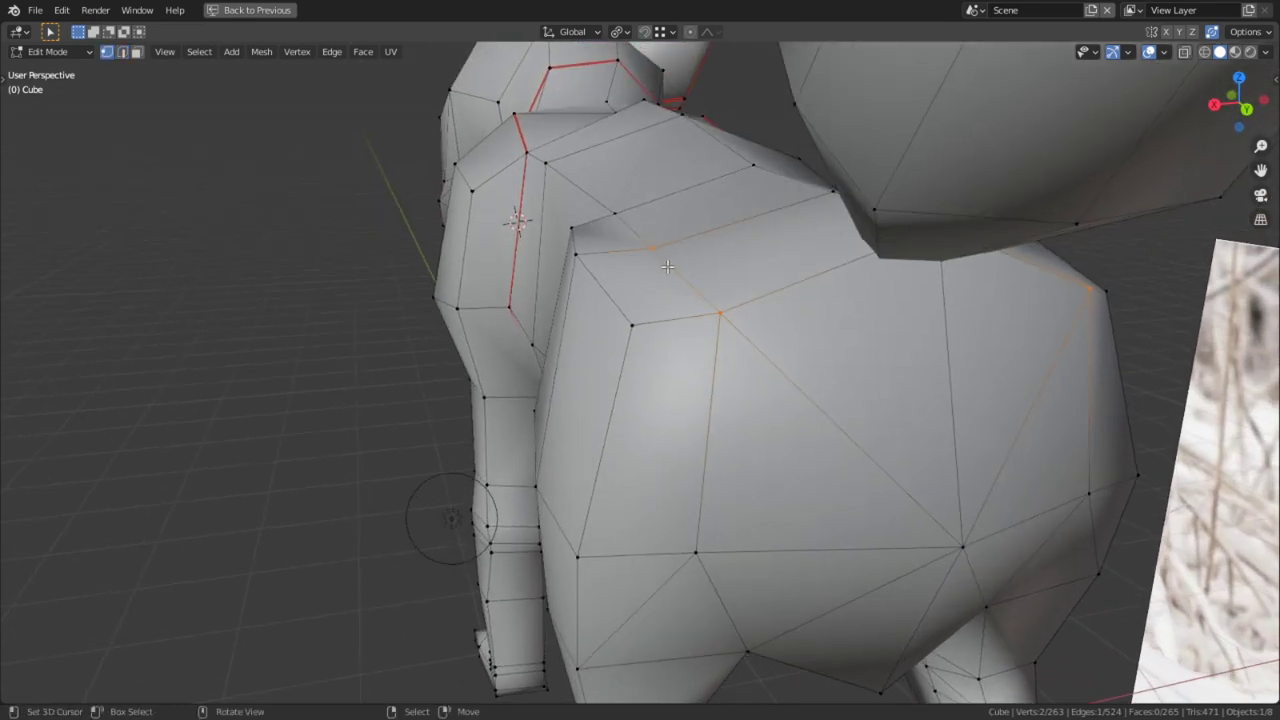
key("g")
right_click(695, 175)
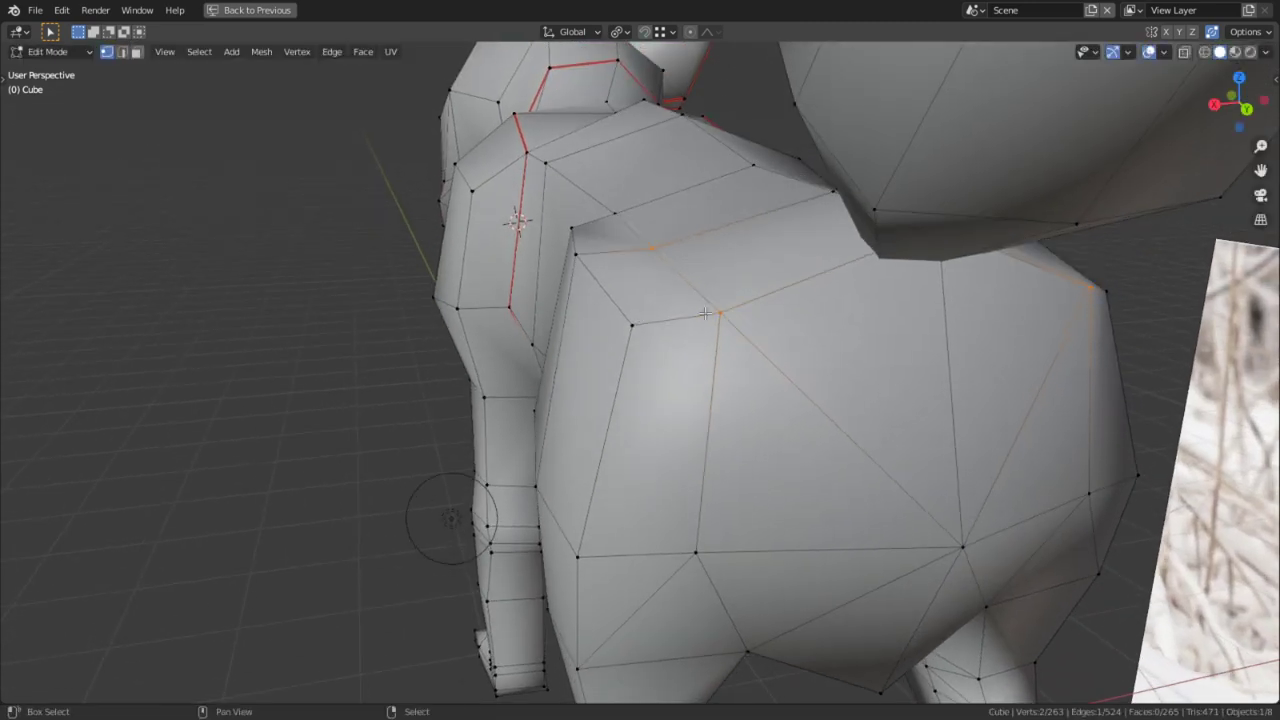
key("g")
left_click(678, 245)
Step: Select the edges running over the hip and around the top of the hind leg and mark them as a seam
middle_click_drag(610, 252, 728, 257)
key("2")
right_click(722, 243, "alt")
right_click(464, 310, "alt+shift")
middle_click_drag(690, 302, 612, 331)
right_click(800, 418, "alt+shift")
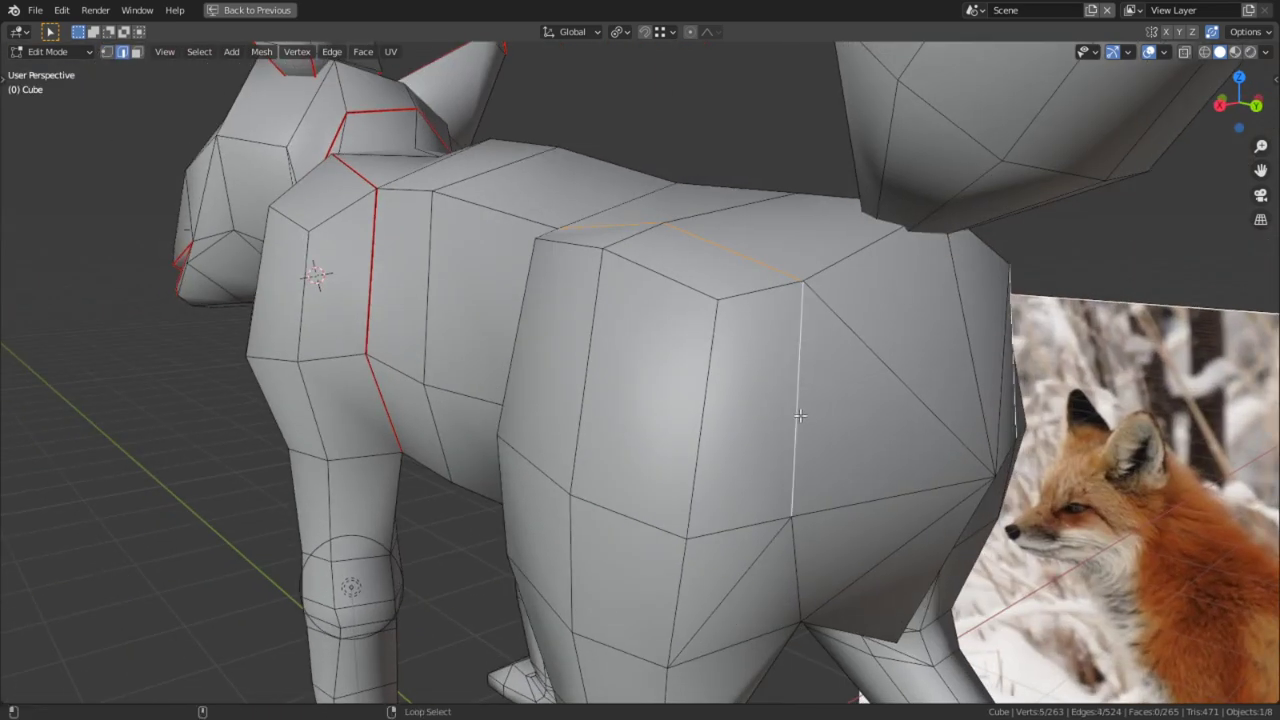
middle_click_drag(800, 418, 715, 360)
right_click(773, 421, "alt+shift")
middle_click_drag(794, 489, 657, 389)
right_click(682, 445, "shift")
middle_click_drag(608, 431, 806, 502)
right_click(613, 441, "shift")
middle_click_drag(729, 391, 772, 517)
key("ctrl+e")
left_click(627, 433)
scroll(668, 457, "down", 5)
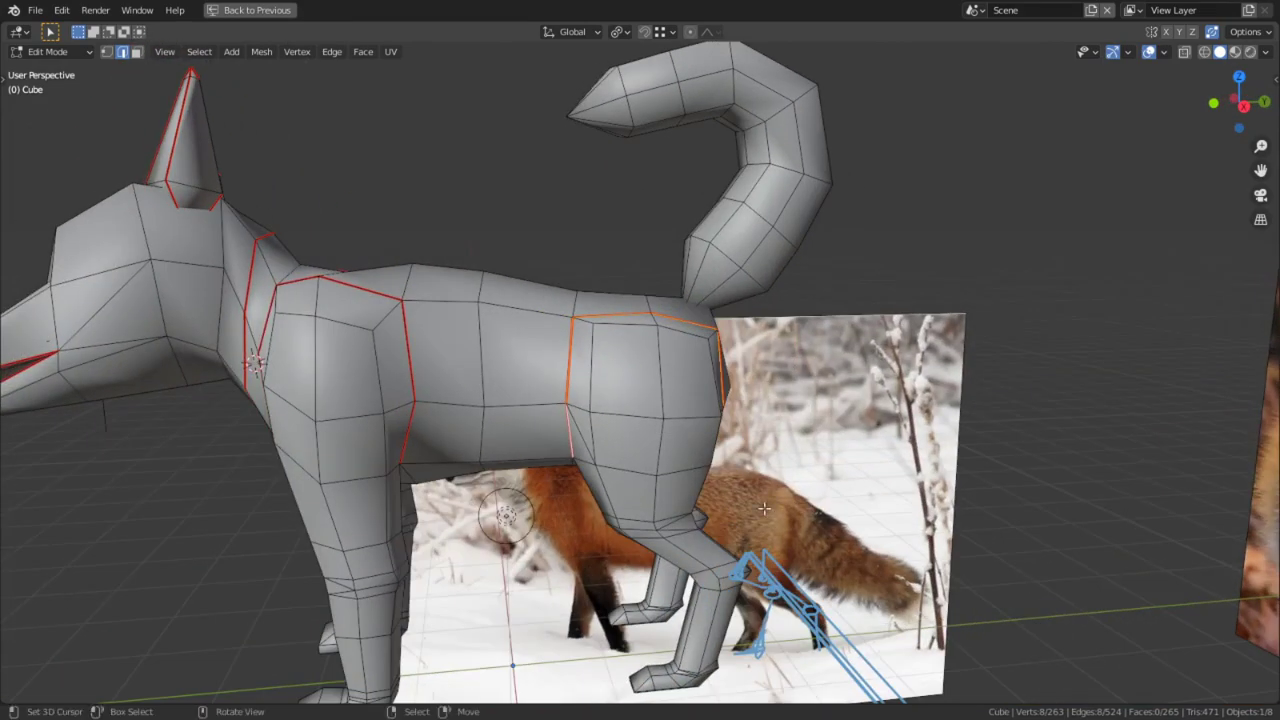
Step: Mark seams down the inner upper hind leg, along the inside of the front leg, and around the front ankle
middle_click_drag(795, 457, 558, 382)
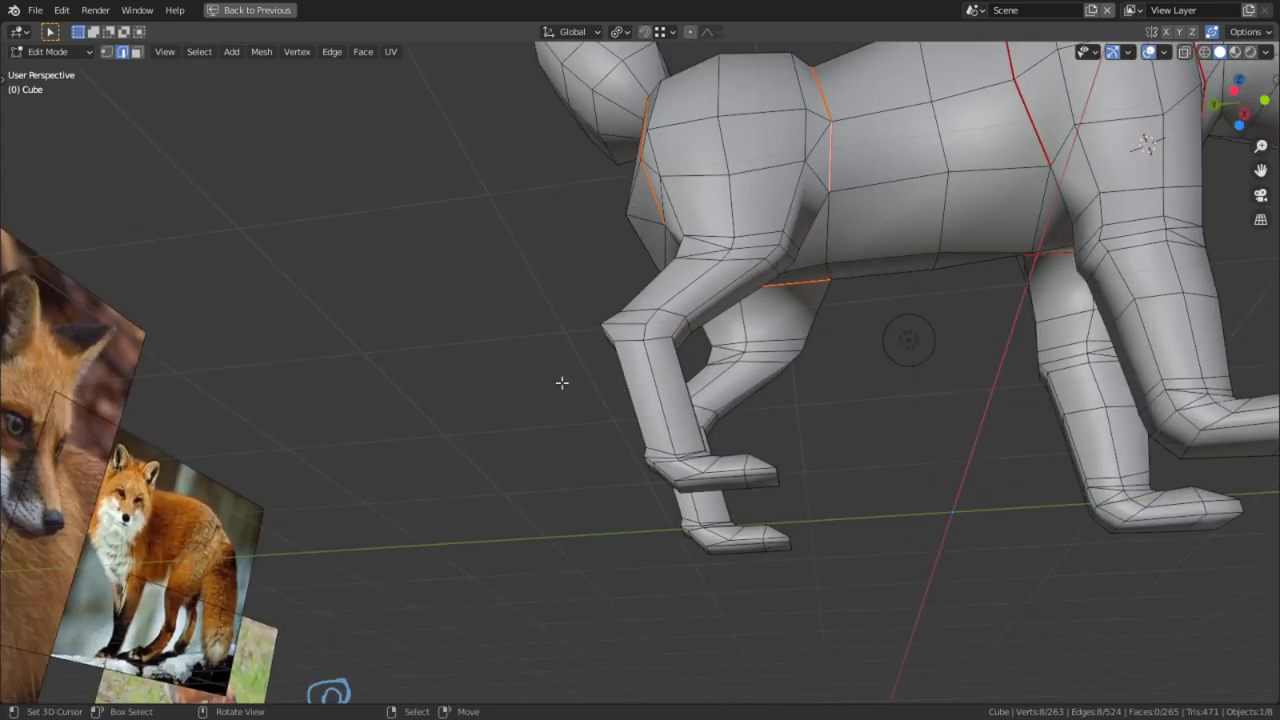
scroll(558, 382, "up", 5)
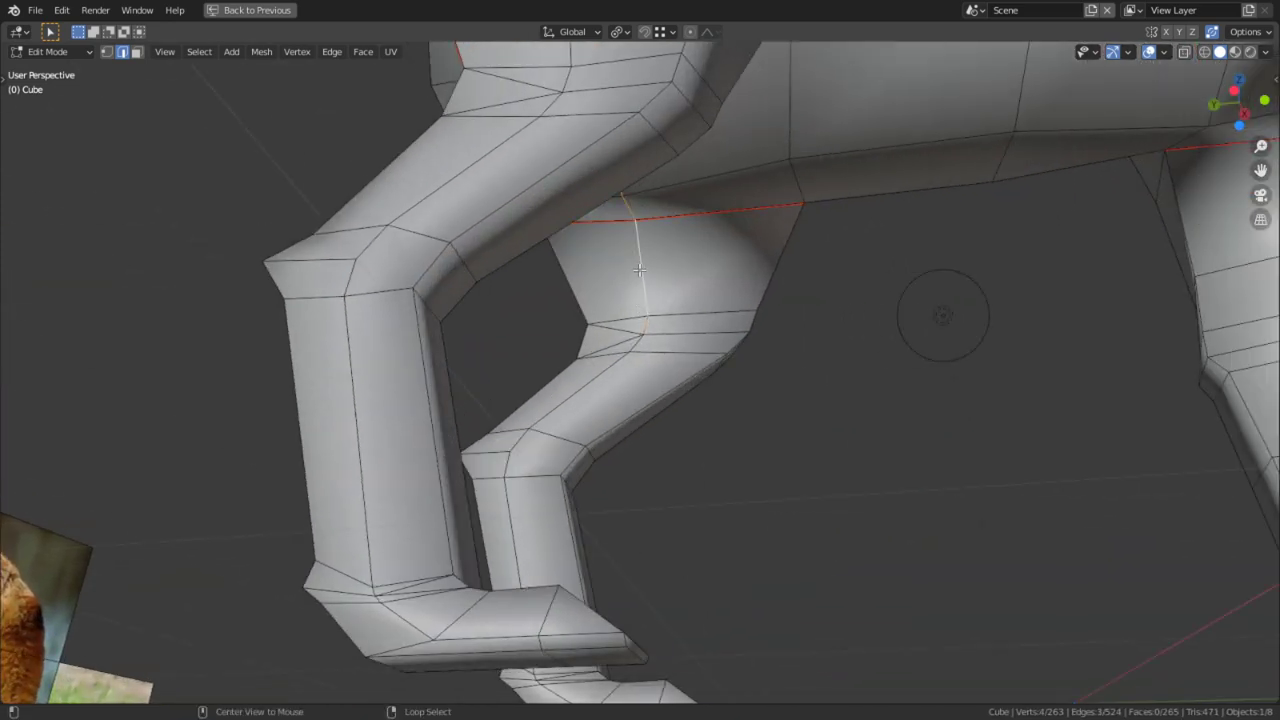
middle_click_drag(643, 268, 952, 291)
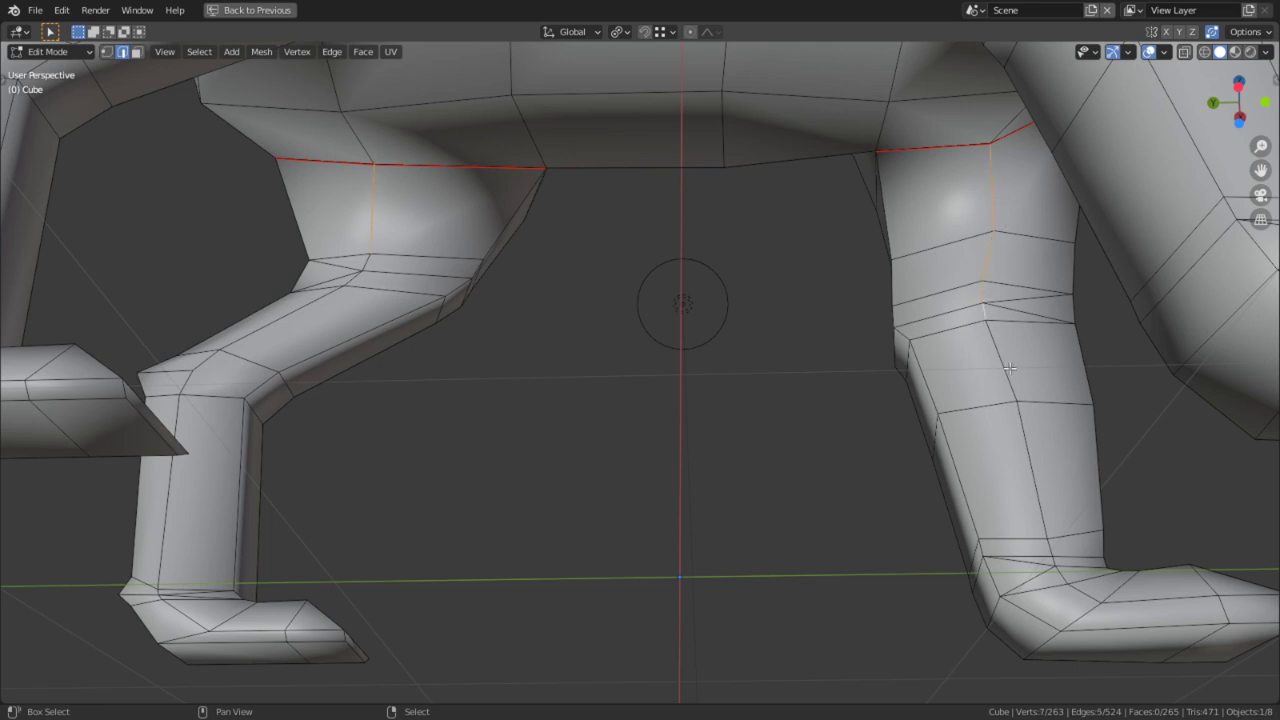
middle_click_drag(1025, 459, 962, 487)
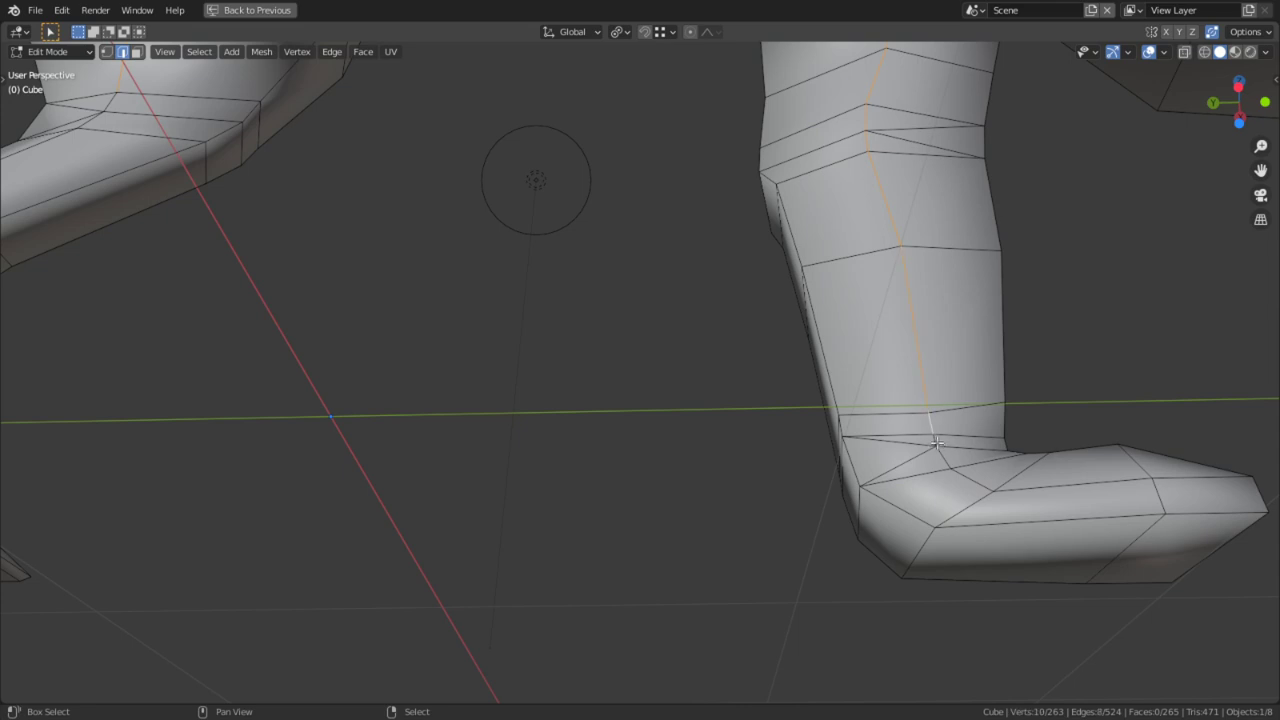
middle_click_drag(933, 450, 612, 521)
scroll(920, 487, "up", 3)
left_click(874, 463, "shift")
left_click(895, 455, "alt+shift")
key("ctrl+e")
left_click(642, 462)
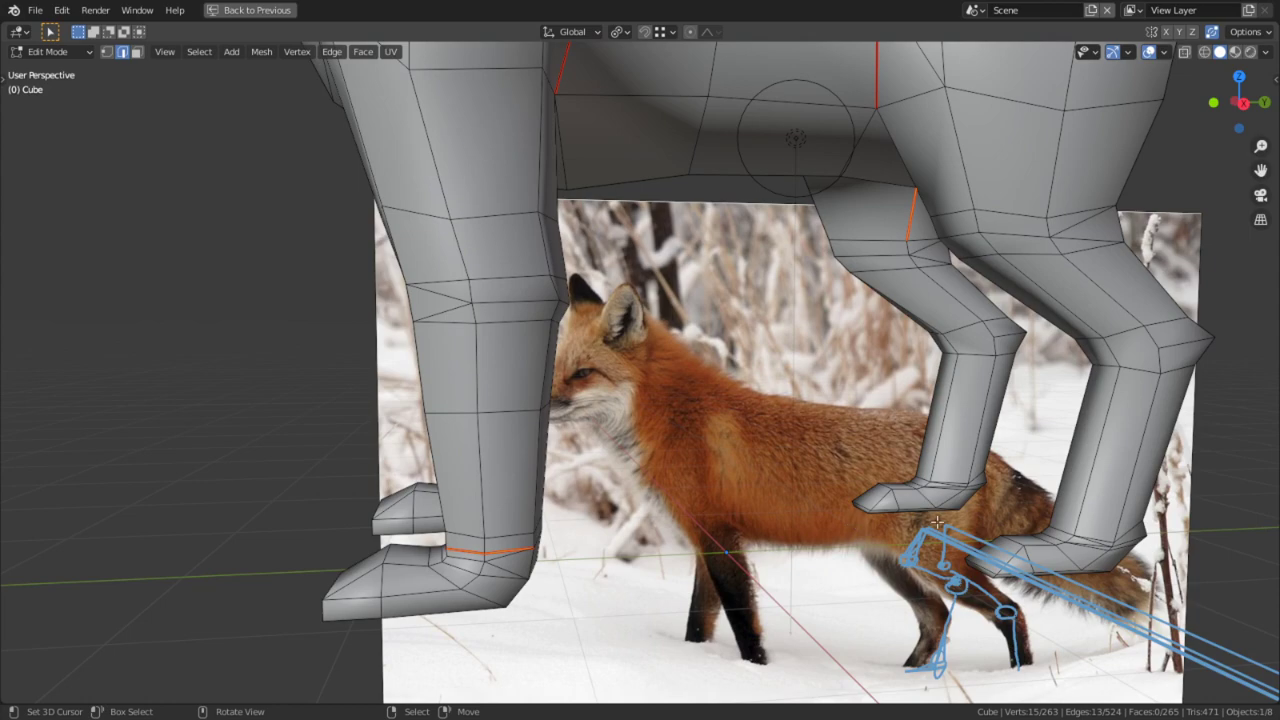
Step: Select the edge loop around the hind ankle and mark it as a seam
middle_click(1101, 534, "alt")
scroll(1009, 534, "up", 3)
left_click(700, 440, "alt")
middle_click_drag(700, 438, 516, 423)
key("ctrl+e")
left_click(534, 414)
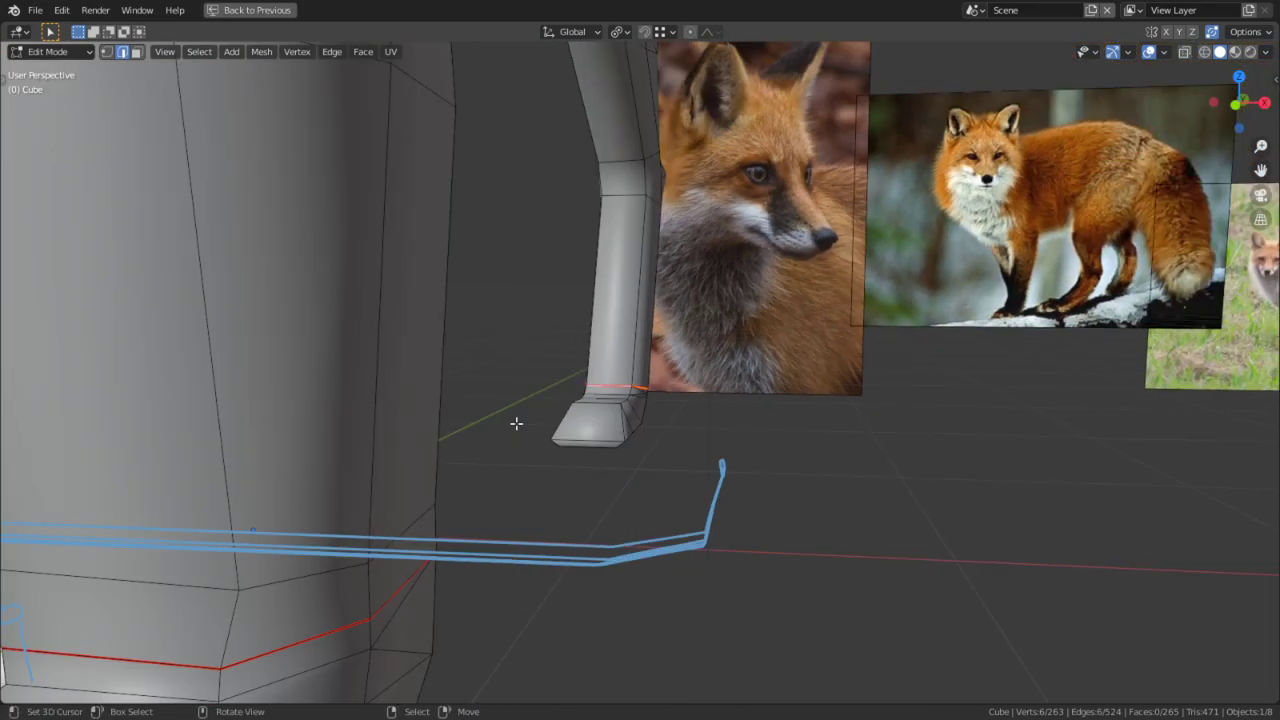
Step: Select the edge rings around the hind leg below the thigh and around the middle of the front leg, and mark them as seams
scroll(492, 435, "down", 4)
middle_click_drag(503, 487, 275, 471)
scroll(620, 438, "up", 4)
middle_click_drag(620, 438, 721, 269)
scroll(690, 436, "down", 3)
left_click(839, 248, "alt+shift")
mouse_move(839, 248)
middle_mouse_down()
mouse_move(482, 269)
mouse_move(818, 246)
middle_mouse_up()
middle_click_drag(319, 239, 433, 297, "shift")
scroll(320, 260, "down", 4)
middle_click_drag(536, 307, 682, 278)
scroll(681, 278, "up", 3)
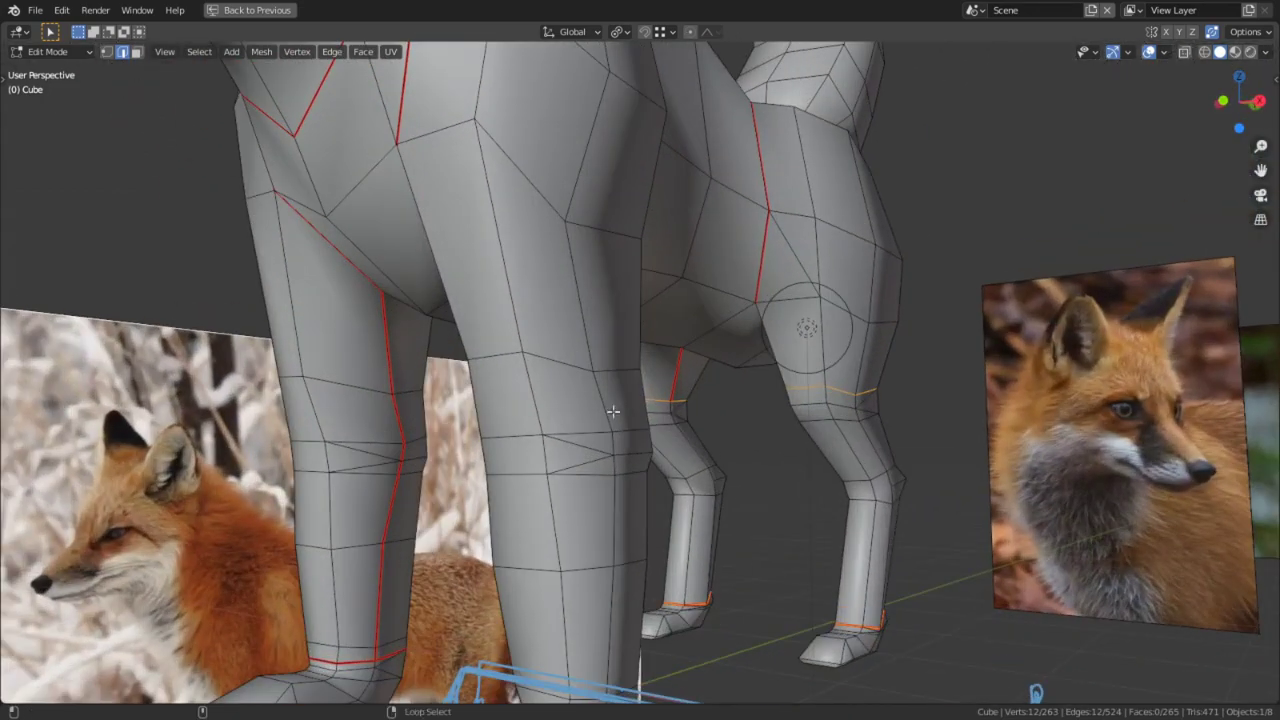
middle_click_drag(500, 433, 742, 458)
right_click(640, 414, "alt+shift")
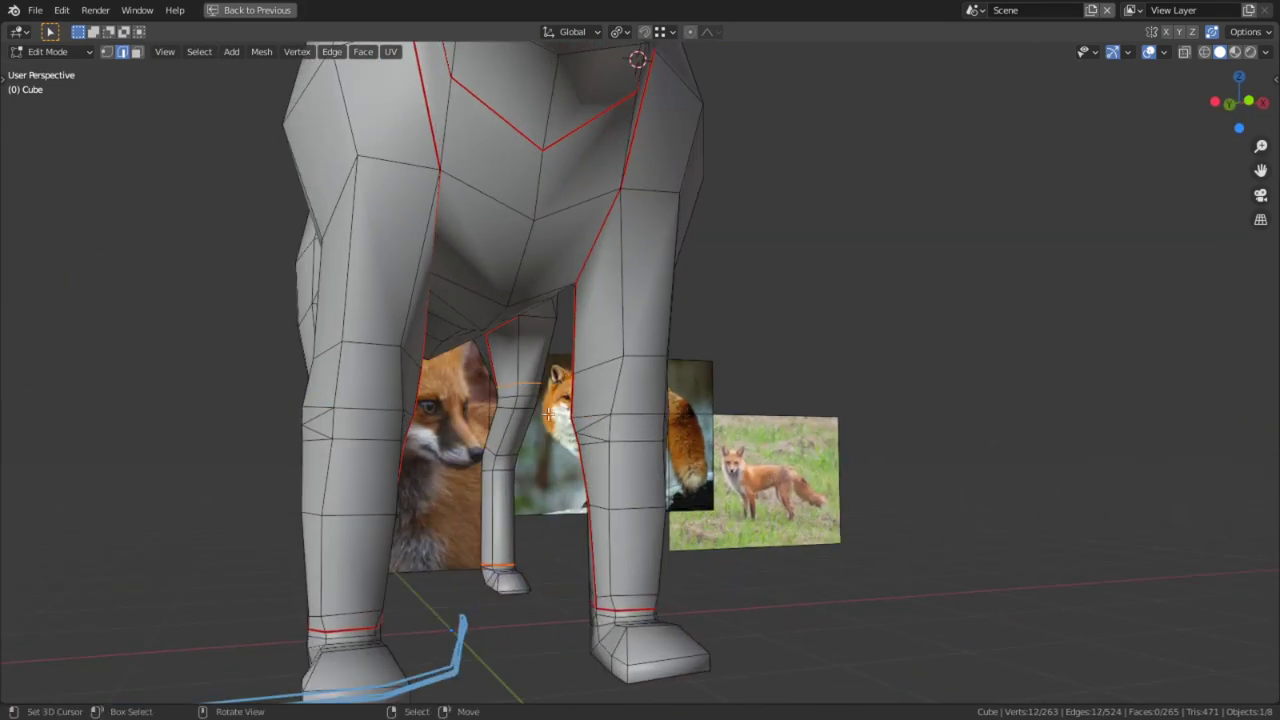
scroll(656, 369, "up", 4)
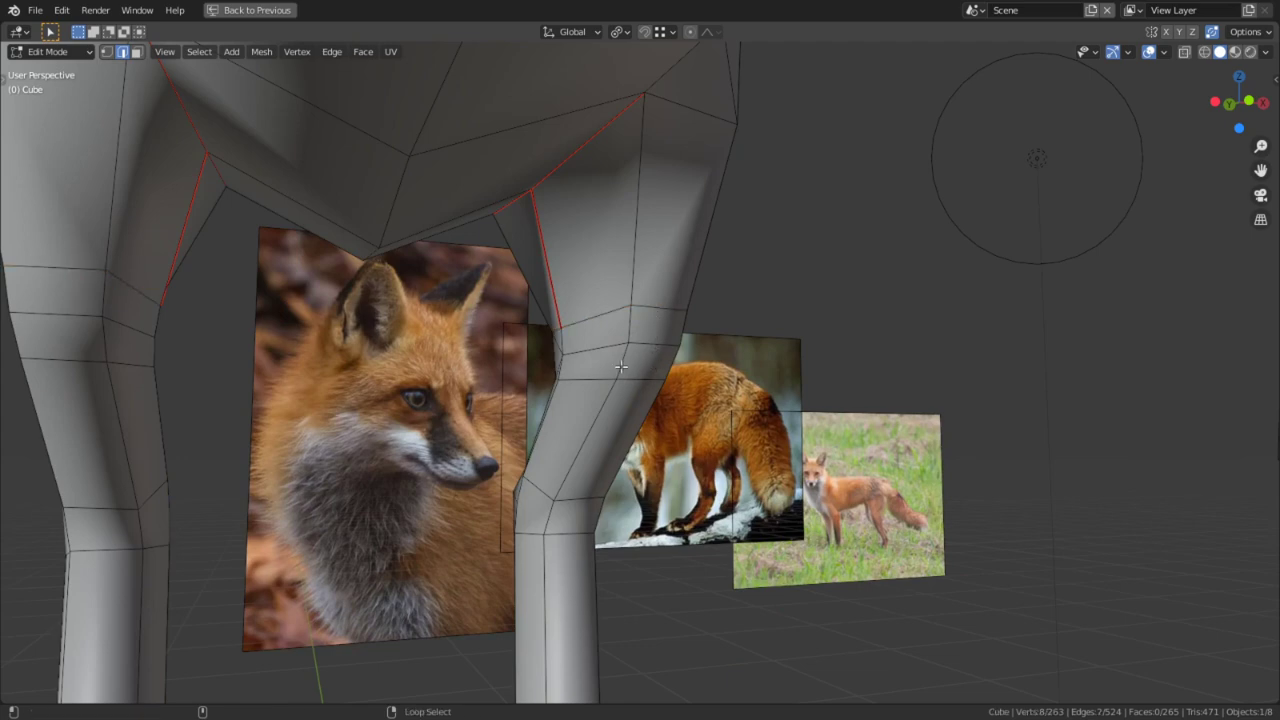
middle_click_drag(591, 381, 572, 303)
middle_click_drag(558, 406, 656, 339)
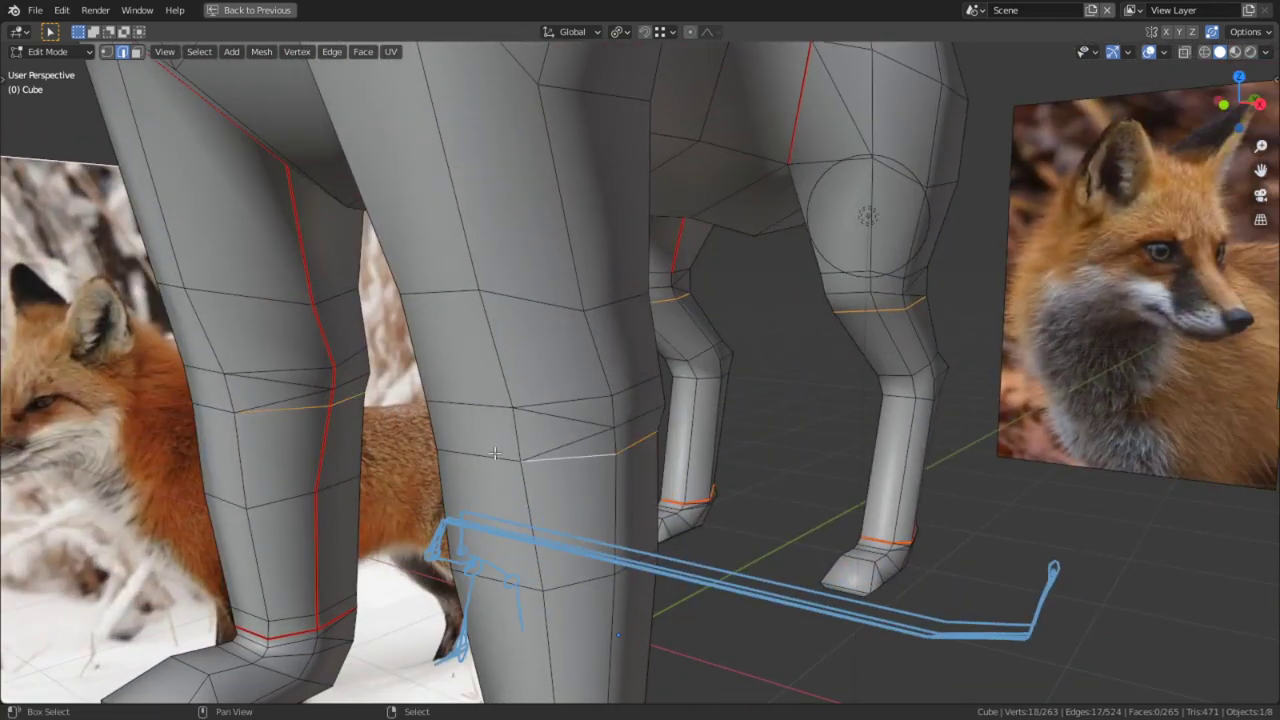
left_click(494, 453, "shift")
scroll(494, 453, "down", 2)
key("ctrl+e")
left_click(515, 446)
Step: Select the whole fox mesh to review its seams and current UV layout, and clear the selection
scroll(606, 431, "down", 5)
middle_click_drag(705, 409, 470, 428)
key("a")
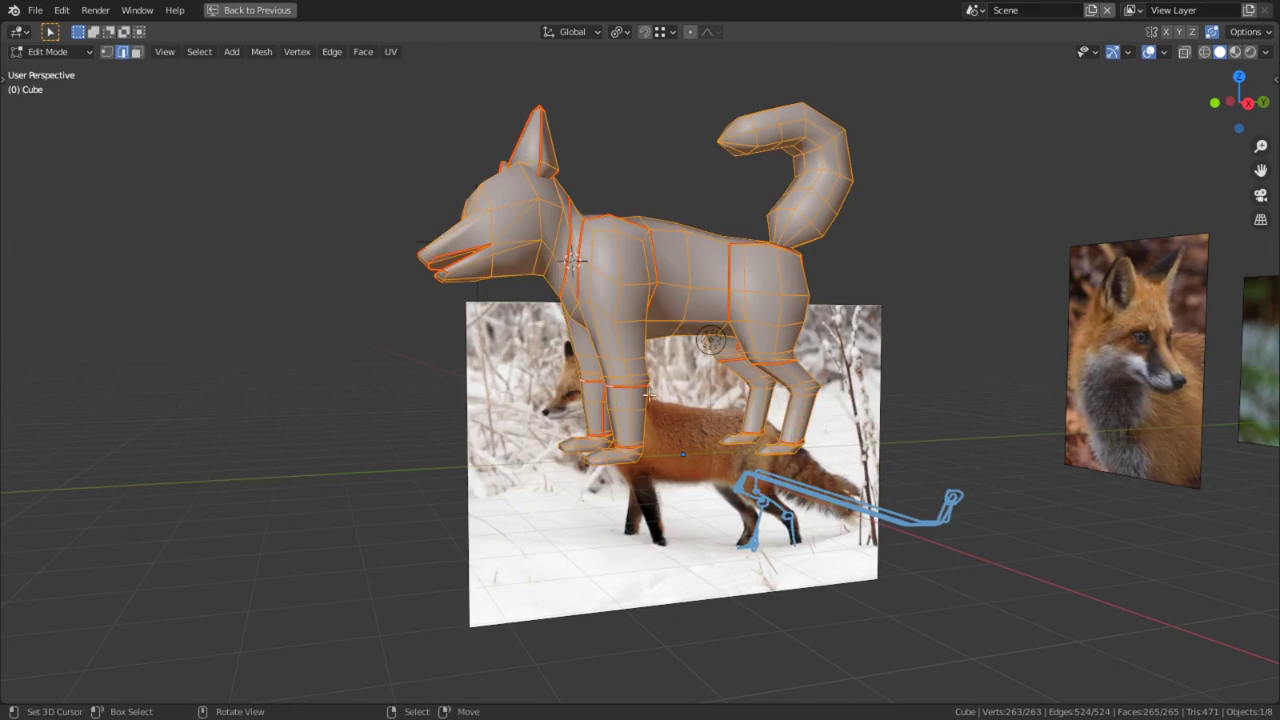
middle_click(802, 184, "alt")
scroll(802, 184, "up", 5)
middle_click_drag(765, 335, 482, 334)
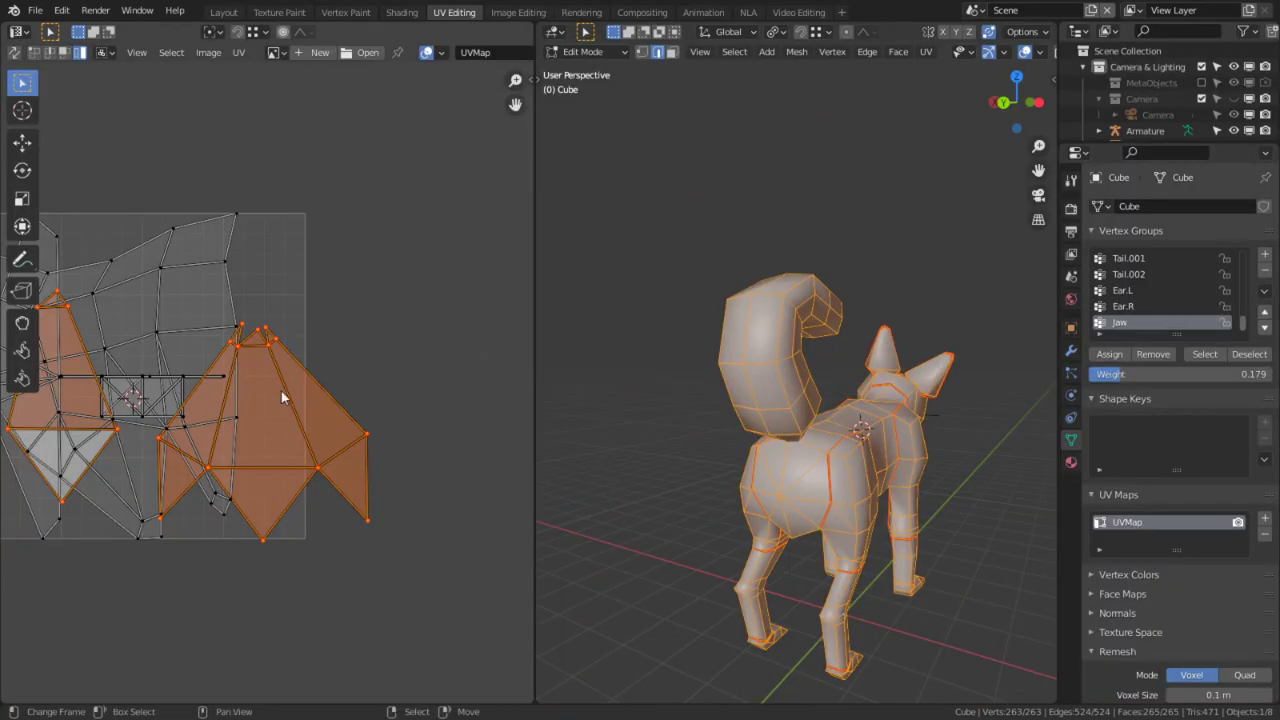
scroll(281, 391, "down", 2)
key("alt+a")
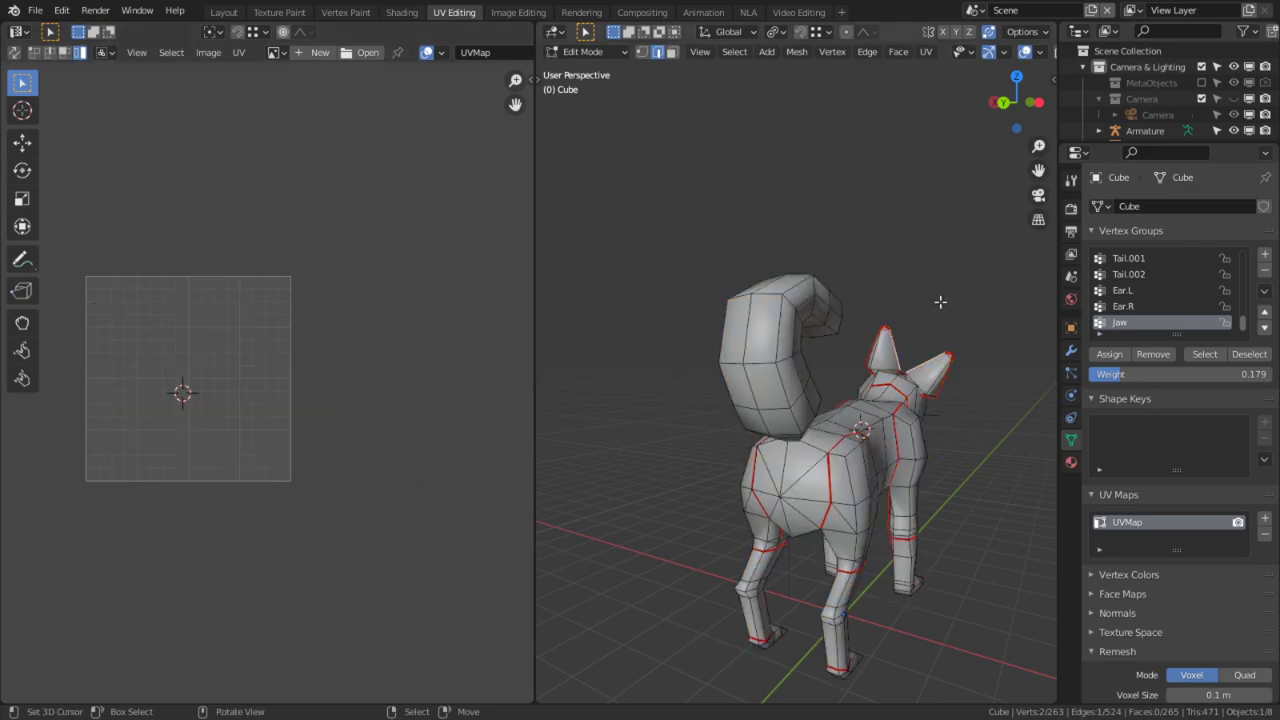
Step: Select the linked ears, head and mouth pieces up to their seams and hide them
left_click(891, 352)
key("ctrl+l")
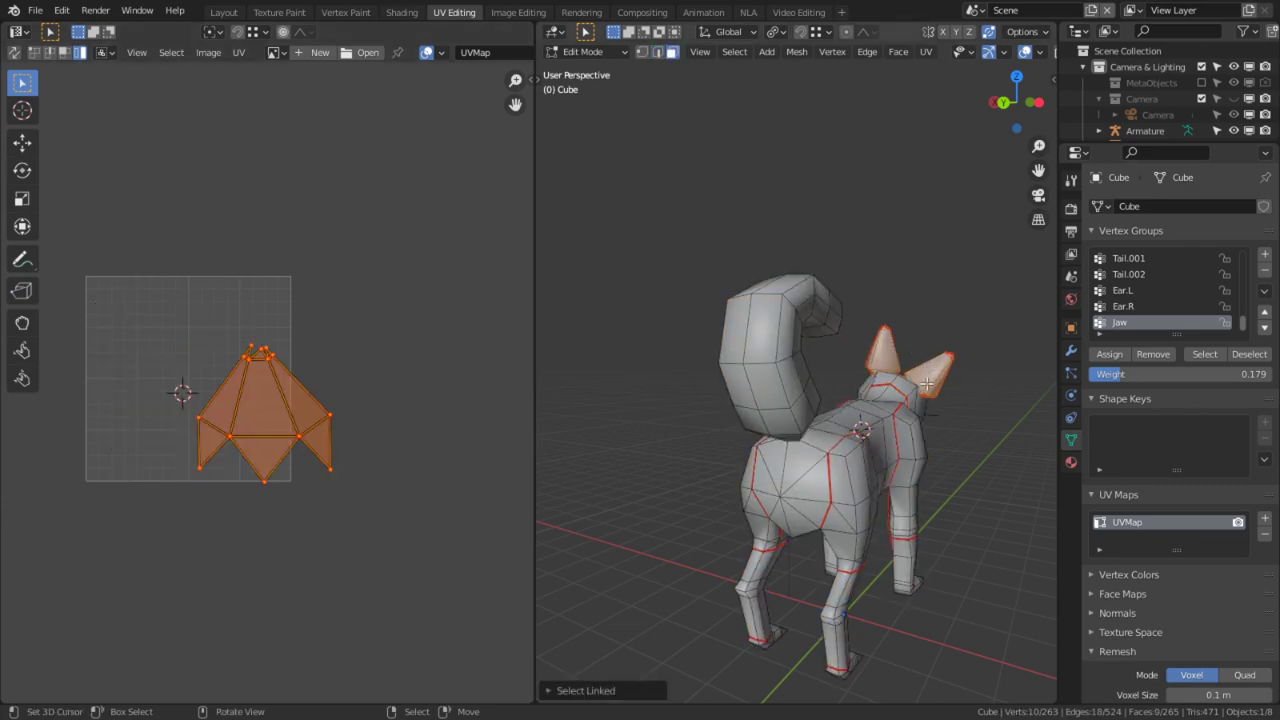
key("l")
middle_click_drag(919, 377, 681, 422)
key("l")
scroll(838, 460, "down", 5)
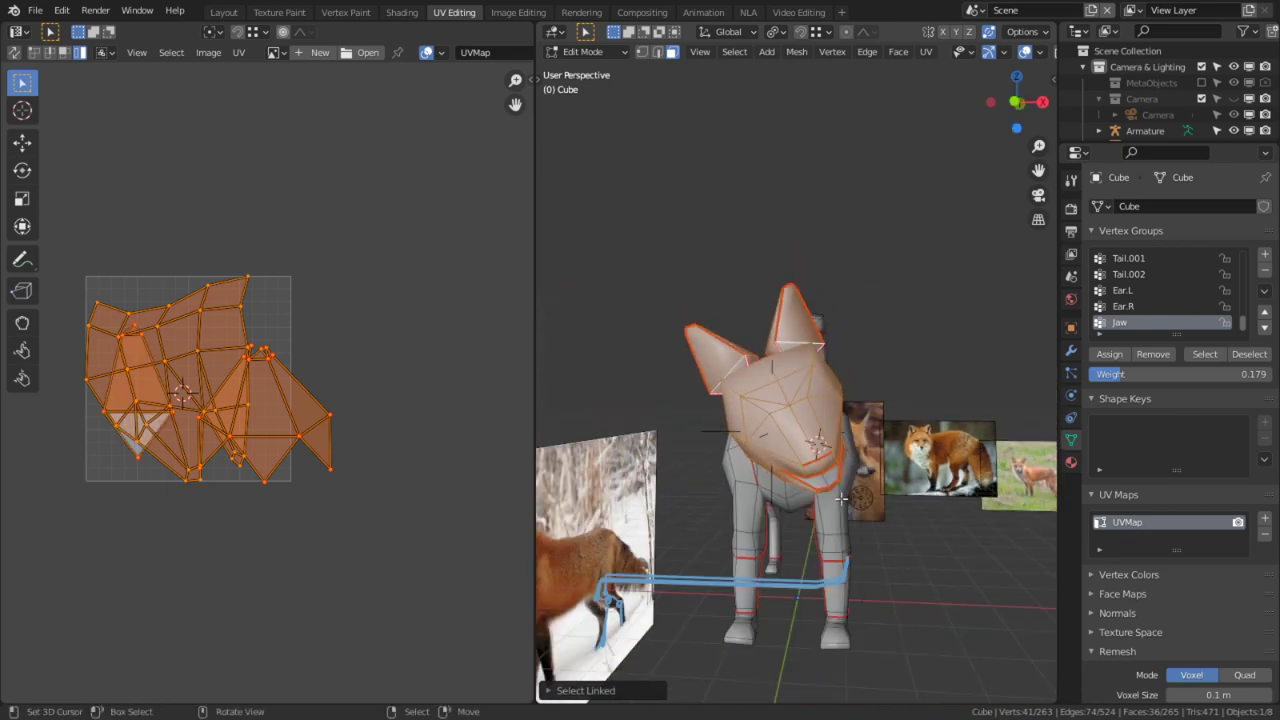
key("l")
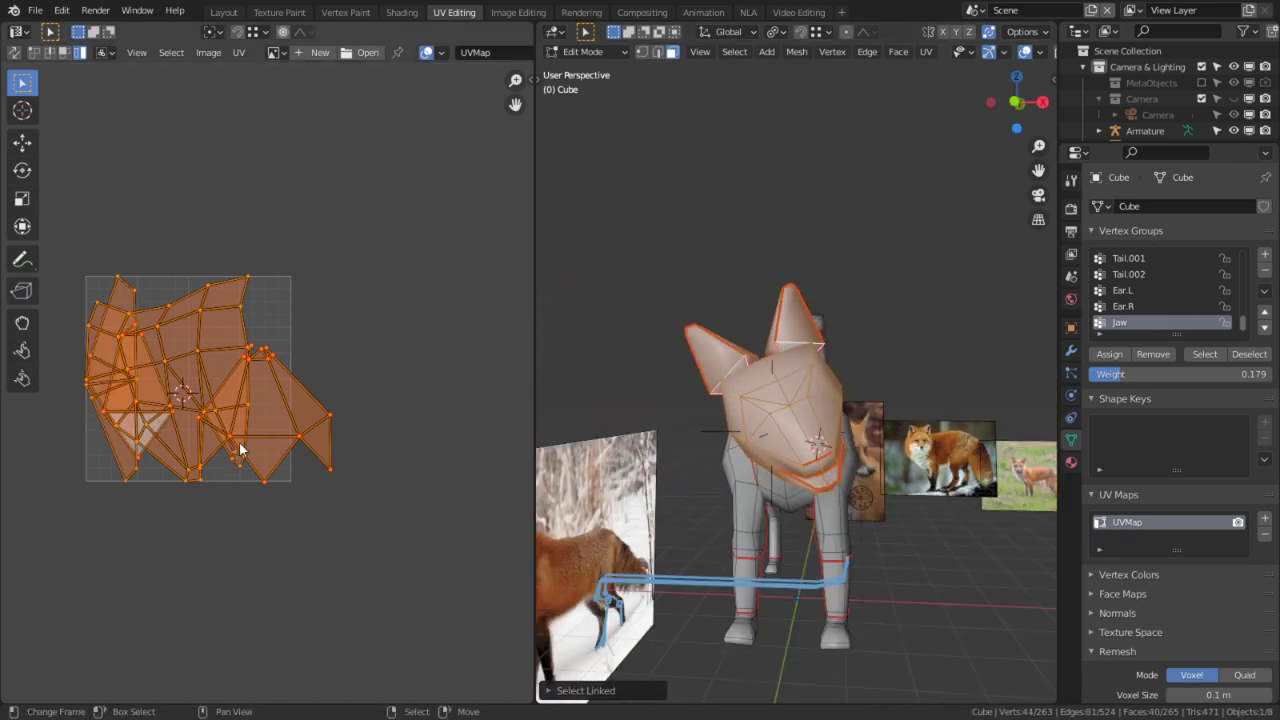
key("h")
key("ctrl+z")
key("h")
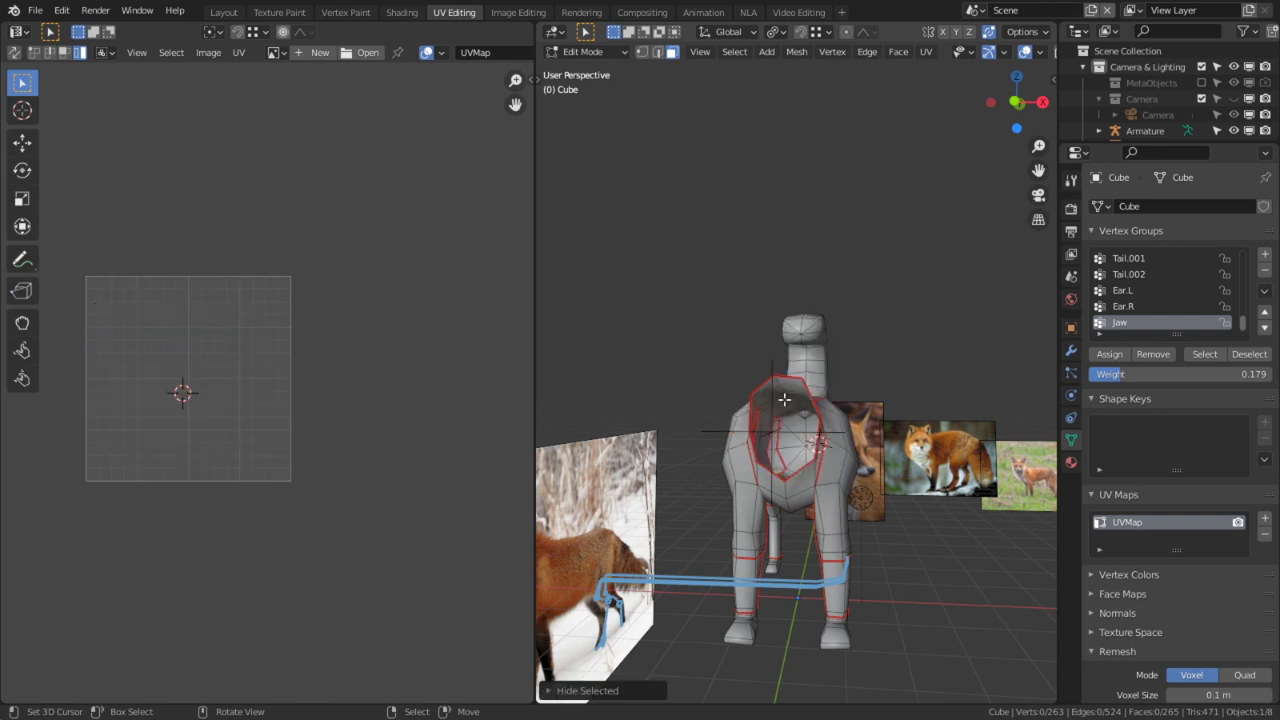
Step: Unwrap all visible faces of the fox's body, legs and tail along the marked seams
key("a")
scroll(284, 395, "up", 4)
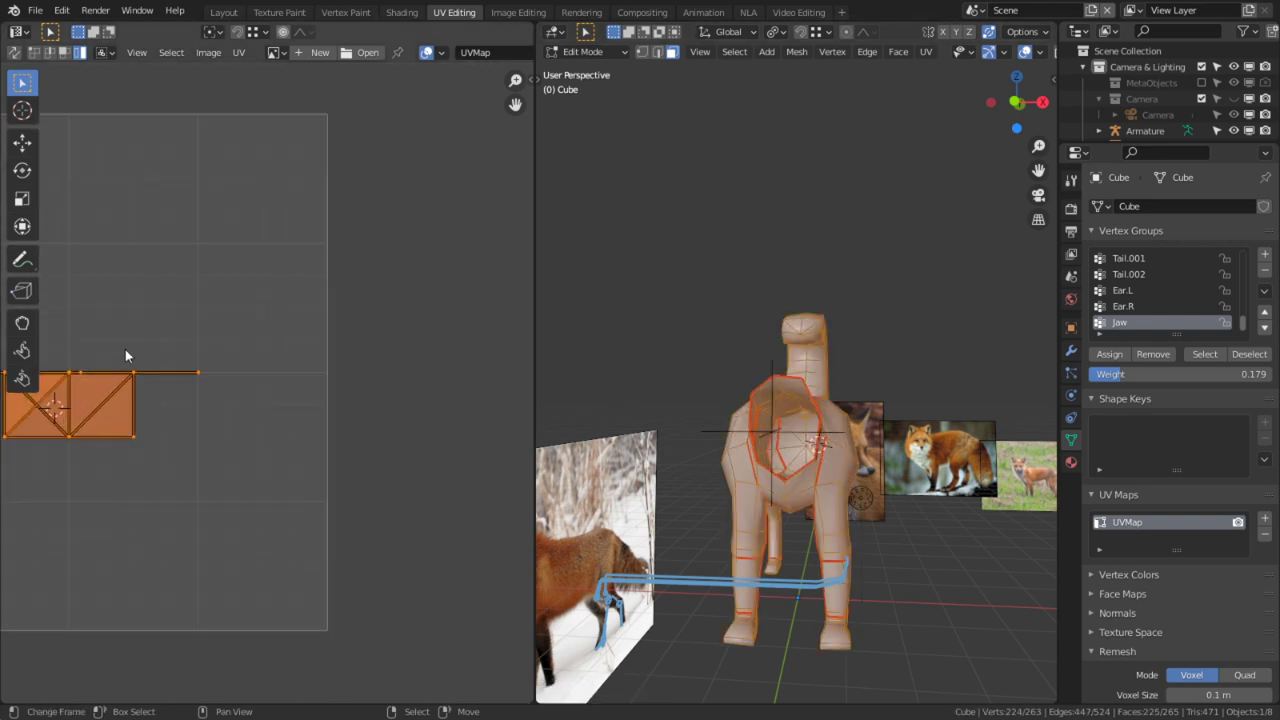
key("u")
left_click(95, 394)
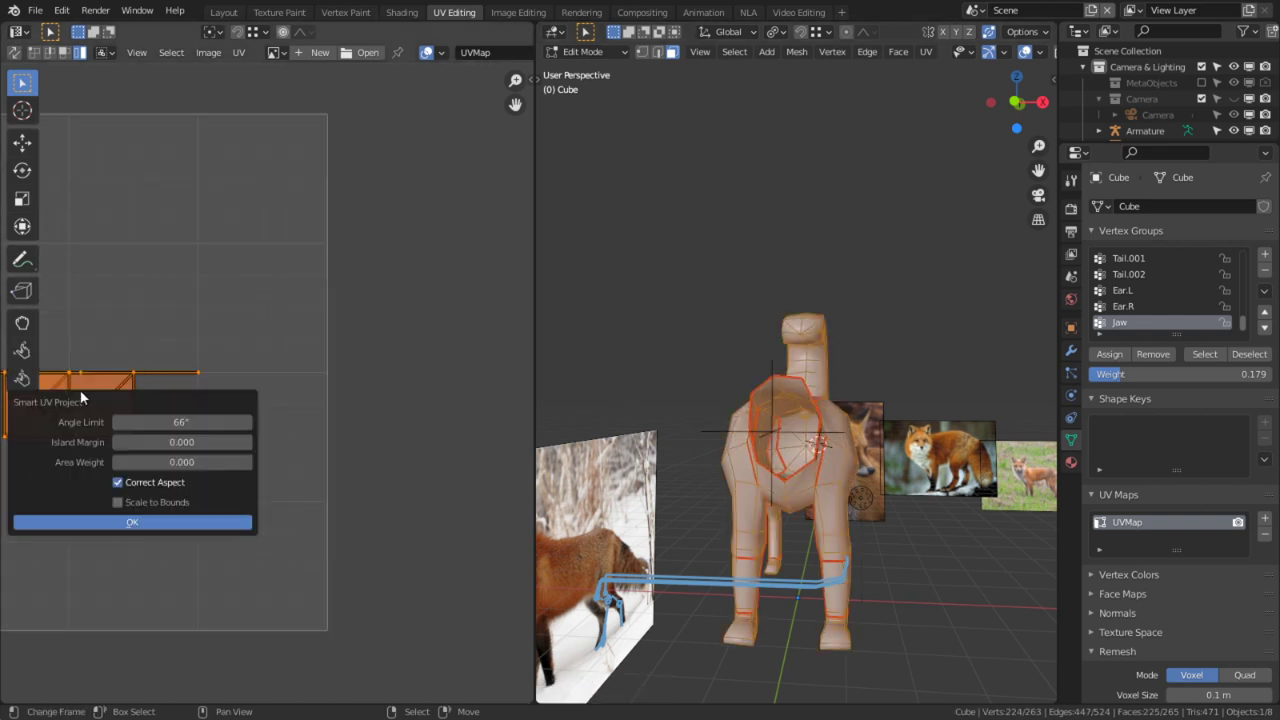
key("u")
left_click(197, 355)
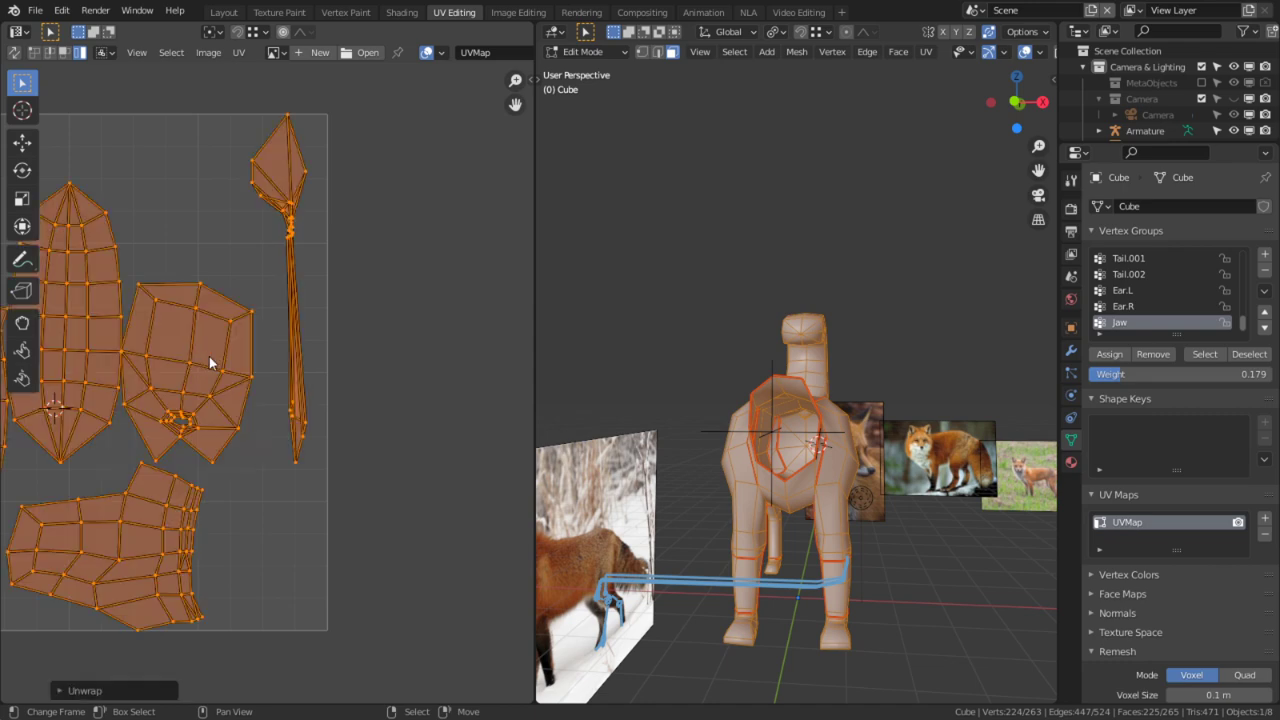
key("ctrl+space")
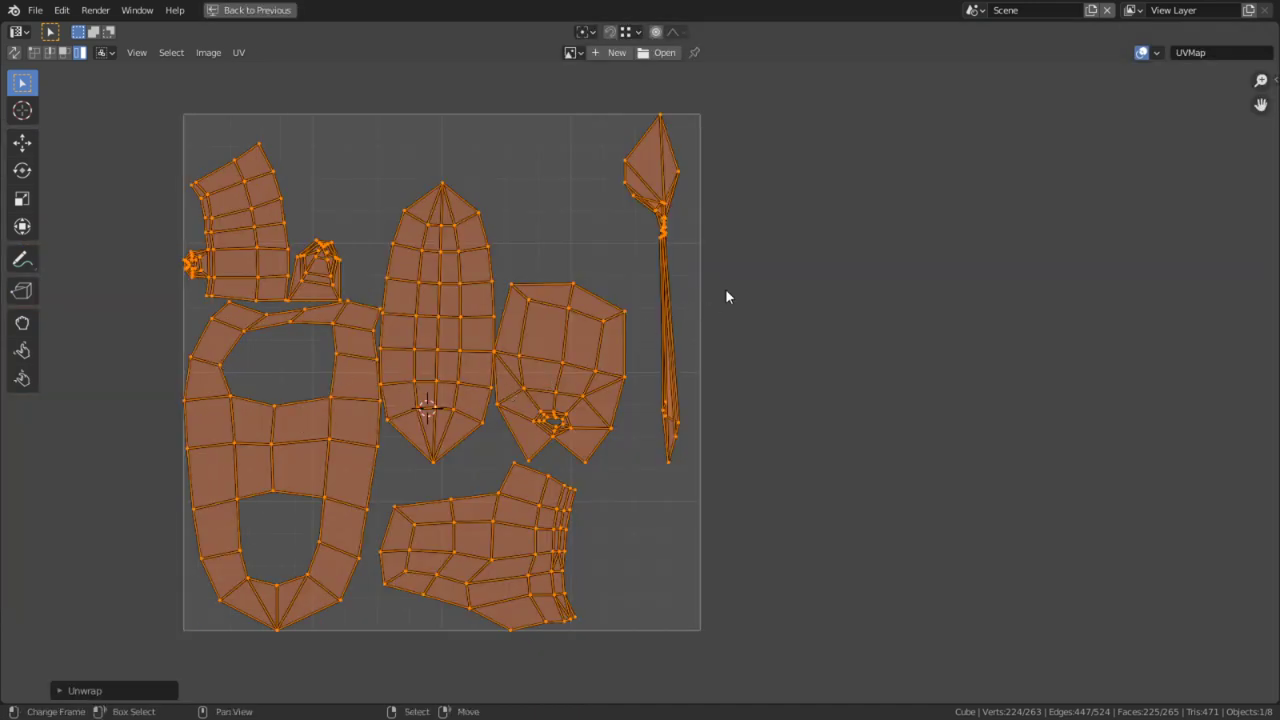
key("ctrl+space")
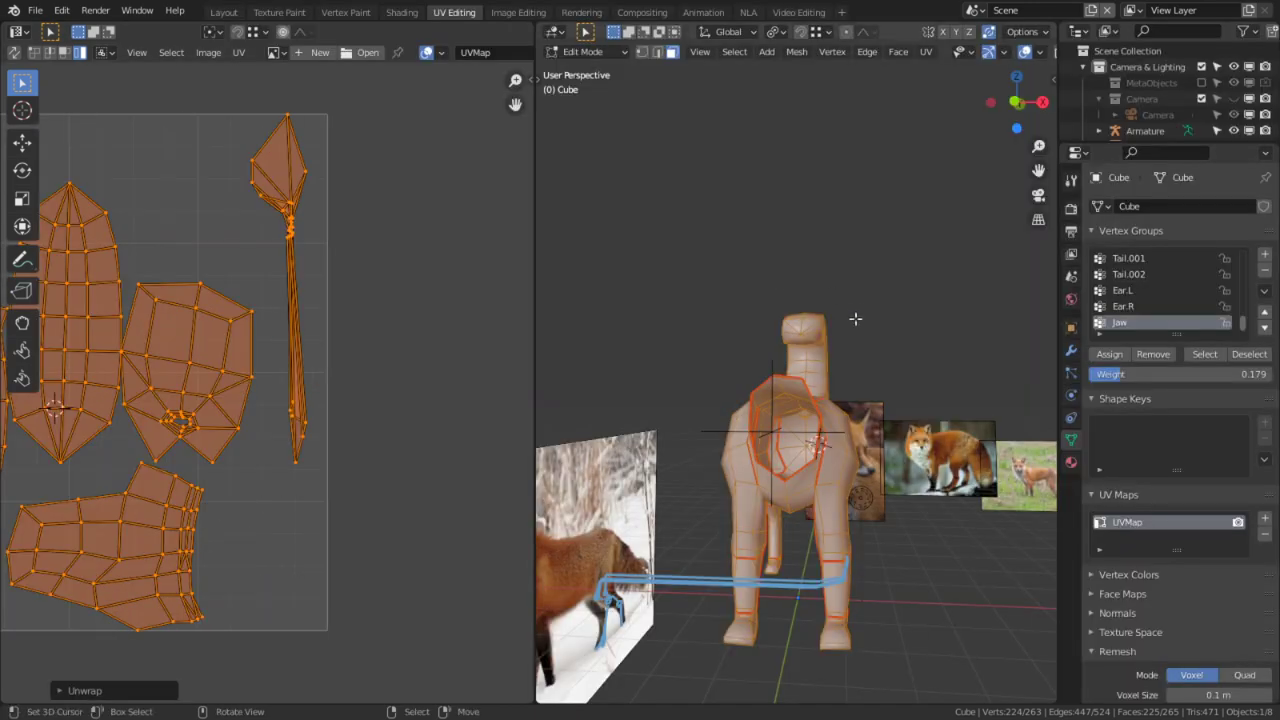
Step: Examine the linked tail piece on the model and the unwrapped body and leg islands in the UV layout
key("alt+a")
key("l")
key("ctrl+space")
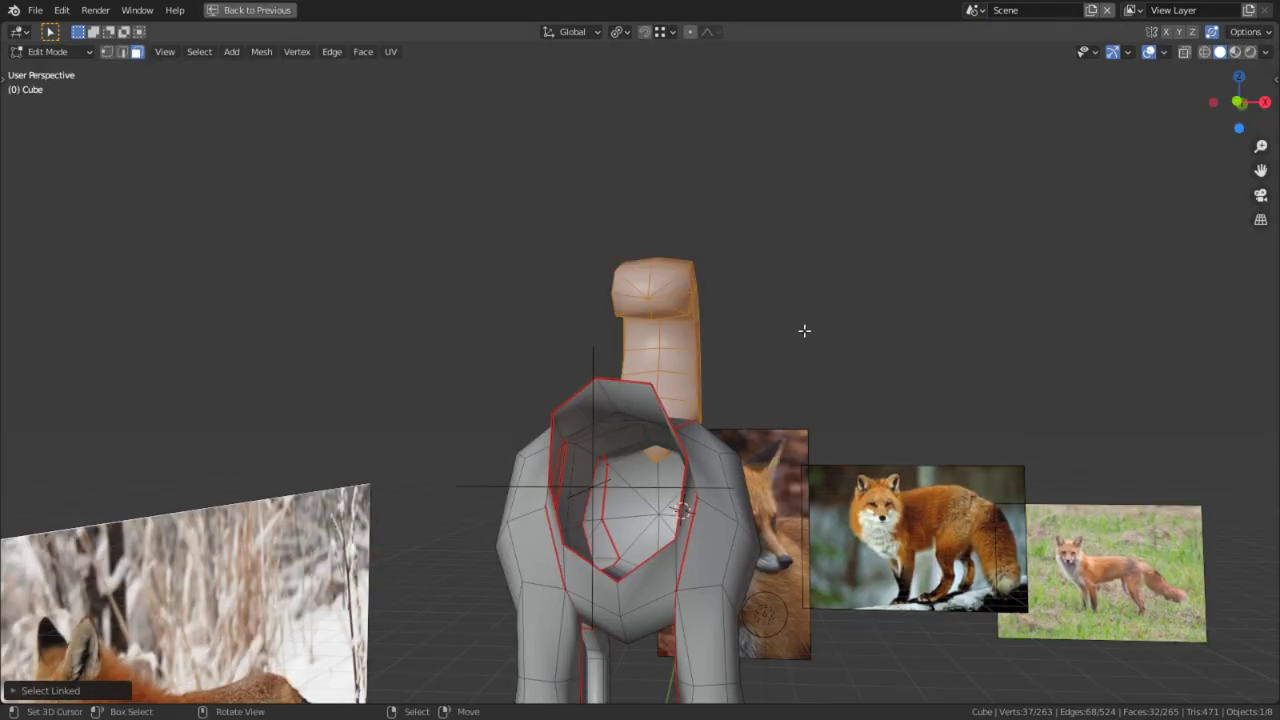
key("ctrl+space")
middle_click_drag(826, 484, 766, 500)
key("l")
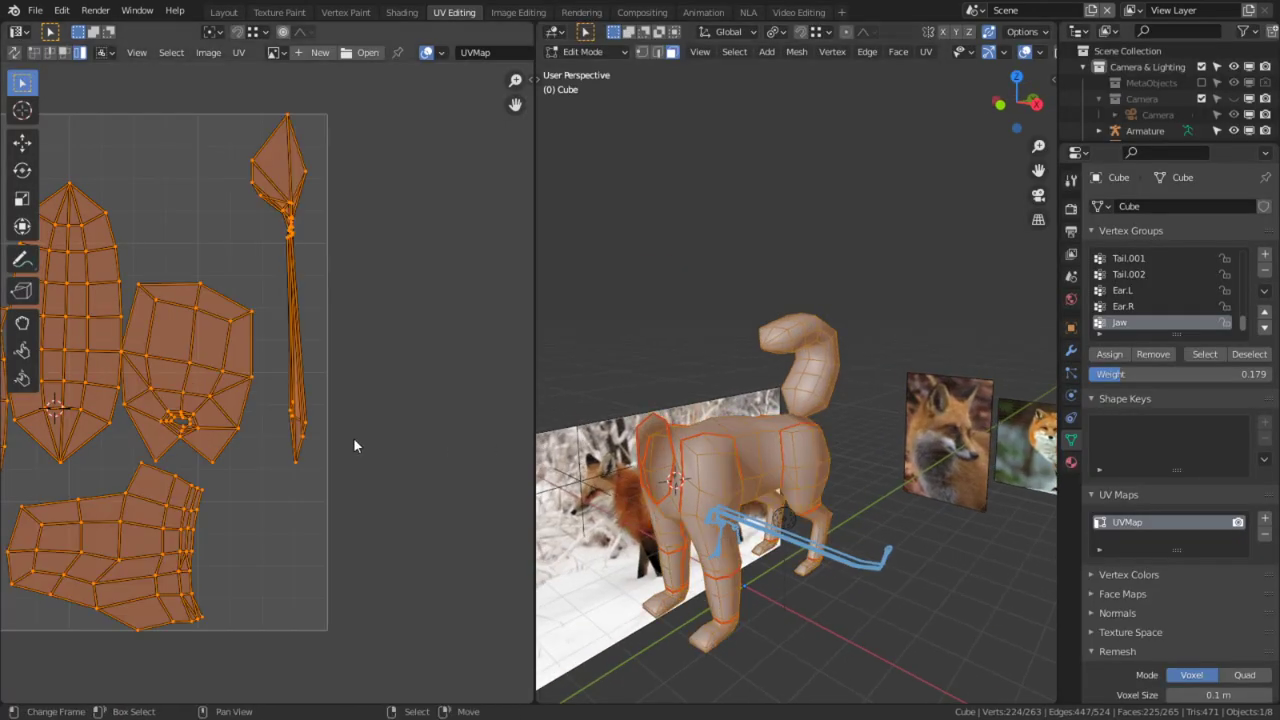
key("alt+a")
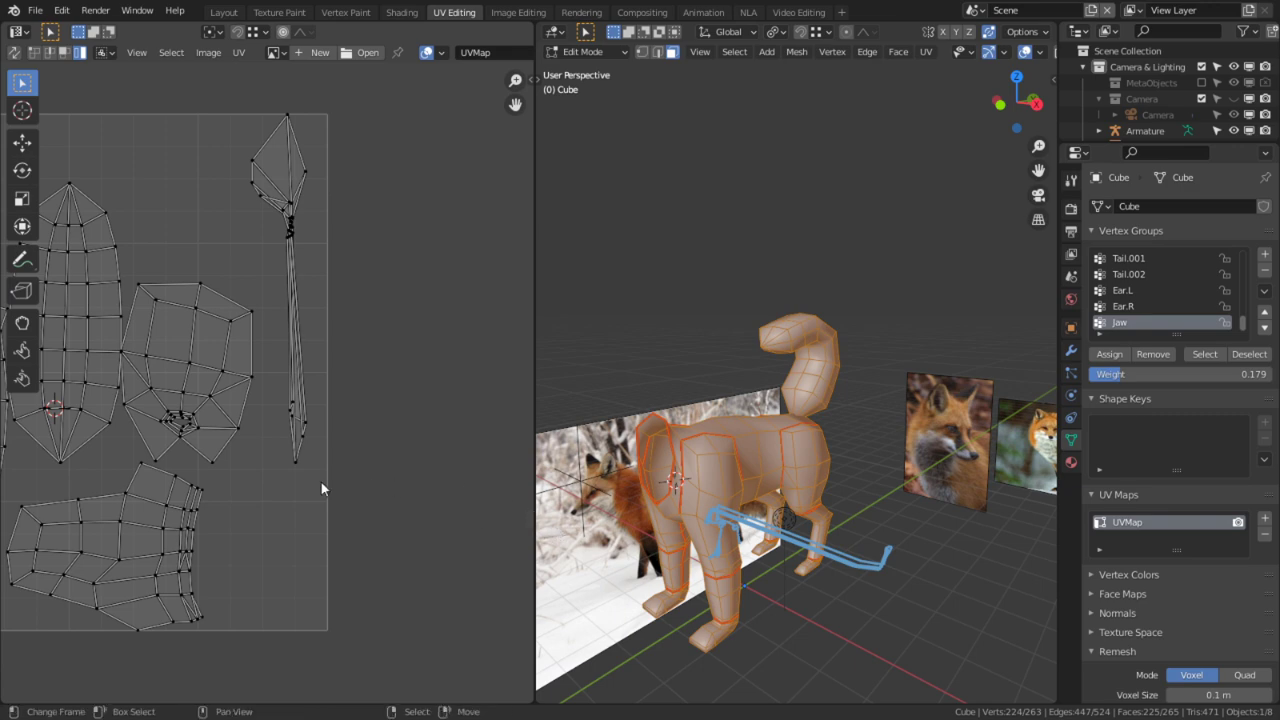
scroll(260, 490, "down", 5)
scroll(280, 486, "up", 3)
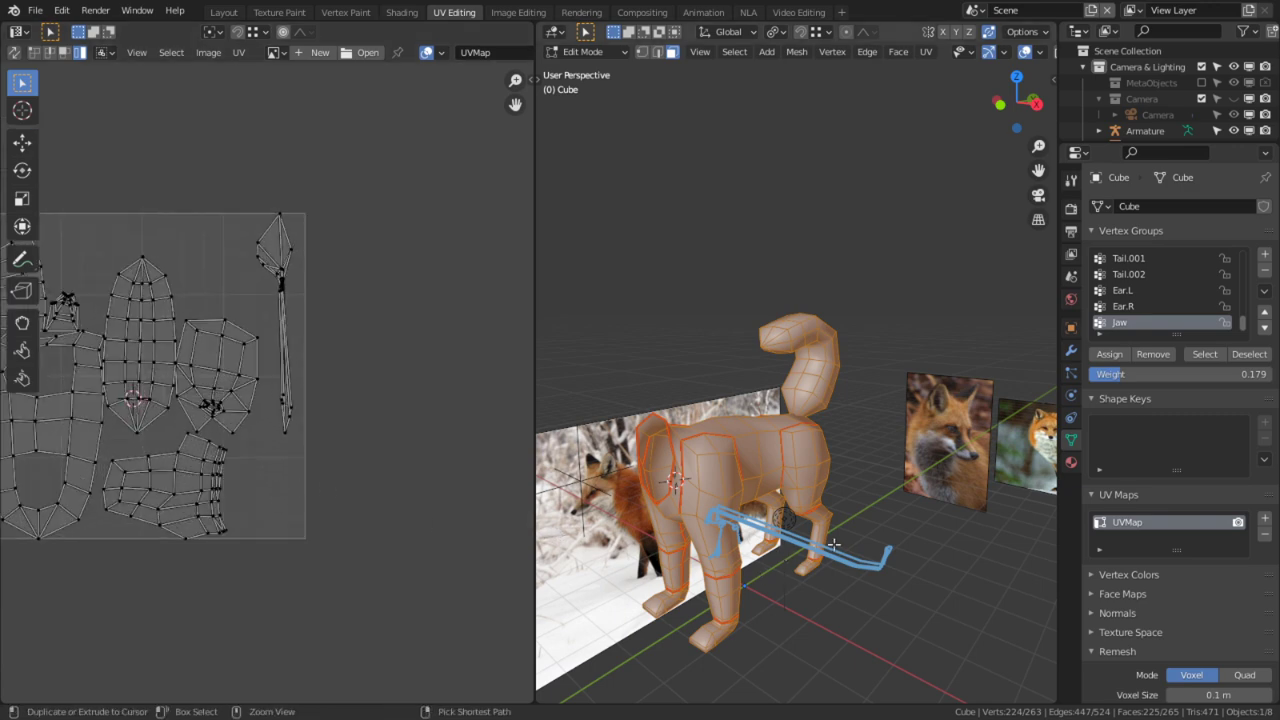
scroll(234, 296, "up", 2)
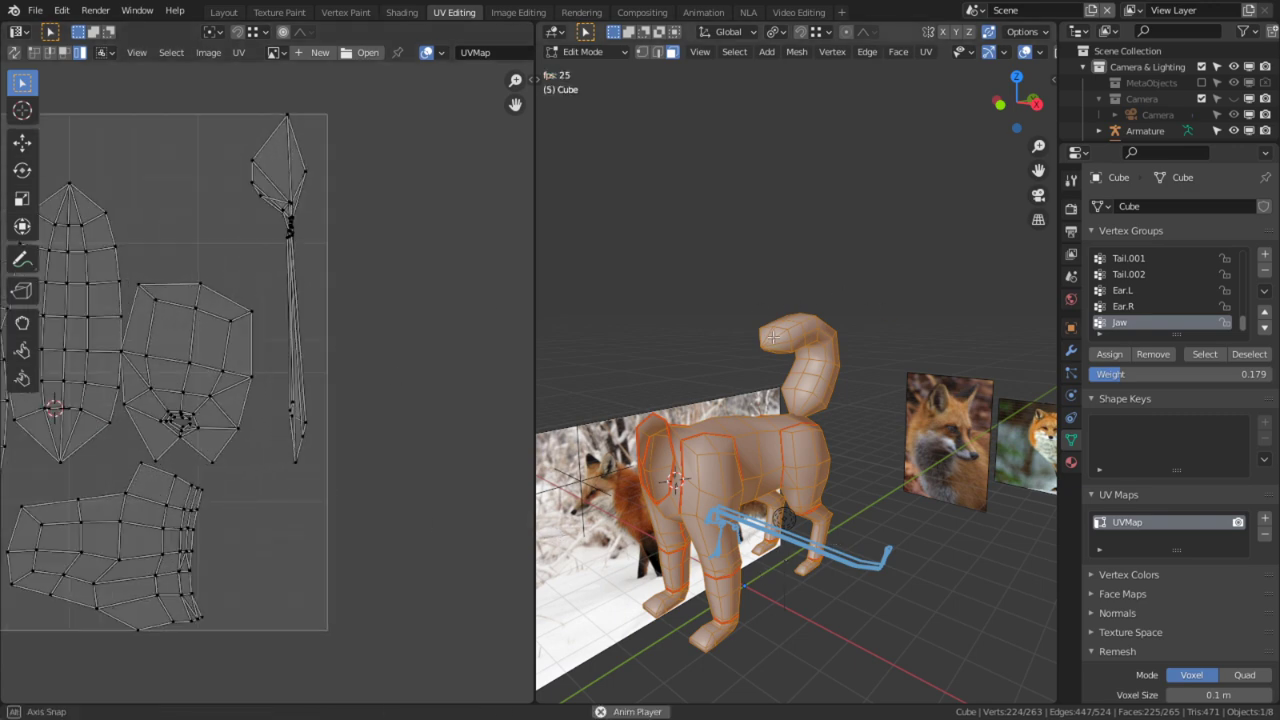
Step: Select the linked tail faces and isolate them by entering local view and hiding the rest of the mesh
middle_click_drag(770, 365, 887, 299)
scroll(775, 337, "up", 3)
left_click(764, 373)
key("ctrl+l")
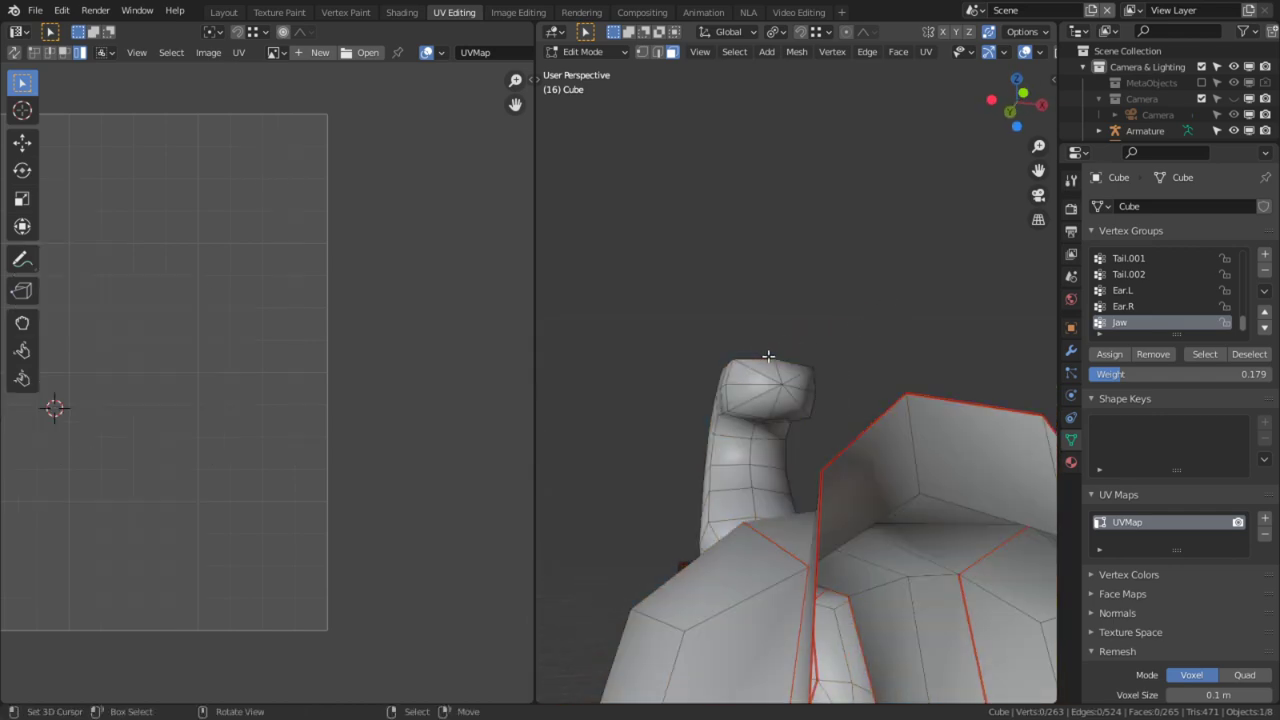
key("KP_Divide")
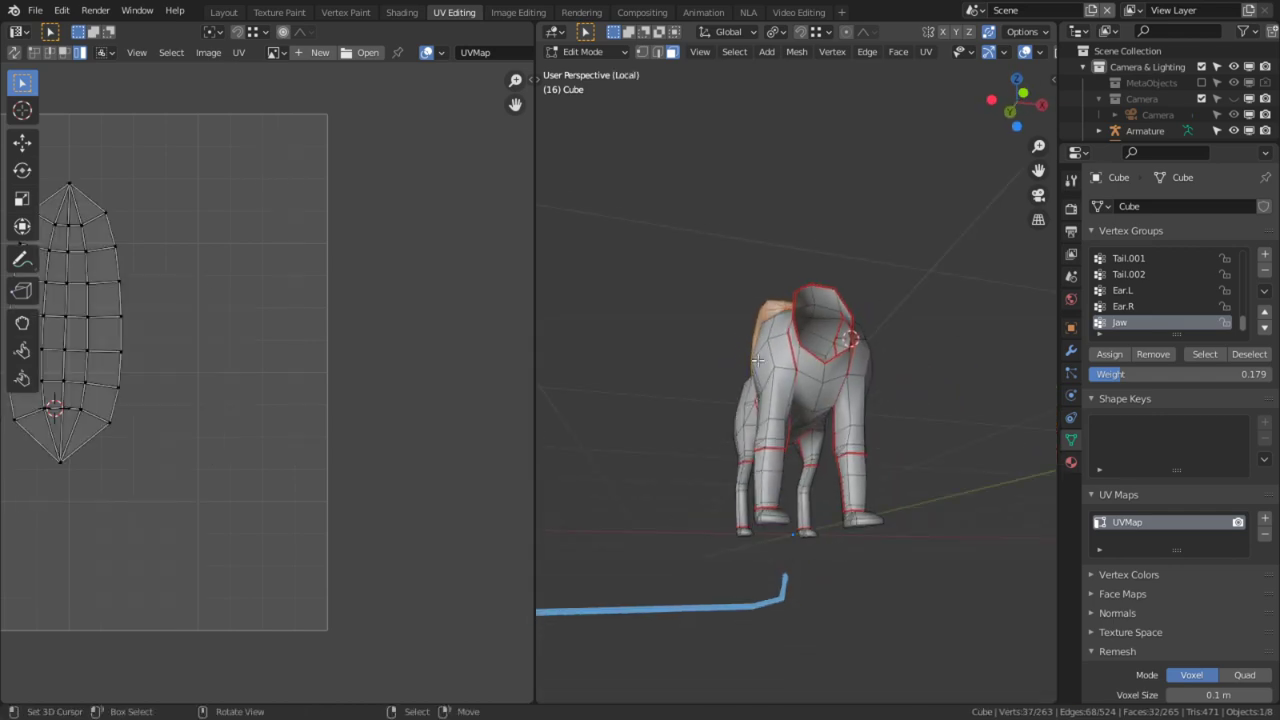
key("shift+h")
scroll(780, 393, "up", 3)
scroll(861, 424, "up", 2)
key("alt+a")
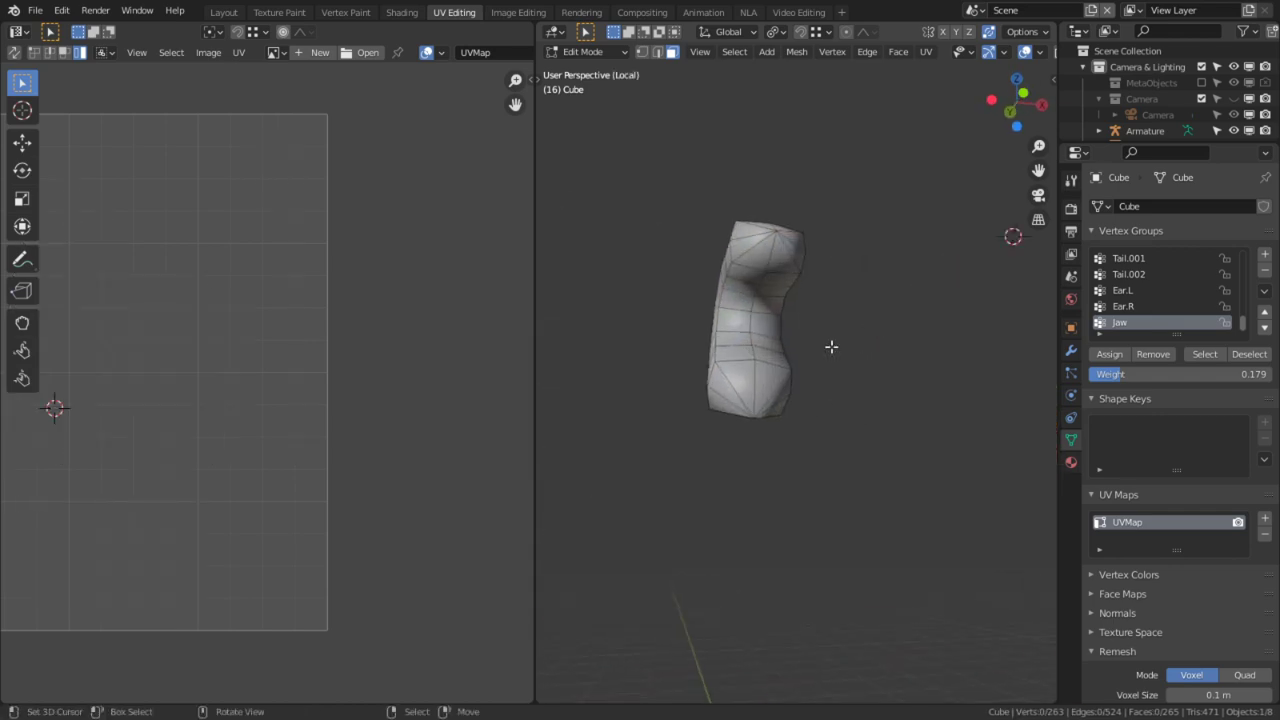
Step: Mark the edges converging at the tail's tip and base as seams, and unwrap the whole tail
middle_click_drag(831, 354, 828, 248)
key("2")
key("c")
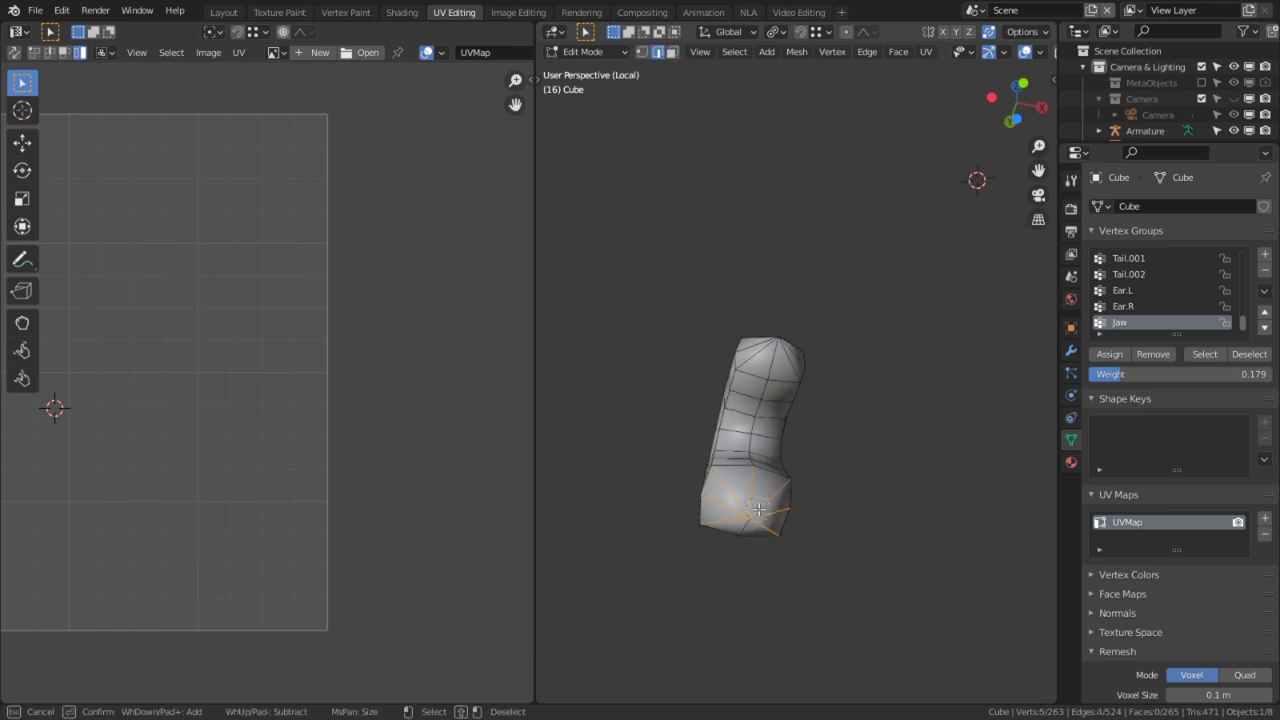
left_click(781, 358)
key("Escape")
mouse_move(781, 358)
middle_mouse_down()
mouse_move(809, 331)
mouse_move(801, 360)
middle_mouse_up()
key("ctrl+e")
left_click(801, 358)
key("a")
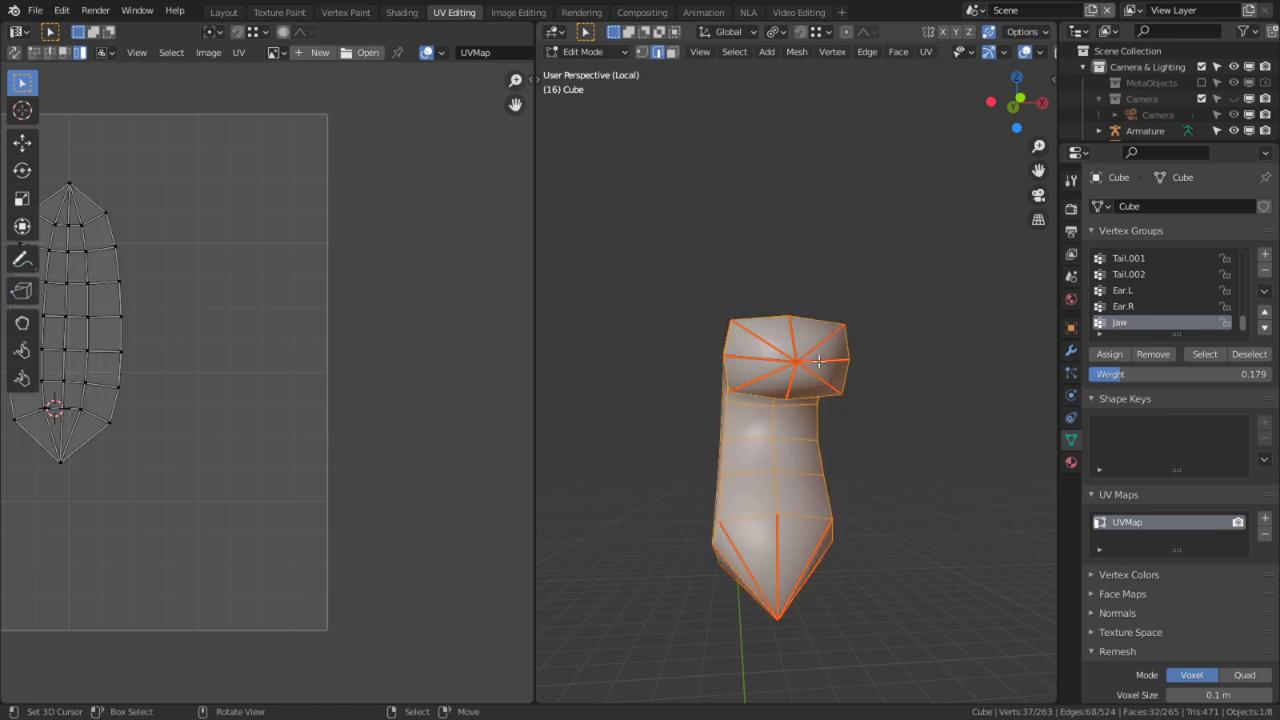
key("u")
left_click(207, 371)
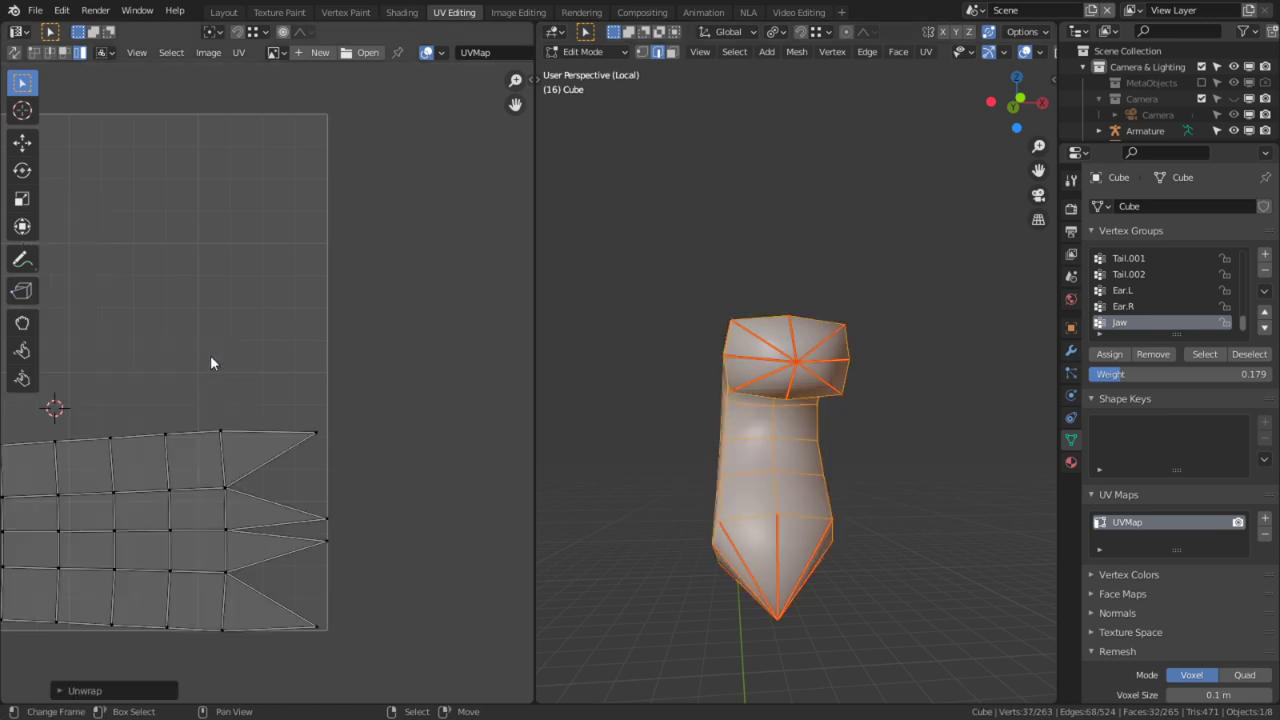
Step: Straighten the tail's quad UV faces into a grid with respect to shape, pin them, and unwrap the tail again
scroll(209, 363, "down", 2)
key("3")
left_click(155, 450, "alt")
key("a")
key("alt+e")
key("p")
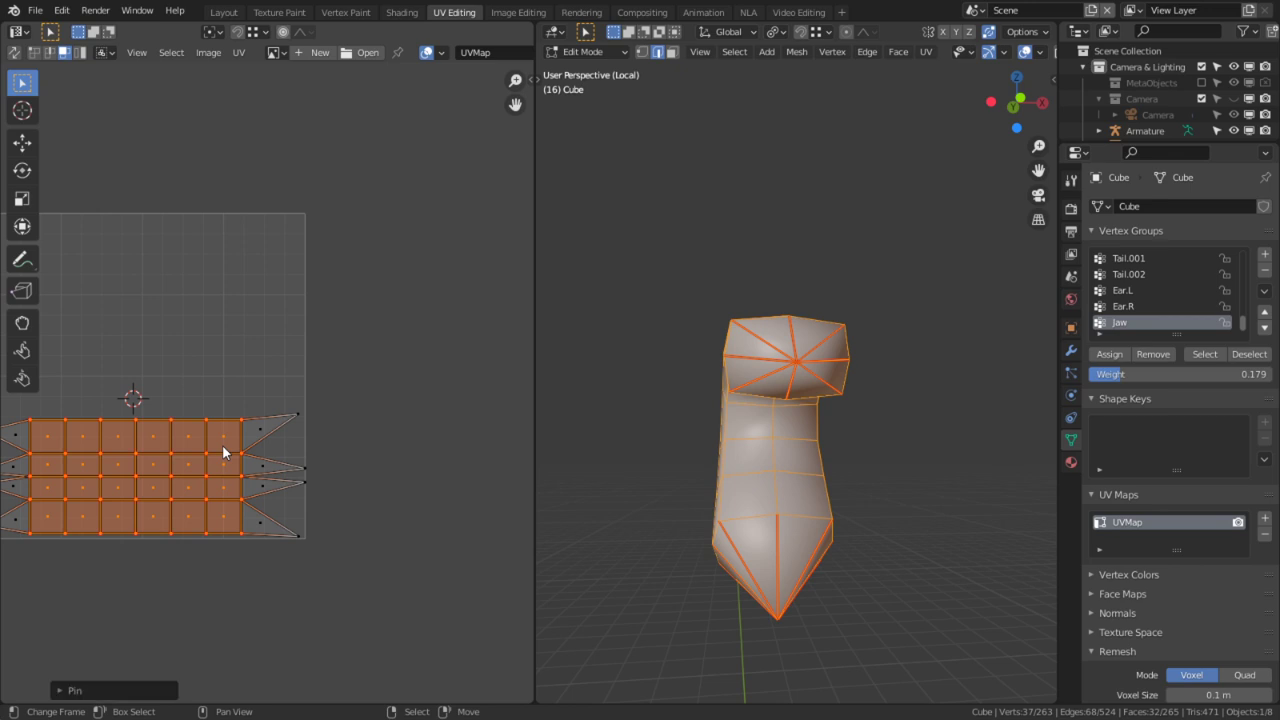
key("u")
left_click(179, 464)
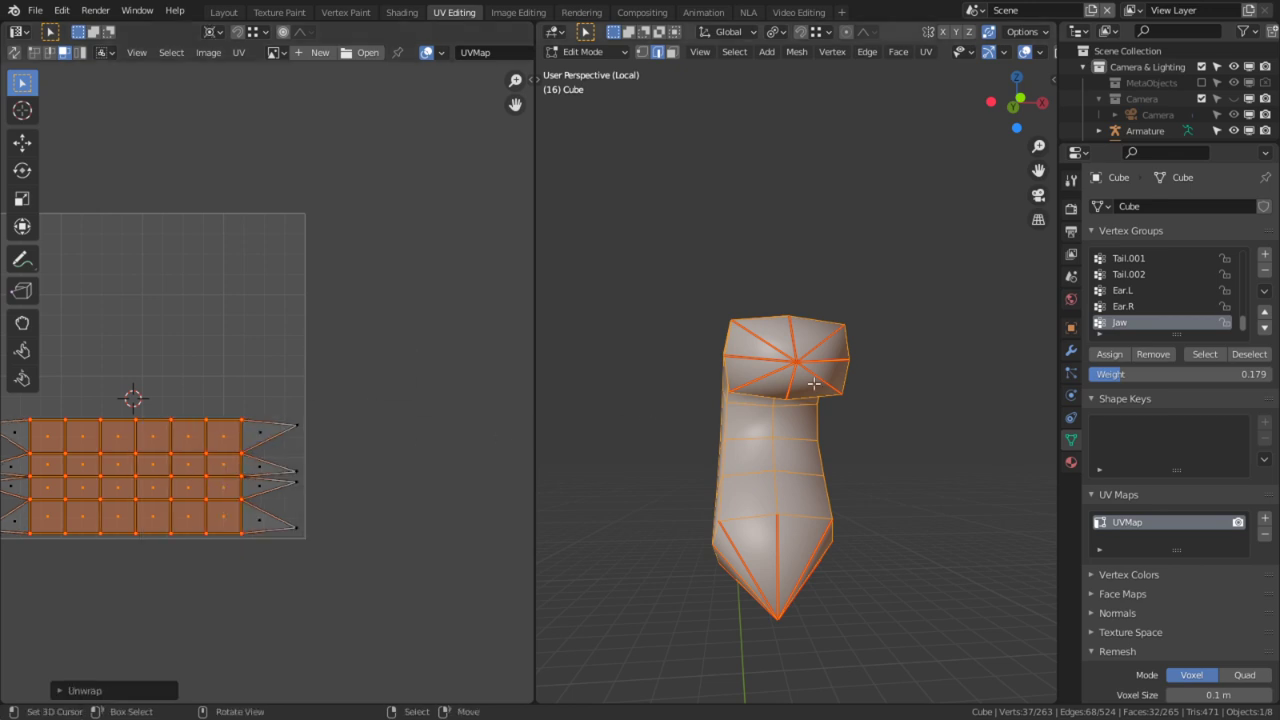
Step: Exit local view, reveal the hidden fox geometry, and review the combined UV layout of all islands
key("KP_Divide")
key("alt+h")
key("ctrl+space")
key("alt+a")
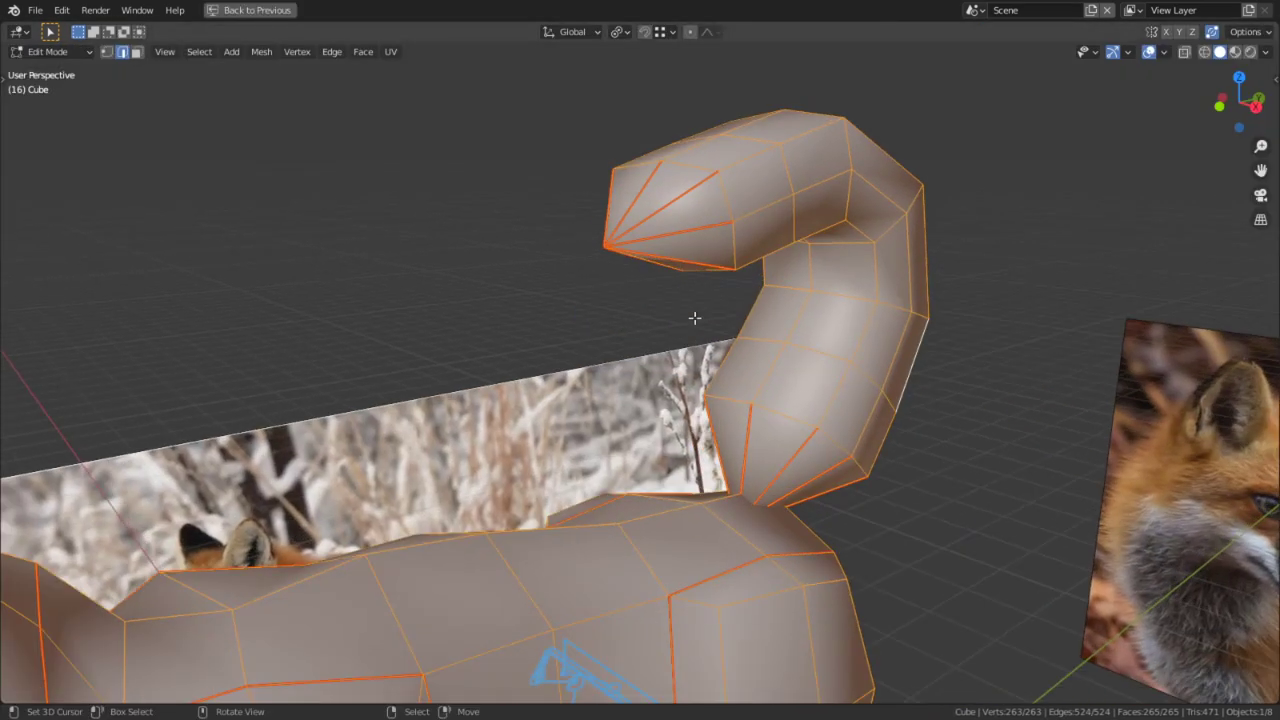
key("ctrl+space")
key("q")
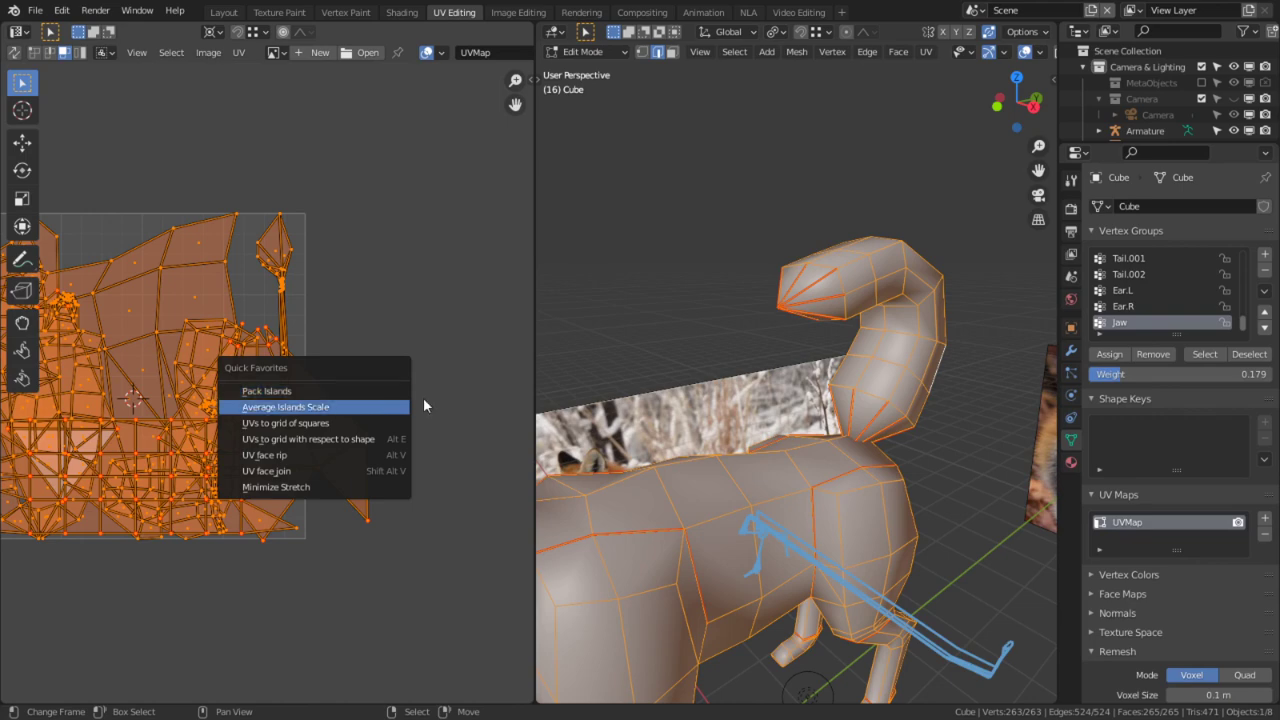
scroll(389, 341, "down", 3)
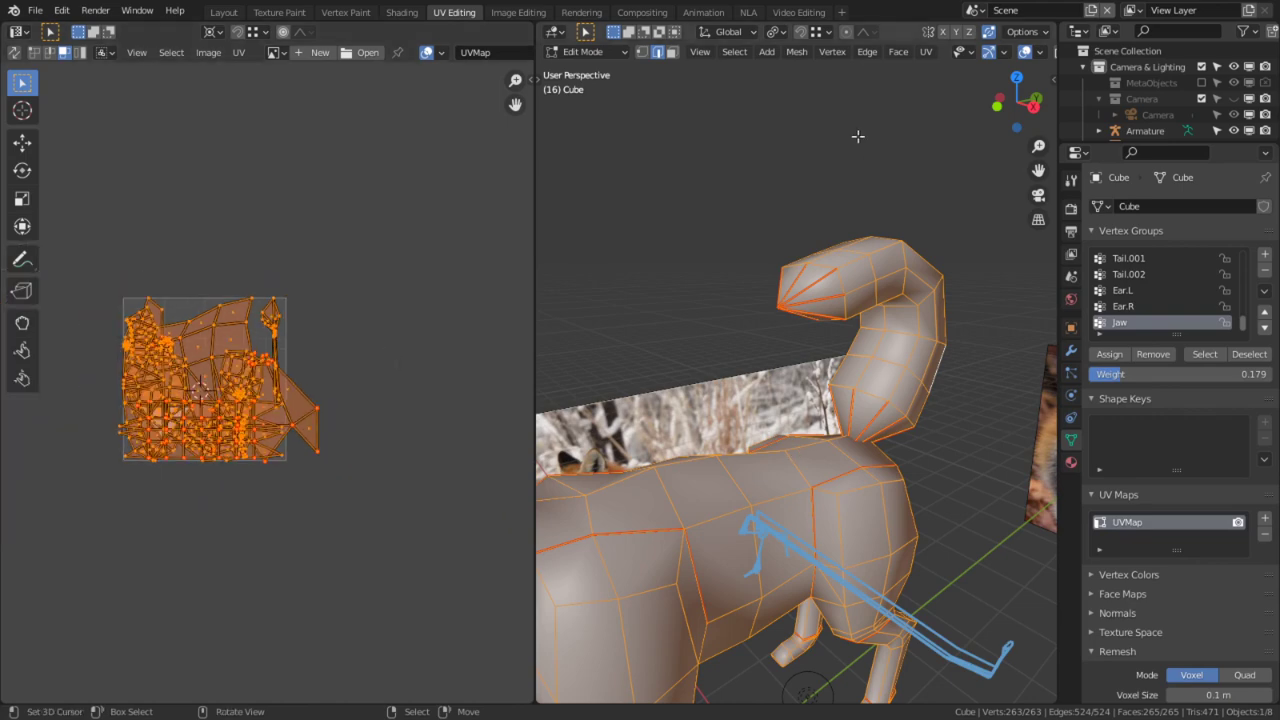
Step: Select the linked tail and ear pieces and hide them
key("alt+a")
key("l")
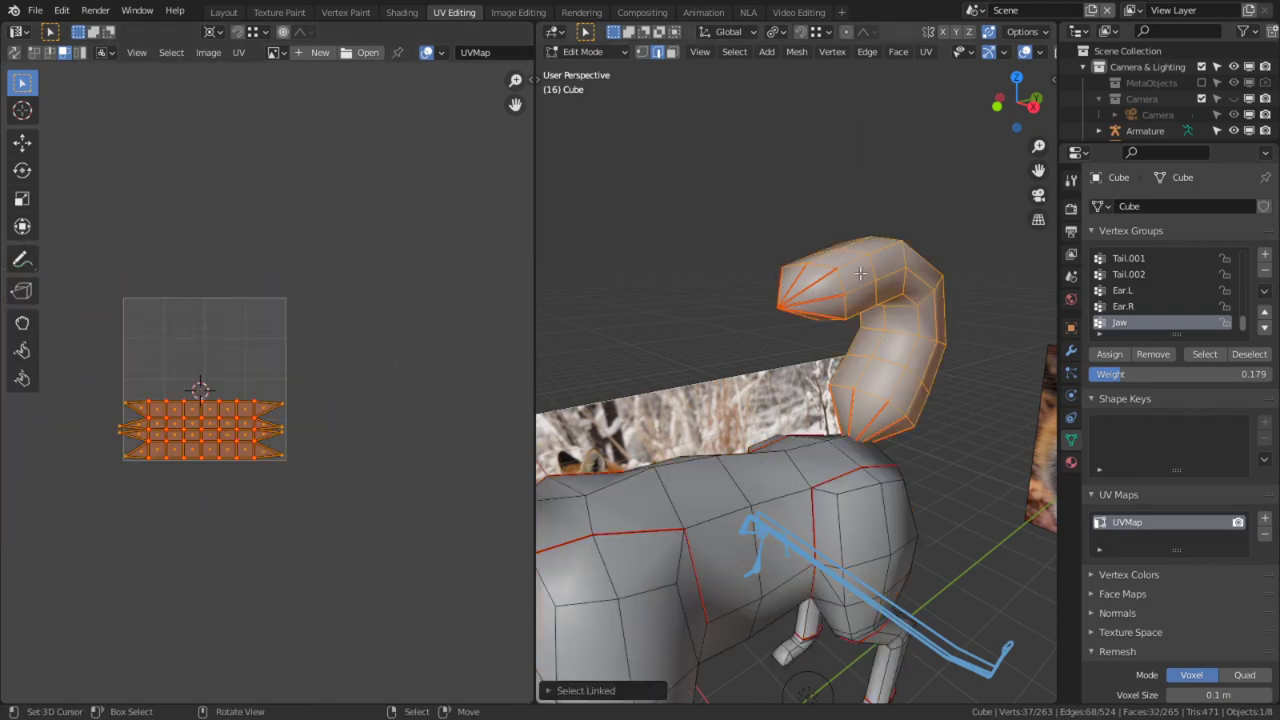
middle_click_drag(859, 272, 858, 275)
key("l")
middle_click_drag(568, 546, 713, 504)
key("h")
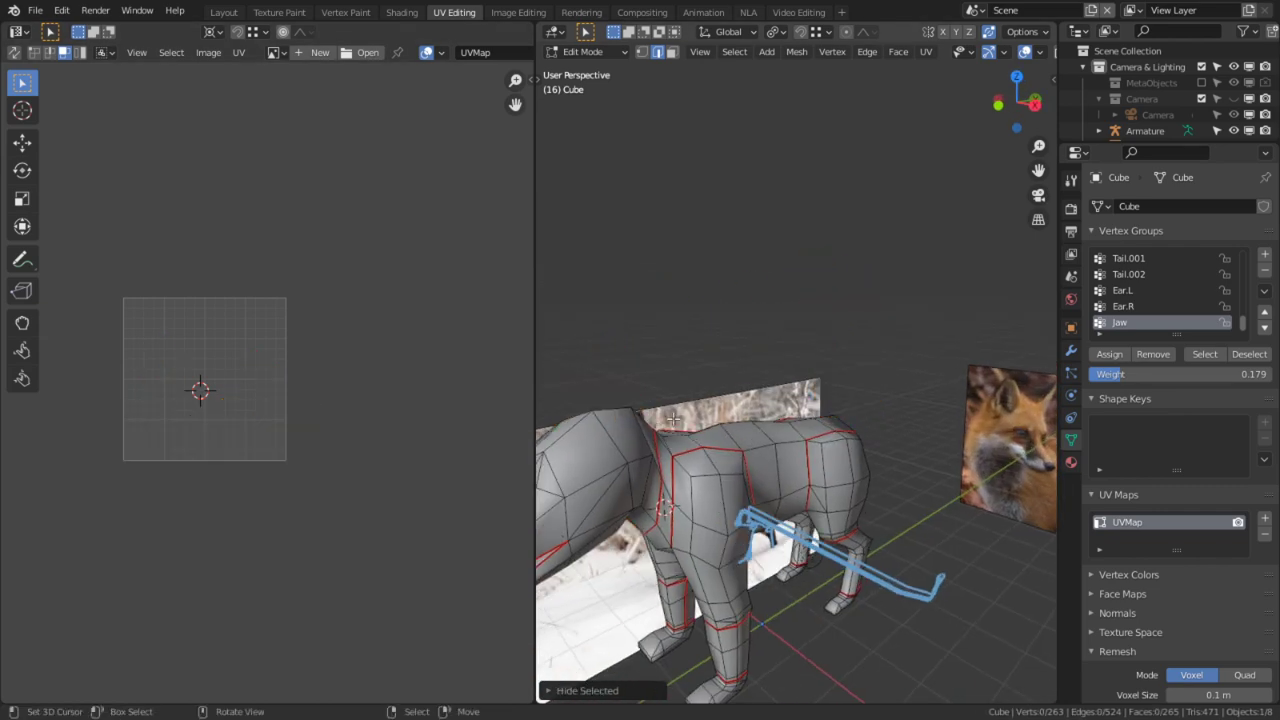
Step: Select the linked head and mouth faces with the selection delimited by Seam, and hide them
middle_click_drag(749, 444, 706, 363)
key("ctrl+space")
key("l")
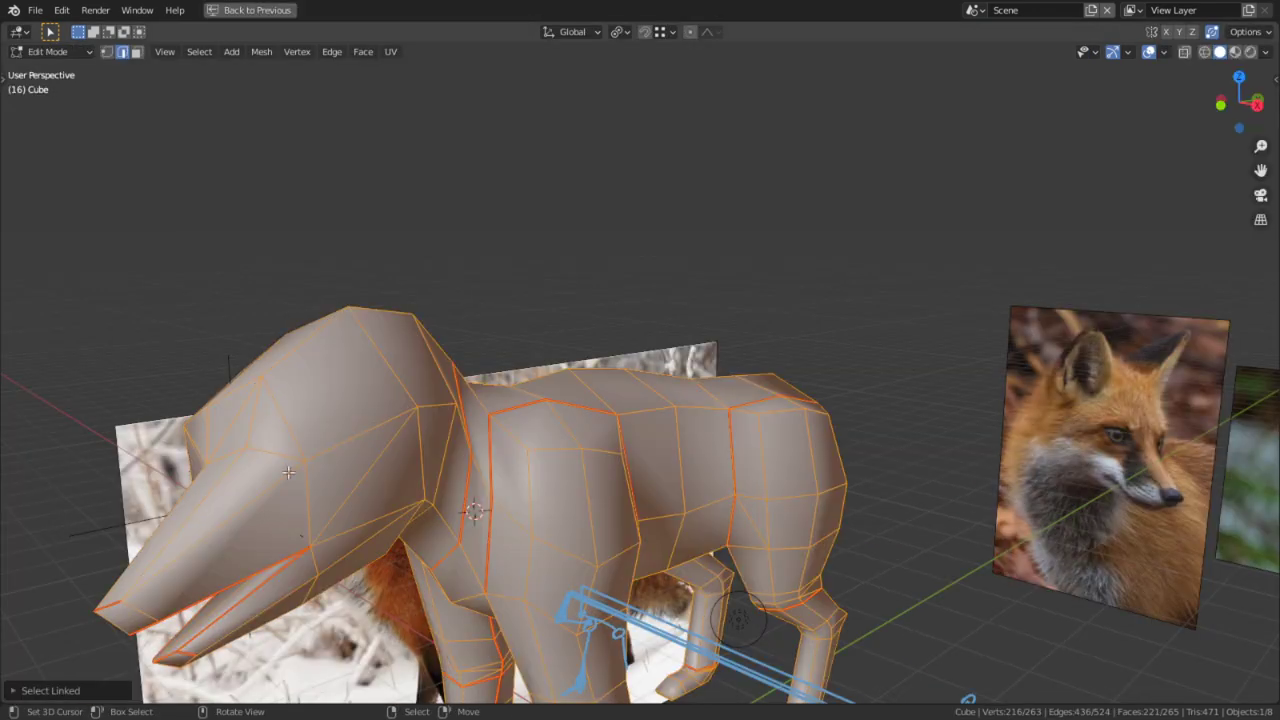
left_click(22, 690)
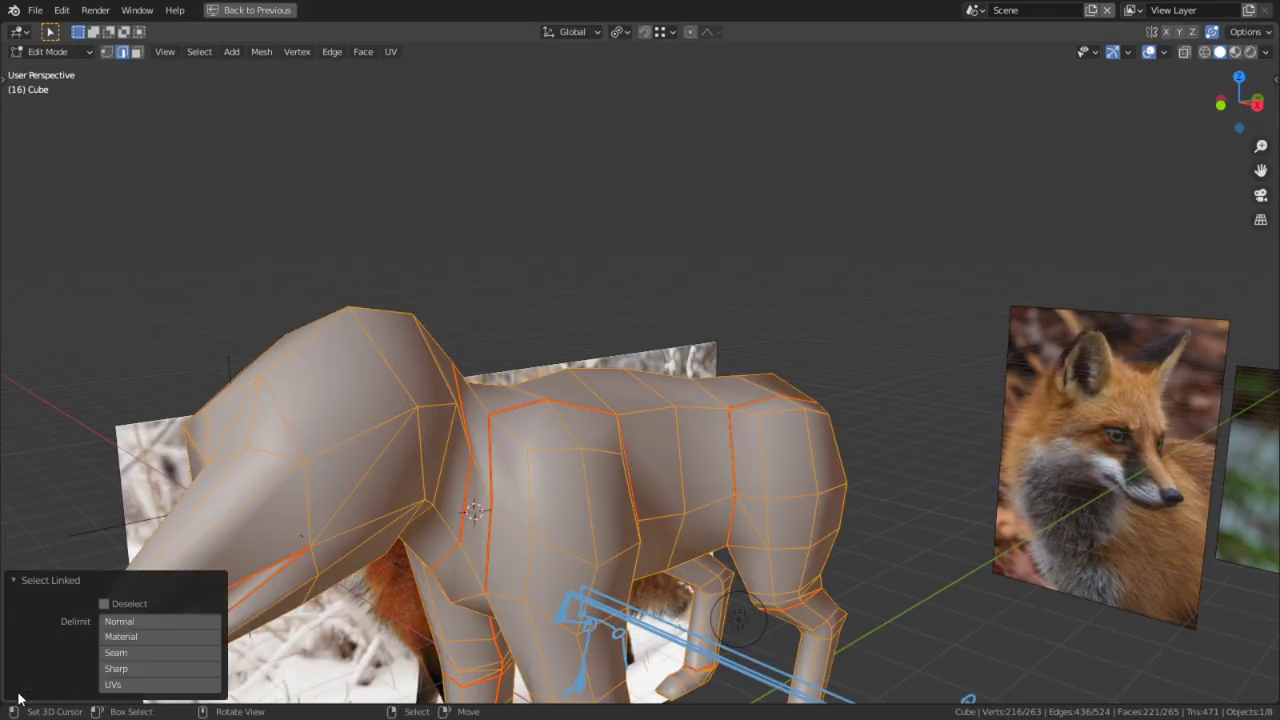
left_click(140, 653)
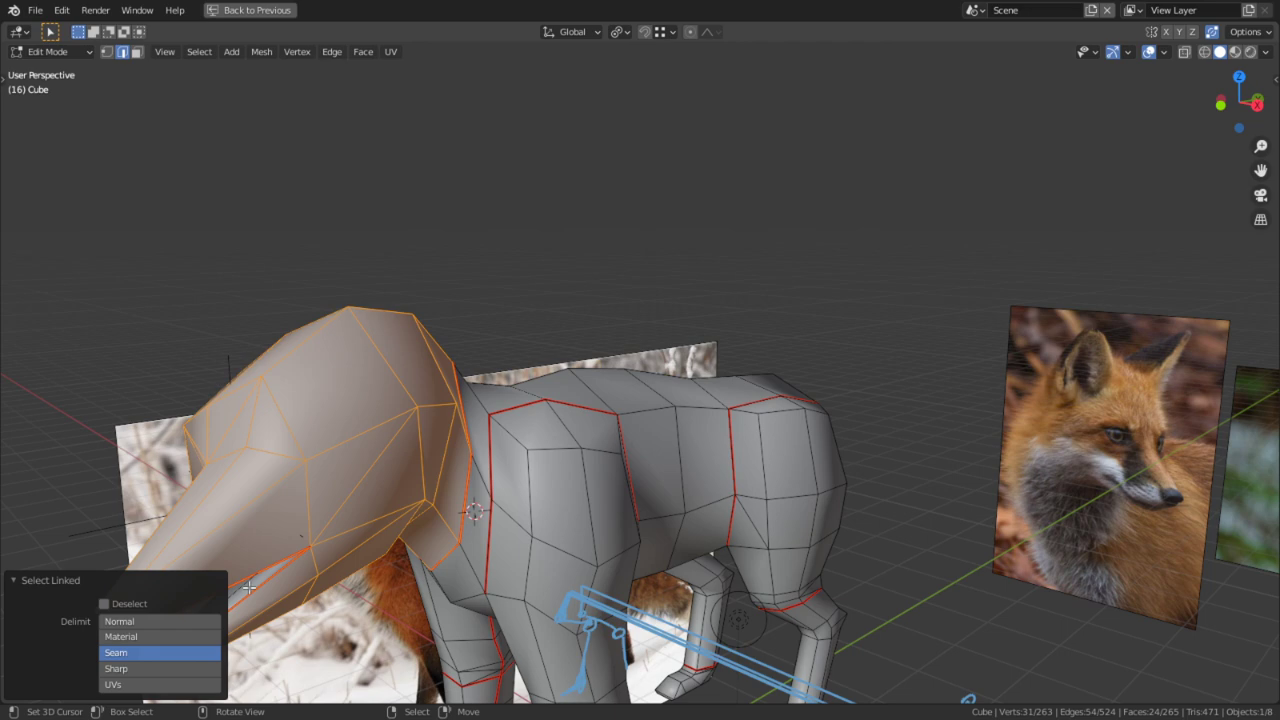
key("h")
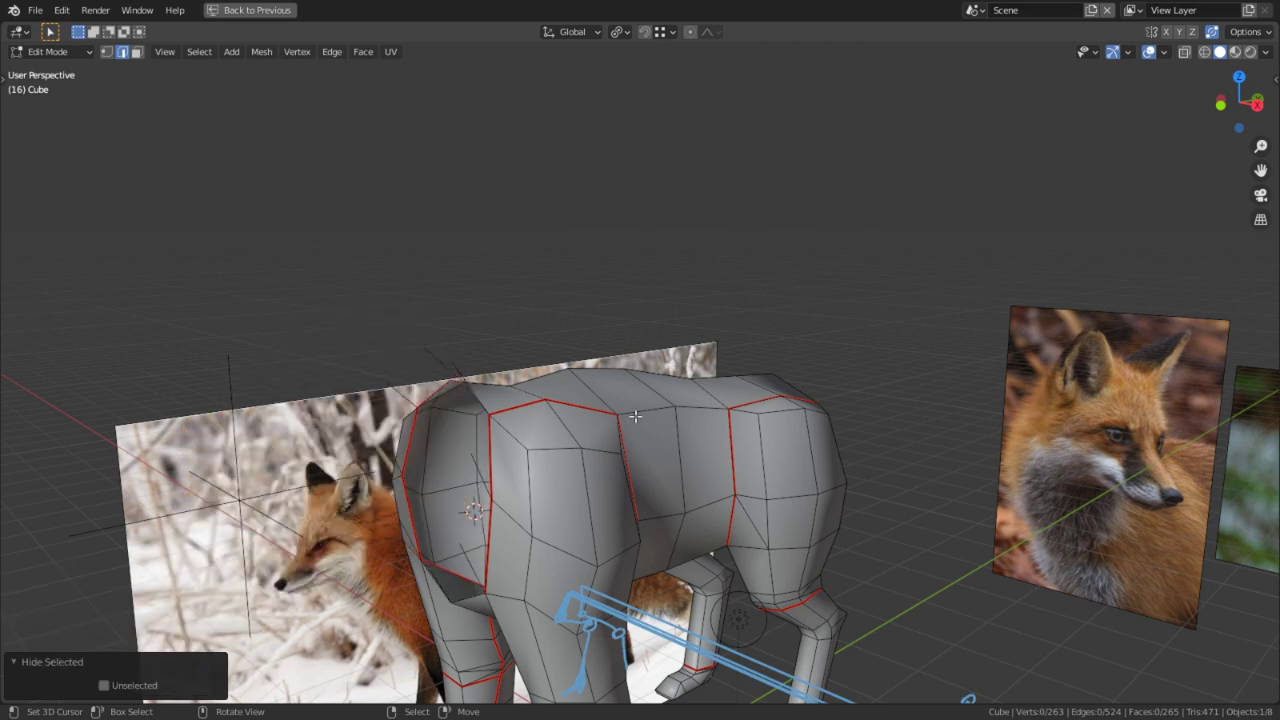
Step: Select the linked torso faces up to the seams, with a face on the torso's side as the active face
key("l")
middle_click_drag(637, 401, 624, 375)
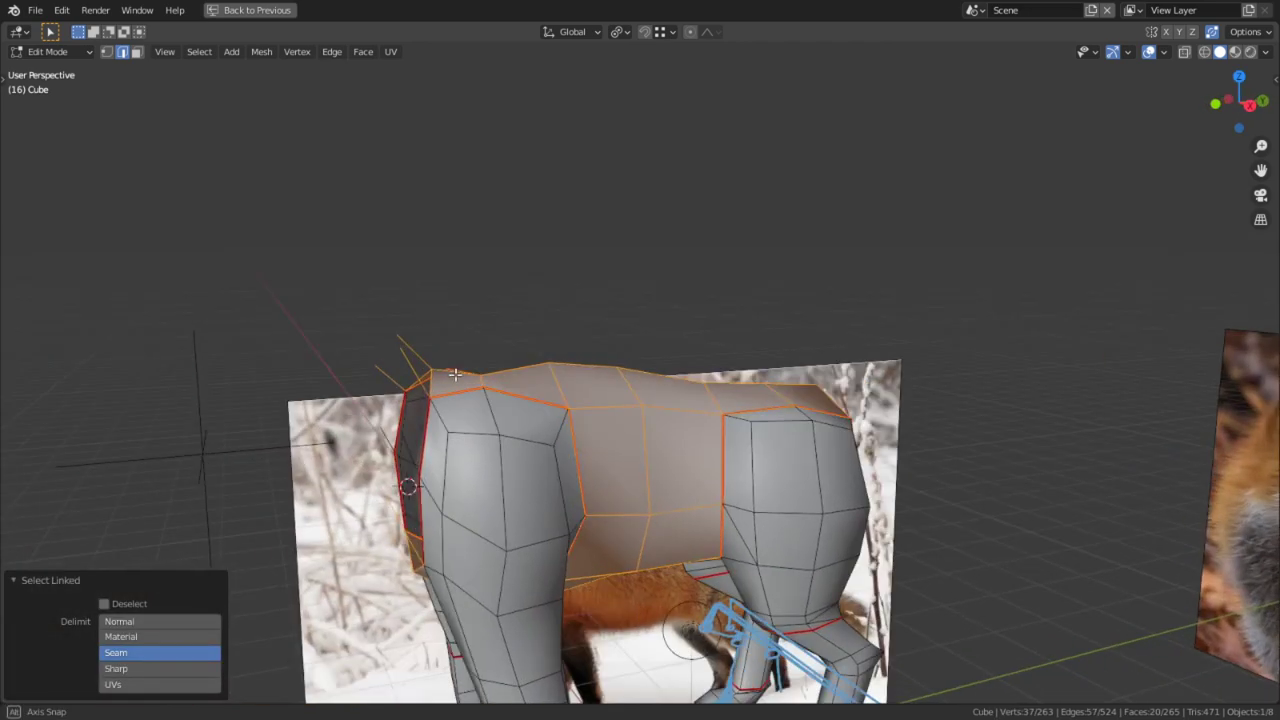
key("3")
left_click(614, 428)
key("l")
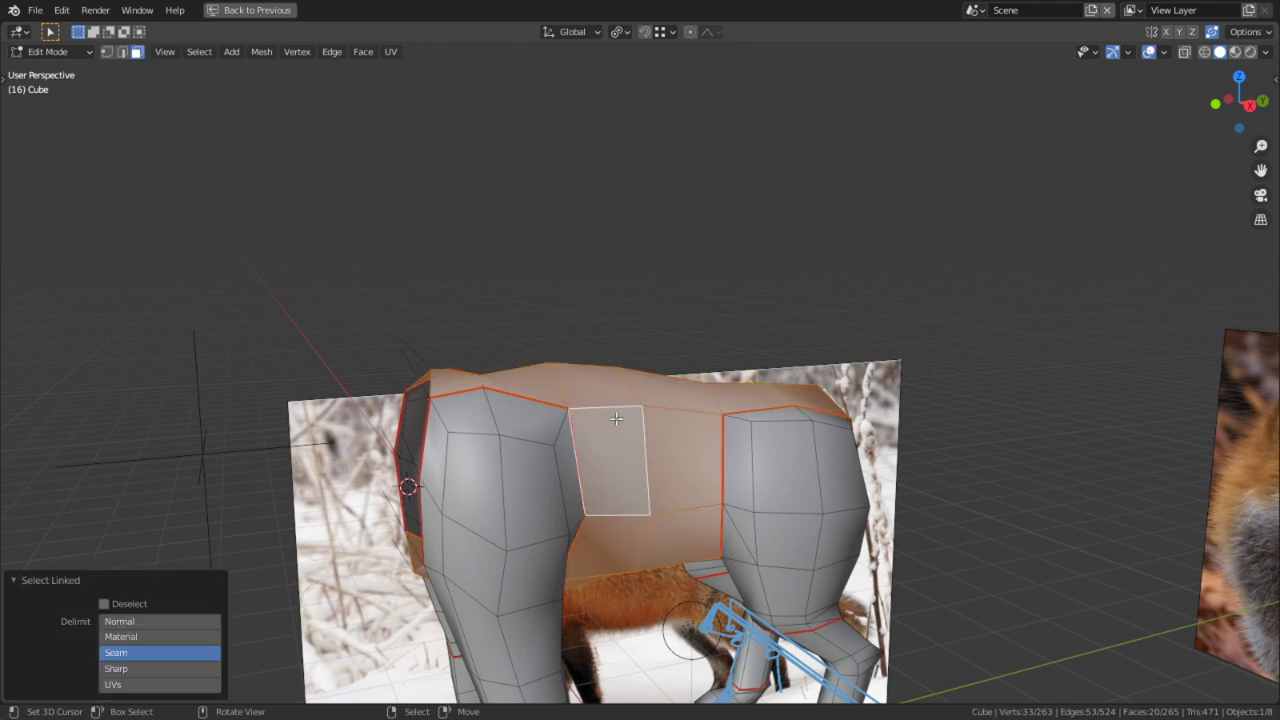
key("ctrl+space")
scroll(305, 422, "up", 5)
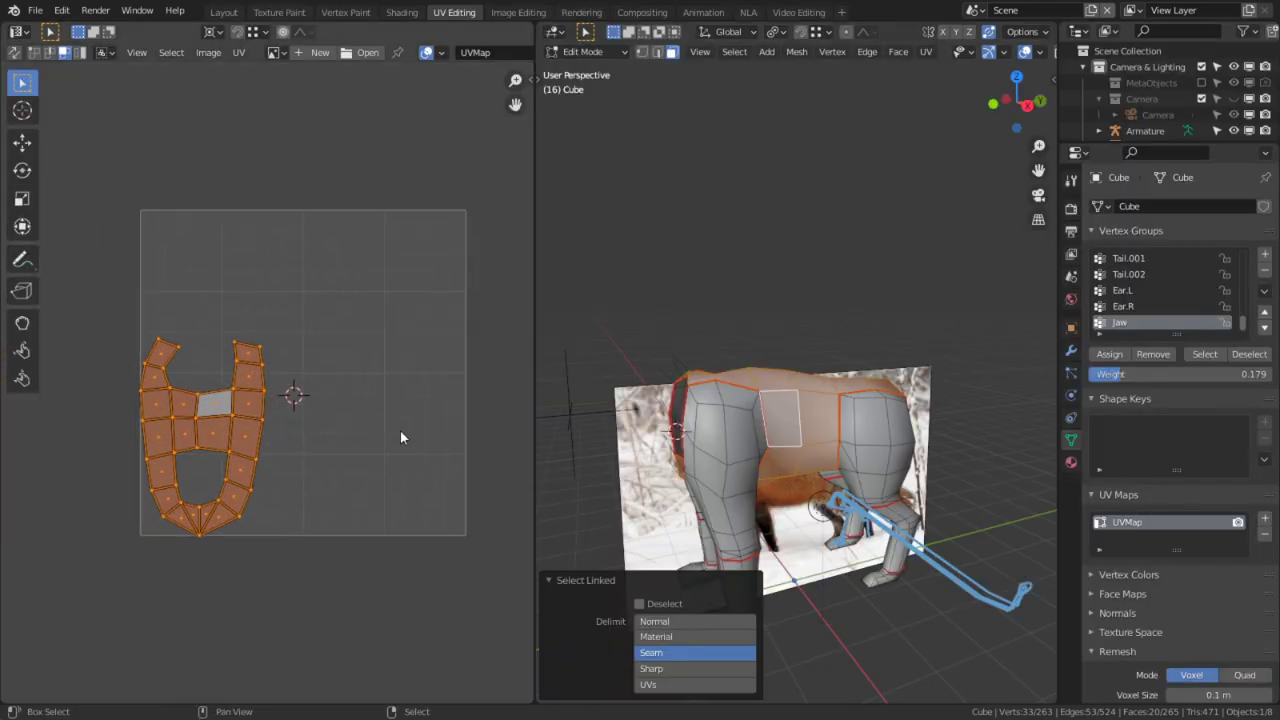
Step: Mark the edges converging at the torso island's pointed end as seams, unwrap it, and straighten its quad faces into a grid
left_click(330, 557)
key("2")
key("c")
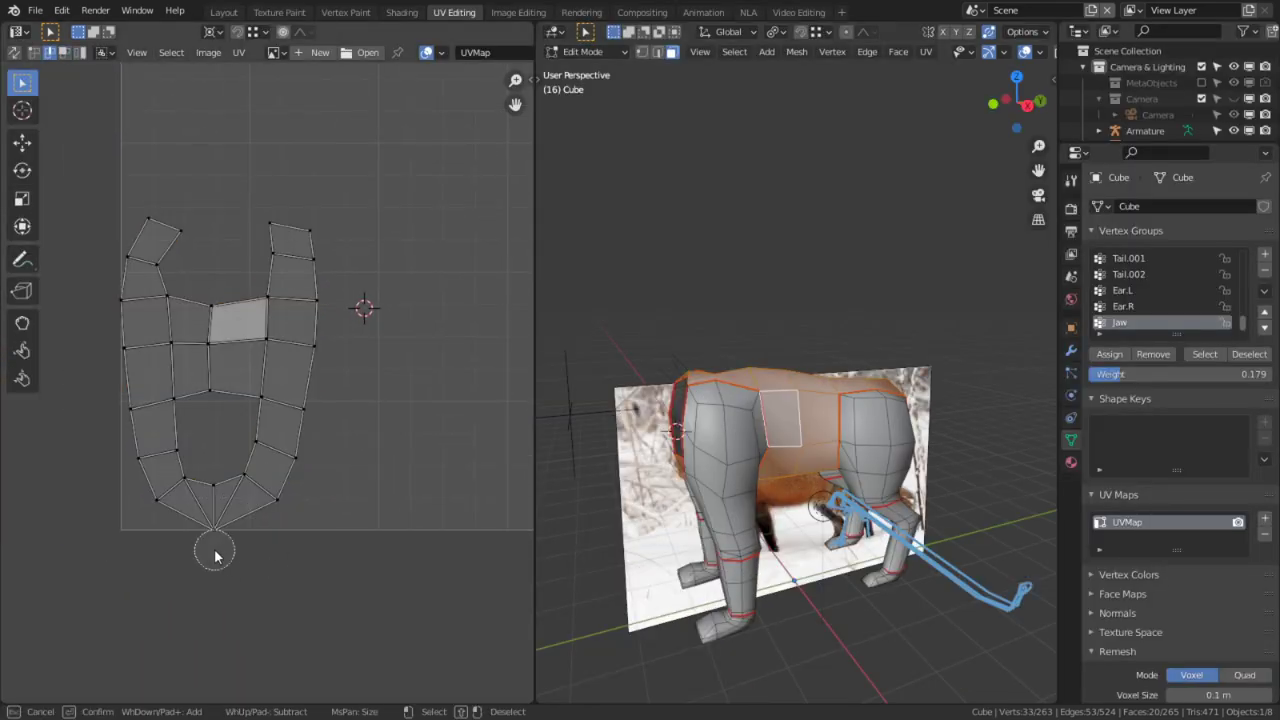
key("Escape")
key("ctrl+e")
left_click(214, 510)
key("a")
key("u")
left_click(277, 493)
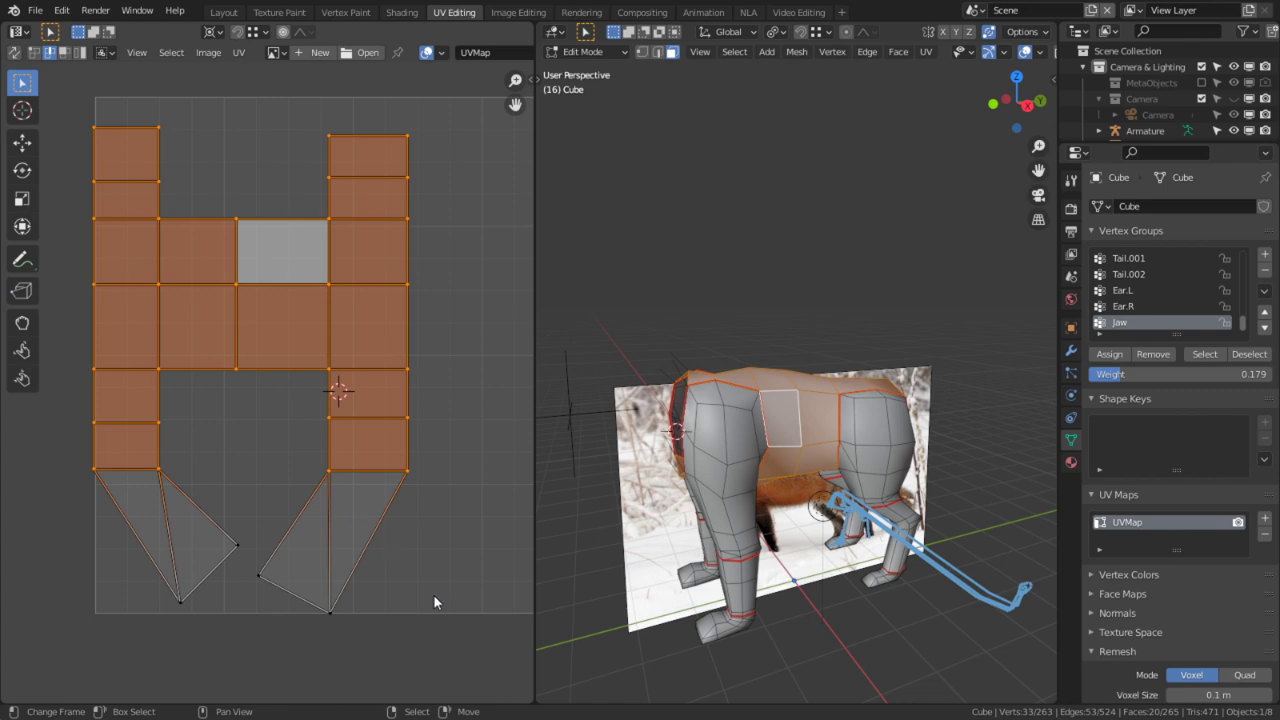
Step: Pin the straightened torso UVs and unwrap again to relax the unpinned triangular flaps
key("u")
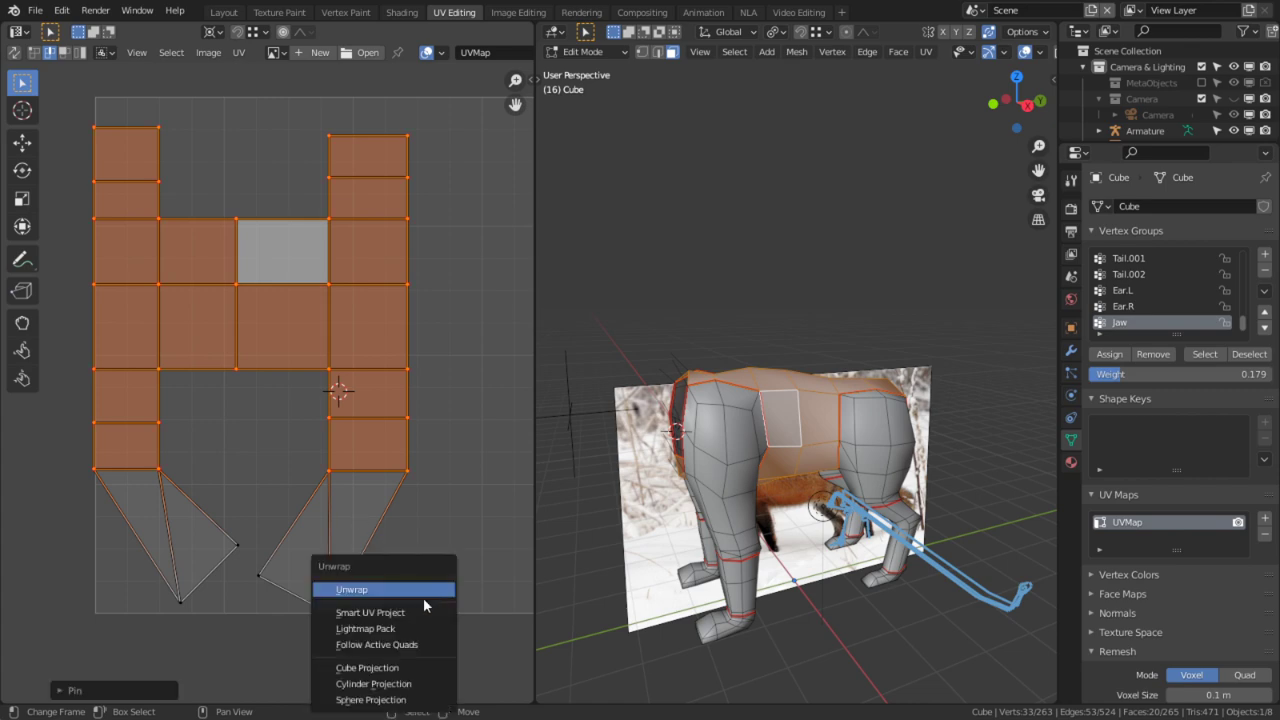
left_click(423, 597)
middle_click_drag(616, 543, 657, 535)
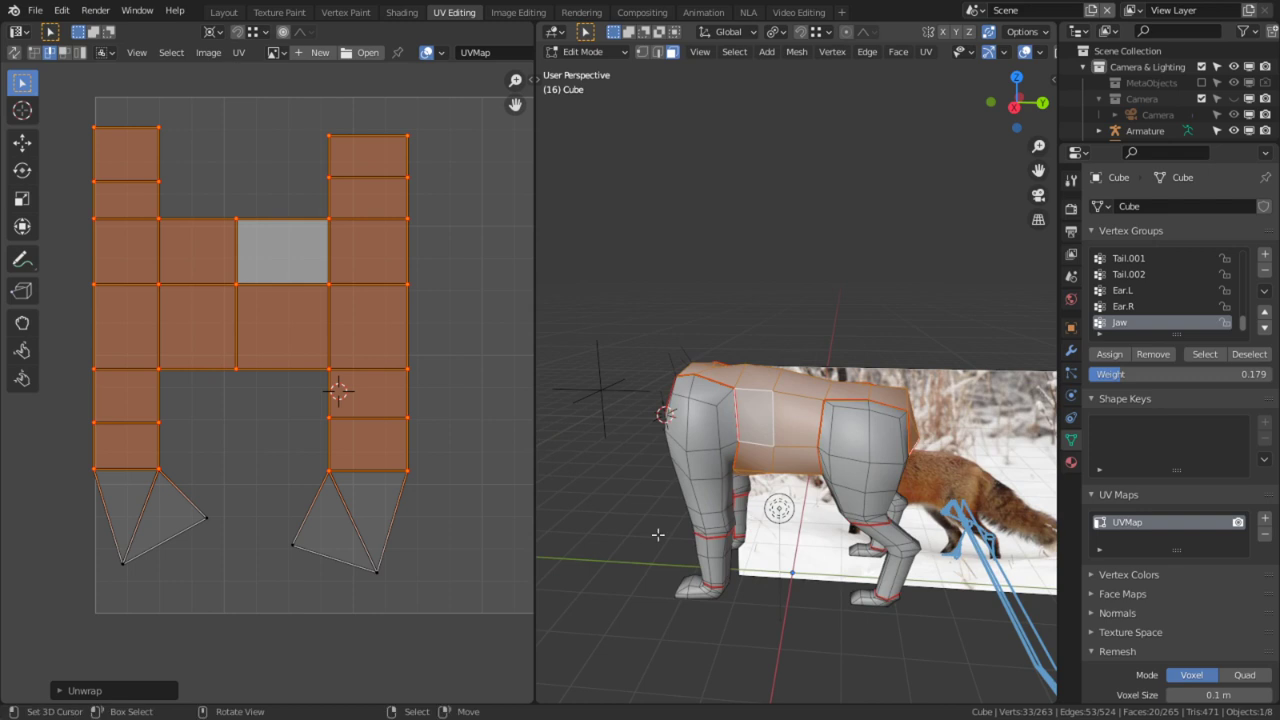
Step: Turn on snapping and align the outer bottom corners of both triangular flaps with the outer edges of the torso island's strips
left_click(177, 526)
key("shift+Tab")
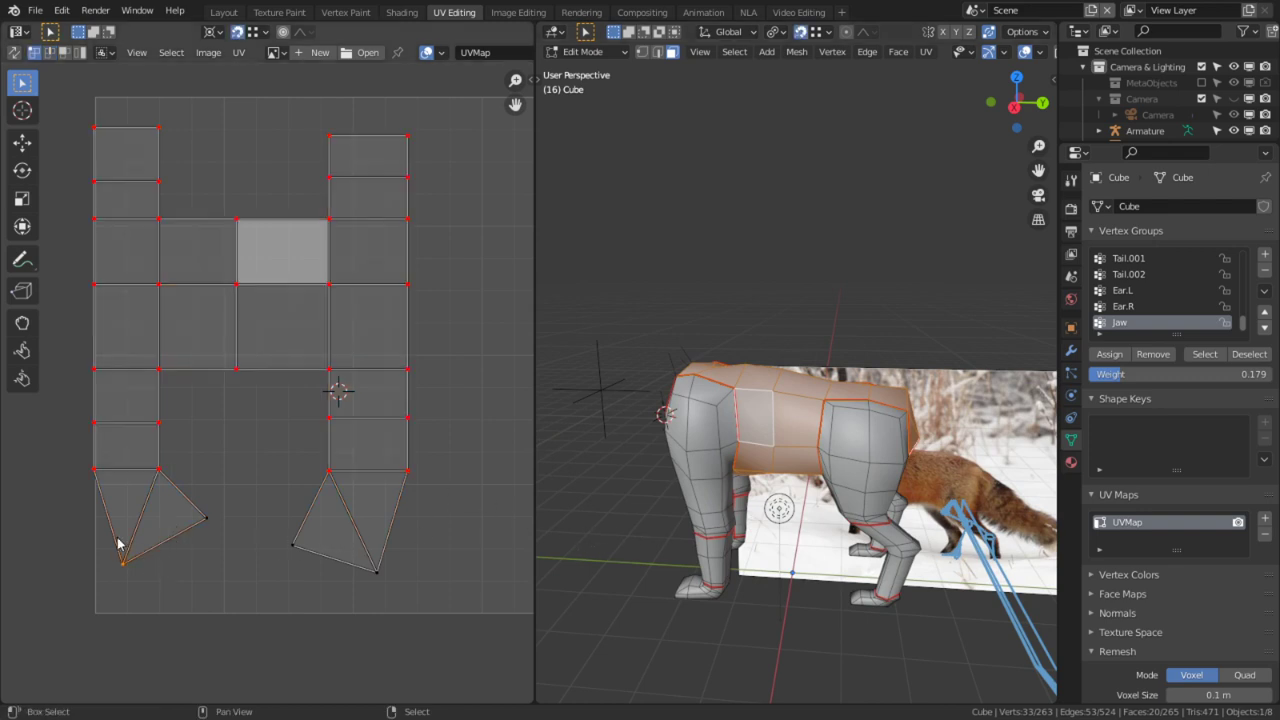
key("g")
key("y")
key("x")
left_click(96, 487)
left_click(394, 582)
key("g")
key("x")
left_click(397, 471)
Step: Square off the right strip's flap by aligning its inner corner with the strip's inner edge and the flap's lower corner
right_click(301, 549)
key("g")
key("y")
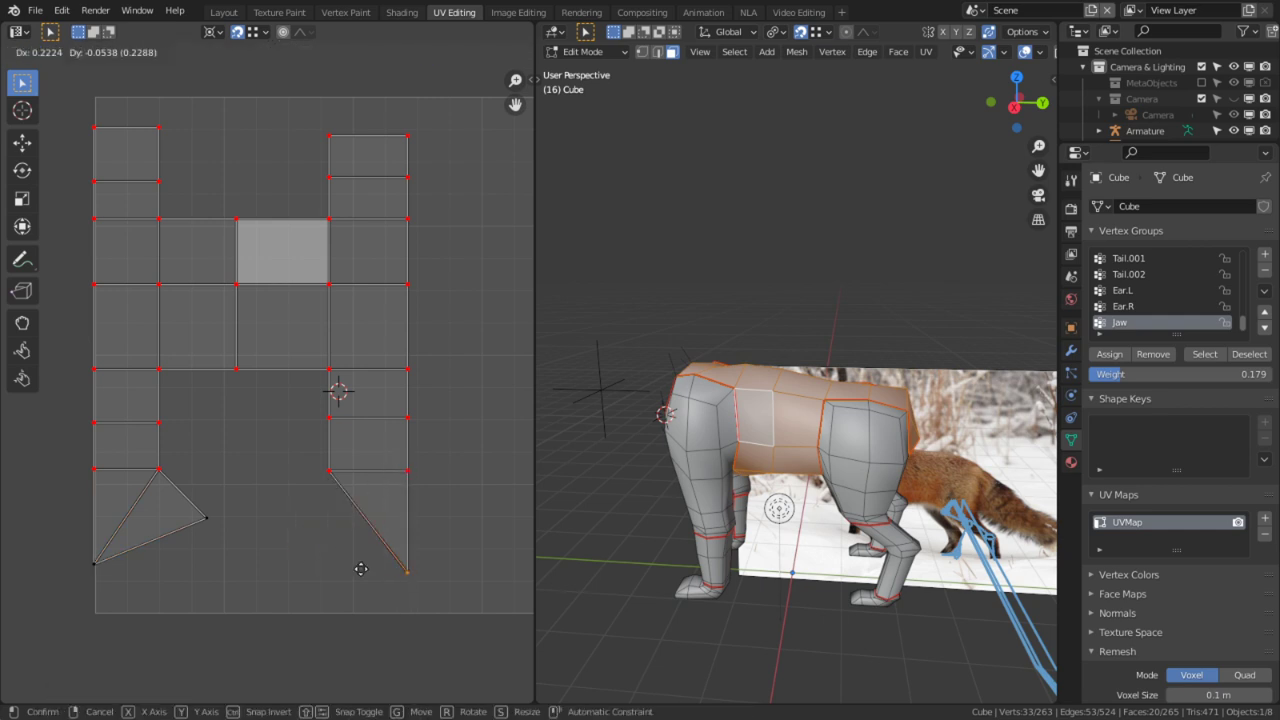
key("x")
left_click(334, 486)
right_click(447, 595)
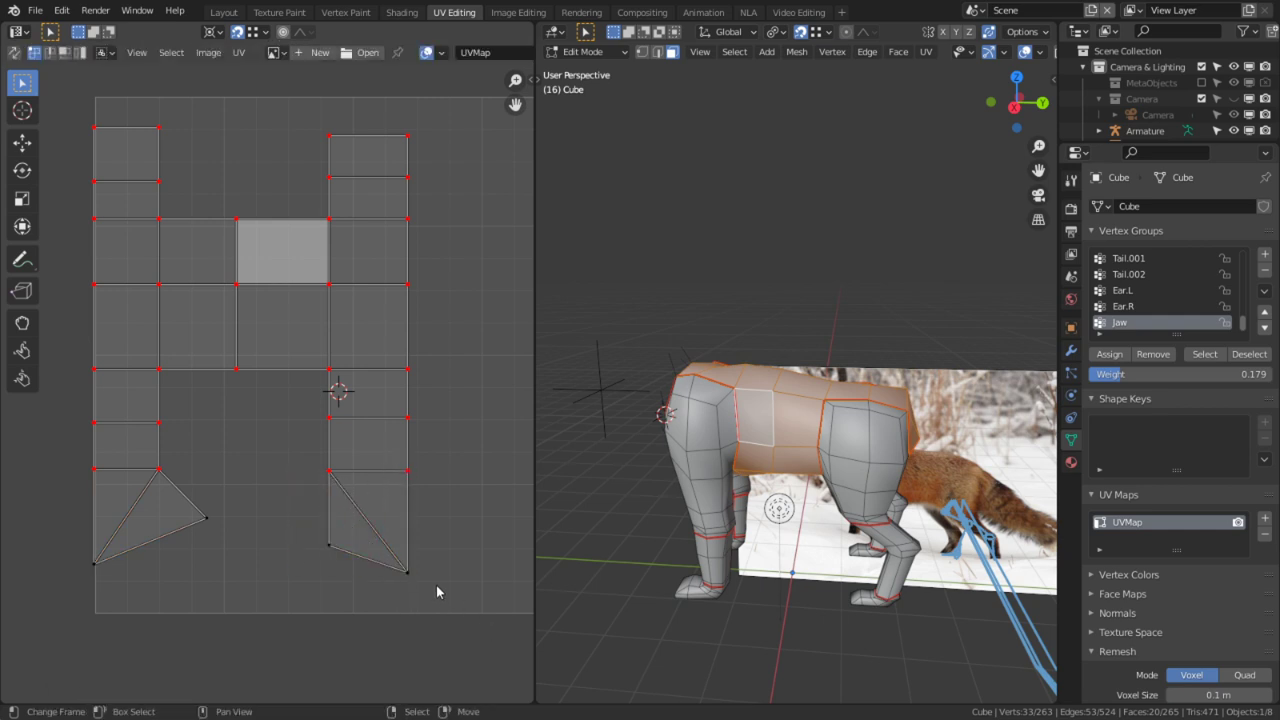
key("g")
key("y")
left_click(408, 576)
Step: Square off the left strip's flap by aligning its inner corner, and pin all the torso UVs
right_click(180, 515)
key("g")
key("x")
left_click(163, 543)
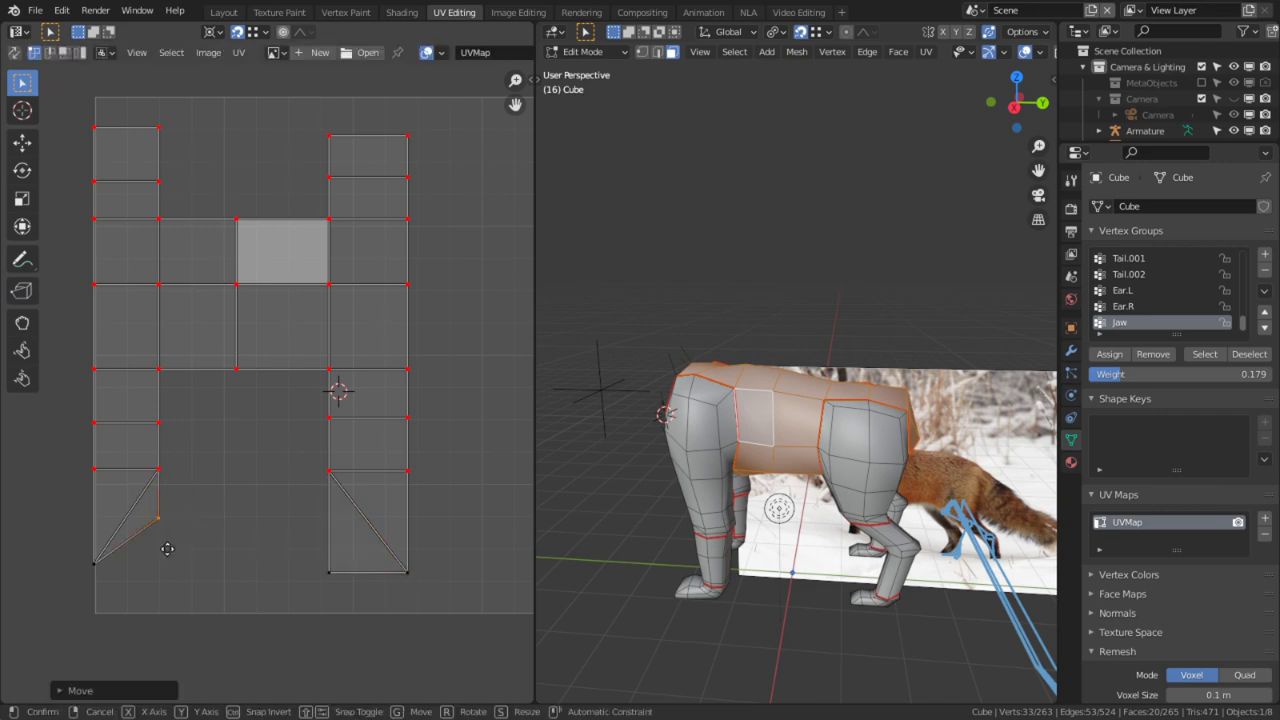
key("g")
key("y")
left_click(170, 545)
key("a")
key("p")
Step: Set the 3D viewport's shading to Material Preview to check the torso's checker pattern
middle_click_drag(697, 520, 728, 458)
scroll(702, 507, "up", 3)
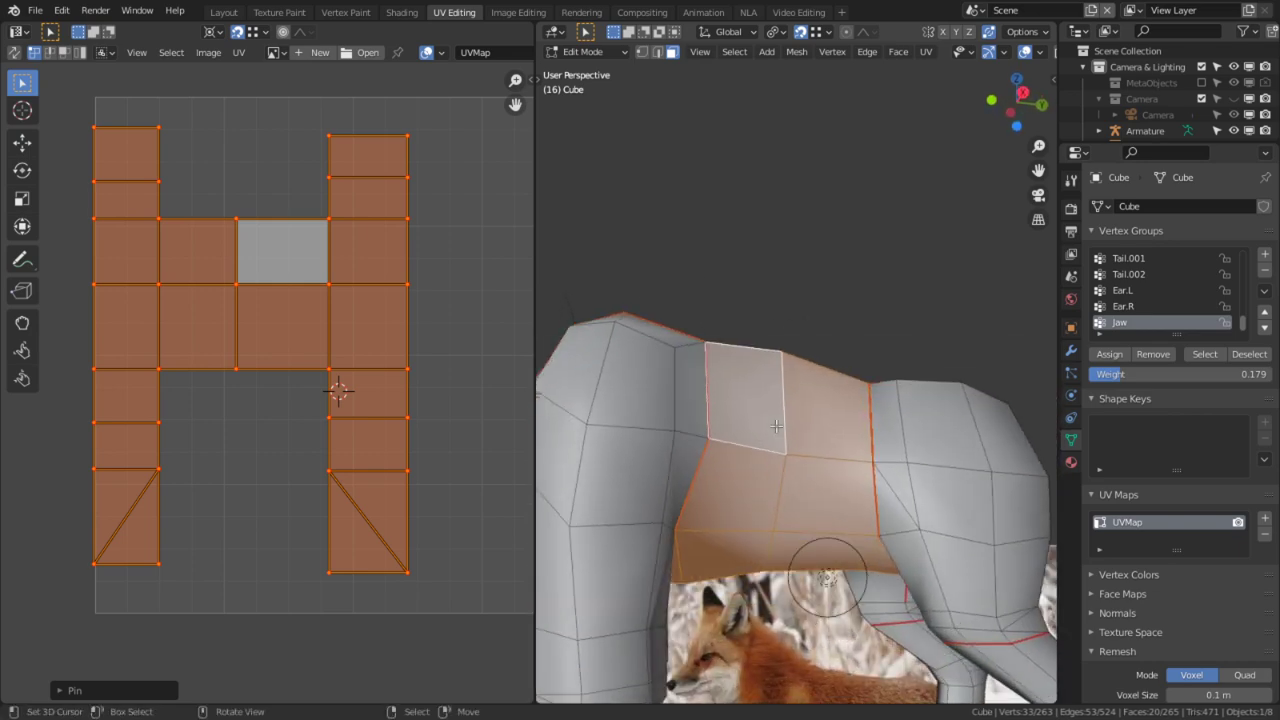
scroll(862, 54, "down", 3)
left_click(1023, 38)
left_click(1022, 40)
left_click(1012, 53)
mouse_move(830, 300)
middle_mouse_down()
mouse_move(769, 362)
mouse_move(827, 484)
mouse_move(818, 401)
mouse_move(912, 400)
mouse_move(991, 423)
mouse_move(988, 445)
middle_mouse_up()
scroll(782, 392, "up", 3)
Step: Hide the unwrapped torso faces so that only the legs stay in view
key("alt+a")
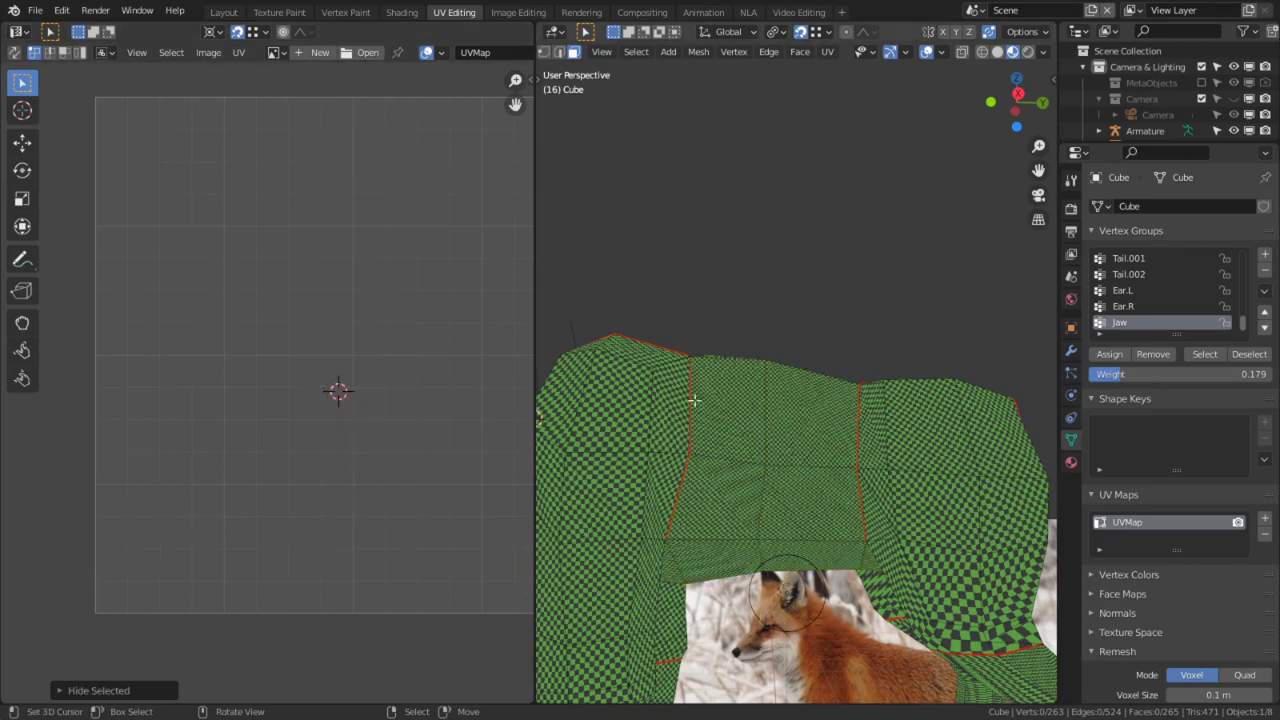
key("ctrl+z")
key("h")
scroll(695, 458, "down", 2)
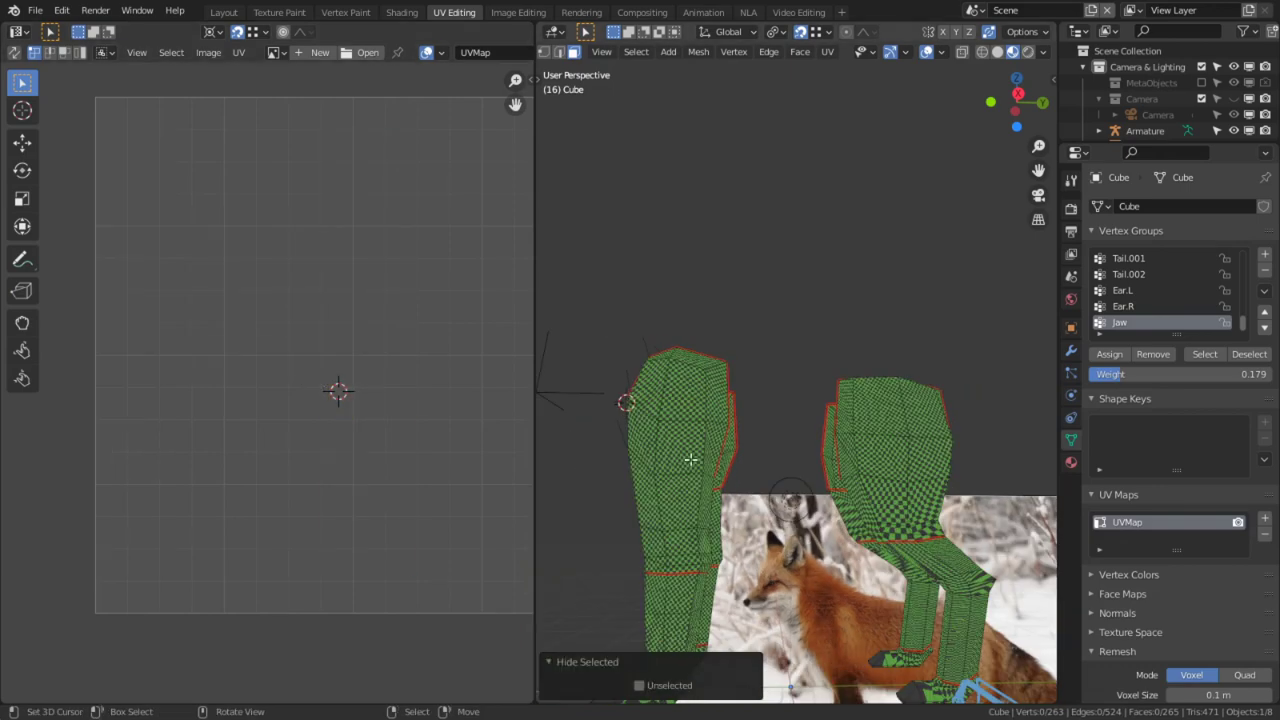
Step: Select the linked upper front and hind leg faces up to the seams and examine their UV islands and seams
key("l")
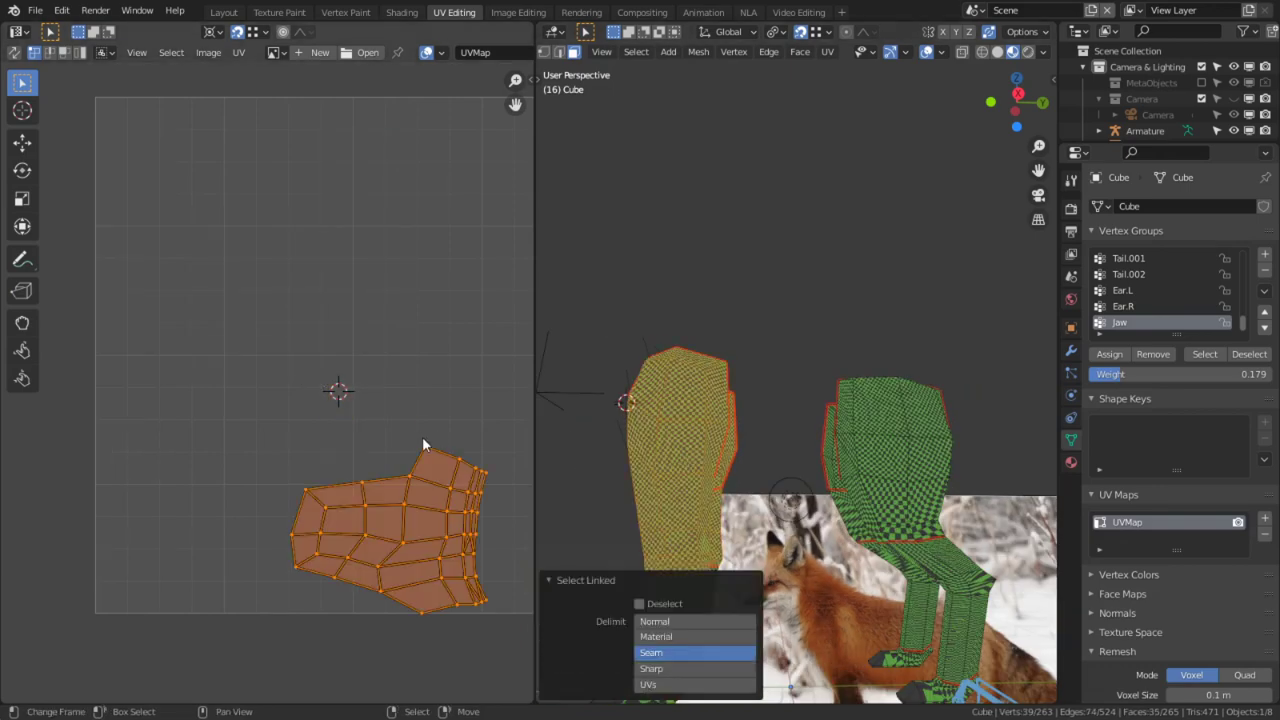
key("l")
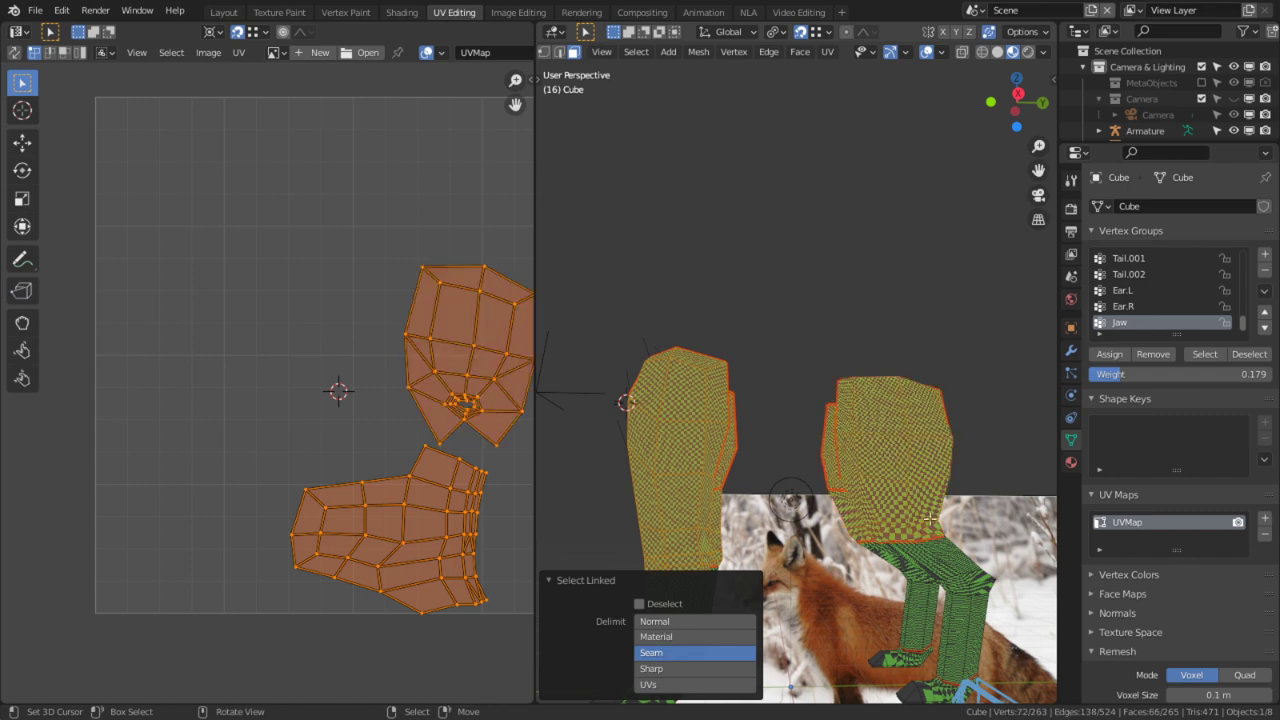
scroll(465, 410, "up", 5)
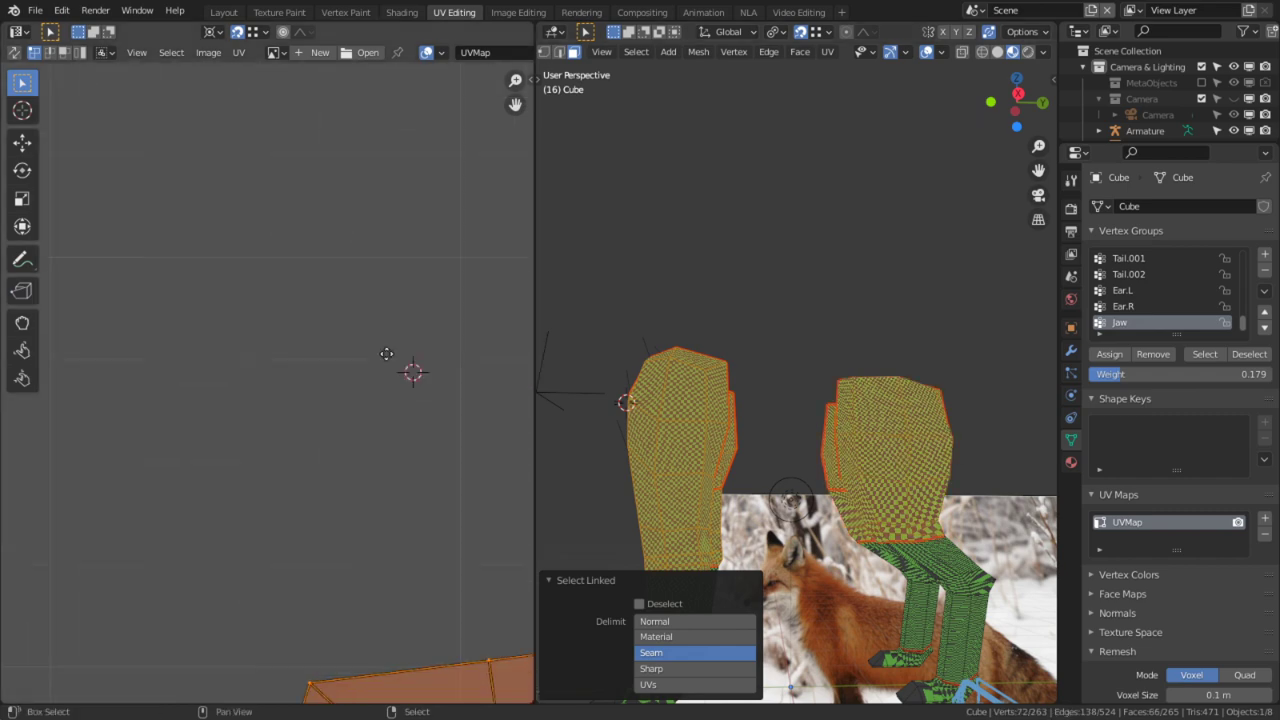
scroll(396, 318, "down", 3)
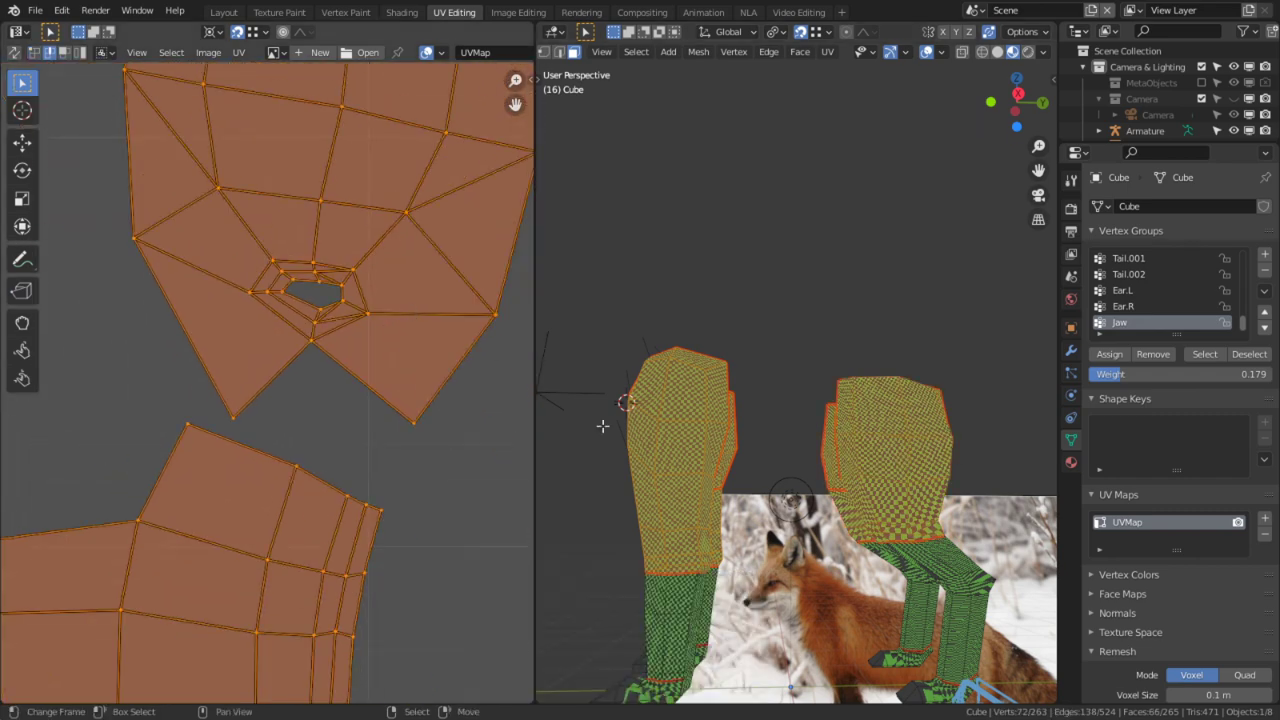
scroll(893, 535, "up", 2)
scroll(893, 535, "up", 8)
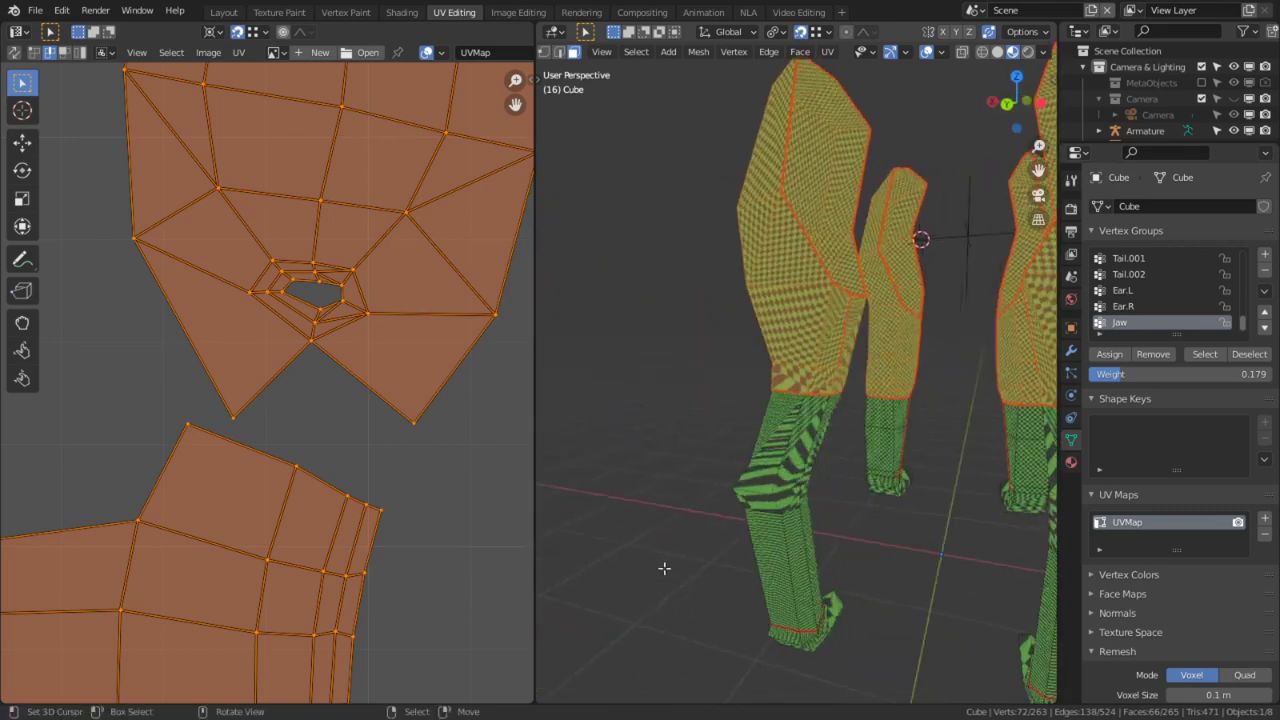
Step: Mark the two short edges at the base of the upper hind leg as seams, extending the lengthwise seam to the crosswise one
scroll(800, 420, "up", 2)
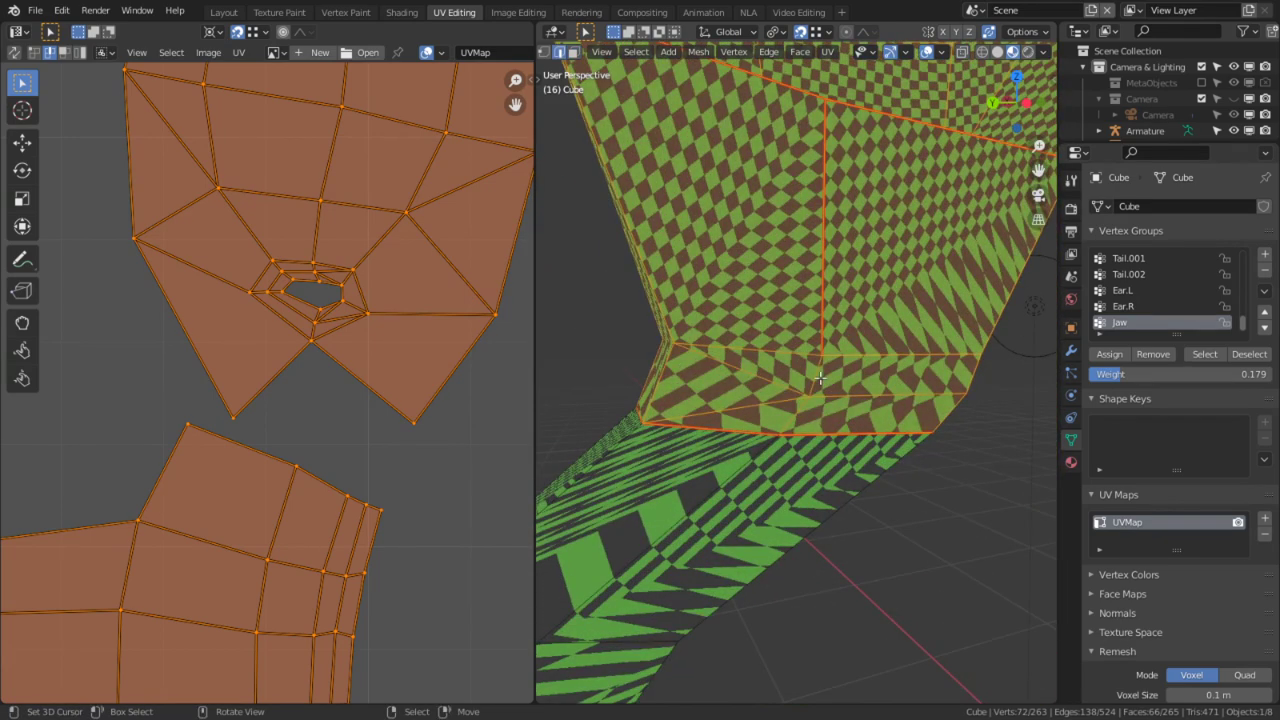
right_click(826, 384)
right_click(803, 411, "shift")
key("ctrl+e")
left_click(803, 417)
scroll(743, 524, "down", 1)
Step: Mark the lengthwise edge chain of the lower hind leg as a seam, from the upper leg's seam to the ankle
middle_click_drag(743, 524, 677, 427)
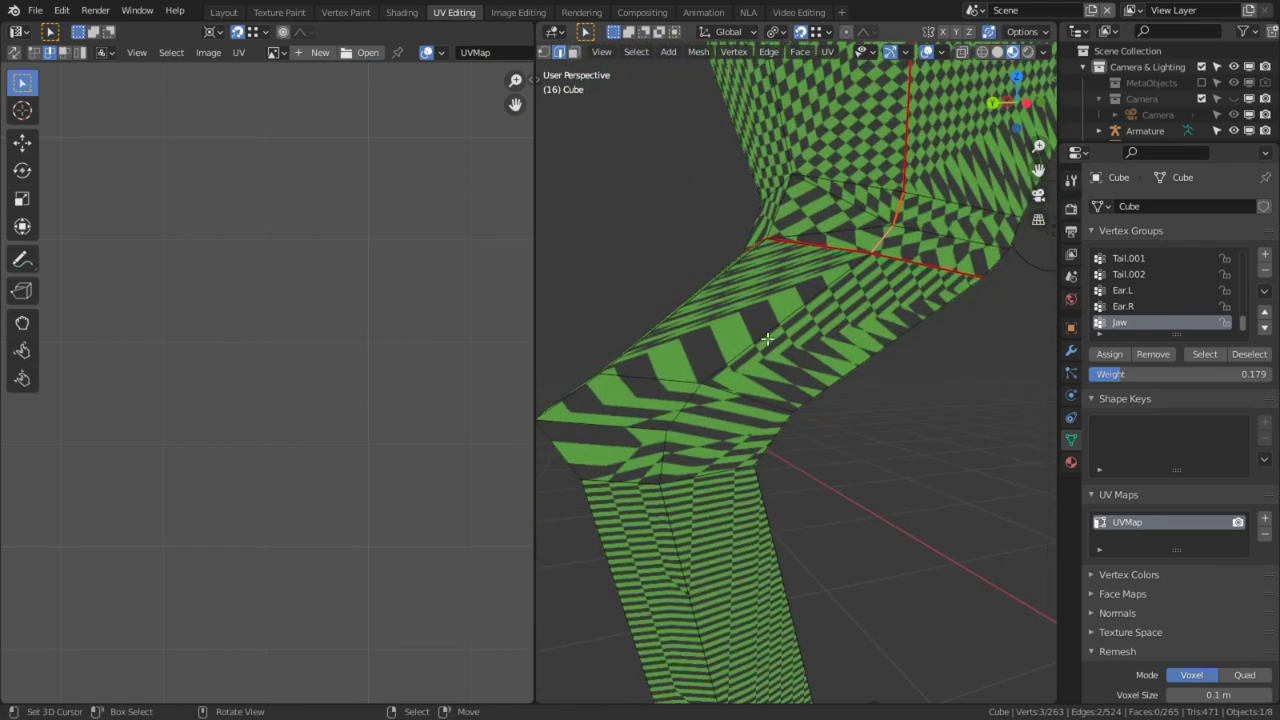
right_click(677, 410, "shift")
right_click(683, 388, "alt")
middle_click_drag(749, 397, 680, 465)
key("alt+a")
left_click(691, 448, "alt")
middle_click_drag(669, 286, 659, 491, "shift")
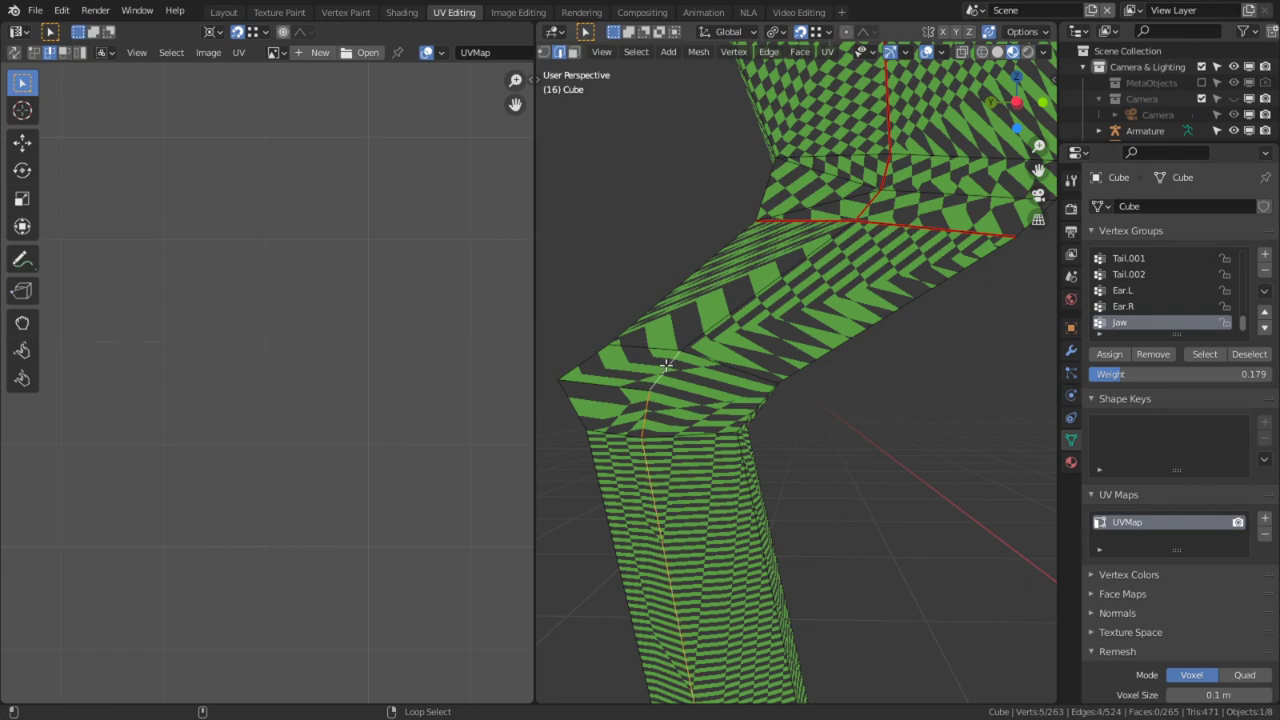
right_click(768, 288, "alt+shift")
scroll(838, 470, "down", 4)
key("ctrl+e")
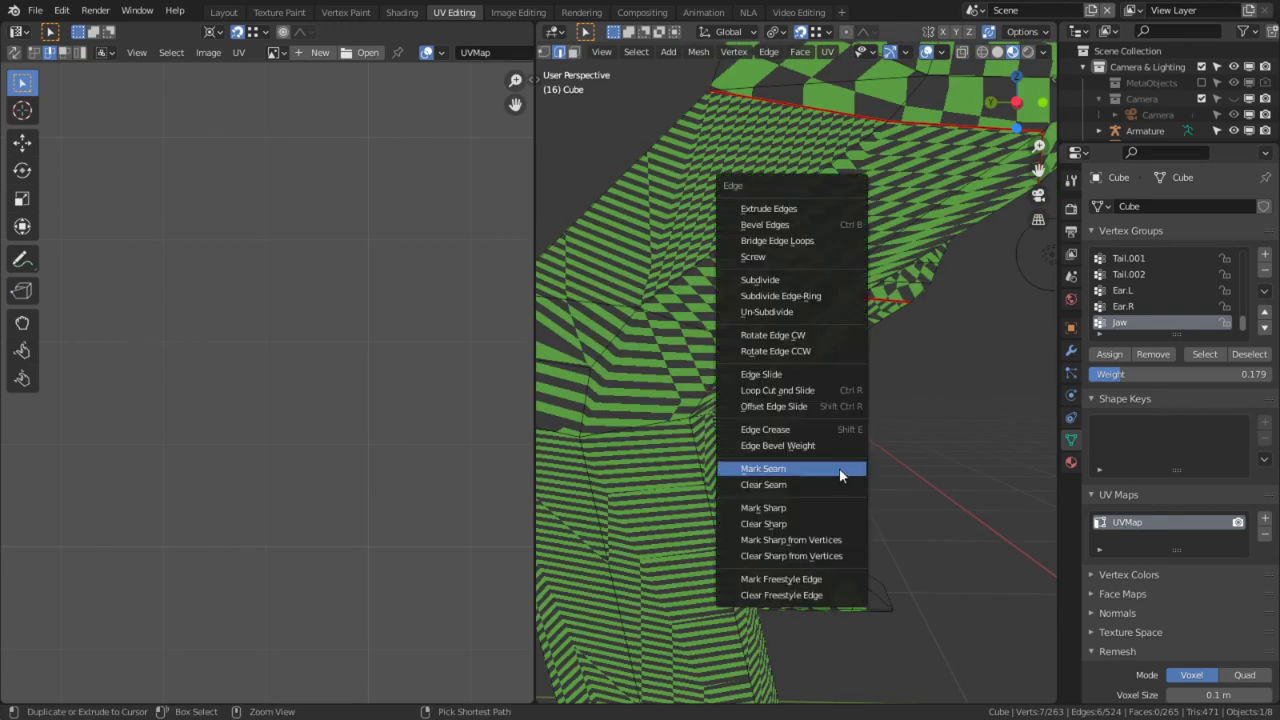
left_click(837, 467)
Step: Select the linked upper and lower hind leg faces, delimited by Seam, and unwrap them
middle_click_drag(837, 467, 738, 476)
left_click(737, 472)
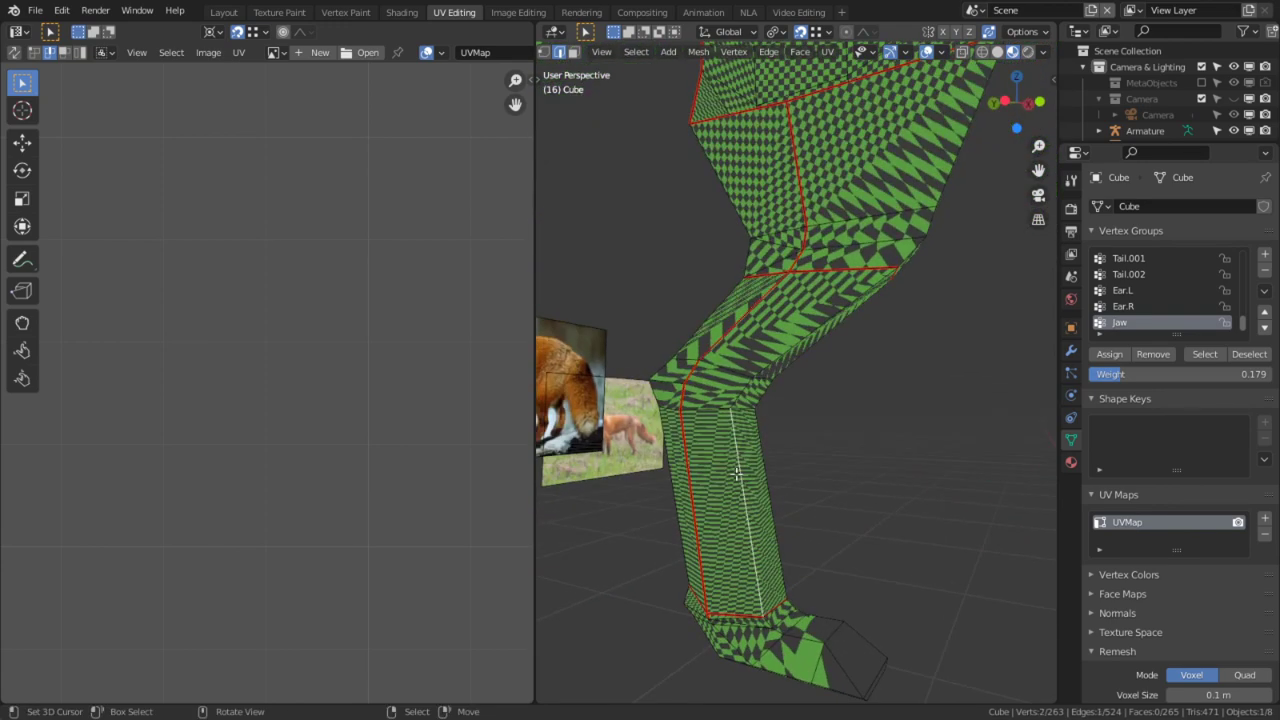
key("ctrl+l")
scroll(858, 312, "down", 2)
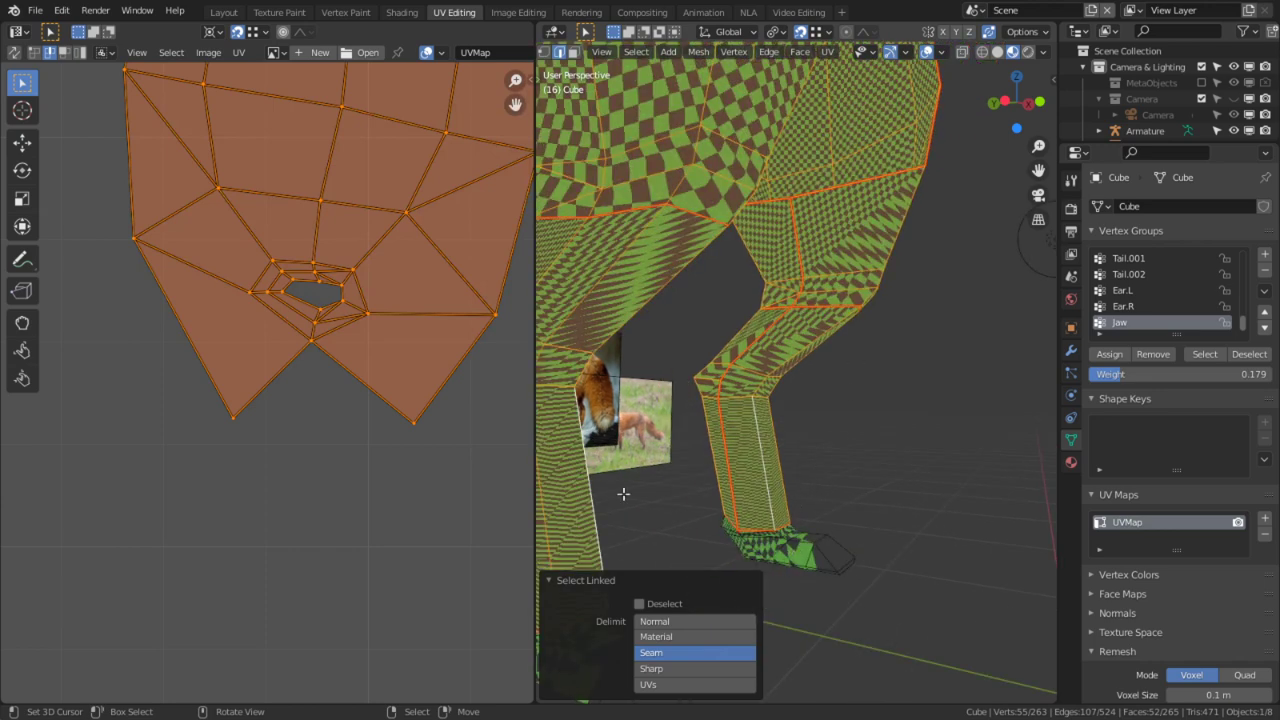
scroll(293, 511, "down", 5)
key("u")
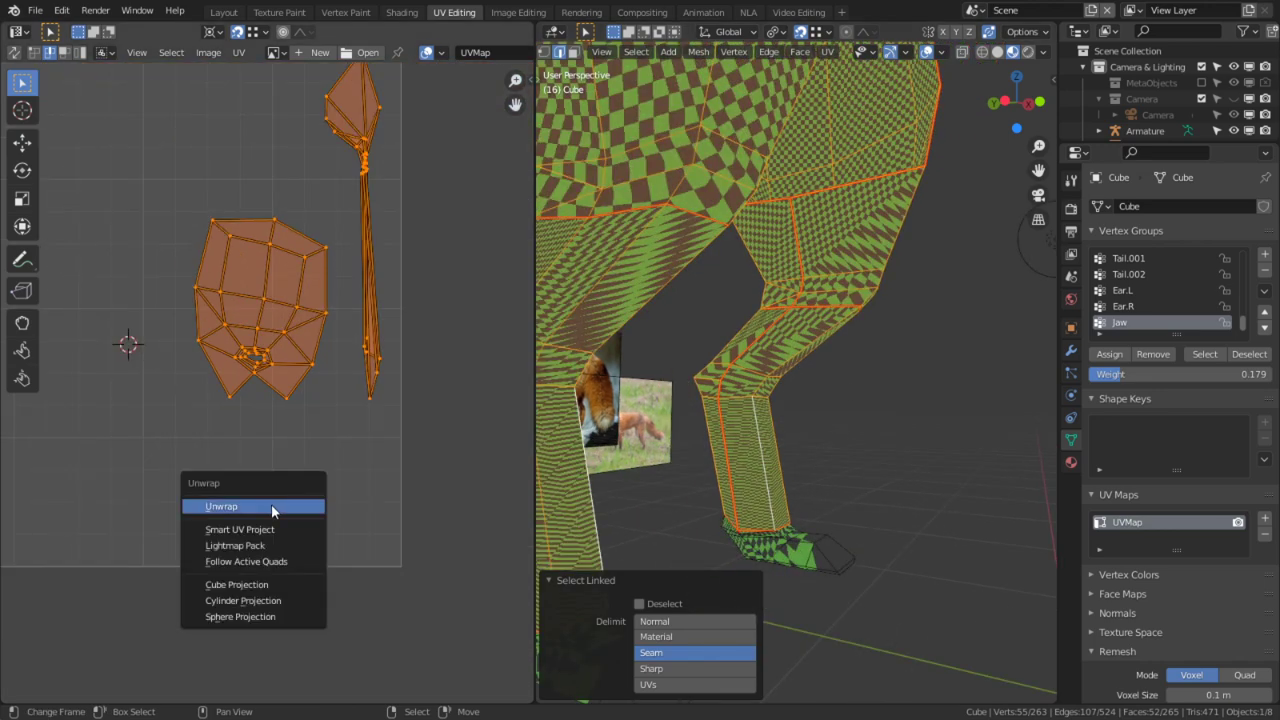
left_click(271, 507)
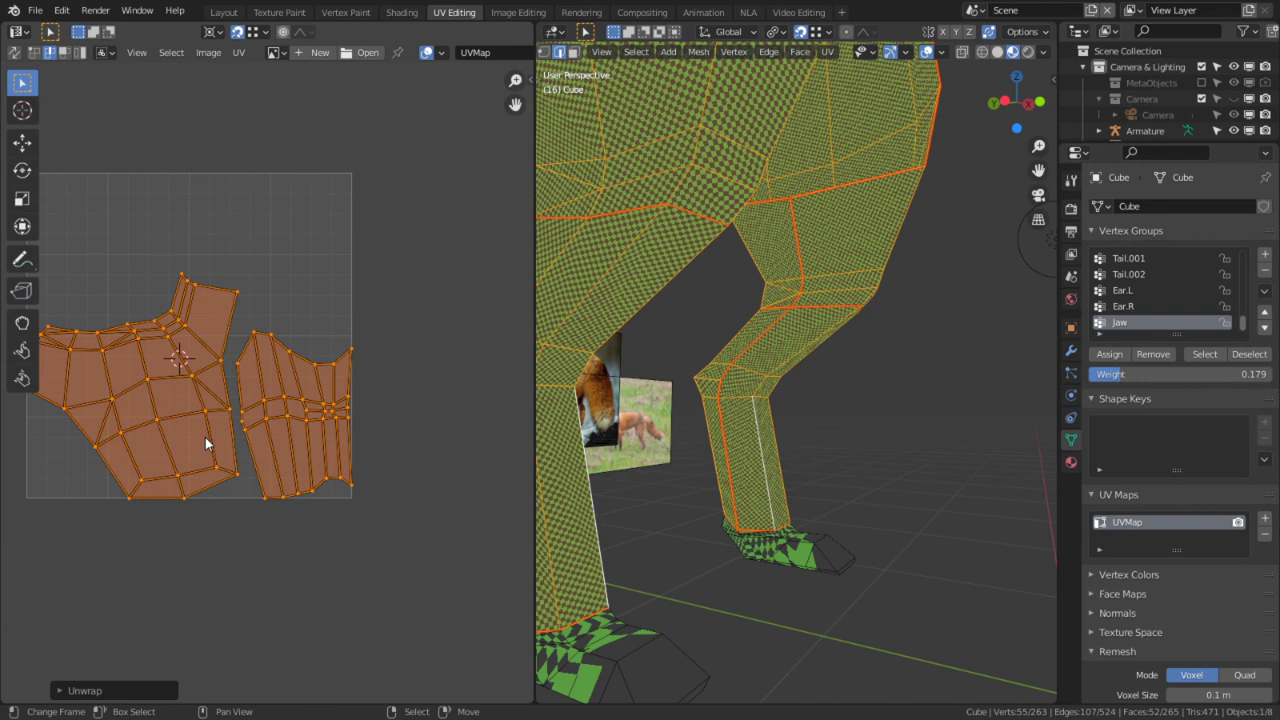
scroll(330, 441, "down", 1)
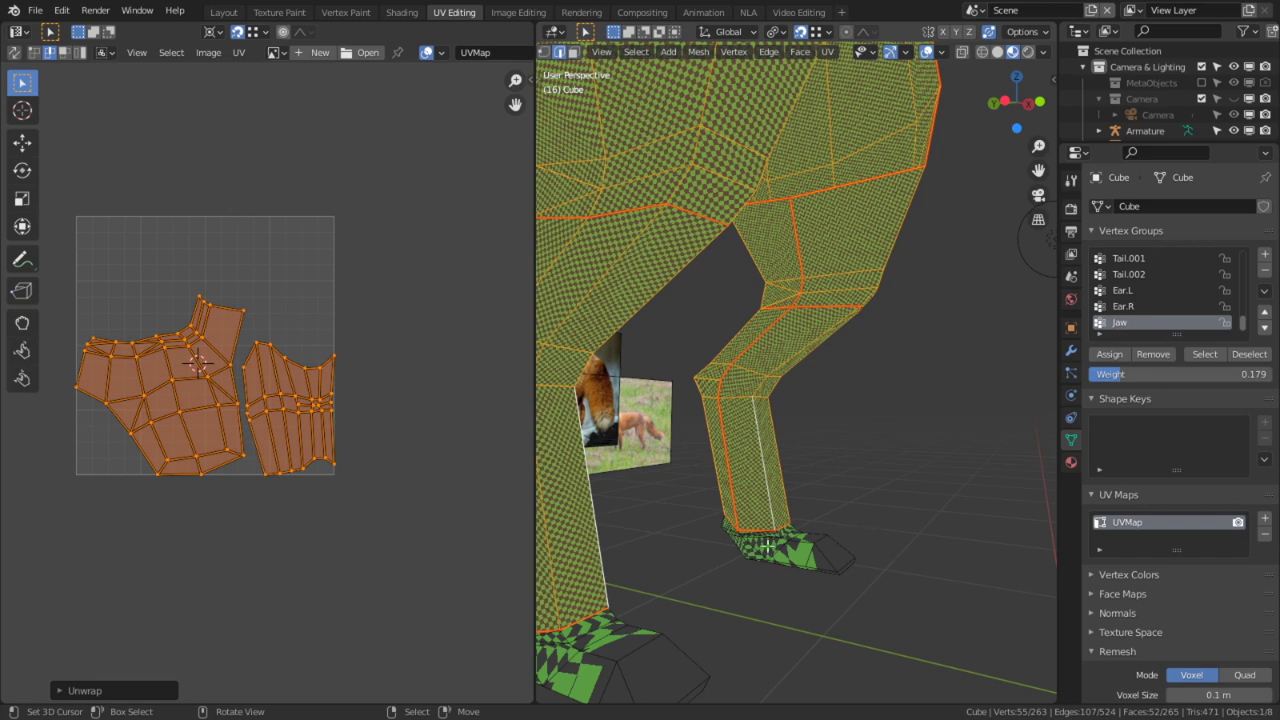
Step: Try to select the linked hind and front paw faces up to the seams
middle_click_drag(768, 526, 790, 445, "shift")
key("alt+a")
scroll(920, 537, "up", 3)
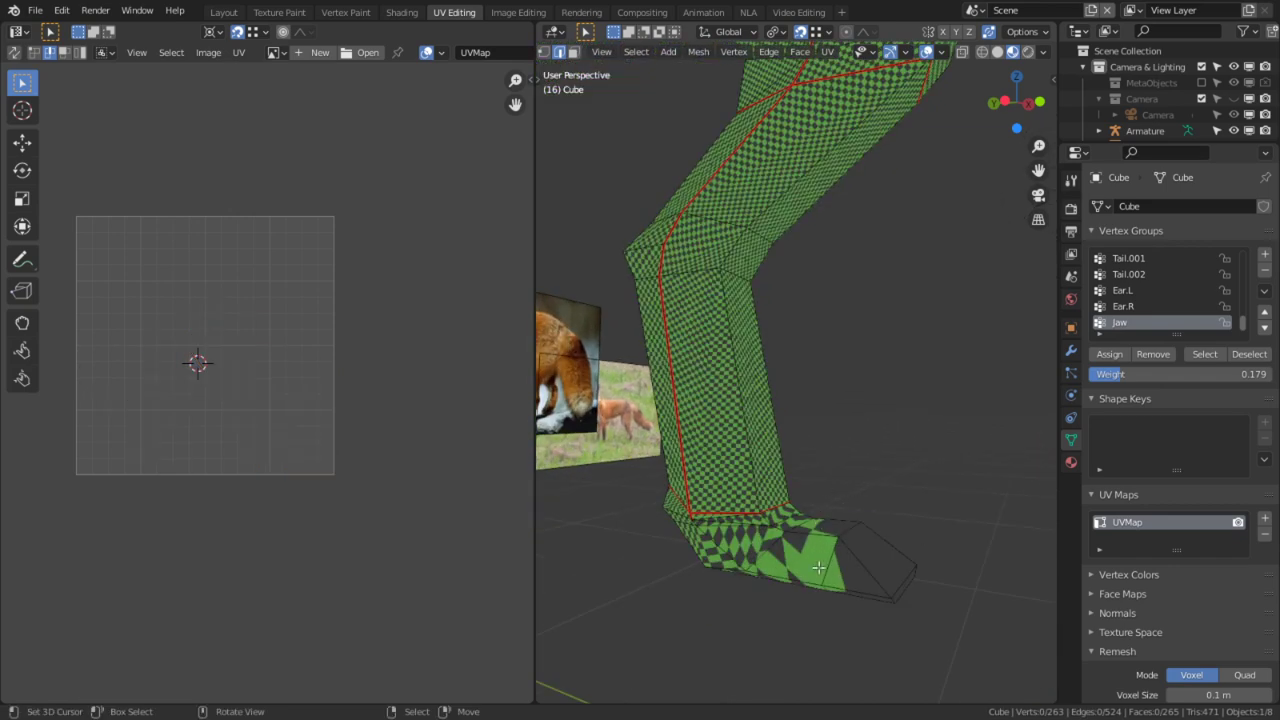
key("l")
scroll(842, 508, "down", 4)
middle_click_drag(880, 490, 754, 552)
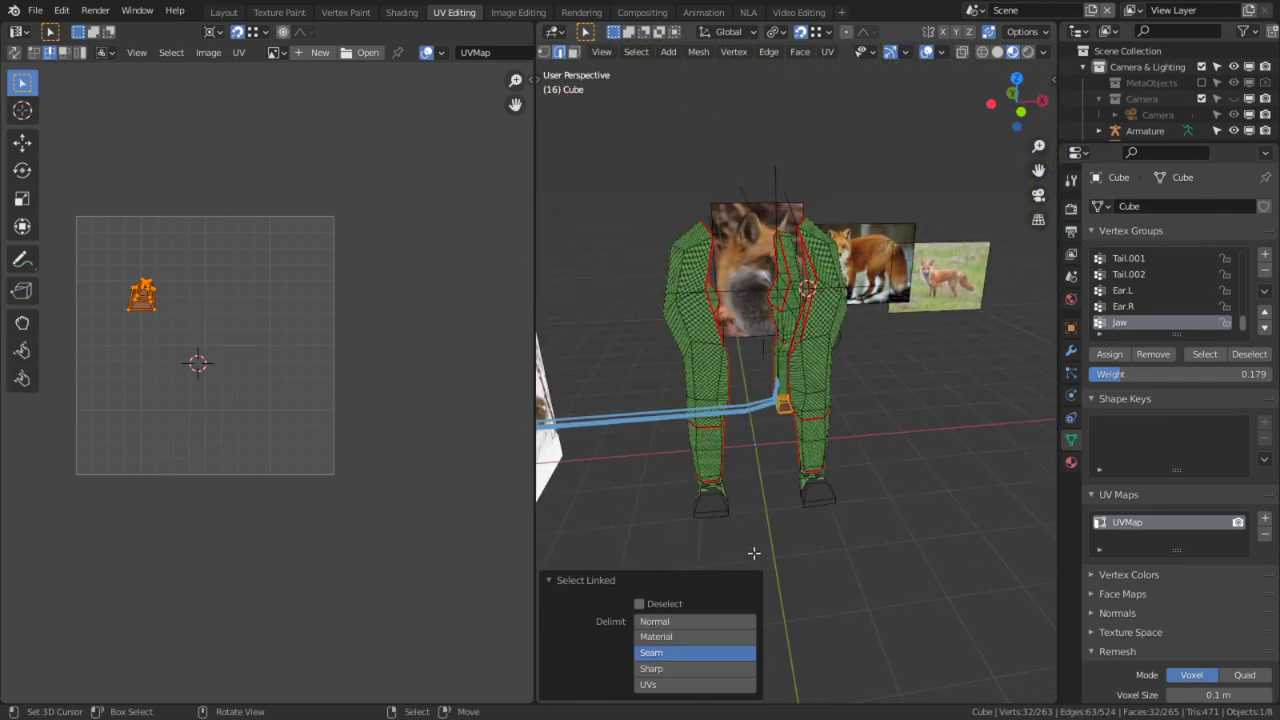
key("ctrl+l")
key("alt+a")
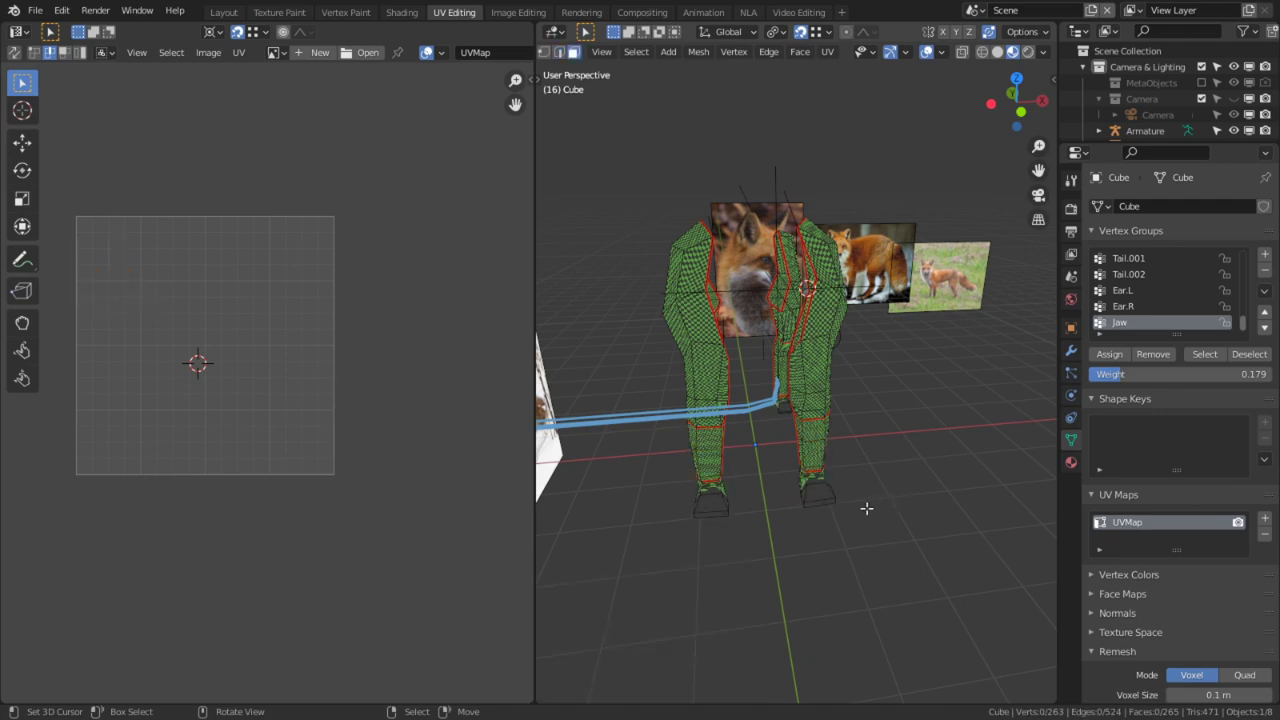
scroll(858, 511, "up", 3)
left_click(827, 572)
key("ctrl+l")
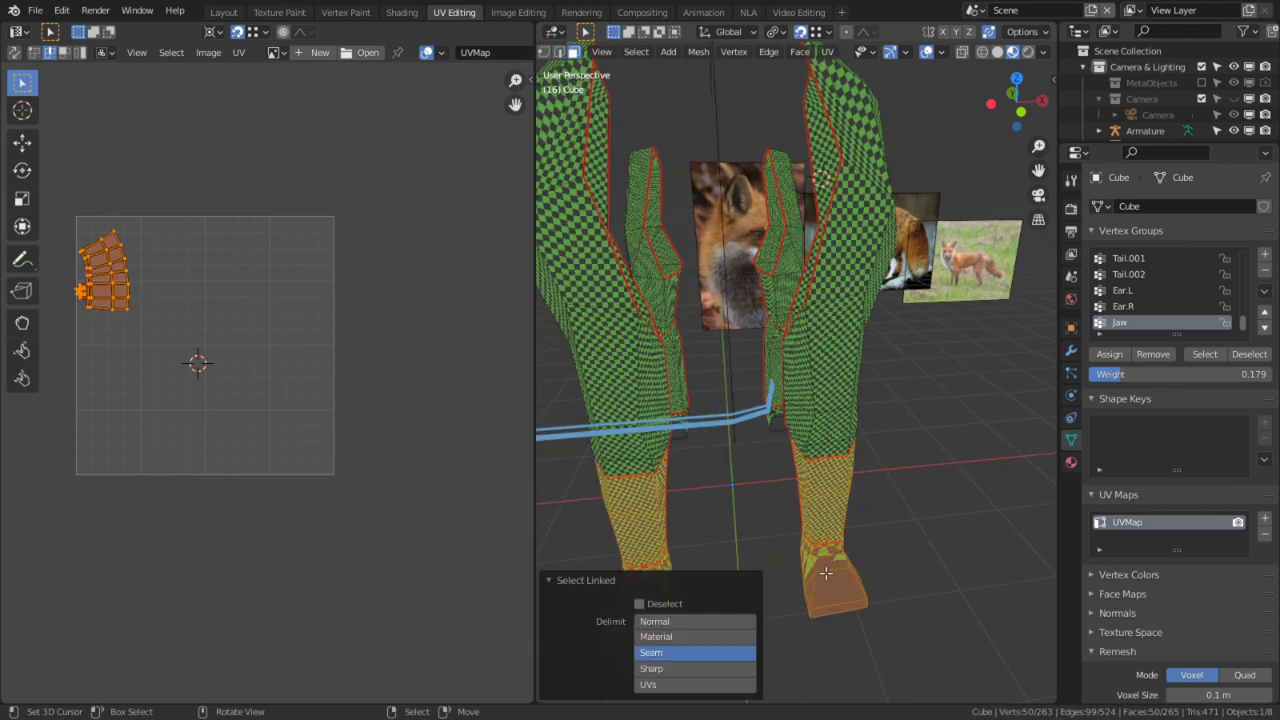
Step: Mark the edge across the back of the front ankle as a seam to close the paw's boundary
scroll(837, 540, "down", 3)
middle_click_drag(803, 558, 697, 448, "shift")
scroll(880, 547, "up", 6)
key("alt+a")
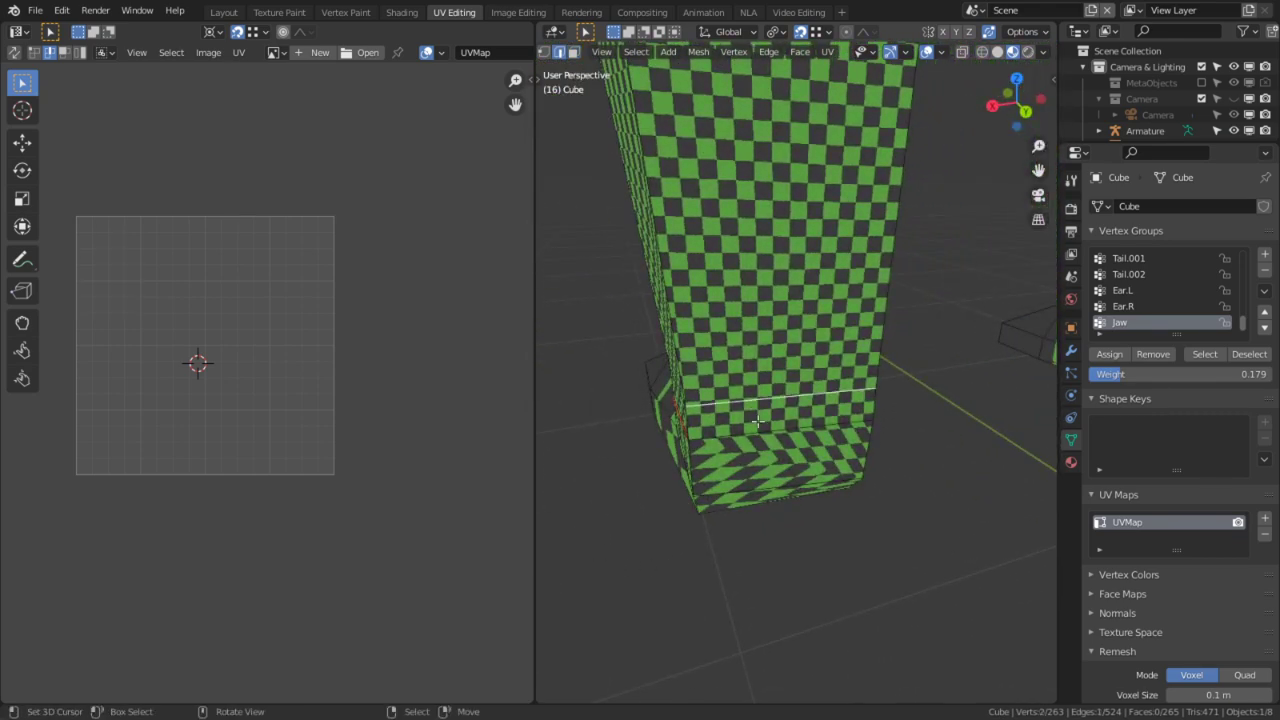
left_click(775, 433, "alt")
key("ctrl+e")
left_click(775, 433)
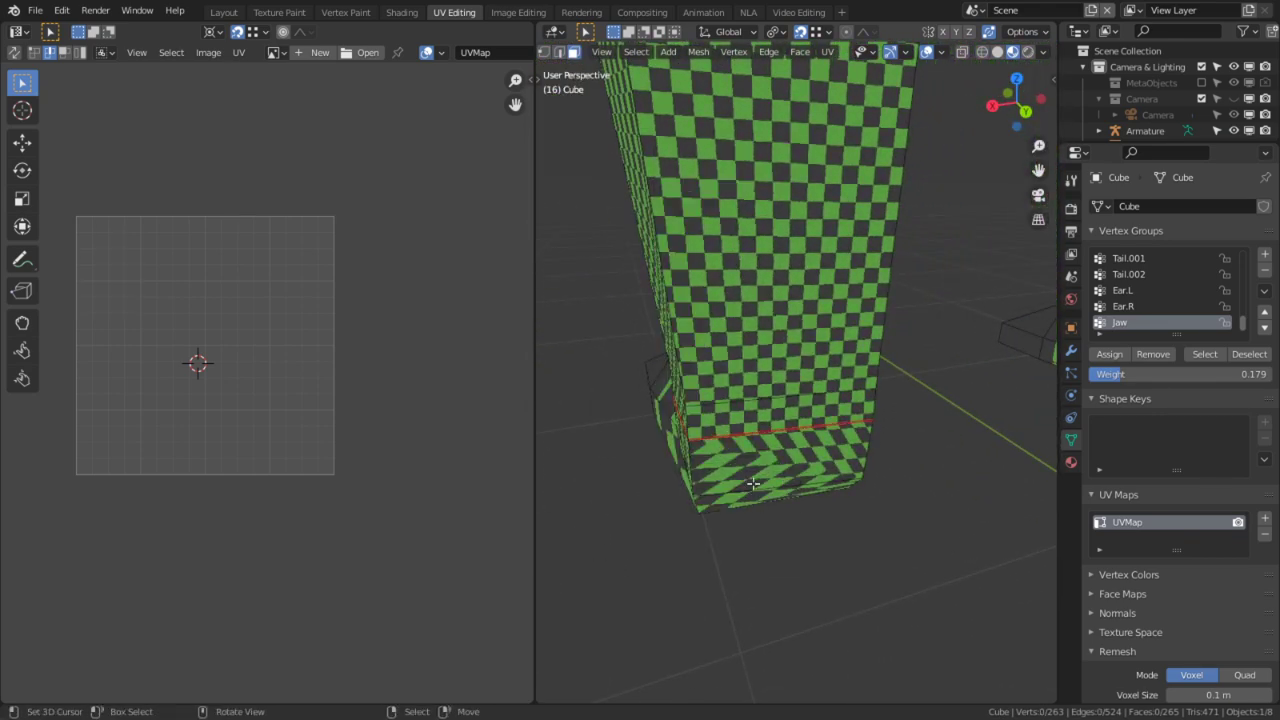
Step: Select the linked front and hind paw faces up to the seams, and hide all the other faces
key("l")
scroll(916, 513, "down", 4)
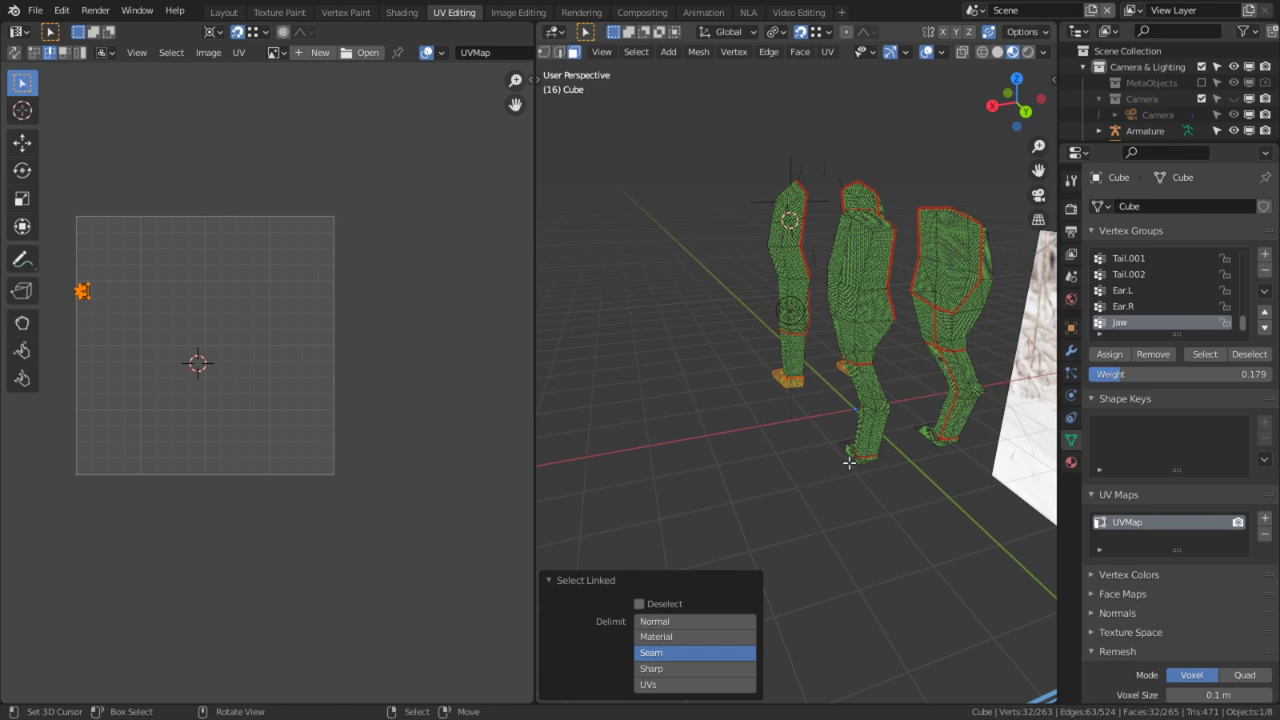
scroll(847, 455, "up", 4)
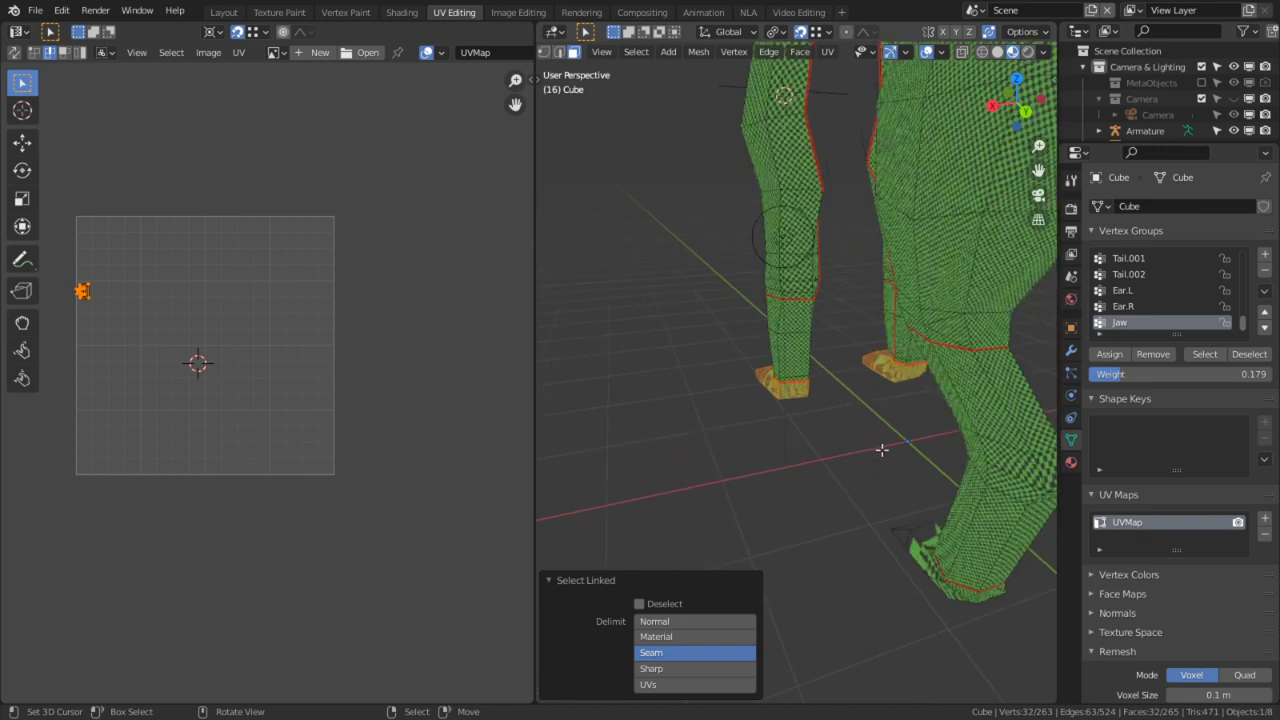
key("l")
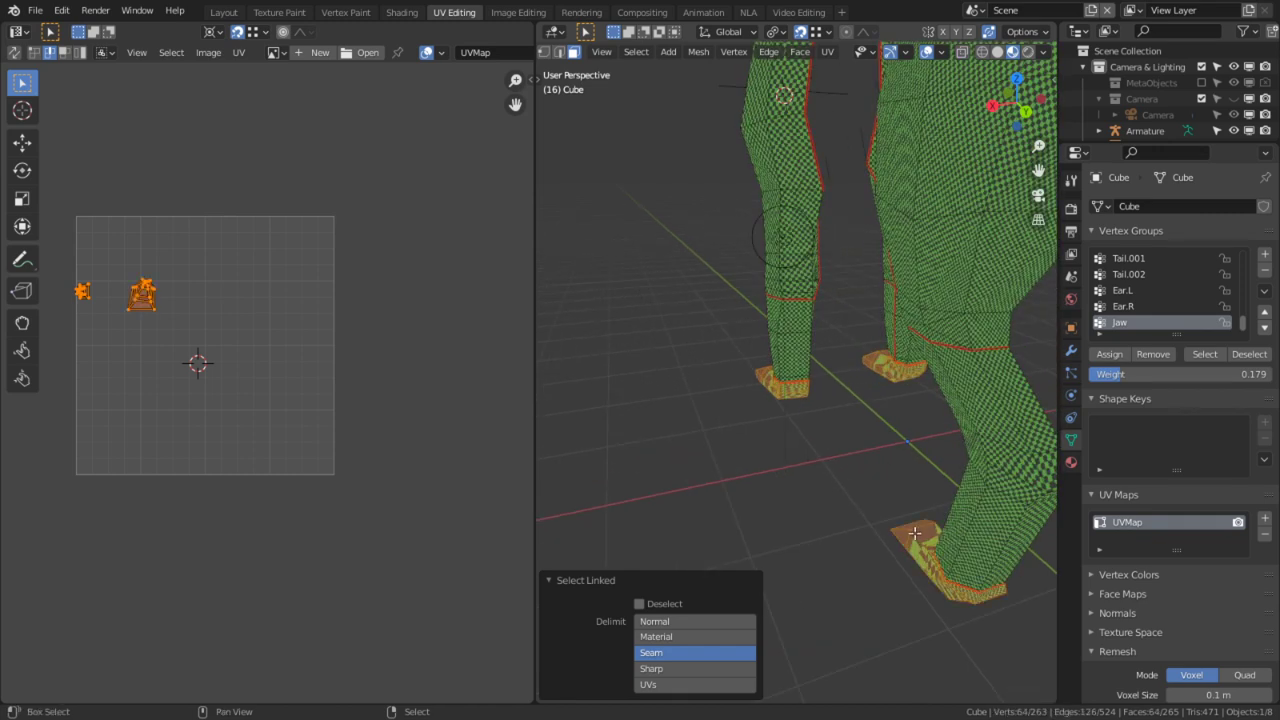
key("shift+h")
Step: Maximize the 3D viewport and mark the paws' lower edge loops and vertical heel edges as seams
scroll(885, 510, "up", 2)
middle_click_drag(900, 510, 742, 434, "shift")
key("ctrl+space")
key("alt+a")
scroll(740, 440, "up", 2)
middle_click_drag(549, 467, 708, 366)
key("2")
left_click(647, 471, "alt")
key("ctrl+e")
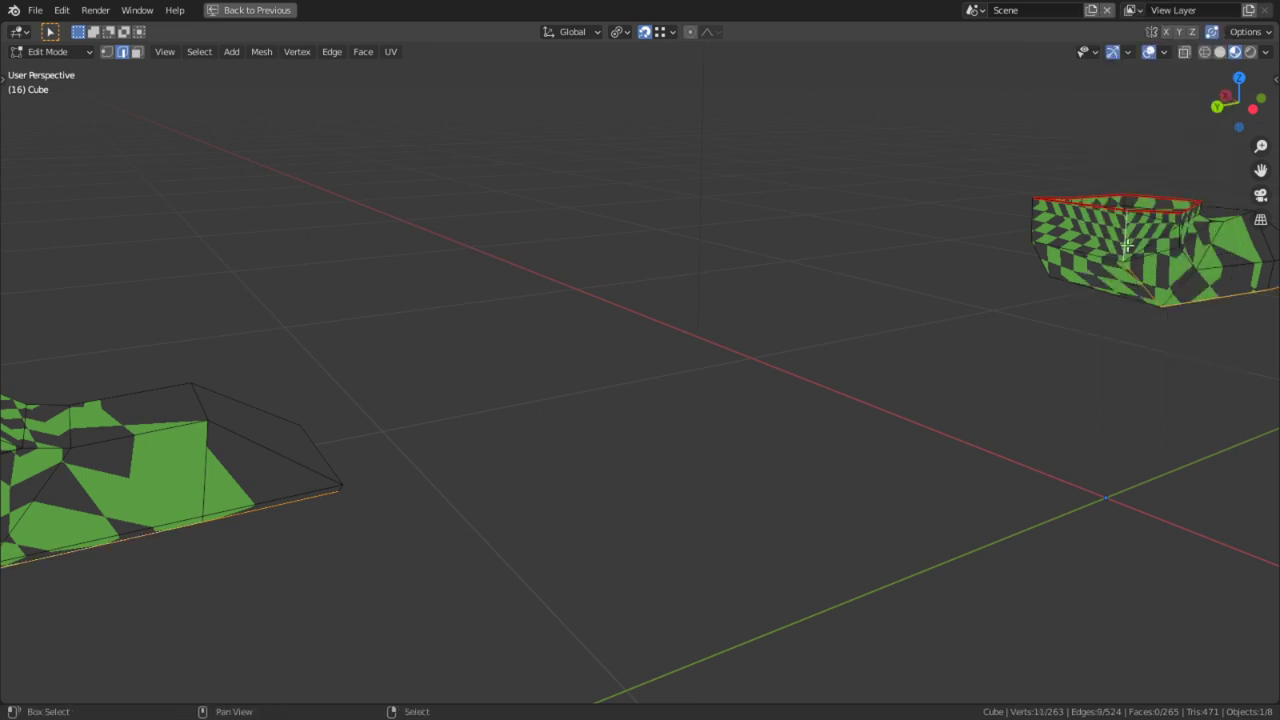
key("ctrl+e")
left_click(946, 306)
Step: Select all the visible paw faces, unwrap them, and restore the split UV and 3D layout
middle_click_drag(769, 363, 1000, 314, "shift")
scroll(683, 371, "down", 2)
scroll(630, 381, "up", 2)
scroll(628, 382, "down", 1)
key("a")
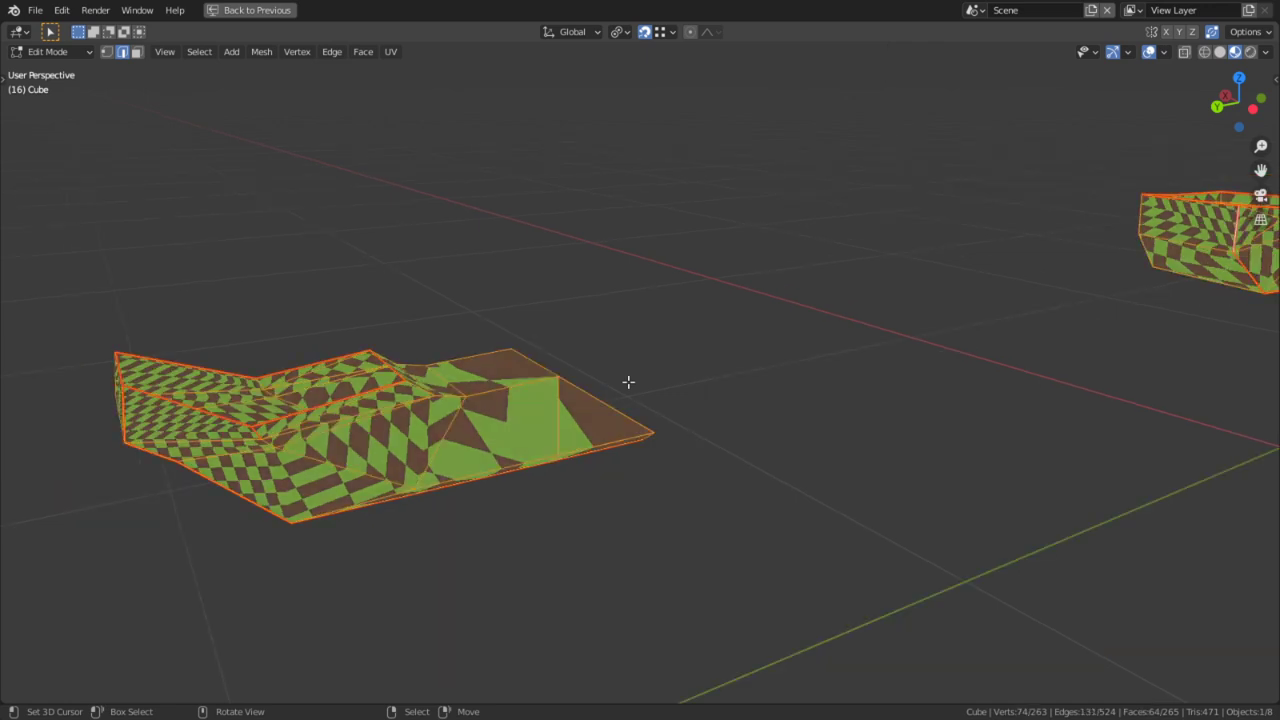
key("u")
left_click(623, 386)
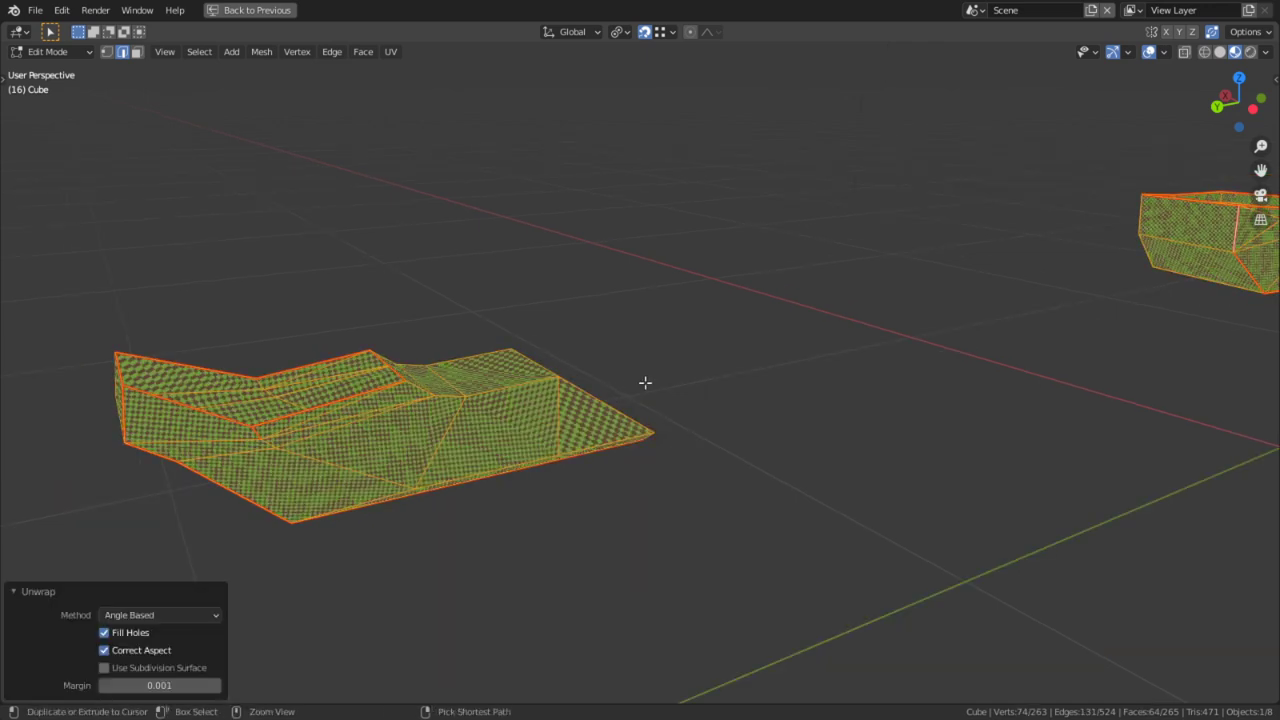
key("ctrl+space")
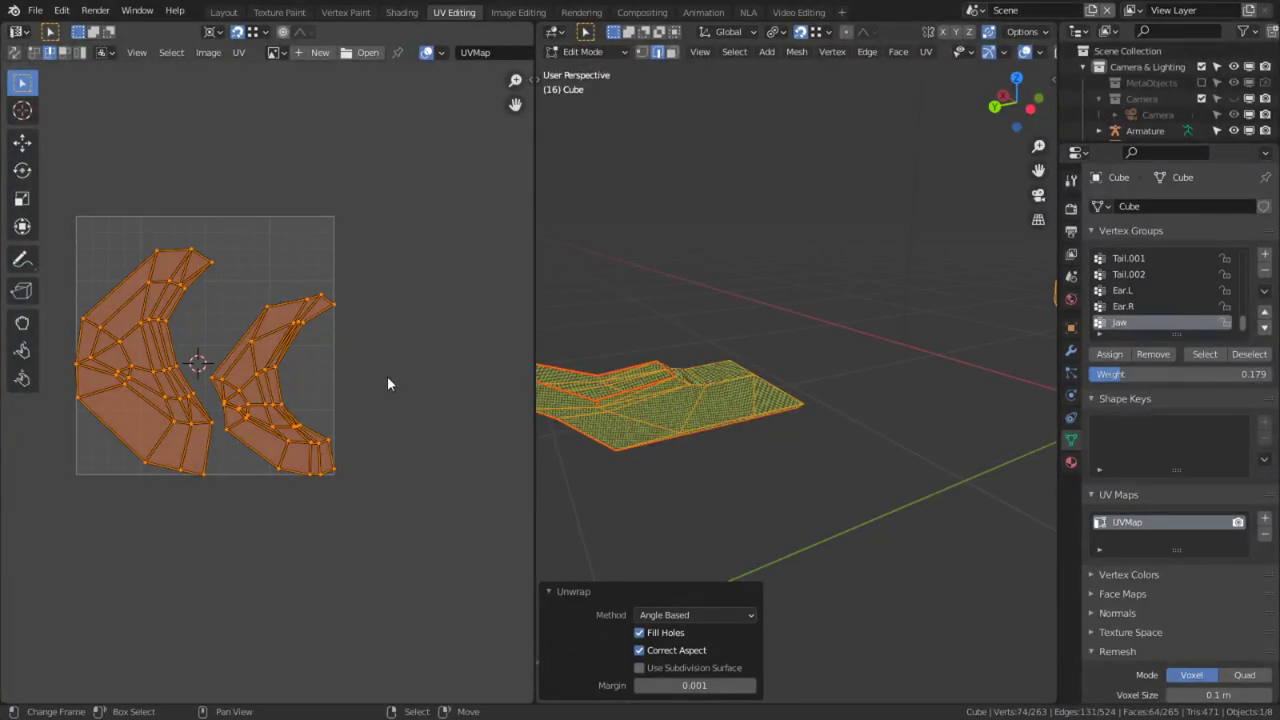
Step: Mark one more lower edge on each of the front and hind paws as a seam, and unwrap all the visible faces again
middle_click_drag(775, 445, 829, 367)
right_click(884, 445)
middle_click_drag(900, 473, 713, 464)
scroll(713, 464, "down", 2)
middle_click_drag(709, 288, 723, 306, "shift")
scroll(723, 306, "up", 1)
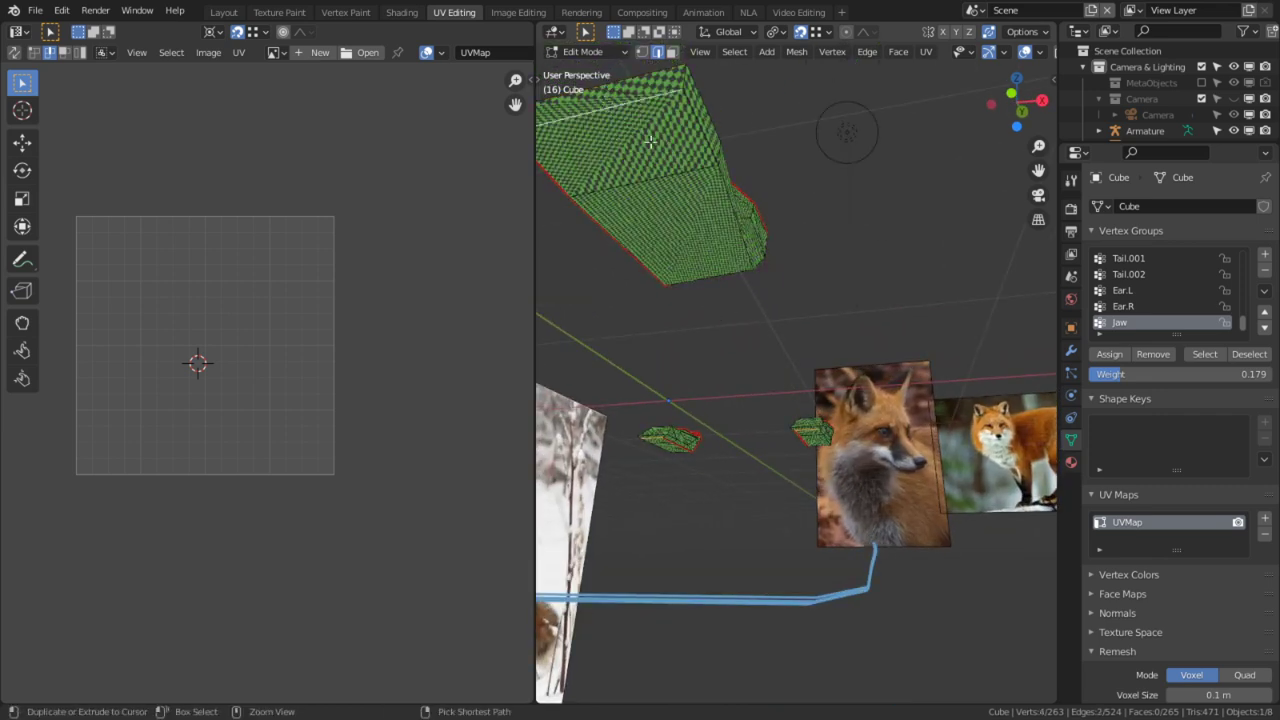
key("ctrl+e")
left_click(629, 298)
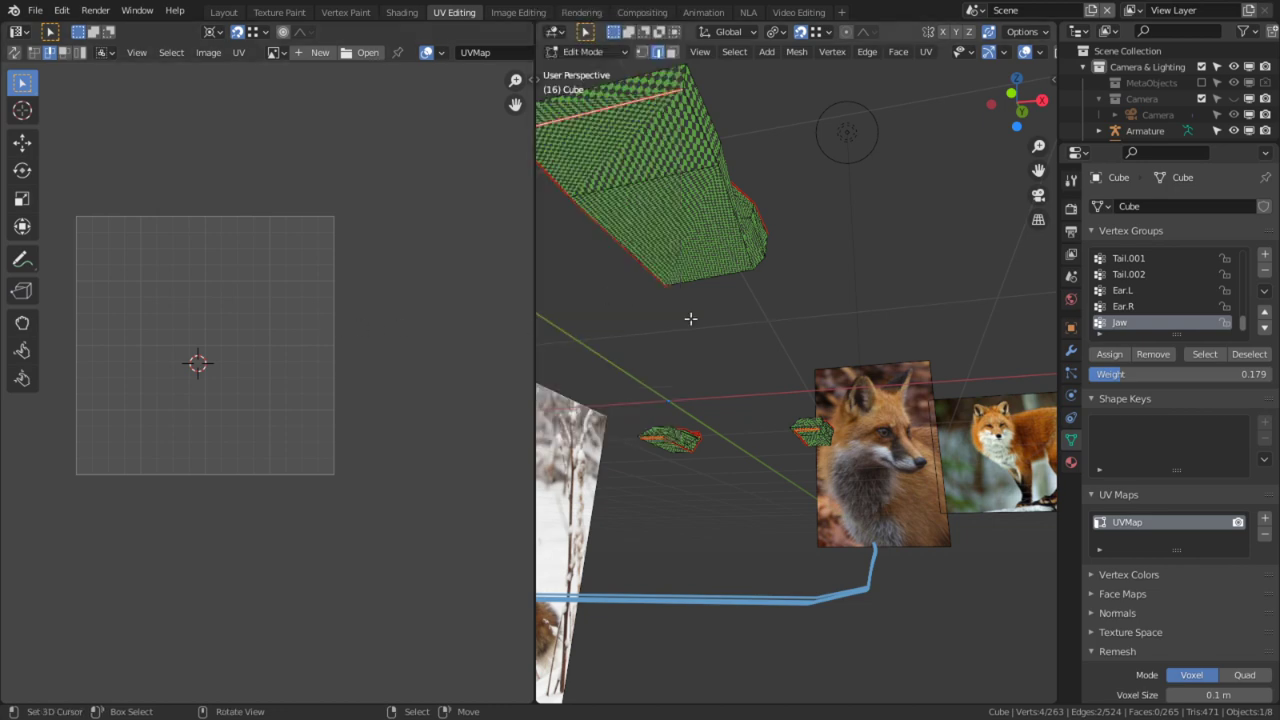
key("a")
key("u")
left_click(659, 320)
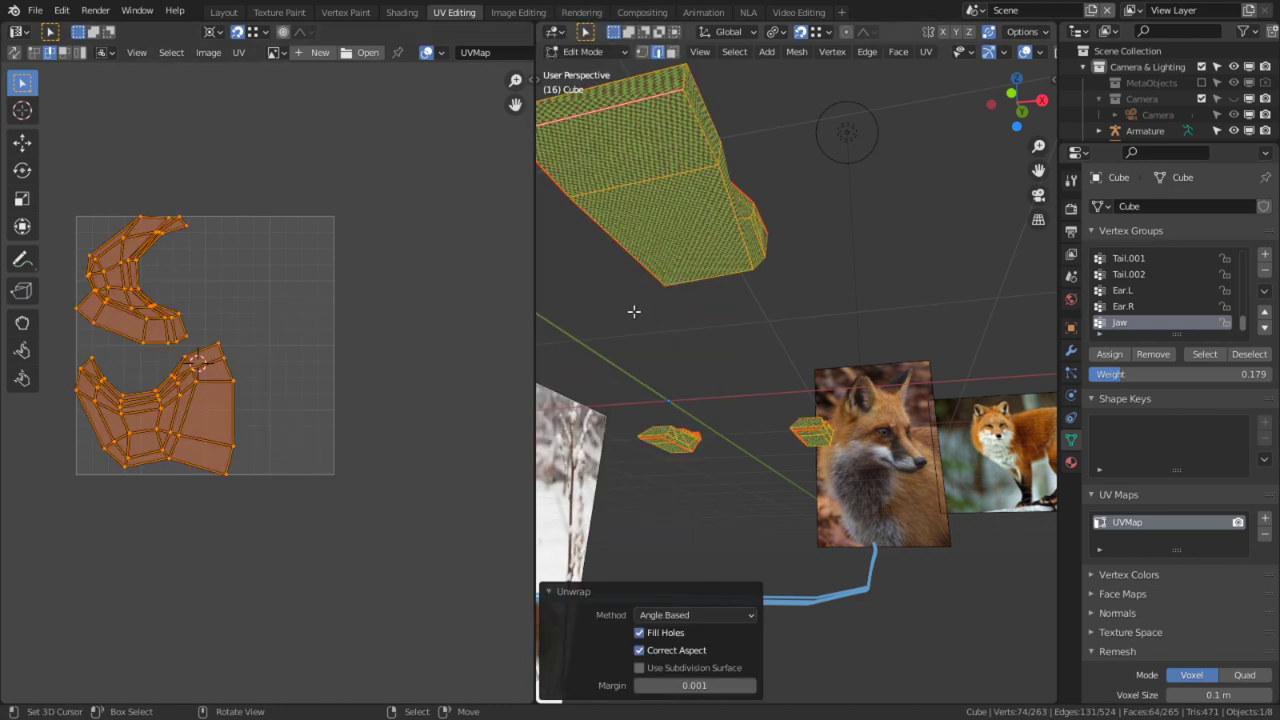
Step: Mark the short corner edge at the end of the paw as a seam and unwrap the linked paw faces again
middle_click_drag(306, 243, 410, 386)
middle_click_drag(577, 266, 592, 305, "shift")
scroll(791, 363, "up", 1)
scroll(803, 358, "down", 1)
right_click(799, 365)
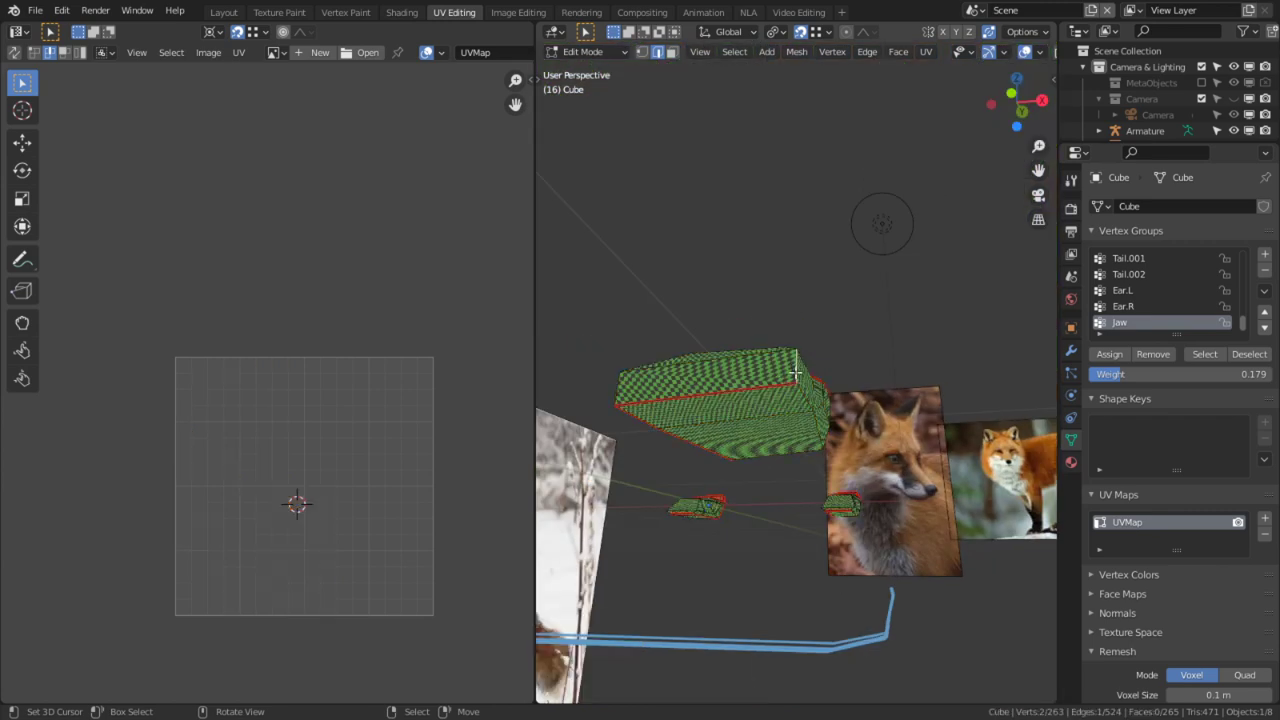
middle_click(855, 504, "alt")
scroll(797, 410, "up", 9)
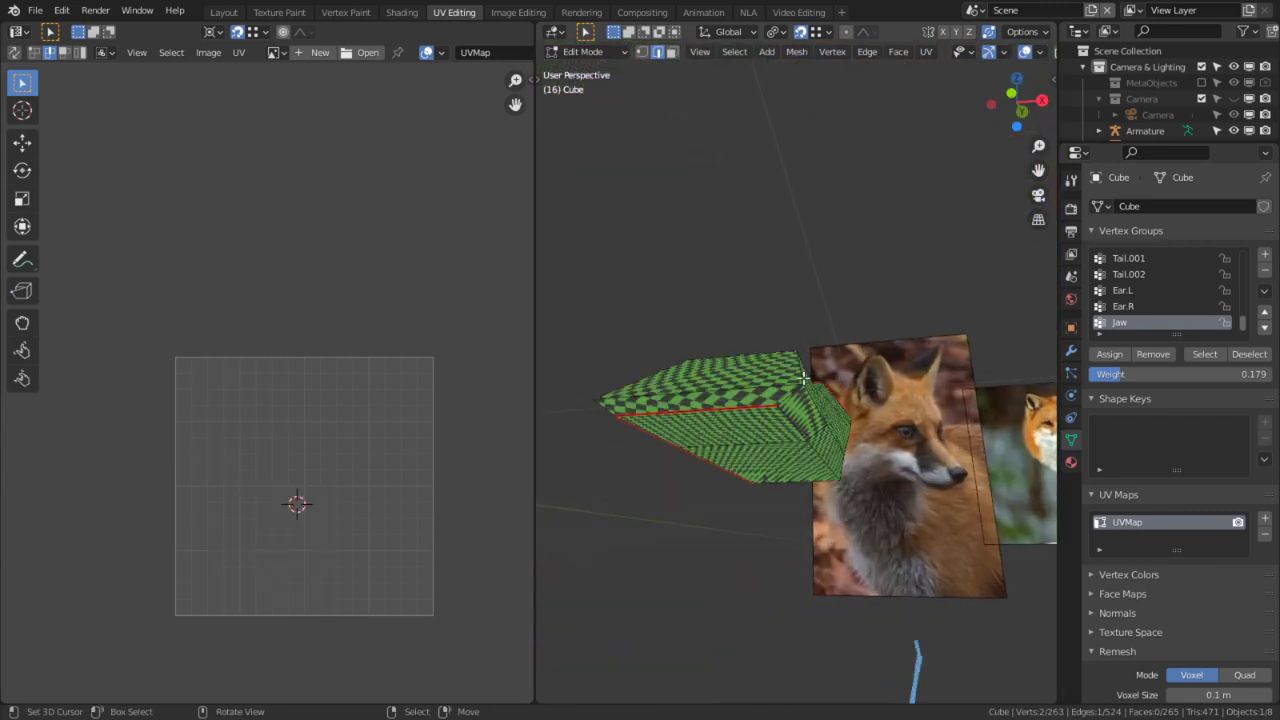
key("ctrl+e")
left_click(795, 410)
key("ctrl+l")
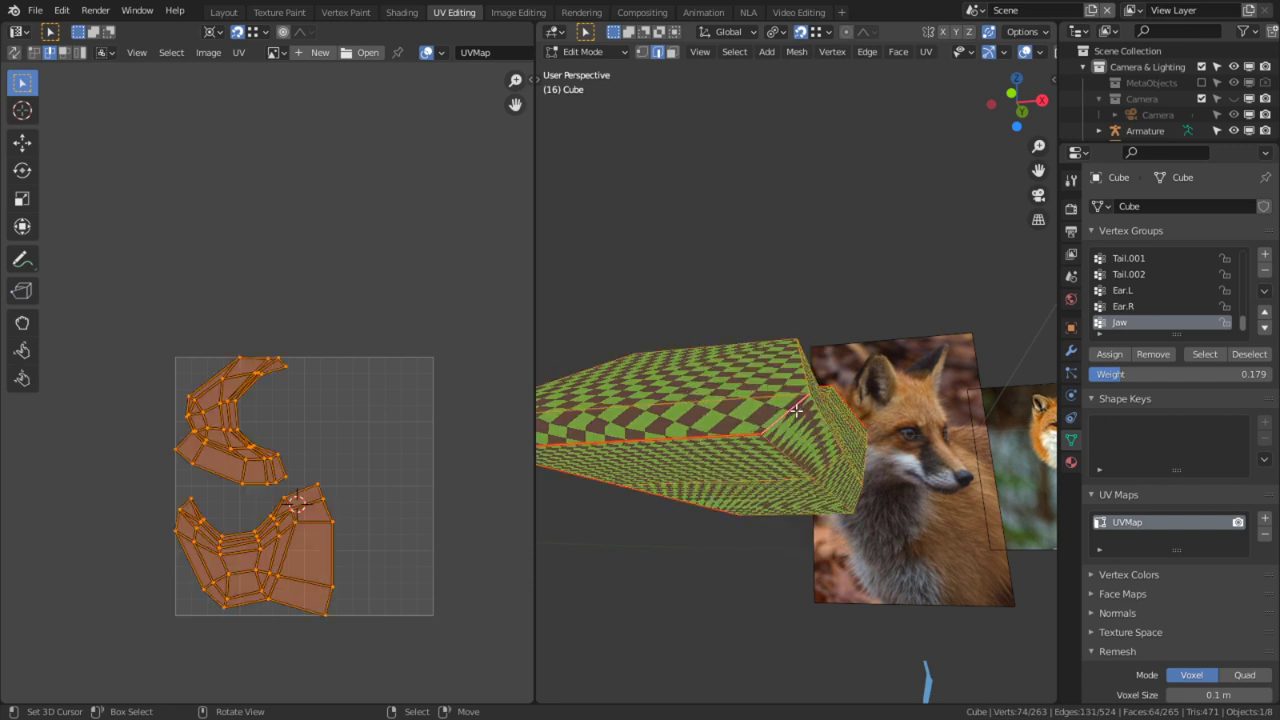
key("u")
left_click(795, 410)
scroll(309, 560, "up", 5)
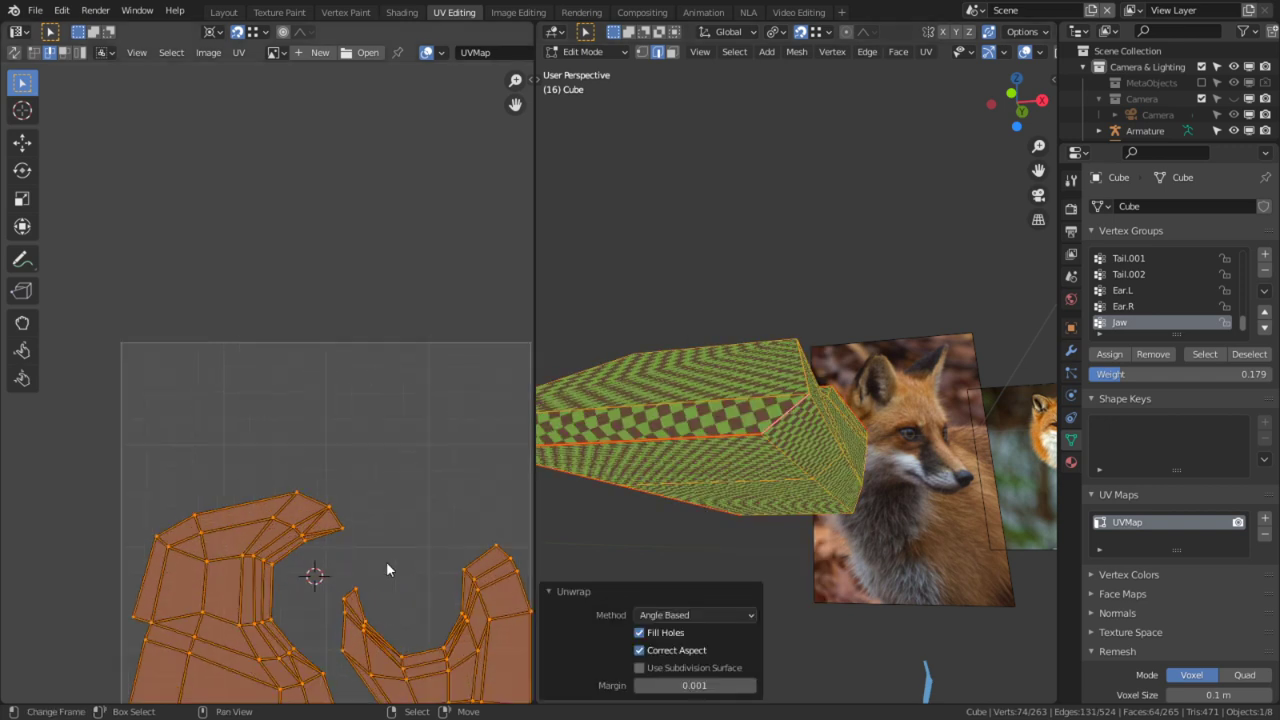
Step: Examine the paw UV islands up close and the checker pattern across the fox's paws, legs and body in Object Mode
middle_click_drag(385, 435, 353, 298)
middle_click_drag(456, 388, 372, 369)
scroll(372, 369, "up", 3)
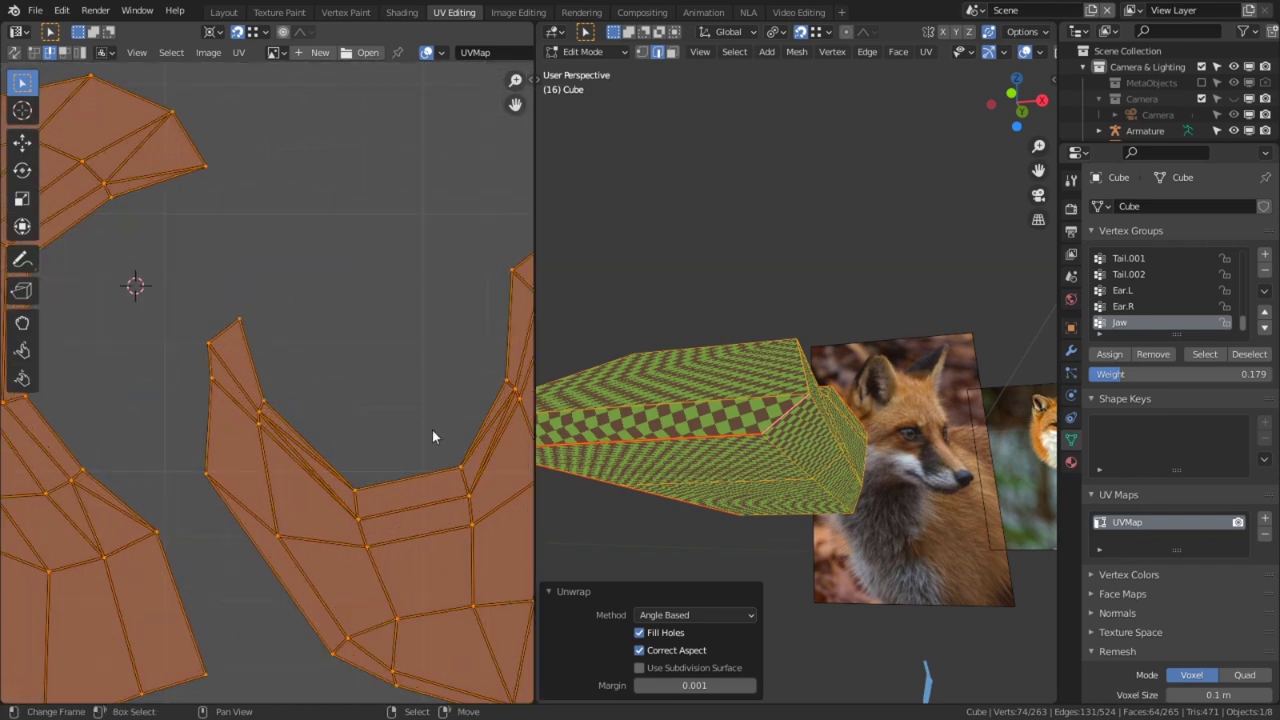
scroll(420, 420, "down", 3)
middle_click_drag(780, 520, 885, 460)
scroll(271, 410, "down", 4)
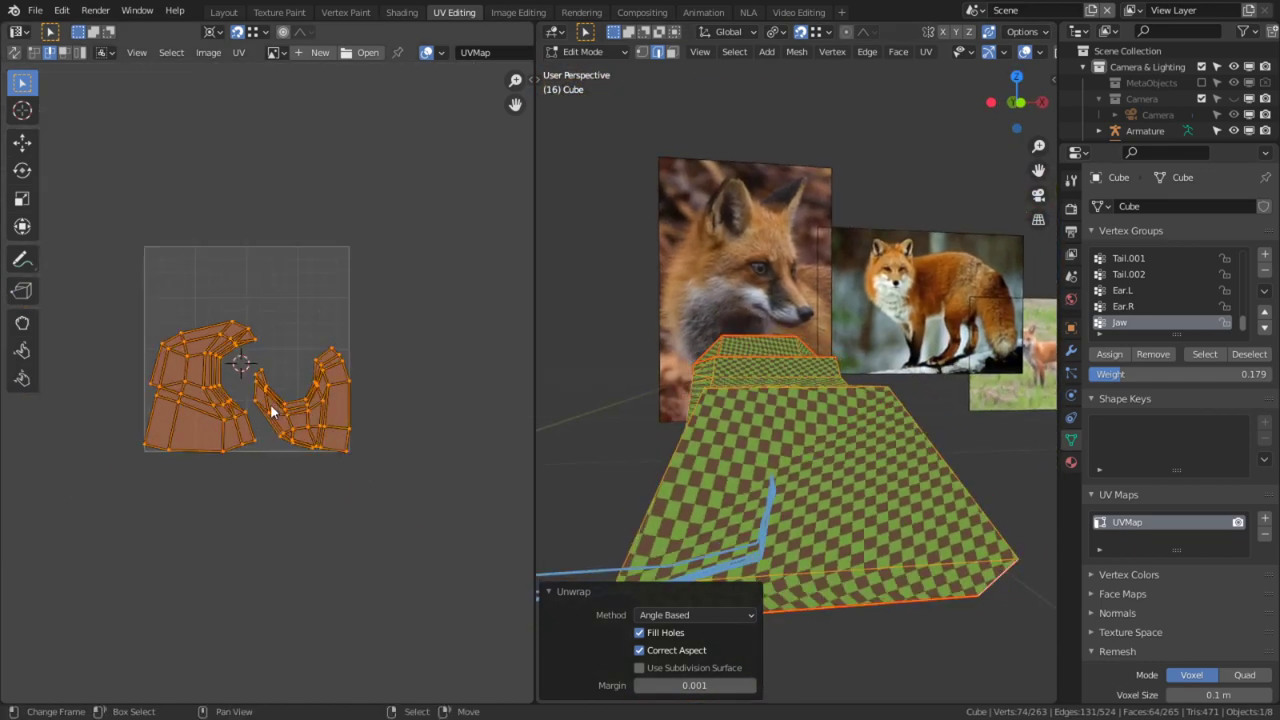
key("Tab")
middle_click_drag(802, 360, 612, 434)
scroll(612, 434, "down", 3)
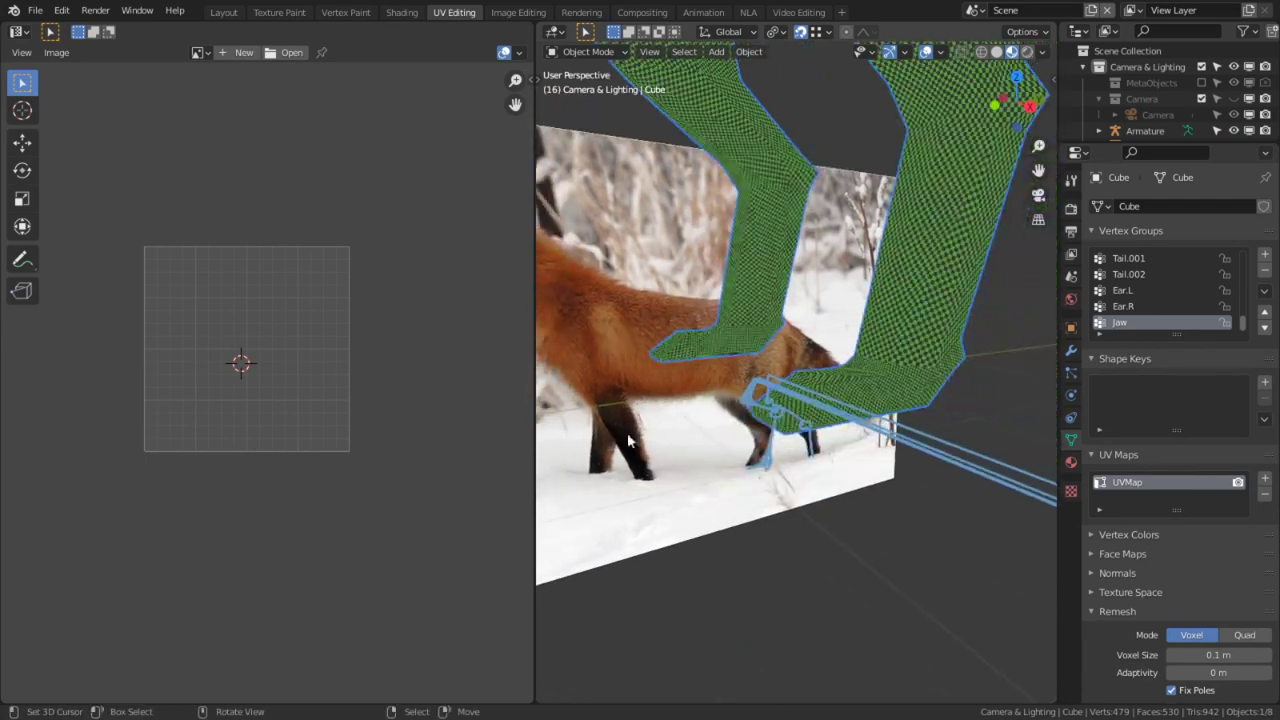
middle_click_drag(815, 345, 680, 572)
middle_click_drag(689, 426, 866, 412, "shift")
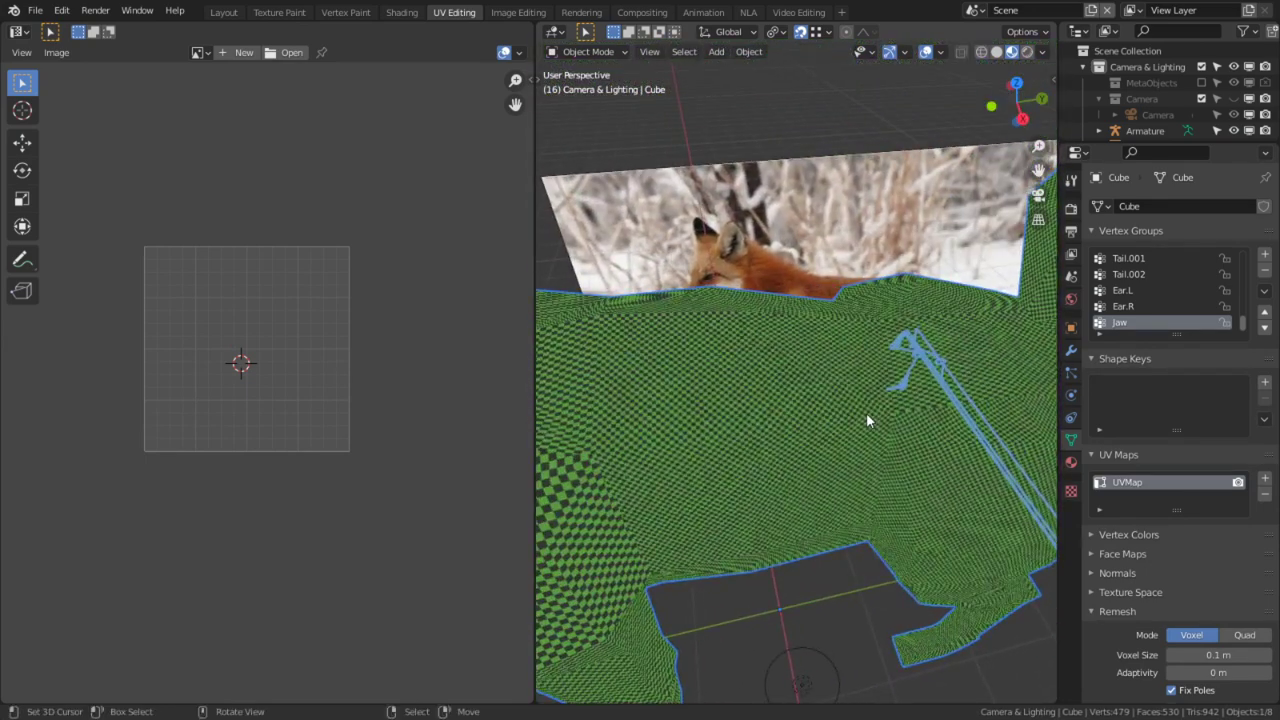
scroll(866, 412, "down", 3)
middle_click_drag(714, 414, 829, 346)
Step: Return to Edit Mode with the whole fox selected and pack all its UV islands into the UV square
key("Tab")
key("Tab")
key("Tab")
key("a")
key("q")
left_click(313, 432)
key("q")
left_click(283, 413)
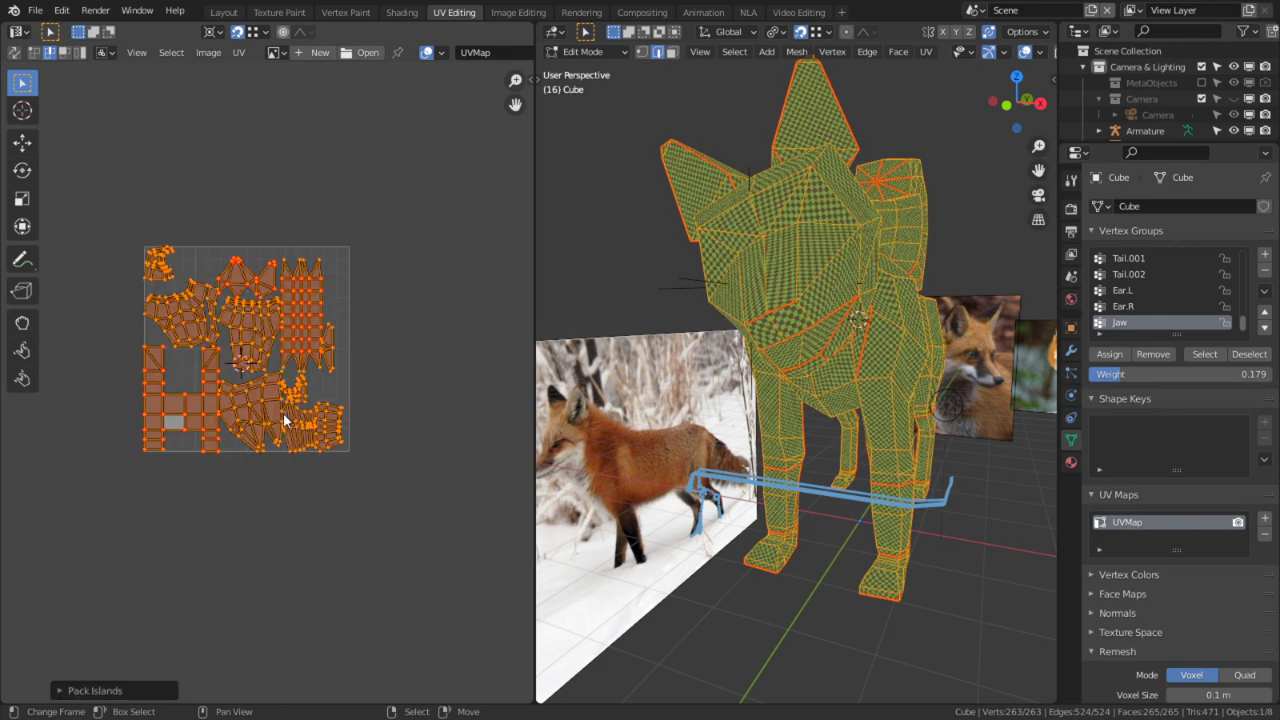
scroll(319, 429, "up", 4)
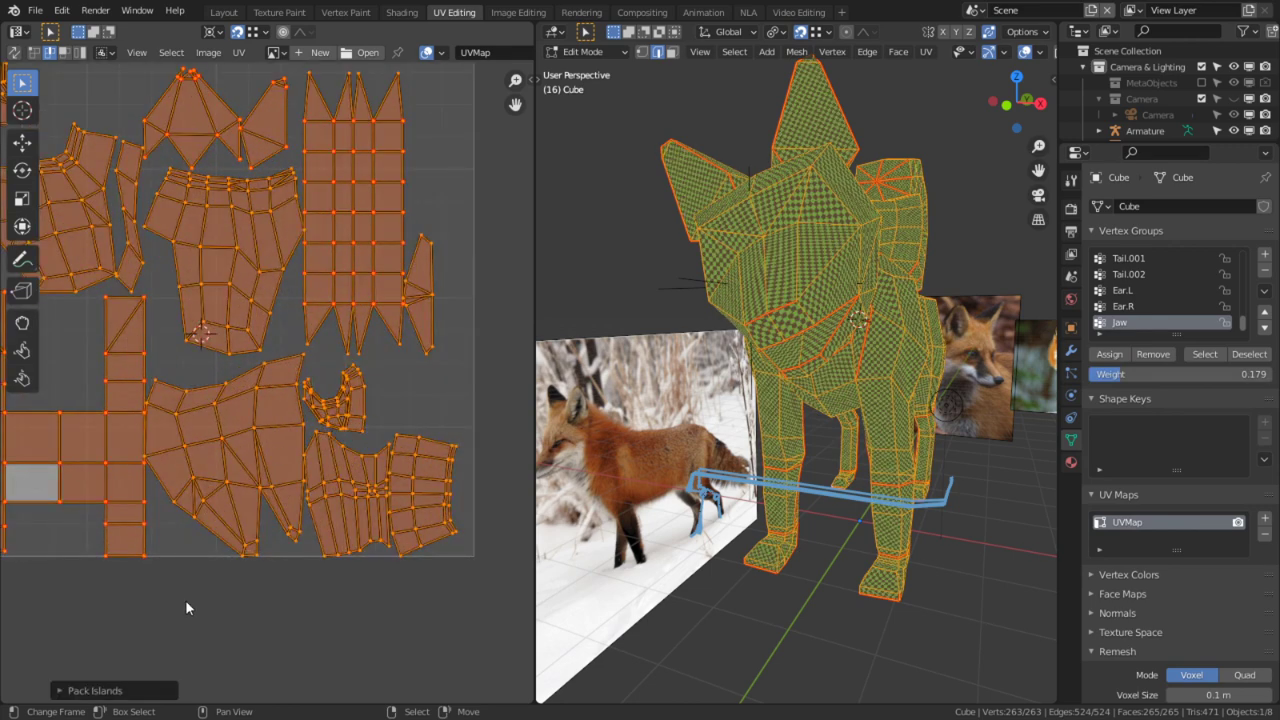
Step: Pick out the narrow four-face strip island in the UV layout and turn on UV sync selection to locate it on the model
key("ctrl+space")
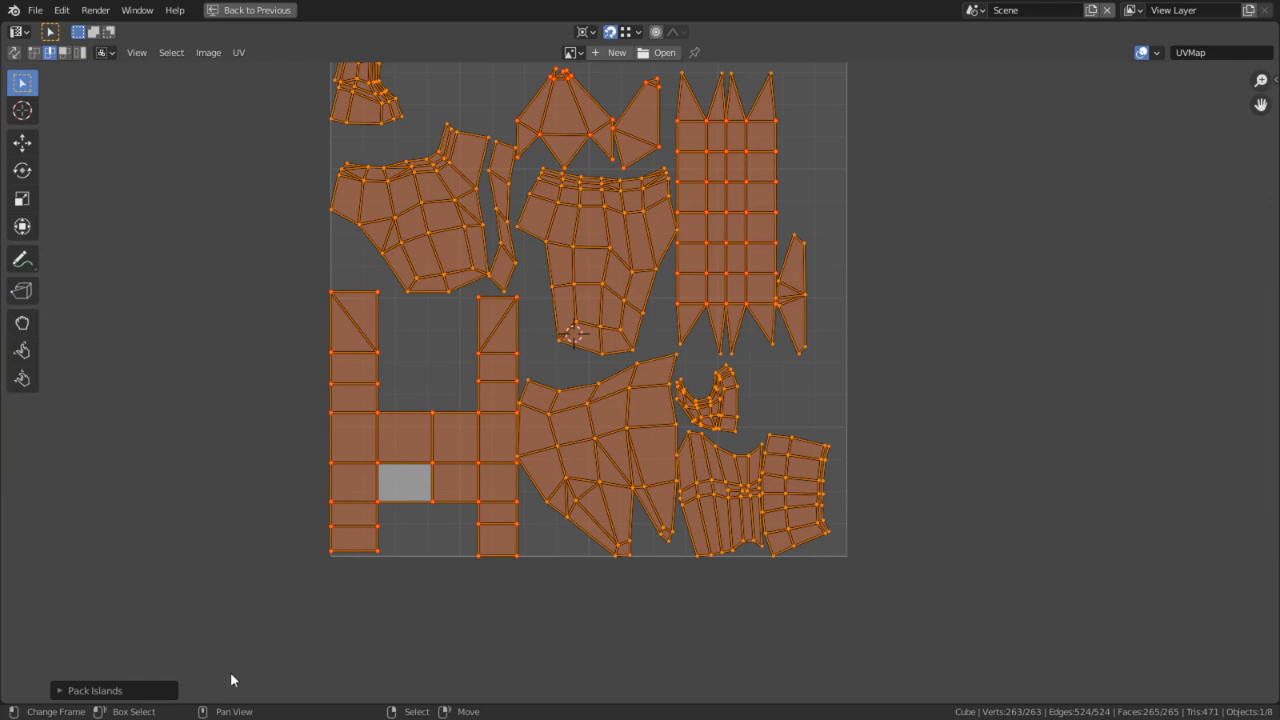
middle_click_drag(526, 310, 549, 503)
scroll(549, 503, "up", 2)
key("4")
right_click(472, 437)
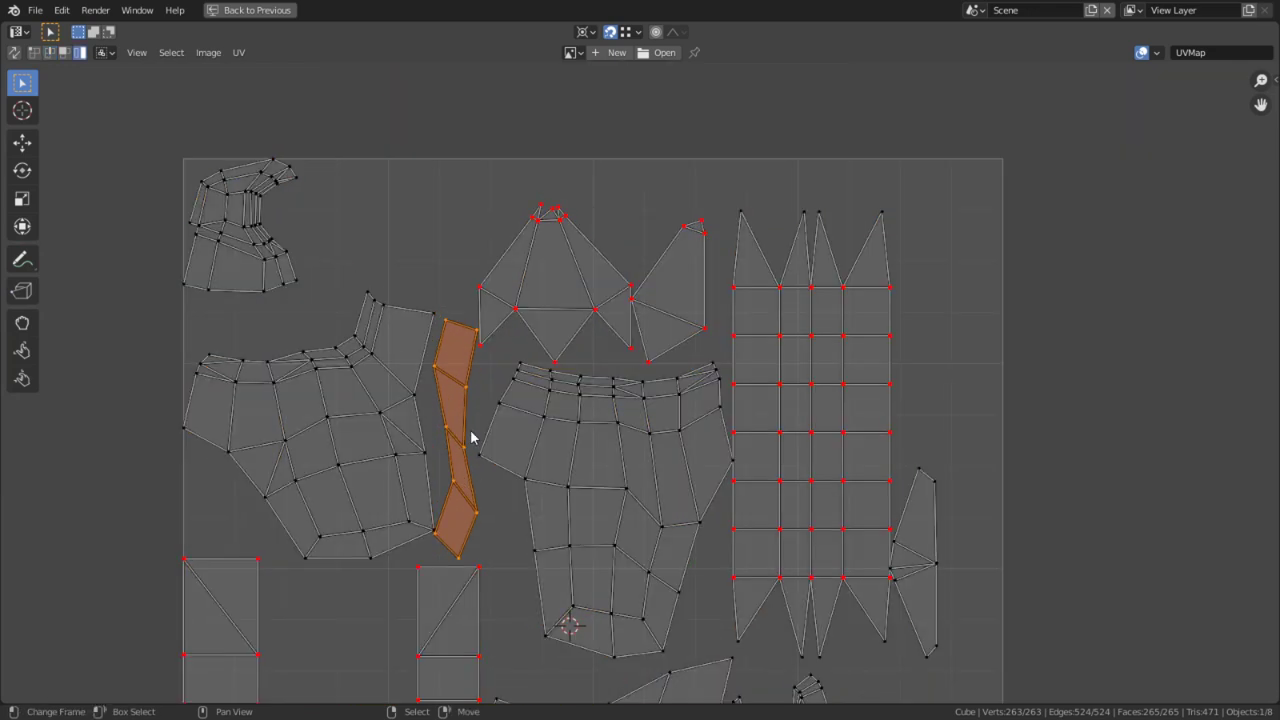
key("ctrl+space")
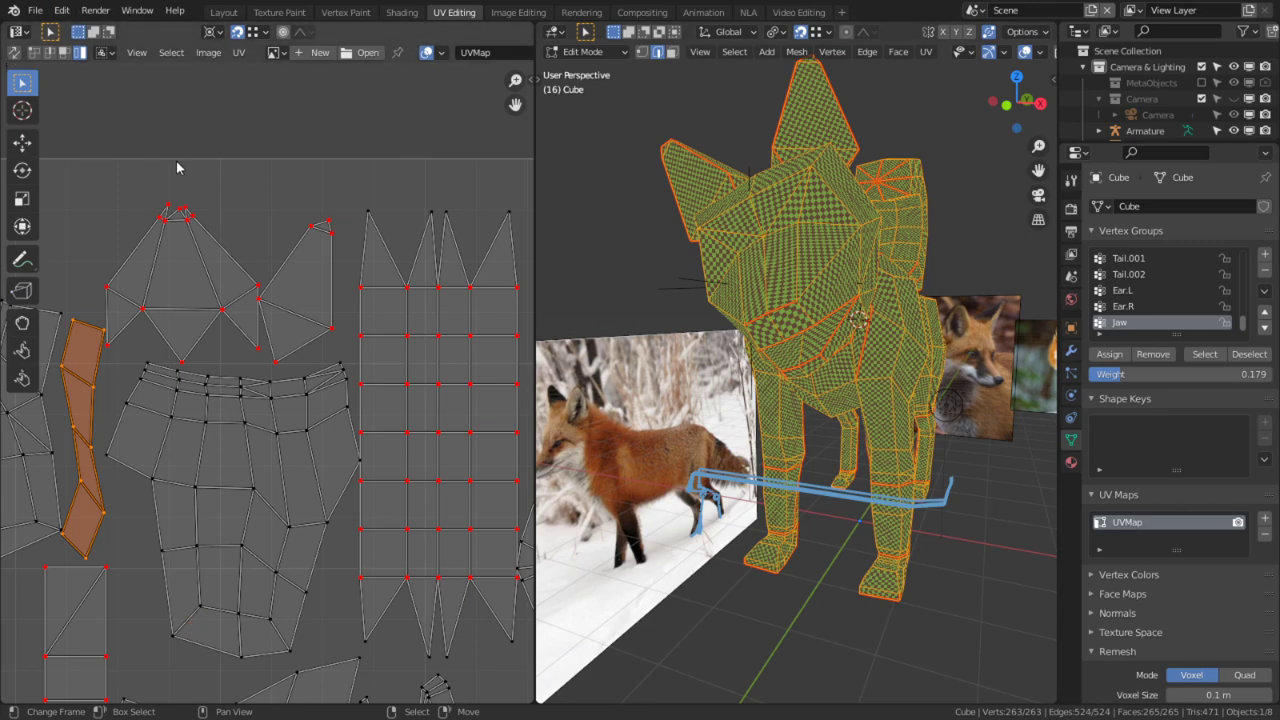
right_click(166, 196)
right_click(80, 372)
left_click(20, 55)
left_click(114, 186)
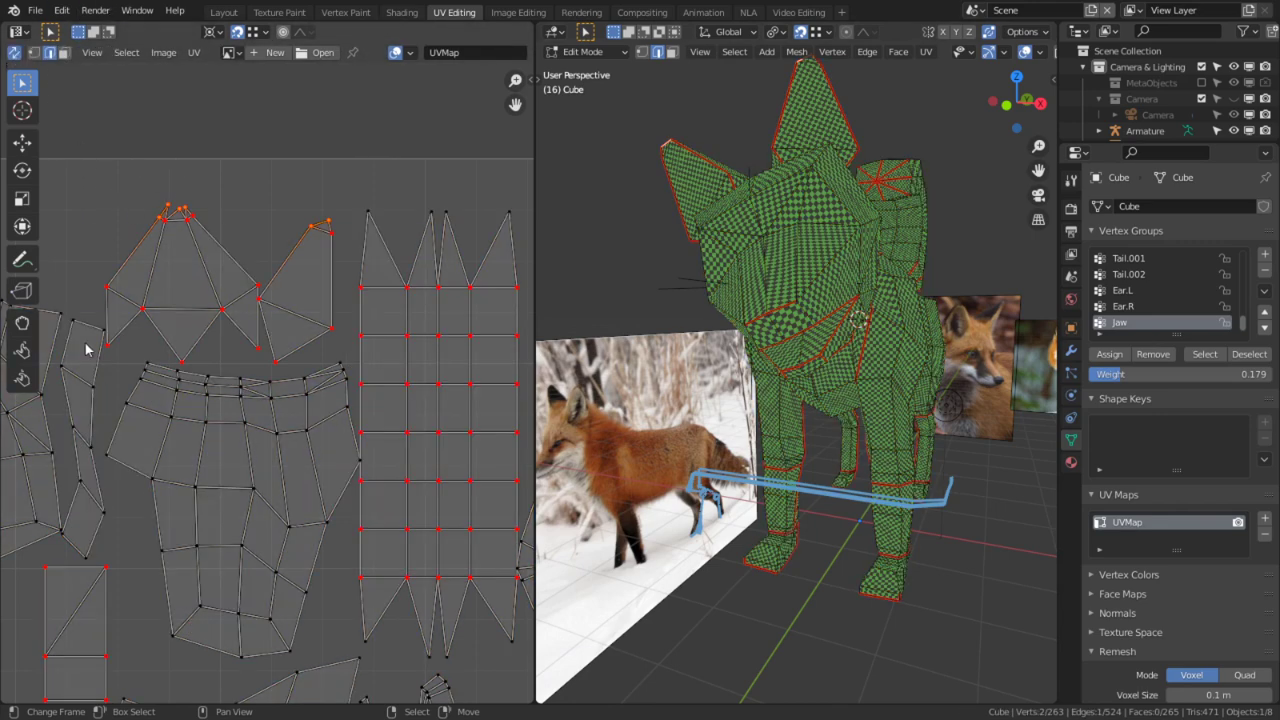
key("l")
Step: Clear the seam that separates the narrow strip from the torso, and deselect everything
middle_click_drag(652, 427, 682, 428)
middle_click_drag(867, 371, 931, 340)
scroll(867, 442, "up", 4)
scroll(867, 442, "up", 3)
left_click_drag(931, 340, 912, 334)
left_click(875, 412)
middle_click_drag(875, 412, 813, 577)
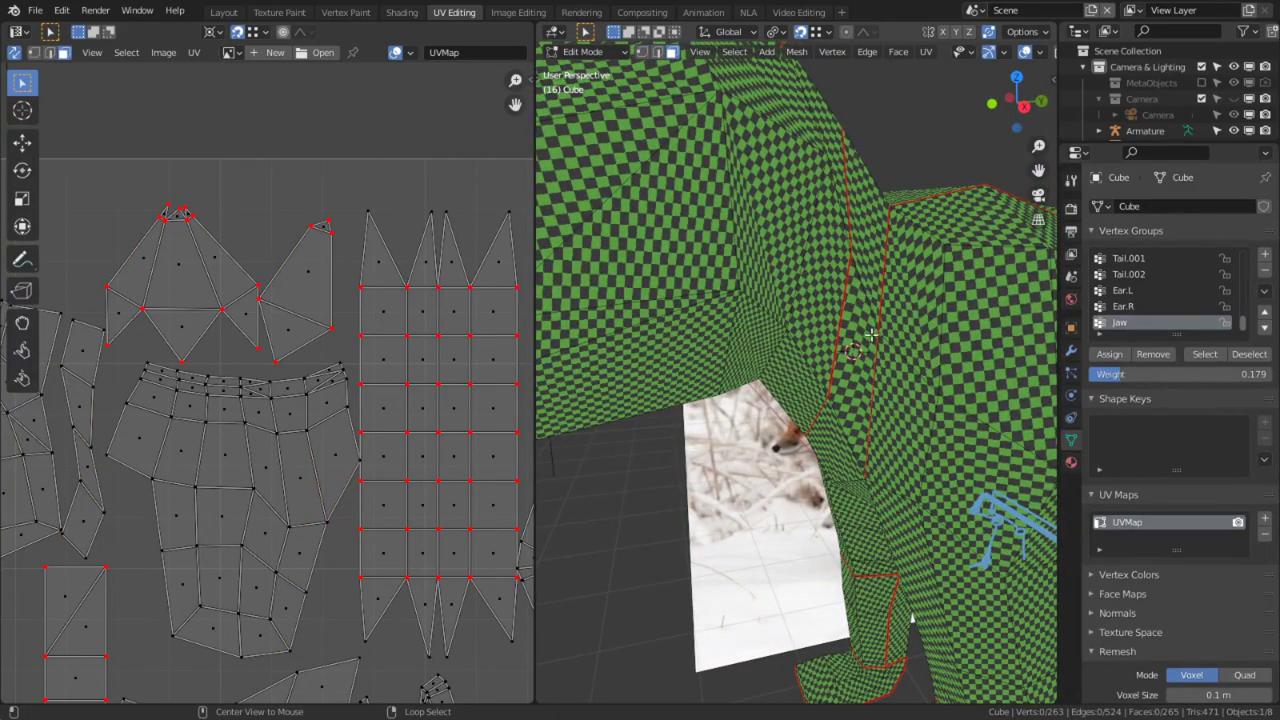
key("l")
middle_click_drag(862, 281, 846, 238)
left_click(823, 318)
middle_click_drag(835, 362, 838, 330)
key("alt+a")
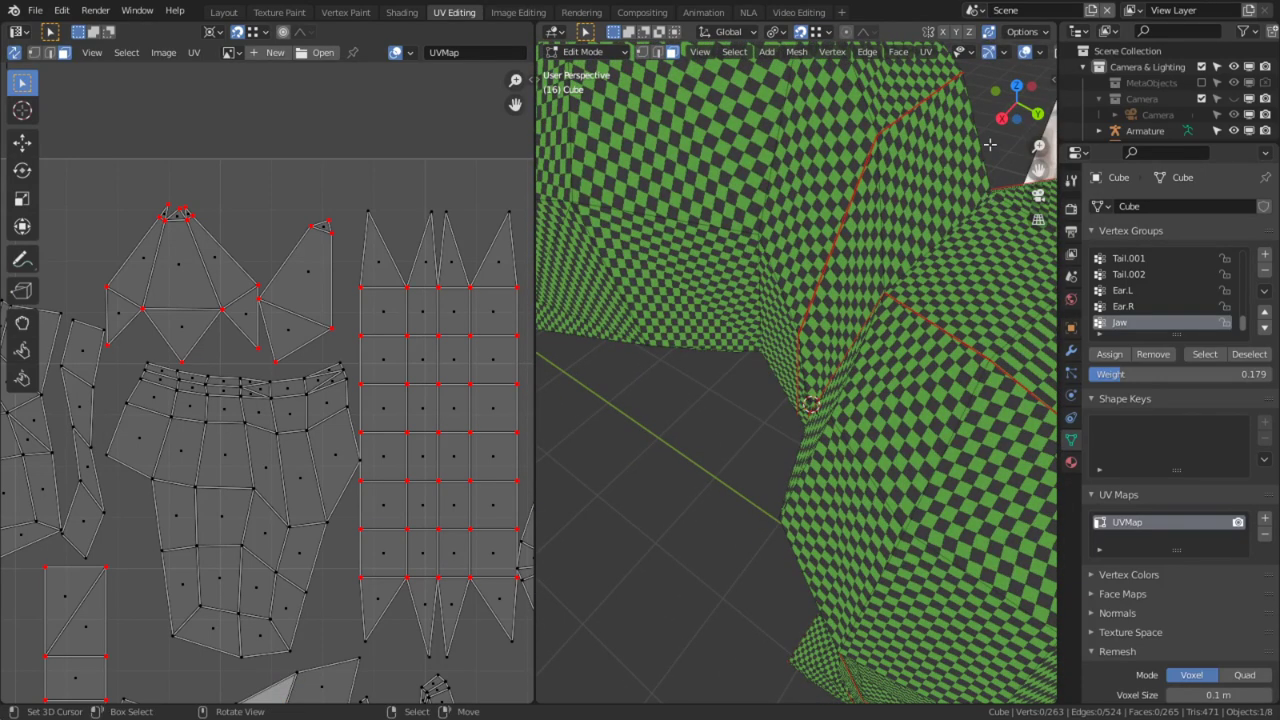
Step: Select the torso faces linked up to the seams, hide all other faces, and unwrap the torso with its attached strip
key("l")
key("Home")
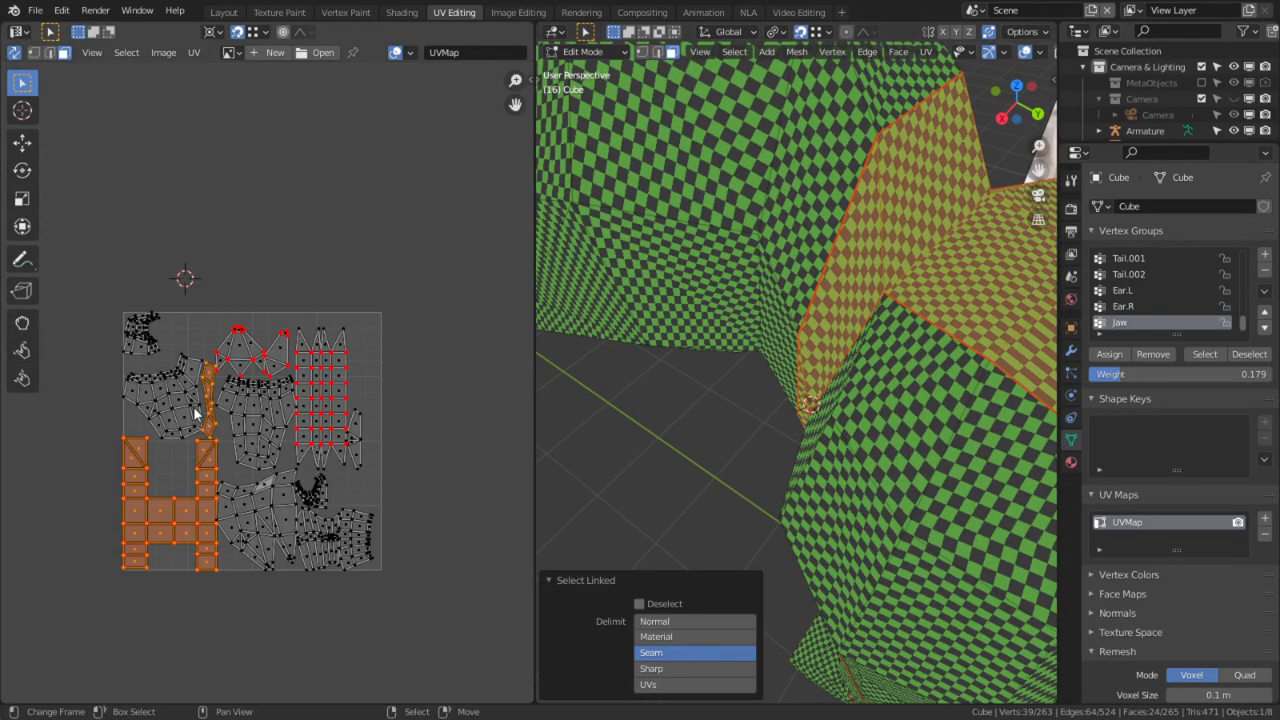
key("shift+h")
key("u")
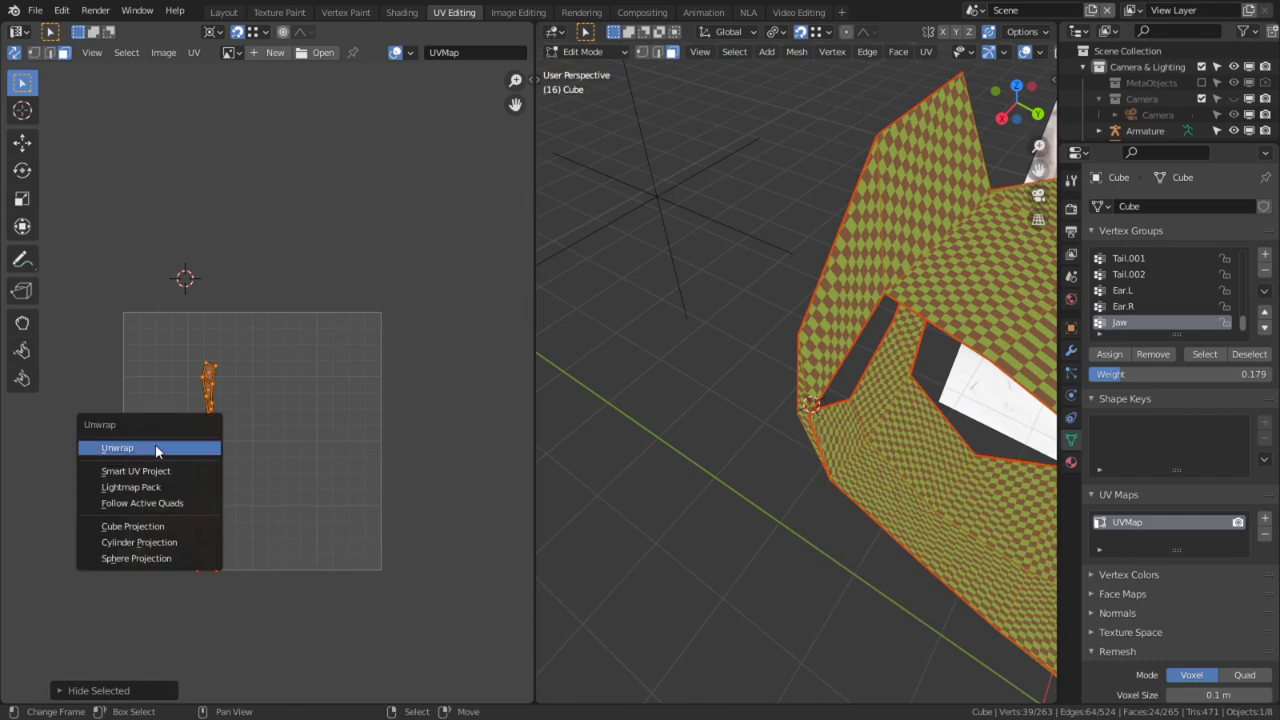
left_click(155, 448)
scroll(229, 571, "up", 6)
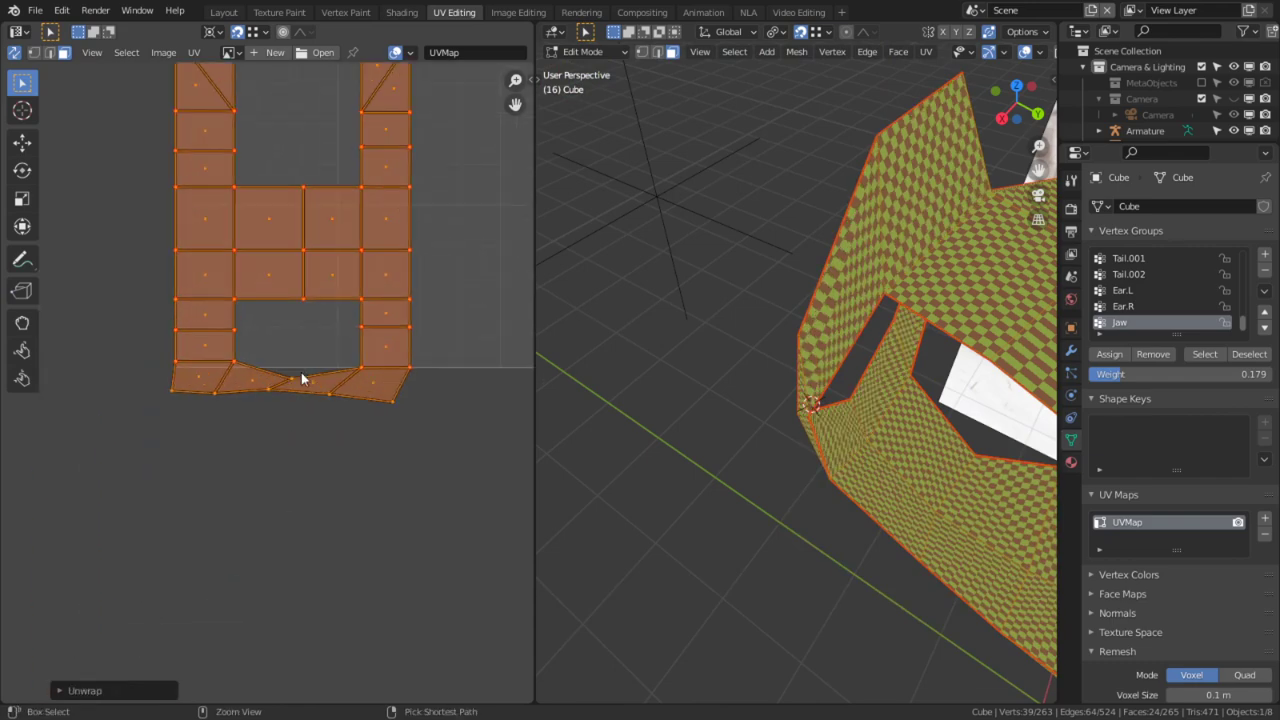
Step: Maximize the UV editor and snap the strip's two outer lower corners level with each other and in line with the torso's outer columns
key("ctrl+space")
scroll(491, 358, "up", 3)
left_click(403, 403)
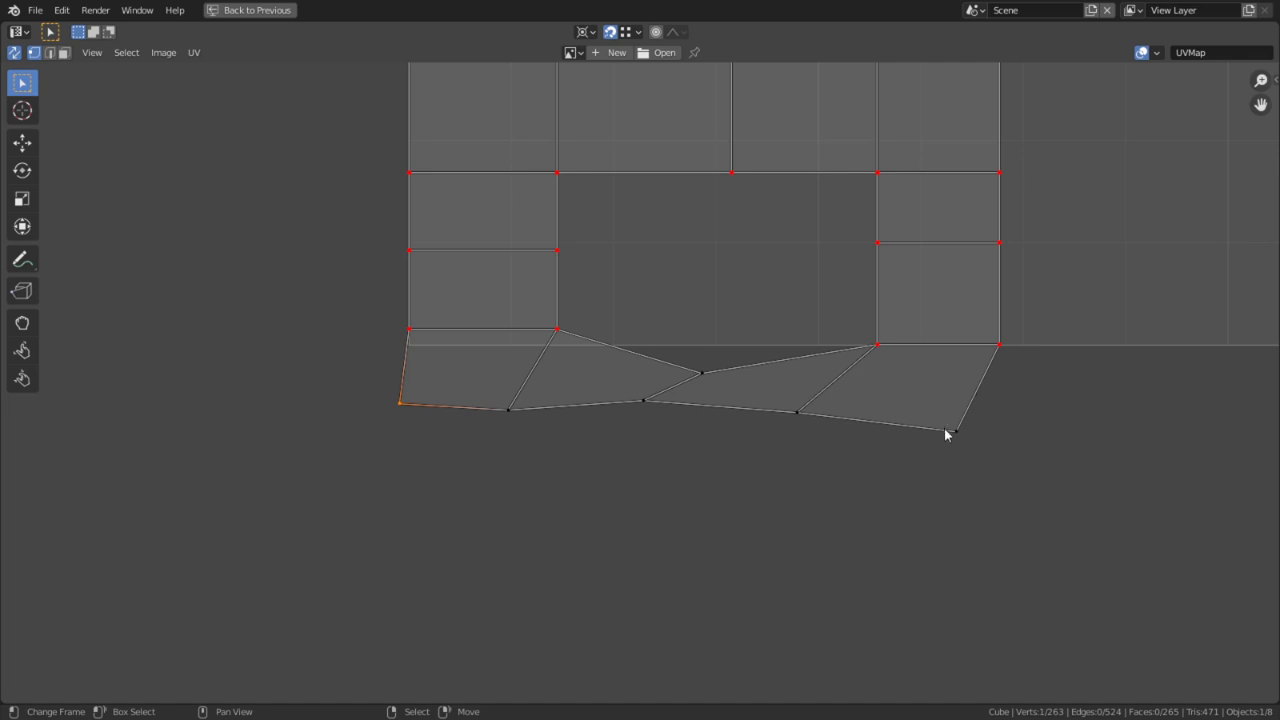
key("g")
key("y")
left_click(948, 428)
left_click(958, 428)
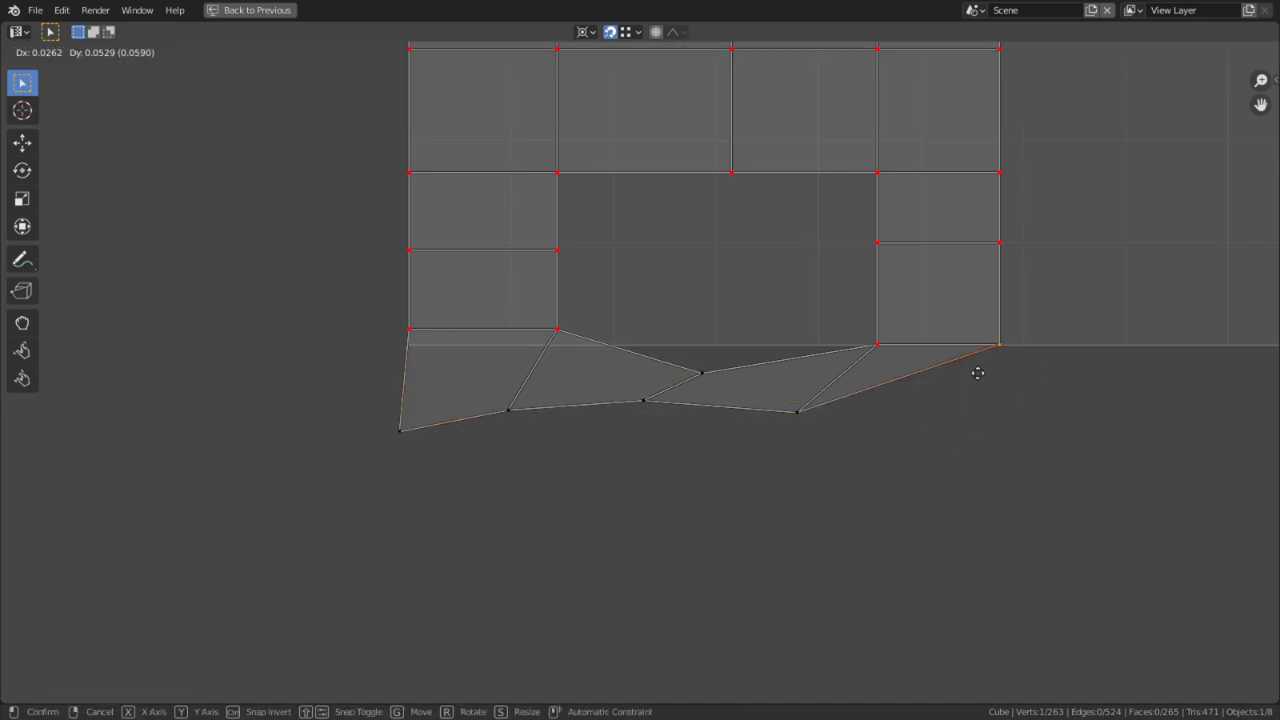
key("g")
key("x")
left_click(1014, 354)
left_click(430, 423)
key("g")
key("x")
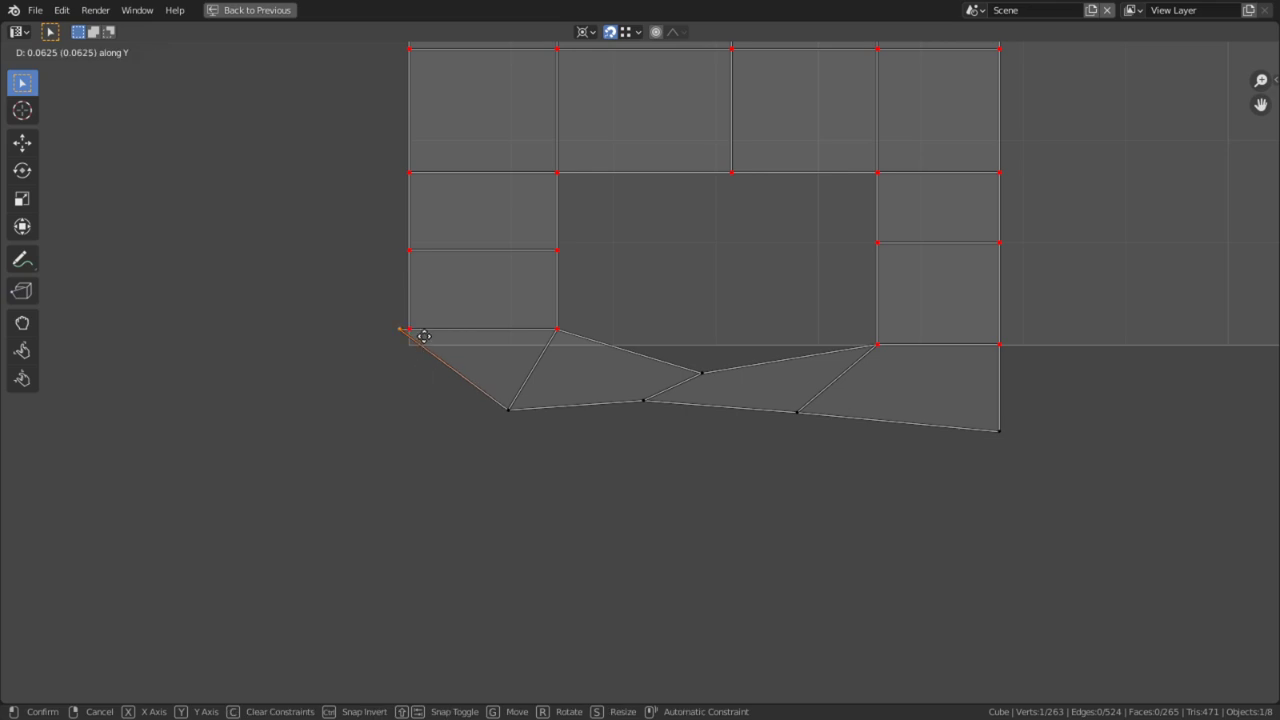
left_click(429, 343)
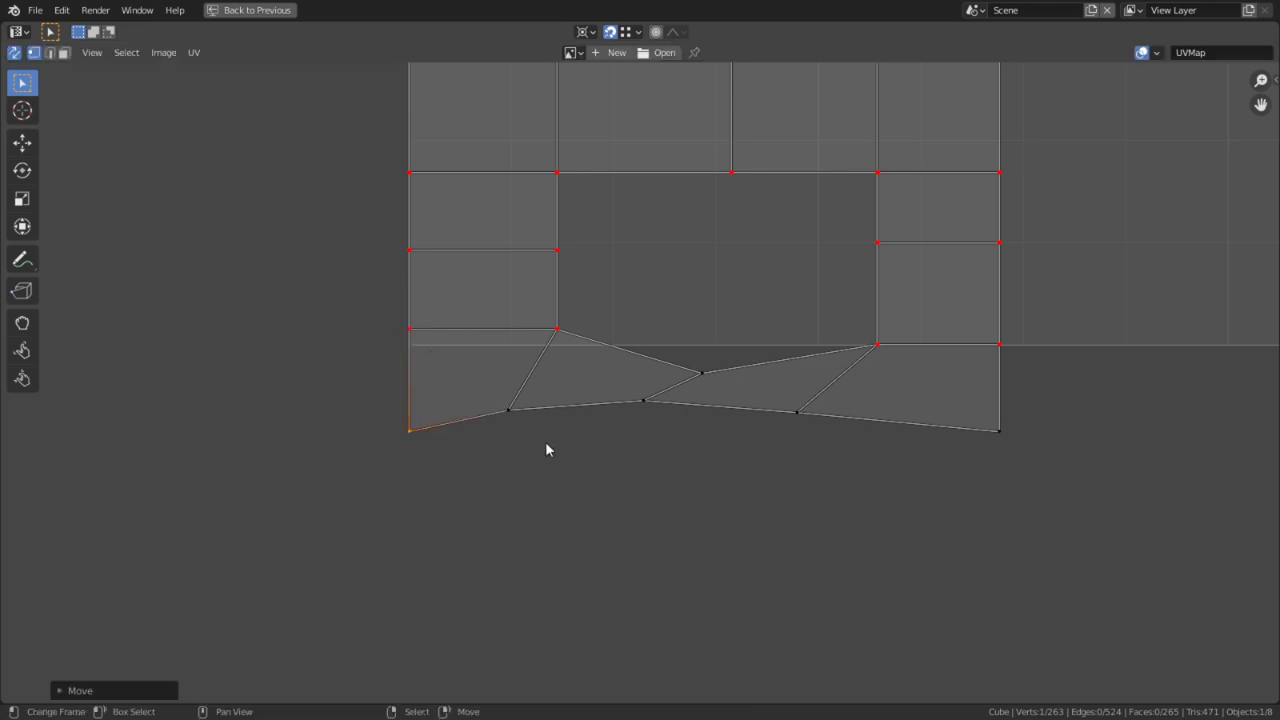
Step: Pin the strip's two outer lower corners and unwrap the whole island again
left_click(997, 435, "shift")
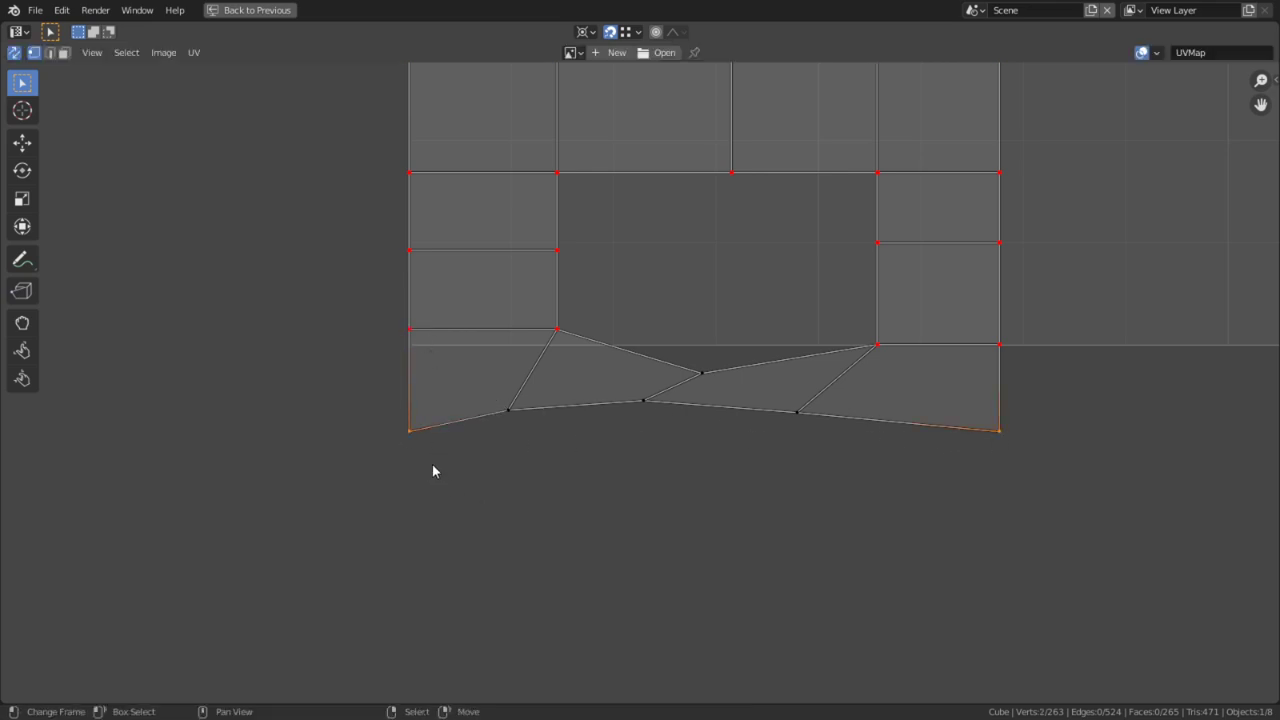
key("u")
left_click(430, 476)
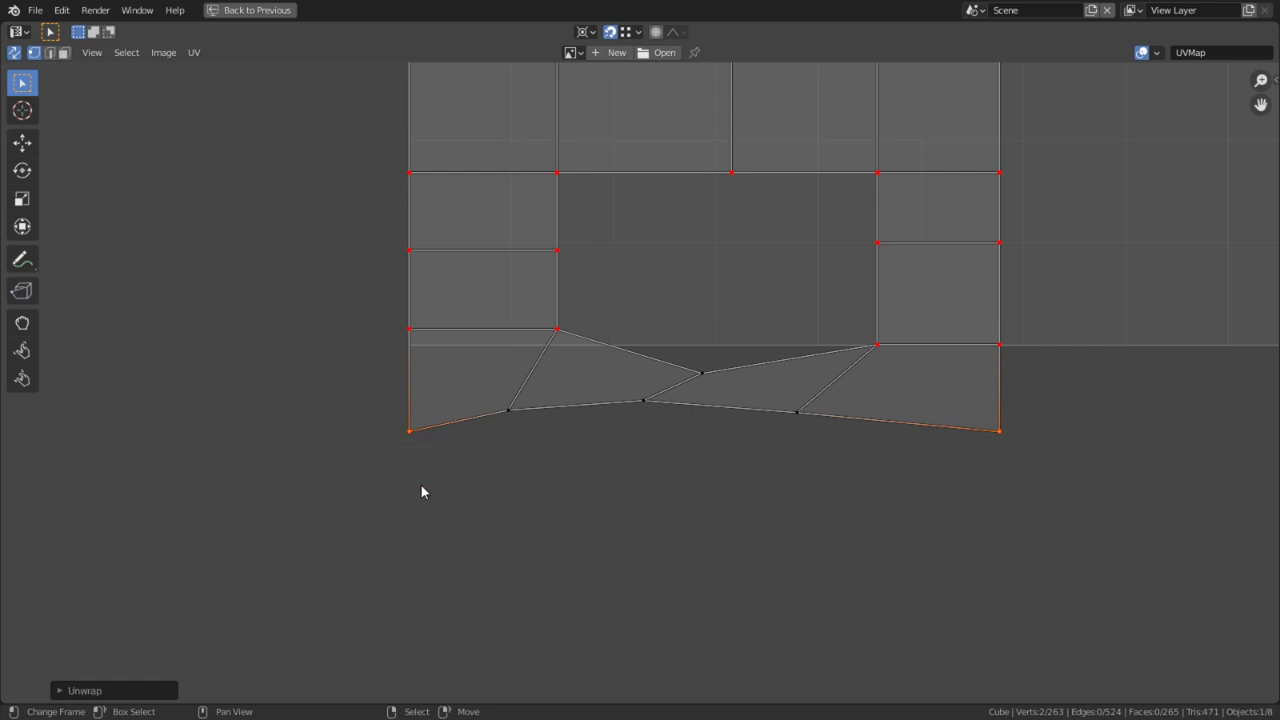
key("a")
key("u")
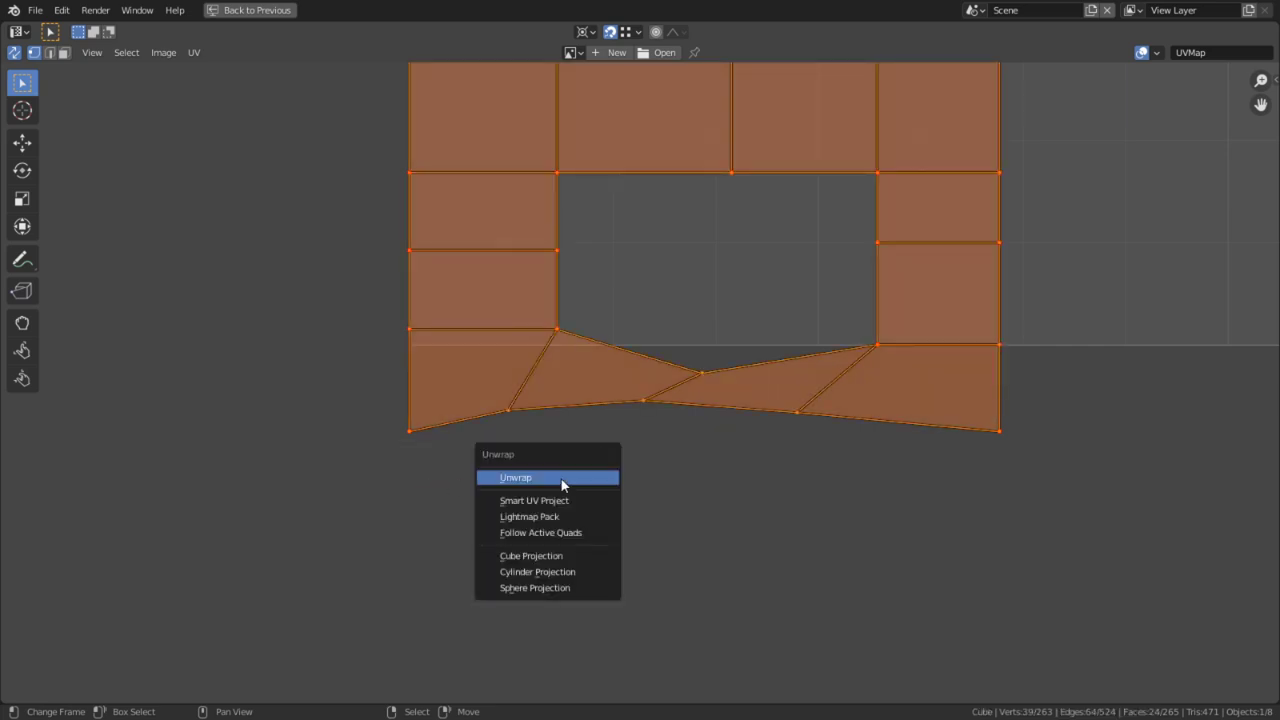
left_click(566, 479)
Step: Align the strip's upper middle vertex with the torso's centre column on X and the right-hand grid corner on Y
left_click(696, 384)
key("g")
key("y")
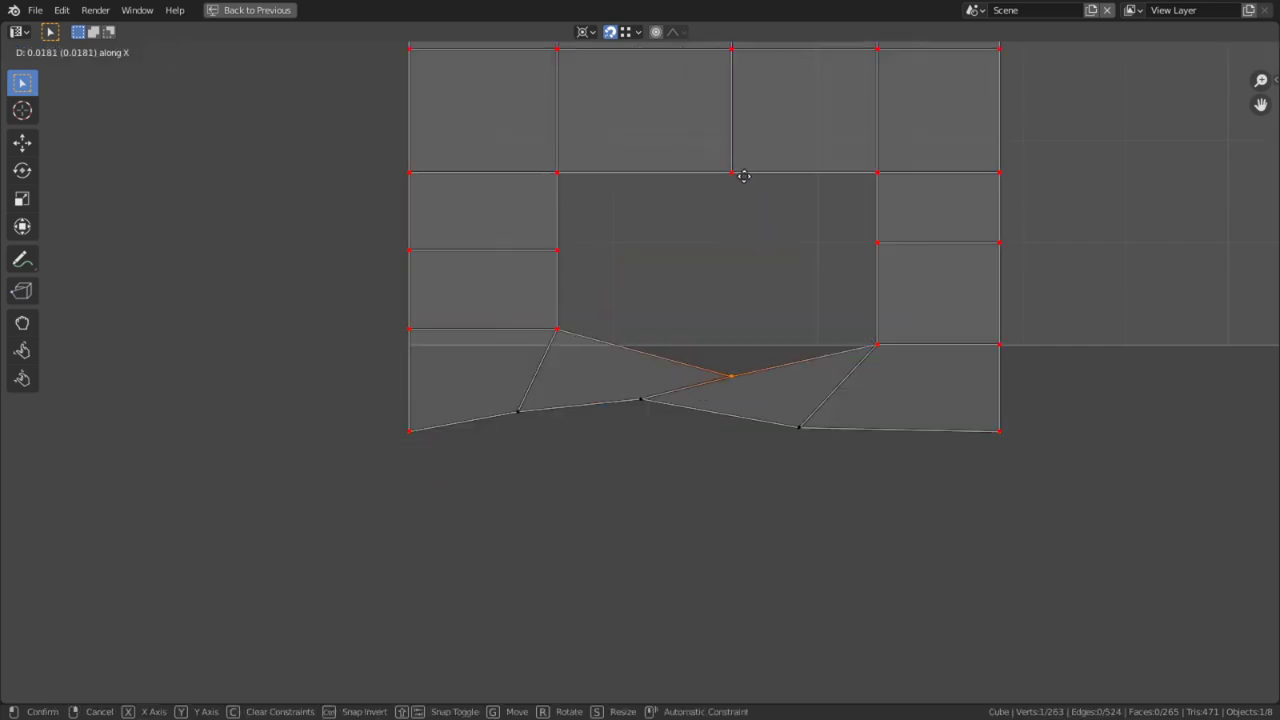
key("x")
left_click(736, 174)
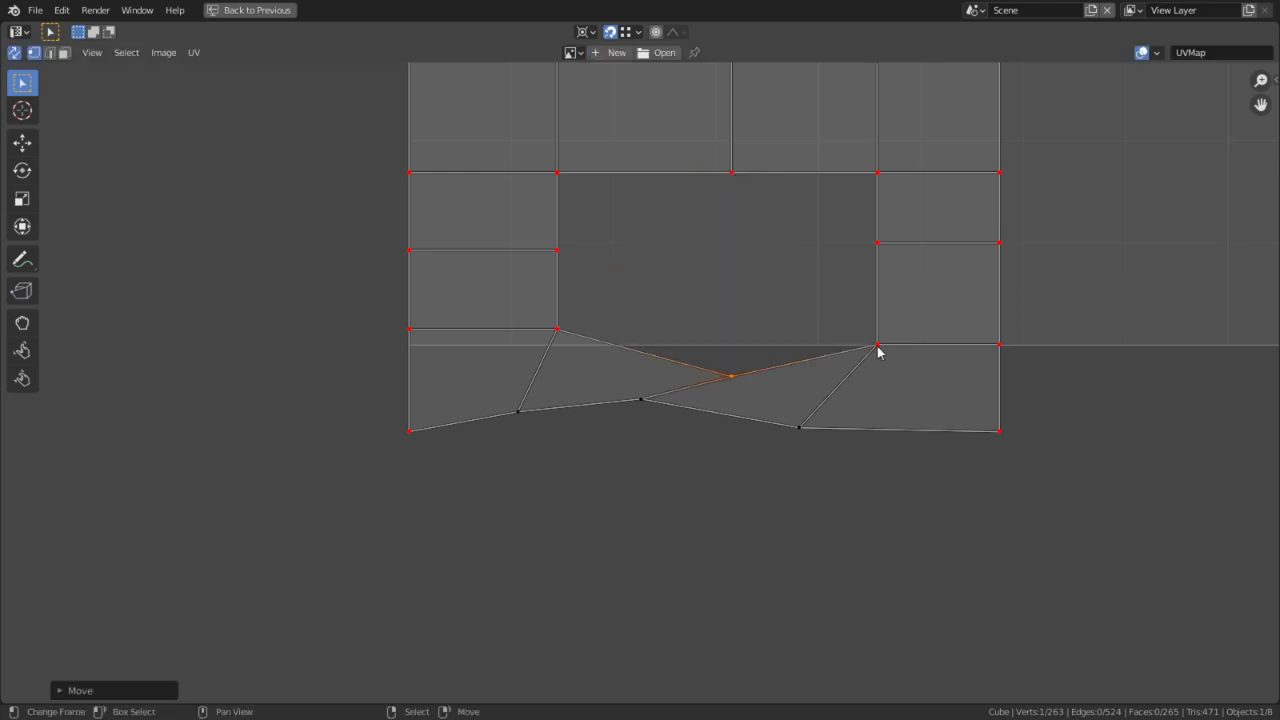
key("g")
key("y")
left_click(872, 347)
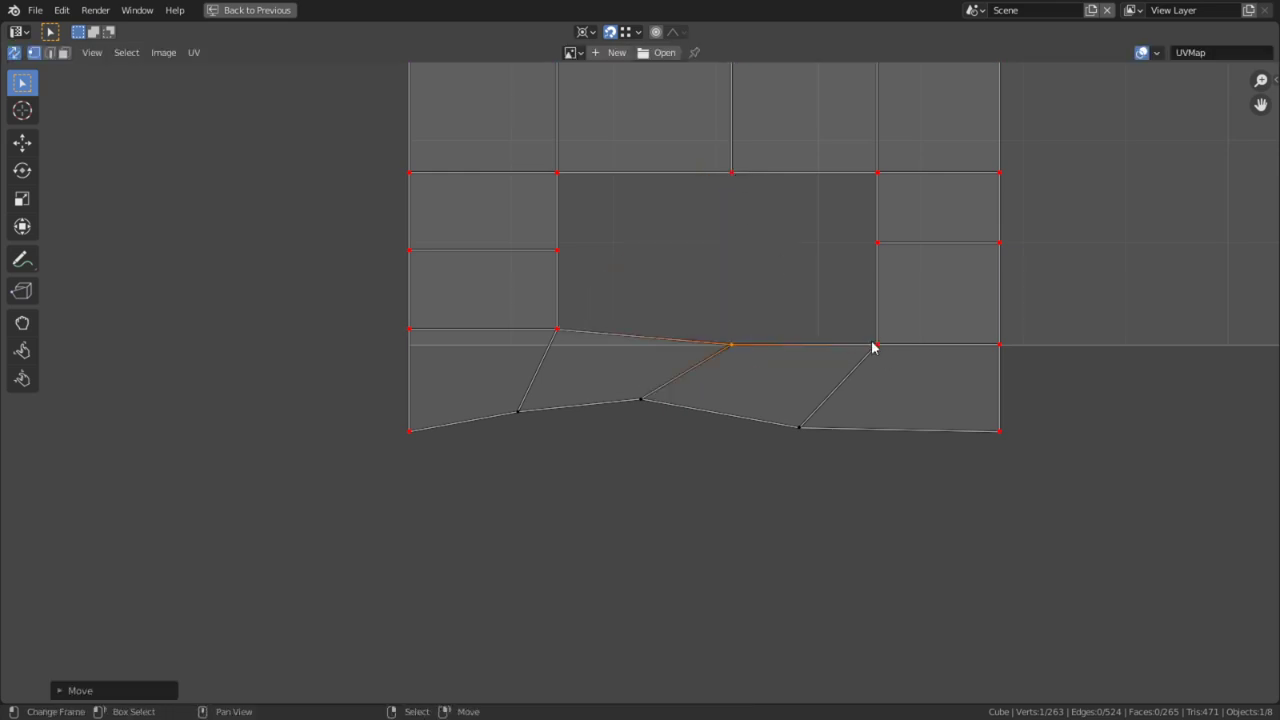
Step: Snap the strip's two inner lower vertices in line with the columns above, and level the left one with the outer corner
left_click(798, 457)
key("g")
key("x")
left_click(894, 362)
left_click(524, 439)
key("g")
key("x")
left_click(574, 354)
key("g")
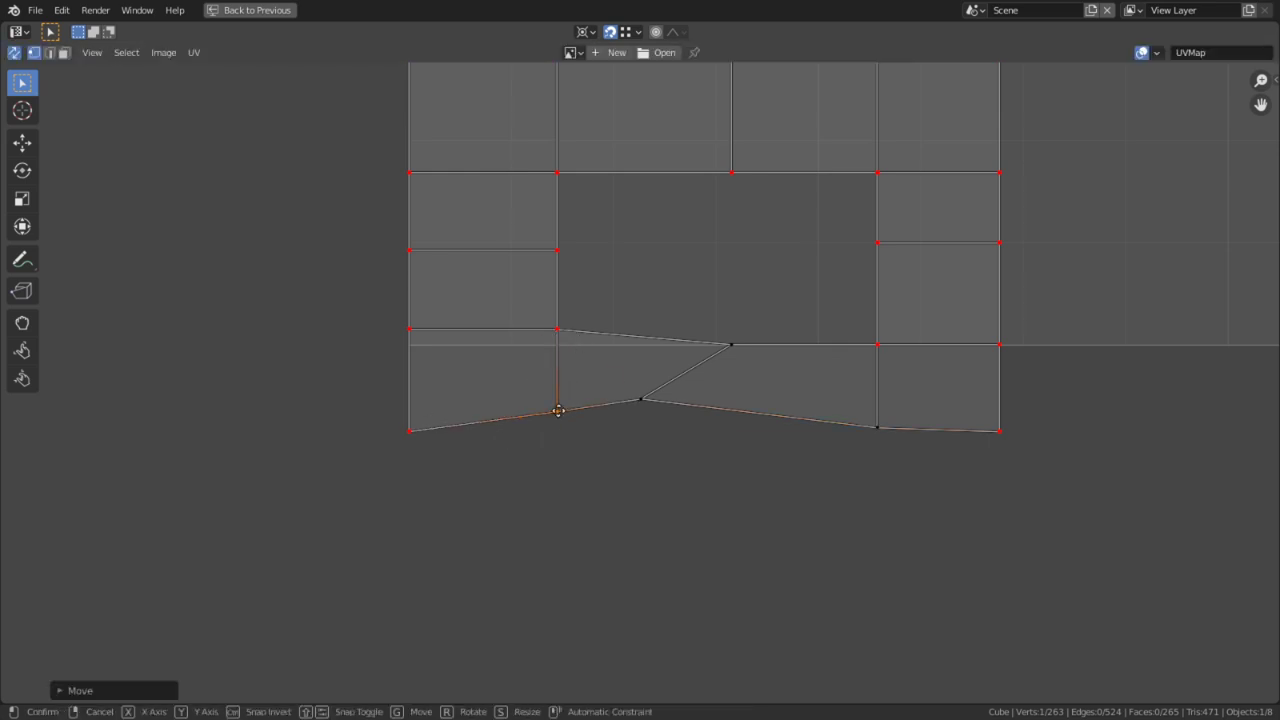
key("y")
left_click(444, 428)
Step: Snap the strip's lower middle vertex along Y to the height of the right inner lower vertex
left_click(684, 398)
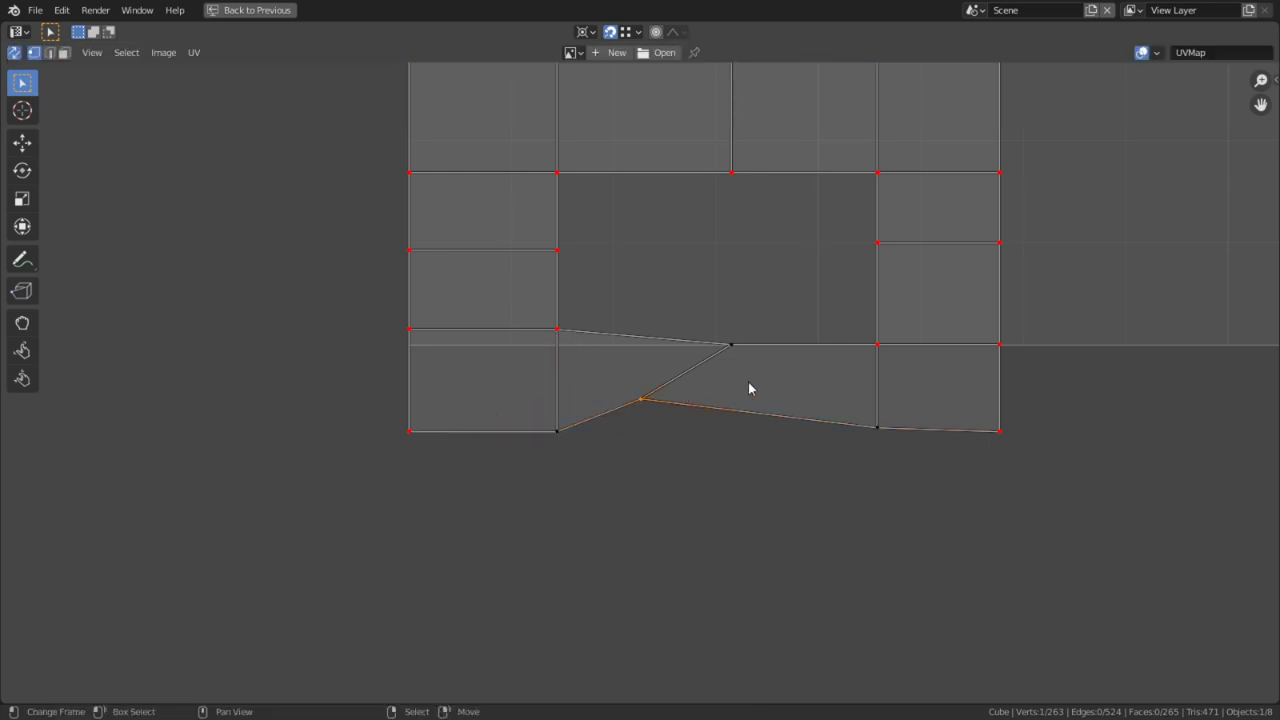
key("g")
key("y")
left_click(889, 441)
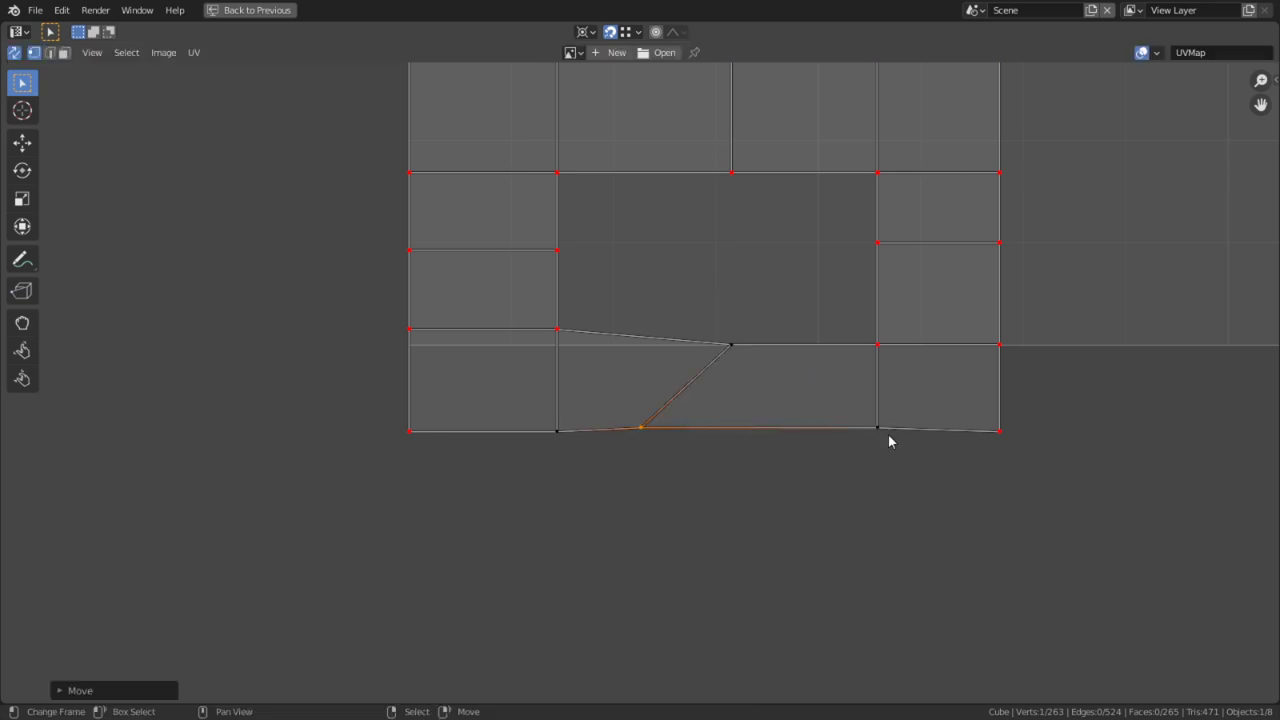
Step: Pin the strip's upper middle vertex and its two inner lower vertices, and unwrap the whole island again
left_click(731, 346, "shift")
left_click(863, 451, "shift")
left_click(659, 431, "shift")
key("p")
key("u")
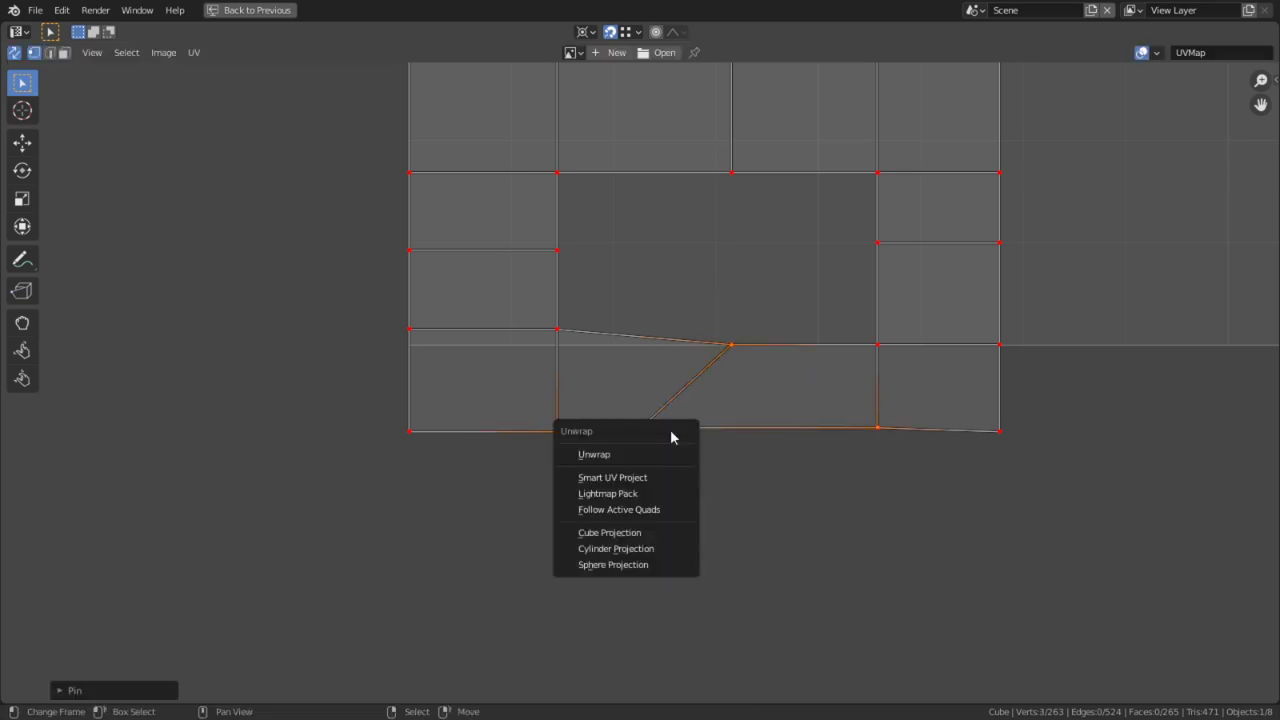
left_click(648, 476)
key("a")
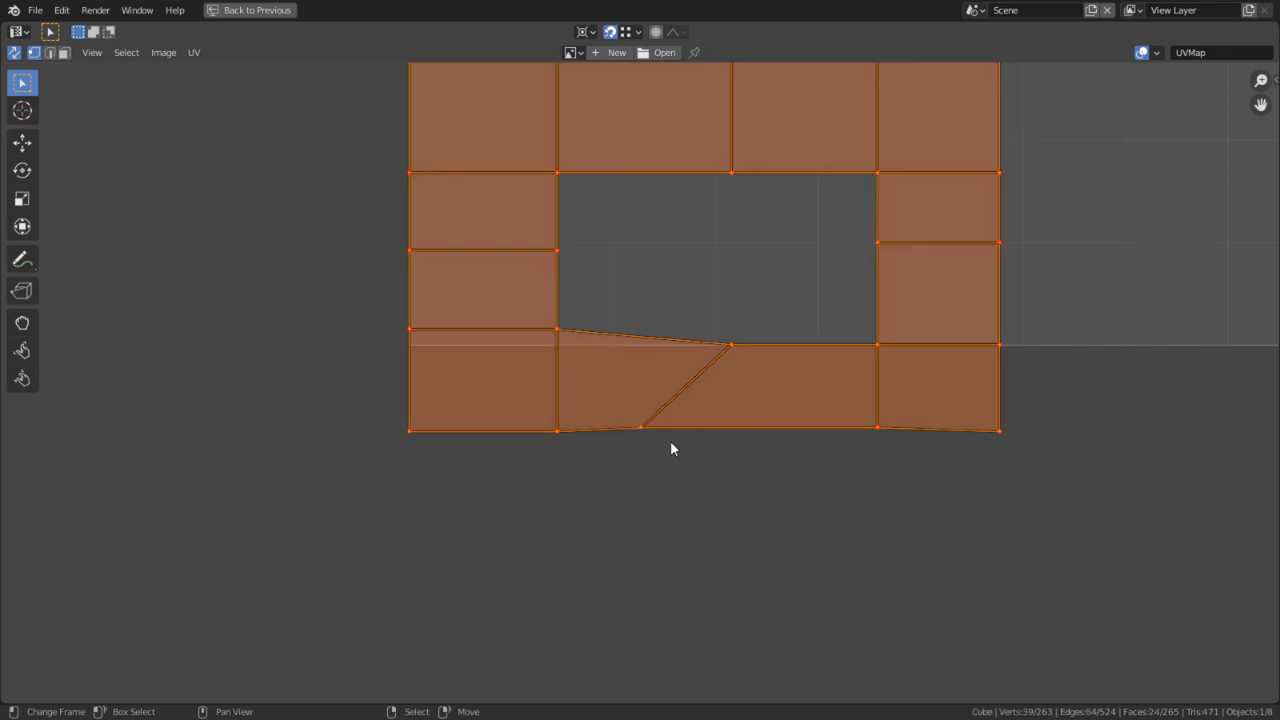
key("u")
left_click(643, 477)
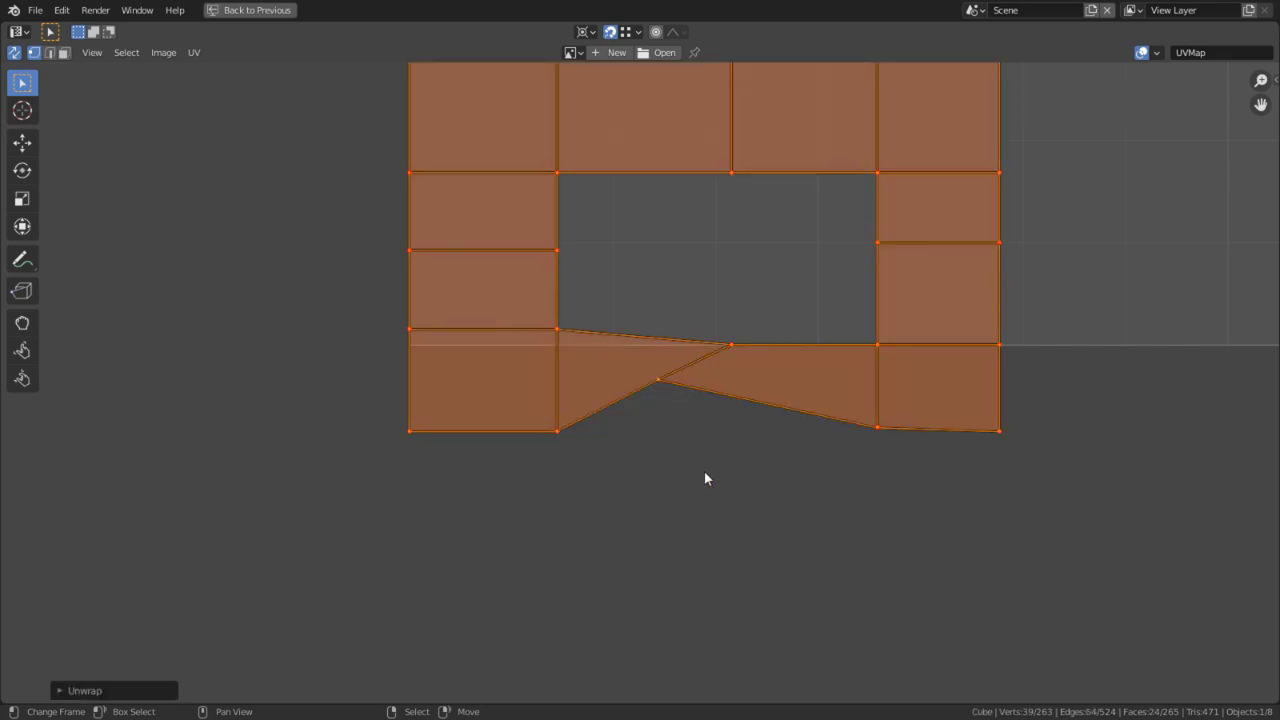
Step: Snap the strip's lower middle vertex level with the right inner lower vertex on Y and under the upper middle vertex on X
left_click(672, 397)
key("g")
key("y")
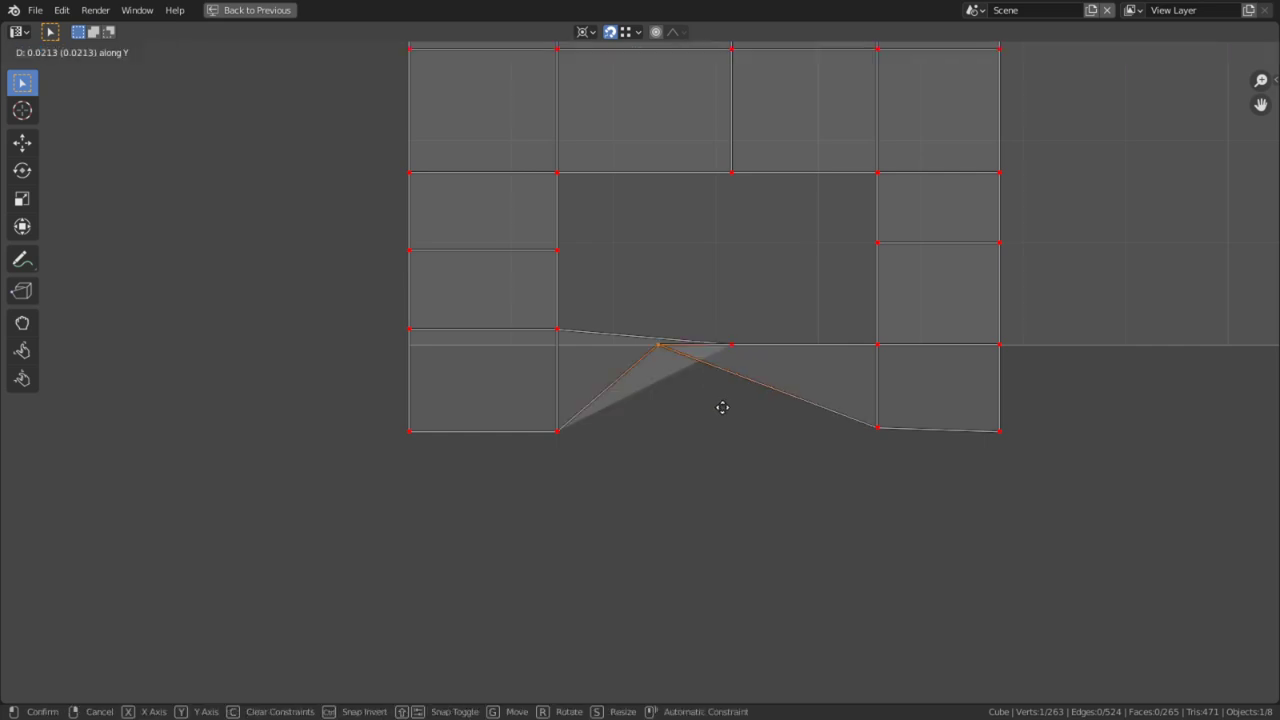
key("Escape")
key("g")
key("y")
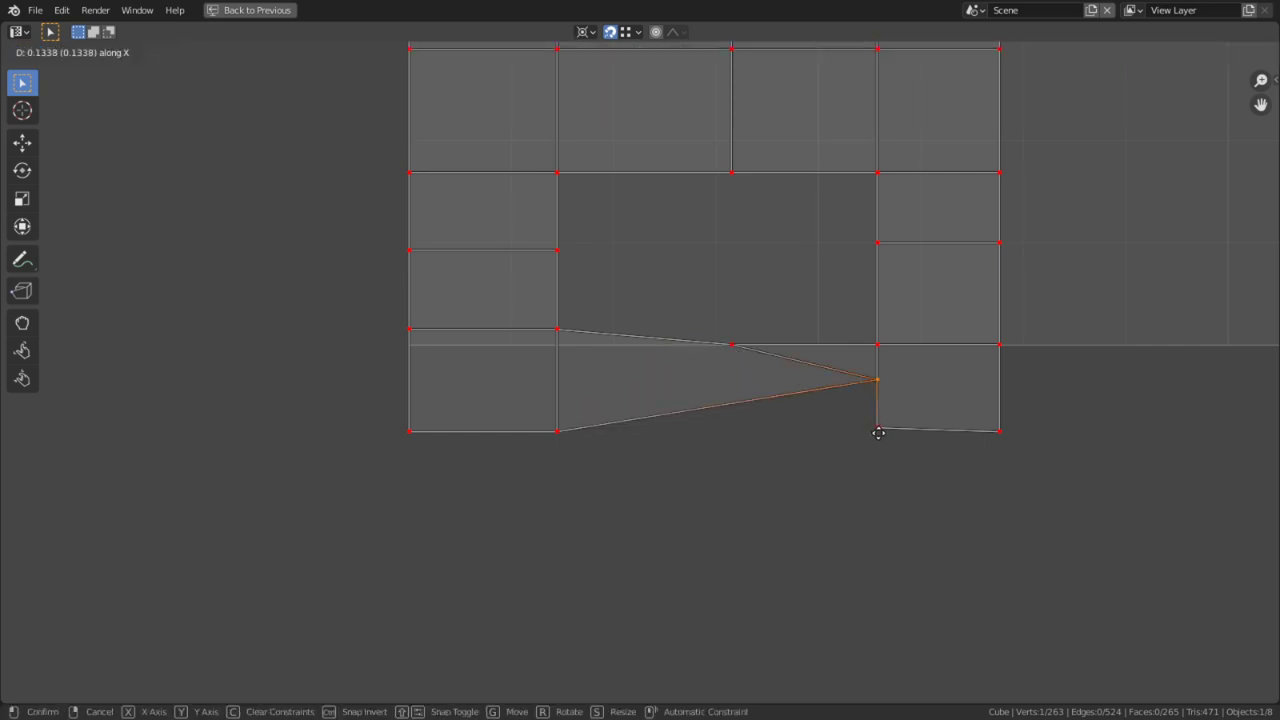
left_click(877, 431)
left_click(703, 390)
key("g")
key("y")
key("Escape")
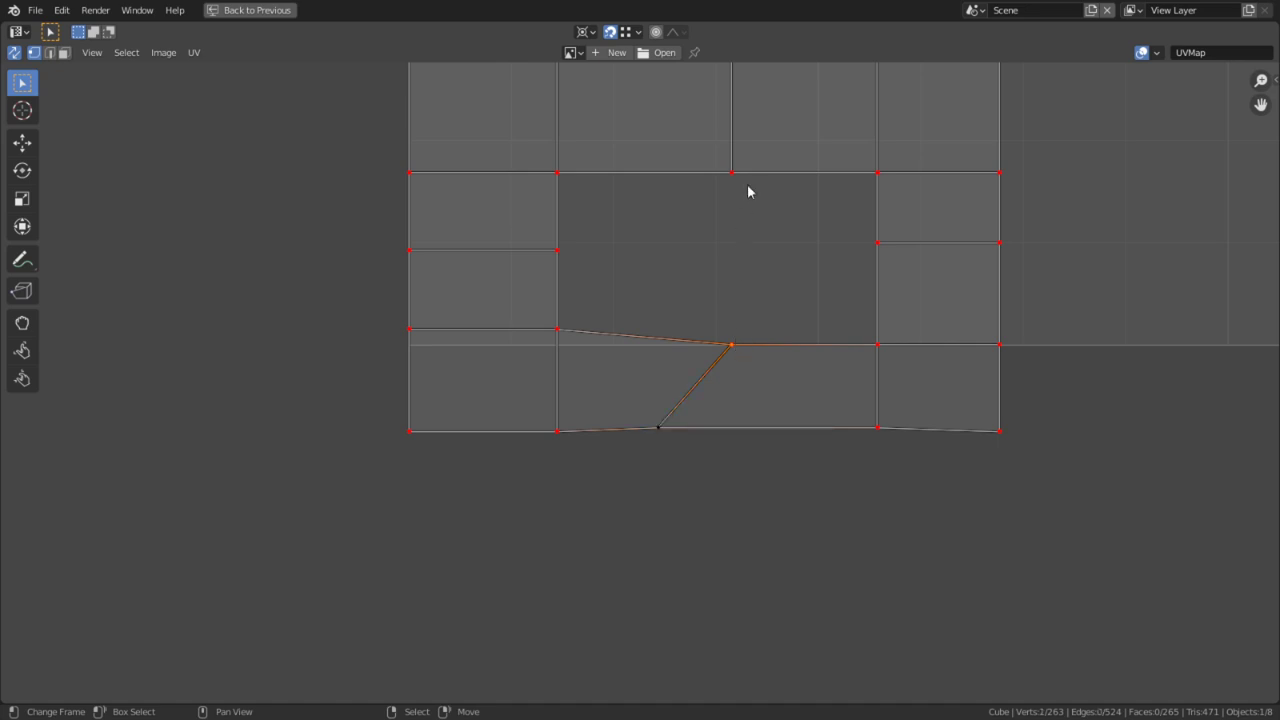
key("g")
key("x")
left_click(746, 349)
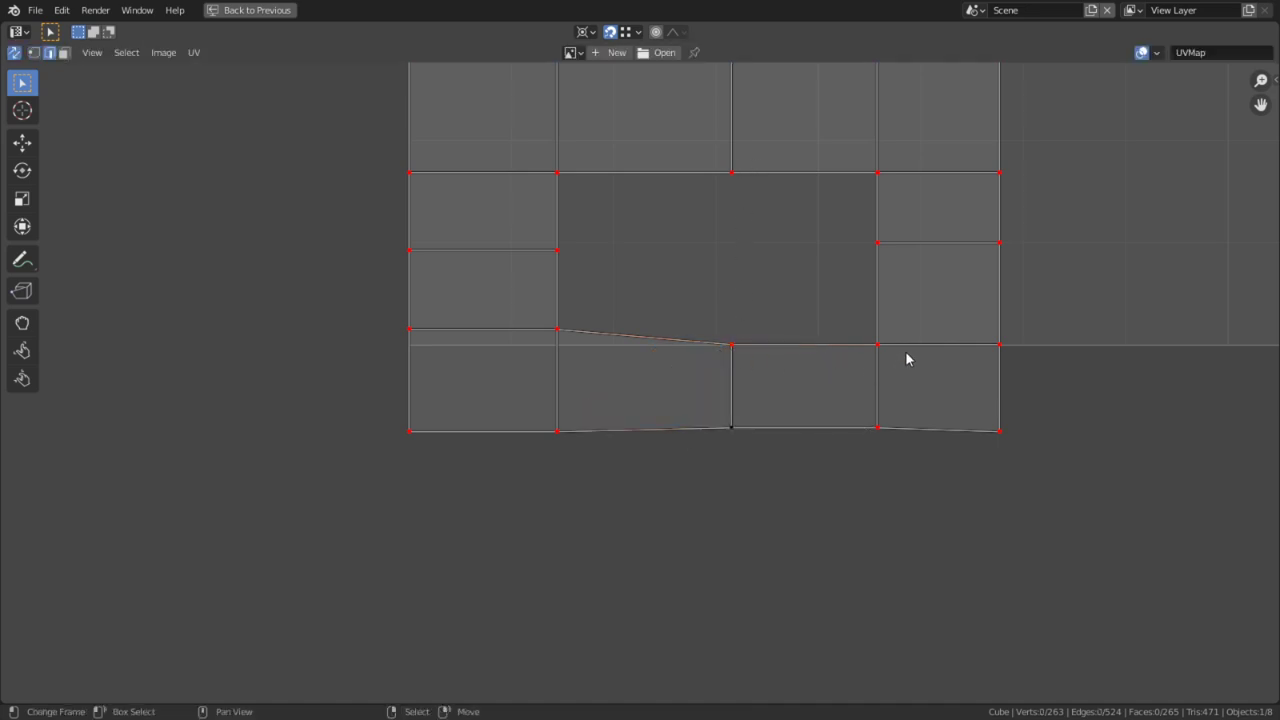
Step: Level the strip's upper row of vertices along Y with its left inner vertex, and pin the whole island
key("g")
key("y")
left_click(543, 337)
left_click(743, 346)
key("g")
key("y")
left_click(892, 338)
key("a")
key("p")
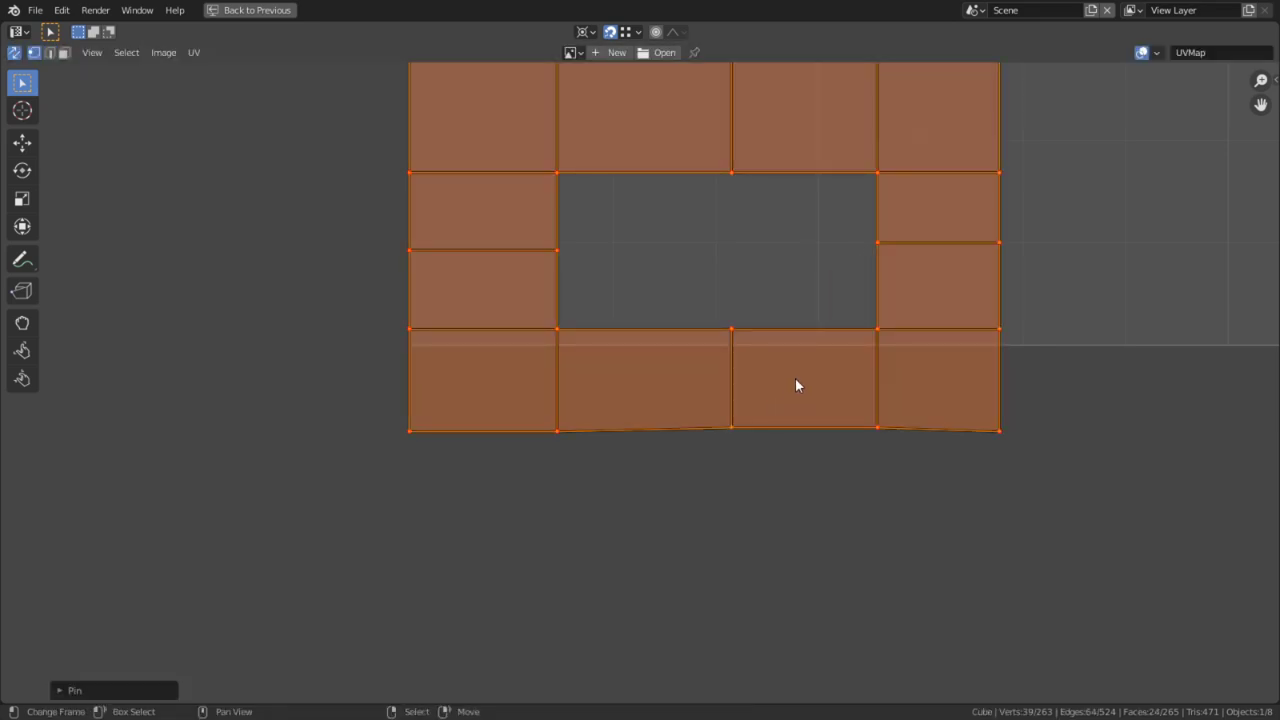
Step: Examine the checker pattern on the torso piece and the full fox in the 3D viewport
key("ctrl+space")
middle_click_drag(798, 371, 889, 297)
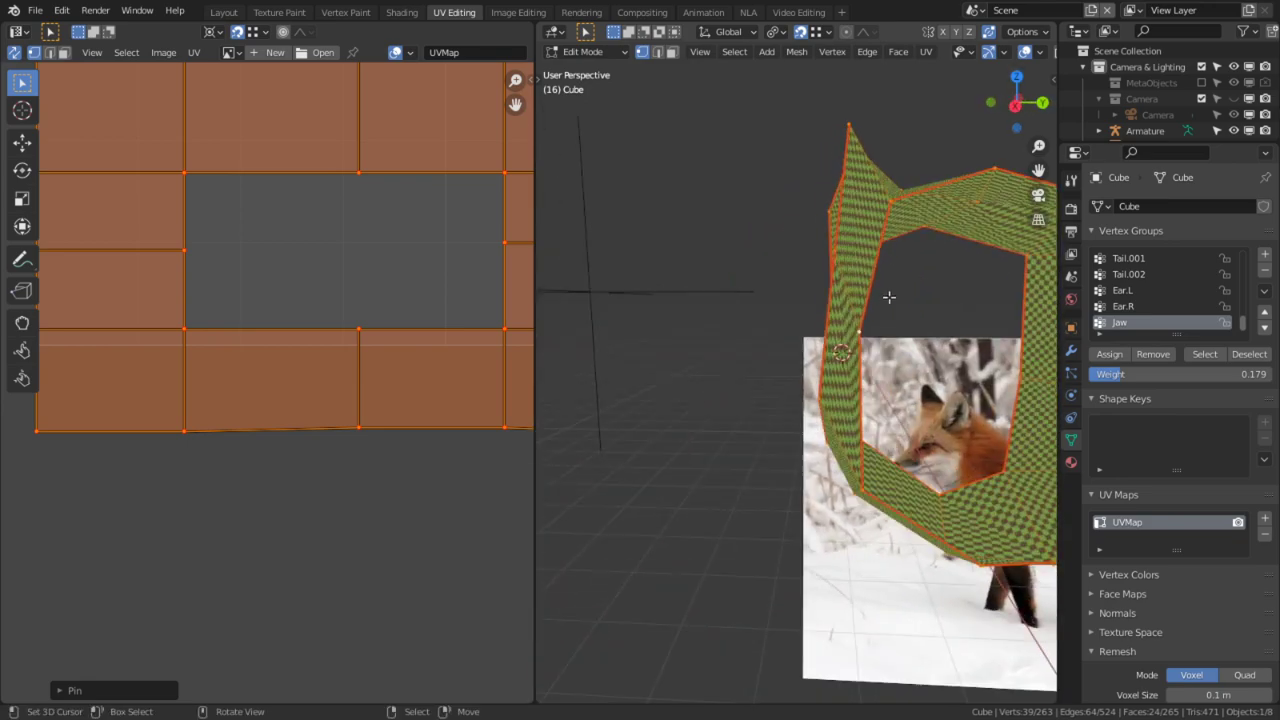
key("Tab")
middle_click_drag(724, 405, 940, 378)
scroll(783, 395, "down", 6)
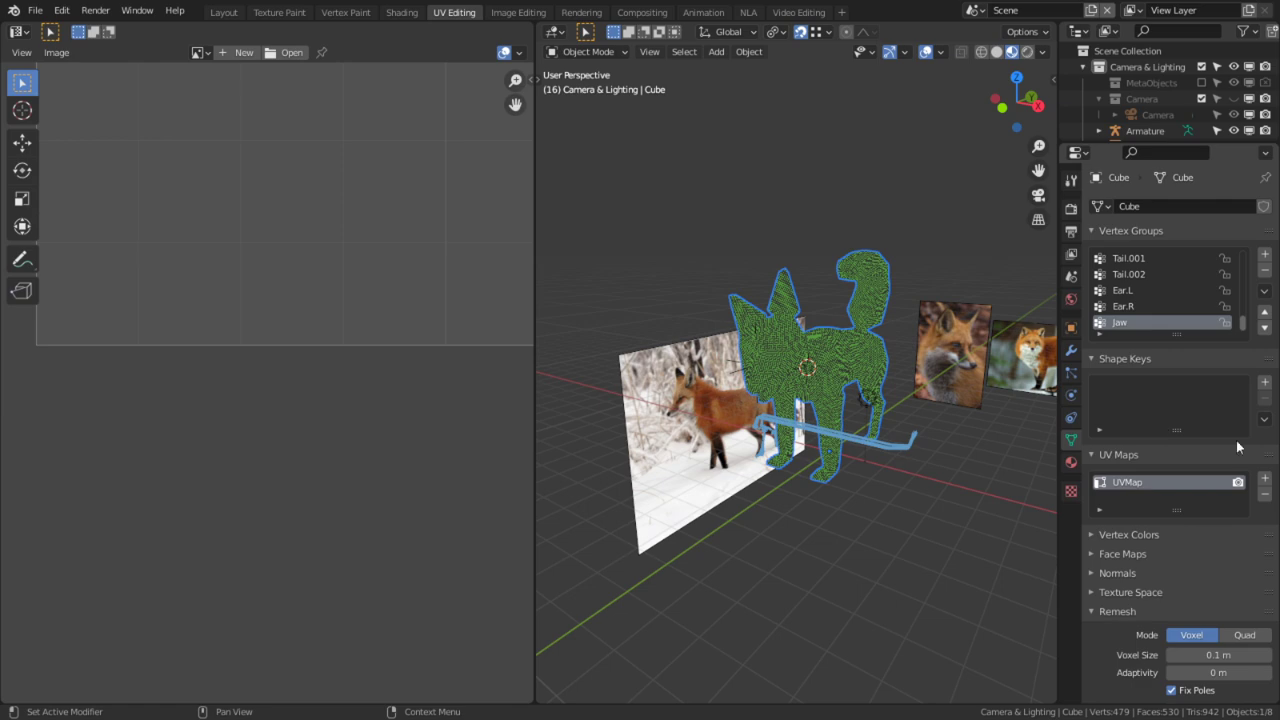
left_click(1030, 53)
scroll(809, 446, "up", 5)
middle_click_drag(819, 388, 851, 391)
left_click(1012, 52)
mouse_move(766, 322)
middle_mouse_down()
mouse_move(805, 306)
mouse_move(766, 316)
middle_mouse_up()
key("Tab")
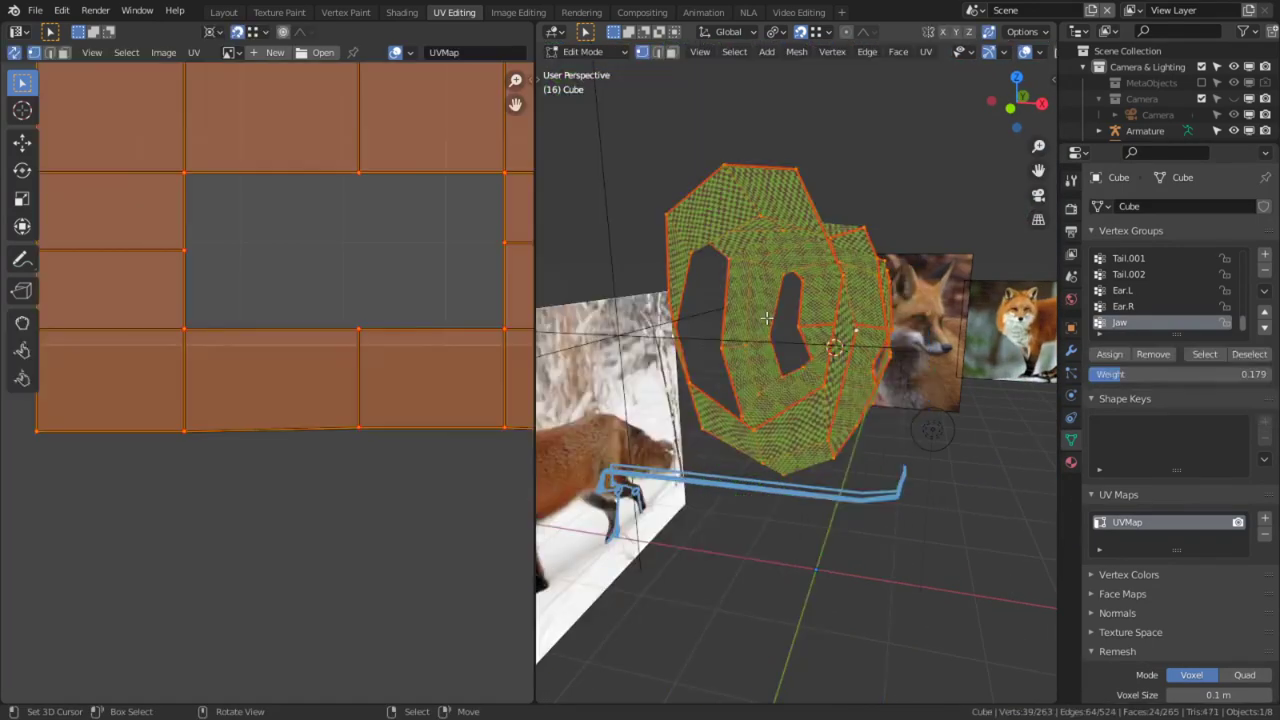
Step: Reveal all hidden geometry and average the scale of all UV islands
scroll(766, 316, "down", 2)
scroll(360, 406, "down", 5)
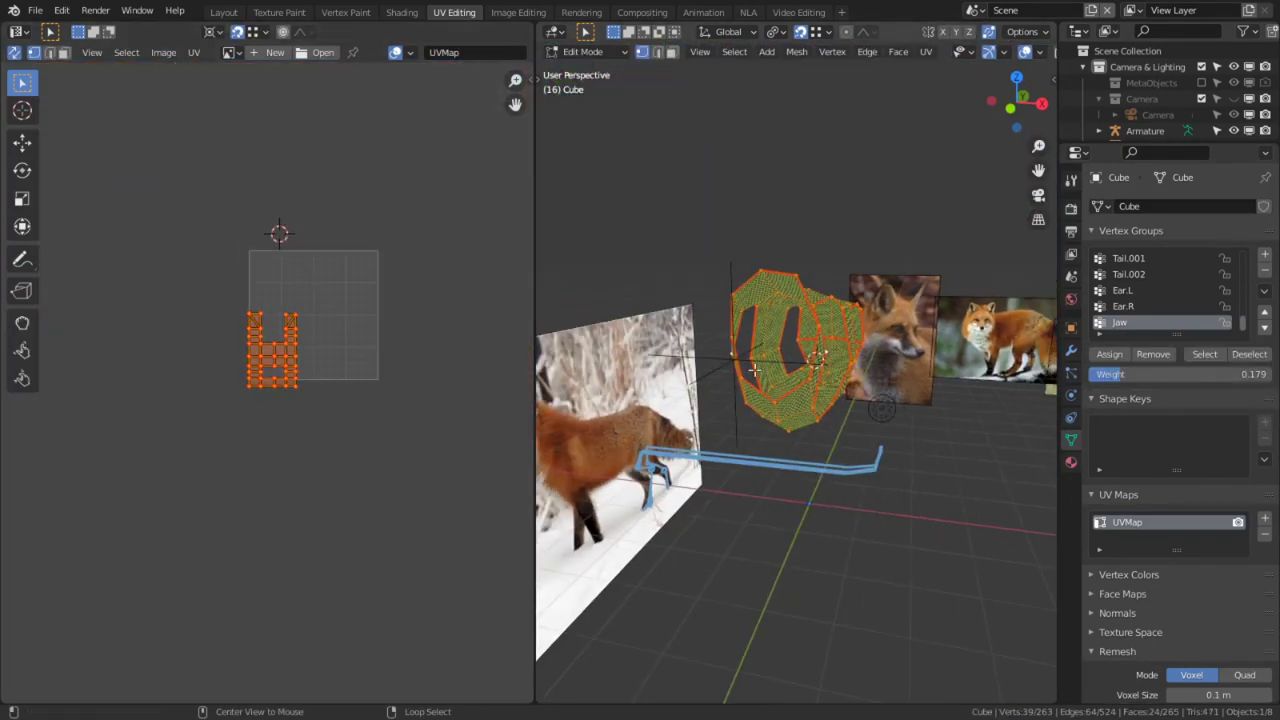
key("alt+h")
key("q")
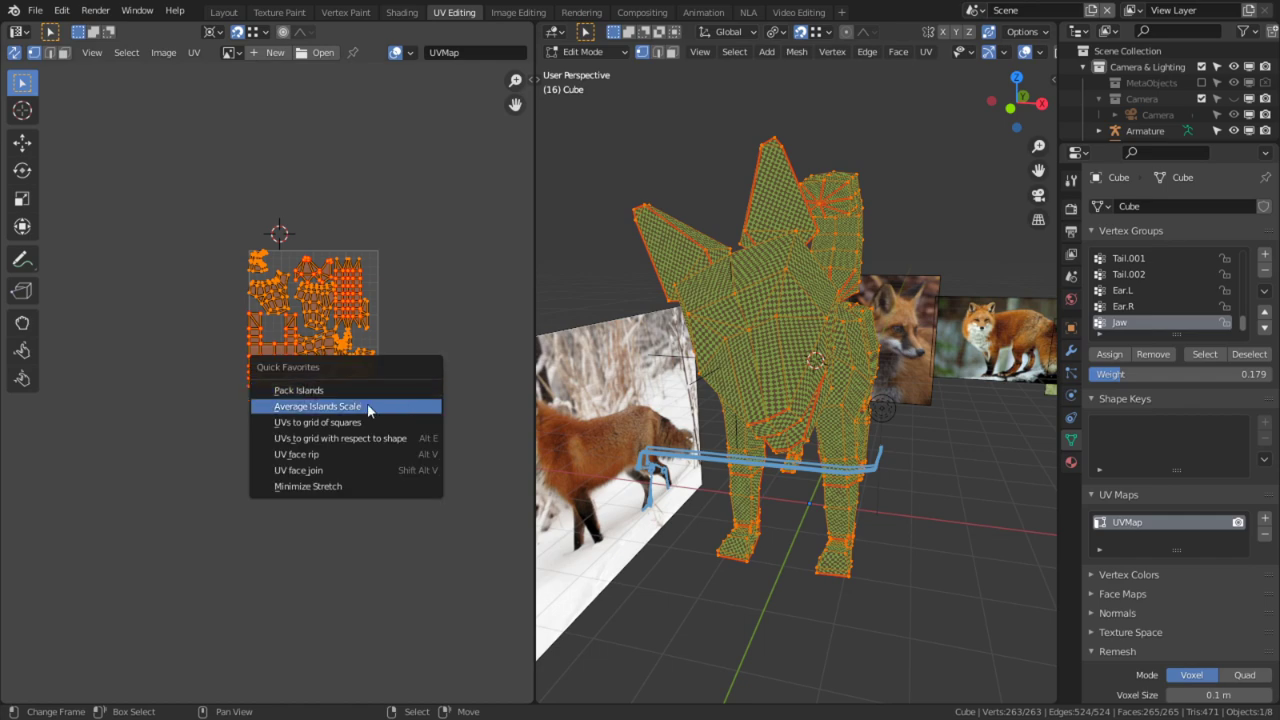
left_click(365, 403)
Step: Pack all UV islands with rotation enabled and a margin of 0.043
key("q")
left_click(299, 390)
scroll(369, 395, "up", 4)
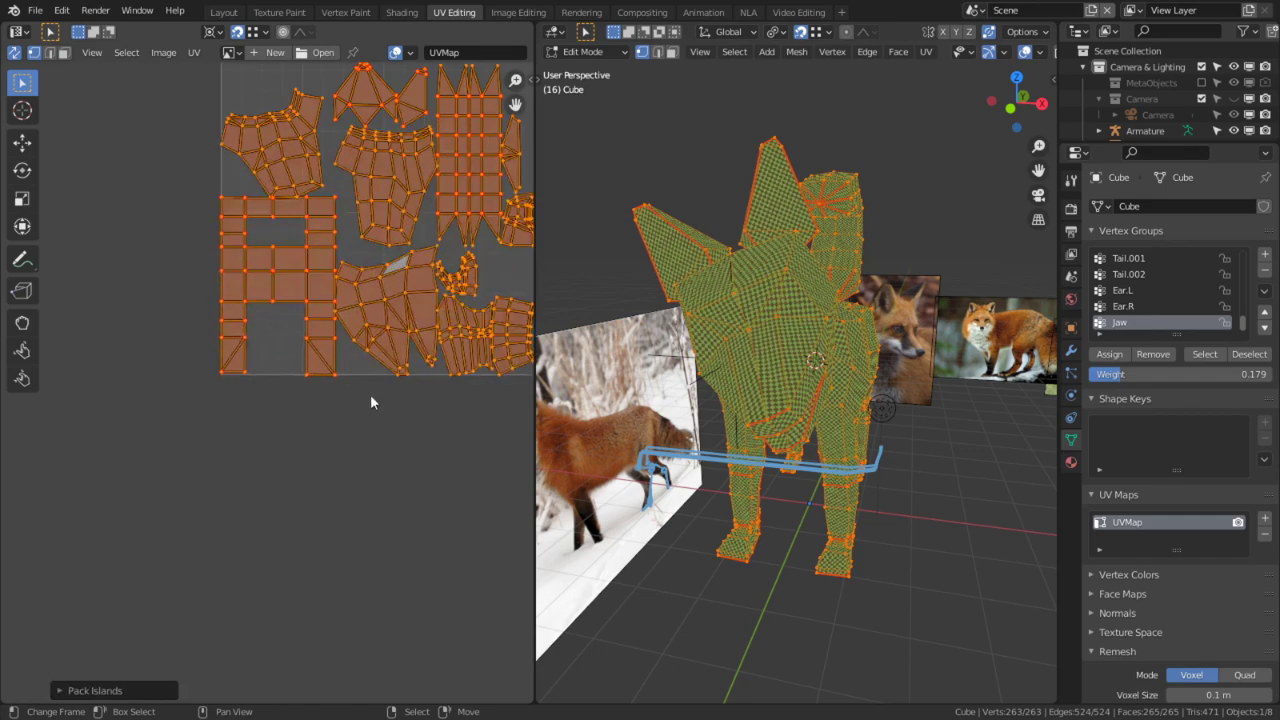
scroll(370, 403, "up", 2)
left_click(82, 690)
left_click_drag(195, 686, 265, 686)
middle_click_drag(309, 433, 183, 483)
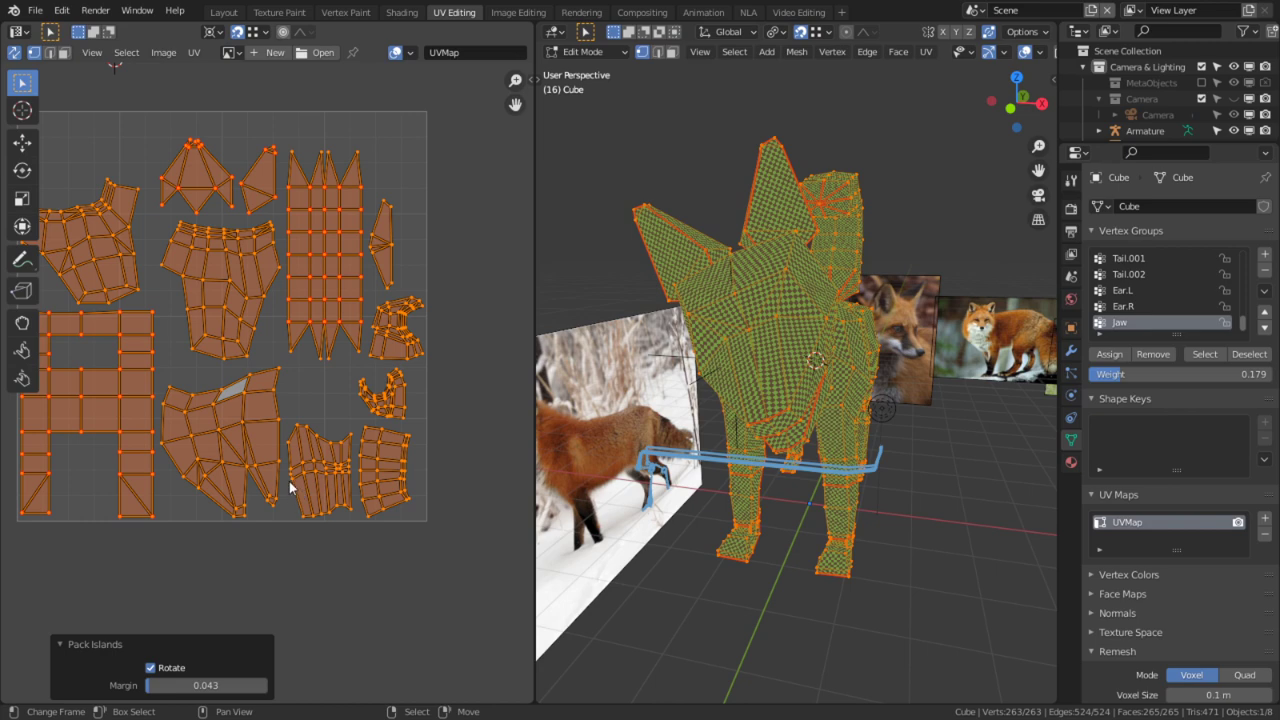
Step: Mark the inner edge running down to the tip of the head island's long left prong as a seam
scroll(258, 510, "up", 2)
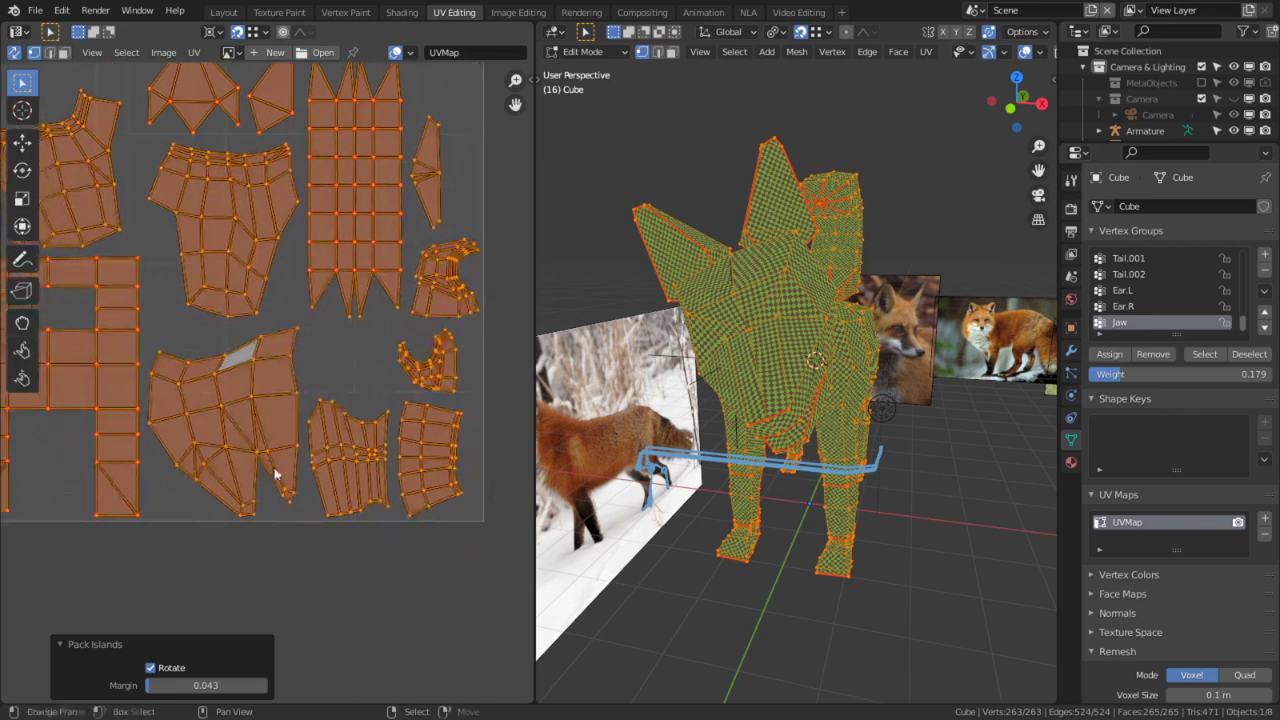
scroll(822, 470, "up", 3)
middle_click_drag(822, 470, 748, 482)
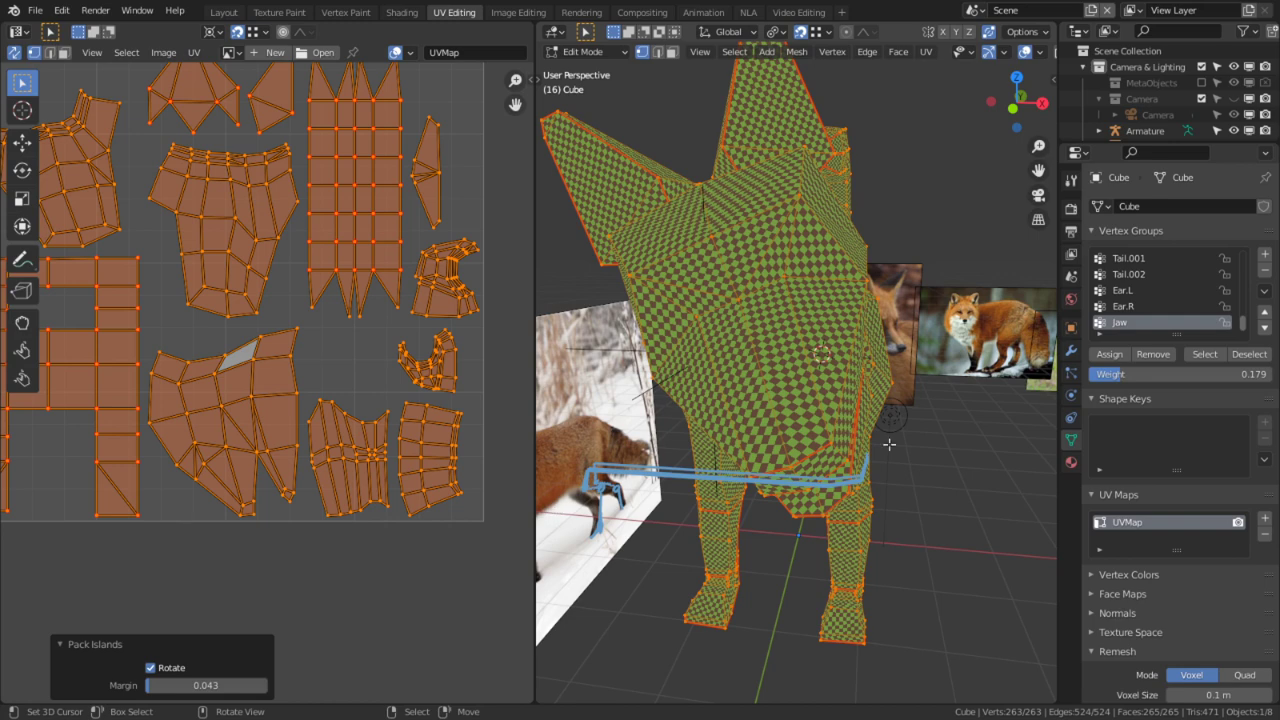
scroll(251, 509, "up", 2)
key("ctrl+space")
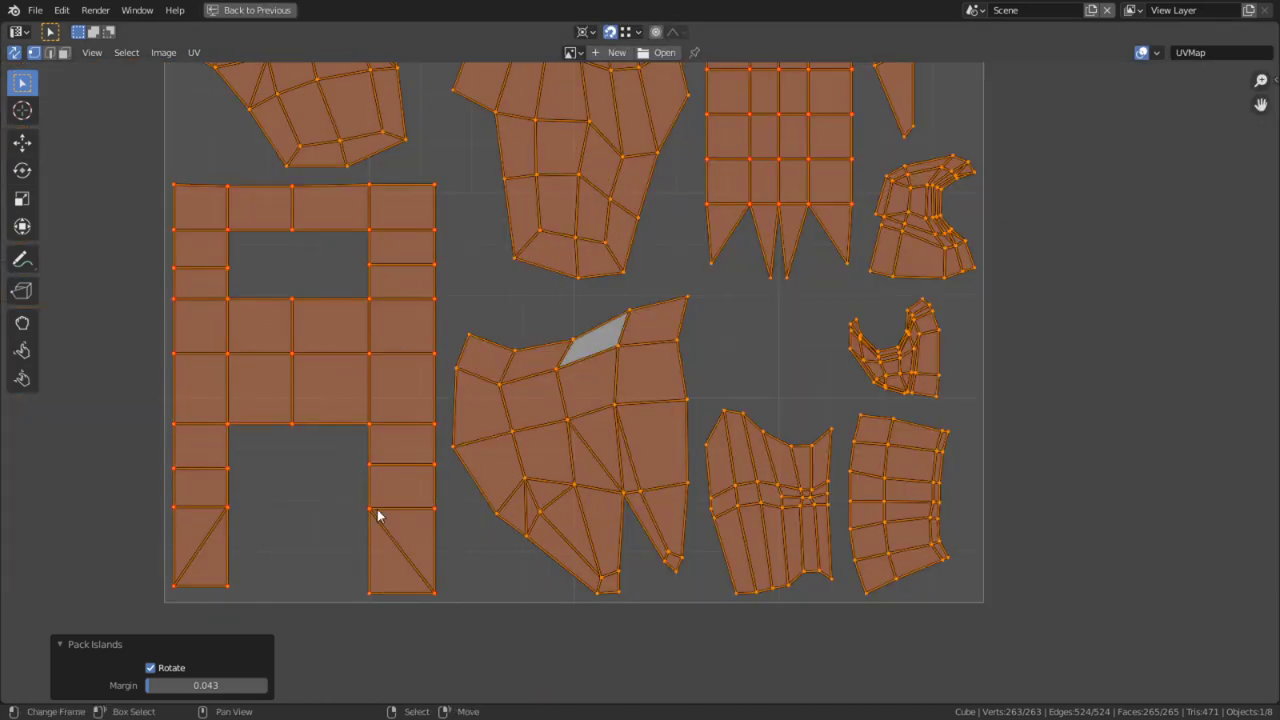
scroll(512, 537, "up", 1)
key("2")
left_click(582, 587)
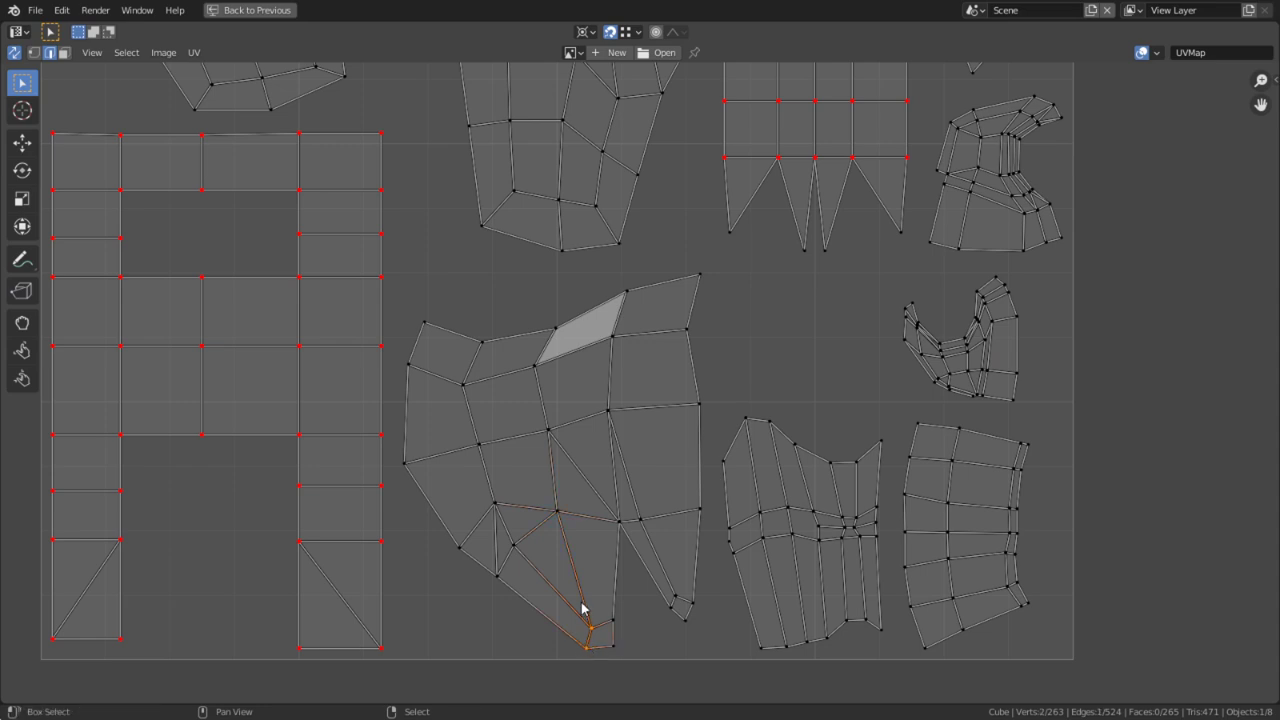
key("ctrl+e")
left_click(586, 600)
Step: Select the linked faces of the head island and hide all unselected geometry
key("3")
left_click(568, 552)
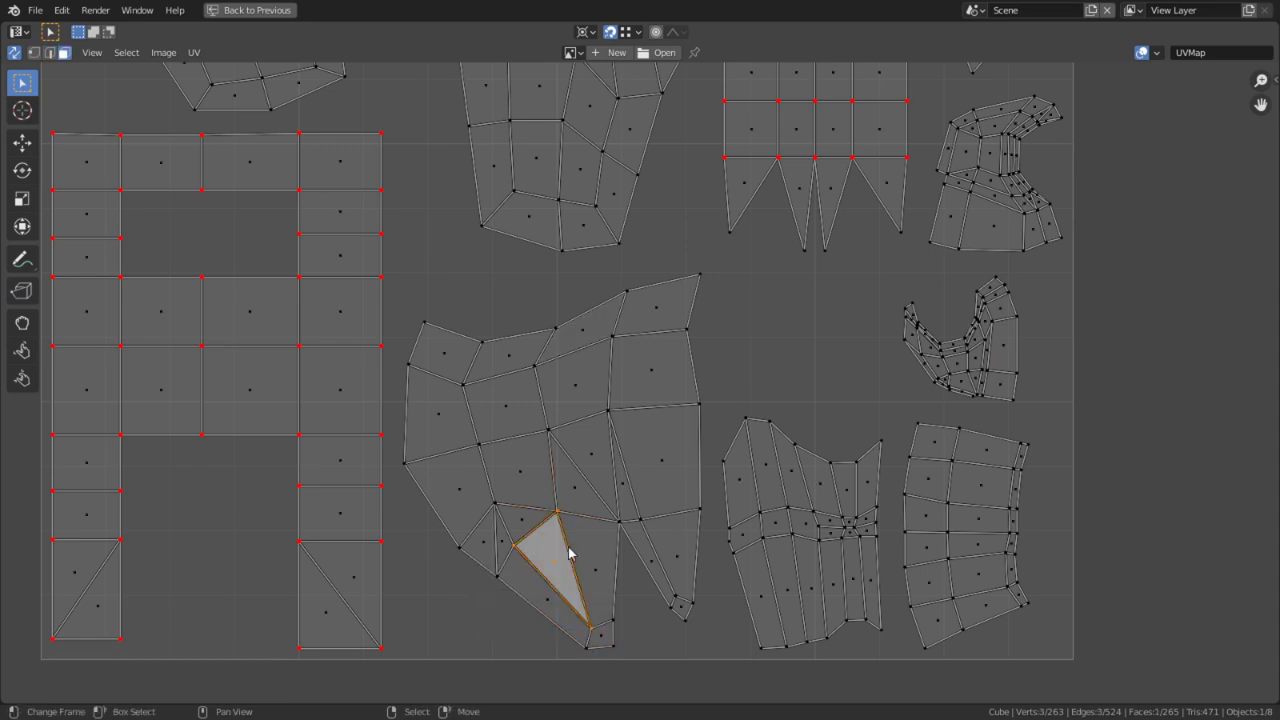
key("l")
key("shift+h")
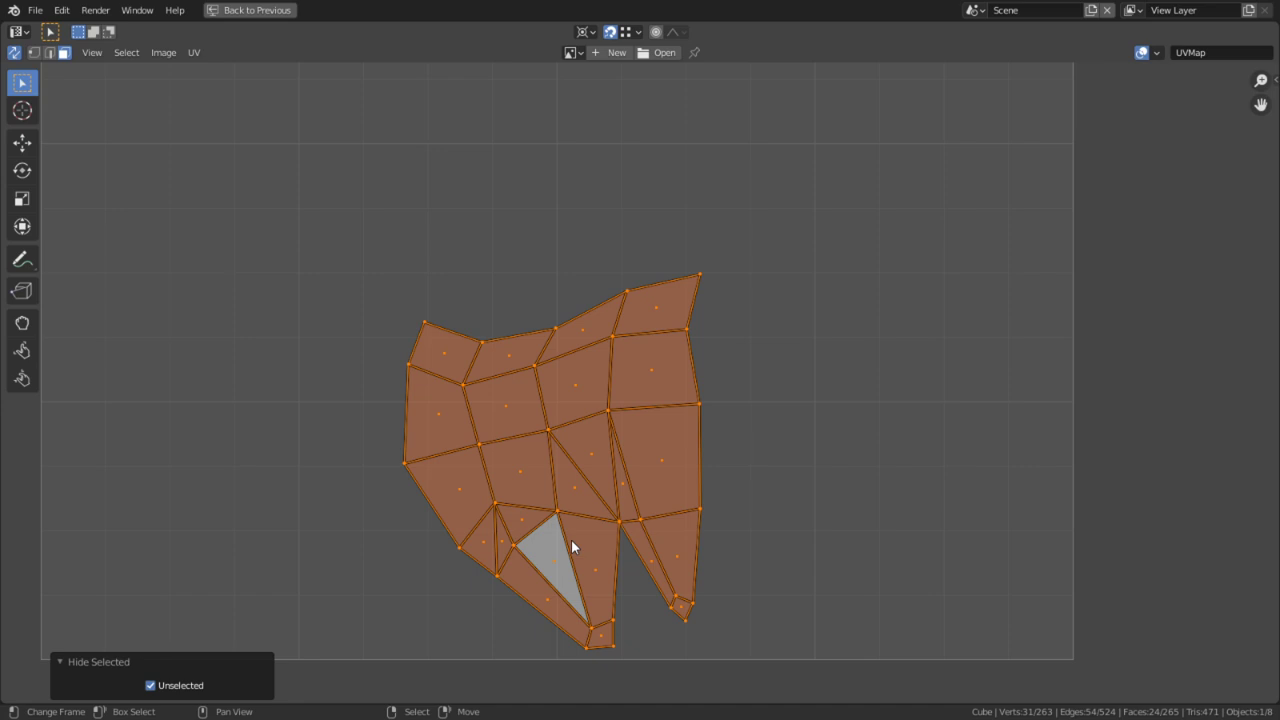
Step: Pin the short bottom edge of the head island's left prong and unwrap the whole island
key("2")
left_click(602, 645)
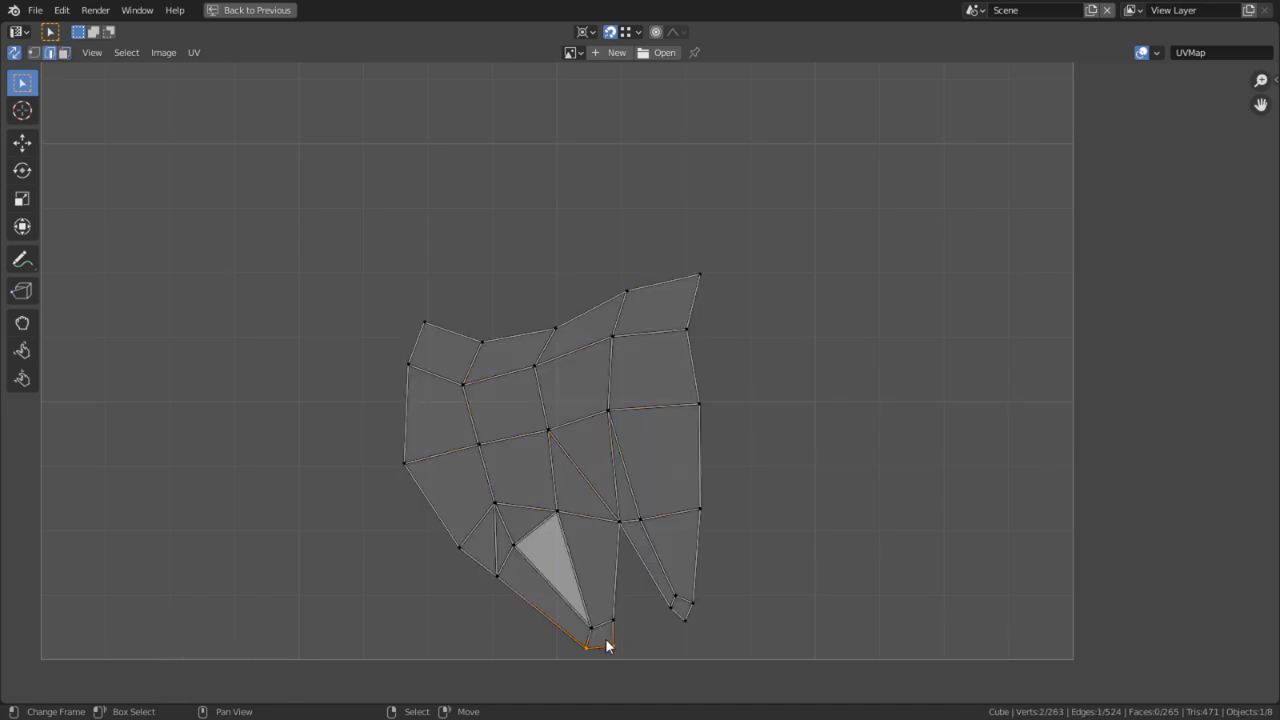
key("p")
key("u")
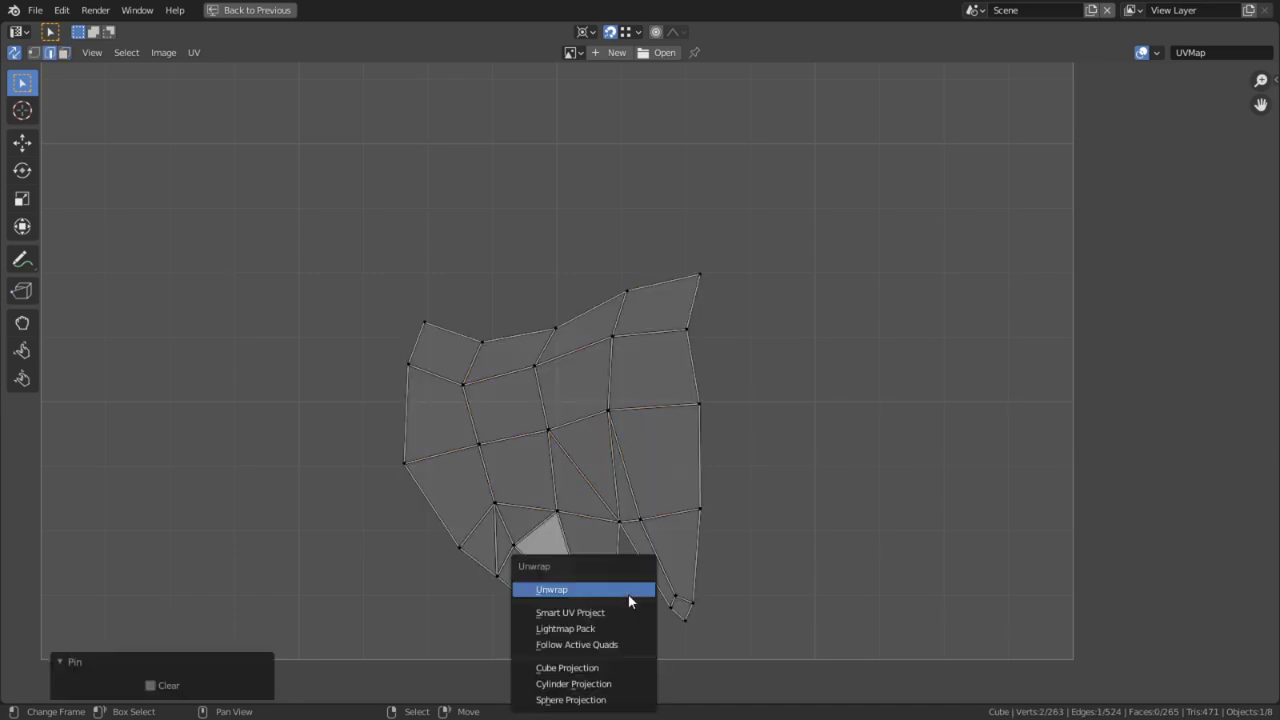
left_click(569, 592)
key("a")
key("u")
left_click(572, 592)
scroll(614, 620, "up", 5)
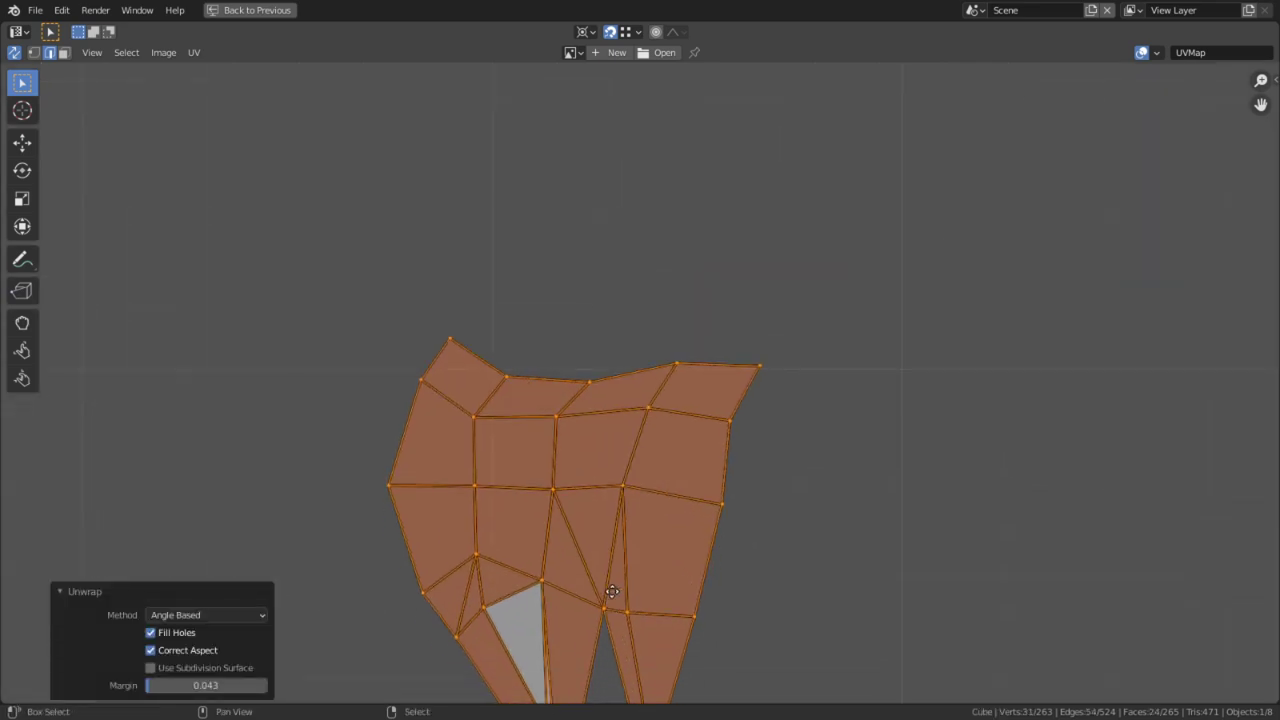
Step: Select every face of the head island and unwrap it again with the new split
left_click(537, 597)
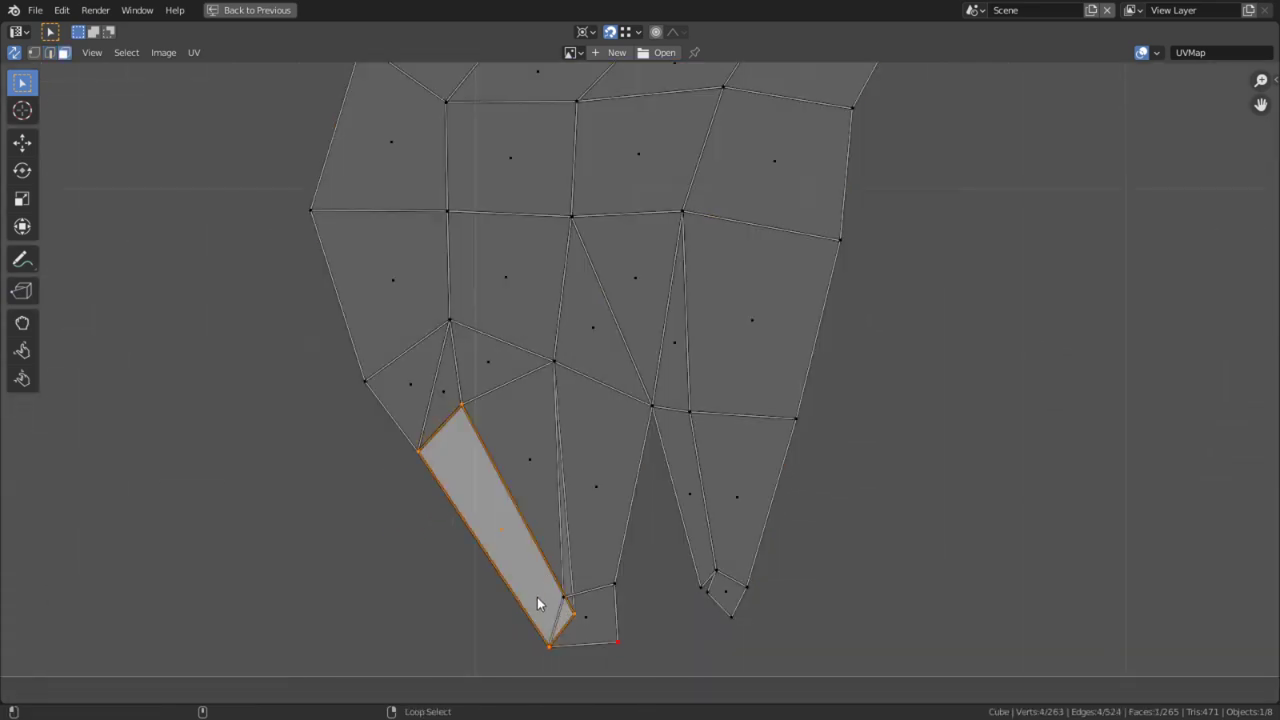
key("ctrl+i")
key("u")
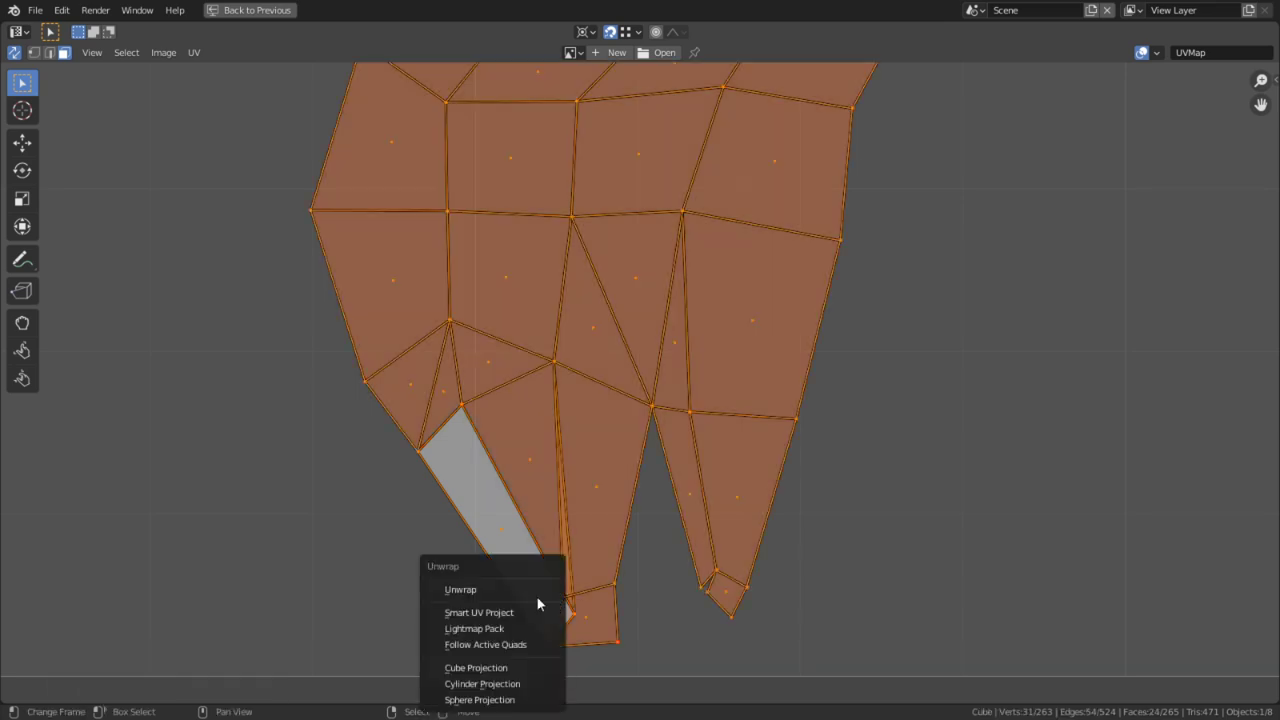
left_click(461, 590)
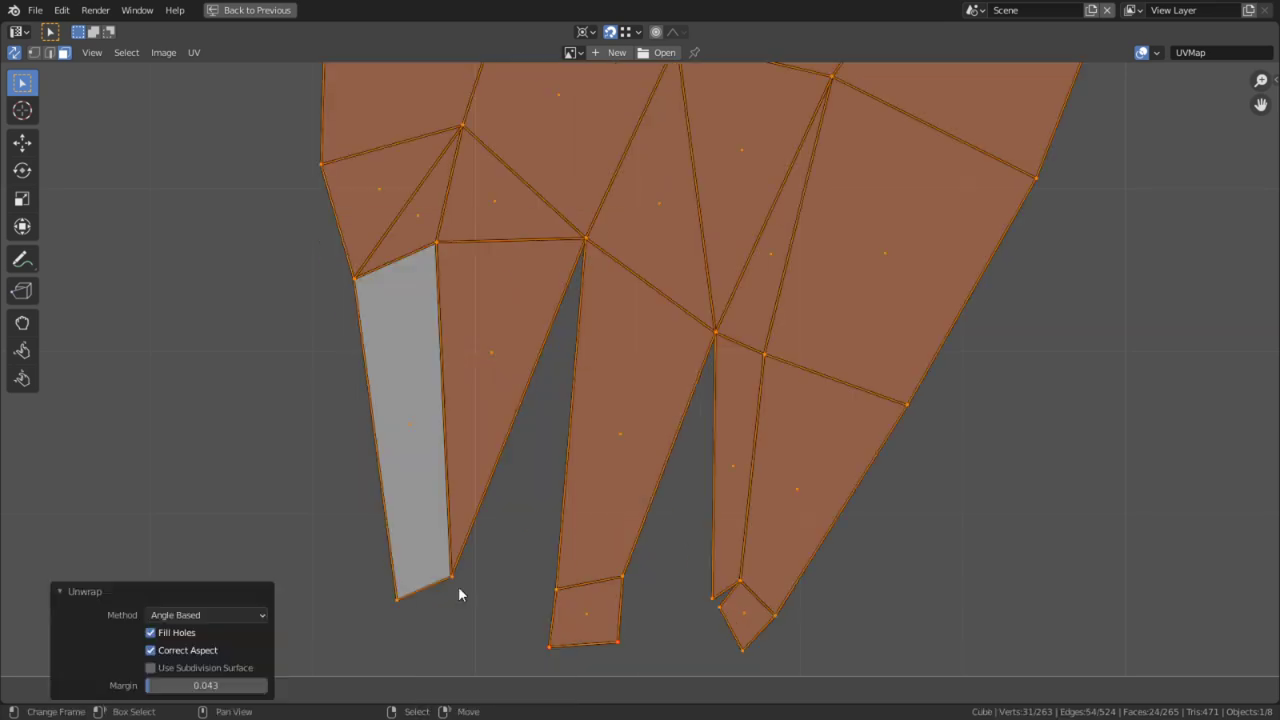
Step: Examine the head island's three prongs and the checker pattern on the muzzle in the 3D viewport
scroll(699, 432, "down", 4)
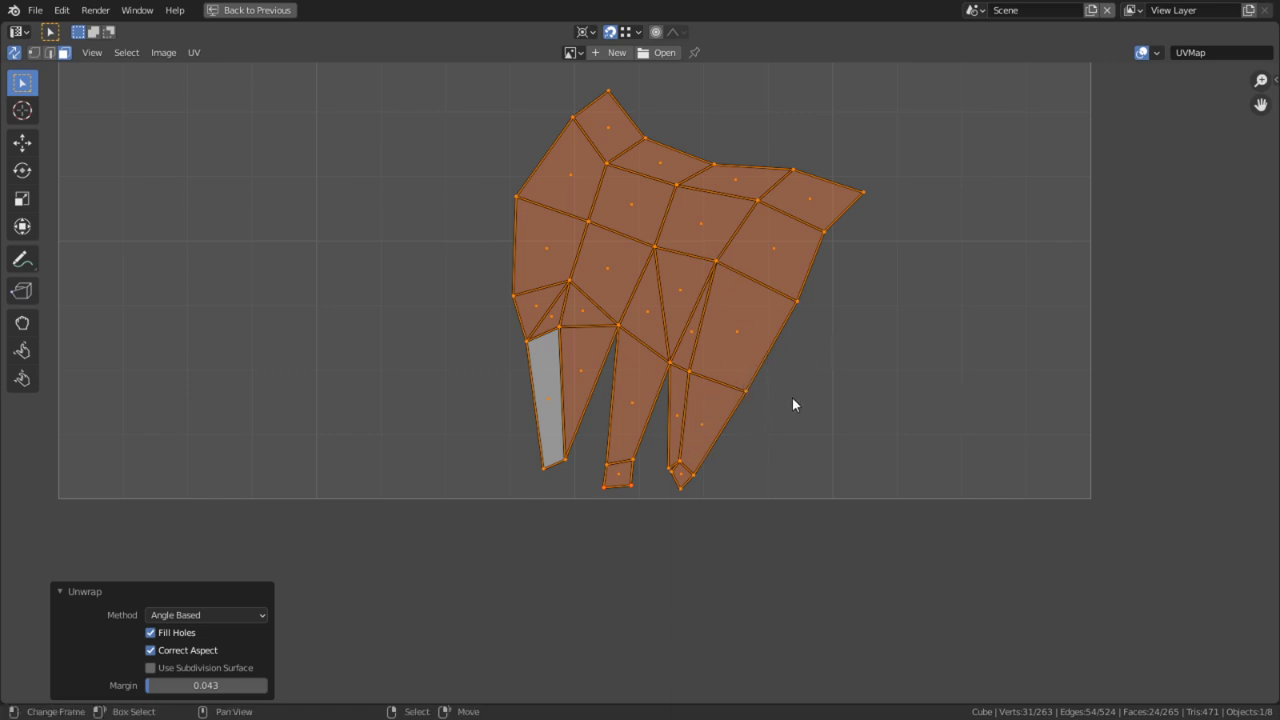
scroll(701, 484, "up", 3)
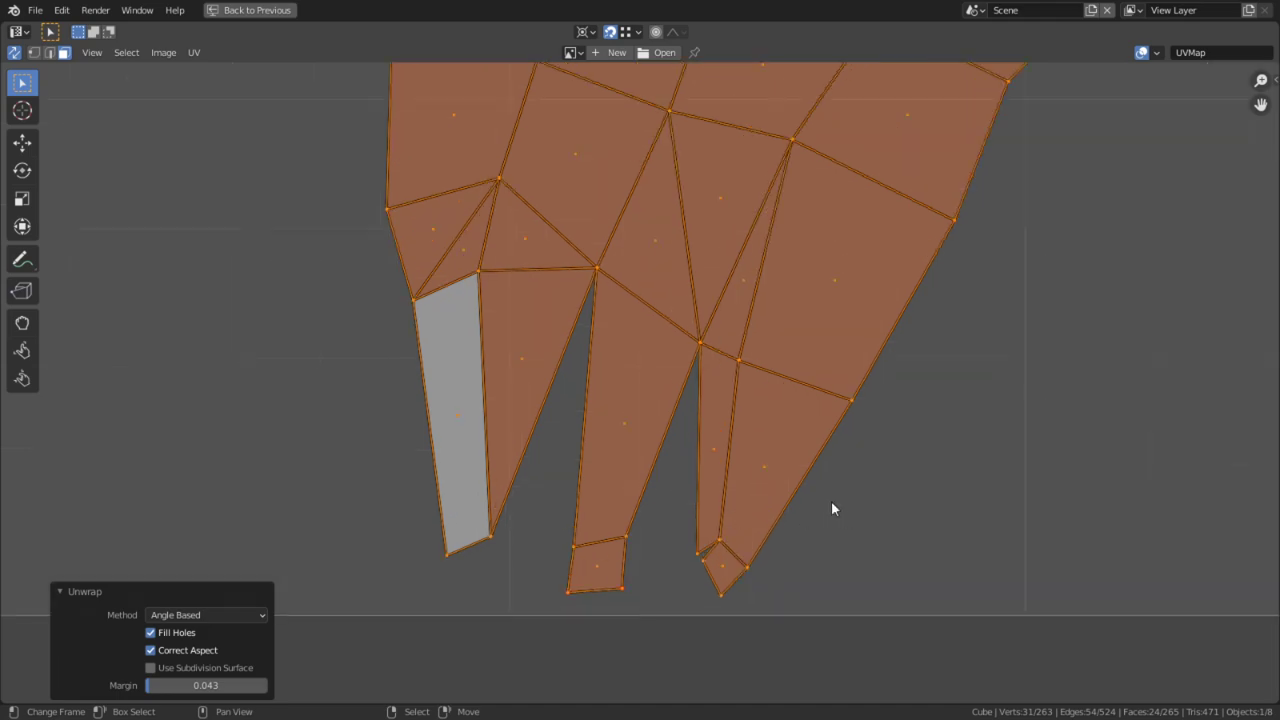
scroll(831, 509, "down", 4)
scroll(729, 417, "up", 2)
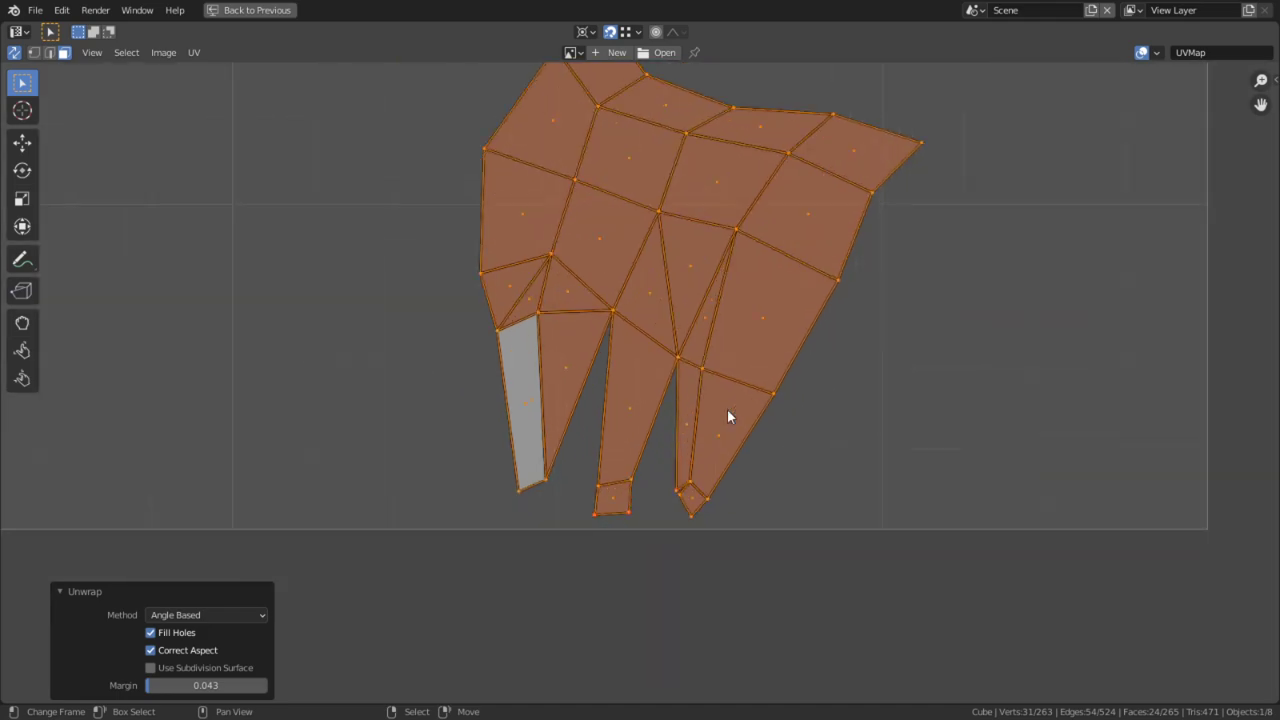
key("ctrl+space")
scroll(753, 409, "up", 5)
middle_click_drag(753, 409, 798, 397)
scroll(802, 416, "down", 4)
middle_click_drag(757, 343, 818, 364)
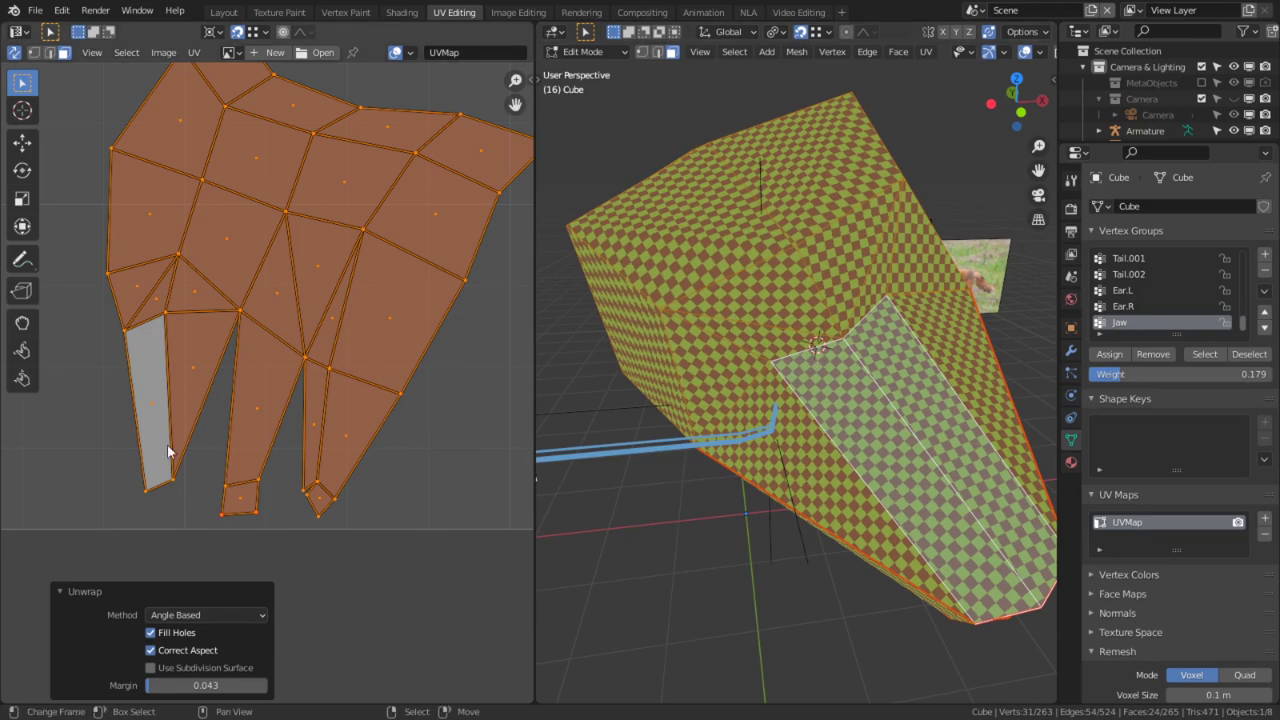
Step: Try to straighten the head island's outer left edge loop using UVs to grid with respect to shape
left_click(145, 490)
key("p")
key("2")
left_click(144, 434, "alt")
scroll(146, 434, "down", 3)
key("alt+e")
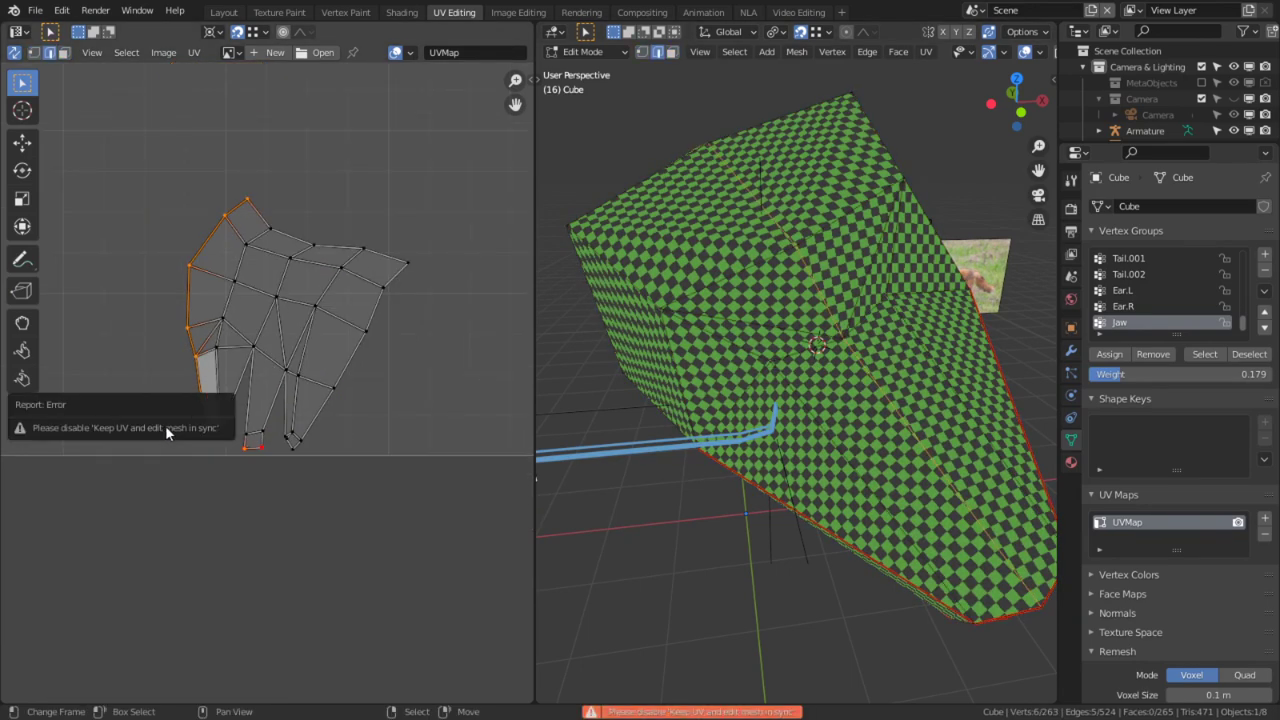
Step: Turn off UV sync selection and snap the 2D cursor to the outer tip vertex of the head island's leftmost prong
left_click(11, 53)
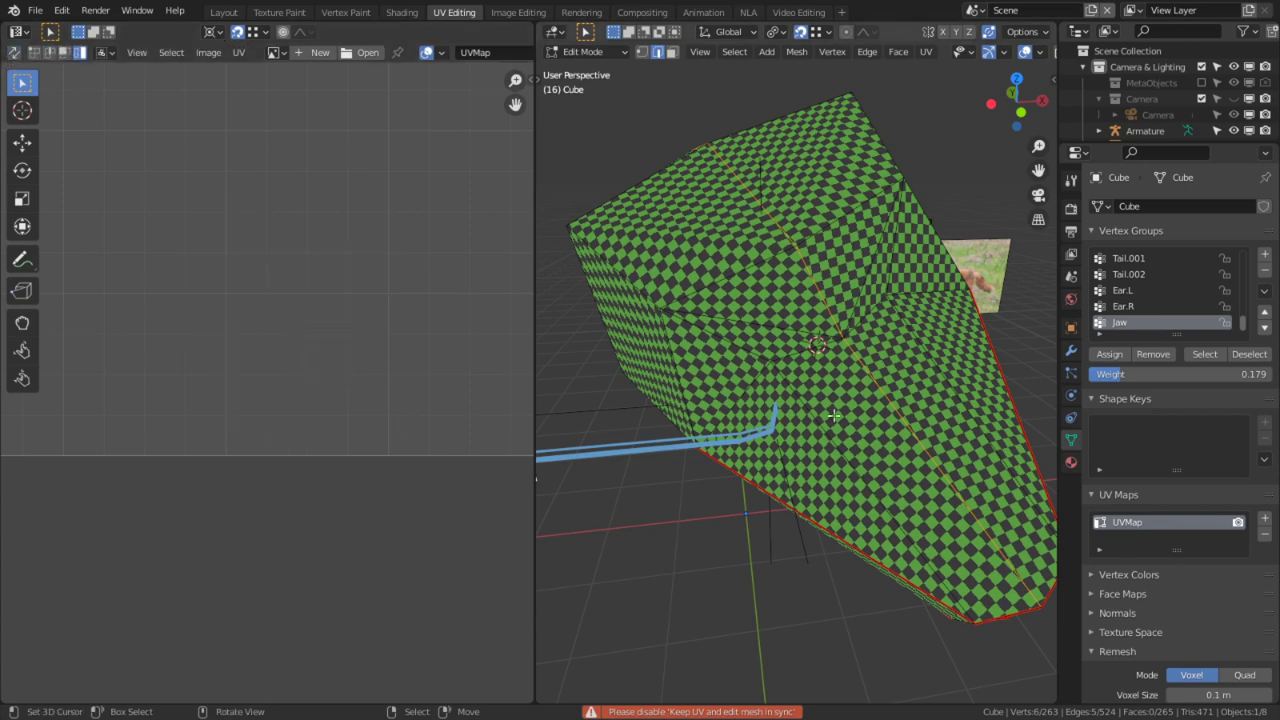
key("l")
key("shift+s")
left_click(208, 461)
Step: Flatten the head island's outer left edge loop into a vertical line by scaling it to 0 on X
key("2")
left_click(203, 419, "alt")
key("s")
key("x")
key("0")
key("Return")
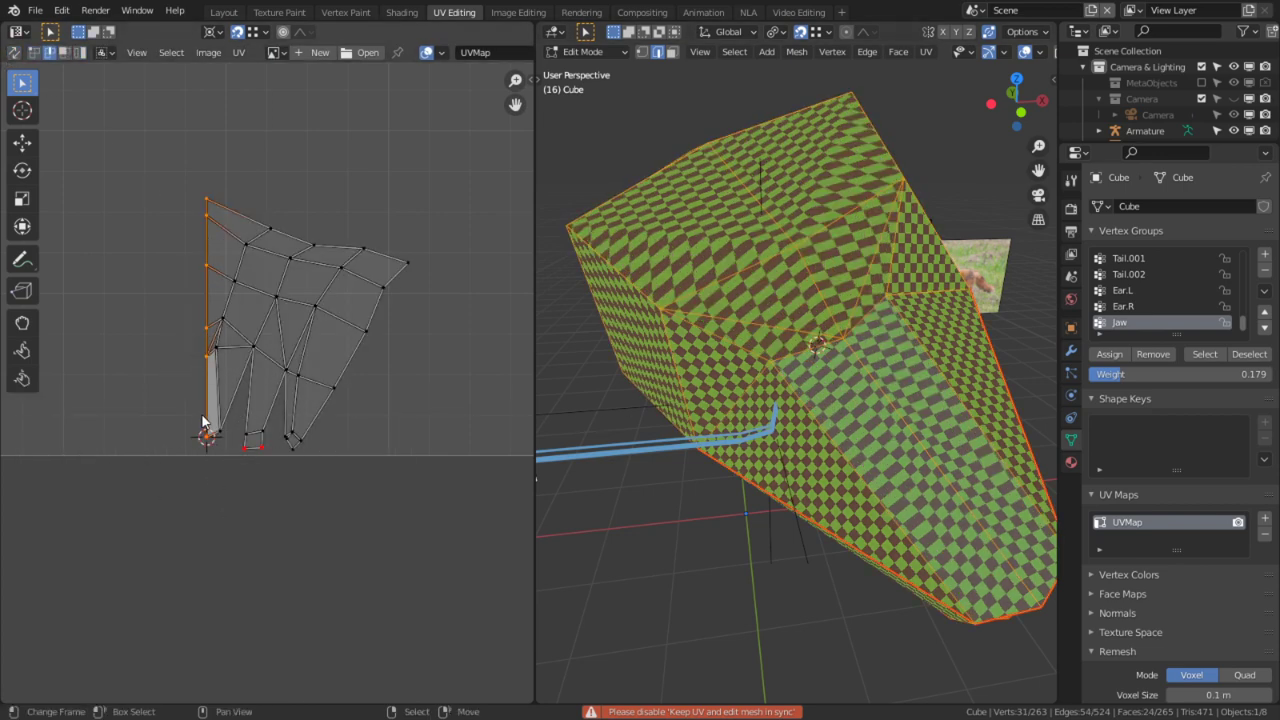
Step: Select the whole head island and unwrap it again with the angle-based method, then check the checker pattern in Object Mode
key("l")
key("u")
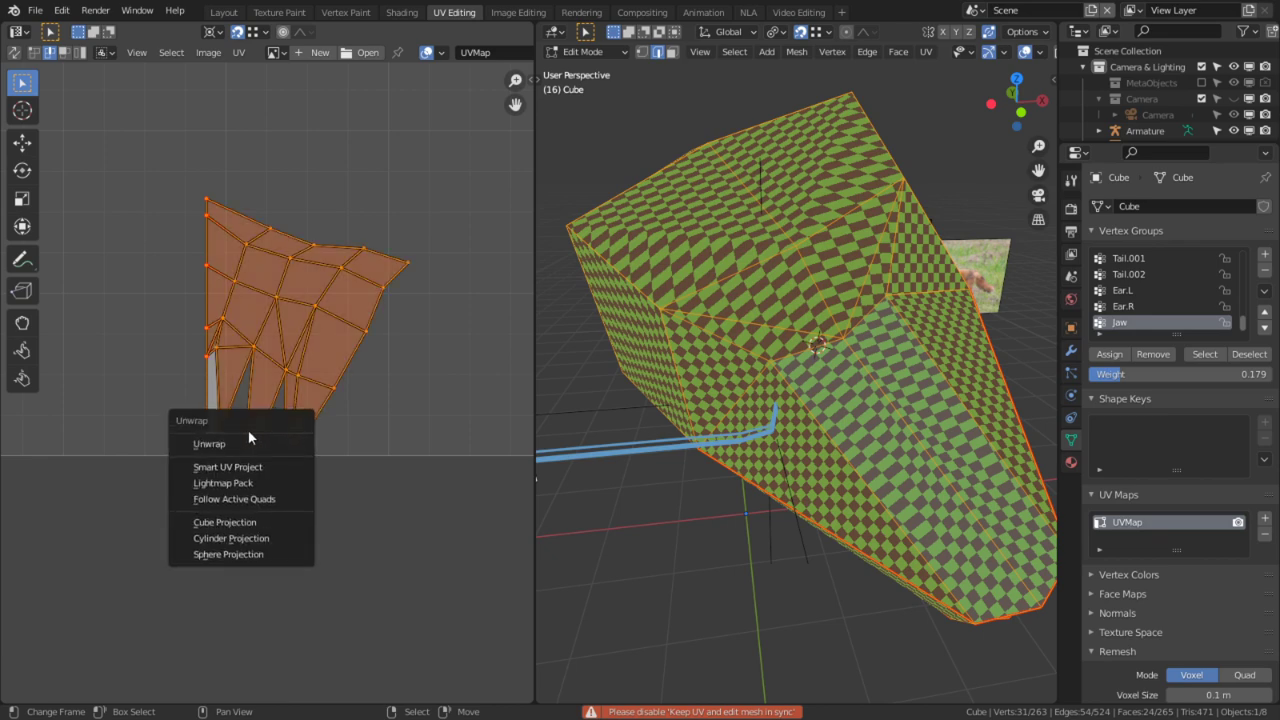
left_click(252, 457)
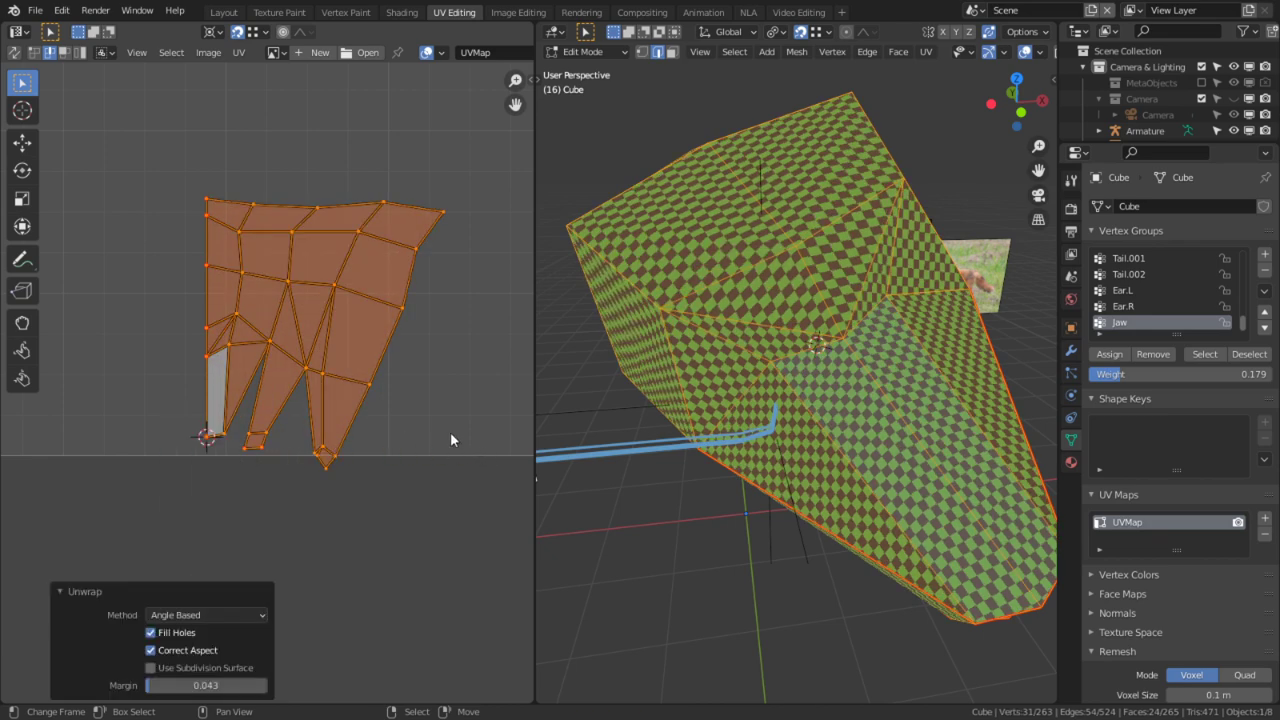
key("Tab")
middle_click_drag(792, 375, 675, 432)
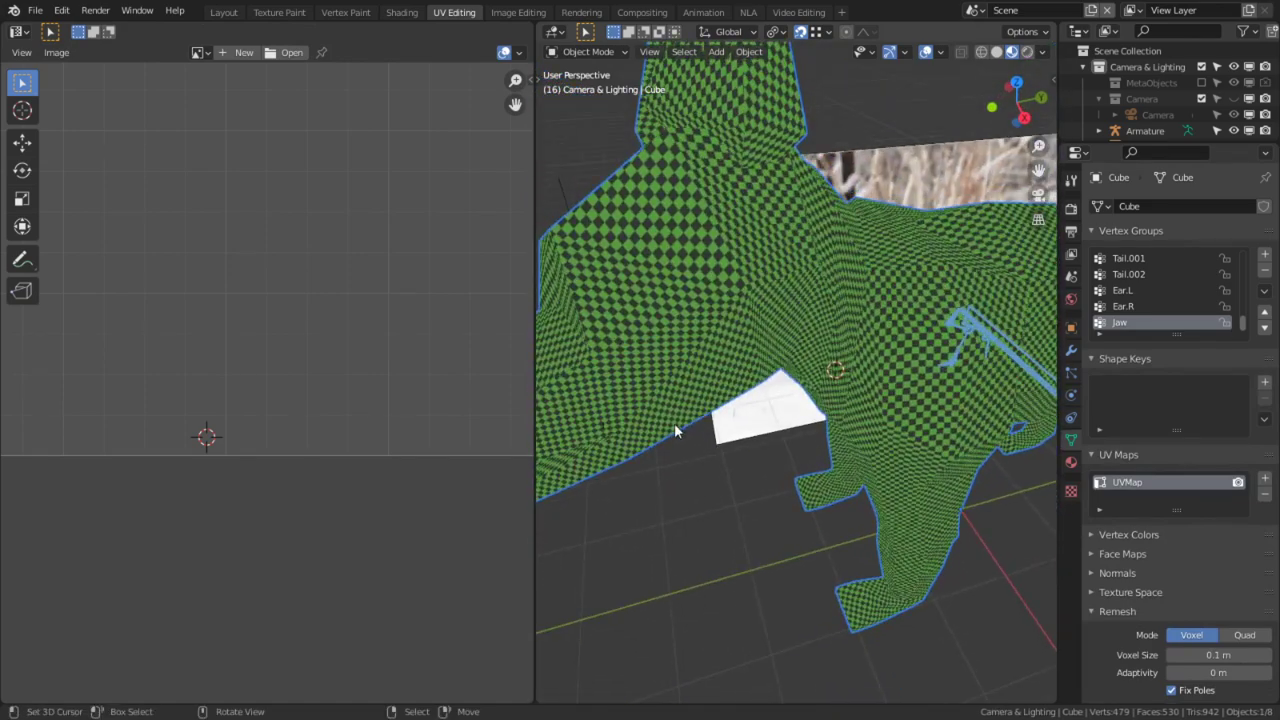
Step: Select the head's linked faces from a face on its side and reveal the fox's hidden geometry
key("Tab")
right_click(655, 308)
key("3")
right_click(655, 281)
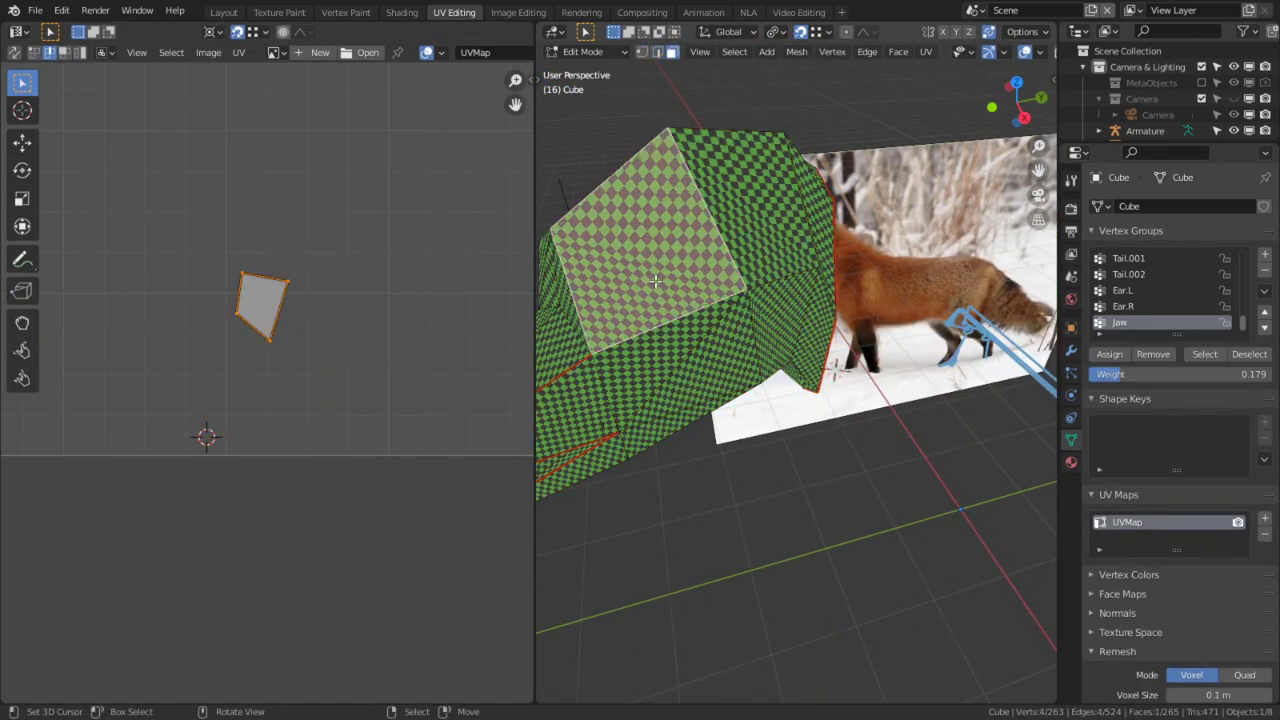
key("ctrl+l")
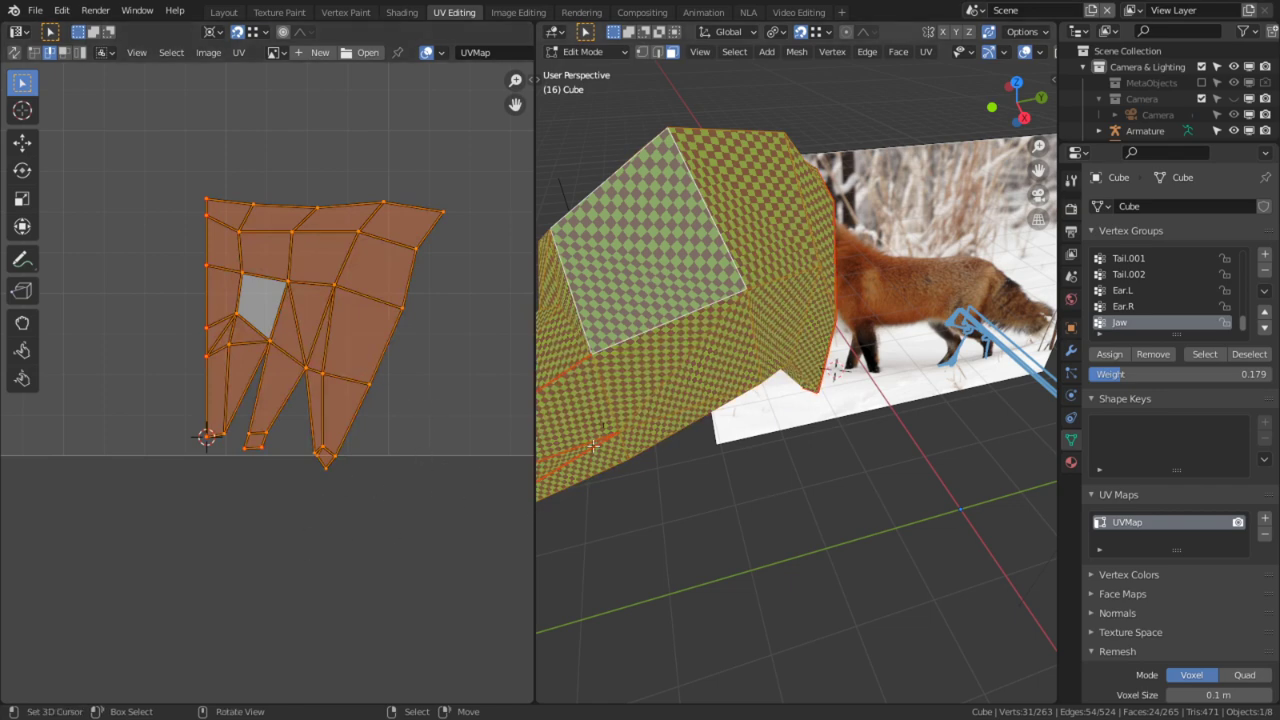
middle_click_drag(715, 424, 765, 414)
key("ctrl+space")
middle_click_drag(590, 445, 536, 410, "shift")
key("alt+h")
key("Tab")
middle_click_drag(648, 346, 740, 330)
key("Tab")
Step: Select all UV islands, average their scale and pack them with rotation turned off
key("ctrl+space")
scroll(266, 422, "down", 3)
key("a")
key("q")
left_click(208, 429)
key("q")
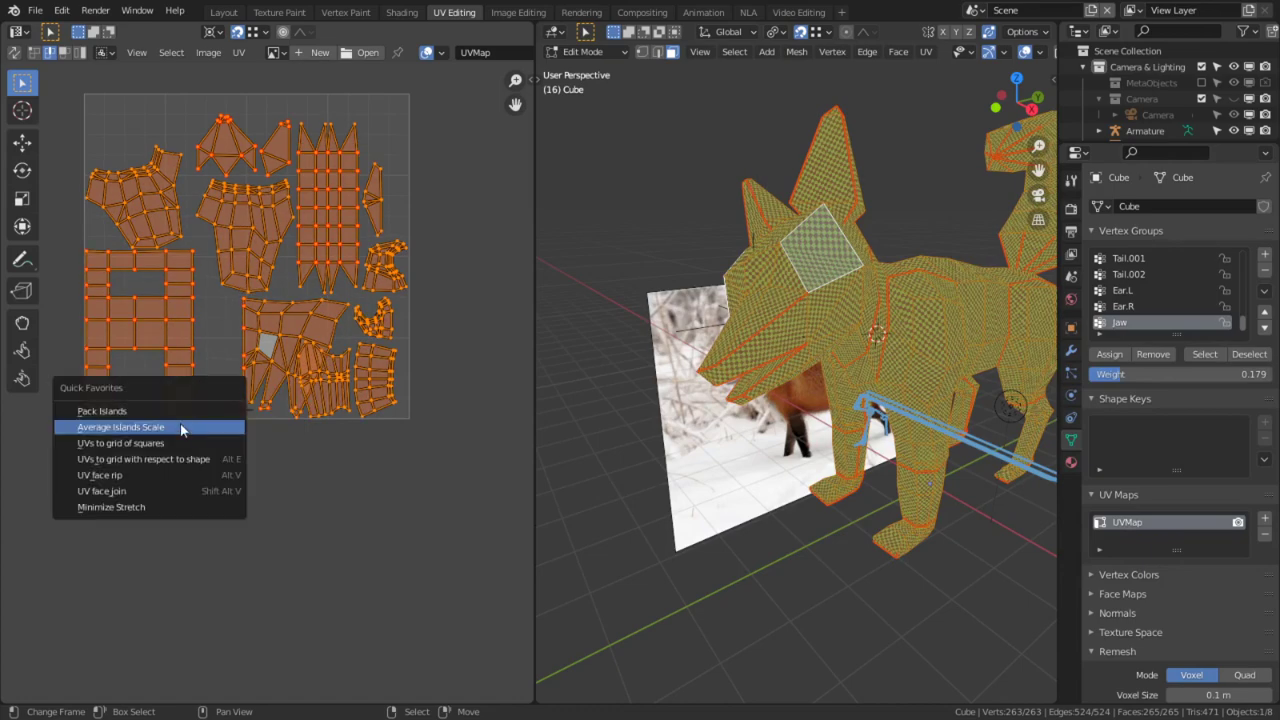
left_click(163, 411)
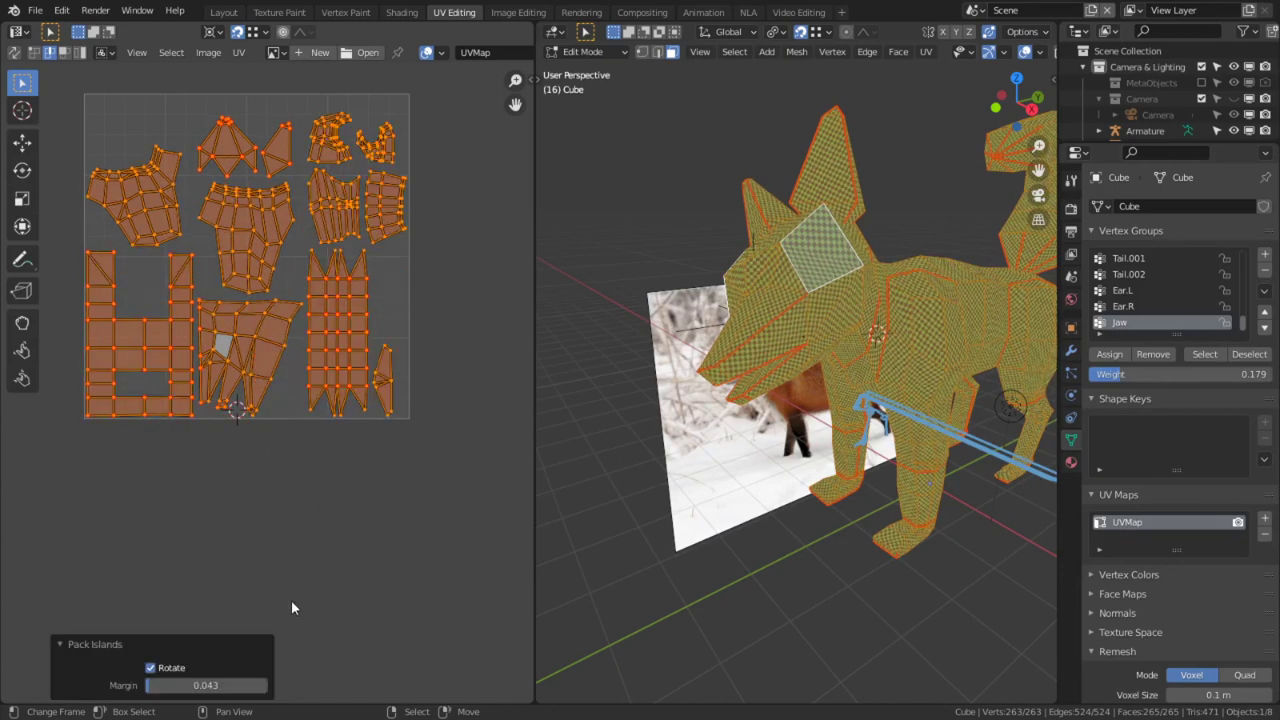
left_click(151, 668)
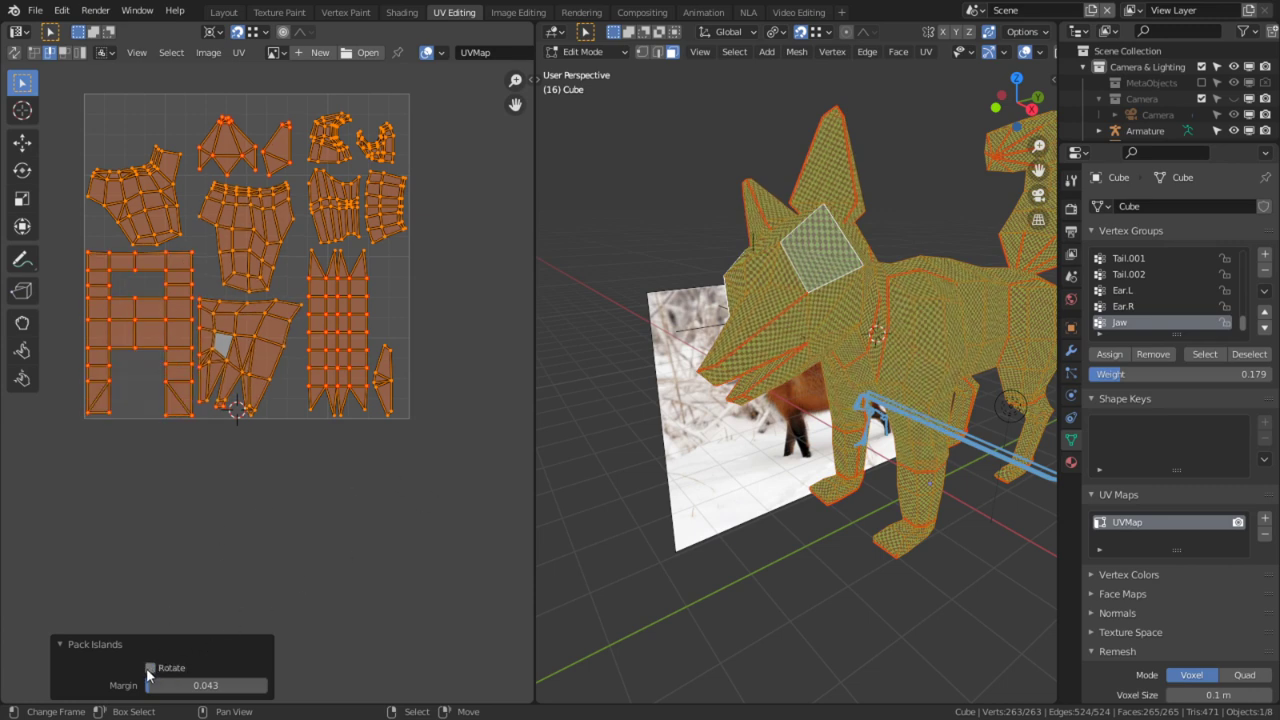
Step: Examine the checker pattern on the fox's head and ears from several angles
middle_click_drag(560, 378, 617, 432)
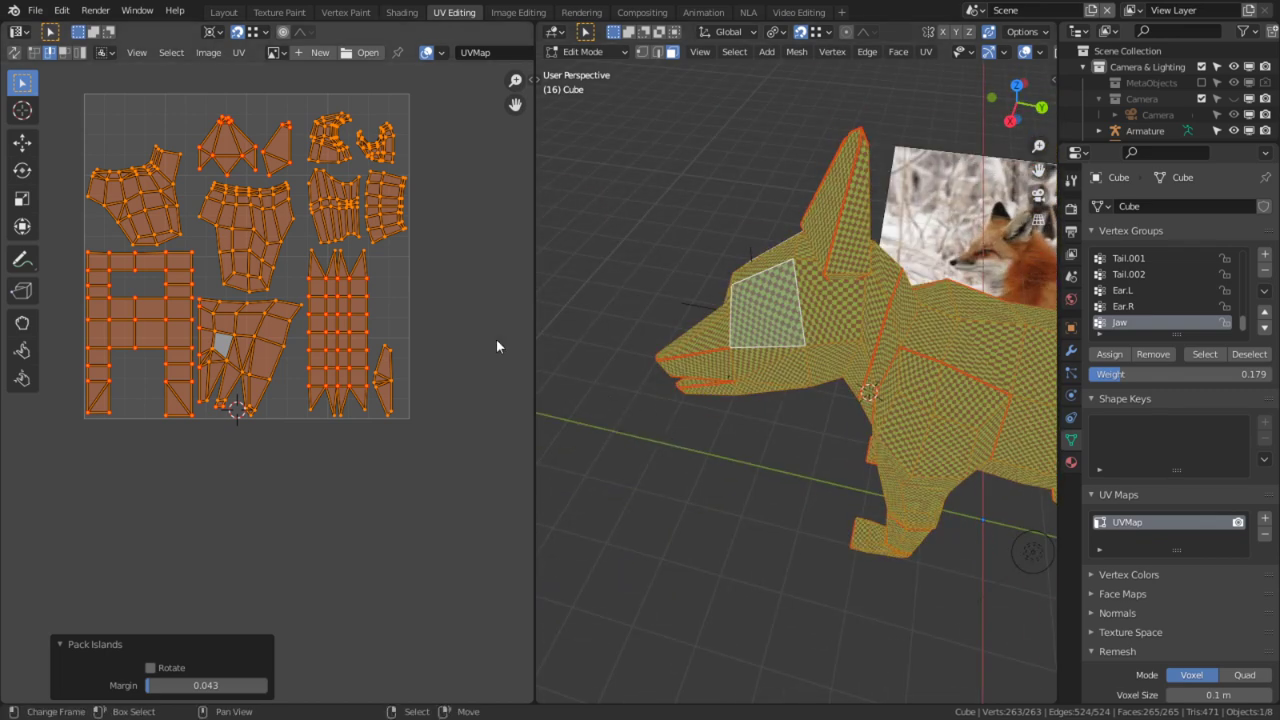
middle_click_drag(620, 160, 801, 155)
middle_click_drag(853, 203, 852, 307, "shift")
scroll(812, 372, "up", 4)
key("Tab")
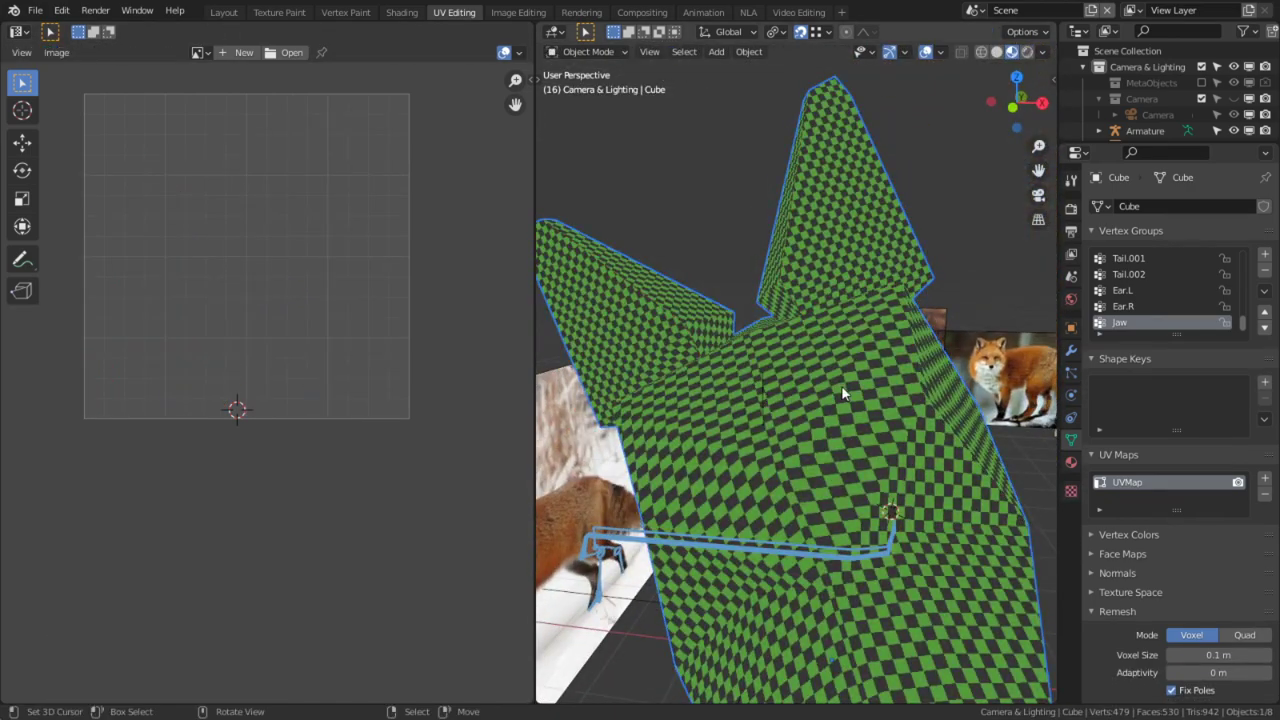
scroll(817, 426, "down", 5)
middle_click_drag(817, 426, 886, 372)
scroll(705, 454, "up", 5)
key("Tab")
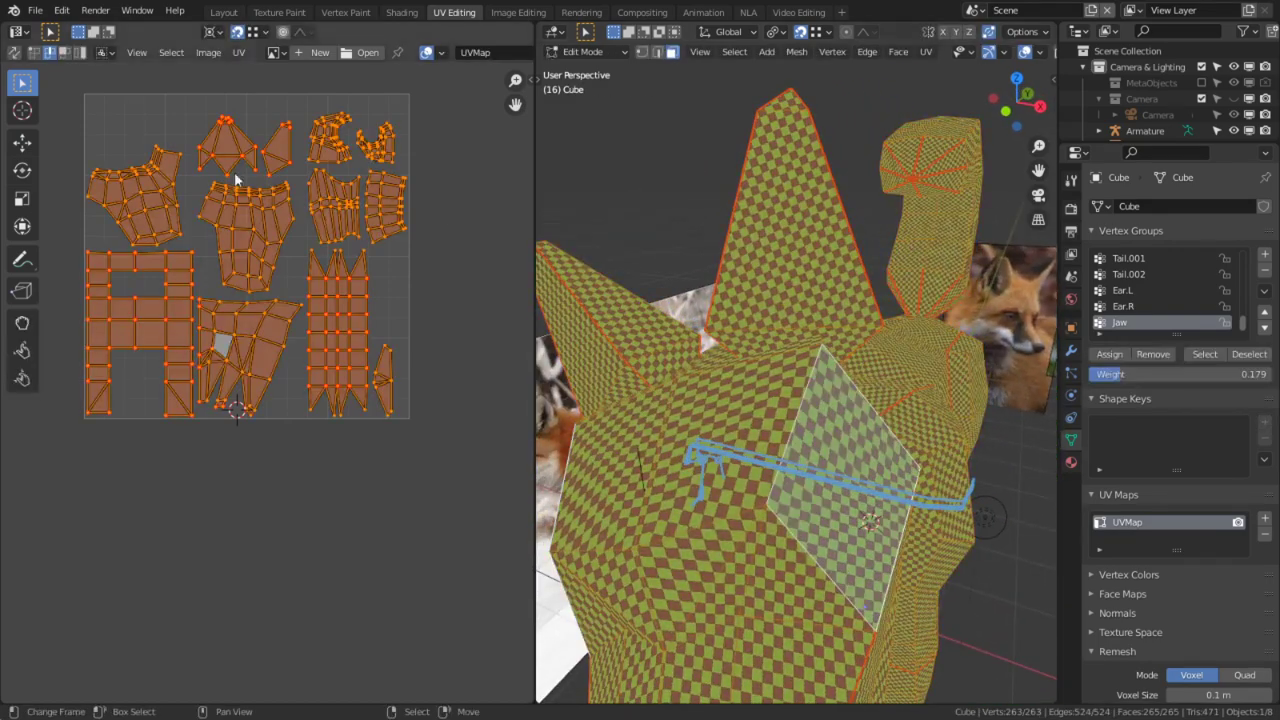
Step: Switch to island selection, select the narrow ear island beside the larger ear island, and try to rotate it
scroll(269, 226, "up", 4)
key("ctrl+space")
middle_click_drag(288, 252, 281, 391)
scroll(390, 346, "up", 1)
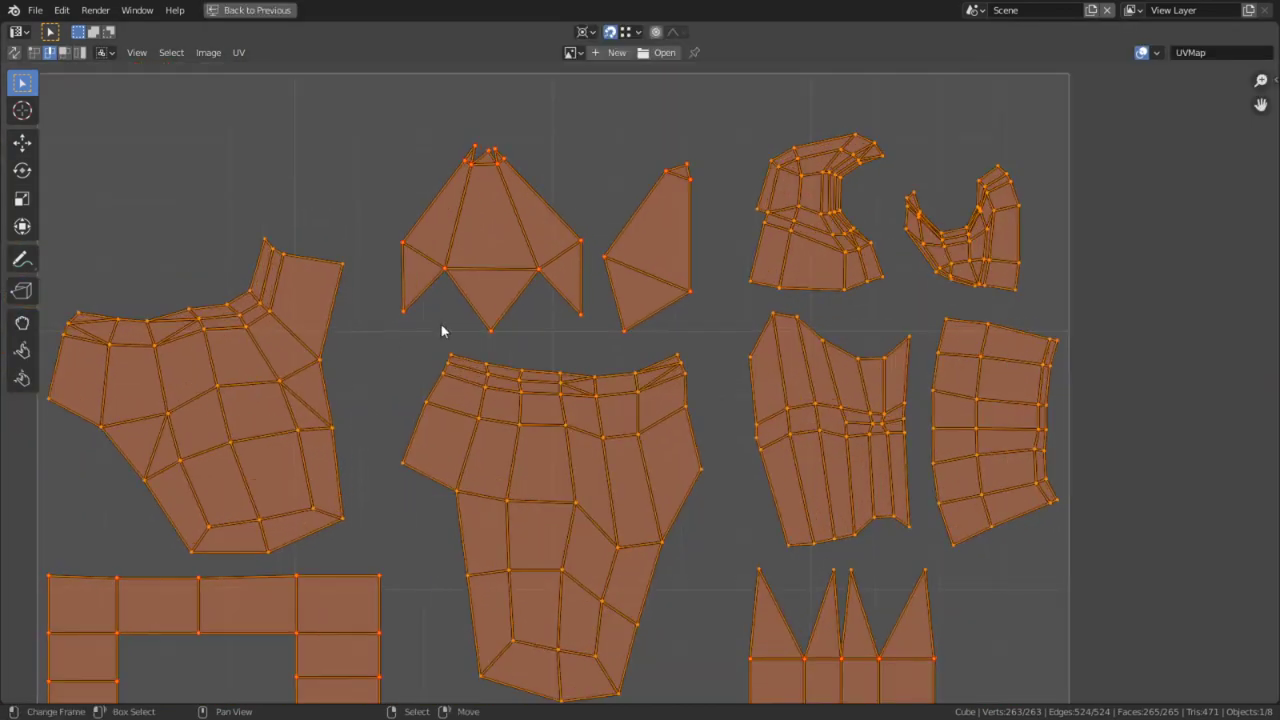
right_click(608, 241)
right_click(639, 243)
key("4")
right_click(645, 242)
key("r")
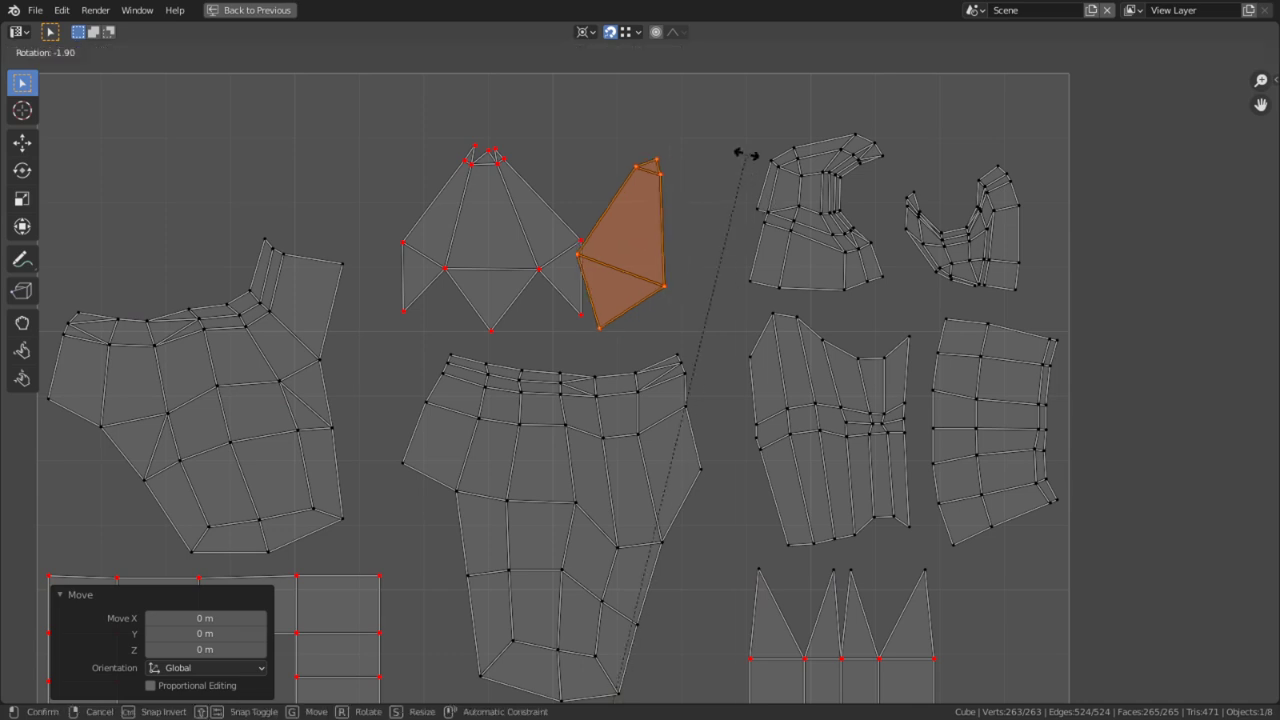
right_click(722, 137)
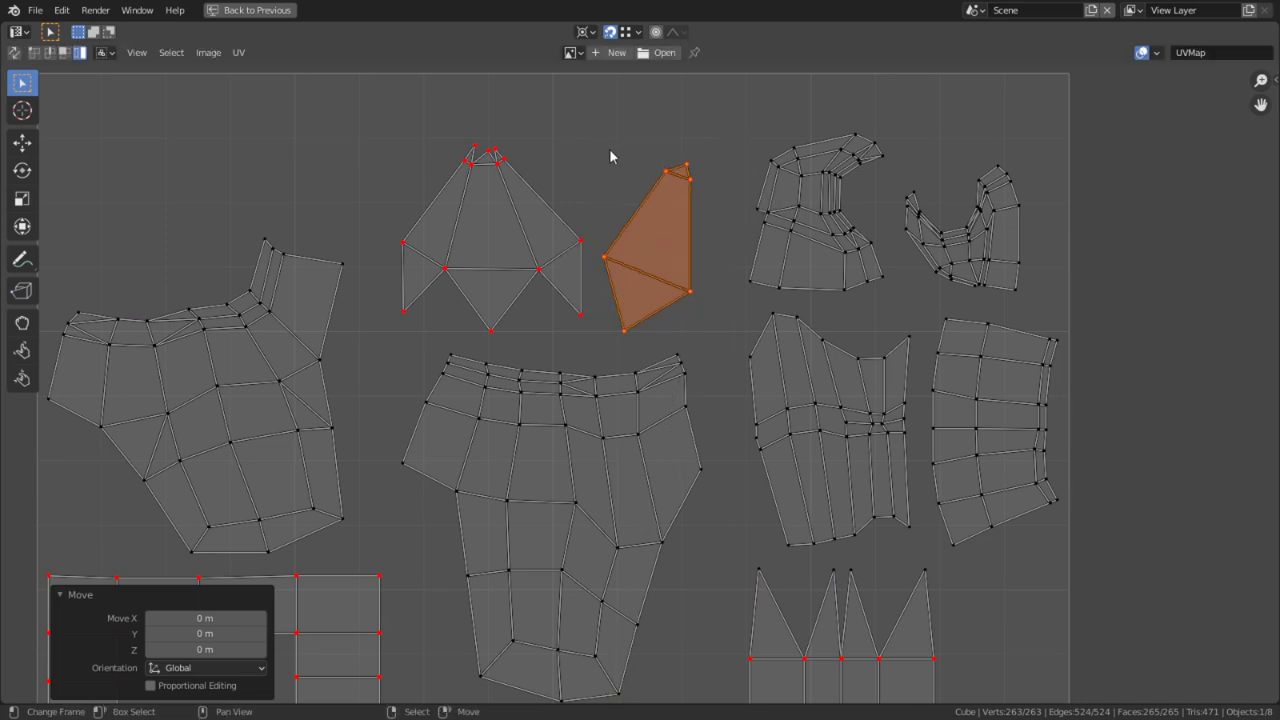
Step: Set the pivot to Bounding Box Center and rotate the narrow ear island by -22.4° so that it stands upright
left_click(583, 32)
left_click(600, 67)
left_click(588, 36)
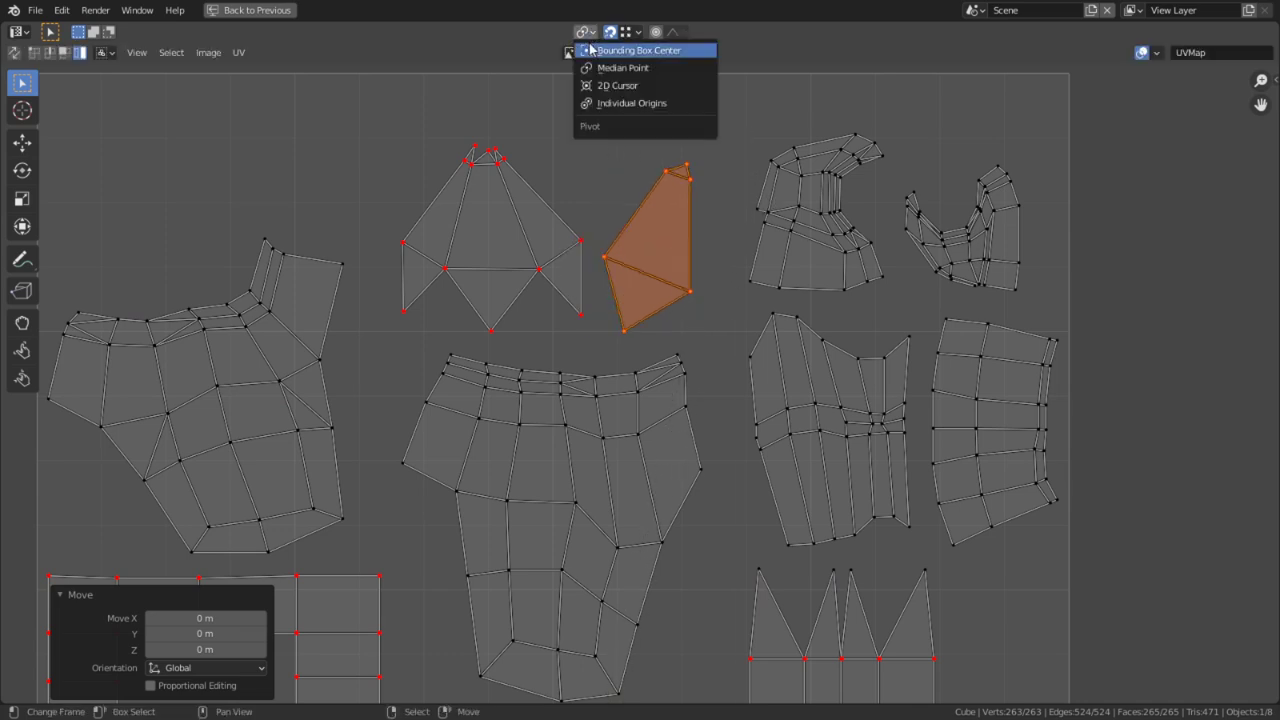
left_click(620, 50)
key("r")
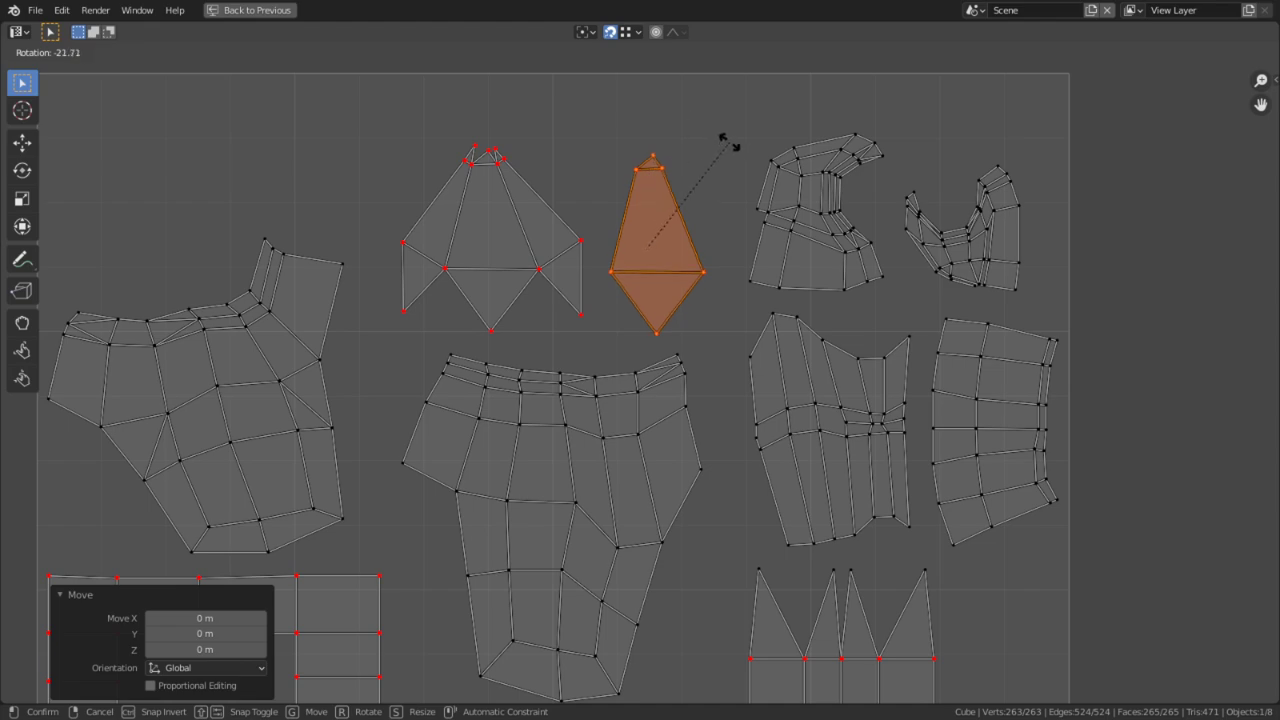
left_click(690, 116)
key("ctrl+space")
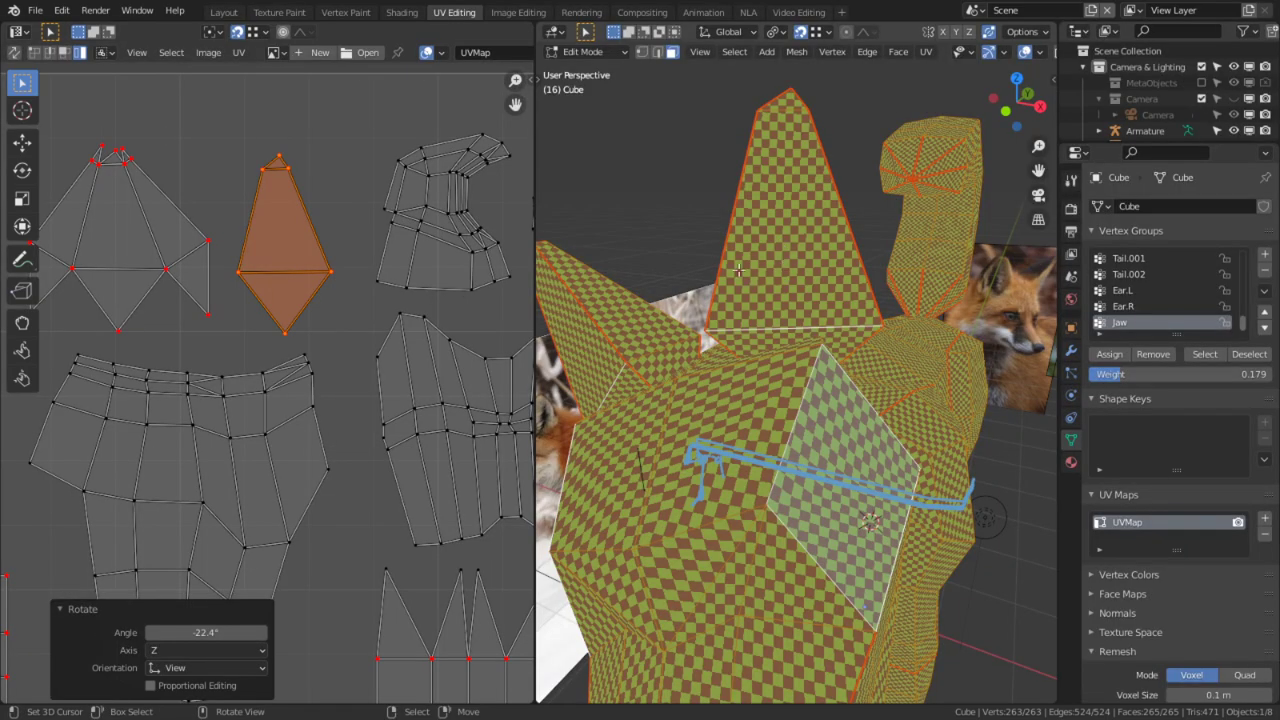
Step: Look over the checker pattern on the ears and the whole fox in Object Mode
key("ctrl+space")
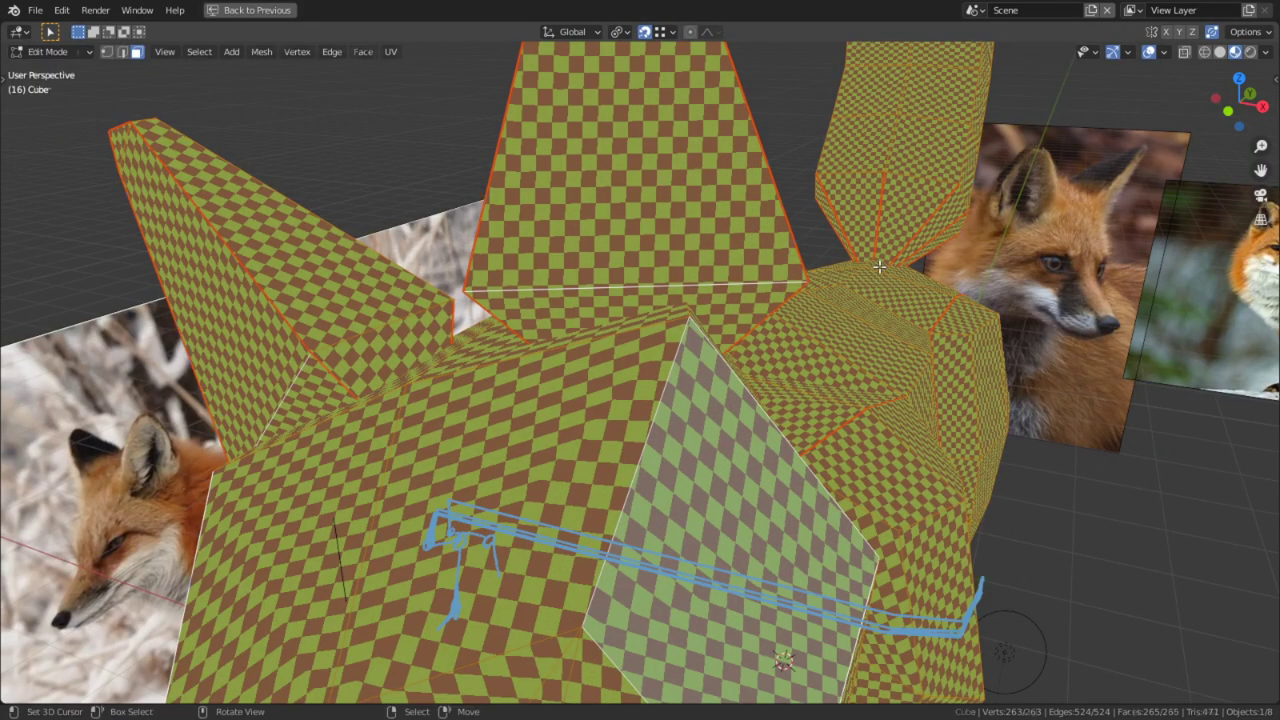
key("Tab")
scroll(876, 270, "down", 4)
middle_click_drag(876, 270, 760, 272)
key("ctrl+space")
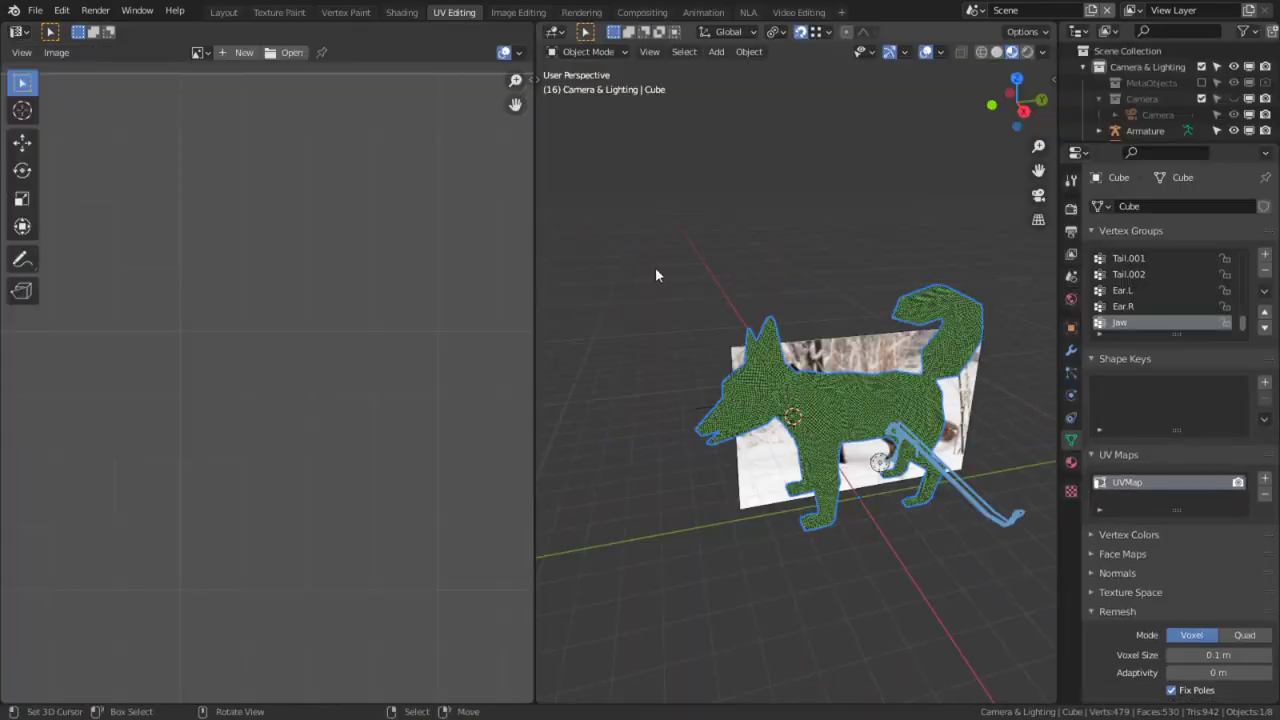
Step: Open the Fox material in the Shading workspace and switch its display from the texel checker to the vertex colors
left_click(518, 12)
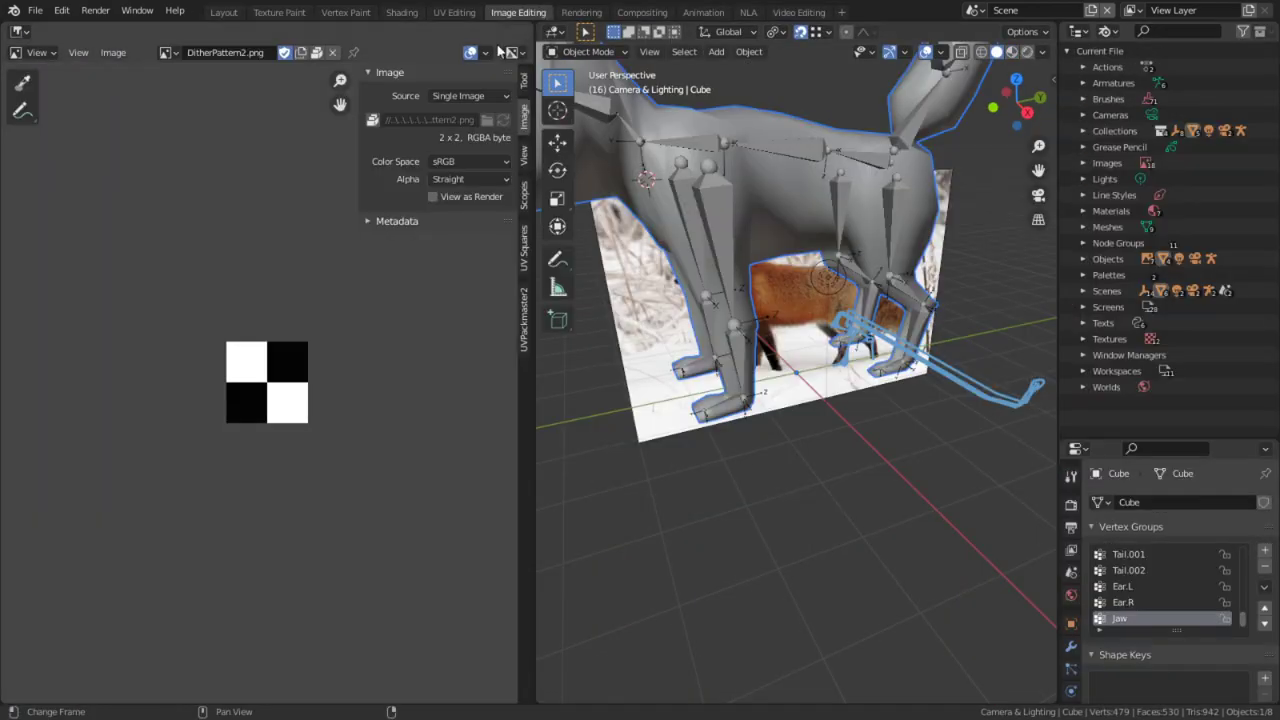
left_click(401, 12)
key("ctrl+space")
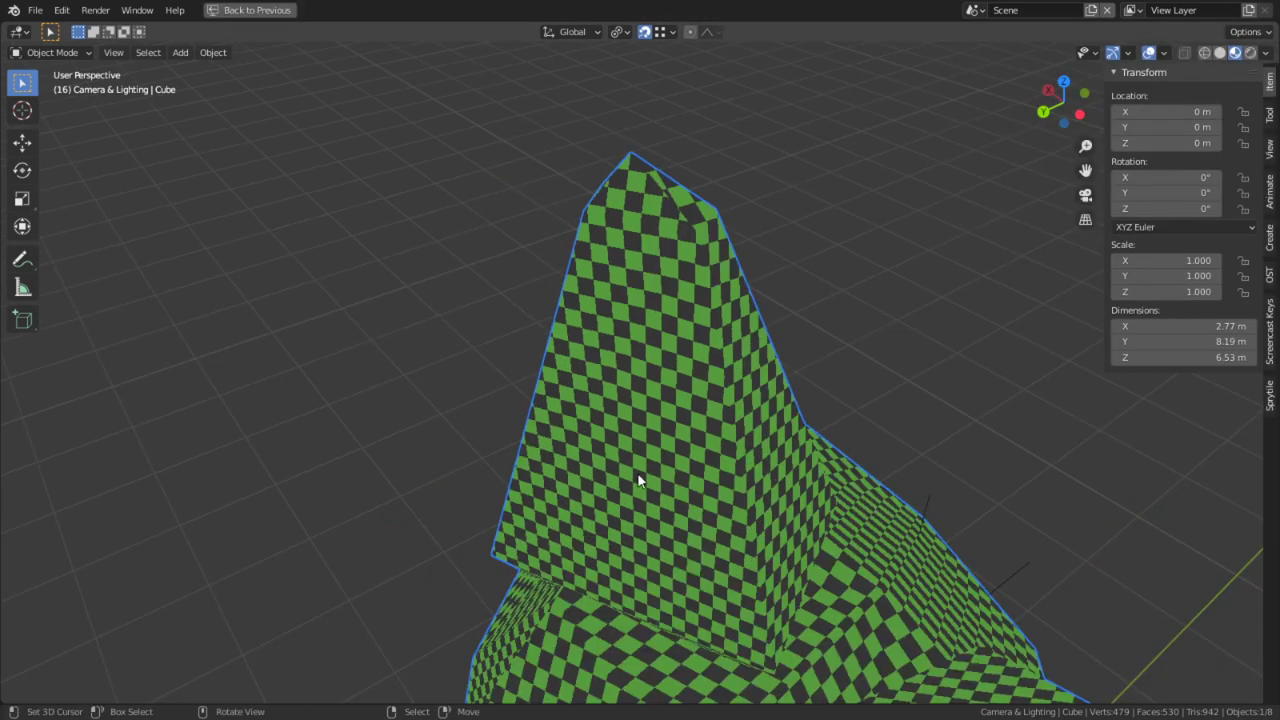
key("ctrl+space")
key("ctrl+space")
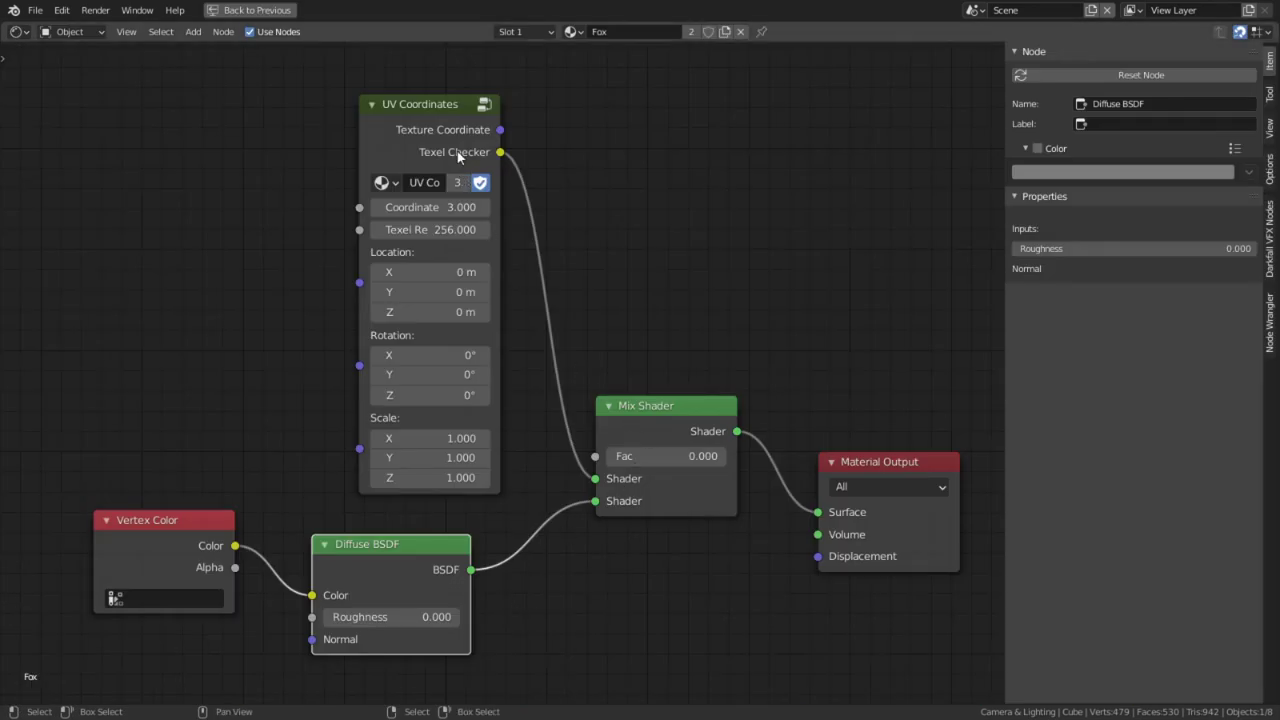
key("ctrl+z")
key("ctrl+z")
key("ctrl+space")
Step: Examine the vertex colors on the fox's face and body up close and from a distance
mouse_move(709, 451)
middle_mouse_down()
mouse_move(529, 286)
mouse_move(391, 342)
middle_mouse_up()
scroll(391, 342, "down", 3)
middle_click_drag(555, 335, 533, 307, "shift")
scroll(533, 307, "up", 3)
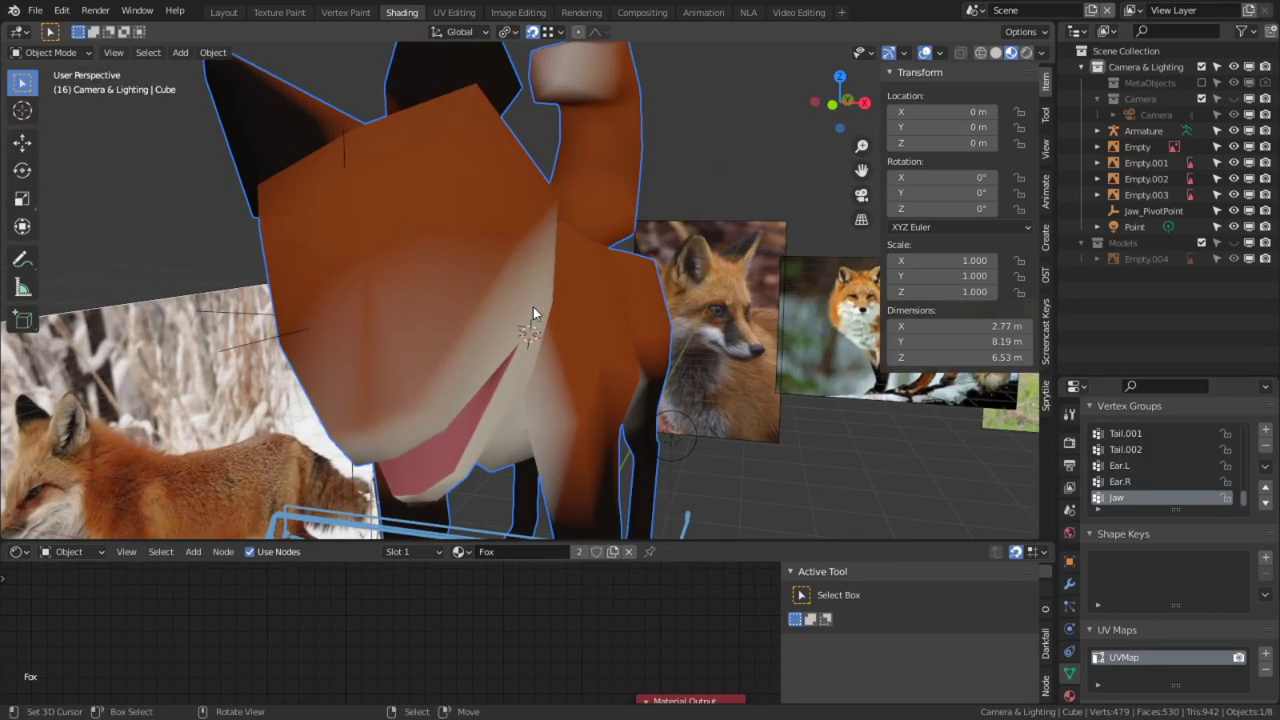
scroll(533, 307, "down", 3)
middle_click_drag(459, 331, 609, 326)
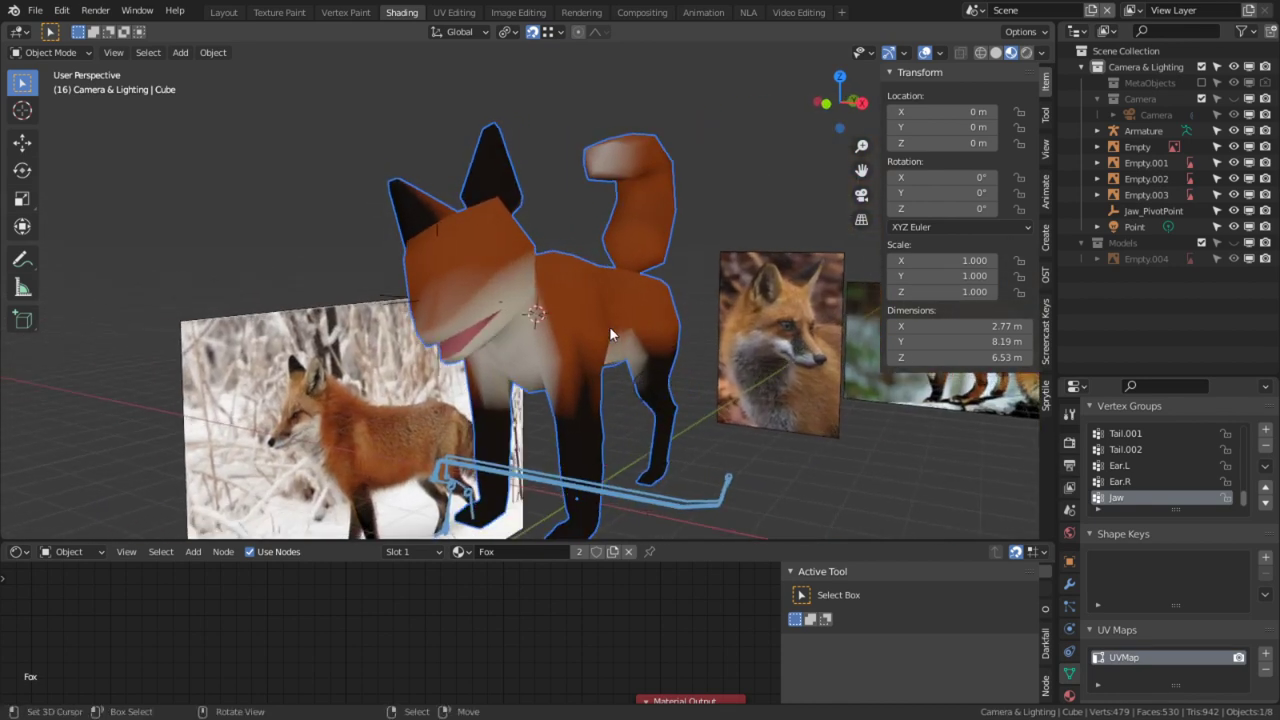
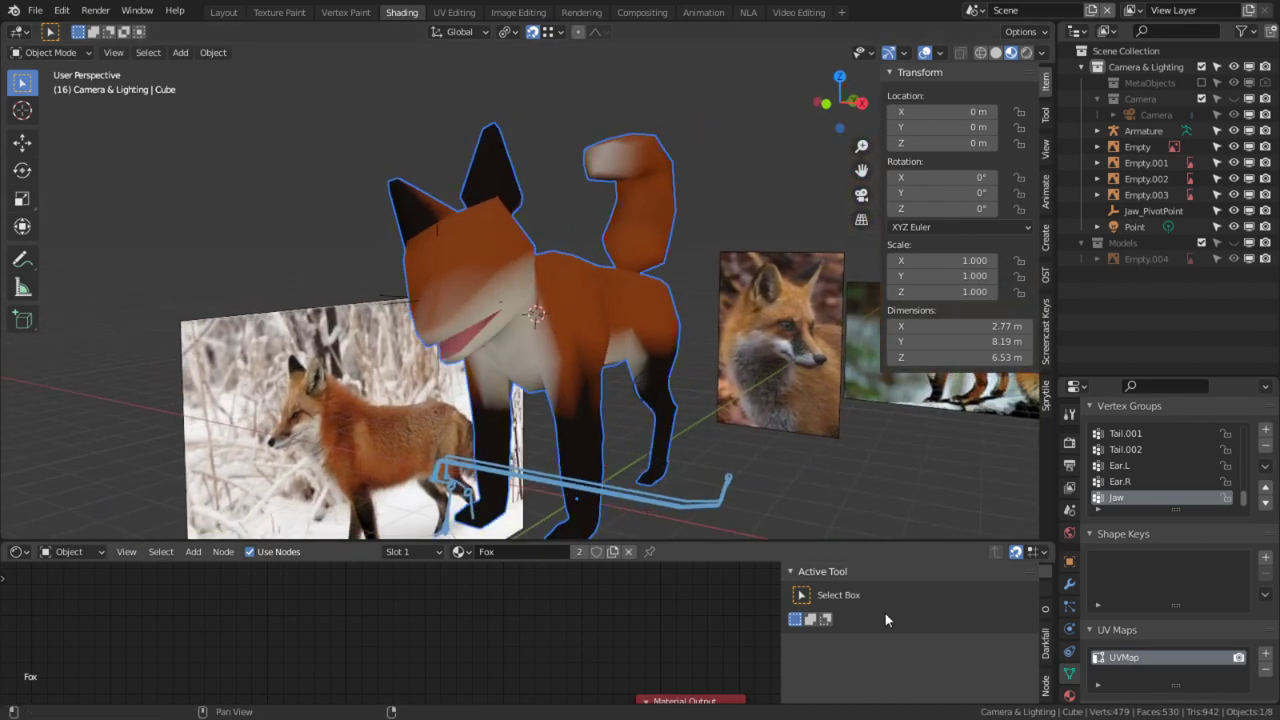
Step: Return to the UV Editing workspace and display TEX_Skybox.jpg behind the UV islands
left_click(454, 12)
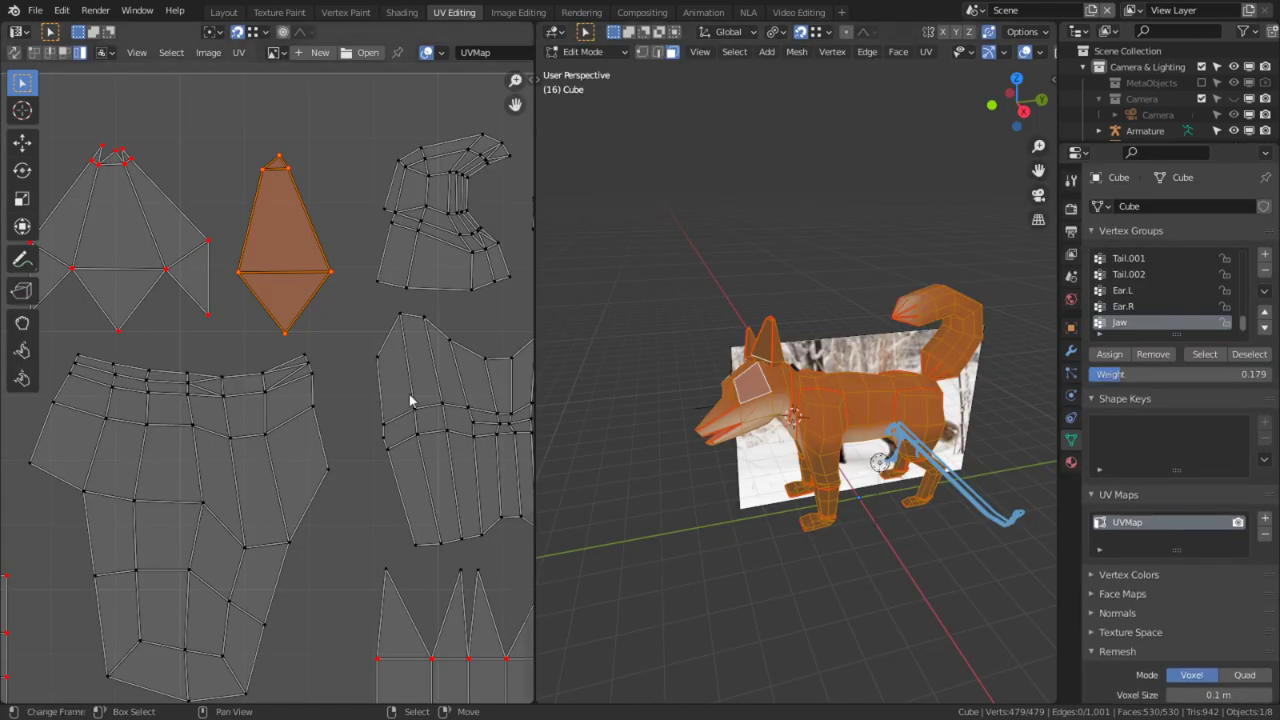
scroll(454, 374, "down", 2)
scroll(335, 477, "up", 1)
scroll(233, 565, "up", 1)
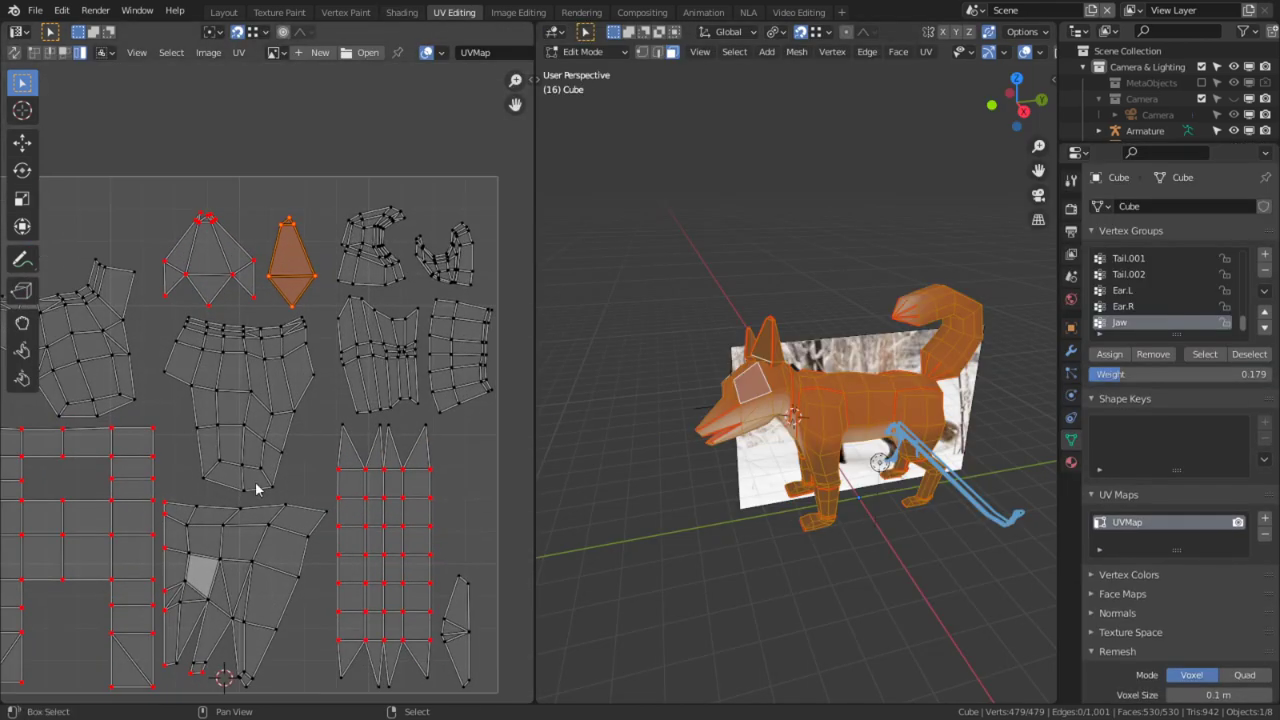
left_click(276, 52)
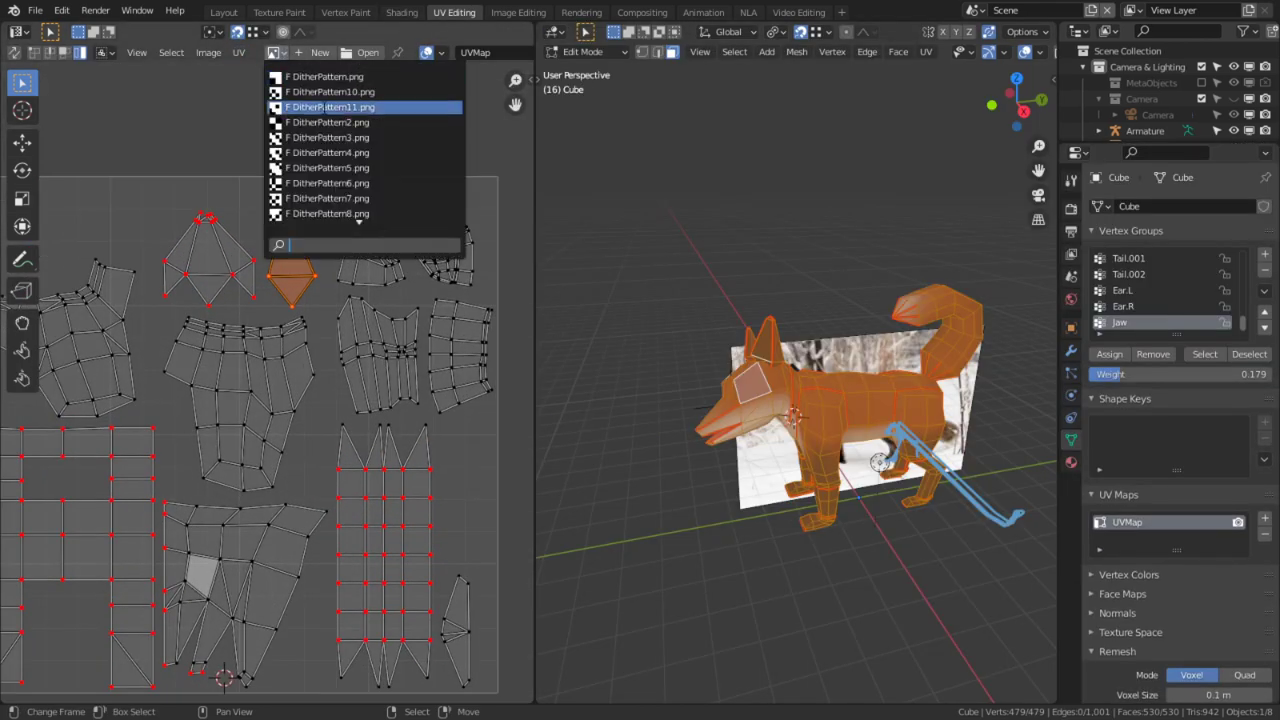
scroll(310, 214, "down", 5)
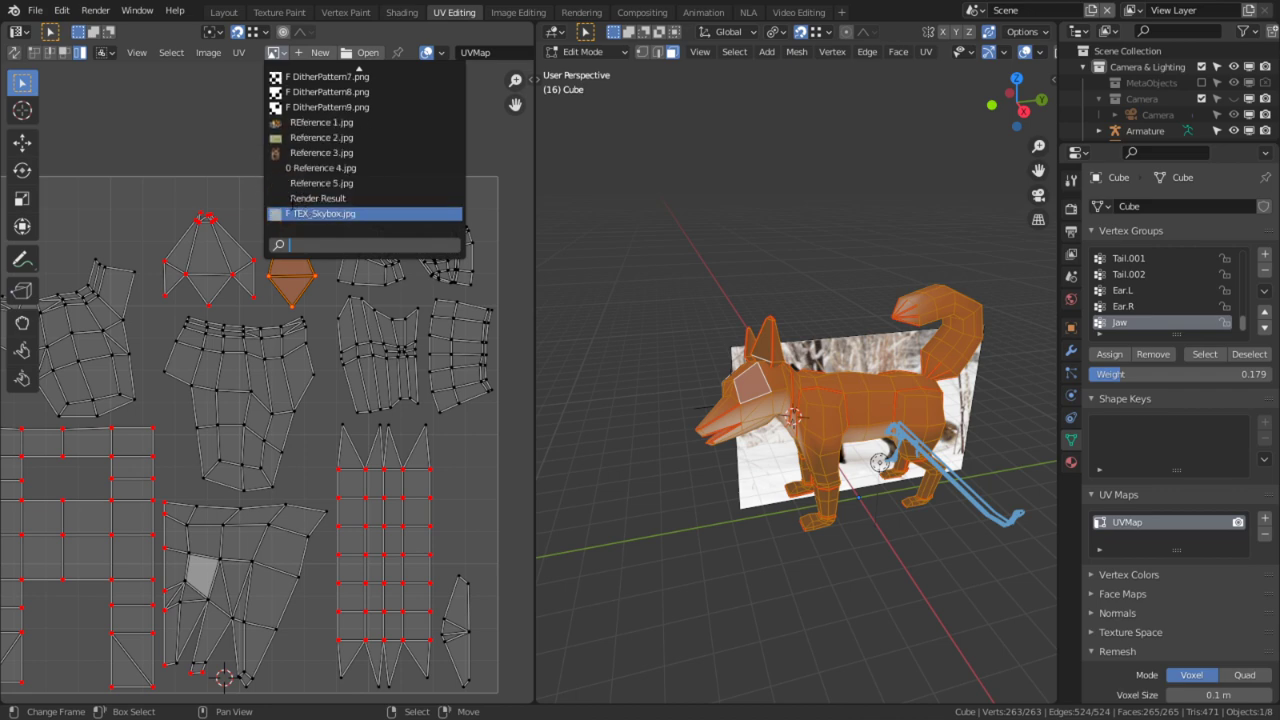
left_click(338, 214)
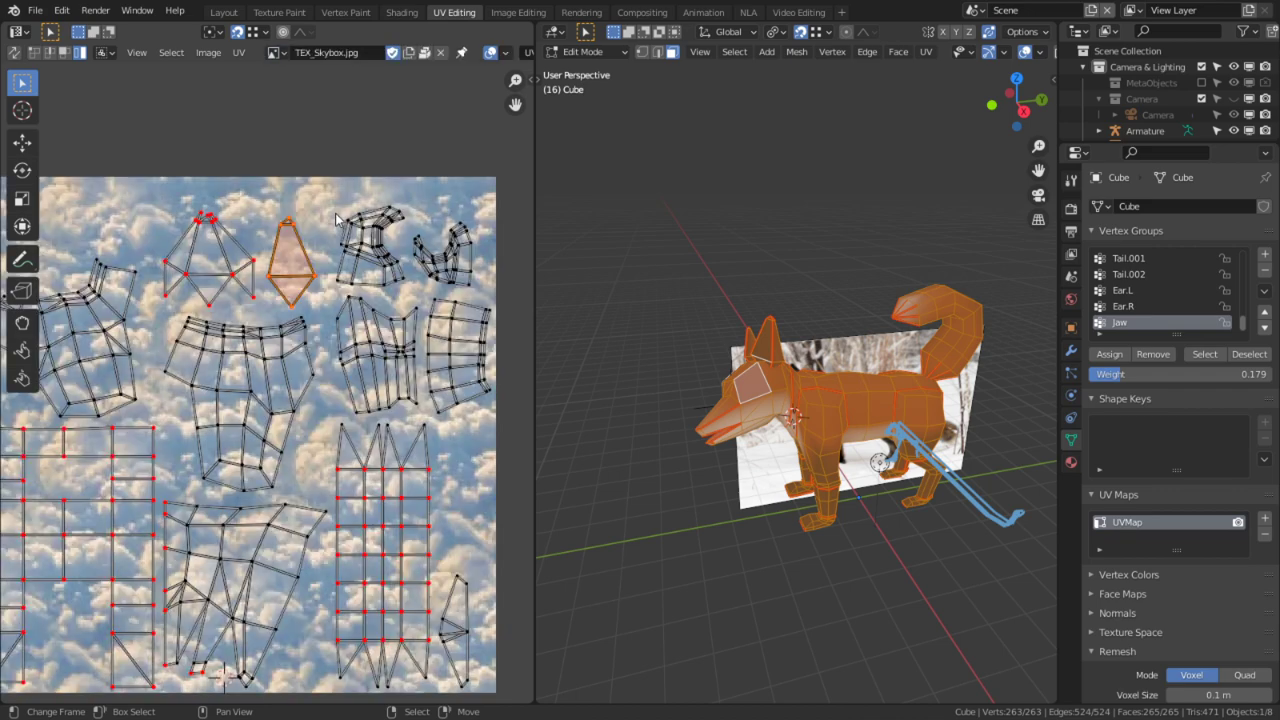
Step: Select all UVs, set Snap to Pixels to Center, and snap the 2D cursor to the selection
key("ctrl+space")
scroll(528, 315, "up", 10)
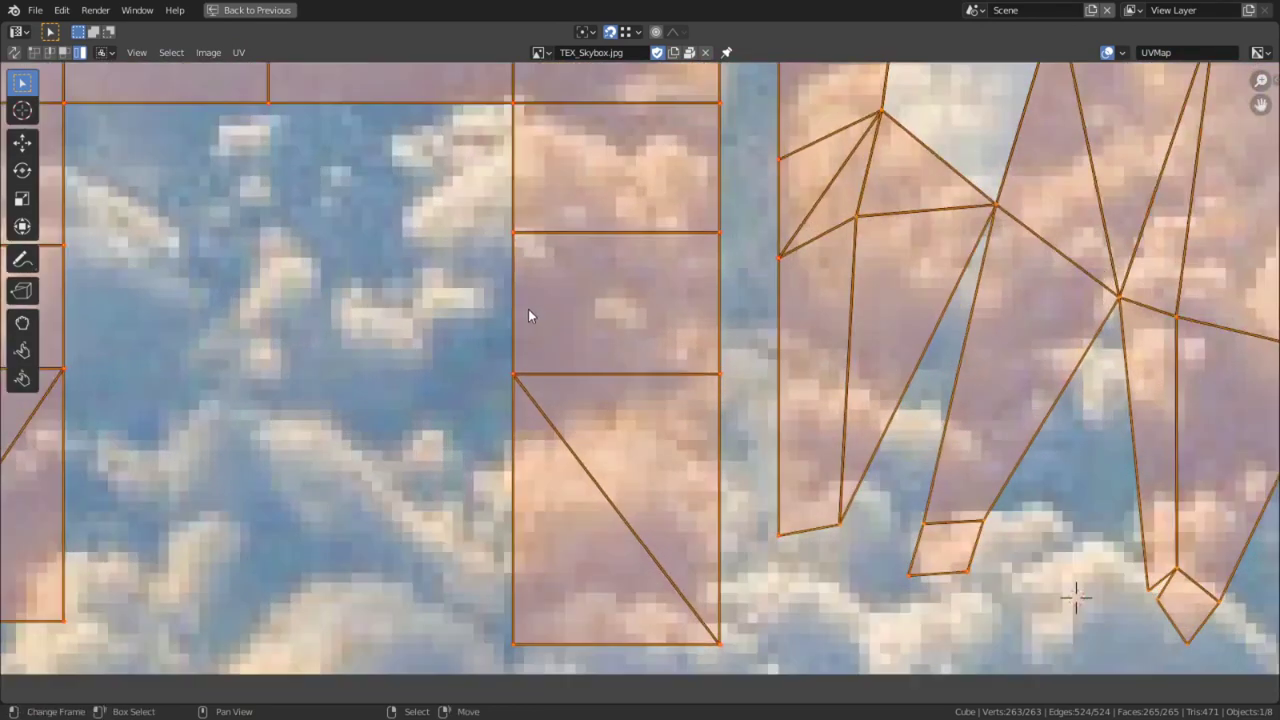
scroll(528, 309, "up", 1)
key("a")
middle_click_drag(257, 389, 868, 248, "shift")
key("a")
left_click(238, 52)
mouse_move(305, 116)
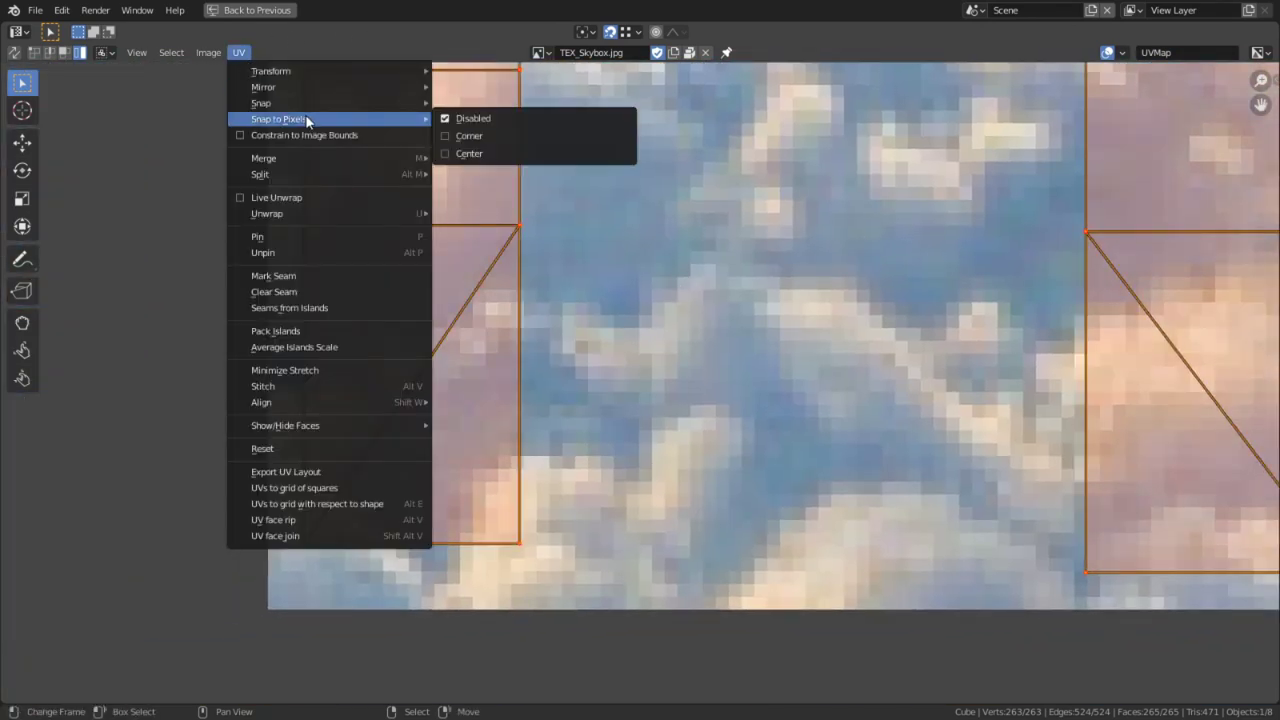
left_click(499, 152)
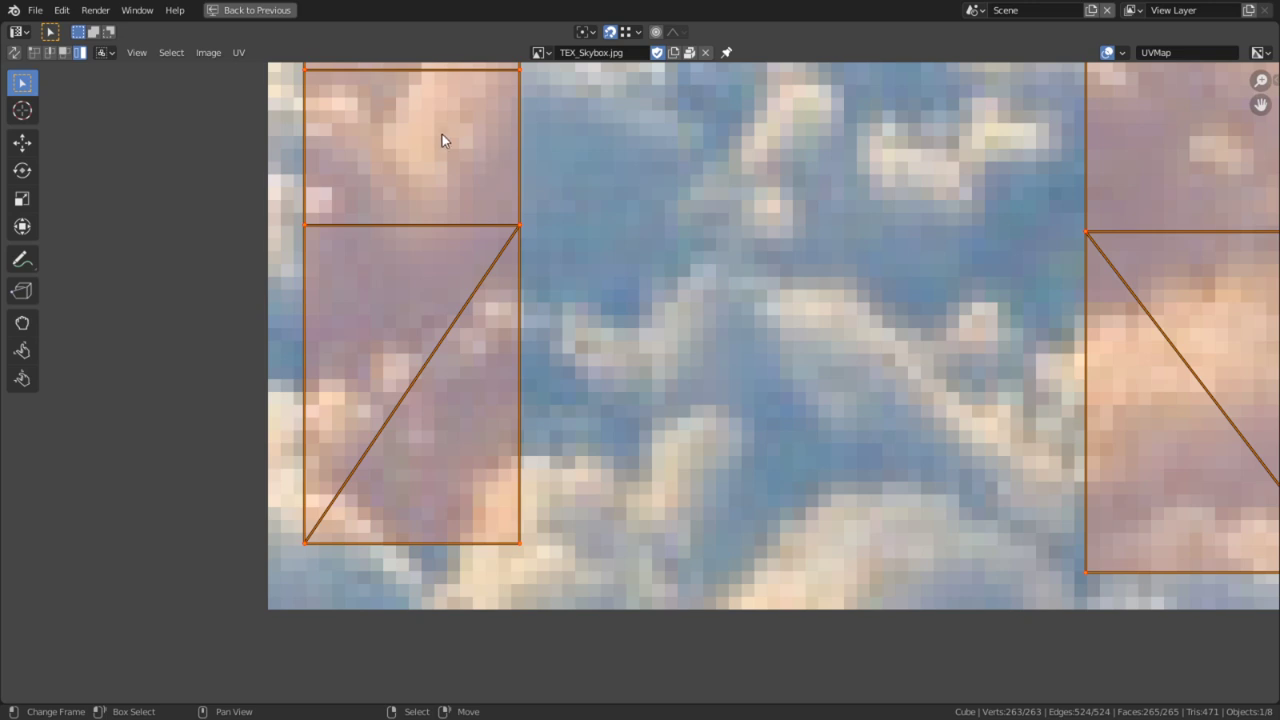
key("shift+s")
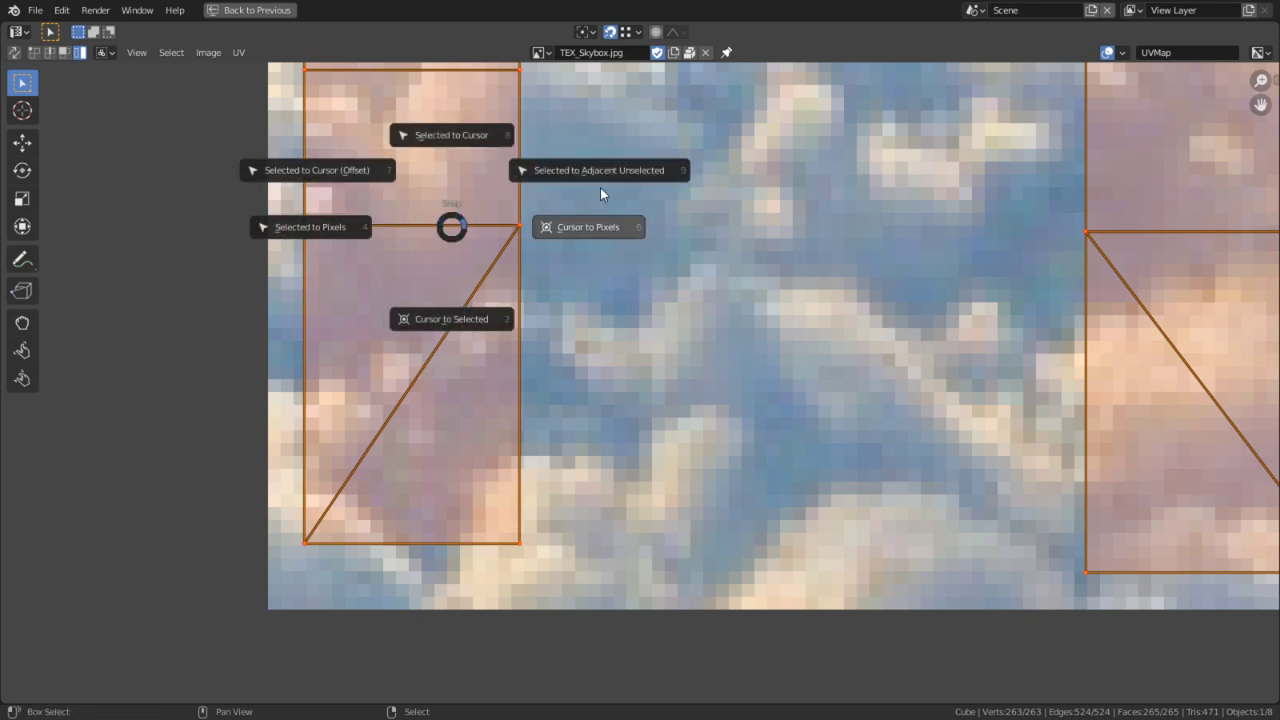
left_click(445, 318)
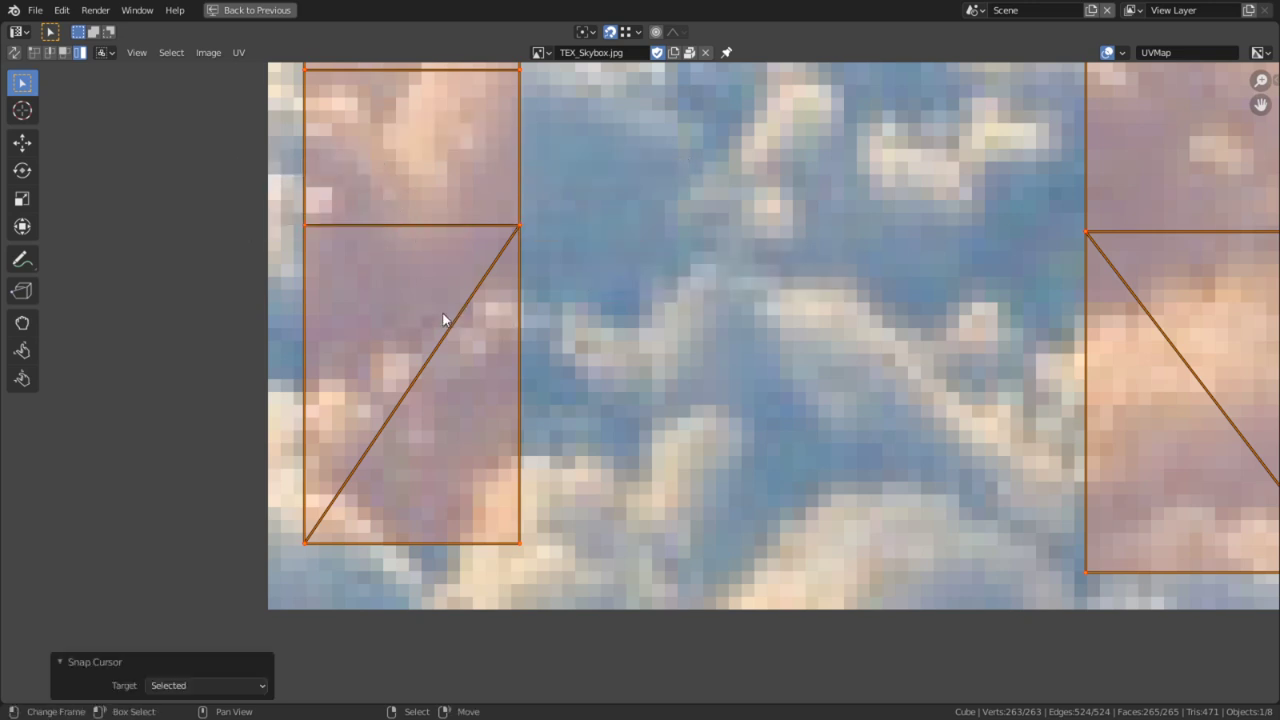
Step: Snap all selected UVs to the texture pixels
key("shift+s")
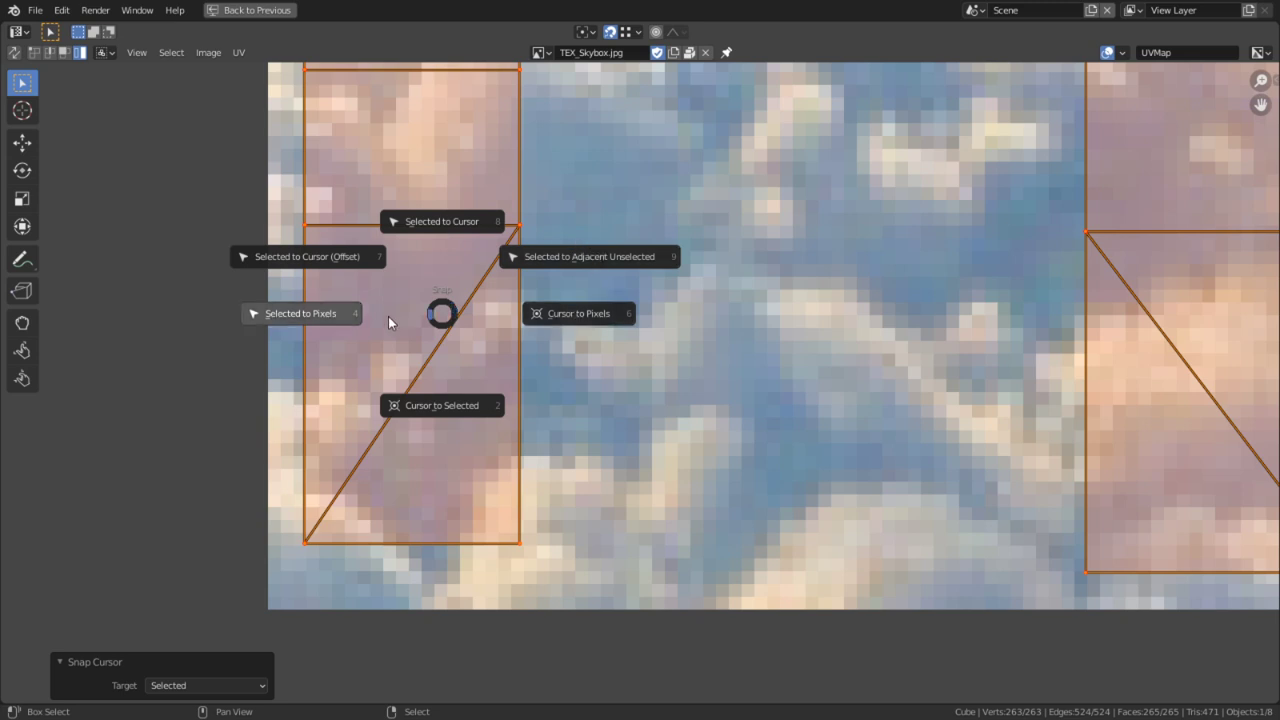
left_click(306, 316)
scroll(306, 312, "down", 6)
Step: Move the rectangular grid island -0.009765 m in X and -0.016991 m in Y toward the image's lower-left corner
mouse_move(685, 378)
middle_mouse_down()
mouse_move(406, 486)
mouse_move(666, 326)
mouse_move(690, 394)
middle_mouse_up()
scroll(557, 455, "up", 4)
right_click(529, 380)
scroll(531, 379, "up", 4)
key("g")
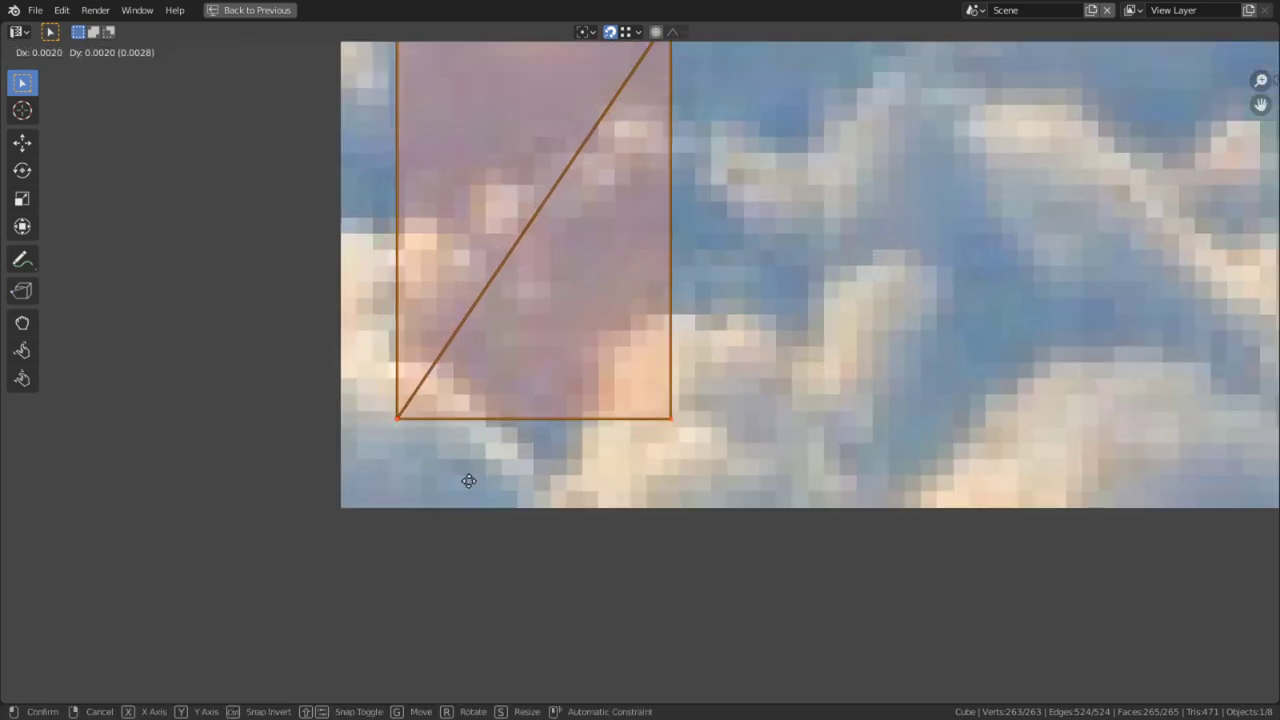
left_click(137, 369)
scroll(577, 371, "down", 4)
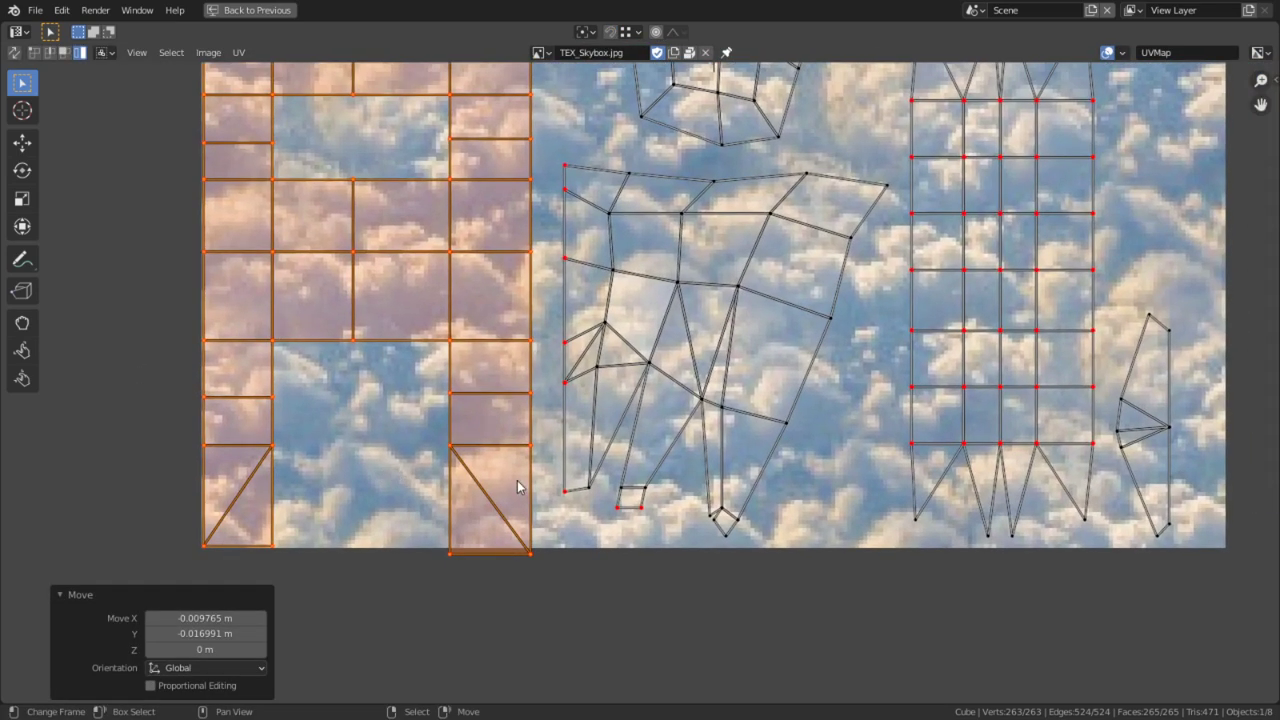
Step: Raise the bottom edge of the grid island's right leg about 0.0079 along Y, level with the left leg
middle_click_drag(509, 555, 616, 441)
key("2")
right_click(614, 448)
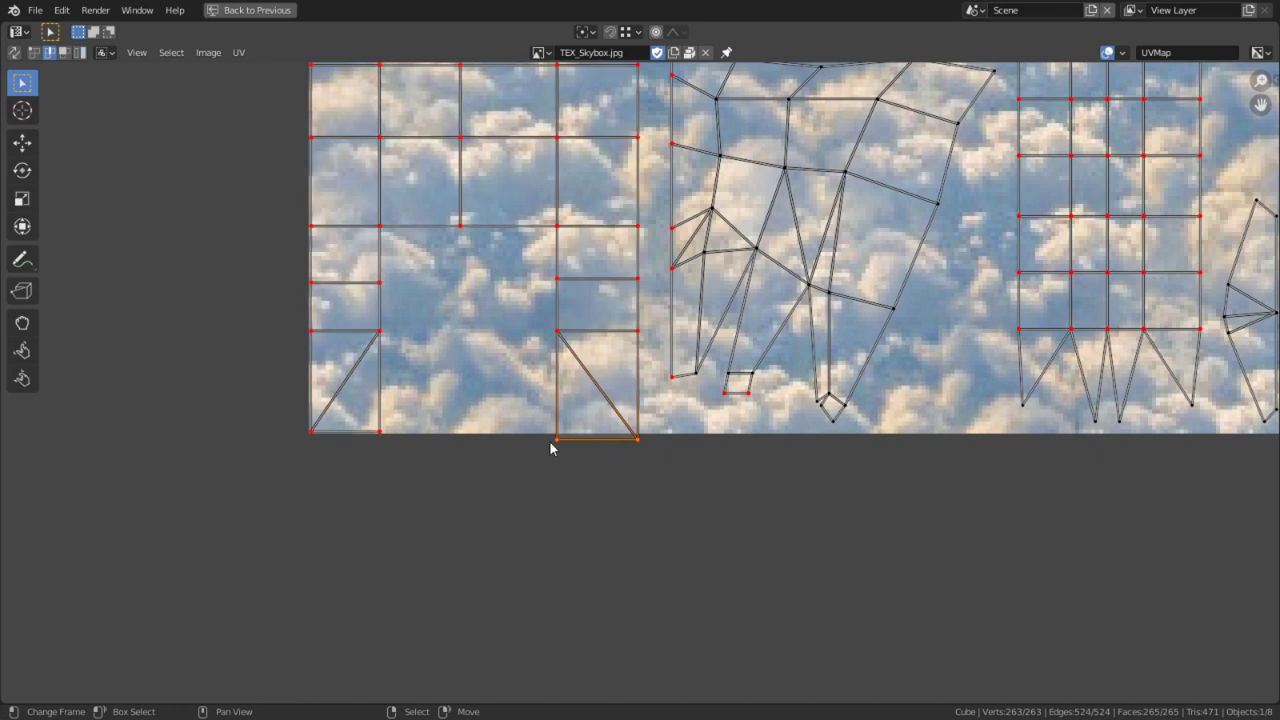
key("g")
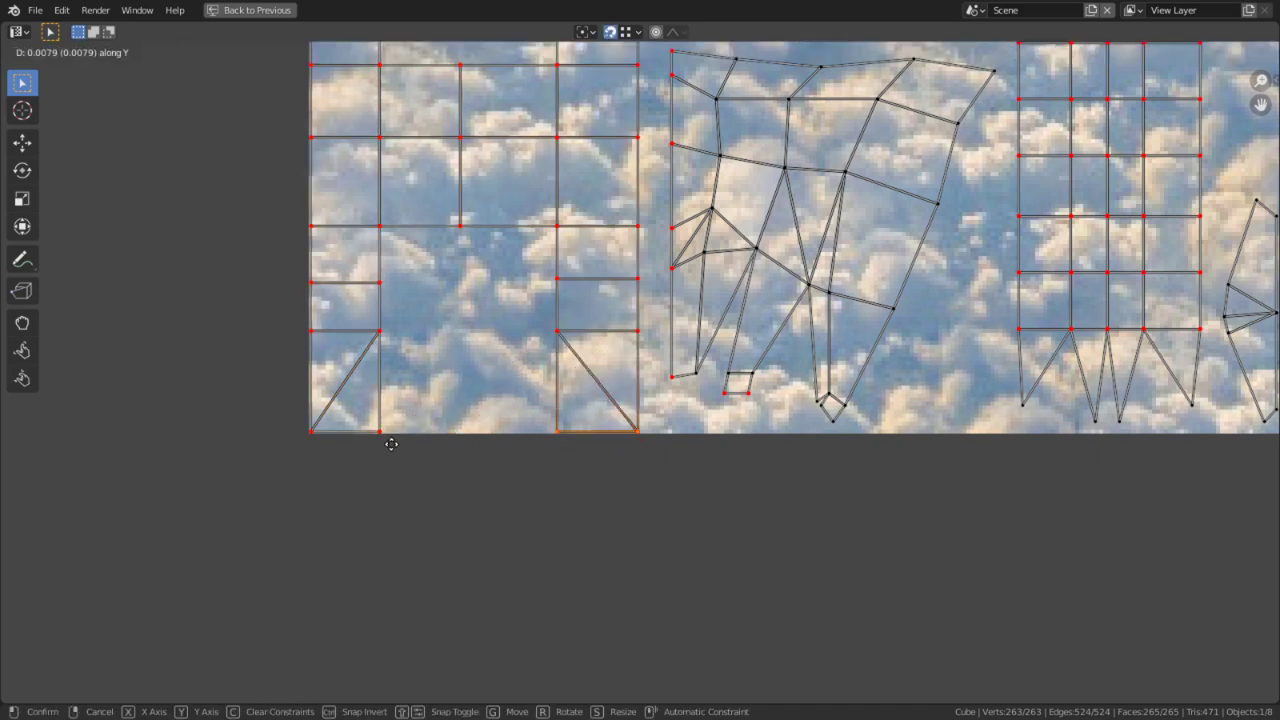
left_click(391, 443)
middle_click_drag(764, 285, 543, 580)
key("4")
right_click(542, 486)
middle_click_drag(463, 561, 531, 300)
middle_click_drag(499, 405, 529, 280)
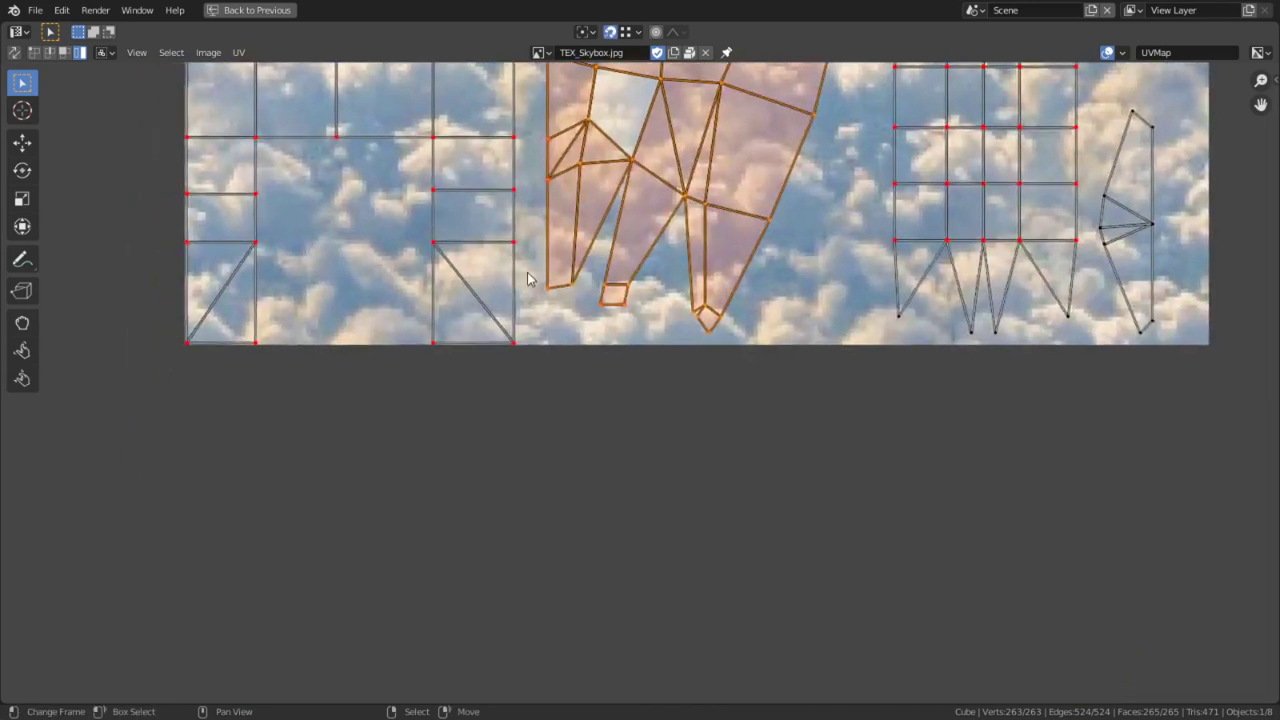
scroll(574, 317, "up", 6)
middle_click_drag(478, 187, 531, 280)
key("g")
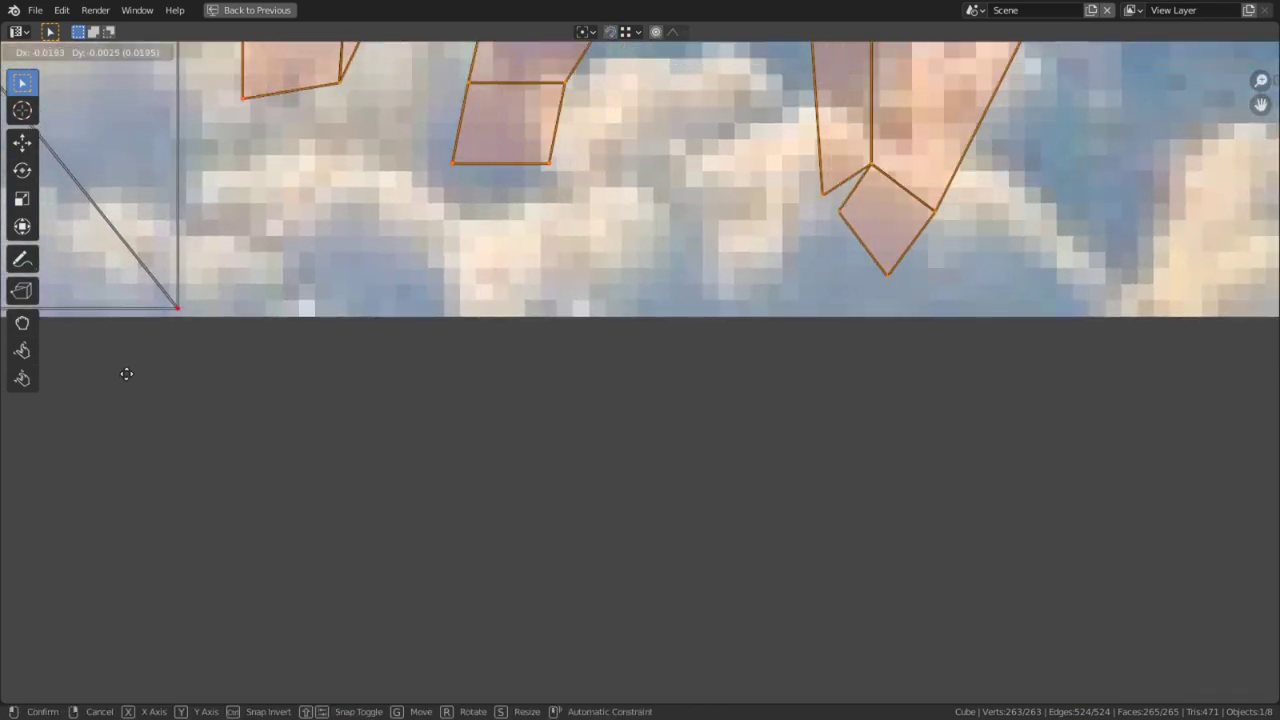
right_click(1142, 542)
Step: Select all UV islands and snap them to the texture pixels again
scroll(640, 248, "down", 2)
key("a")
scroll(611, 343, "down", 1)
key("shift+s")
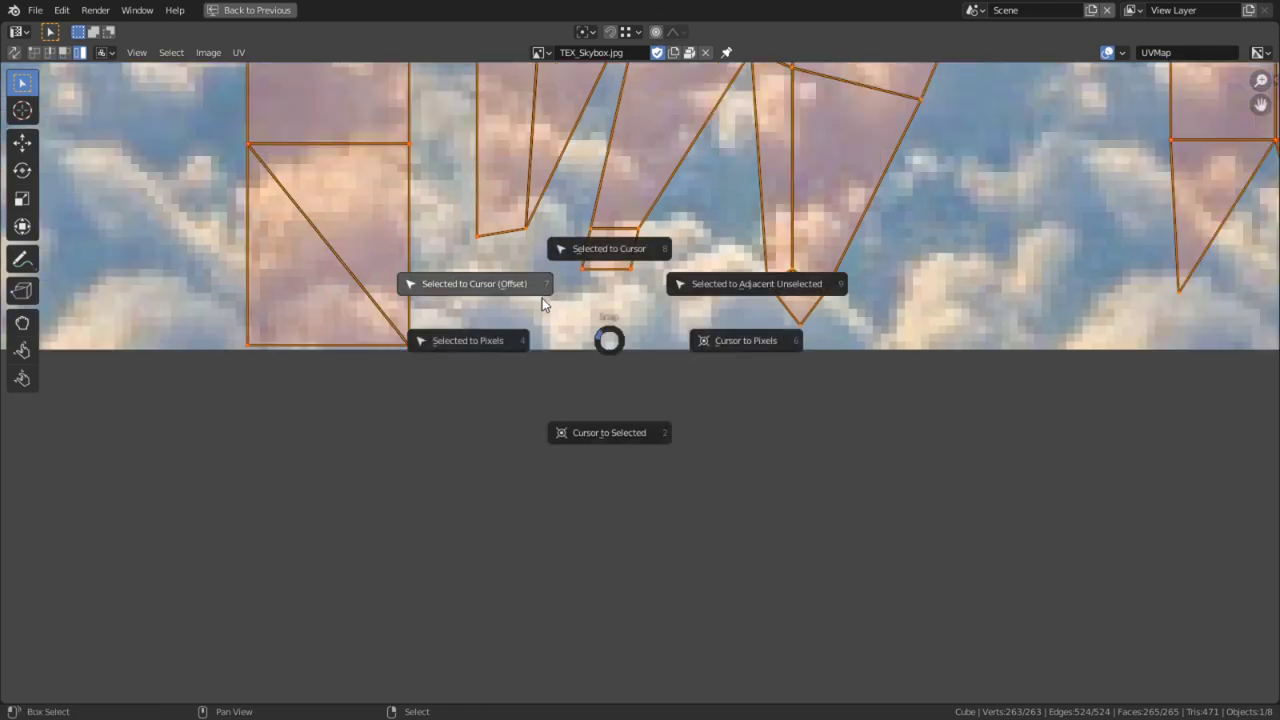
left_click(508, 328)
middle_click_drag(508, 328, 712, 325)
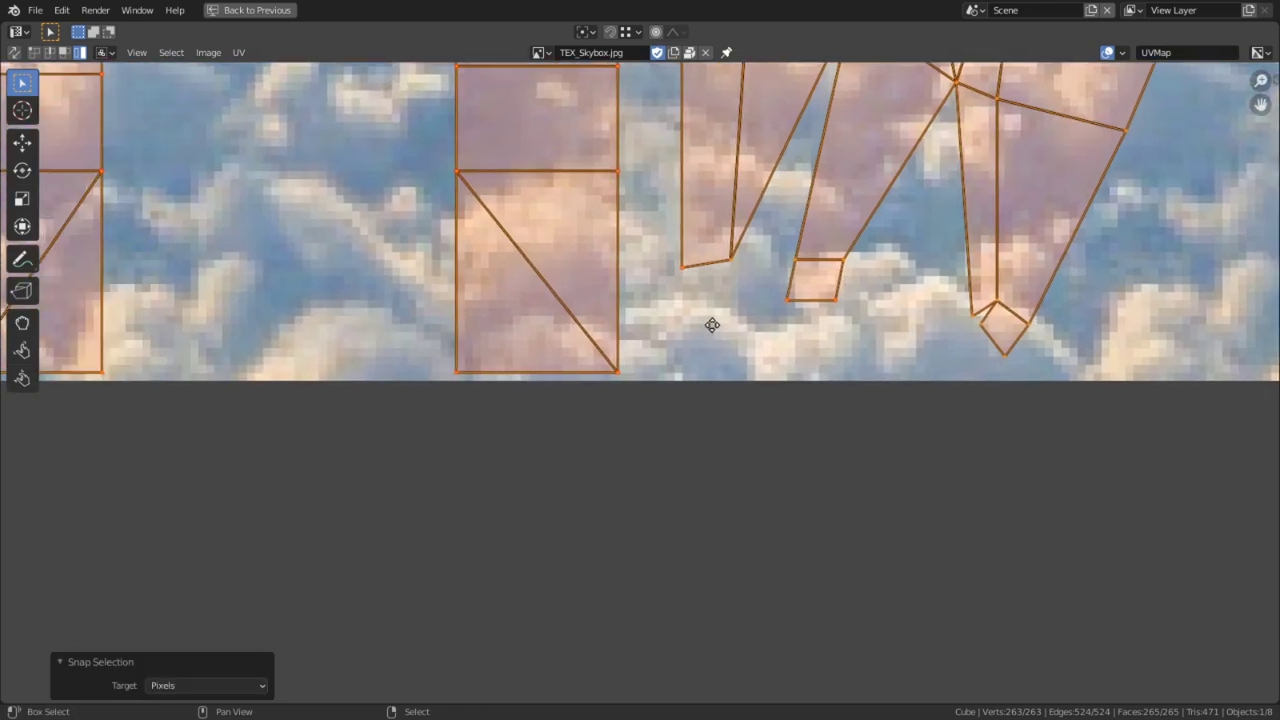
Step: Deselect all UVs, set Snap to Pixels to Corner, and select the leg-shaped island beside the rectangular grid
key("alt+a")
scroll(735, 258, "up", 2)
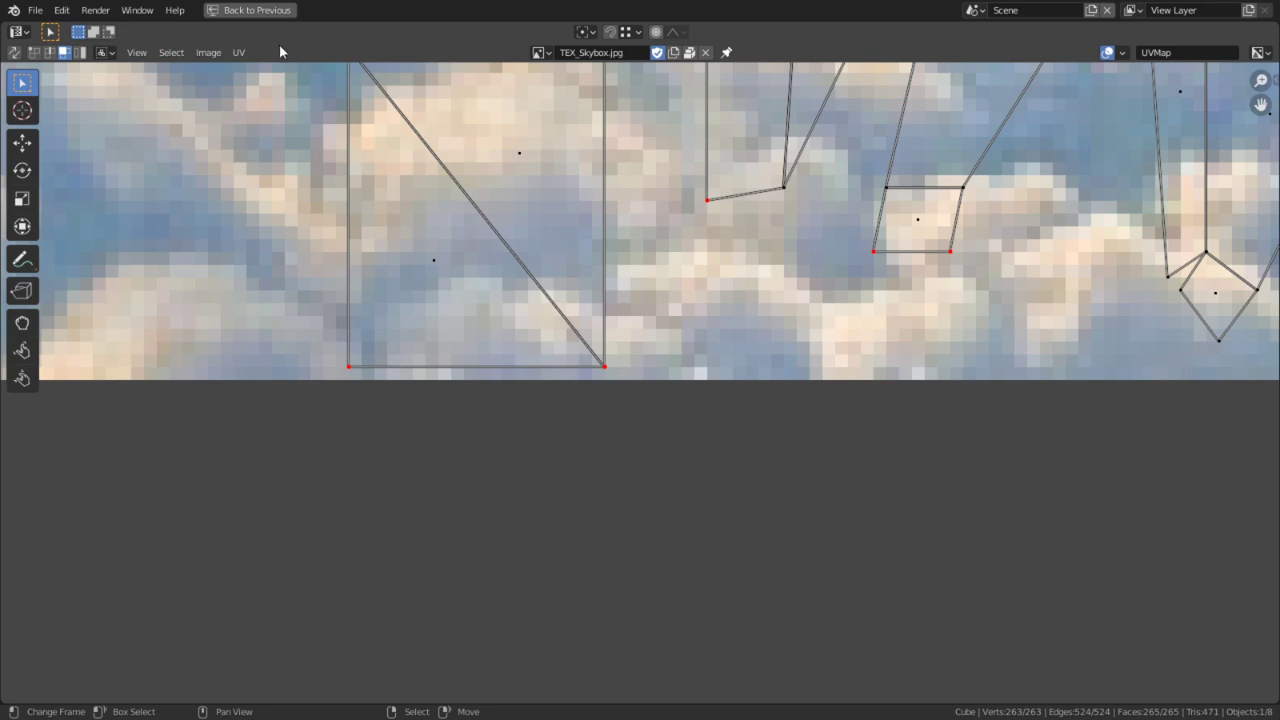
left_click(239, 52)
mouse_move(281, 122)
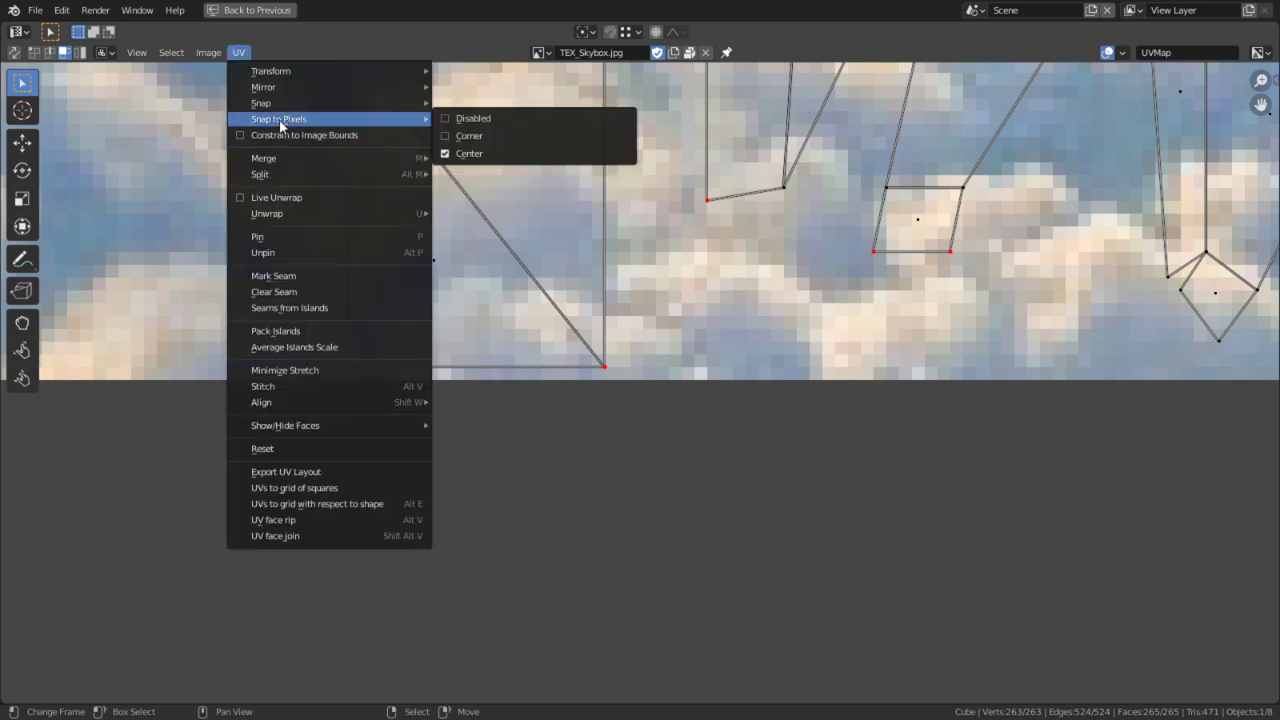
left_click(476, 136)
left_click(727, 182)
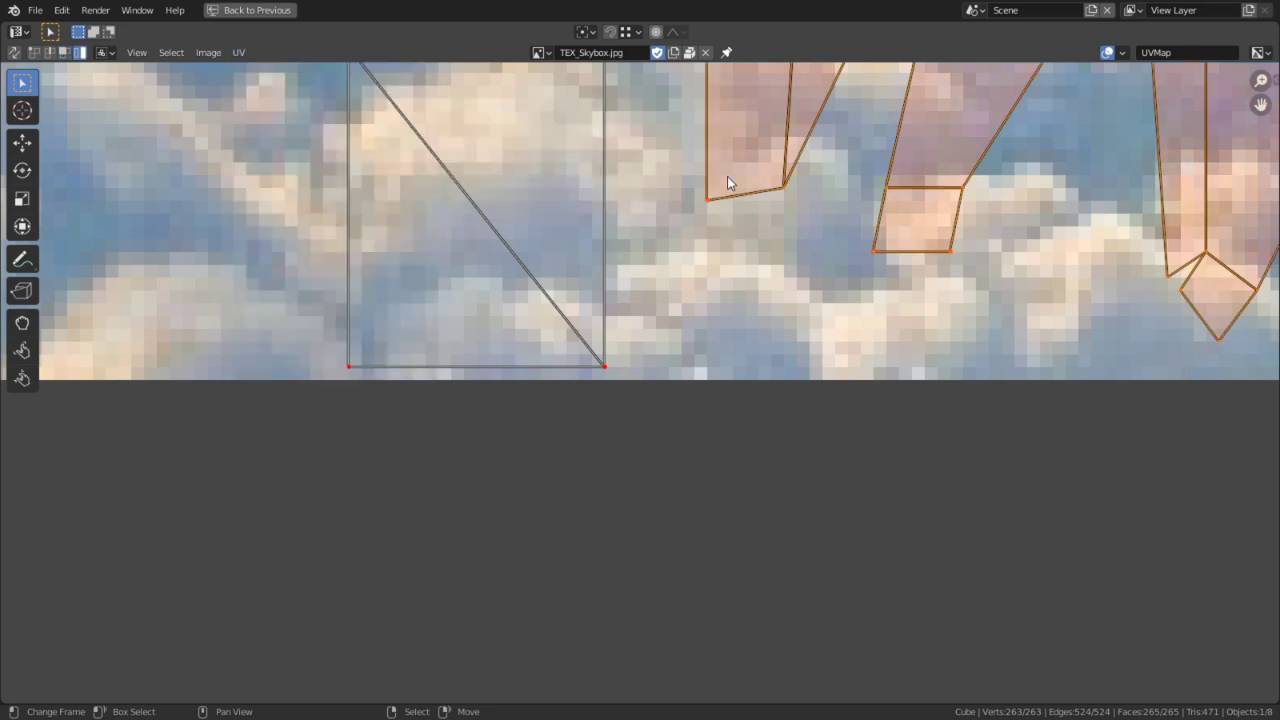
key("g")
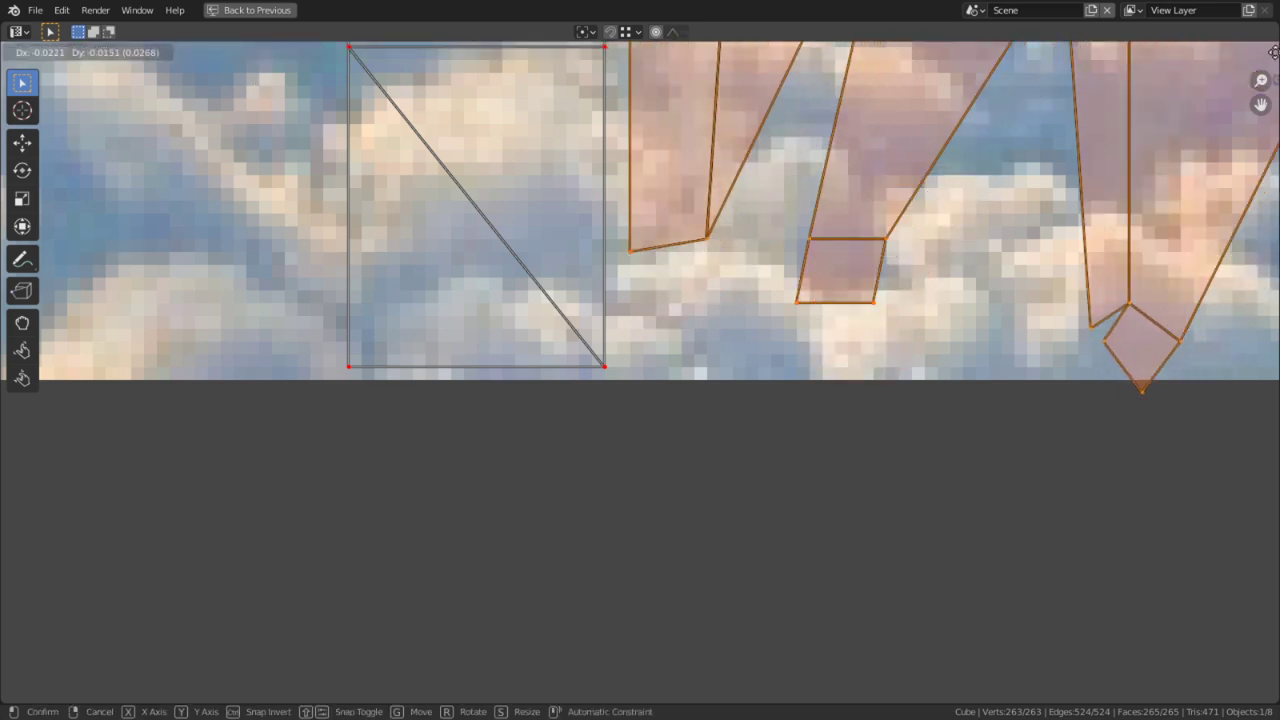
left_click(410, 325)
key("g")
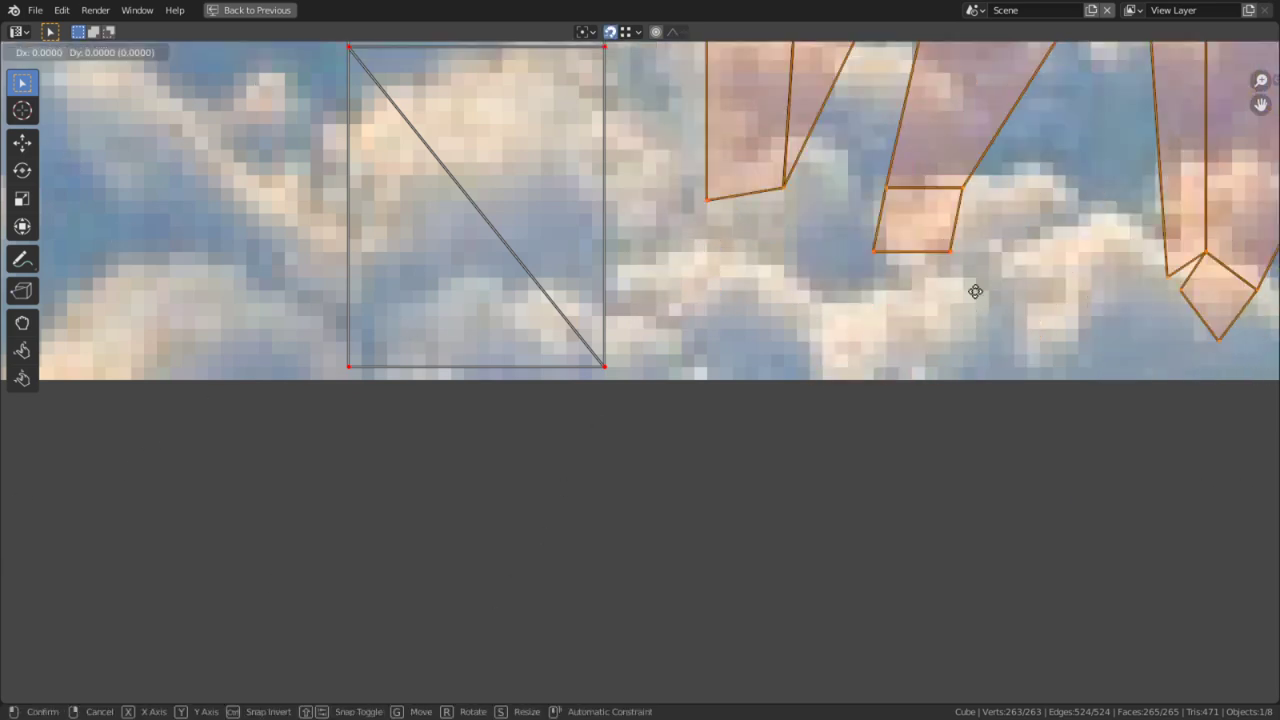
key("y")
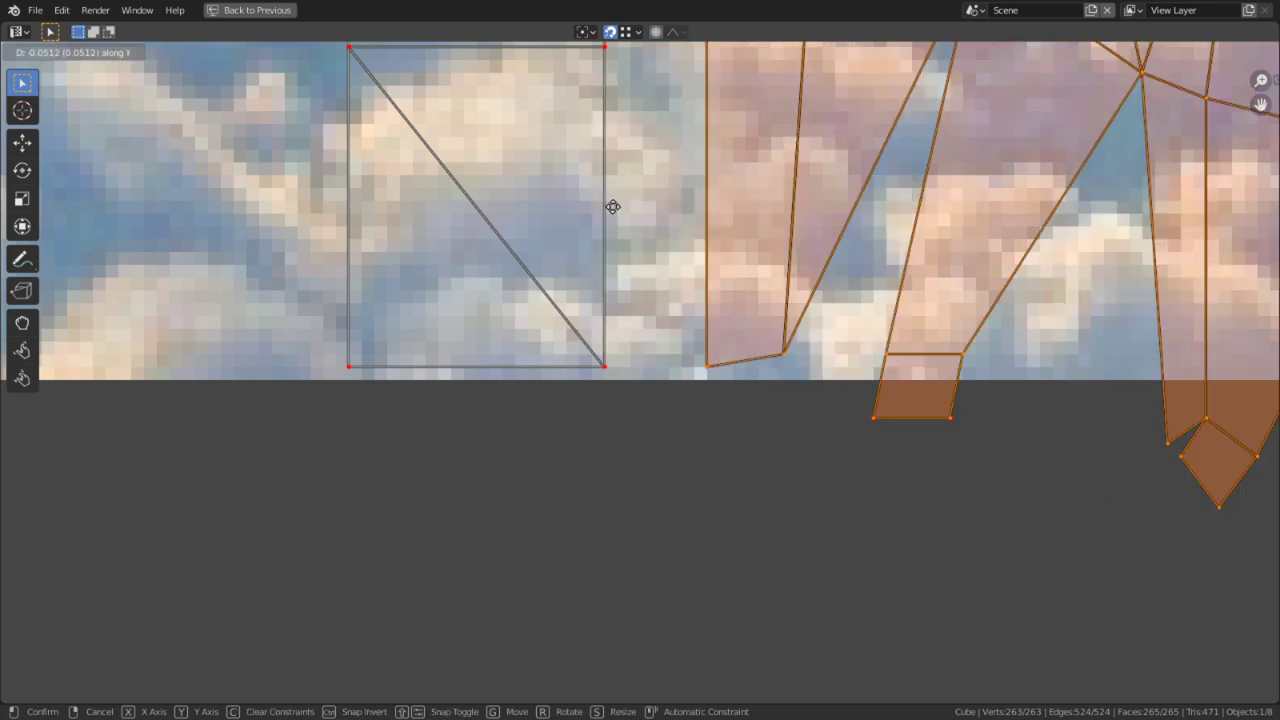
key("Escape")
Step: Move the leg-shaped island -0.025098 m along X toward the grid, and lower it along Y to the image's bottom edge
key("g")
key("x")
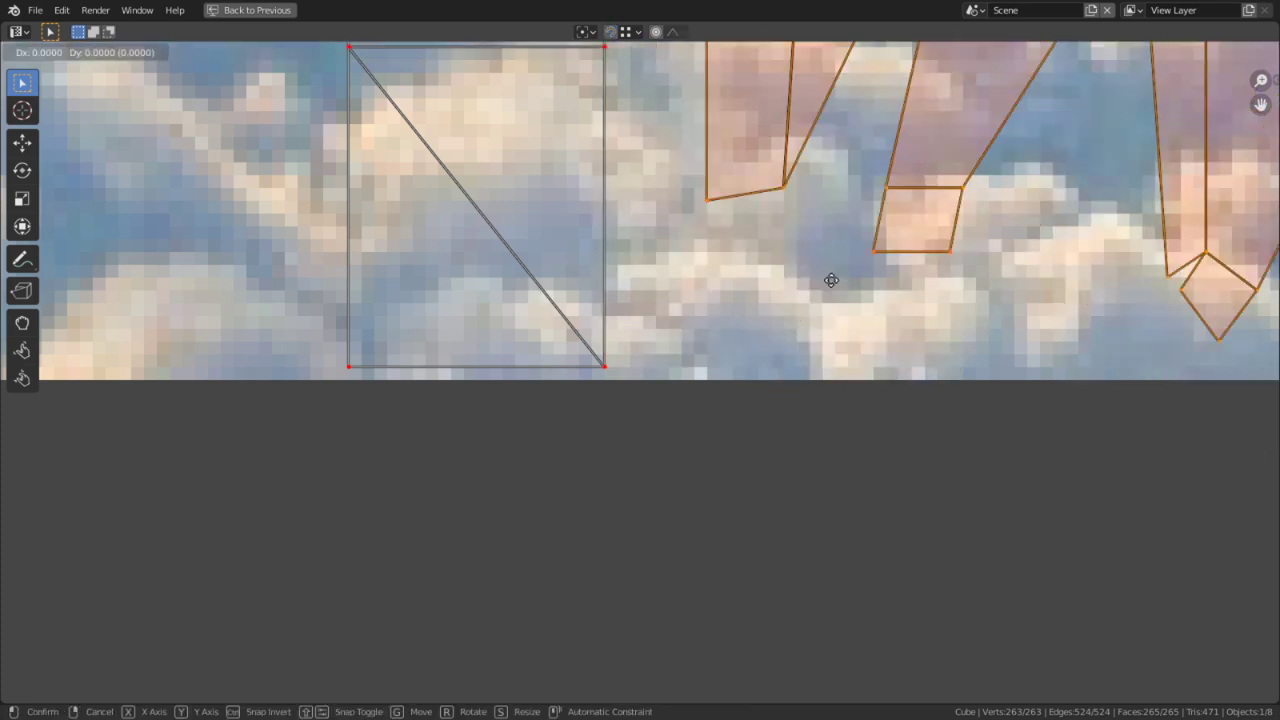
left_click(195, 280)
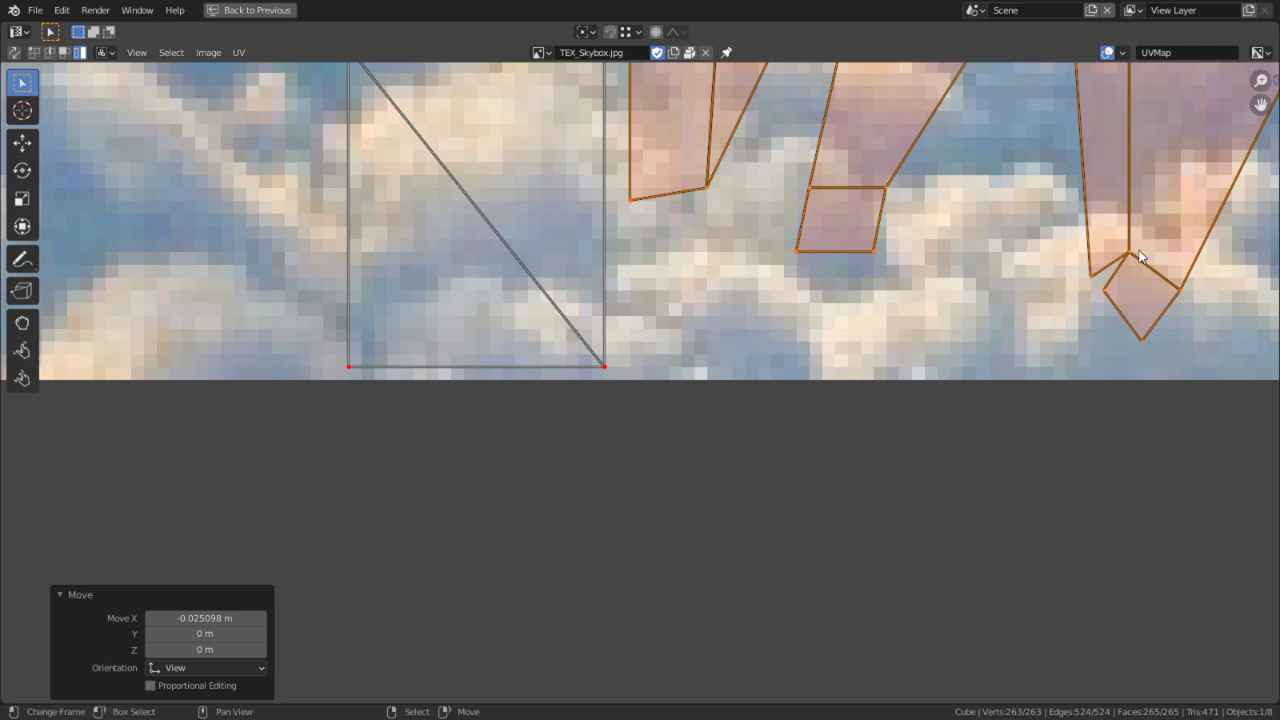
key("g")
key("y")
left_click(1131, 480)
Step: Move the long spiked strip island -0.03937 m along X toward the leg-shaped island and slightly down along Y
scroll(1043, 456, "down", 1)
scroll(1043, 456, "down", 5)
middle_click_drag(965, 285, 790, 441)
right_click(790, 441)
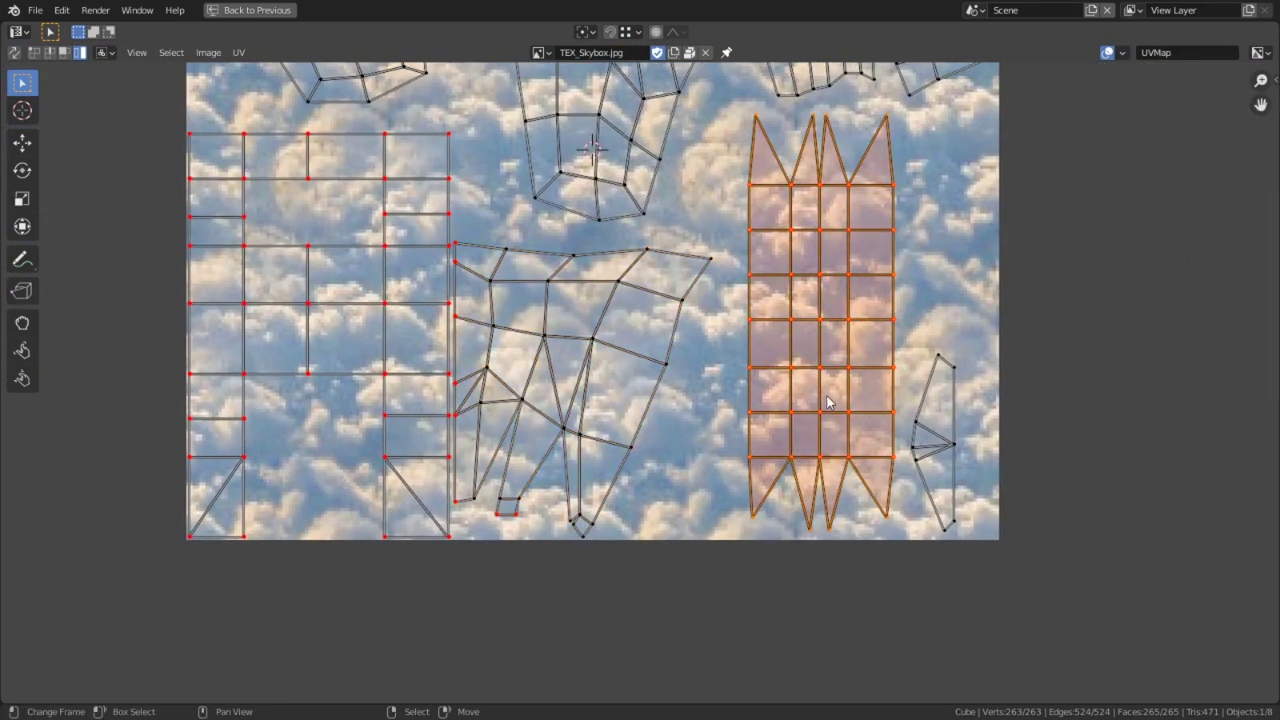
scroll(828, 402, "up", 3)
key("g")
key("x")
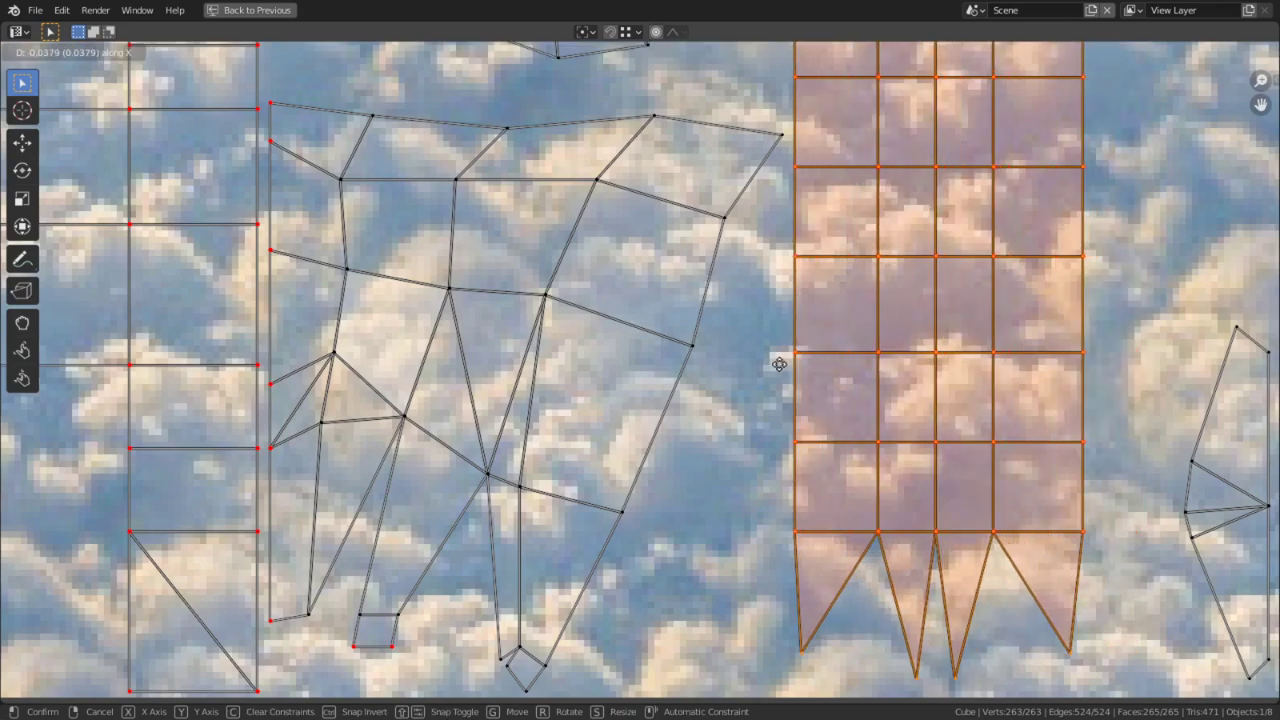
left_click(774, 366)
middle_click_drag(896, 385, 783, 306)
key("g")
key("y")
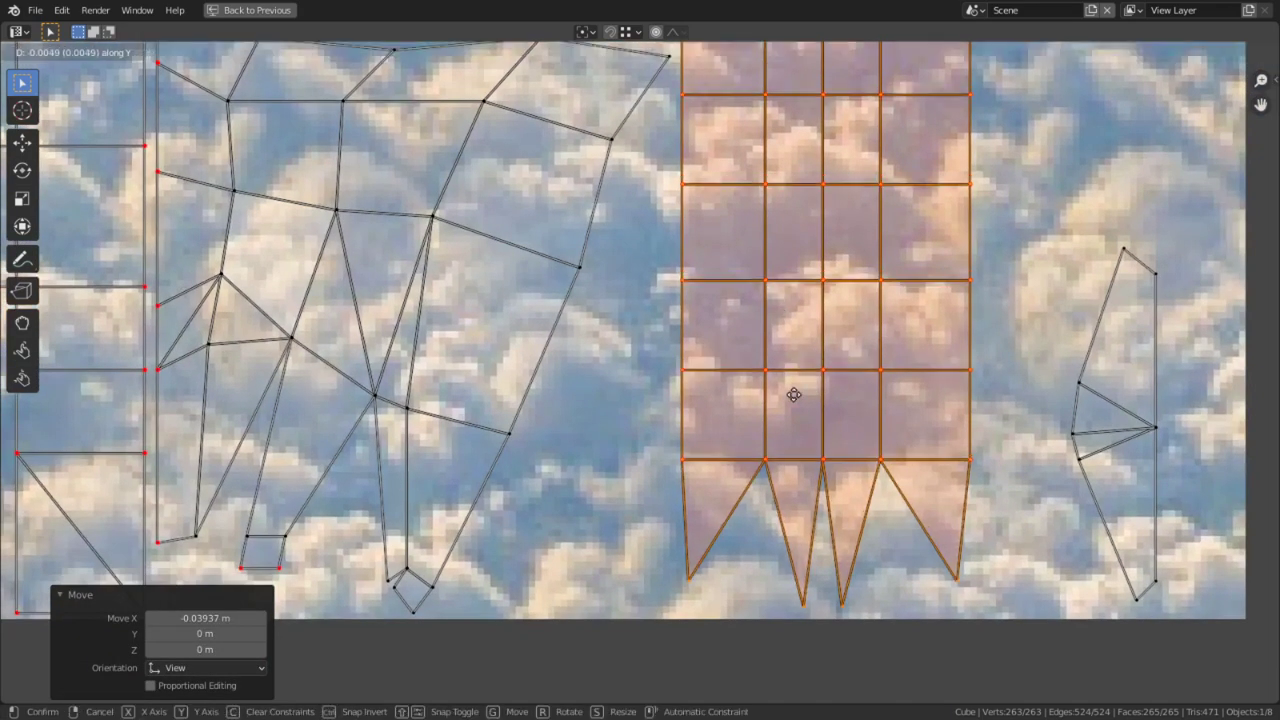
left_click(794, 420)
Step: Select and pin all UVs of the fox
middle_click_drag(900, 434, 766, 479)
right_click(1012, 454)
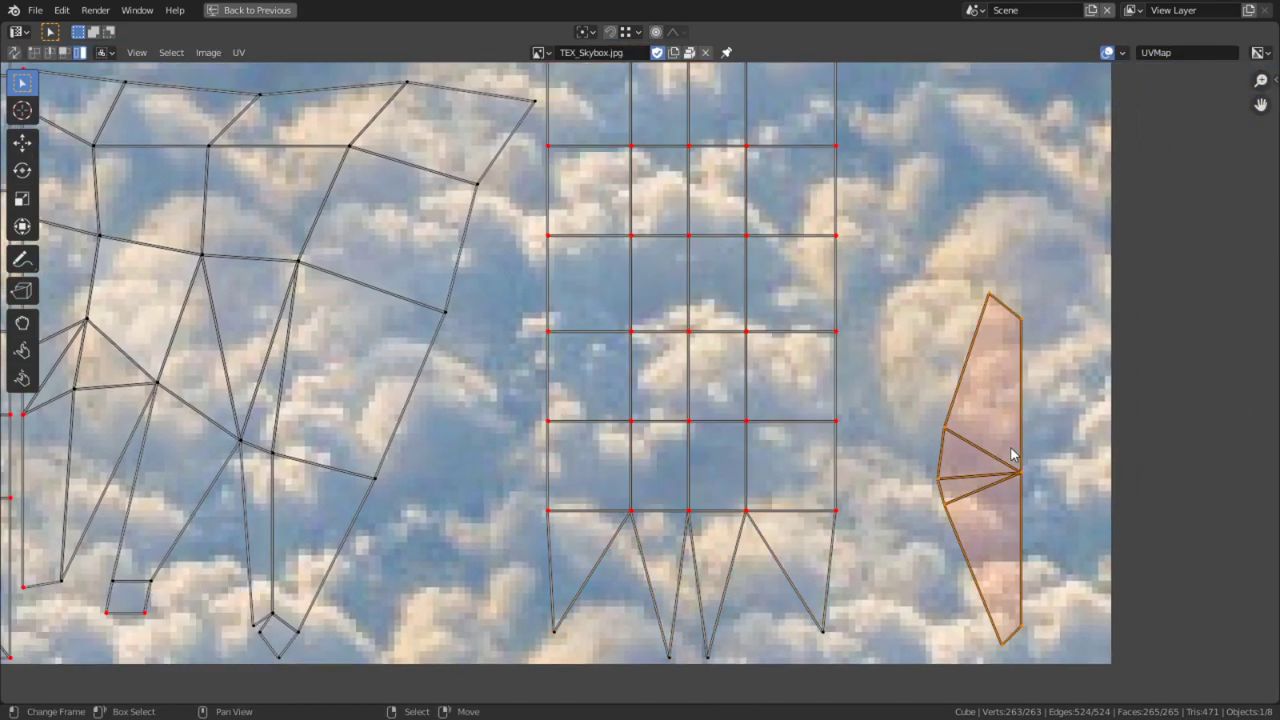
key("a")
key("p")
Step: Move the narrow sliver island -0.056102 m along X, close to the spiked strip island
right_click(1012, 454)
key("g")
key("x")
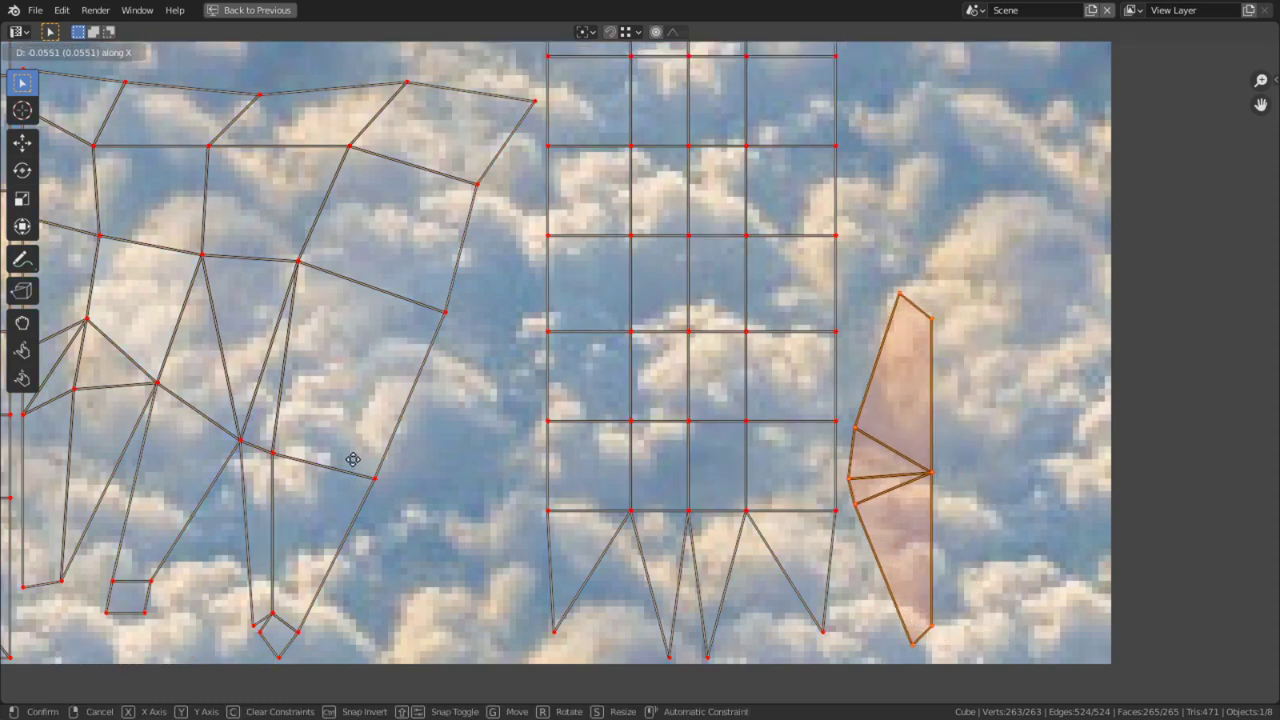
left_click(340, 467)
scroll(886, 346, "down", 6)
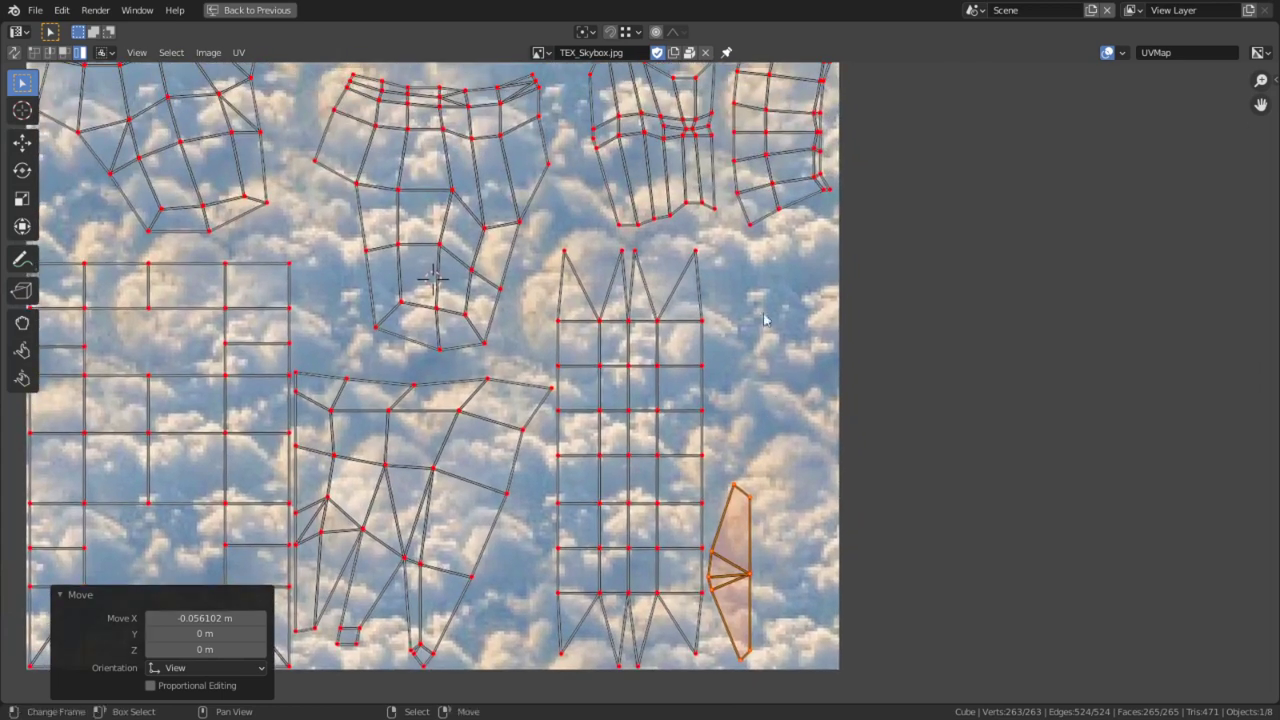
Step: Move the island above the rectangular grid -0.008203 m in X and -0.030076 m in Y
scroll(797, 368, "up", 6)
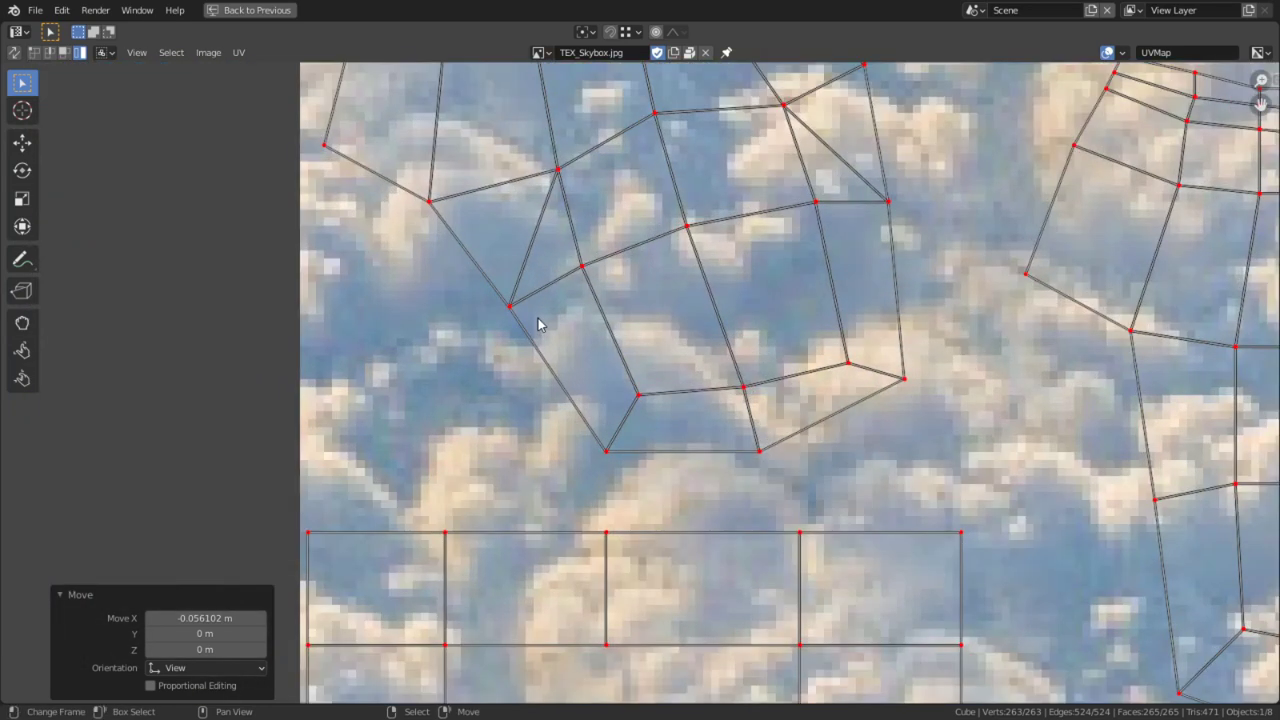
right_click(540, 323)
key("g")
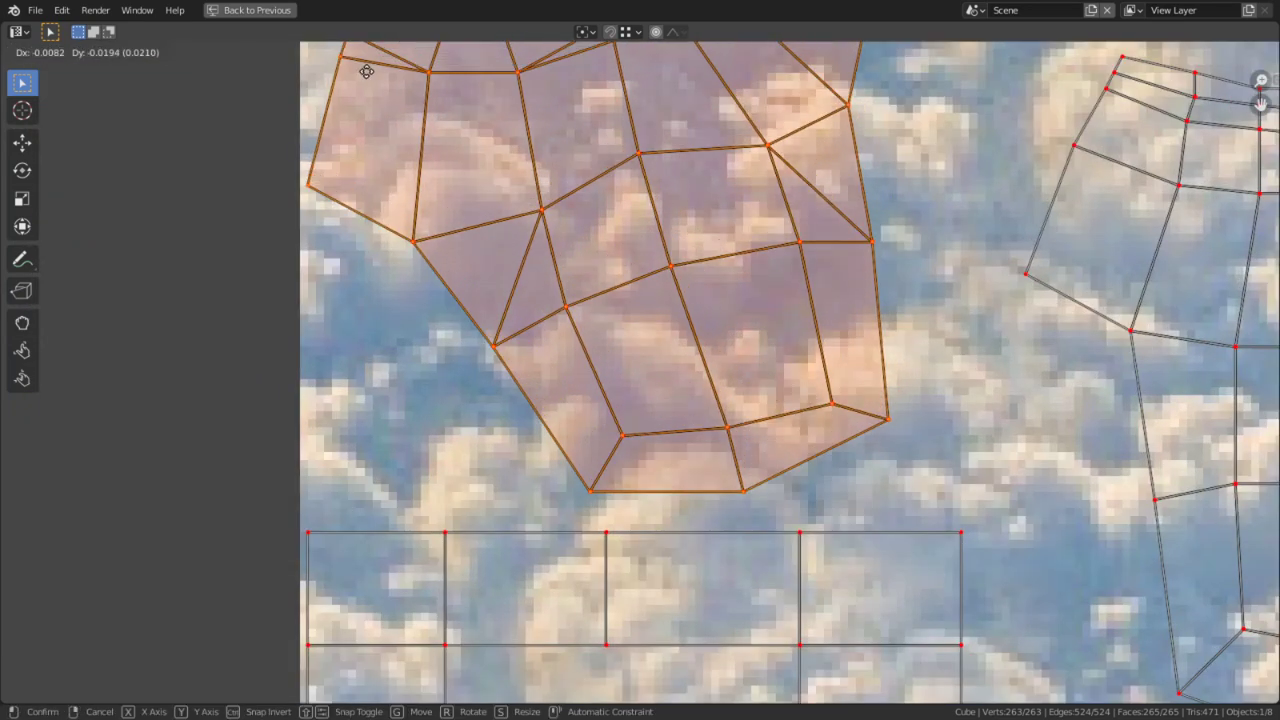
left_click(365, 278)
scroll(573, 381, "down", 3)
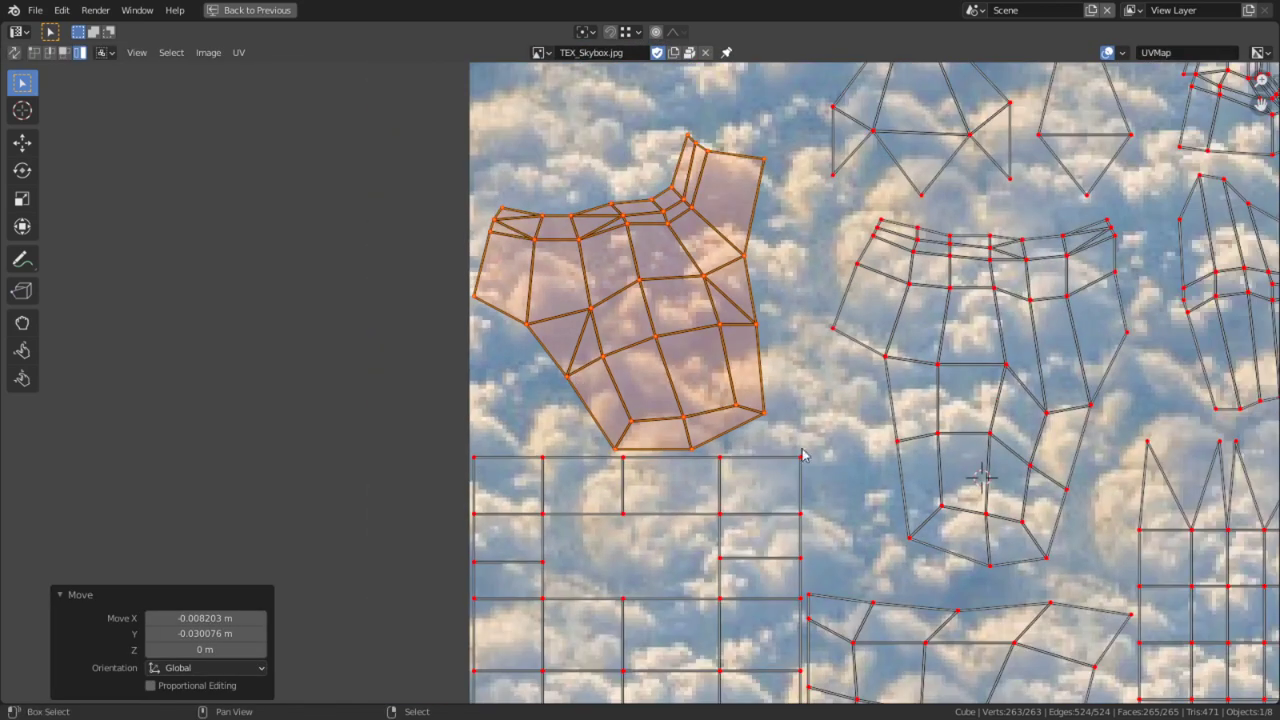
Step: Move the tapered island above the leg-shaped one -0.042815 m in X and -0.035433 m in Y
middle_click_drag(752, 443, 577, 393)
right_click(846, 452)
scroll(794, 455, "up", 2)
key("g")
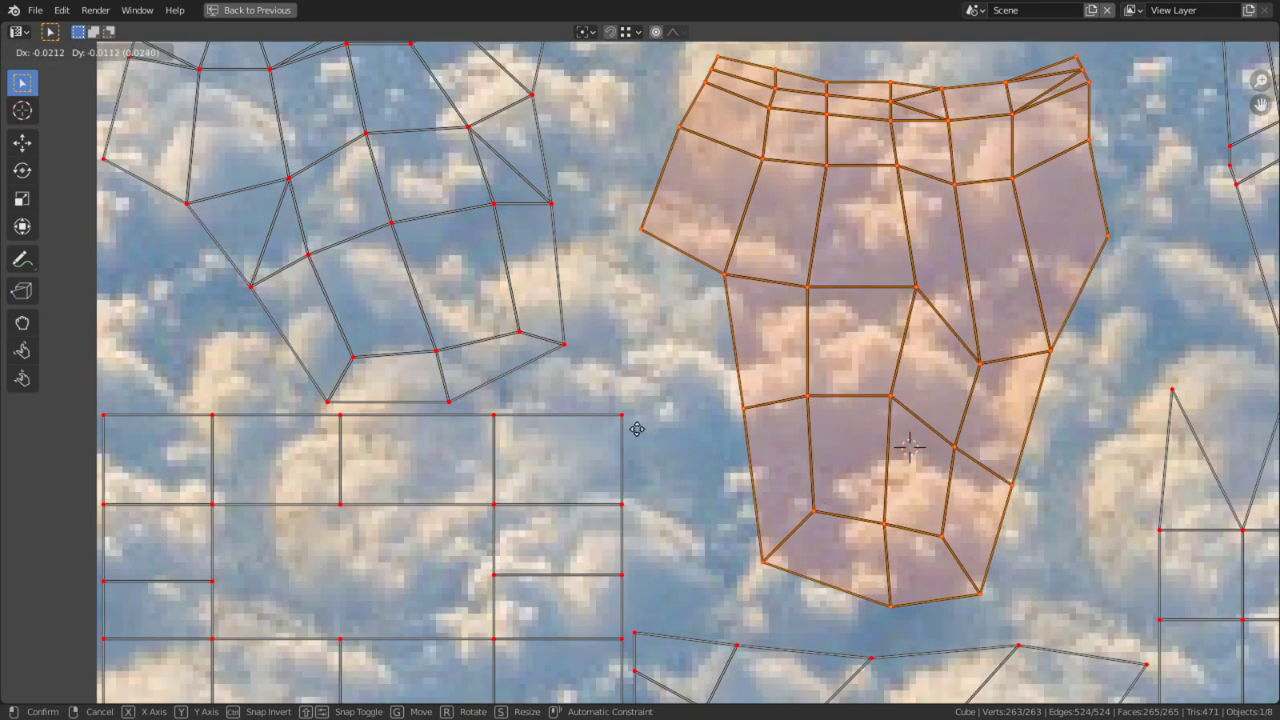
left_click(299, 154)
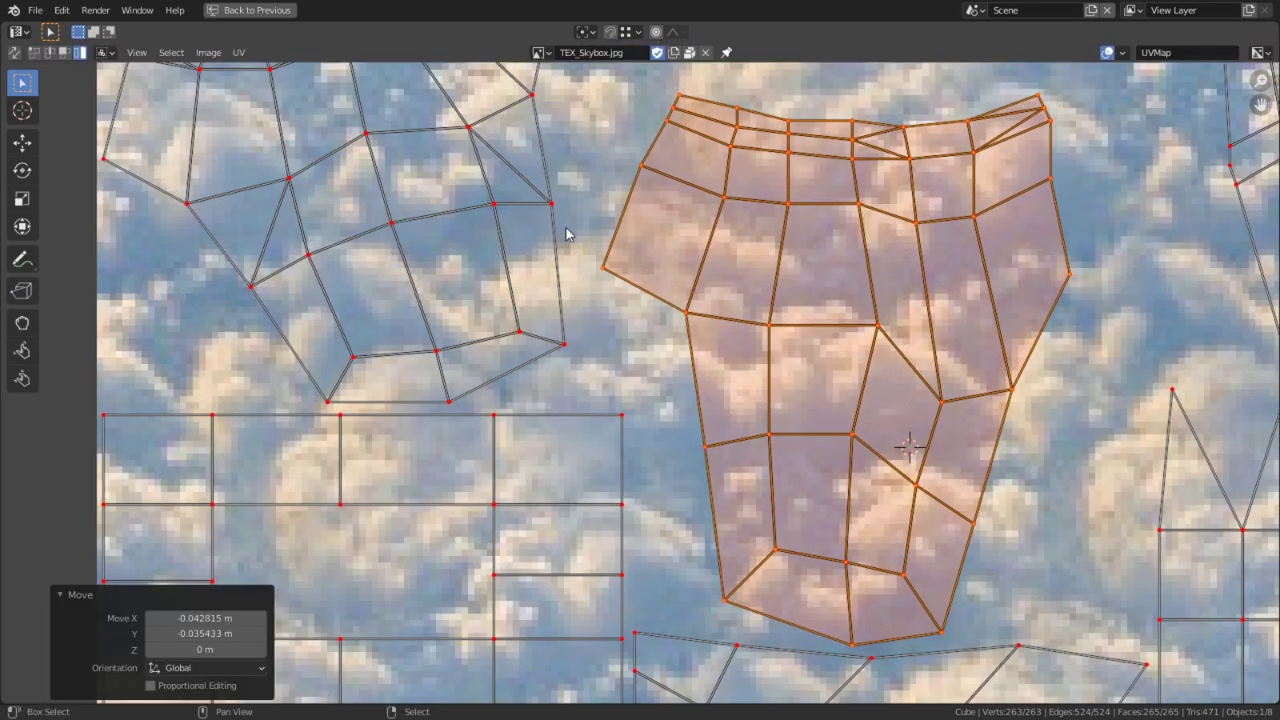
Step: Shift the tapered island a further -0.041233 m in X and 0.012091 m in Y, and nudge it back slightly along positive X
middle_click_drag(721, 210, 623, 94)
scroll(708, 304, "up", 2)
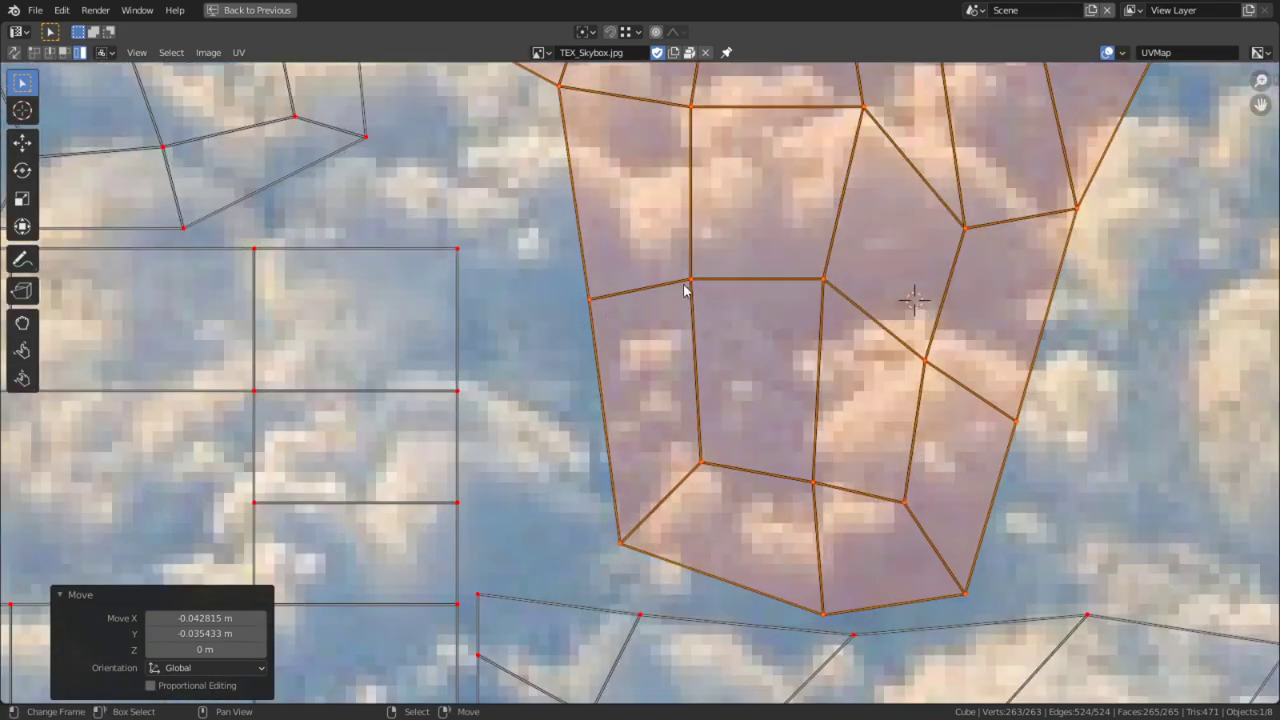
key("g")
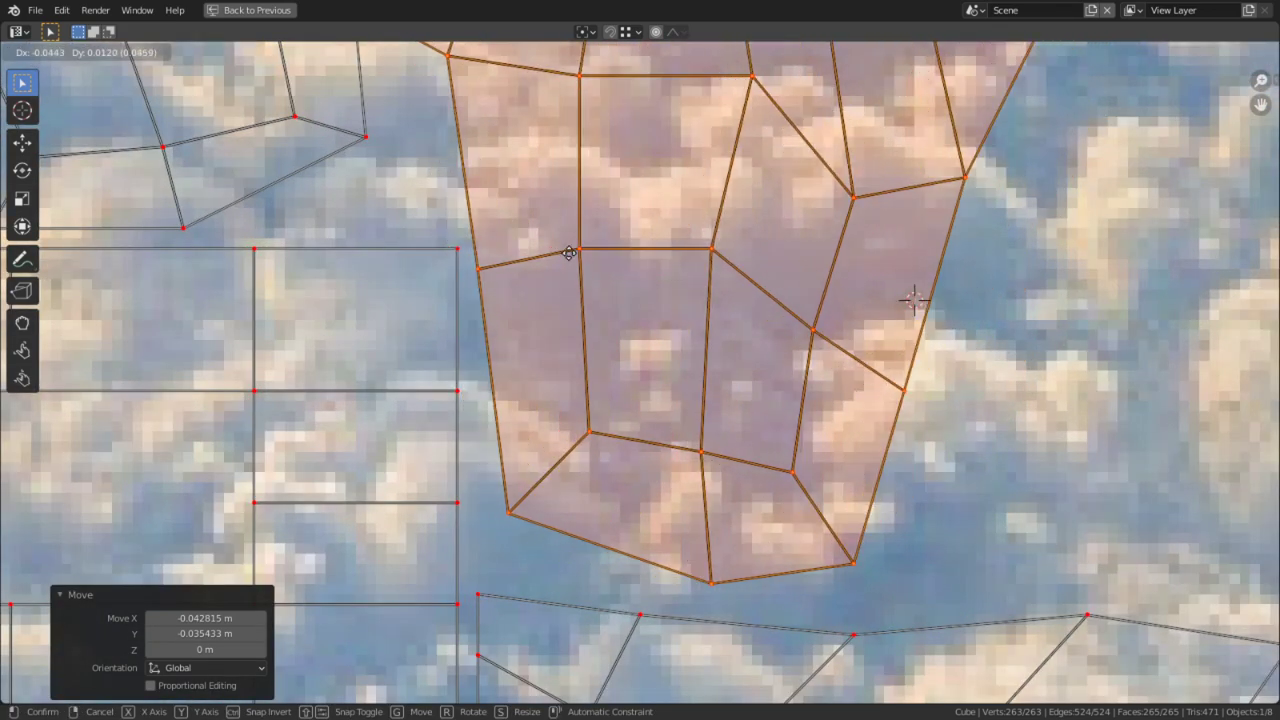
left_click(583, 255)
scroll(773, 240, "down", 4)
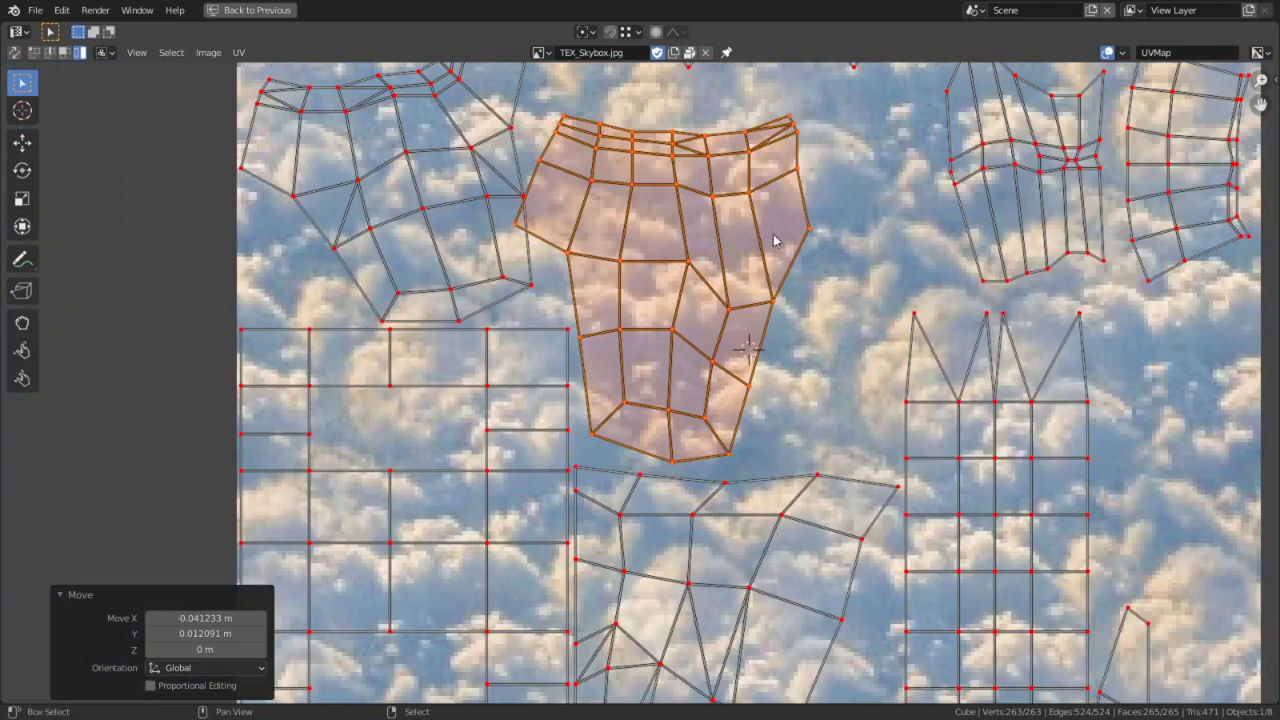
key("g")
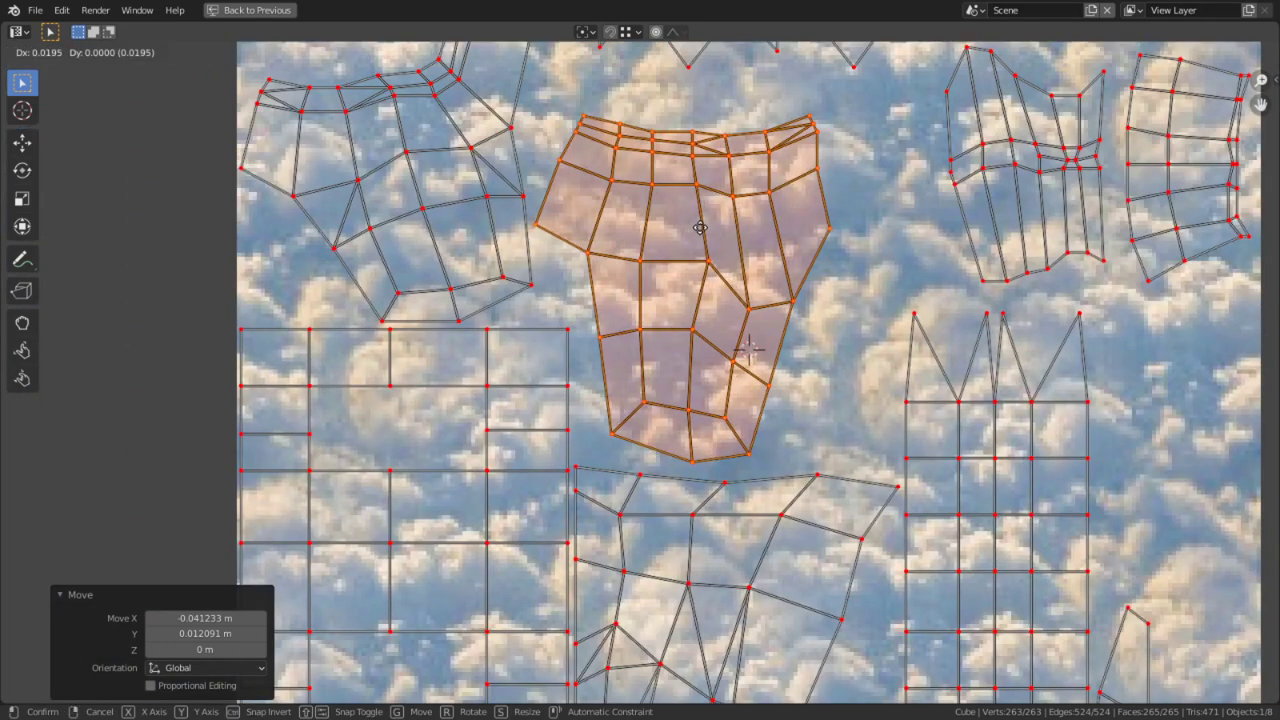
left_click(709, 227)
Step: Move the pleated island beside the tapered one -0.11368 m in X and -0.021161 m in Y, and nudge it 0.003937 m in X and -0.000984 m in Y
middle_click_drag(712, 232, 404, 405)
left_click(636, 334)
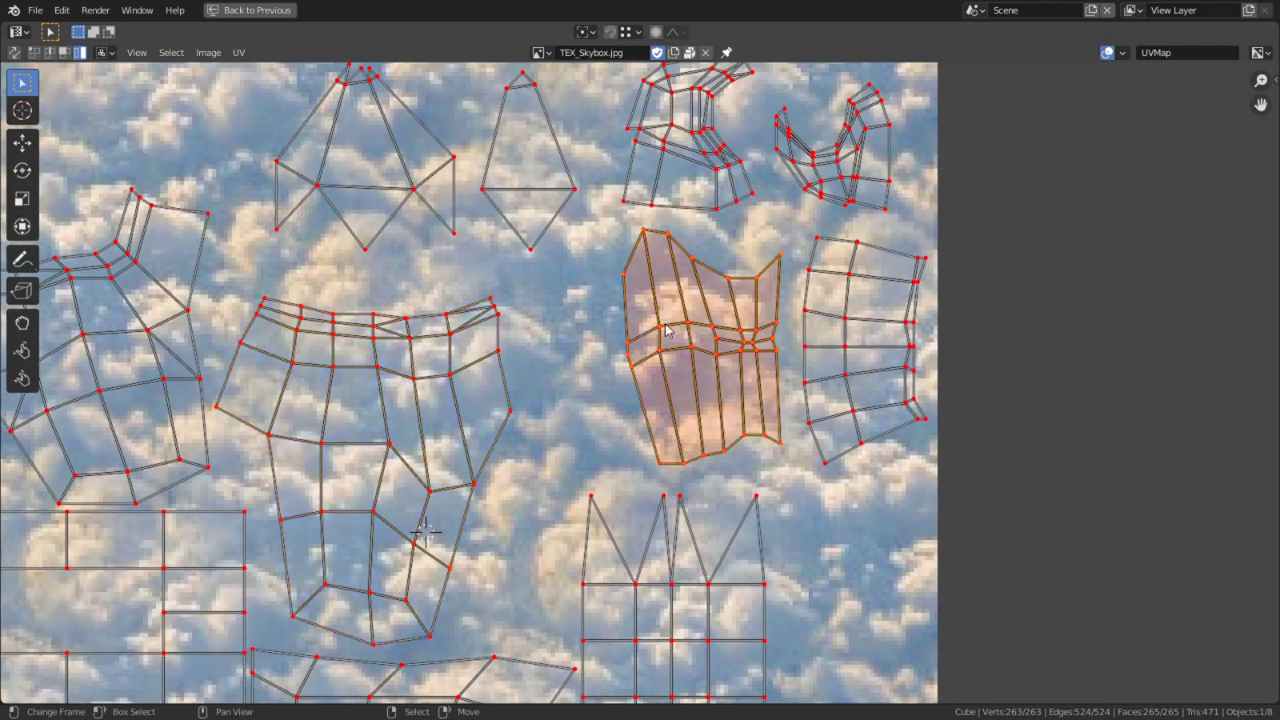
scroll(636, 334, "up", 2)
key("g")
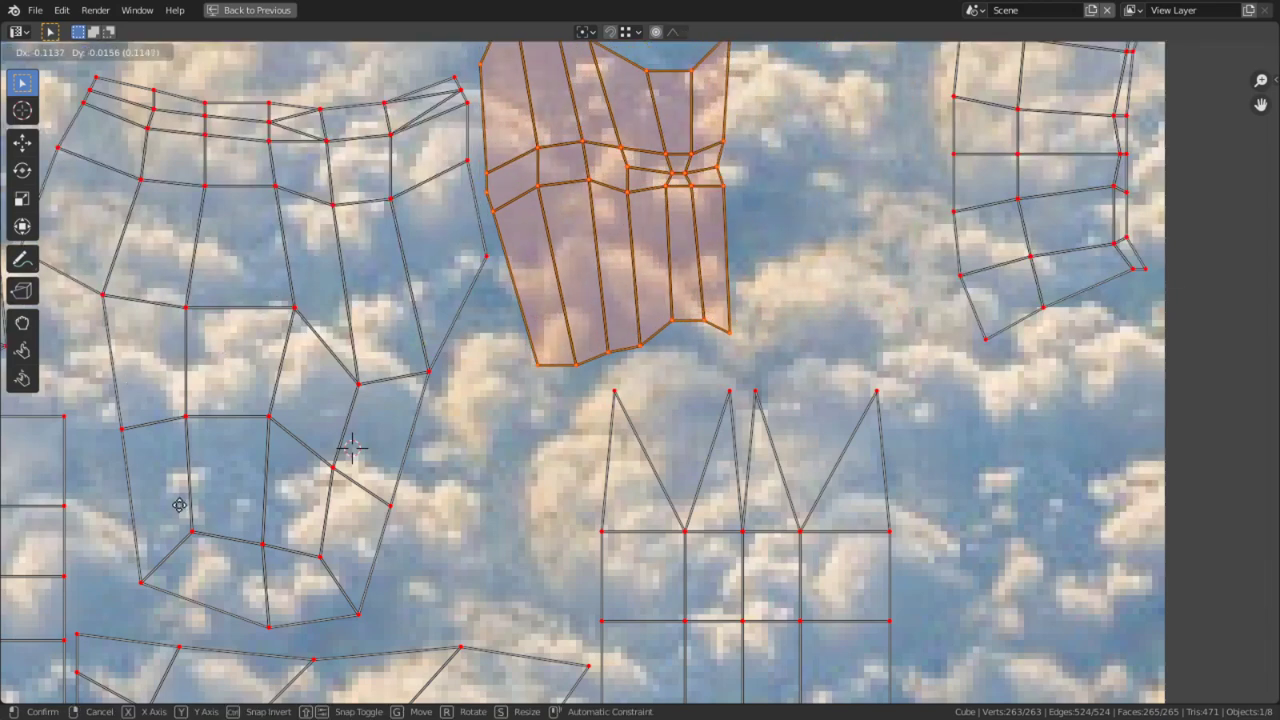
left_click(202, 587)
key("g")
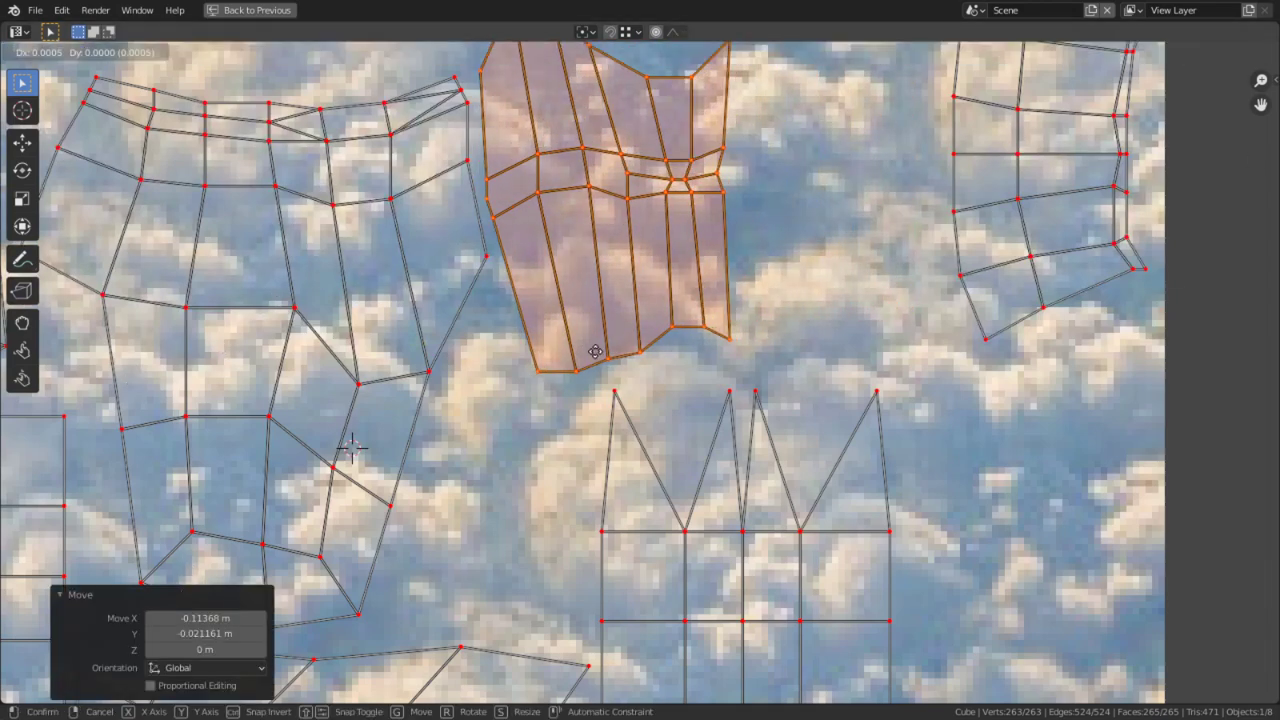
left_click(655, 369)
scroll(655, 369, "down", 4)
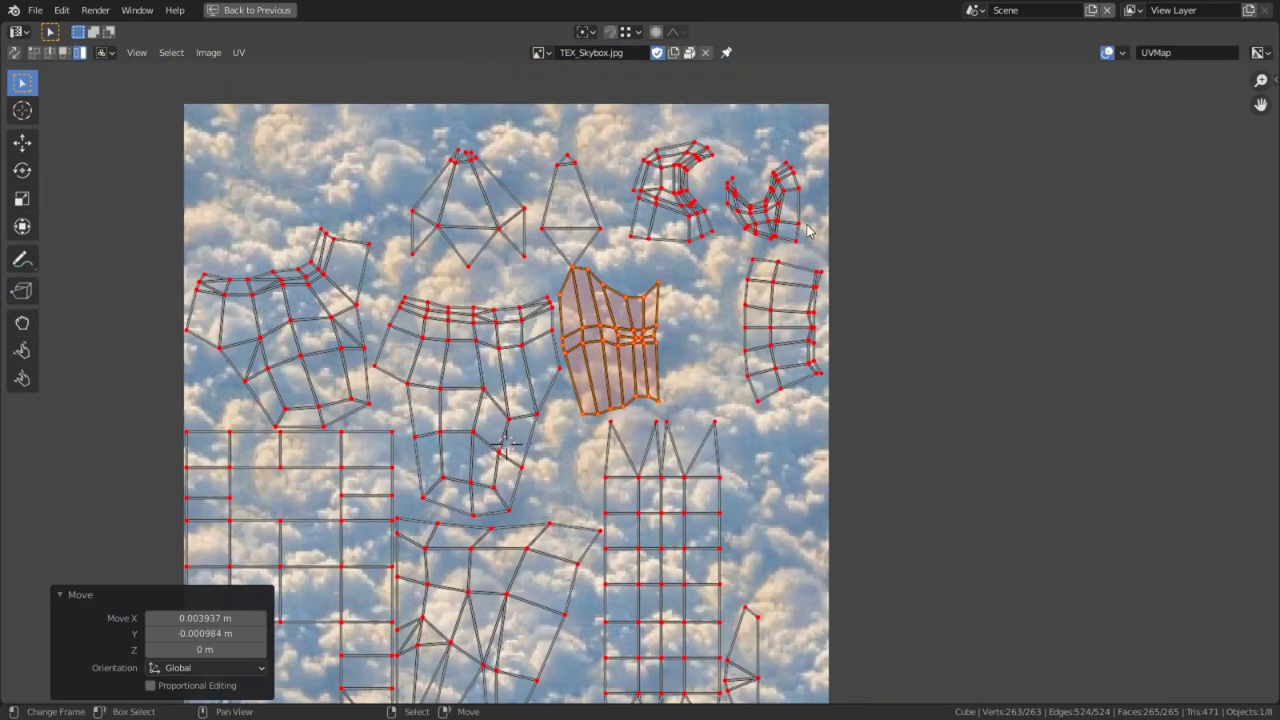
right_click(780, 213)
middle_click_drag(805, 194, 832, 121, "shift")
key("g")
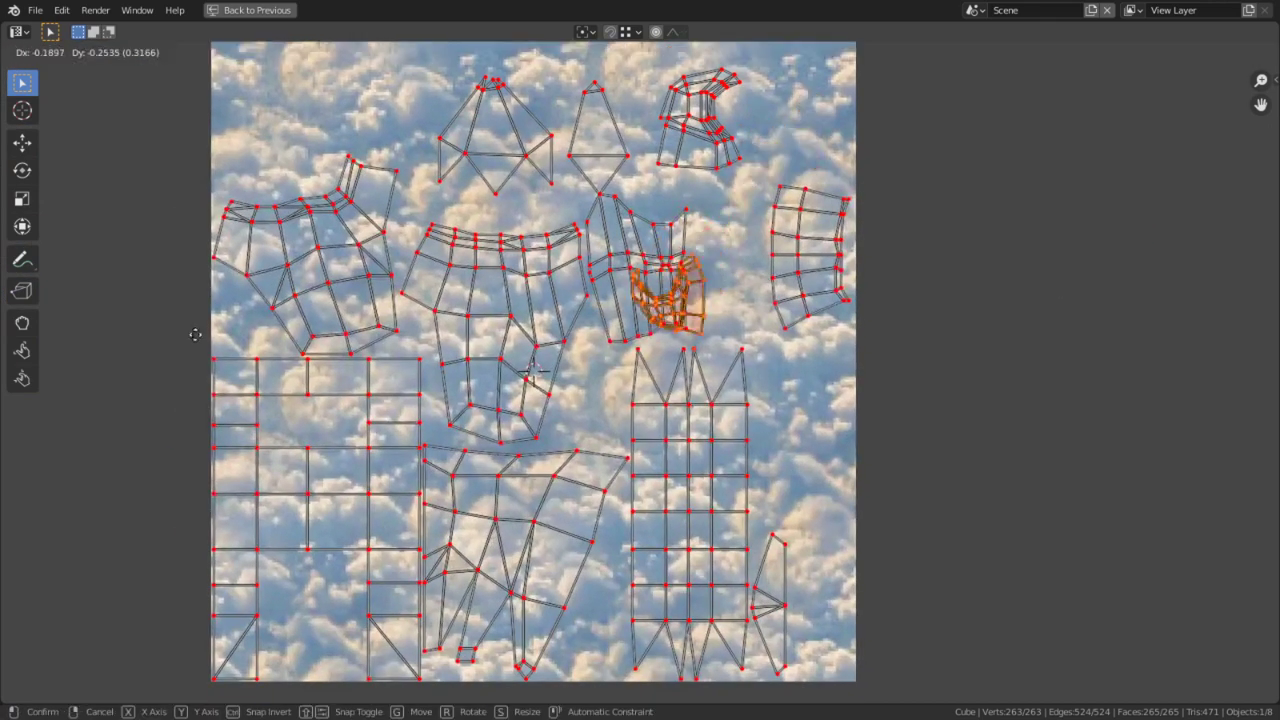
key("Escape")
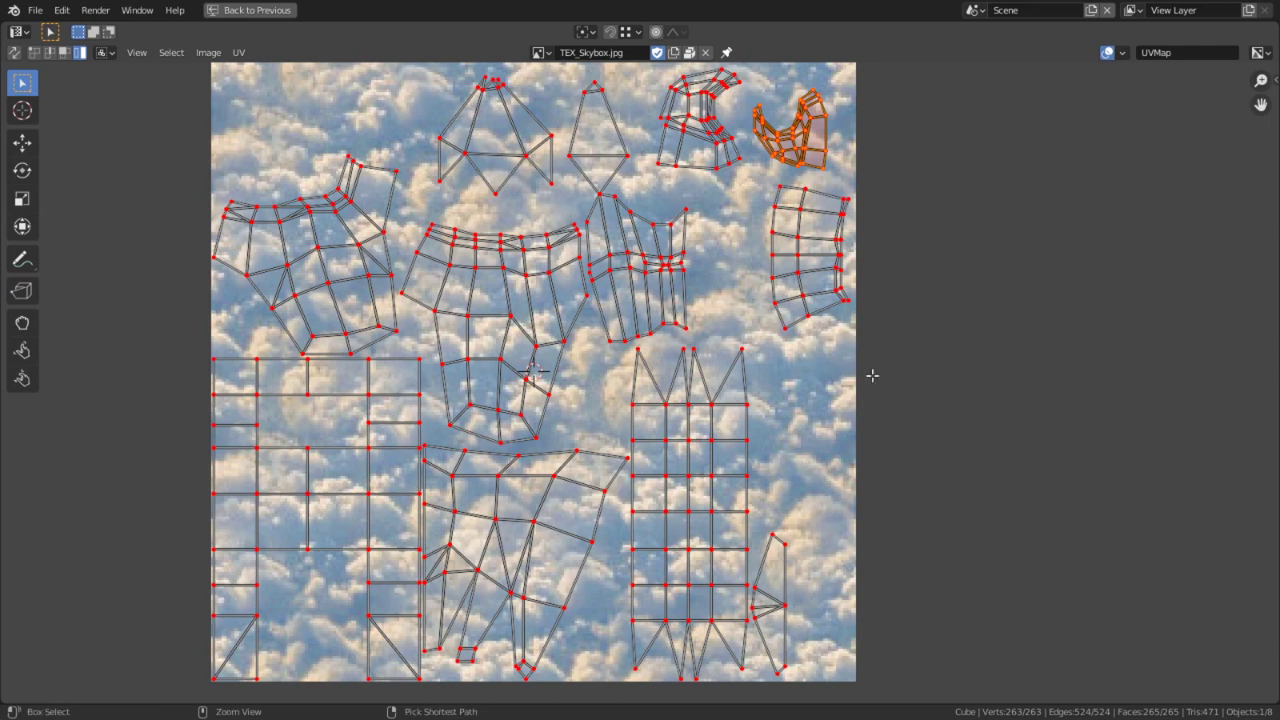
Step: In the Shading workspace, insert a UV Coordinates group node into the link between Diffuse BSDF and Material Output
key("ctrl+space")
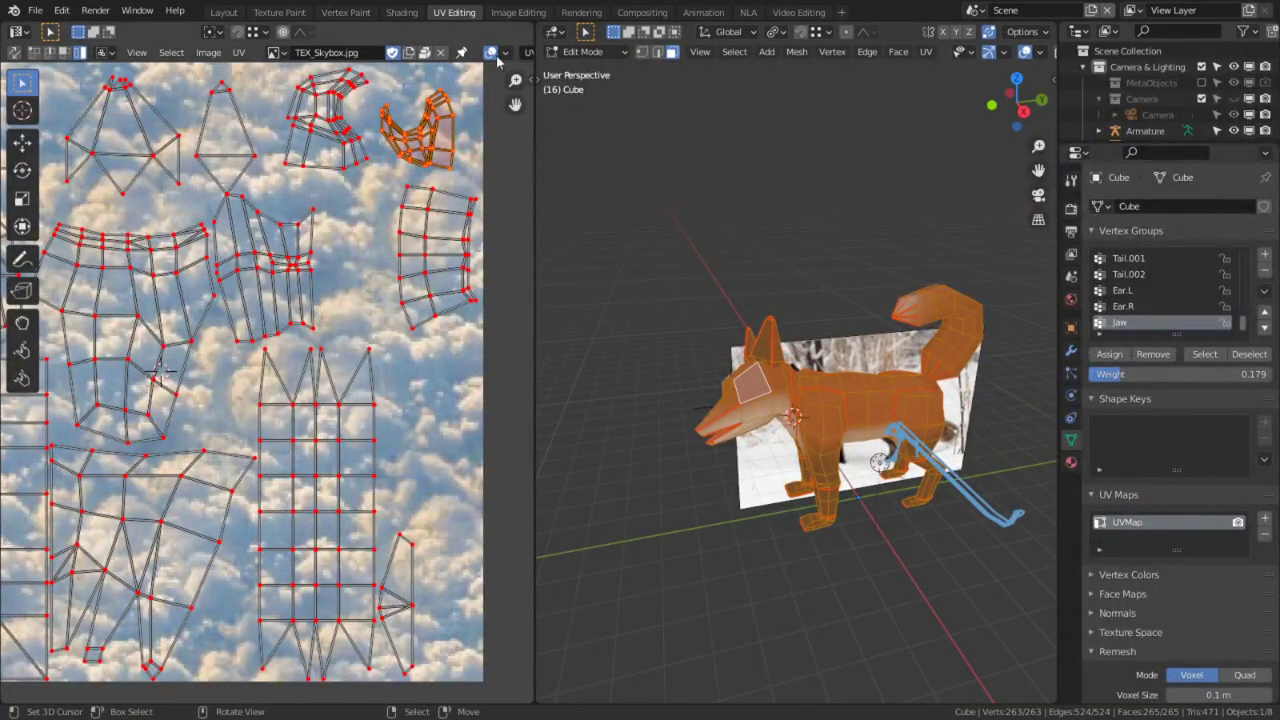
left_click(405, 13)
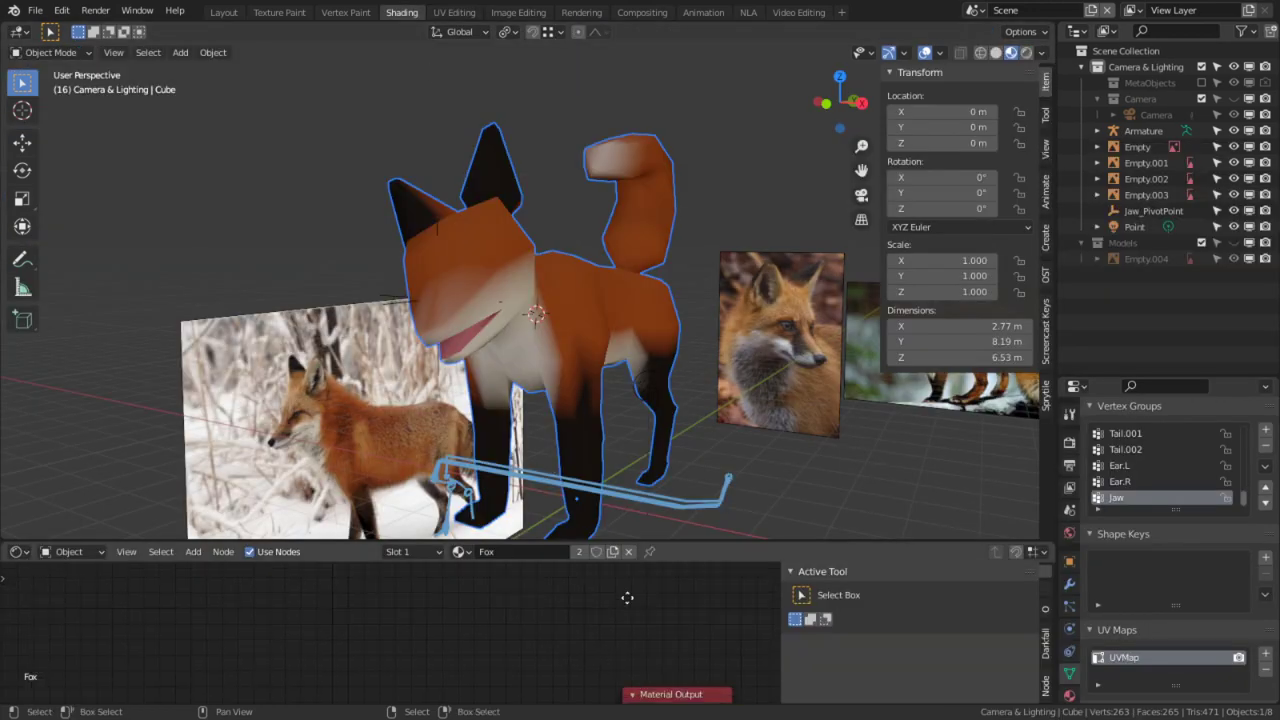
key("ctrl+space")
key("F3")
type("tex")
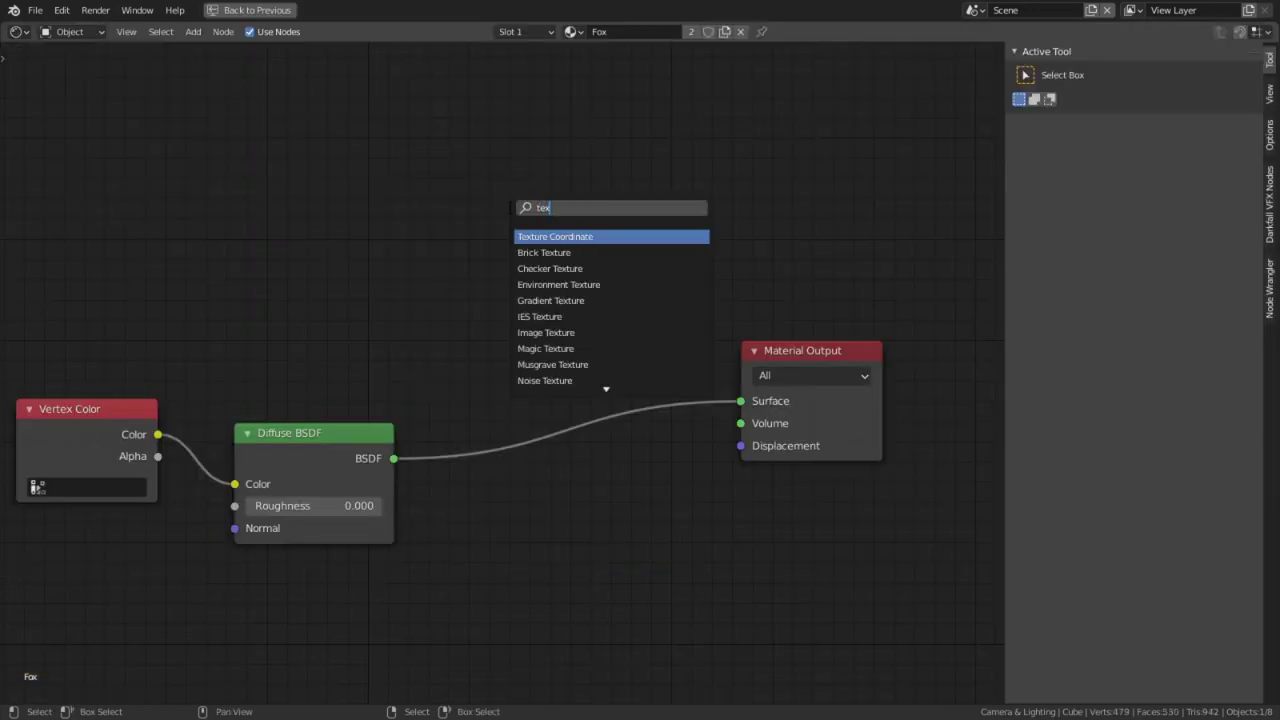
key("BackSpace")
key("BackSpace")
key("BackSpace")
type("uv")
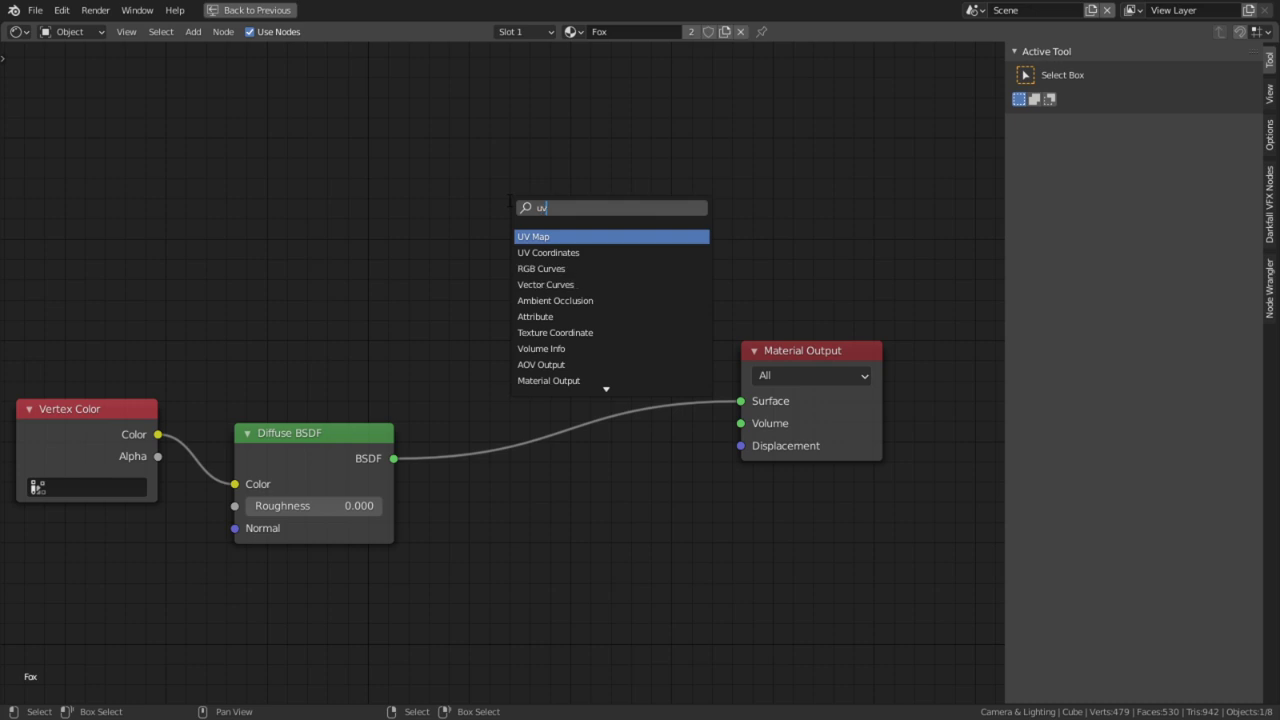
key("Down")
key("Return")
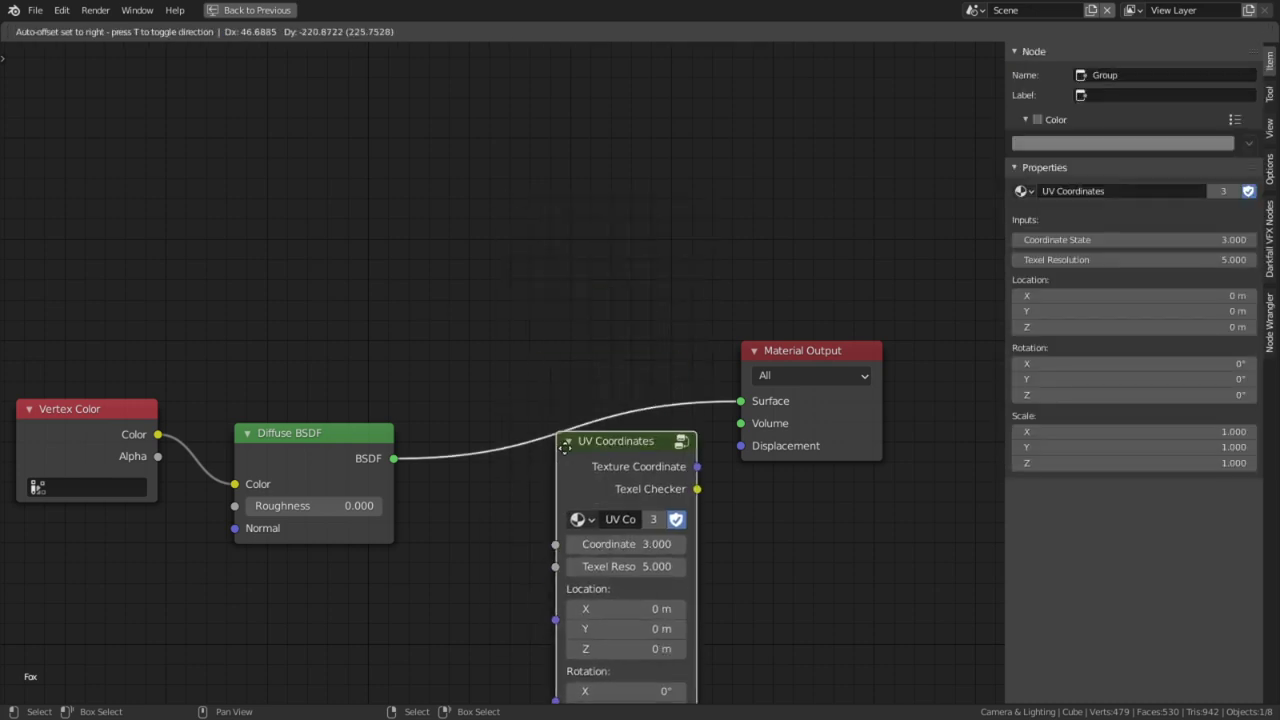
left_click(508, 428)
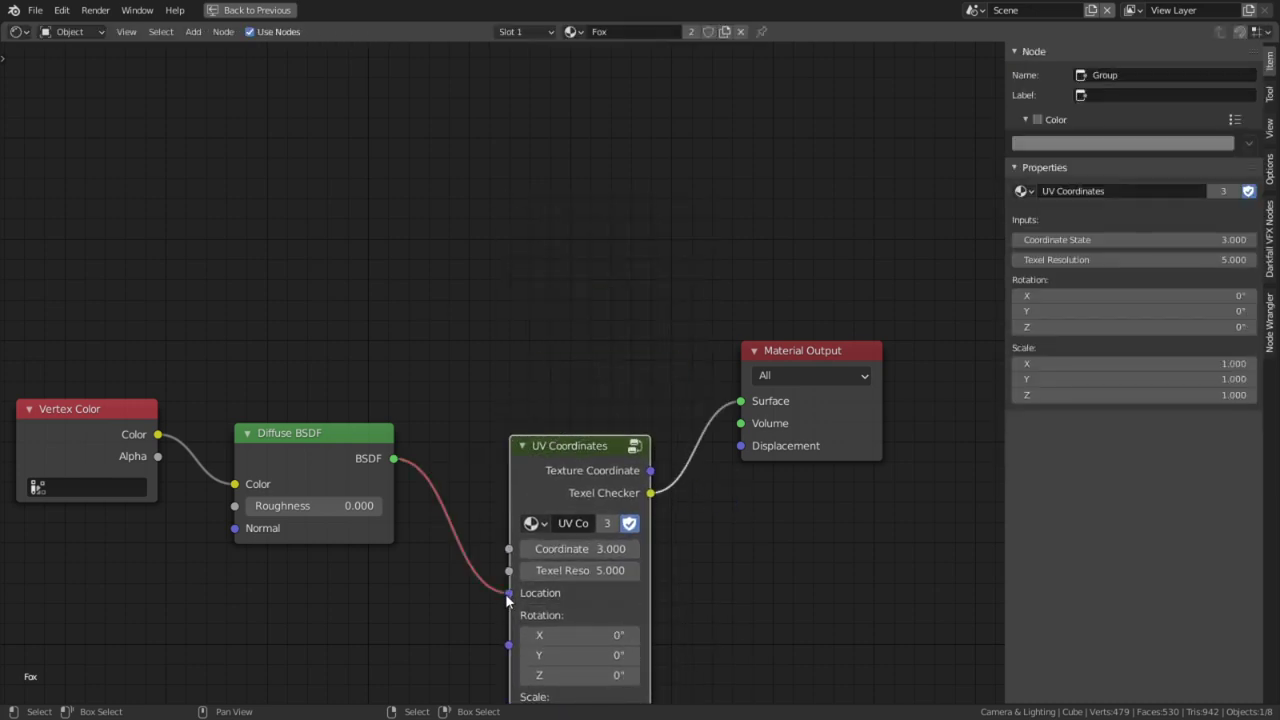
Step: Disconnect the Diffuse BSDF from the UV Coordinates node's Location input and set the node's Texel Resolution to 256
left_click_drag(508, 595, 468, 568)
left_click(604, 571)
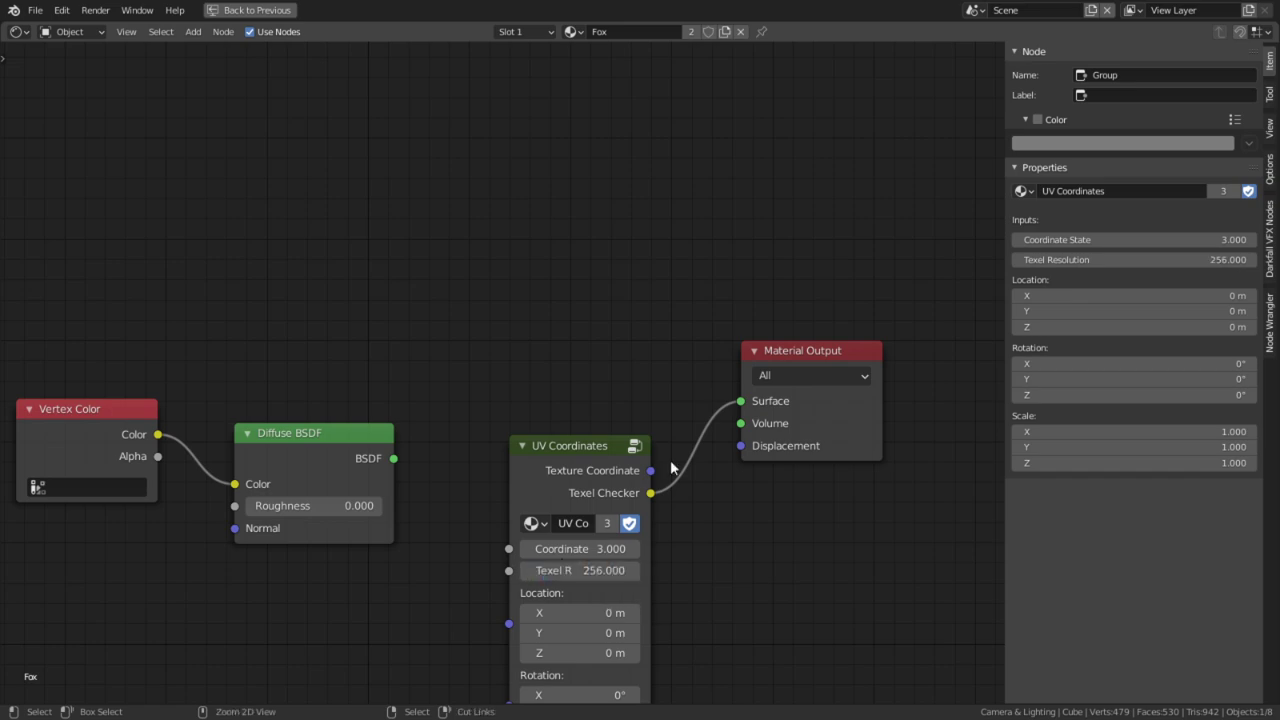
key("ctrl+space")
Step: Examine the texel checker's density and distortion on the fox's legs and paws from several sides
scroll(580, 411, "up", 5)
middle_click_drag(580, 411, 228, 381)
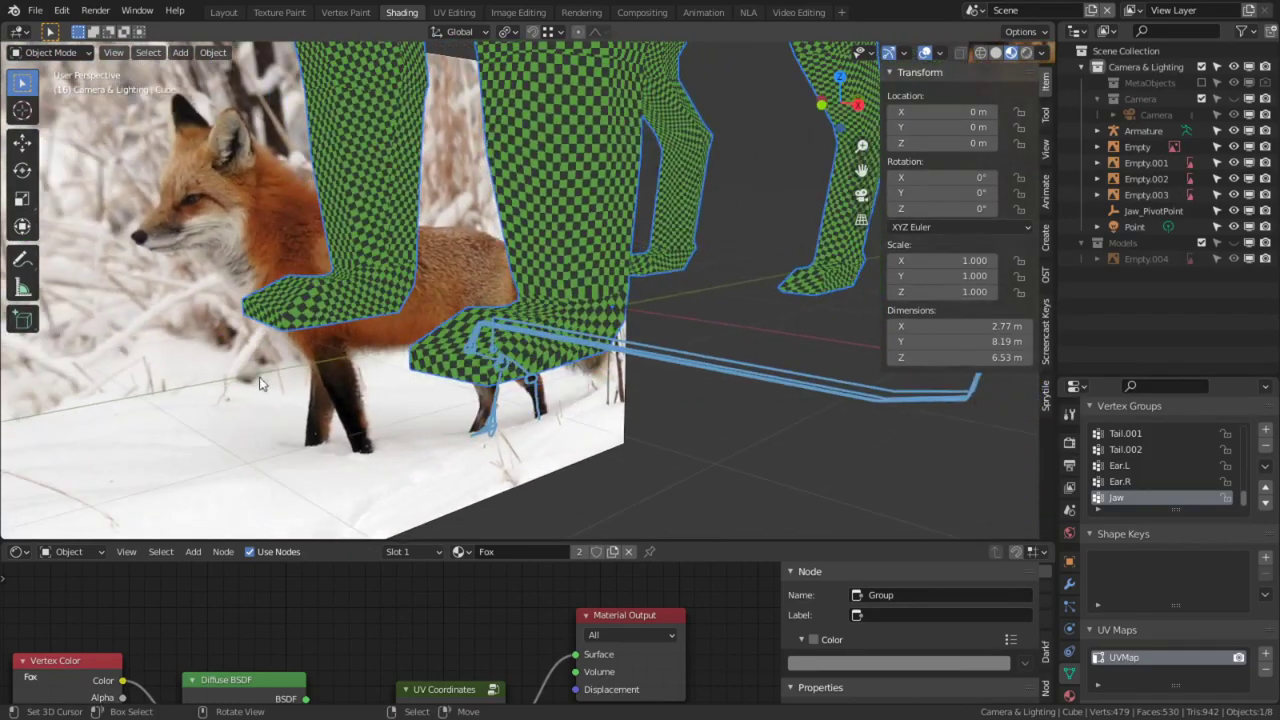
middle_click_drag(835, 297, 451, 283)
scroll(451, 275, "down", 2)
key("ctrl+space")
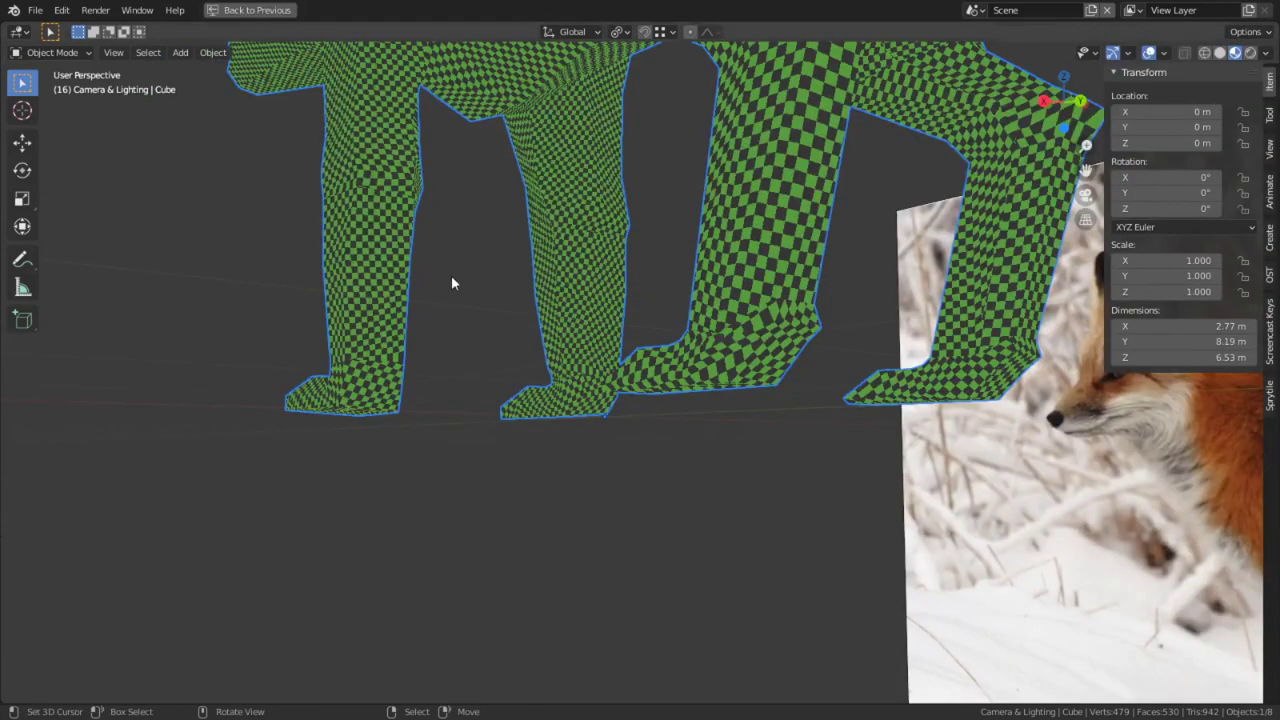
Step: Delete the UV Coordinates node and reconnect the Diffuse BSDF output to the Material Output's Surface input
key("Tab")
key("ctrl+space")
key("ctrl+space")
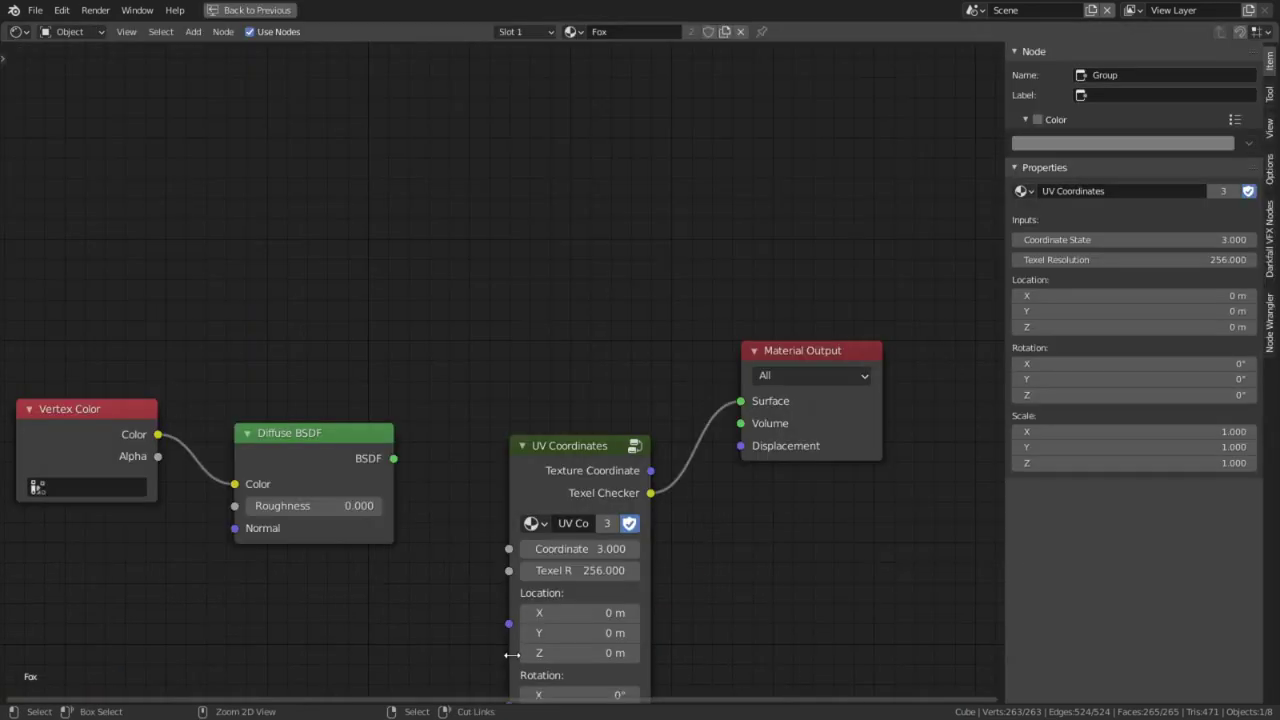
key("x")
left_click_drag(393, 458, 746, 403)
key("ctrl+space")
Step: Return to the UV Editing workspace and maximize the UV editor
scroll(543, 312, "down", 2)
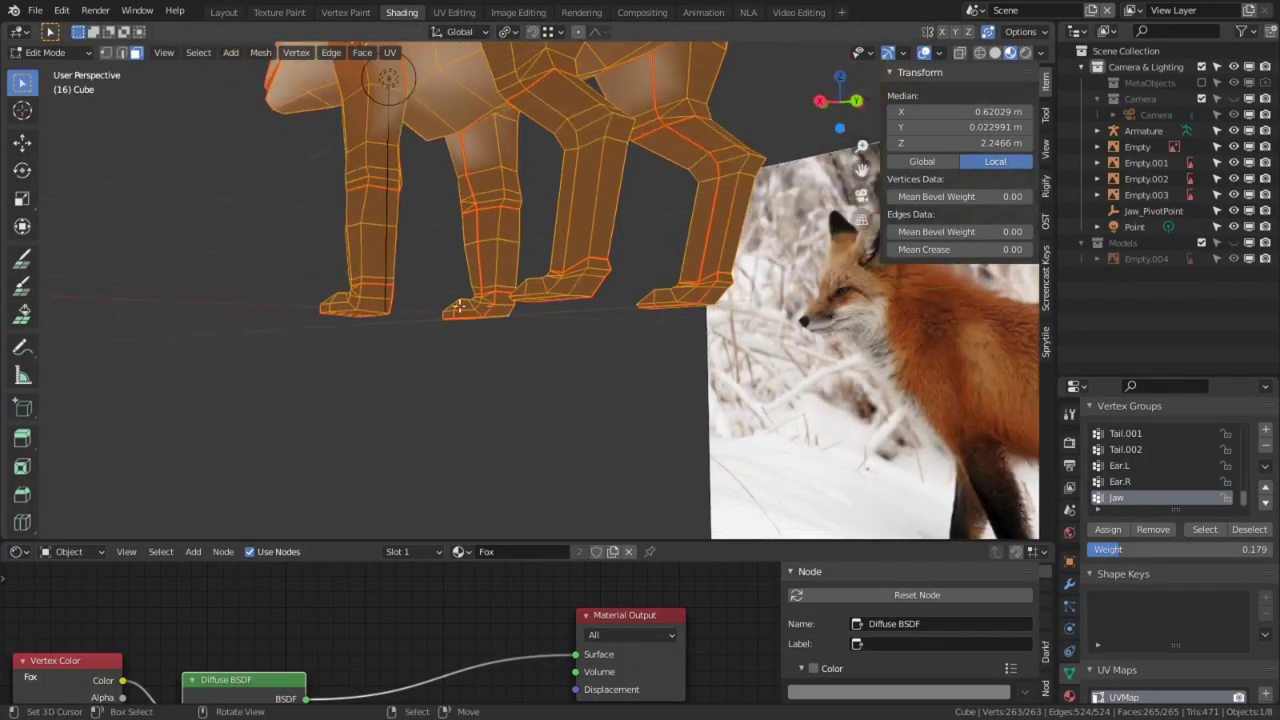
middle_click_drag(380, 293, 556, 262)
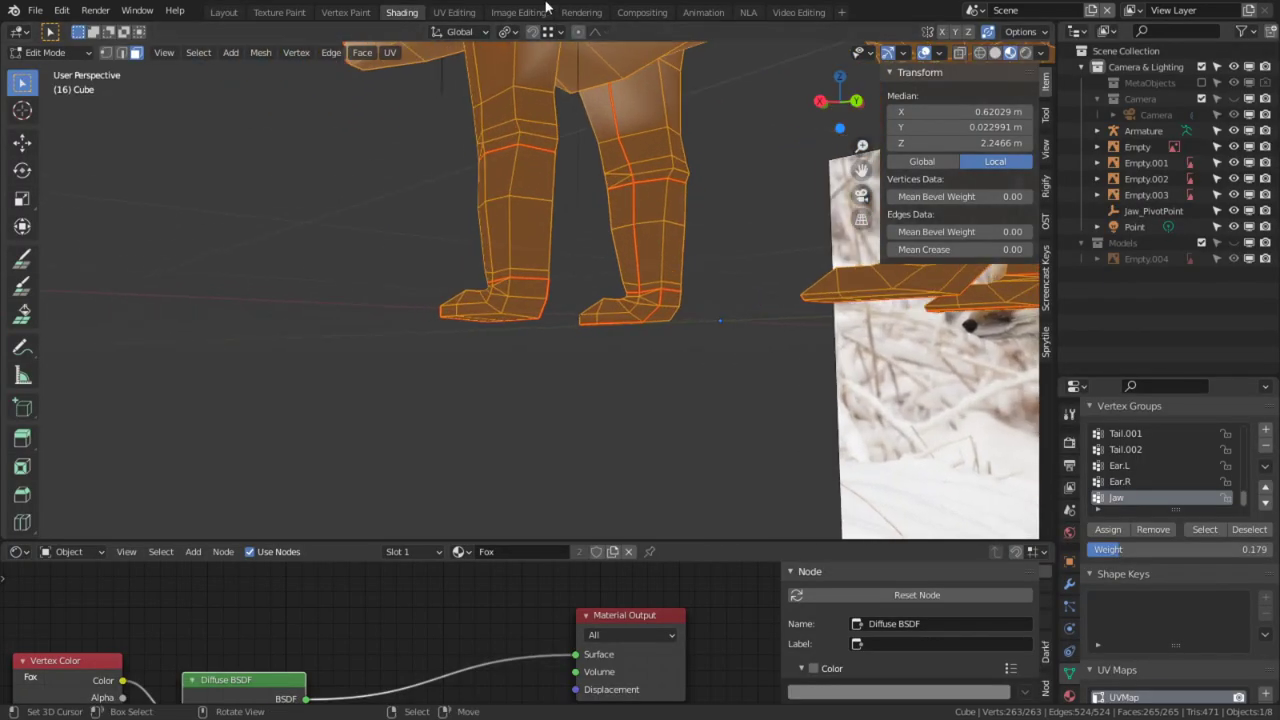
left_click(454, 12)
key("ctrl+space")
Step: Move the diamond-shaped island -0.00689 m in X and -0.37992 m in Y, into the gap between the tapered island and the spiked strip
middle_click_drag(685, 245, 727, 487)
scroll(700, 470, "up", 3)
scroll(680, 462, "down", 5)
middle_click_drag(632, 378, 590, 170)
scroll(612, 340, "up", 3)
left_click(612, 340)
key("g")
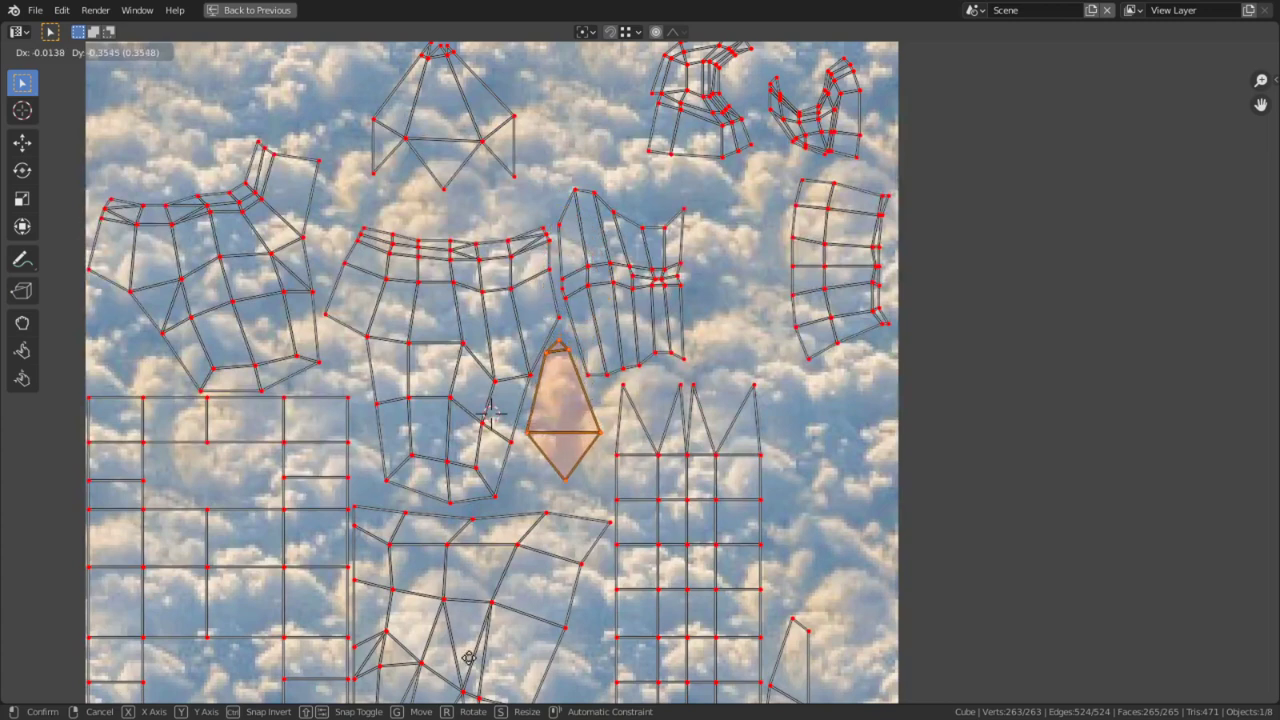
left_click(528, 180)
Step: Move the tent-shaped island 0.00124 m in X and -0.047123 m in Y, close above the tapered island
scroll(953, 640, "down", 3)
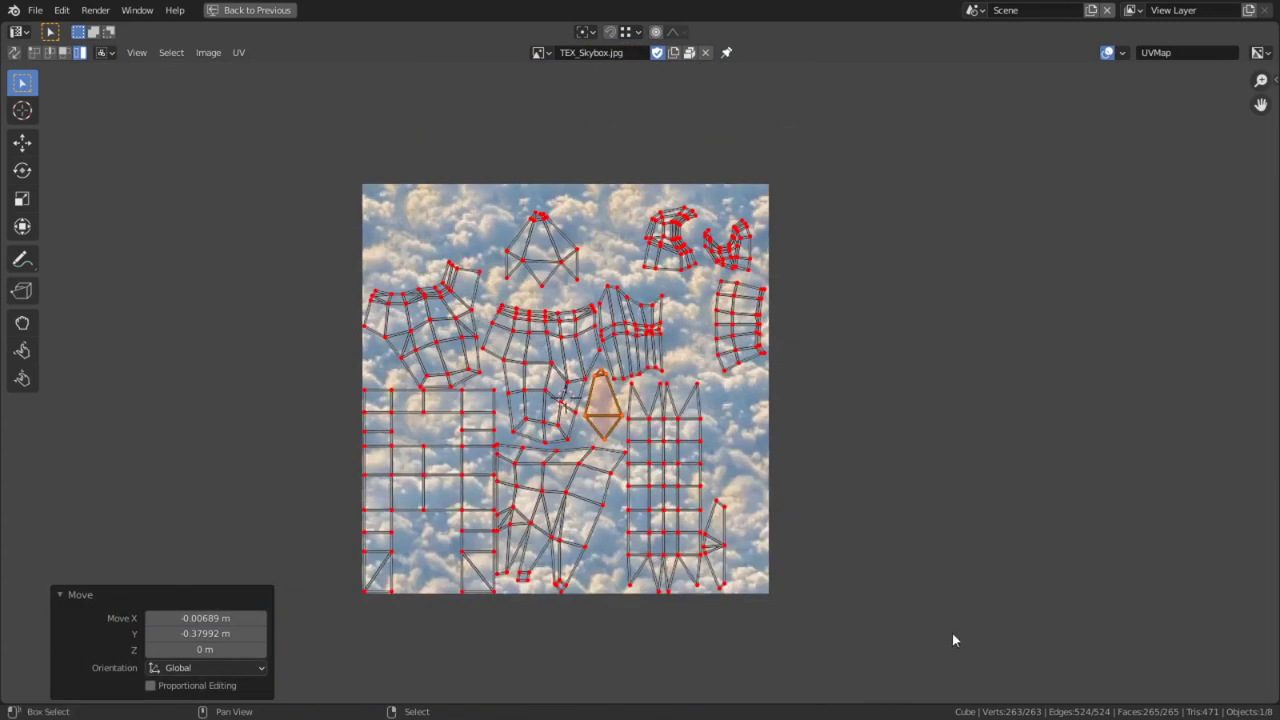
left_click(598, 250)
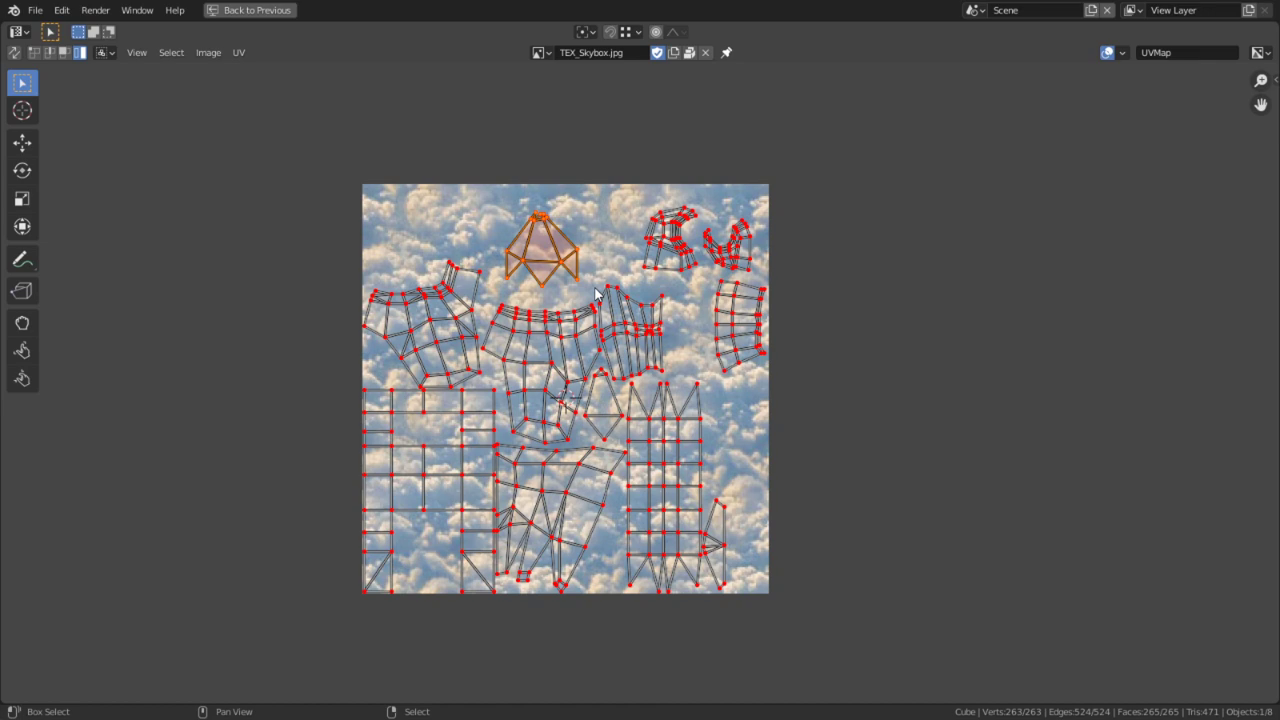
key("g")
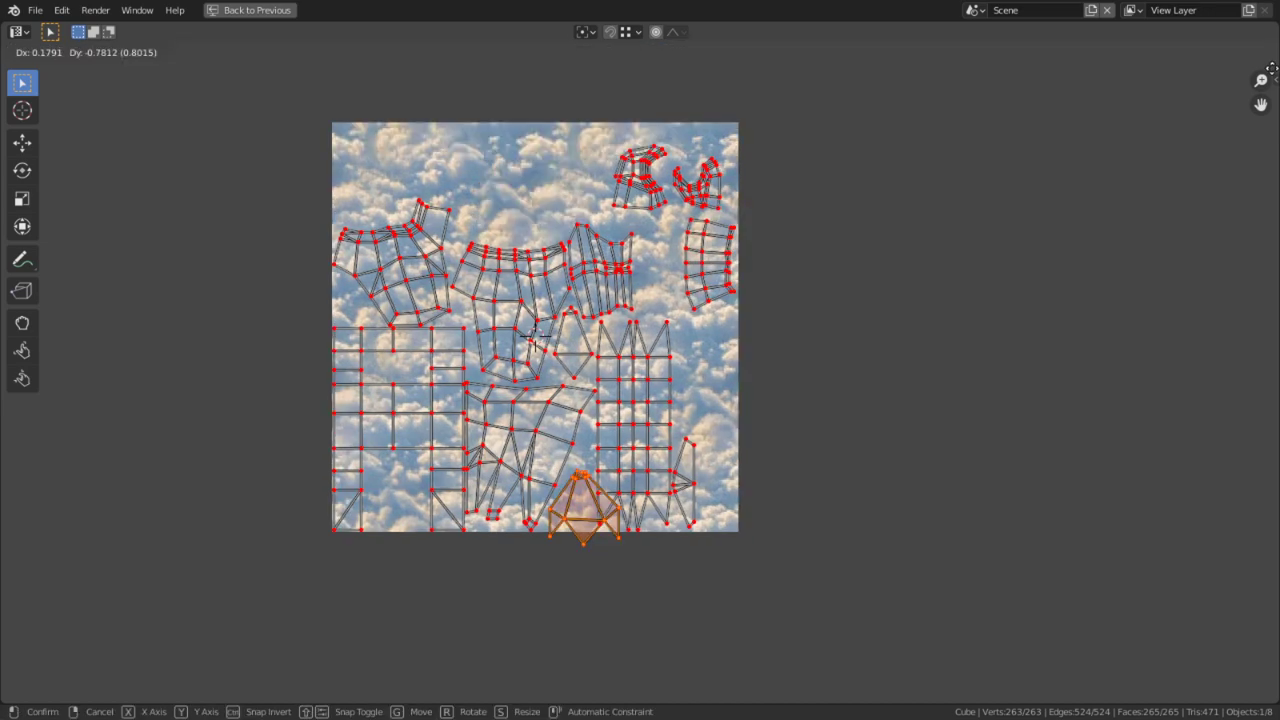
key("Escape")
scroll(515, 338, "up", 2)
key("g")
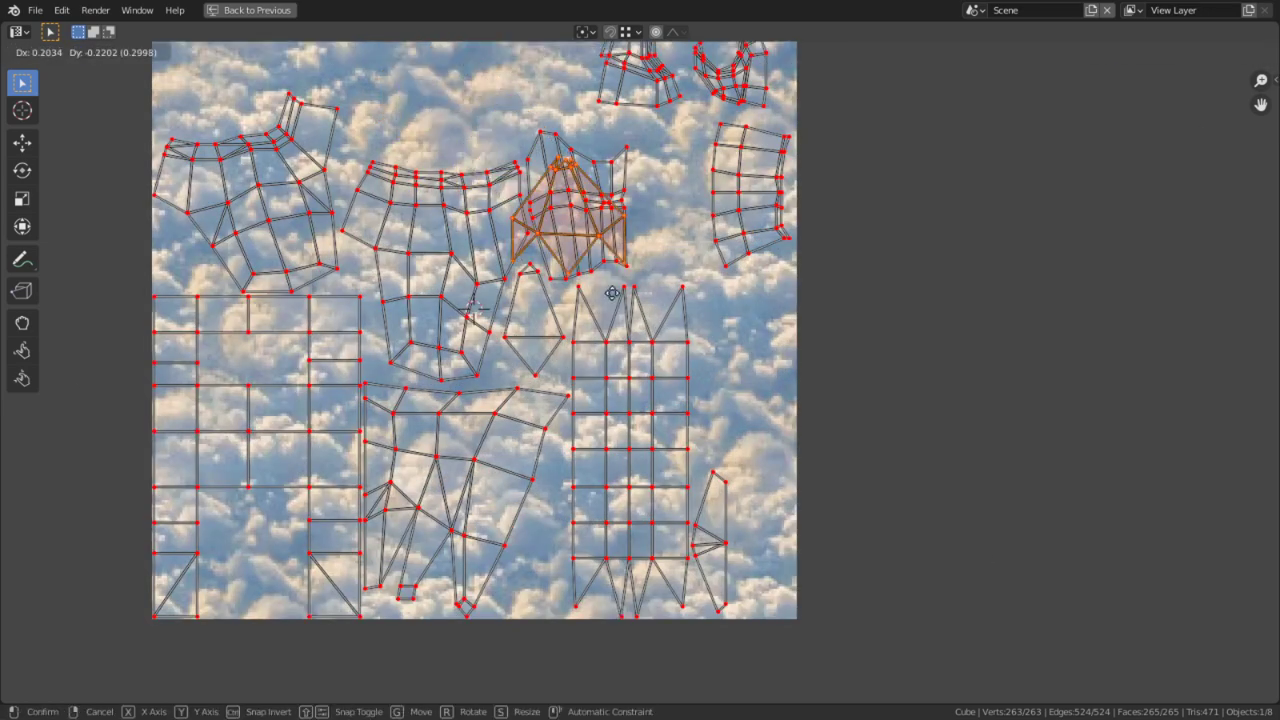
key("Escape")
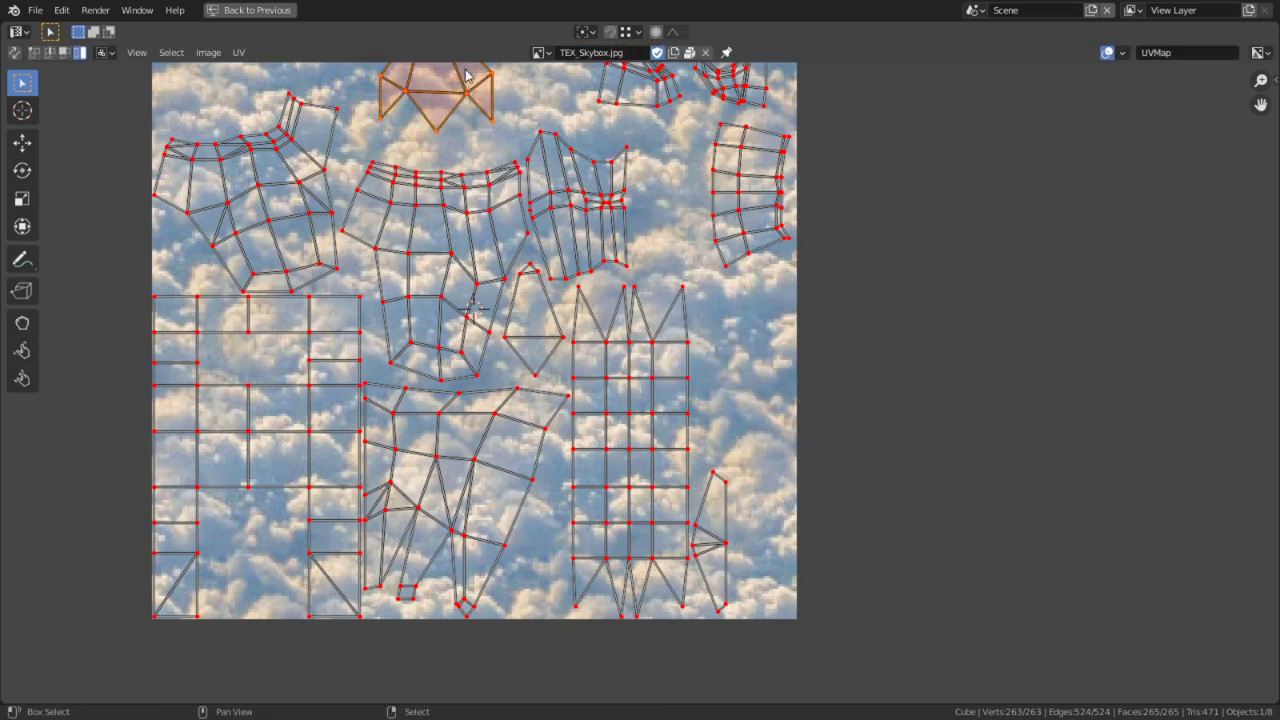
middle_click_drag(476, 82, 464, 211)
key("g")
left_click(452, 498)
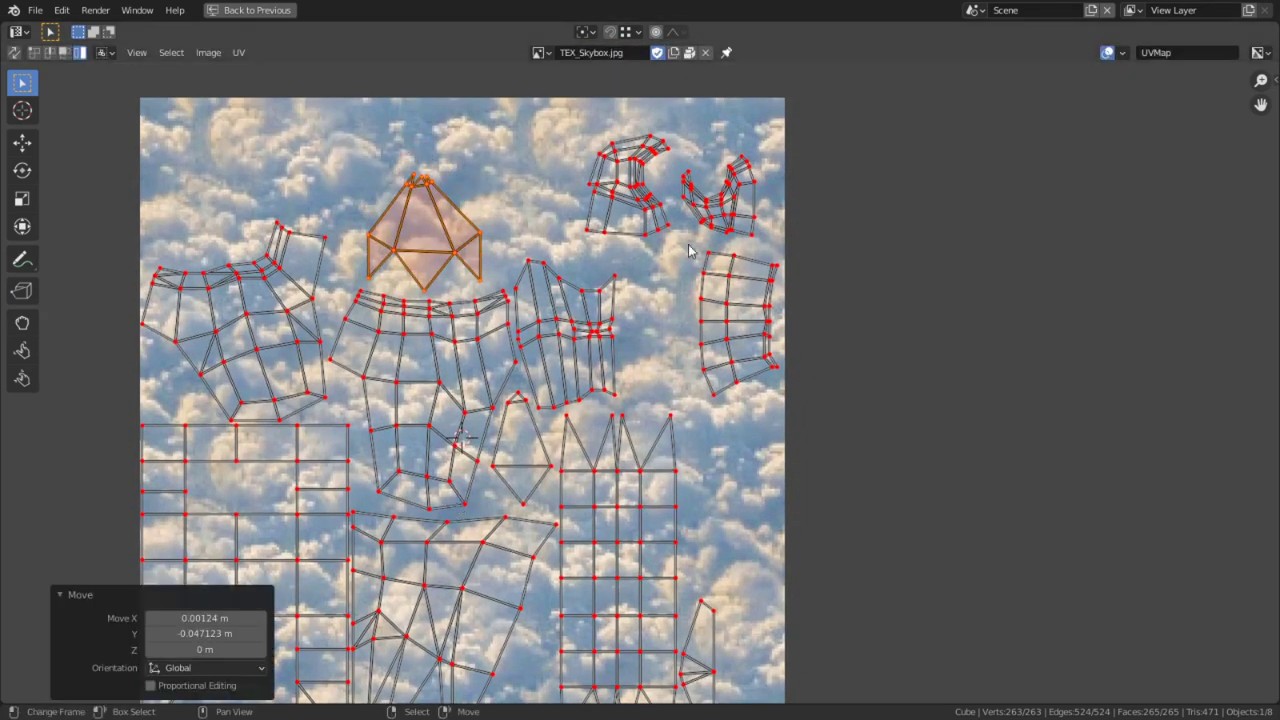
Step: Move the U-shaped island -0.29638 m in X and -0.78869 m in Y beside the spiked strip's base, and shift it 0.005859 m in X and 0.004687 m in Y
left_click(652, 190)
left_click(730, 190)
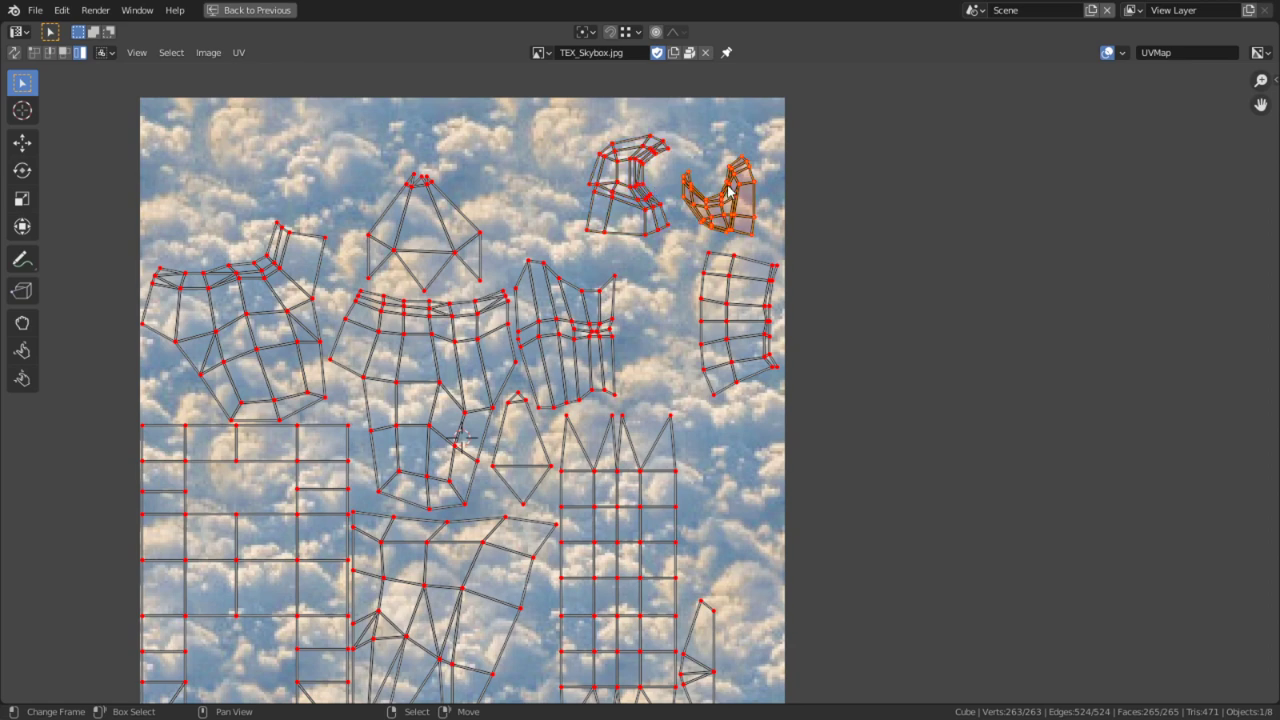
key("g")
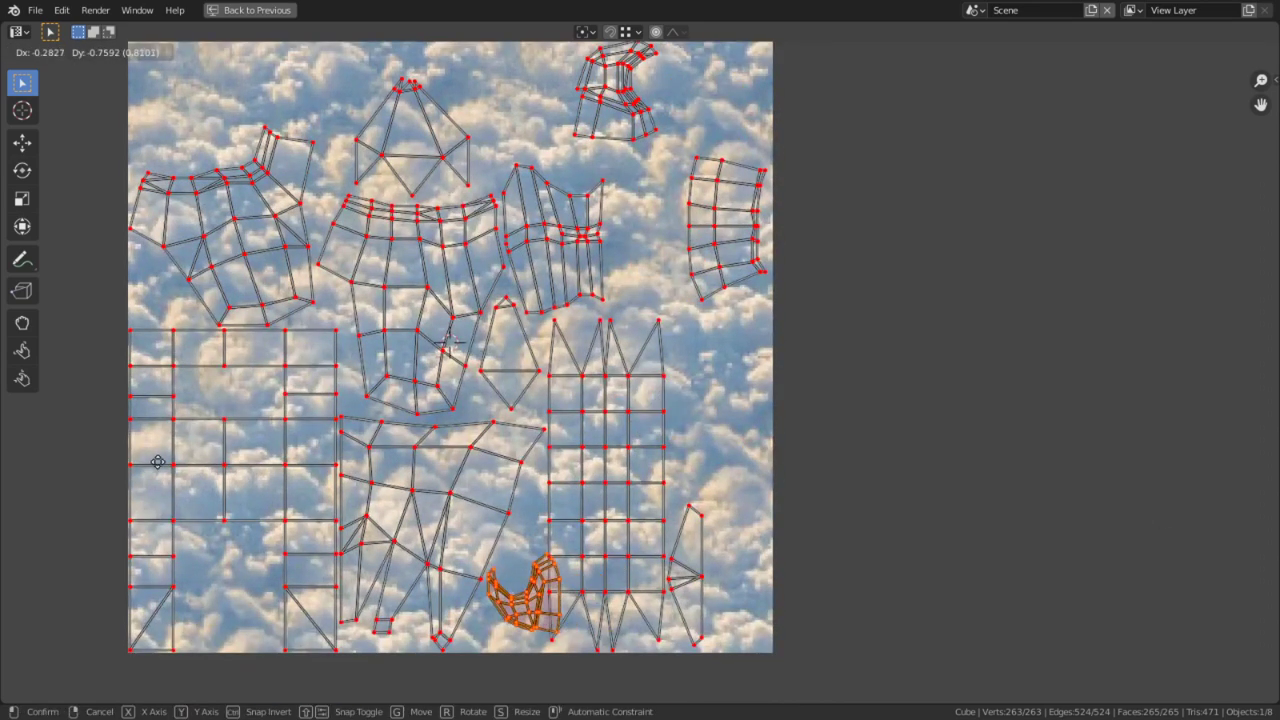
left_click(126, 592)
scroll(519, 369, "up", 1)
scroll(519, 369, "up", 2)
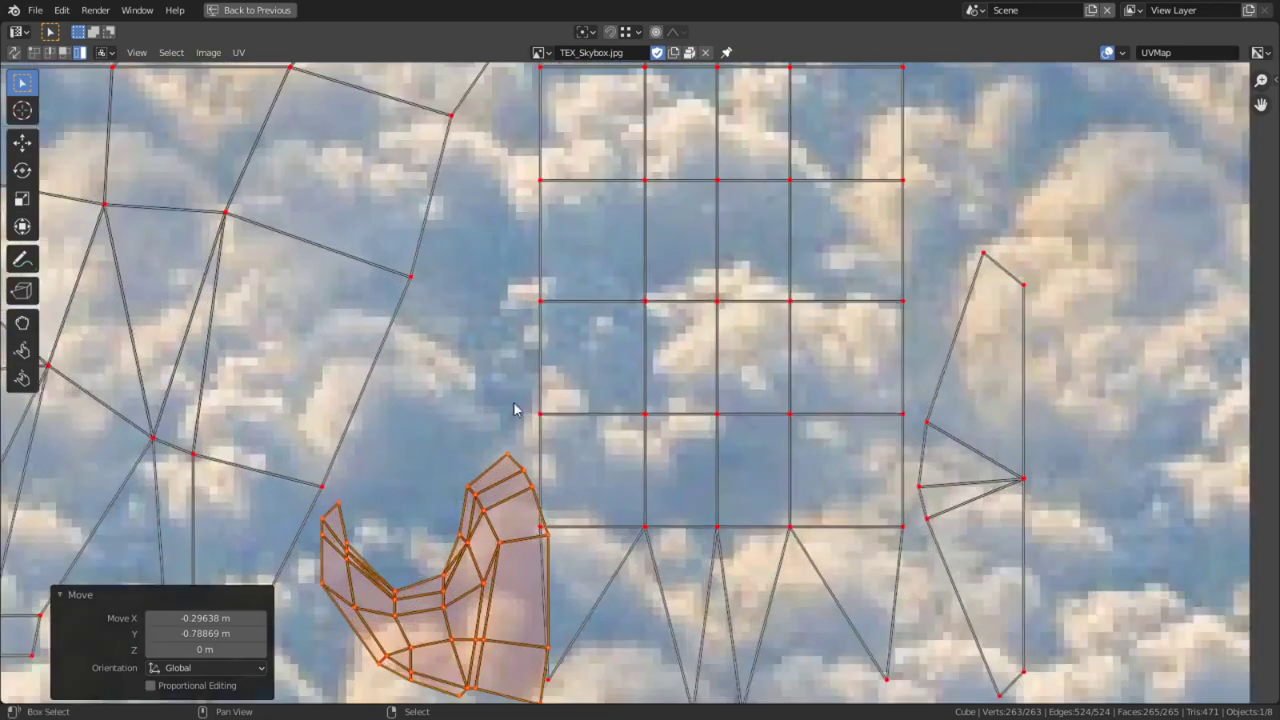
middle_click_drag(514, 409, 563, 263)
key("g")
left_click(578, 275)
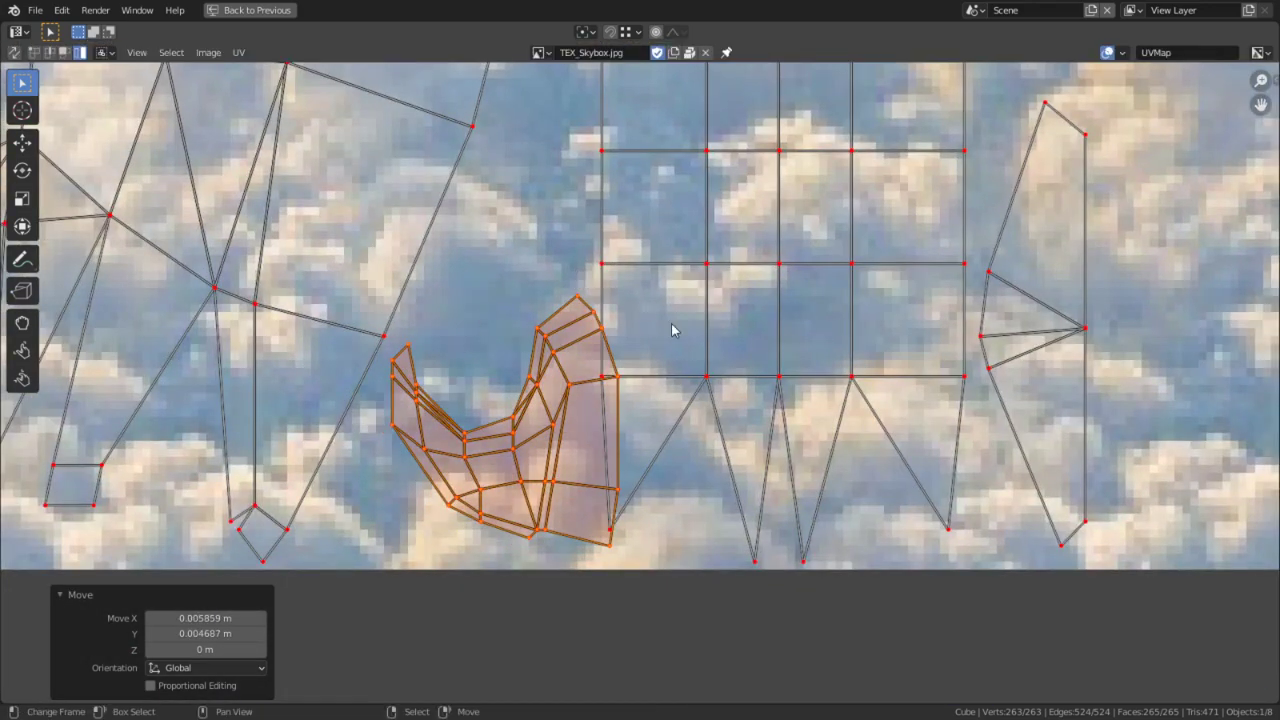
Step: Move the spiked strip and the narrow sliver island together 0.016796 m along X, clear of the U-shaped island
left_click(797, 343)
left_click(990, 346, "shift")
key("g")
key("x")
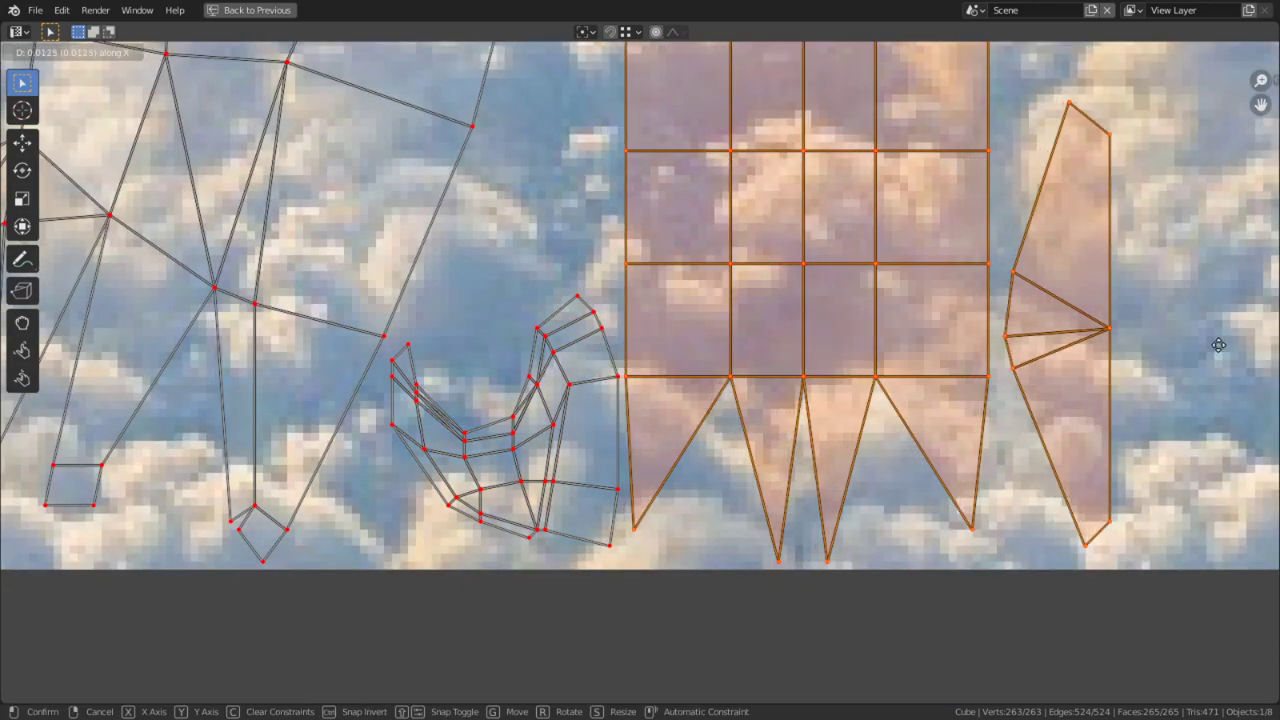
key("Return")
Step: Move the curved grid island about -0.12 m in X and -0.02 m in Y beside the pleated island, and nudge it 0.005906 m in X and 0.002953 m in Y
scroll(519, 268, "down", 4)
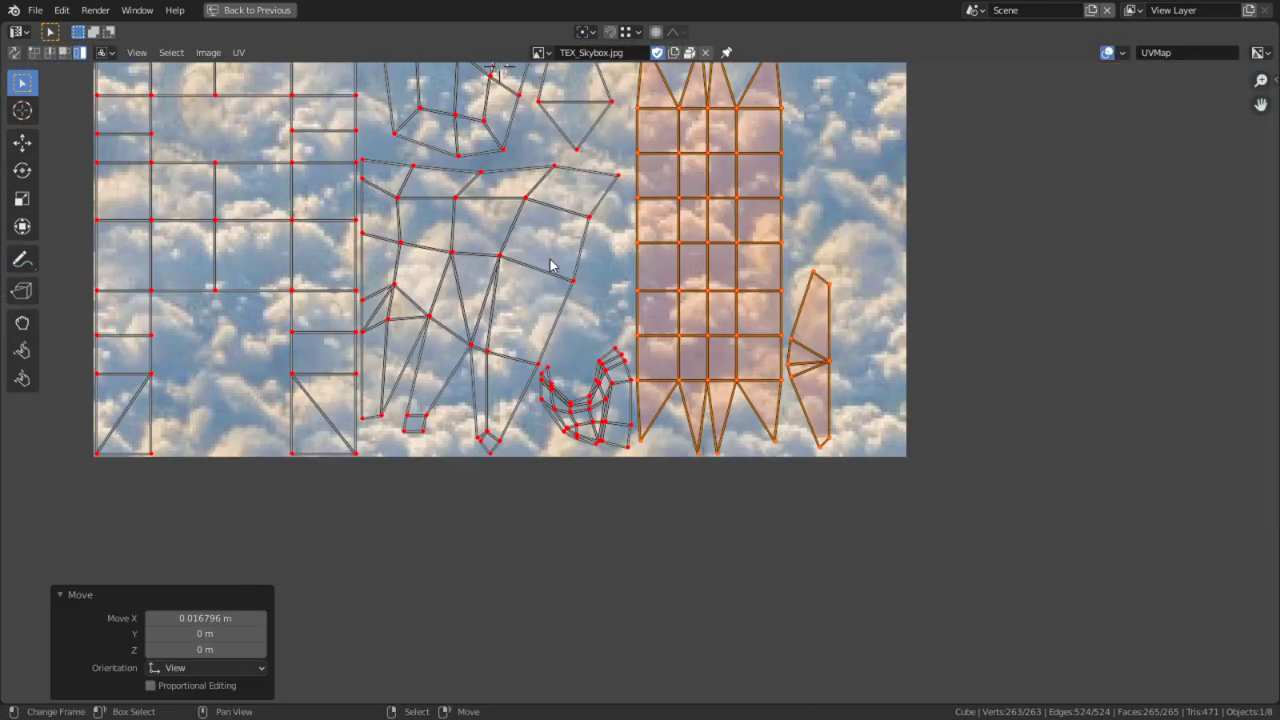
middle_click_drag(660, 66, 714, 472)
left_click(920, 350)
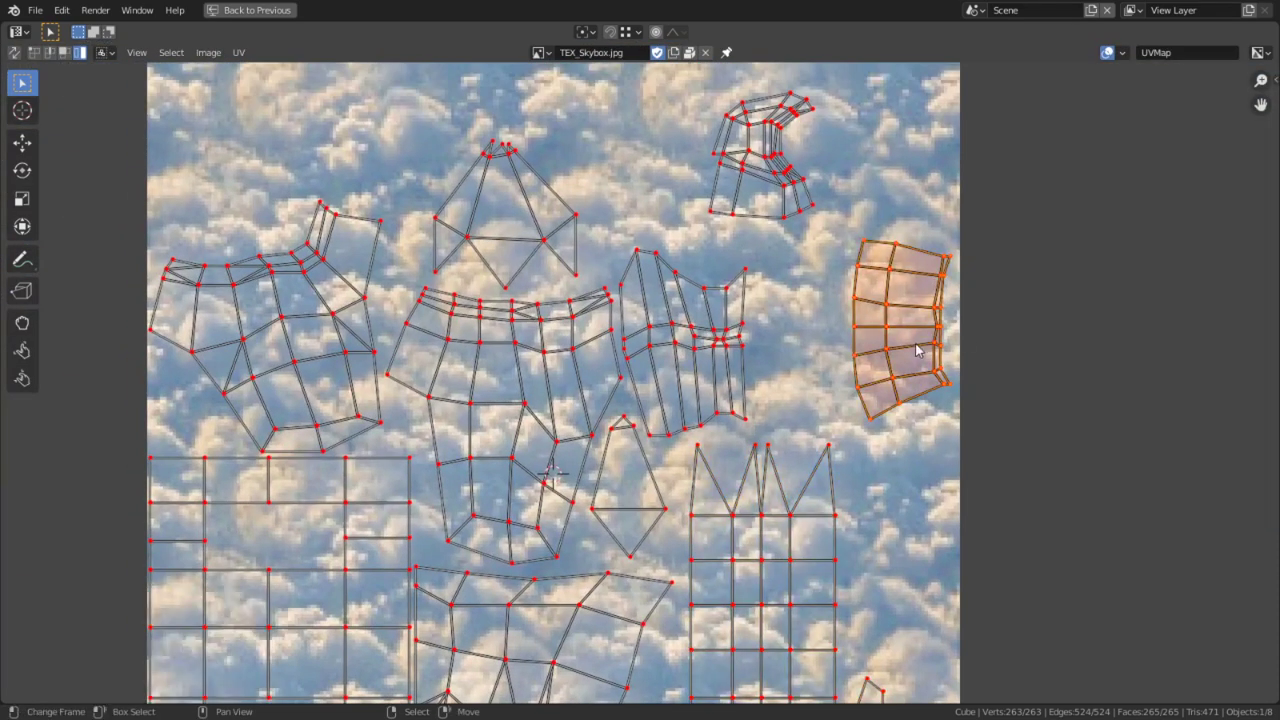
middle_click_drag(880, 355, 862, 325)
key("g")
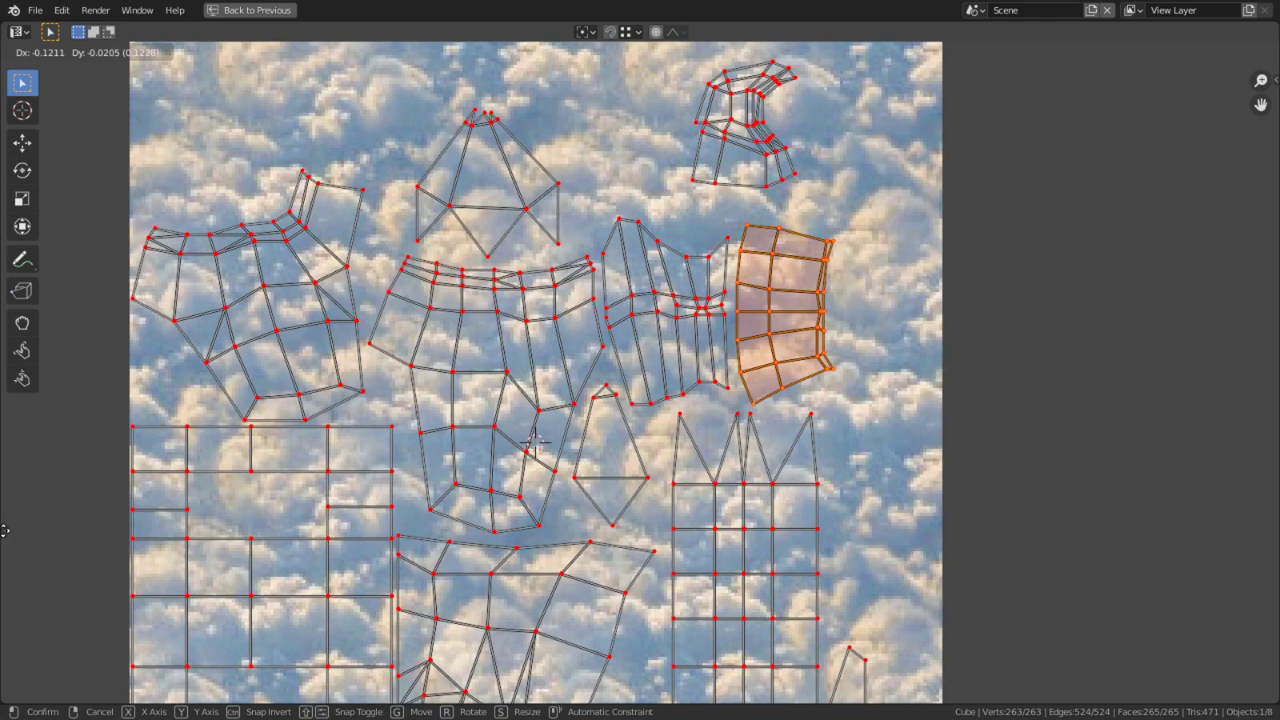
key("Return")
key("g")
left_click(883, 212)
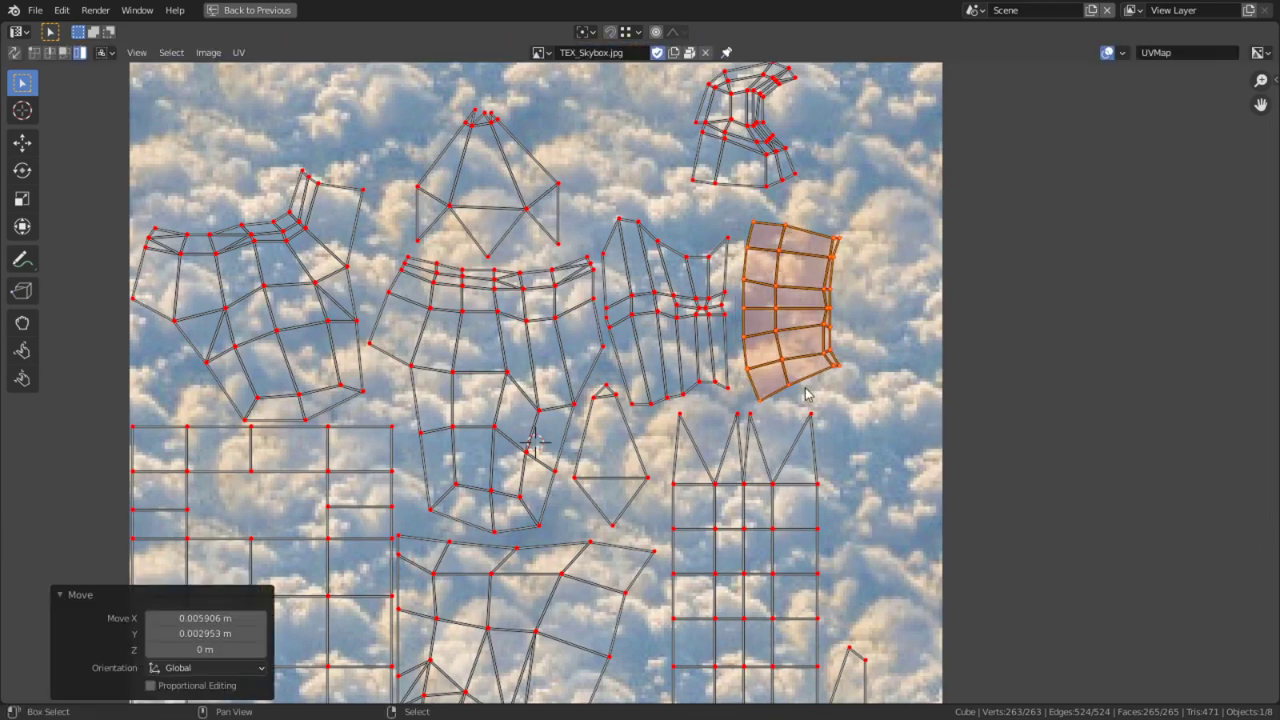
Step: Move the crescent-shaped island about -0.67 m in X and -0.04 m in Y, above the large curved island
middle_click_drag(802, 388, 788, 358)
middle_click_drag(718, 187, 750, 271)
left_click(753, 205)
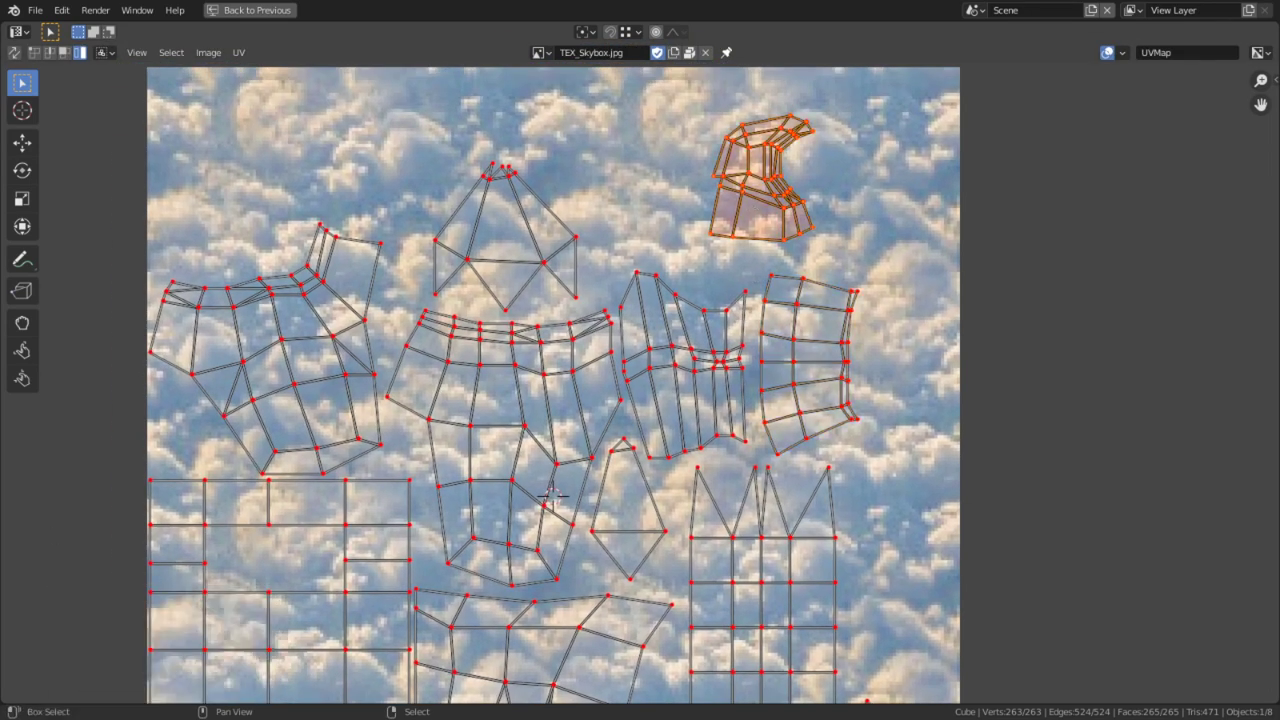
scroll(778, 209, "down", 2)
key("g")
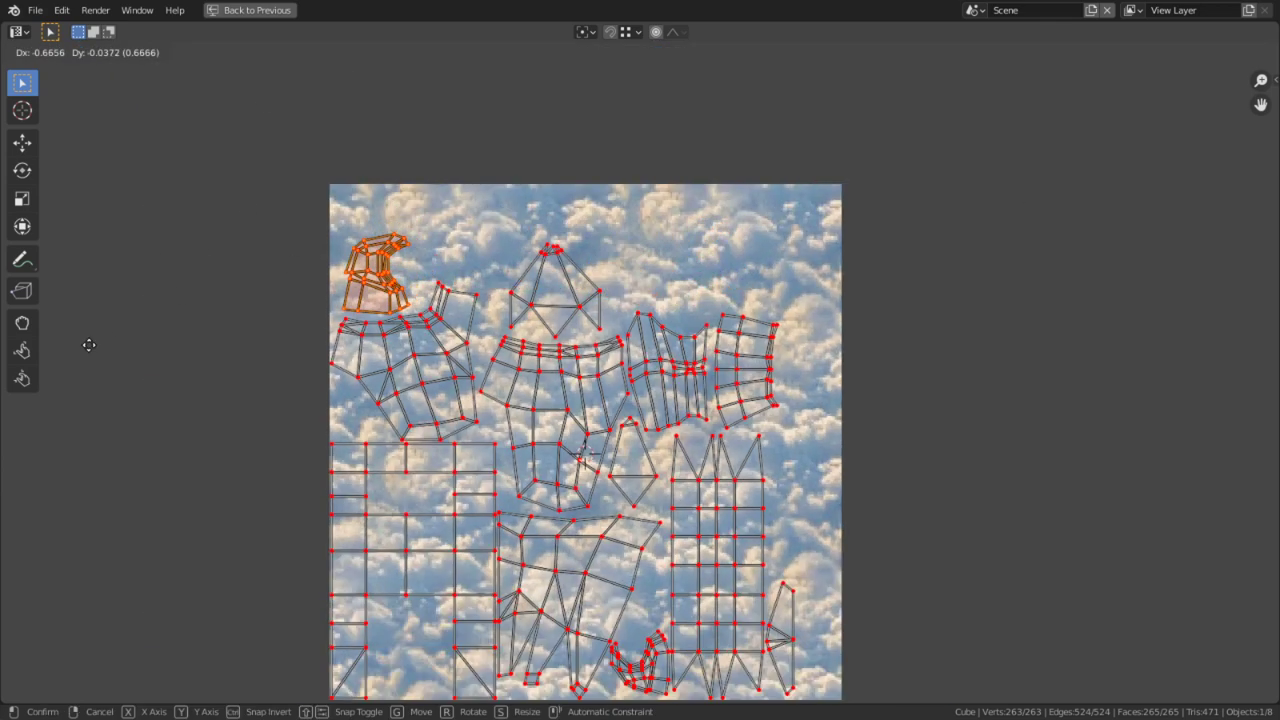
left_click(86, 349)
Step: Snap the 2D cursor to the lower-left corner vertex of the rectangular grid island
middle_click_drag(337, 678, 388, 556)
left_click(389, 557)
key("shift+s")
left_click(390, 652)
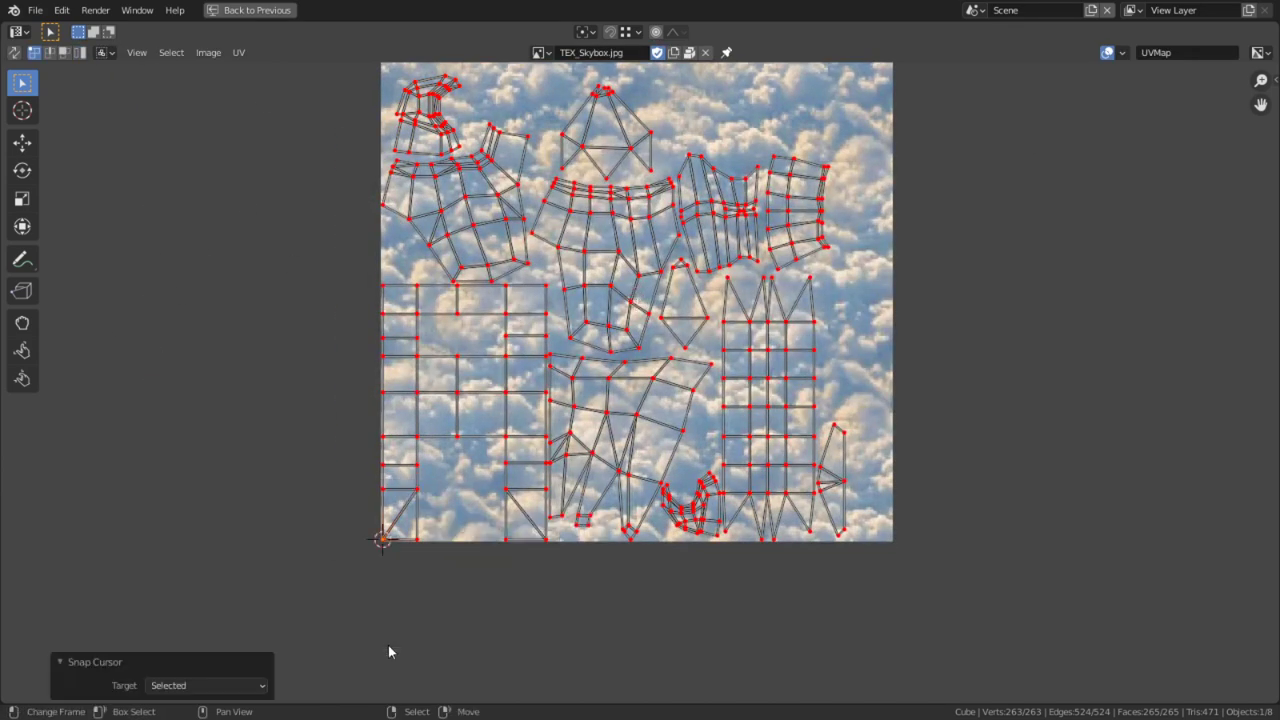
Step: Set the pivot to the 2D Cursor and scale all UV islands by 1.103
key("a")
middle_click_drag(877, 380, 851, 515)
left_click(585, 31)
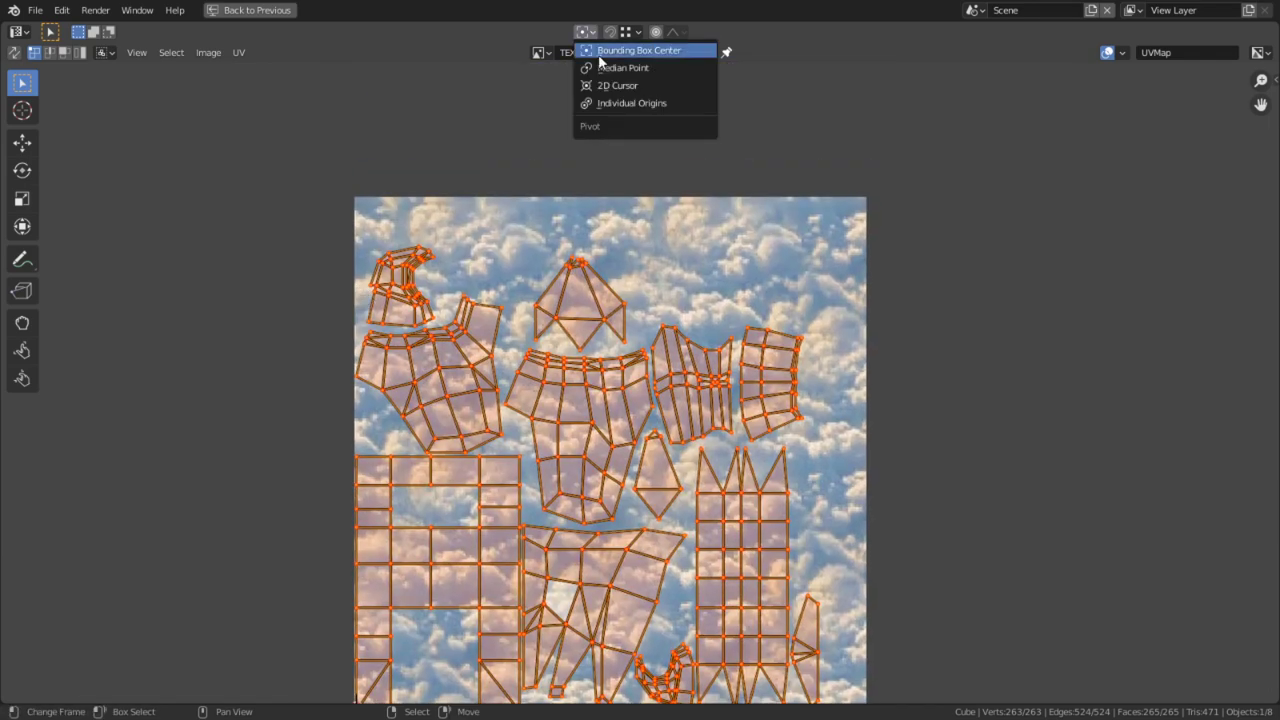
left_click(600, 87)
scroll(641, 384, "up", 1)
key("s")
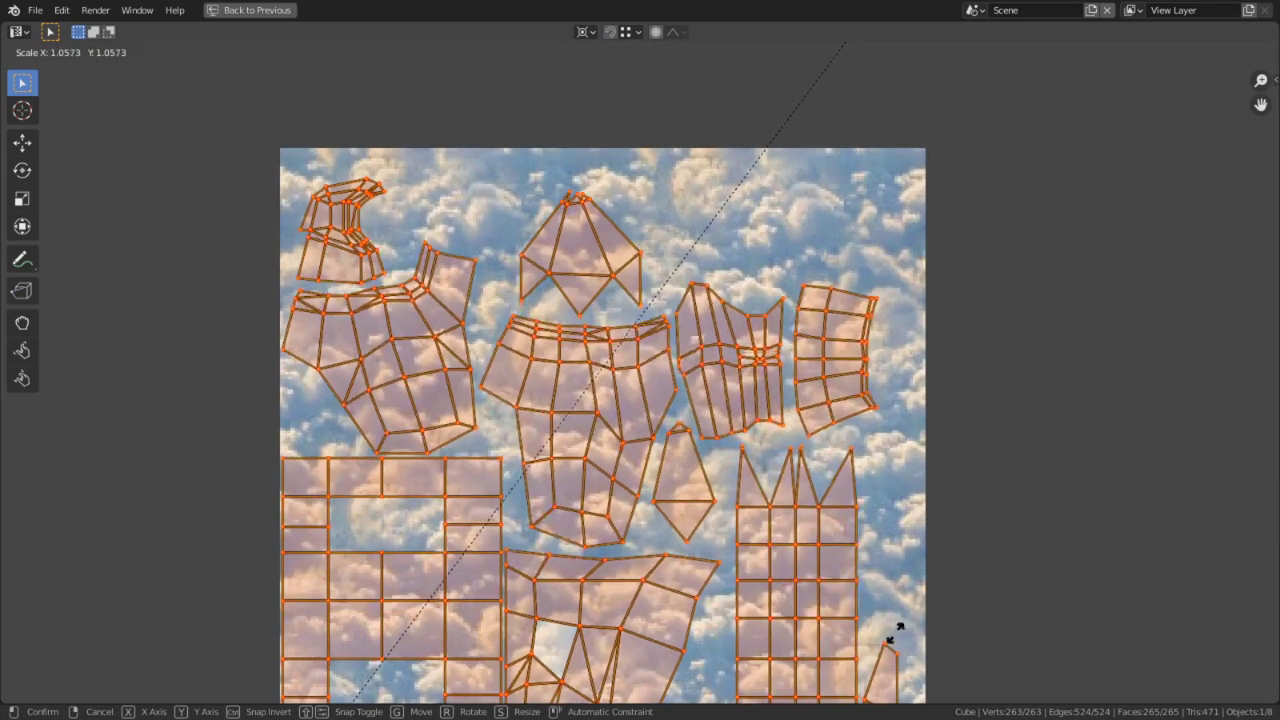
left_click(1010, 337)
Step: Scale all UV islands by 0.996 about the 2D cursor so the narrow sliver island fits inside the image
middle_click_drag(962, 413, 874, 214)
scroll(903, 326, "up", 4)
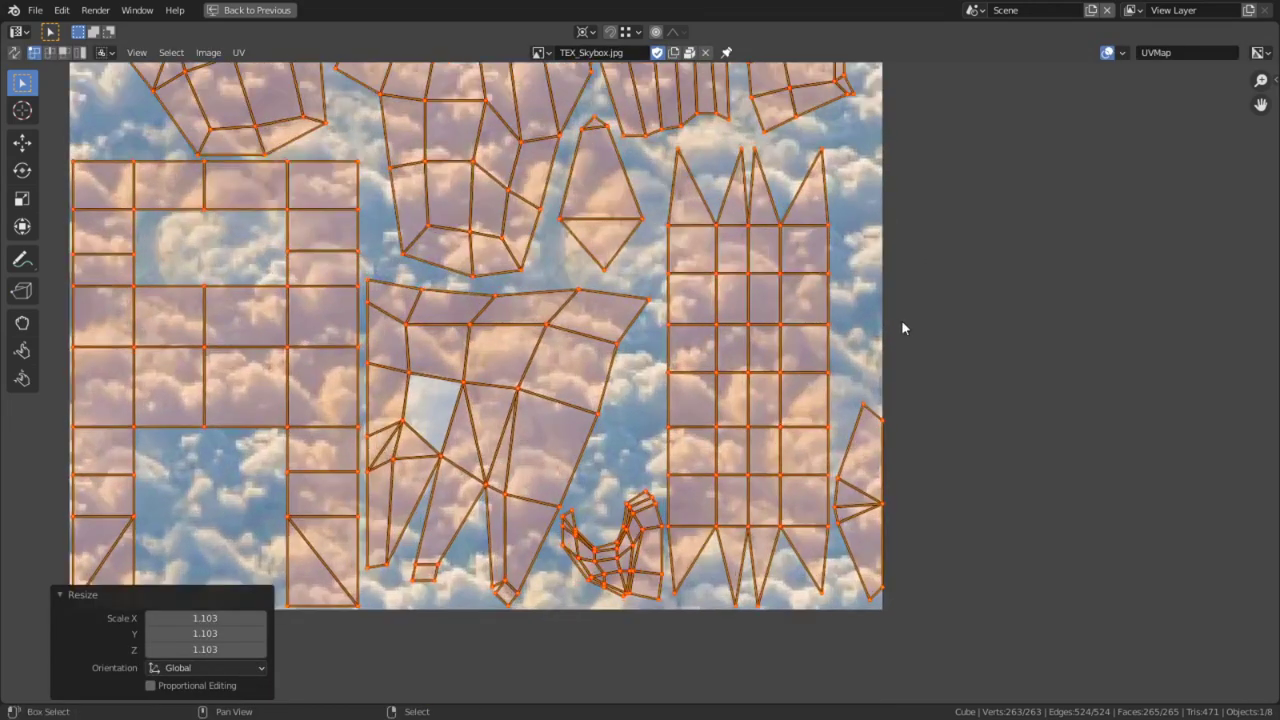
key("s")
left_click(880, 329)
scroll(823, 356, "down", 5)
middle_click_drag(701, 145, 754, 363)
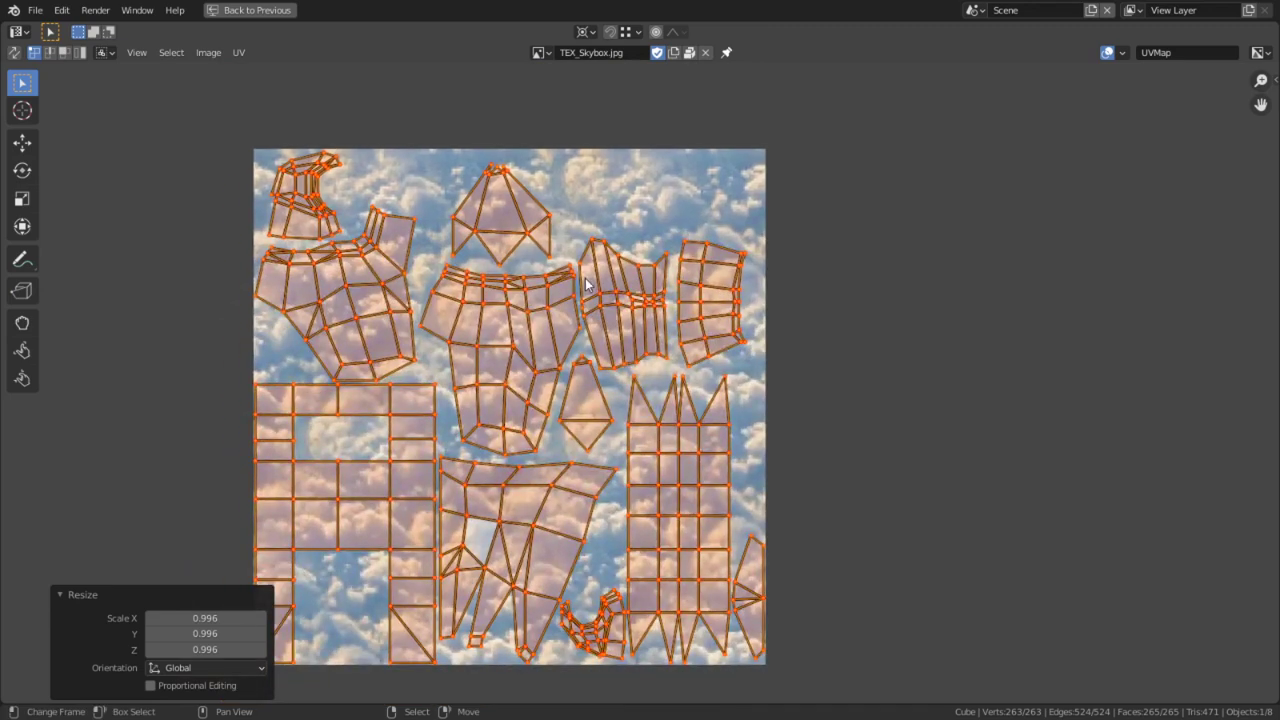
Step: Switch to the Shading workspace and maximize the shader node editor with the Fox material
key("Tab")
key("Tab")
key("ctrl+space")
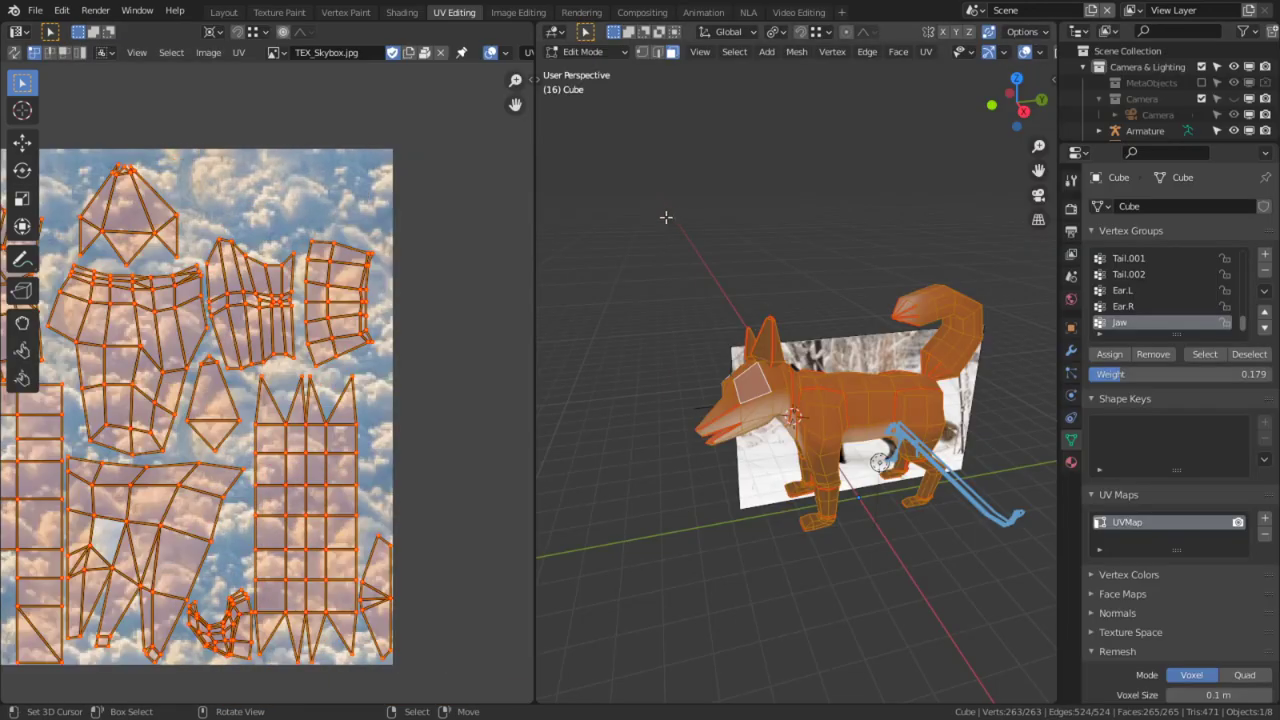
left_click(411, 16)
key("ctrl+space")
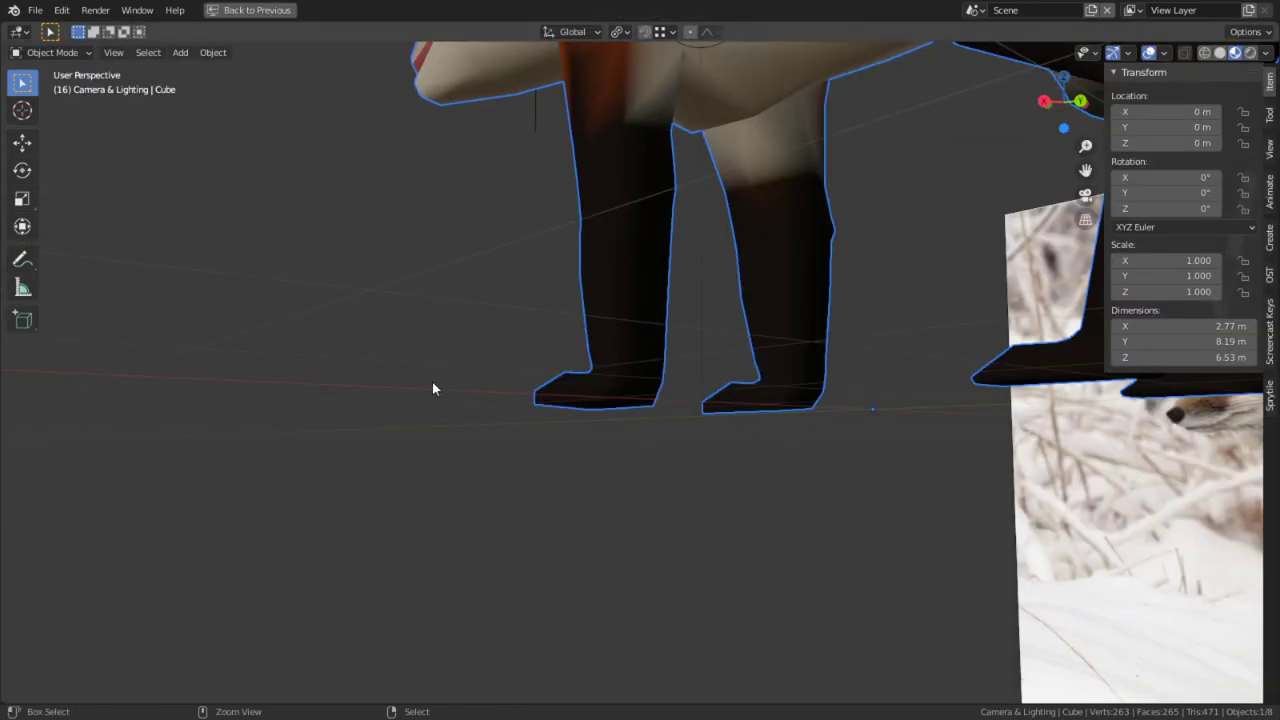
key("ctrl+space")
key("ctrl+space")
scroll(362, 620, "down", 4)
left_click(427, 192)
key("shift+a")
left_click(427, 192)
type("tar")
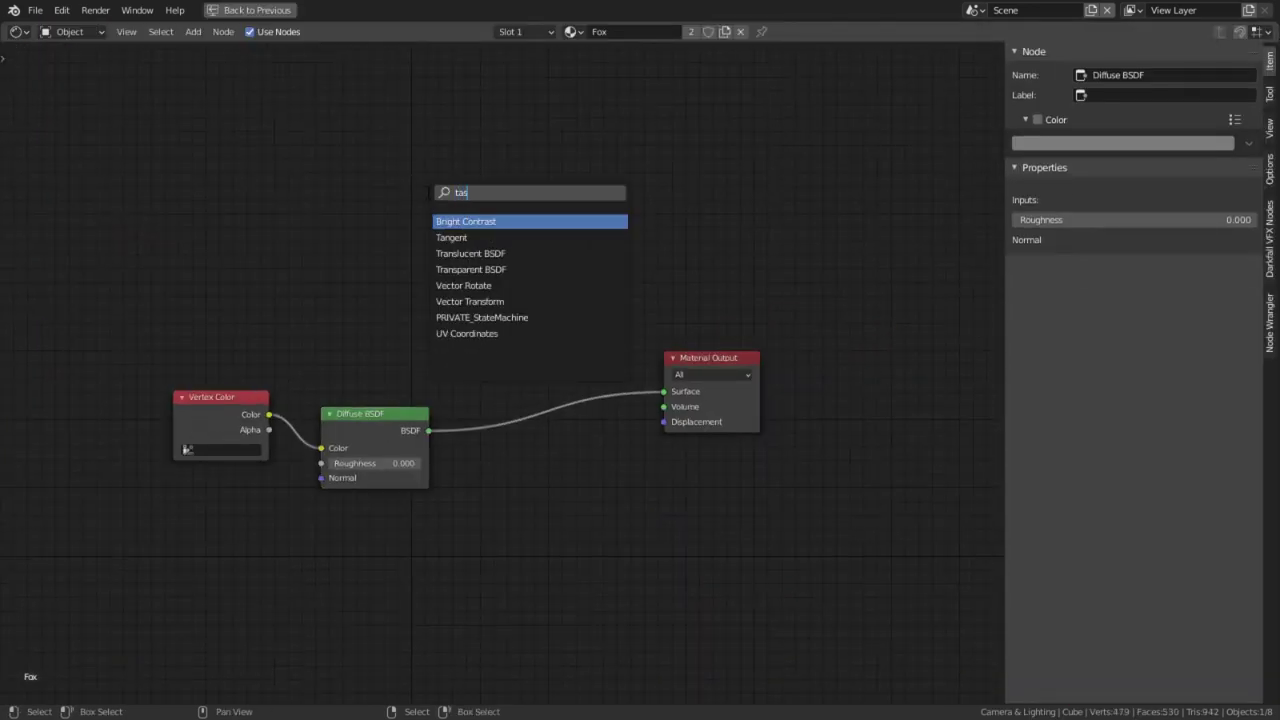
key("Escape")
Step: Add an Image Texture node above the Diffuse BSDF node in the Fox material
key("shift+a")
key("t")
key("a")
left_click(414, 191)
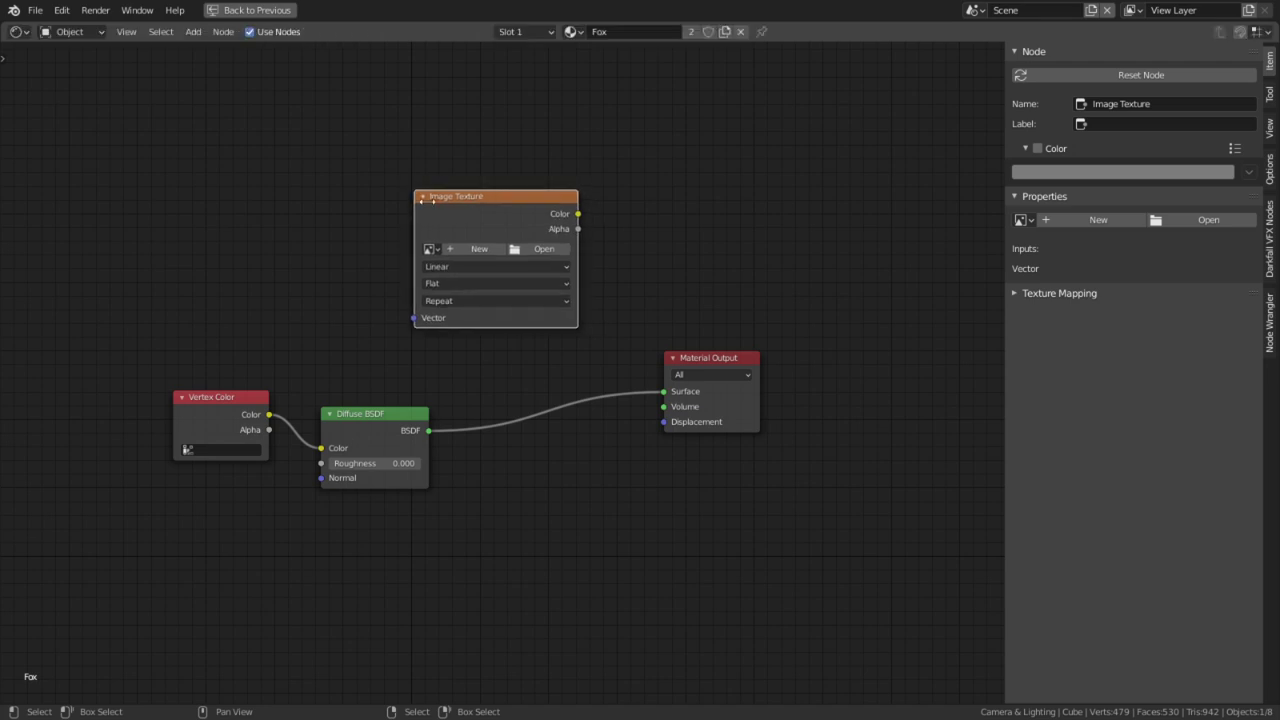
Step: Start a new image for the Image Texture node and name it TexLay_Base_RedFox
left_click(460, 252)
left_click(499, 284)
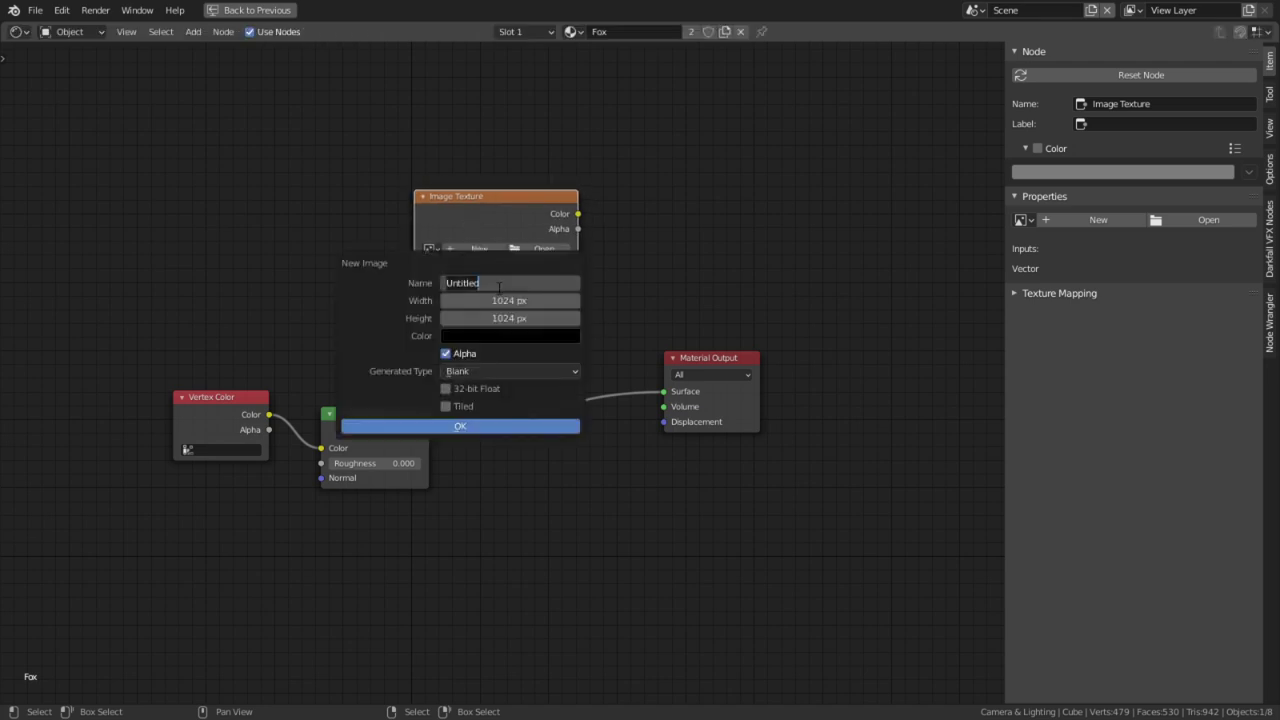
key("Escape")
left_click(499, 287)
key("shift+Right")
key("shift+Right")
key("BackSpace")
type("D")
type("TE_")
type("y")
key("Return")
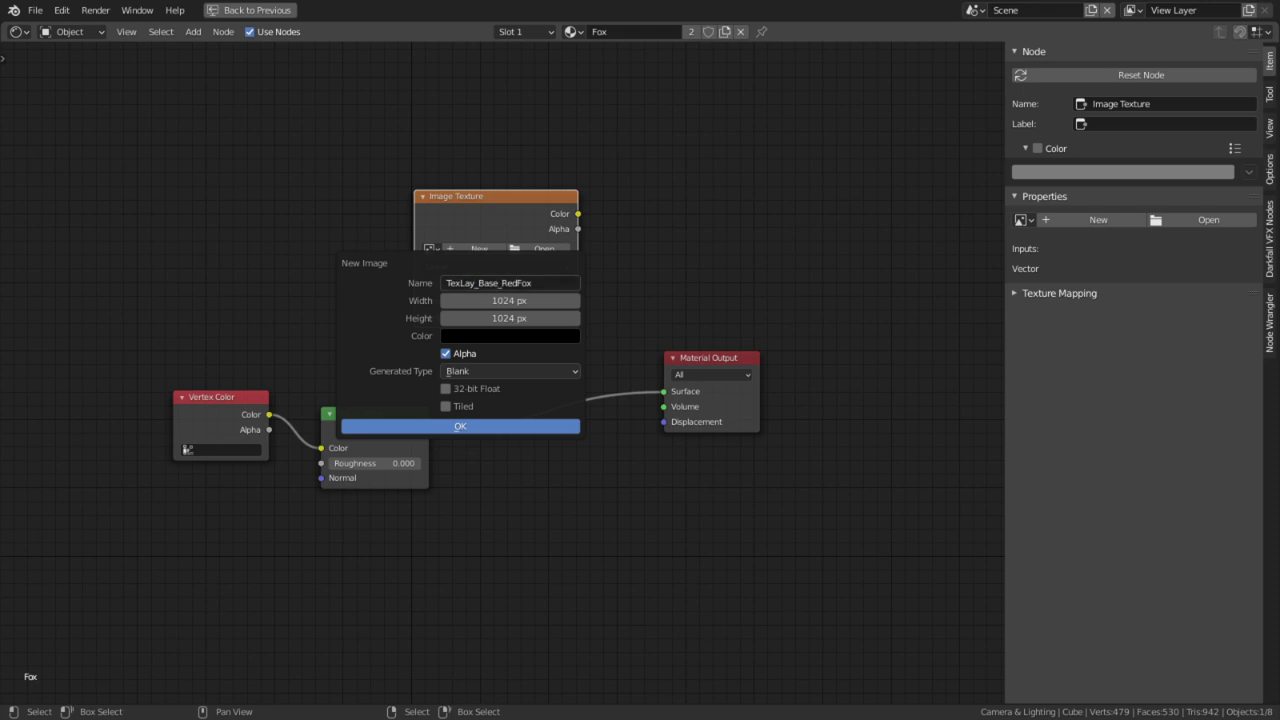
Step: Set the new image's width and height to 256 px and create it
left_click(531, 298)
type("2")
key("Tab")
type("256")
key("Return")
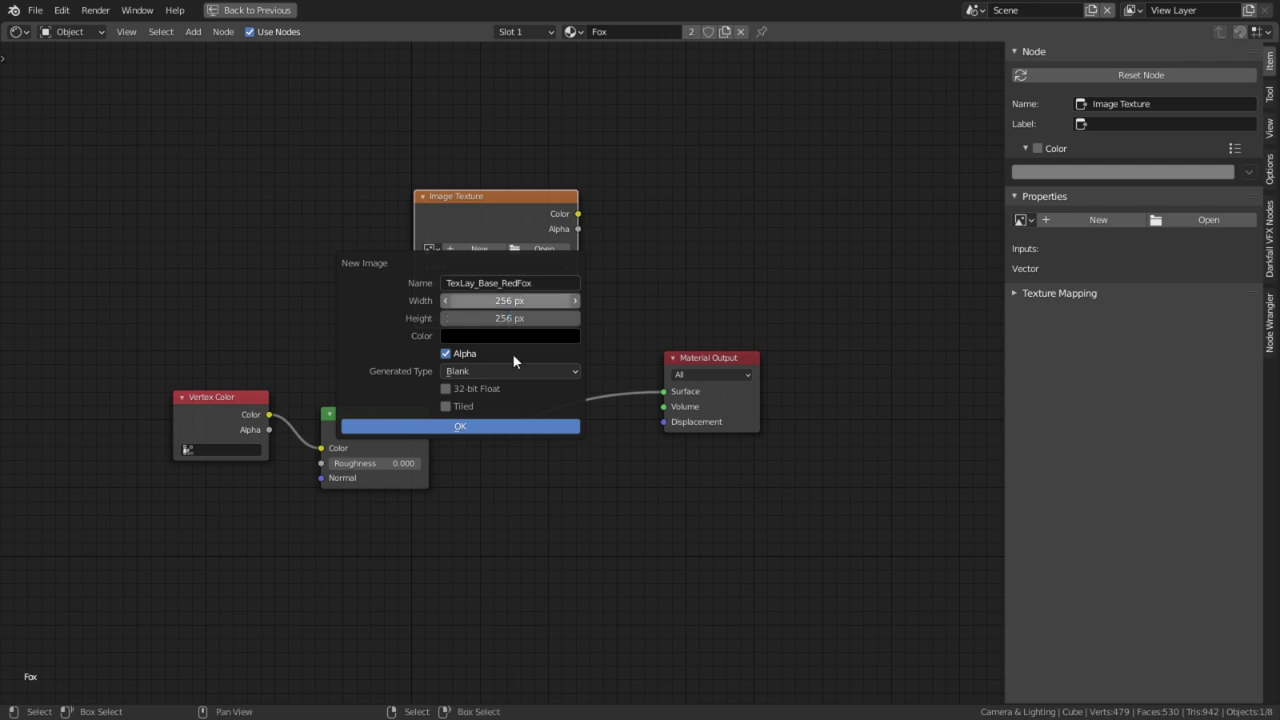
left_click(457, 431)
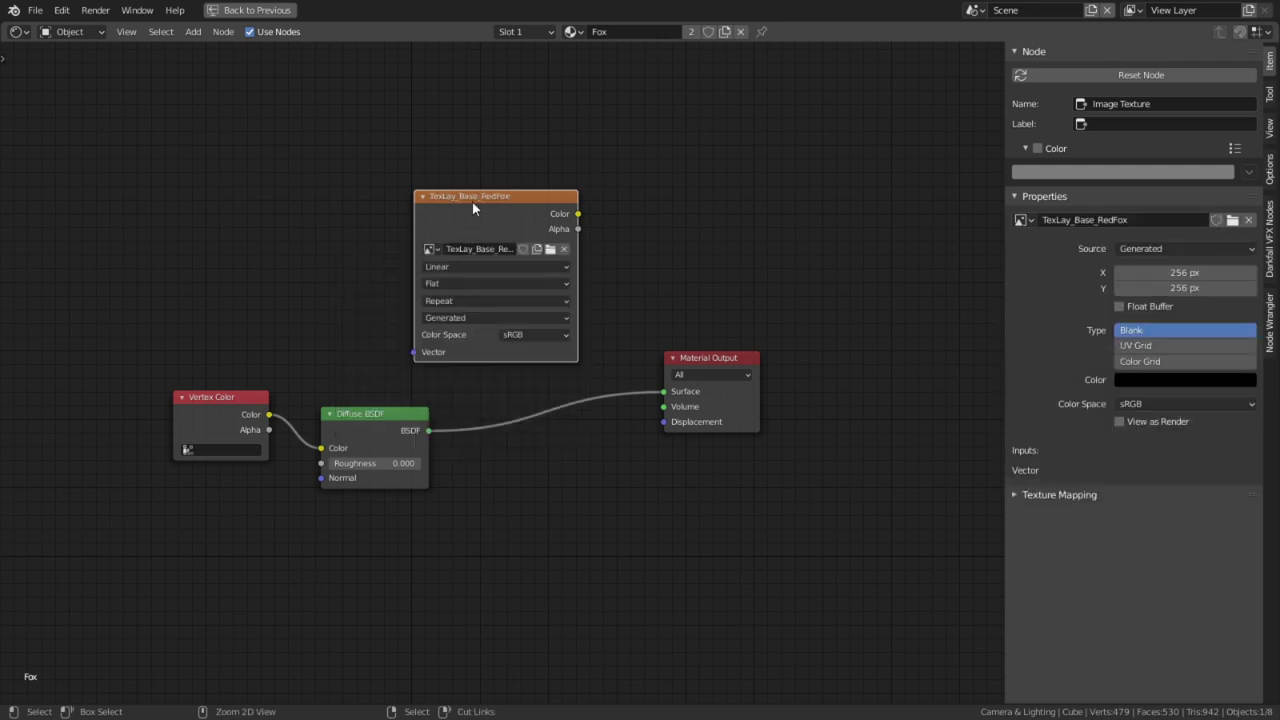
Step: Change the render engine to Cycles and expand the Bake settings
key("ctrl+space")
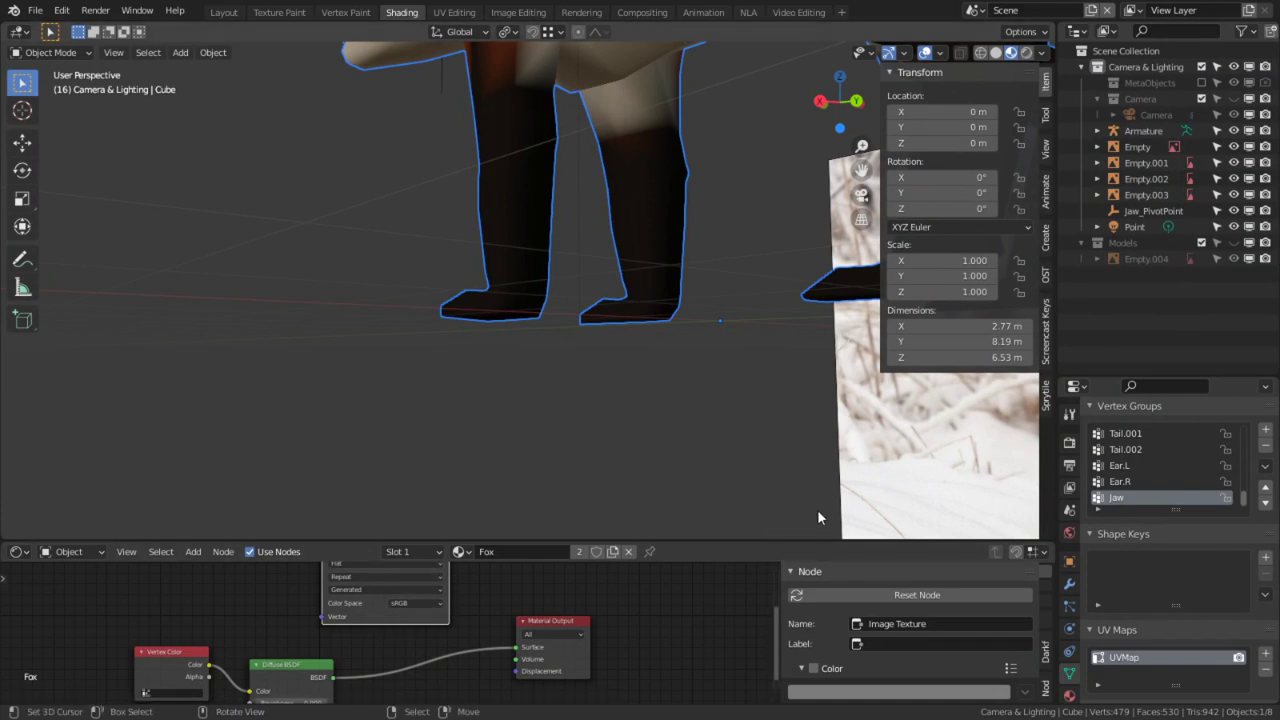
left_click(1069, 444)
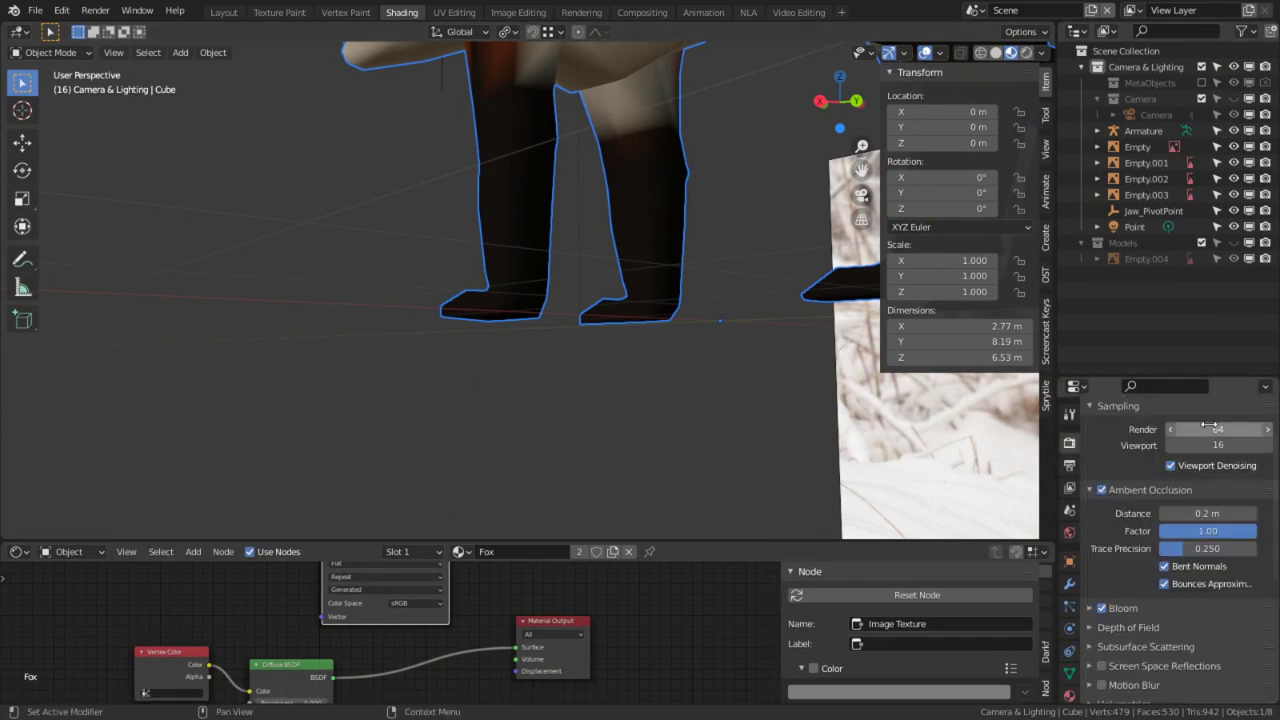
scroll(1215, 427, "up", 2)
left_click(1190, 440)
left_click(1185, 493)
scroll(1160, 620, "down", 3)
left_click(1140, 637)
scroll(1190, 593, "down", 3)
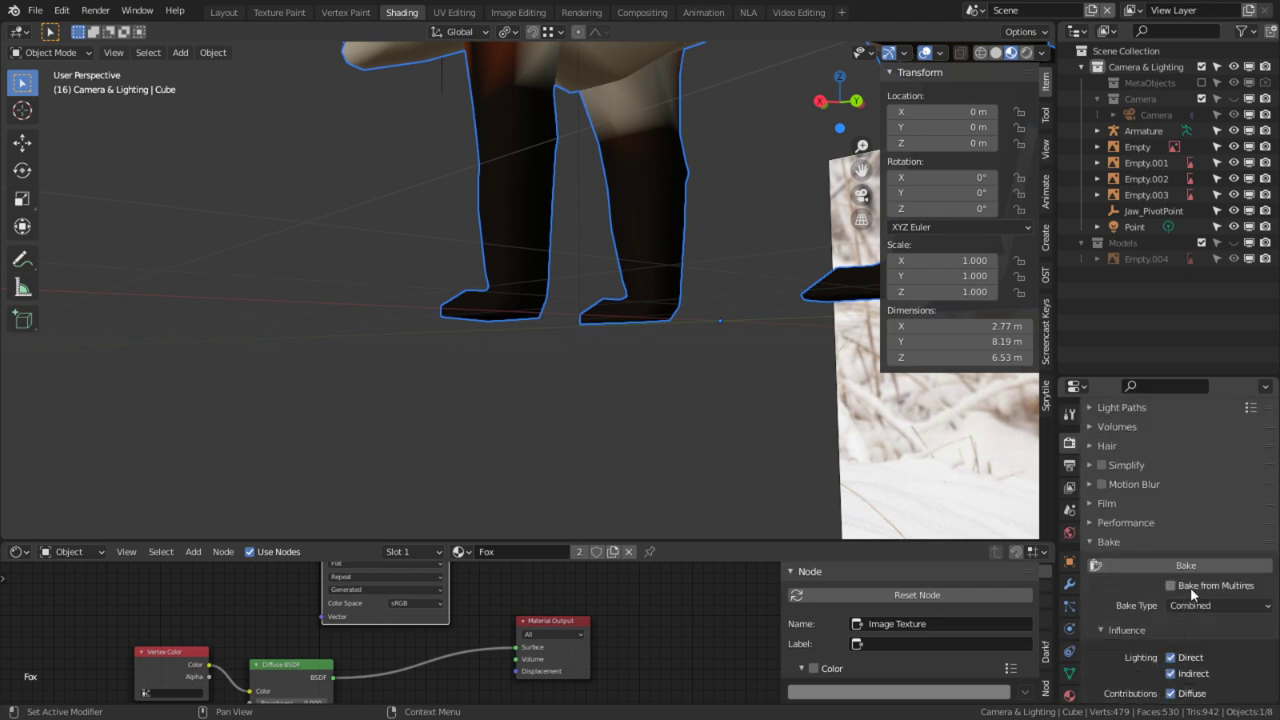
Step: Set the bake type to Diffuse with only the Color contribution, and bake the fox into TexLay_Base_RedFox
left_click(1197, 605)
left_click(1195, 446)
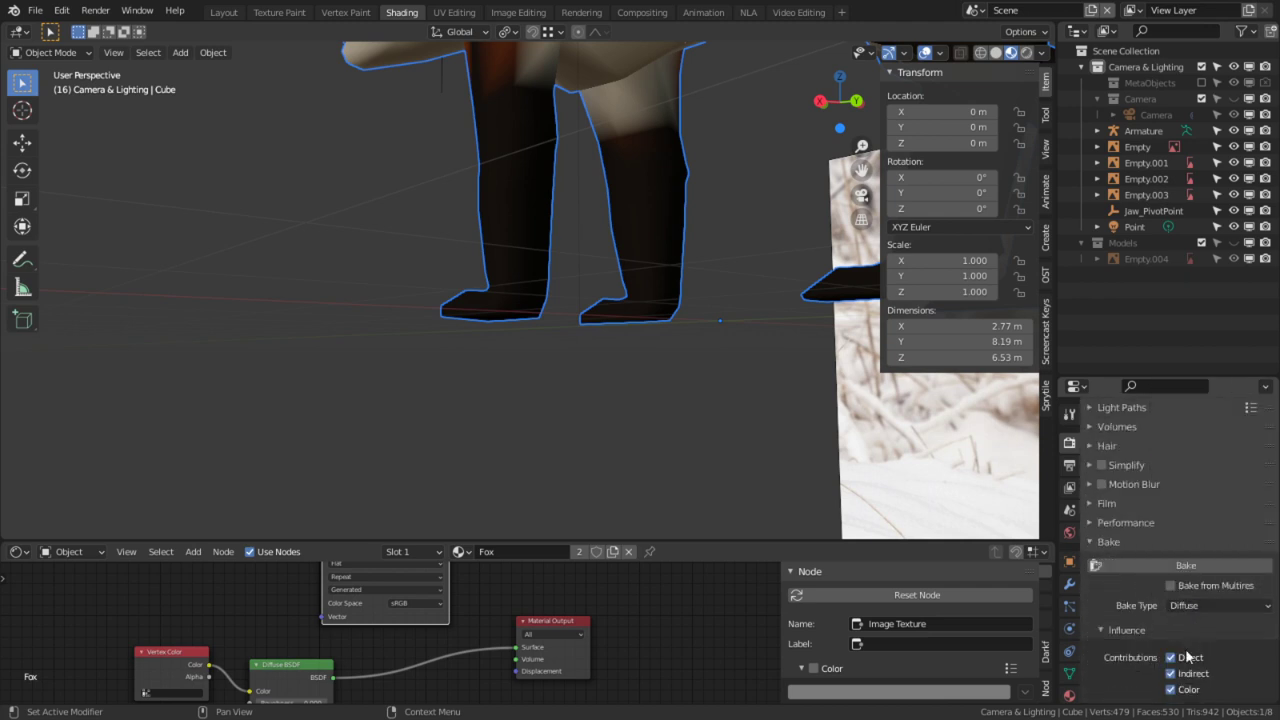
scroll(1178, 683, "down", 5)
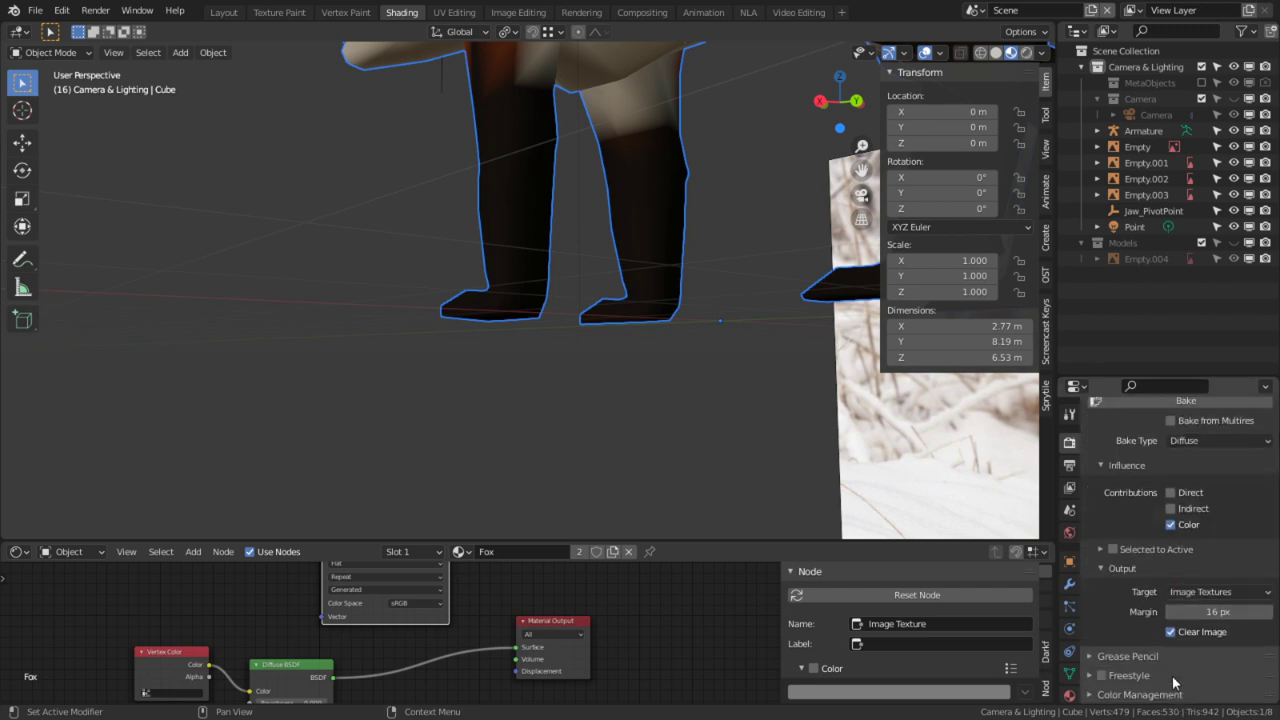
left_click(1194, 612)
scroll(1213, 519, "up", 4)
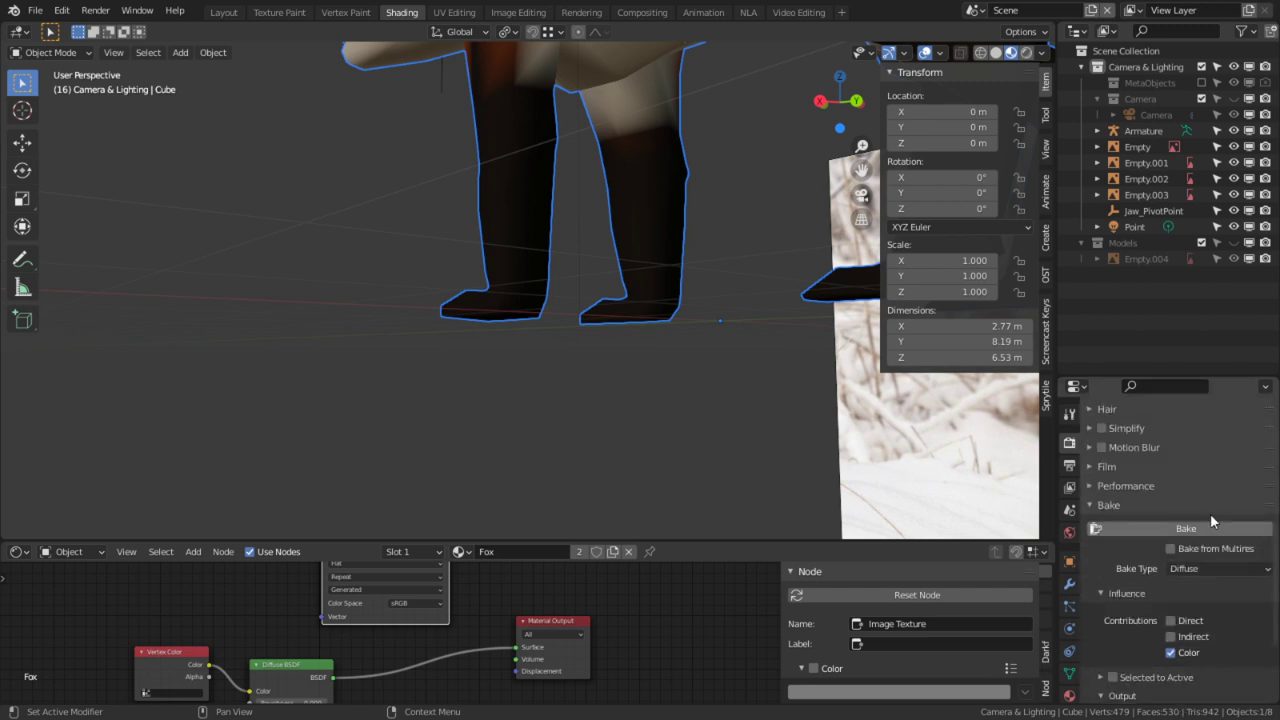
left_click(1190, 528)
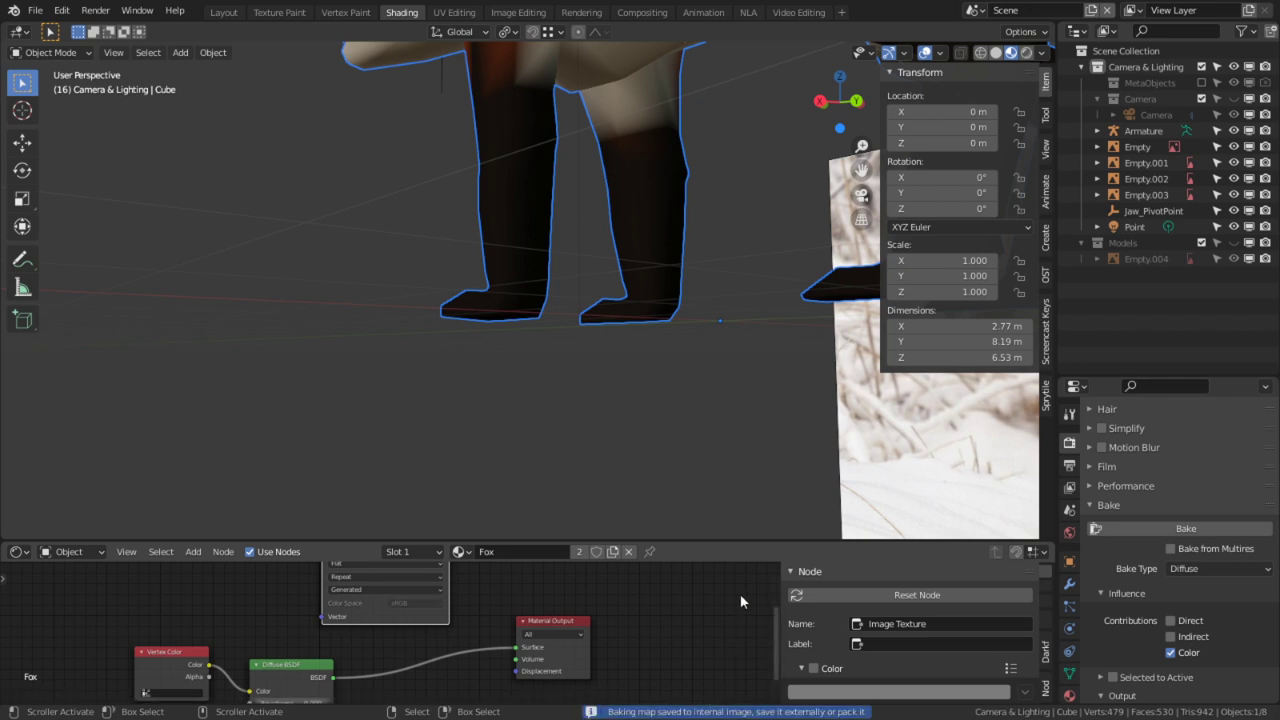
Step: Place the TexLay_Base_RedFox node near the Vertex Color node and connect its Color output to the Diffuse BSDF Color input
key("ctrl+space")
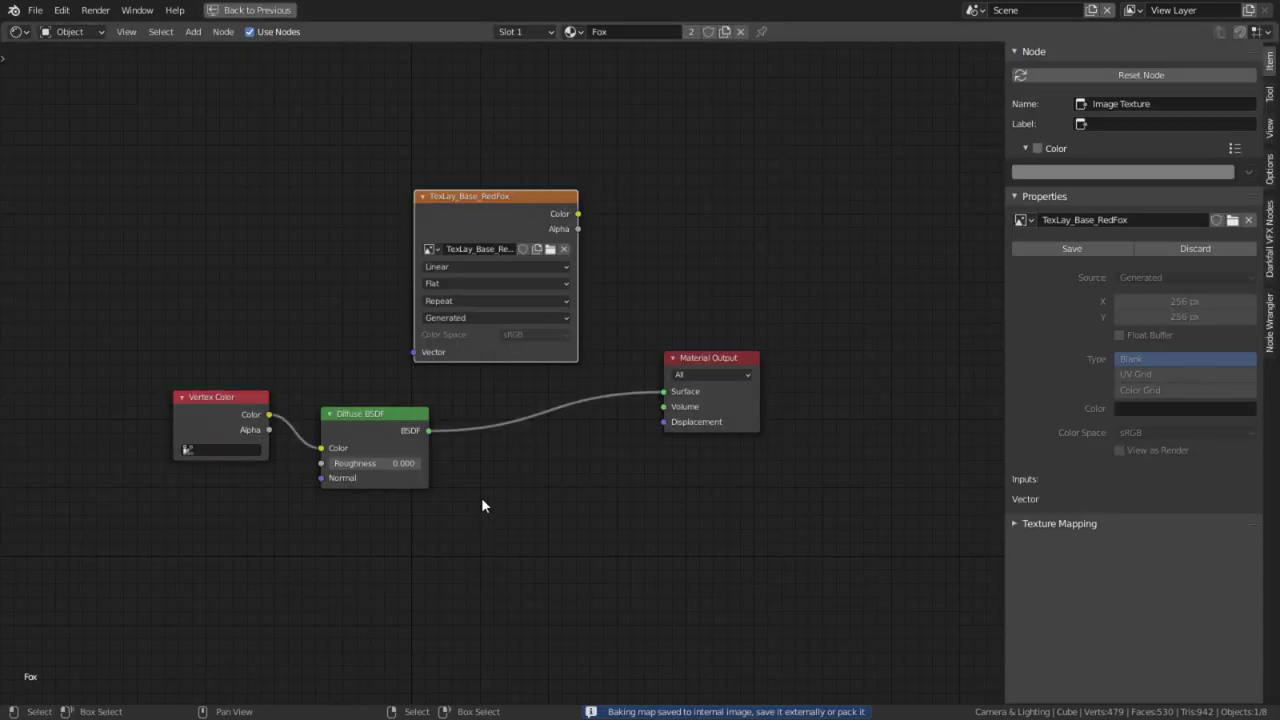
left_click_drag(575, 206, 316, 389)
left_click_drag(317, 445, 320, 448)
Step: Examine the baked texture on the fox's head, cheek and neck up close
key("ctrl+space")
middle_click_drag(477, 280, 487, 430, "shift")
middle_click_drag(487, 430, 580, 424)
middle_click_drag(410, 200, 453, 294, "shift")
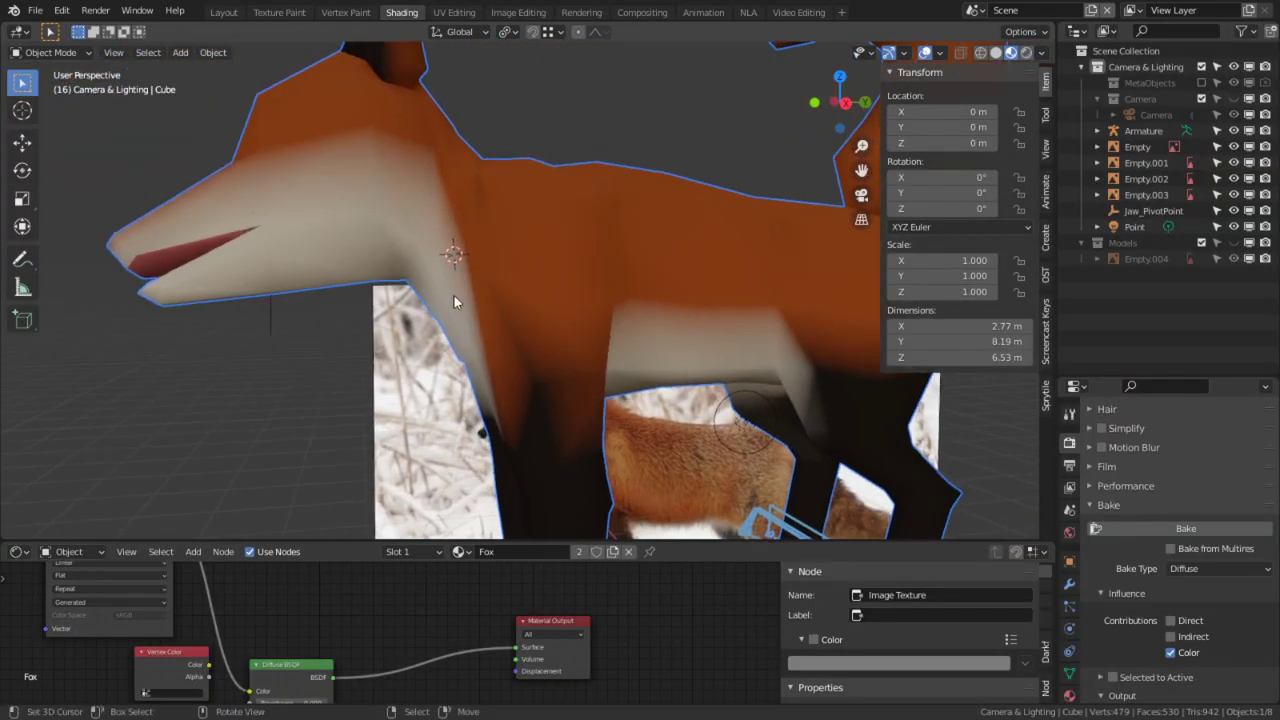
scroll(431, 239, "up", 4)
middle_click_drag(387, 228, 590, 300, "shift")
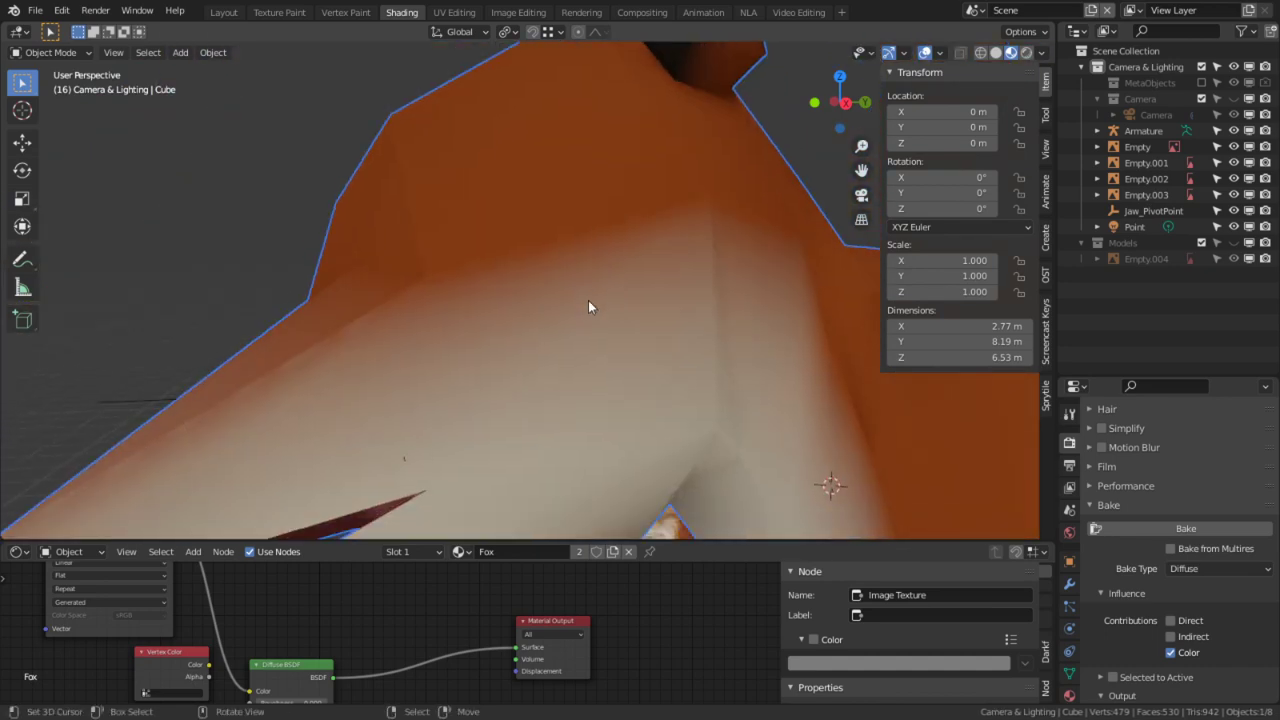
scroll(485, 300, "down", 1)
middle_click_drag(485, 300, 629, 326)
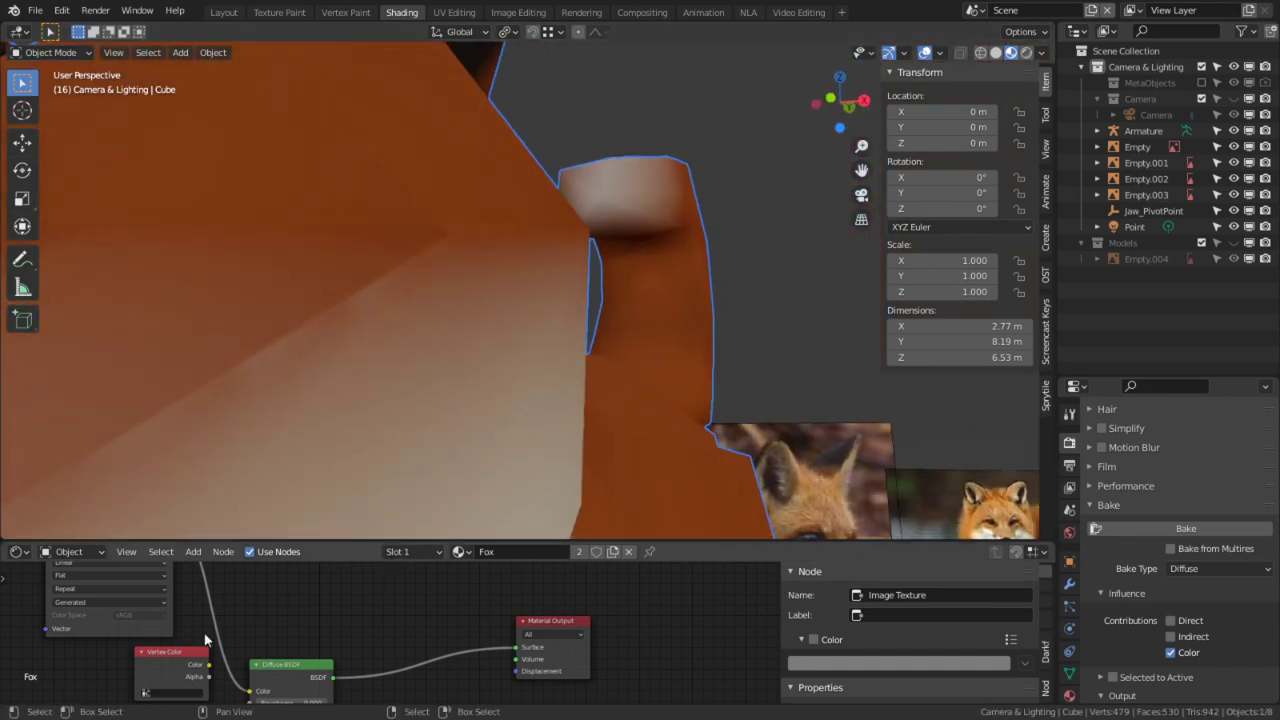
Step: Set the interpolation of the TexLay_Base_RedFox node to Closest and check the pixels on the fox's head
middle_click_drag(100, 594, 138, 607)
left_click(118, 586)
left_click(120, 628)
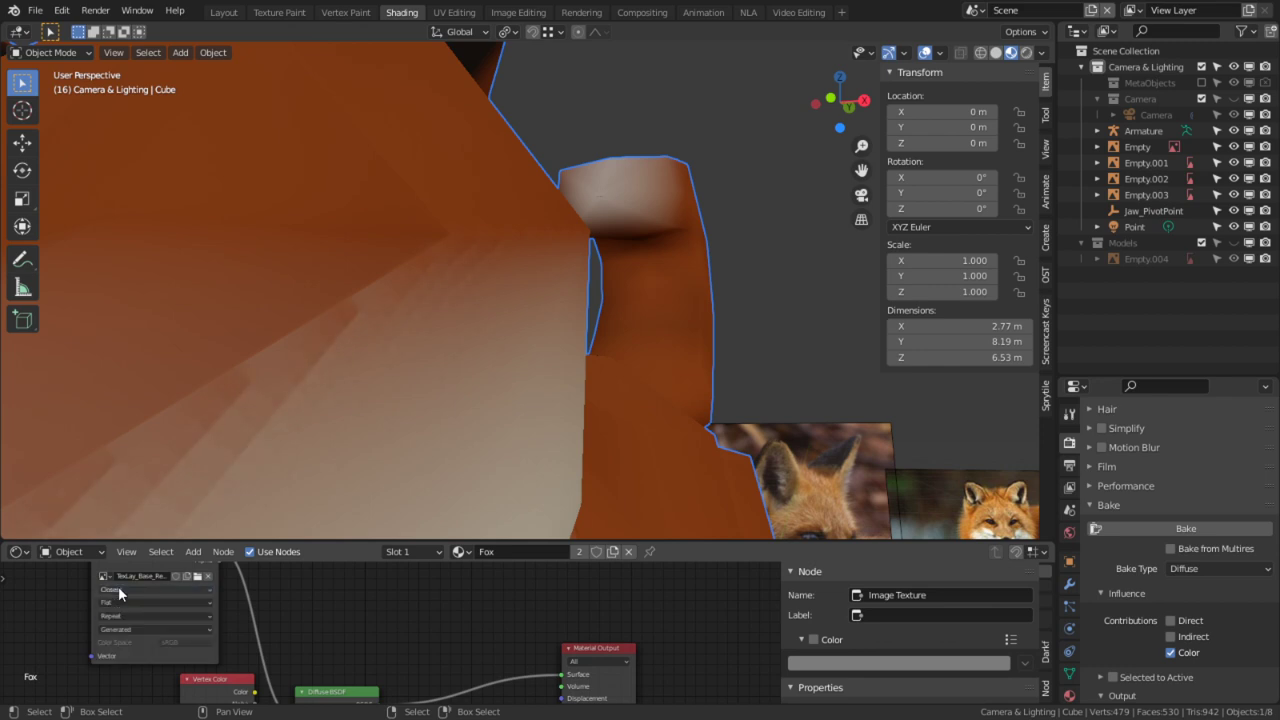
scroll(422, 273, "down", 2)
middle_click_drag(422, 273, 397, 297)
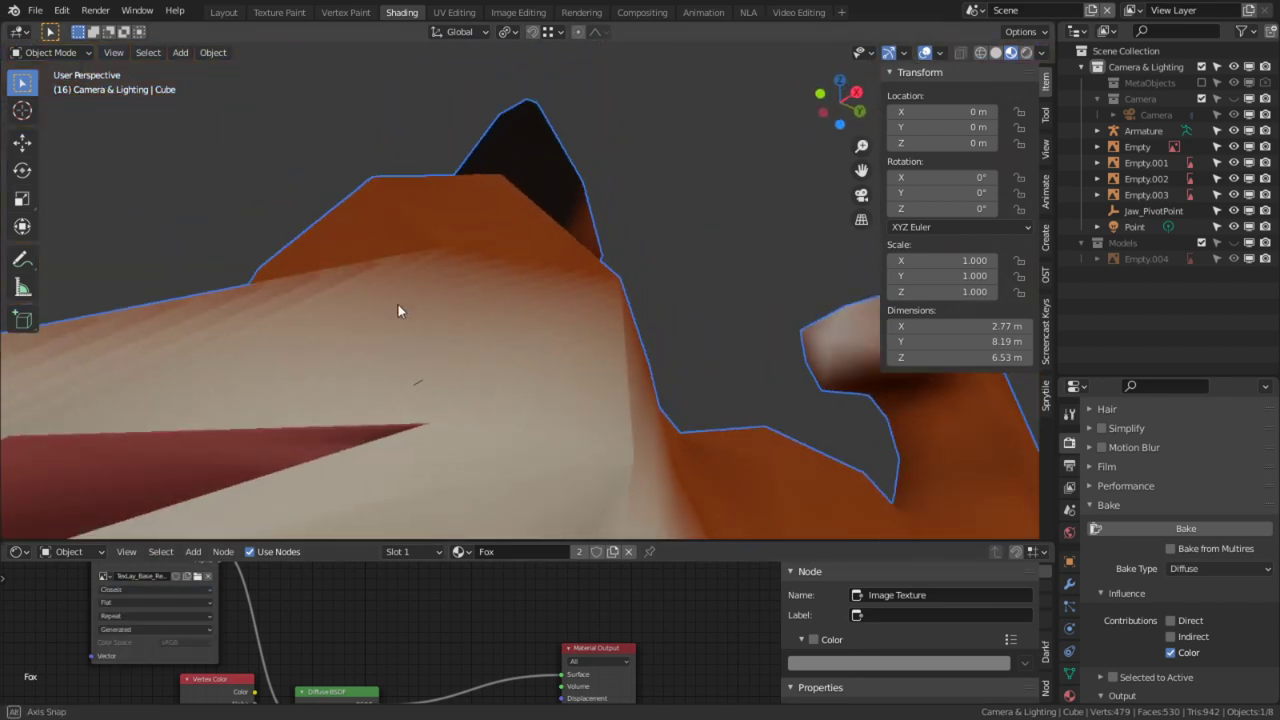
scroll(413, 401, "up", 1)
Step: Delete the Jaw_PivotPoint empty at the corner of the fox's mouth
left_click(421, 405)
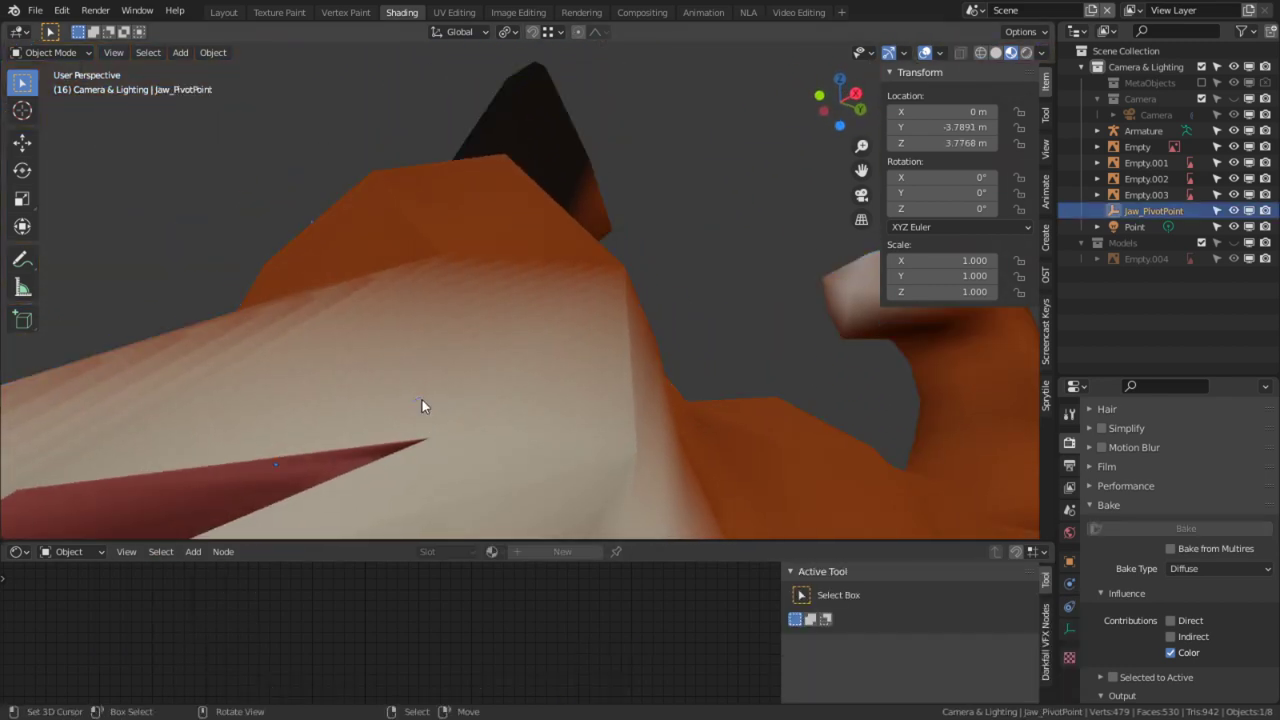
key("ctrl+space")
scroll(446, 332, "down", 3)
middle_click_drag(513, 343, 408, 404)
middle_click_drag(965, 562, 585, 200, "shift")
middle_click_drag(755, 336, 612, 290)
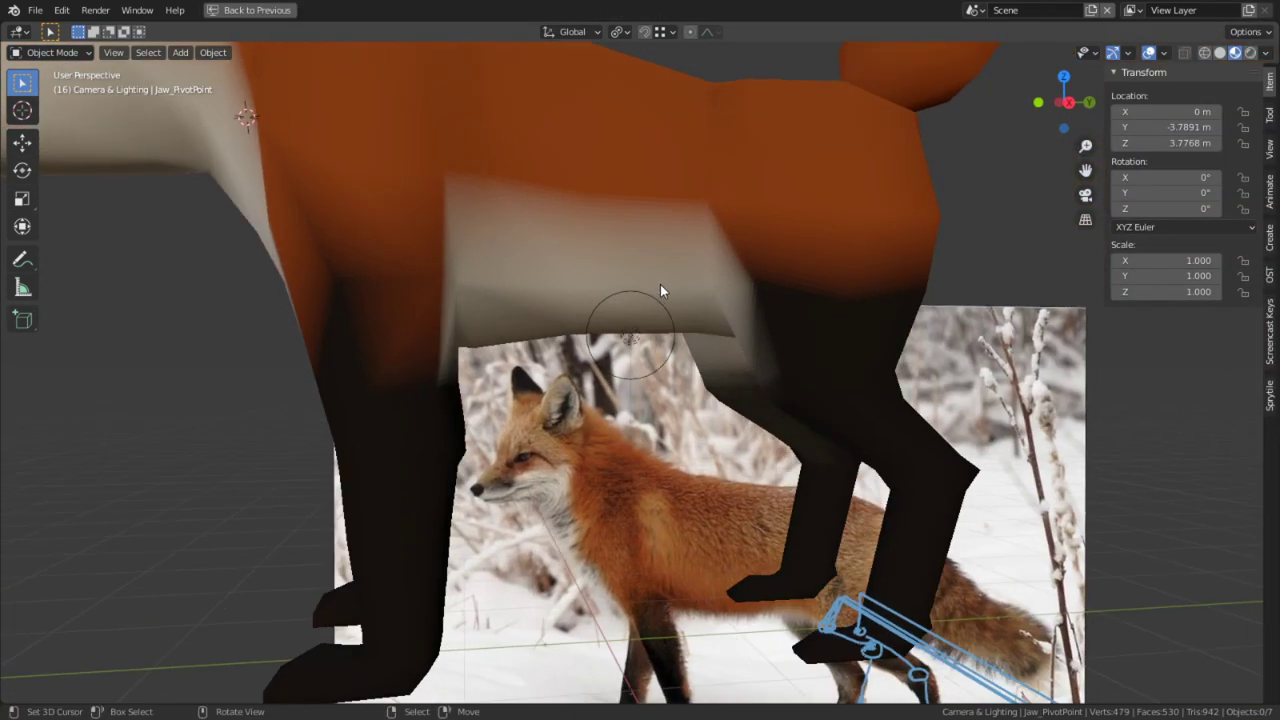
key("ctrl+space")
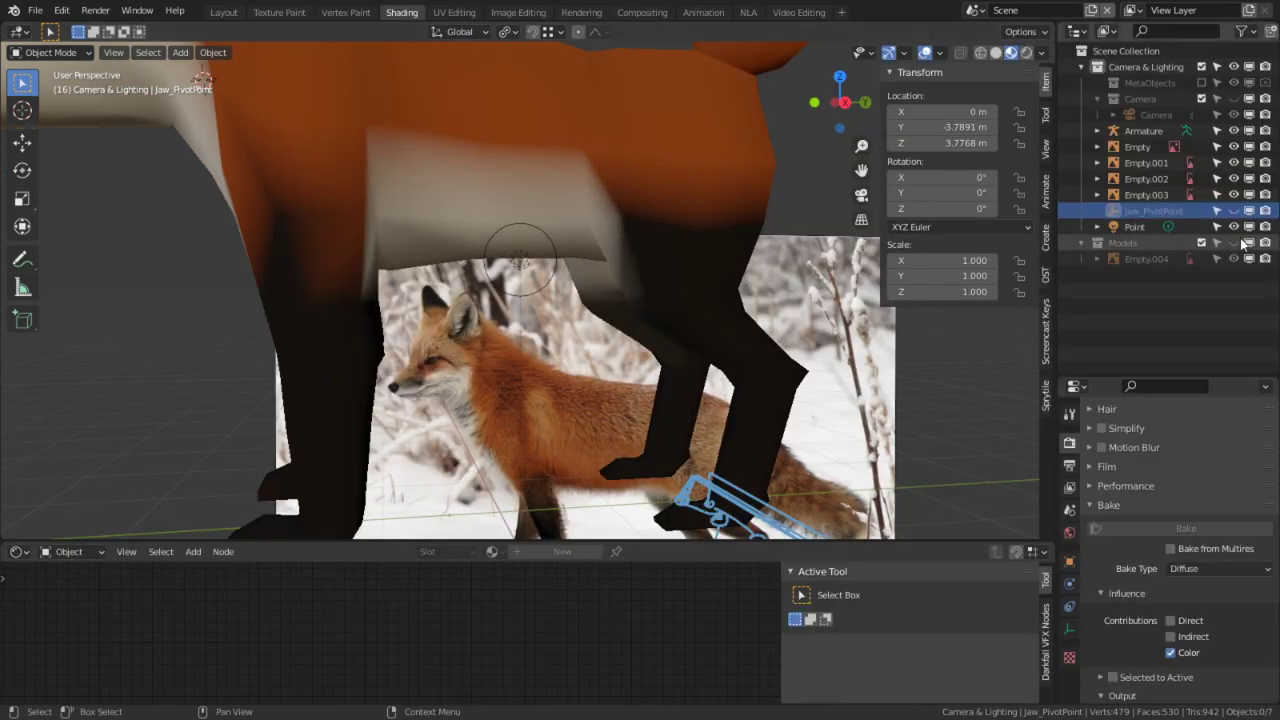
key("x")
scroll(569, 278, "down", 3)
middle_click_drag(569, 278, 588, 342)
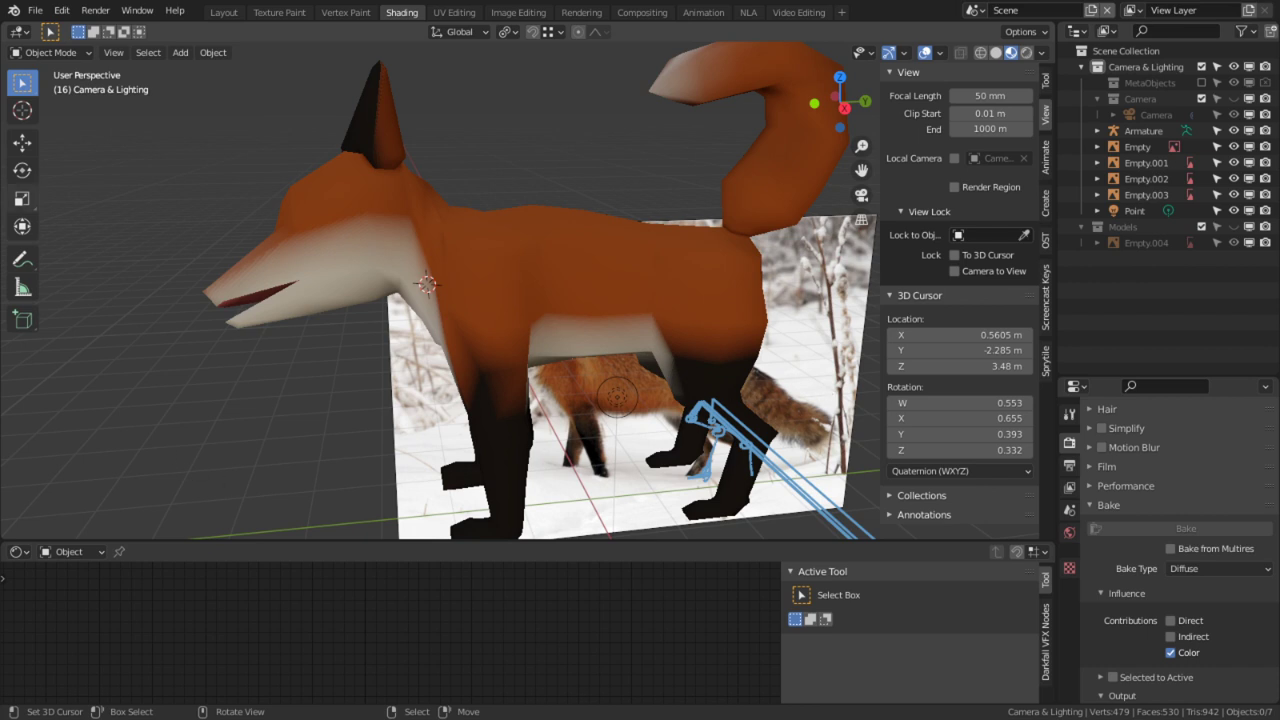
Step: Toggle the viewport overlays off and on, and hide the fox mesh and reveal it again
middle_click_drag(652, 235, 893, 63)
left_click(932, 54)
left_click(932, 54)
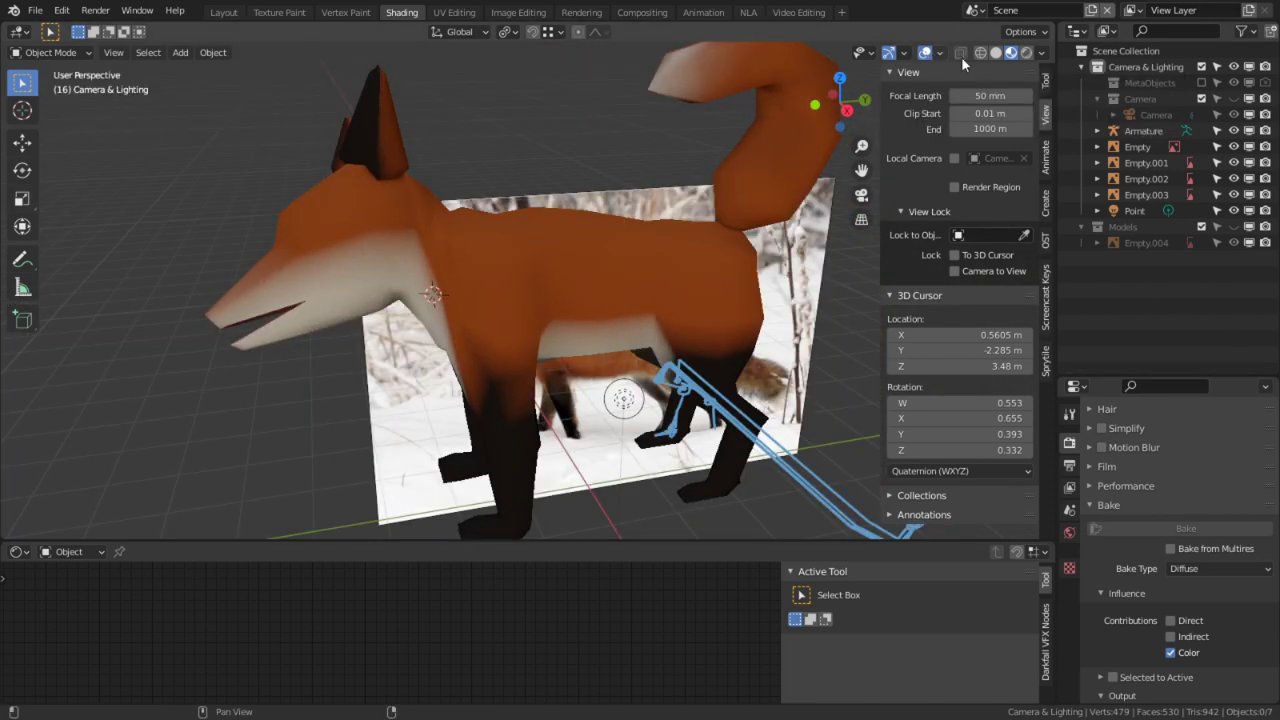
left_click(670, 268)
key("h")
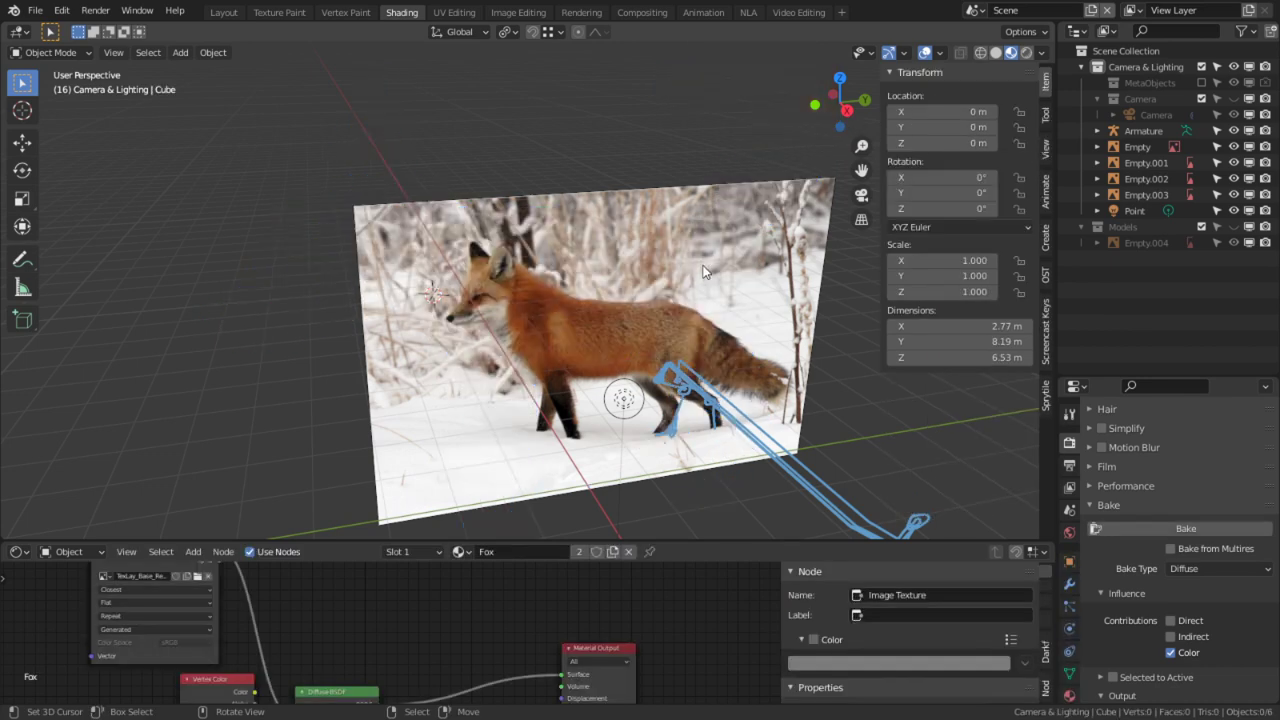
key("alt+h")
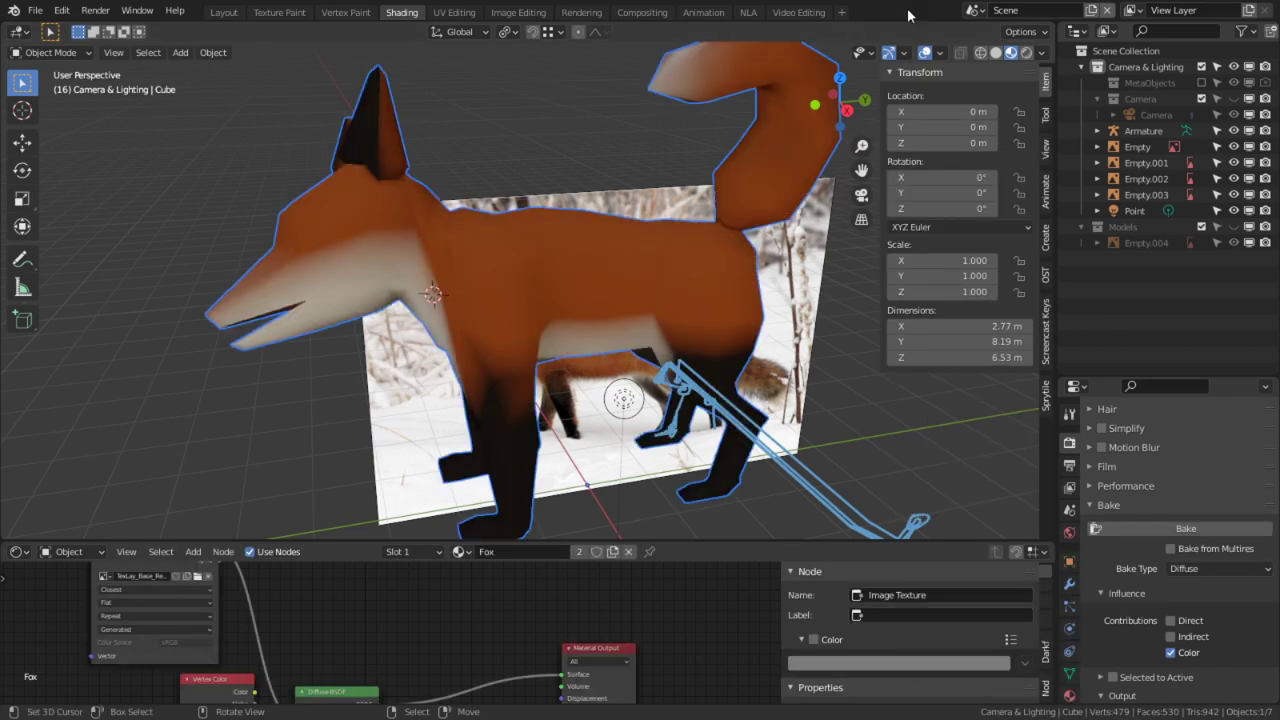
Step: Show the bones in the viewport overlays, select the fox's armature and enter Pose Mode
left_click(940, 53)
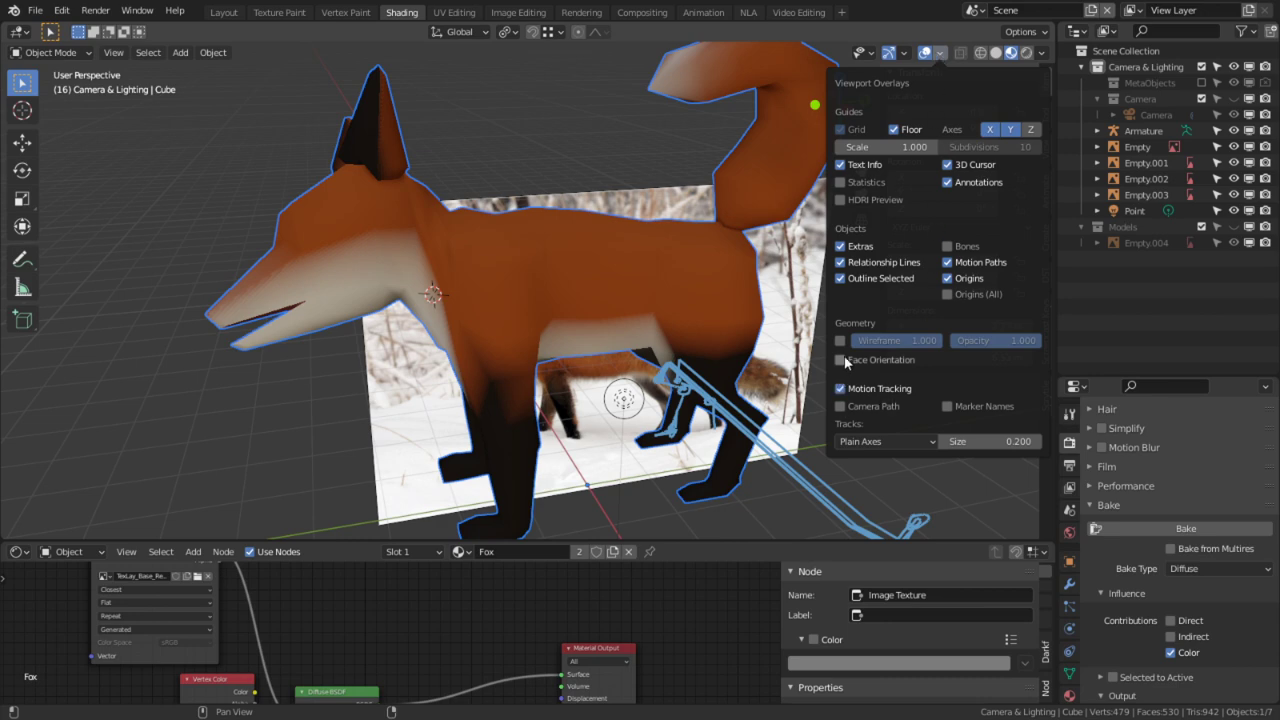
left_click(948, 246)
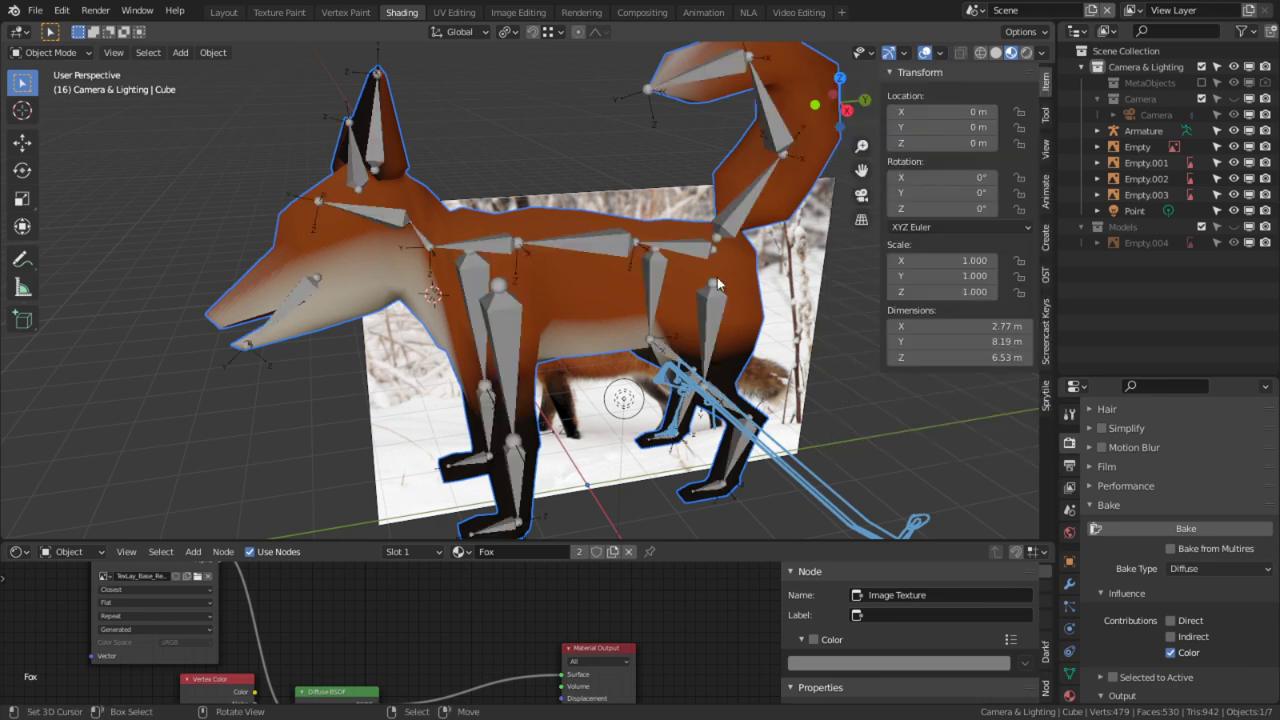
left_click(666, 252)
key("ctrl+Tab")
Step: In the right side view, rotate the Spine bone near the tail by about 43° to lift the fox's front body
left_click_drag(672, 250, 707, 252)
key("KP_3")
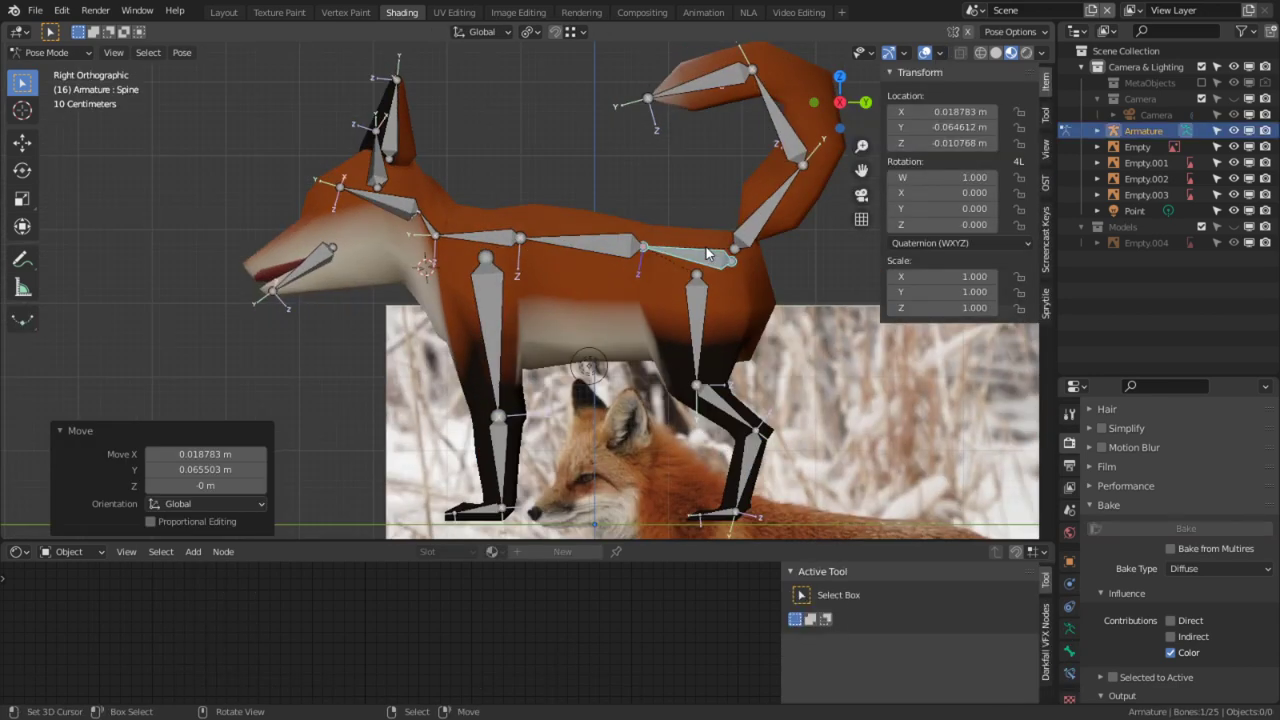
key("r")
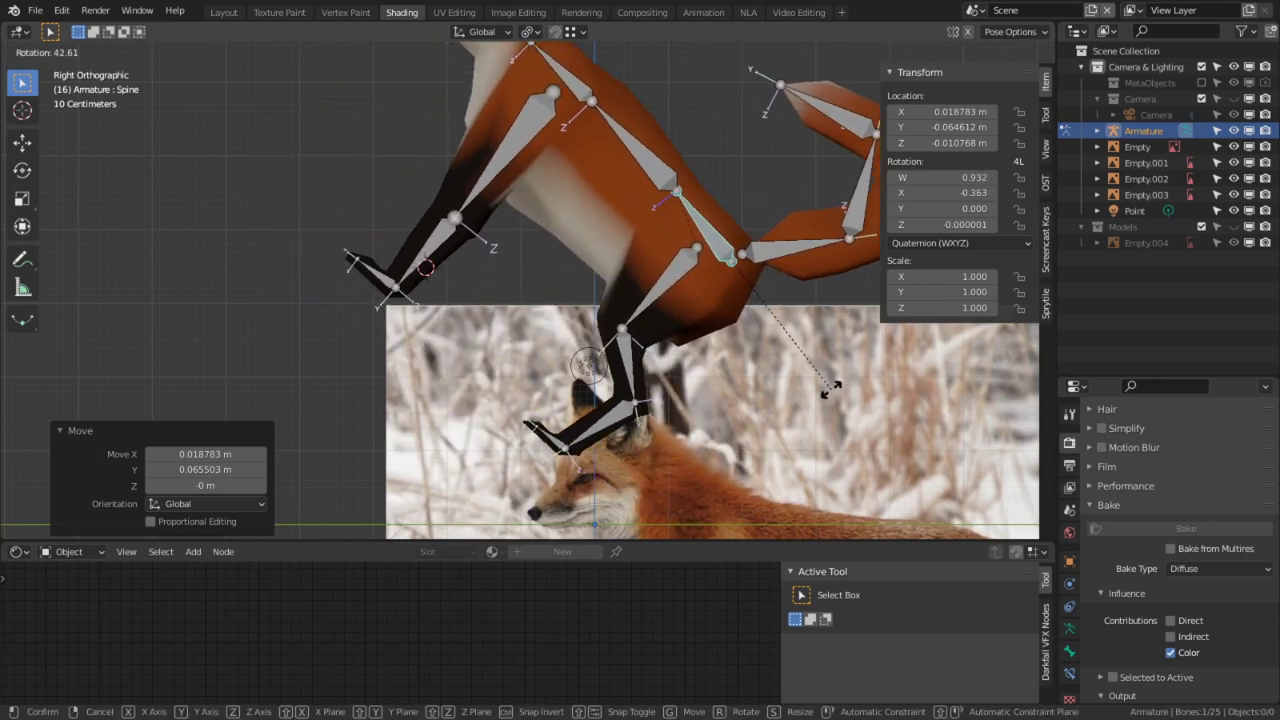
left_click(830, 388)
left_click(665, 296)
key("r")
key("x")
right_click(693, 325)
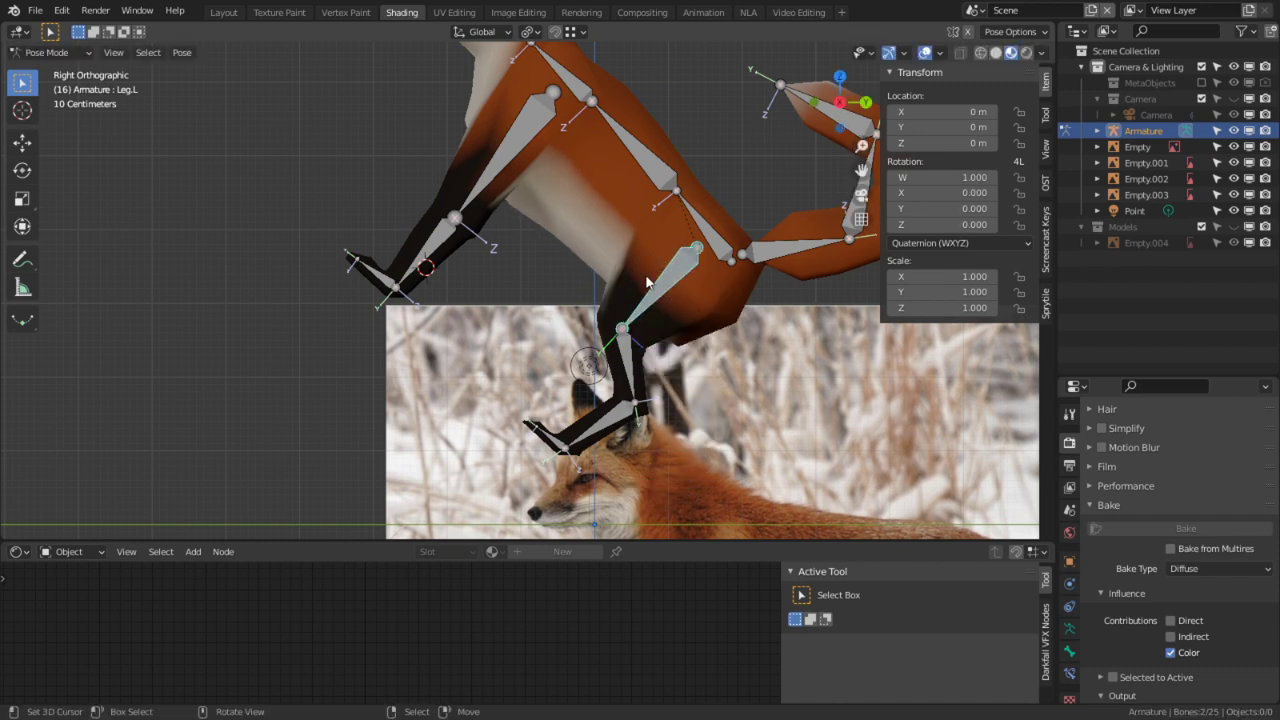
Step: Rotate the Leg.L.001 and Leg.R.001 bones of both hind legs together about the global X axis to bend the knees
left_click(628, 362)
middle_click_drag(628, 362, 594, 334)
right_click(510, 350, "shift")
key("r")
key("x")
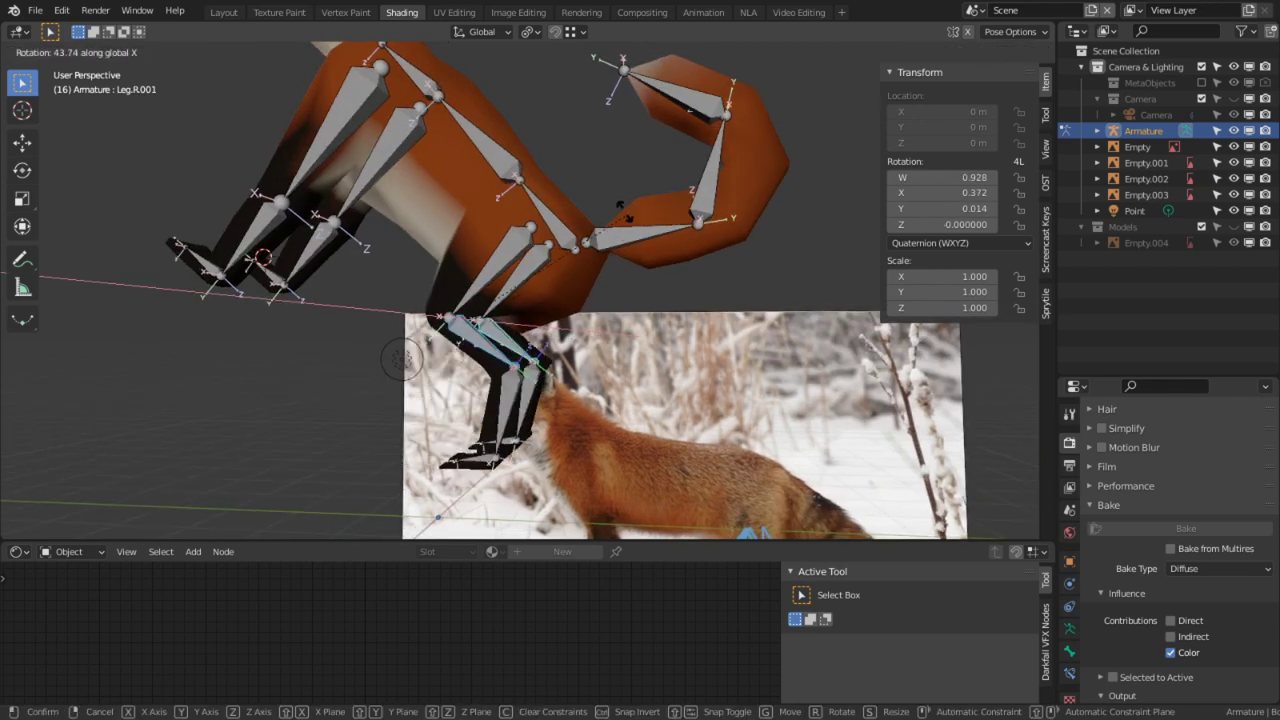
left_click(589, 105)
Step: Rotate the Leg.L.002 and Leg.R.002 bones together in the right side view by about 60° to fold the lower hind legs
right_click(532, 376)
right_click(550, 368, "shift")
key("KP_3")
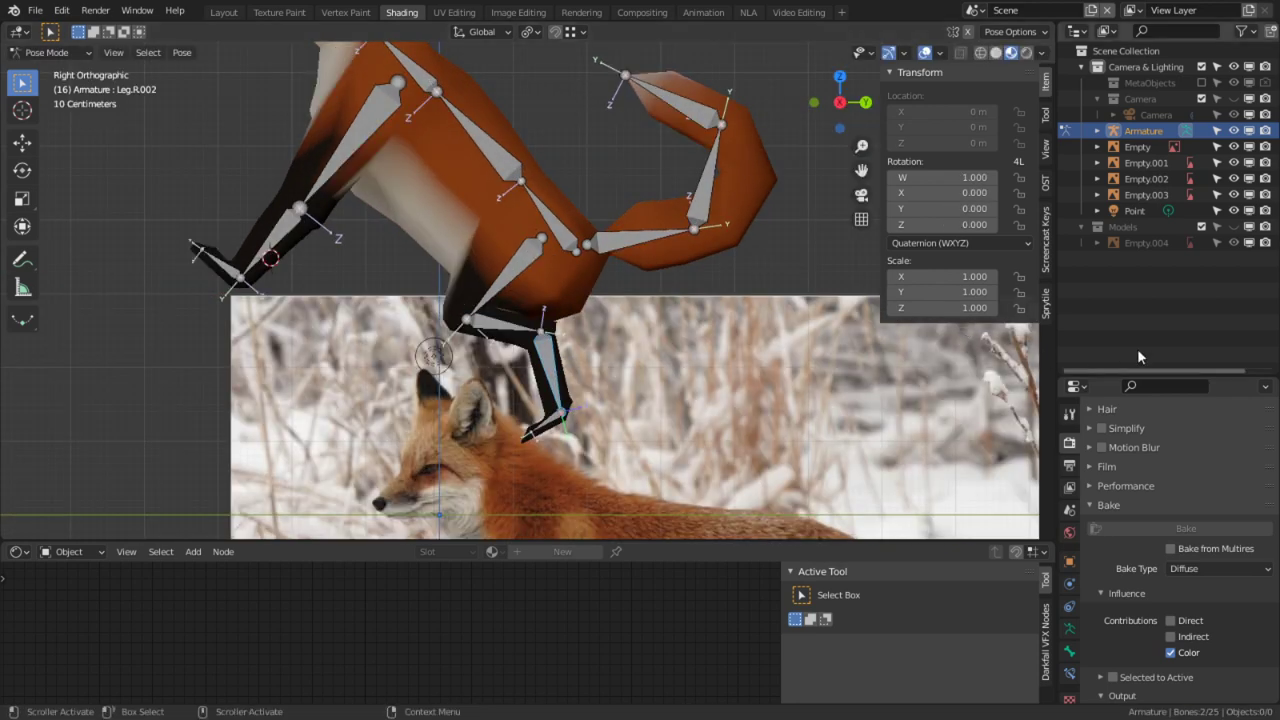
key("r")
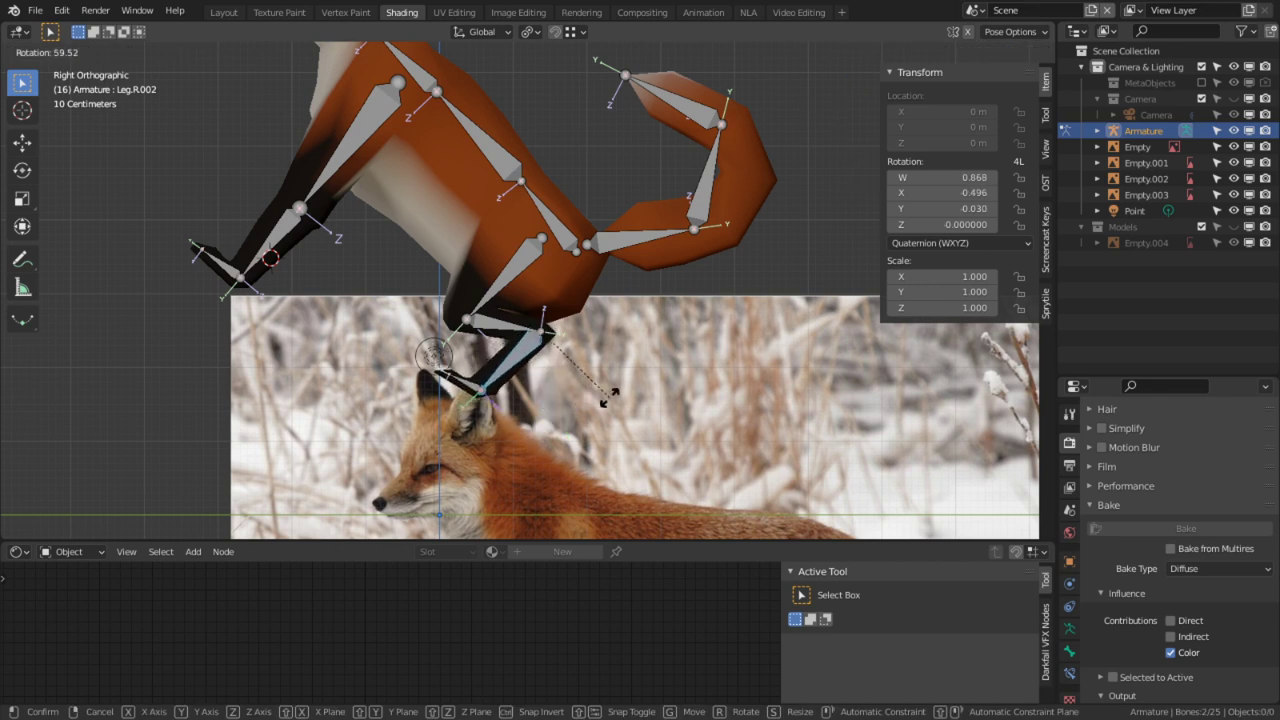
left_click(591, 395)
Step: Turn on X-axis mirroring for the pose and rotate the hind paw bone Leg.L.003 by -33.8°
right_click(472, 388)
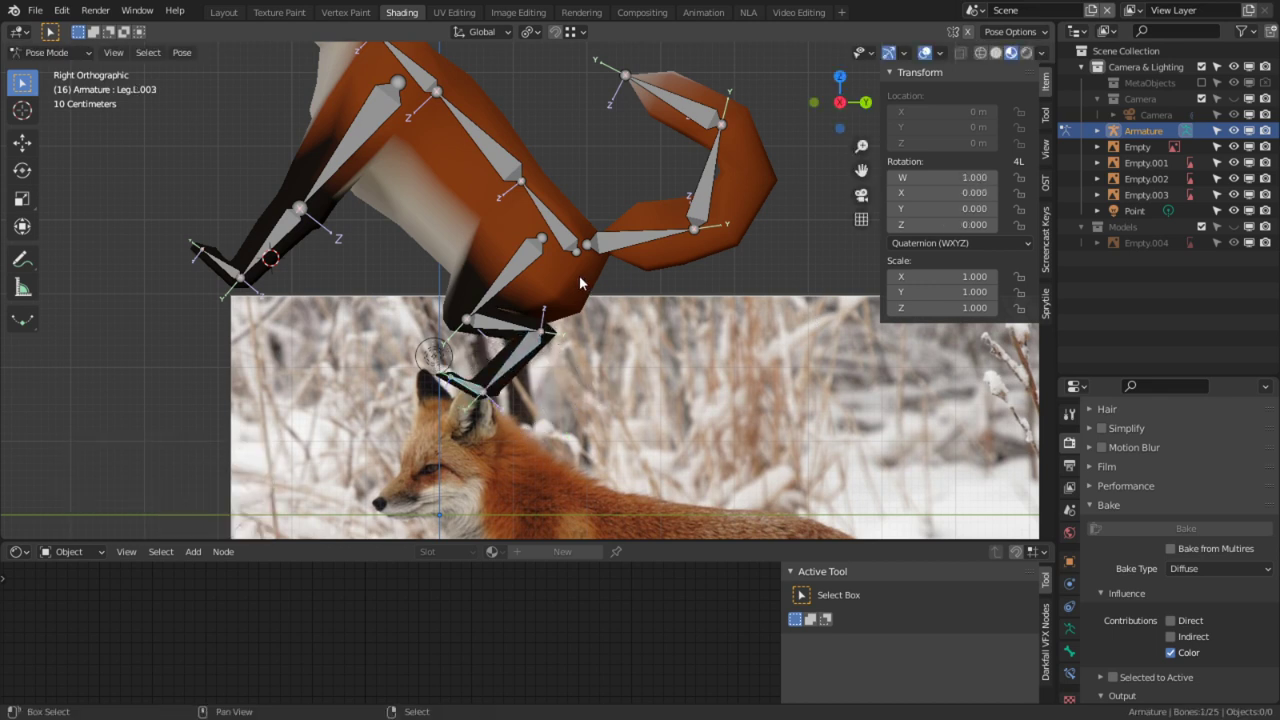
middle_click_drag(580, 286, 632, 232, "shift")
scroll(621, 196, "up", 4)
key("r")
left_click(597, 278)
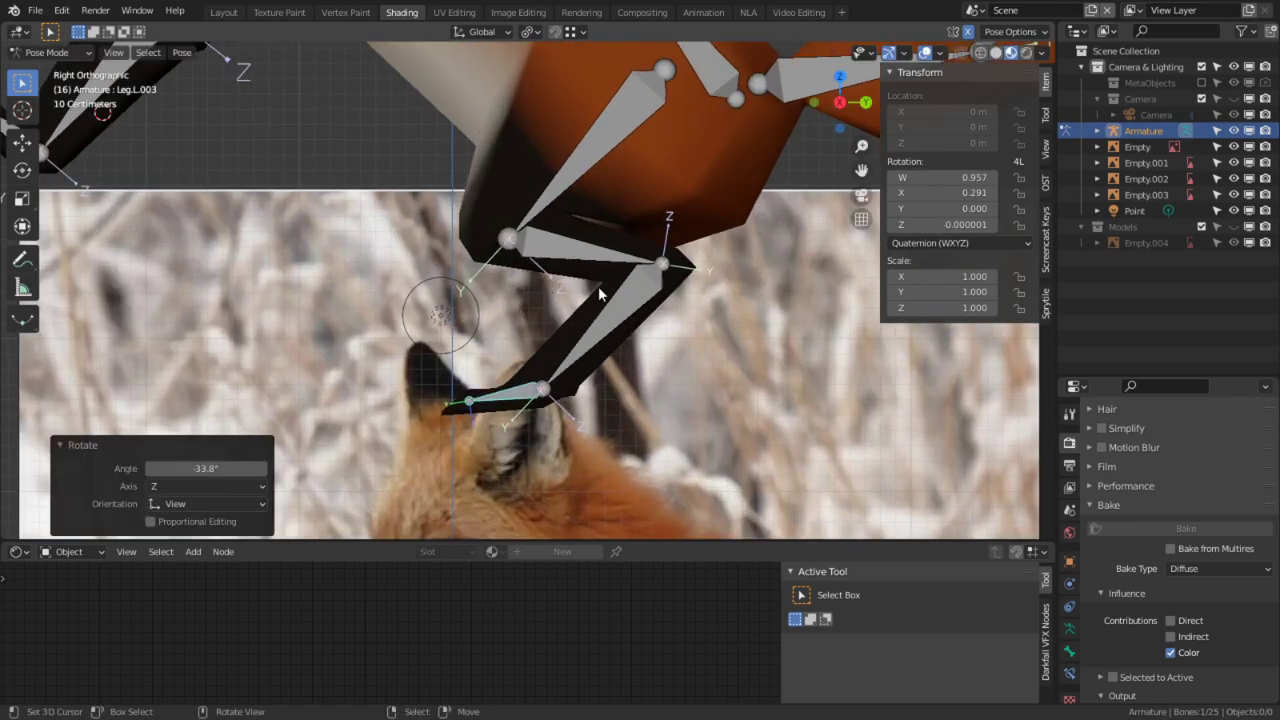
Step: Rotate the Leg.L.002 bone further by about 17° to tuck in the lower hind legs
right_click(607, 328)
key("r")
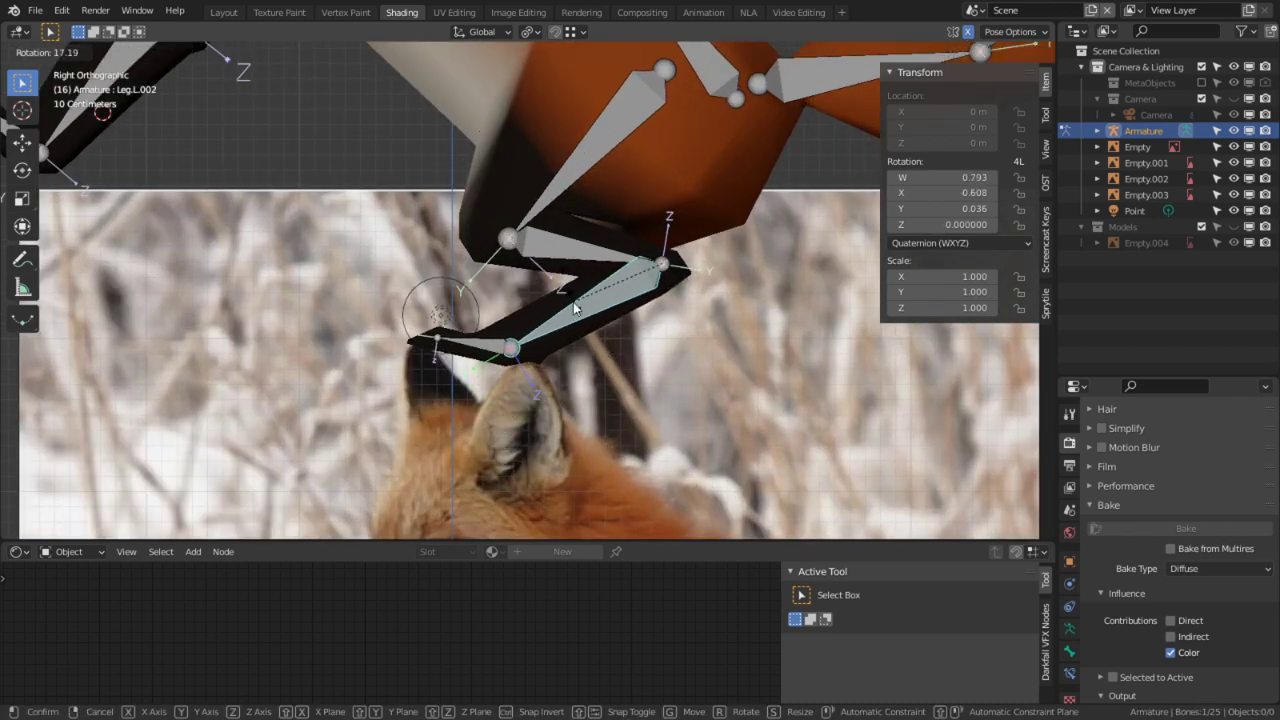
left_click(476, 357)
right_click(500, 341)
Step: Rotate the upper hind-leg bone Leg.L by -14.8°
right_click(565, 211)
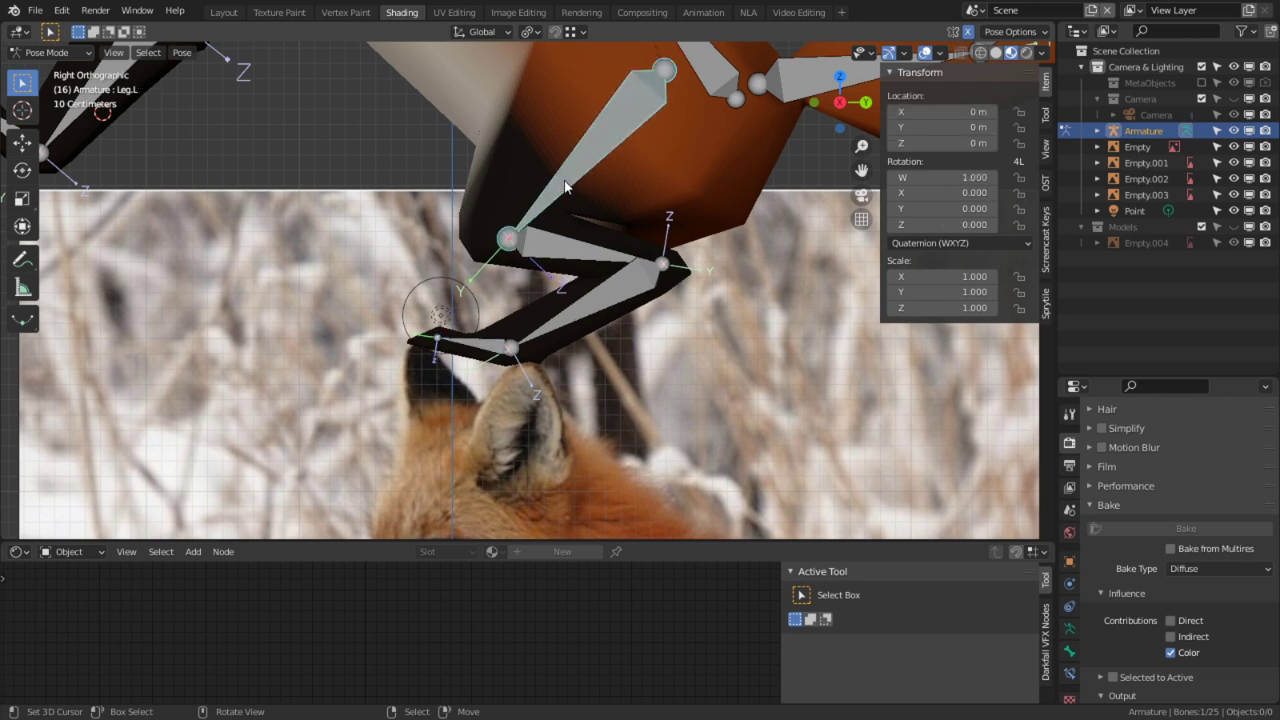
key("r")
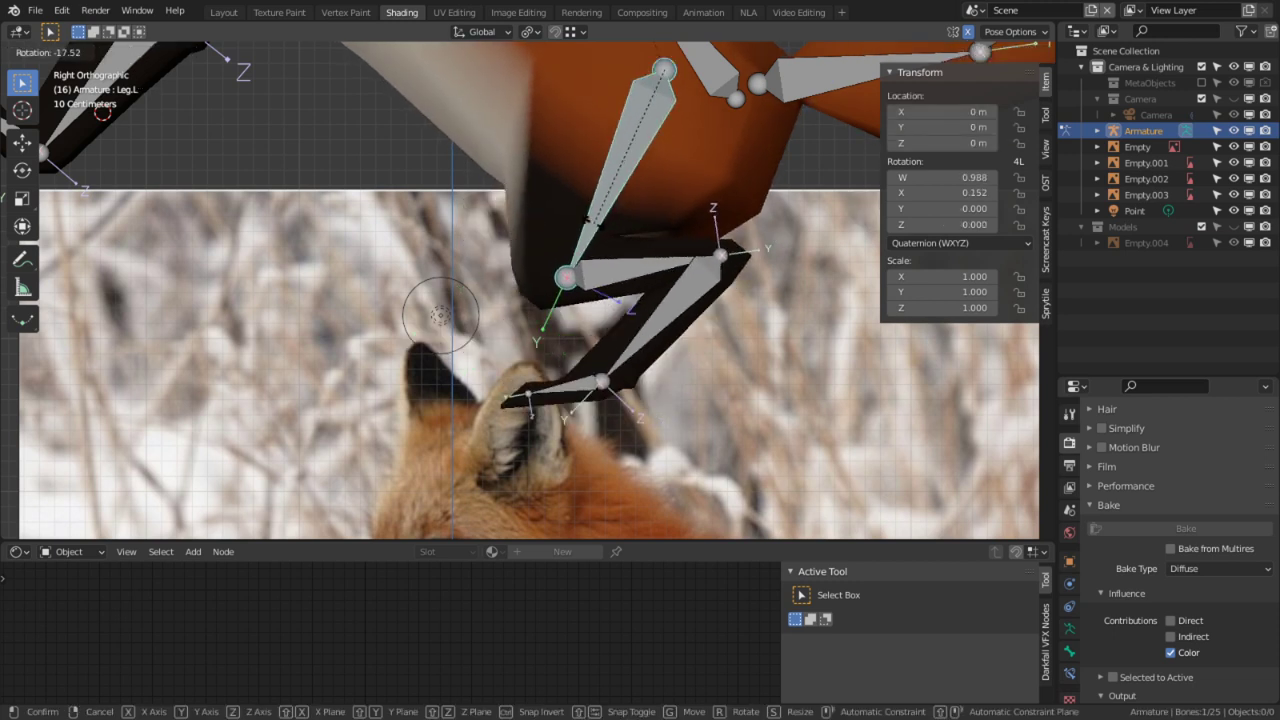
left_click(440, 315)
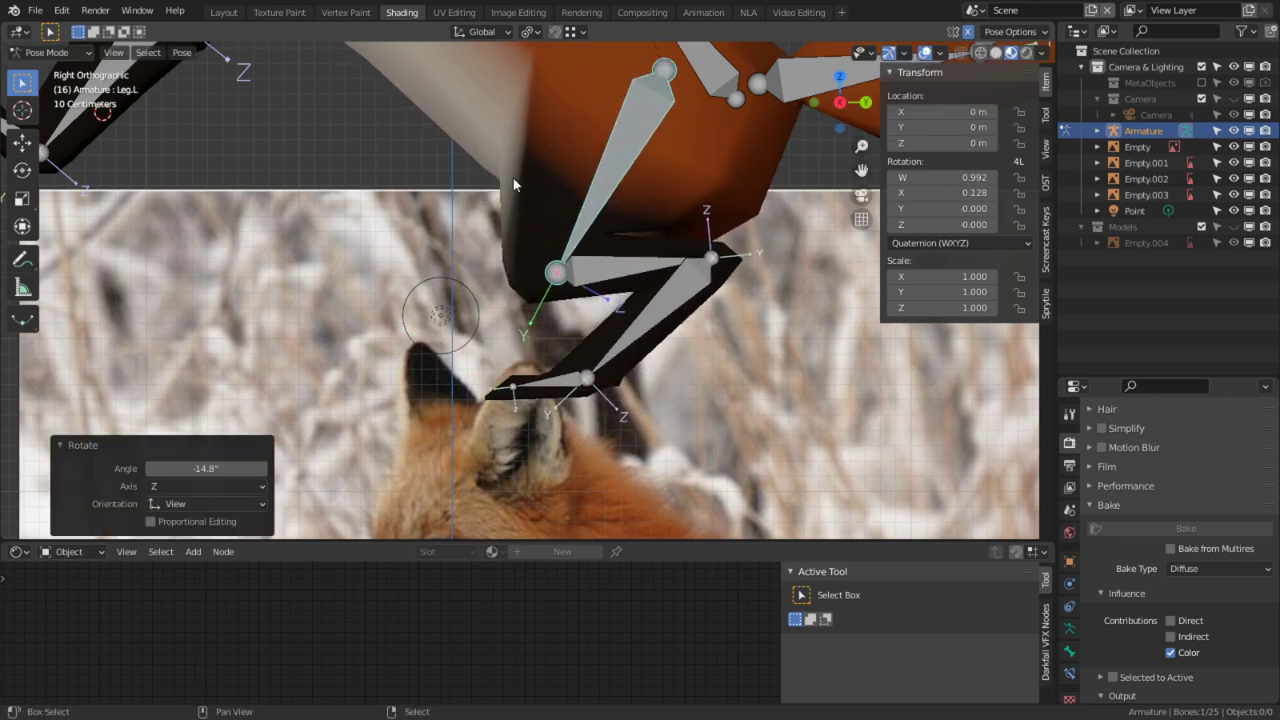
Step: Move the Spine bone by about -0.71 m in Y and -1.61 m in Z to bring the hind paws down to the ground
scroll(527, 358, "down", 4)
right_click(603, 241)
key("g")
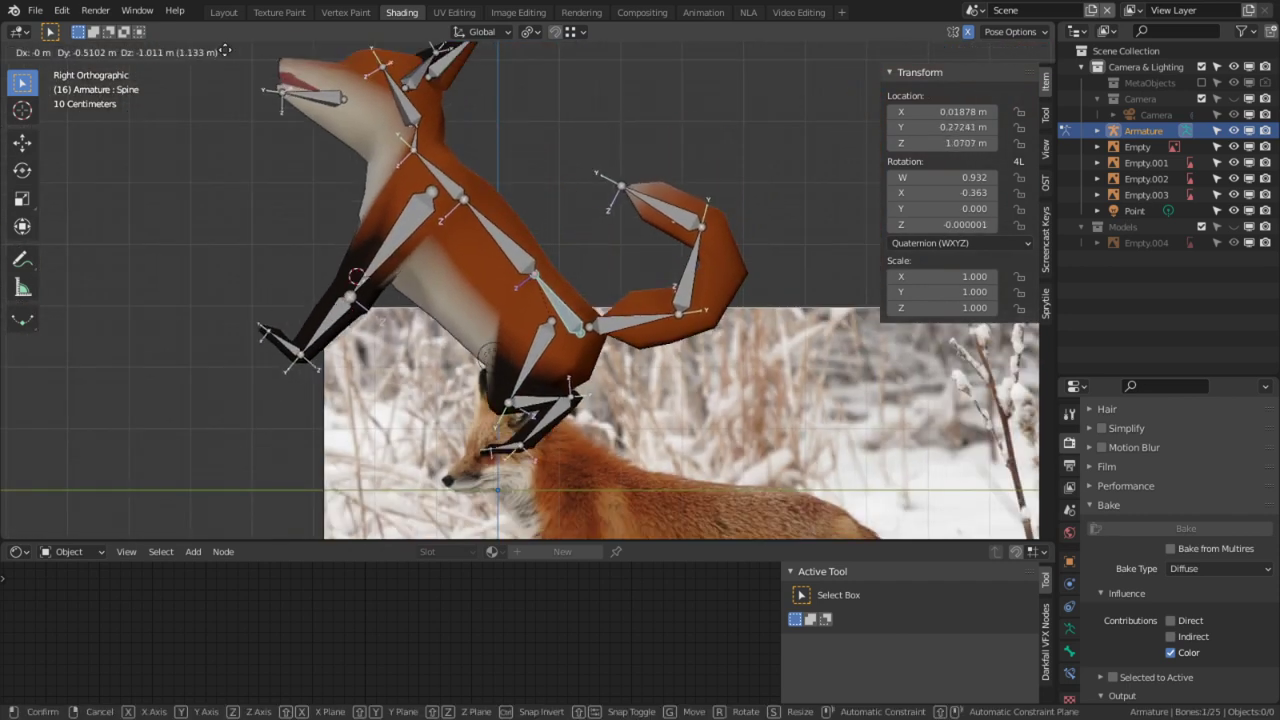
left_click(340, 318)
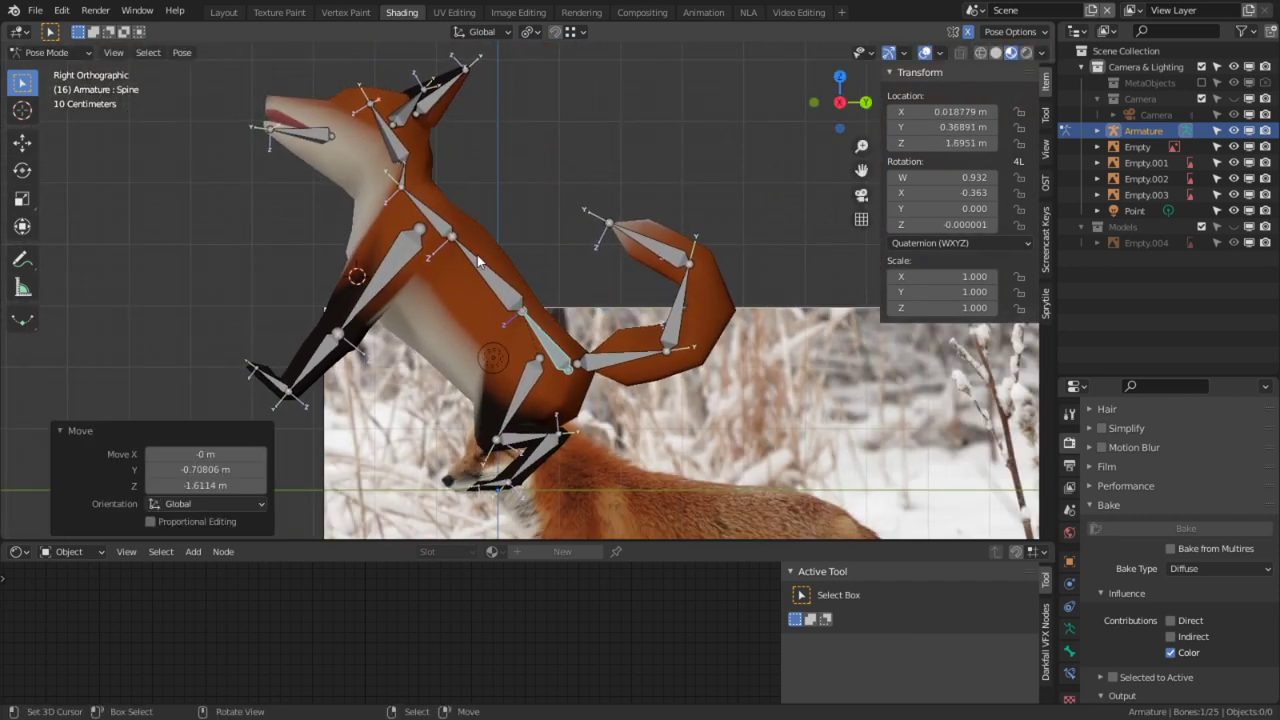
Step: Rotate Spine.001 and then Spine.002 forward to lower the front paws to the ground in a sitting pose
right_click(478, 260)
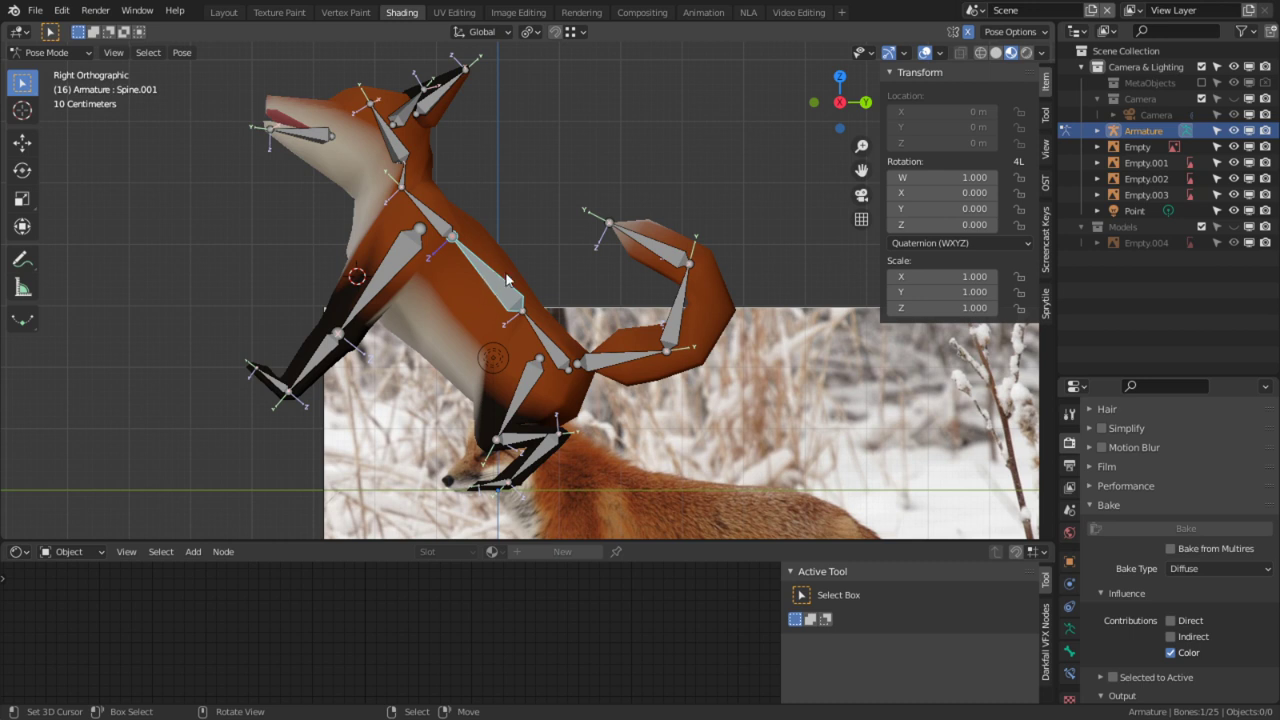
key("r")
left_click(430, 254)
right_click(425, 250)
key("r")
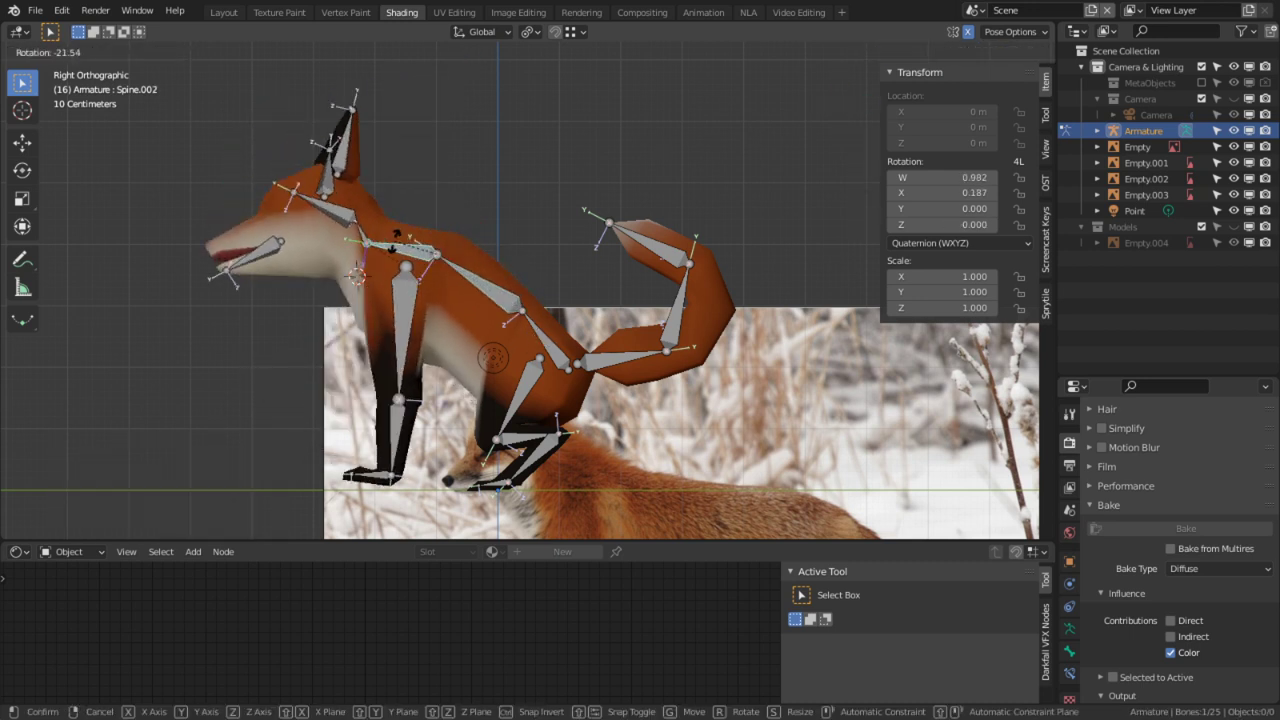
left_click(731, 269)
Step: Tilt the fox's neck with a trackball rotation of -22.3° and 2.2°, and check the pose with the overlays hidden
middle_click_drag(537, 256, 518, 212, "shift")
left_click(483, 220)
left_click(478, 250)
key("r")
key("r")
left_click(510, 221)
middle_click_drag(510, 221, 540, 230)
left_click(925, 52)
middle_click_drag(700, 160, 680, 200)
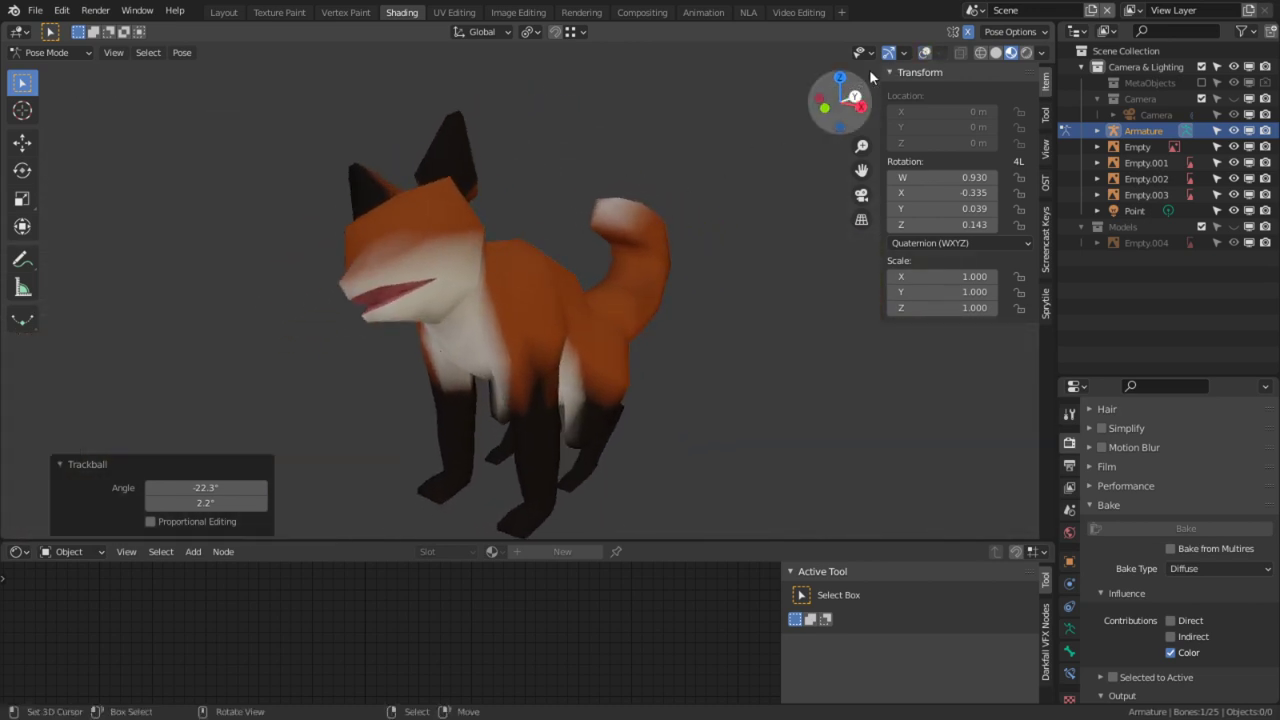
left_click(925, 52)
Step: Adjust the Neck bone slightly with a free trackball rotation
right_click(451, 265)
key("r")
key("r")
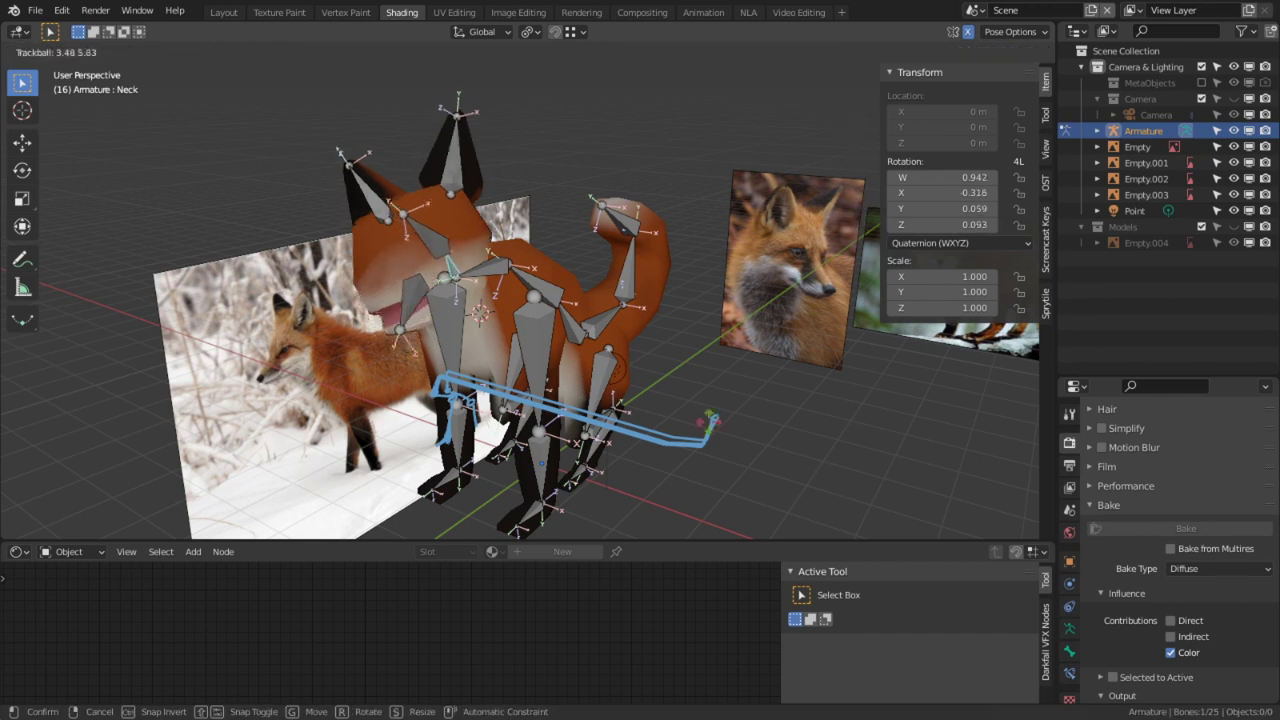
left_click(472, 277)
Step: Turn the Head bone with a trackball rotation of -4.58° and 6.88°, and tilt it by -13.5° in the view plane
right_click(424, 240)
key("r")
key("r")
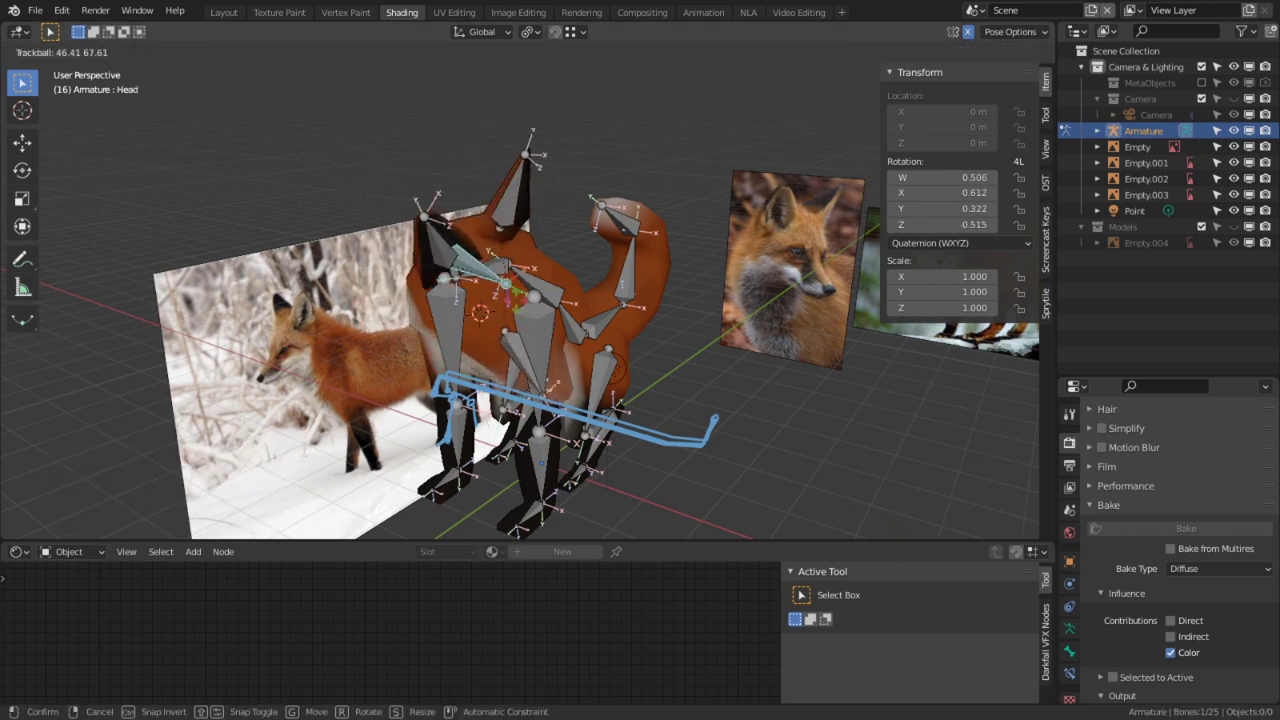
left_click(662, 233)
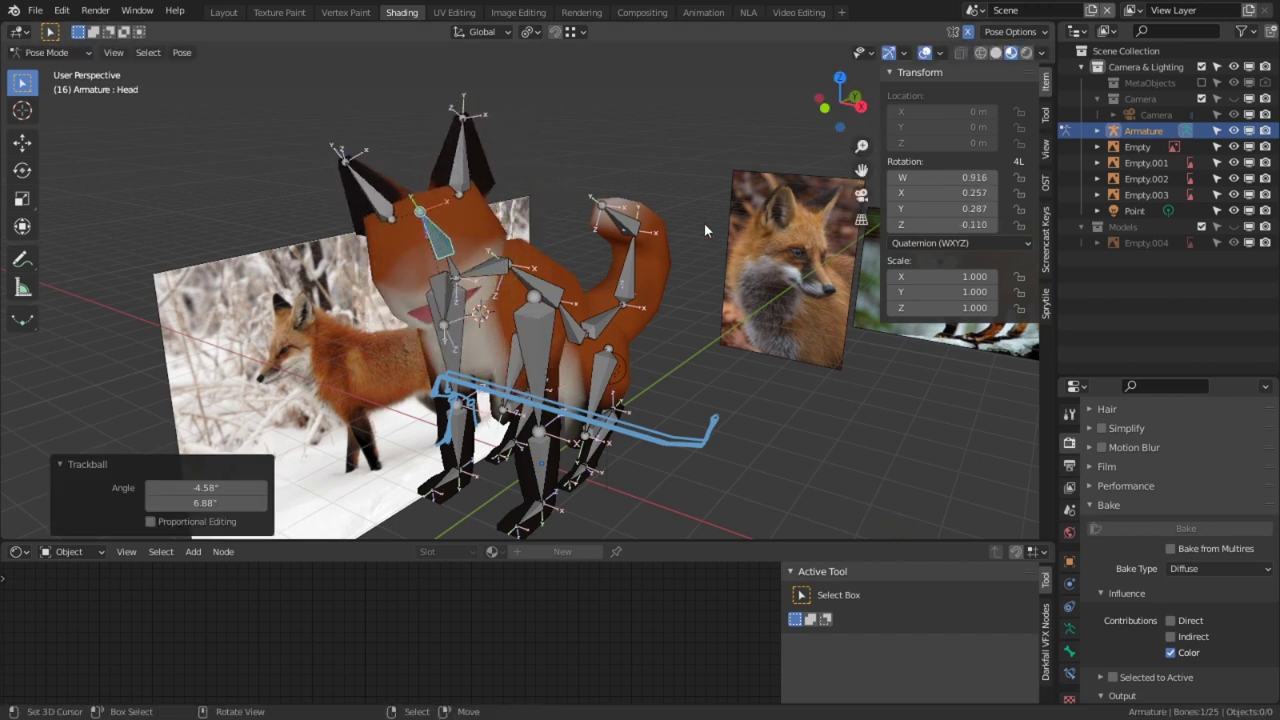
key("r")
left_click(929, 90)
Step: Hide the viewport overlays and examine the posed fox from several angles
left_click(924, 53)
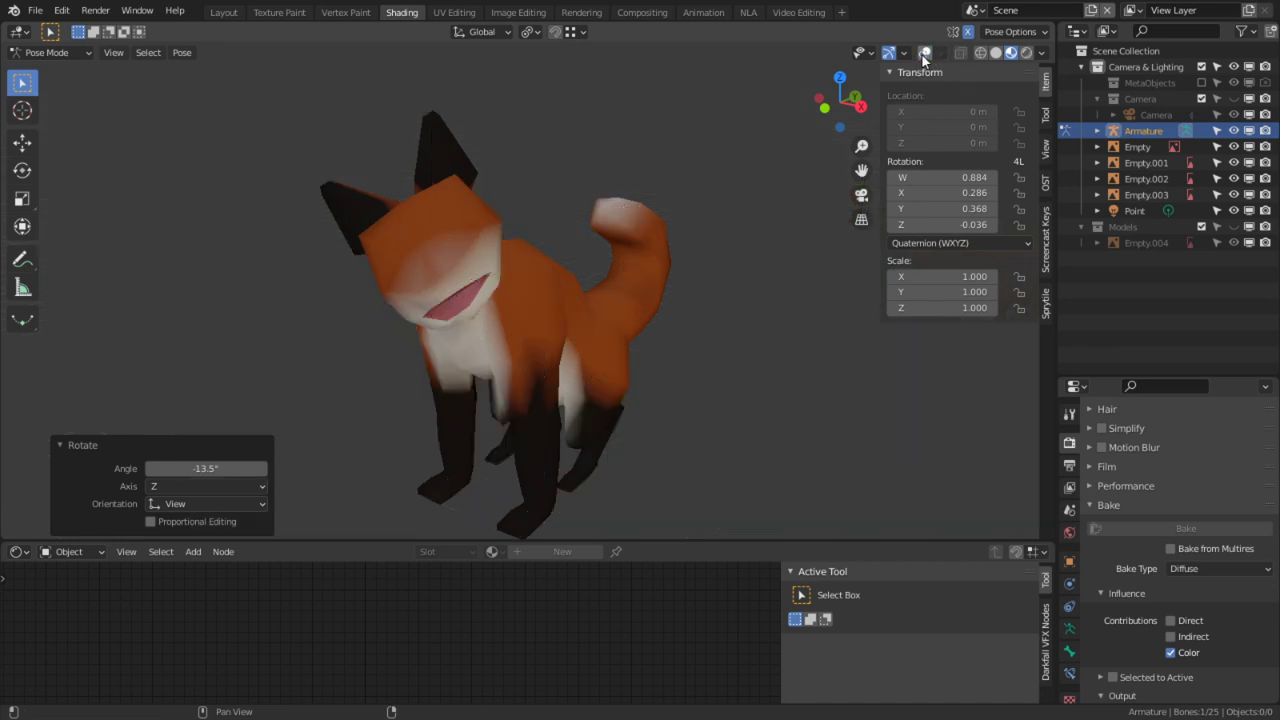
middle_click_drag(651, 263, 985, 276)
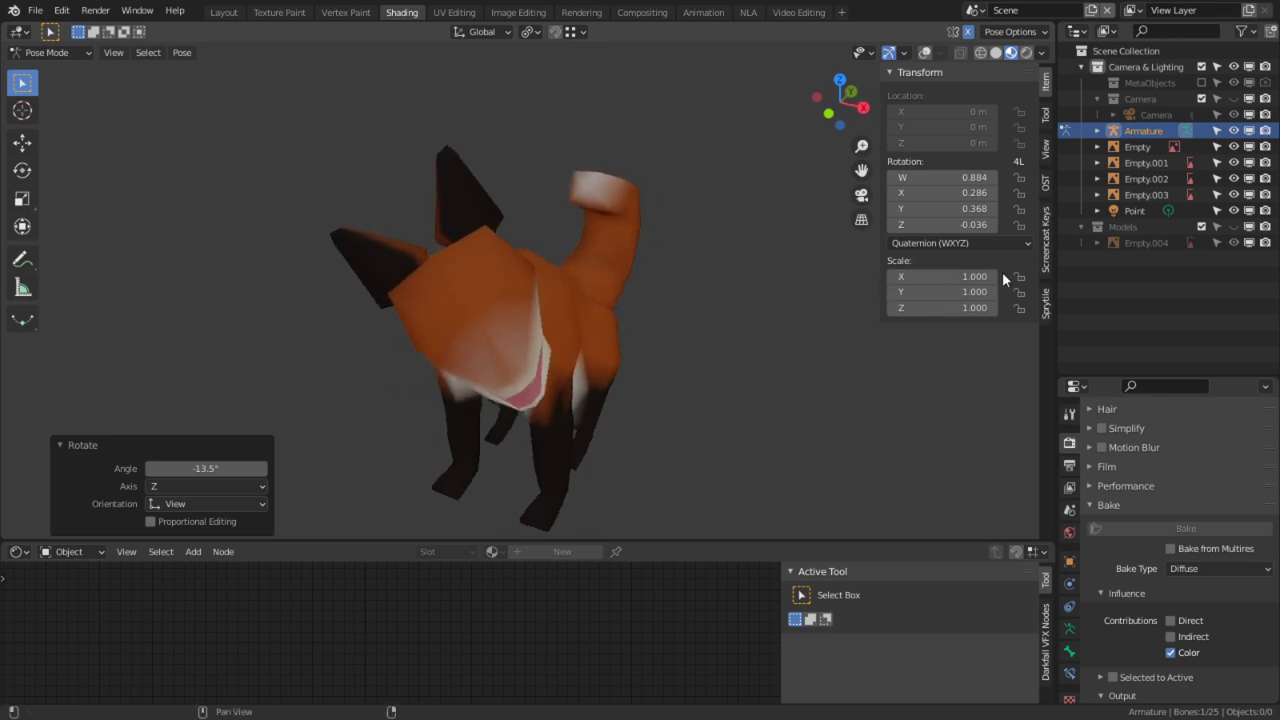
middle_click_drag(825, 305, 769, 342)
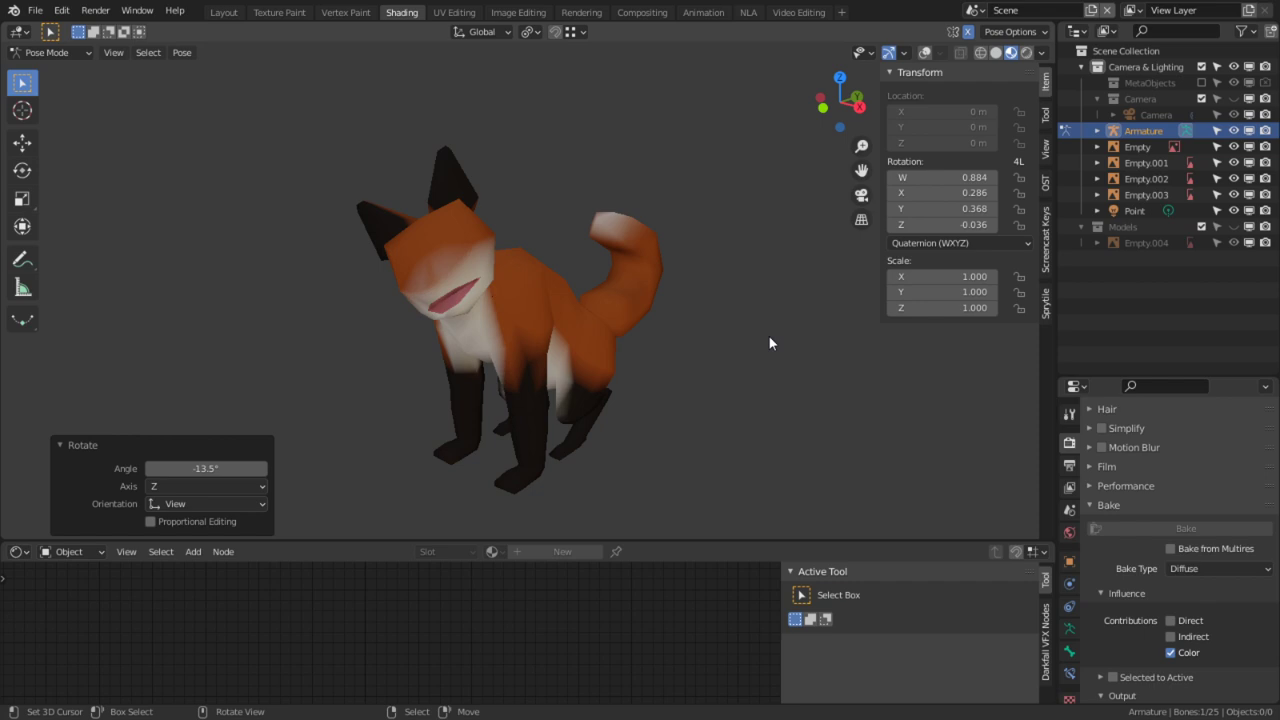
Step: Turn the overlays back on, leave Pose Mode for Object Mode and select the fox mesh
left_click(48, 51)
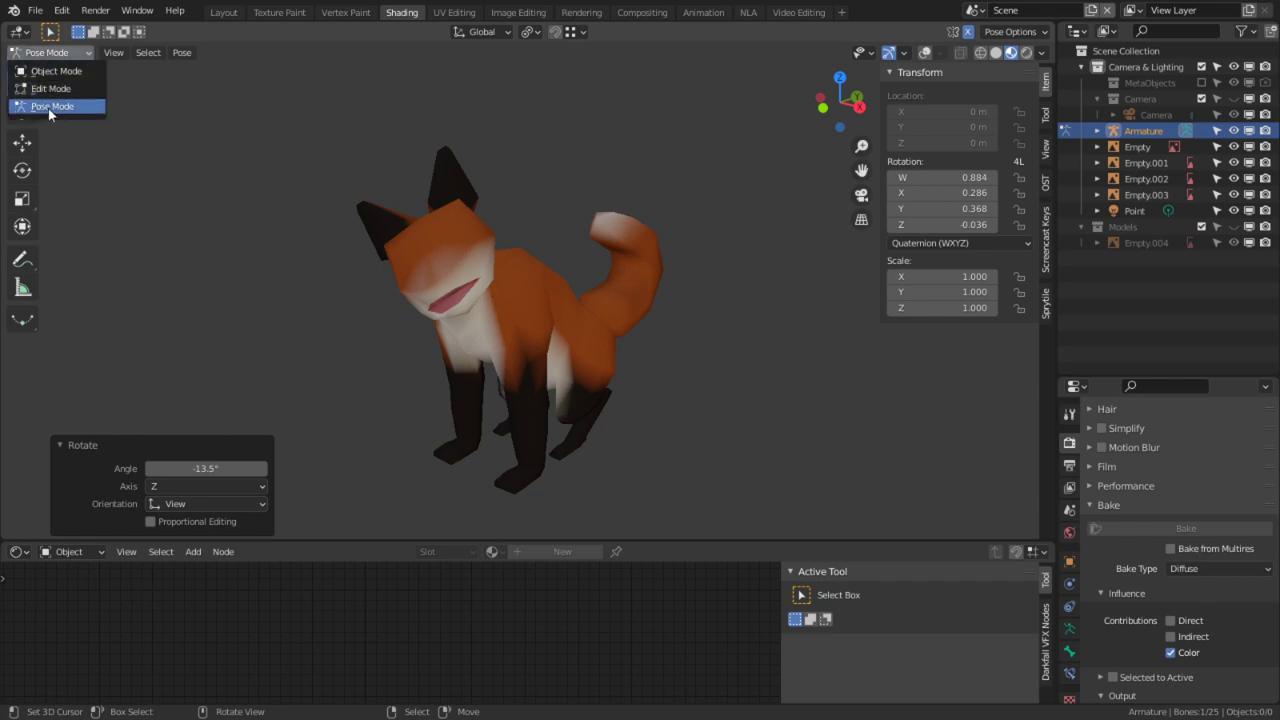
left_click(530, 296)
left_click(48, 51)
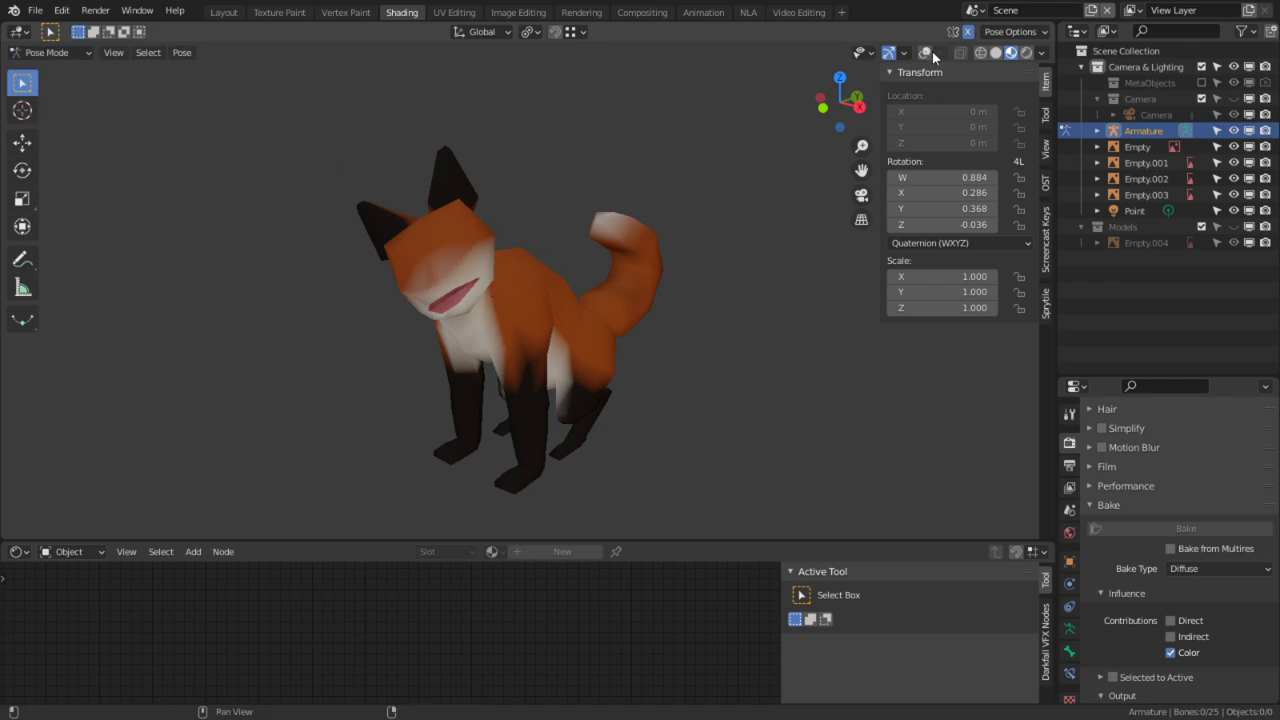
left_click(927, 54)
left_click(445, 250)
left_click(449, 188)
key("ctrl+Tab")
left_click(379, 203)
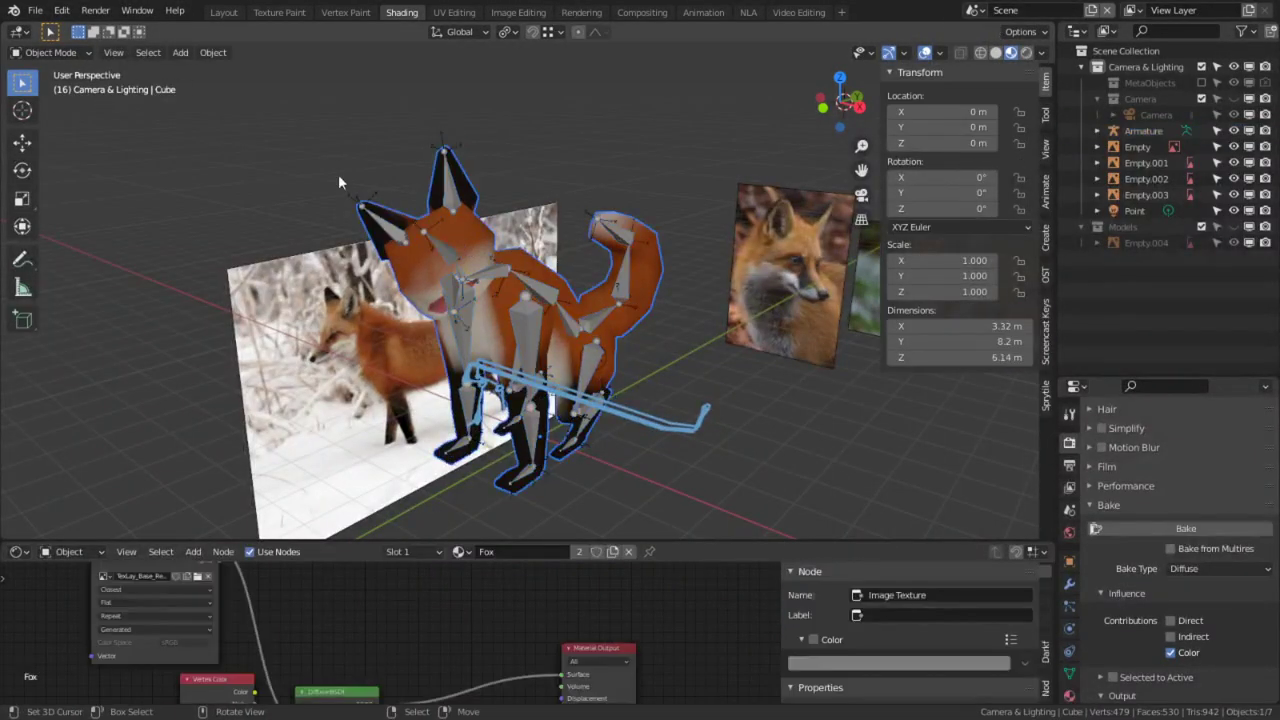
Step: Put the fox mesh into Texture Paint mode, switch the viewport to Rendered shading and hide the overlays
left_click(46, 55)
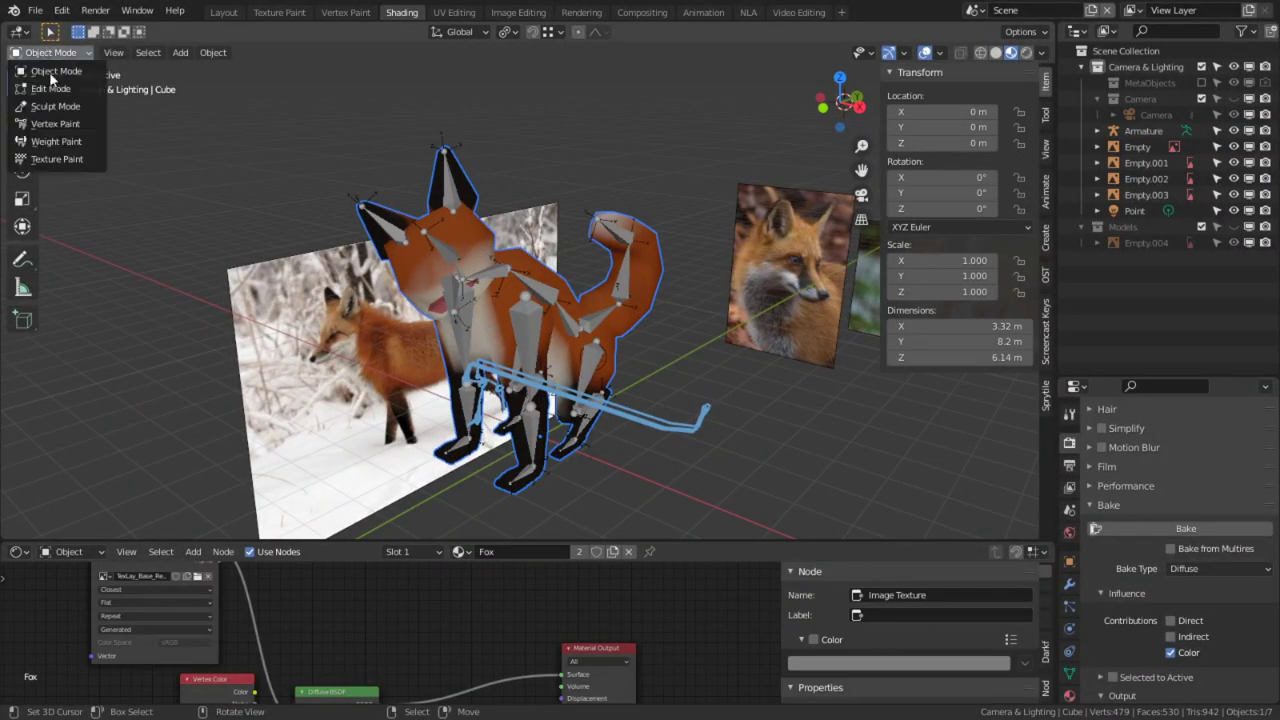
left_click(62, 159)
middle_click(437, 232, "alt")
scroll(494, 277, "up", 8)
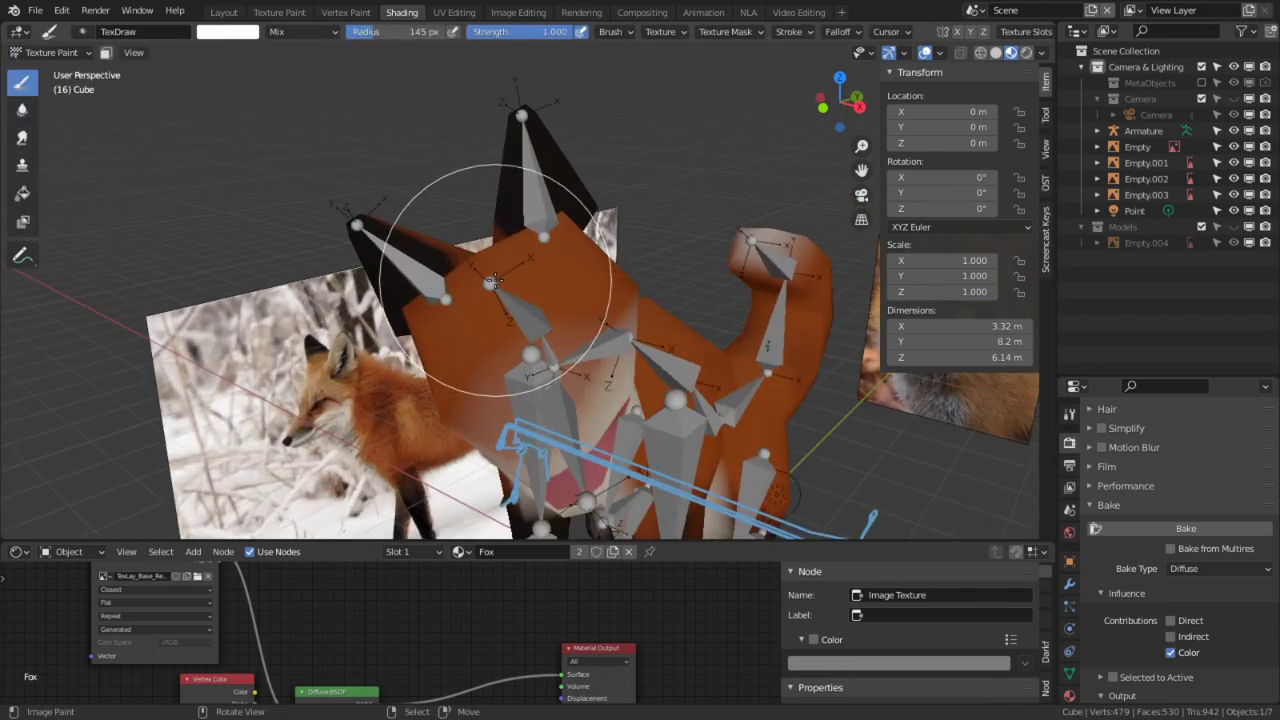
left_click(1027, 53)
left_click(907, 52)
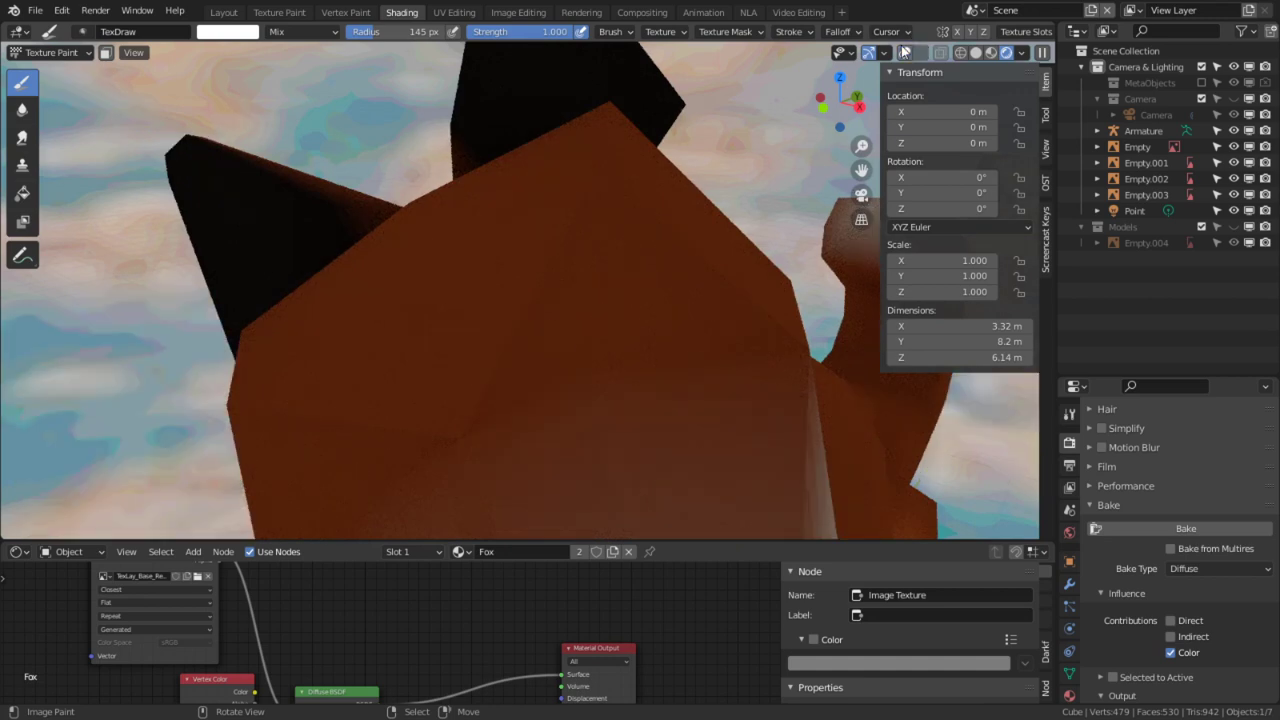
Step: Set the TexDraw brush radius to 44 px and its colour to black
key("f")
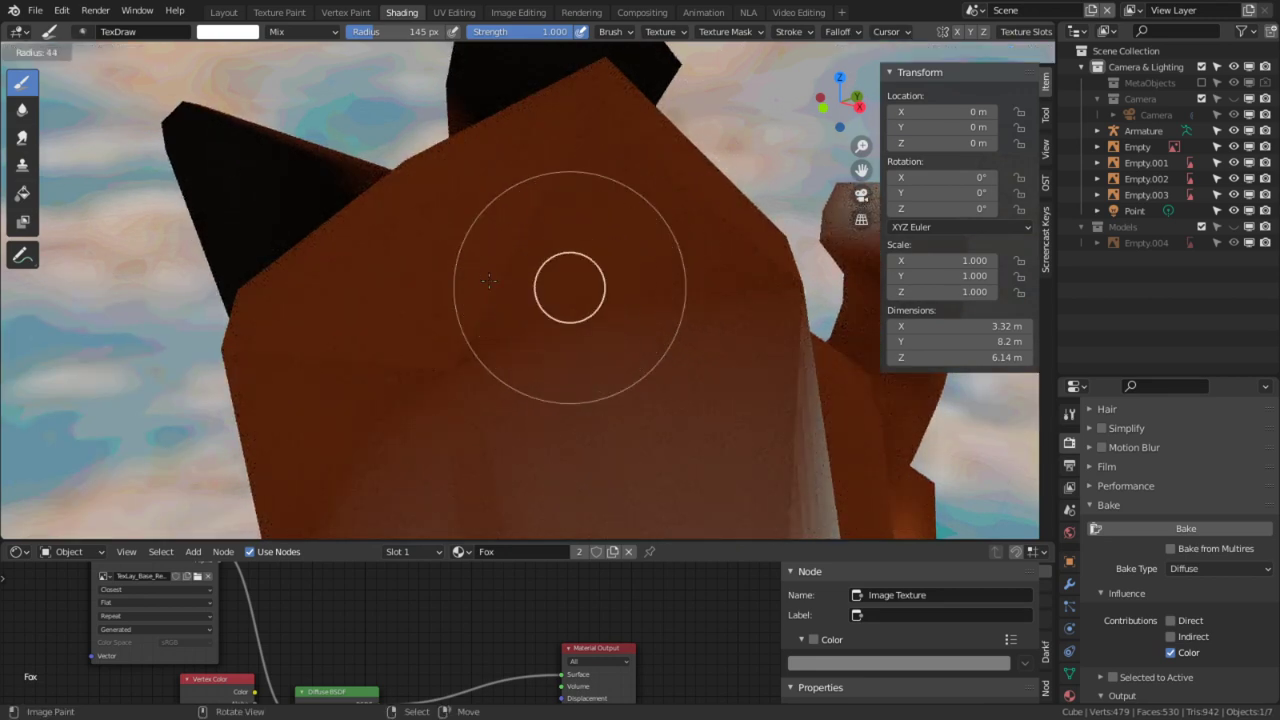
left_click(614, 288)
left_click(216, 32)
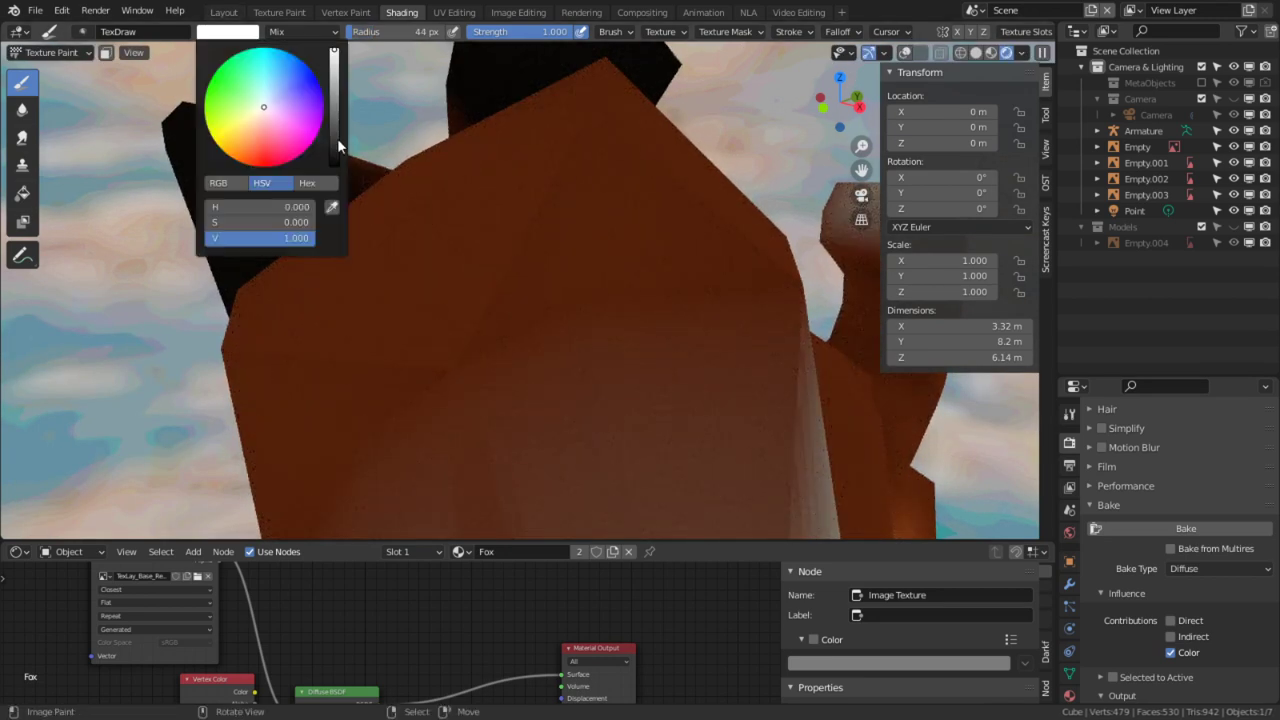
left_click_drag(337, 138, 336, 168)
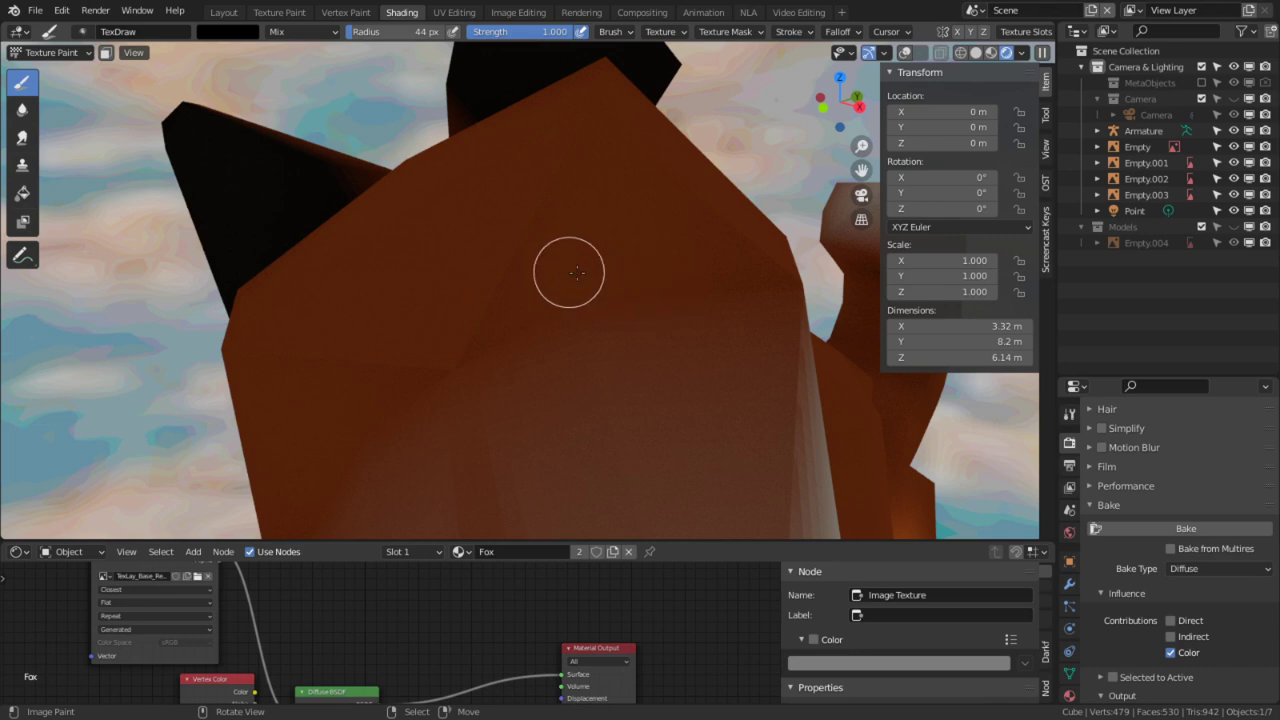
Step: Switch the viewport to Material Preview shading and paint black eye spots on both sides of the fox's face
left_click(990, 52)
left_click_drag(567, 272, 571, 263)
scroll(639, 287, "down", 3)
scroll(660, 300, "down", 1)
mouse_move(678, 320)
middle_mouse_down()
mouse_move(642, 258)
mouse_move(708, 306)
mouse_move(680, 325)
middle_mouse_up()
scroll(680, 326, "up", 4)
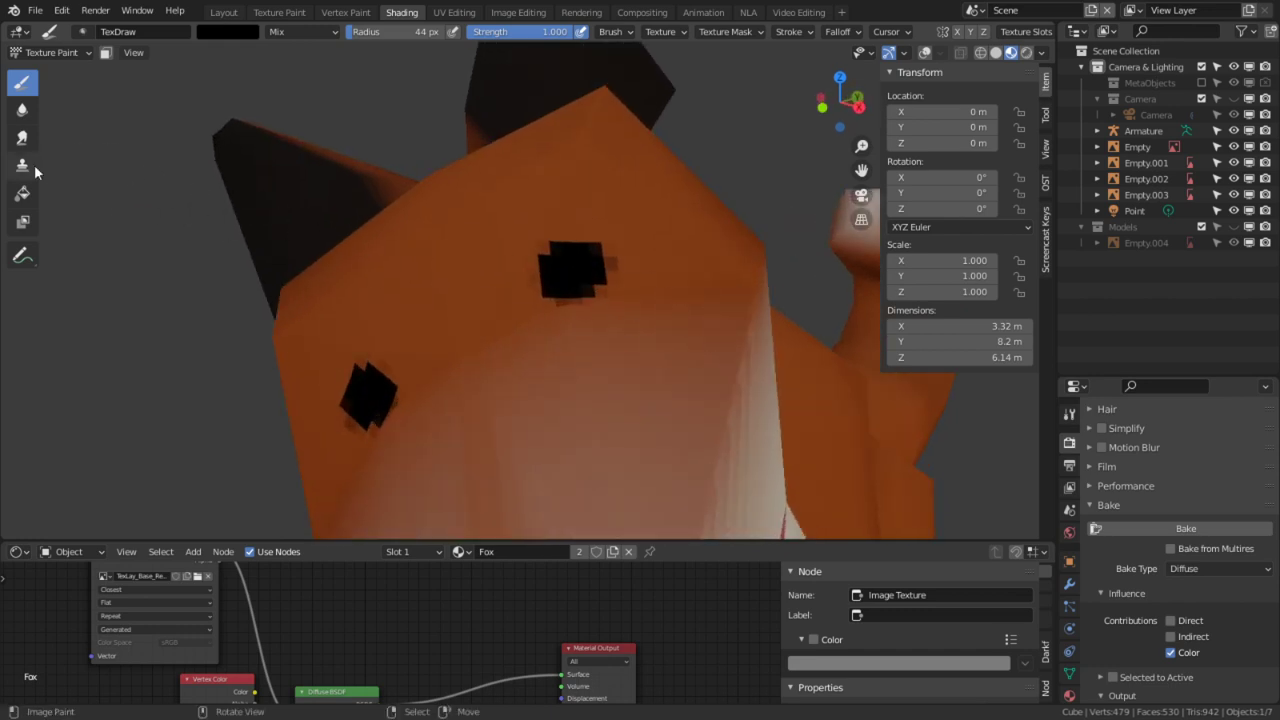
Step: Smear the corners of the fox's black eye spots outward with the Smear brush to give the eyes tapered ends
left_click(20, 140)
scroll(533, 222, "up", 3)
left_click_drag(648, 234, 776, 204)
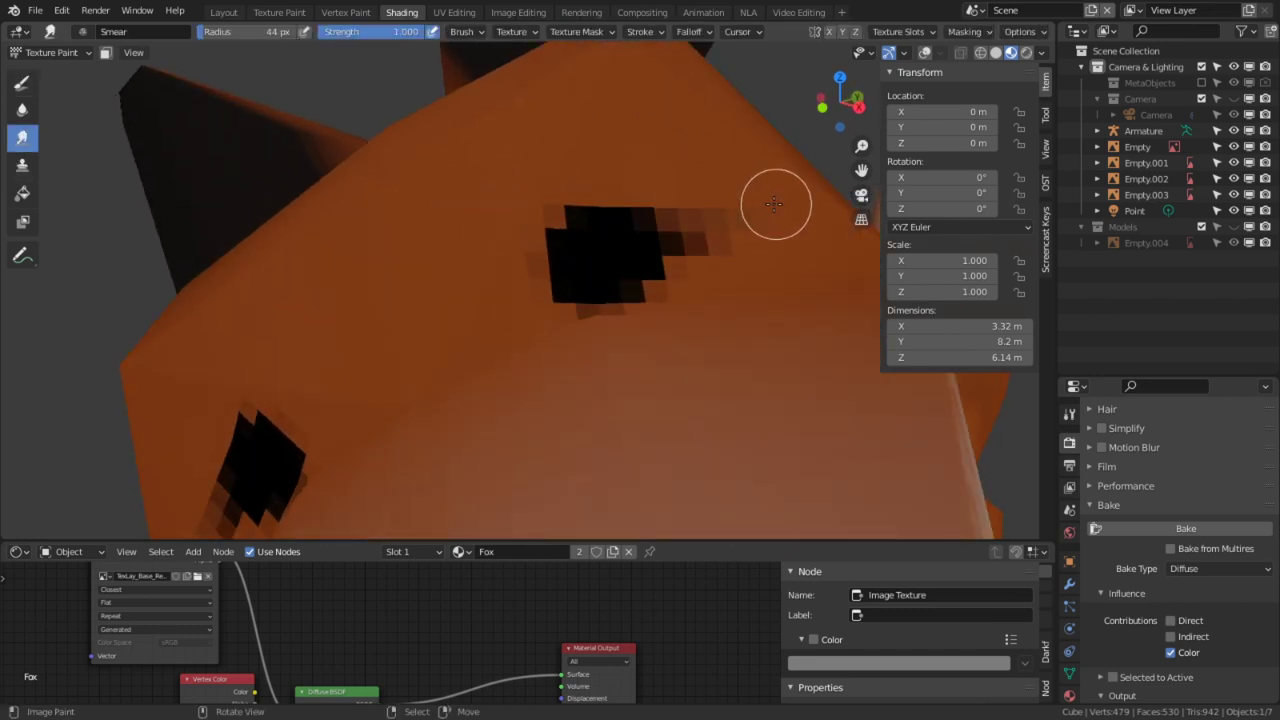
mouse_move(650, 250)
left_mouse_down()
mouse_move(634, 229)
mouse_move(666, 194)
mouse_move(757, 154)
left_mouse_up()
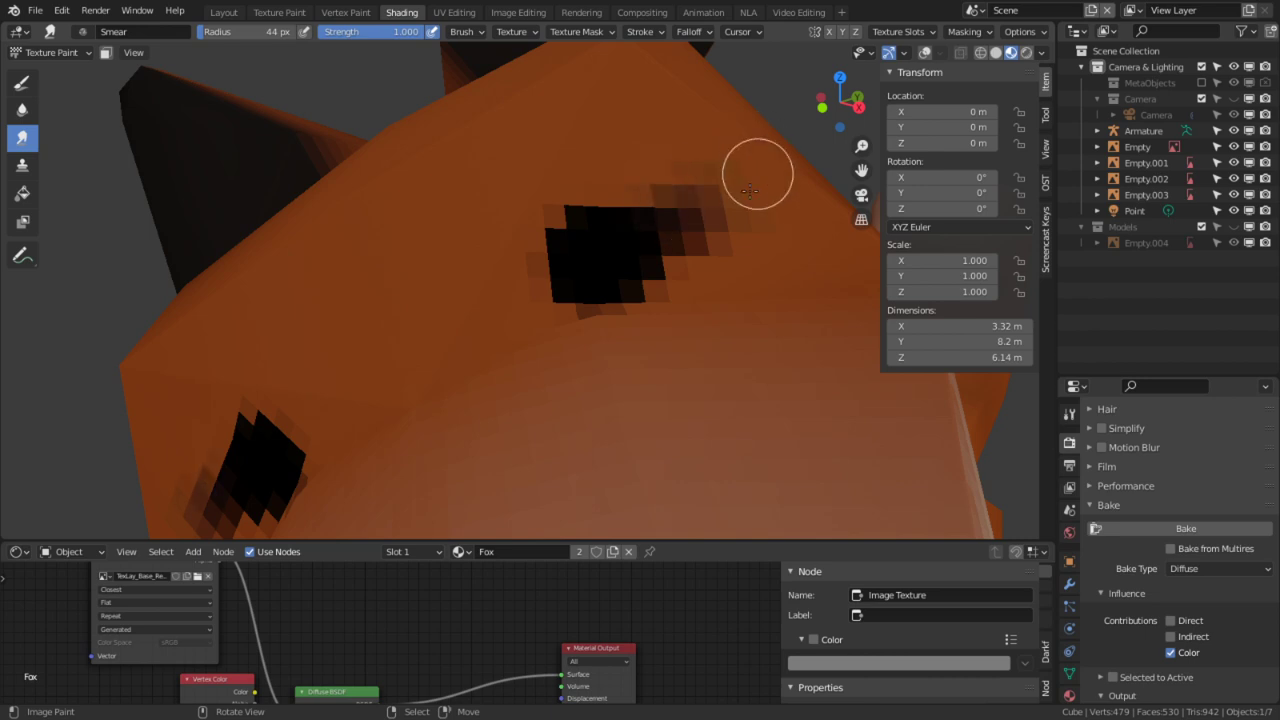
scroll(753, 213, "down", 4)
scroll(569, 303, "up", 4)
left_click_drag(550, 292, 493, 315)
left_click_drag(547, 267, 509, 319)
scroll(600, 322, "down", 4)
mouse_move(623, 323)
middle_mouse_down()
mouse_move(514, 362)
mouse_move(743, 263)
mouse_move(682, 328)
middle_mouse_up()
scroll(770, 263, "down", 5)
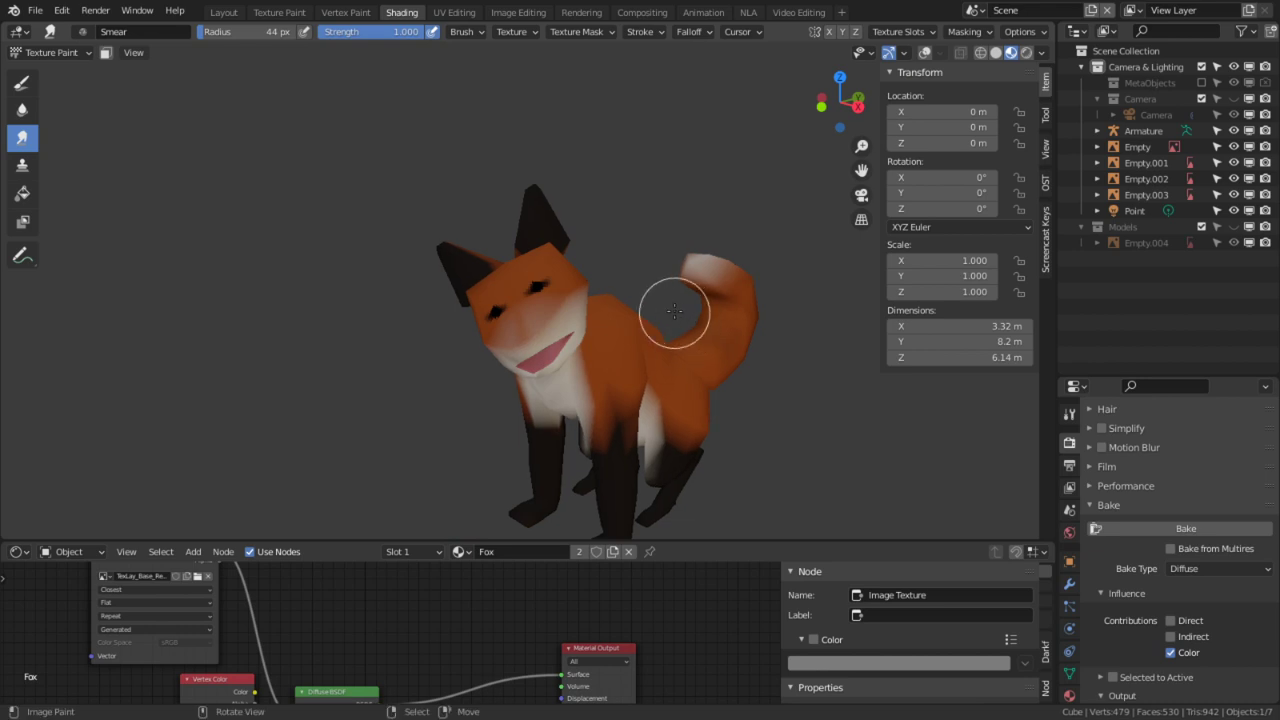
Step: Return to the TexDraw brush and set its colour to a dark olive yellow
scroll(666, 284, "up", 8)
mouse_move(646, 263)
middle_mouse_down()
mouse_move(623, 286)
mouse_move(640, 270)
middle_mouse_up()
left_click(22, 82)
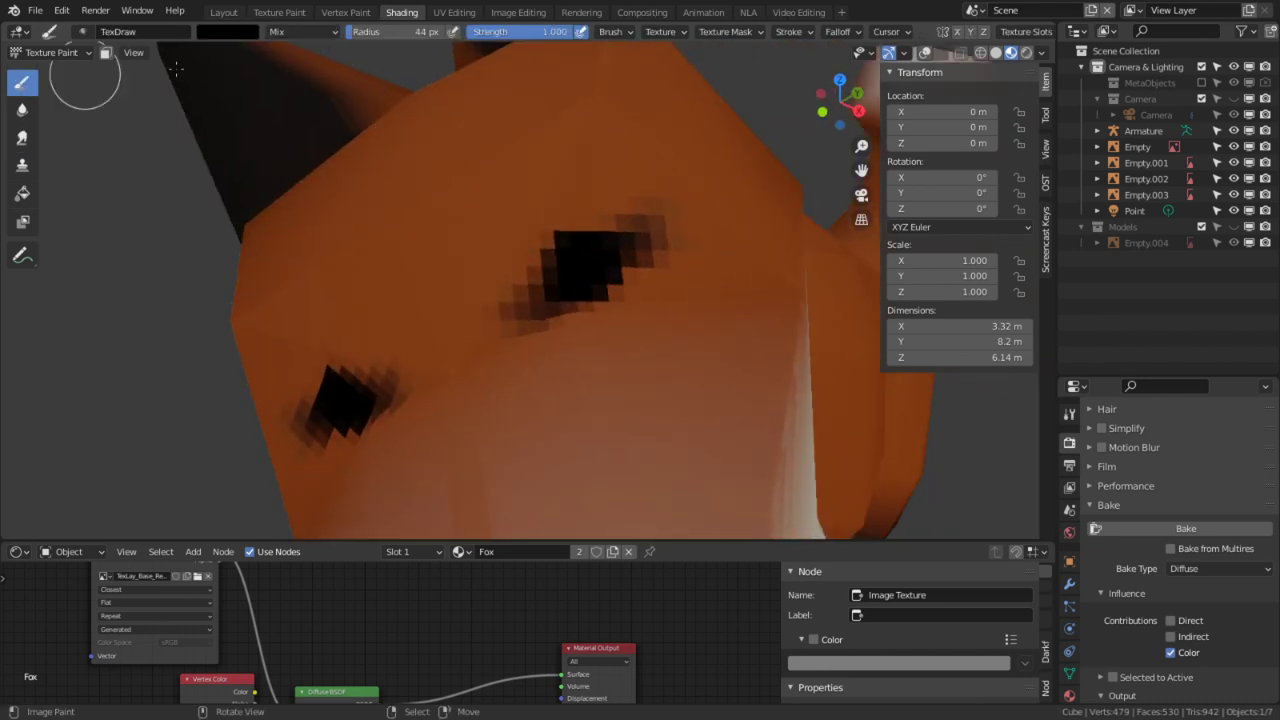
left_click(228, 32)
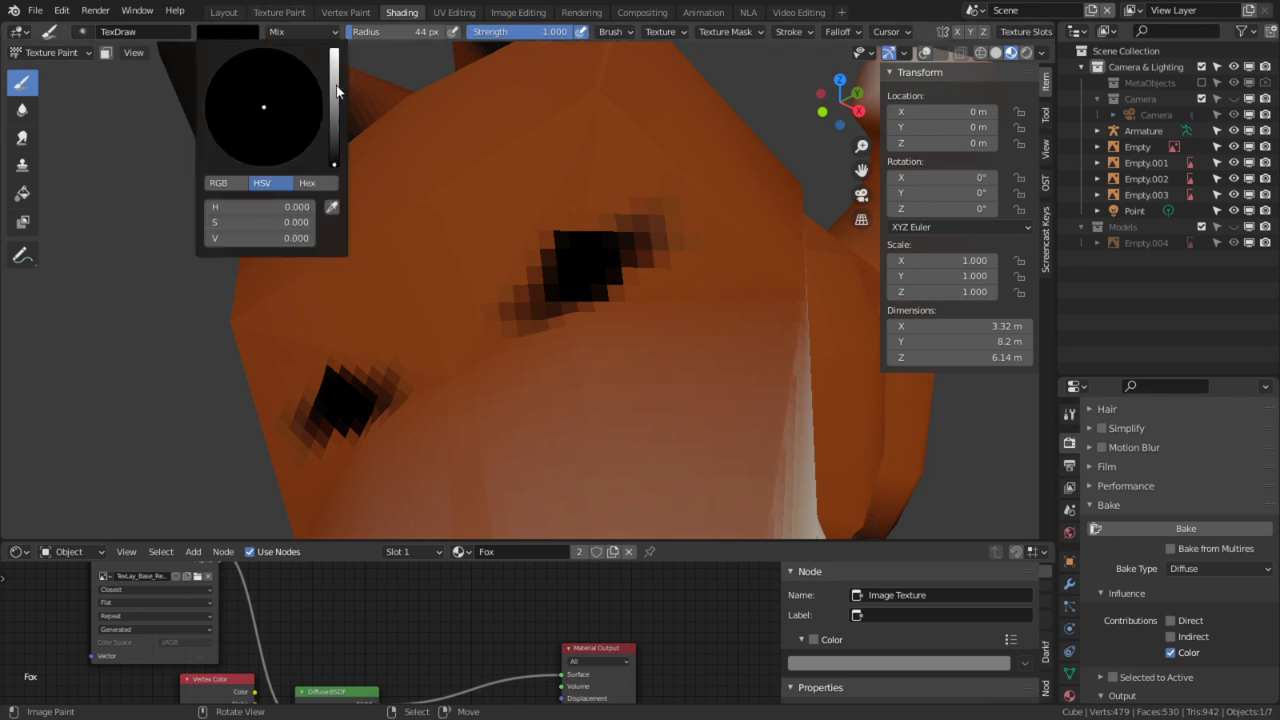
left_click_drag(335, 90, 335, 48)
left_click(211, 111)
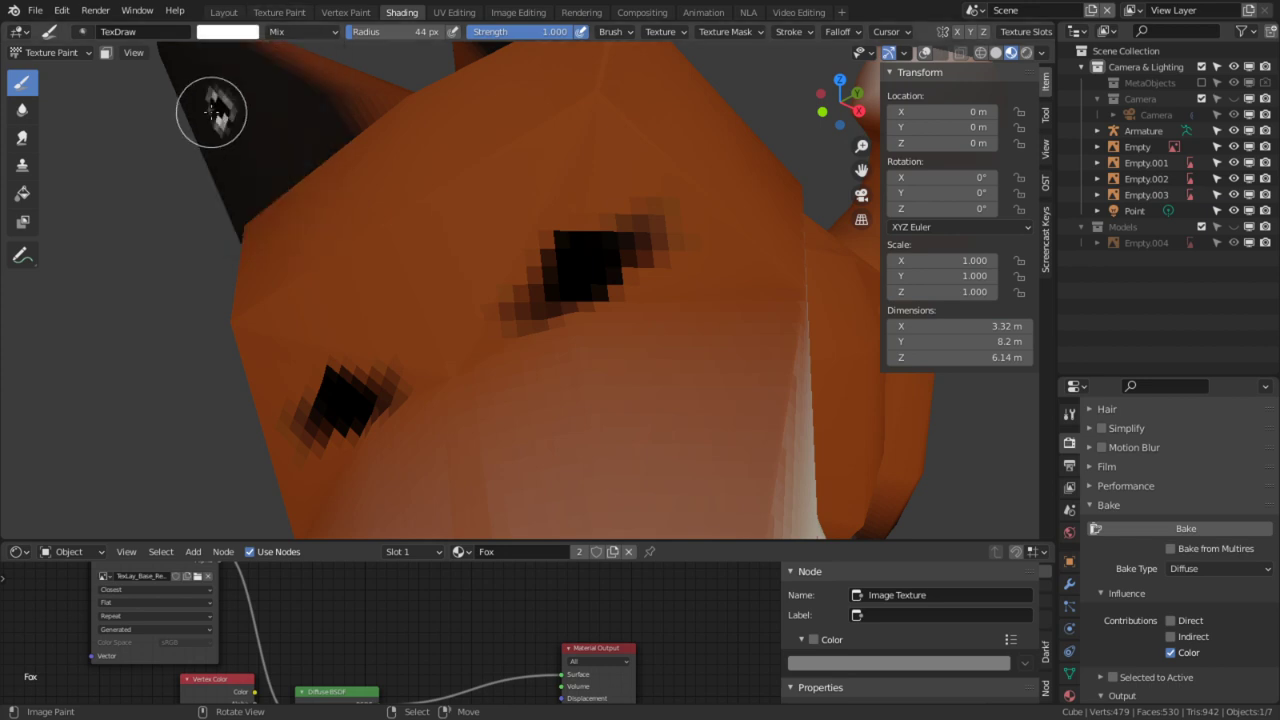
left_click(228, 32)
left_click(219, 125)
left_click_drag(233, 124, 254, 120)
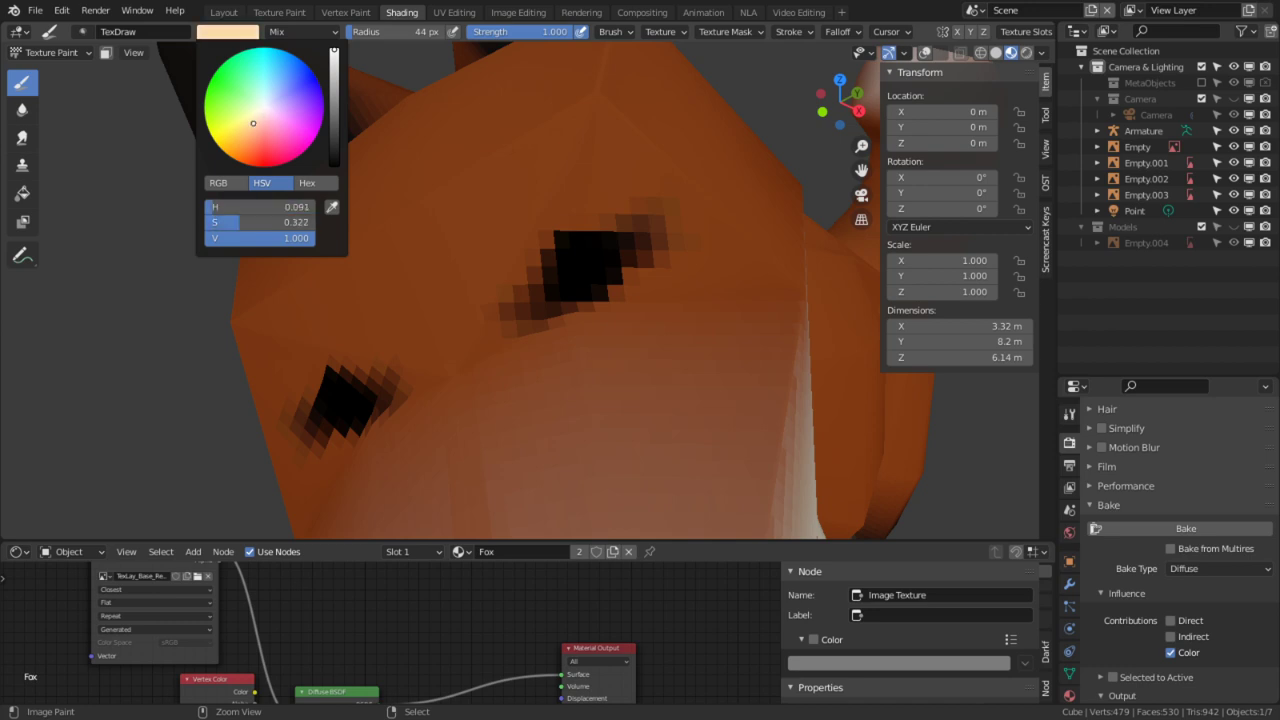
left_click_drag(336, 82, 336, 97)
Step: Try dabbing olive yellow onto the fox's black eyes, and undo the strokes
left_click_drag(612, 288, 583, 258)
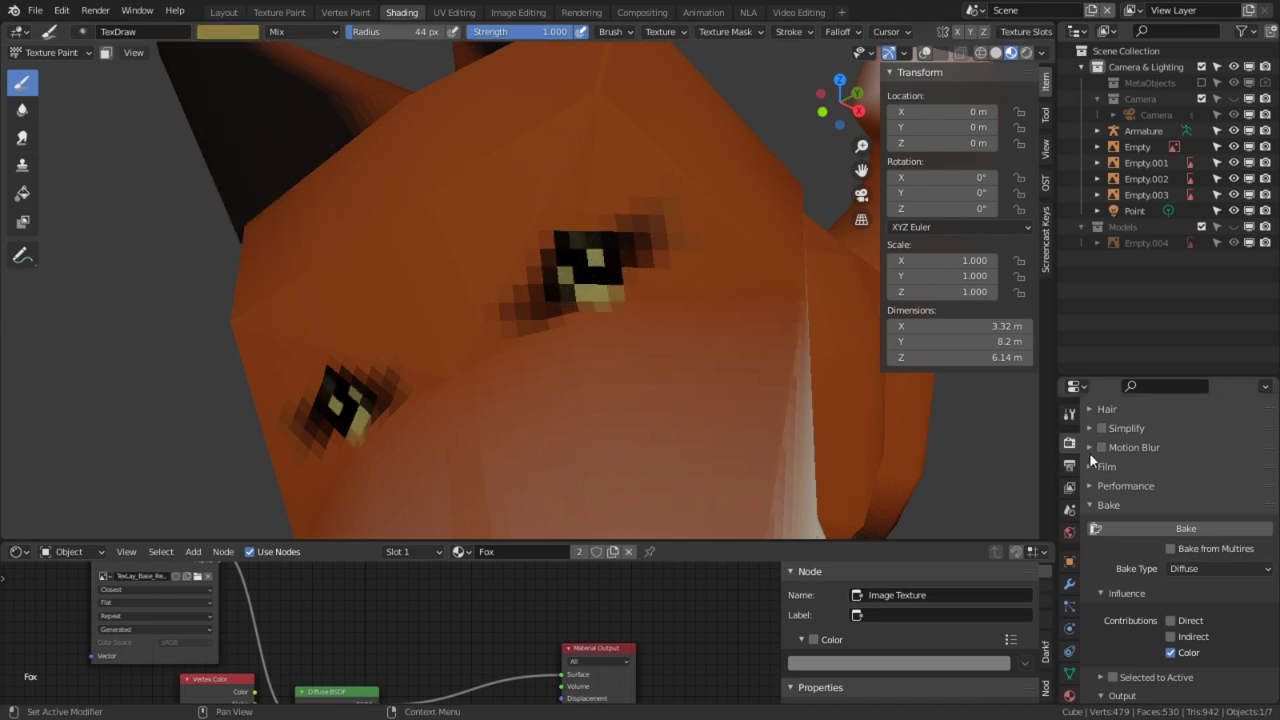
key("ctrl+z")
key("ctrl+z")
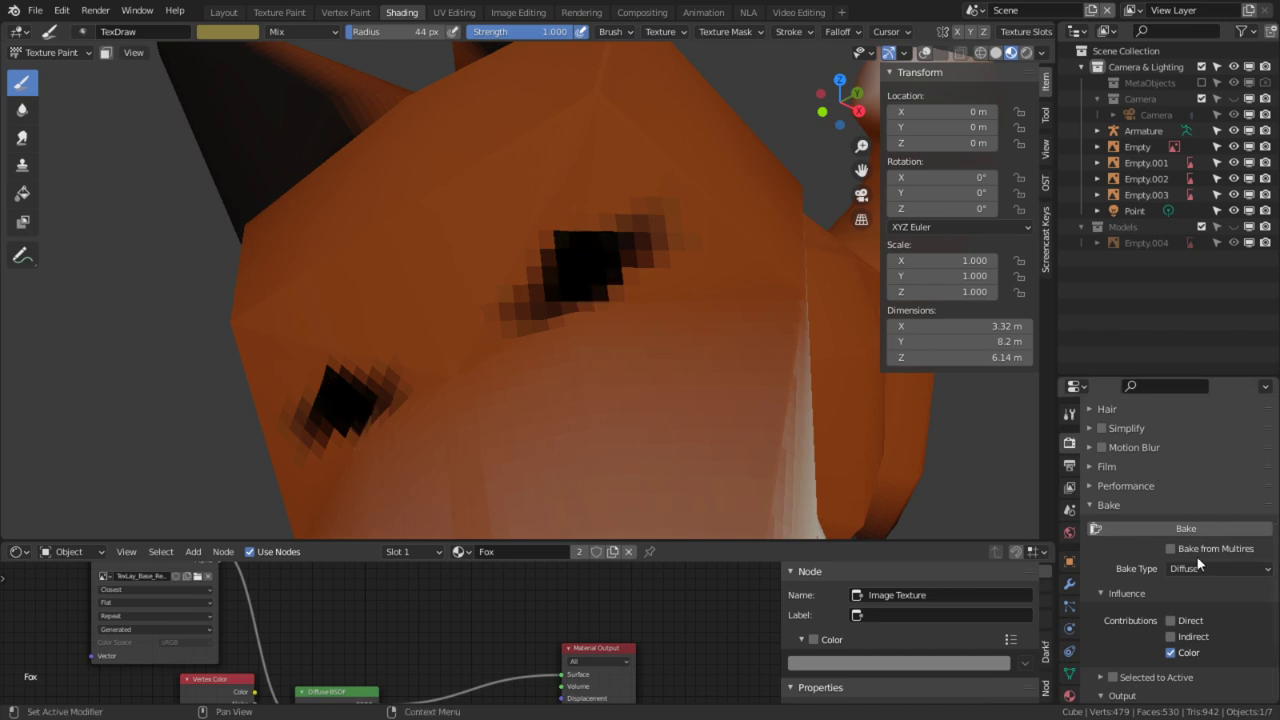
Step: Open the active brush's tool settings, look through its sections and collapse the Texture section
left_click(1070, 416)
scroll(1197, 555, "down", 4)
left_click(1123, 585)
scroll(1152, 585, "down", 3)
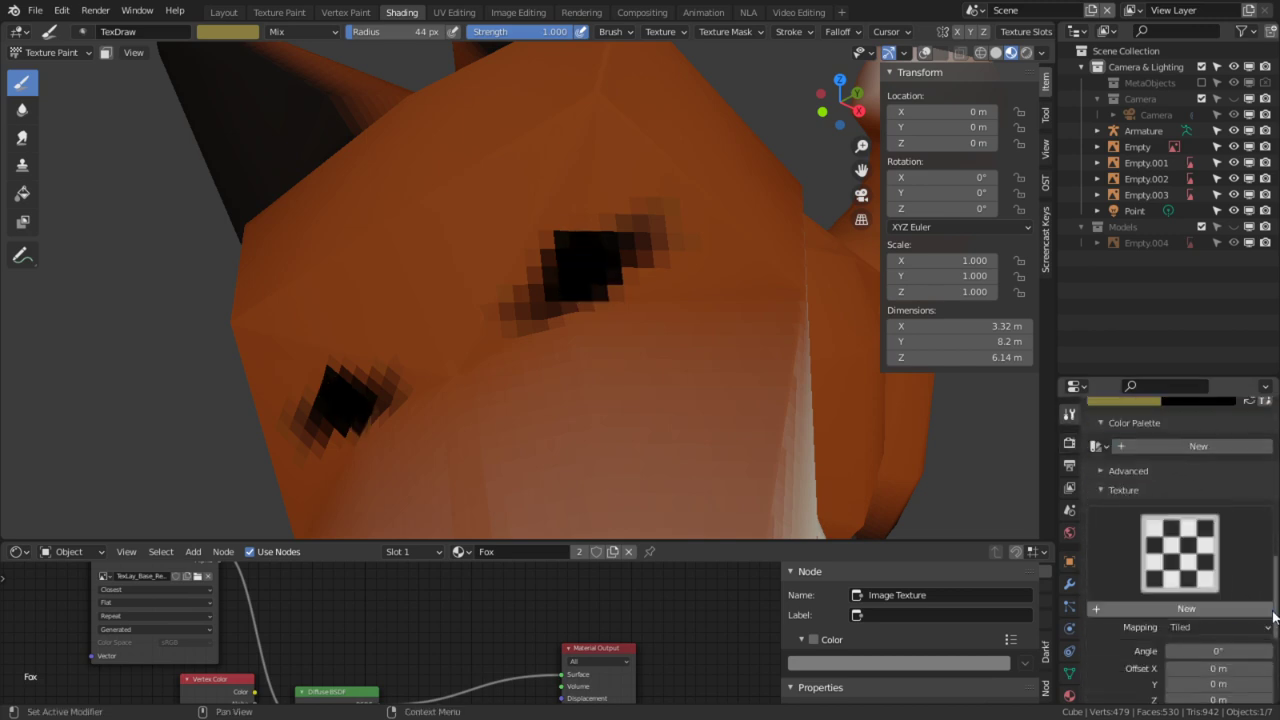
left_click(1101, 489)
Step: Paint an olive-yellow iris inside the fox's black eyes, undoing the first stroke and repainting it
middle_click_drag(737, 337, 591, 271)
mouse_move(591, 271)
left_mouse_down()
mouse_move(586, 306)
mouse_move(610, 326)
left_mouse_up()
key("ctrl+z")
mouse_move(592, 262)
left_mouse_down()
mouse_move(594, 243)
mouse_move(602, 298)
left_mouse_up()
scroll(659, 299, "down", 4)
middle_click_drag(659, 299, 615, 299)
scroll(615, 299, "up", 5)
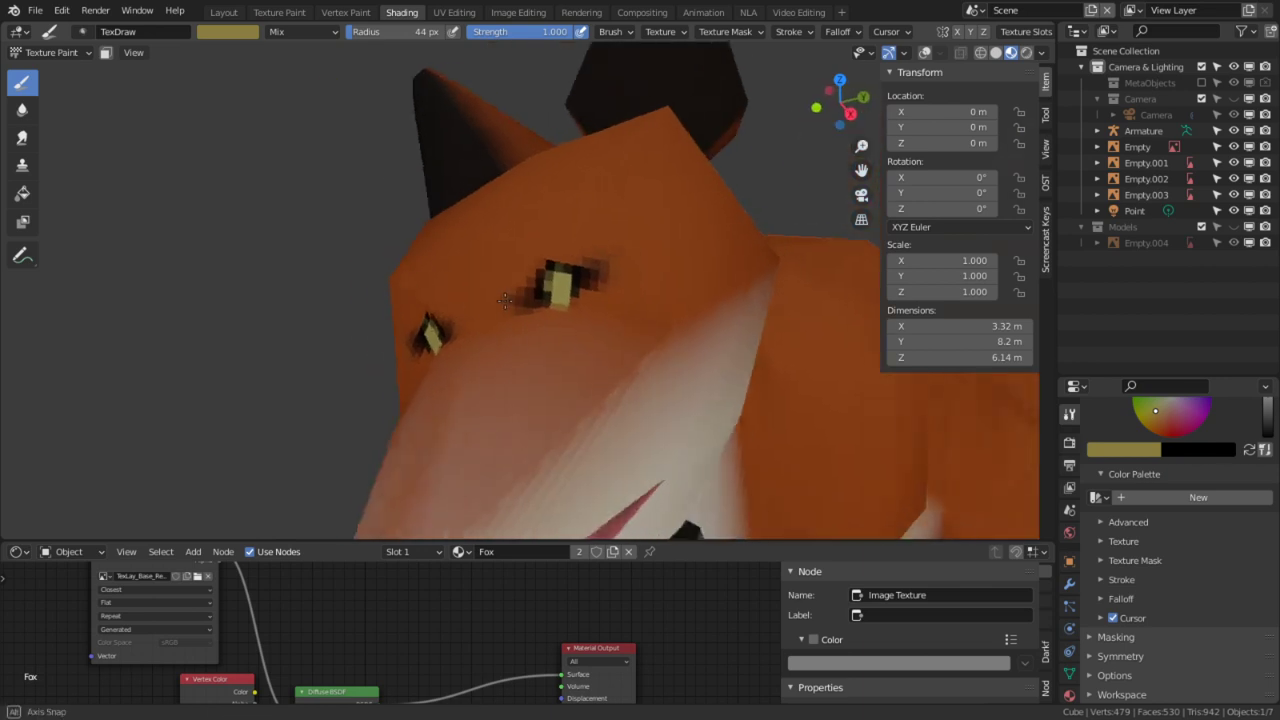
Step: Undo the last iris stroke, repaint the iris with a shorter vertical stroke and check the face from several sides
key("ctrl+z")
mouse_move(590, 280)
left_mouse_down()
mouse_move(603, 285)
mouse_move(589, 283)
mouse_move(591, 297)
left_mouse_up()
scroll(626, 320, "down", 6)
mouse_move(626, 320)
middle_mouse_down()
mouse_move(616, 236)
mouse_move(621, 270)
middle_mouse_up()
scroll(621, 270, "up", 6)
scroll(626, 326, "down", 5)
middle_click_drag(626, 326, 781, 276)
Step: Undo all the eye painting, including the irises, smears and black spots, to restore the fox's plain face
key("ctrl+z")
key("ctrl+z")
key("ctrl+z")
key("ctrl+z")
key("ctrl+z")
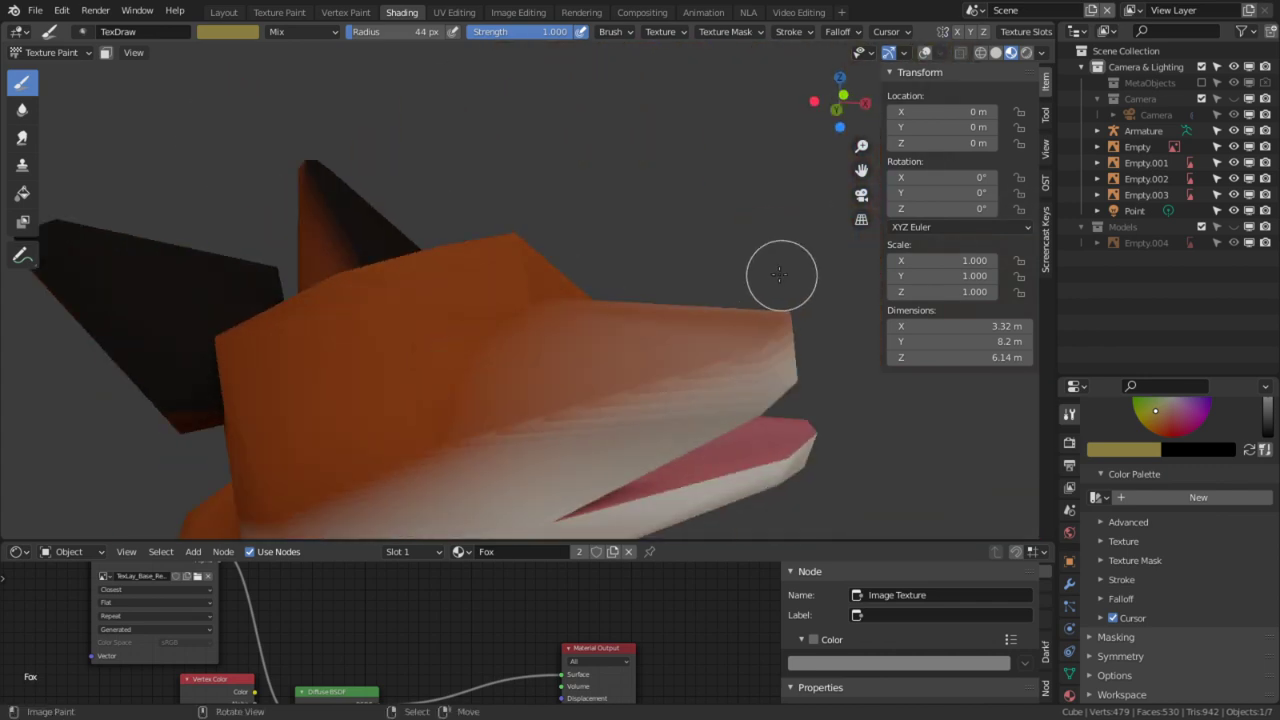
scroll(781, 276, "down", 8)
middle_click_drag(609, 297, 523, 294)
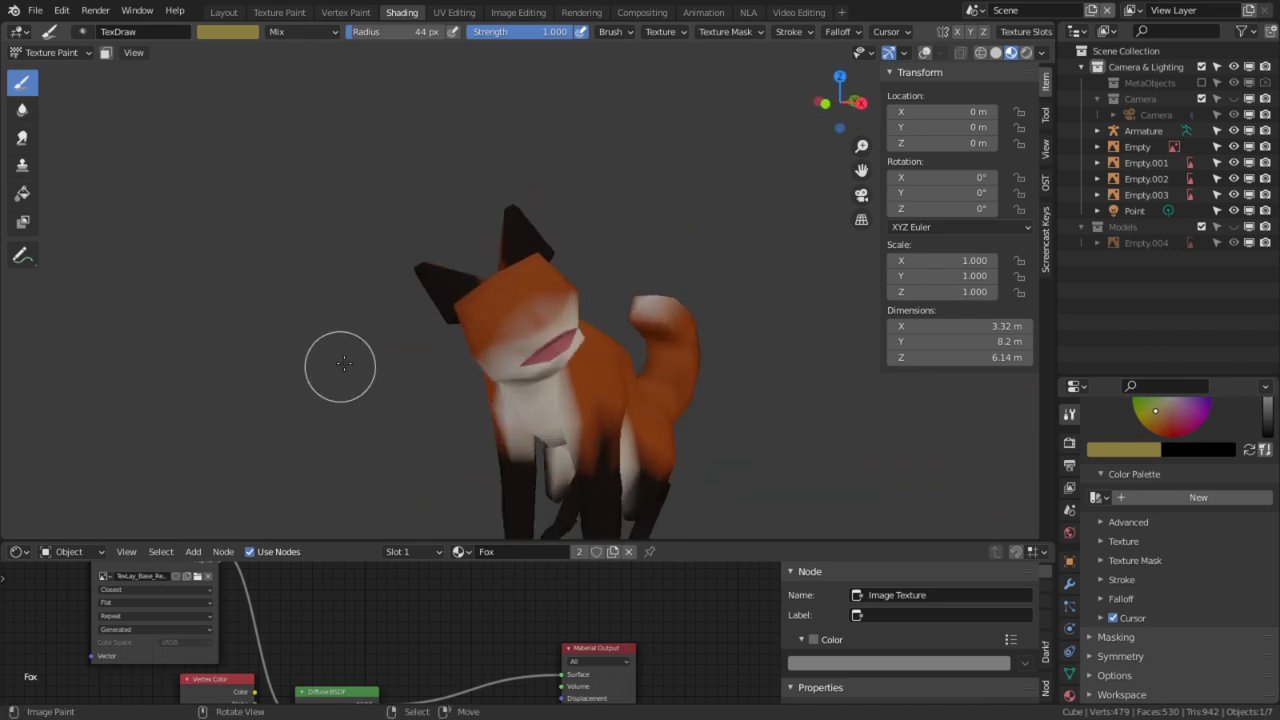
middle_click_drag(560, 403, 720, 462)
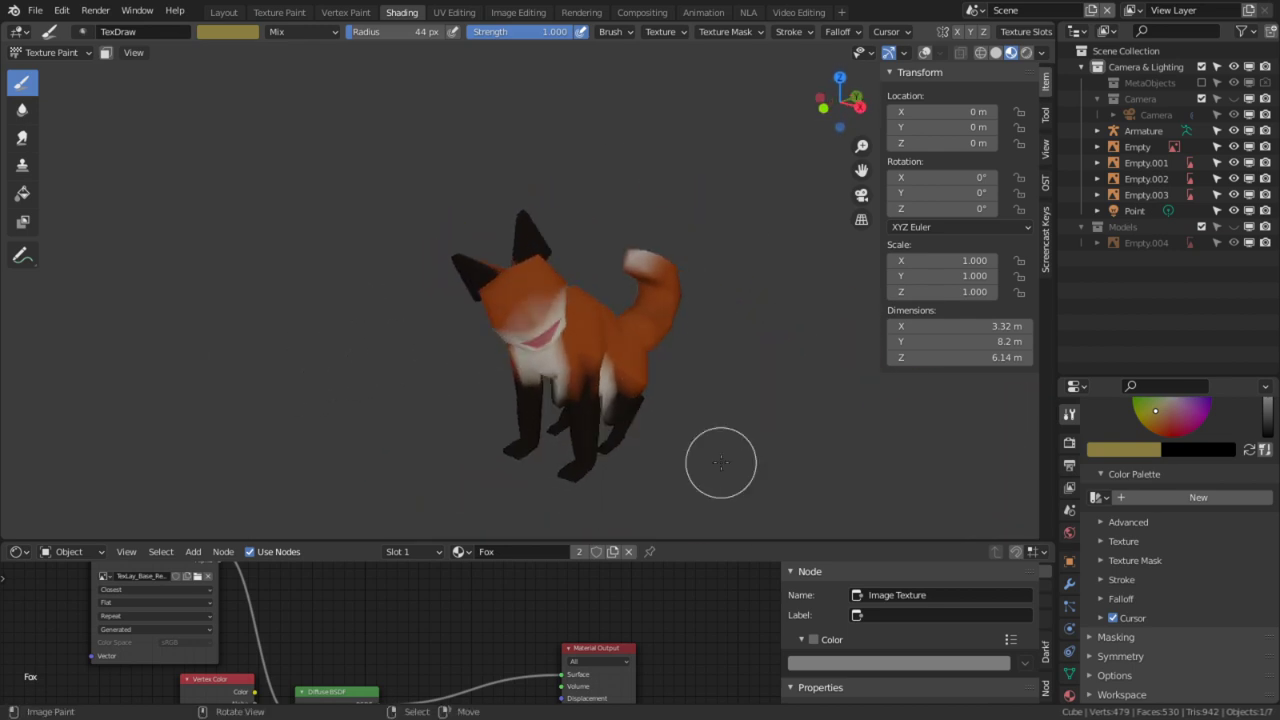
Step: Switch the fox mesh from Texture Paint mode to Object Mode
left_click(54, 53)
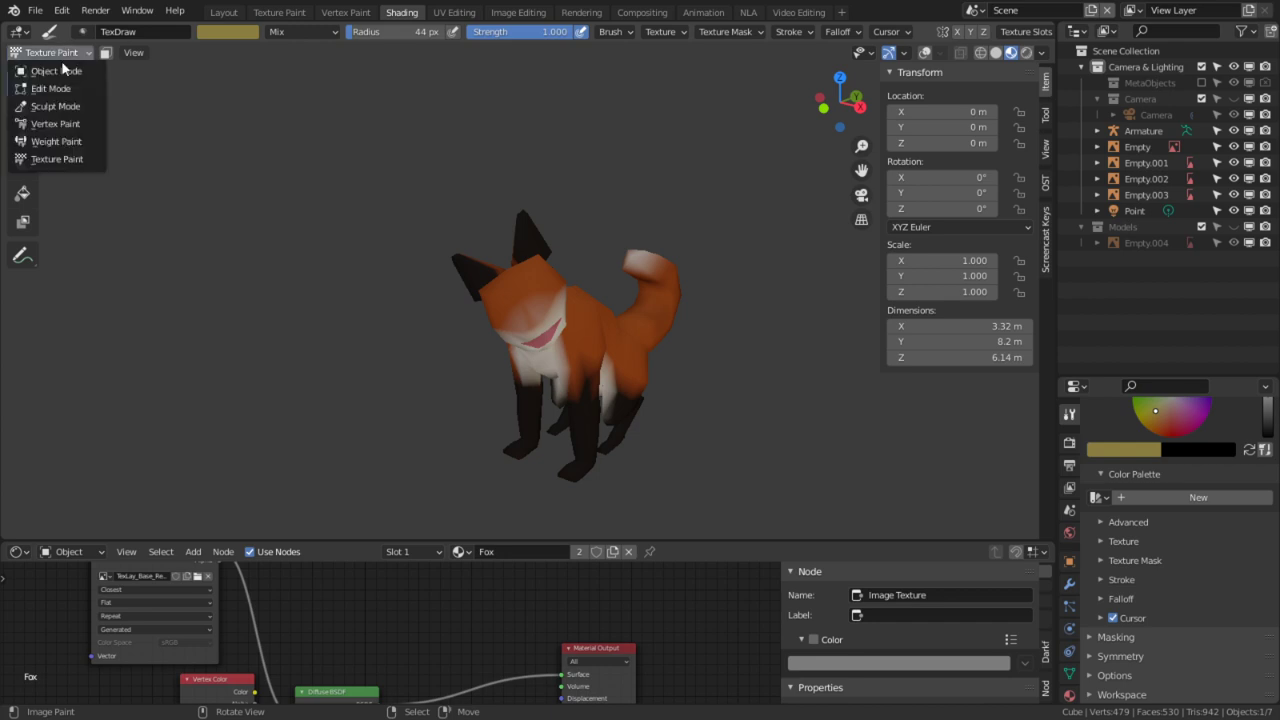
left_click(55, 71)
middle_click_drag(221, 167, 589, 214)
scroll(149, 236, "up", 3)
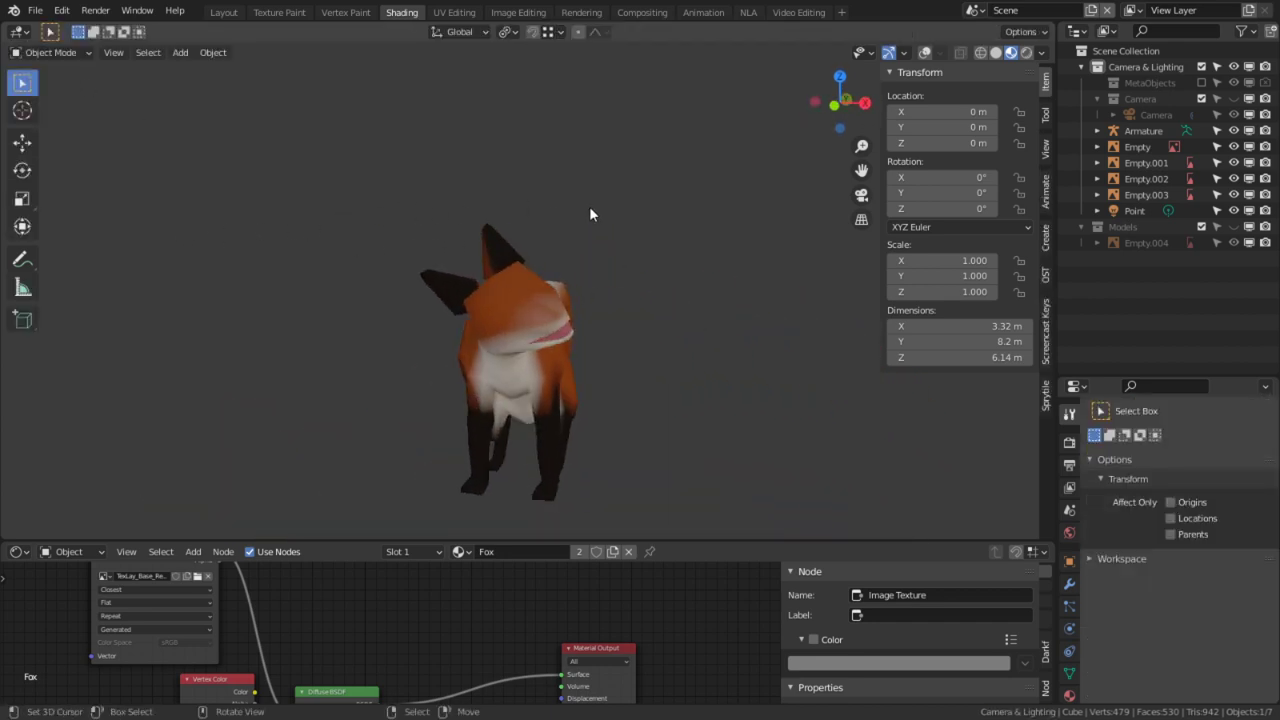